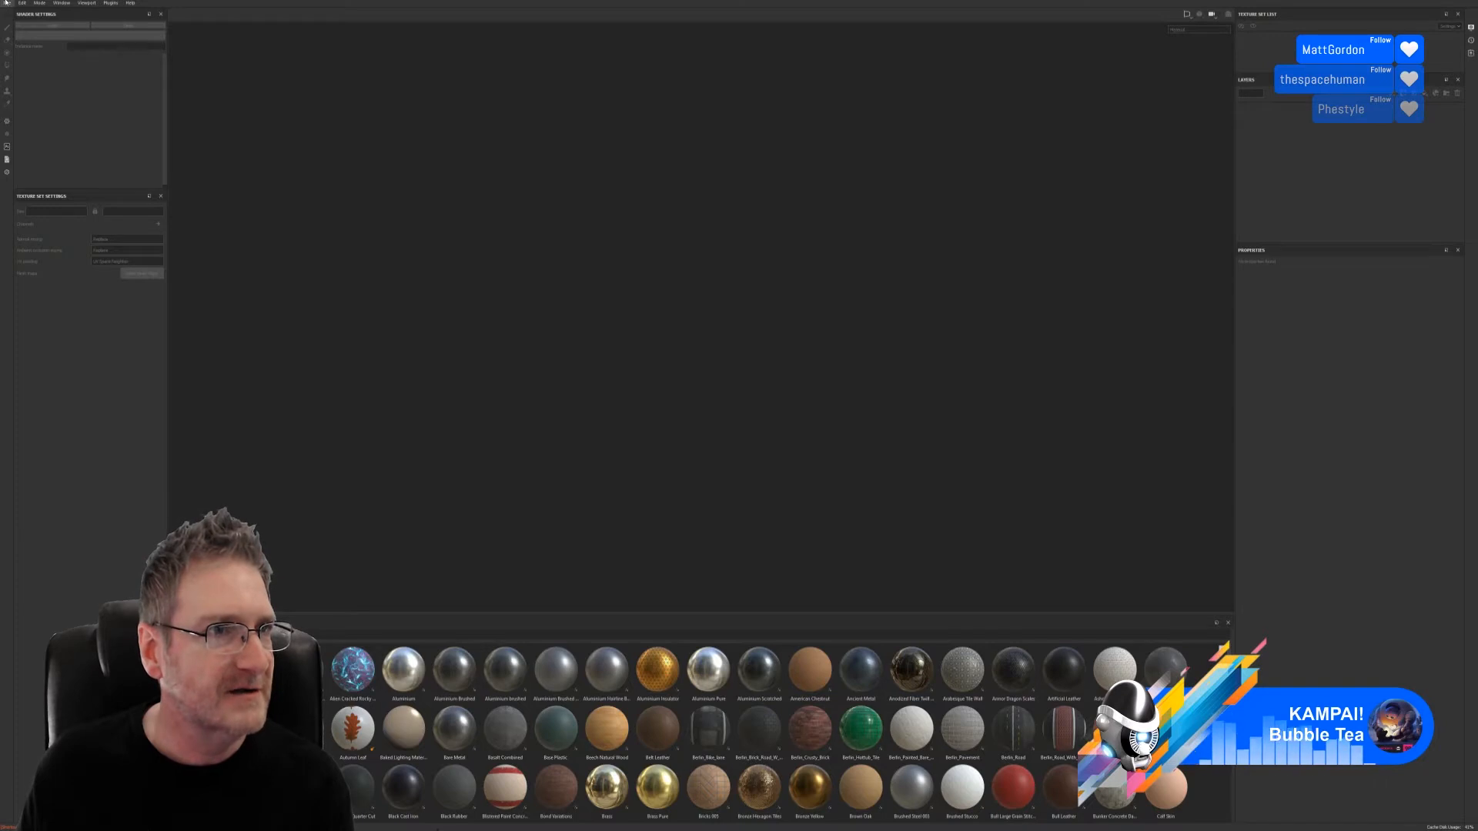
Step: Create a new project from the MasterBed.fbx mesh in the CanopyBed folder, keeping the default project settings
left_click(6, 4)
left_click(23, 12)
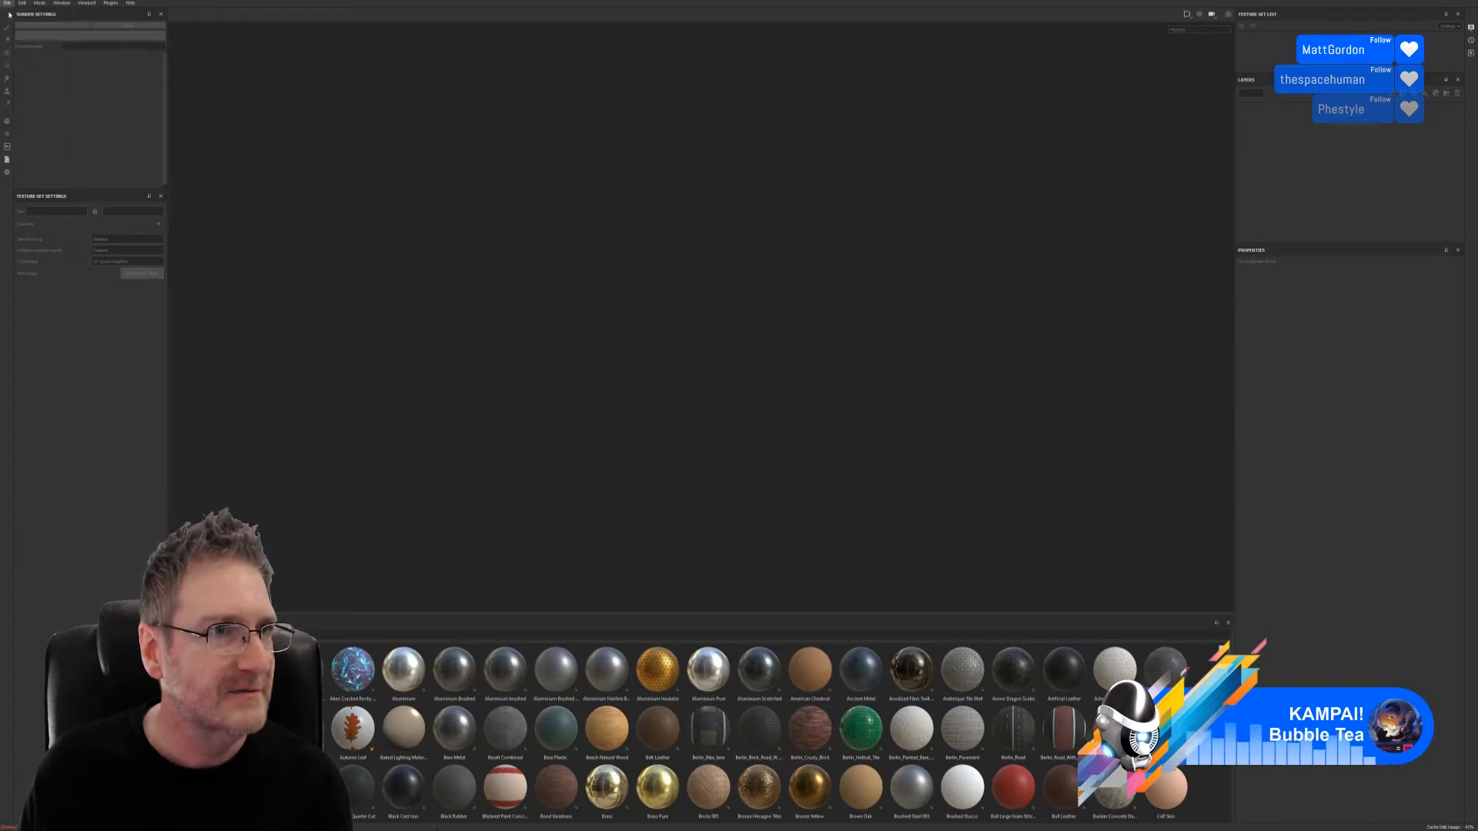
left_click(814, 332)
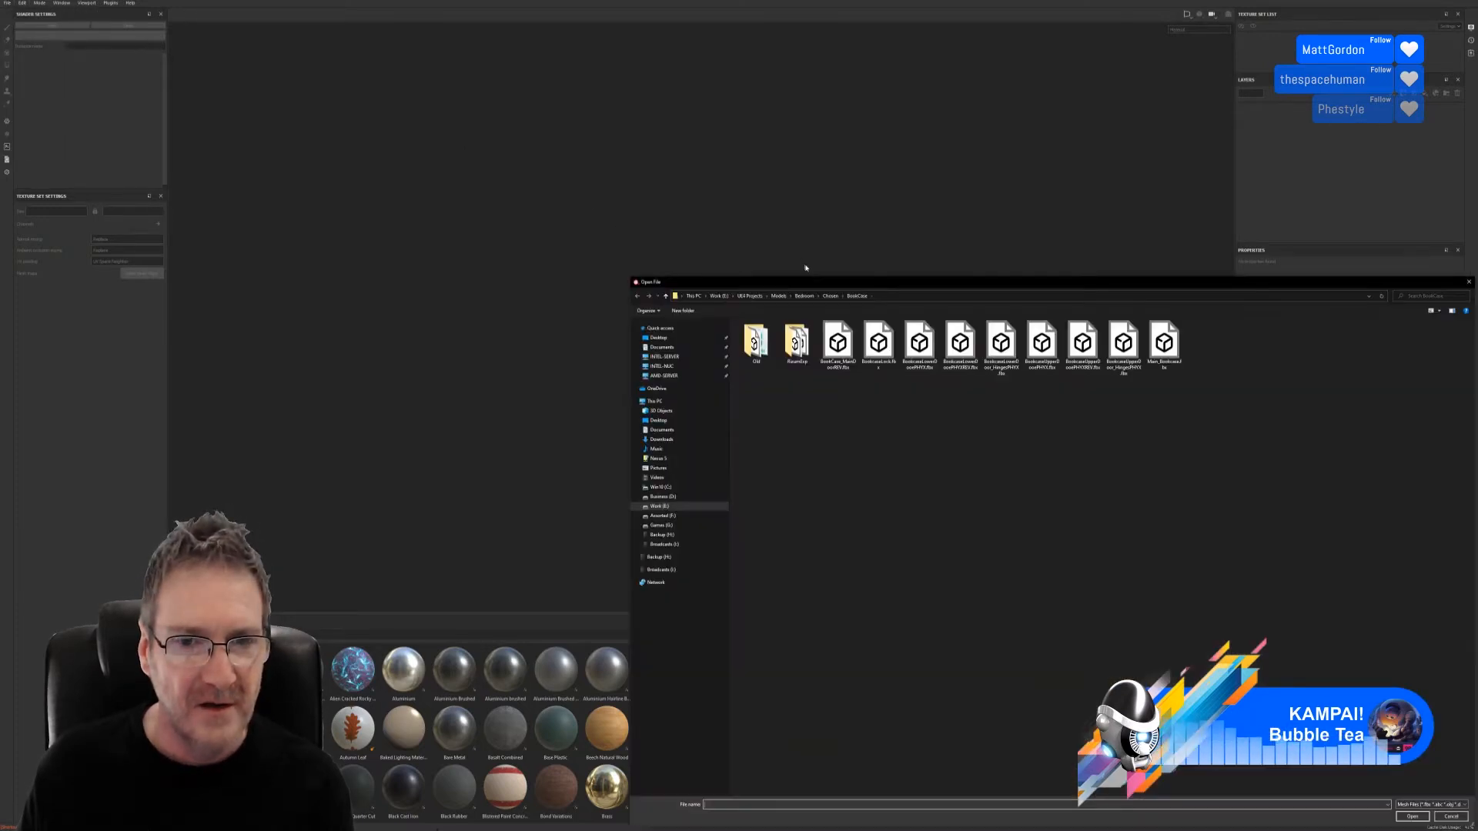
left_click_drag(808, 278, 606, 173)
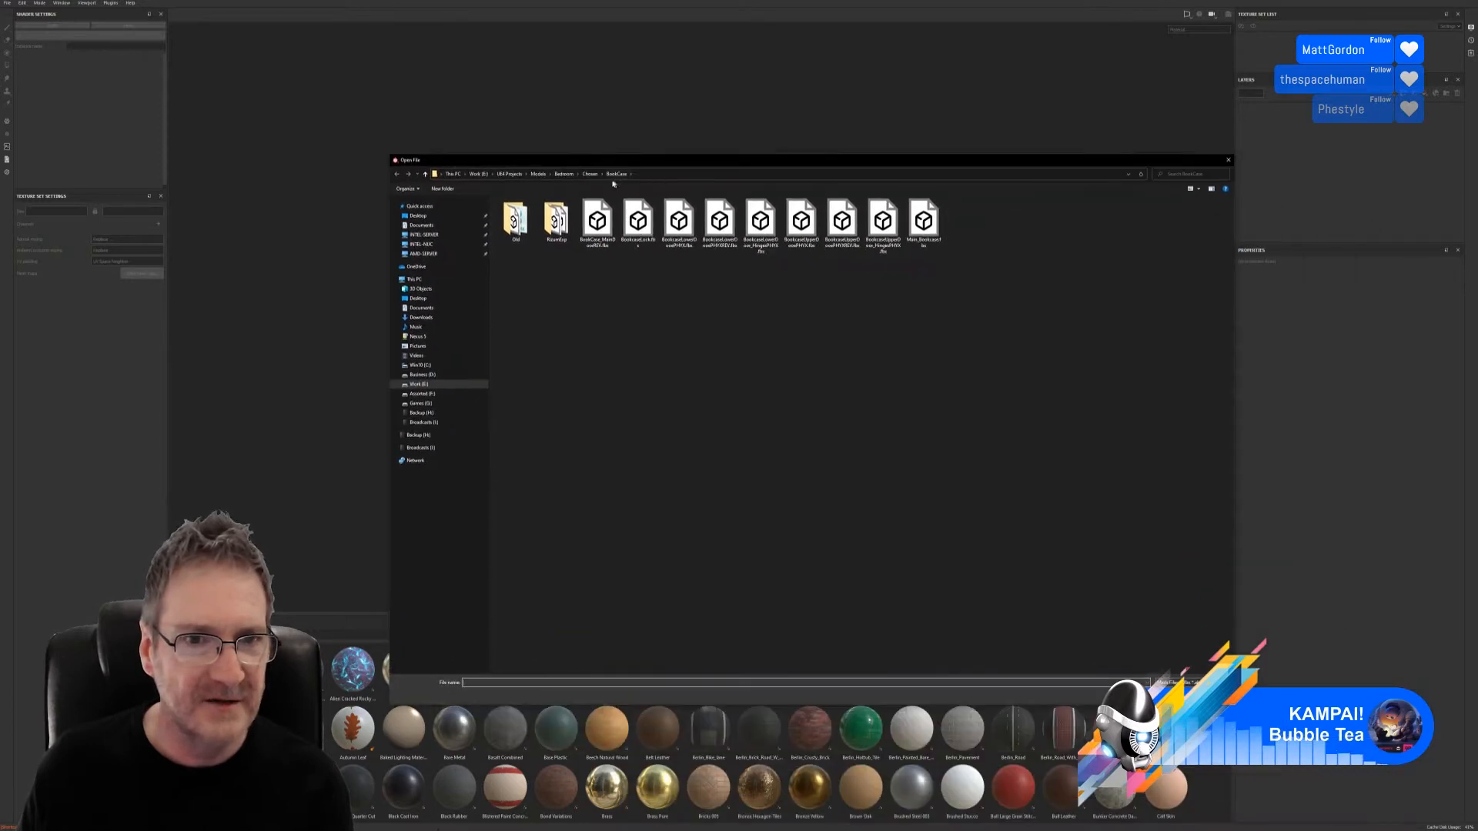
left_click(589, 174)
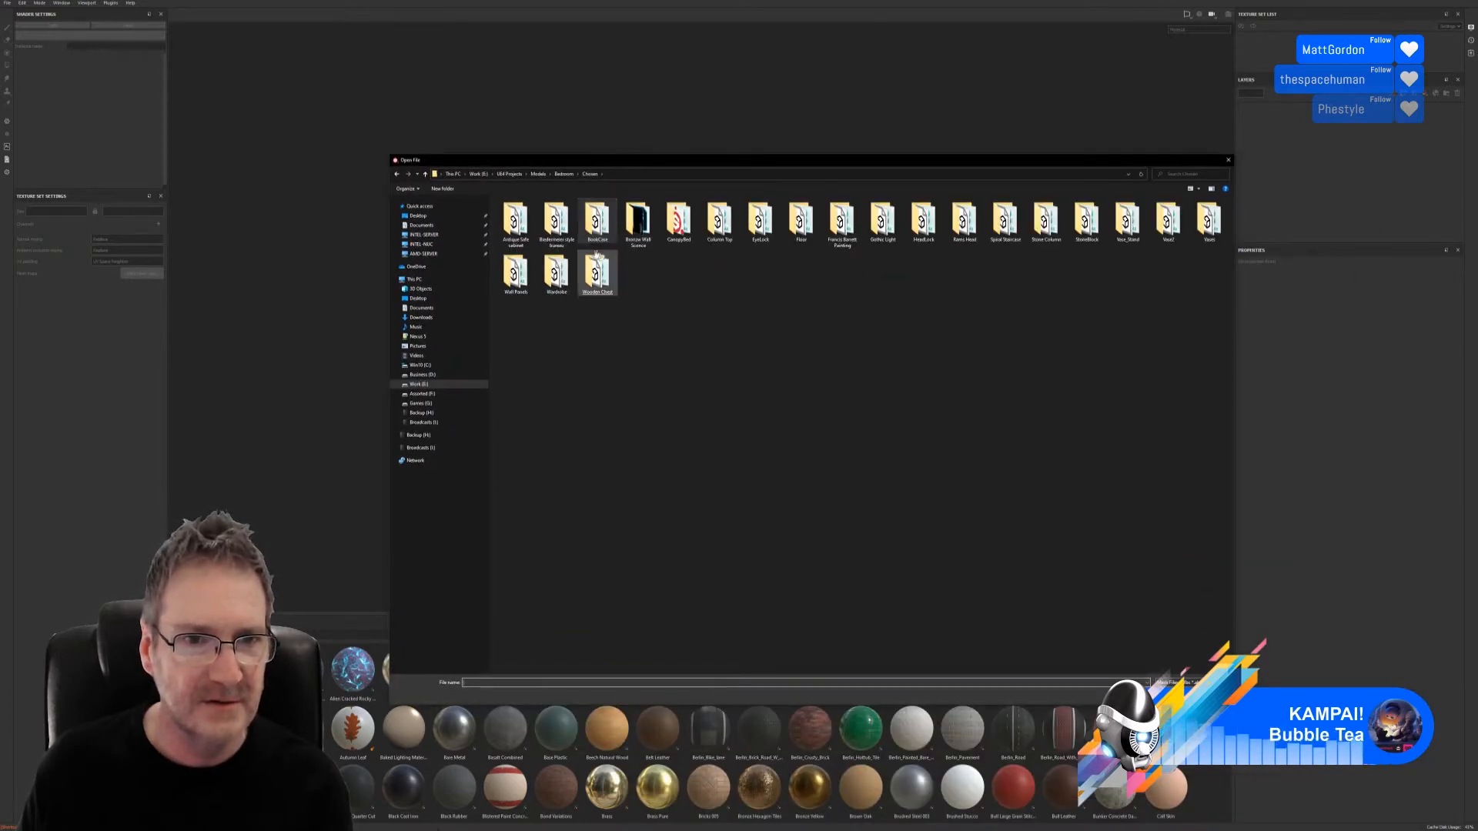
double_click(676, 221)
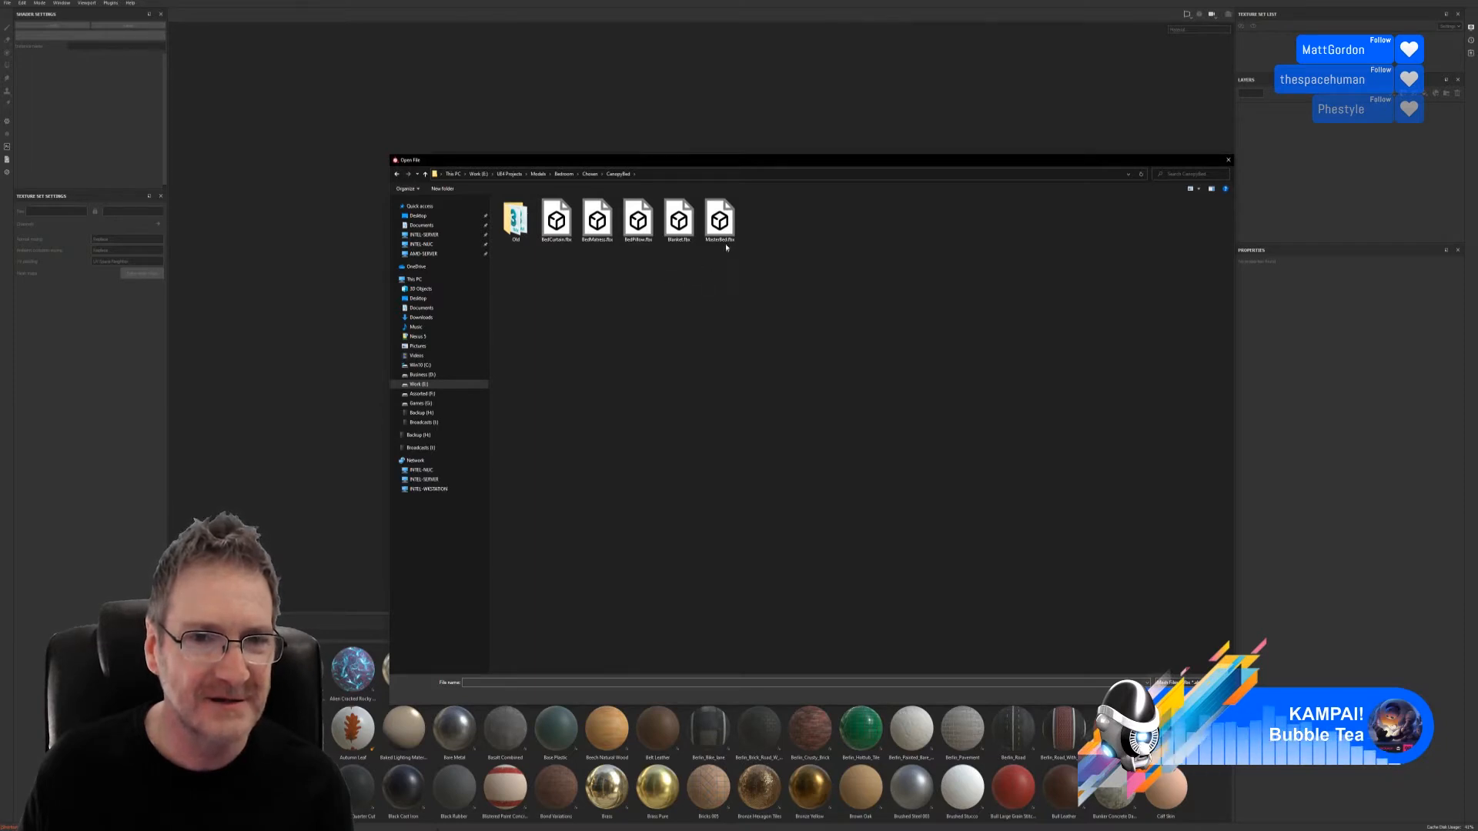
double_click(720, 221)
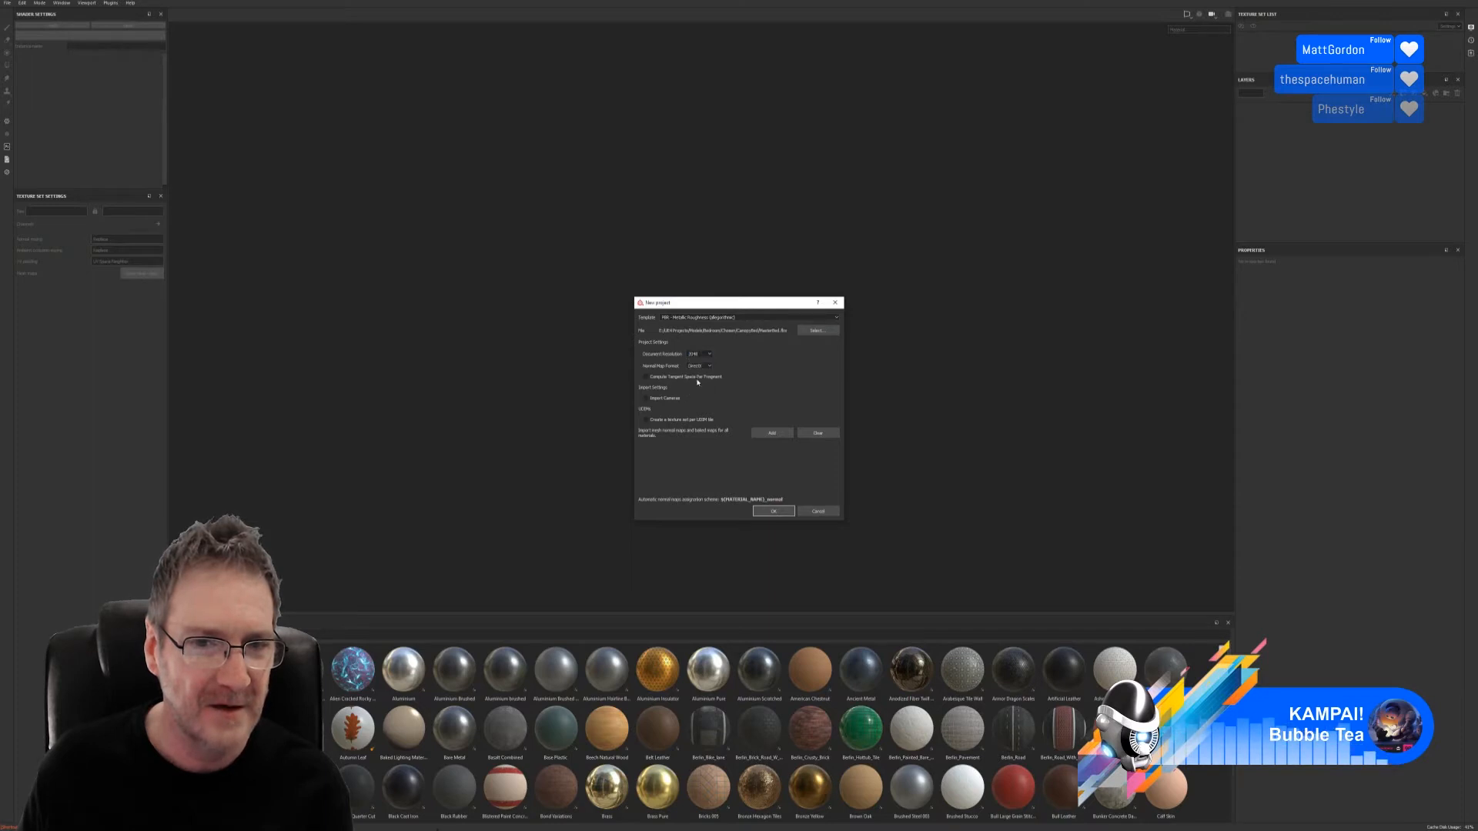
left_click(771, 512)
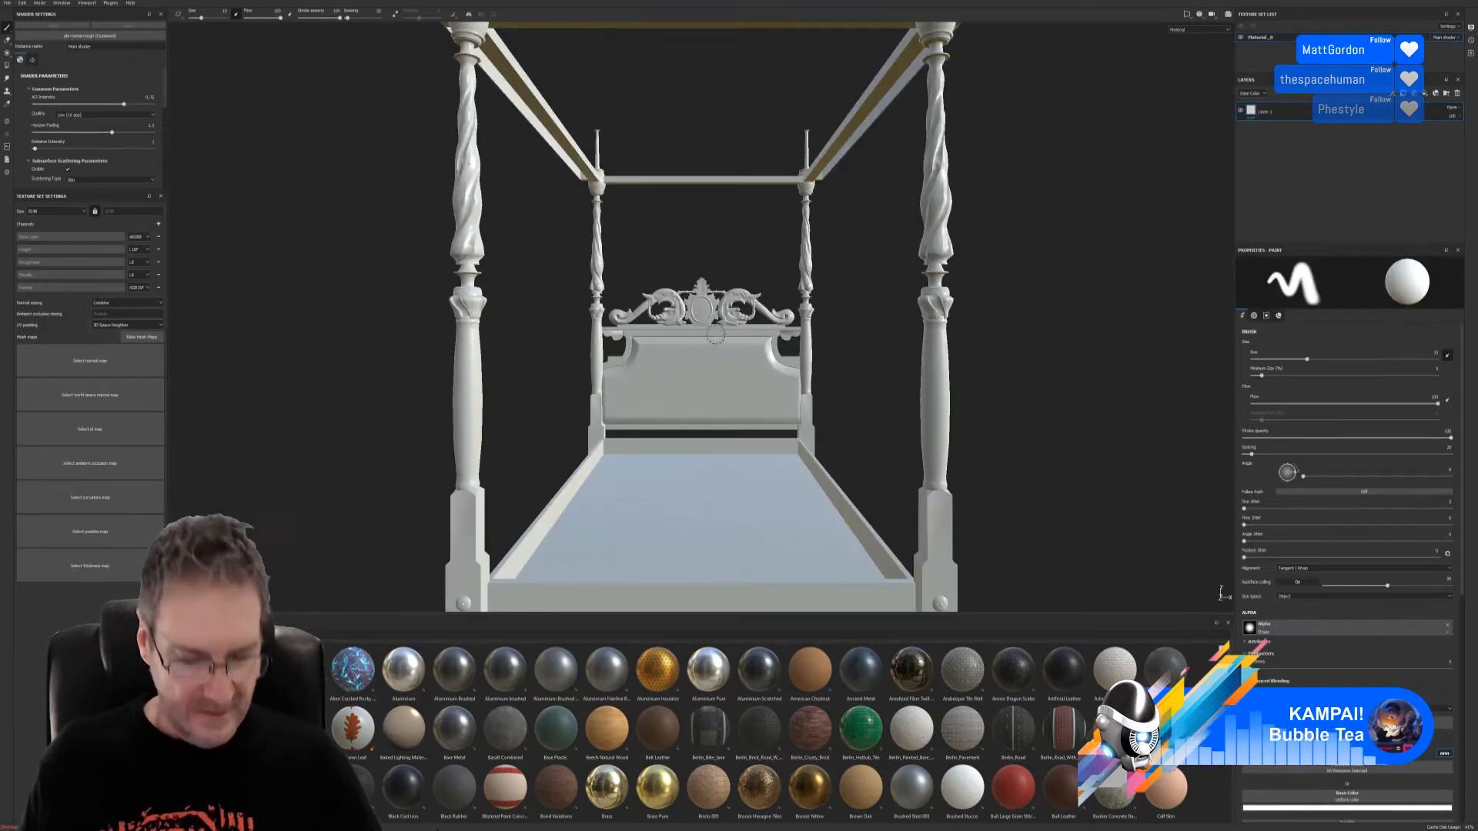
Step: Bake all mesh maps for the bed's texture set with the default baking parameters
right_click_drag(783, 266, 668, 327, "alt")
left_click_drag(668, 326, 733, 329, "alt")
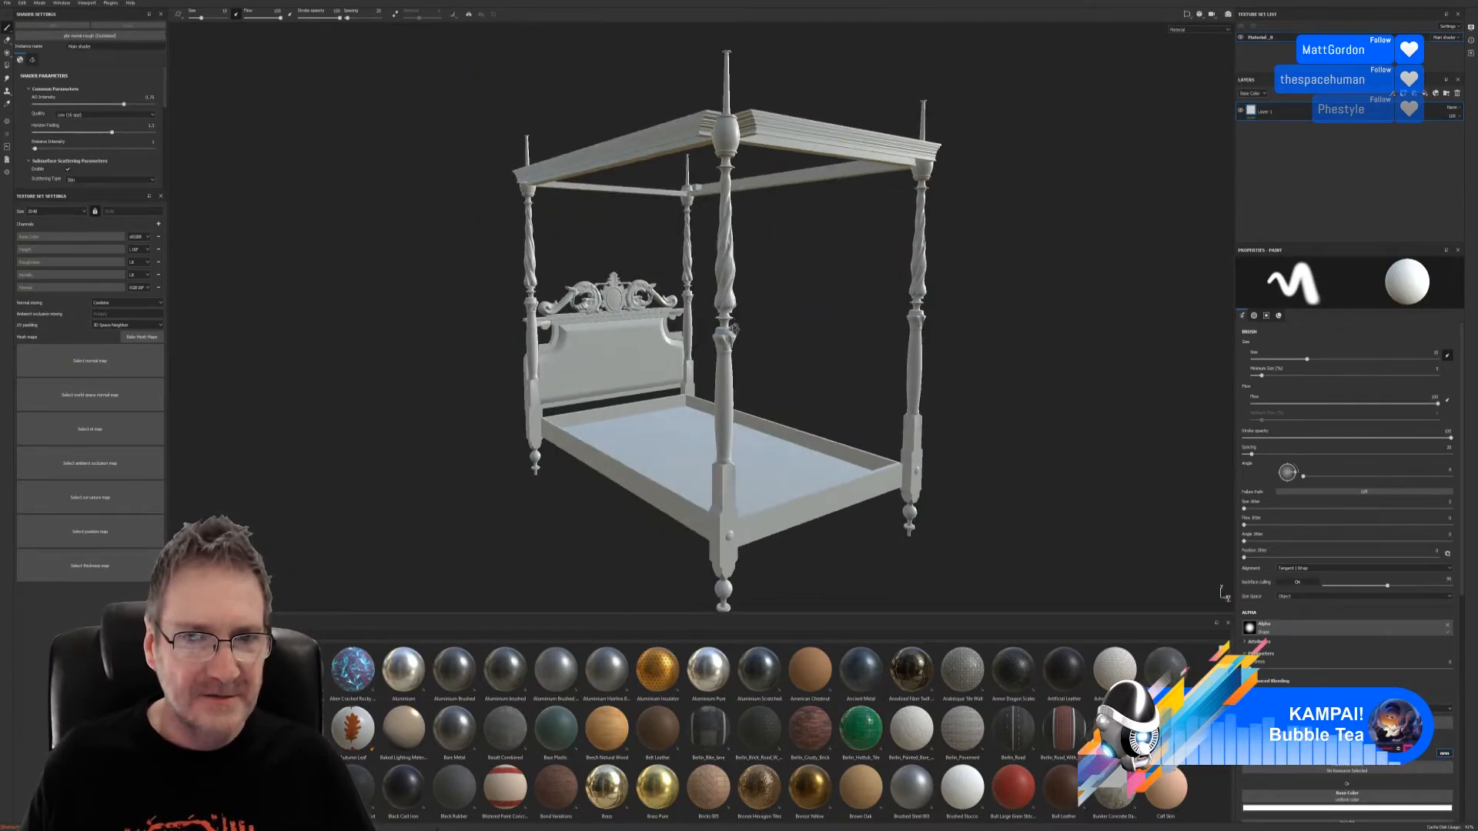
left_click(147, 335)
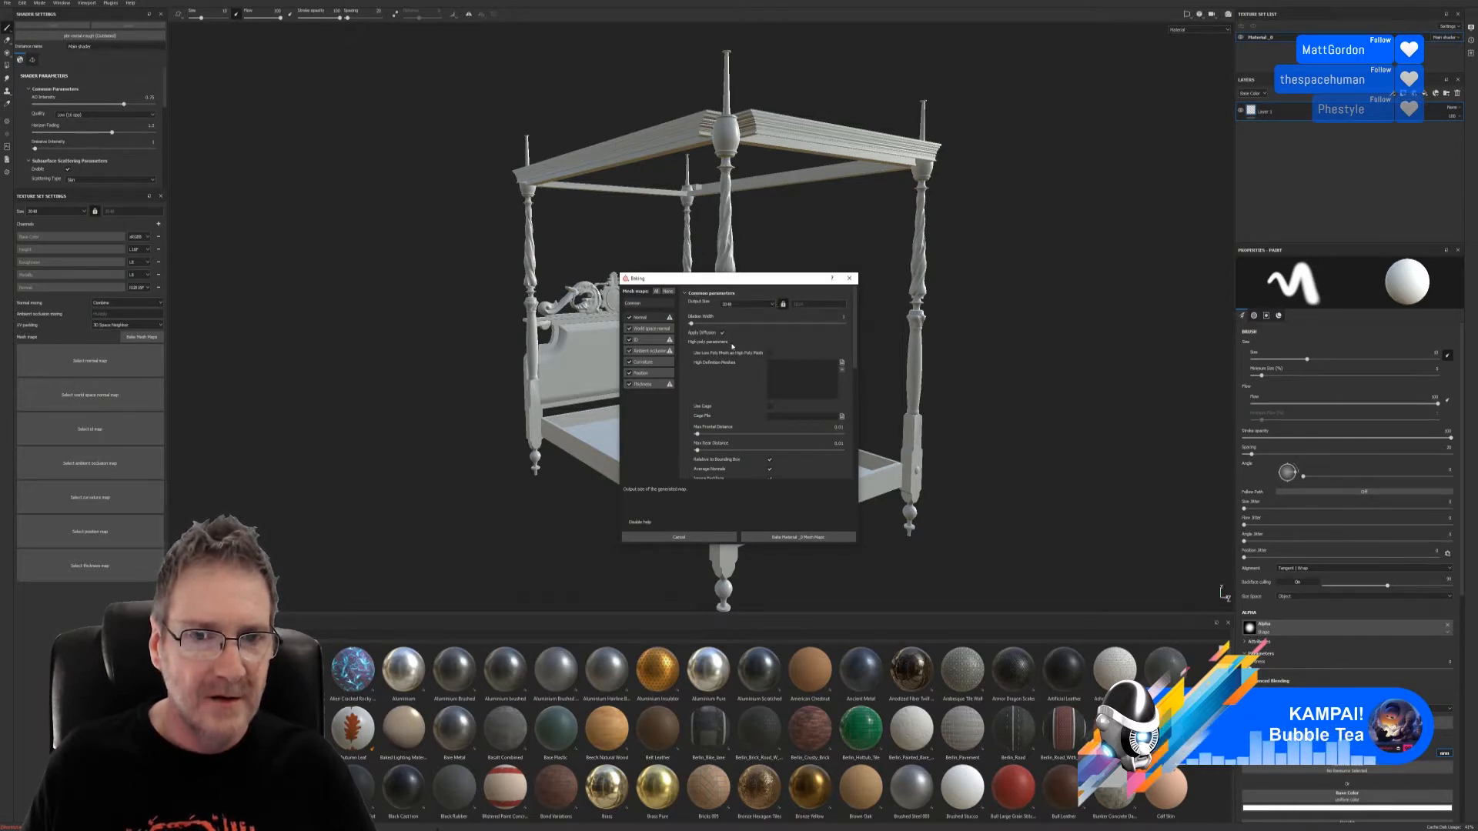
left_click(786, 539)
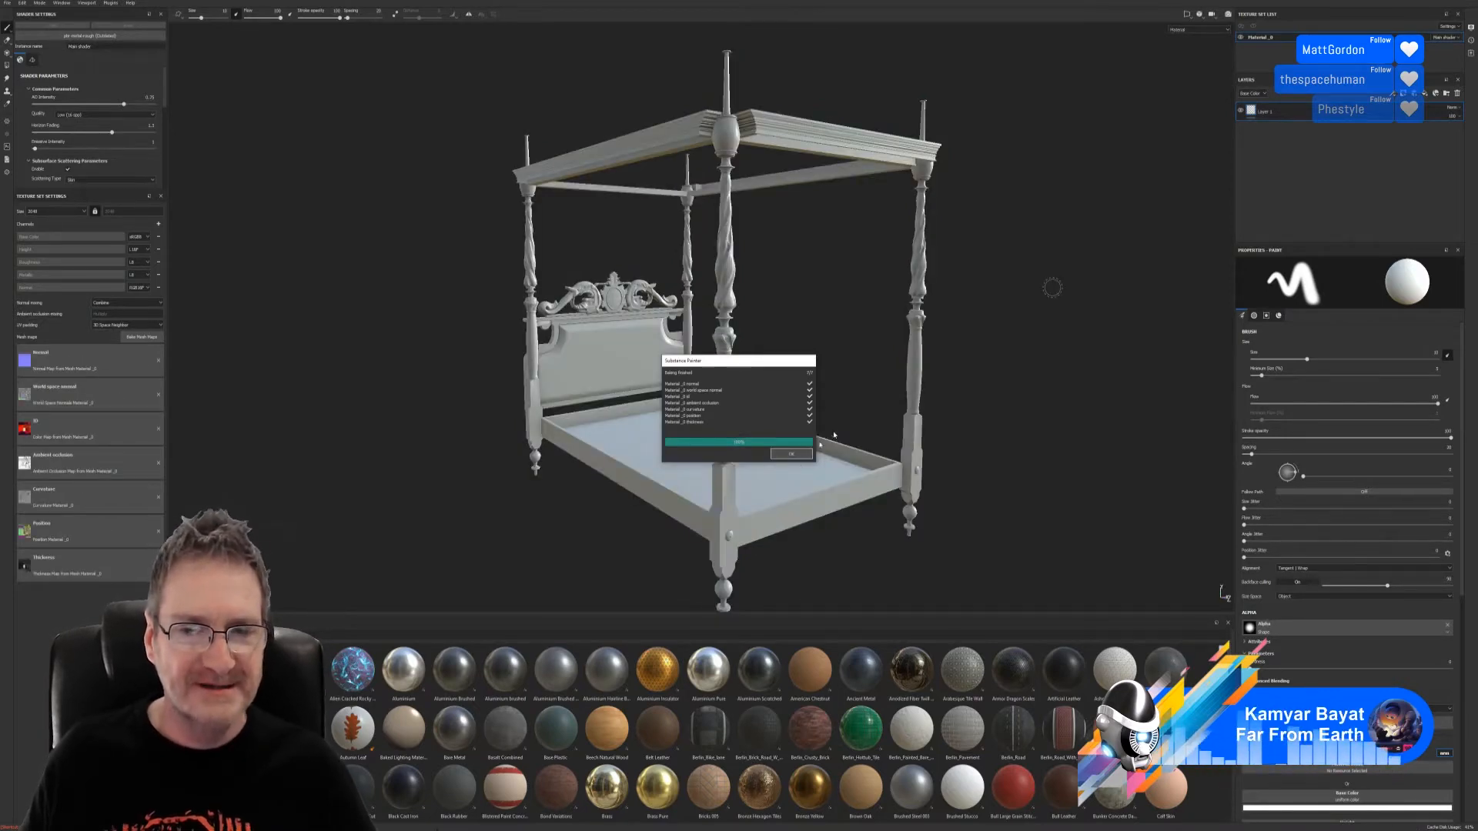
left_click(790, 455)
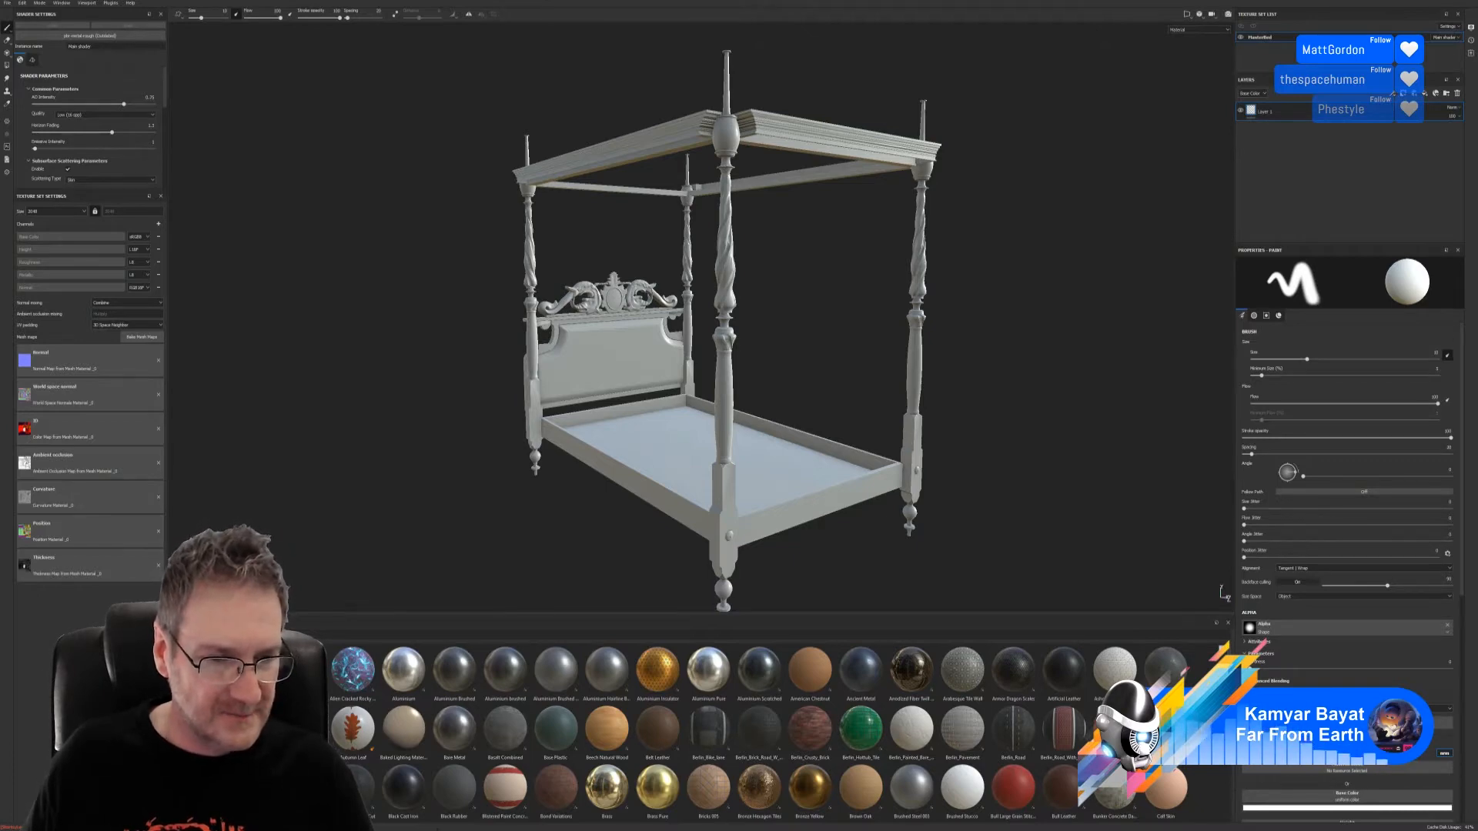
Step: Find the Metal Rust Base material in the library and apply it to the bed as a fill layer
scroll(537, 753, "down", 3)
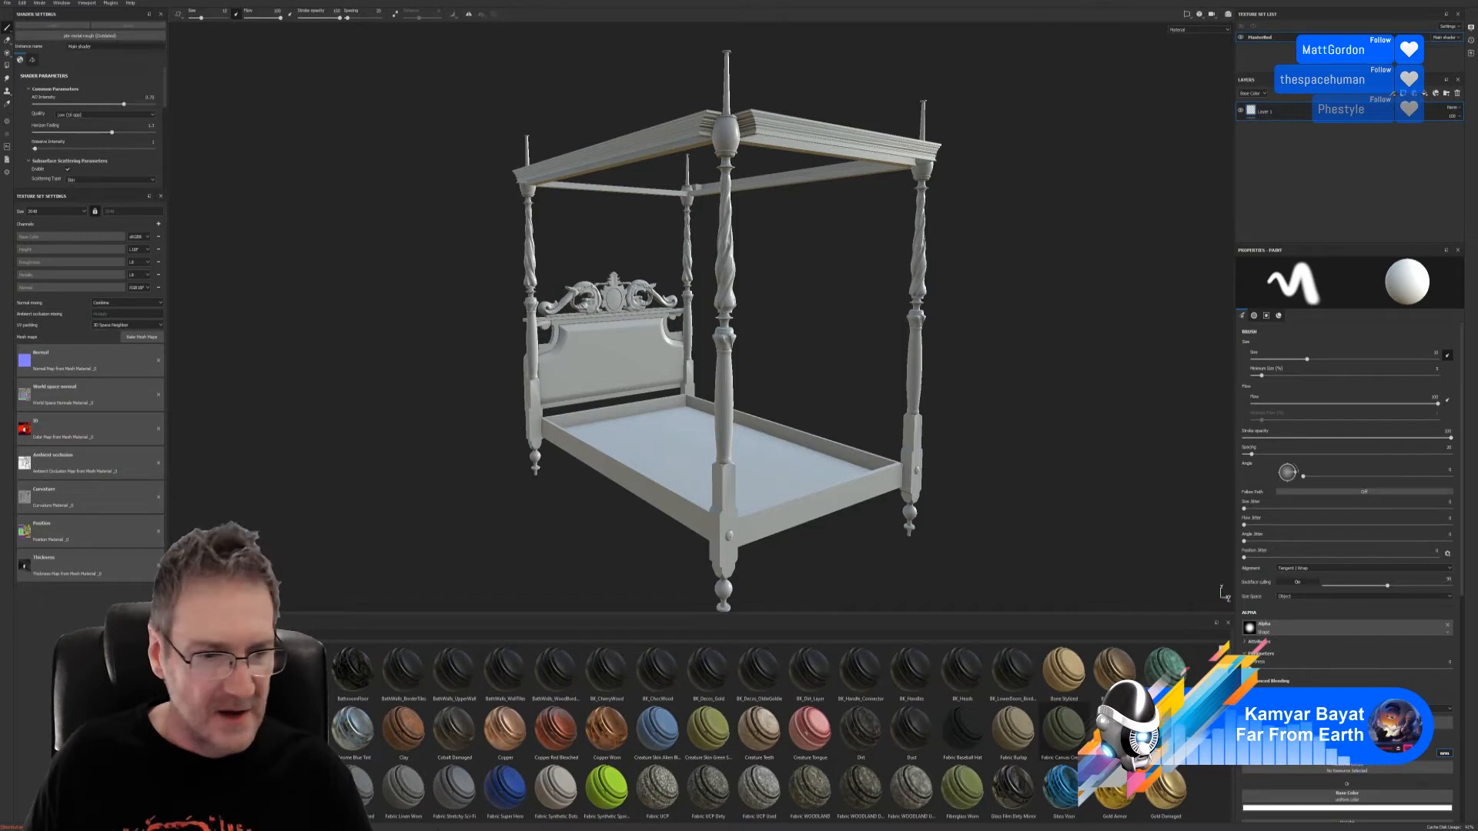
scroll(754, 731, "down", 5)
scroll(755, 732, "up", 10)
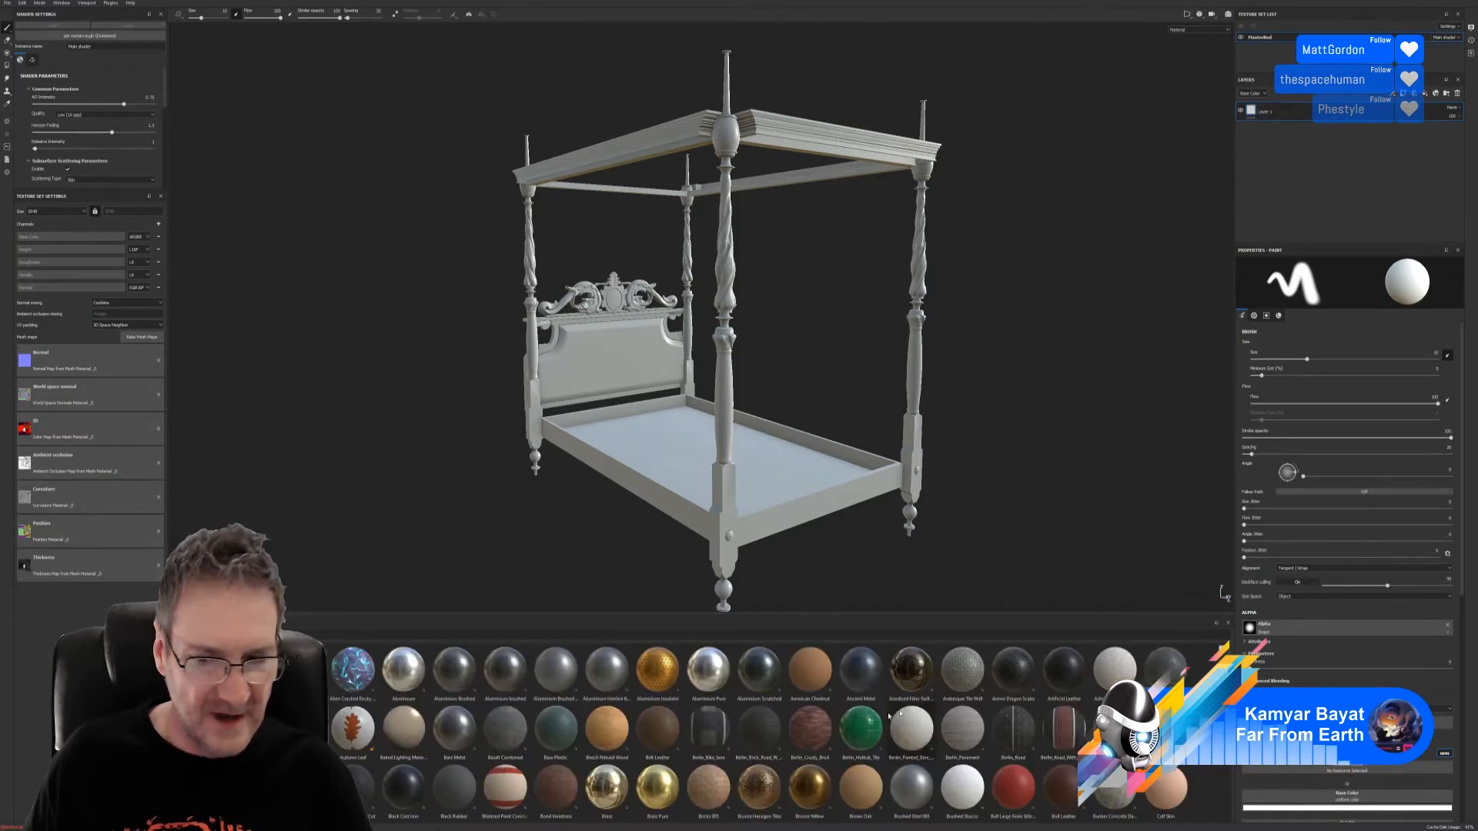
scroll(916, 719, "down", 5)
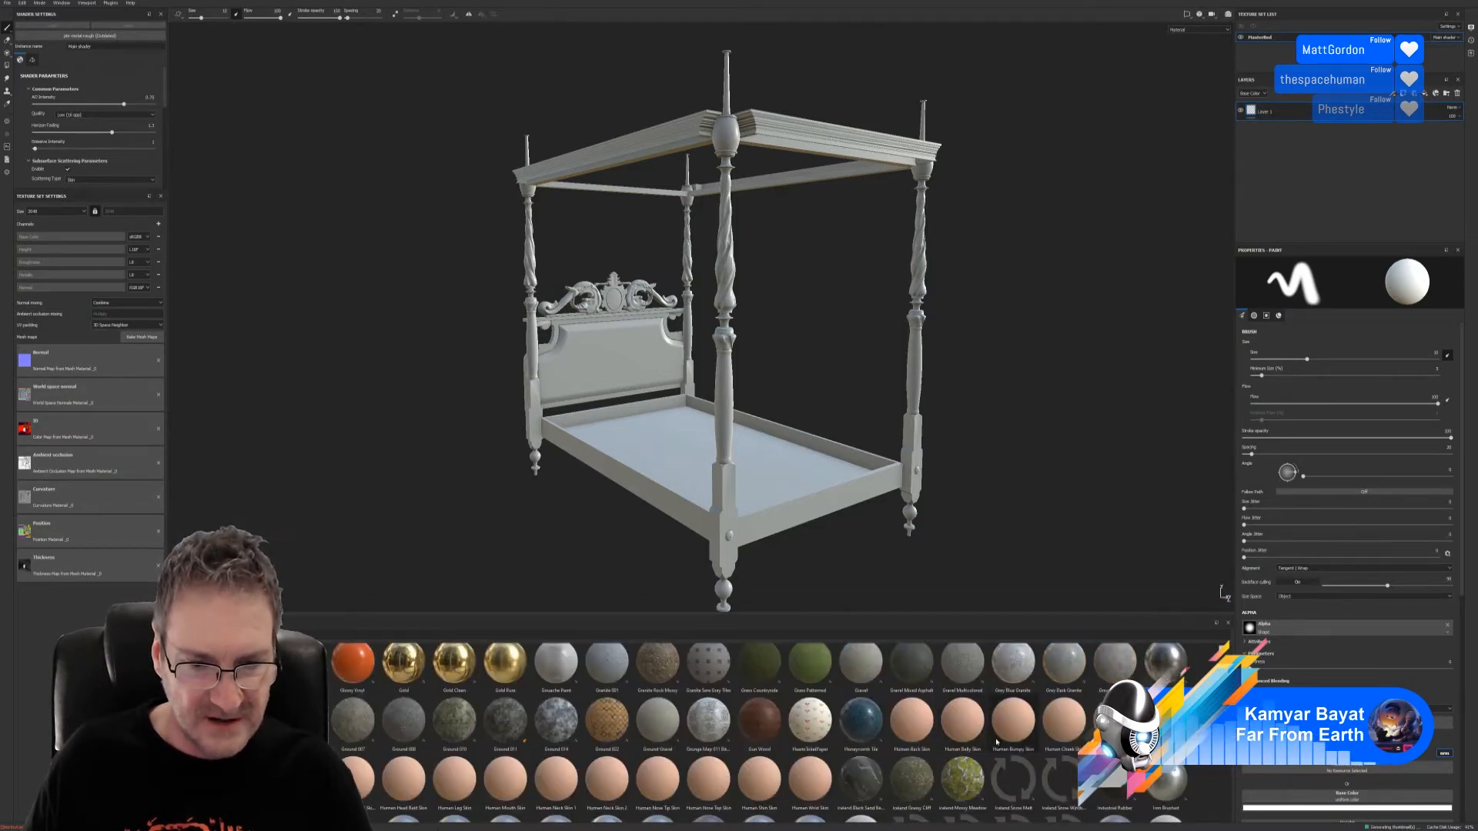
scroll(996, 742, "down", 5)
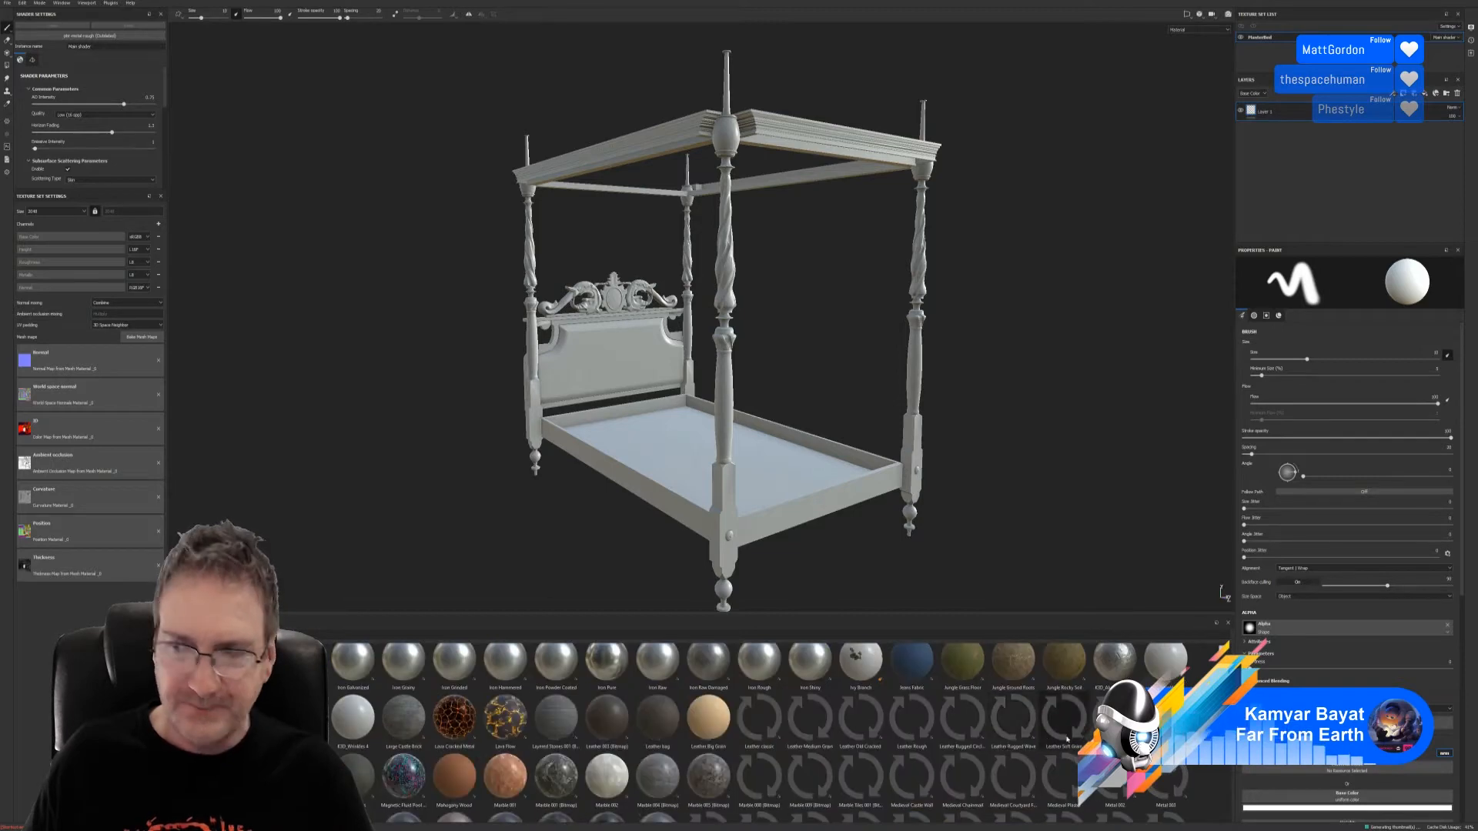
mouse_move(1066, 738)
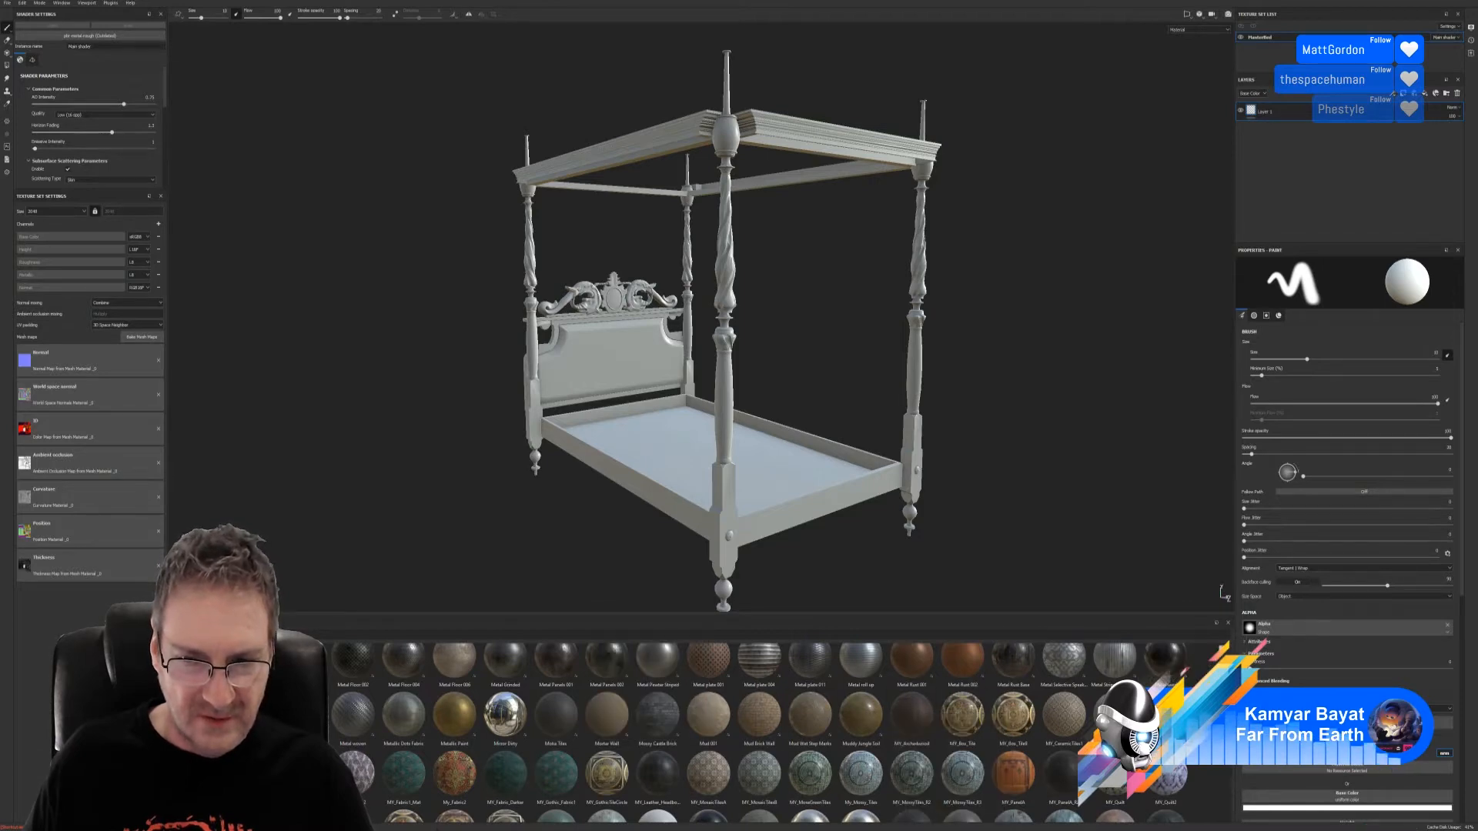
mouse_move(1011, 666)
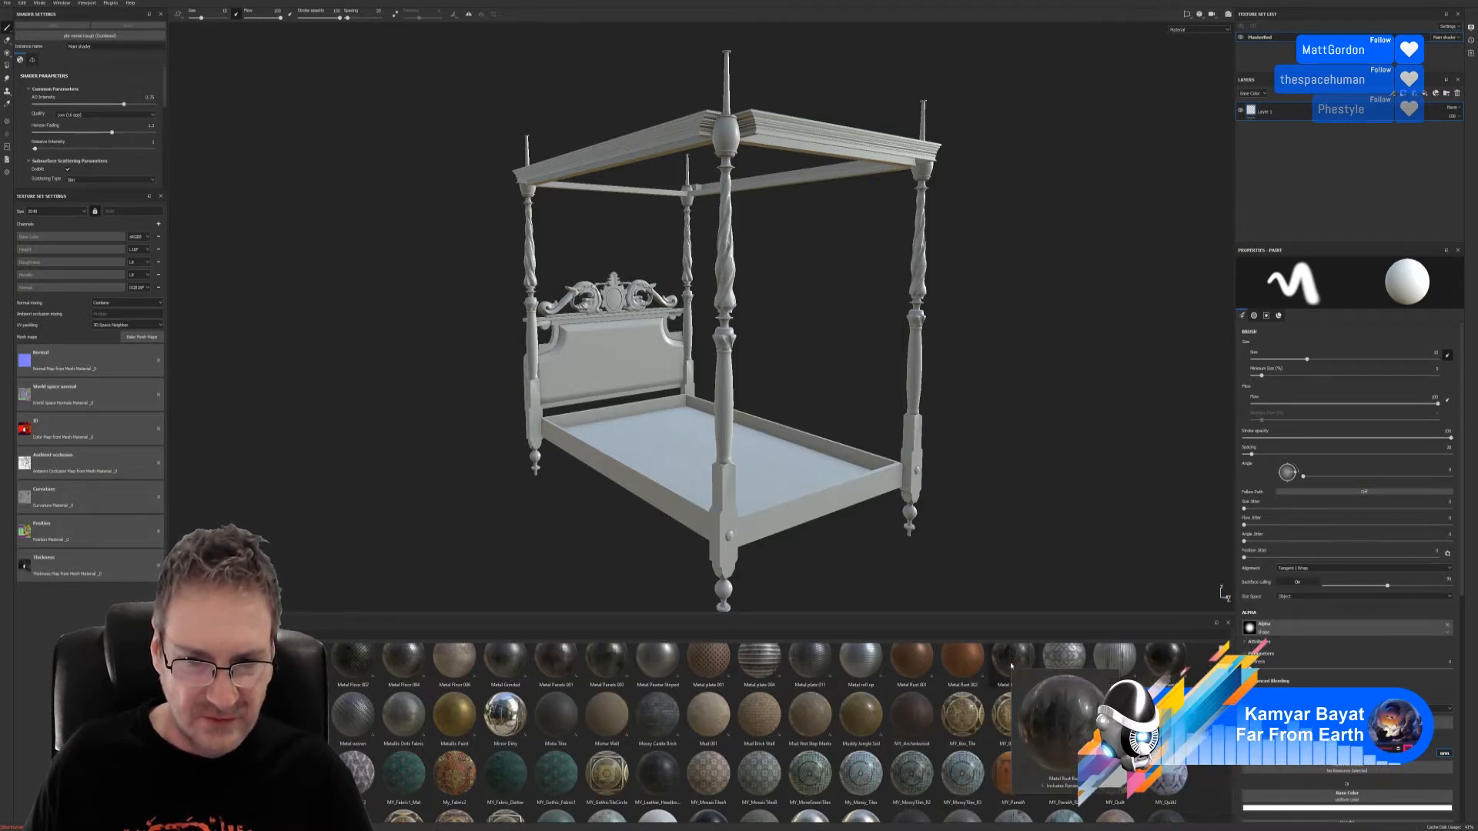
left_click_drag(1010, 666, 727, 338)
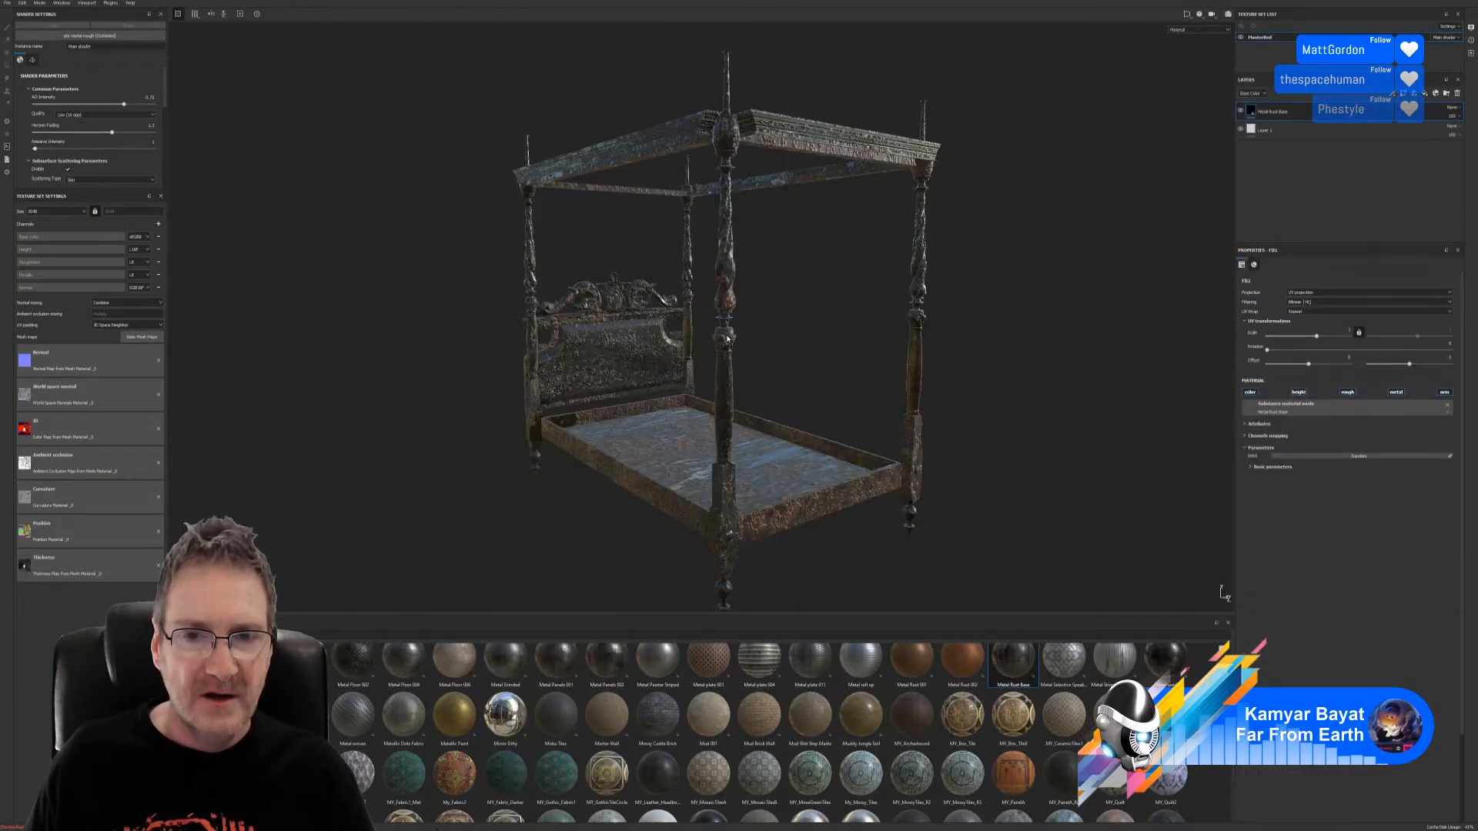
Step: Mask the Metal Rust Base layer with a color selection, picking the dark teal ID color of the bedpost collars
right_click(1332, 107)
left_click(1378, 137)
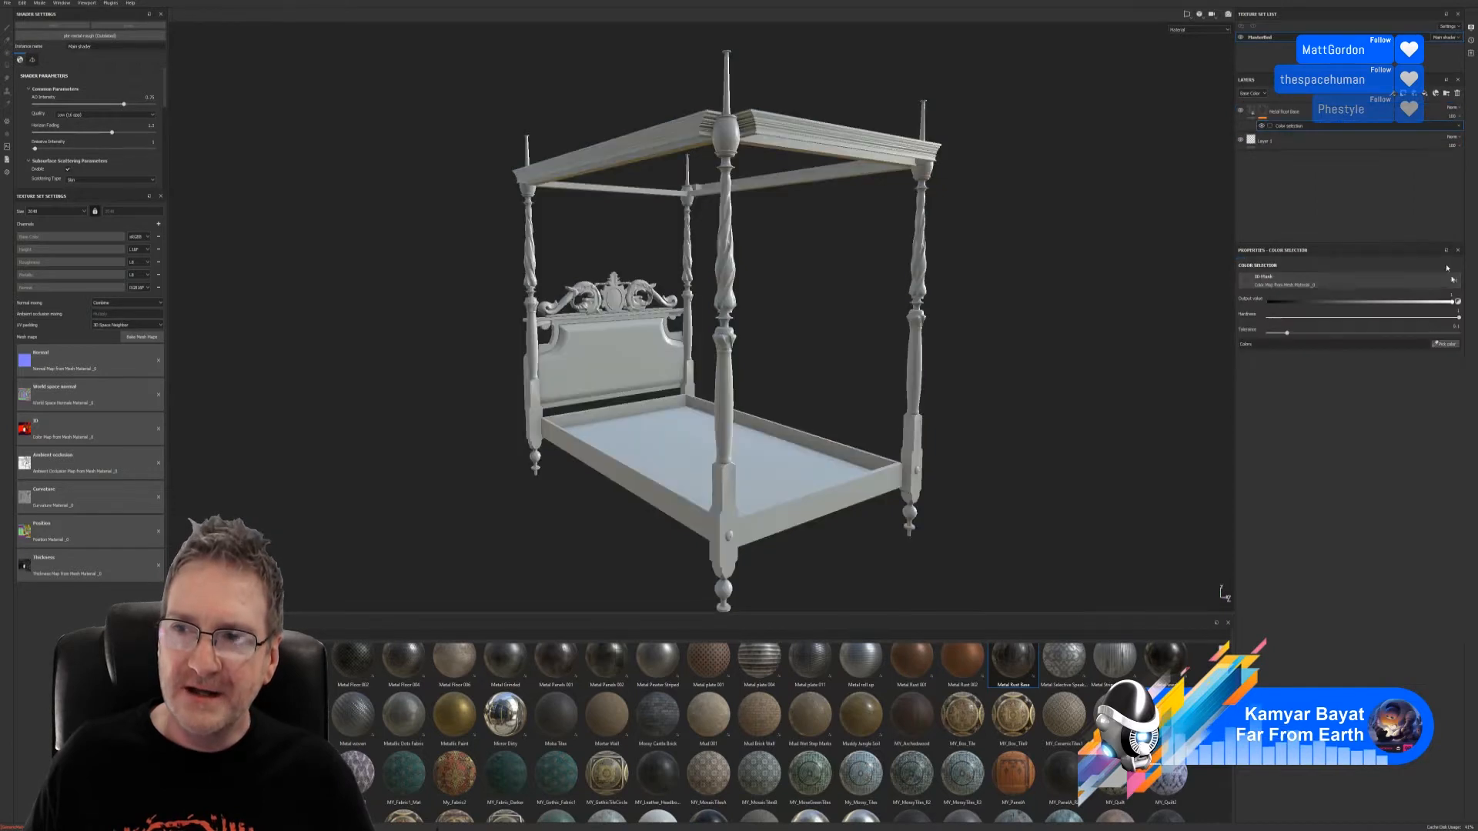
left_click(1445, 344)
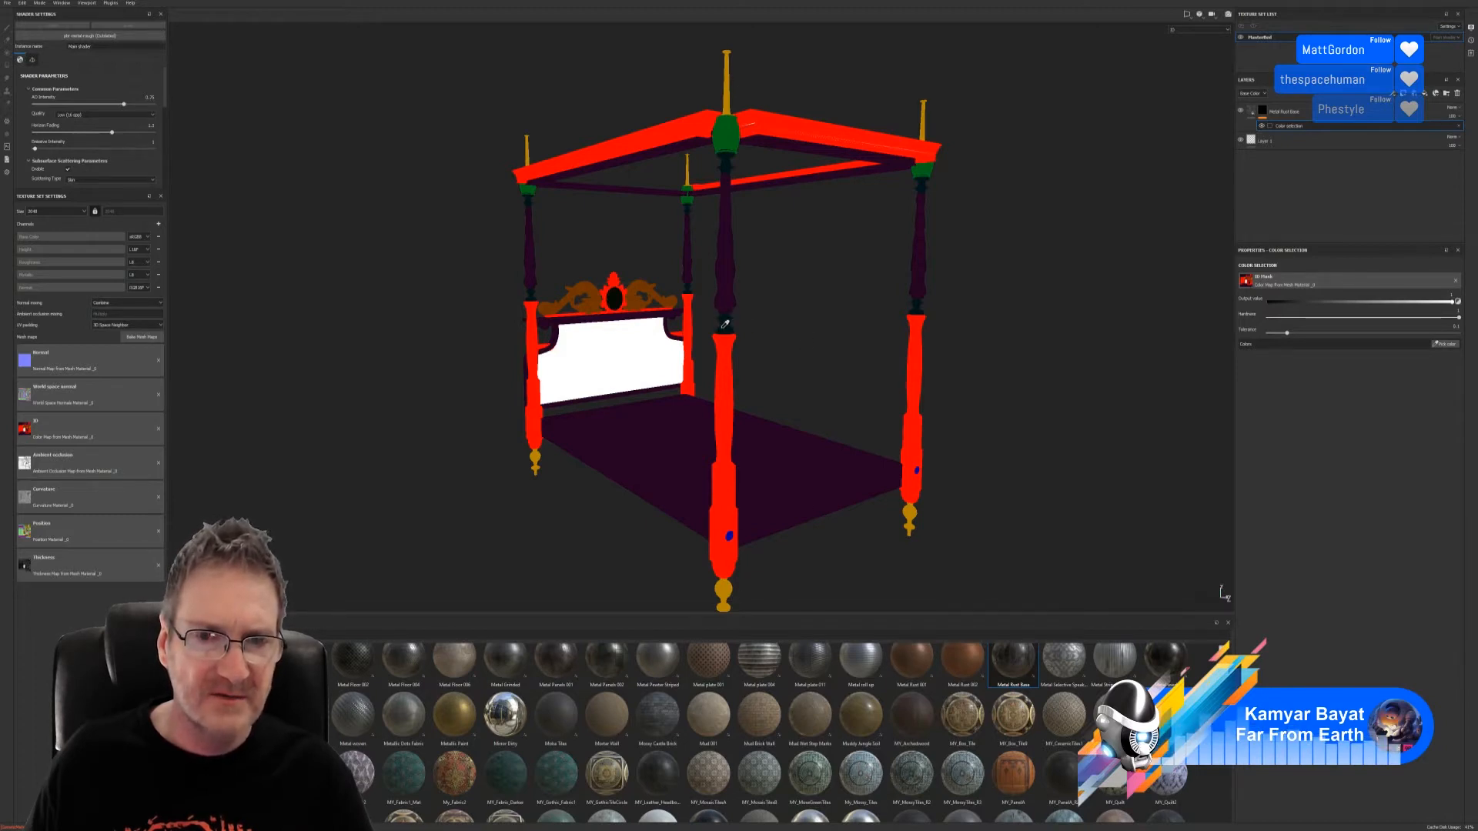
scroll(724, 324, "up", 4)
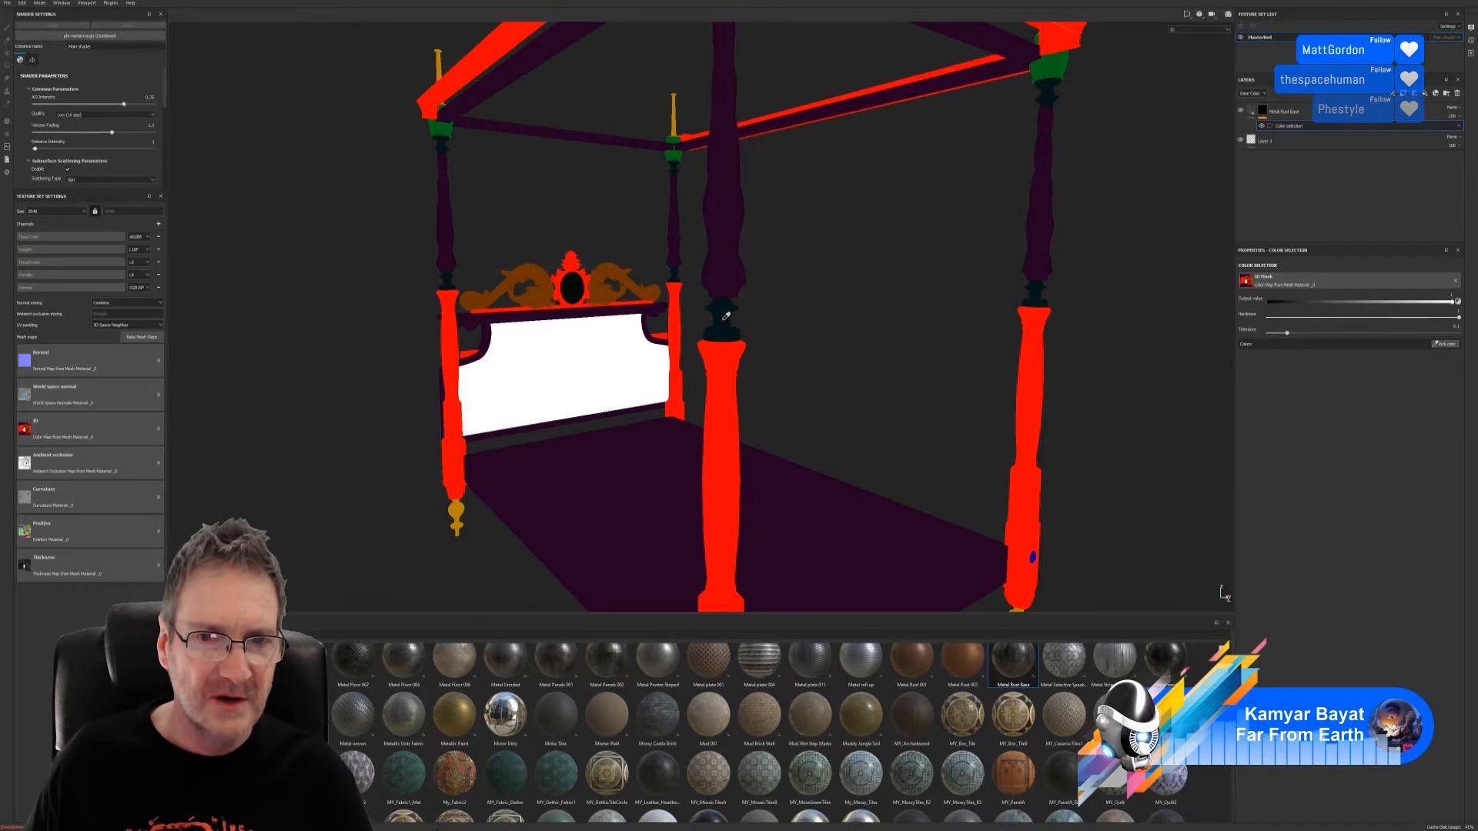
left_click(726, 315)
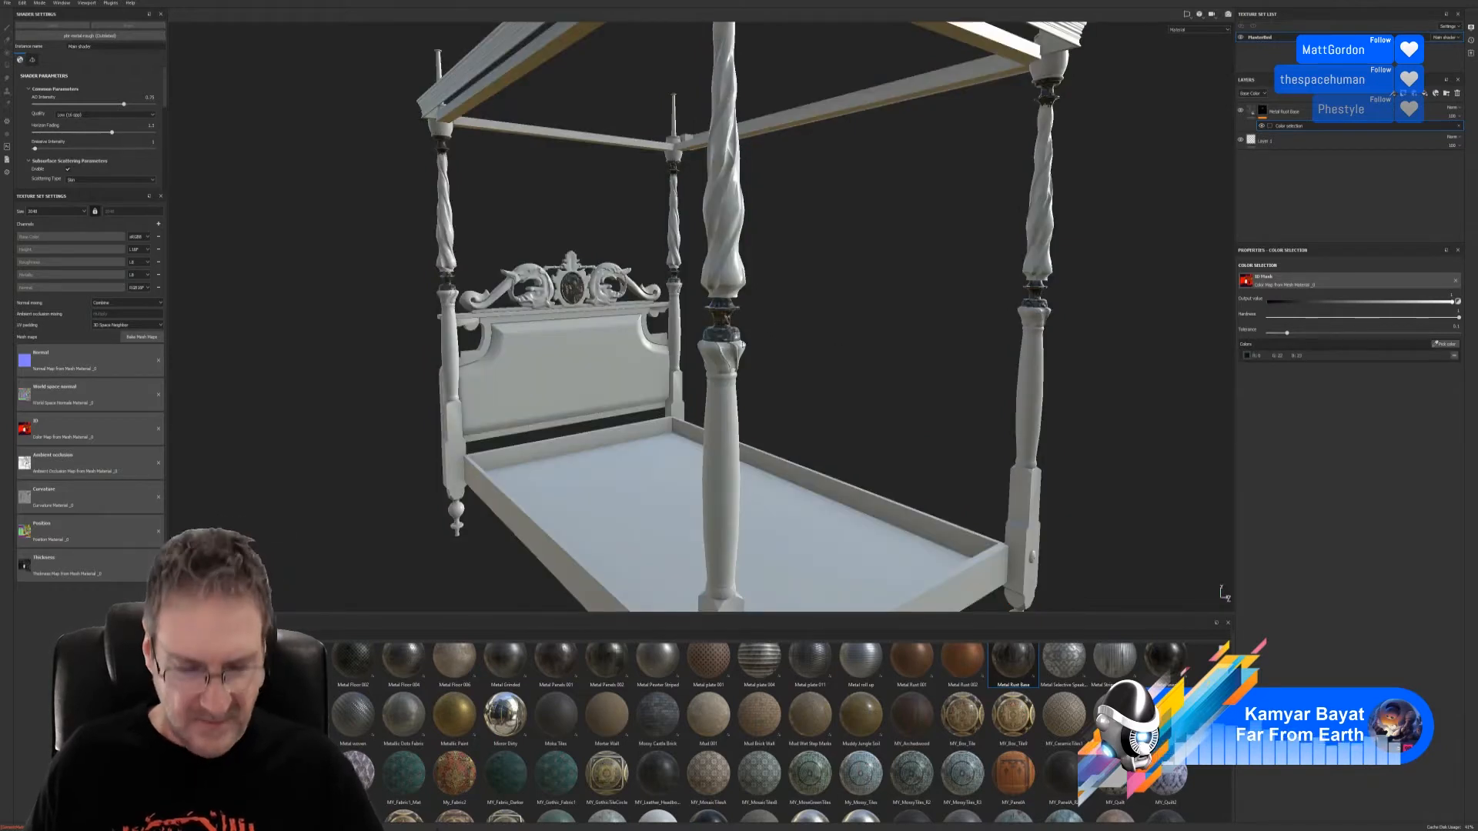
Step: Increase the UV tiling scale of the Metal Rust Base fill layer for finer rust detail on the bedpost collars
right_click_drag(741, 344, 1046, 331, "alt")
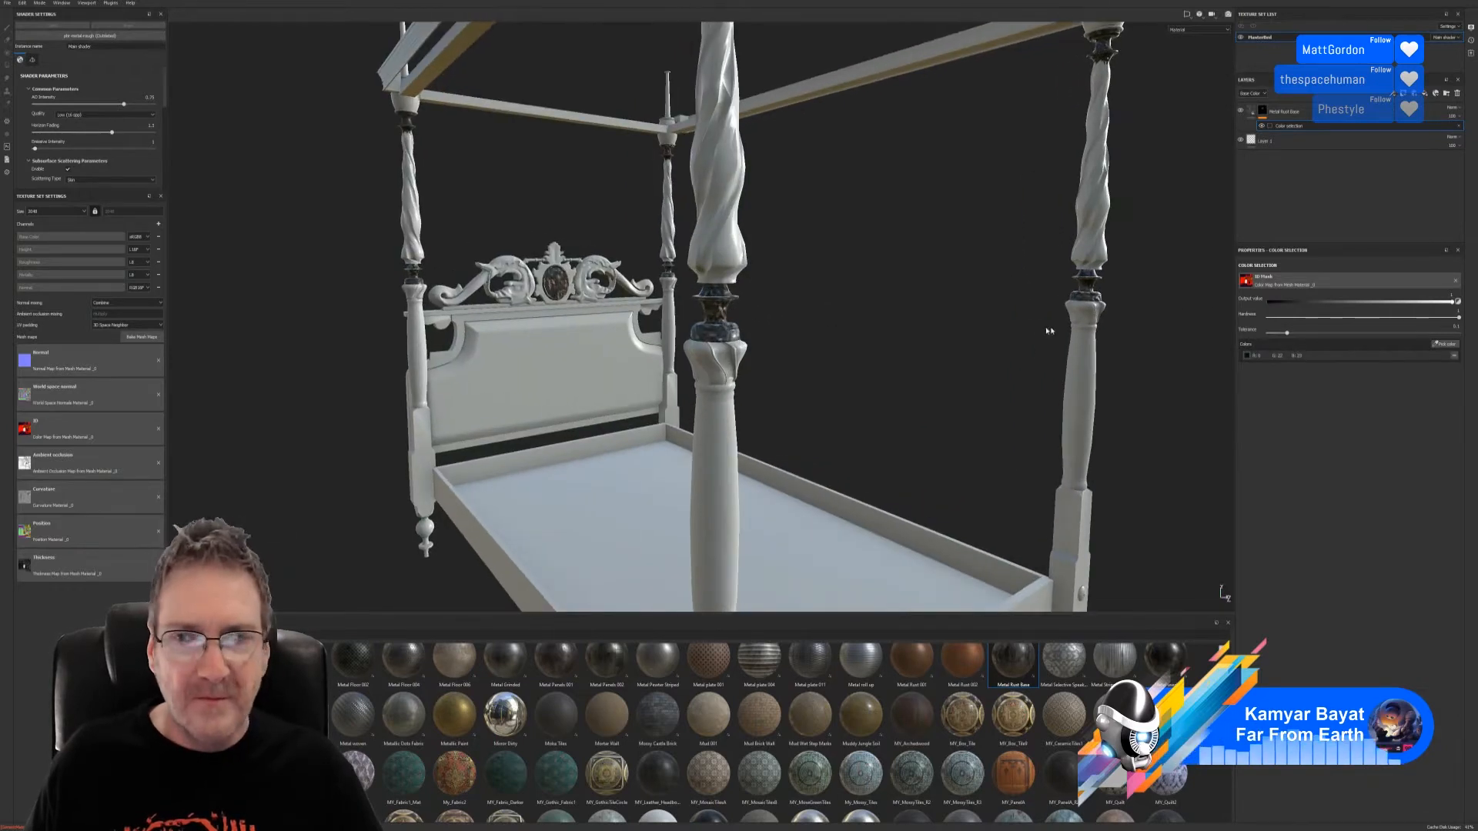
left_click(1251, 111)
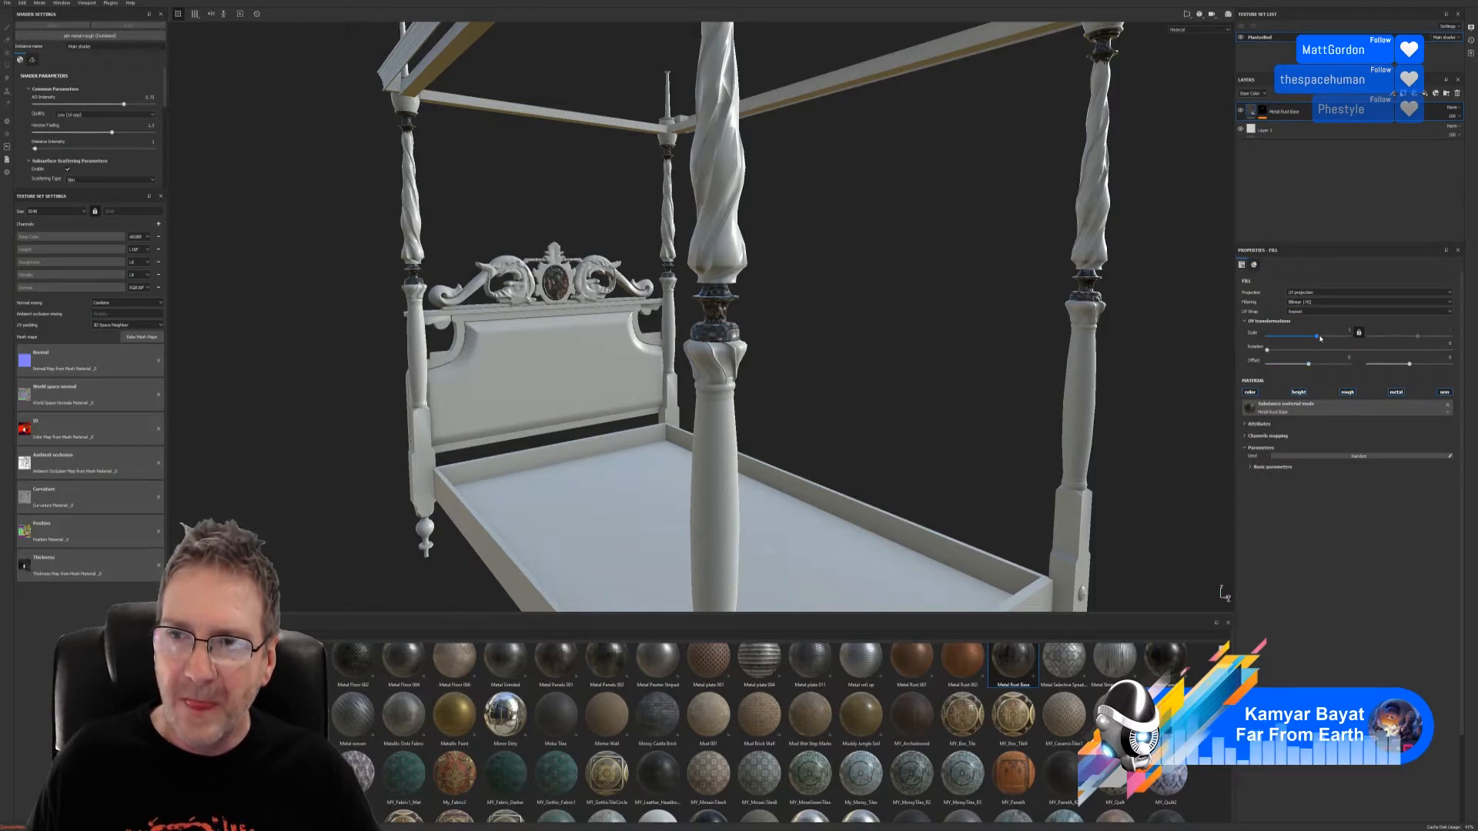
left_click_drag(1318, 338, 1326, 337)
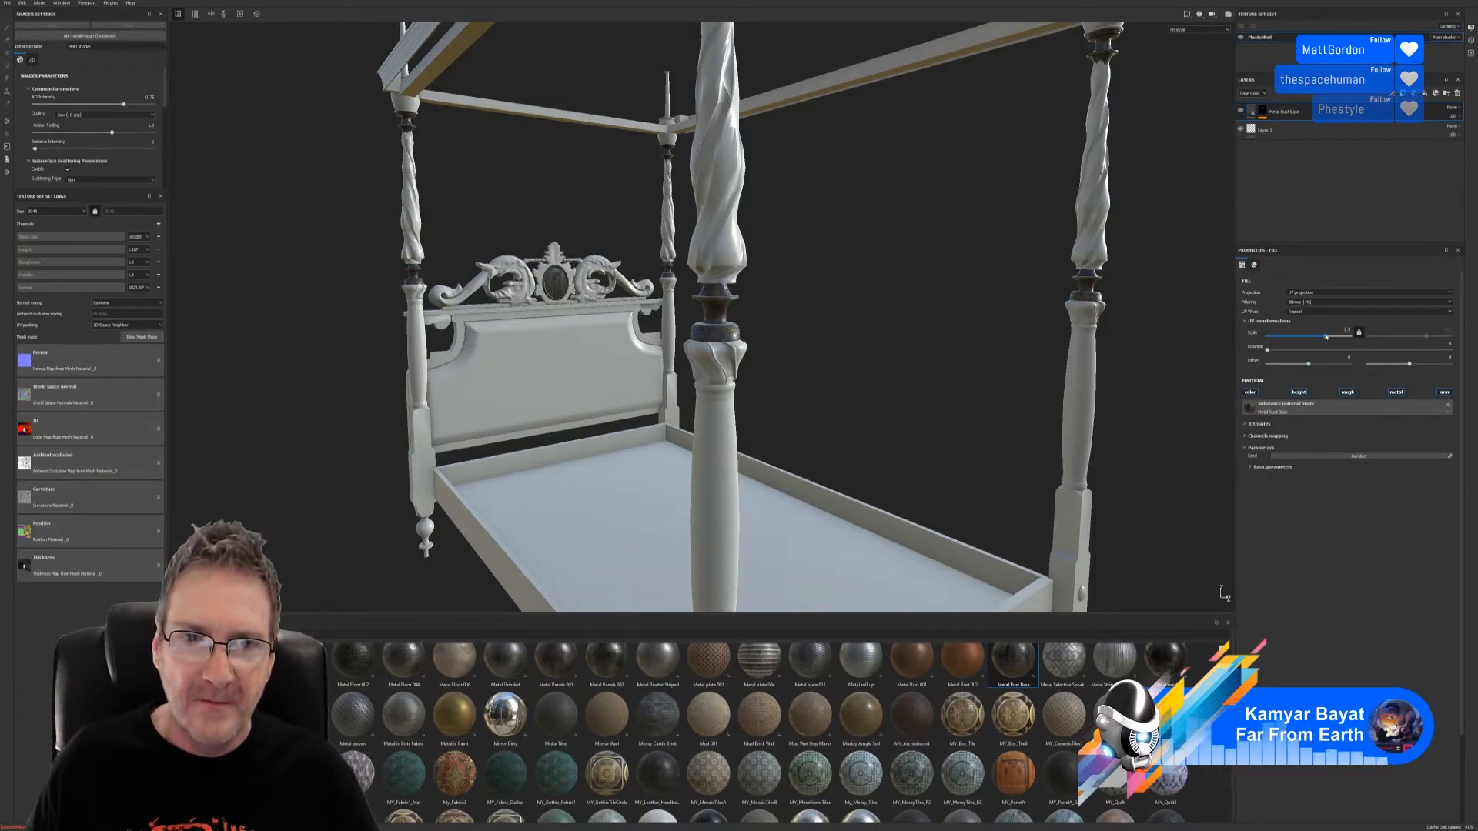
right_click_drag(764, 350, 1139, 321, "alt")
left_click_drag(777, 347, 940, 308, "alt")
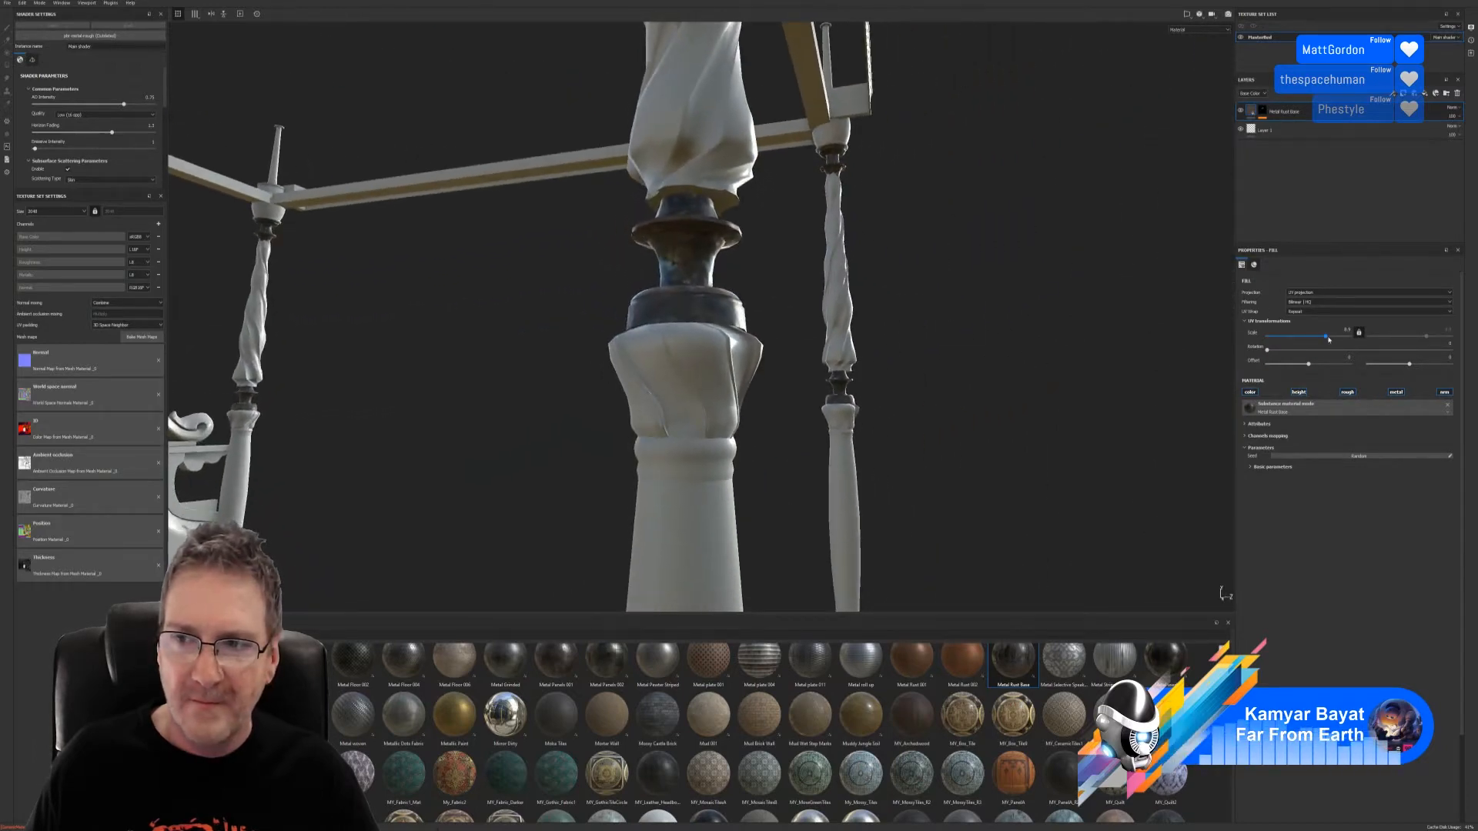
left_click_drag(1325, 339, 1330, 337)
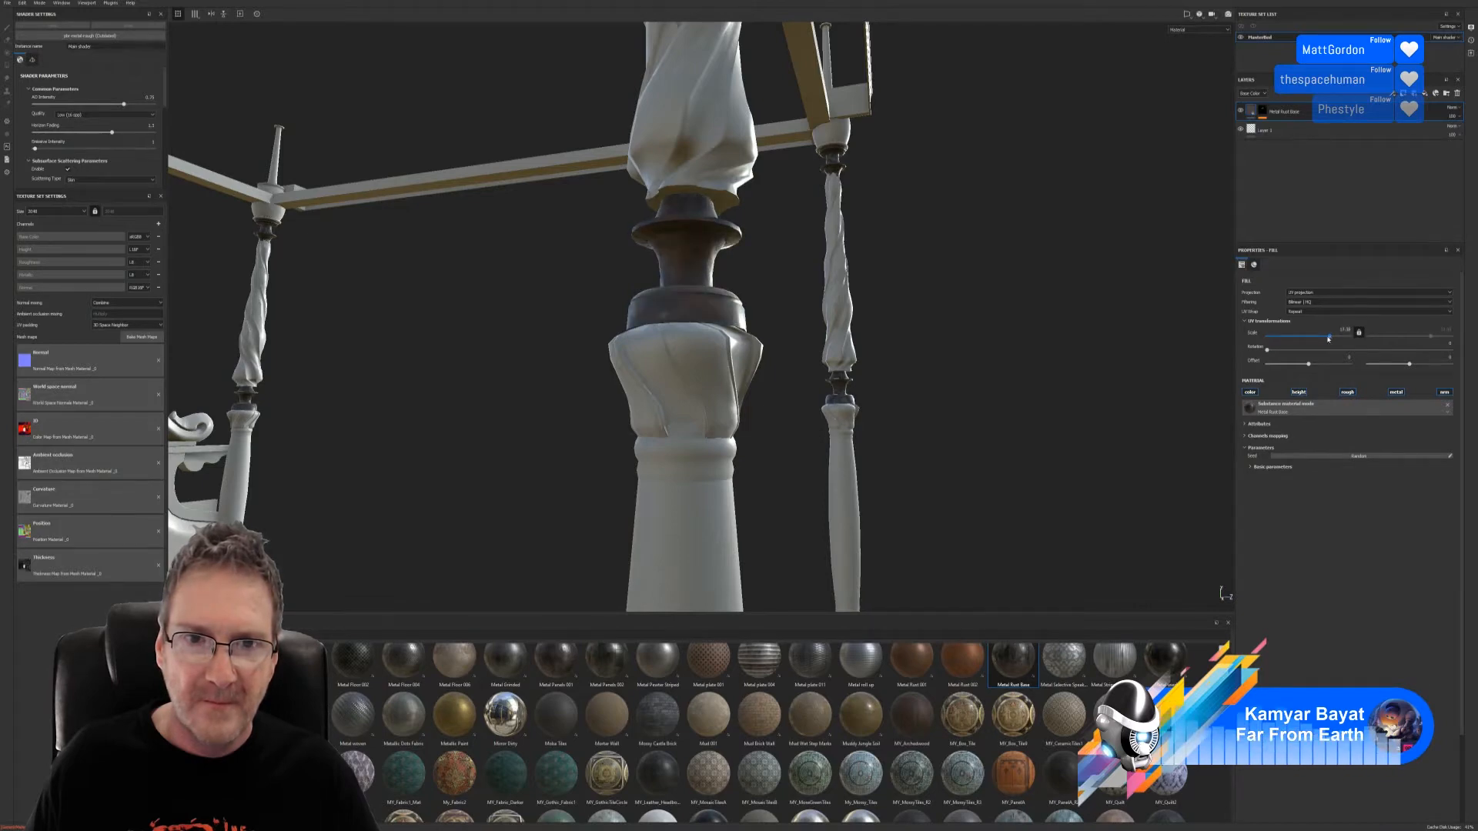
left_click_drag(616, 362, 577, 400, "alt")
right_click_drag(385, 400, 347, 422, "alt")
left_click_drag(739, 391, 667, 311, "alt")
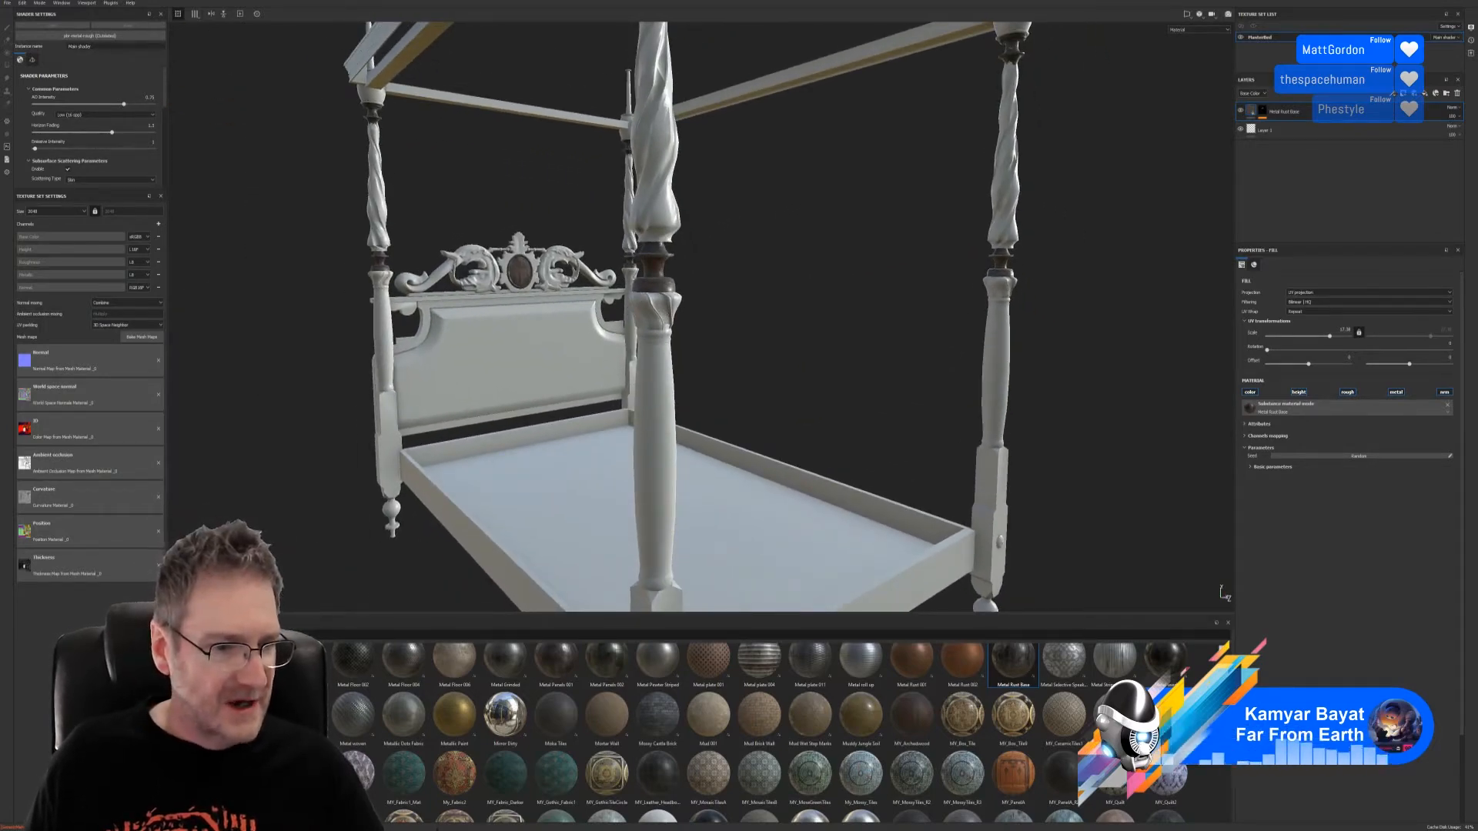
Step: Browse the smart materials for the remaining bed parts and examine the canopy bed's posts and frame from several angles
scroll(760, 731, "up", 10)
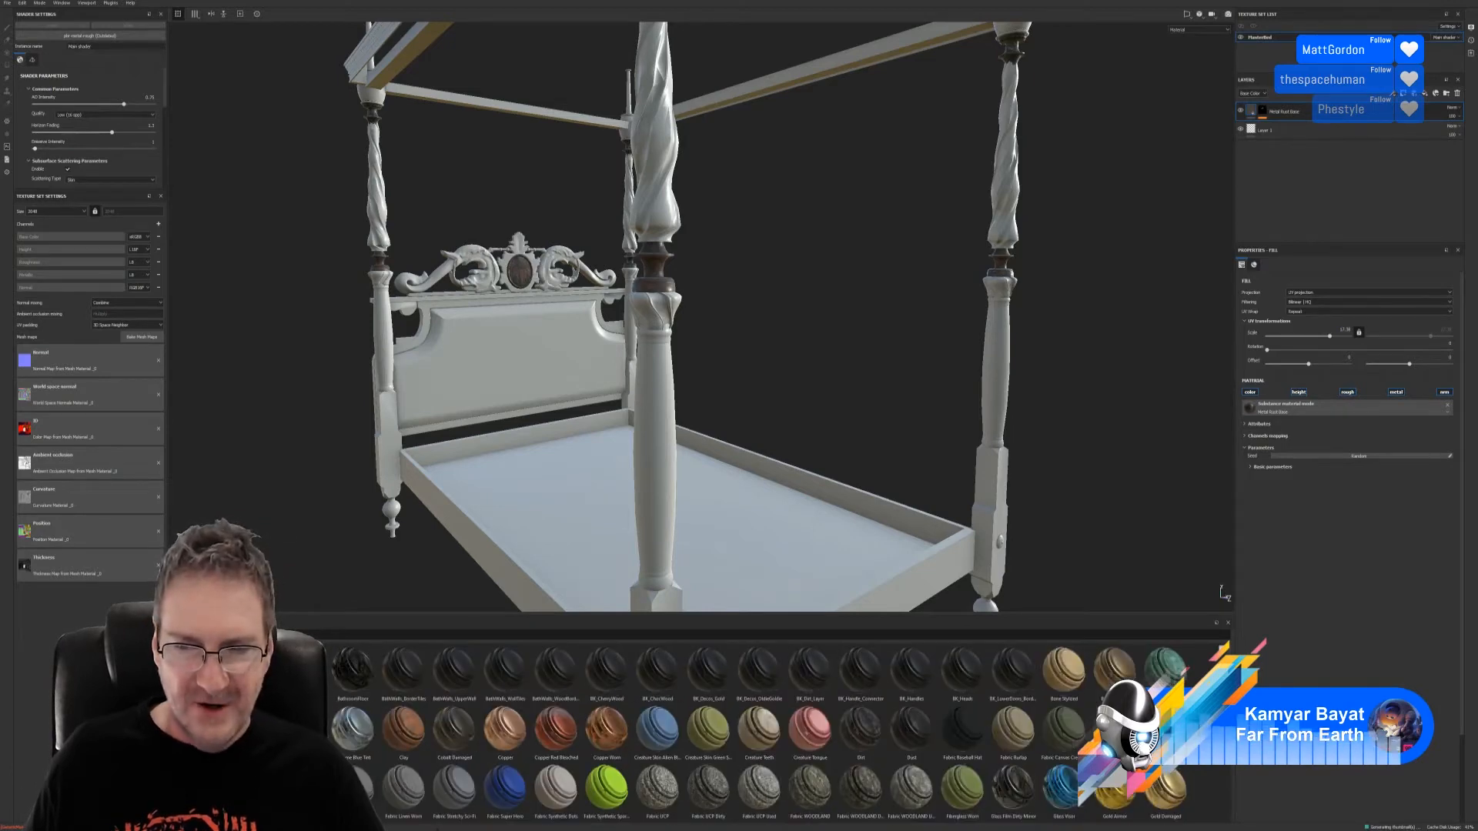
scroll(760, 732, "down", 3)
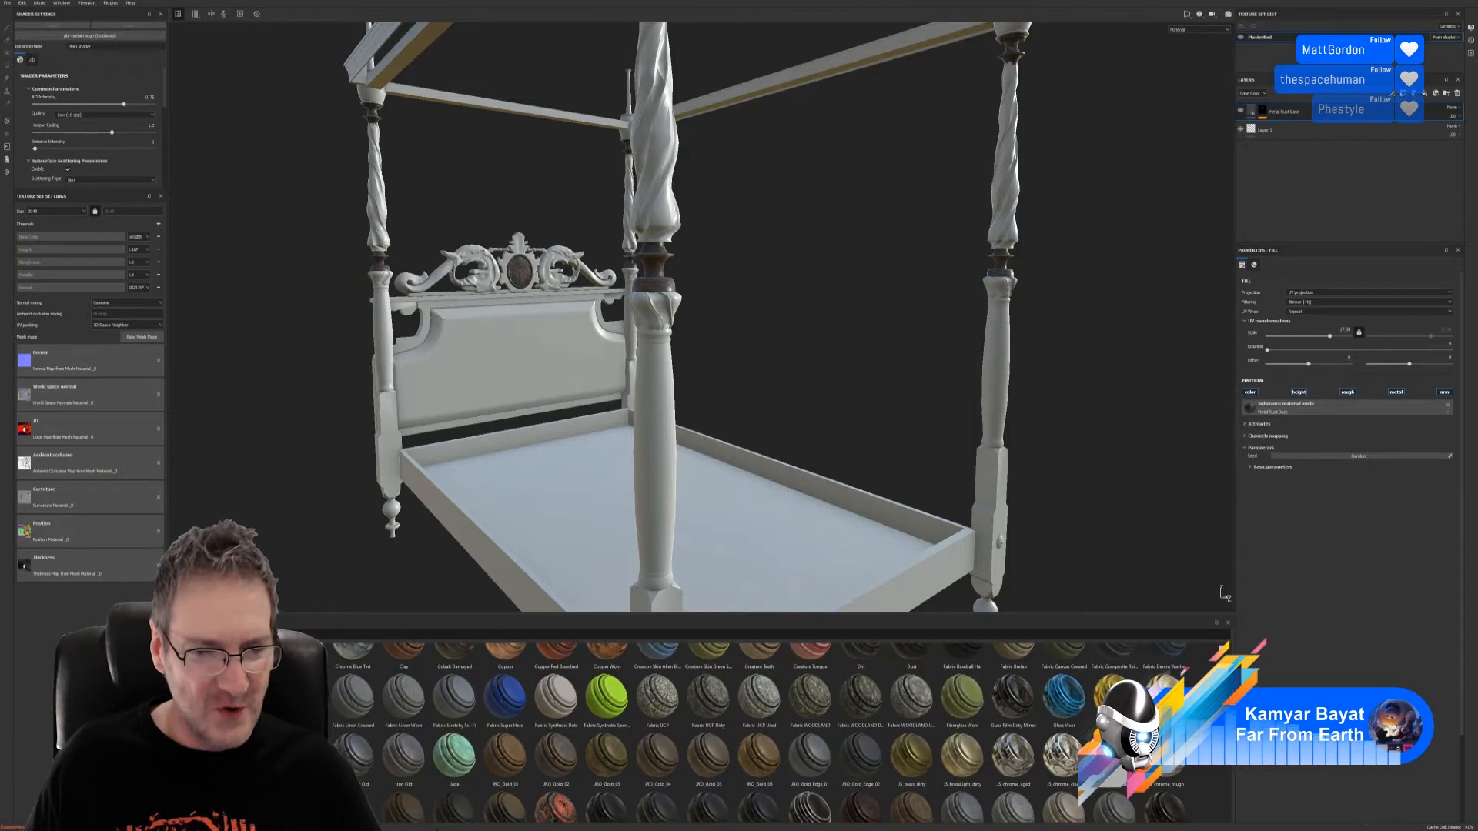
scroll(759, 732, "down", 1)
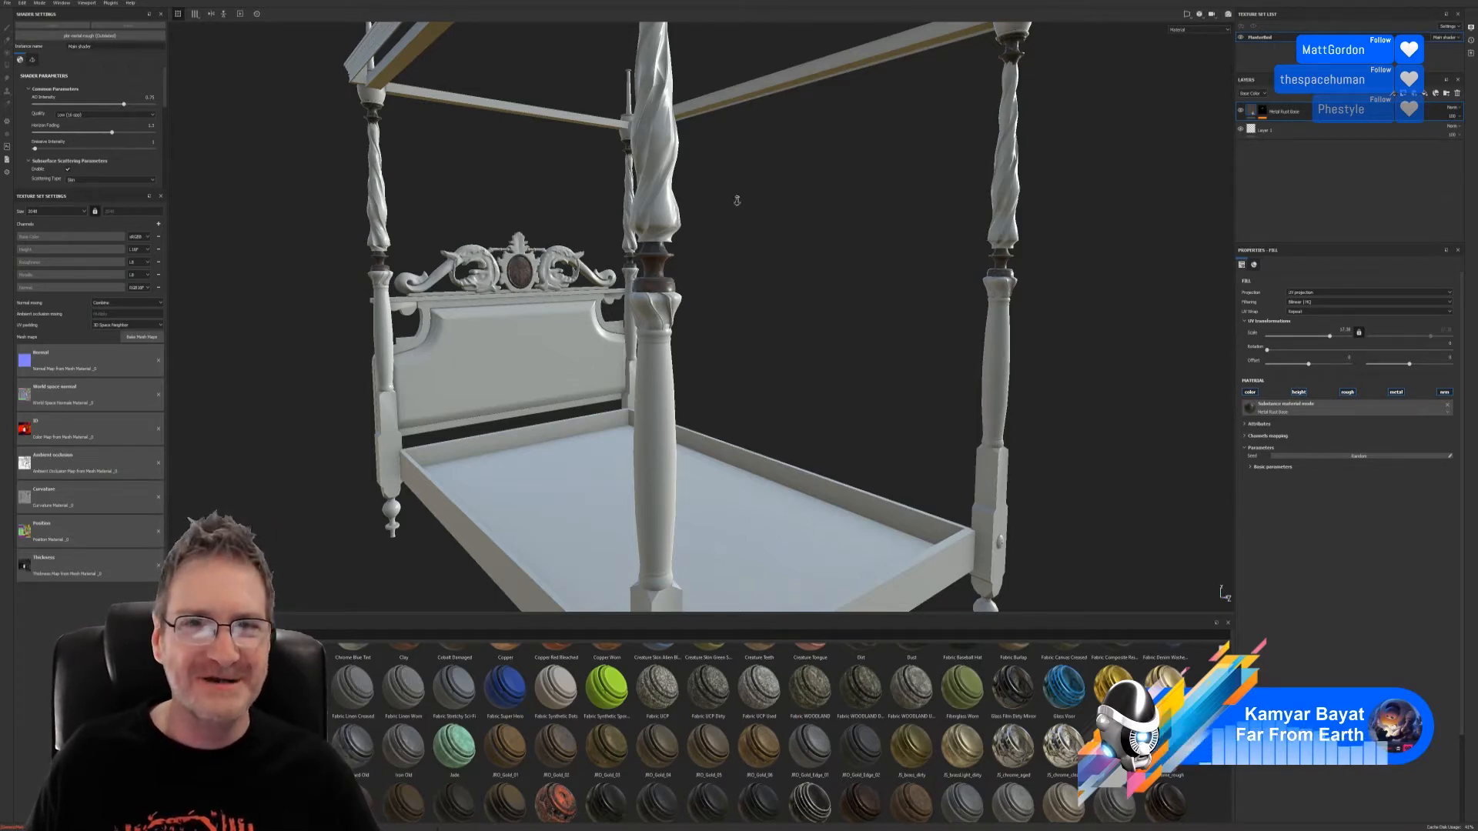
right_click_drag(736, 200, 324, 290, "alt")
left_click_drag(323, 290, 866, 209, "alt")
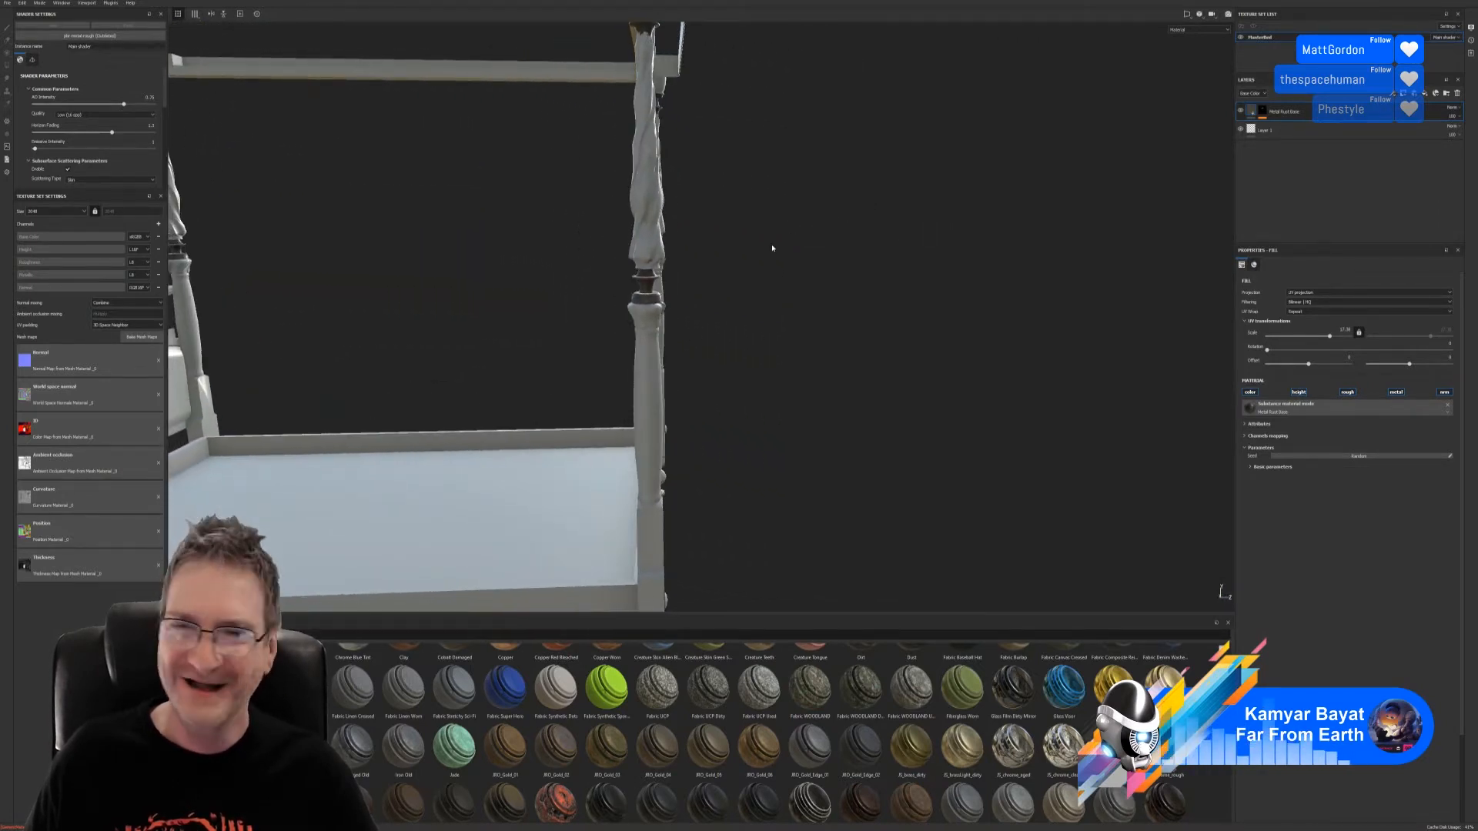
right_click_drag(772, 248, 501, 278, "alt")
left_click_drag(501, 277, 544, 251, "alt")
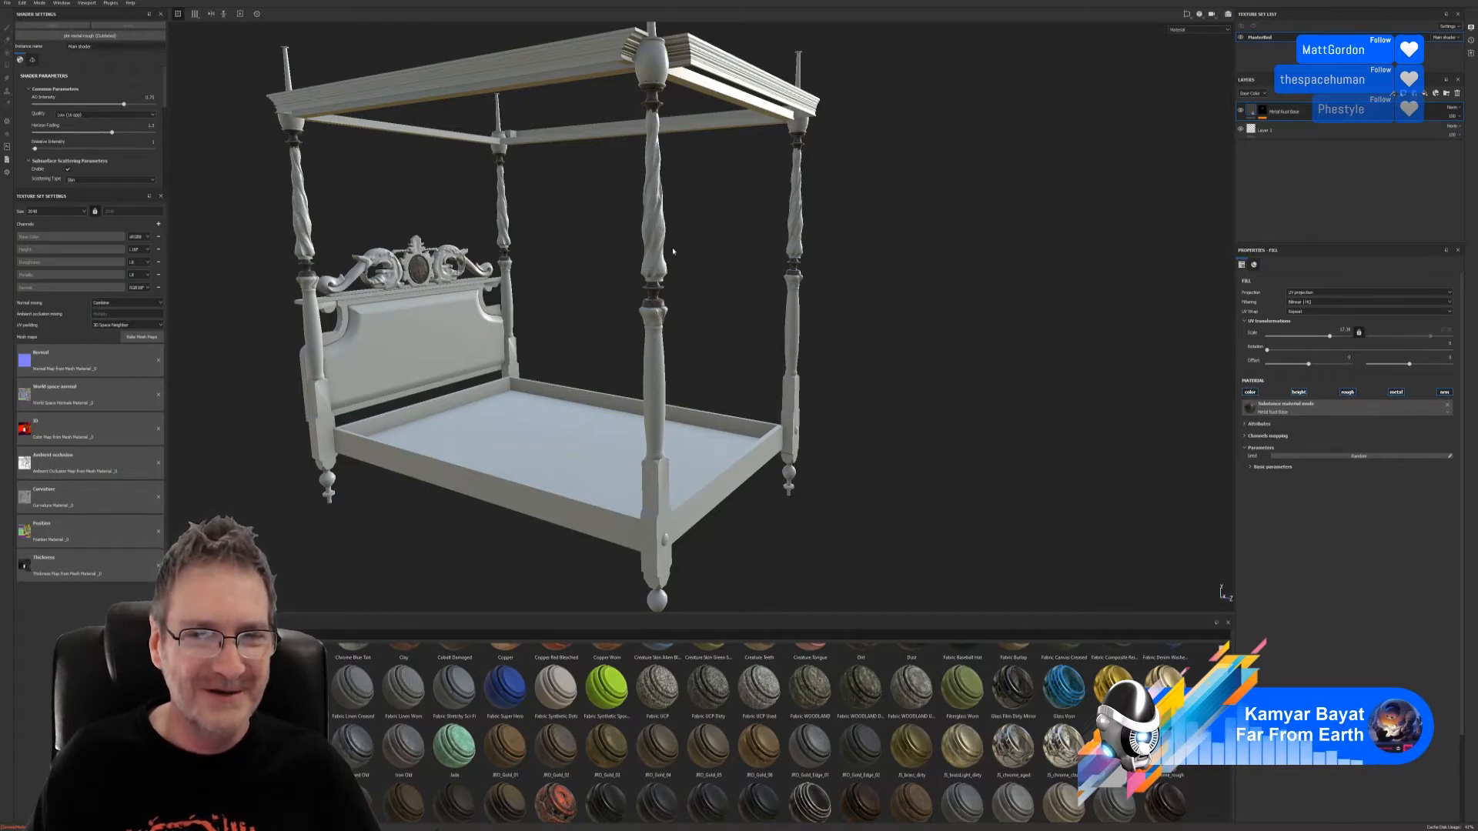
scroll(668, 315, "up", 5)
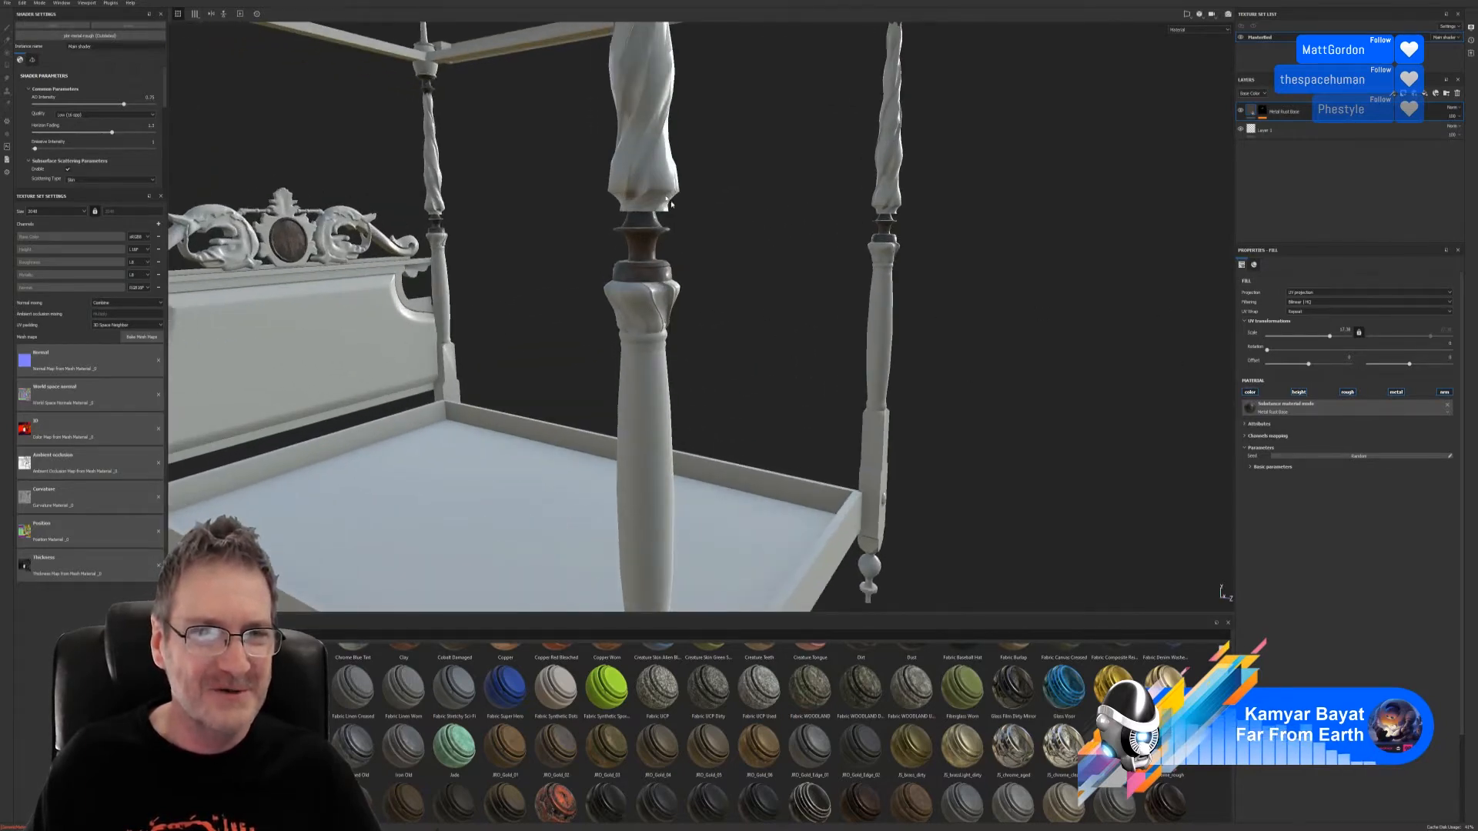
scroll(671, 204, "down", 10)
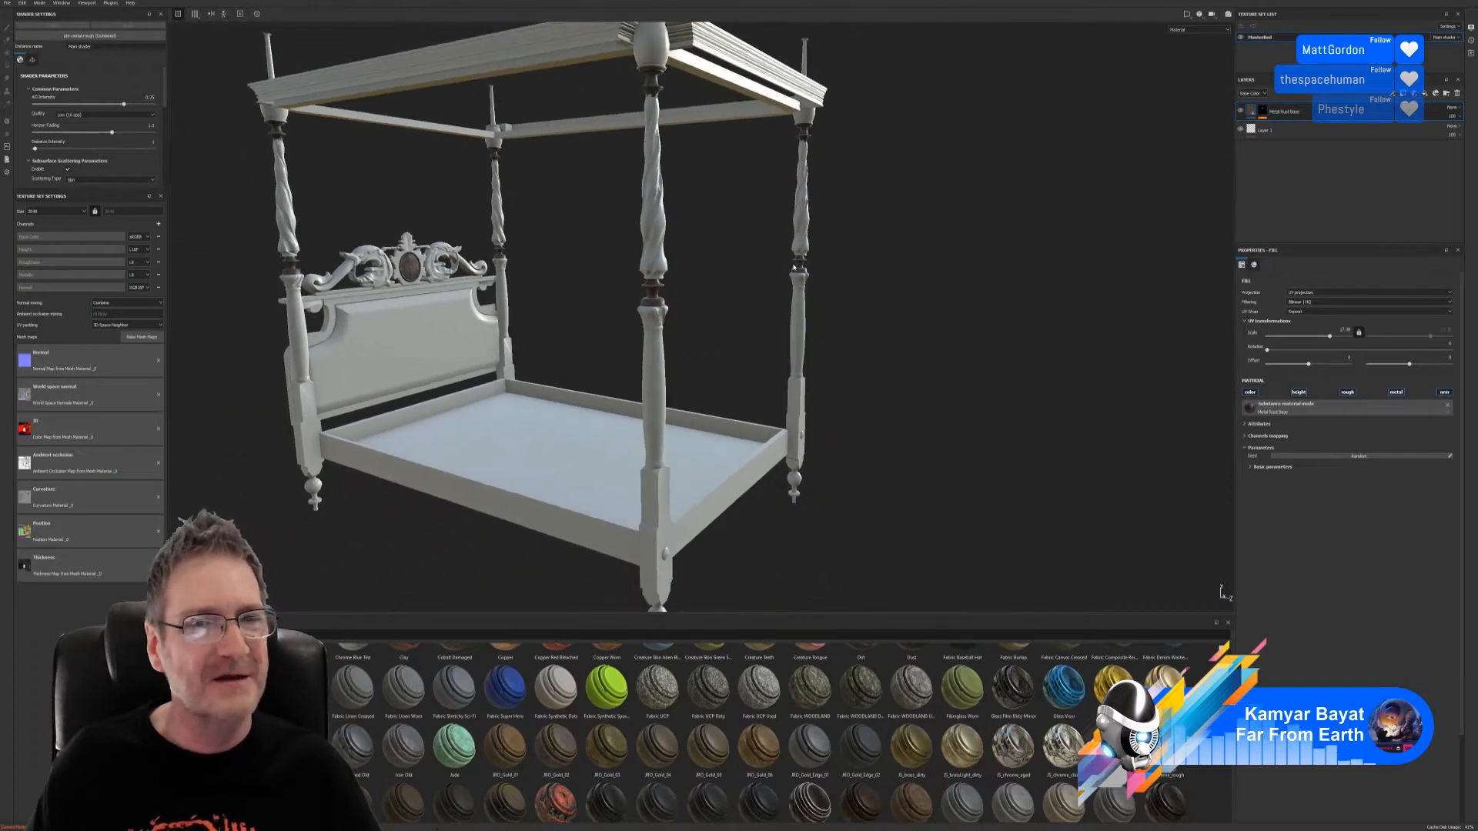
Step: Apply the Gold_02 smart material to the bed as the uppermost layer and delete the base paint layer Layer 1
middle_click_drag(713, 269, 720, 273, "alt")
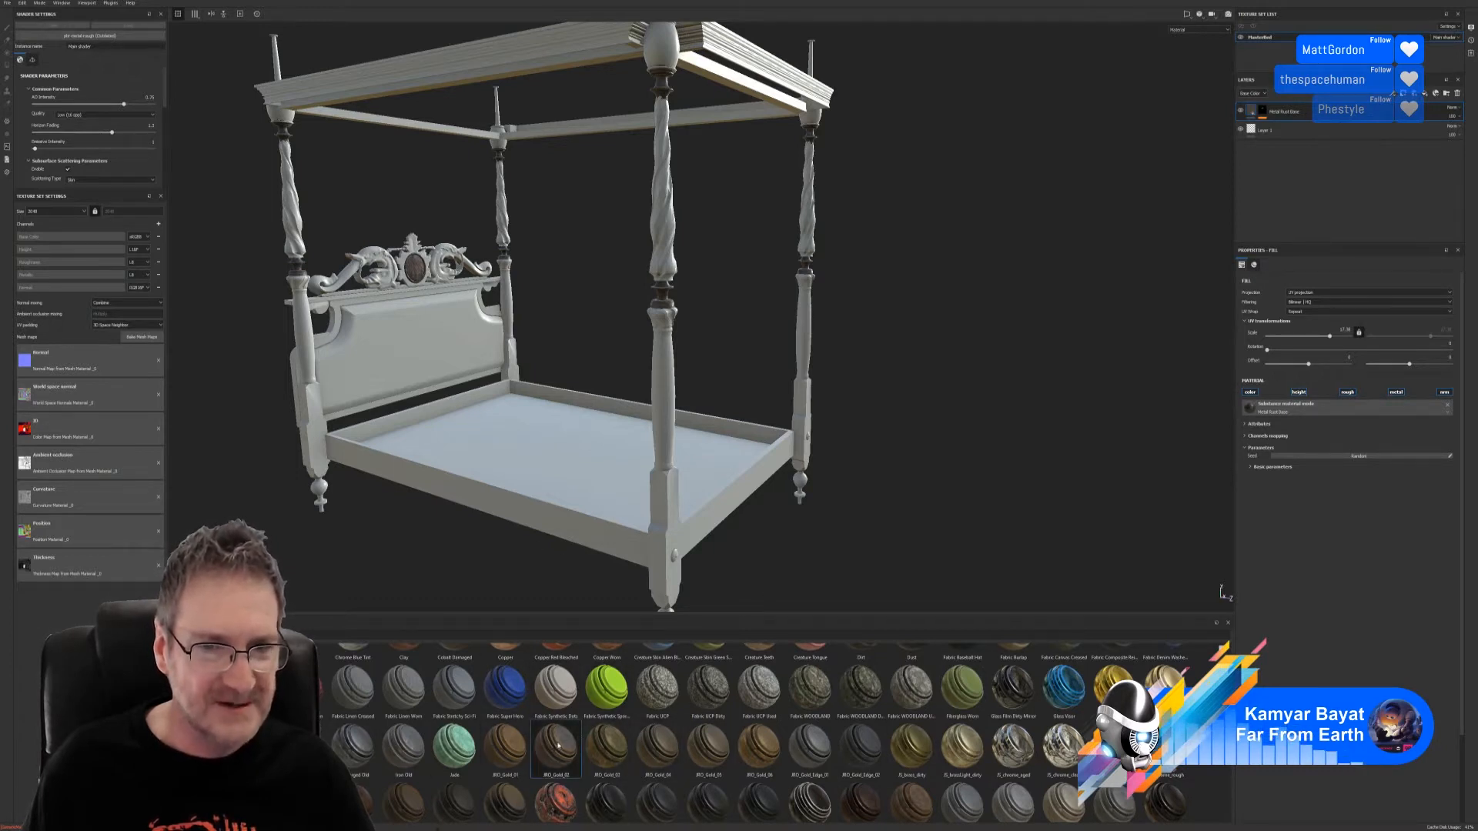
left_click_drag(556, 745, 672, 290)
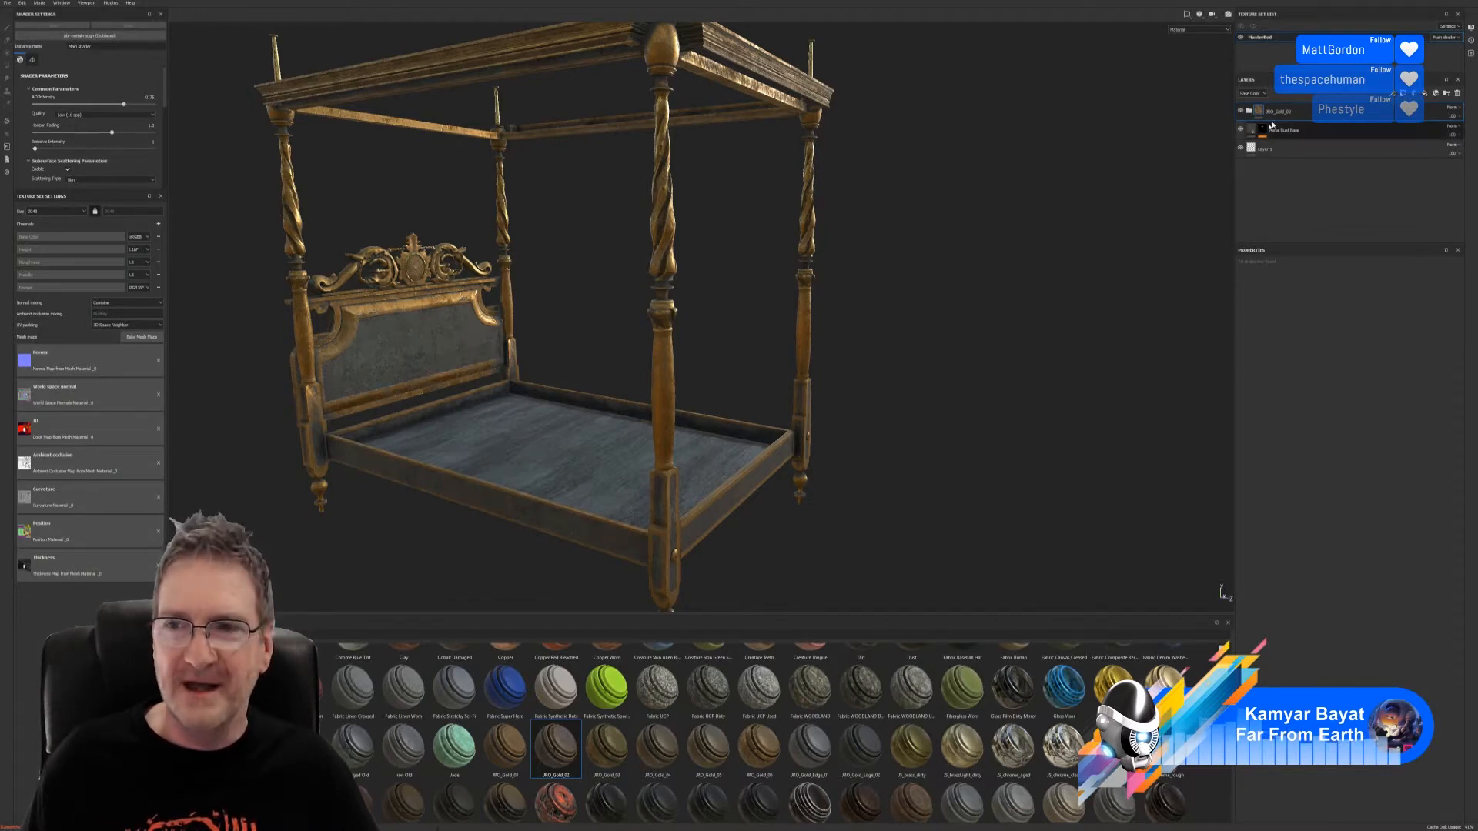
left_click(1286, 154)
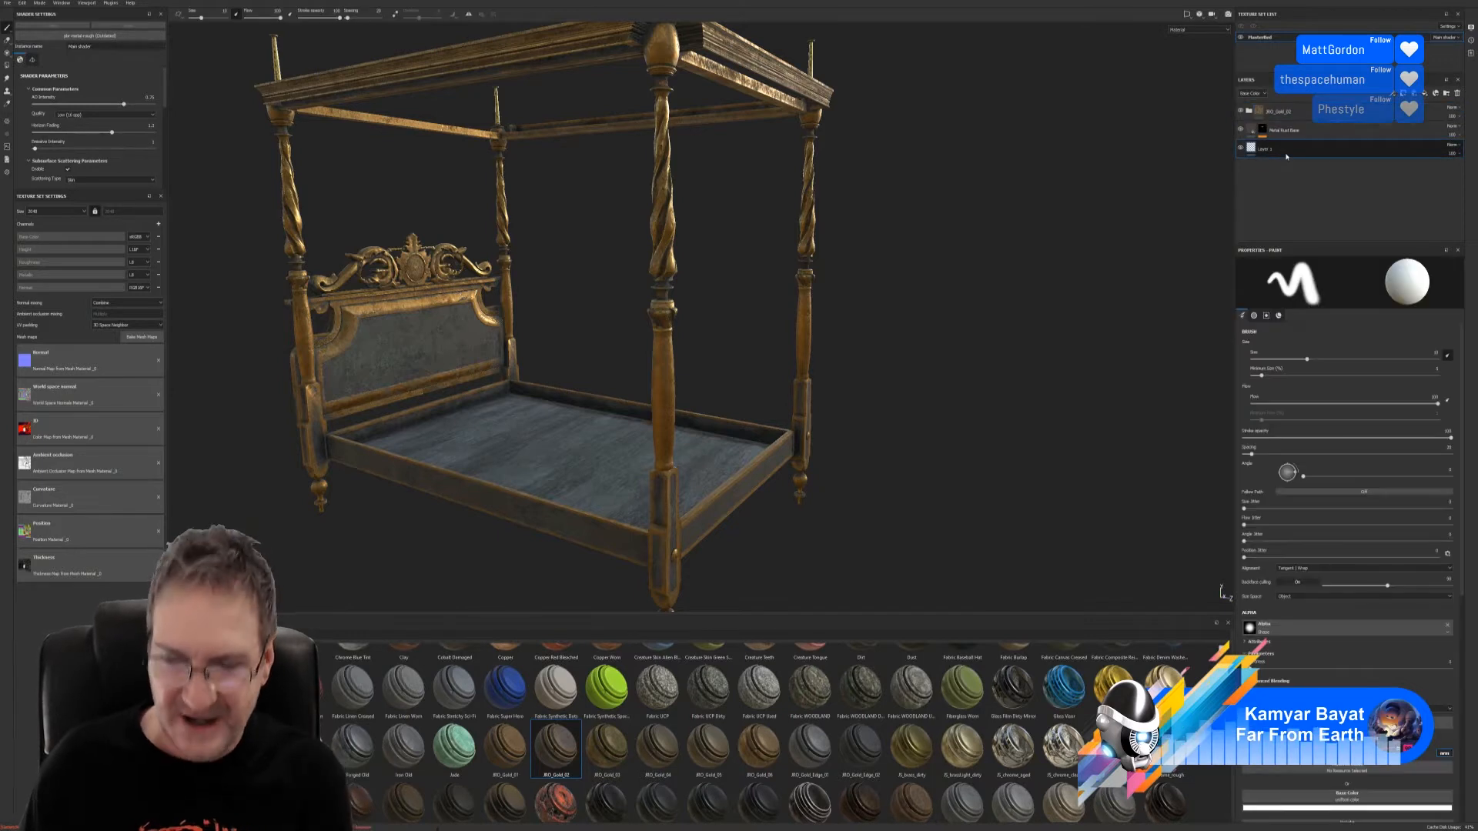
key("Delete")
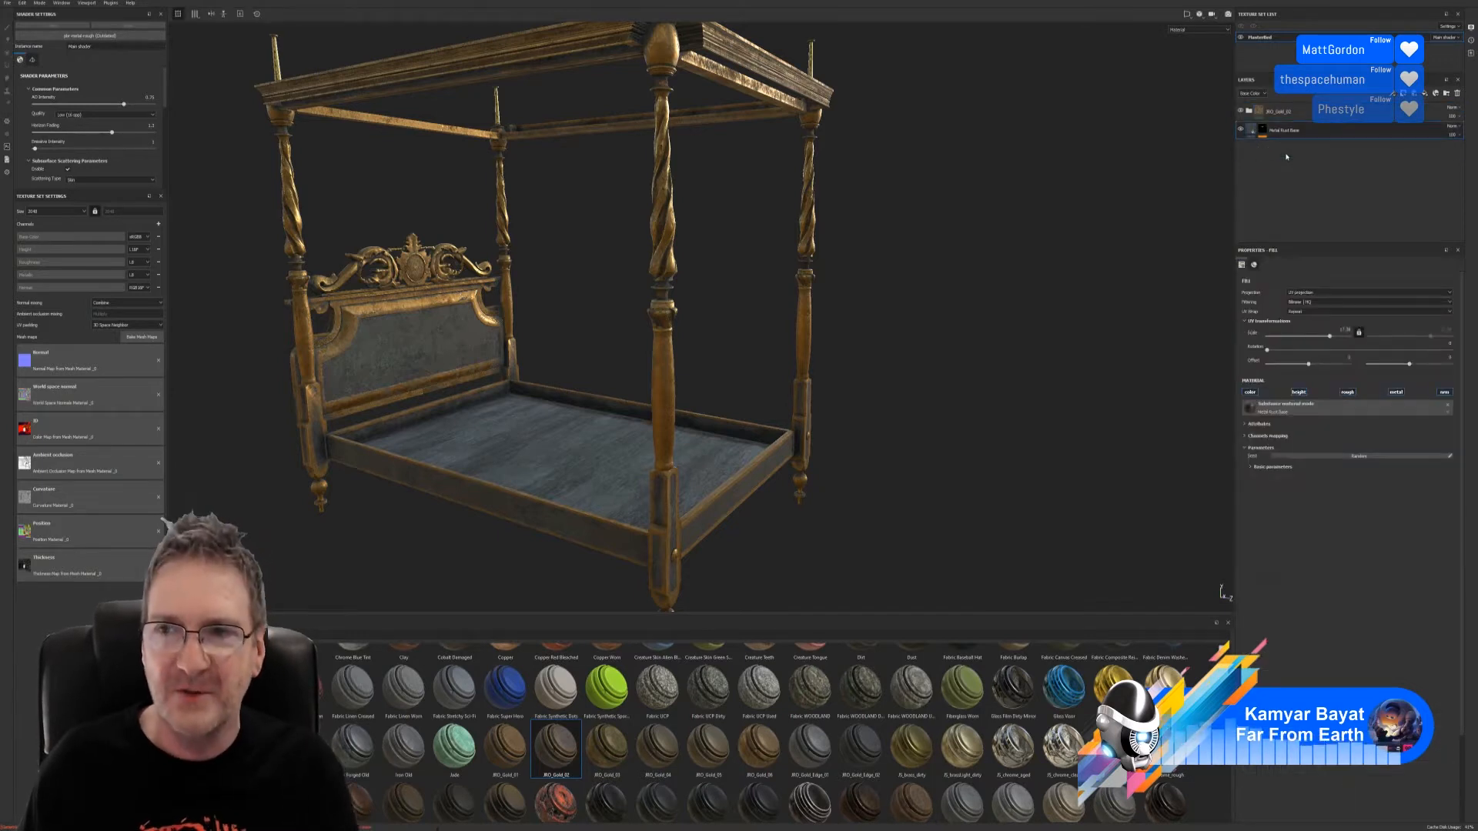
Step: Mask the Gold_02 smart material with a color selection, picking the ID color of the bedpost collars
left_click(1309, 113)
right_click(1310, 112)
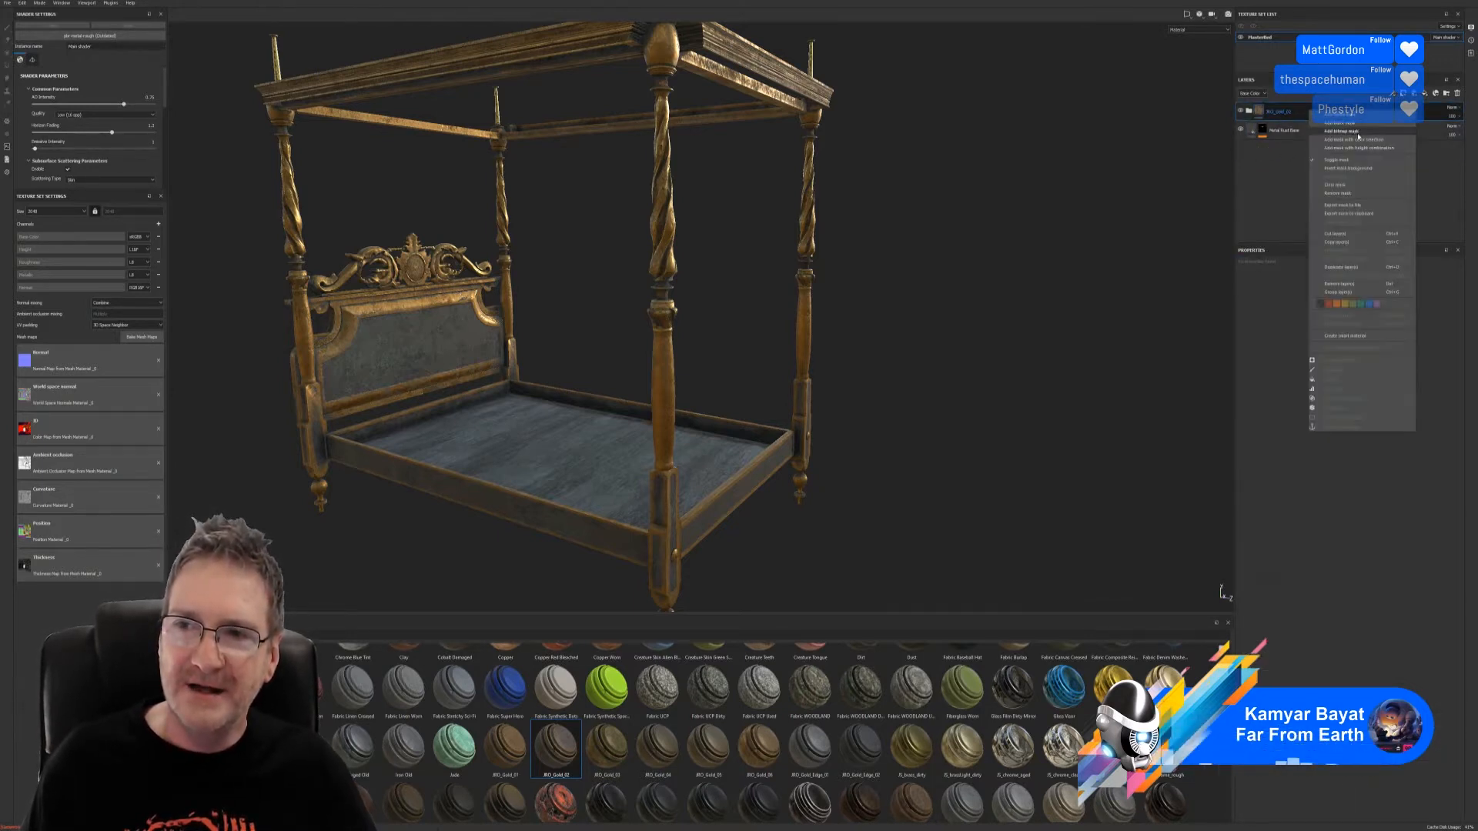
left_click(1355, 133)
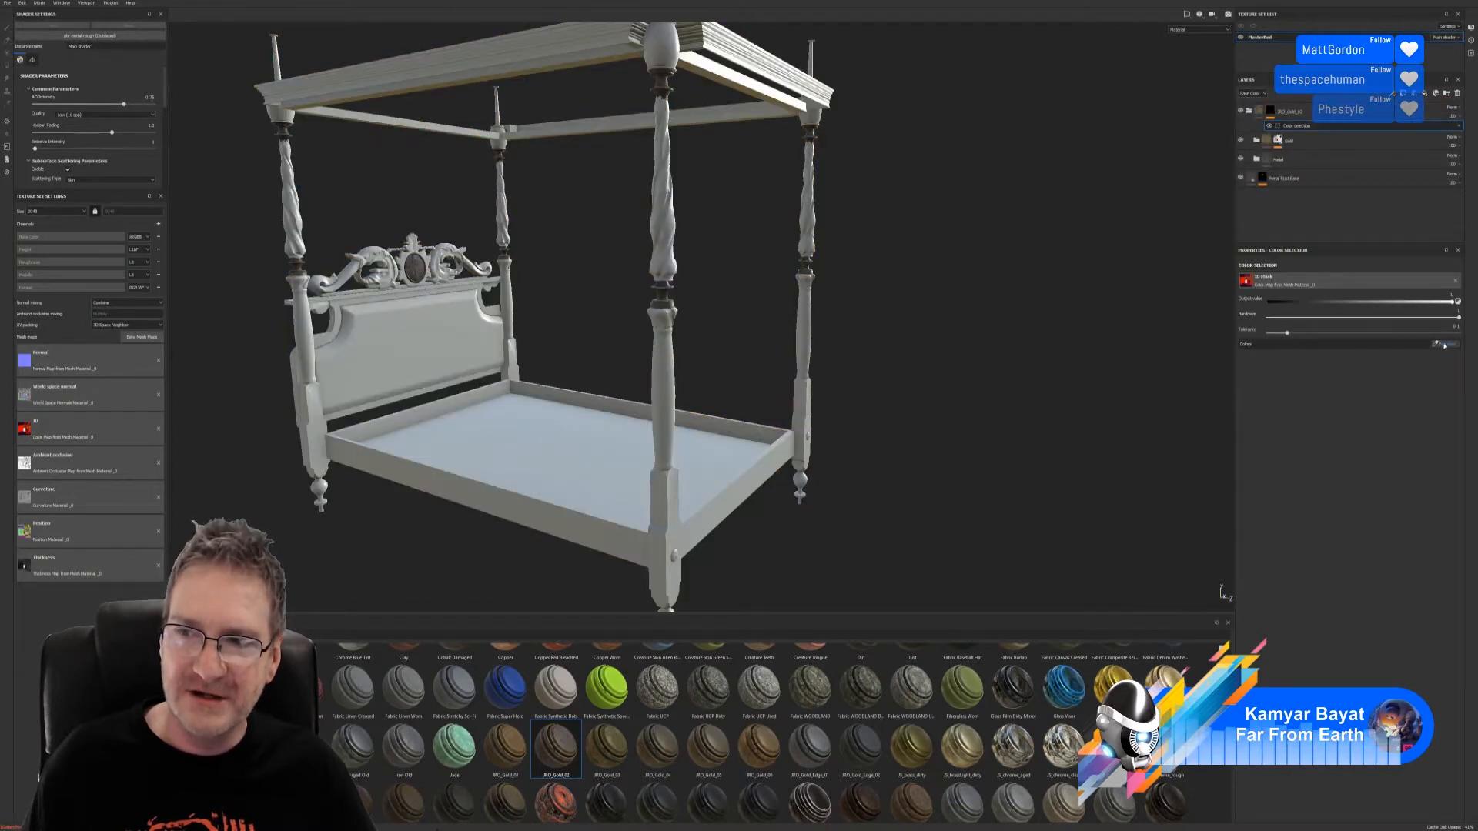
left_click(1444, 346)
left_click(670, 291)
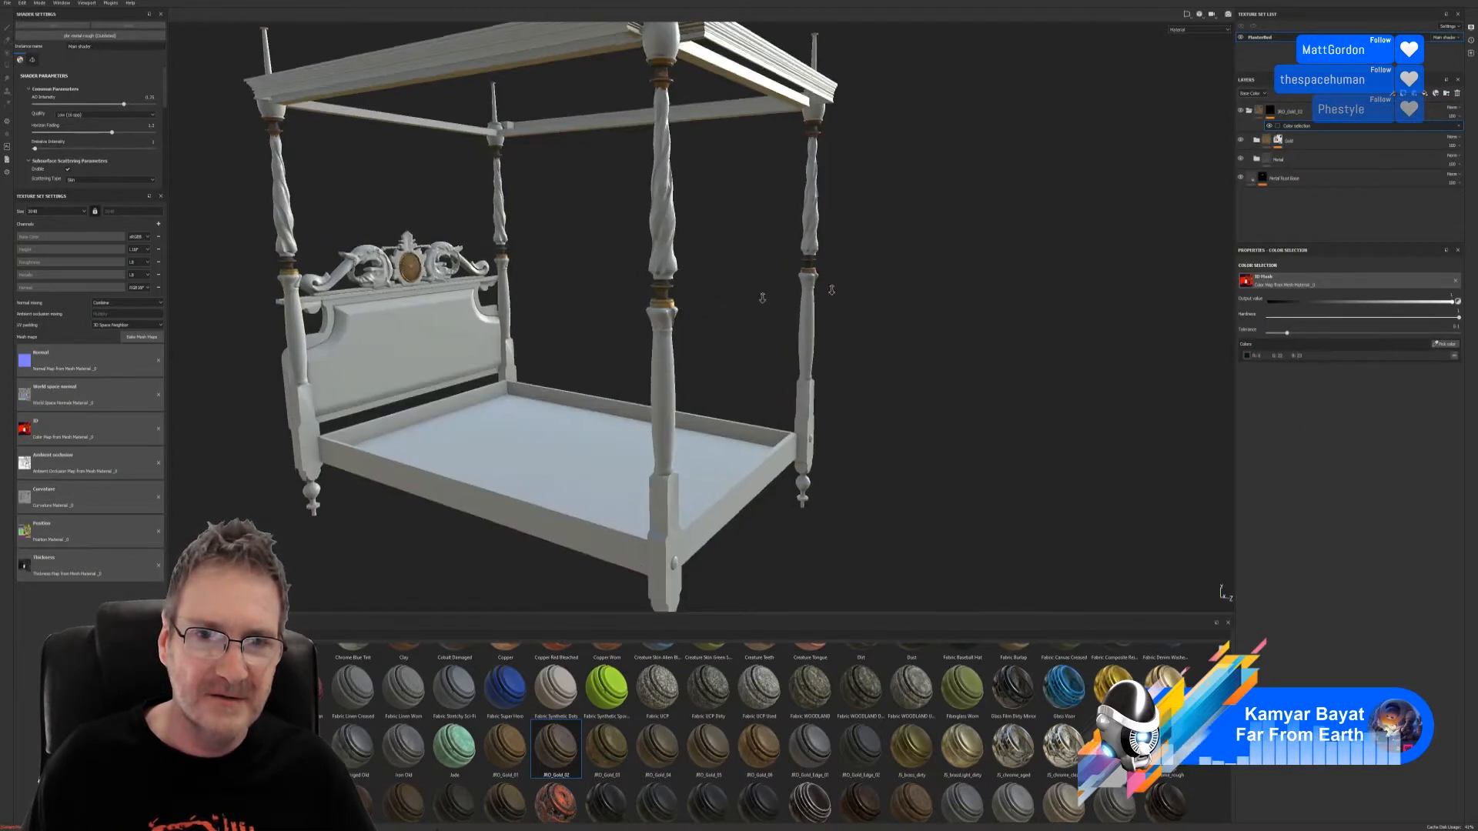
left_click_drag(762, 297, 940, 307, "alt")
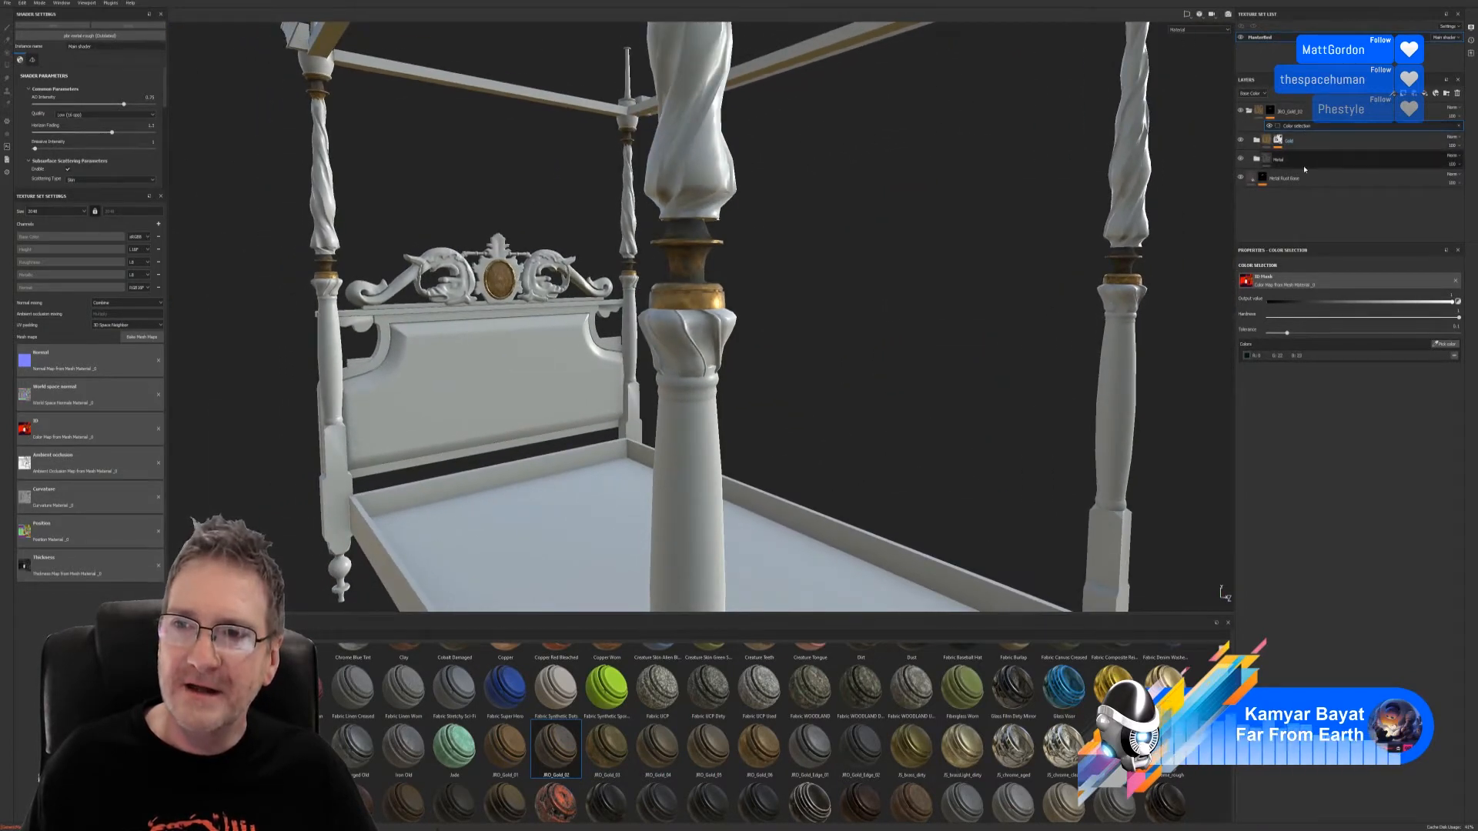
Step: Select the Gold_02 smart material and the Metal Rust Base layer and group them in a new folder
left_click(1249, 110)
left_click(1296, 110)
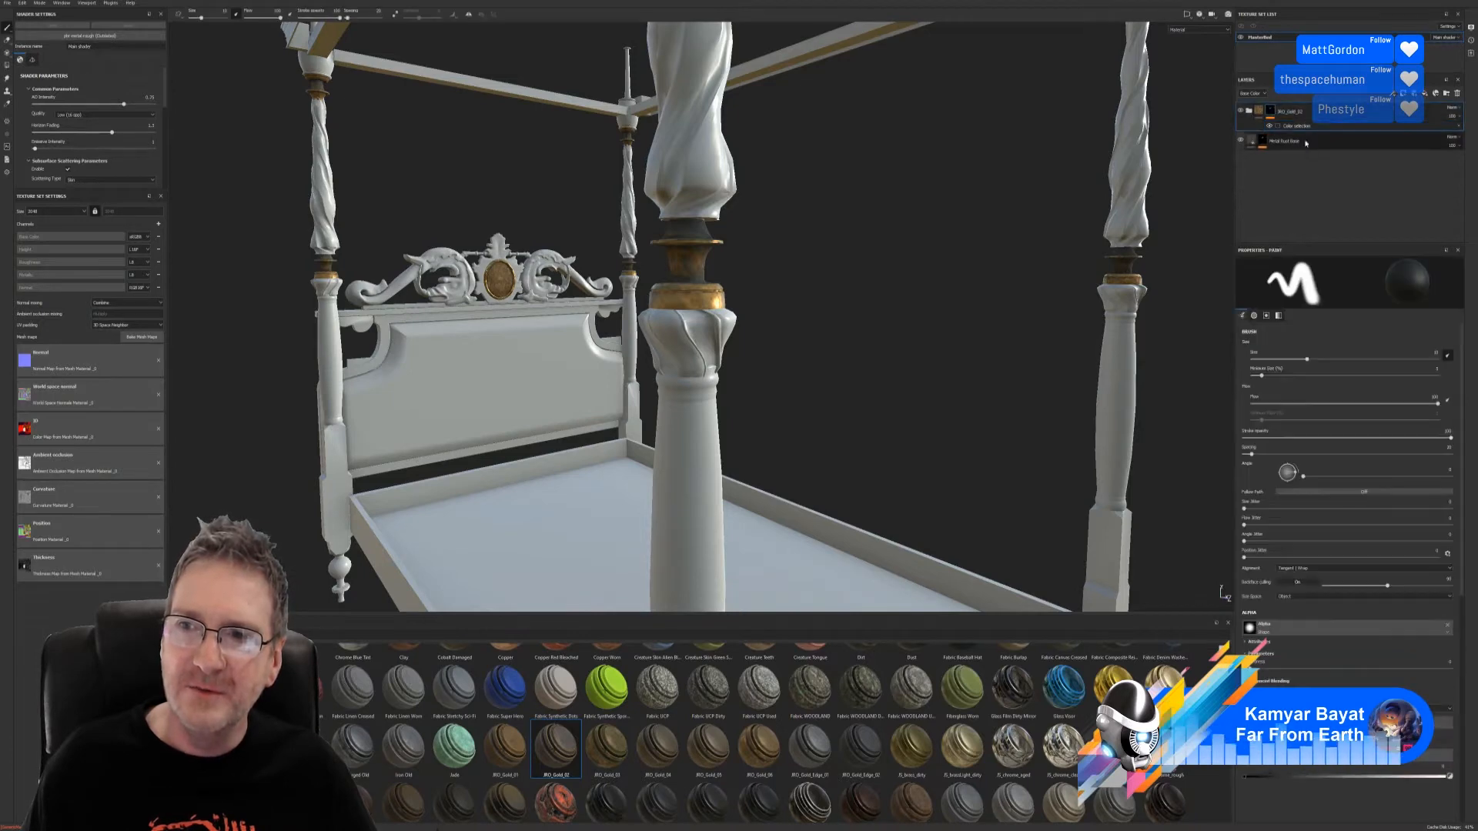
left_click(1306, 142)
right_click(1305, 143)
left_click(1278, 202)
left_click(1310, 114)
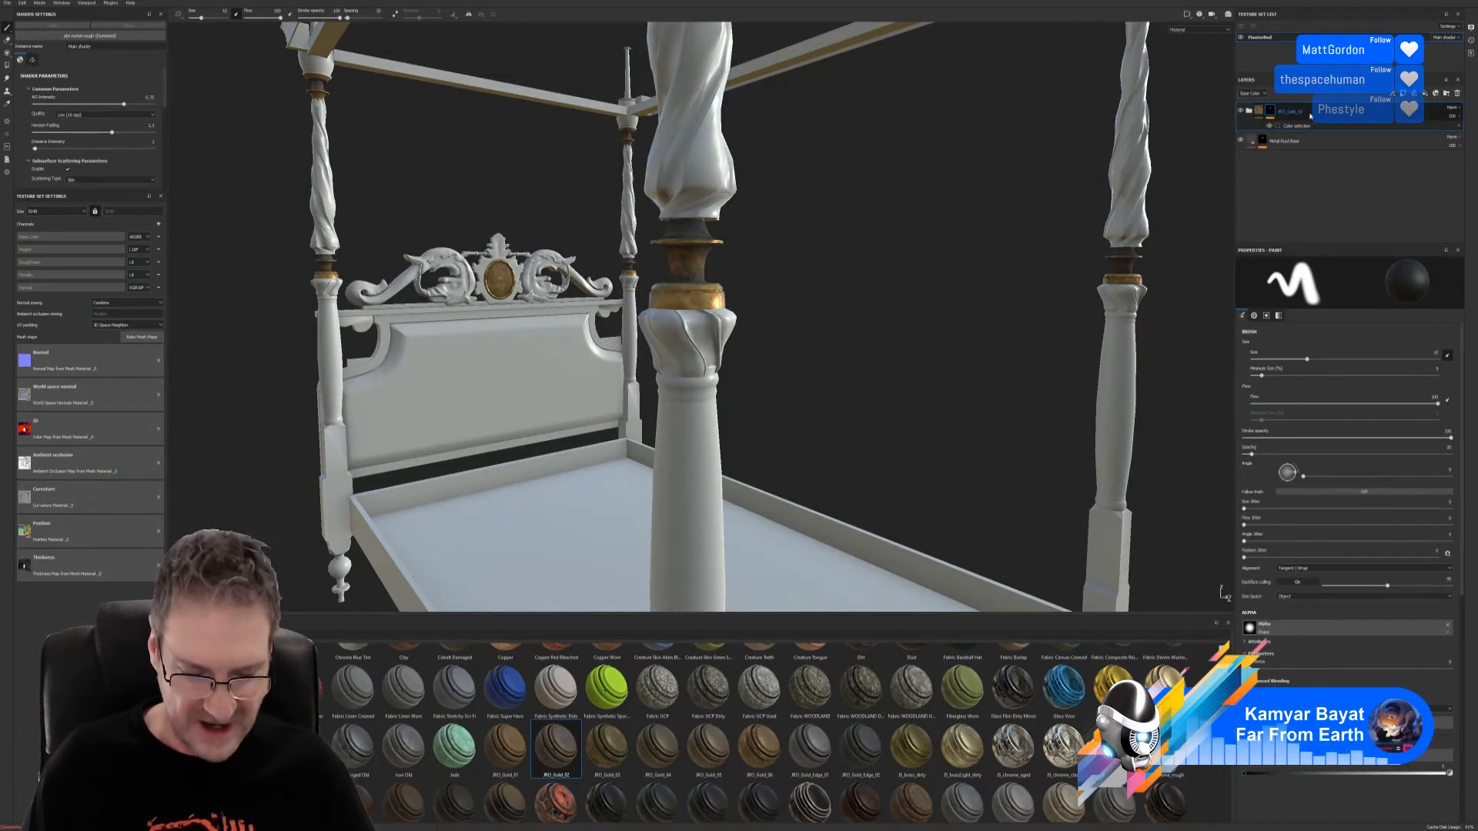
left_click(1315, 143)
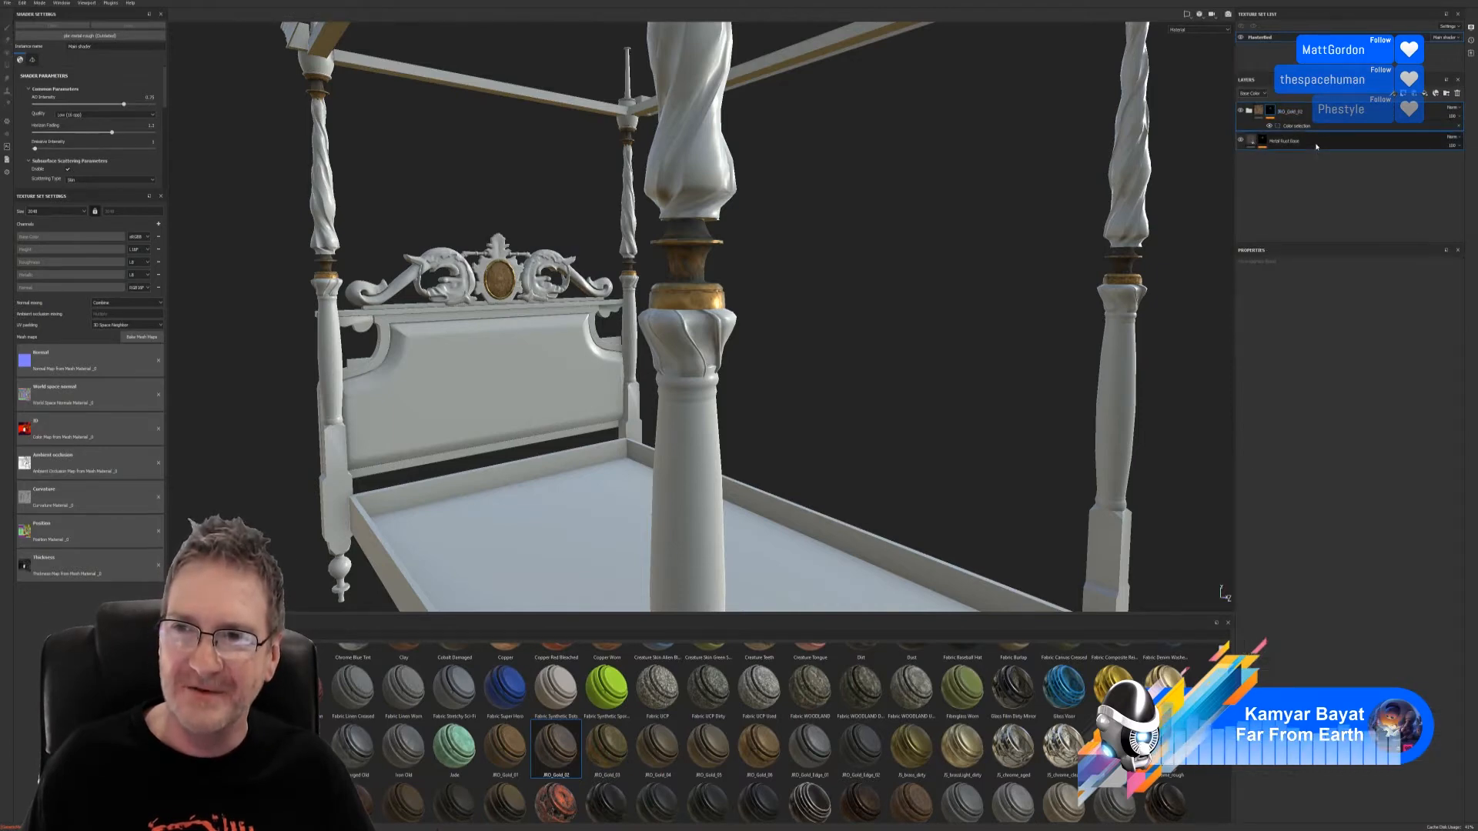
right_click(1315, 145)
left_click(1313, 163)
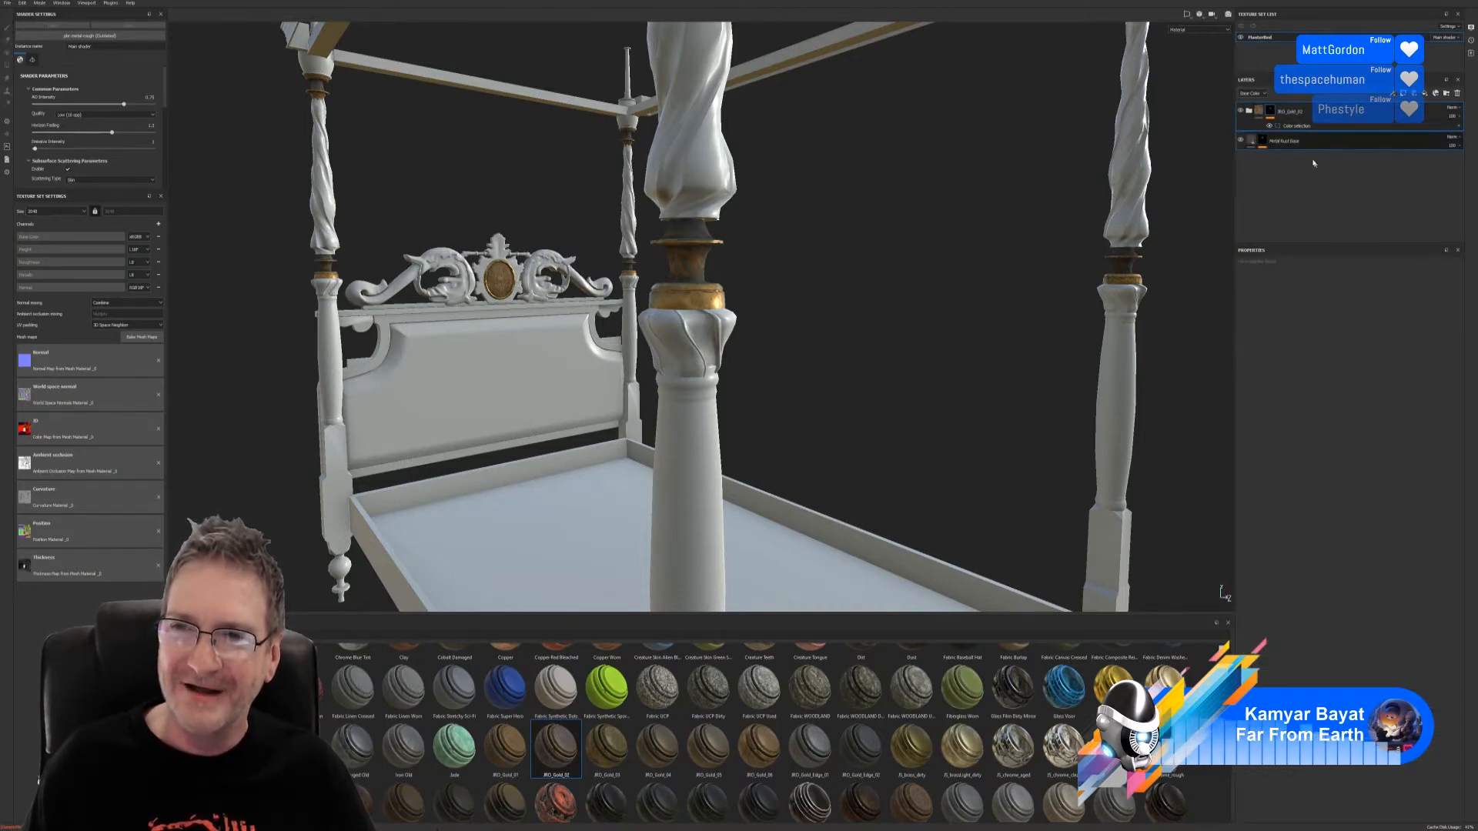
key("ctrl+g")
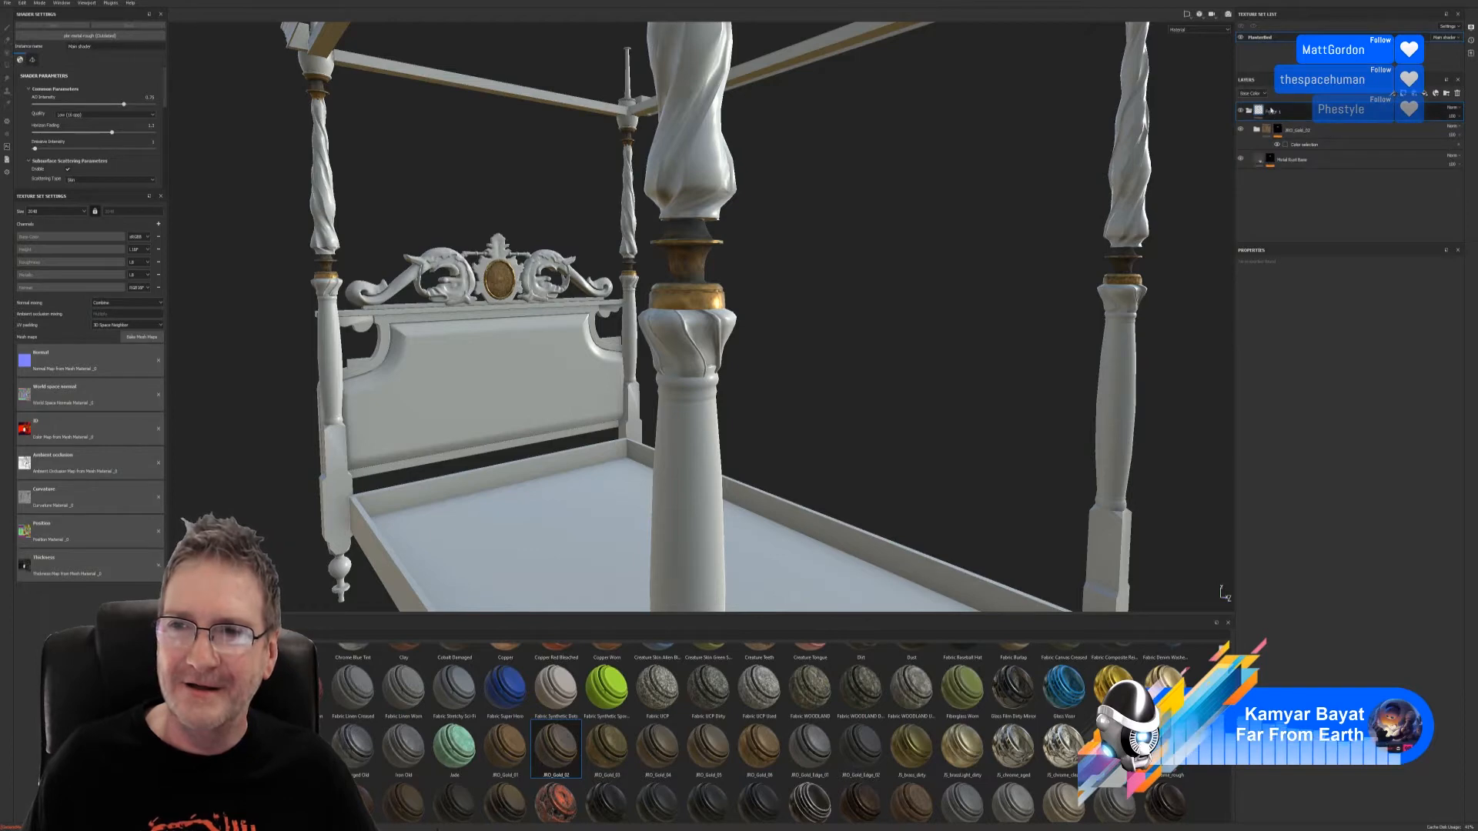
Step: Rename the new layer folder so it identifies the metal materials it contains
double_click(1275, 113)
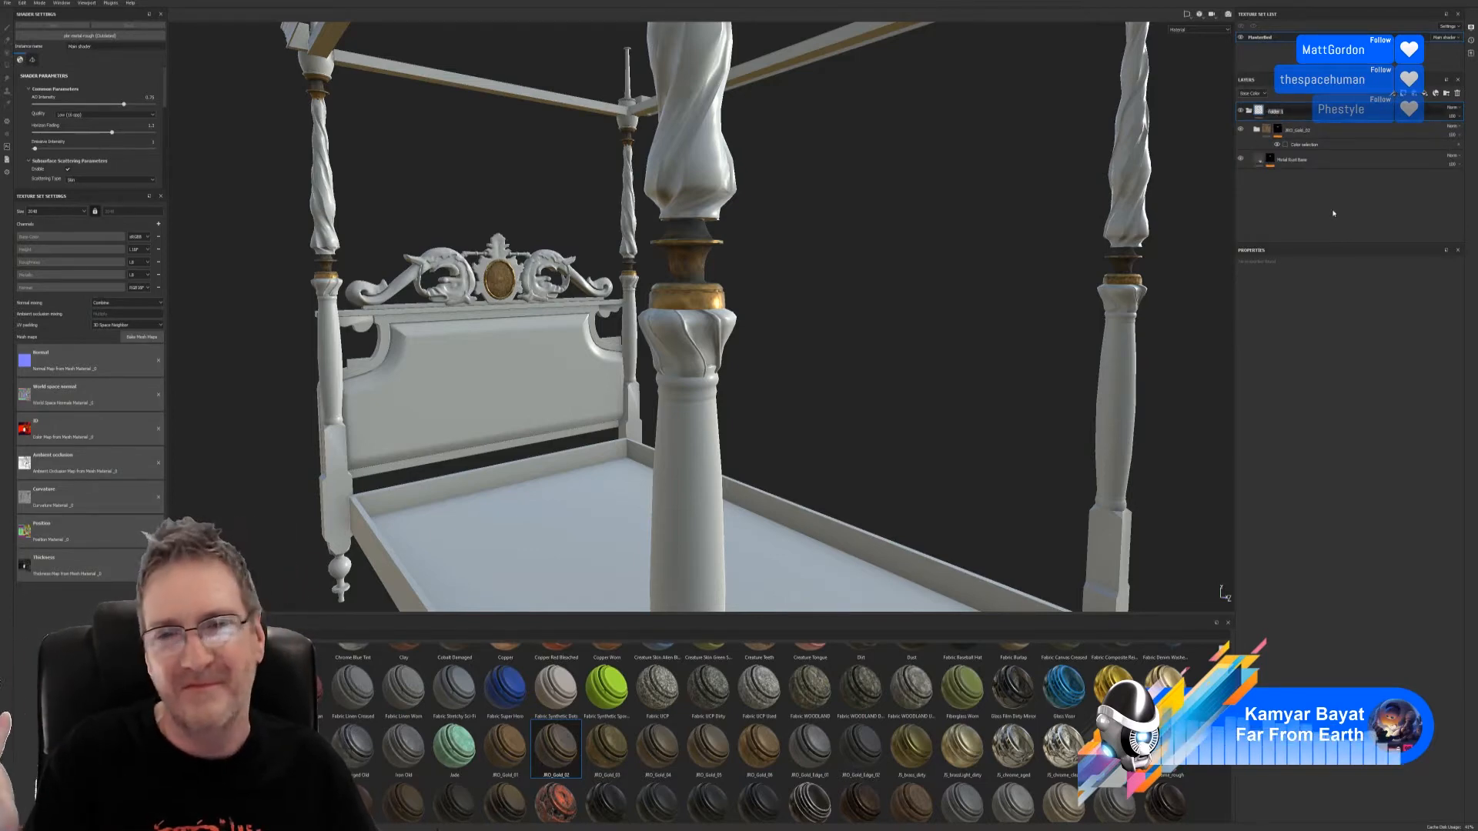
type("M")
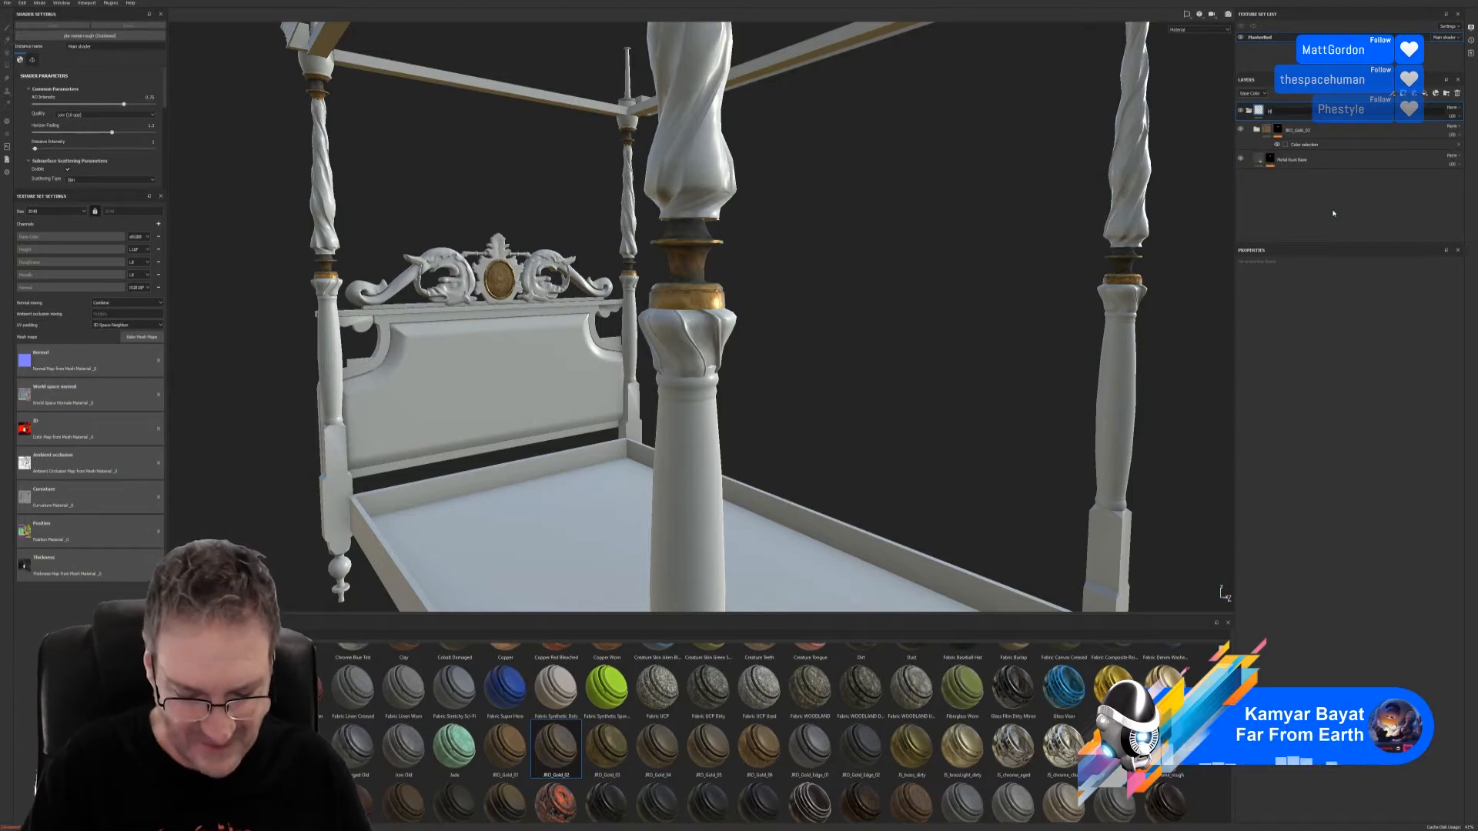
type("etalGold")
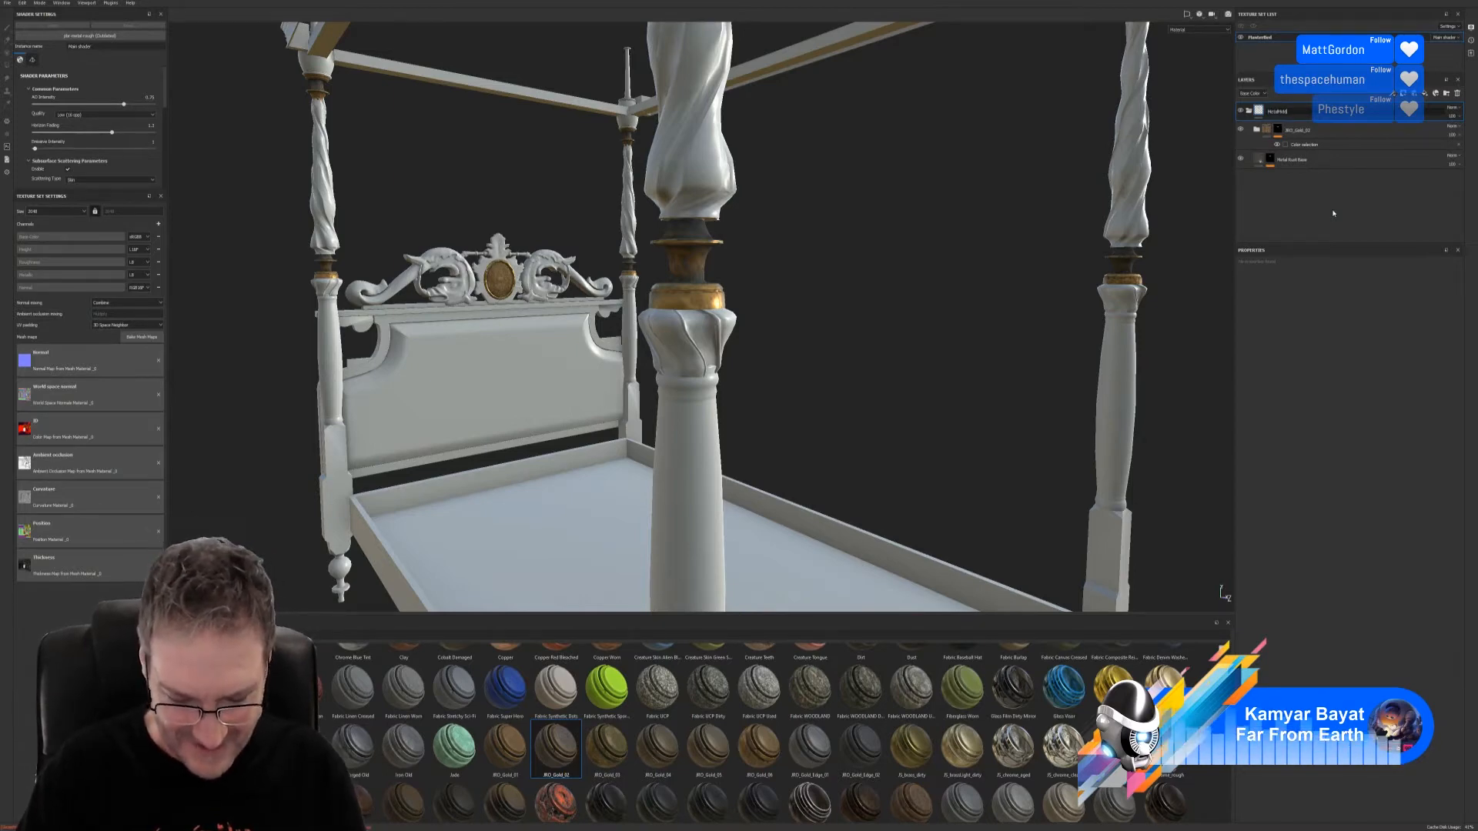
type("le")
key("Return")
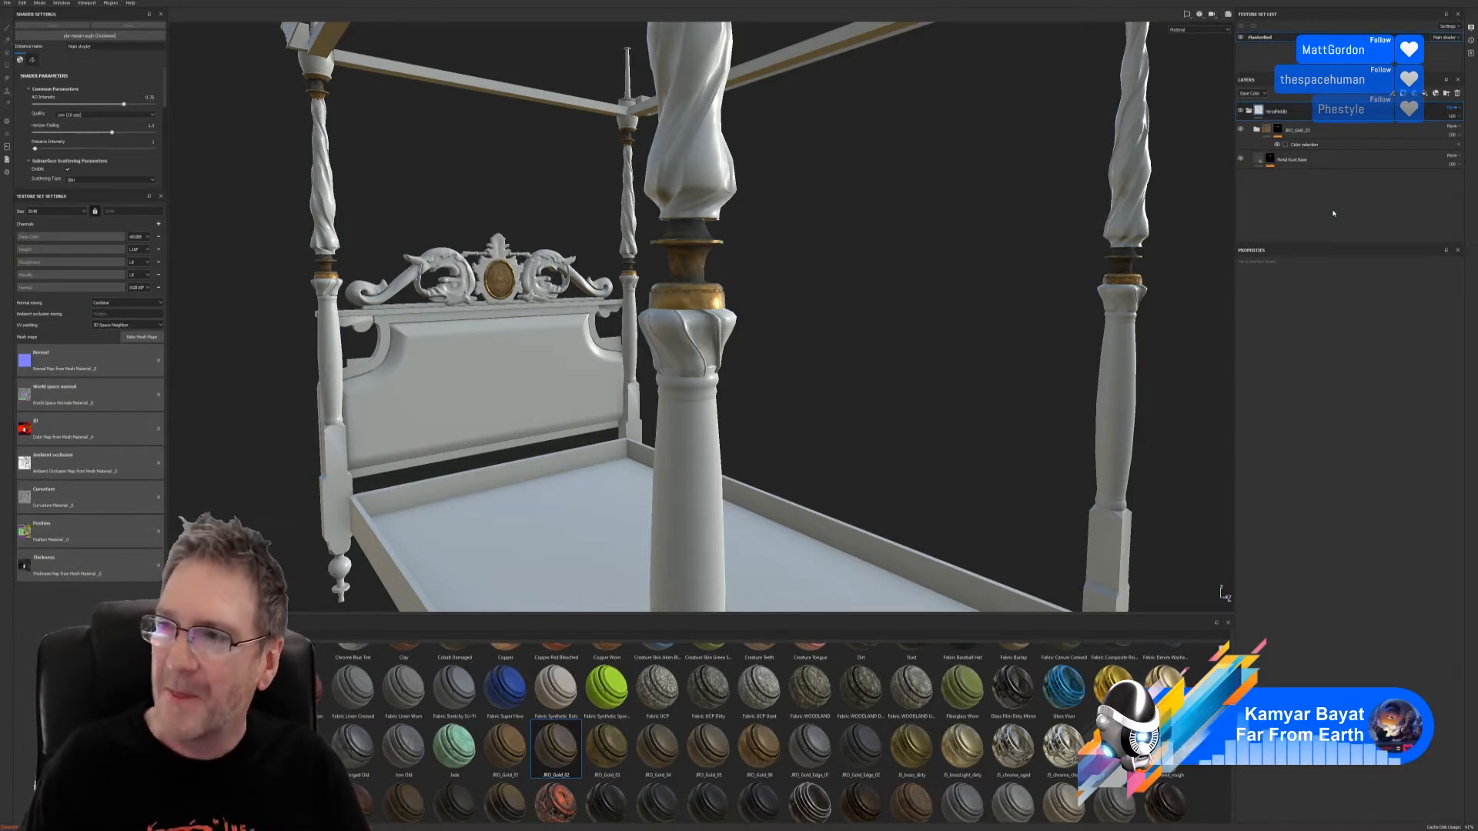
left_click(1248, 112)
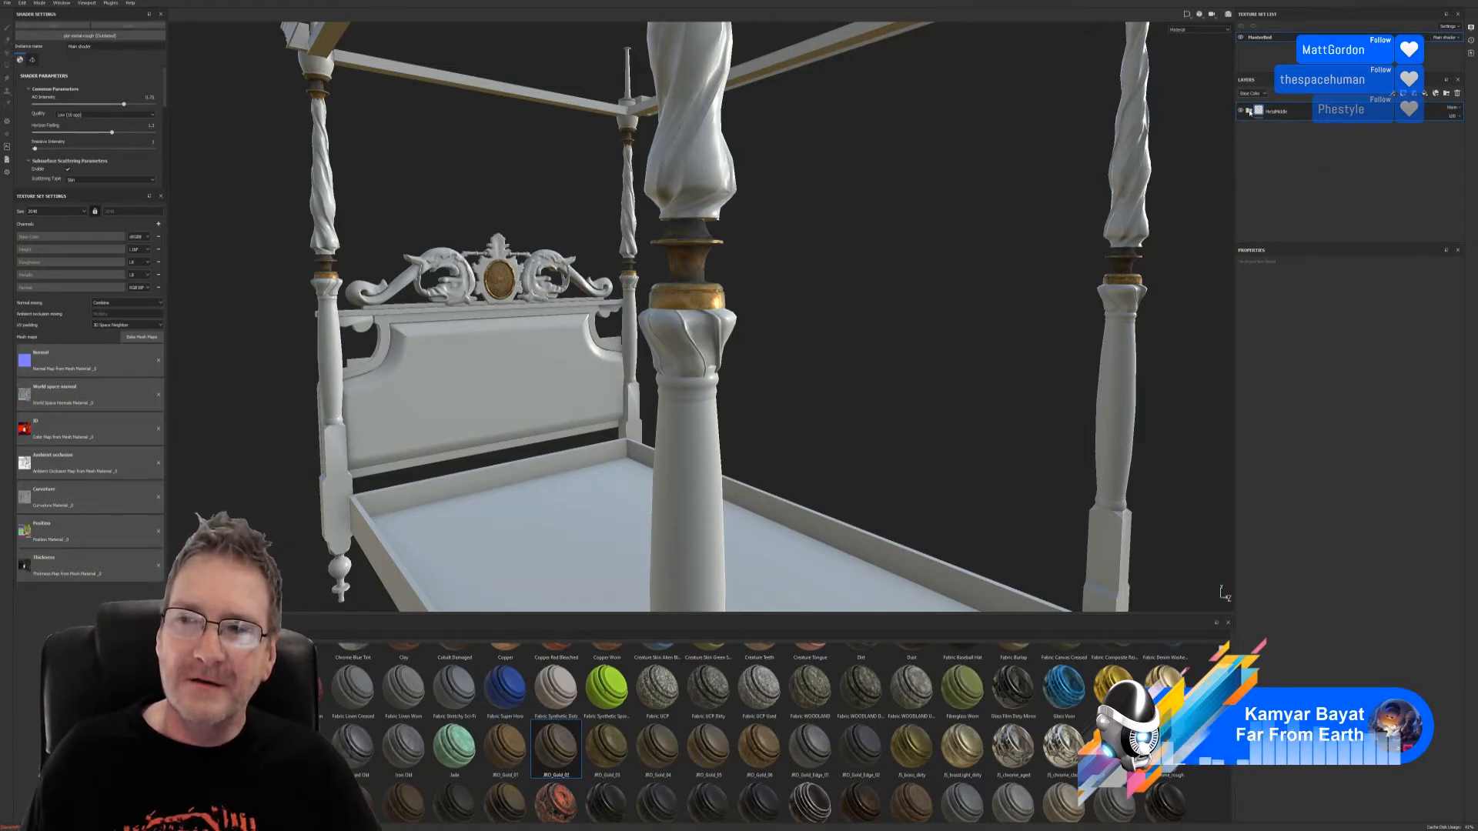
left_click(1249, 111)
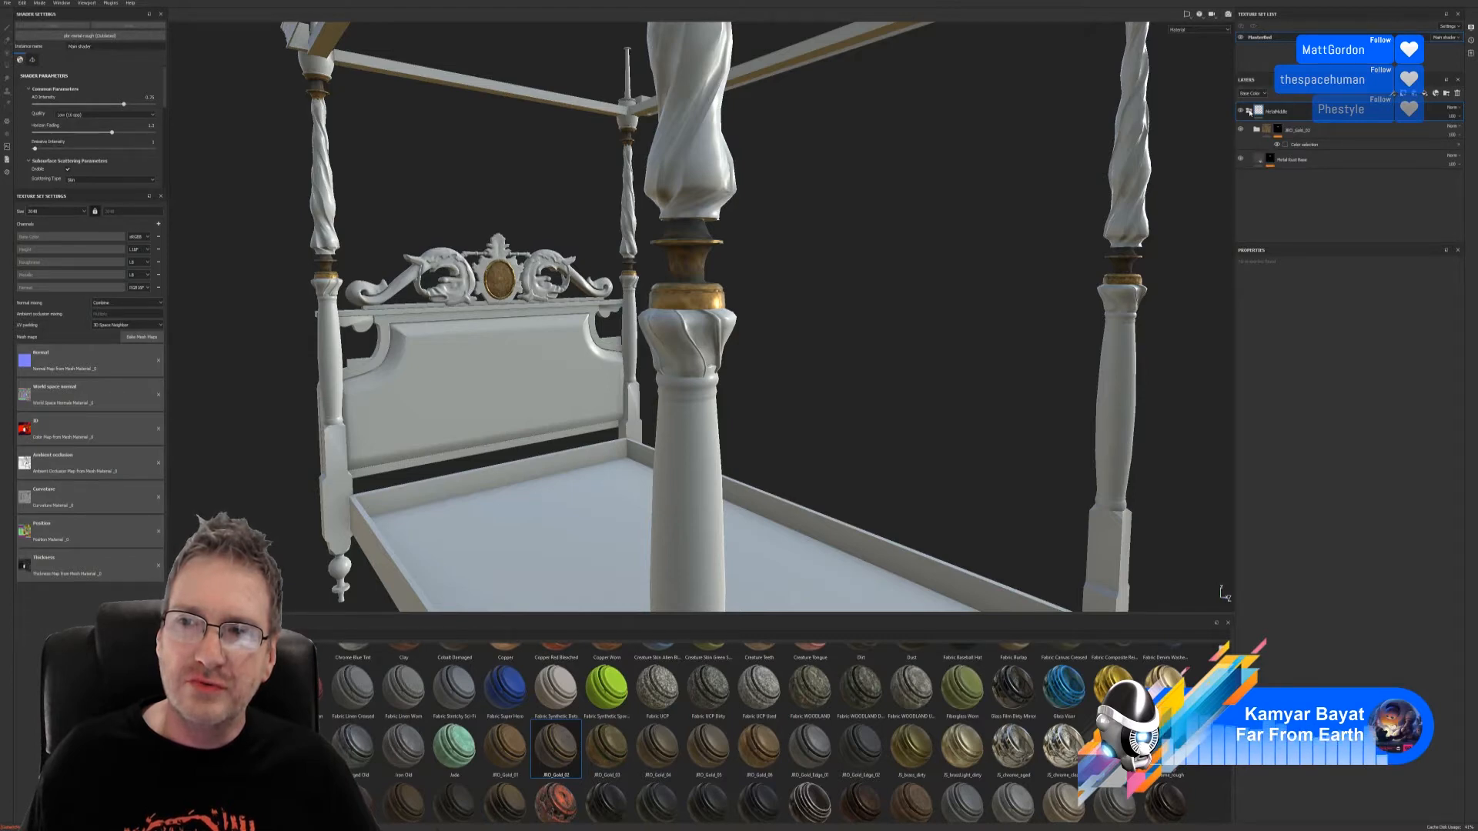
left_click(1248, 111)
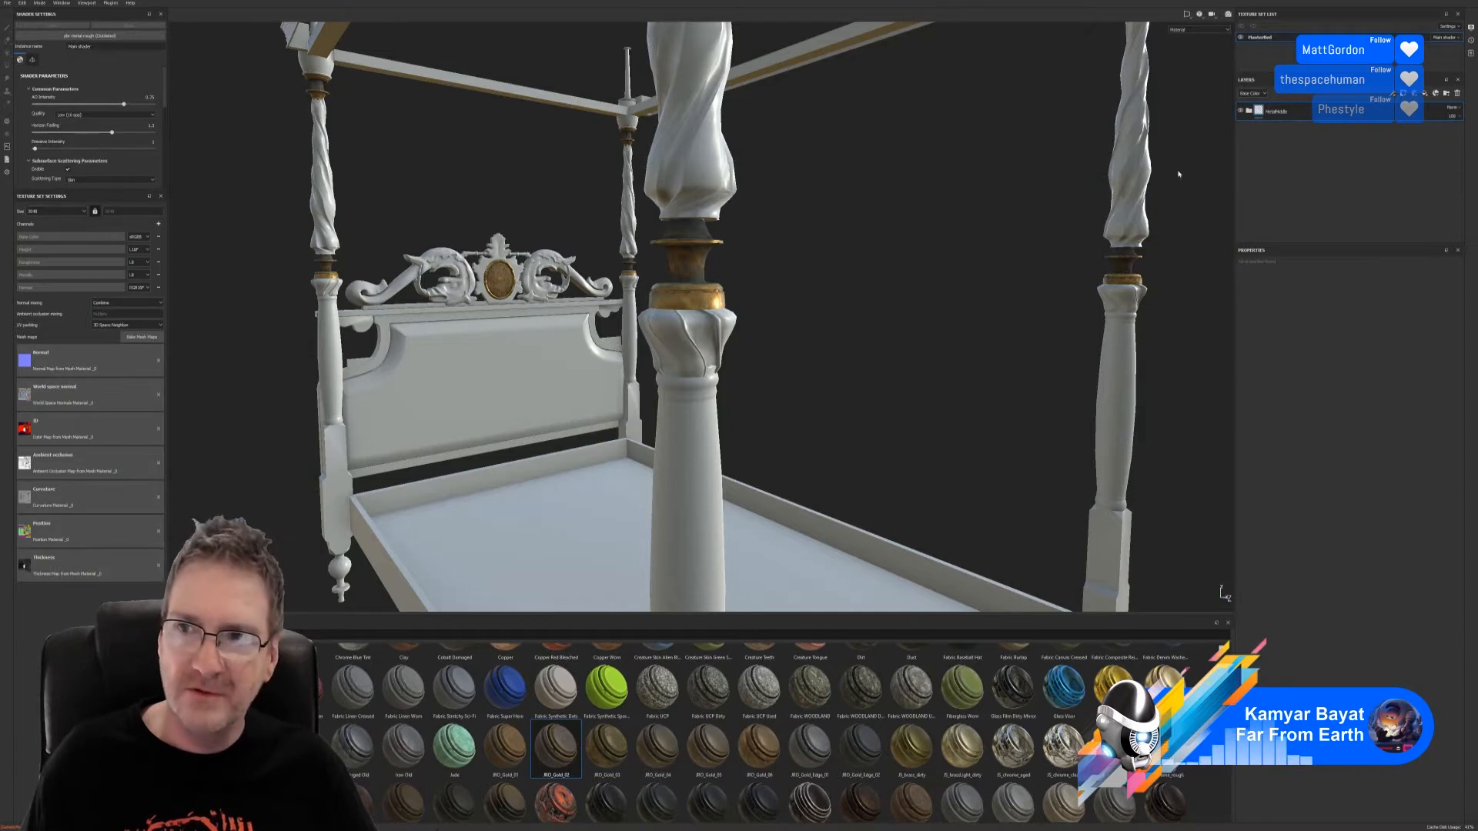
left_click(1248, 113)
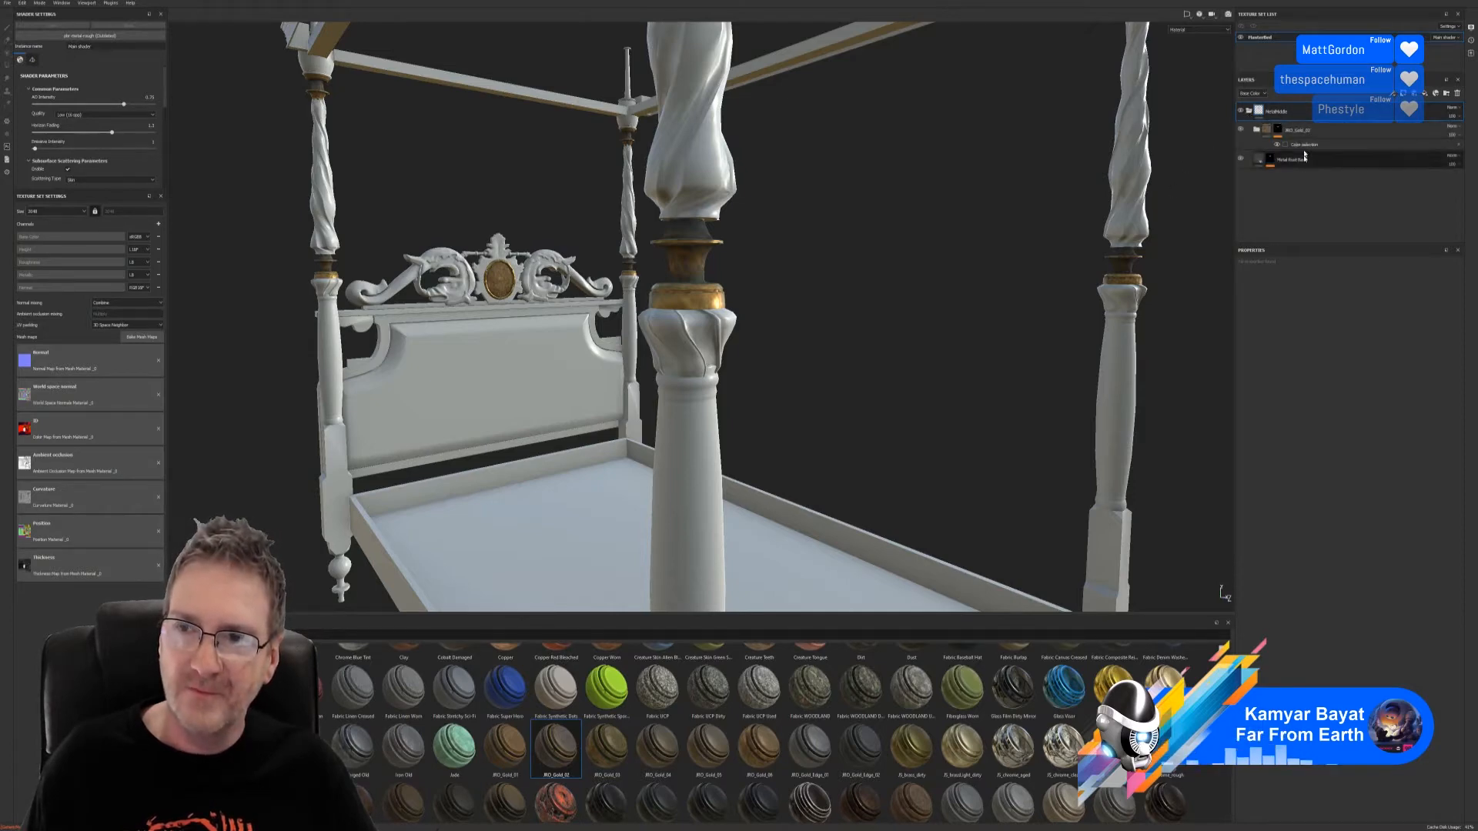
left_click(1327, 134)
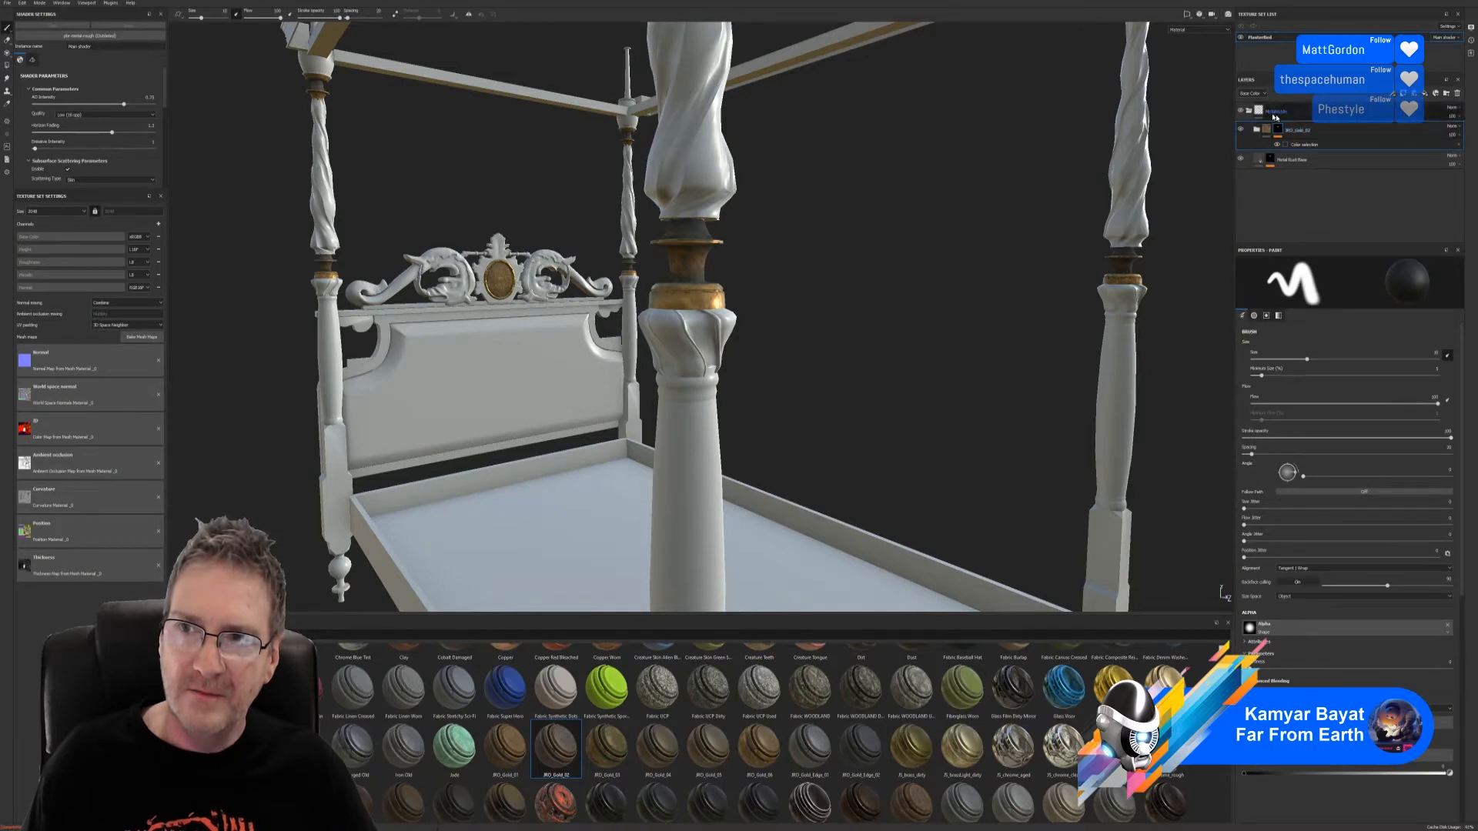
left_click(1249, 111)
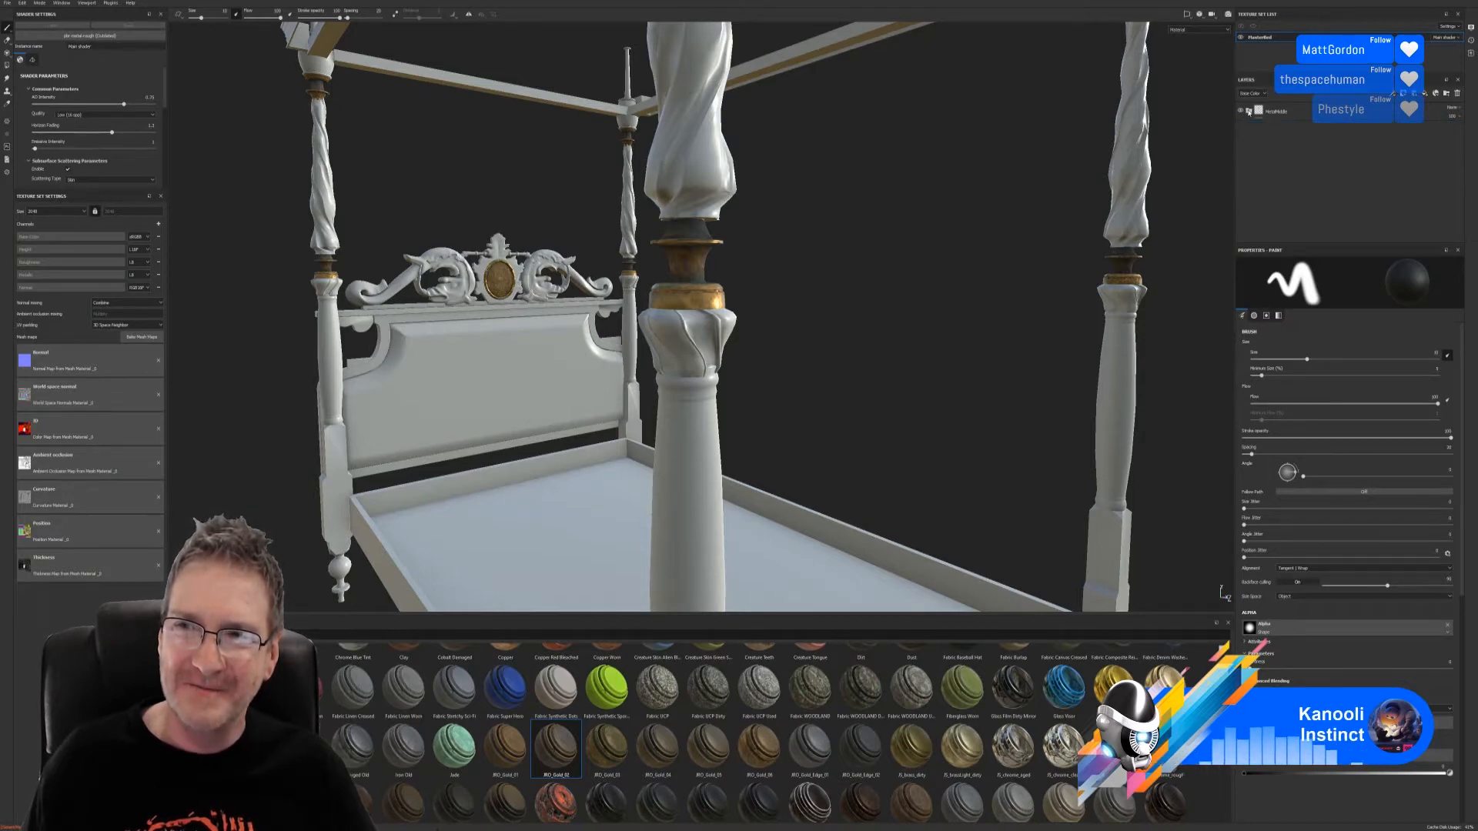
left_click(1248, 112)
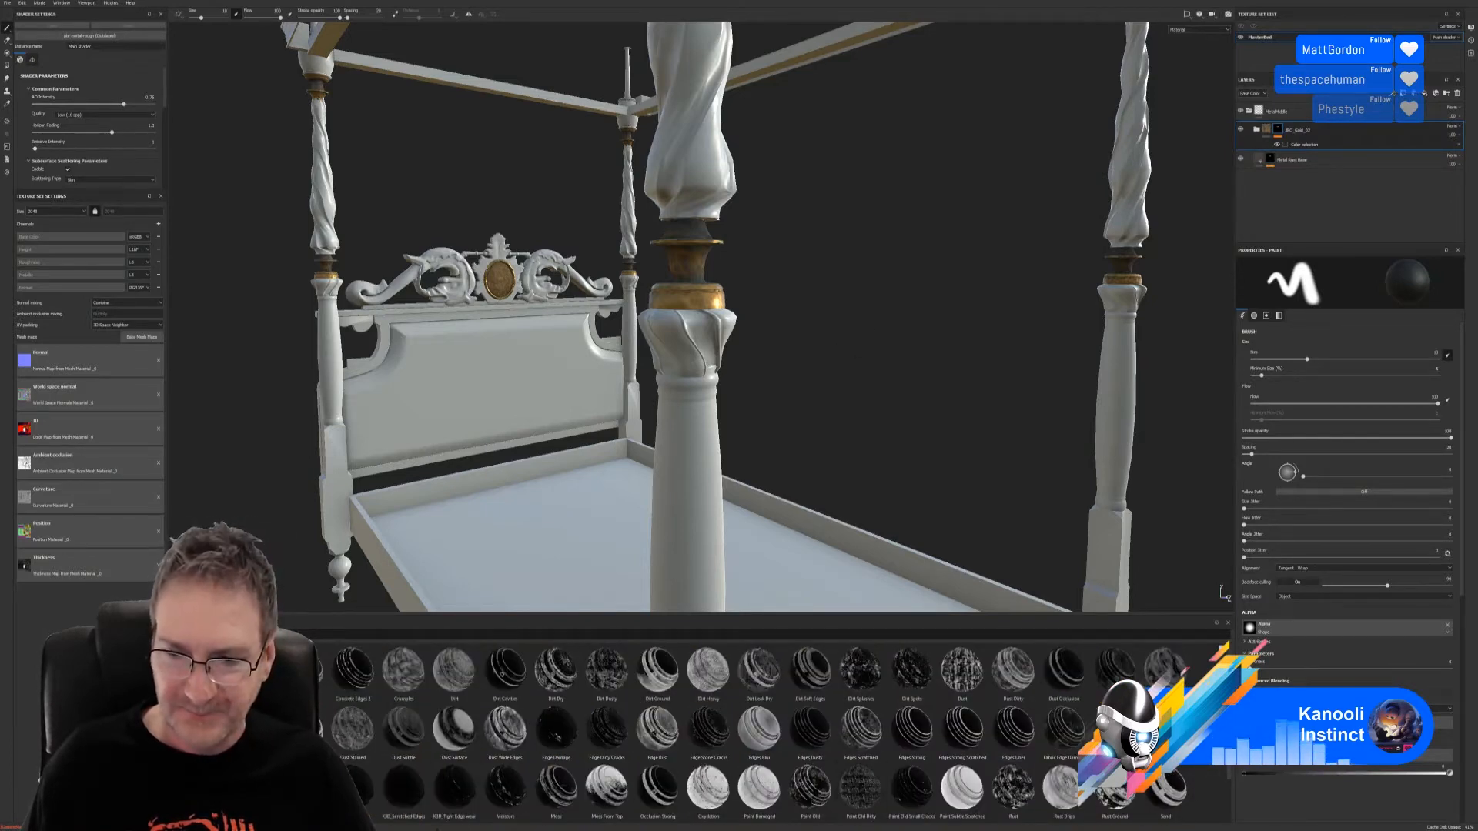
Step: Find the Surface Worn smart mask in the library and apply it to the Gold_02 smart material inside the folder
scroll(1230, 774, "down", 1)
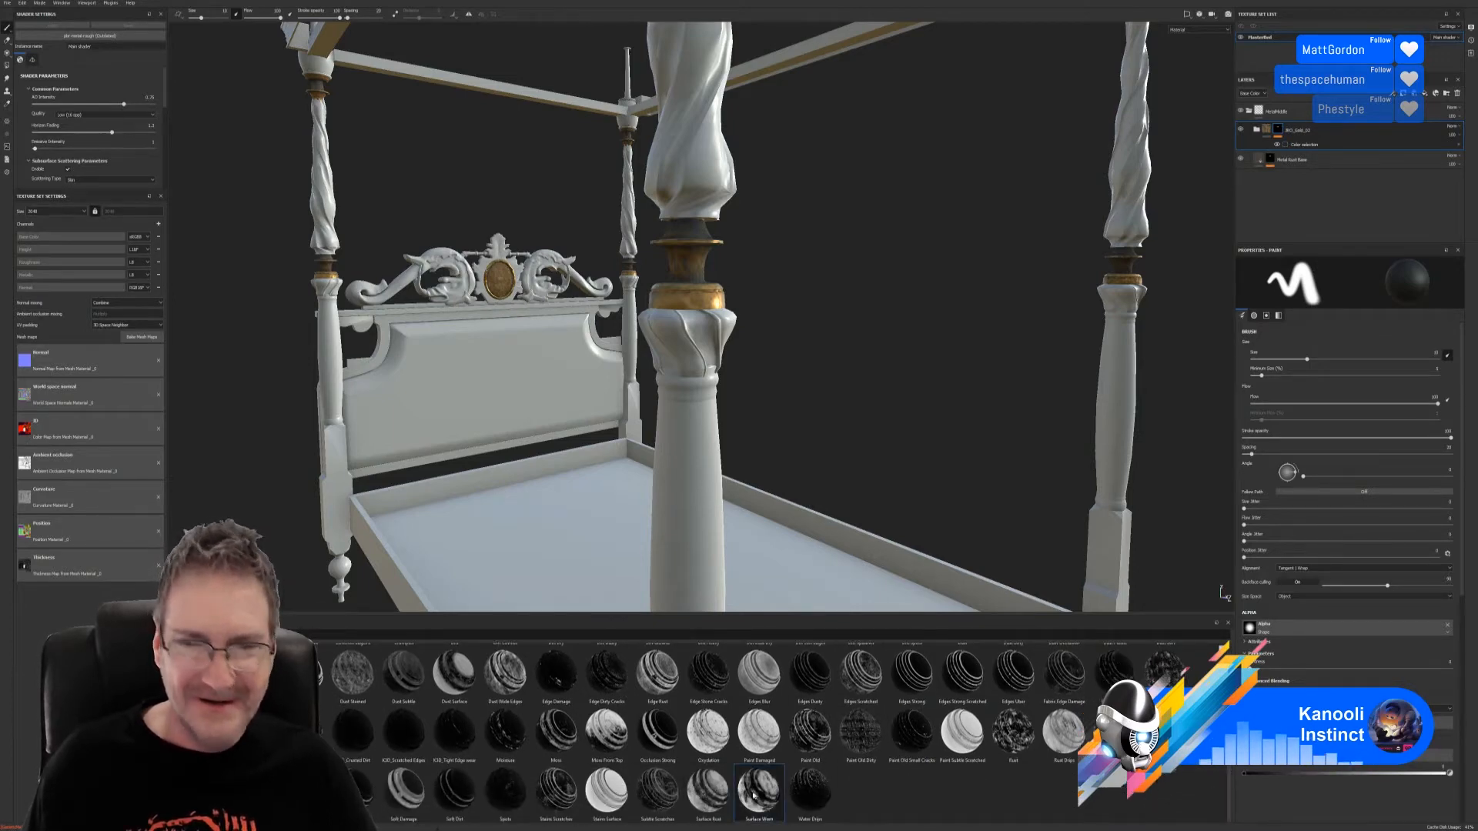
left_click_drag(754, 795, 1322, 120)
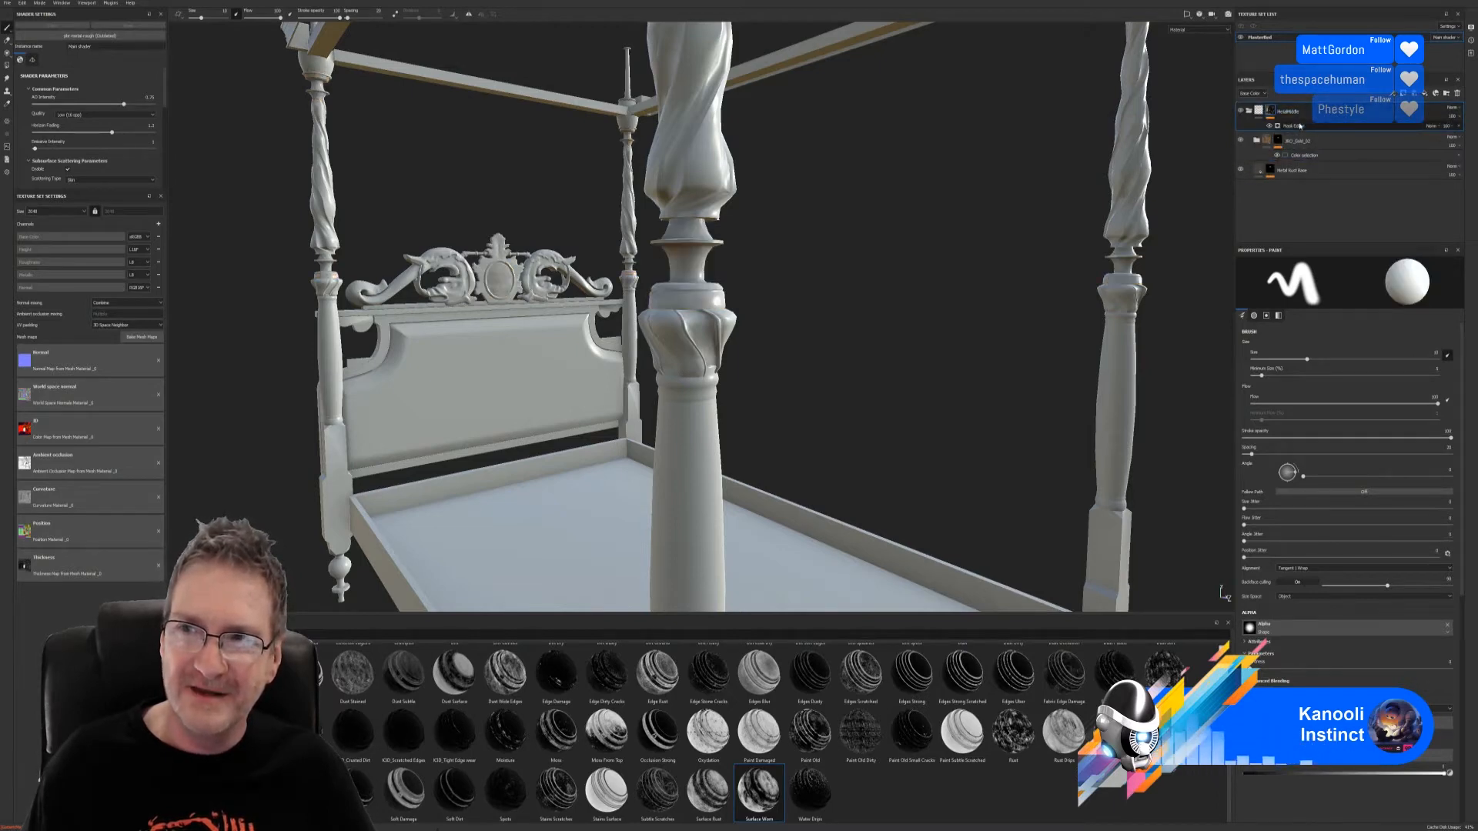
key("ctrl+z")
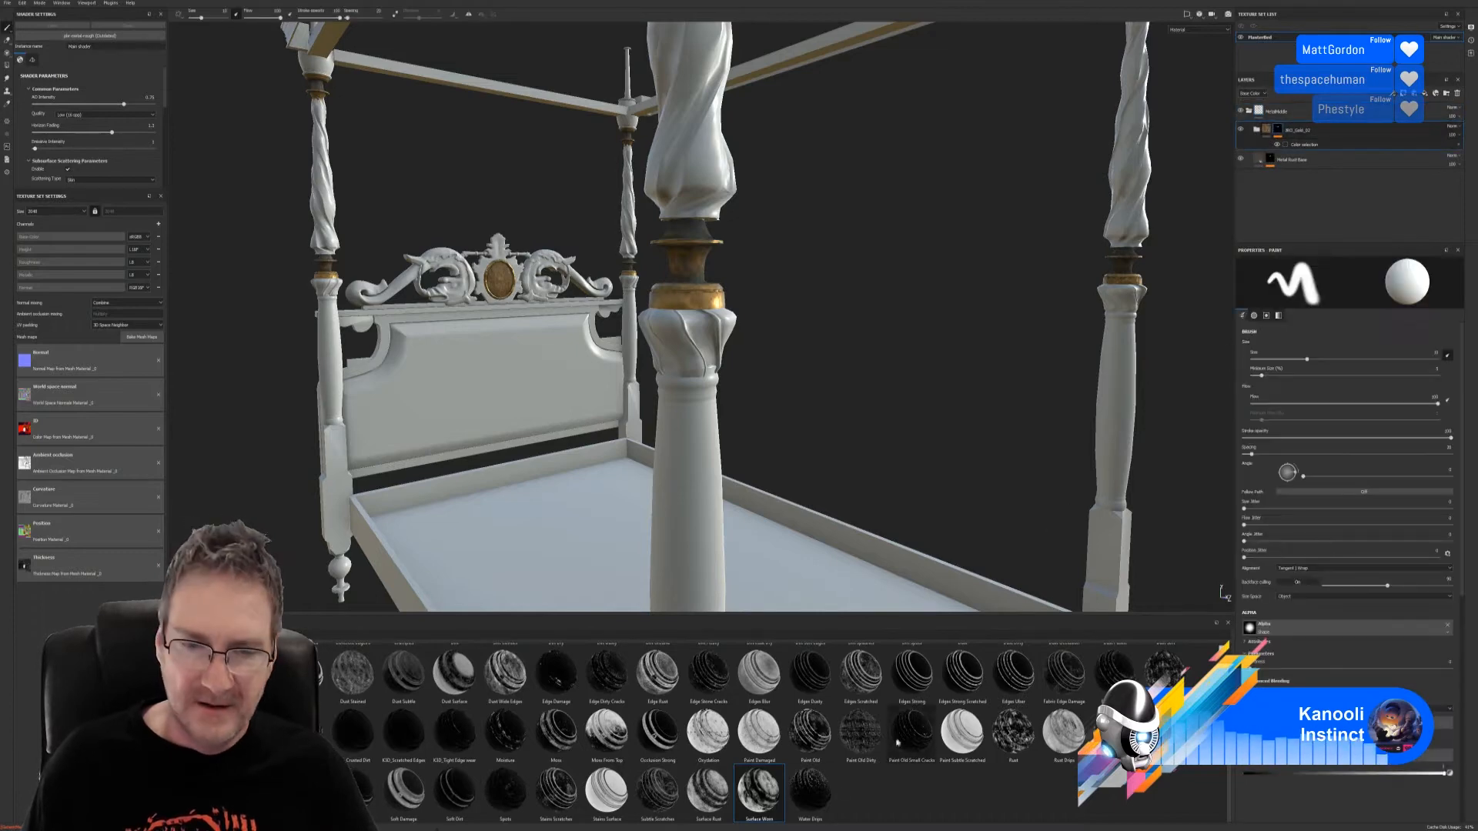
left_click_drag(759, 789, 1339, 130)
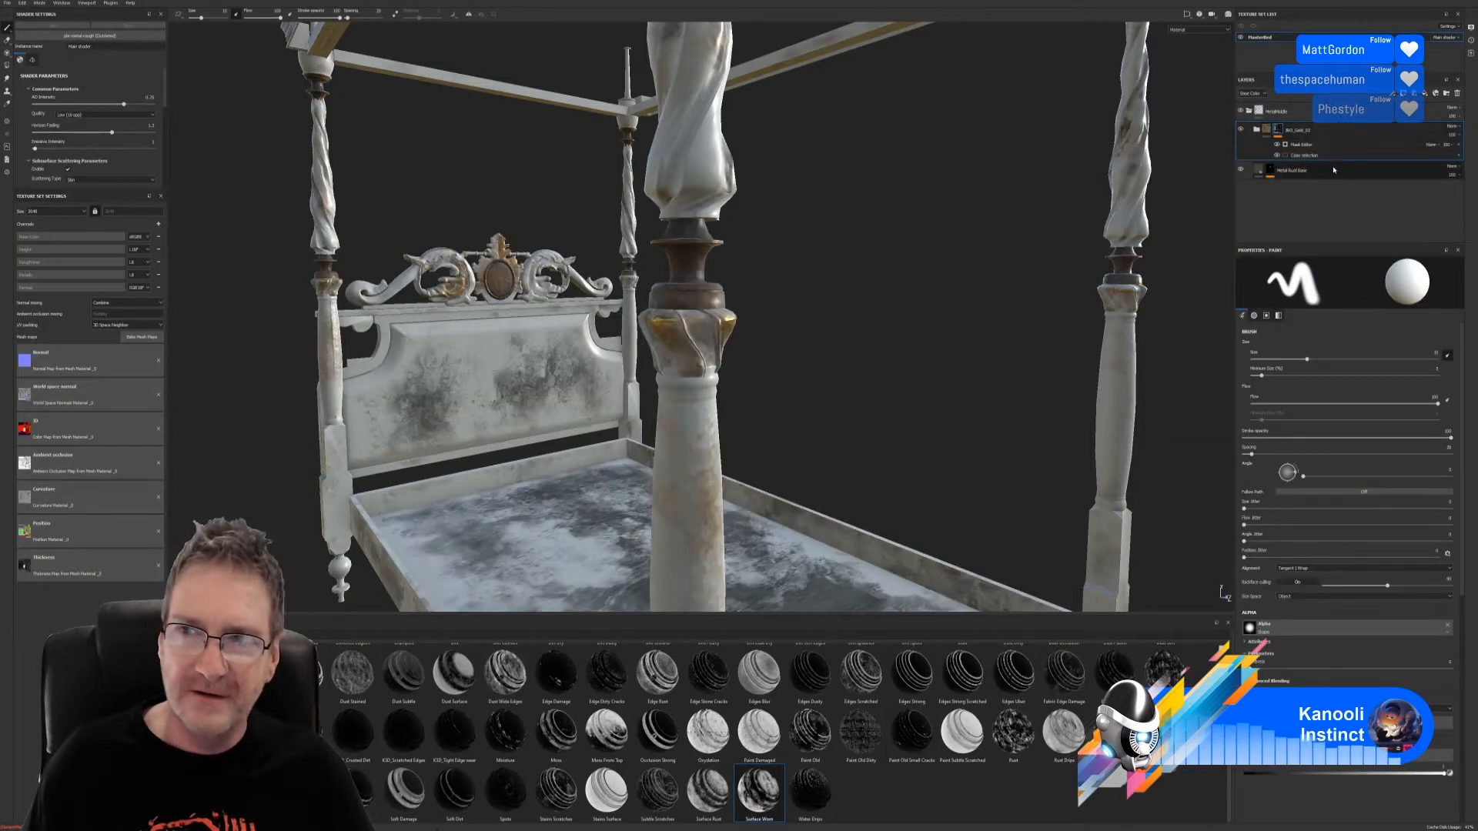
Step: Mask the parent metal folder with a color selection, picking the ID color of the bedpost collars
left_click(1309, 112)
right_click(1309, 112)
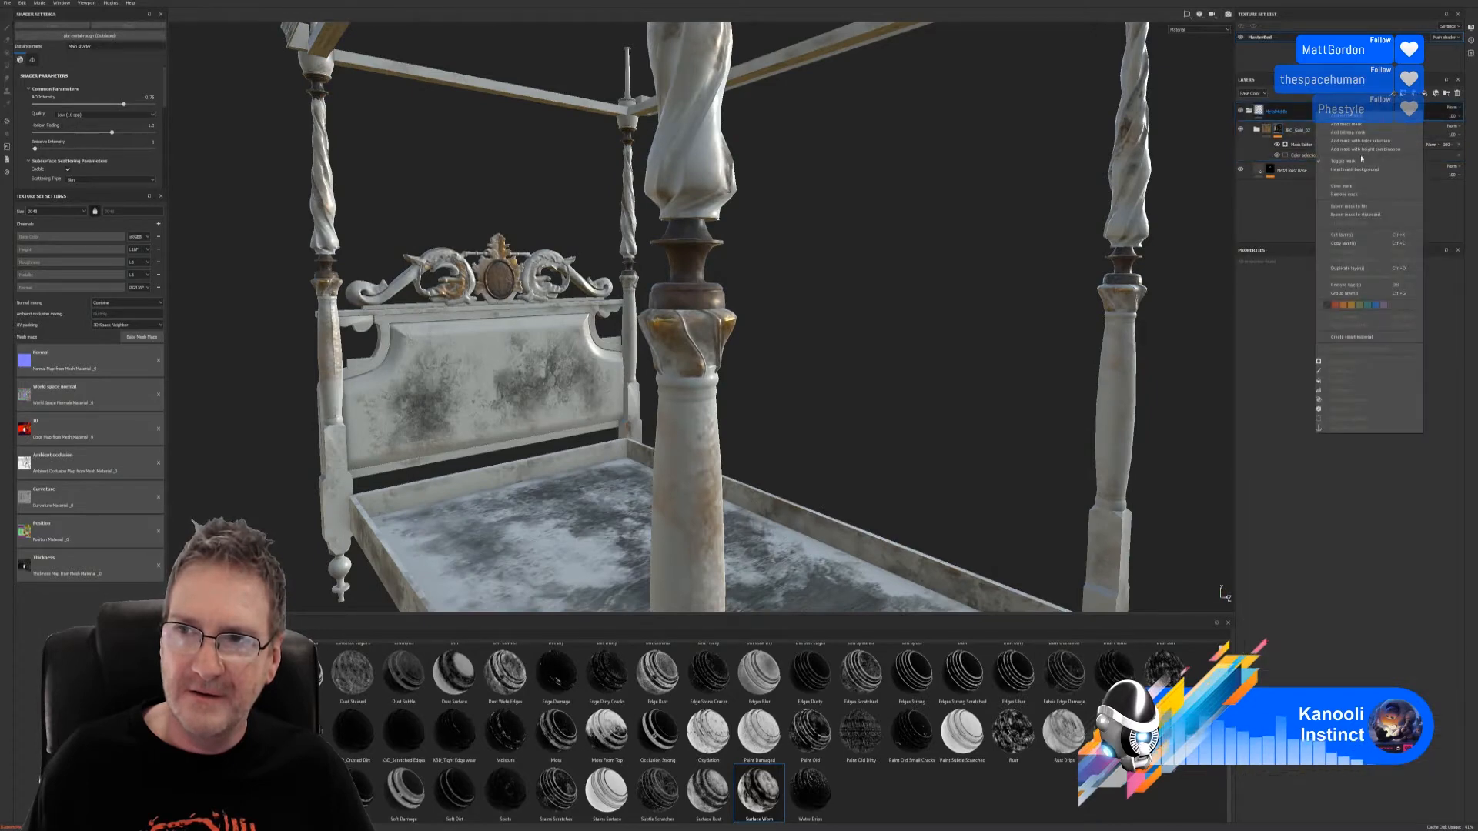
left_click(1360, 141)
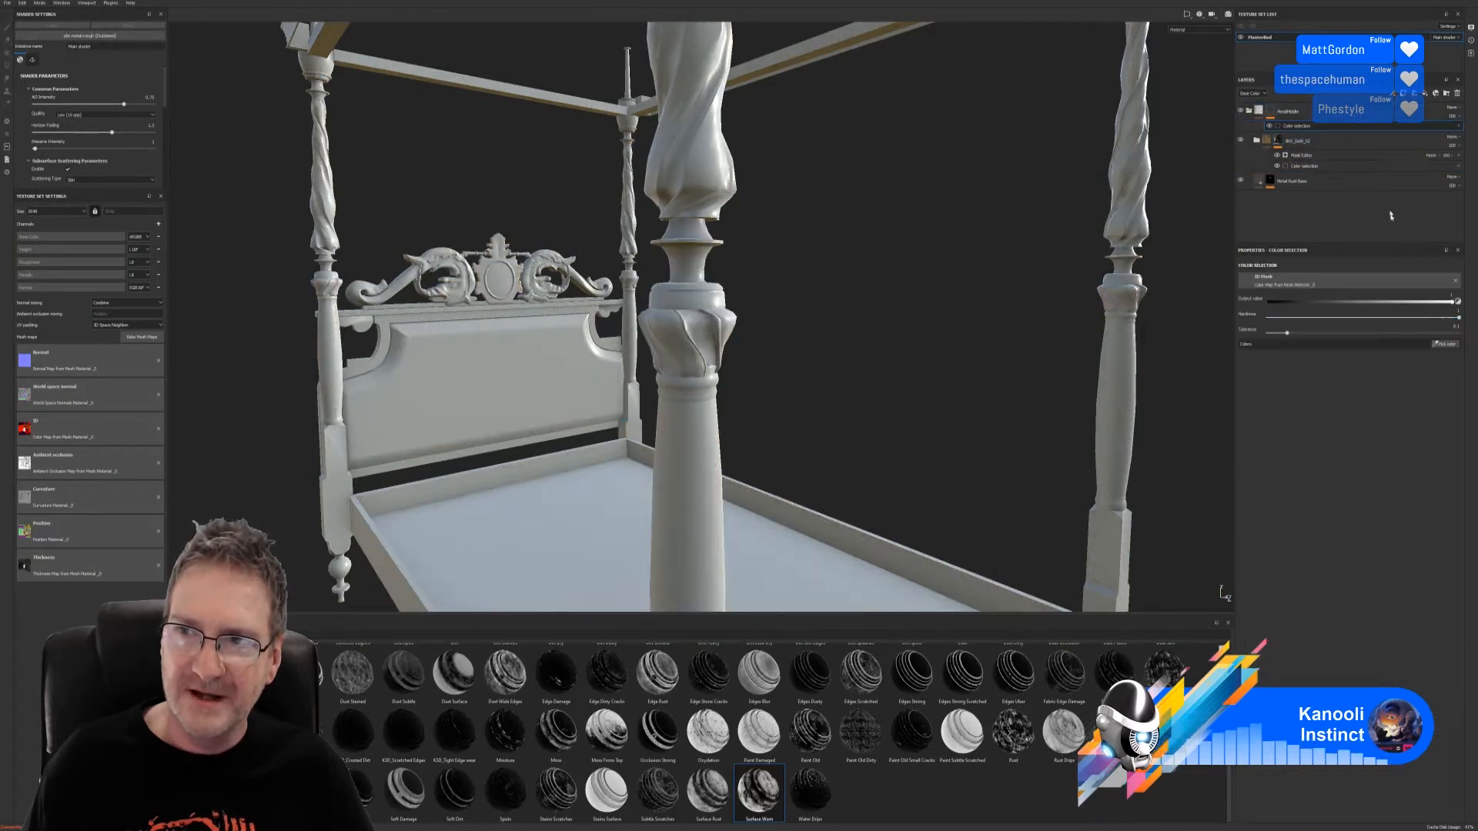
left_click(1445, 345)
left_click(693, 273)
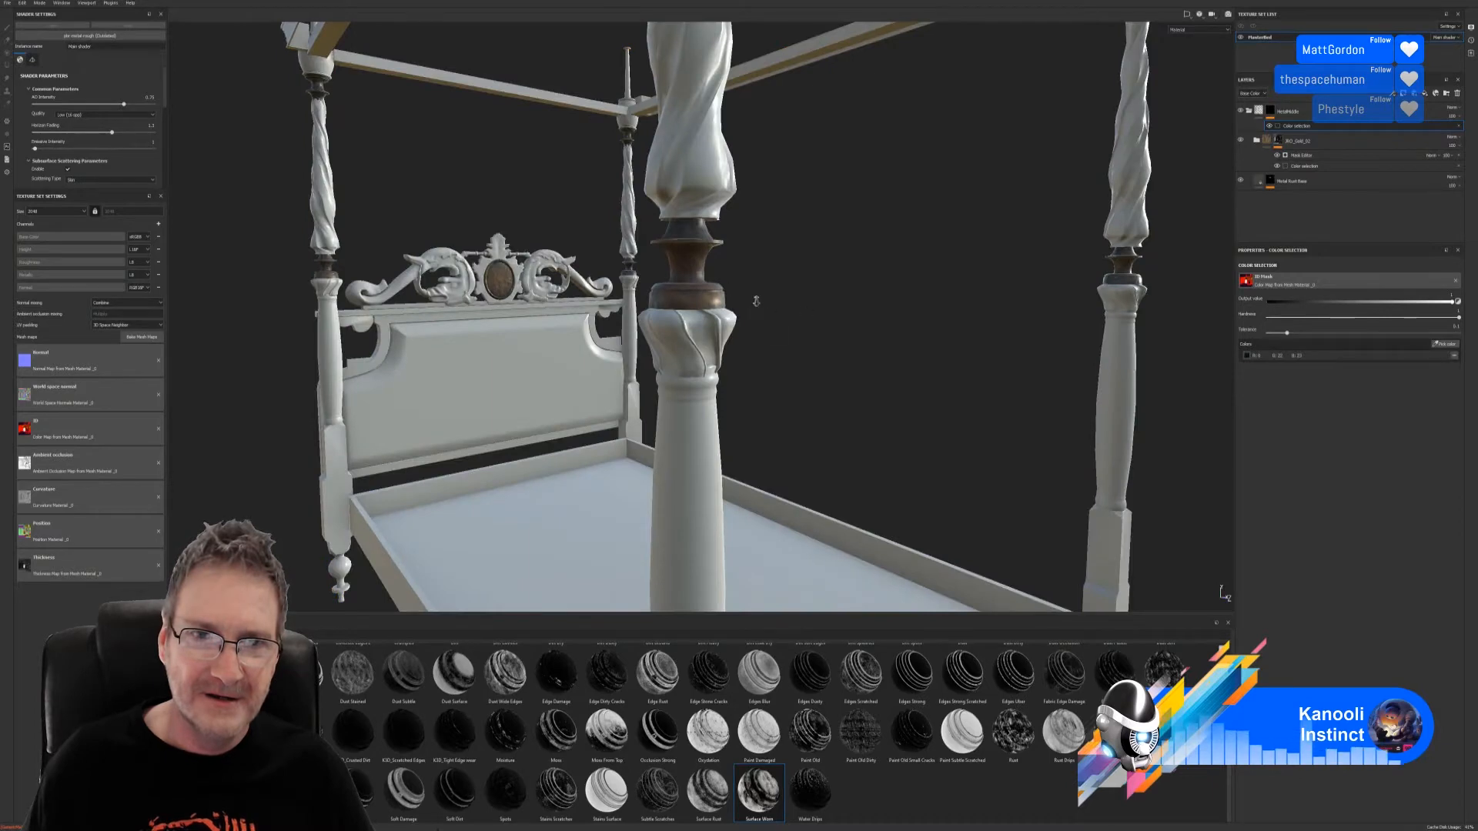
Step: Turn on Global Invert in the Gold_02 mask's Mask Editor generator and slightly lower its Global Balance
right_click_drag(756, 300, 839, 298, "alt")
left_click_drag(839, 298, 839, 339, "alt")
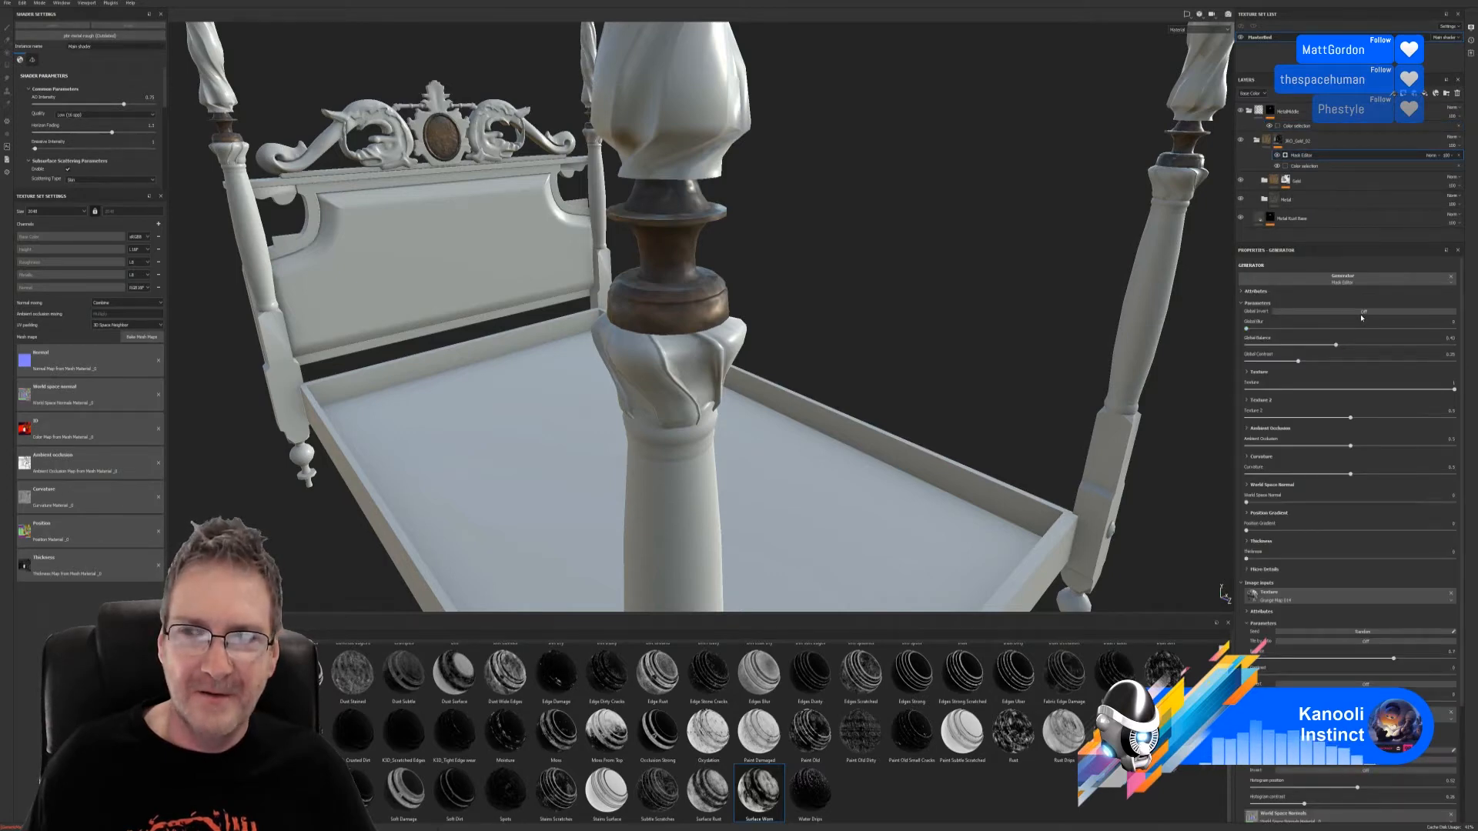
left_click(1364, 314)
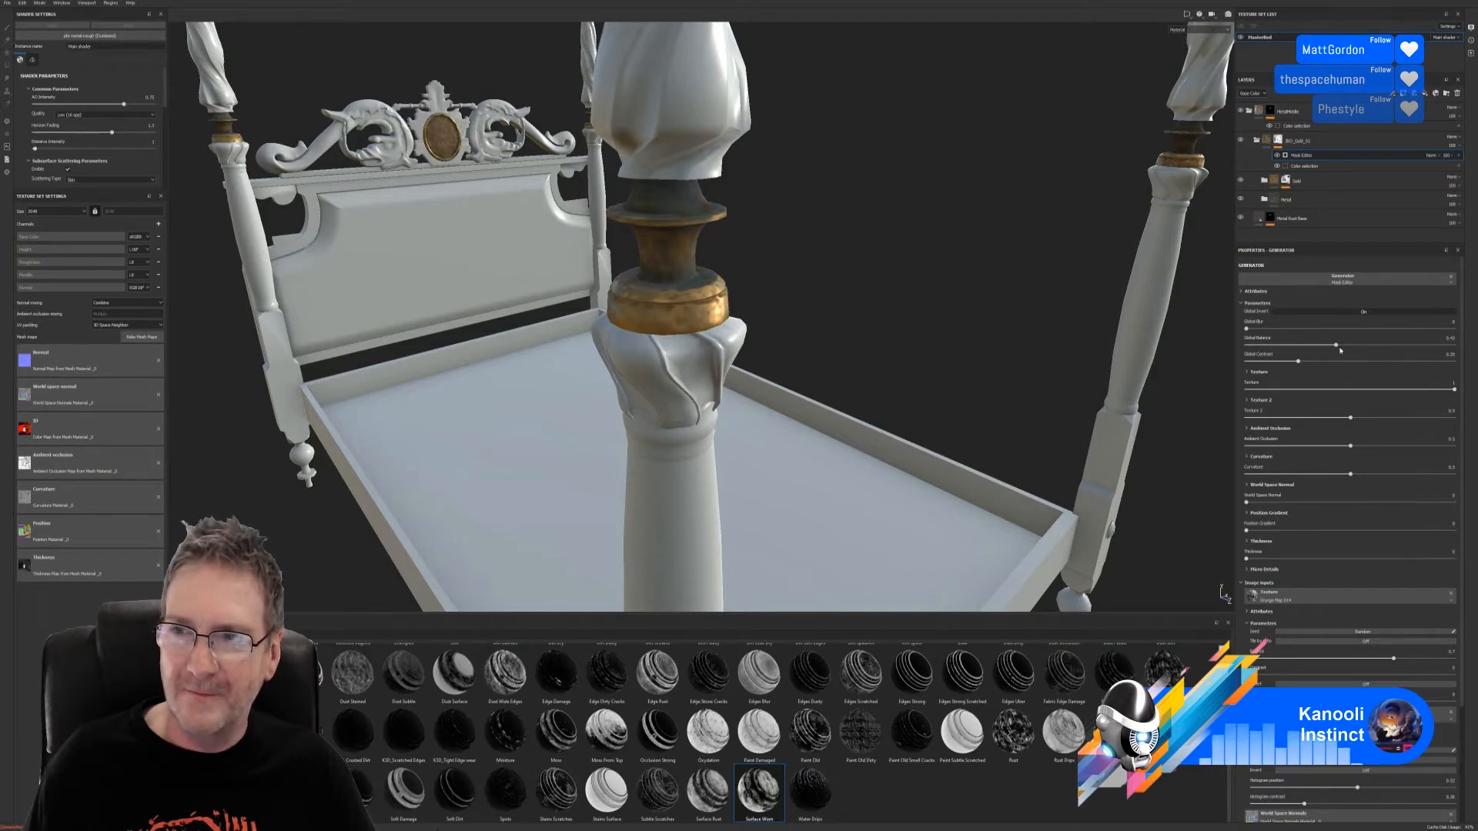
left_click_drag(1379, 352, 1331, 363)
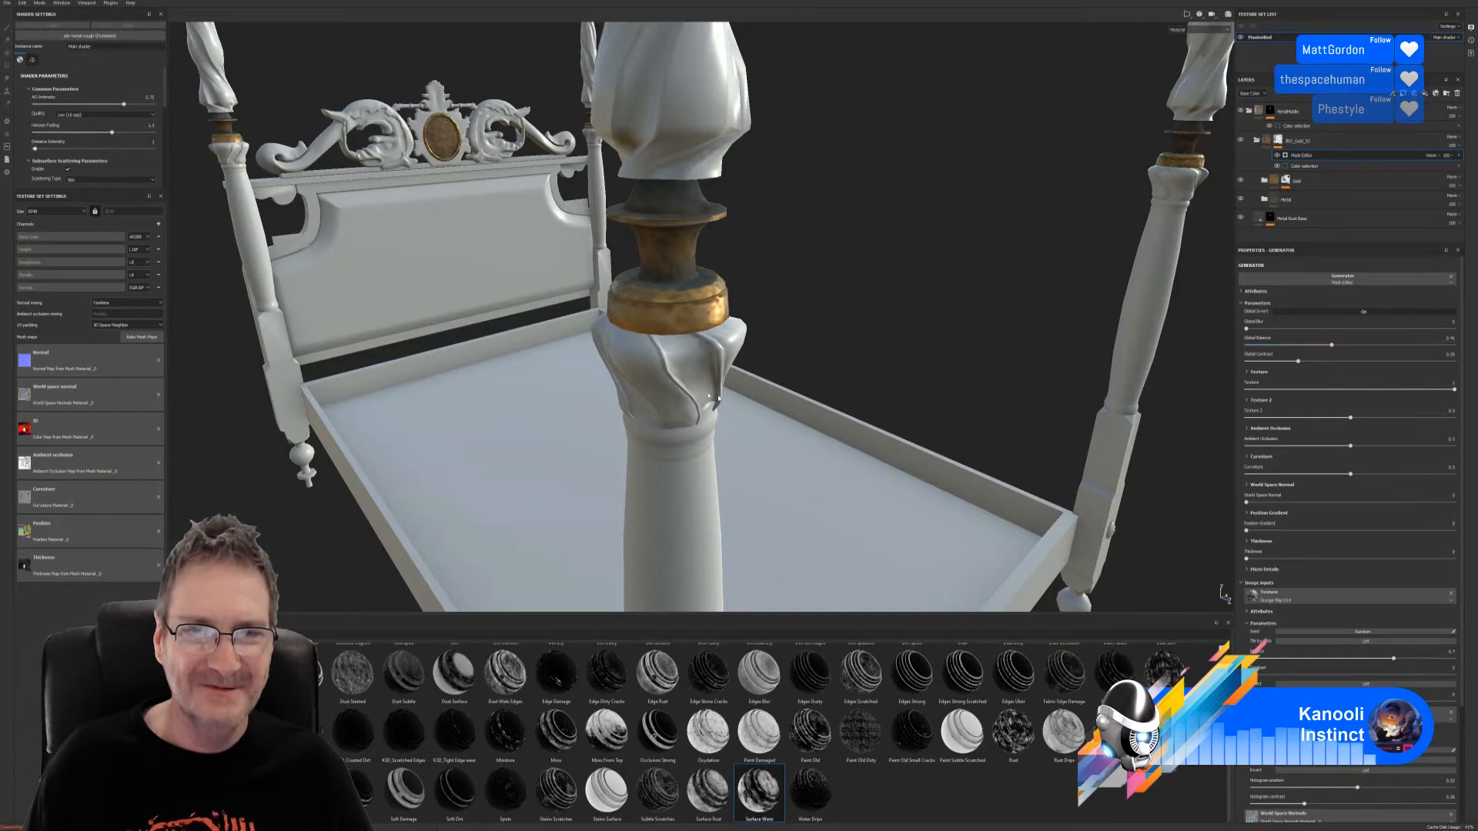
scroll(539, 358, "down", 3)
left_click_drag(539, 358, 538, 254, "alt")
middle_click_drag(785, 338, 655, 371, "alt")
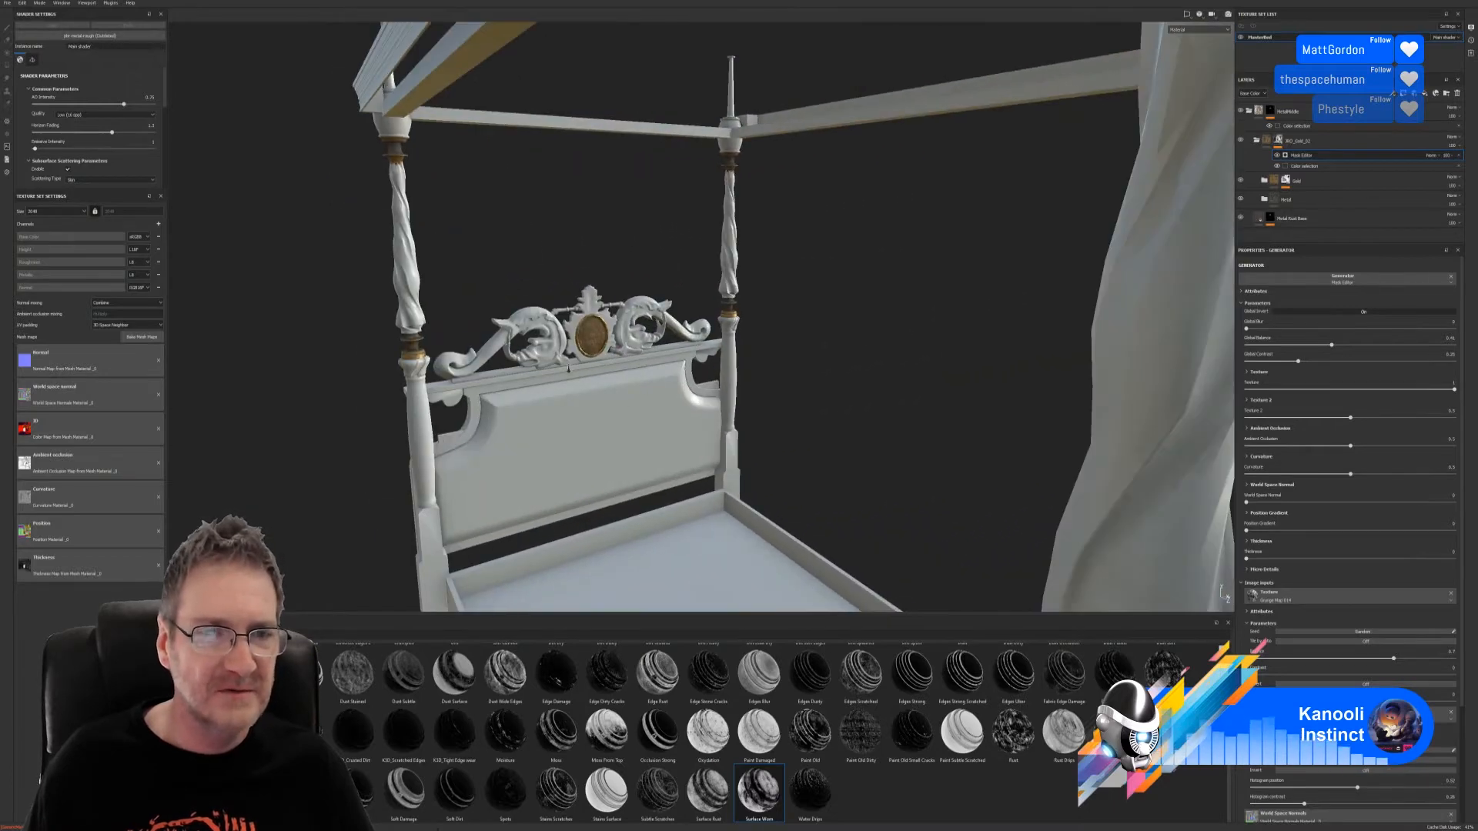
Step: Examine the worn gold wear on the bedpost collars and headboard medallion from several angles and distances
scroll(655, 370, "up", 5)
left_click_drag(687, 329, 735, 342, "alt")
right_click_drag(735, 343, 640, 399, "alt")
left_click_drag(640, 399, 769, 366, "alt")
middle_click_drag(770, 366, 623, 266, "alt")
right_click_drag(623, 266, 432, 347, "alt")
right_click_drag(531, 334, 231, 373, "alt")
middle_click_drag(511, 373, 544, 499, "alt")
scroll(572, 221, "up", 2)
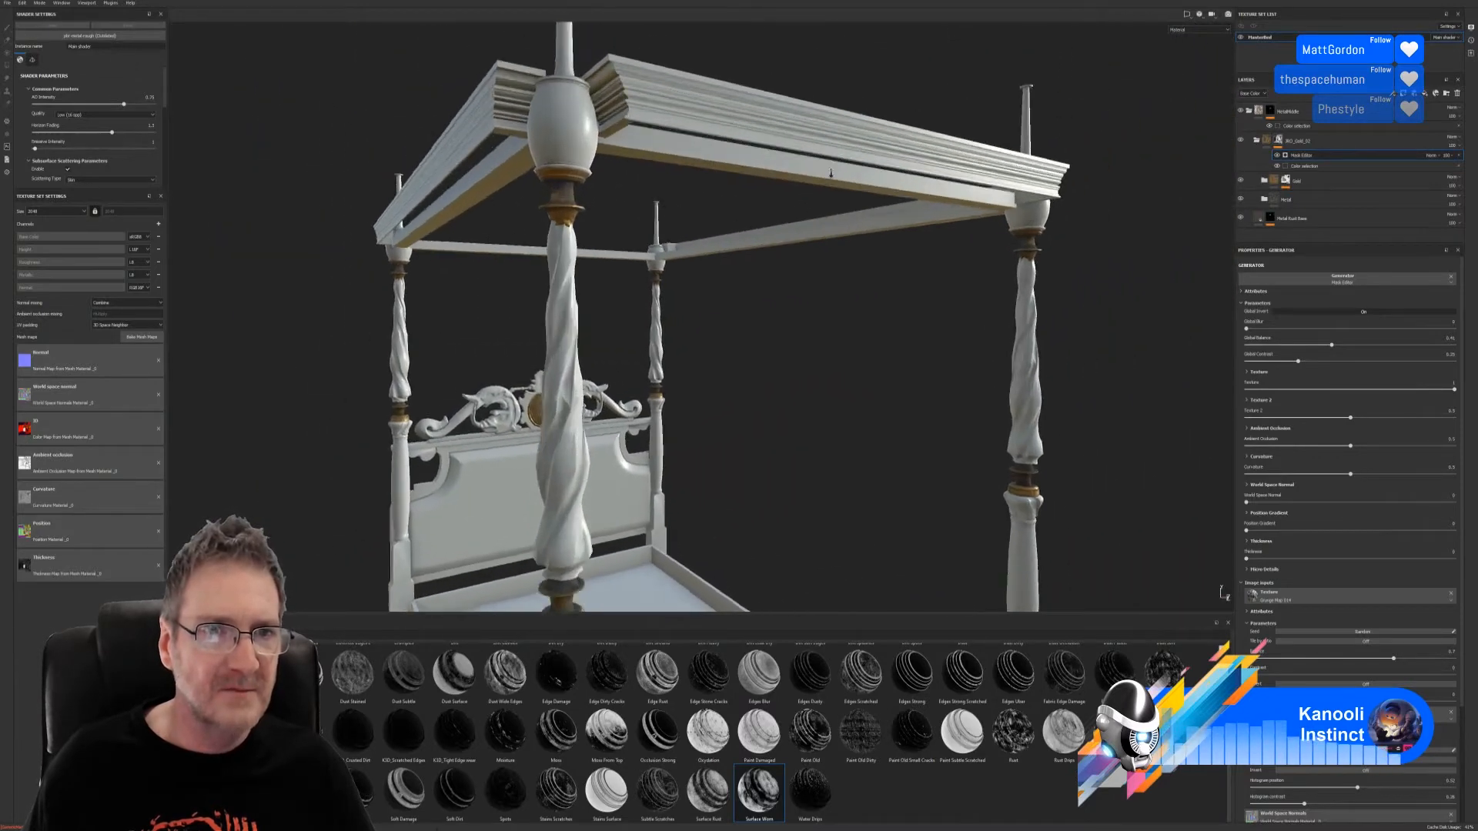
left_click_drag(572, 221, 684, 245, "alt")
middle_click_drag(680, 278, 712, 225, "alt")
left_click_drag(711, 225, 793, 254, "alt")
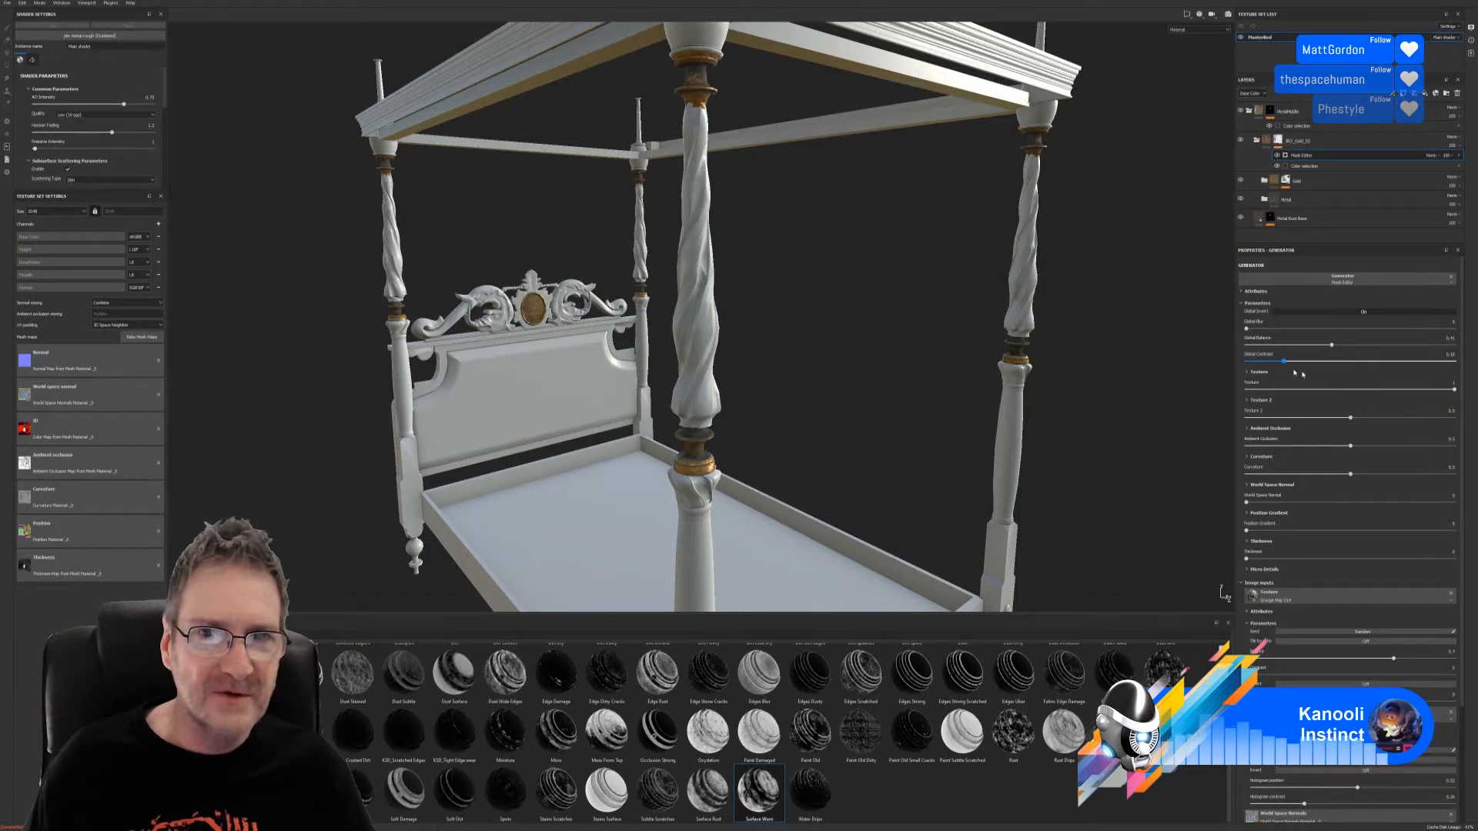
Step: Set the gold mask generator's Global Contrast to about 0.27, Texture to 0.91, Texture 2 to 0.7 and Ambient Occlusion to 0.8
left_click_drag(1303, 374, 1303, 375)
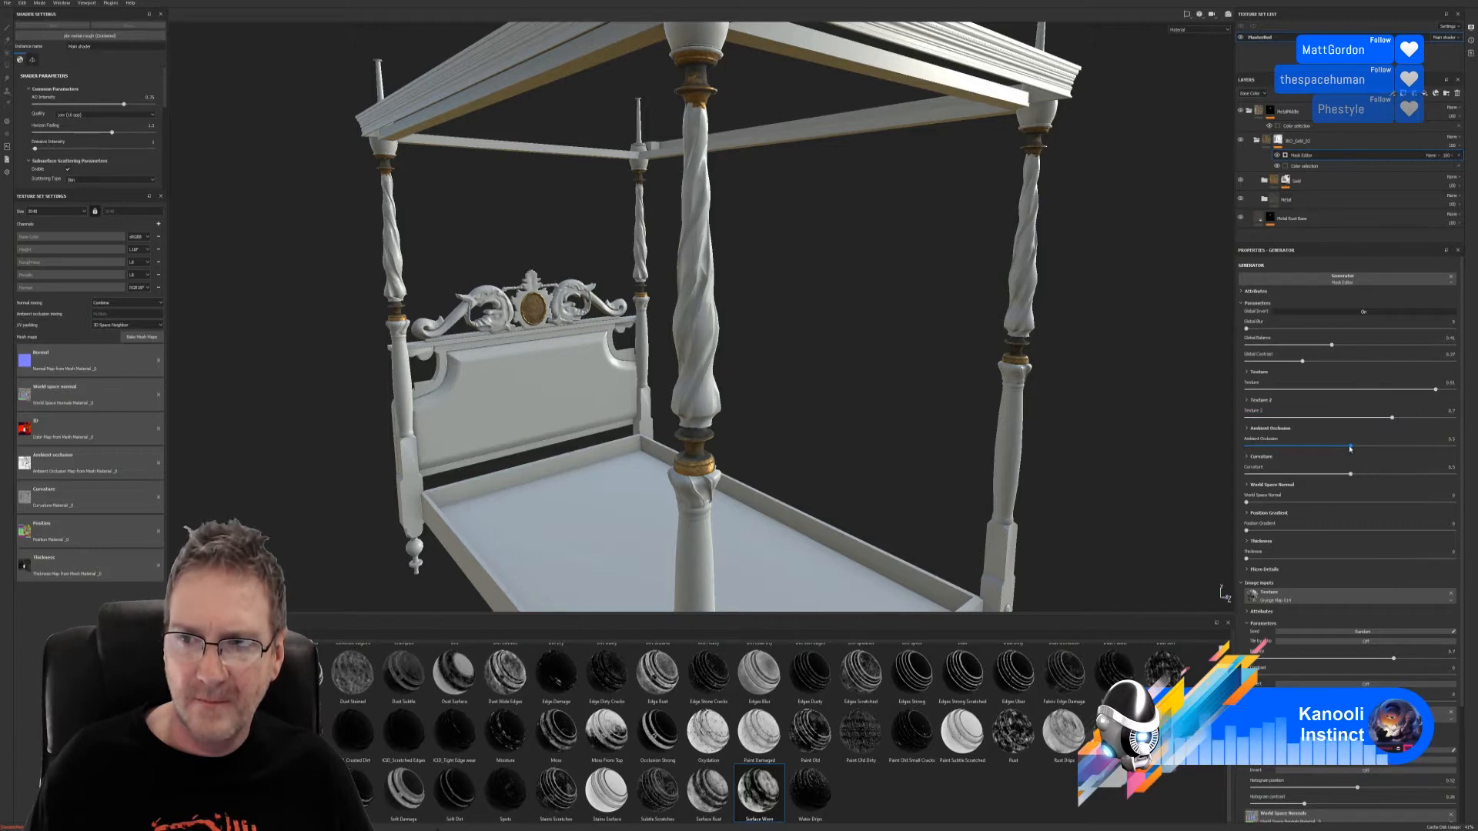
left_click_drag(1349, 447, 1376, 462)
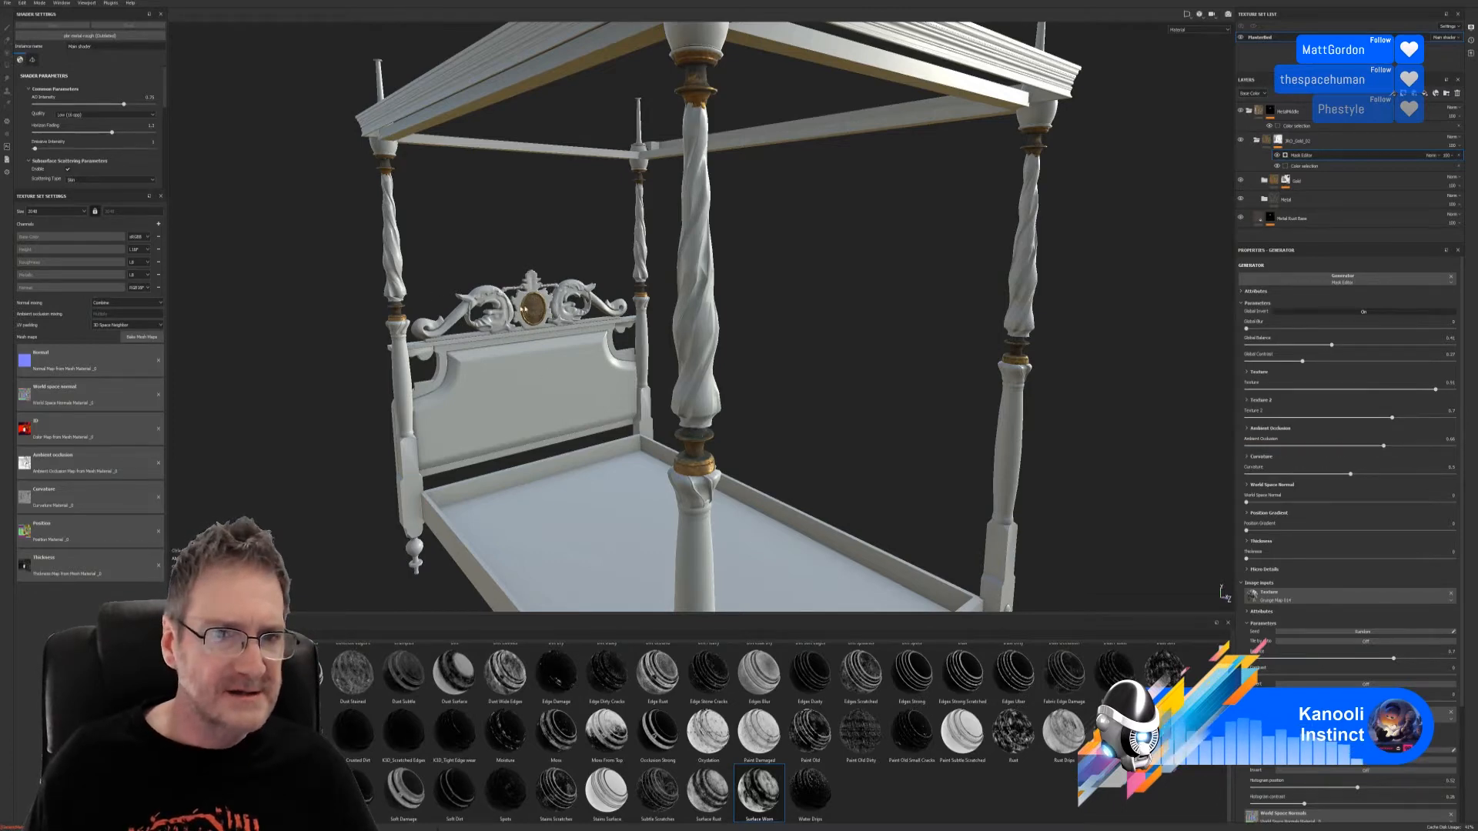
right_click_drag(520, 305, 760, 365, "alt")
left_click_drag(760, 365, 524, 366, "alt")
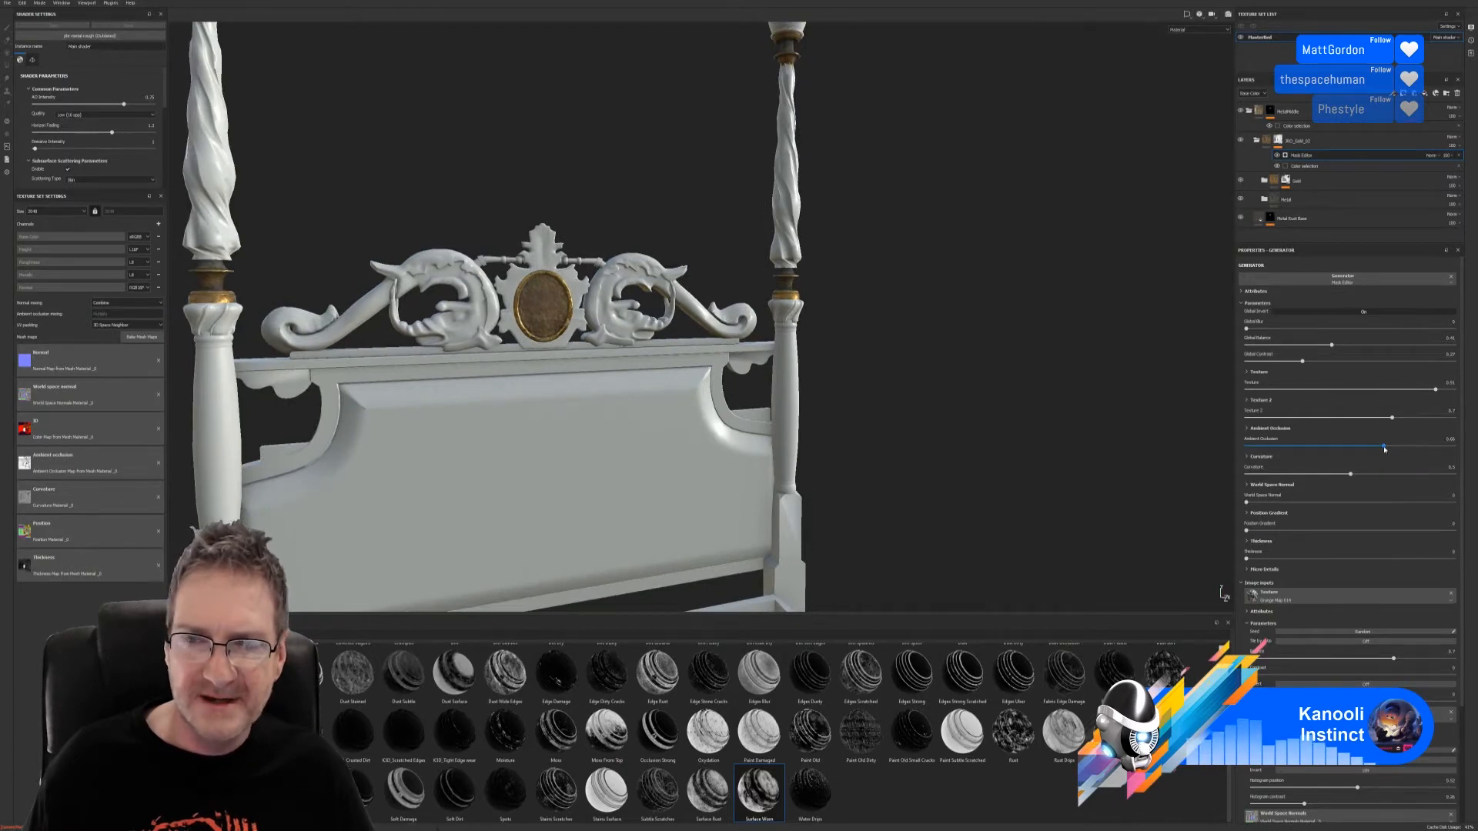
left_click_drag(1364, 447, 1416, 456)
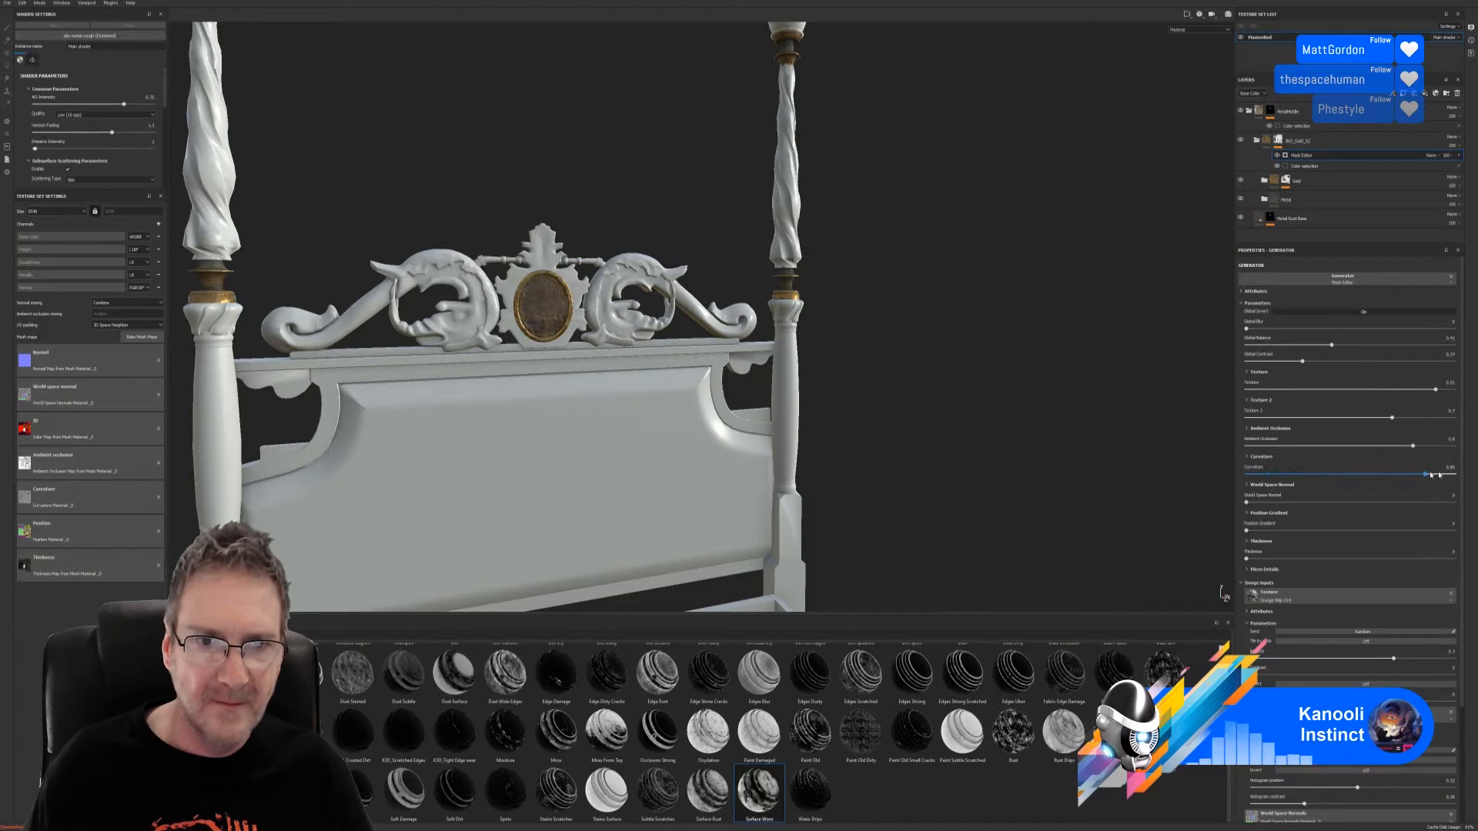
Step: Set the gold mask generator's Curvature to about 0.78, World Space Normal to 0.15 and Position Gradient to 0.11
left_click_drag(1411, 481, 1409, 475)
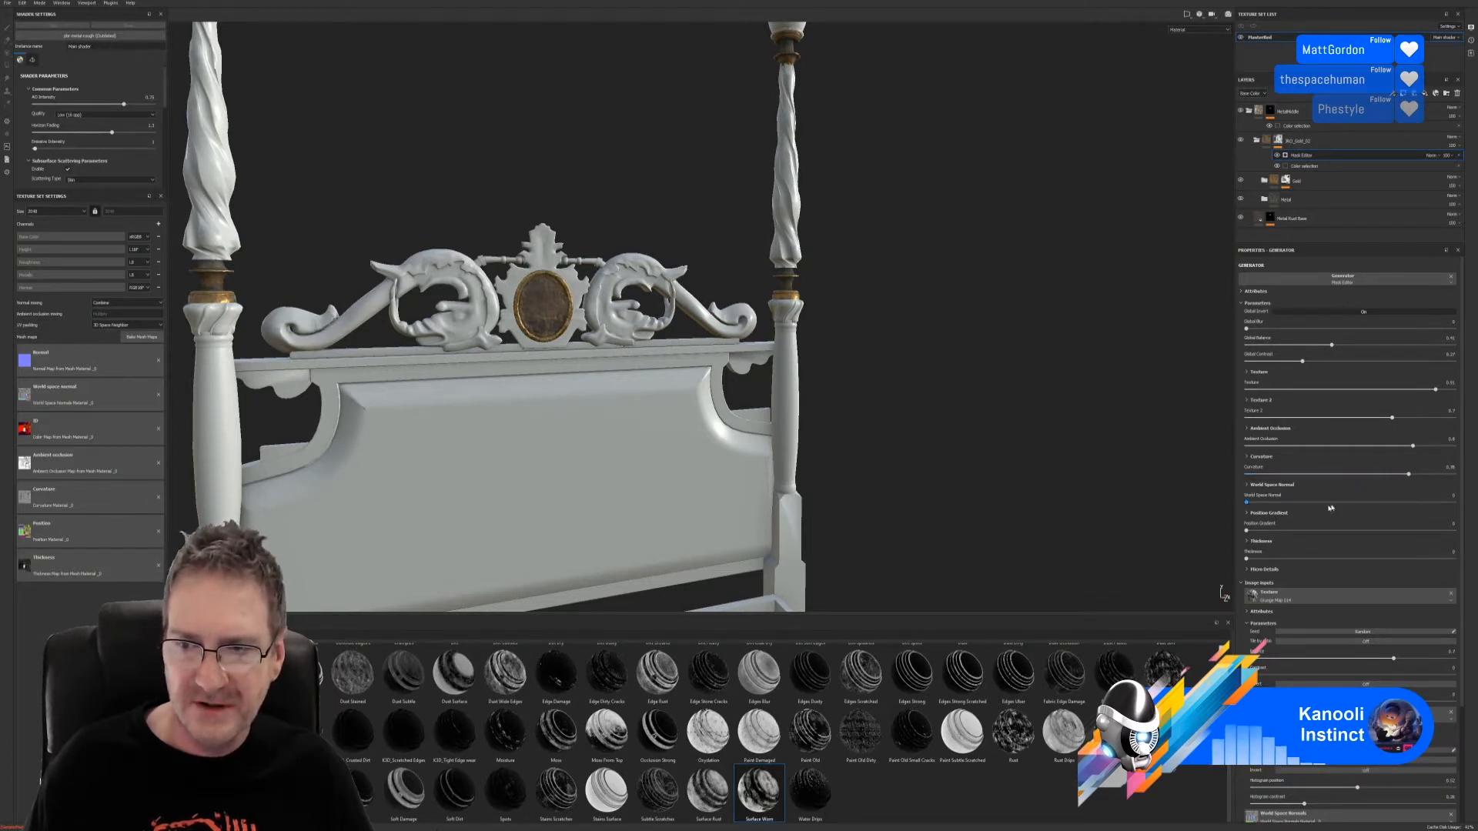
left_click(1251, 504)
left_click_drag(1312, 507, 1387, 502)
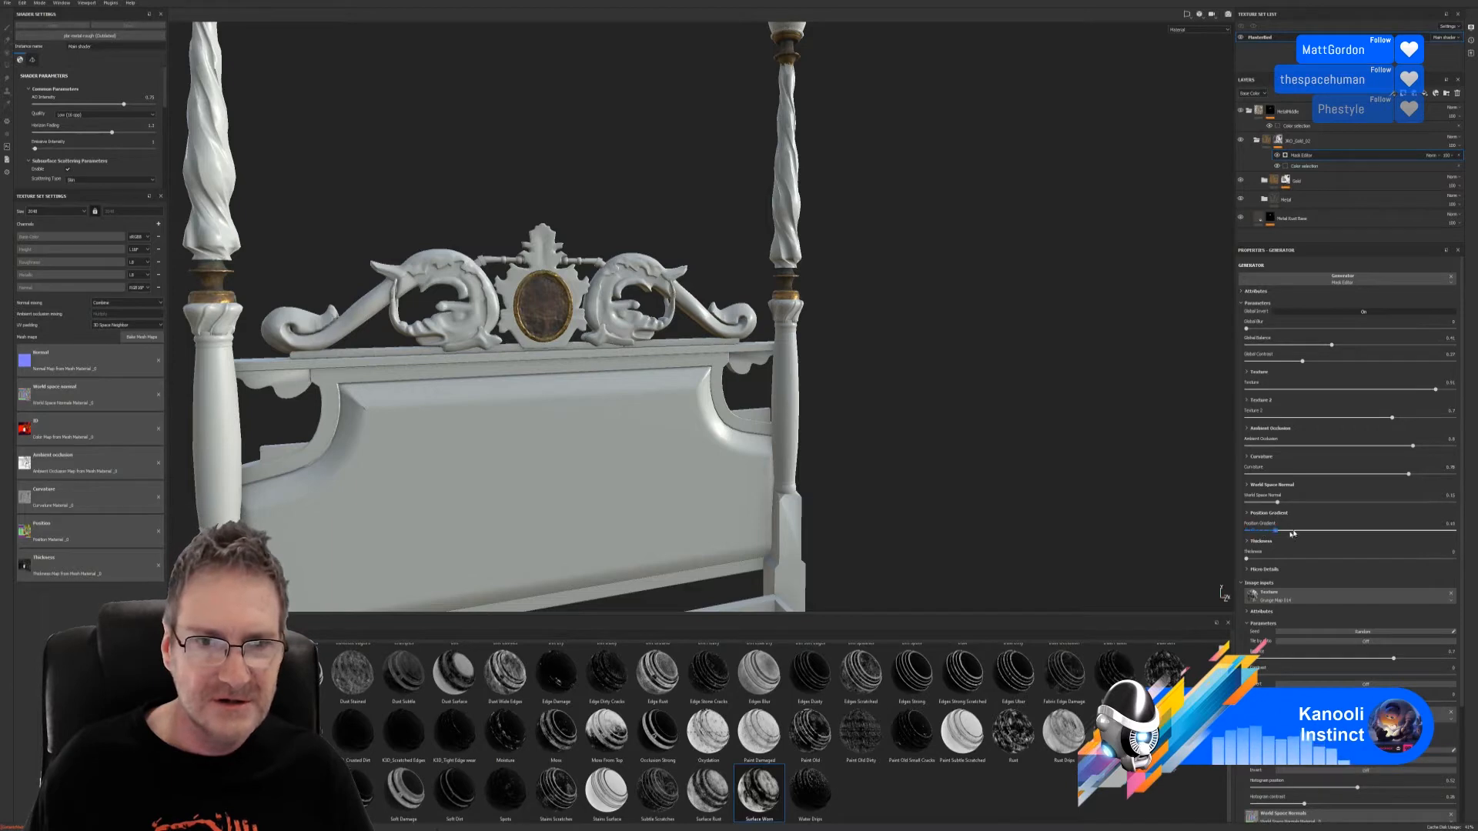
left_click_drag(1270, 538, 1262, 541)
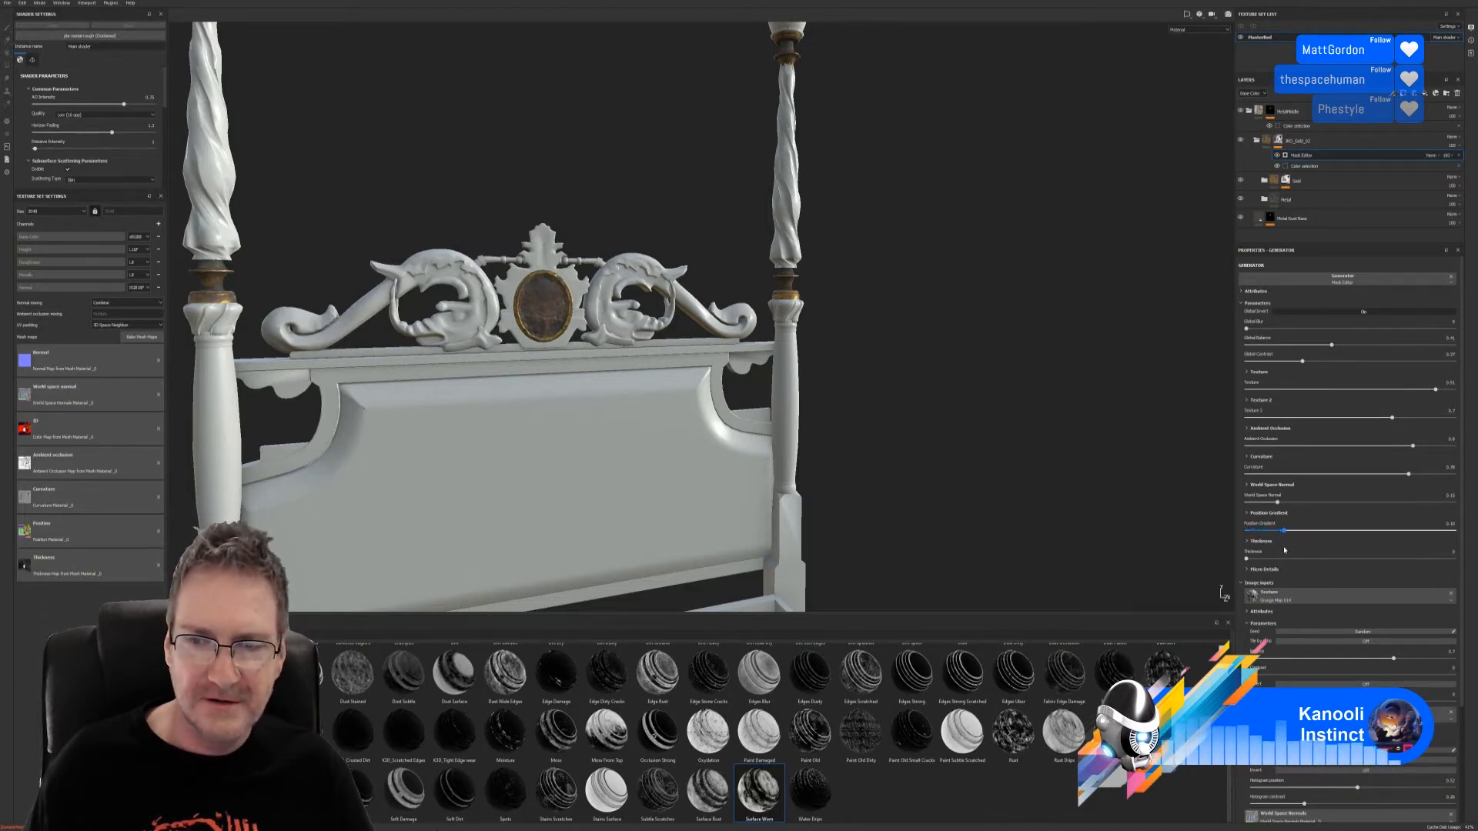
Step: Inspect the adjusted gold and rust blend close up on a bedpost collar and across the whole bed
scroll(441, 446, "down", 3)
left_click_drag(441, 446, 524, 465, "alt")
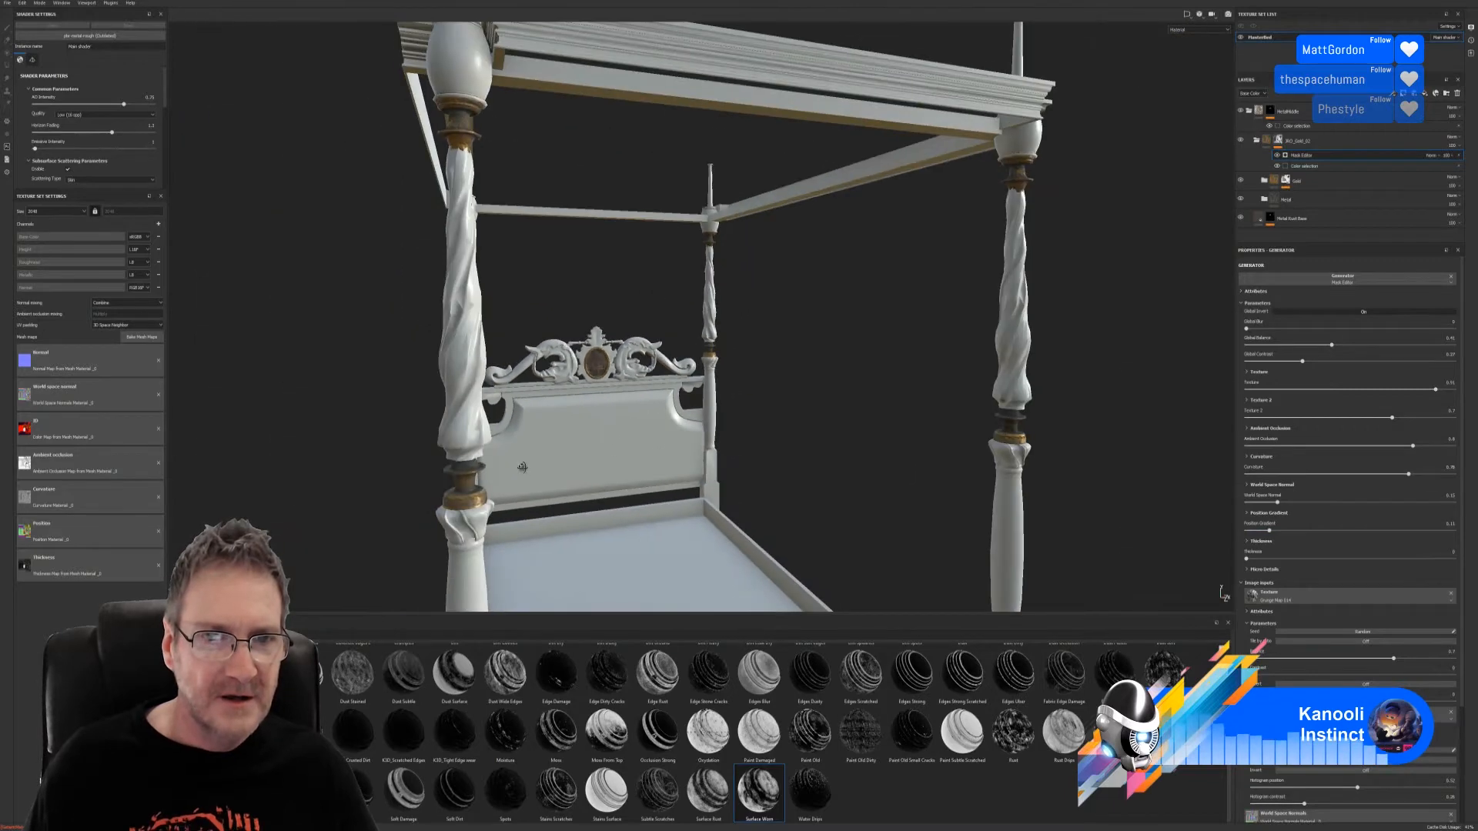
scroll(515, 414, "down", 2)
left_click_drag(514, 413, 598, 470, "alt")
right_click_drag(598, 471, 1098, 495, "alt")
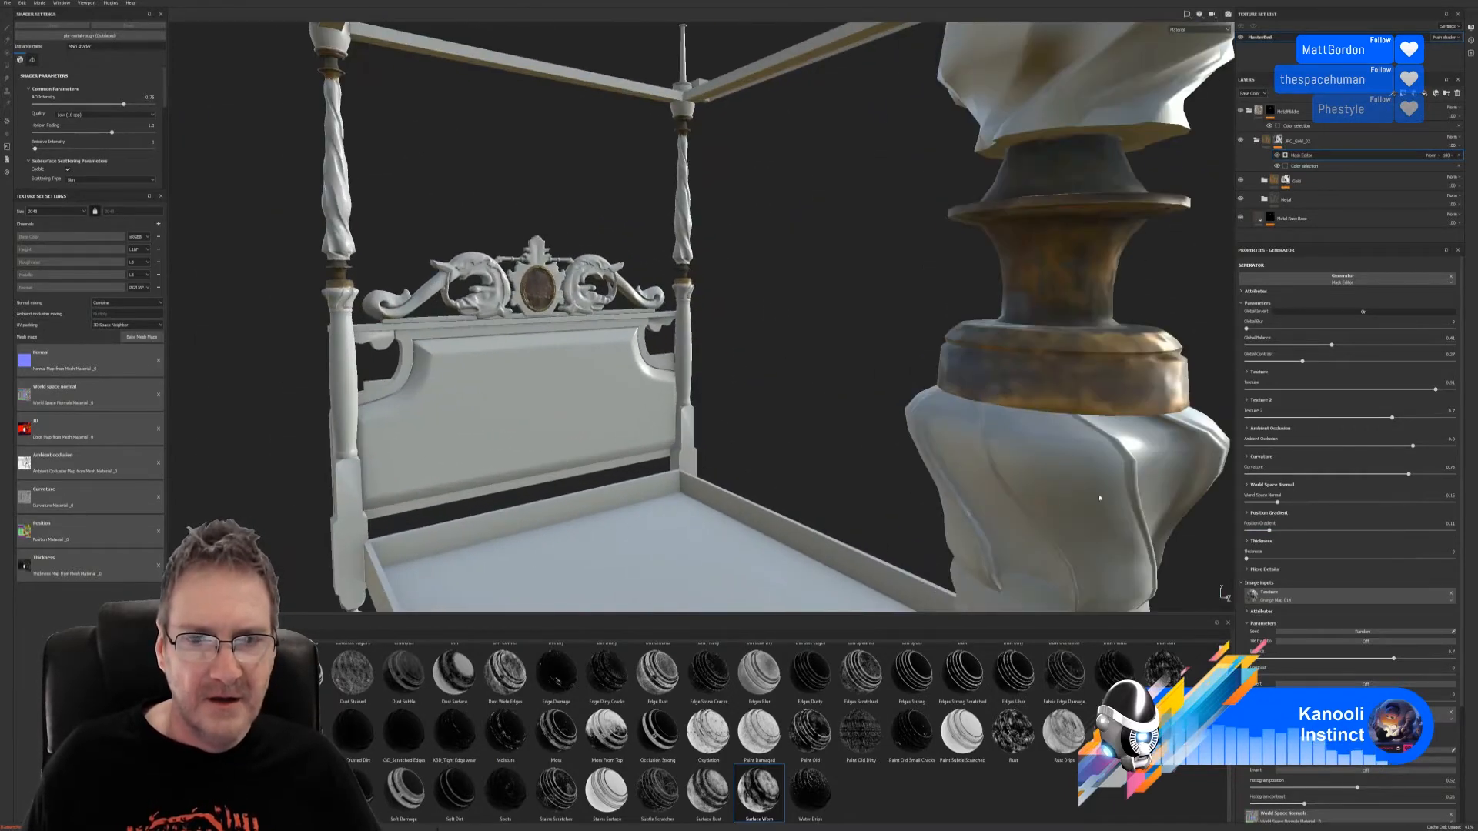
right_click_drag(996, 487, 888, 271, "alt")
left_click_drag(887, 271, 853, 294, "alt")
right_click_drag(852, 294, 996, 278, "alt")
left_click_drag(995, 278, 978, 339, "alt")
middle_click_drag(977, 262, 925, 333, "alt")
left_click_drag(924, 333, 937, 290, "alt")
right_click_drag(937, 291, 290, 407, "alt")
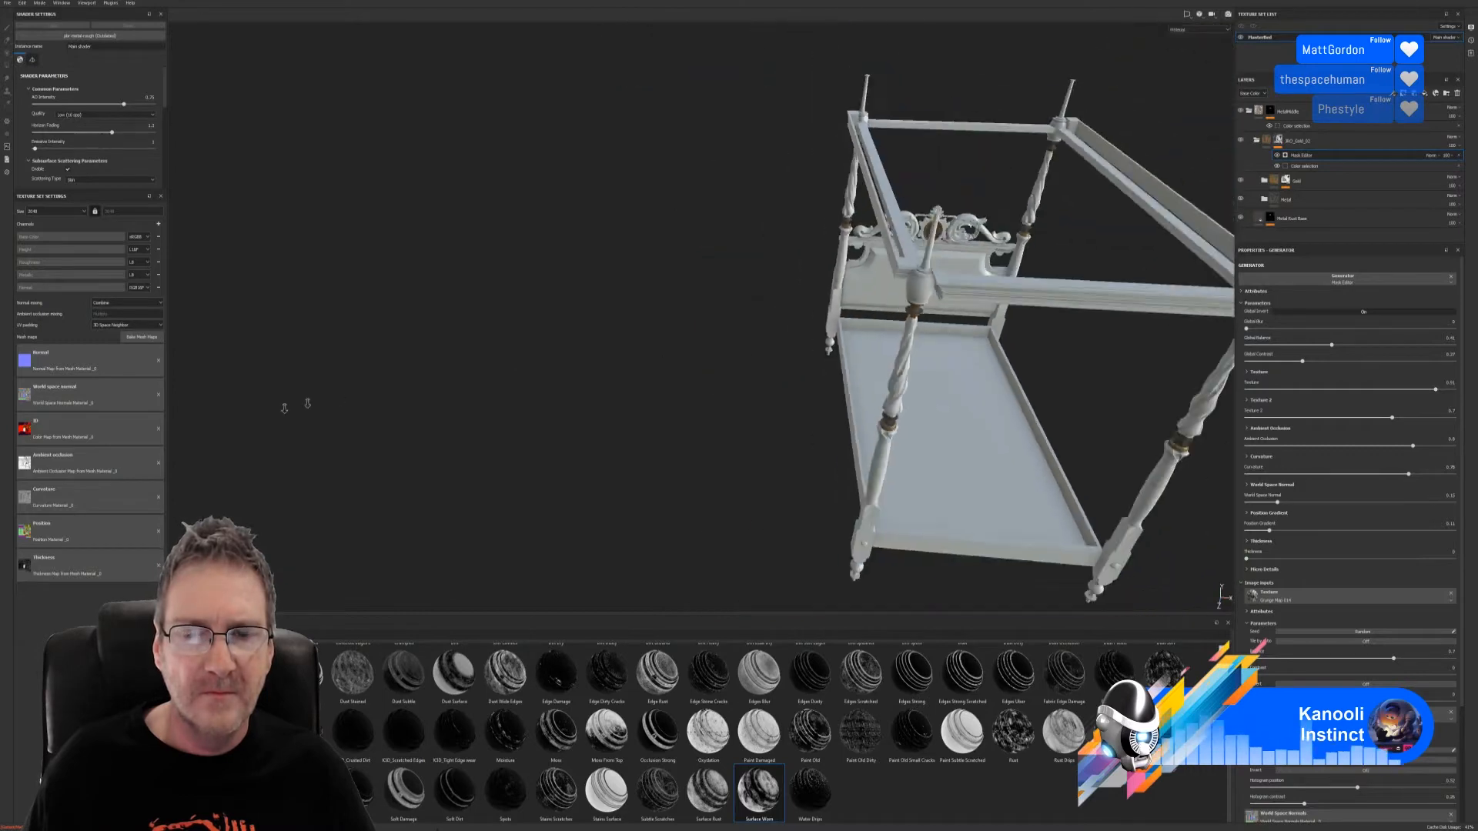
mouse_move(839, 339)
left_mouse_down("alt")
mouse_move(854, 377)
mouse_move(792, 339)
mouse_move(822, 266)
mouse_move(787, 330)
mouse_move(782, 293)
mouse_move(812, 348)
mouse_move(827, 352)
mouse_move(828, 337)
left_mouse_up("alt")
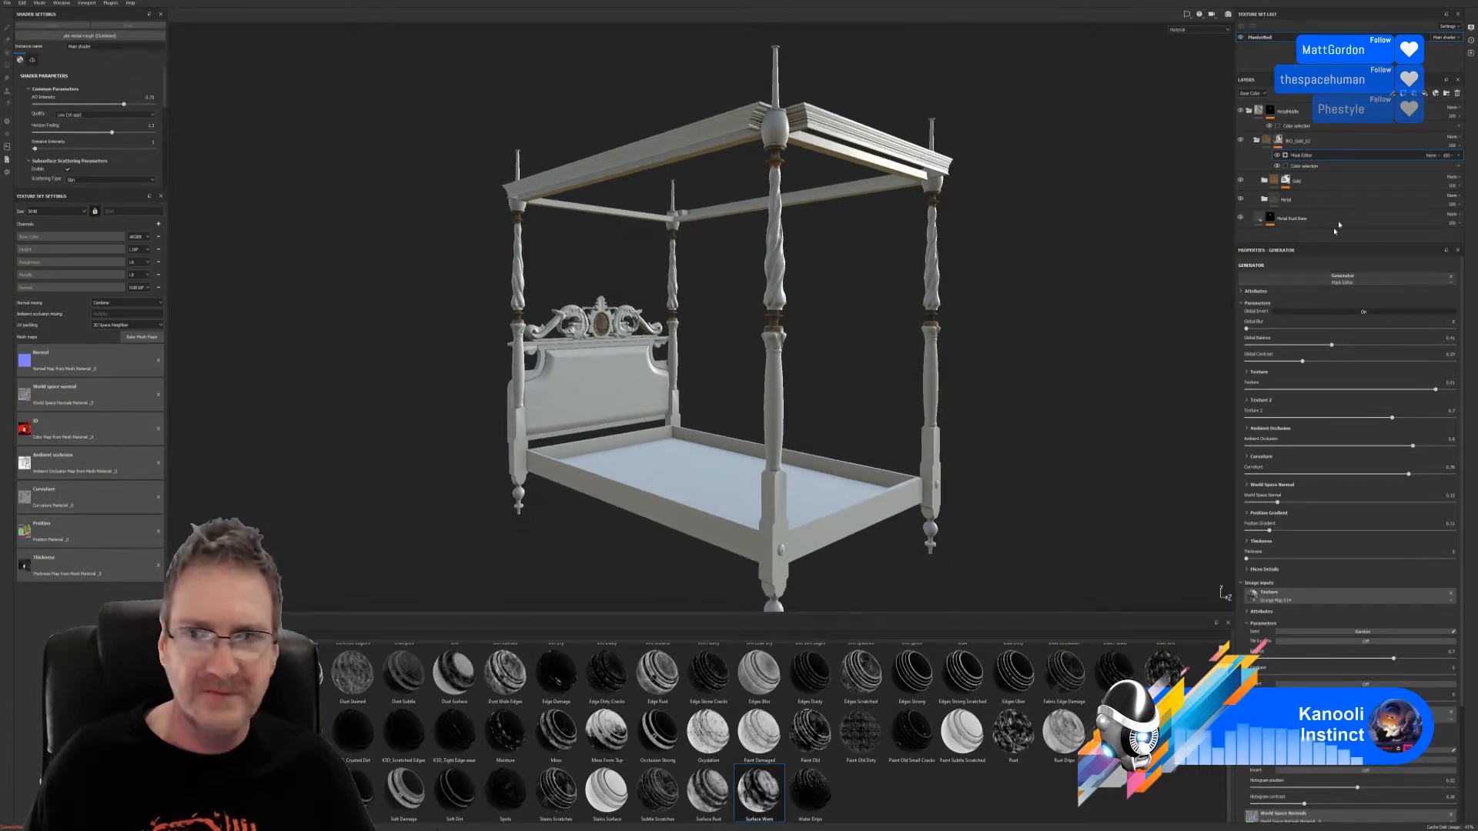
Step: Collapse the metal folder and apply the dark Trashed Steel material from the library to the bed as a new fill layer
left_click(1248, 111)
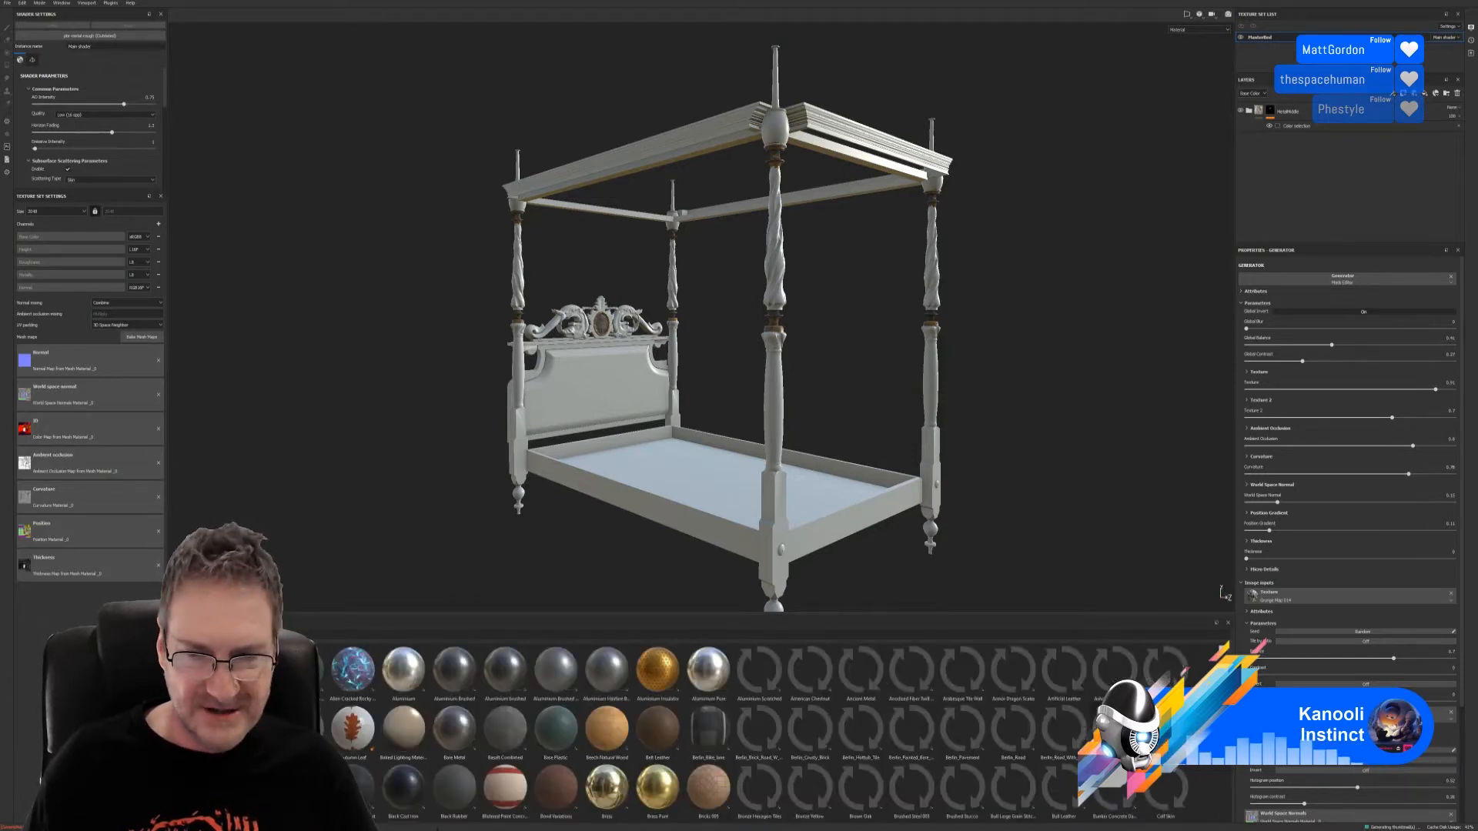
scroll(758, 727, "down", 4)
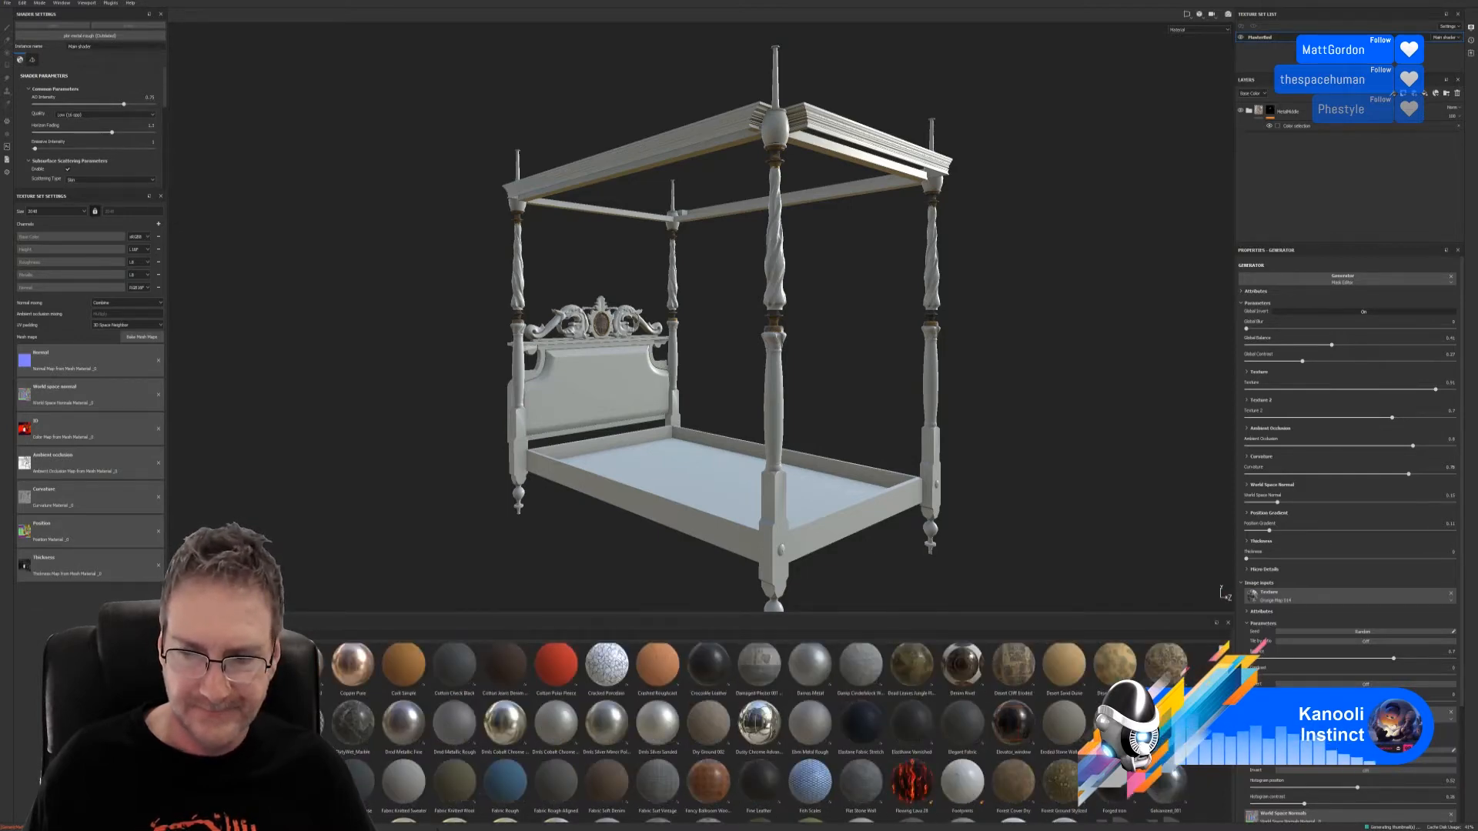
scroll(758, 728, "down", 3)
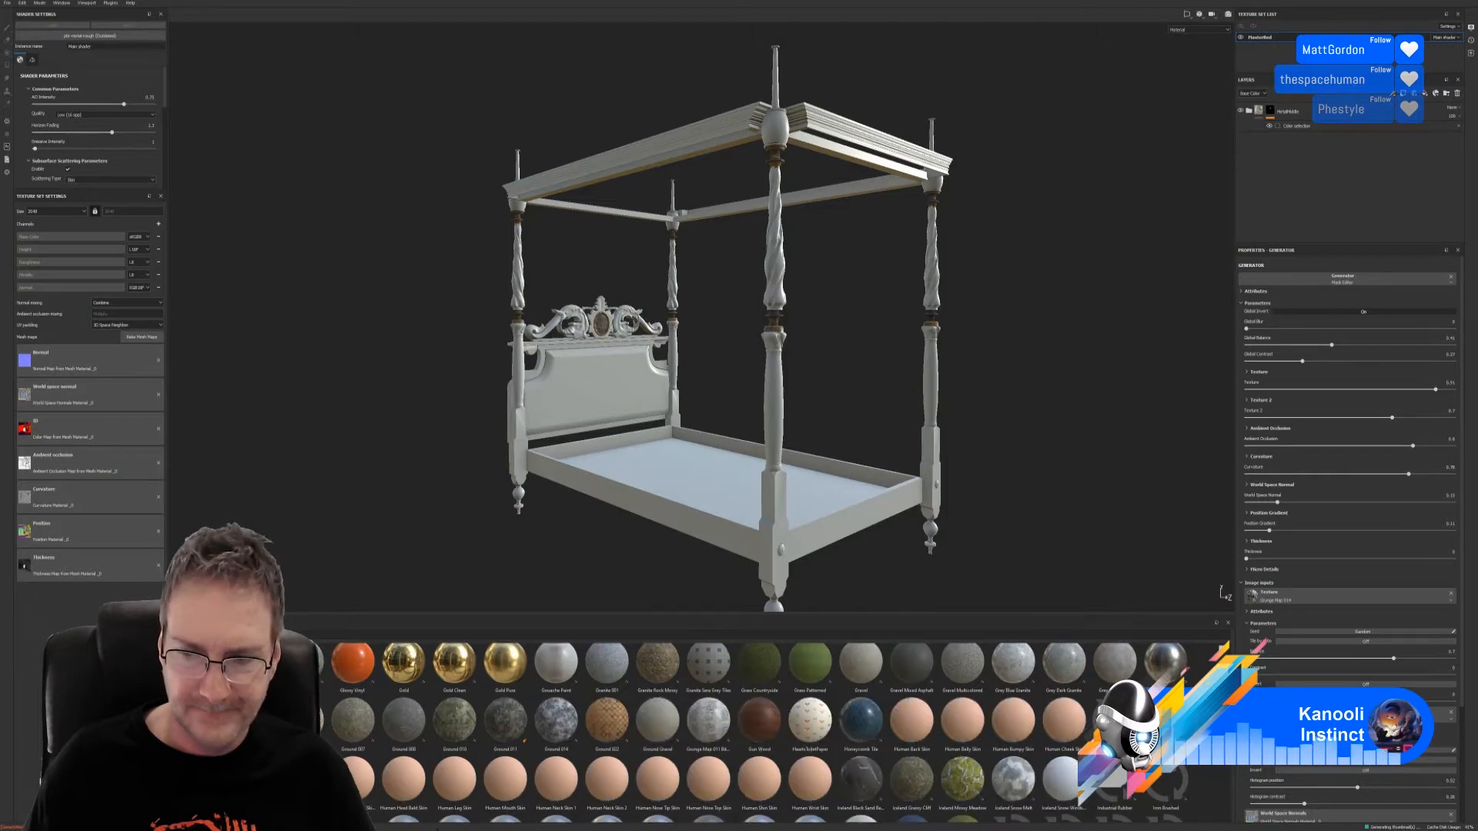
scroll(758, 727, "down", 3)
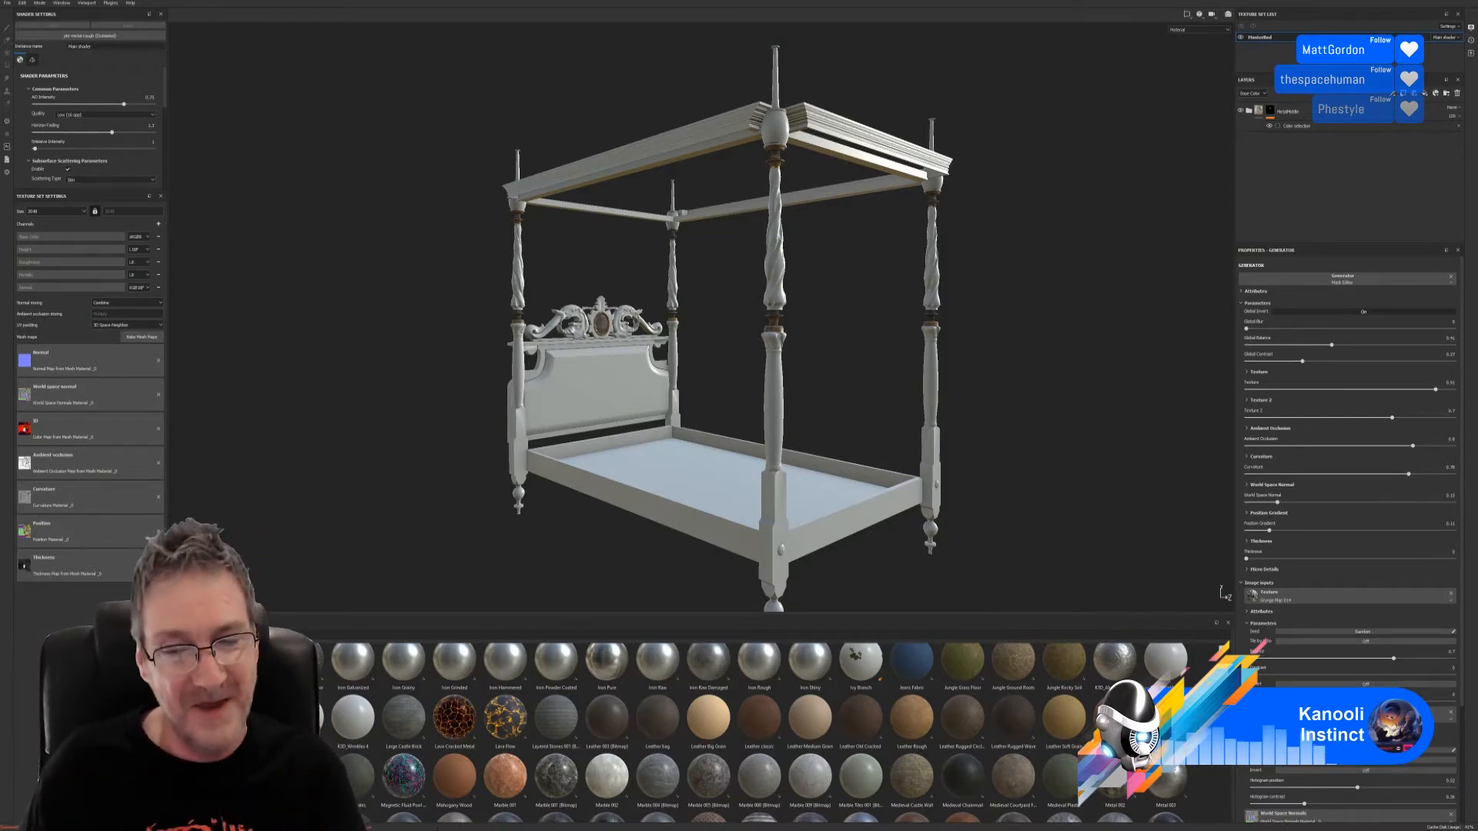
scroll(762, 731, "down", 2)
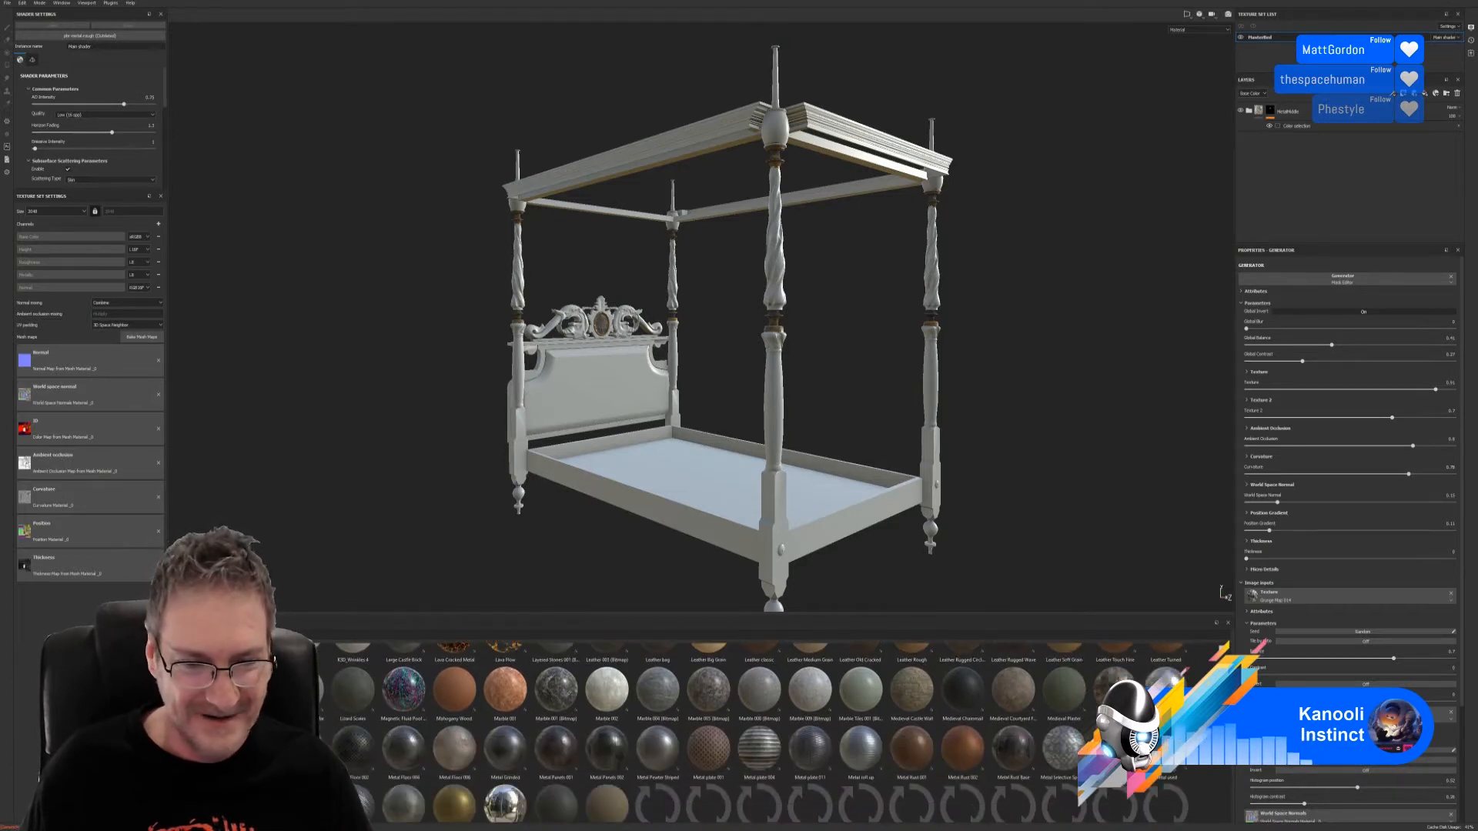
scroll(762, 731, "down", 2)
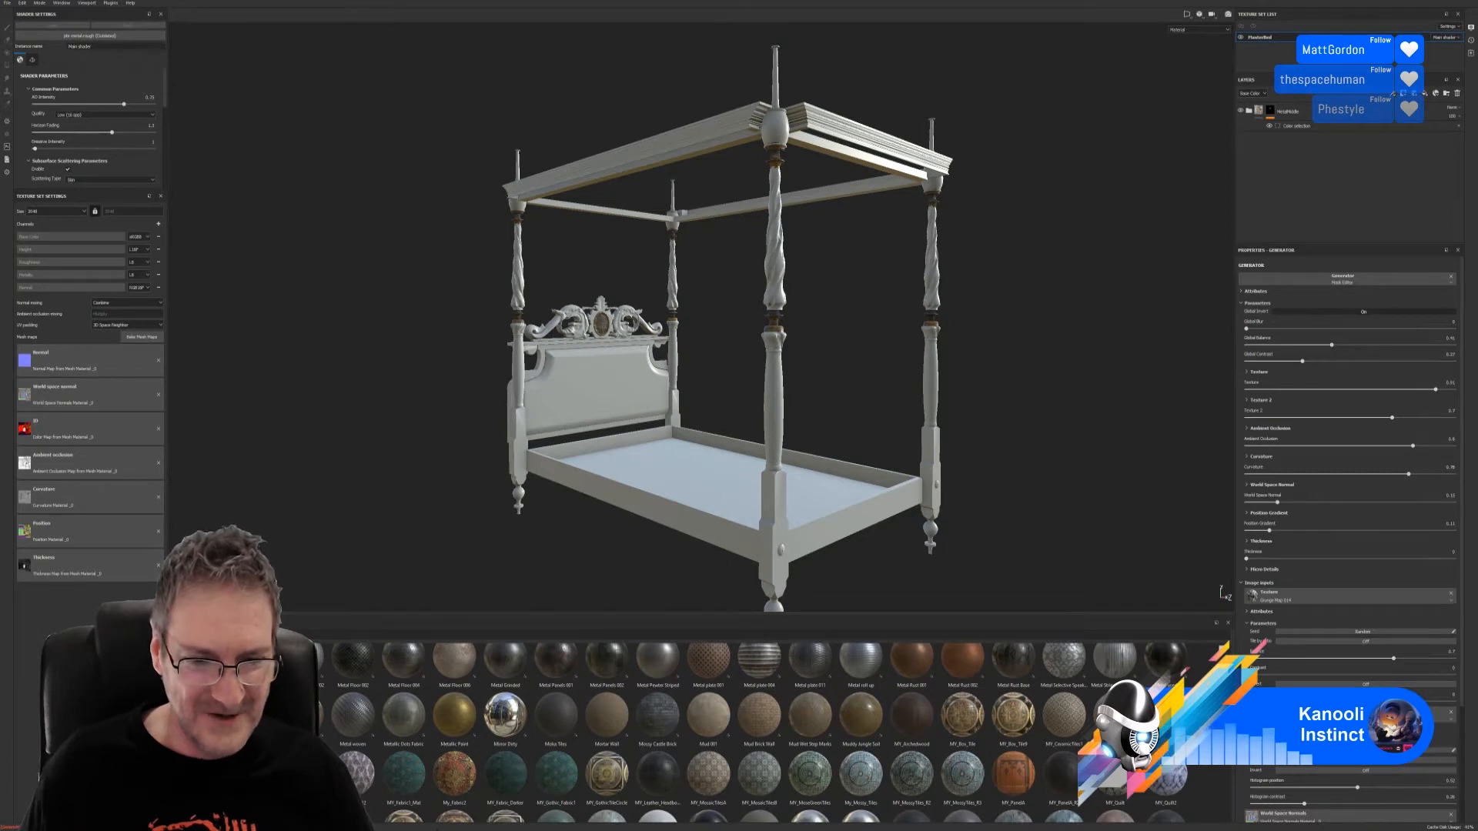
scroll(762, 731, "down", 2)
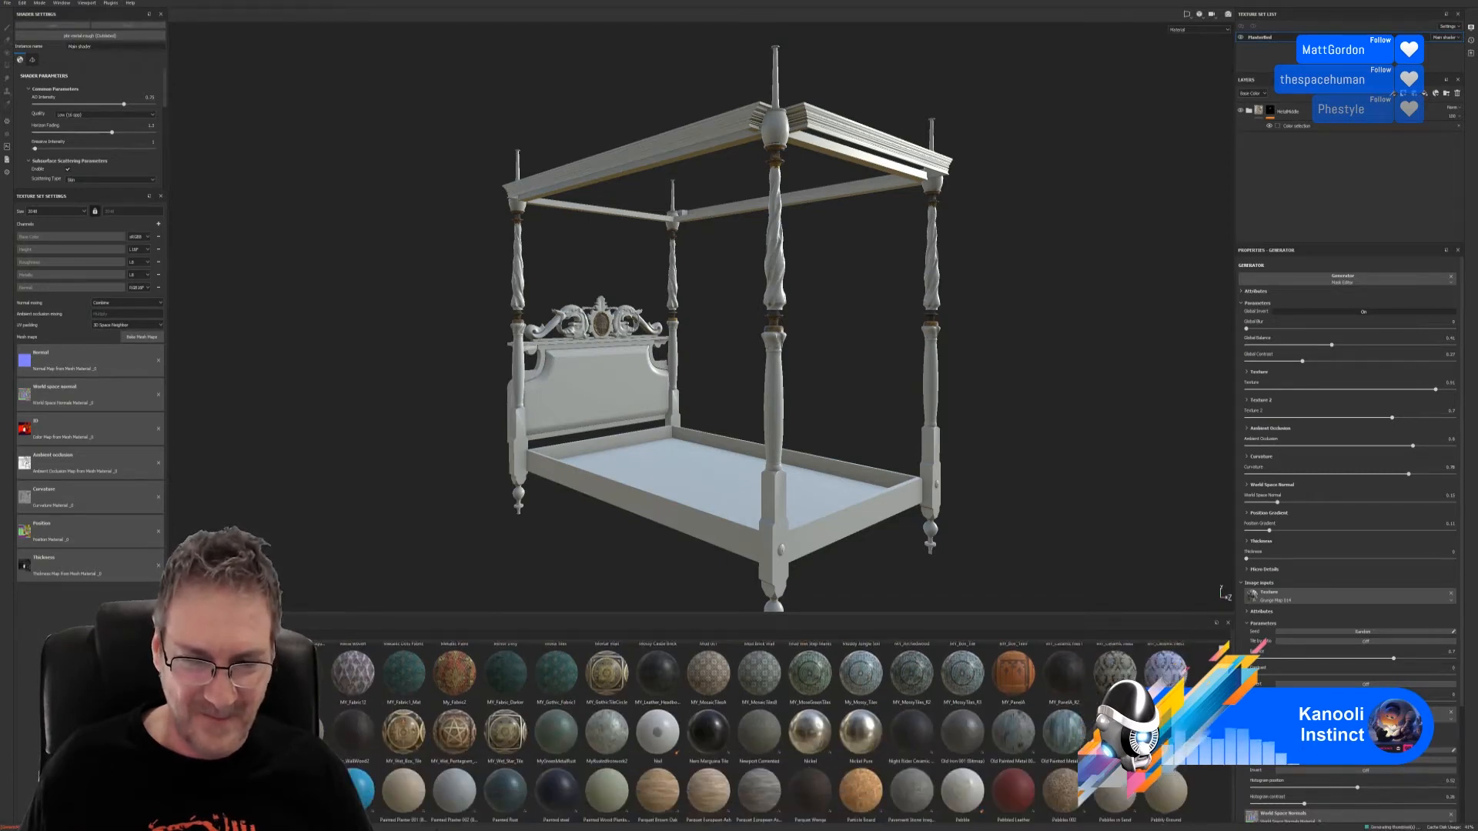
scroll(1225, 766, "down", 1)
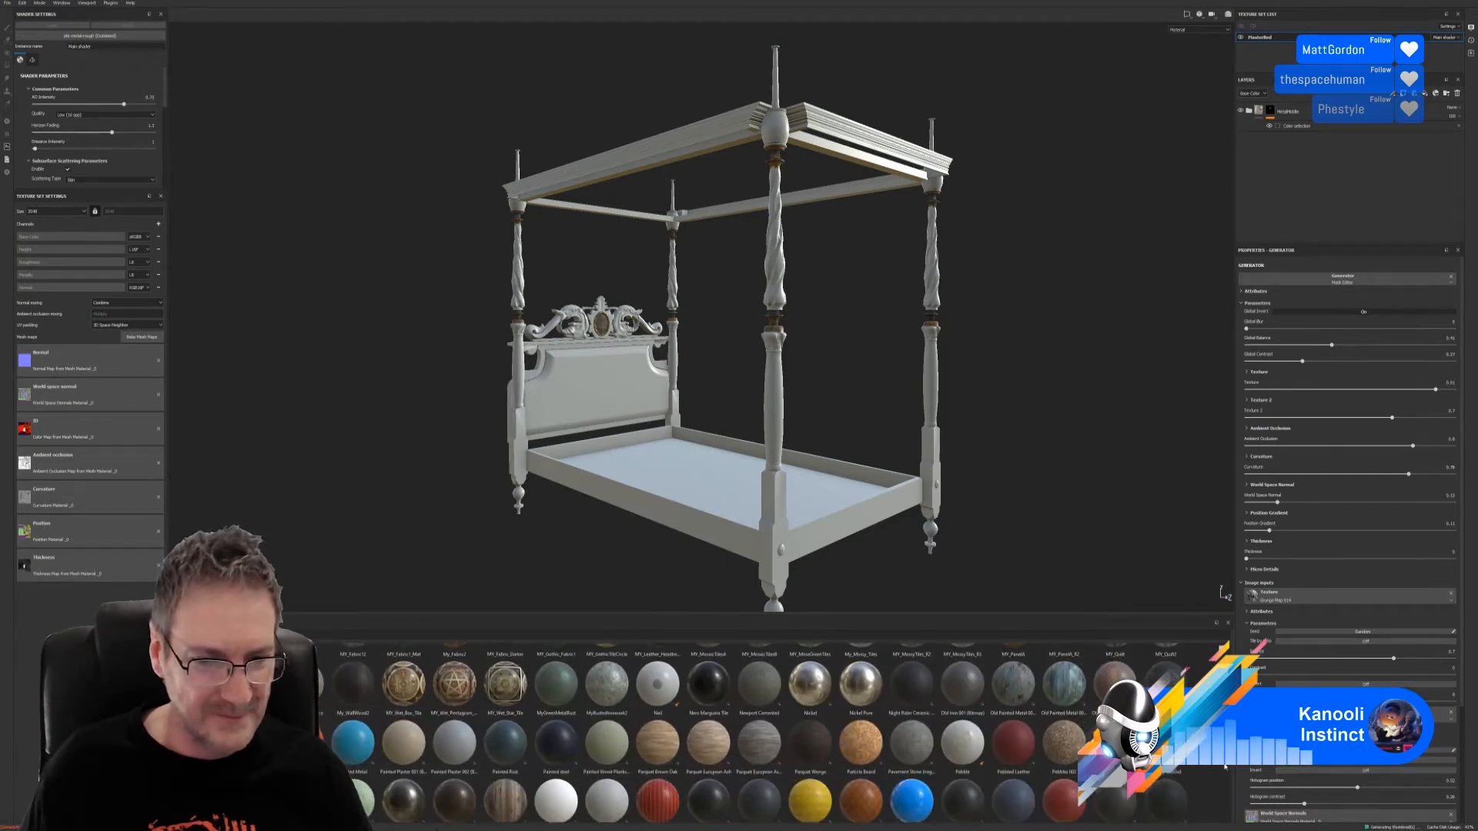
scroll(1225, 766, "down", 2)
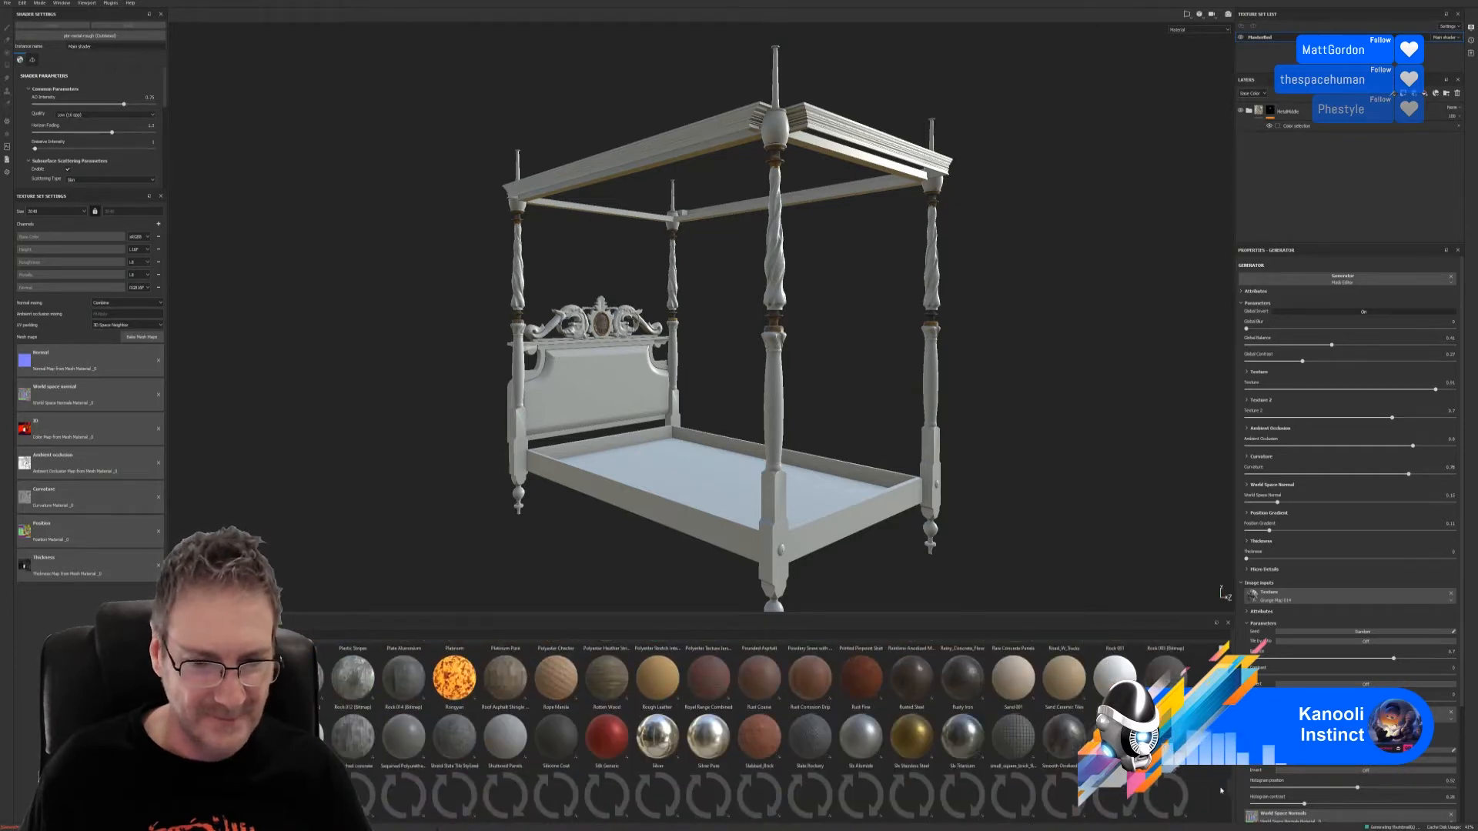
scroll(1219, 793, "down", 1)
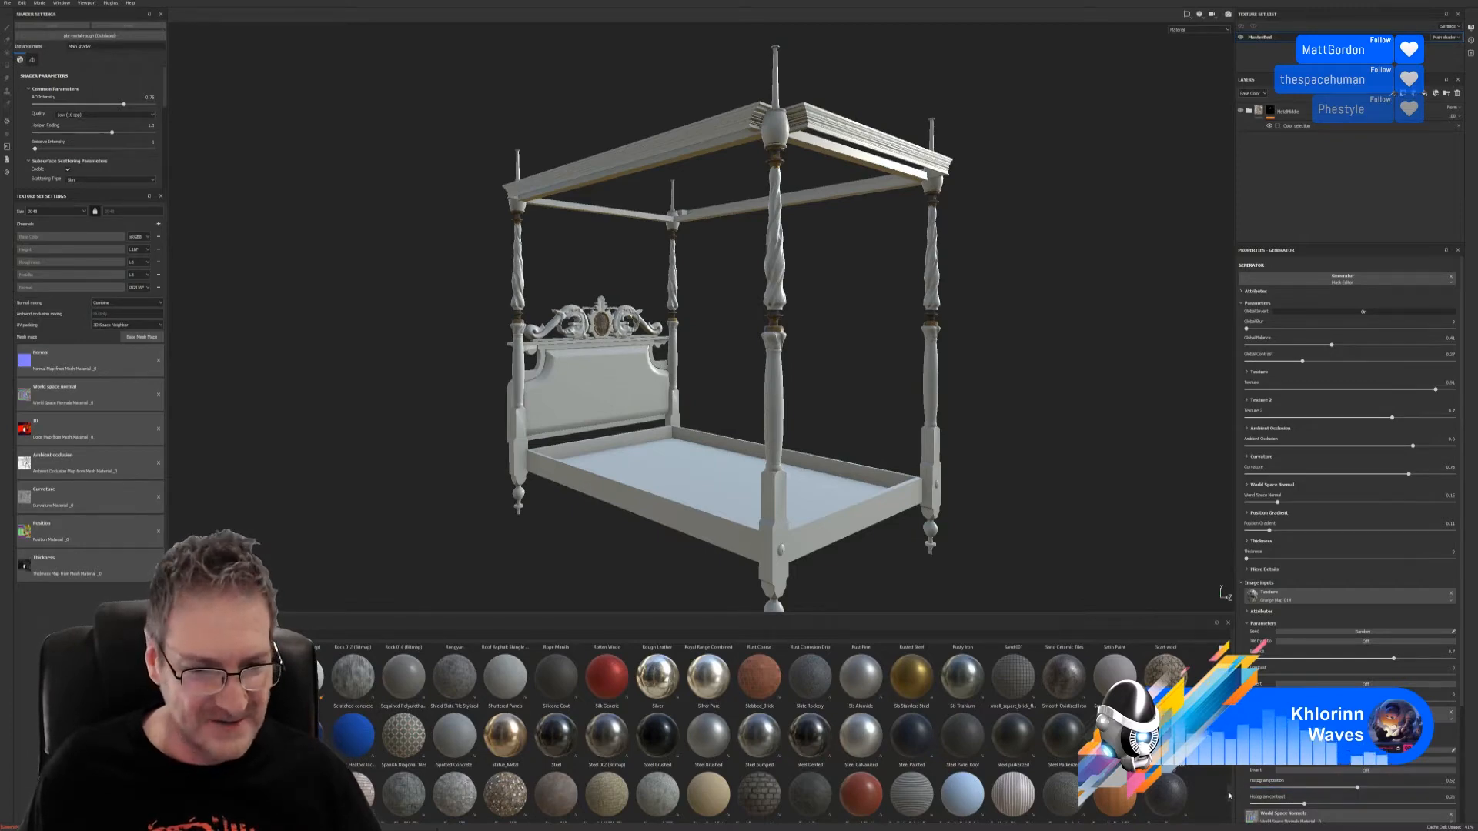
scroll(1229, 796, "down", 1)
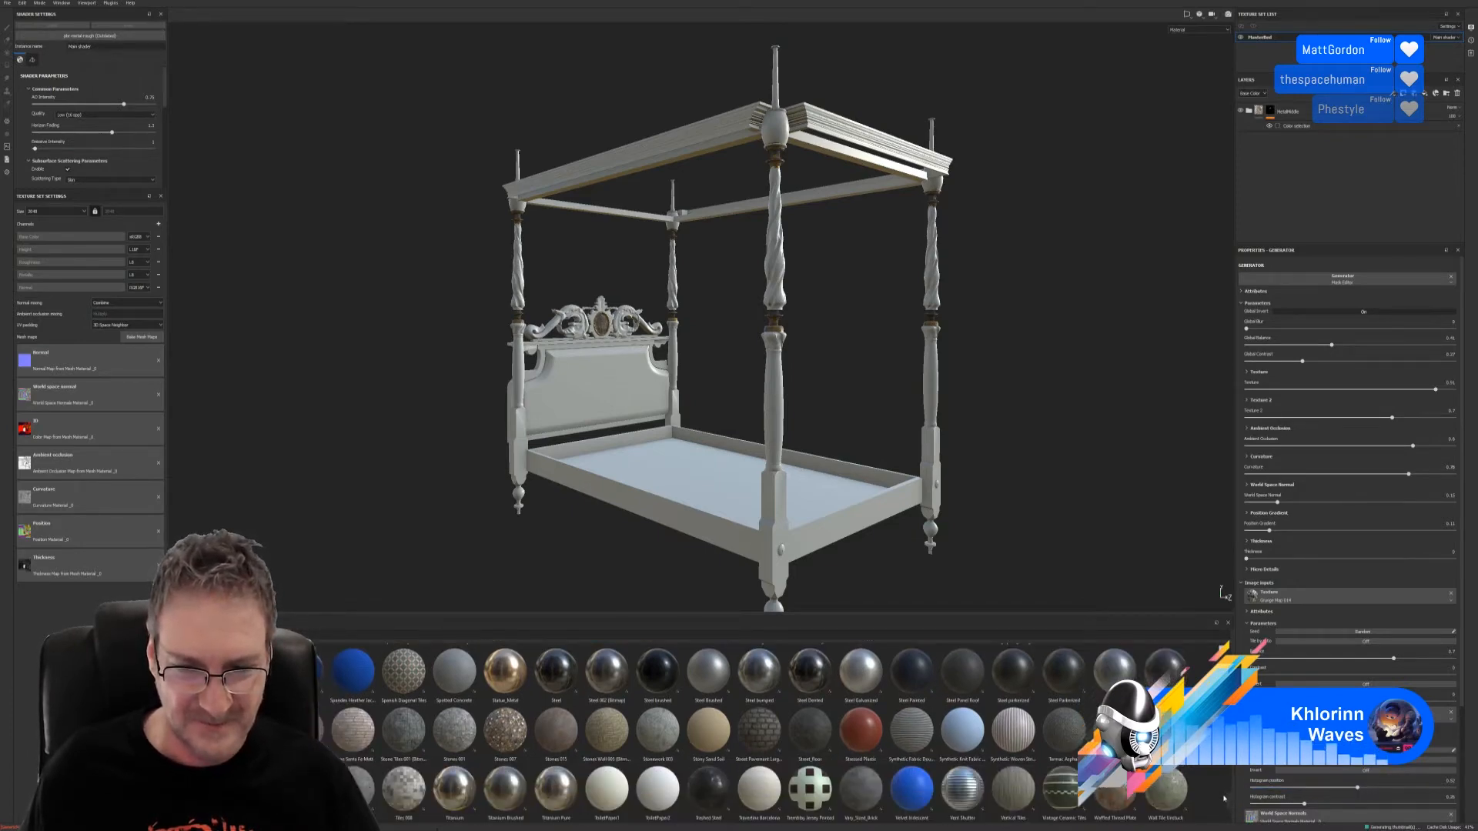
scroll(1224, 798, "down", 1)
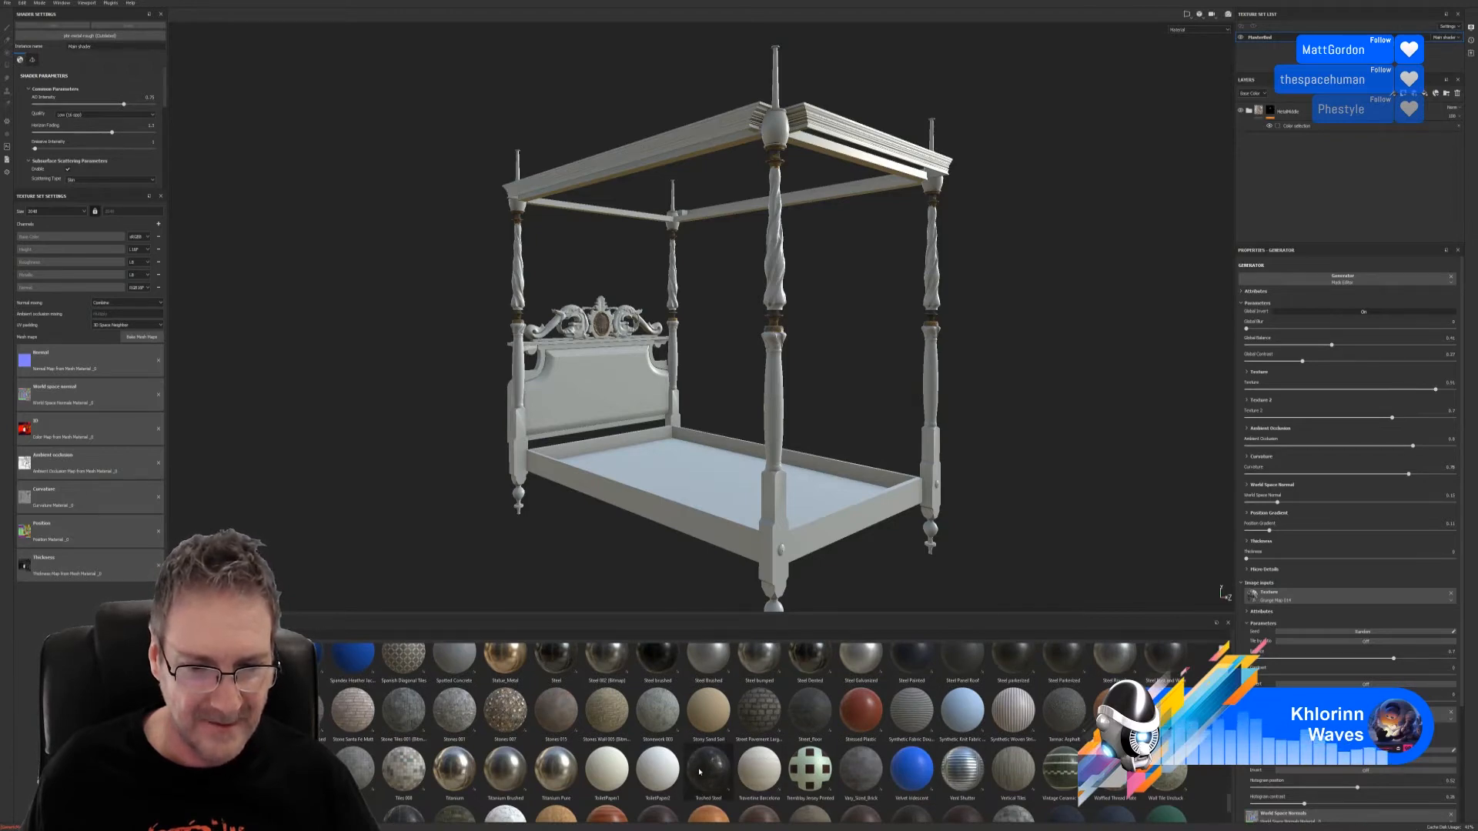
mouse_move(700, 772)
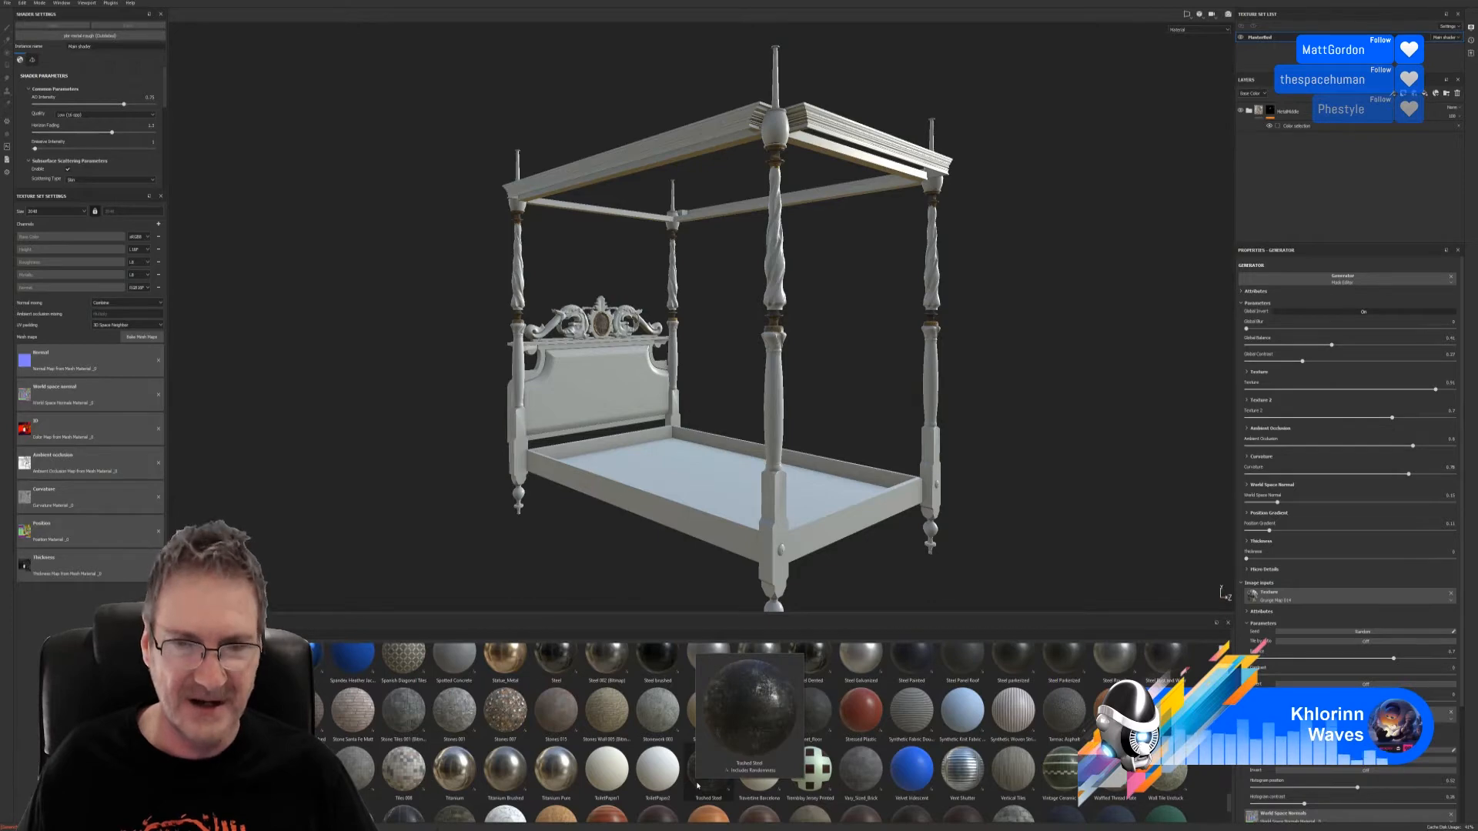
left_click_drag(698, 786, 775, 222)
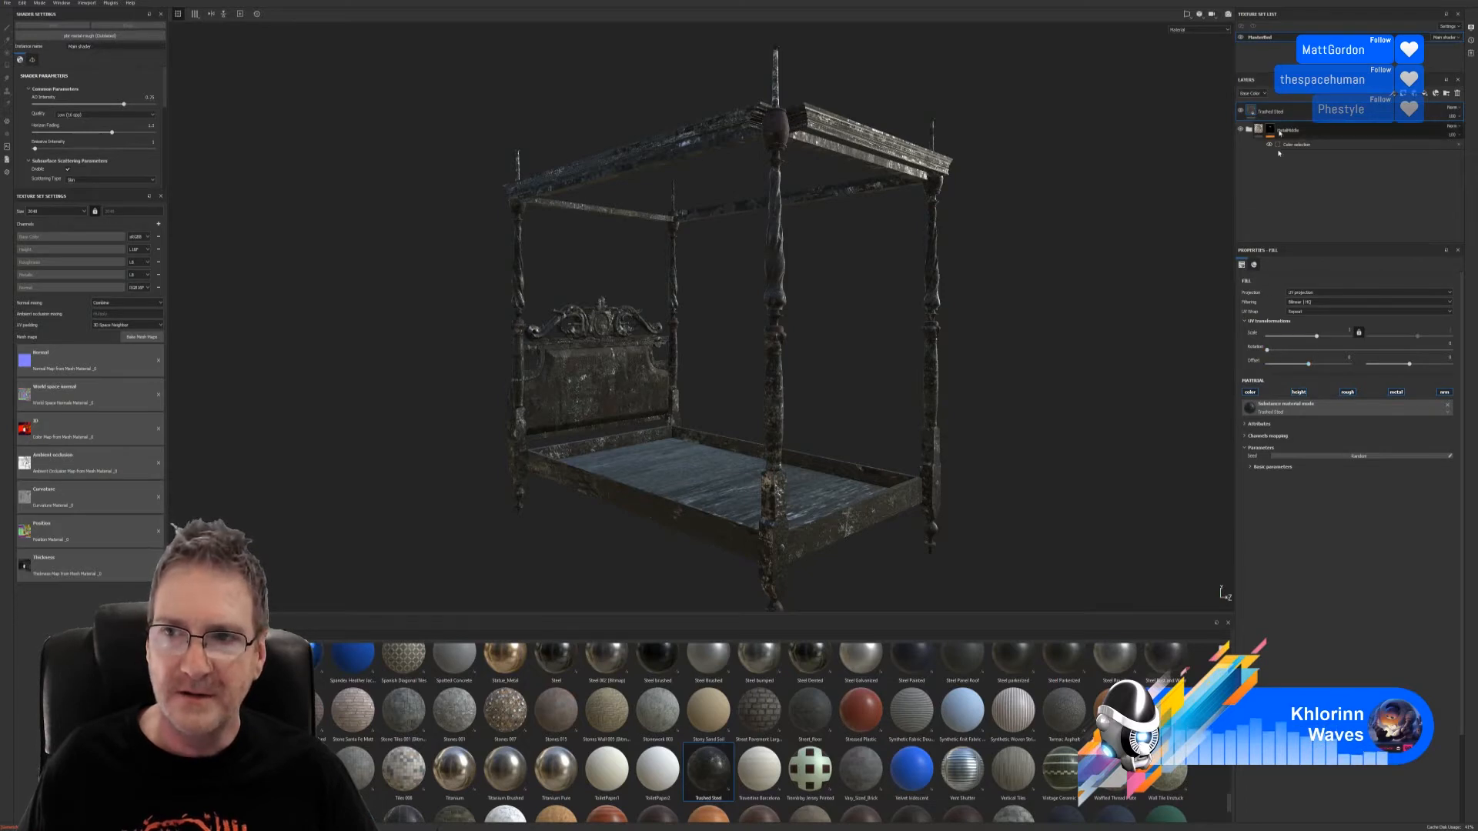
Step: Mask the steel layer with a color selection, picking the yellow ID color of the spikes on top of the bedposts
right_click(1311, 112)
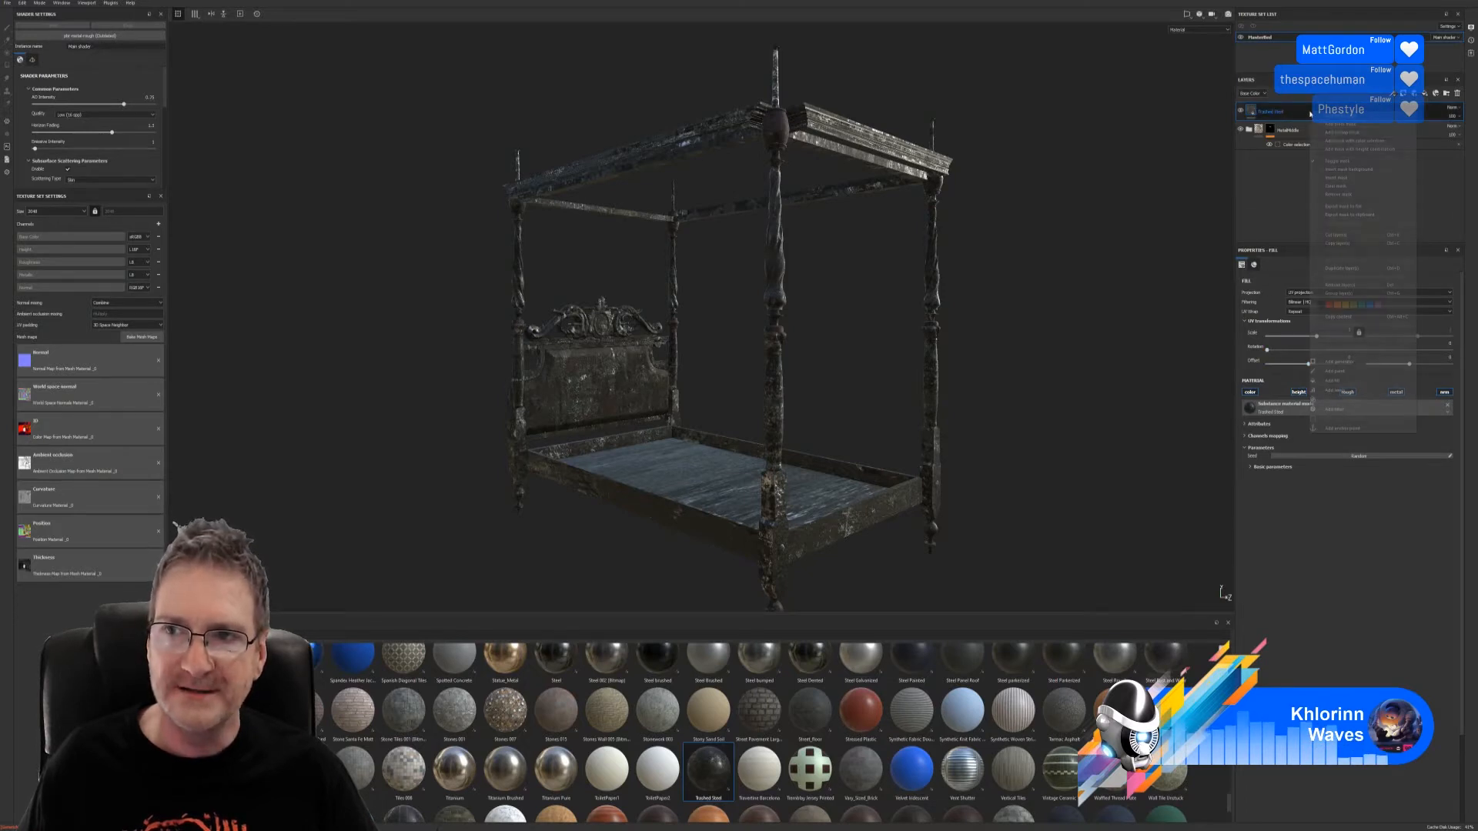
left_click(1354, 142)
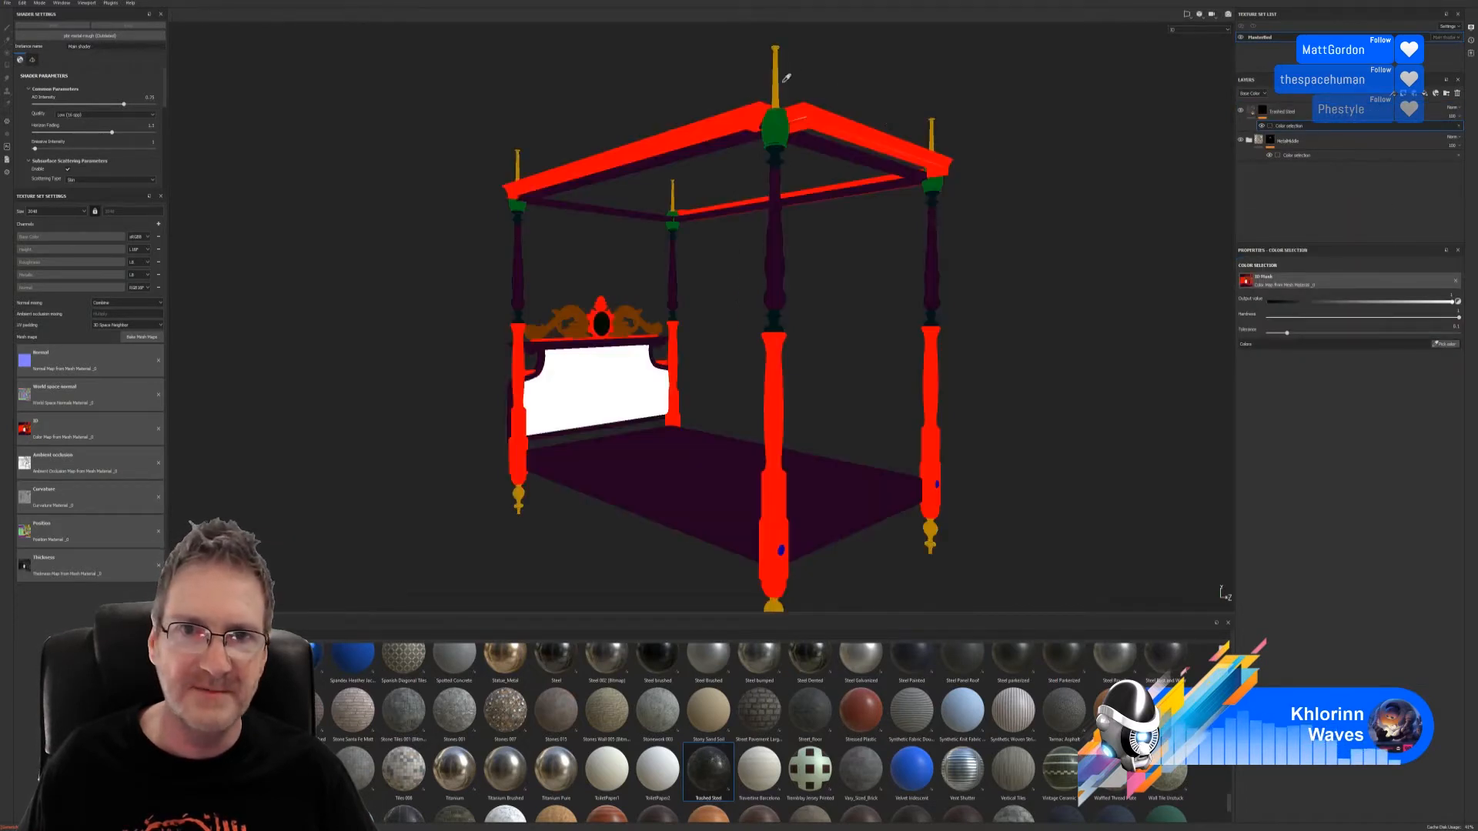
key("m")
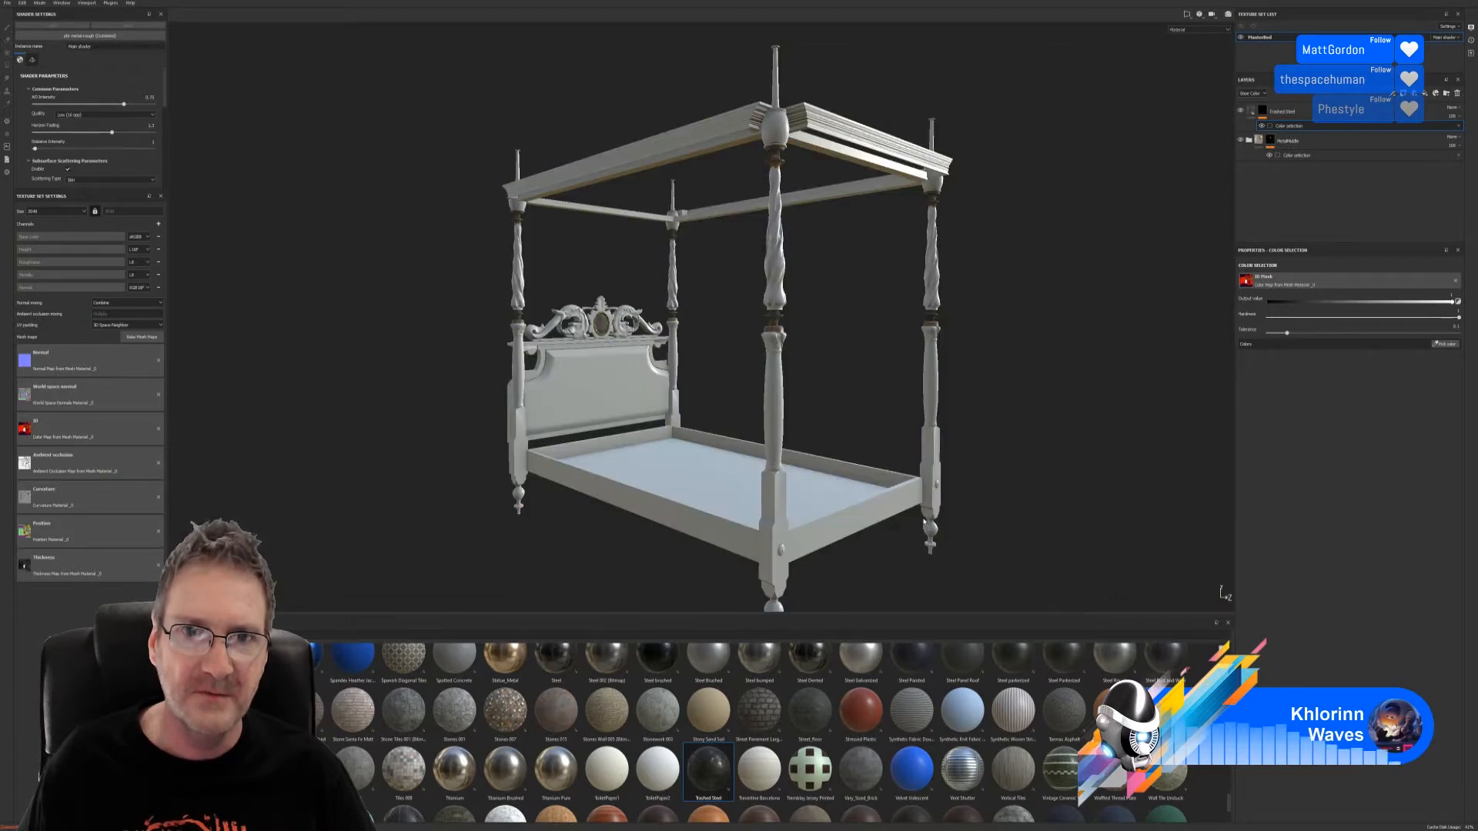
left_click(1448, 346)
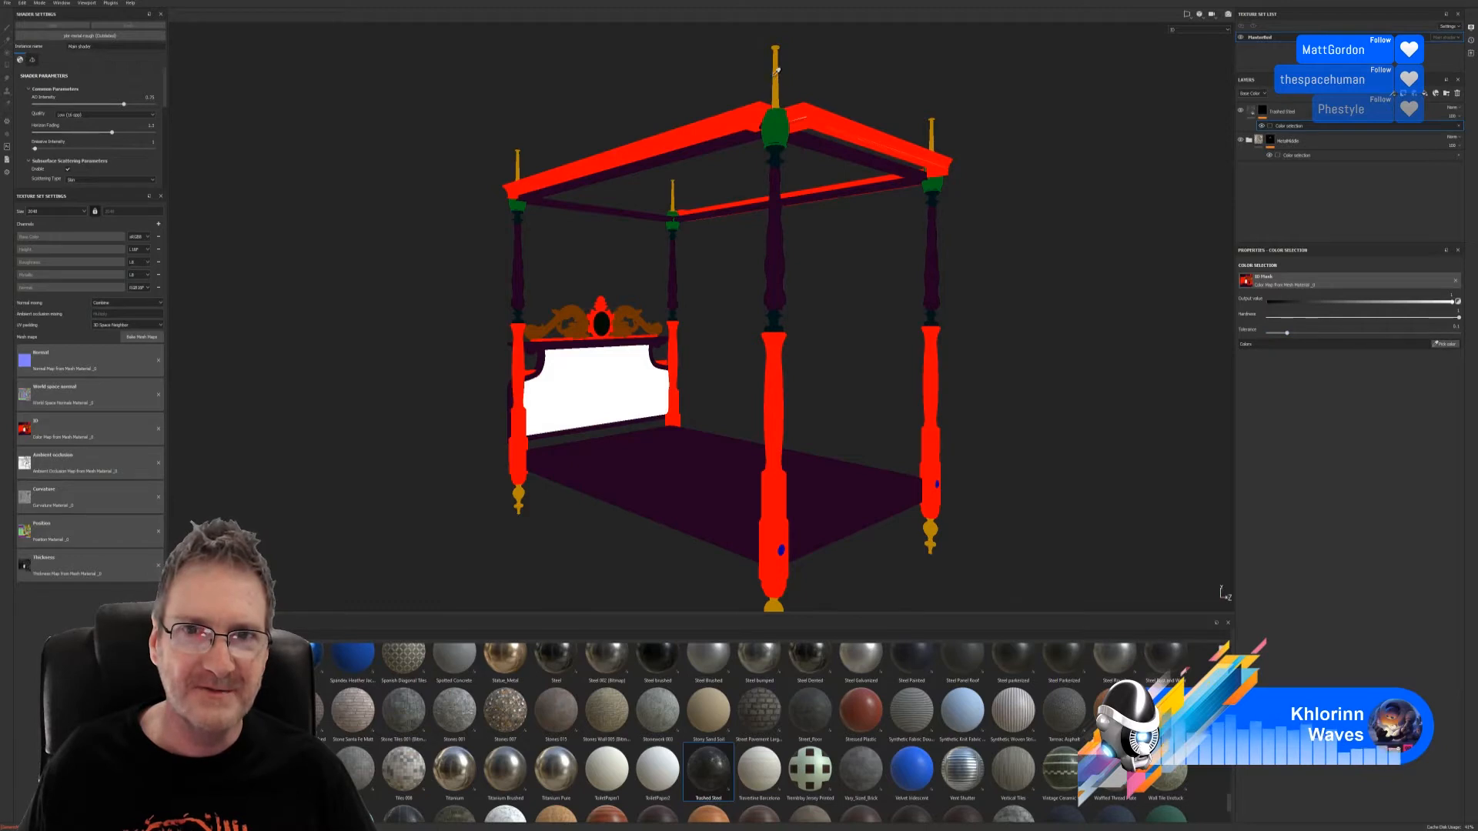
left_click(776, 73)
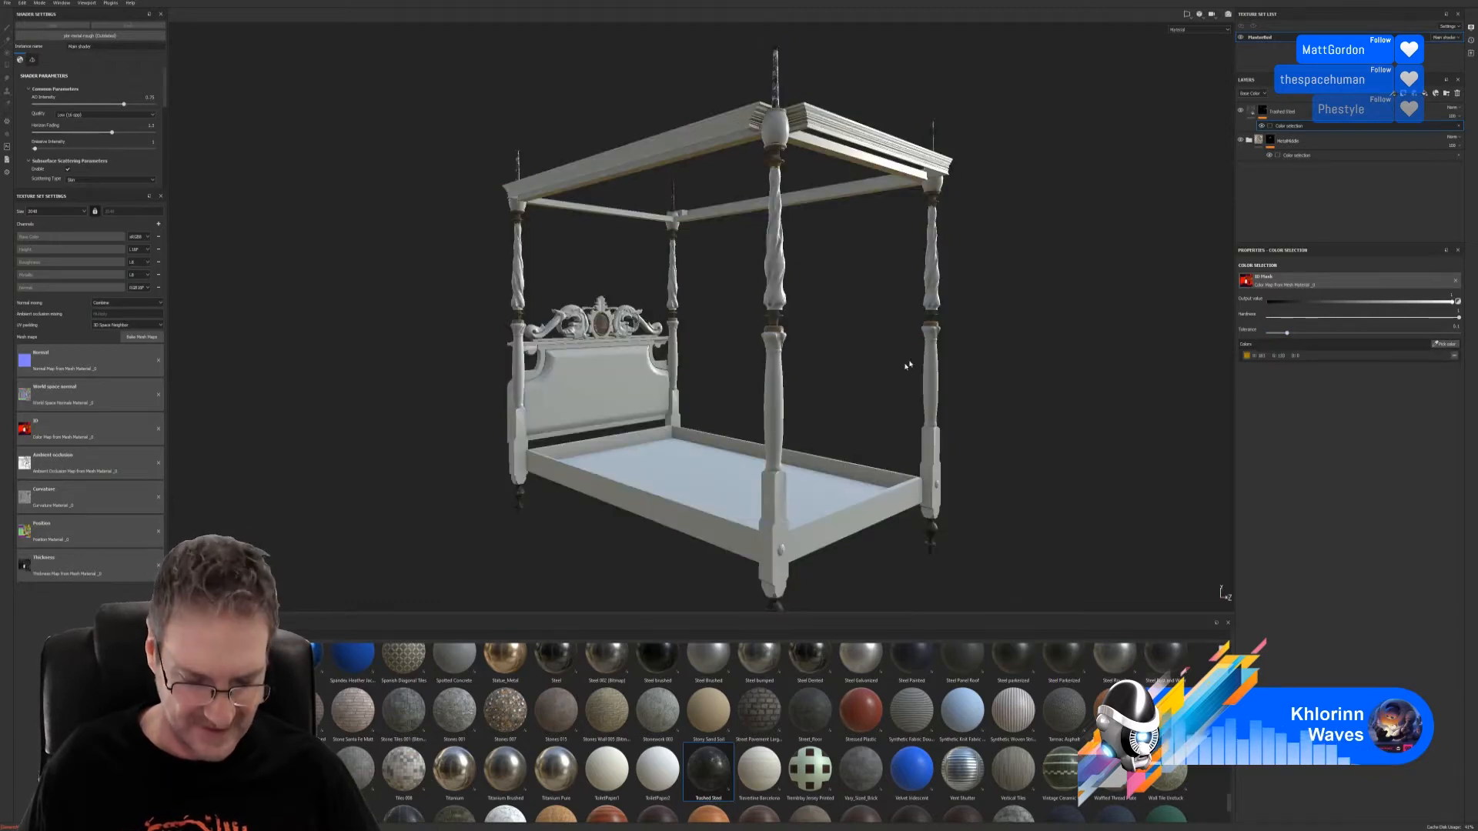
Step: Adjust the UV scale of the Trashed Steel fill layer so its pattern suits the spikes on the bedposts
left_click_drag(906, 365, 709, 363, "alt")
middle_click_drag(709, 362, 847, 376, "alt")
scroll(1184, 211, "up", 3)
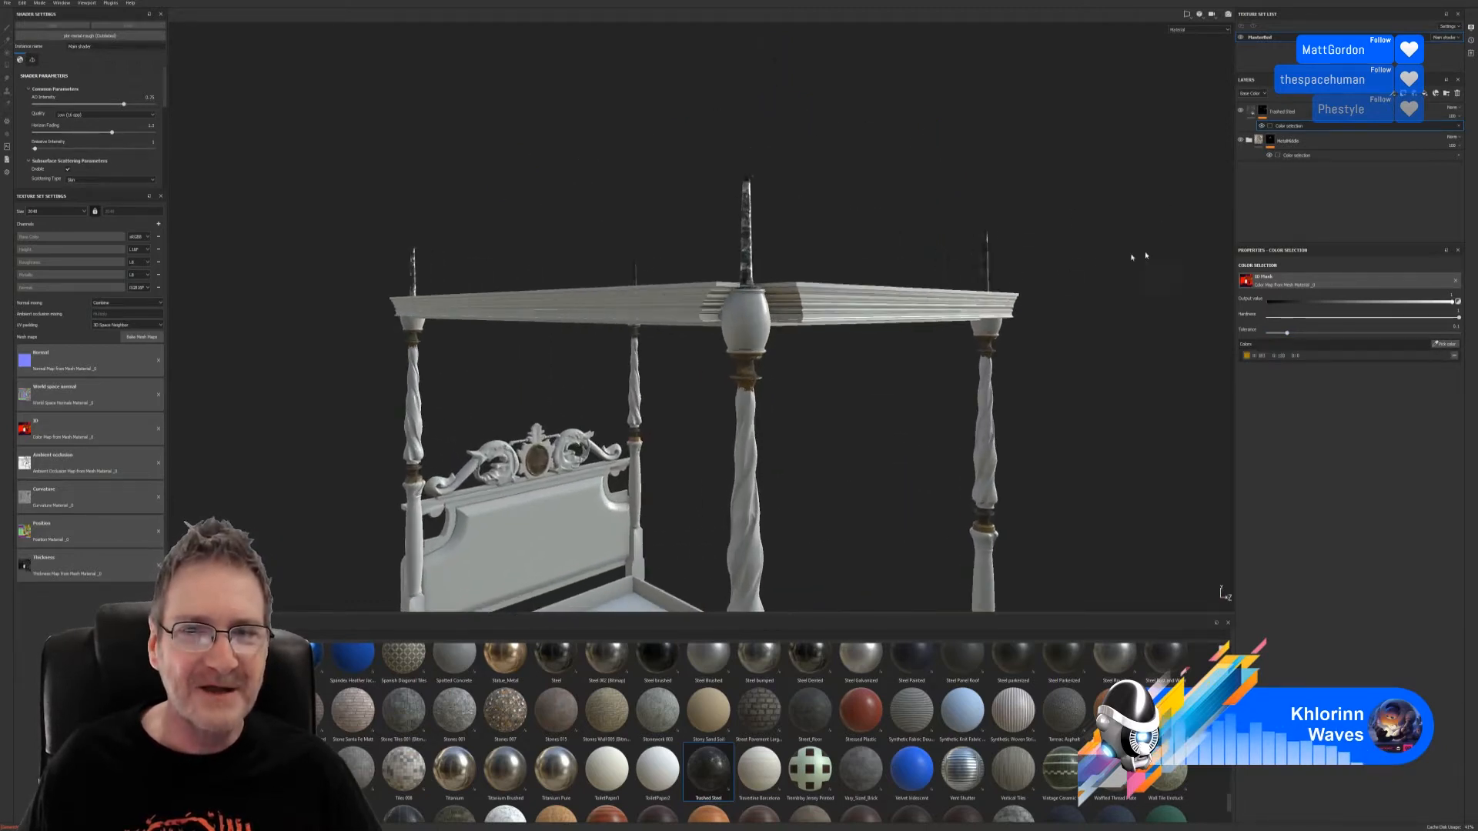
left_click_drag(1145, 255, 835, 288, "alt")
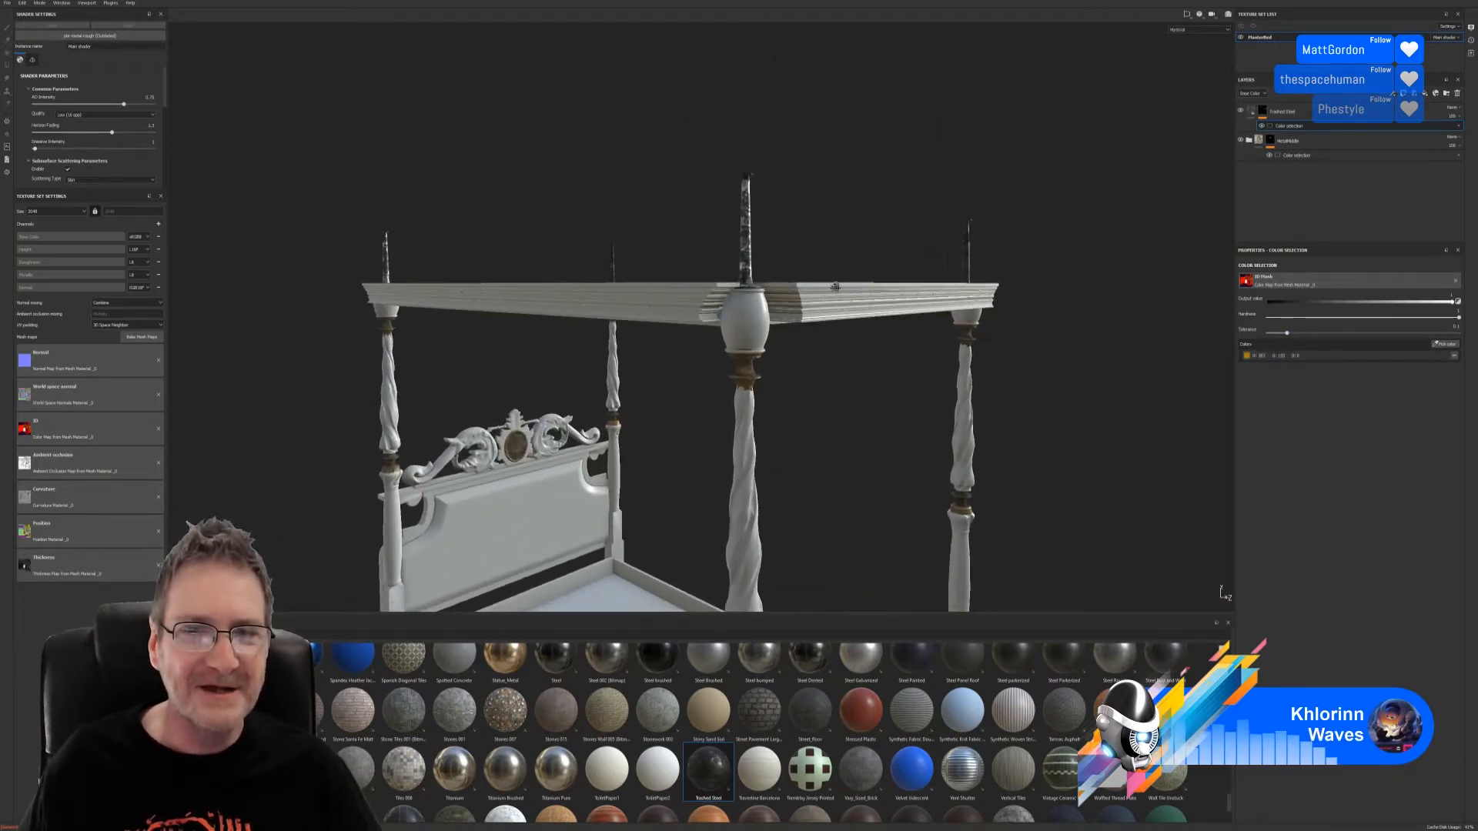
left_click(1252, 112)
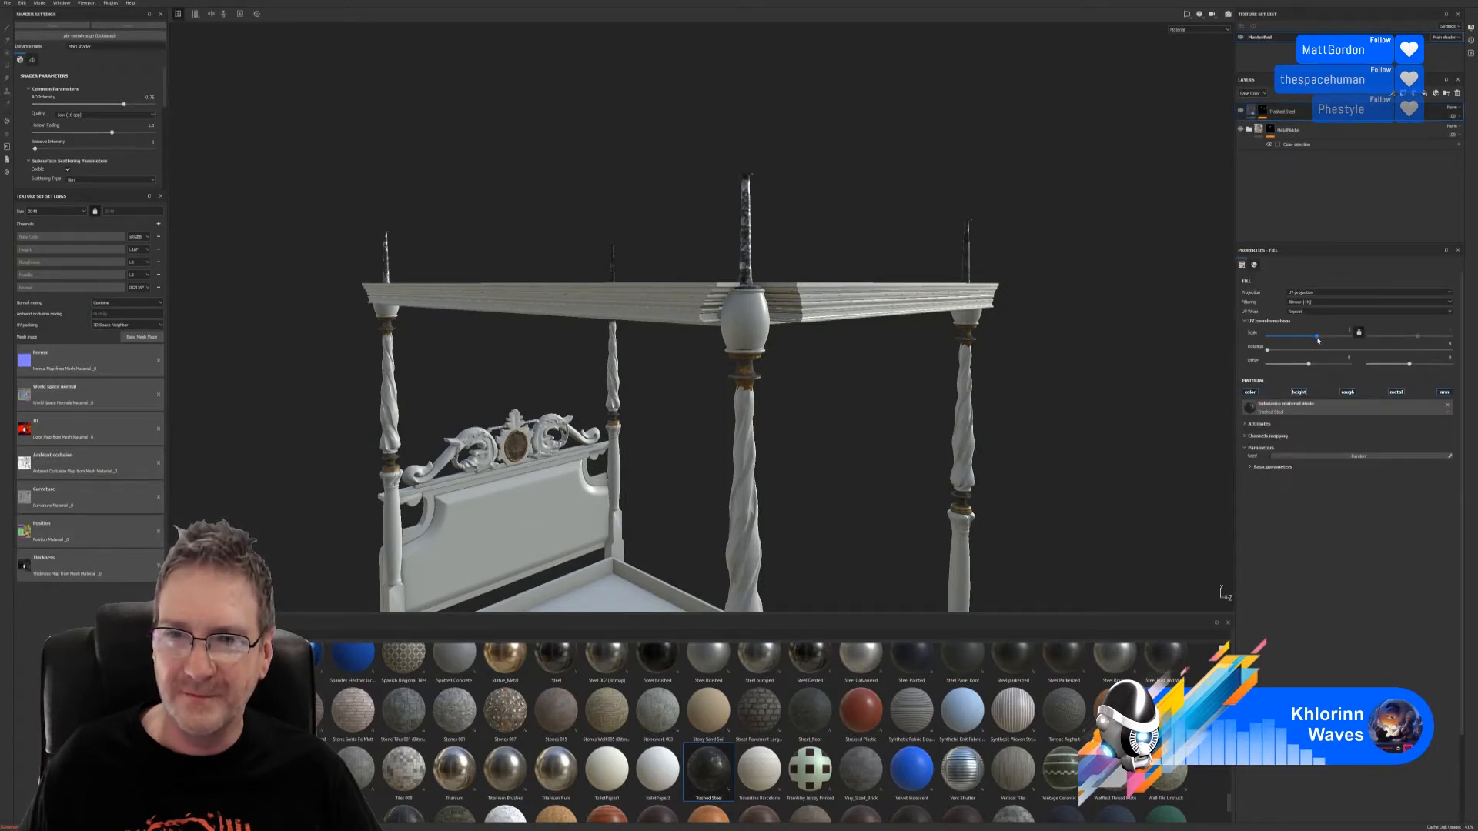
left_click_drag(1317, 339, 1320, 339)
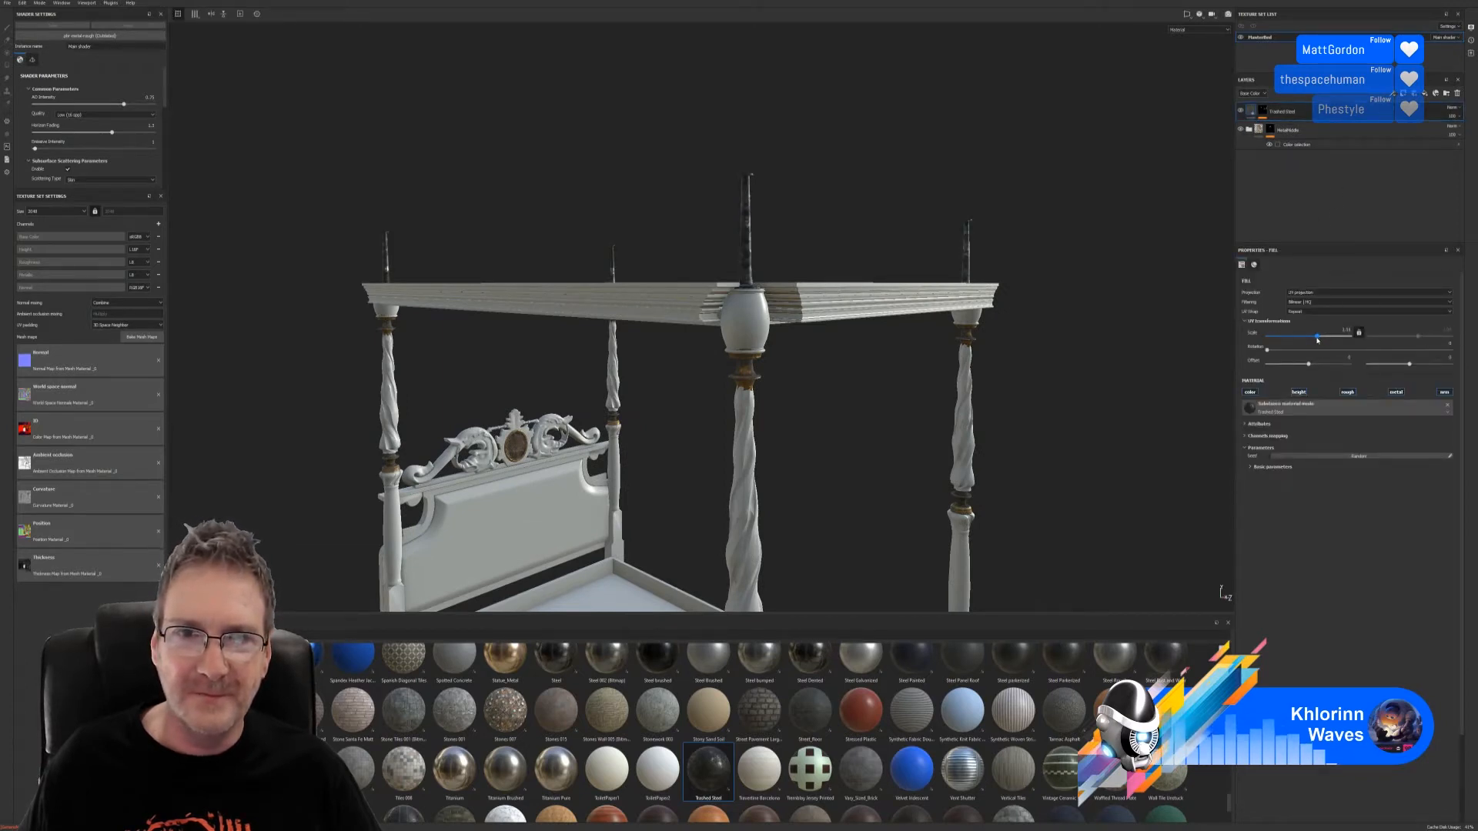
left_click_drag(1317, 339, 1318, 339)
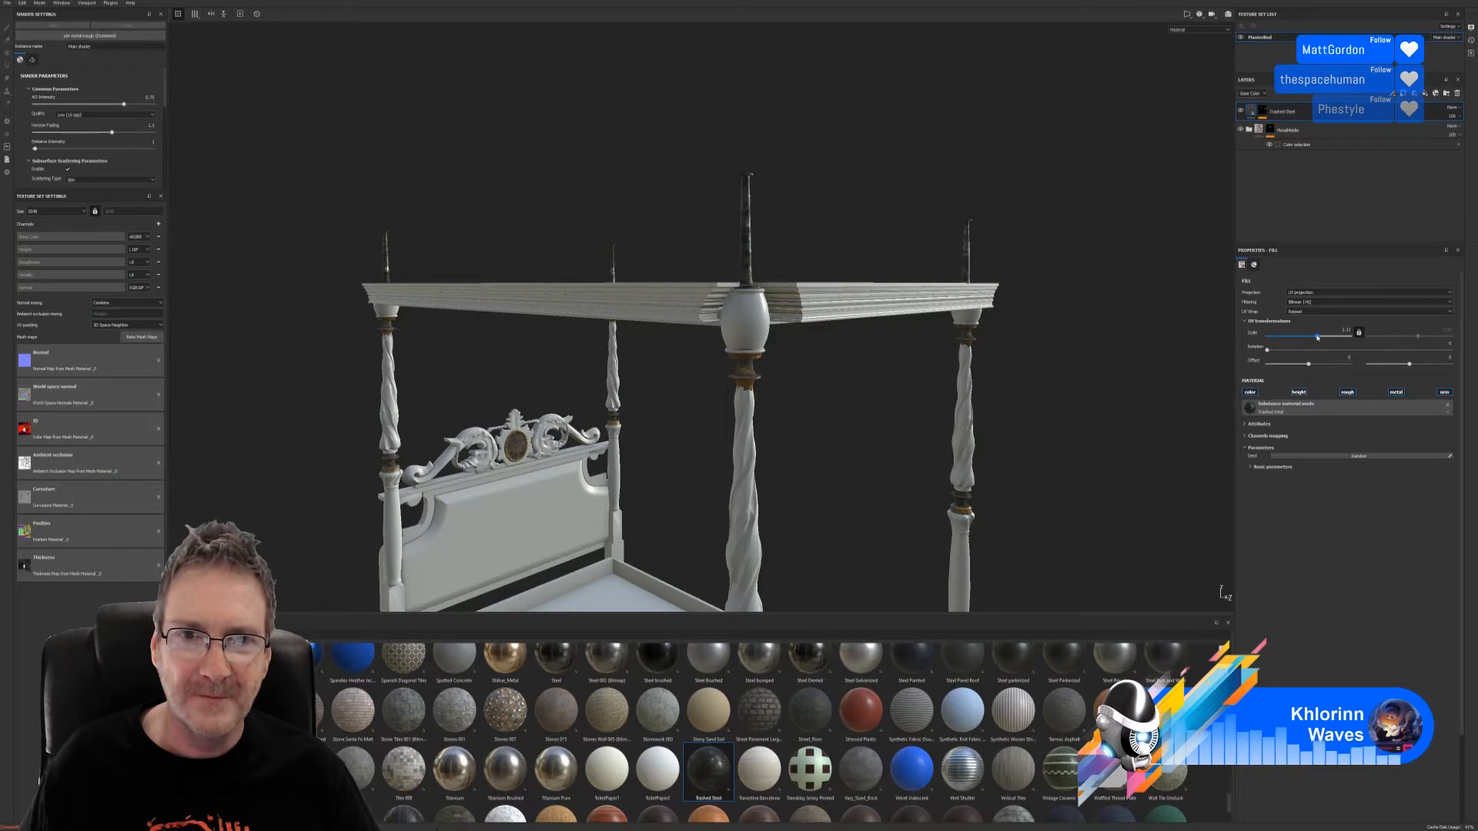
Step: Find the IRO_Gold_06 smart material in the library and apply it to the bed as a new top layer
left_click_drag(831, 193, 901, 113, "alt")
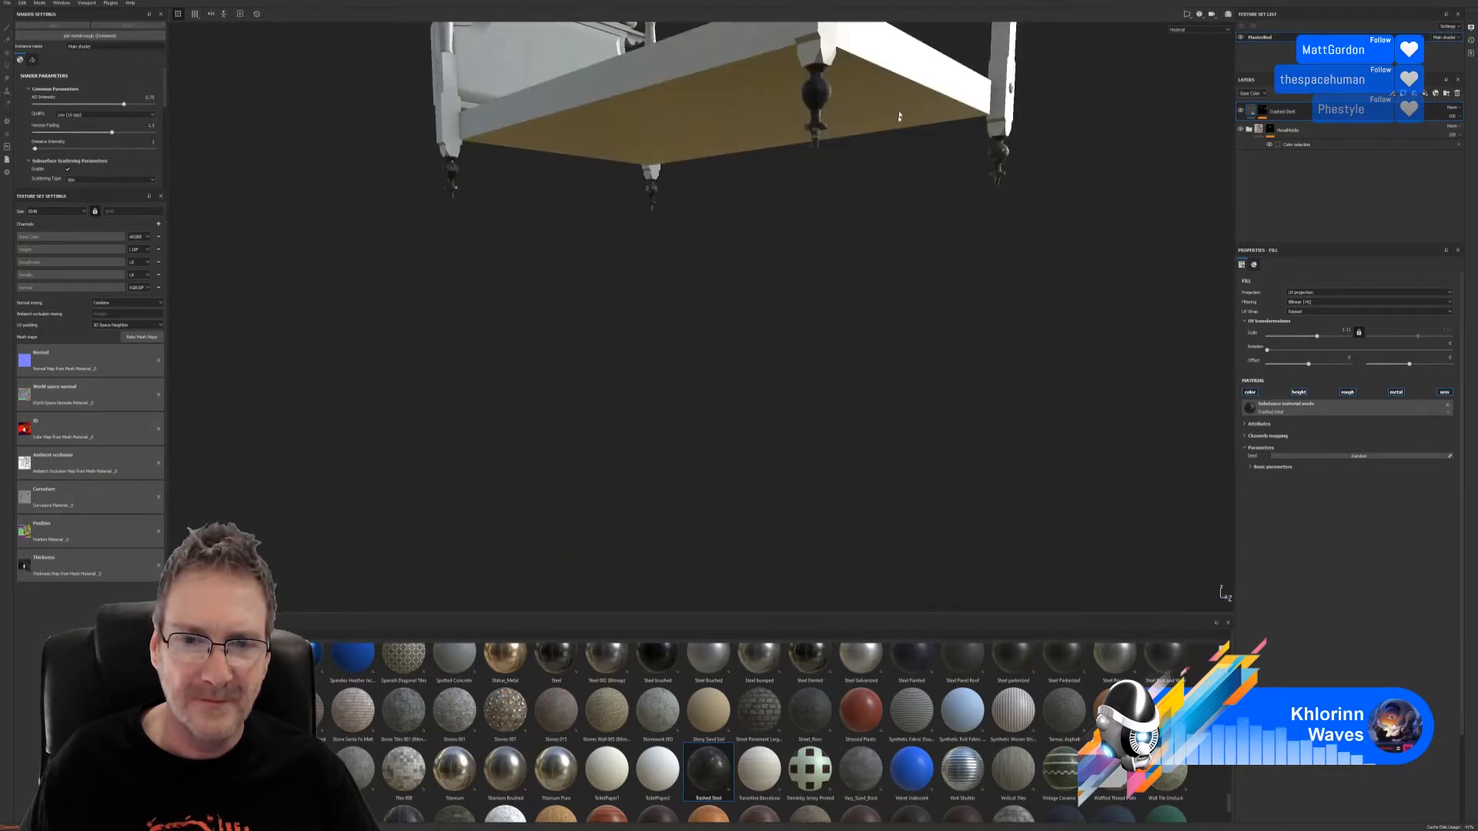
middle_click_drag(900, 112, 825, 298, "alt")
left_click_drag(826, 298, 653, 462, "alt")
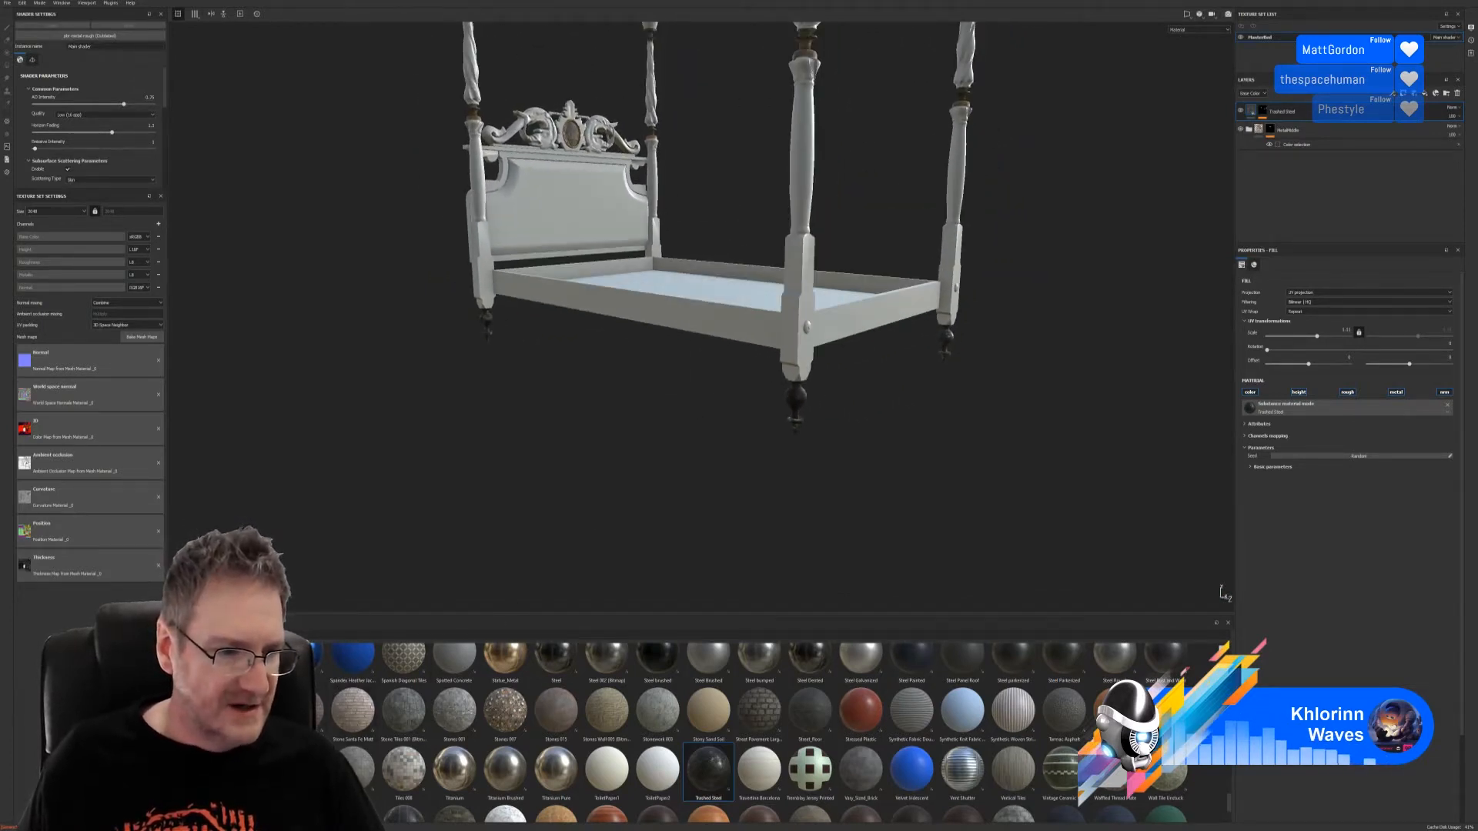
scroll(827, 752, "up", 10)
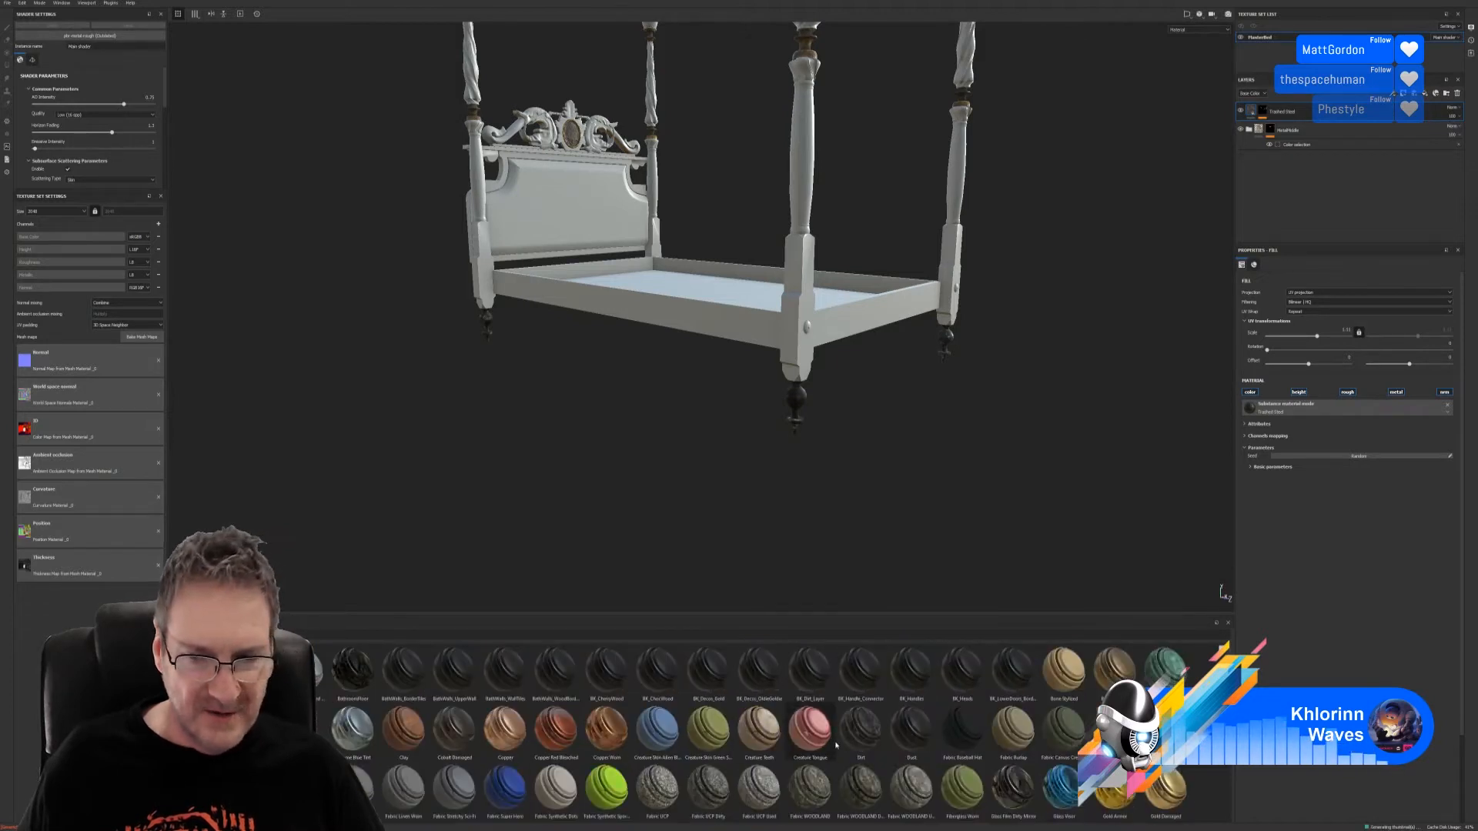
scroll(836, 744, "down", 5)
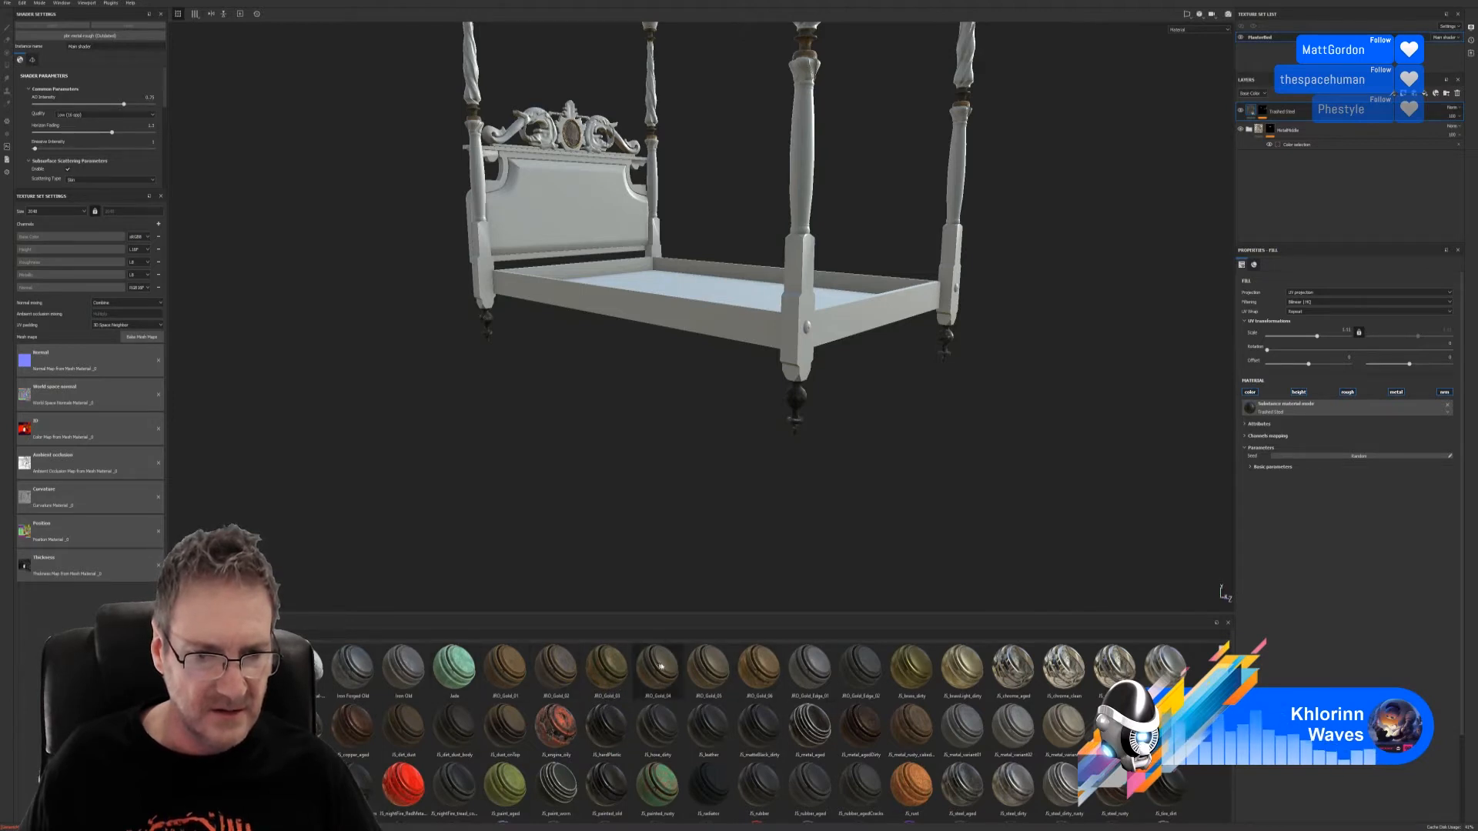
left_click_drag(761, 678, 799, 410)
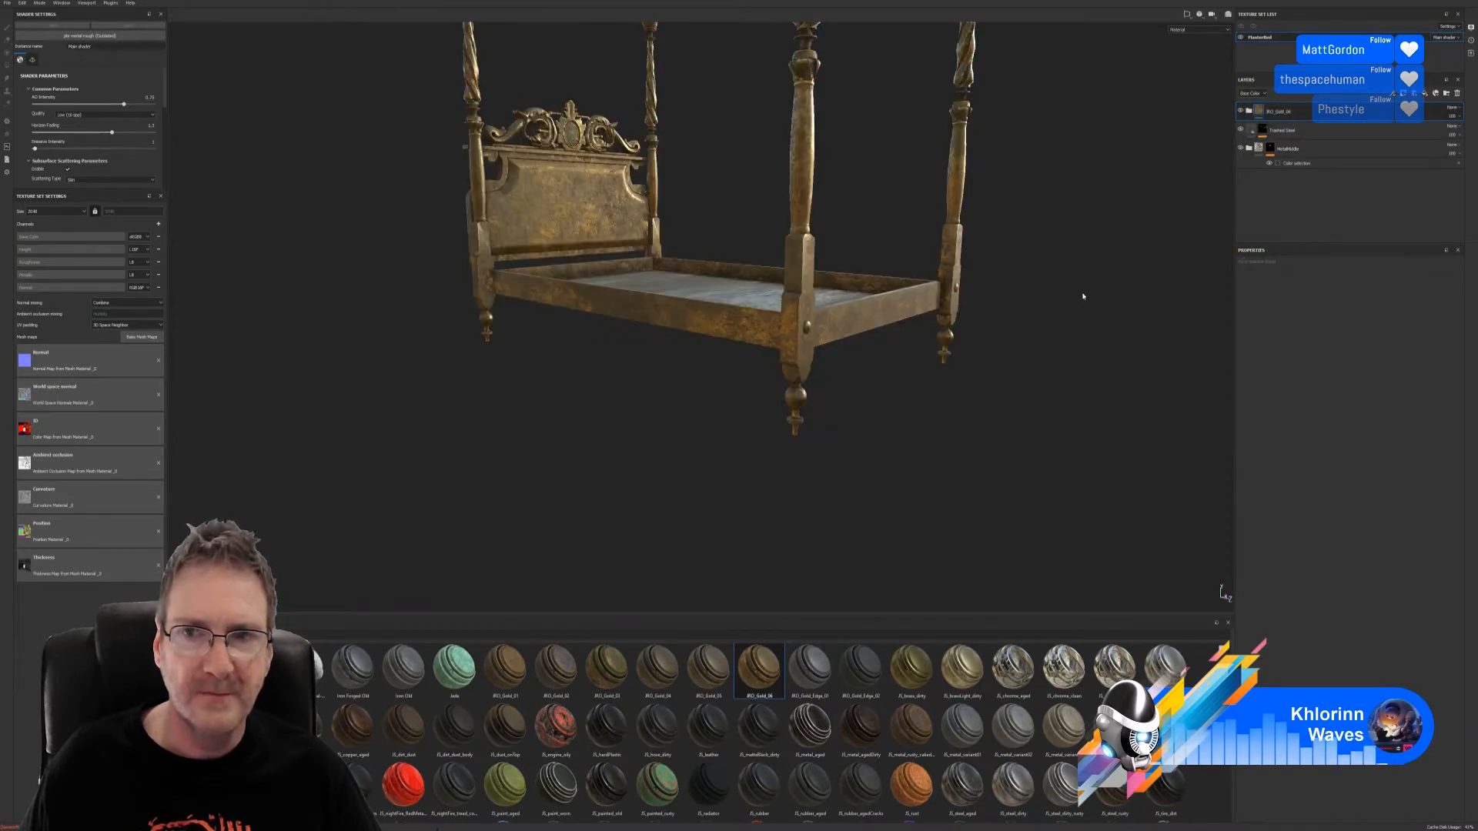
right_click(1313, 114)
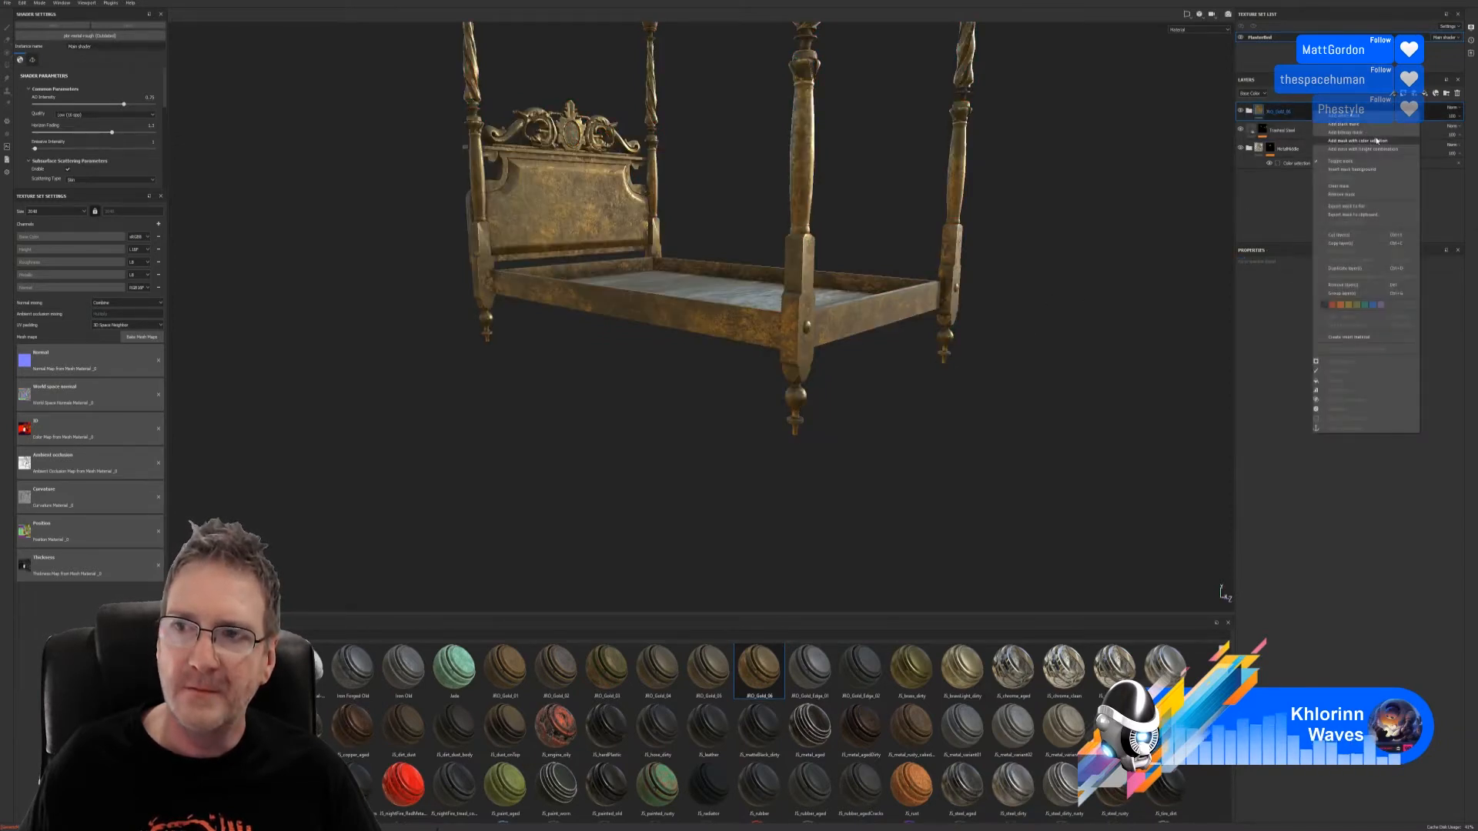
left_click(1283, 280)
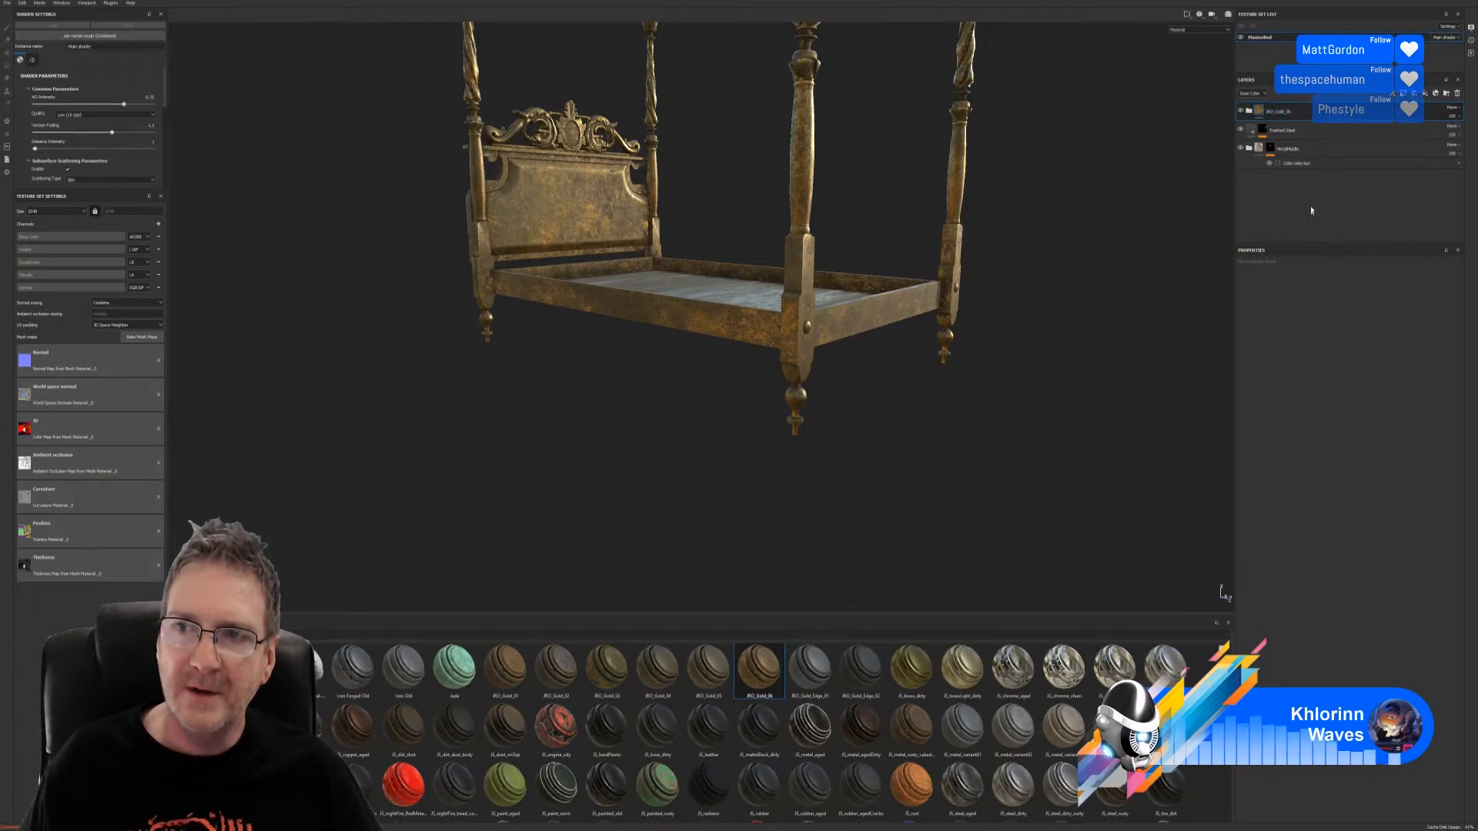
right_click(1303, 131)
left_click(1299, 142)
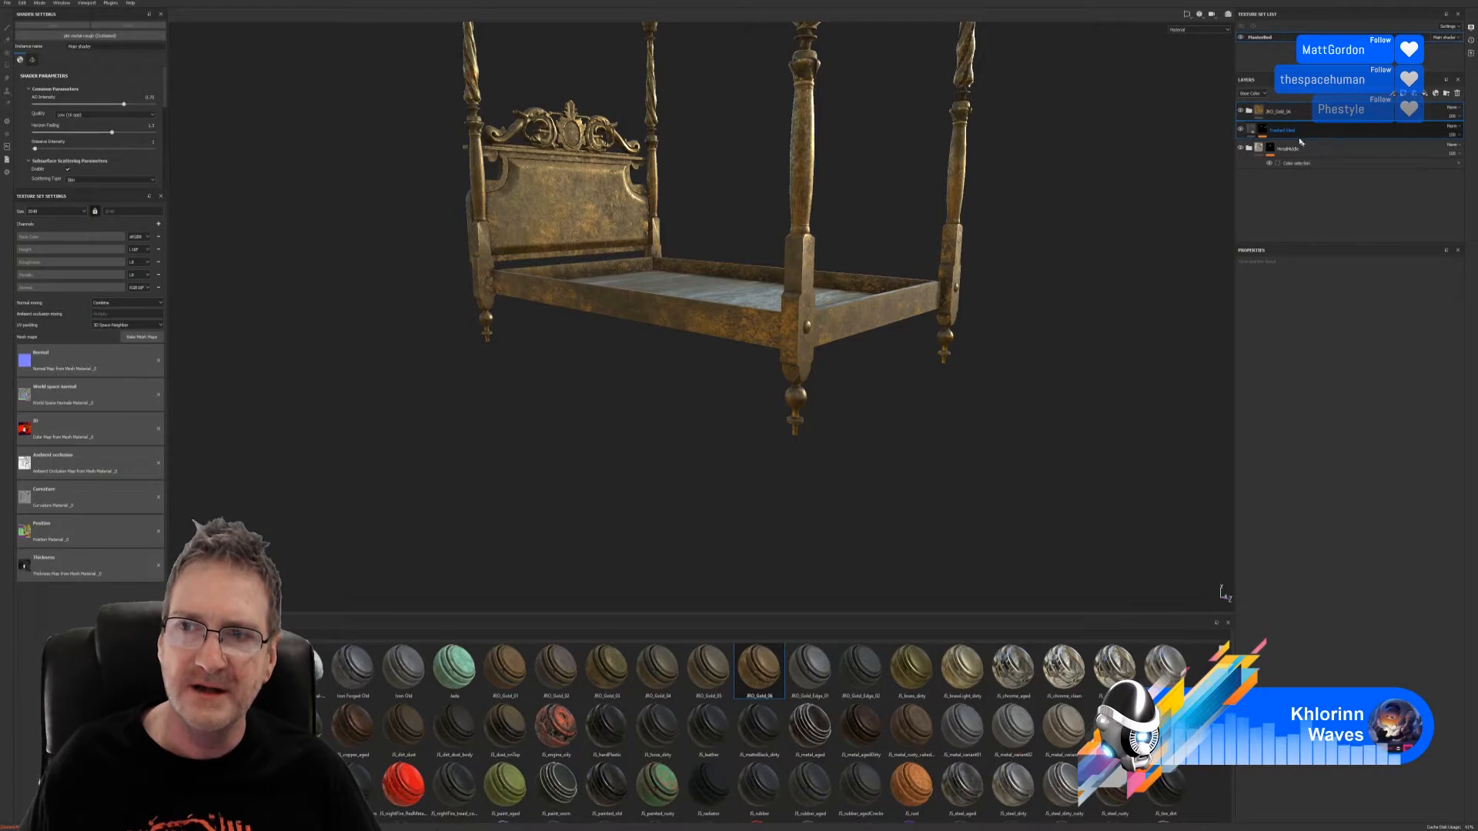
Step: Group the IRO_Gold_06 material into a new folder named GoldTopBottom
key("ctrl+g")
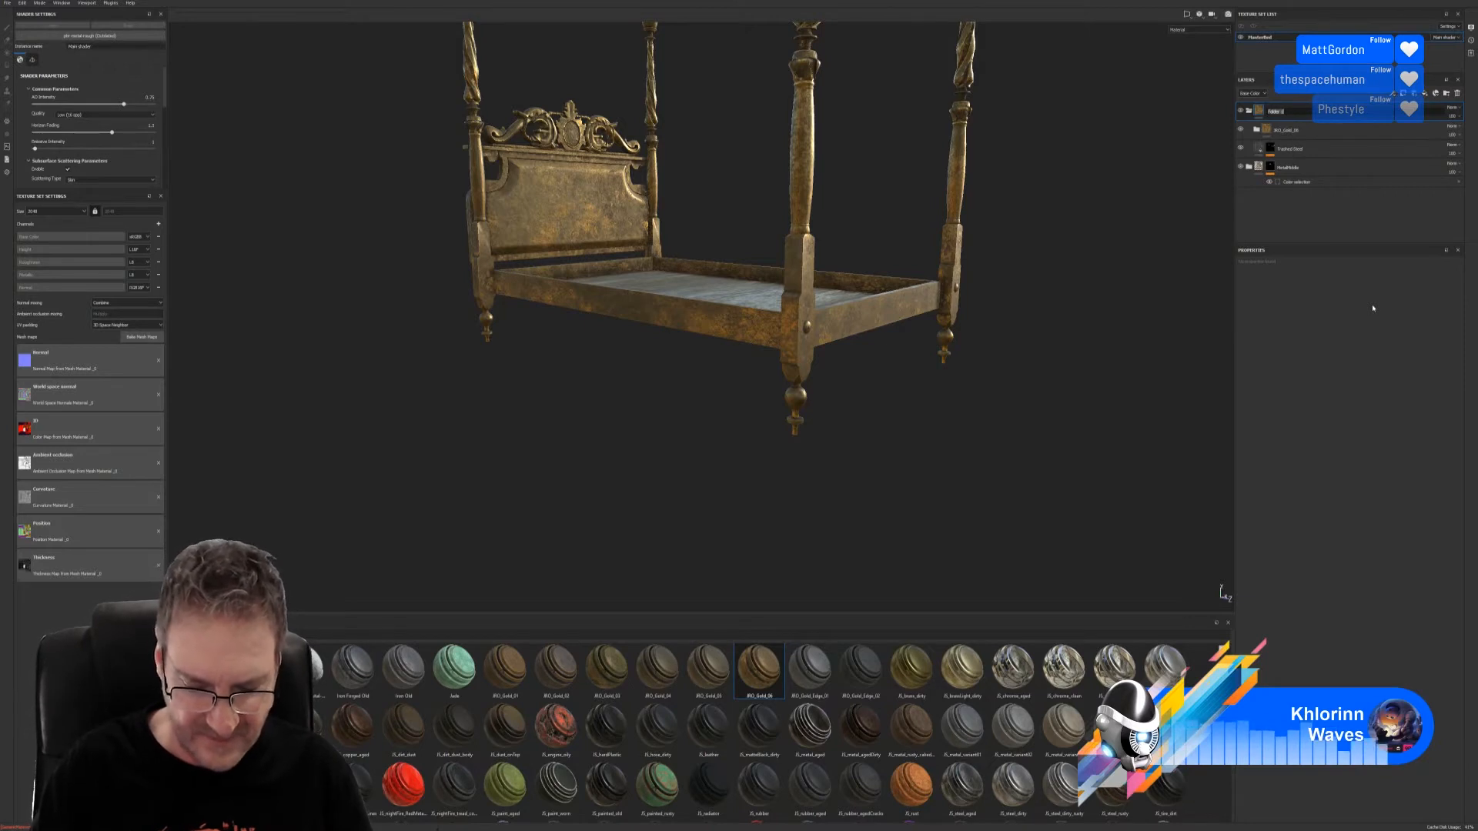
type("GoldTopBottom")
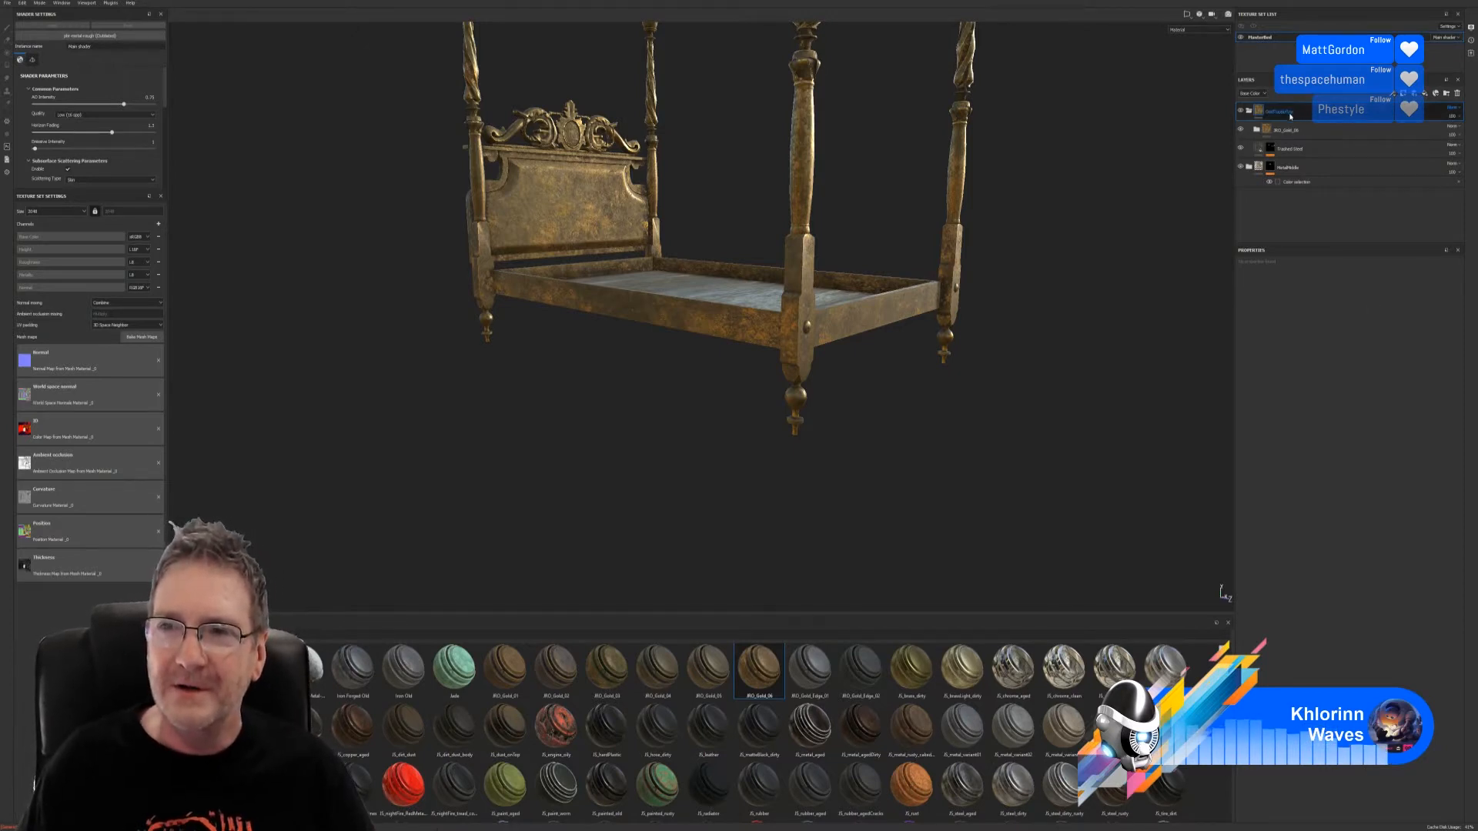
left_click(1310, 132)
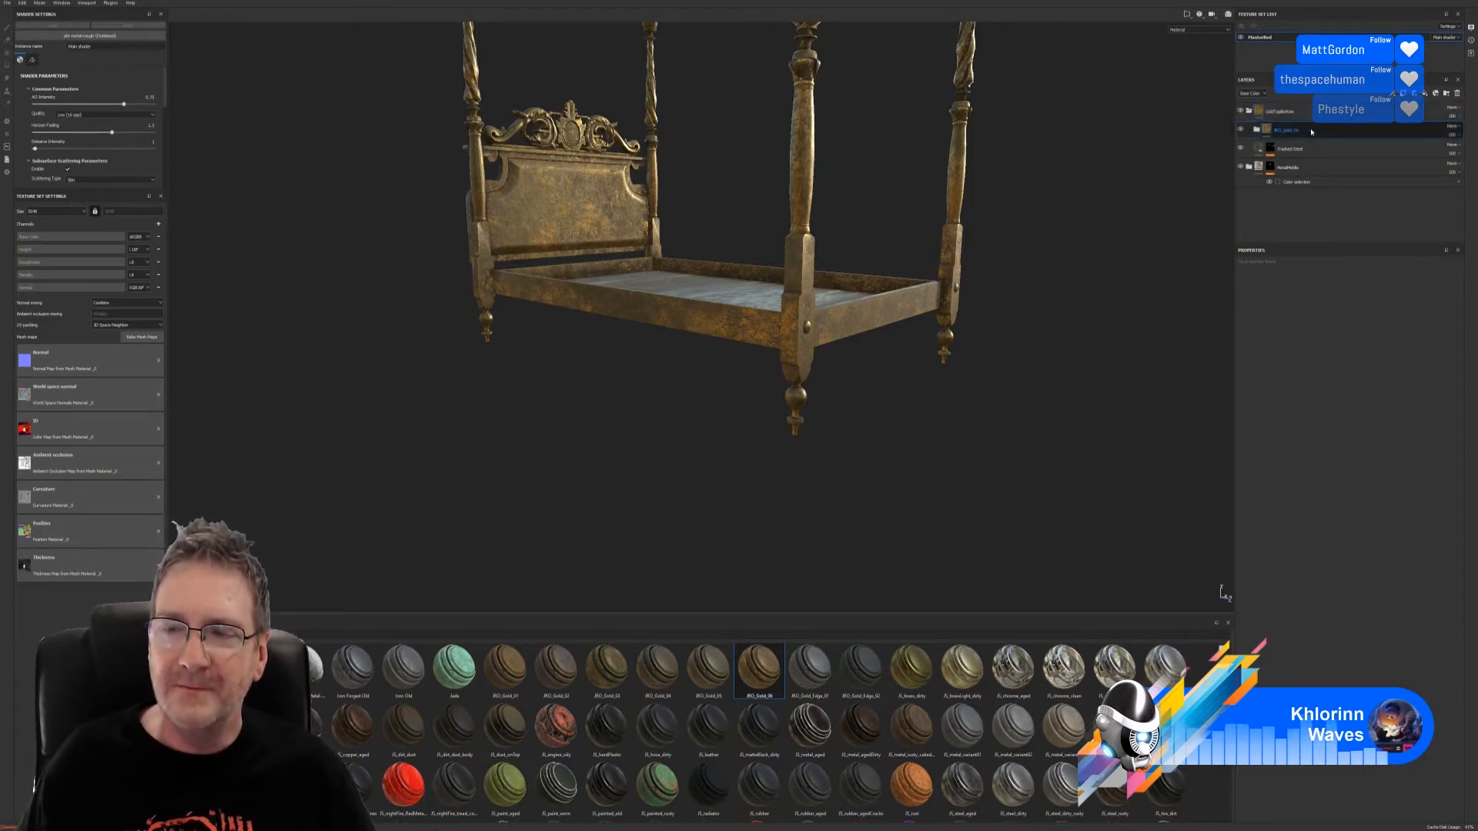
Step: Mask the GoldTopBottom folder with a color selection, picking the yellow ID color of the bed's feet
left_click(1311, 111)
right_click(1311, 113)
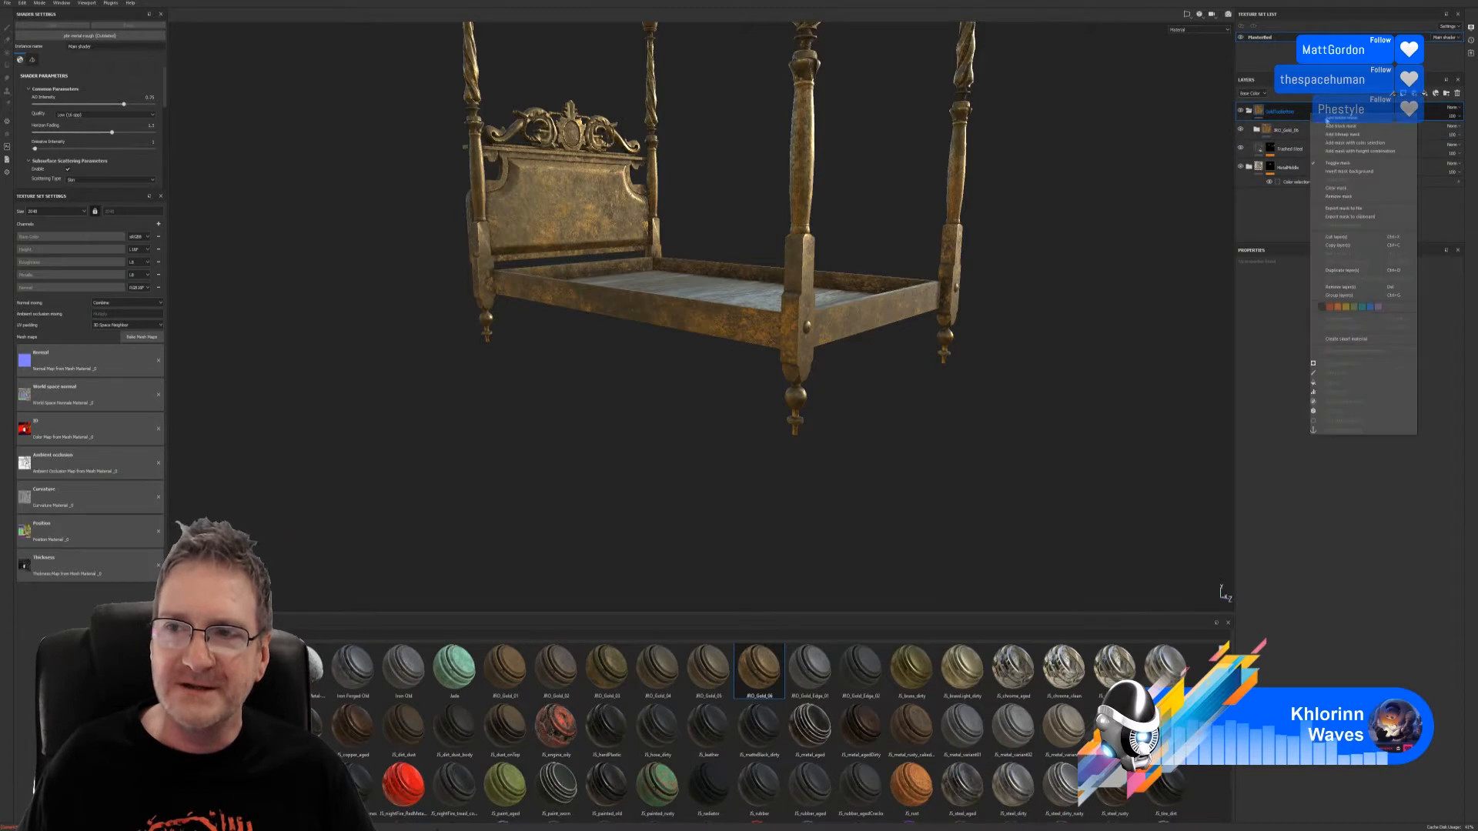
left_click(1362, 146)
left_click(1441, 344)
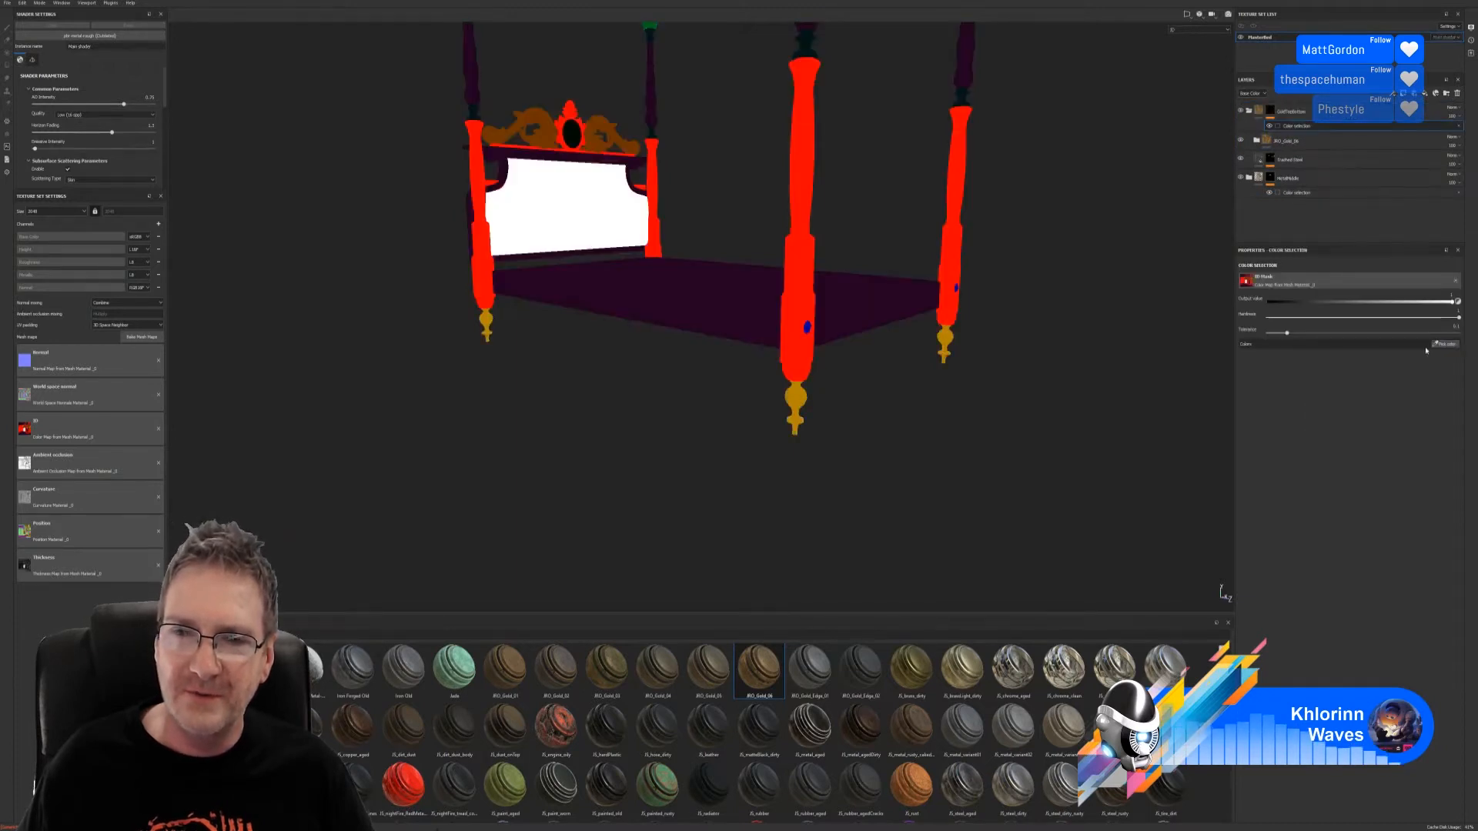
left_click(801, 400)
right_click_drag(902, 419, 904, 458, "alt")
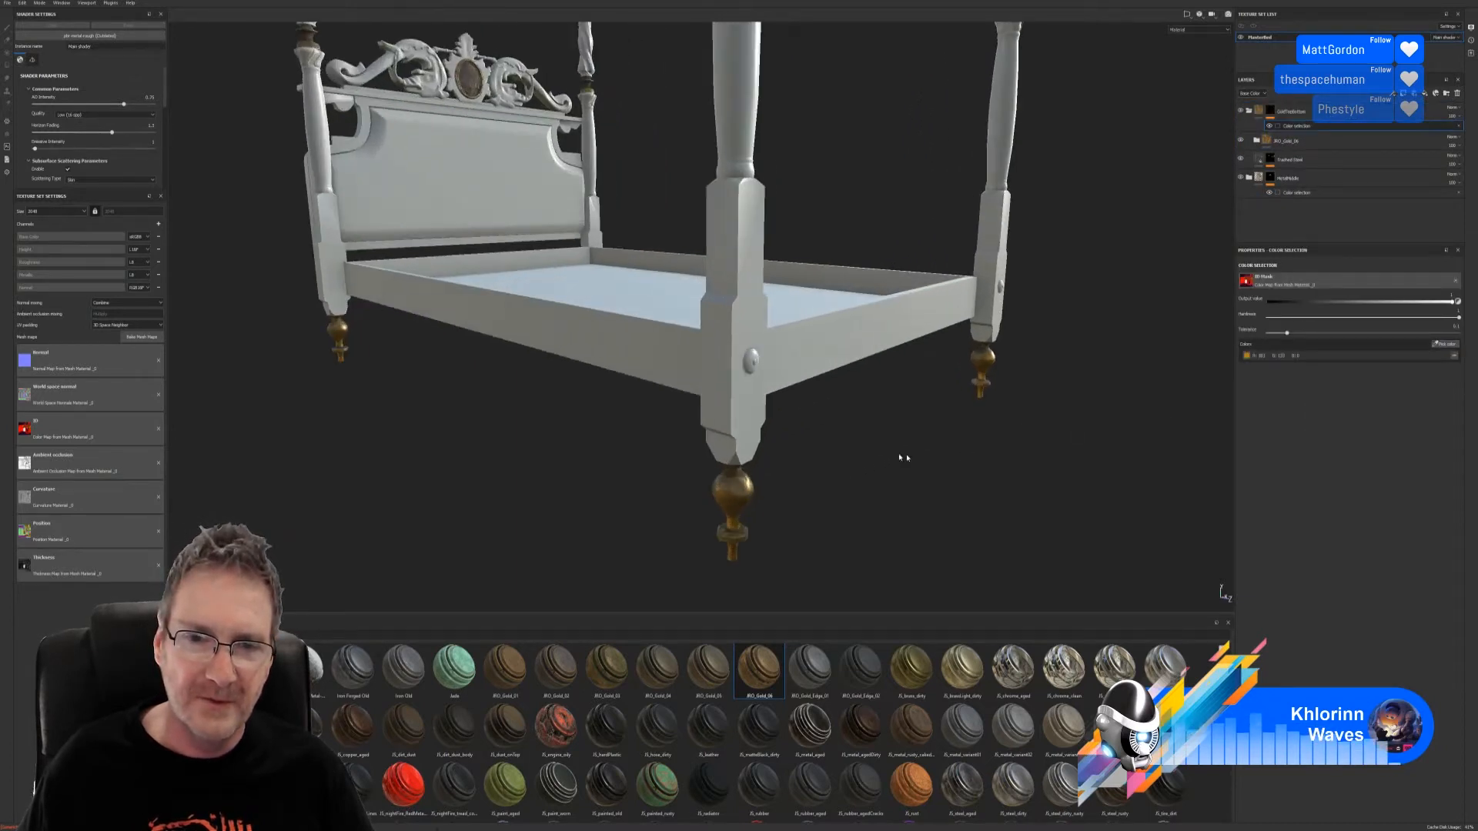
middle_click_drag(893, 459, 876, 578, "alt")
right_click_drag(876, 577, 828, 339, "alt")
middle_click_drag(828, 339, 809, 439, "alt")
left_click_drag(809, 440, 765, 403, "alt")
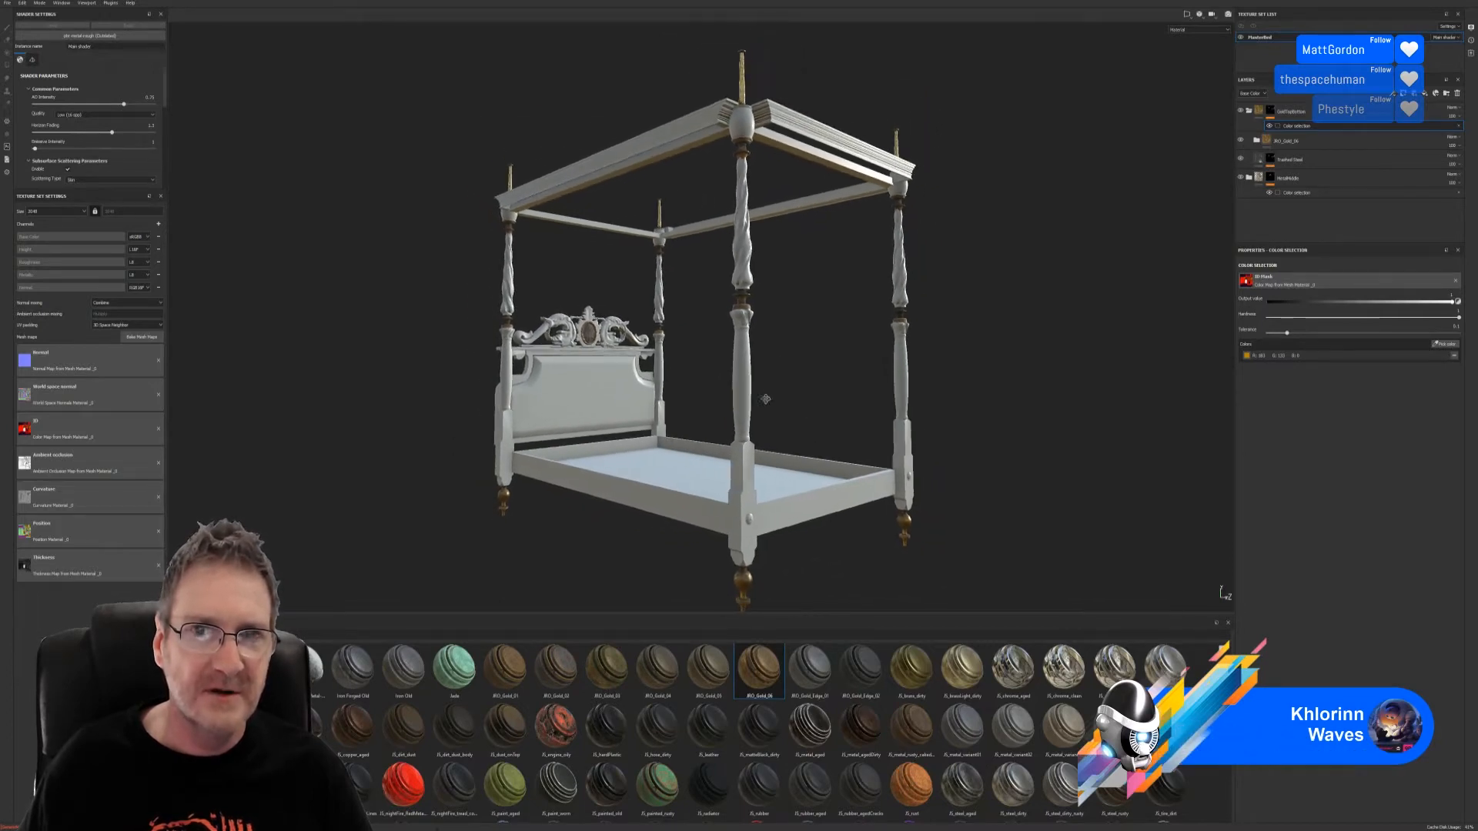
Step: Apply the Surface Rust smart mask to the IRO_Gold_06 material and turn on Global Invert in its mask generator
left_click(1316, 139)
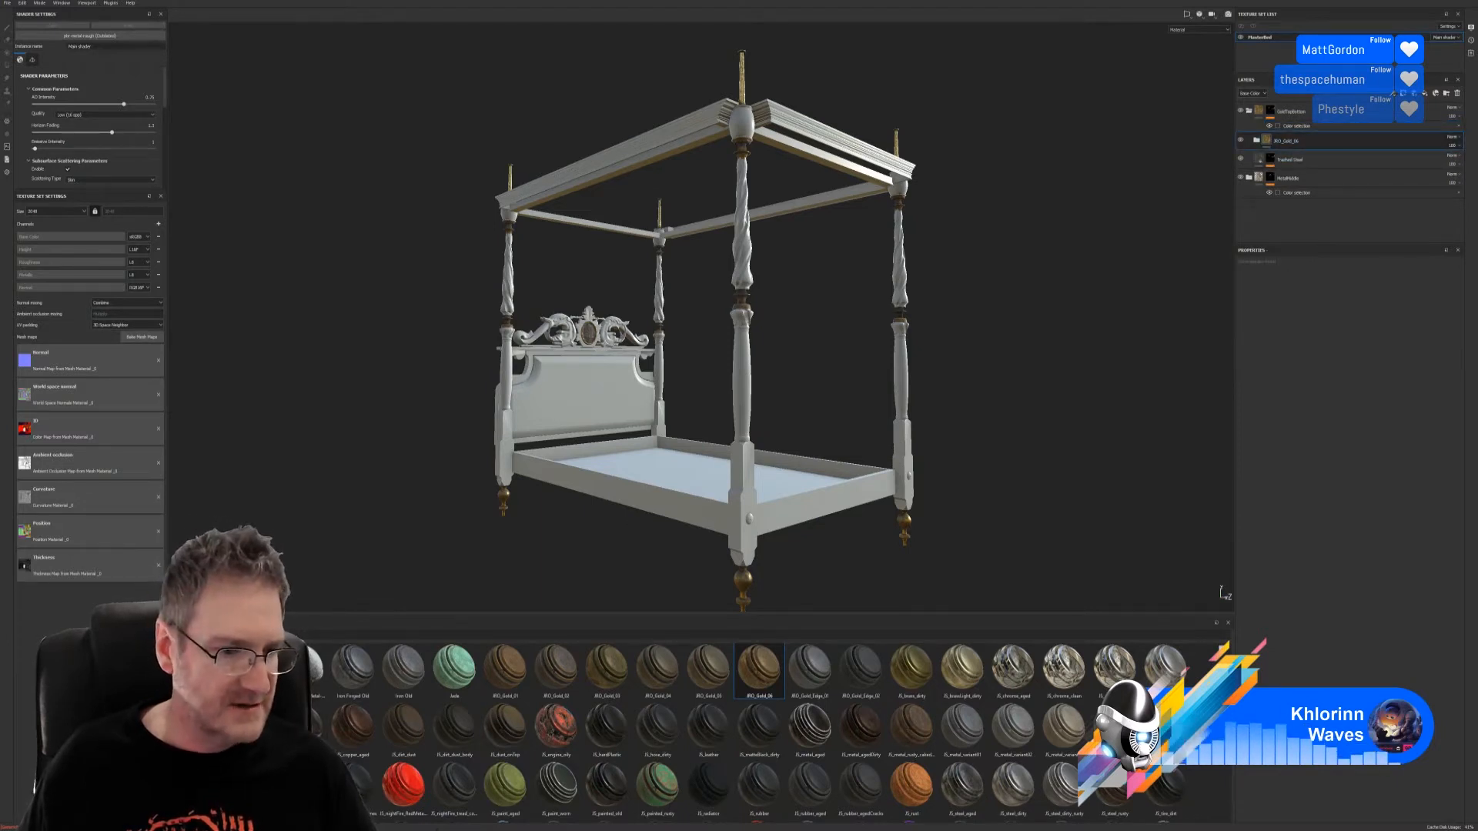
scroll(1222, 789, "down", 5)
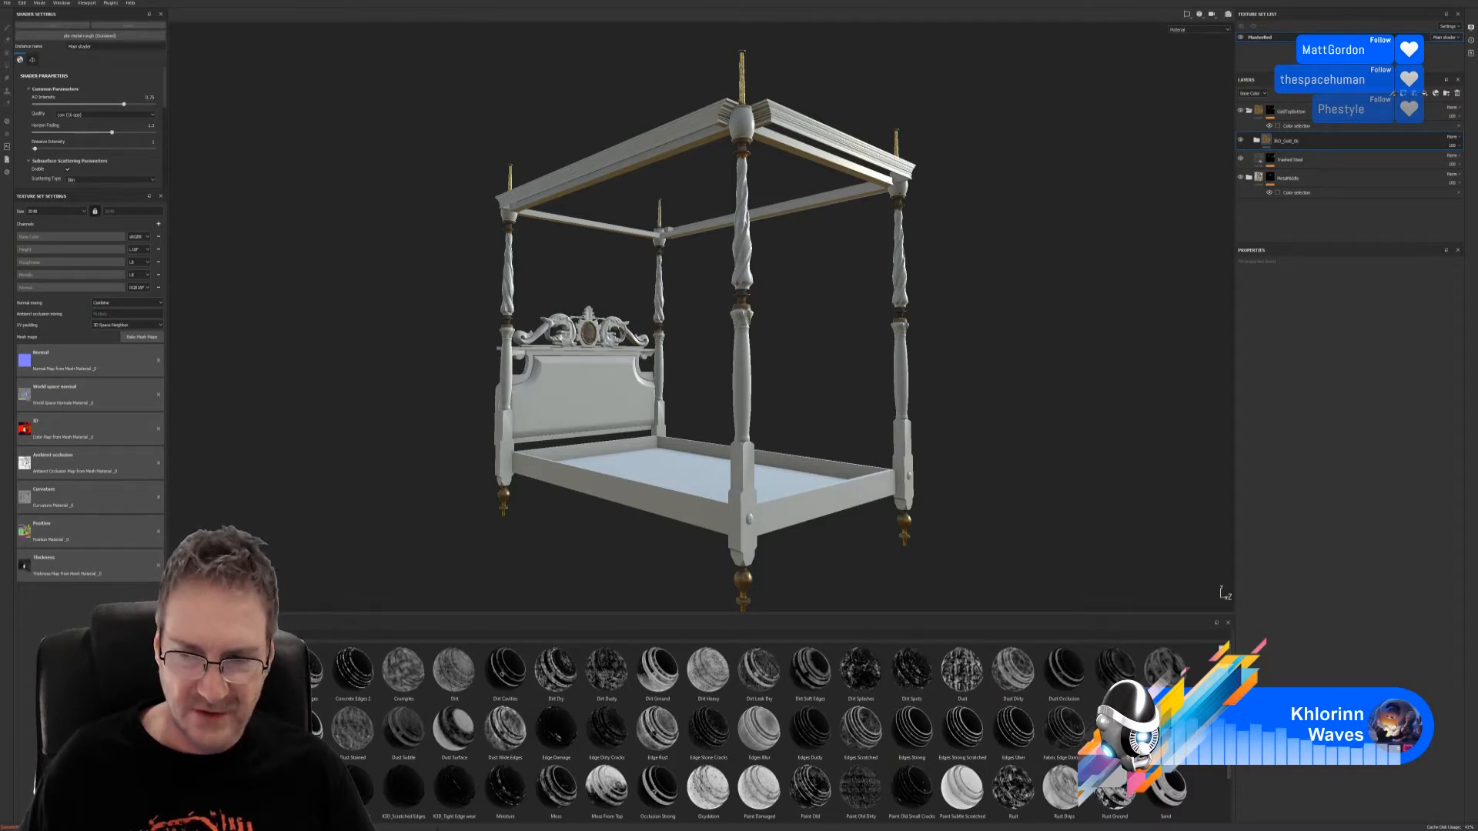
scroll(1234, 775, "down", 1)
left_click_drag(1234, 773, 1235, 792)
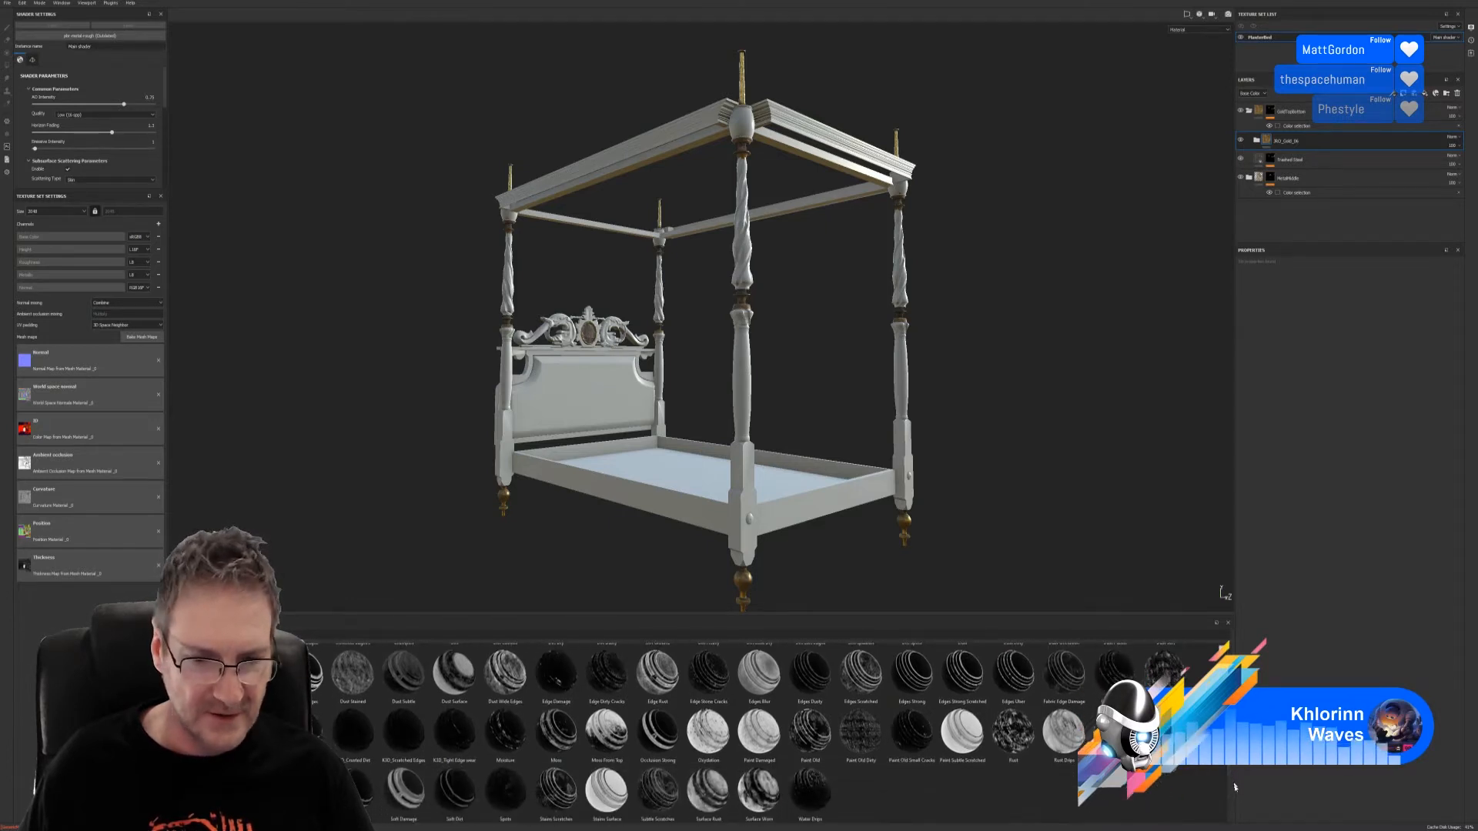
left_click_drag(708, 793, 1363, 139)
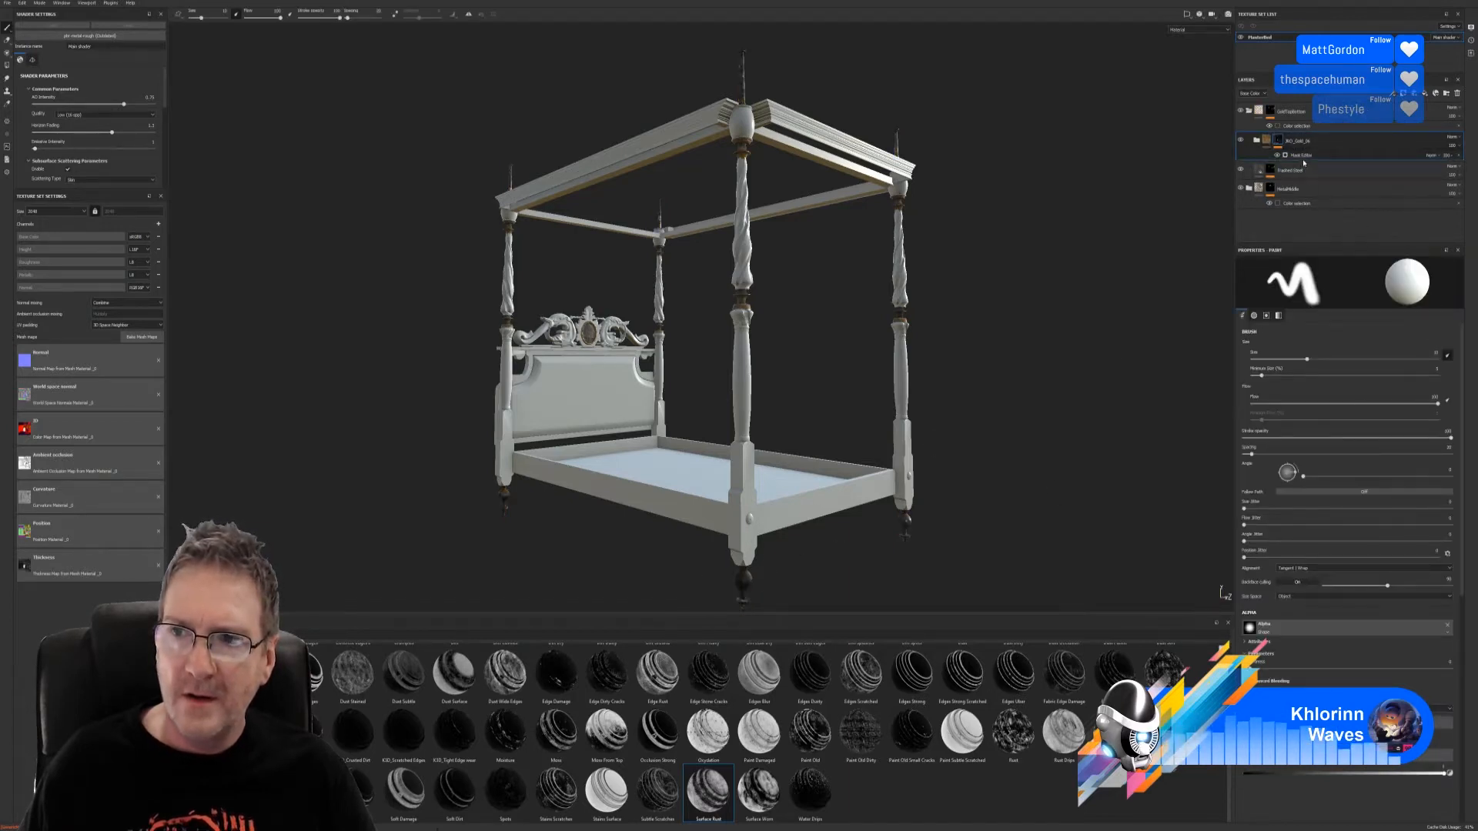
left_click(1323, 154)
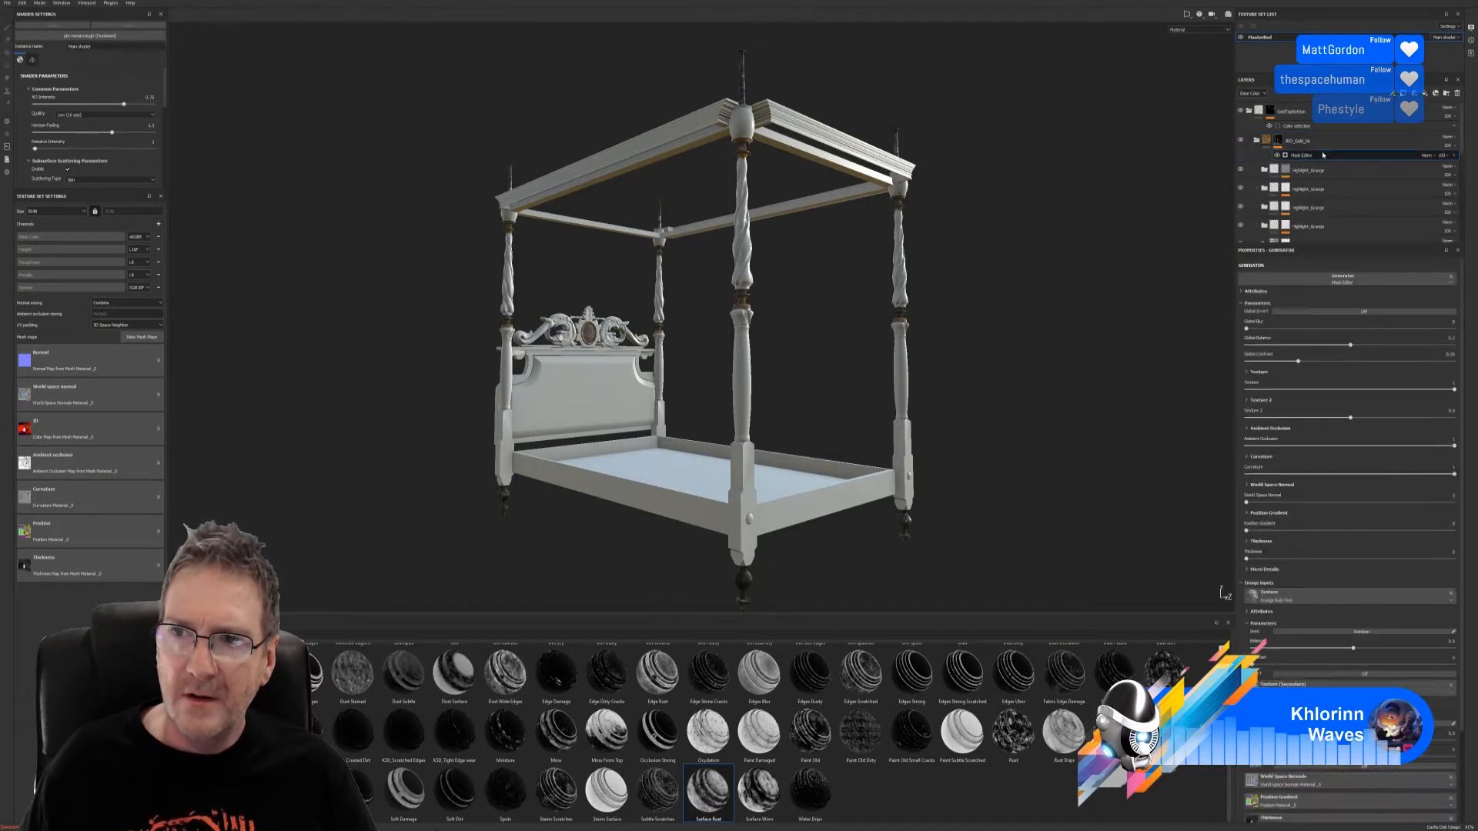
left_click(1360, 312)
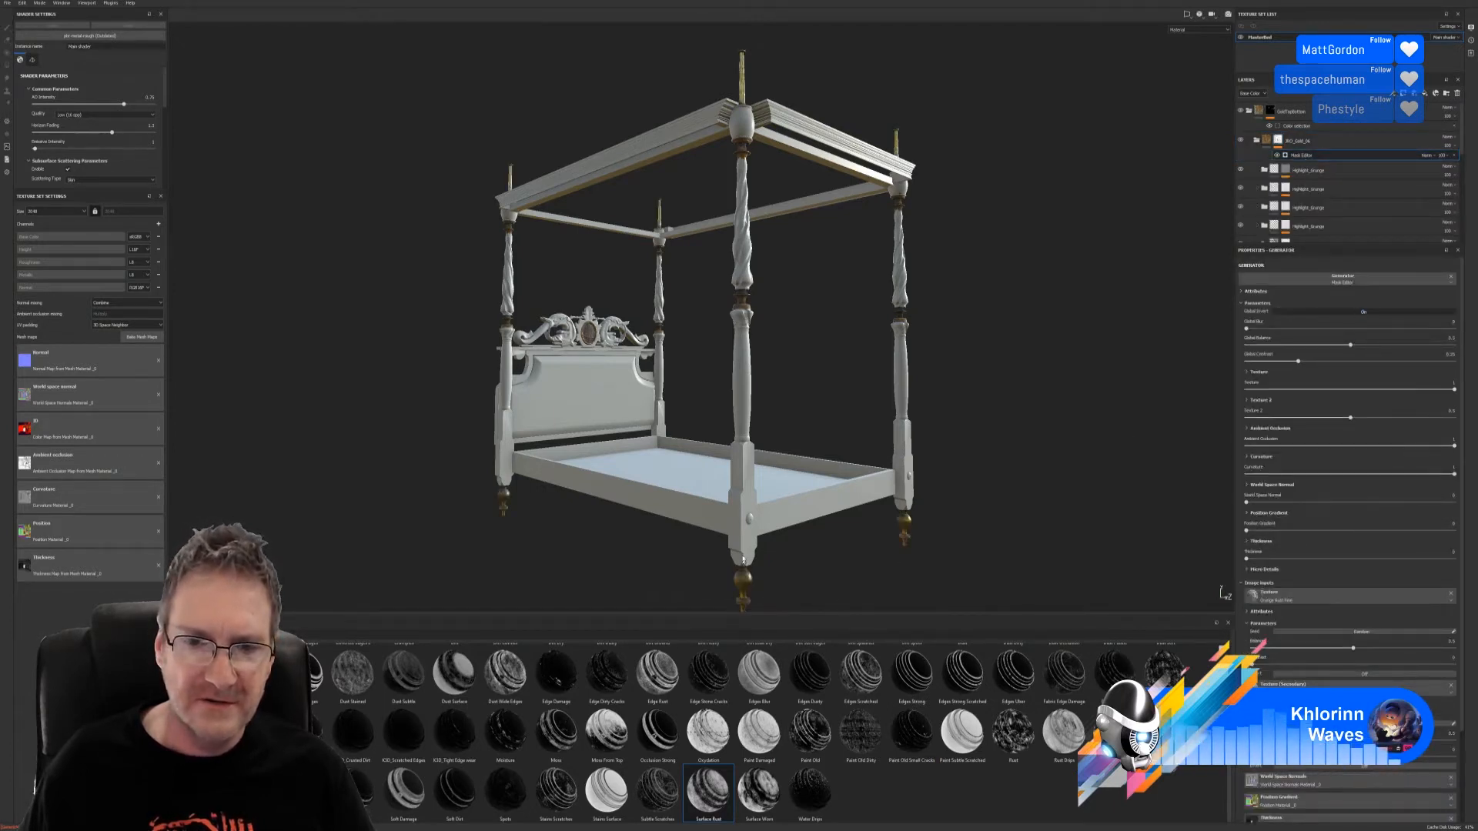
Step: Set the Surface Rust mask generator's Global Balance to about 0.97, Global Contrast to 0.19, Texture to 0.86 and Texture 2 to 0.06
scroll(884, 531, "up", 2)
middle_click_drag(813, 497, 807, 502, "alt")
left_click_drag(675, 387, 792, 423, "alt")
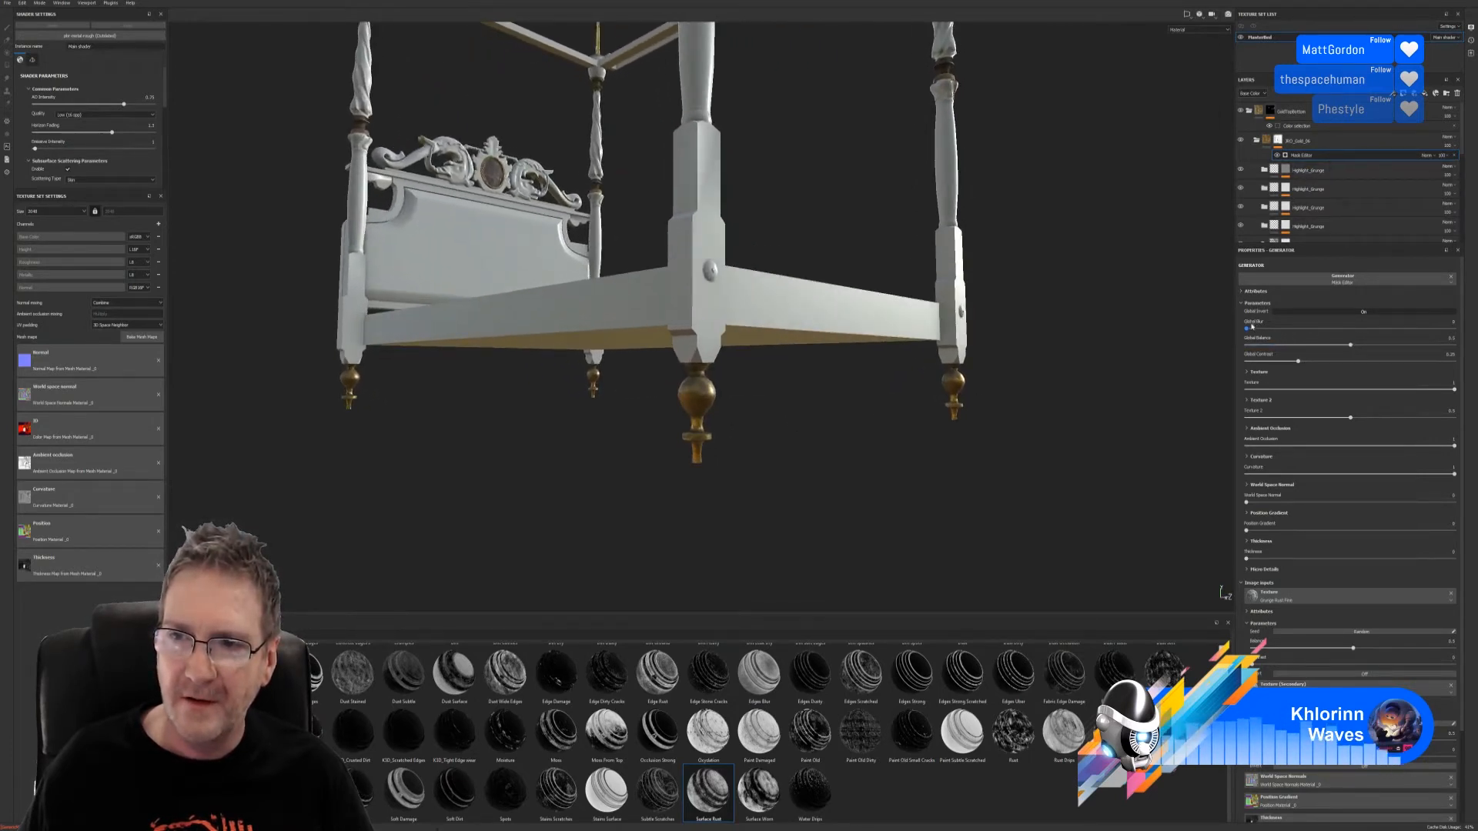
left_click_drag(1350, 345, 1444, 349)
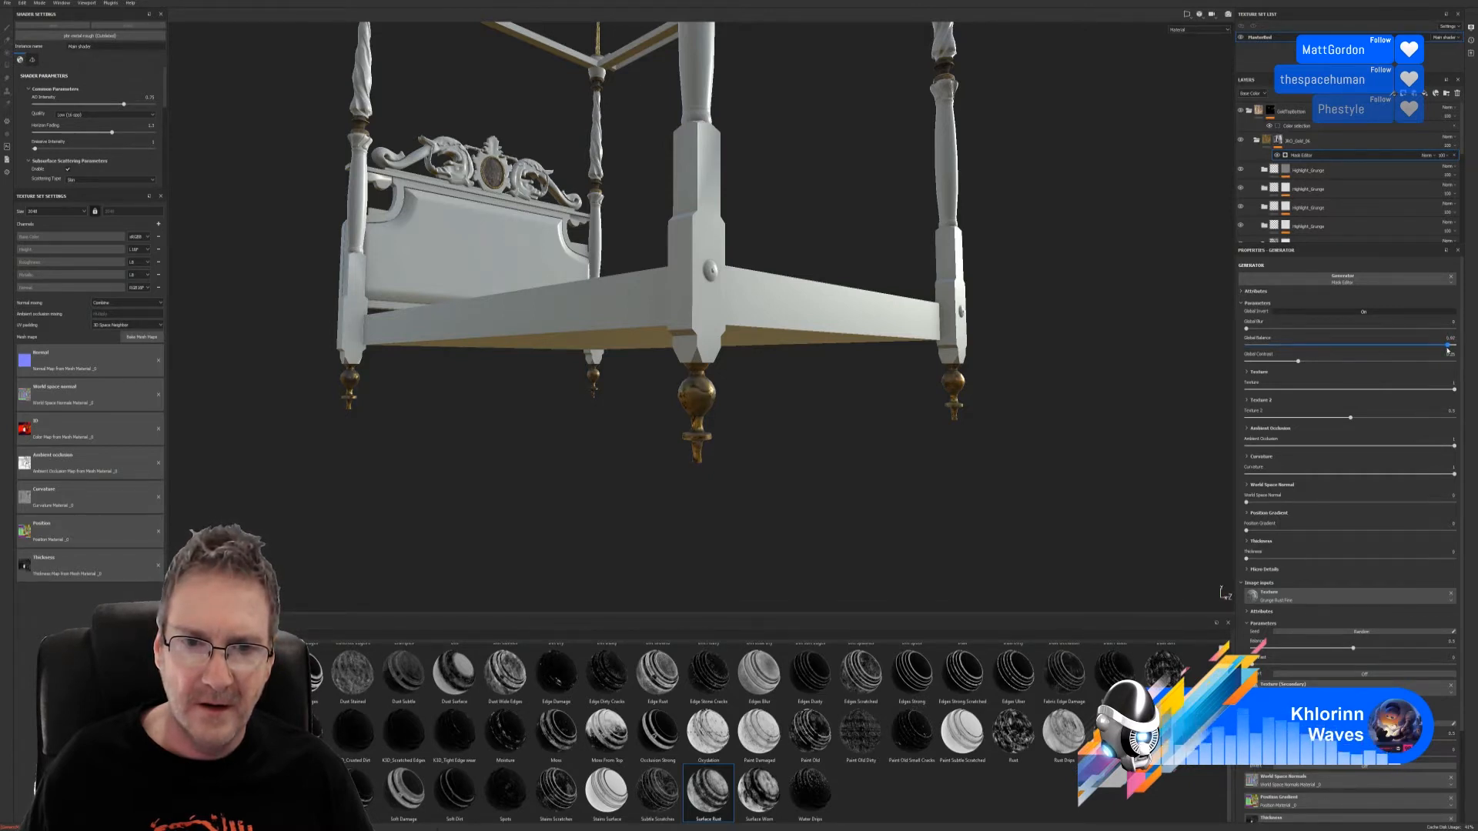
mouse_move(1299, 362)
left_mouse_down()
mouse_move(1429, 365)
mouse_move(1284, 361)
mouse_move(1286, 385)
left_mouse_up()
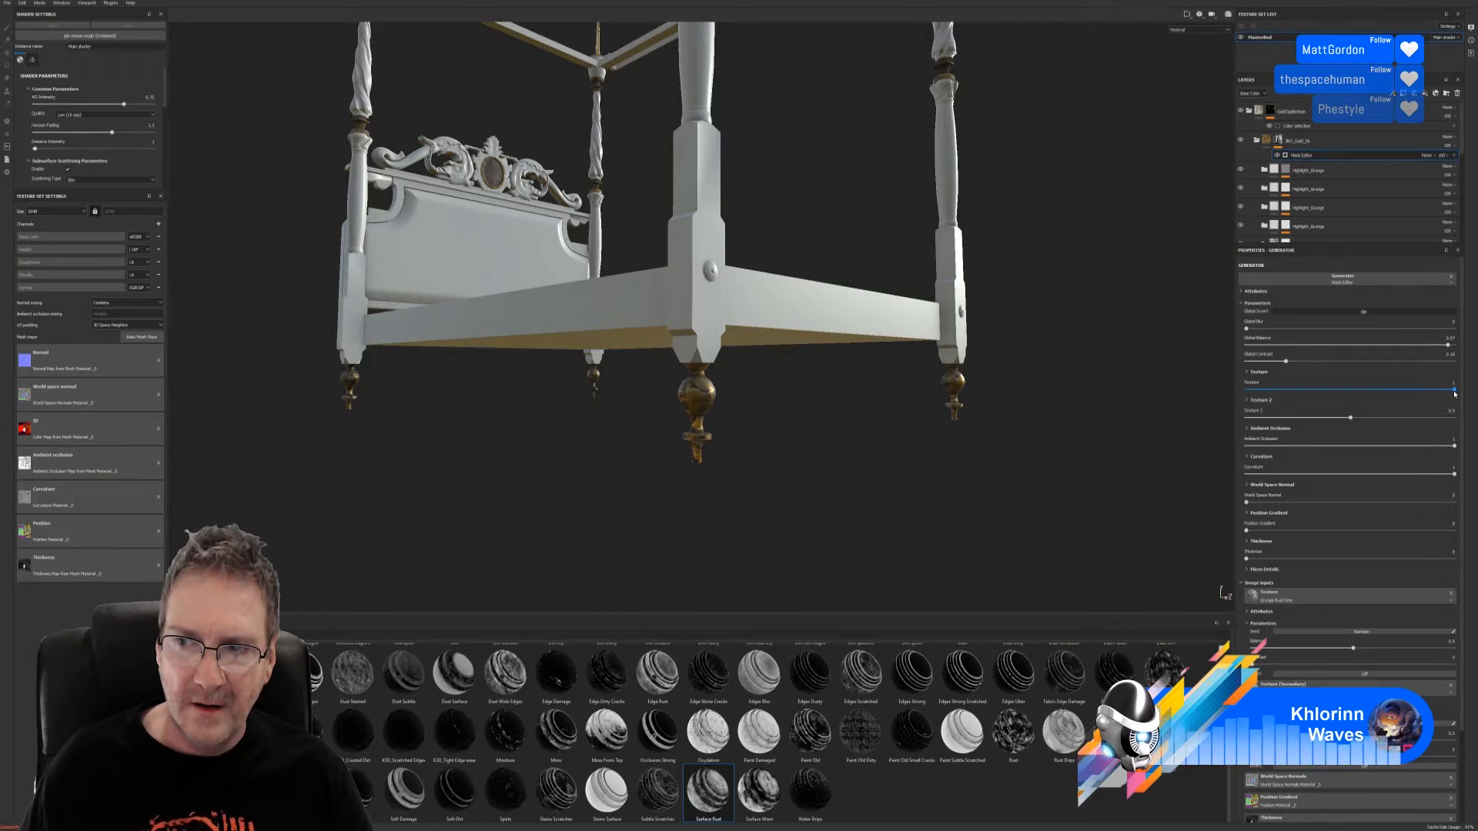
left_click_drag(1454, 393, 1239, 428)
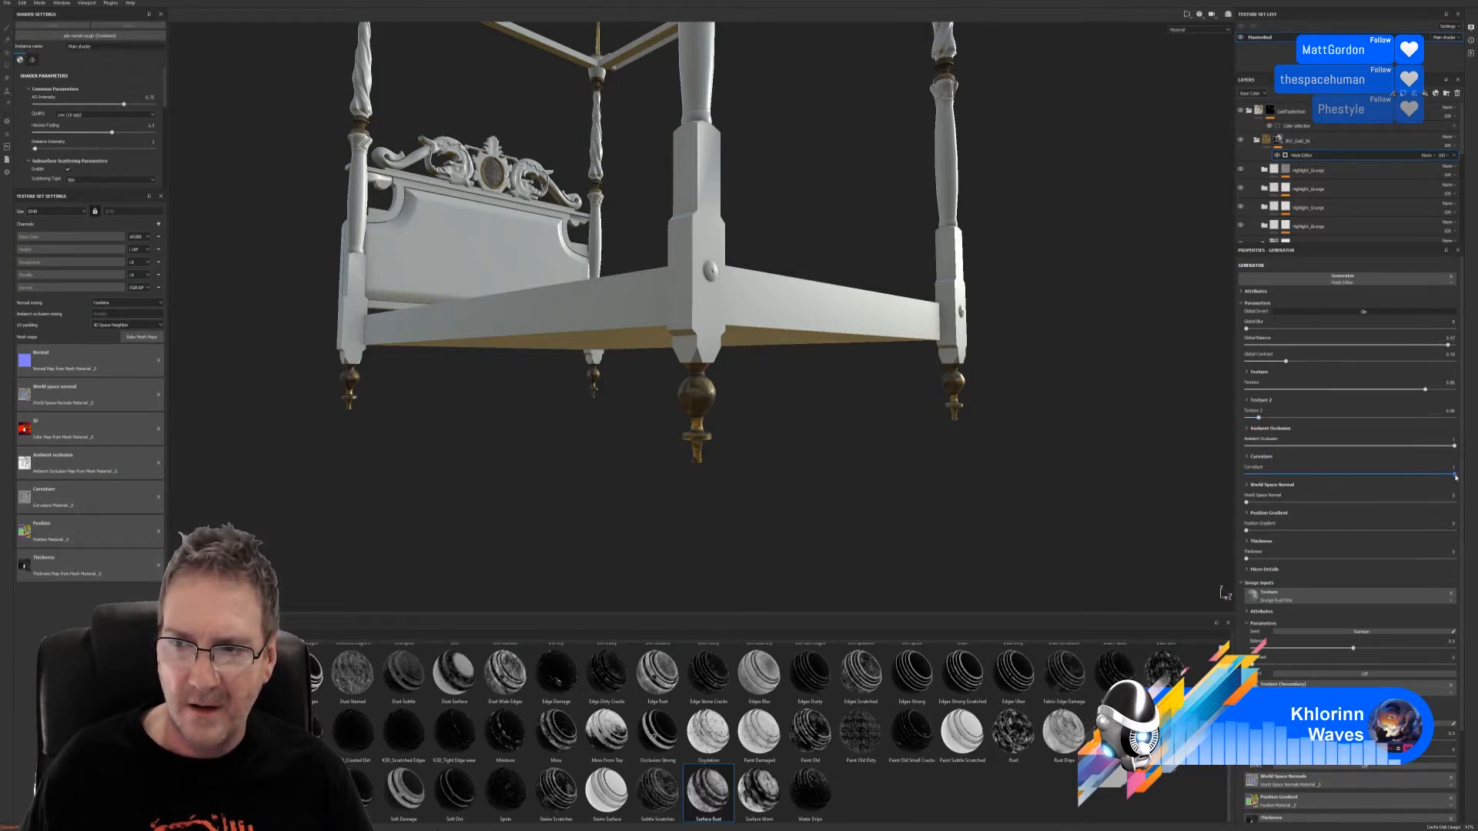
Step: Set the mask generator's Ambient Occlusion to about 0.71, Curvature to 0.77, World Space Normal to 0.5, Position Gradient to 0.32 and Thickness to 0.09
mouse_move(1452, 454)
left_mouse_down()
mouse_move(1345, 454)
mouse_move(1416, 478)
mouse_move(1345, 482)
mouse_move(1394, 483)
left_mouse_up()
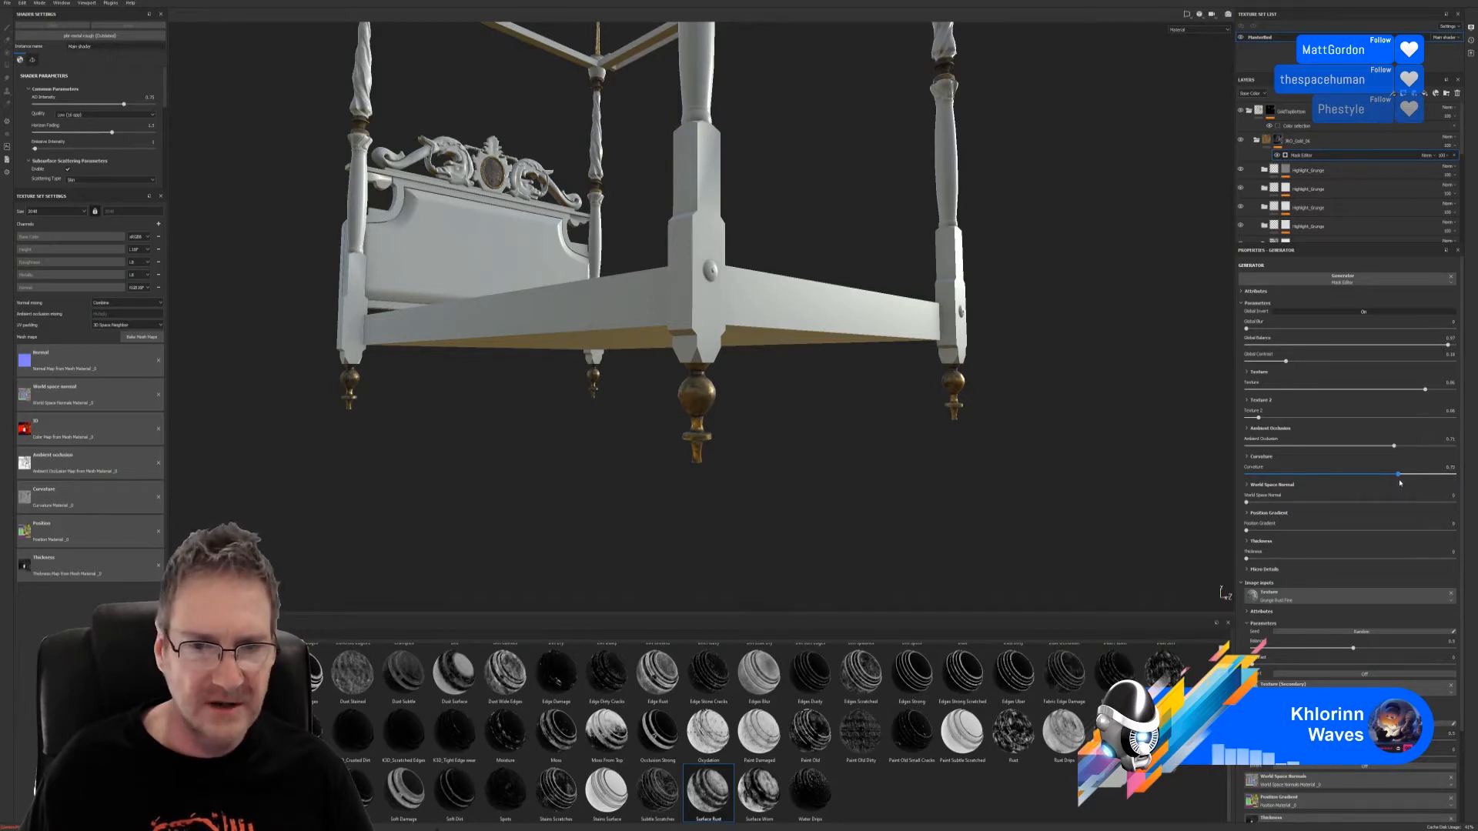
left_click_drag(1406, 482, 1403, 484)
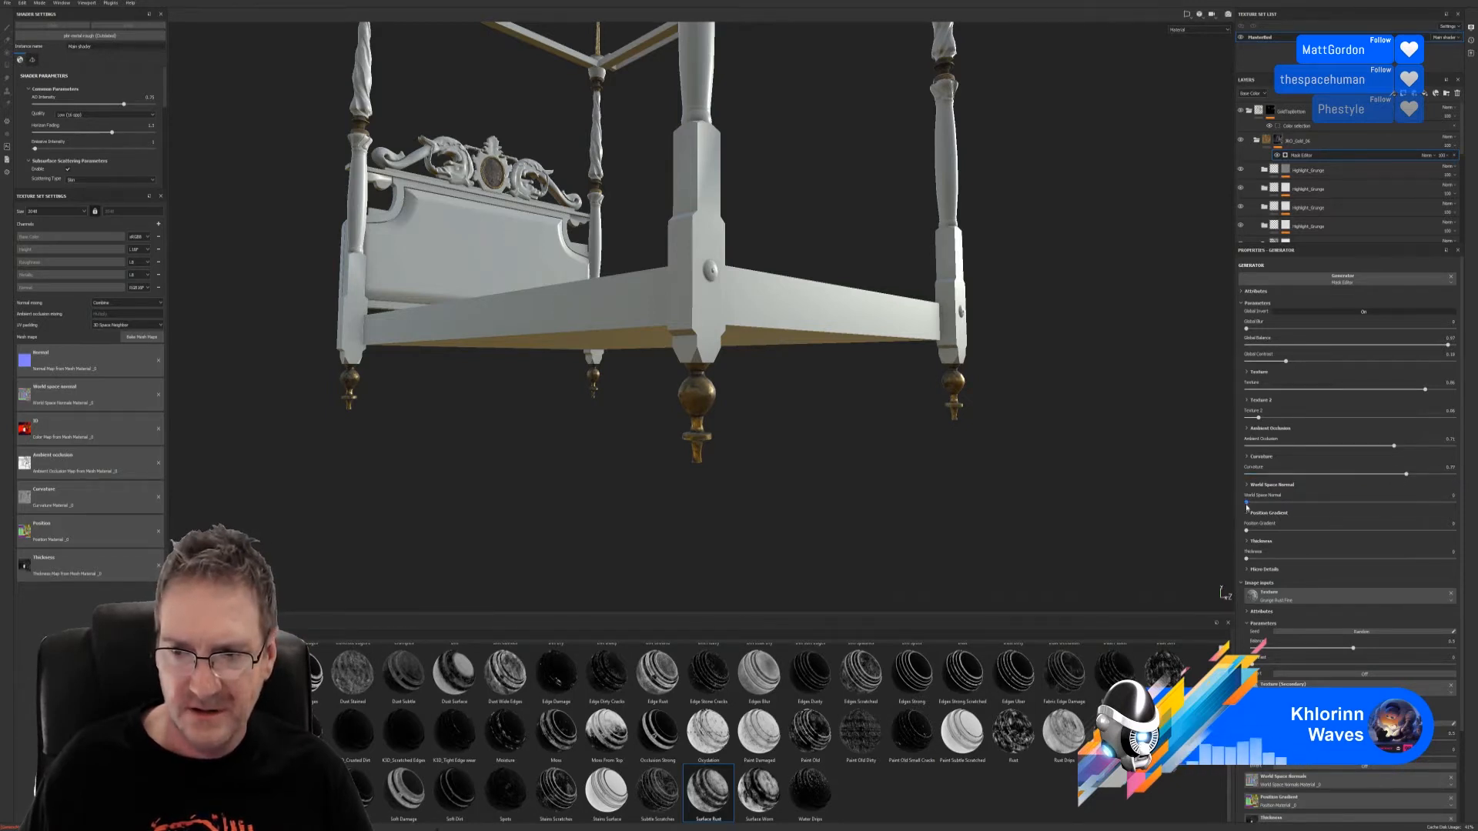
left_click_drag(1247, 502, 1350, 503)
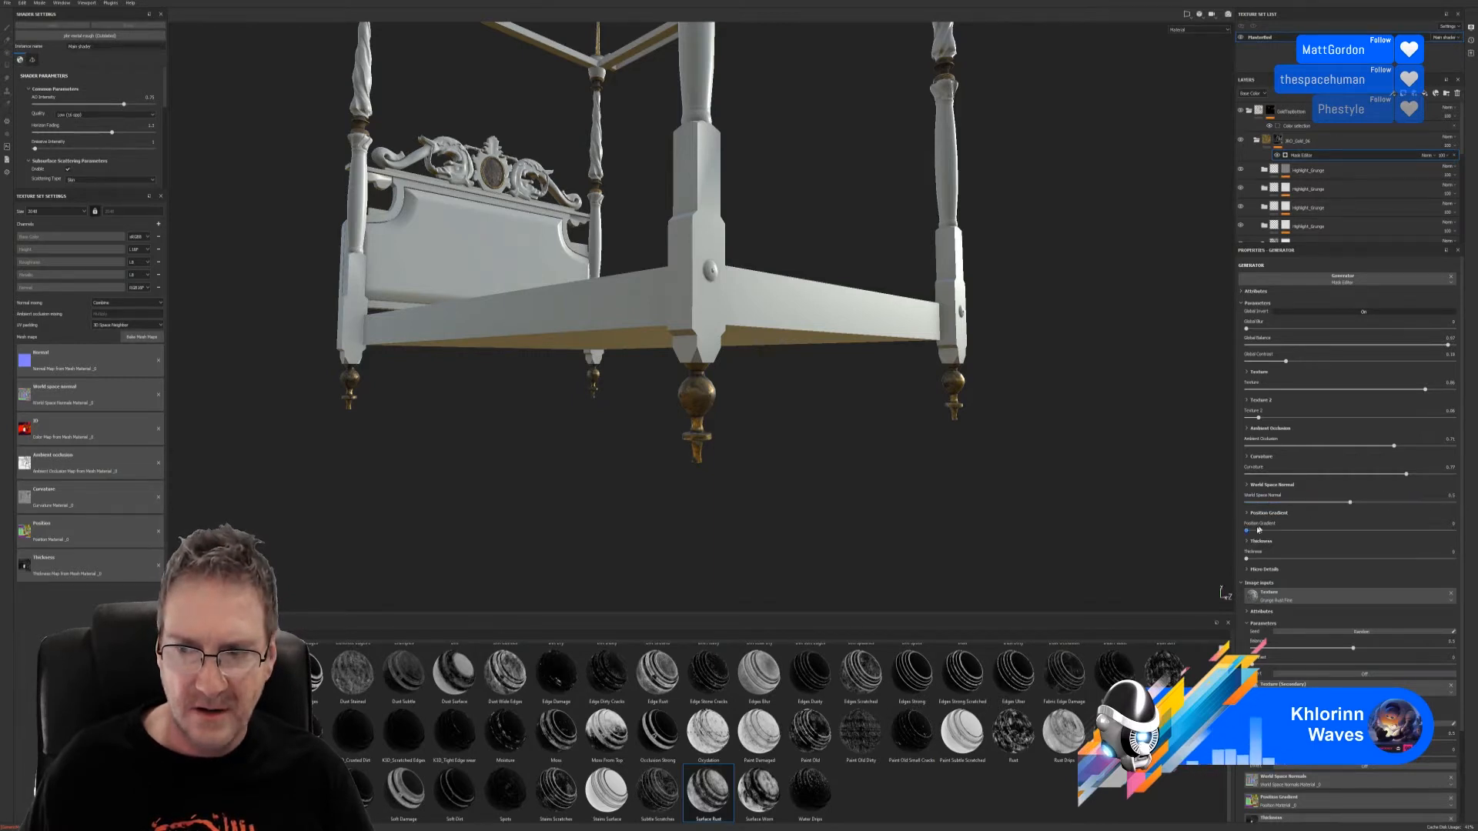
left_click_drag(1248, 531, 1266, 564)
left_click_drag(907, 501, 526, 472, "alt")
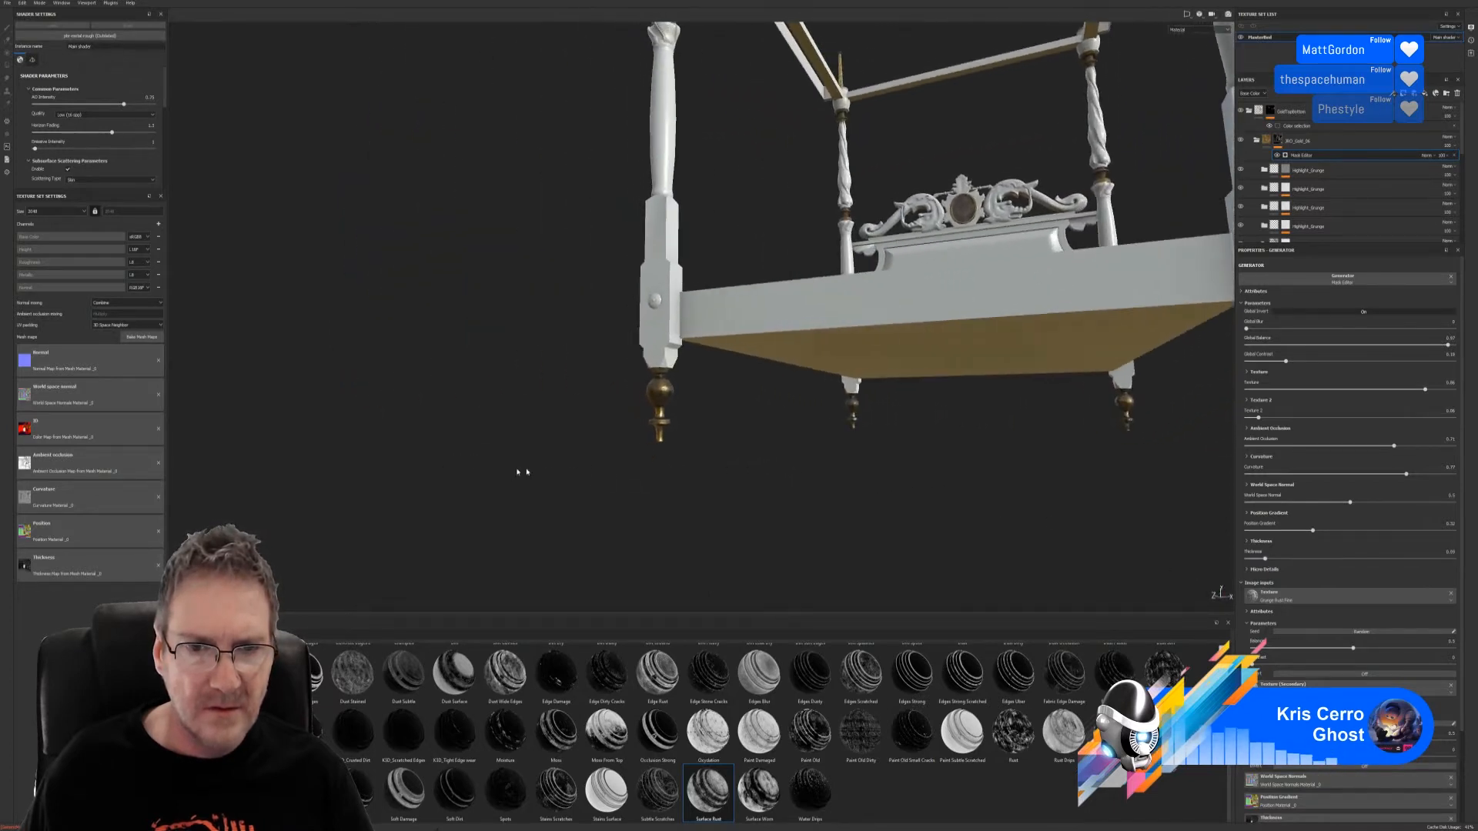
right_click_drag(528, 472, 901, 443, "alt")
left_click_drag(901, 442, 760, 225, "alt")
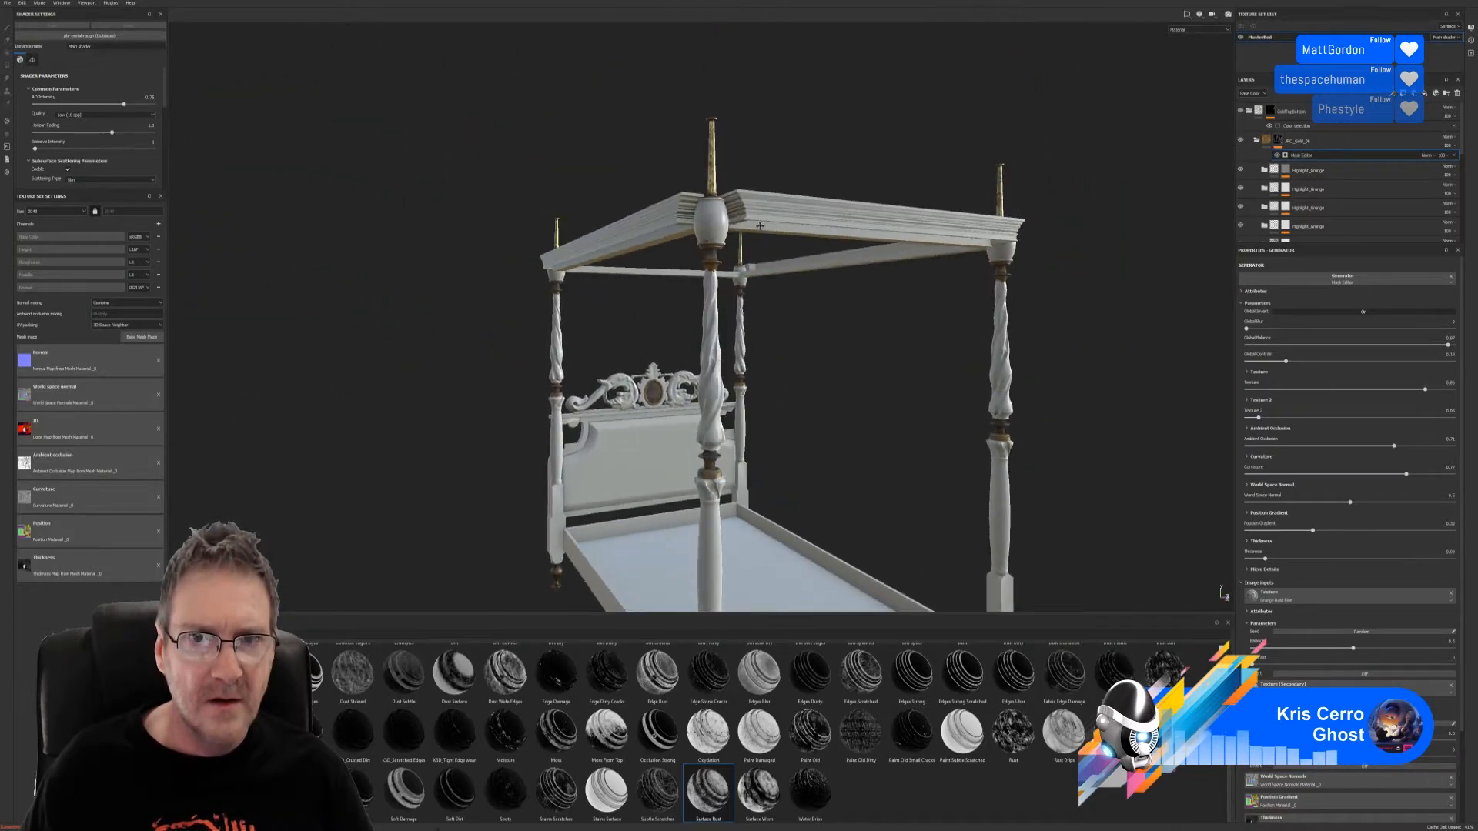
Step: Collapse the IRO_Gold_06 group and turn off the height channel of the steel fill layer below it
middle_click_drag(759, 225, 762, 269, "alt")
mouse_move(732, 252)
left_mouse_down("alt")
mouse_move(719, 273)
mouse_move(647, 294)
mouse_move(448, 307)
mouse_move(455, 277)
mouse_move(744, 257)
left_mouse_up("alt")
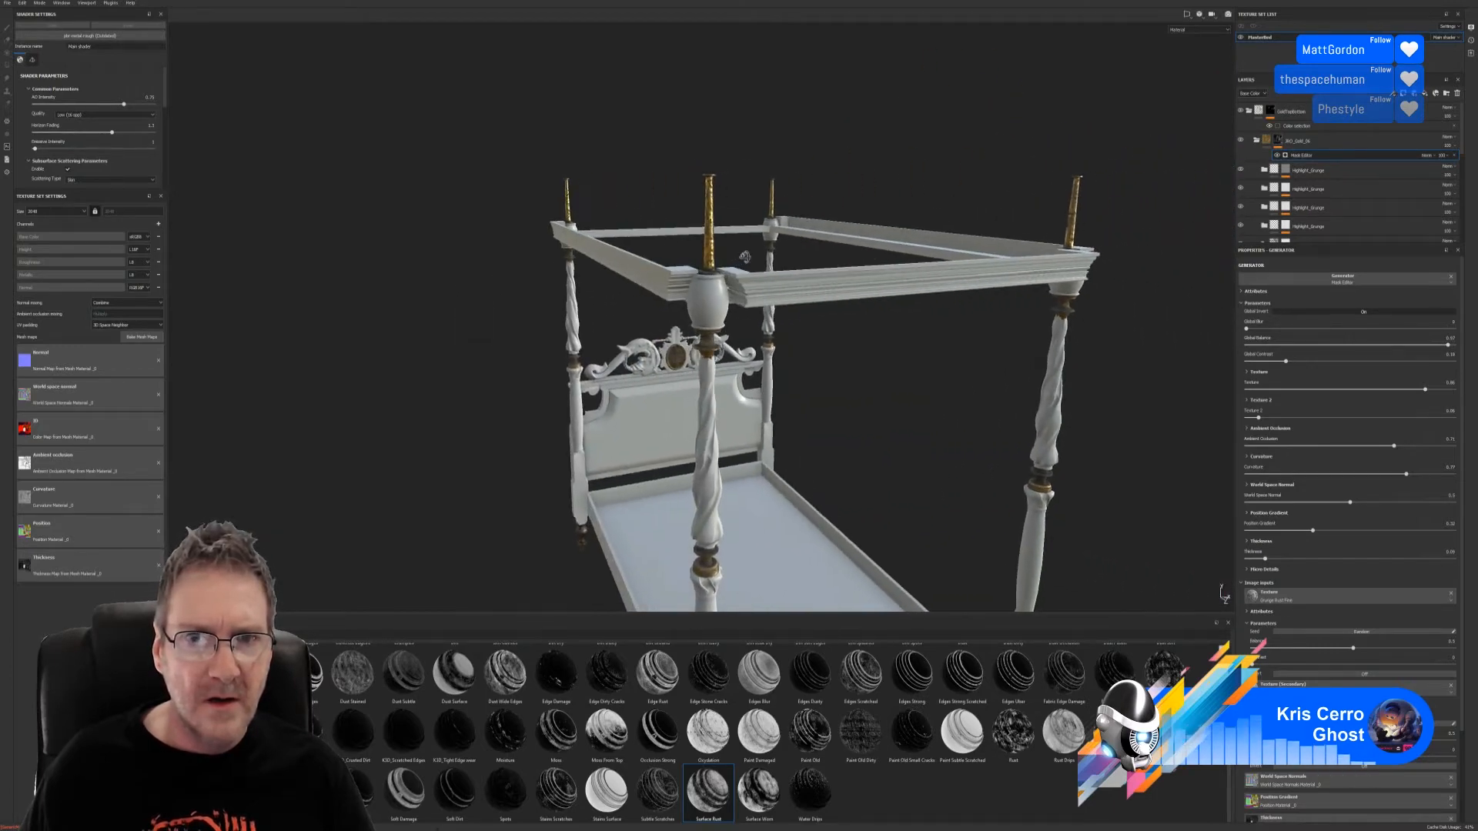
left_click(1257, 141)
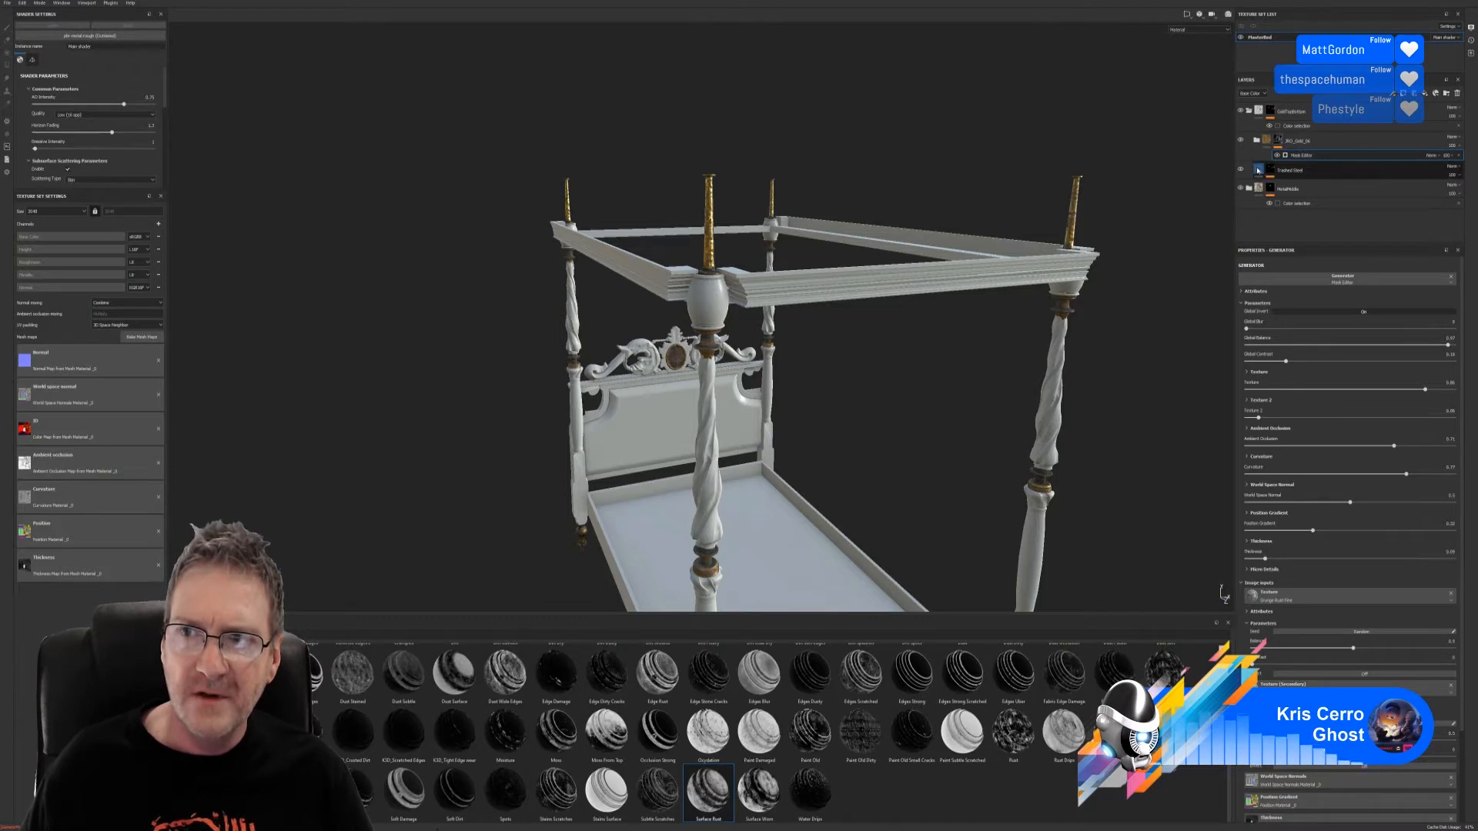
left_click(1258, 170)
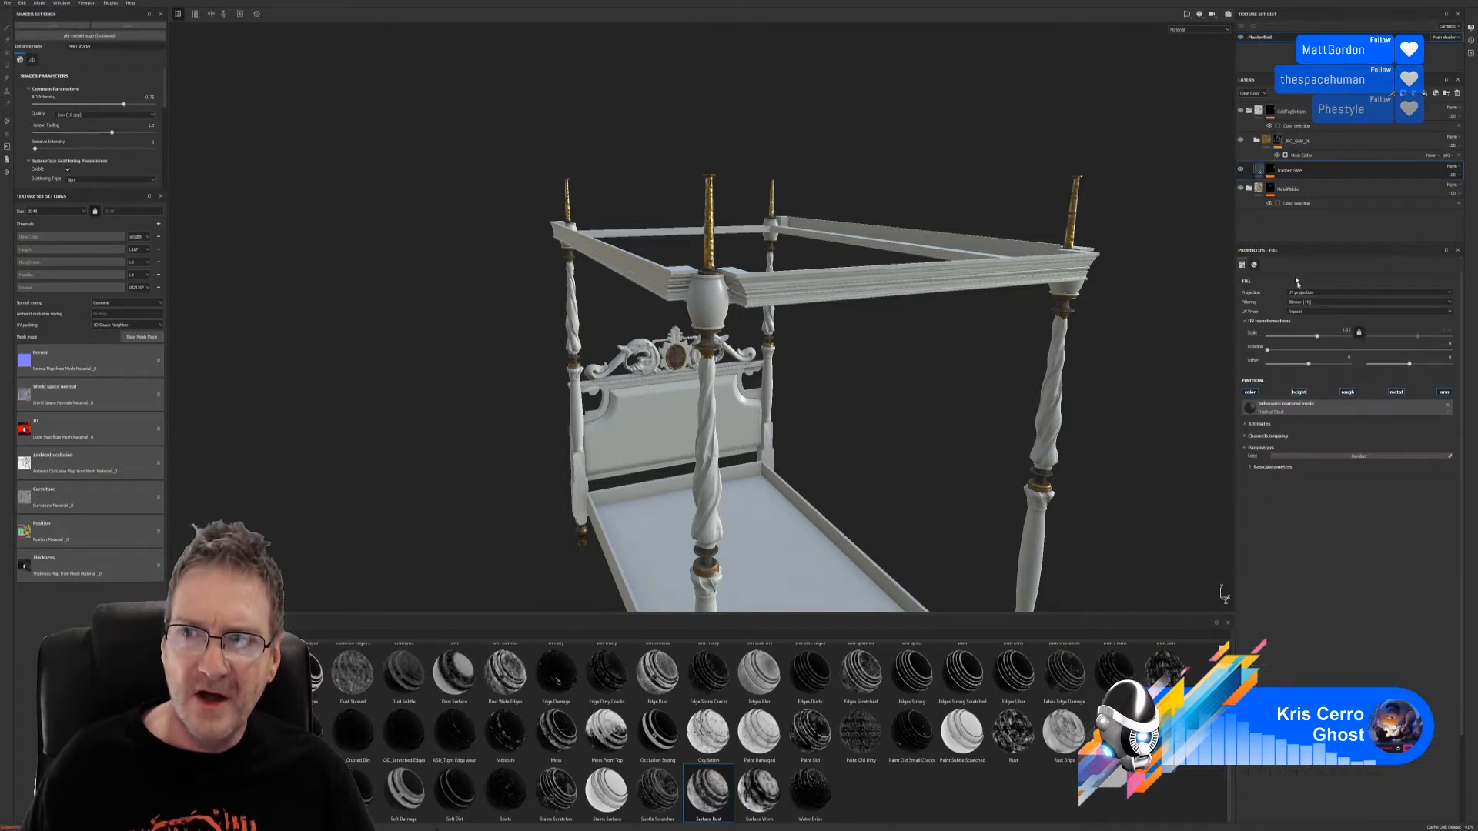
left_click(1300, 394)
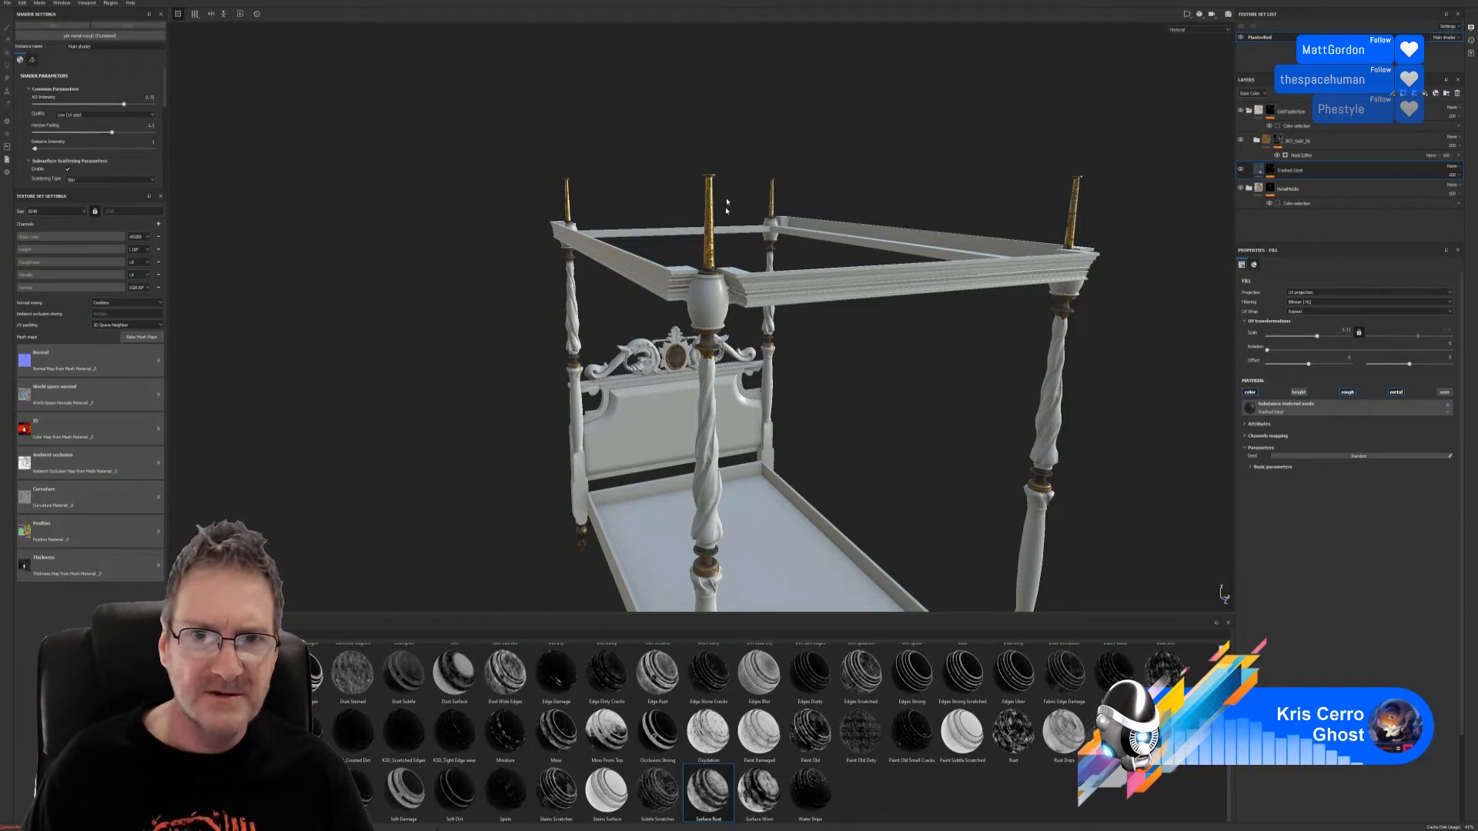
Step: Examine the worn gold finish on the bed's feet and top spires and the bolts on the lower posts
left_click_drag(713, 239, 627, 383, "alt")
right_click_drag(627, 383, 411, 427, "alt")
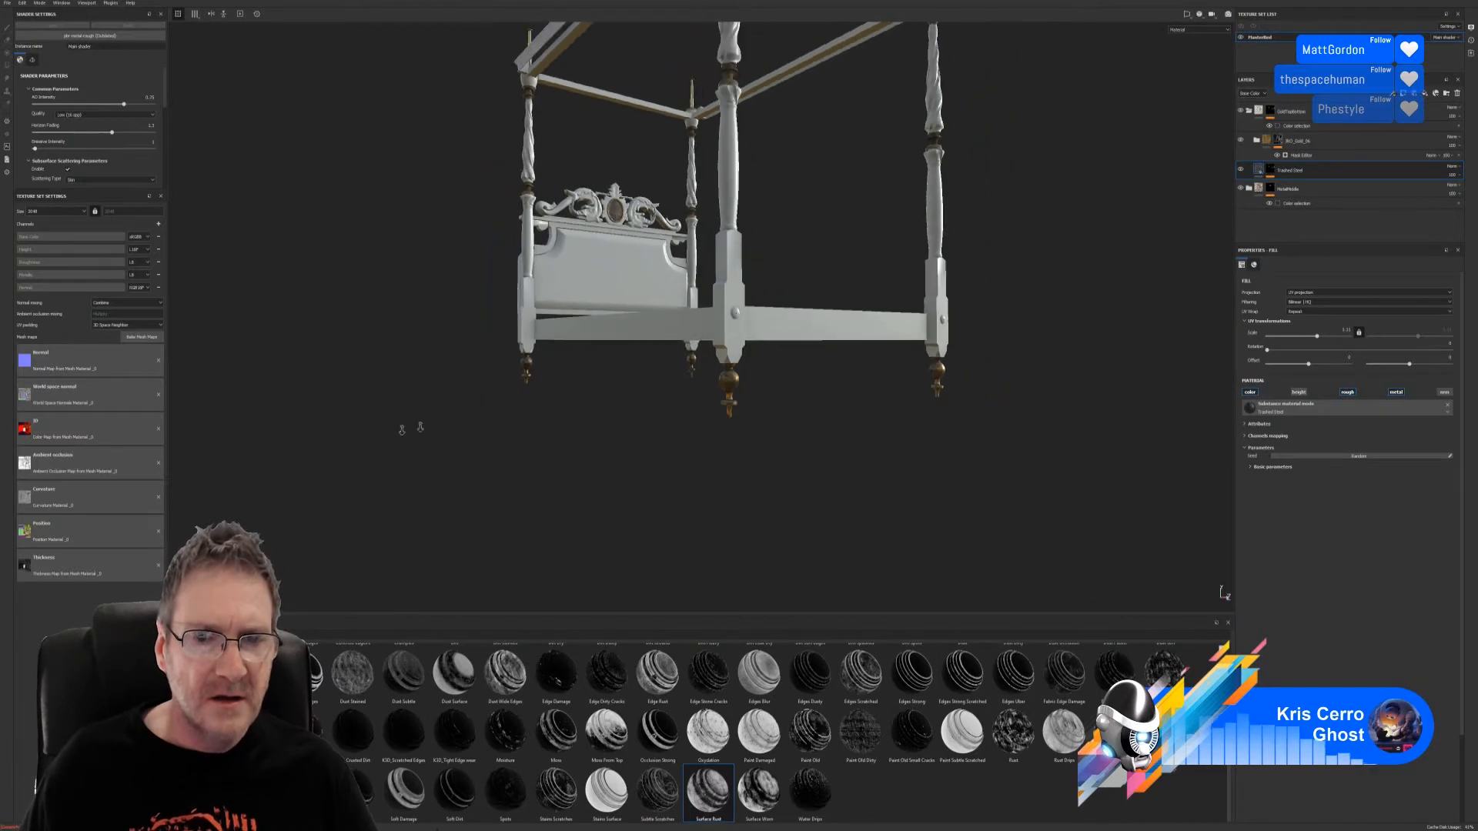
middle_click_drag(627, 192, 651, 383, "alt")
left_click_drag(651, 382, 749, 328, "alt")
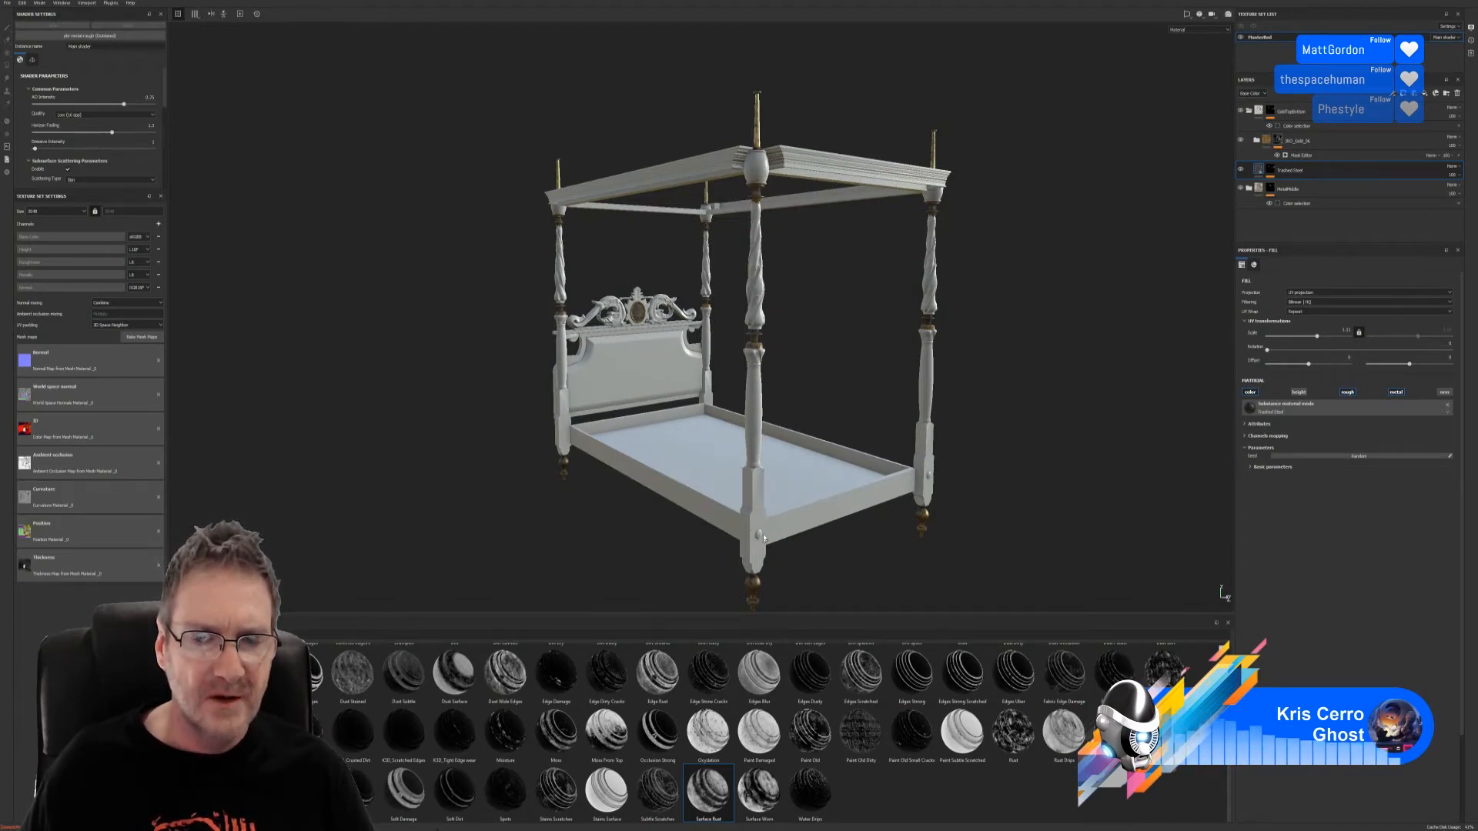
right_click_drag(770, 566, 885, 553, "alt")
middle_click_drag(885, 553, 772, 260, "alt")
left_click_drag(772, 261, 634, 396, "alt")
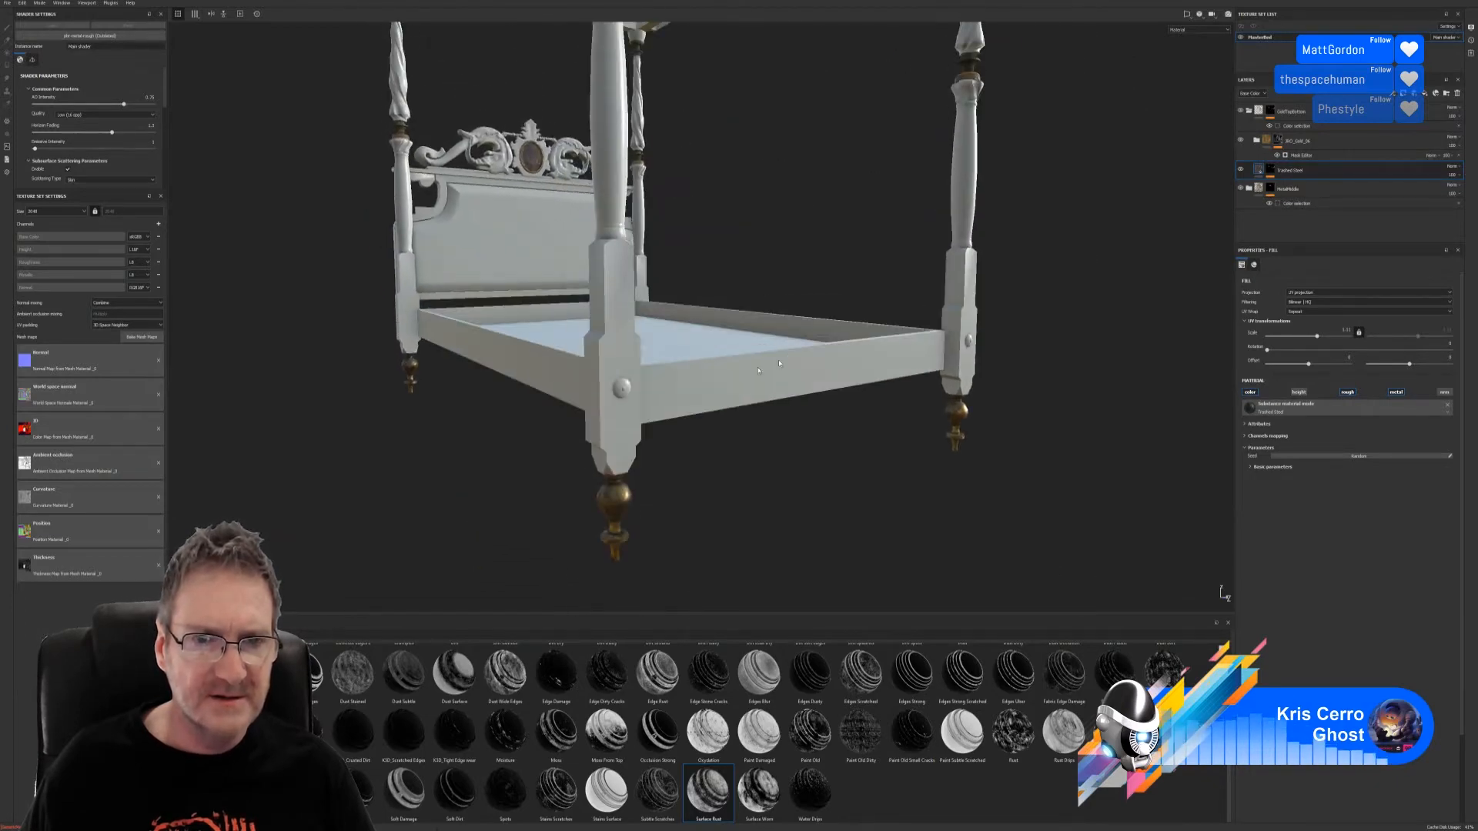
right_click_drag(634, 396, 636, 391, "alt")
left_click_drag(636, 391, 663, 409, "alt")
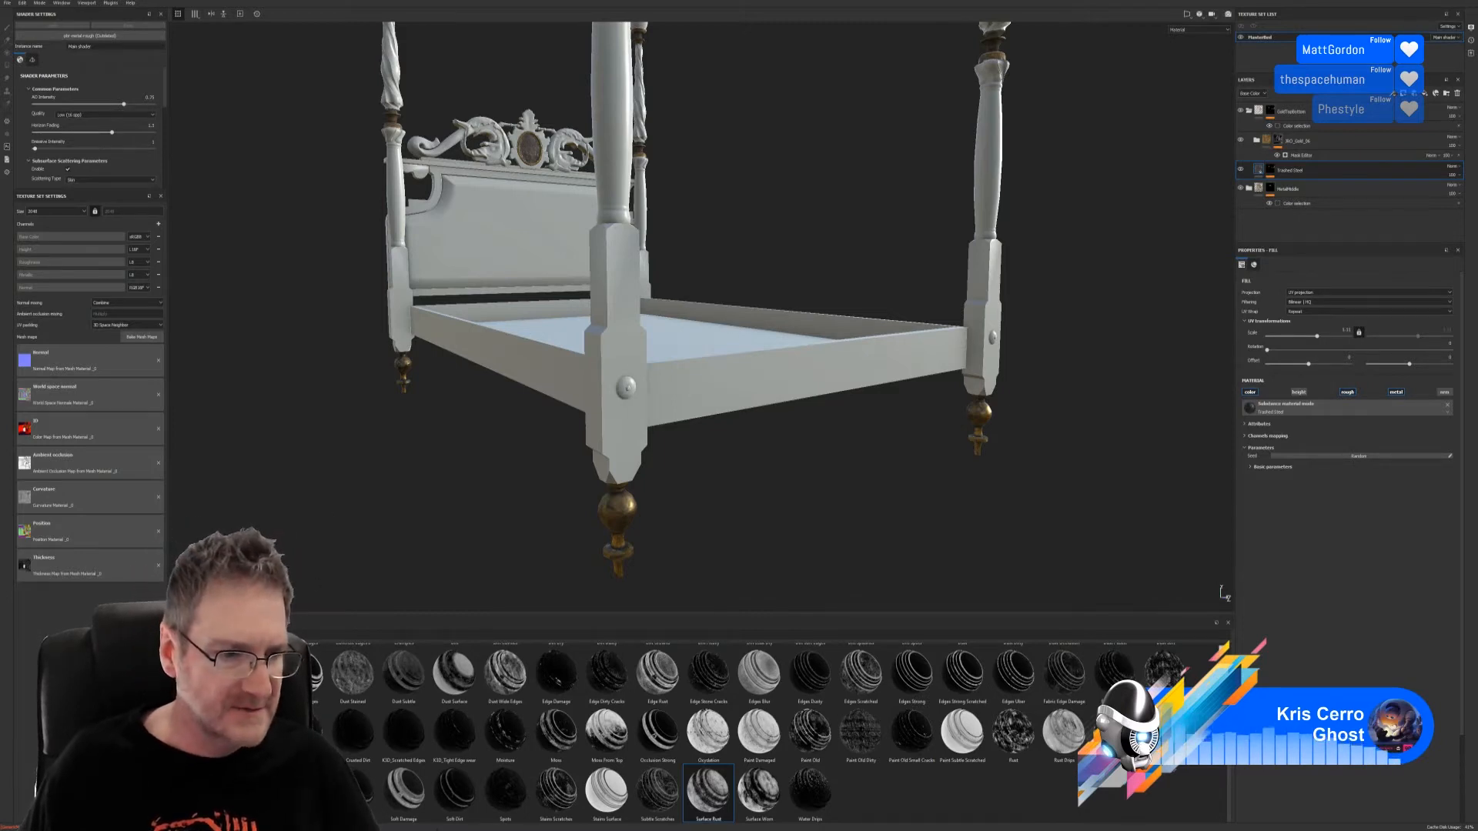
Step: Collapse the GoldTopBottom folder and browse the base materials for a metal suited to the bed's bolts
left_click(201, 762)
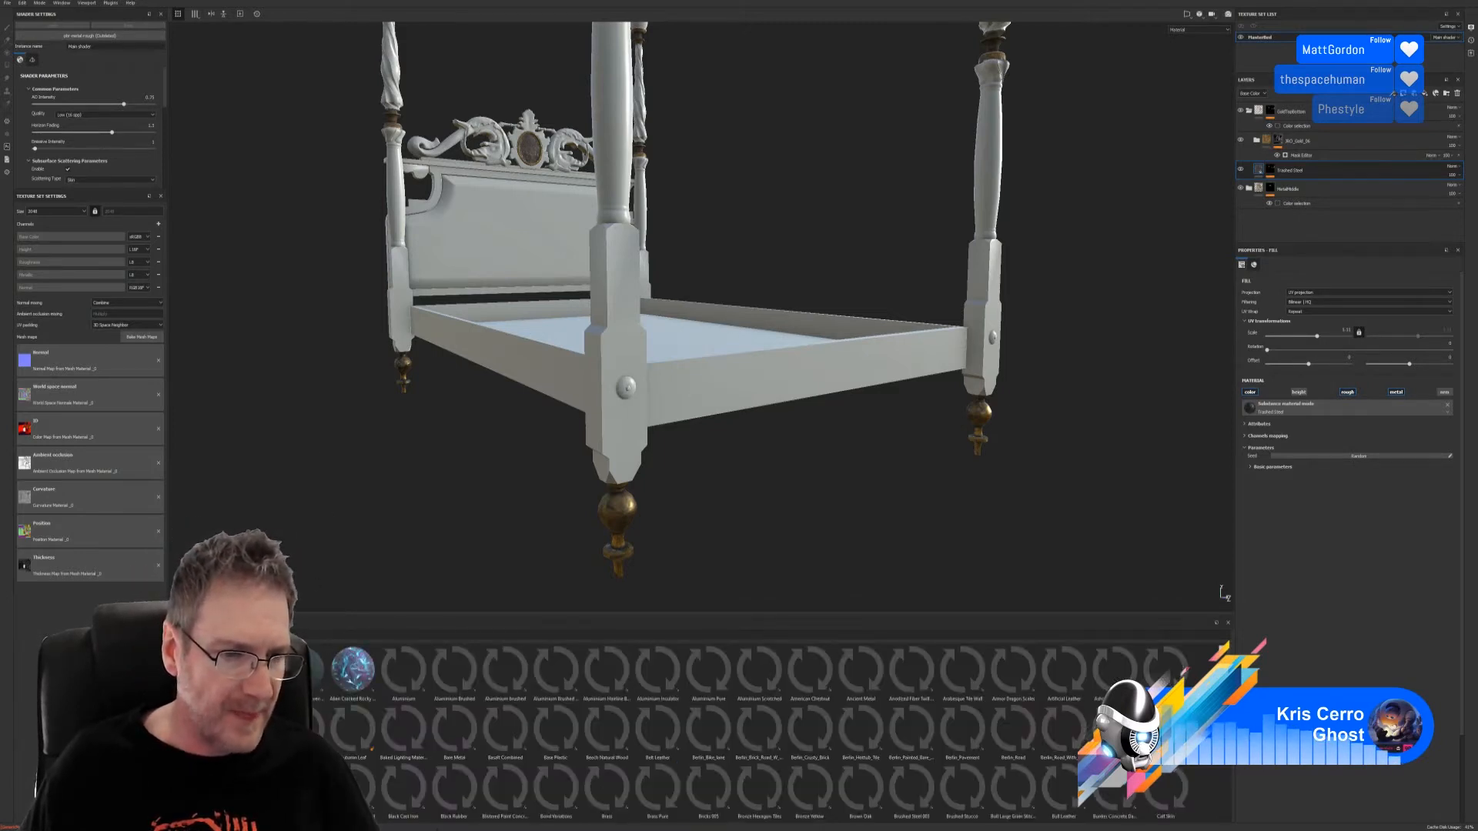
left_click(1253, 114)
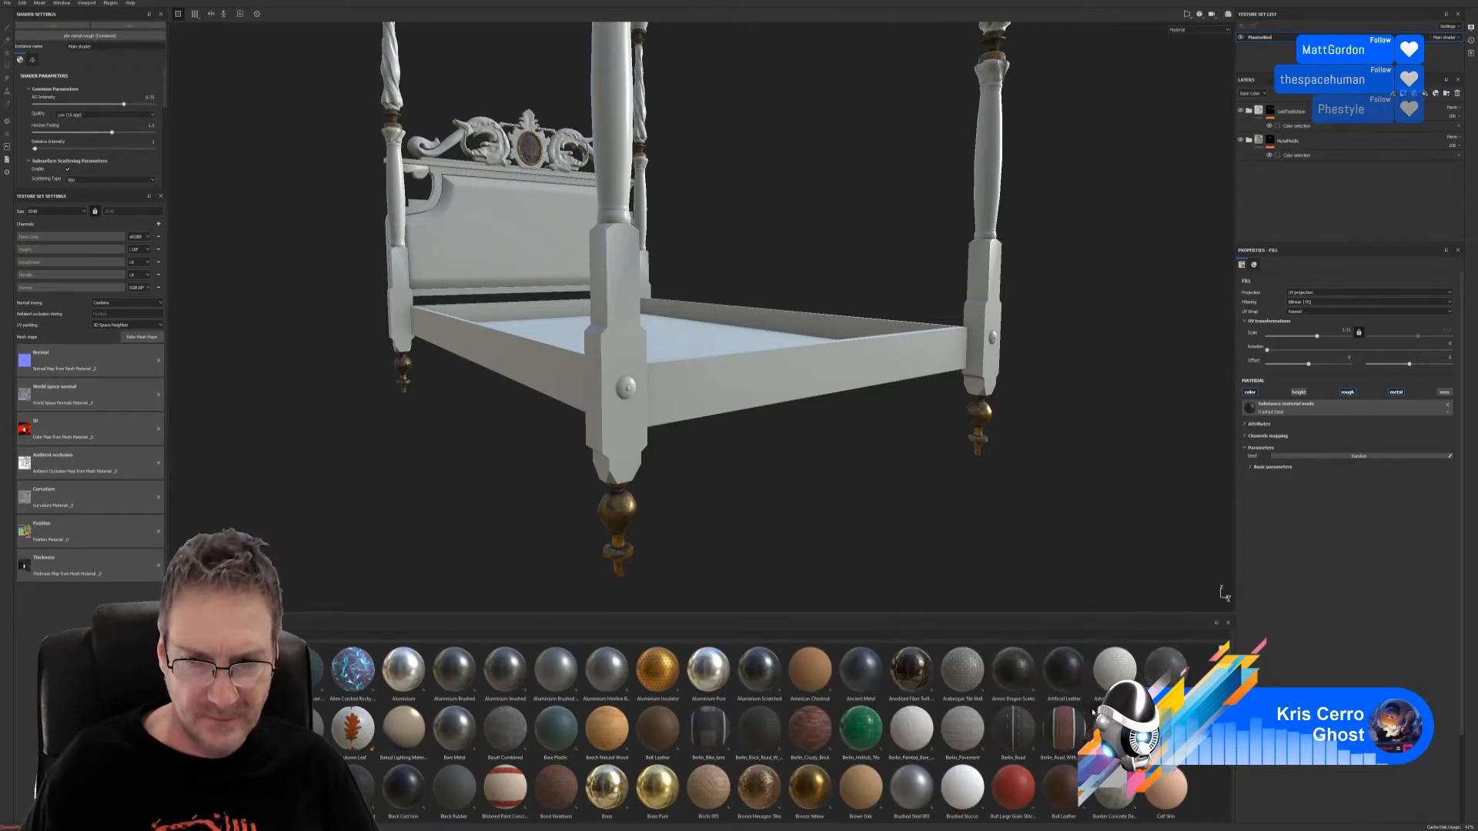
scroll(731, 727, "down", 4)
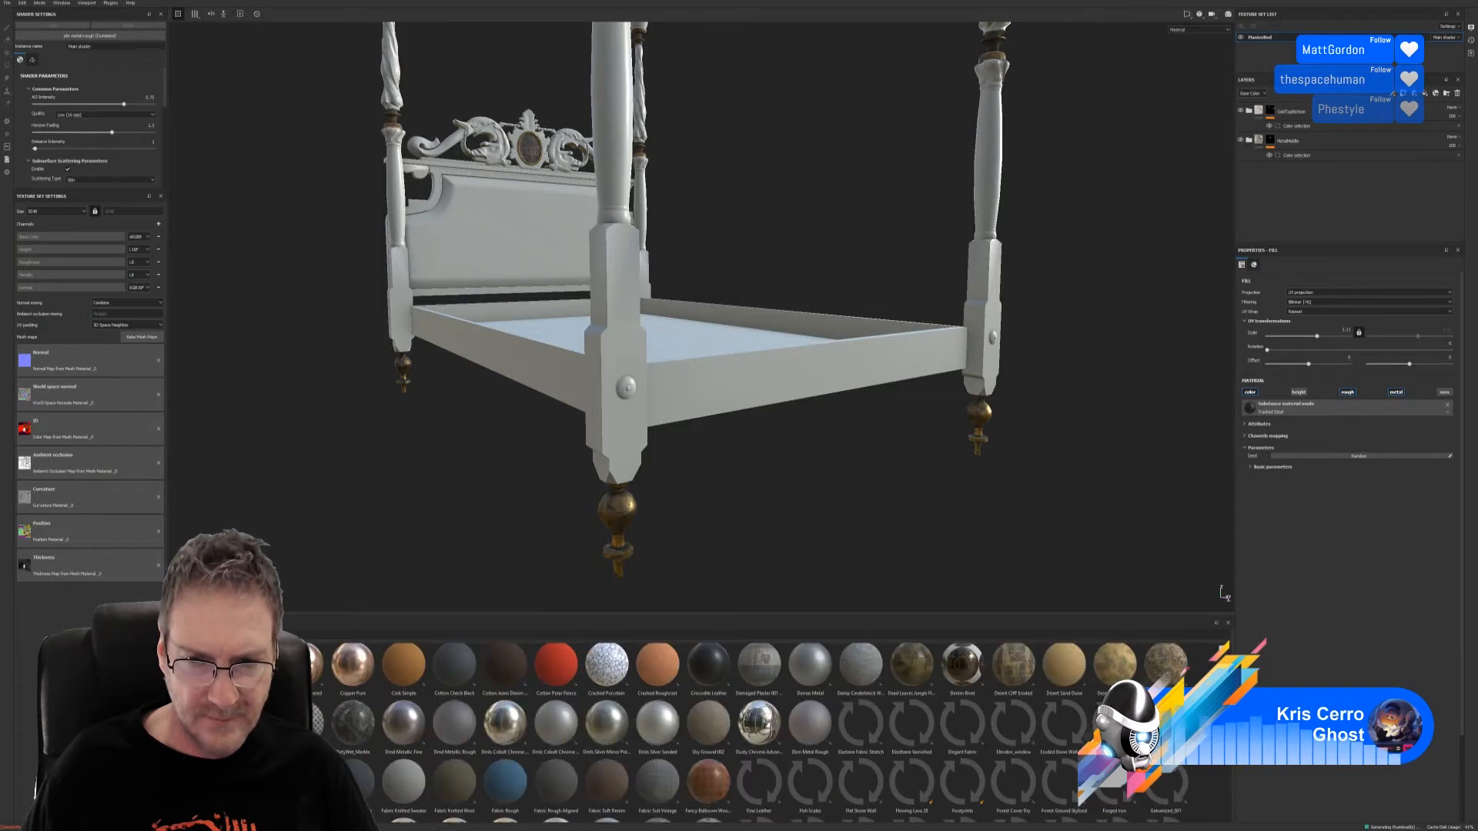
mouse_move(971, 674)
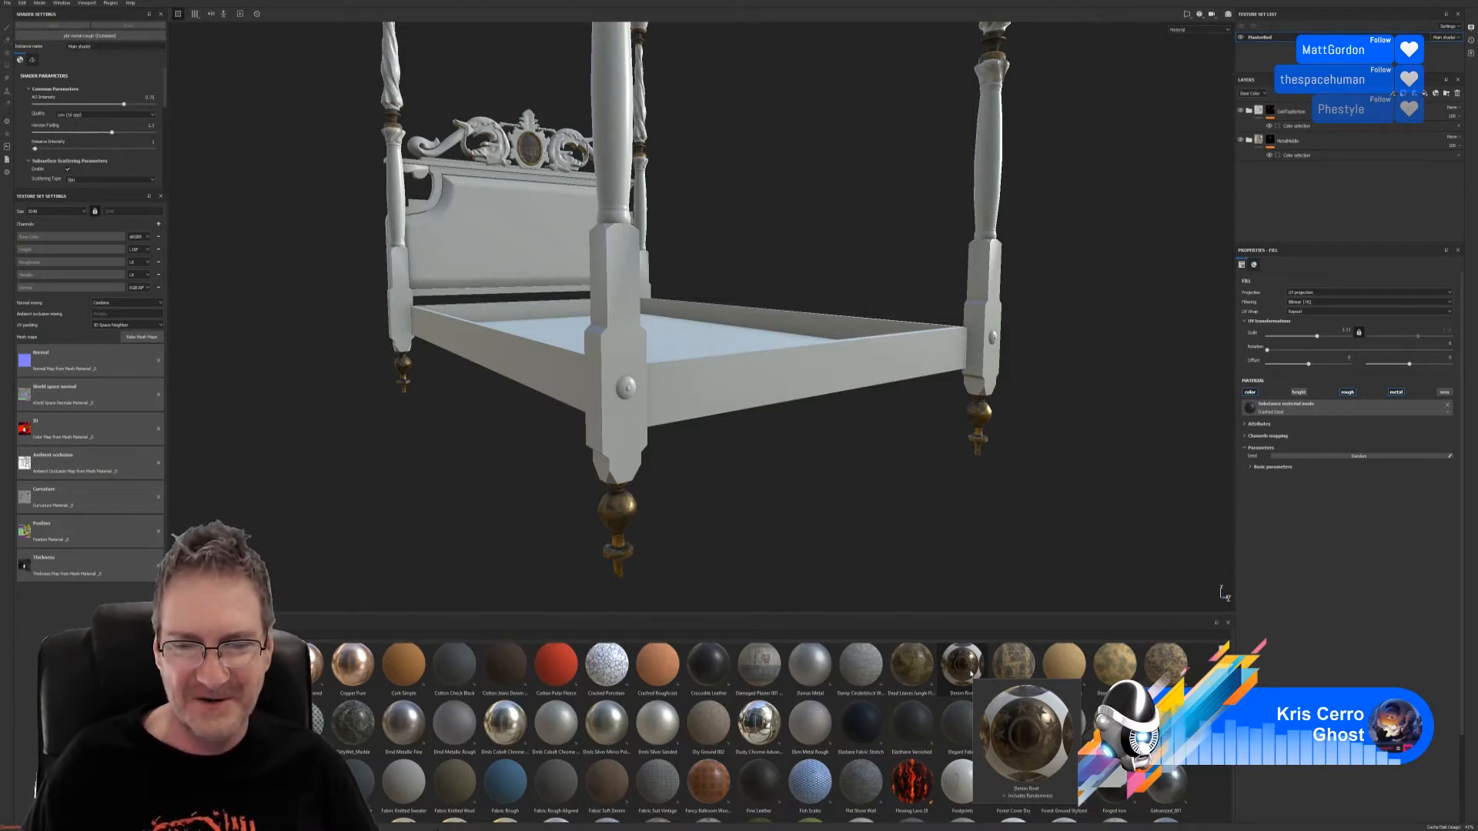
scroll(770, 731, "down", 3)
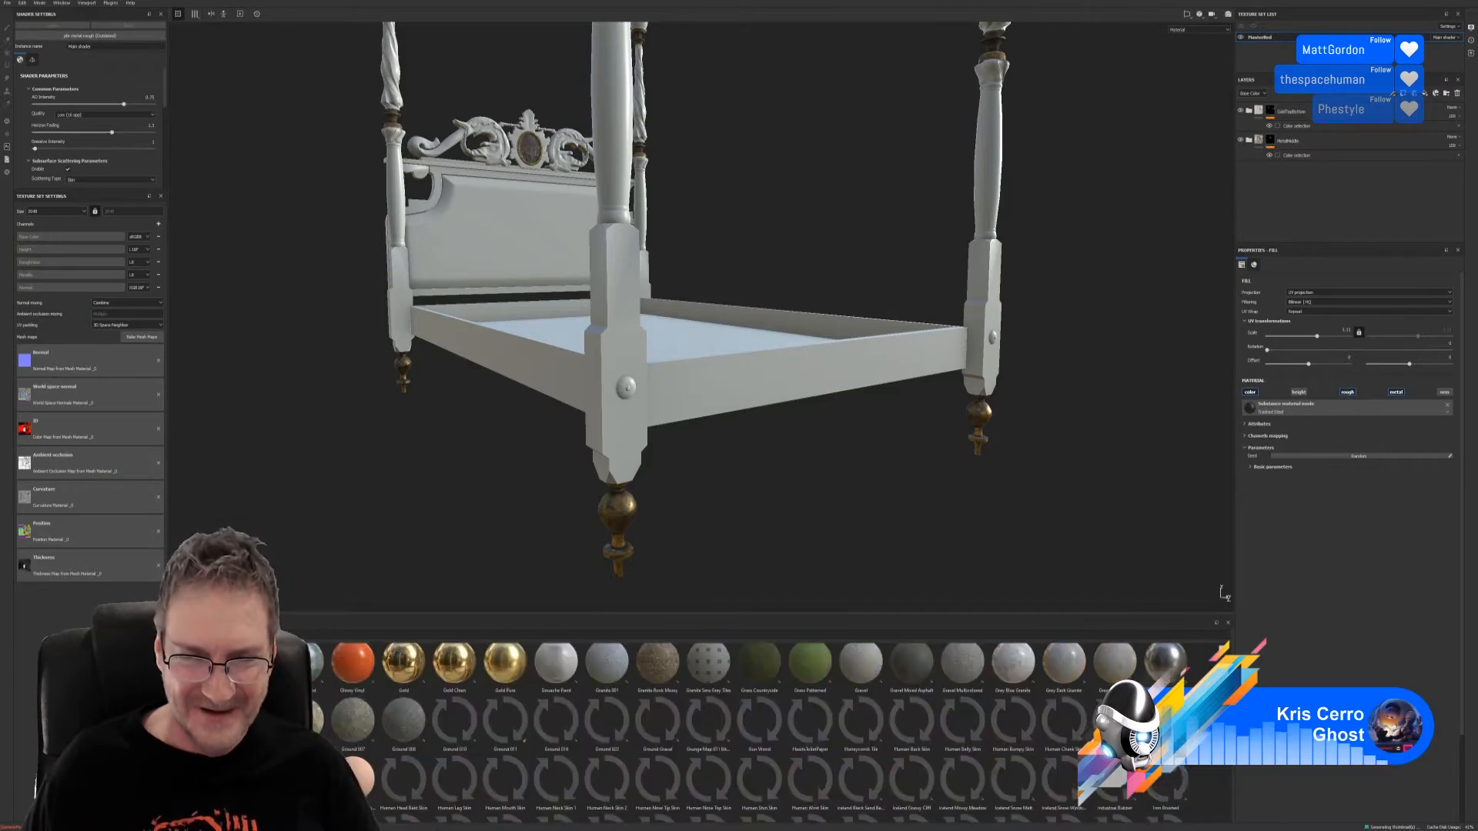
scroll(769, 731, "down", 3)
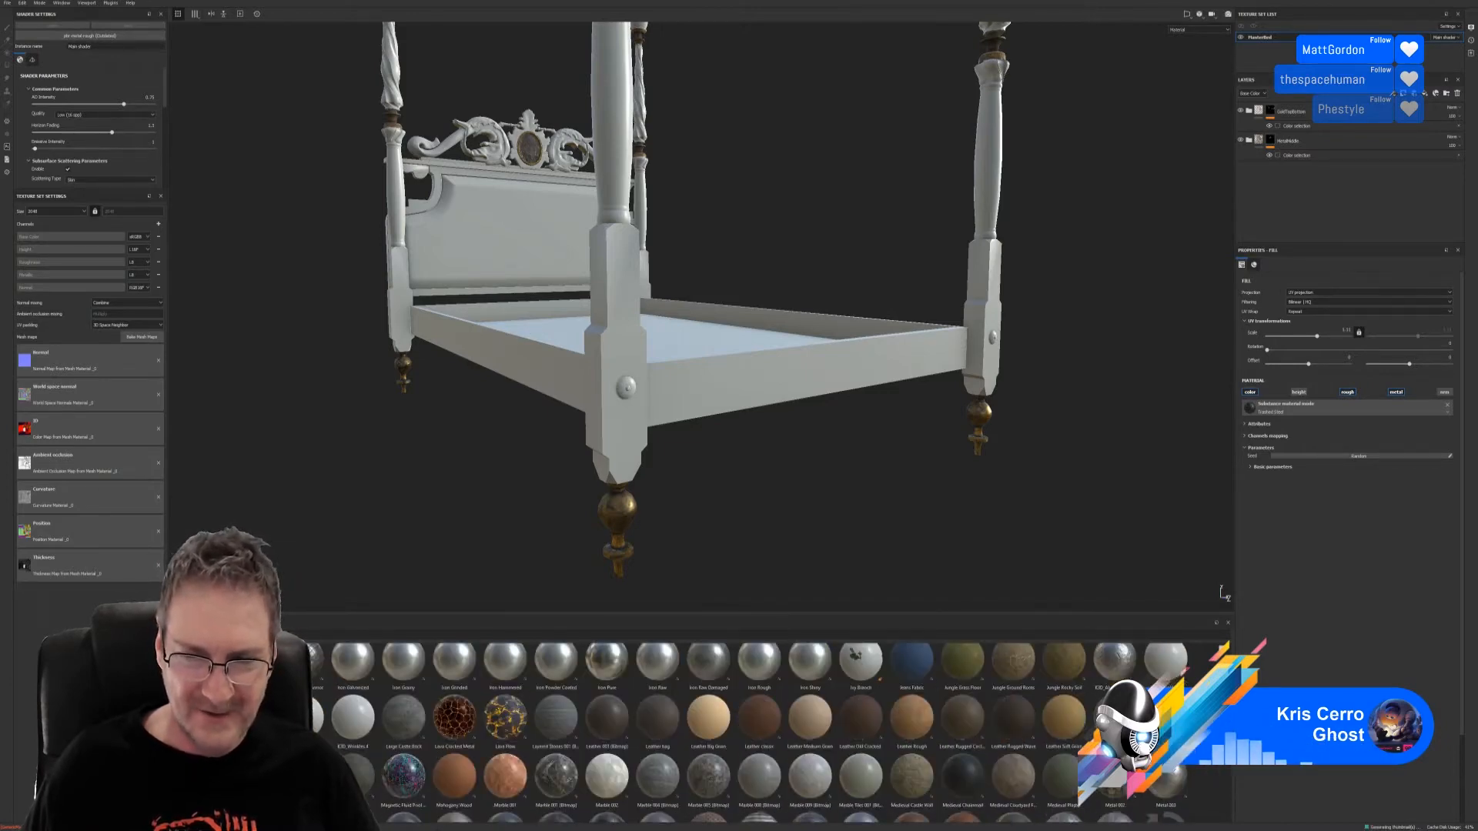
scroll(770, 731, "down", 3)
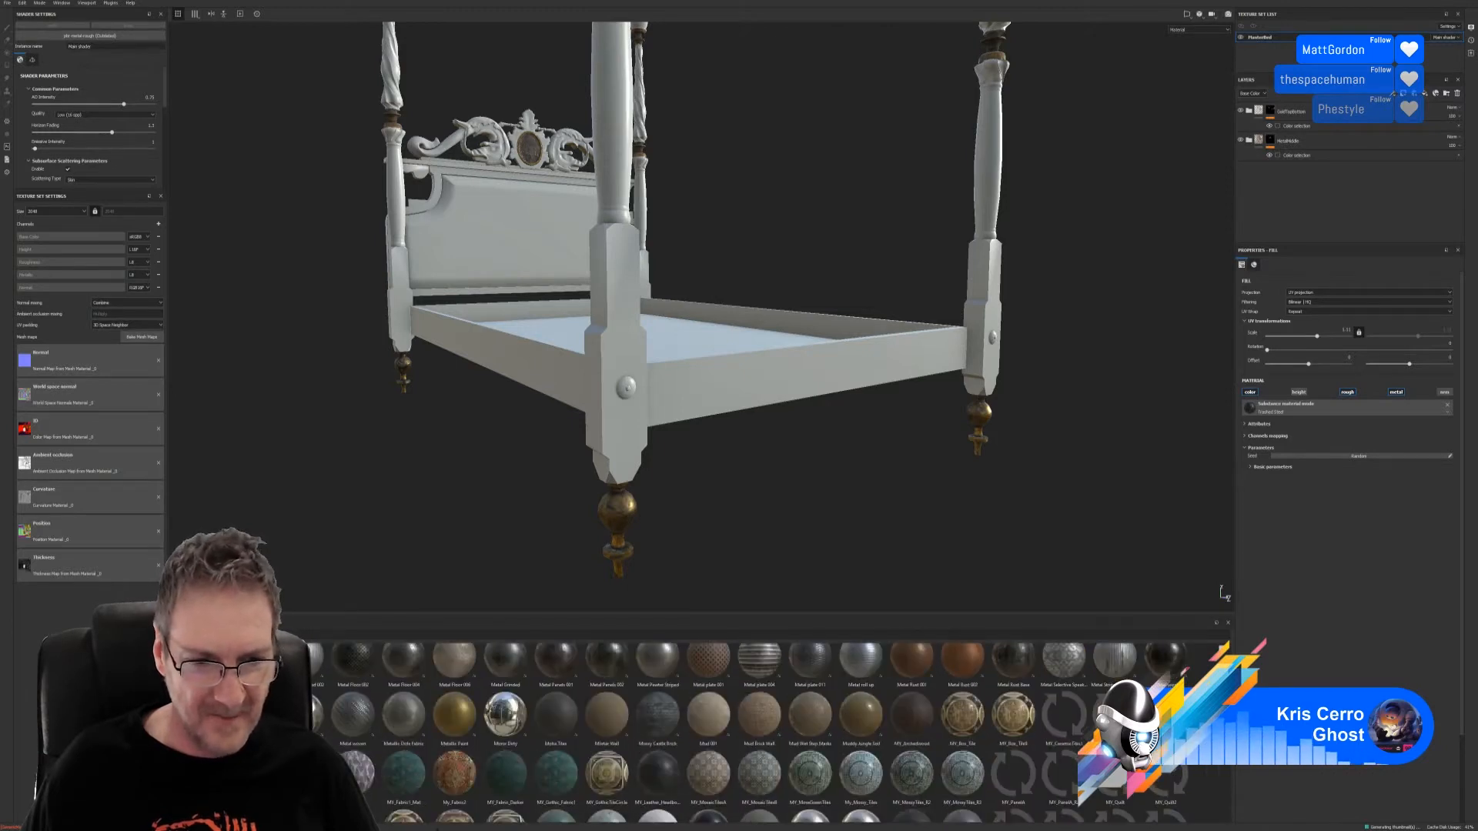
scroll(769, 732, "down", 3)
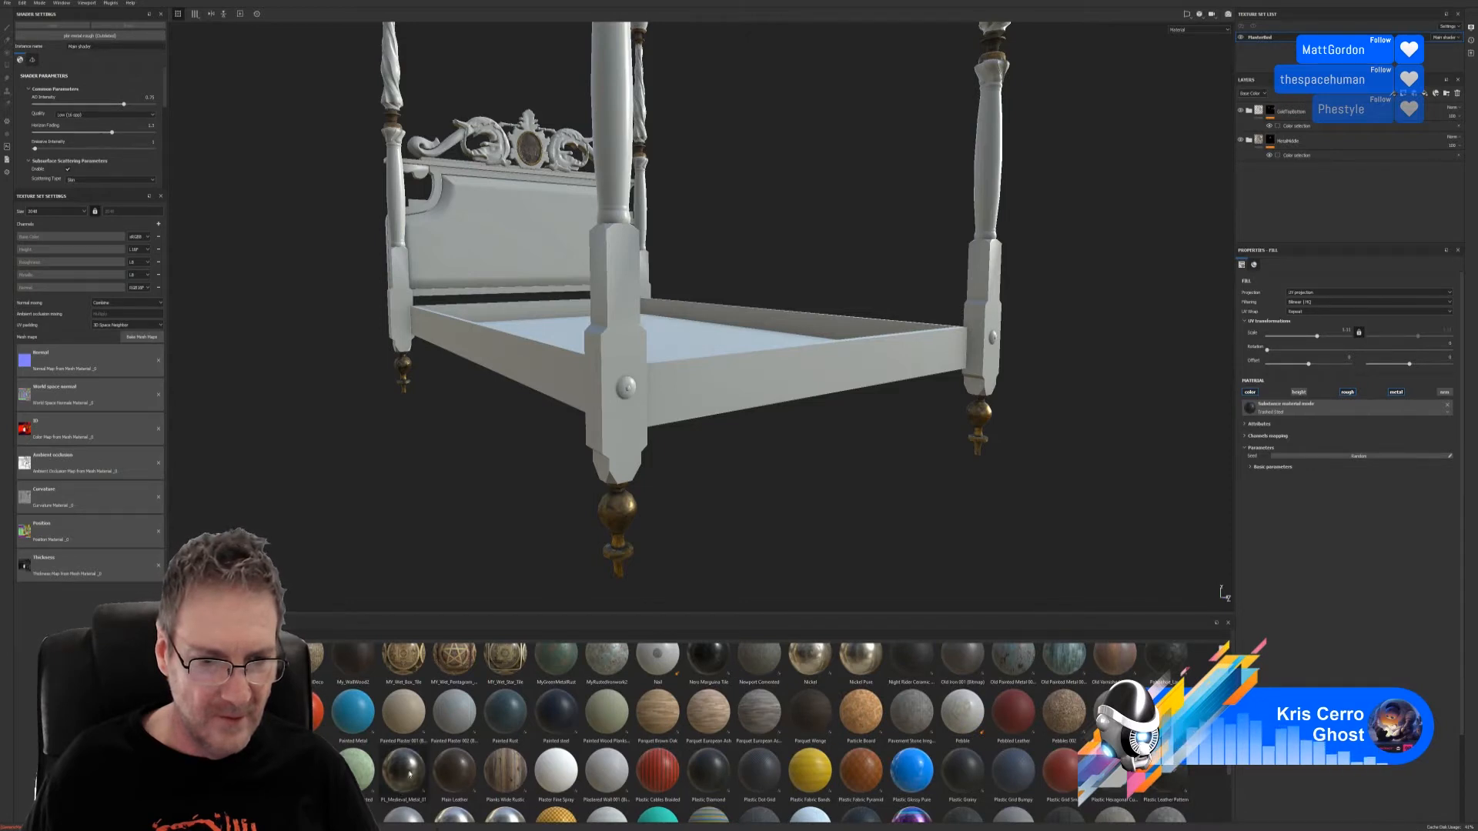
mouse_move(410, 773)
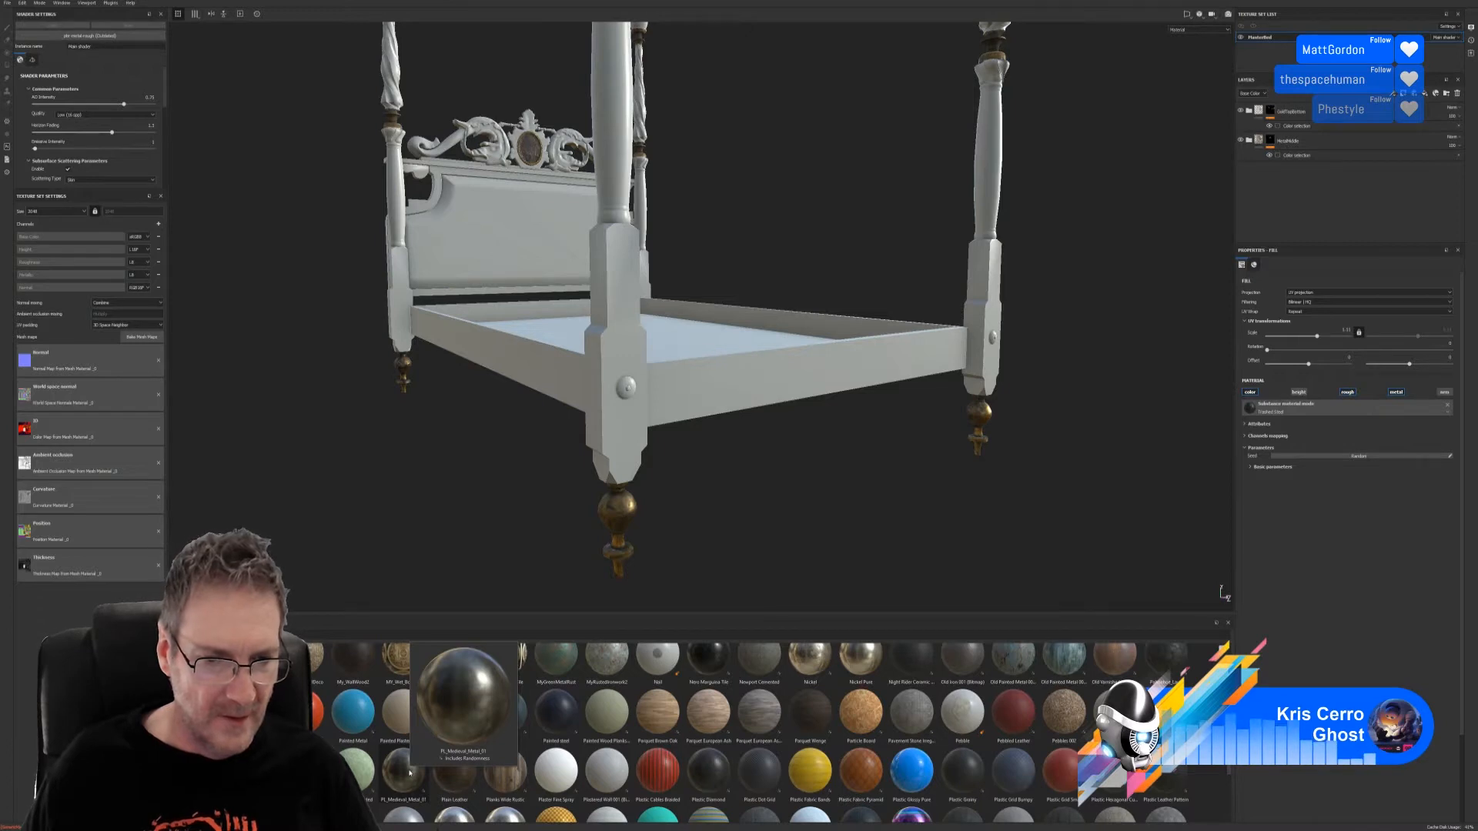
Step: Try the PL_Medieval_Metal_01 material on the bed with an increased UV scale, and delete its layer
left_click_drag(410, 773, 635, 400)
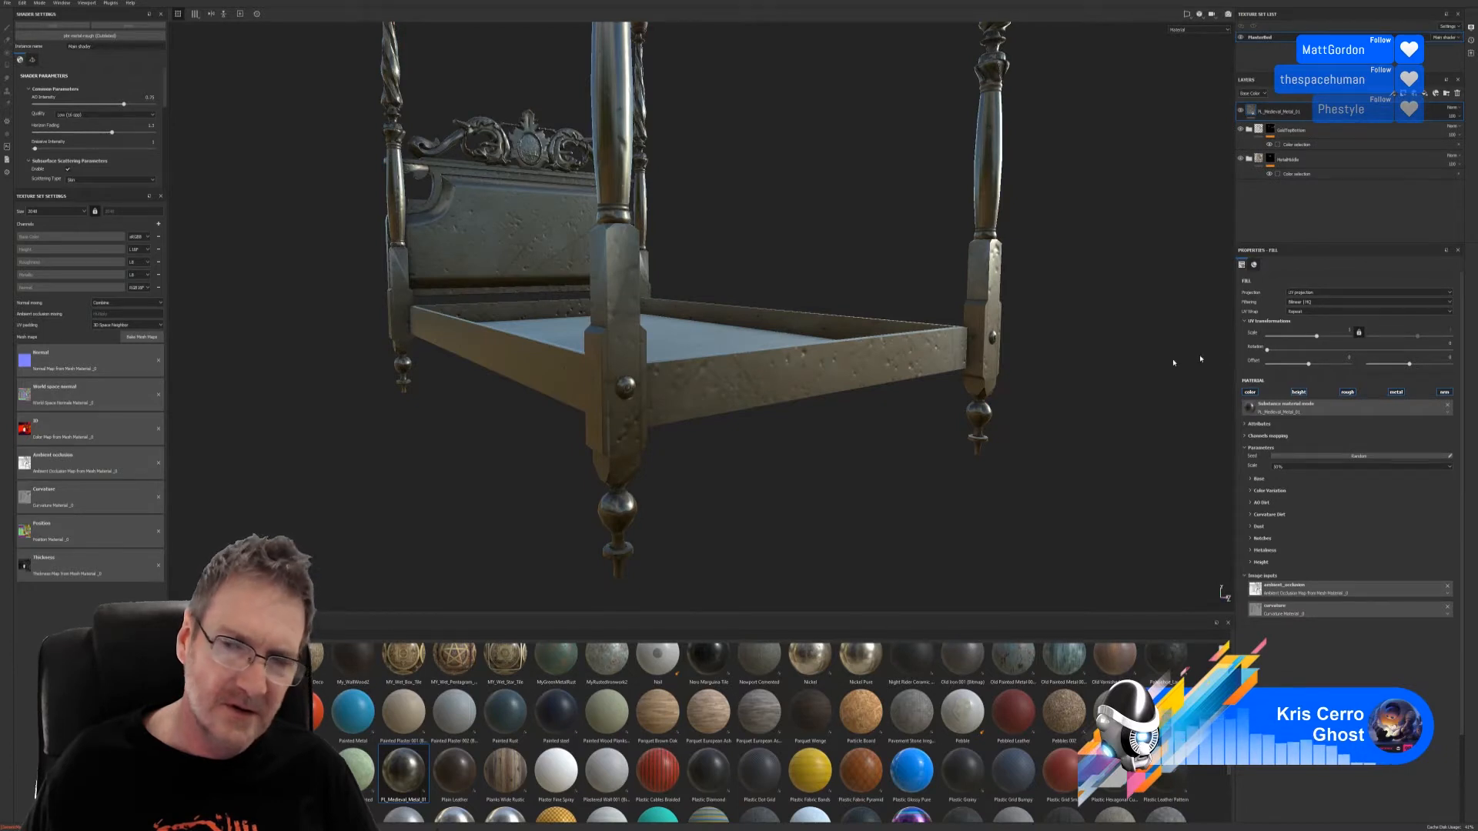
left_click_drag(1316, 341, 1329, 336)
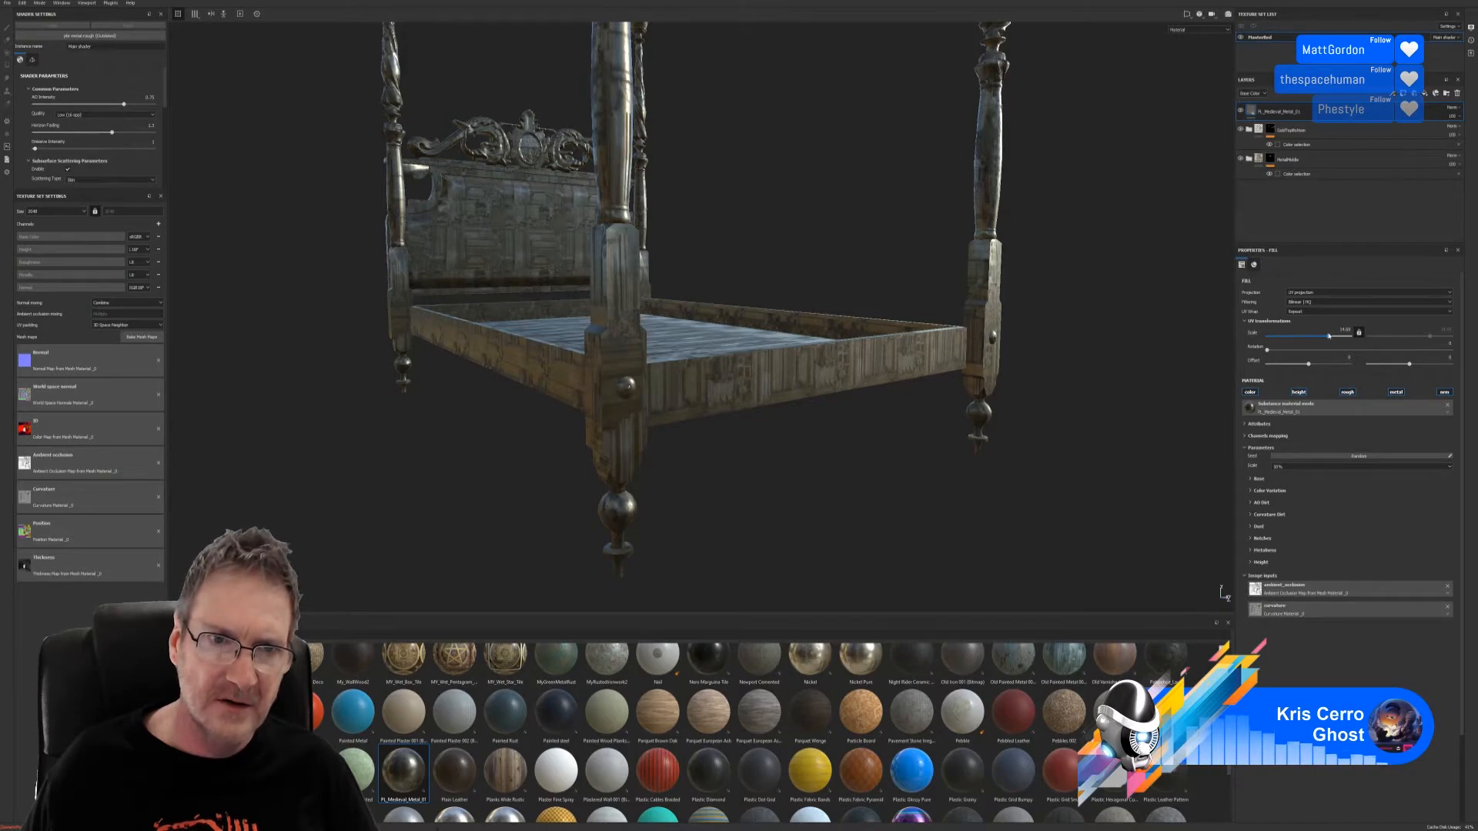
left_click_drag(1329, 337, 1328, 332)
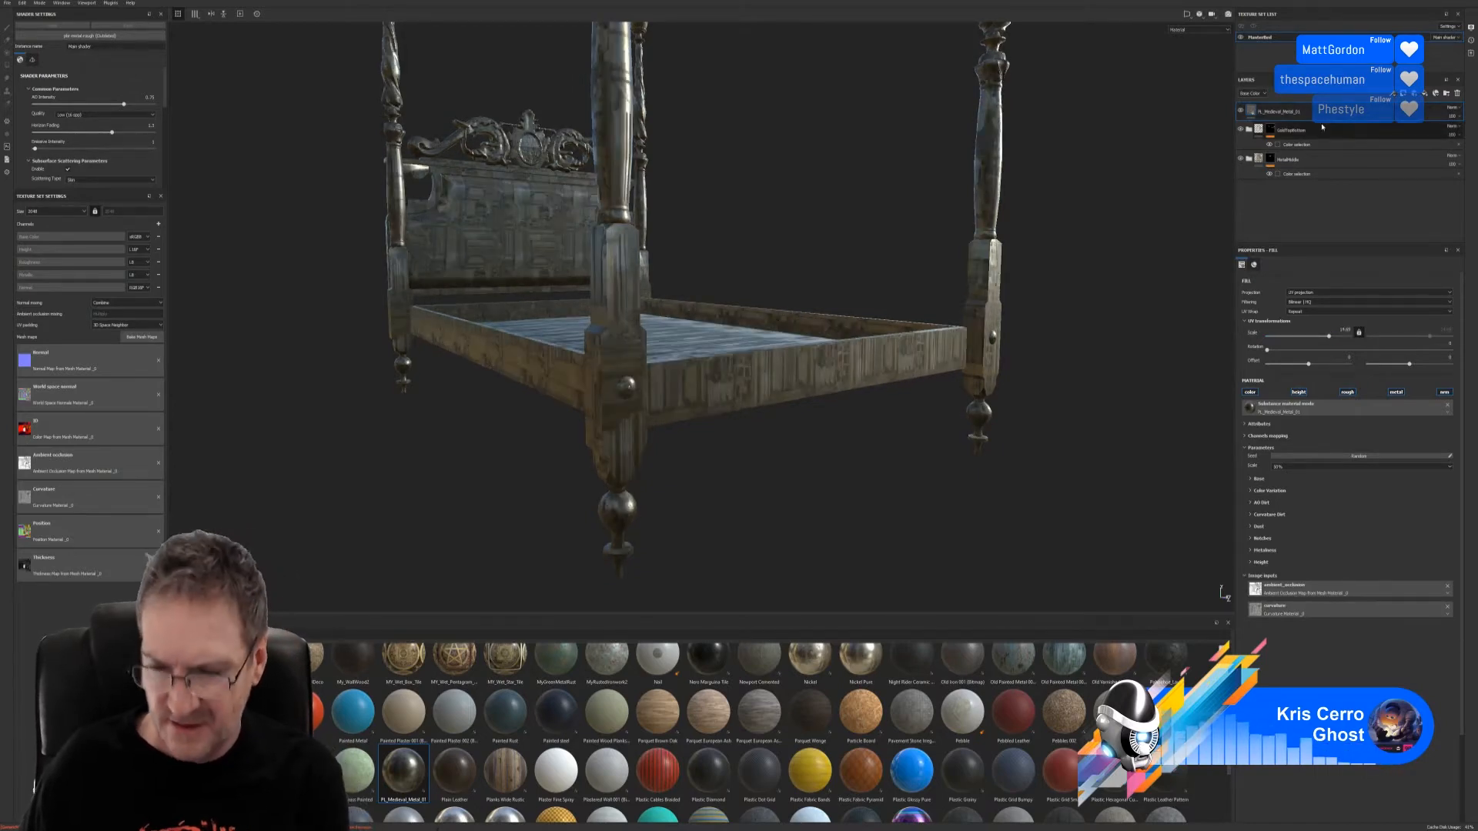
key("Delete")
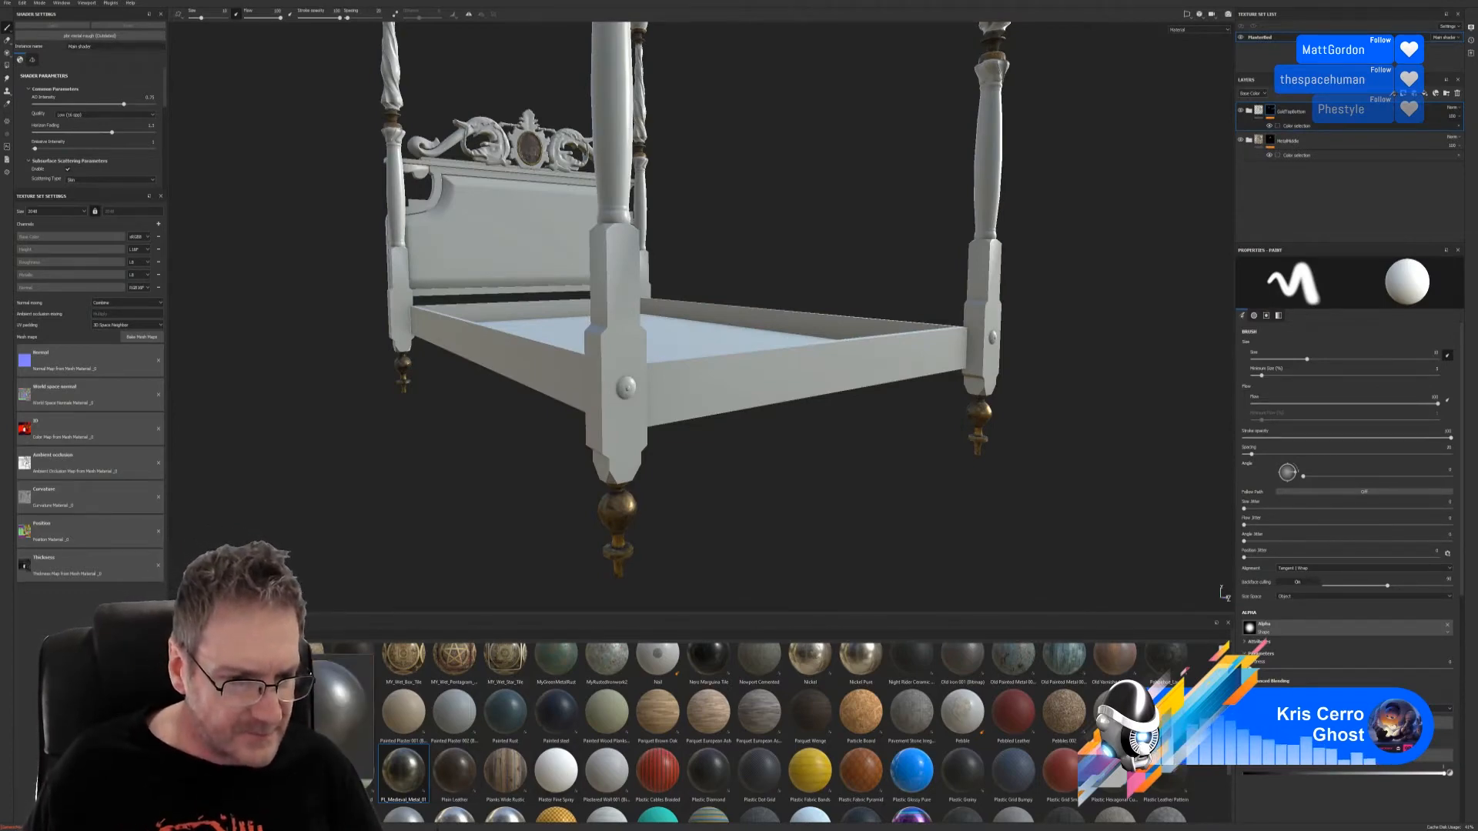
Step: Apply the Pewter 001 (Bitmap) material to the bed, increase its UV scale and turn off its height channel
left_click_drag(342, 704, 645, 431)
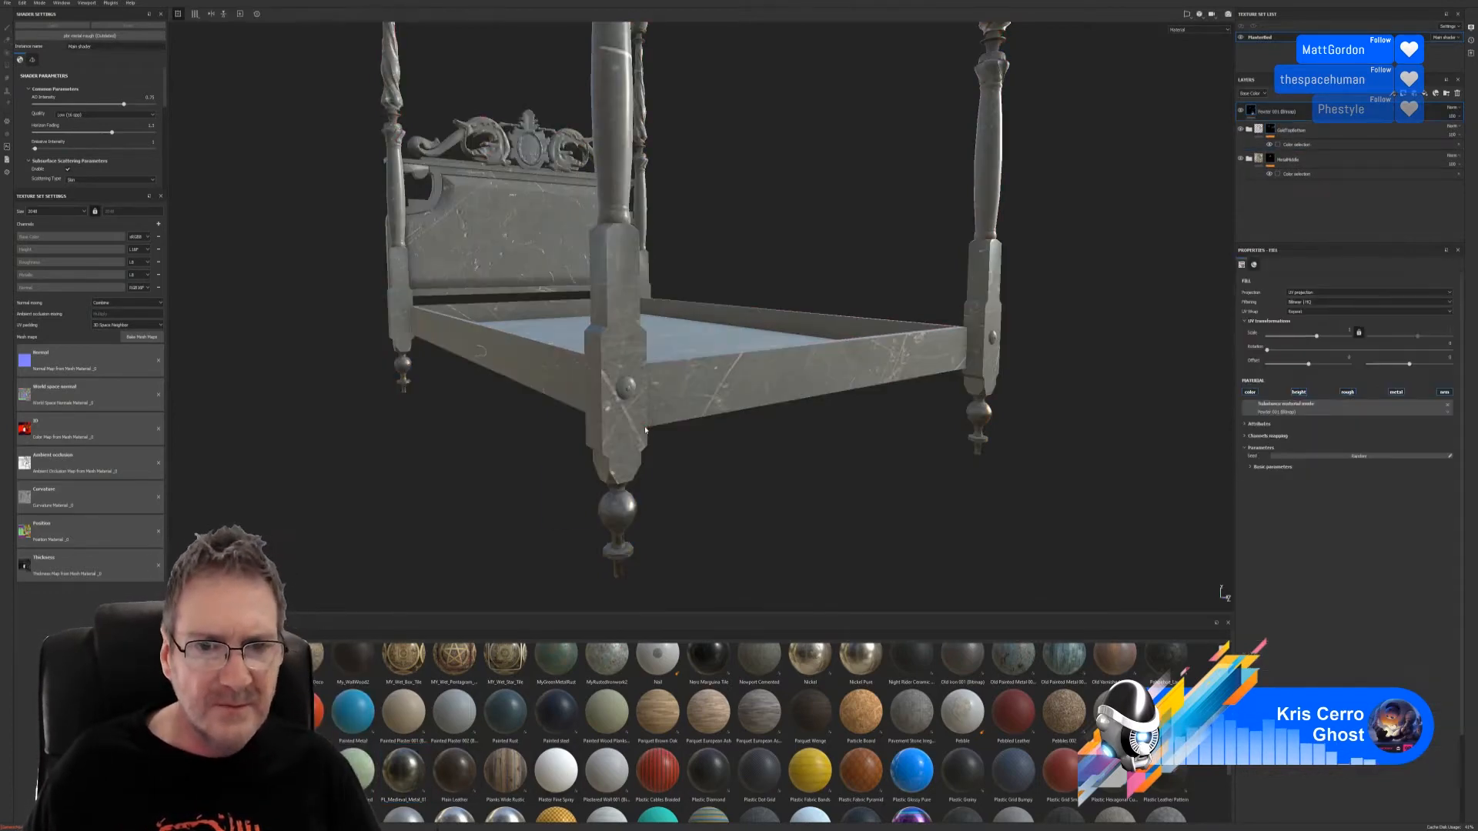
left_click_drag(1317, 337, 1332, 337)
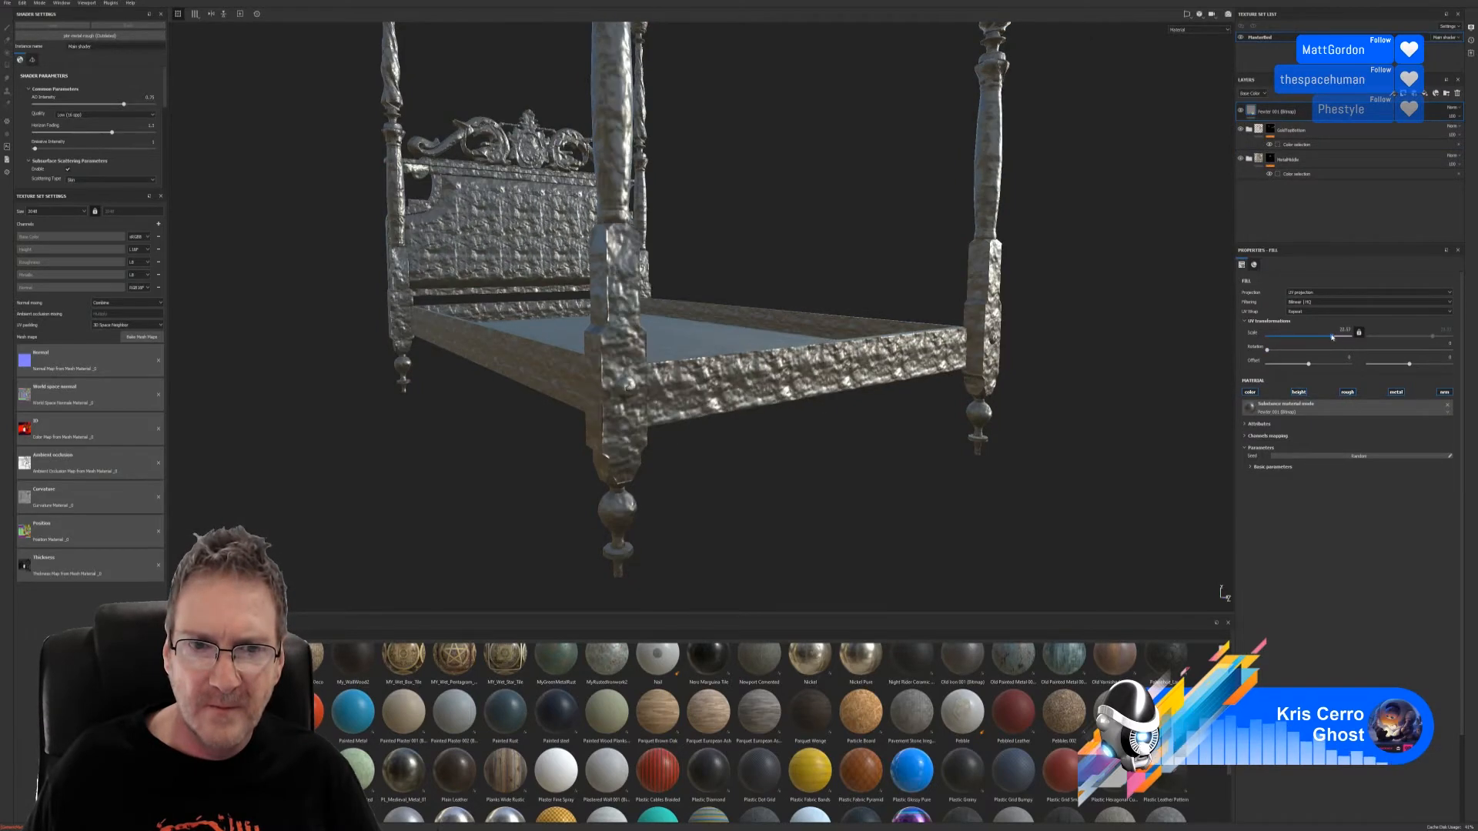
left_click(1299, 392)
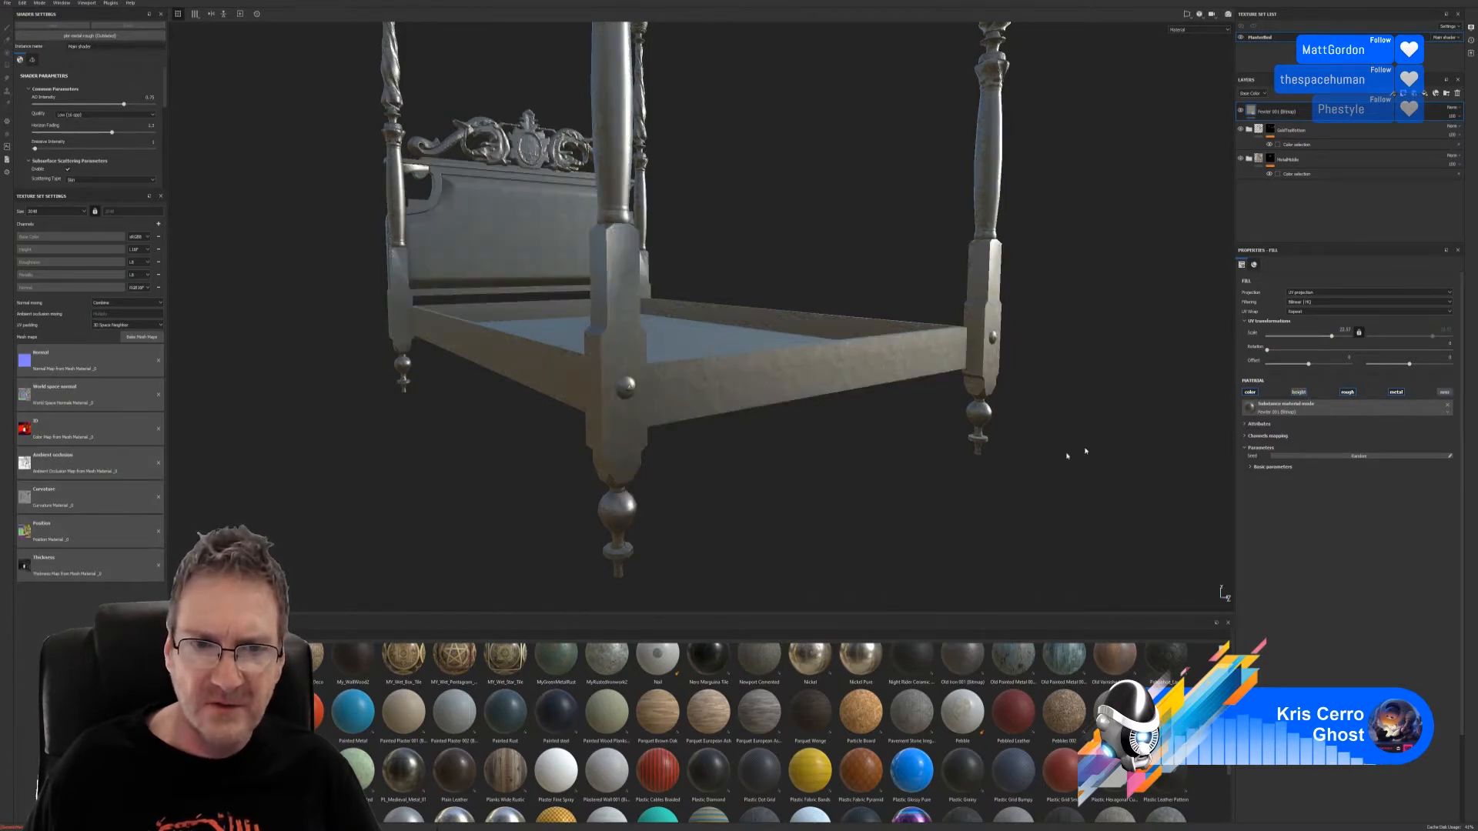
Step: Mask the Pewter 001 layer with a color selection, picking the blue ID color of the round bolts on the posts
scroll(595, 448, "up", 4)
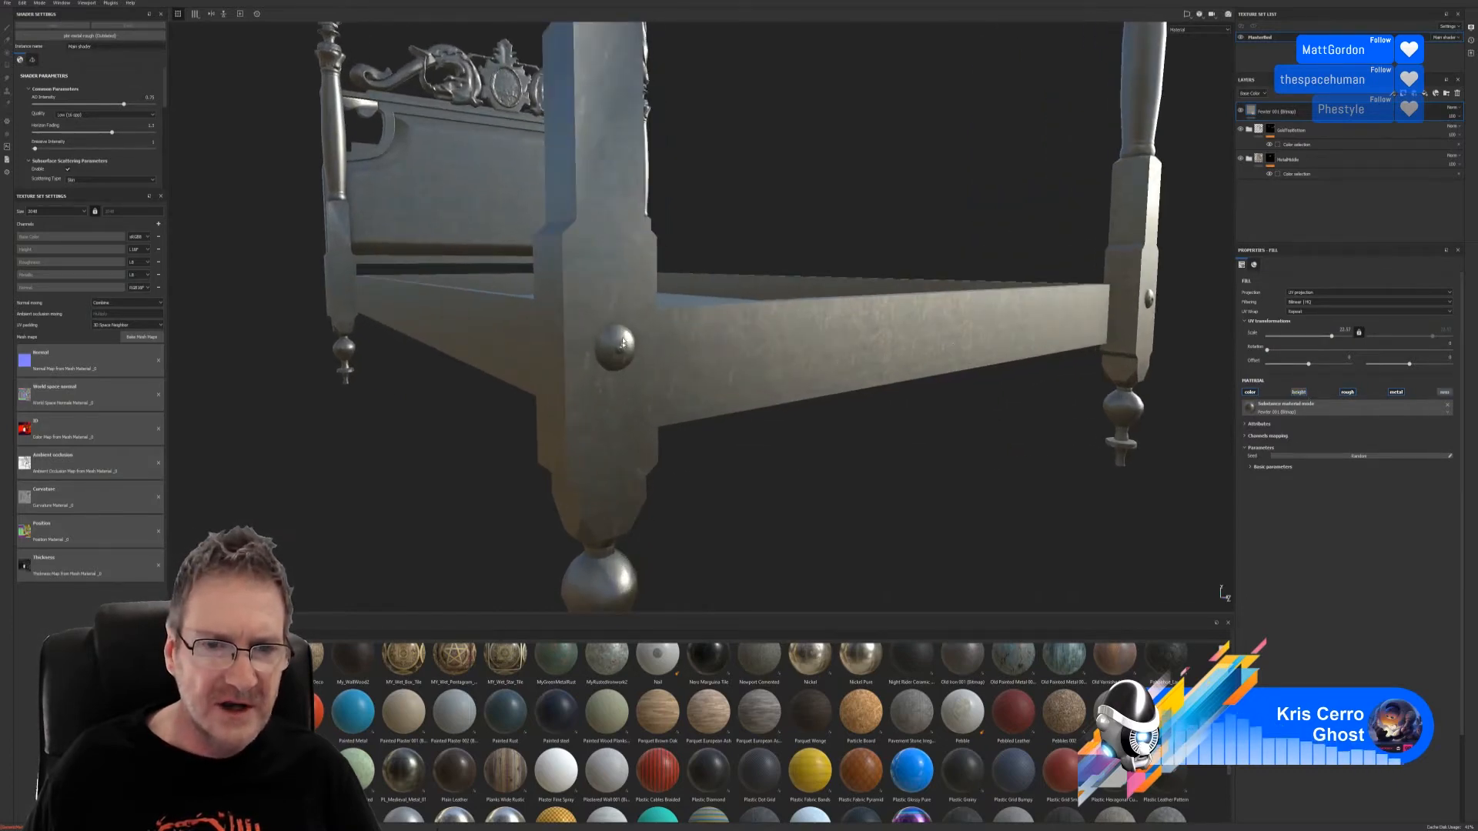
right_click(1310, 114)
left_click(1358, 144)
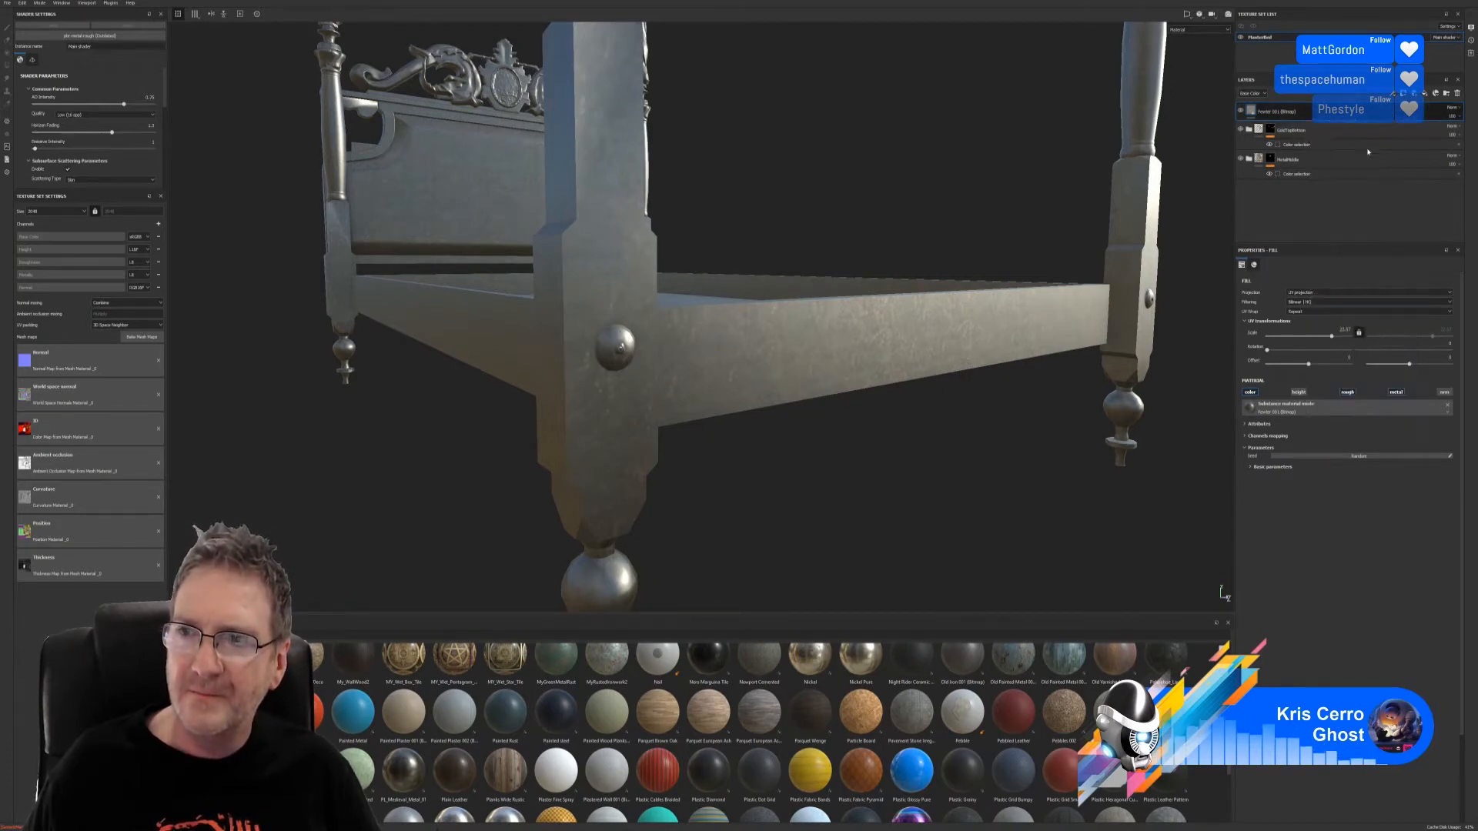
left_click(1445, 343)
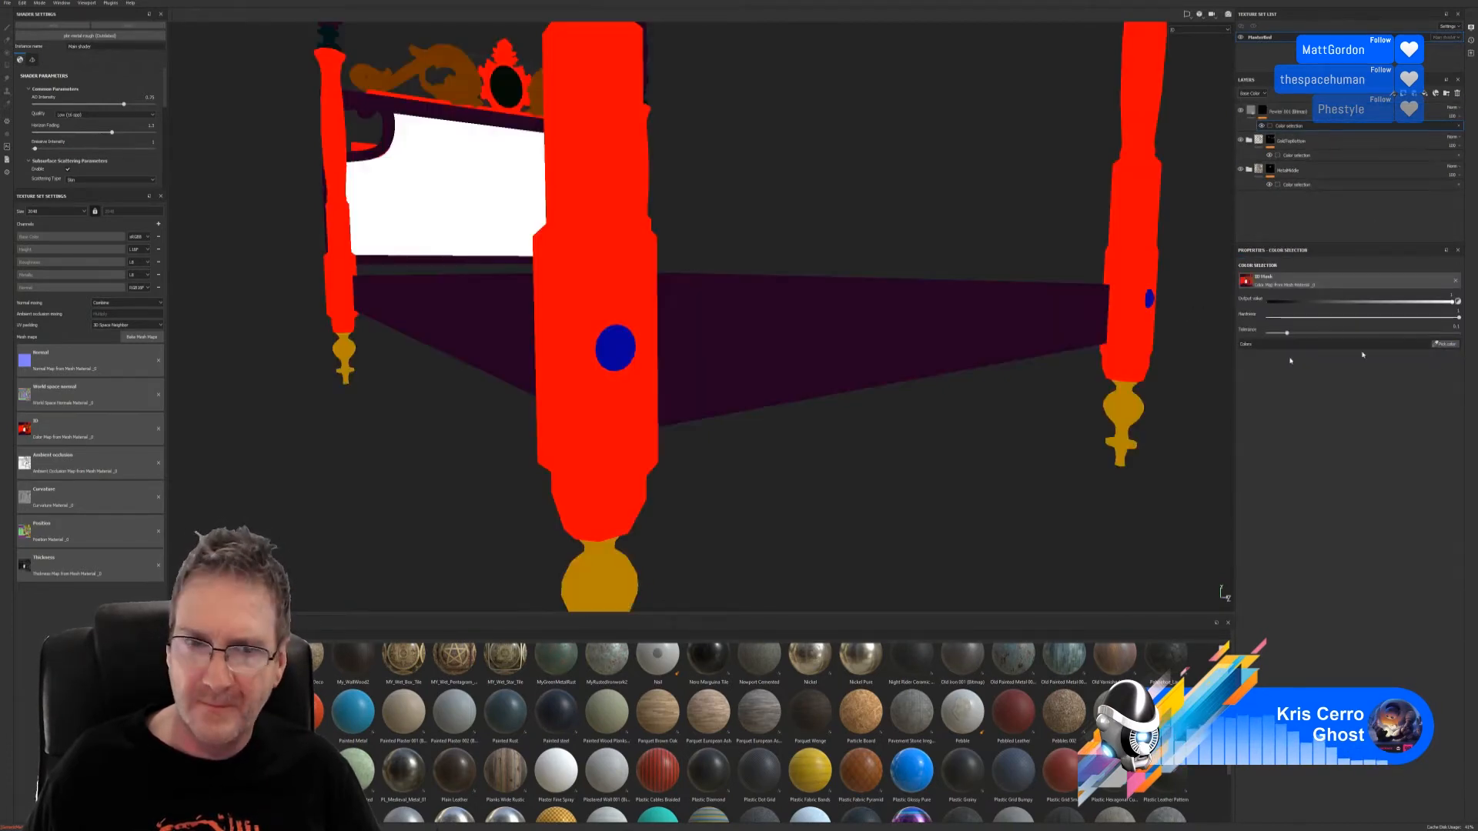
left_click(639, 339)
scroll(780, 465, "down", 1)
left_click_drag(683, 469, 662, 434, "alt")
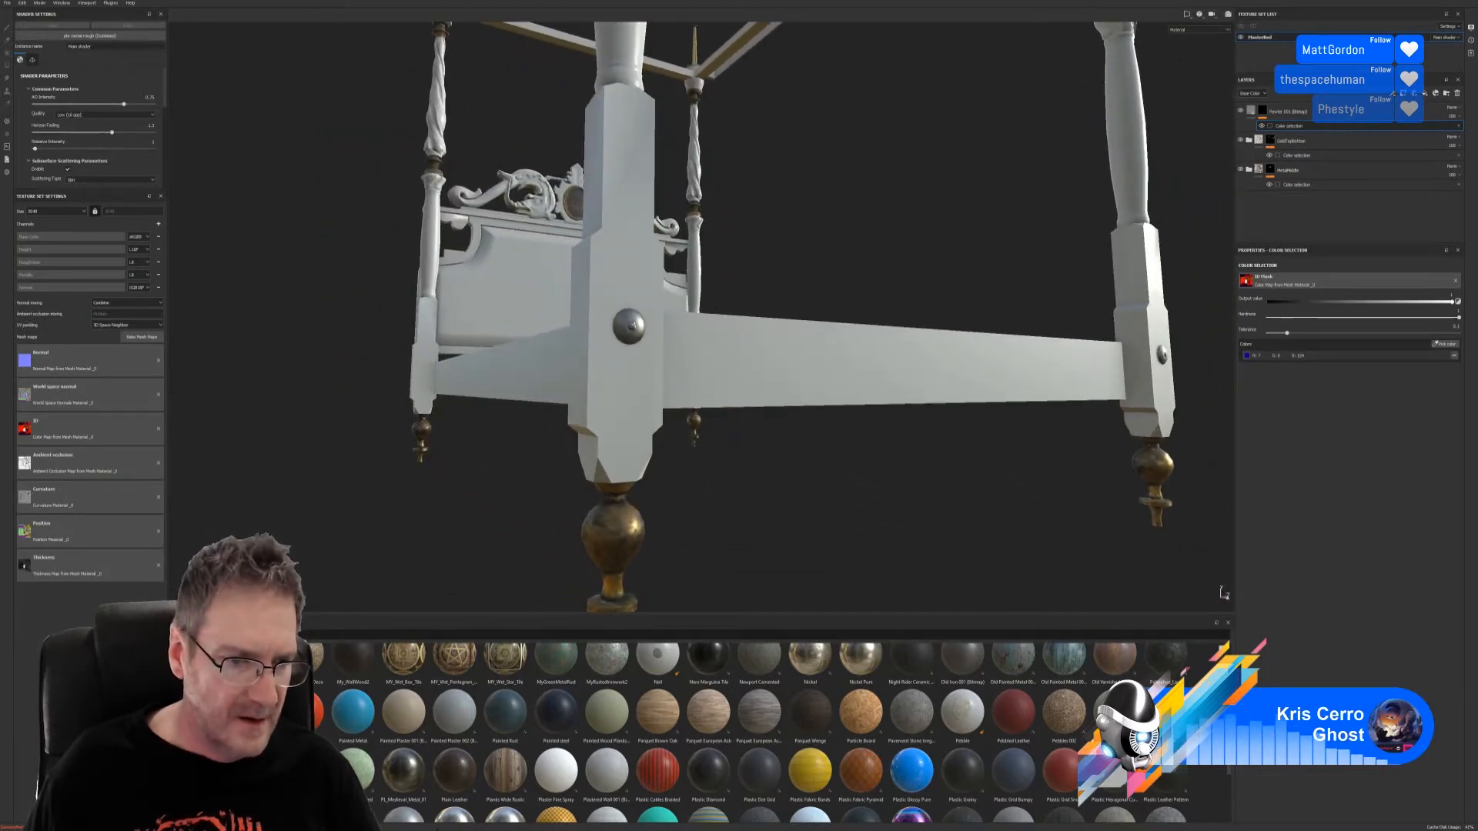
Step: Find the IRO_Gold_Edge_01 smart material in the library and apply it to the bed
scroll(1025, 737, "up", 5)
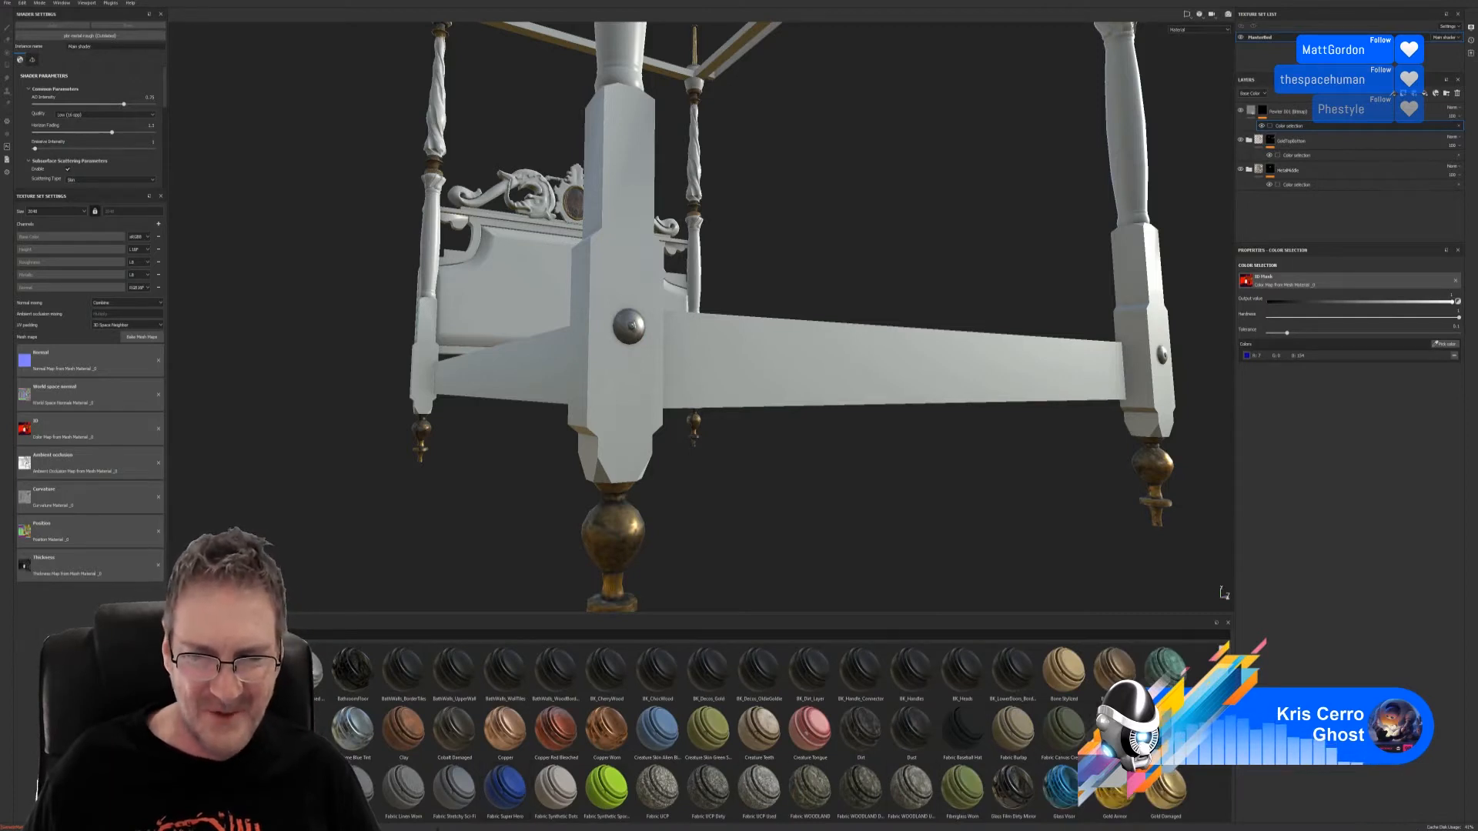
scroll(760, 732, "down", 1)
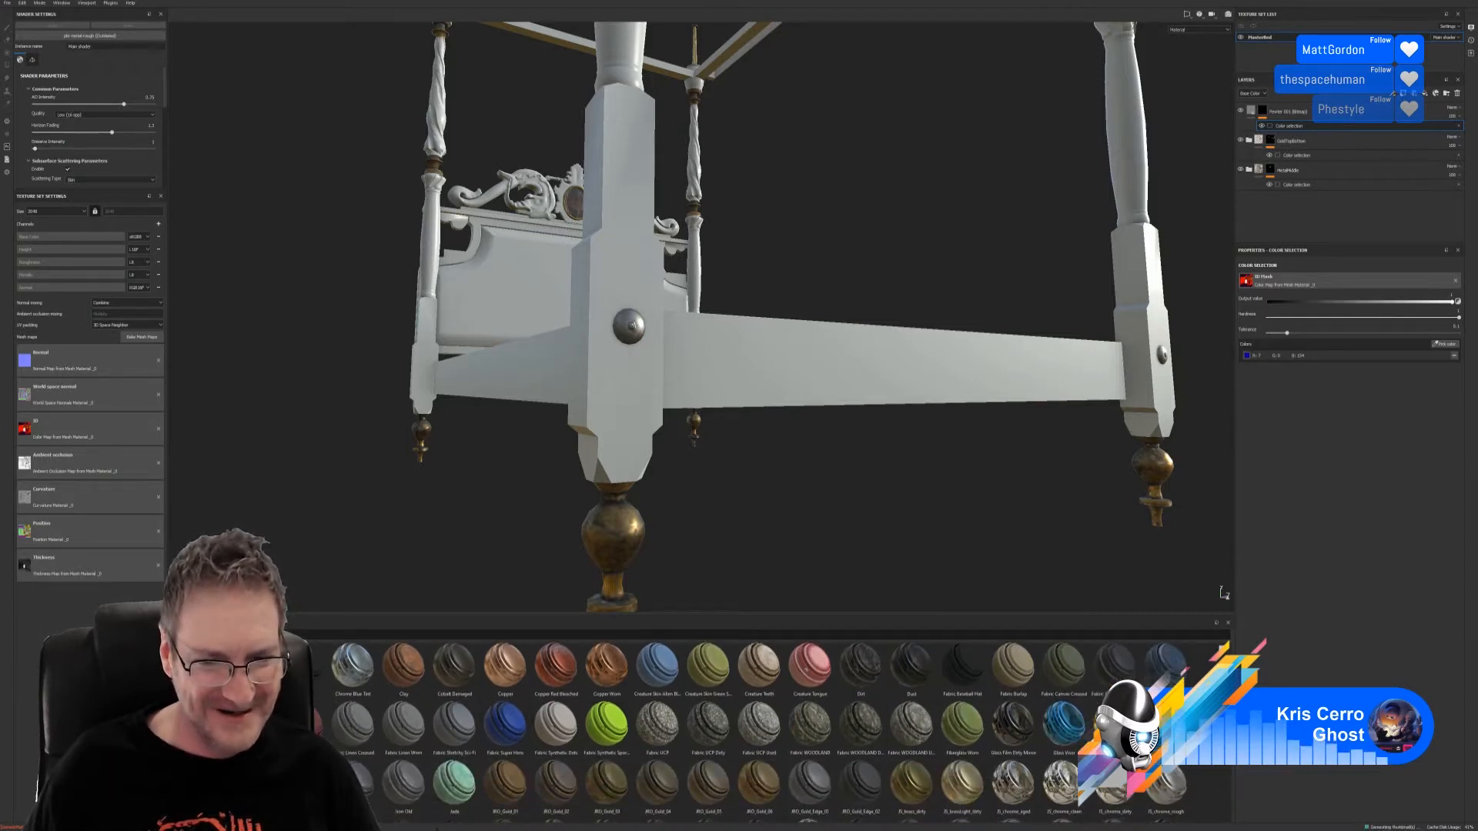
scroll(760, 732, "down", 1)
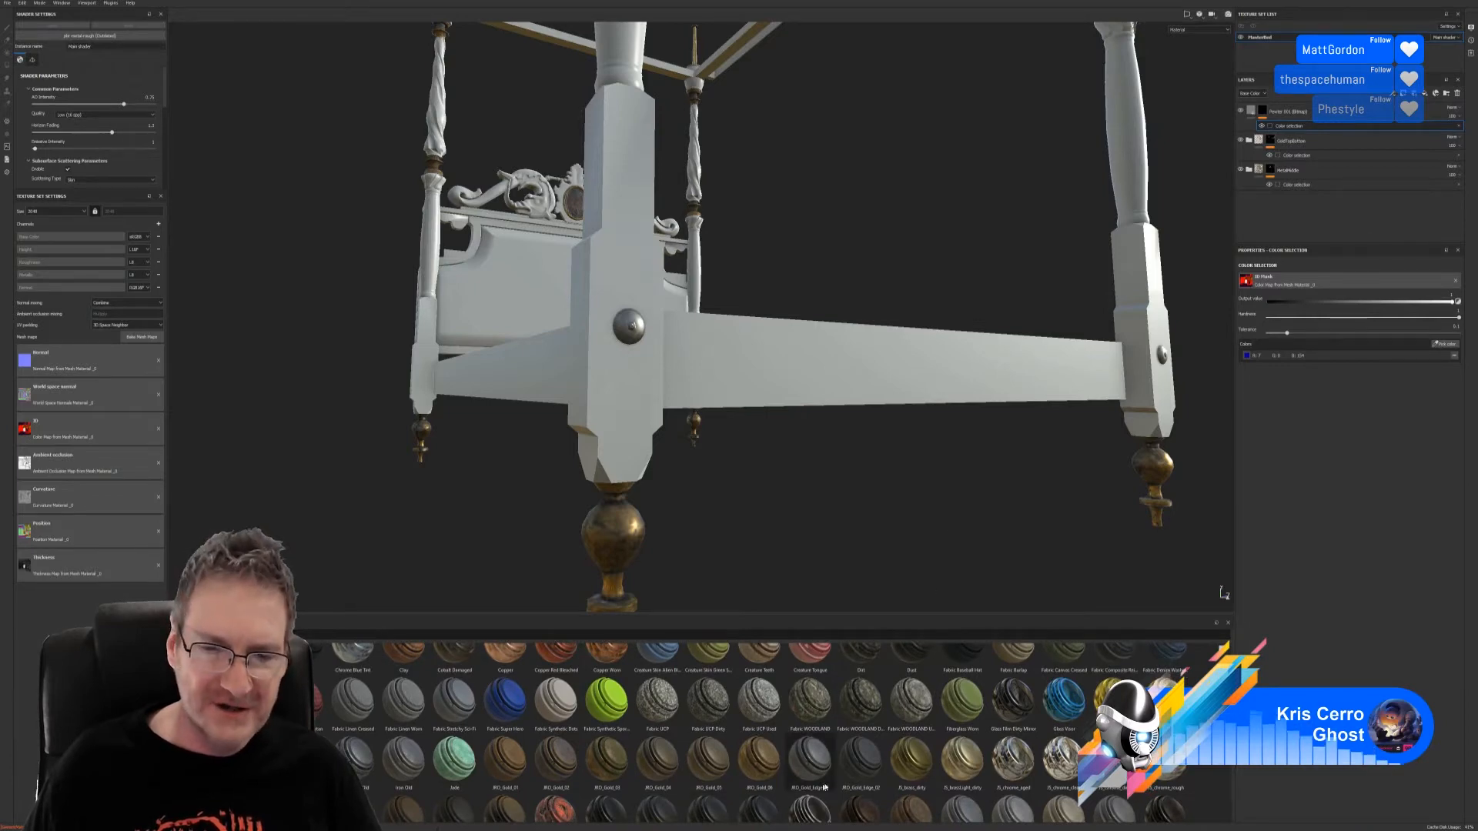
left_click_drag(814, 761, 641, 333)
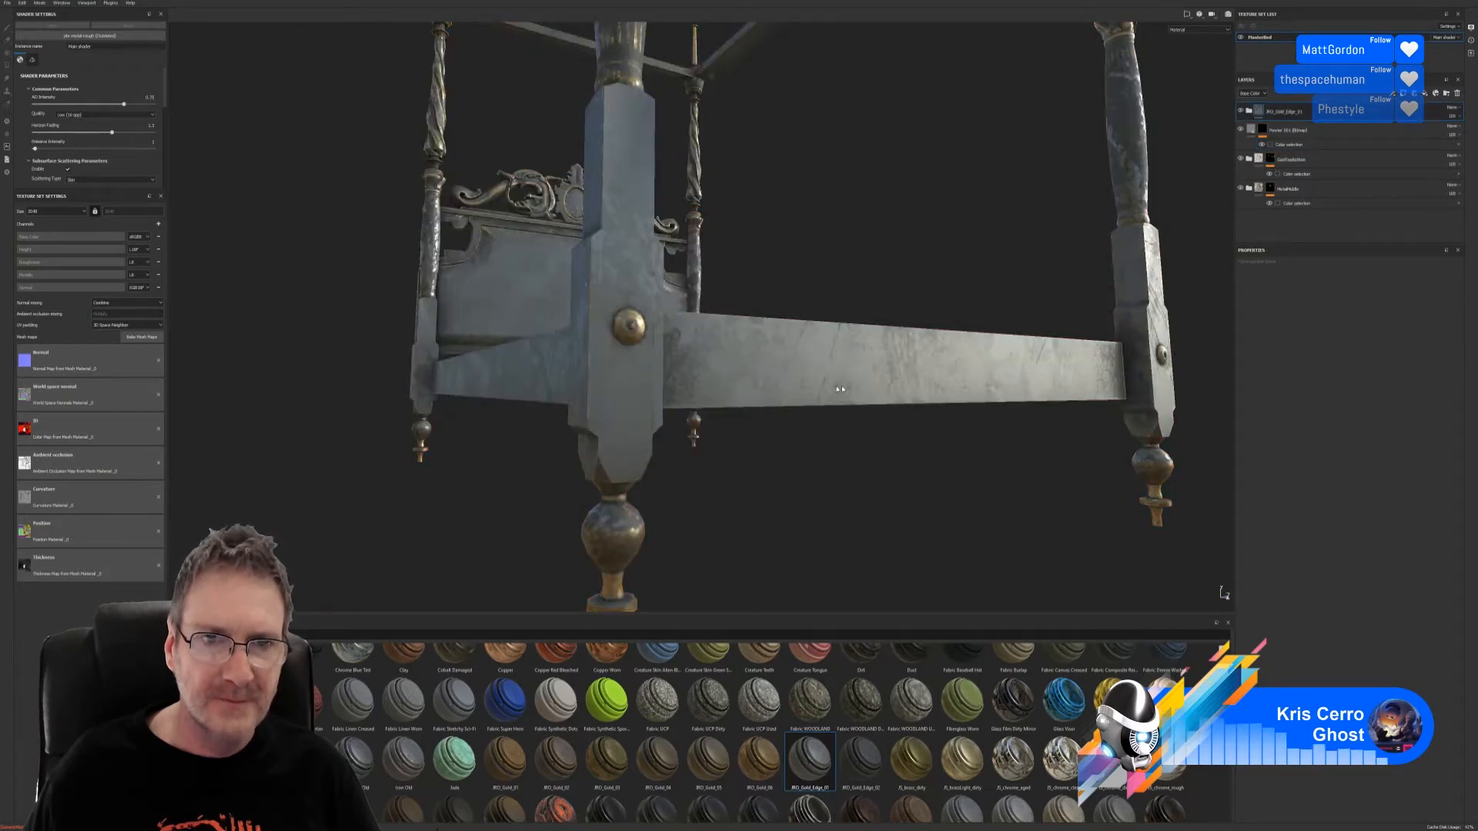
Step: Group the IRO_Gold_Edge_01 material into a new folder and name the folder Rail
left_click_drag(886, 398, 561, 265, "alt")
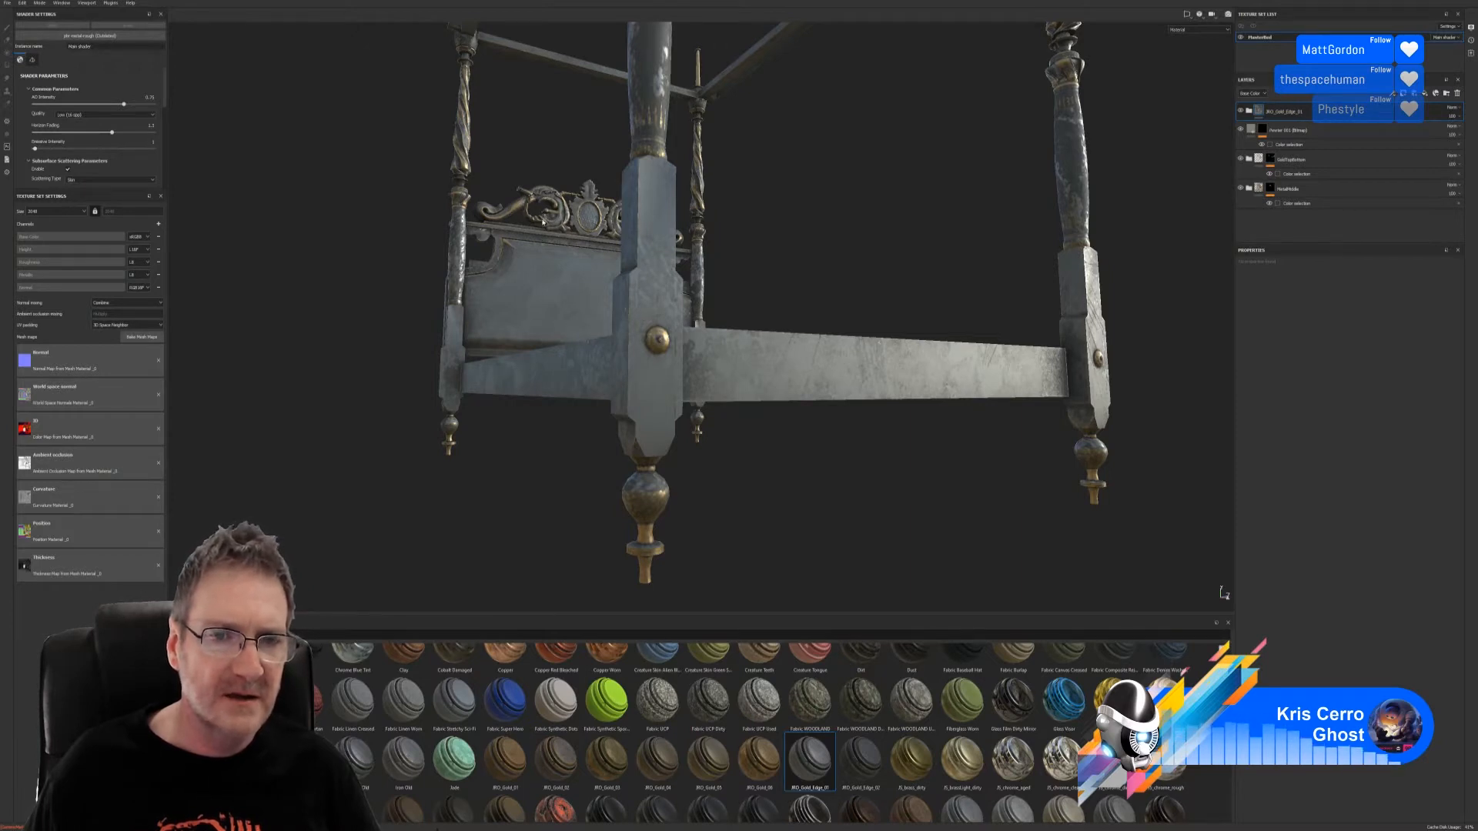
right_click(1304, 132)
left_click(1329, 197)
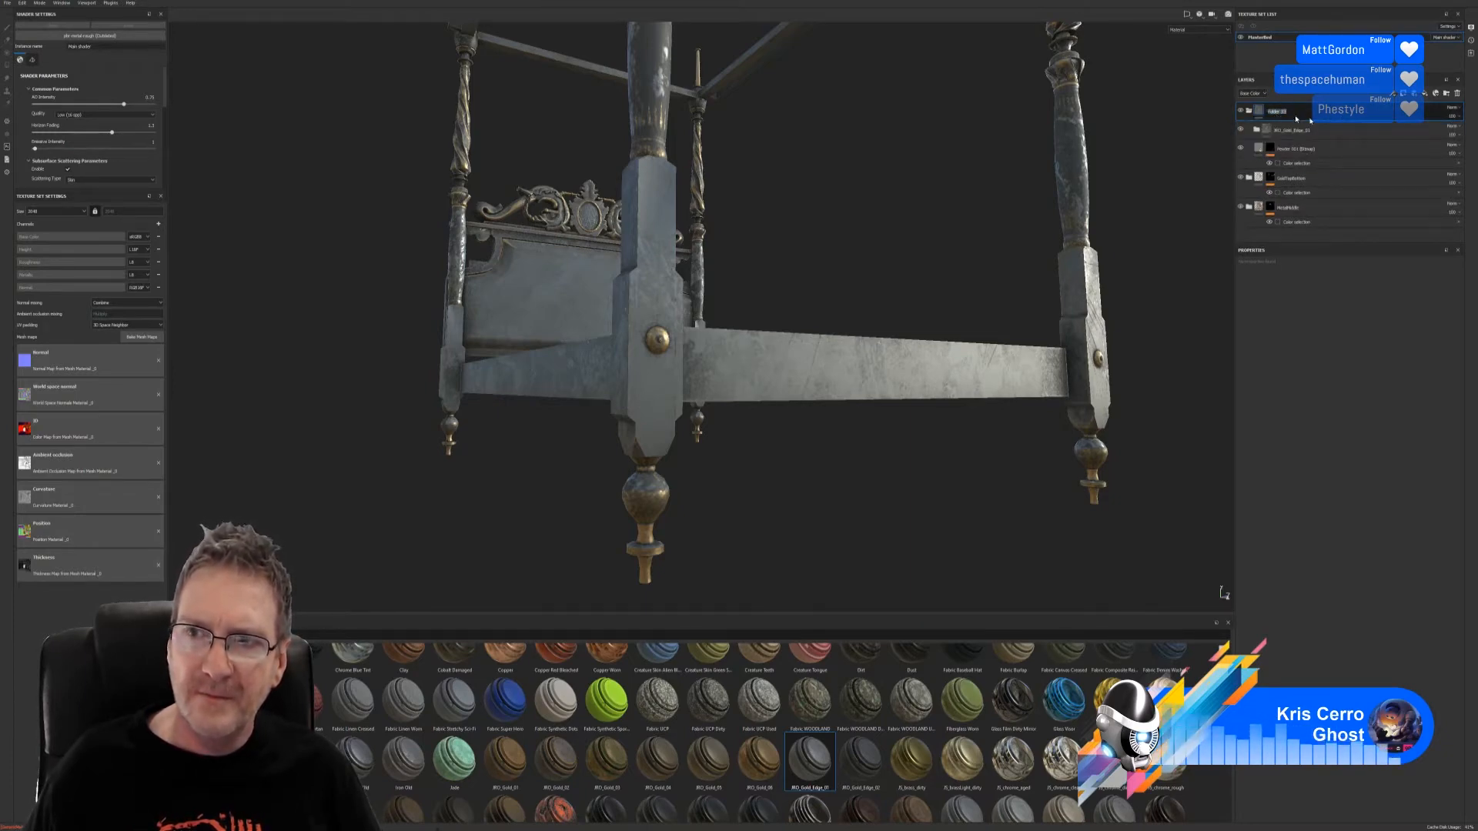
type("Rail")
key("Return")
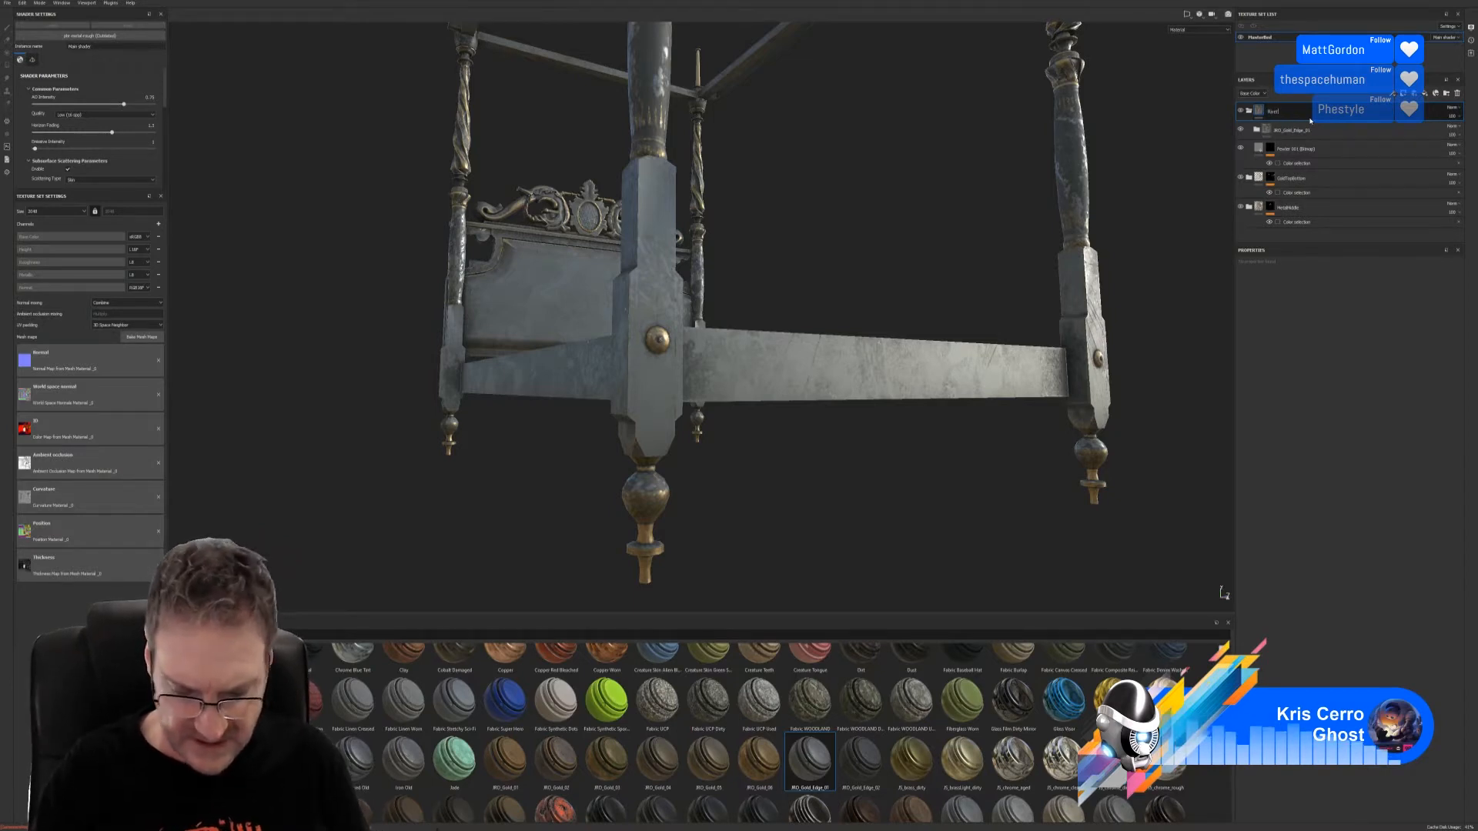
Step: Finish naming the new folder and mask it with a color selection, picking the blue ID color of the round bolts
type("s")
right_click(1311, 121)
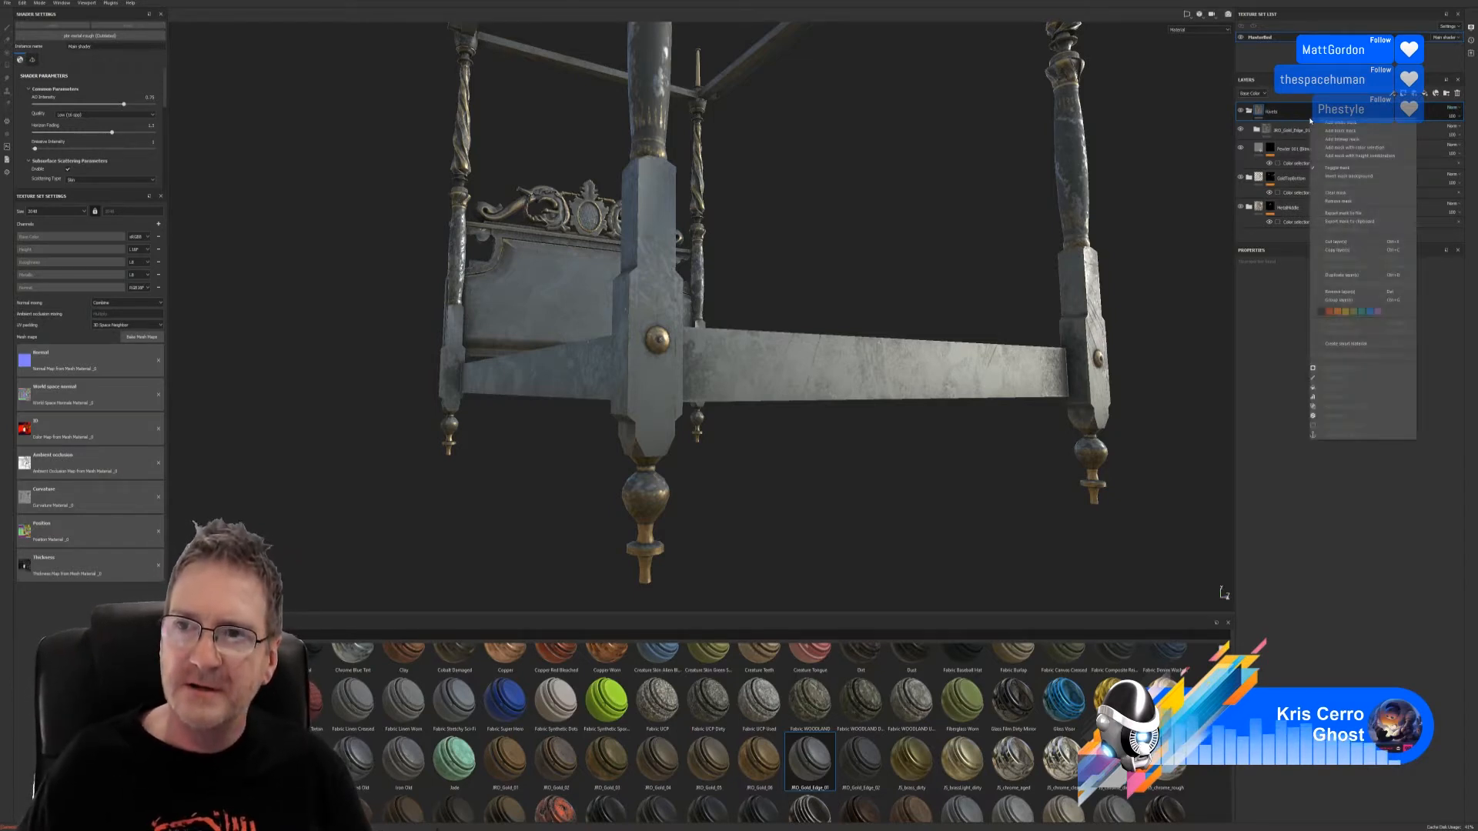
left_click(1355, 147)
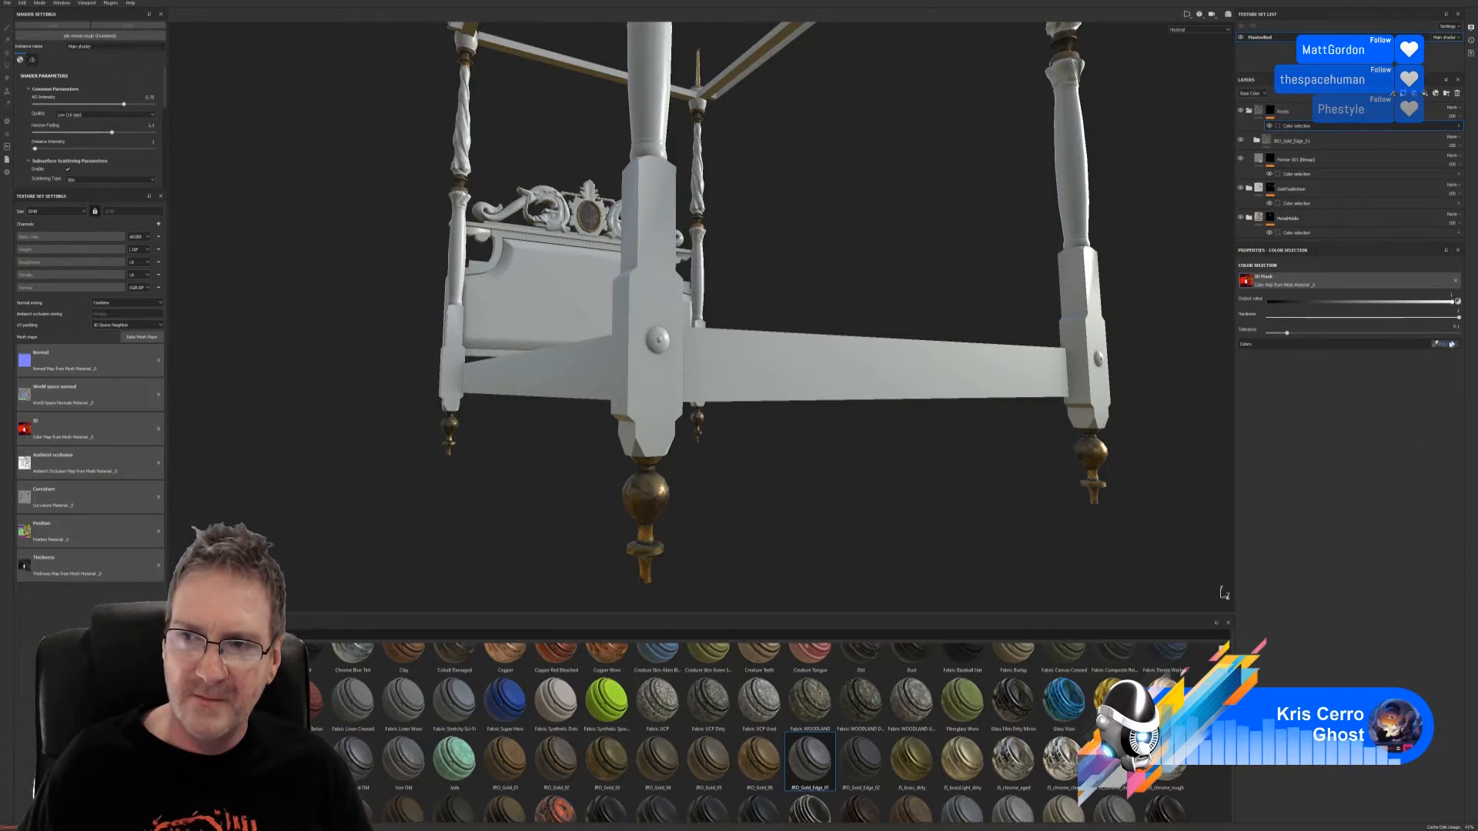
left_click(1450, 344)
left_click(664, 334)
scroll(1116, 346, "up", 4)
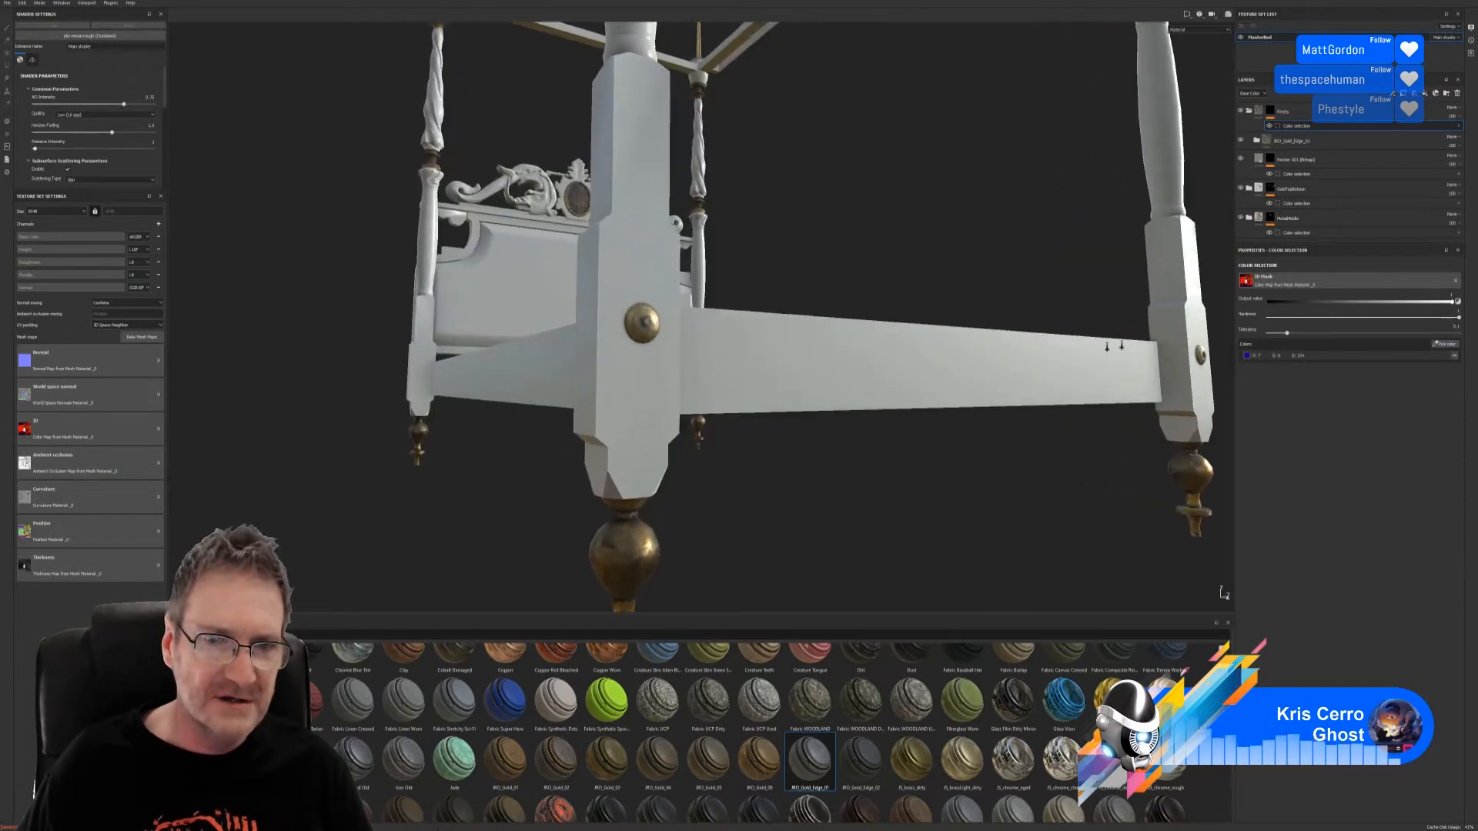
Step: Try the Dirt Soft Edges smart mask on the IRO_Gold_Edge_01 group and turn on Global Invert in its curvature generator
left_click_drag(795, 370, 672, 408, "alt")
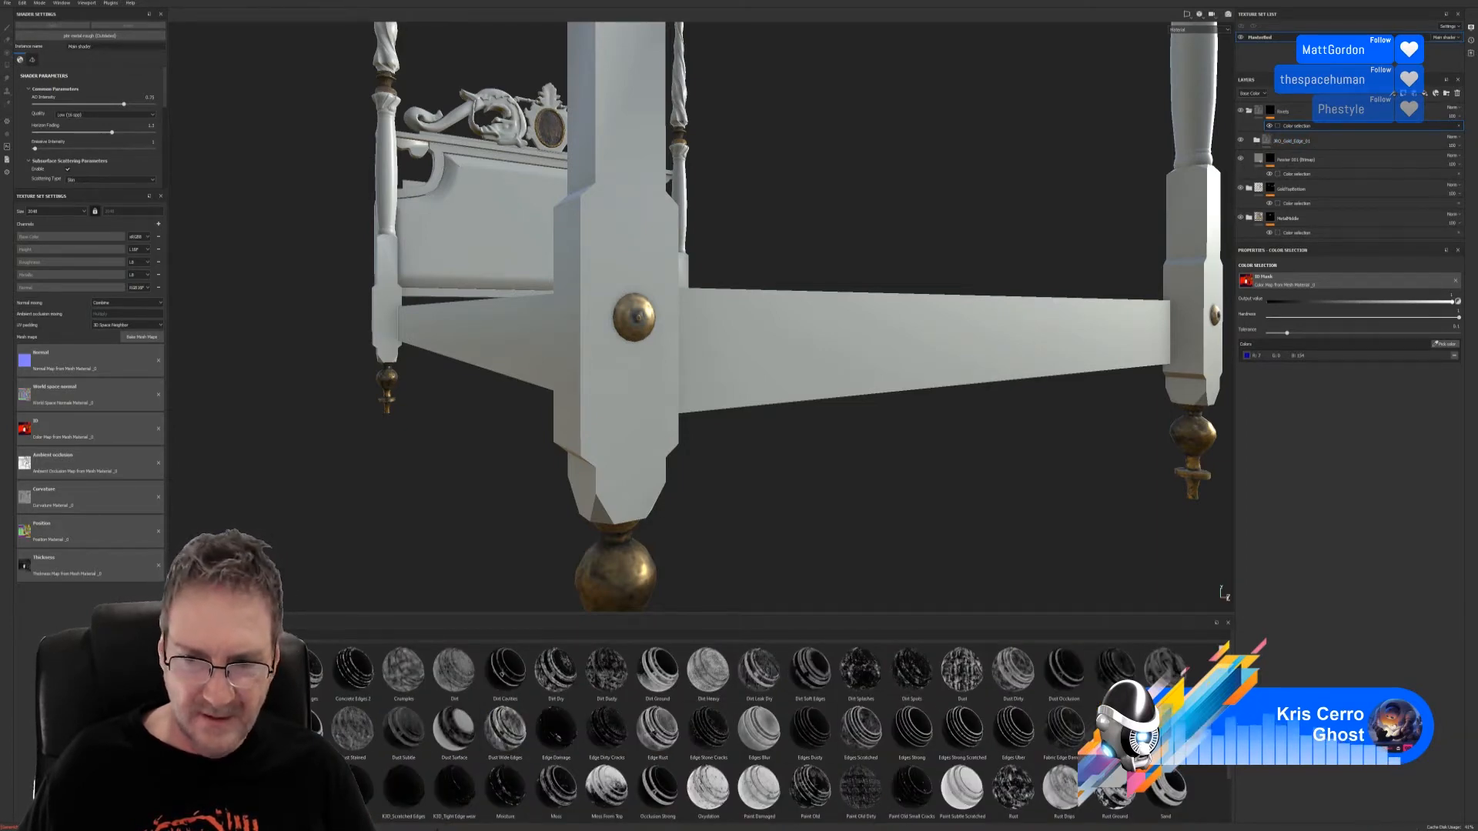
mouse_move(809, 670)
left_mouse_down()
mouse_move(885, 708)
mouse_move(1361, 158)
mouse_move(1345, 141)
left_mouse_up()
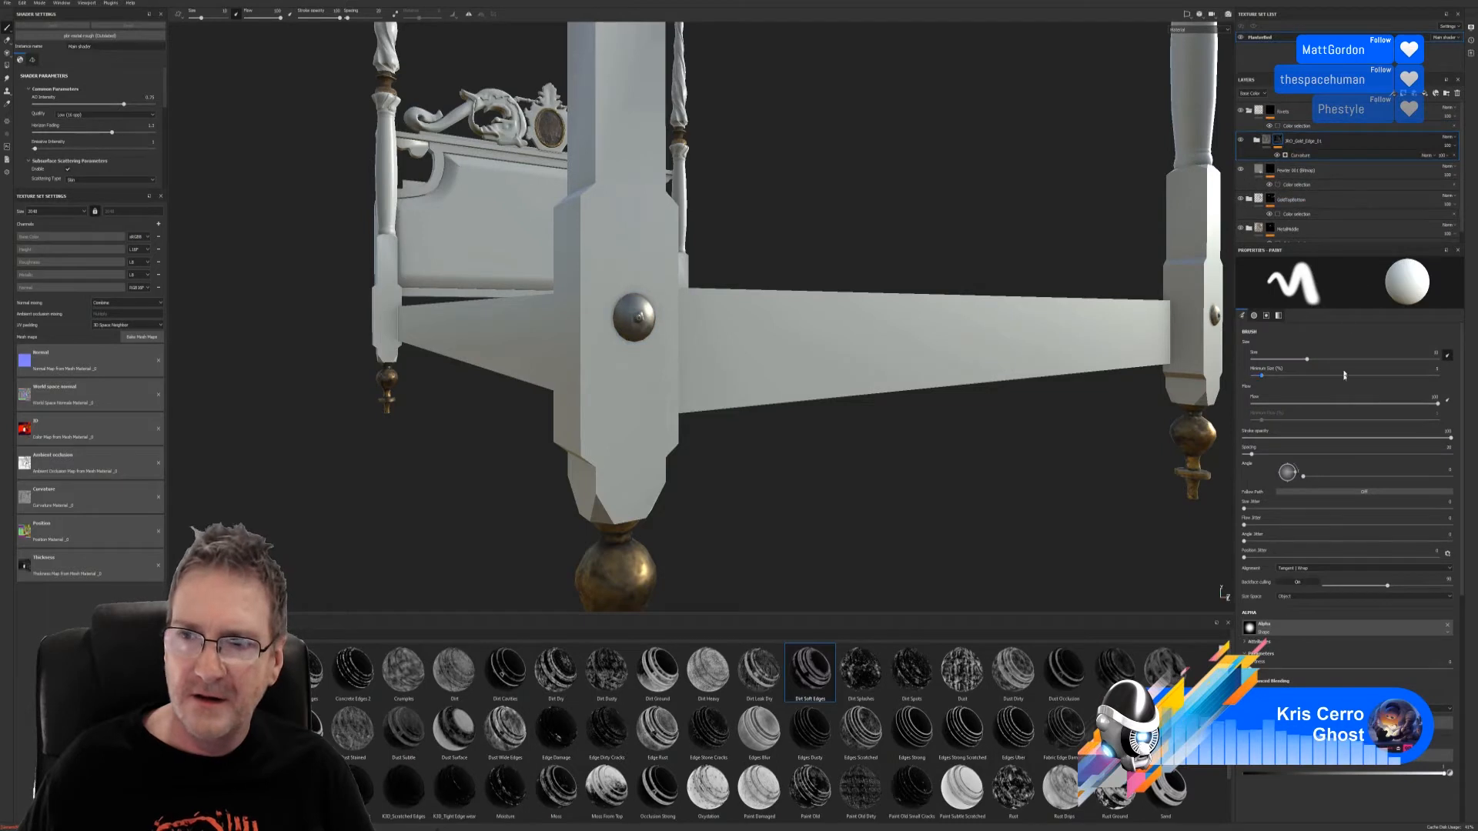
left_click(1313, 156)
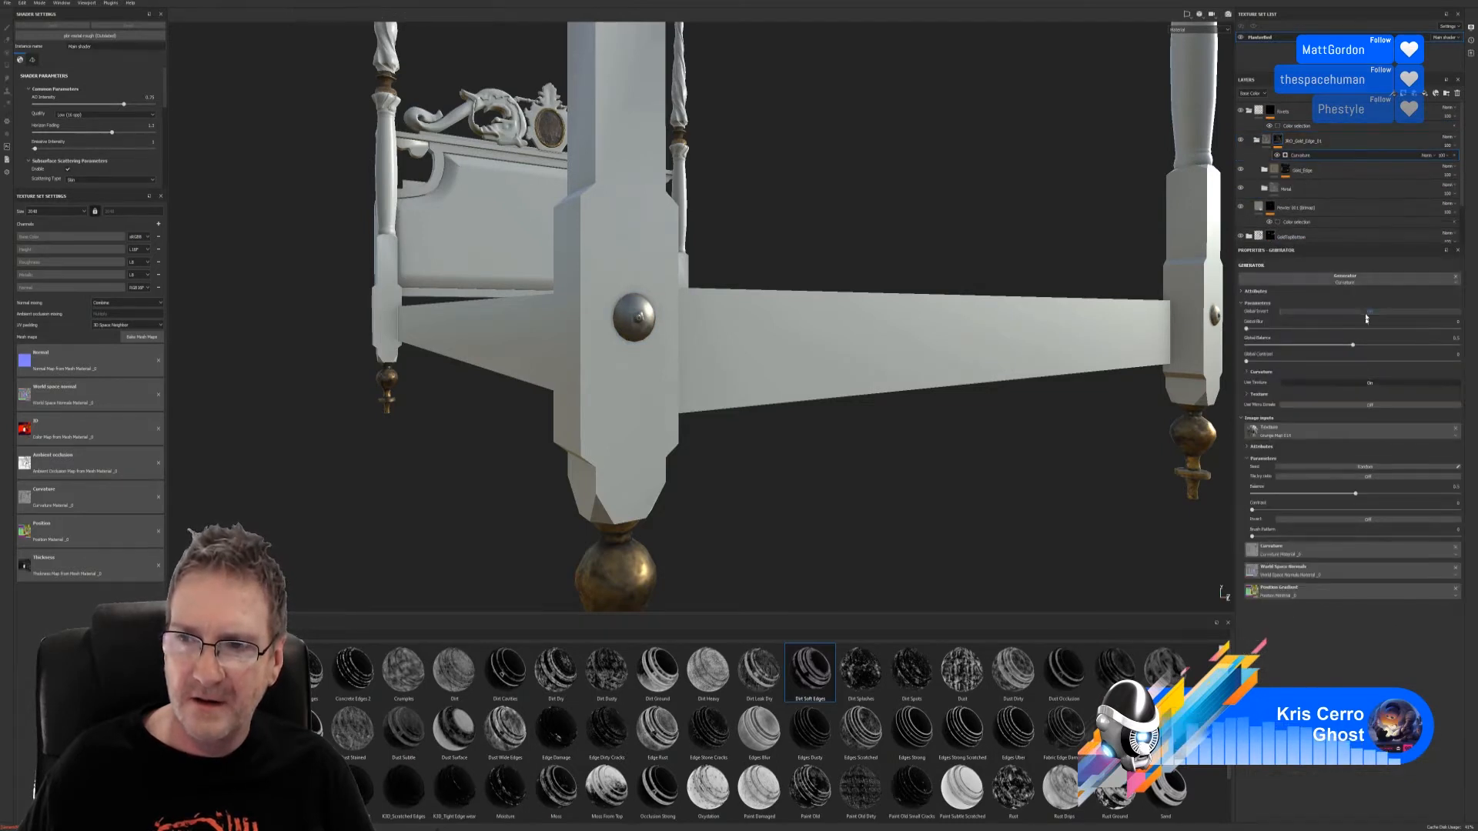
scroll(811, 316, "up", 3)
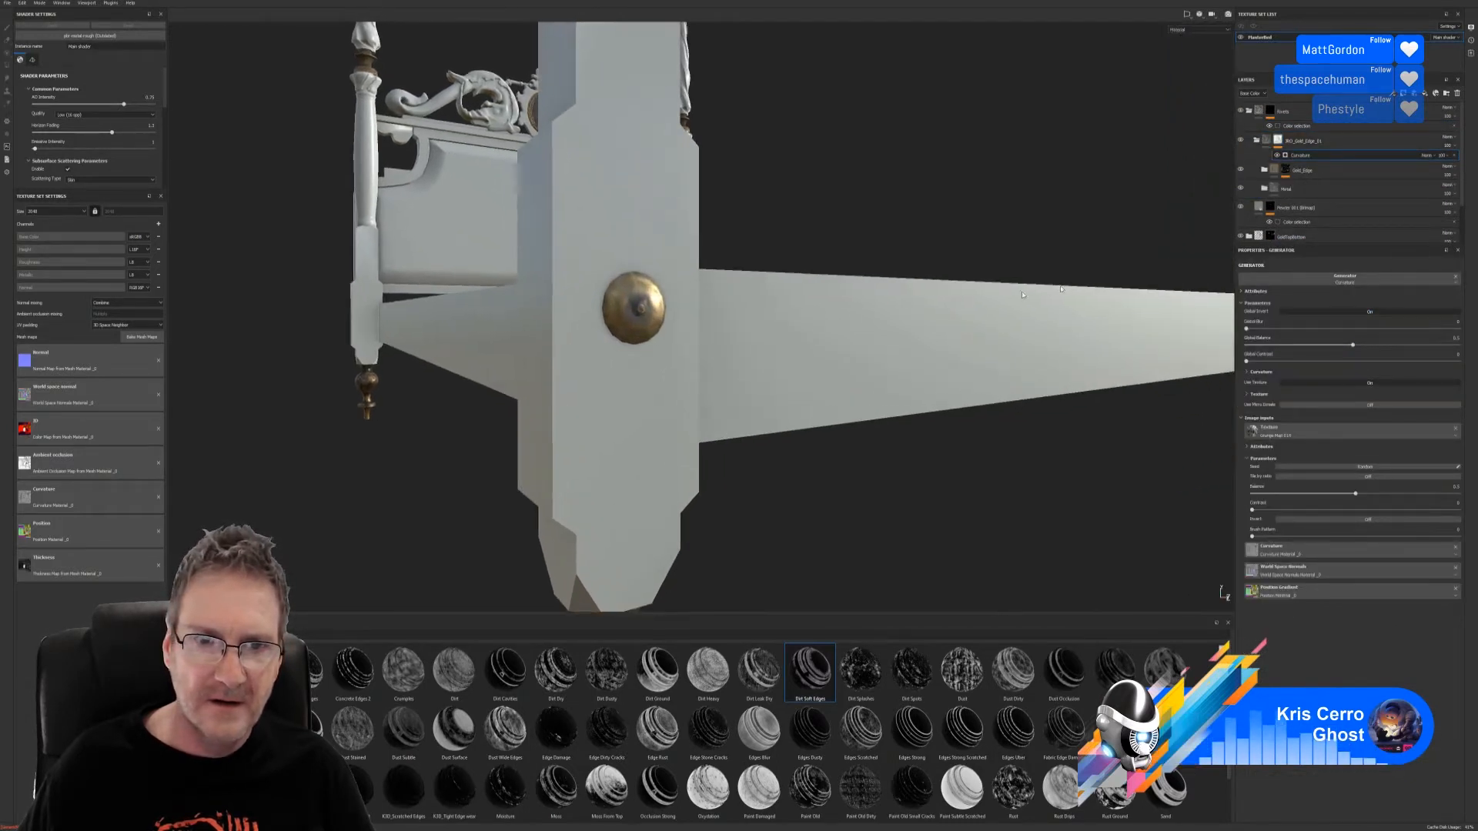
left_click_drag(782, 350, 463, 396, "alt")
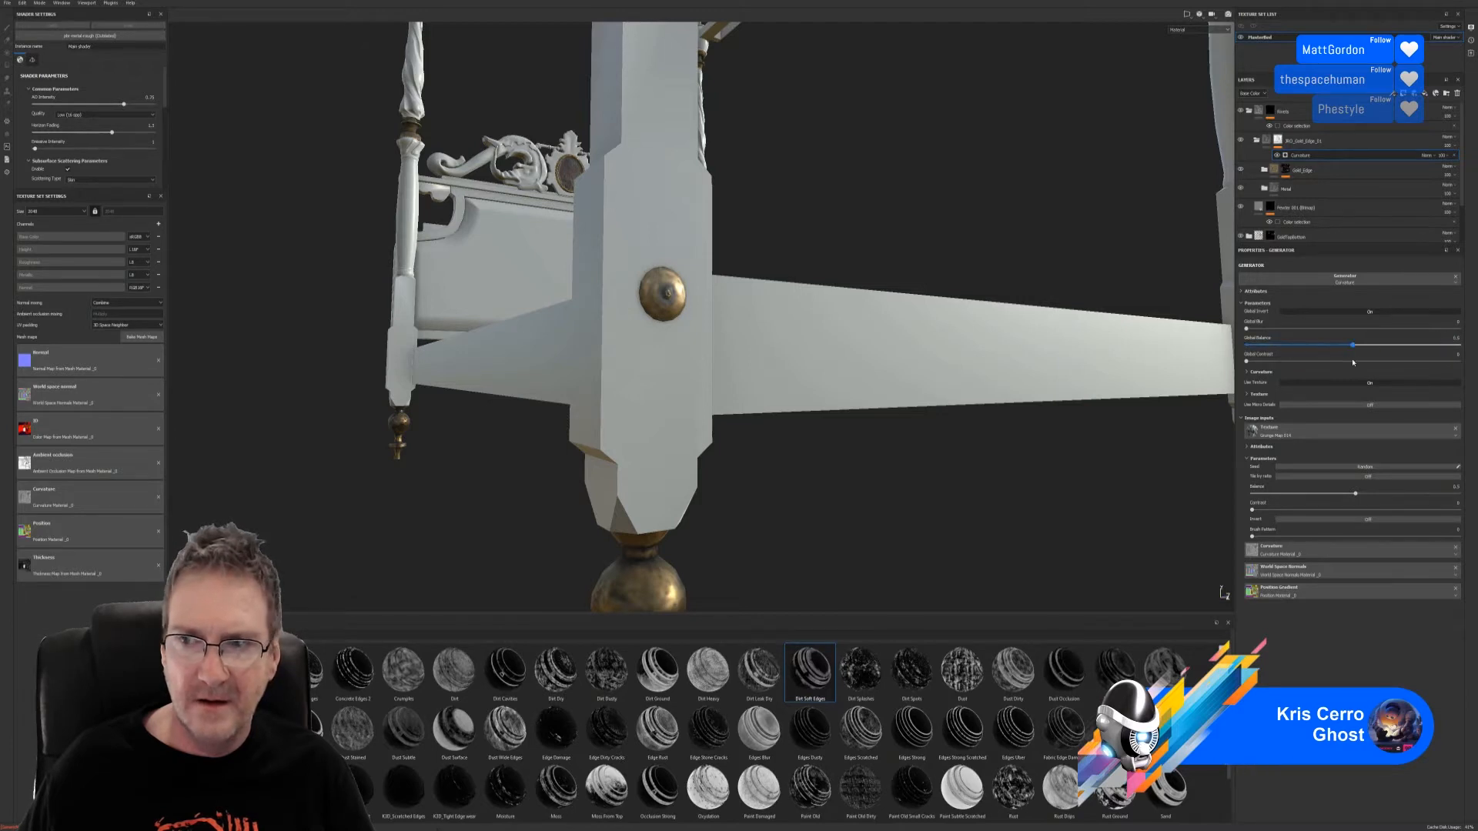
Step: Try different global contrast, balance and texture settings in the curvature generator, and remove the generator from the IRO_Gold_Edge_01 mask
left_click_drag(1249, 363, 1292, 371)
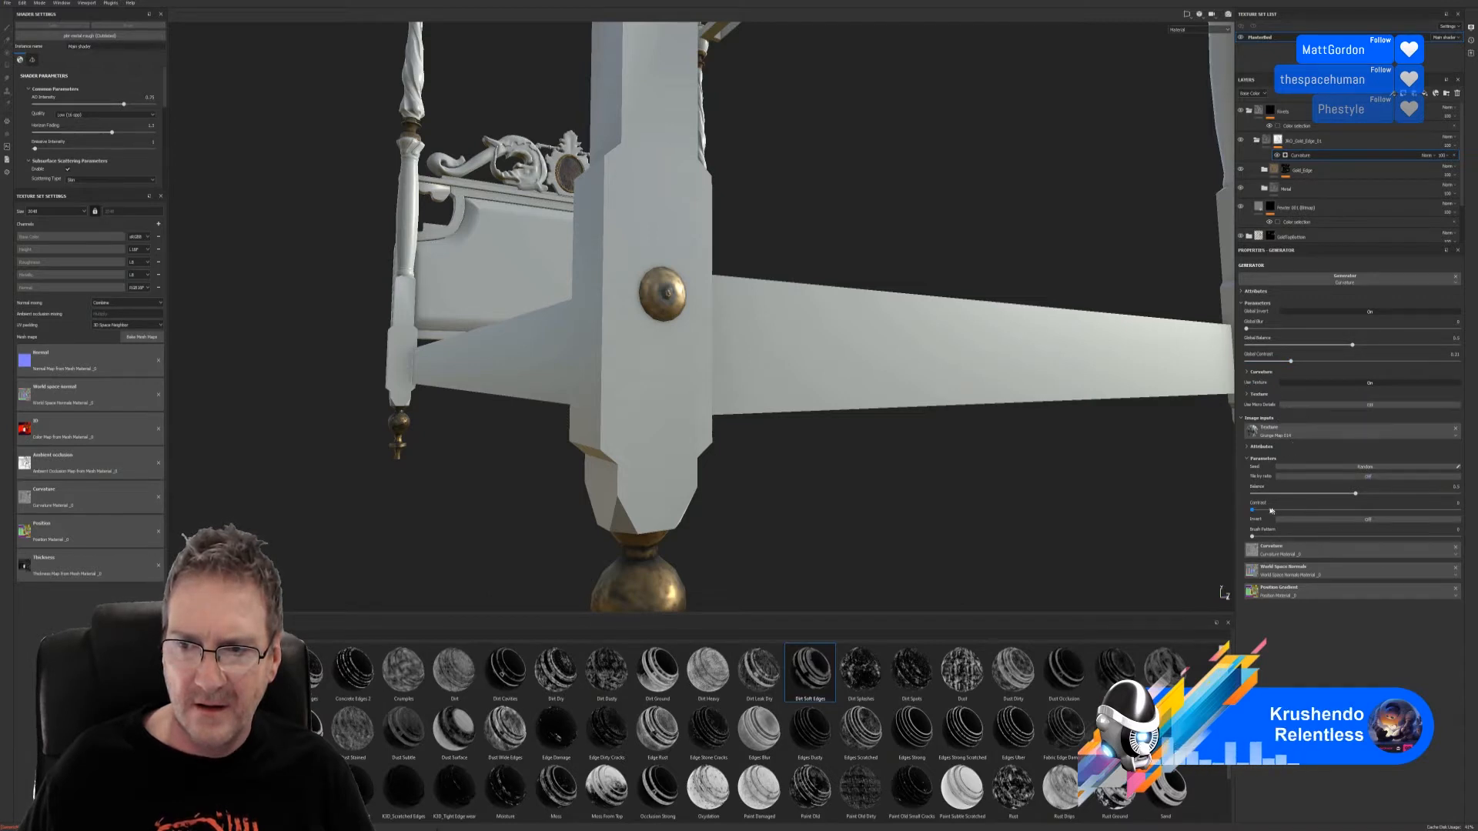
left_click_drag(1336, 498, 1280, 497)
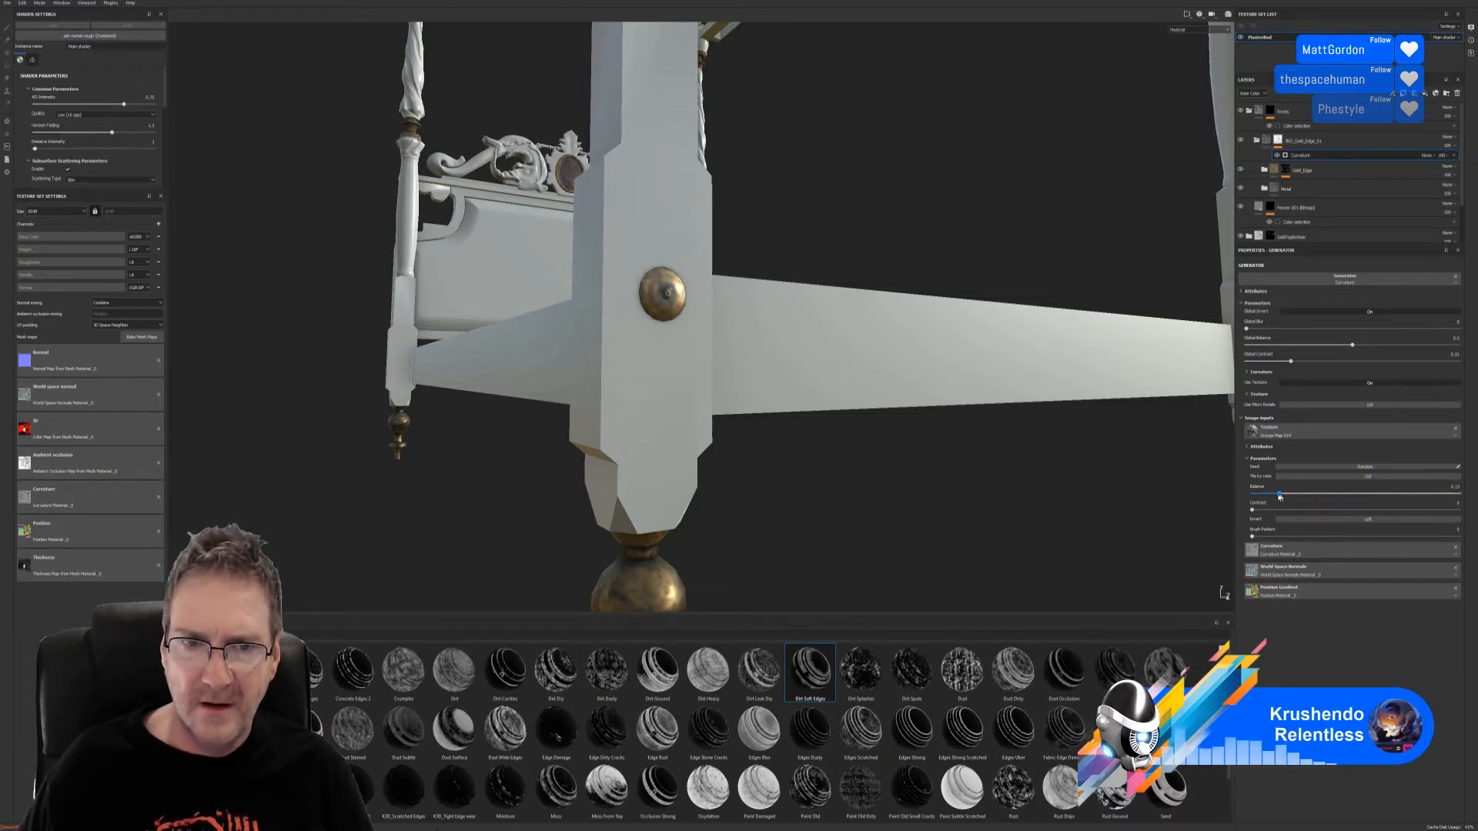
left_click_drag(1385, 486, 1350, 498)
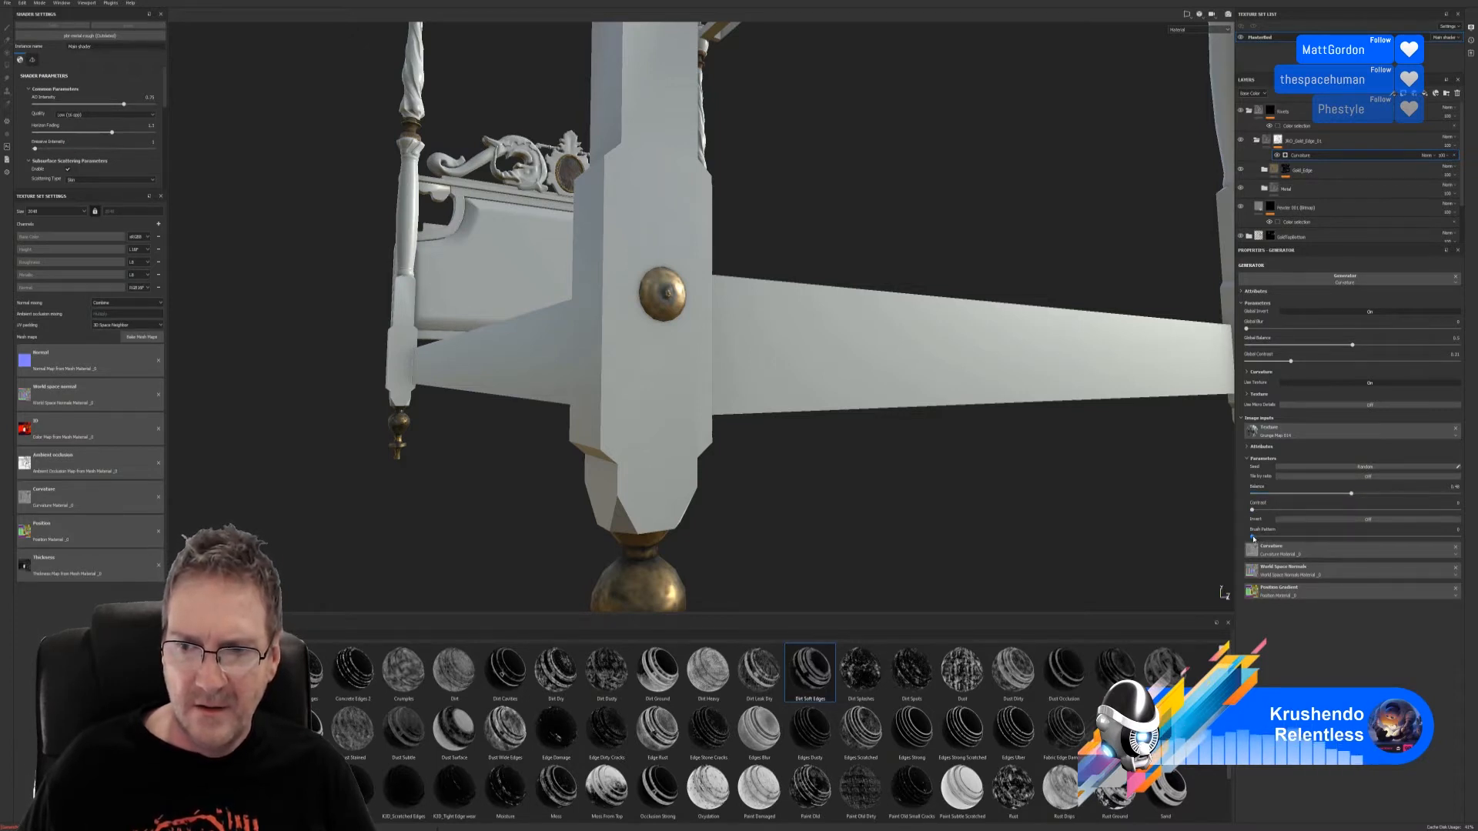
left_click_drag(1254, 536, 1260, 536)
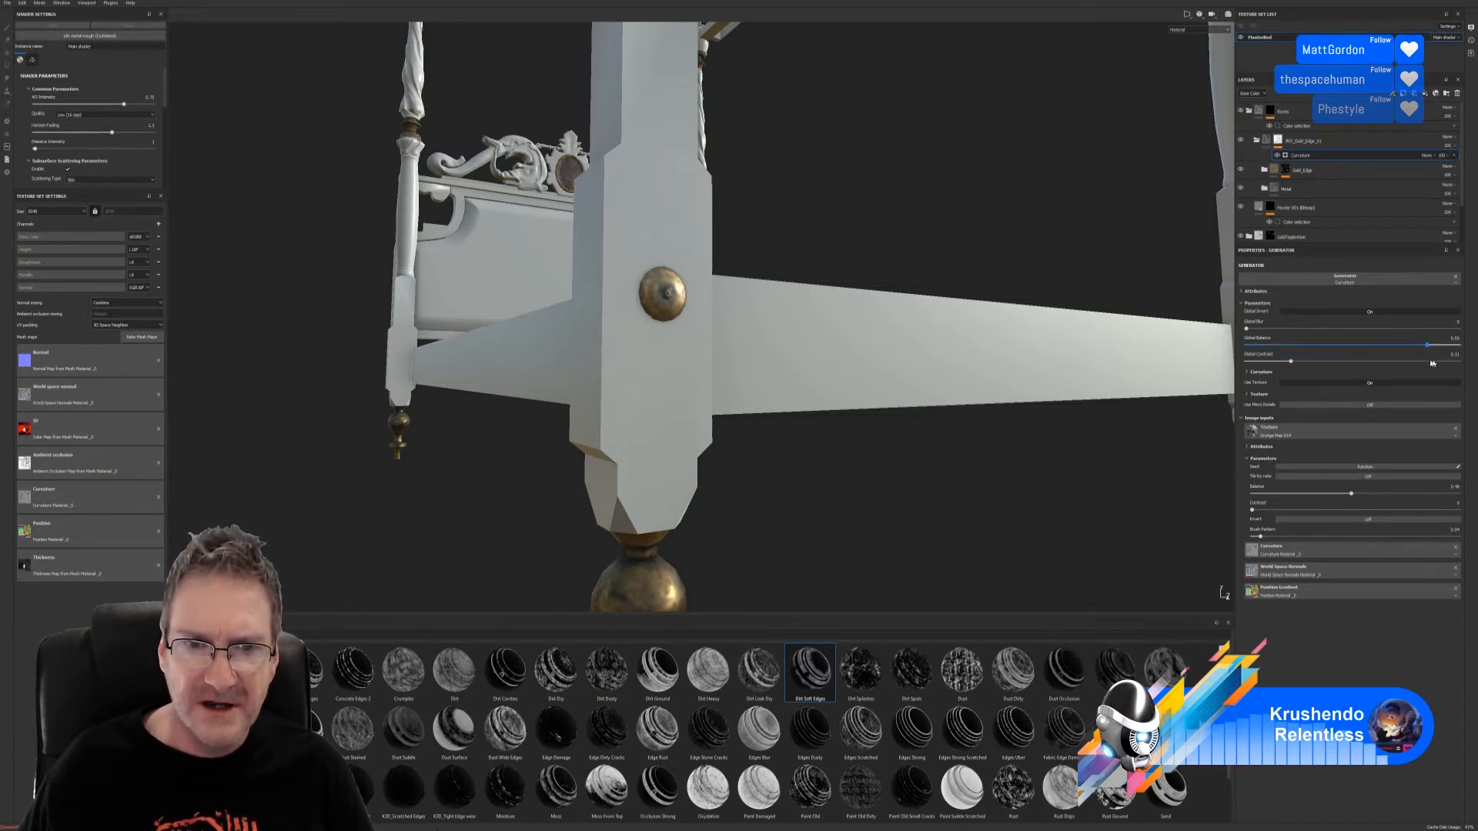
left_click_drag(1353, 381, 1316, 368)
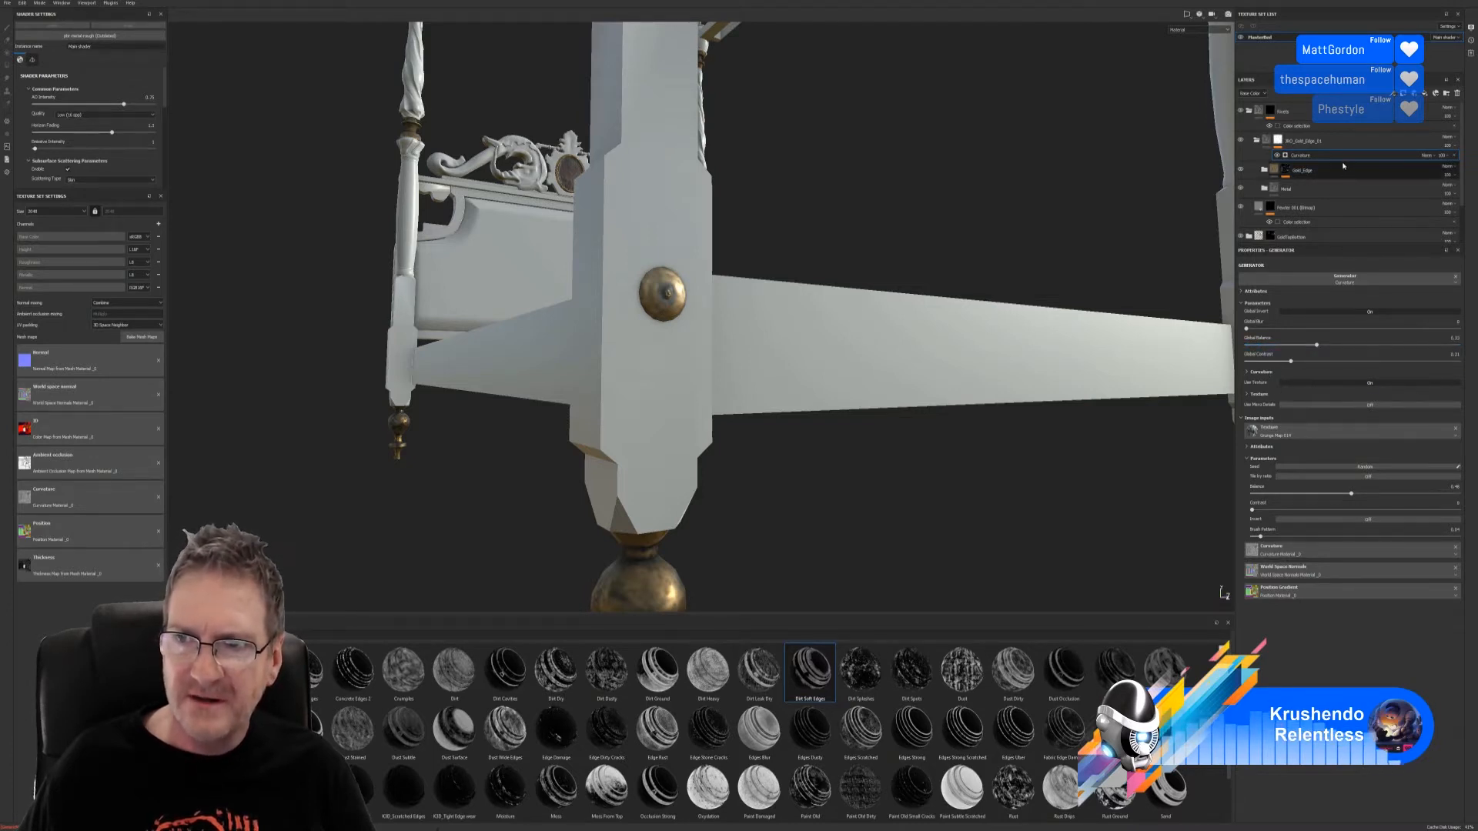
left_click(1454, 155)
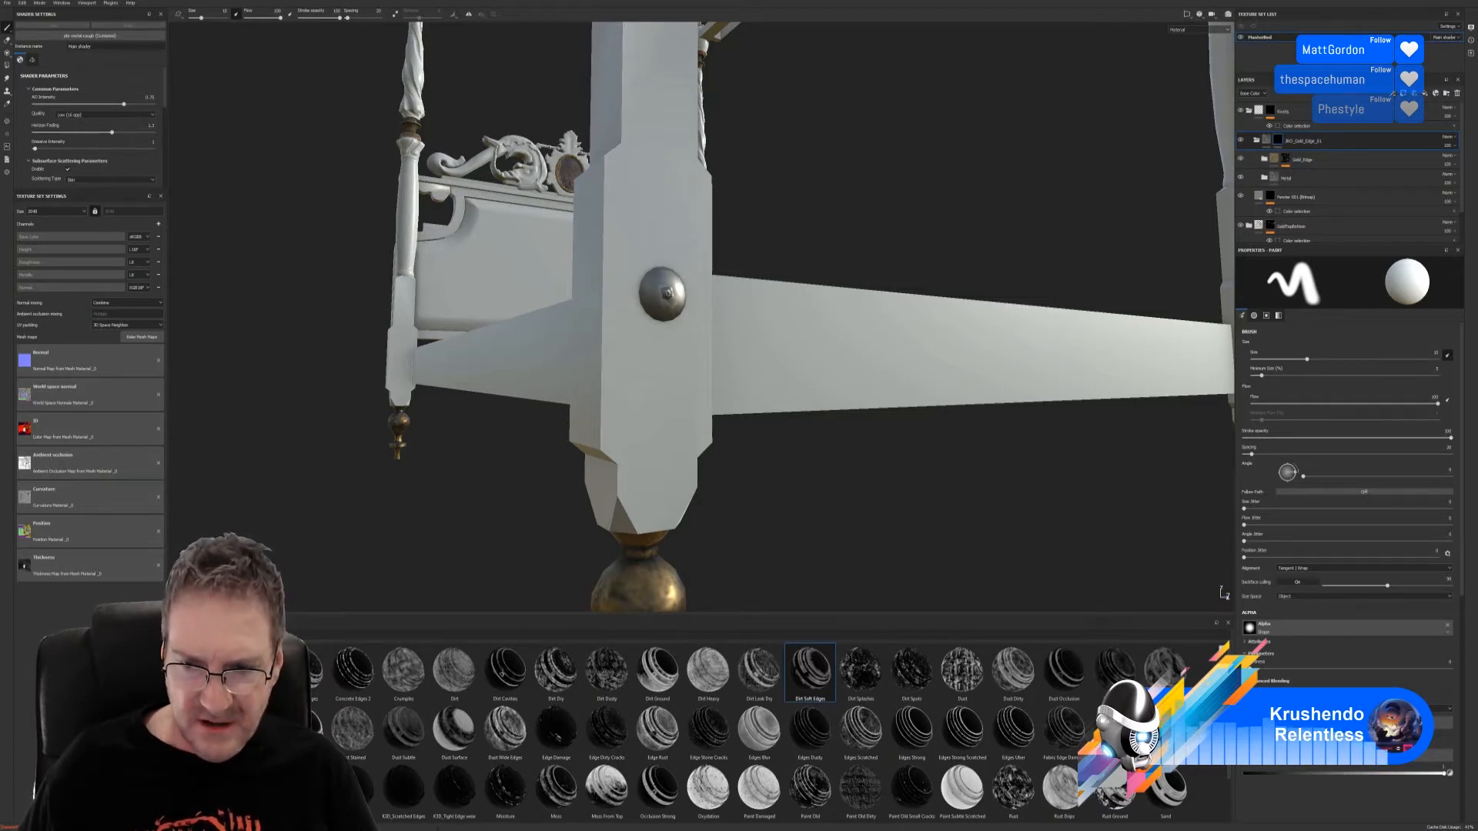
Step: Apply the Stains Scratches smart mask to the IRO_Gold_Edge_01 group and open its Mask Editor generator settings
scroll(1230, 778, "down", 1)
scroll(1230, 777, "down", 1)
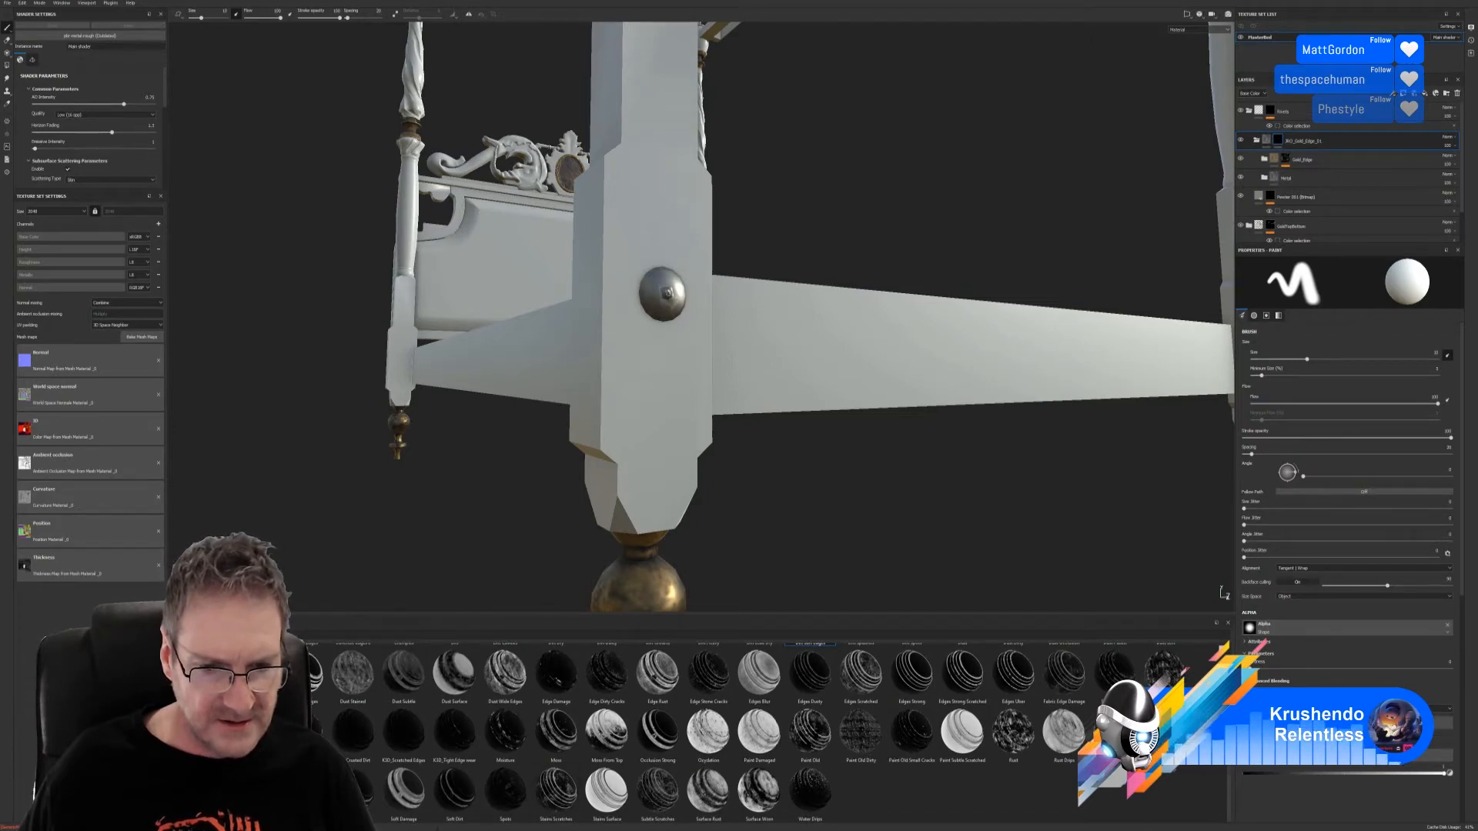
left_click_drag(556, 792, 1351, 143)
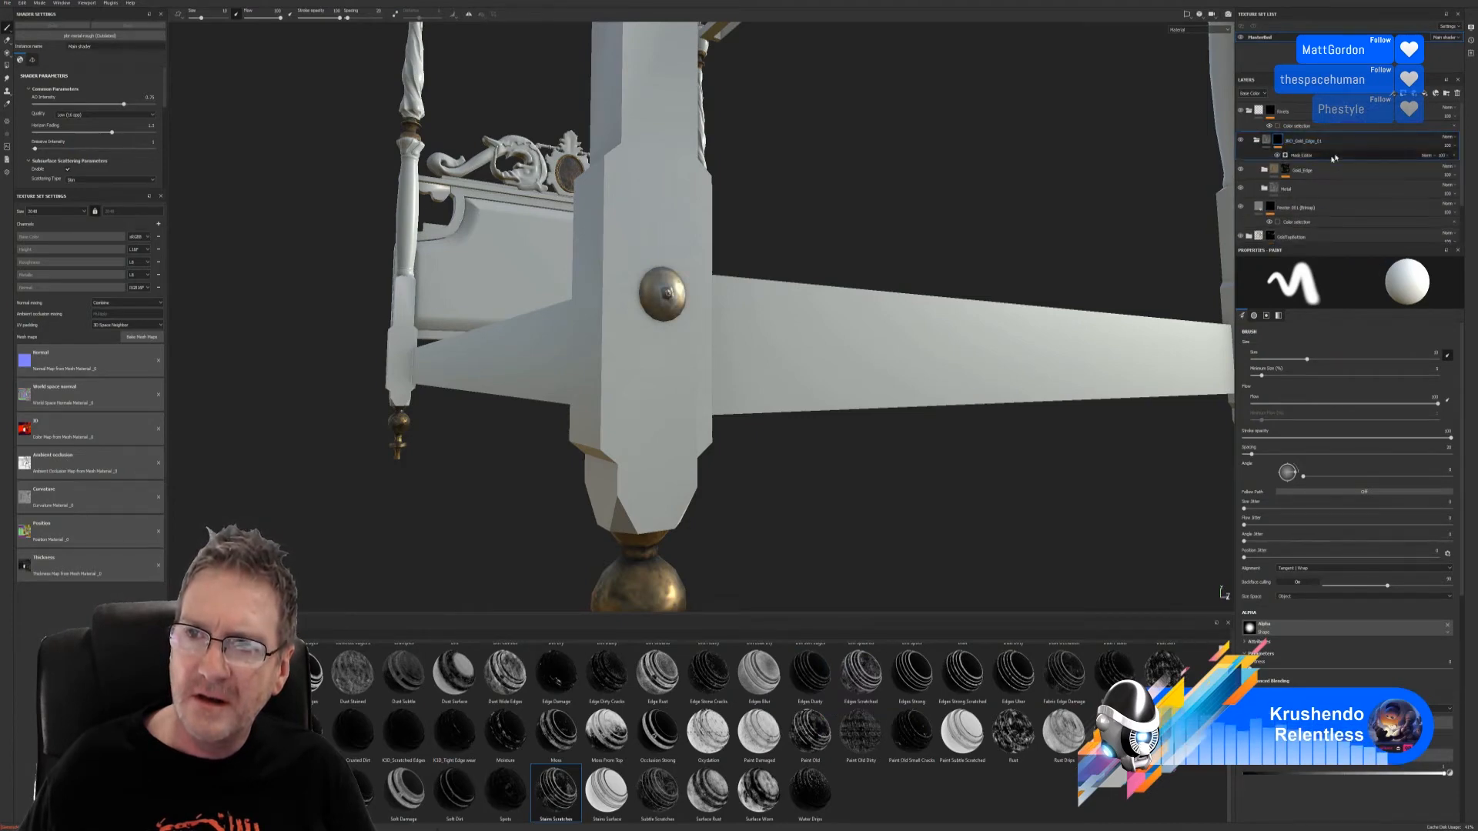
left_click(1303, 156)
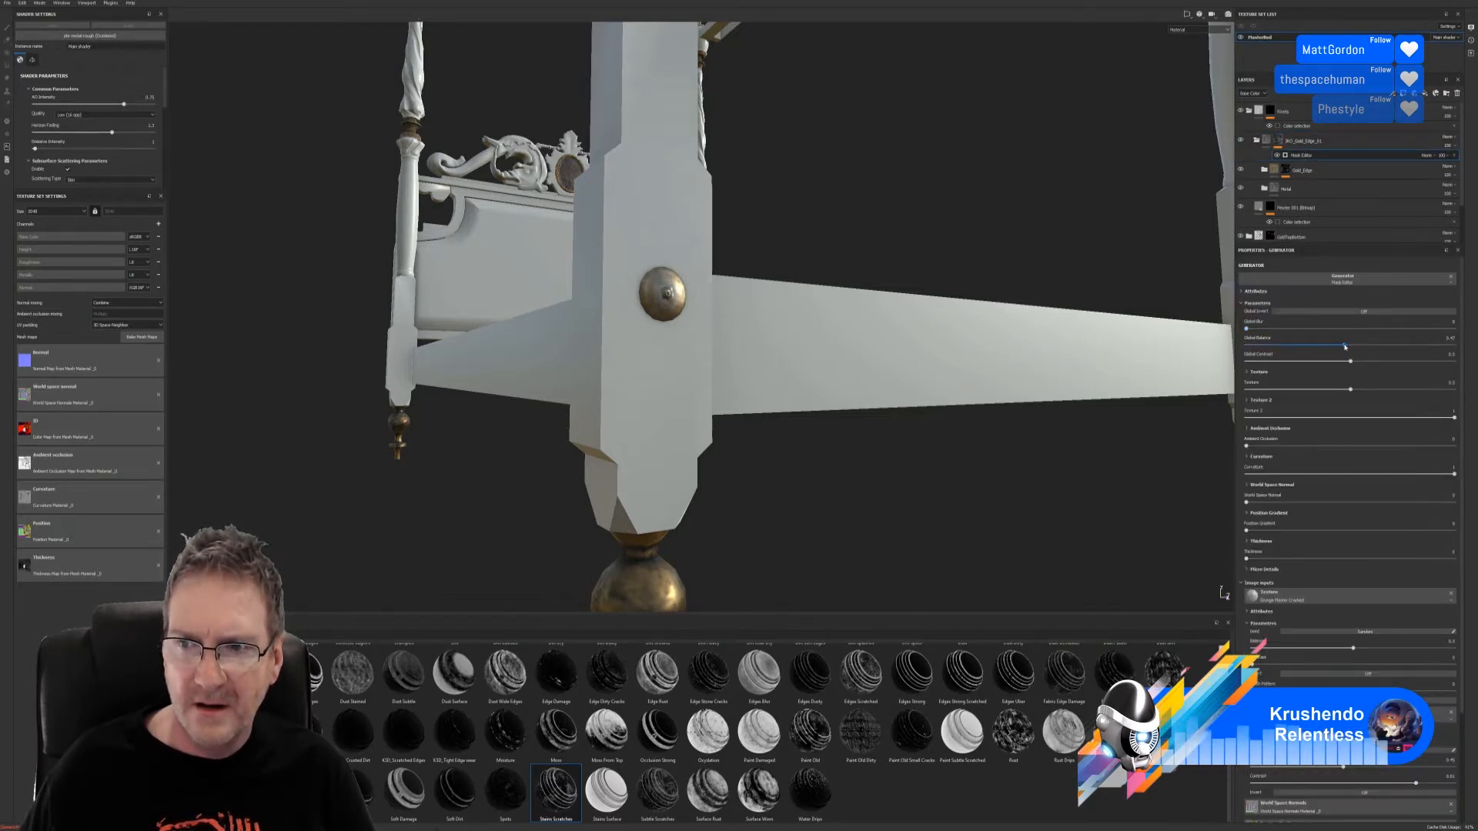
Step: Raise the Mask Editor's global balance, global contrast, texture and ambient occlusion amounts, reduce Texture 2, and slightly lower the curvature amount
left_click_drag(1344, 344, 1445, 358)
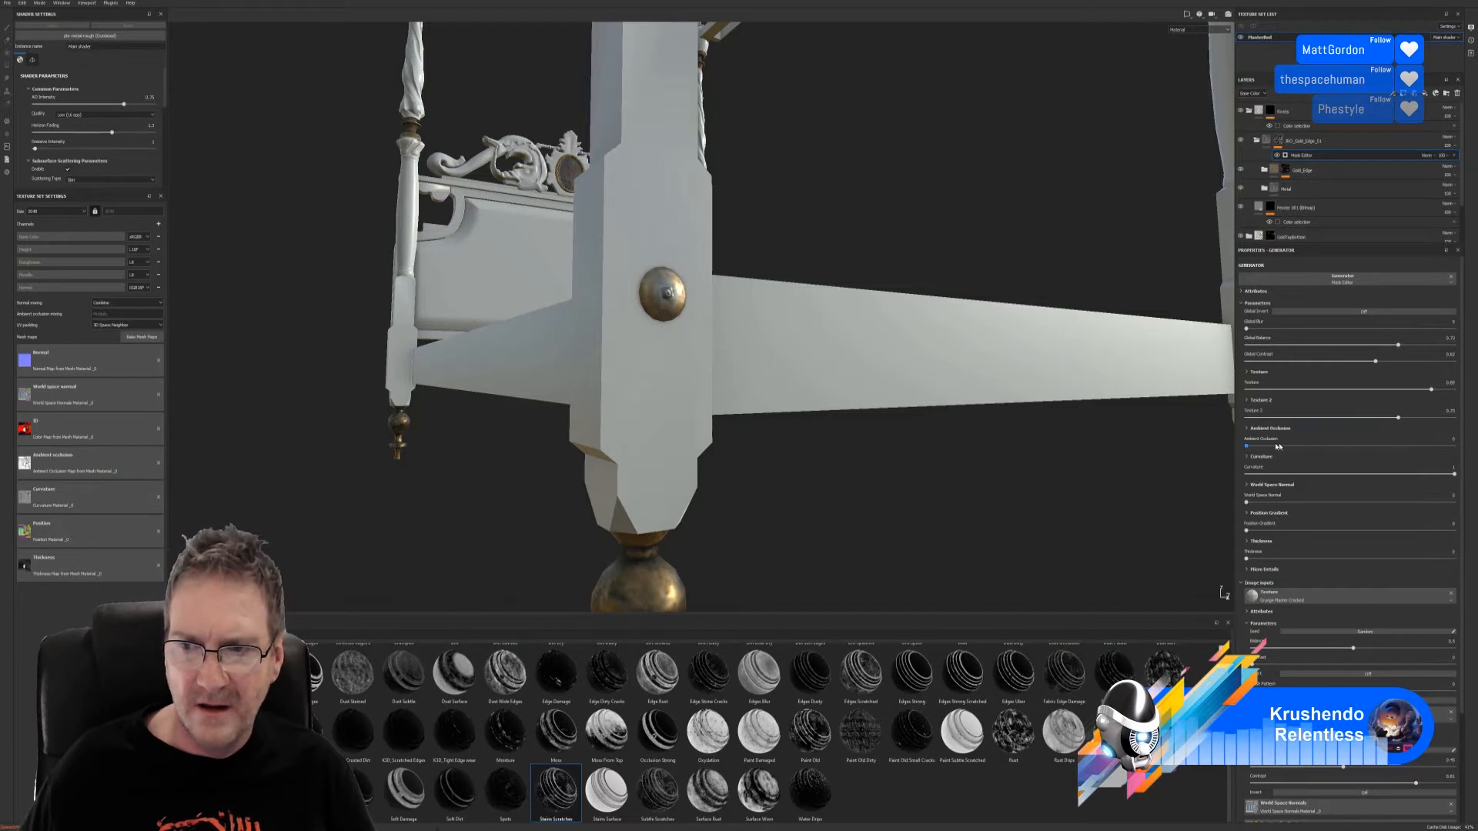
left_click_drag(1246, 447, 1348, 445)
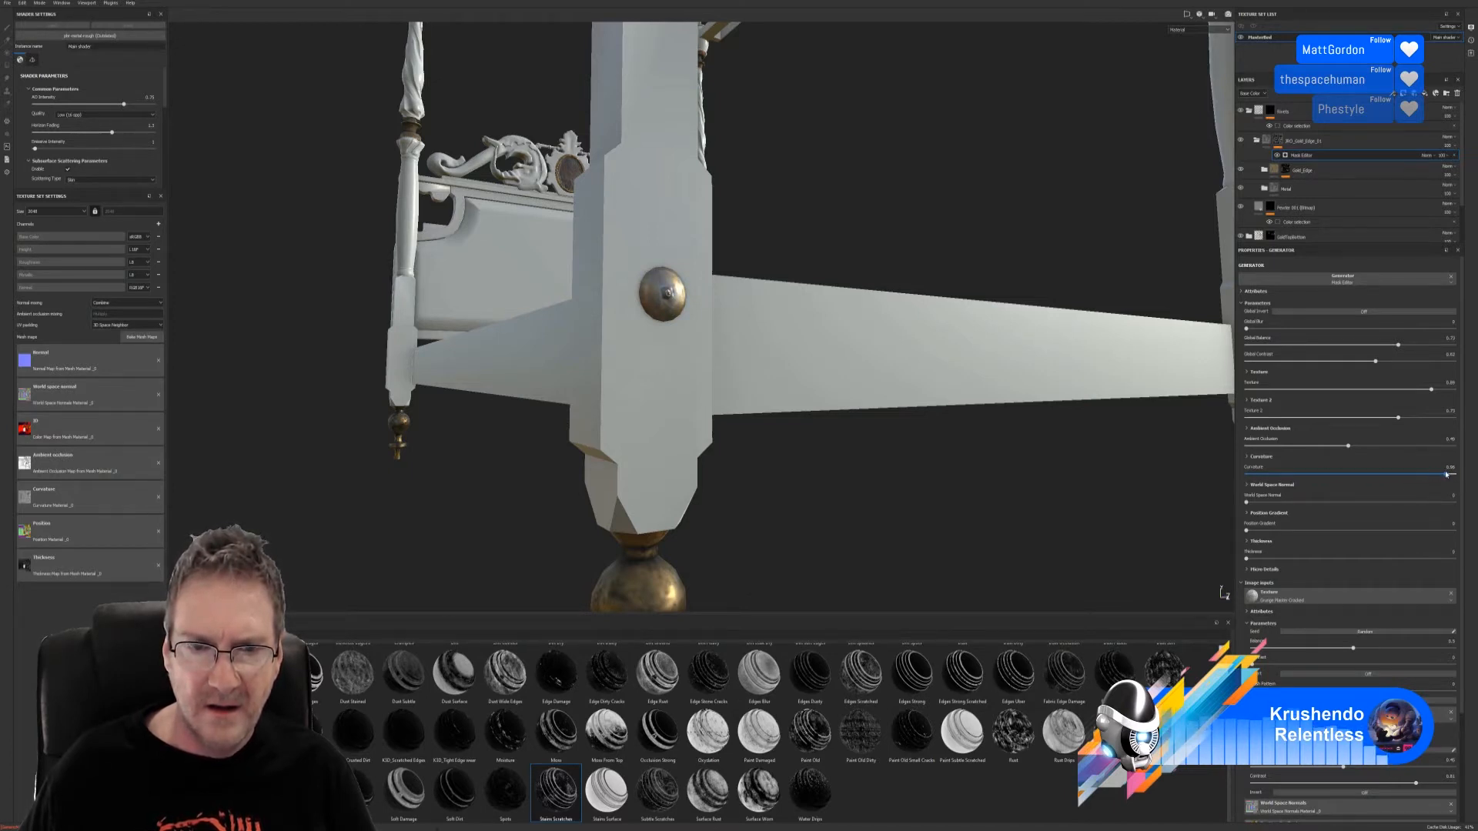
mouse_move(702, 367)
left_mouse_down("alt")
mouse_move(581, 380)
mouse_move(521, 340)
mouse_move(589, 293)
mouse_move(746, 344)
mouse_move(717, 367)
left_mouse_up("alt")
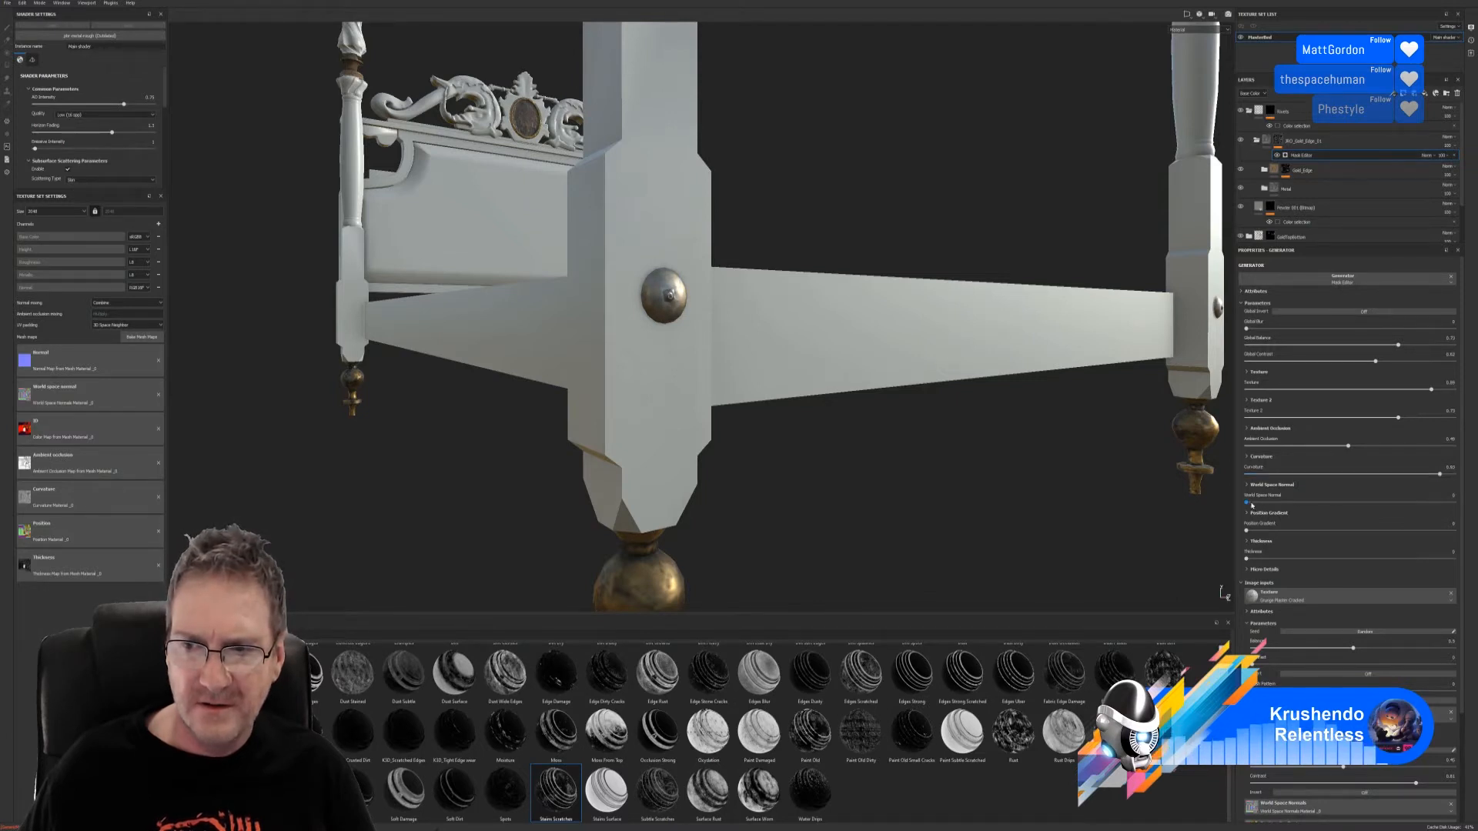
Step: Try adding World Space Normal influence to the Mask Editor, and check the bolt's wear from several angles
left_click_drag(1248, 504, 1303, 506)
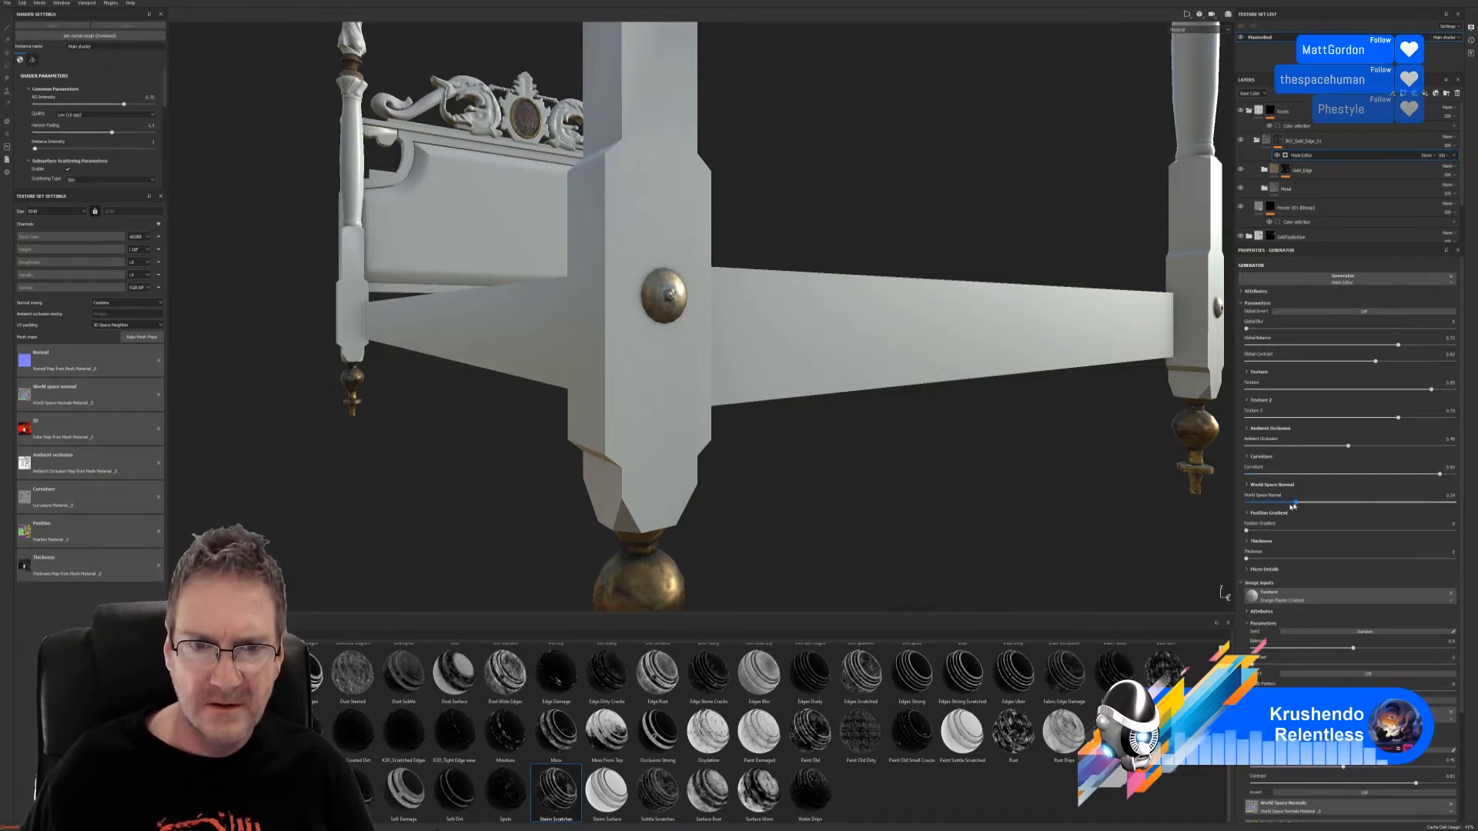
mouse_move(678, 431)
left_mouse_down("alt")
mouse_move(488, 408)
mouse_move(470, 319)
mouse_move(620, 501)
mouse_move(528, 465)
mouse_move(547, 412)
mouse_move(686, 420)
left_mouse_up("alt")
right_click_drag(686, 419, 962, 342, "alt")
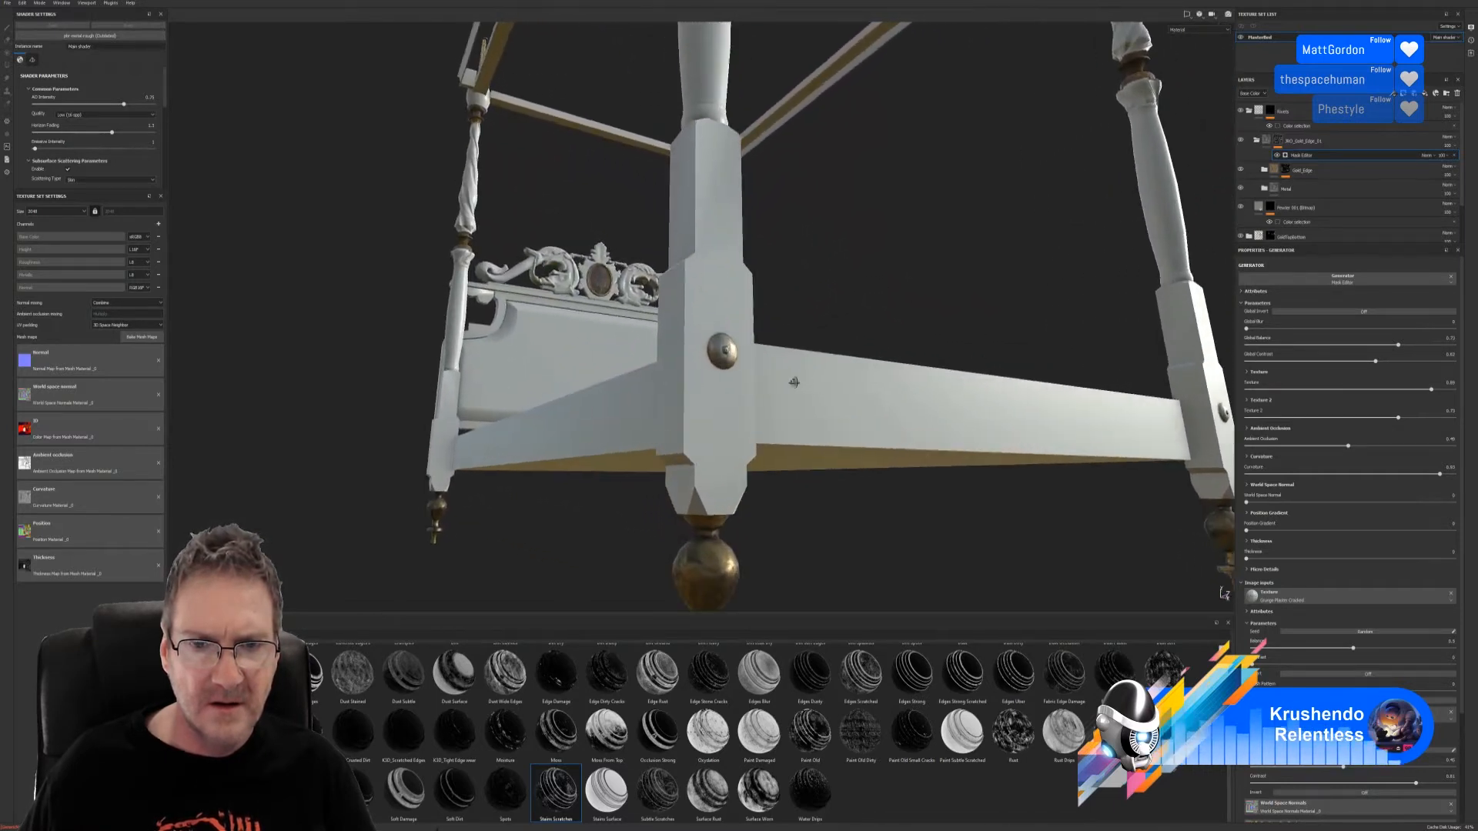
left_click_drag(795, 383, 765, 393, "alt")
right_click_drag(765, 393, 965, 390, "alt")
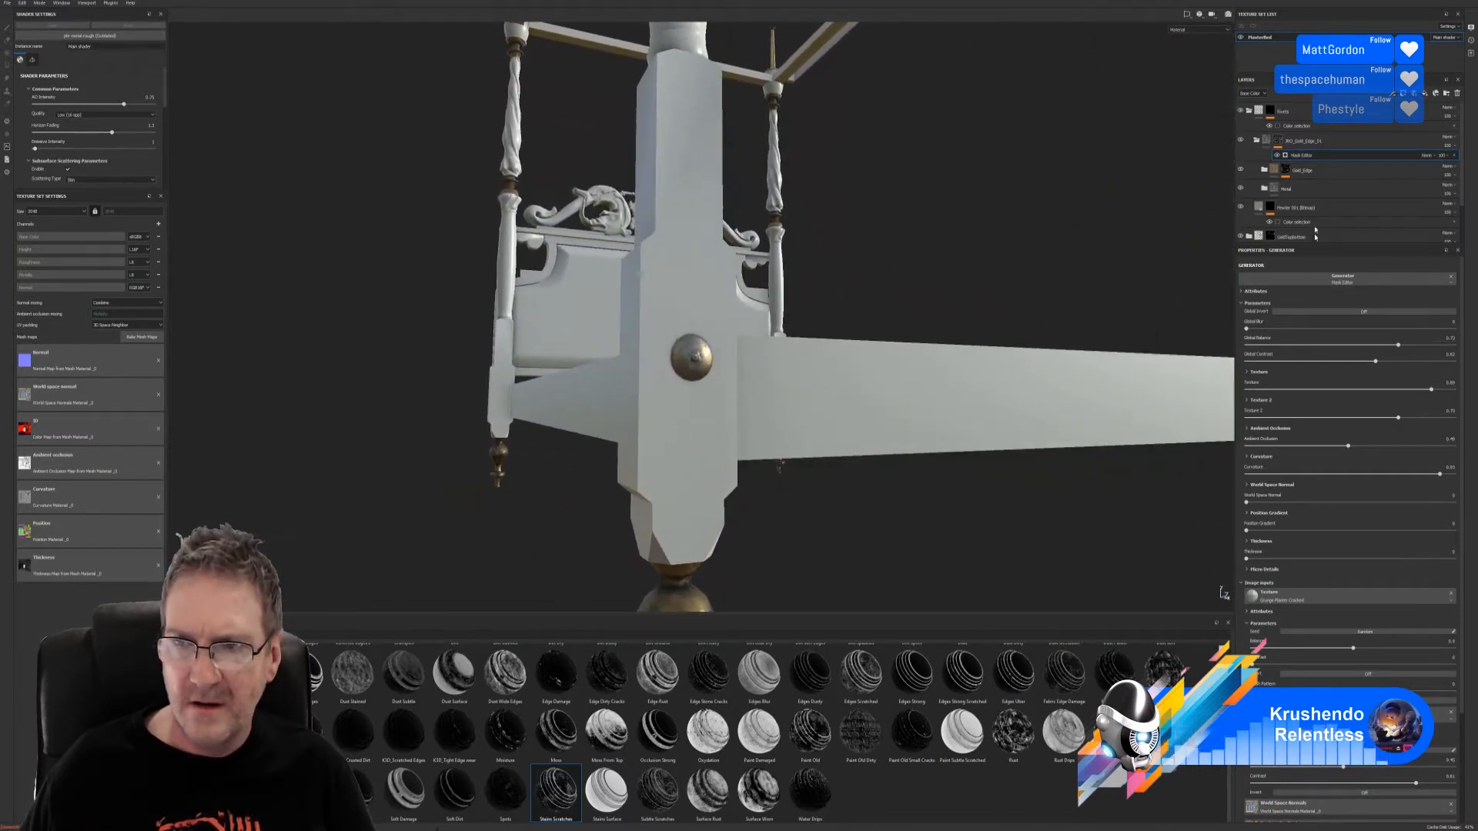
Step: Slightly lower the opacity of the Gold_Edge folder inside IRO_Gold_Edge_01
left_click(1340, 177)
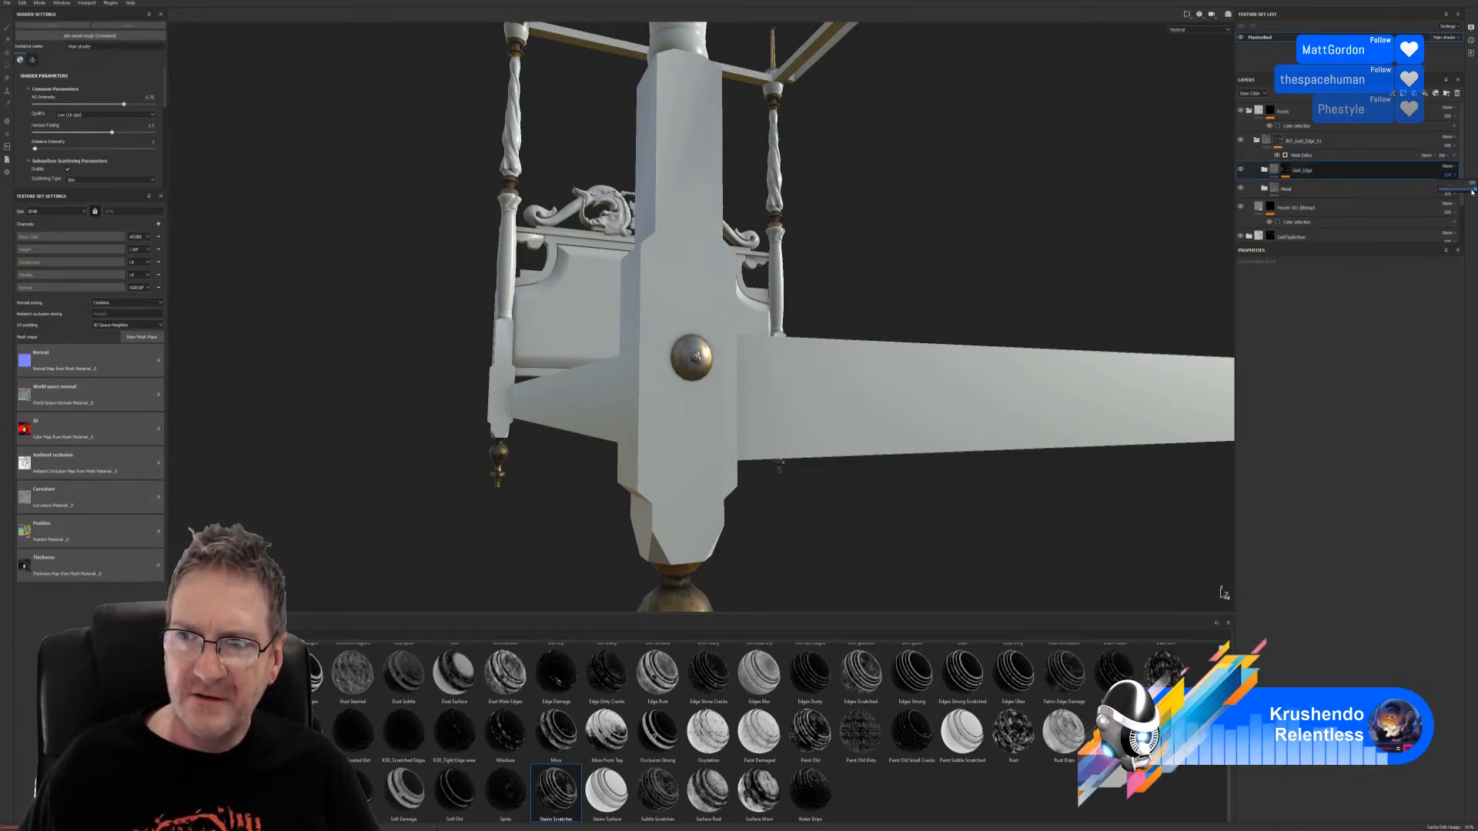
left_click_drag(1475, 190, 1474, 190)
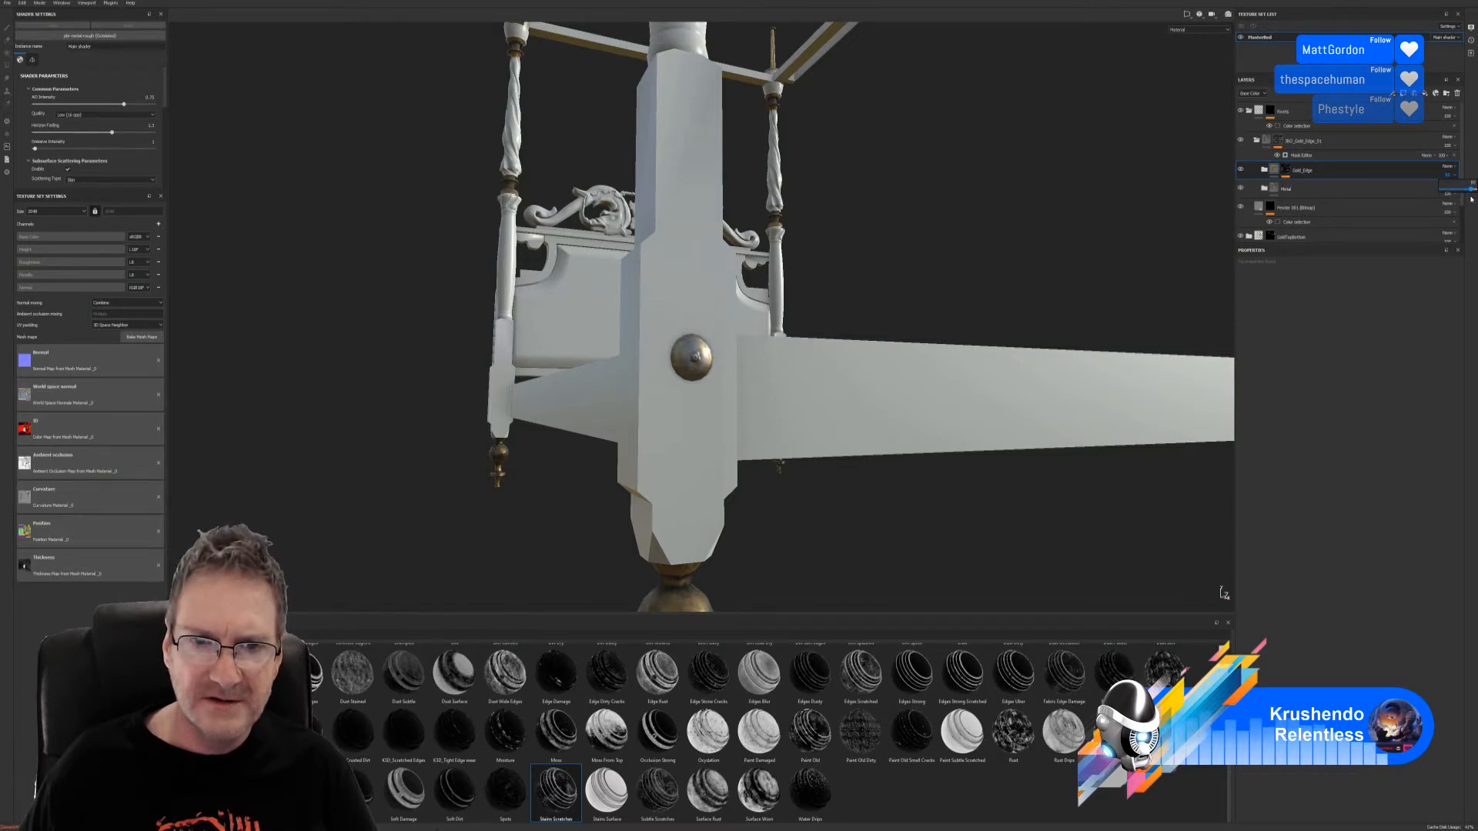
left_click_drag(882, 346, 656, 225, "alt")
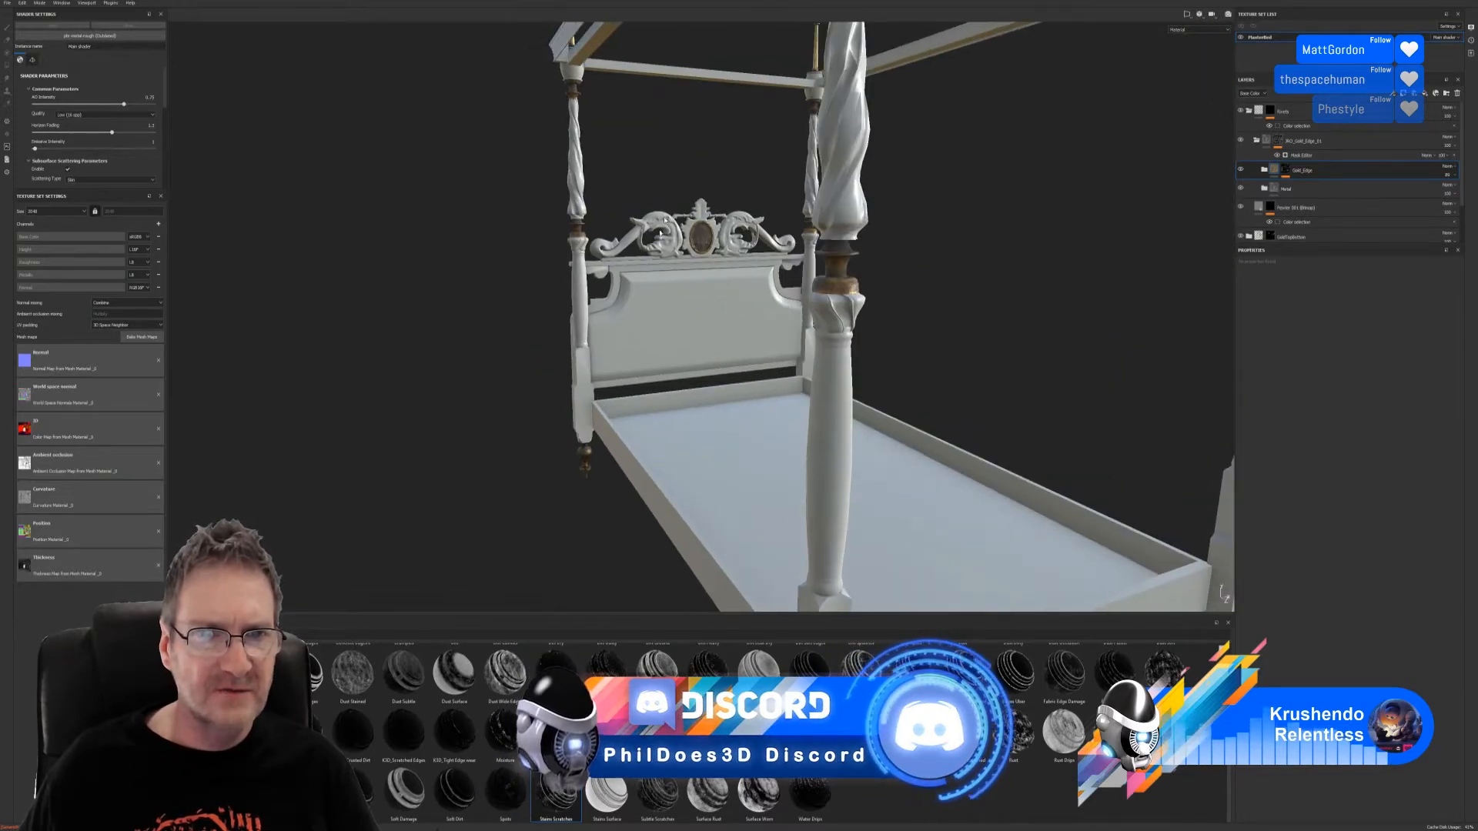
Step: Collapse the top folder, select it, and browse the materials library for a suitable metal for the headboard ornament
left_click(1249, 111)
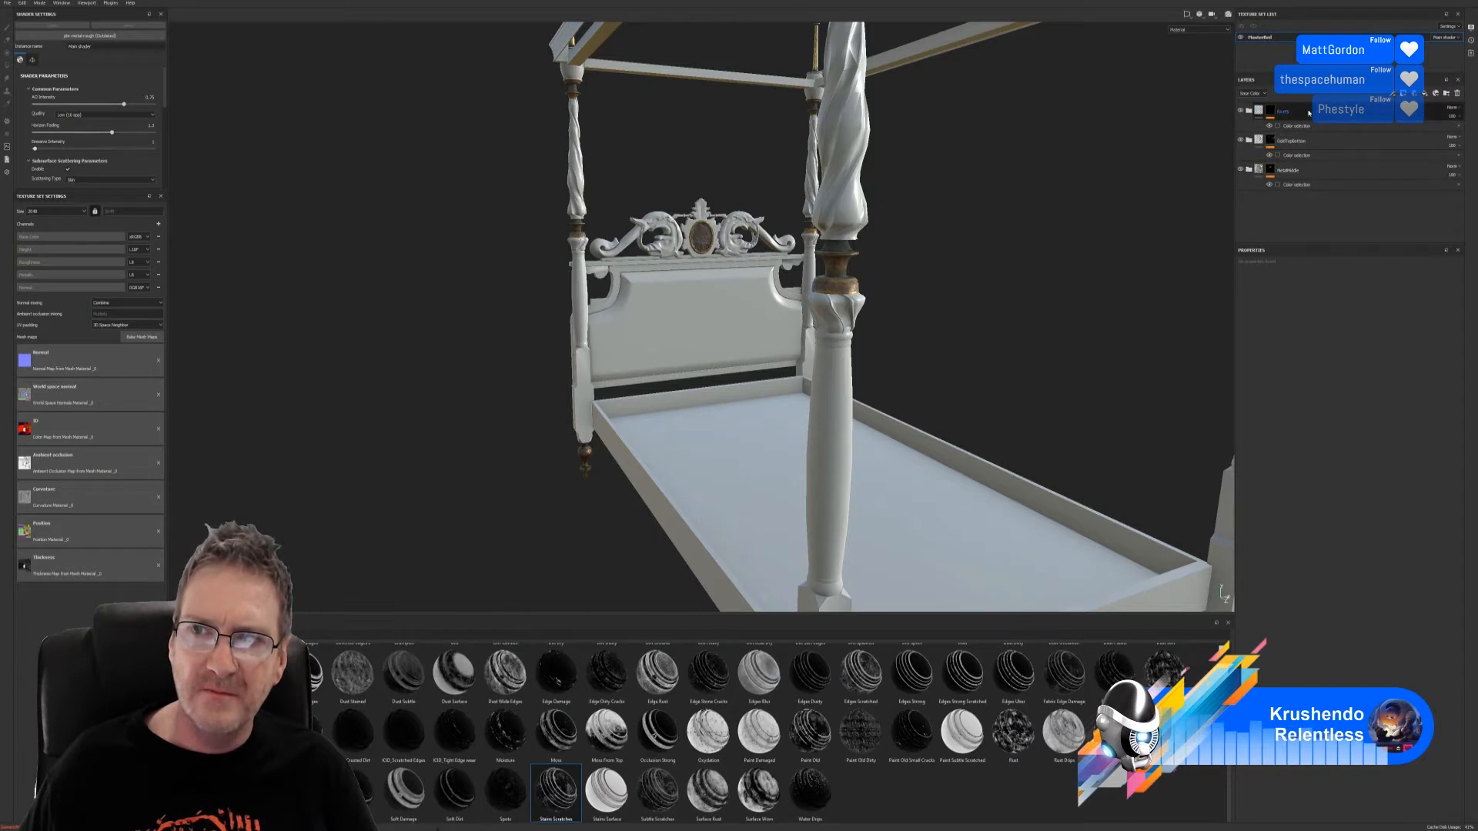
left_click(1309, 113)
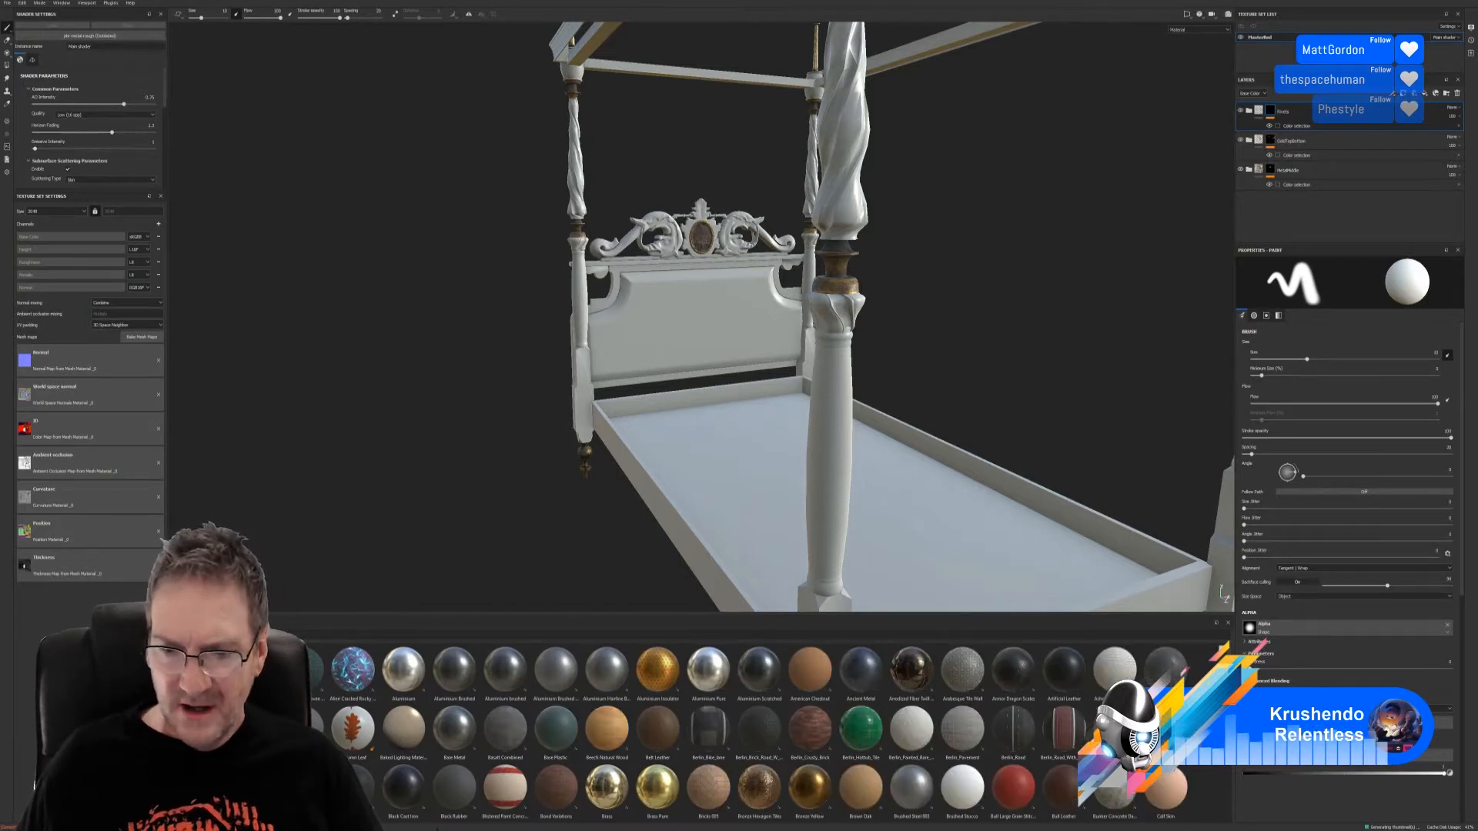
scroll(739, 731, "down", 3)
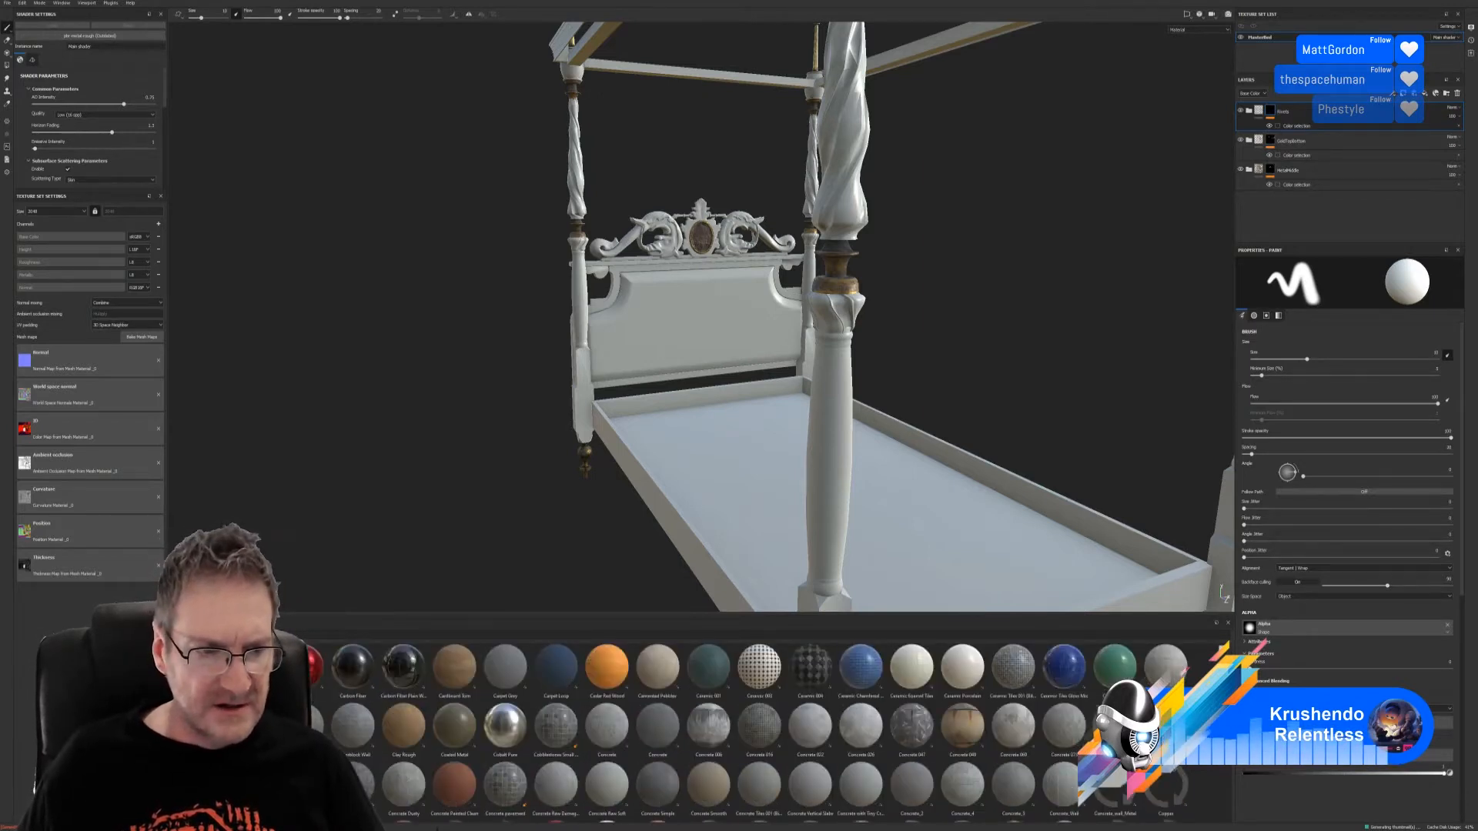
scroll(738, 731, "down", 3)
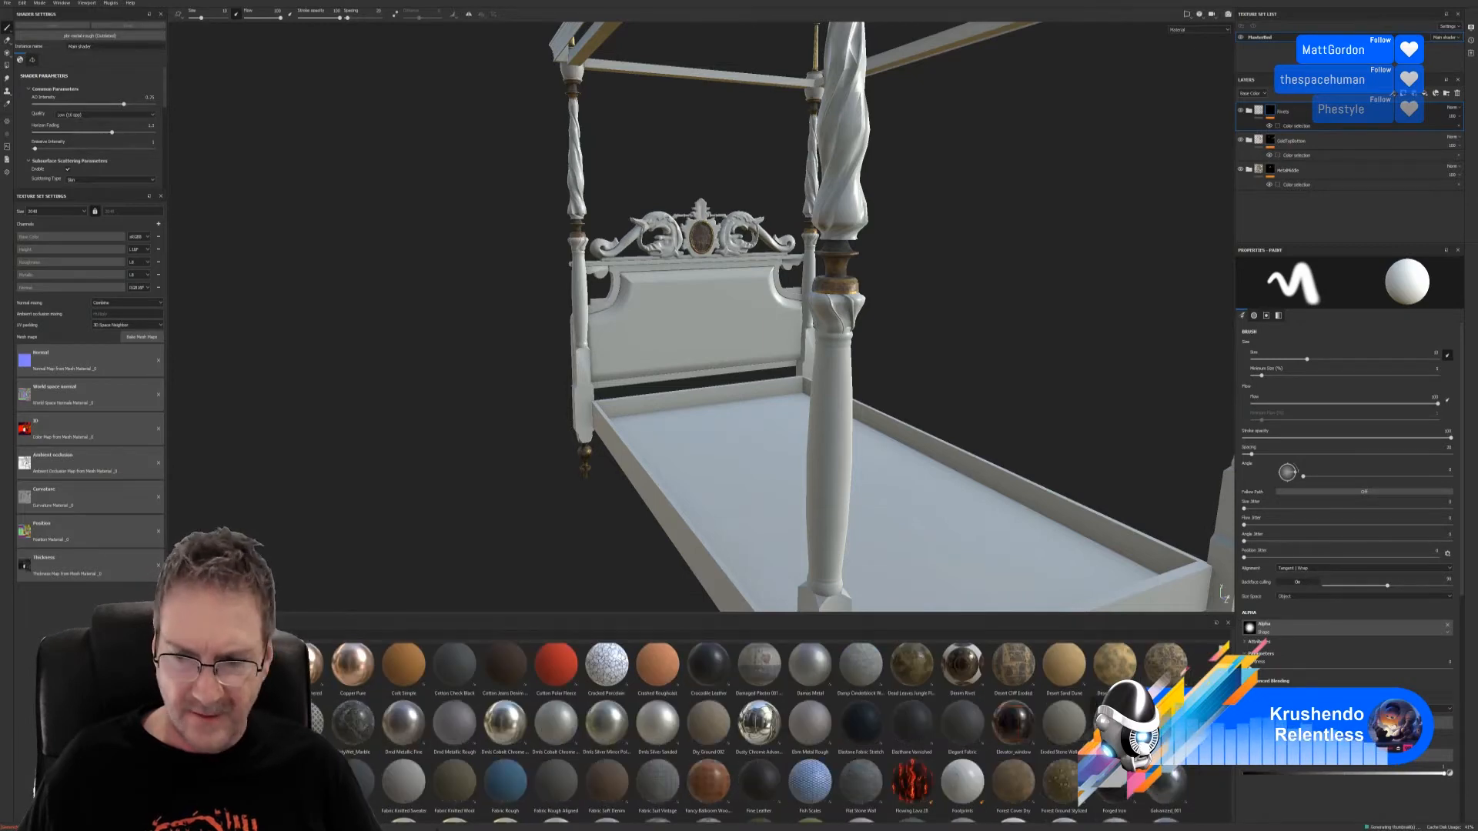
scroll(739, 731, "down", 3)
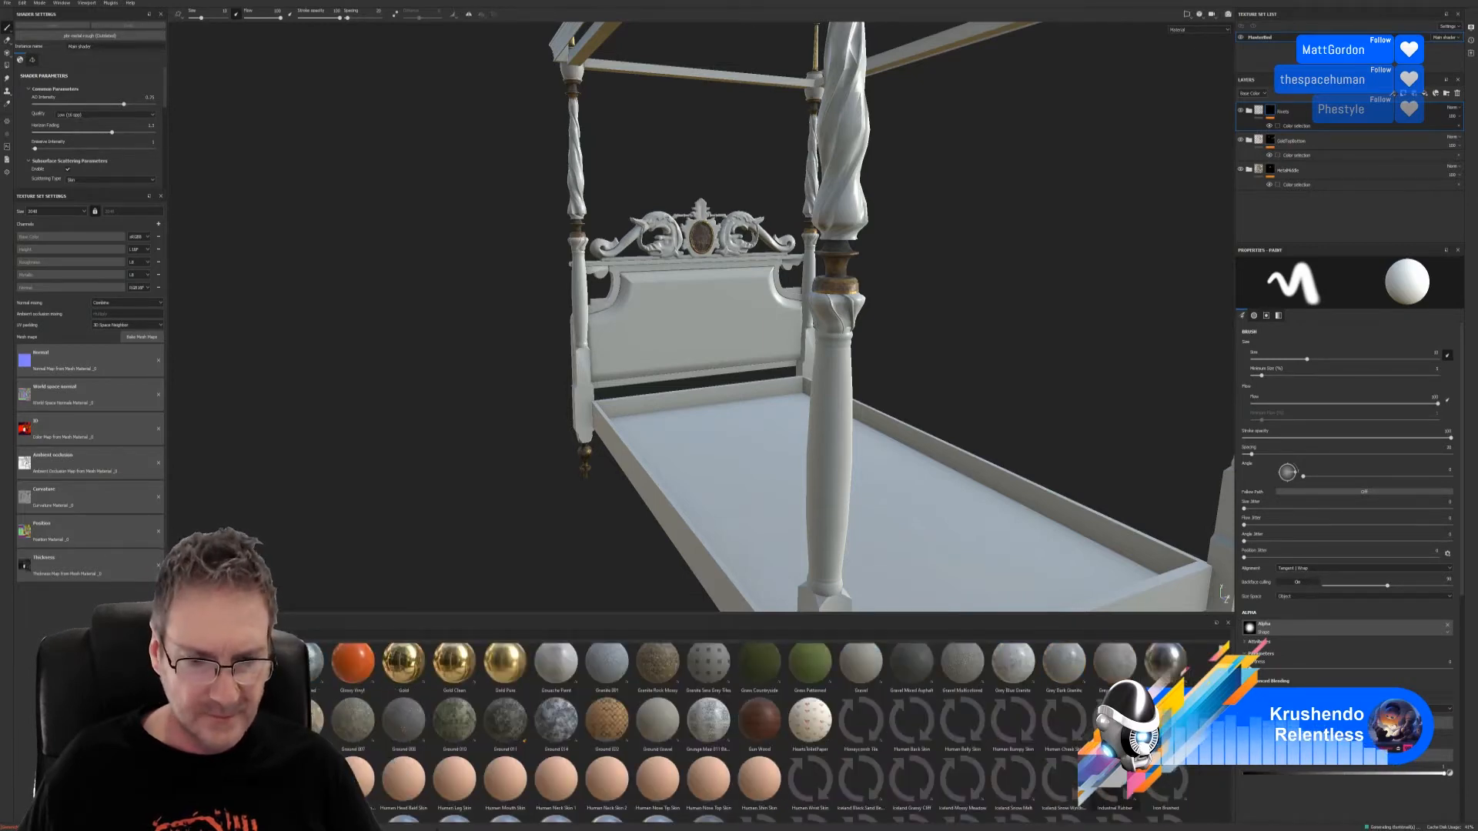
scroll(739, 731, "down", 2)
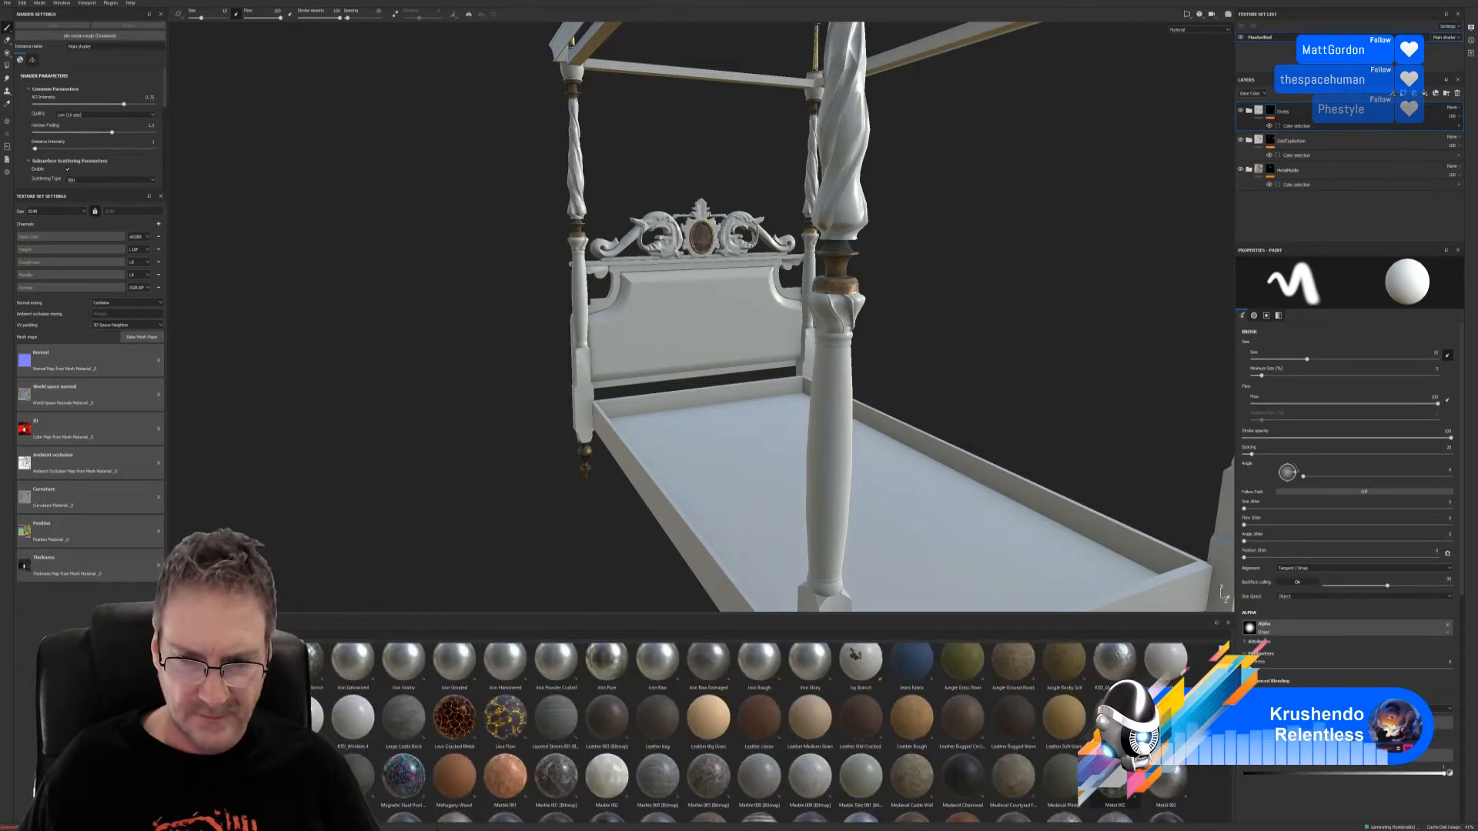
scroll(739, 731, "down", 3)
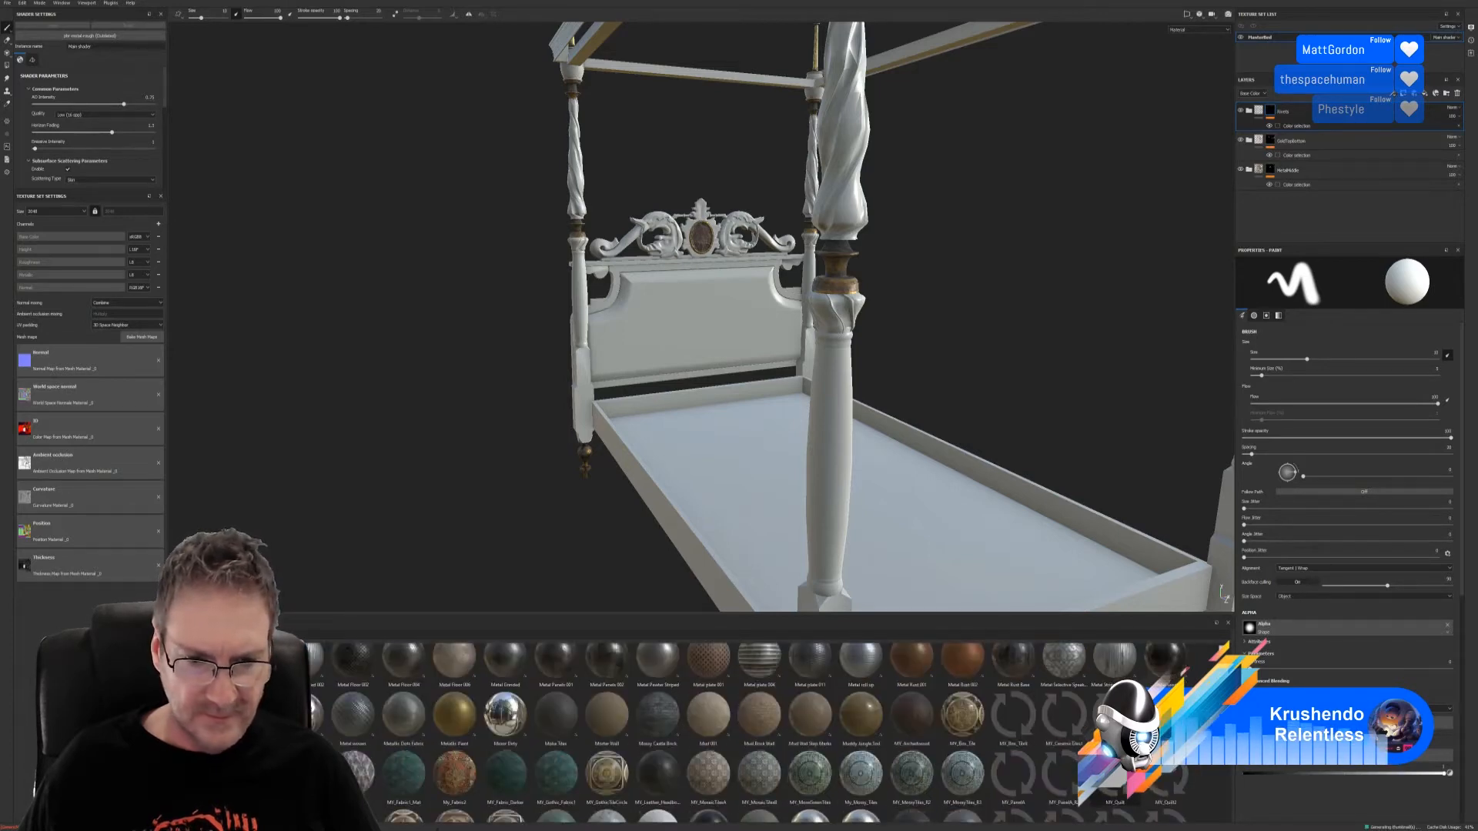
scroll(739, 732, "down", 3)
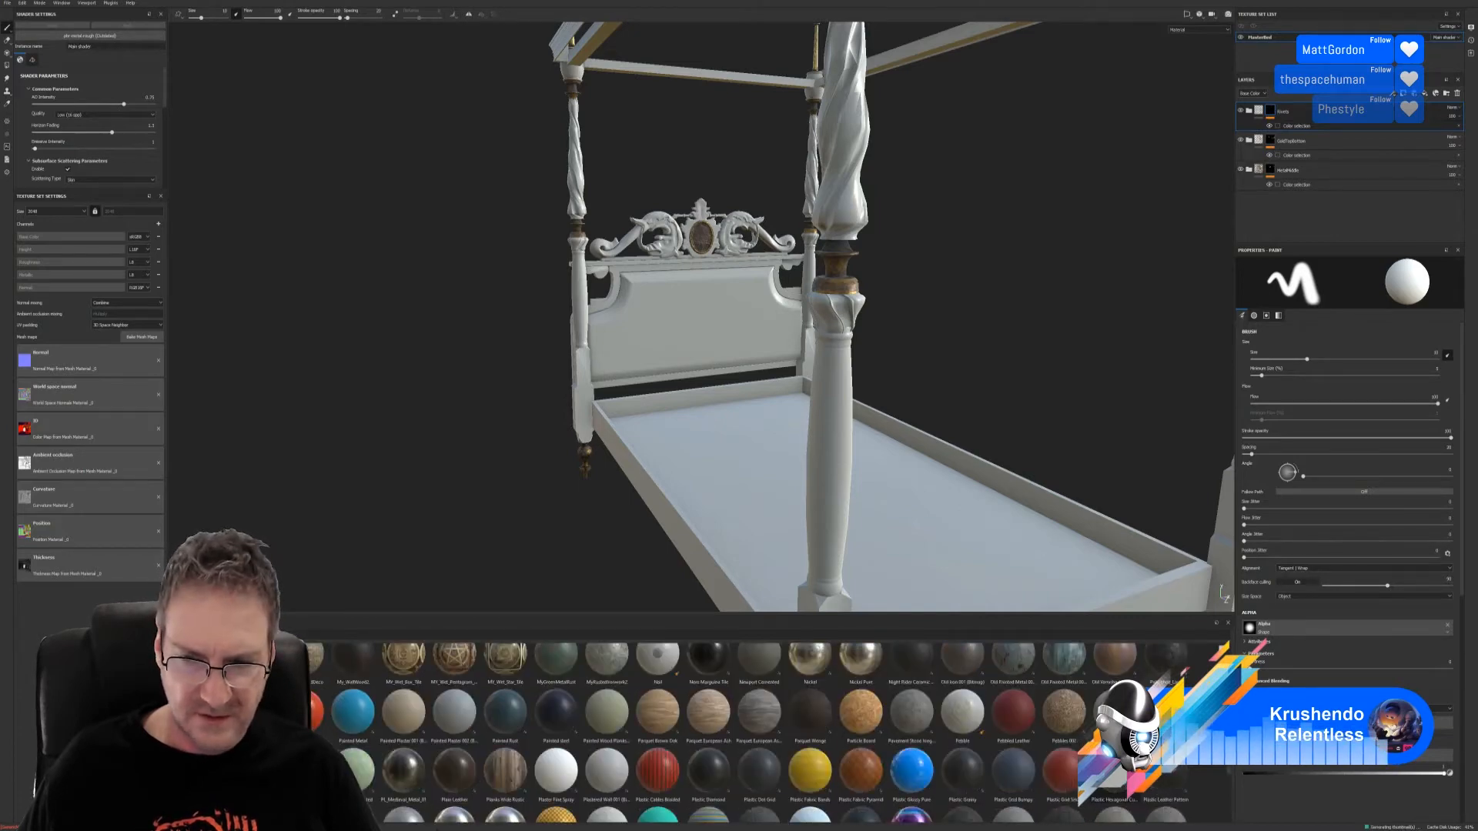
scroll(739, 732, "down", 3)
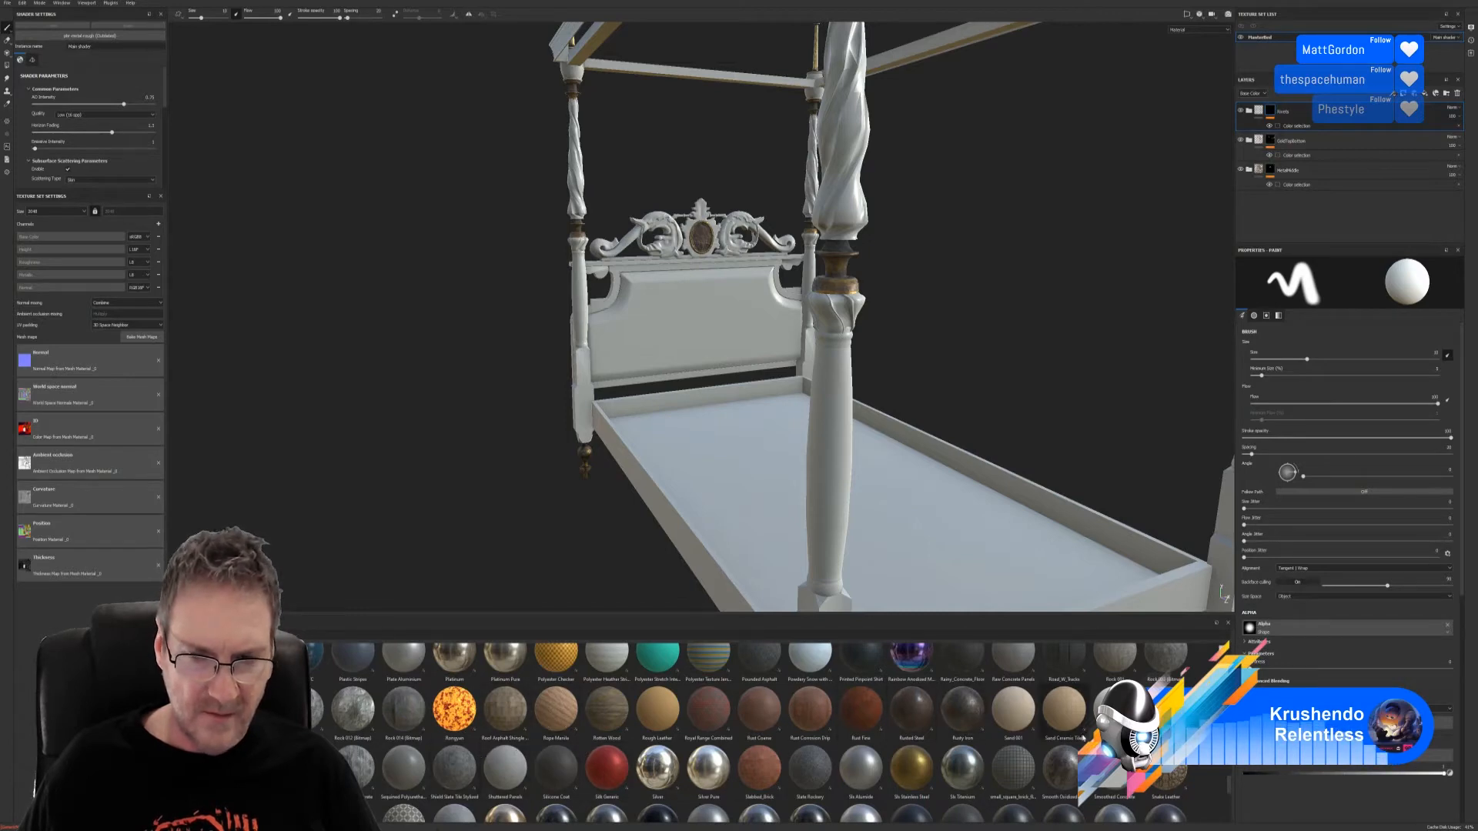
scroll(1220, 786, "down", 4)
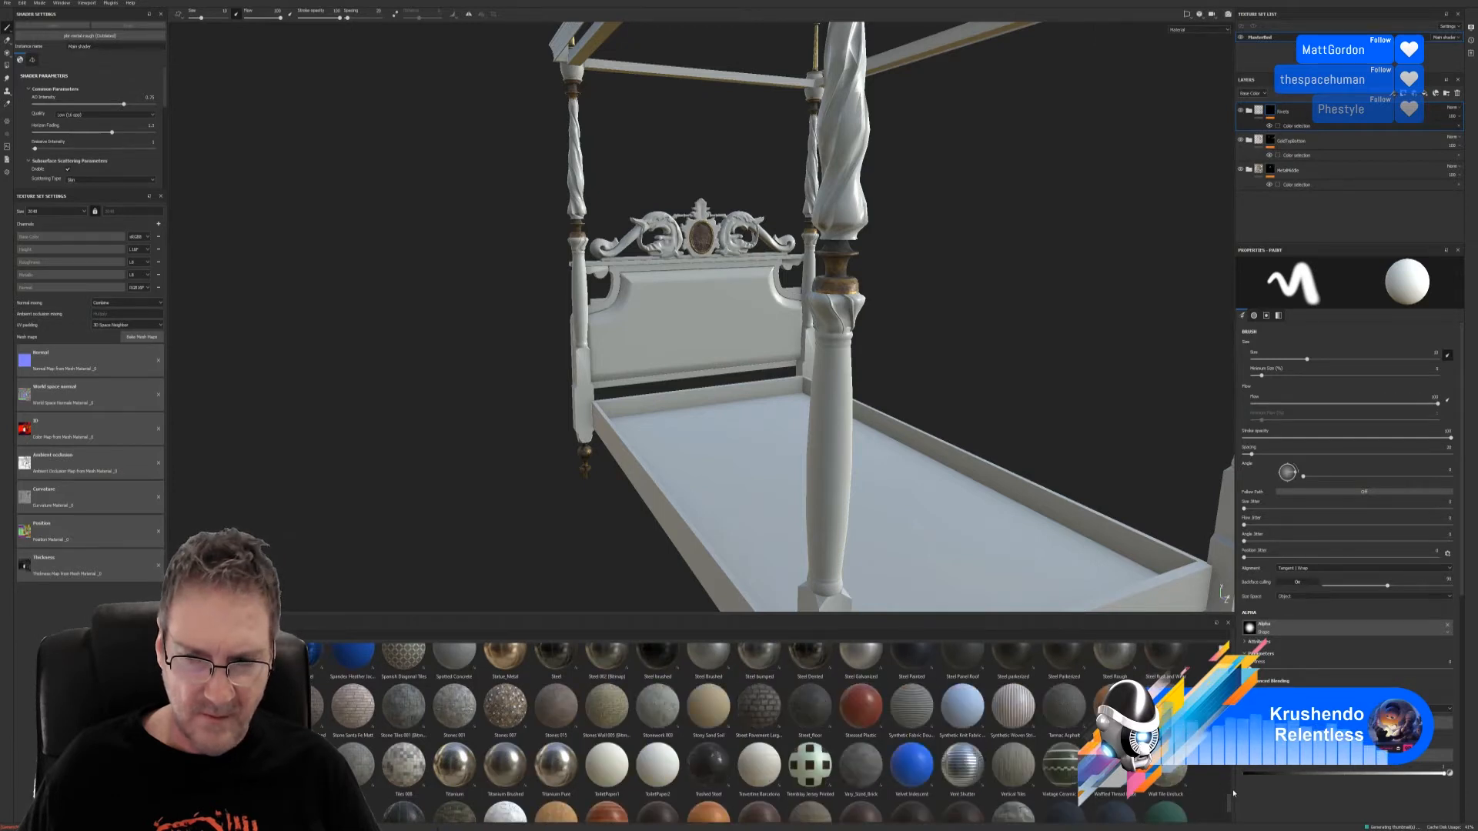
scroll(1235, 801, "down", 1)
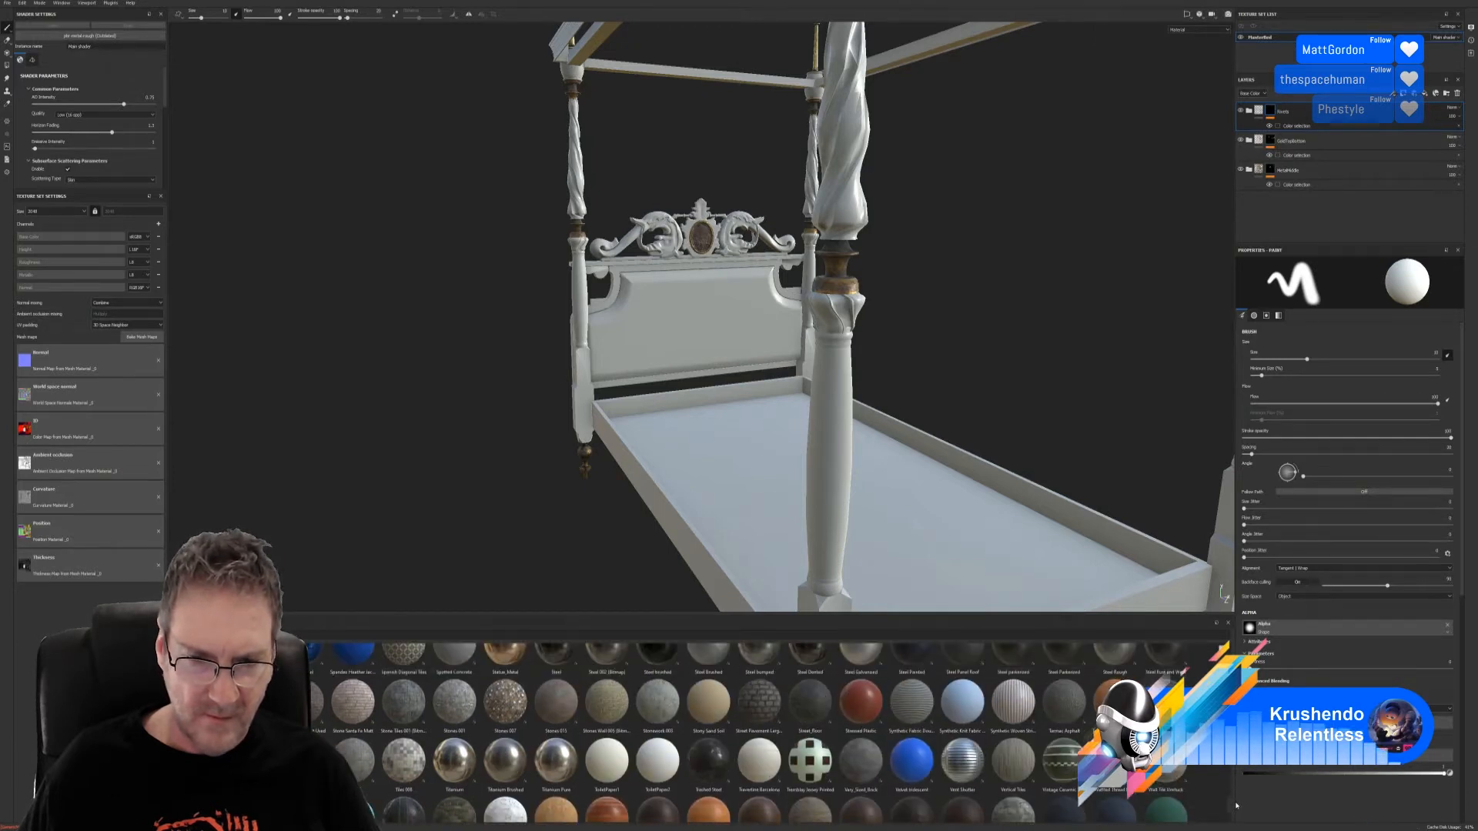
scroll(1234, 806, "down", 1)
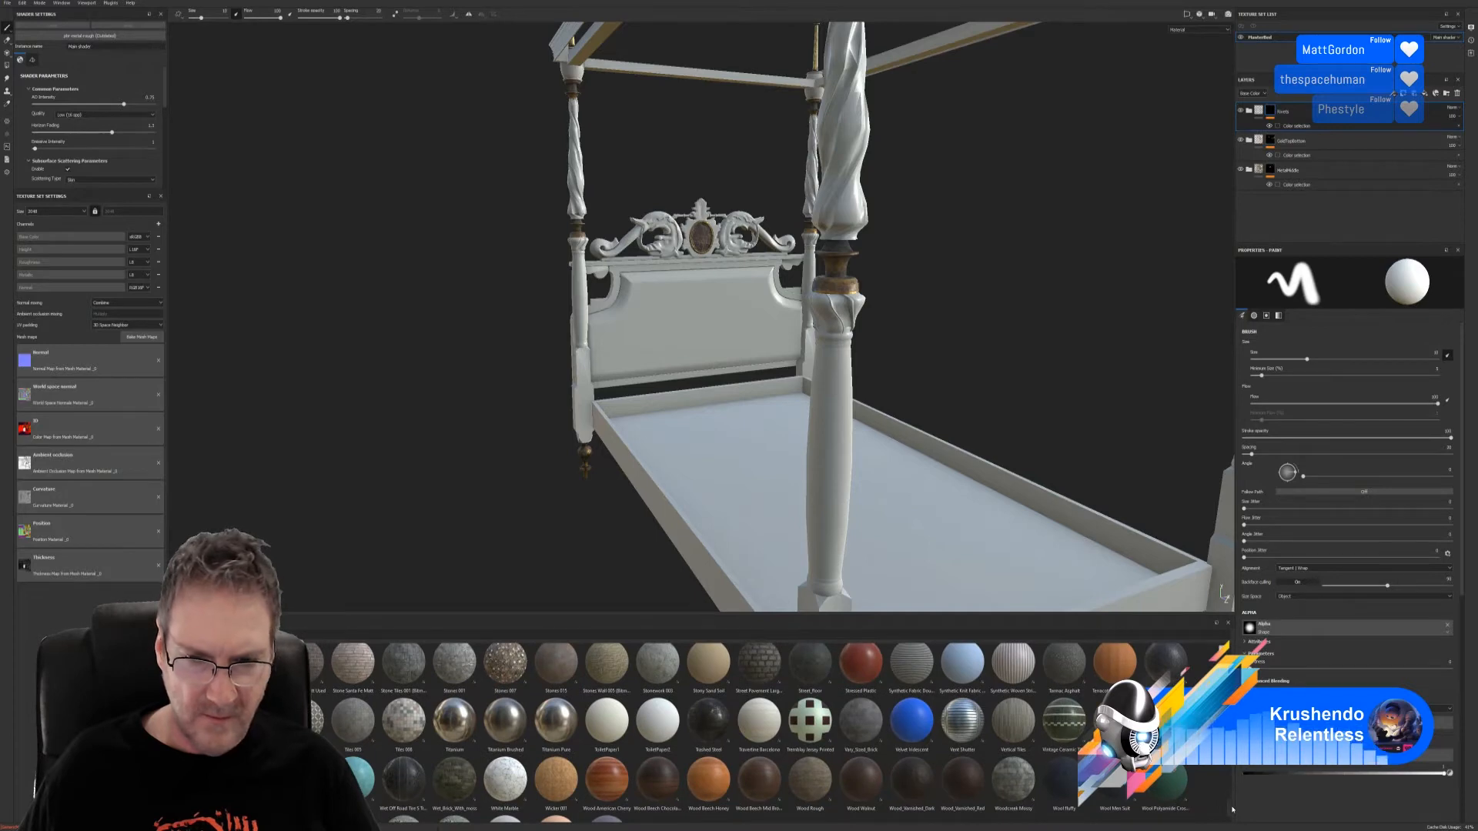
scroll(1233, 809, "down", 1)
scroll(1232, 808, "up", 5)
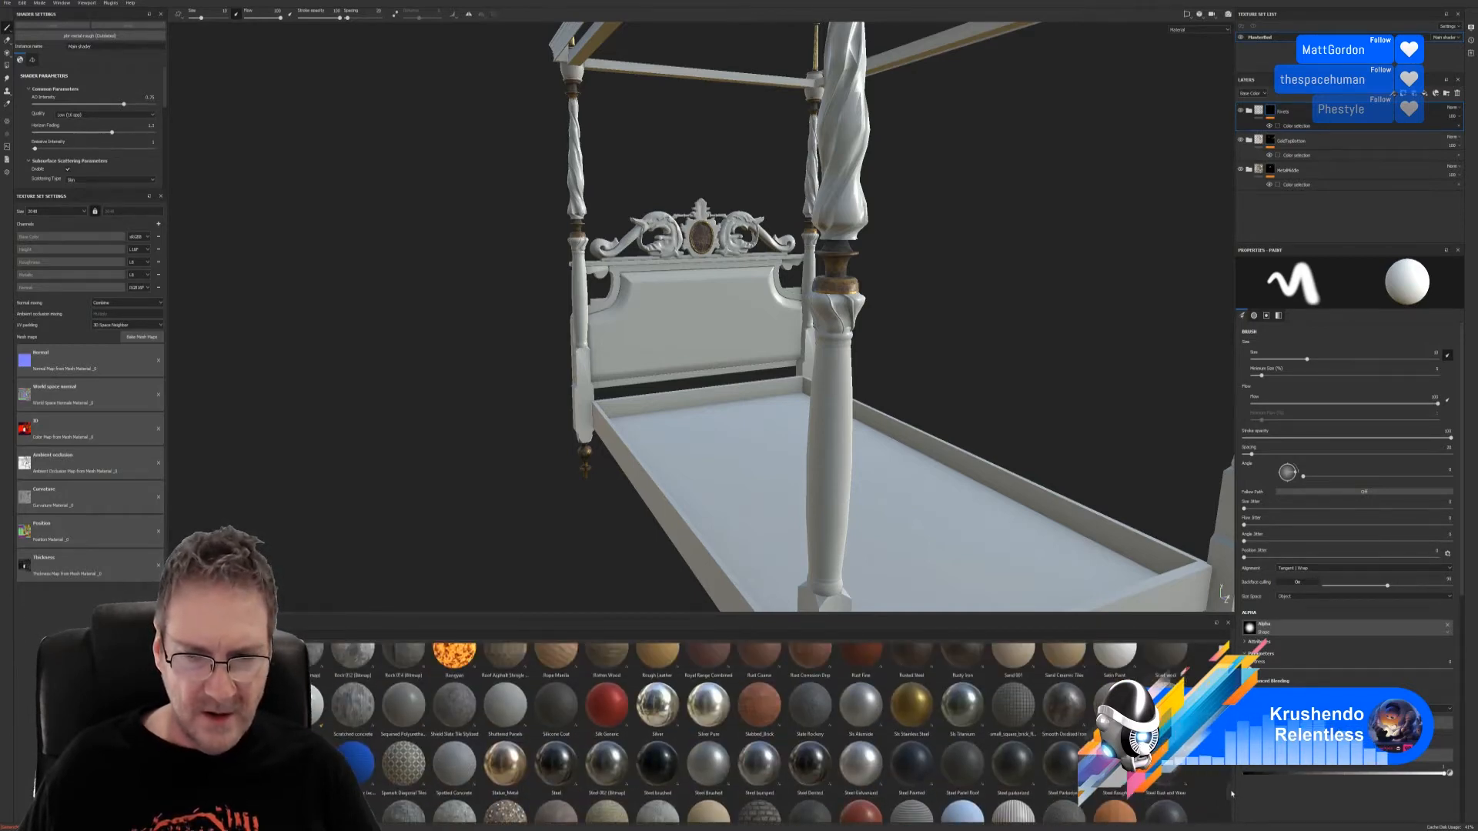
scroll(1232, 793, "up", 3)
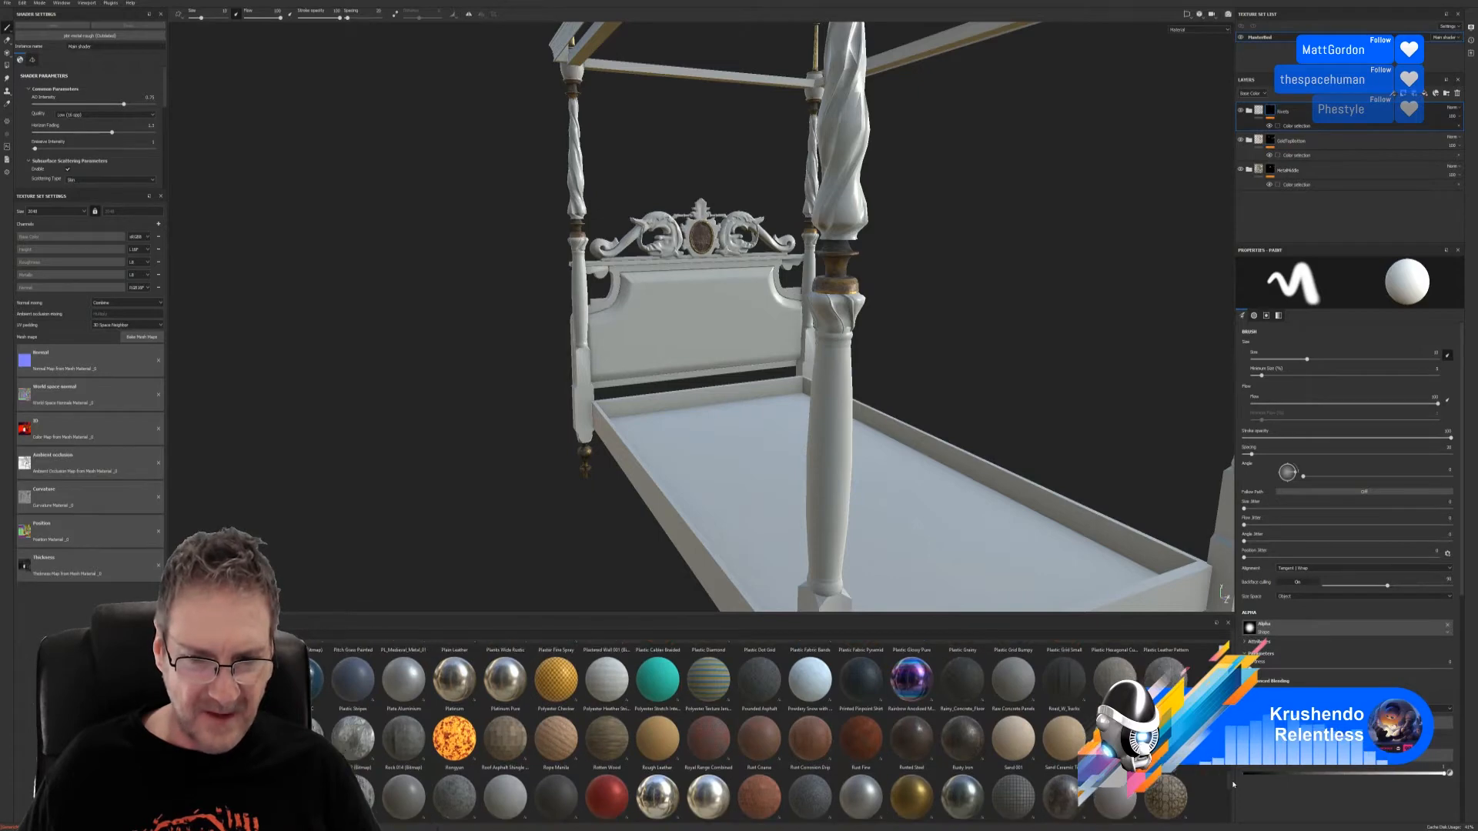
scroll(1233, 783, "up", 1)
scroll(1234, 784, "up", 2)
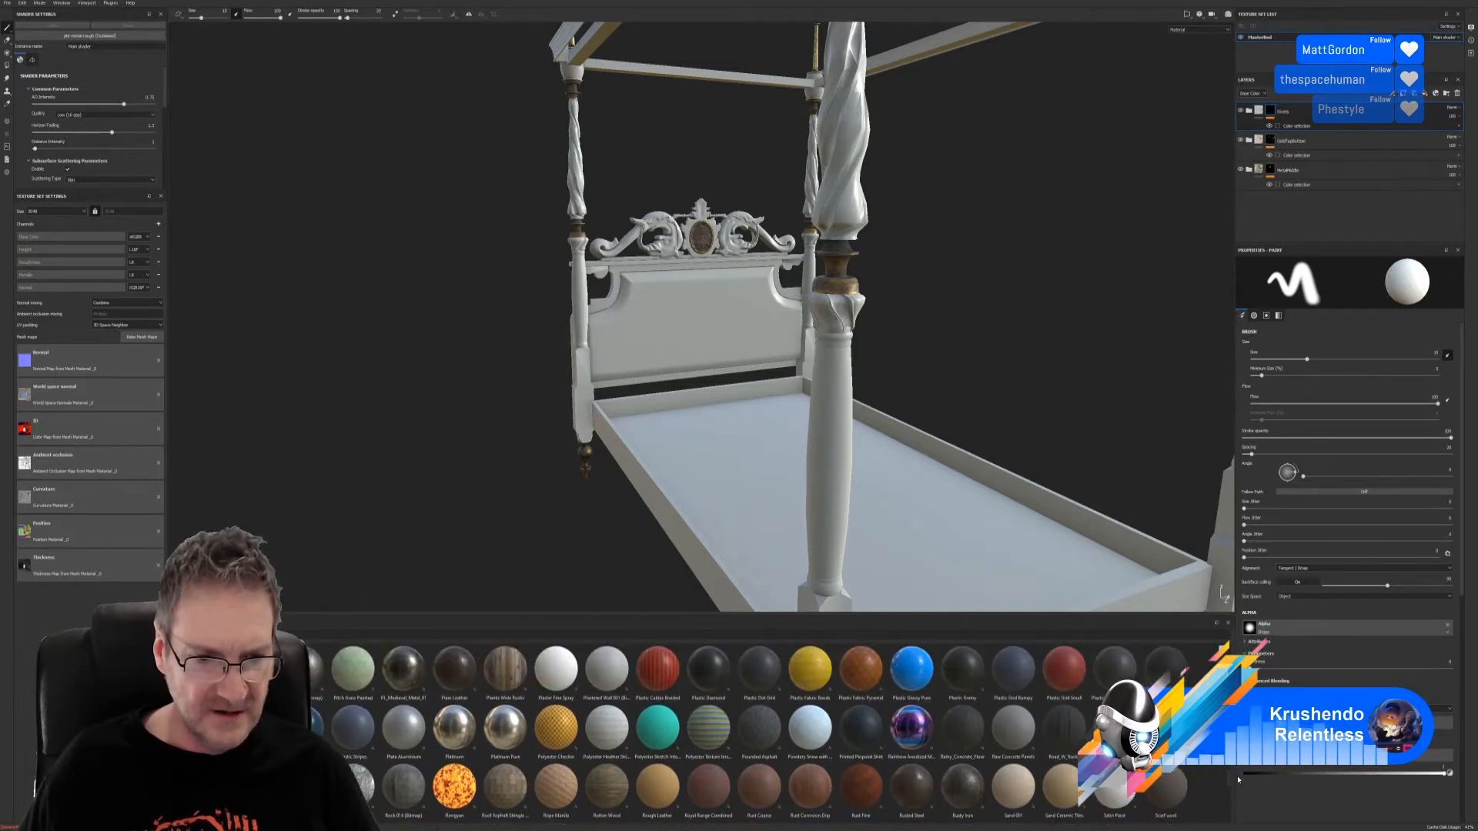
scroll(1238, 778, "up", 2)
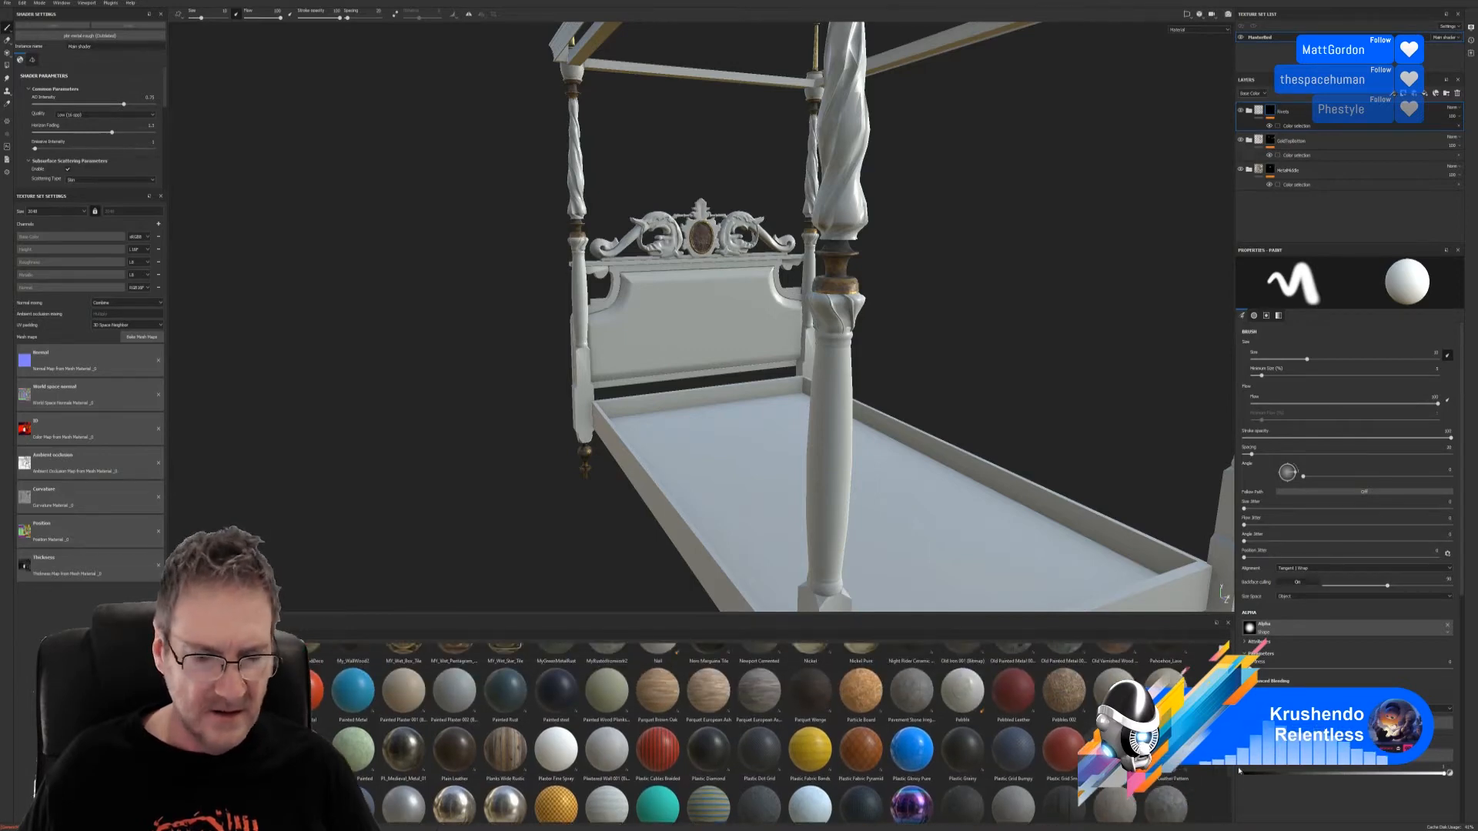
scroll(1238, 772, "up", 2)
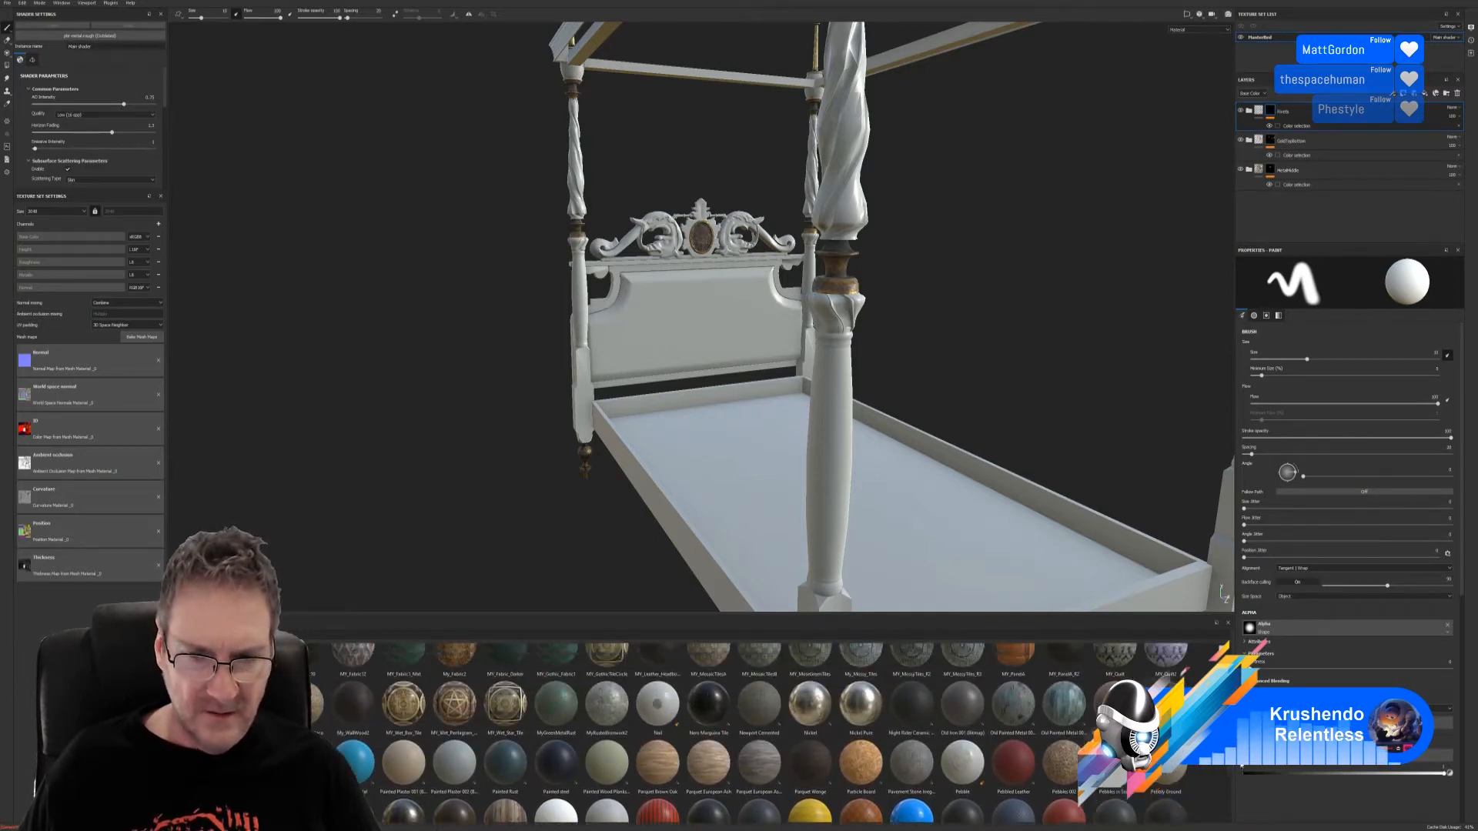
scroll(1240, 766, "up", 2)
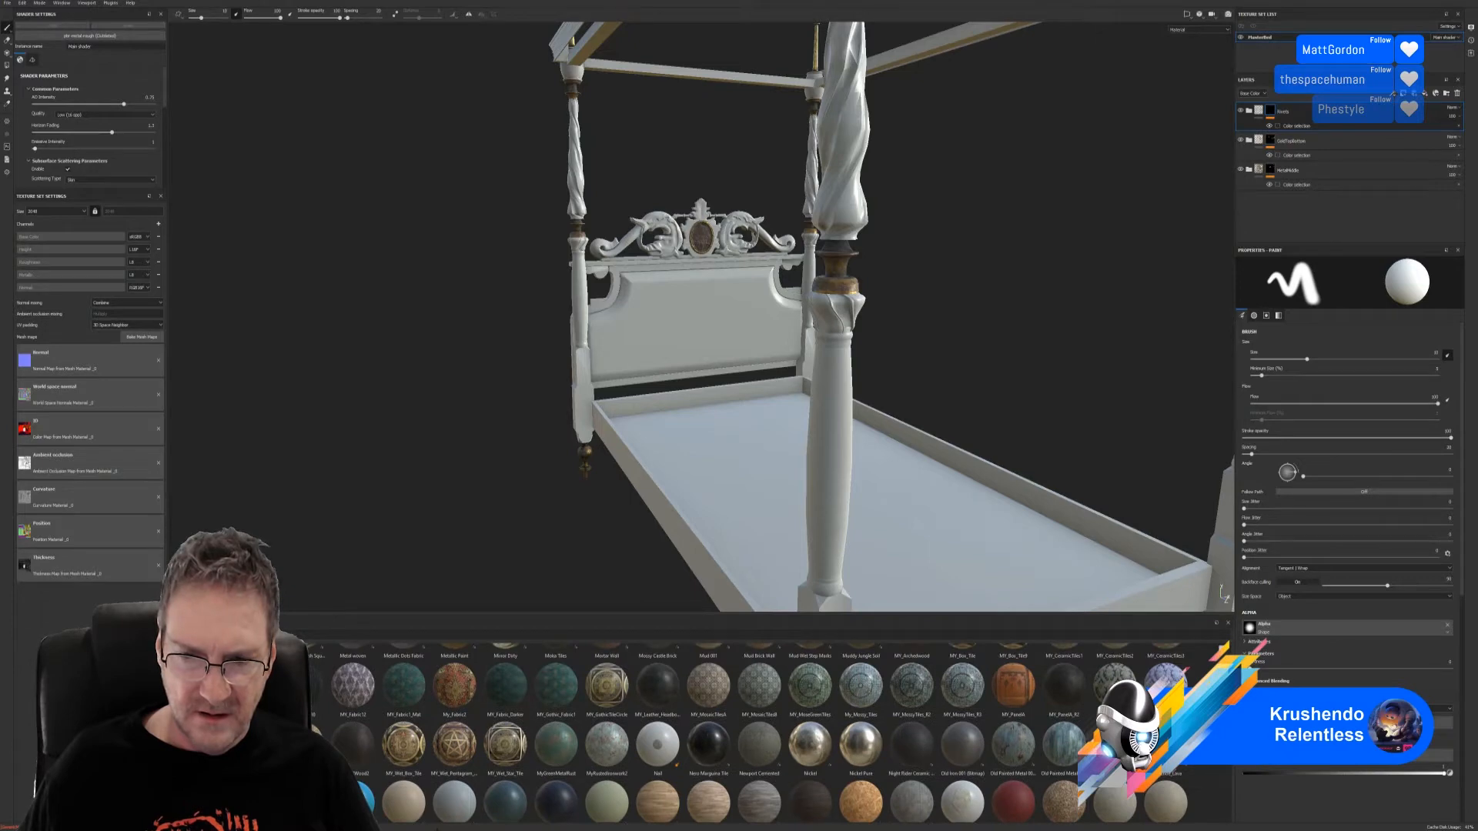
scroll(1240, 762, "up", 2)
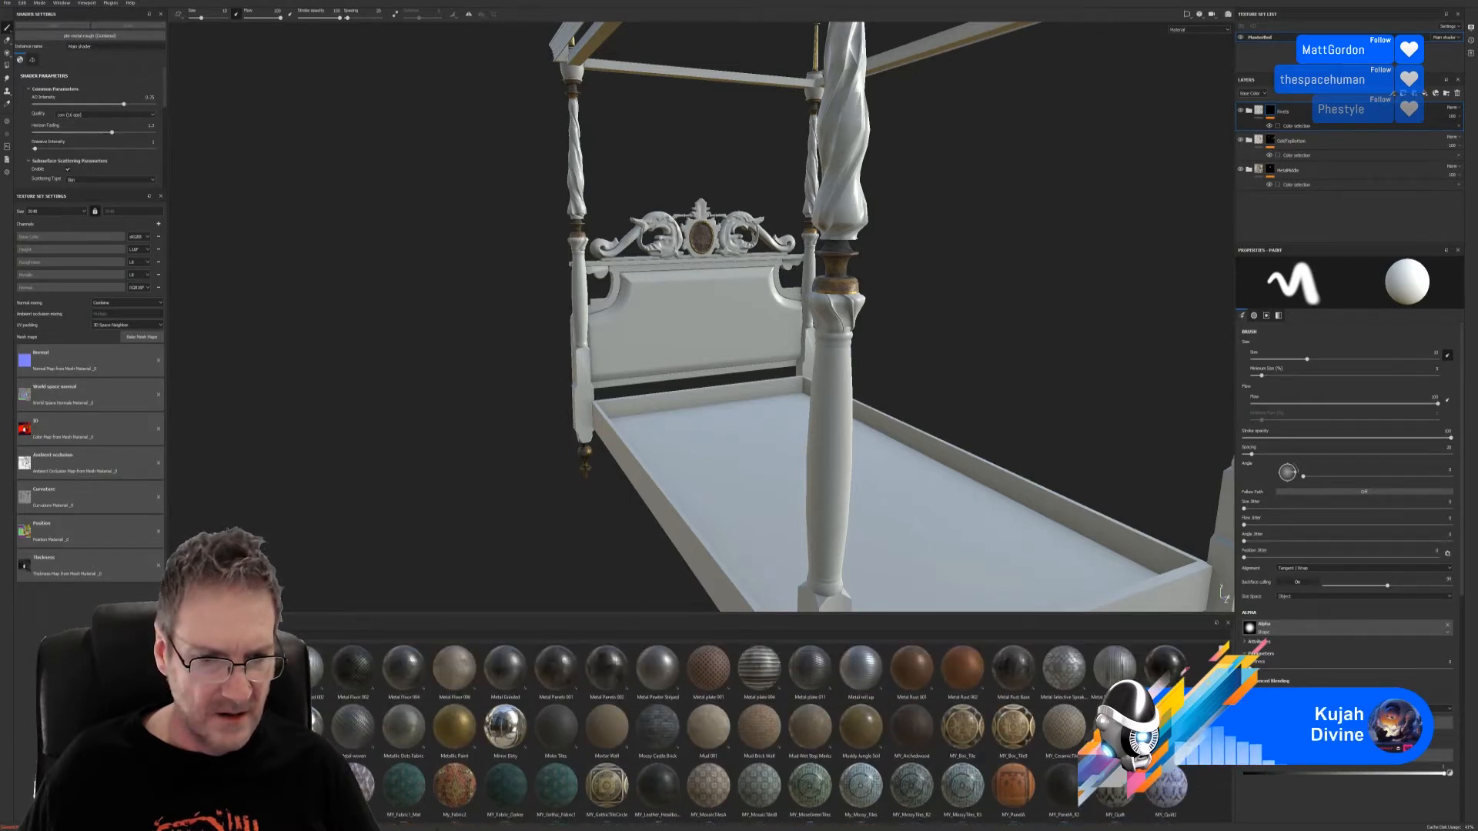
Step: Add the Metal Grinded material as a fill layer above all folders and slightly increase its UV scale
mouse_move(506, 679)
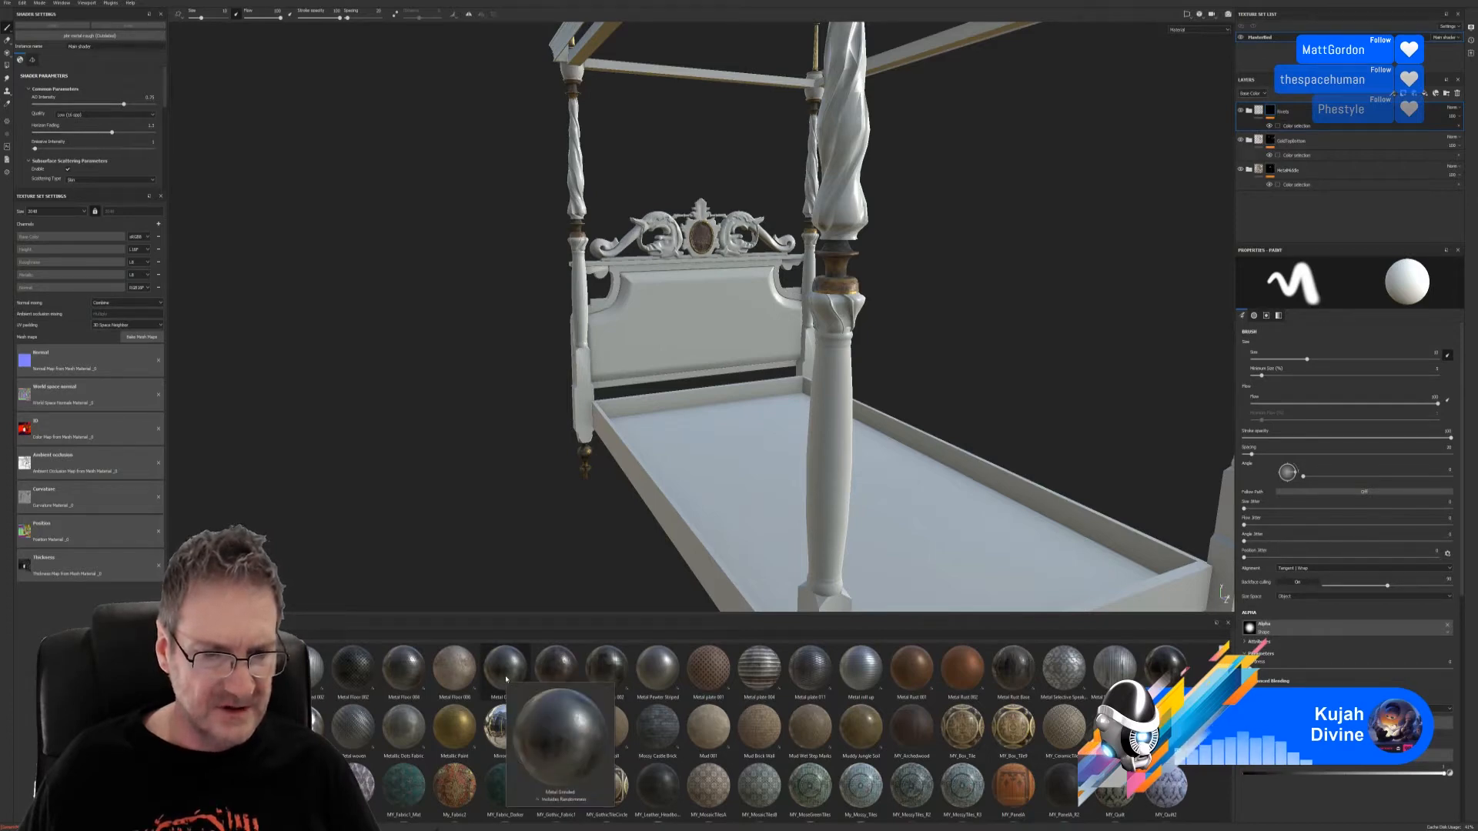
left_click_drag(506, 679, 665, 265)
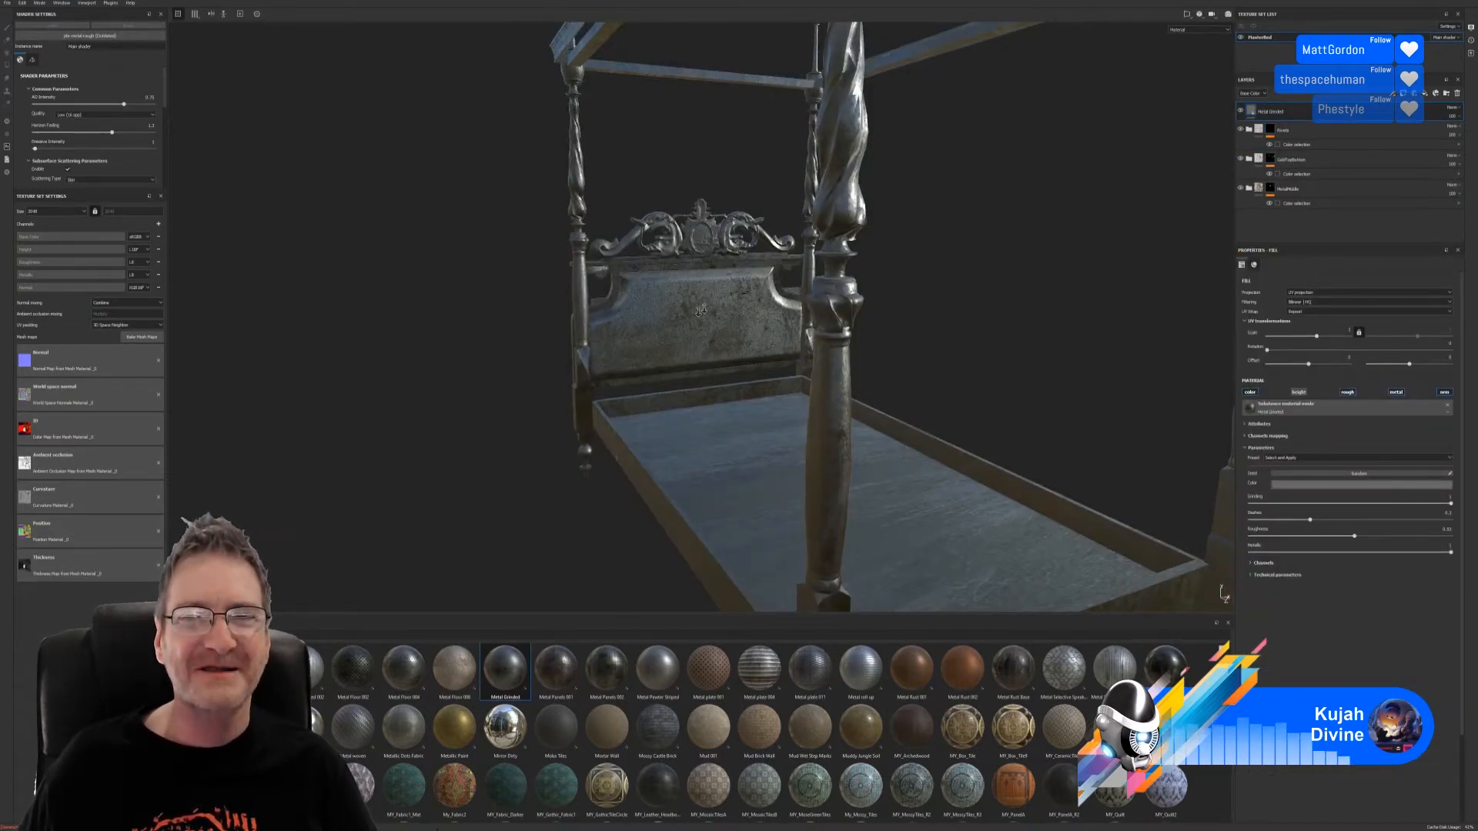
scroll(666, 265, "down", 2)
middle_click_drag(666, 274, 664, 347, "alt")
left_click_drag(663, 348, 643, 311, "alt")
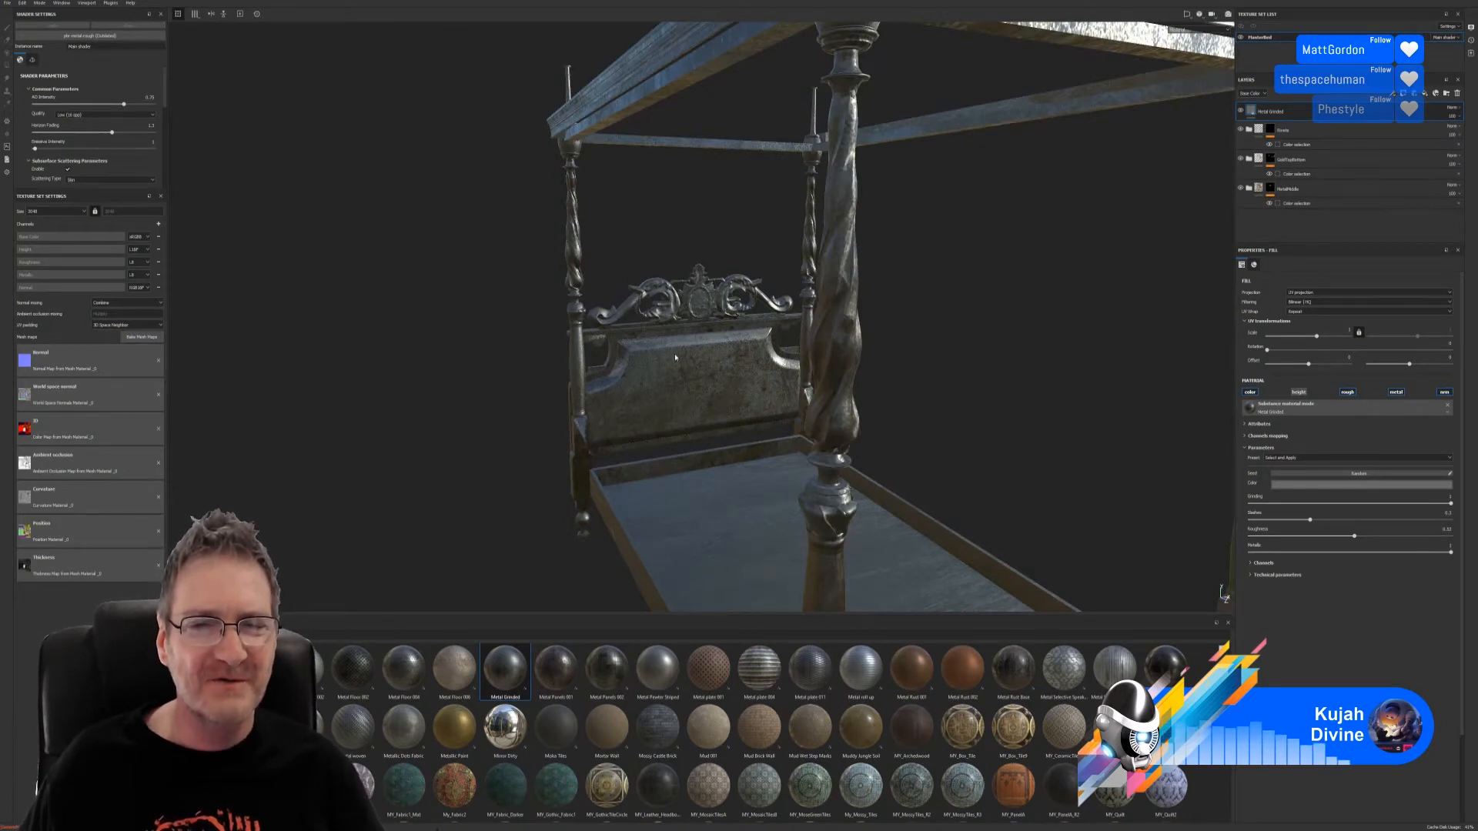
left_click_drag(675, 357, 732, 306, "alt")
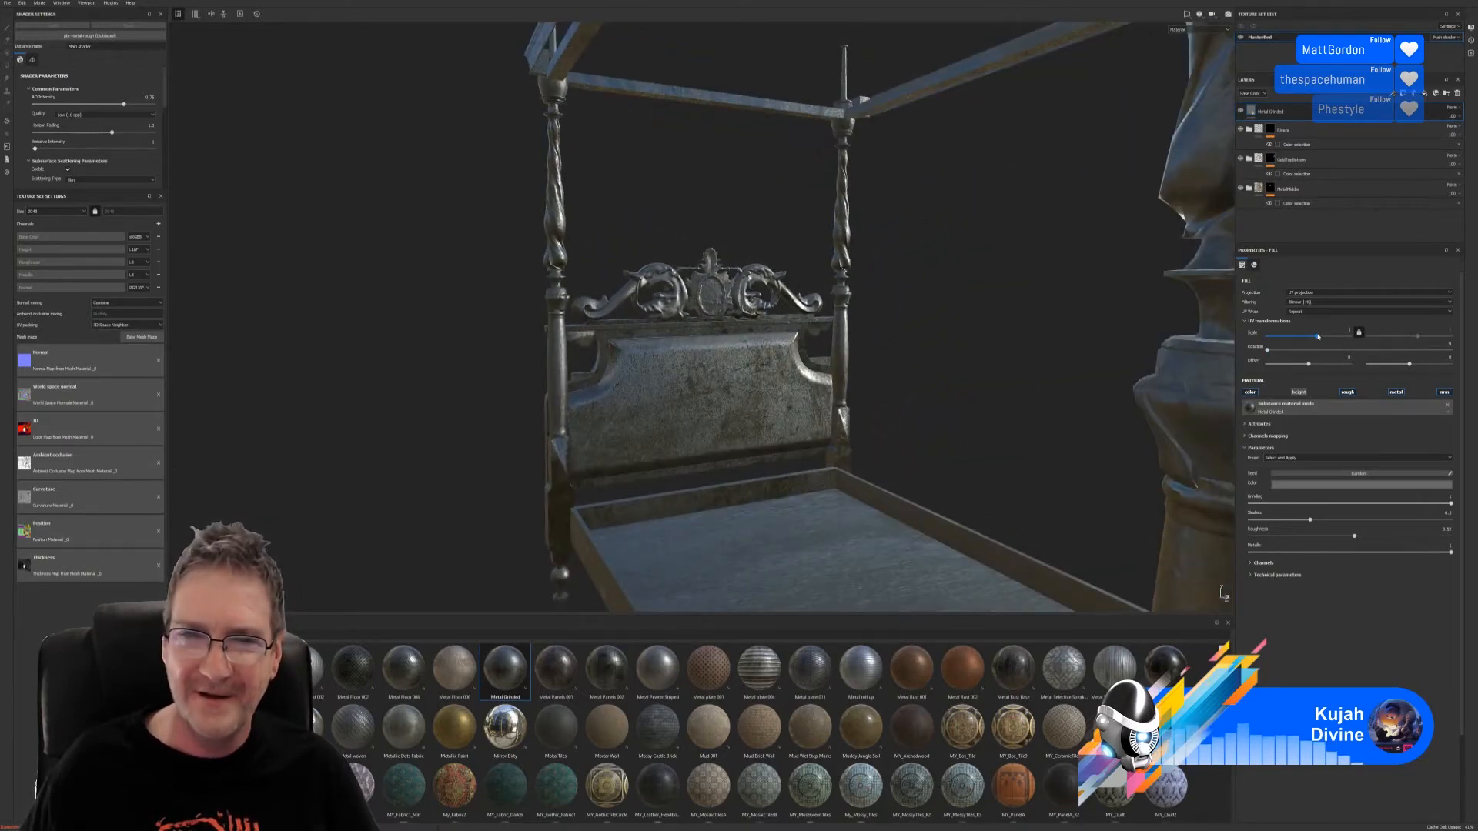
left_click_drag(1318, 336, 1321, 337)
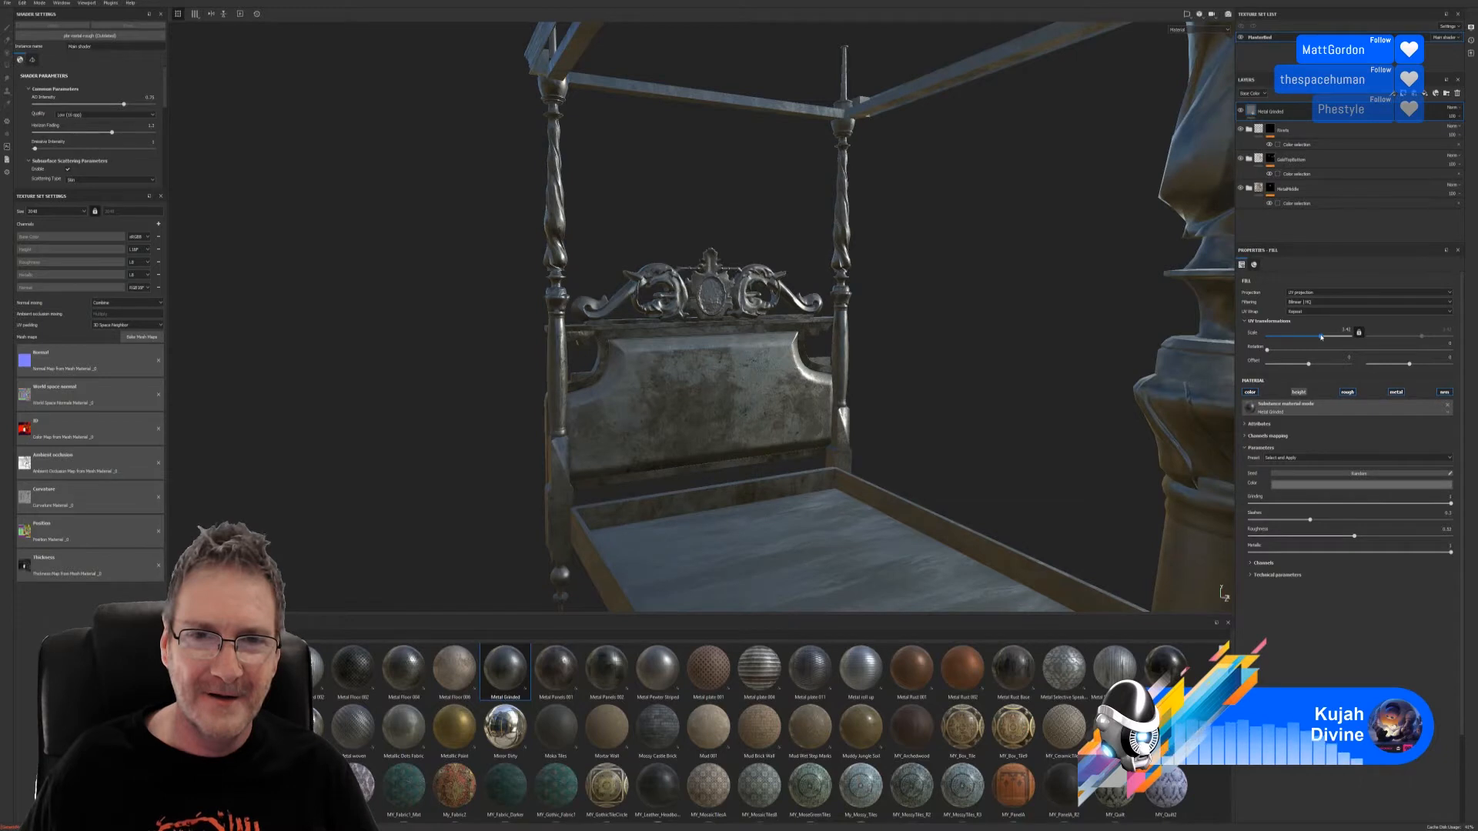
Step: Mask the Metal Grinded layer by color selection, picking the ID color of the headboard's carved scrolls
right_click(1313, 113)
left_click(1356, 143)
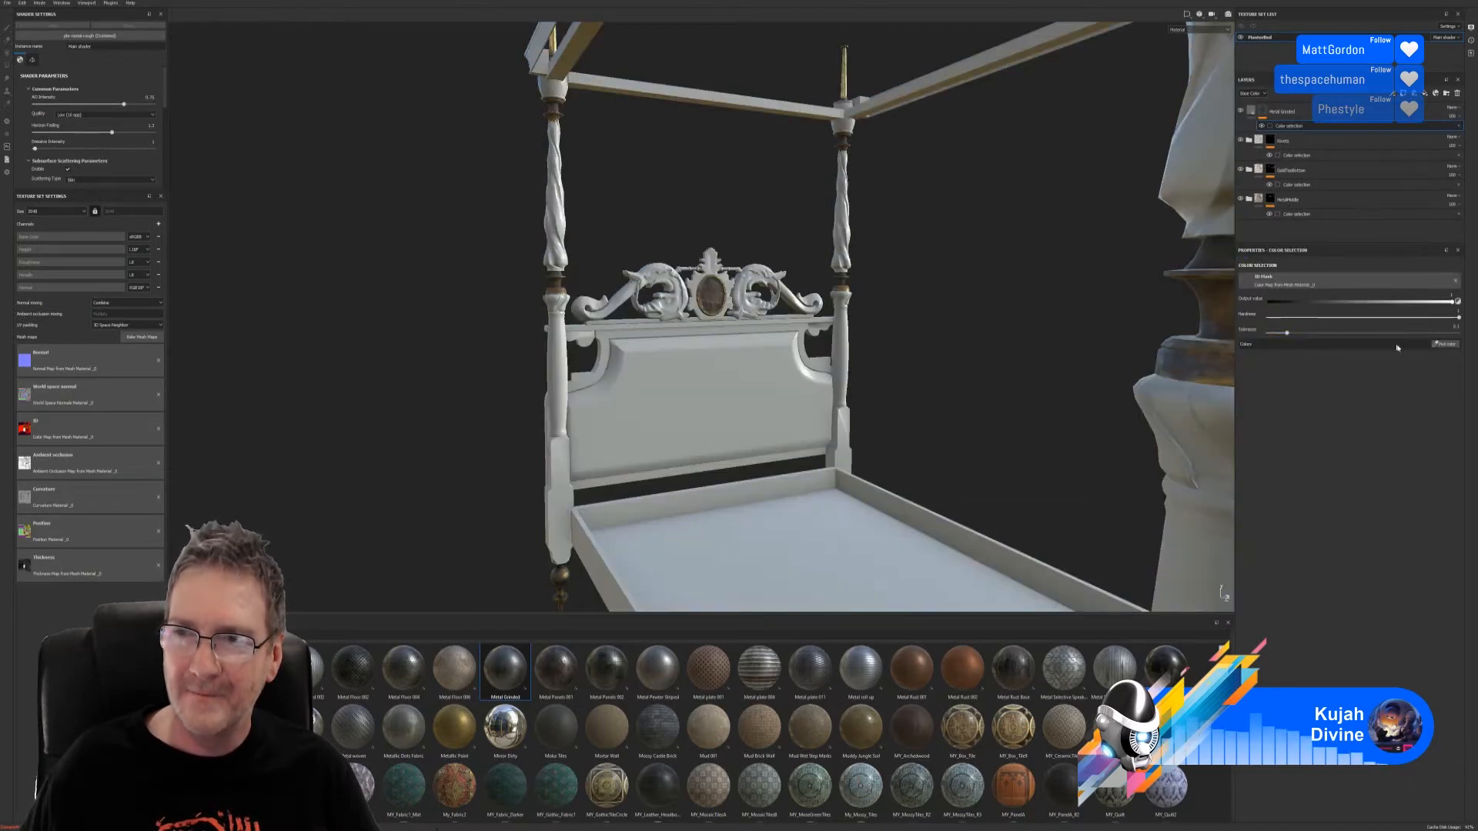
left_click(1452, 344)
left_click(672, 270)
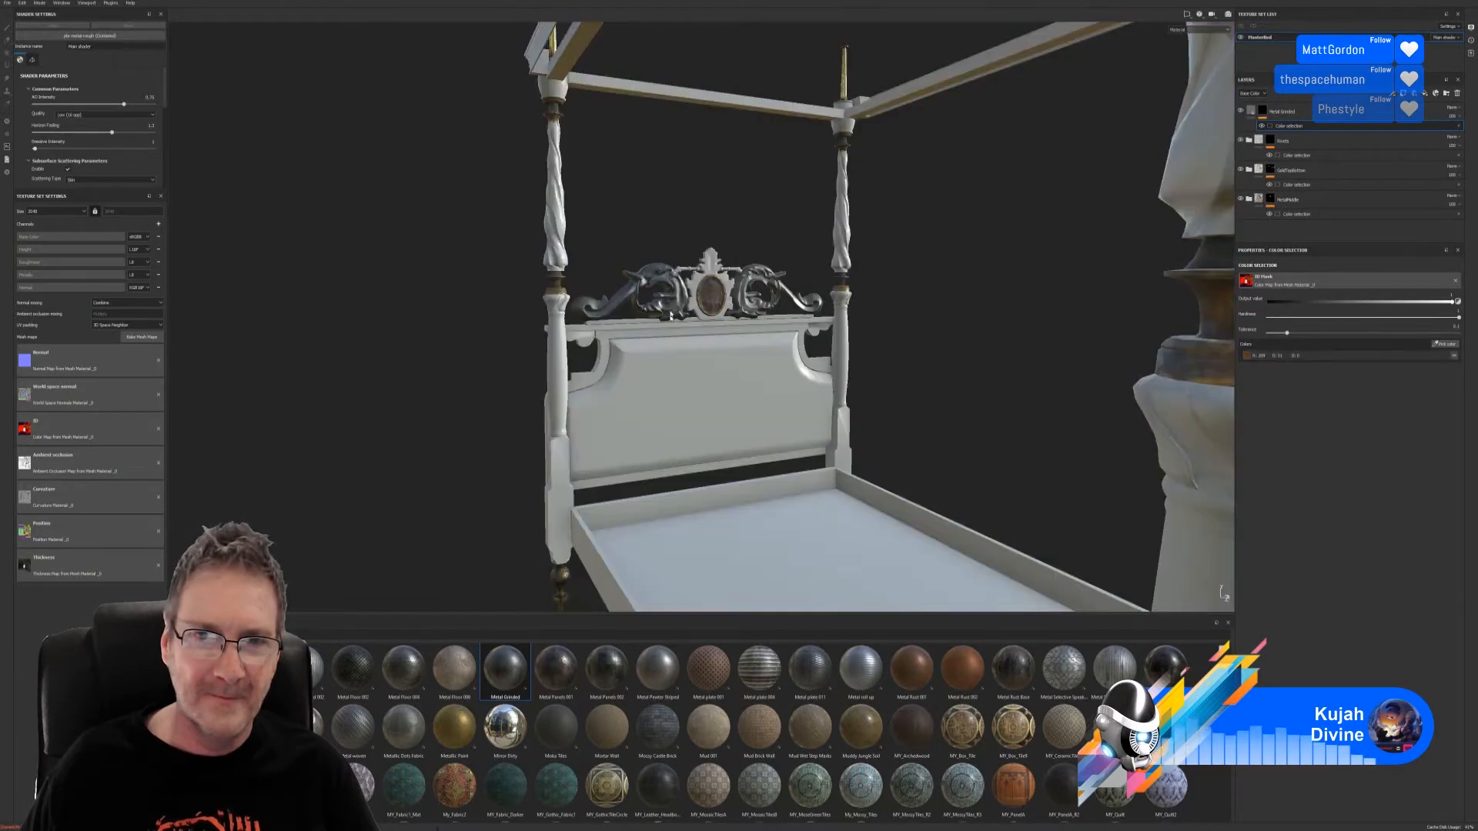
Step: Find the IRO_Gold_Edge_01 smart material in the library and apply it to the bed above the Metal Grinded layer
right_click_drag(672, 270, 1171, 356, "alt")
left_click_drag(1171, 357, 835, 367, "alt")
middle_click_drag(834, 366, 803, 390, "alt")
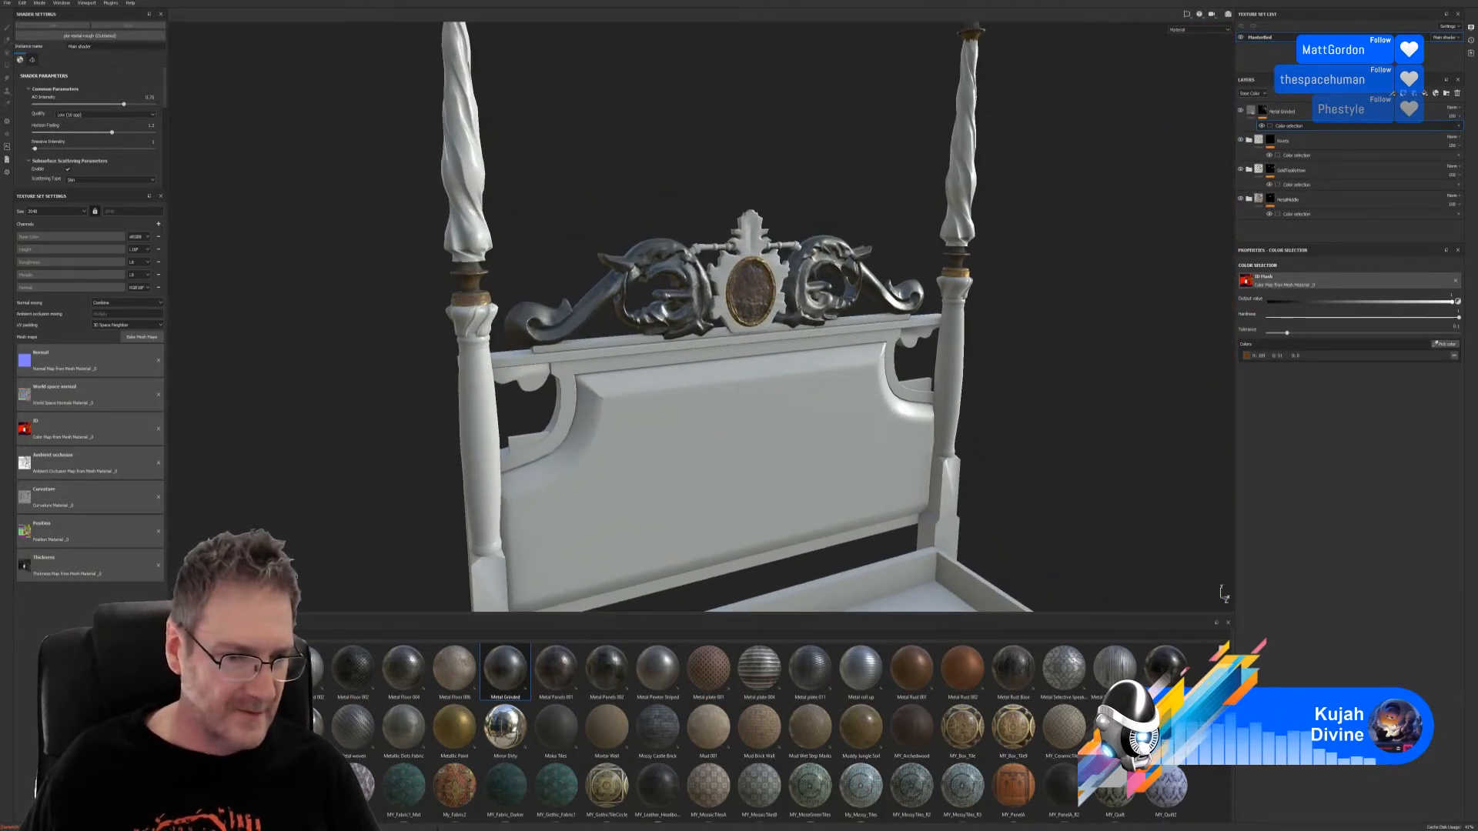
scroll(822, 740, "up", 5)
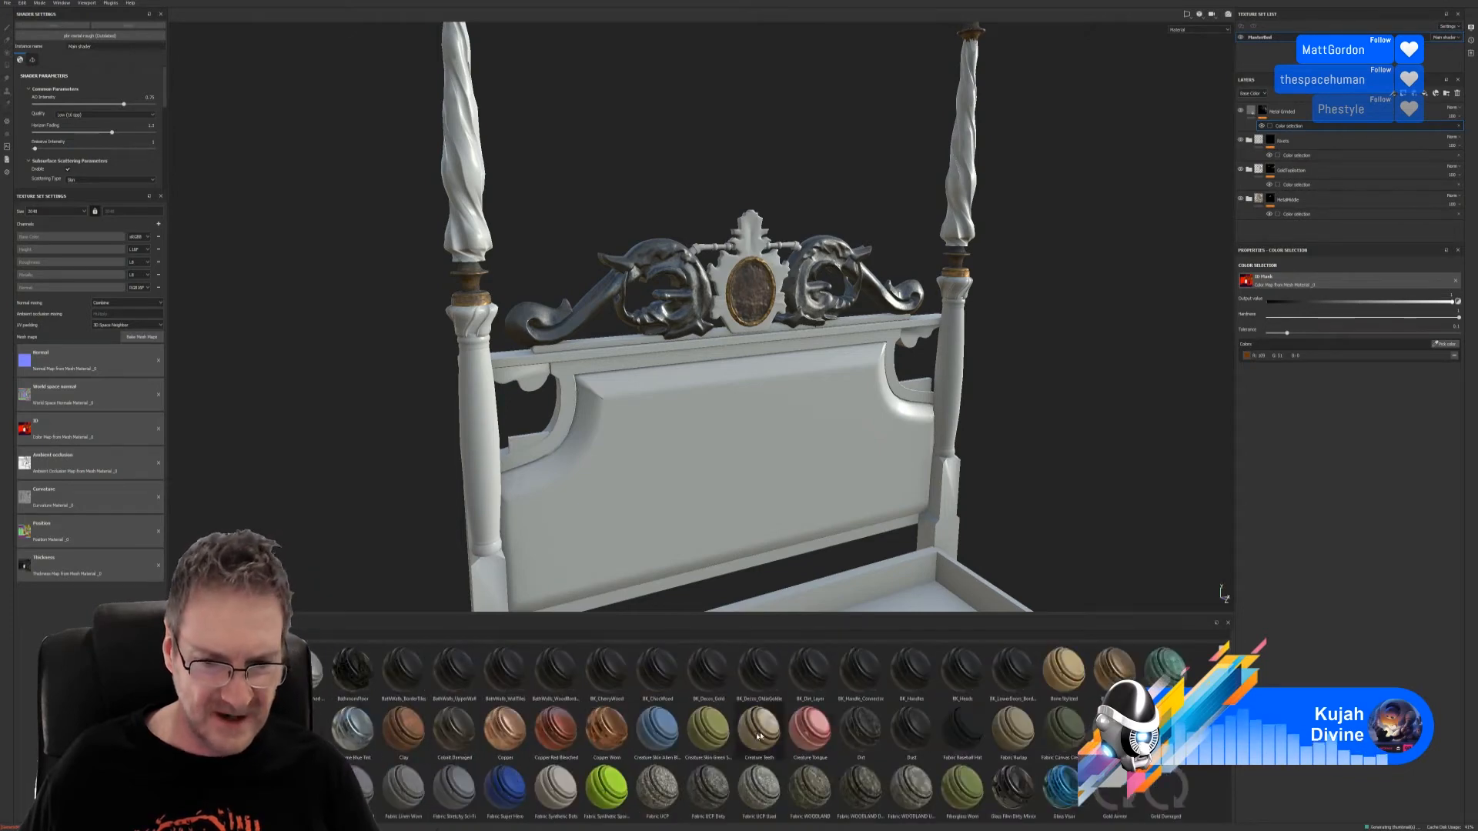
scroll(822, 741, "down", 6)
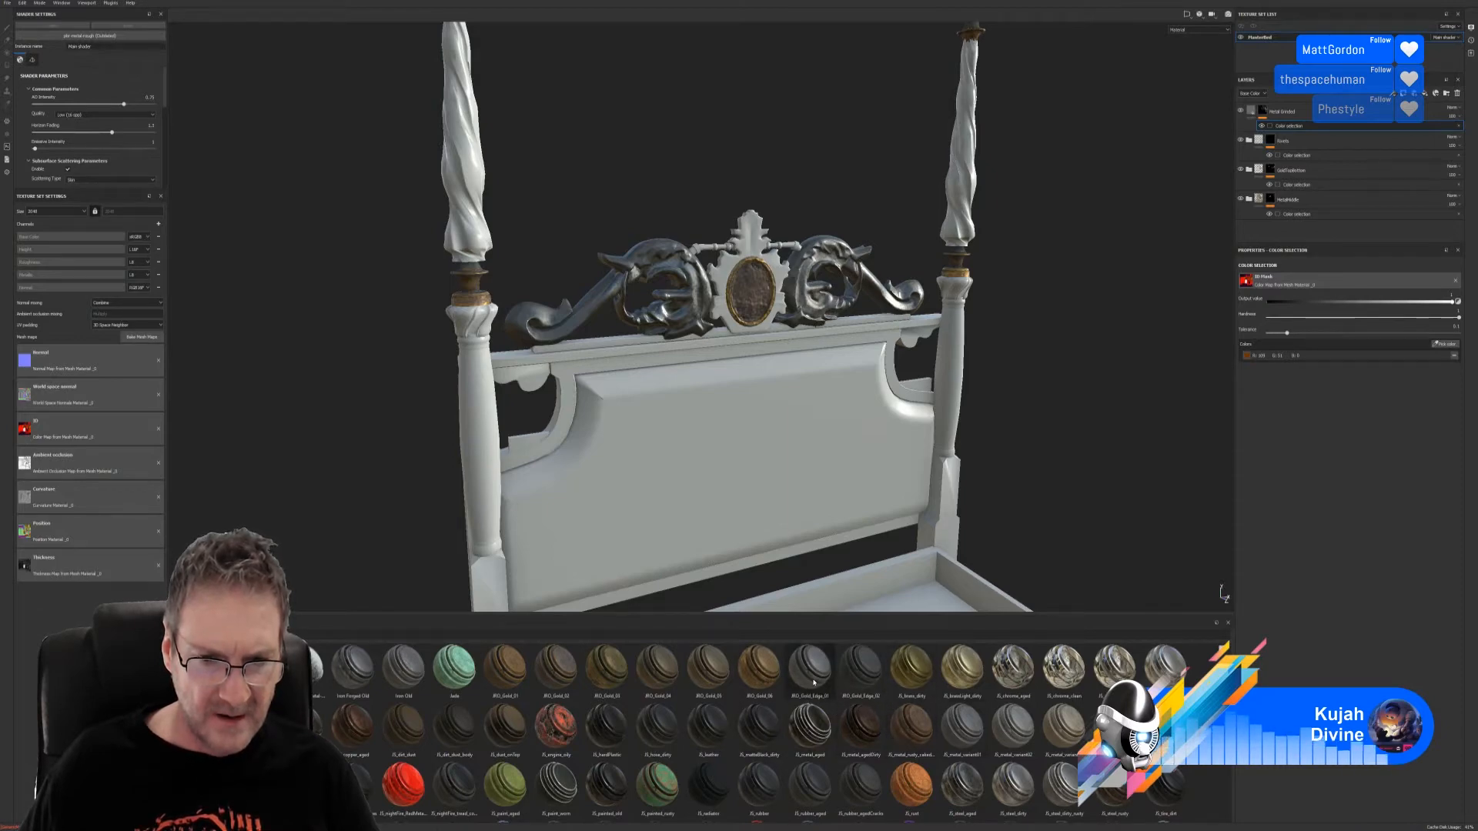
left_click_drag(814, 682, 698, 309)
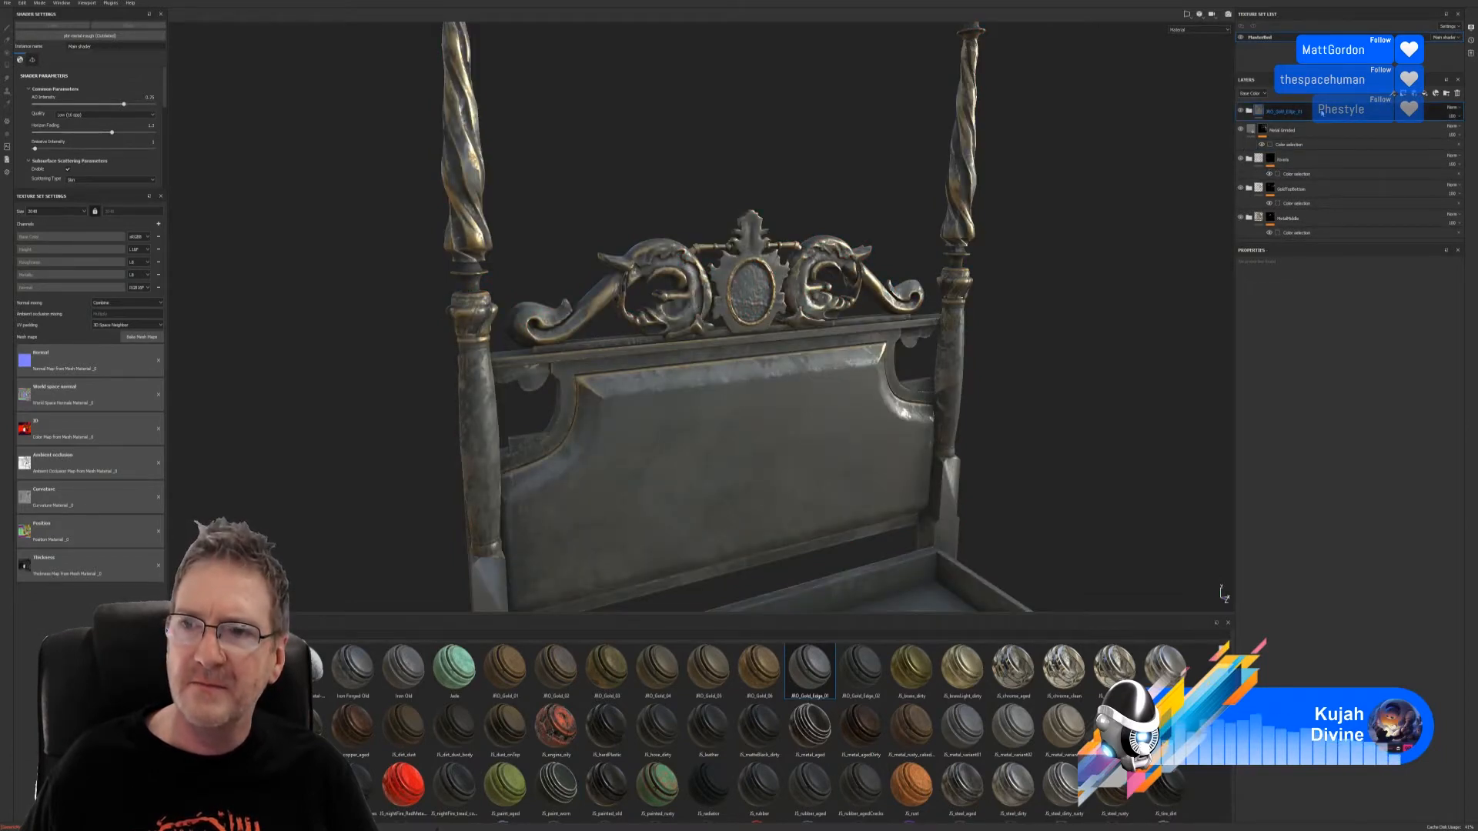
Step: Group the IRO_Gold_Edge_01 and Metal Grinded layers into a folder and rename that folder
left_click(1317, 130, "shift")
right_click(1318, 130)
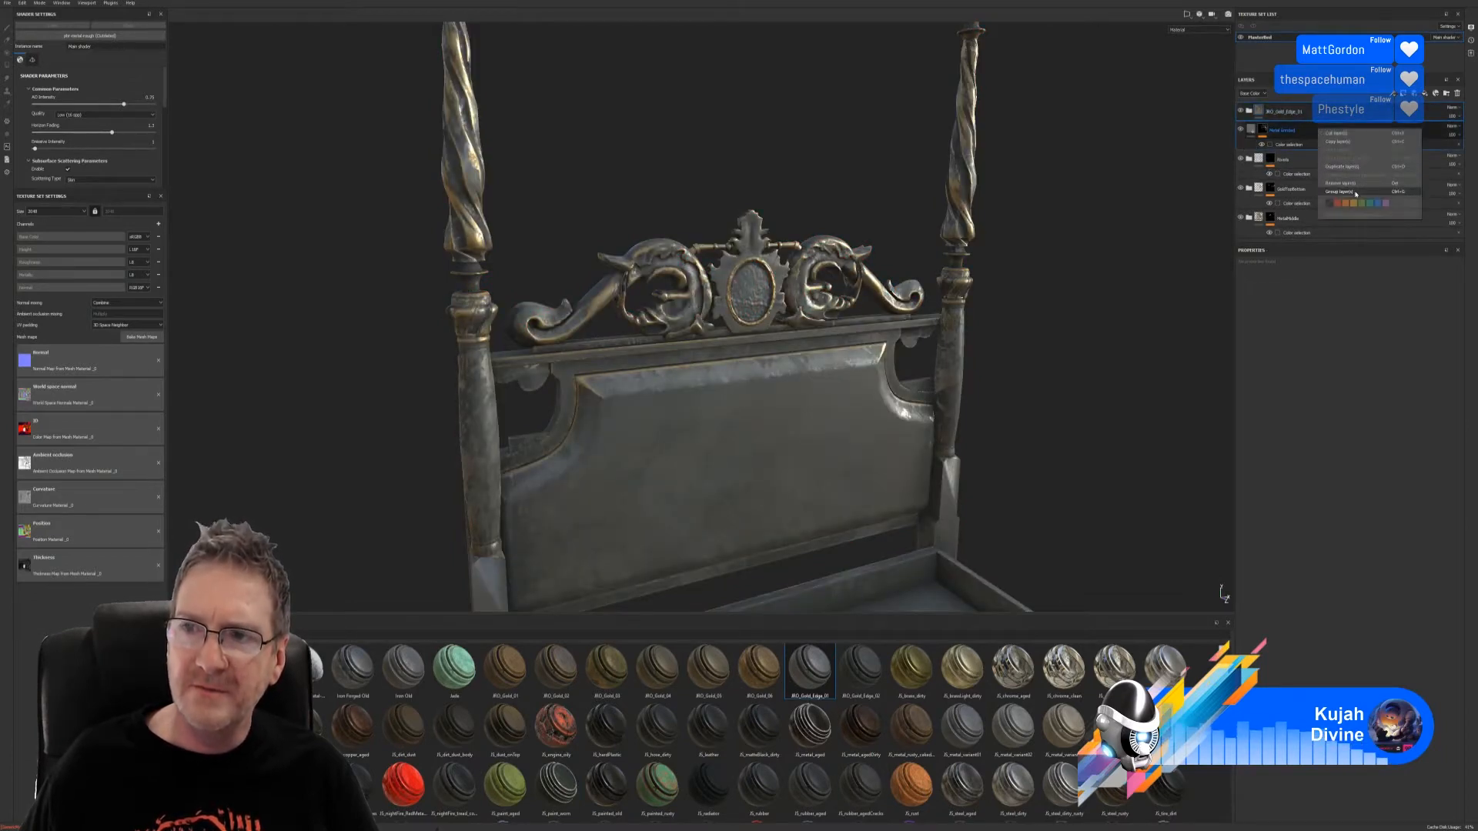
left_click(1354, 193)
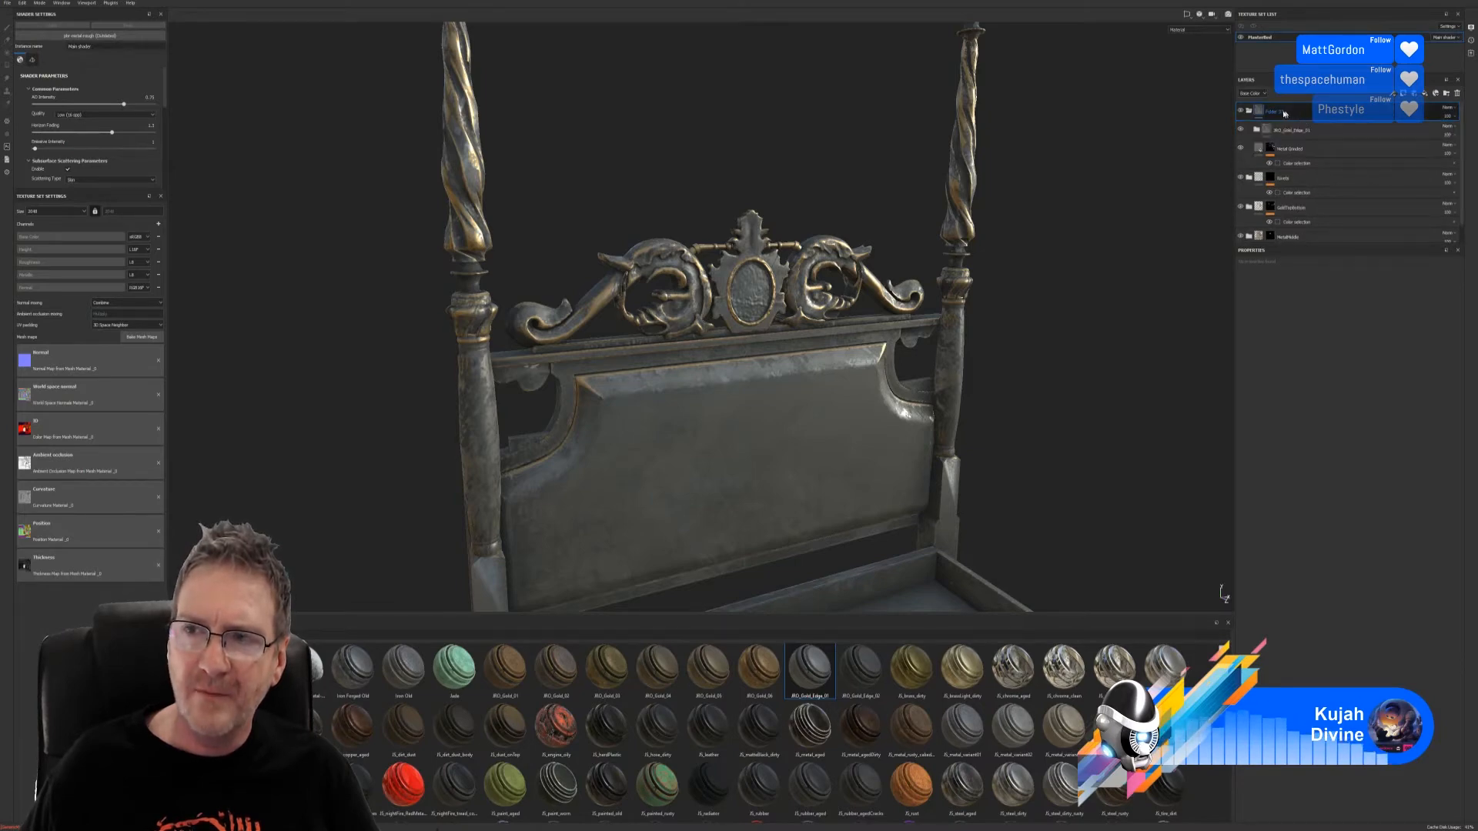
left_click(1306, 181)
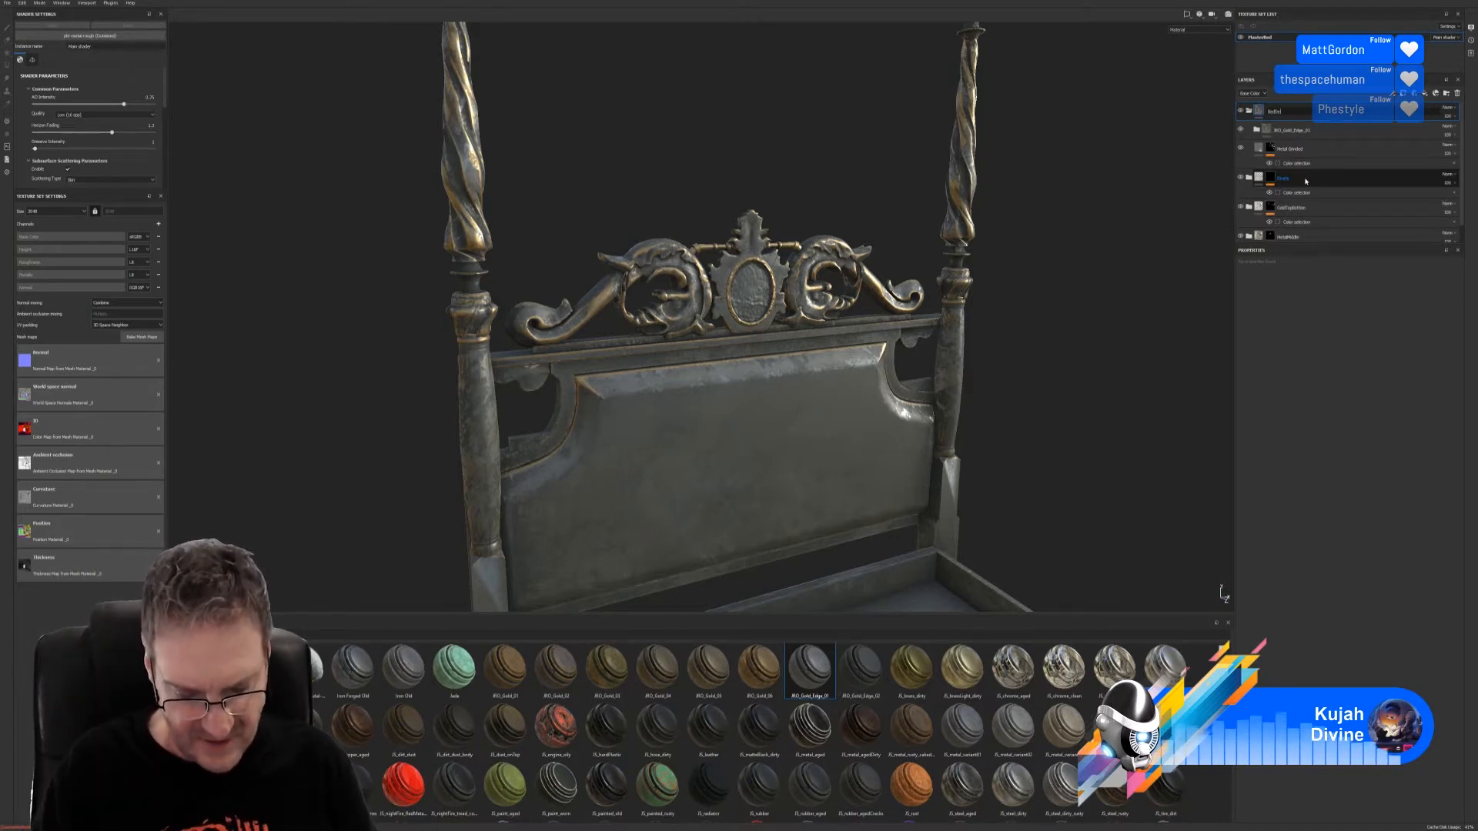
key("Return")
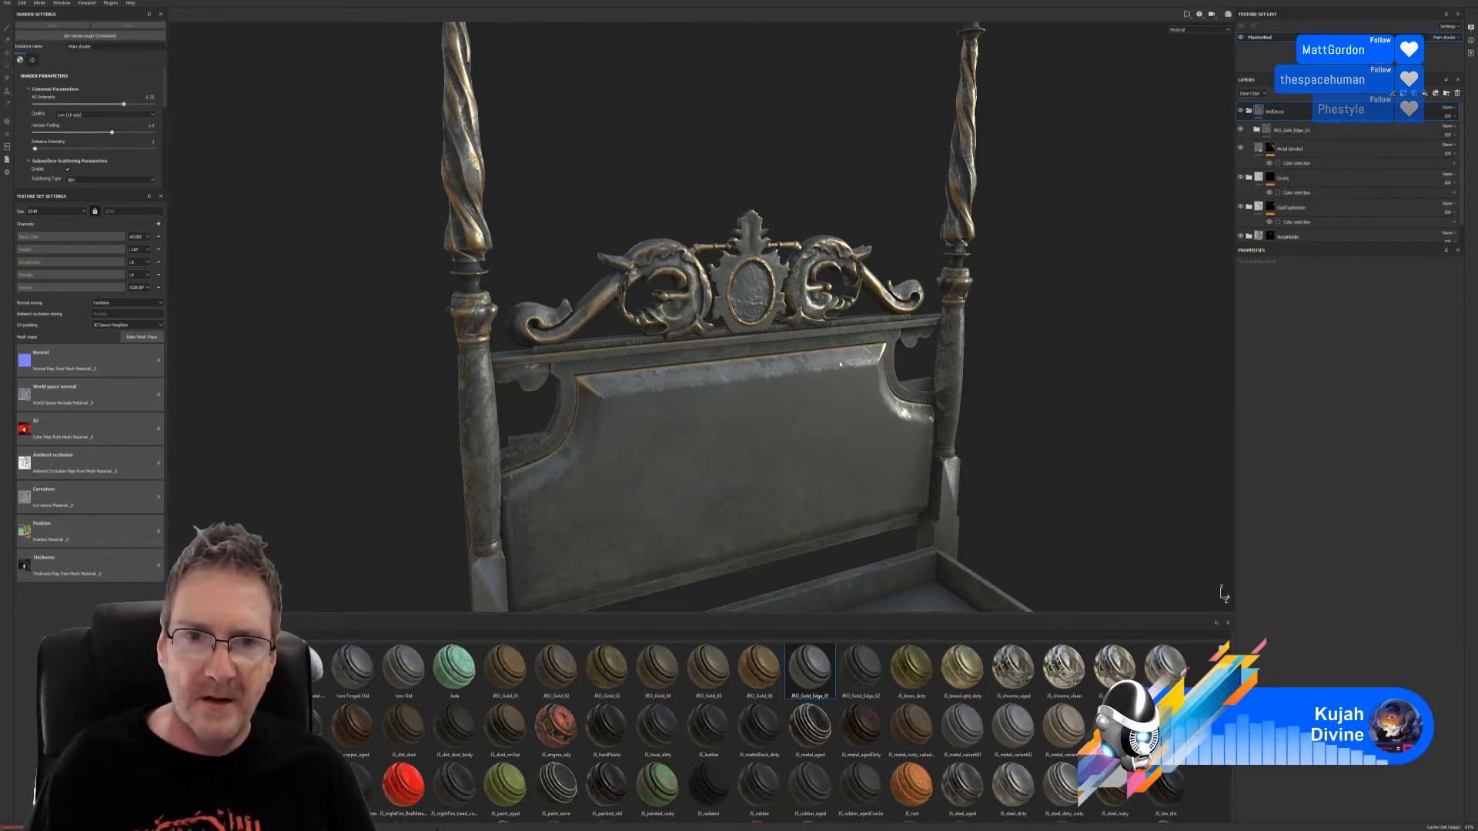
left_click_drag(826, 378, 815, 344, "alt")
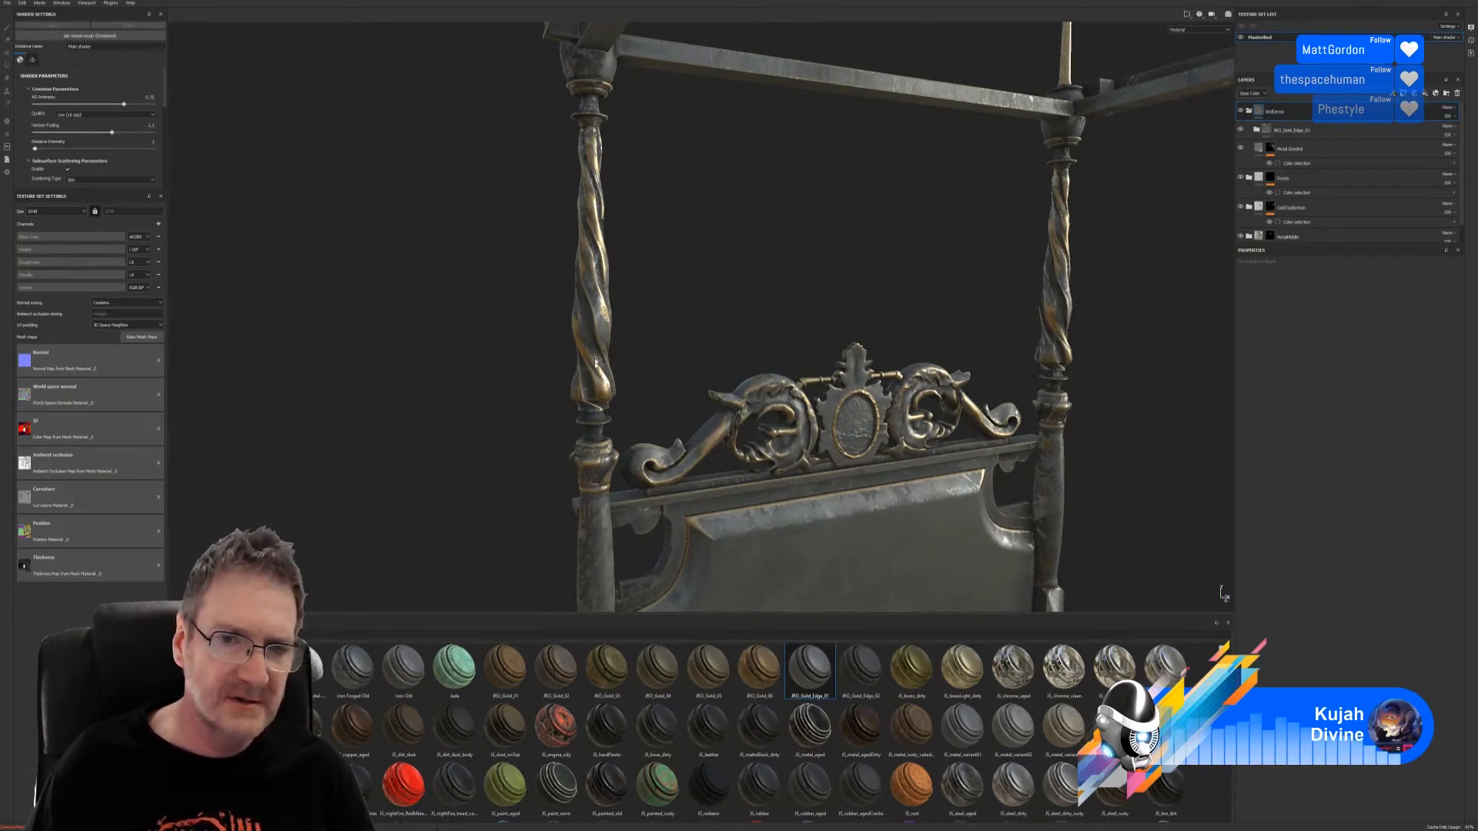
Step: Mask the new folder by color selection, picking the ID color of the headboard's carved scrolls
left_click_drag(574, 199, 804, 360, "alt")
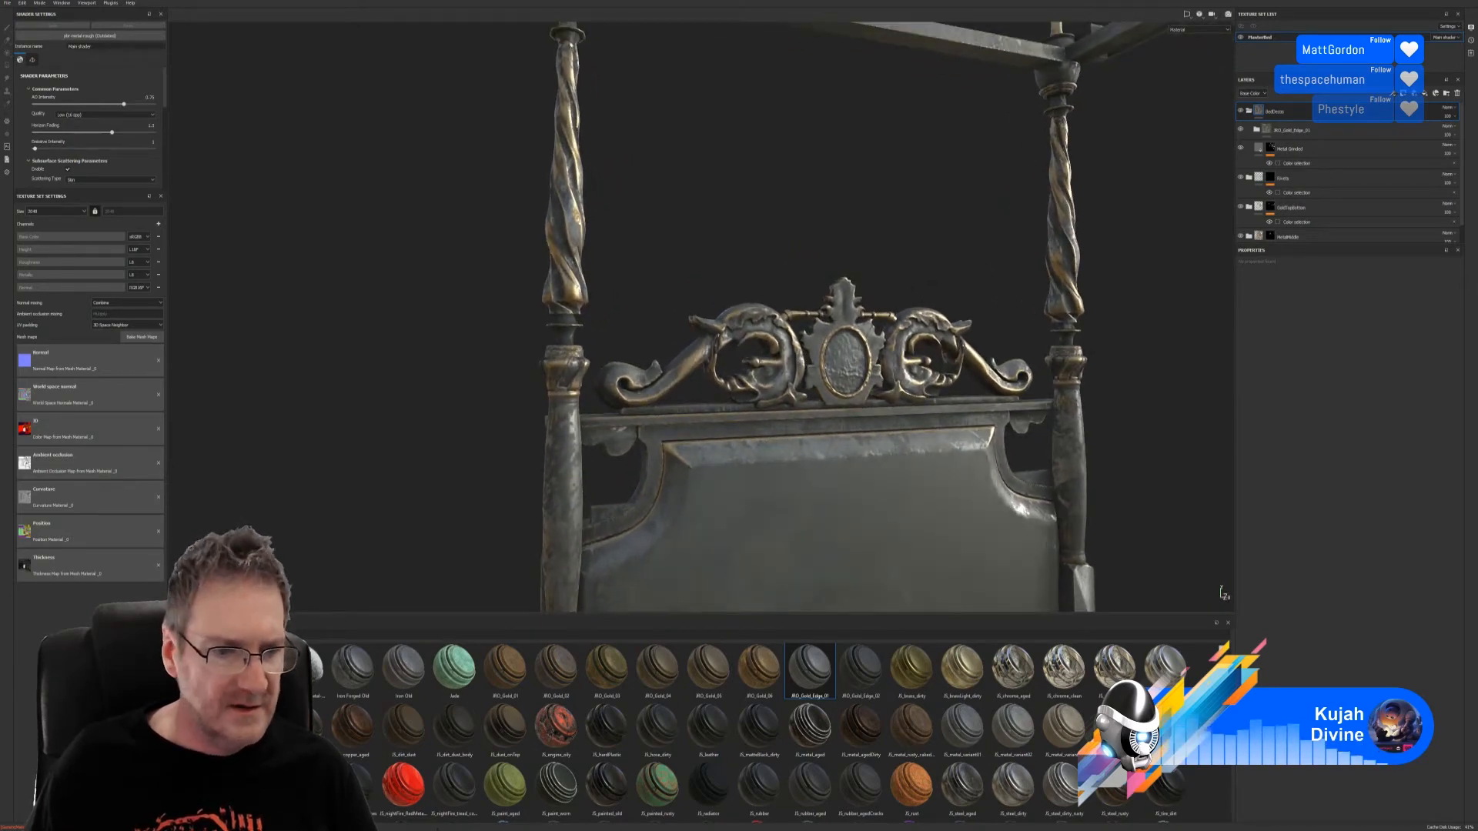
left_click(201, 777)
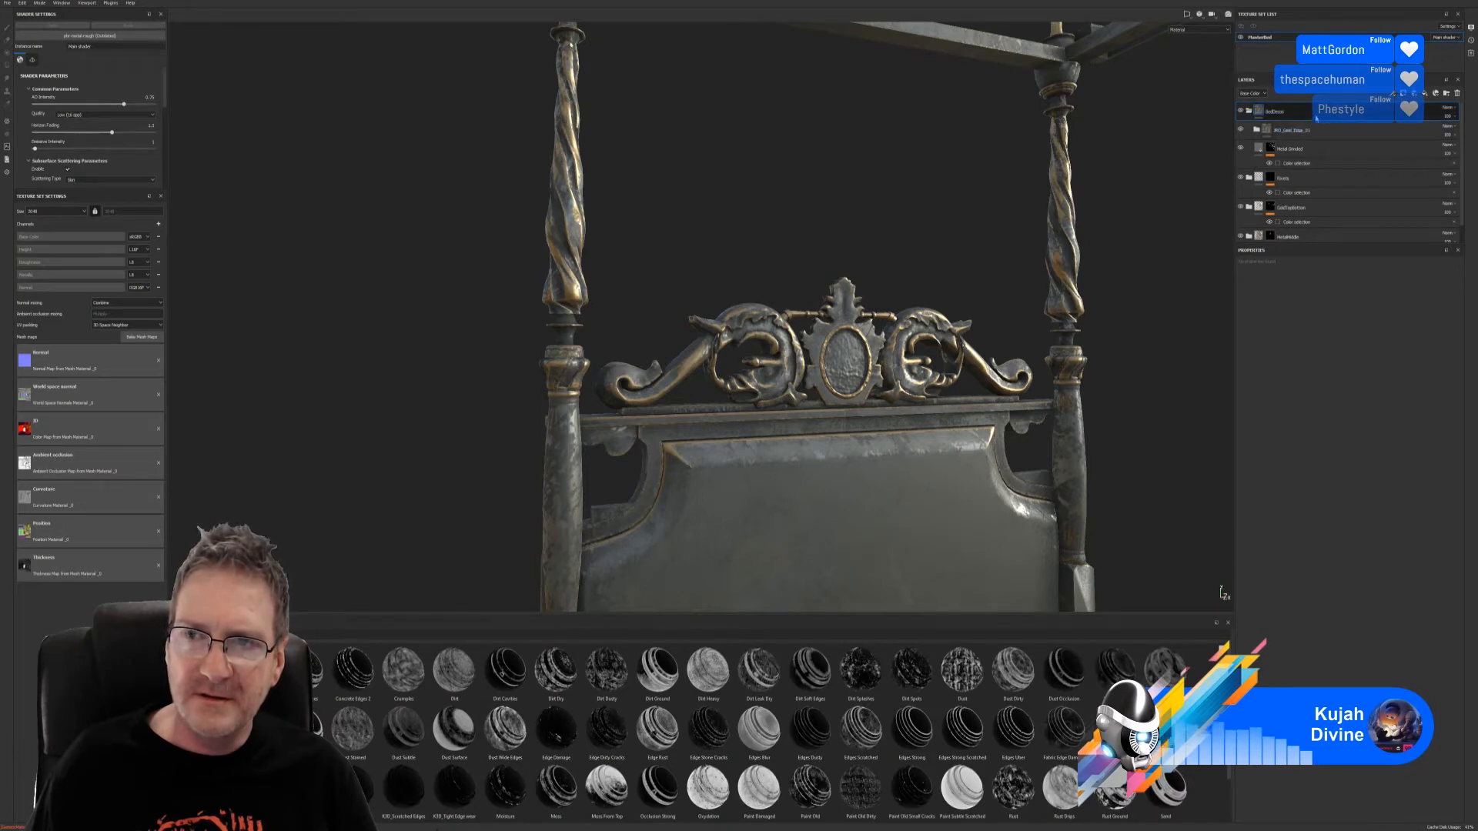
right_click(1317, 118)
left_click(1383, 158)
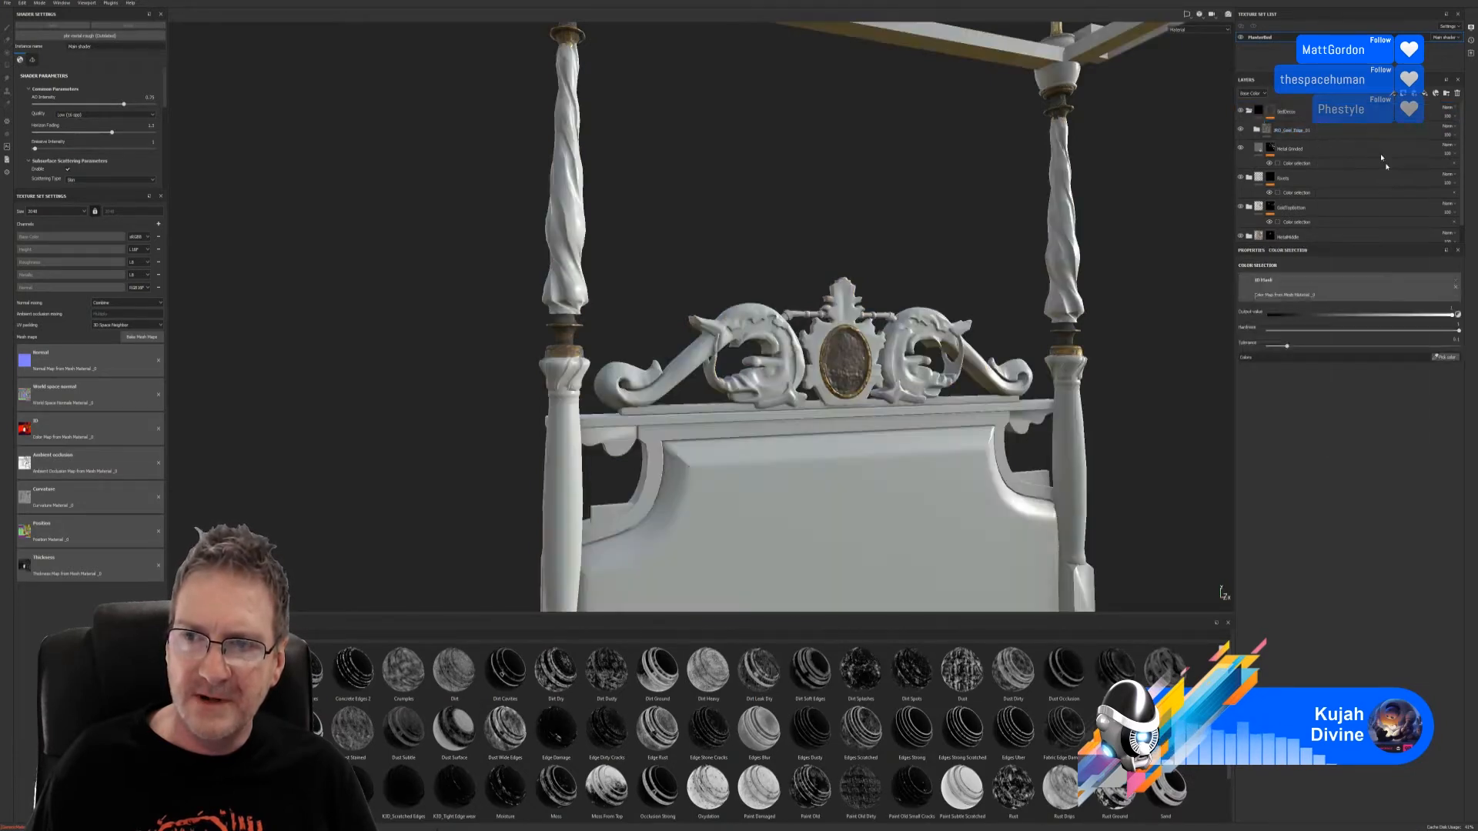
left_click(1446, 344)
left_click(749, 321)
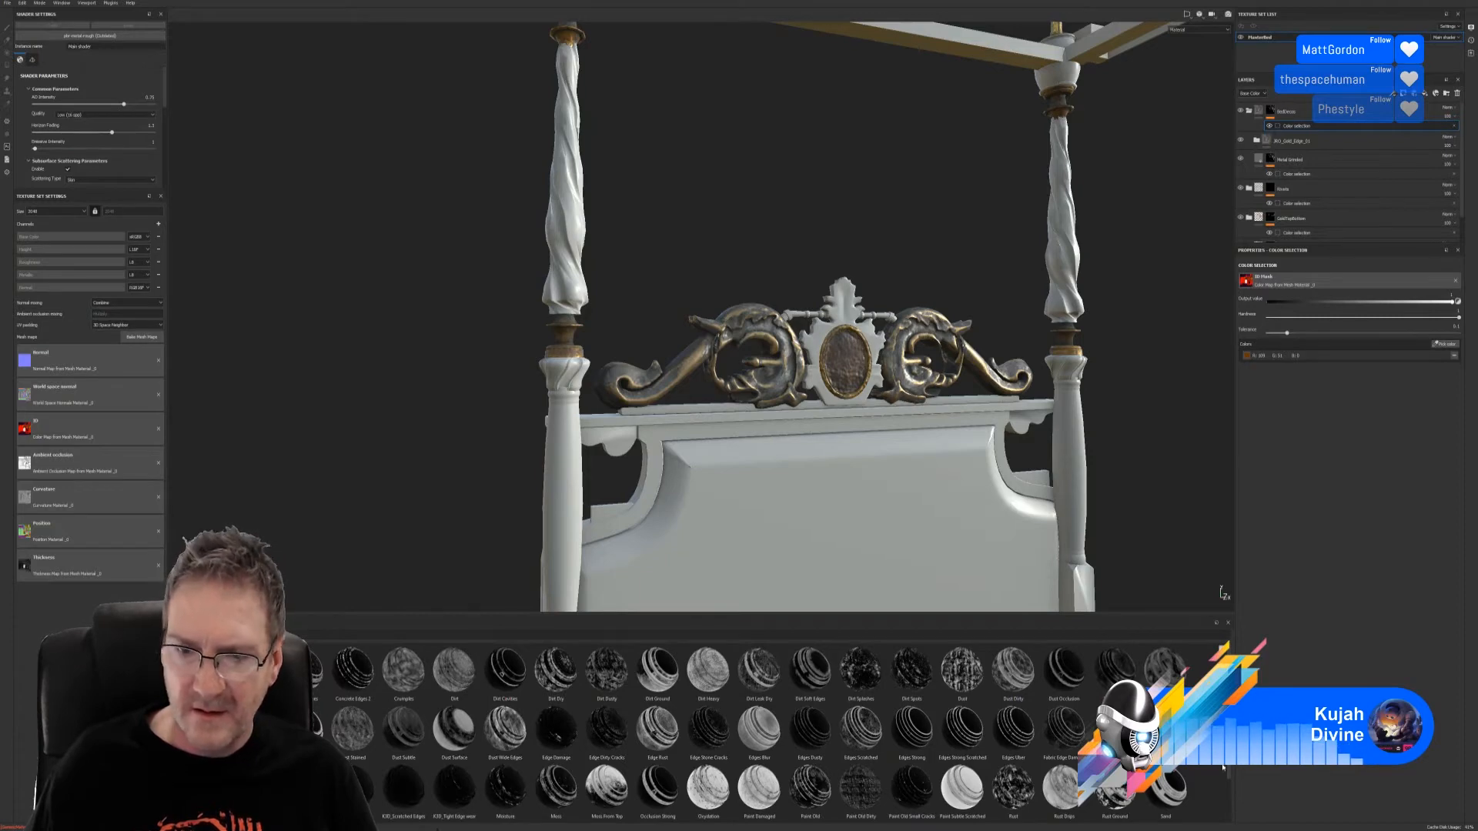
Step: Apply the Surface Worn smart mask to the IRO_Gold_Edge_01 folder, invert it globally and lower its global balance
scroll(1235, 788, "down", 2)
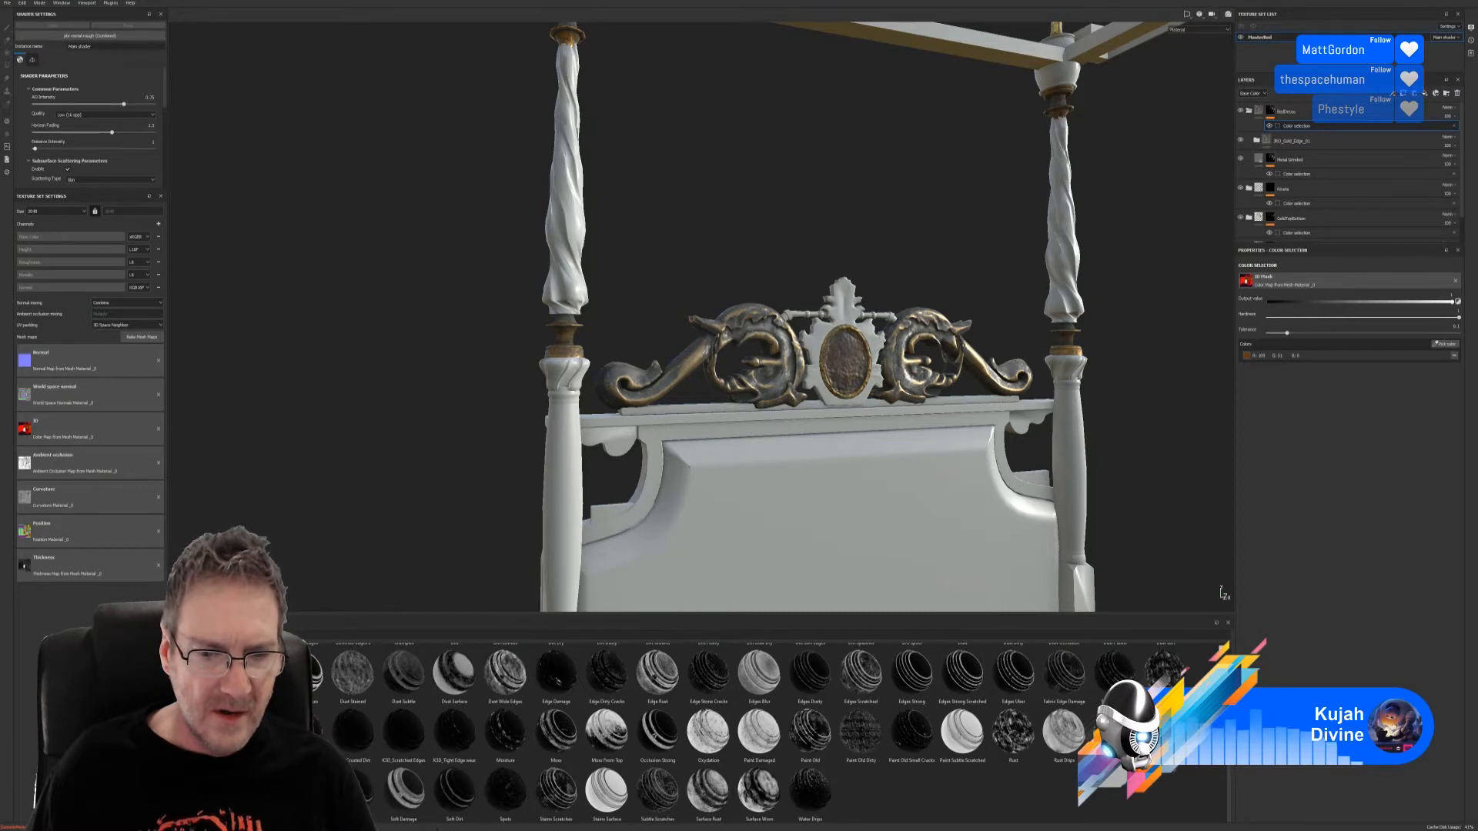
left_click_drag(758, 793, 1357, 137)
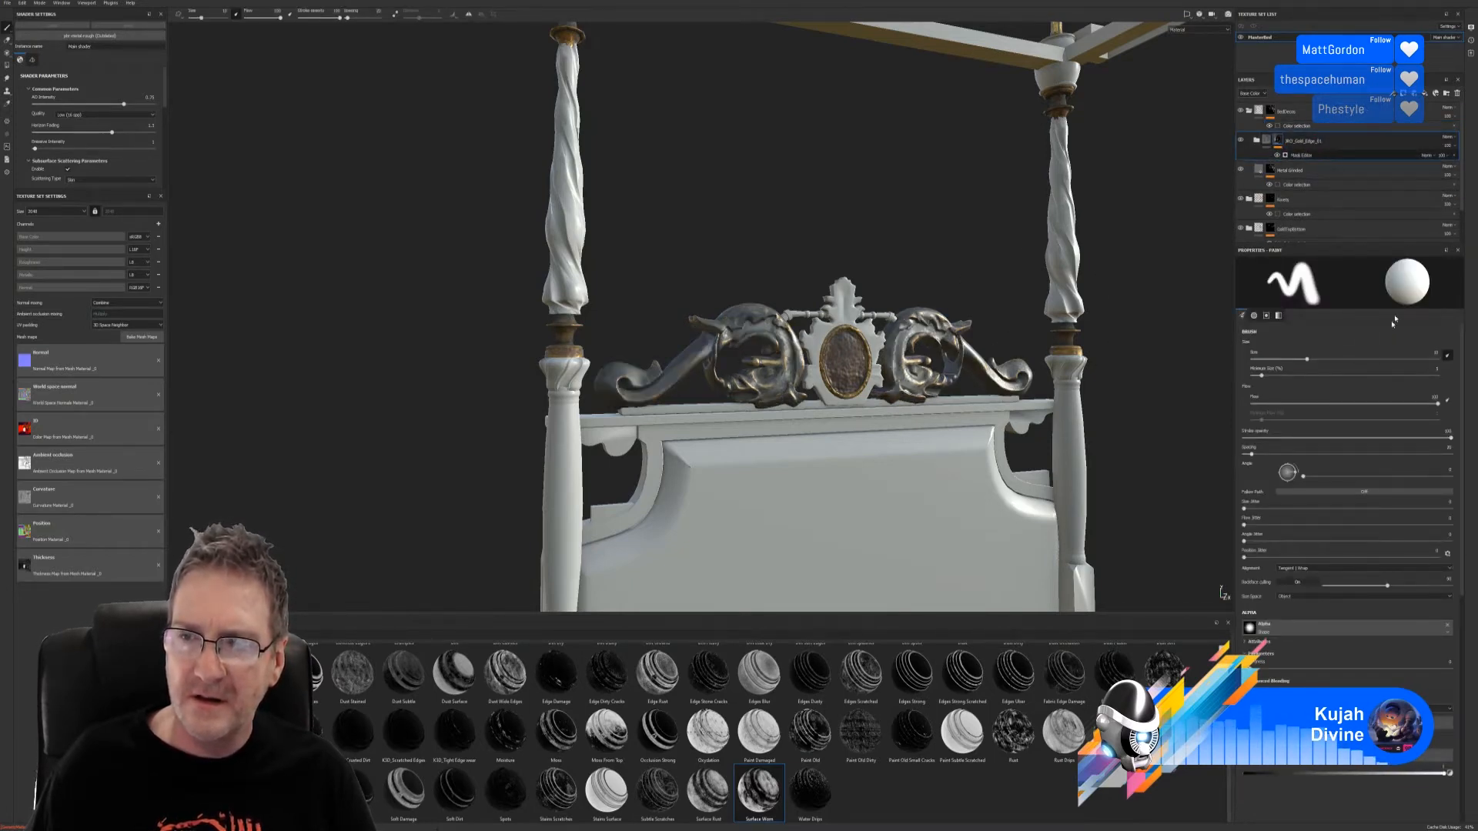
left_click(1367, 313)
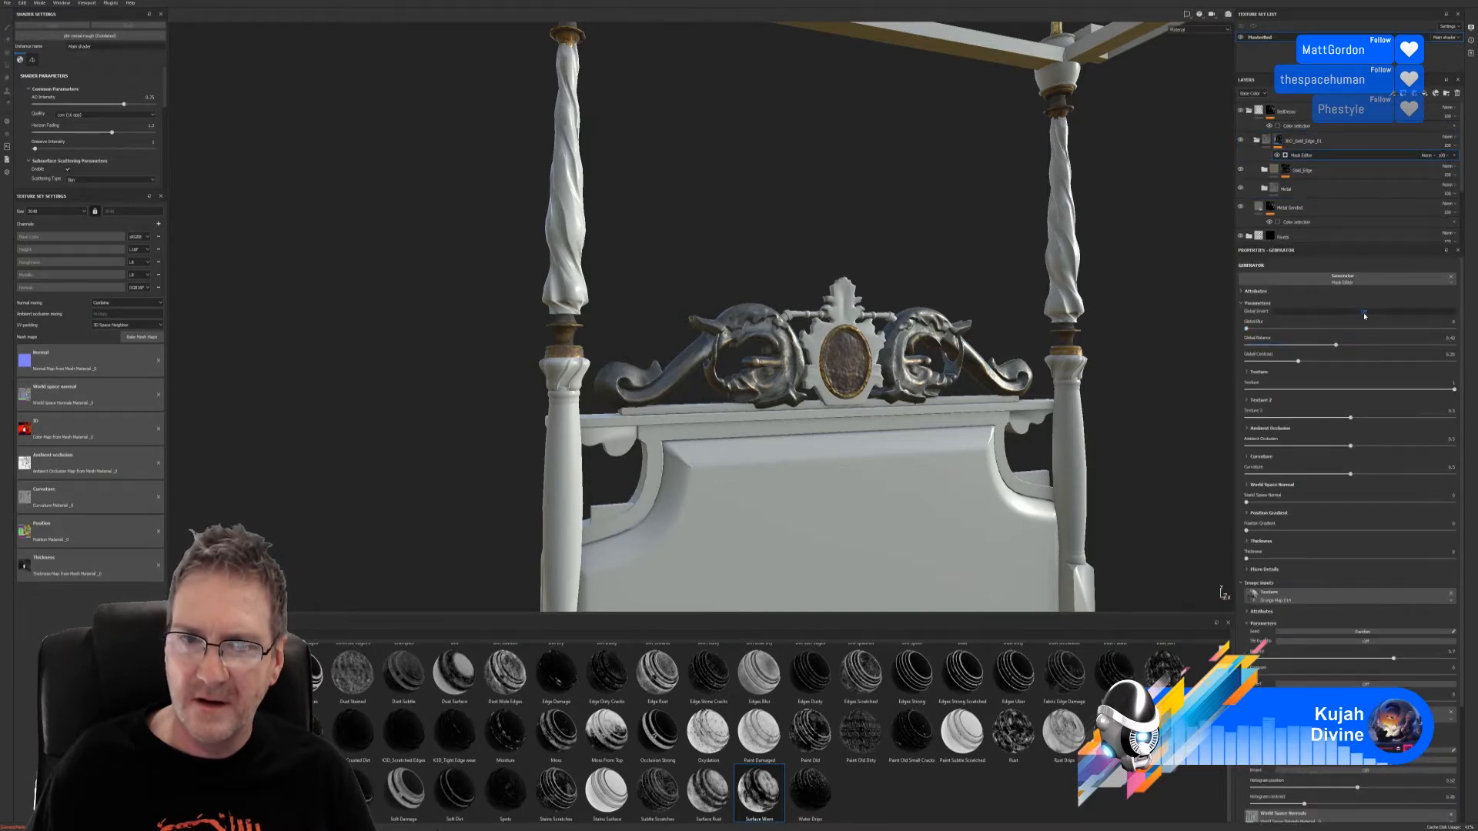
scroll(749, 401, "up", 3)
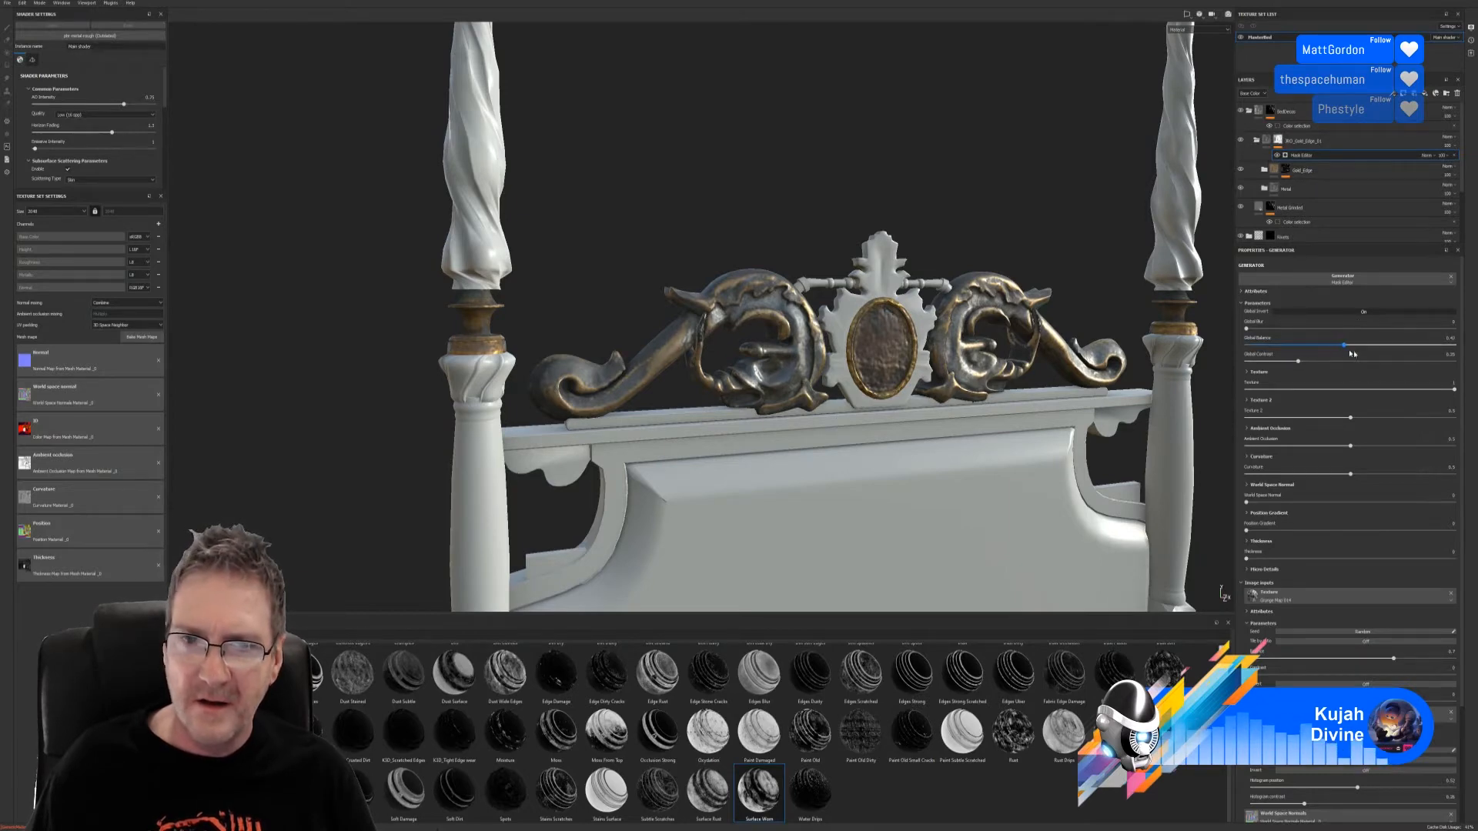
mouse_move(1344, 344)
left_mouse_down()
mouse_move(1267, 346)
mouse_move(1295, 377)
mouse_move(1346, 369)
left_mouse_up()
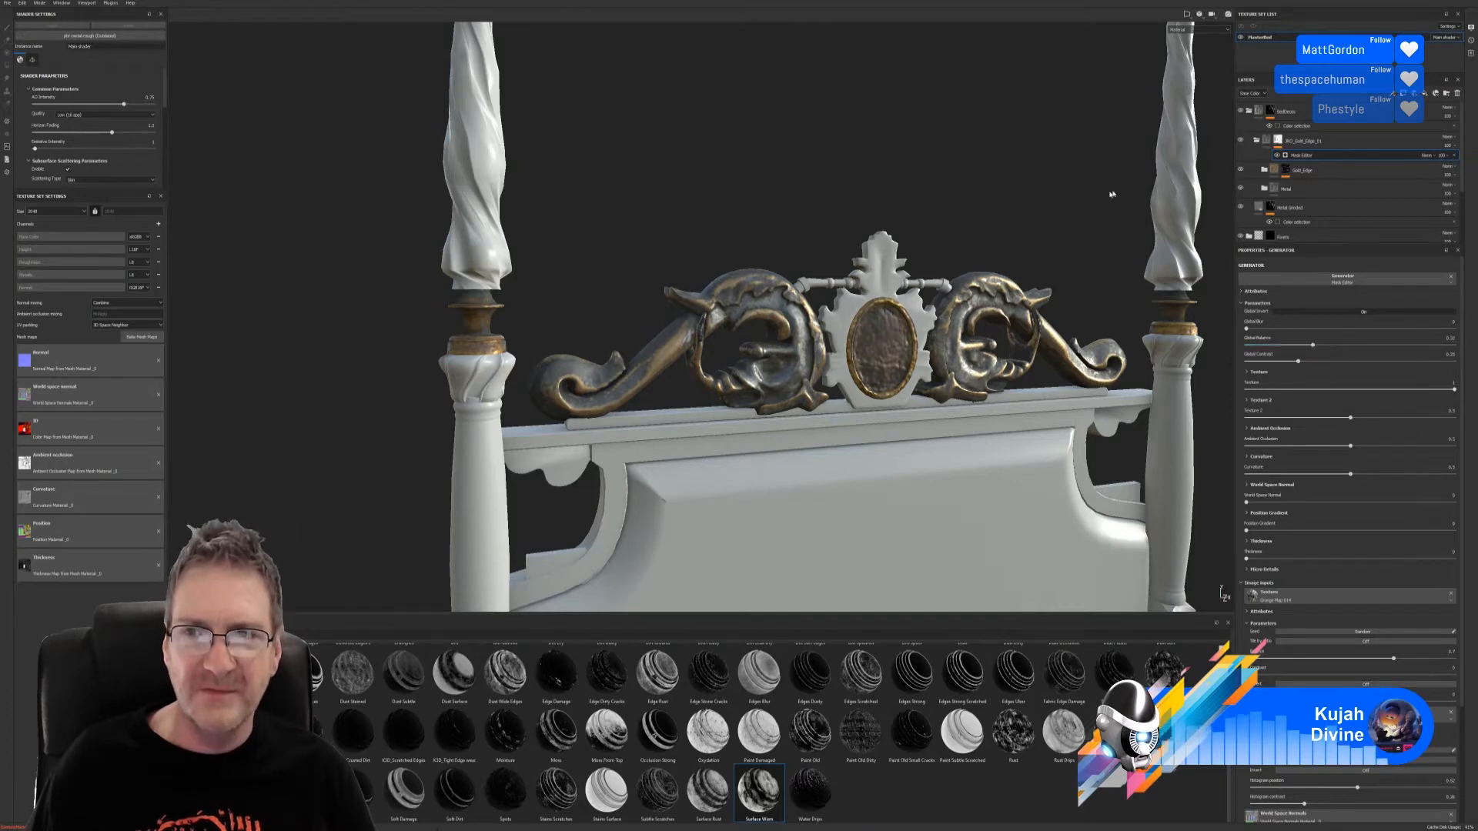
Step: Toggle the Metal subfolder of IRO_Gold_Edge_01 to compare its effect on the scrolls, and inspect its contents
double_click(1304, 171)
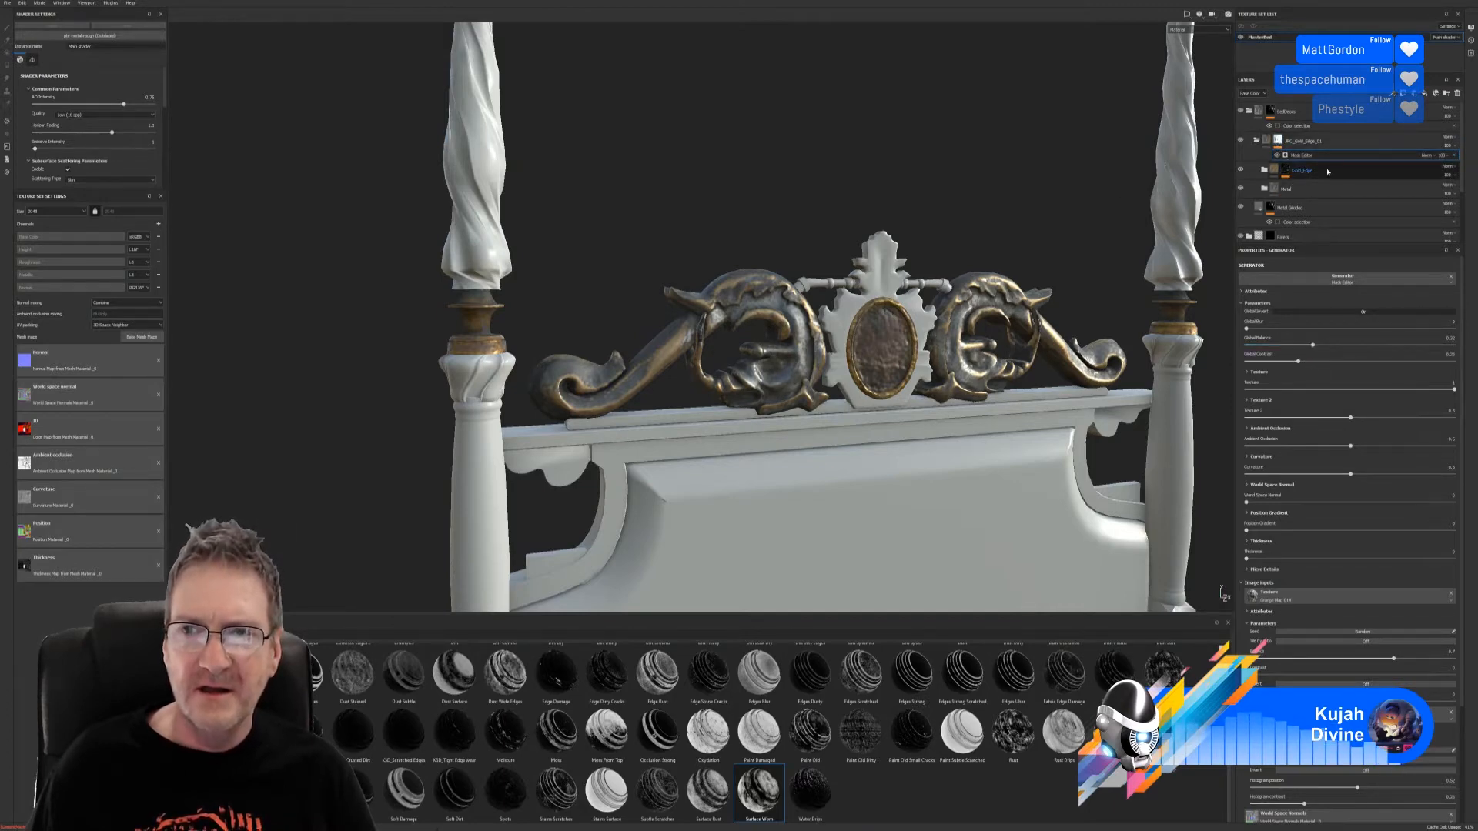
left_click(1240, 189)
left_click(1240, 189)
left_click(1240, 189)
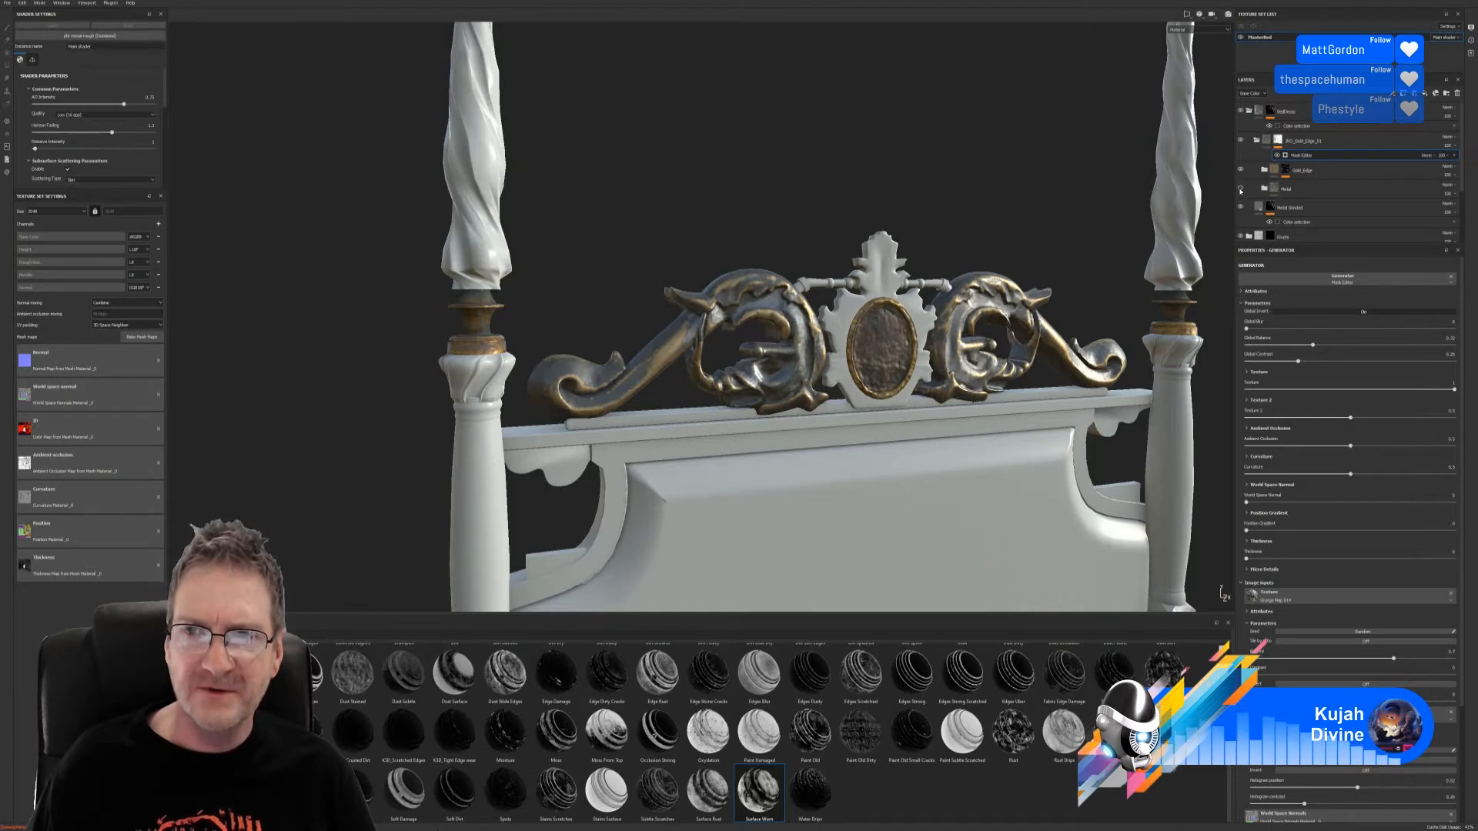
left_click(1240, 189)
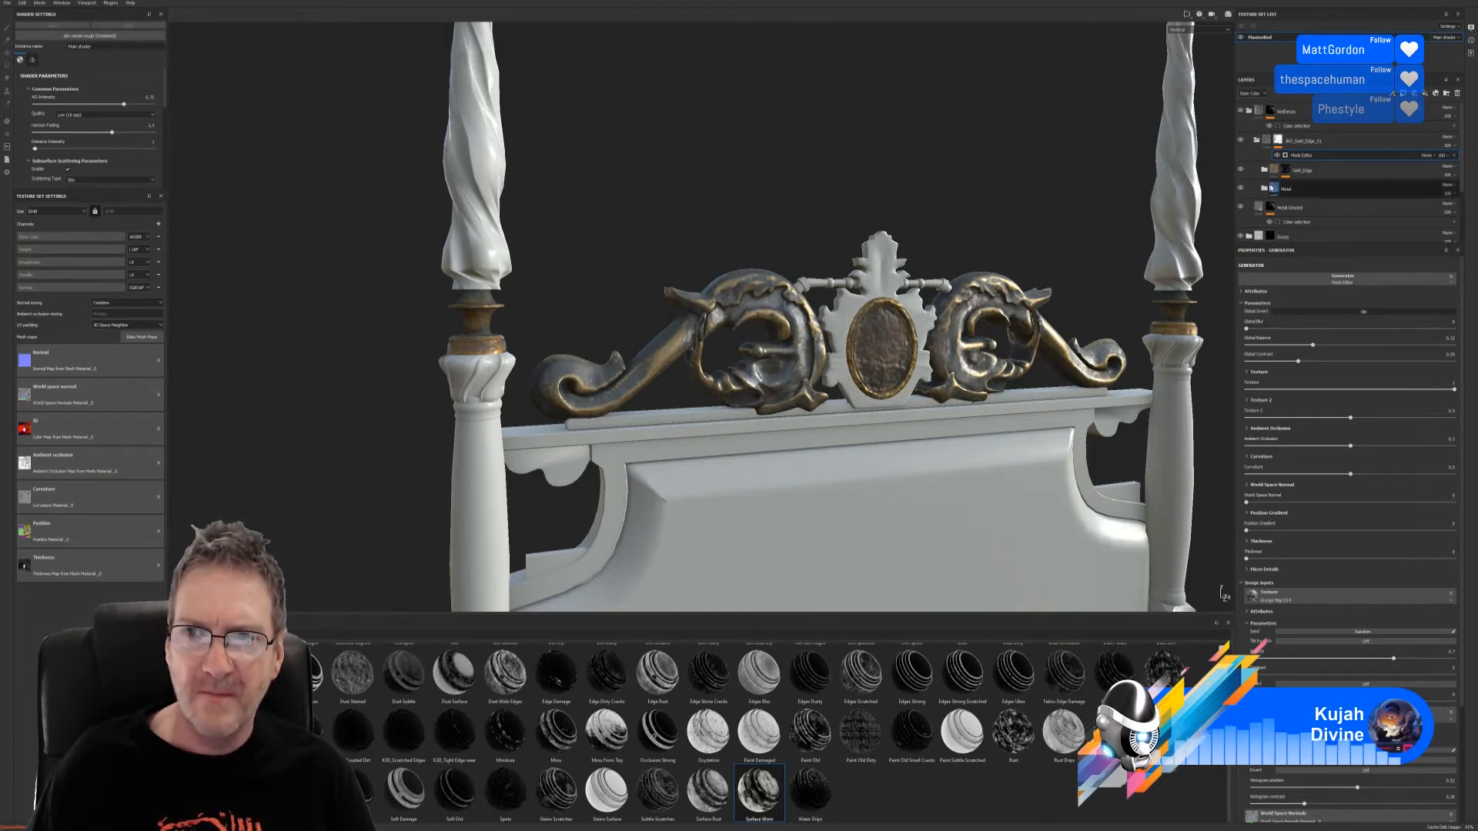
left_click(1264, 189)
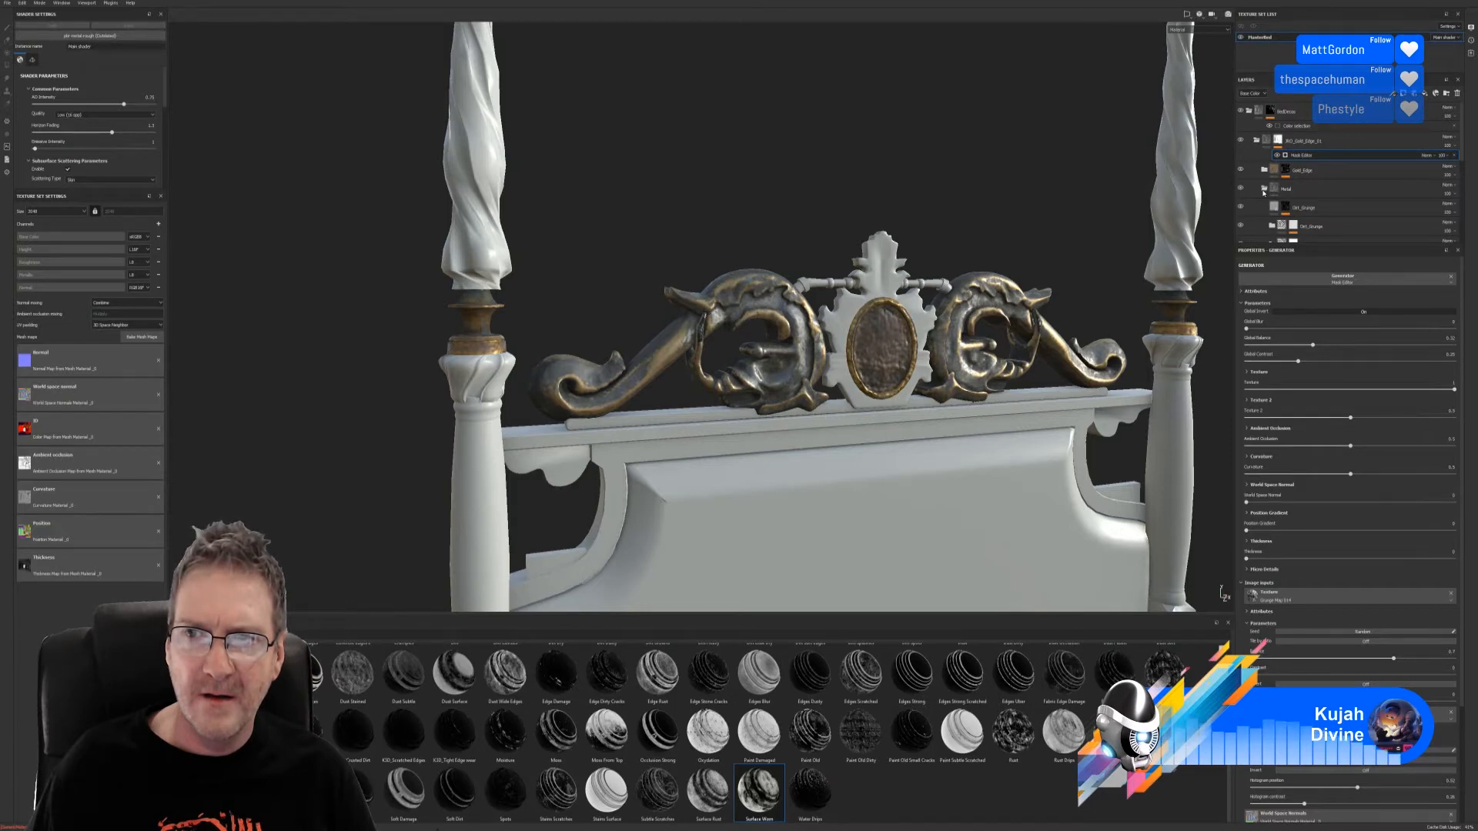
left_click(1264, 189)
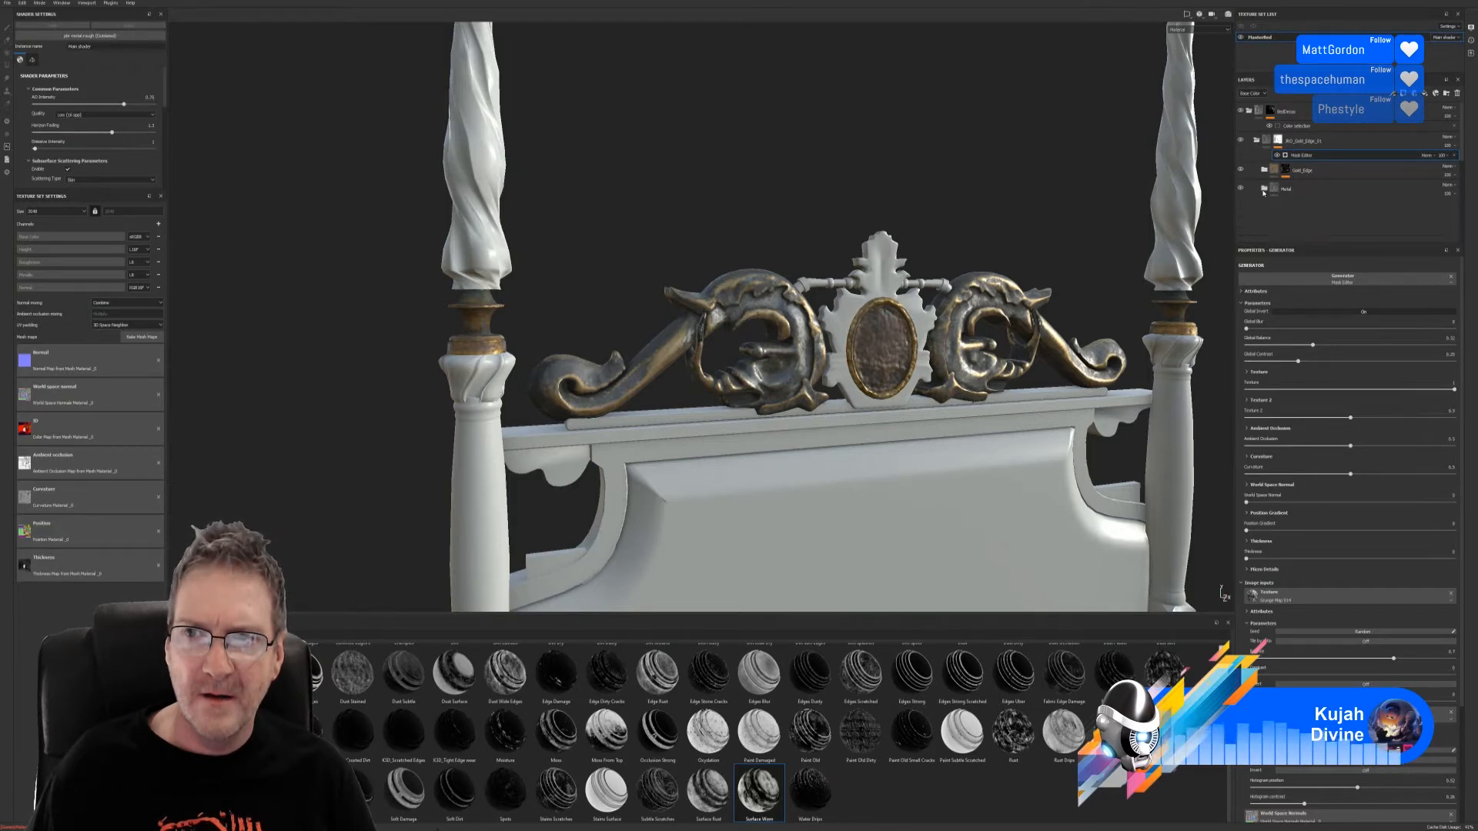
Step: Collapse the IRO_Gold_Edge_01 folder and toggle the Metal Grinded layer to compare the scrolls with and without it
left_click(1258, 142)
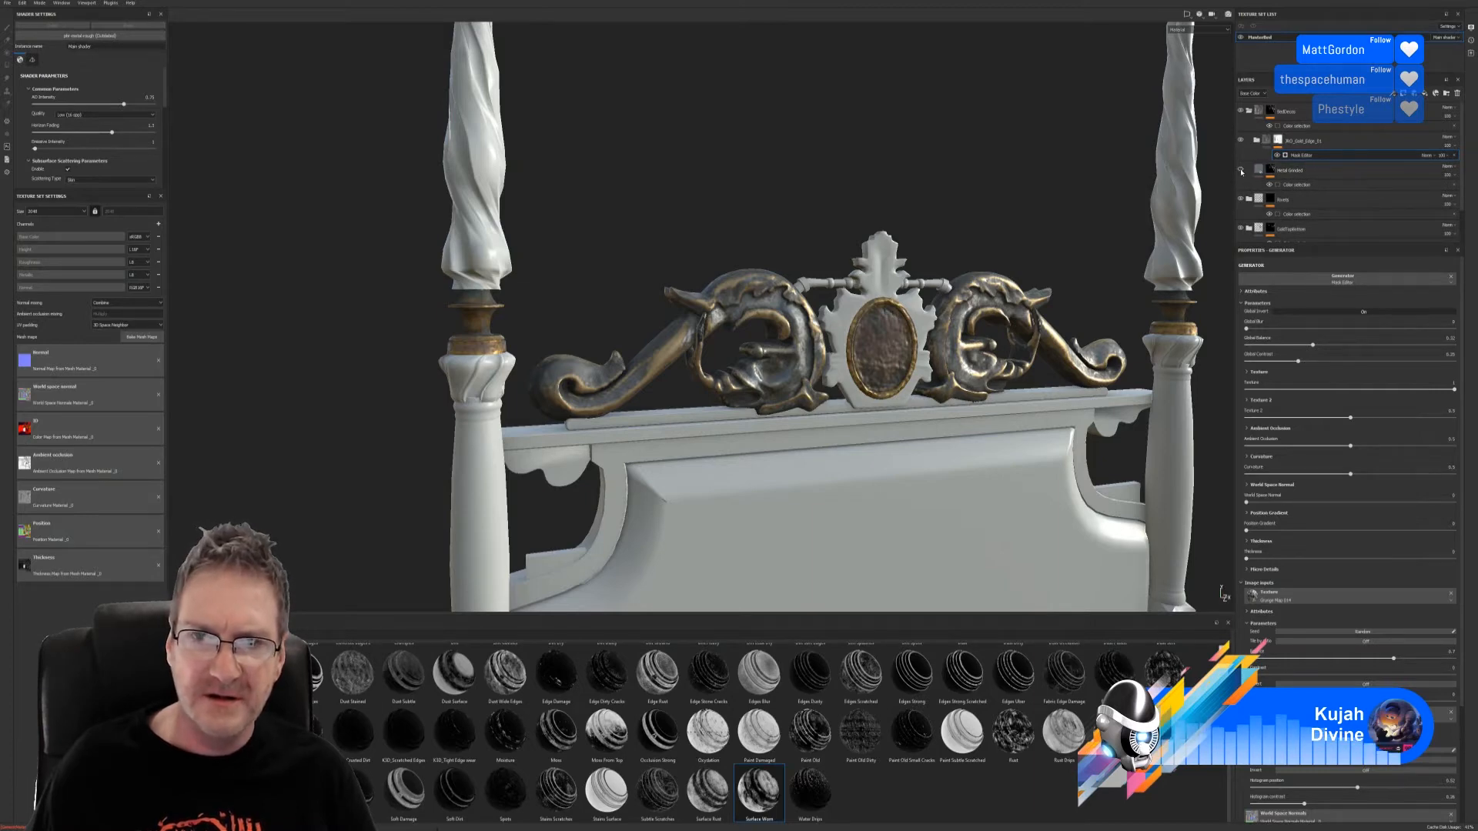
left_click(1240, 170)
left_click(1241, 170)
left_click(1241, 170)
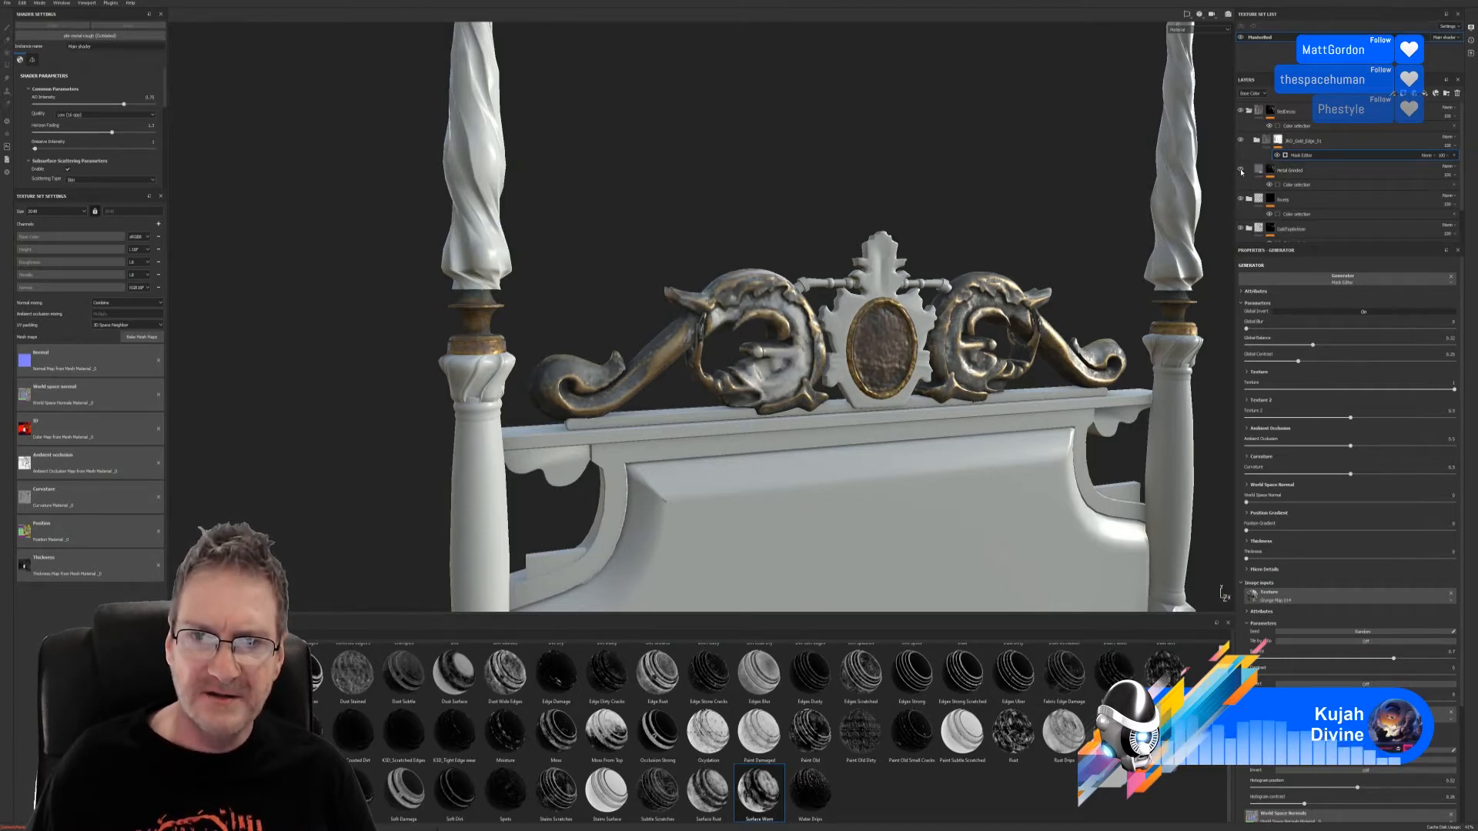
left_click(1241, 170)
left_click(1241, 170)
left_click(1241, 171)
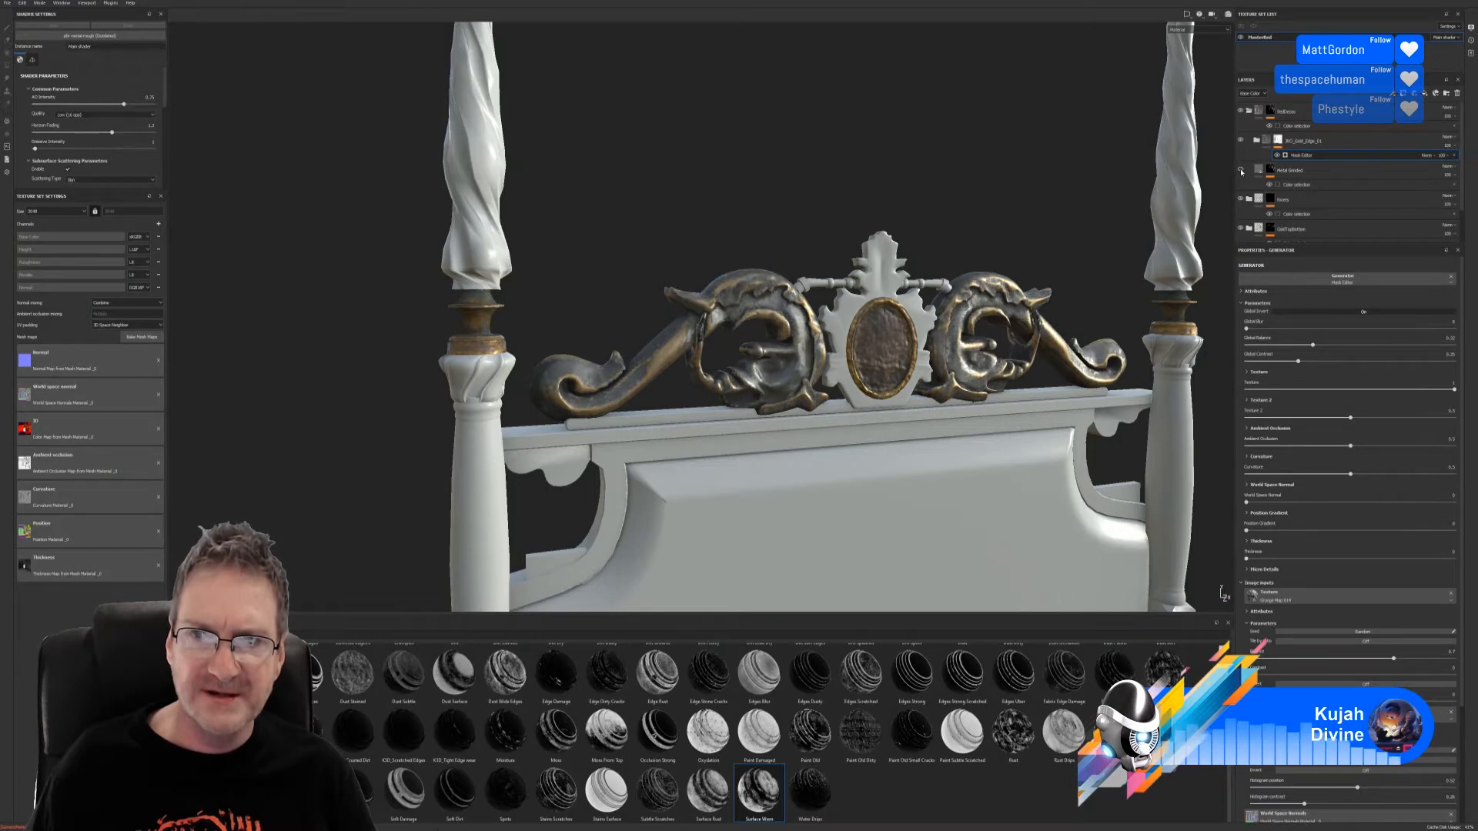
left_click(1240, 170)
left_click(1240, 171)
Step: Tint the Metal Grinded layer's color a muted yellow, trying teal, purple, blue and green hues along the way
left_click(1255, 171)
left_click(1257, 171)
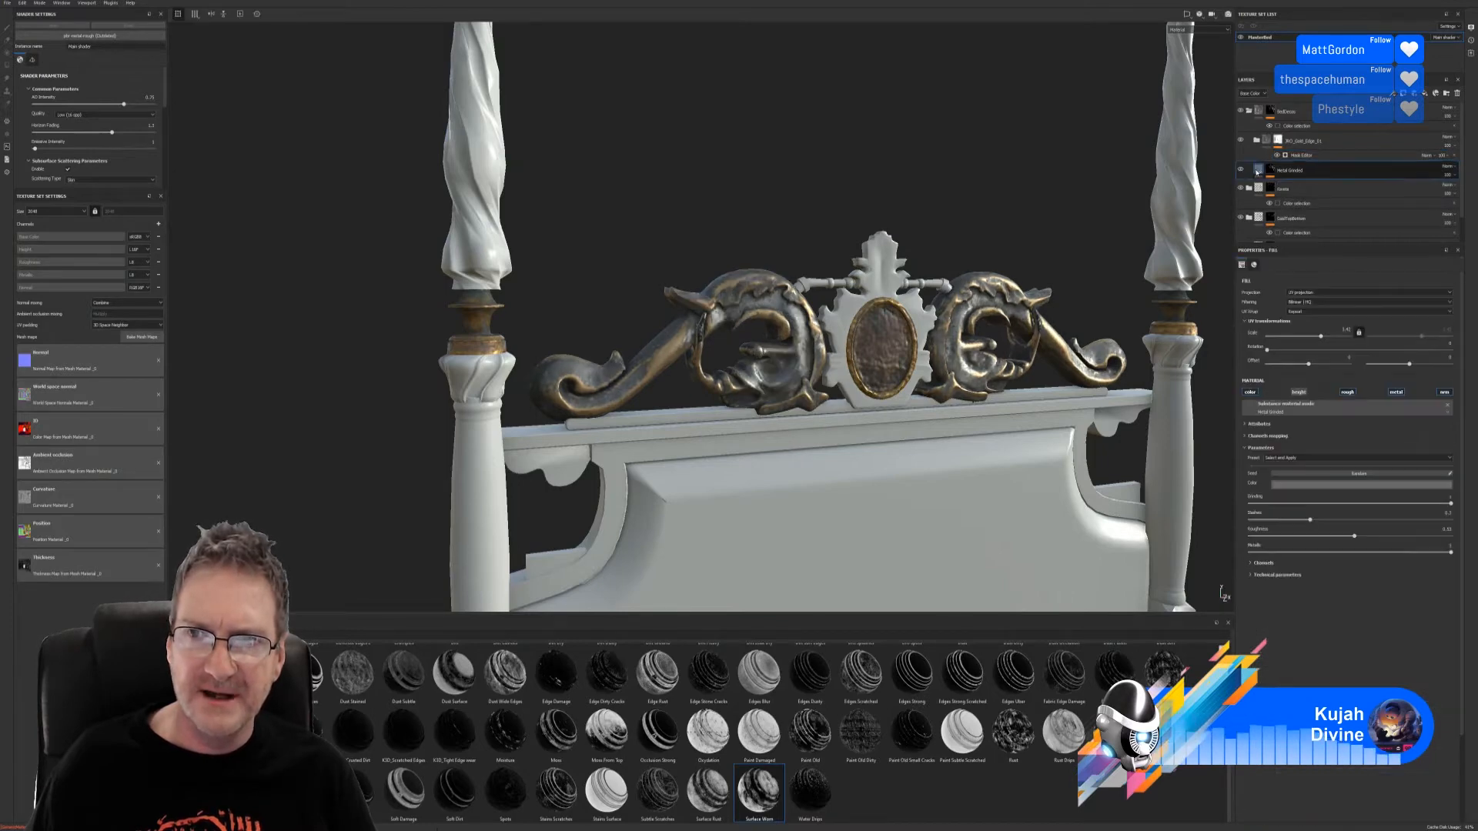
left_click(1362, 487)
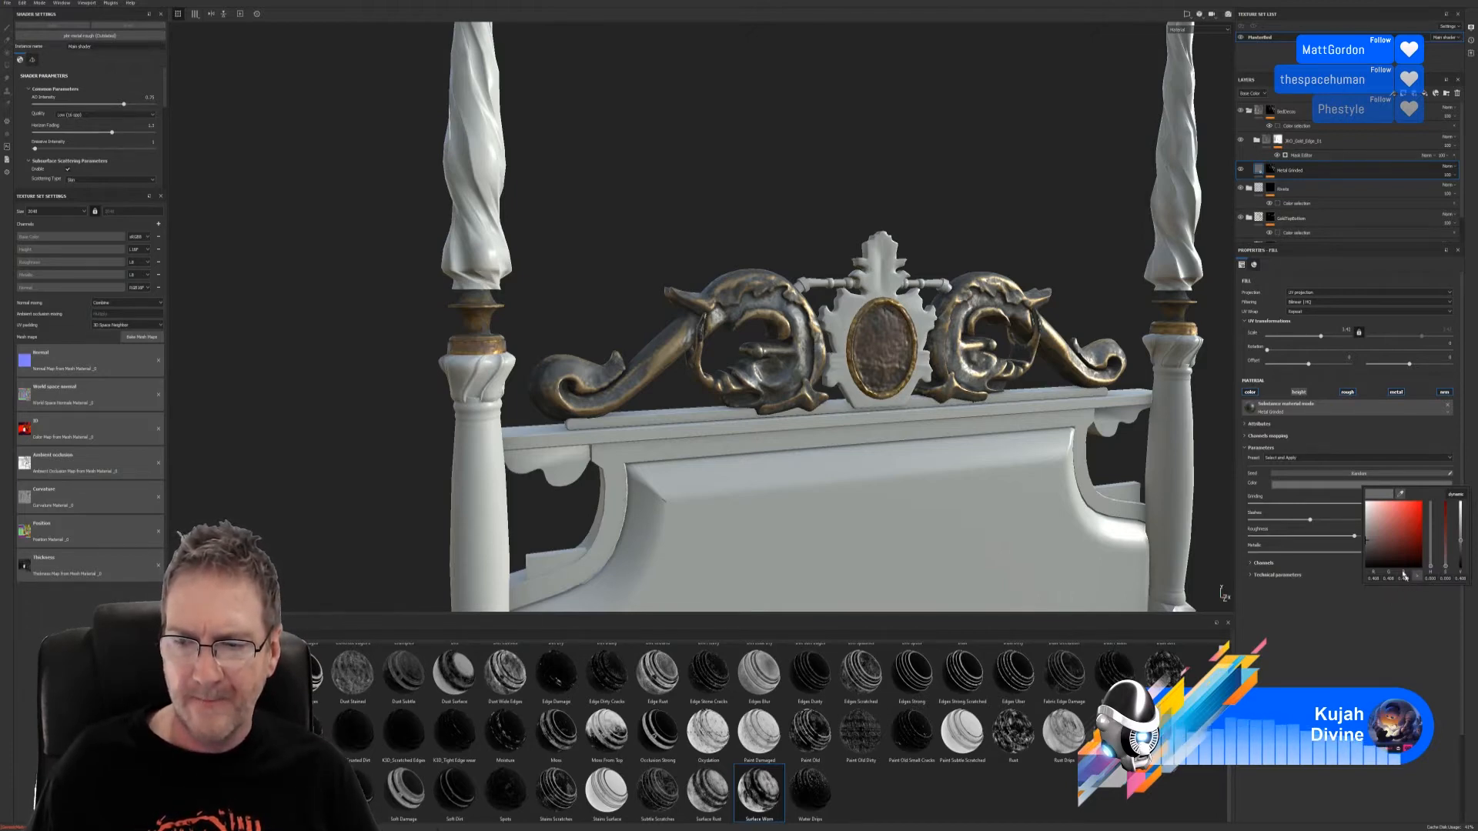
left_click(1378, 543)
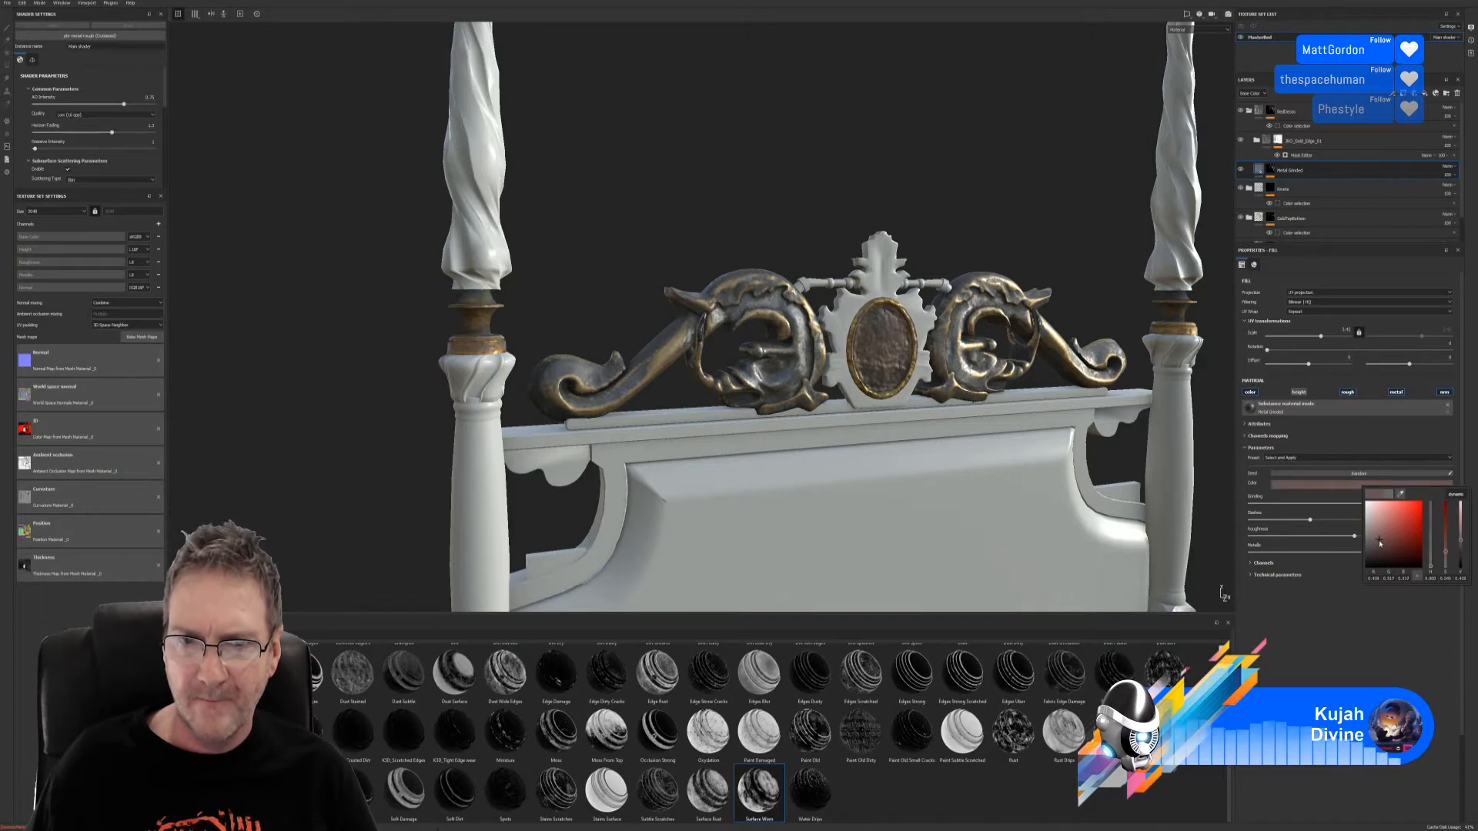
left_click(1432, 559)
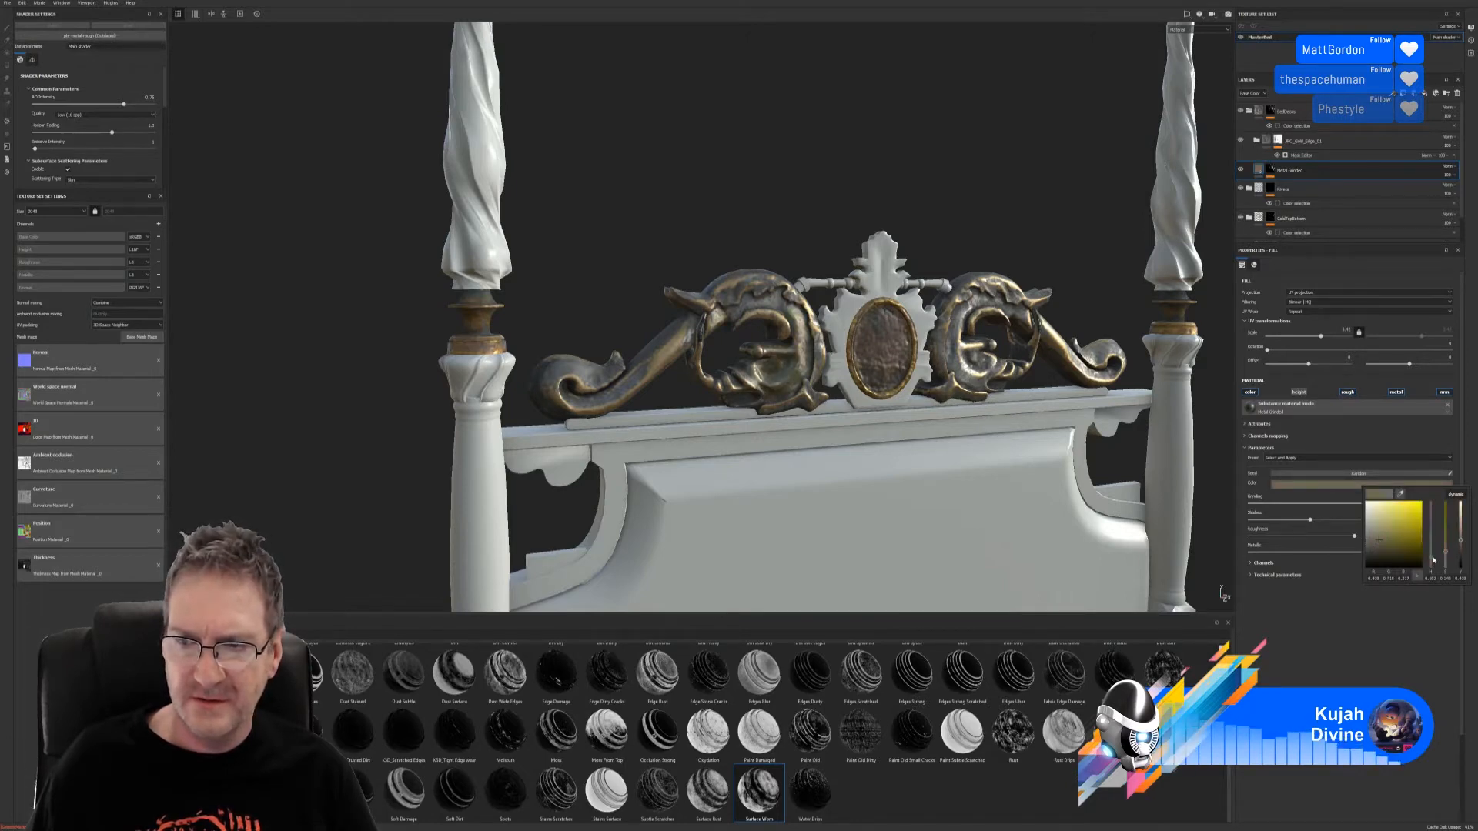
left_click(1431, 541)
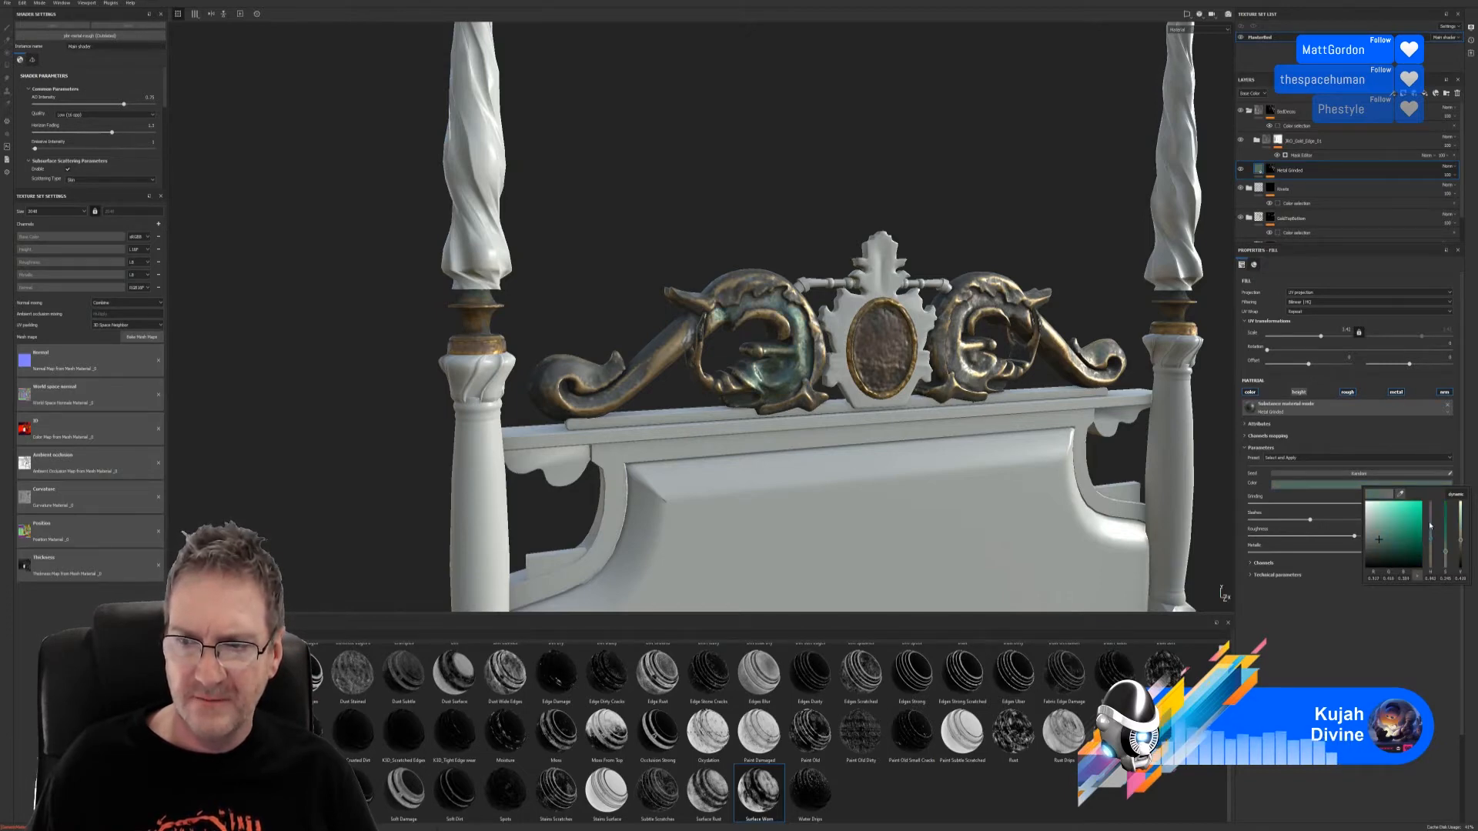
left_click(1430, 523)
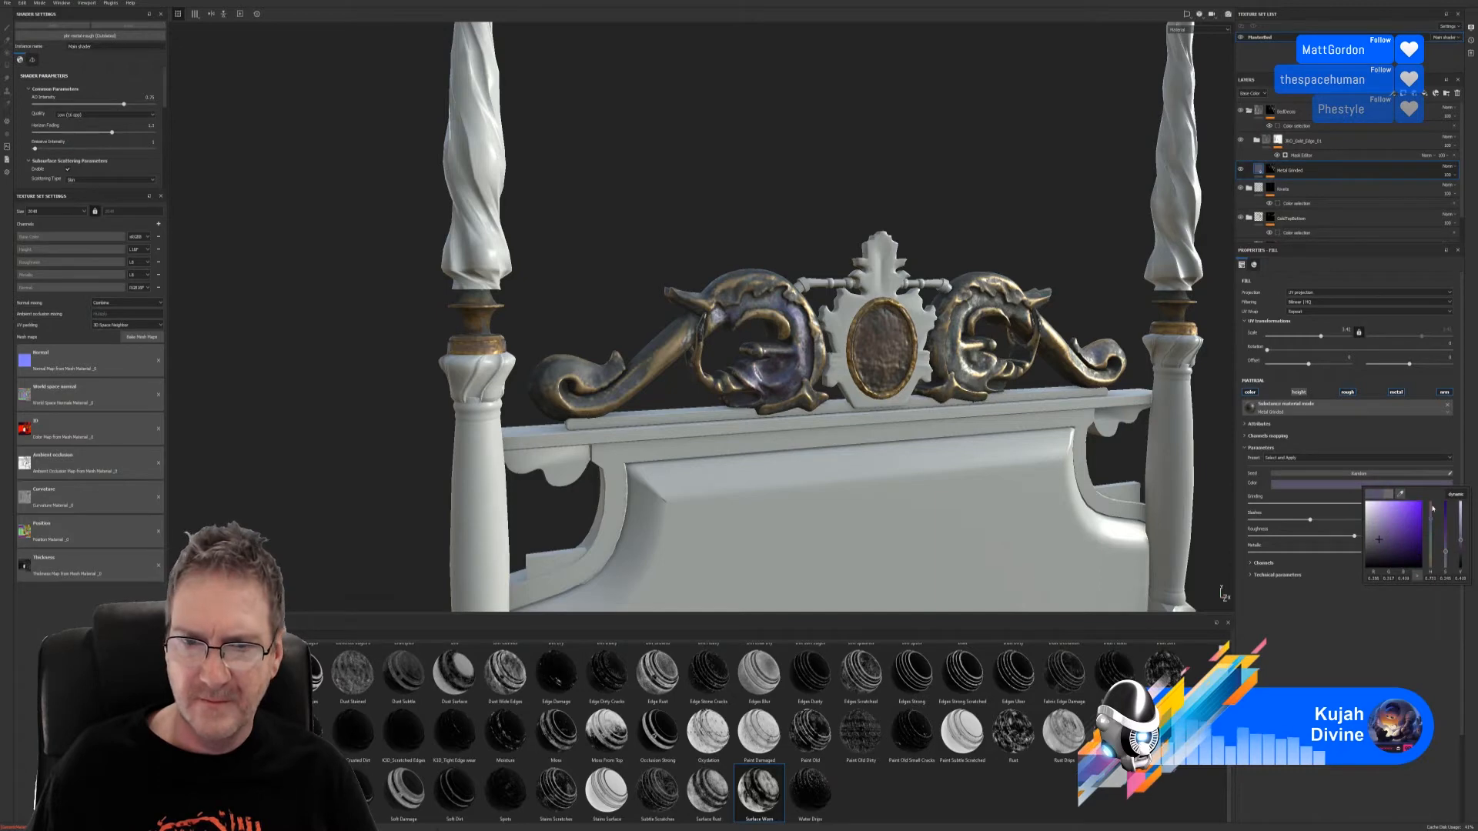
left_click(1433, 507)
left_click(1430, 525)
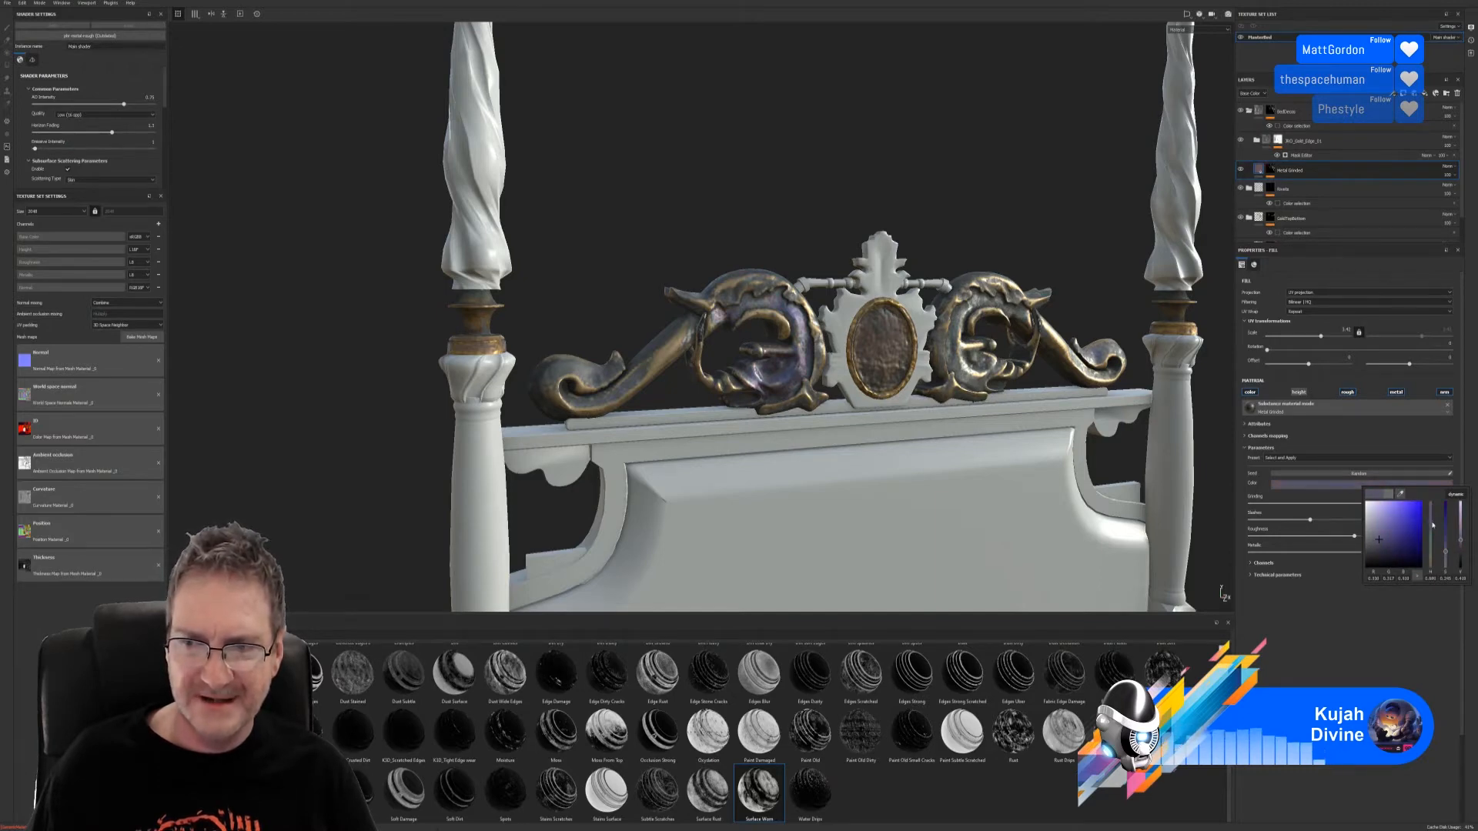
left_click(1431, 534)
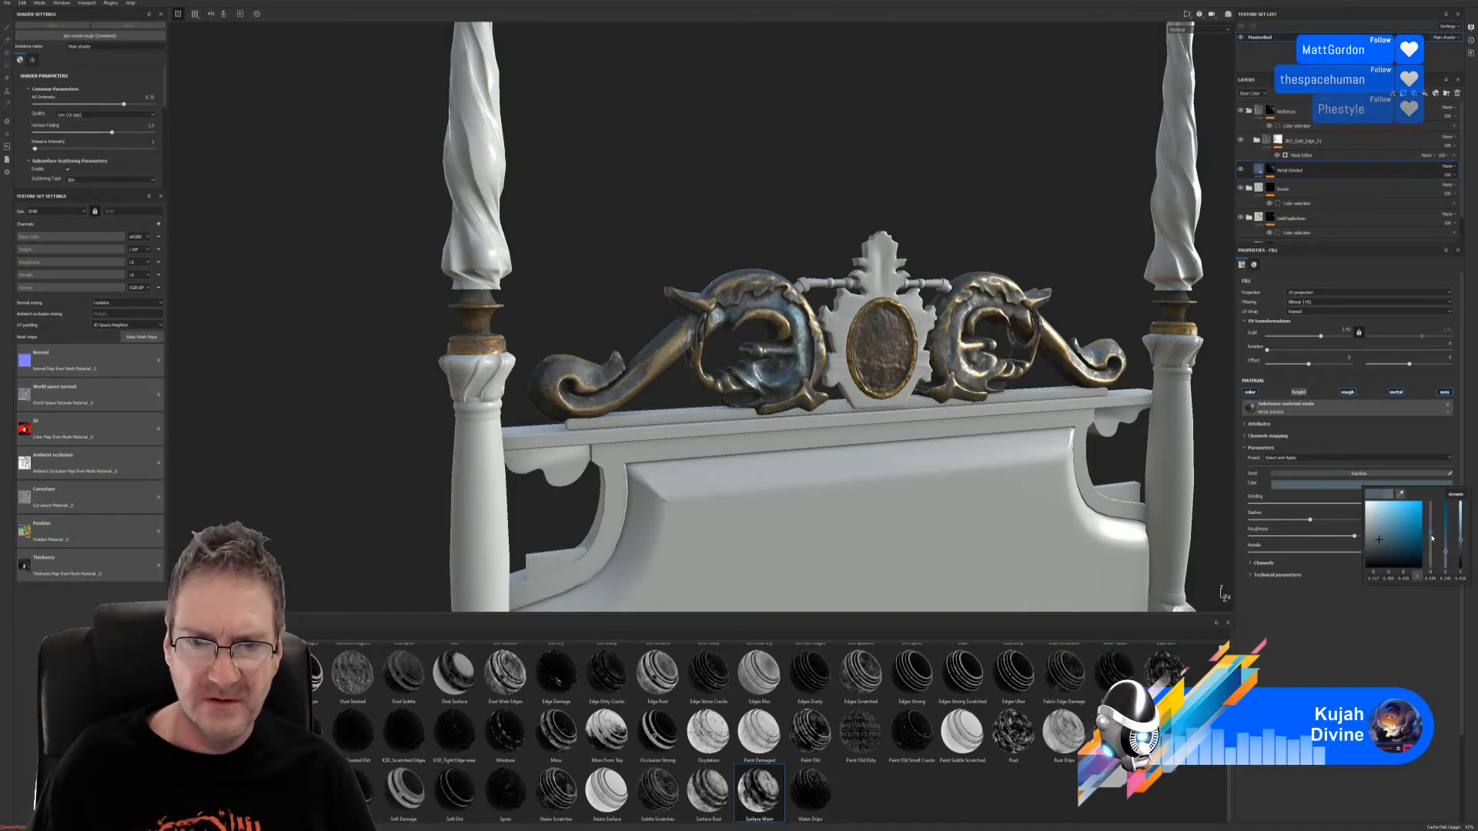
left_click(1431, 538)
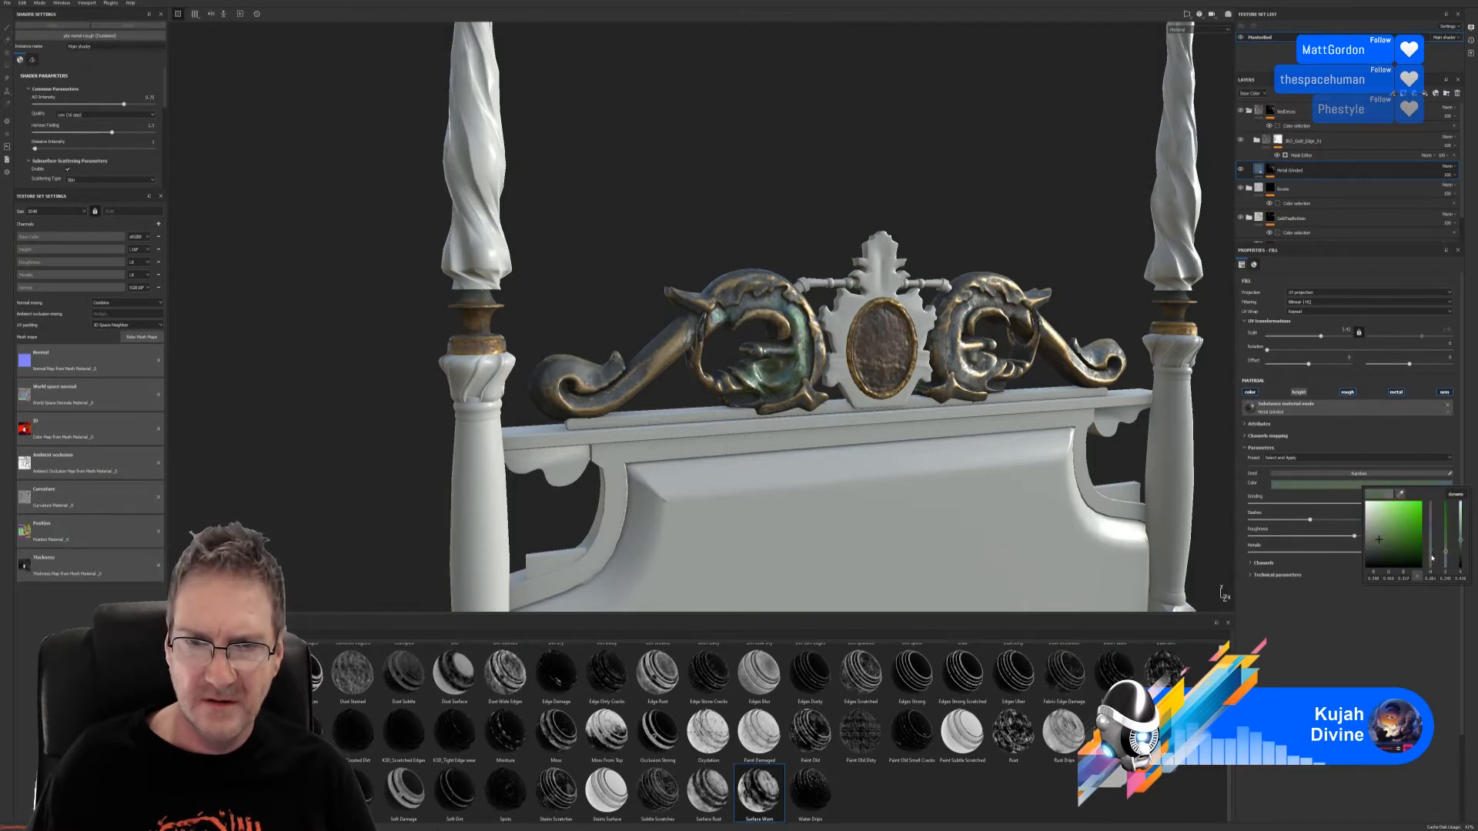
left_click(1431, 557)
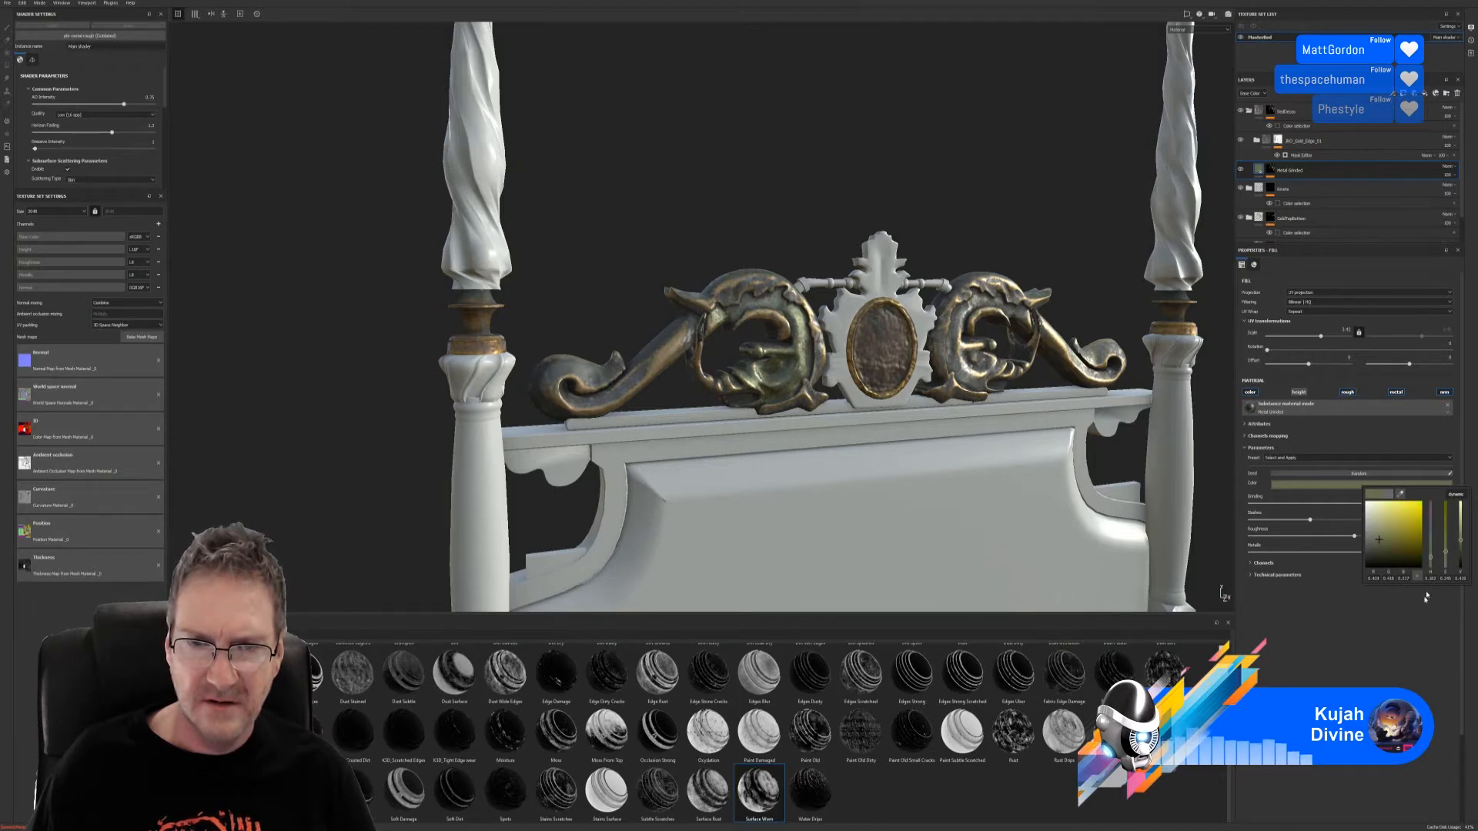
Step: Darken the Metal Grinded layer's yellow tint and adjust its saturation to a dark olive
left_click(1462, 536)
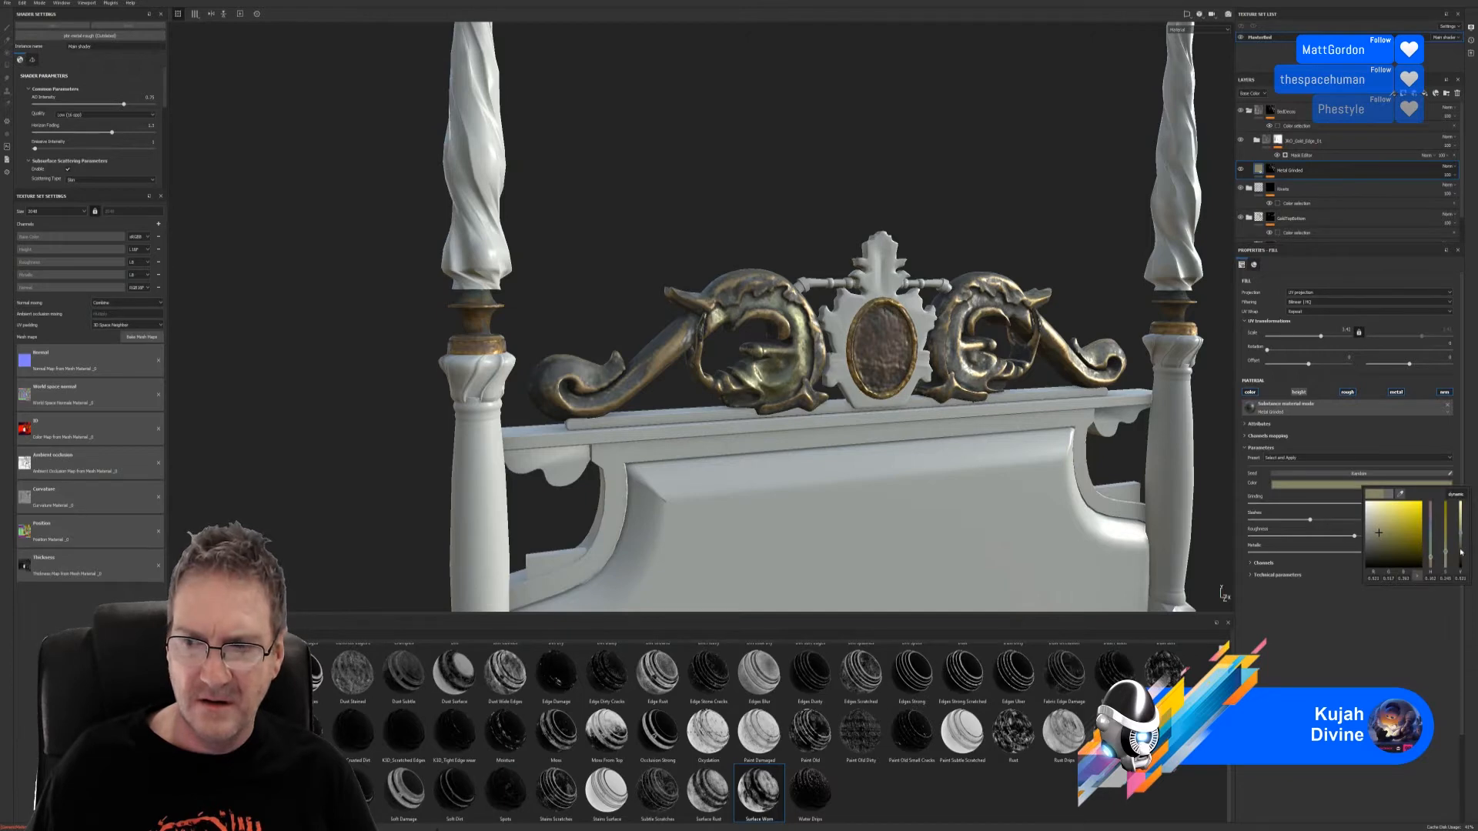
left_click_drag(1462, 551, 1462, 563)
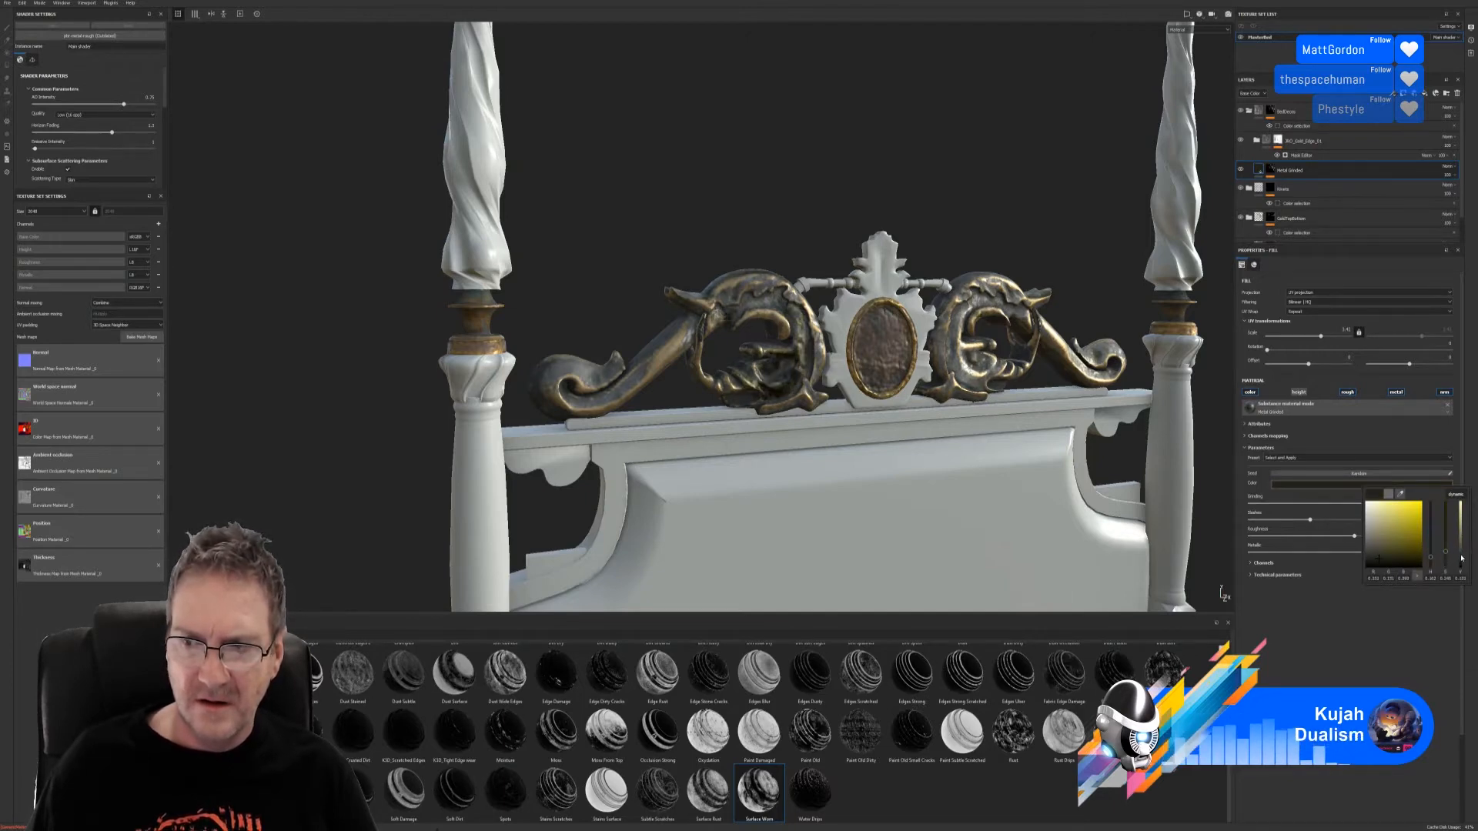
left_click(1461, 552)
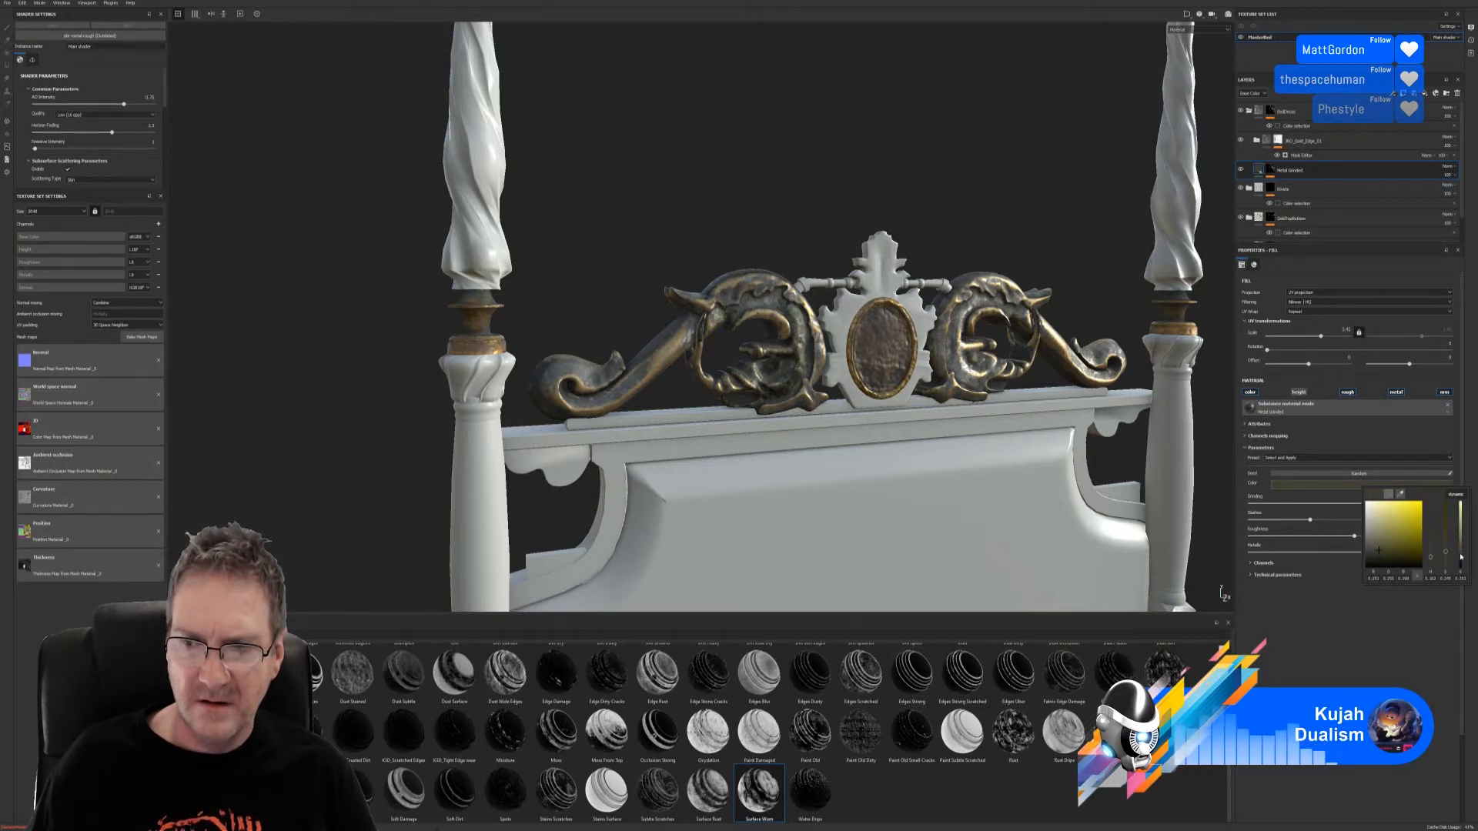
left_click(1460, 556)
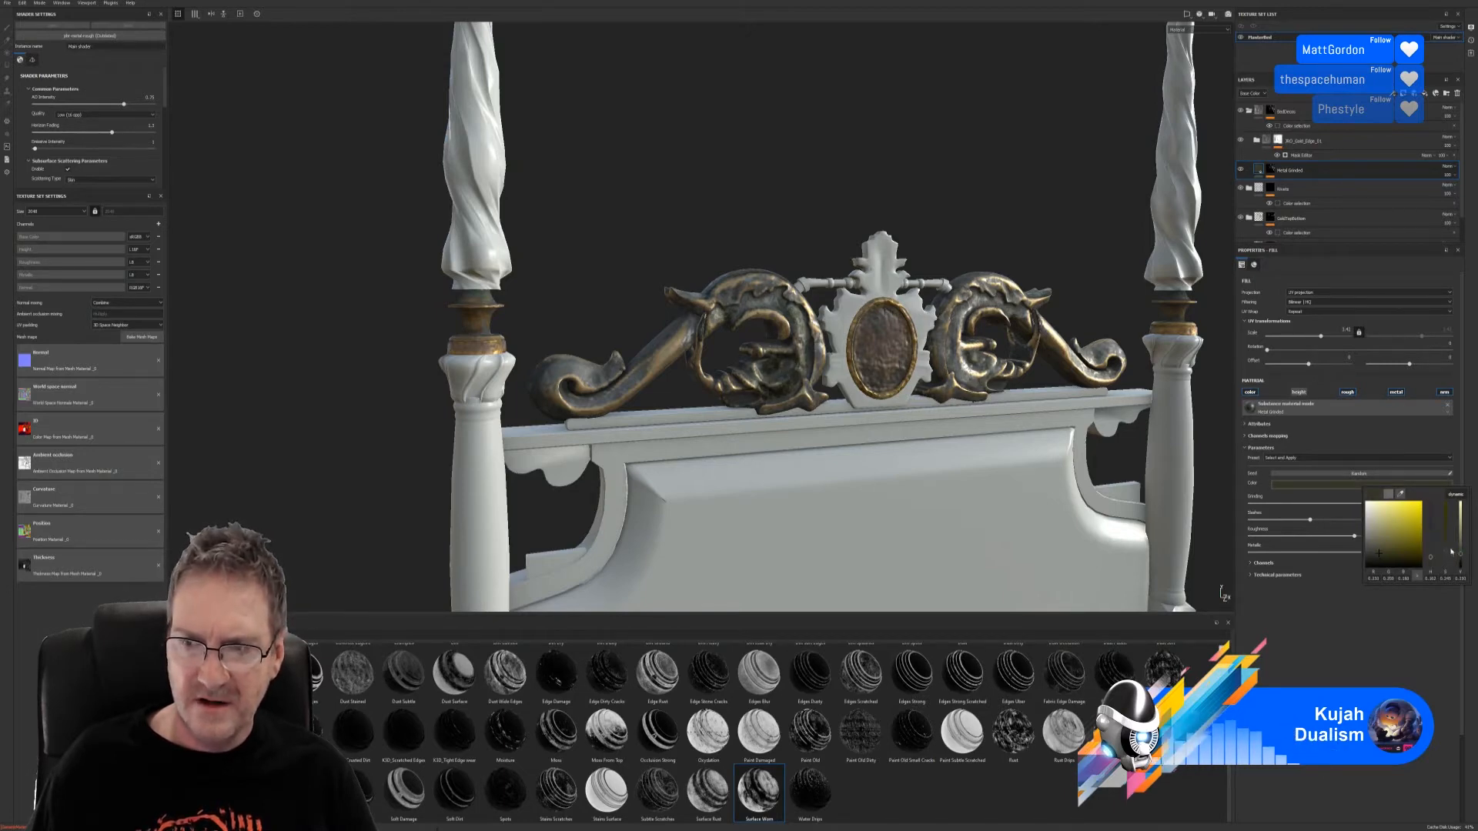
left_click(1445, 545)
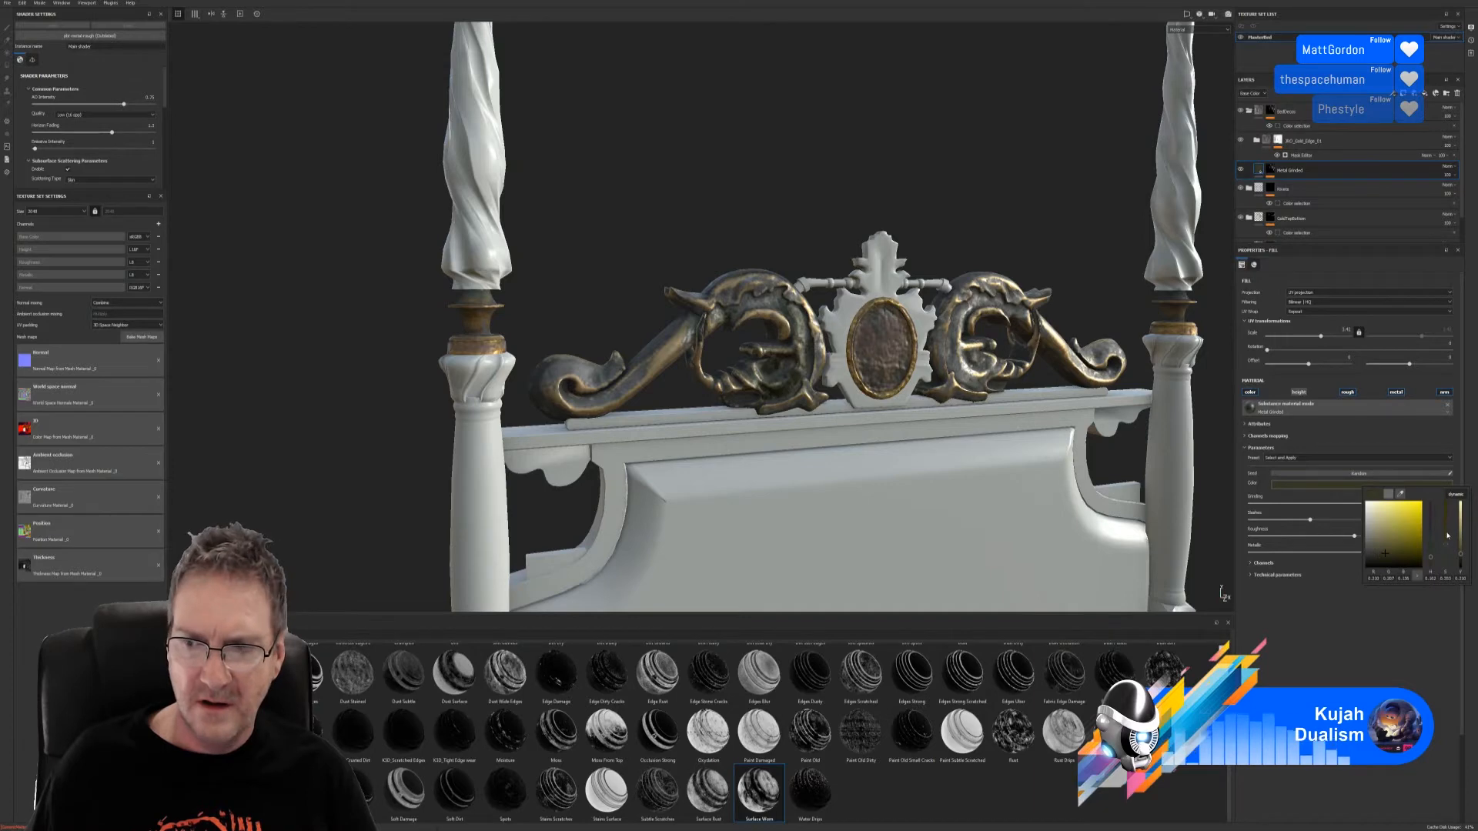
left_click(1447, 534)
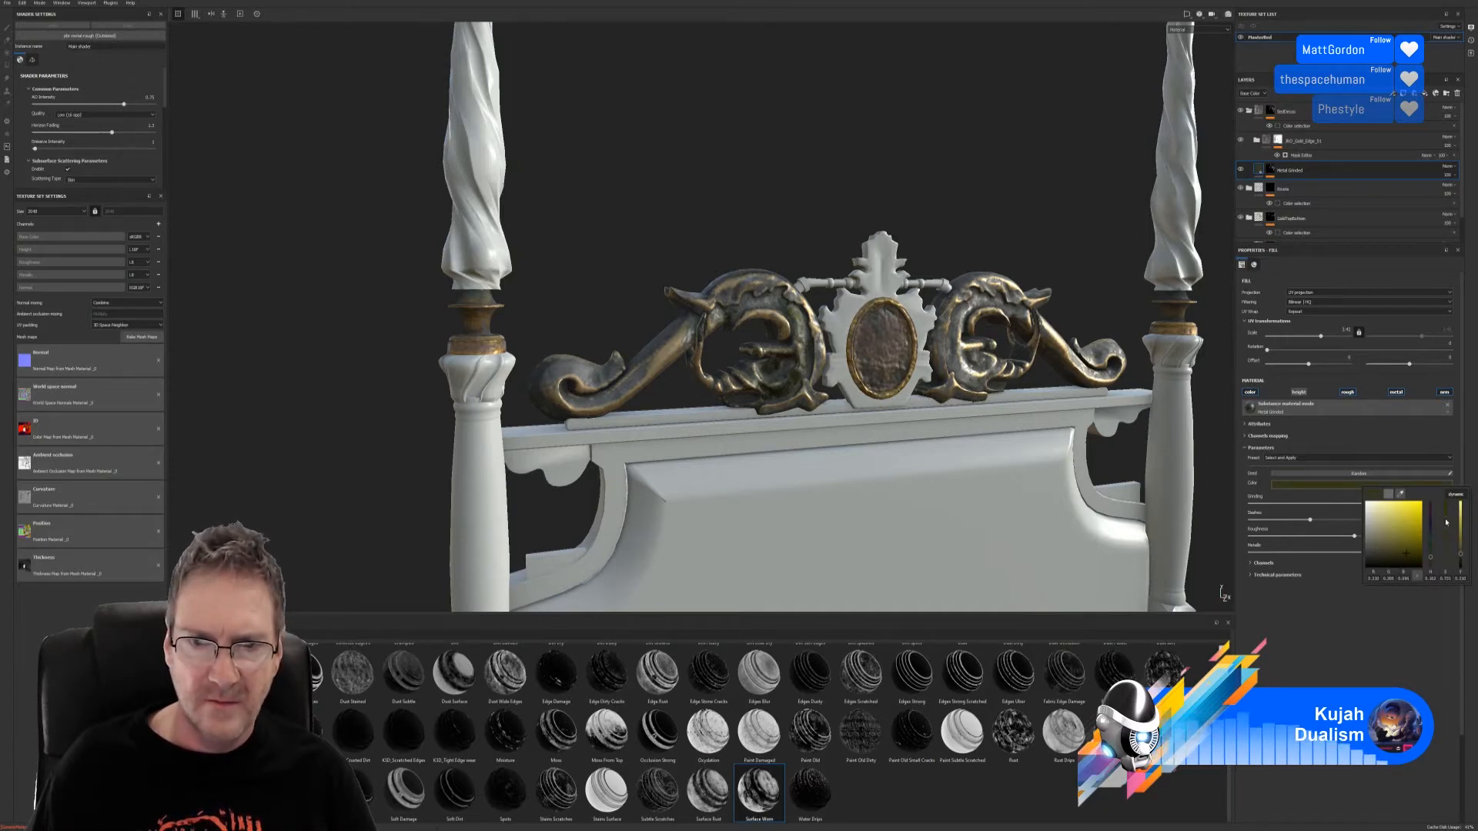
left_click(1445, 520)
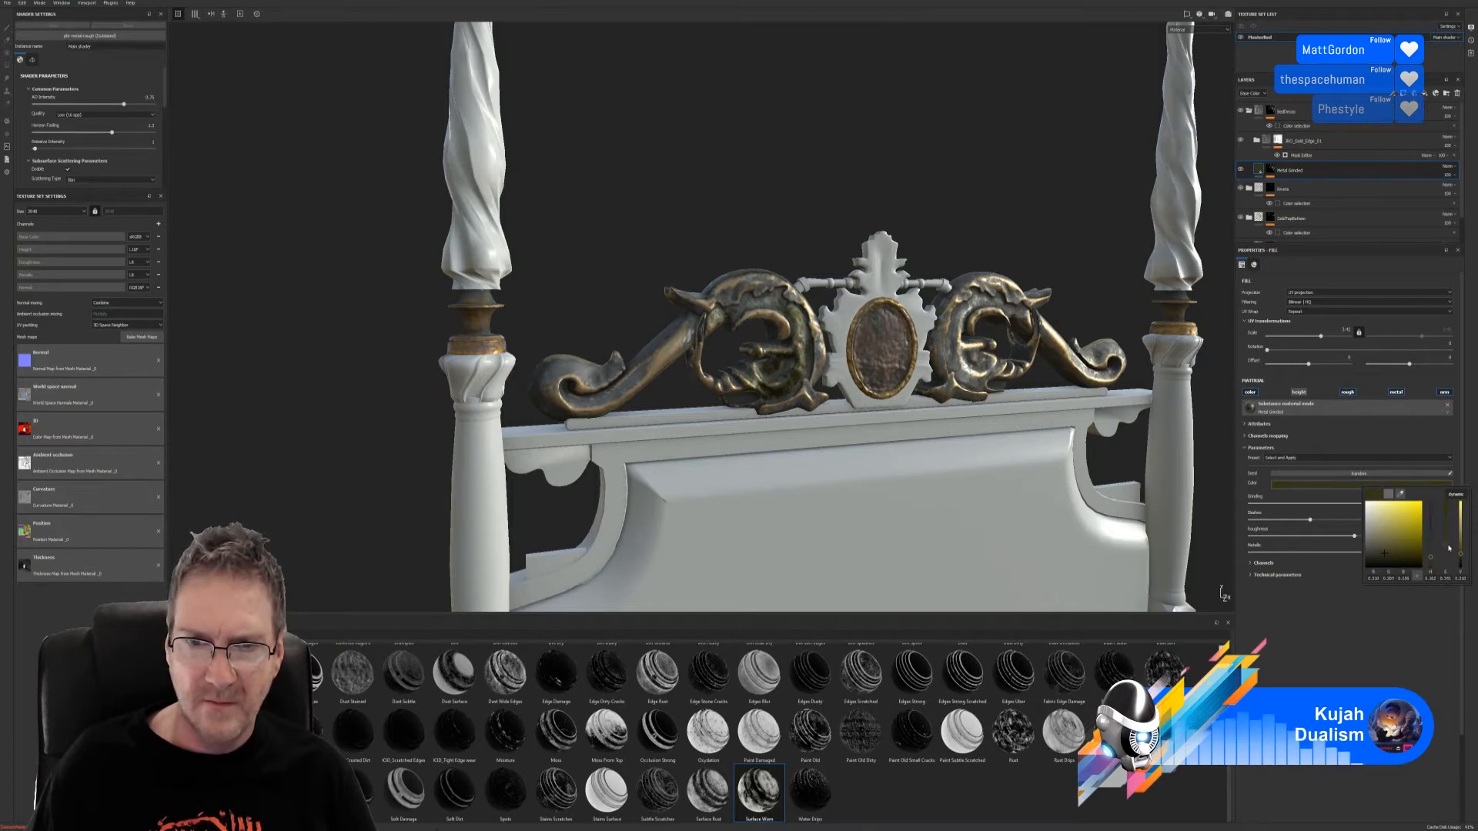
left_click(1384, 550)
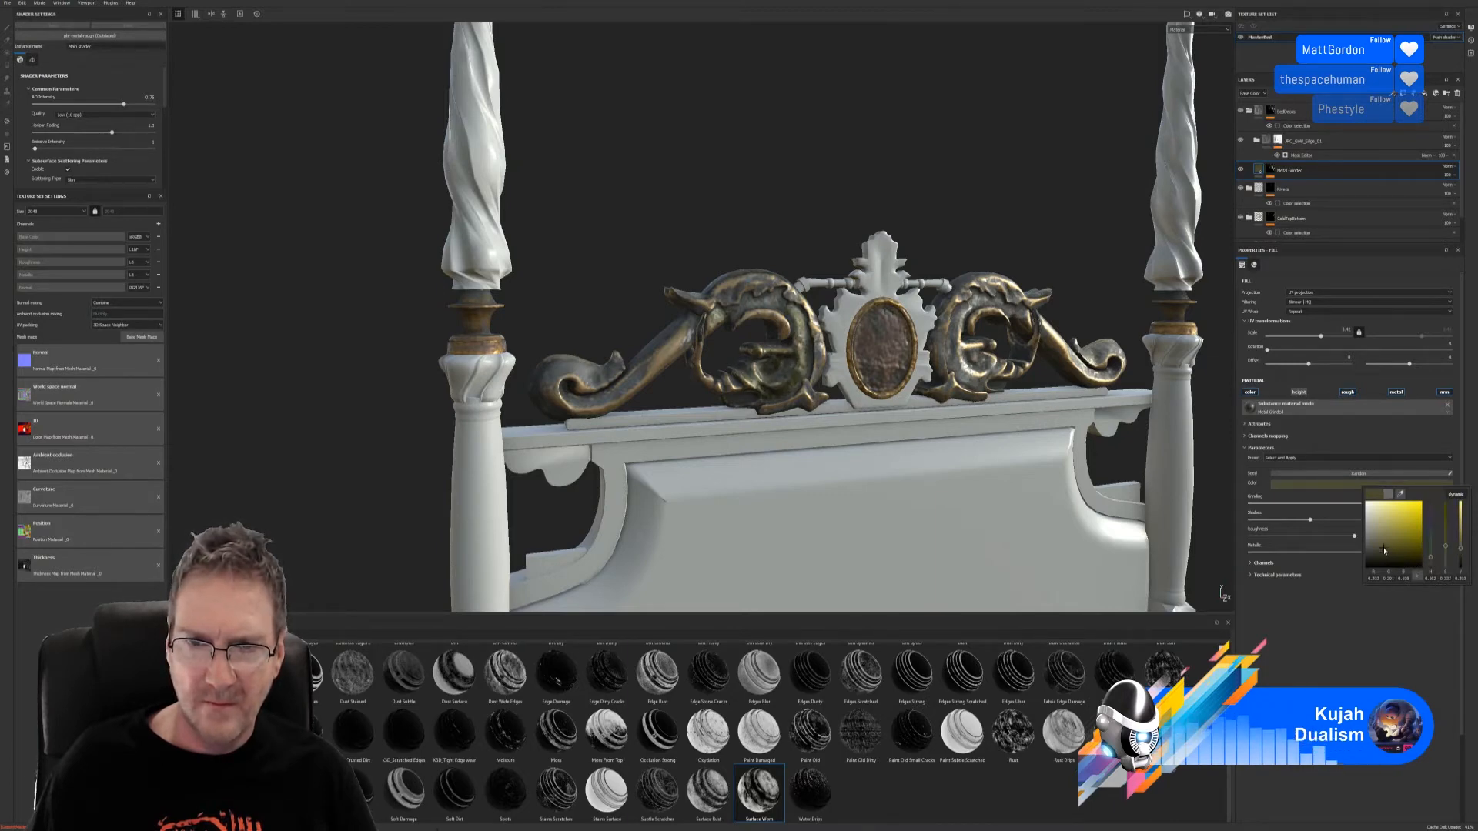
Step: Fine-tune the Metal Grinded layer's tint to an even darker olive and check it on the headboard scrolls
left_click(1386, 553)
left_click(1387, 559)
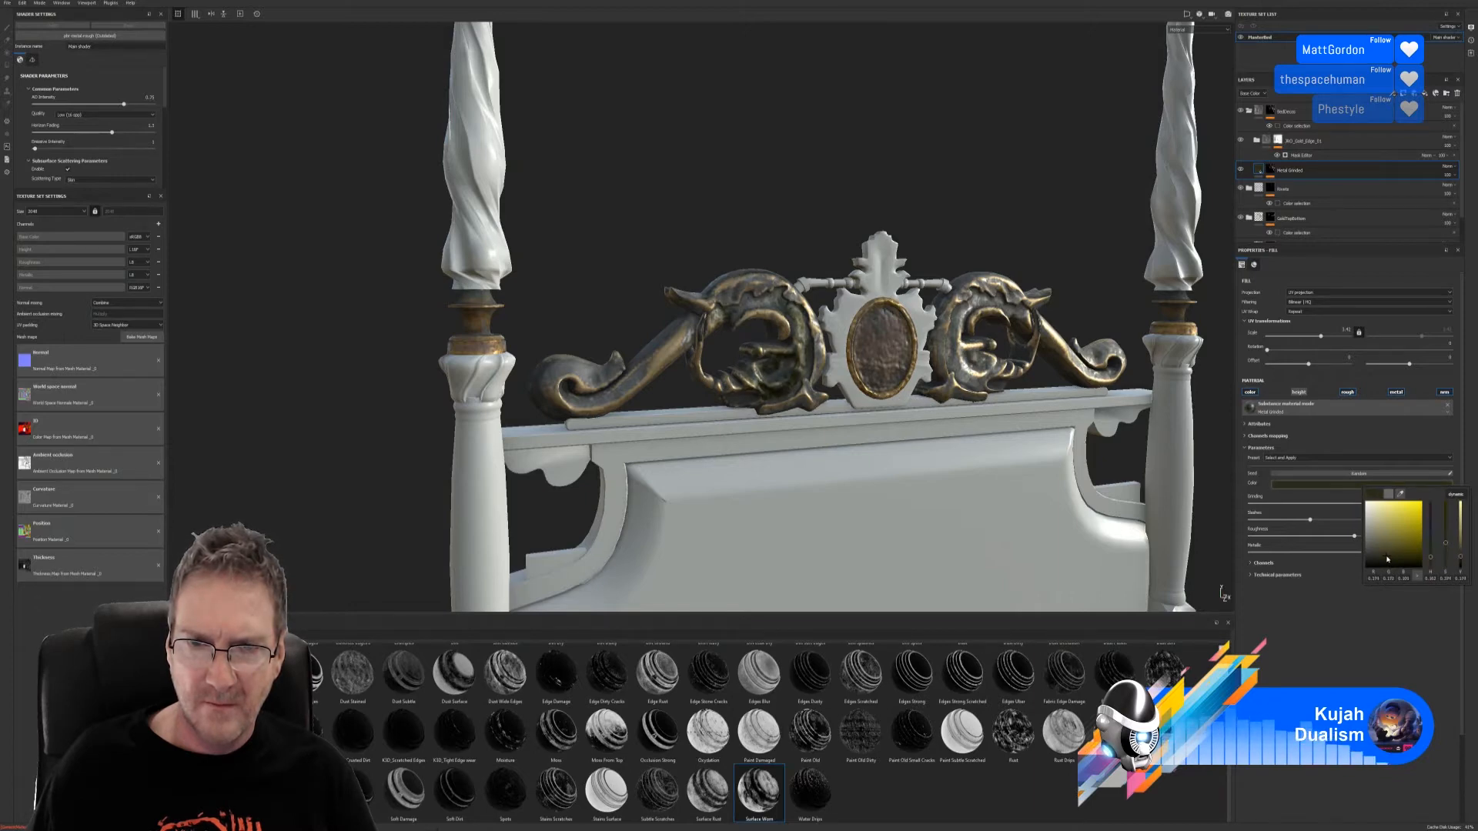
left_click_drag(878, 485, 854, 450, "alt")
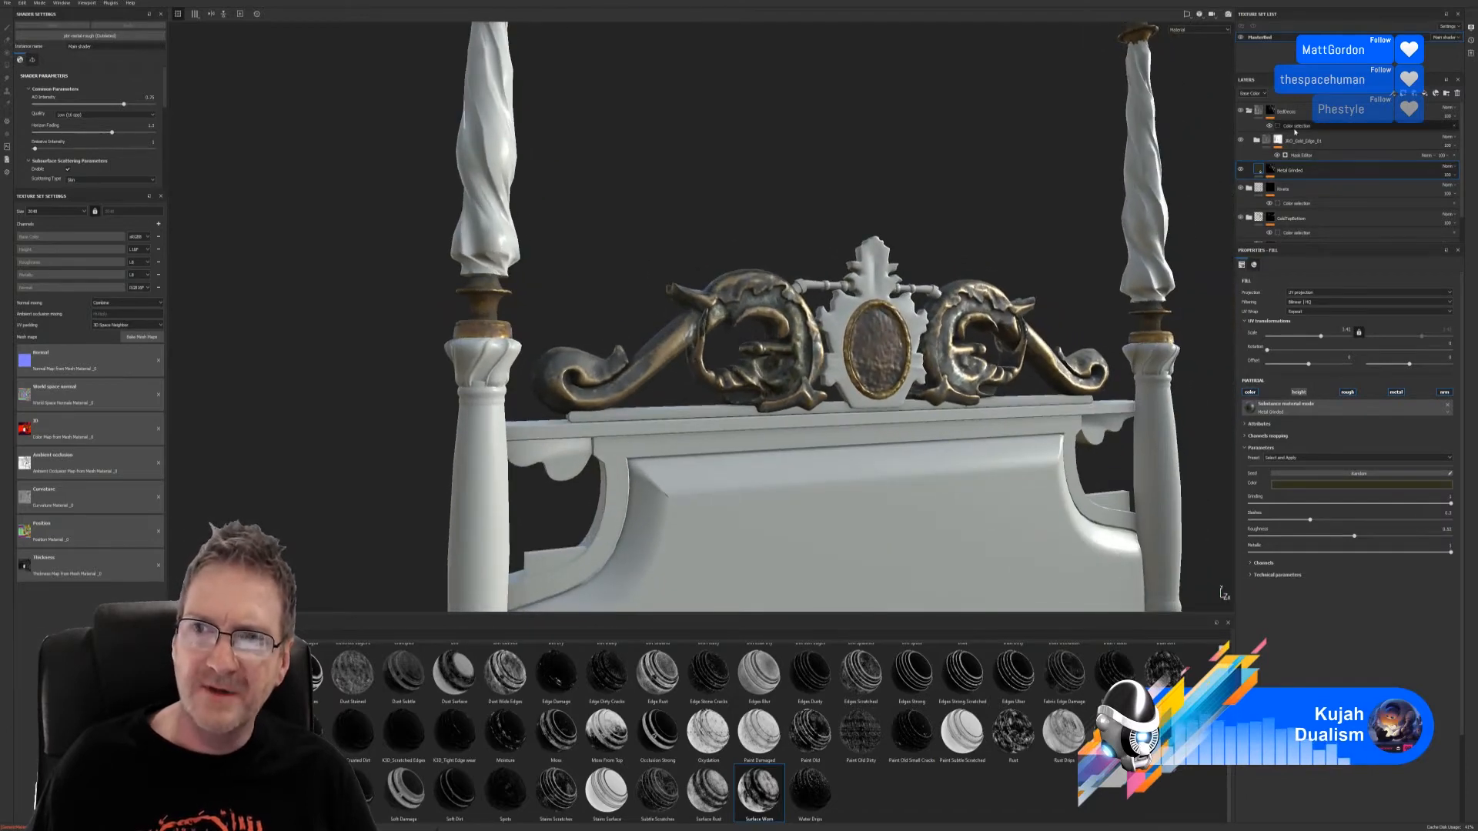
Step: Adjust the IRO_Gold_Edge_01 mask: global balance about 0.53, contrast 0.14, texture 0.88, texture 2 0.63, ambient occlusion 0.48, curvature 0.44, world space normal 0.12
left_click(1303, 156)
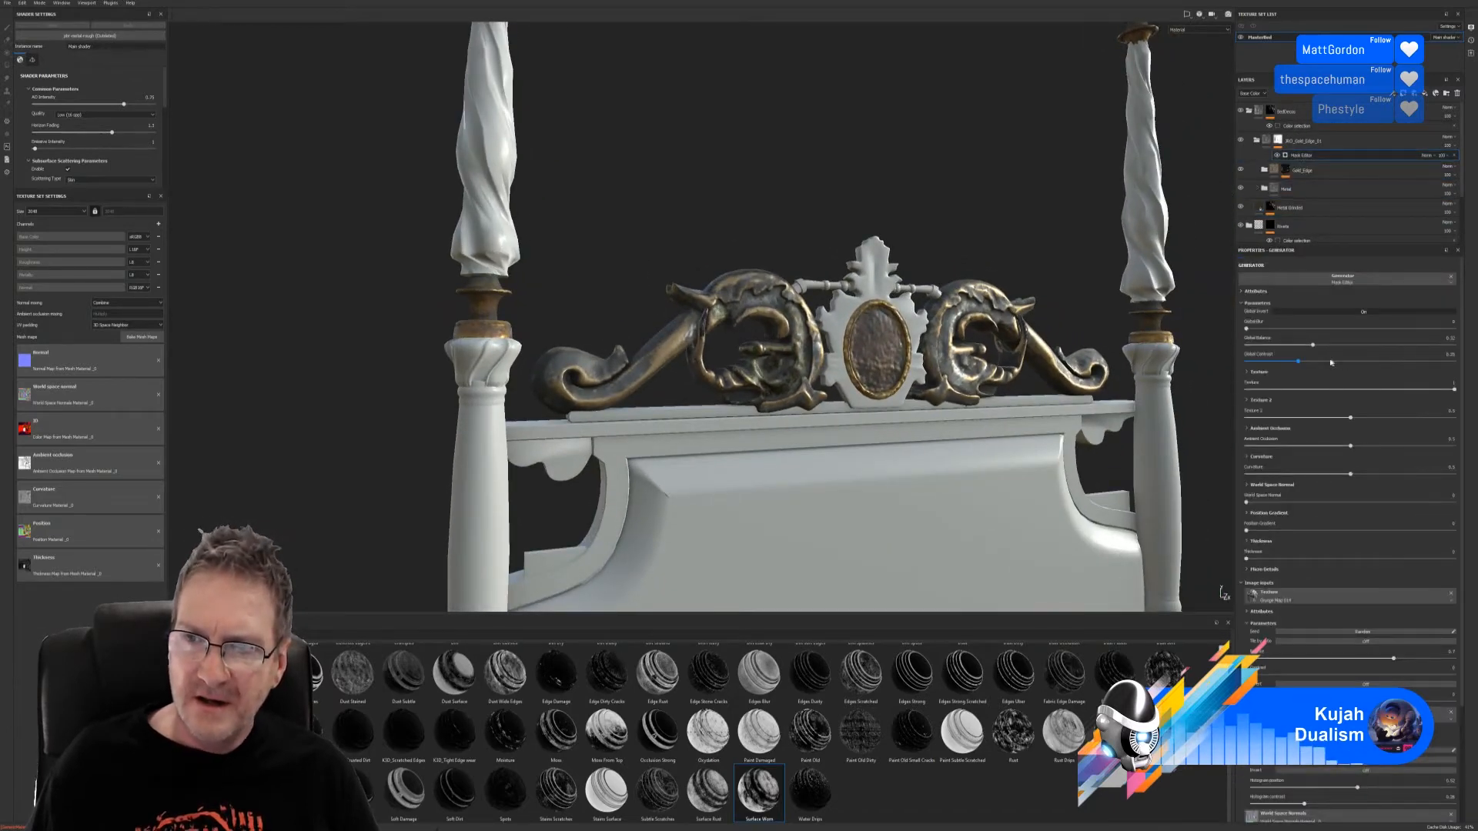
mouse_move(1315, 346)
left_mouse_down()
mouse_move(1432, 347)
mouse_move(1245, 364)
mouse_move(1359, 366)
mouse_move(1275, 380)
left_mouse_up()
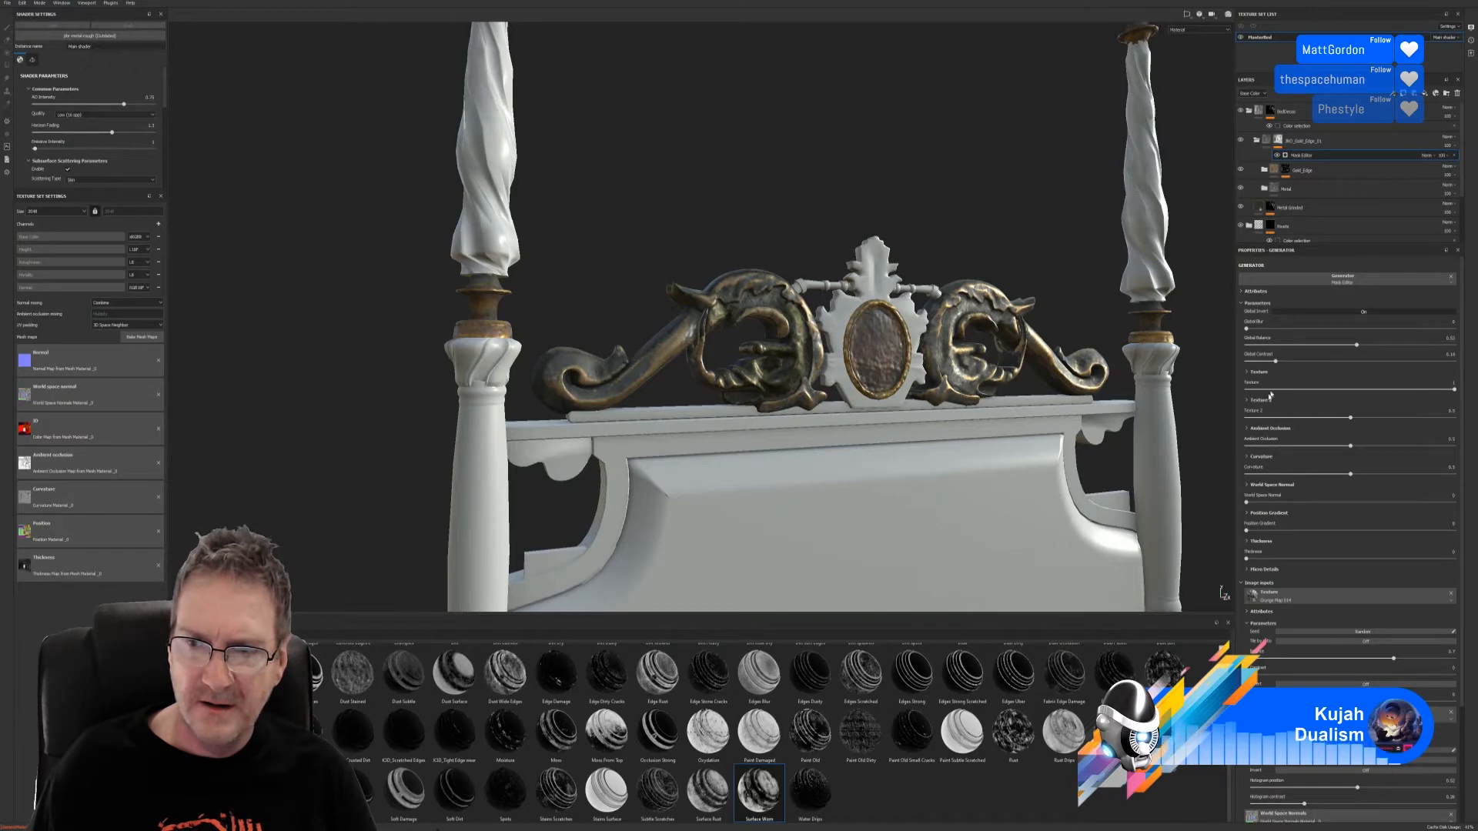
mouse_move(1417, 390)
left_mouse_down()
mouse_move(1307, 397)
mouse_move(1429, 391)
left_mouse_up()
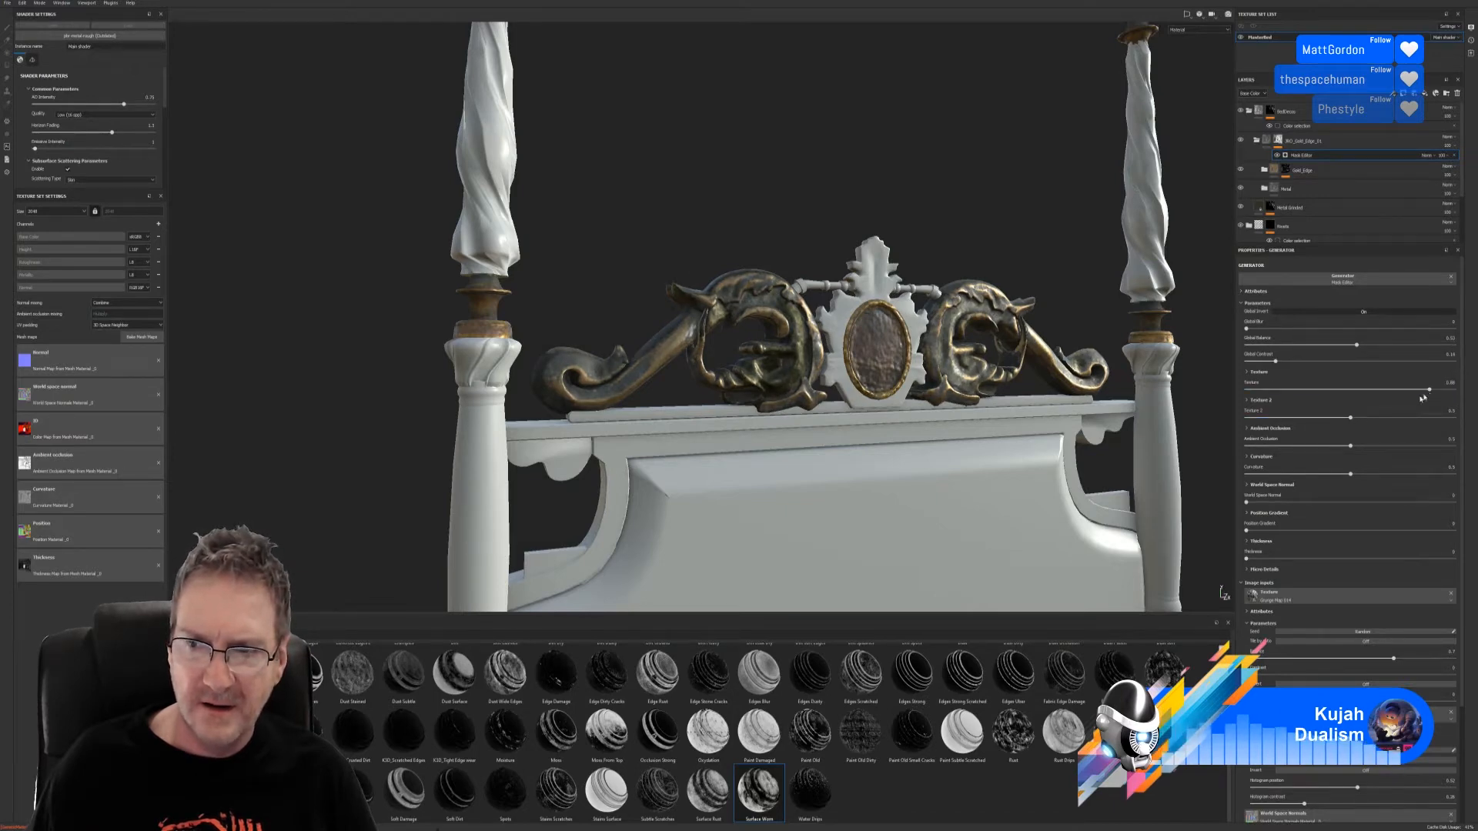
mouse_move(1350, 417)
left_mouse_down()
mouse_move(1269, 419)
mouse_move(1421, 423)
mouse_move(1266, 456)
mouse_move(1417, 462)
mouse_move(1300, 482)
mouse_move(1417, 475)
mouse_move(1338, 477)
left_mouse_up()
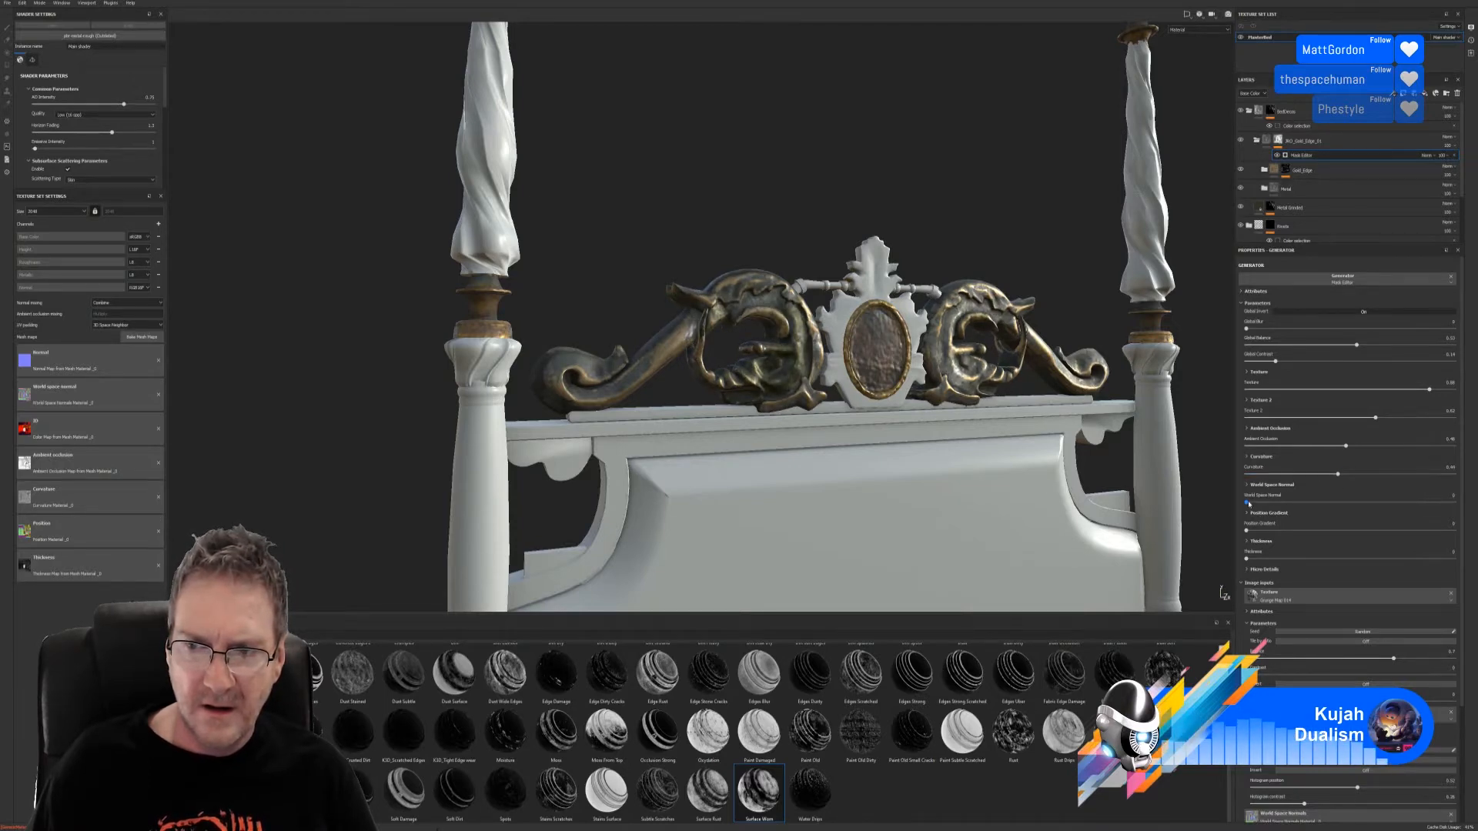
mouse_move(1247, 502)
left_mouse_down()
mouse_move(1365, 502)
mouse_move(1253, 513)
mouse_move(1270, 510)
left_mouse_up()
Step: Examine the gold-edged scrolls against the headboard and posts from several angles and distances
left_click_drag(962, 504, 677, 431, "alt")
right_click_drag(677, 431, 651, 418, "alt")
left_click_drag(651, 418, 1430, 462, "alt")
left_click_drag(1074, 471, 746, 506, "alt")
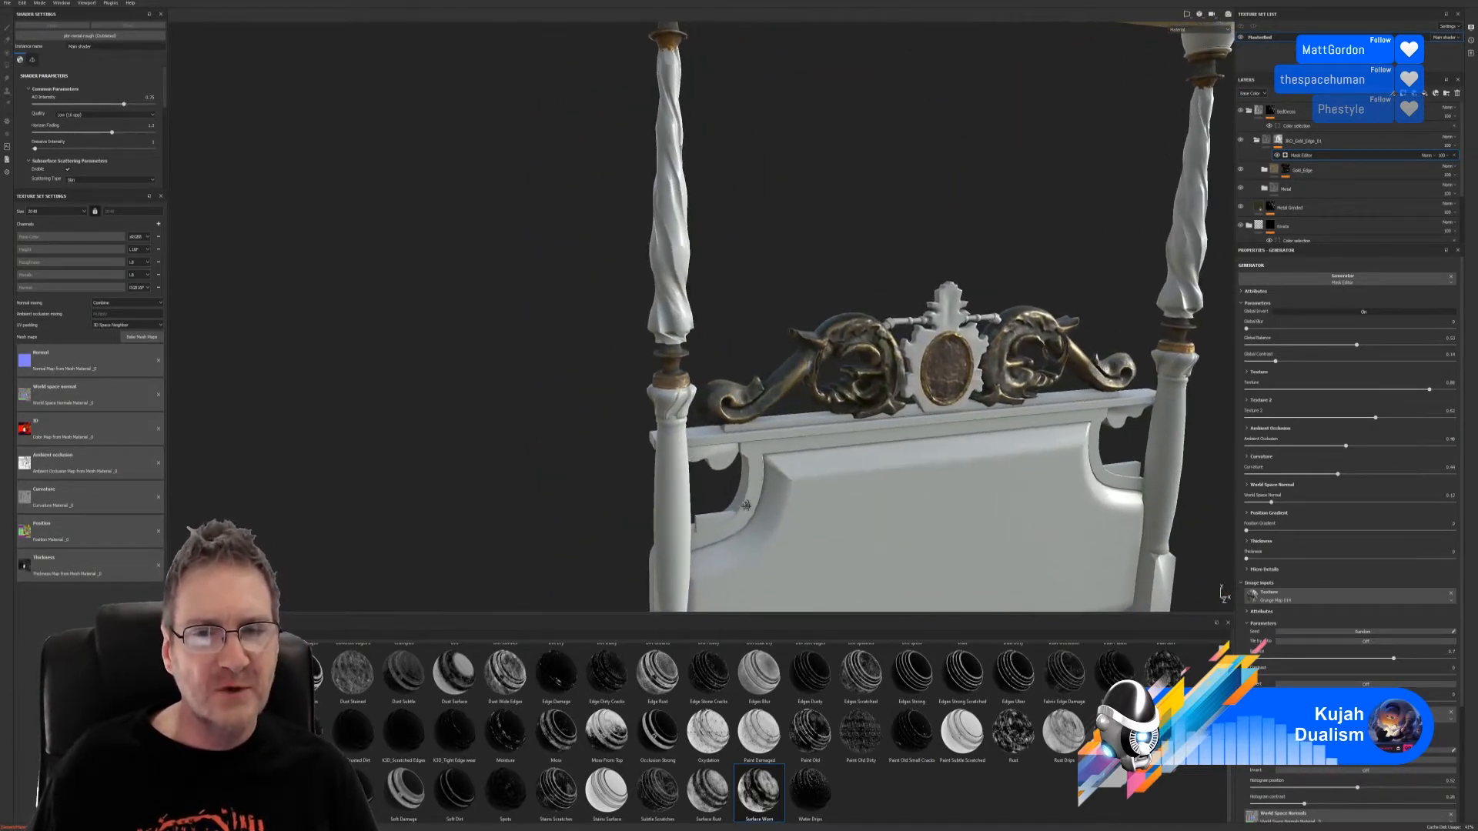
left_click_drag(860, 510, 751, 565, "alt")
left_click_drag(953, 516, 455, 338, "alt")
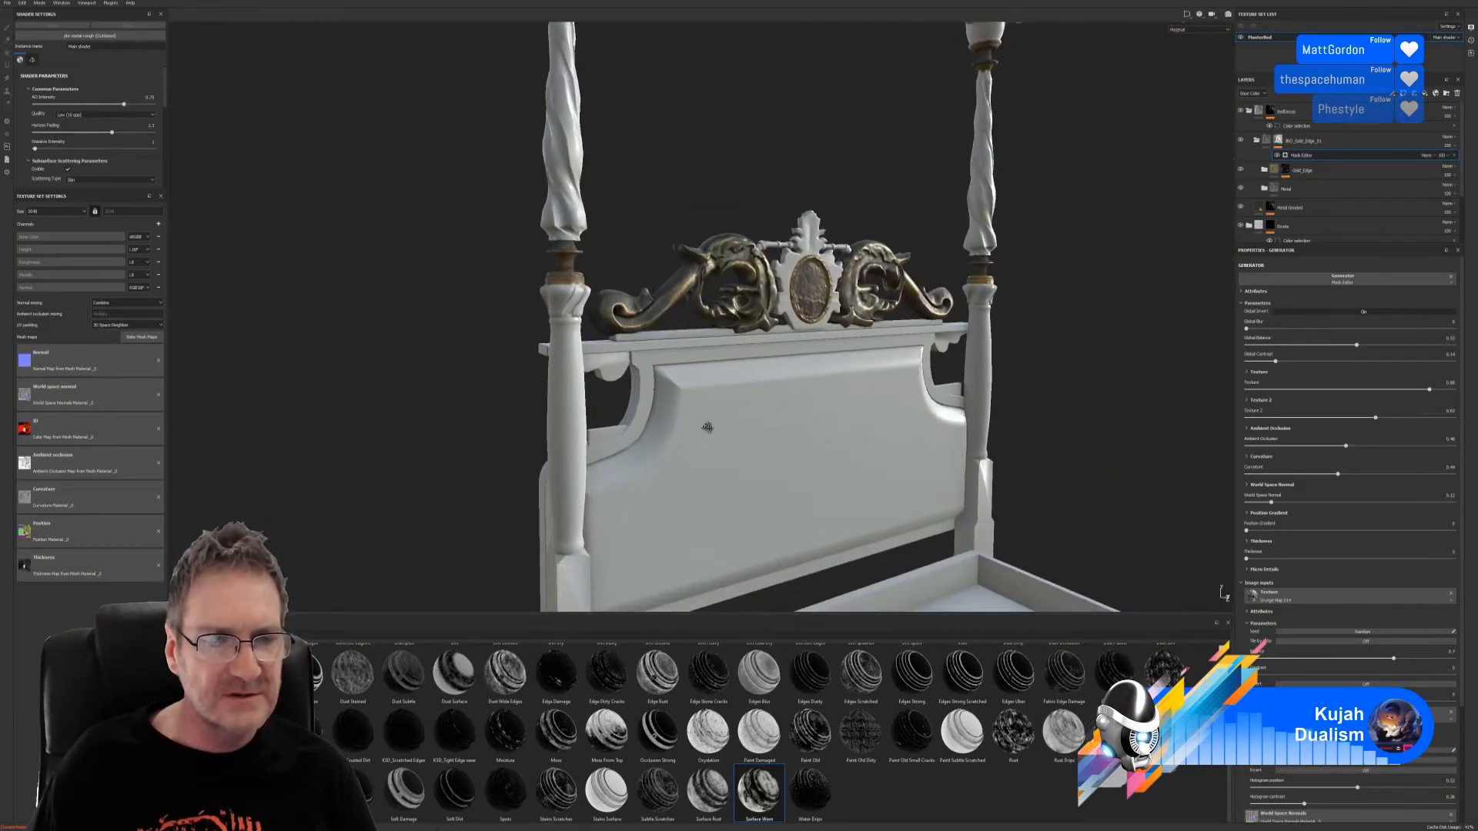
left_click_drag(707, 427, 649, 387, "alt")
right_click_drag(649, 388, 759, 336, "alt")
middle_click_drag(685, 286, 608, 335, "alt")
left_click_drag(579, 402, 570, 273, "alt")
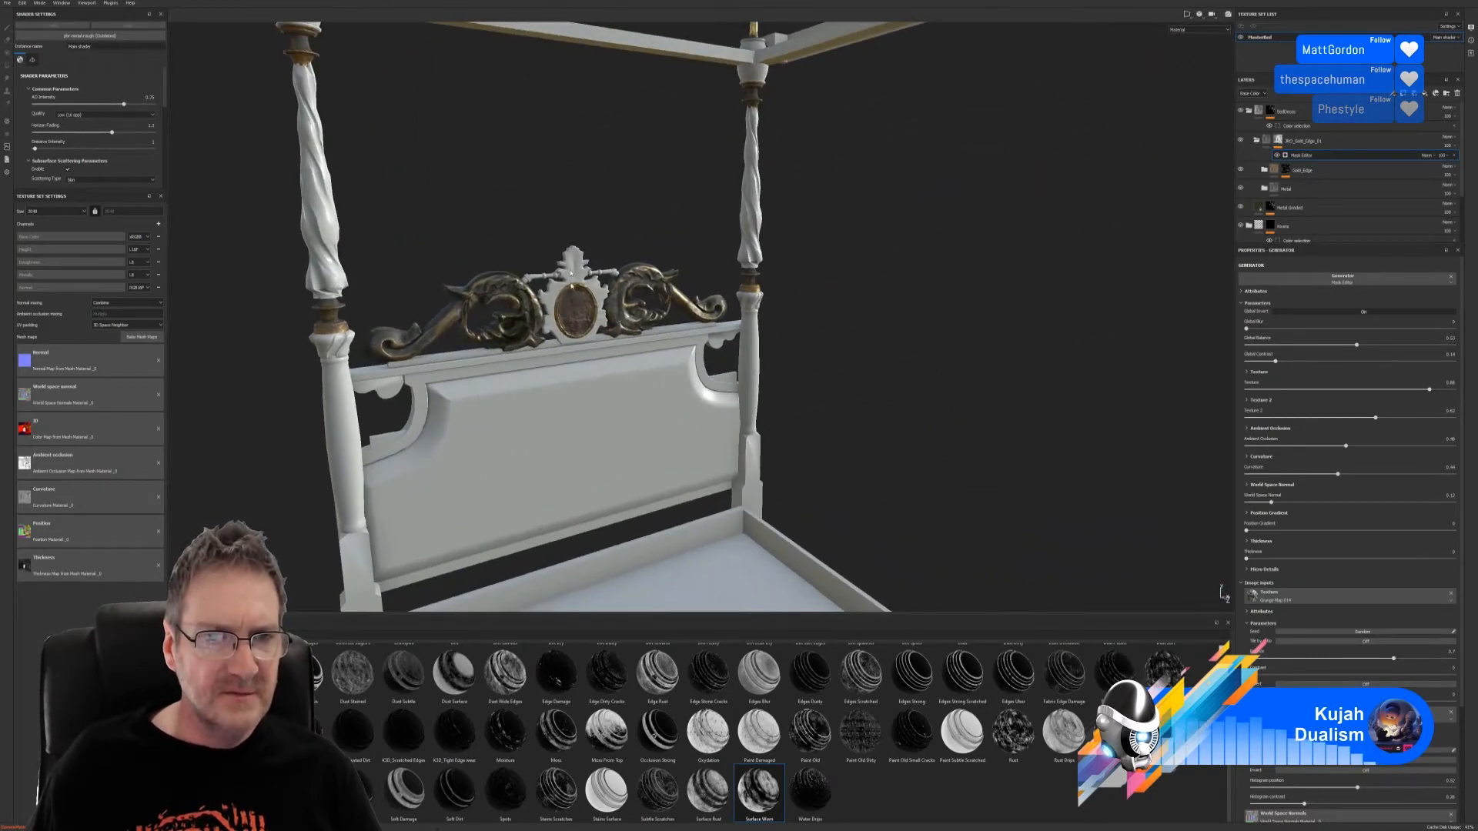
right_click_drag(569, 273, 890, 277, "alt")
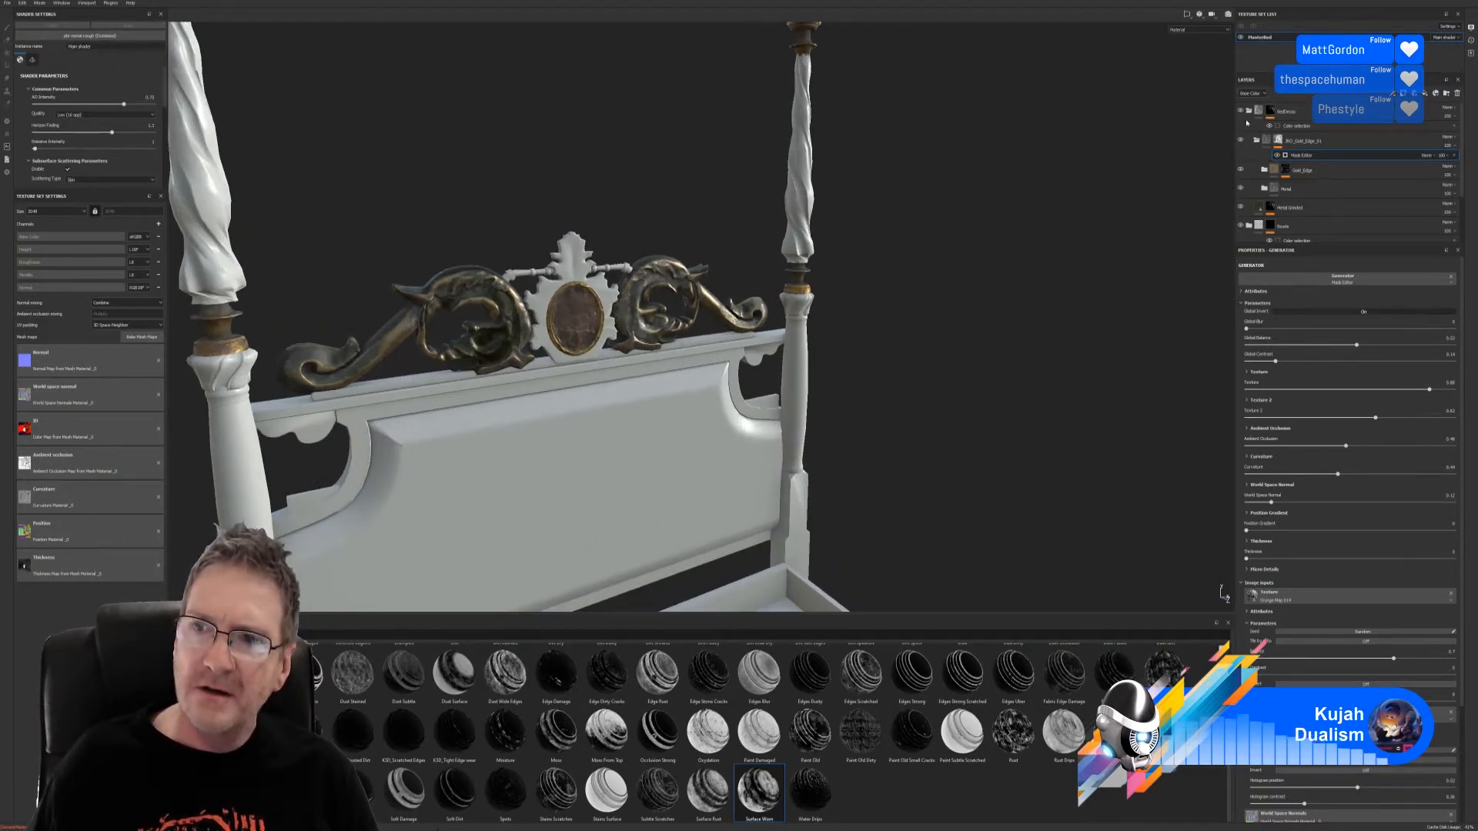
Step: Collapse the scrolls' layer folder and show the material library
left_click(1249, 111)
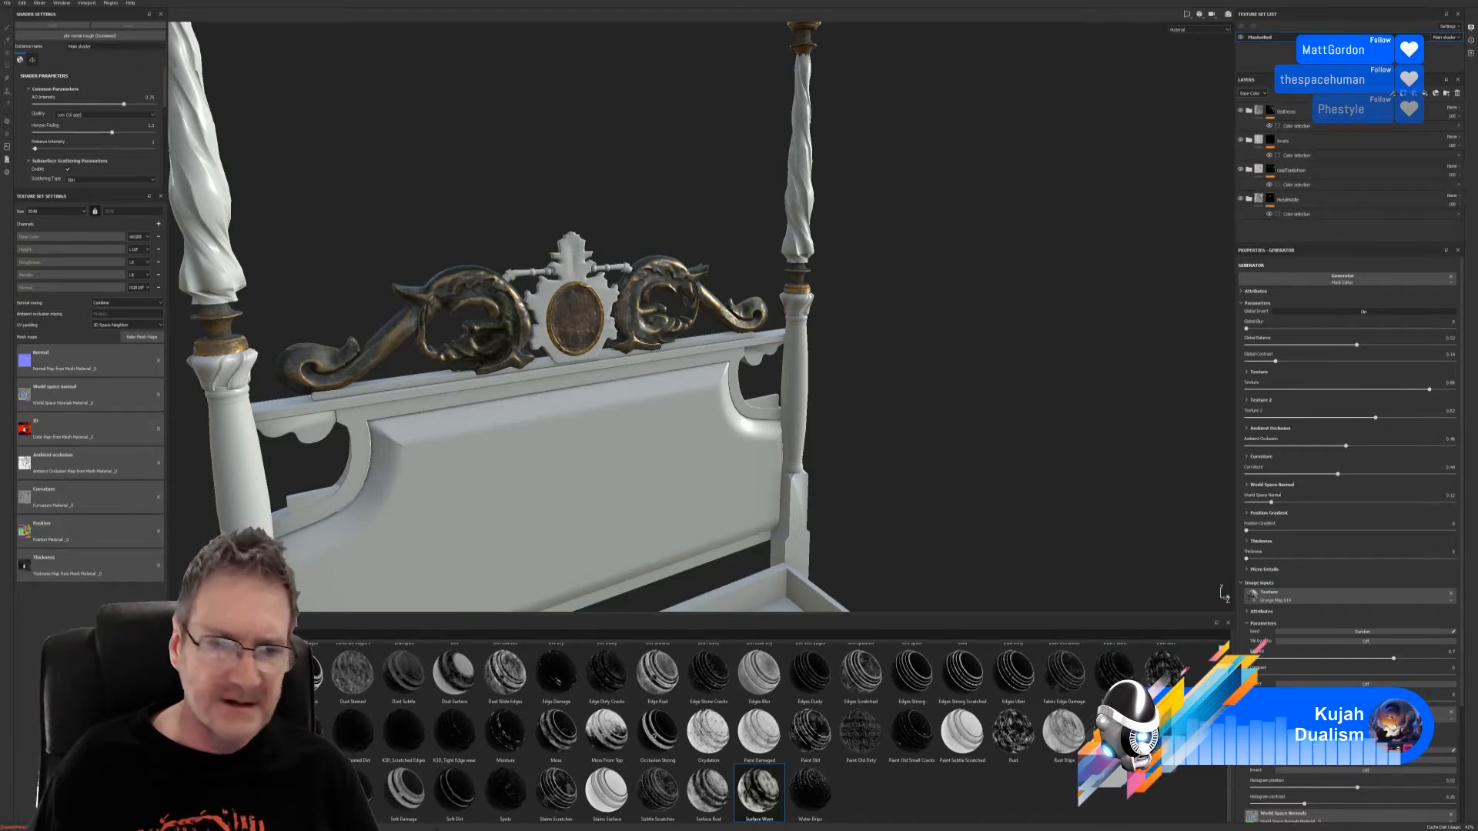
left_click(200, 785)
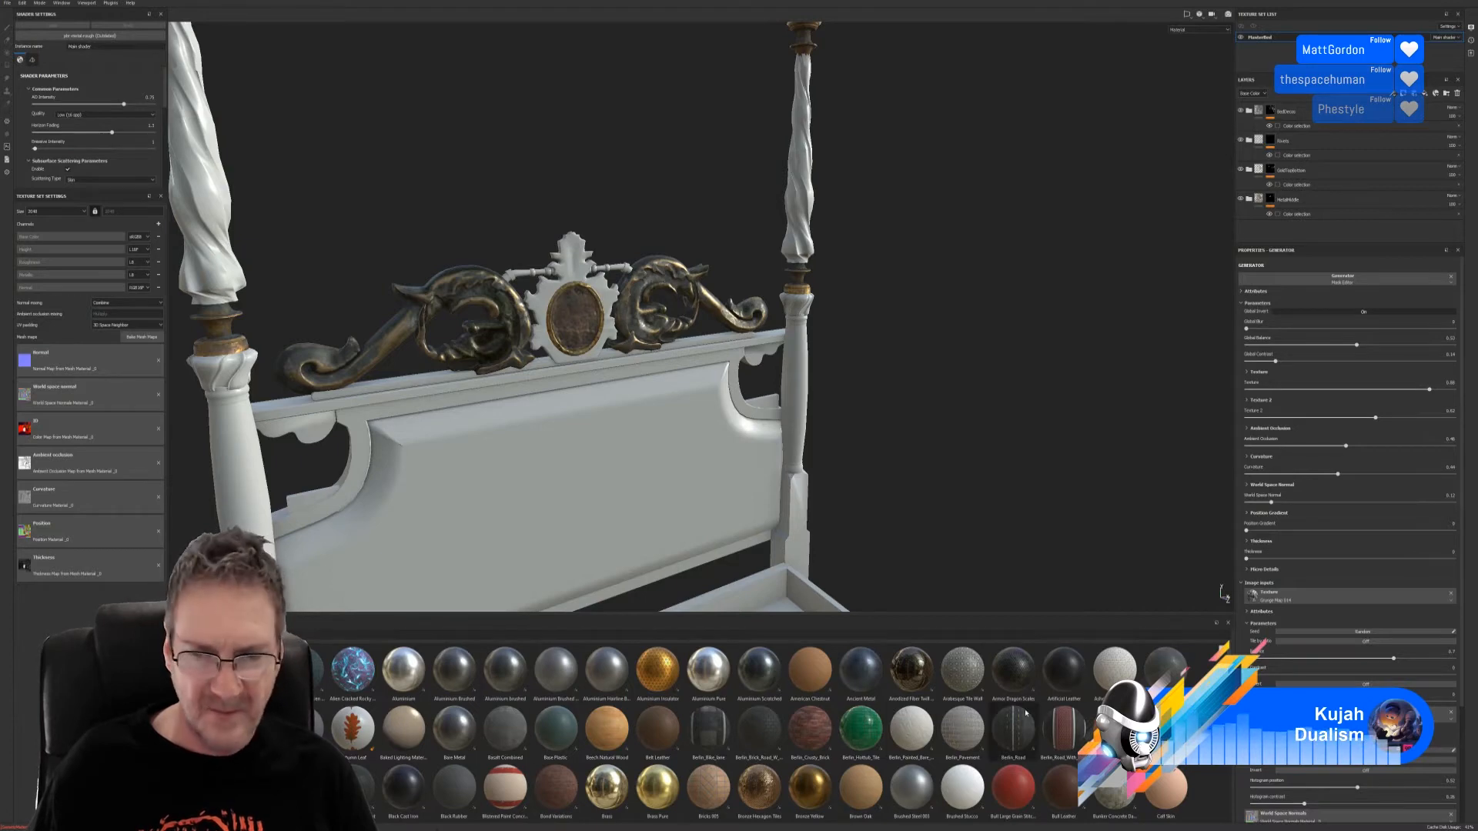
Step: Browse the material library for a material suited to the bed's remaining parts
scroll(1170, 778, "down", 3)
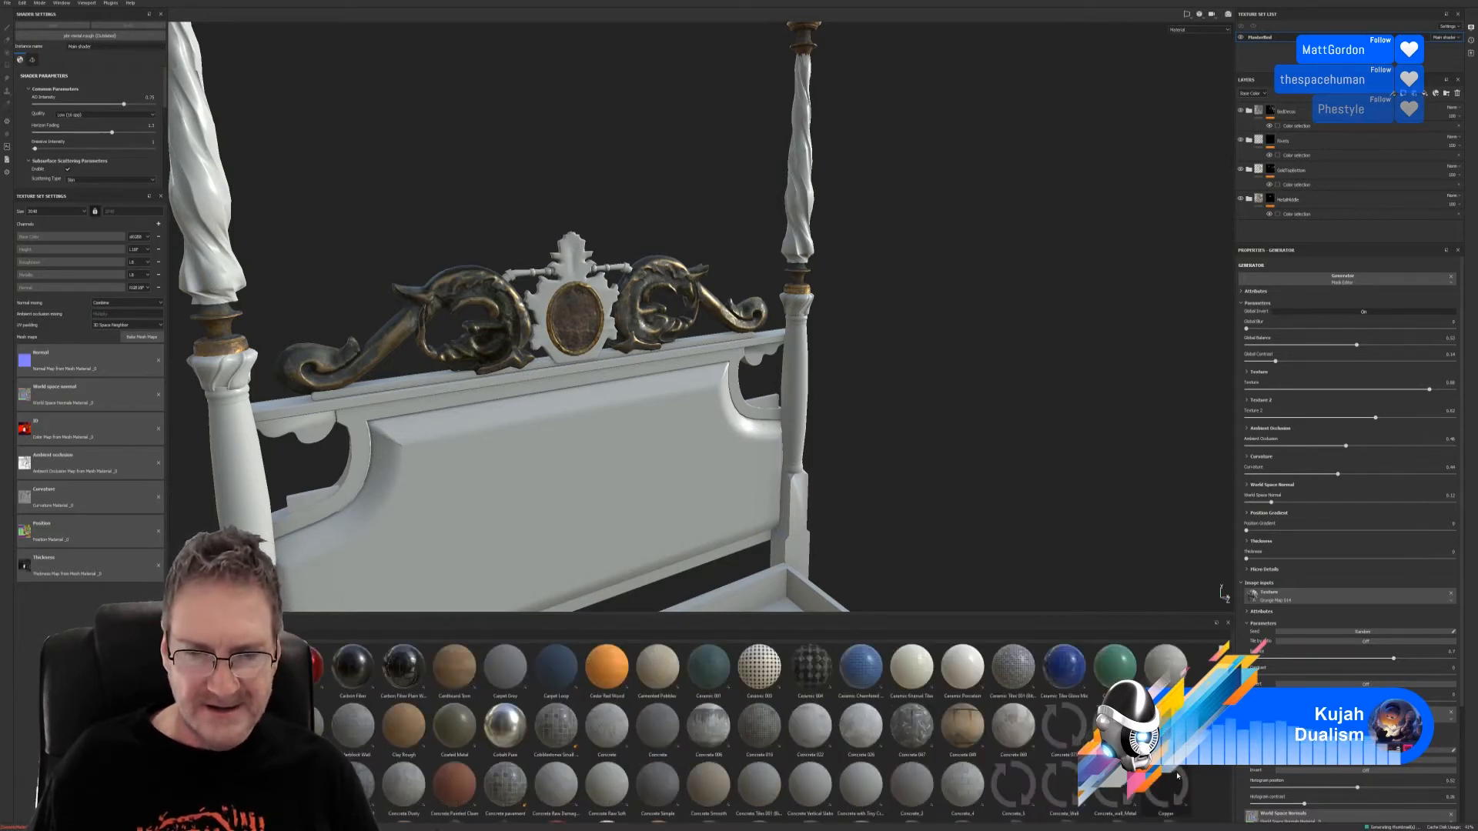
scroll(1169, 777, "down", 3)
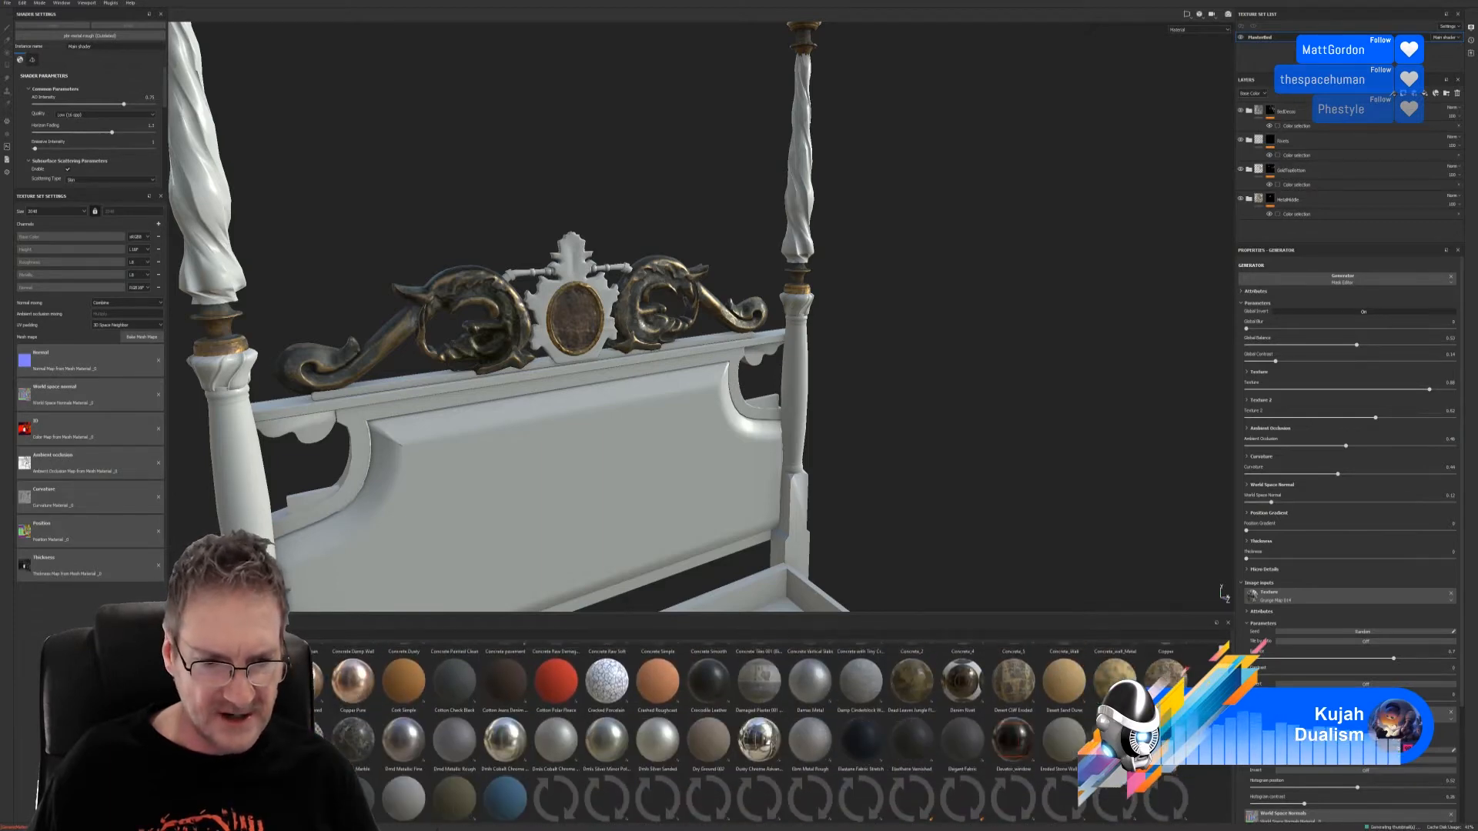
scroll(1169, 778, "up", 2)
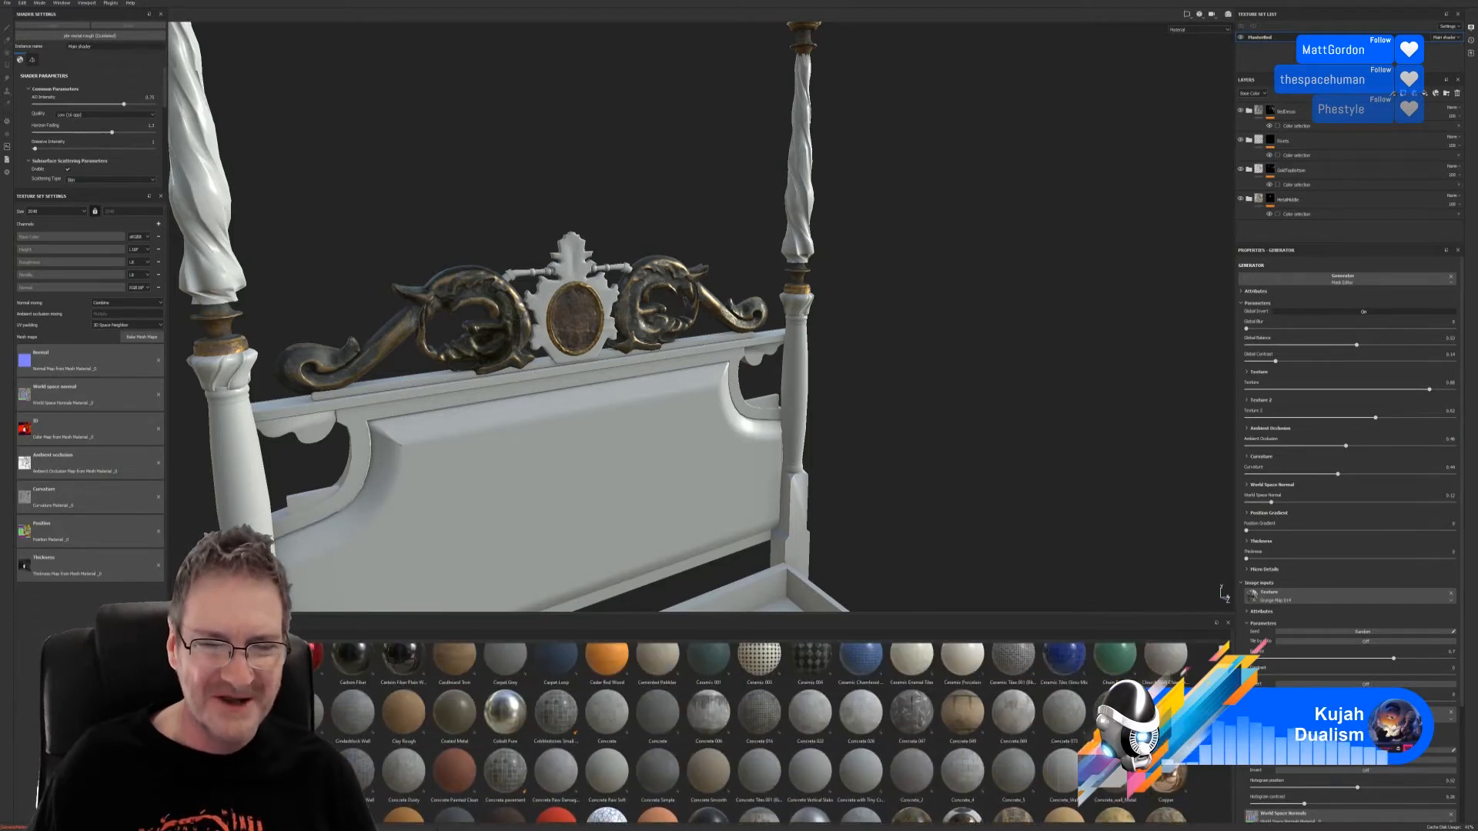
scroll(760, 731, "down", 2)
scroll(760, 731, "down", 1)
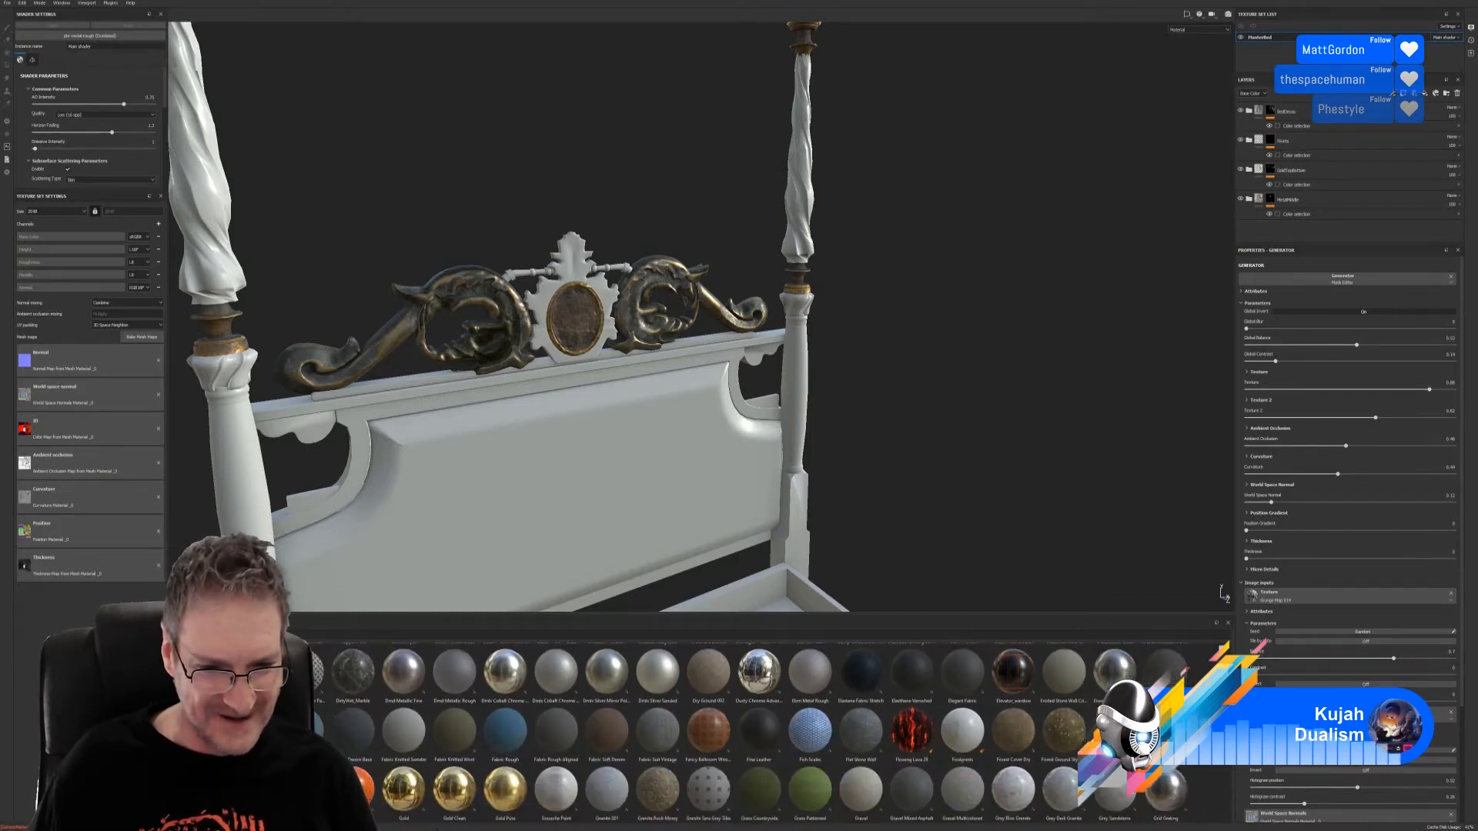
scroll(760, 732, "down", 2)
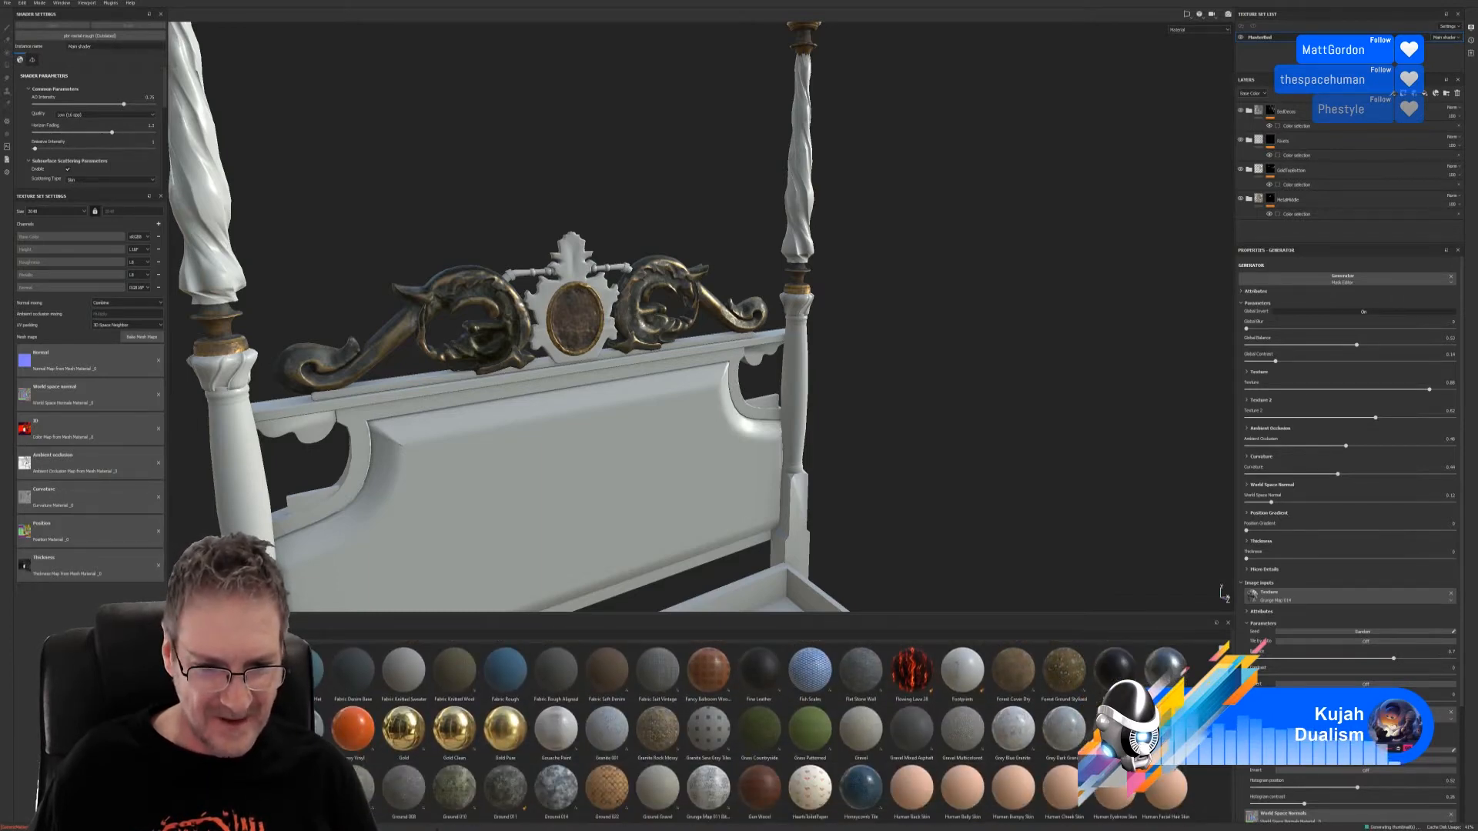
scroll(761, 731, "down", 1)
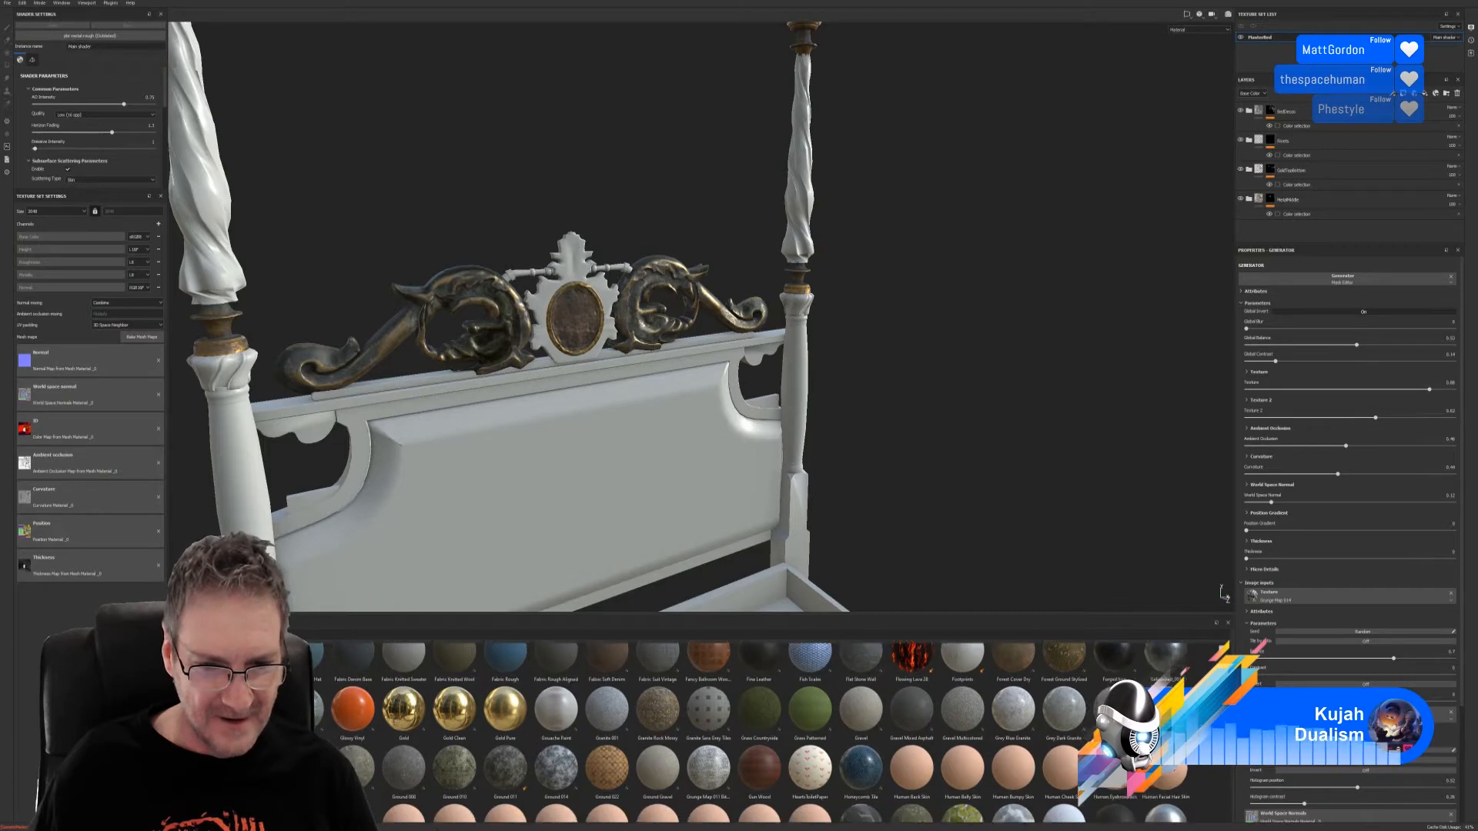
scroll(761, 731, "down", 3)
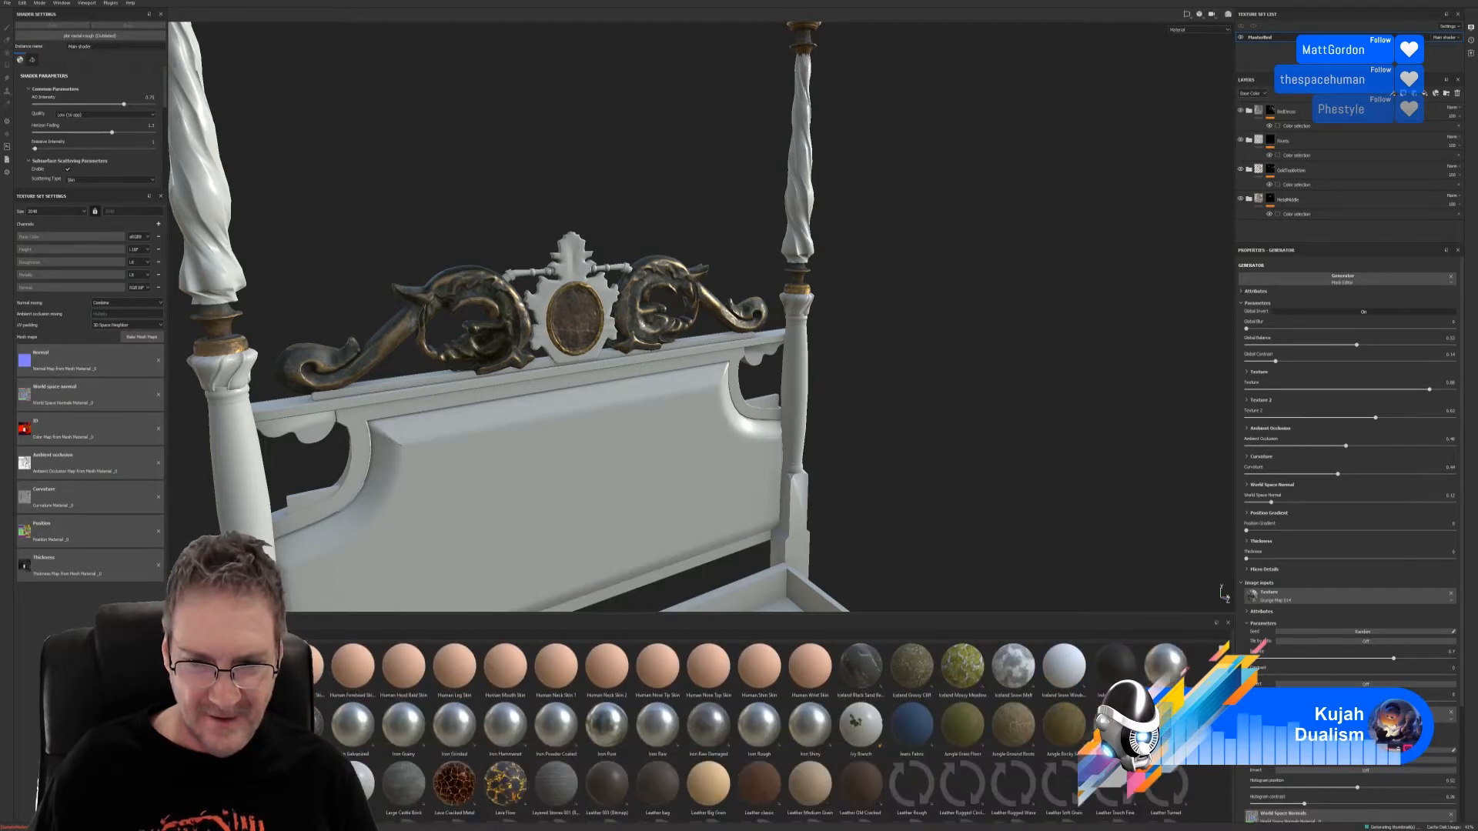
scroll(761, 731, "down", 4)
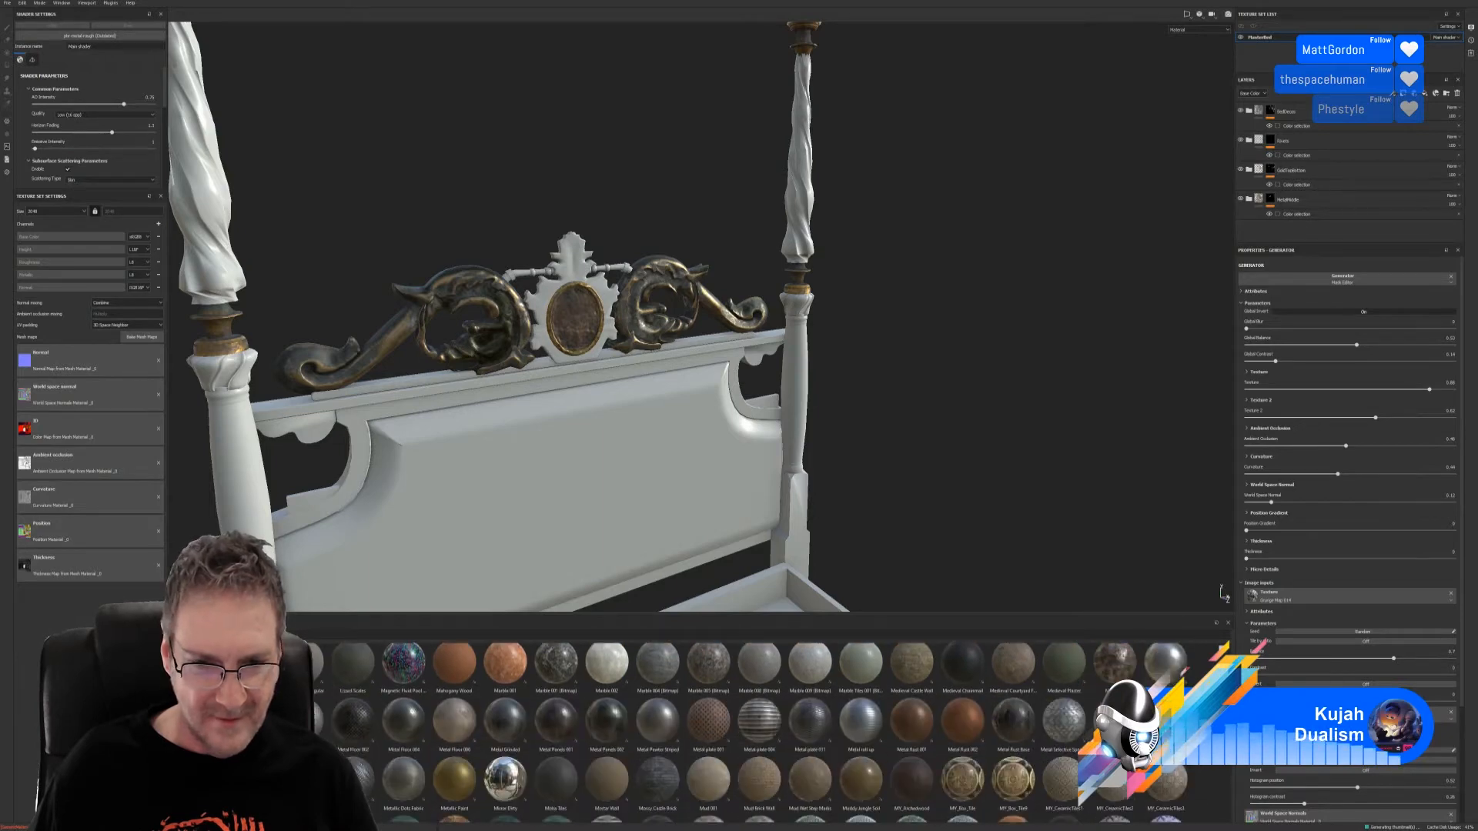
scroll(761, 731, "down", 1)
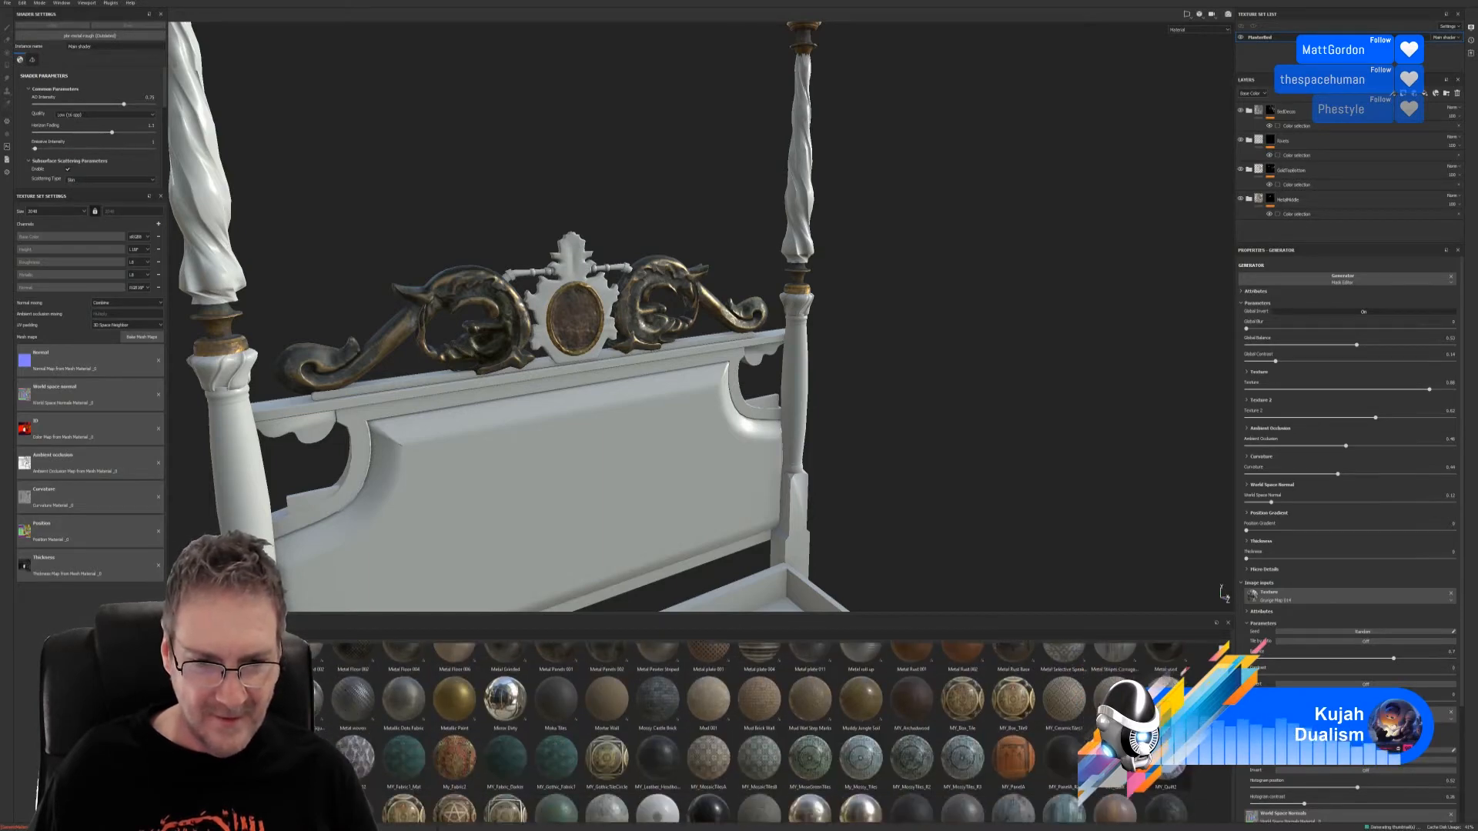
scroll(761, 731, "down", 2)
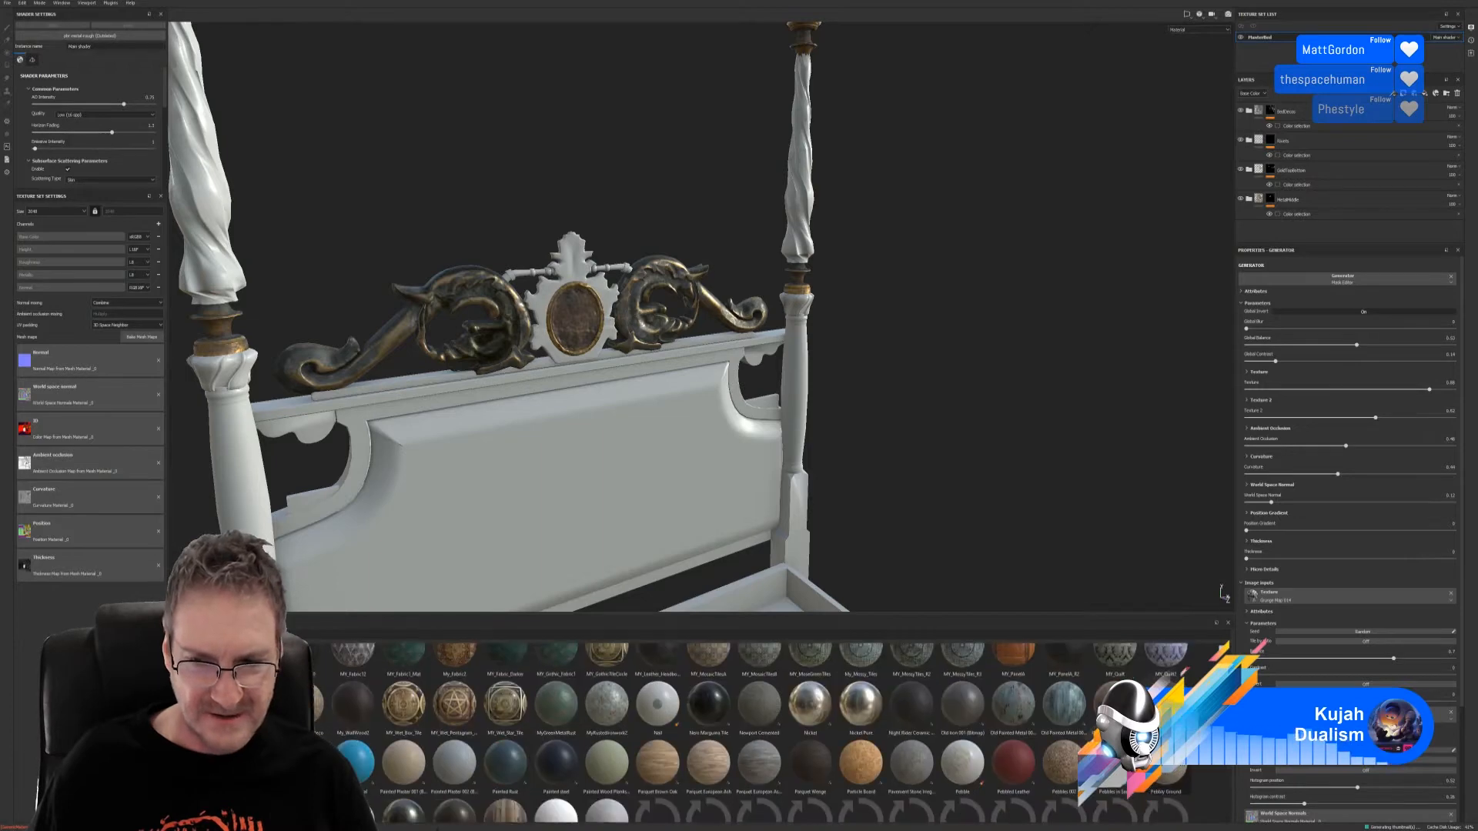
scroll(1192, 767, "down", 3)
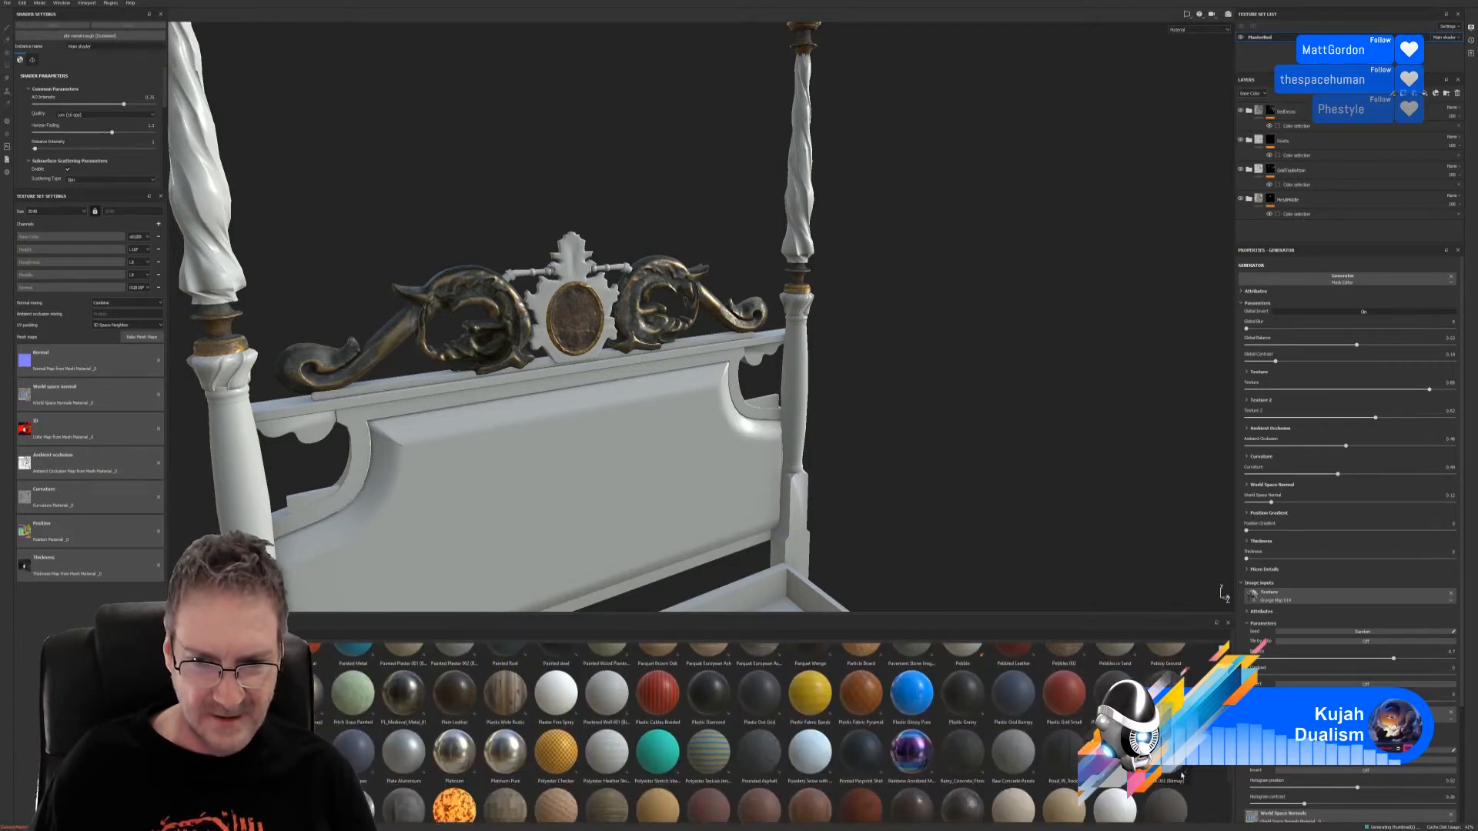
scroll(1184, 783, "up", 1)
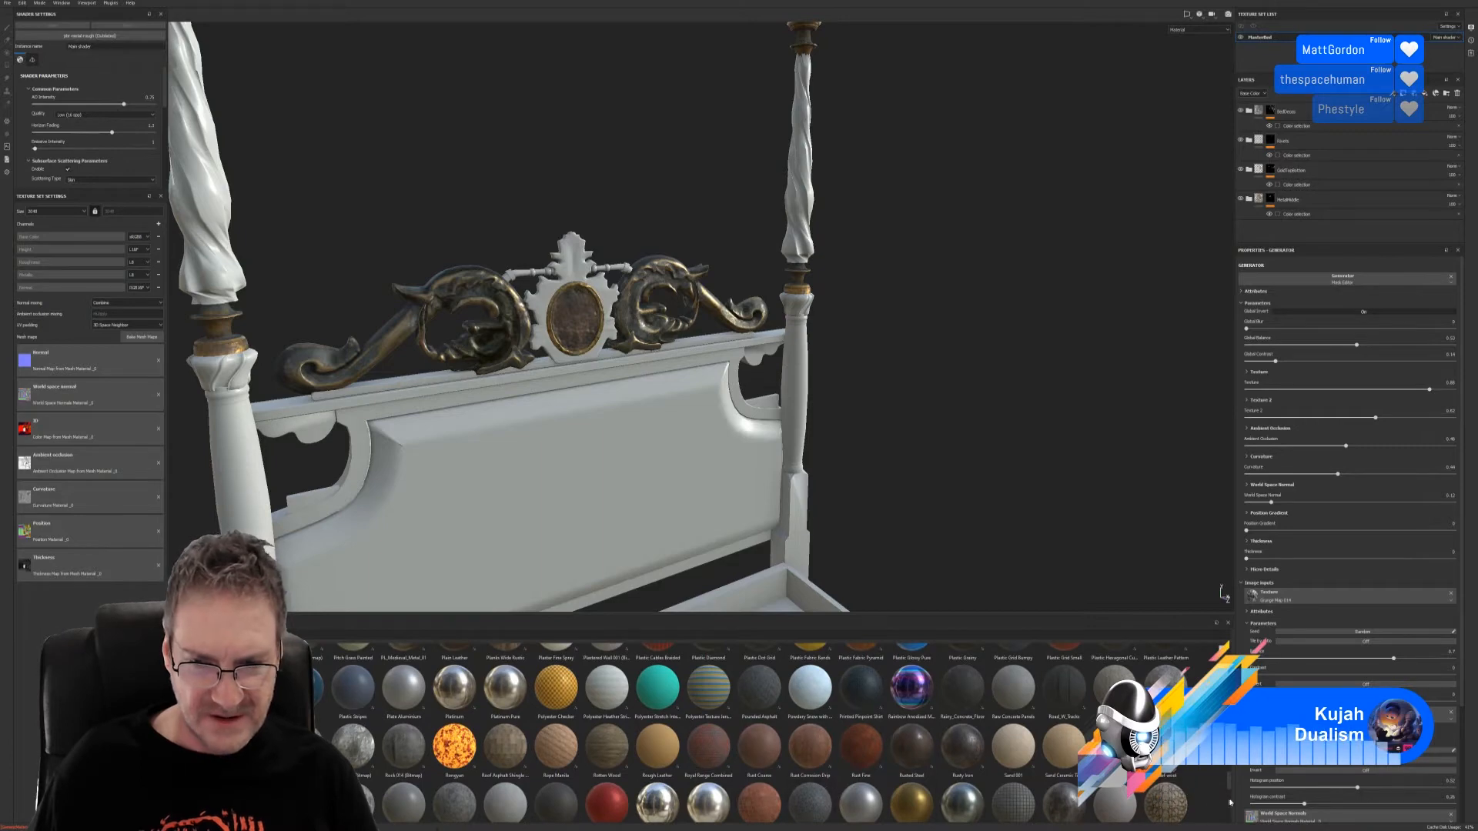
scroll(1229, 785, "up", 8)
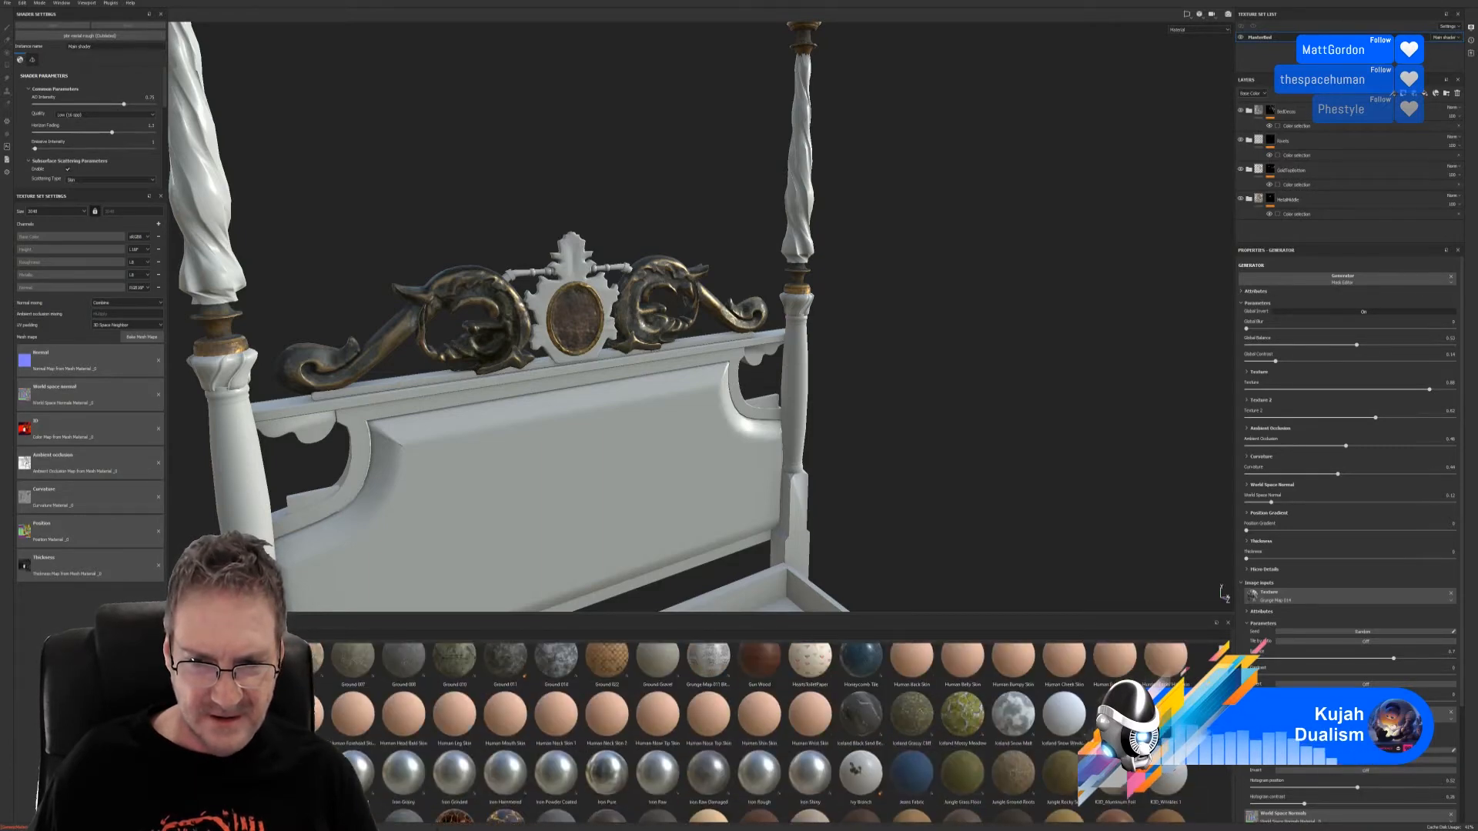
scroll(1229, 785, "up", 4)
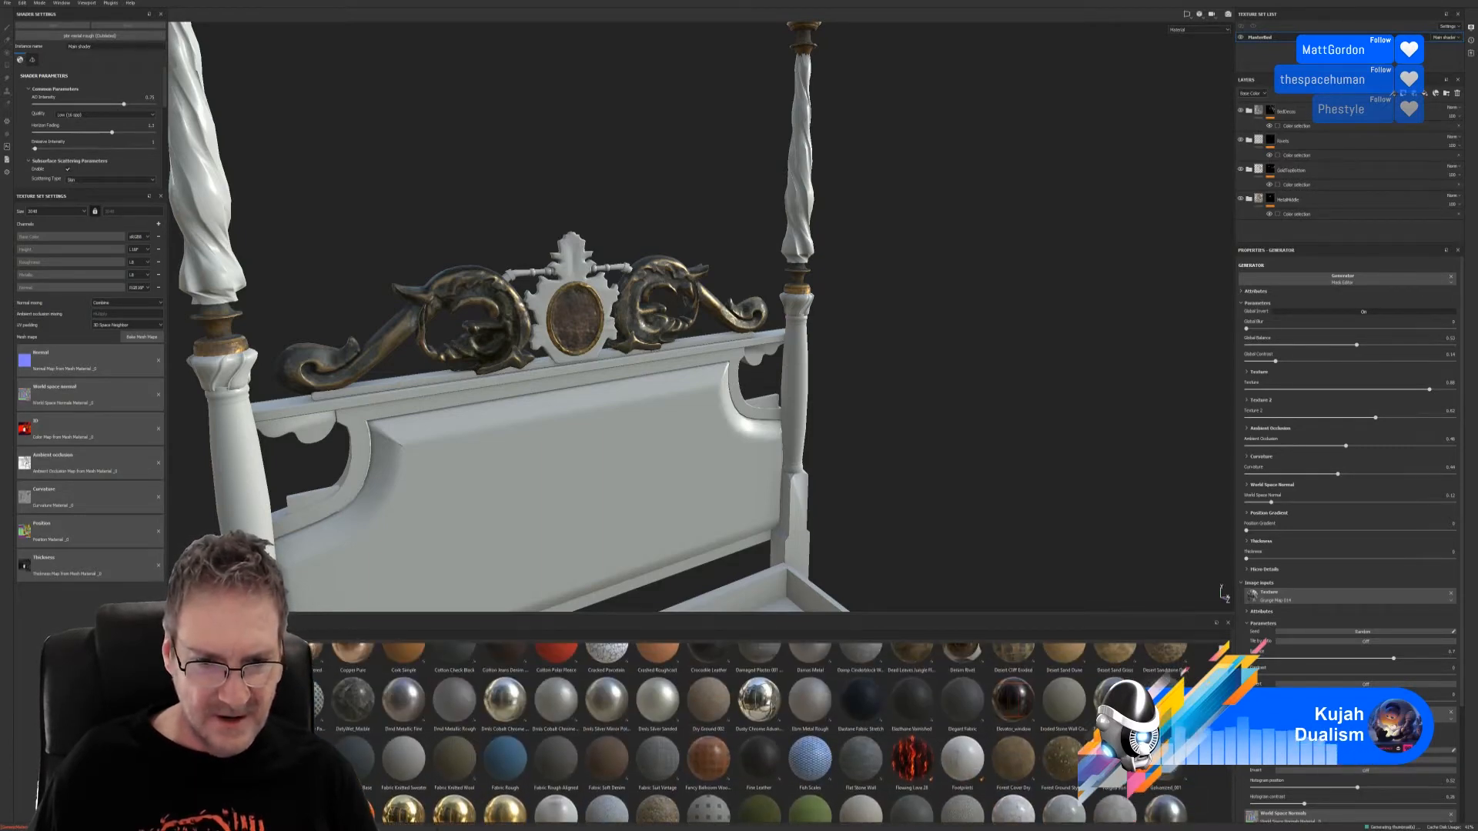
scroll(778, 733, "up", 4)
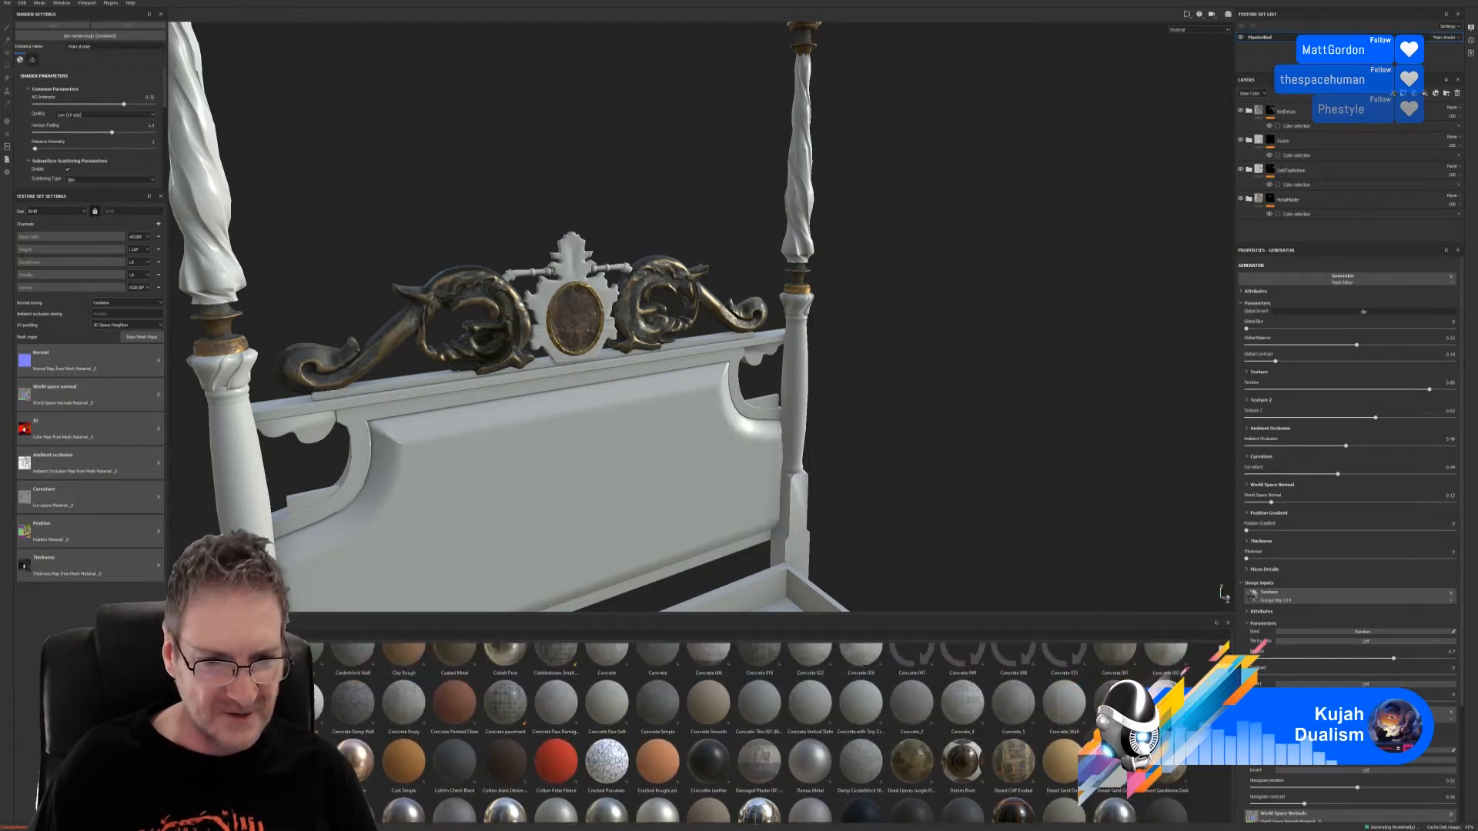
scroll(731, 731, "down", 3)
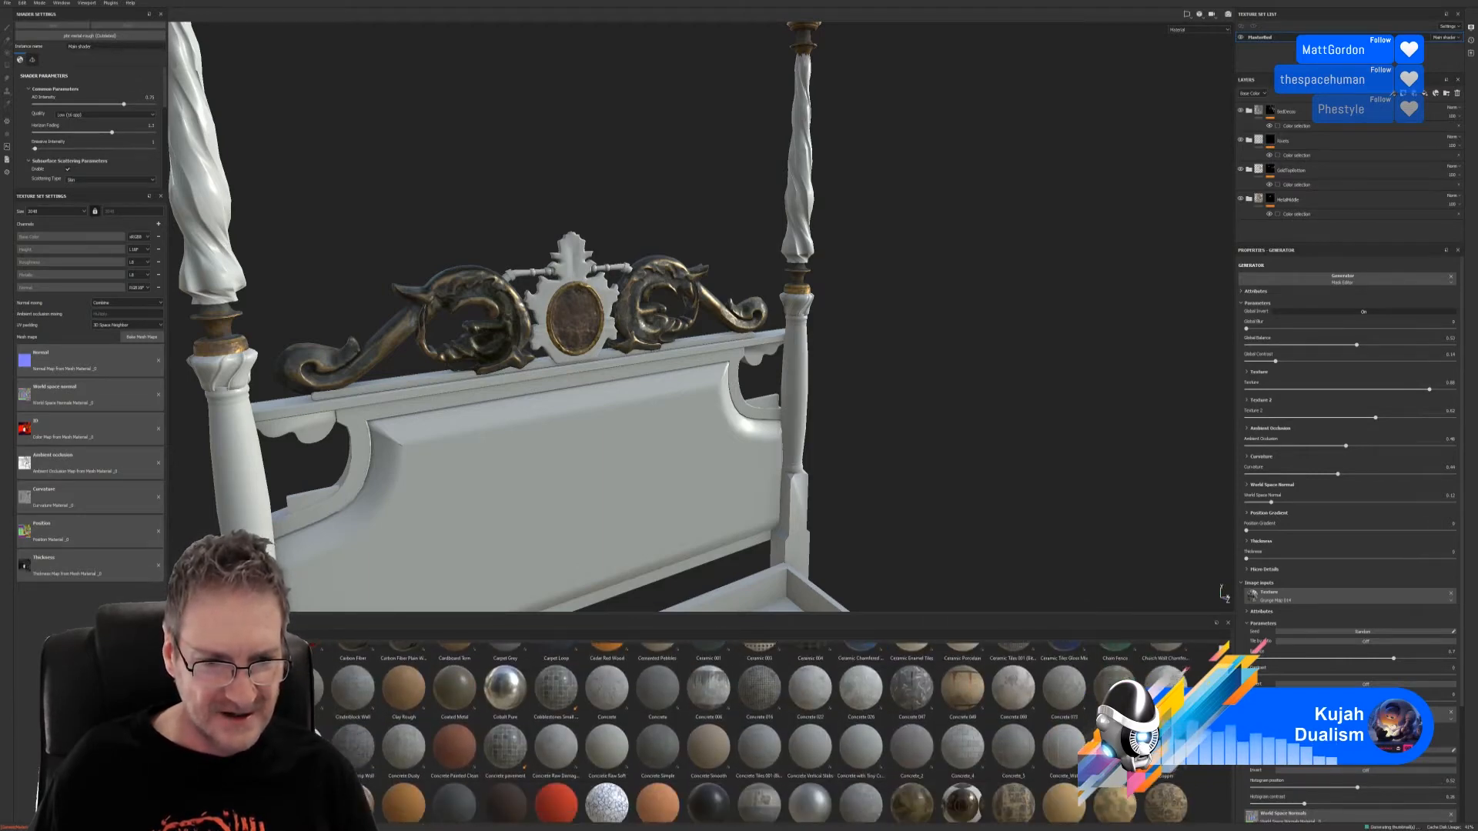
scroll(732, 731, "up", 1)
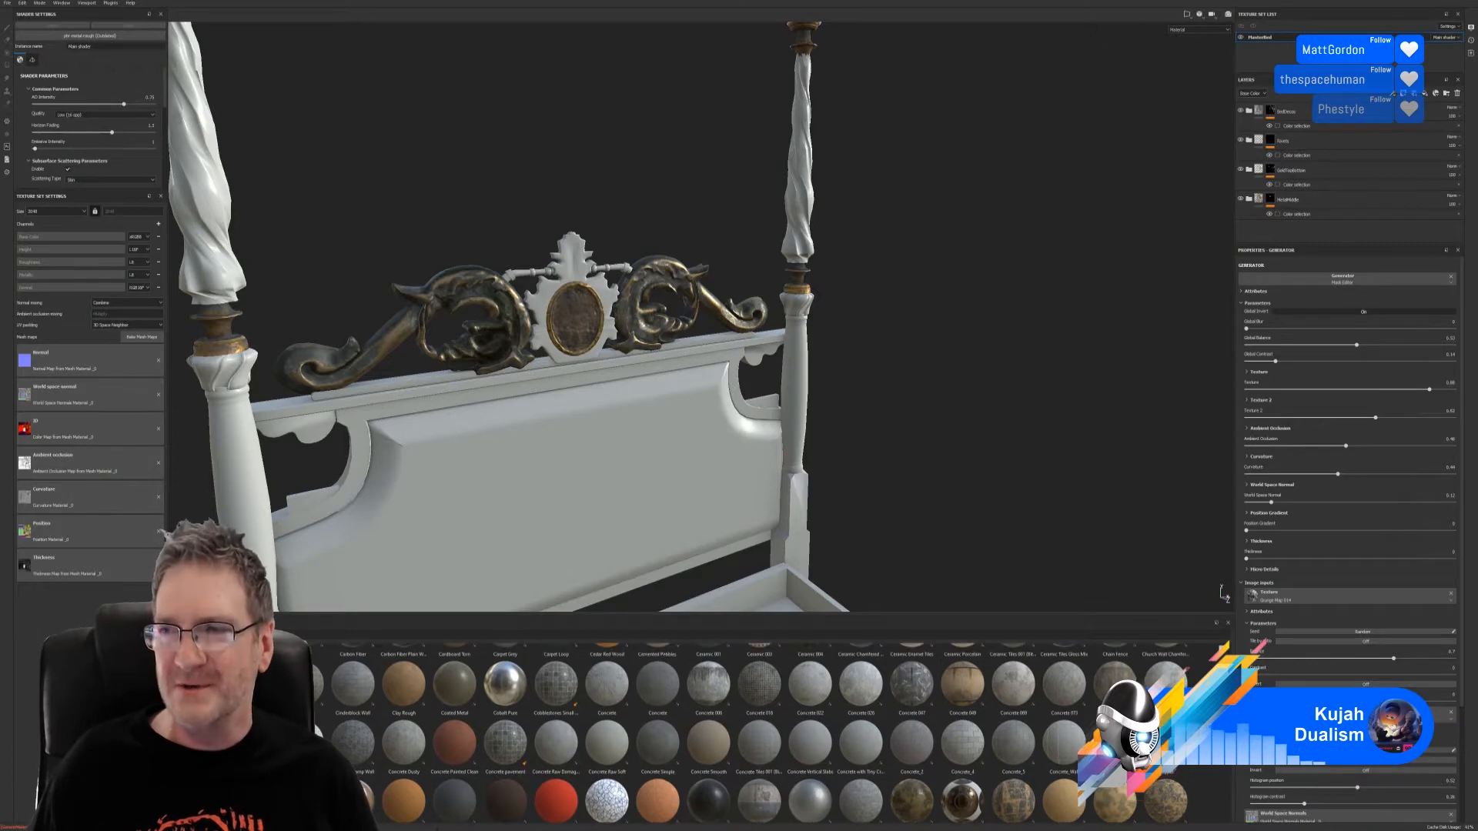
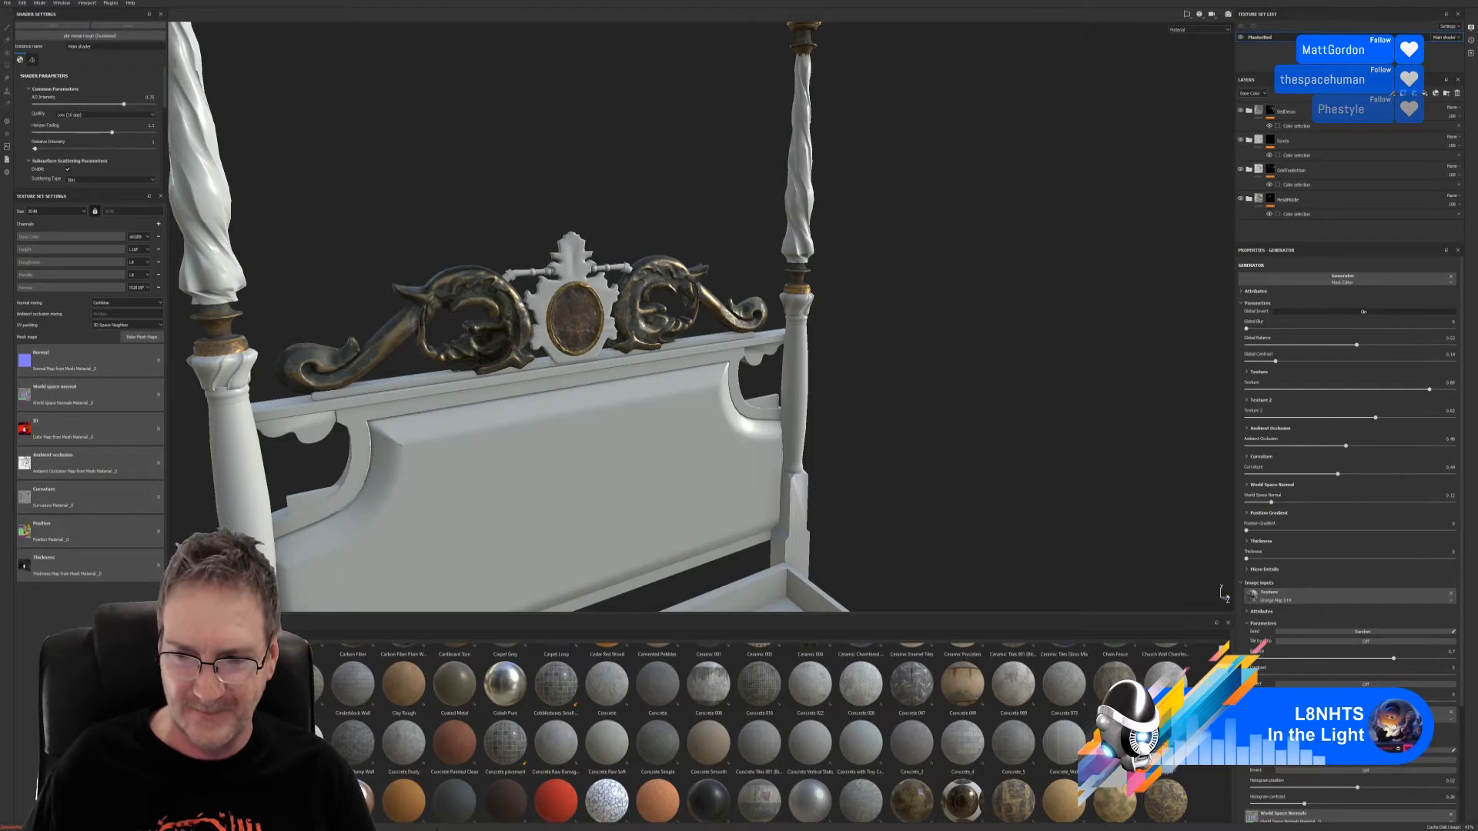
scroll(762, 731, "down", 3)
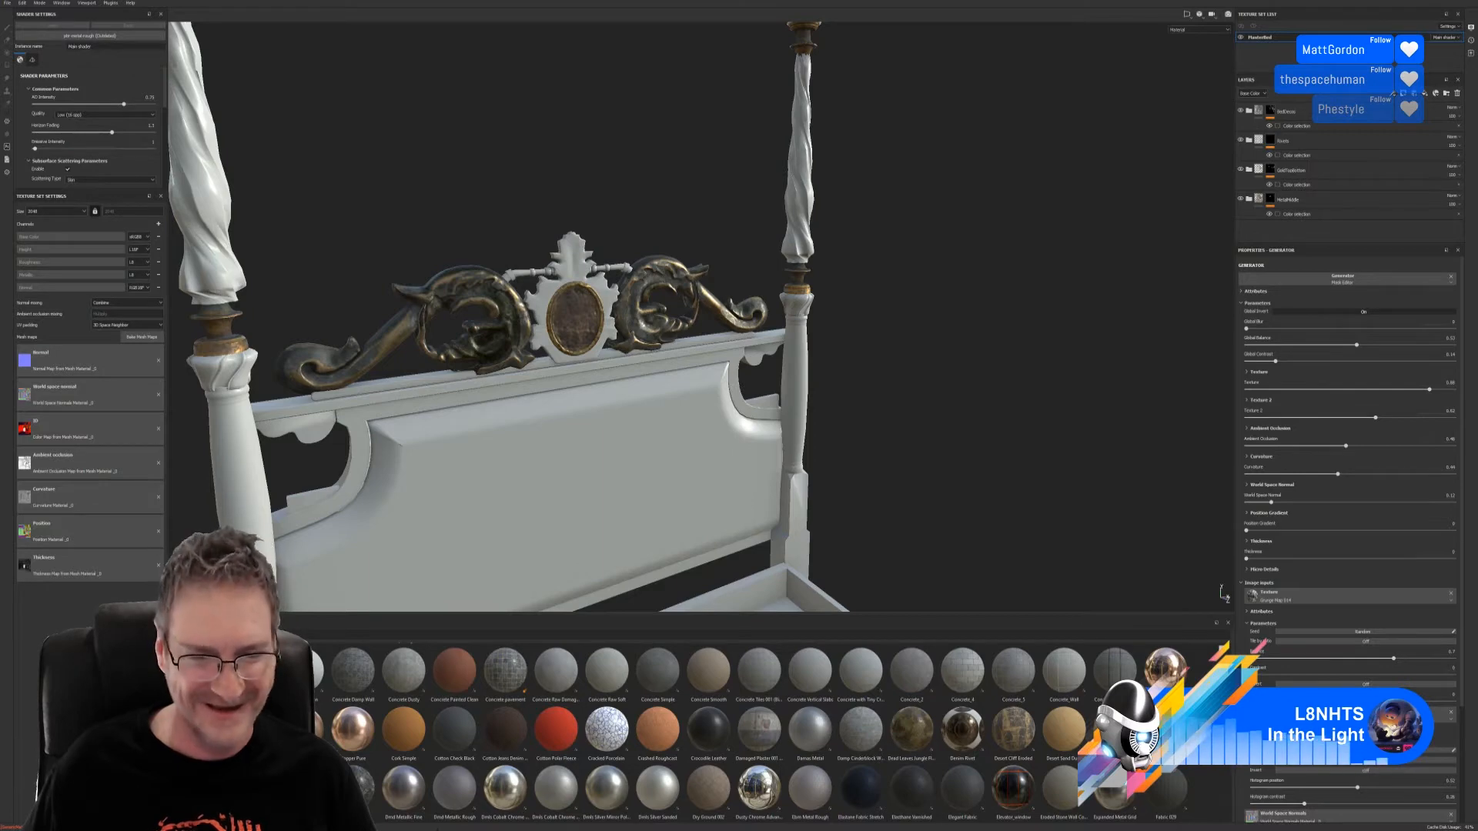
scroll(760, 731, "down", 1)
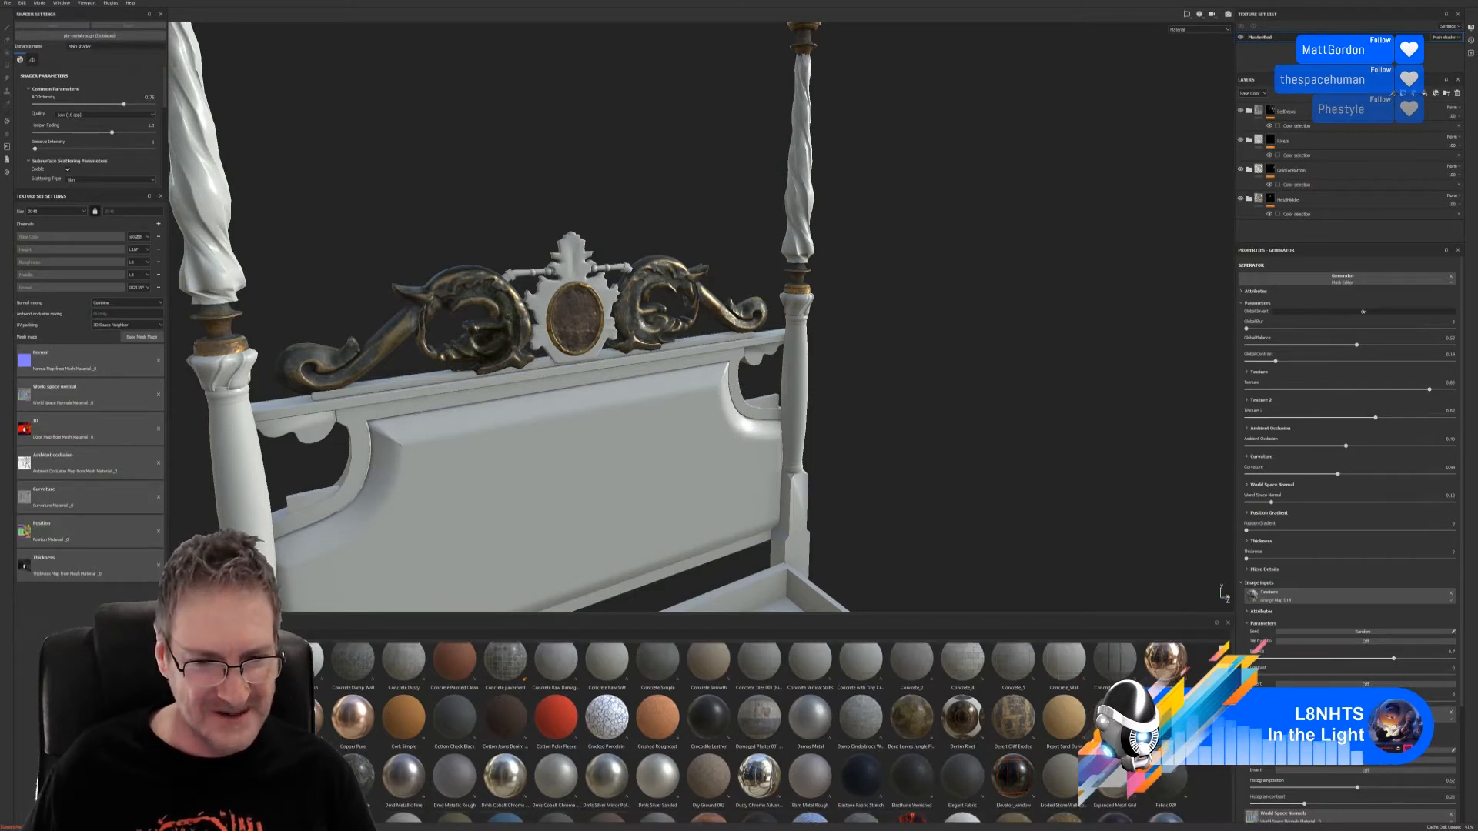
scroll(759, 731, "down", 3)
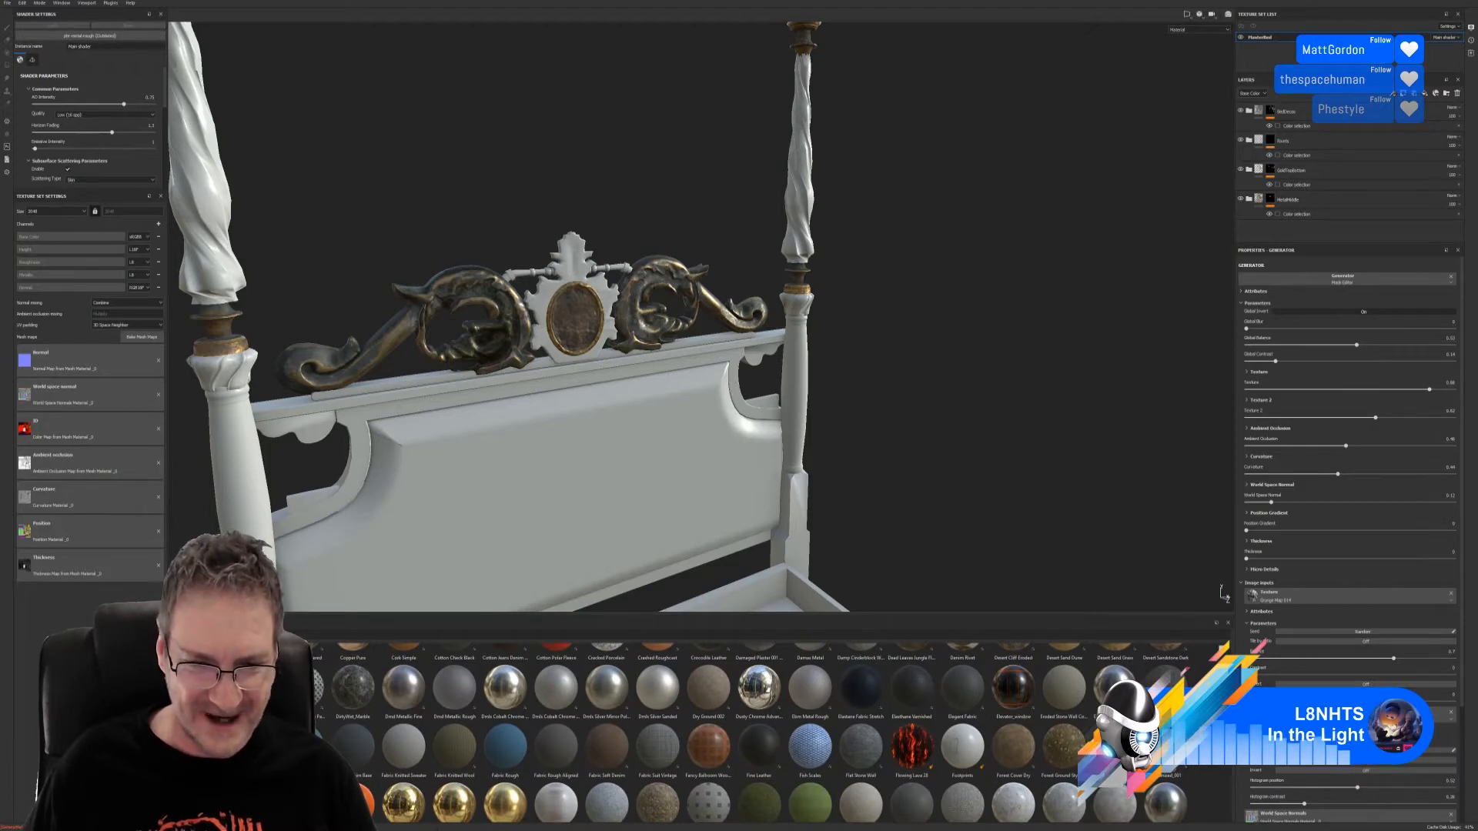
scroll(760, 731, "down", 4)
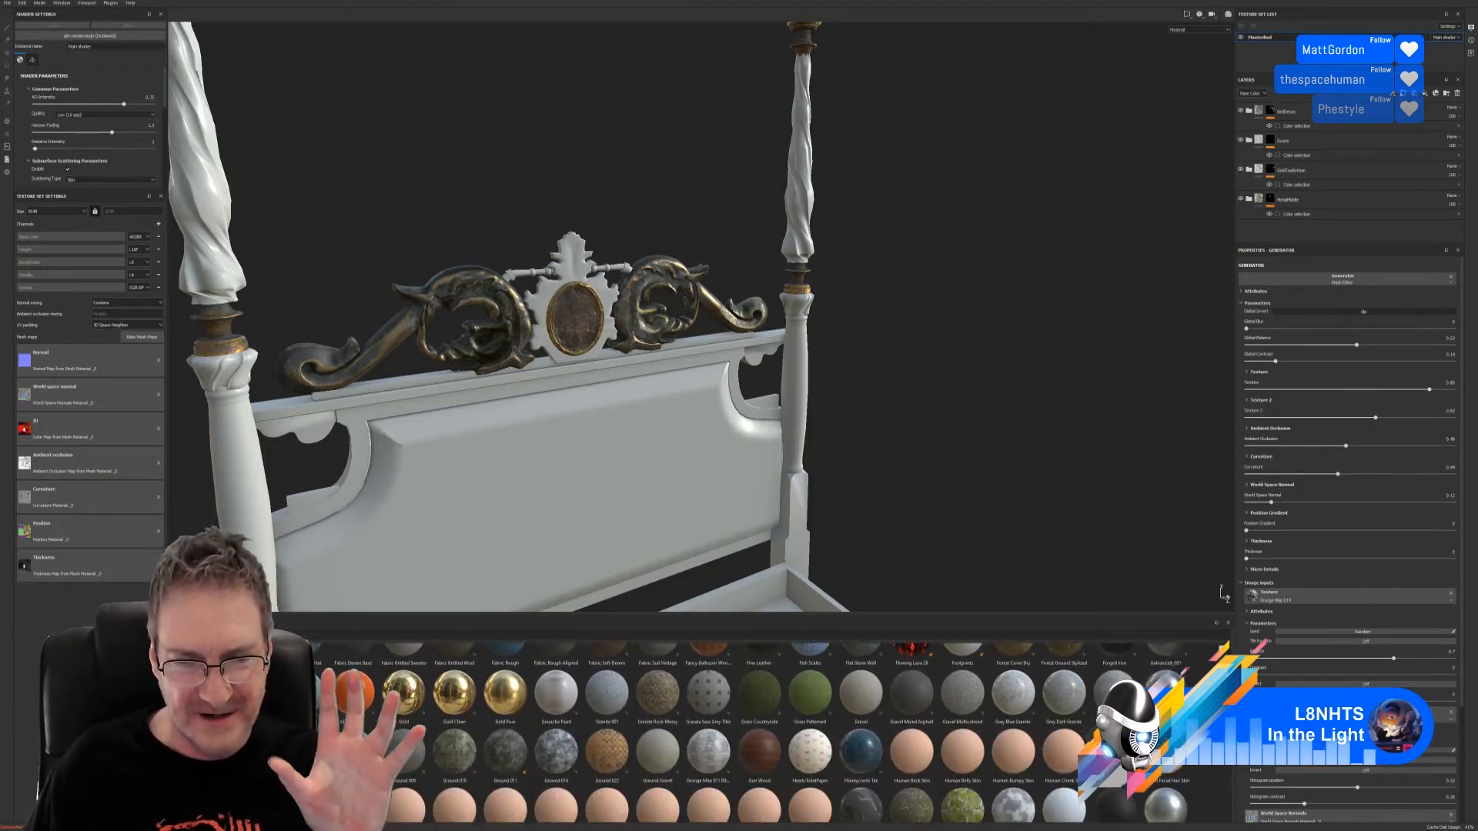
scroll(760, 731, "down", 2)
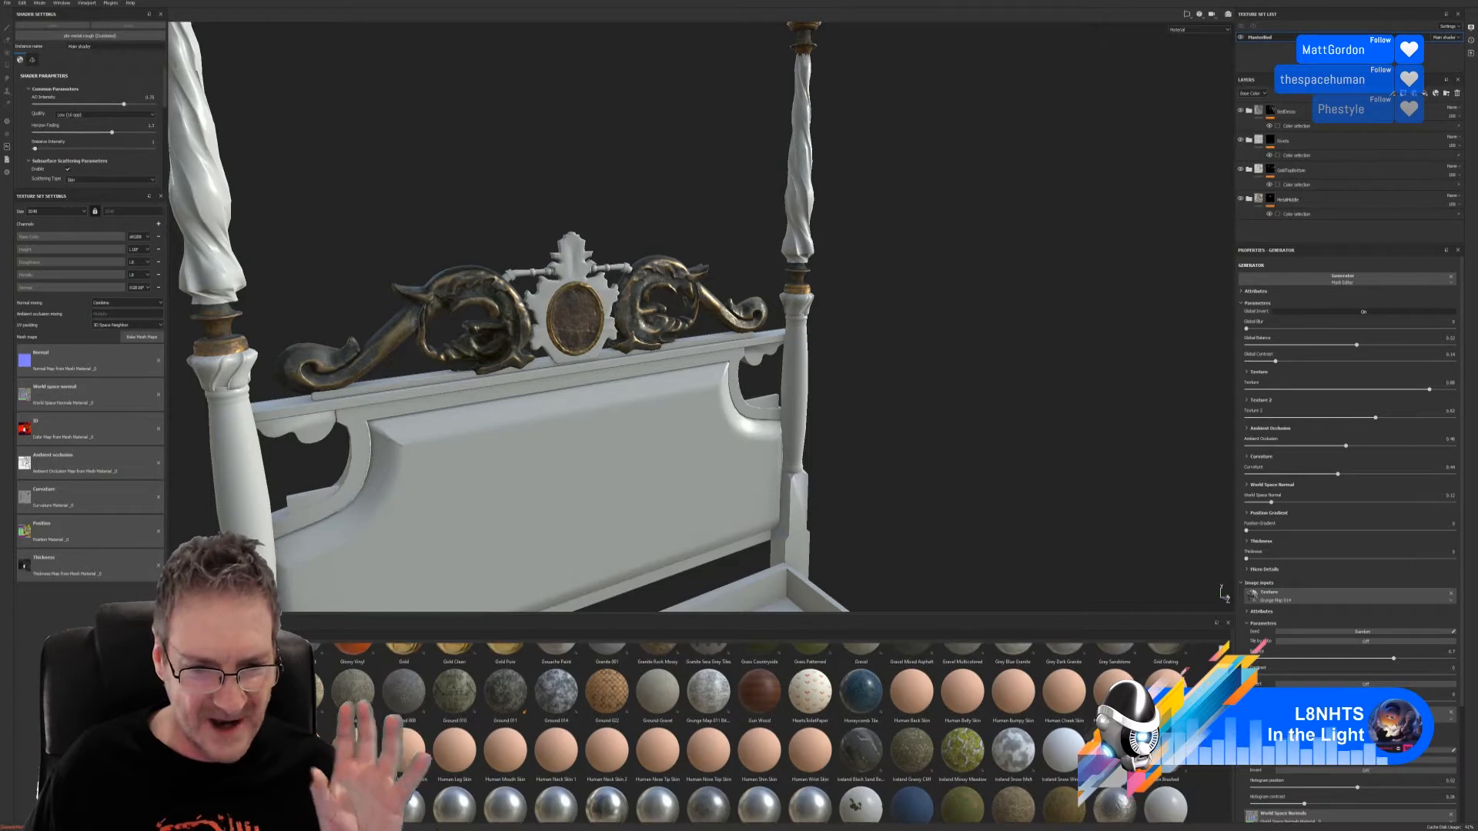
Step: Look through the rest of the material library for a wood to use on the headboard crest and lower posts
scroll(759, 732, "down", 2)
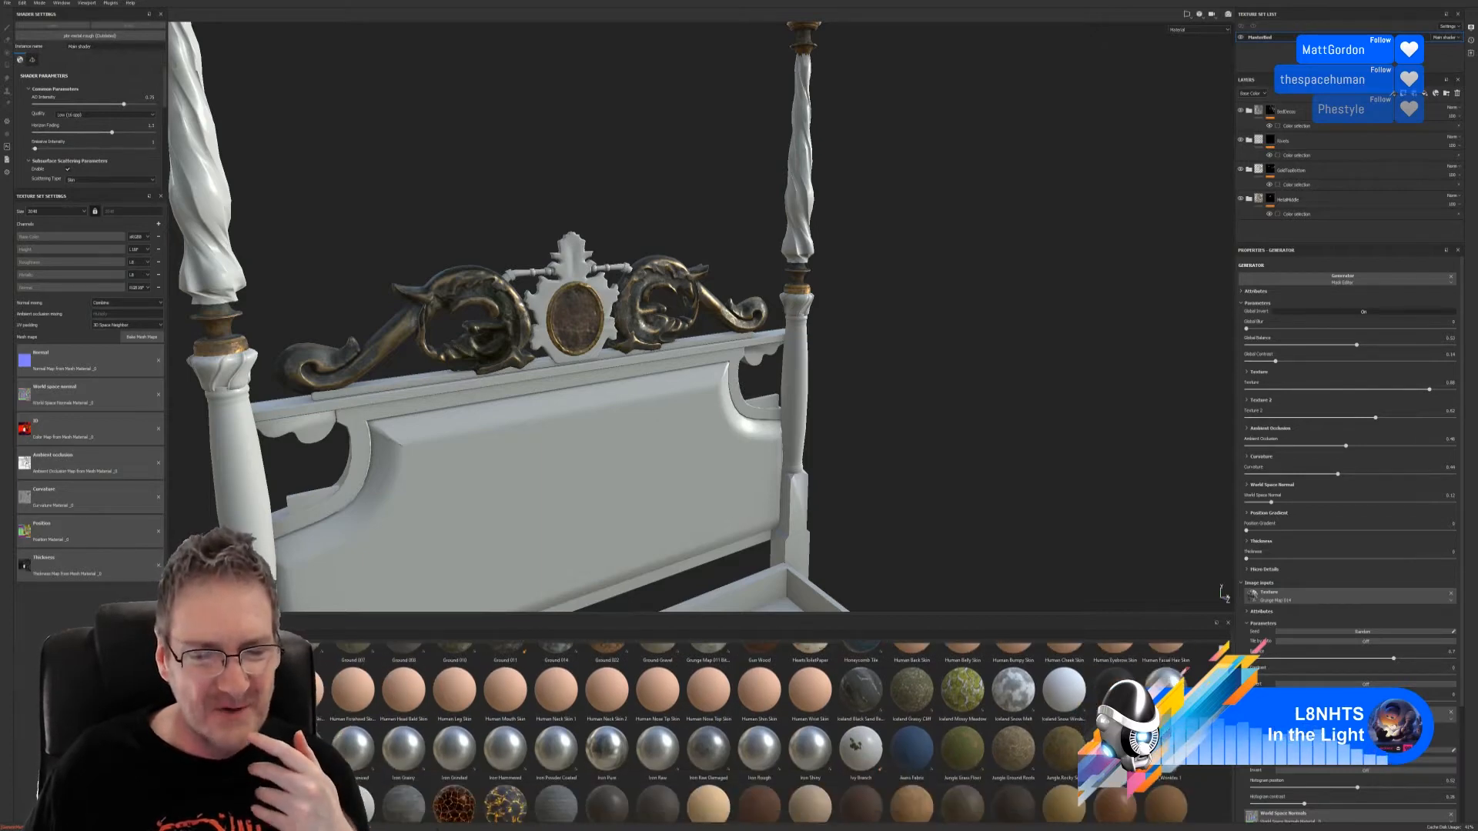
scroll(760, 731, "down", 2)
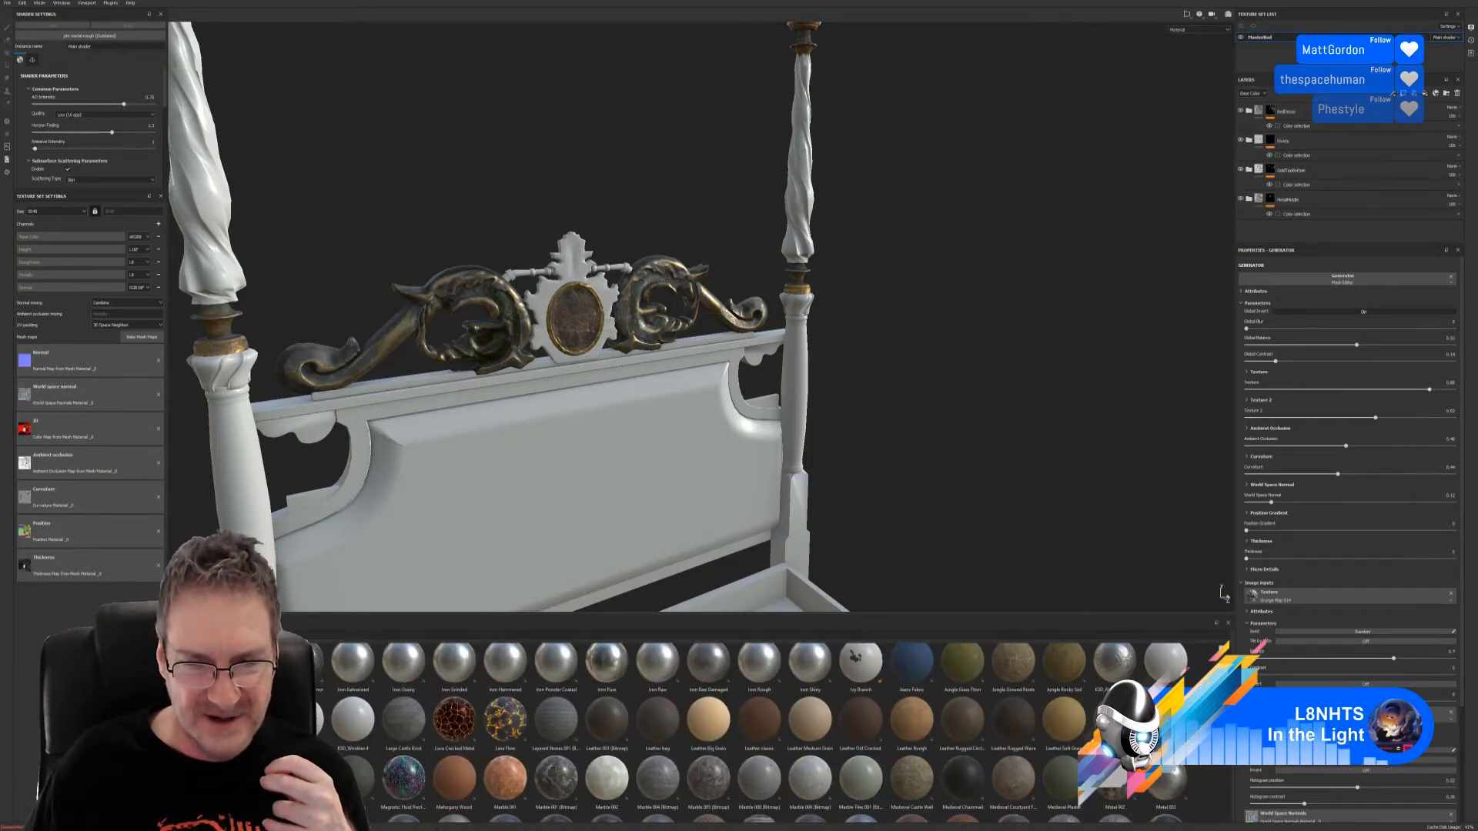
scroll(760, 731, "down", 2)
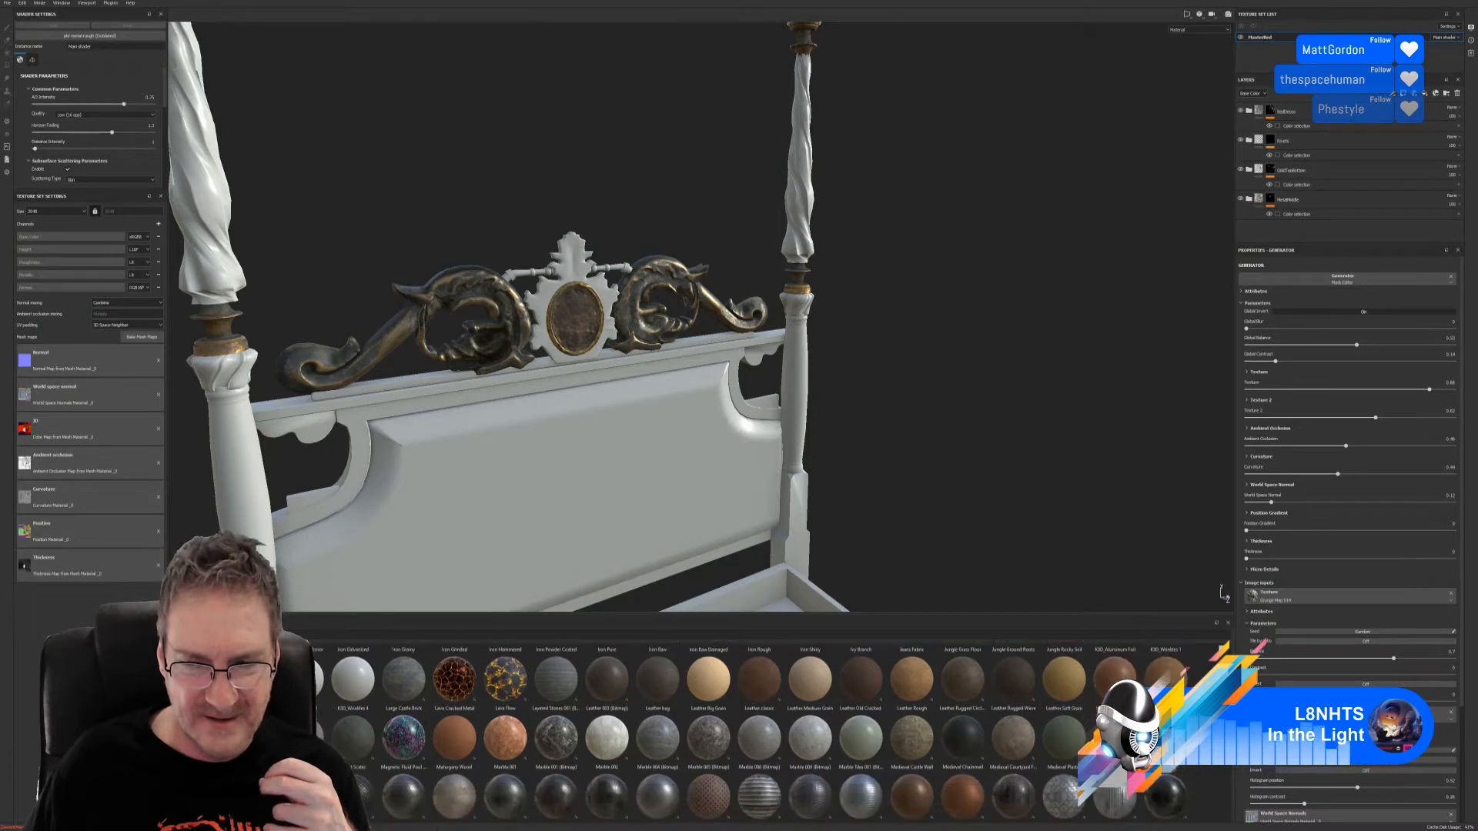
scroll(760, 731, "down", 2)
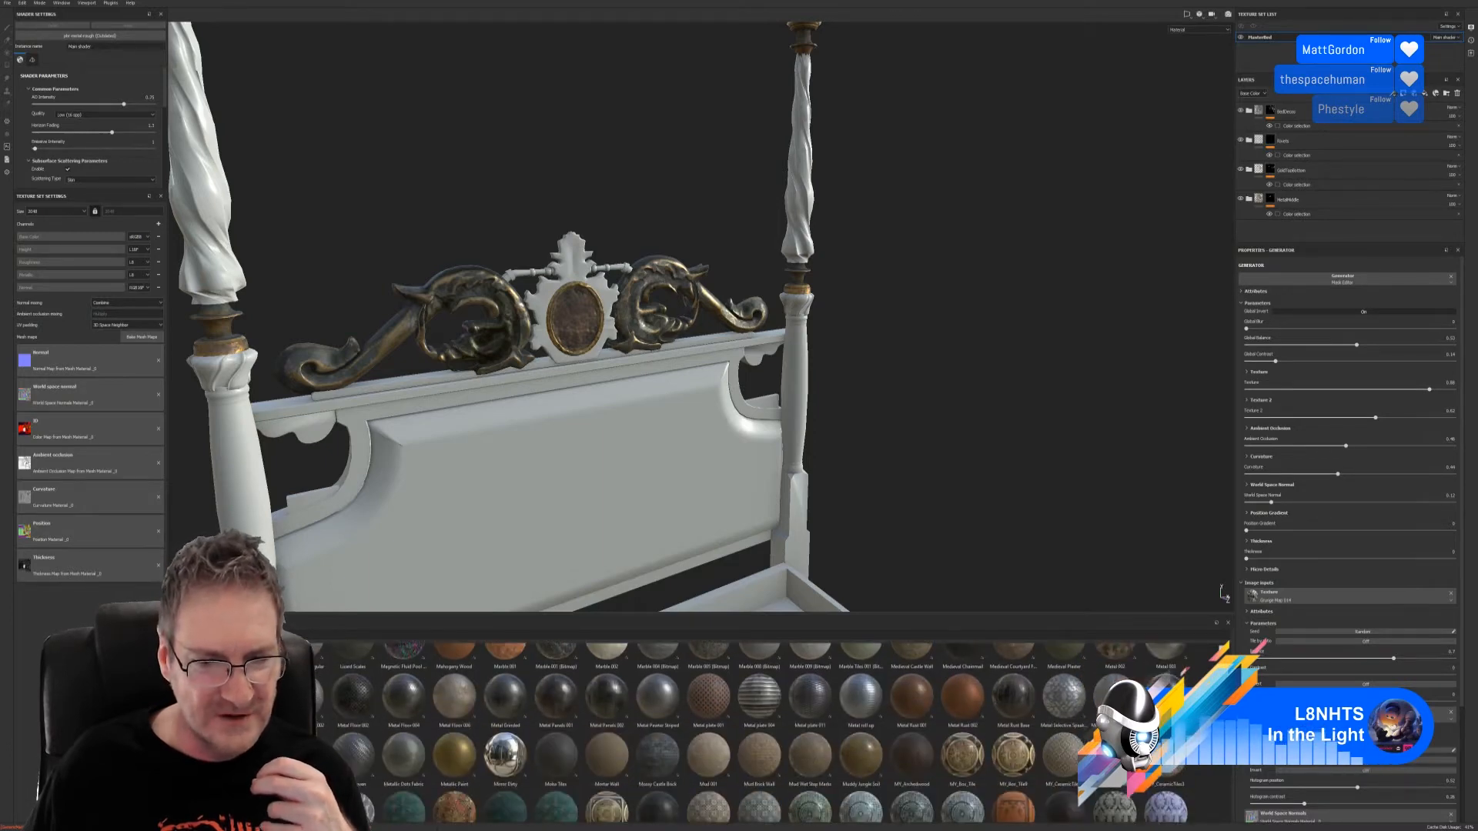
scroll(759, 731, "up", 1)
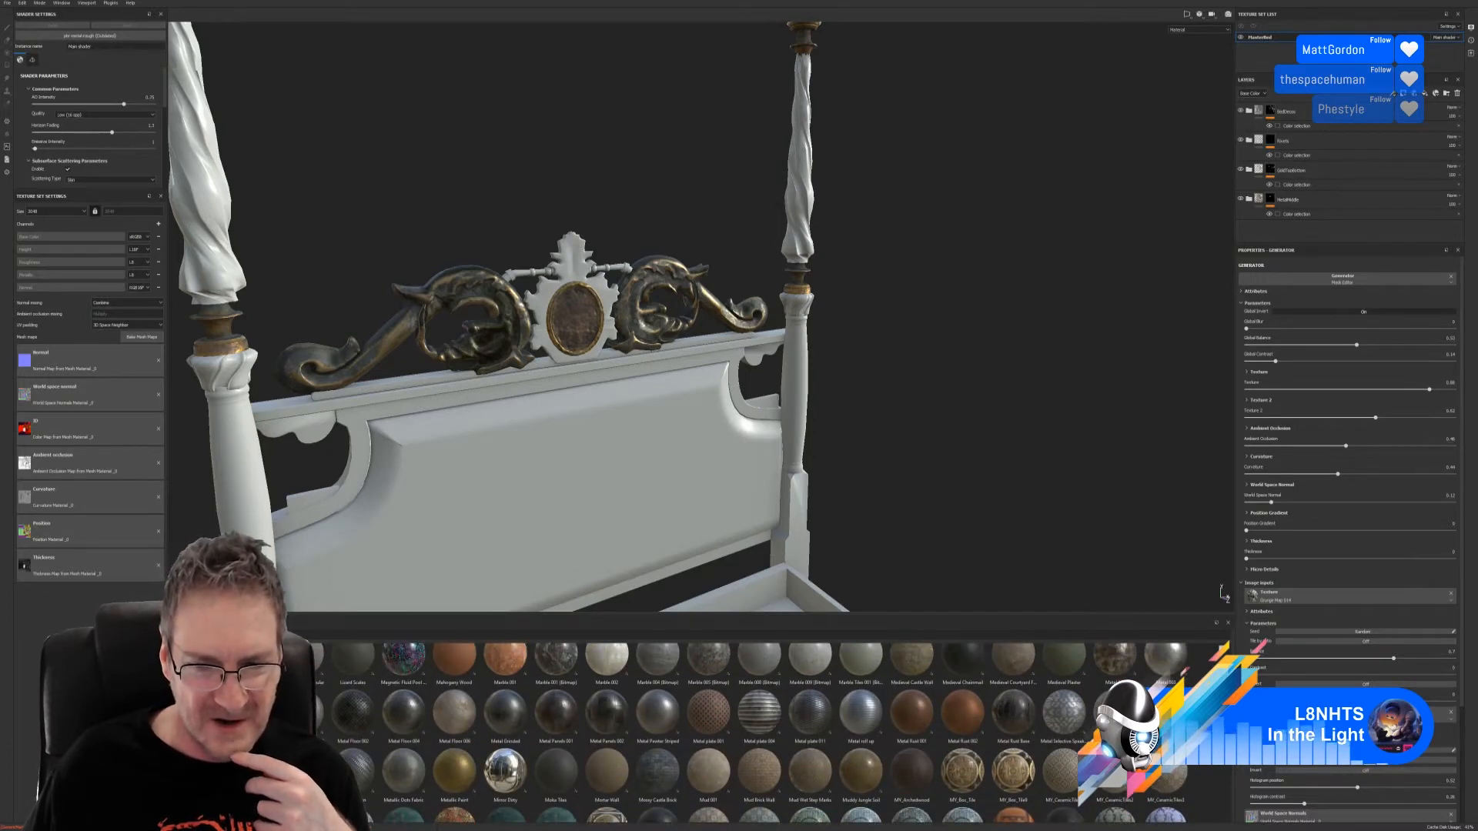
scroll(759, 731, "down", 2)
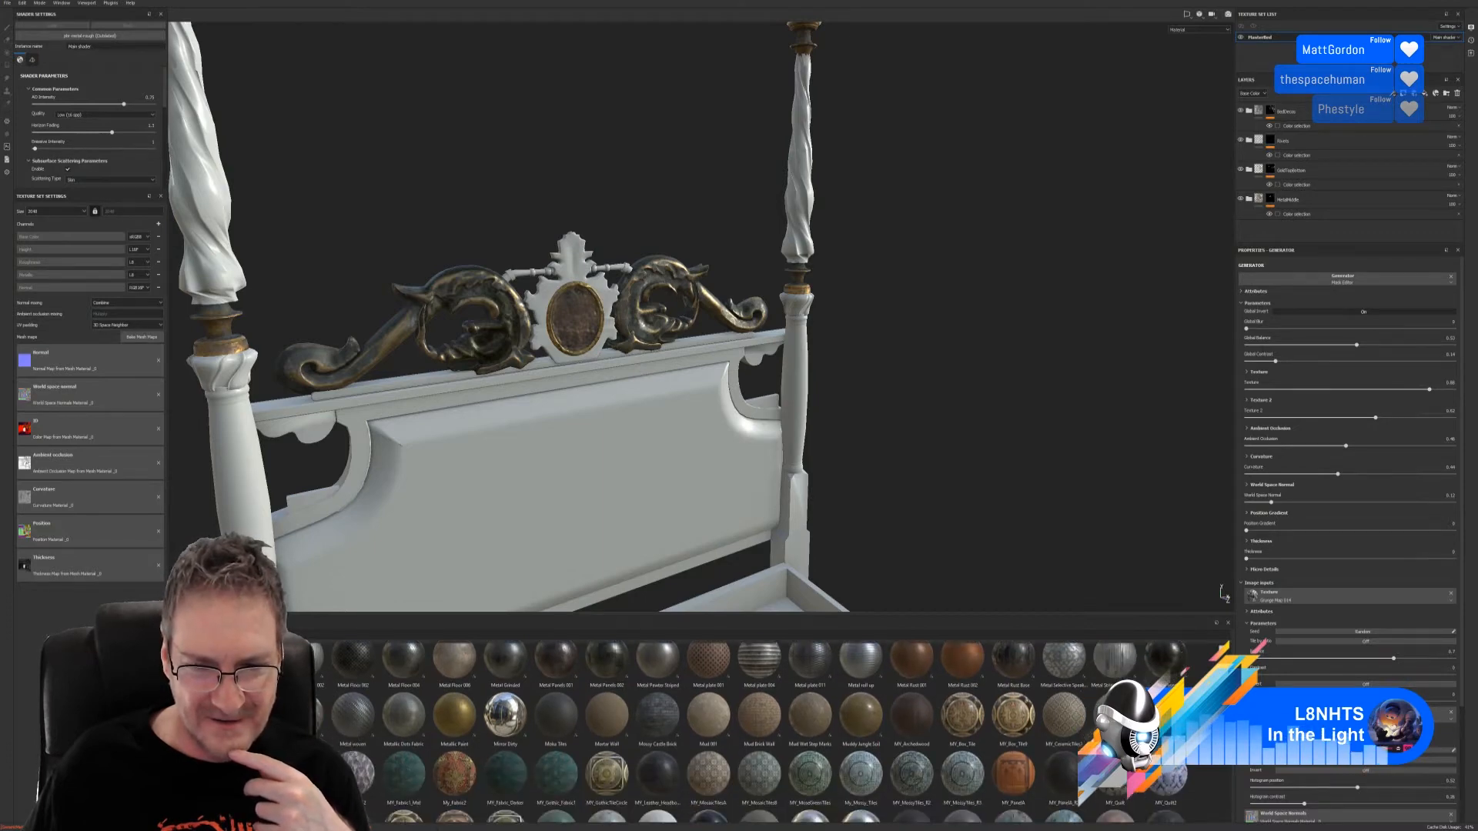
scroll(760, 731, "down", 2)
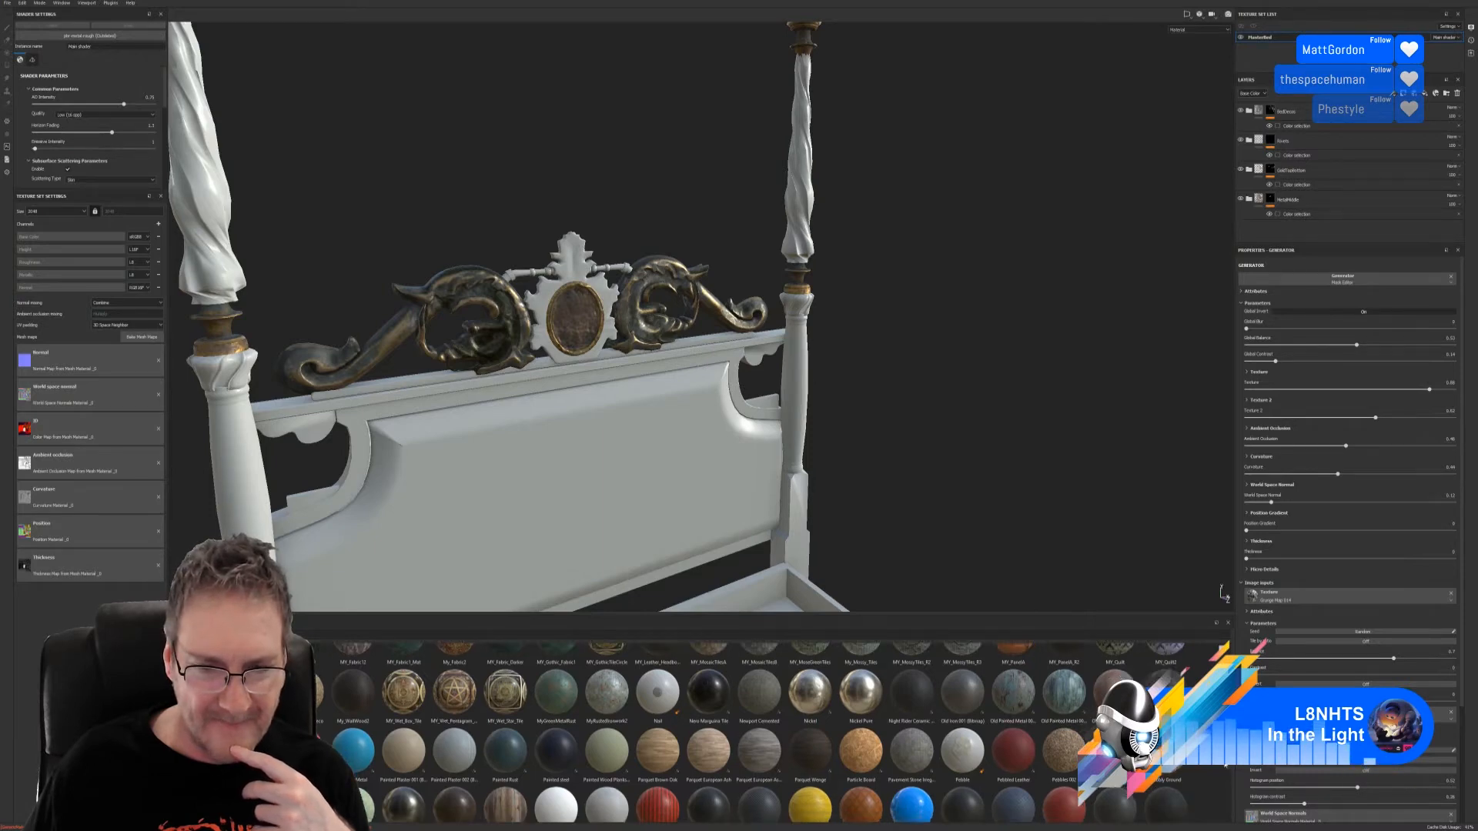
scroll(1223, 767, "down", 1)
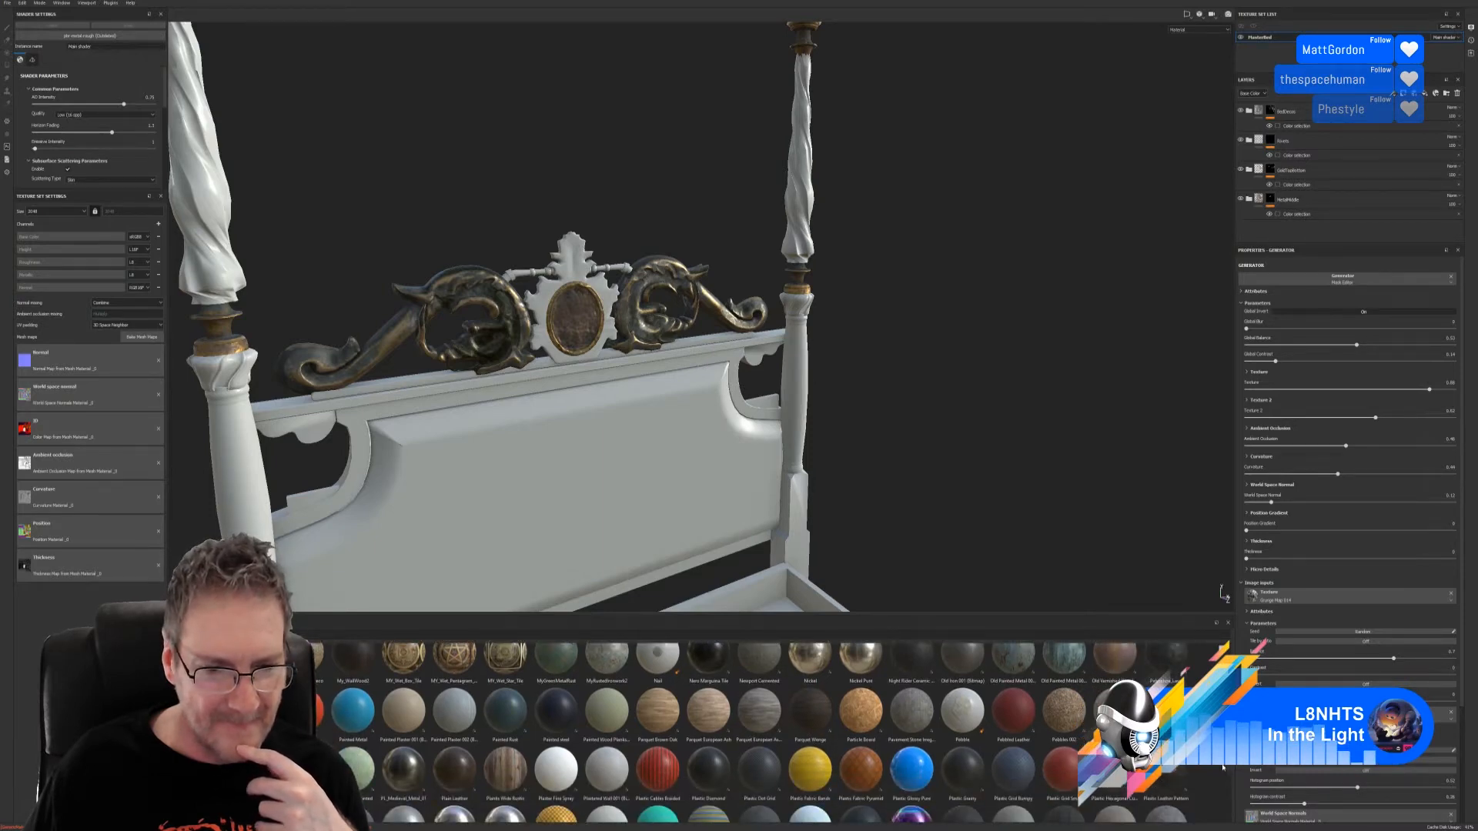
scroll(1222, 768, "down", 1)
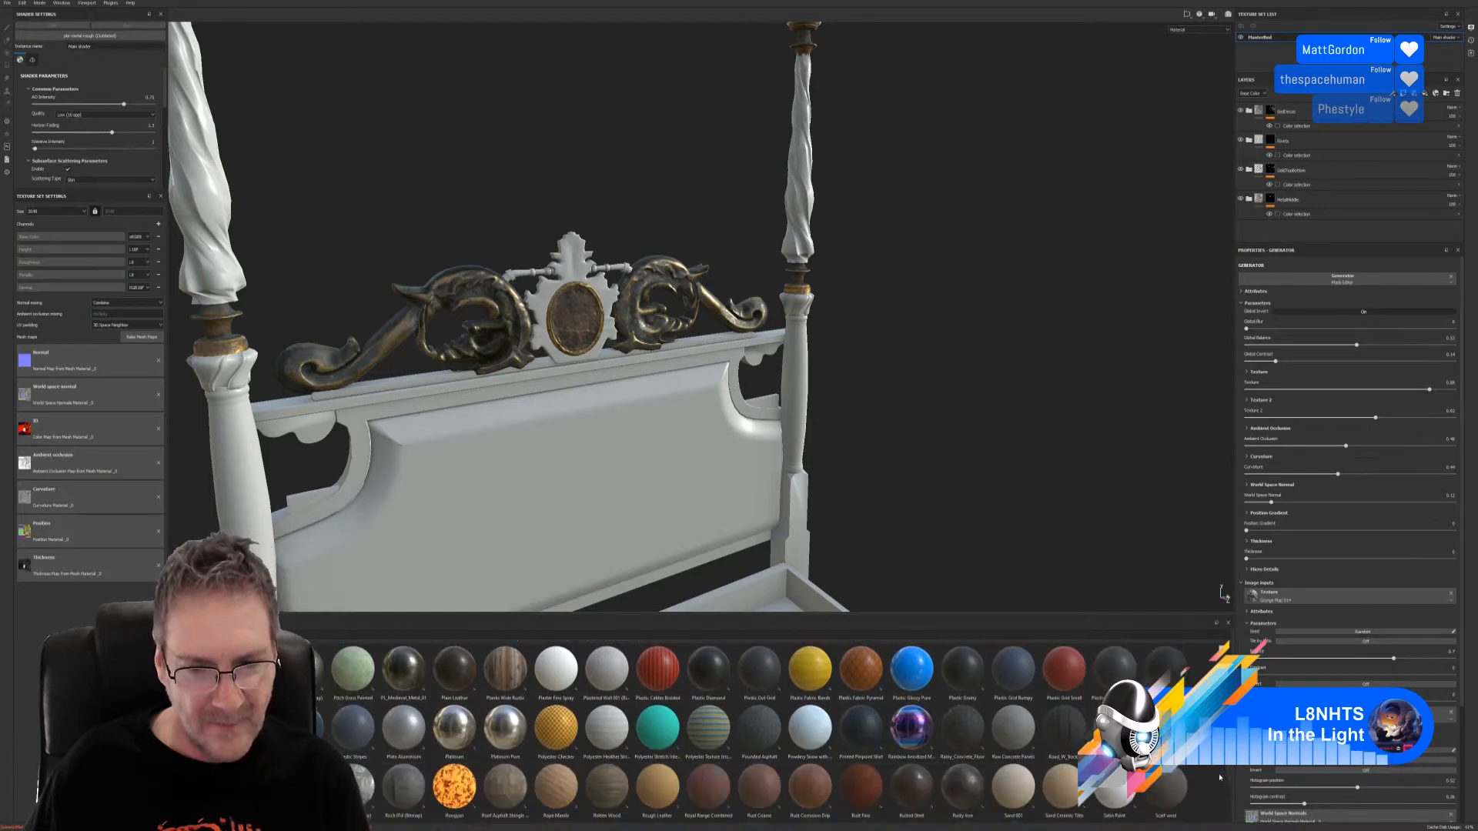
scroll(1221, 774, "down", 1)
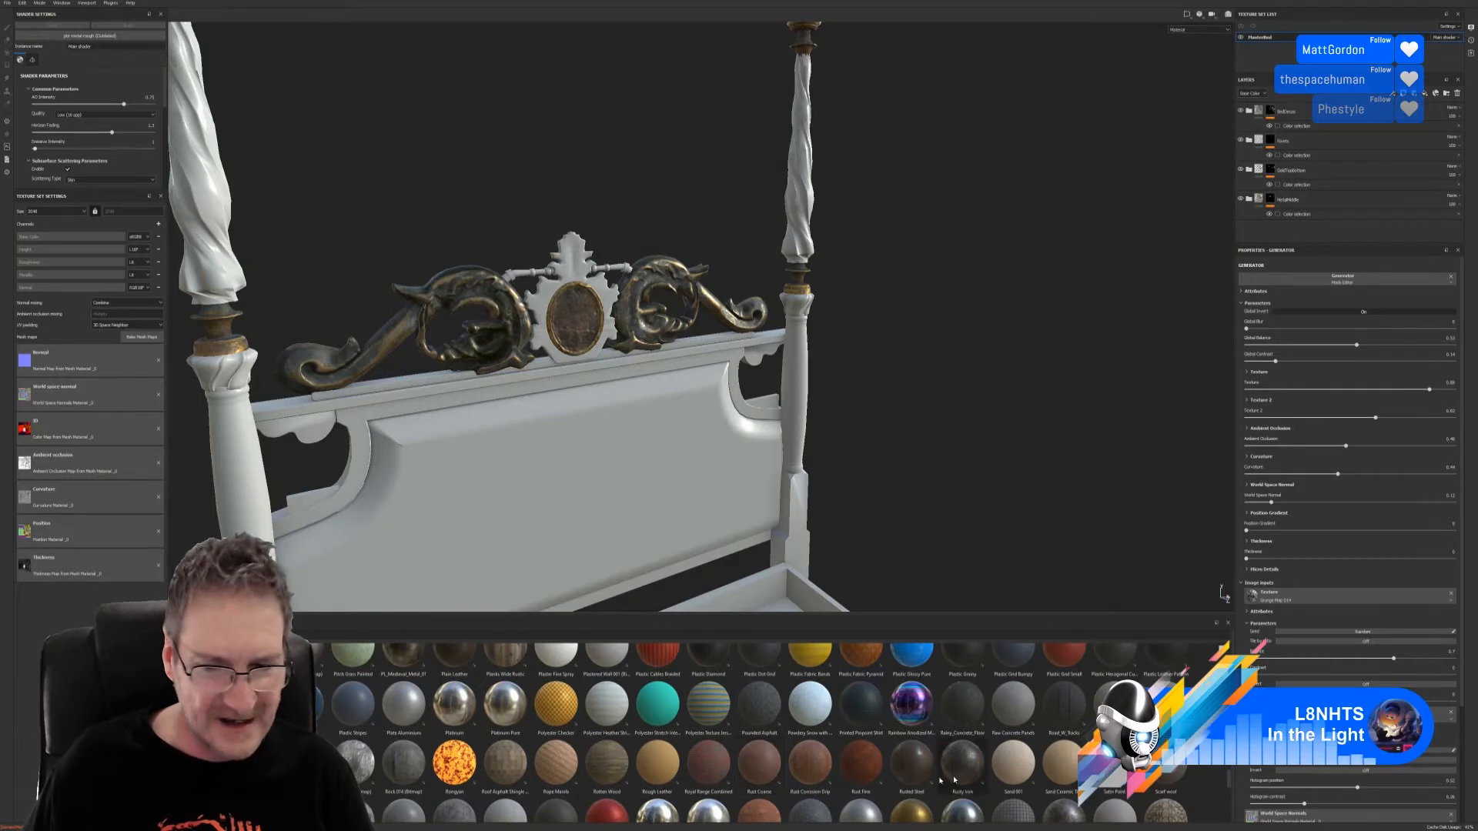
scroll(1232, 780, "down", 1)
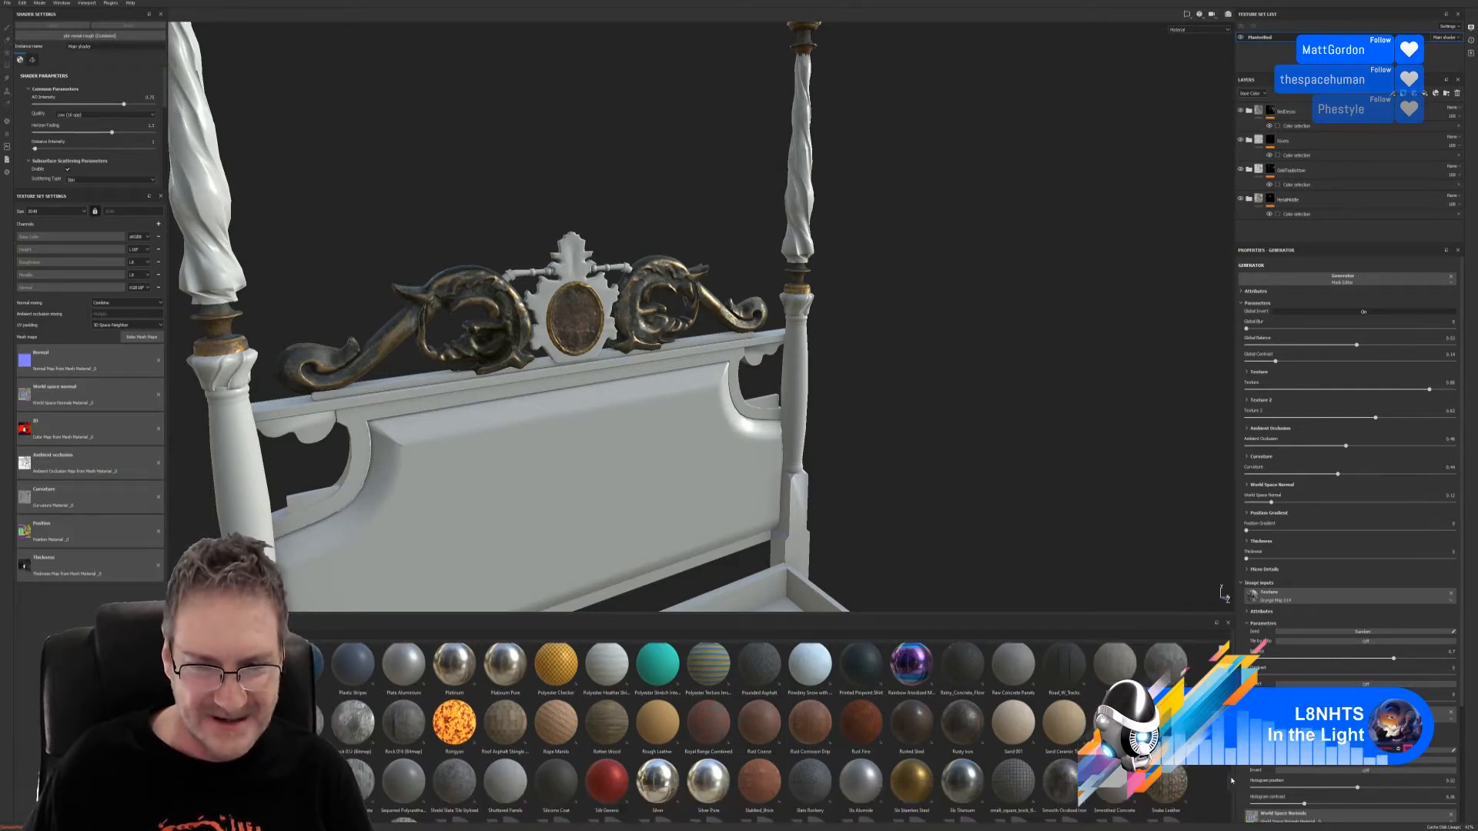
scroll(1229, 782, "down", 3)
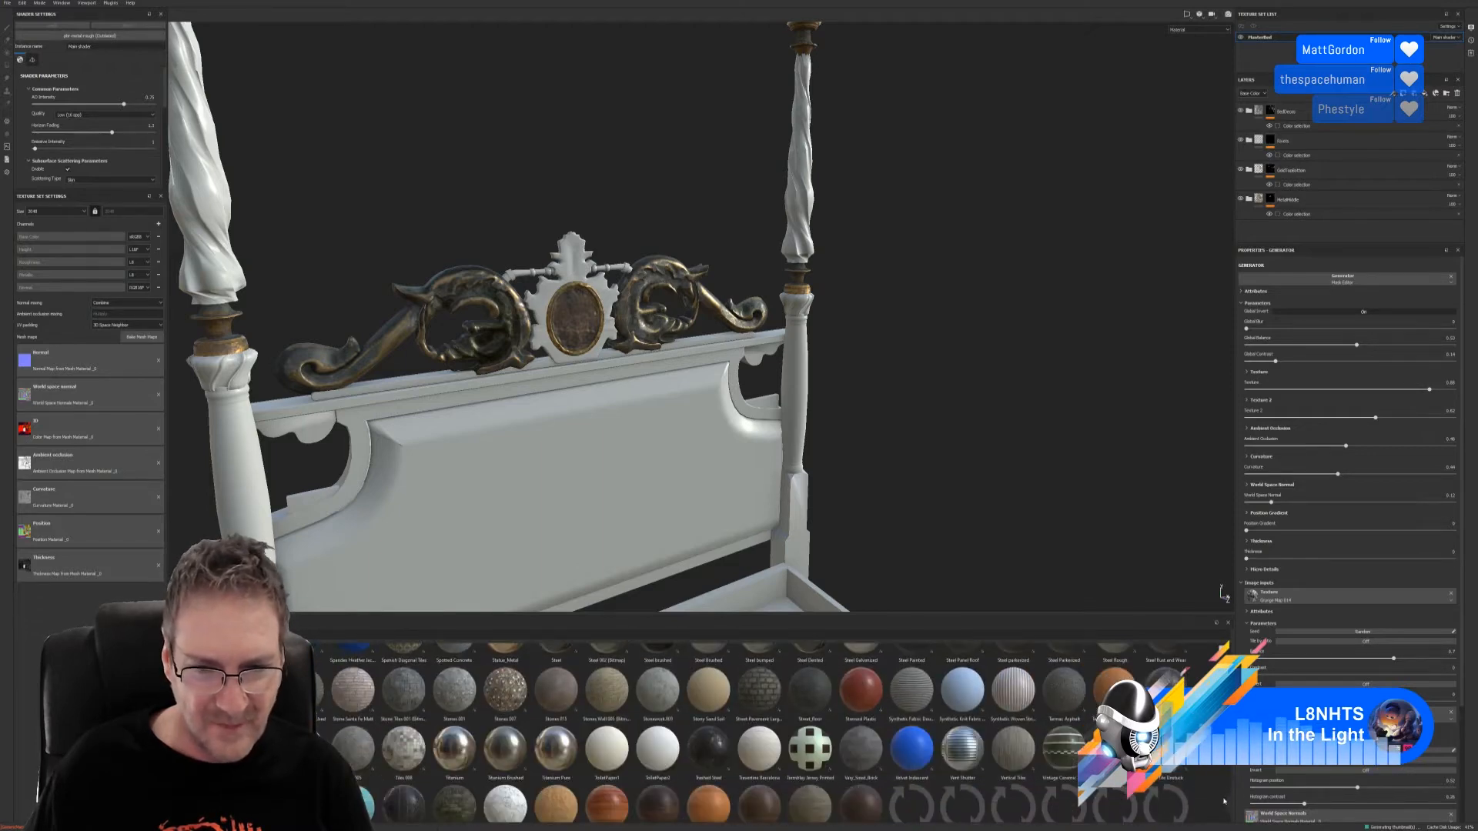
scroll(1224, 801, "down", 1)
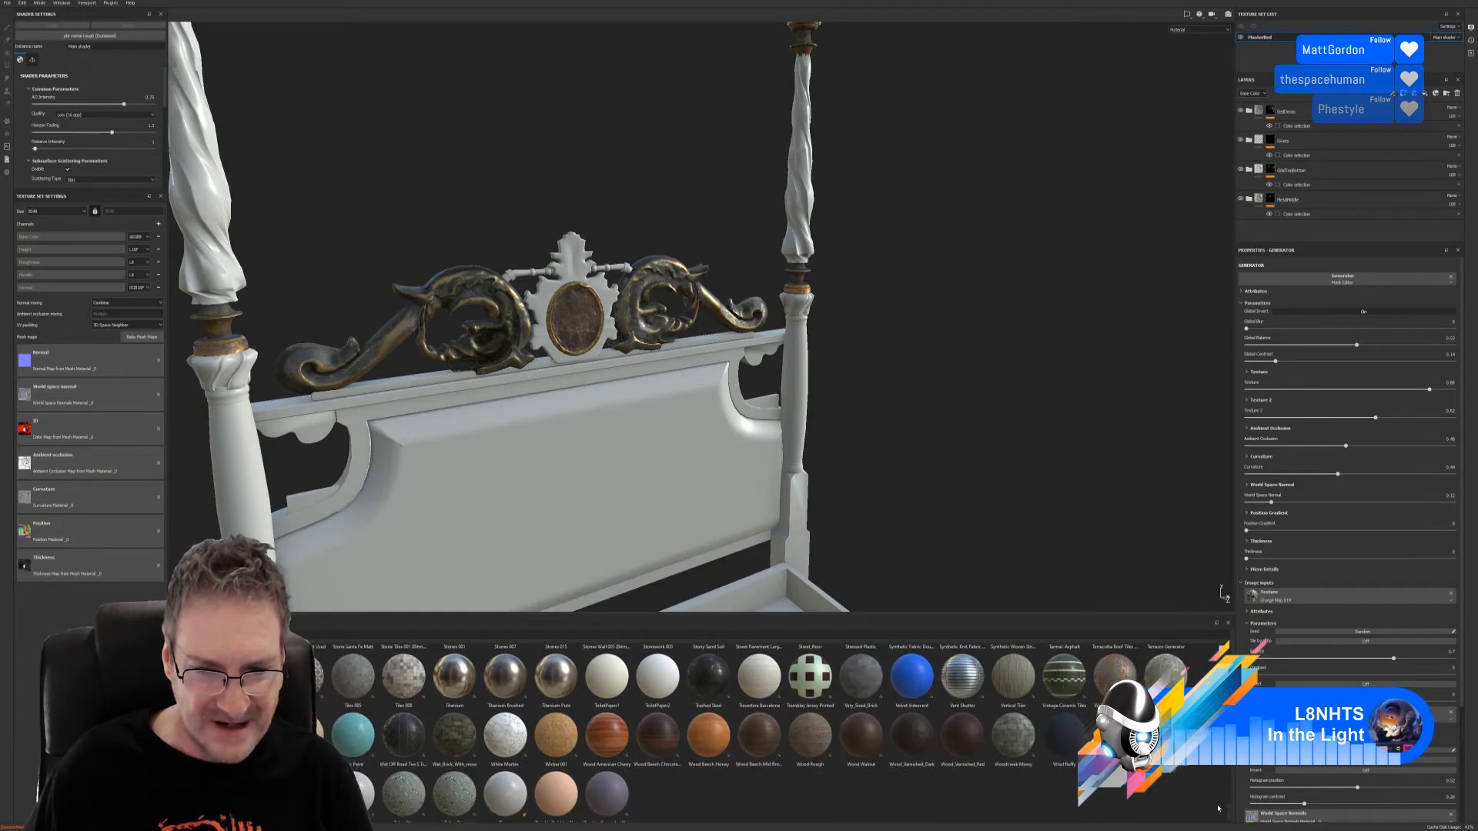
scroll(1217, 808, "up", 5)
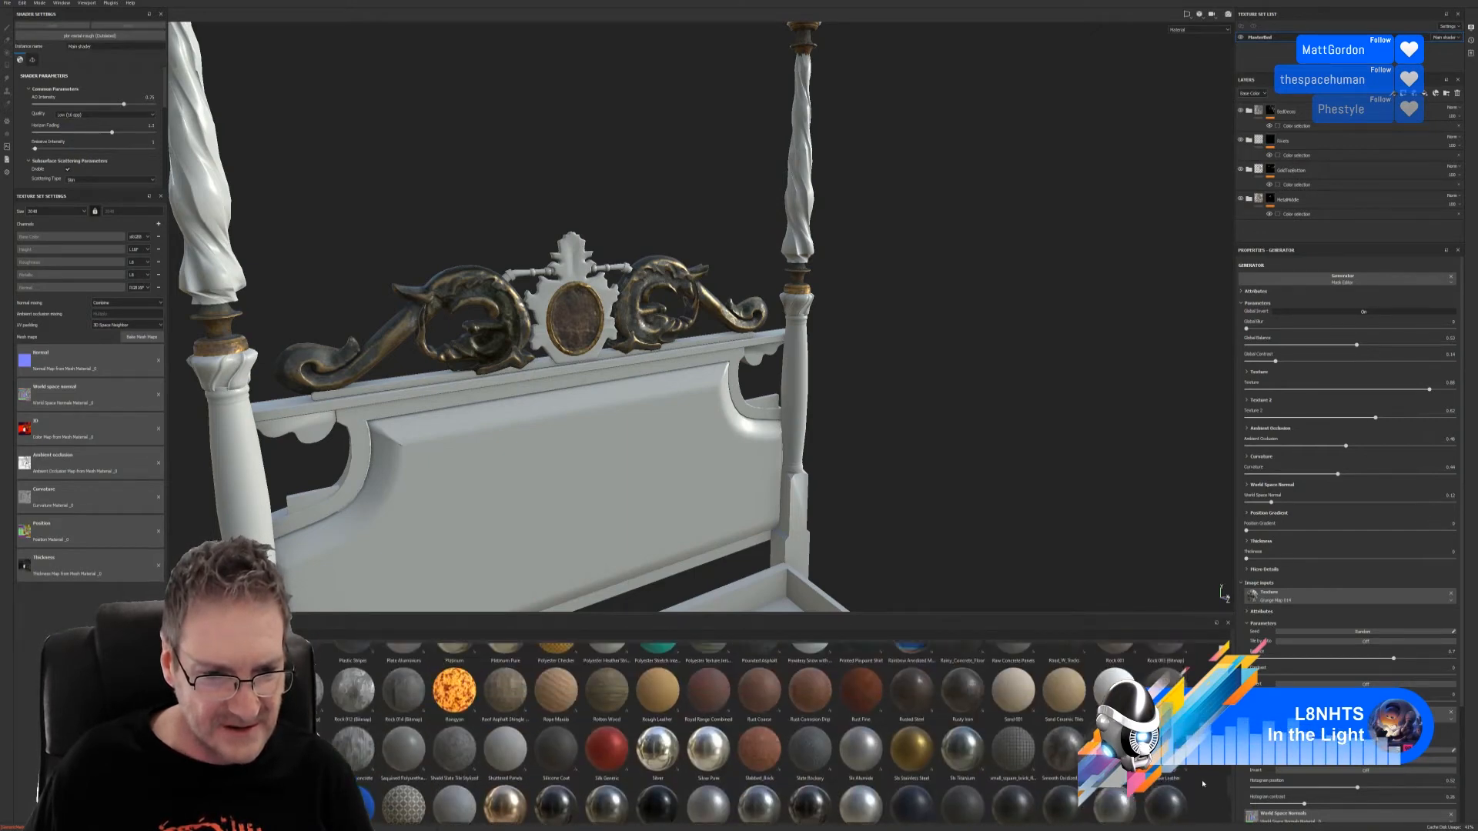
scroll(1191, 770, "up", 1)
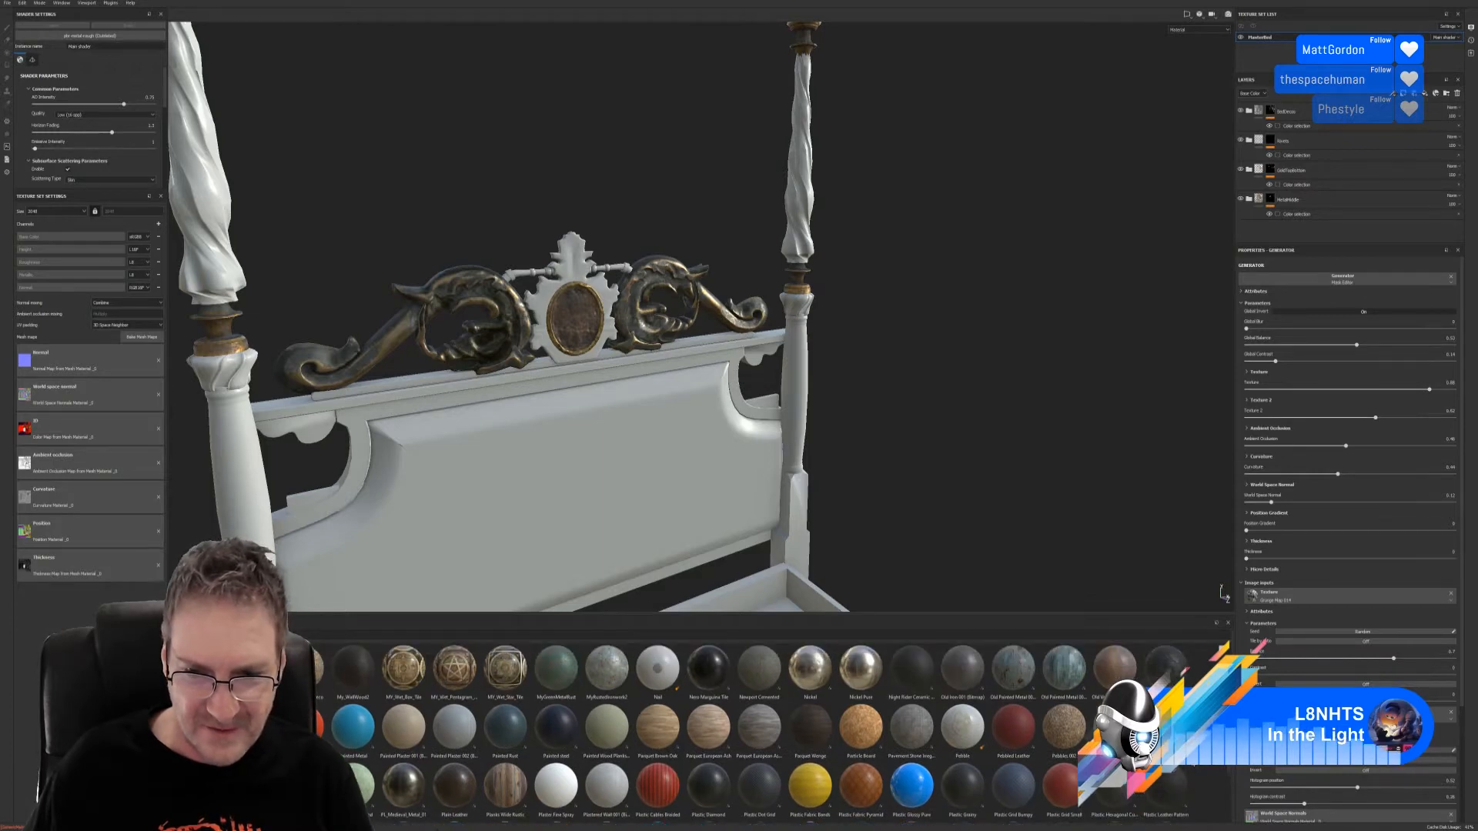
scroll(1190, 770, "up", 1)
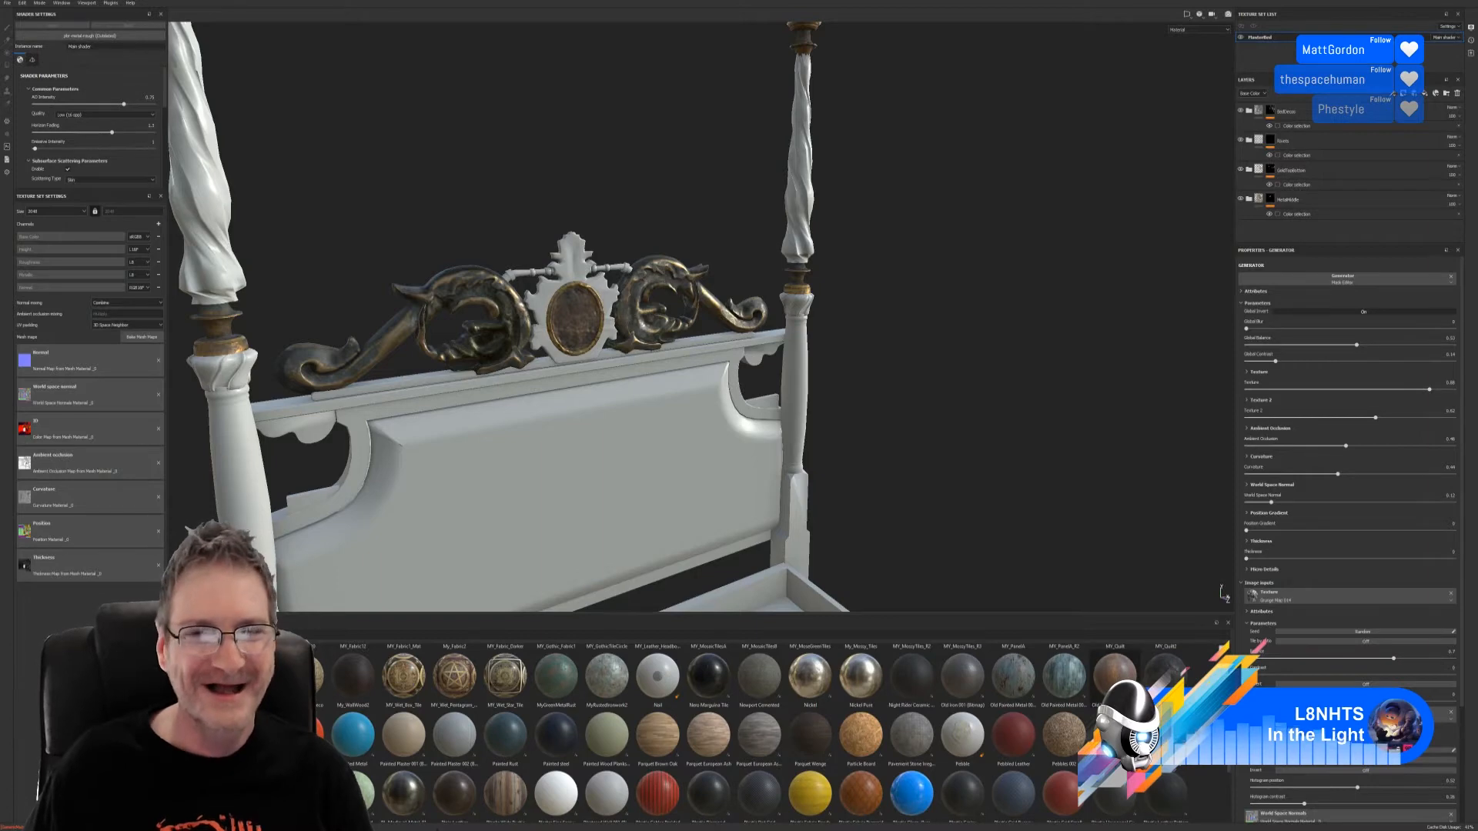
Step: Add the old varnished wood bitmap material to the bed as a new top fill layer and increase its UV scale
left_click_drag(1114, 674, 585, 274)
left_click_drag(1316, 337, 1329, 334)
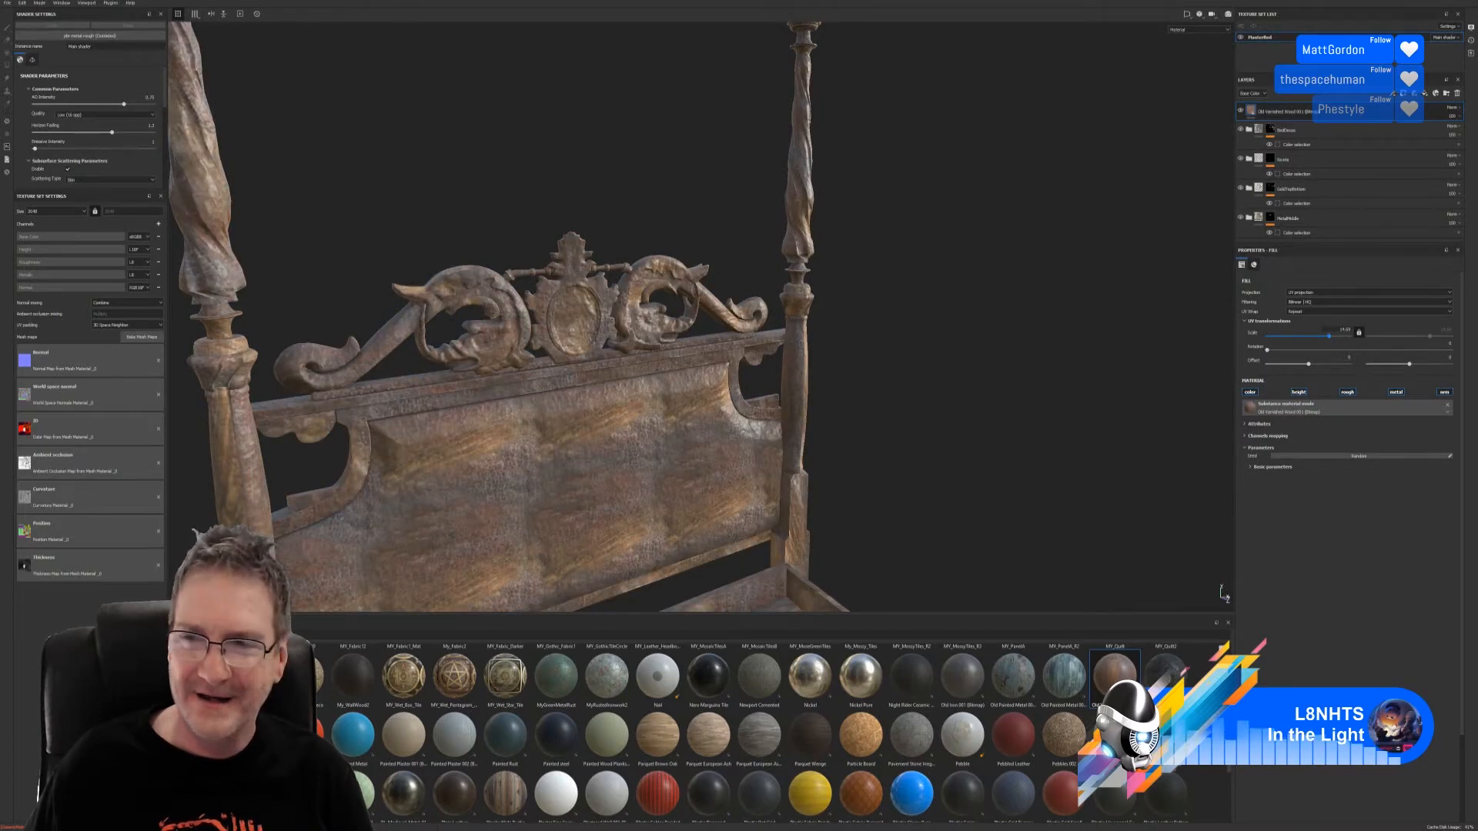
Step: Mask the varnished wood layer by color selection, picking the red ID color of the headboard crest and lower posts
right_click(1329, 115)
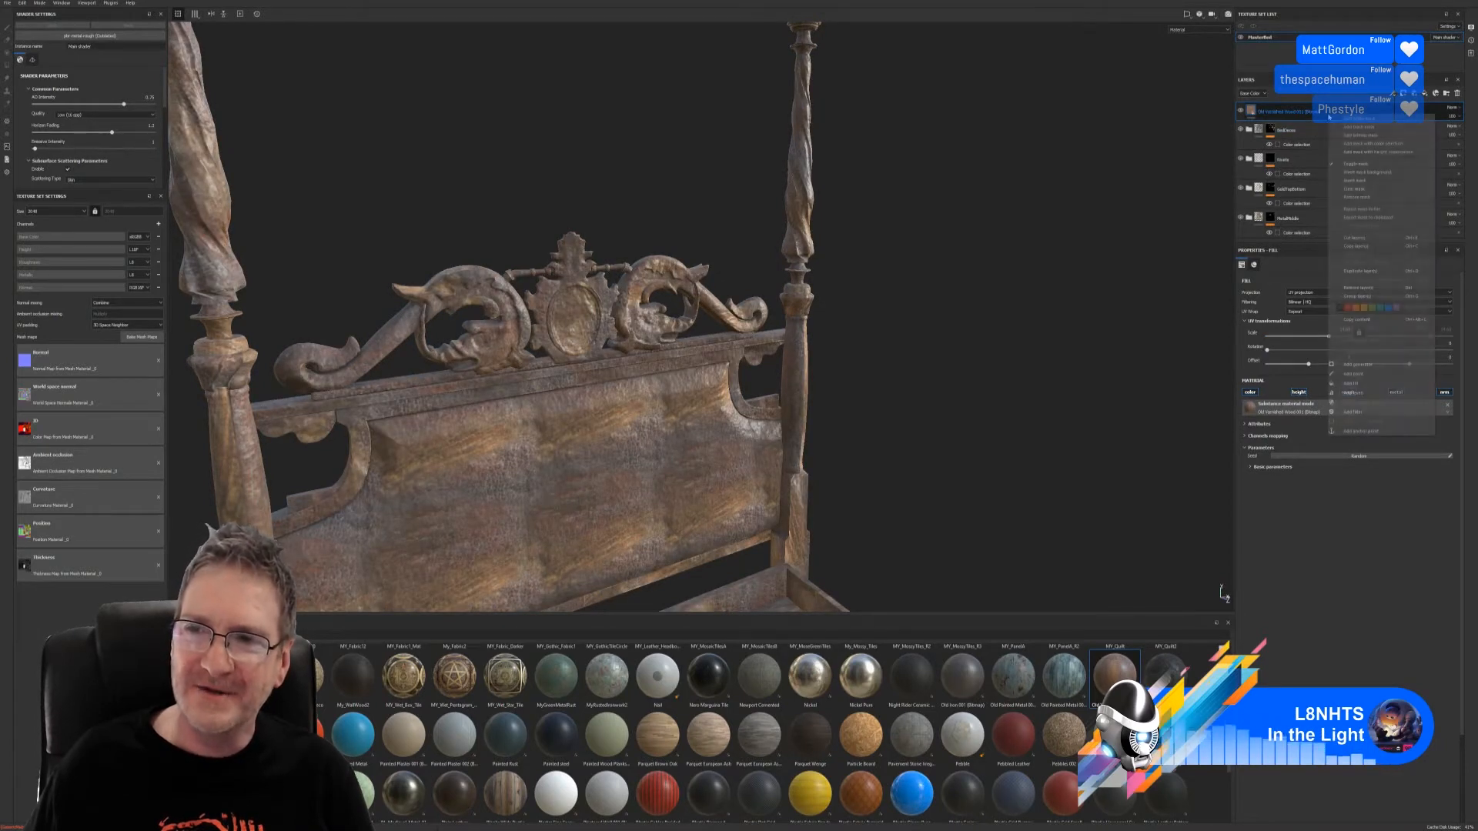
left_click(1371, 144)
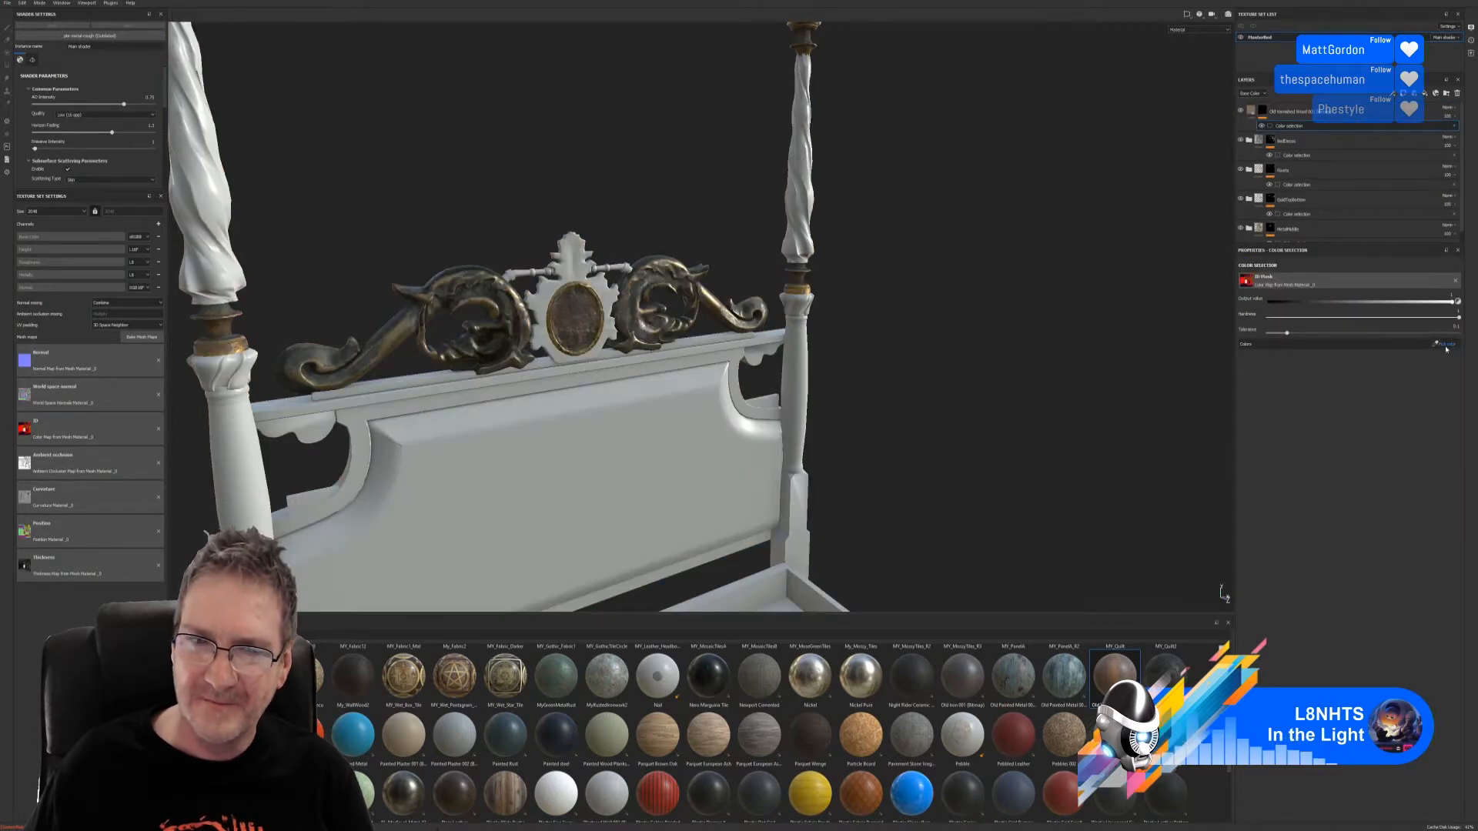
left_click(1448, 345)
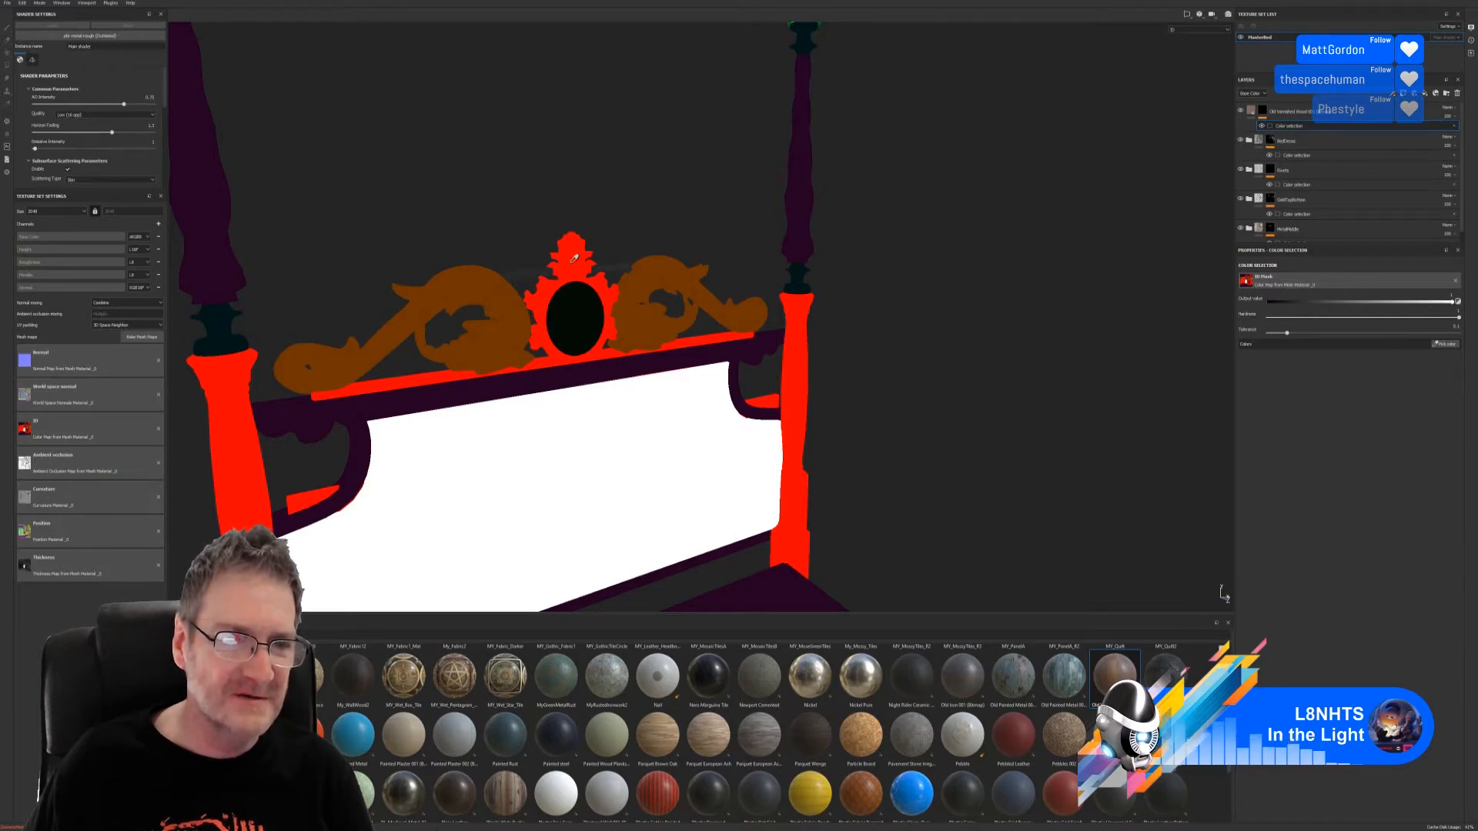
left_click(569, 257)
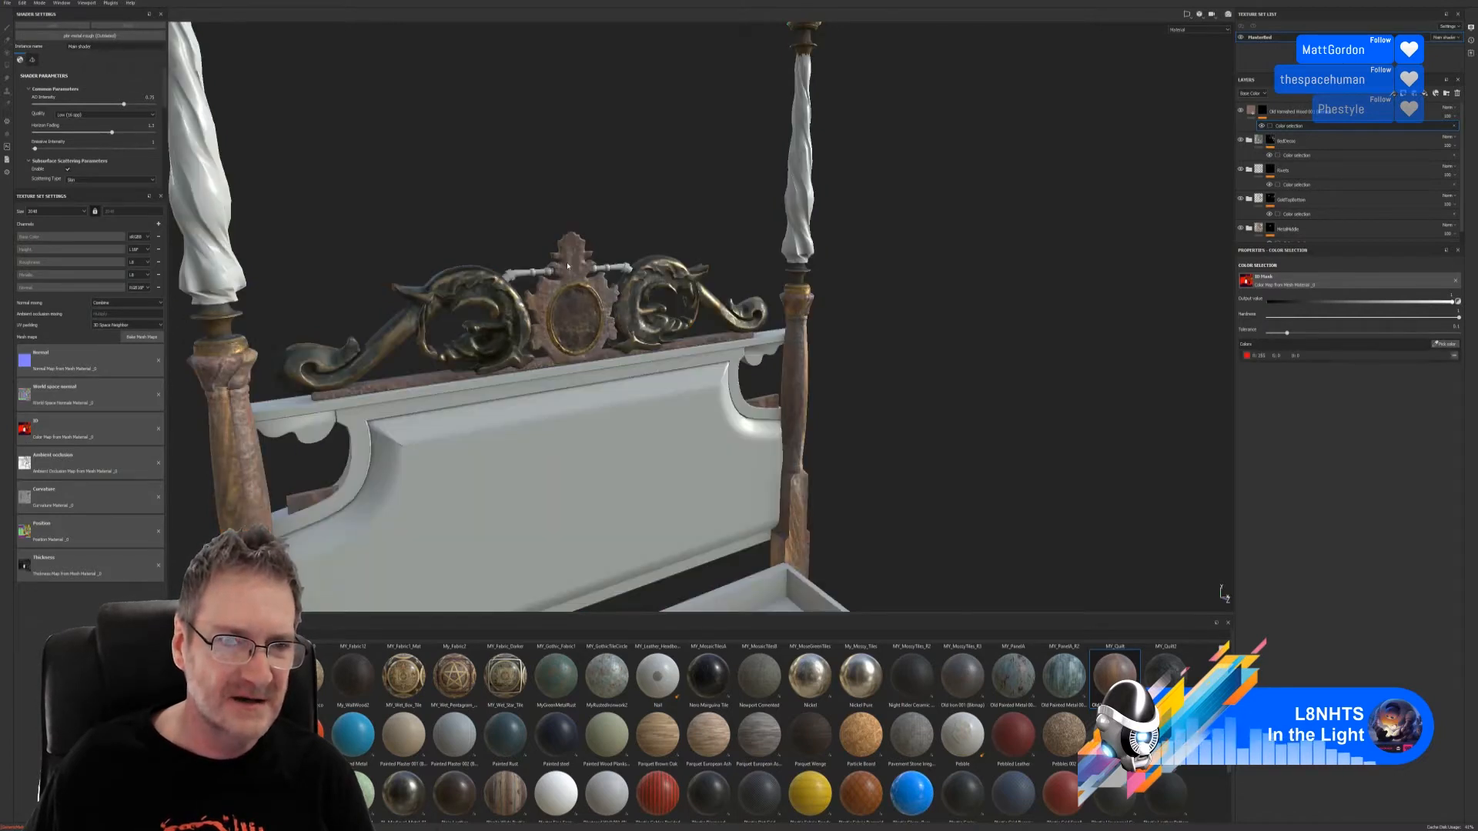
right_click(932, 391)
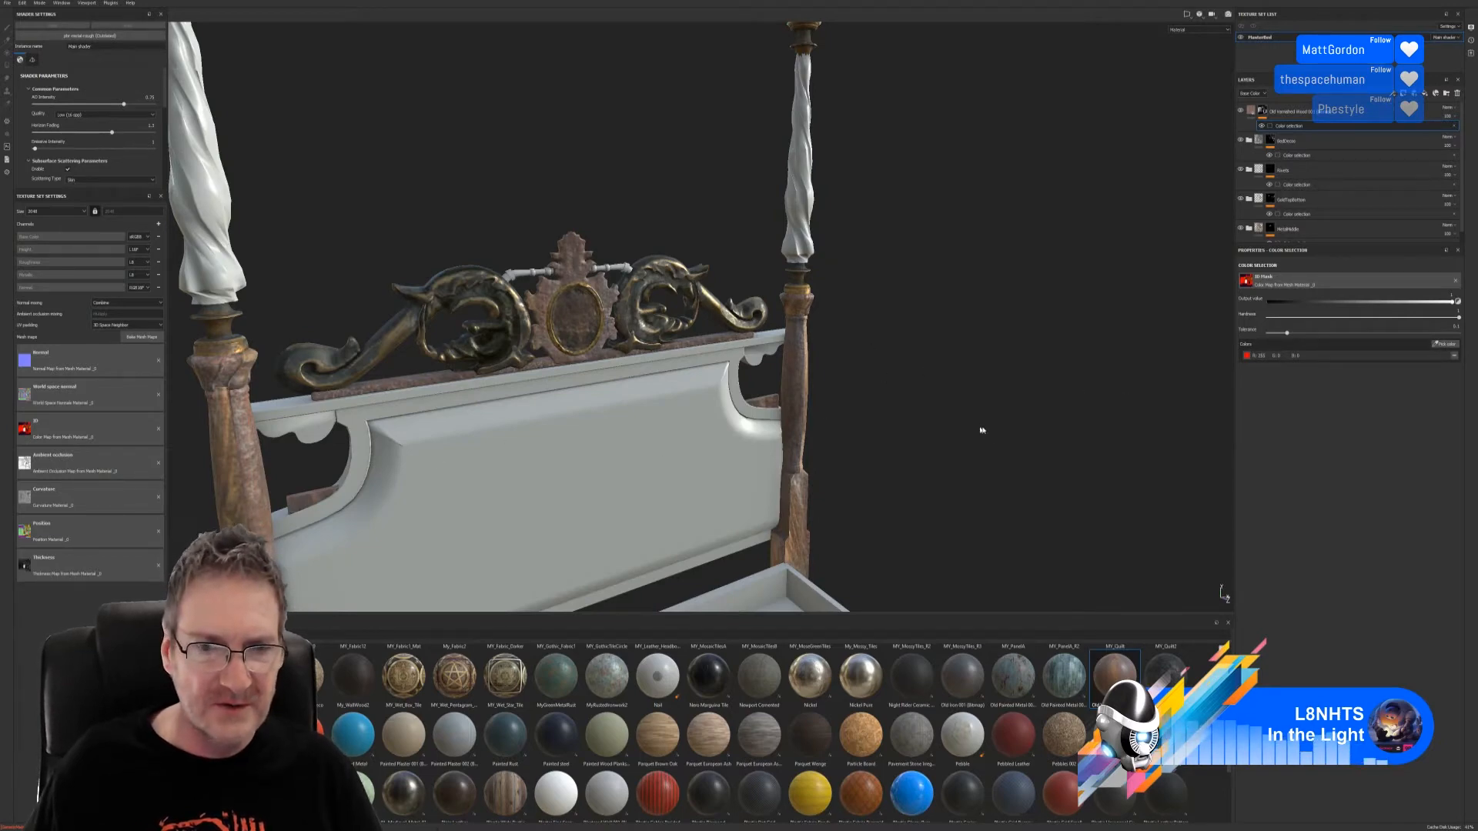
Step: Examine the four-poster bed's headboard, posts, frame and canopy from several angles to judge the applied wood texture
left_click_drag(946, 441, 287, 459, "alt")
middle_click_drag(545, 462, 558, 254, "alt")
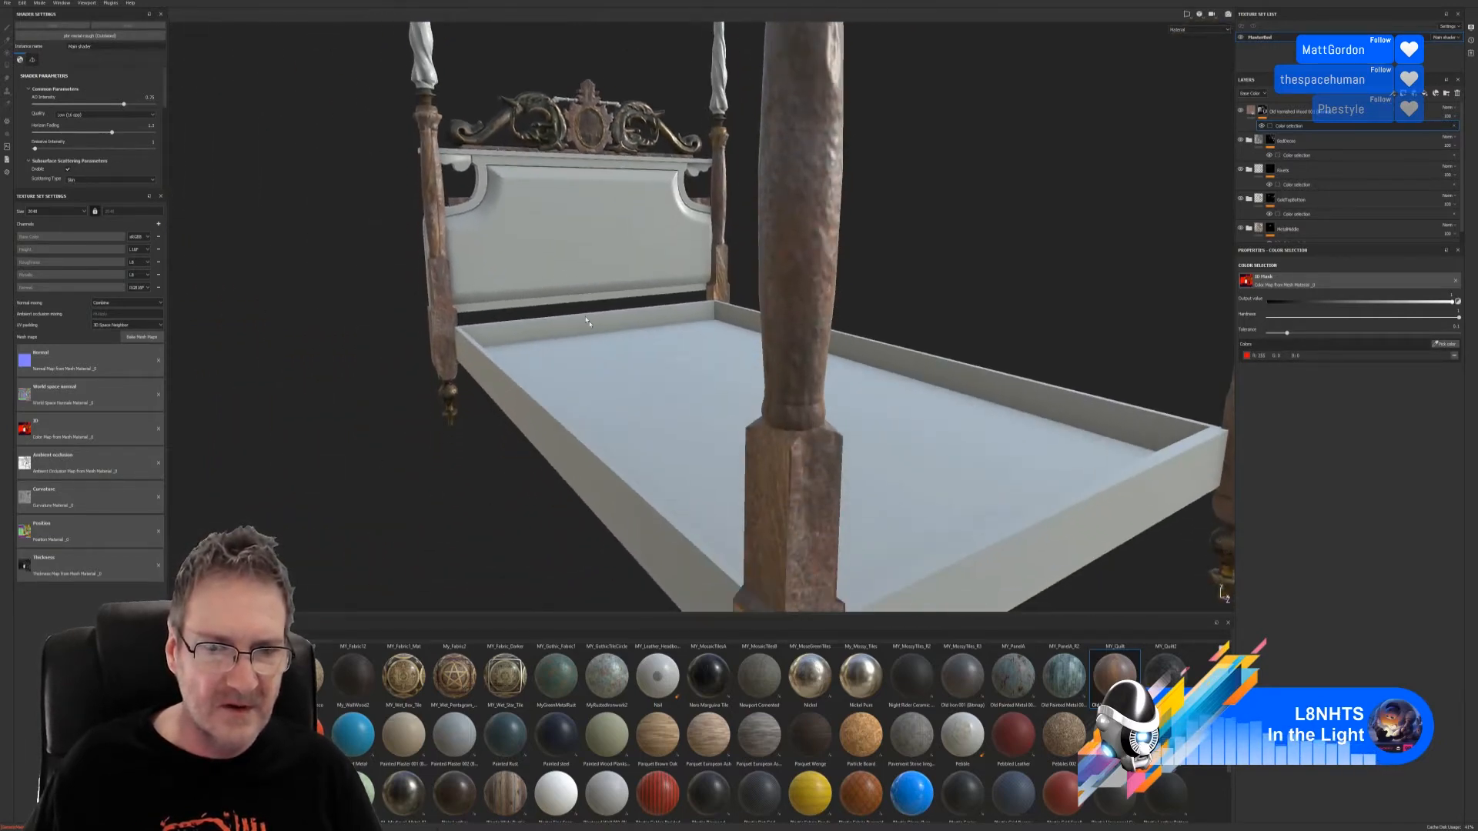
right_click_drag(557, 254, 267, 389, "alt")
middle_click_drag(542, 377, 524, 424, "alt")
left_click_drag(524, 424, 686, 396, "alt")
right_click_drag(686, 395, 1010, 409, "alt")
left_click_drag(1009, 409, 759, 442, "alt")
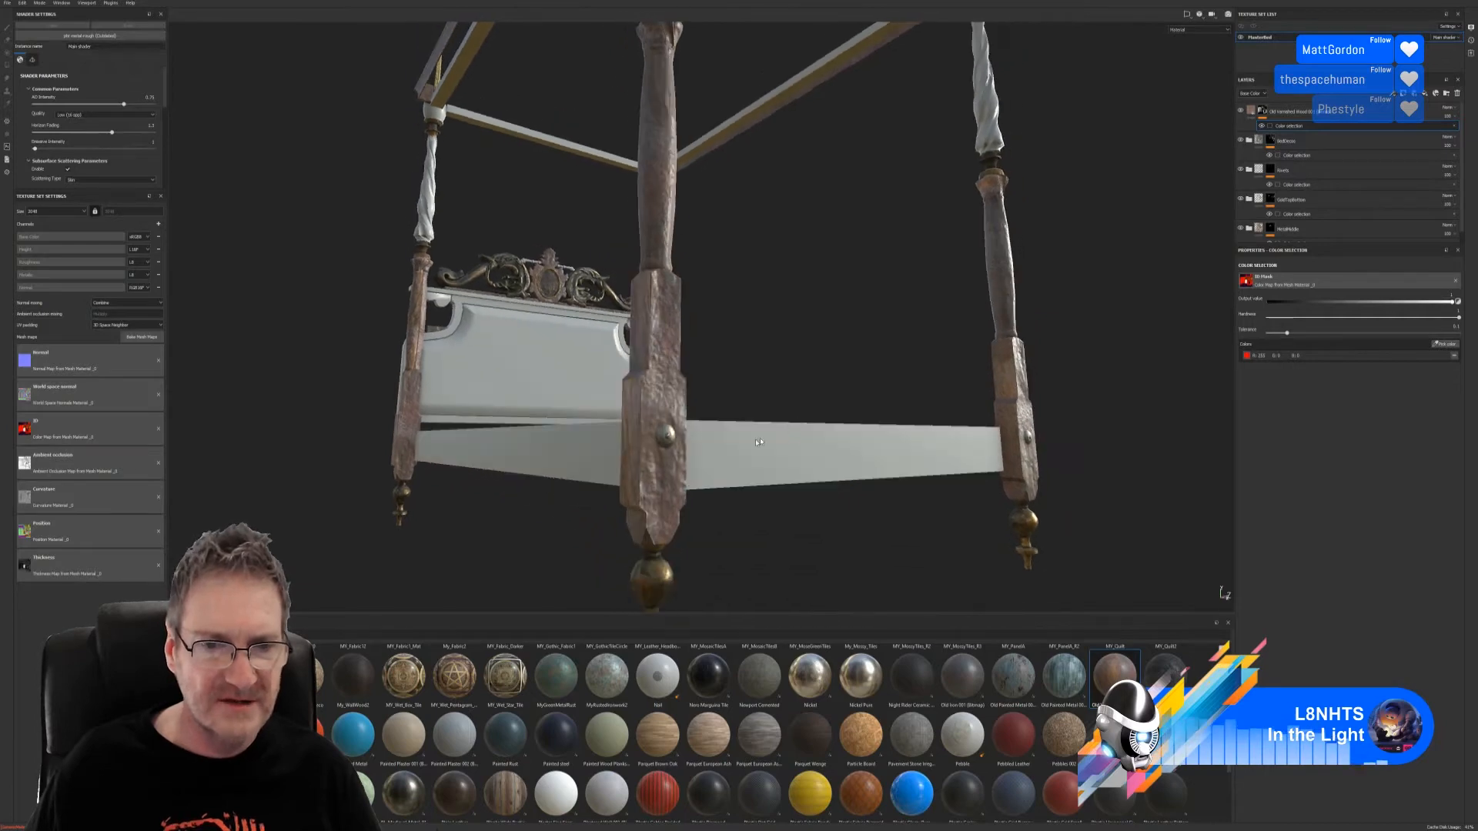
mouse_move(659, 459)
left_mouse_down("alt")
mouse_move(847, 465)
mouse_move(672, 467)
left_mouse_up("alt")
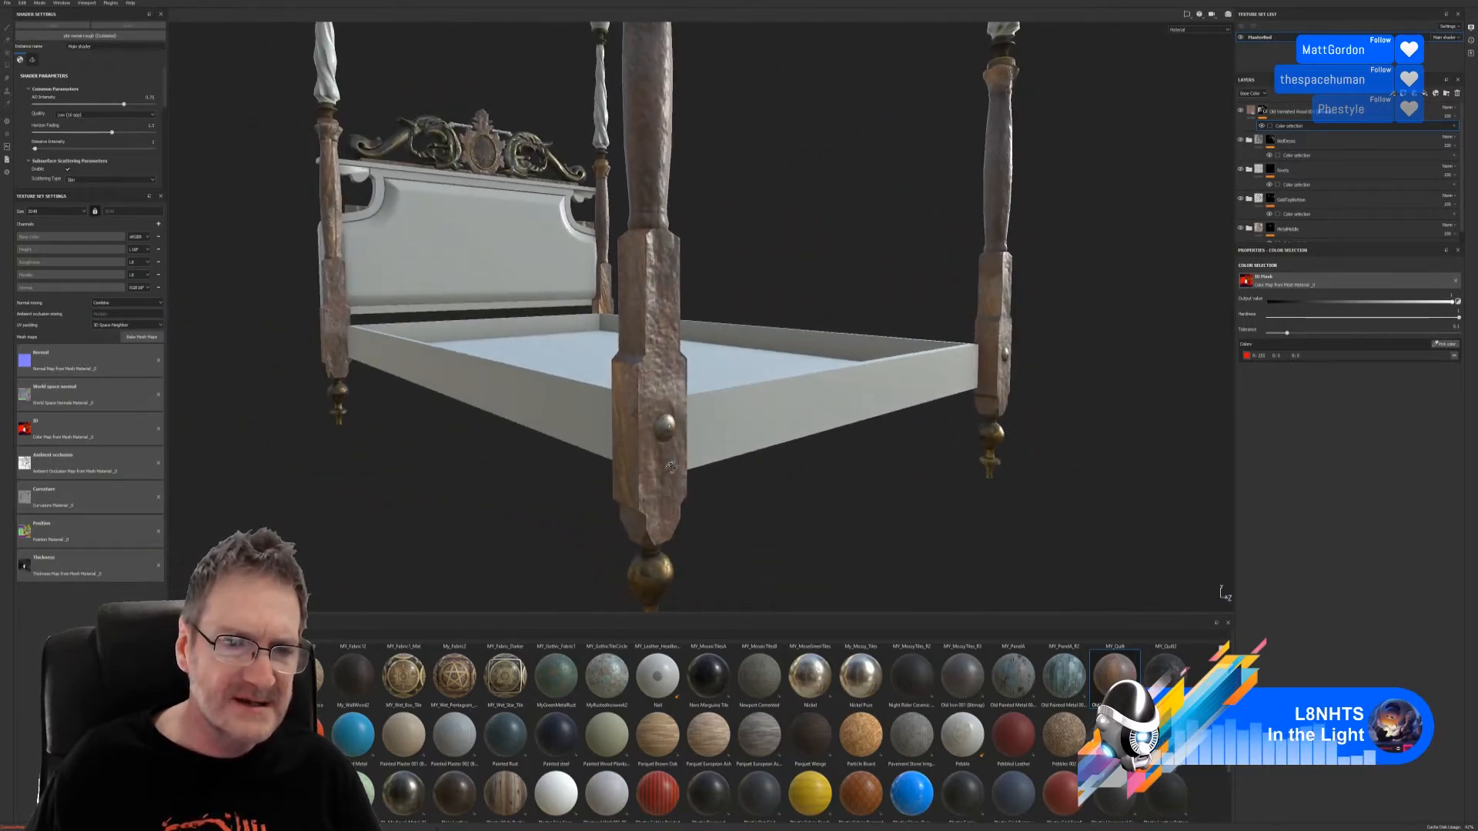
right_click_drag(668, 312, 523, 162, "alt")
middle_click_drag(523, 161, 580, 314, "alt")
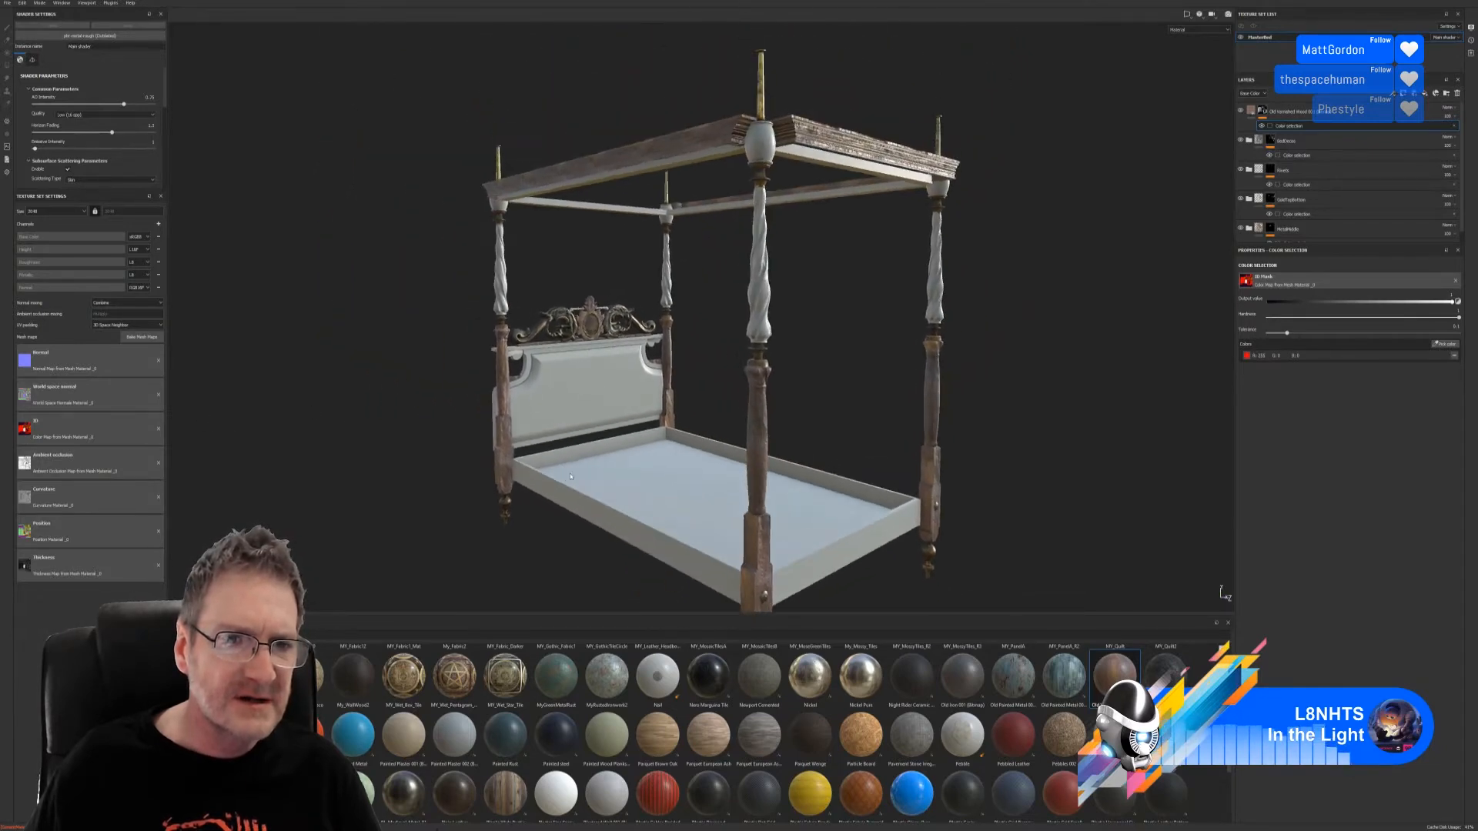
right_click_drag(587, 306, 793, 285, "alt")
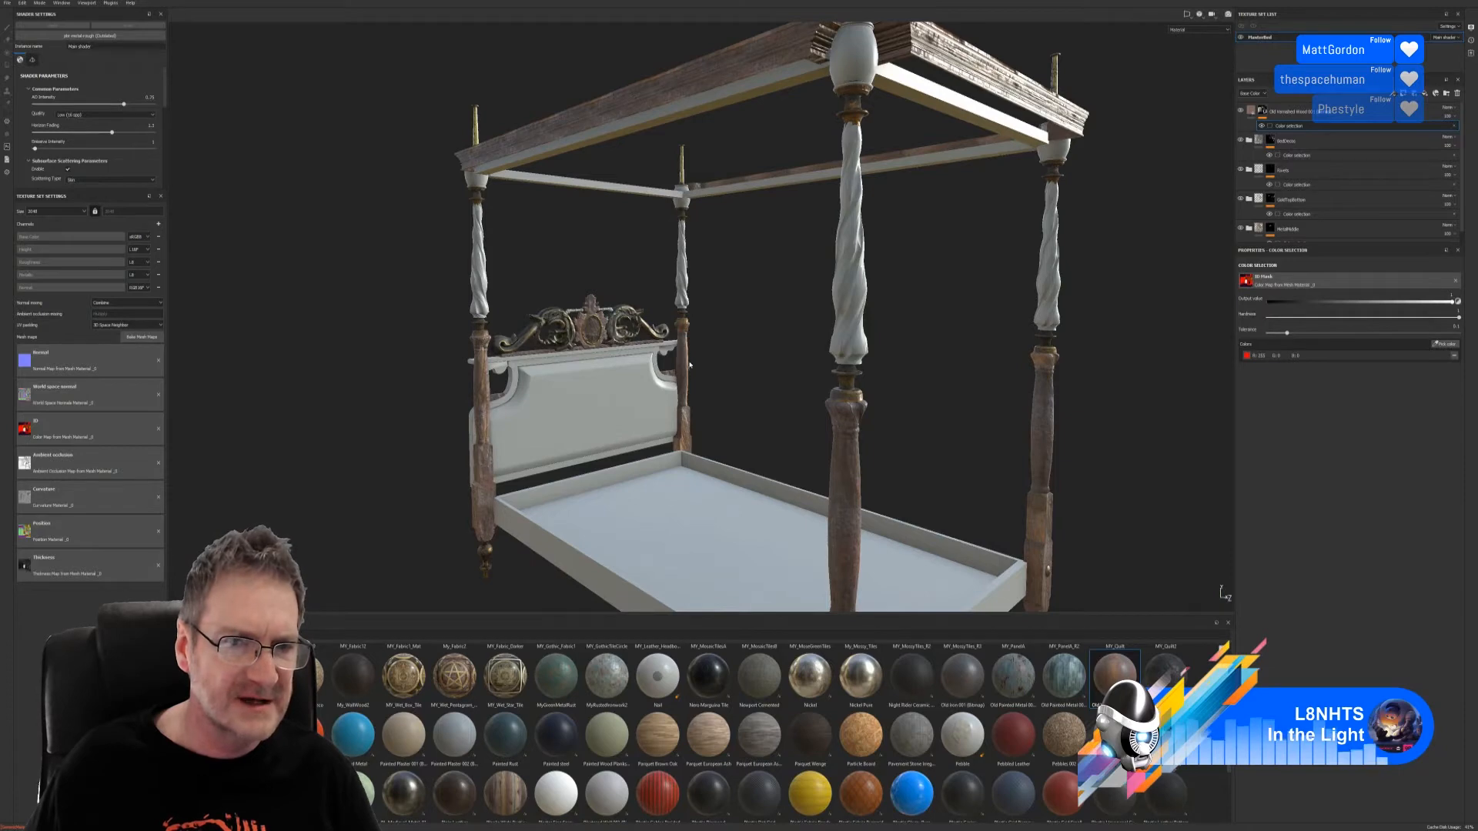
right_click_drag(594, 333, 940, 330, "alt")
left_click_drag(770, 323, 620, 354, "alt")
right_click_drag(751, 396, 501, 415, "alt")
left_click_drag(534, 412, 476, 424, "alt")
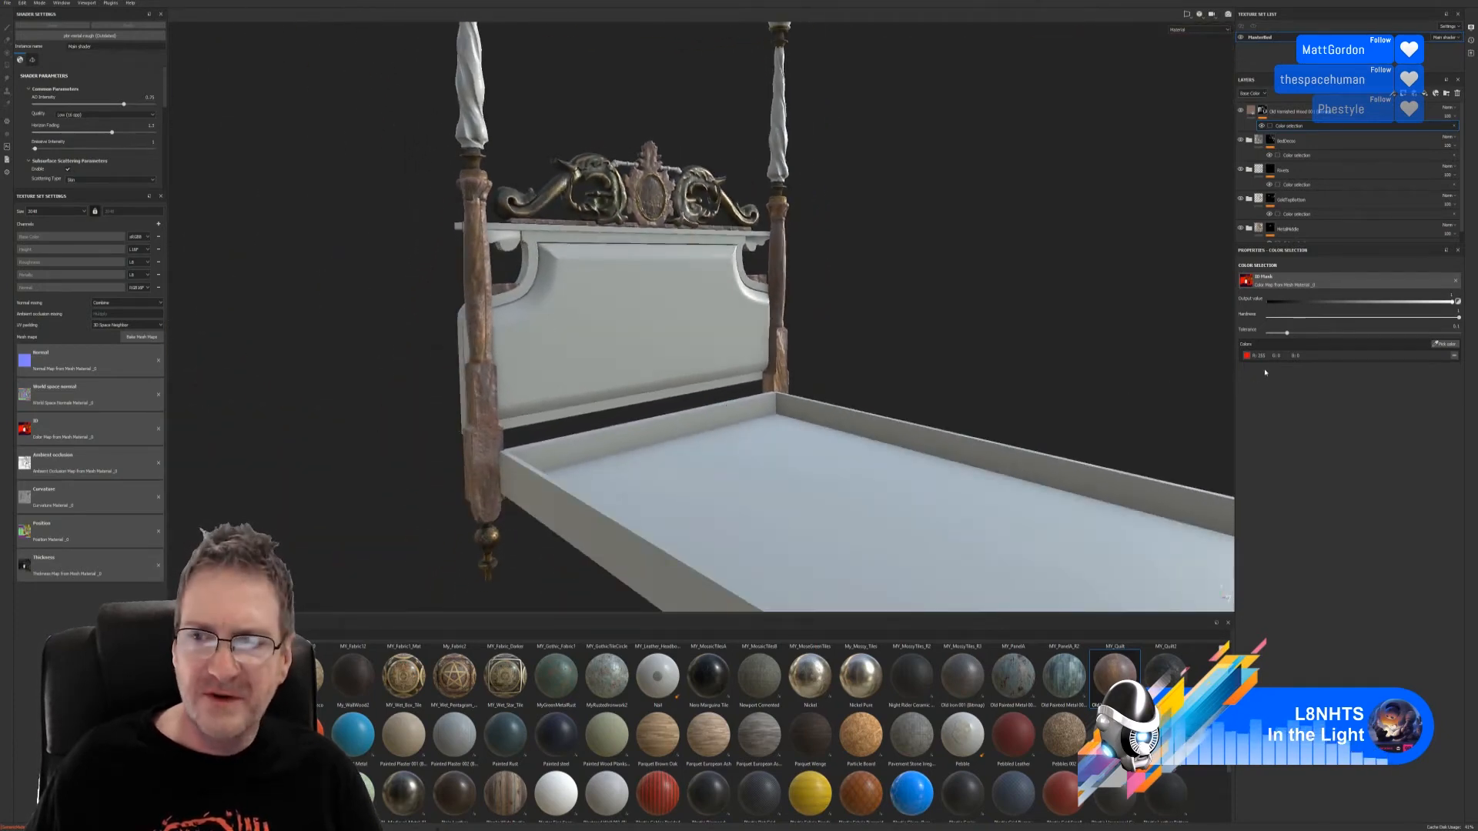
Step: Turn off the height and normal channels of the old varnished wood fill layer
left_click(1252, 113)
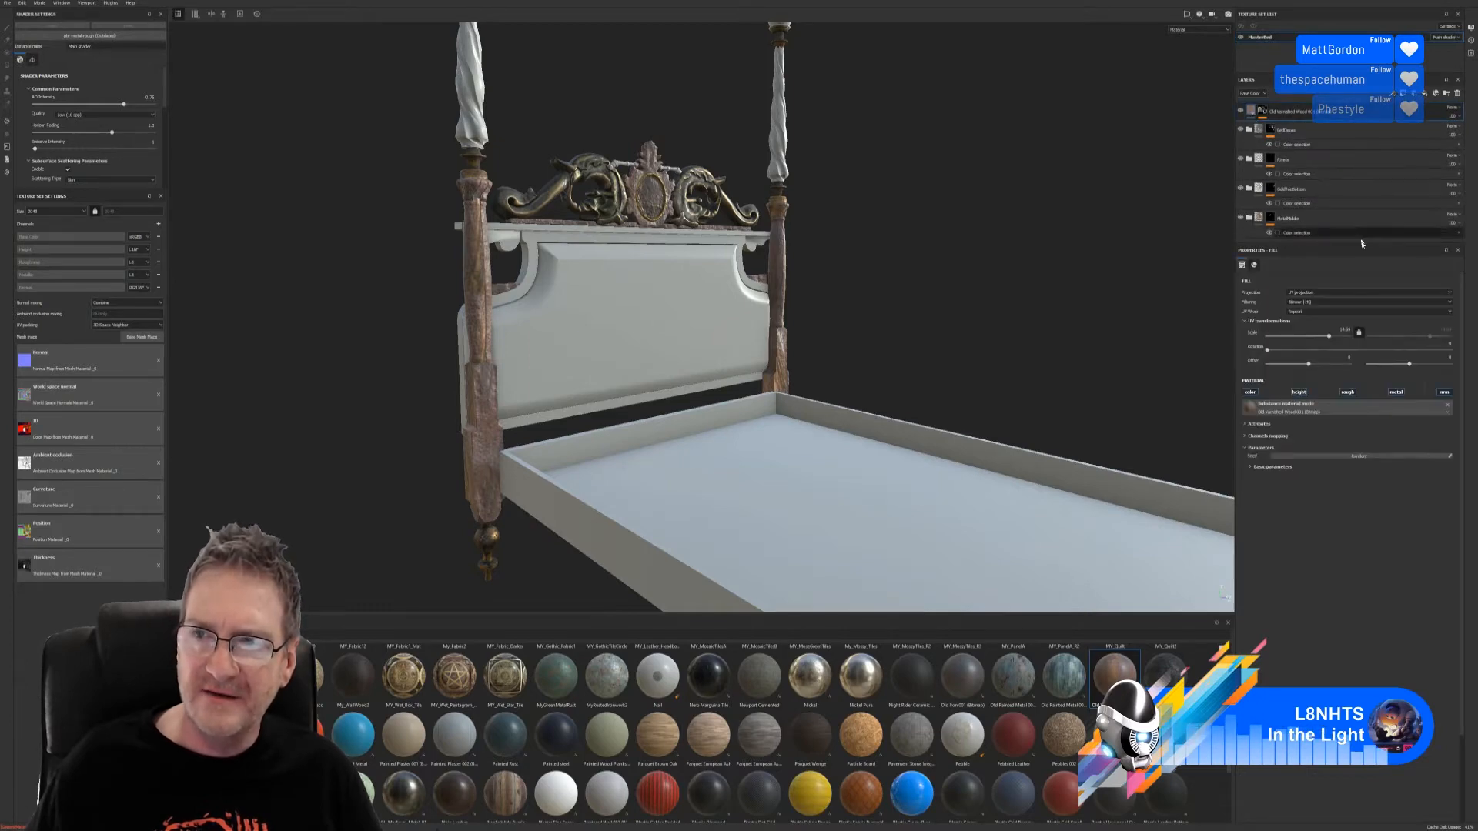
left_click(1444, 392)
Step: Inspect the varnished wood finish on the posts, canopy and headboard carvings, close up and from a distance
right_click_drag(572, 384, 271, 393, "alt")
middle_click_drag(747, 386, 678, 337, "alt")
right_click_drag(678, 337, 538, 339, "alt")
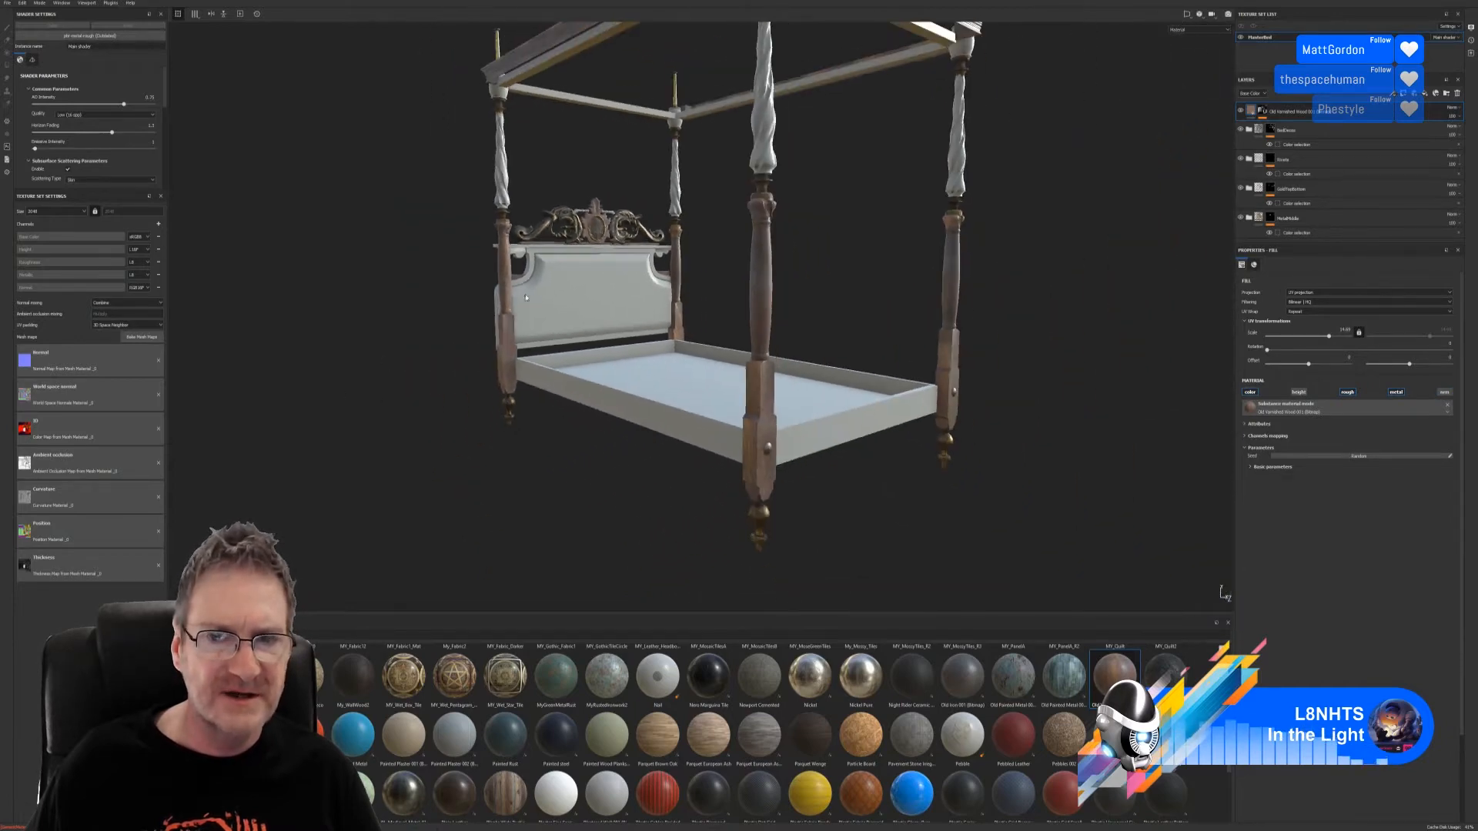
middle_click_drag(539, 339, 570, 416, "alt")
right_click_drag(677, 385, 884, 353, "alt")
right_click_drag(631, 356, 716, 356, "alt")
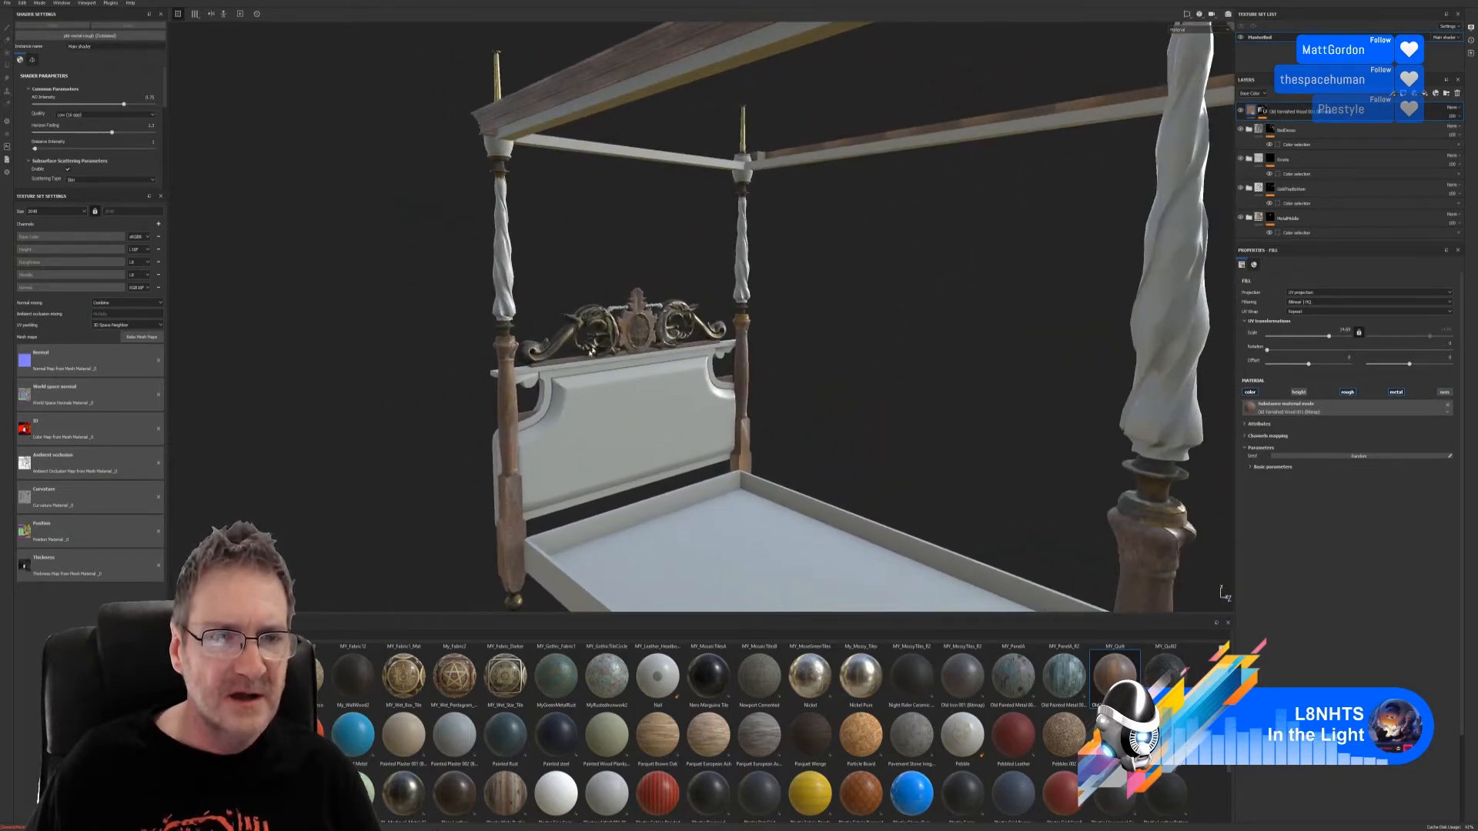
left_click_drag(715, 357, 582, 358, "alt")
right_click_drag(581, 358, 1093, 358, "alt")
middle_click_drag(678, 362, 759, 361, "alt")
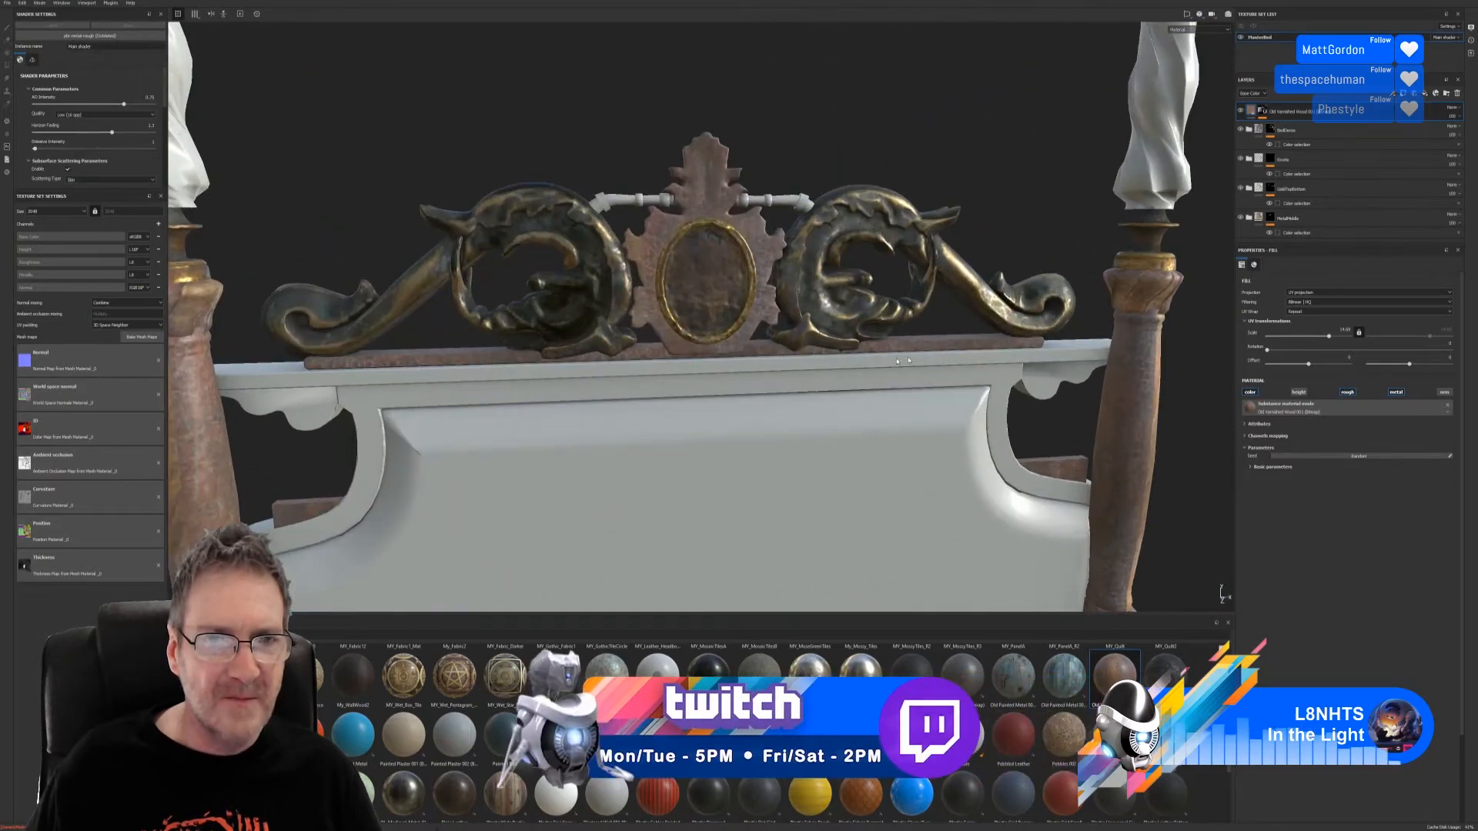
left_click_drag(758, 362, 693, 383, "alt")
right_click_drag(693, 384, 416, 389, "alt")
left_click_drag(515, 411, 698, 429, "alt")
middle_click_drag(698, 428, 590, 397, "alt")
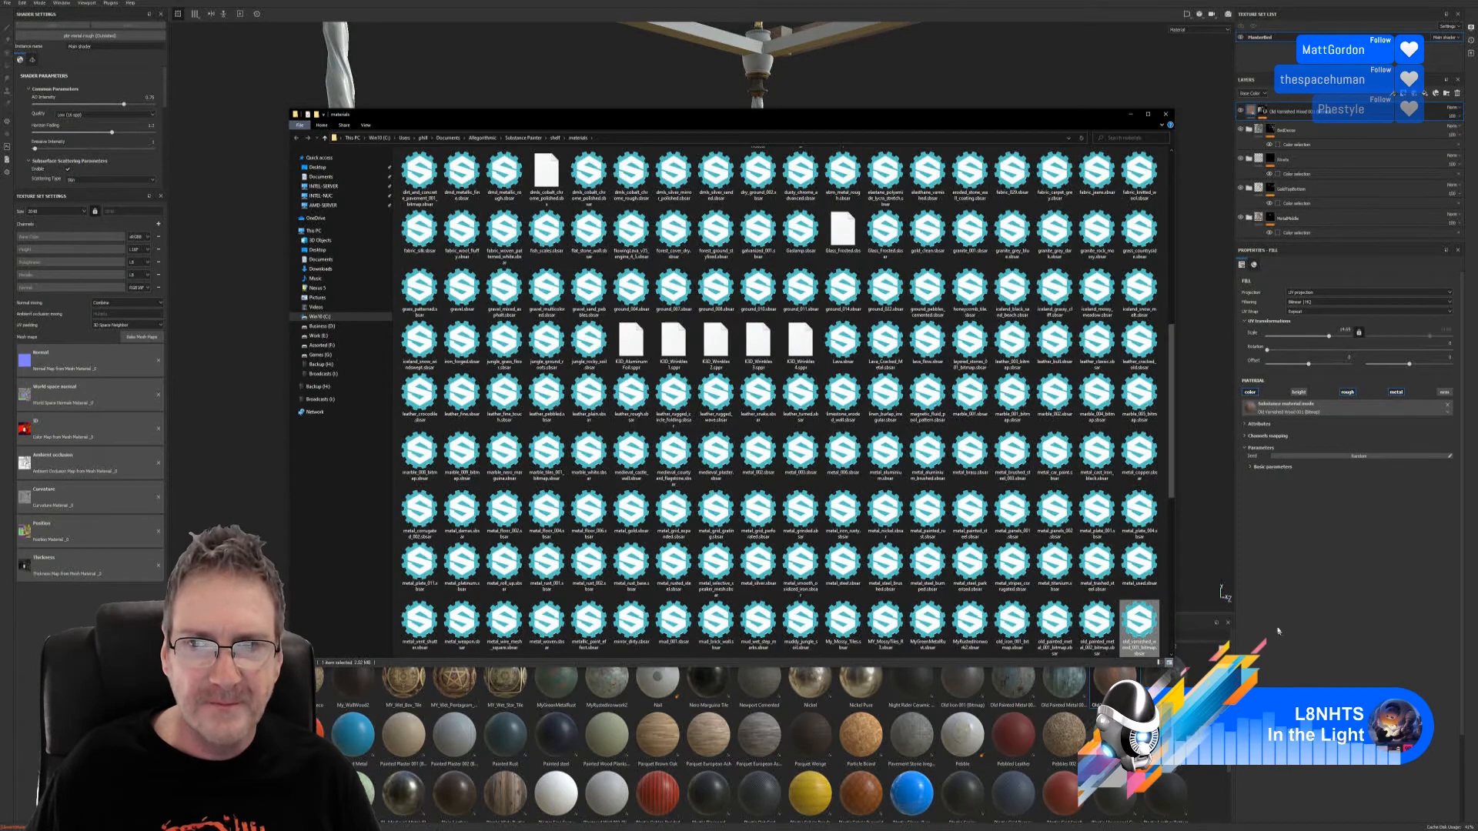
Step: Add the prefix "Wood_" to the old varnished wood material's file name in File Explorer, and close the window
right_click(1137, 648)
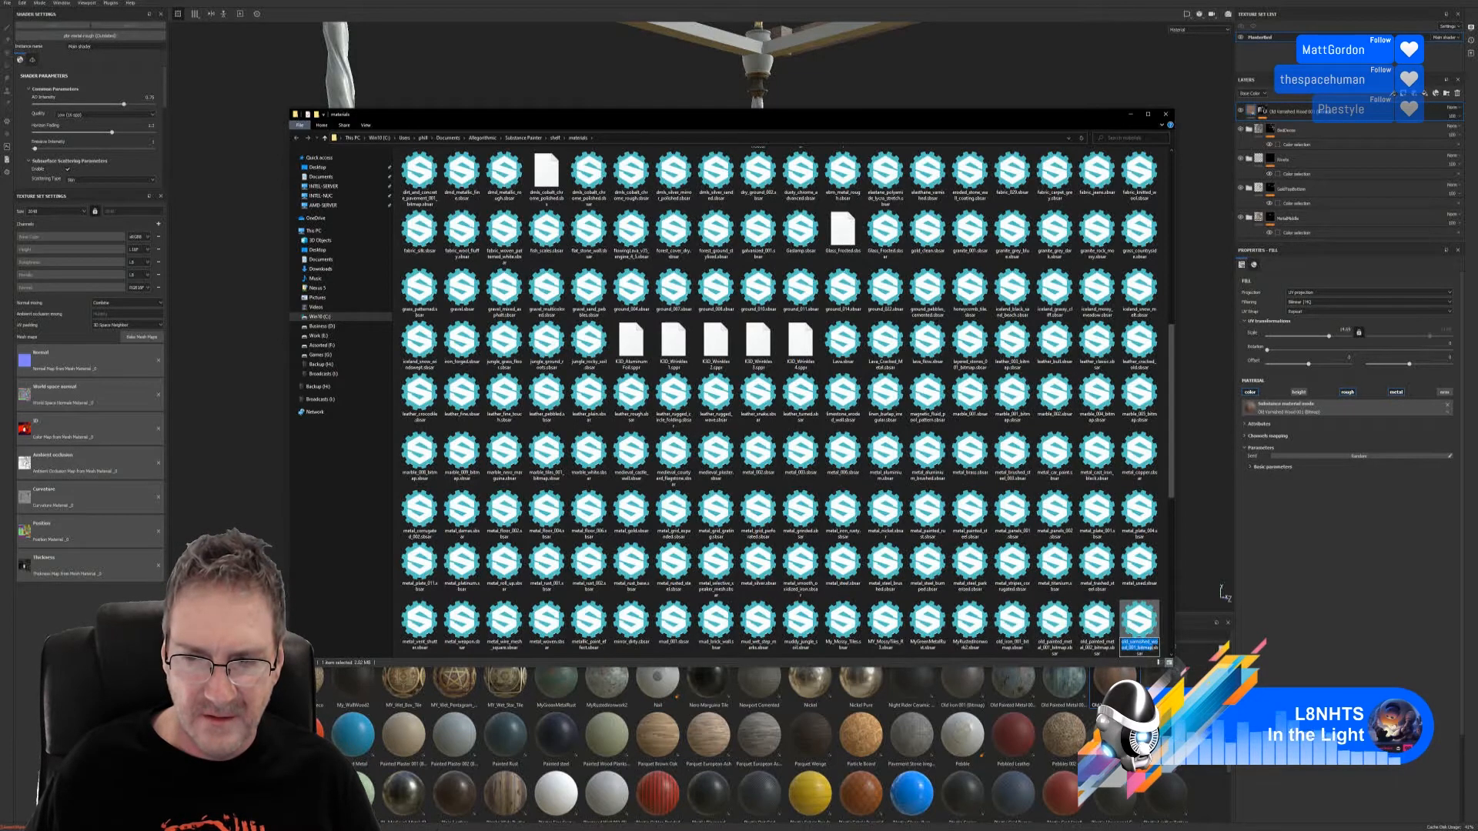
left_click(1123, 652)
type("Wood")
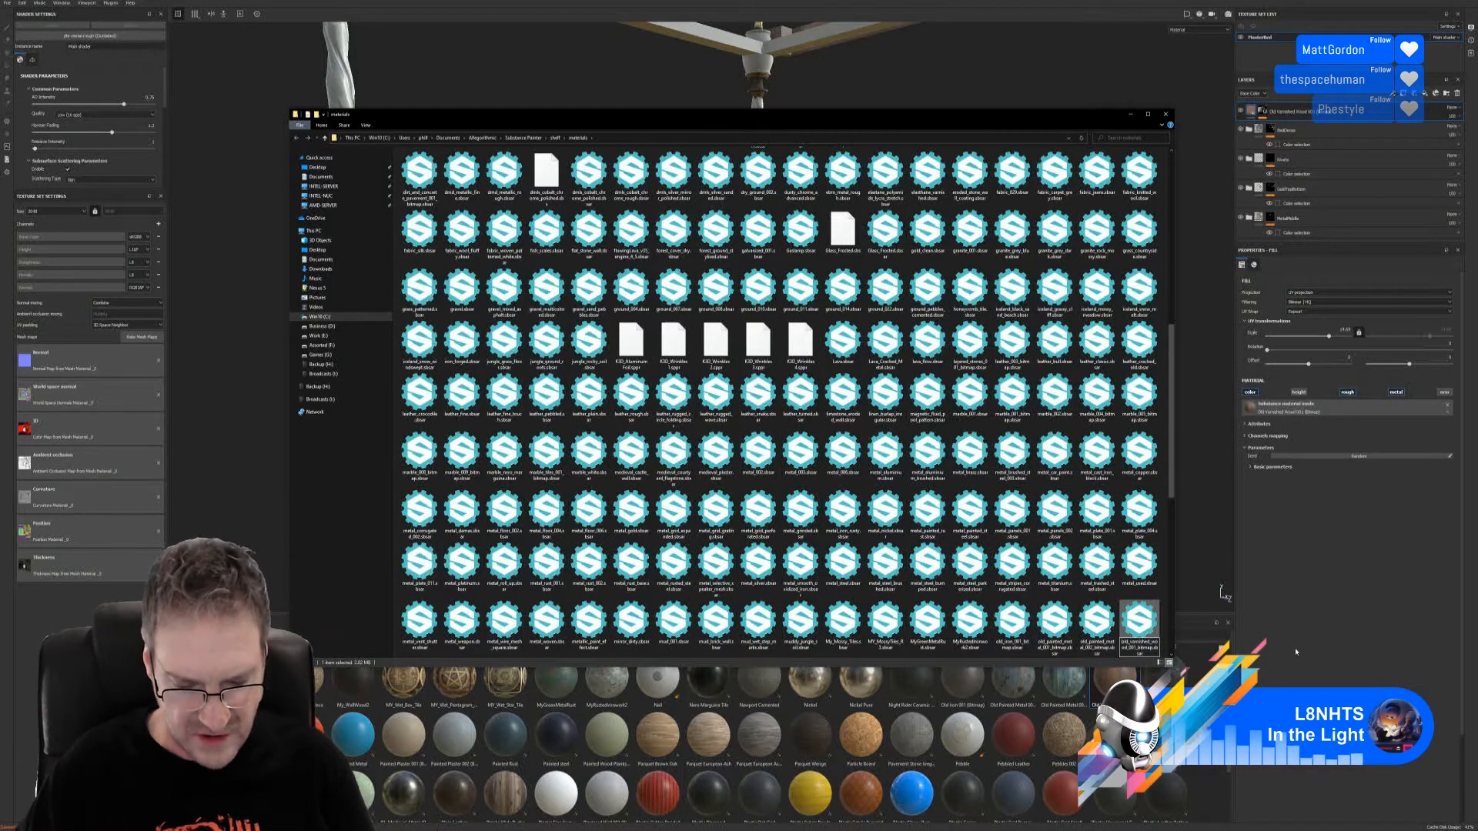
type("_")
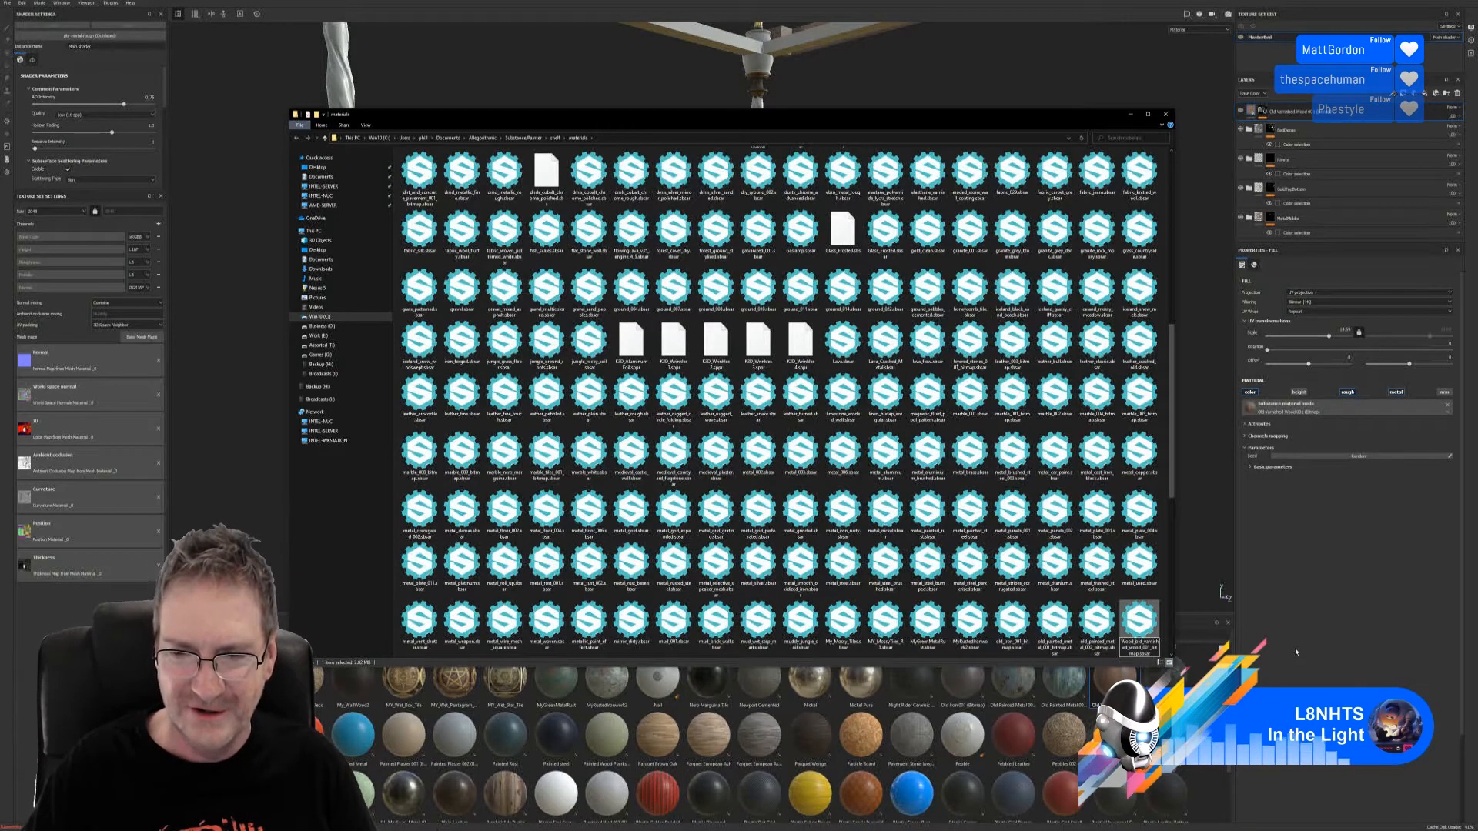
key("Return")
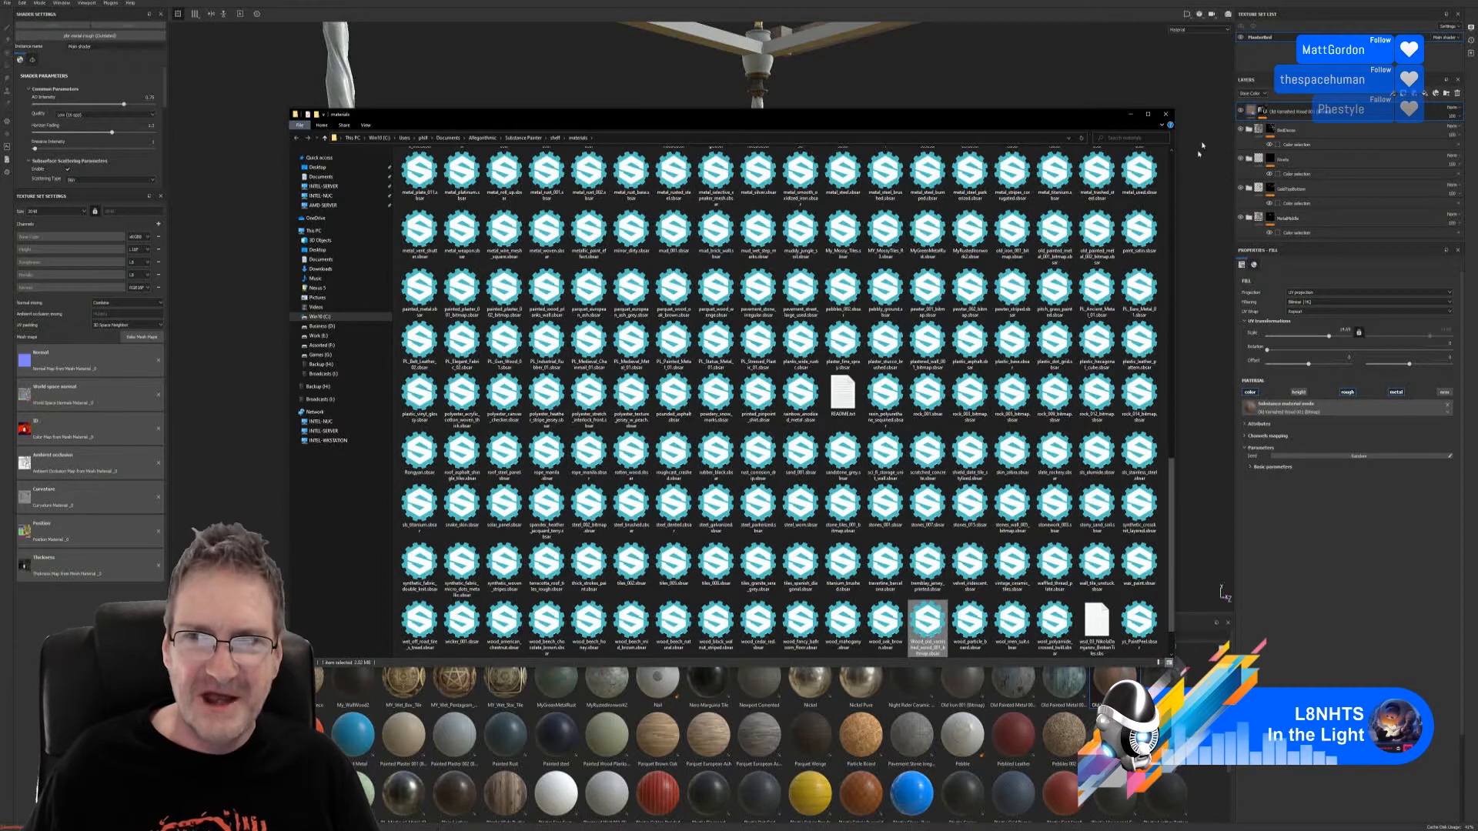
left_click(1166, 114)
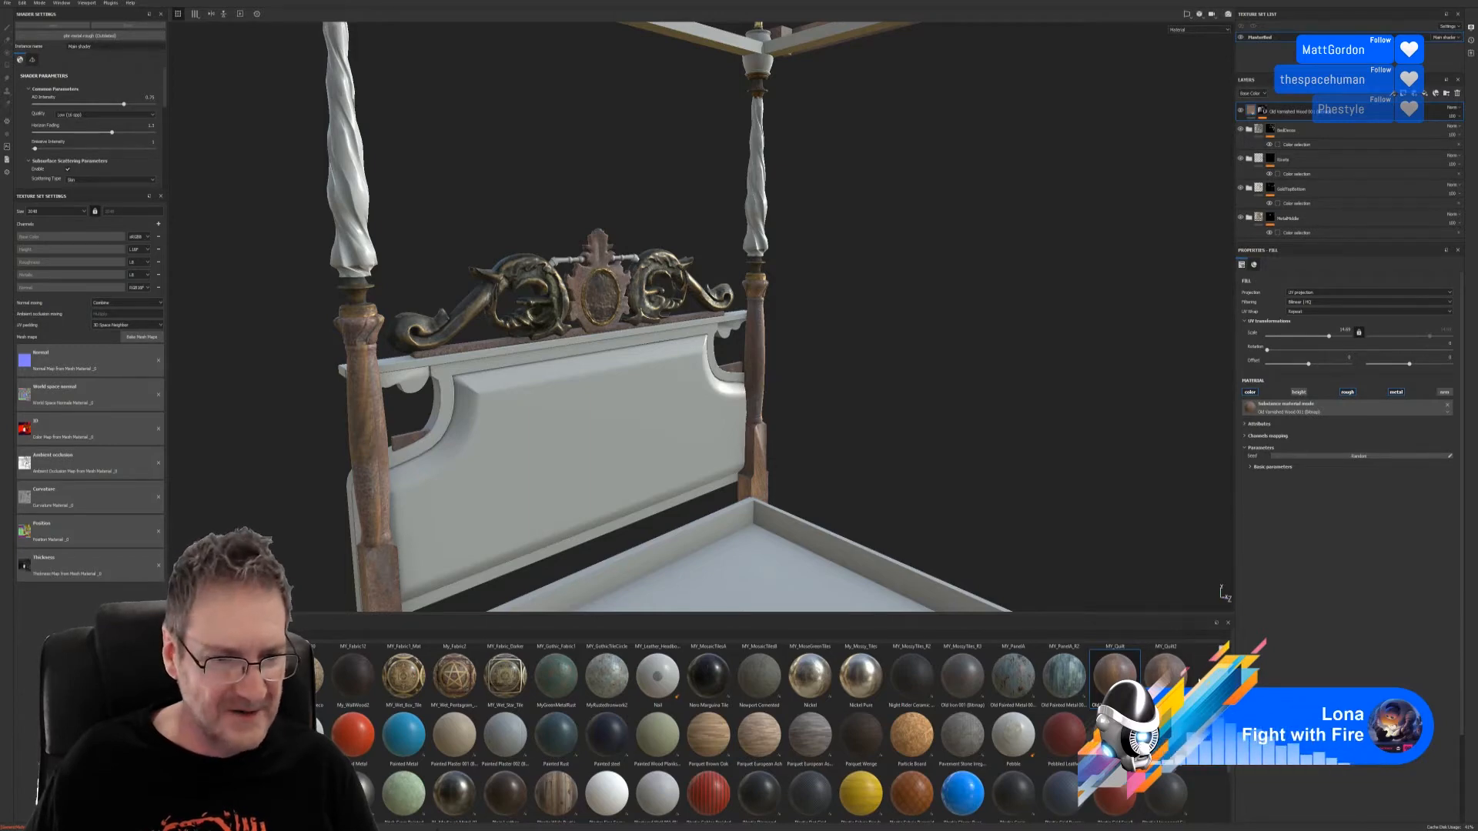
Step: Look through the material shelf for wood materials and compare against the bed's headboard
scroll(1233, 811, "down", 5)
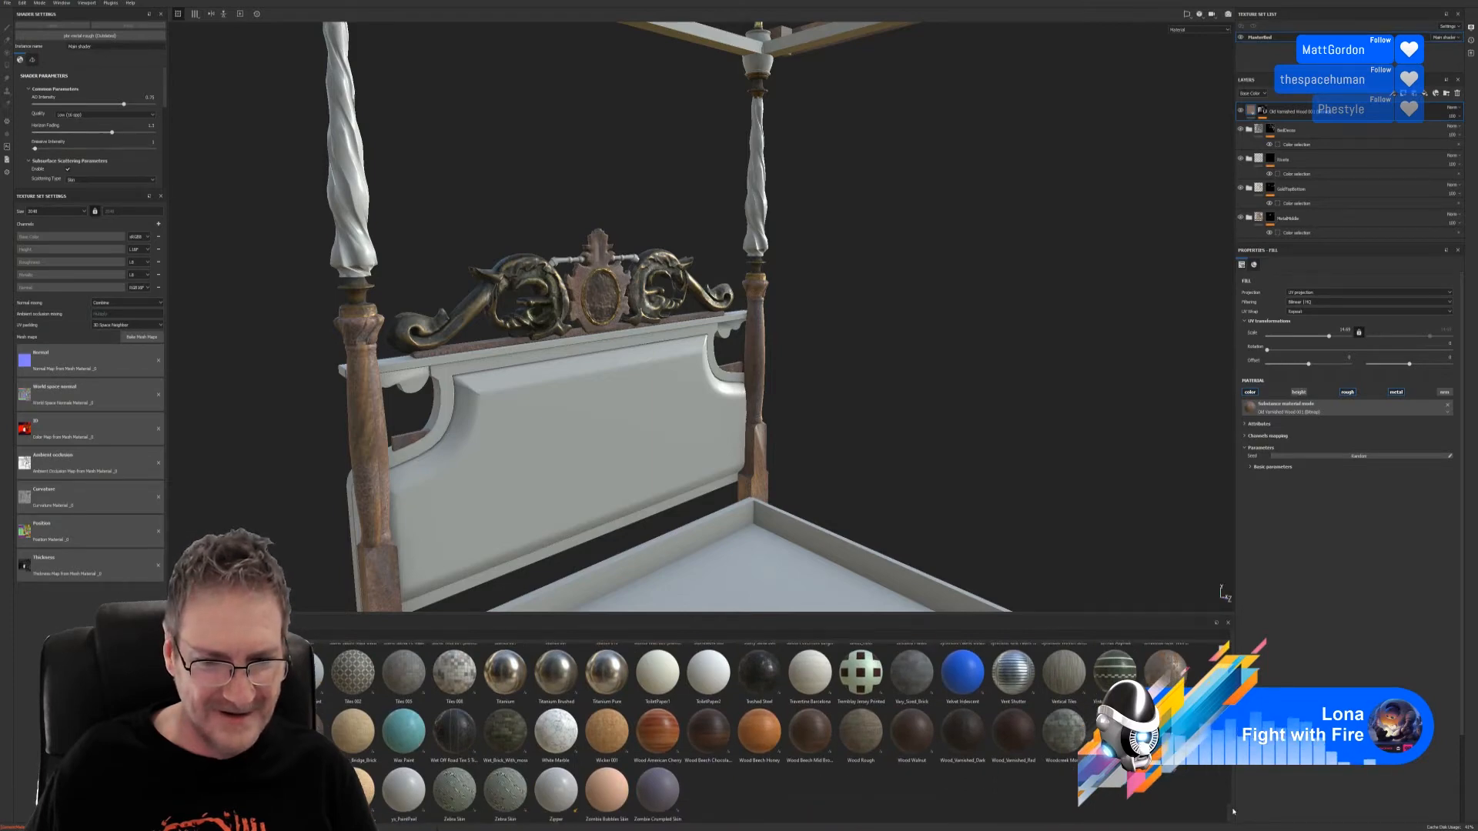
scroll(1233, 791, "up", 4)
scroll(1235, 782, "up", 5)
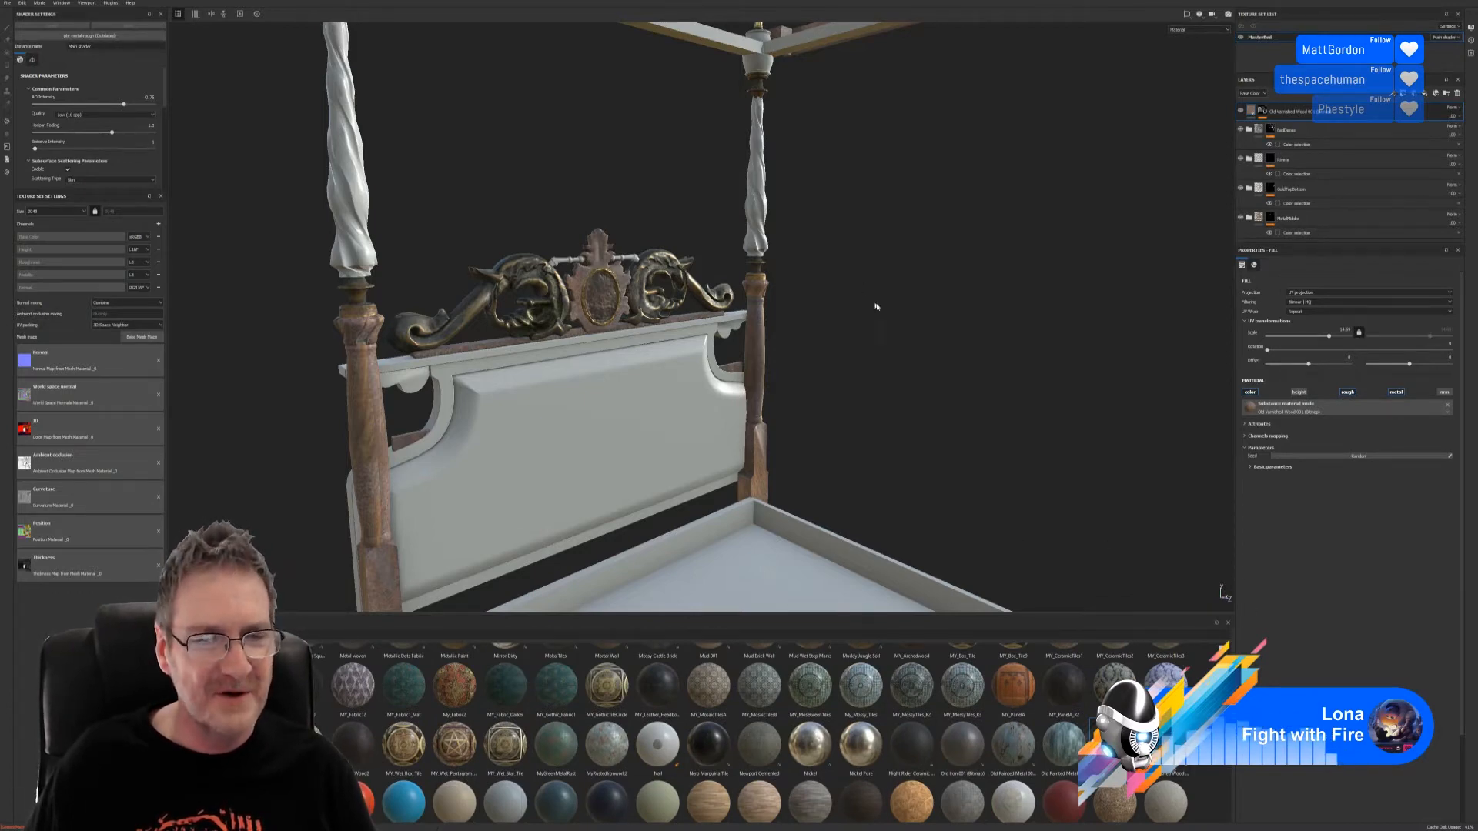
left_click_drag(875, 304, 692, 370, "alt")
scroll(677, 369, "up", 2)
middle_click_drag(677, 369, 725, 335, "alt")
left_click_drag(725, 336, 704, 335, "alt")
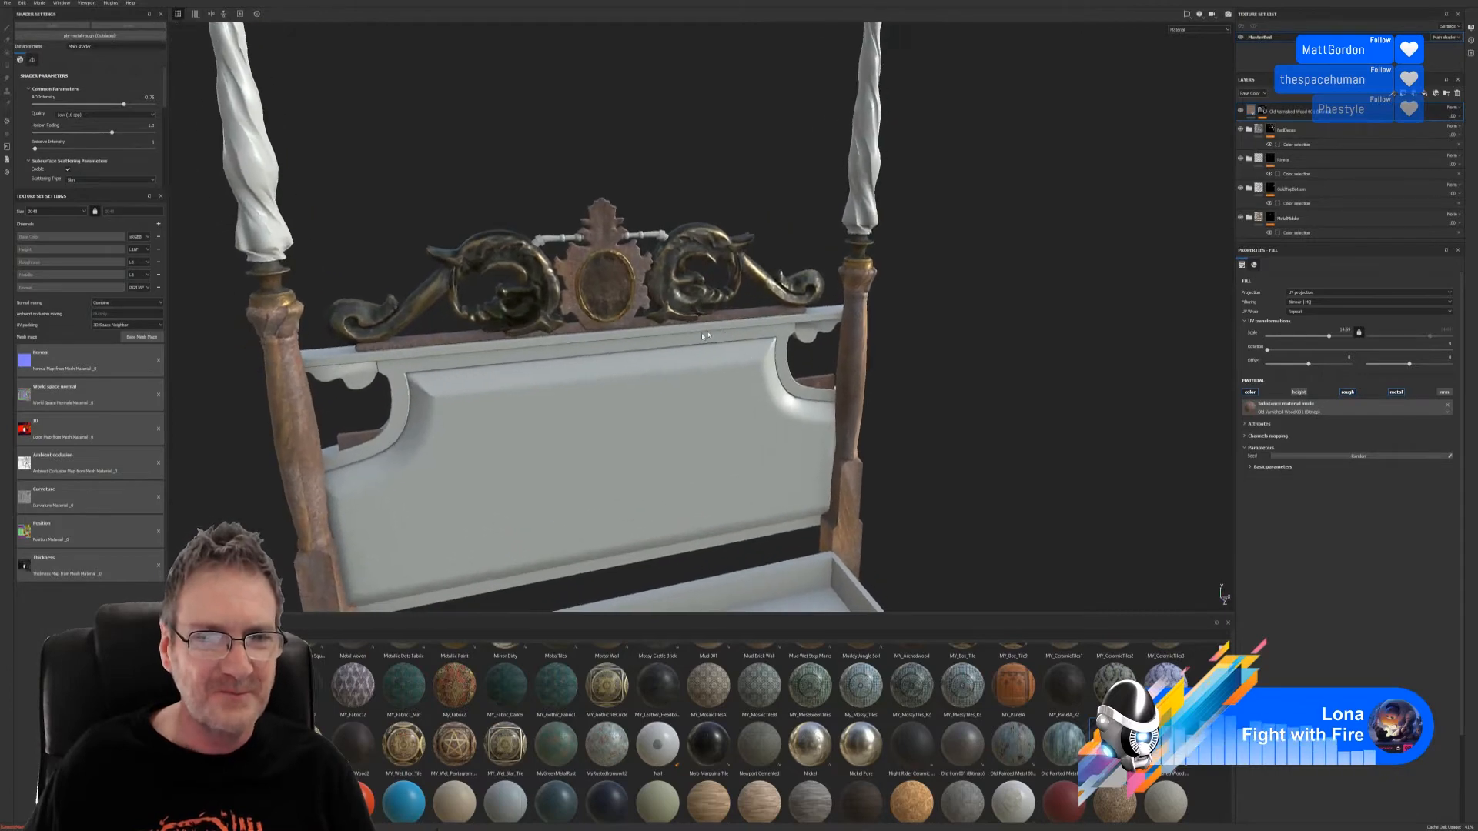
scroll(686, 331, "up", 1)
scroll(681, 331, "down", 3)
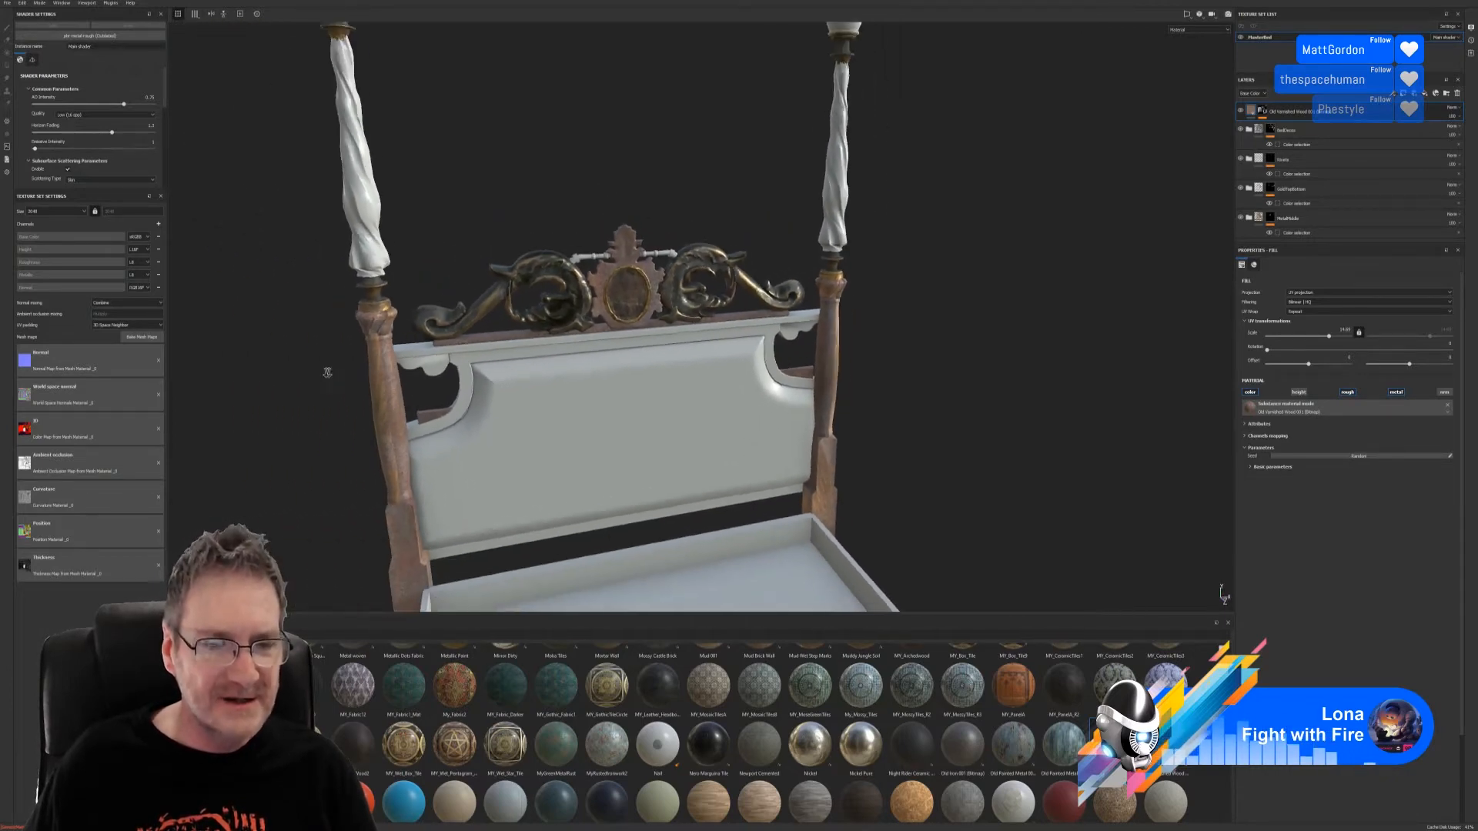
Step: Apply the Wood Beech Honey material to the bed as a new fill layer above the old varnished wood
scroll(762, 732, "down", 10)
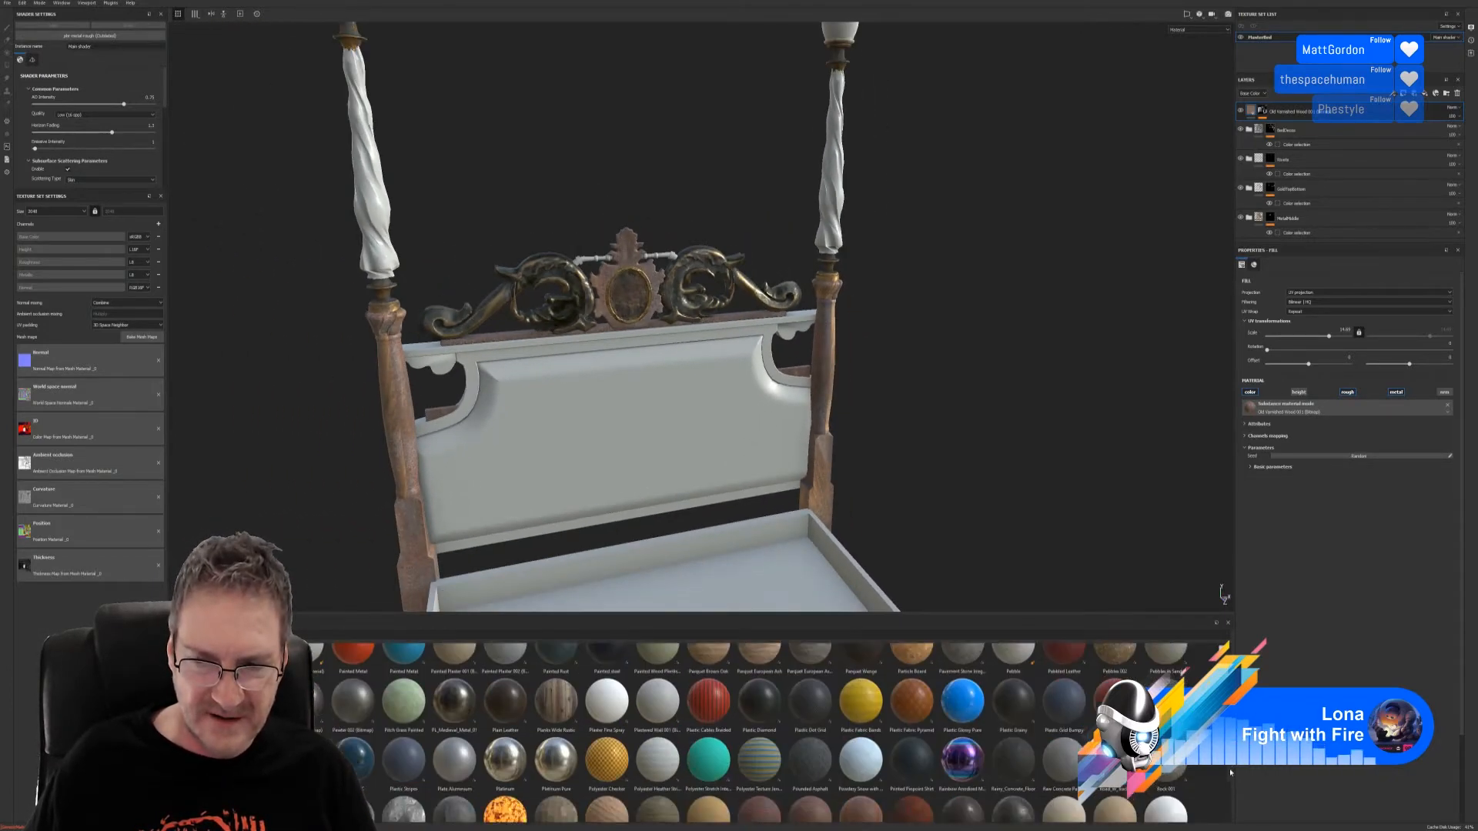
right_click_drag(635, 437, 336, 432, "alt")
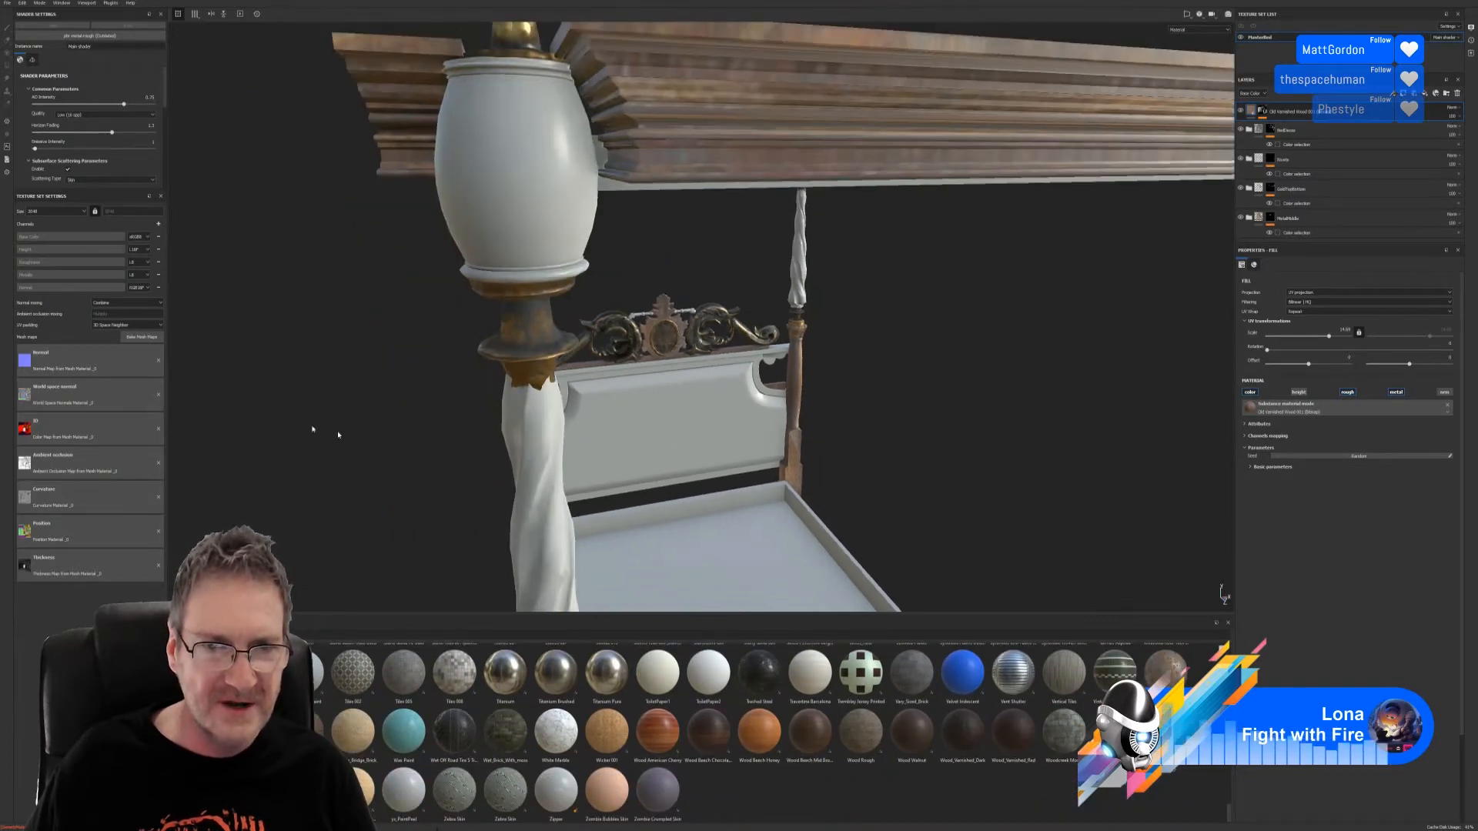
middle_click_drag(336, 432, 337, 361, "alt")
left_click_drag(336, 361, 648, 377, "alt")
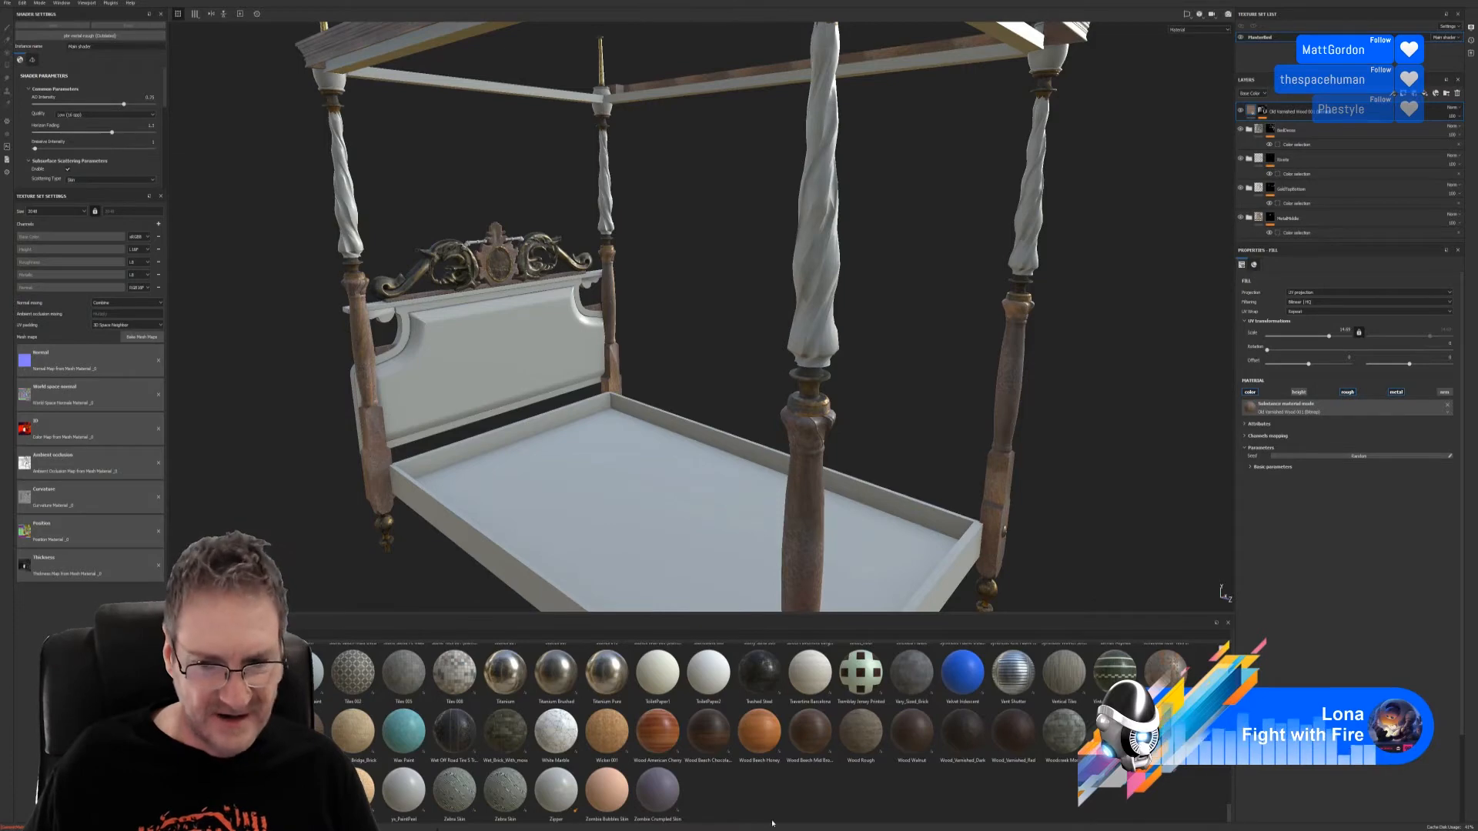
left_click_drag(759, 731, 796, 537)
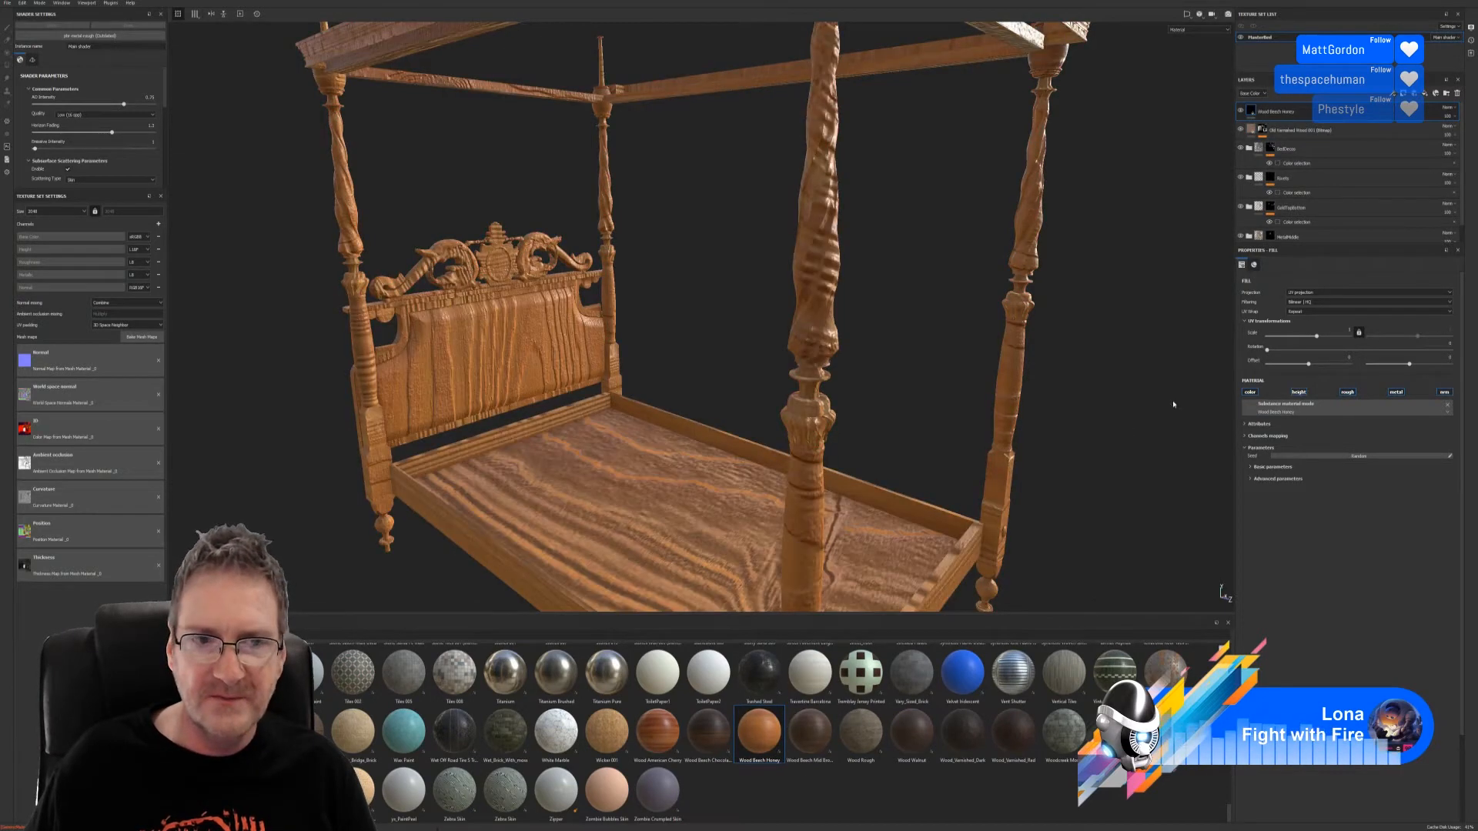
Step: Increase the UV scale of the Wood Beech Honey layer and turn off its height and normal channels
left_click_drag(1318, 337, 1329, 336)
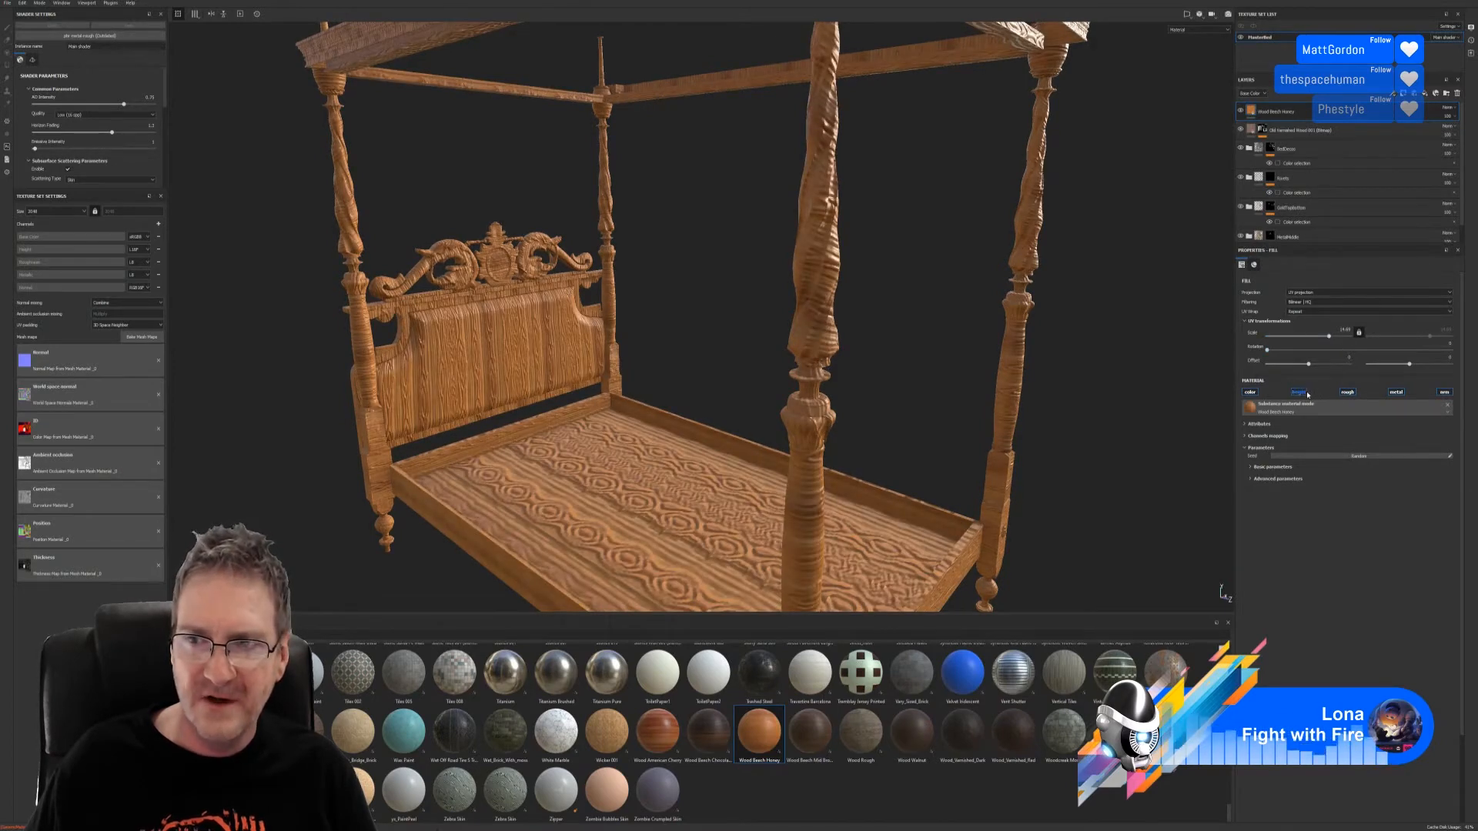
left_click(1301, 393)
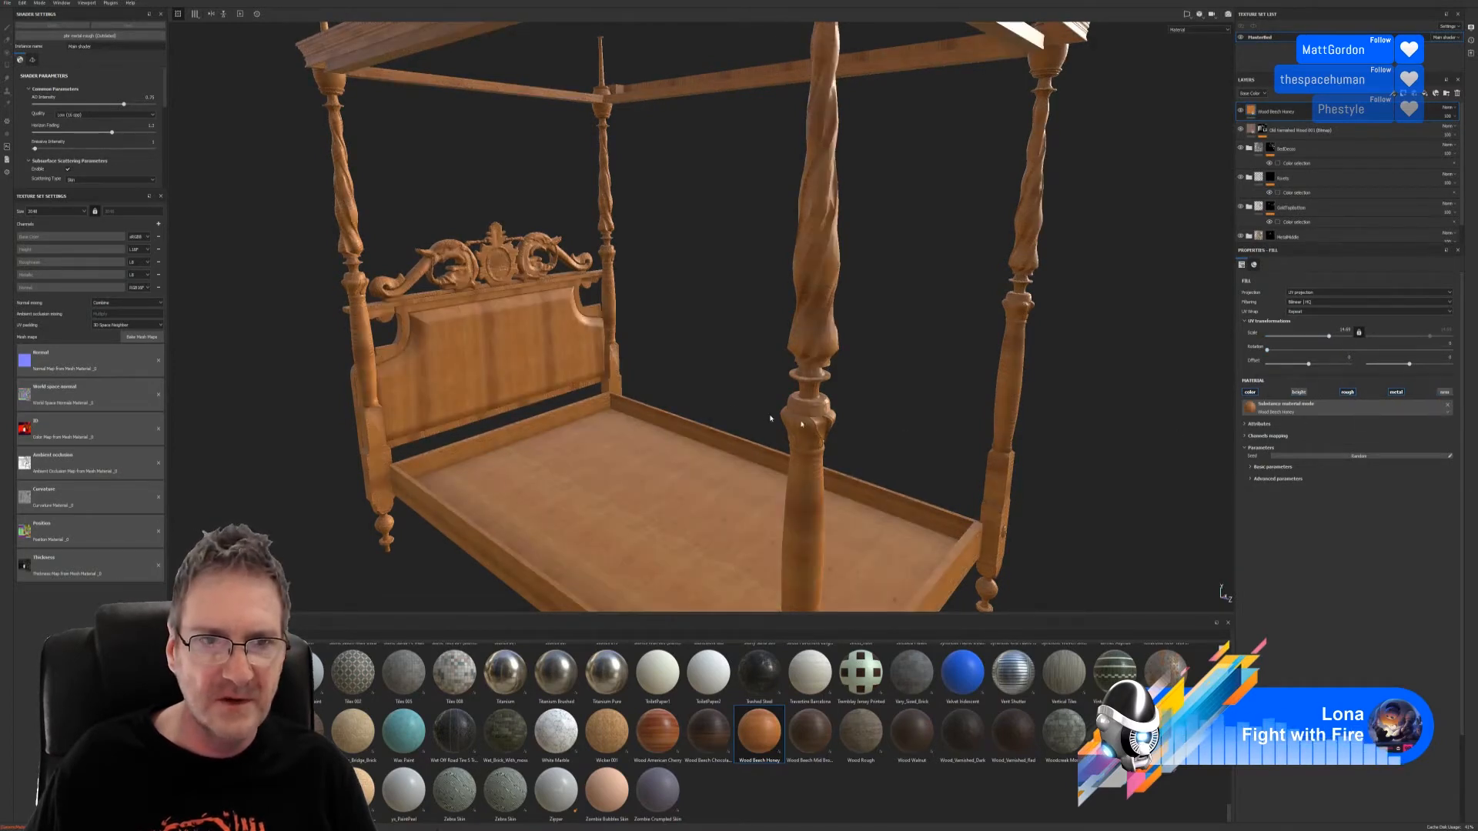
left_click_drag(770, 418, 531, 332, "alt")
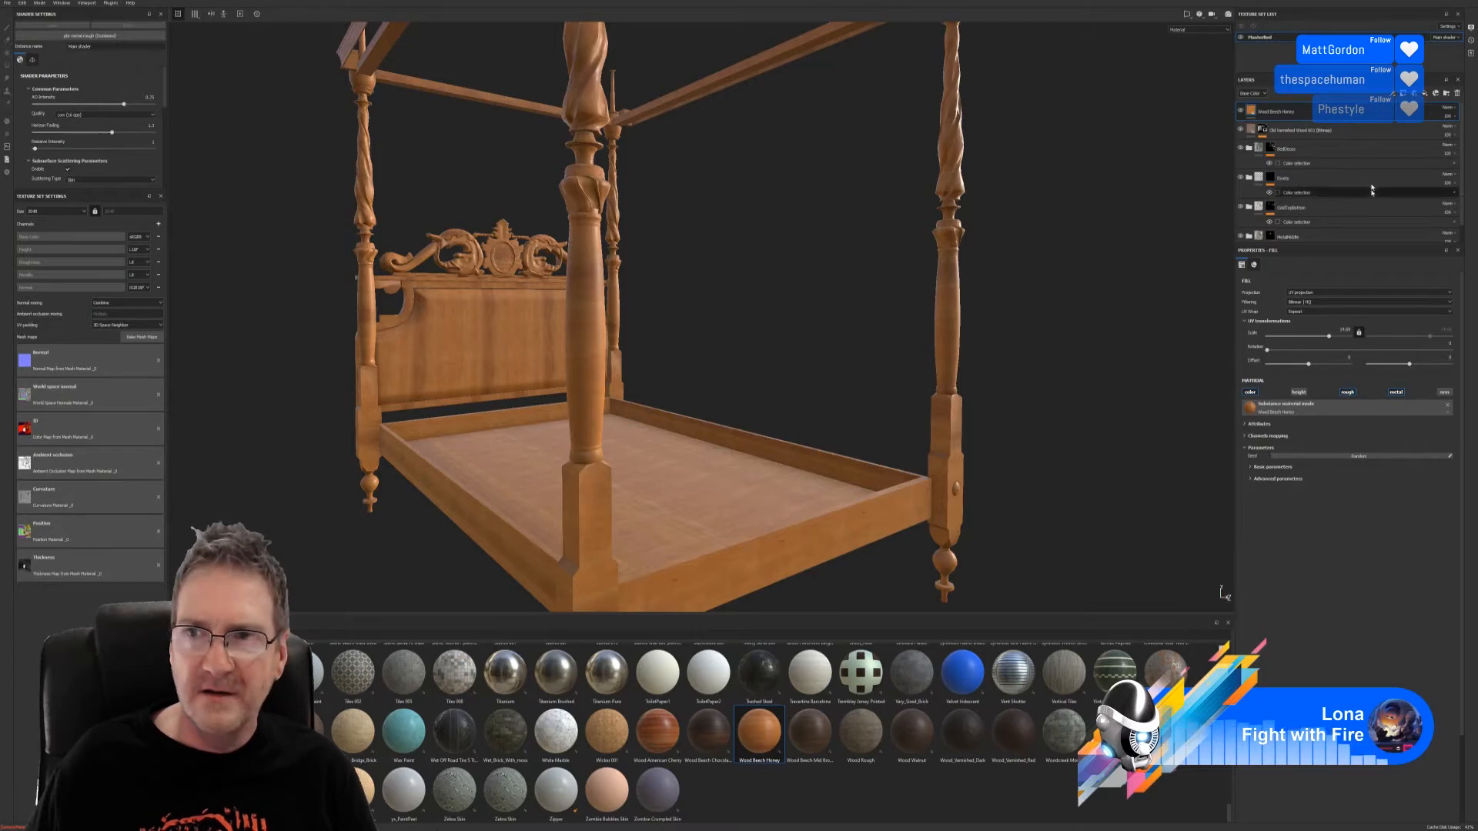
Step: Mask the Wood Beech Honey layer with a color selection, picking the red ID color of the bedposts
right_click(1338, 113)
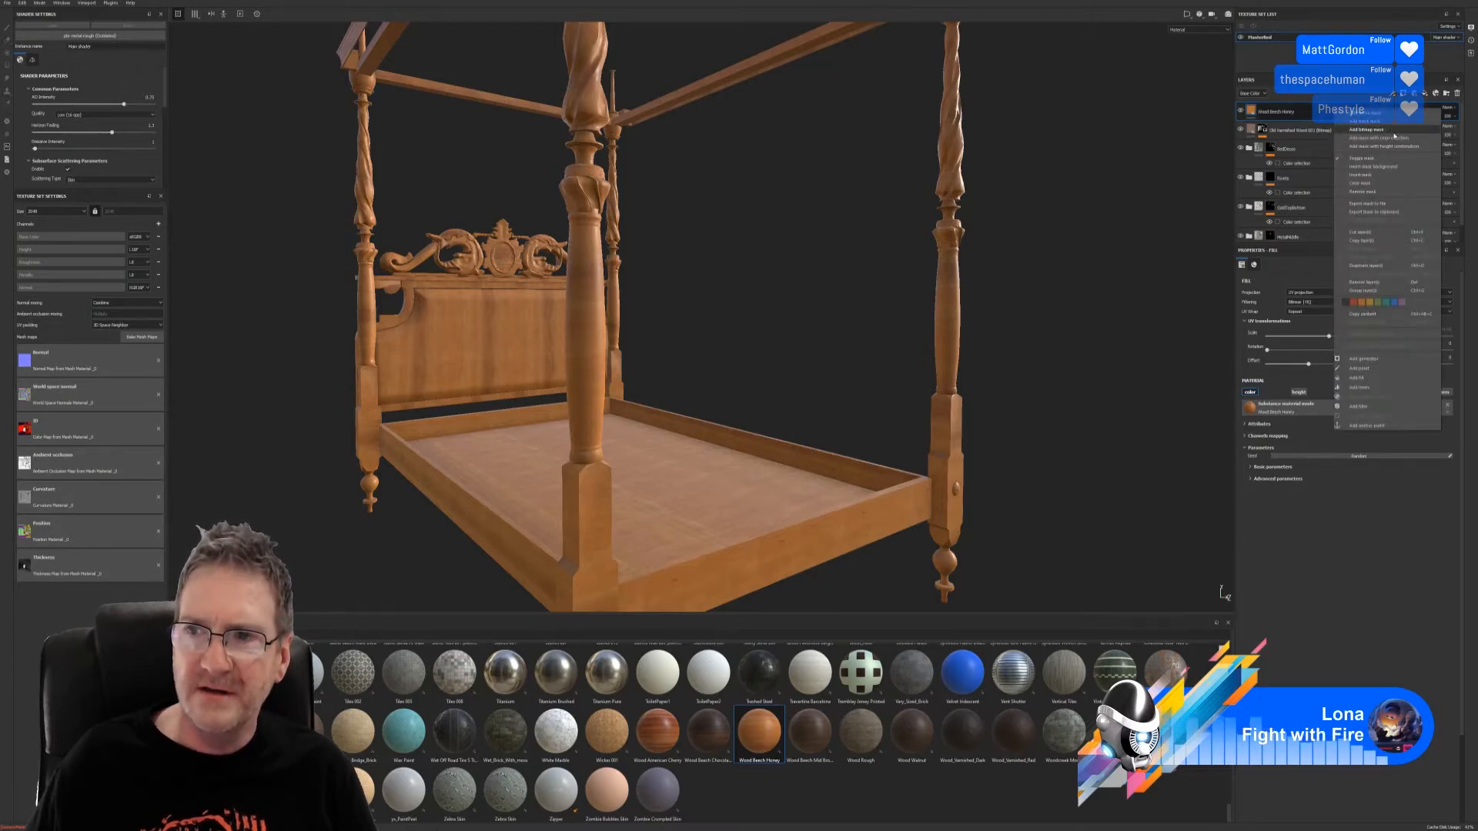
left_click(1393, 137)
left_click(1448, 345)
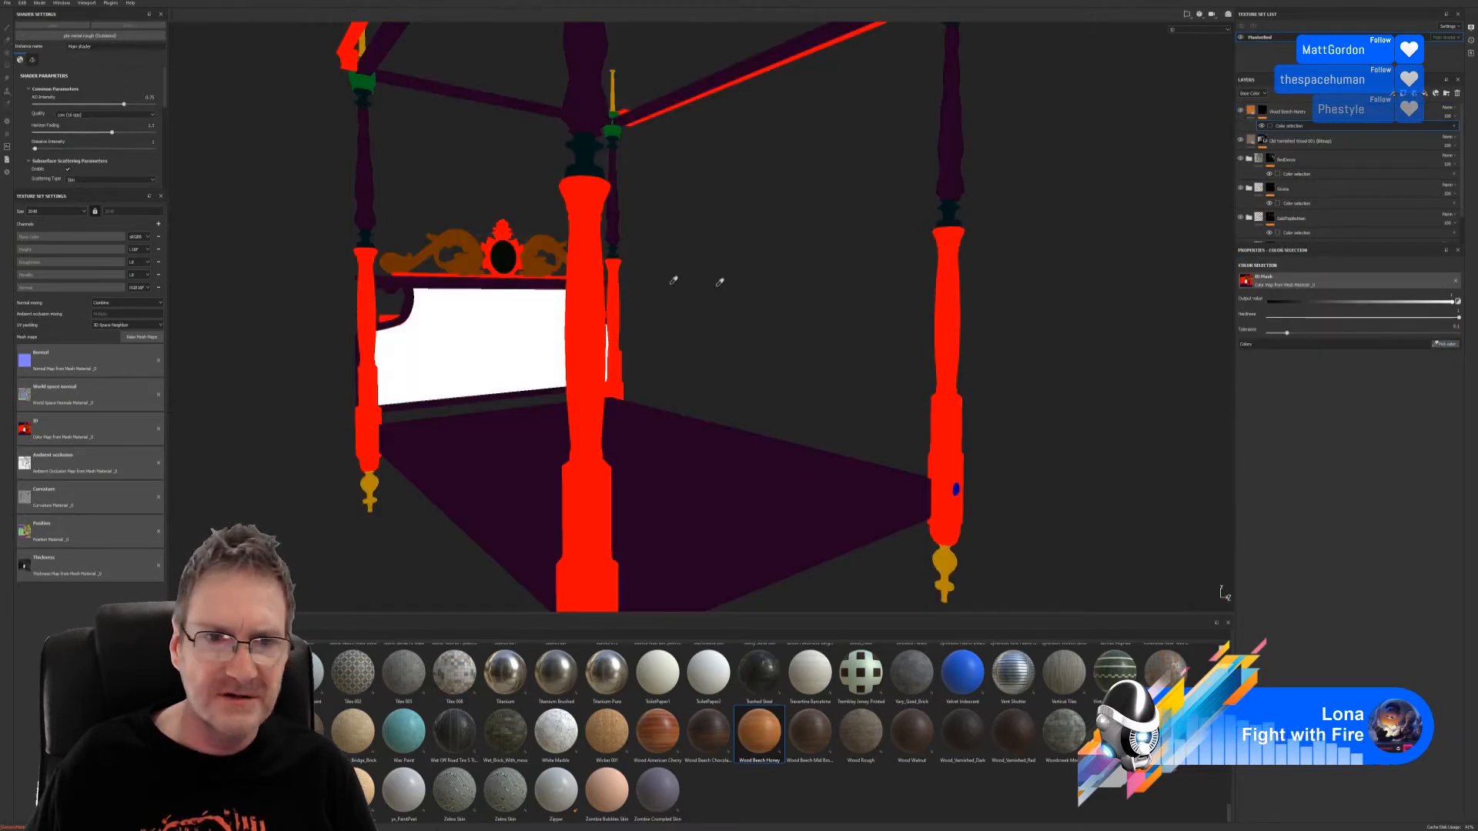
left_click(596, 203)
scroll(679, 343, "down", 2)
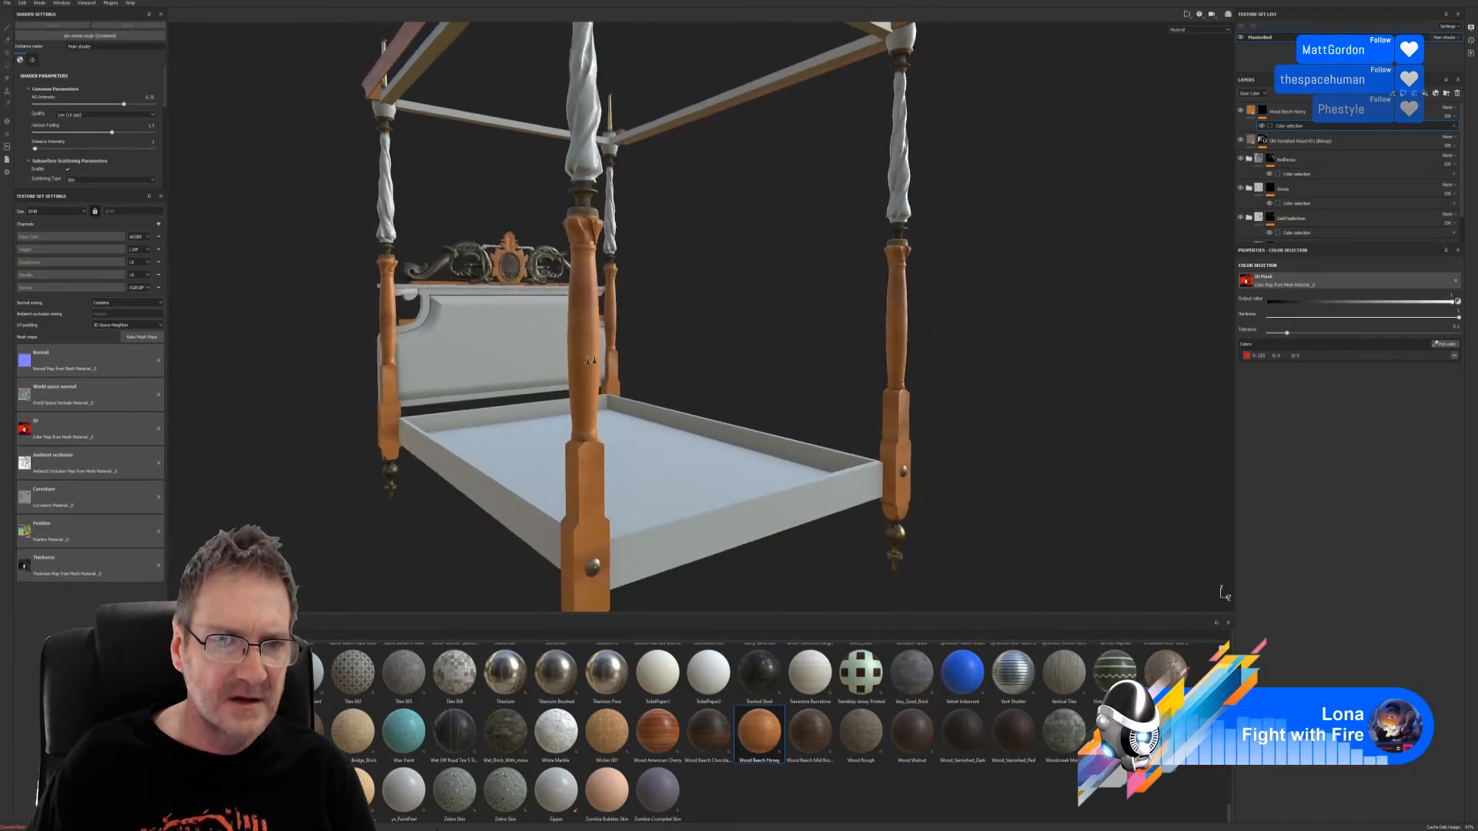
Step: Examine the masked beech wood on the bedposts, headboard ornament and canopy beams from several angles
left_click_drag(679, 343, 639, 382, "alt")
middle_click_drag(655, 342, 819, 353, "alt")
right_click_drag(729, 364, 1091, 344, "alt")
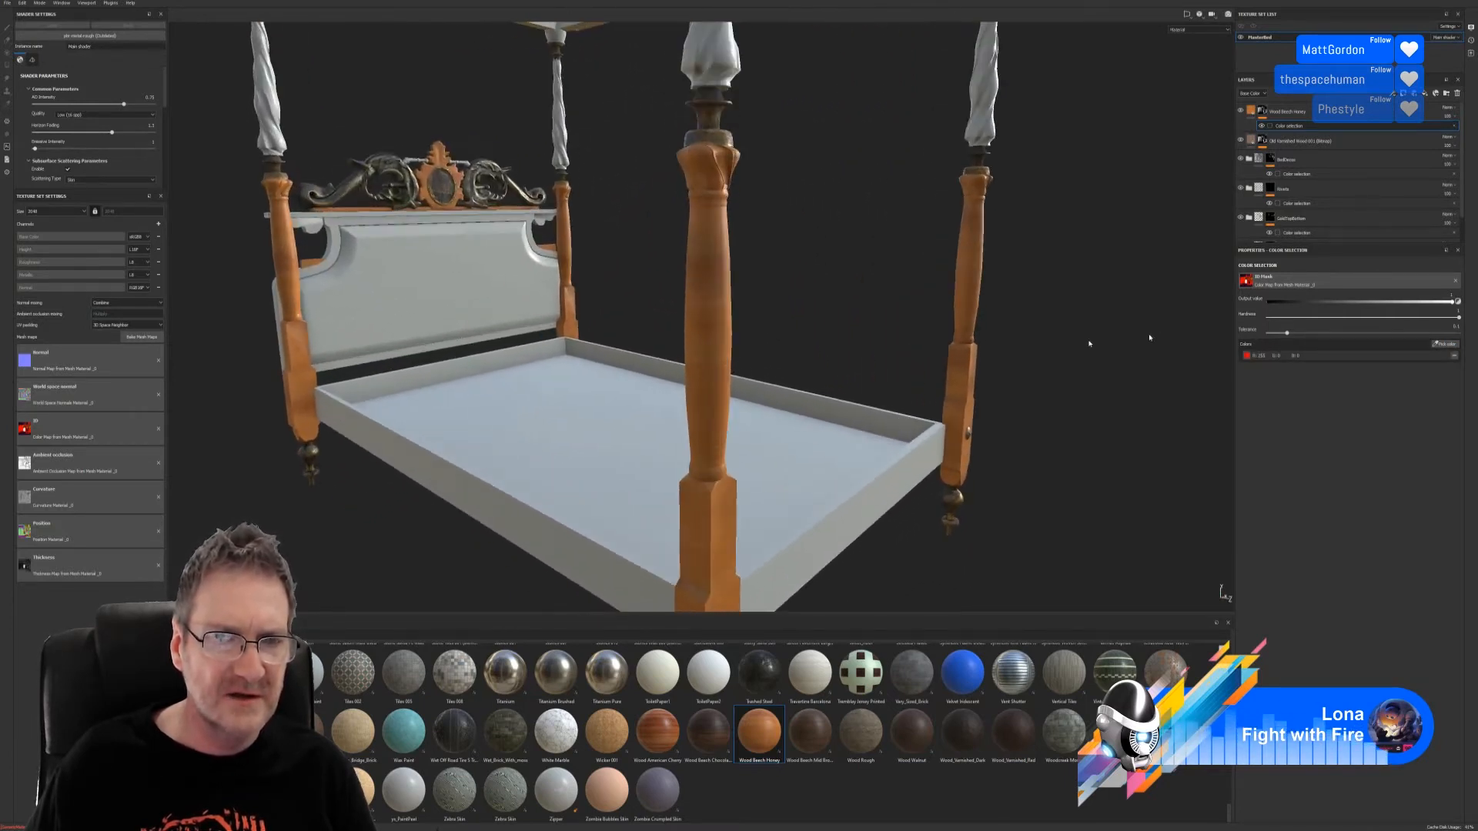
left_click_drag(846, 377, 785, 337, "alt")
middle_click_drag(791, 346, 786, 317, "alt")
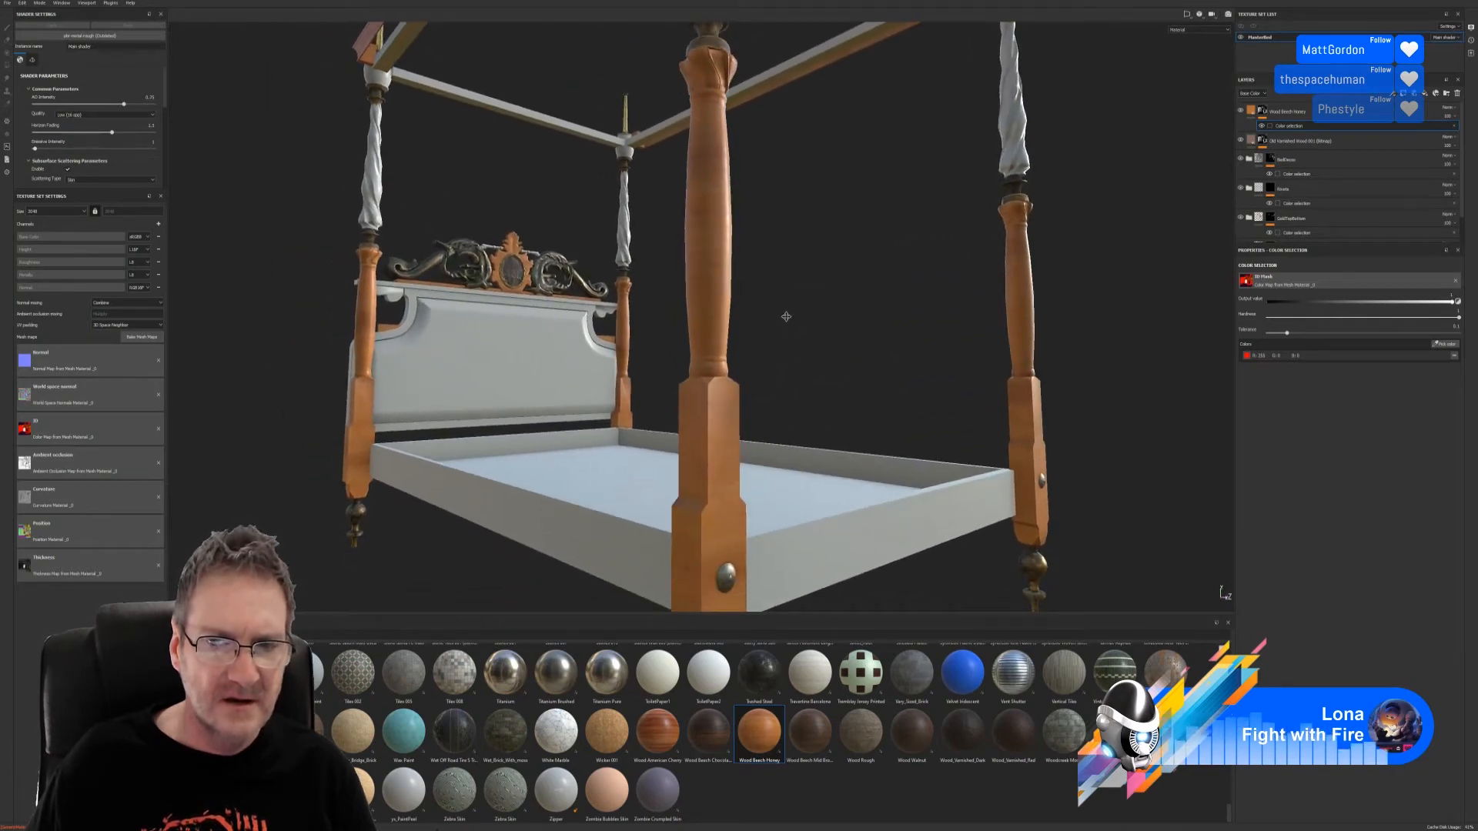
left_click_drag(786, 317, 852, 436, "alt")
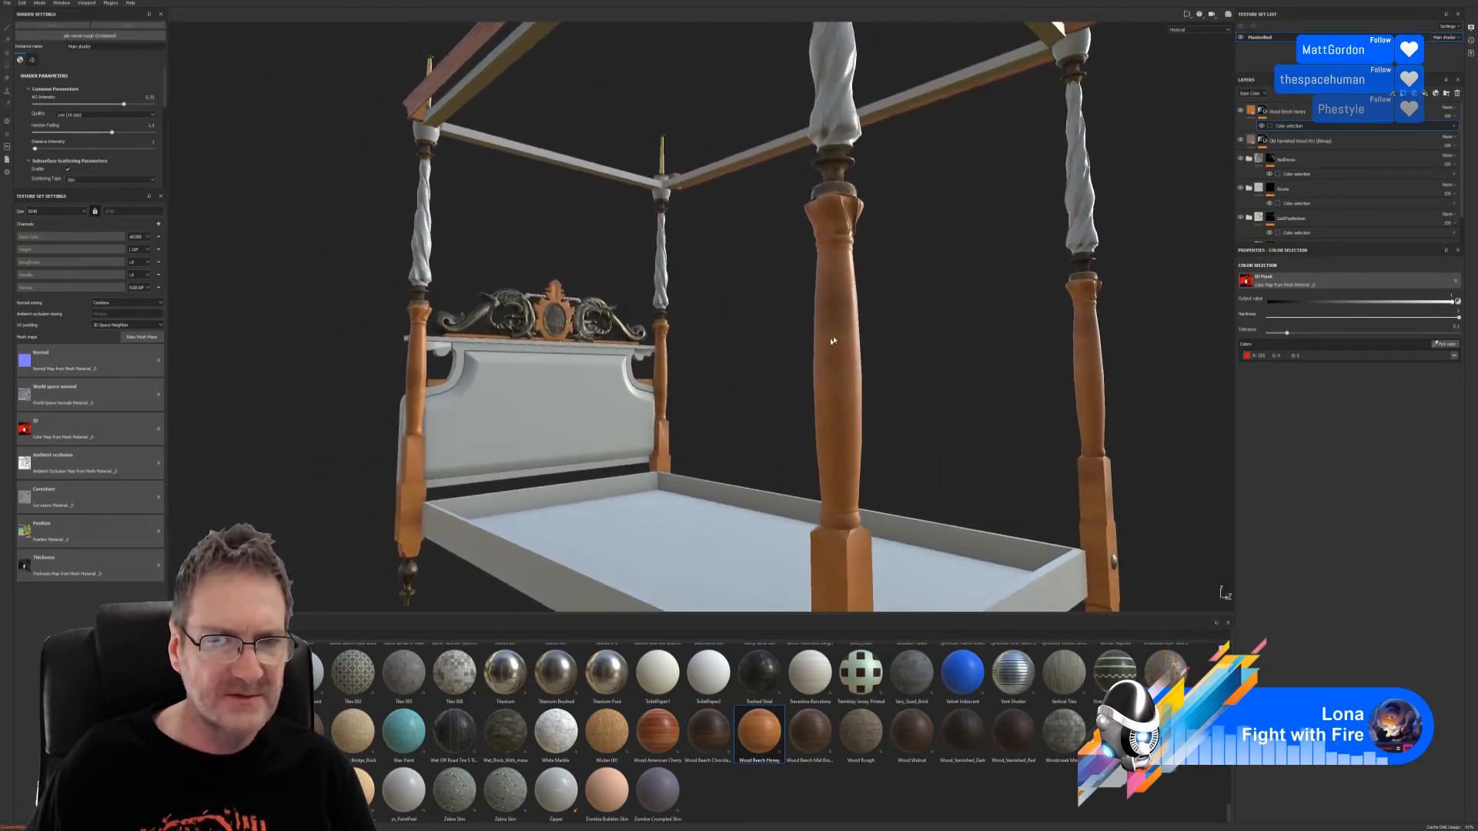
left_click_drag(692, 383, 818, 320, "alt")
left_click_drag(759, 272, 1232, 279, "alt")
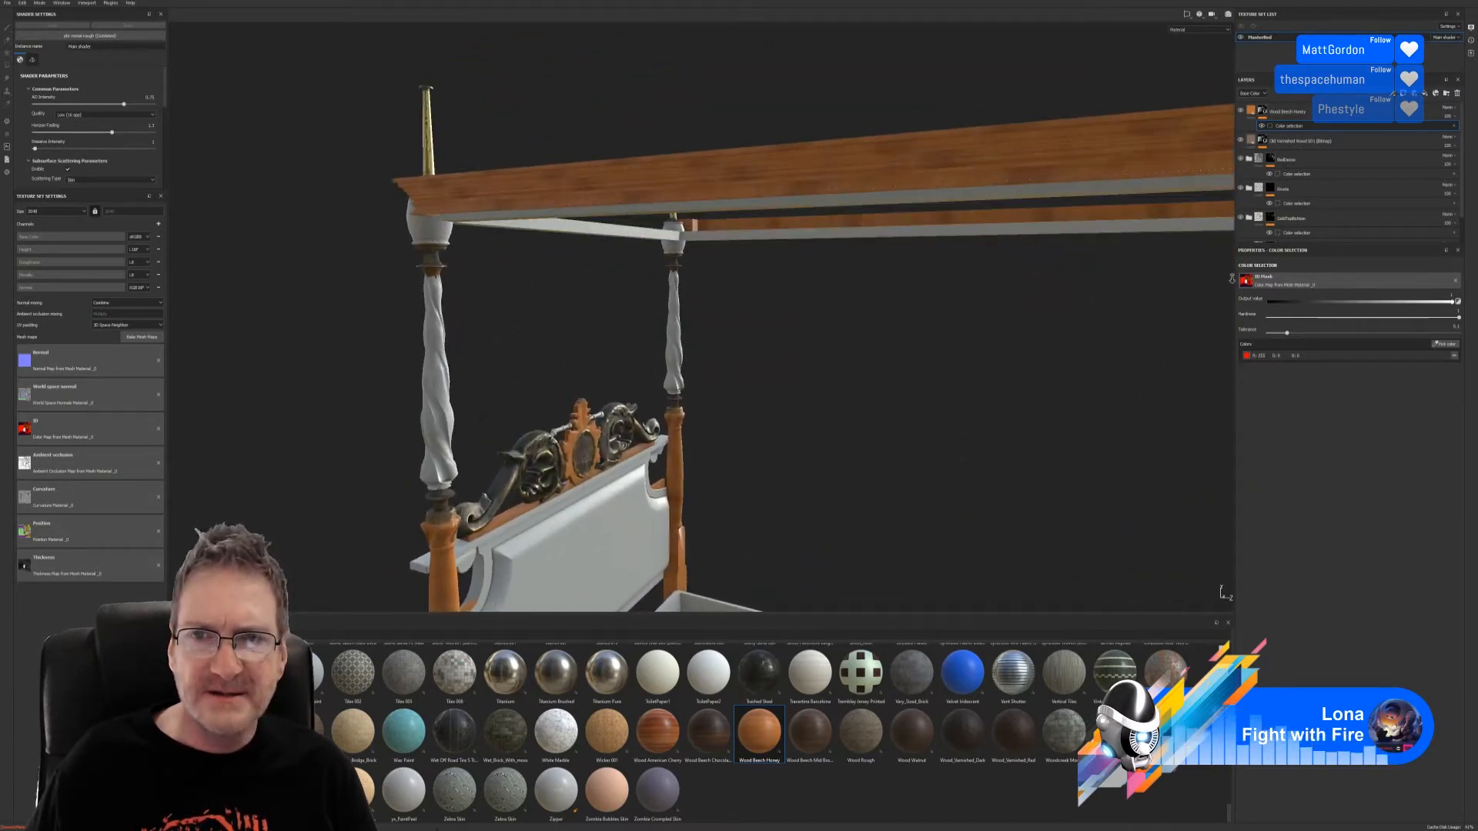
left_click_drag(1087, 276, 809, 325, "alt")
right_click_drag(808, 325, 635, 349, "alt")
middle_click_drag(621, 442, 614, 310, "alt")
right_click_drag(613, 311, 645, 406, "alt")
left_click_drag(644, 407, 663, 356, "alt")
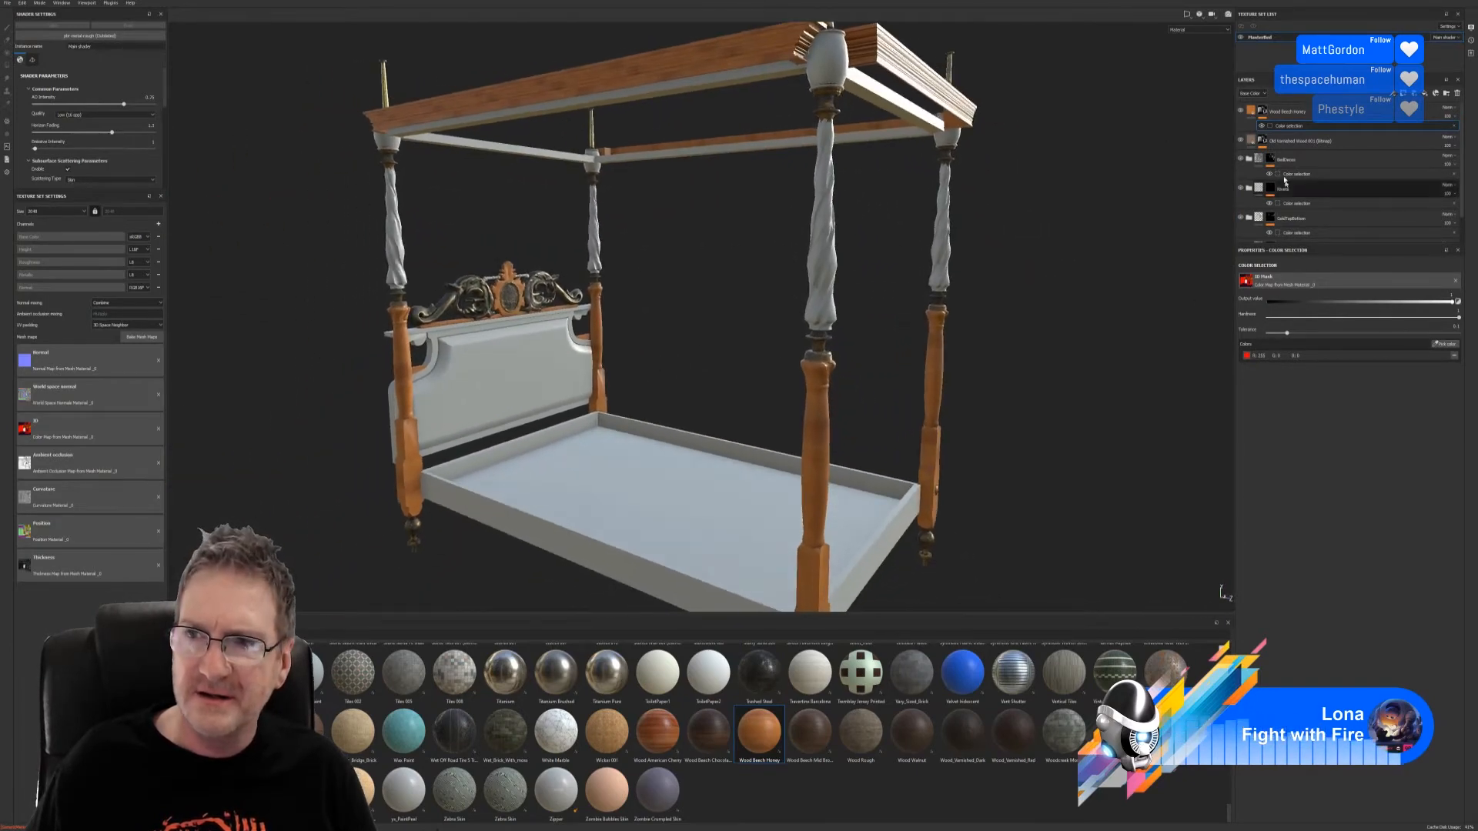
Step: Rotate the Wood Beech Honey layer's UV transformation to 90 degrees
left_click(1251, 124)
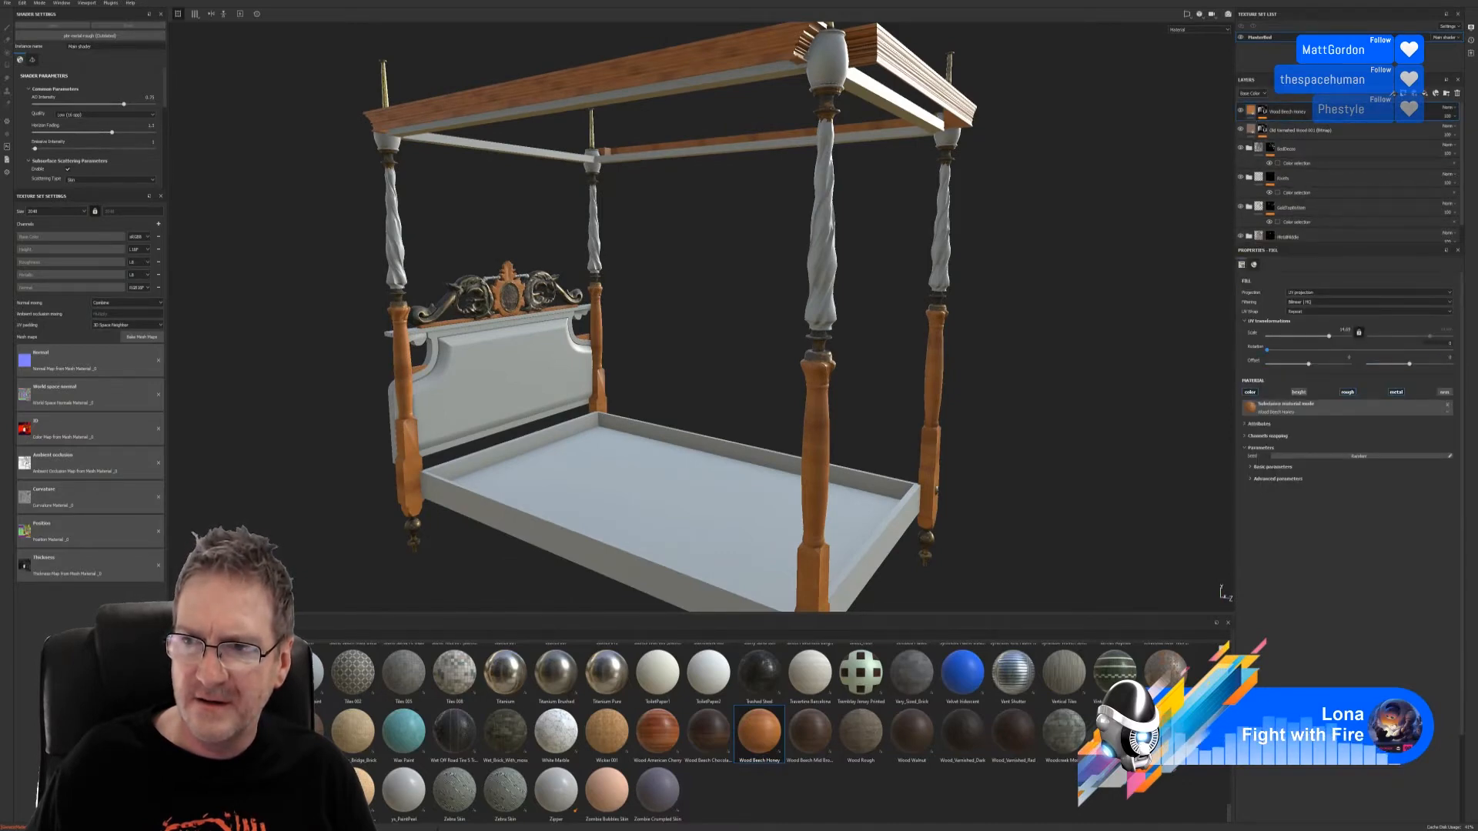
left_click_drag(1267, 350, 1454, 350)
left_click(1445, 343)
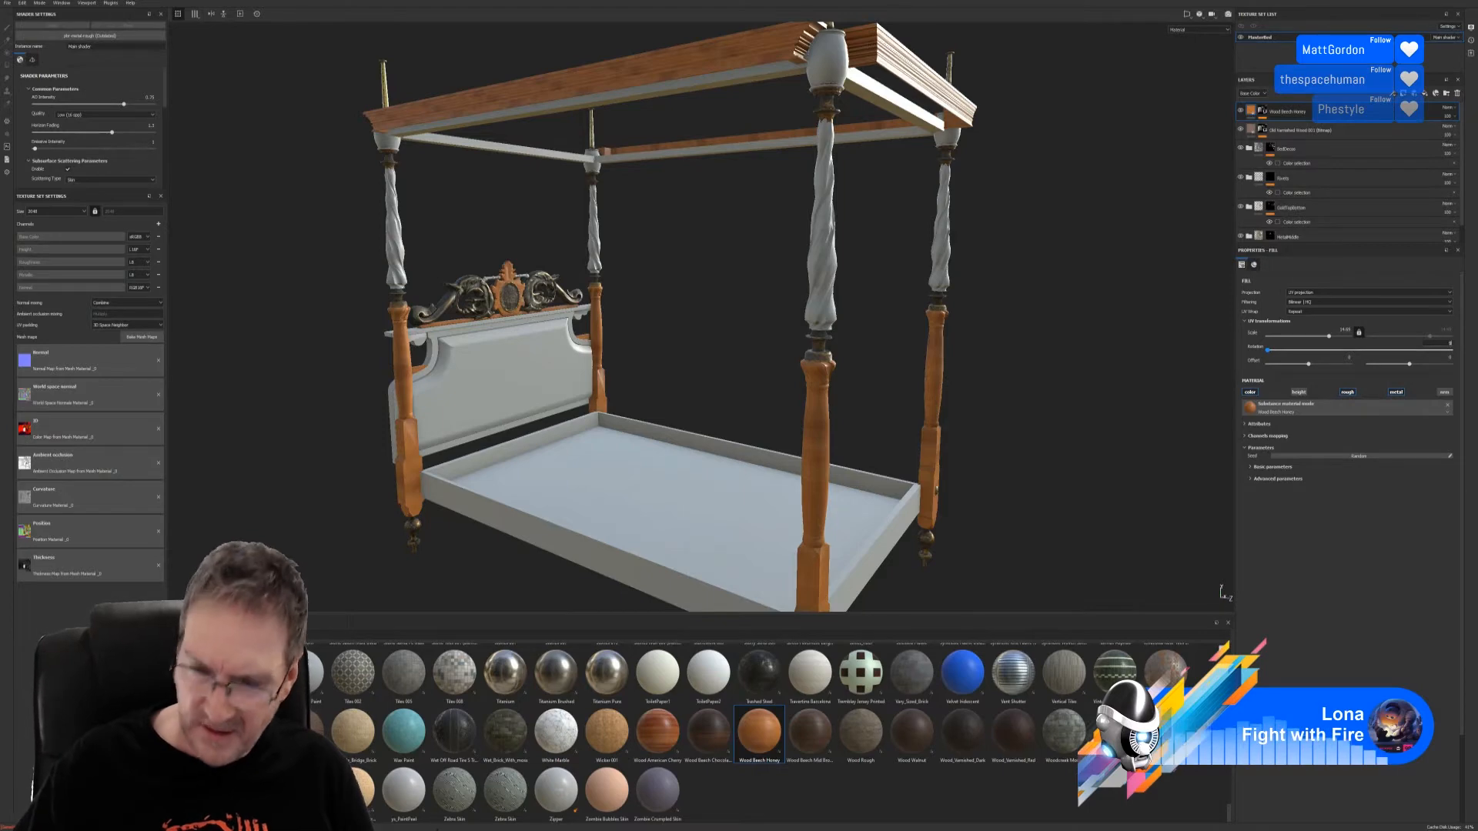
type("90")
key("Return")
Step: Examine the rotated wood grain on the canopy beams and bedposts from several angles
right_click_drag(568, 135, 758, 76, "alt")
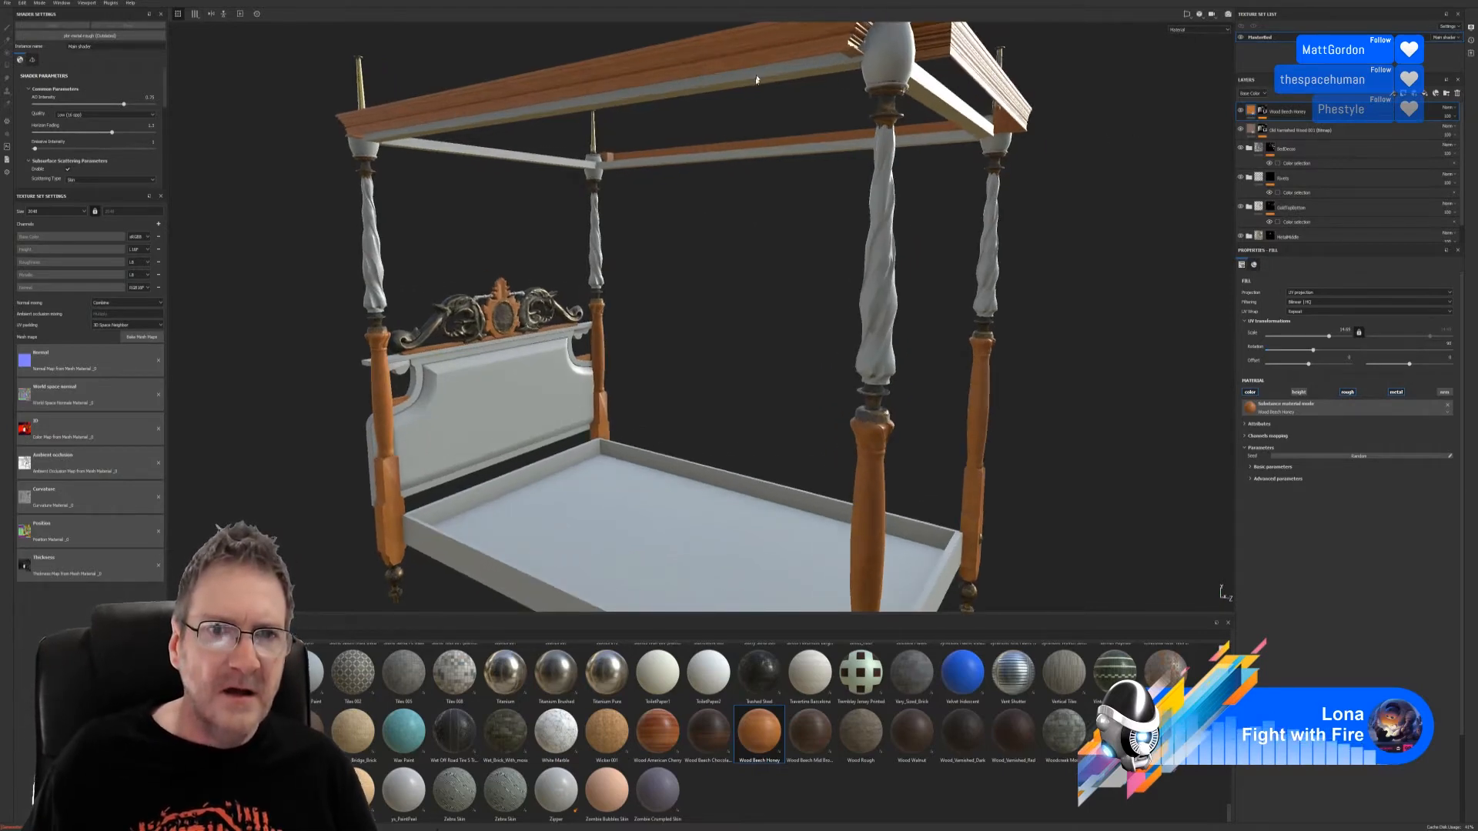
middle_click_drag(758, 76, 720, 230, "alt")
right_click_drag(722, 231, 1024, 189, "alt")
left_click_drag(1024, 189, 1056, 242, "alt")
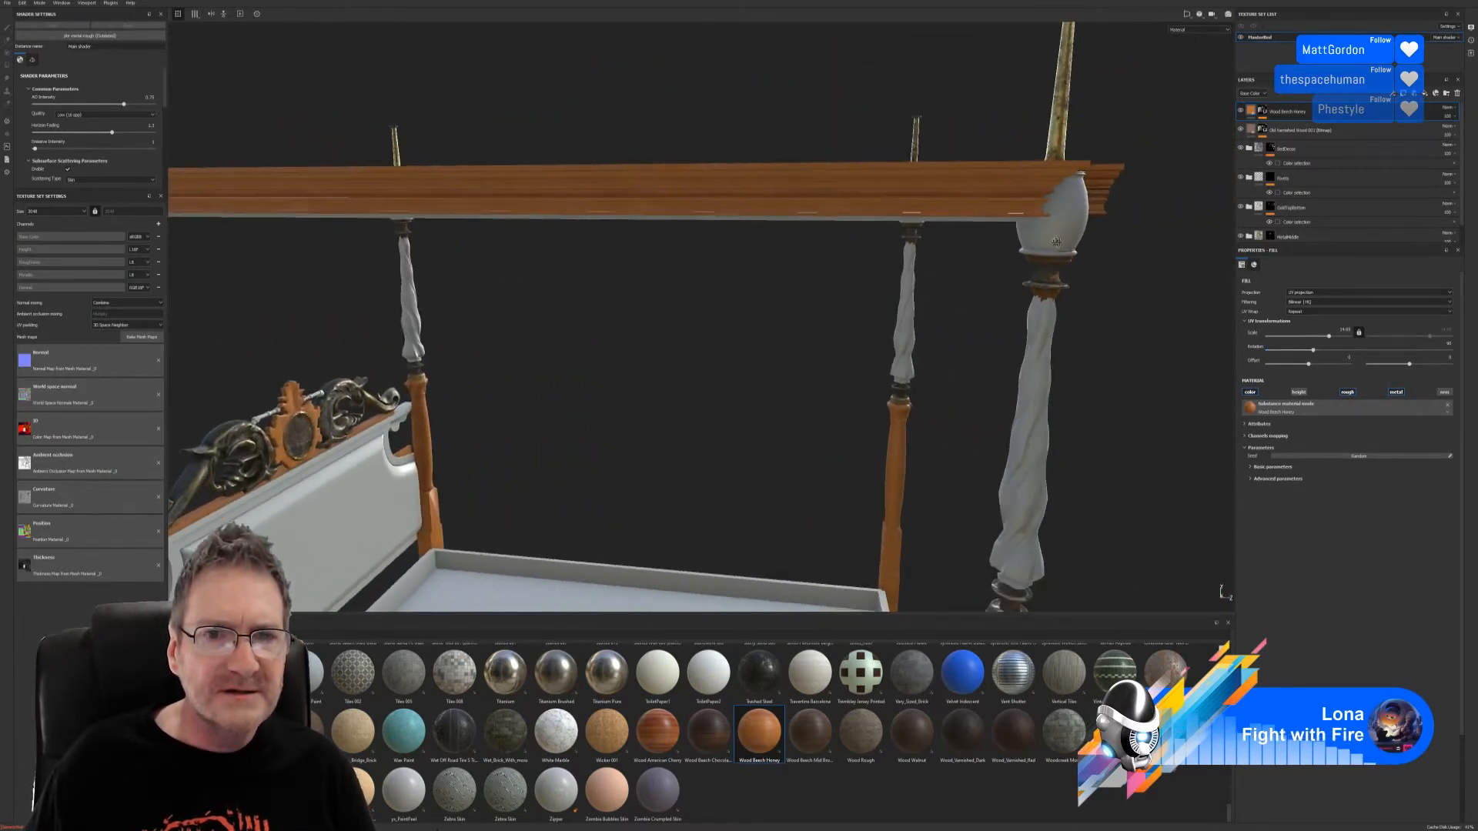
right_click_drag(681, 212, 882, 217, "alt")
right_click_drag(569, 285, 369, 362, "alt")
middle_click_drag(677, 435, 436, 151, "alt")
right_click_drag(436, 151, 959, 254, "alt")
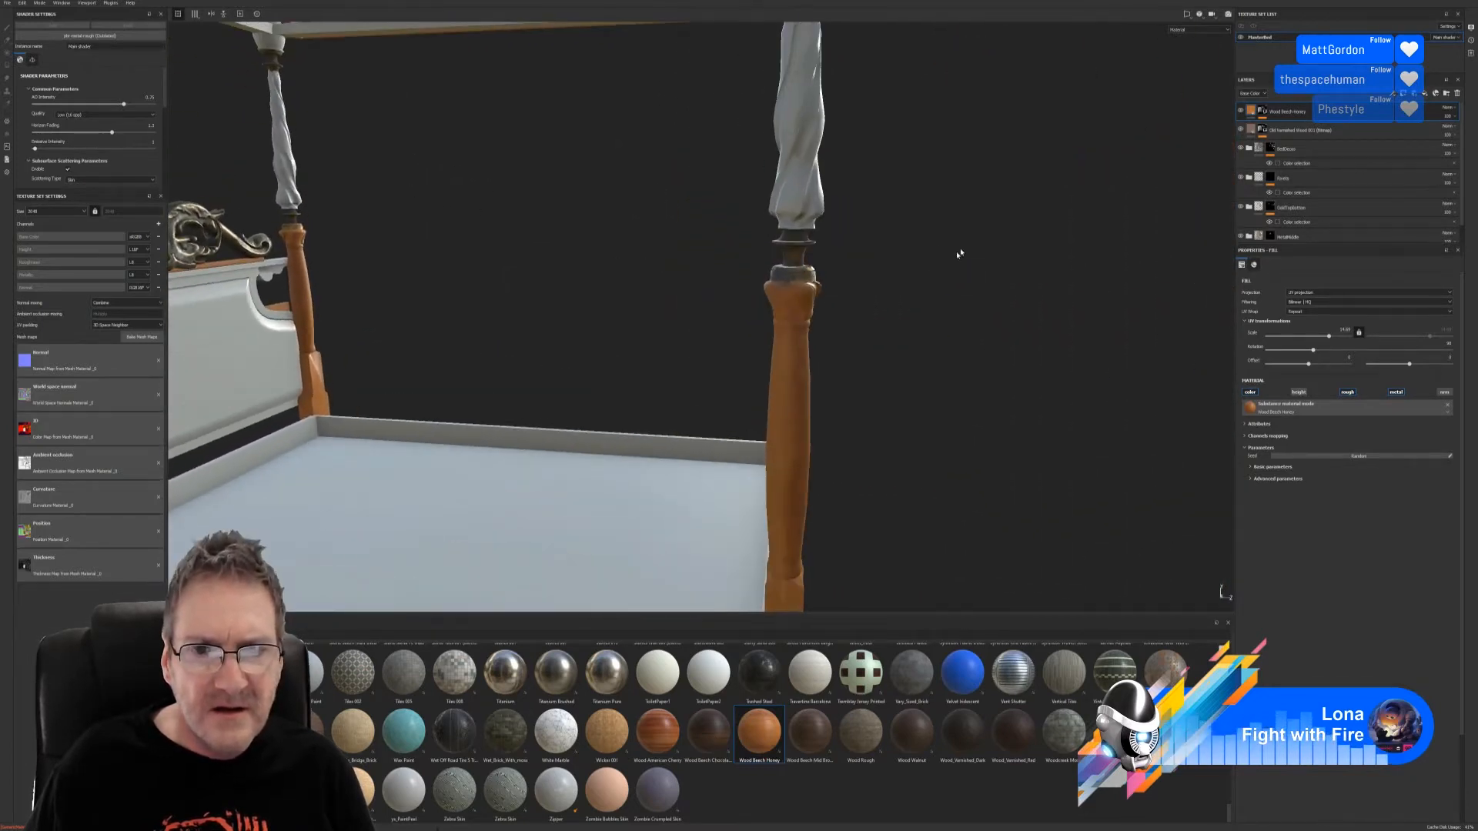
middle_click_drag(791, 401, 671, 151, "alt")
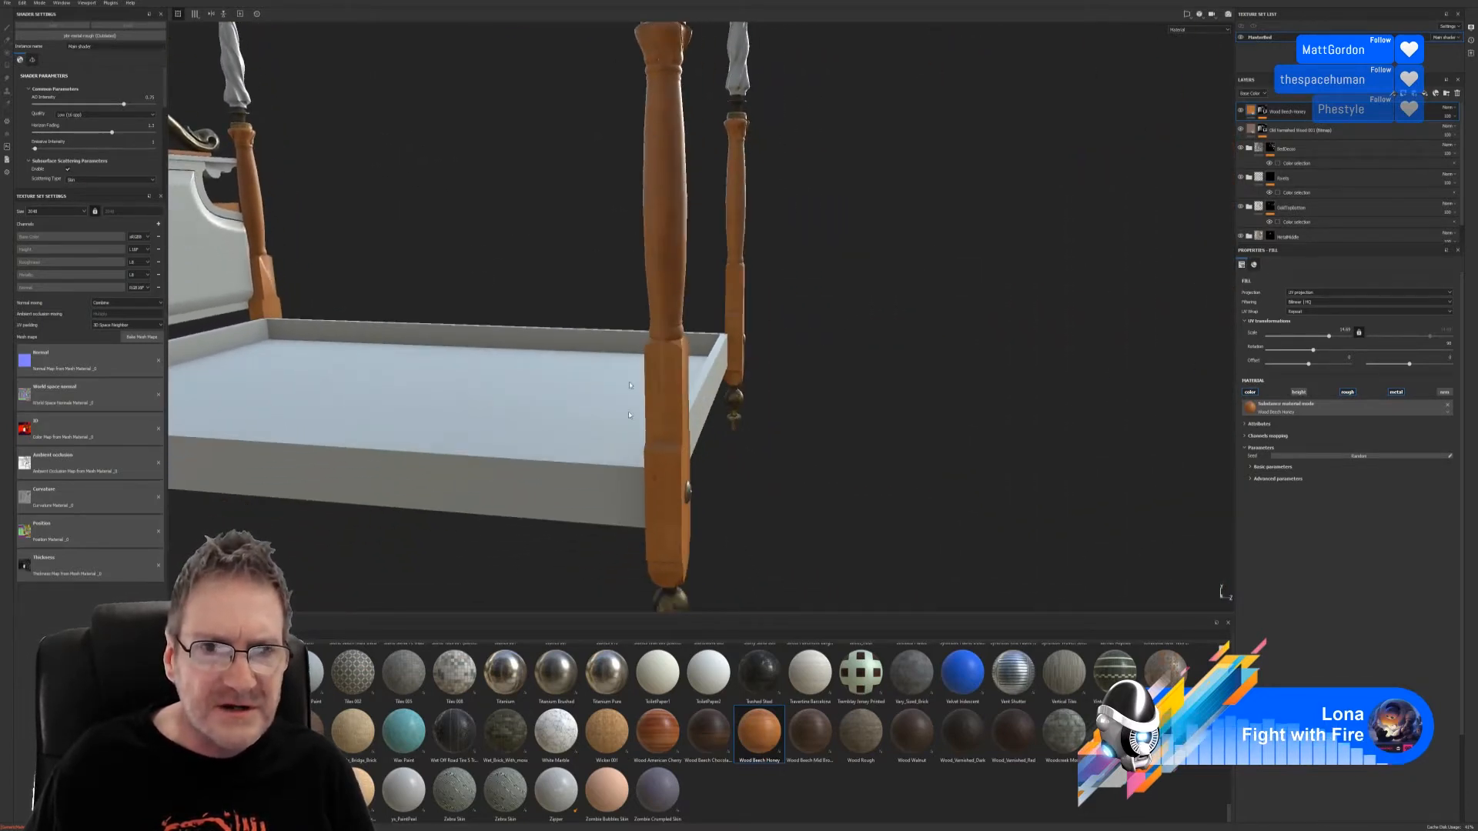
middle_click_drag(555, 270, 765, 363, "alt")
Step: Examine the beech wood around the headboard ornament and rear bedposts up close
left_click_drag(766, 362, 651, 283, "alt")
middle_click_drag(650, 284, 683, 442, "alt")
right_click_drag(683, 442, 1135, 384, "alt")
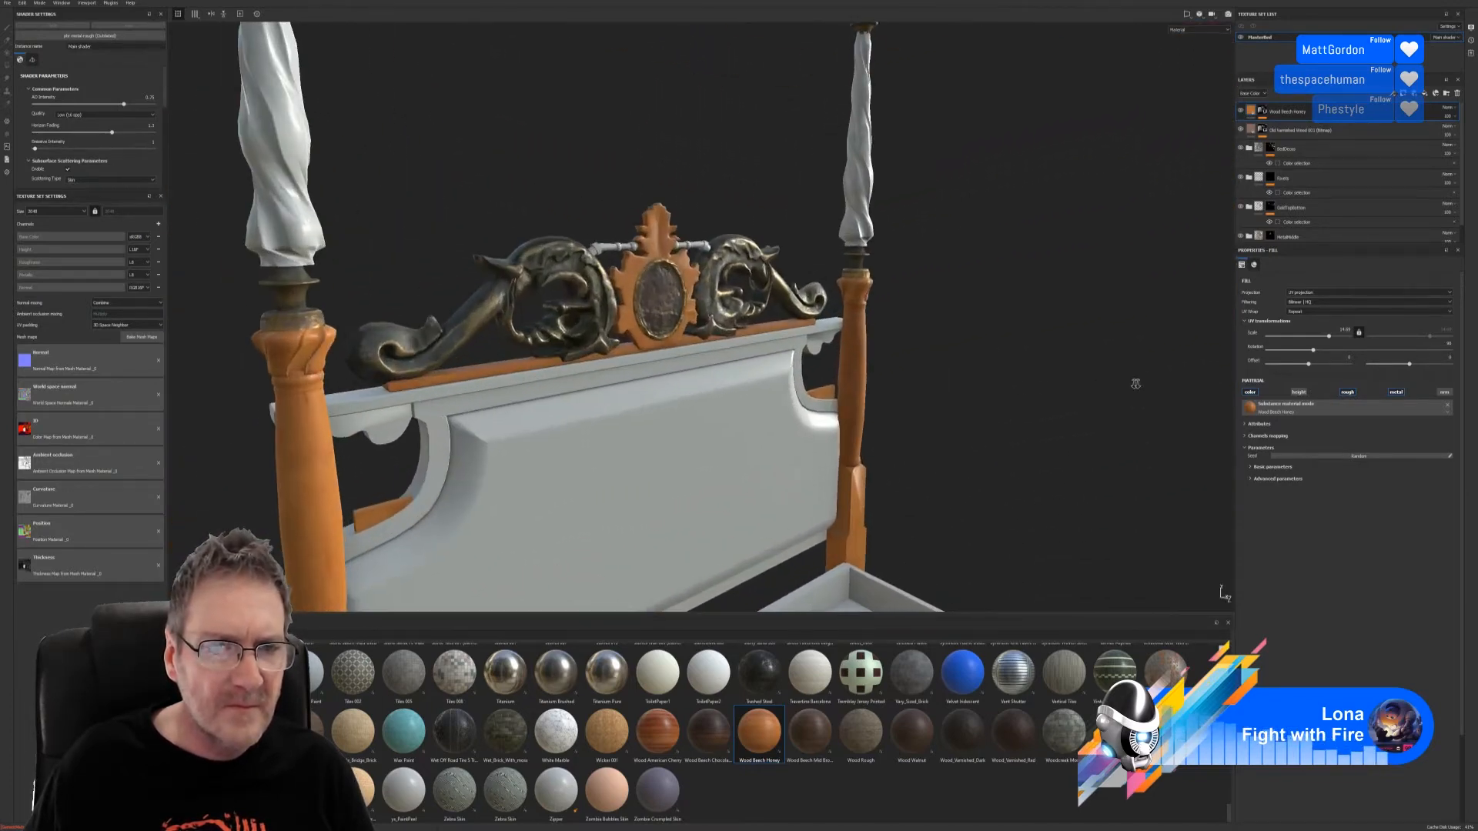
left_click_drag(728, 372, 570, 308, "alt")
right_click_drag(569, 308, 952, 284, "alt")
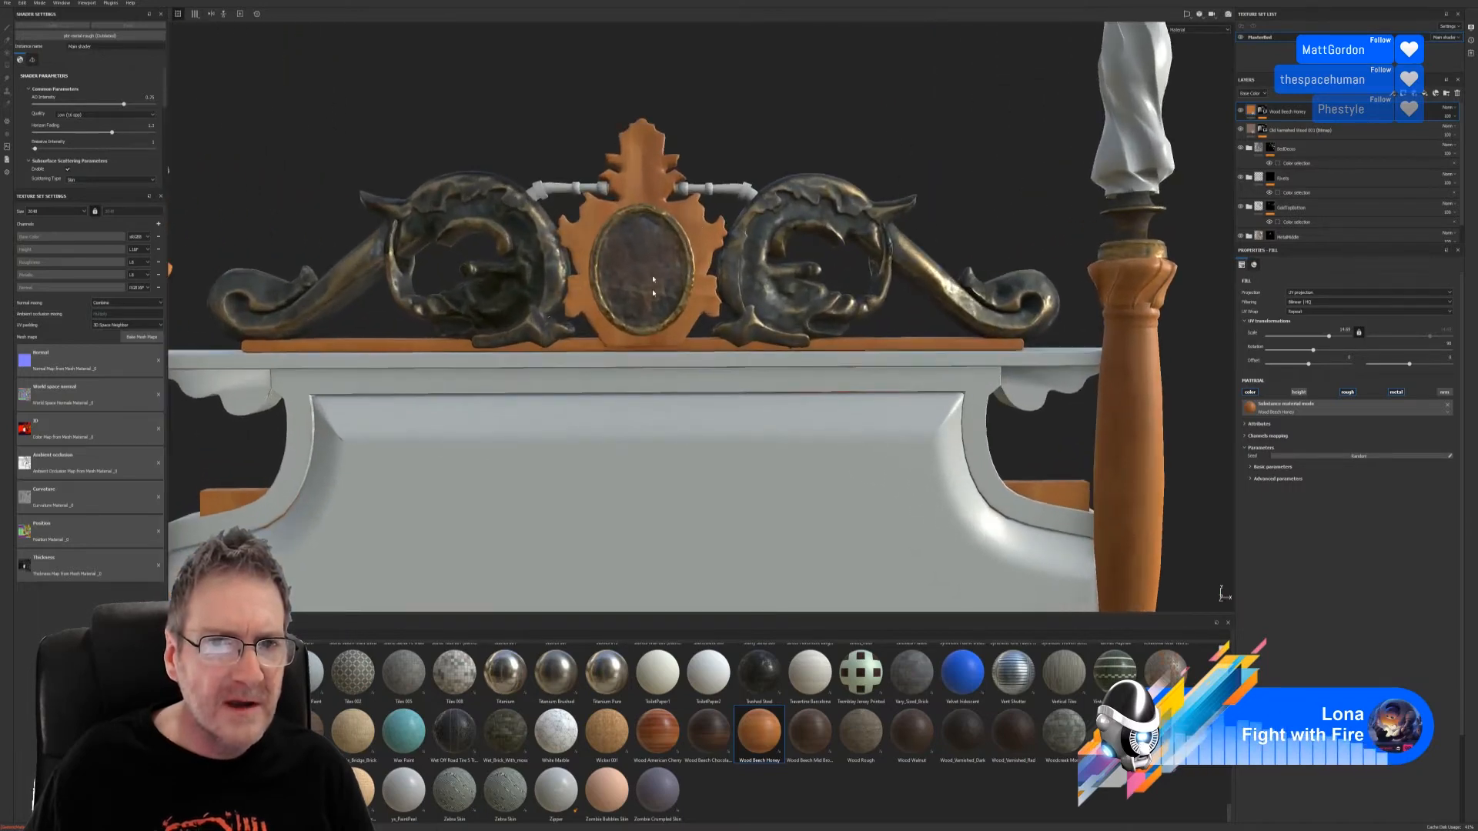
right_click_drag(816, 461, 478, 505, "alt")
left_click_drag(478, 505, 617, 475, "alt")
middle_click_drag(617, 474, 533, 377, "alt")
scroll(561, 261, "up", 2)
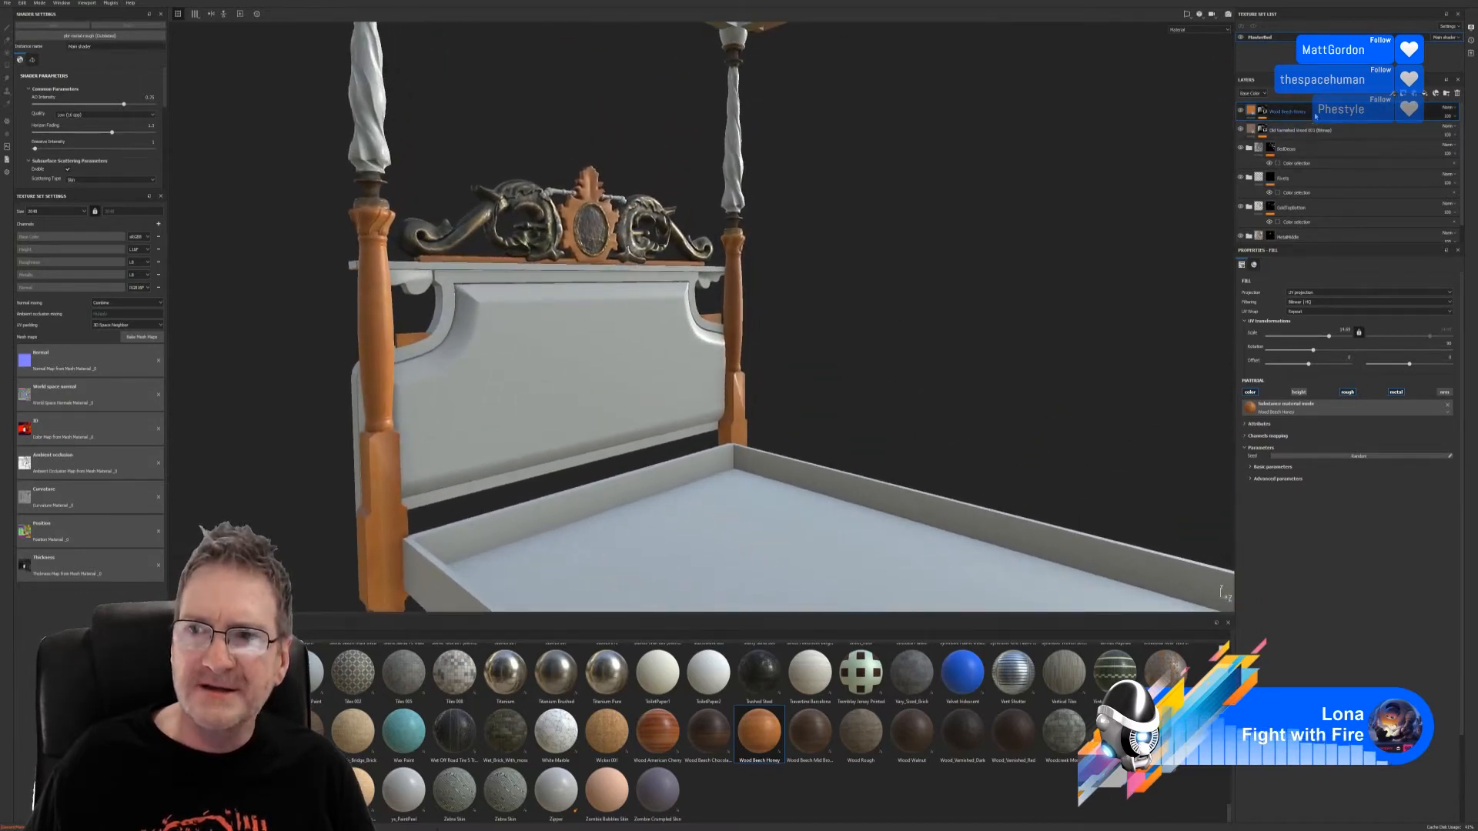
Step: Move the Wood Beech Honey layer below the old varnished wood layer
left_click_drag(1301, 112, 1301, 136)
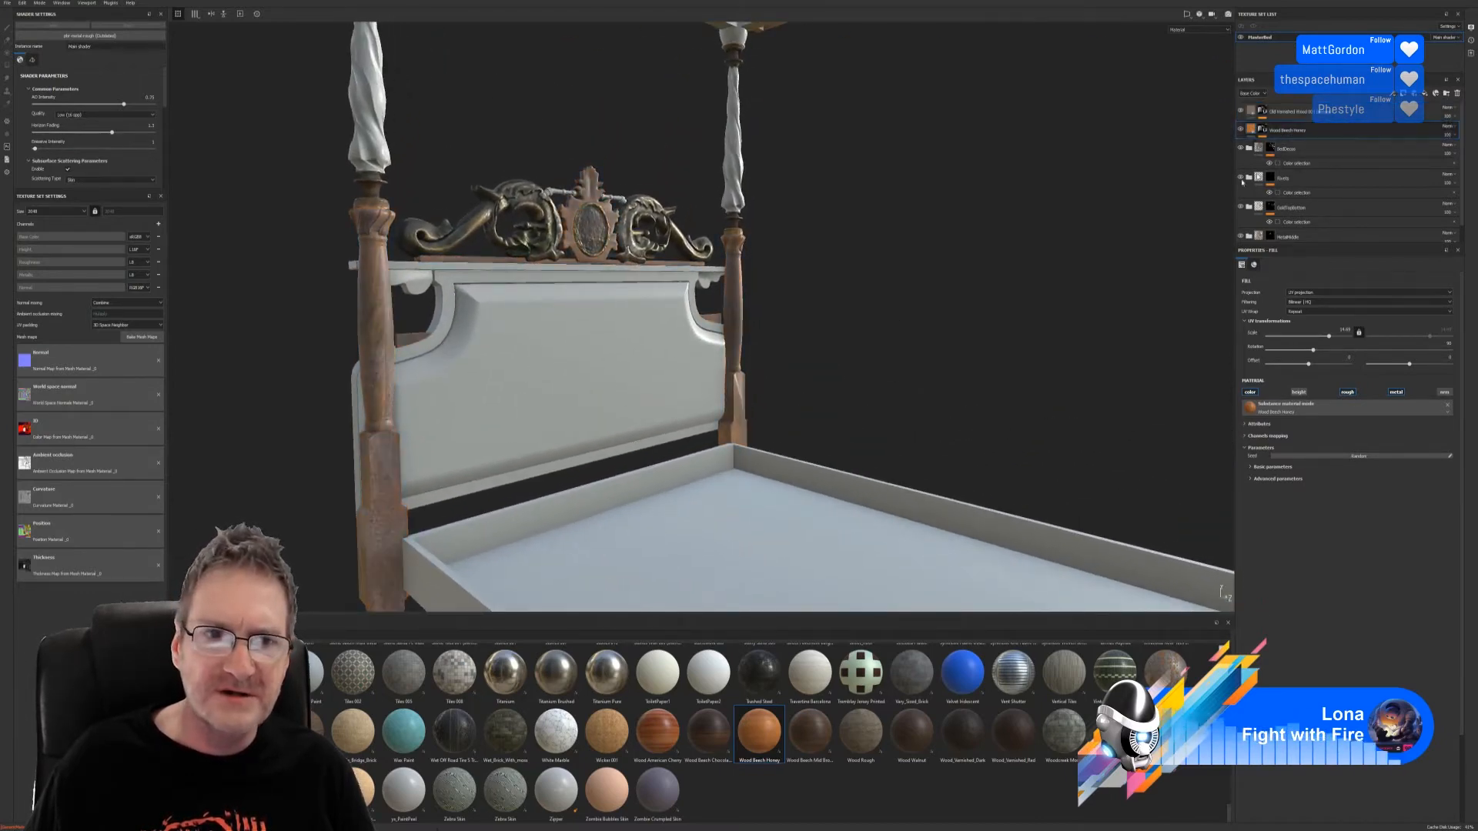
left_click(1362, 116)
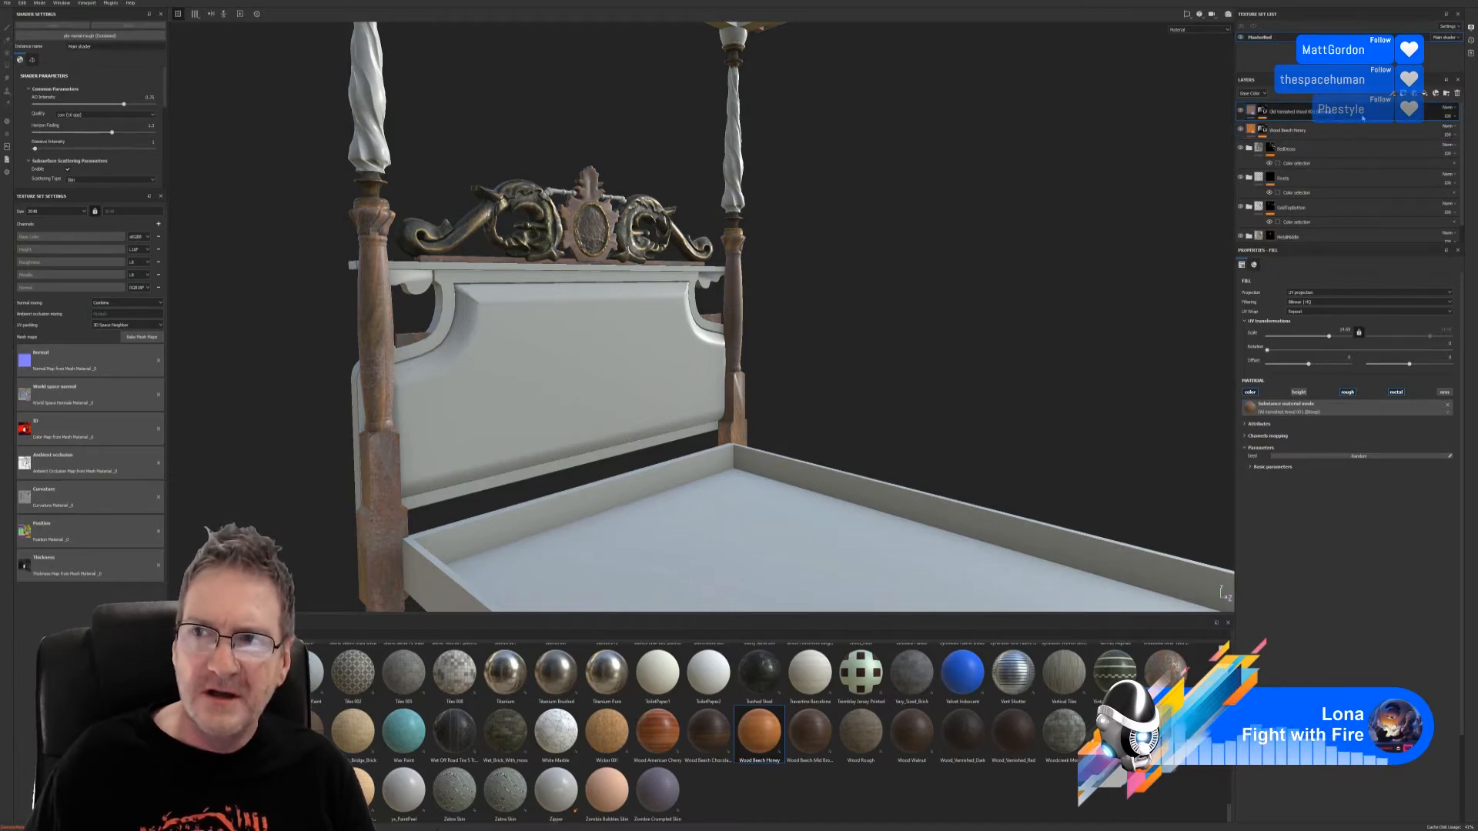
left_click(1335, 132)
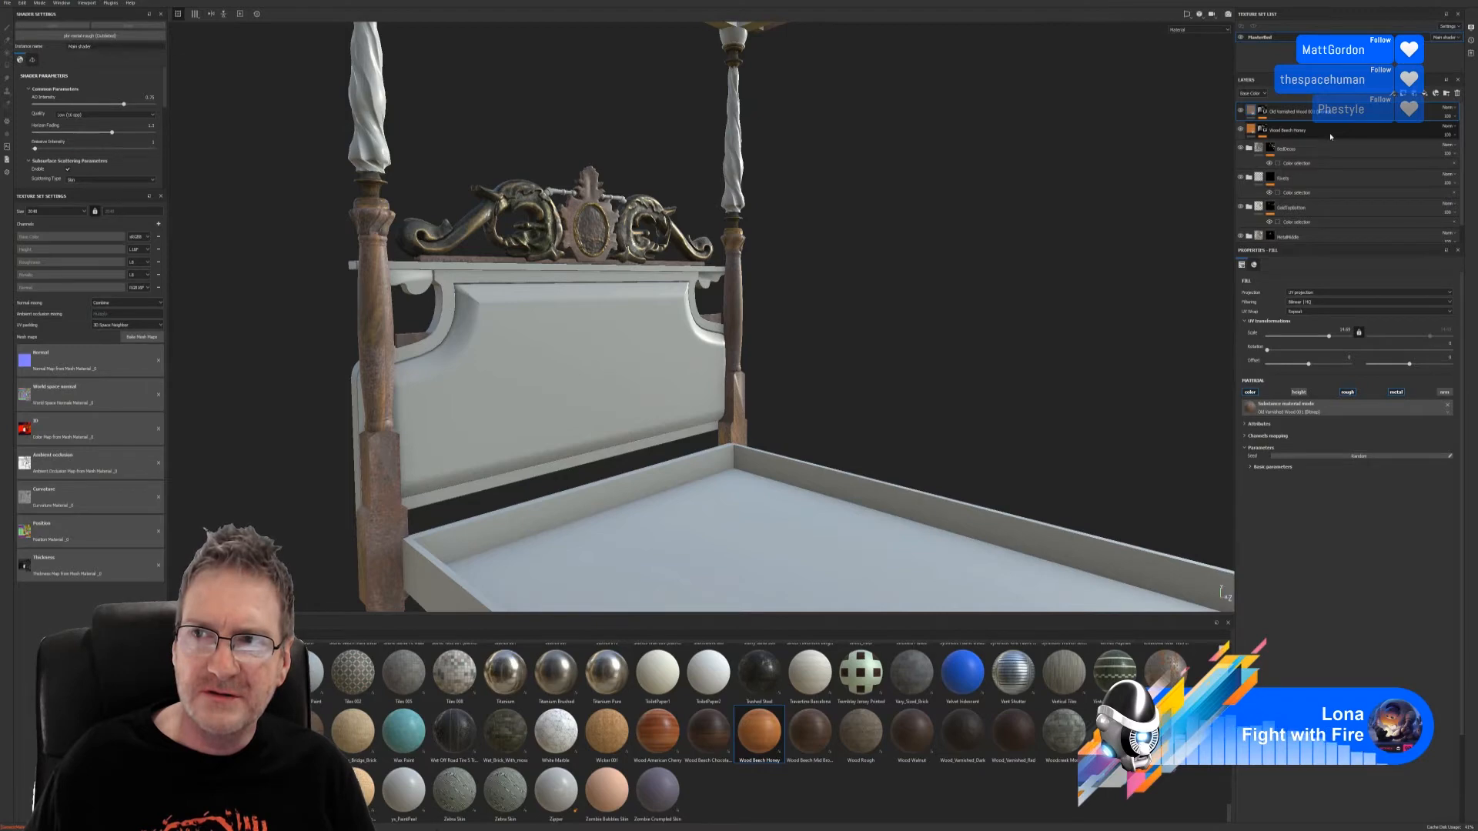
Step: Group the old varnished wood and Wood Beech Honey layers into a folder named CherryWood
left_click(1351, 112)
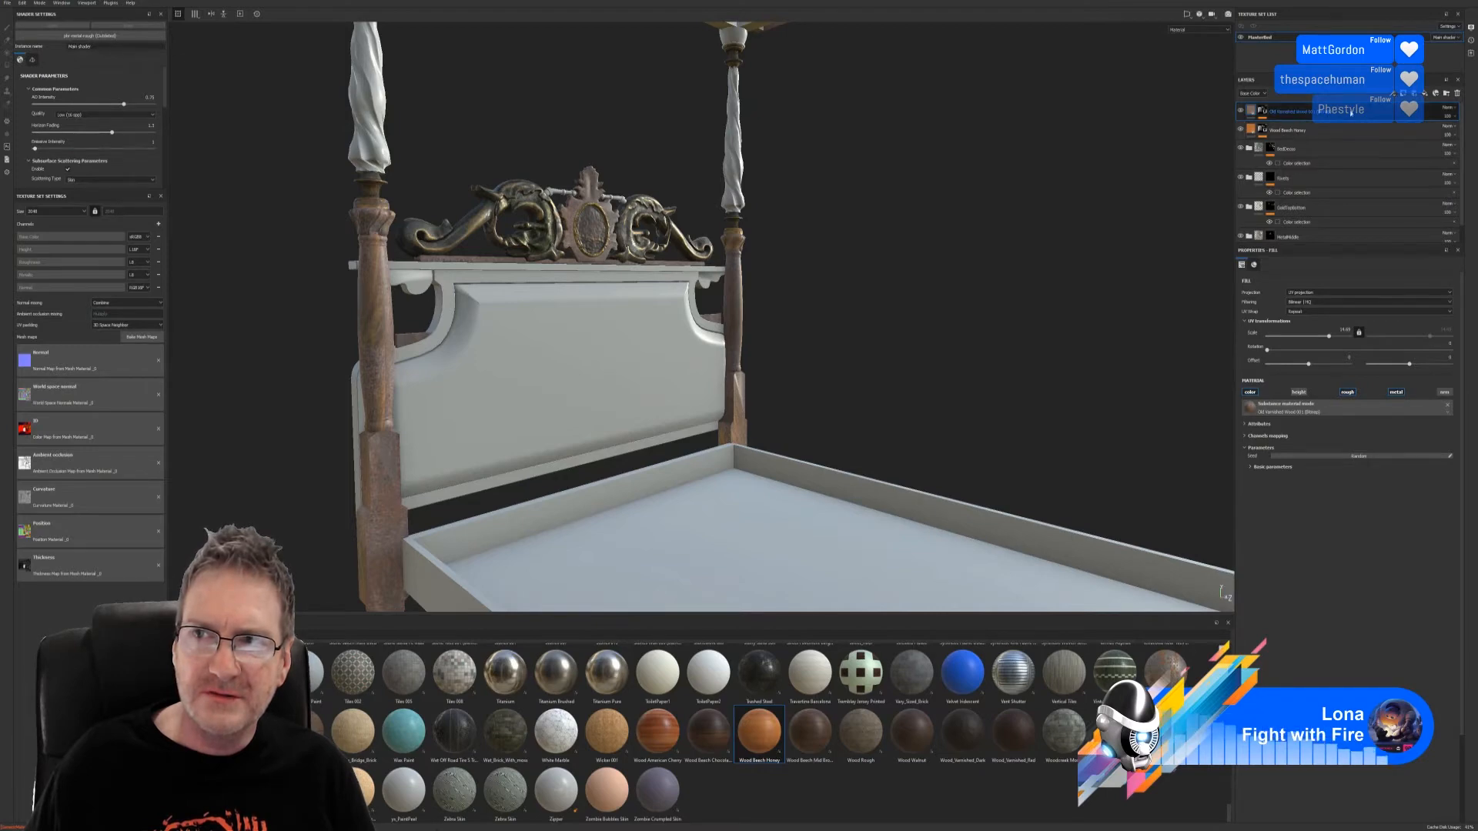
left_click(1315, 134, "shift")
right_click(1315, 134)
left_click(1339, 197)
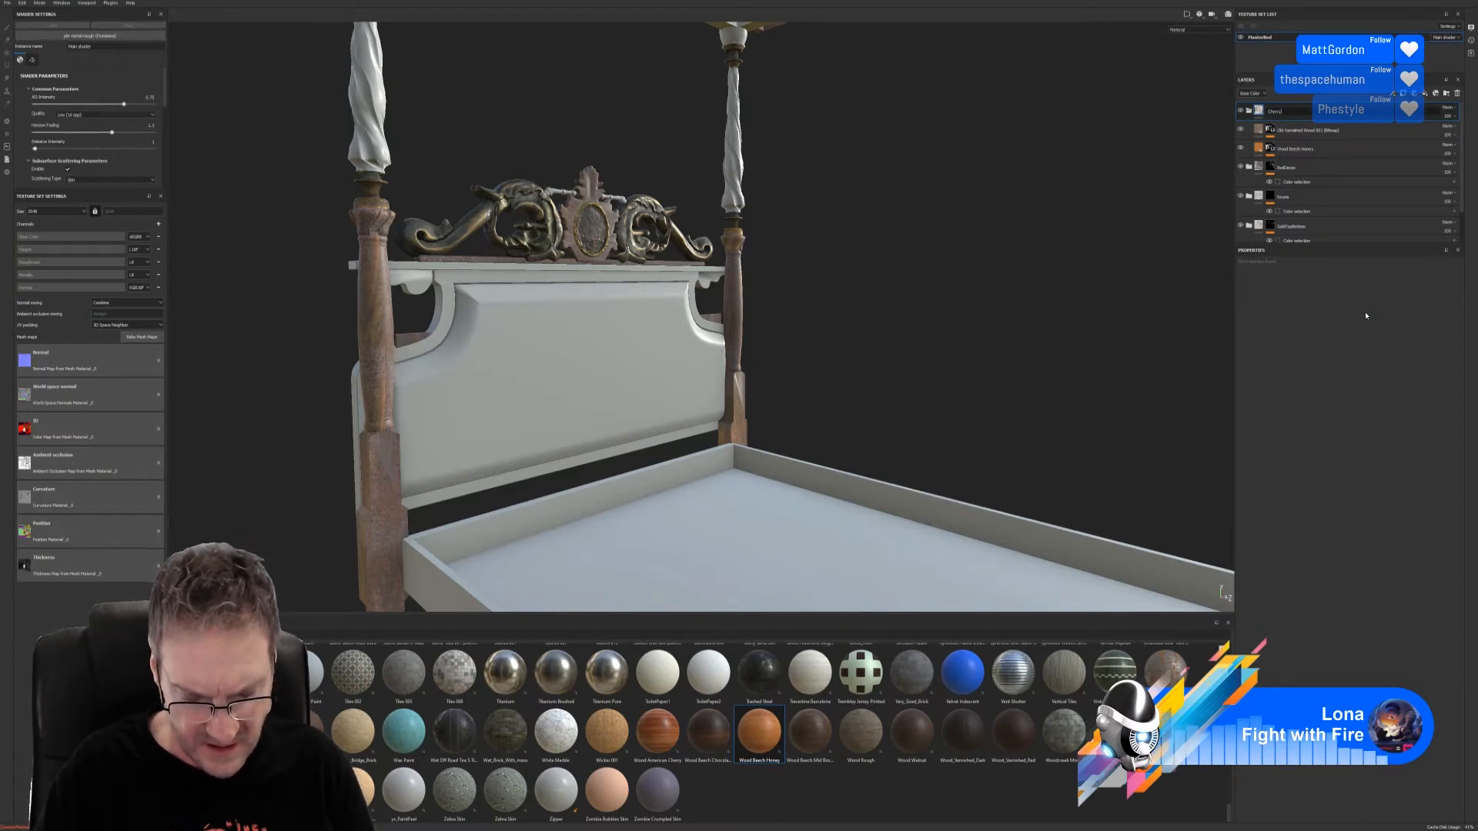
type("CherryWood")
key("Return")
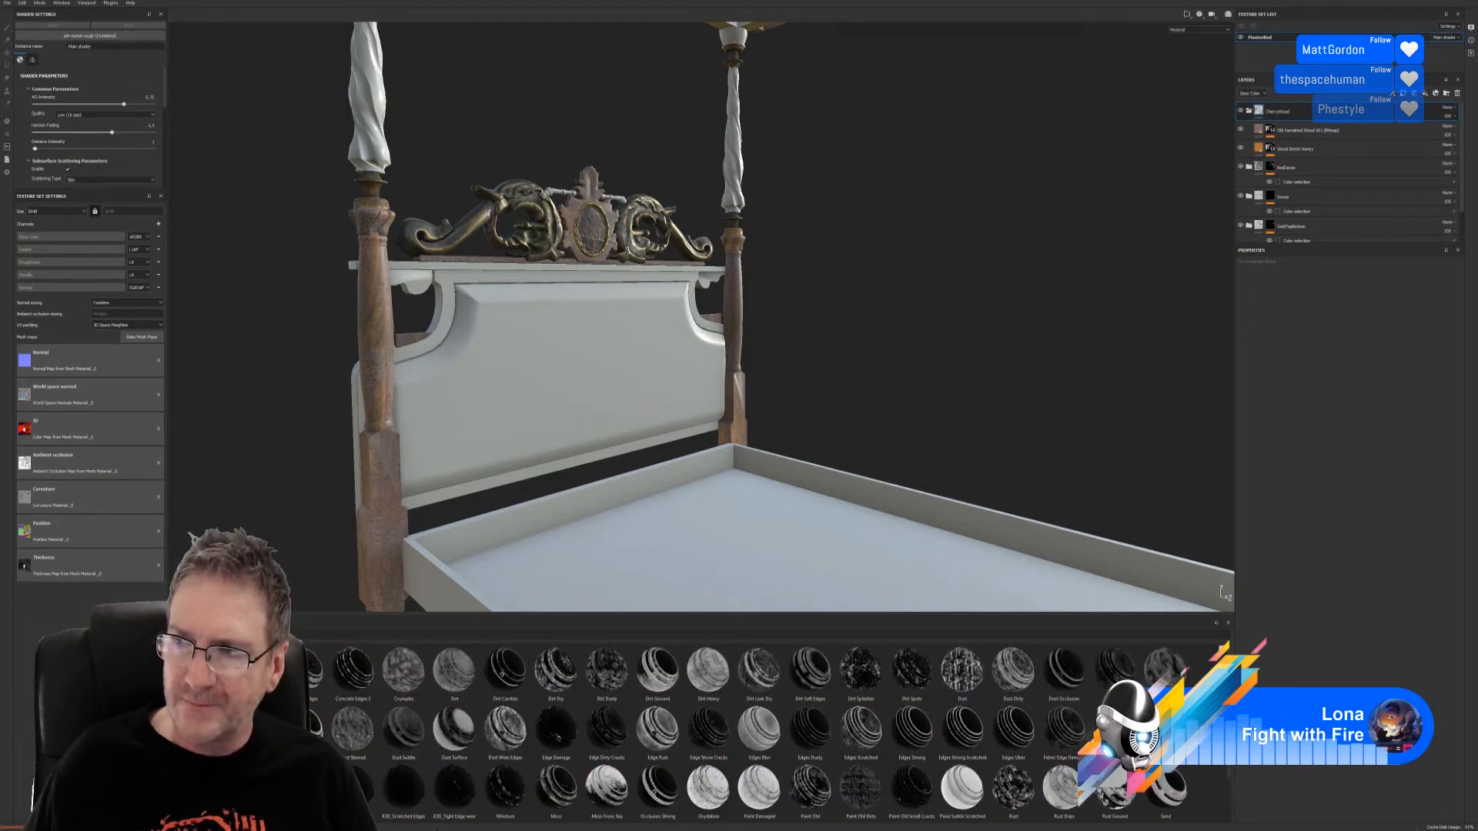
Step: Apply the Stains Scratches smart mask to the old varnished wood layer
scroll(1230, 766, "down", 1)
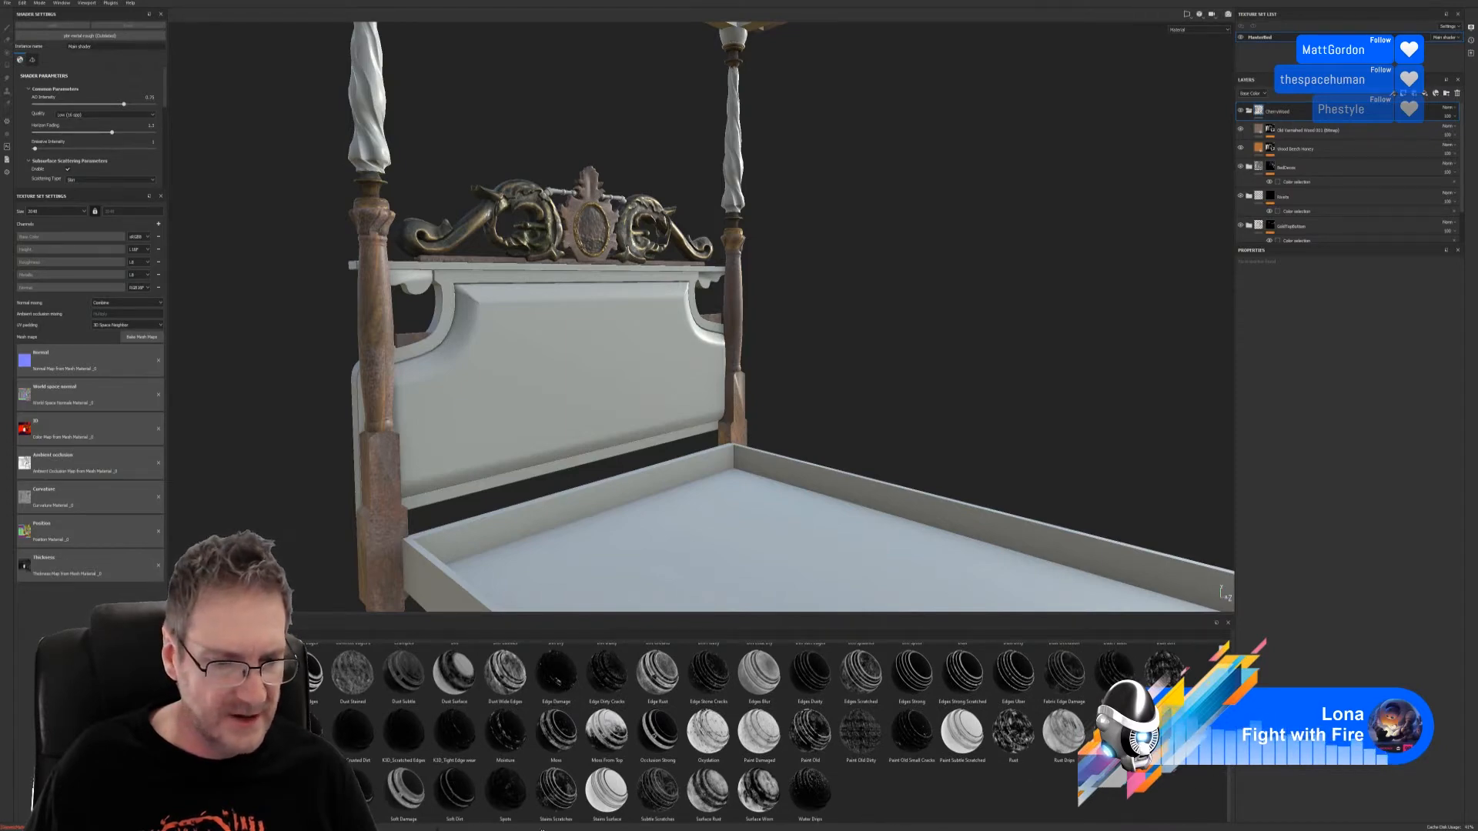
mouse_move(555, 797)
left_mouse_down()
mouse_move(1116, 693)
mouse_move(1363, 429)
mouse_move(1341, 130)
left_mouse_up()
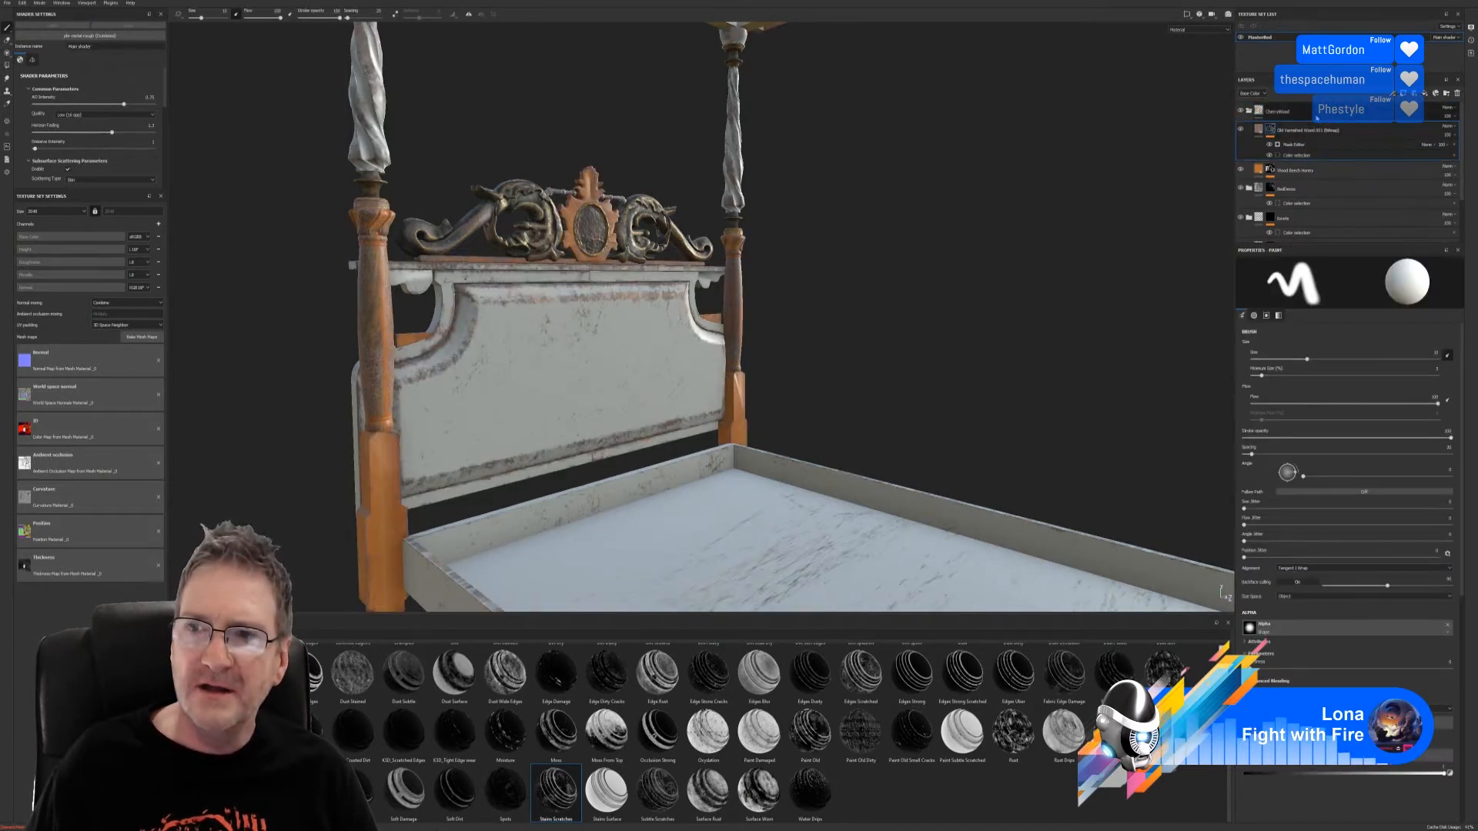
Step: Mask the CherryWood folder with a color selection, picking the red ID color from the headboard ornament
right_click(1317, 116)
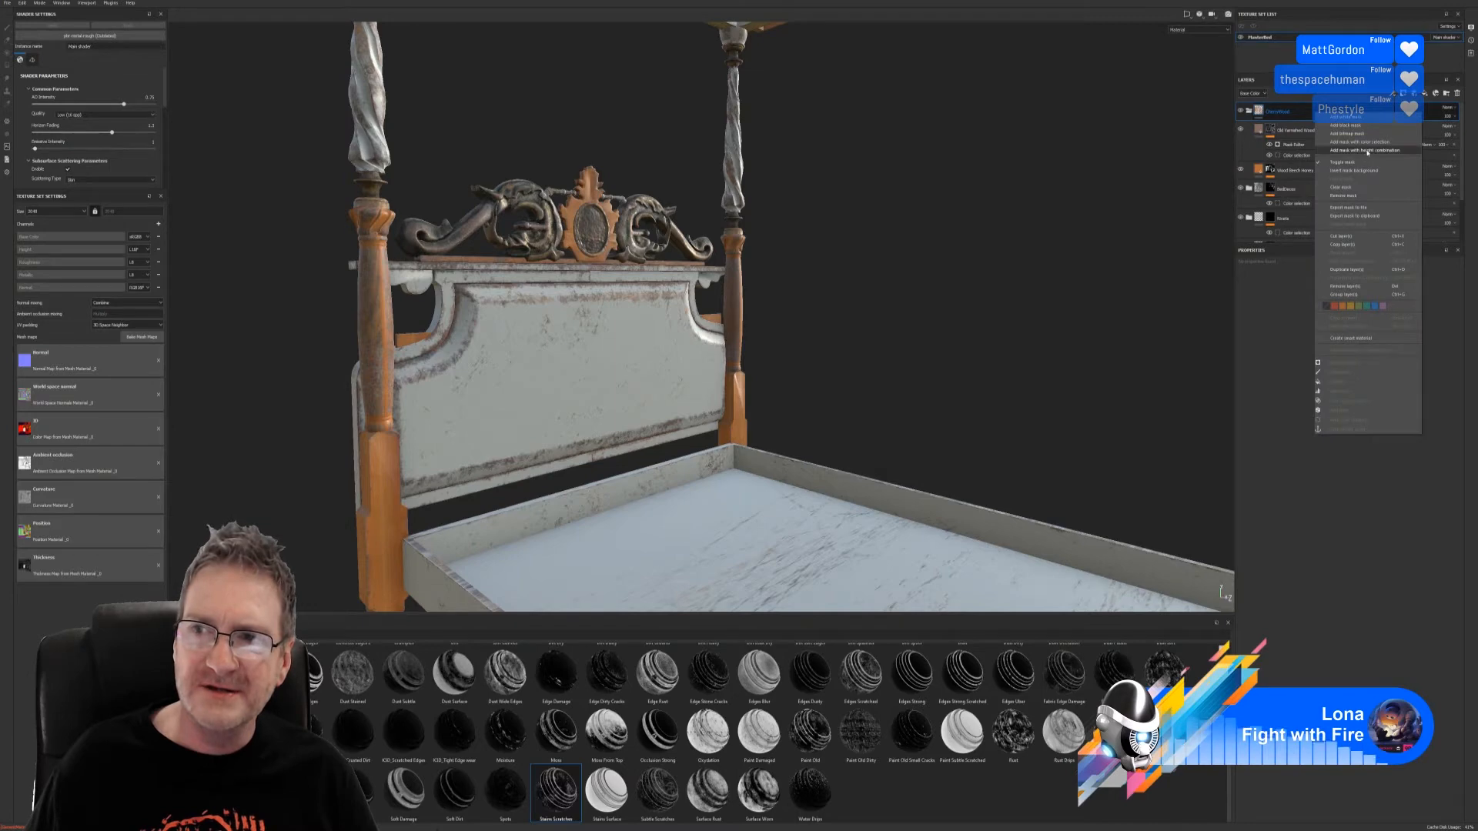
left_click(1359, 142)
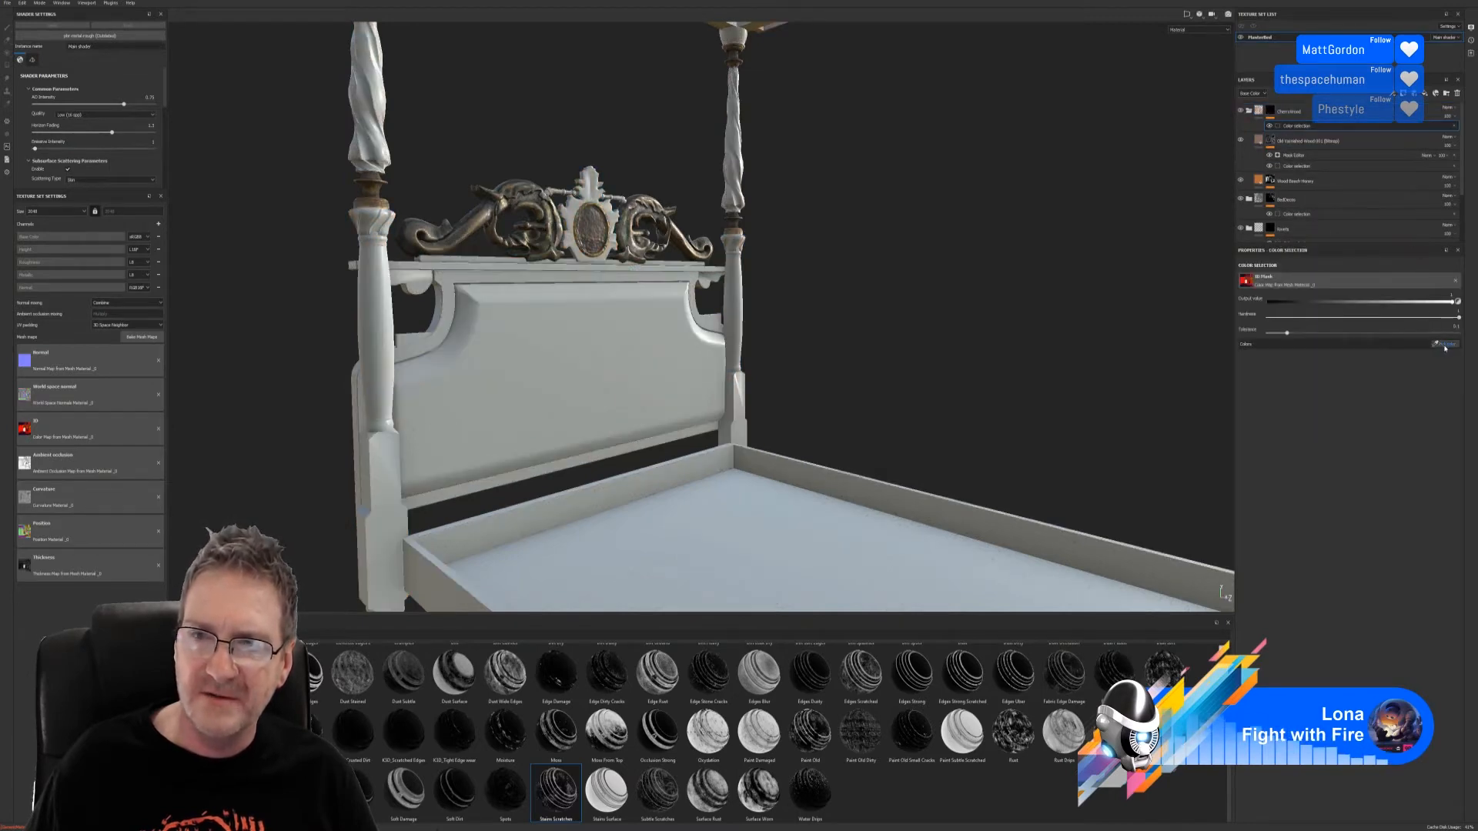
left_click(1445, 345)
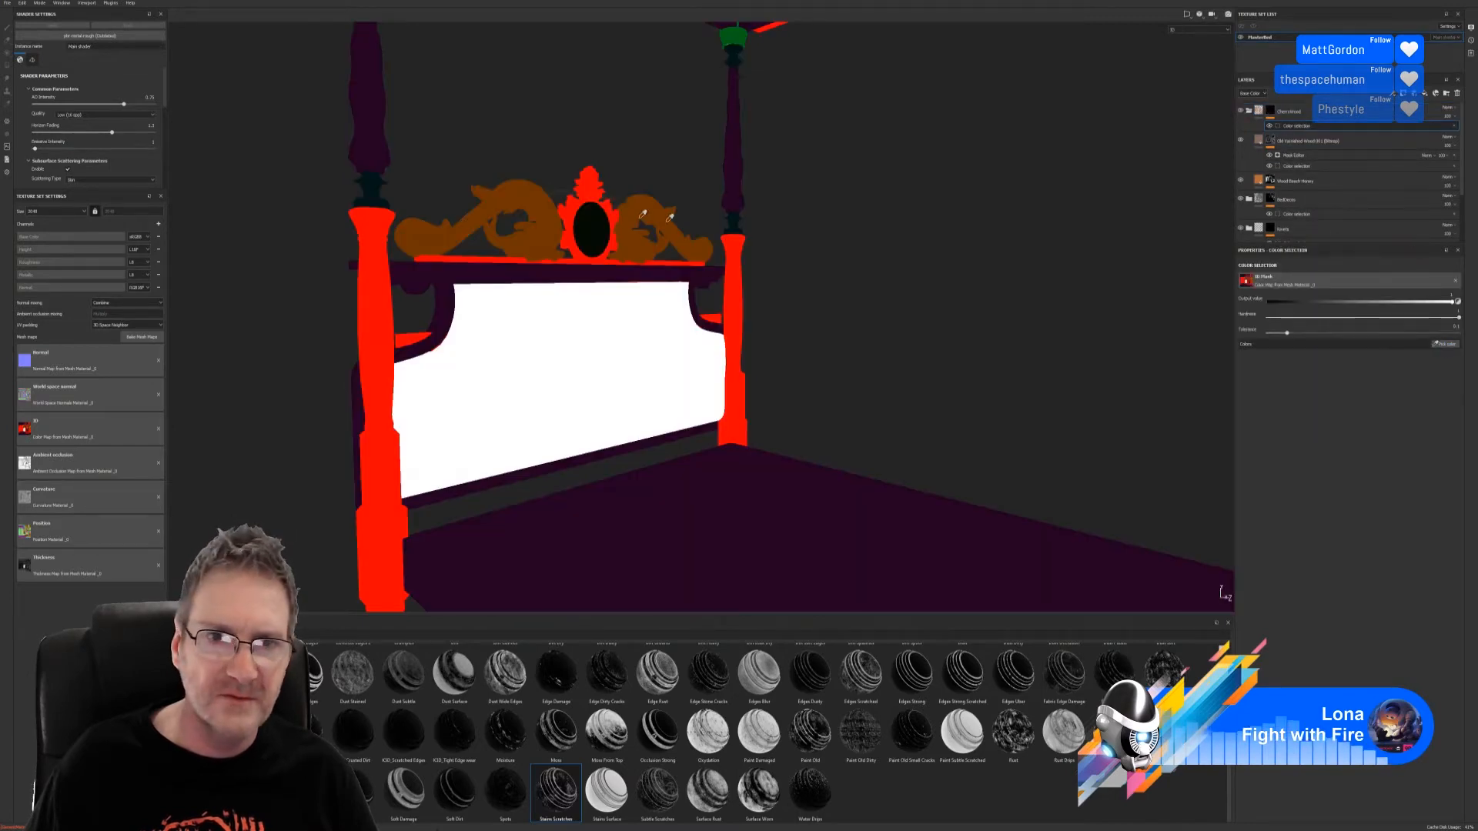
left_click(575, 202)
left_click_drag(337, 410, 518, 314, "alt")
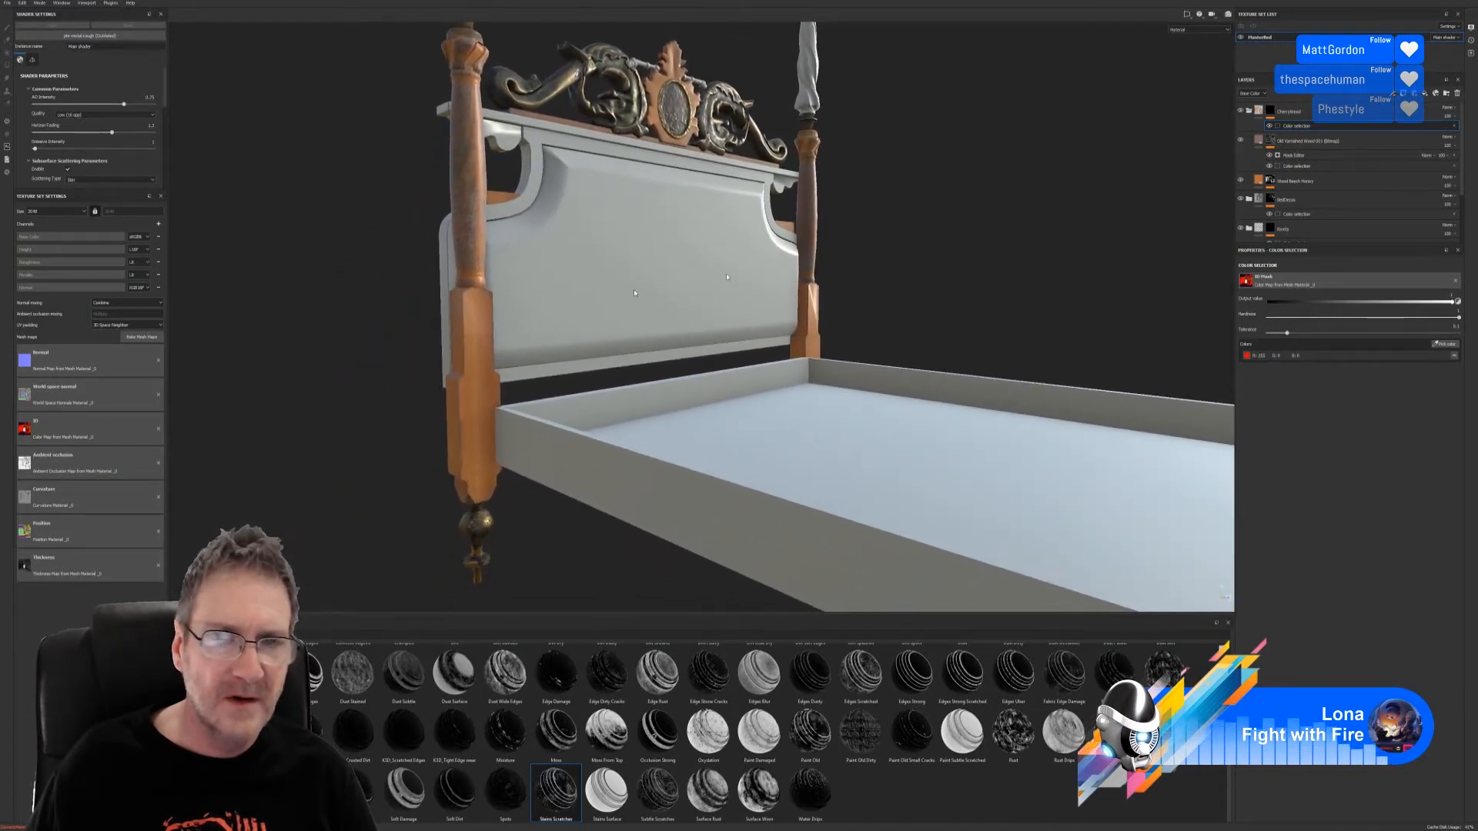
Step: Lower Global Balance, Global Contrast, Texture and Texture 2 in the varnished wood layer's Mask Editor
left_click(1304, 157)
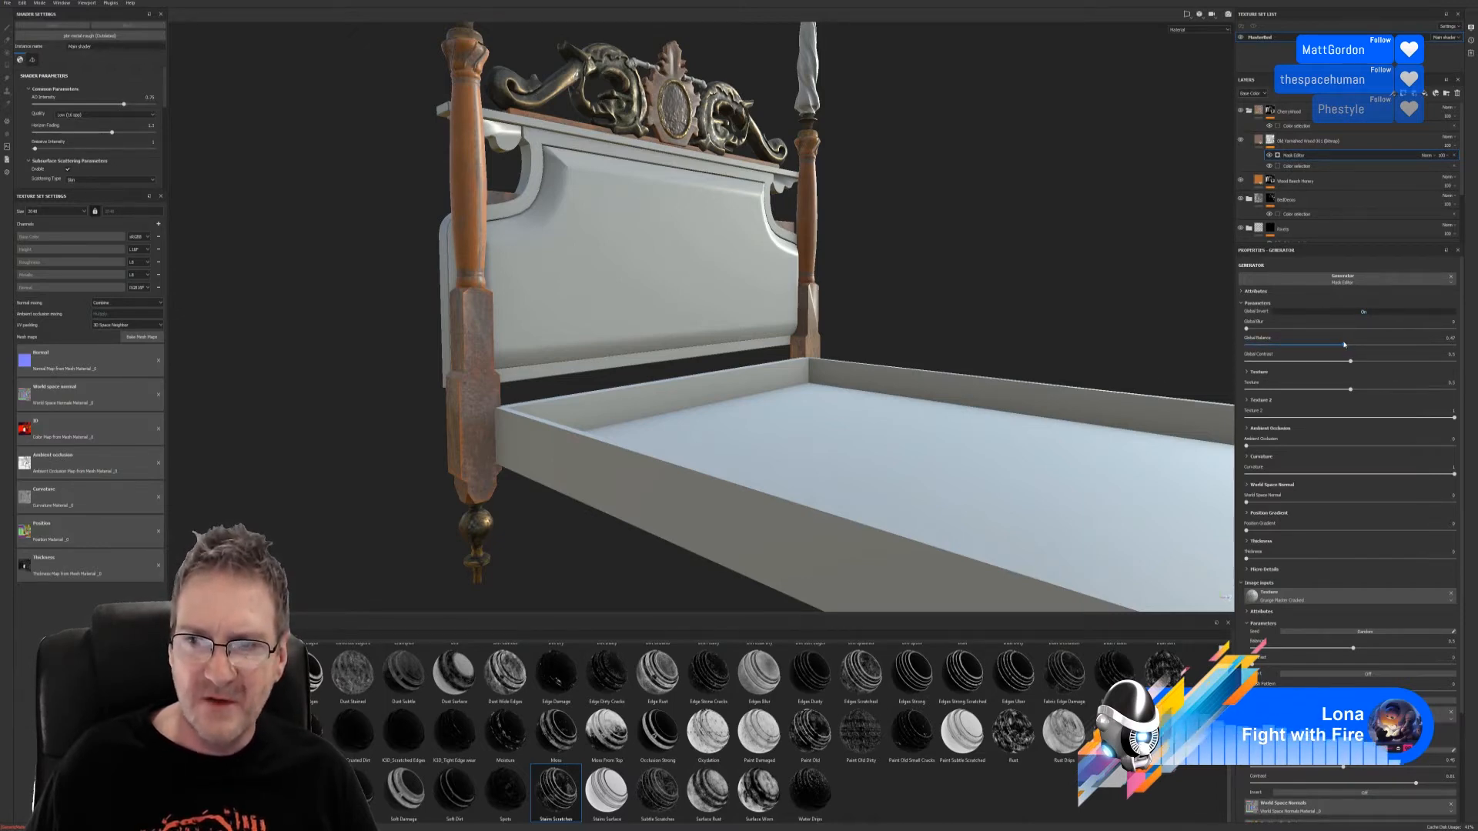
mouse_move(1346, 346)
left_mouse_down()
mouse_move(1425, 348)
mouse_move(1359, 359)
left_mouse_up()
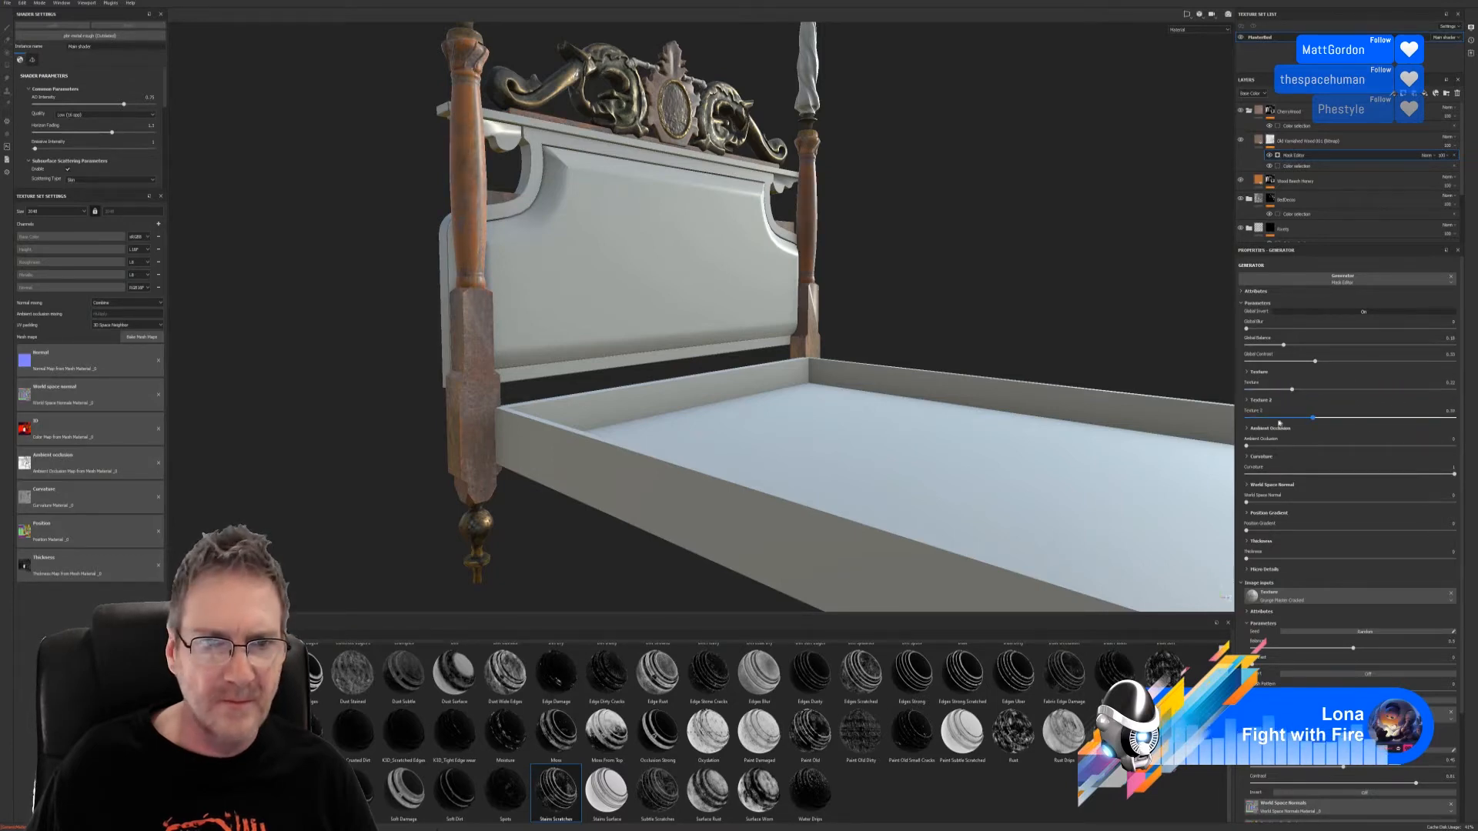
left_click_drag(1279, 423, 1306, 436)
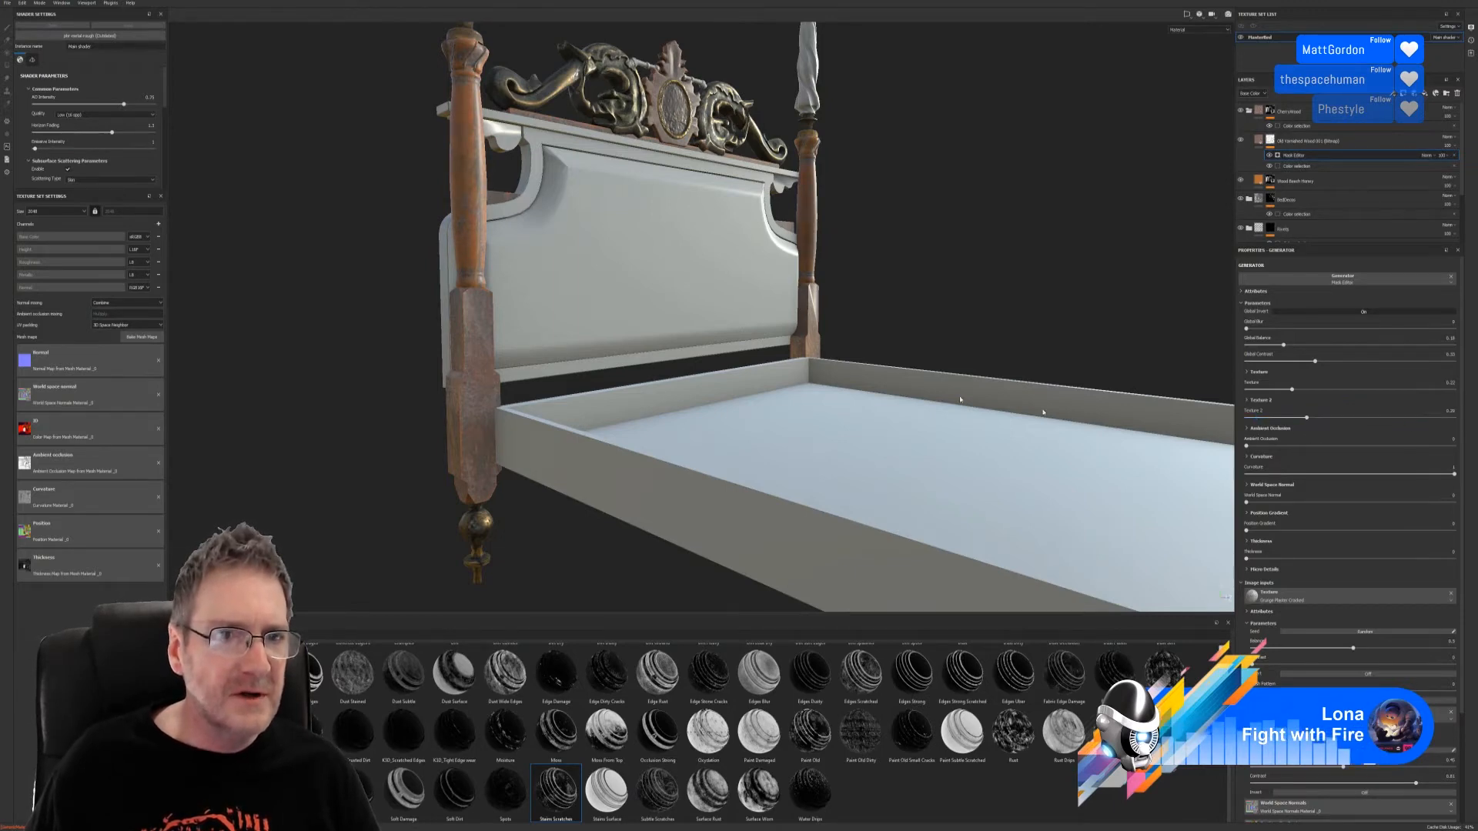
Step: Set the mask generator's Texture 2 amount to 0 and its Ambient Occlusion amount to 1
left_click_drag(958, 402, 487, 365, "alt")
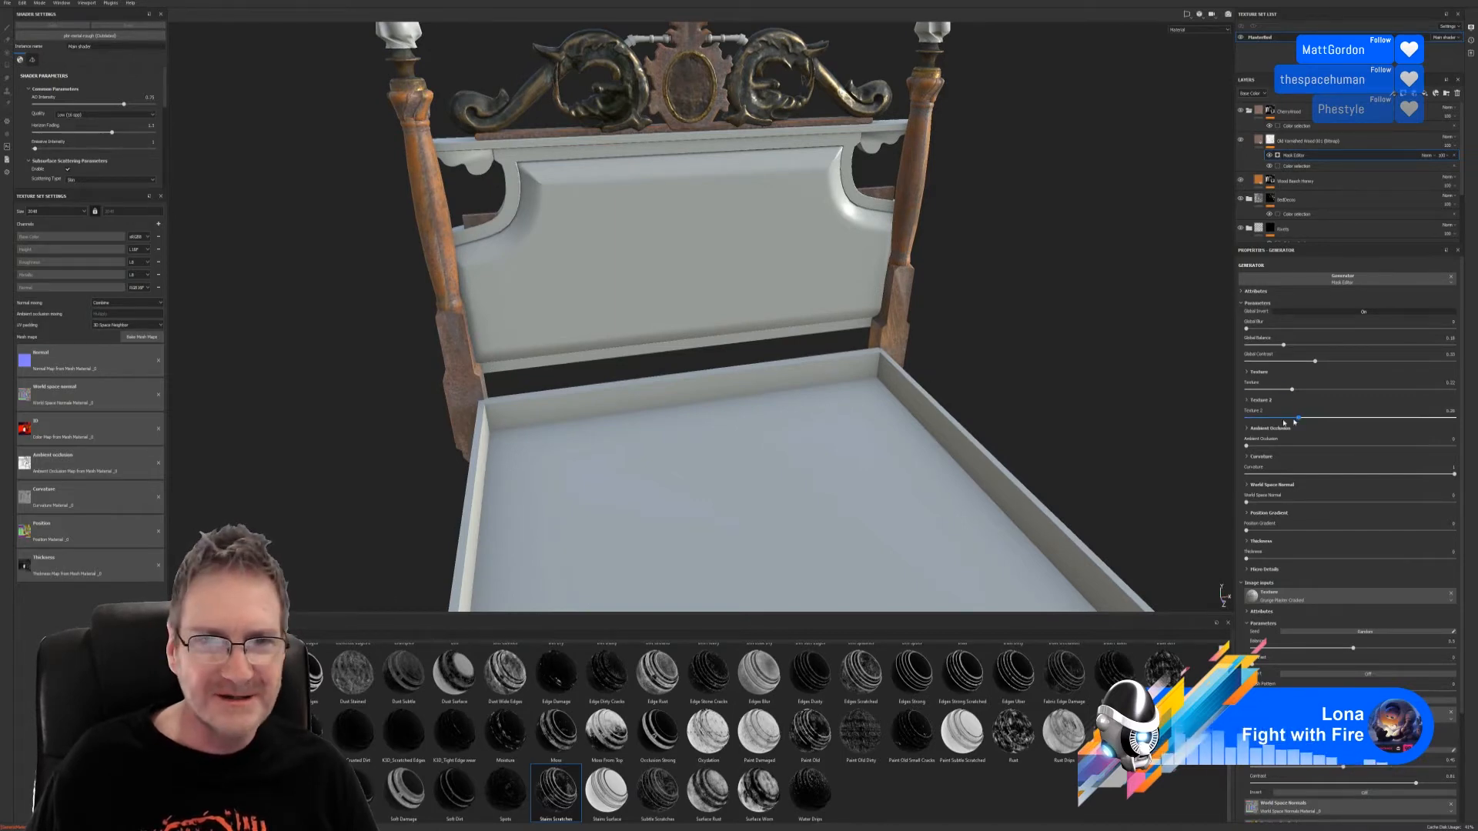
left_click_drag(1363, 418, 1241, 417)
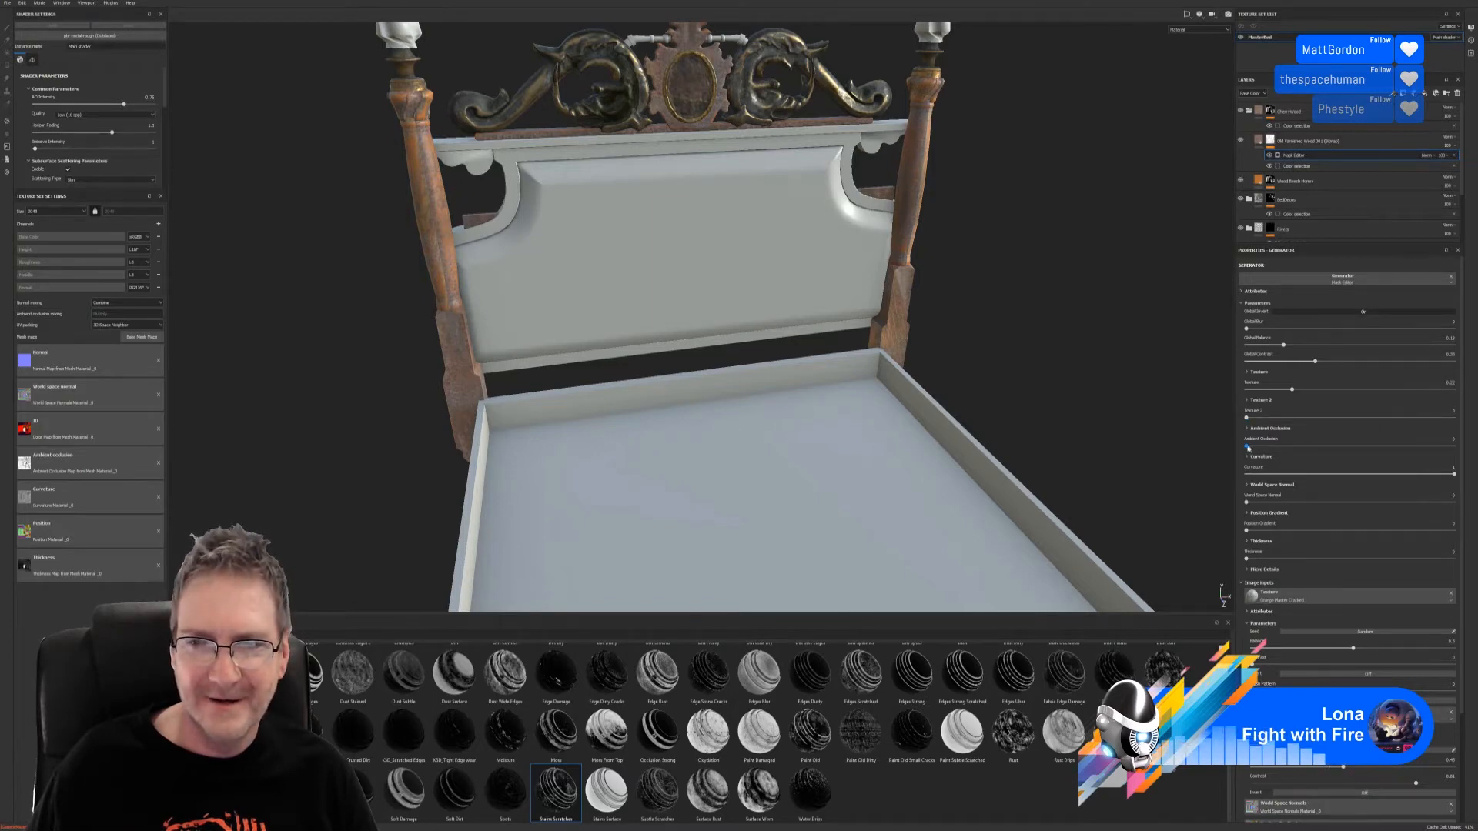
left_click_drag(1248, 447, 1436, 475)
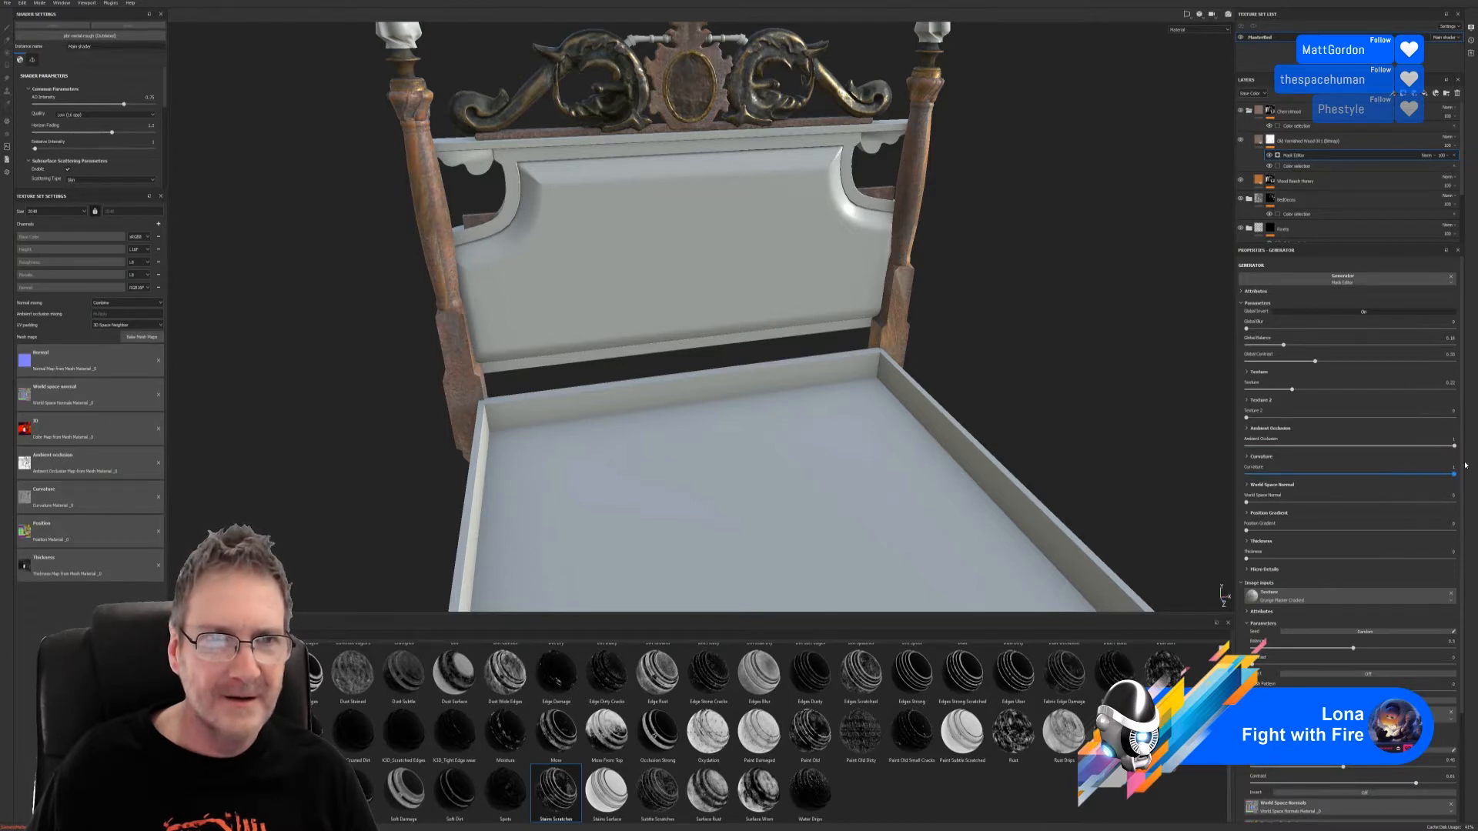
Step: Slightly raise the mask generator's Texture amount, keep Texture 2 and Position Gradient at 0, and check the wear on the bedposts
left_click_drag(726, 362, 957, 297, "alt")
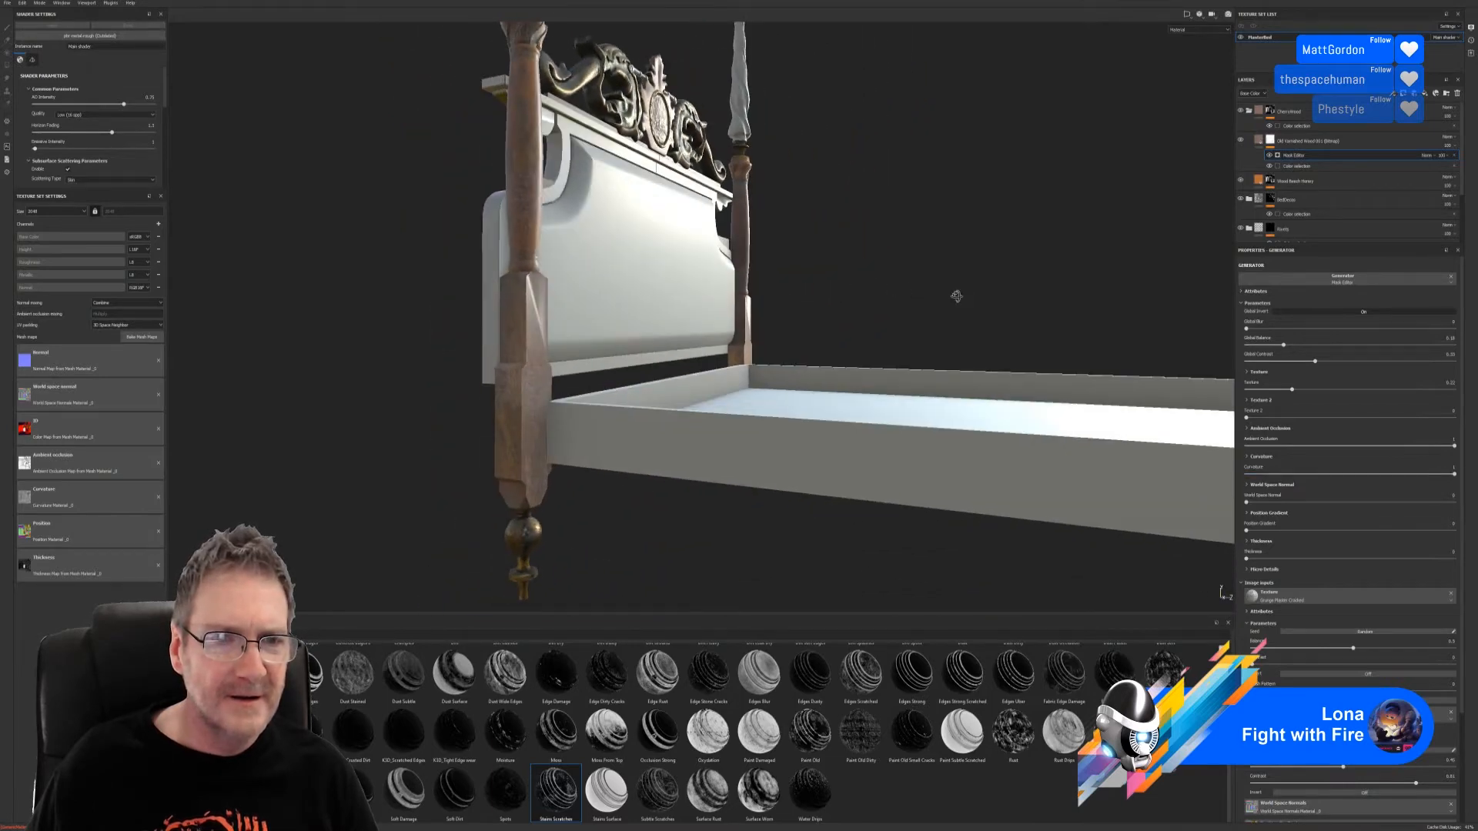
right_click_drag(956, 297, 647, 333, "alt")
middle_click_drag(647, 333, 720, 368, "alt")
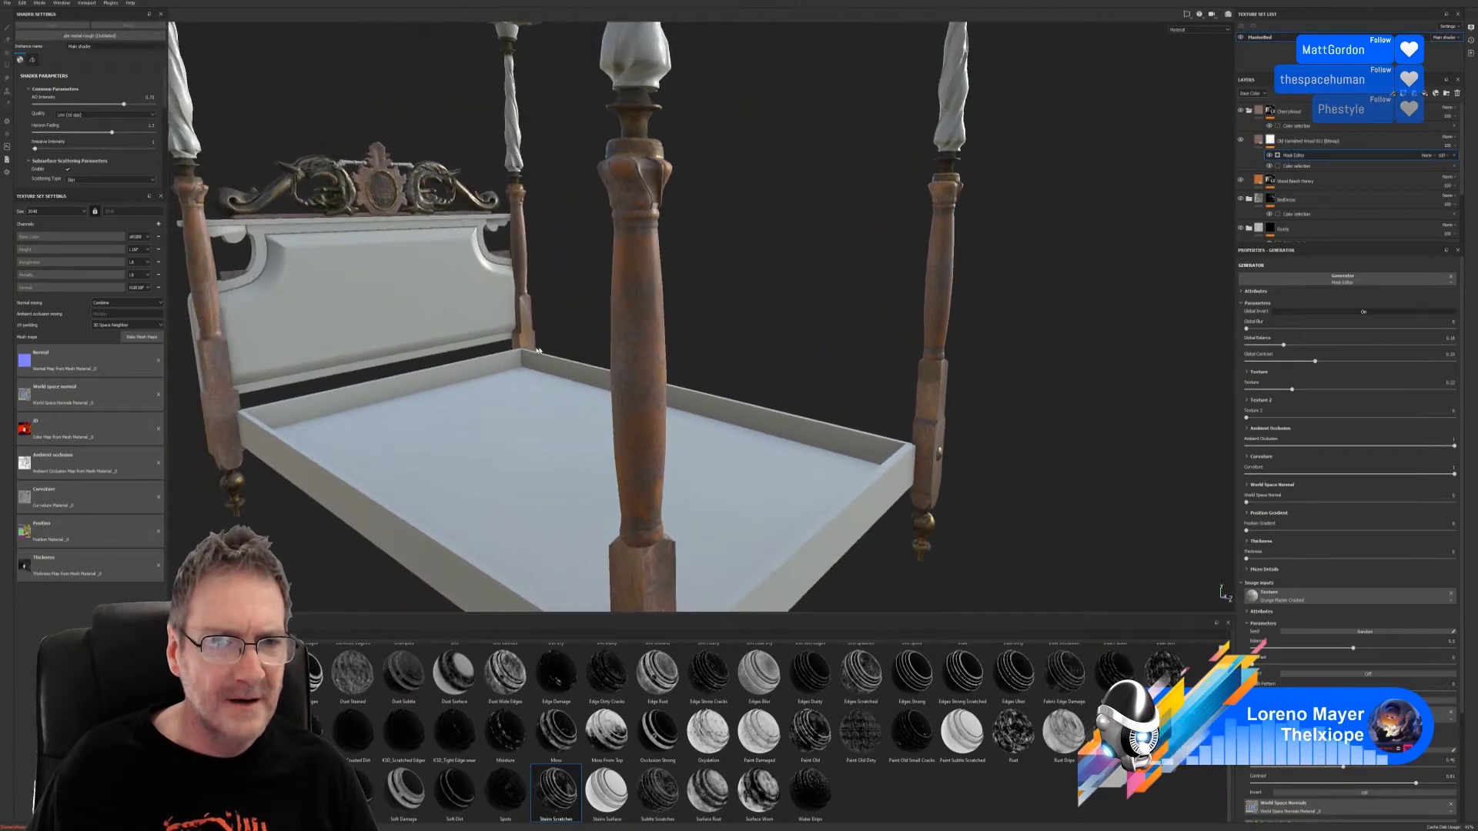
right_click_drag(719, 368, 724, 366, "alt")
left_click_drag(725, 366, 682, 368, "alt")
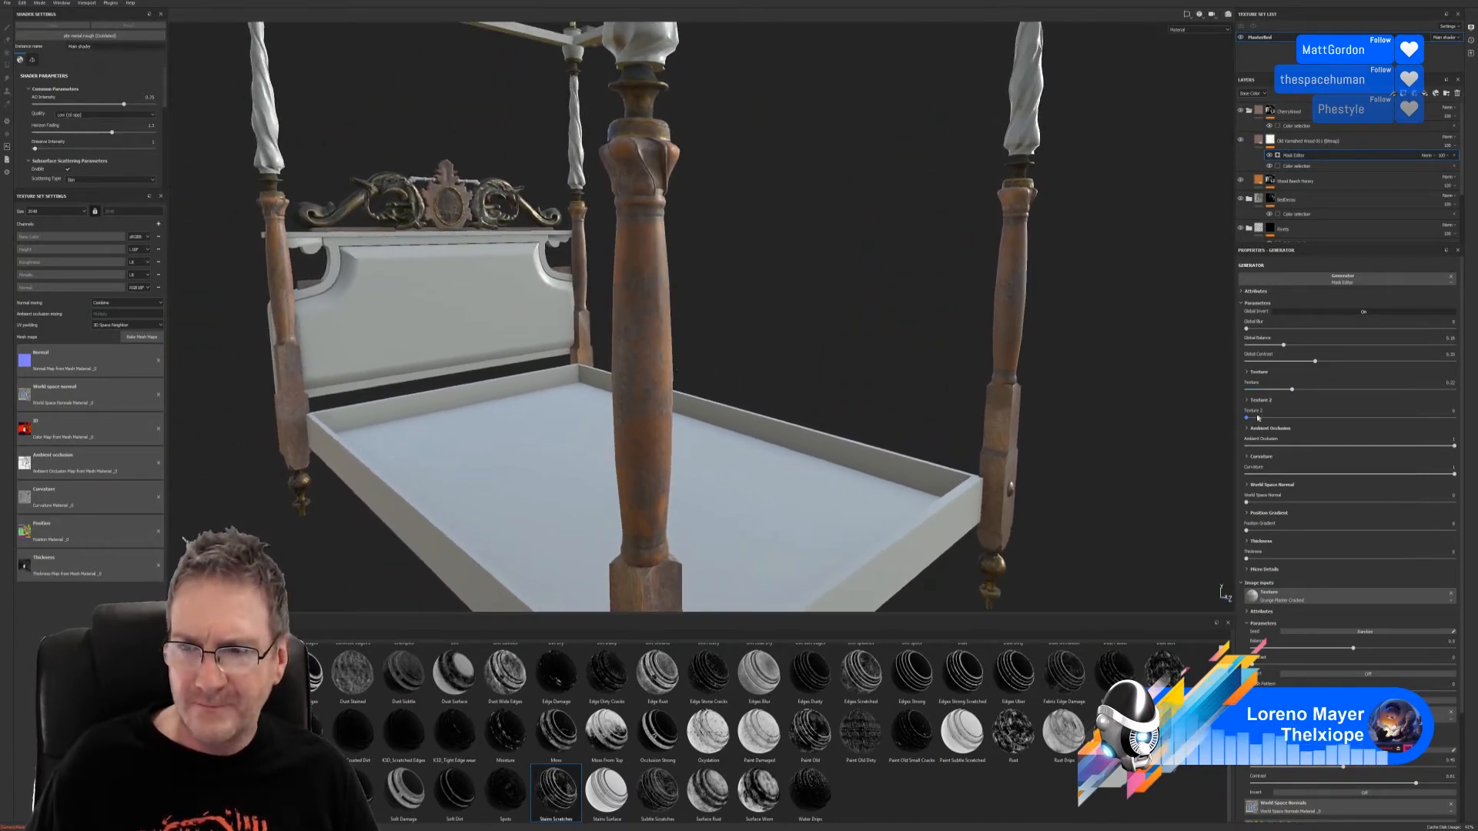
left_click_drag(1248, 418, 1296, 406)
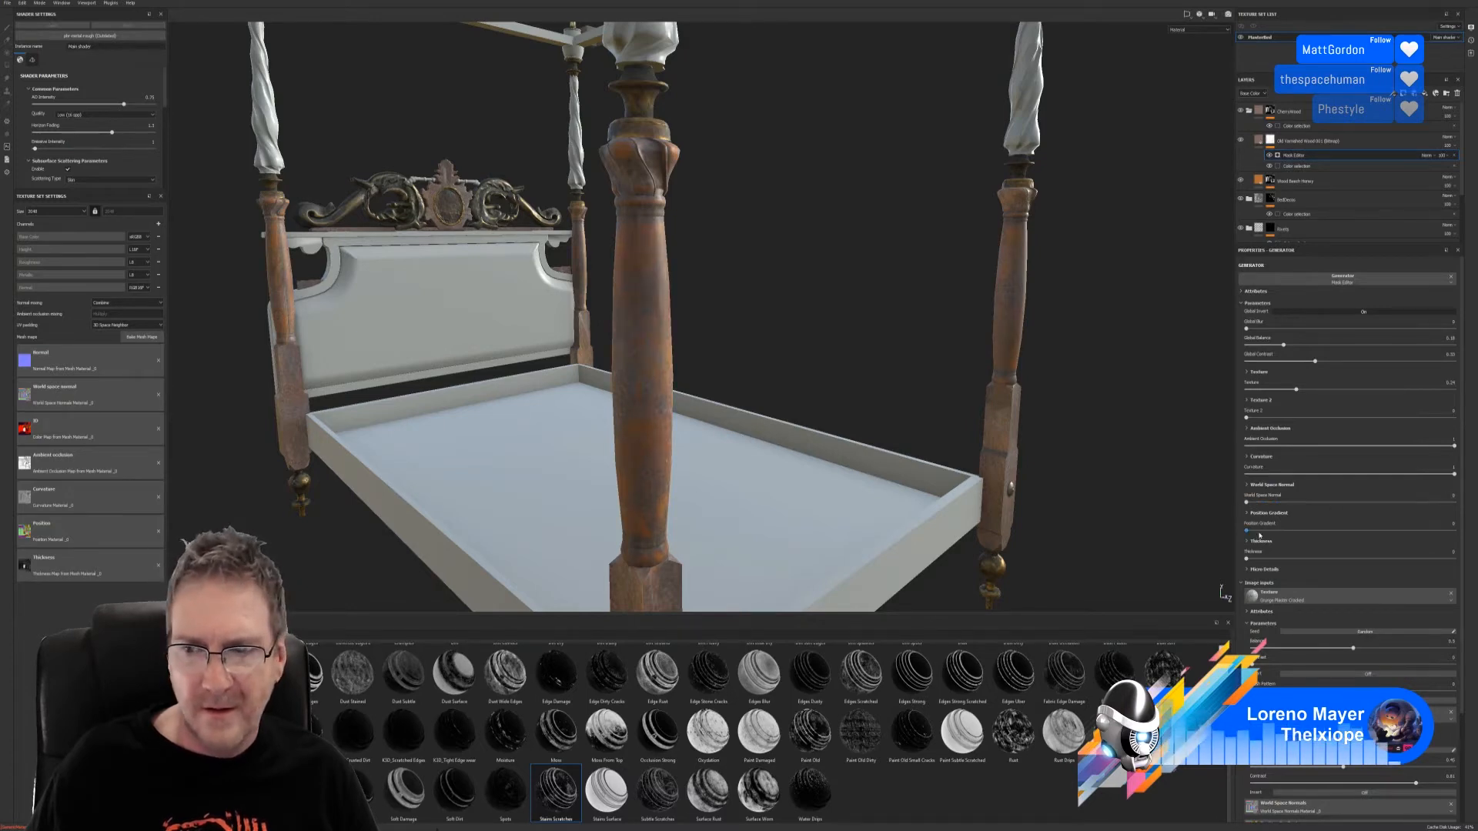
mouse_move(1248, 531)
left_mouse_down()
mouse_move(1402, 529)
mouse_move(1240, 533)
left_mouse_up()
left_click_drag(712, 508, 738, 410, "alt")
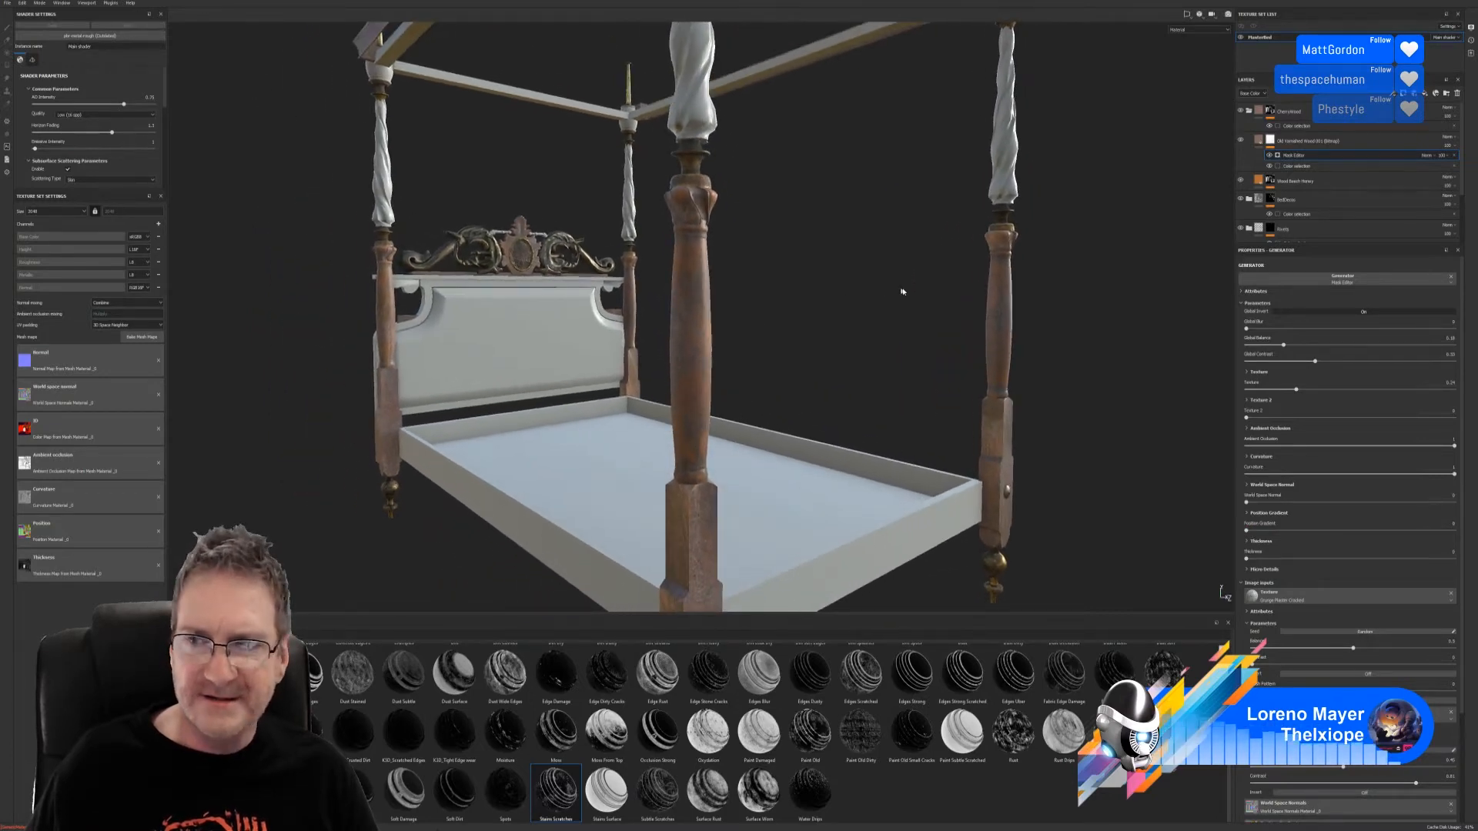
Step: Darken and desaturate the Wood Beech Honey layer's wood color to a muted brown
left_click(1259, 183)
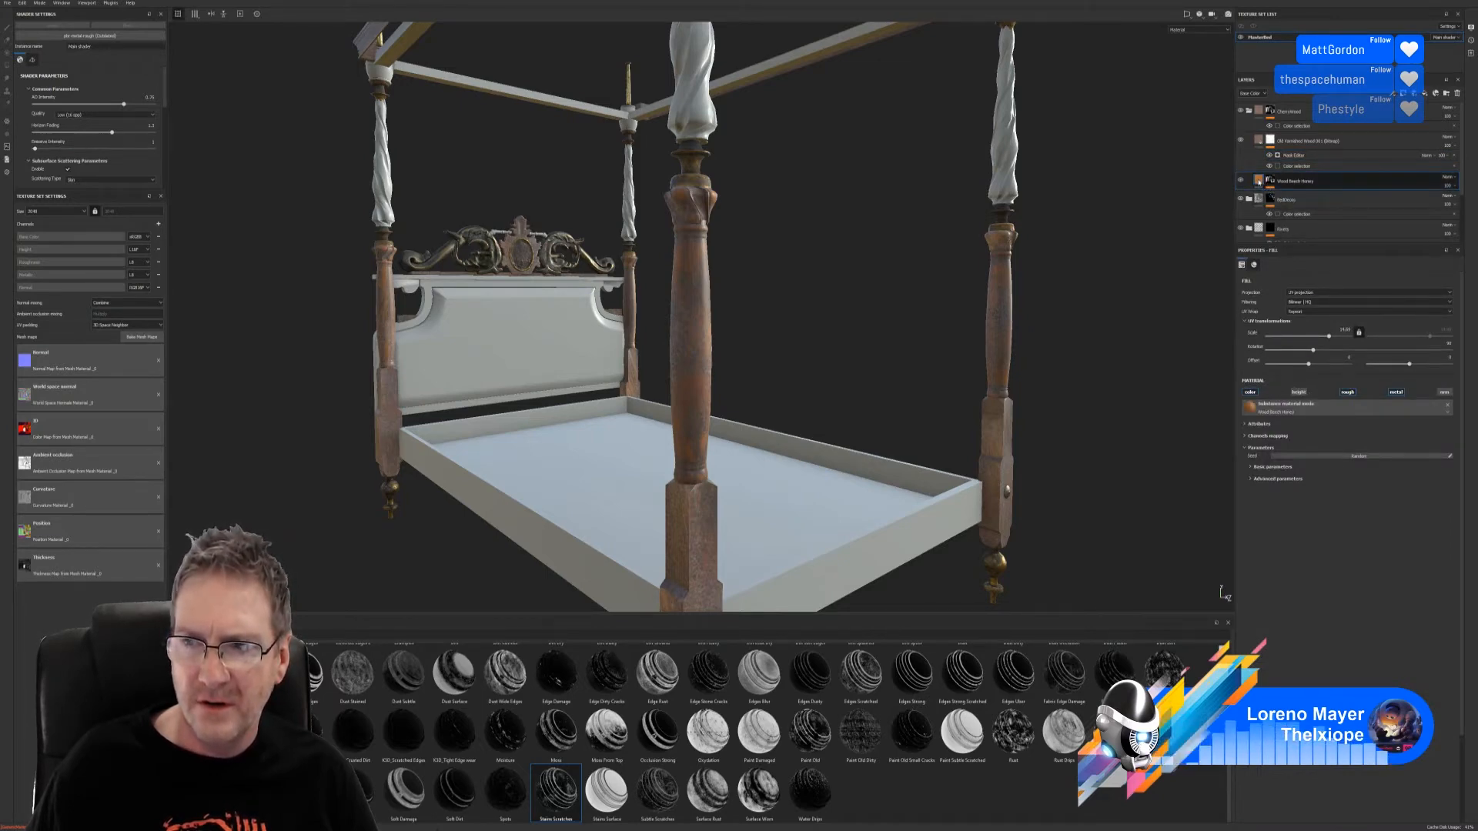
left_click(1251, 479)
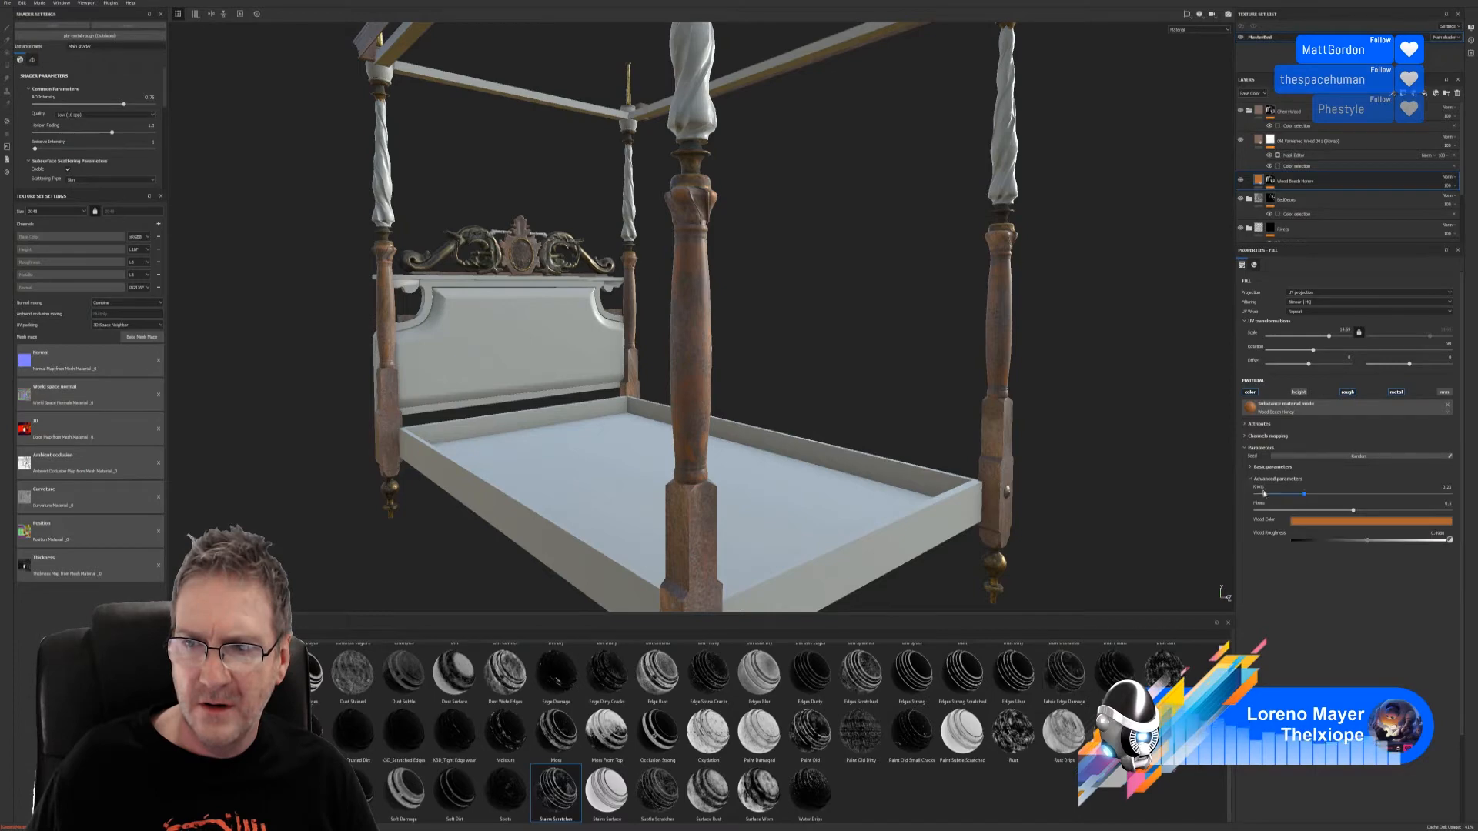
left_click(1338, 521)
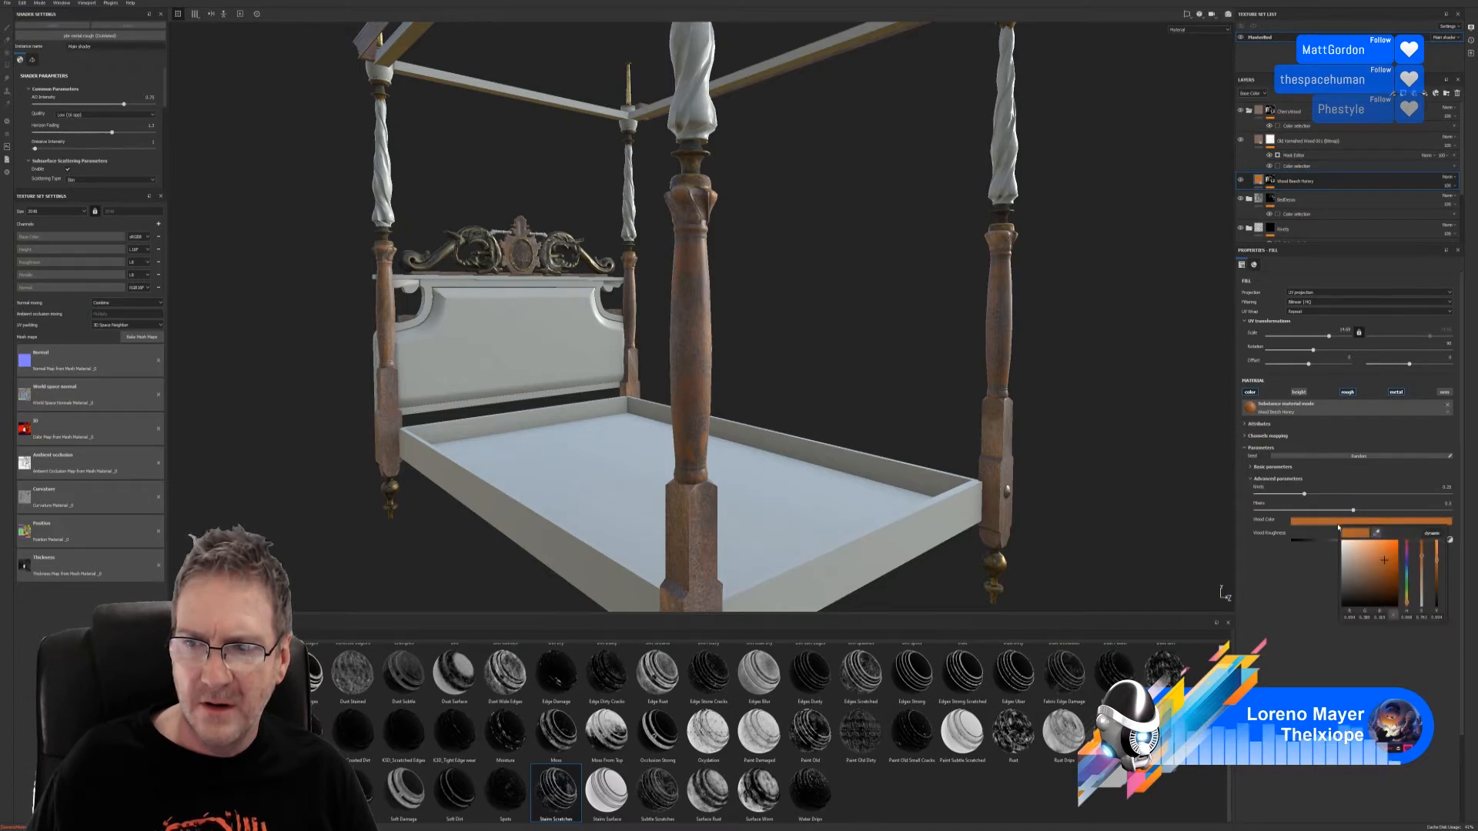
left_click(1437, 579)
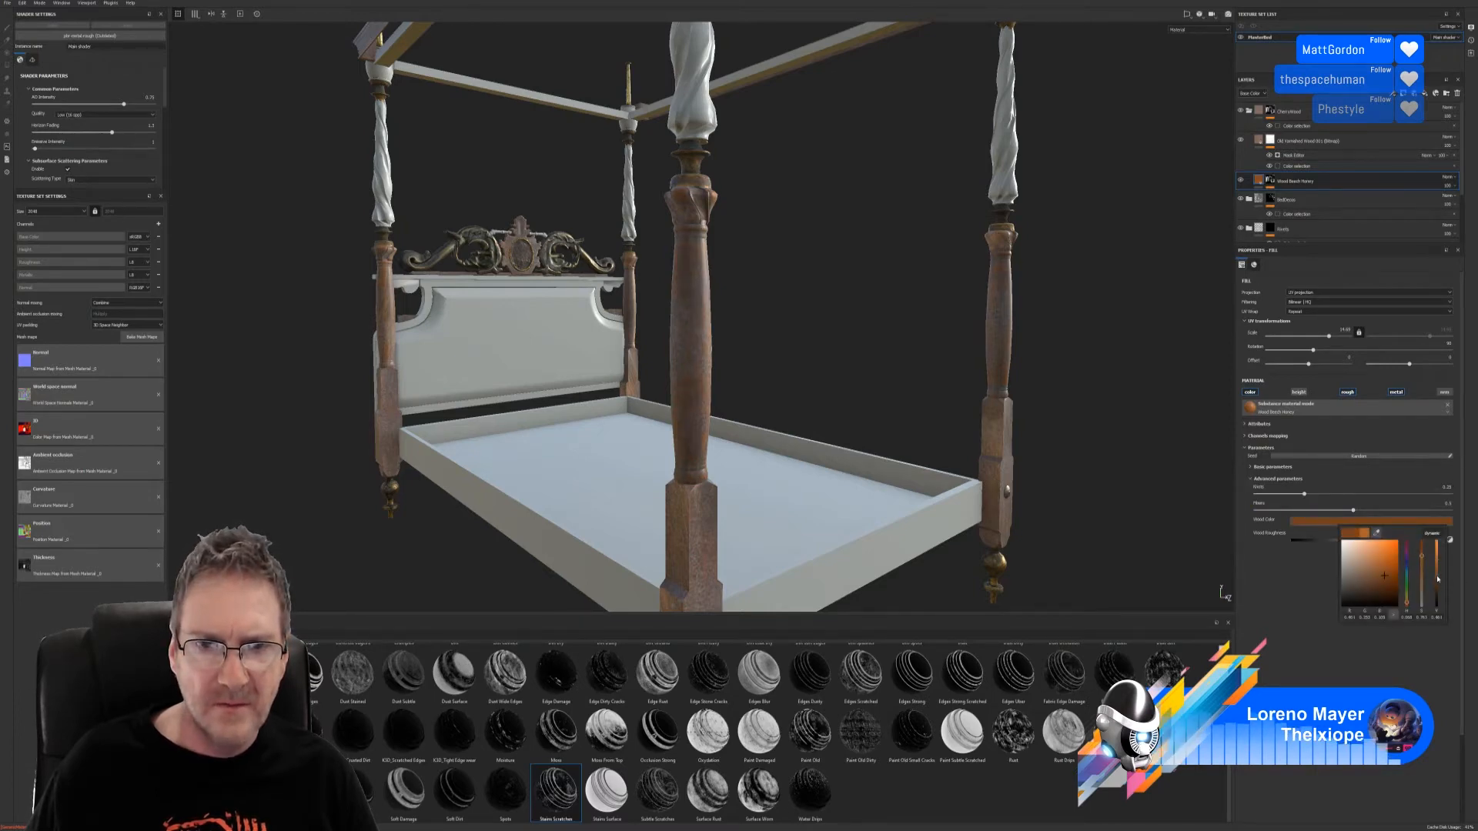
right_click_drag(757, 402, 1114, 380, "alt")
left_click_drag(878, 419, 768, 377, "alt")
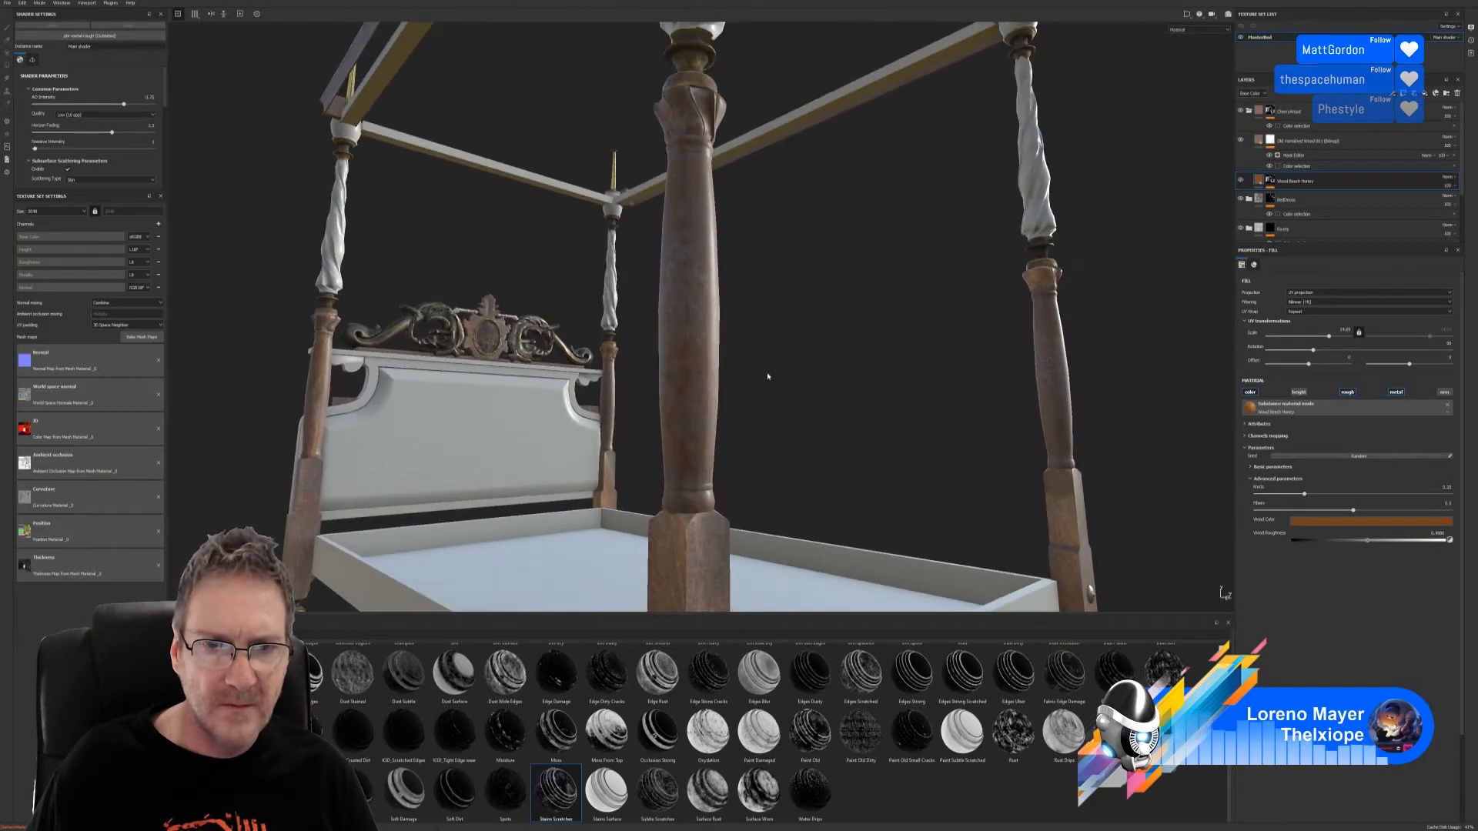
left_click(1441, 522)
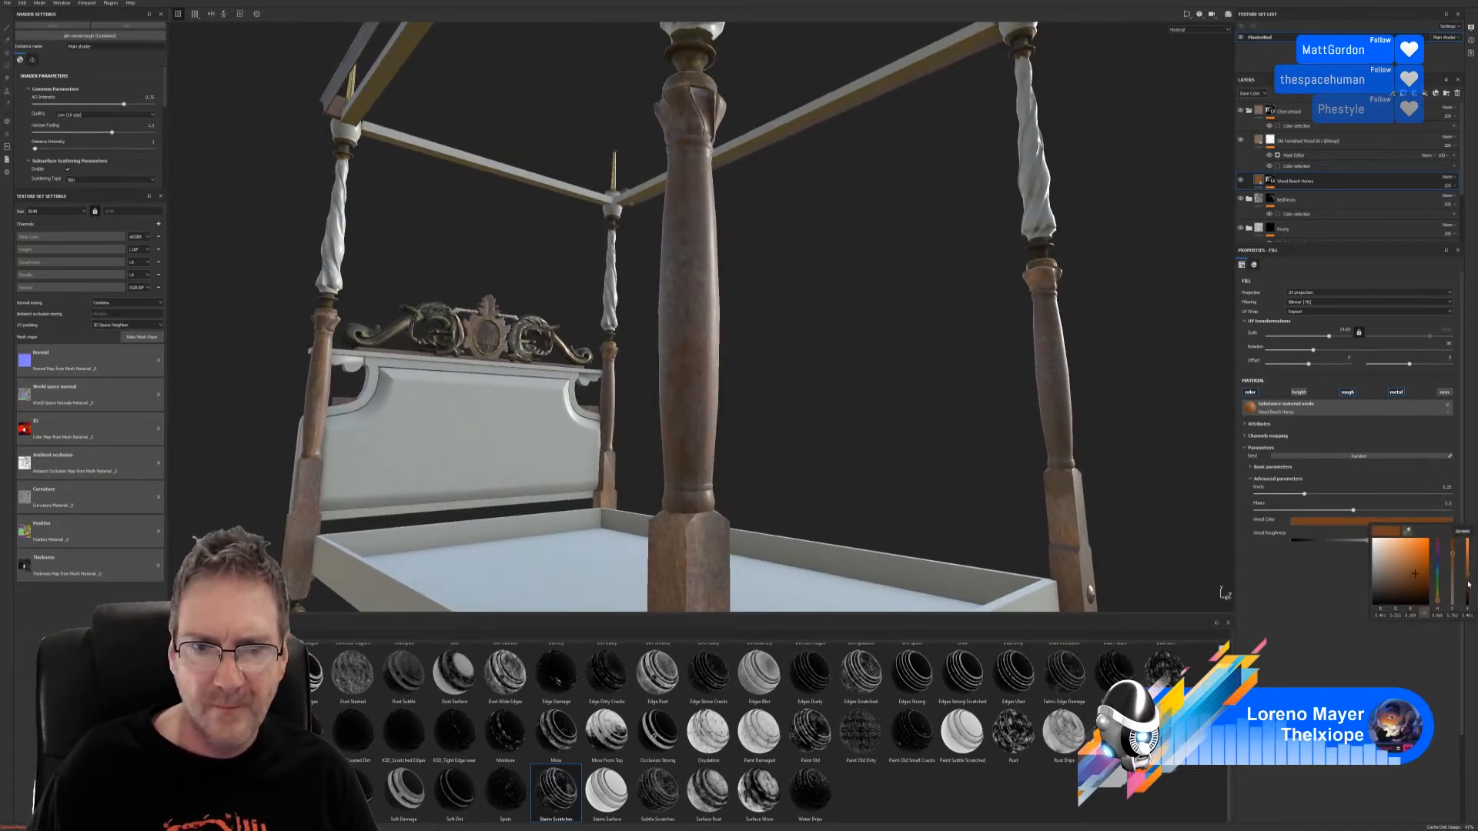
mouse_move(1468, 584)
left_mouse_down()
mouse_move(1469, 602)
mouse_move(1470, 579)
left_mouse_up()
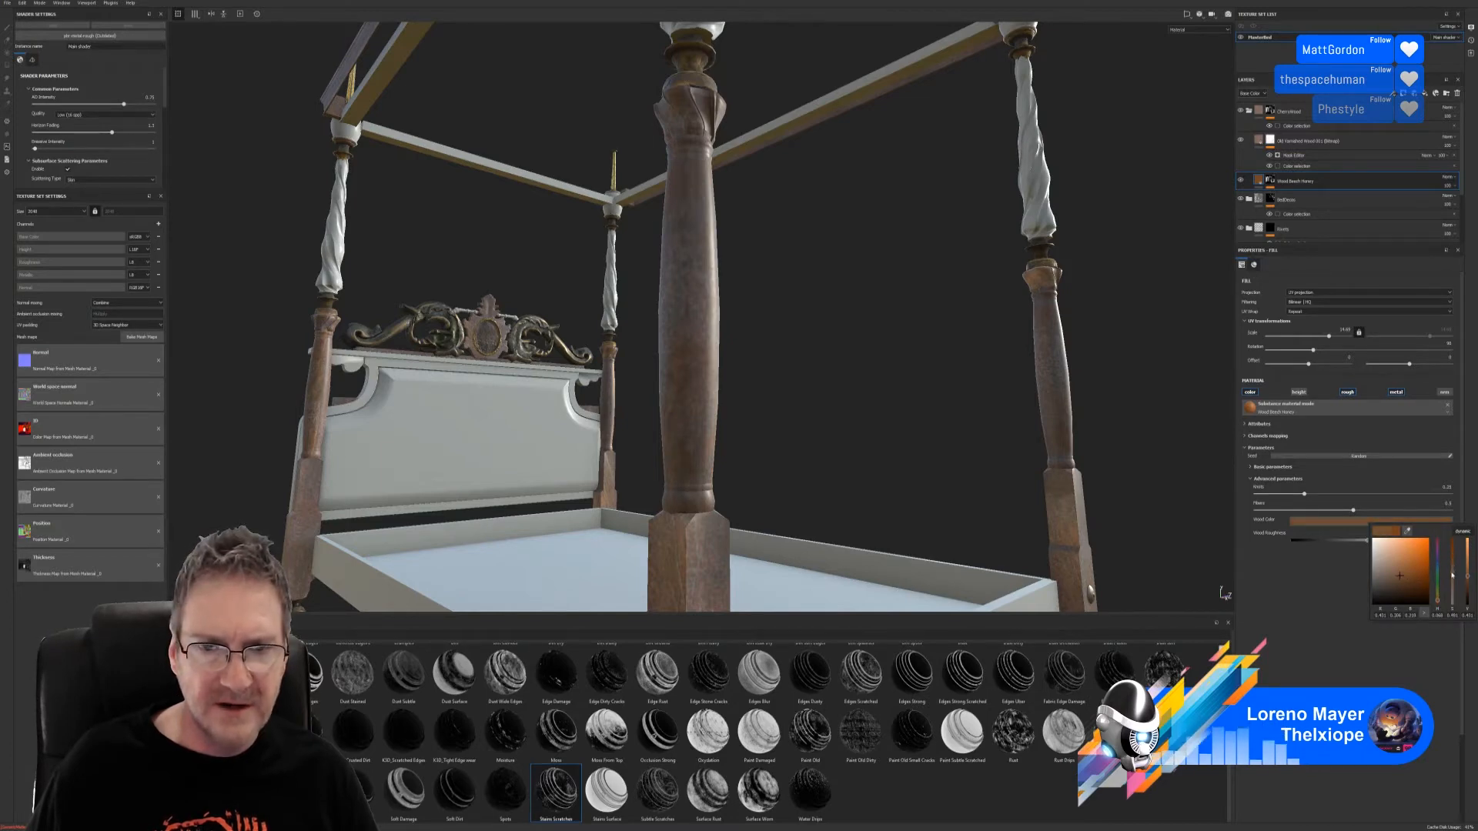
Step: Examine the recolored wood on the bedposts and headboard from several angles and distances
right_click_drag(723, 409, 670, 346, "alt")
left_click_drag(670, 346, 732, 431, "alt")
right_click_drag(733, 432, 585, 431, "alt")
left_click_drag(639, 431, 689, 450, "alt")
right_click_drag(658, 451, 816, 316, "alt")
middle_click_drag(480, 340, 692, 269, "alt")
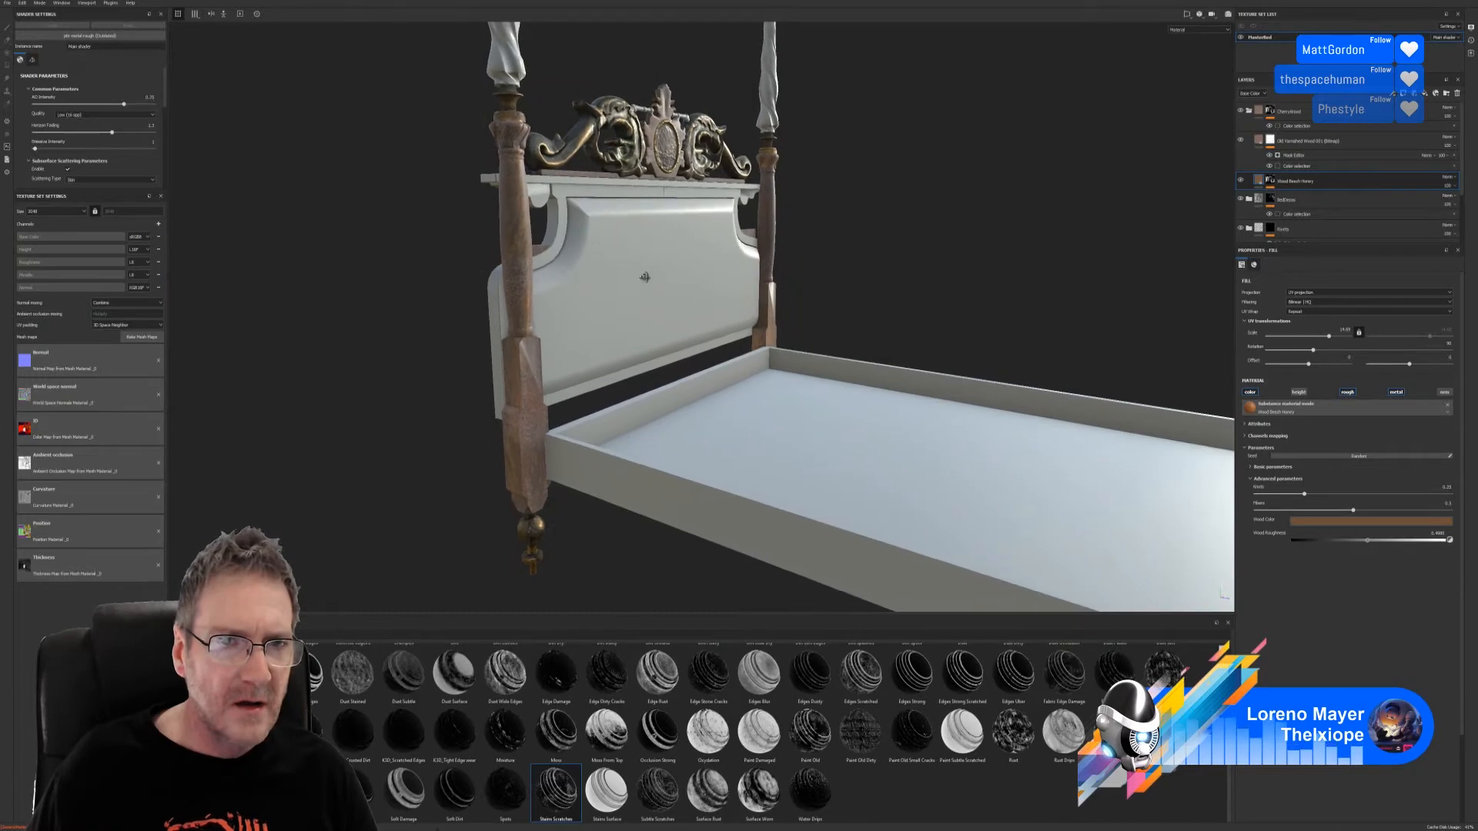
mouse_move(645, 276)
left_mouse_down("alt")
mouse_move(510, 284)
mouse_move(587, 260)
mouse_move(854, 277)
mouse_move(687, 267)
mouse_move(455, 314)
mouse_move(638, 285)
left_mouse_up("alt")
right_click_drag(639, 285, 393, 359, "alt")
left_click_drag(392, 359, 356, 377, "alt")
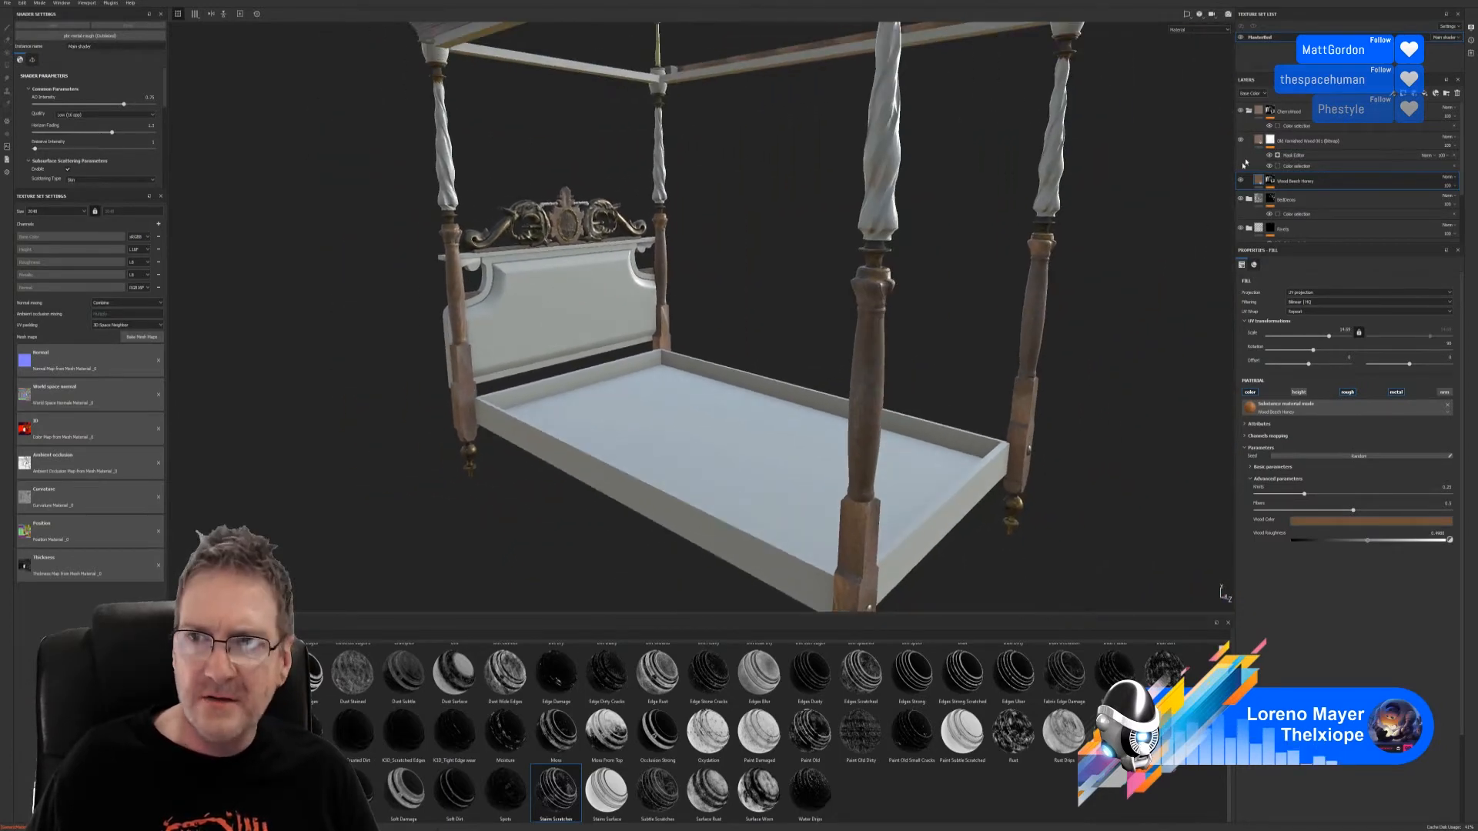
left_click(1248, 113)
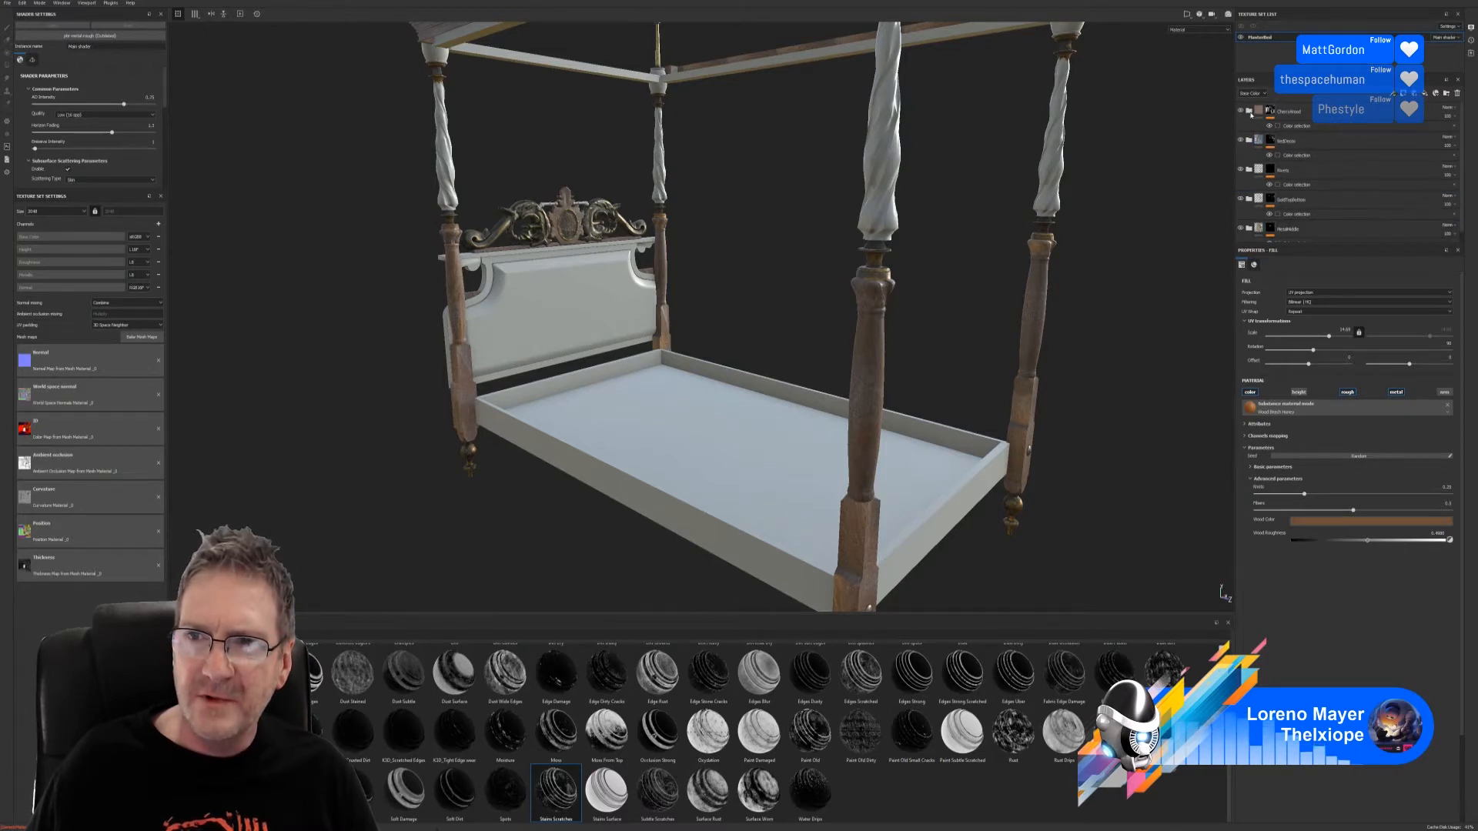
left_click(1248, 111)
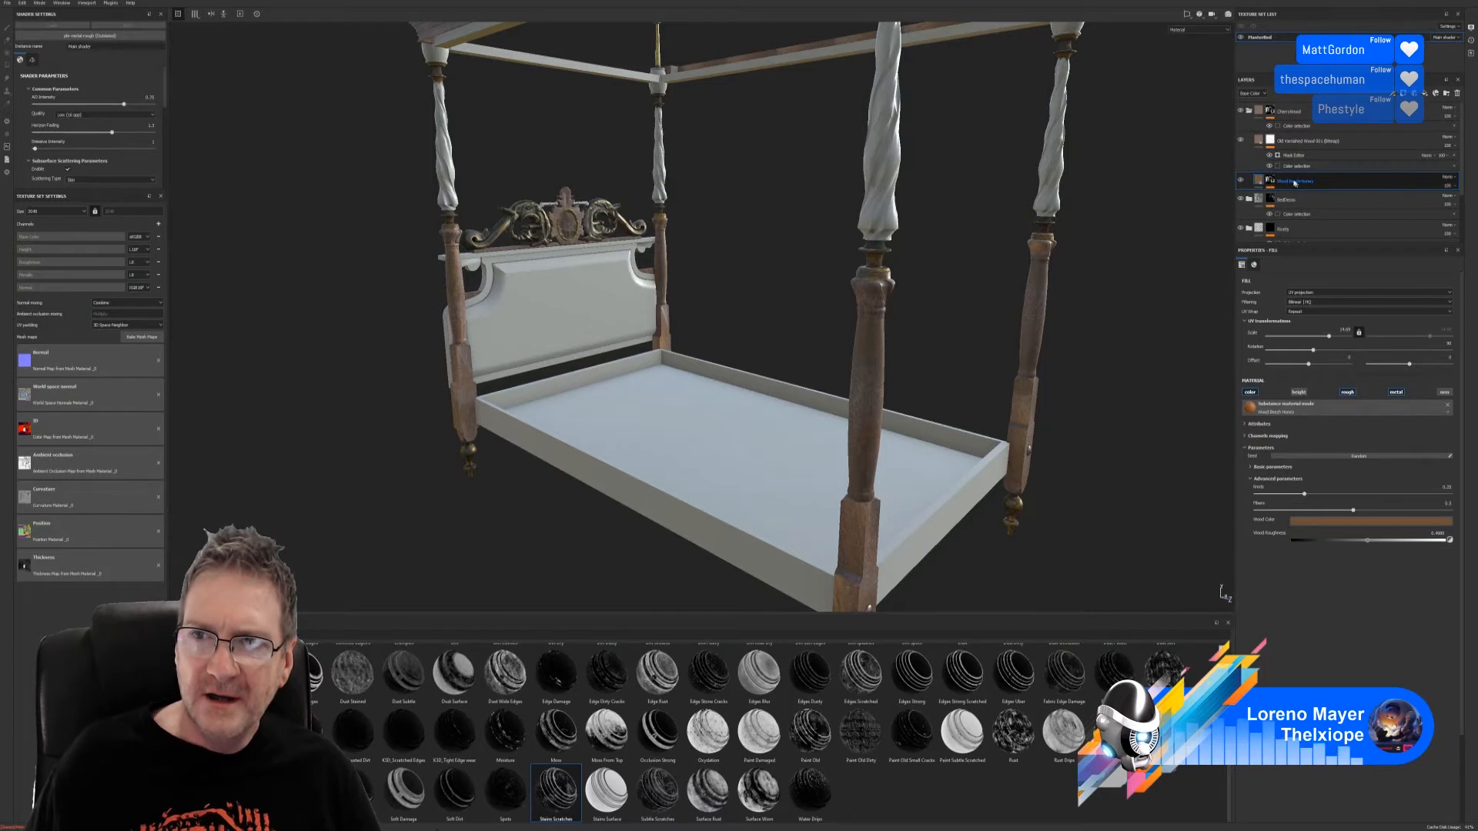
double_click(1295, 142)
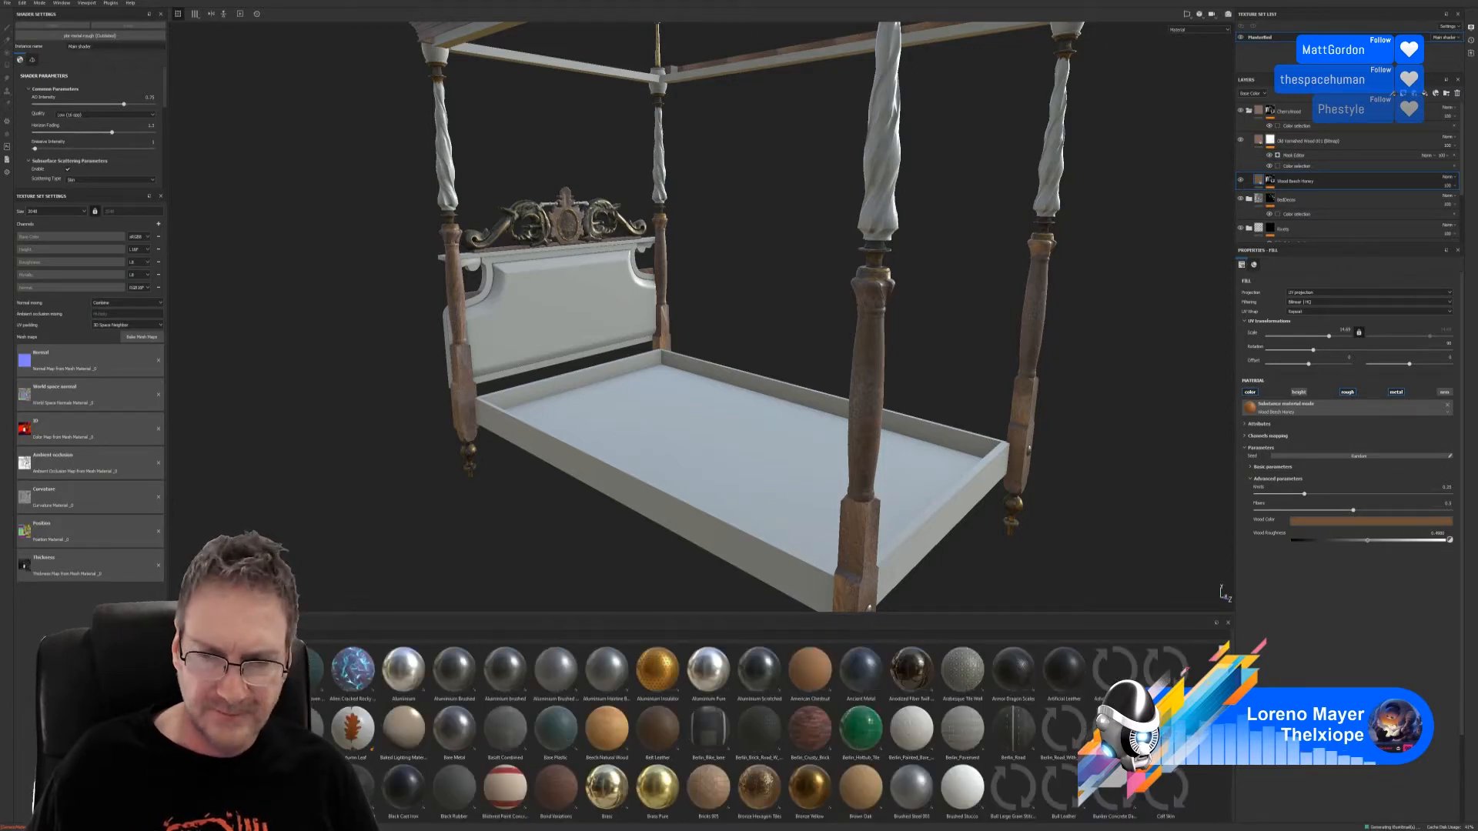
Step: Find the Wood Rough material in the materials library and apply it to the bed as a new fill layer
left_click_drag(1230, 655, 1234, 814)
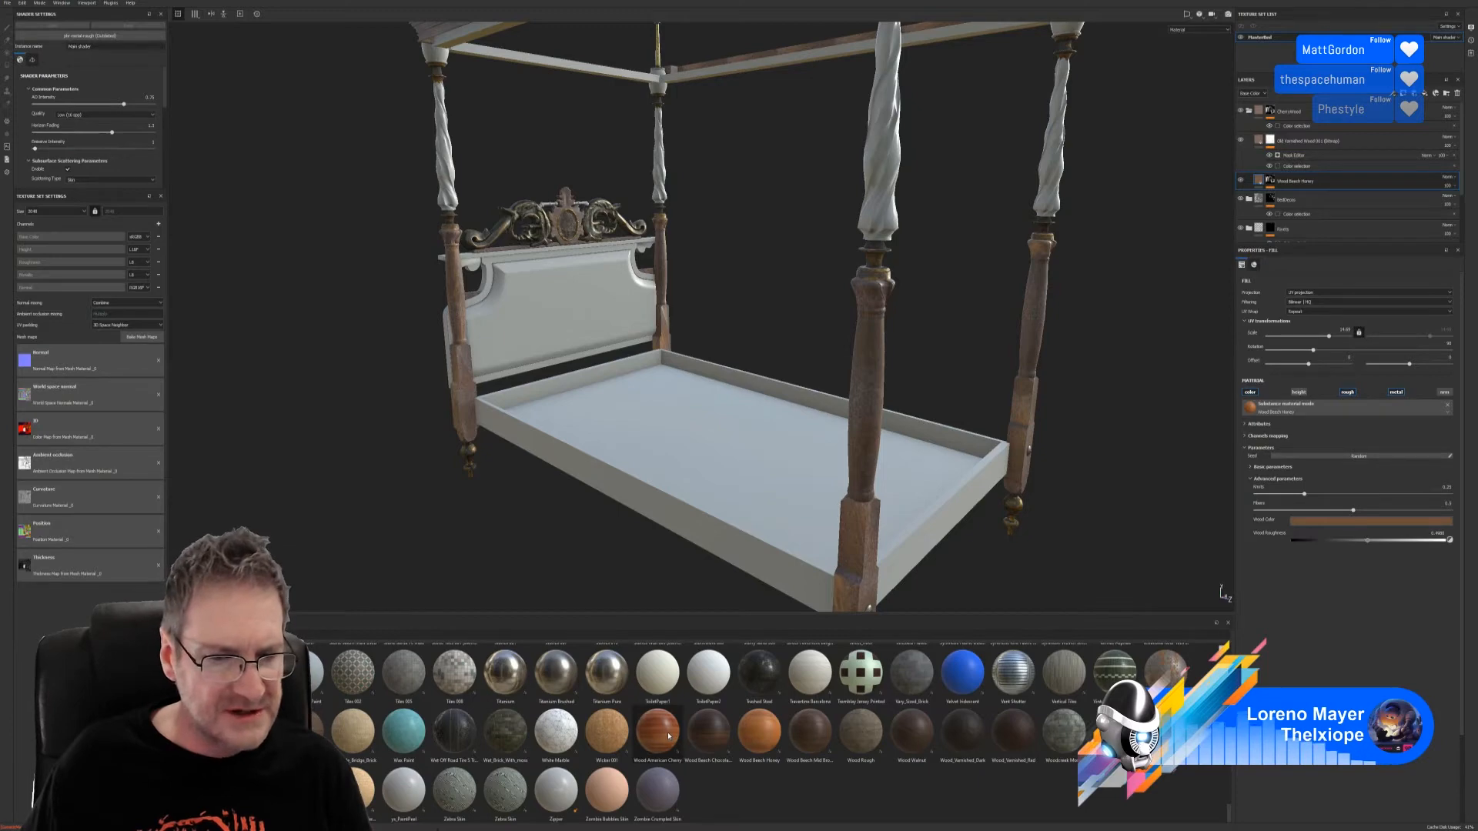
mouse_move(668, 736)
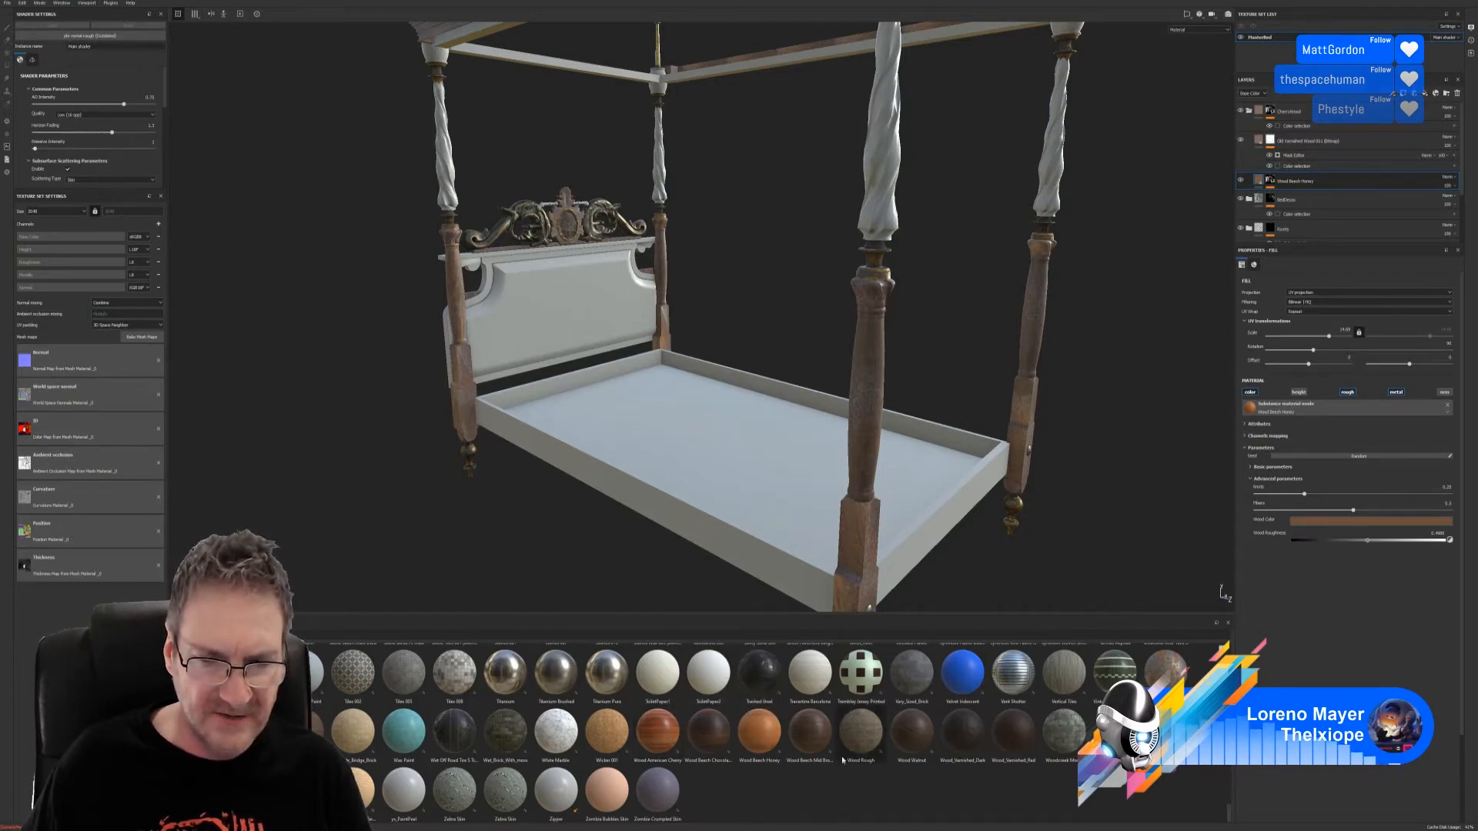
mouse_move(850, 750)
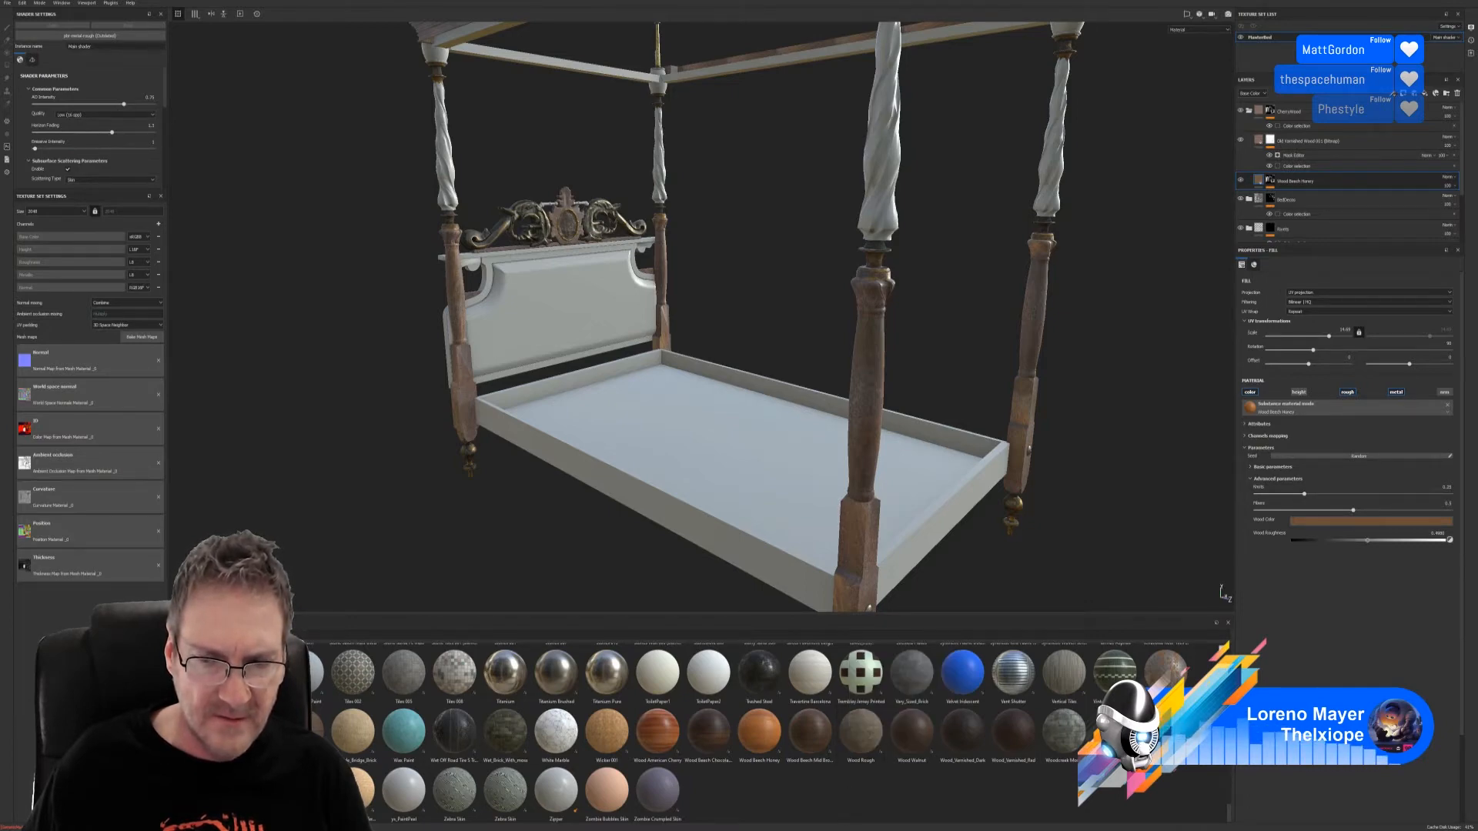
left_click_drag(858, 746, 878, 465)
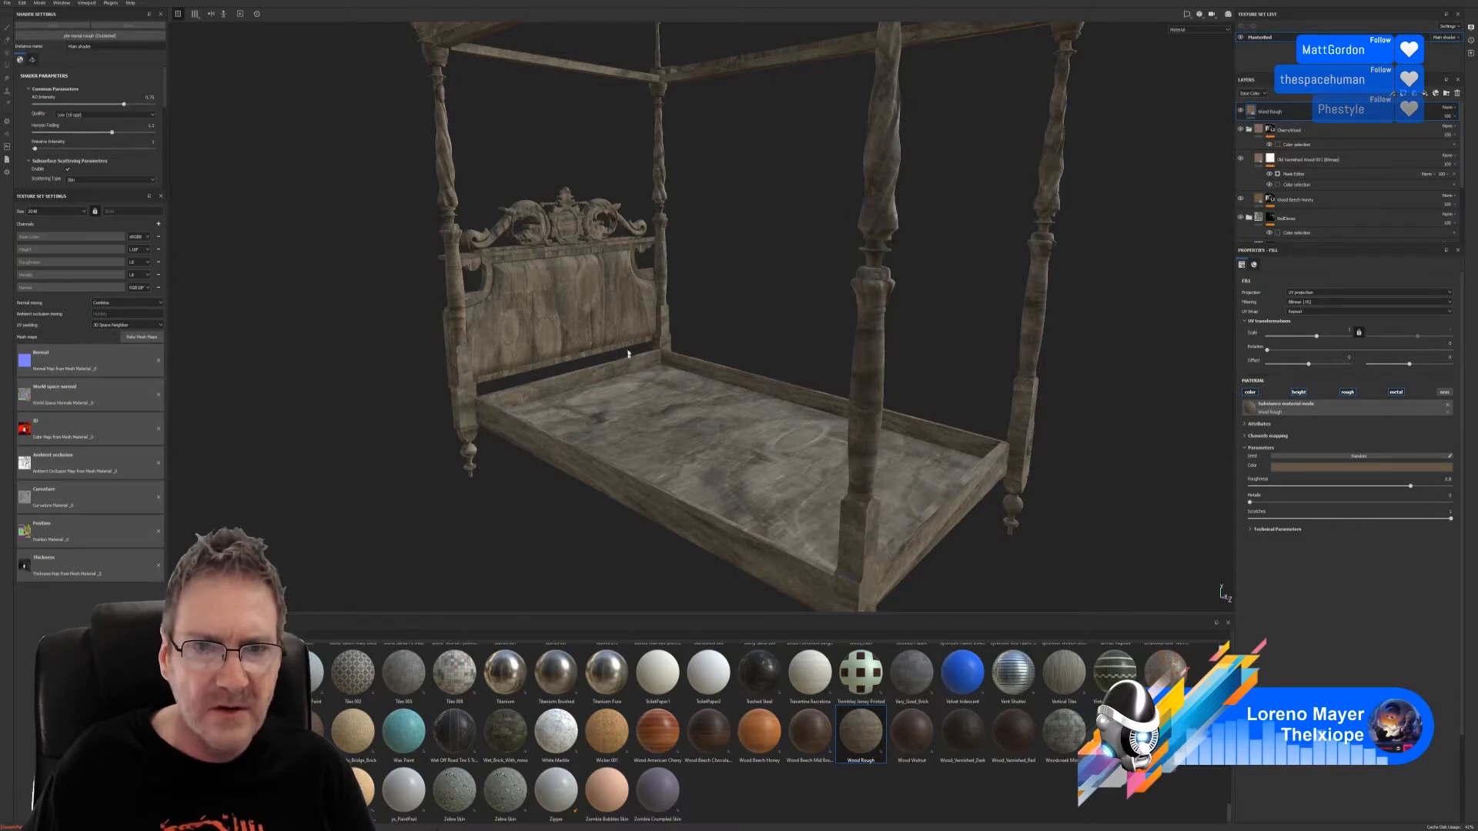
Step: Increase the Wood Rough layer's UV scale for finer grain and disable its height channel
mouse_move(835, 479)
left_mouse_down("alt")
mouse_move(885, 570)
mouse_move(827, 458)
left_mouse_up("alt")
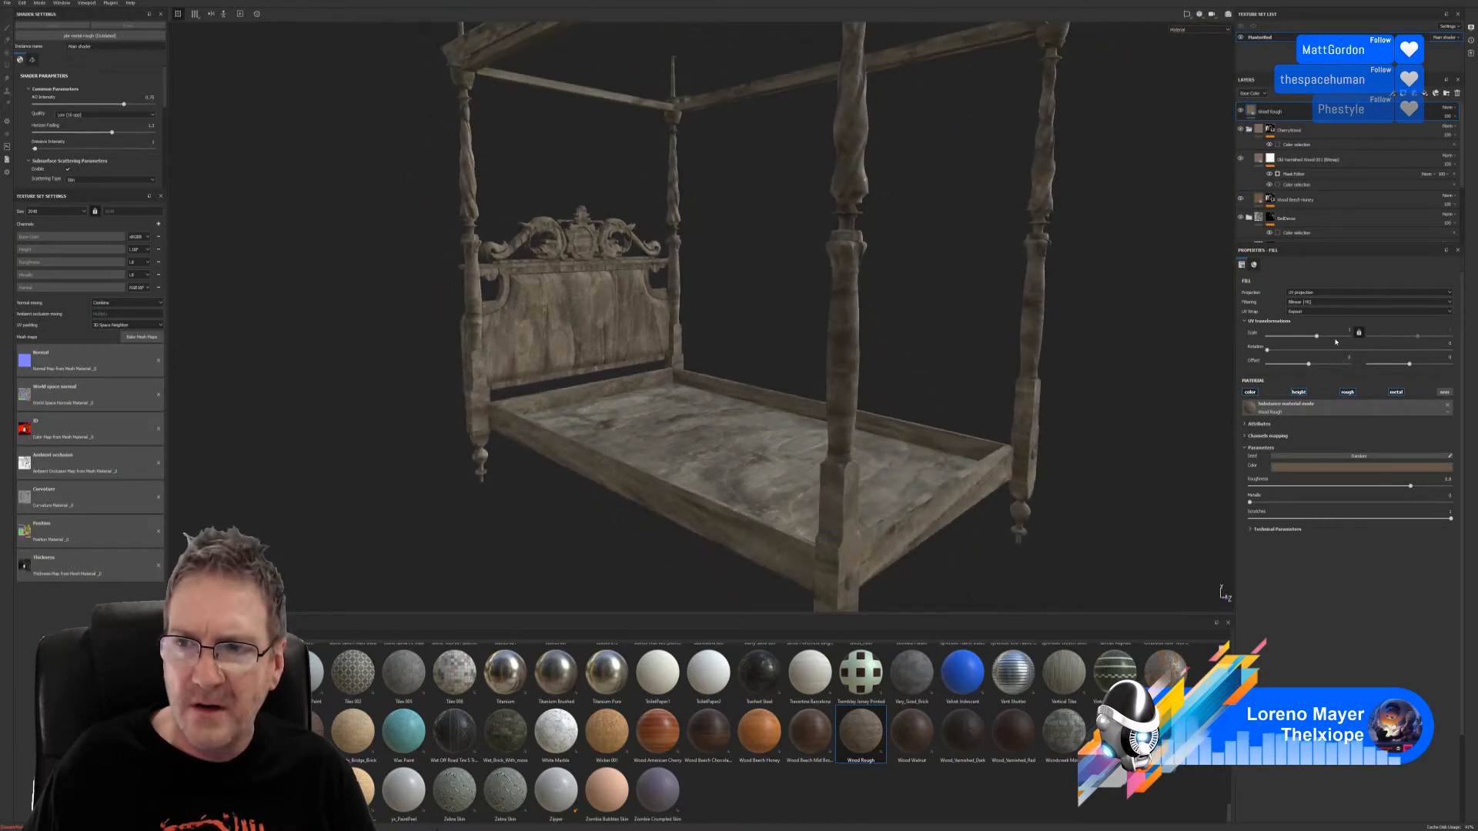
left_click_drag(1317, 337, 1323, 339)
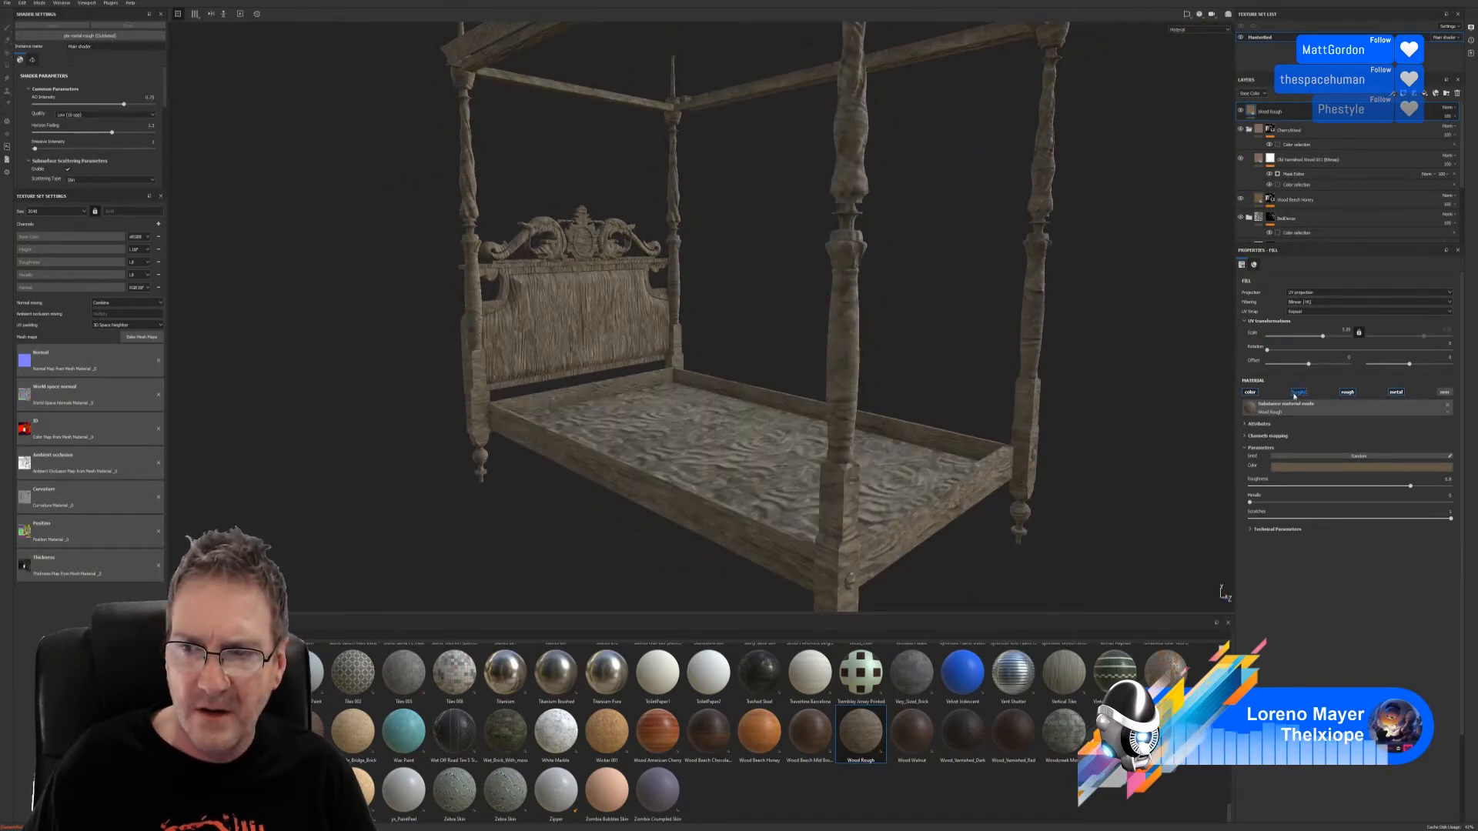
left_click(1298, 393)
left_click_drag(1323, 337, 1325, 338)
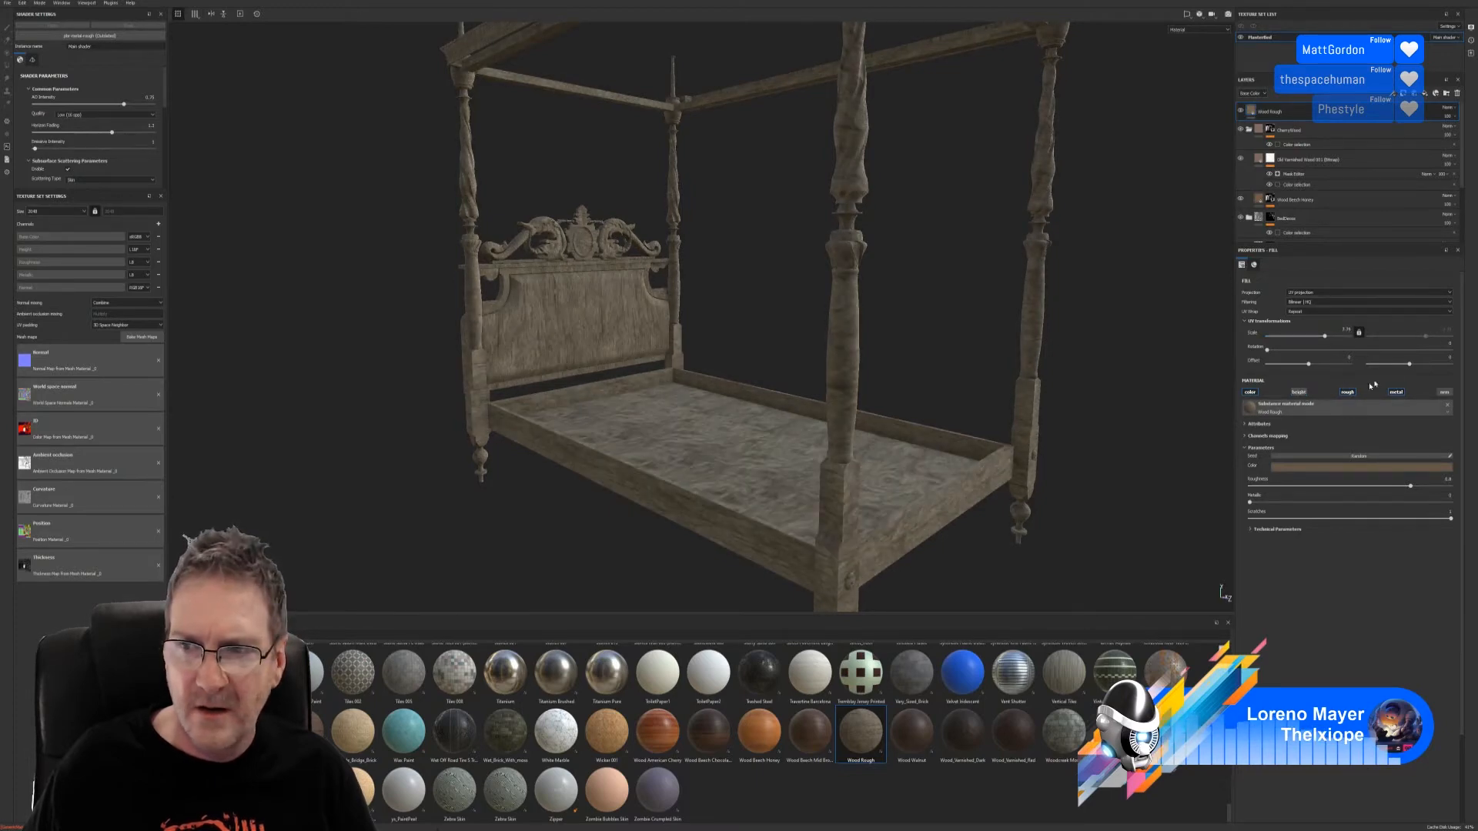
Step: Set the Wood Rough layer's UV rotation to 90 to change the direction of its grain
left_click(1447, 344)
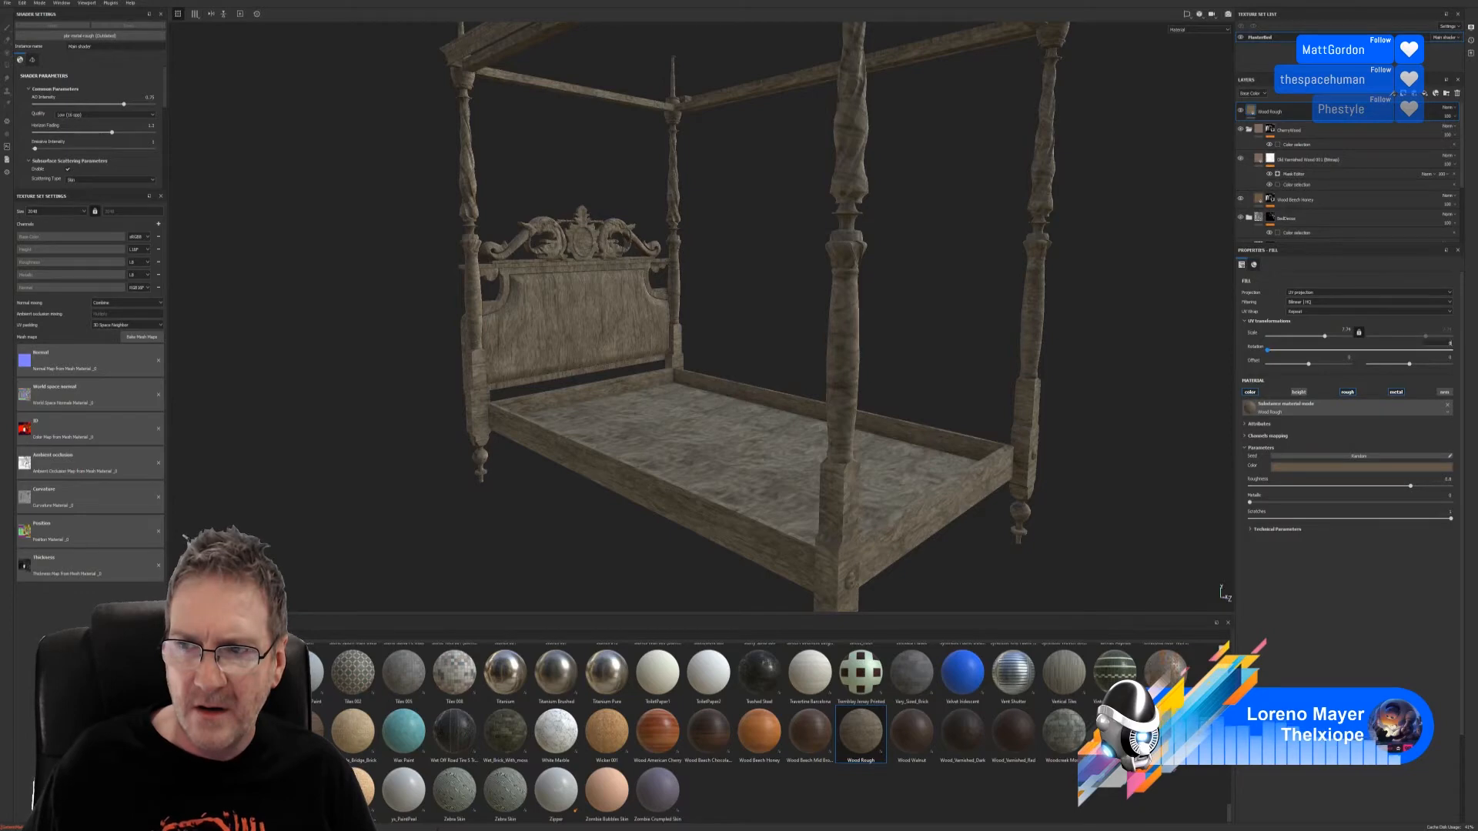
type("90")
key("Return")
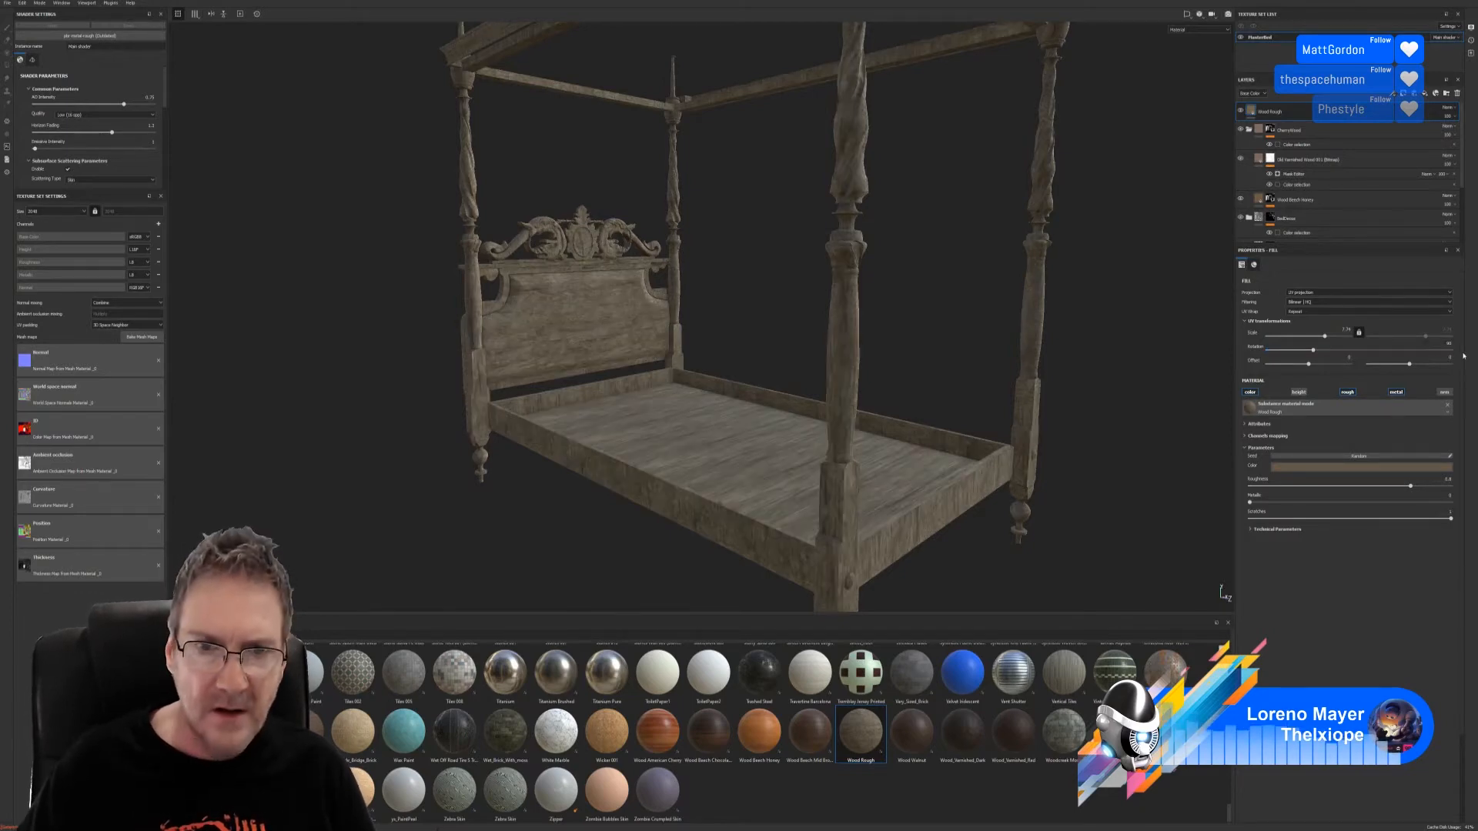
left_click_drag(879, 439, 871, 446, "alt")
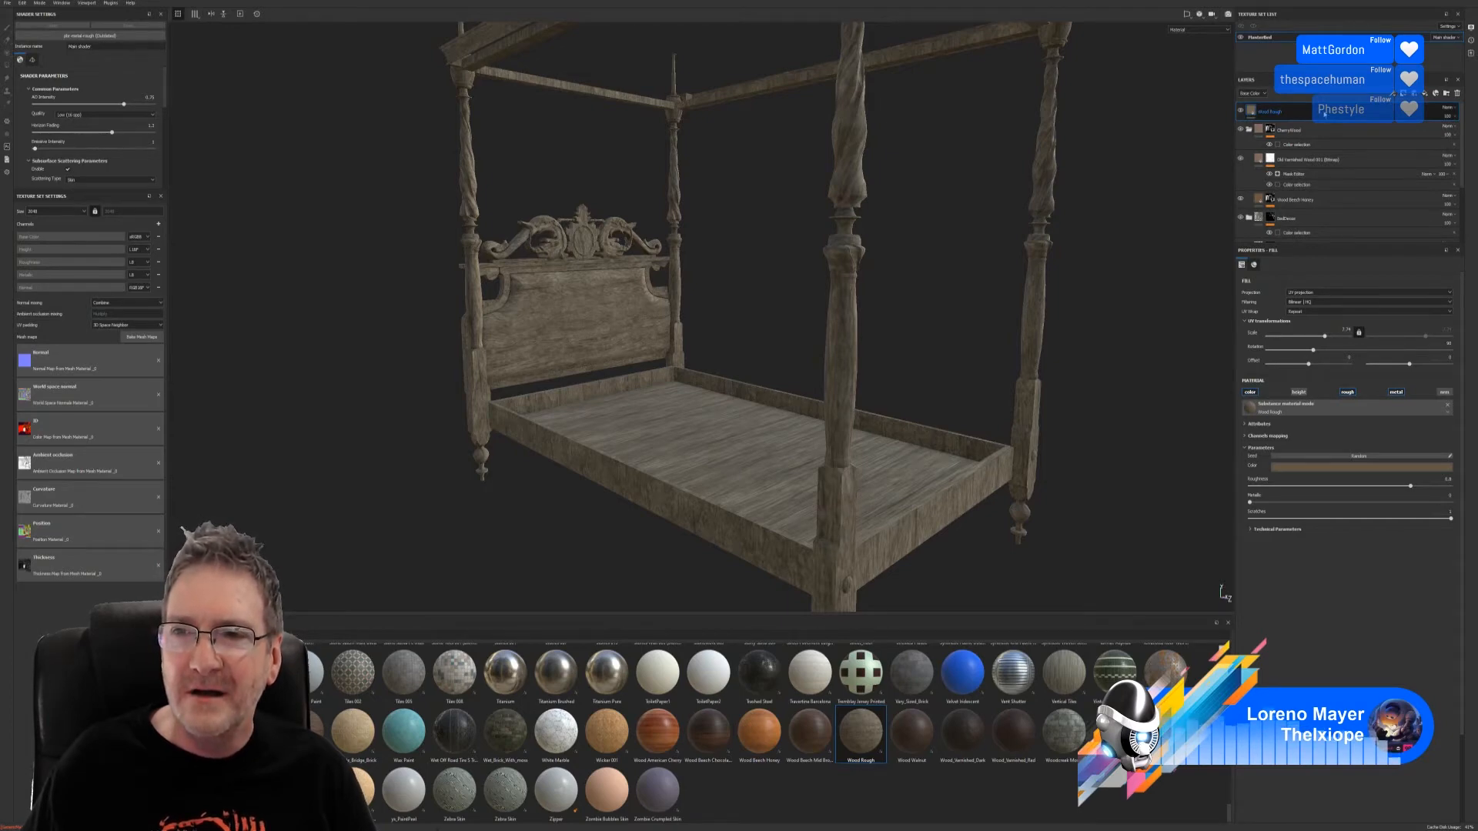
Step: Move the Wood Rough layer into the CherryWood folder above the varnished wood layer and increase its UV scale further
left_click_drag(1319, 114, 1320, 154)
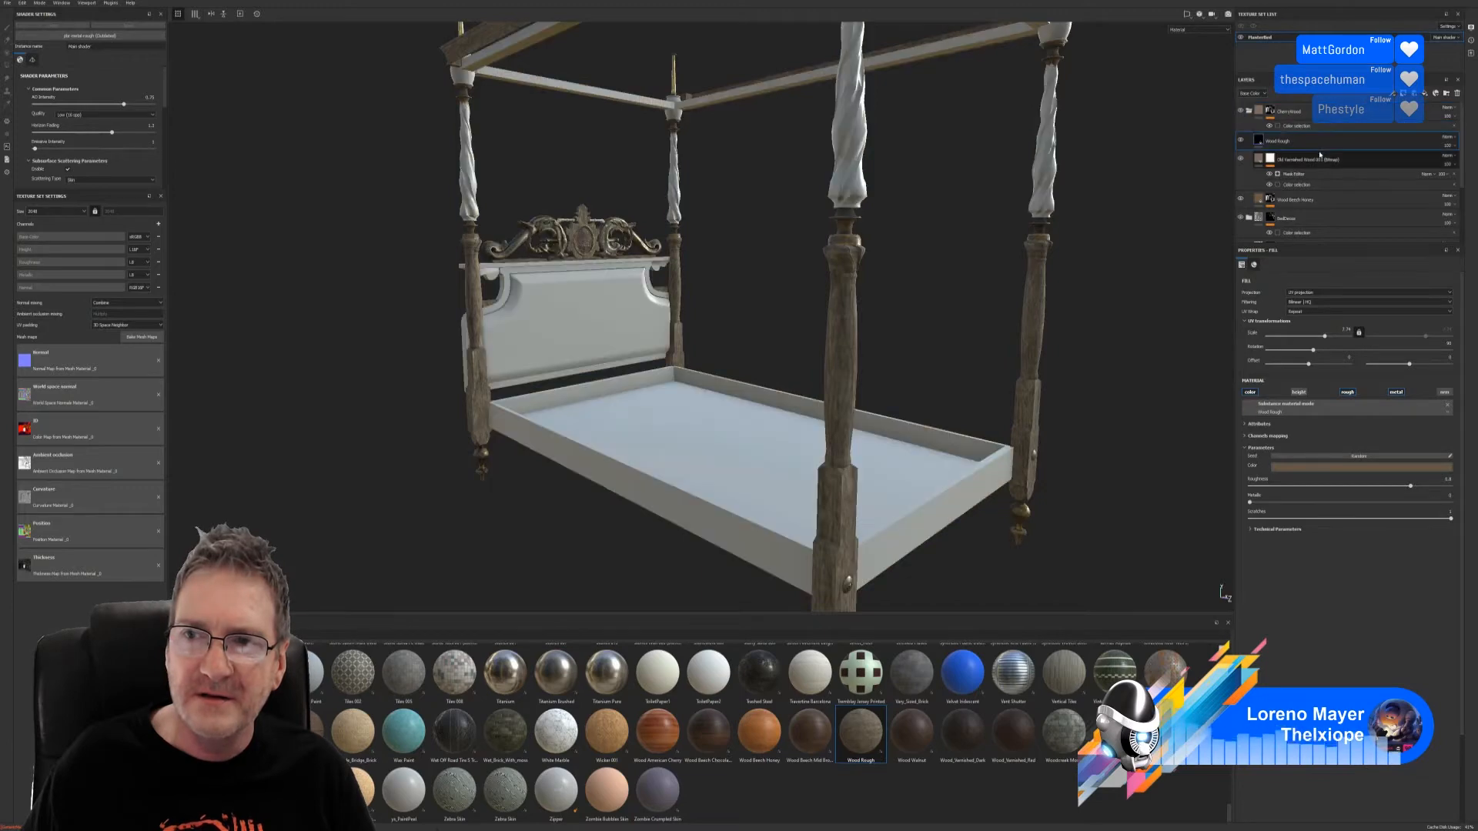
left_click_drag(781, 405, 952, 359, "alt")
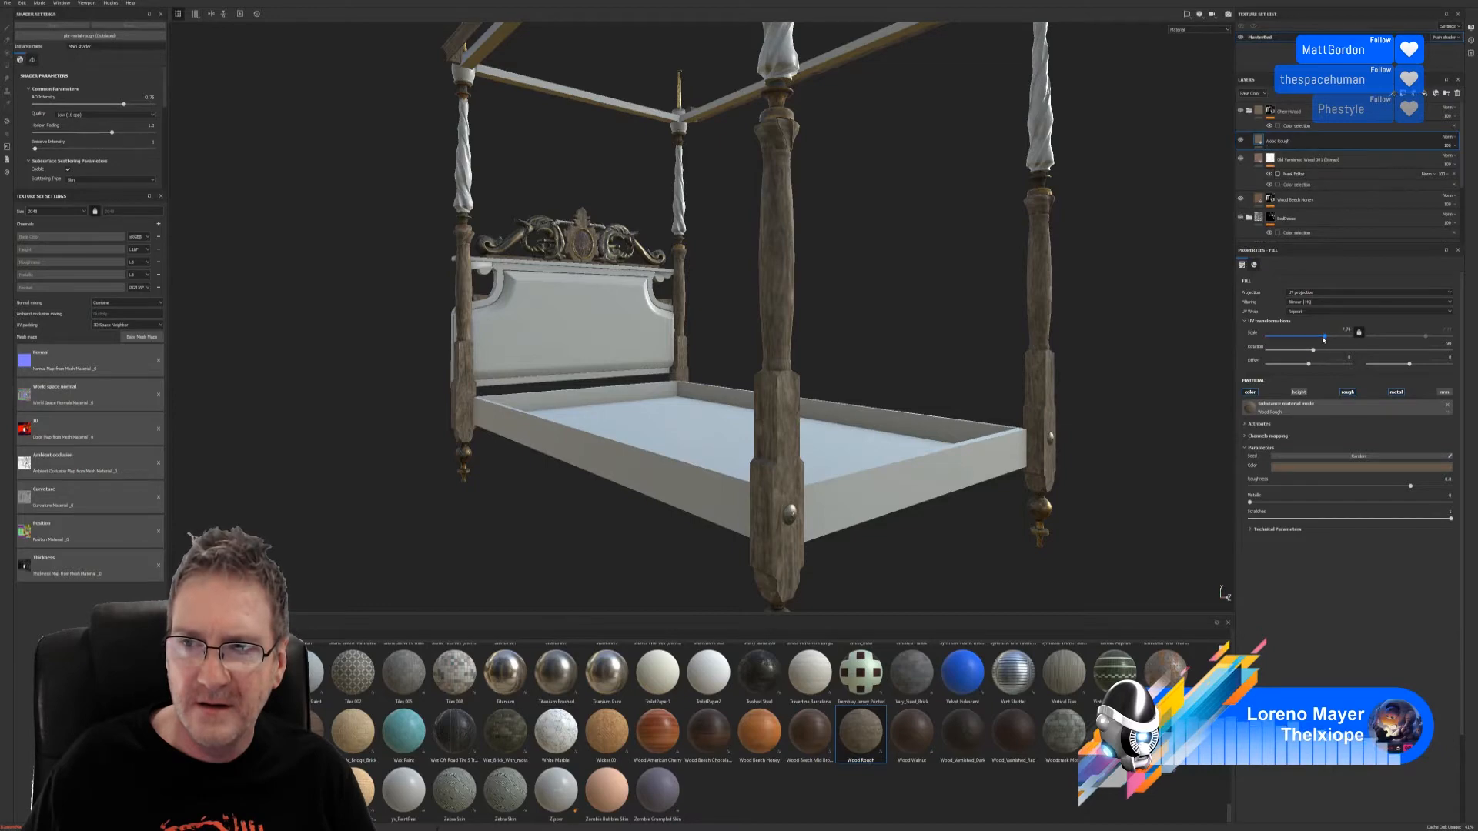
left_click_drag(1325, 339, 1335, 340)
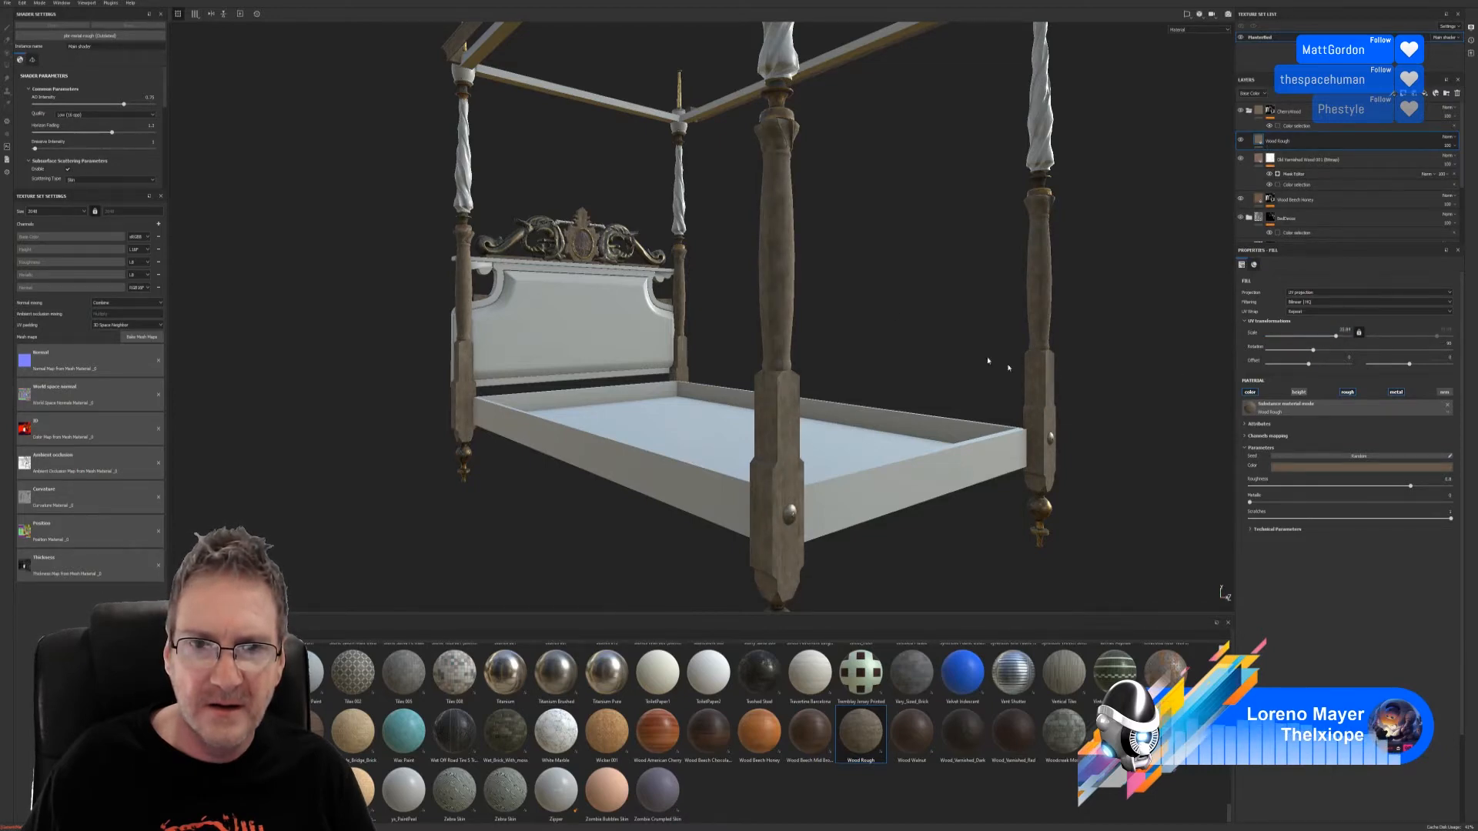
left_click_drag(1009, 368, 868, 303, "alt")
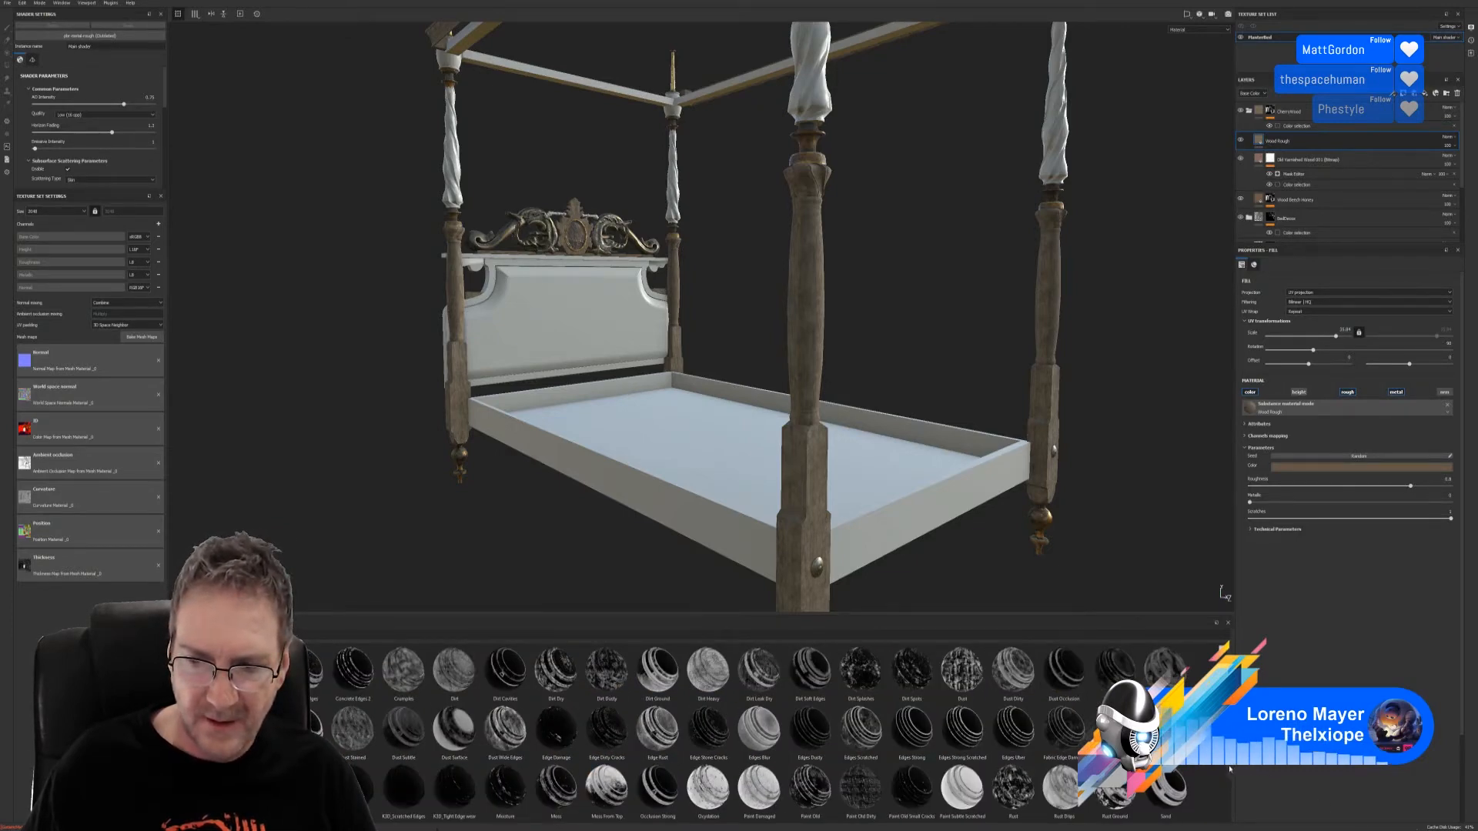
Step: Apply the Stains Scratches smart mask to the Wood Rough layer and check the bedposts
scroll(1227, 770, "down", 1)
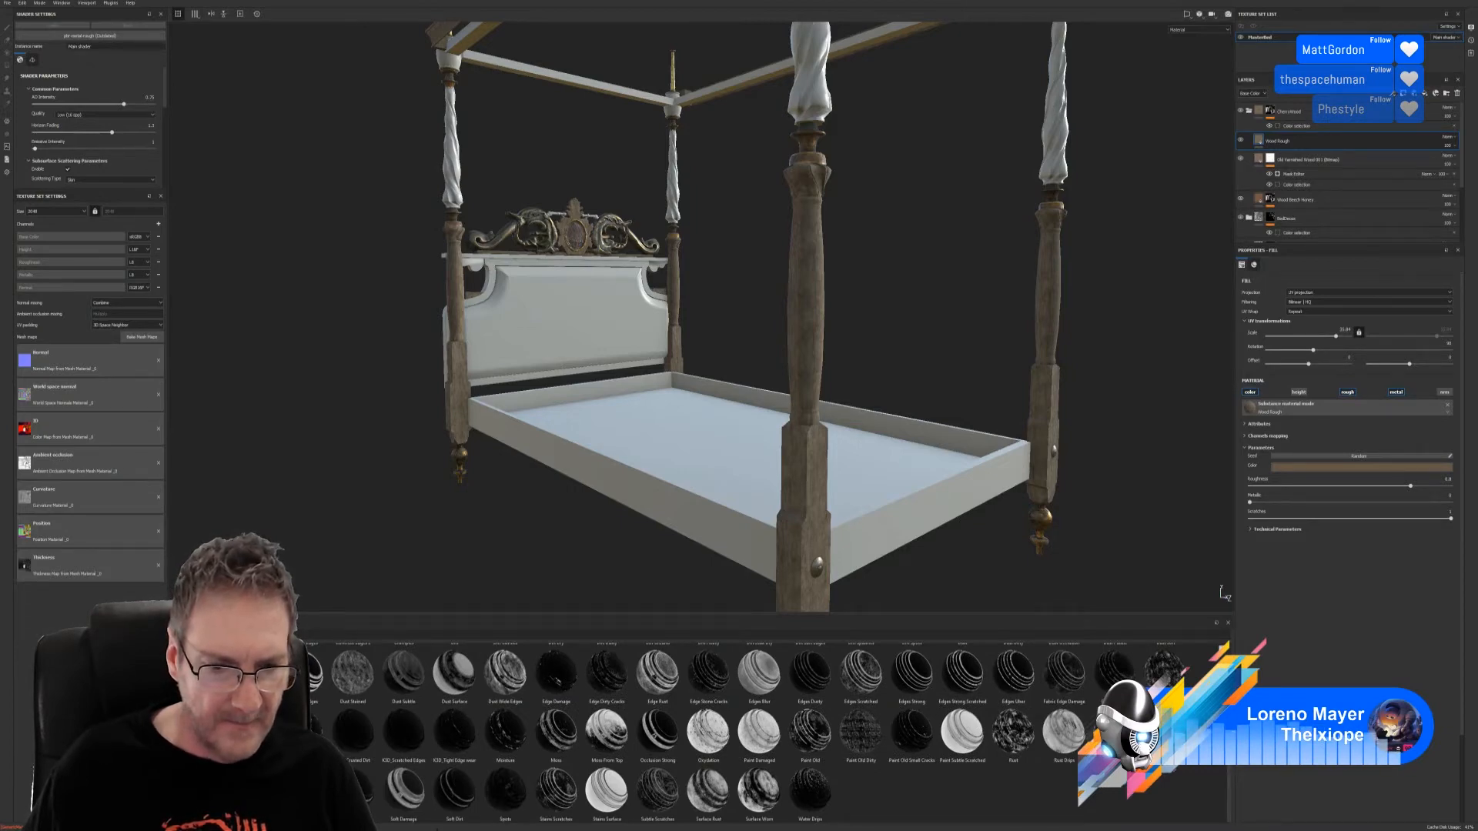
mouse_move(556, 792)
left_mouse_down()
mouse_move(1388, 266)
mouse_move(1341, 145)
left_mouse_up()
scroll(915, 314, "up", 3)
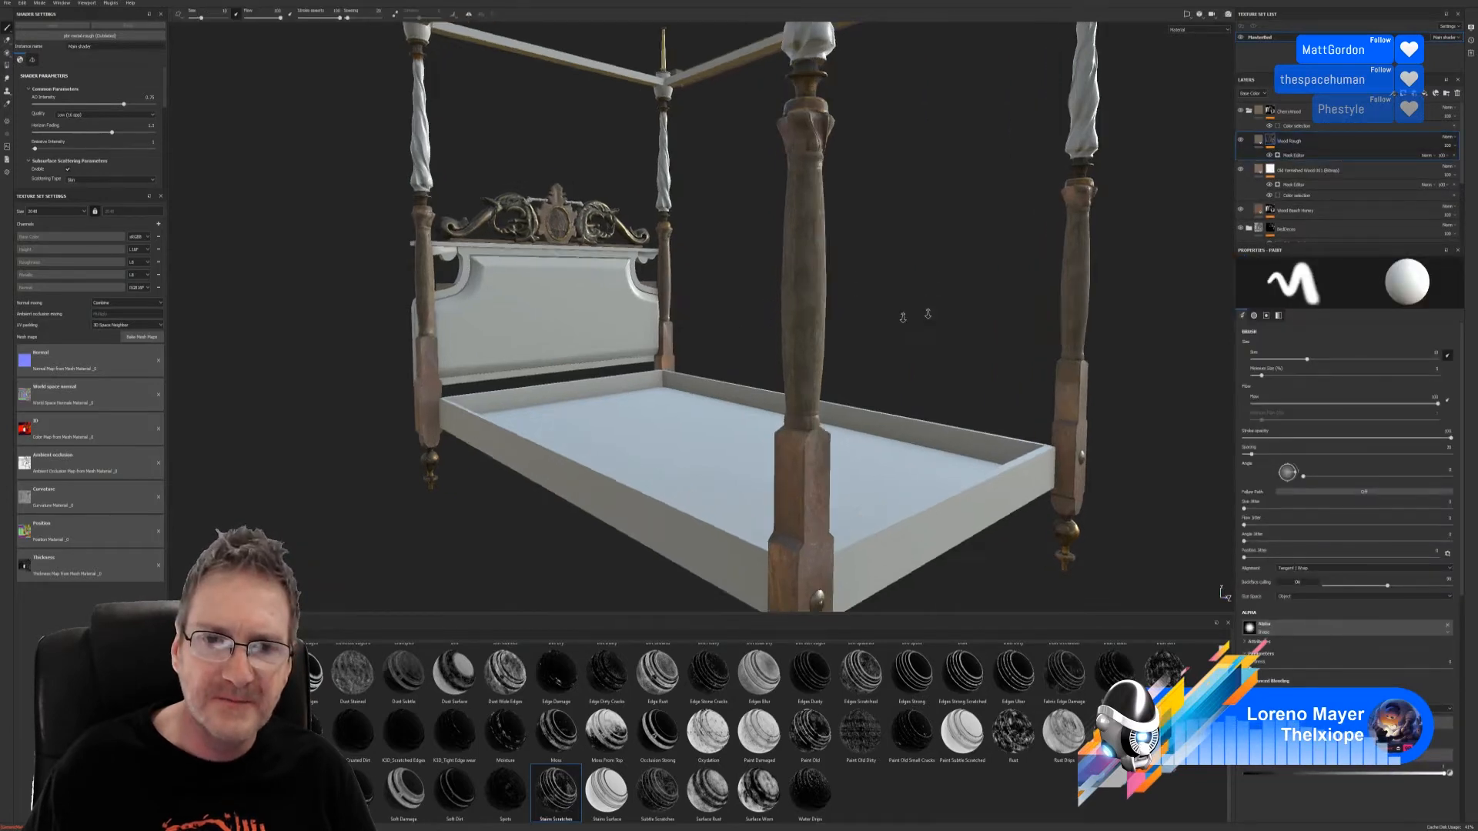
scroll(871, 314, "down", 3)
left_click_drag(871, 314, 1032, 316, "alt")
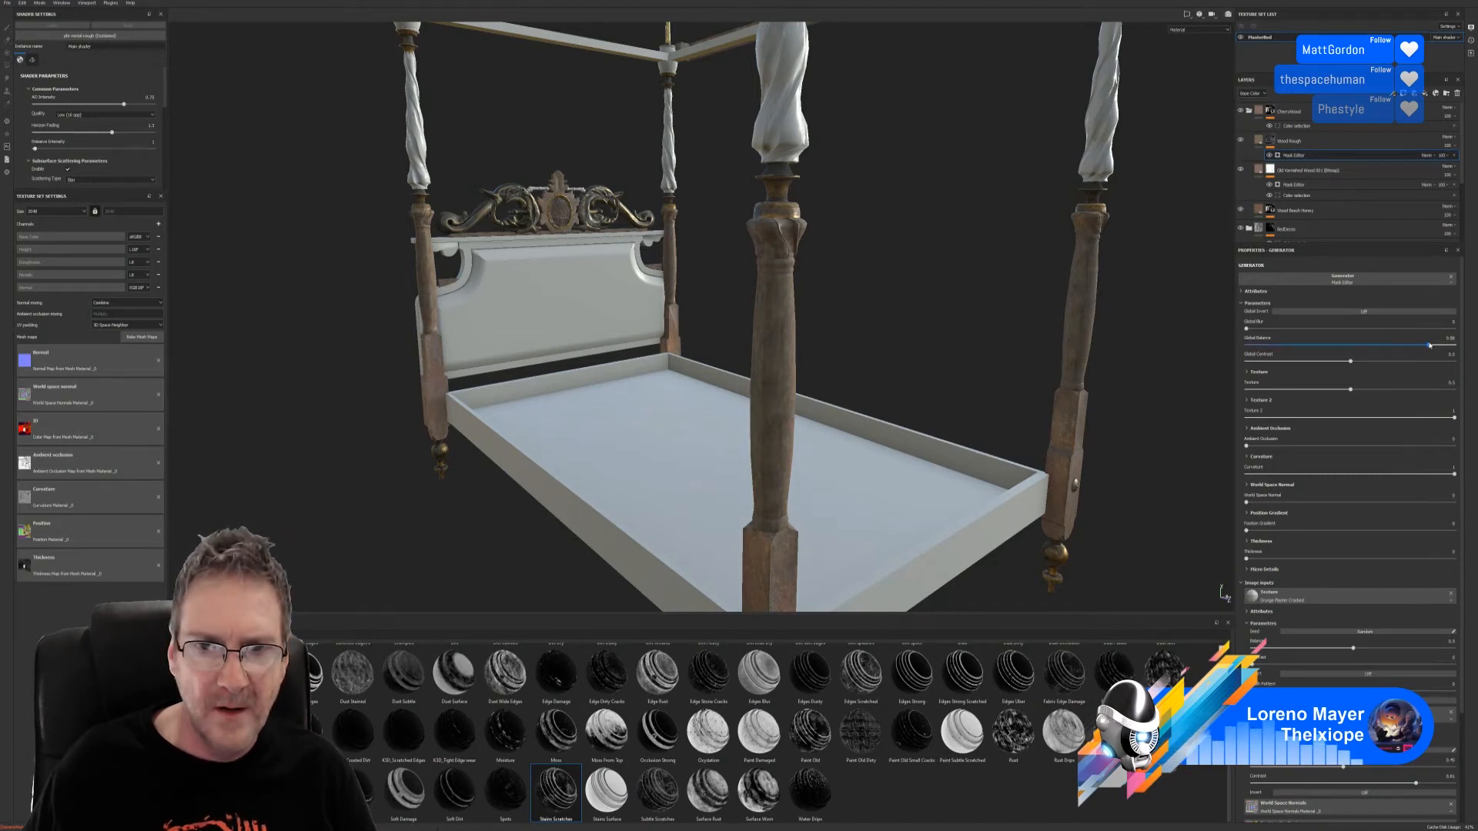
Step: In the Wood Rough mask generator, lower Global Balance, raise Global Contrast to about 0.8, slightly lower Texture and Texture 2, and set Curvature to 1
left_click_drag(1345, 346, 1340, 392)
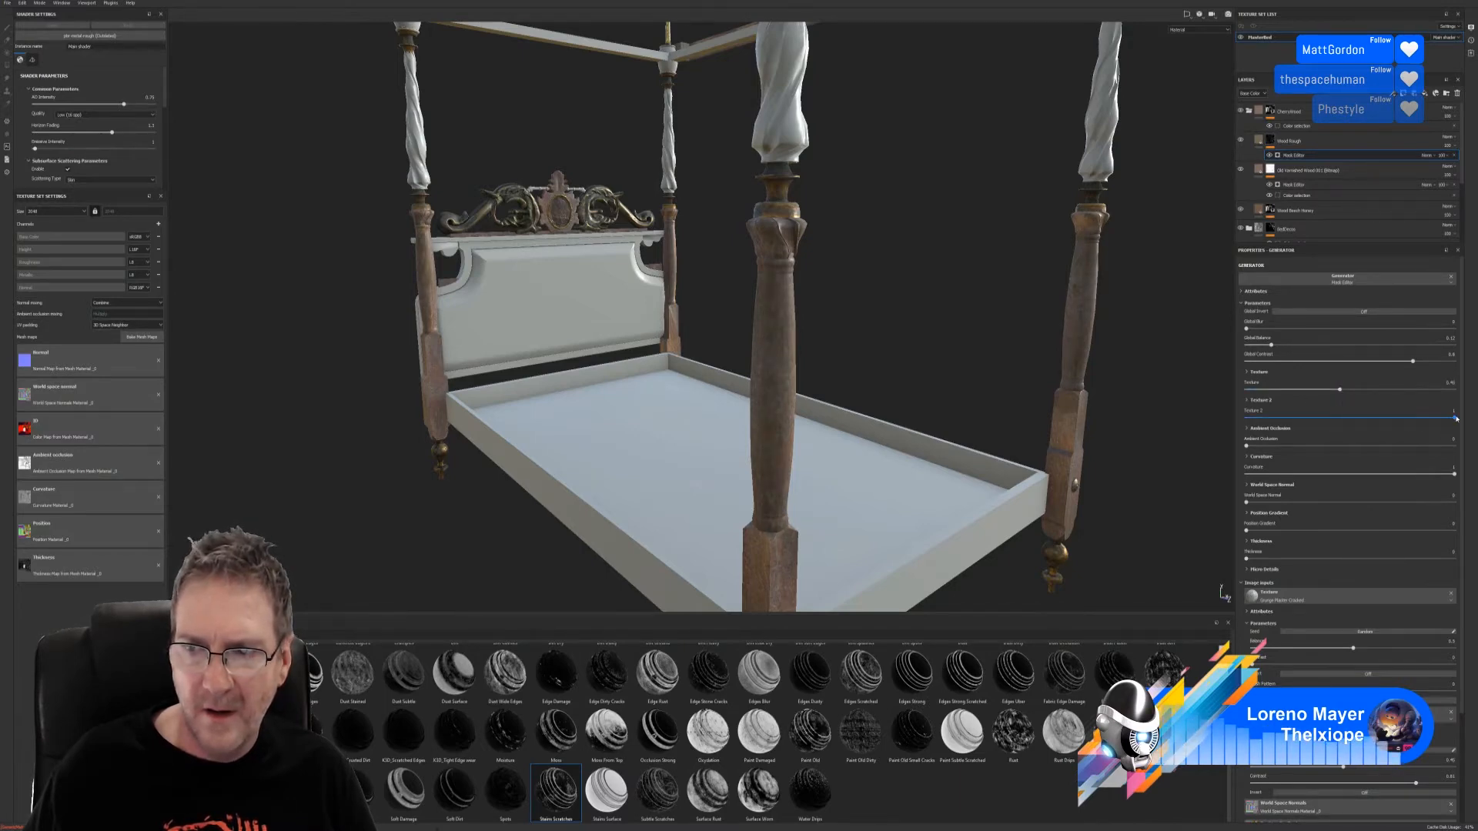
left_click_drag(1291, 435, 1391, 428)
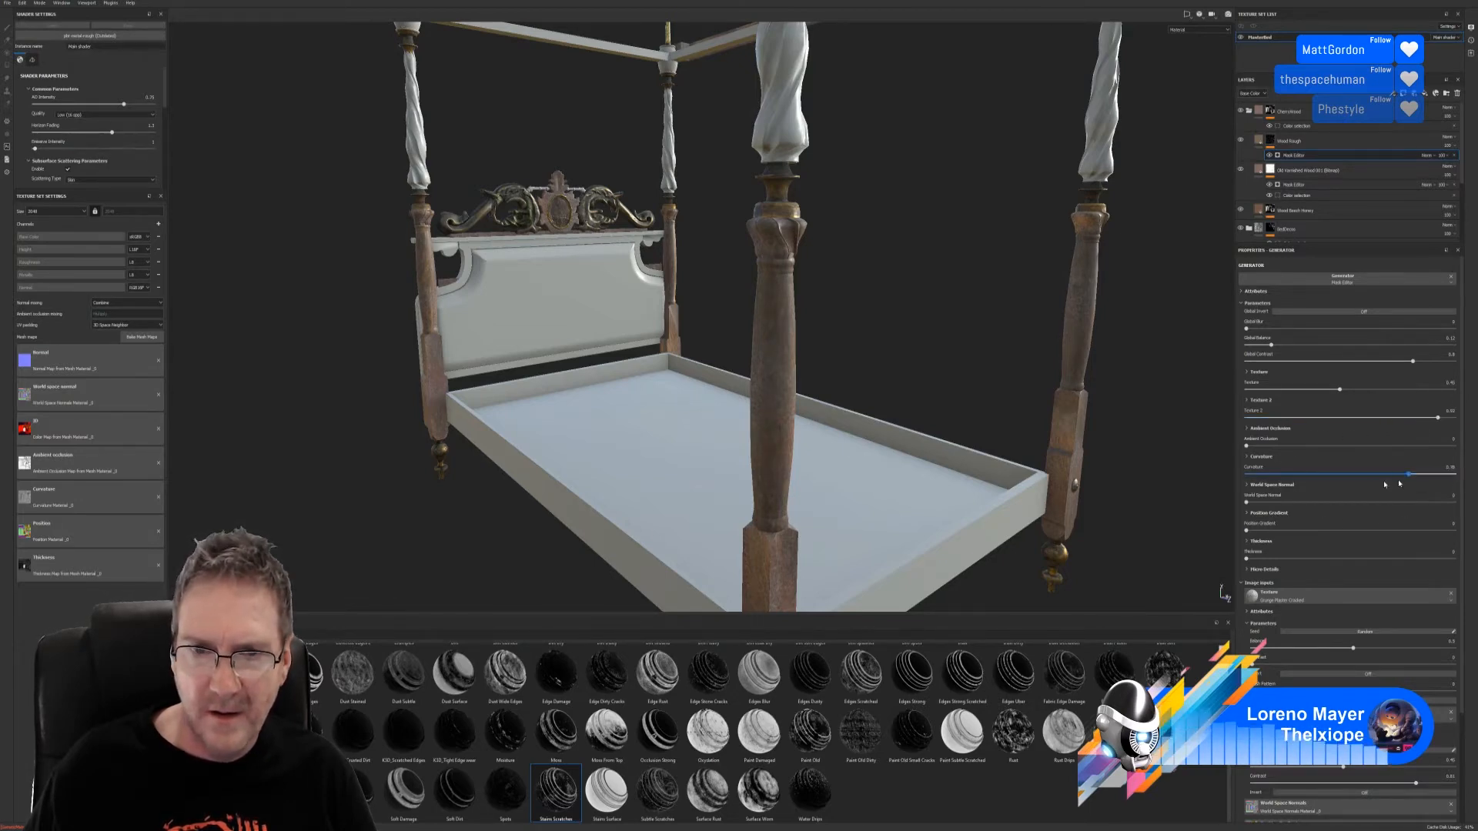
mouse_move(1384, 484)
left_mouse_down()
mouse_move(1254, 491)
mouse_move(1409, 480)
left_mouse_up()
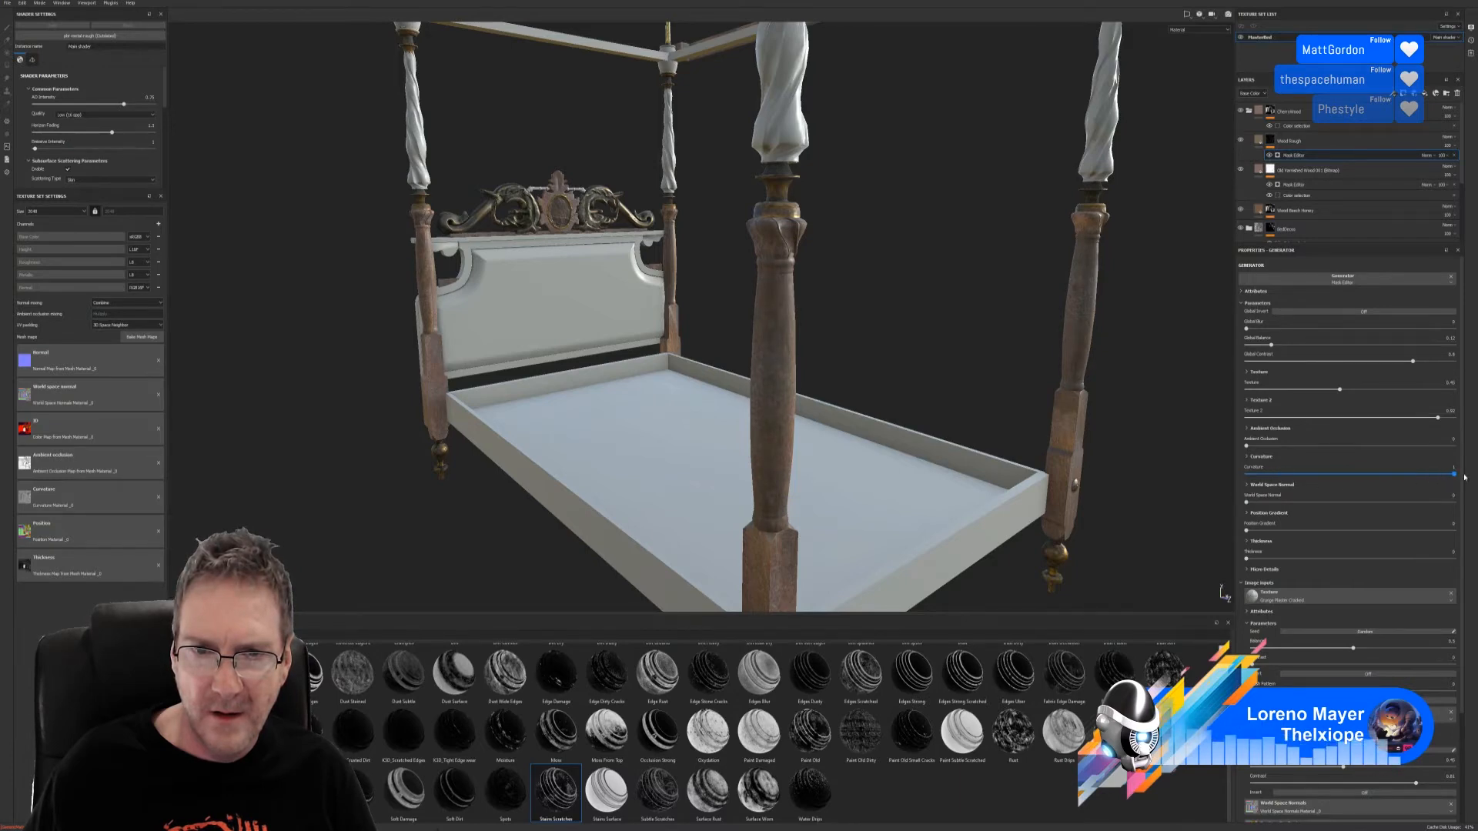
scroll(847, 461, "down", 3)
left_click_drag(759, 470, 698, 423, "alt")
right_click_drag(698, 423, 928, 314, "alt")
left_click_drag(929, 314, 769, 340, "alt")
middle_click_drag(569, 300, 543, 284, "alt")
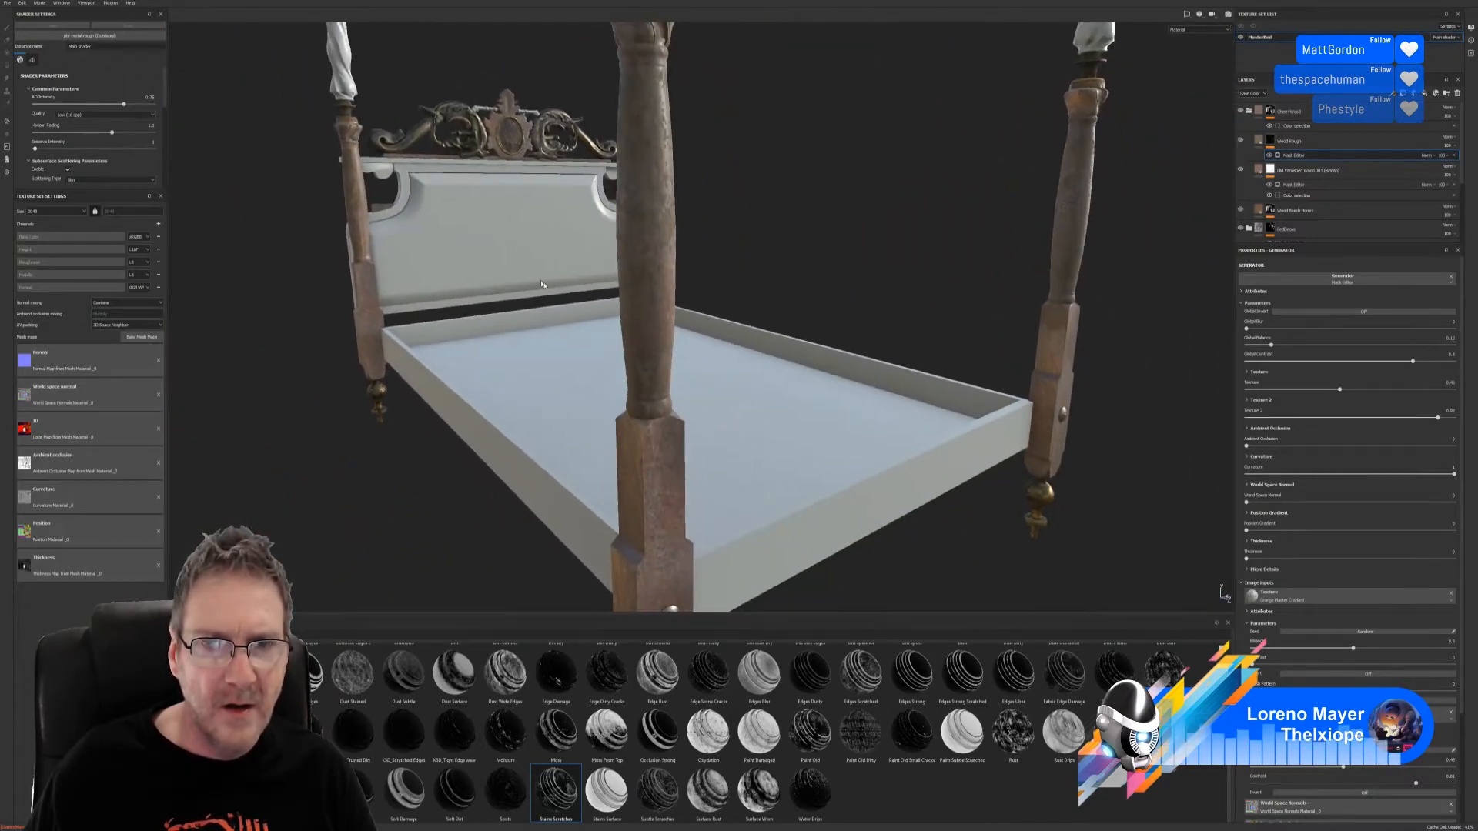
left_click_drag(542, 285, 548, 349, "alt")
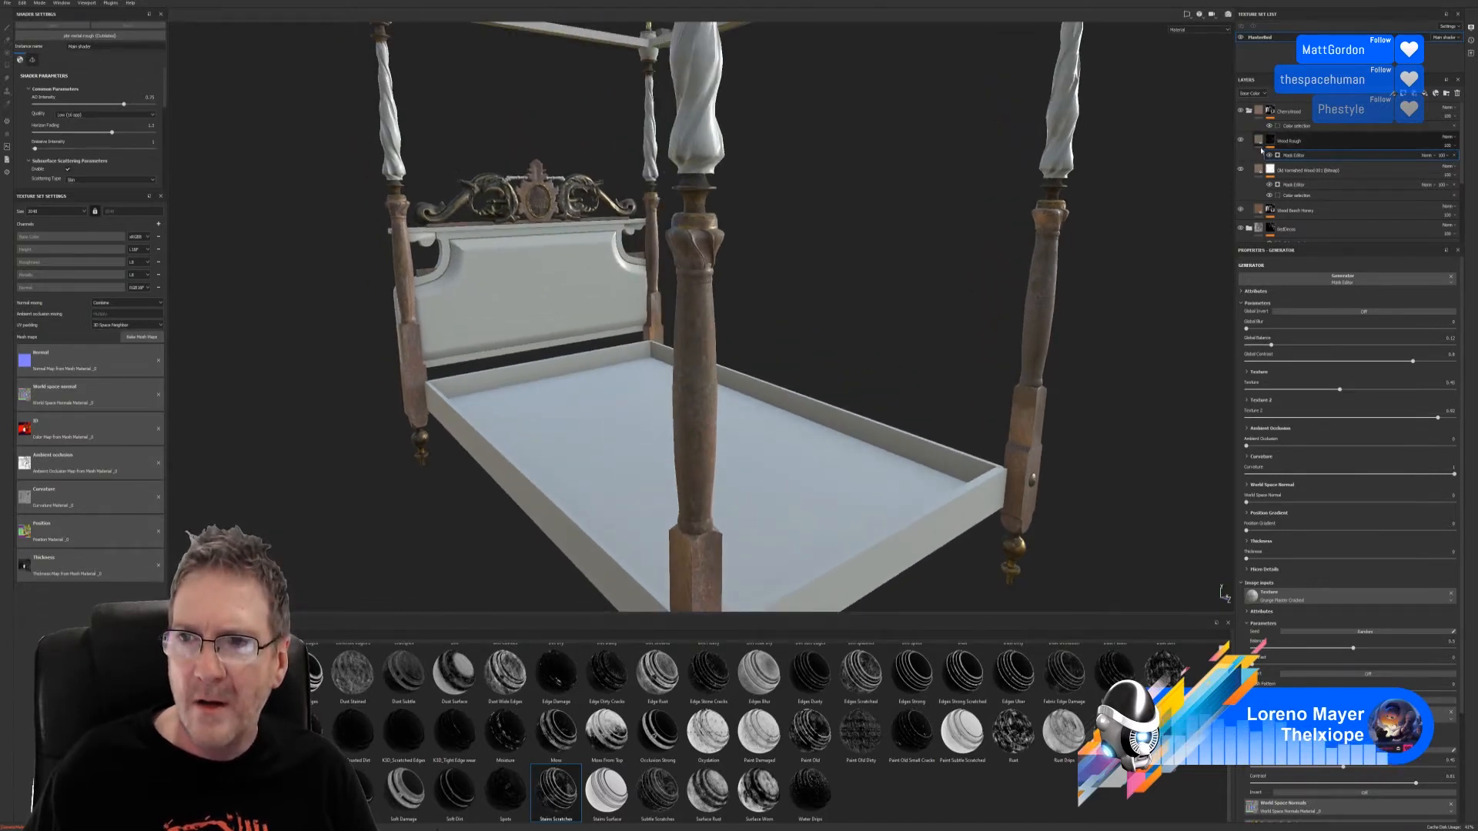
Step: Darken the Wood Rough layer's brown material color slightly and check it on the bedposts
left_click(1259, 141)
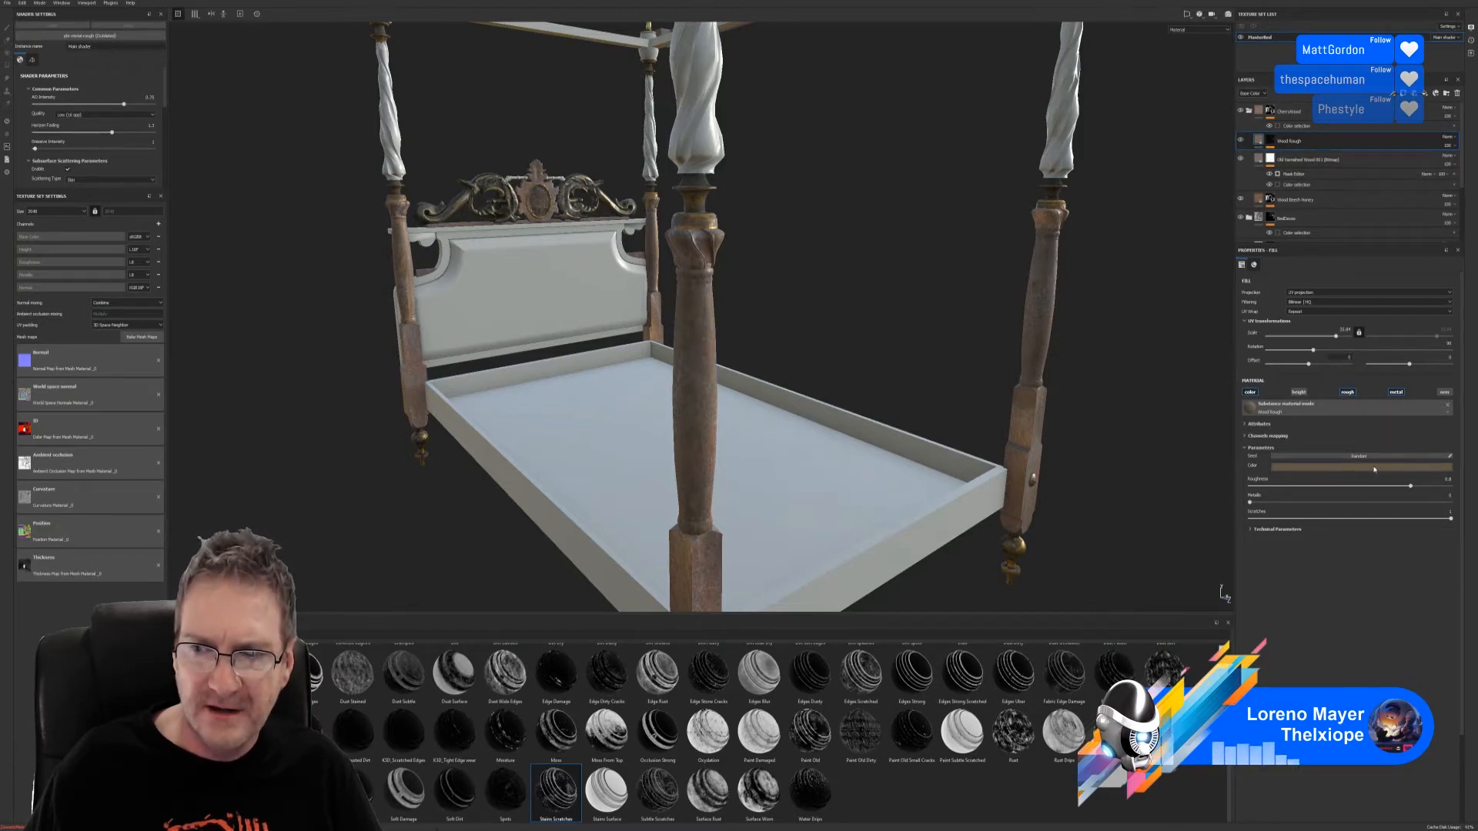
left_click(1379, 466)
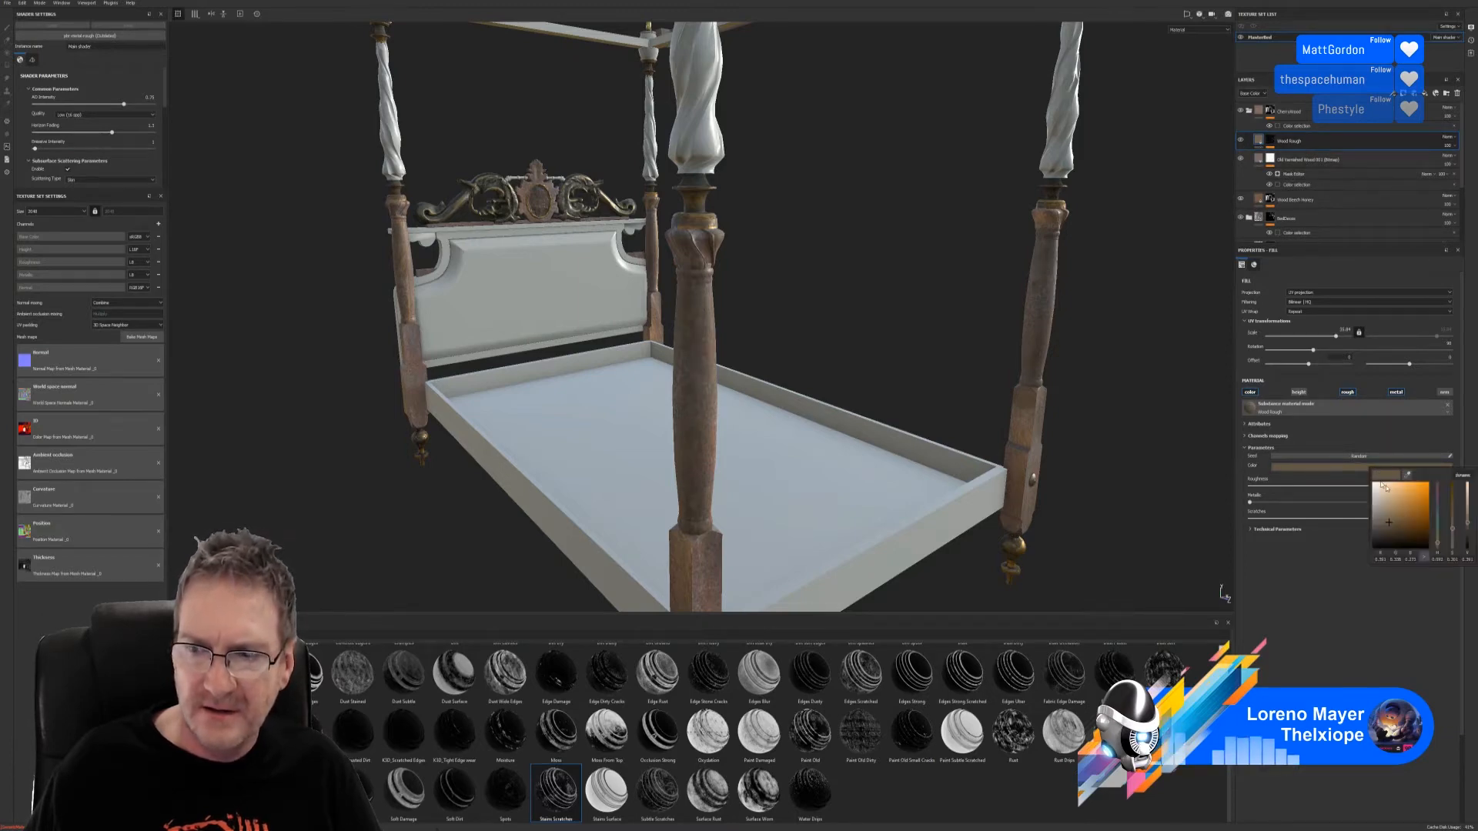
left_click(1467, 533)
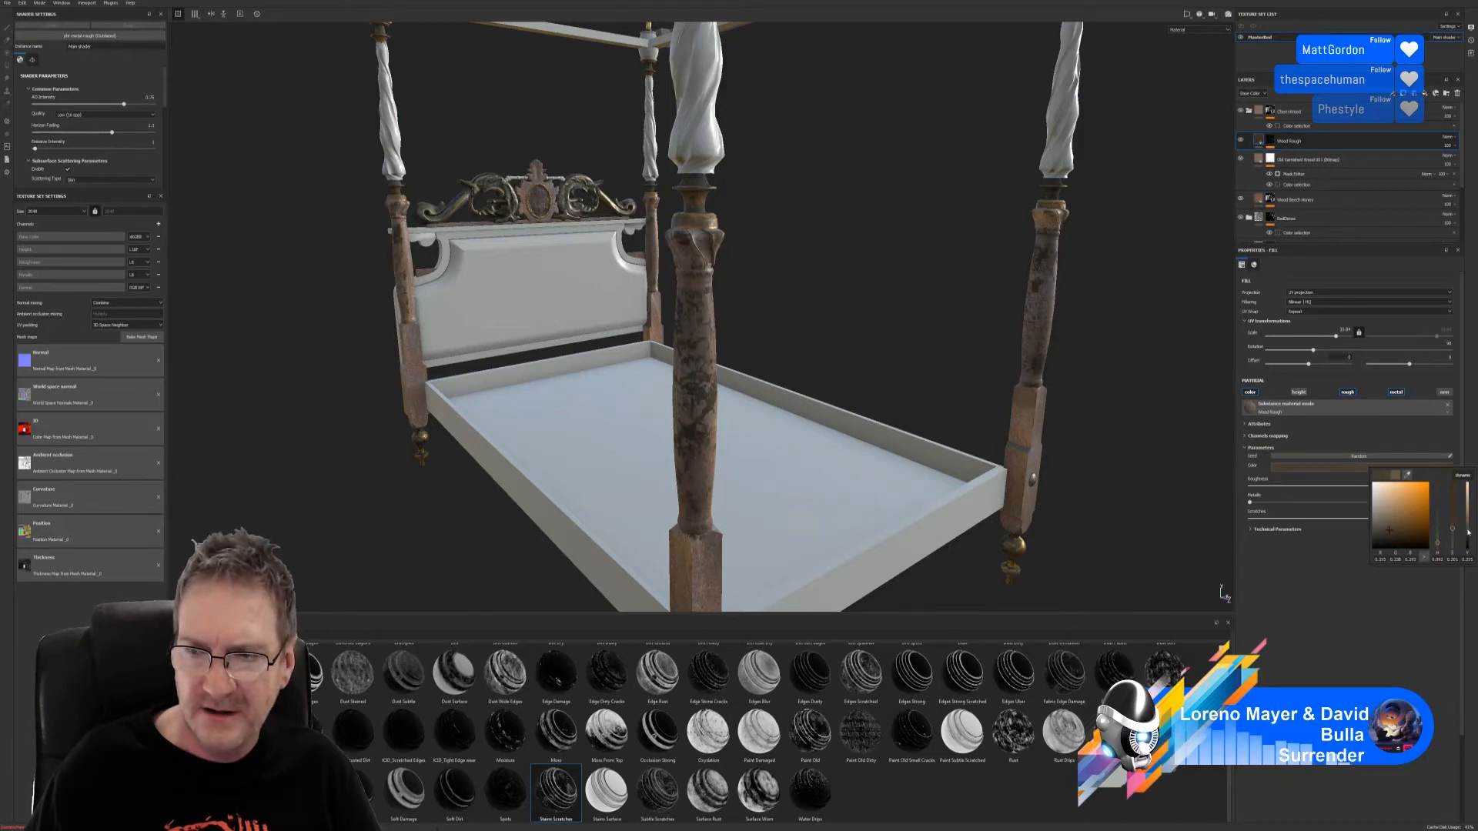
left_click(1469, 528)
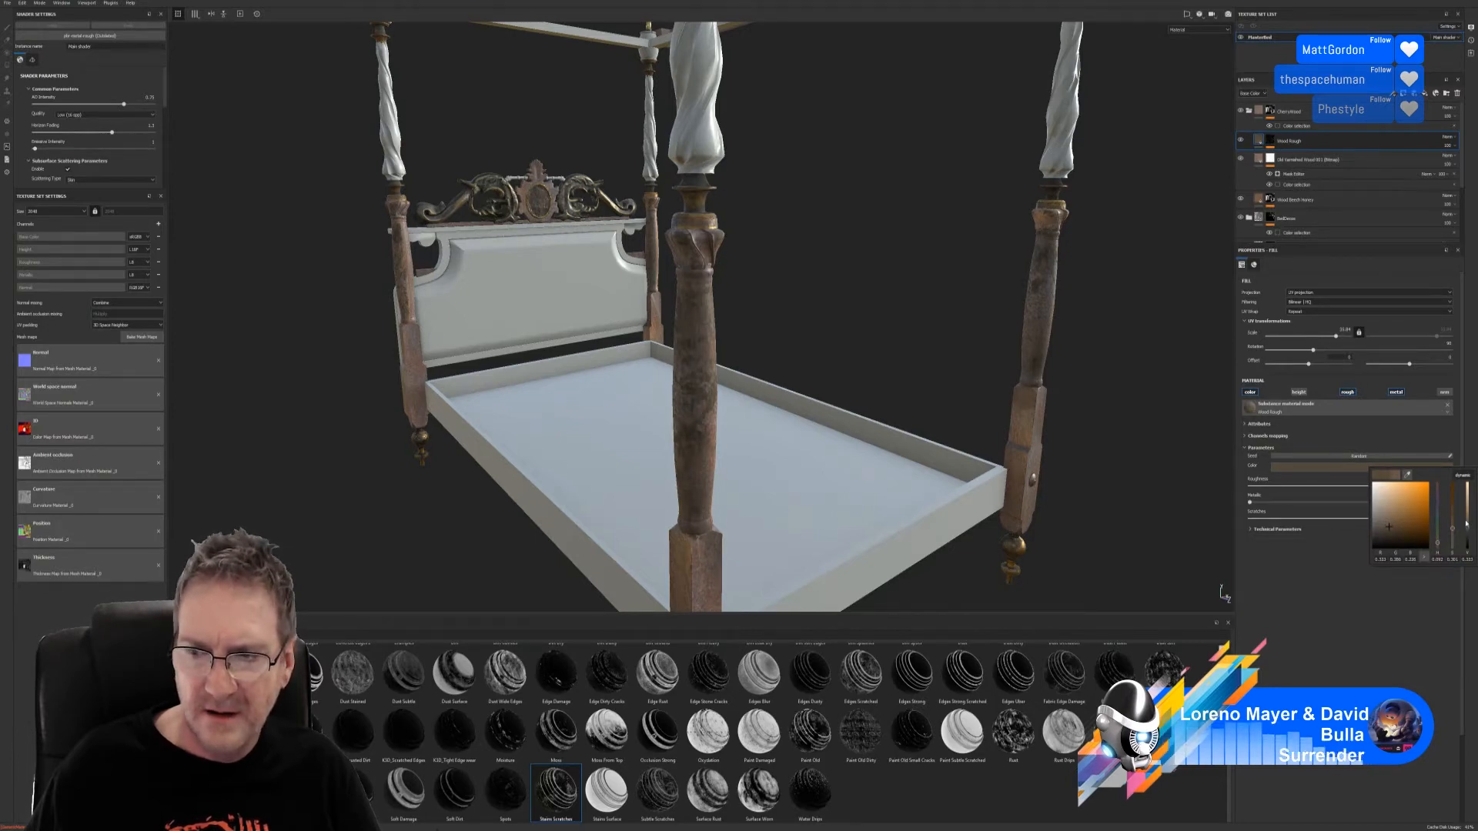
left_click(1469, 528)
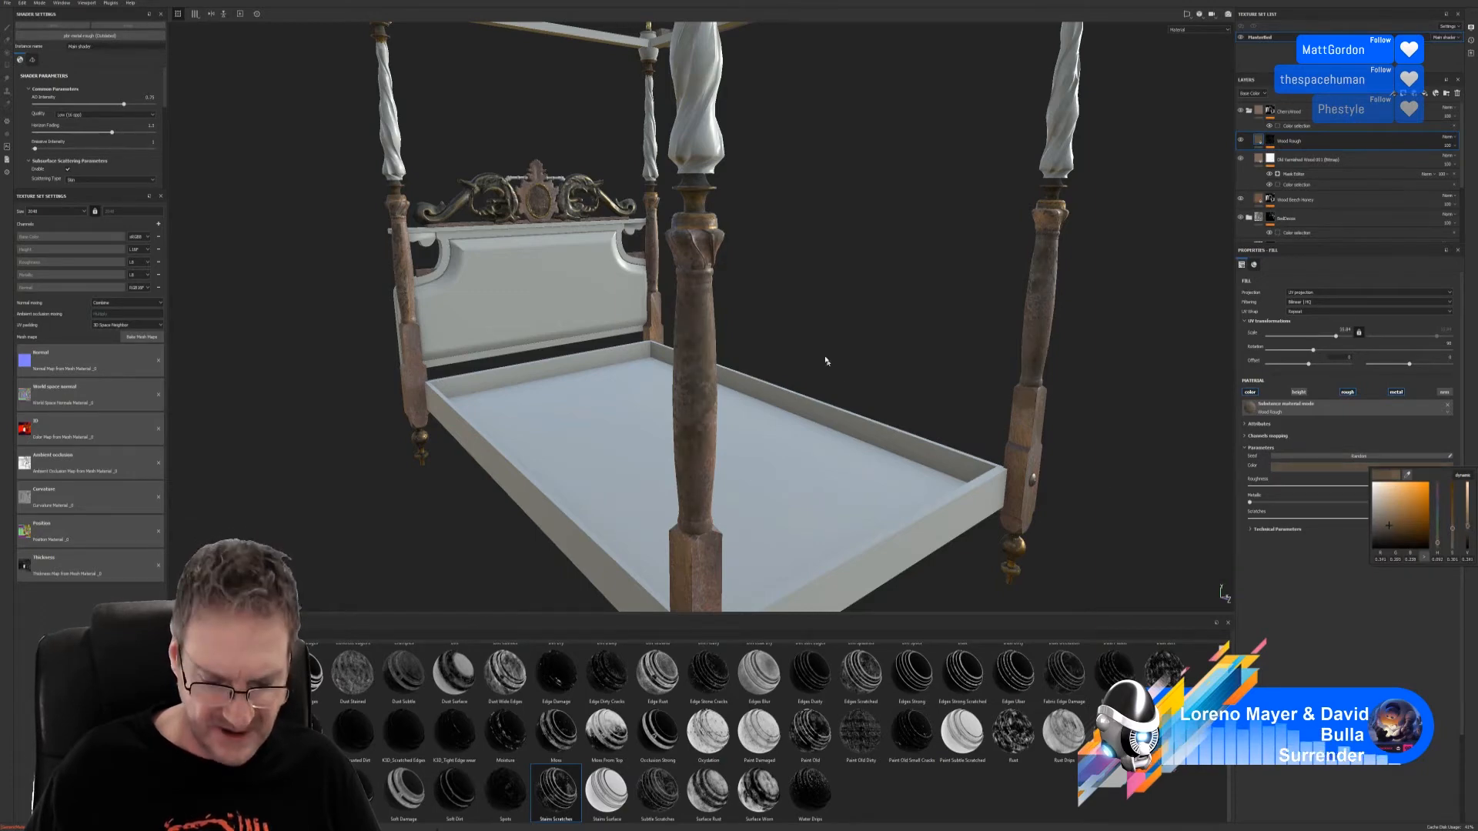
left_click_drag(825, 361, 764, 325, "alt")
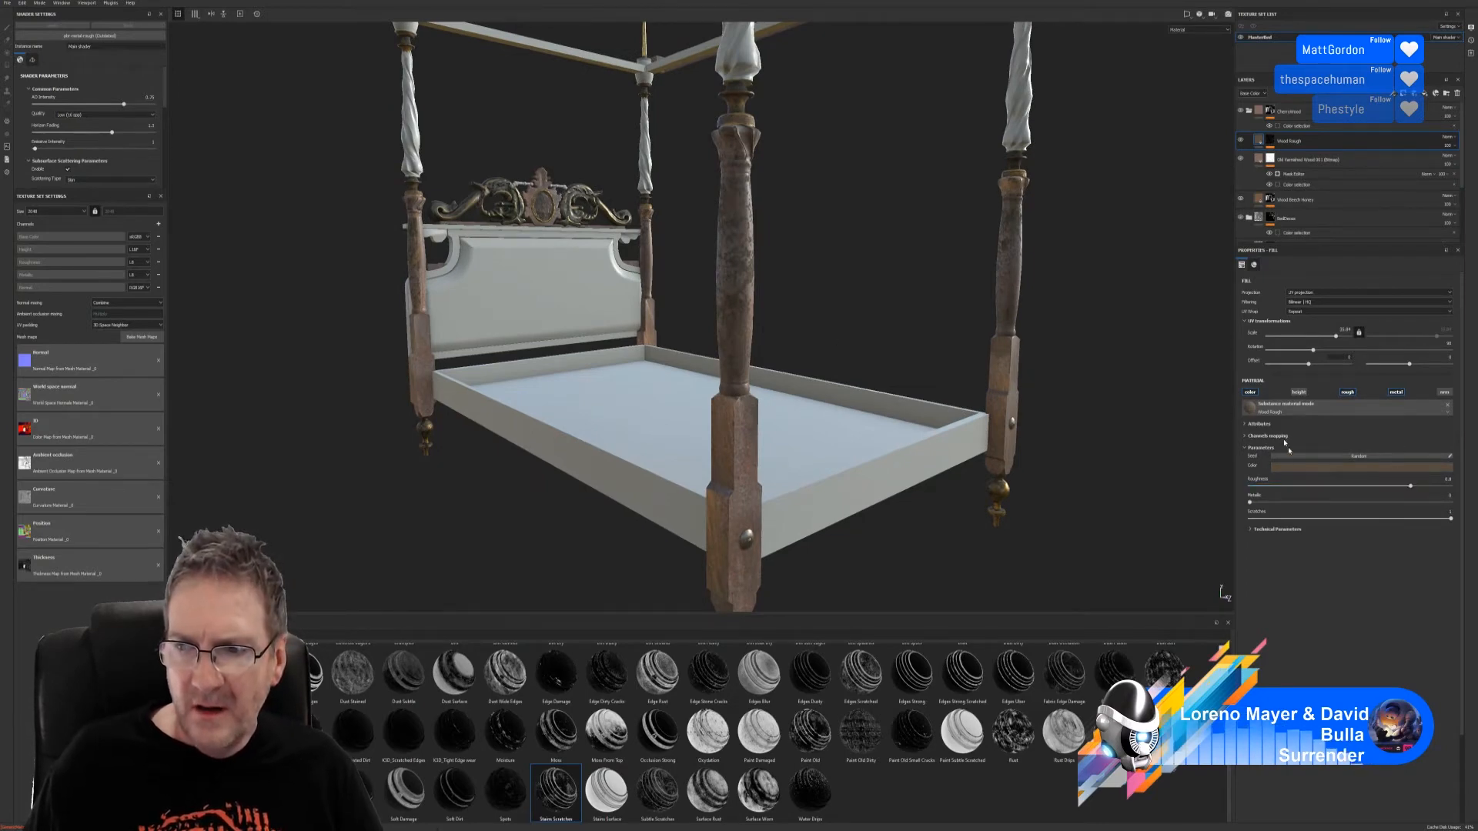
Step: Lower the Wood Rough material's Roughness to about 0.55 and its Scratches to about 0.85
left_click_drag(1412, 489, 1370, 498)
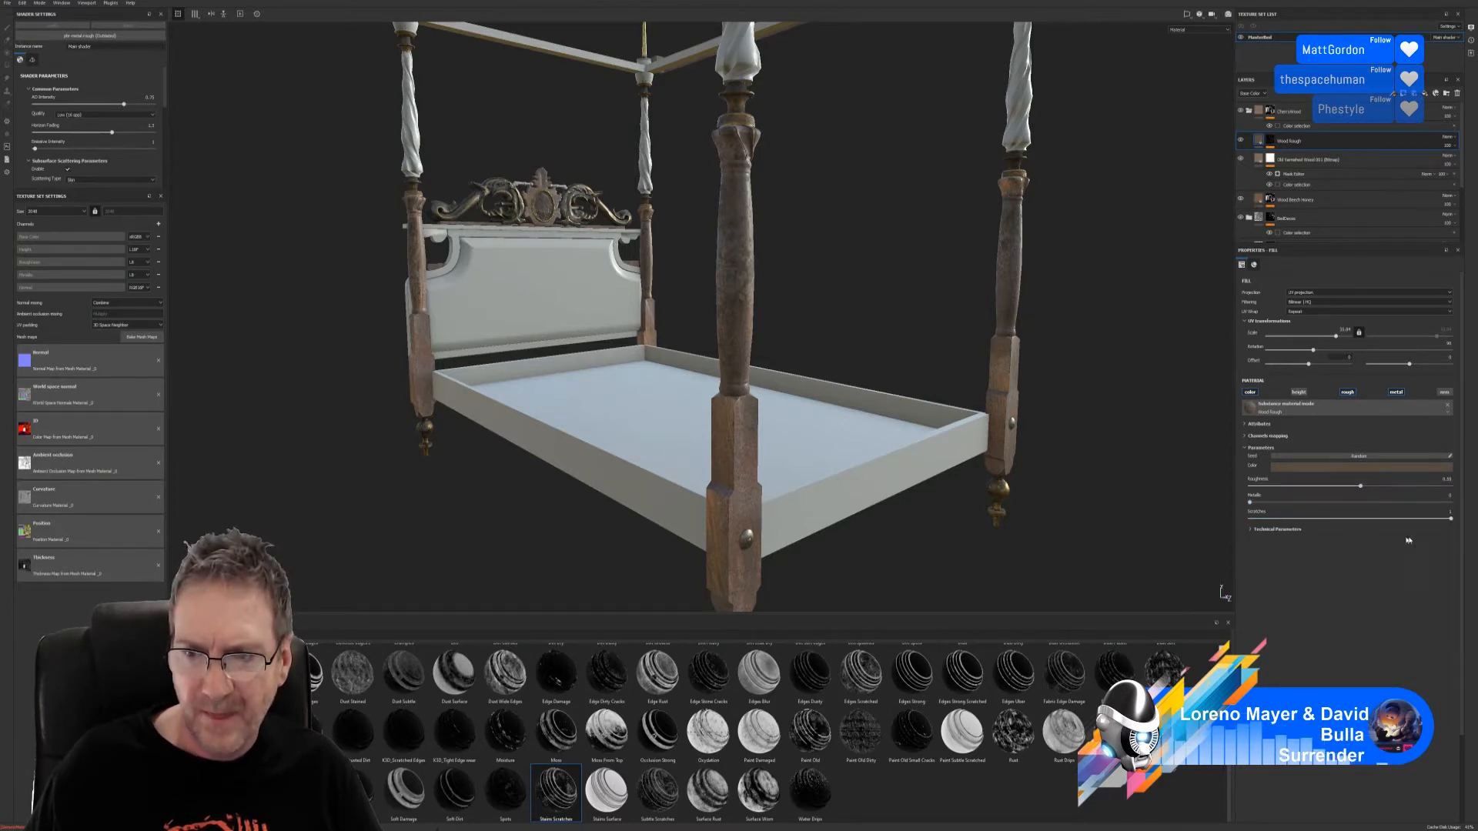
left_click_drag(1453, 520, 1423, 537)
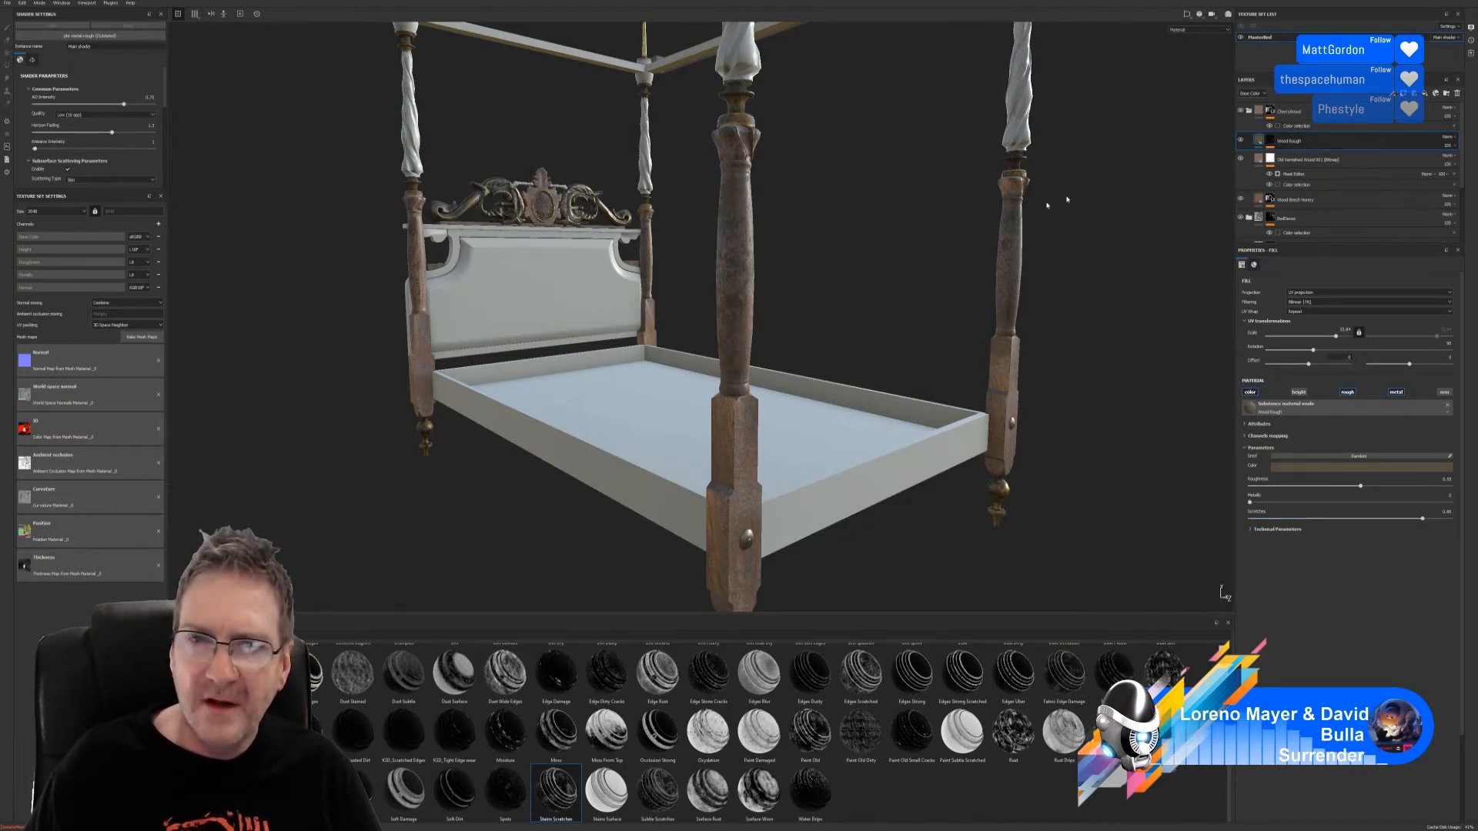
left_click_drag(787, 326, 878, 359, "alt")
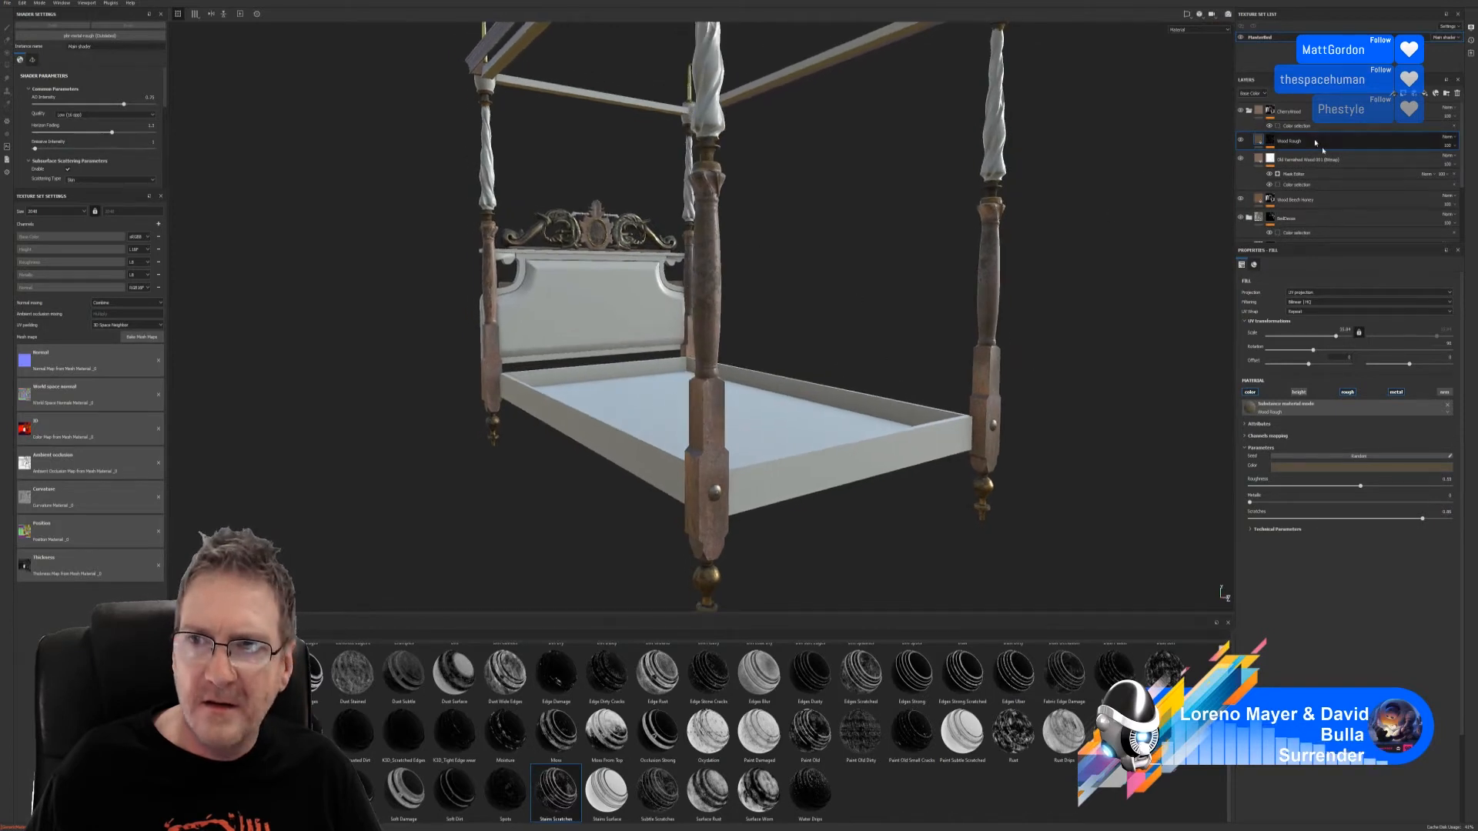
Step: In the varnished wood layer's basic parameters, lower Luminosity slightly to about 0.47 and check the bedposts
left_click(1260, 159)
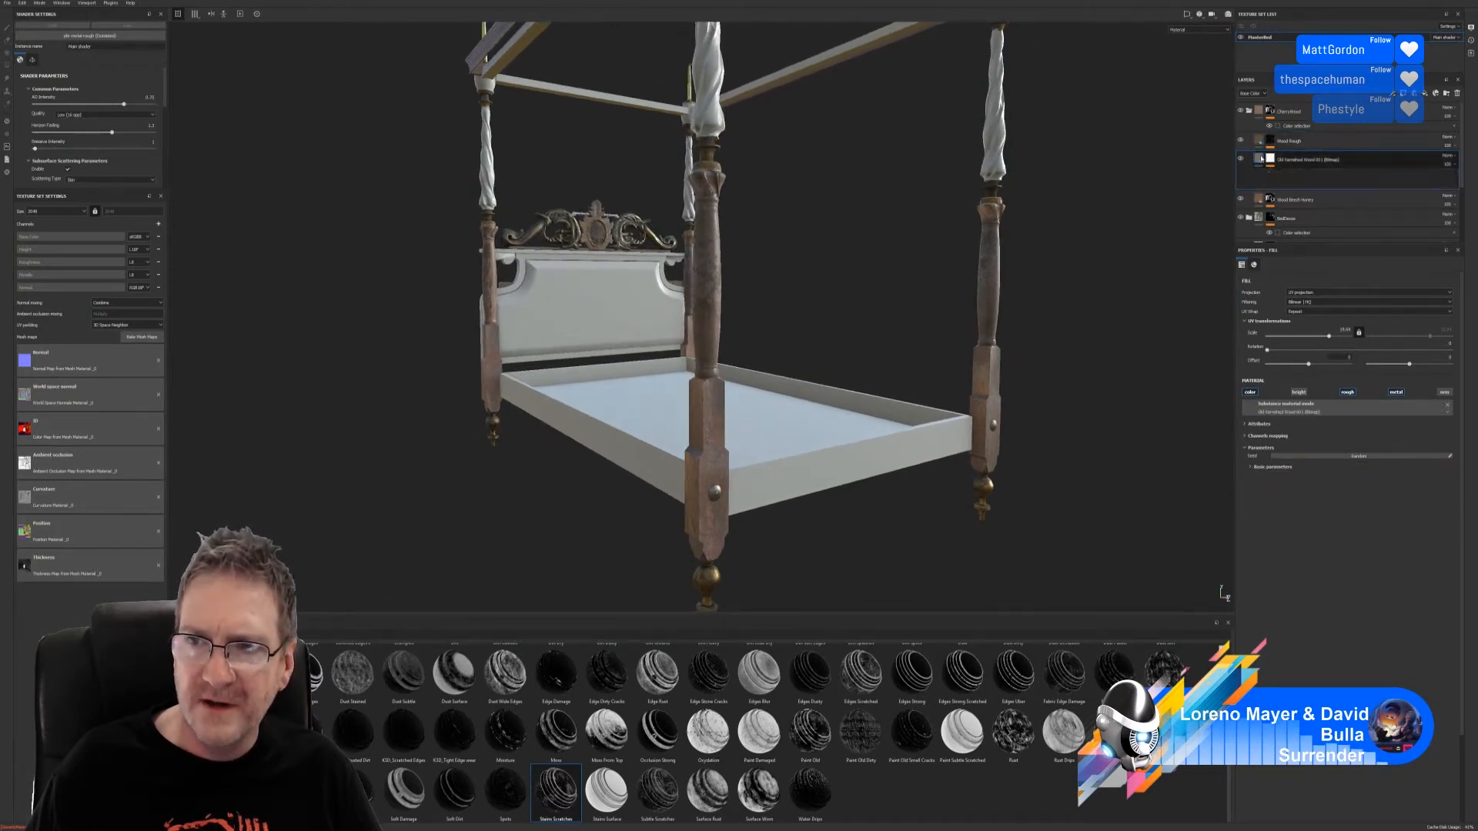
left_click(1252, 466)
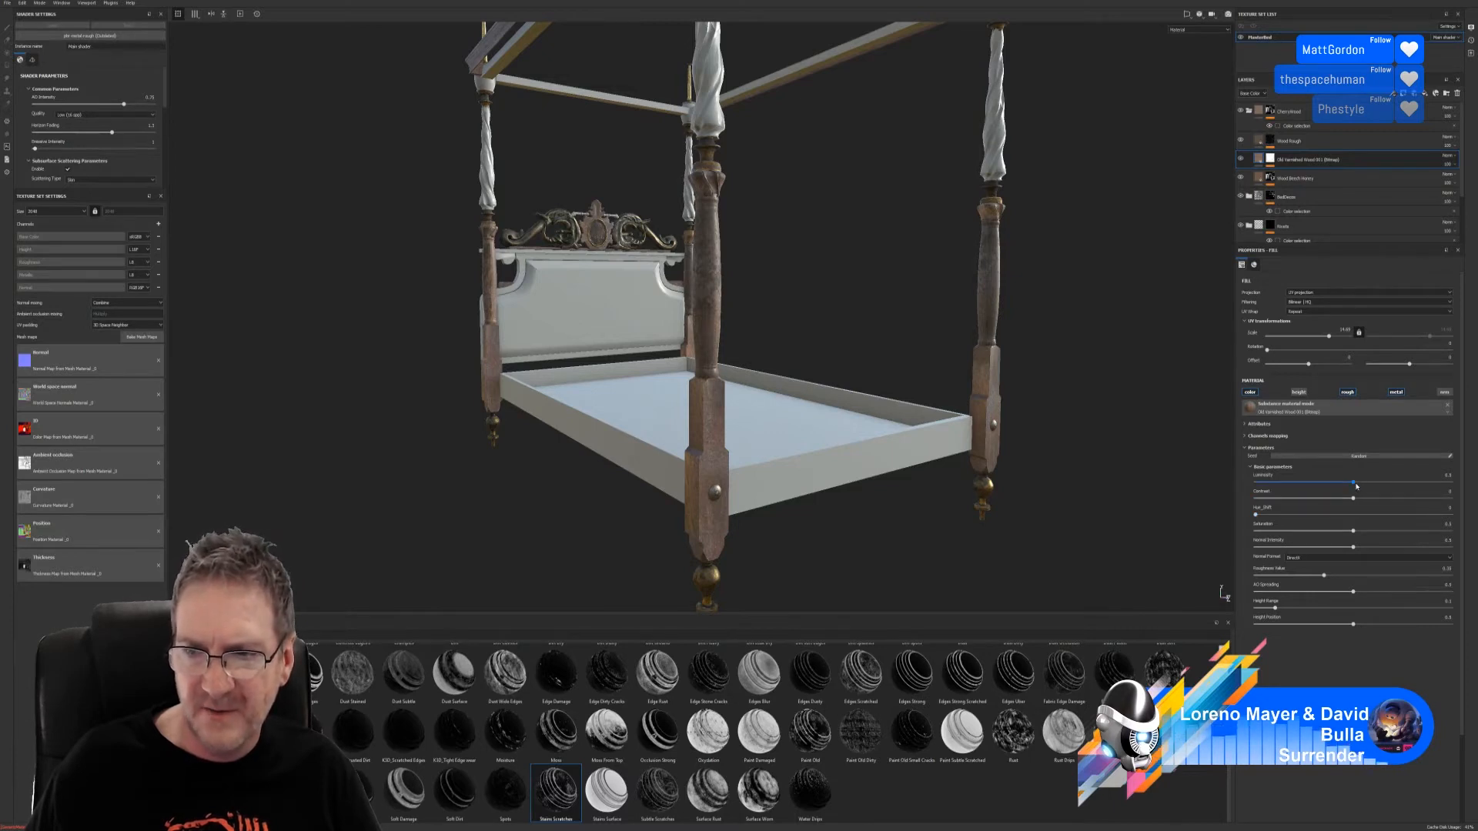
left_click_drag(1355, 485, 1344, 484)
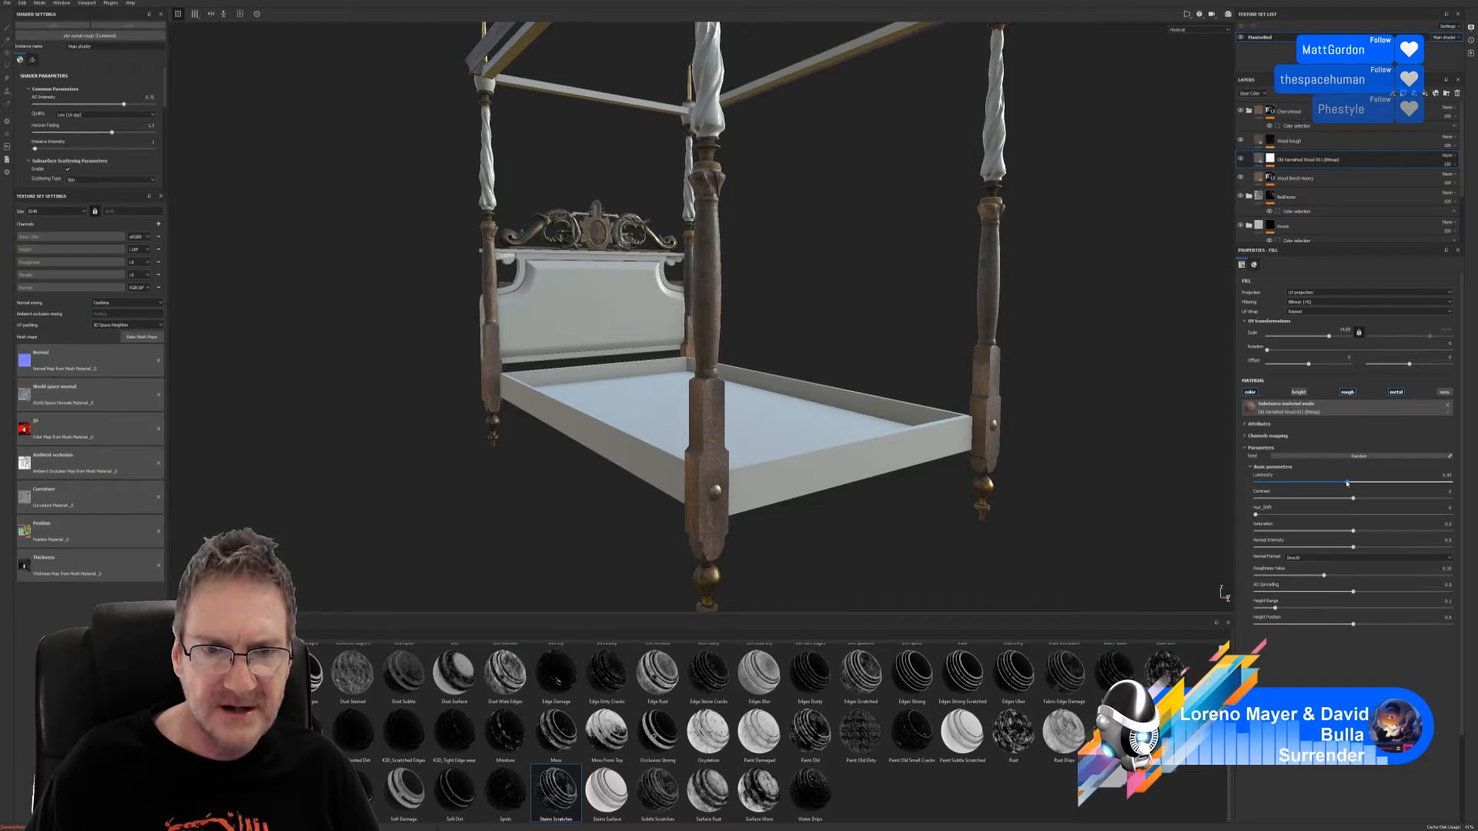
left_click_drag(1177, 518, 821, 514, "alt")
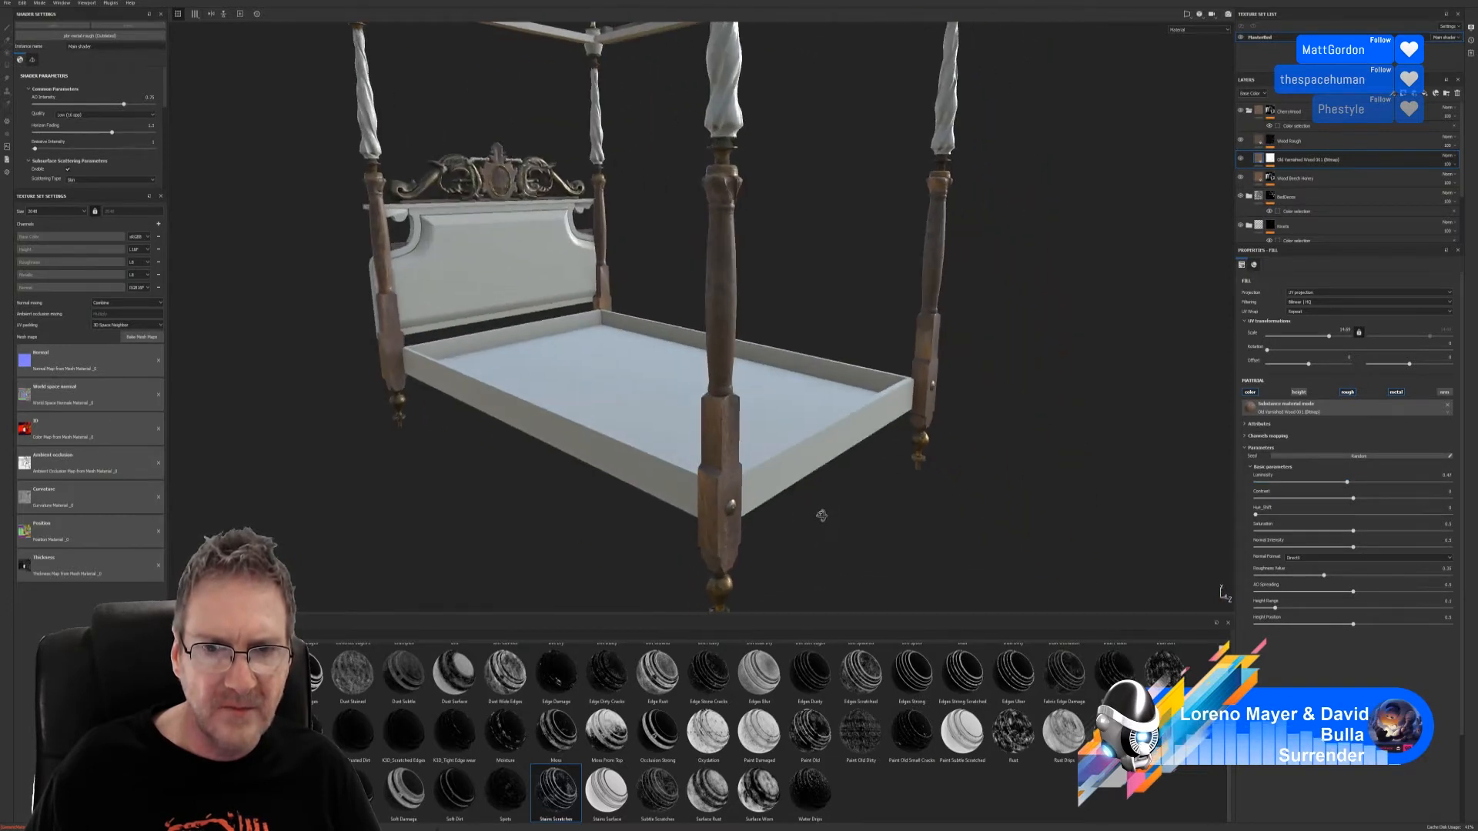
Step: Add the Wood American Cherry material to the bed and move its layer into the CherryWood folder above Wood Rough
left_click(1356, 146)
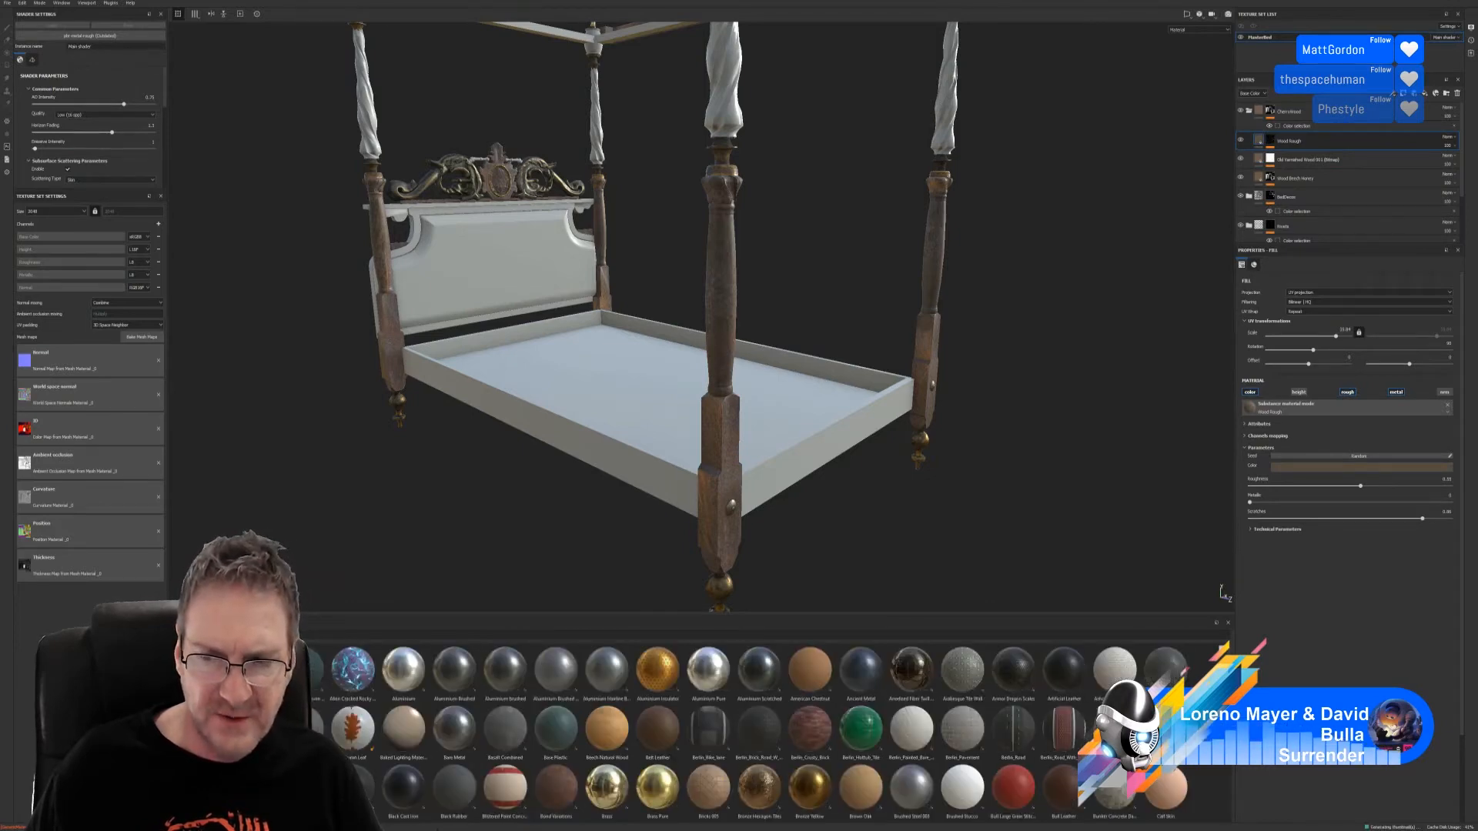
left_click_drag(1228, 654, 1229, 824)
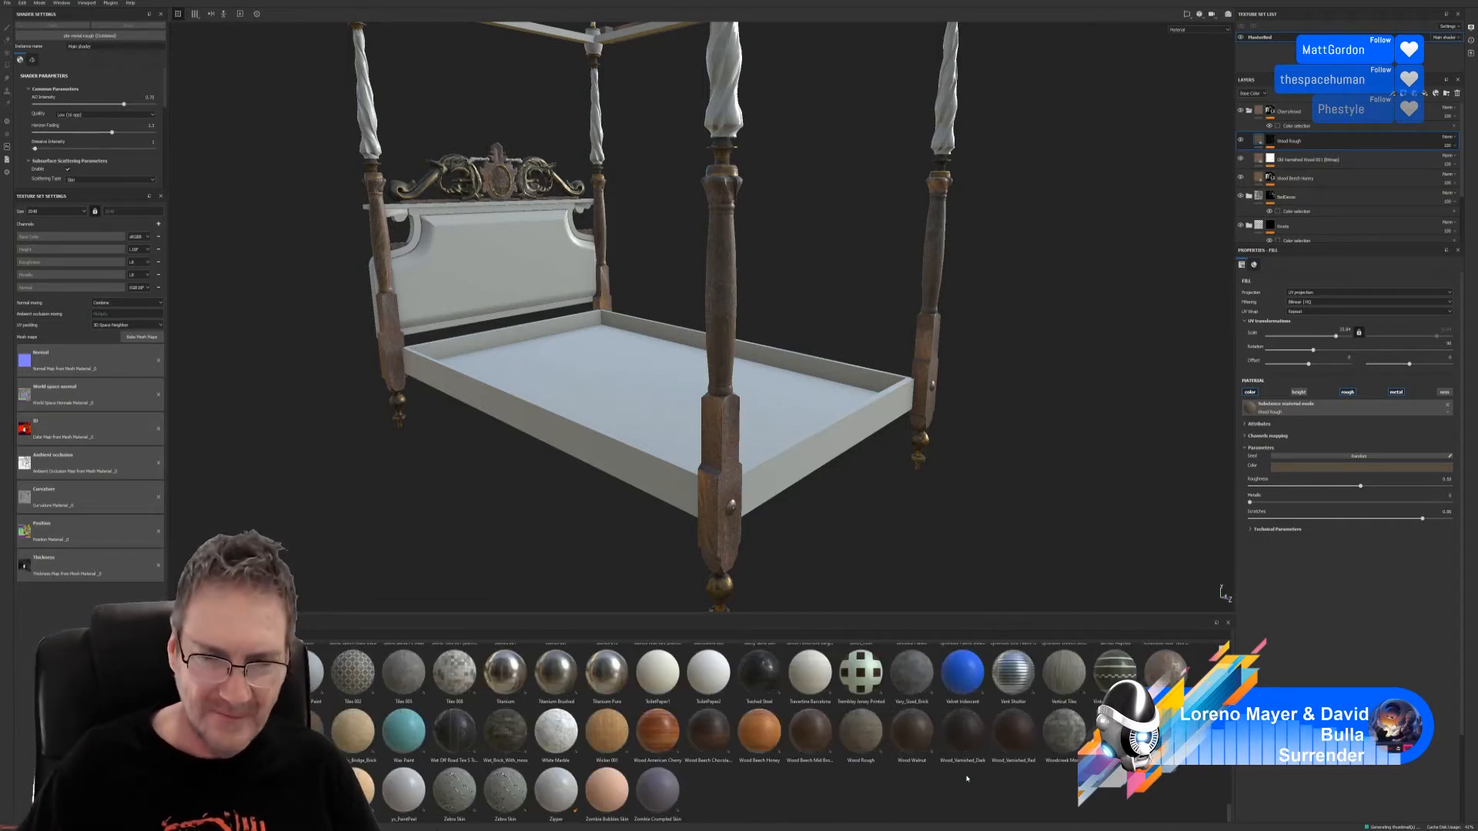
left_click_drag(657, 731, 732, 455)
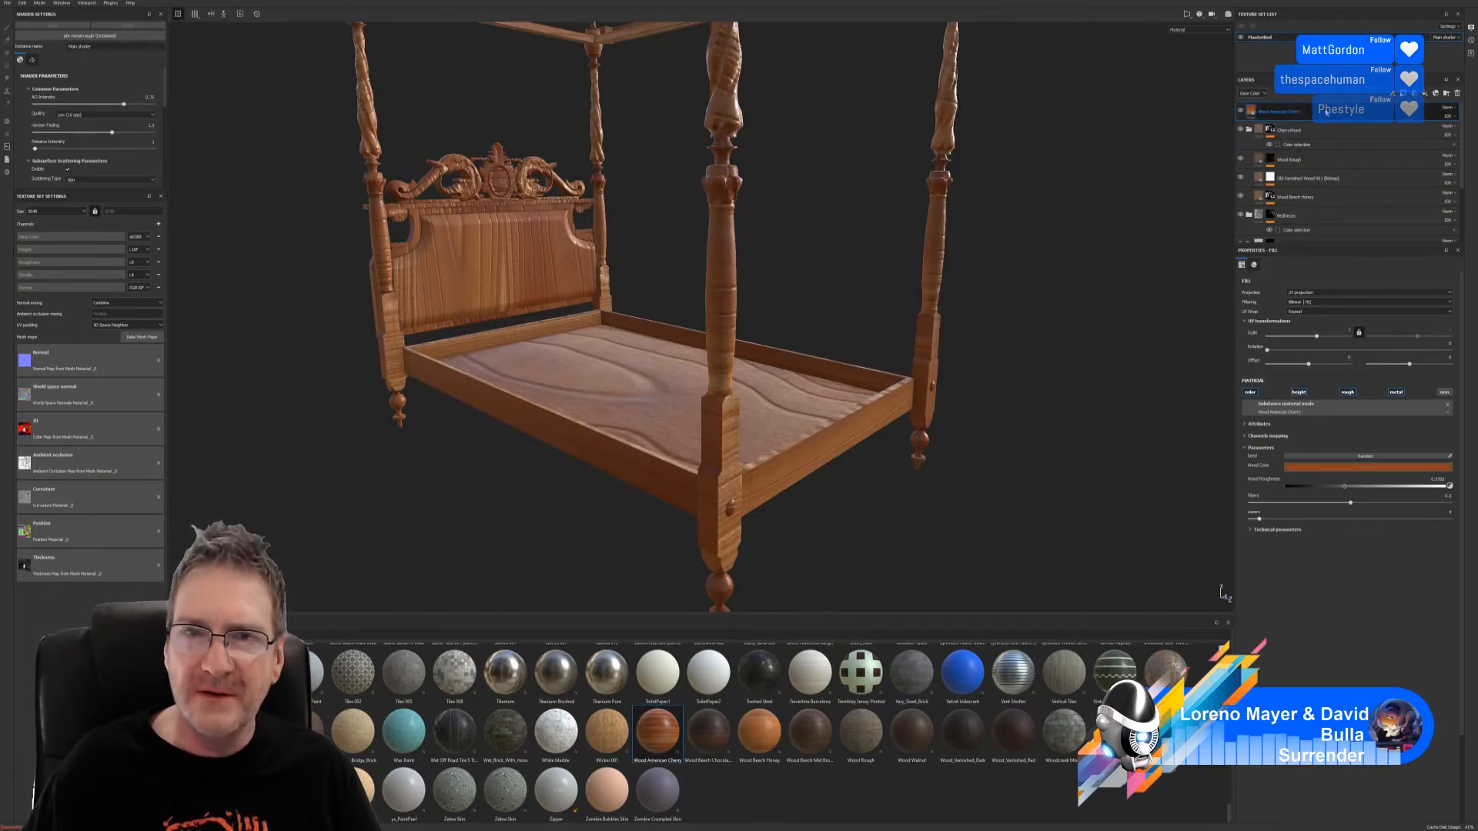
left_click_drag(1320, 108, 1317, 148)
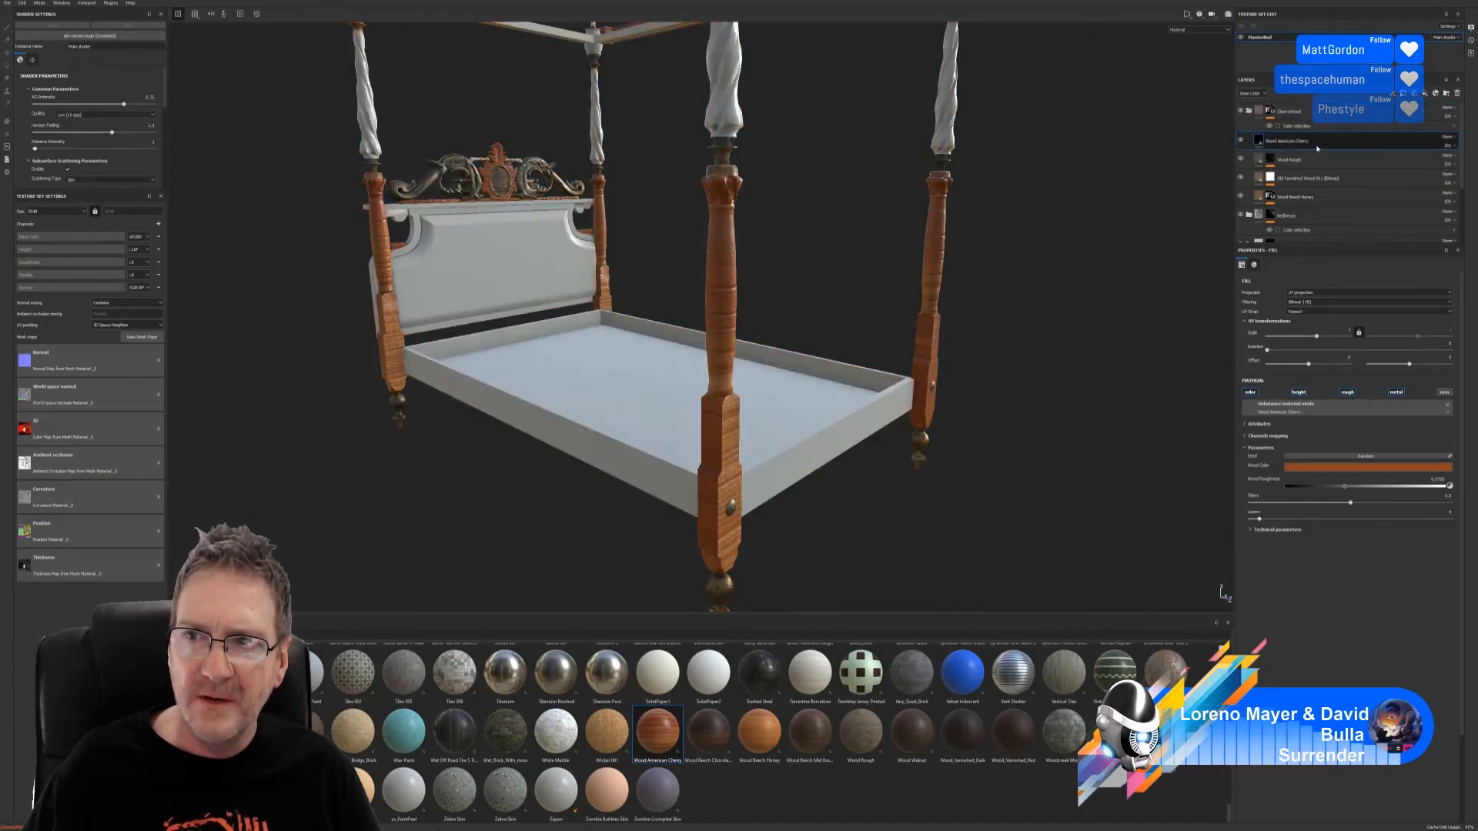
Step: Set the Wood American Cherry layer's UV rotation to 90 and increase its UV scale
left_click(1450, 344)
type("90")
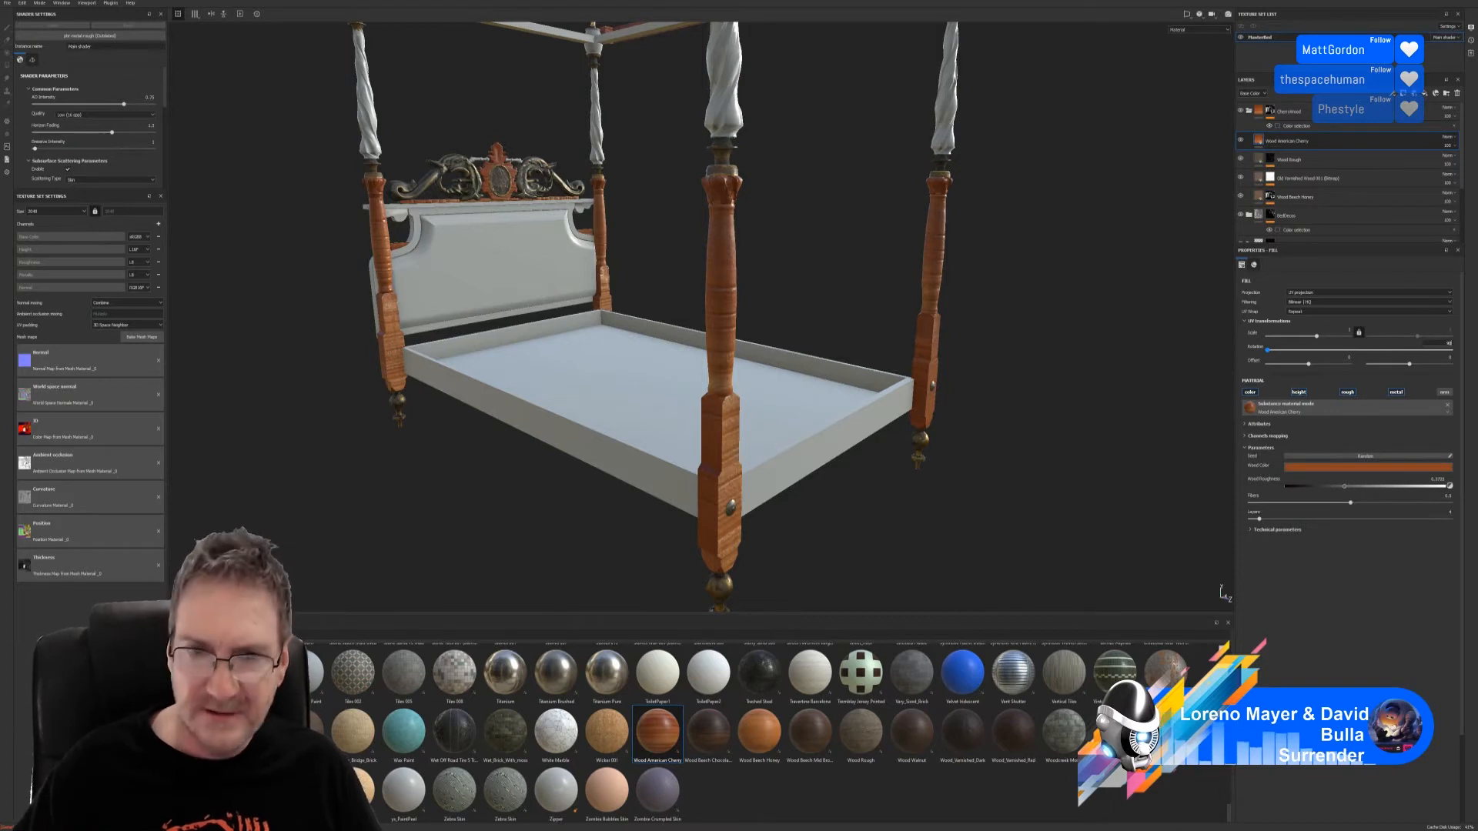
key("Return")
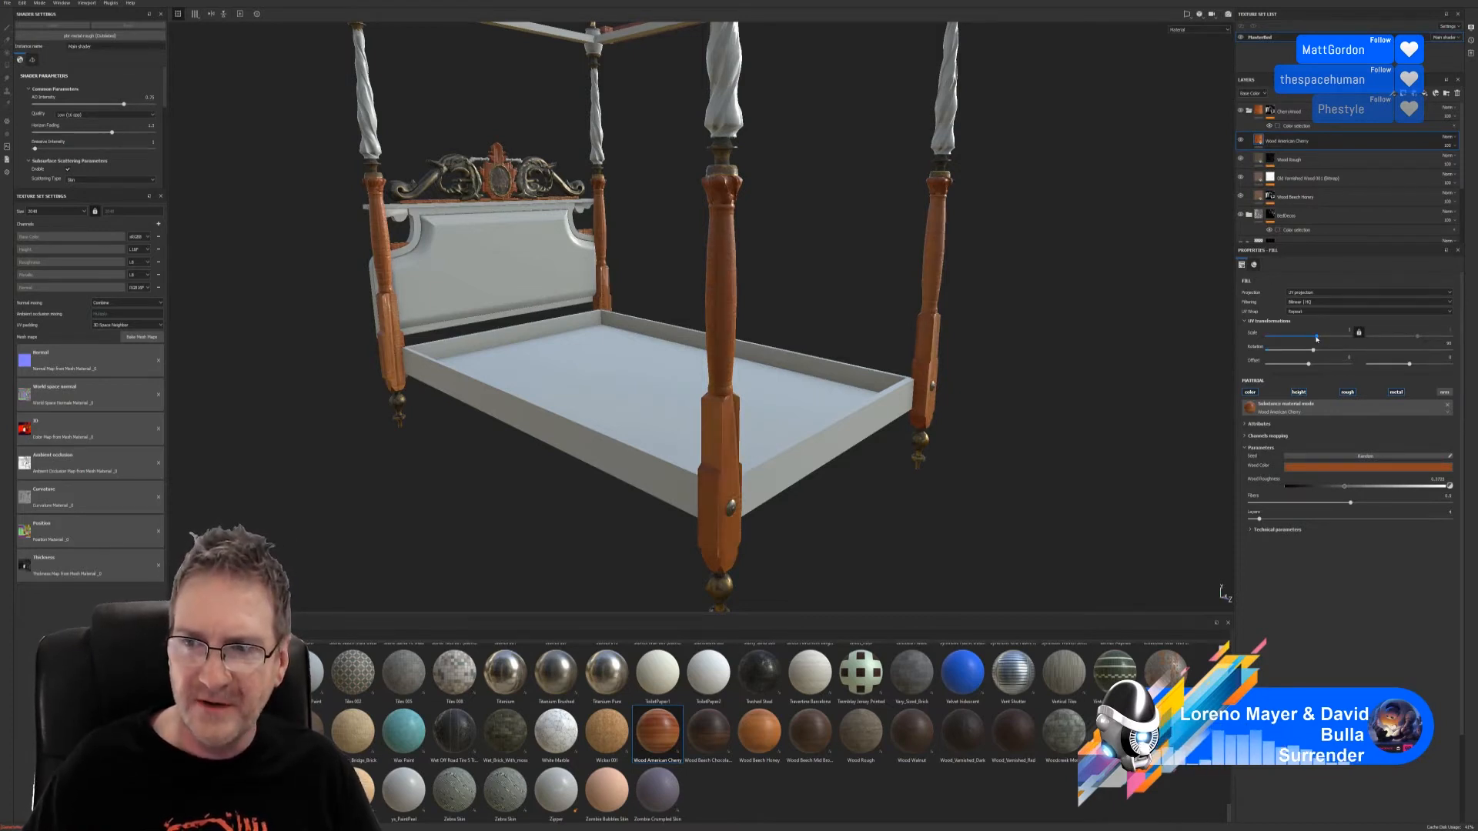
left_click_drag(1317, 338, 1328, 334)
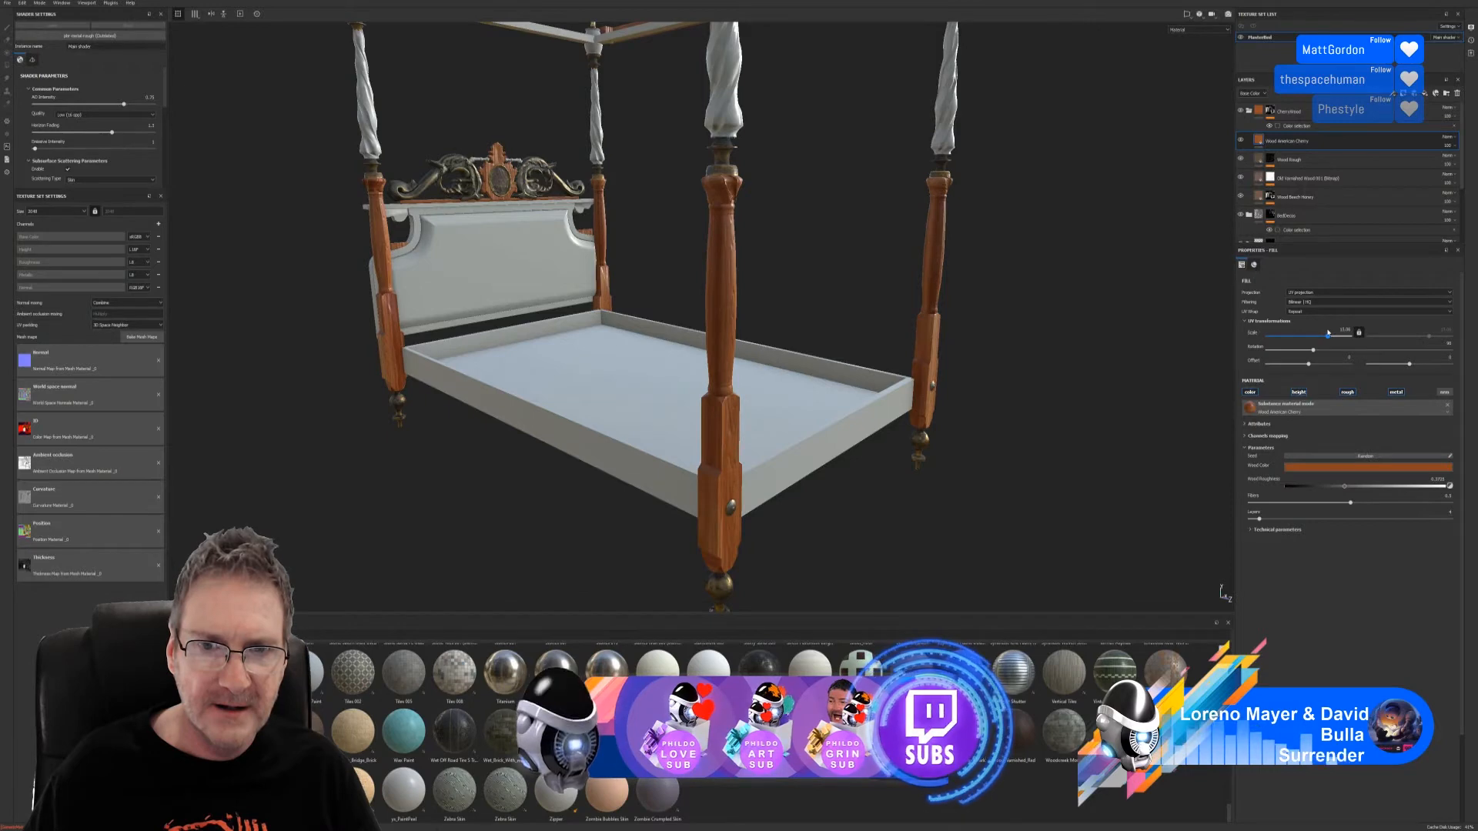
Step: Unlink the Wood American Cherry layer's UV scale and adjust both axes separately to refine the grain on the bedposts
left_click_drag(739, 362, 796, 351, "alt")
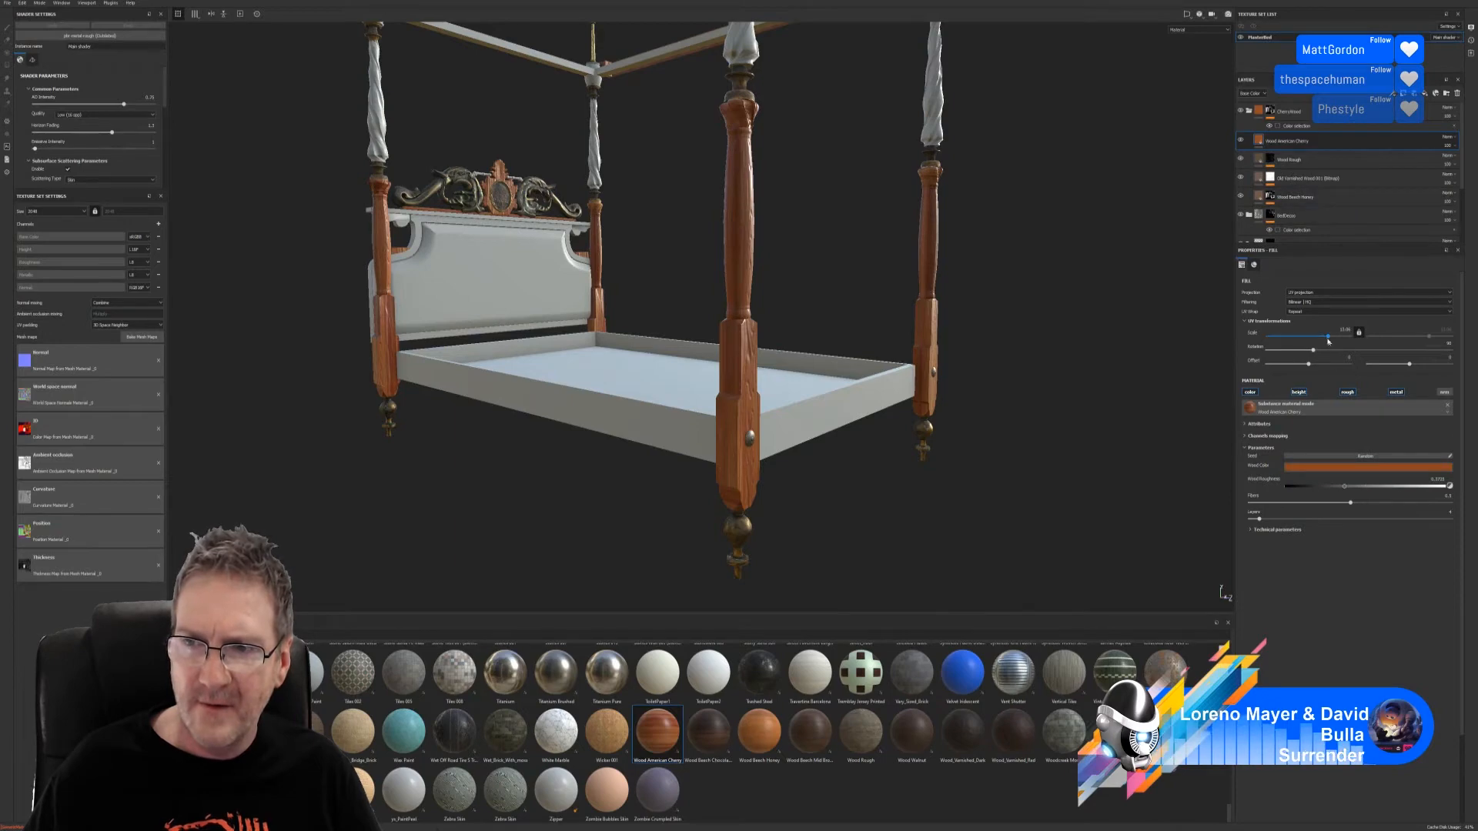
mouse_move(1328, 336)
left_mouse_down()
mouse_move(1306, 338)
mouse_move(1325, 337)
left_mouse_up()
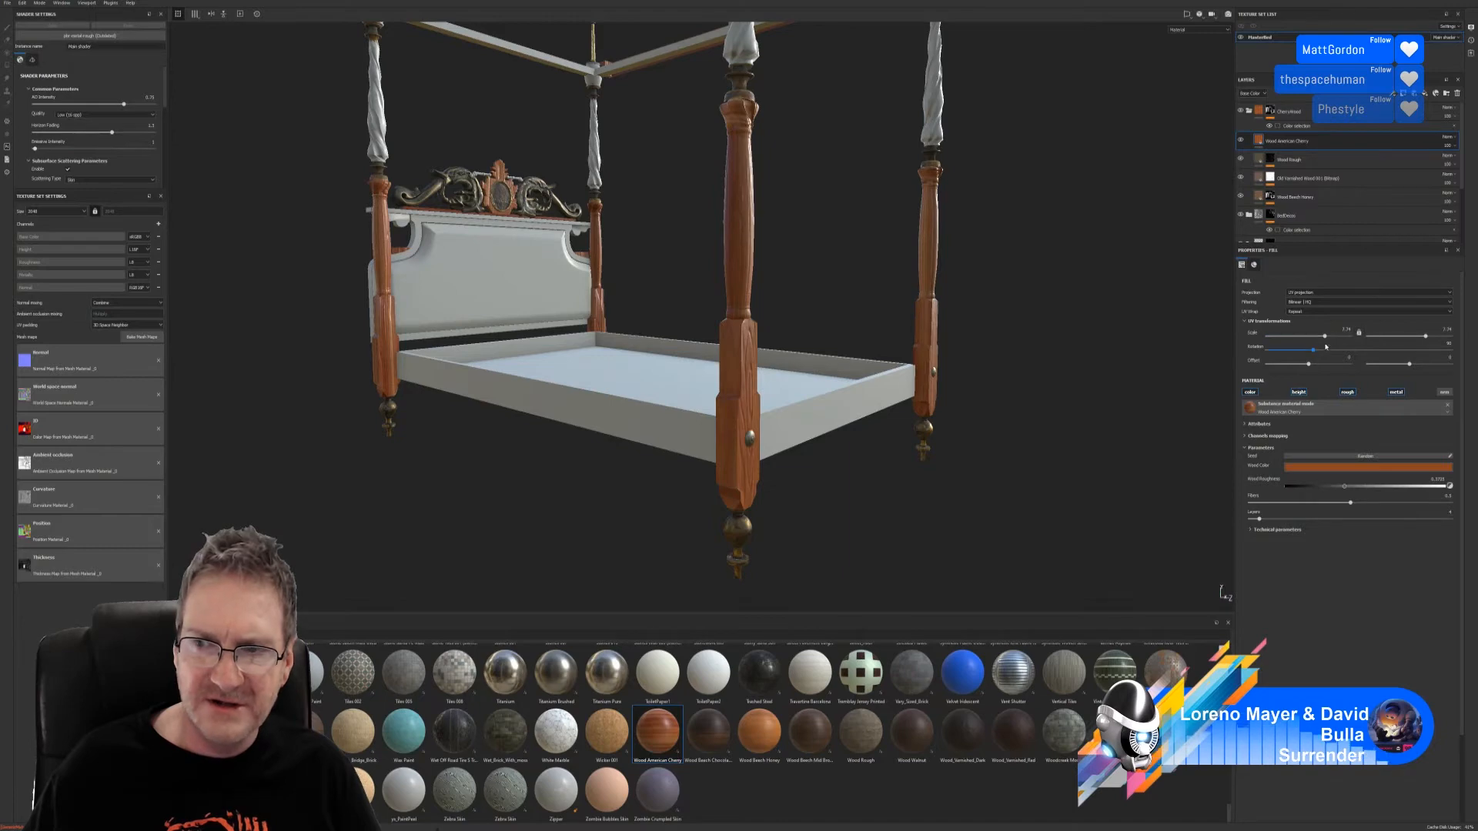
left_click_drag(1326, 337, 1321, 338)
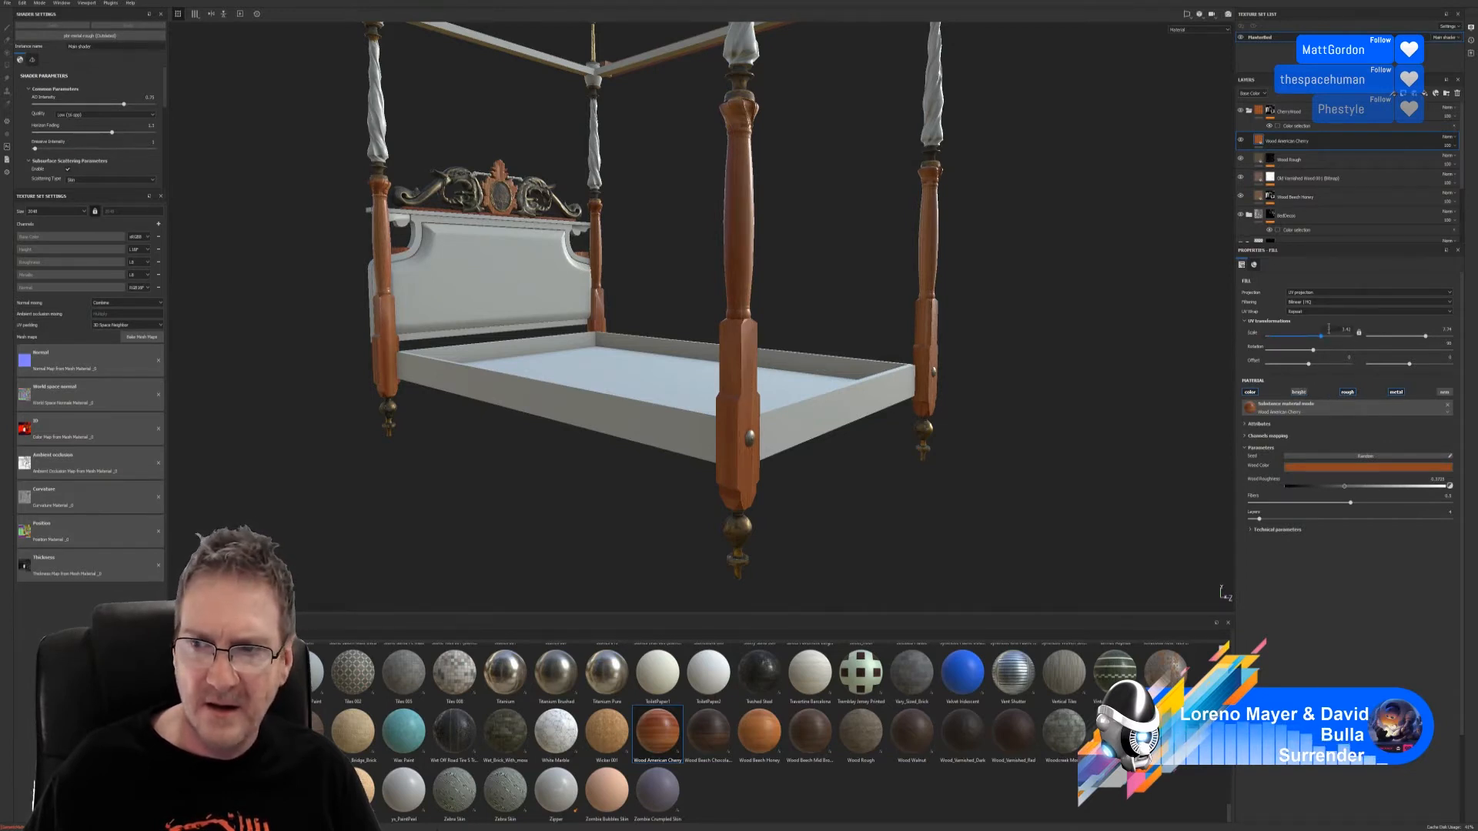
left_click_drag(1321, 336, 1327, 338)
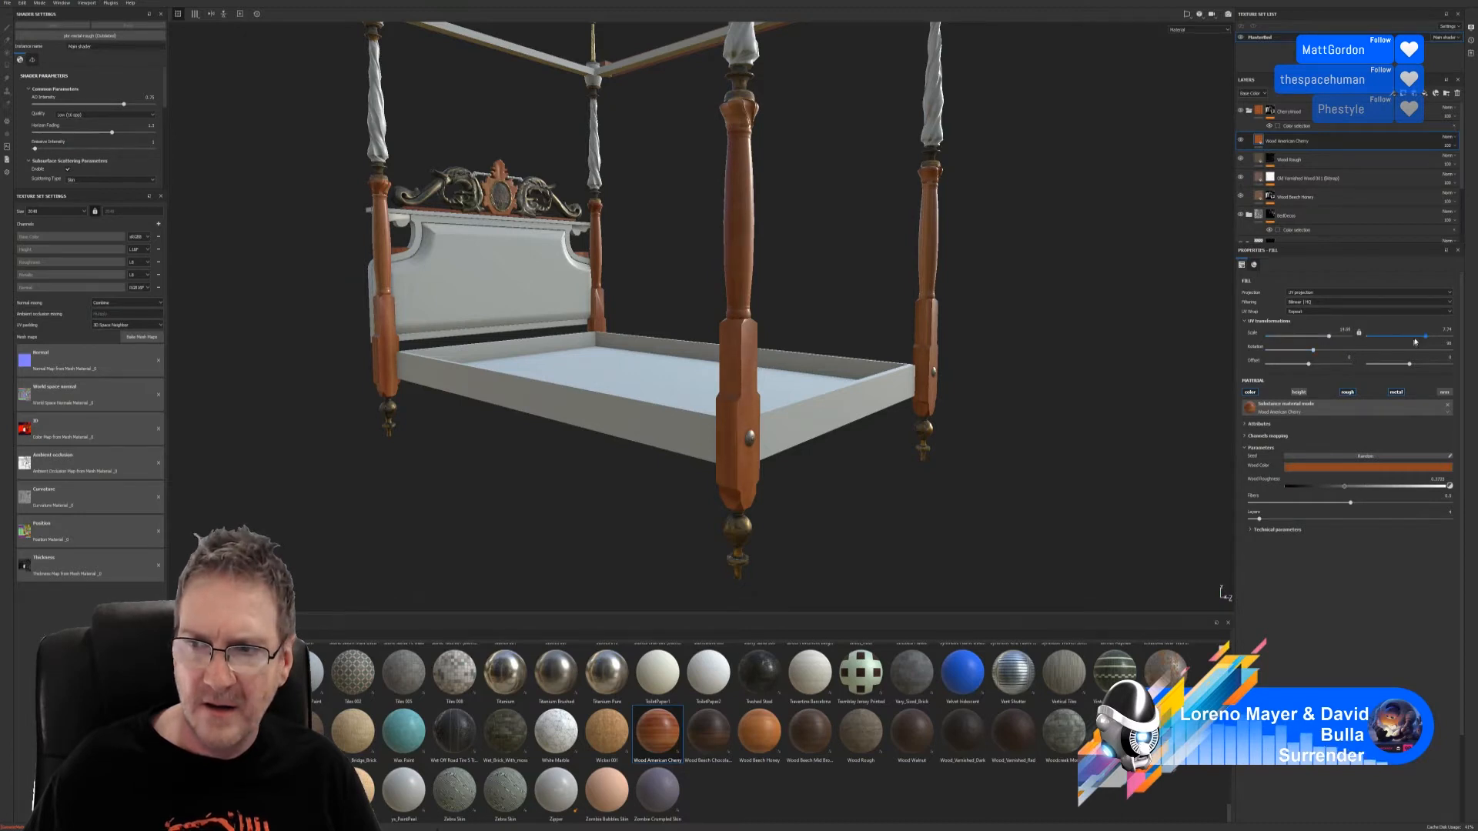
left_click_drag(1425, 337, 1420, 336)
left_click_drag(1421, 337, 1427, 335)
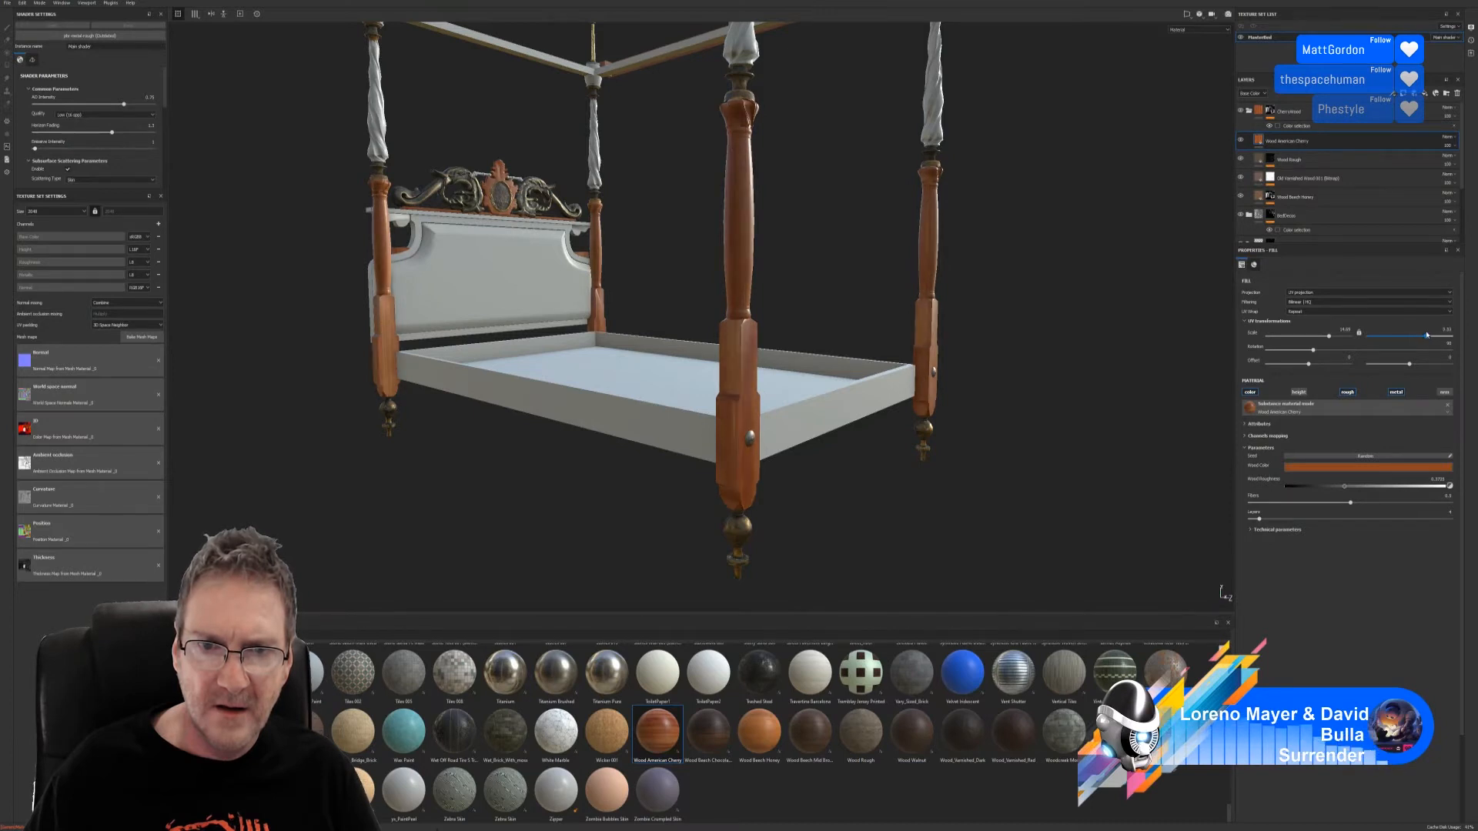
left_click_drag(797, 473, 603, 320, "alt")
scroll(603, 320, "down", 3)
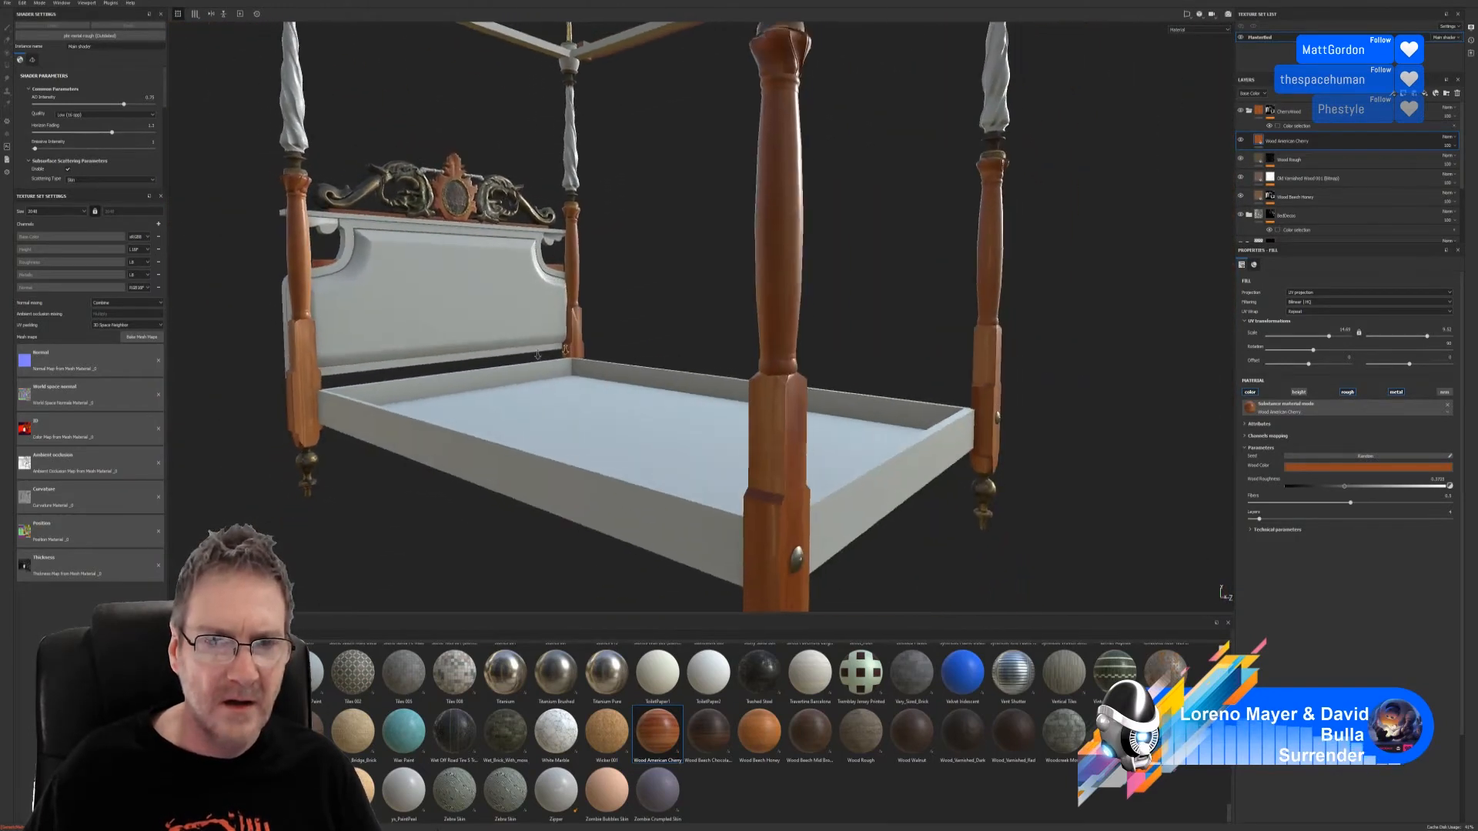
Step: Shift the Wood American Cherry color to a redder hue with less saturation and a darker value
left_click(1347, 467)
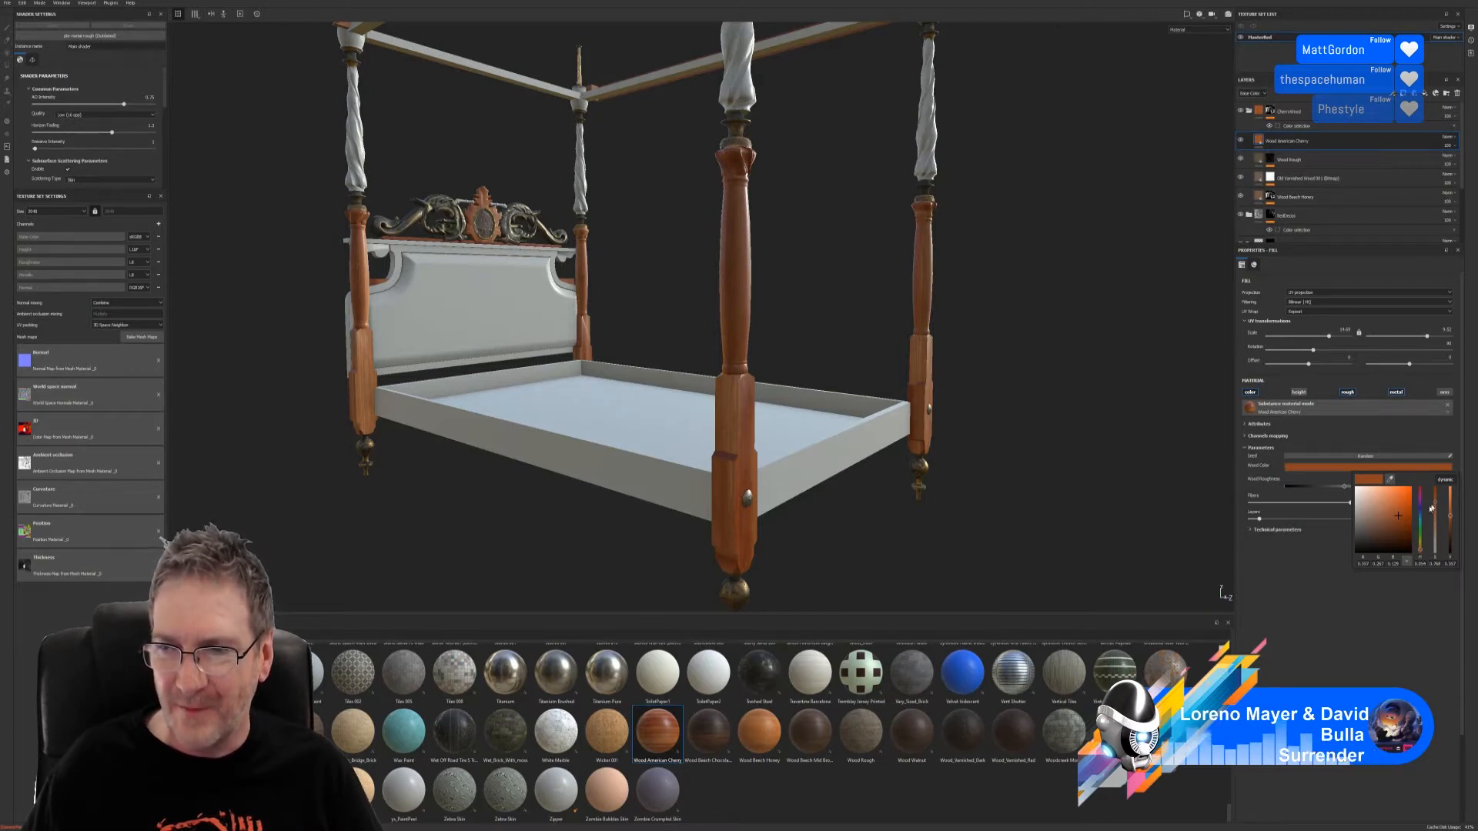
left_click(1419, 551)
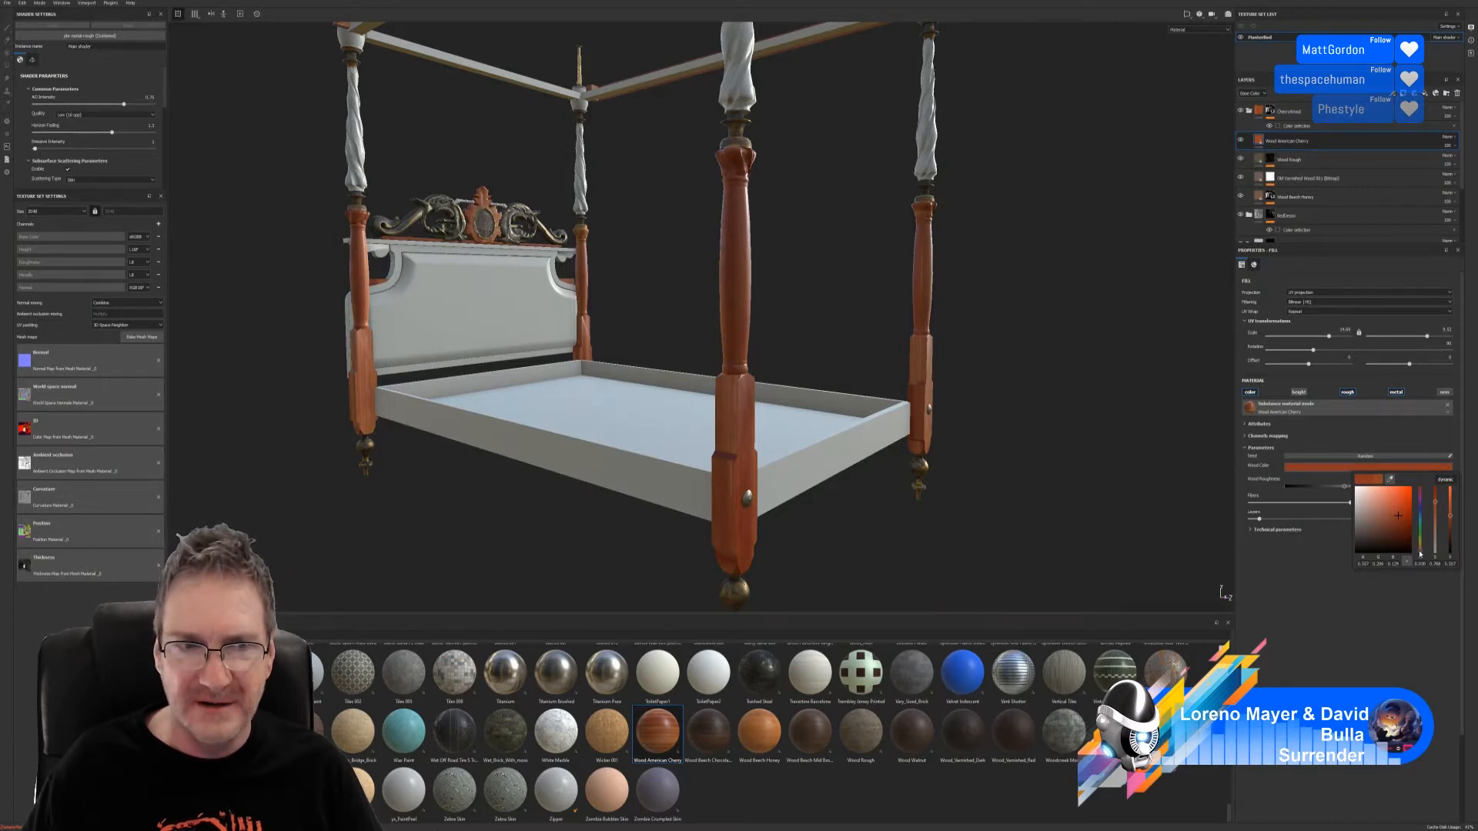
left_click(1436, 511)
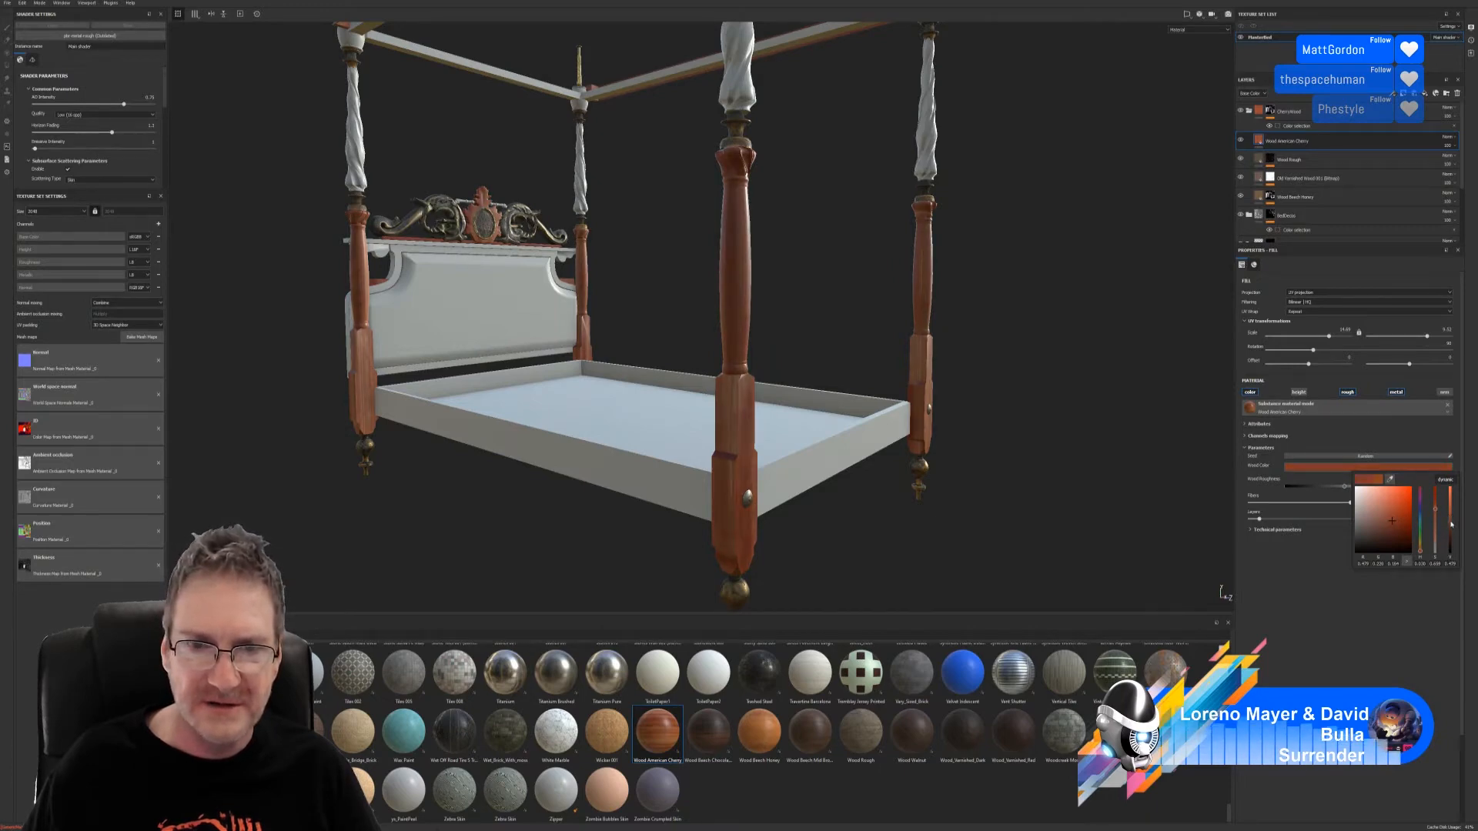
left_click_drag(998, 497, 737, 413, "alt")
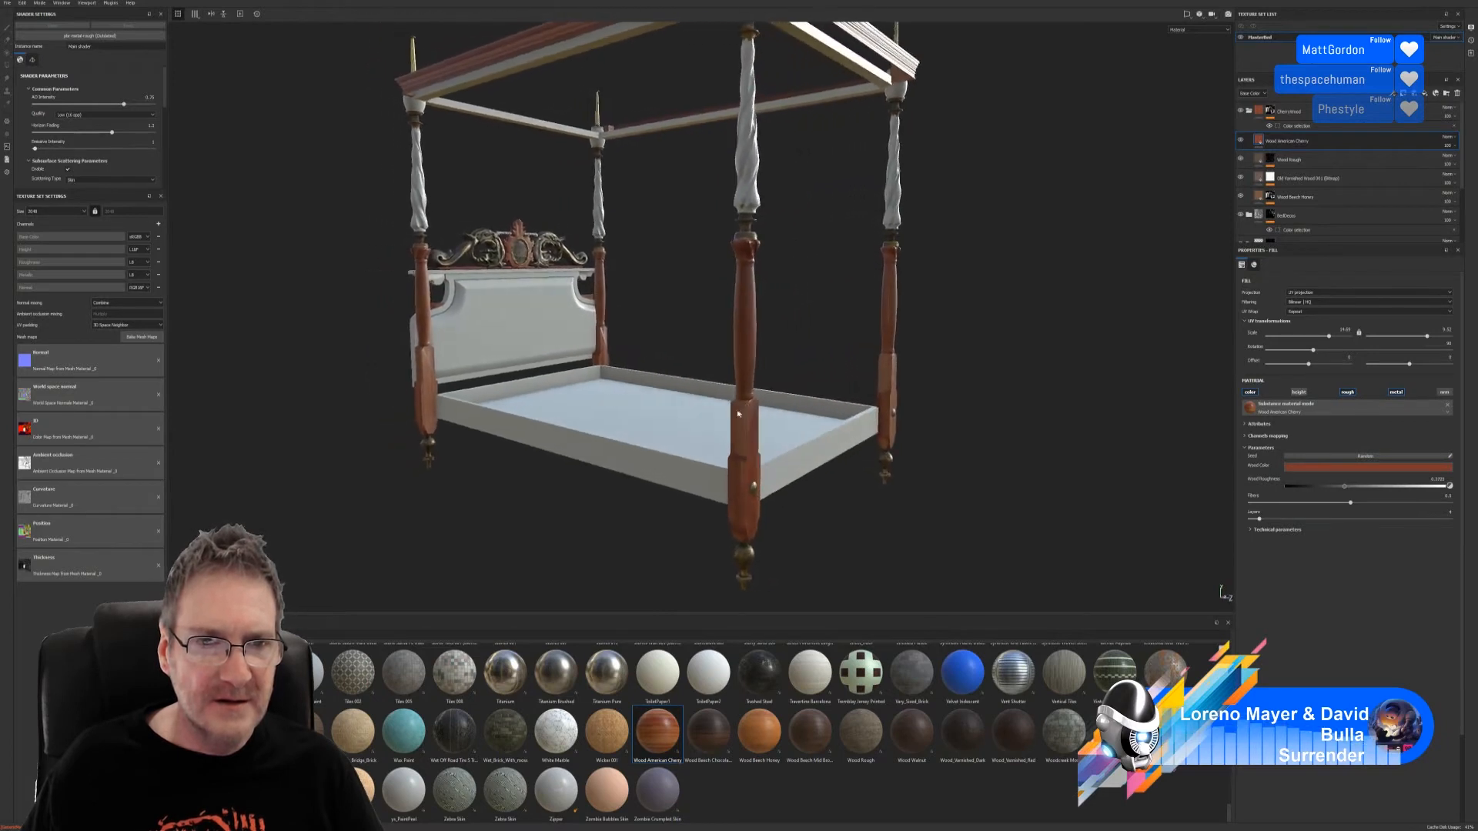
left_click_drag(544, 438, 631, 425, "alt")
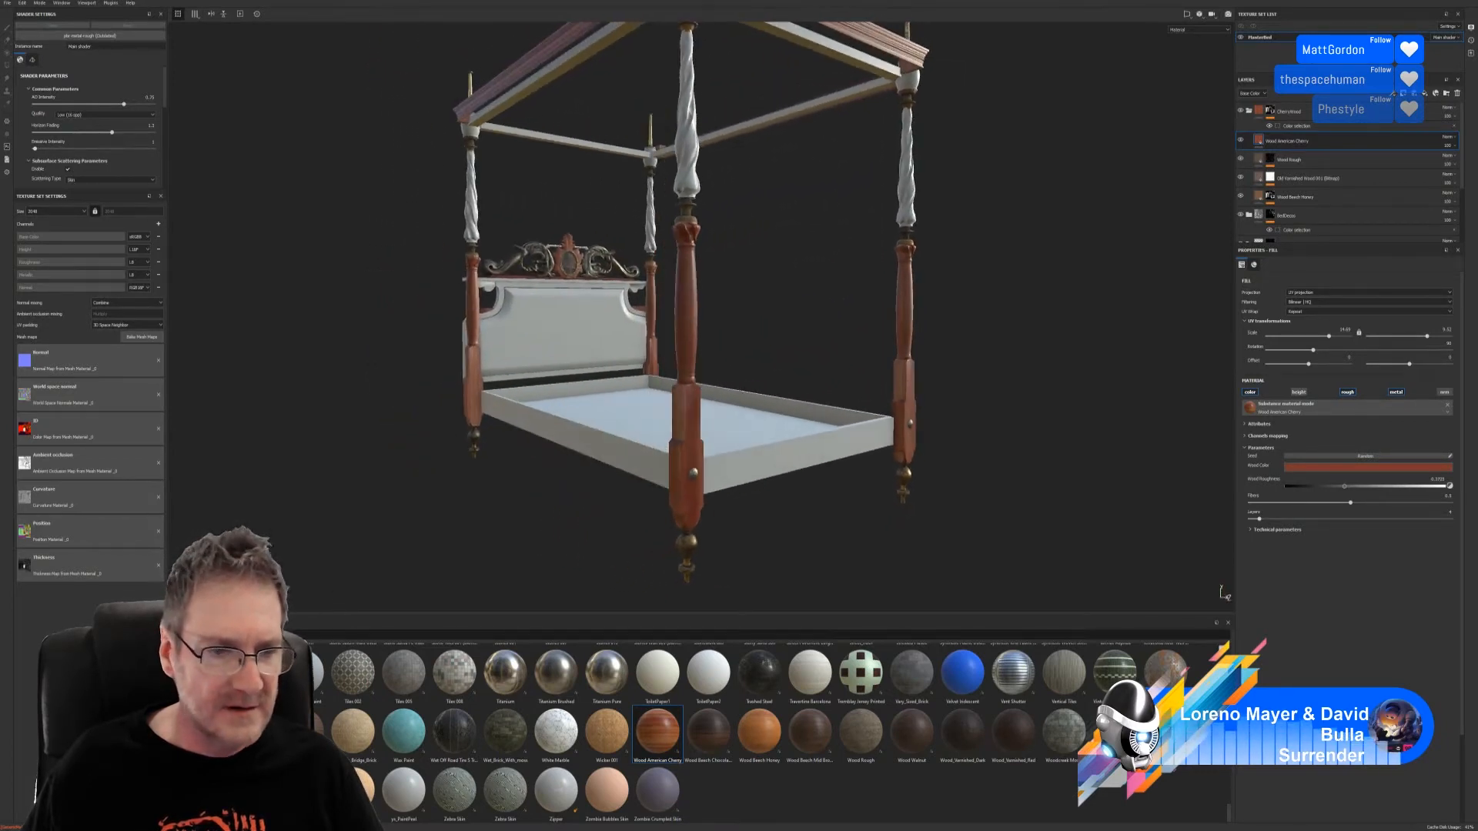
Step: Apply the Stains Scratches smart mask to the Wood American Cherry layer and open its Mask Editor generator settings
left_click(195, 797)
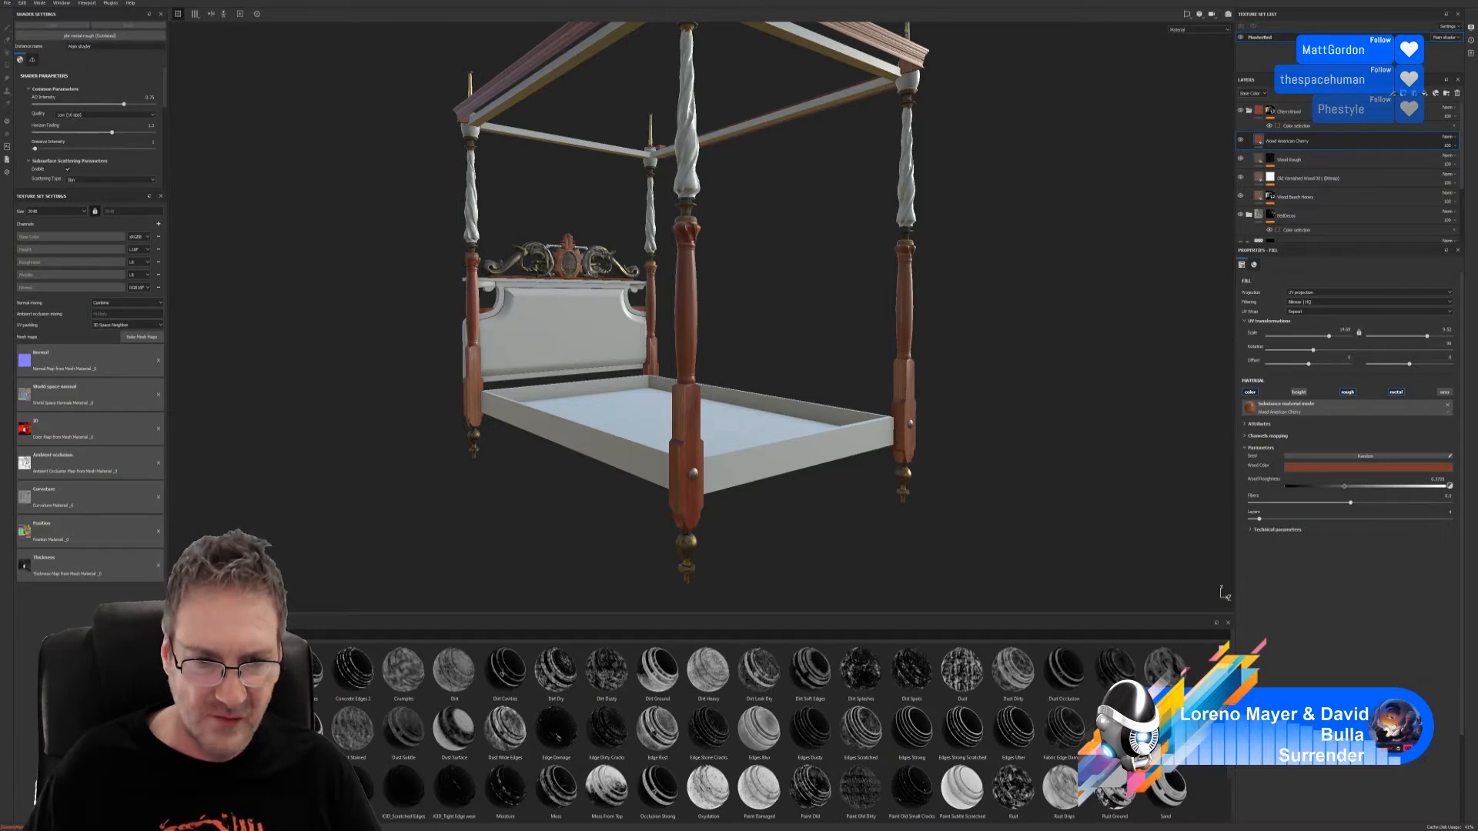
scroll(760, 731, "down", 1)
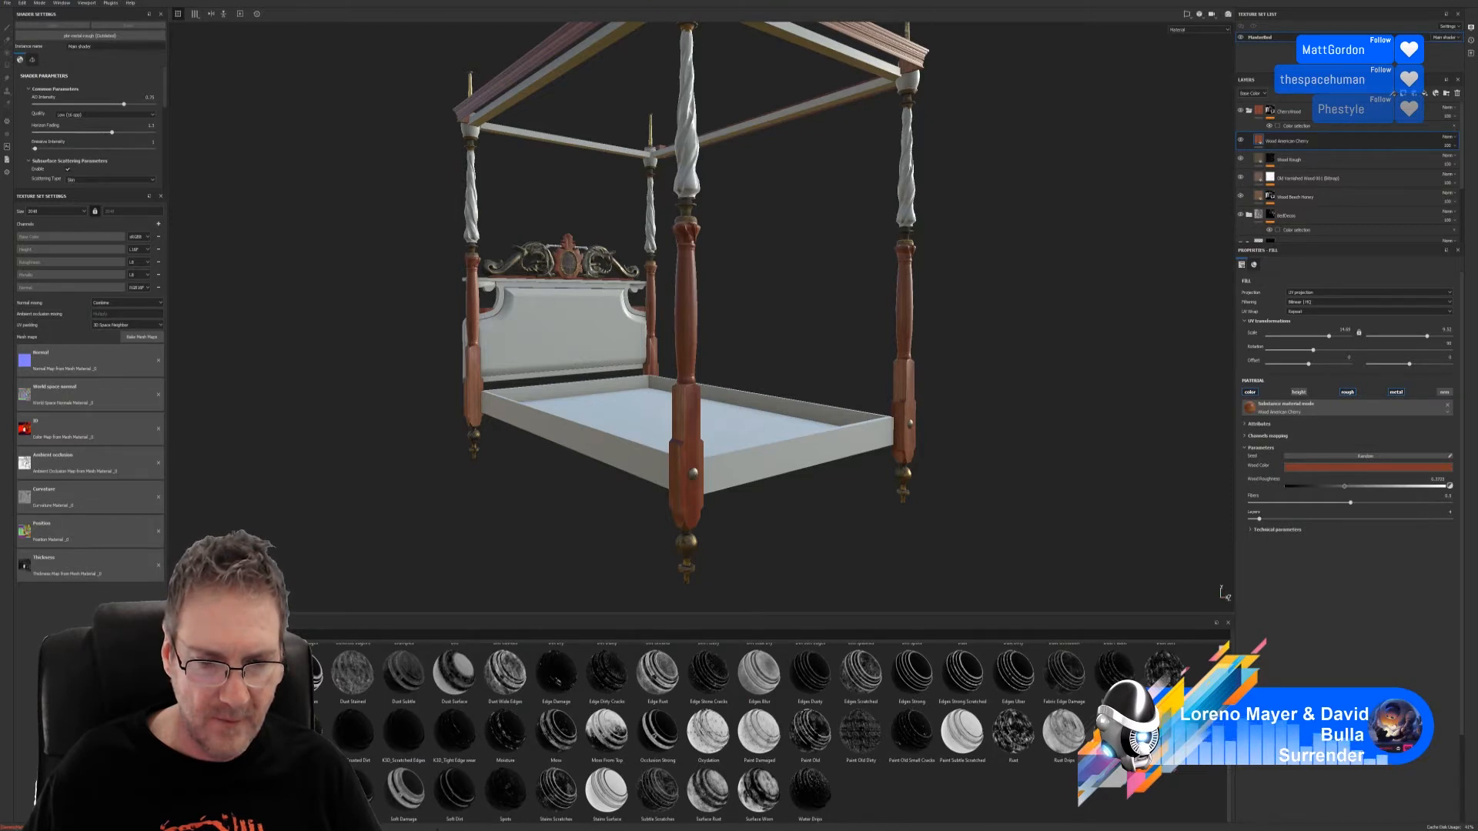
mouse_move(556, 793)
left_mouse_down()
mouse_move(1278, 439)
mouse_move(1346, 139)
left_mouse_up()
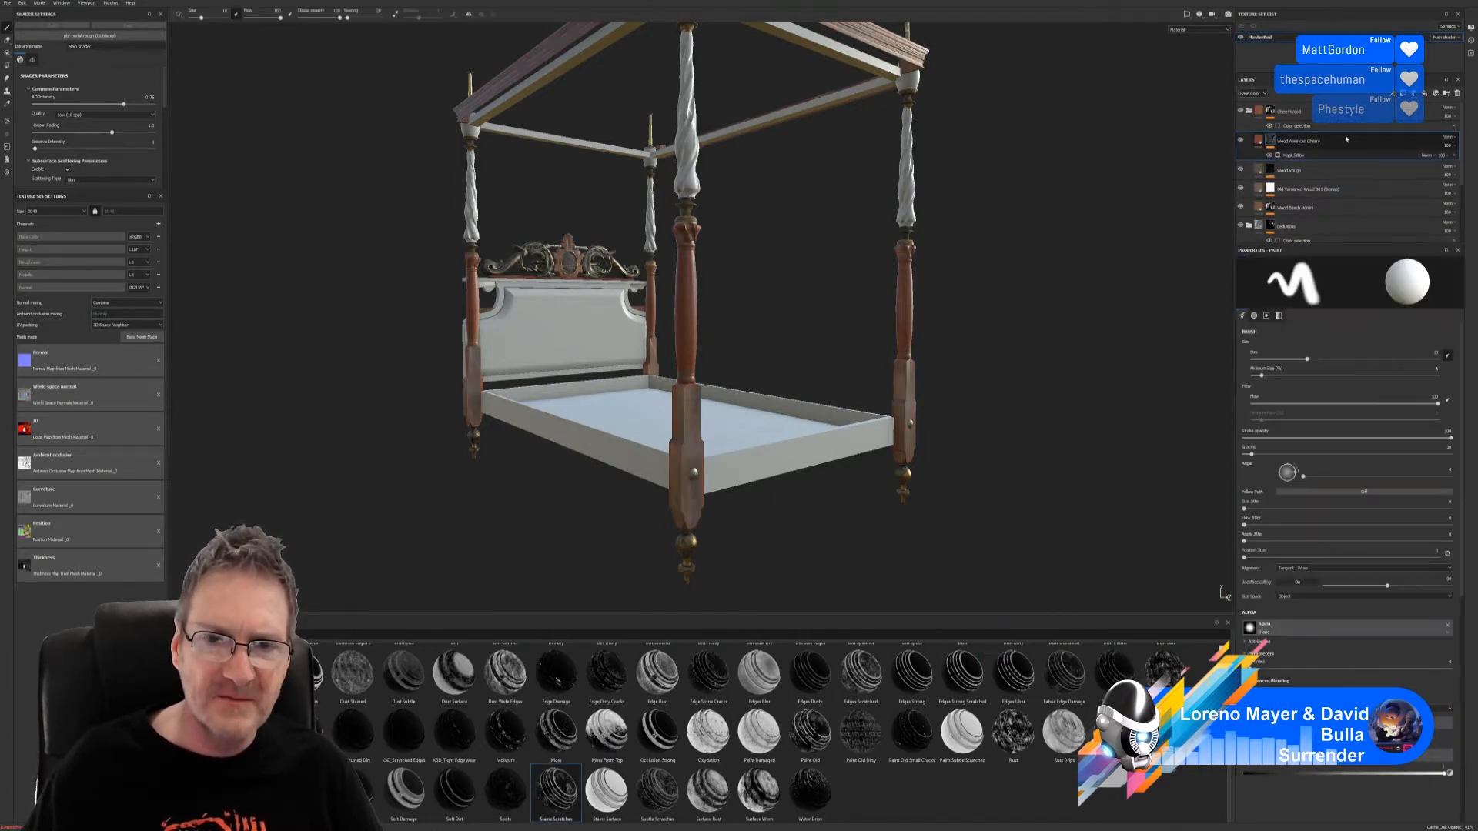
left_click(1319, 155)
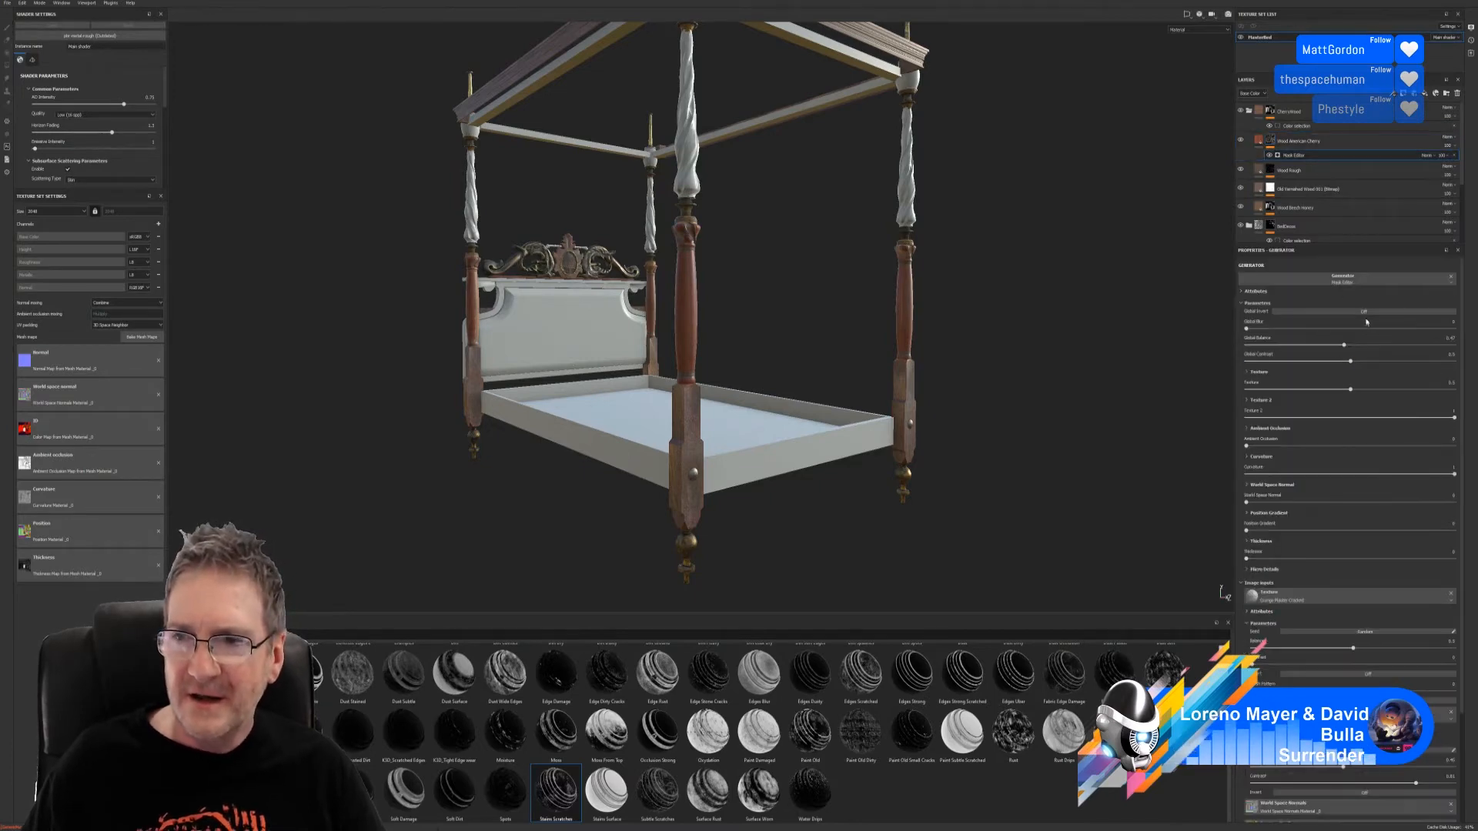
Step: Try inverting the Stains Scratches mask on the Wood American Cherry layer and lowering its global balance
left_click(1360, 312)
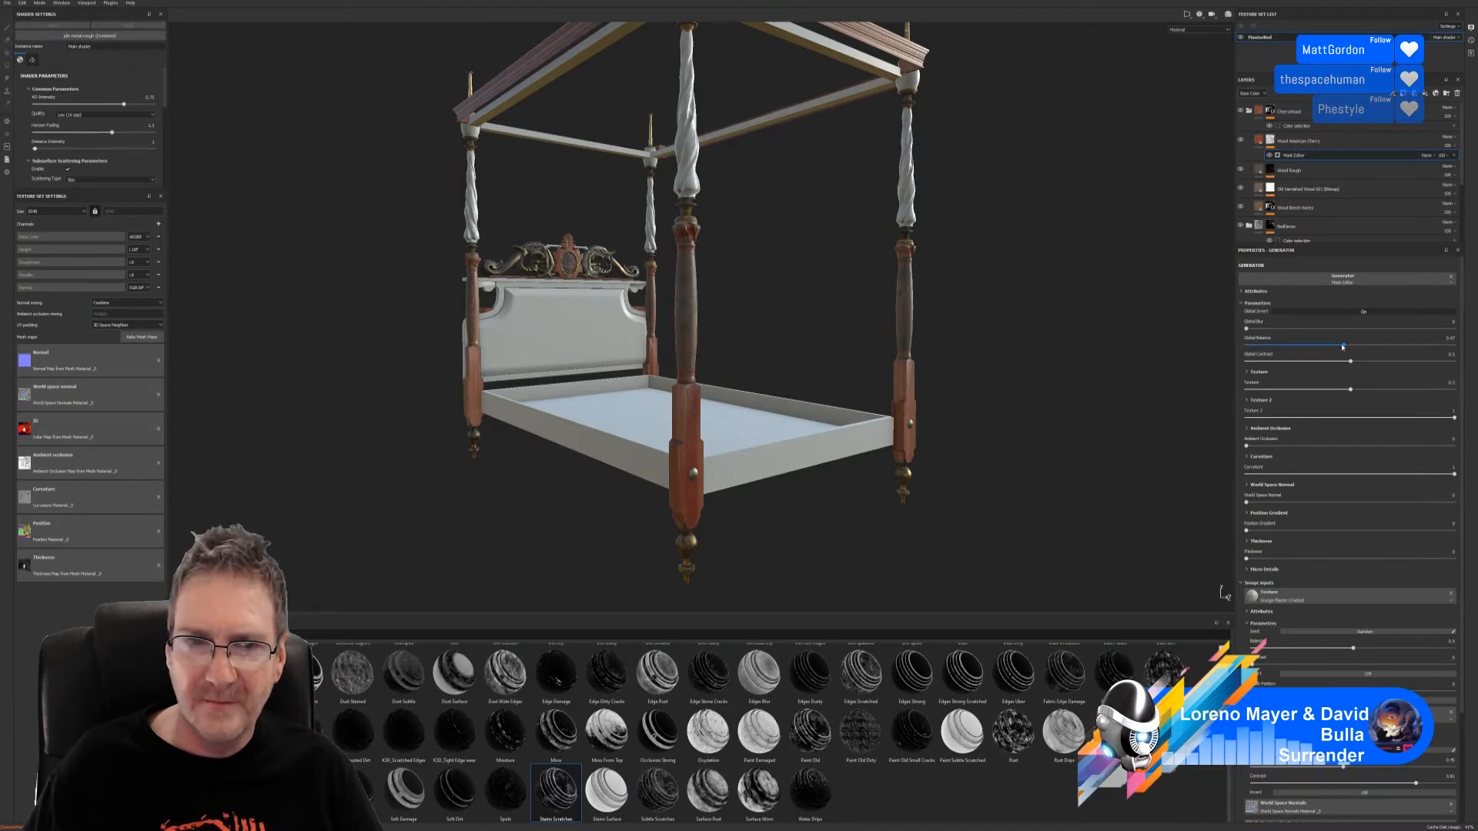
left_click_drag(1342, 347, 1260, 374)
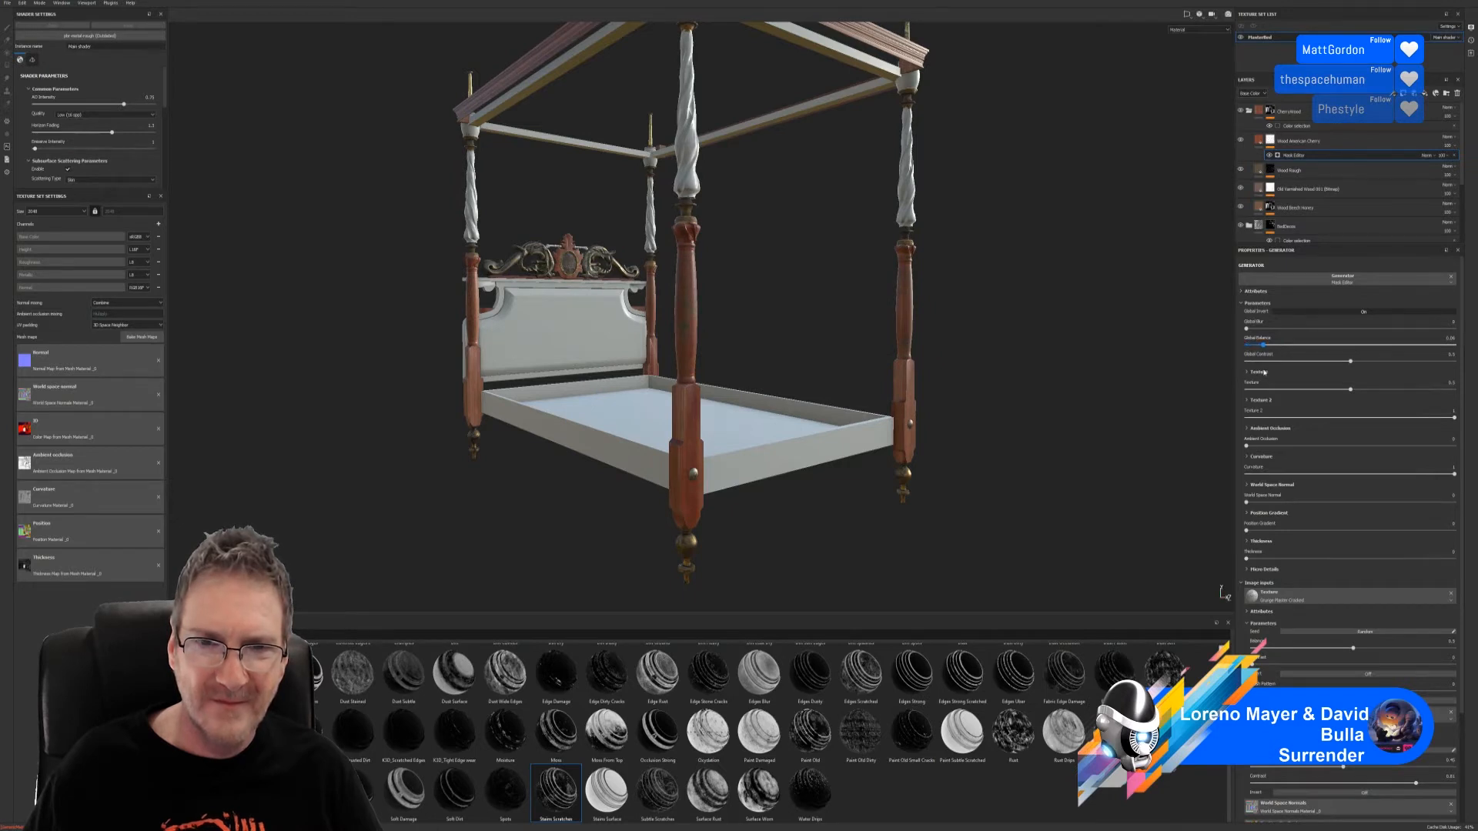
Step: Delete the Mask Editor generator and remove the mask from the Wood American Cherry layer
left_click(1453, 154)
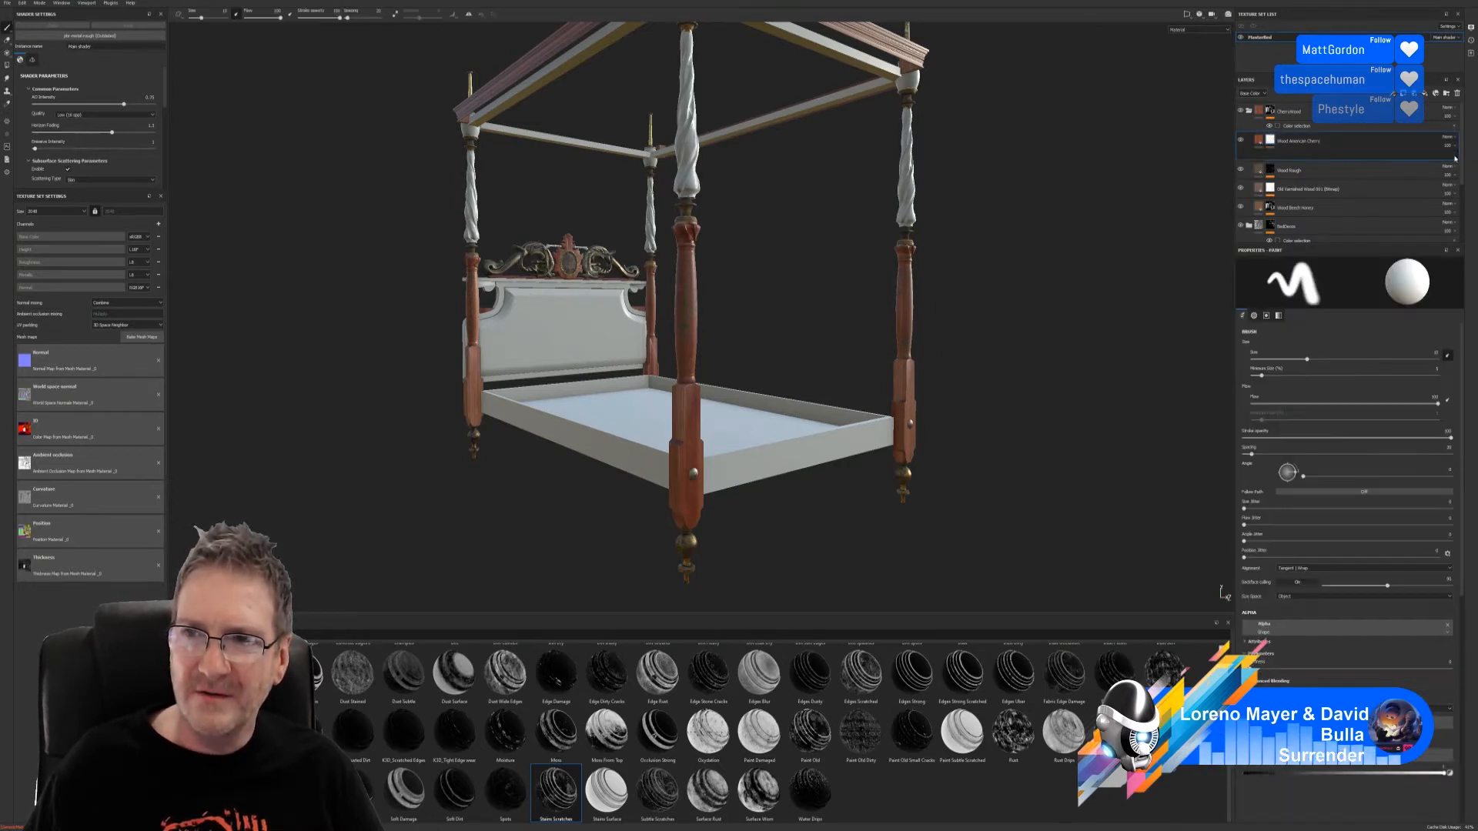
right_click(1271, 145)
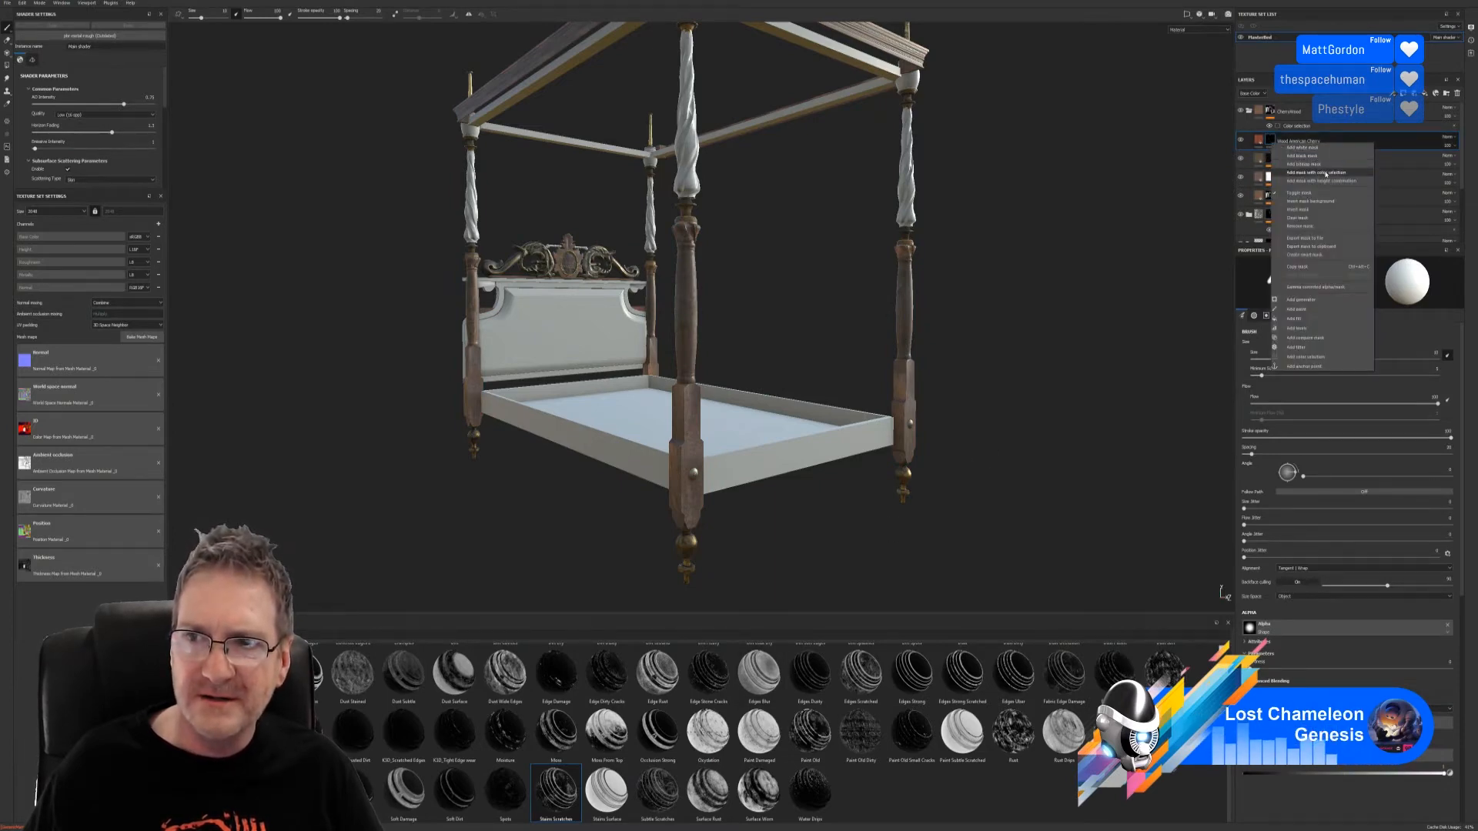
left_click(1308, 226)
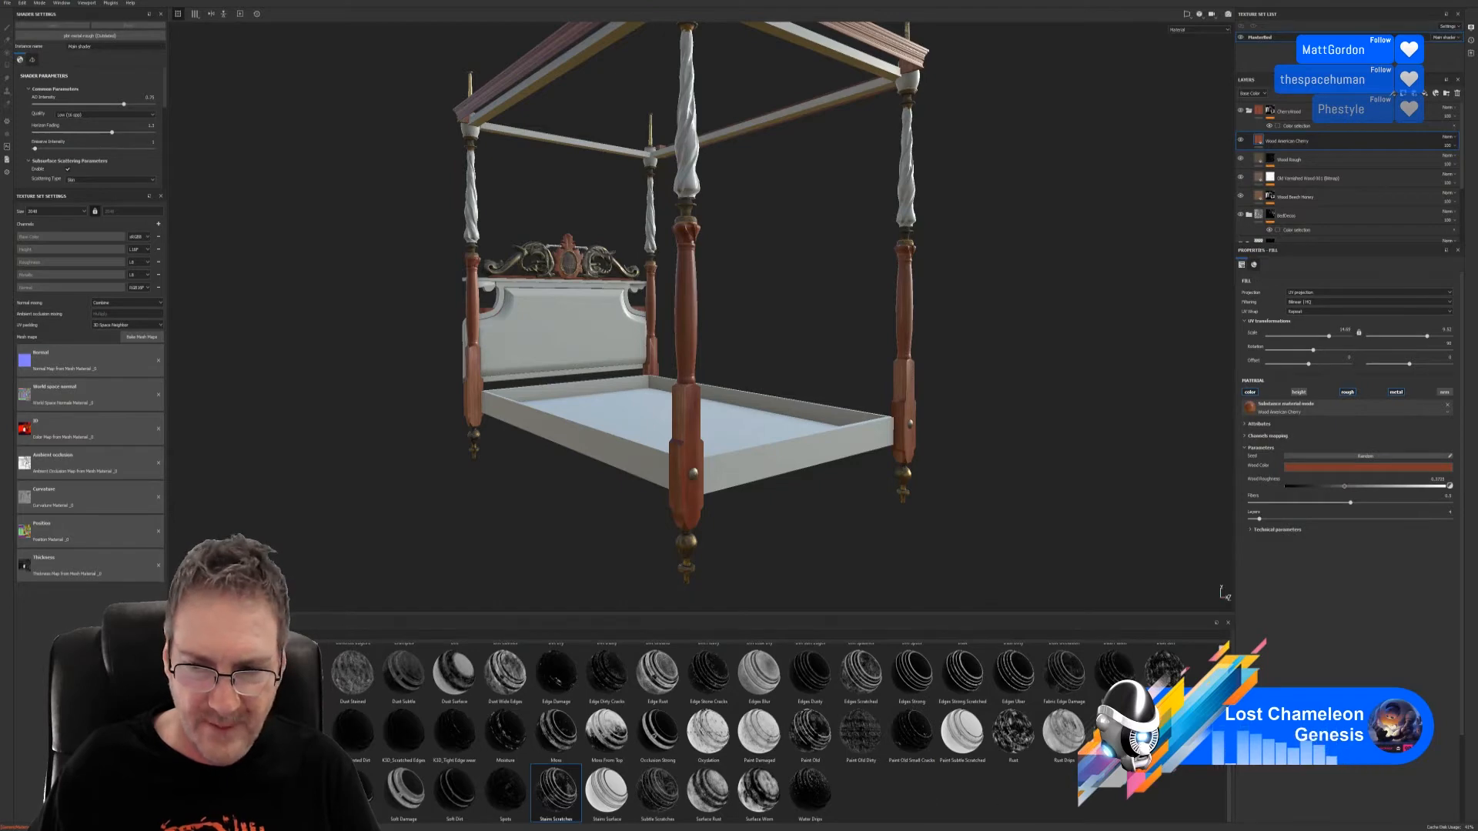
Step: Apply the Dirt Soft Edges smart mask to the Wood American Cherry layer and invert its Curvature generator
scroll(1173, 803, "up", 1)
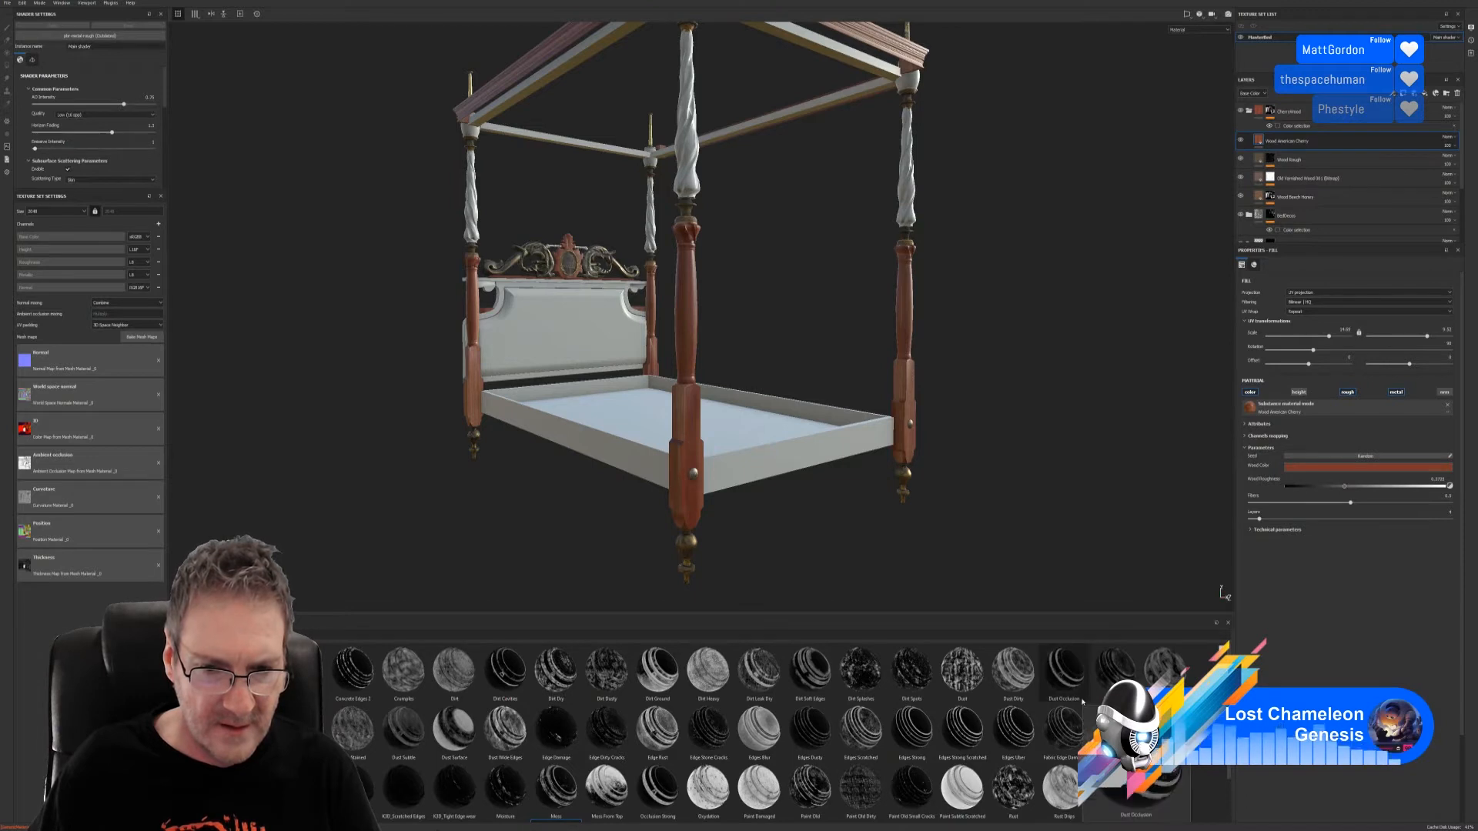
mouse_move(810, 670)
left_mouse_down()
mouse_move(1106, 542)
mouse_move(1330, 142)
left_mouse_up()
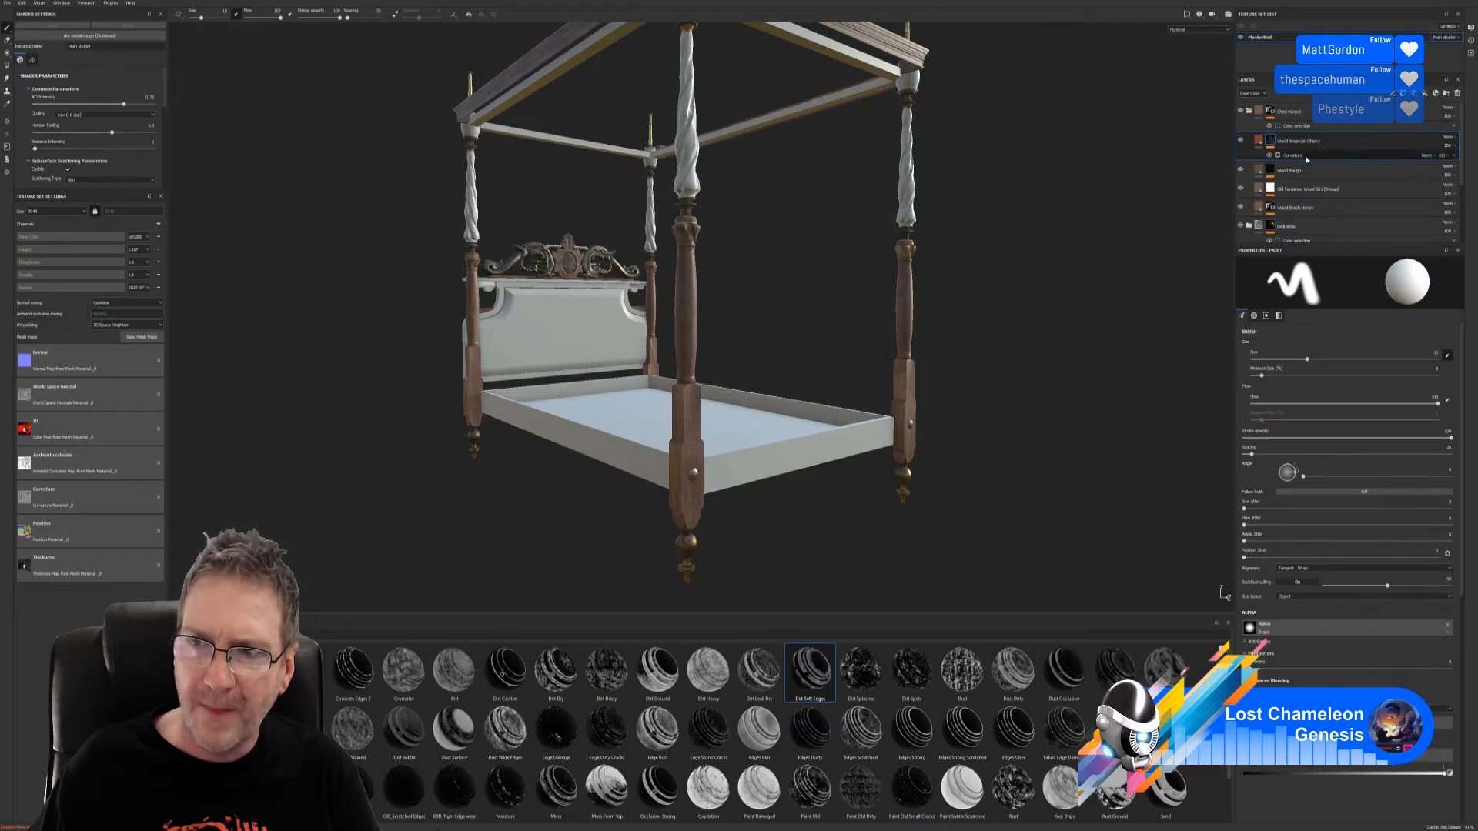
left_click(1360, 312)
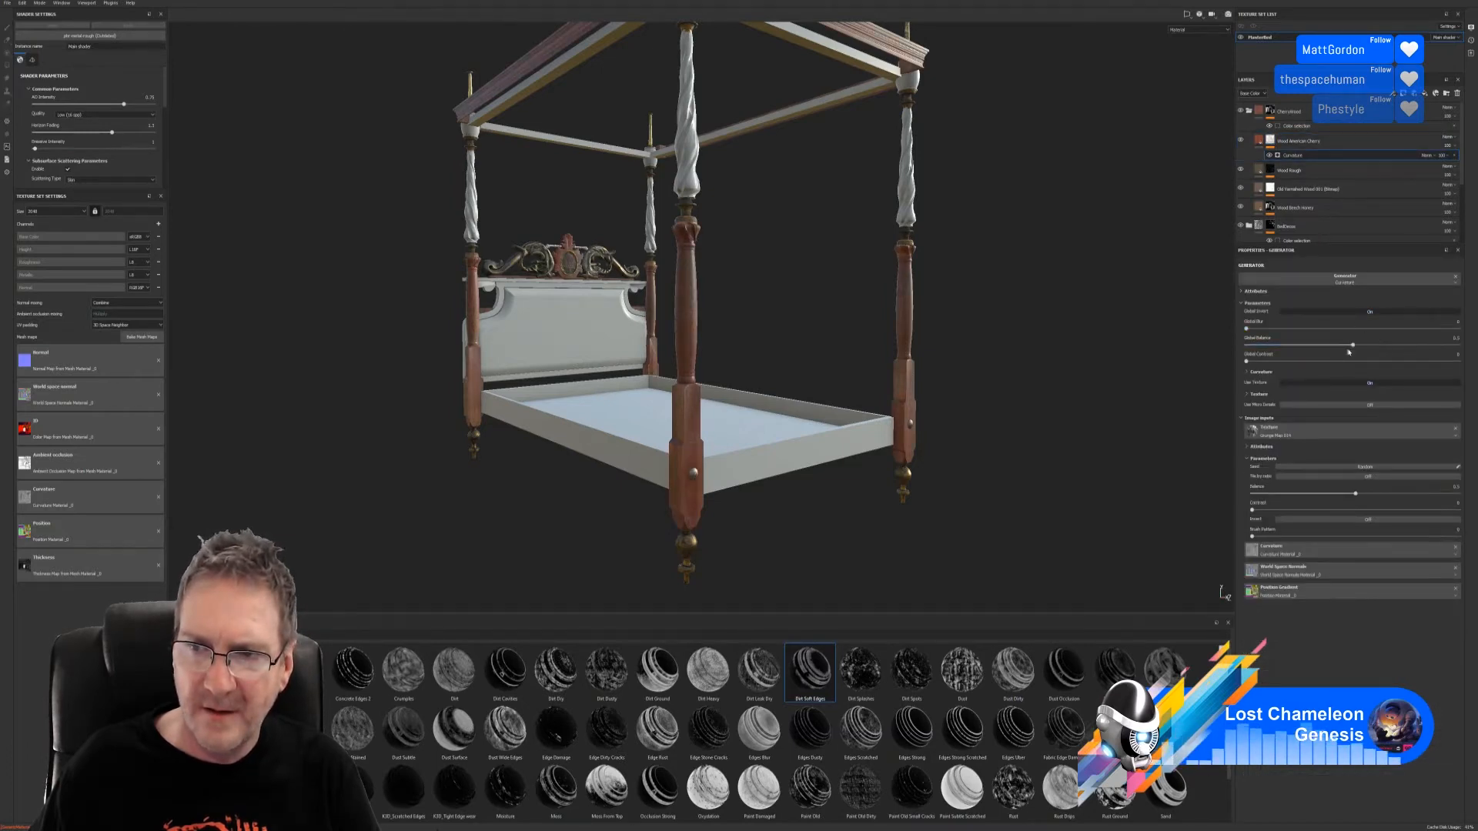
Step: Tune the Curvature generator's global balance until cherry wood covers most of the bedposts with only light wear
mouse_move(1355, 348)
left_mouse_down()
mouse_move(1422, 344)
mouse_move(1386, 341)
left_mouse_up()
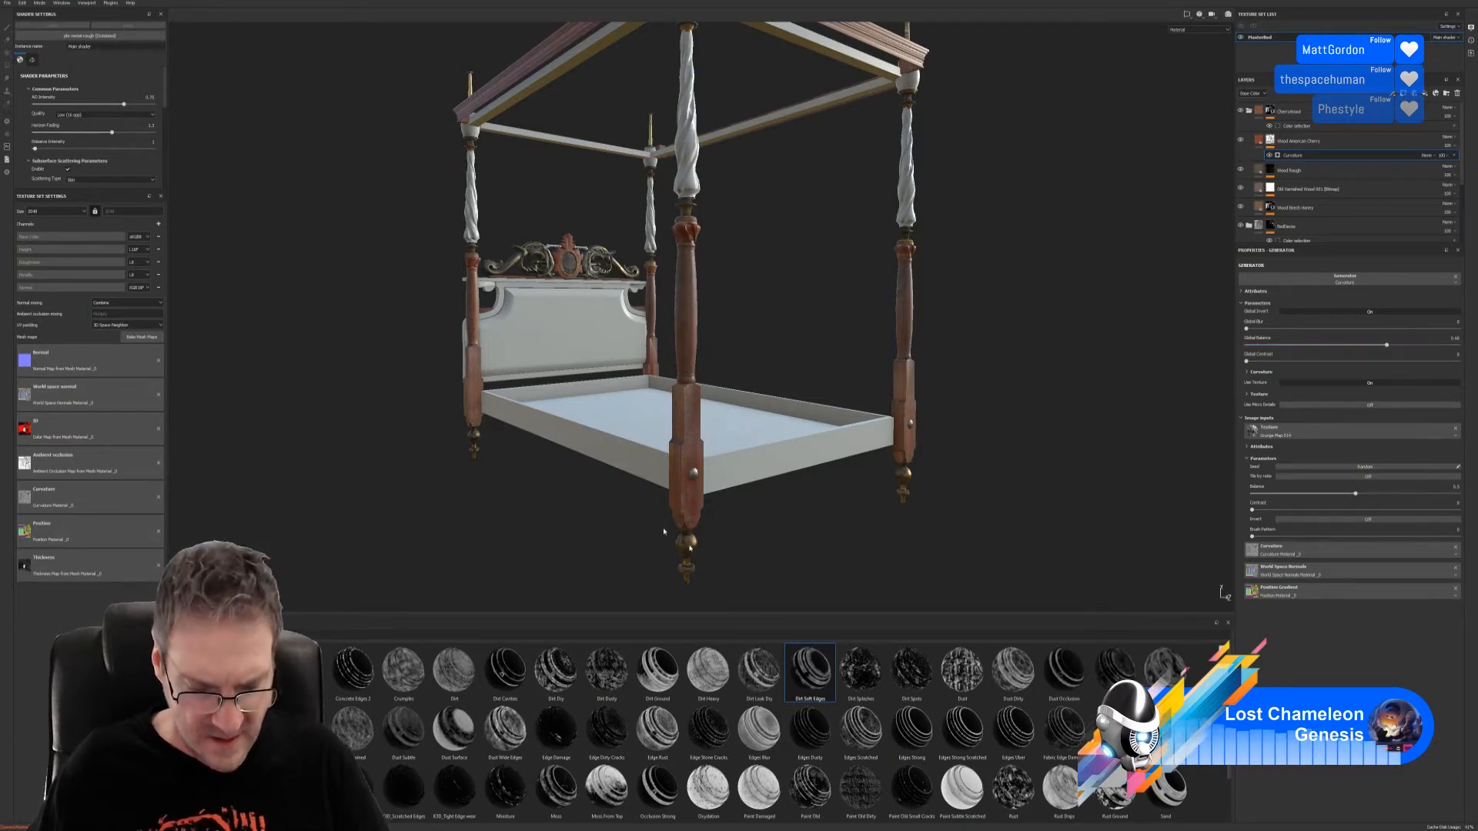
scroll(957, 493, "up", 3)
left_click_drag(956, 493, 829, 451, "alt")
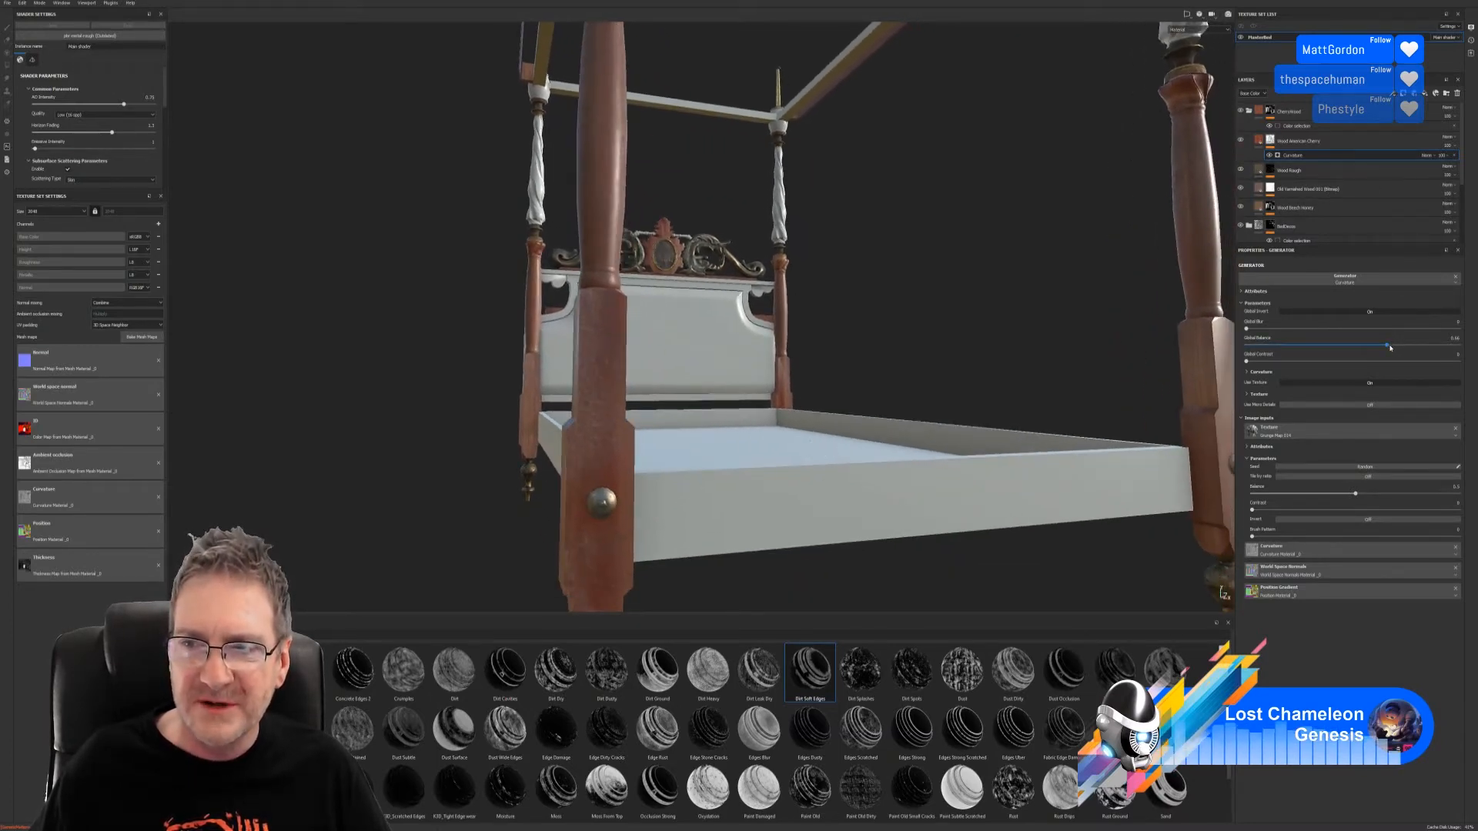
left_click_drag(1340, 353, 1356, 355)
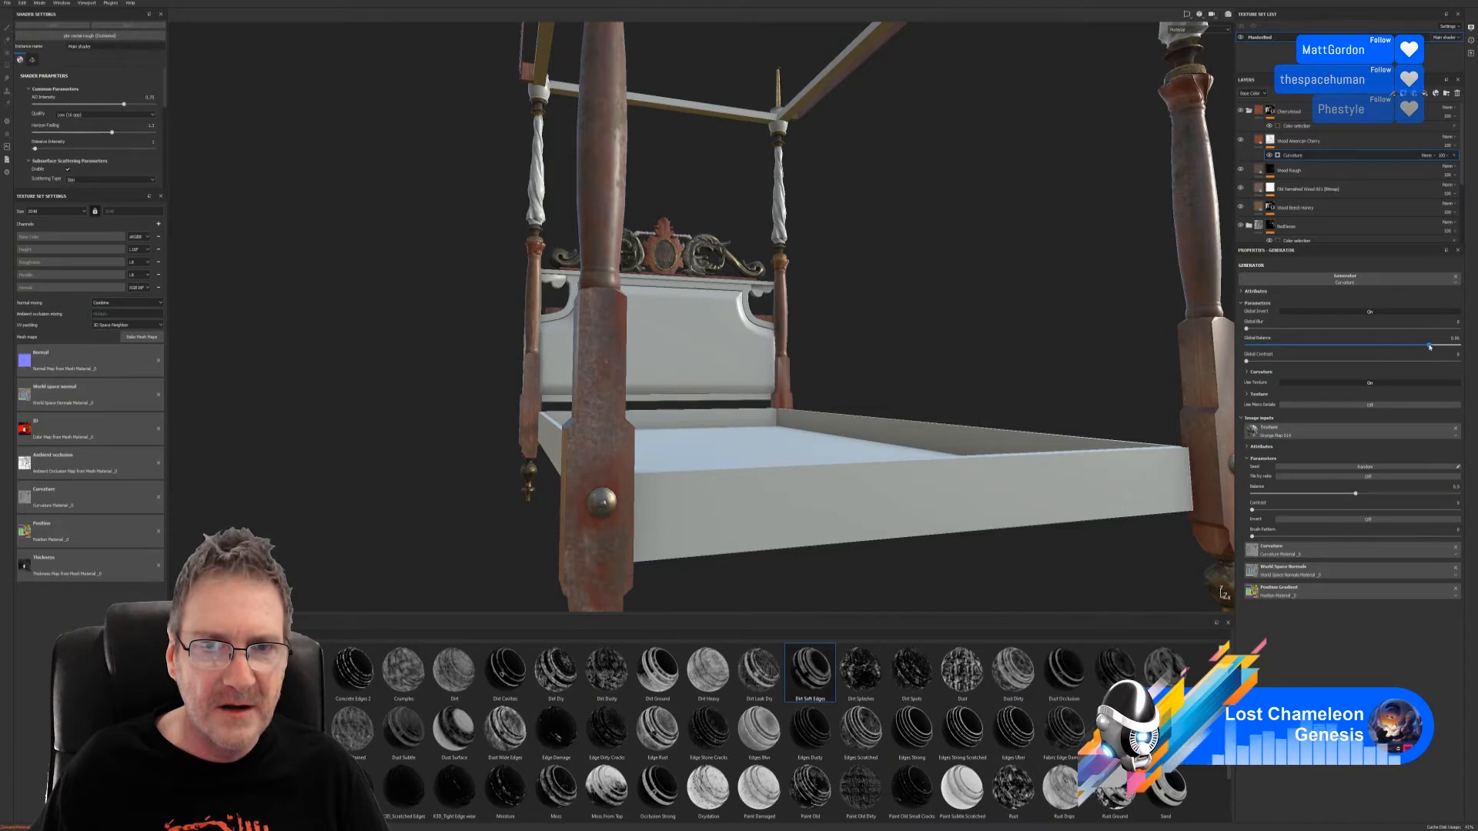
left_click_drag(1402, 353, 1318, 370)
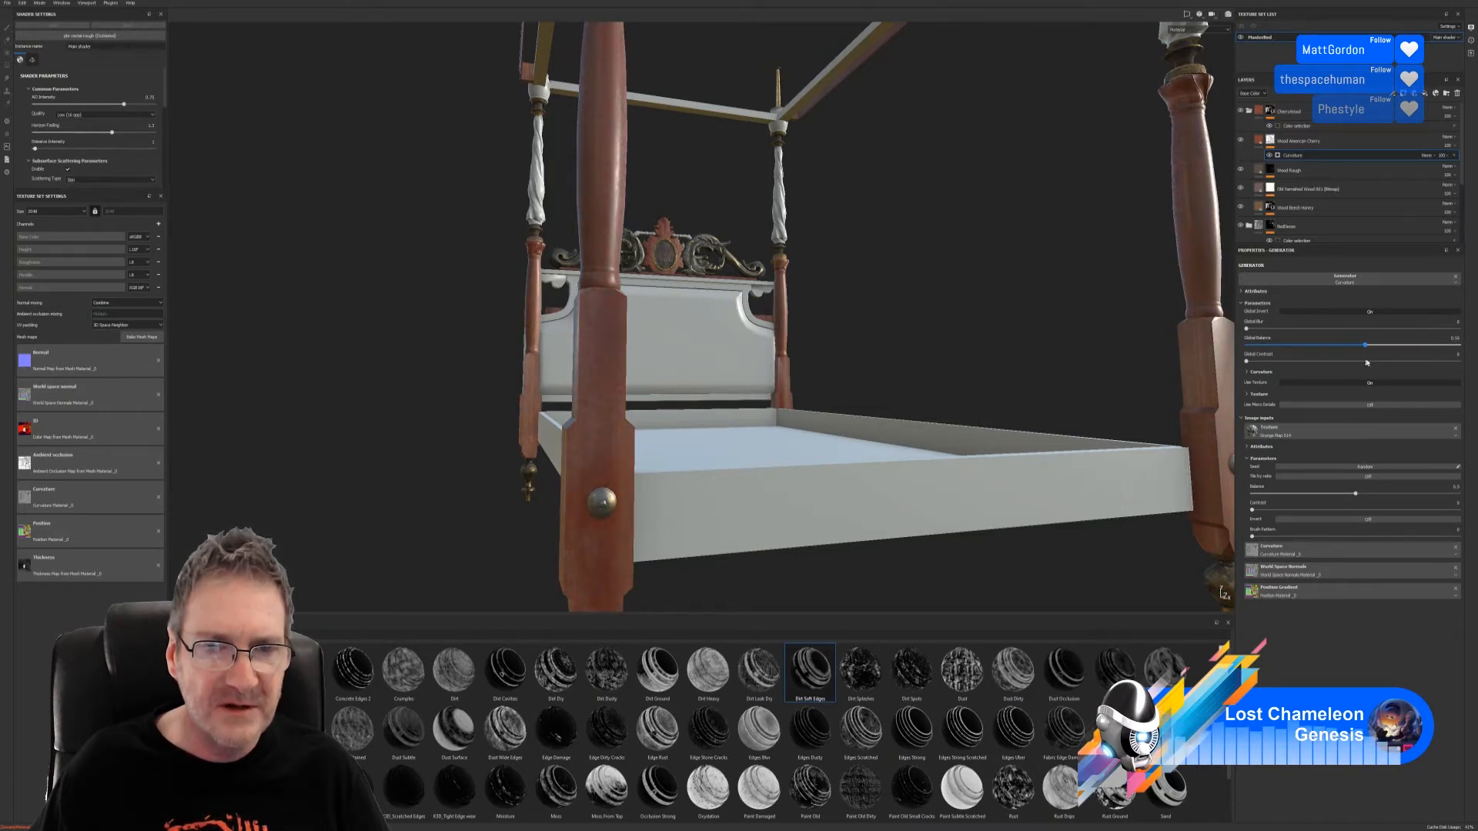
left_click_drag(1367, 361, 1364, 359)
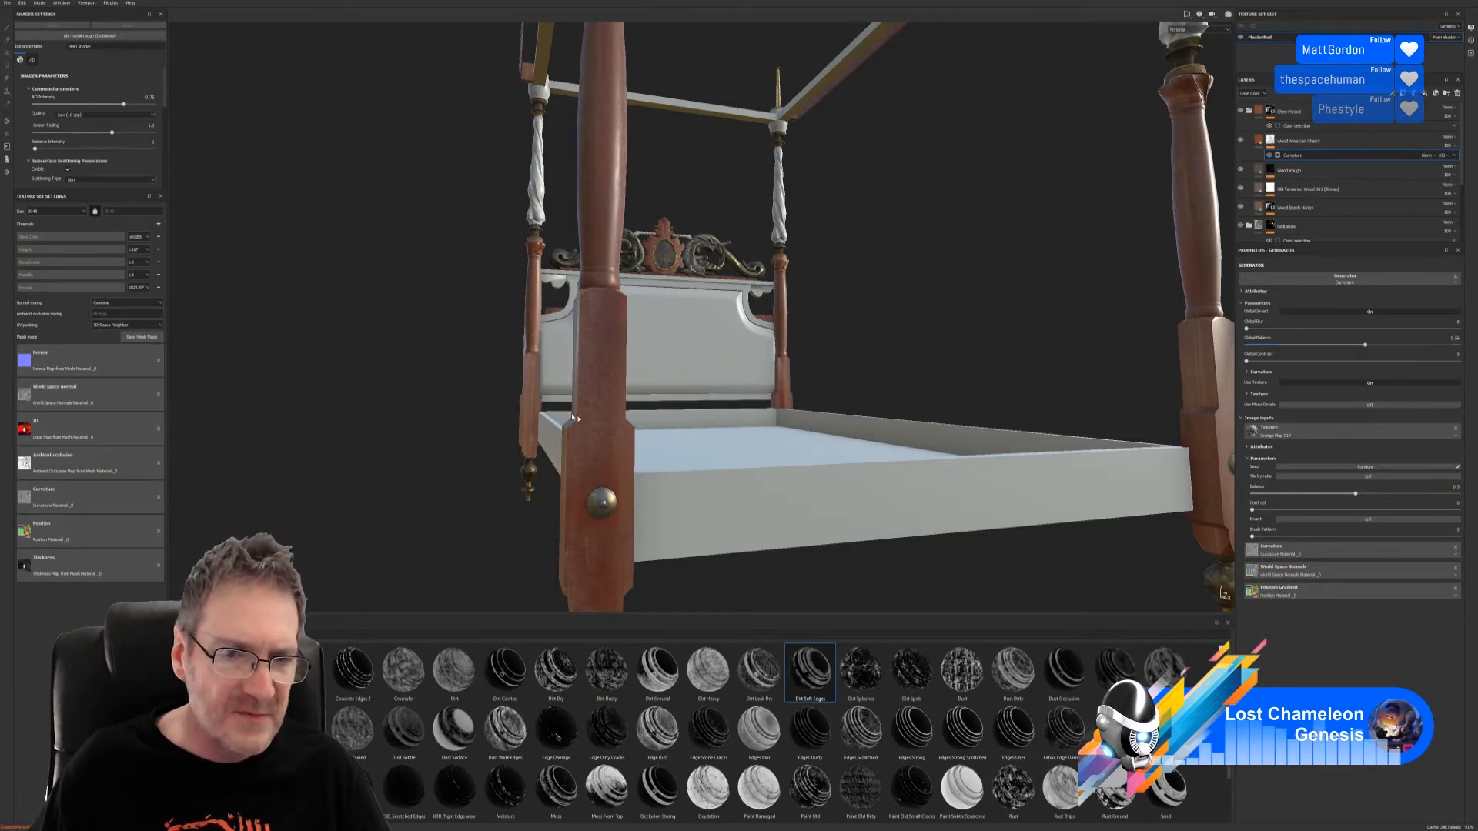
Step: Raise the Curvature generator's global contrast to about 0.25 to sharpen the wear on the bedposts
right_click_drag(573, 405, 697, 424, "alt")
right_click_drag(618, 458, 284, 512, "alt")
left_click_drag(647, 485, 739, 514, "alt")
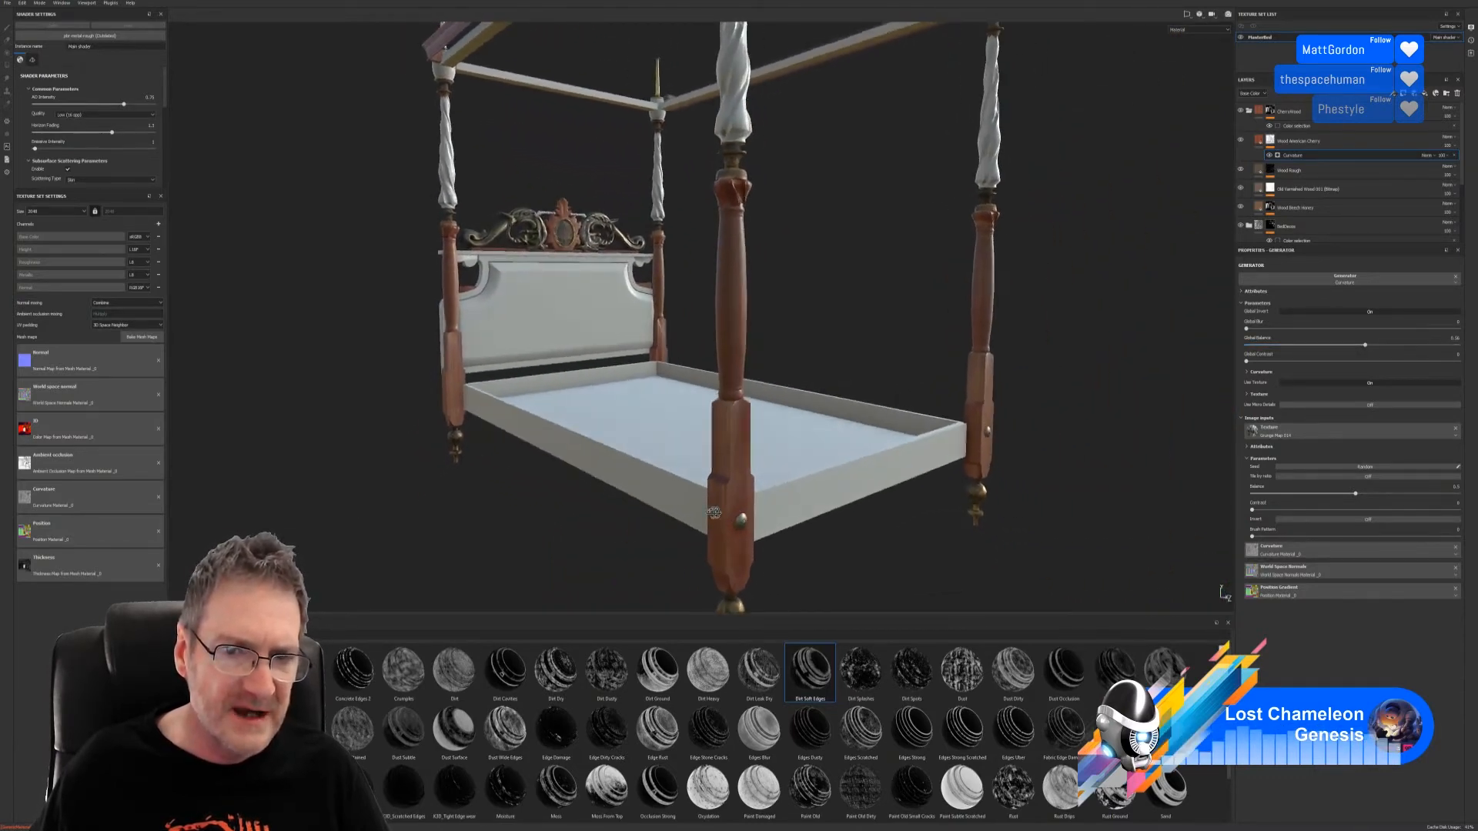
right_click_drag(739, 514, 1177, 435, "alt")
left_click_drag(736, 472, 633, 349, "alt")
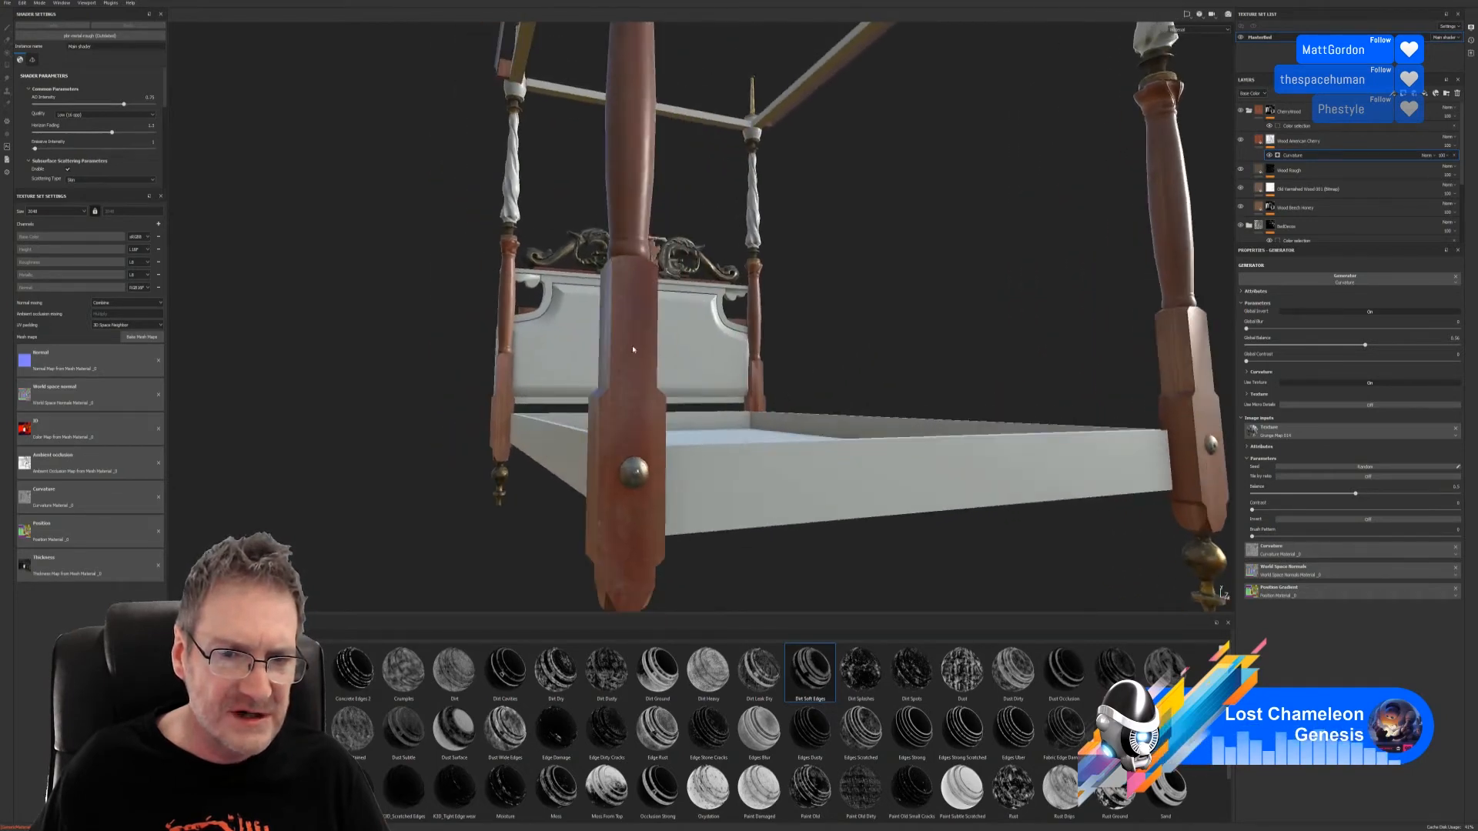
right_click_drag(640, 539, 651, 425, "alt")
left_click_drag(651, 424, 649, 449, "alt")
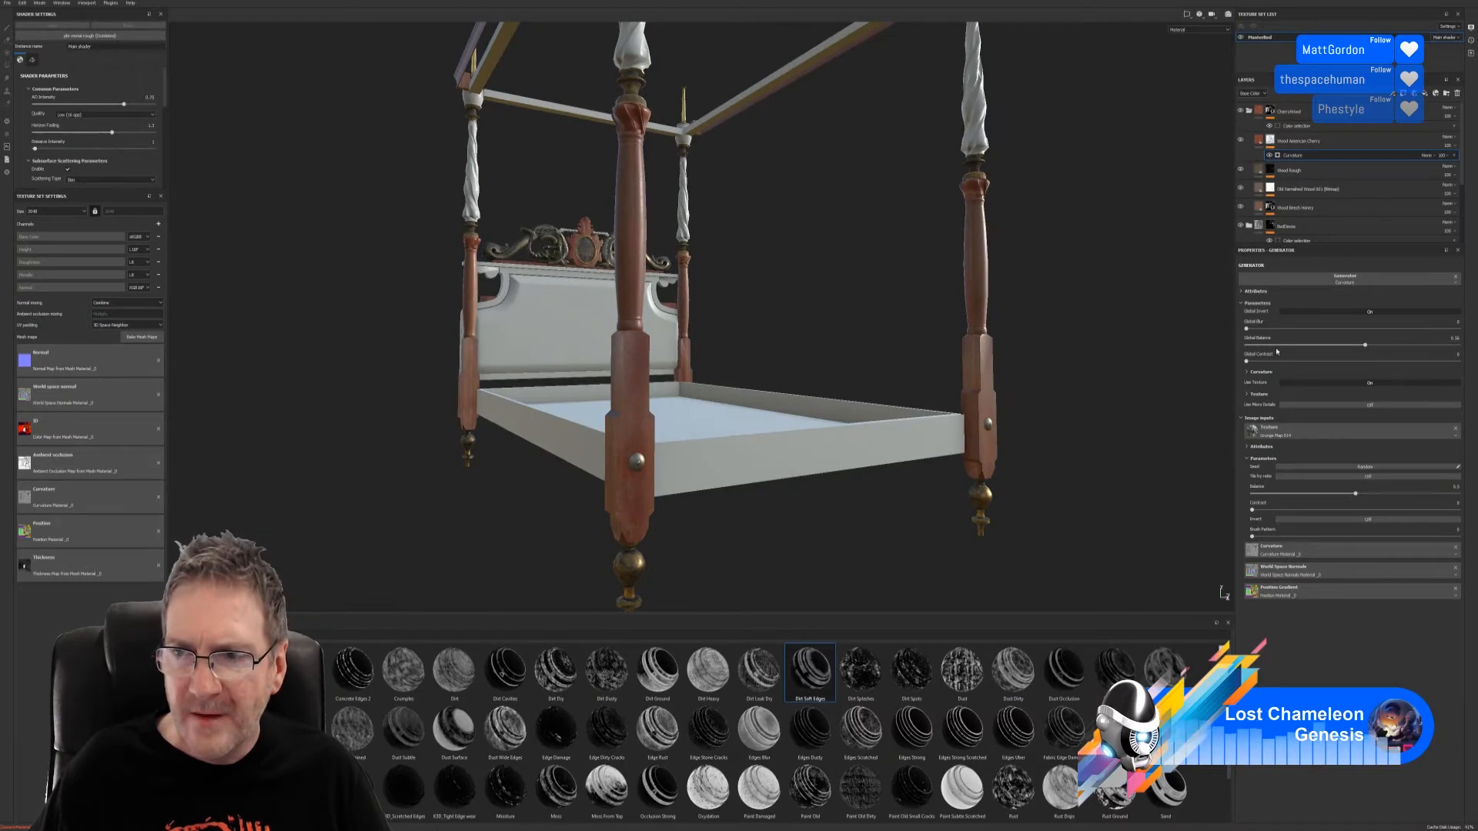
left_click_drag(1251, 361, 1249, 362)
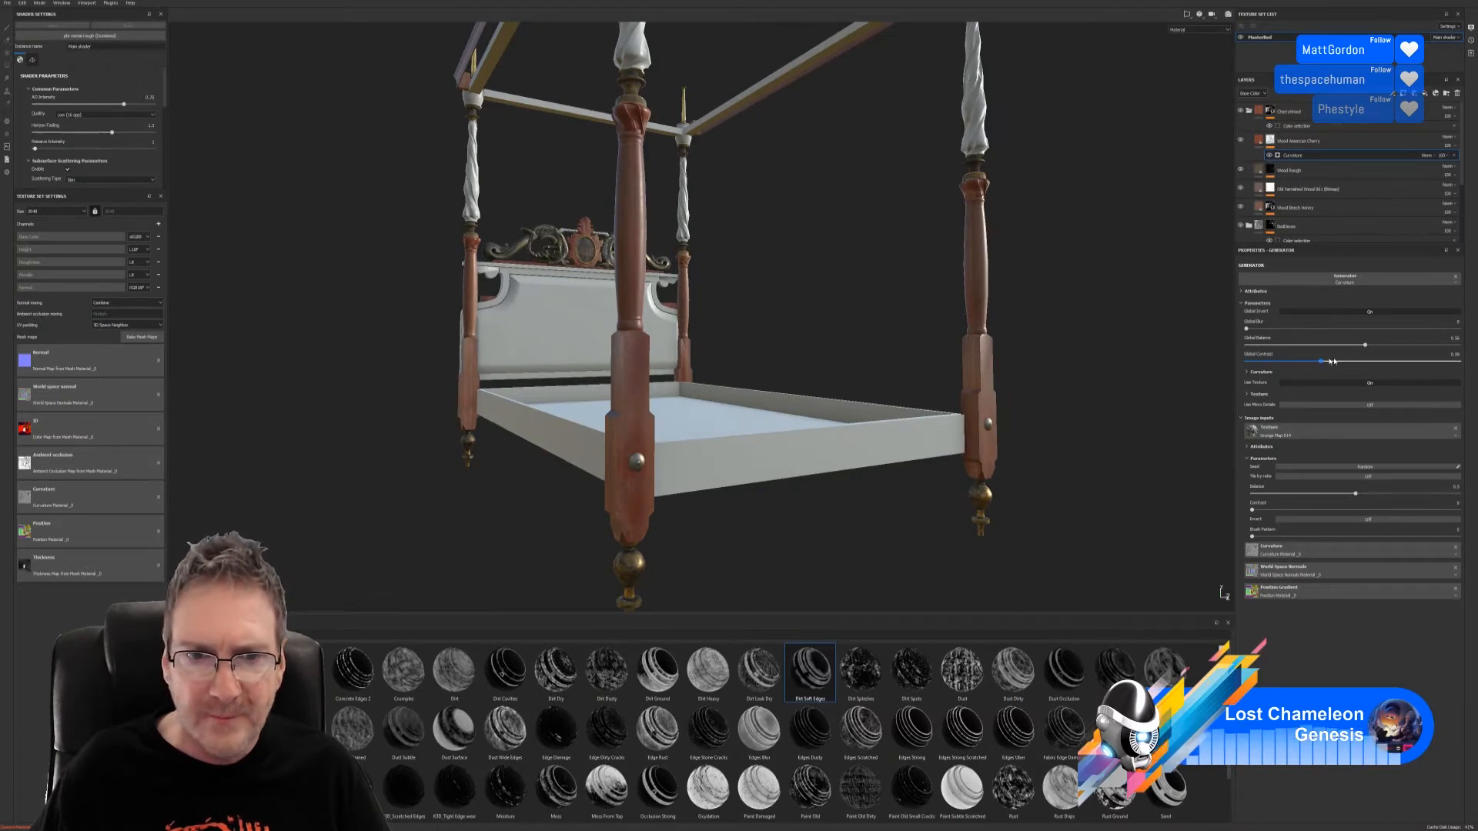
left_click_drag(1428, 361, 1345, 365)
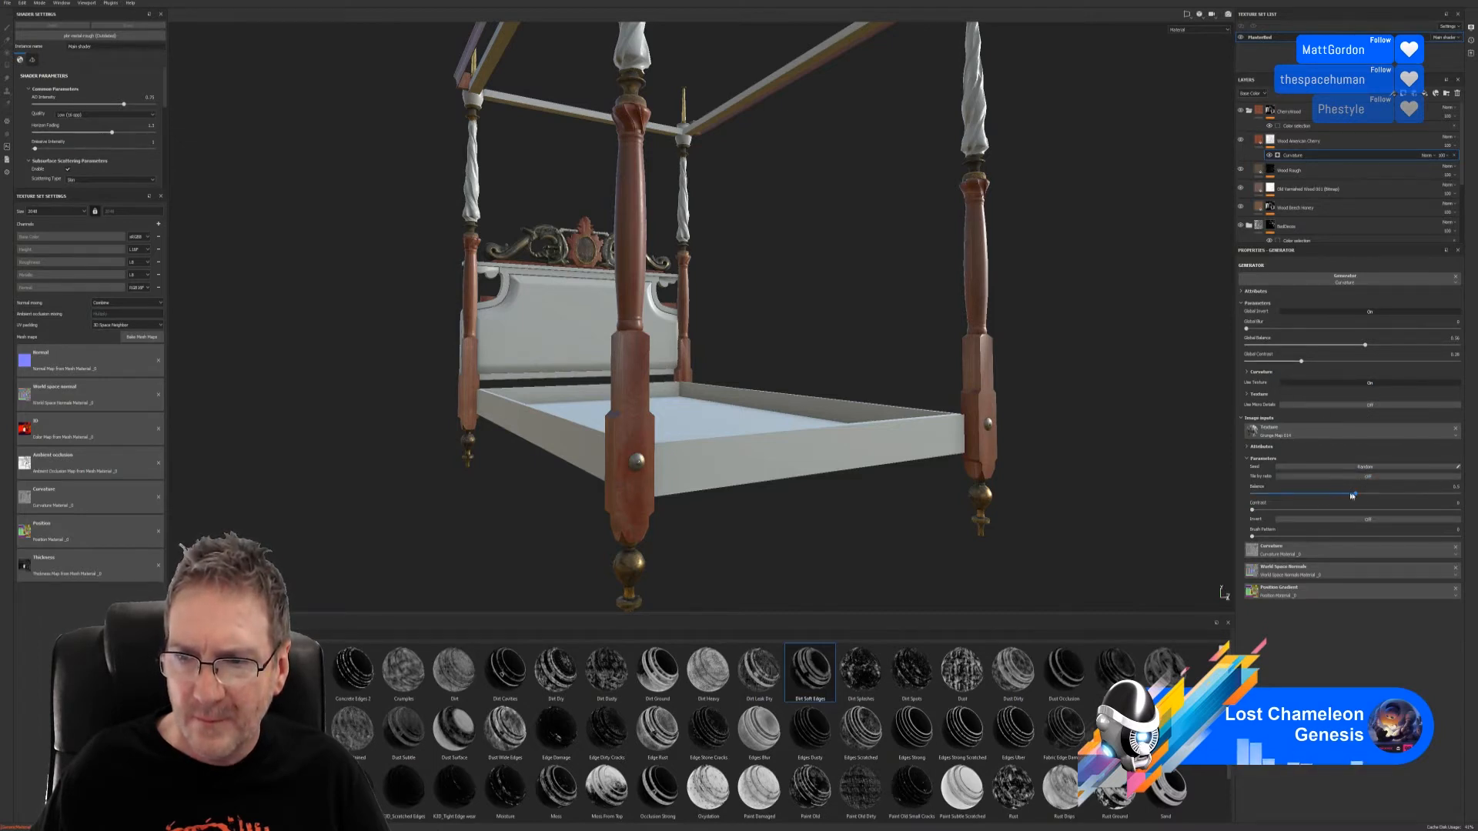
Step: Set the Curvature generator's grunge texture balance to about 0.63 and its contrast to about 0.21
left_click_drag(1319, 502, 1290, 504)
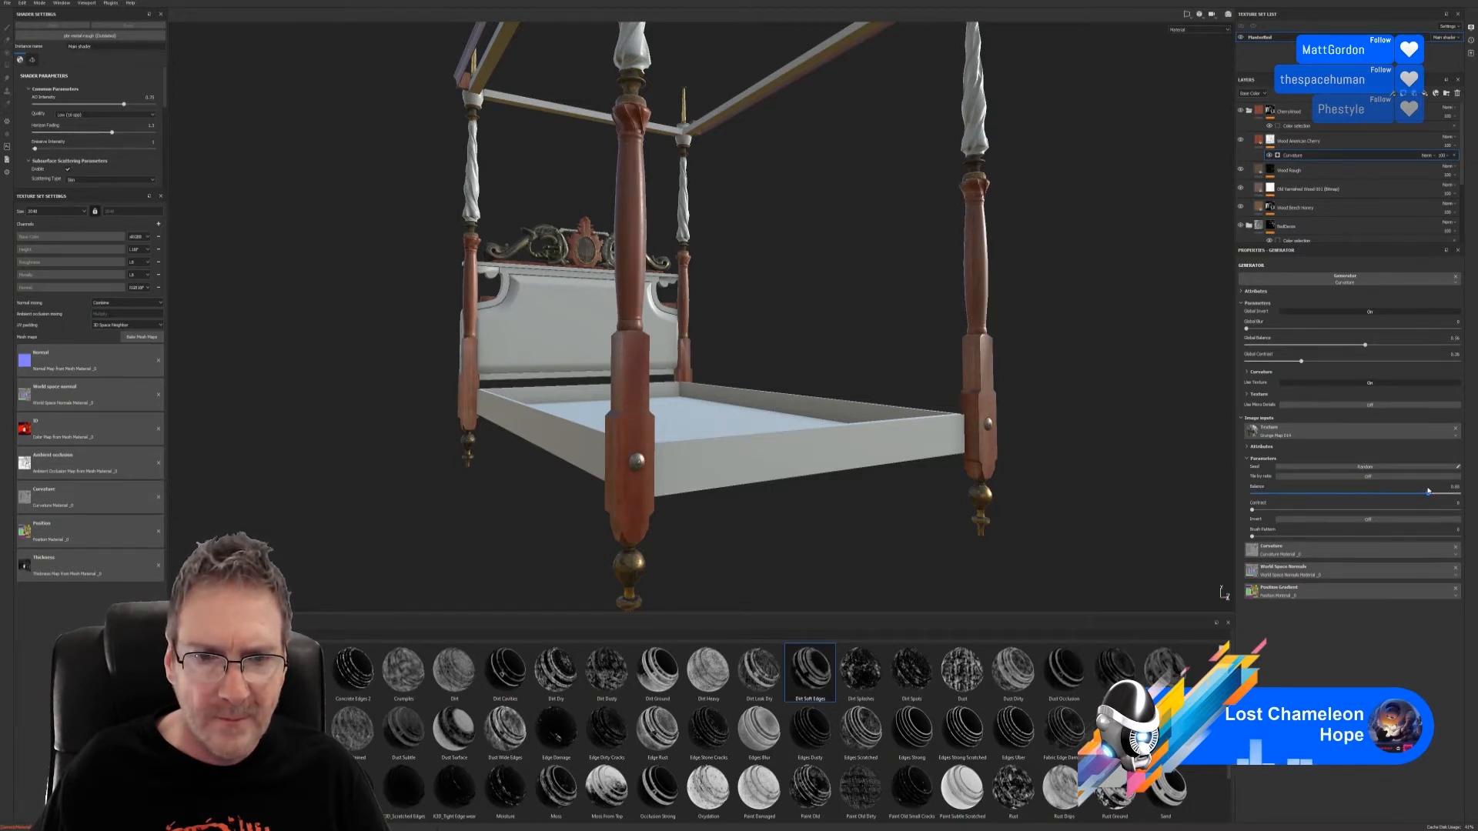
mouse_move(1373, 499)
left_mouse_down()
mouse_move(1309, 496)
mouse_move(1384, 494)
left_mouse_up()
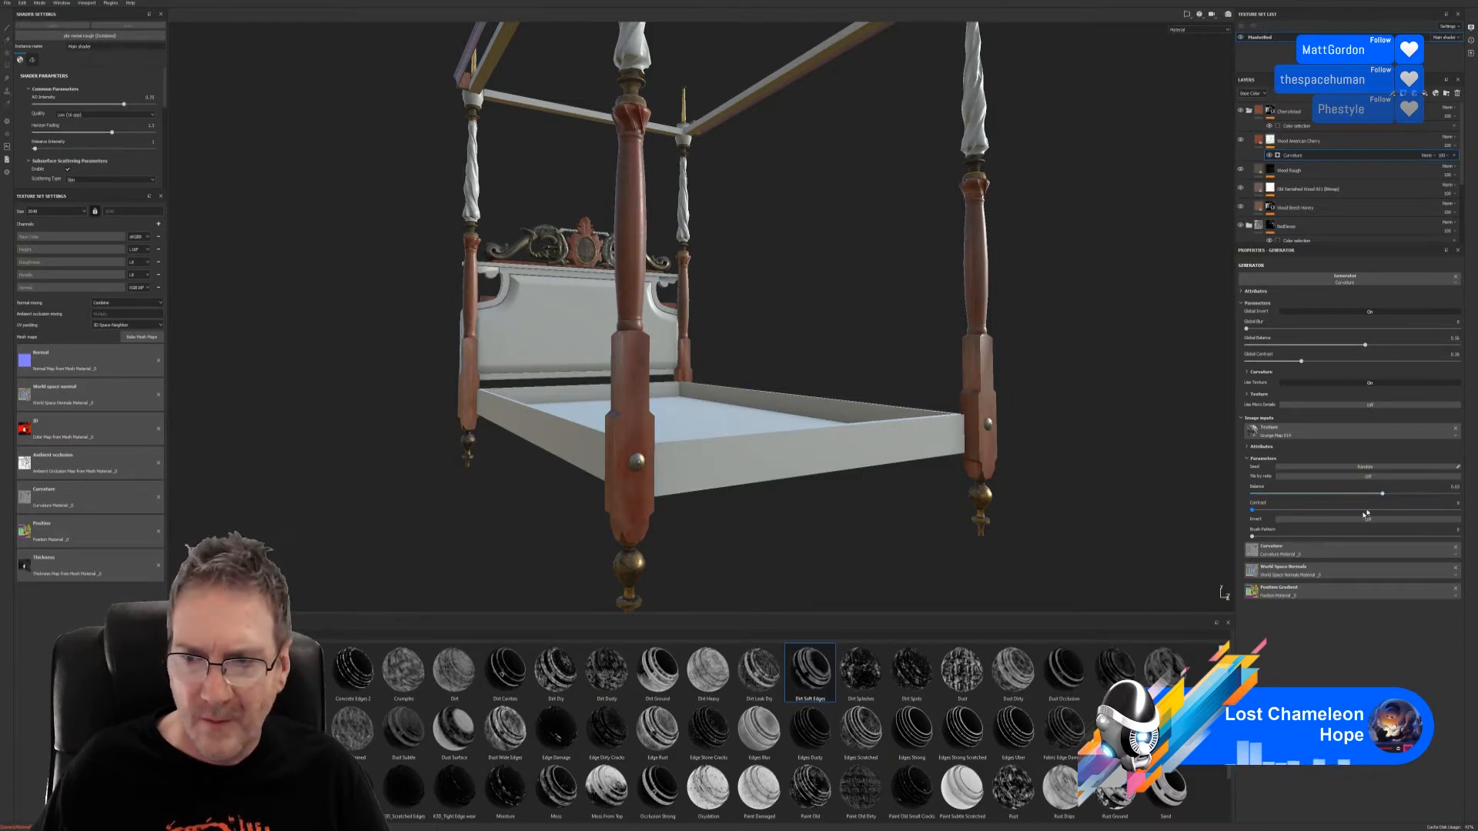
left_click_drag(1249, 511, 1411, 512)
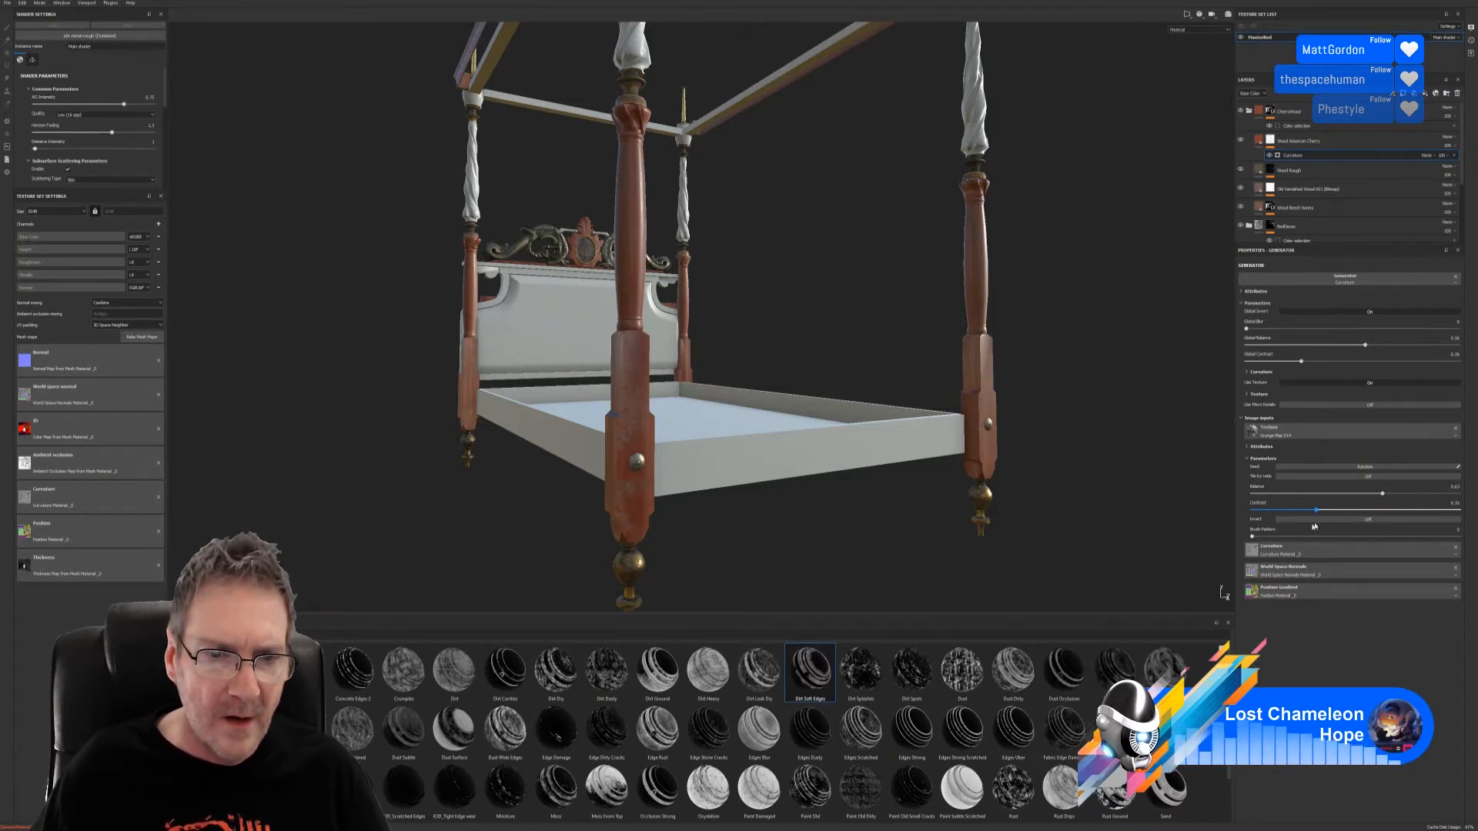
Step: Examine the worn cherry wood on the bedposts and headboard from several angles and distances
left_click_drag(703, 502, 526, 459, "alt")
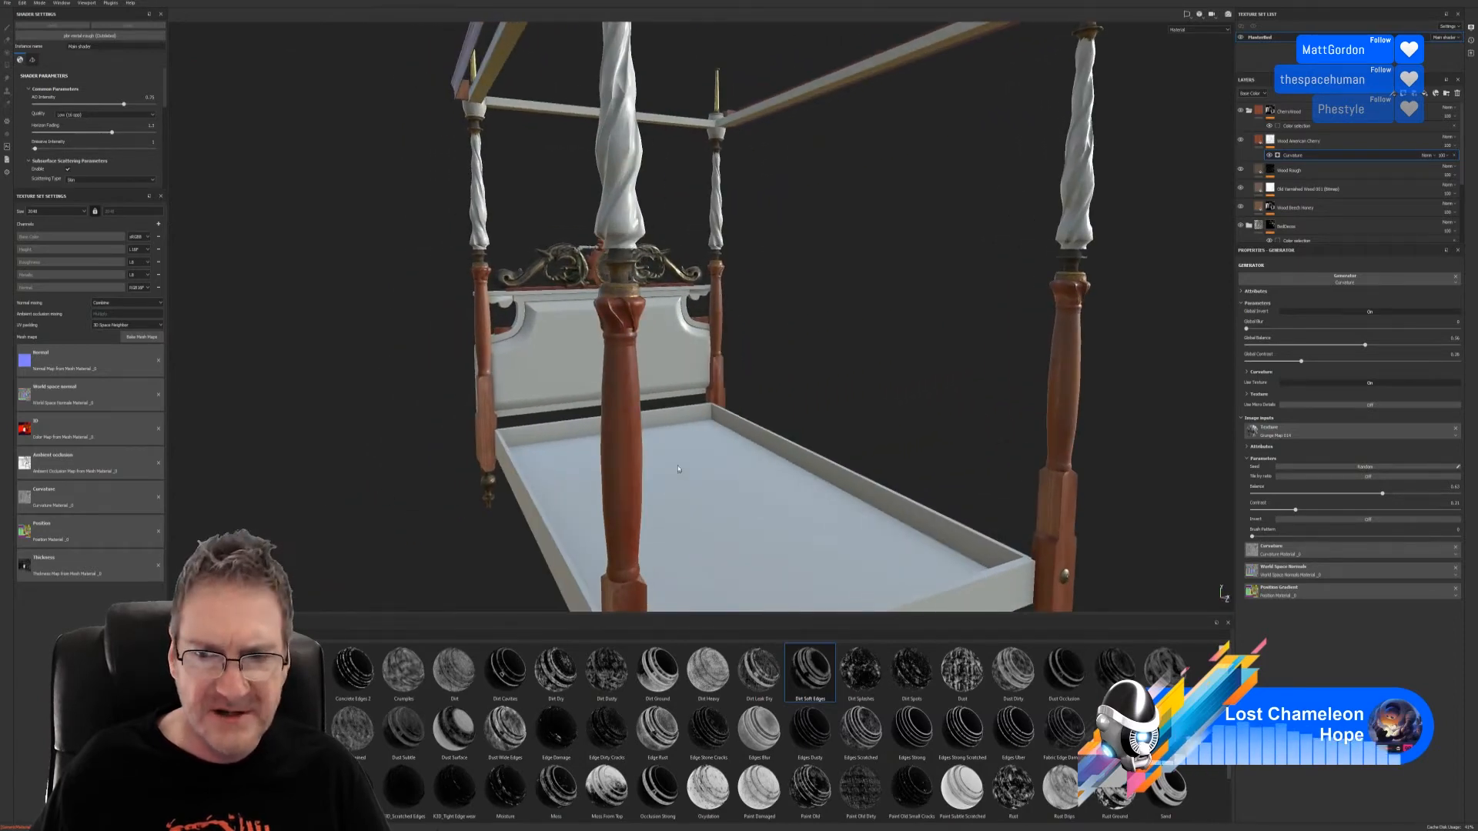
left_click_drag(678, 469, 641, 333, "alt")
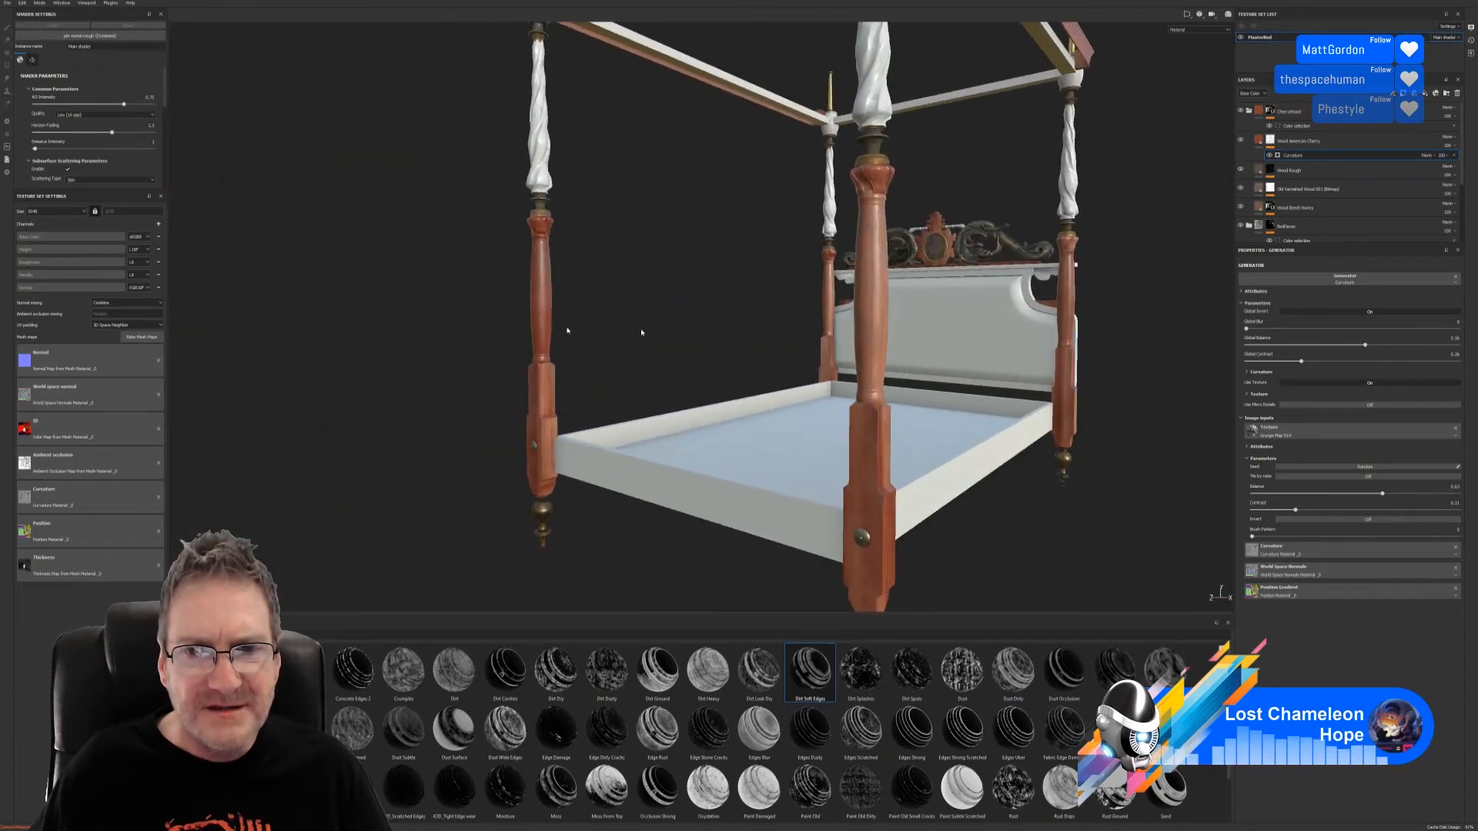
left_click_drag(876, 347, 713, 436, "alt")
right_click_drag(670, 462, 499, 467, "alt")
left_click_drag(530, 469, 655, 460, "alt")
middle_click_drag(663, 459, 719, 278, "alt")
right_click_drag(678, 353, 343, 403, "alt")
left_click_drag(343, 402, 562, 398, "alt")
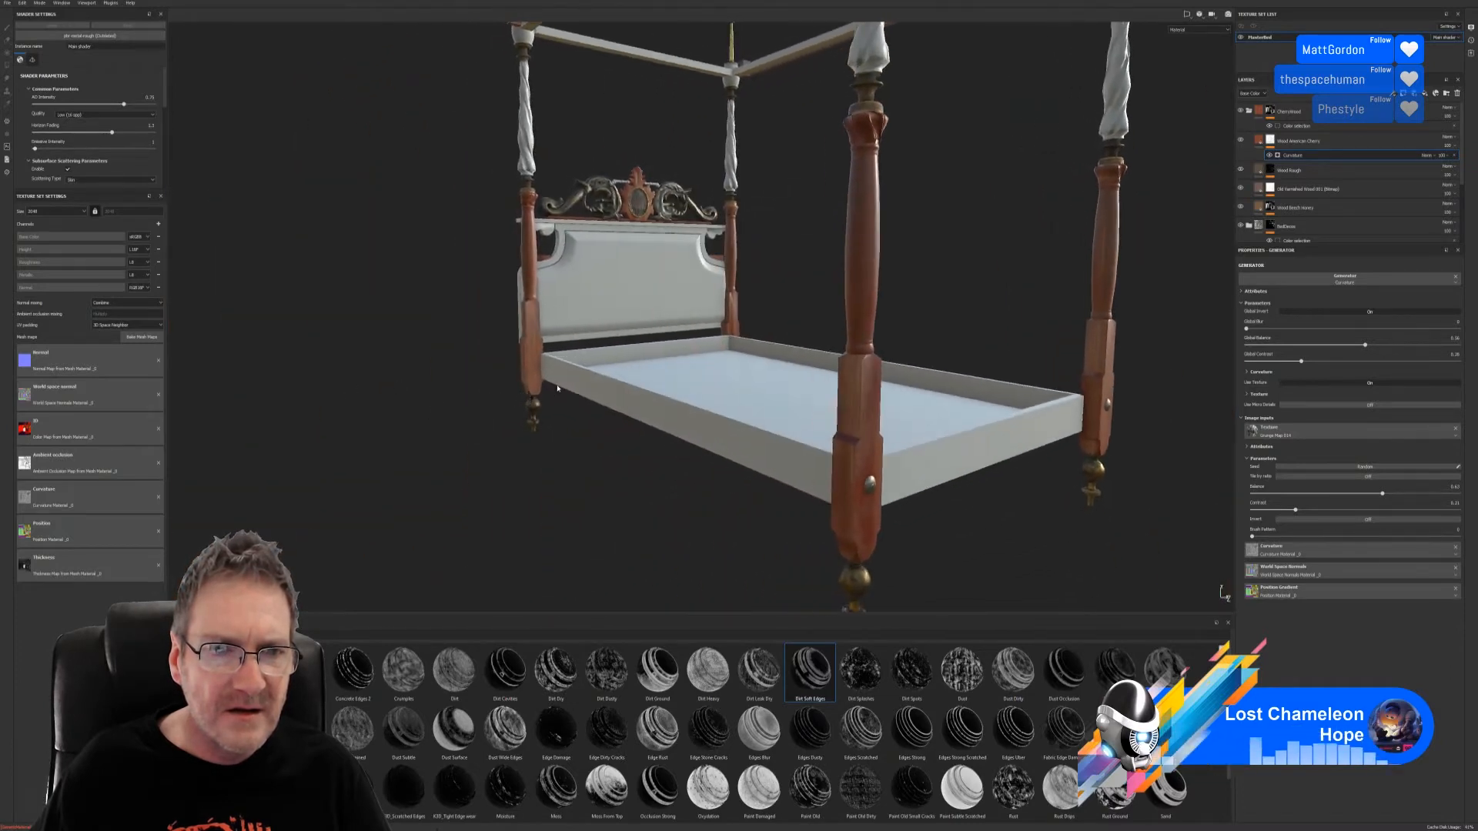
middle_click_drag(562, 398, 470, 477, "alt")
left_click_drag(470, 477, 576, 372, "alt")
middle_click_drag(575, 373, 547, 412, "alt")
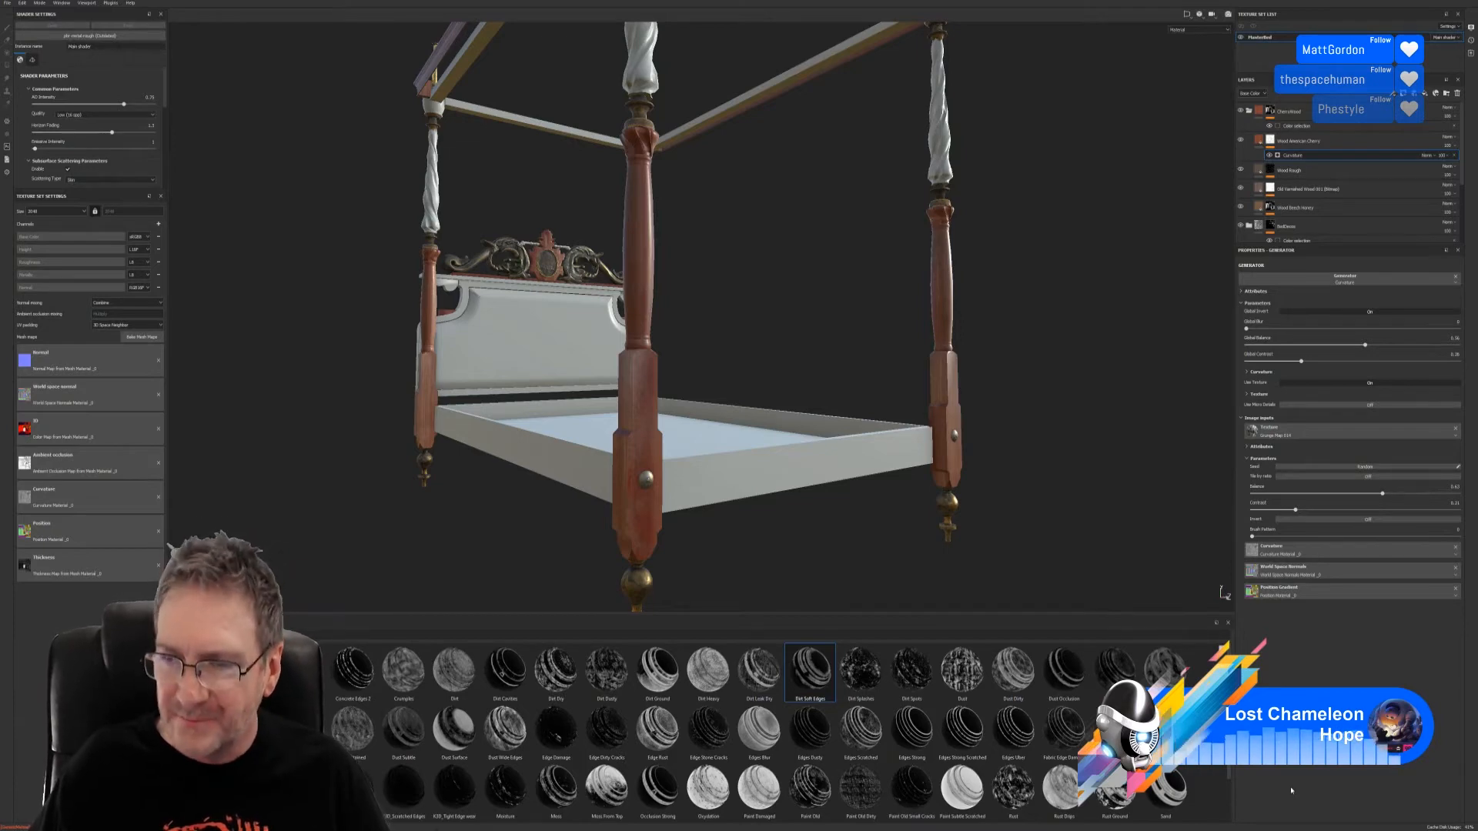
left_click_drag(831, 567, 638, 495, "alt")
middle_click_drag(638, 495, 639, 496, "alt")
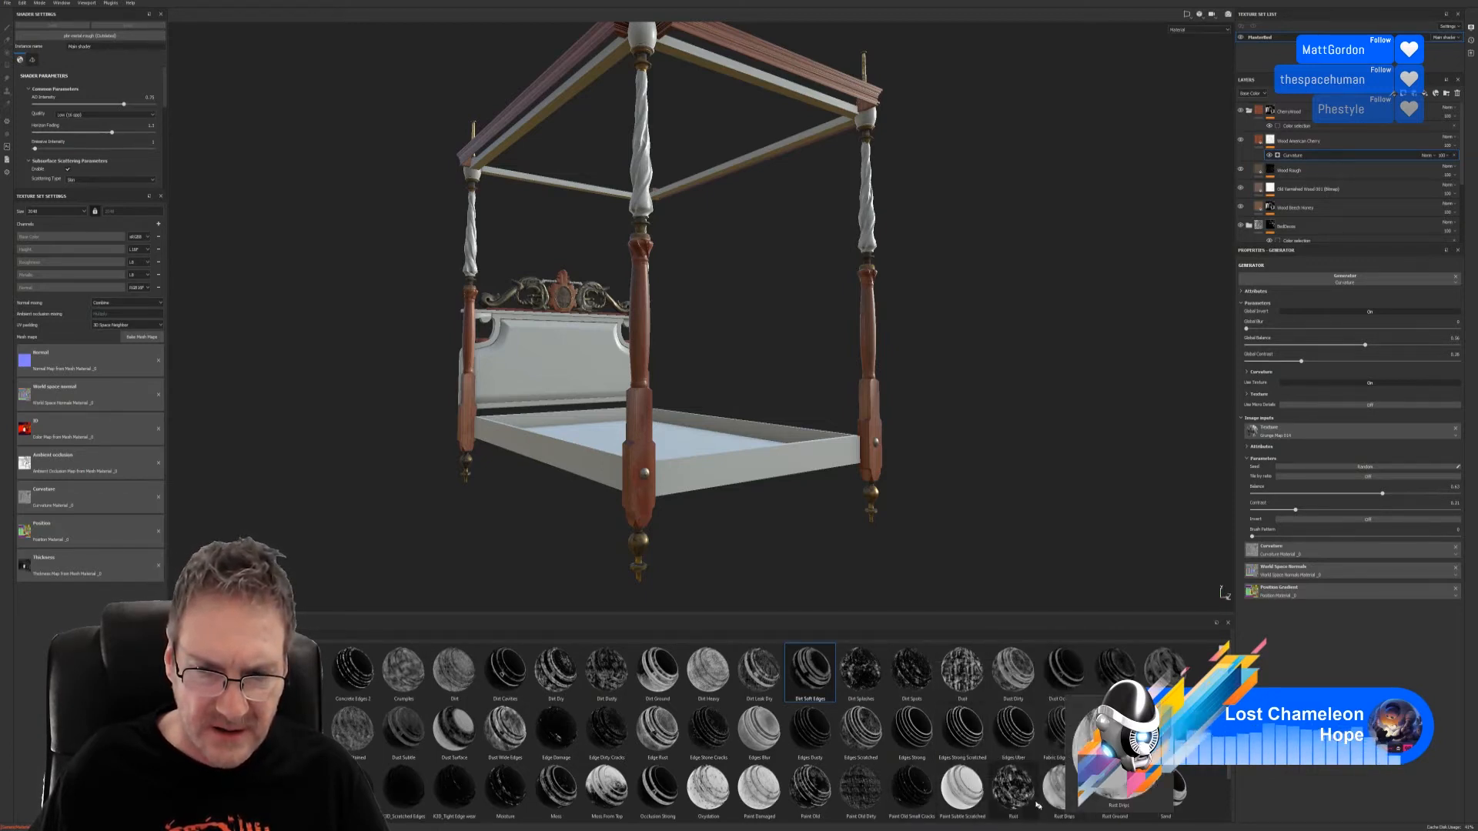
Step: Add the Edges Strong Scratched smart mask to the Wood American Cherry layer, with its Curvature generator inverted and global contrast about 0.27
mouse_move(963, 735)
left_mouse_down()
mouse_move(1268, 422)
mouse_move(1336, 189)
mouse_move(1331, 150)
left_mouse_up()
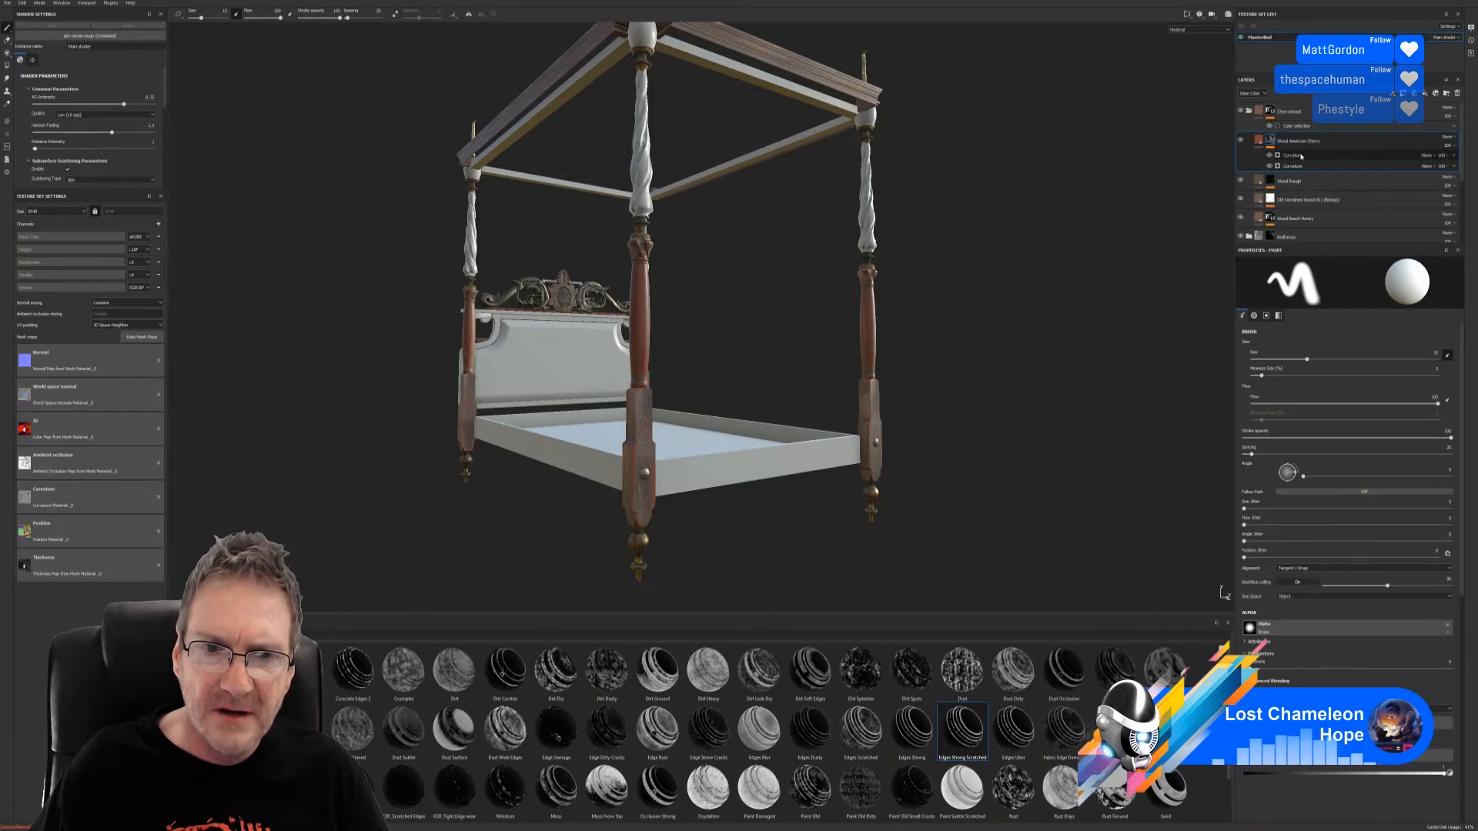
left_click(1301, 156)
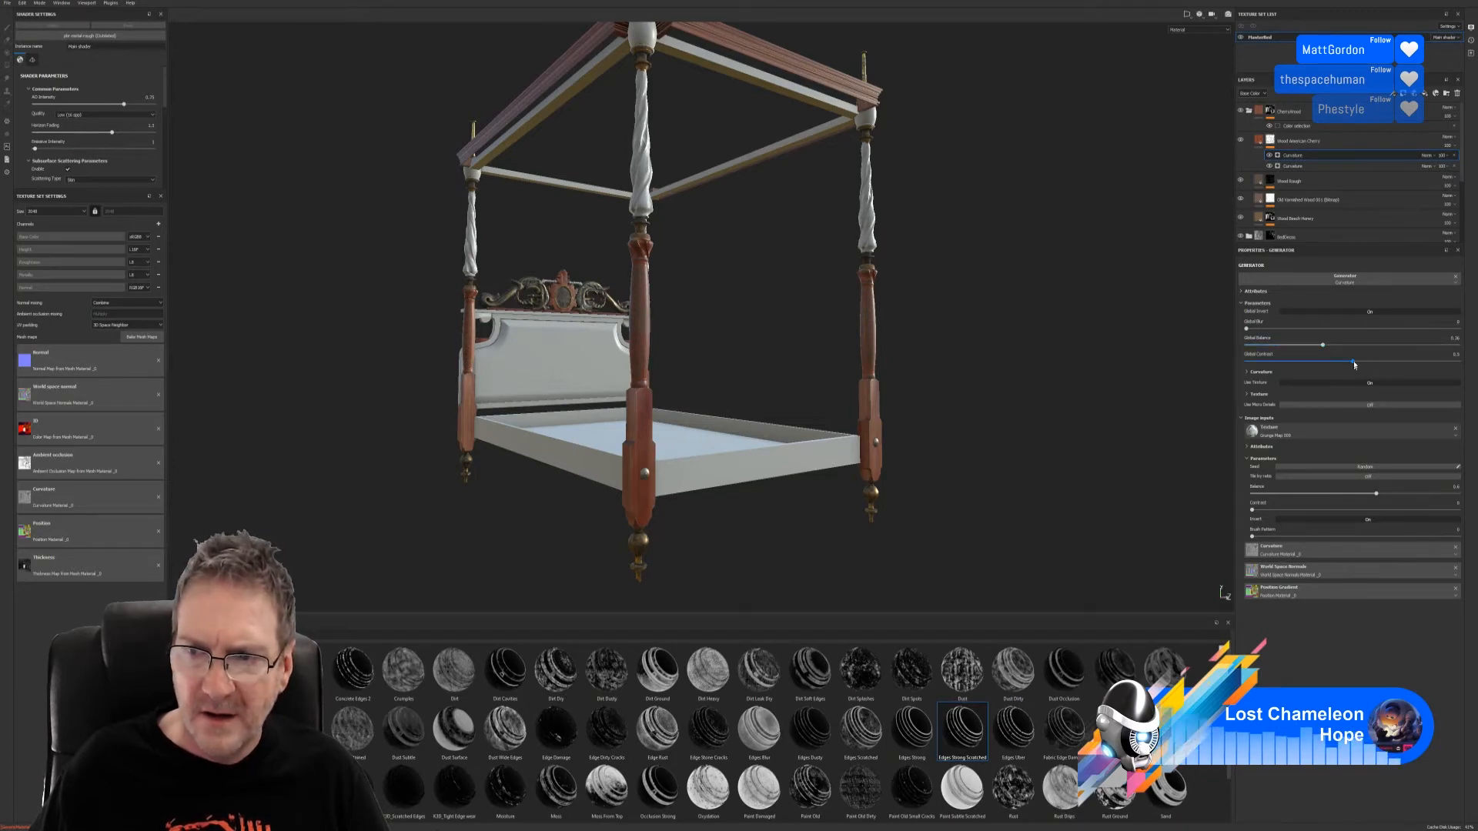
left_click_drag(1309, 382, 1463, 383)
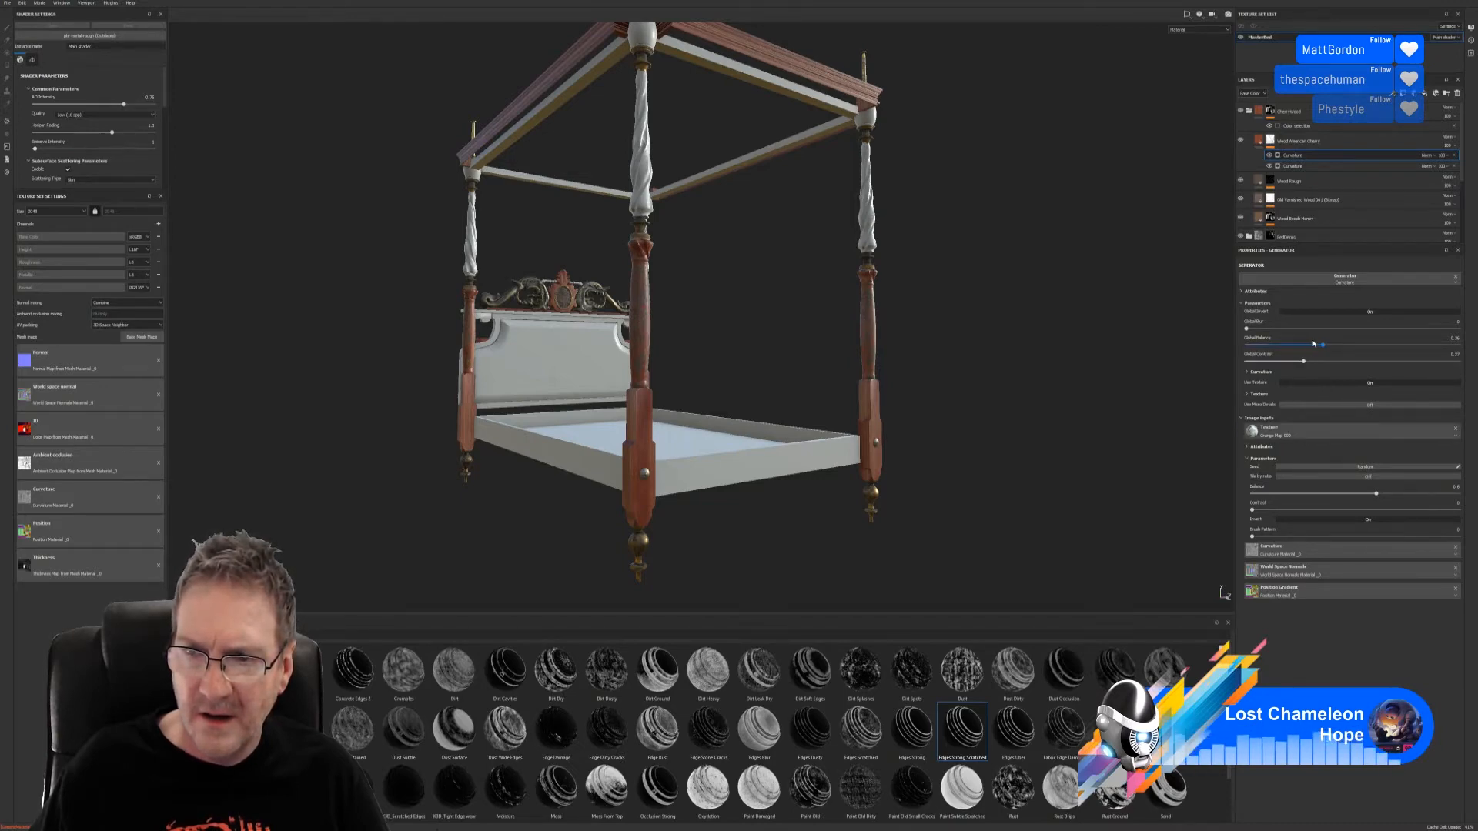
left_click(1303, 364)
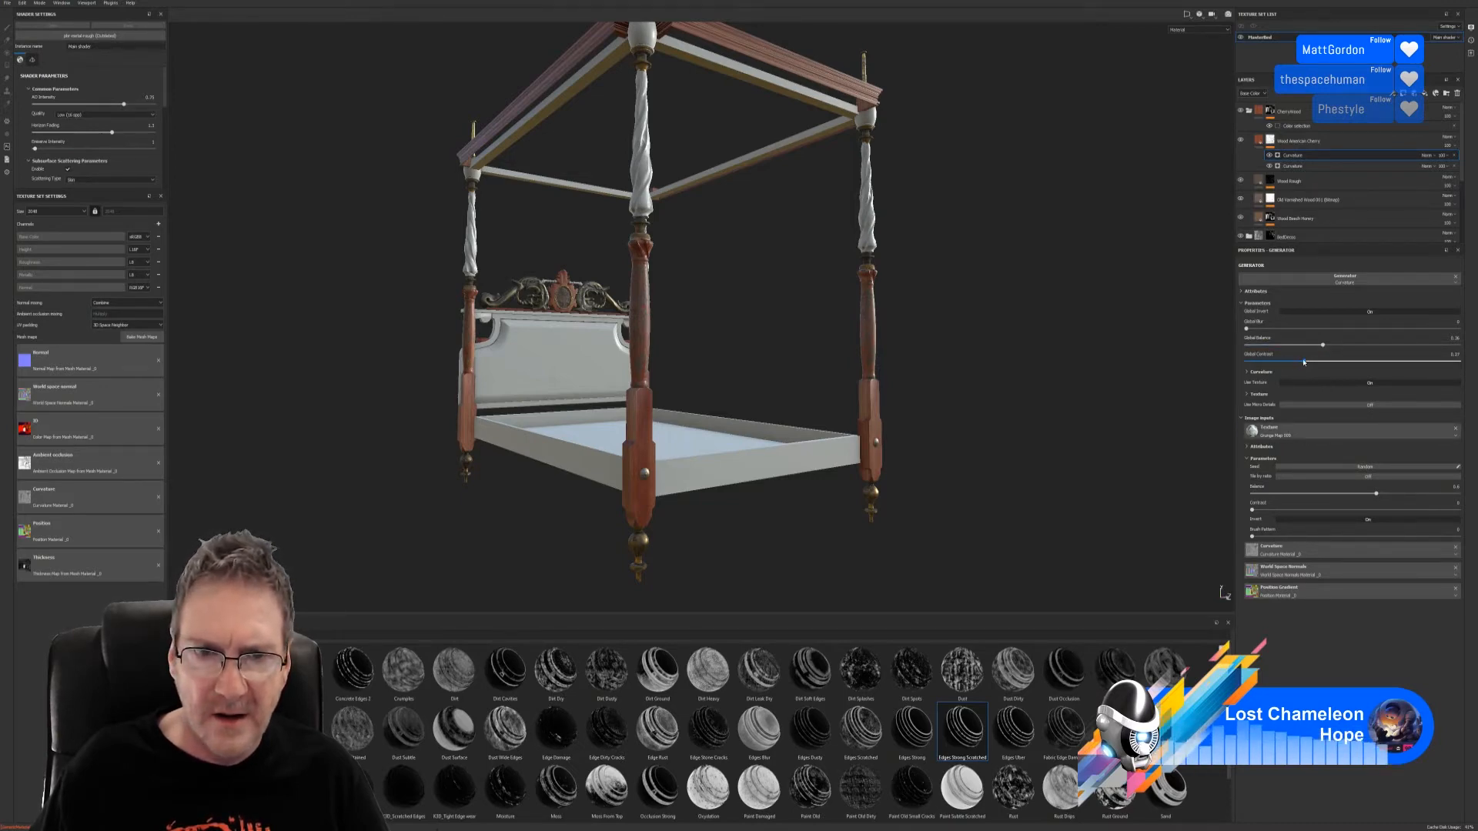
Step: Lower the upper Curvature generator's global balance to about 0.26 and set its blending mode to Passthrough
scroll(742, 399, "up", 2)
left_click_drag(742, 398, 576, 448, "alt")
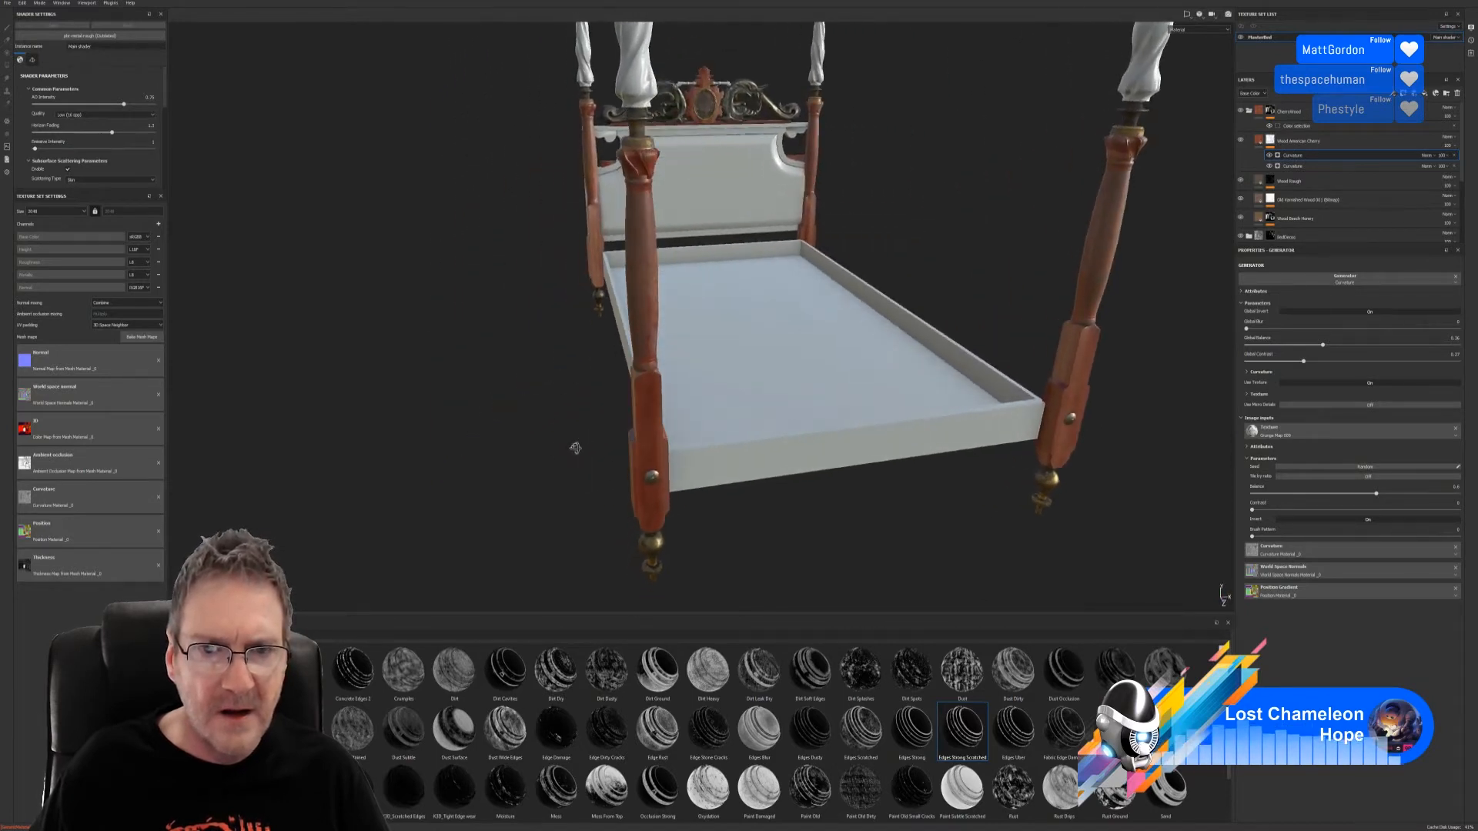
left_click_drag(653, 398, 743, 361, "alt")
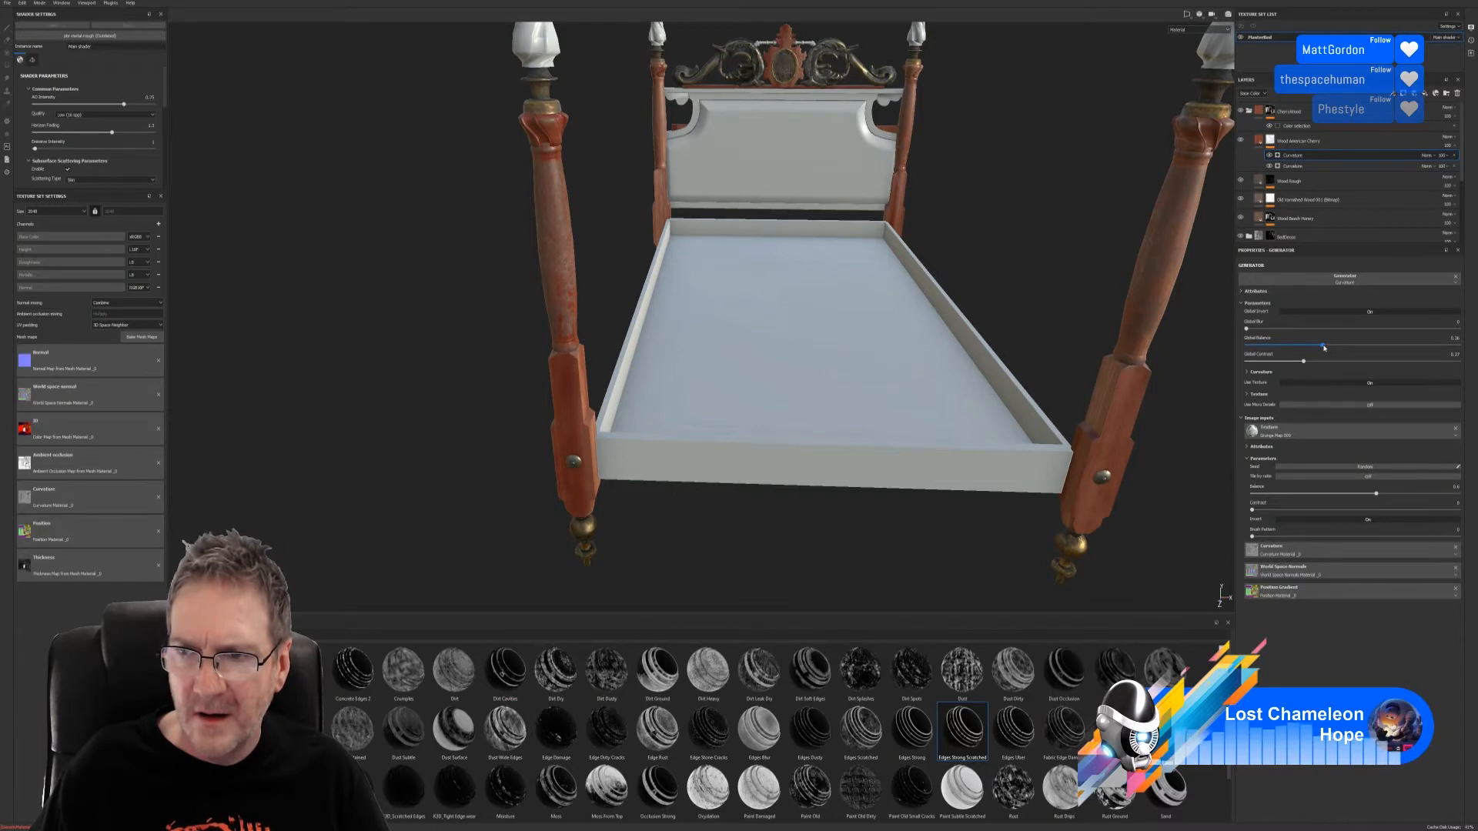
mouse_move(1372, 346)
left_mouse_down()
mouse_move(1439, 345)
mouse_move(1262, 378)
left_mouse_up()
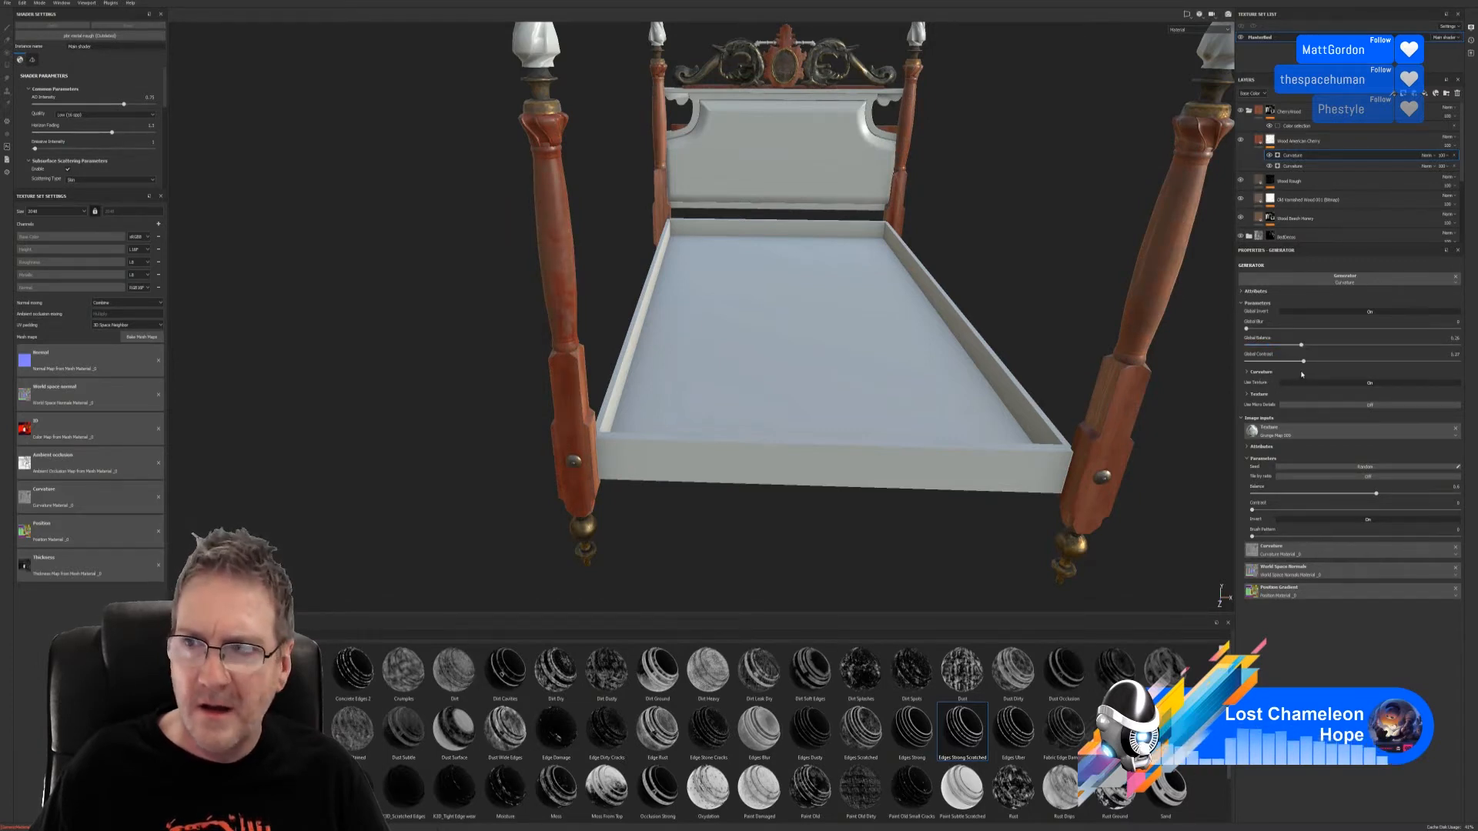
left_click(1433, 156)
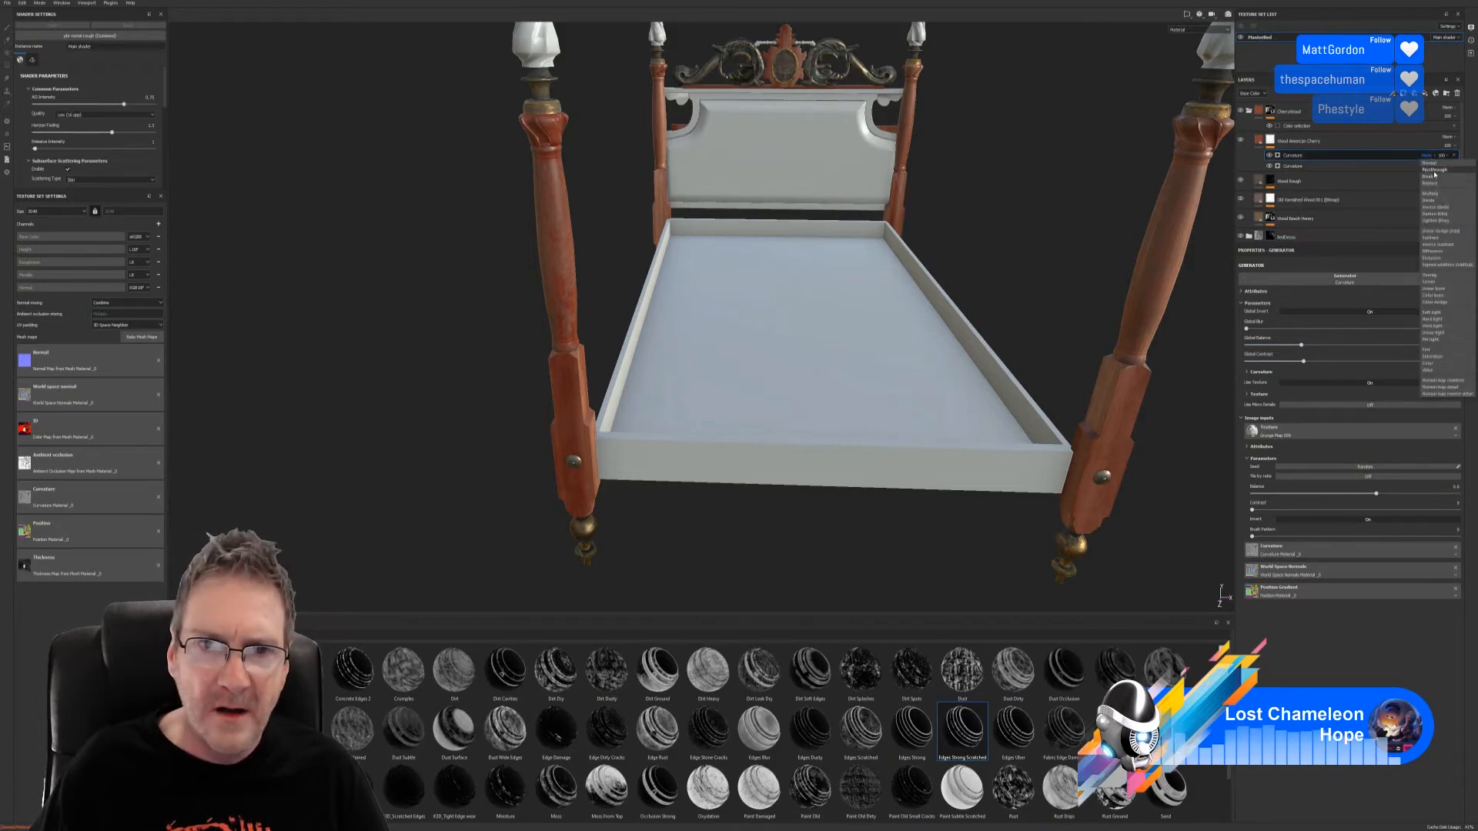
left_click(1434, 170)
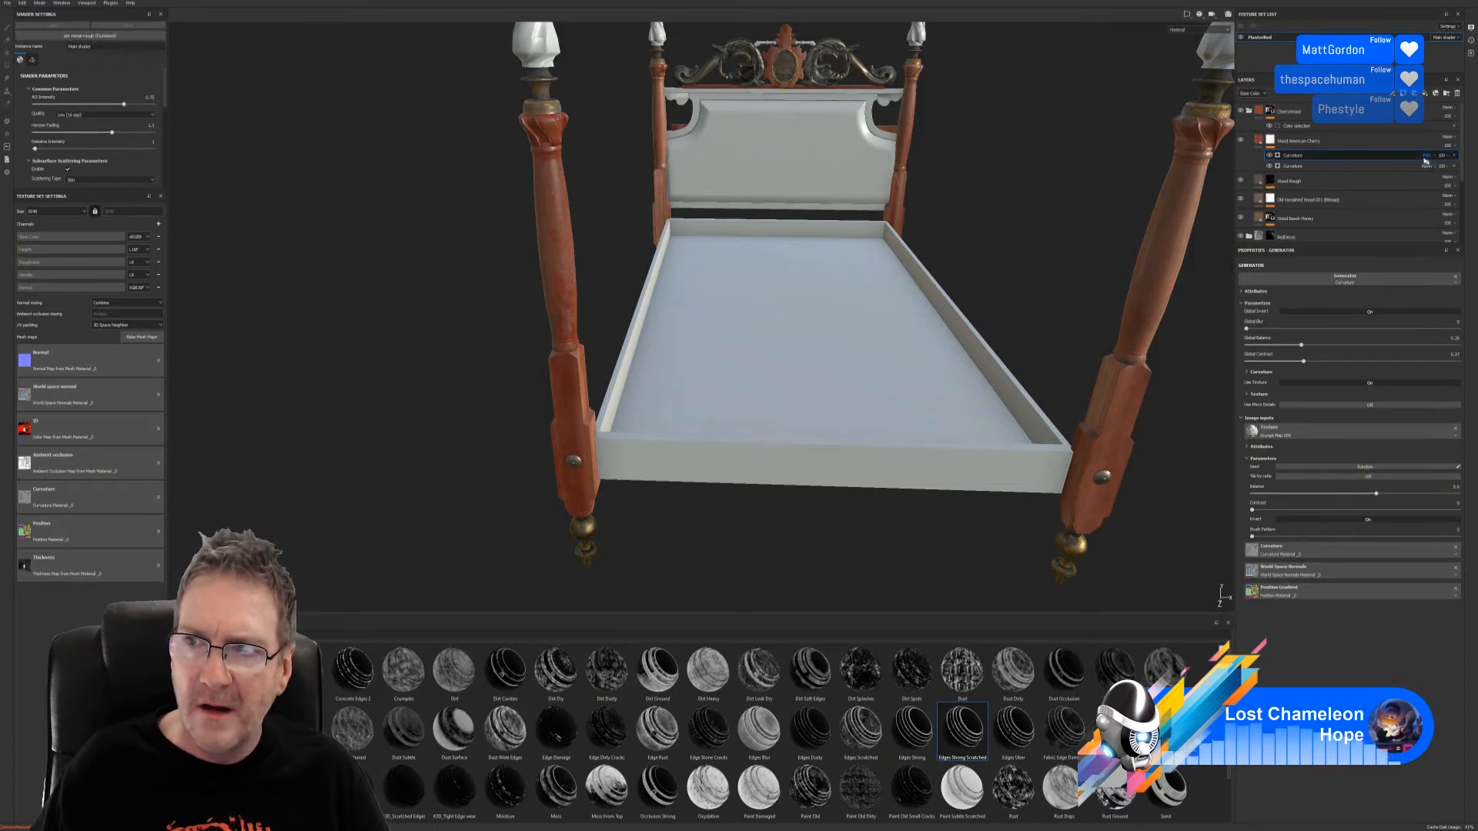
Step: Set the upper Curvature generator to Multiply blending, global balance about 0.24, grunge texture balance about 0.62 and texture contrast about 0.04
left_click(1424, 158)
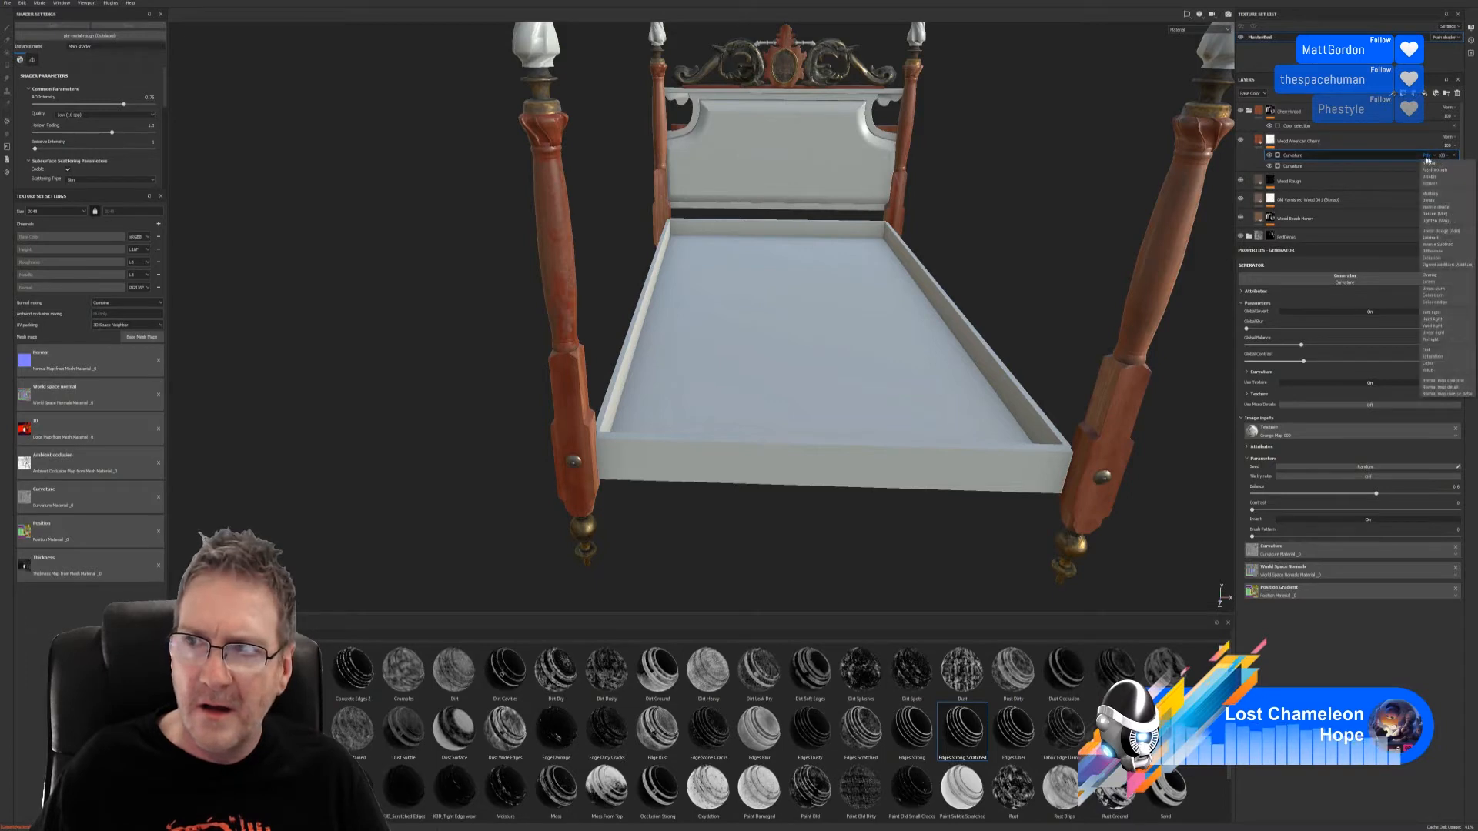
left_click(1438, 195)
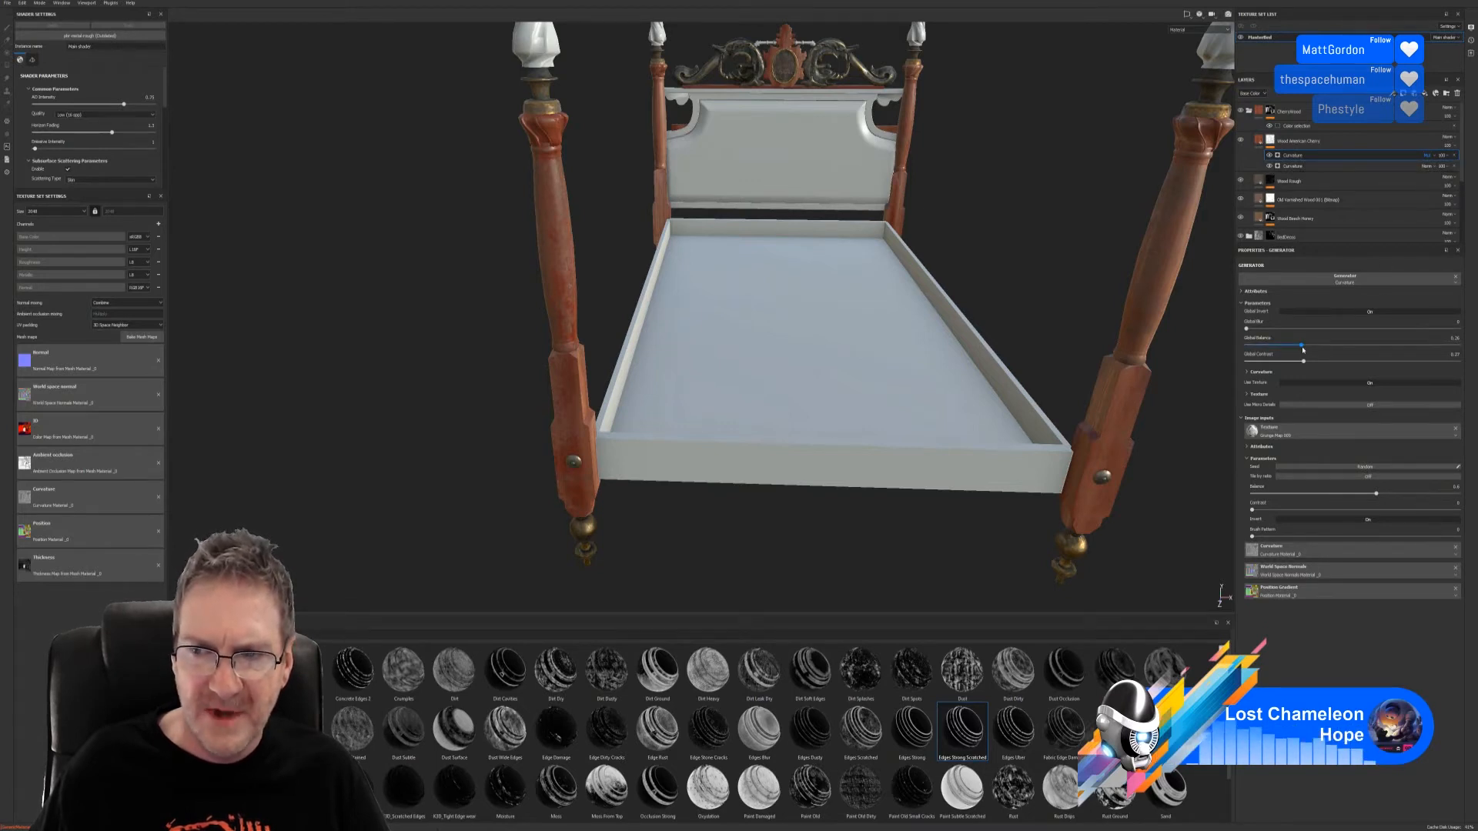
mouse_move(1303, 347)
left_mouse_down()
mouse_move(1363, 351)
mouse_move(1298, 361)
left_mouse_up()
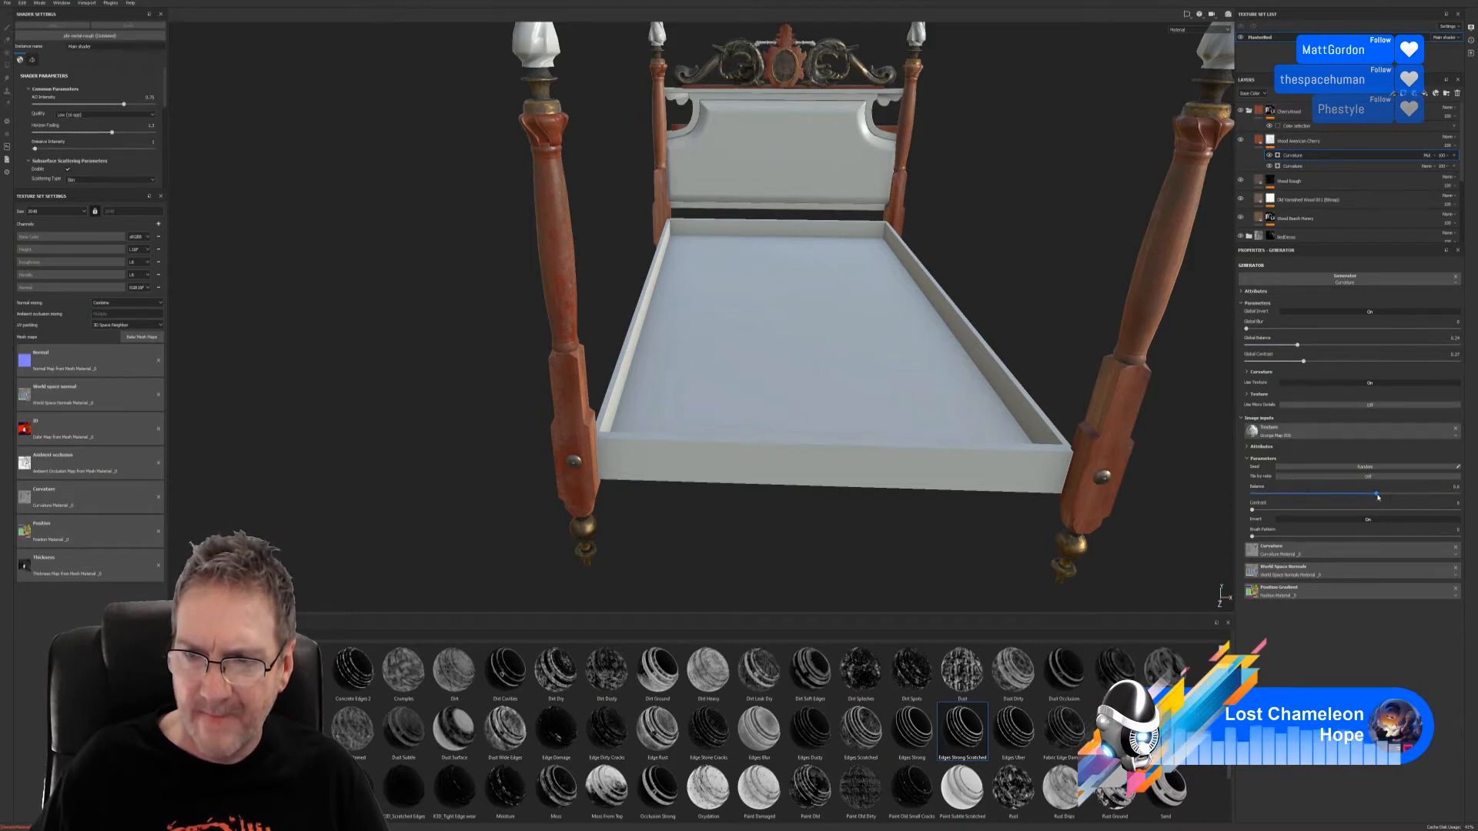
mouse_move(1376, 496)
left_mouse_down()
mouse_move(1317, 500)
mouse_move(1454, 491)
mouse_move(1380, 502)
left_mouse_up()
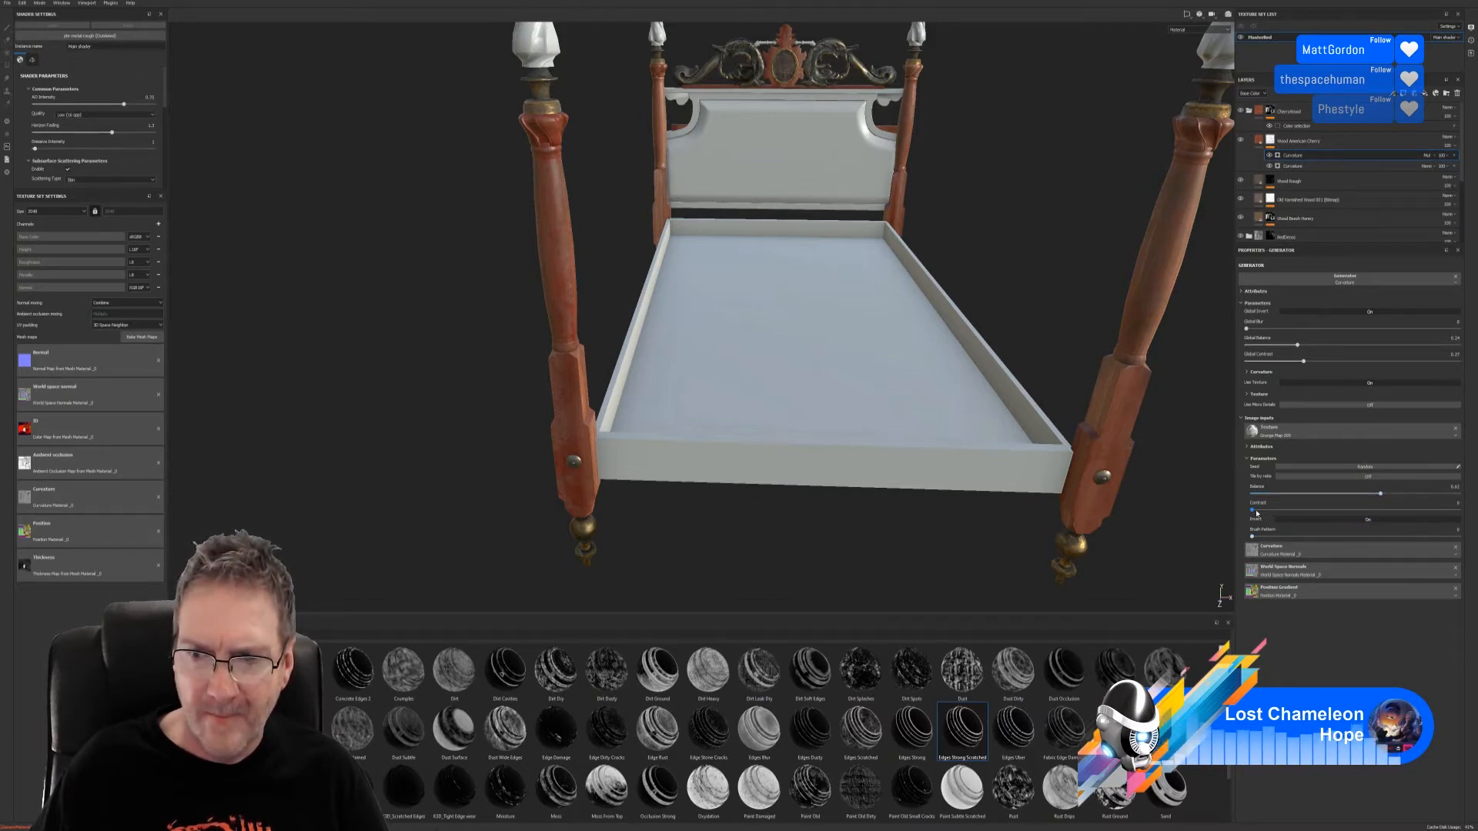
mouse_move(1254, 510)
left_mouse_down()
mouse_move(1383, 518)
mouse_move(1278, 520)
left_mouse_up()
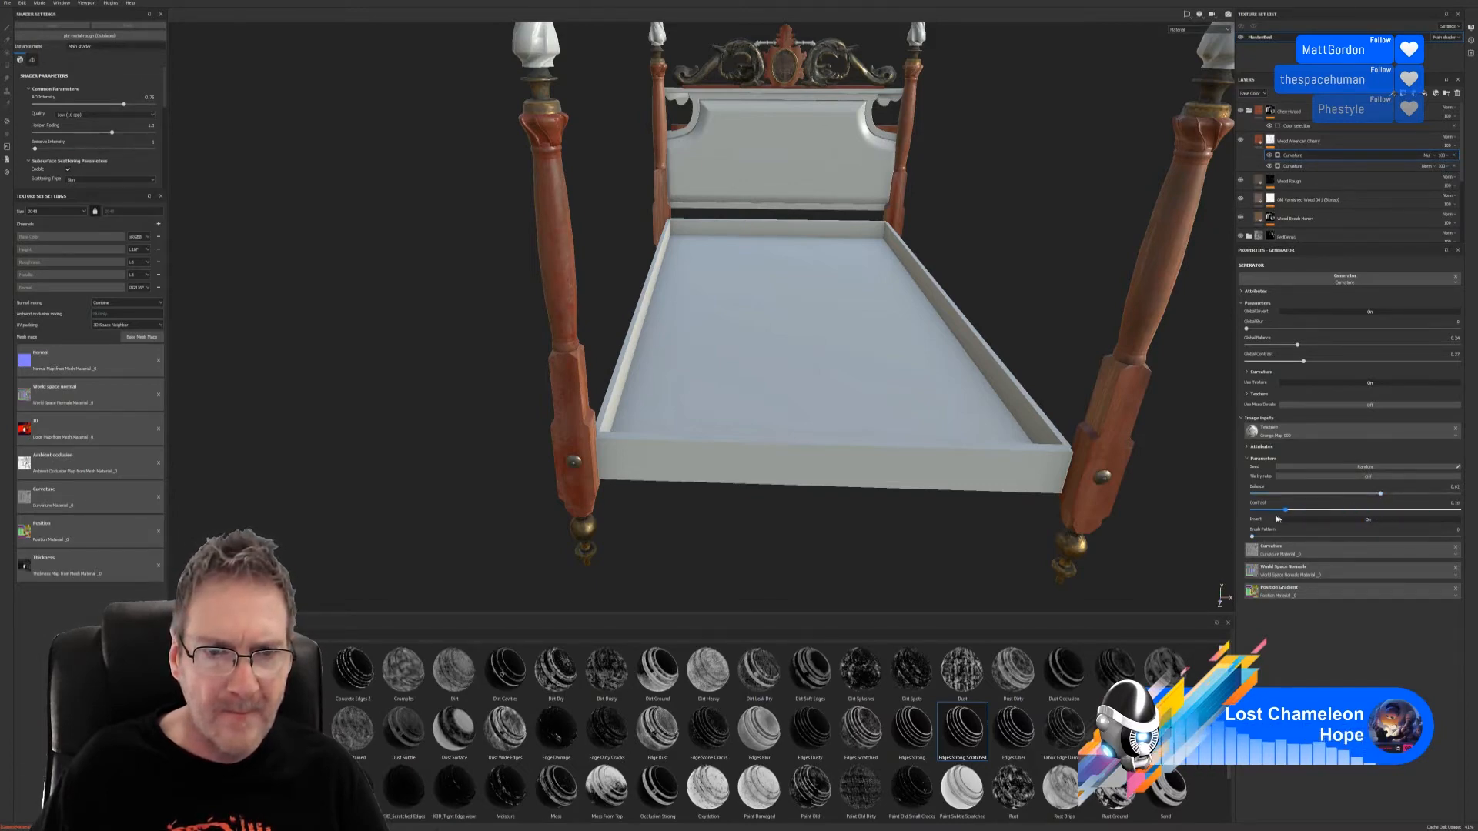
Step: Examine the cherry wood wear on the bedposts, headboard and canopy frame from several angles and distances
left_click_drag(735, 389, 947, 401, "alt")
right_click_drag(764, 346, 935, 312, "alt")
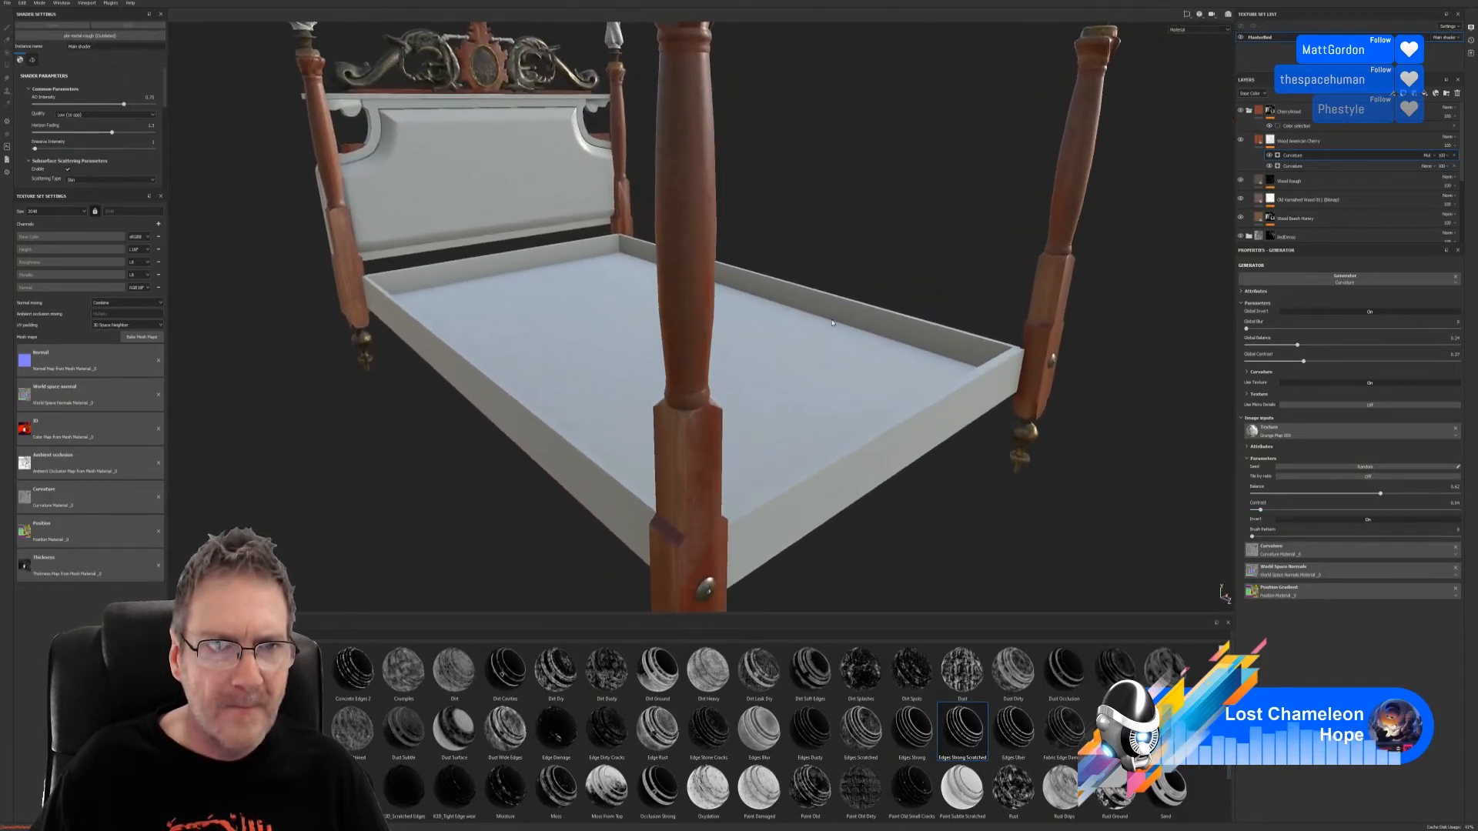
left_click_drag(935, 311, 354, 323, "alt")
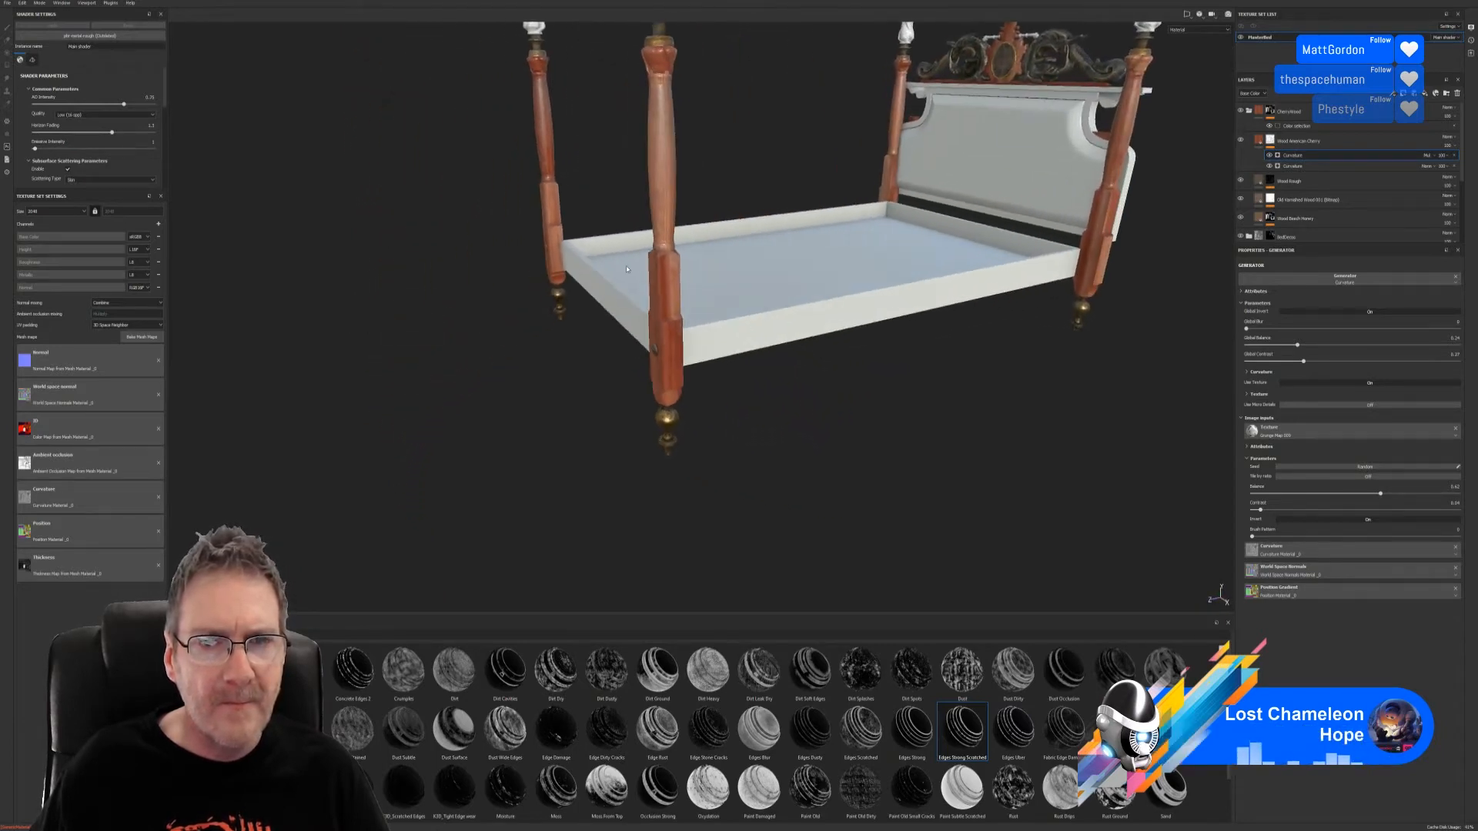
right_click_drag(354, 323, 525, 412, "alt")
left_click_drag(524, 412, 1248, 399, "alt")
left_click_drag(762, 431, 756, 196, "alt")
right_click_drag(755, 196, 769, 231, "alt")
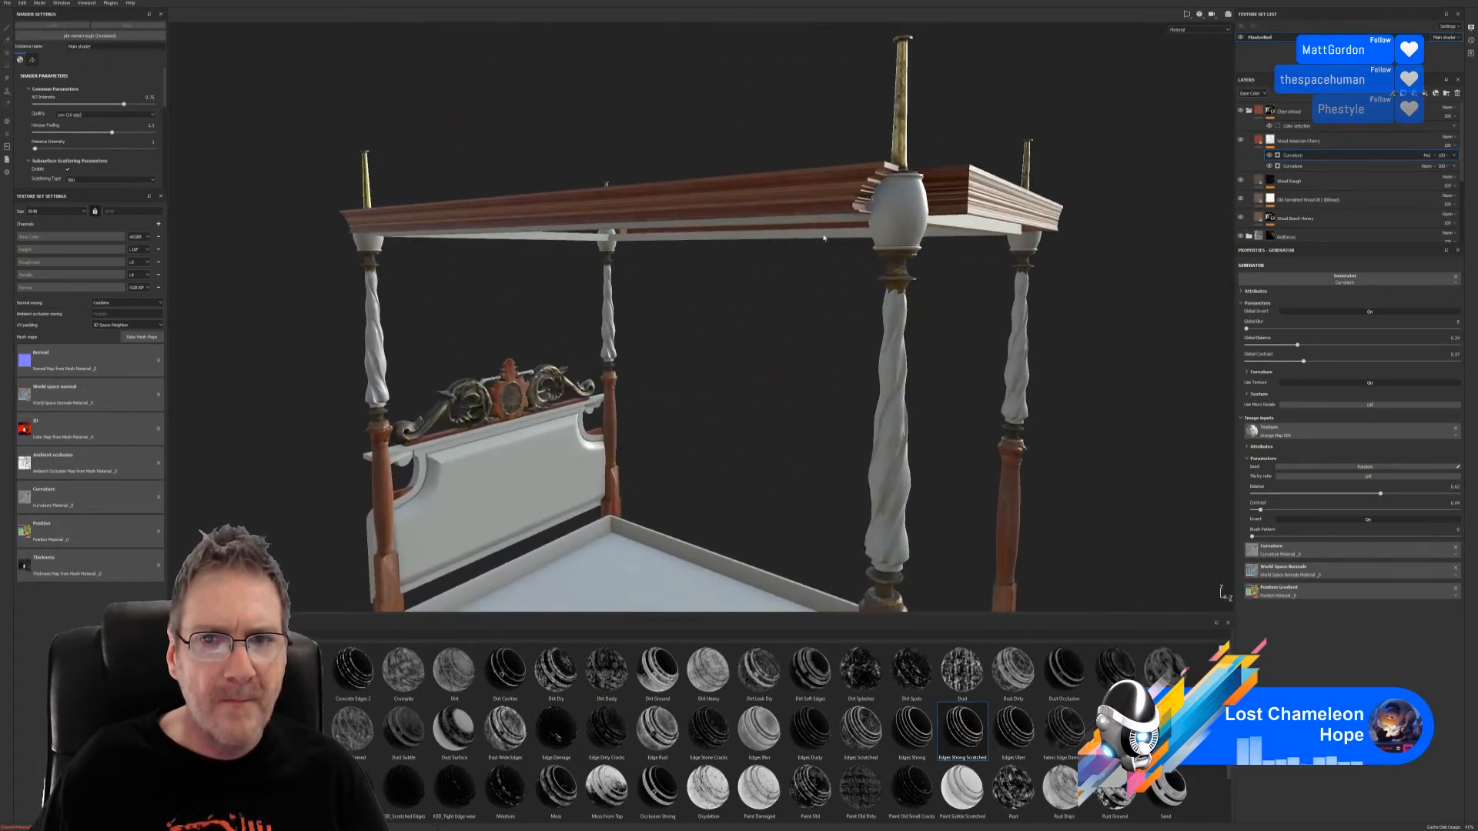
left_click_drag(823, 185, 841, 313, "alt")
right_click_drag(841, 313, 716, 346, "alt")
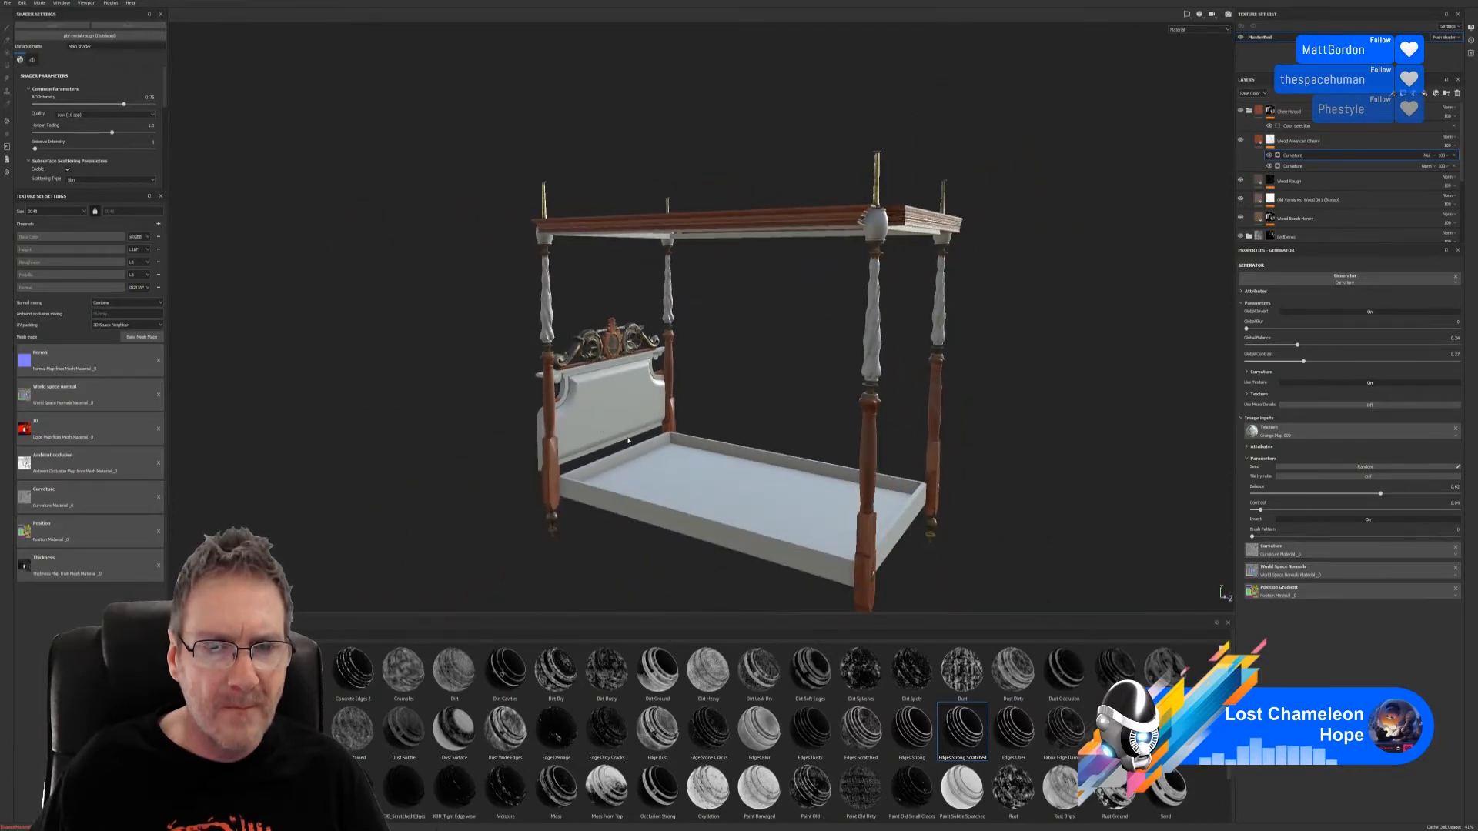
left_click_drag(716, 346, 649, 368, "alt")
right_click_drag(649, 368, 959, 336, "alt")
left_click_drag(960, 337, 670, 339, "alt")
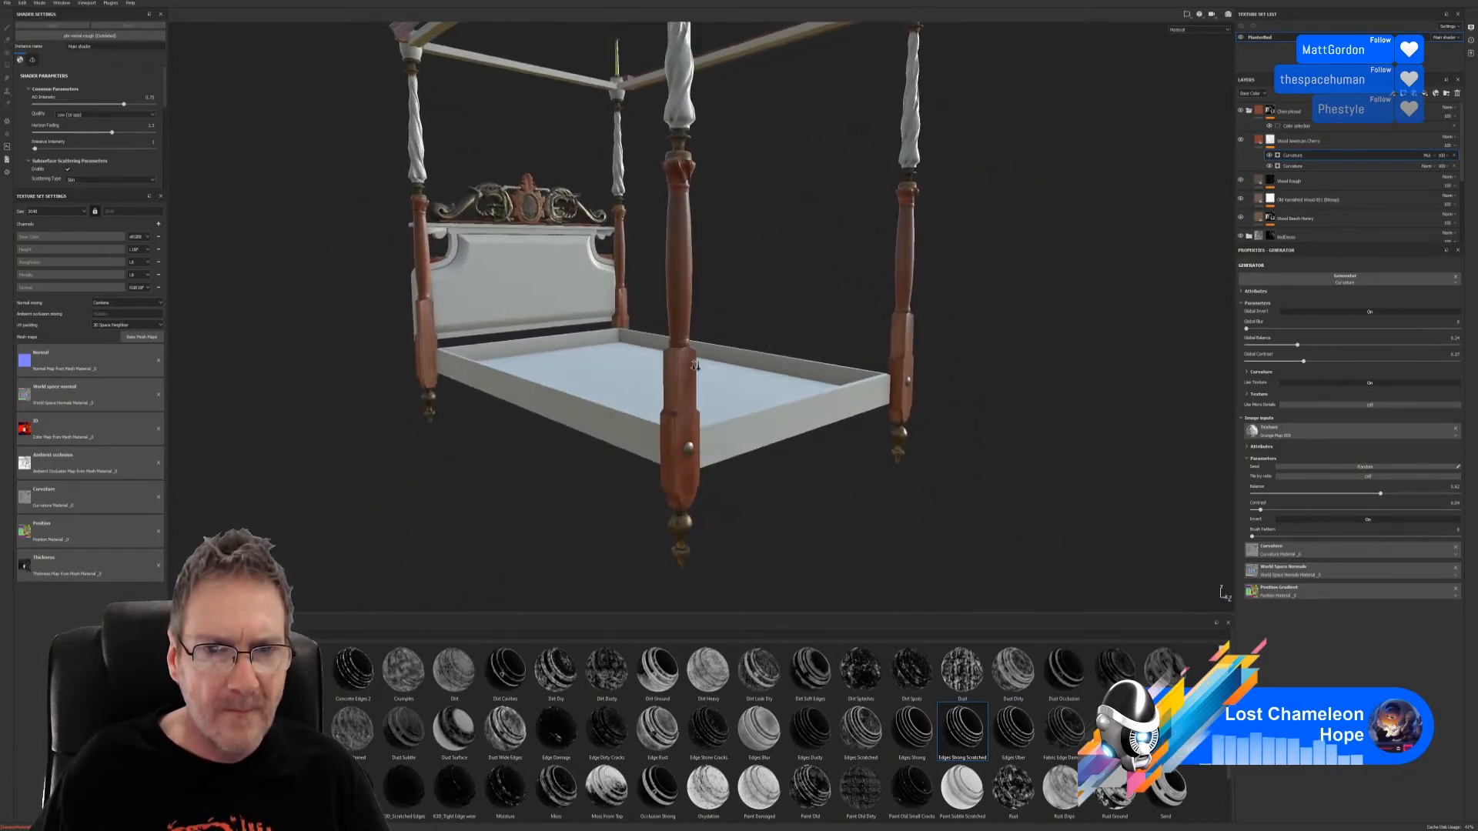
right_click_drag(669, 340, 1144, 339, "alt")
left_click_drag(1143, 339, 851, 384, "alt")
left_click_drag(763, 410, 533, 440, "alt")
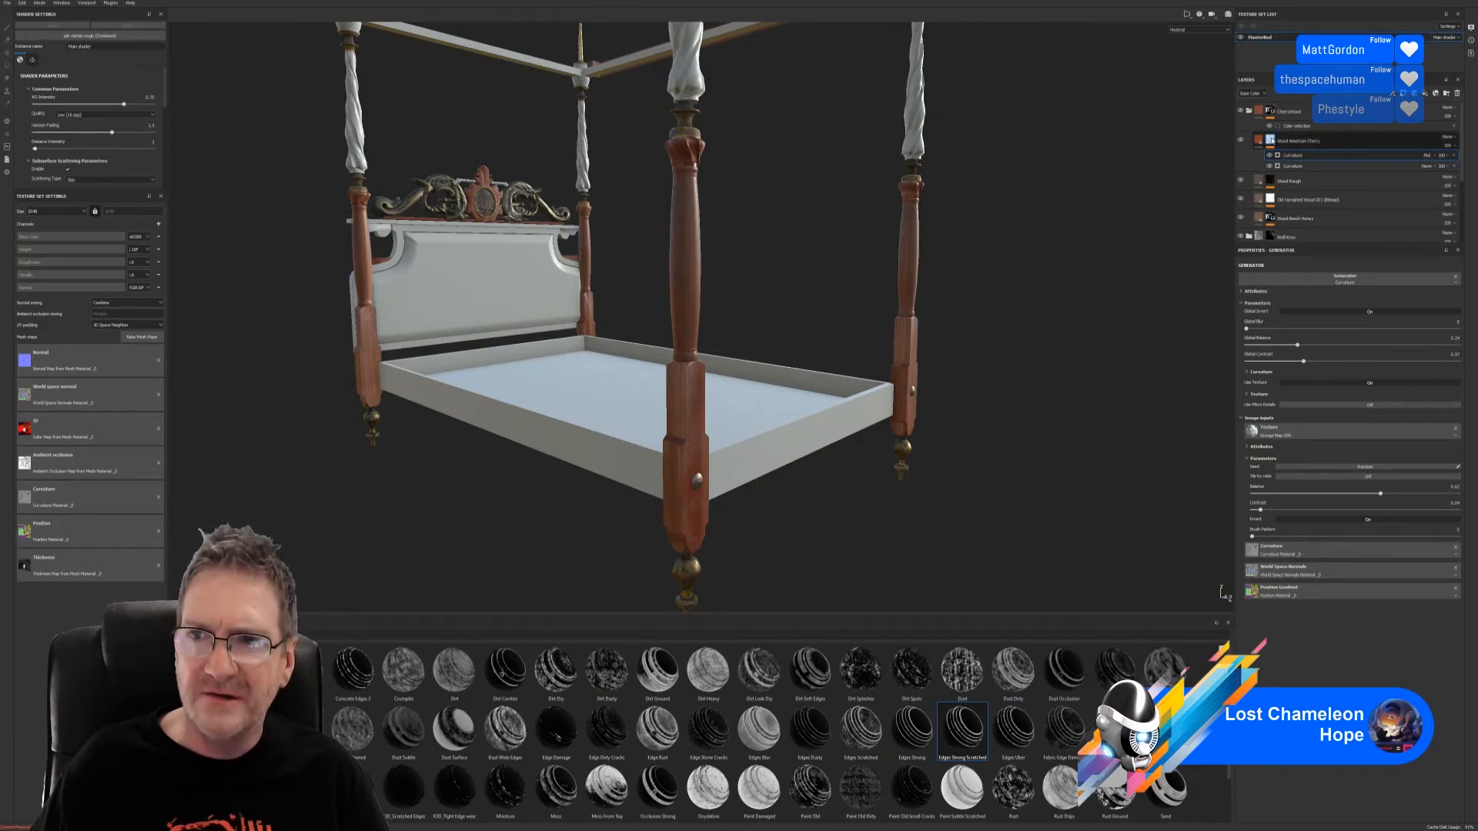
Step: Collapse the cherry wood folder and add the Wood Beech Honey material as a new layer above it
left_click(1247, 112)
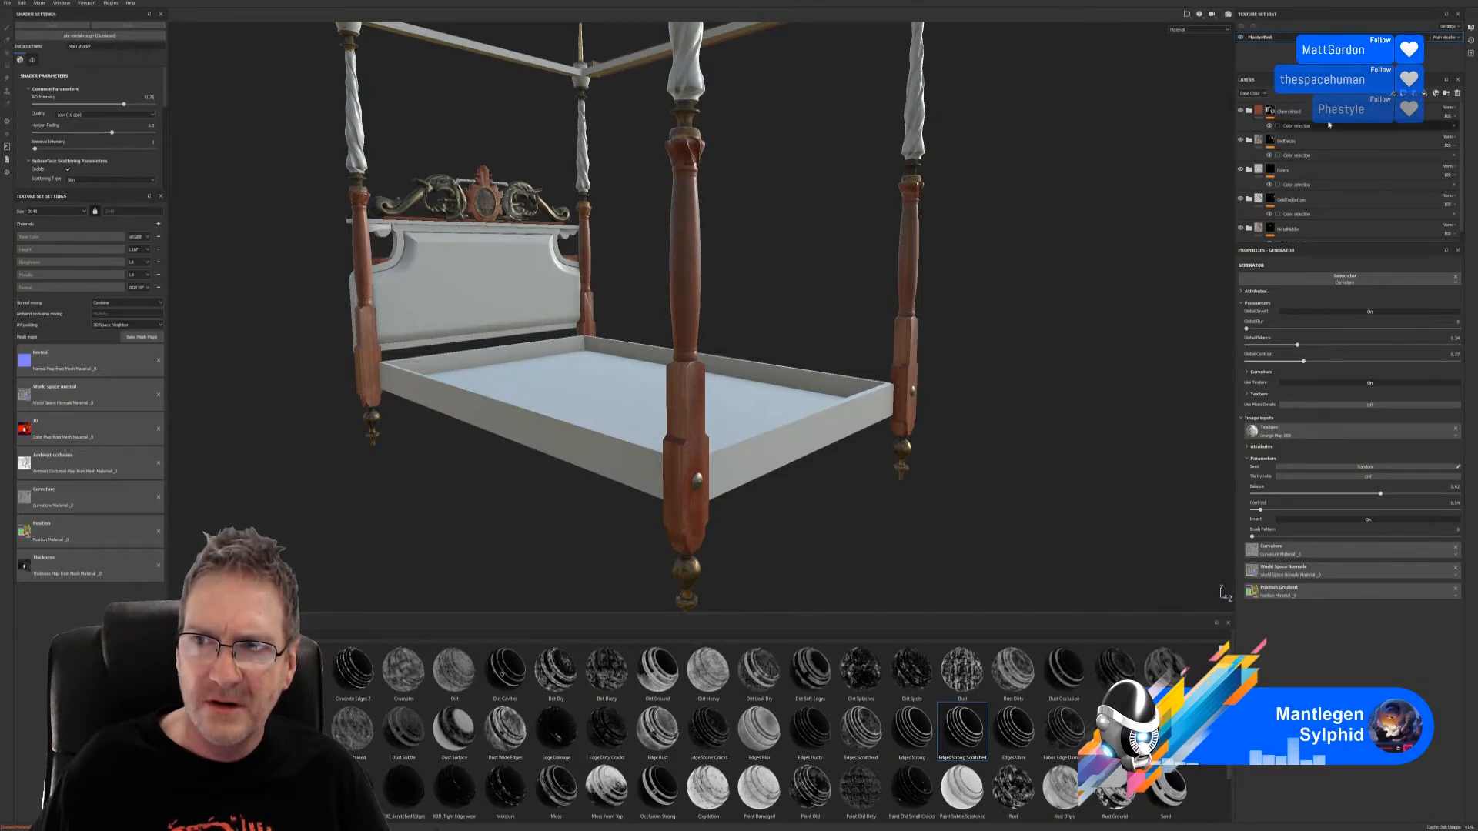
left_click(1240, 111)
left_click(1240, 111)
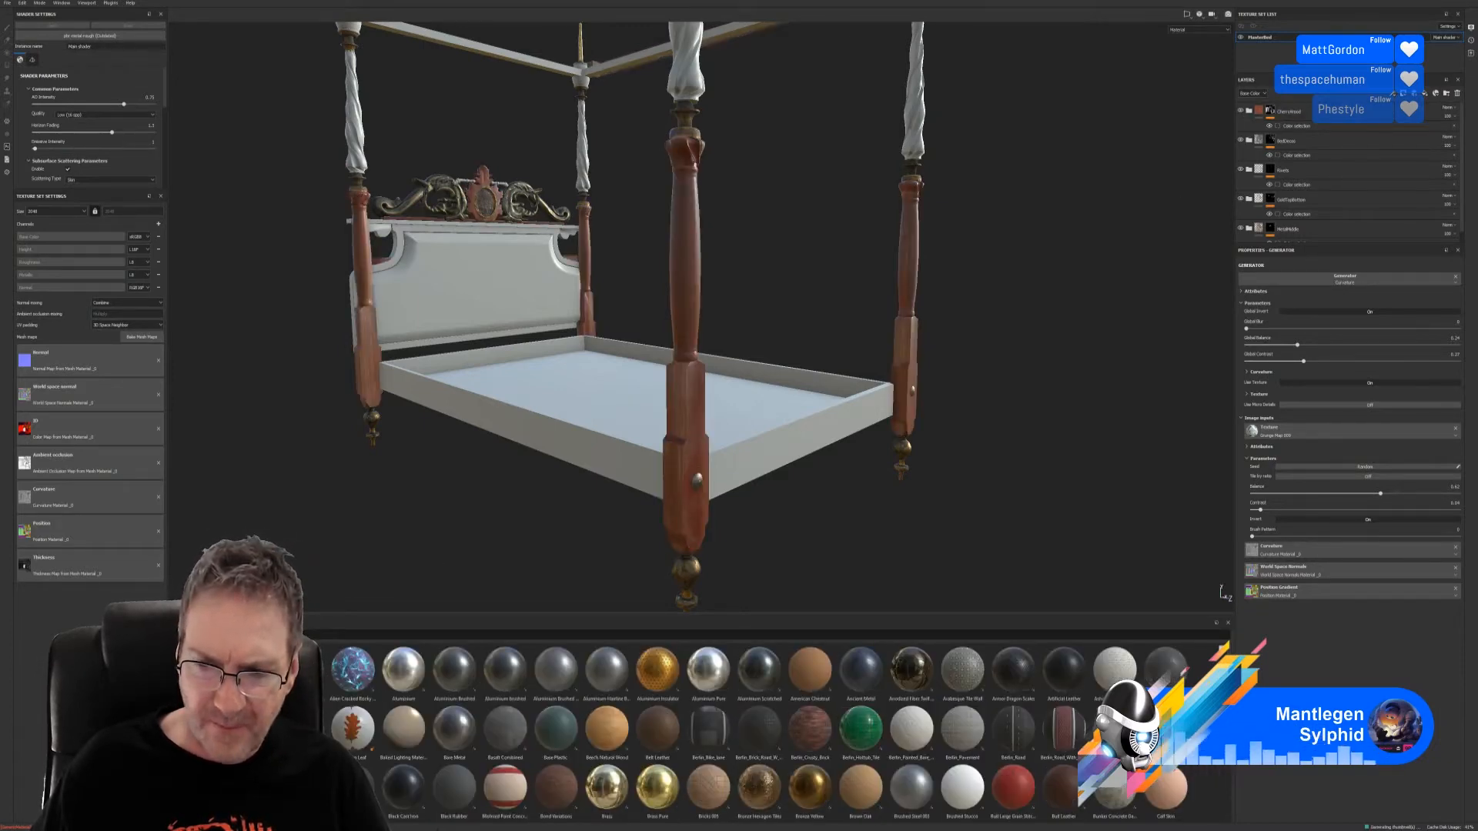
scroll(1207, 816, "down", 15)
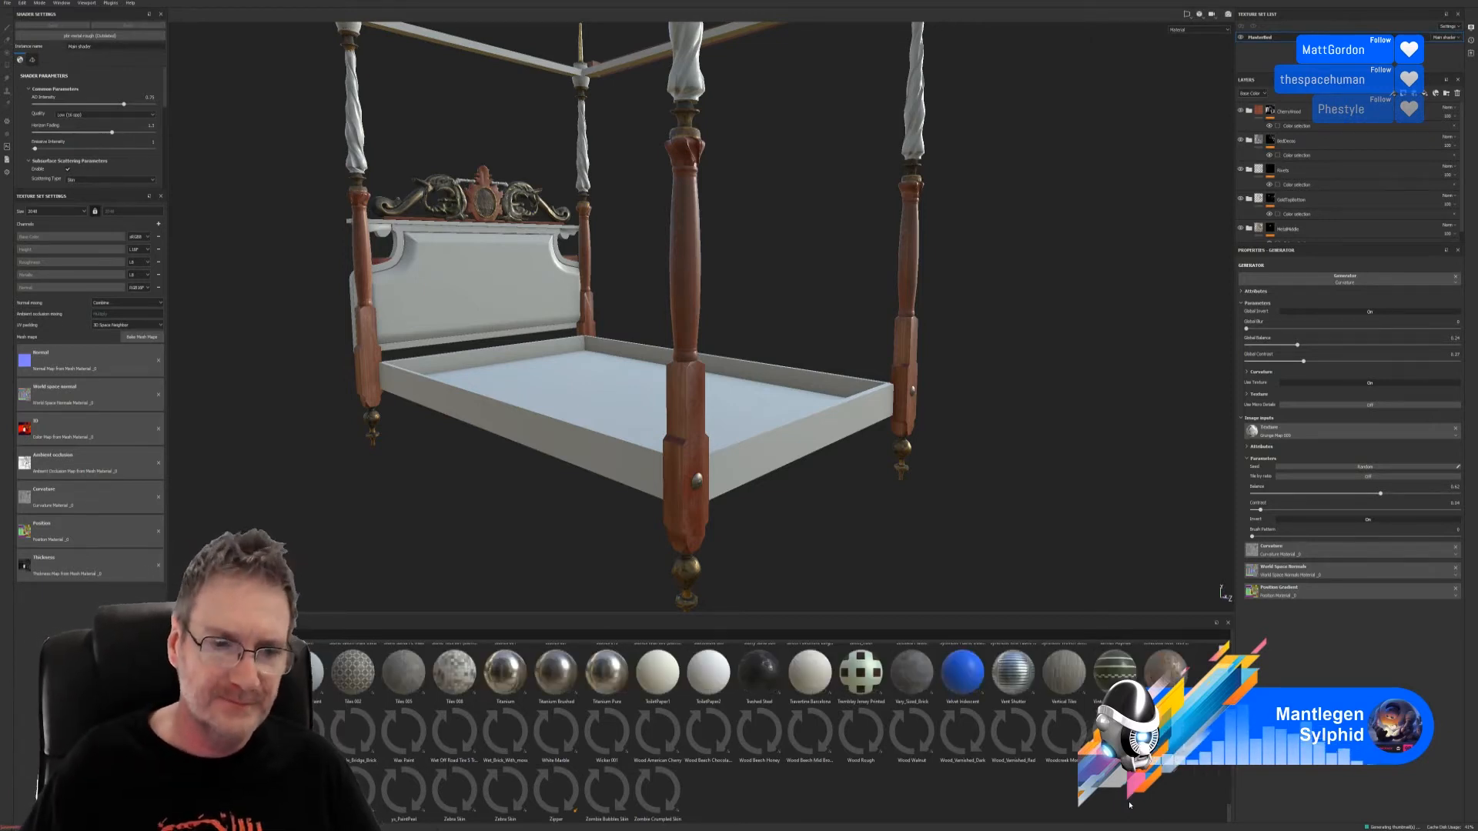
left_click_drag(759, 732, 1343, 116)
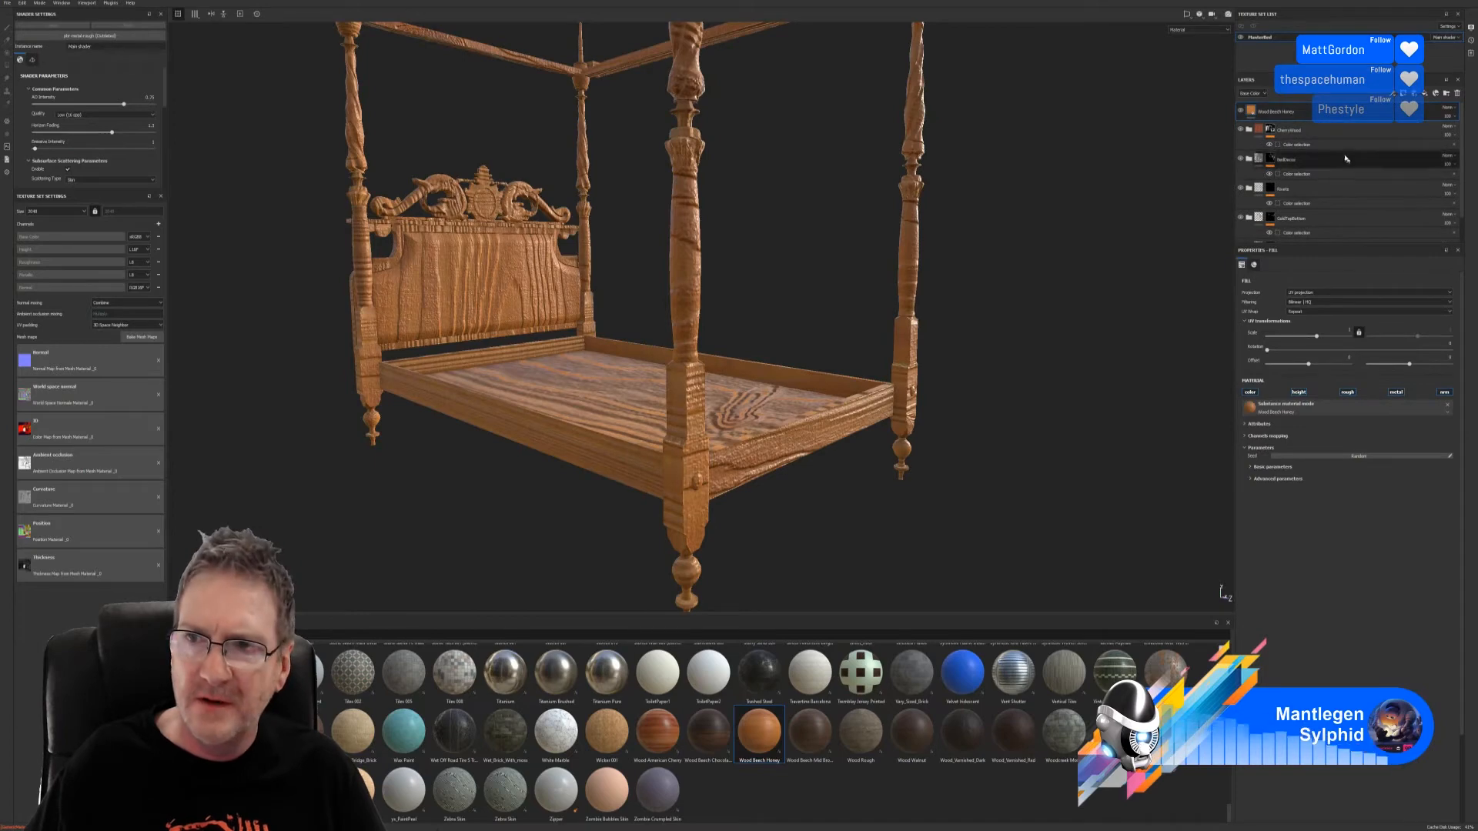
Step: Disable the Wood Beech Honey layer's height and normal channels, set its UV rotation to 360 and slightly increase its UV scale
left_click(1309, 393)
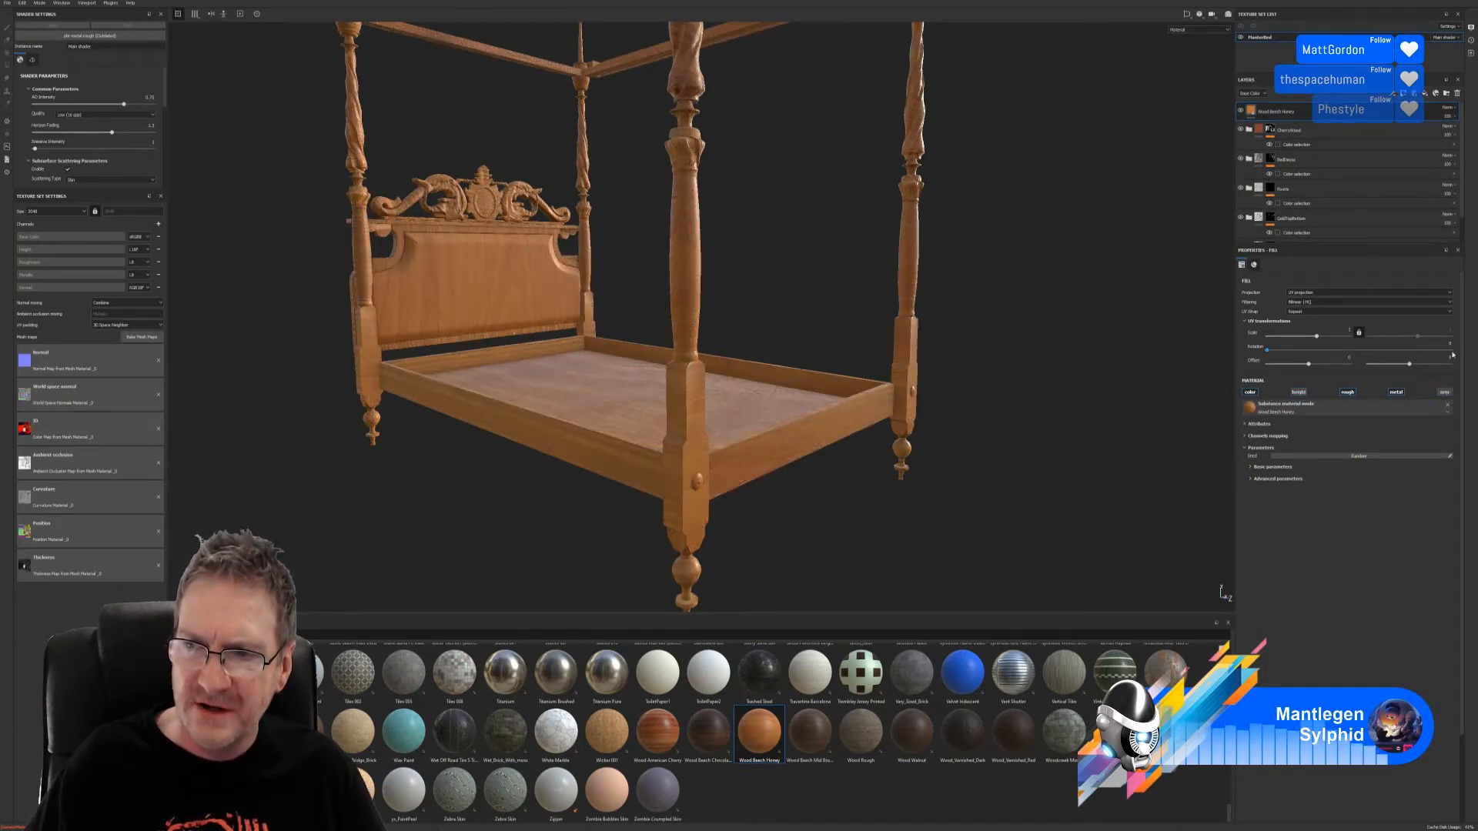
left_click_drag(1266, 349, 1468, 341)
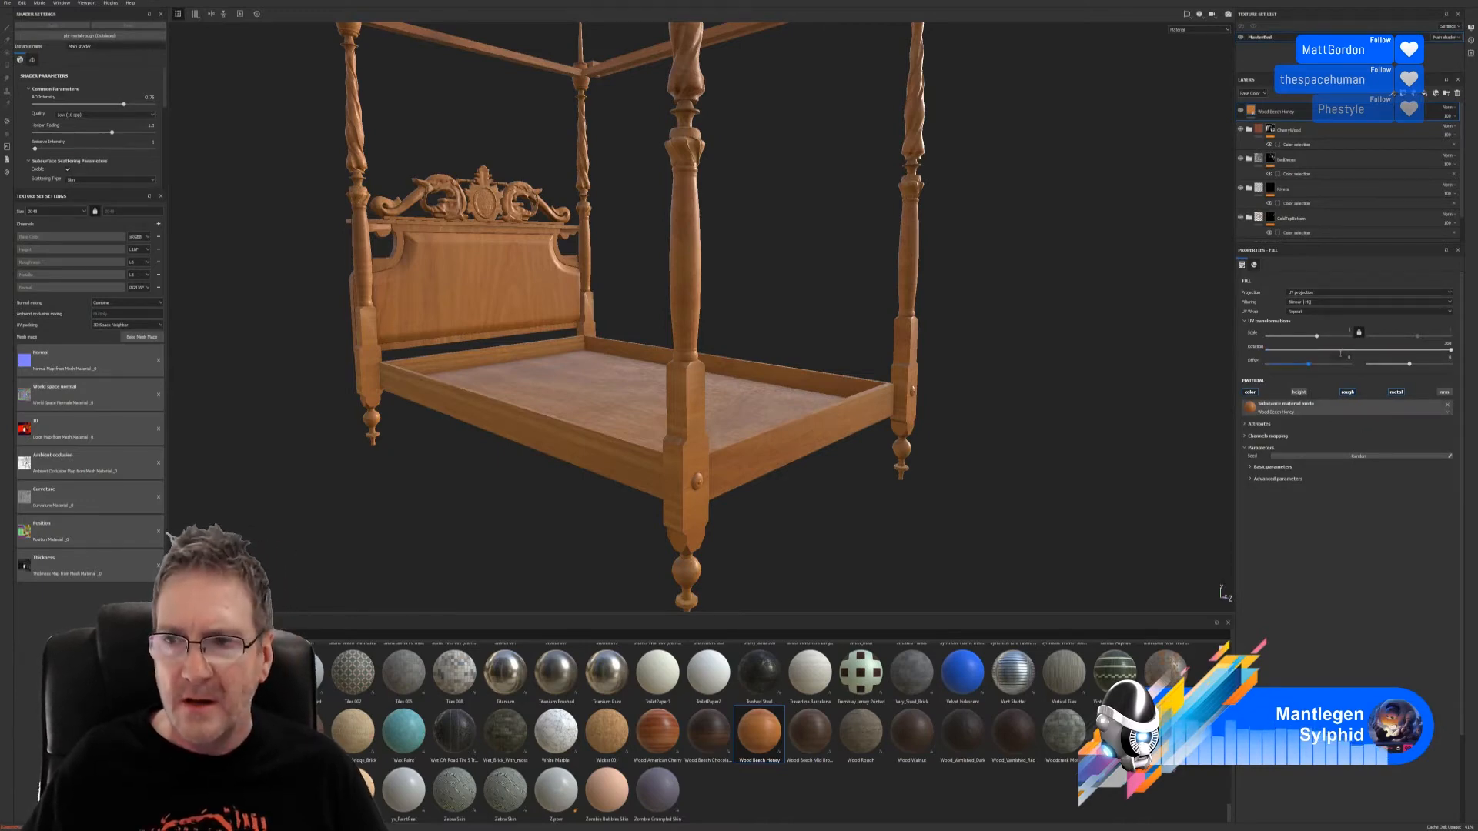
left_click_drag(1318, 338, 1327, 340)
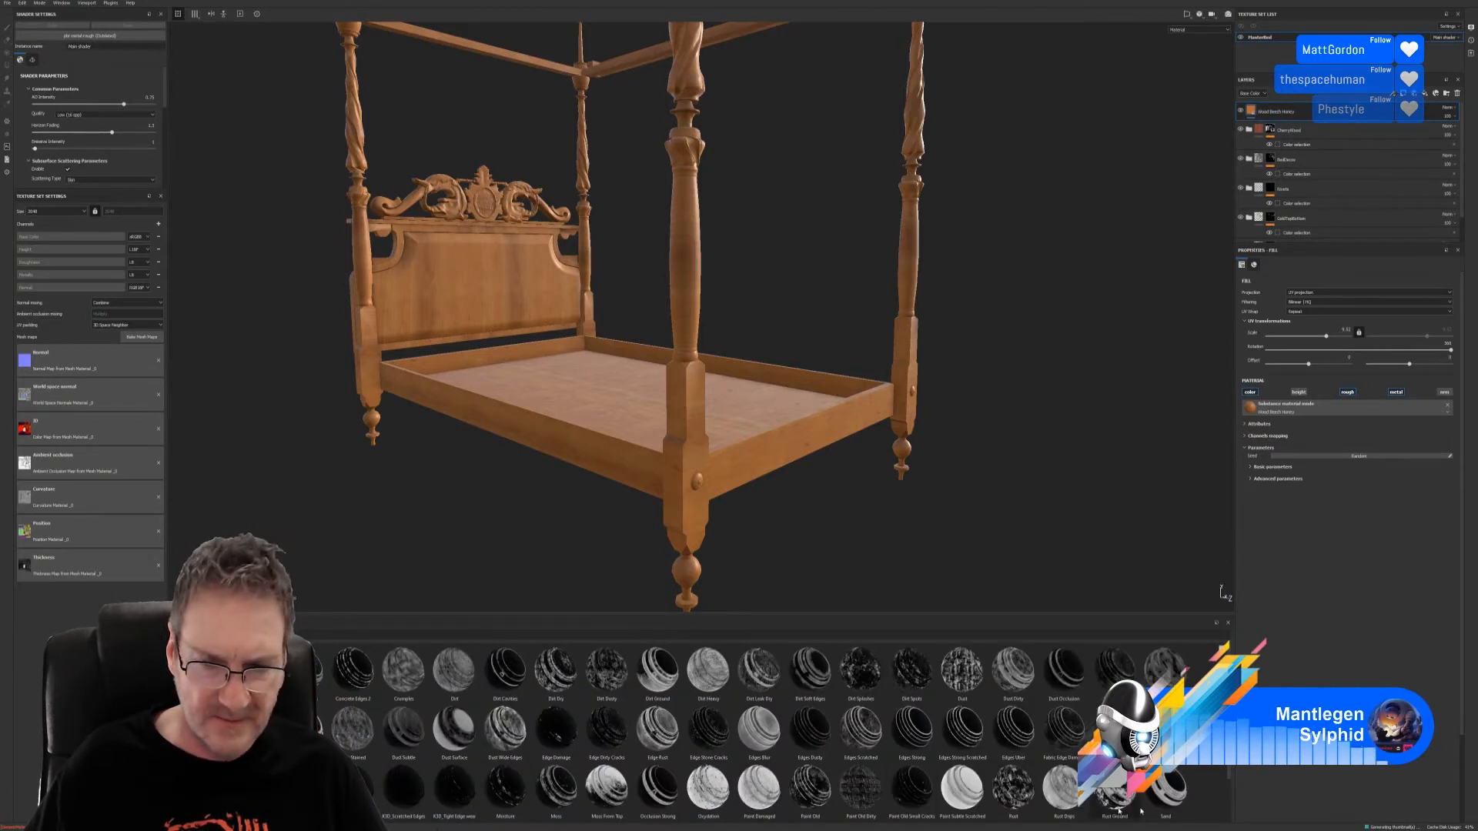
Step: Try the Edges Scratched smart mask on the Wood Beech Honey layer with the Metal Edge Wear level at about 0.46
left_click_drag(1229, 768, 1229, 823)
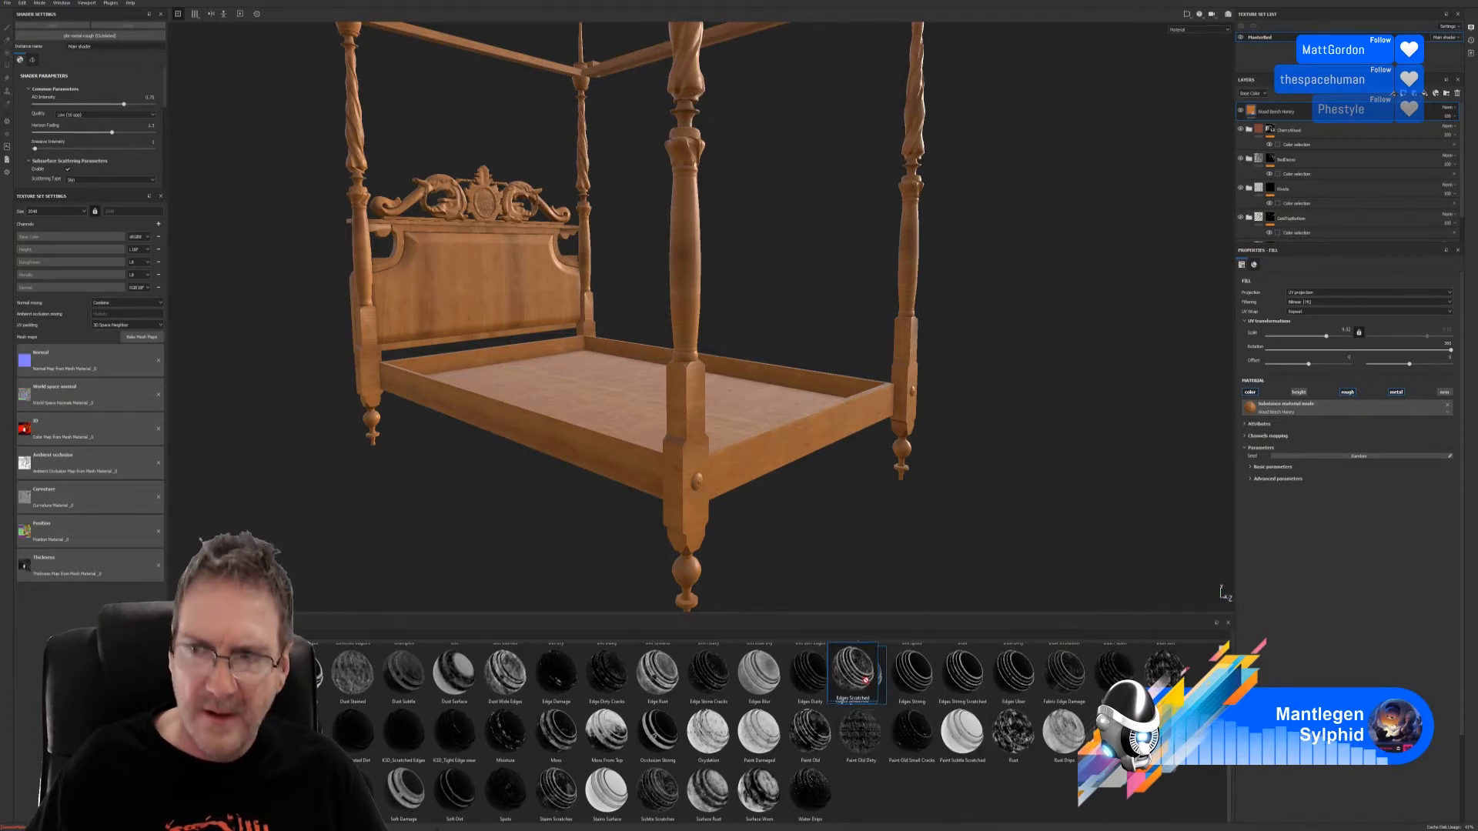
left_click_drag(865, 679, 1345, 119)
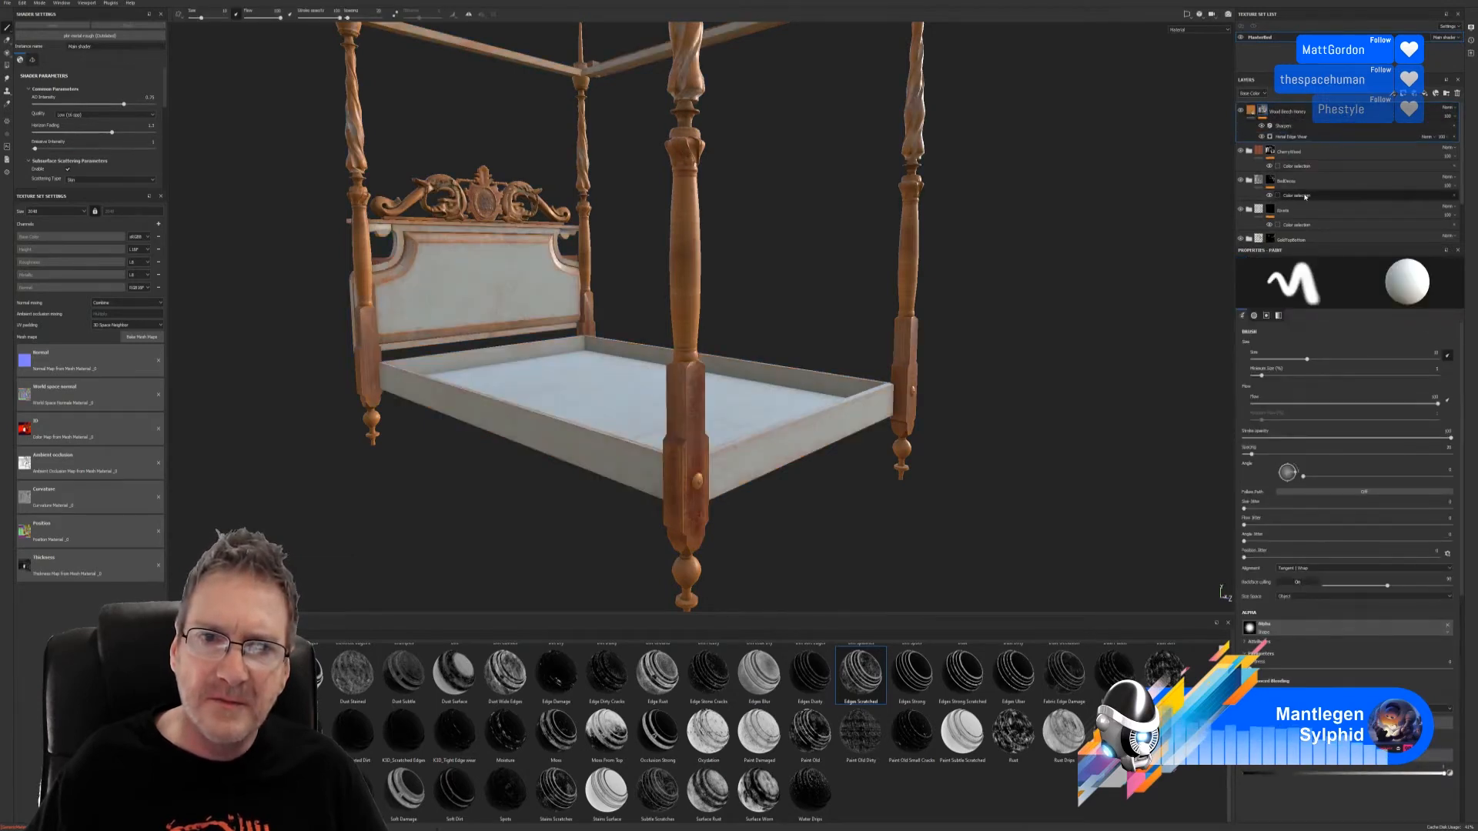
left_click(1312, 137)
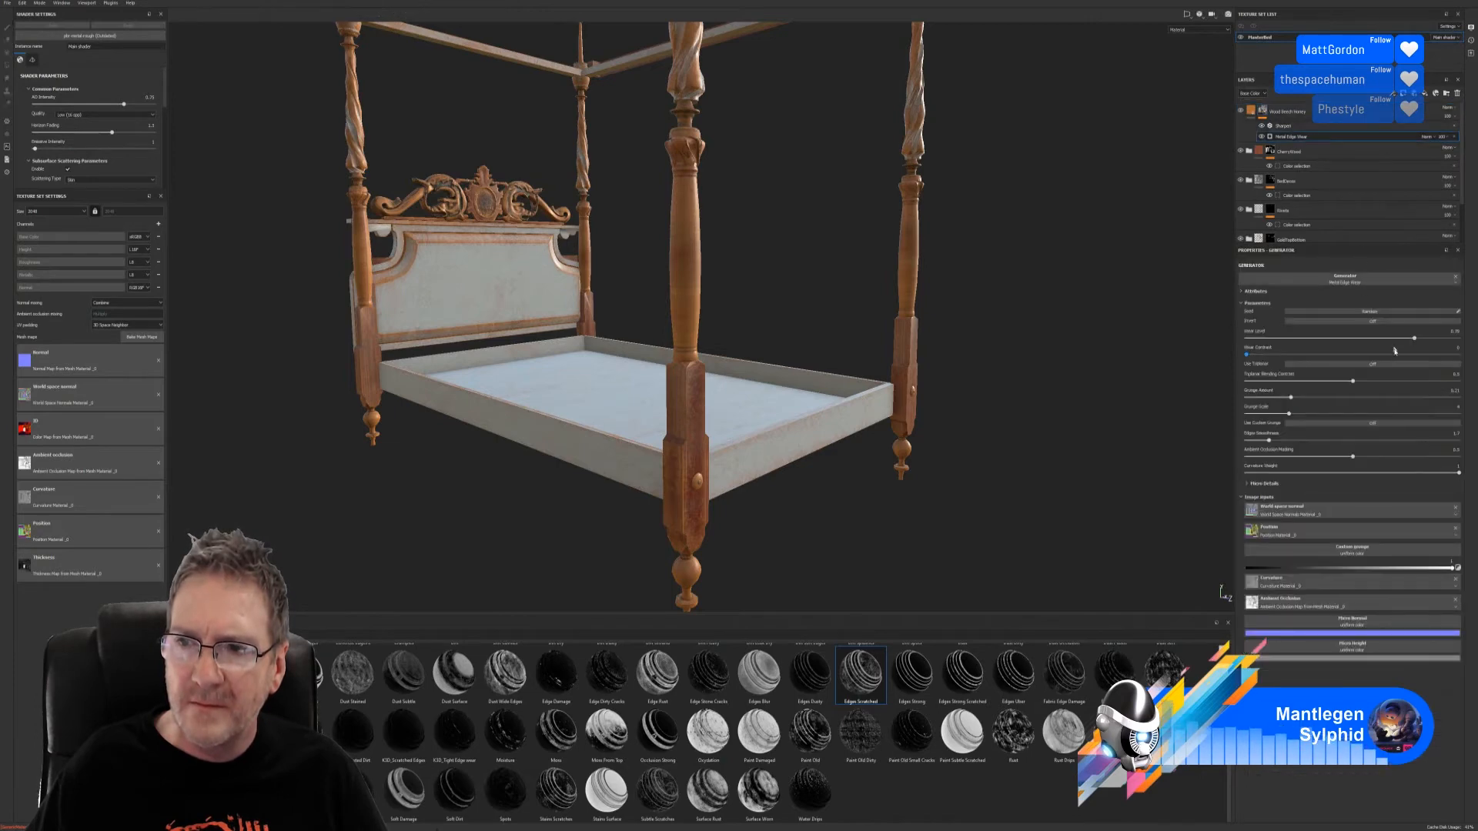
left_click_drag(1415, 340, 1306, 376)
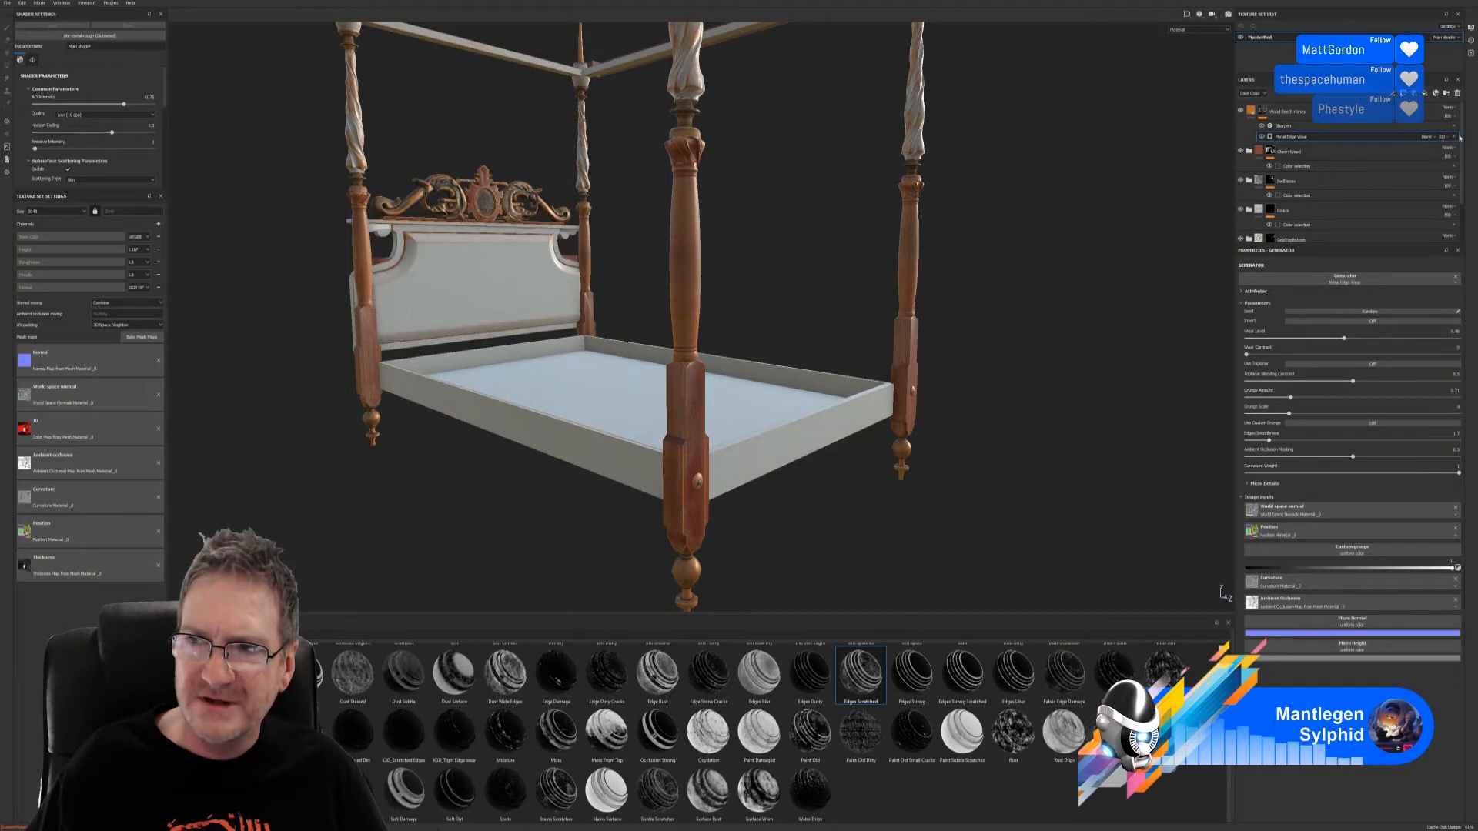
Step: Delete the Metal Edge Wear generator and Sharpen filter, and remove the mask from the Wood Beech Honey layer
left_click(1454, 135)
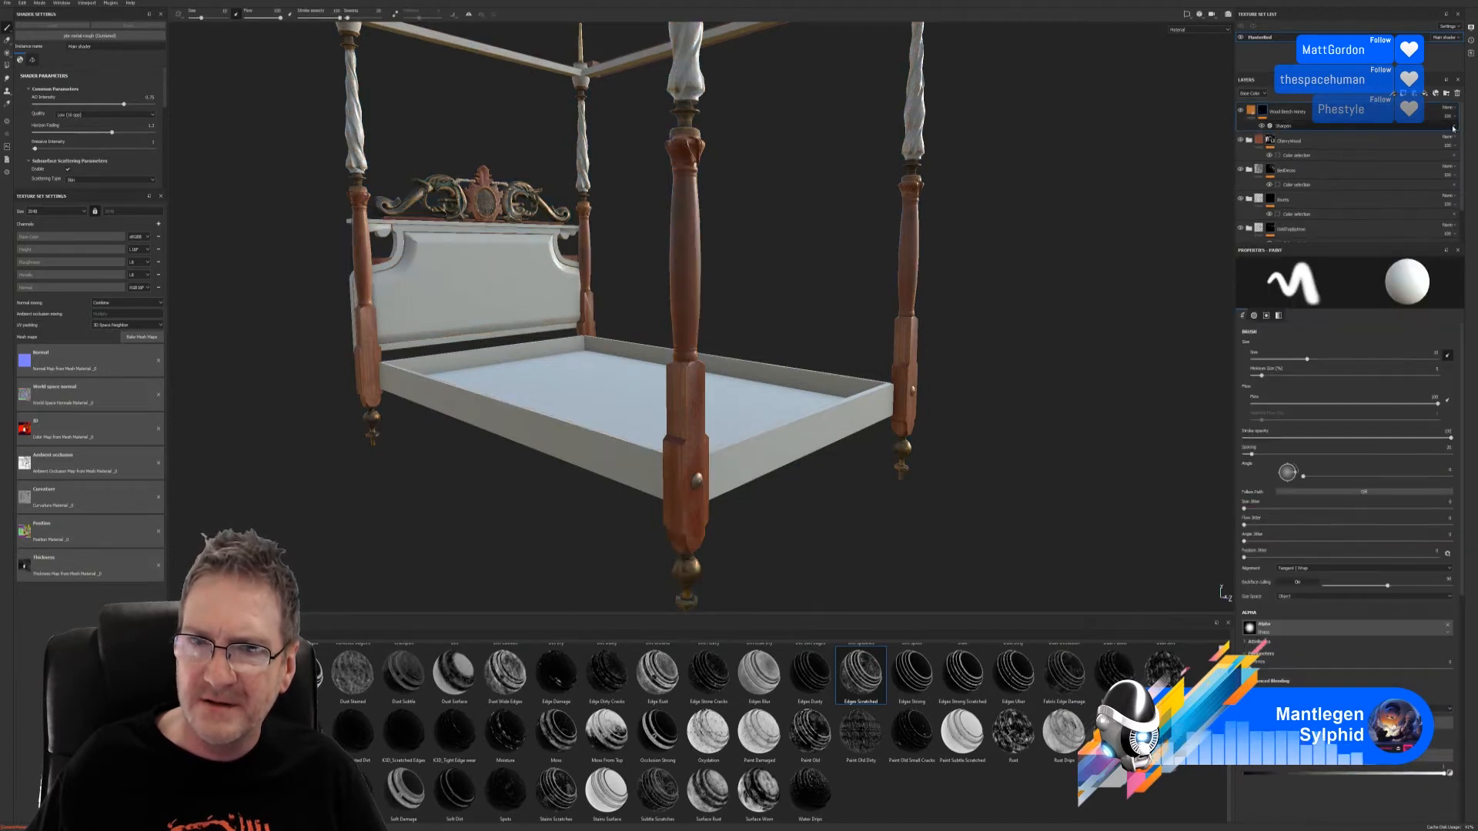
left_click(1454, 127)
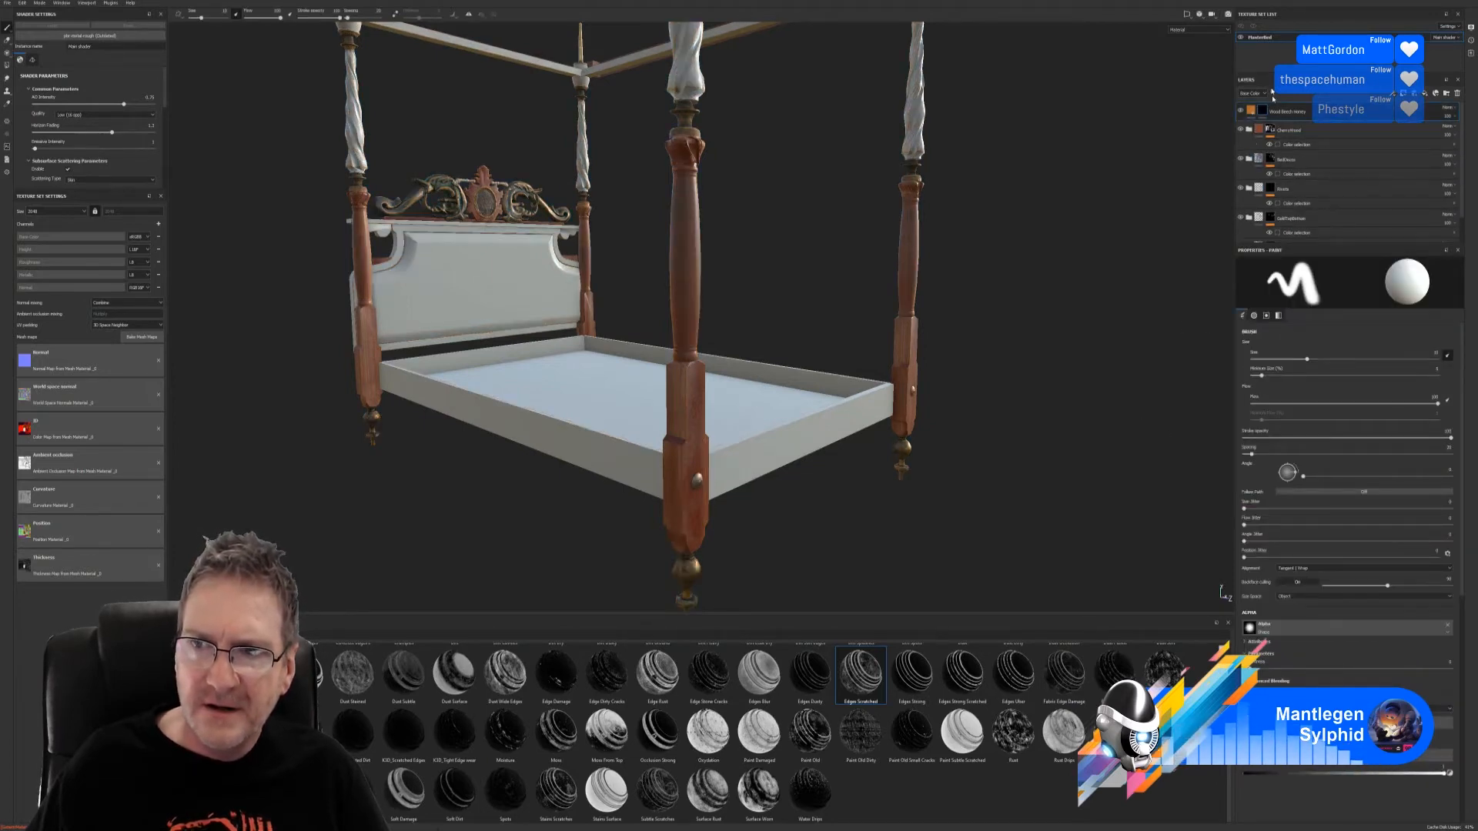
right_click(1264, 111)
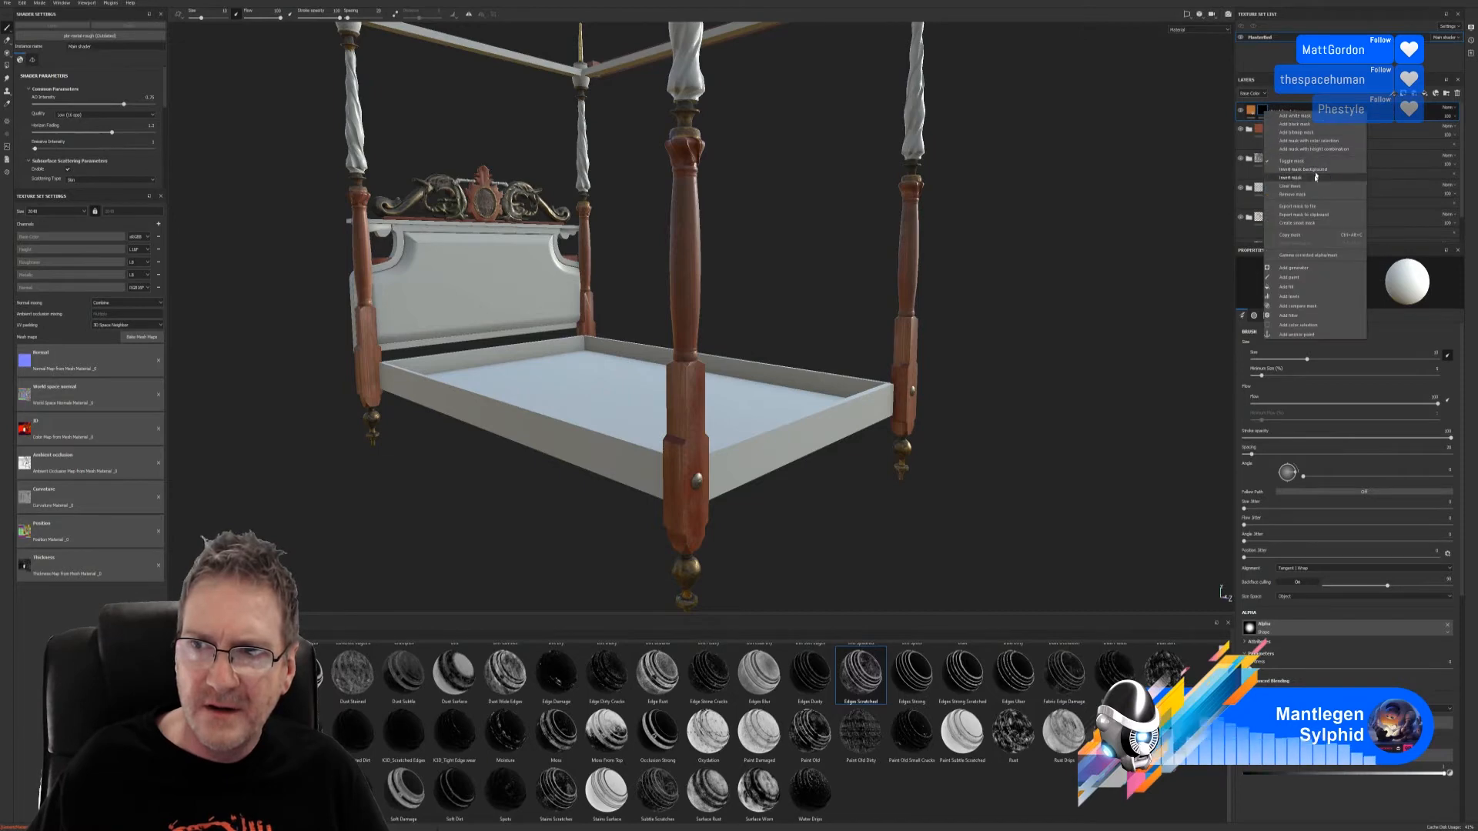
left_click(1309, 194)
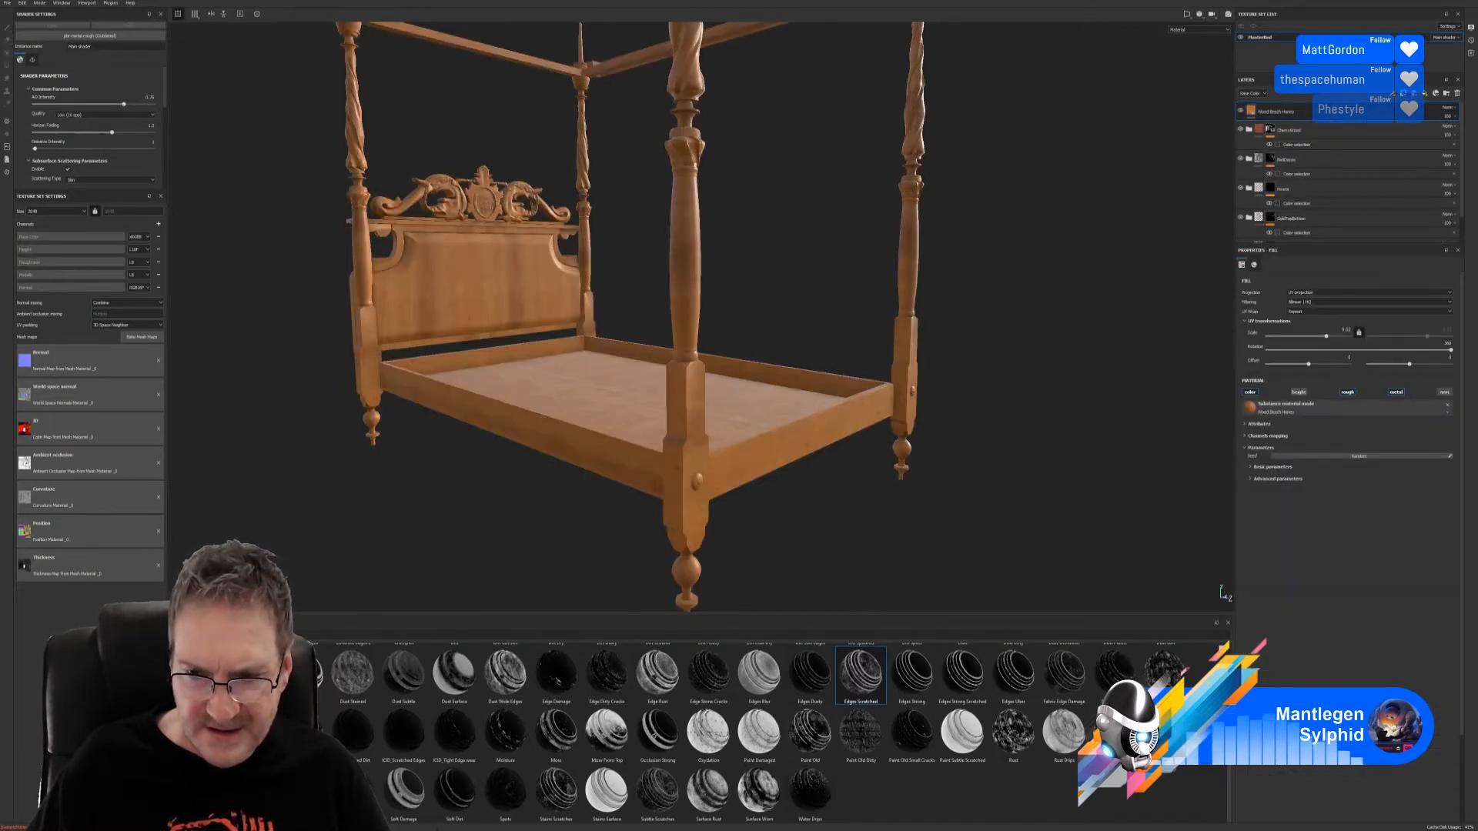
Step: Try the Dirt Soft Edges smart mask on the Wood Beech Honey layer, with its Curvature generator inverted and global balance about 0.85
scroll(692, 731, "up", 1)
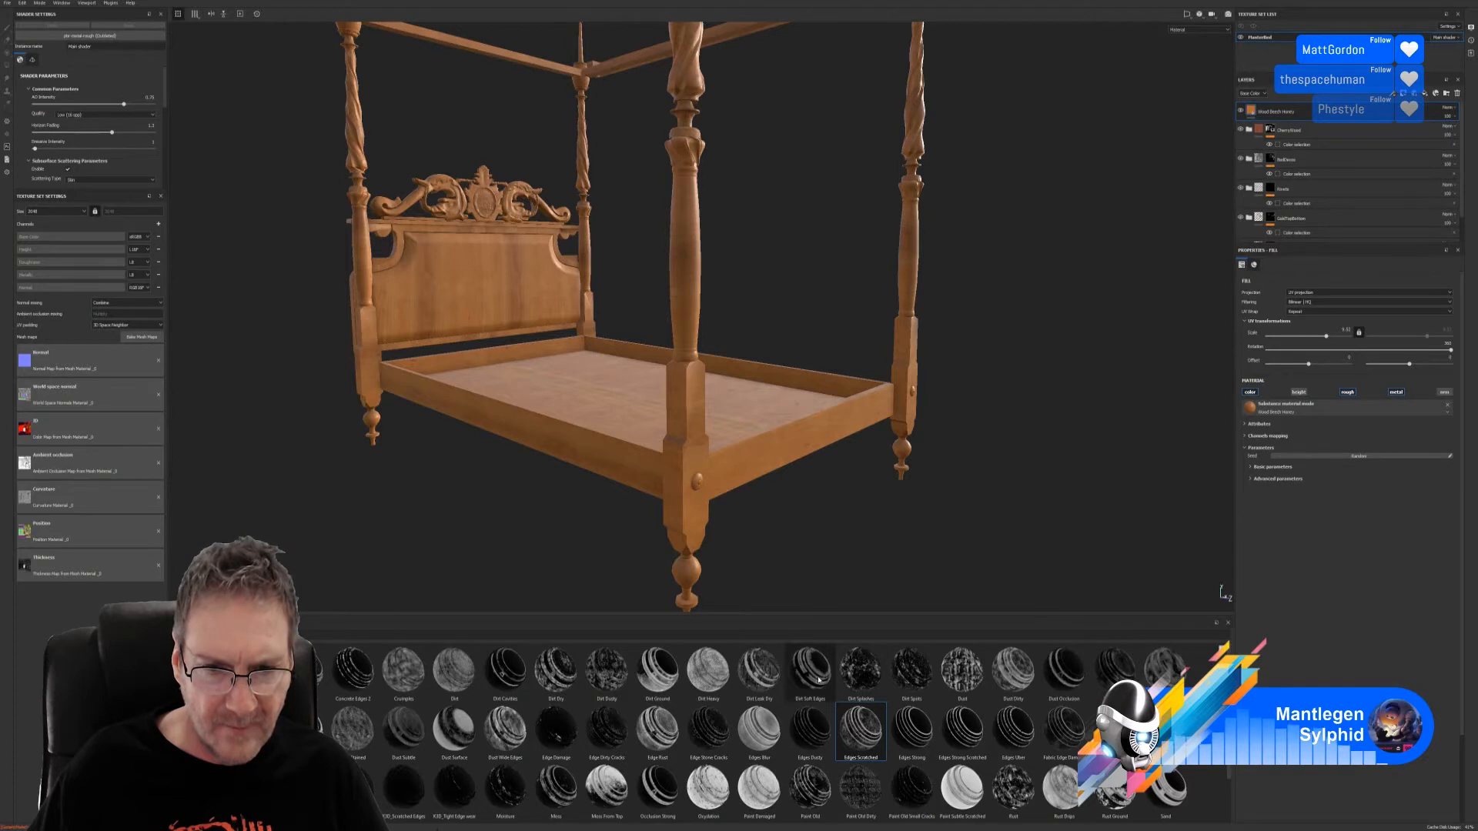
mouse_move(819, 679)
left_mouse_down()
mouse_move(1219, 319)
mouse_move(1337, 117)
left_mouse_up()
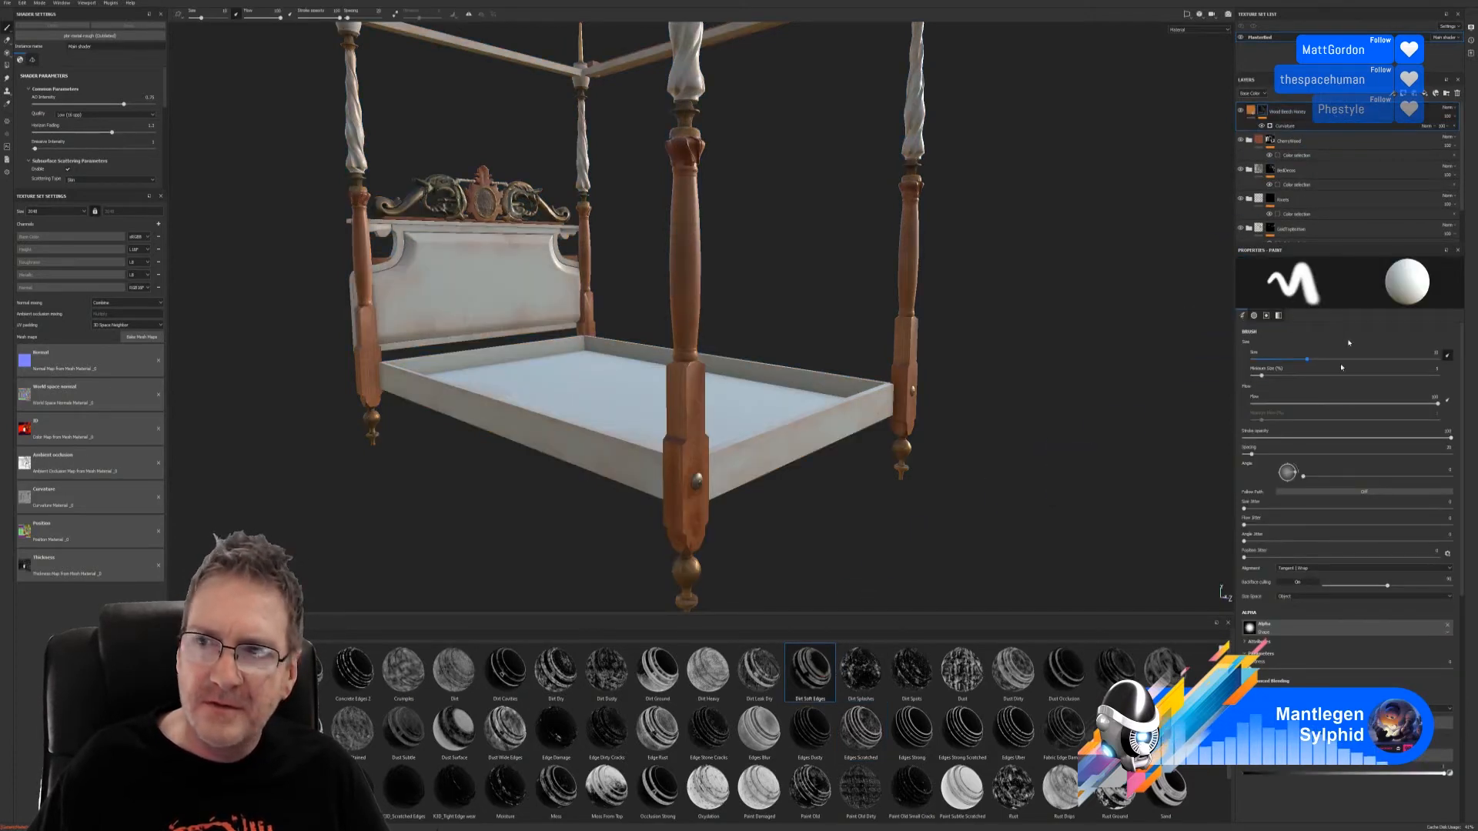
left_click(1315, 125)
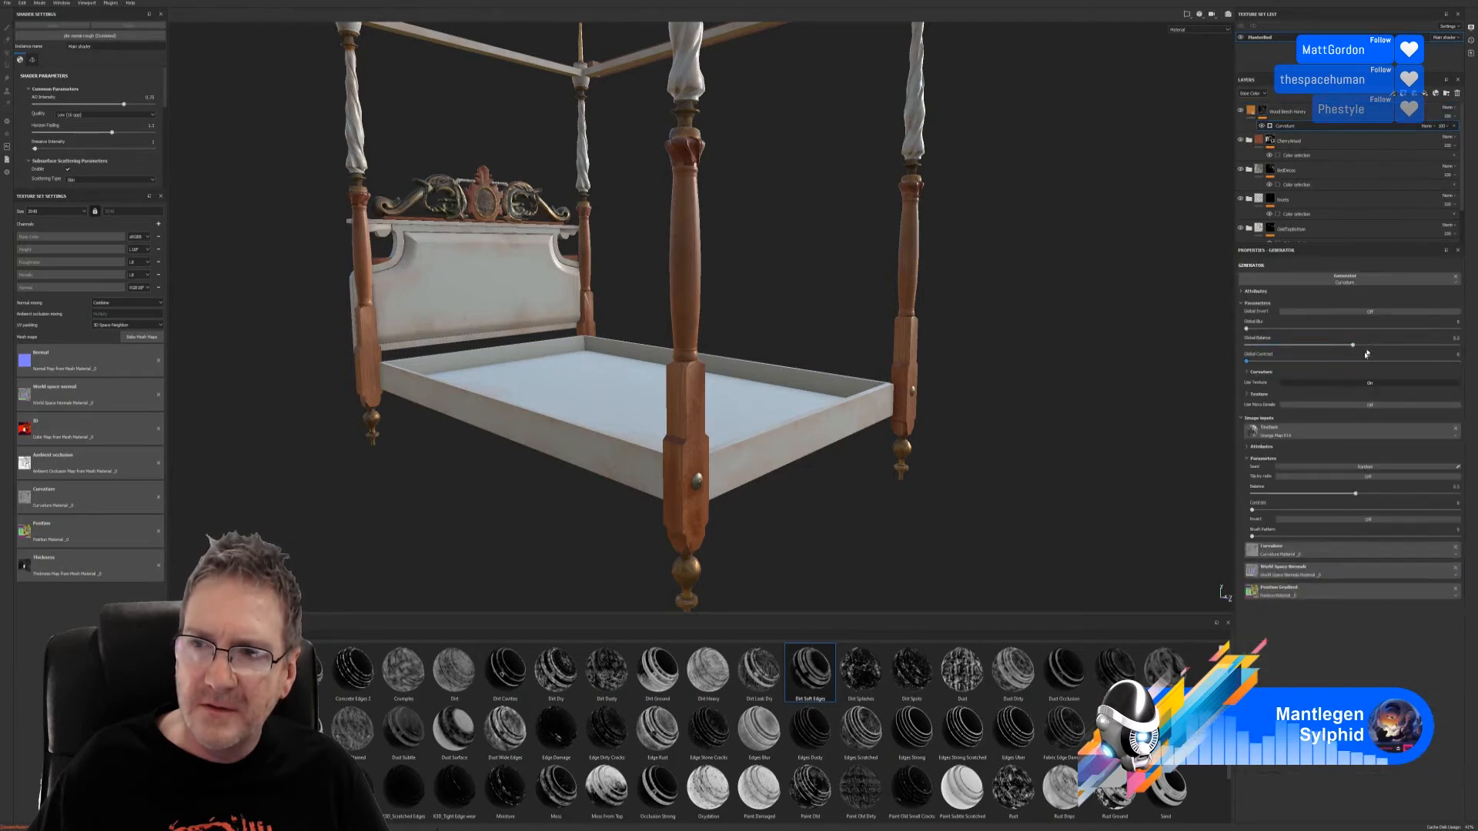
left_click(1371, 313)
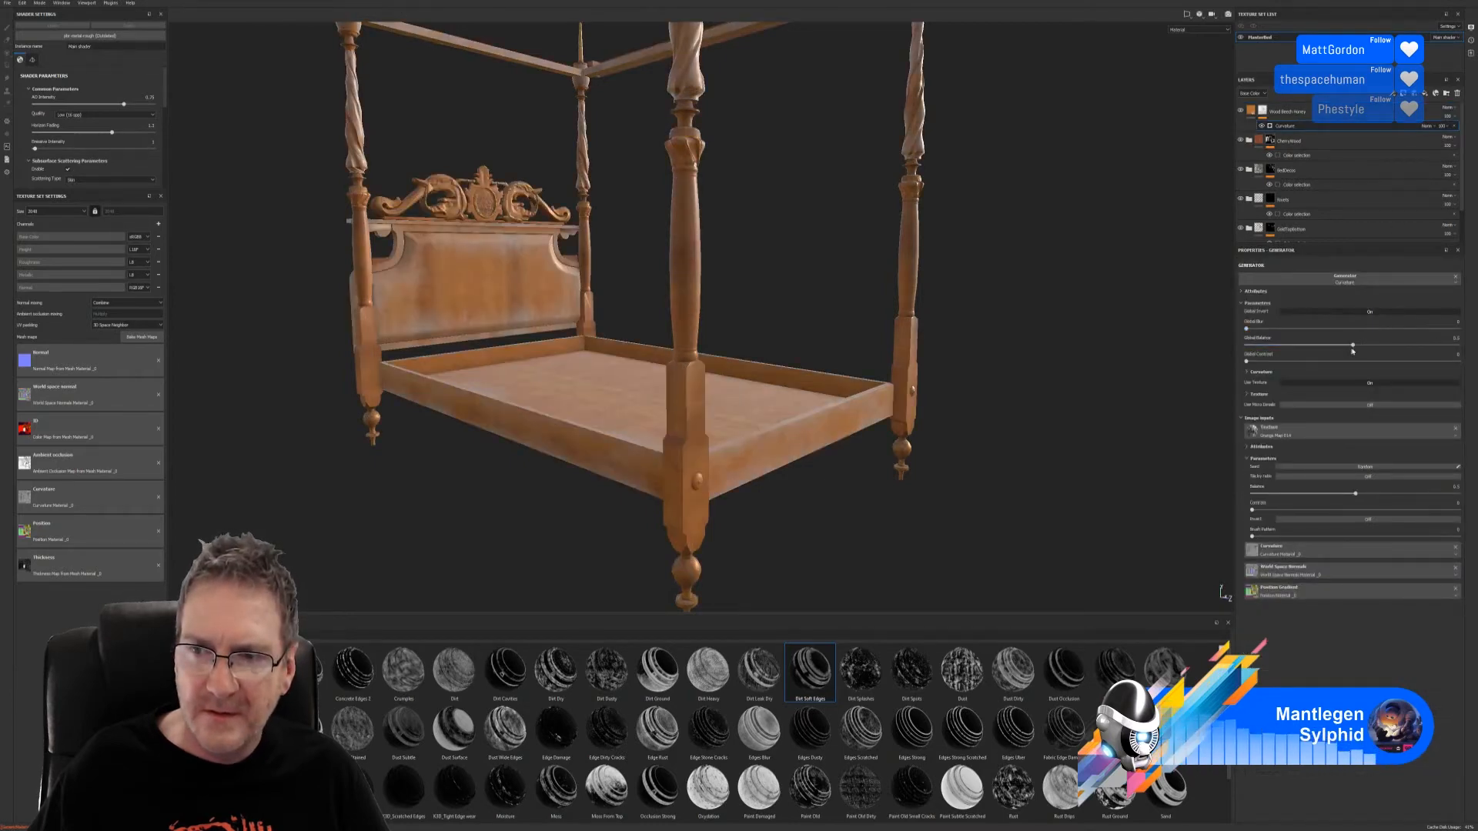
left_click_drag(1354, 347, 1428, 349)
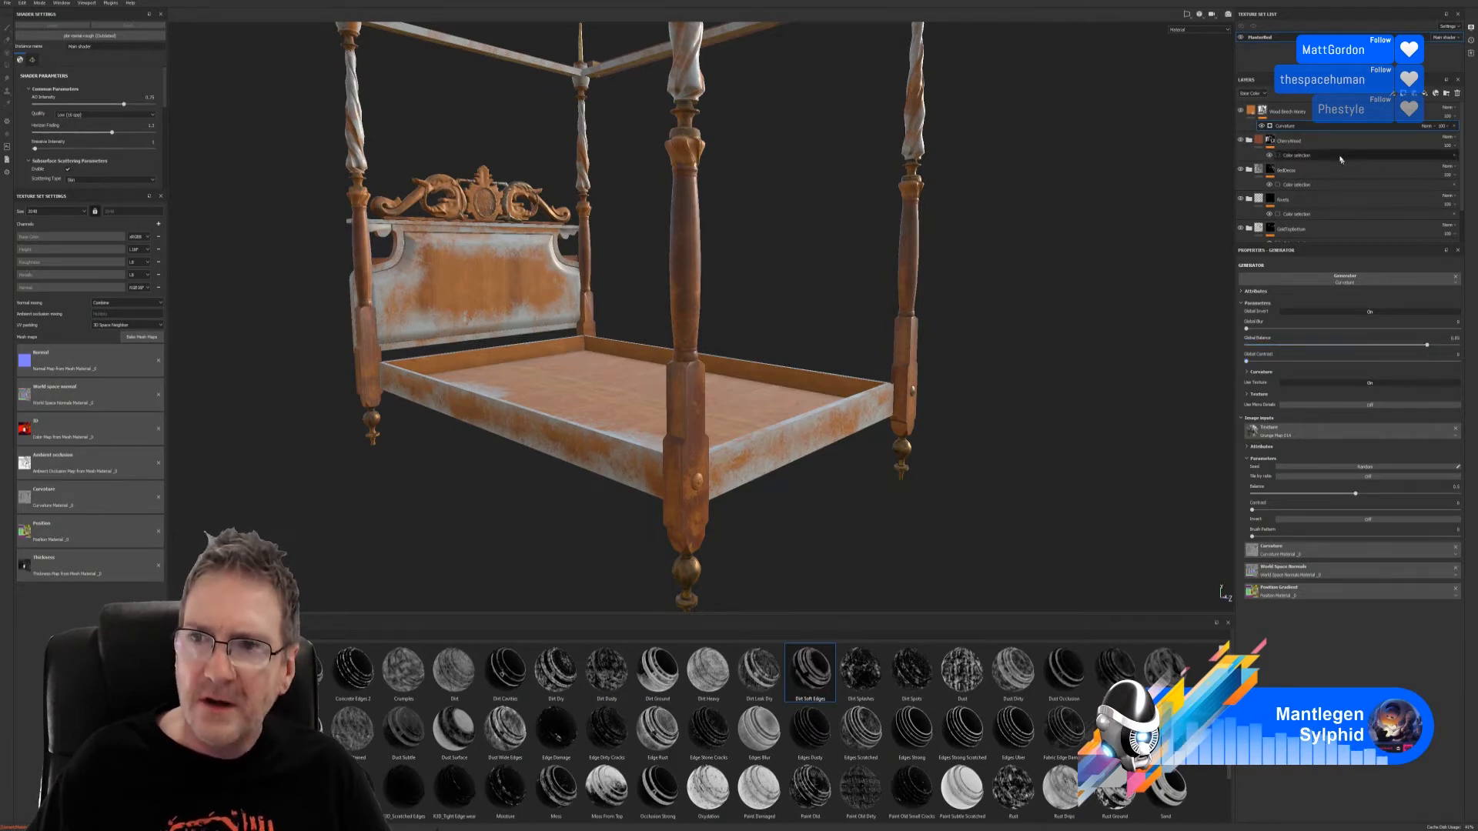
Step: Replace the Wood Beech Honey layer's mask with a color selection mask that picks the red ID color of the bedposts
left_click(1341, 113)
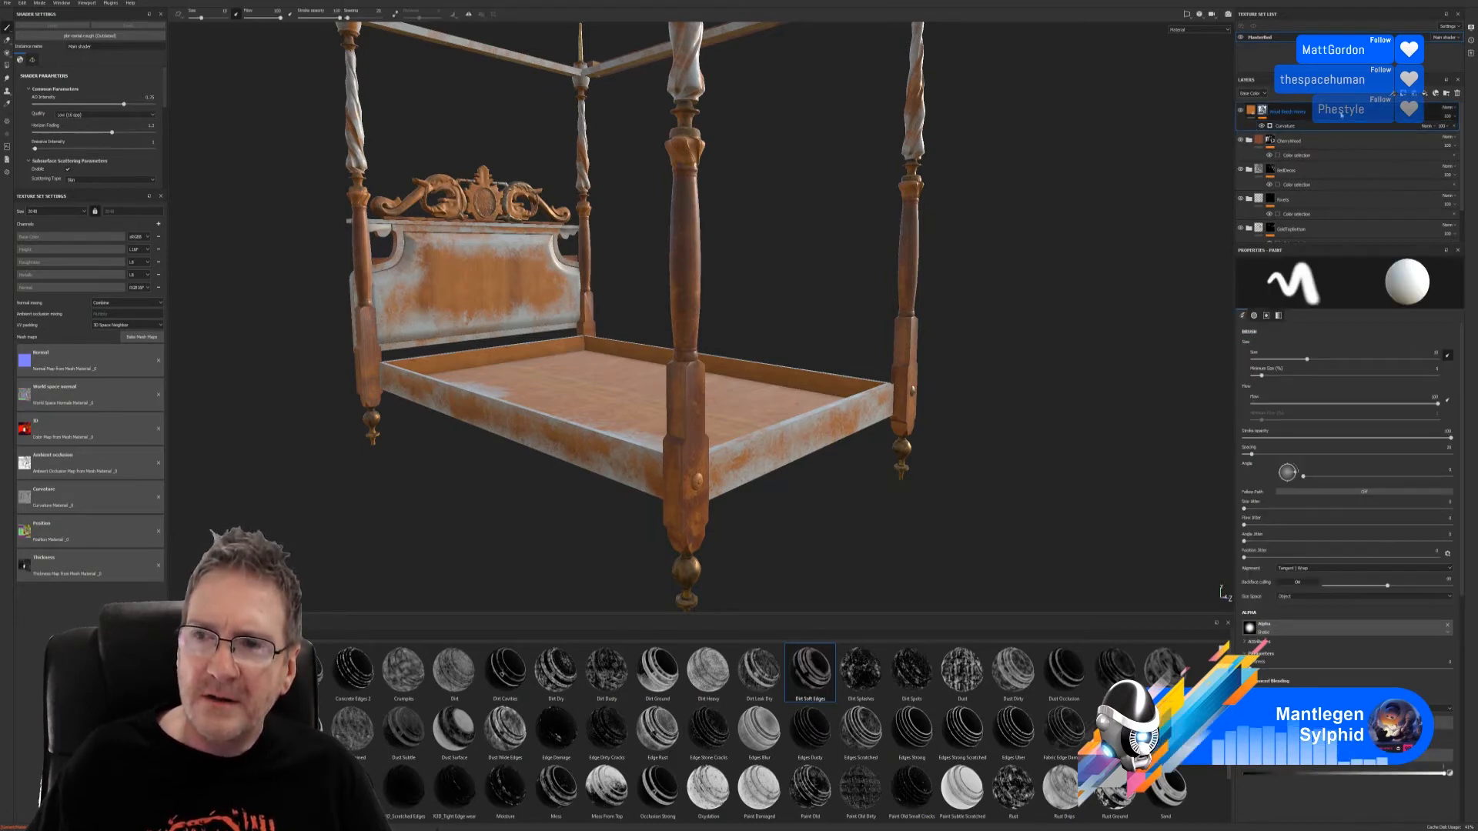
right_click(1343, 113)
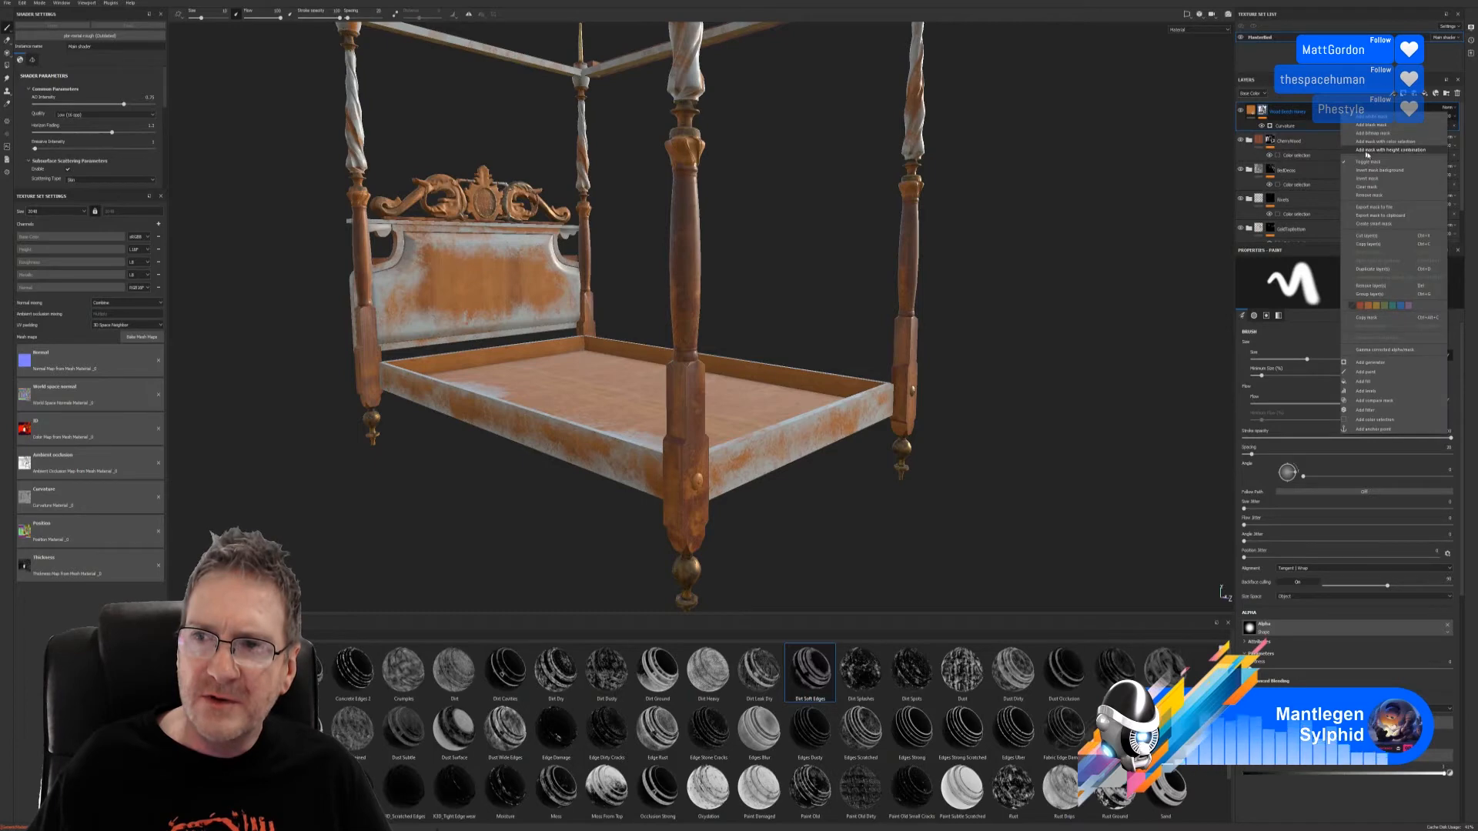
left_click(1375, 142)
left_click(1445, 344)
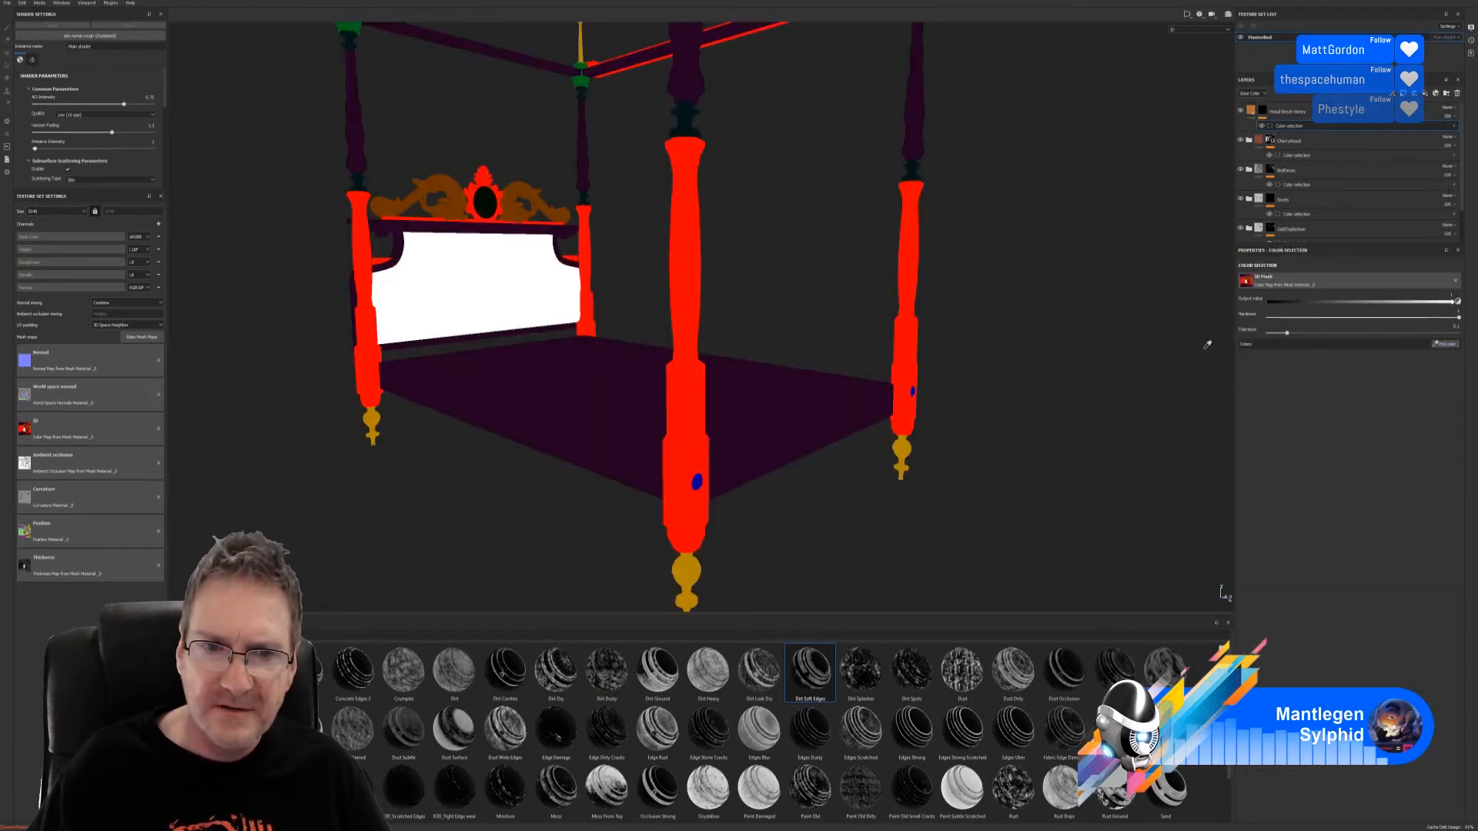
left_click(682, 251)
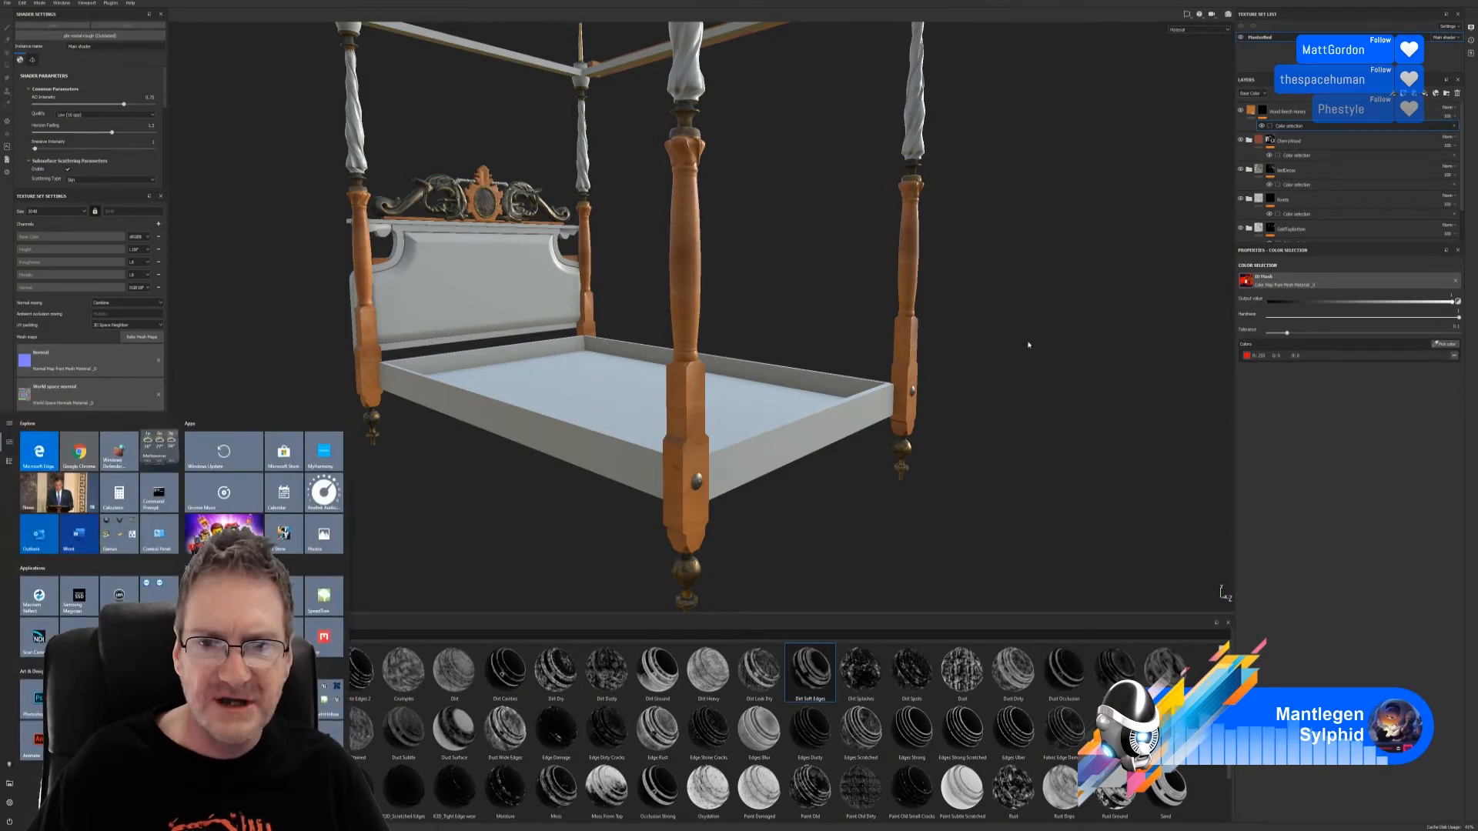
Step: Undo the red color selection mask on the Wood Beech Honey layer to bring back its Curvature generator mask
left_click_drag(722, 316, 934, 341, "alt")
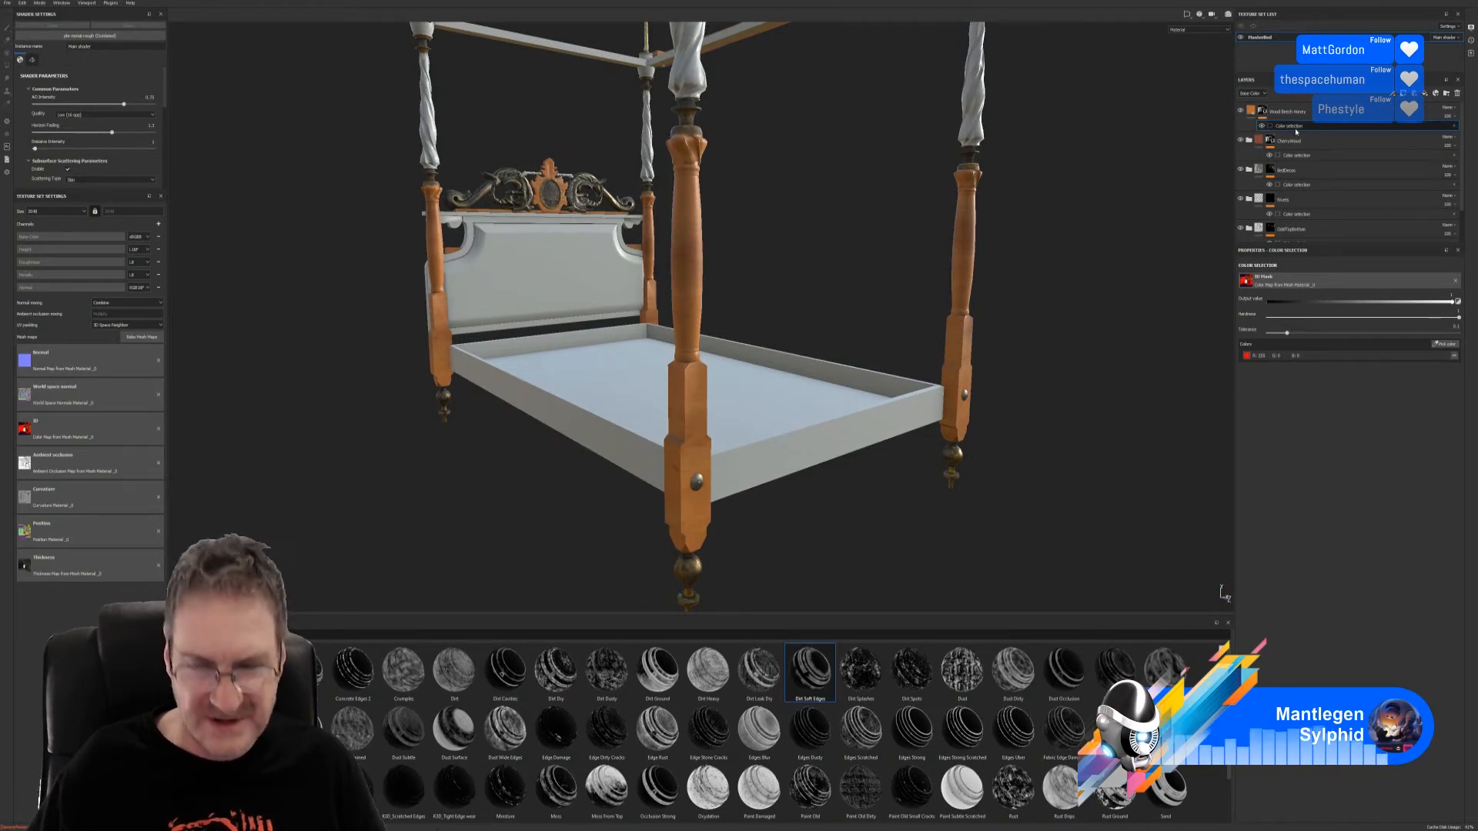
key("ctrl+z")
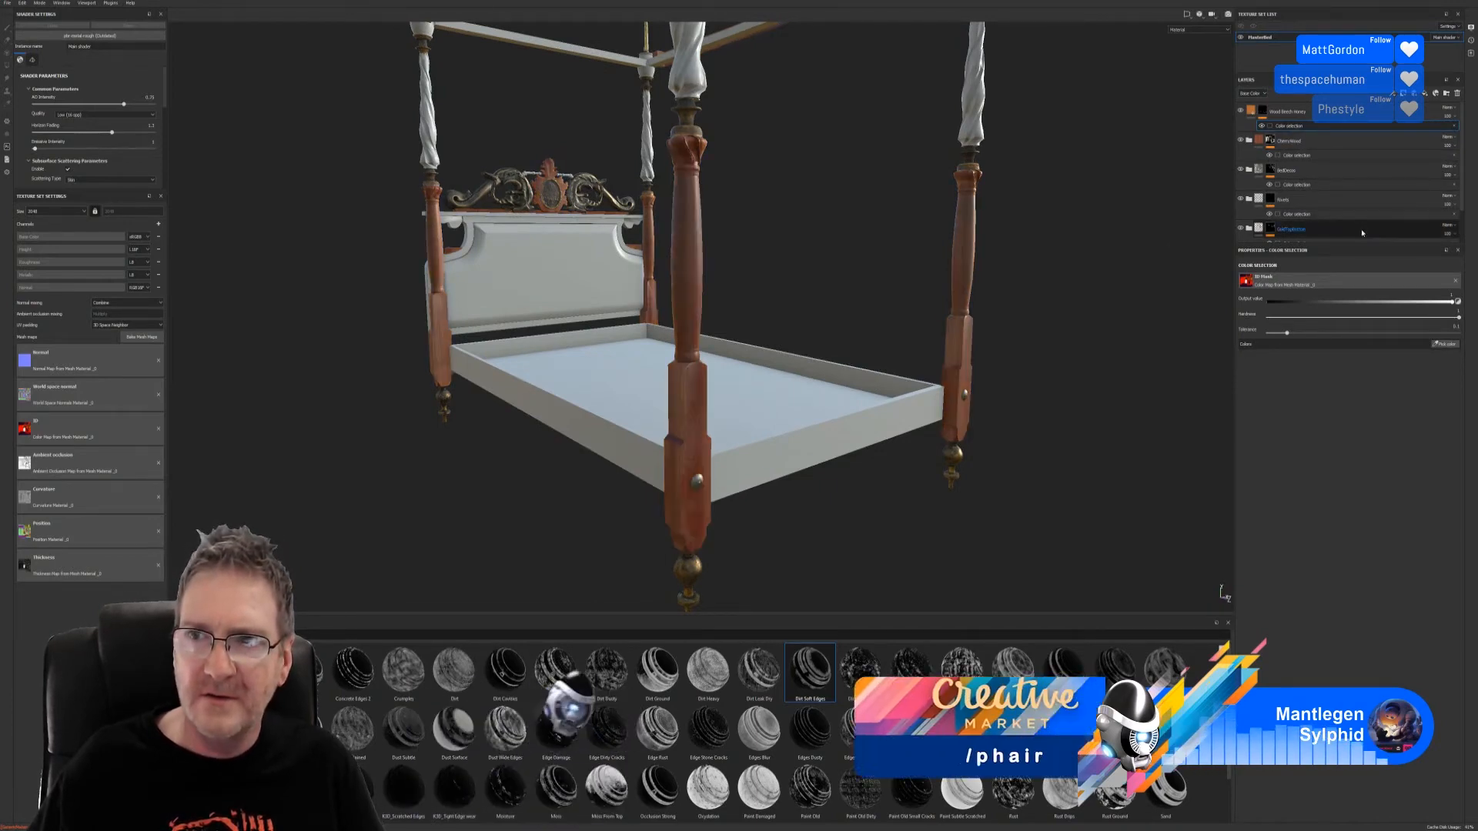
key("ctrl+z")
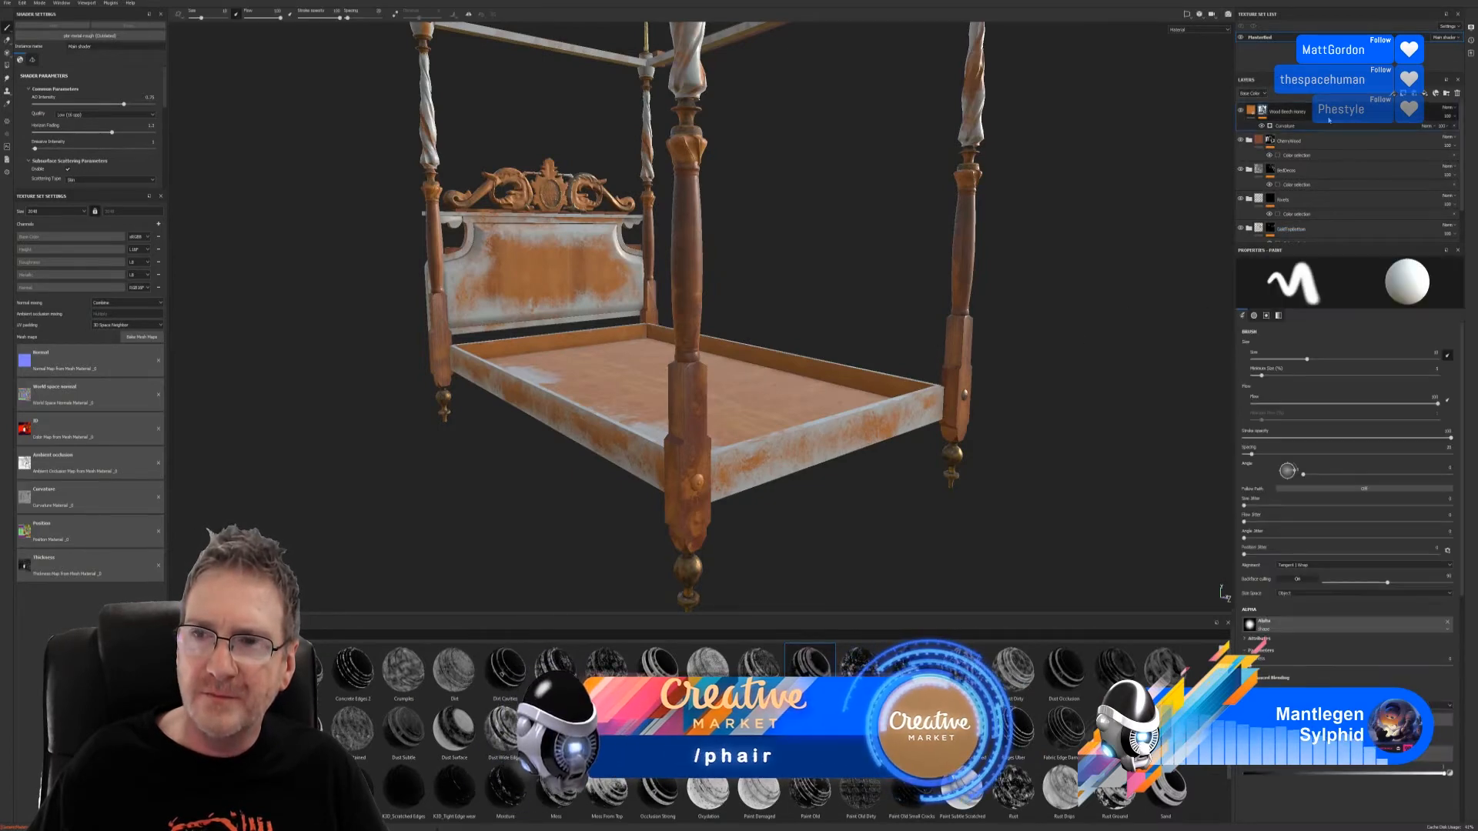
Step: Group the Wood Beech Honey layer and the CherryWood folder together in a new folder
left_click(1321, 141)
right_click(1321, 142)
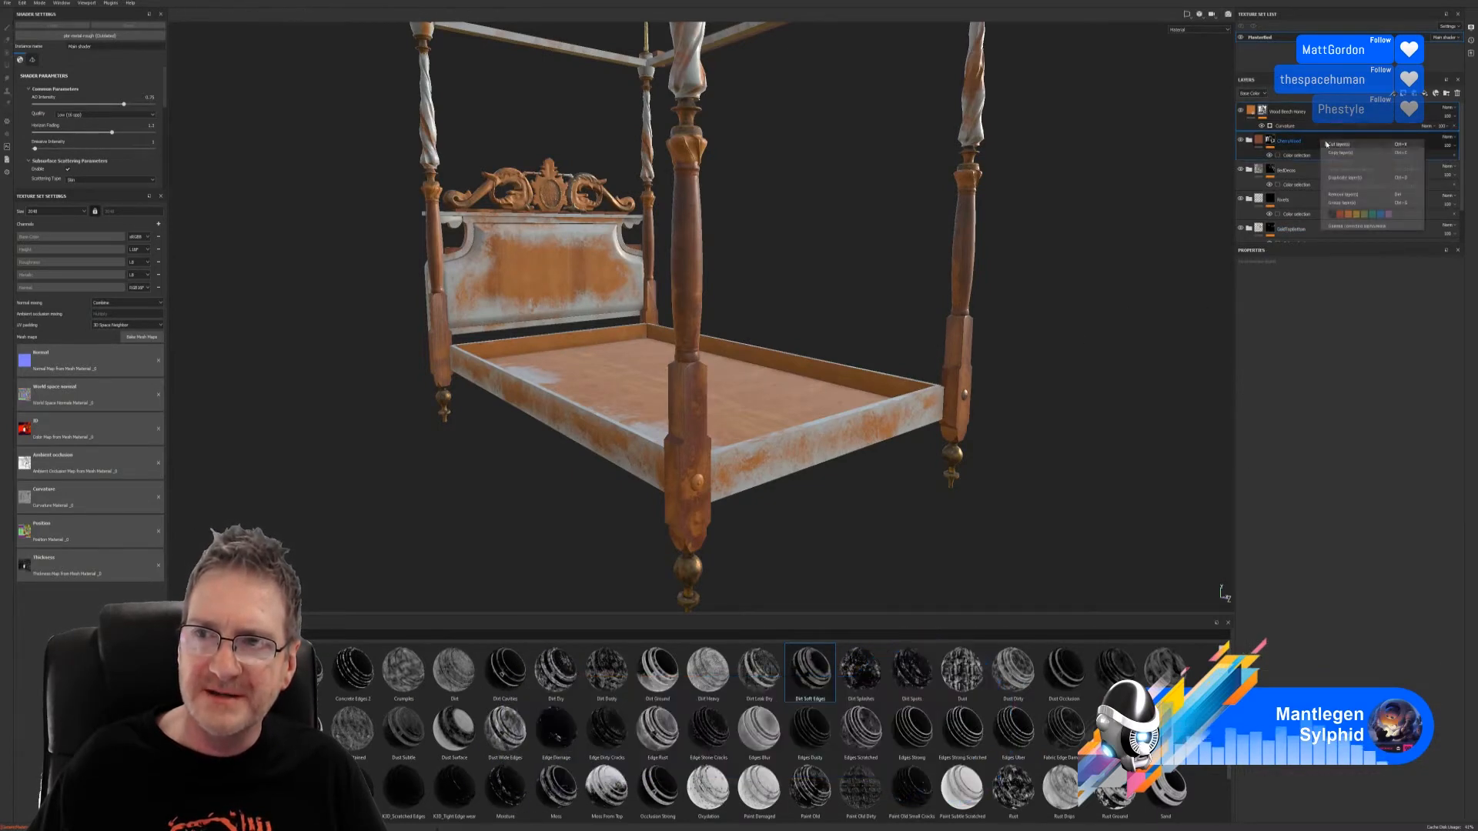
left_click(1341, 204)
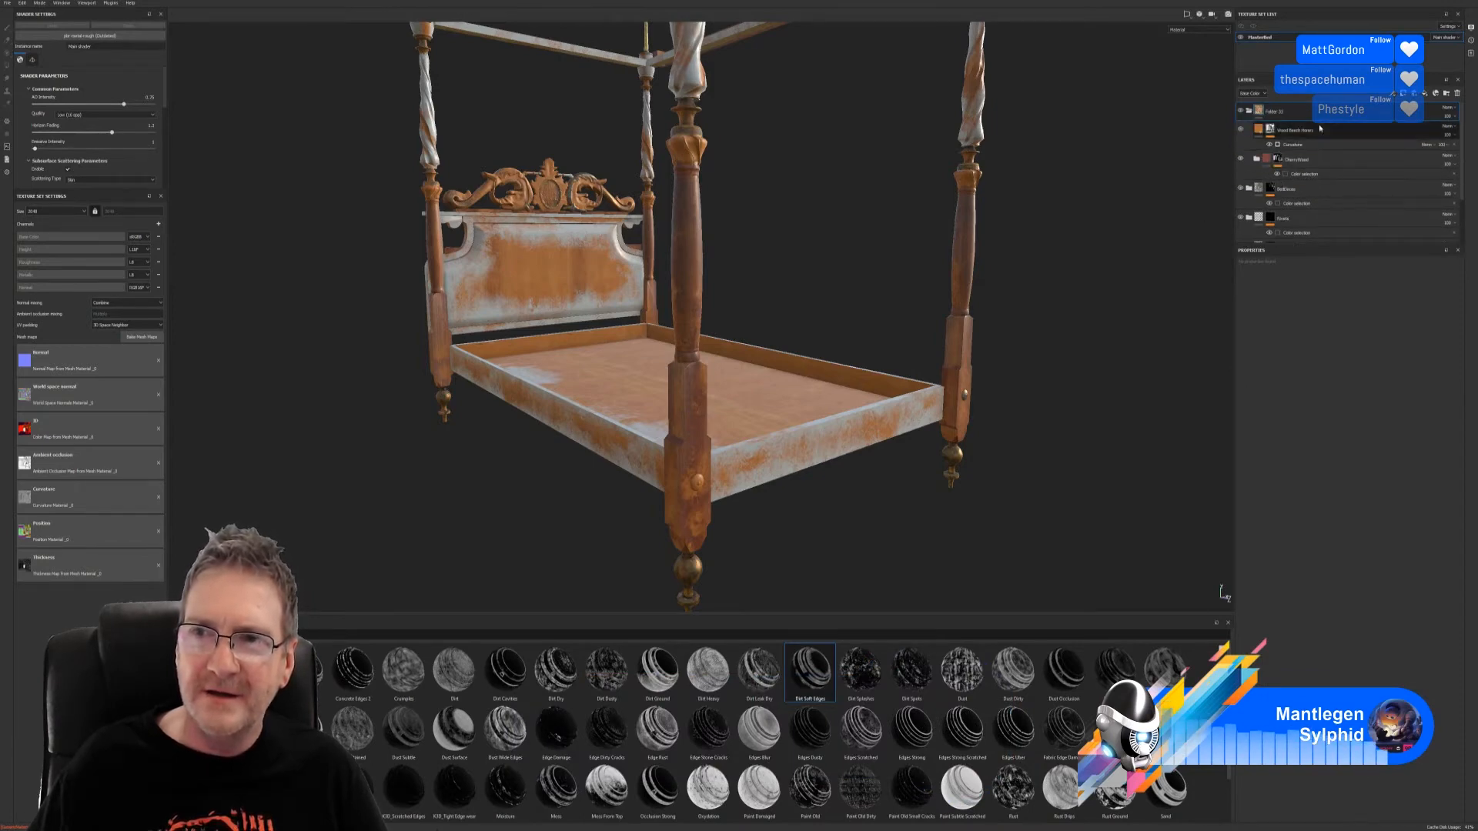
Step: Add a color selection mask to the new folder and pick the red ID color of the bedposts
right_click(1324, 116)
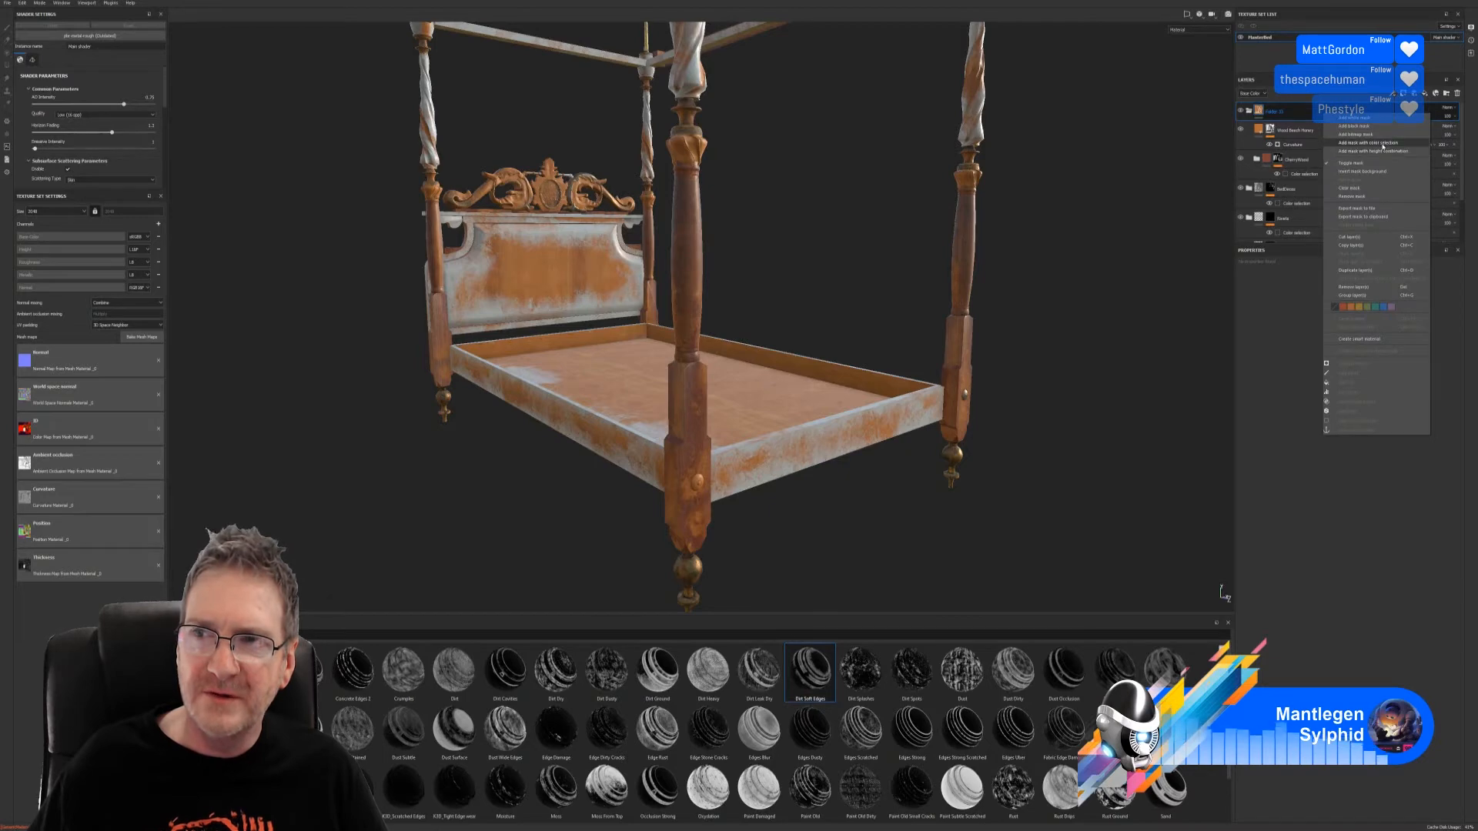
left_click(1362, 147)
left_click(1446, 345)
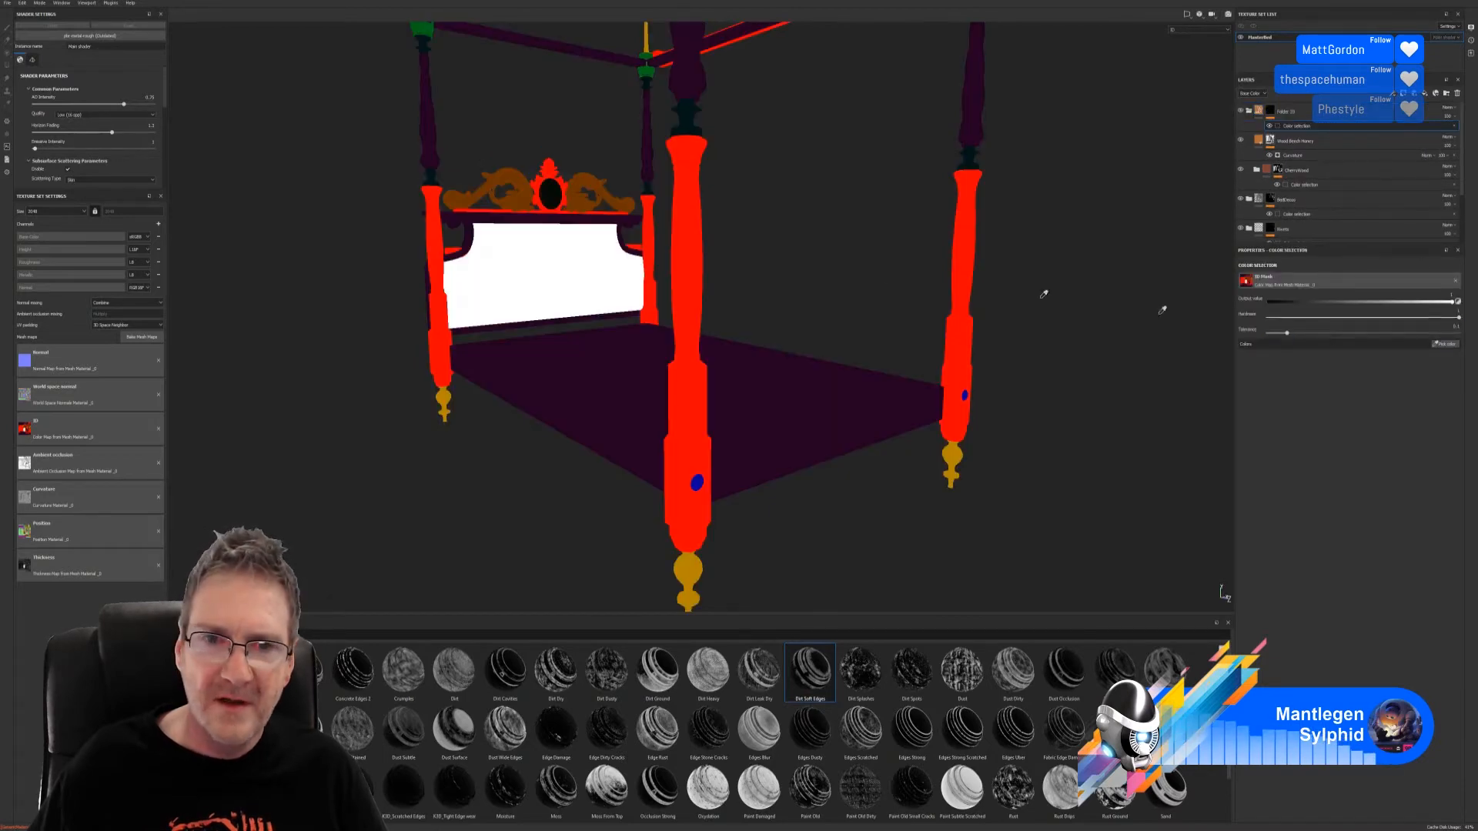
left_click(685, 272)
left_click_drag(847, 335, 877, 332, "alt")
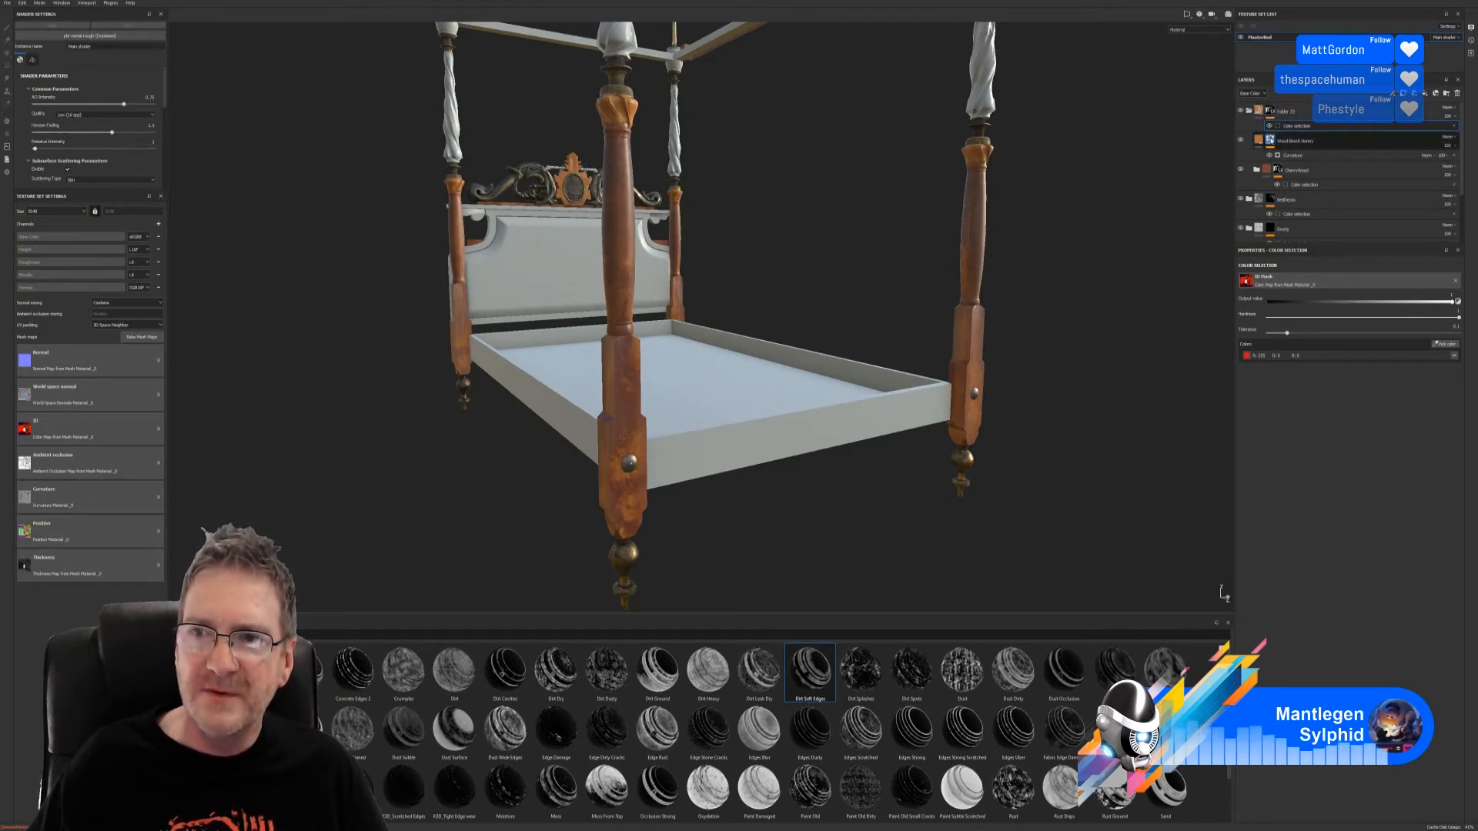
Step: Shift the Wood Beech Honey layer's wood color from orange to a redder, darker and less saturated brown
left_click(1258, 153)
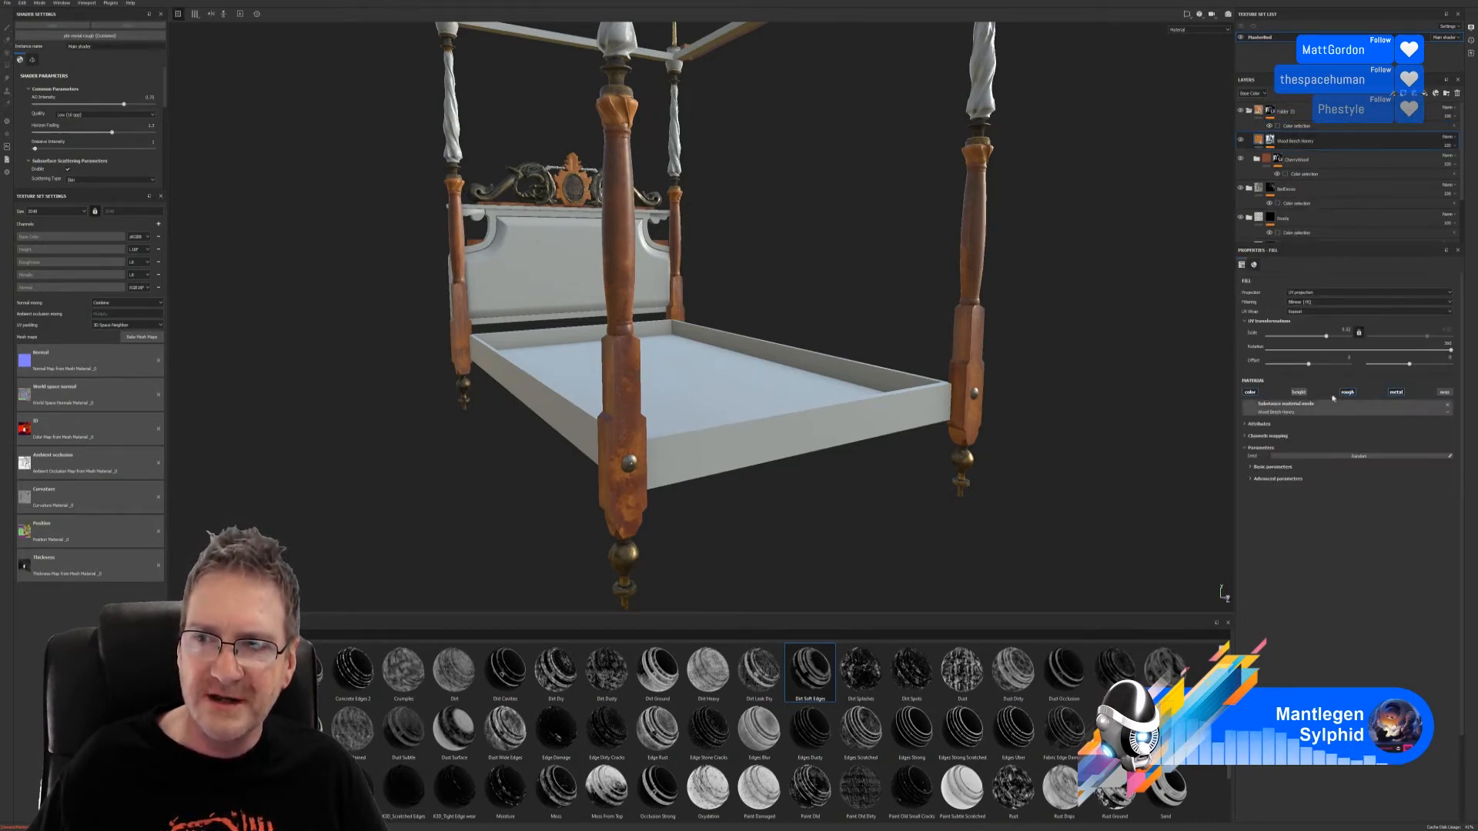
left_click(1251, 479)
left_click(1353, 524)
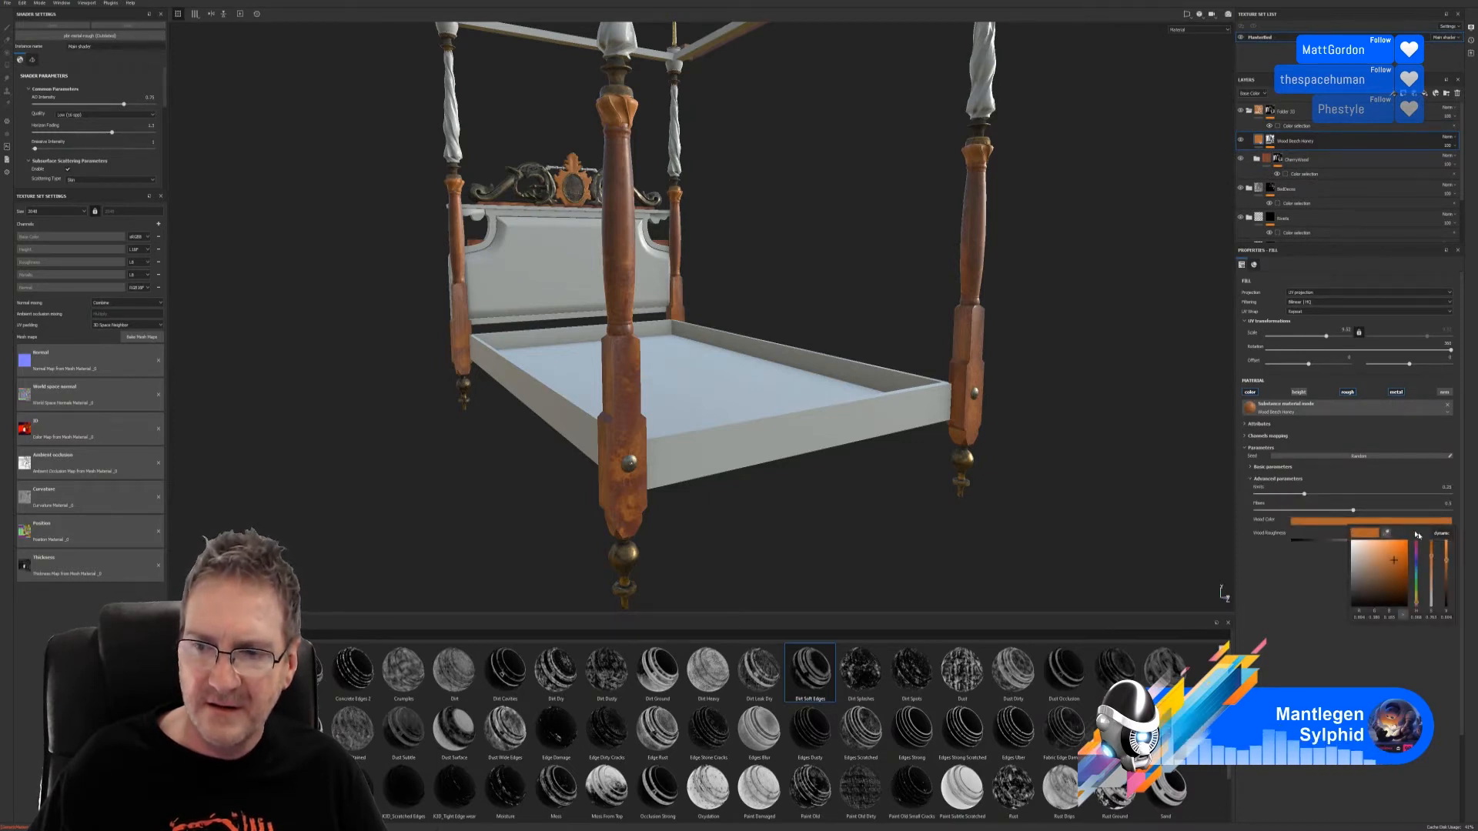
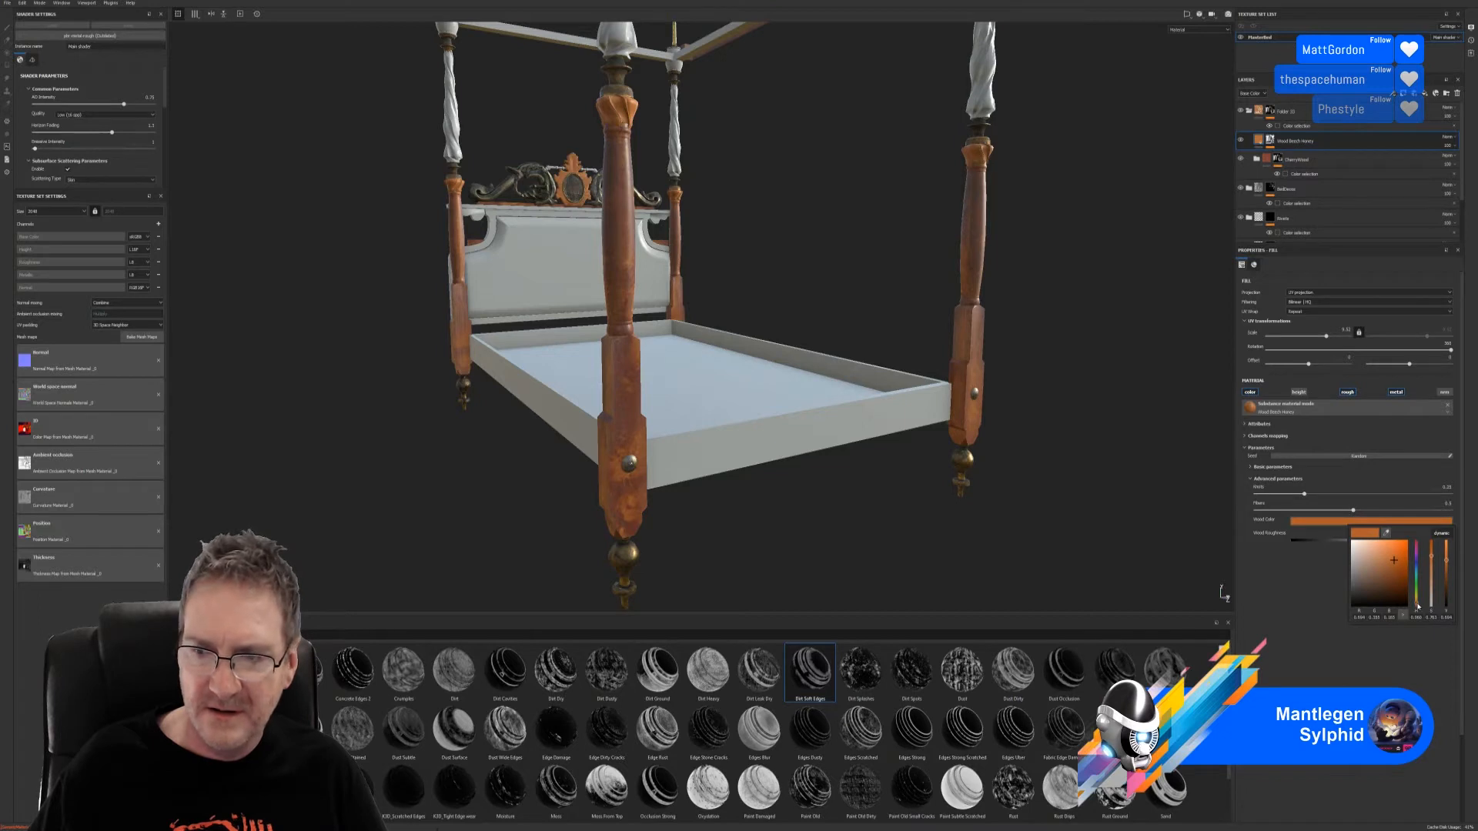
left_click_drag(1418, 605, 1416, 606)
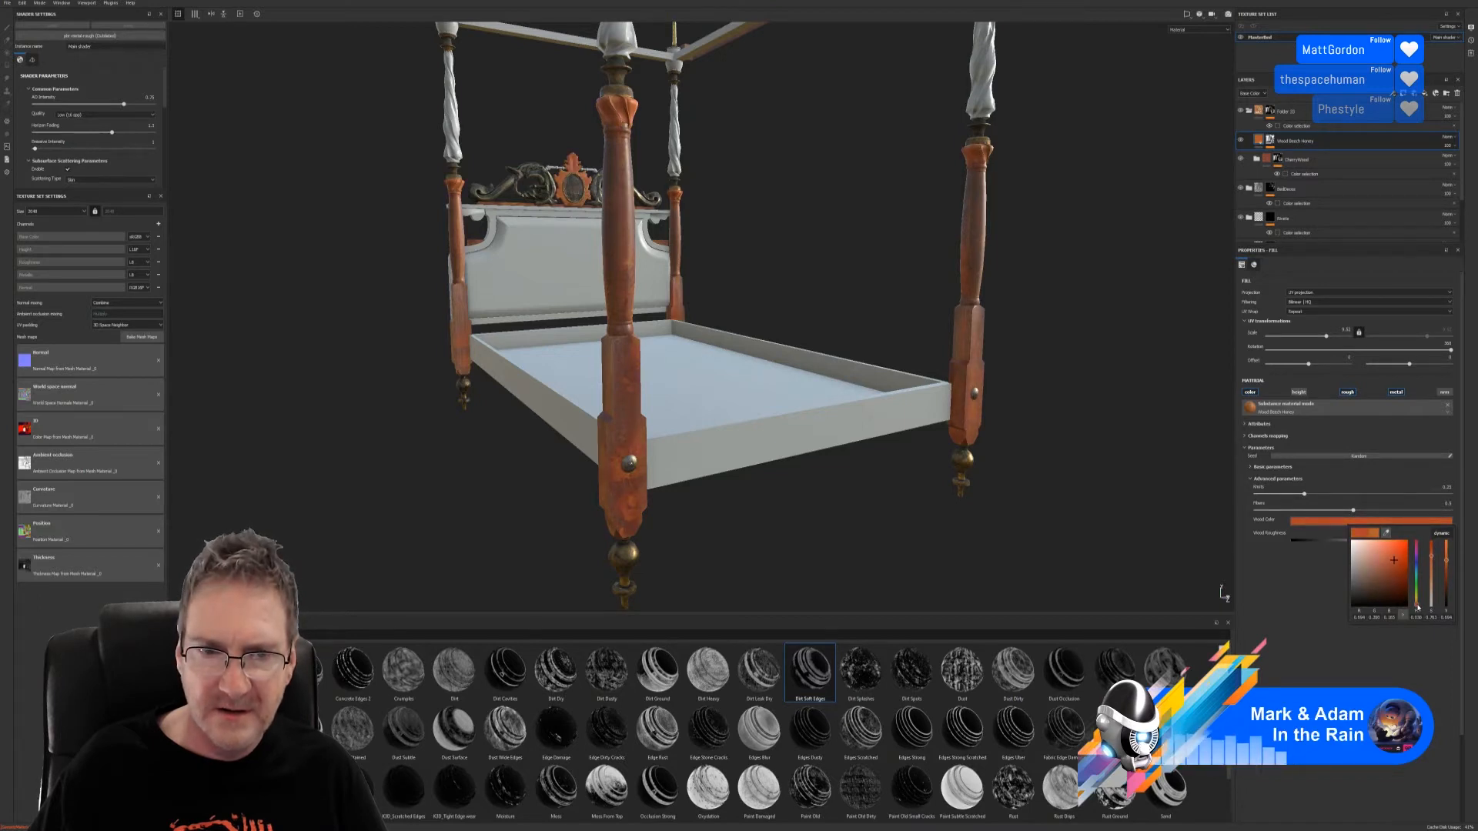
left_click(1416, 602)
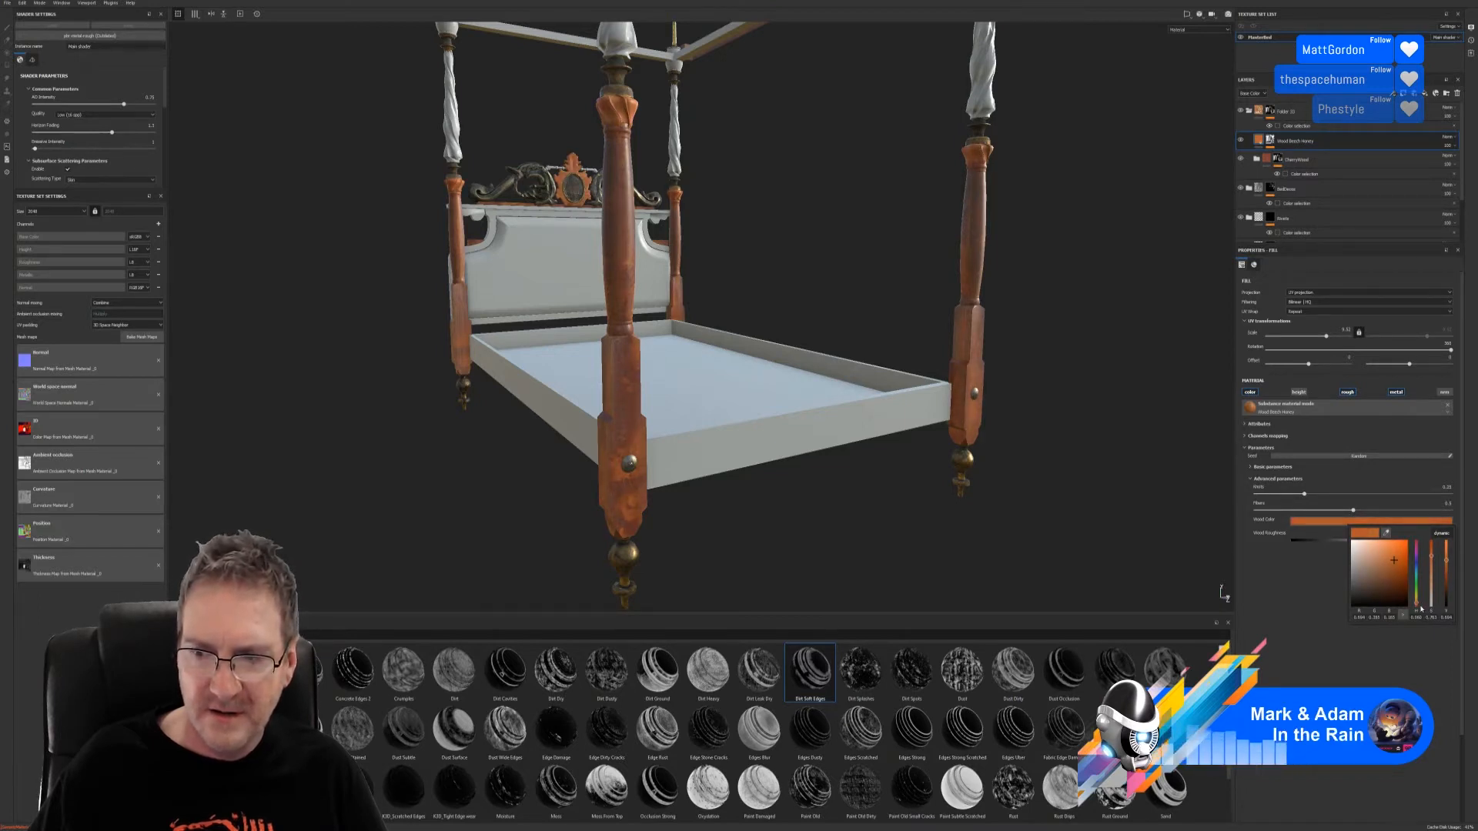
left_click(1417, 604)
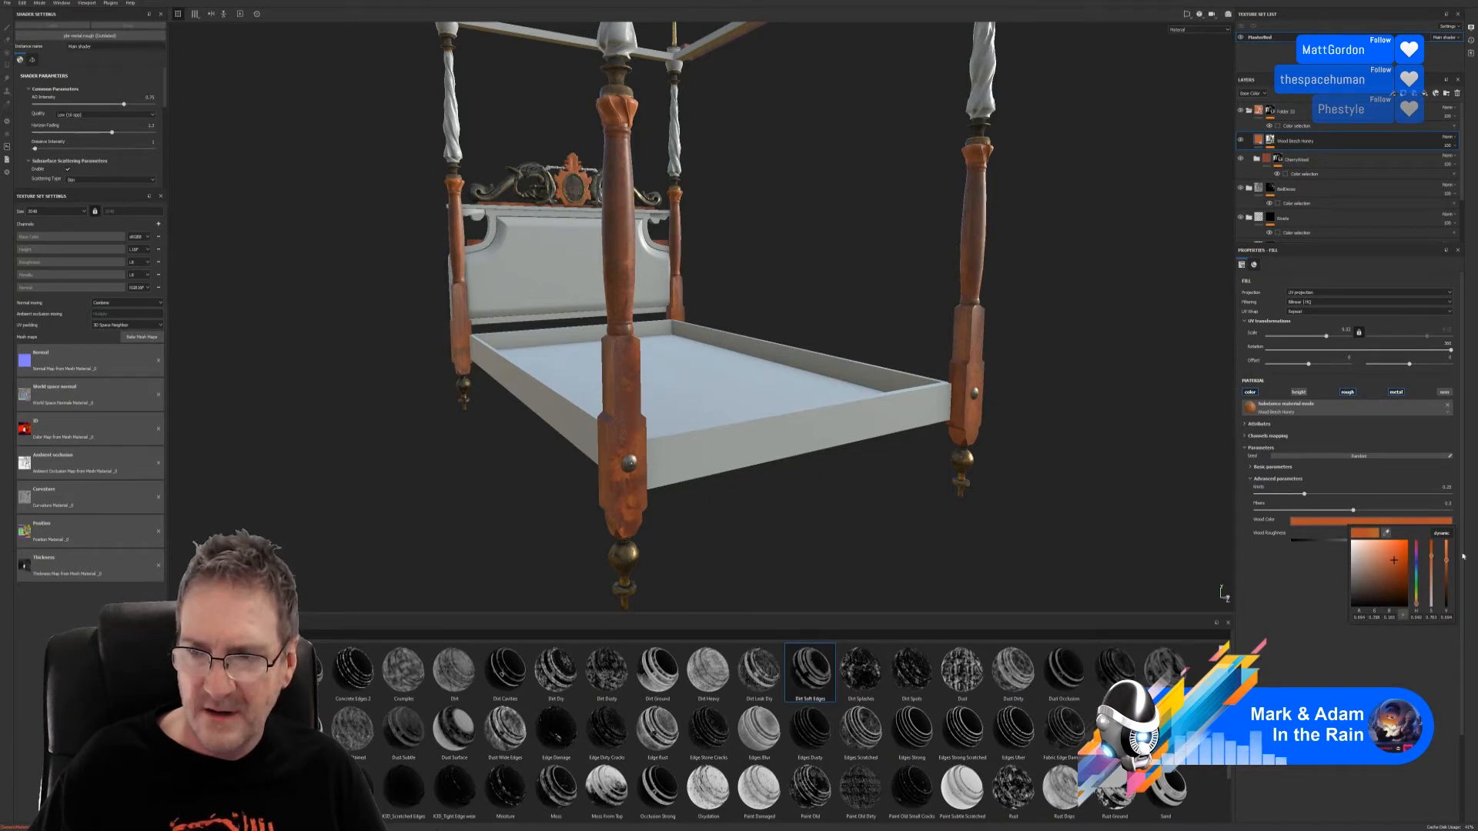
left_click_drag(1447, 564, 1461, 576)
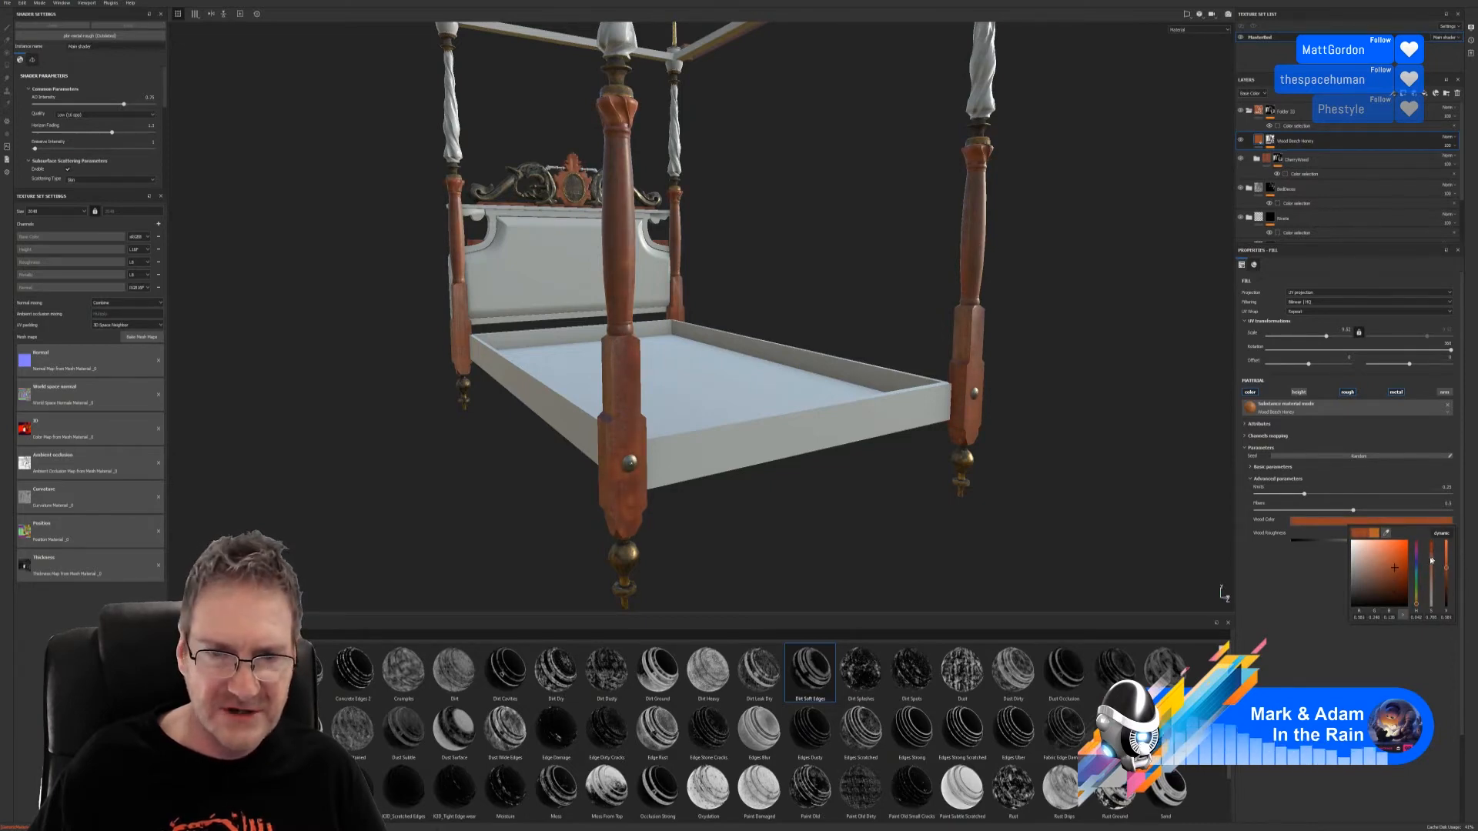
left_click_drag(1431, 560, 1429, 565)
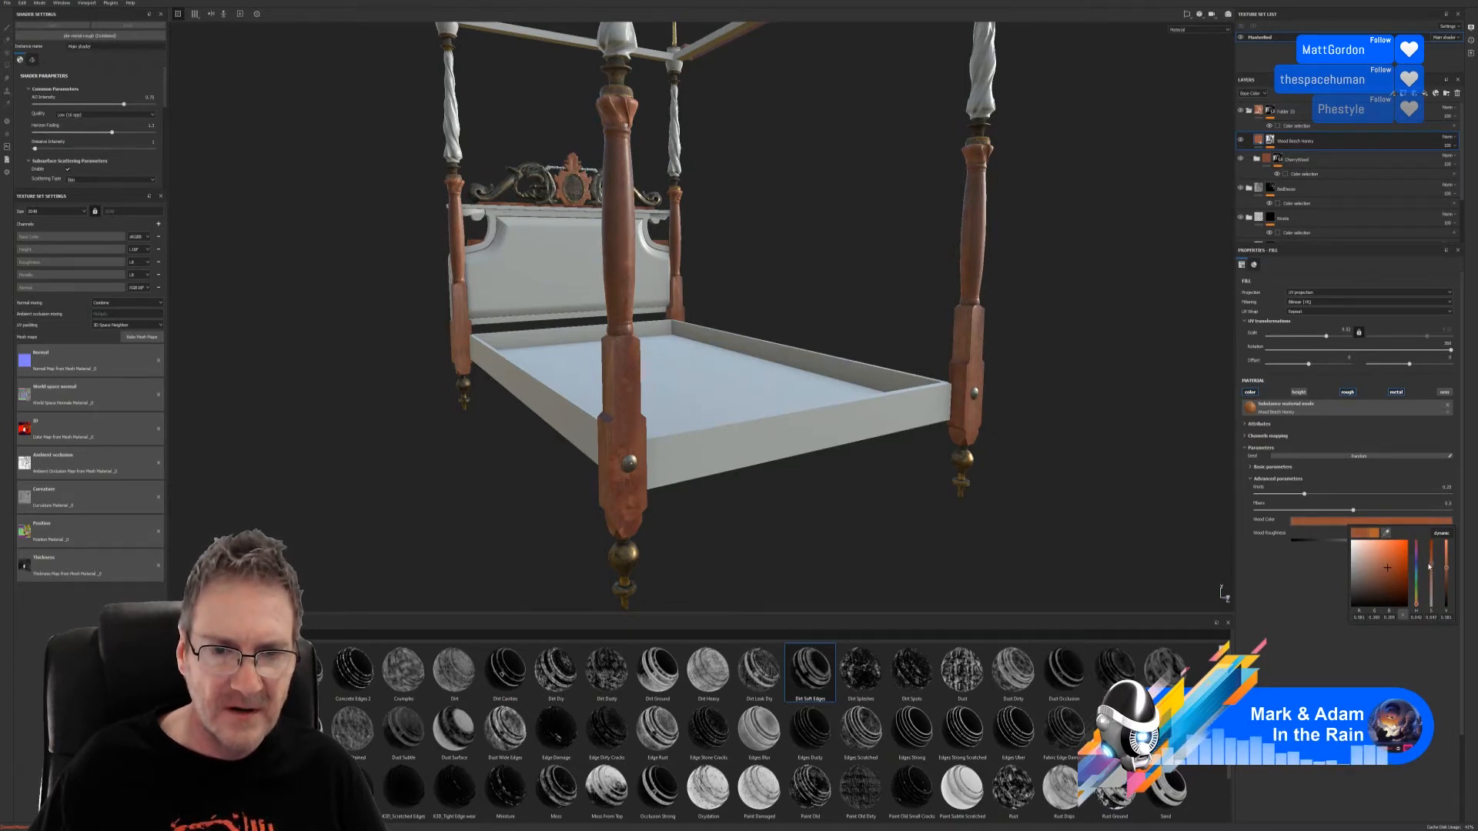
Step: Darken the Wood Beech Honey wood color slightly further, judging it against a close view of the bedposts
left_click_drag(908, 504, 485, 424, "alt")
right_click_drag(485, 423, 640, 395, "alt")
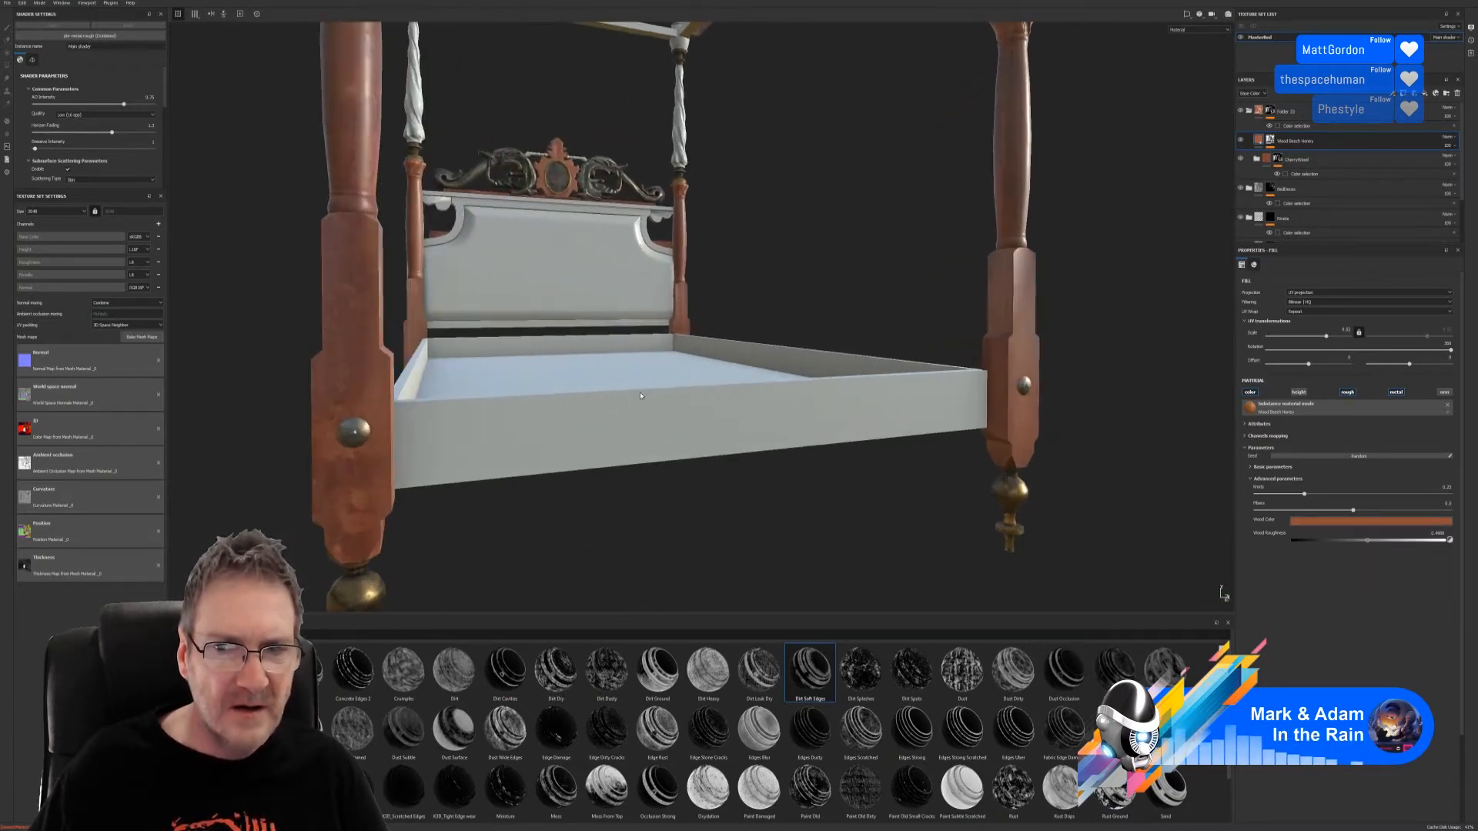
middle_click_drag(640, 395, 797, 424, "alt")
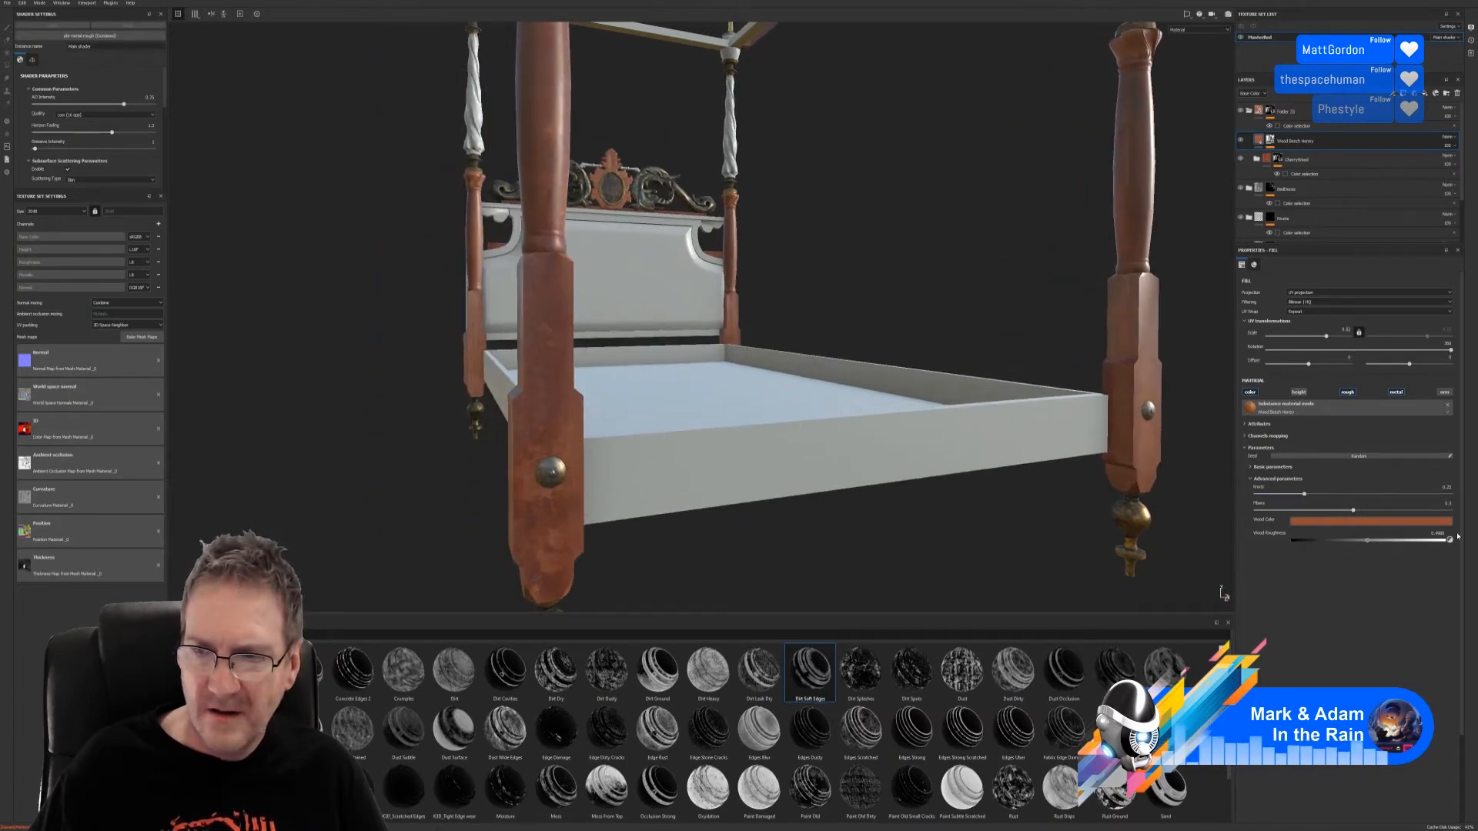
left_click(1389, 522)
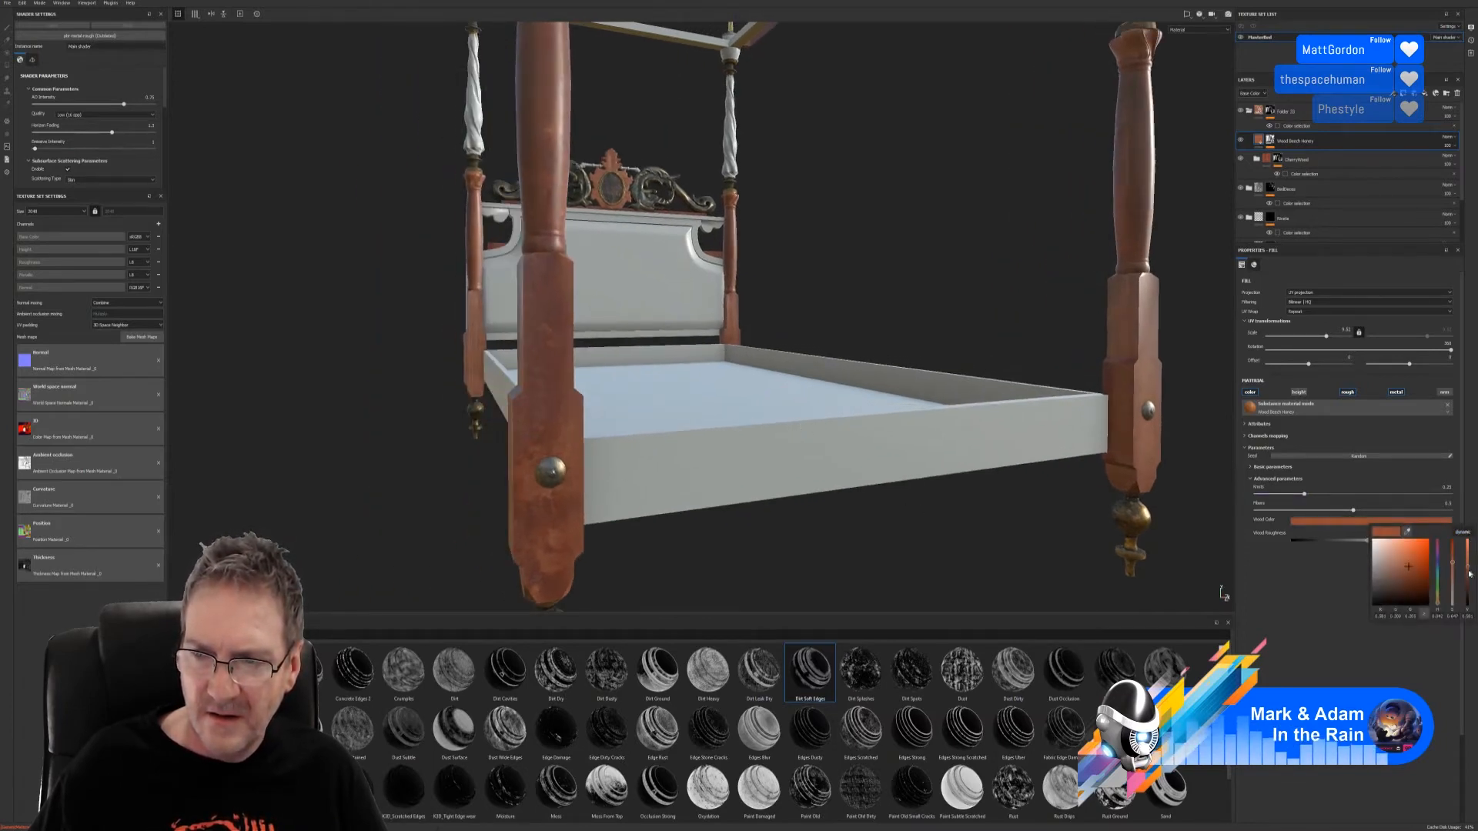
mouse_move(1468, 572)
left_mouse_down()
mouse_move(1462, 600)
mouse_move(1467, 574)
left_mouse_up()
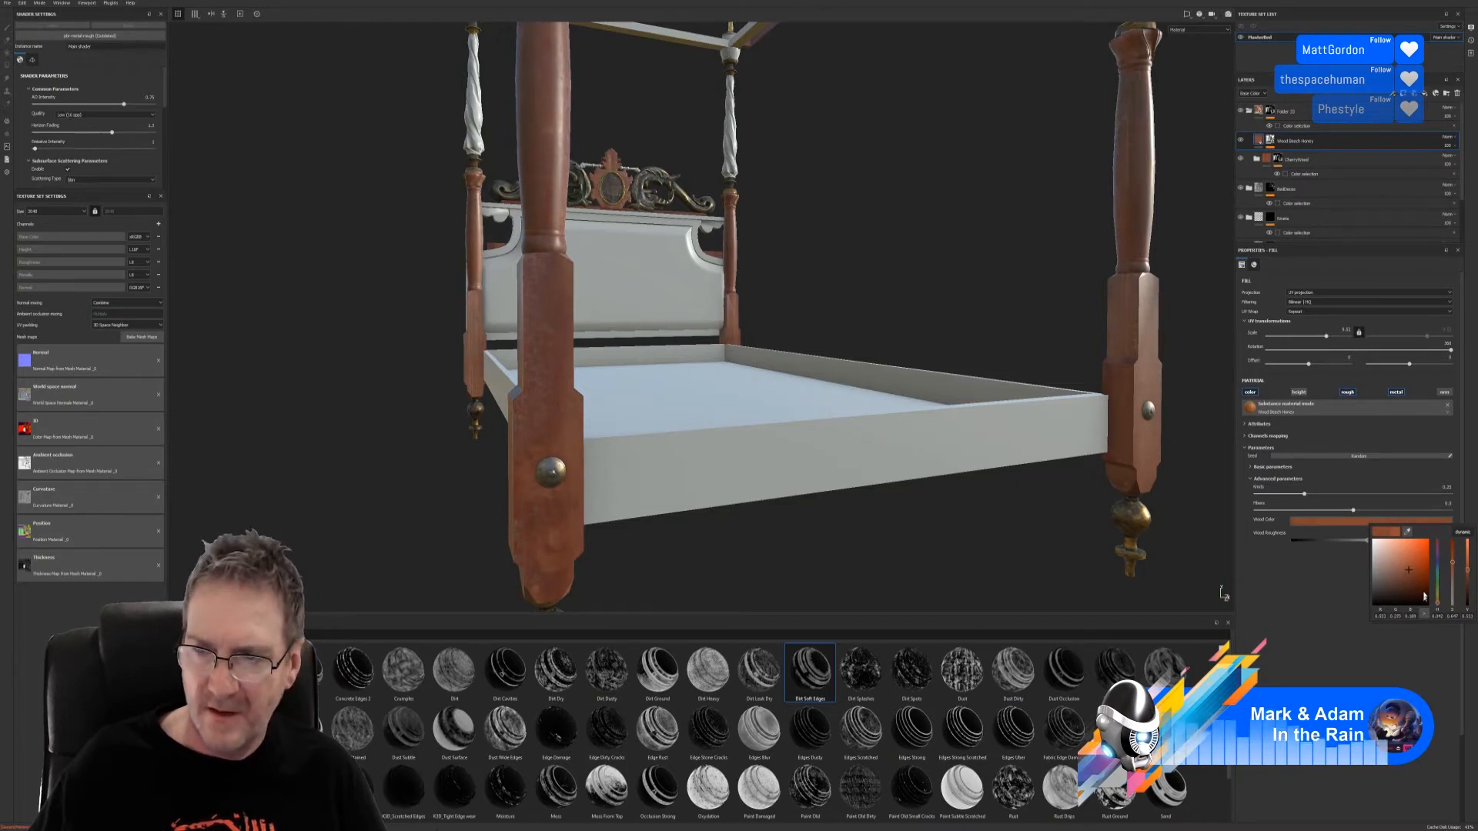
left_click(1319, 616)
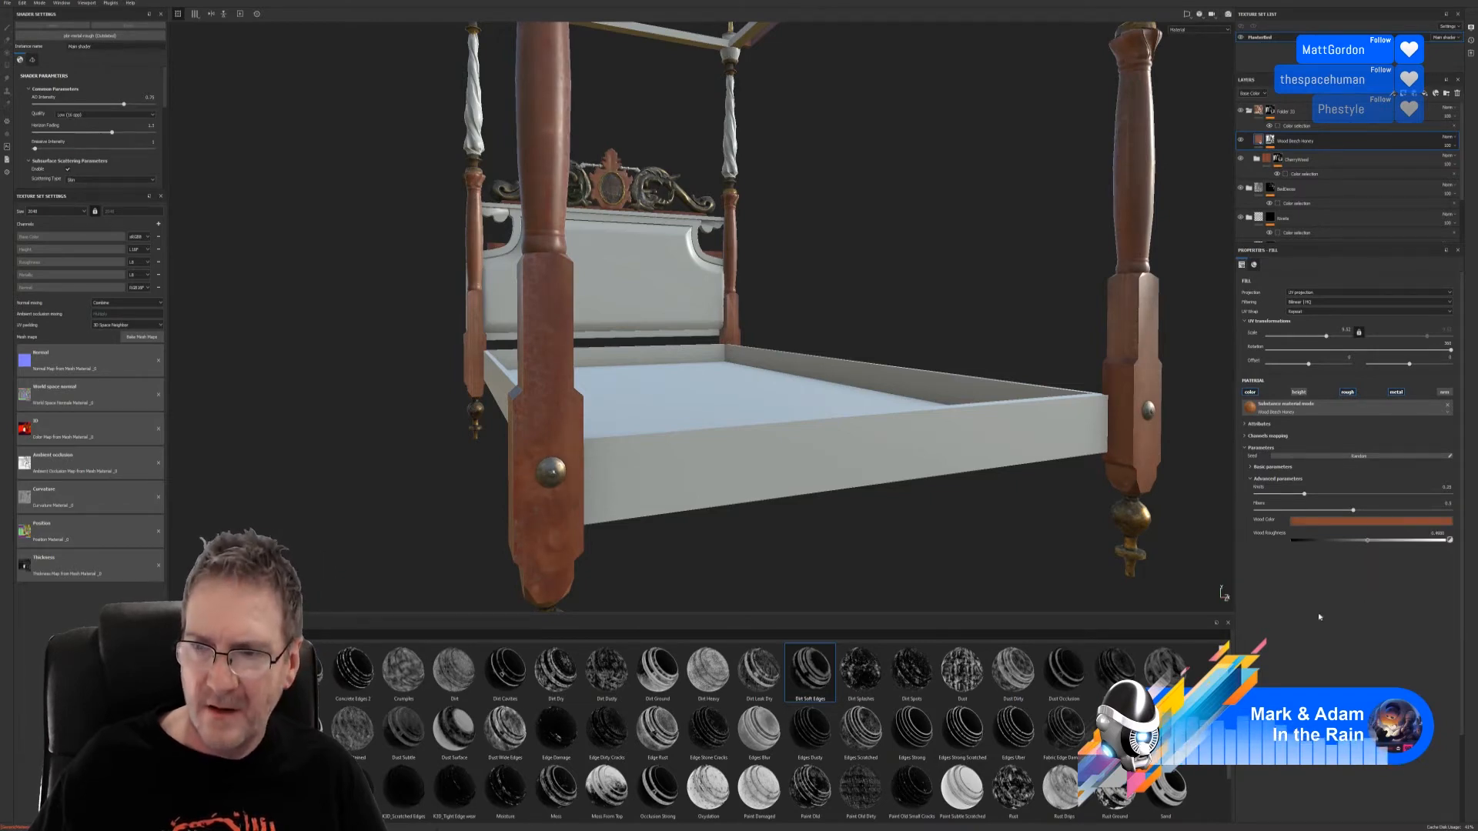
Step: In the Wood Beech Honey mask's Curvature generator, set global contrast to about 0.15, texture balance to about 0.56 and texture contrast to about 0.3
left_click(1271, 142)
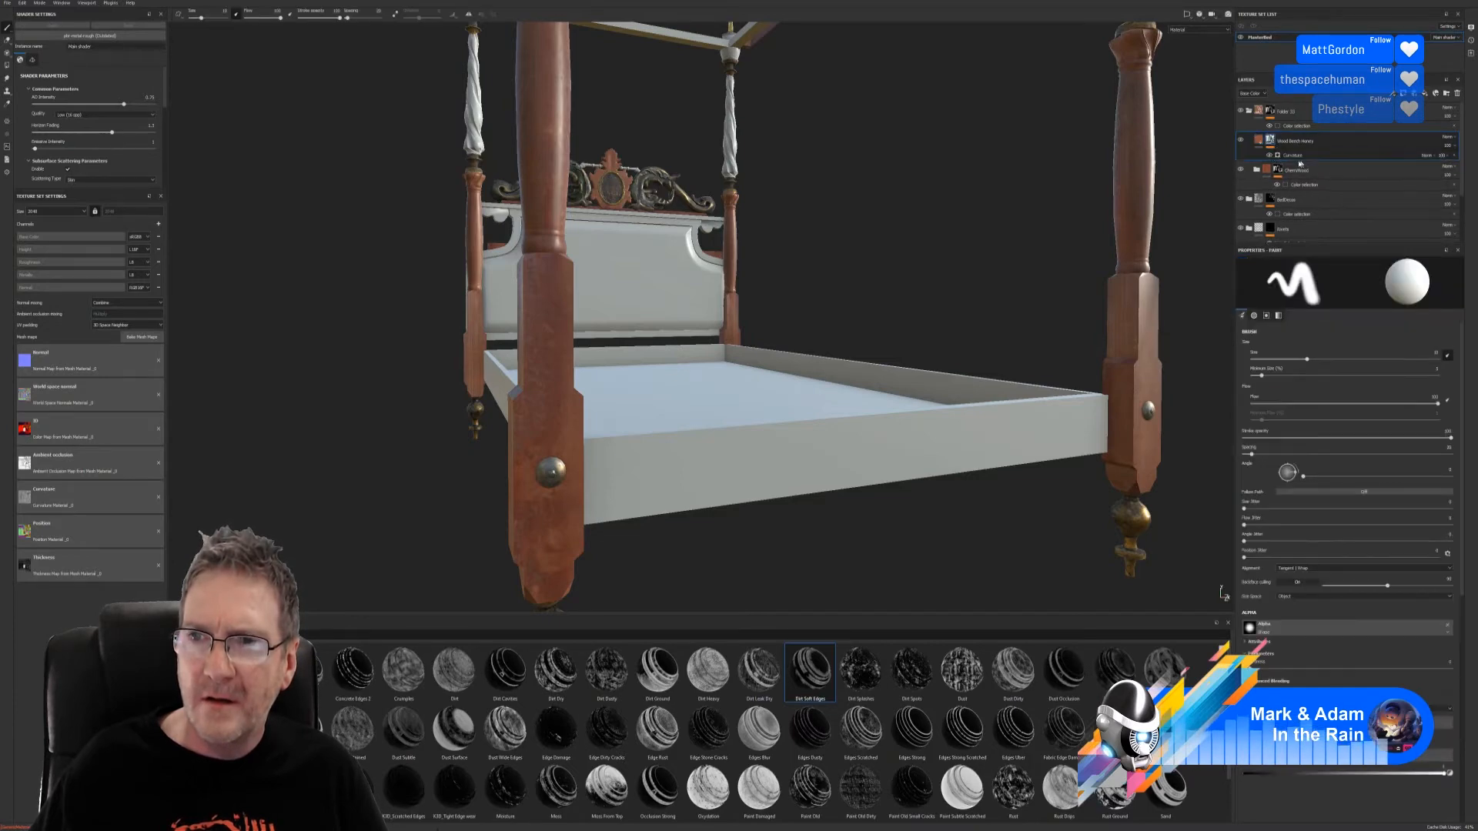
left_click(1293, 158)
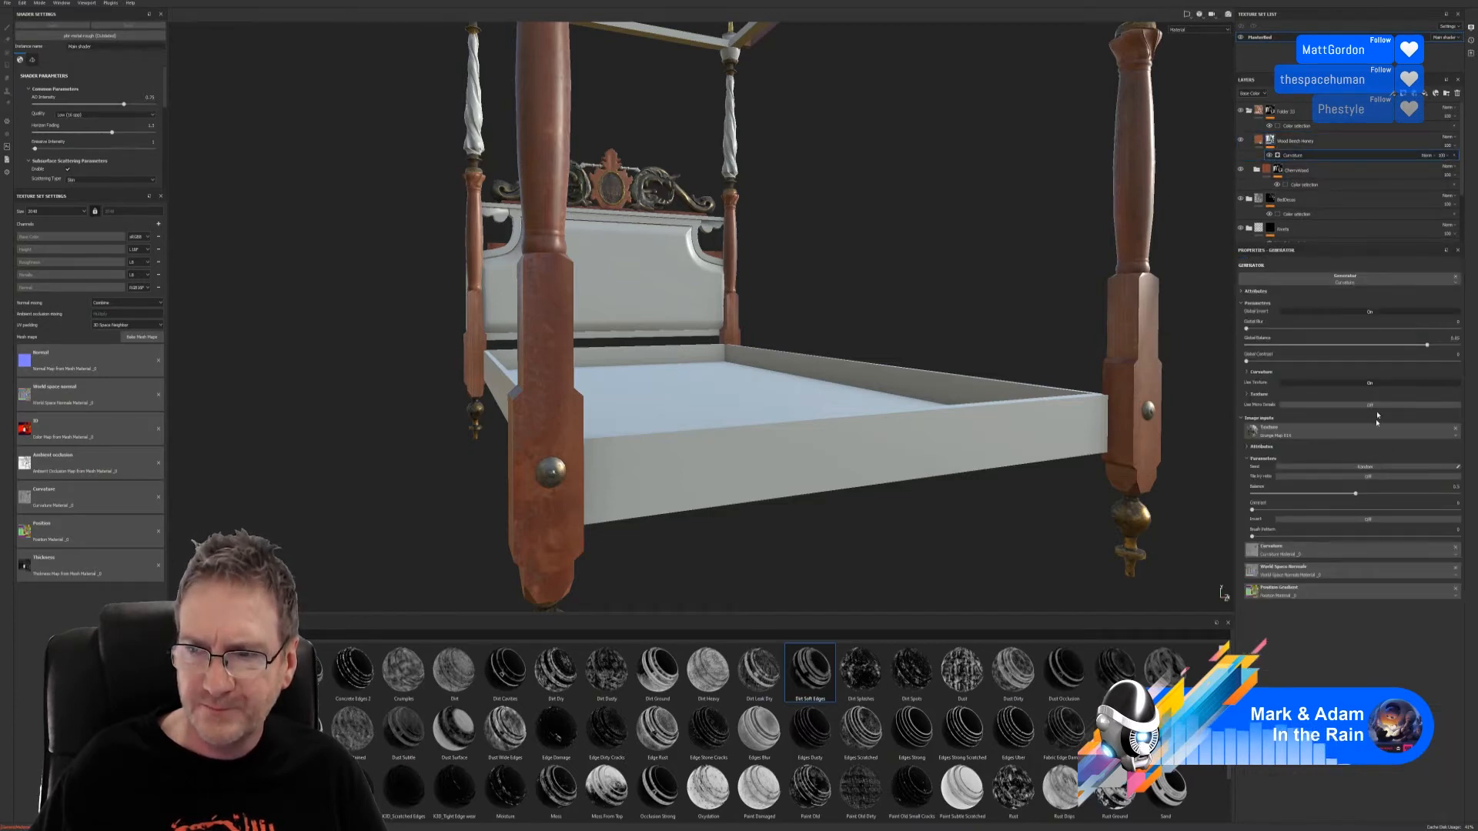
left_click_drag(1247, 361, 1278, 389)
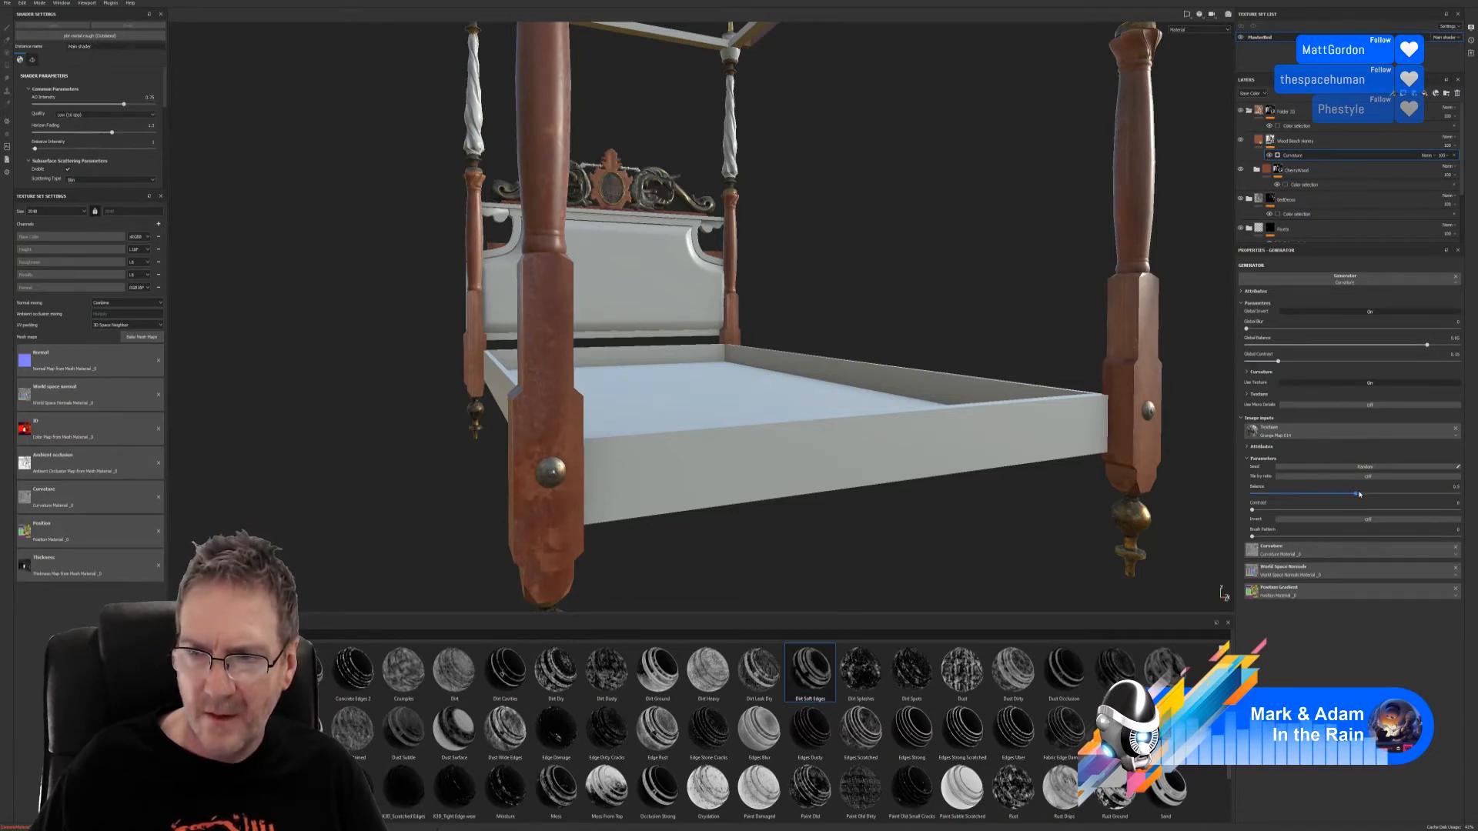
mouse_move(1355, 495)
left_mouse_down()
mouse_move(1423, 506)
mouse_move(1370, 511)
left_mouse_up()
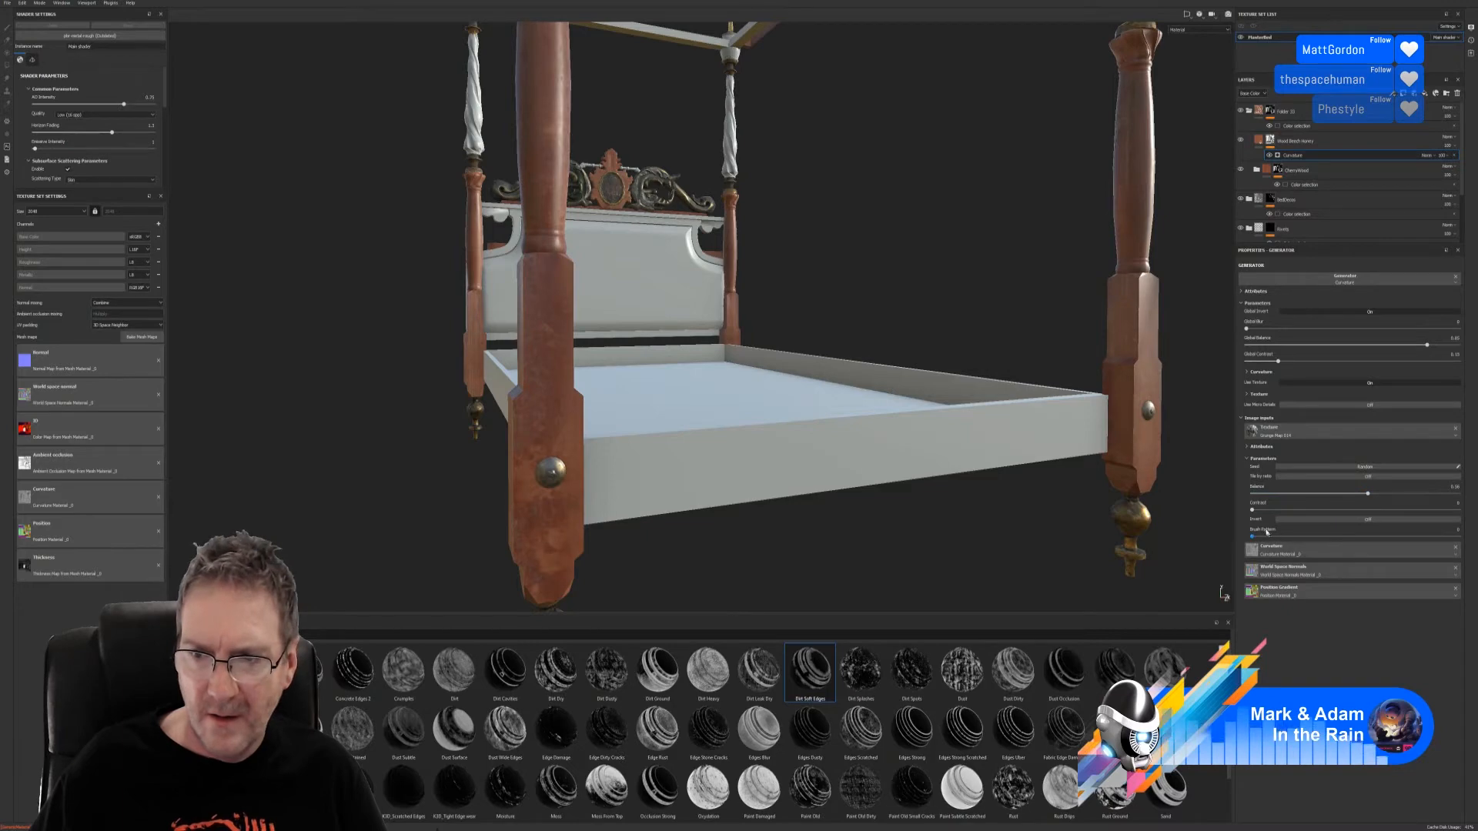
left_click_drag(1253, 511, 1311, 517)
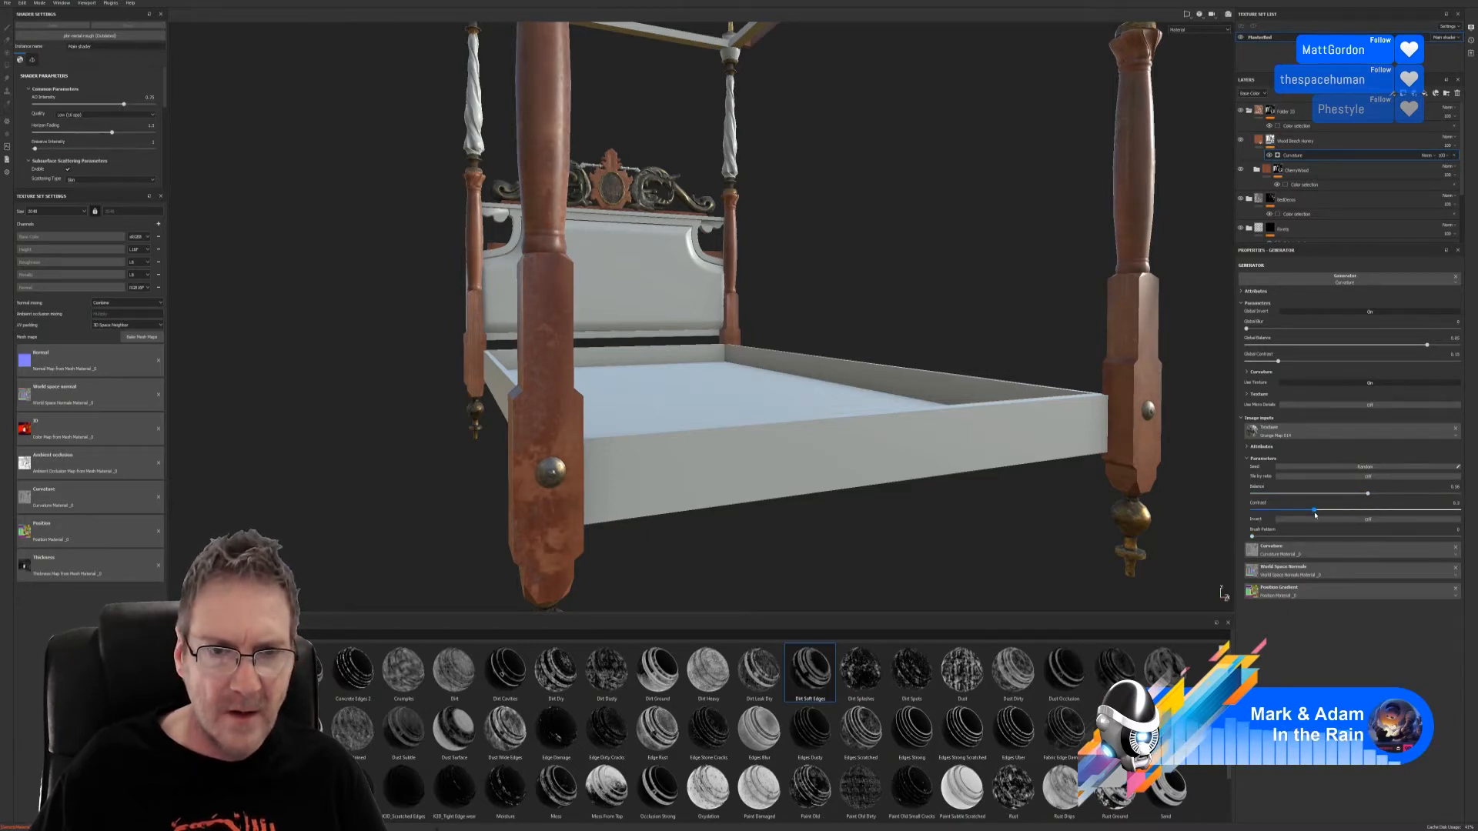
Step: Compare the canopy rails with the Wood Beech Honey layer hidden and shown, and slightly lower the fill's second UV scale value
scroll(714, 431, "down", 4)
left_click_drag(608, 427, 782, 487, "alt")
left_click_drag(815, 373, 784, 316, "alt")
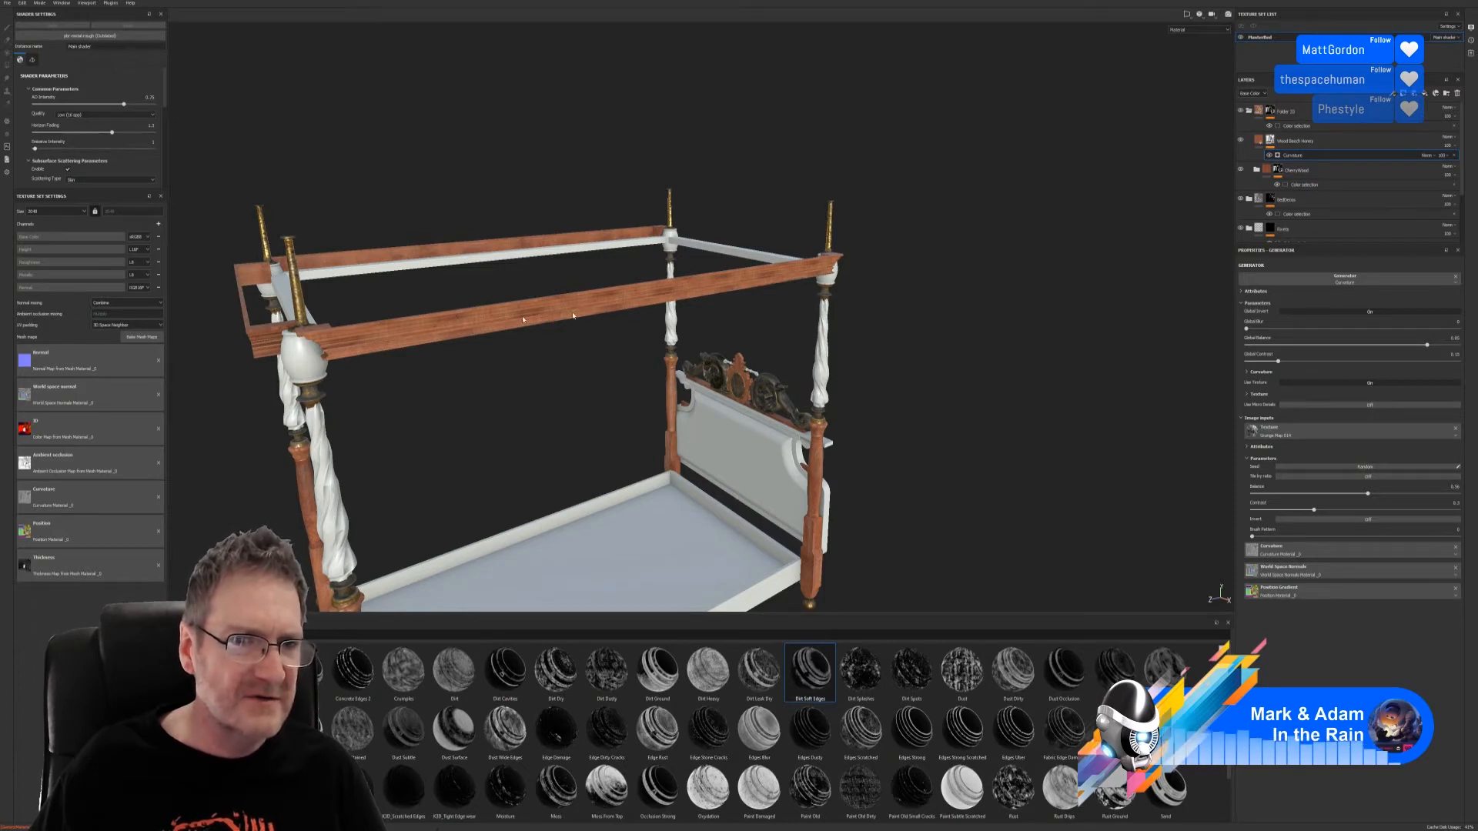
left_click(1240, 141)
left_click(1240, 141)
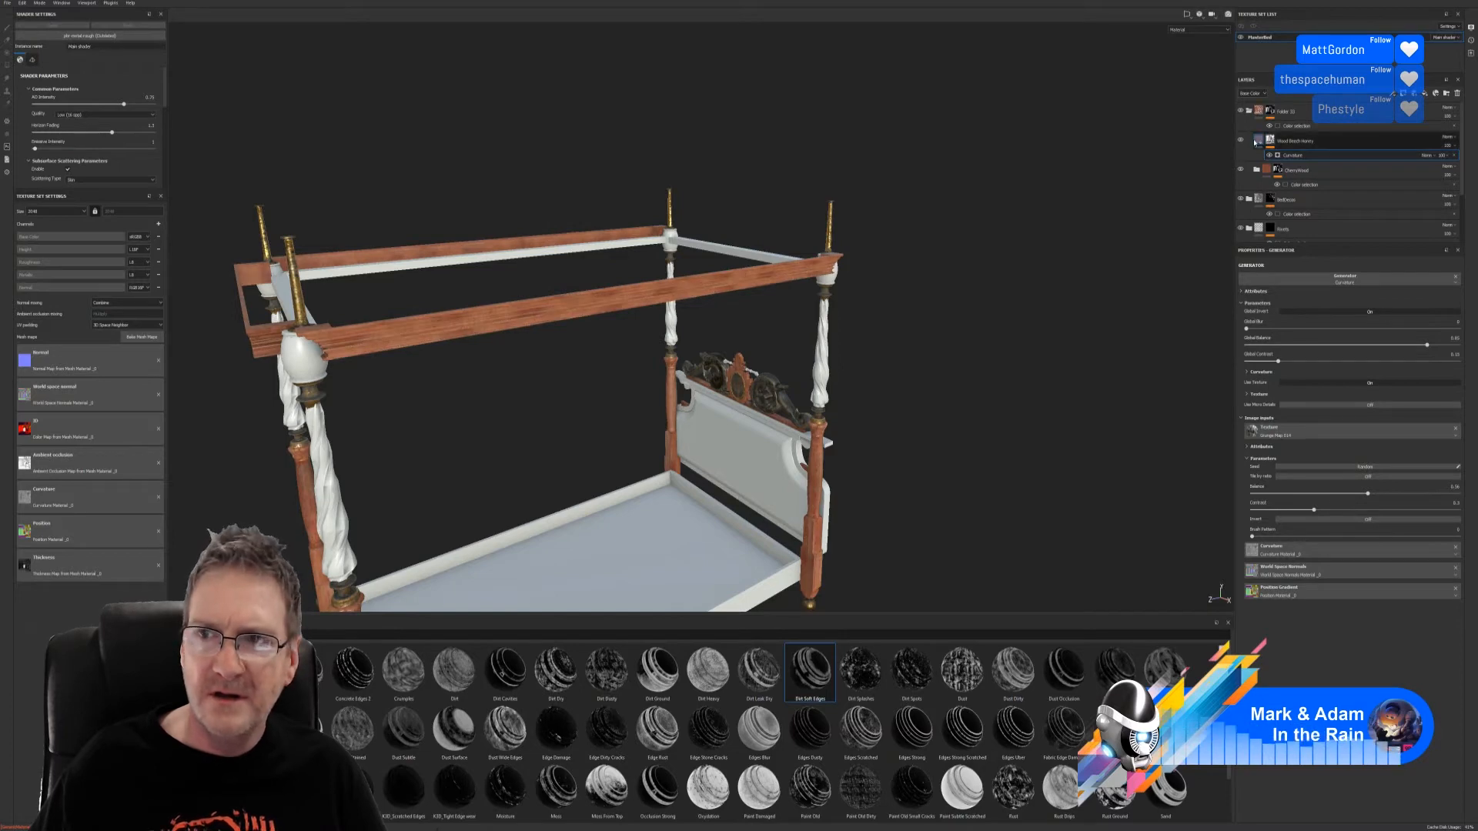
left_click(1261, 140)
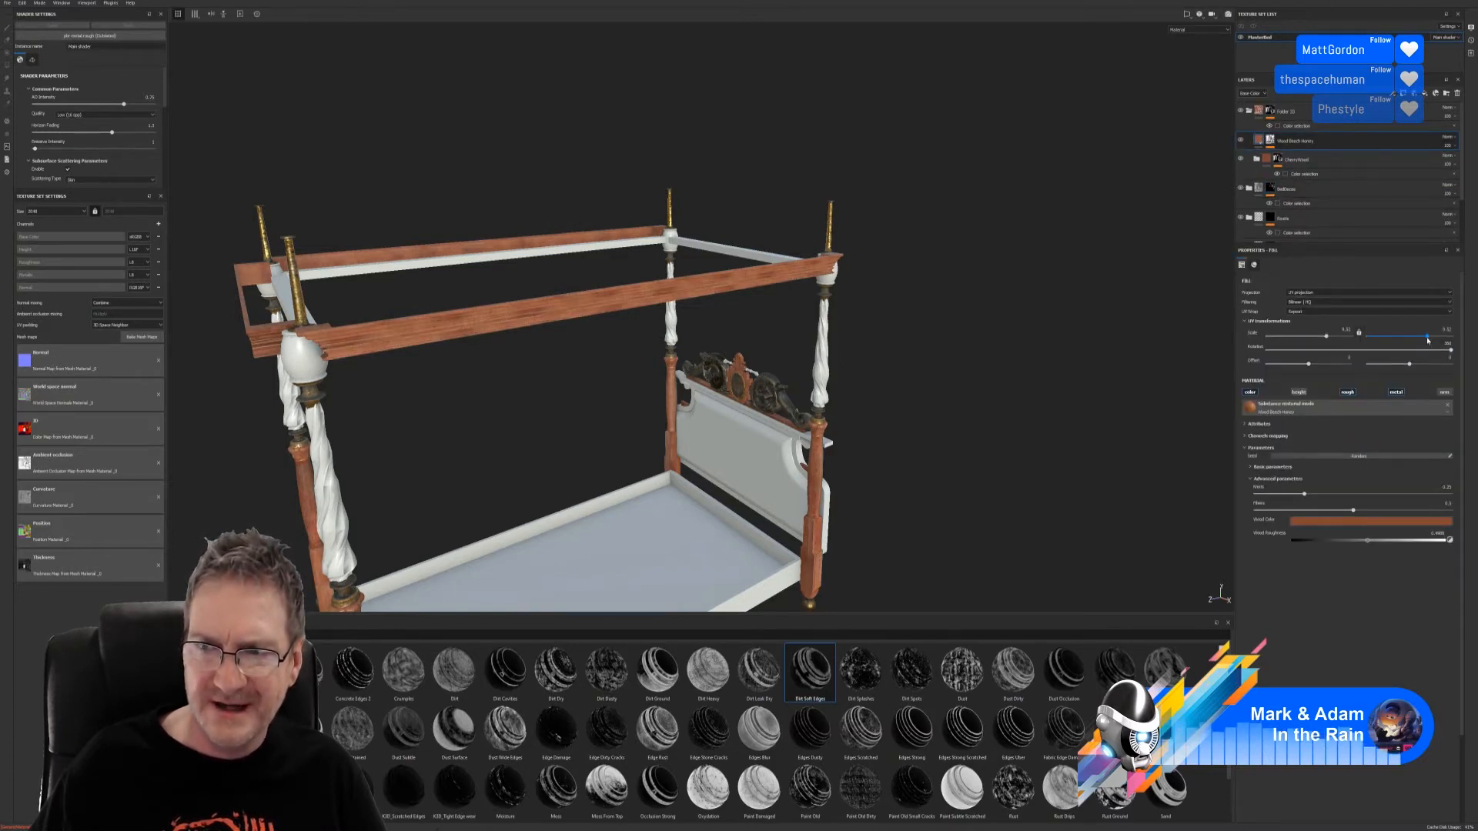
left_click_drag(1429, 338, 1421, 337)
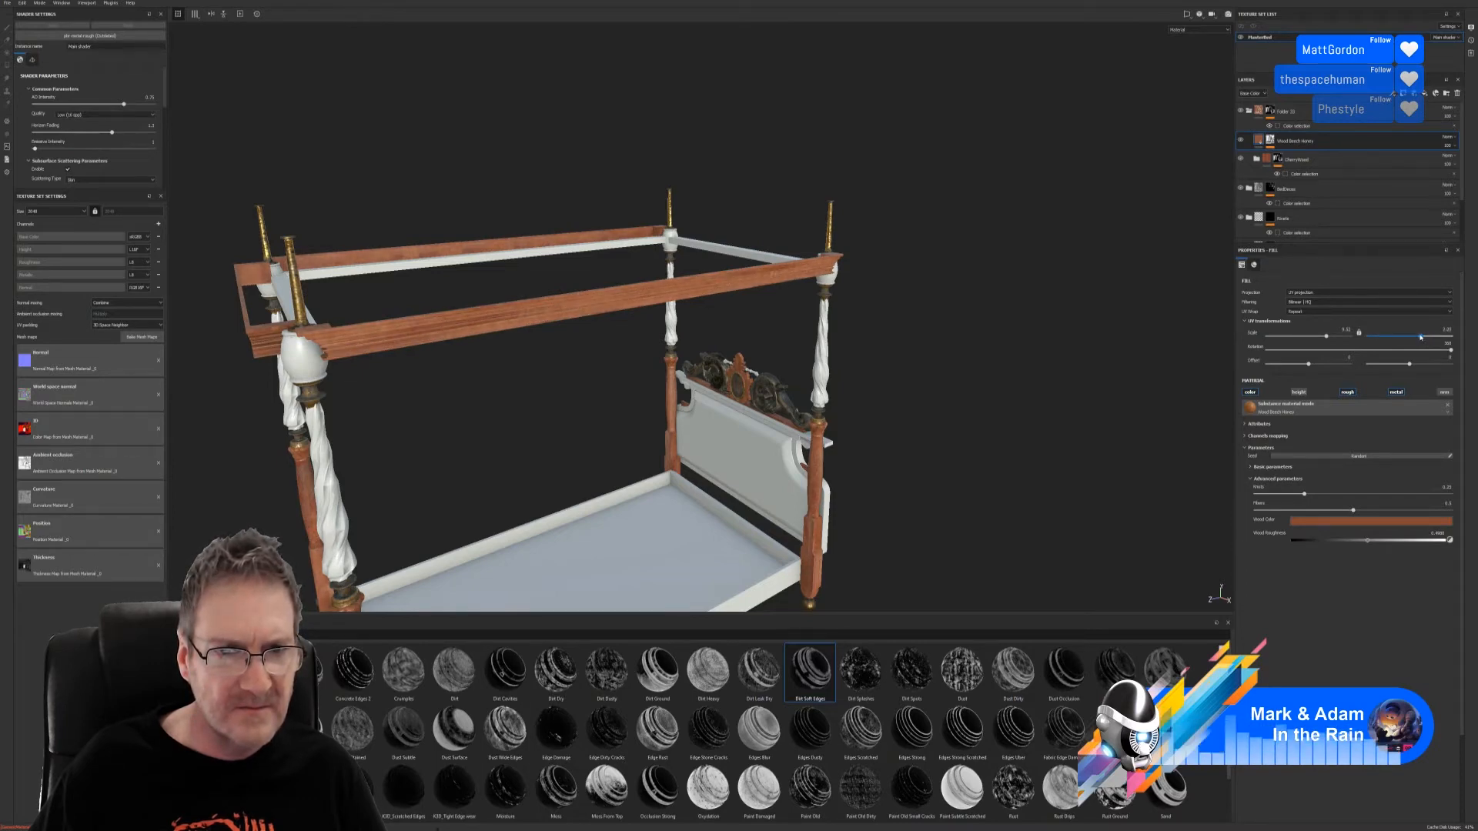
Step: Examine the wood on the bedposts and canopy rails from several angles and look through the layer stack
left_click_drag(970, 343, 399, 487, "alt")
right_click_drag(398, 487, 640, 478, "alt")
left_click_drag(639, 478, 555, 432, "alt")
middle_click_drag(555, 431, 719, 478, "alt")
right_click_drag(719, 478, 993, 457, "alt")
left_click_drag(993, 457, 862, 468, "alt")
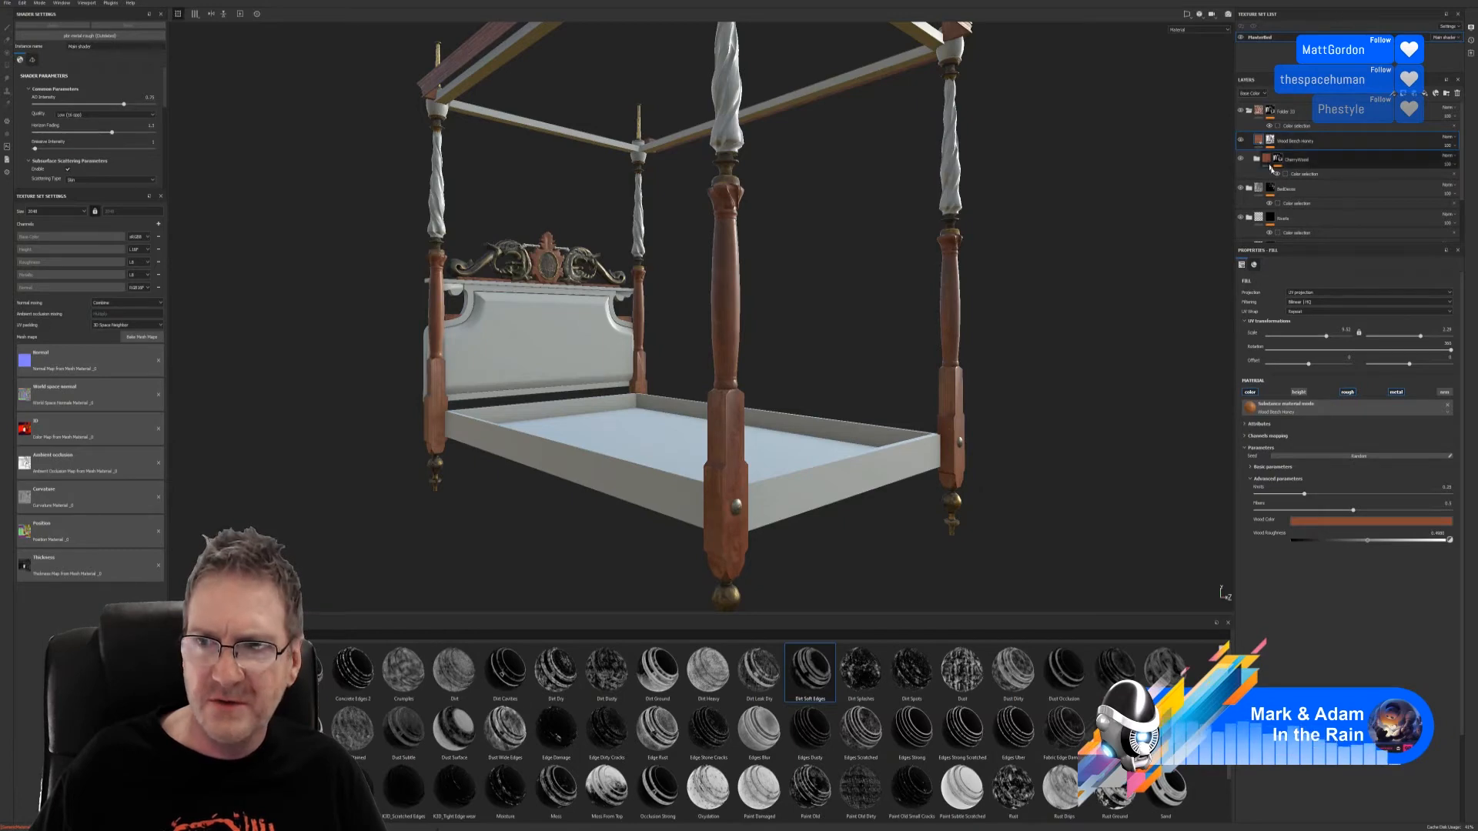
scroll(1305, 192, "down", 1)
scroll(1305, 192, "down", 2)
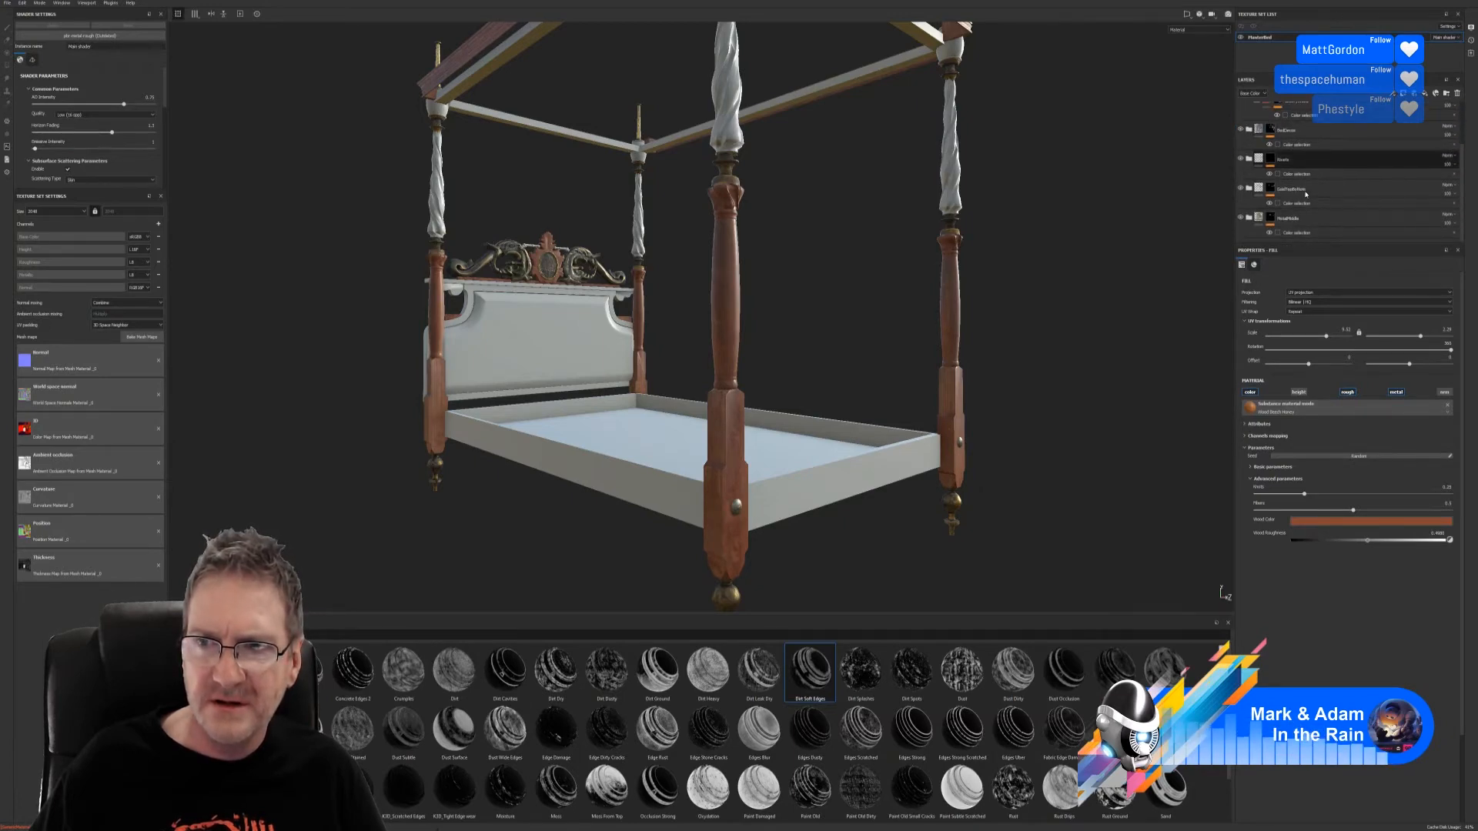
scroll(1306, 194, "up", 3)
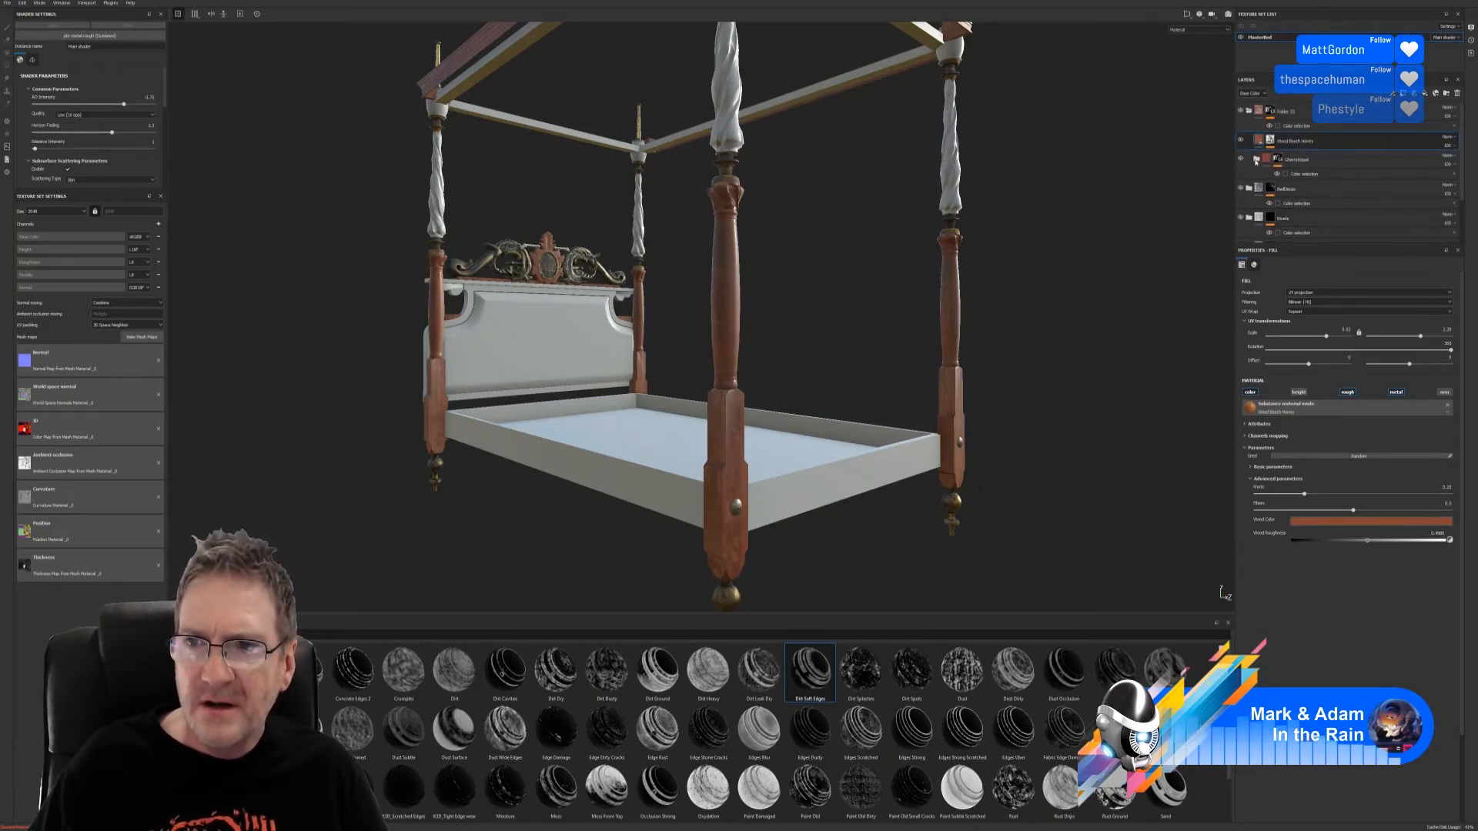
Step: Expand the cherrywood group, compare its Wood American Cherry layer hidden and shown, and darken that layer's wood color
left_click(1256, 160)
left_click(1239, 188)
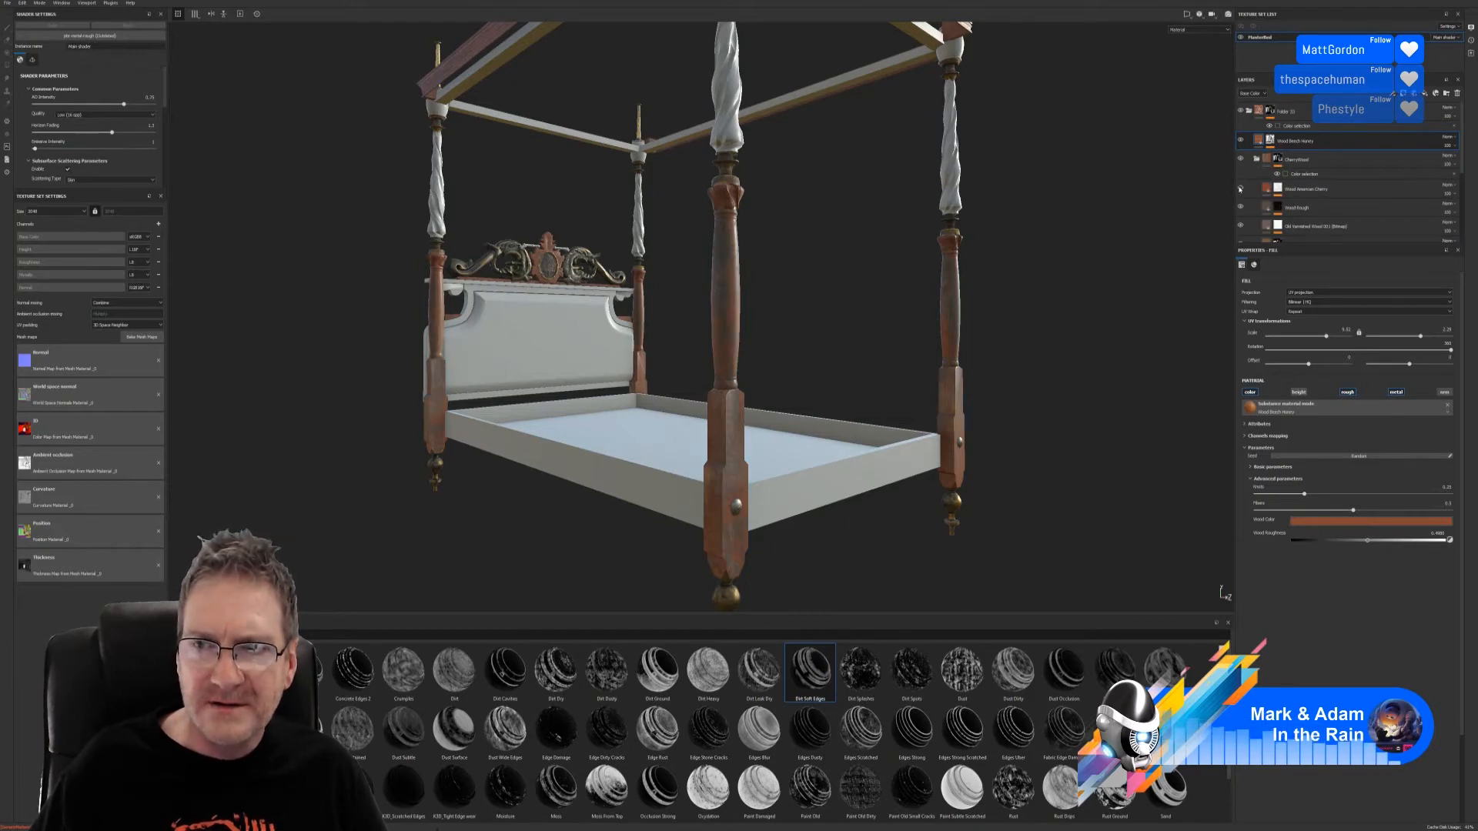
left_click(1240, 188)
left_click(1270, 193)
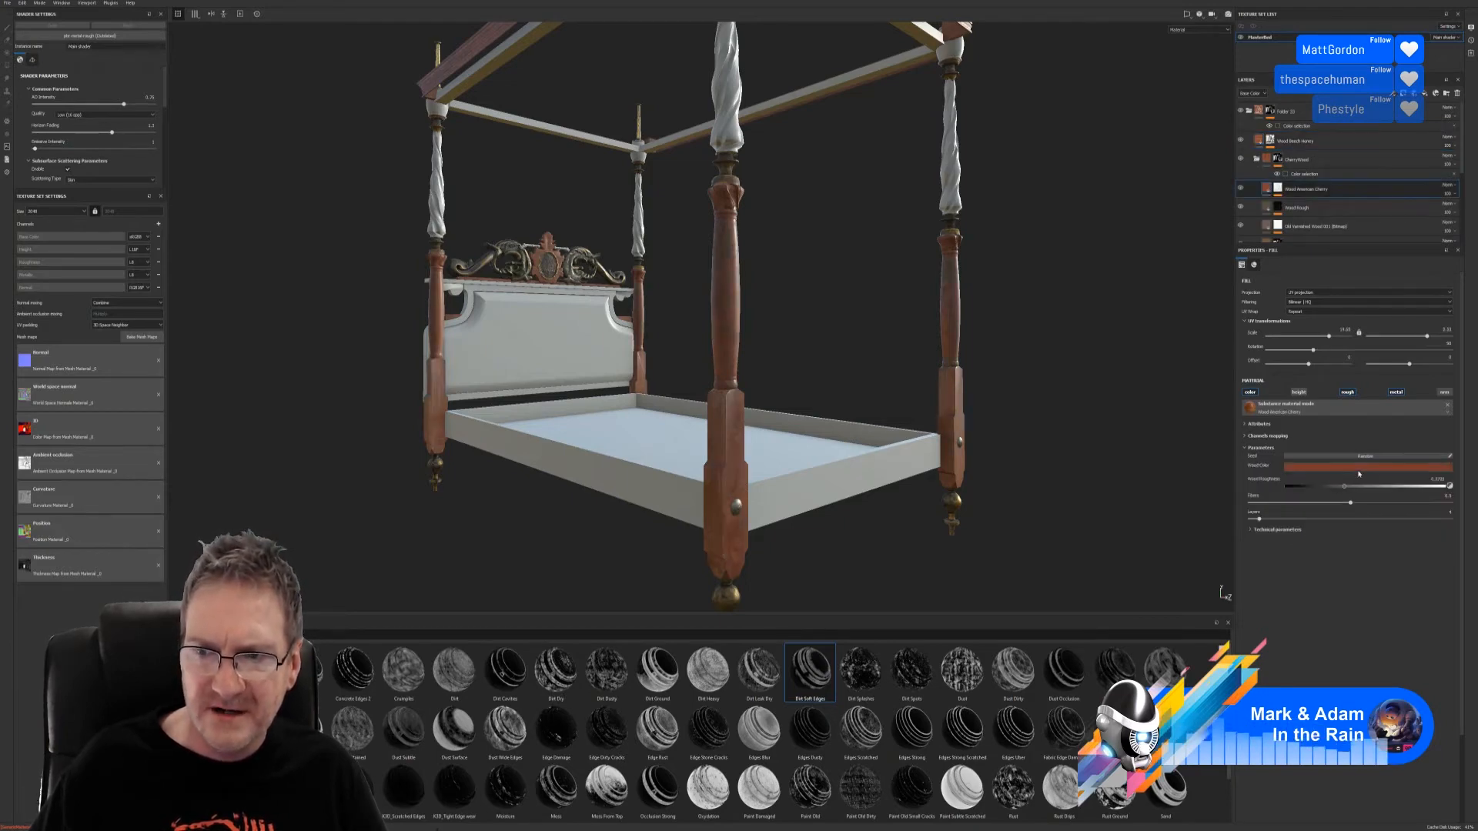
left_click(1359, 468)
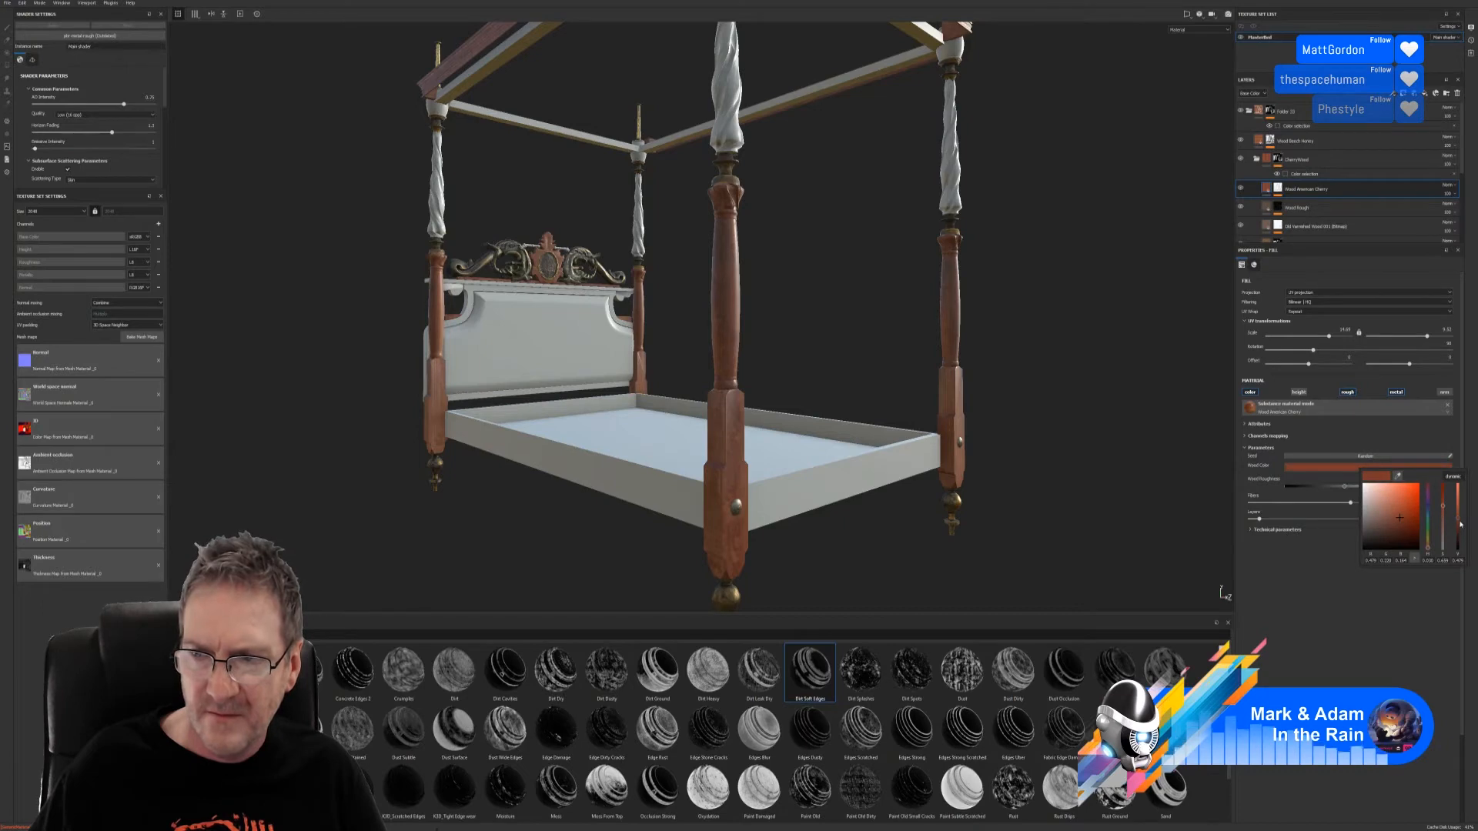
left_click_drag(1457, 526, 1457, 533)
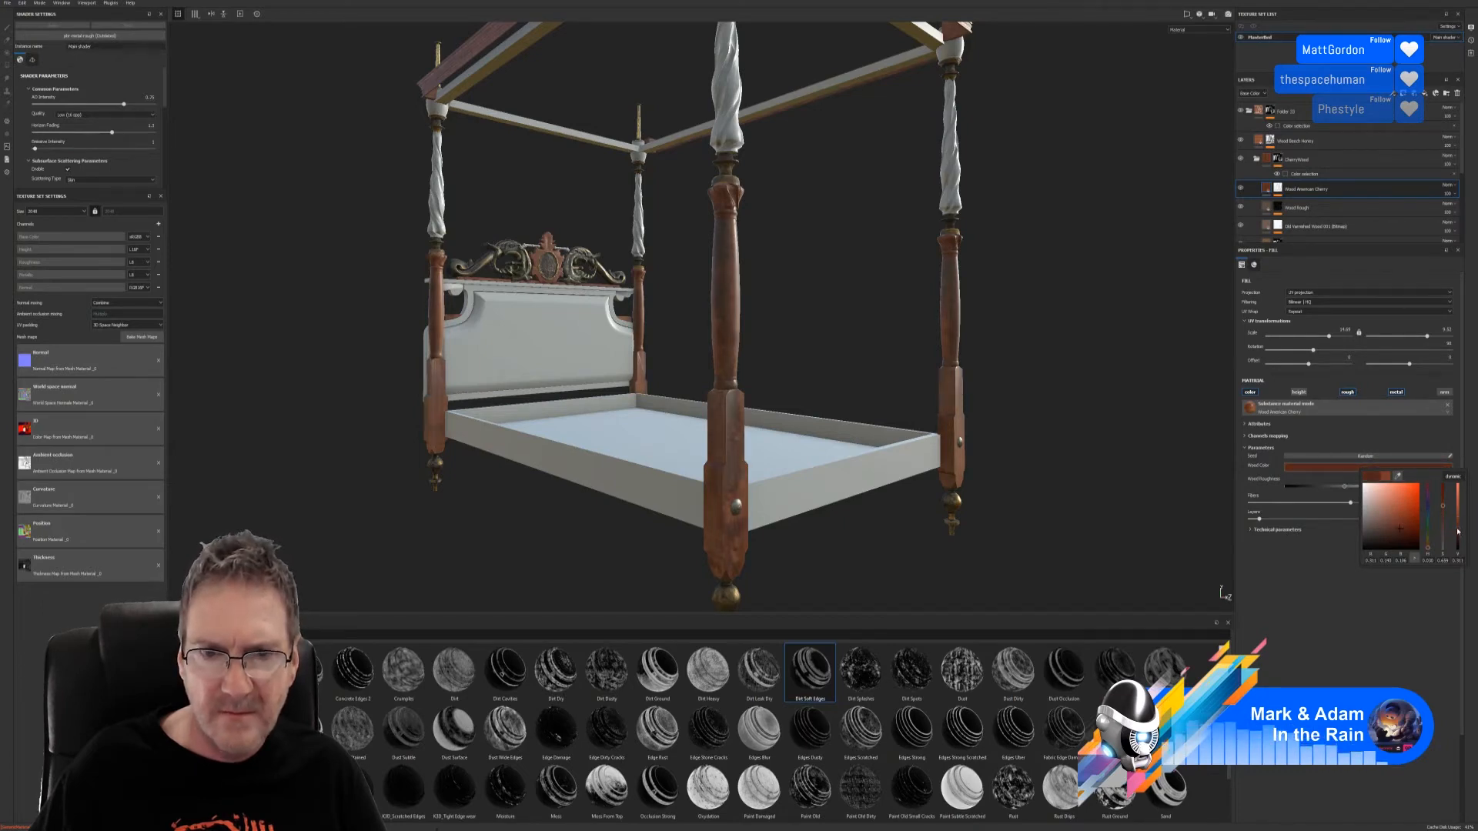
left_click_drag(1460, 531, 1459, 527)
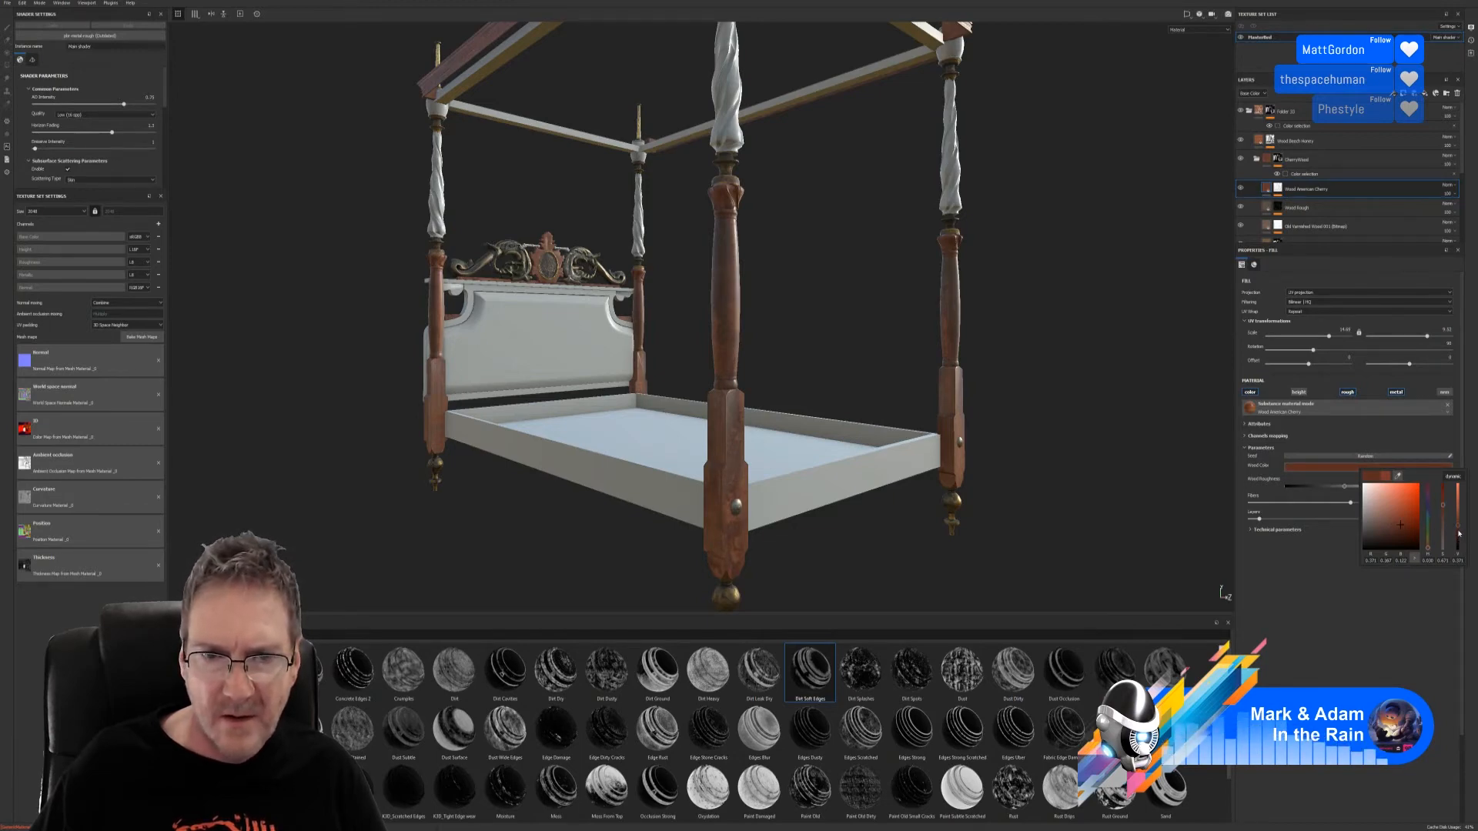
left_click(1459, 533)
left_click_drag(967, 450, 892, 446, "alt")
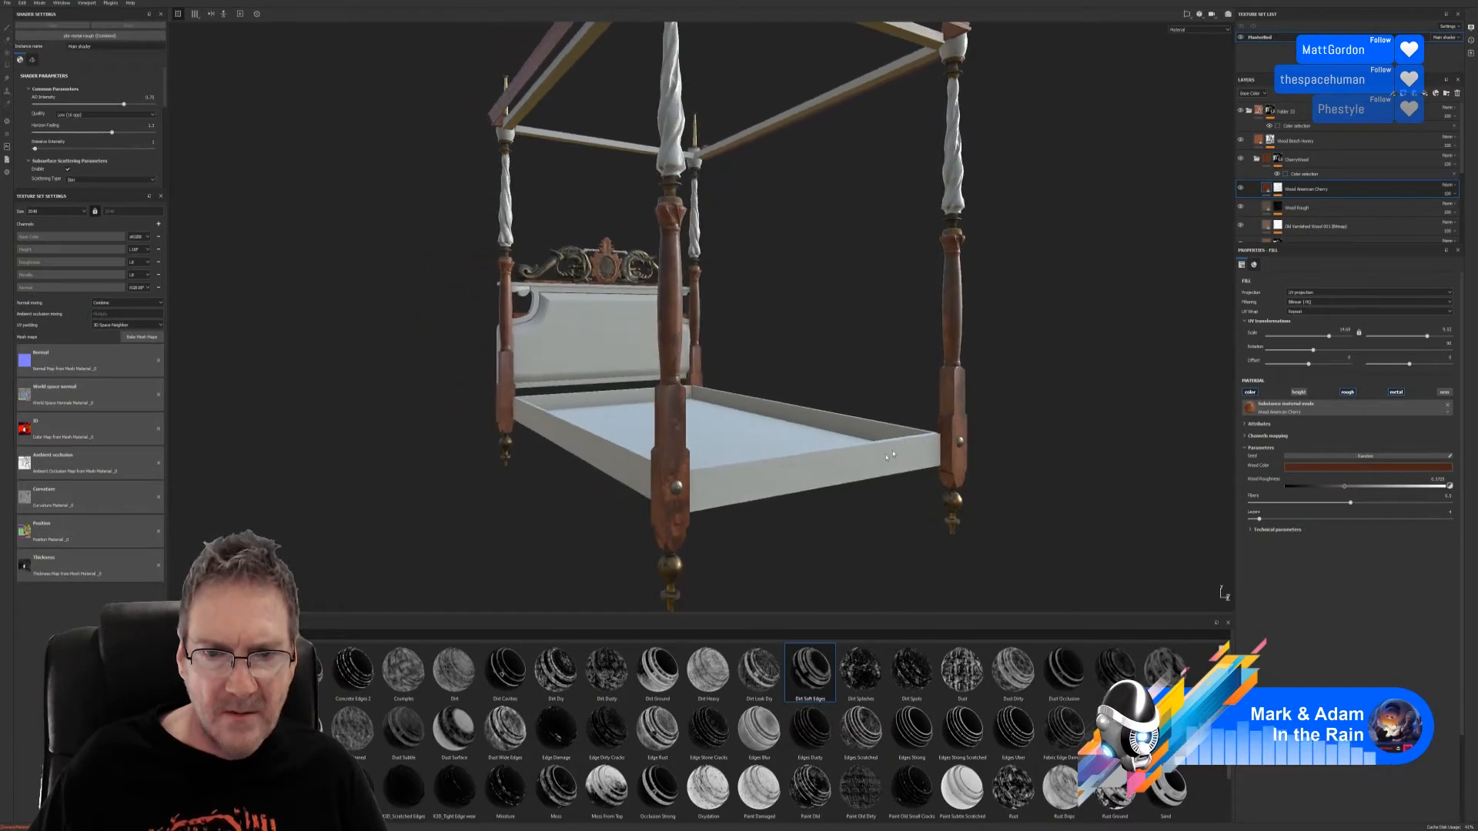
Step: Check the Wood Beech Honey layer's contribution and darken its wood color, judging it against the whole bed
left_click(1241, 141)
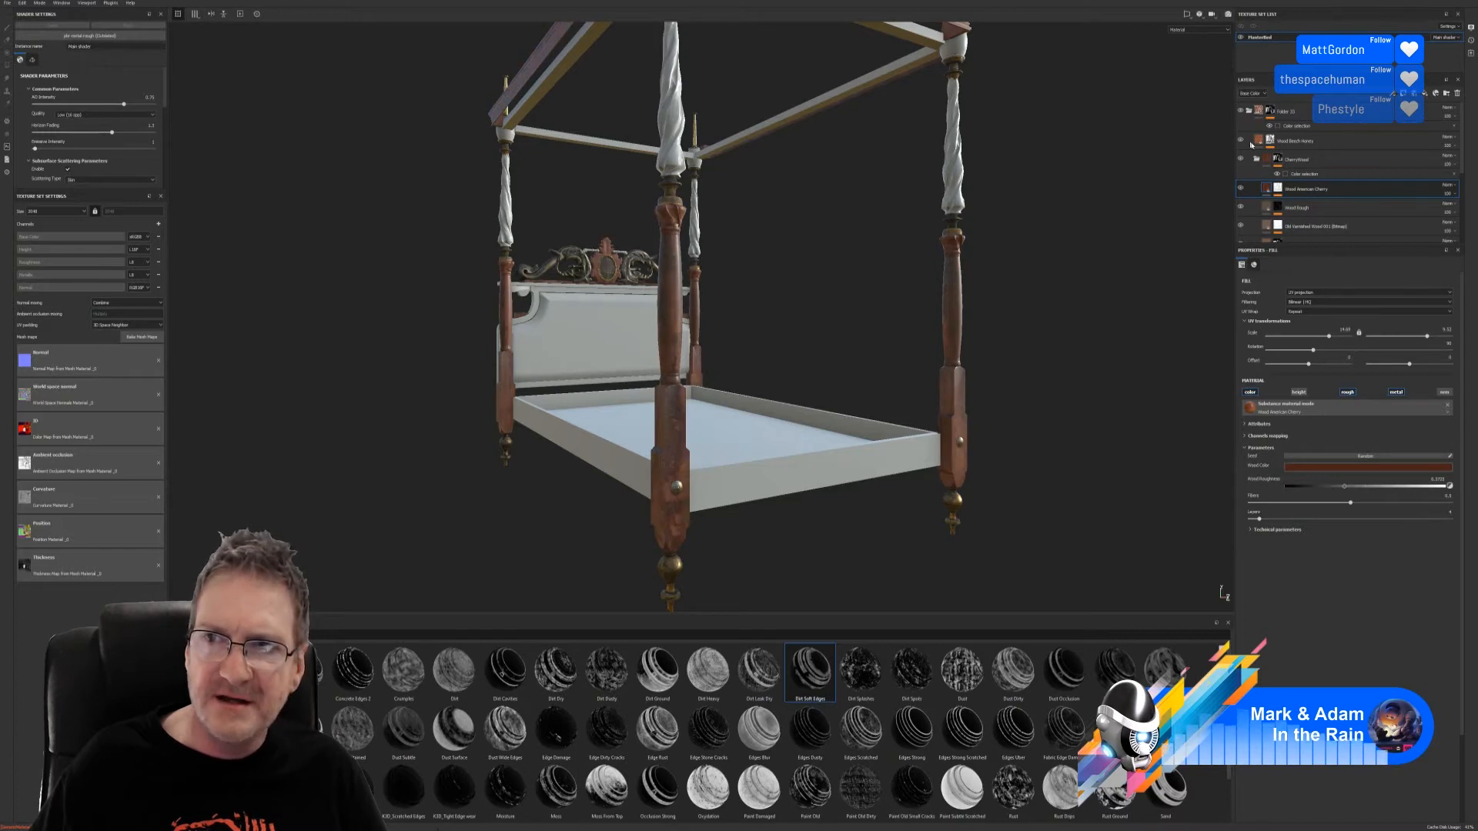
left_click(1252, 142)
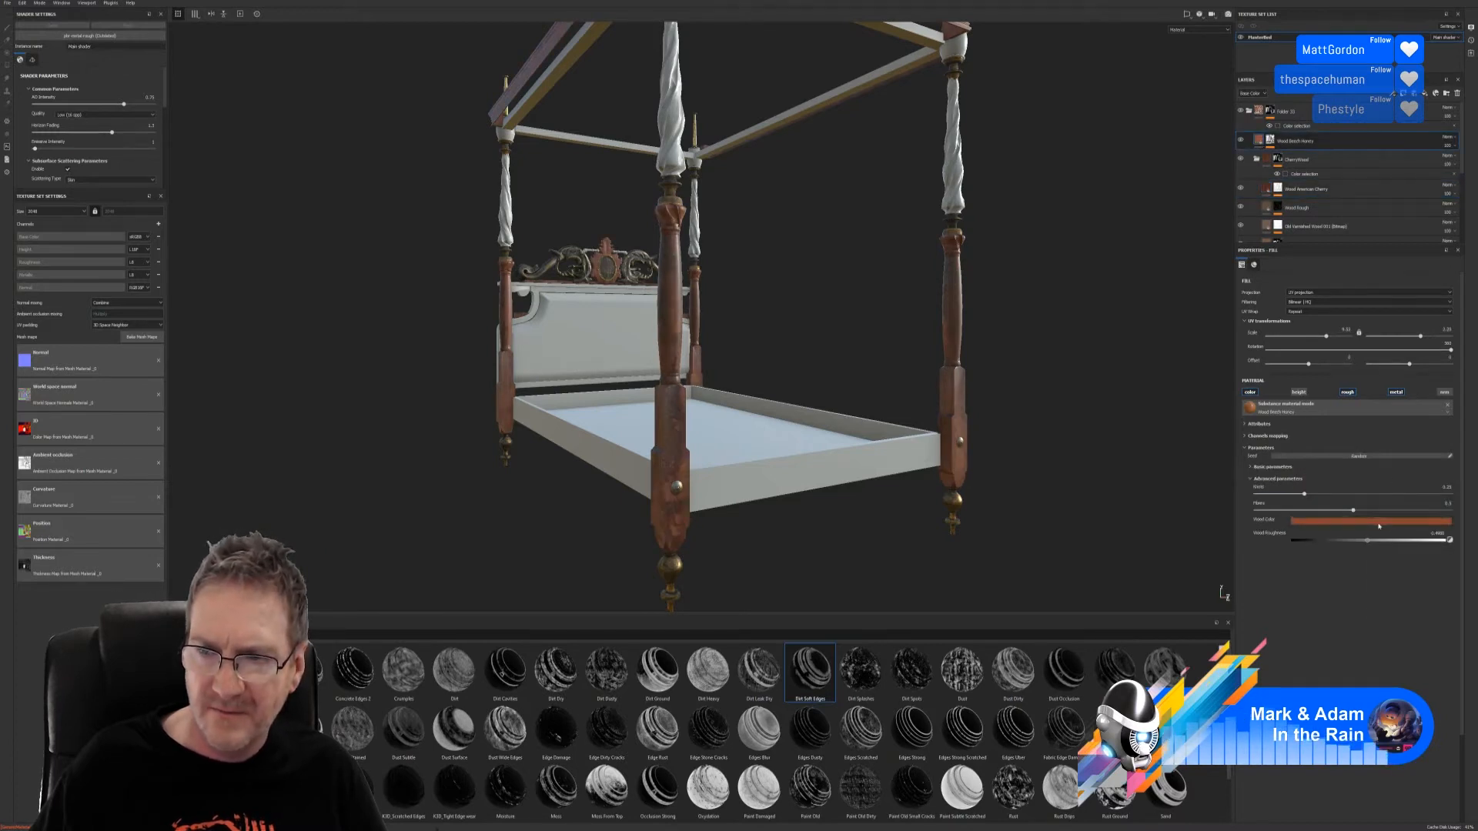
left_click(1379, 526)
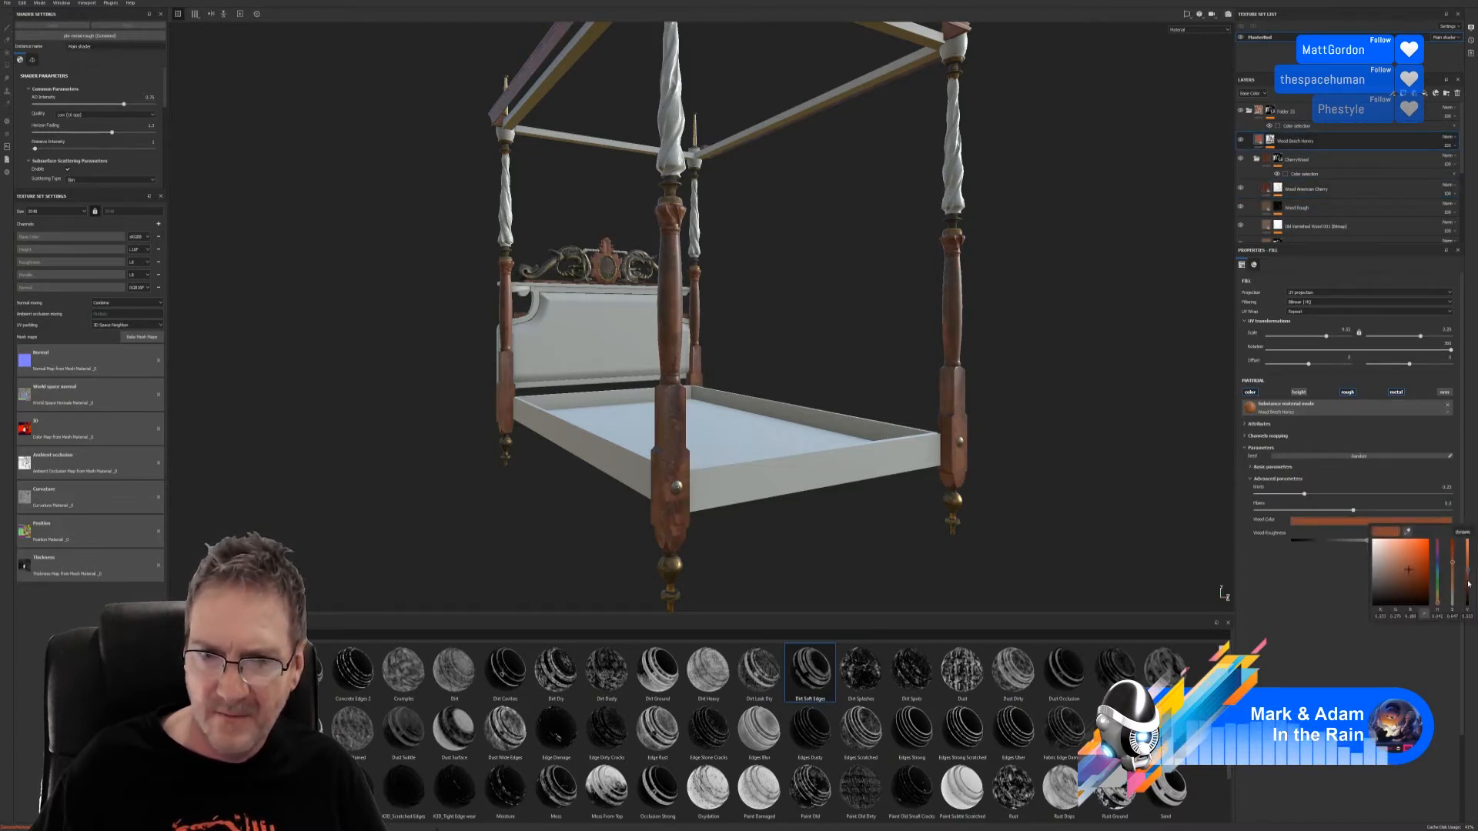
left_click(1468, 583)
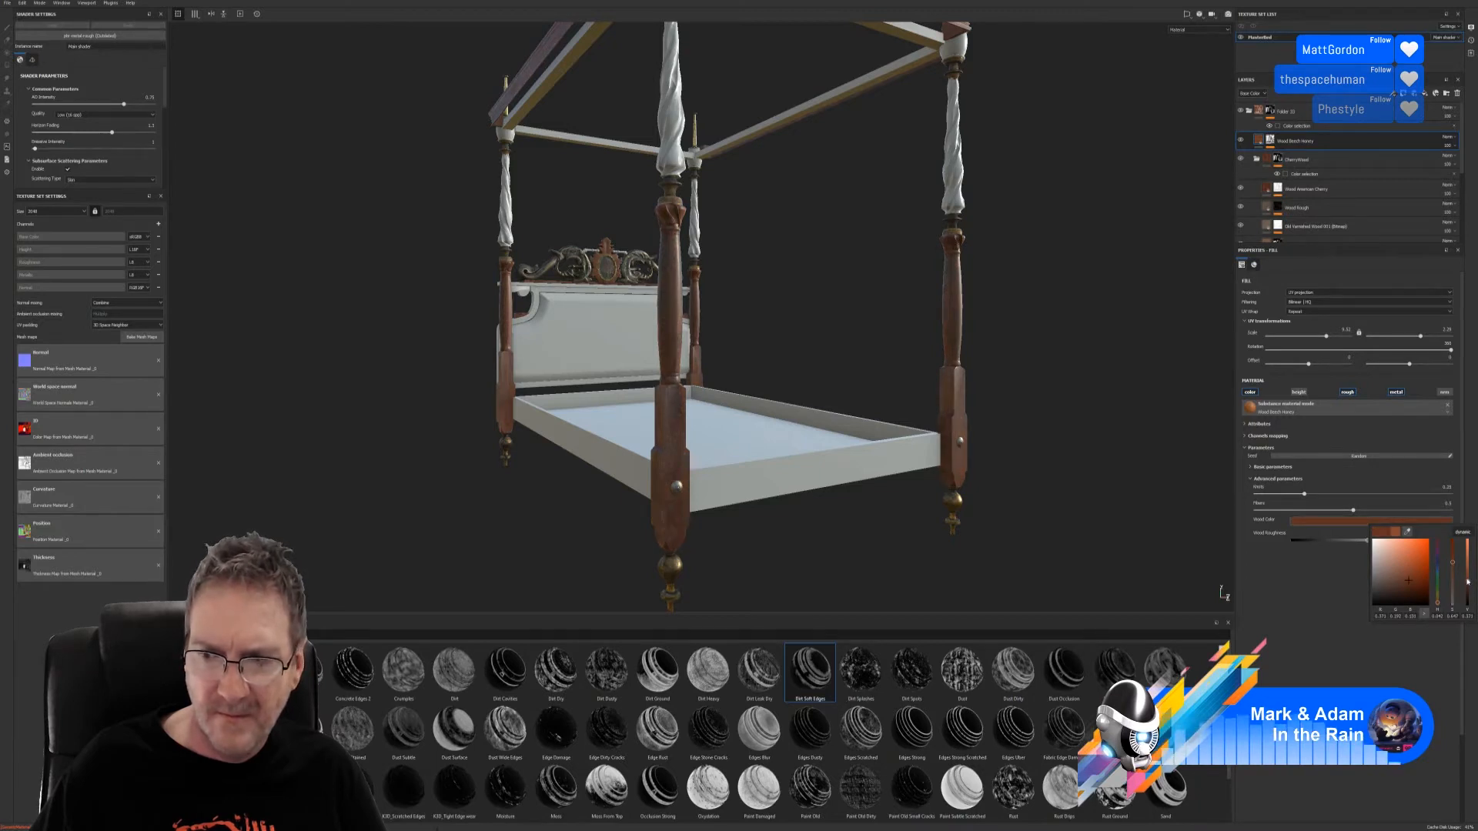
left_click_drag(1468, 579, 1469, 578)
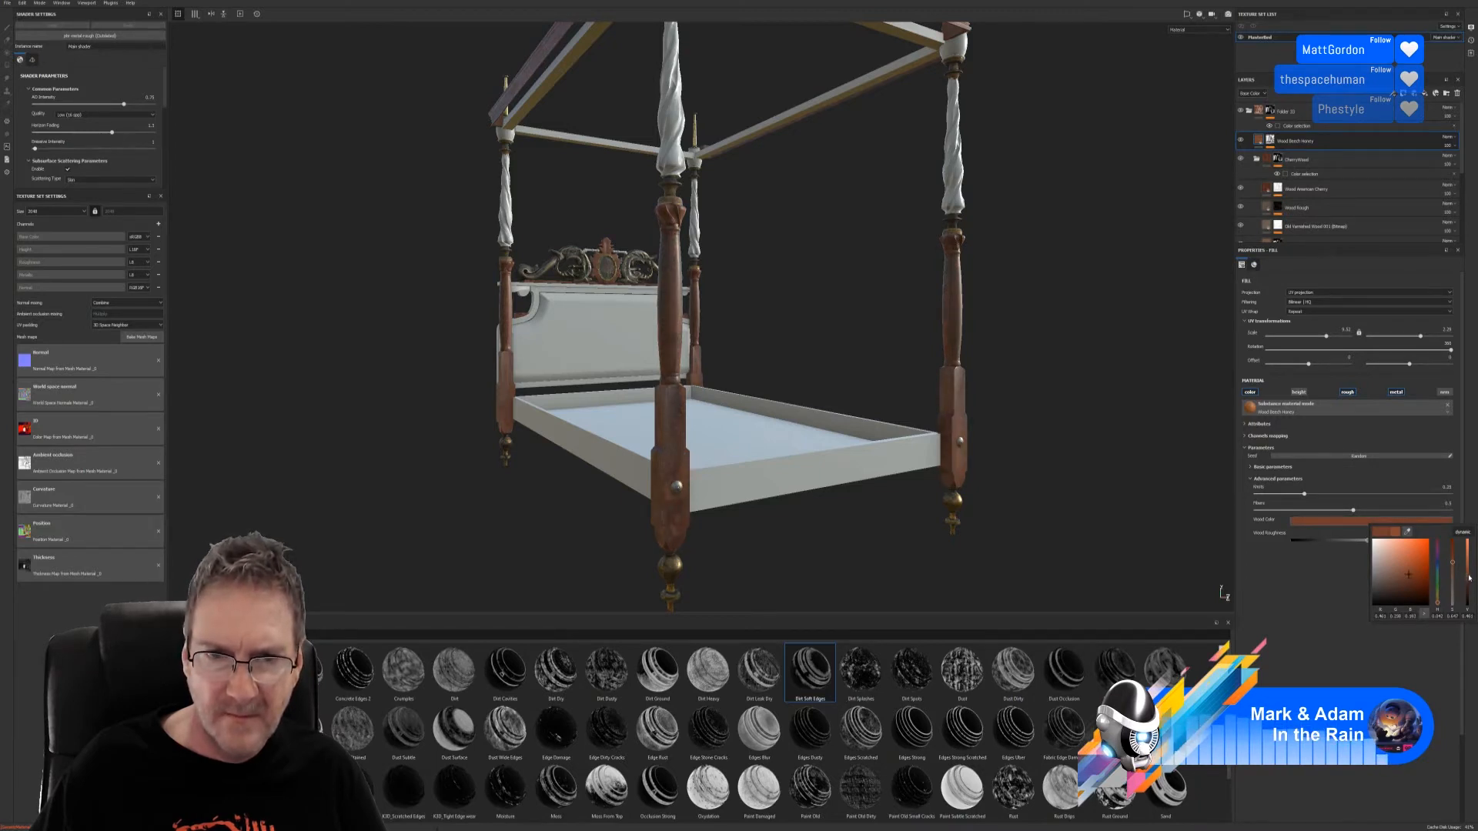
left_click_drag(723, 531, 752, 495, "alt")
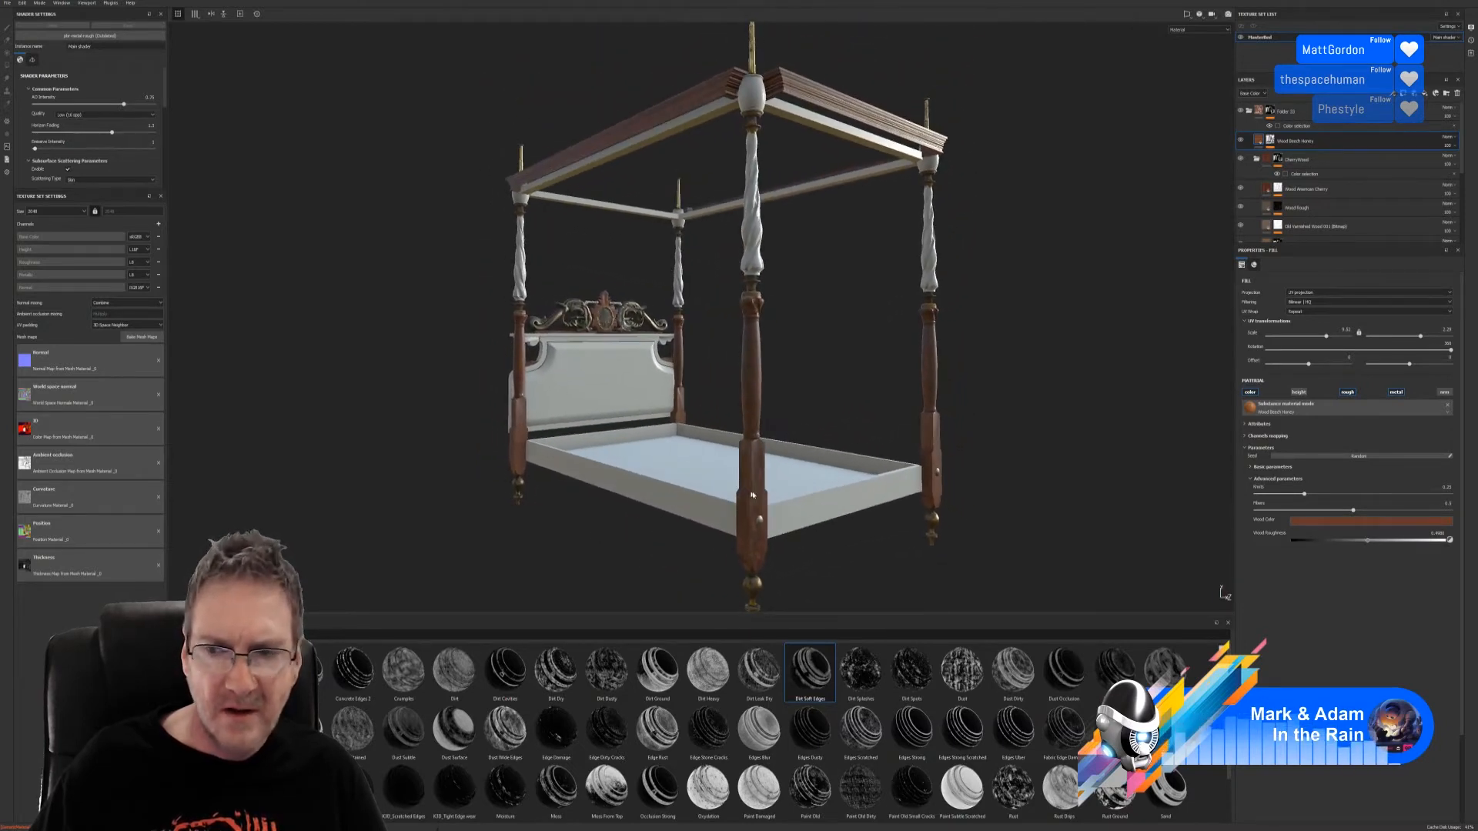
Step: Shift the Wood American Cherry wood color to a slightly lighter, less saturated reddish brown, checking the bedposts from several angles
left_click(1269, 190)
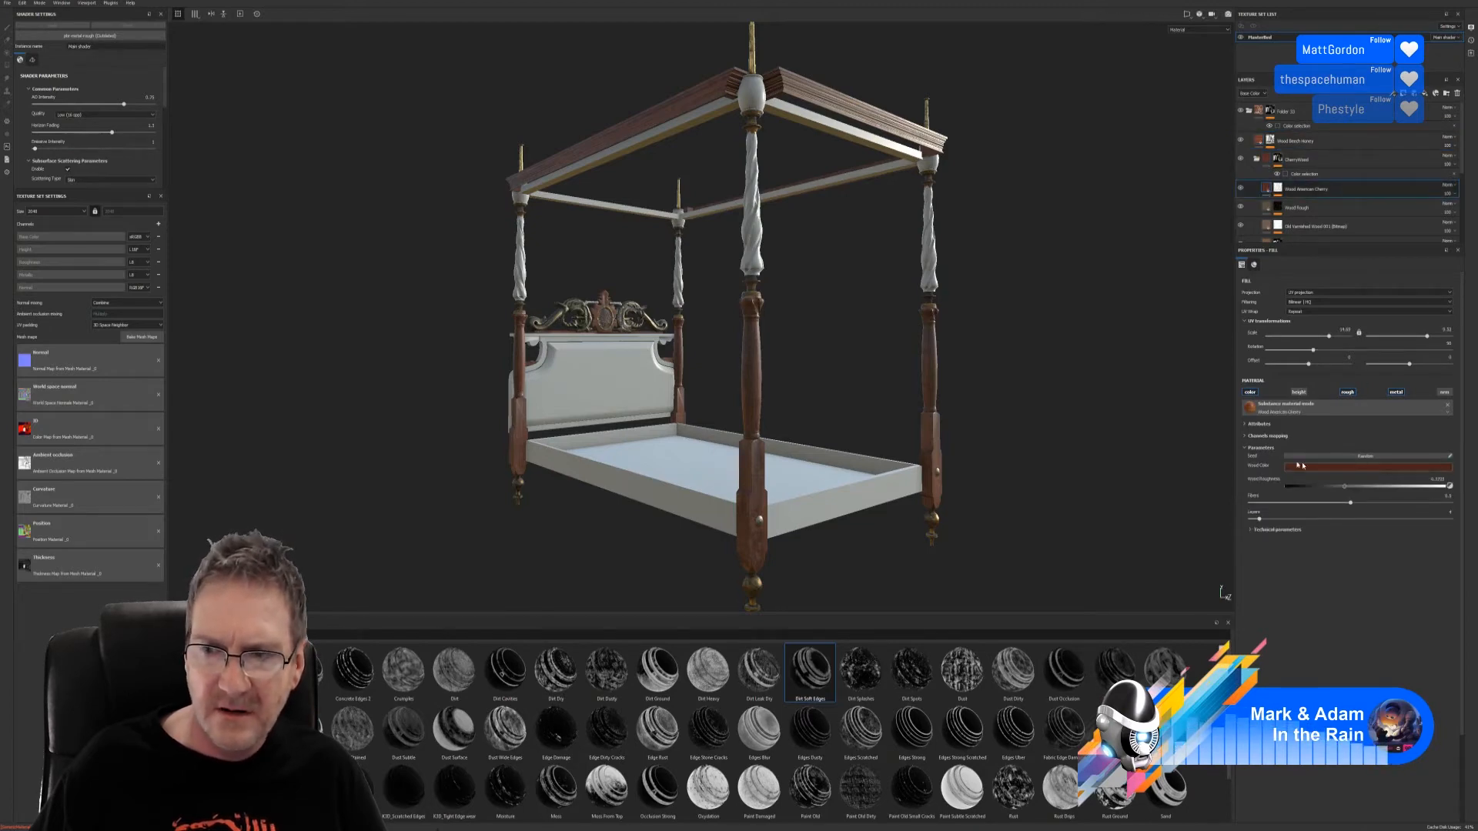
left_click(1241, 189)
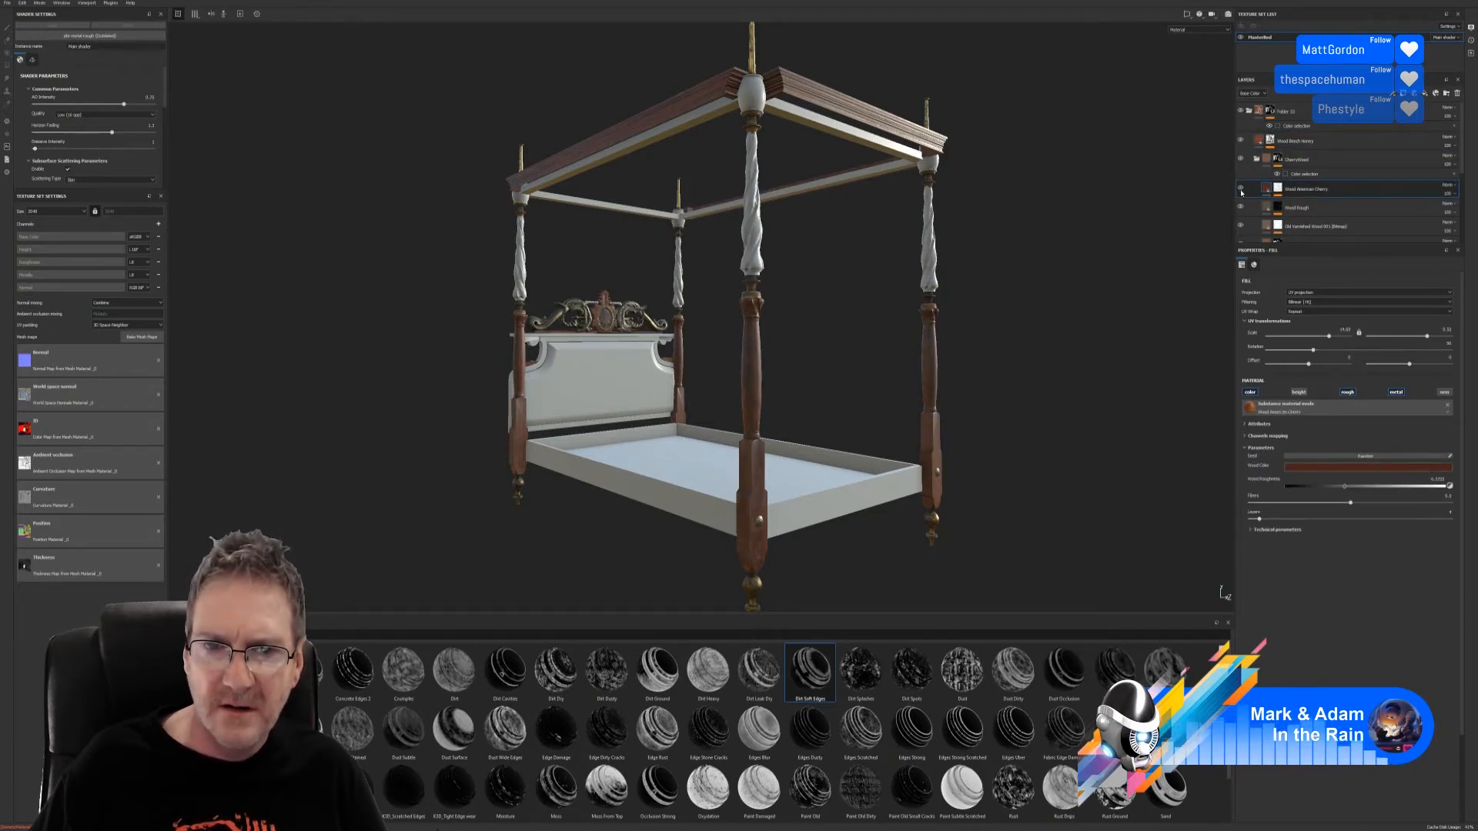
left_click(1349, 466)
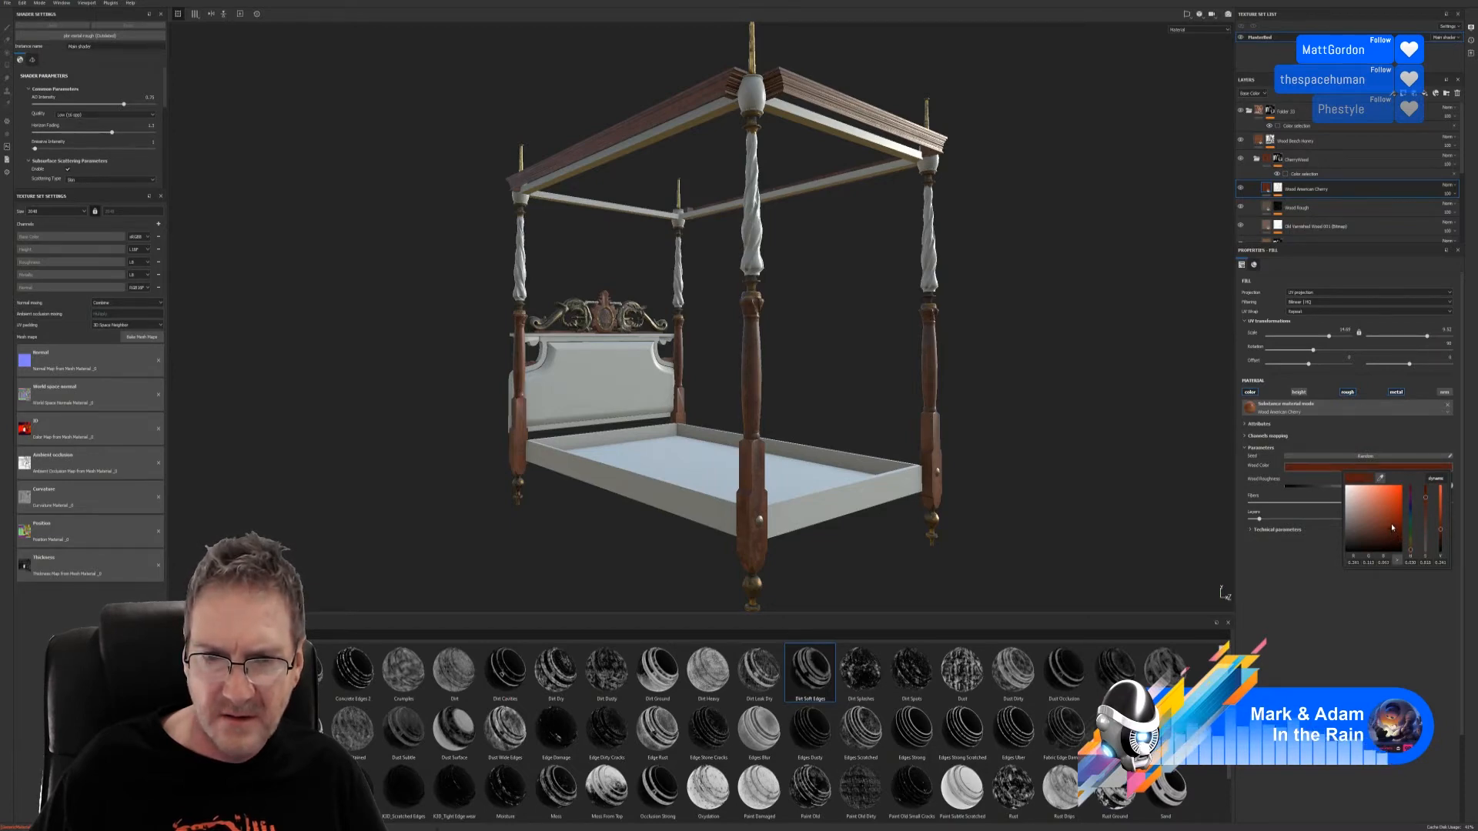
left_click(1393, 528)
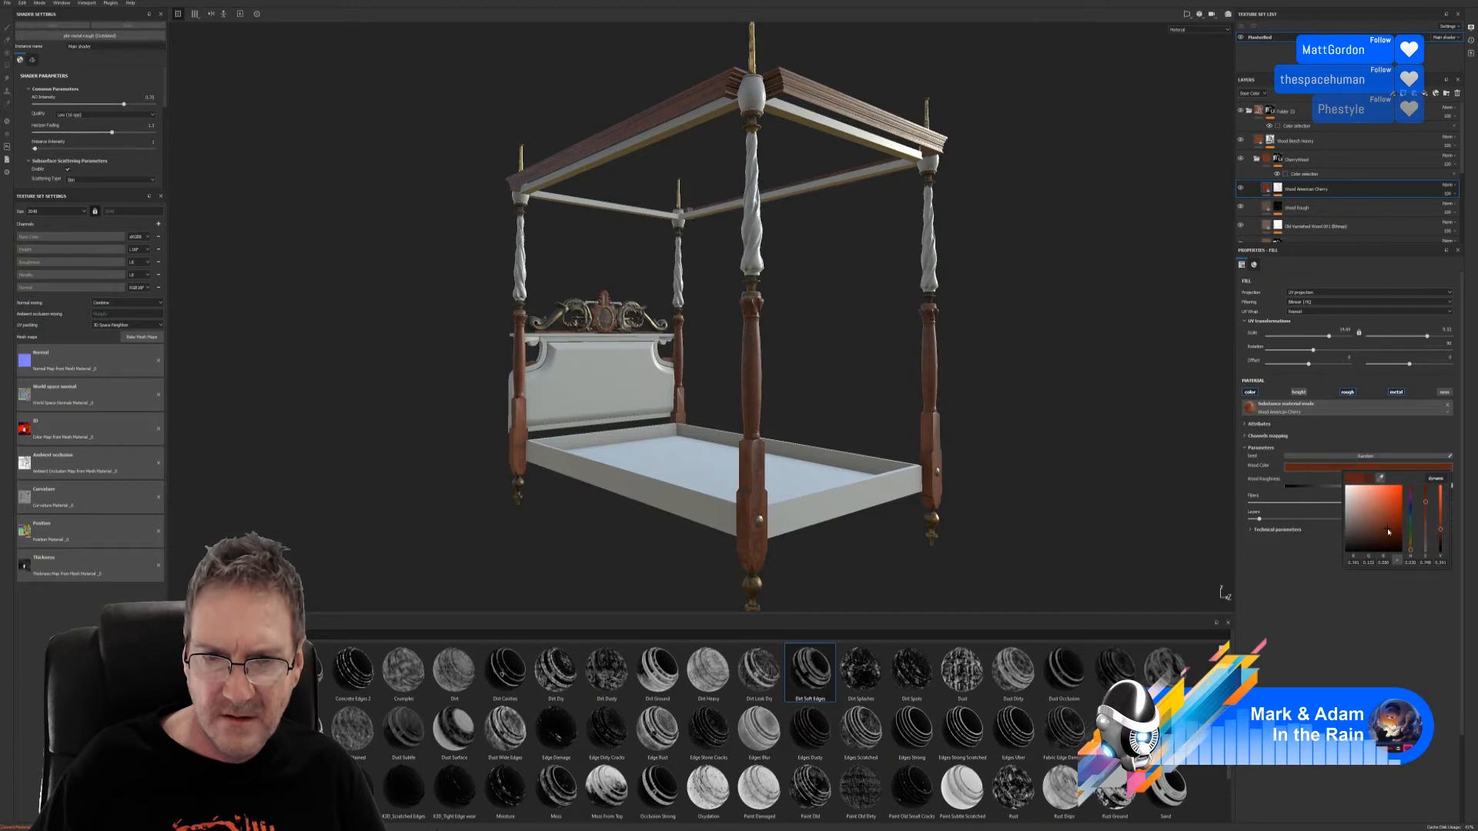
left_click_drag(1388, 530, 1386, 528)
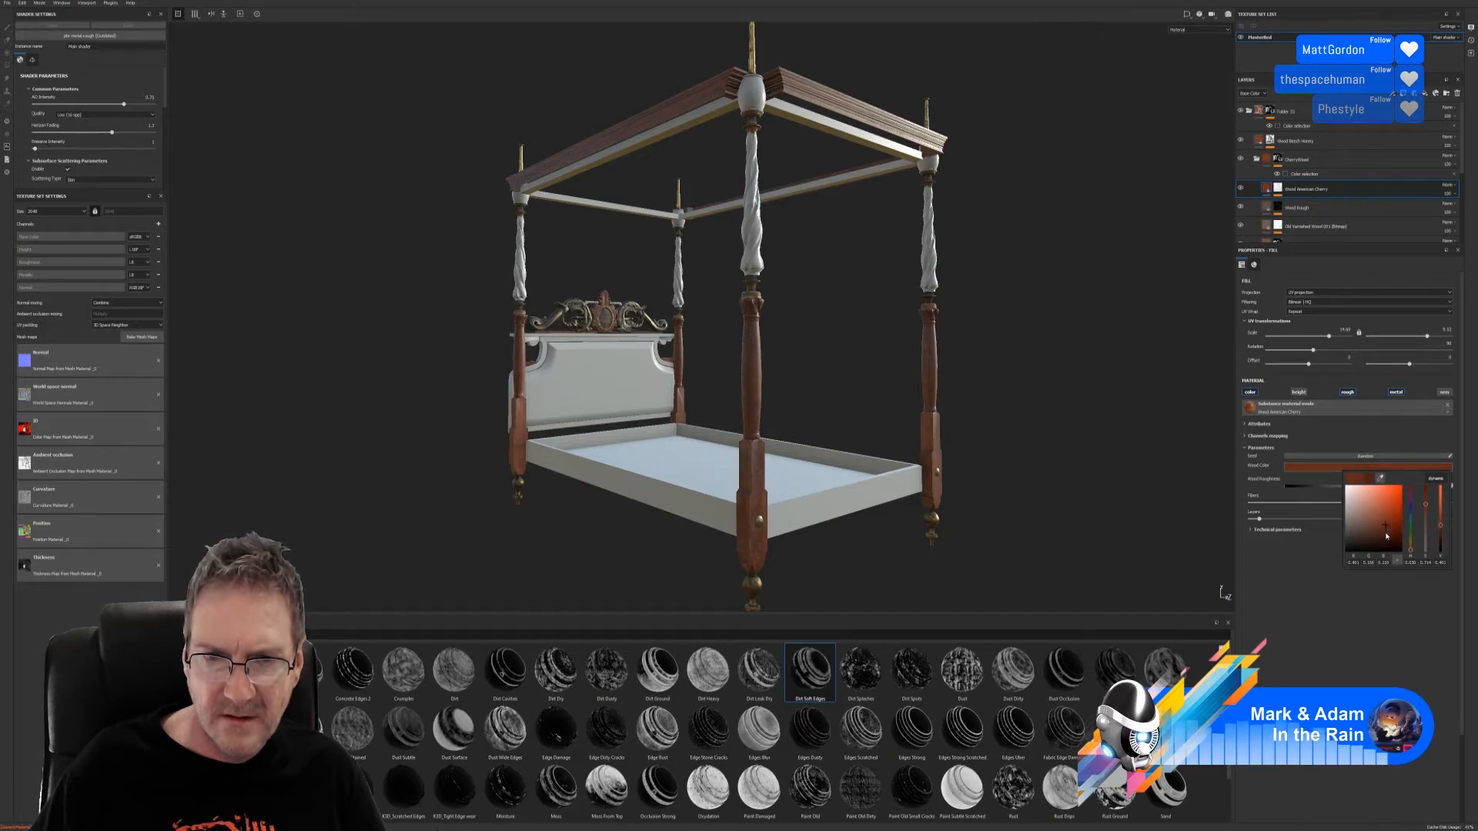
left_click(1386, 535)
left_click(1384, 529)
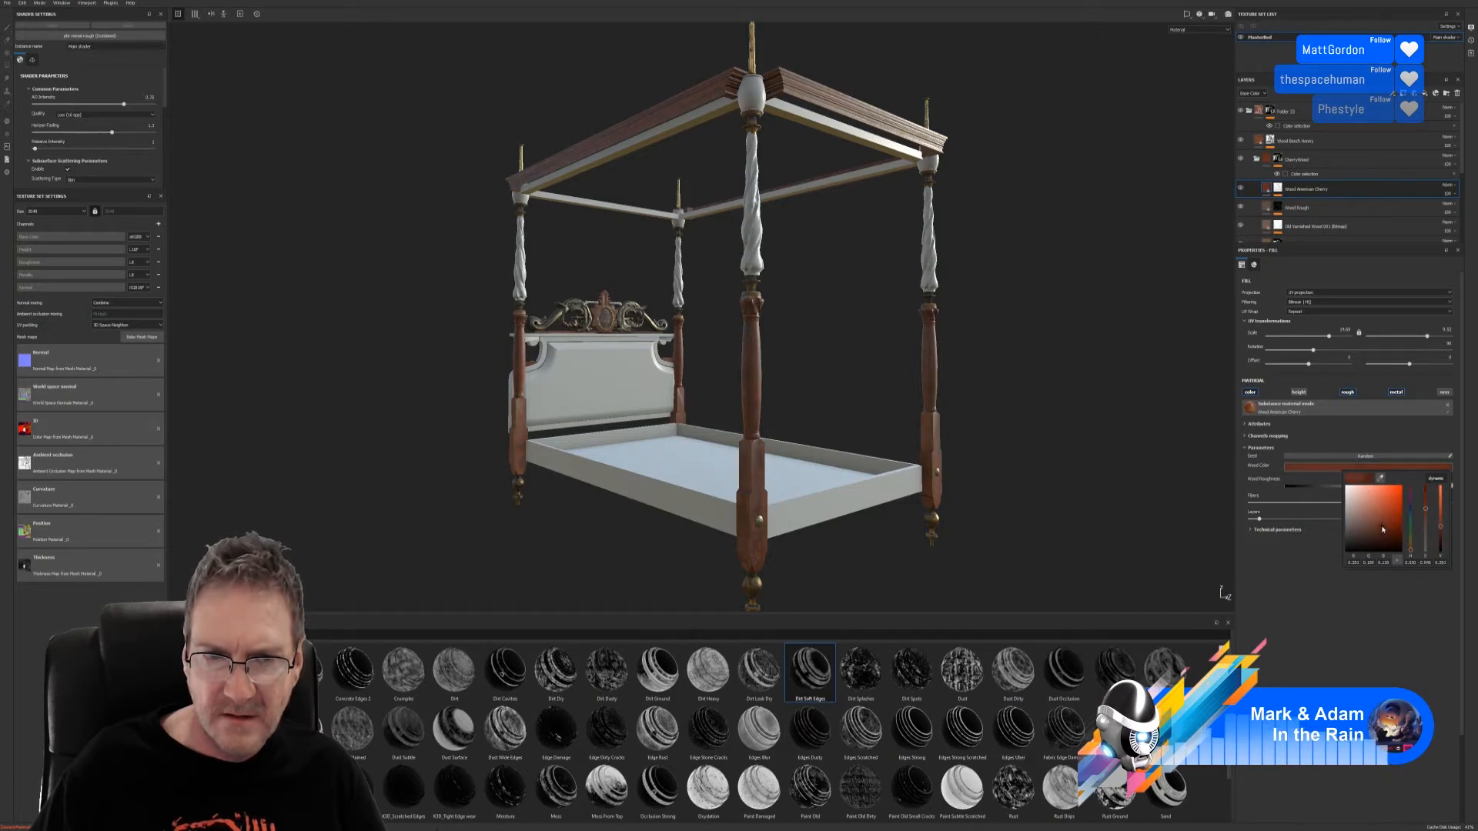
left_click_drag(758, 510, 551, 452, "alt")
right_click_drag(551, 453, 1086, 377, "alt")
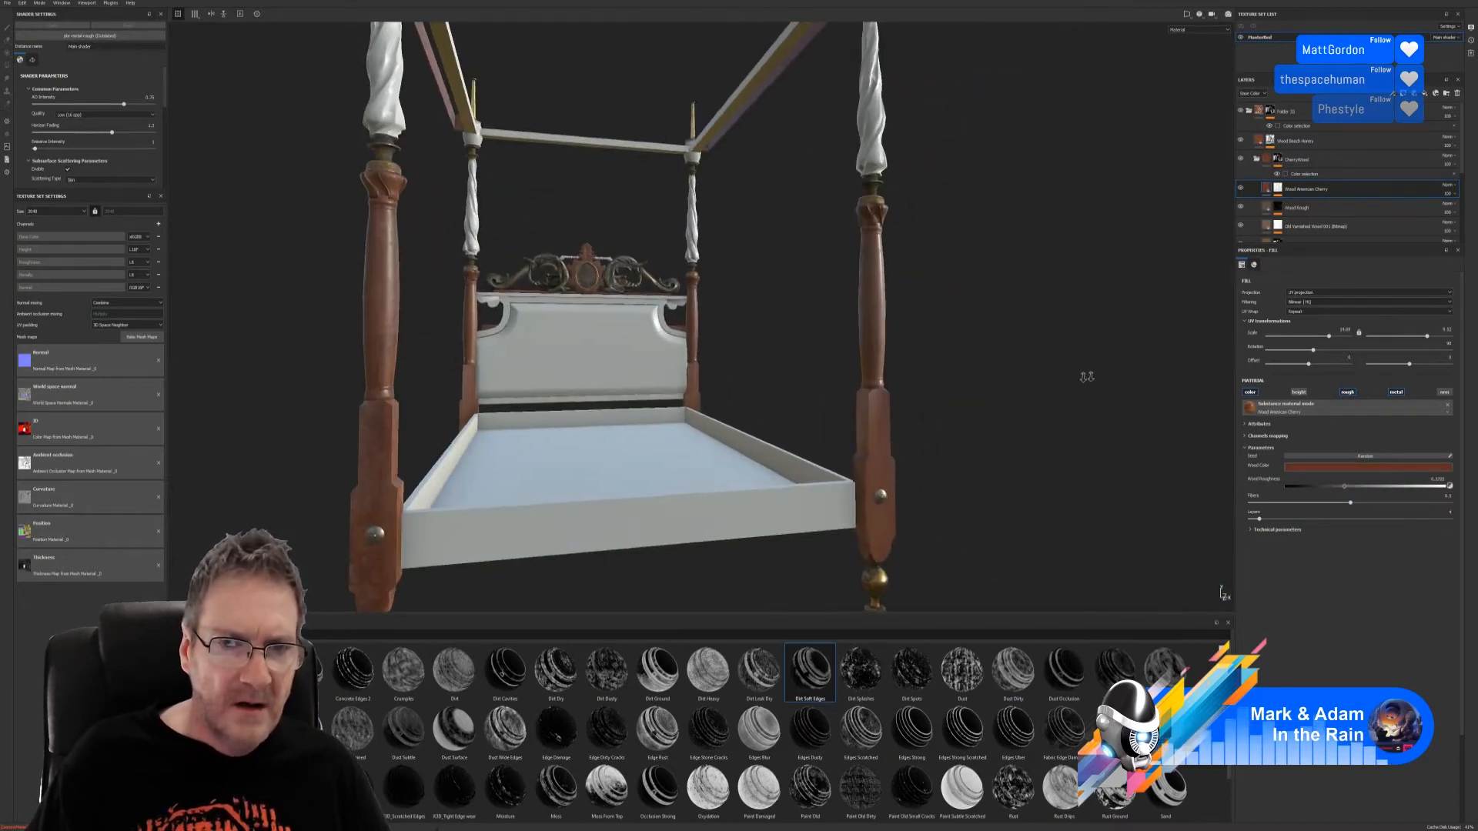
left_click_drag(724, 416, 847, 397, "alt")
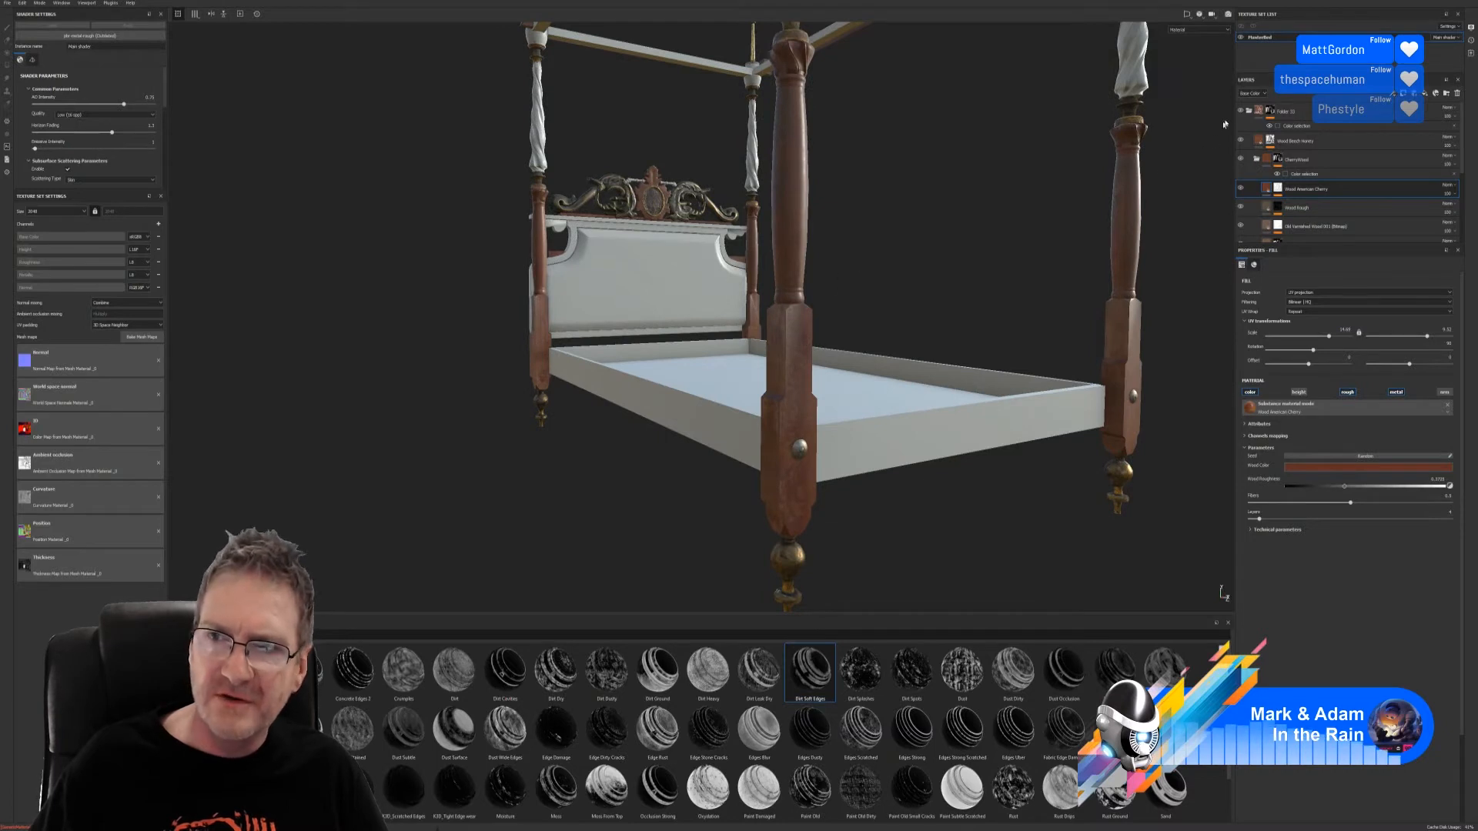
Step: Compare the bed with the top wood folder hidden and shown, and select the folder's mask
left_click(1251, 112)
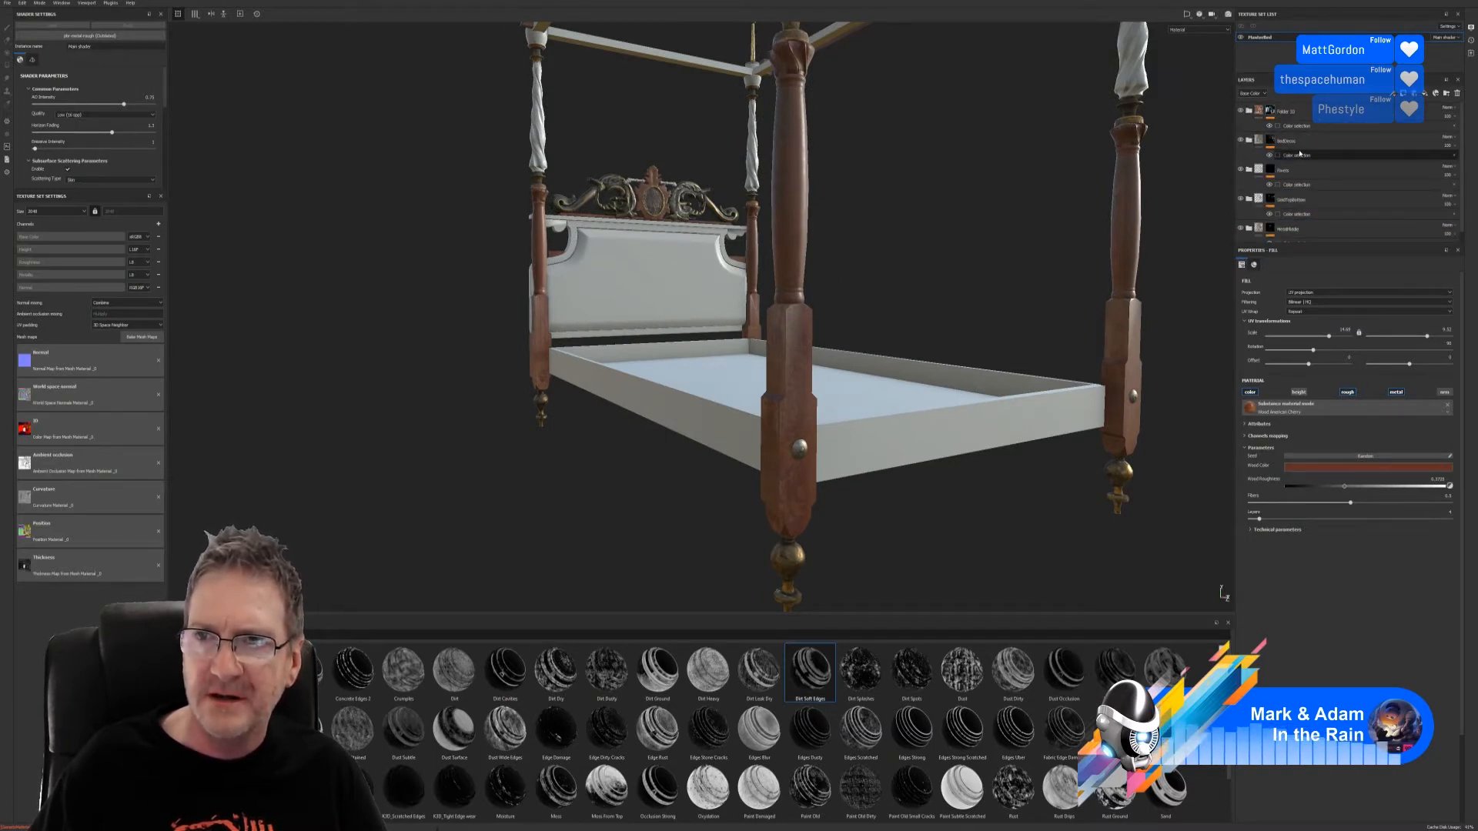
left_click(1240, 111)
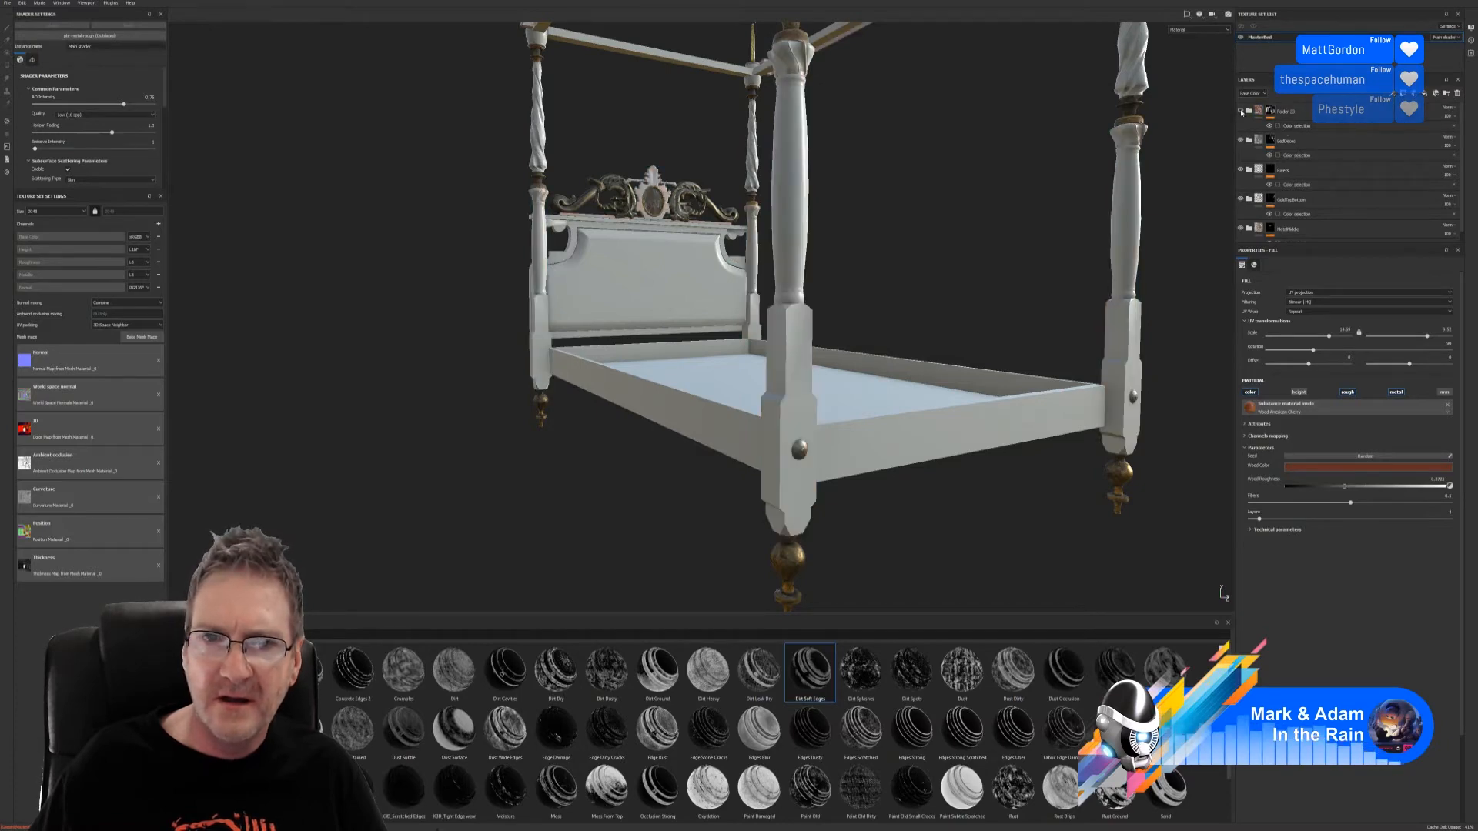
left_click(1240, 111)
left_click(1270, 111)
key("1")
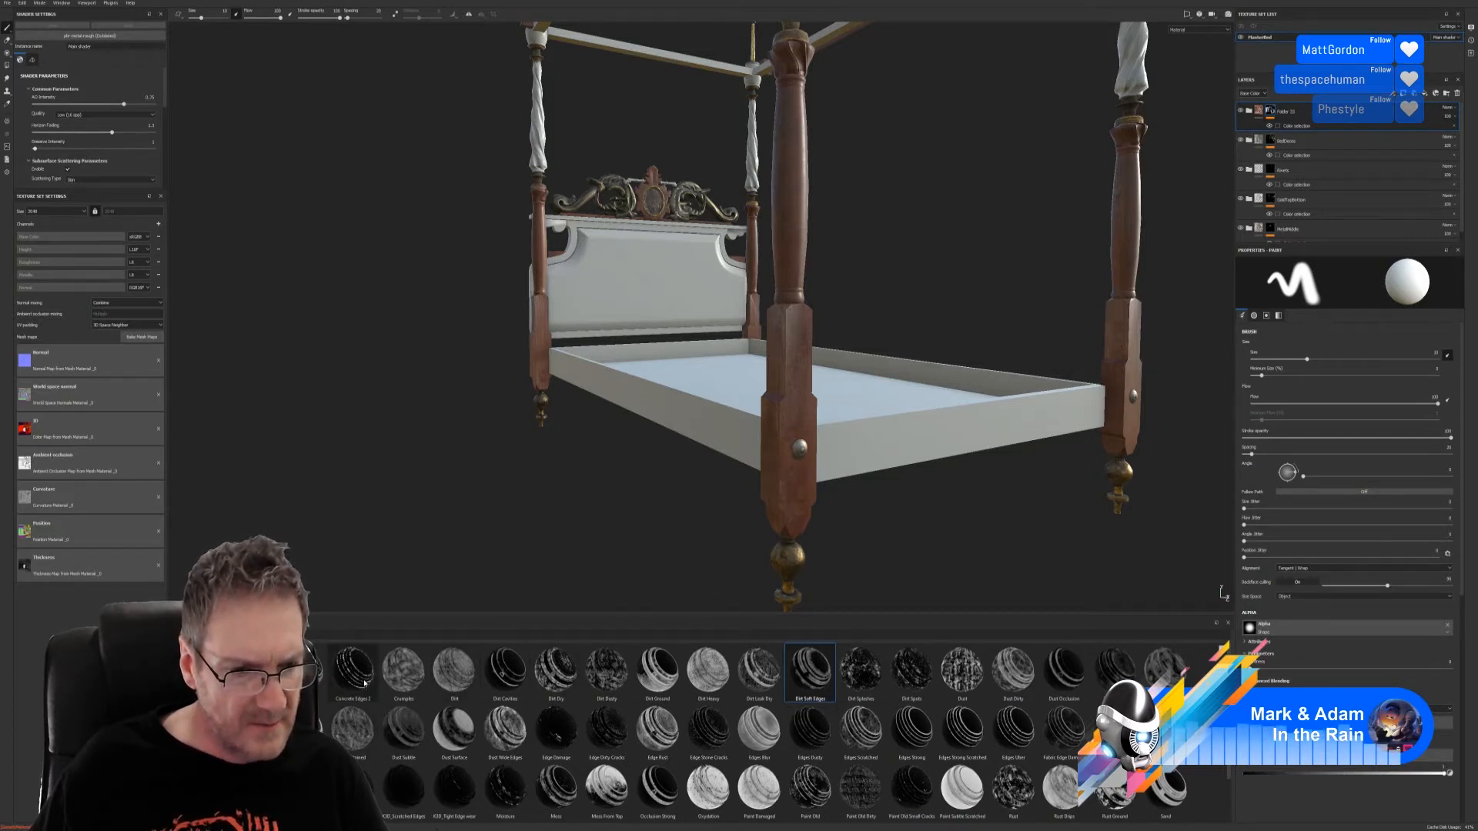
Step: Try to apply the Dirt Cavities smart mask to the top wood folder
mouse_move(329, 674)
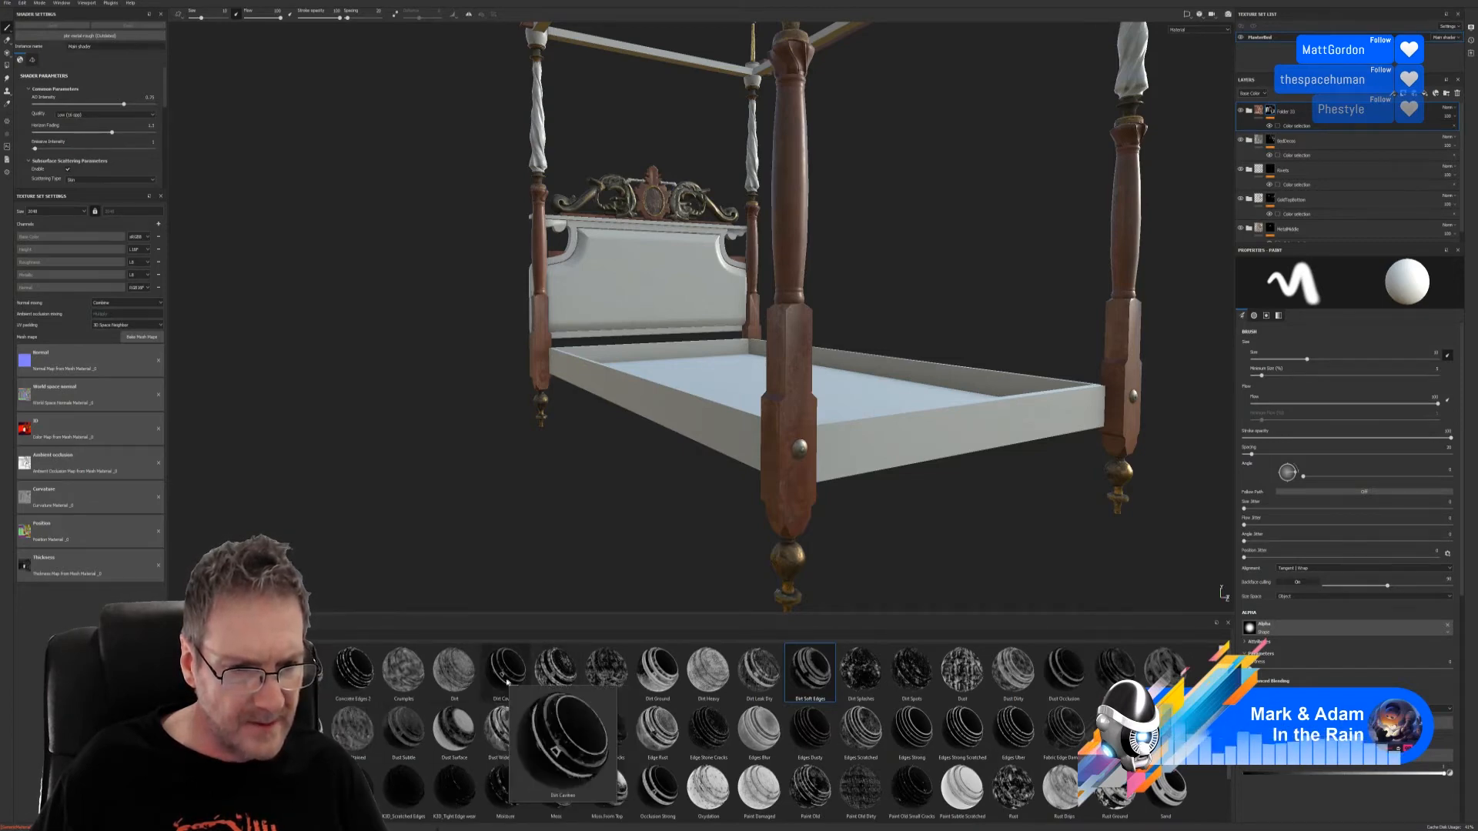
left_click_drag(505, 673, 378, 693)
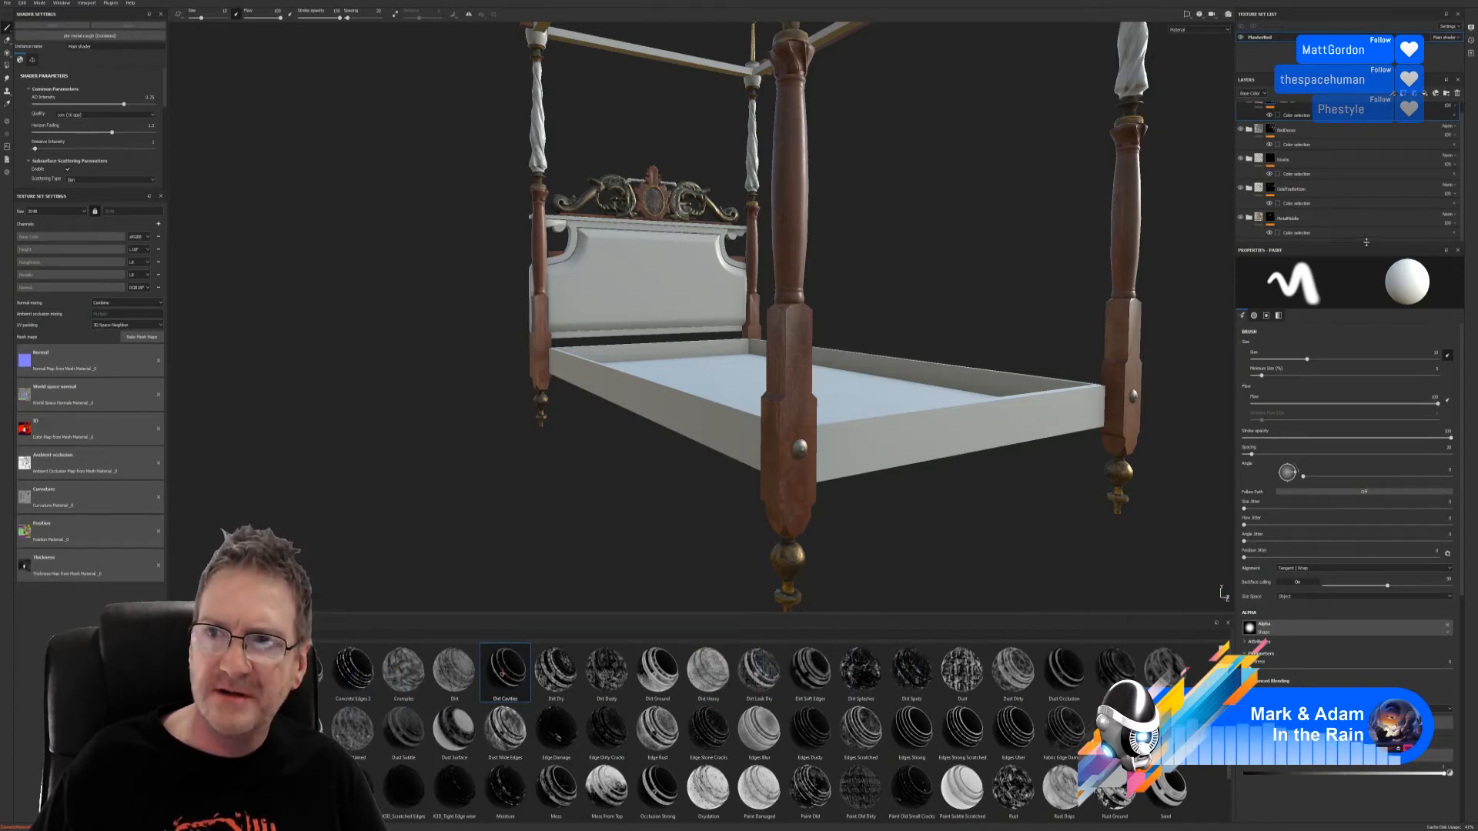
scroll(1308, 170, "up", 1)
left_click(1250, 112)
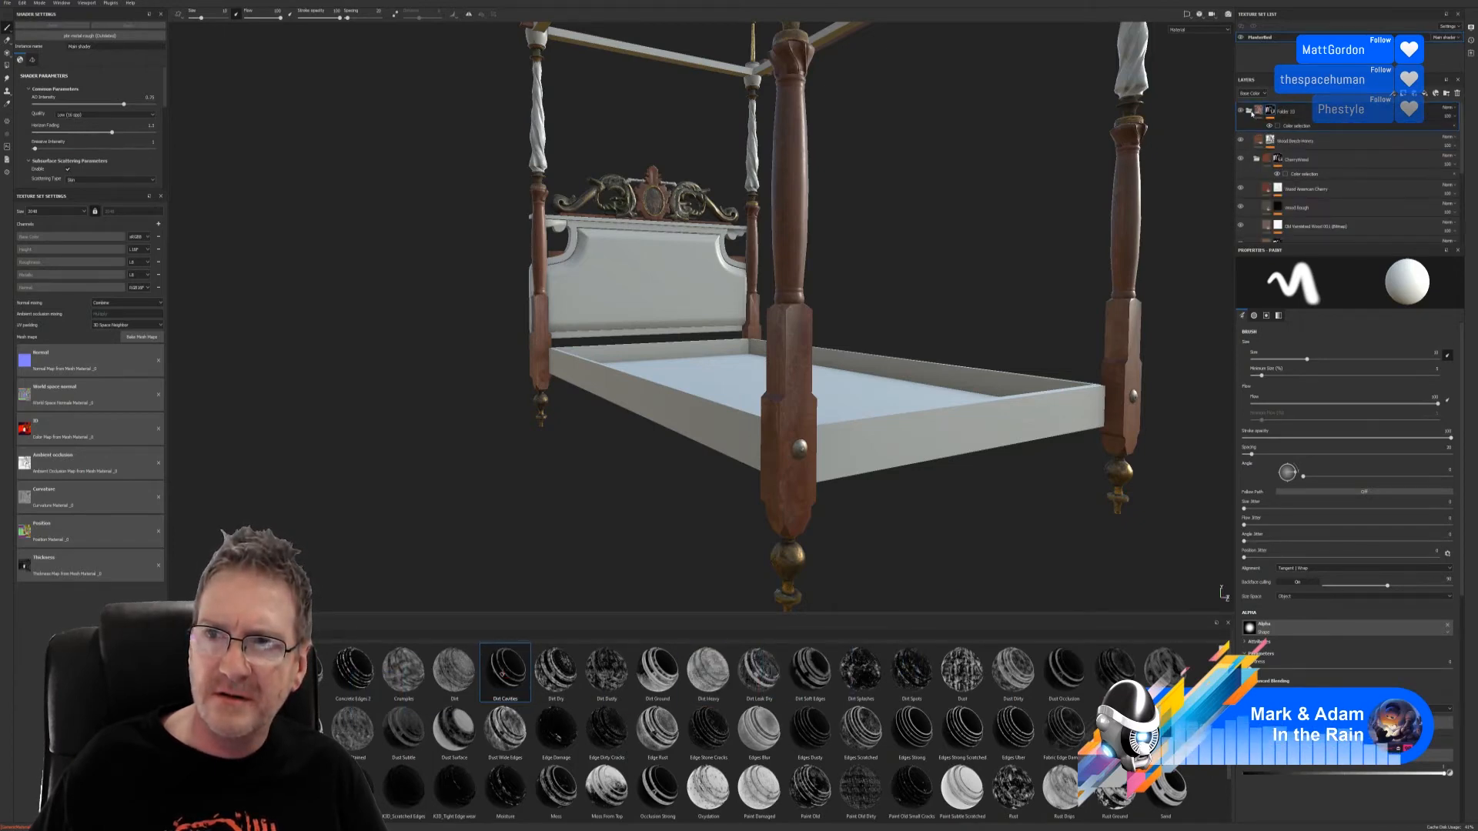
left_click(1250, 112)
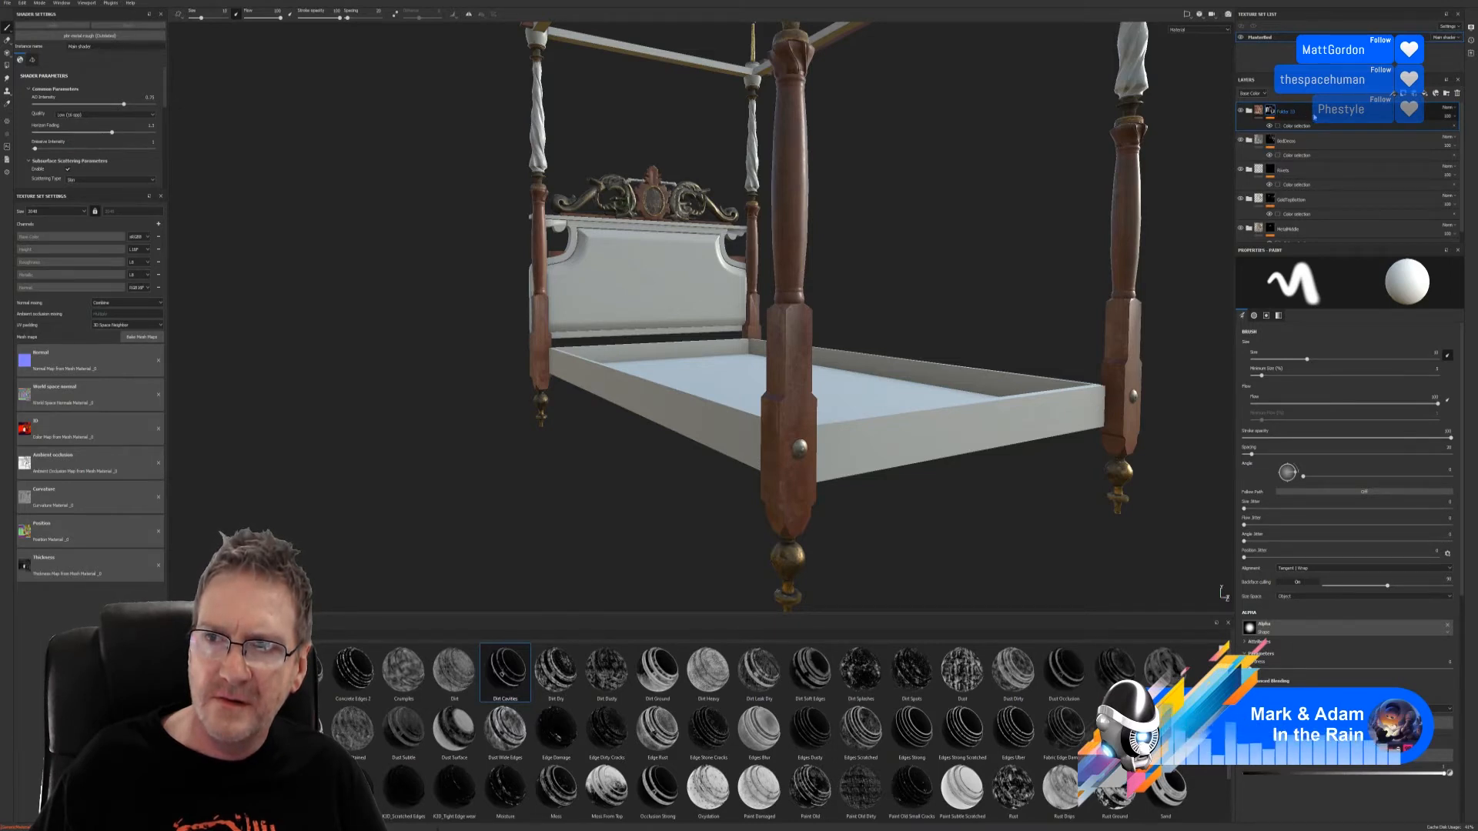
left_click_drag(508, 677, 1331, 111)
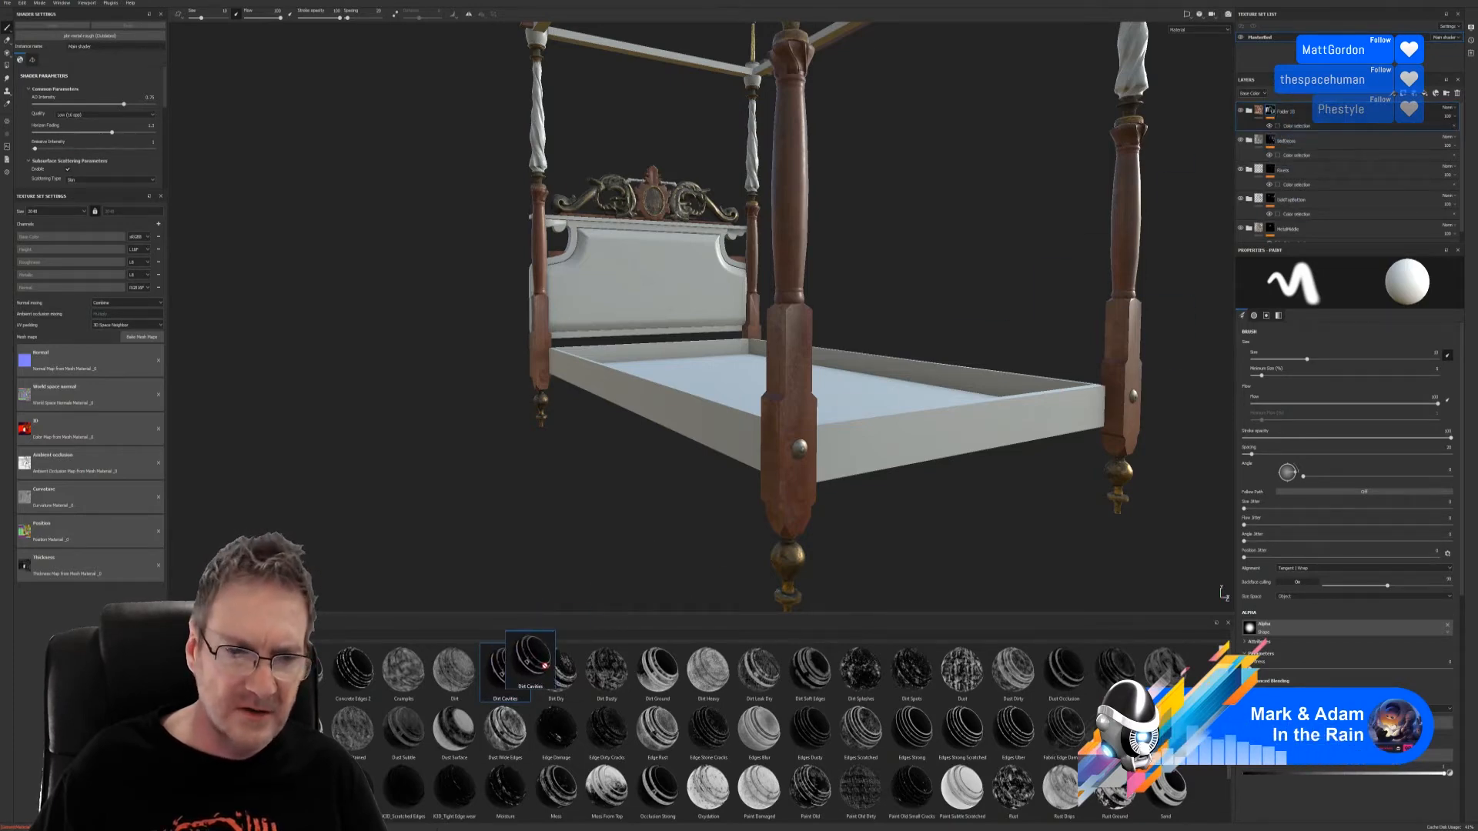
Step: Apply the Dirt Cavities smart mask to the Wood Beech Honey layer on top of its Curvature generator
left_click(1248, 111)
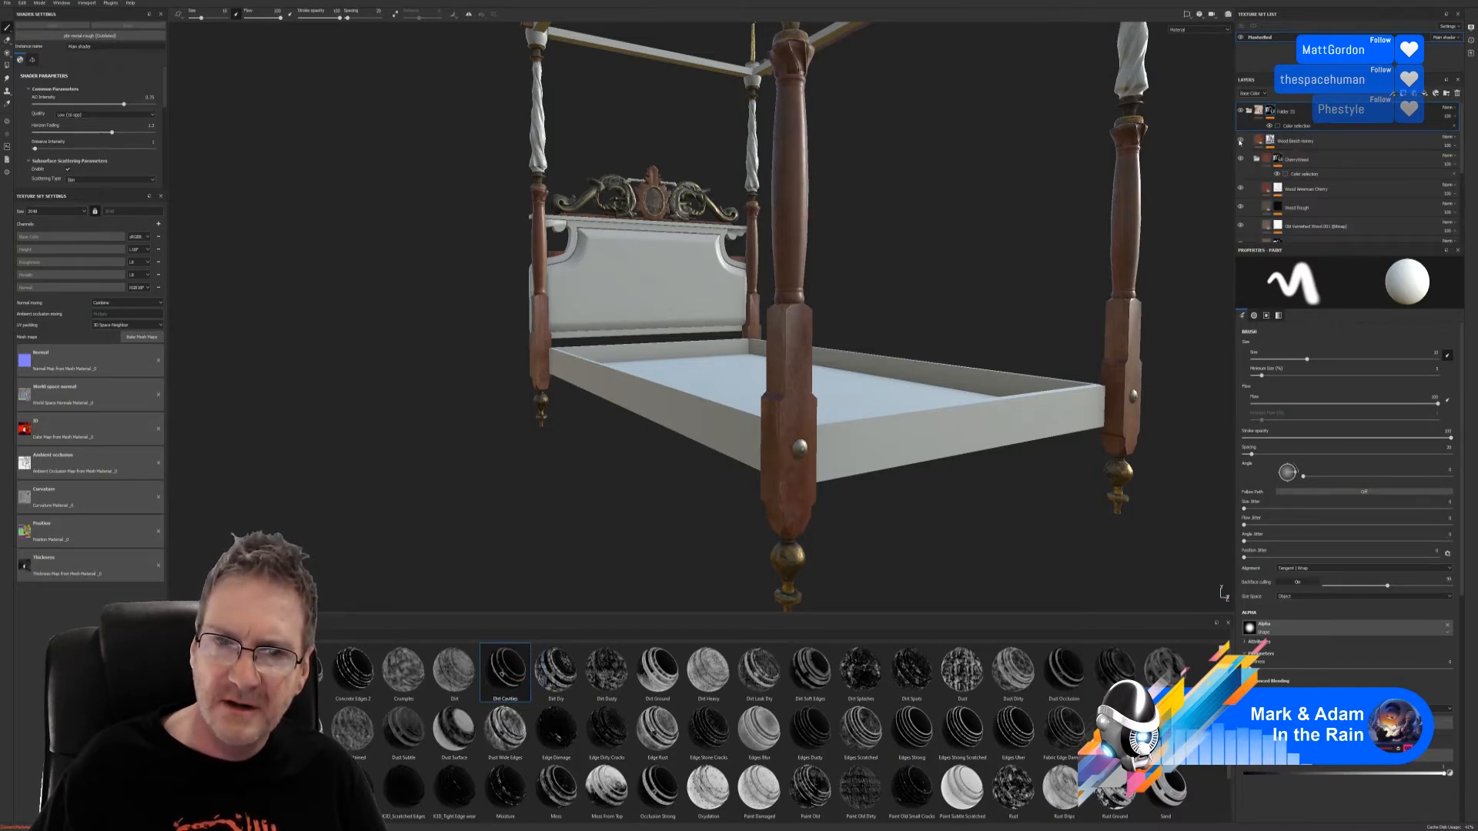
left_click(1298, 142)
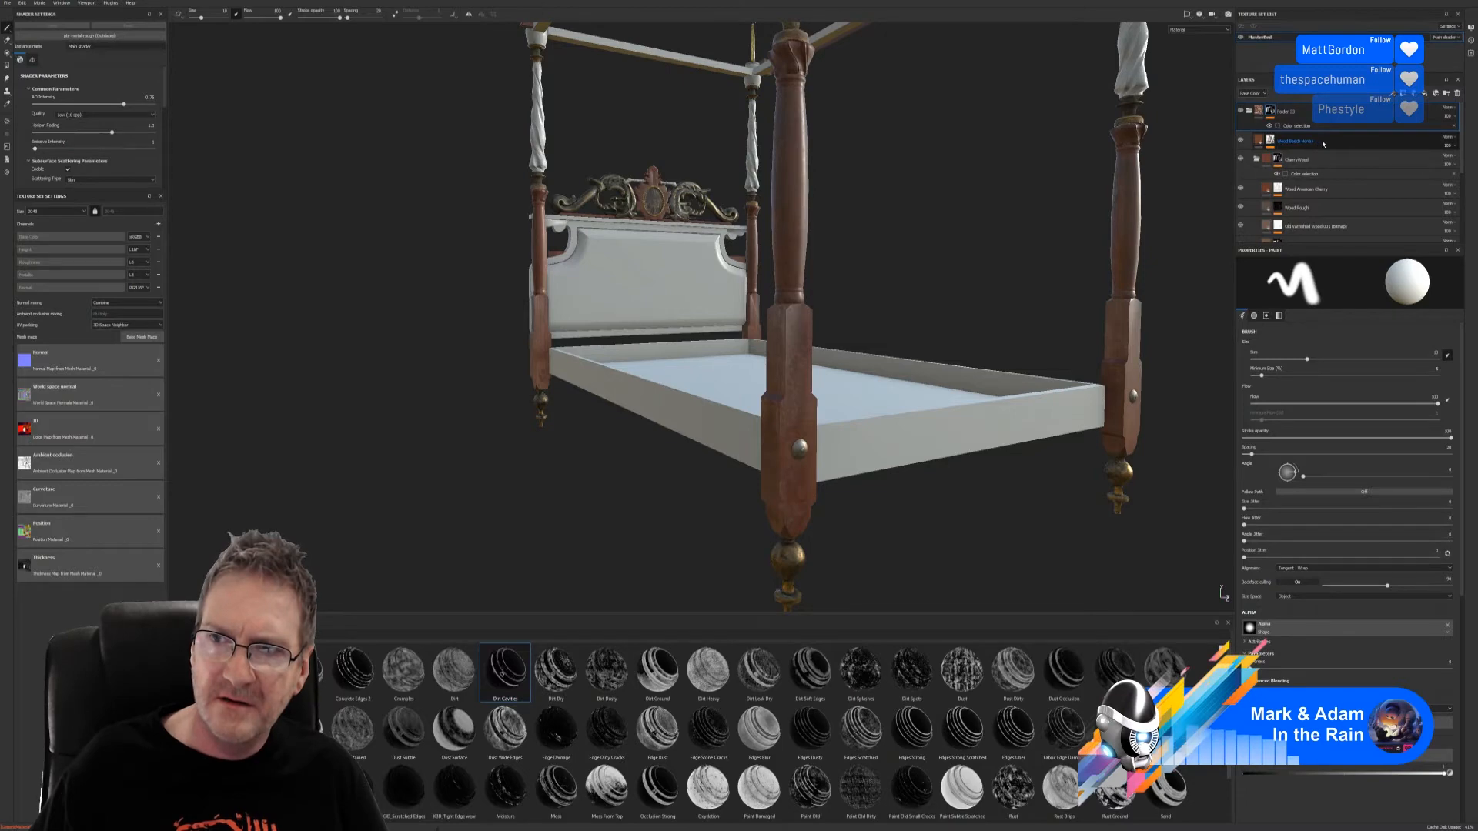
left_click(1318, 142)
left_click(1270, 142)
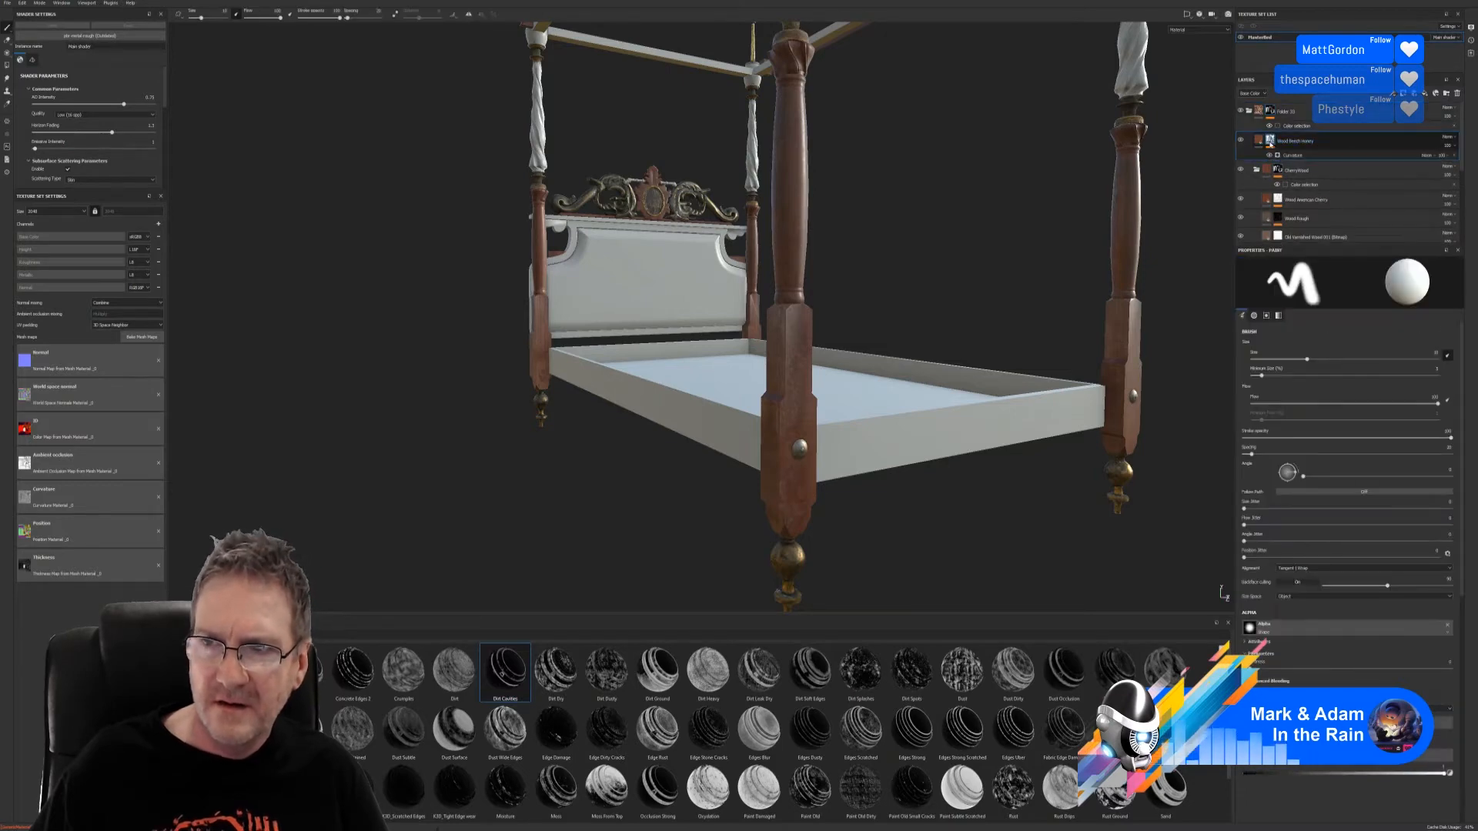
mouse_move(505, 672)
left_mouse_down()
mouse_move(1274, 231)
mouse_move(1306, 141)
left_mouse_up()
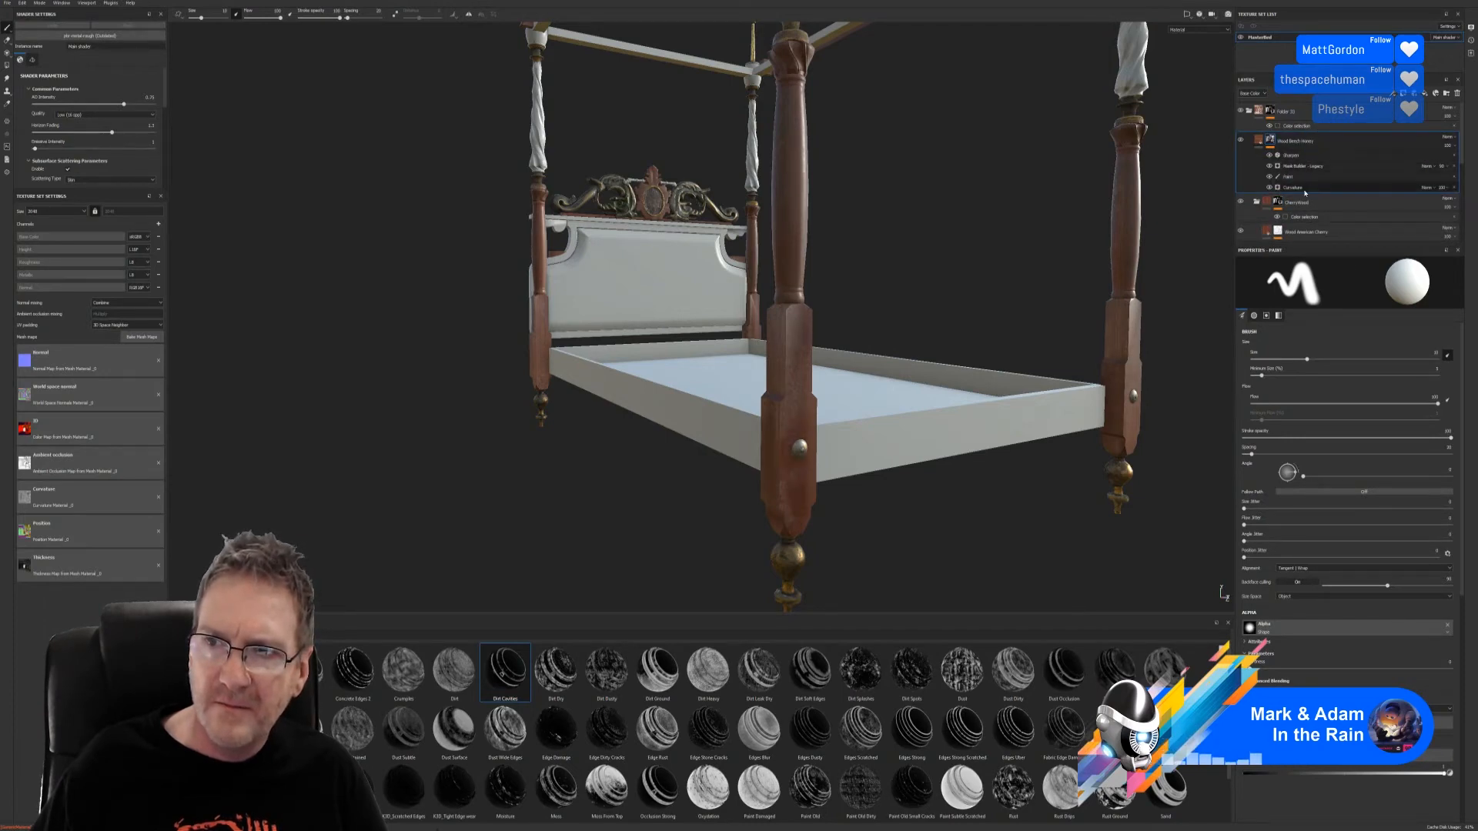
Step: In the Wood Beech Honey mask's Mask Builder - Legacy generator, raise the level to about 0.46
left_click(1302, 179)
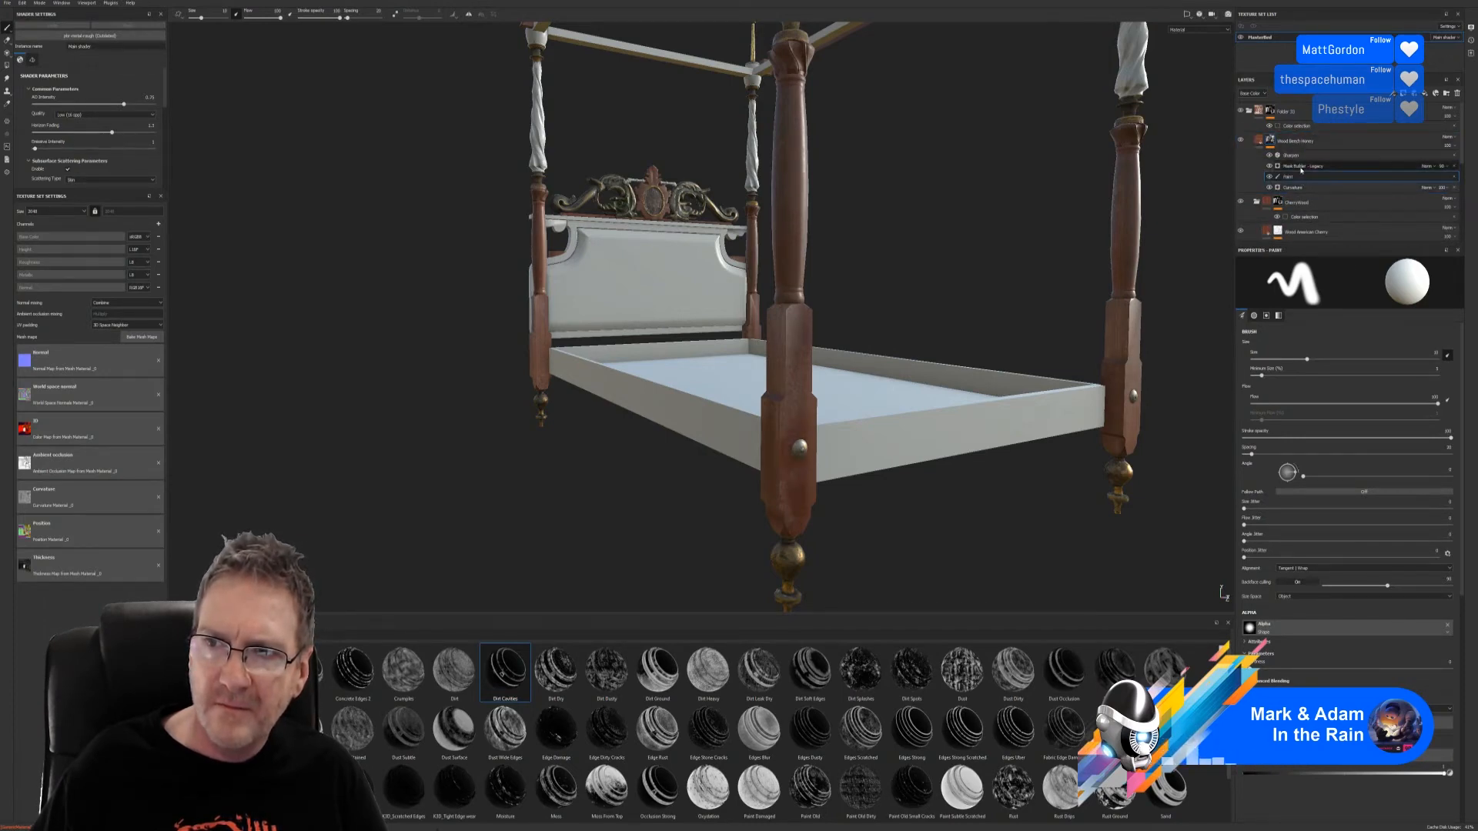
left_click(1300, 164)
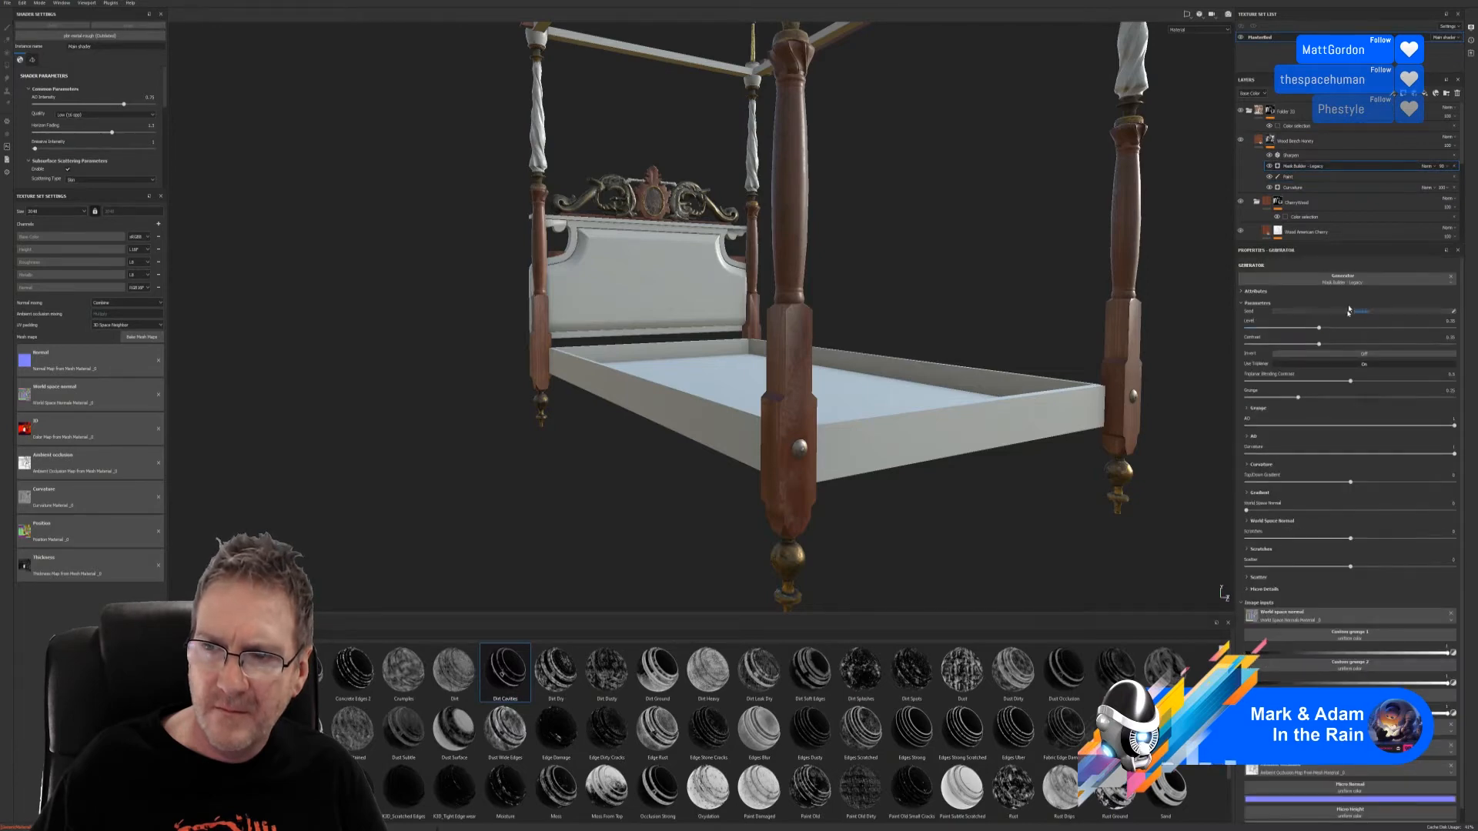
mouse_move(1319, 328)
left_mouse_down()
mouse_move(1451, 330)
mouse_move(1346, 339)
left_mouse_up()
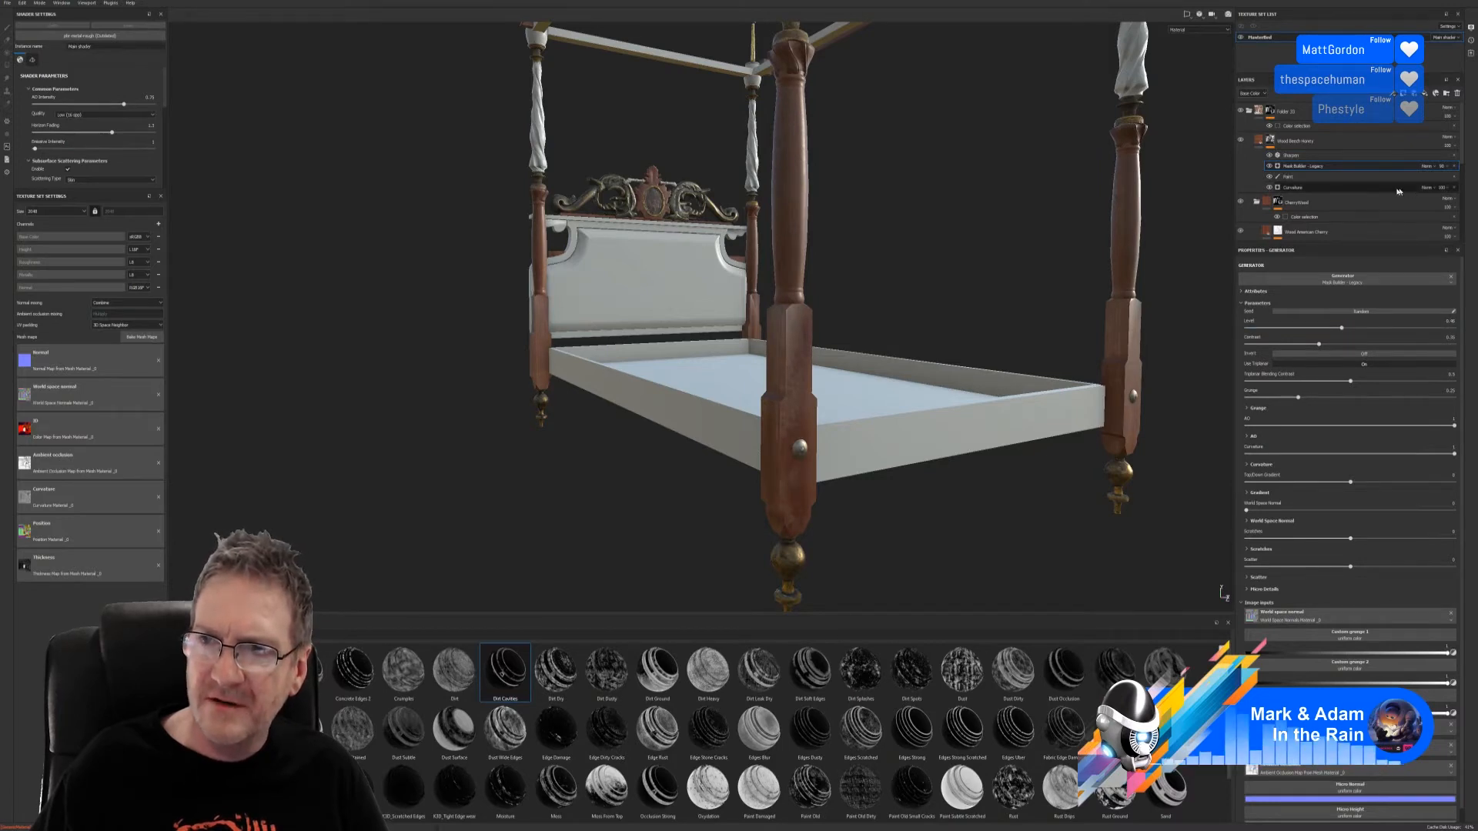
Step: Remove the Sharpen, Mask Builder - Legacy and Paint effects from the Wood Beech Honey mask, keeping only its Curvature generator
left_click(1453, 177)
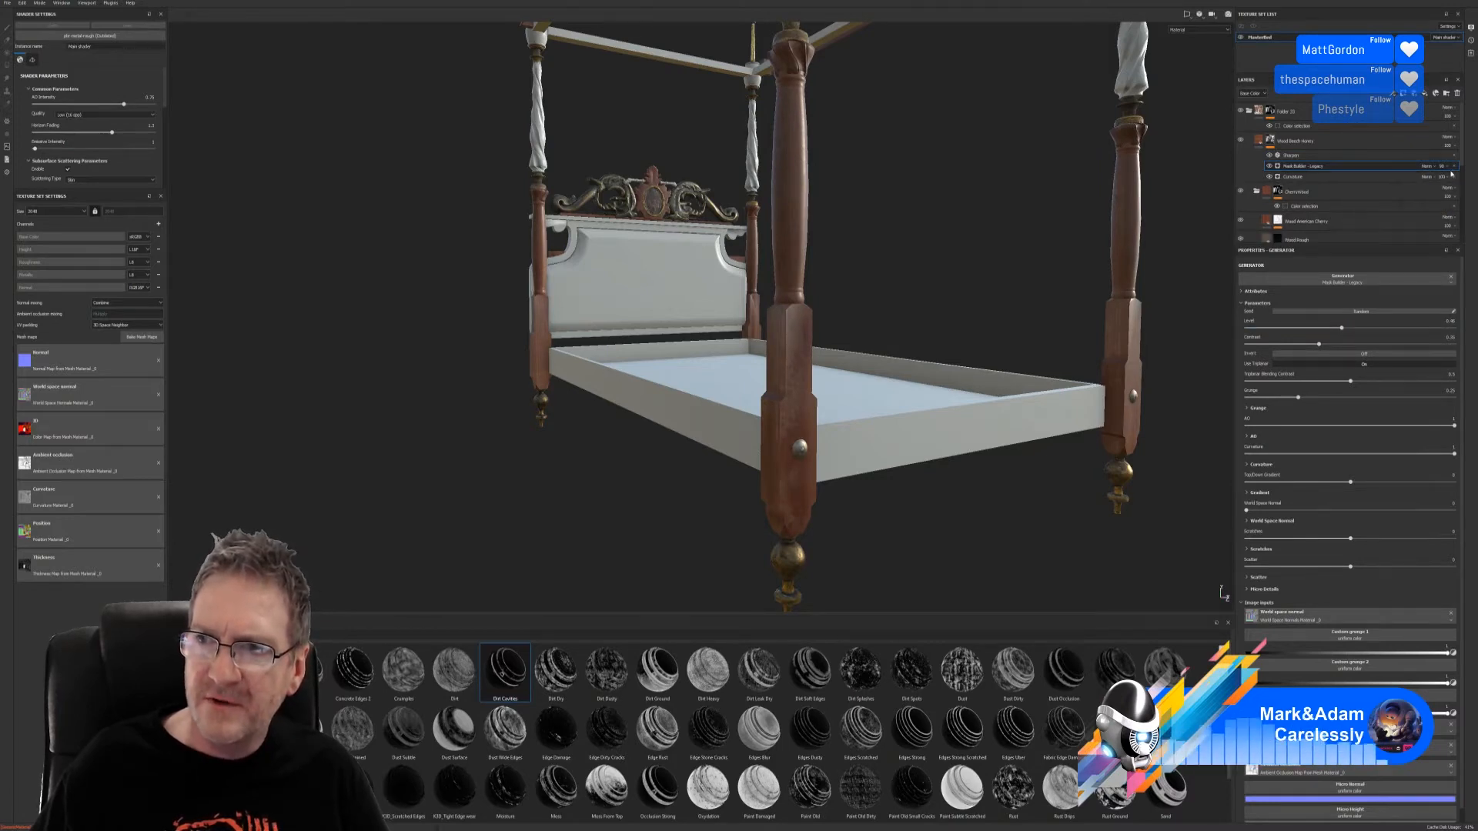
left_click(1454, 167)
left_click(1453, 156)
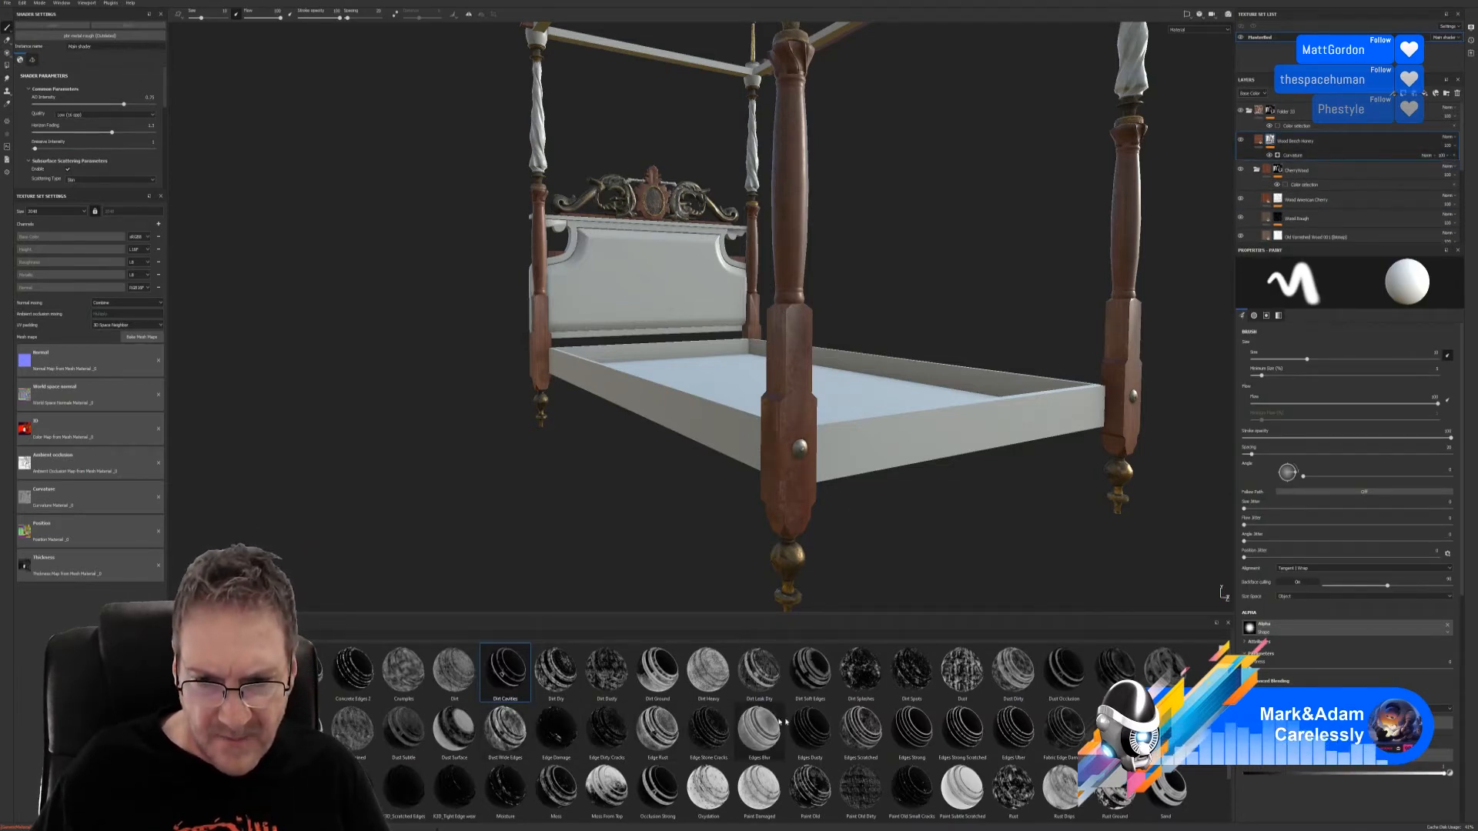
Step: Try the Dust Occlusion smart mask on the Wood Beech Honey layer, adjusting its Dirt generator's level and toggles, and delete the generator
left_click_drag(1063, 671, 1343, 156)
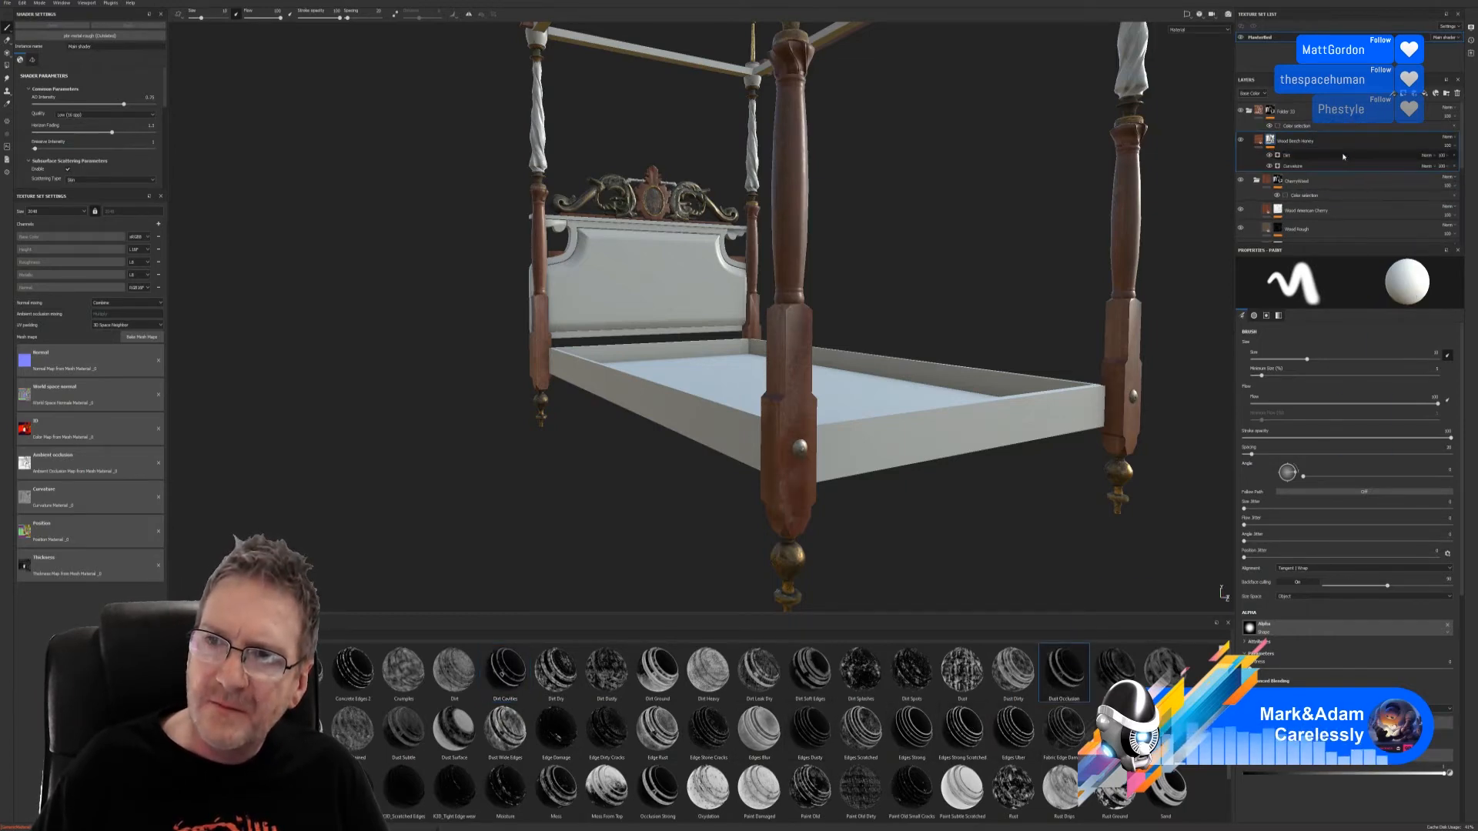
left_click(1336, 156)
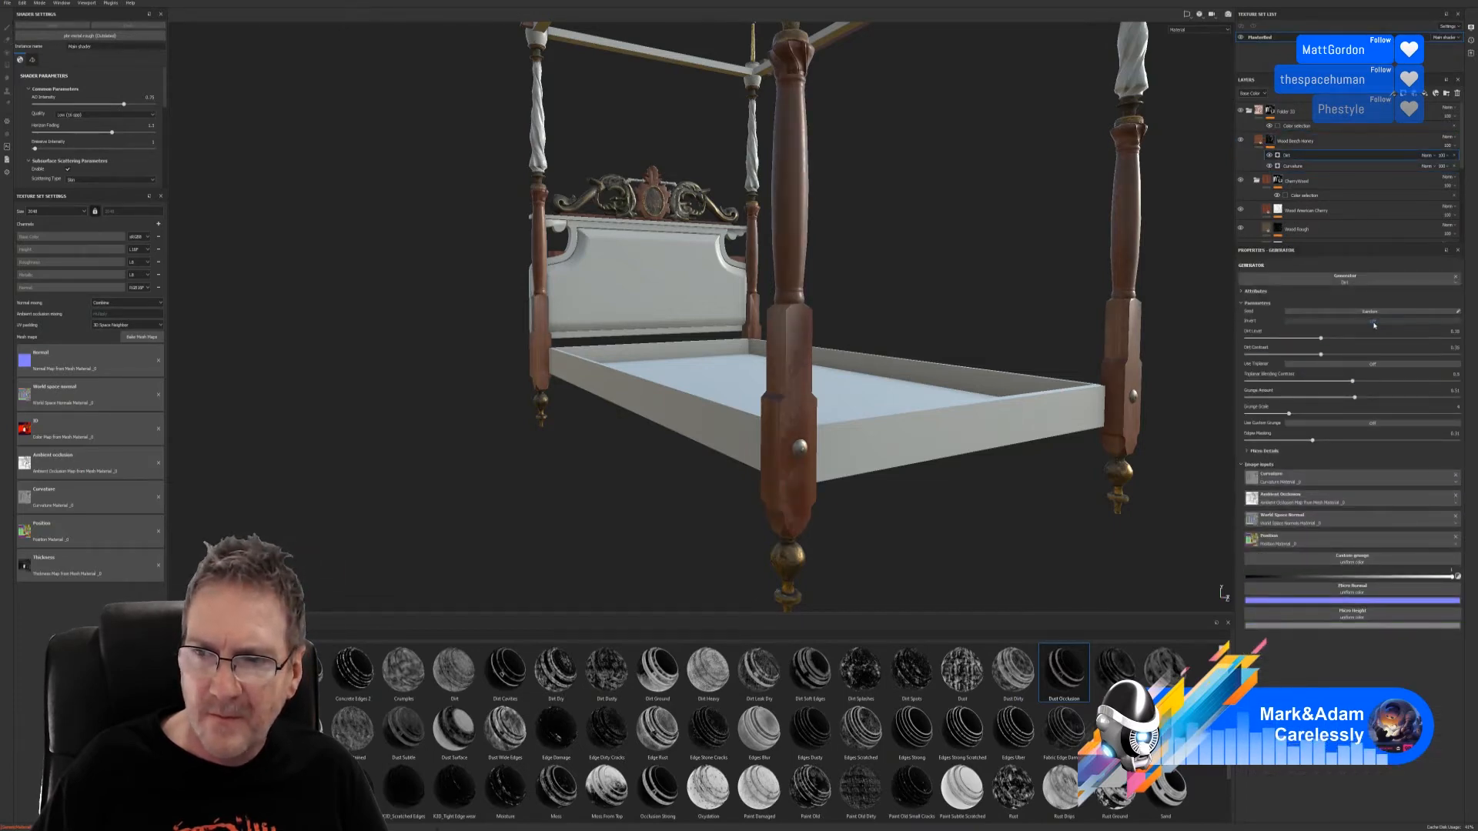
mouse_move(1321, 340)
left_mouse_down()
mouse_move(1415, 337)
mouse_move(1291, 344)
mouse_move(1317, 355)
left_mouse_up()
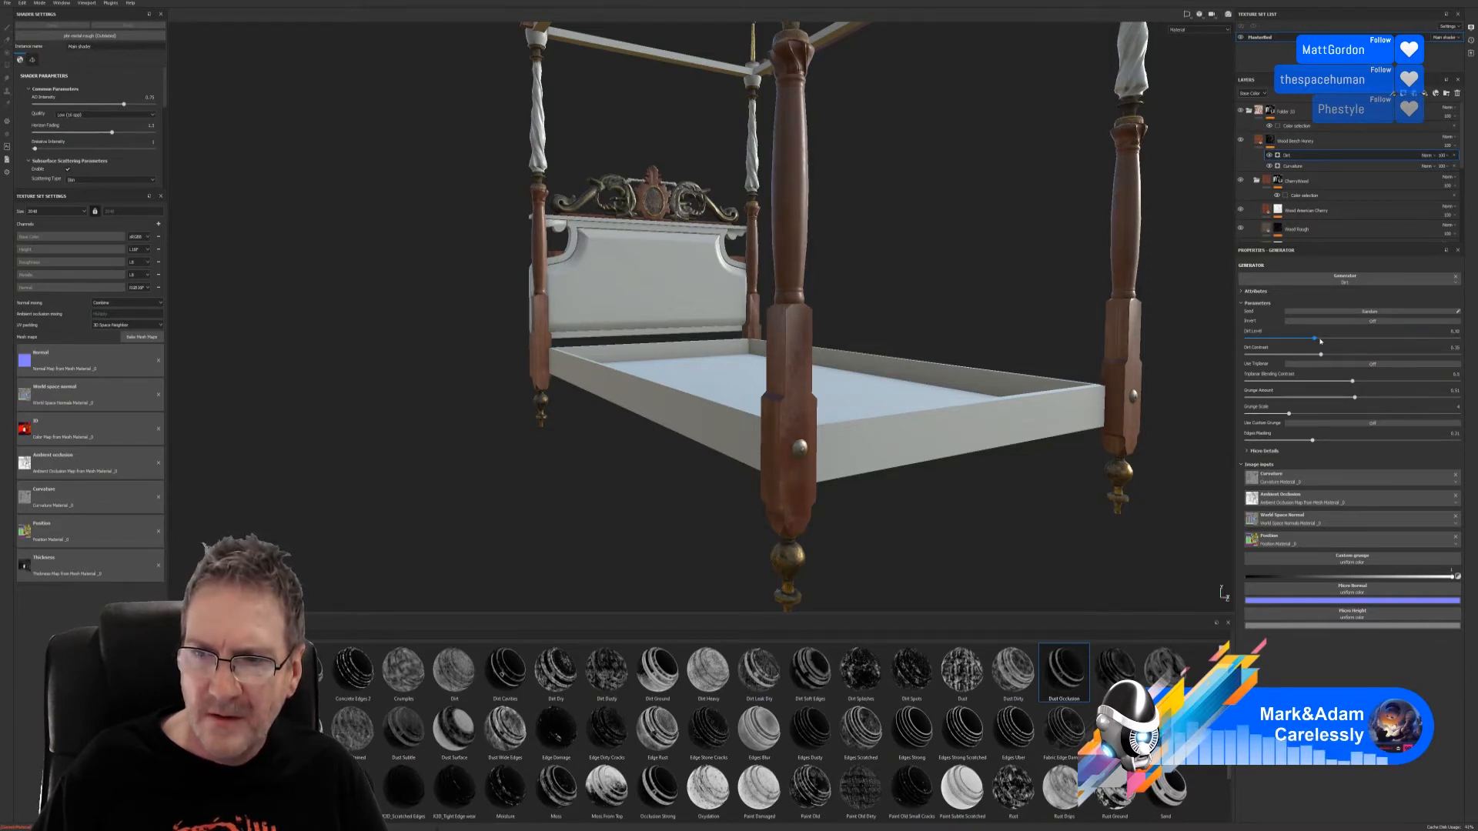
mouse_move(1316, 340)
left_mouse_down()
mouse_move(1424, 342)
mouse_move(1318, 354)
left_mouse_up()
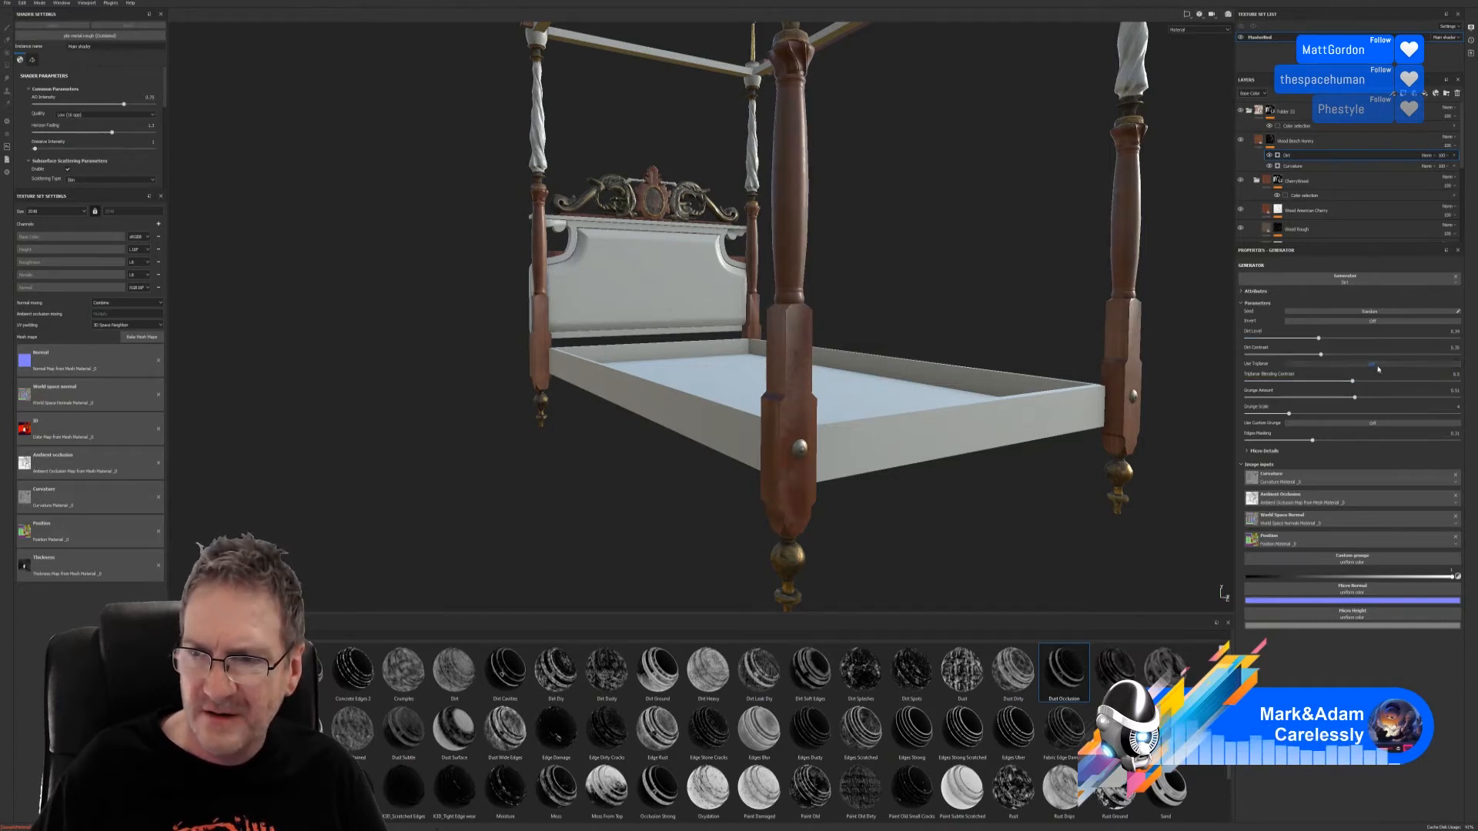
left_click(1375, 323)
left_click(1375, 323)
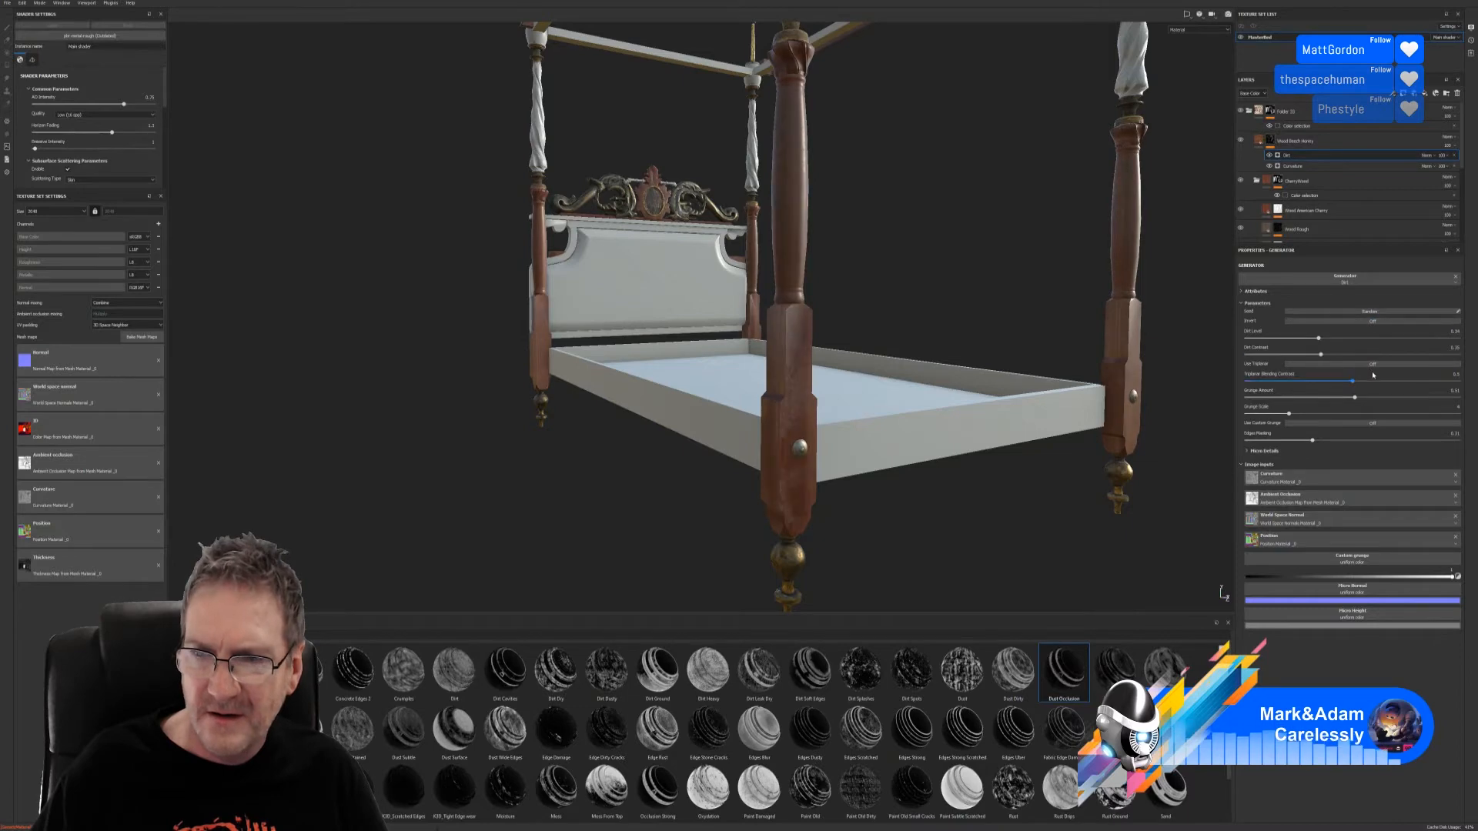
left_click(1370, 365)
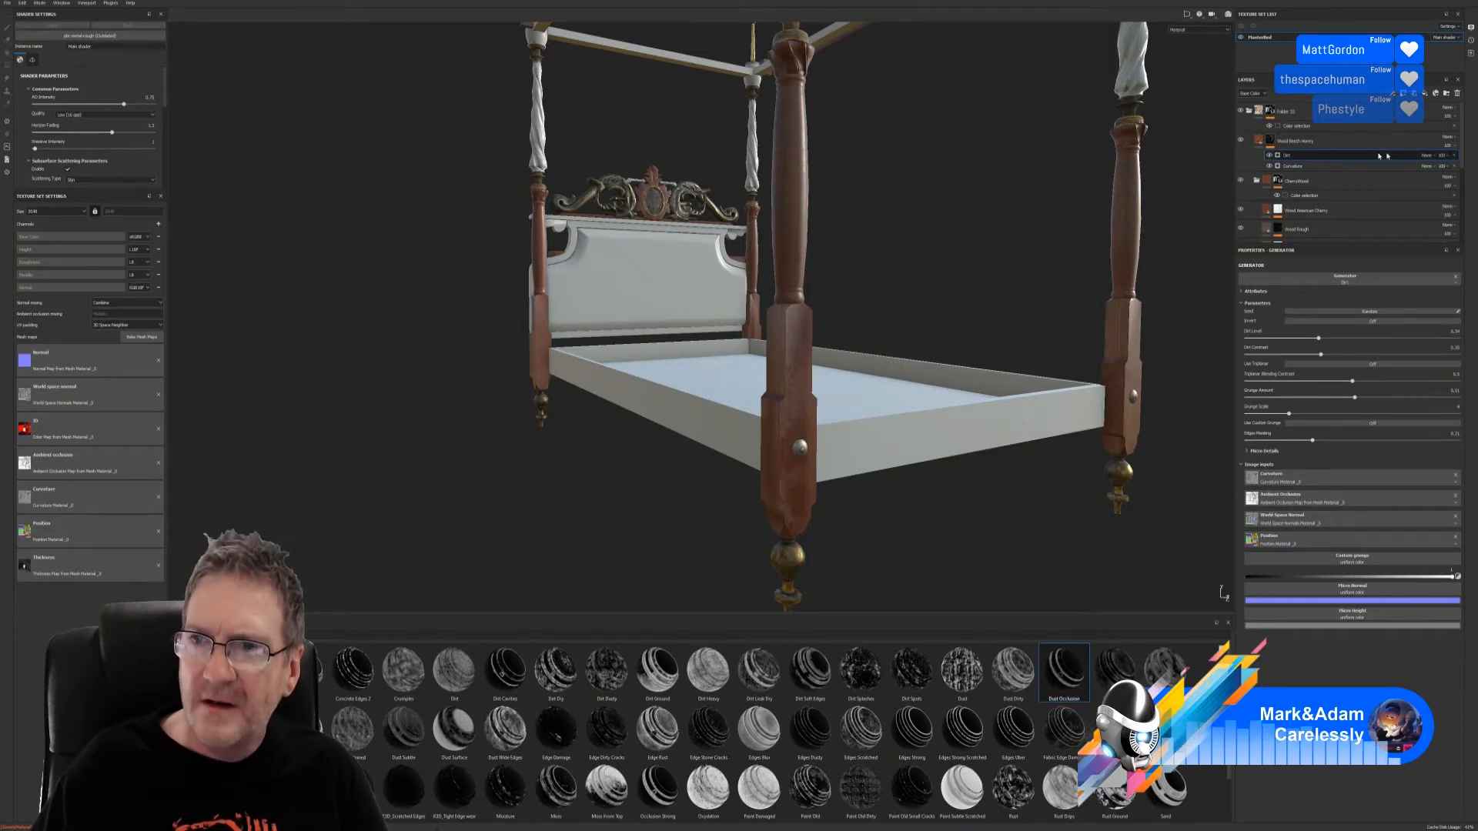
key("Delete")
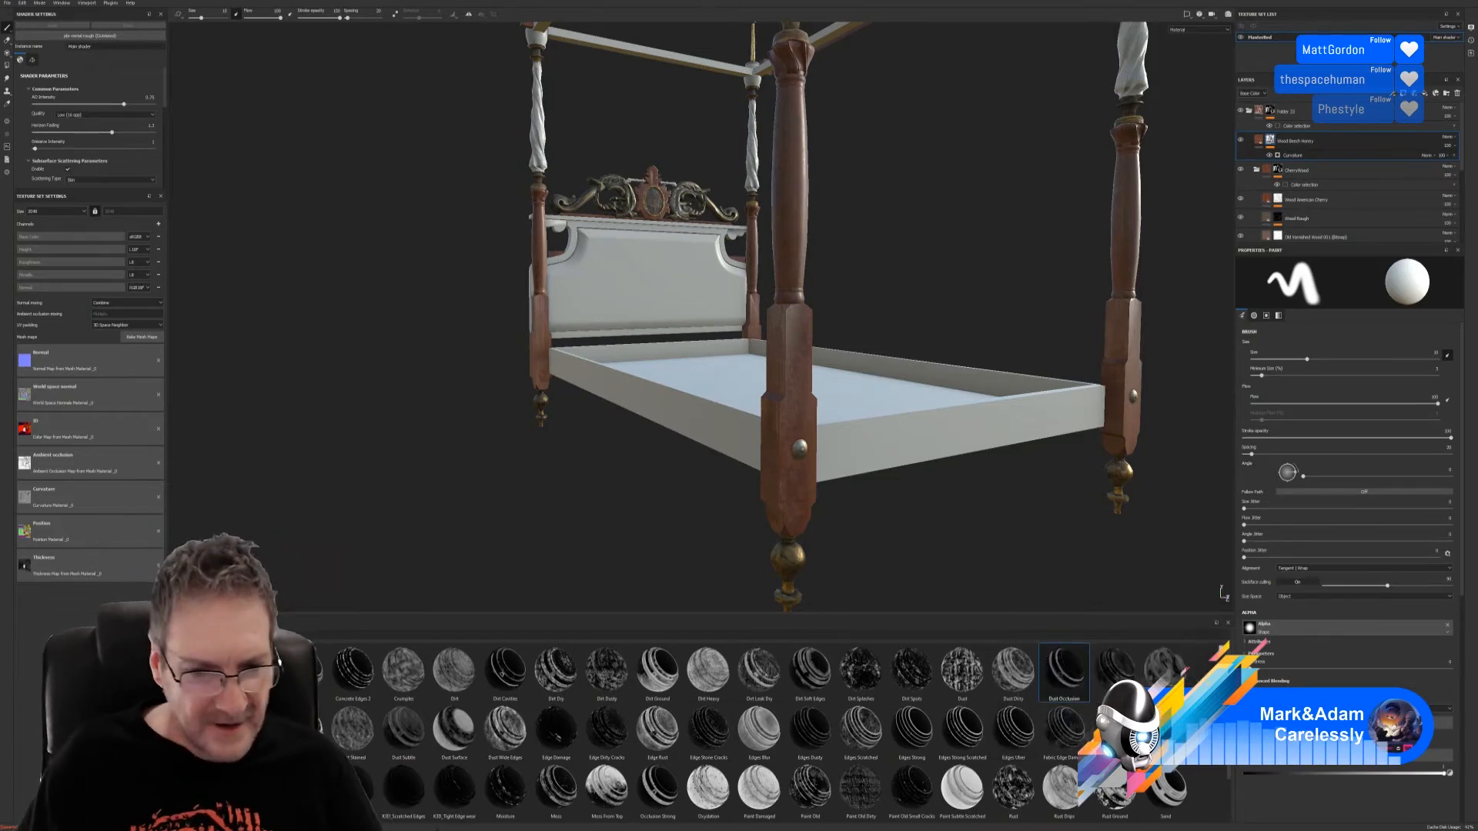
Step: Try the Edges Strong smart mask on the Wood Beech Honey layer with global balance at about 0.78, and delete its effects
mouse_move(892, 817)
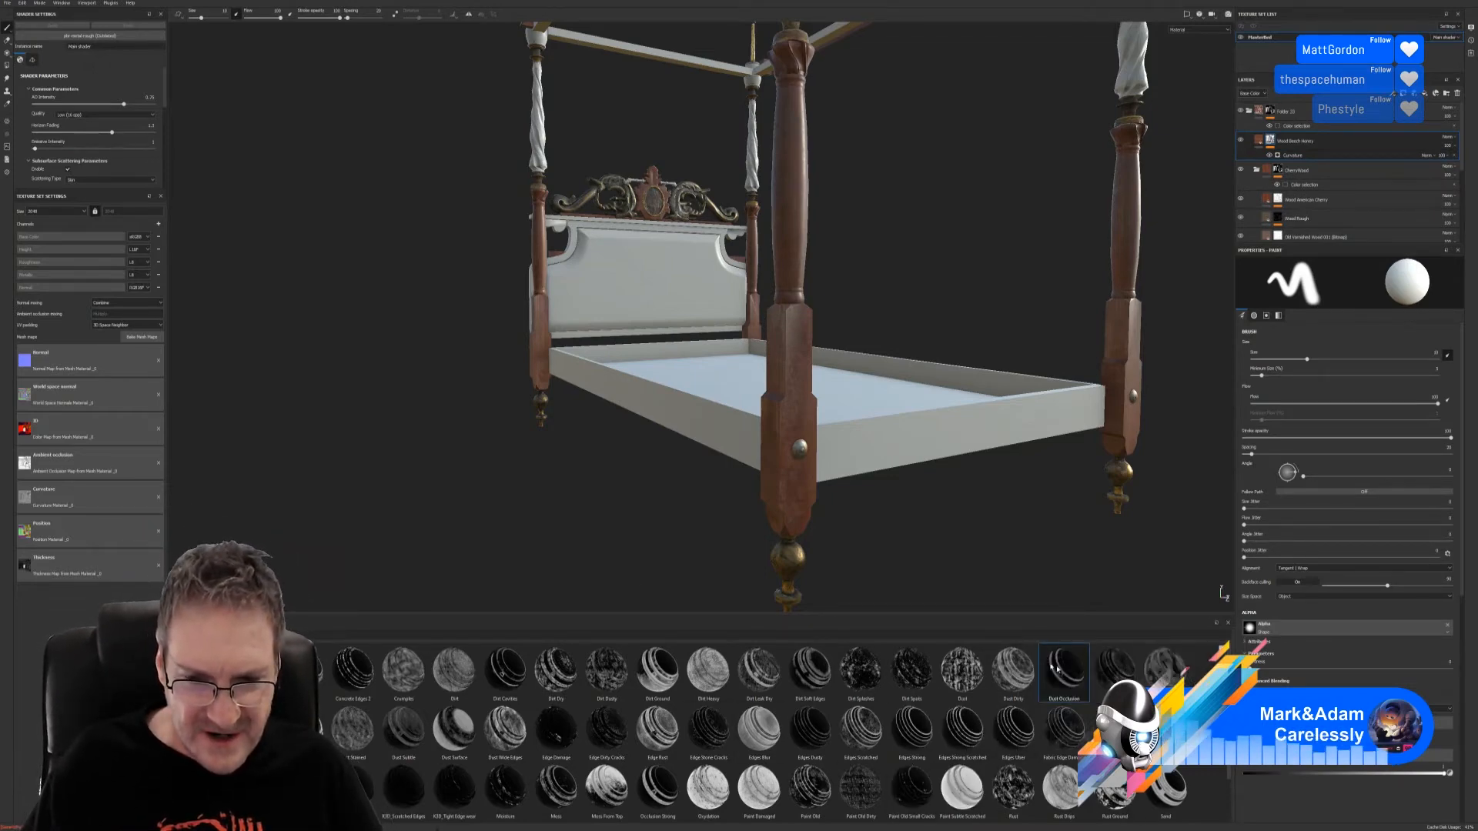
left_click_drag(912, 727, 1320, 137)
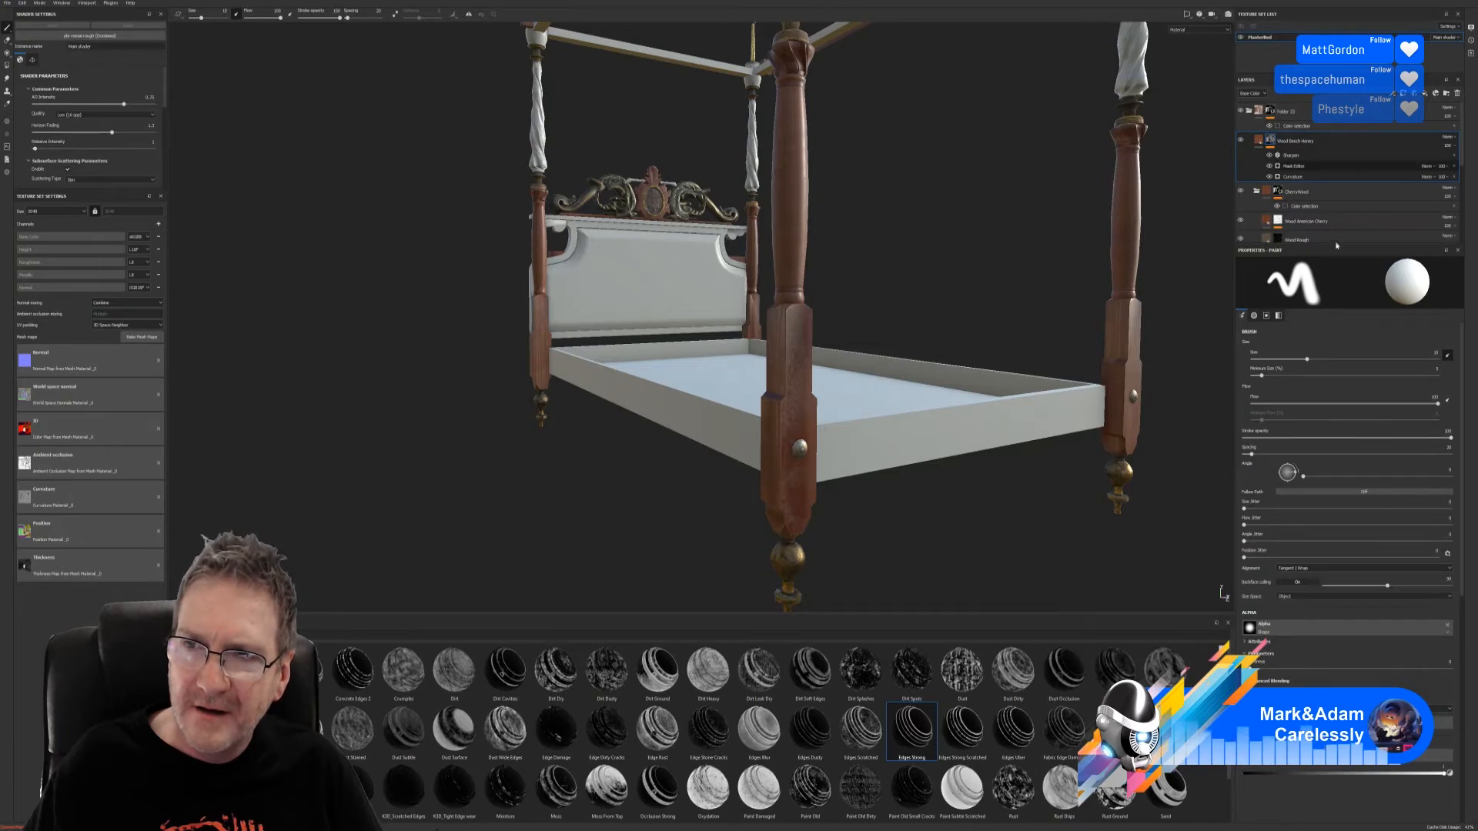
left_click(1308, 165)
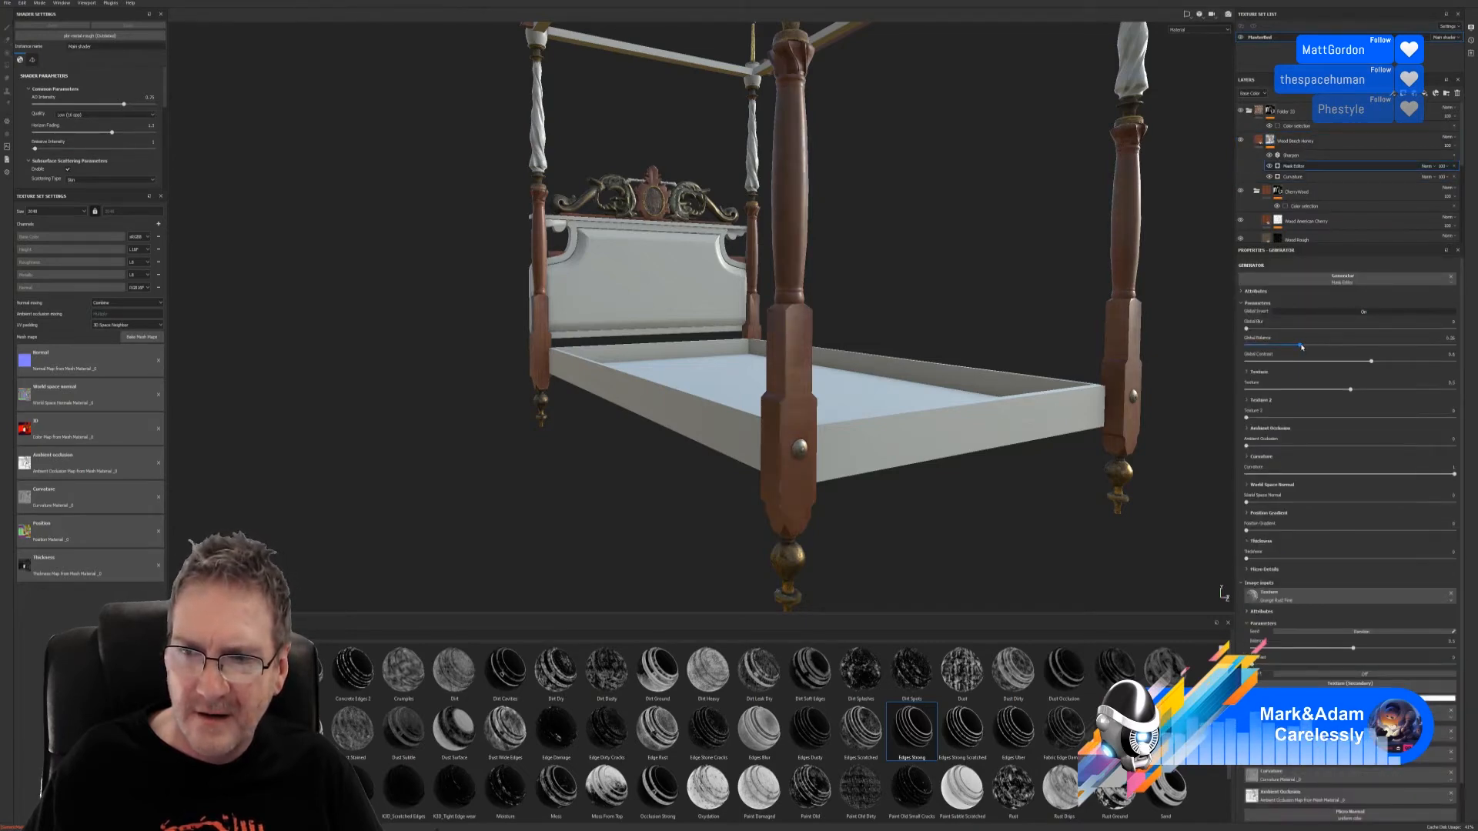
left_click_drag(1302, 348, 1421, 346)
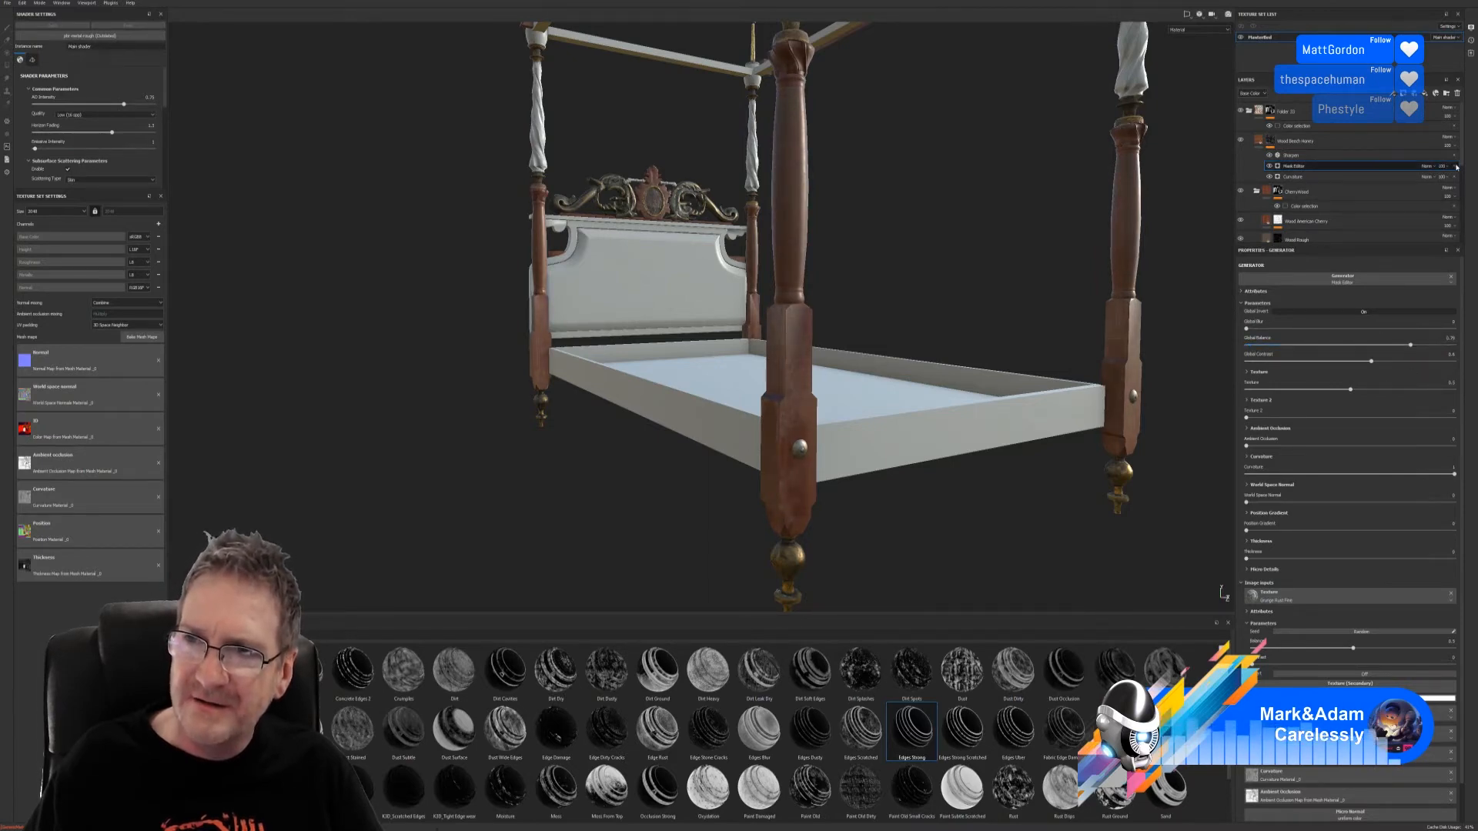
key("Delete")
key("Delete")
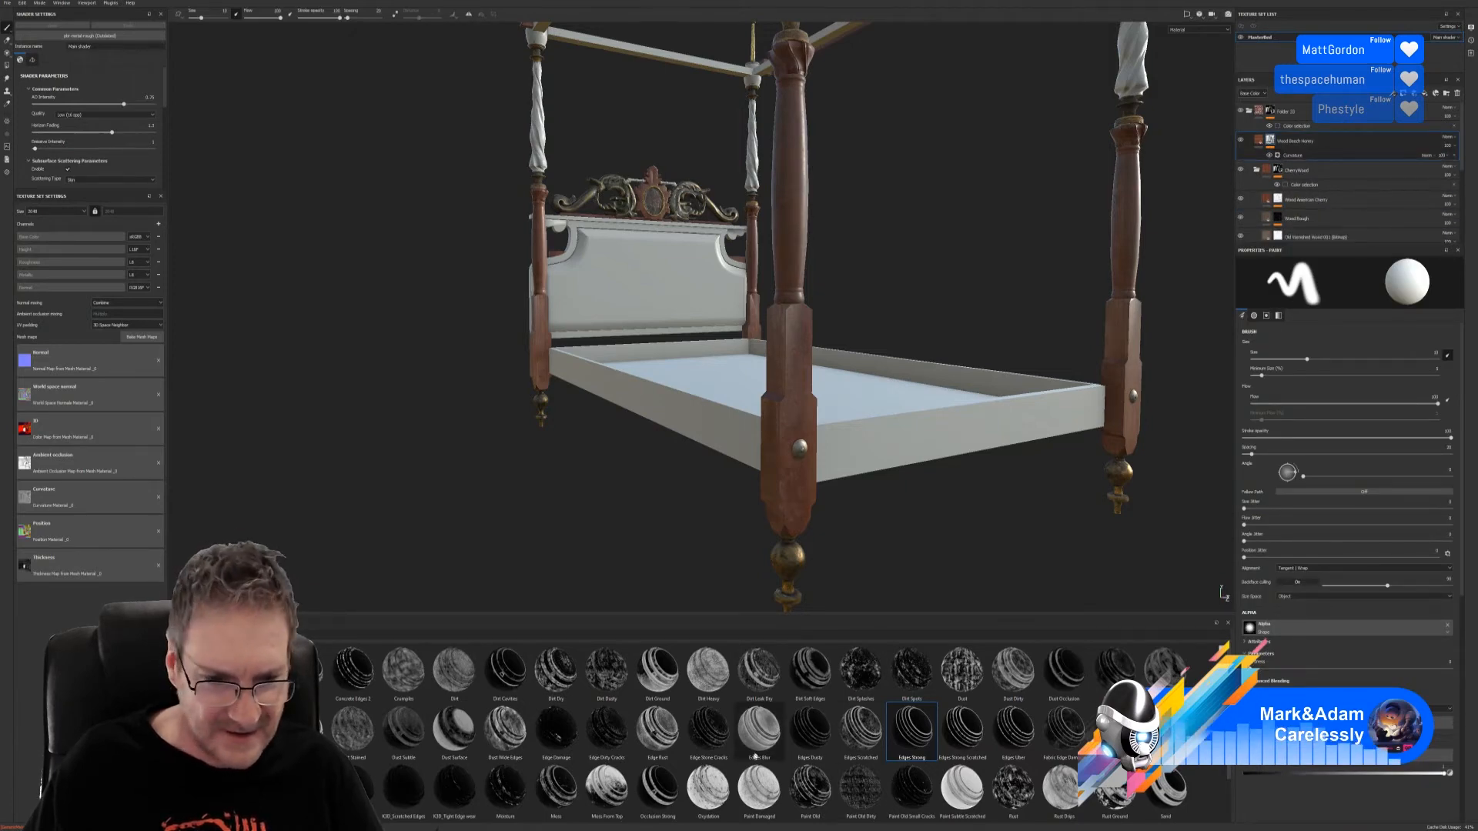
Step: Try the Occlusion Strong smart mask on Wood Beech Honey, varying its invert, balance, texture, occlusion and curvature settings, and delete its Mask Editor
left_click_drag(658, 789, 1338, 148)
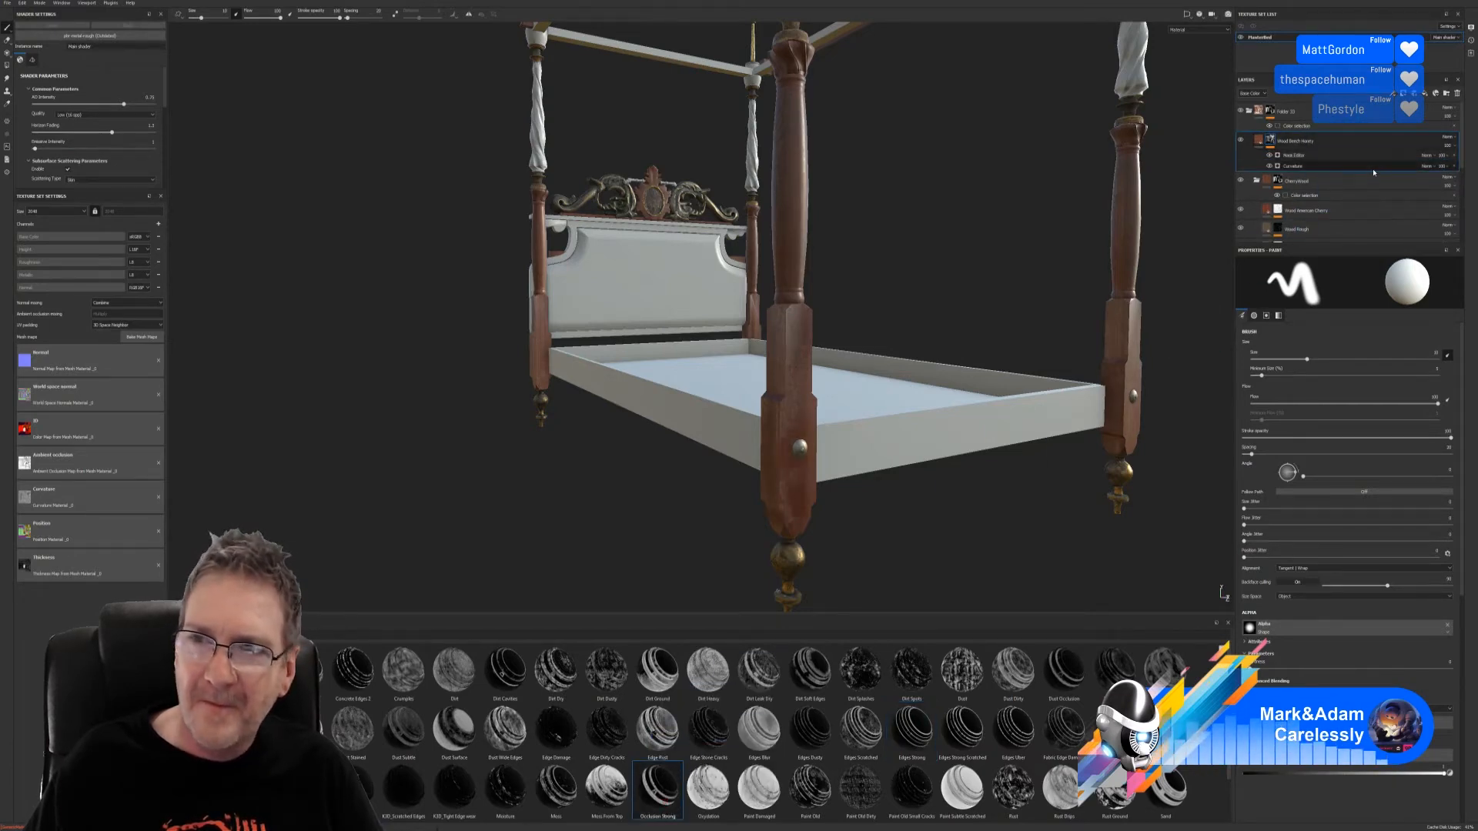
left_click(1294, 155)
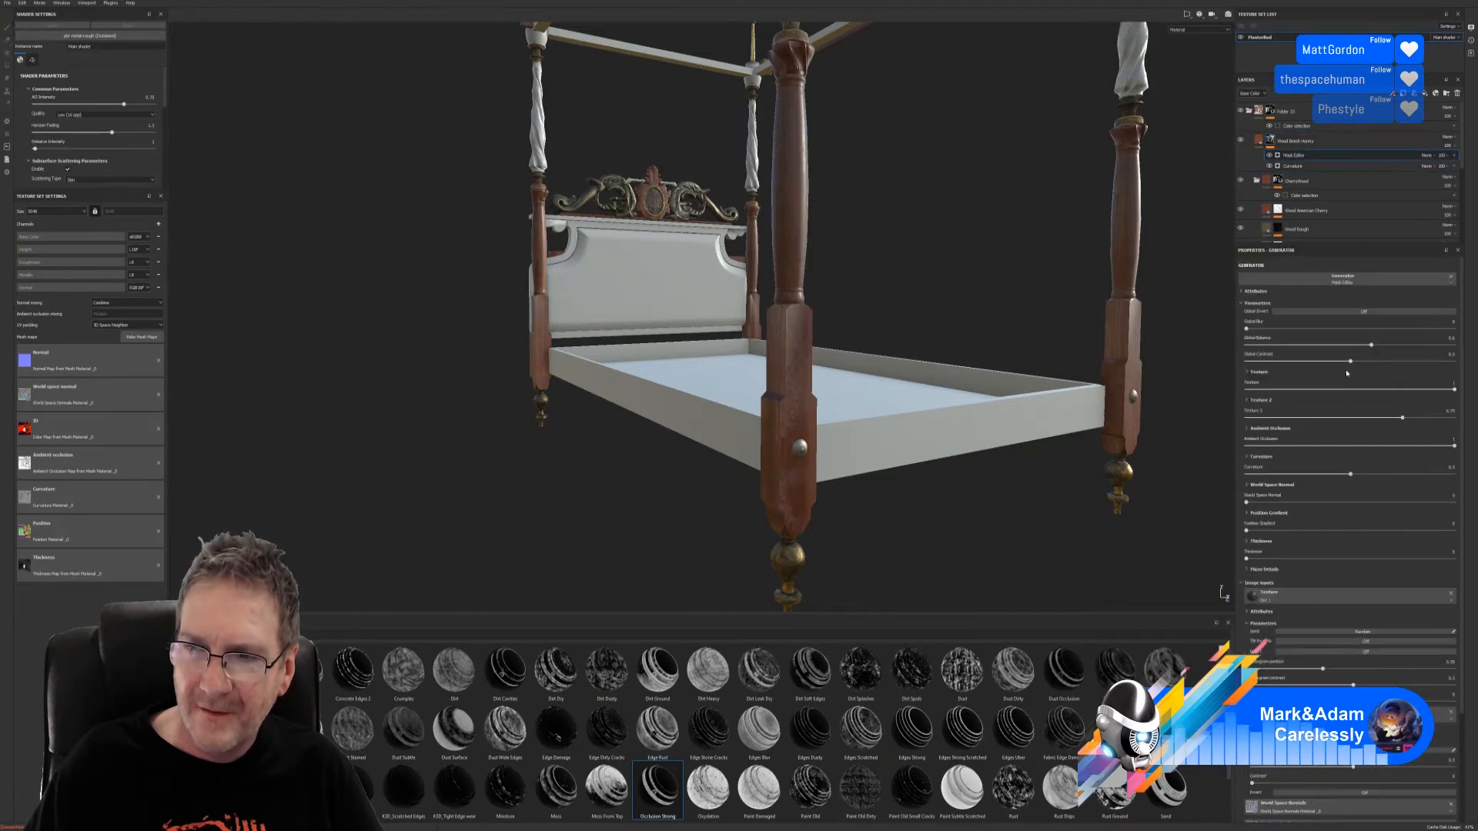
left_click(1366, 311)
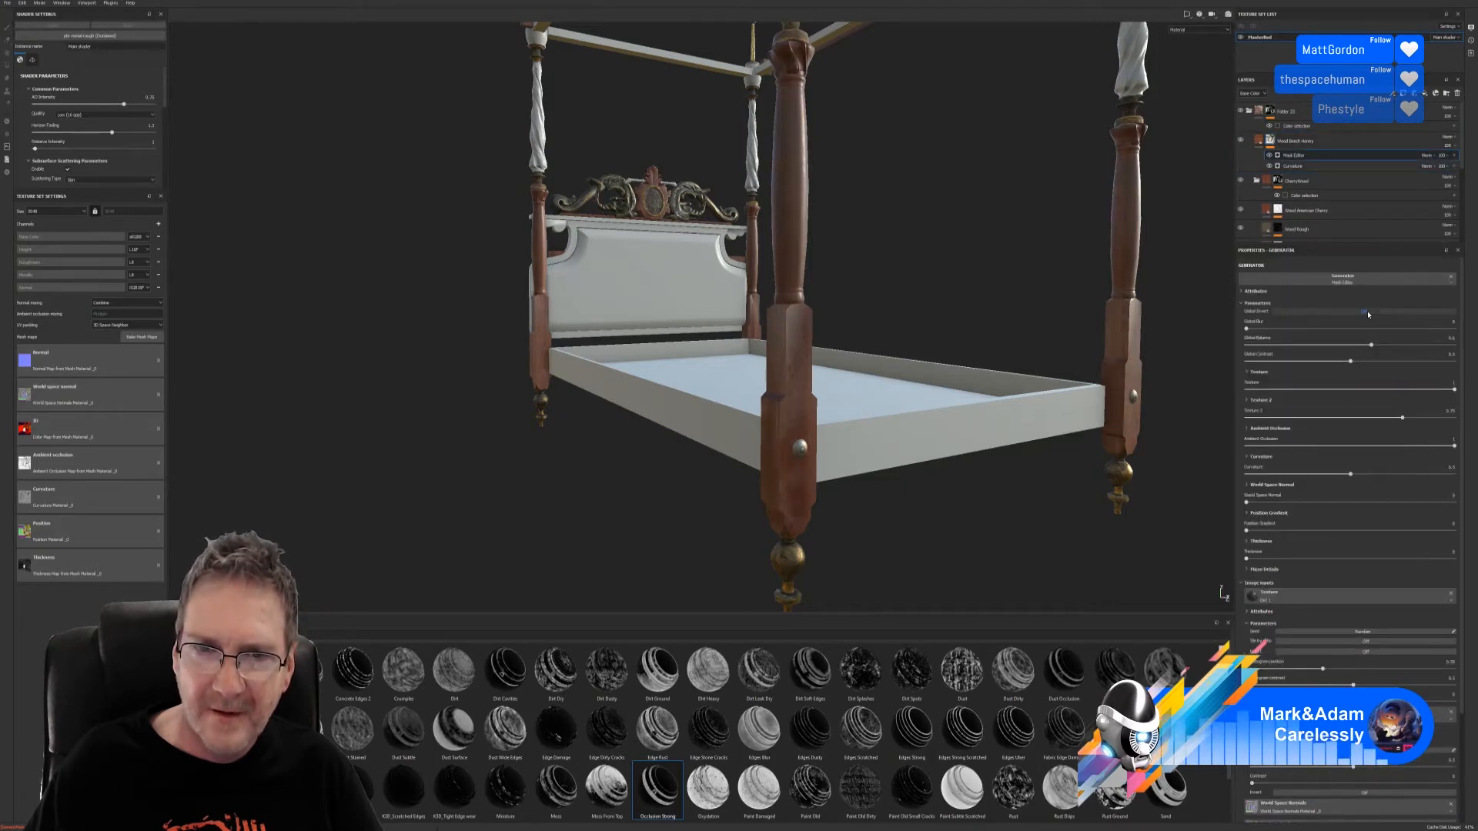
left_click(1367, 312)
left_click(1367, 312)
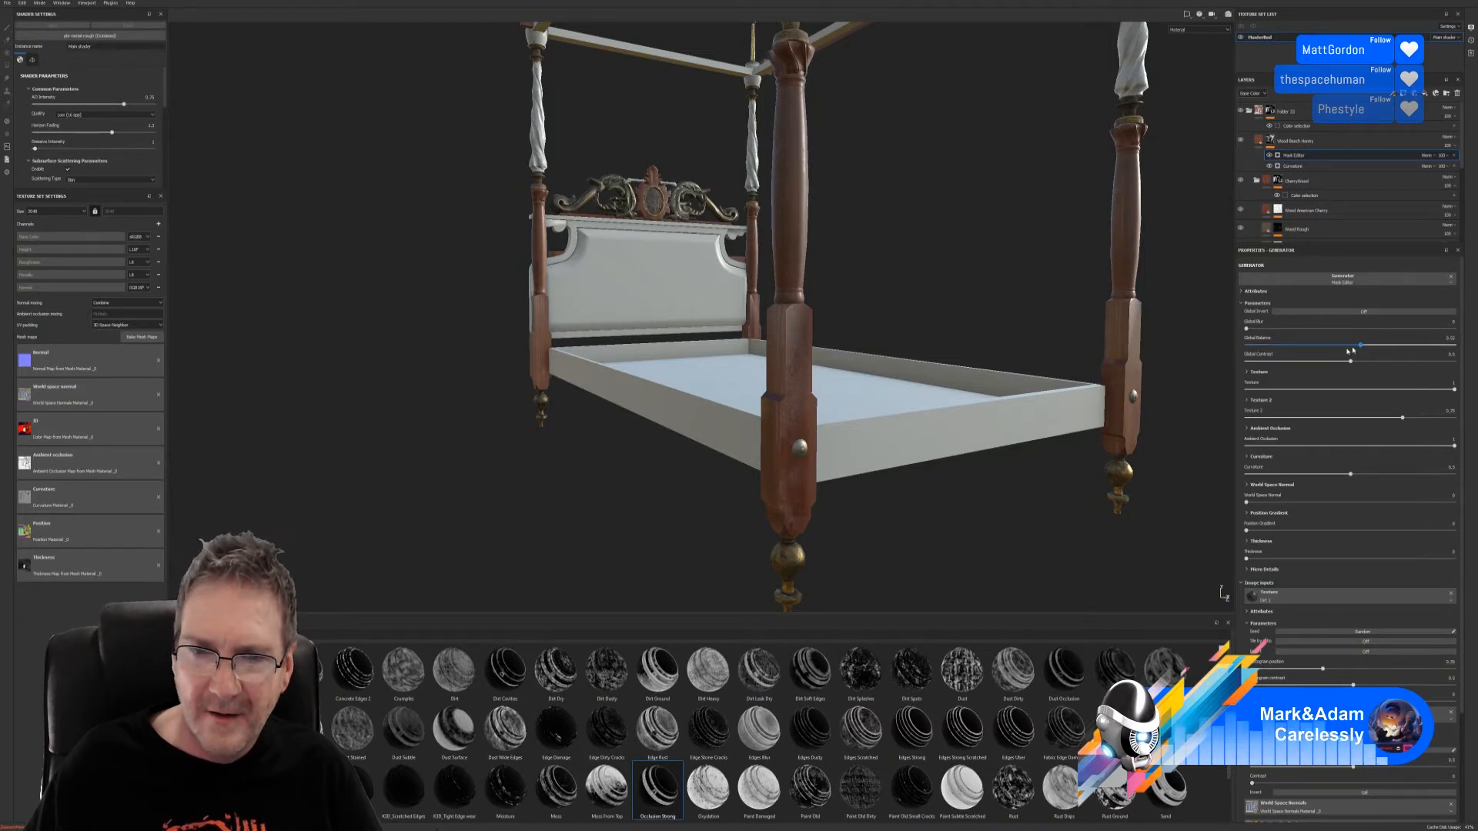
left_click_drag(1263, 346, 1450, 375)
left_click_drag(1358, 378, 1353, 477)
left_click(1364, 474)
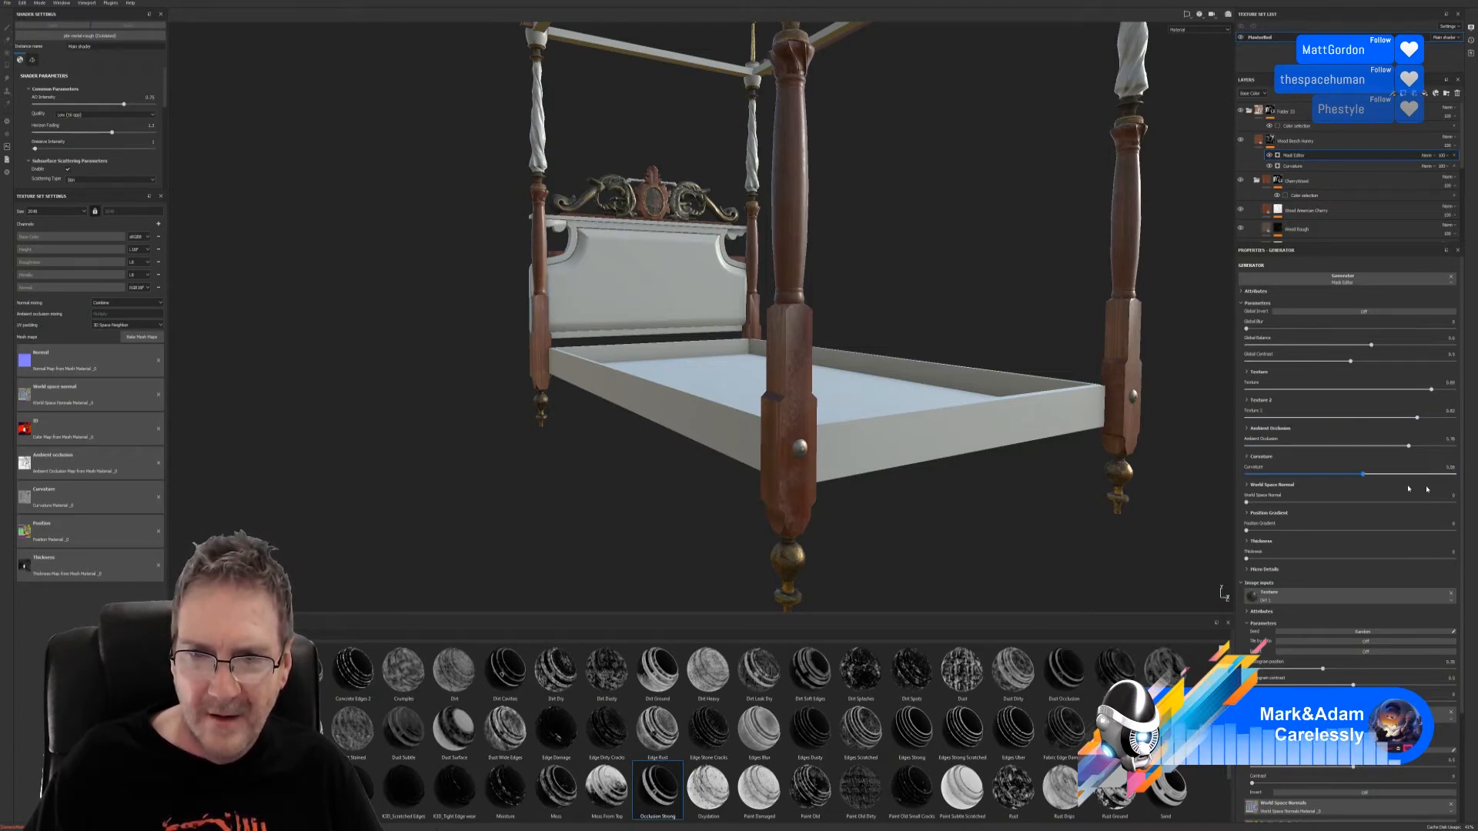
left_click(1453, 156)
Step: Darken the Wood Color of the Wood Beech Honey layer to a deep brown
right_click_drag(896, 403, 587, 422, "alt")
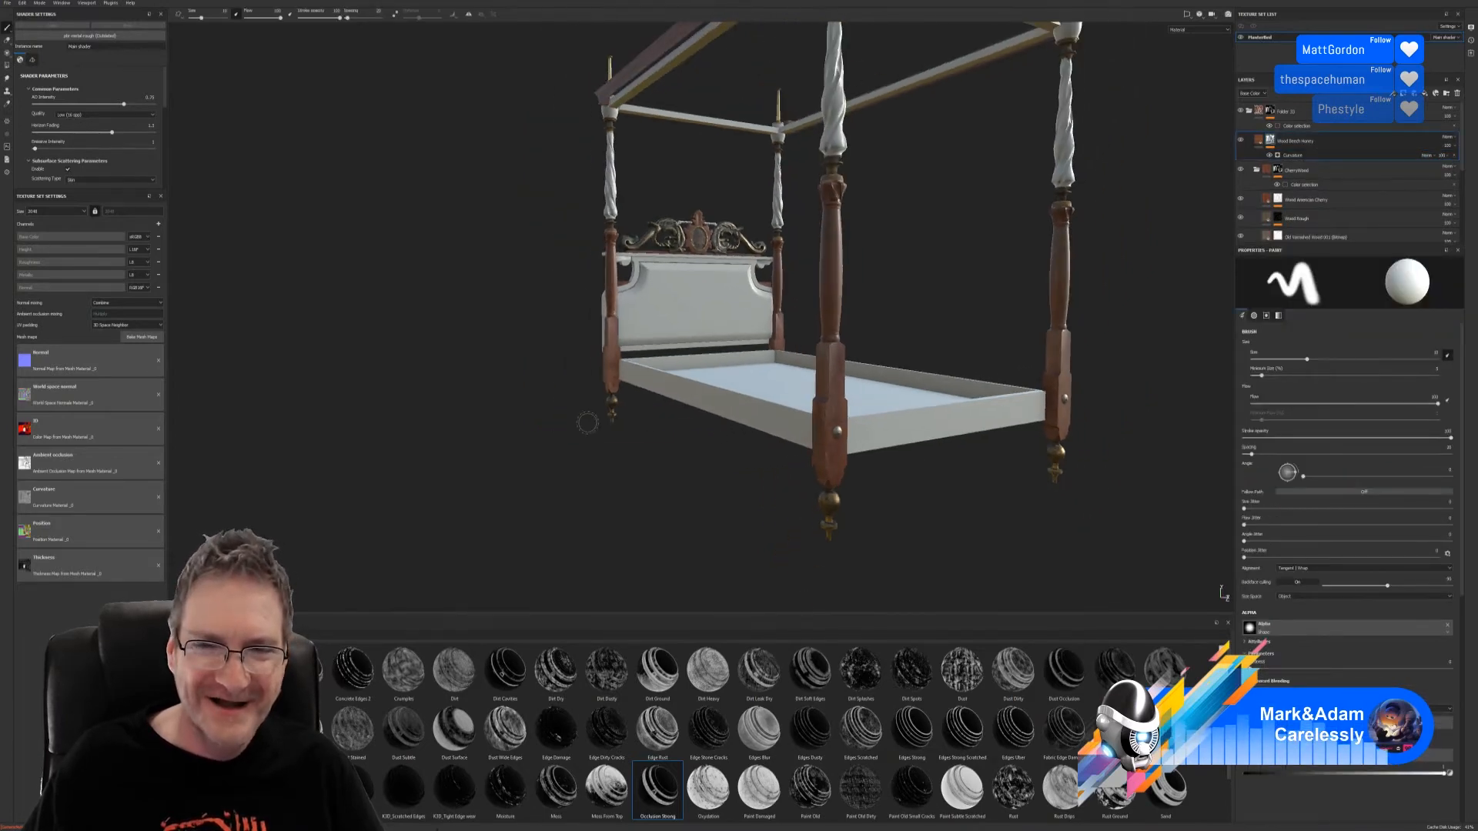
left_click_drag(587, 423, 736, 394, "alt")
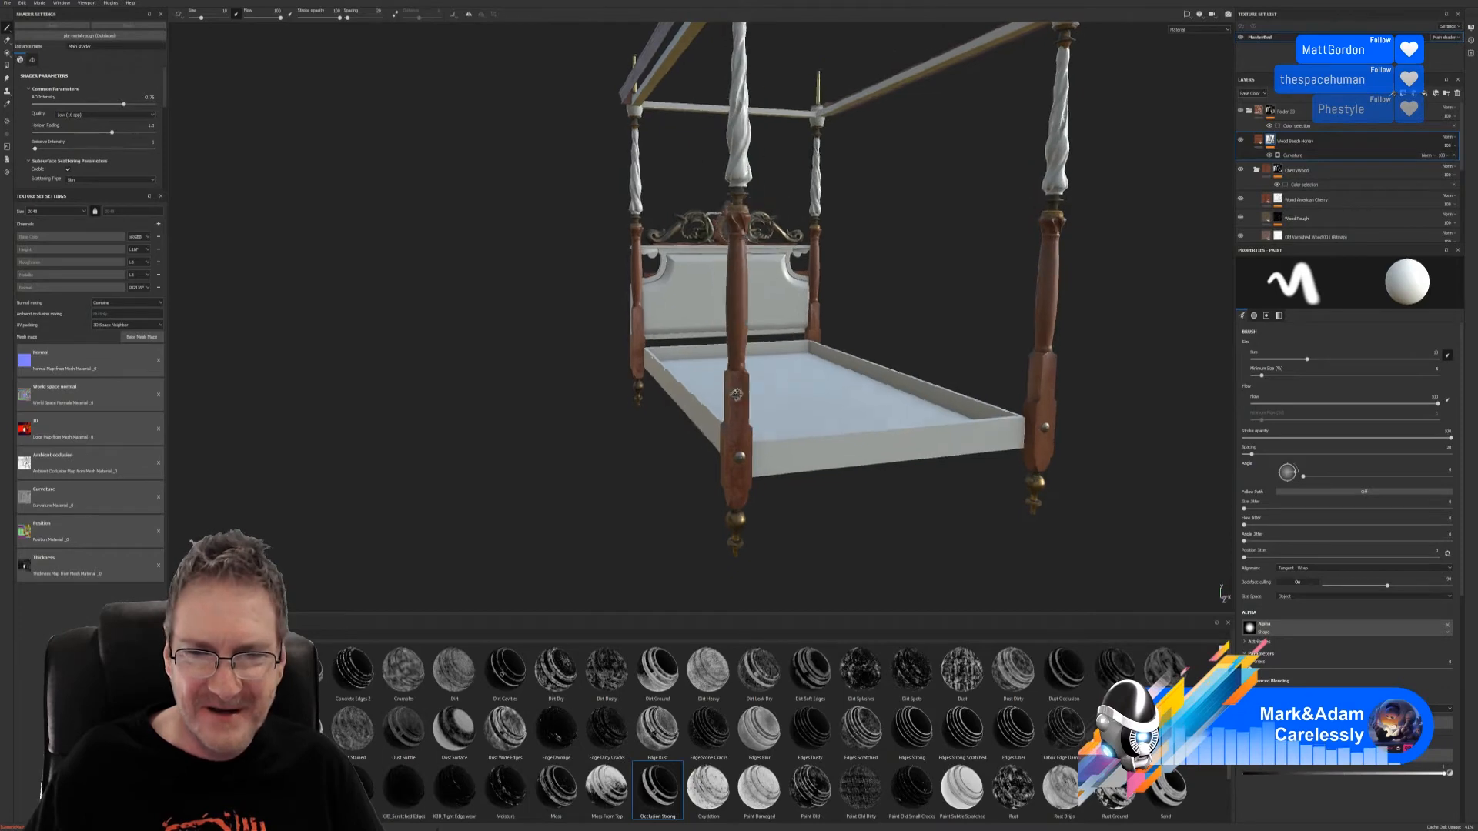
right_click_drag(736, 394, 897, 398, "alt")
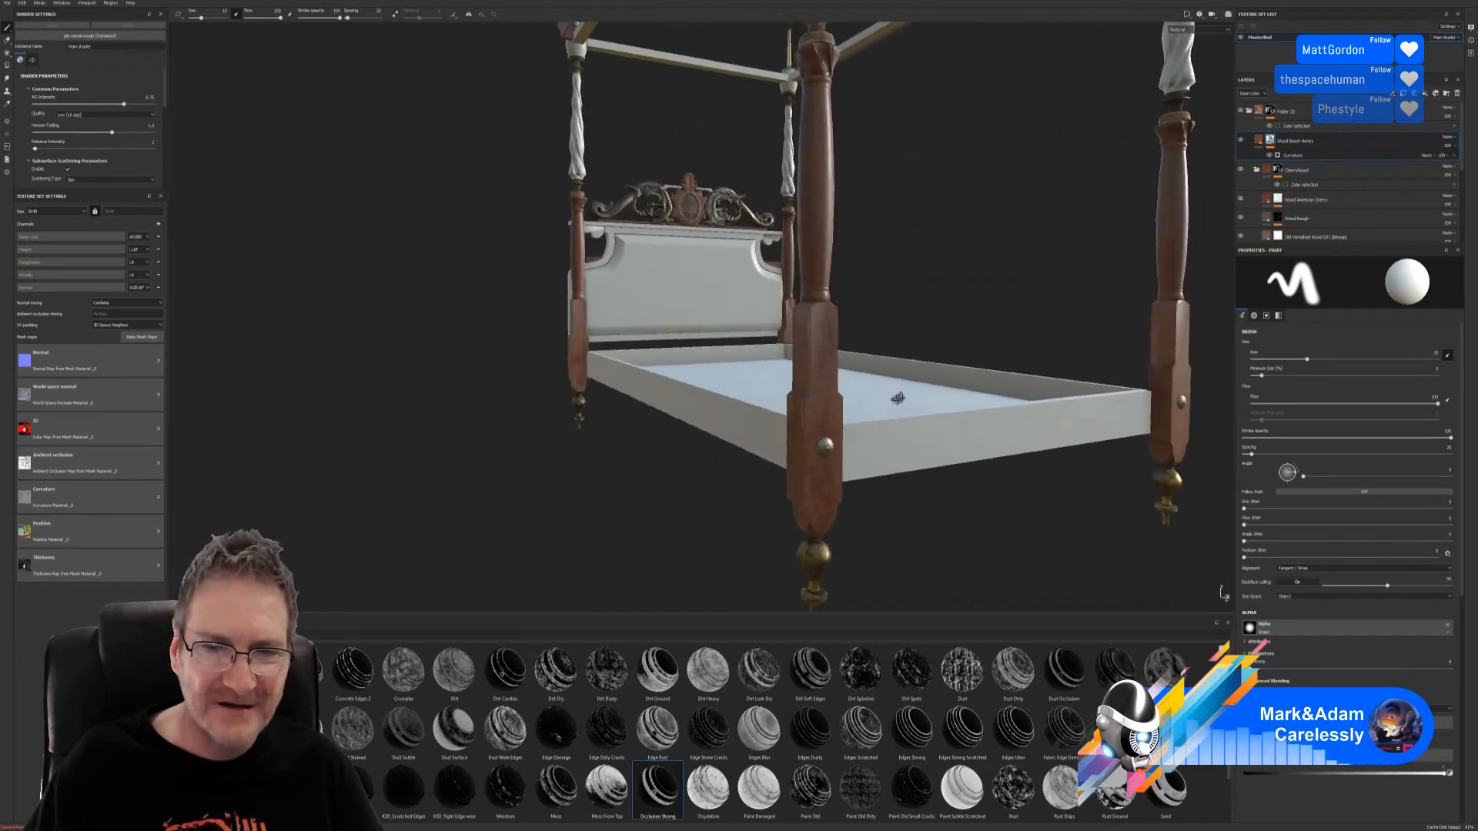
mouse_move(897, 398)
left_mouse_down("alt")
mouse_move(885, 412)
mouse_move(906, 422)
left_mouse_up("alt")
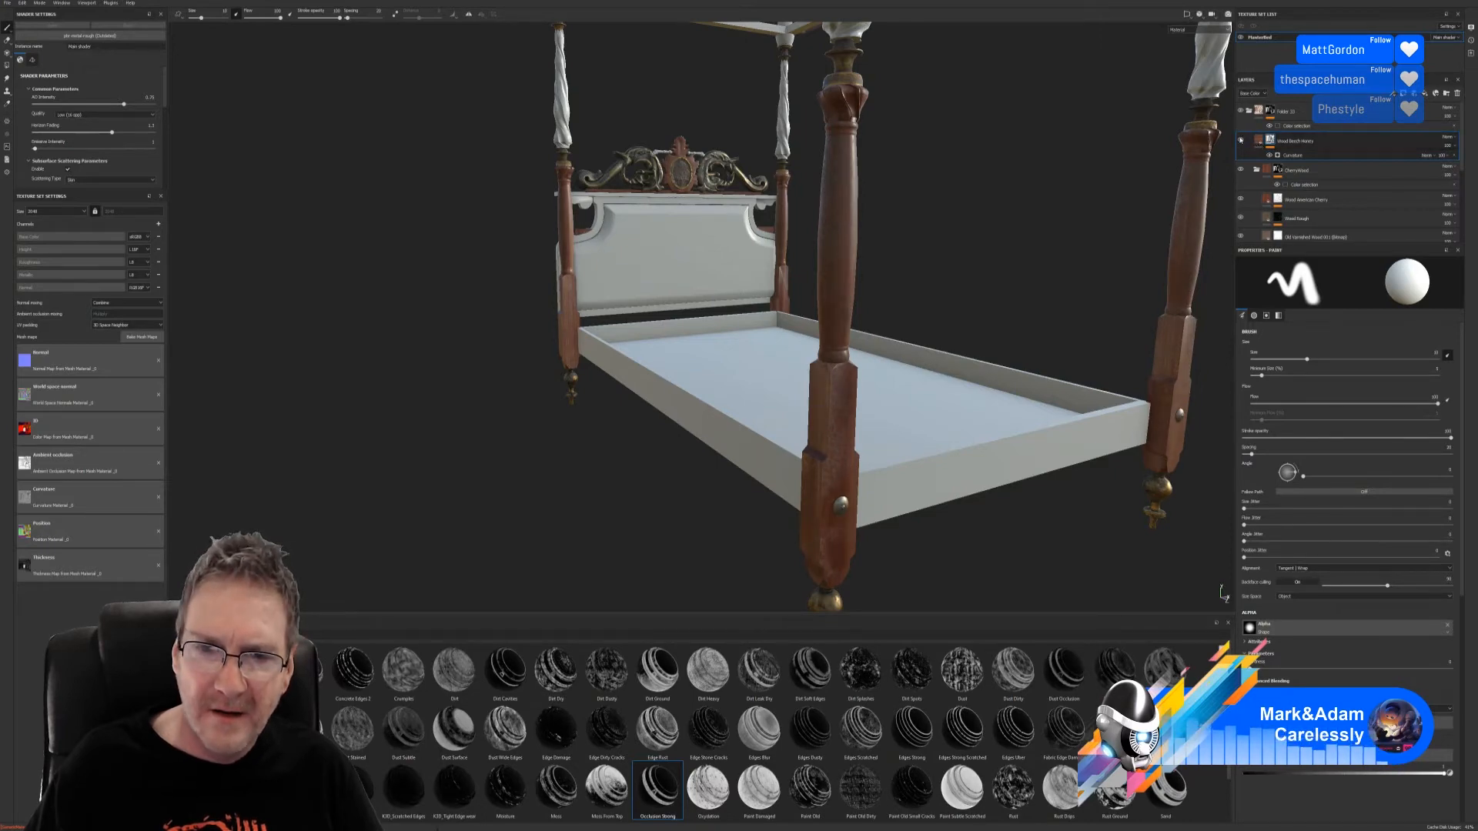
left_click(1241, 140)
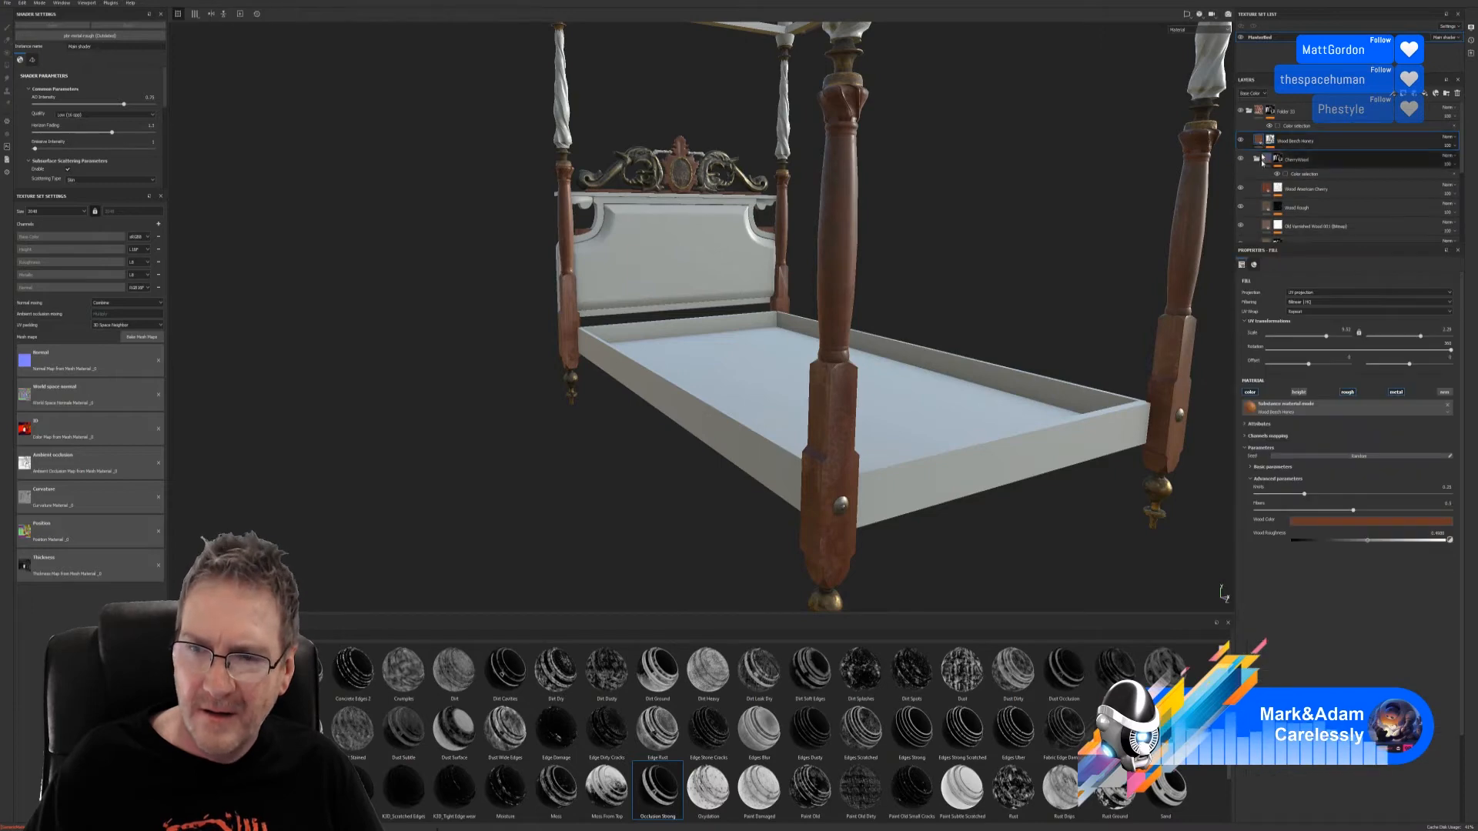
left_click(1368, 523)
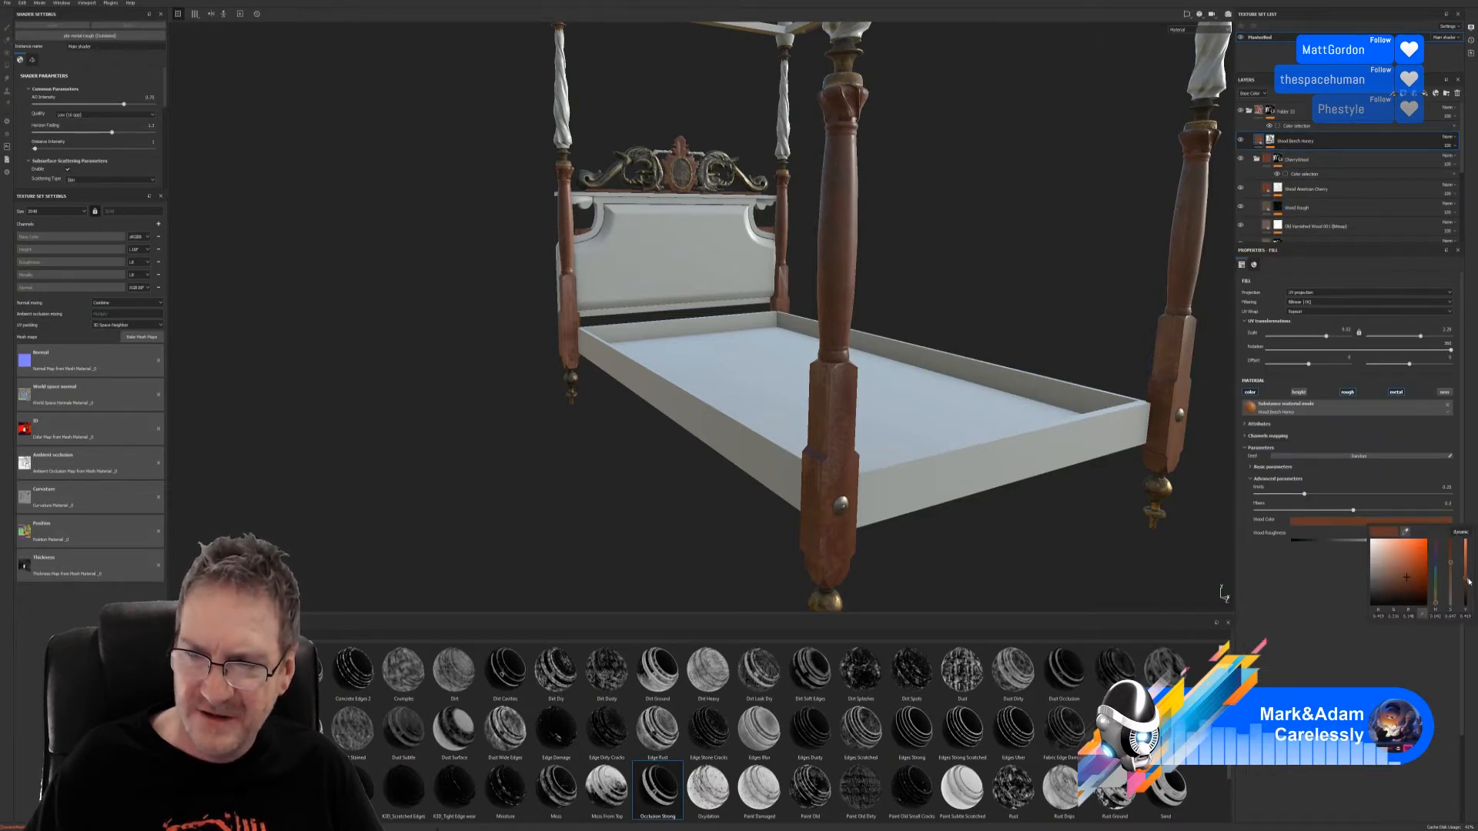
left_click_drag(1466, 575, 1465, 574)
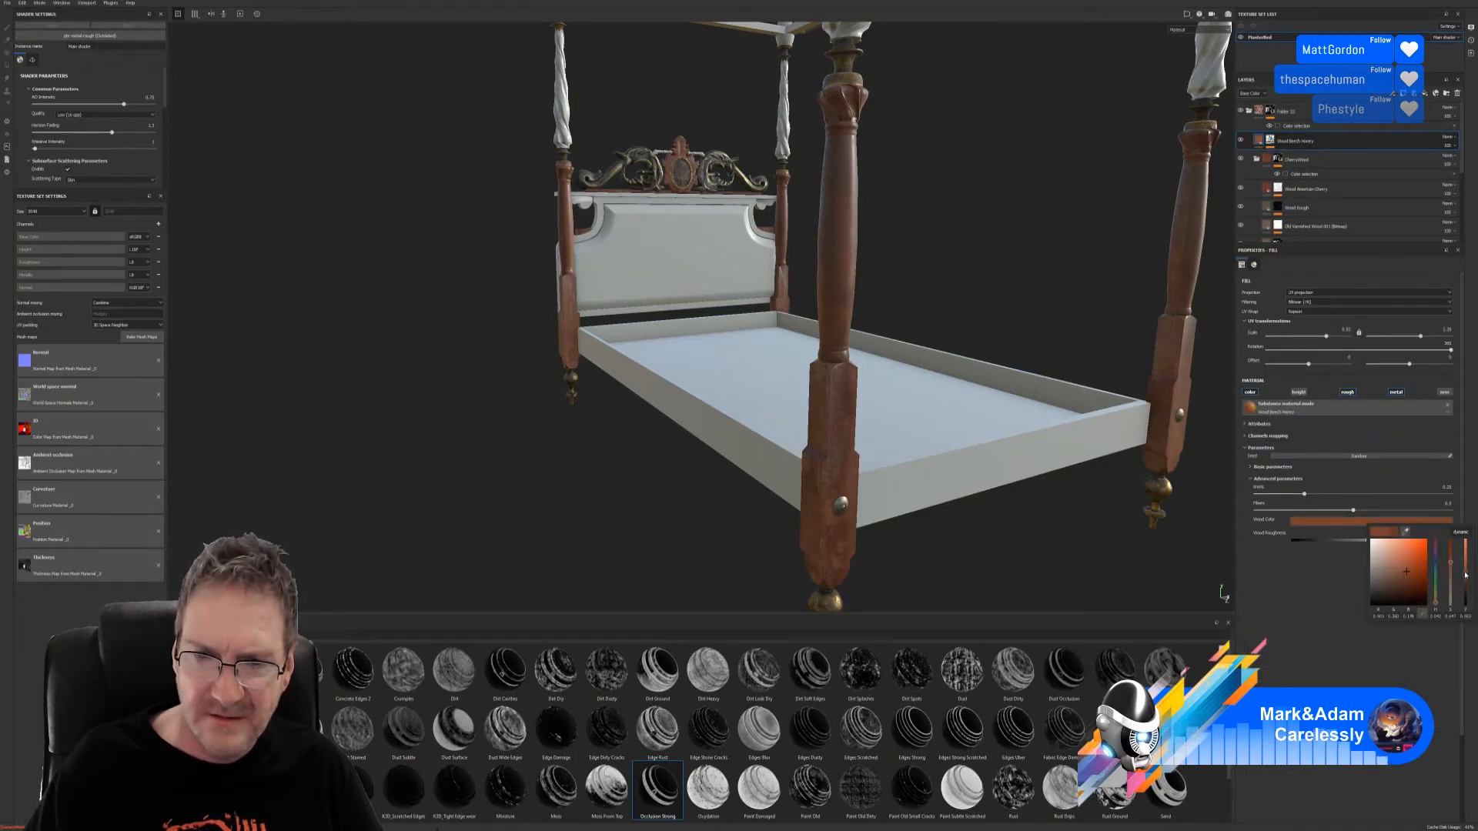
left_click(1465, 586)
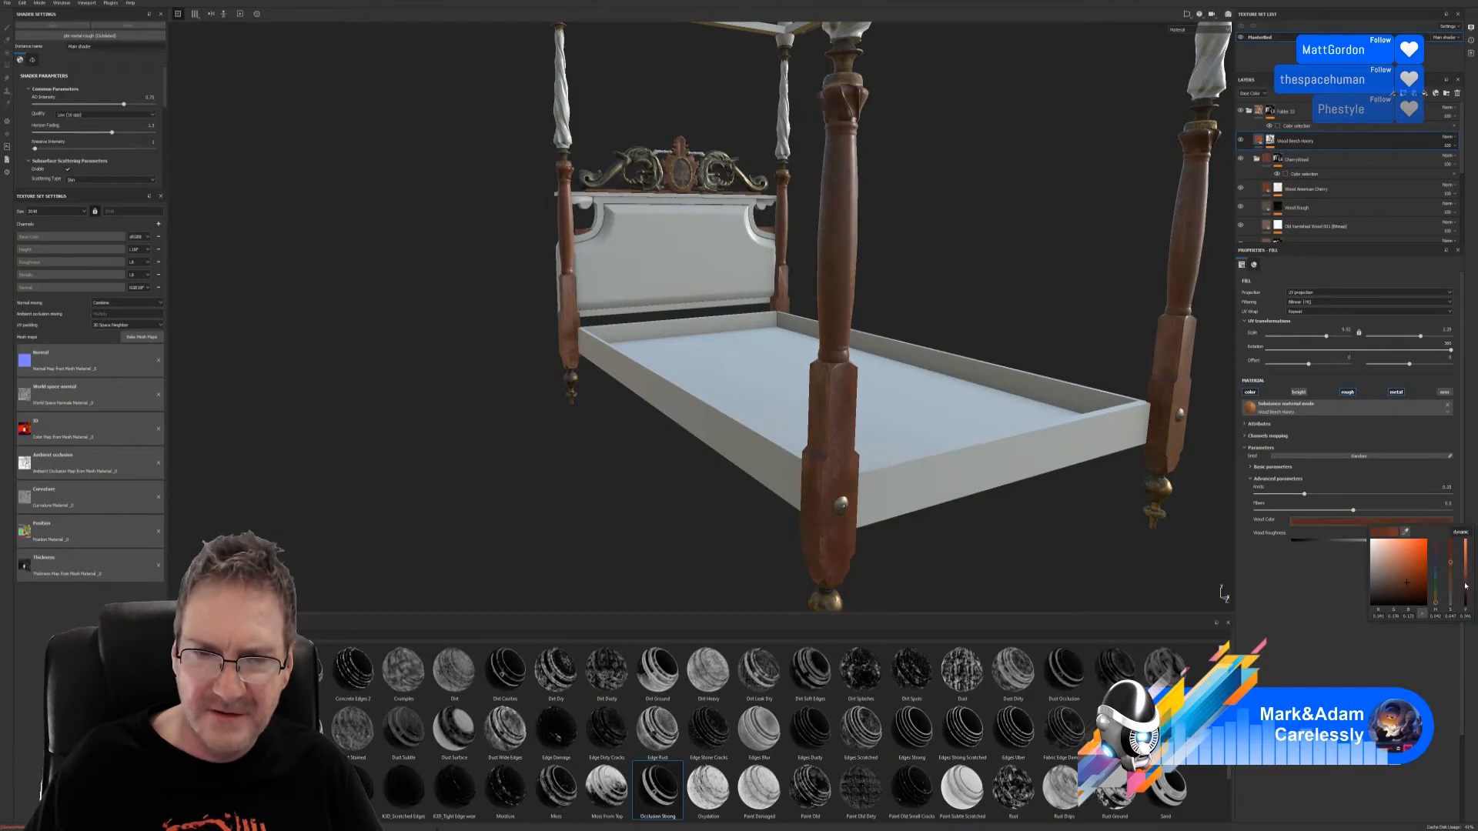
left_click(1465, 591)
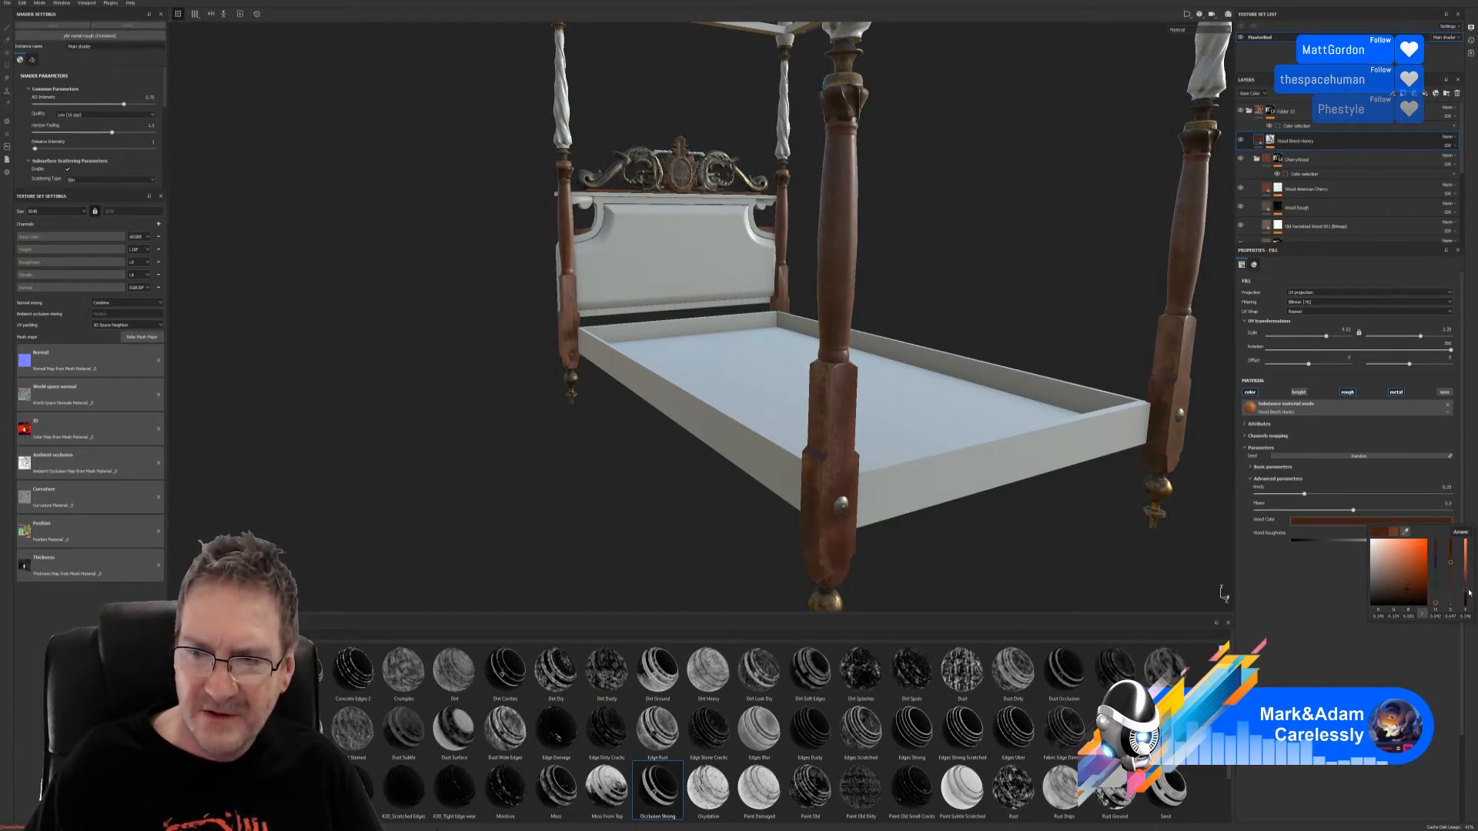
left_click(1464, 591)
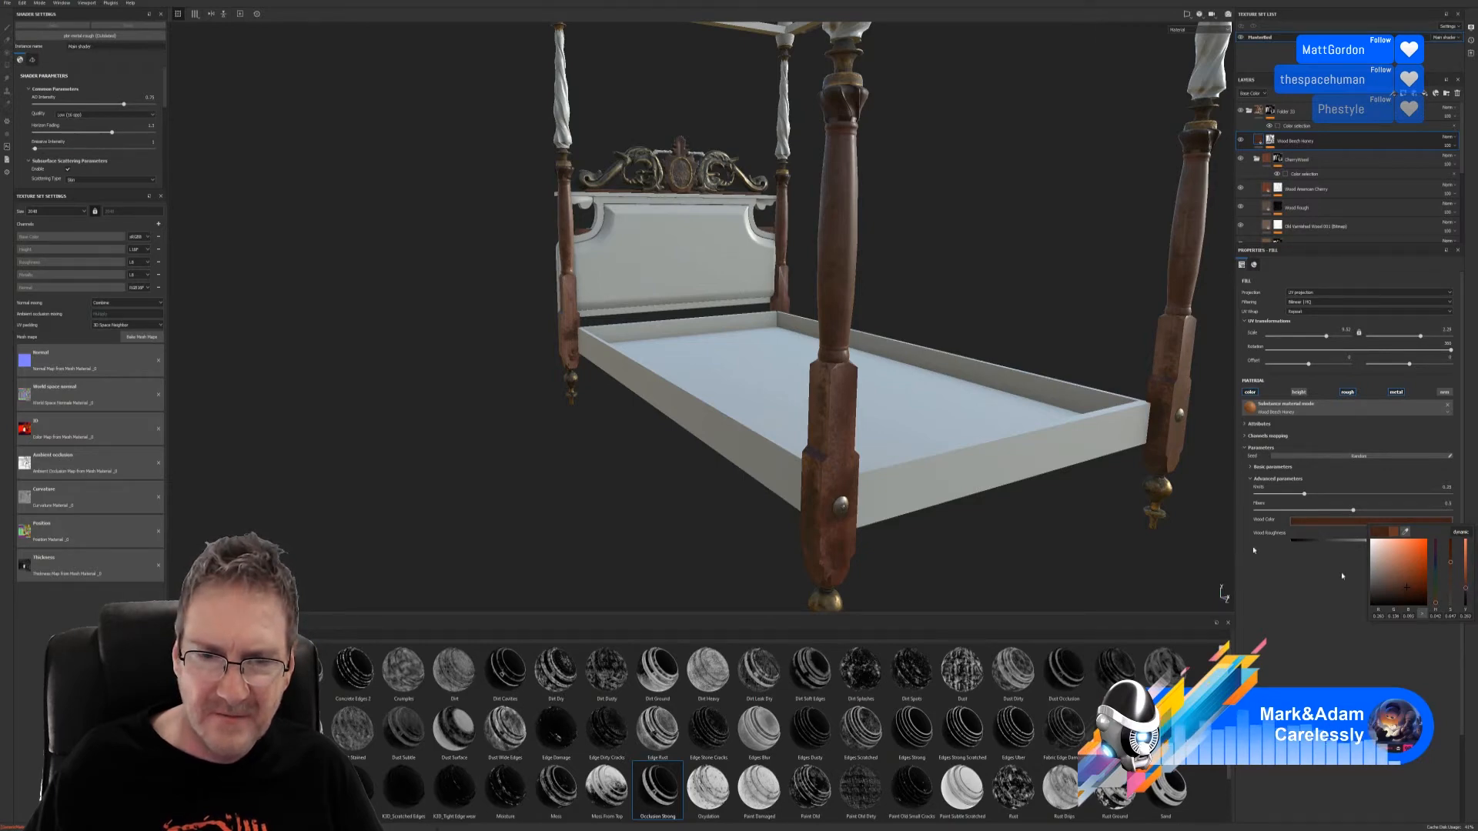
Step: In the Wood Beech Honey mask's Curvature generator, set global balance to about 0.78, global contrast to 0 and the grunge texture's balance to about 0.4
mouse_move(962, 415)
left_mouse_down("alt")
mouse_move(811, 426)
mouse_move(1040, 431)
mouse_move(735, 459)
mouse_move(921, 427)
left_mouse_up("alt")
left_click(1270, 140)
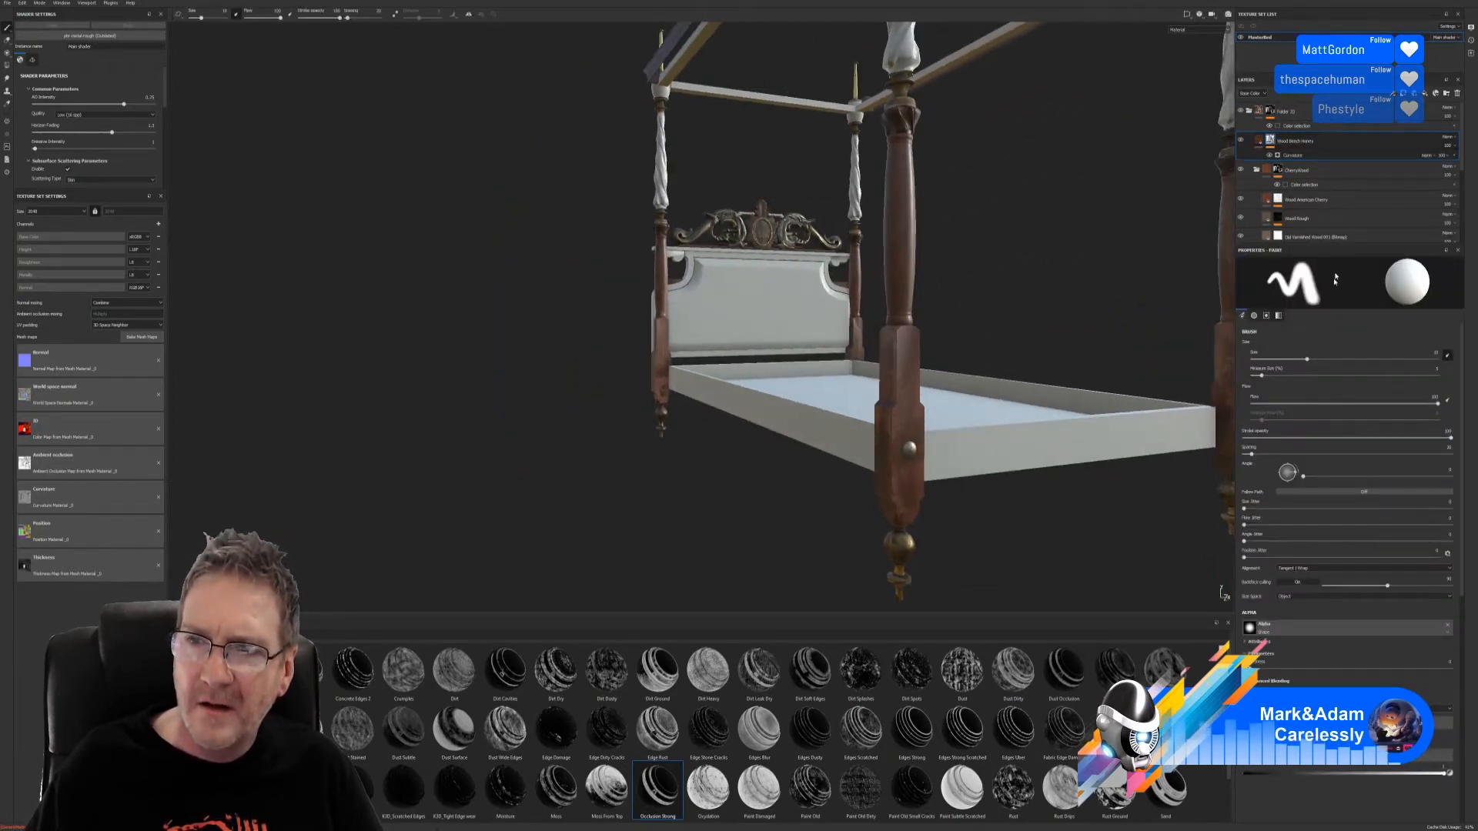
left_click(1301, 155)
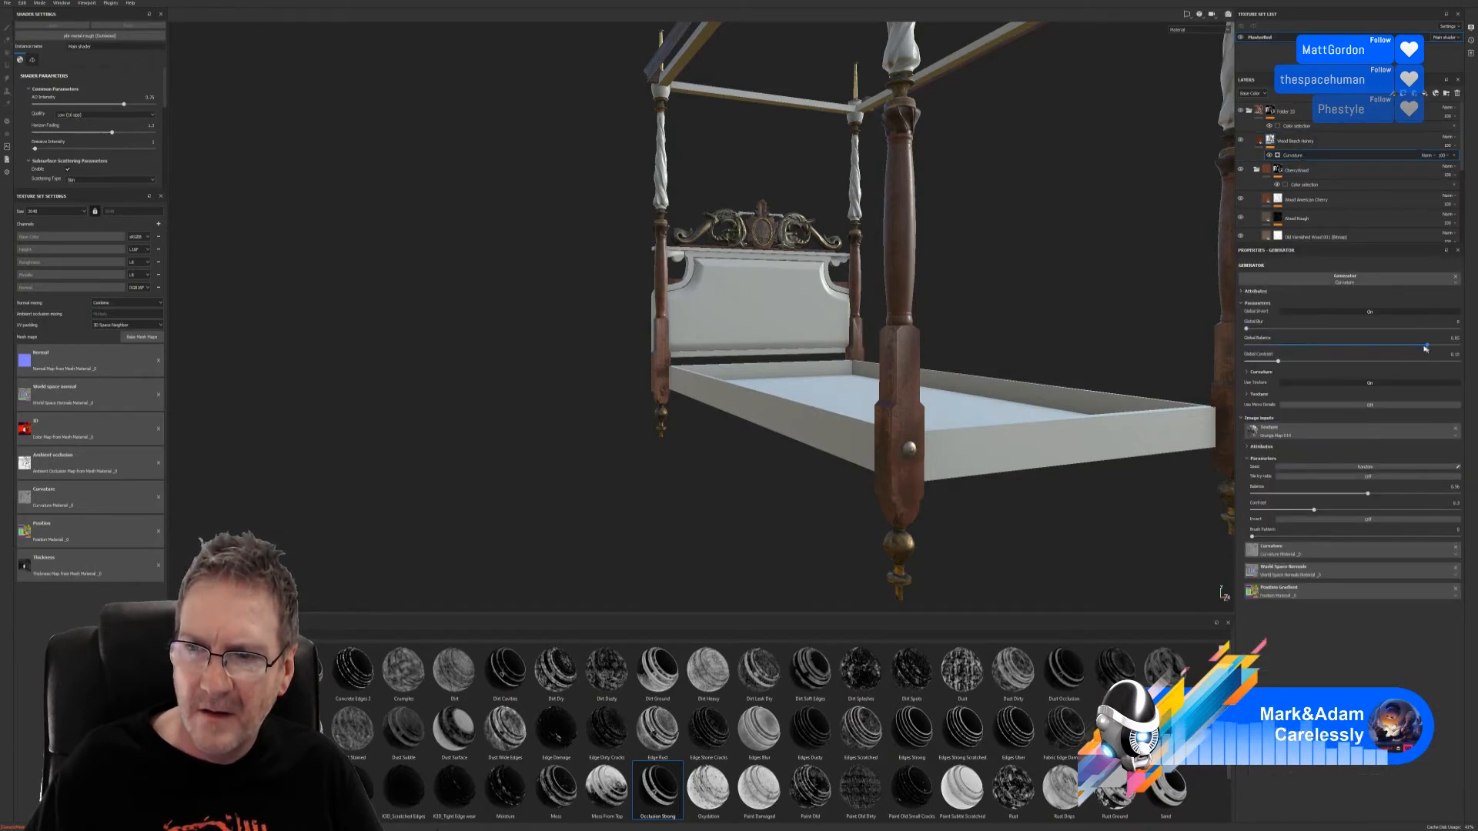
left_click_drag(1381, 350, 1448, 348)
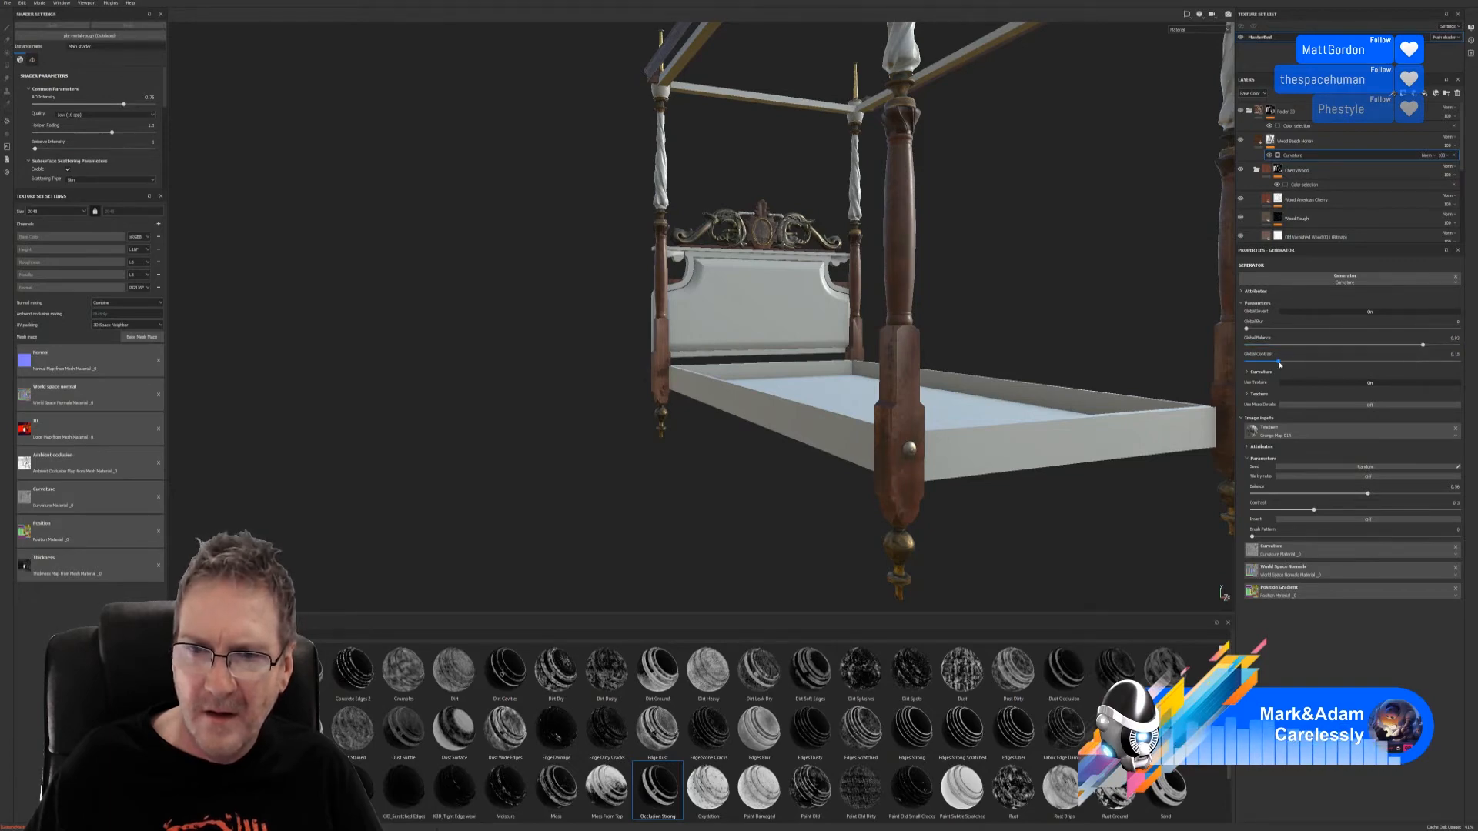
left_click_drag(1278, 361, 1390, 361)
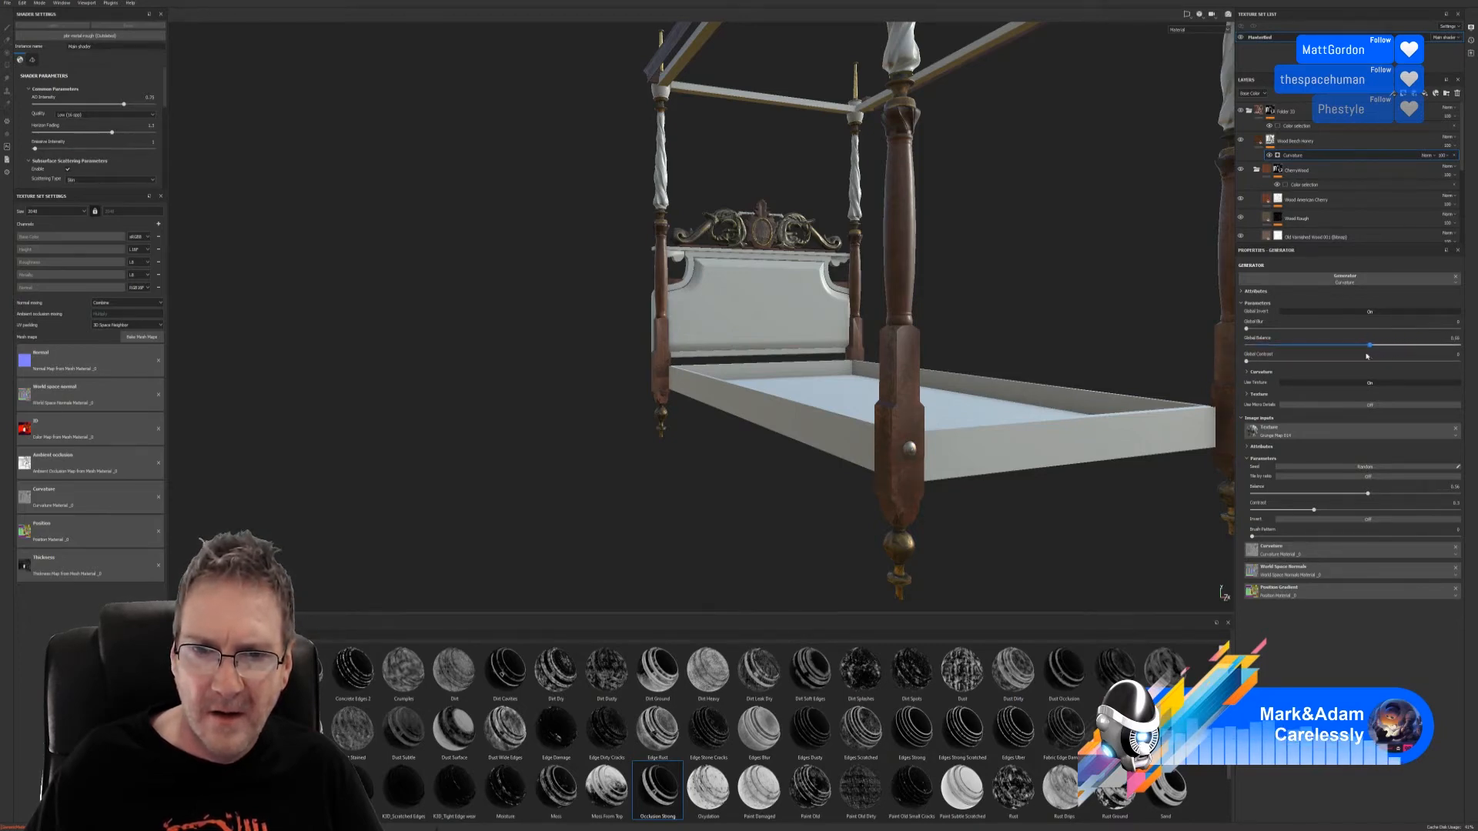
left_click_drag(1386, 345, 1452, 346)
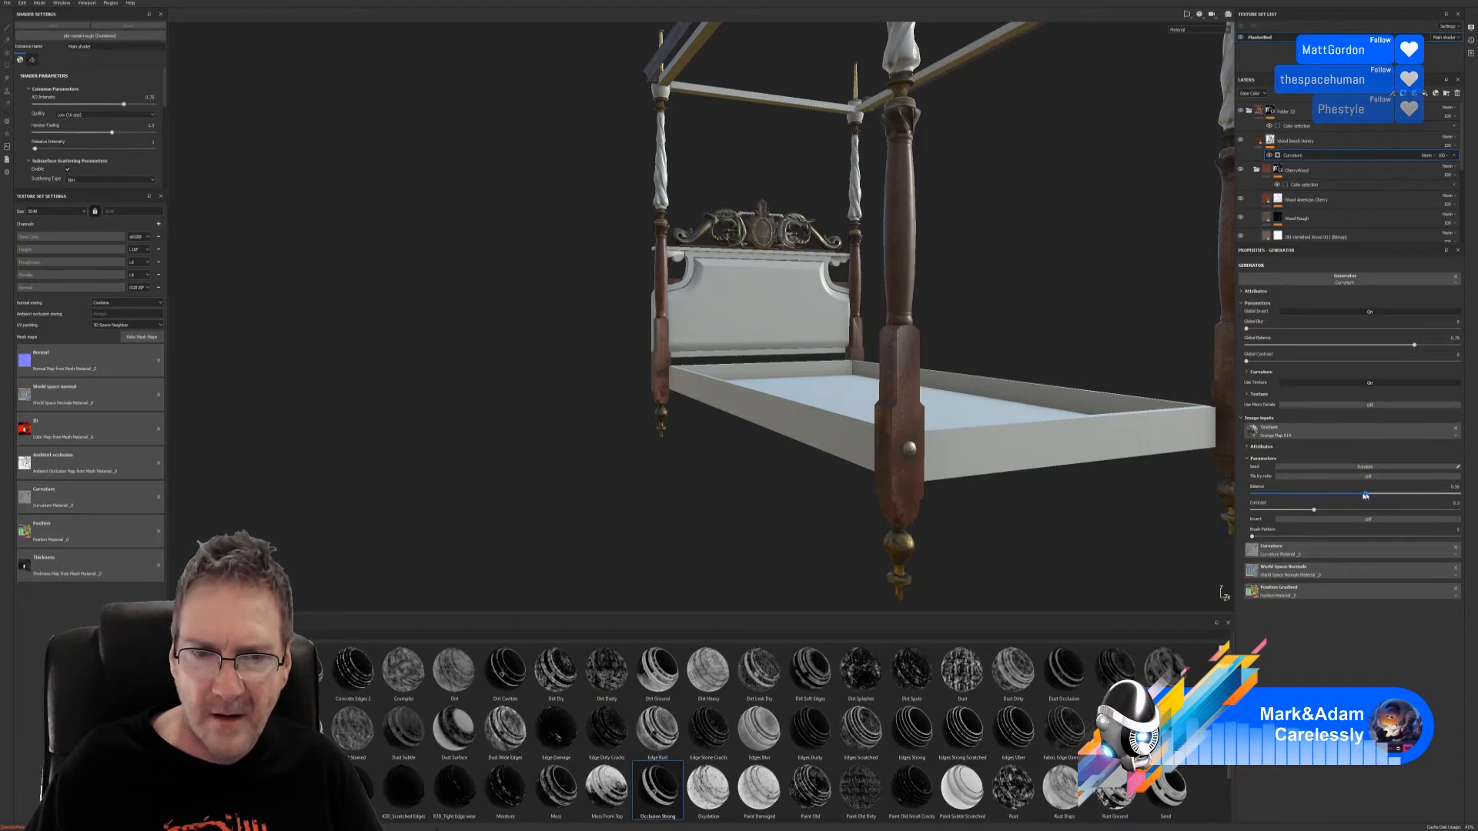
left_click_drag(1369, 494, 1334, 494)
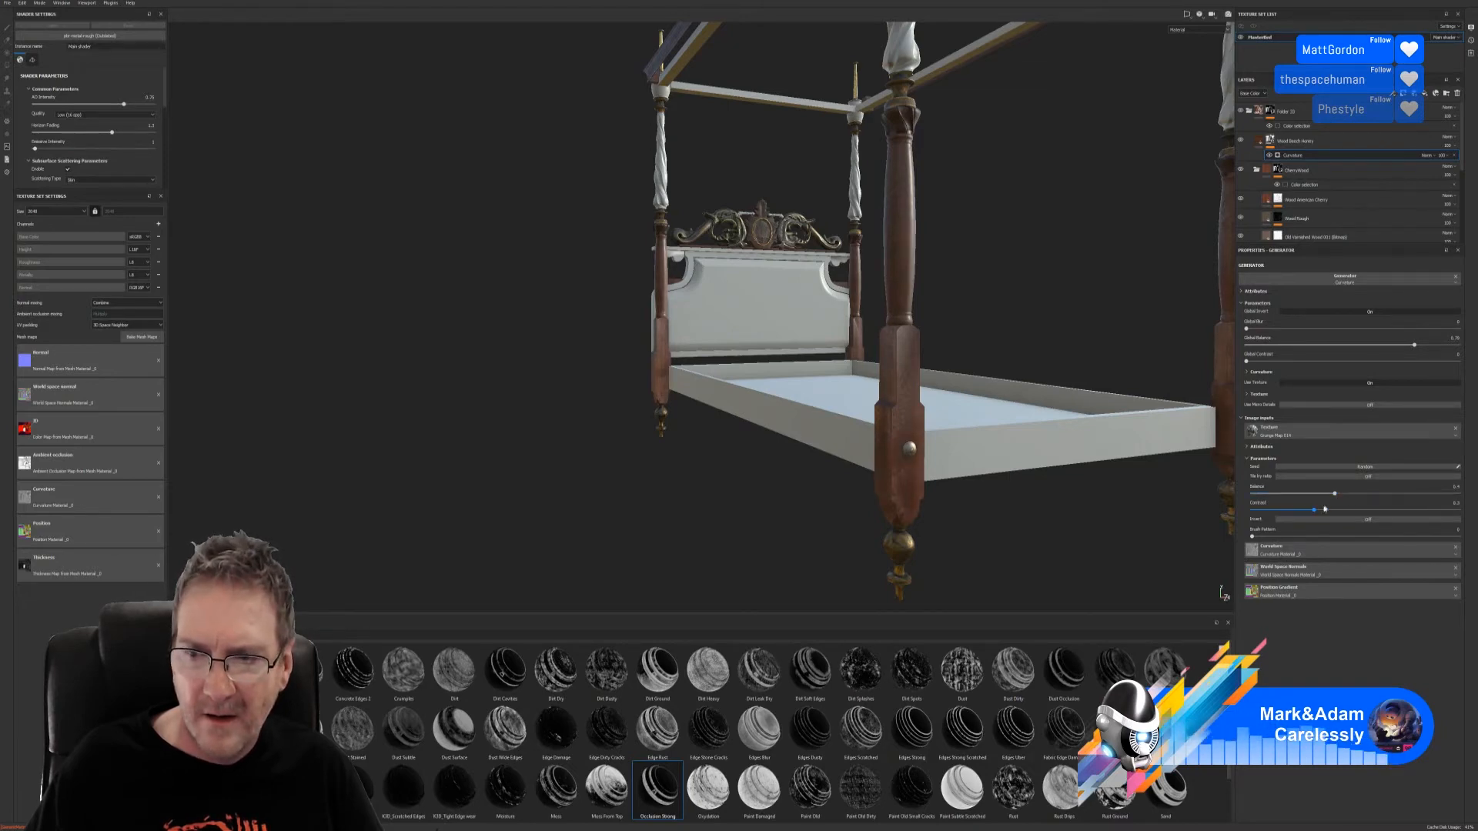
Step: Set the grunge texture's contrast to 0 in the Curvature generator and inspect the wear on the bed posts and frame from several sides
left_click_drag(1313, 510, 1247, 524)
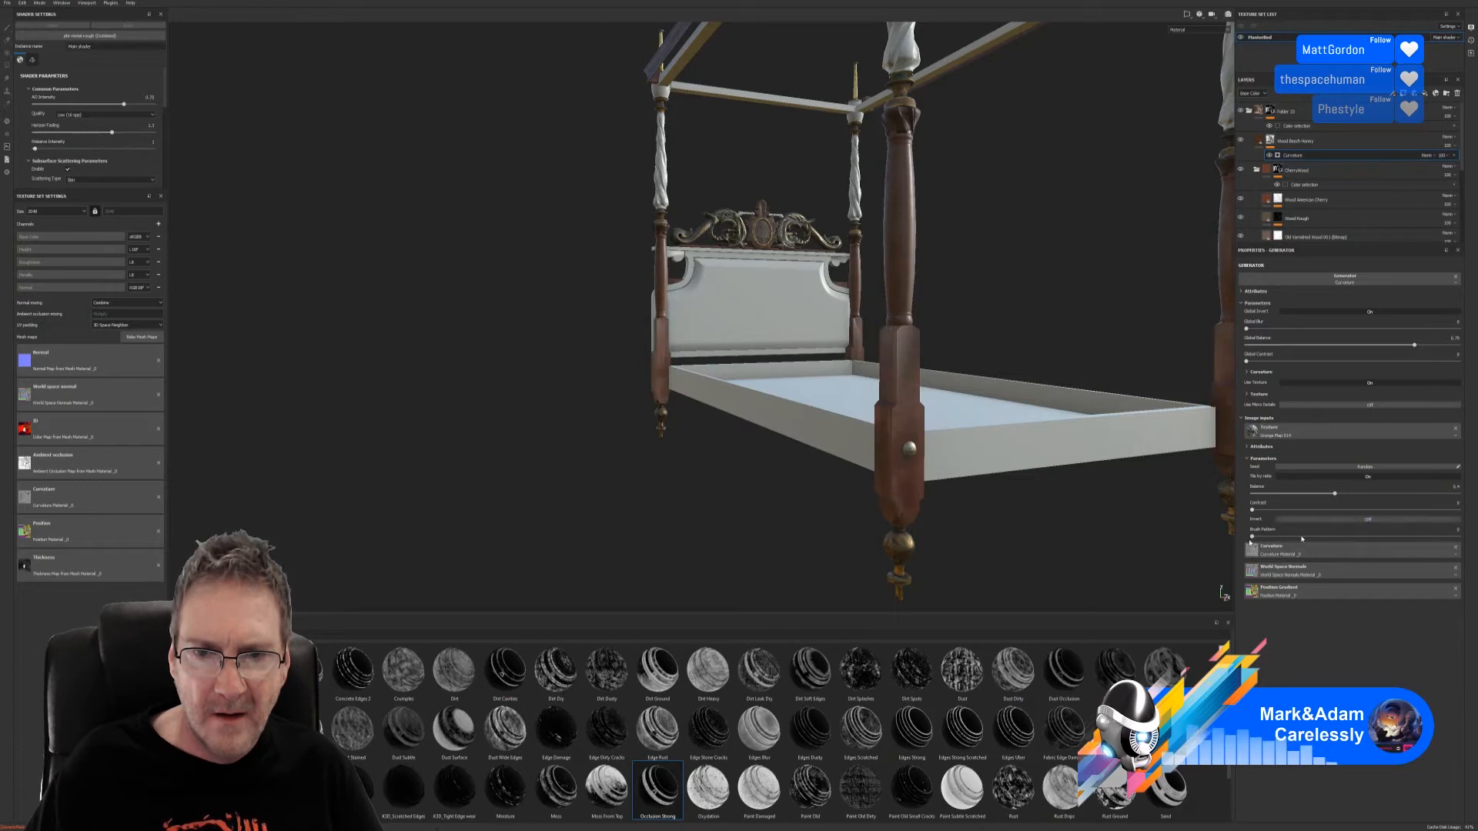
left_click_drag(1002, 493, 1018, 458, "alt")
middle_click_drag(1018, 458, 1097, 455, "alt")
left_click_drag(1097, 454, 762, 438, "alt")
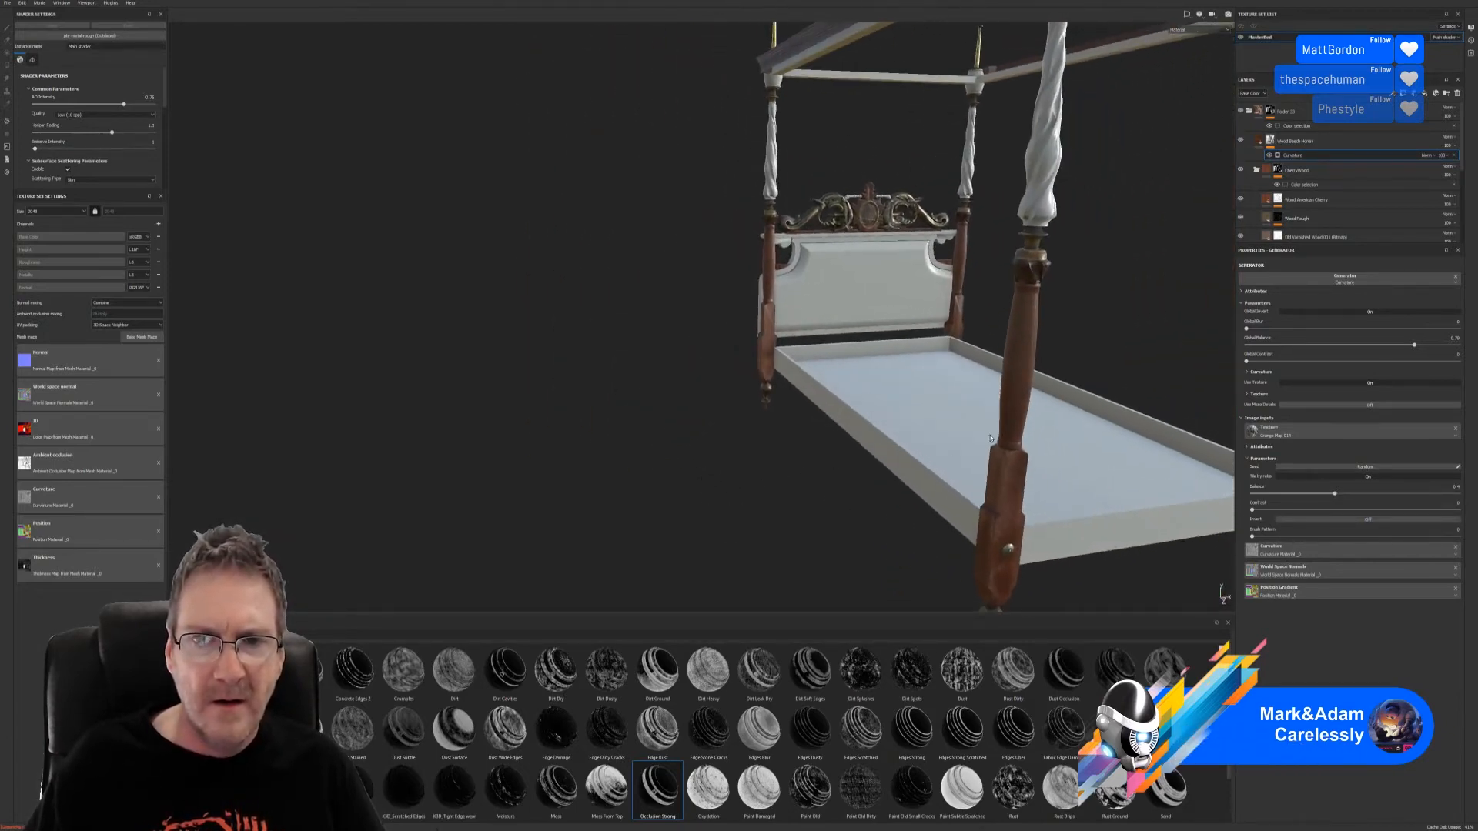
middle_click_drag(762, 439, 465, 377, "alt")
left_click_drag(465, 377, 425, 275, "alt")
middle_click_drag(585, 281, 518, 496, "alt")
left_click_drag(585, 362, 537, 377, "alt")
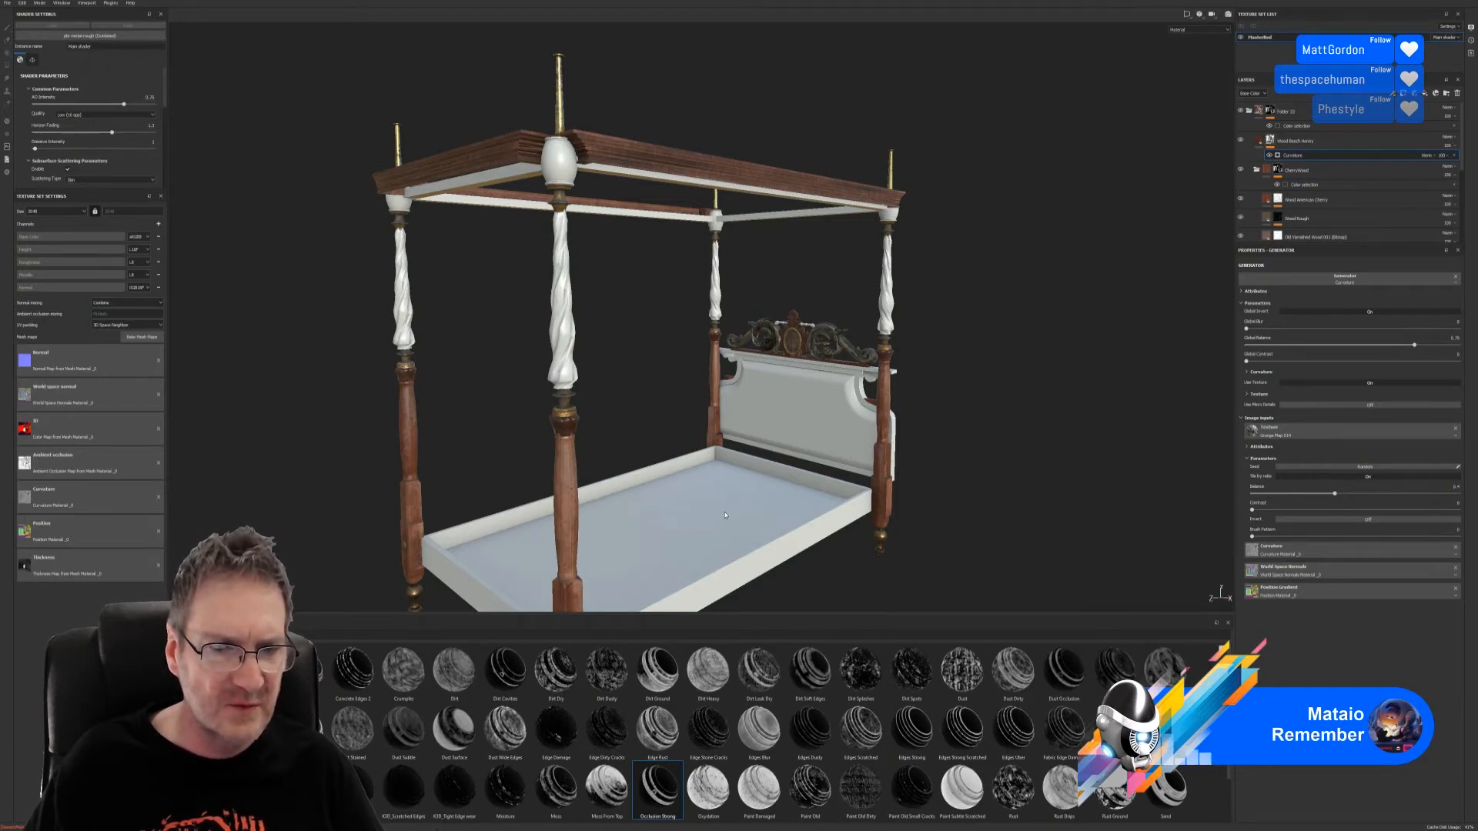
left_click_drag(725, 515, 772, 241, "alt")
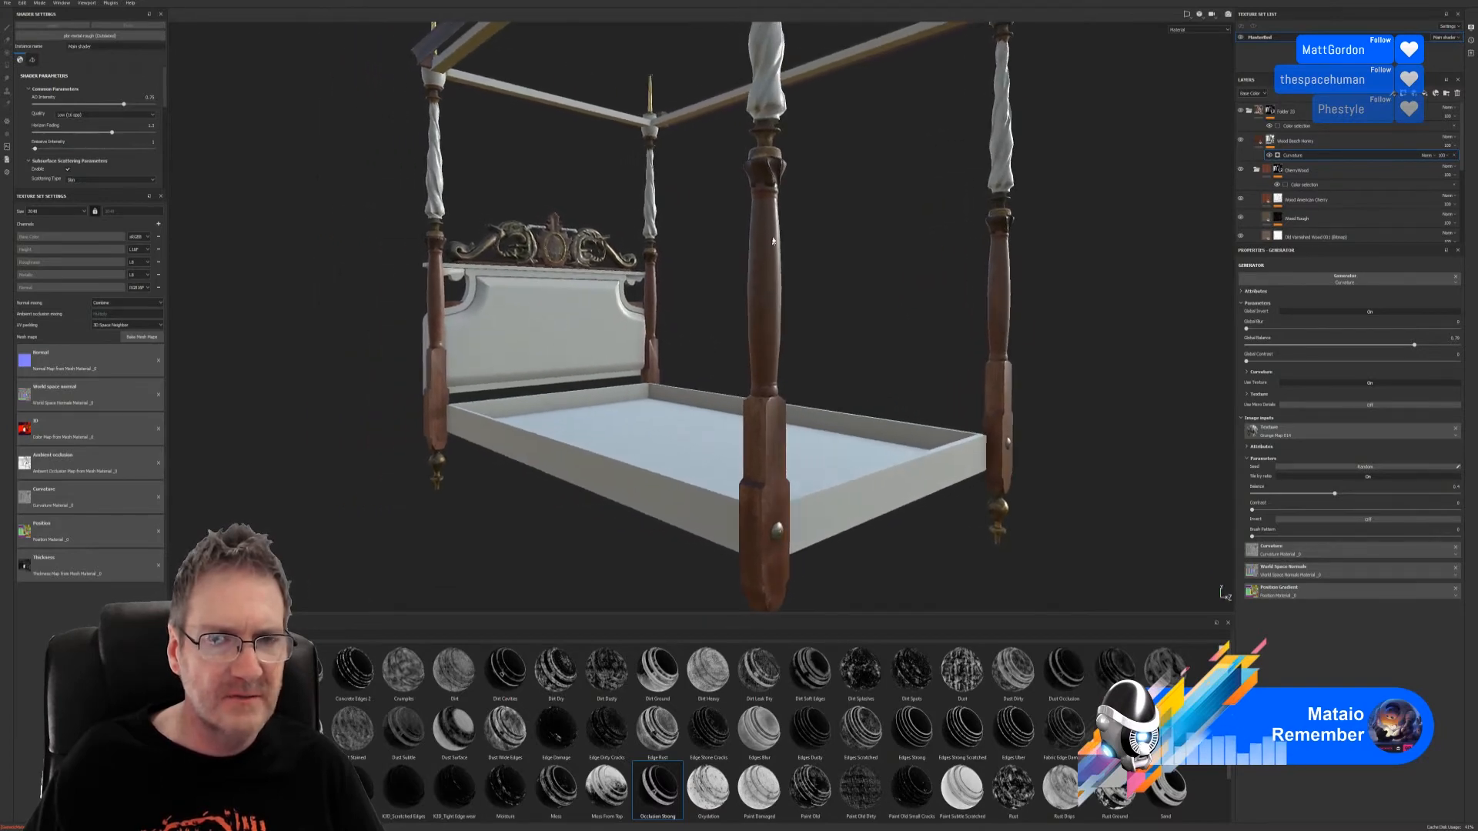
Step: Collapse the top wood folder, toggling its visibility to compare the bed with and without it, and rename the folder CherryWood
left_click(1251, 113)
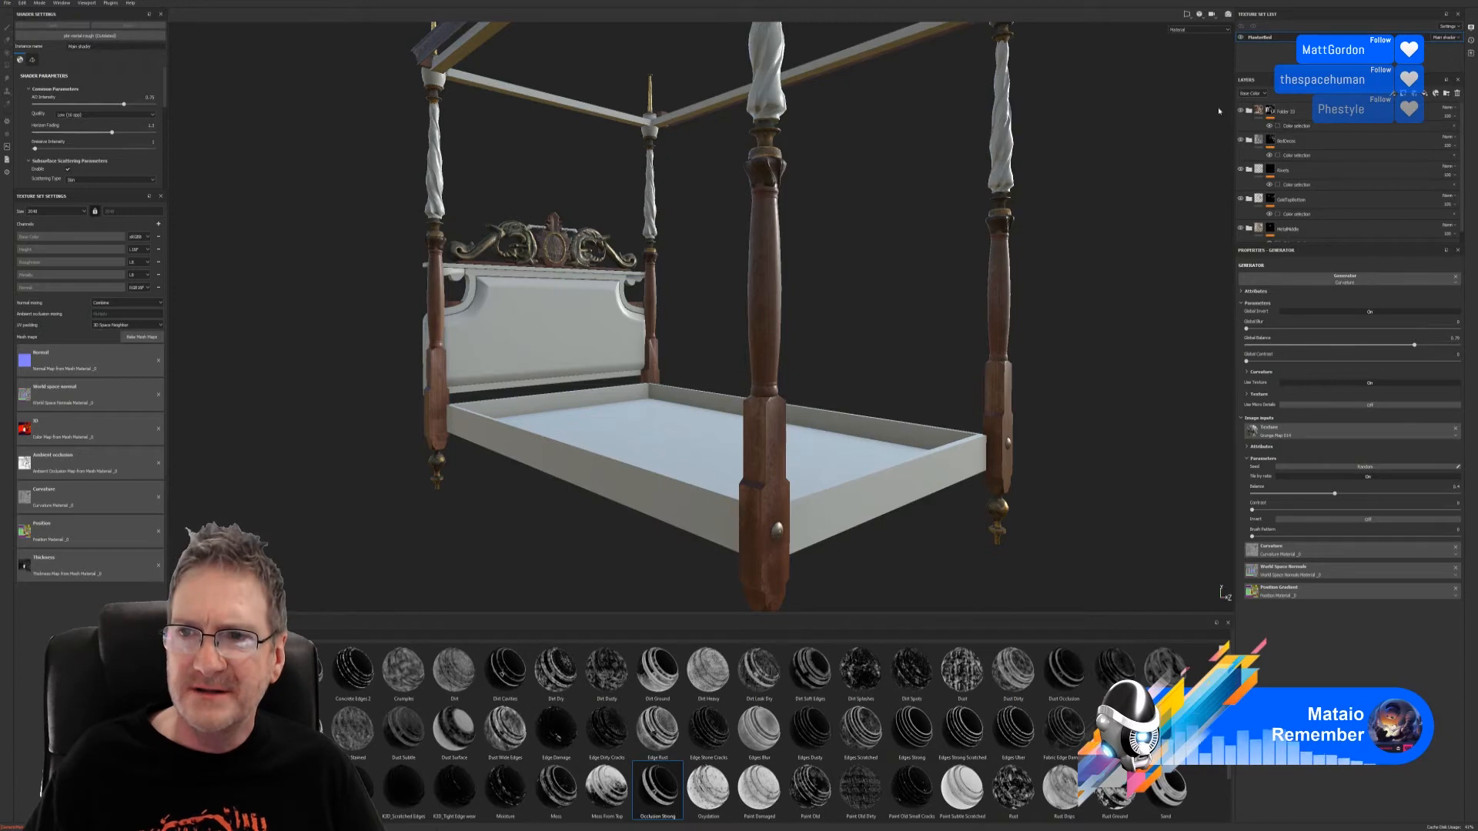
left_click(1240, 112)
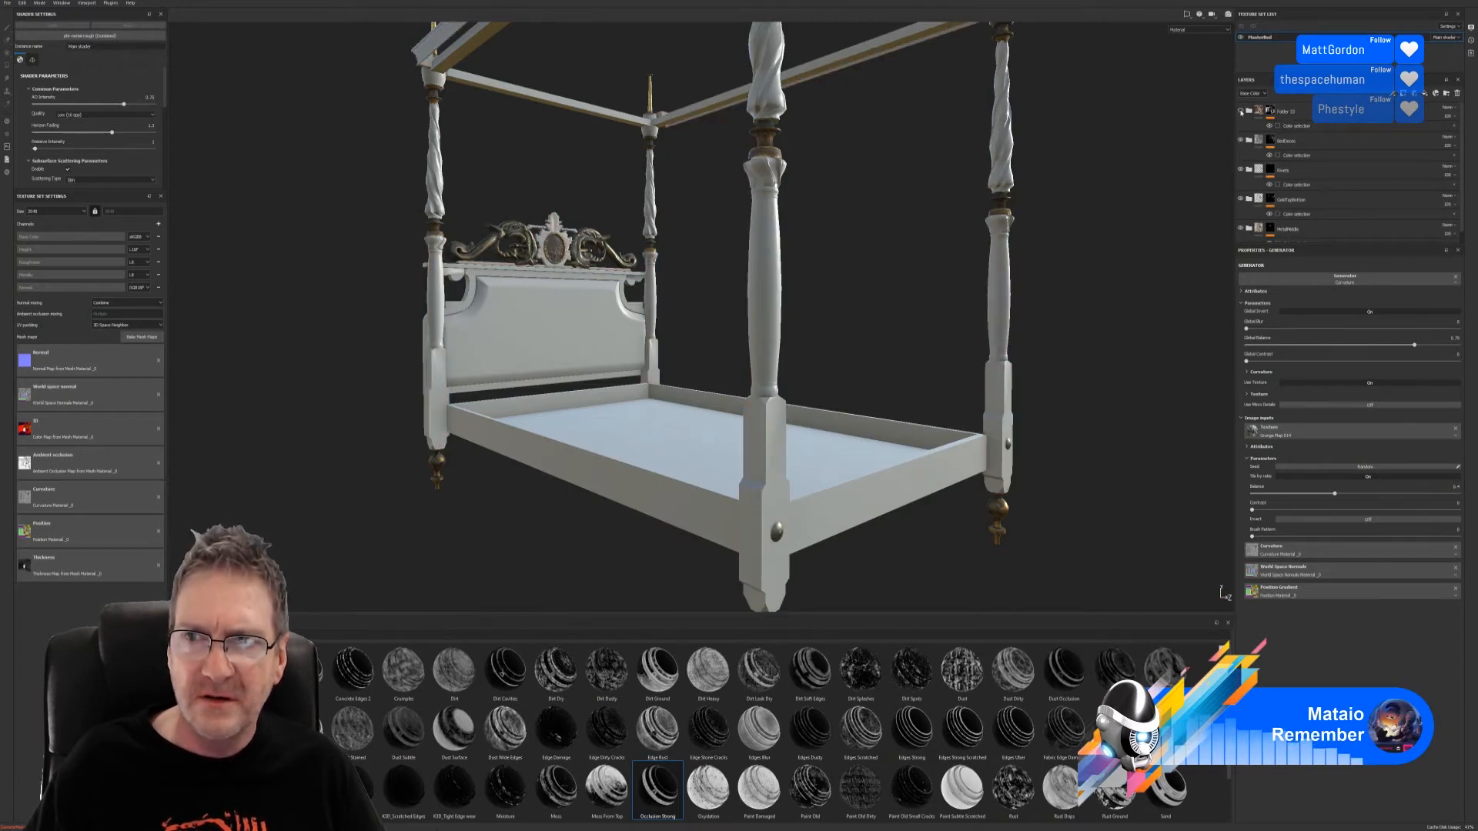
left_click(1241, 113)
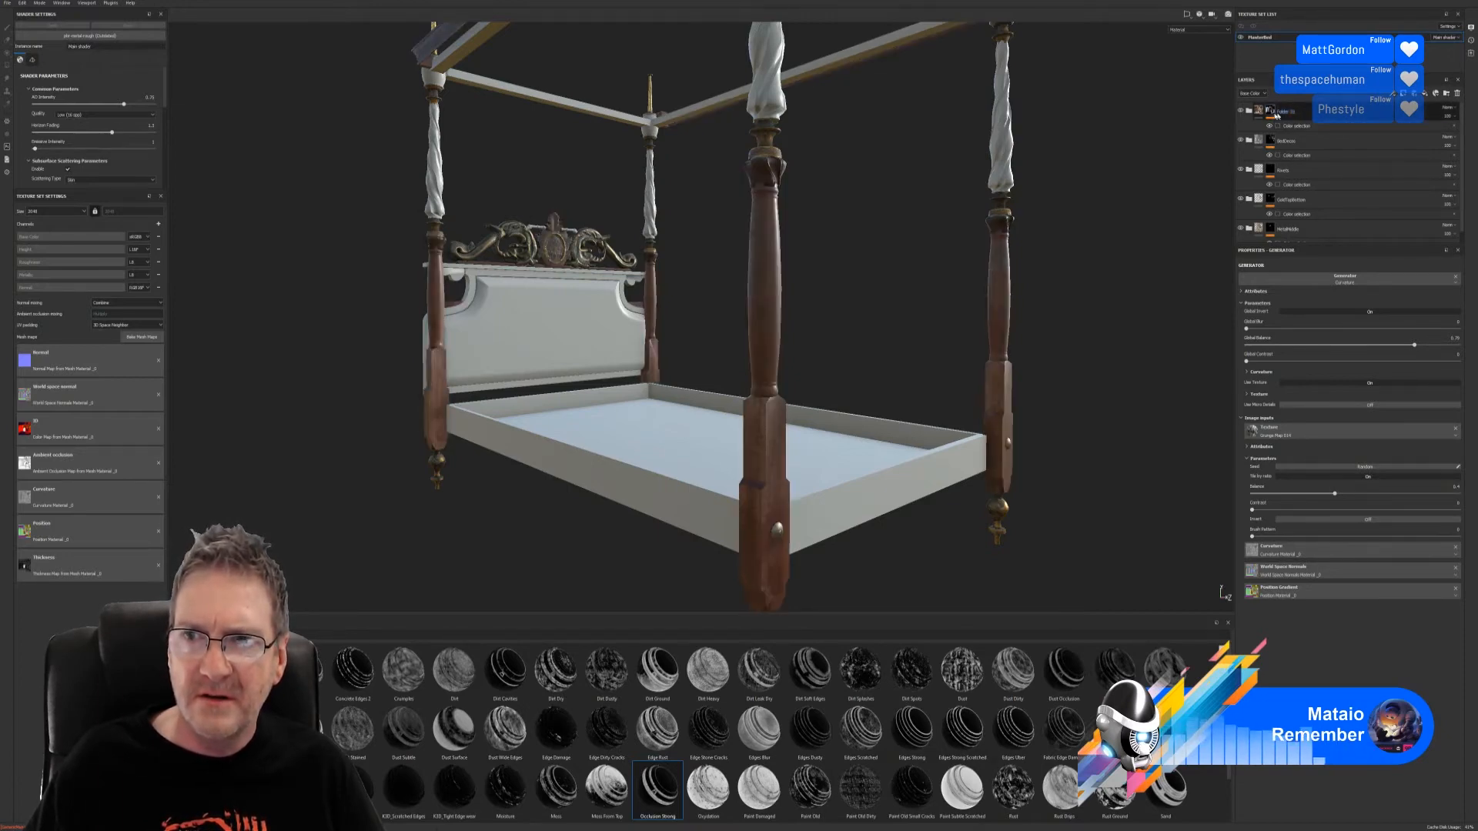
left_click(1241, 112)
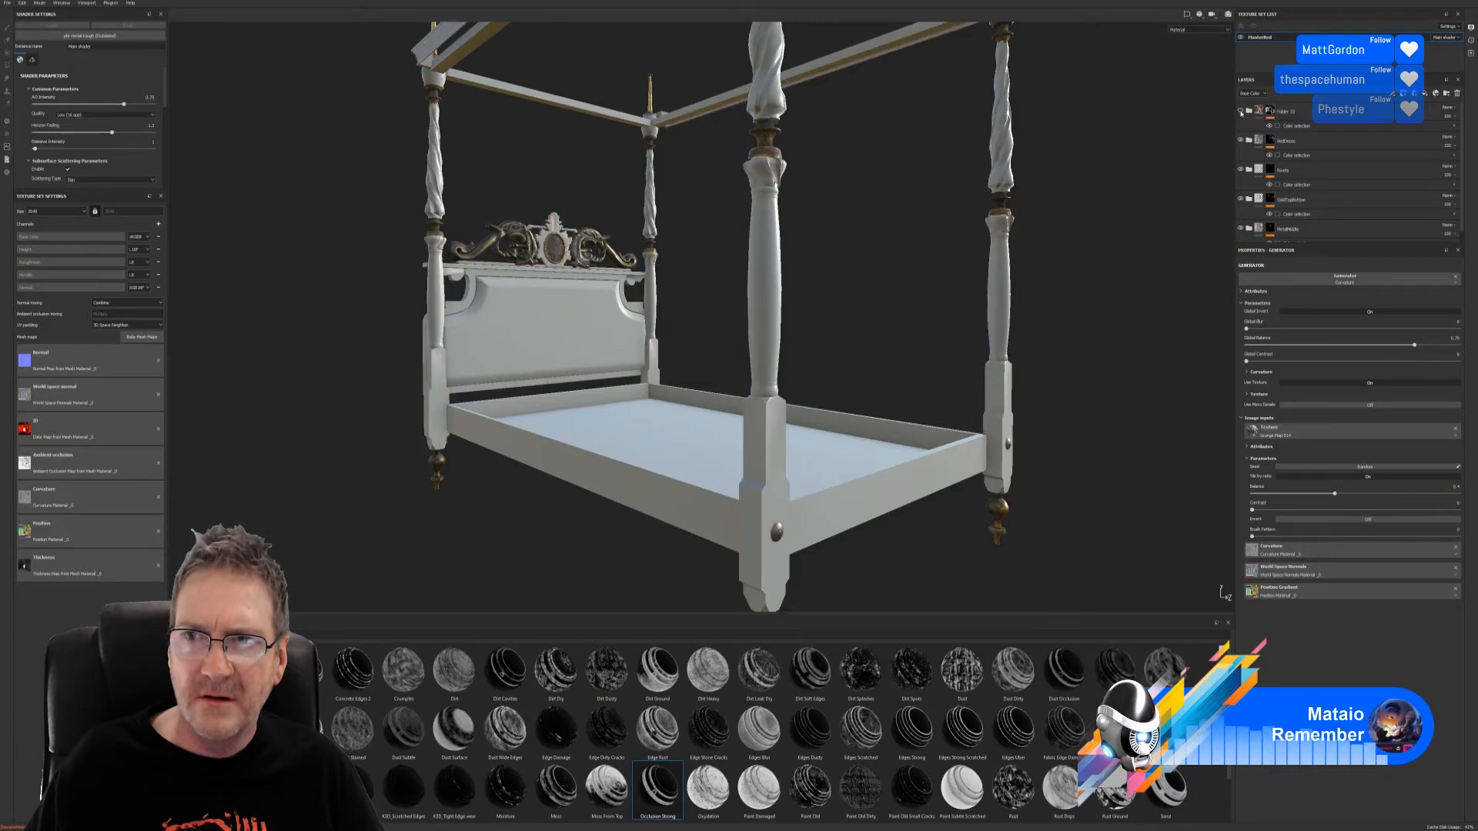
left_click(1241, 113)
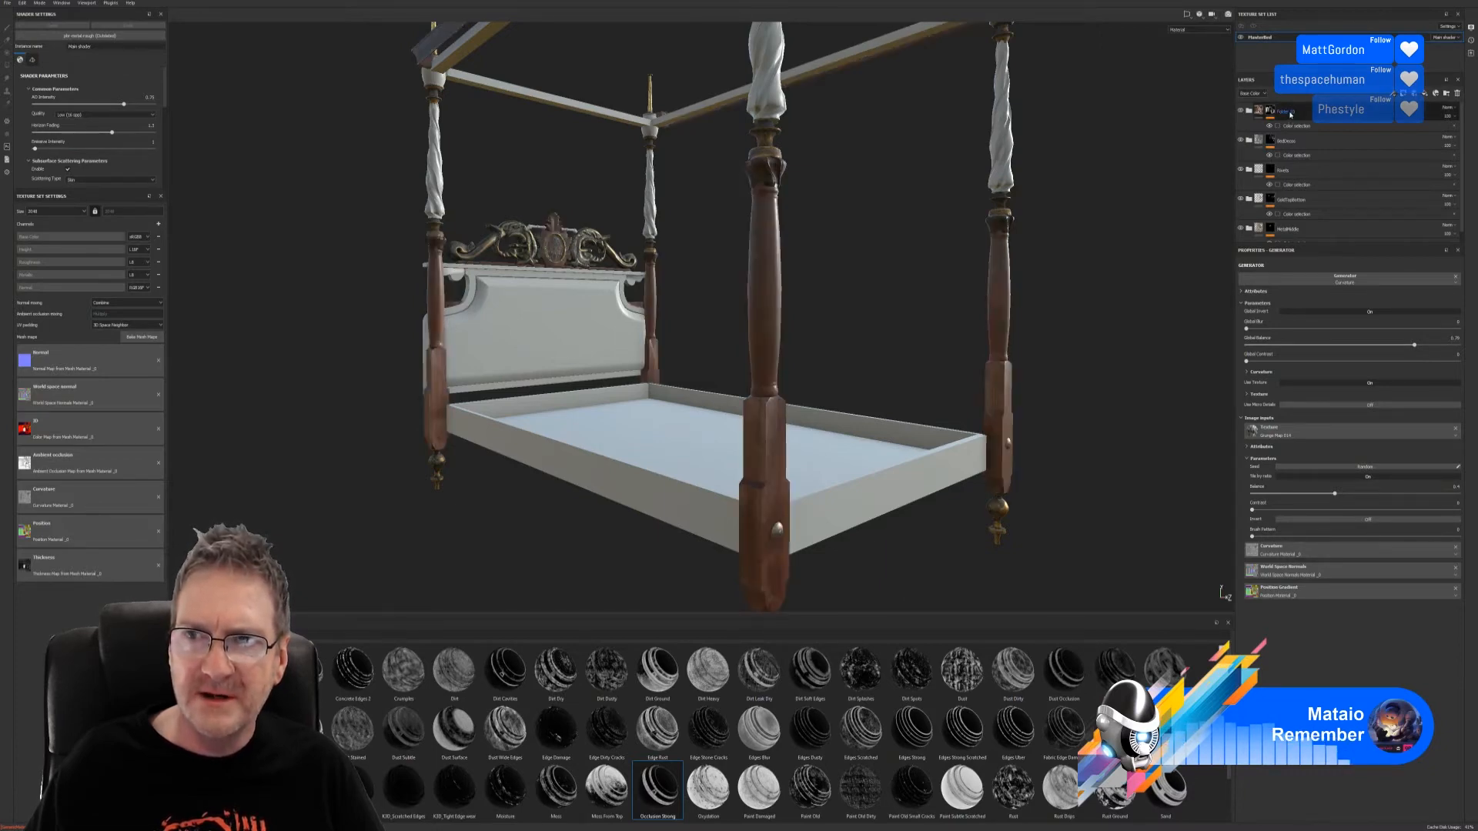
double_click(1290, 114)
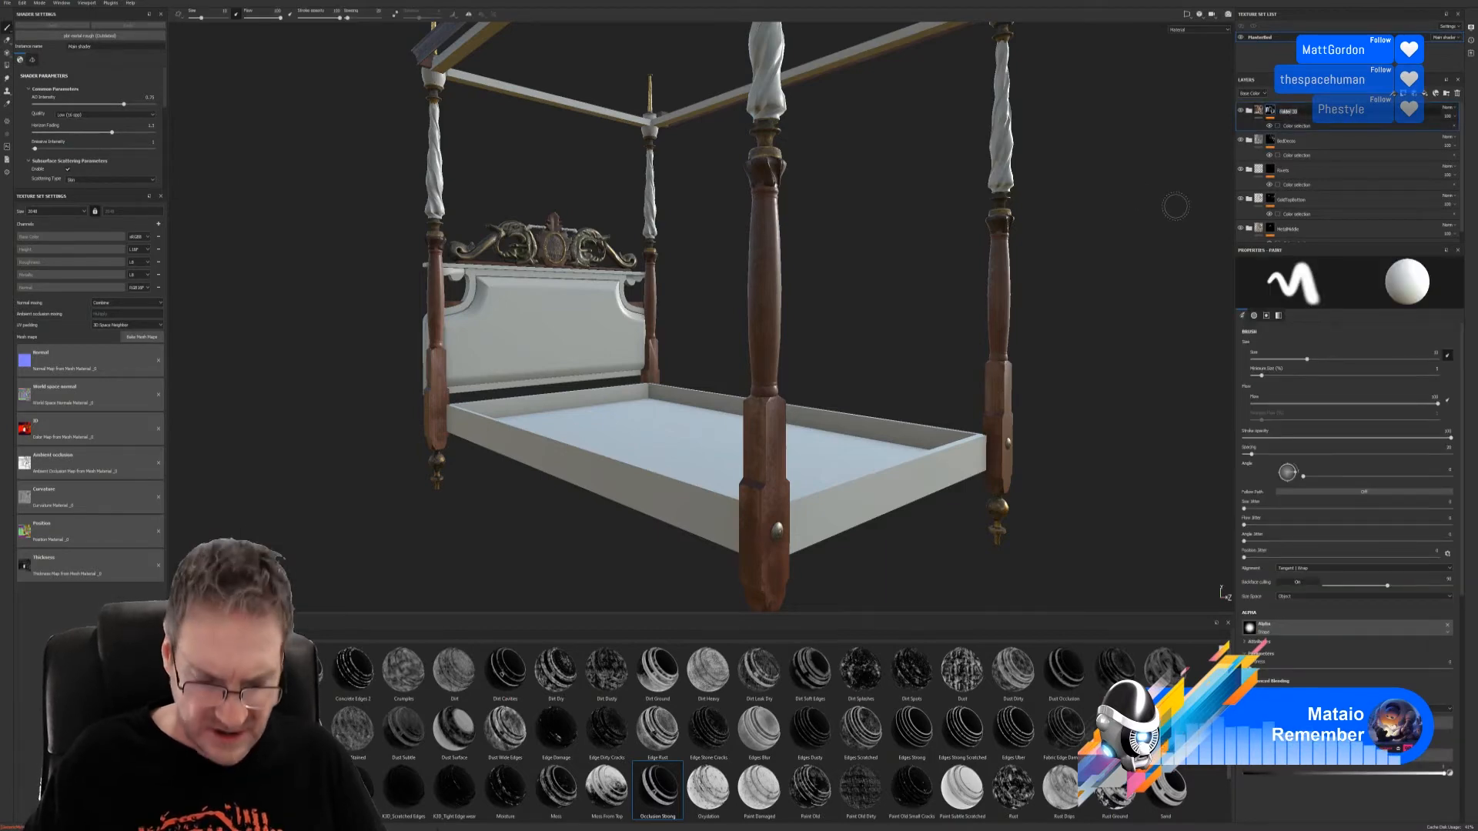
type("CherryWood")
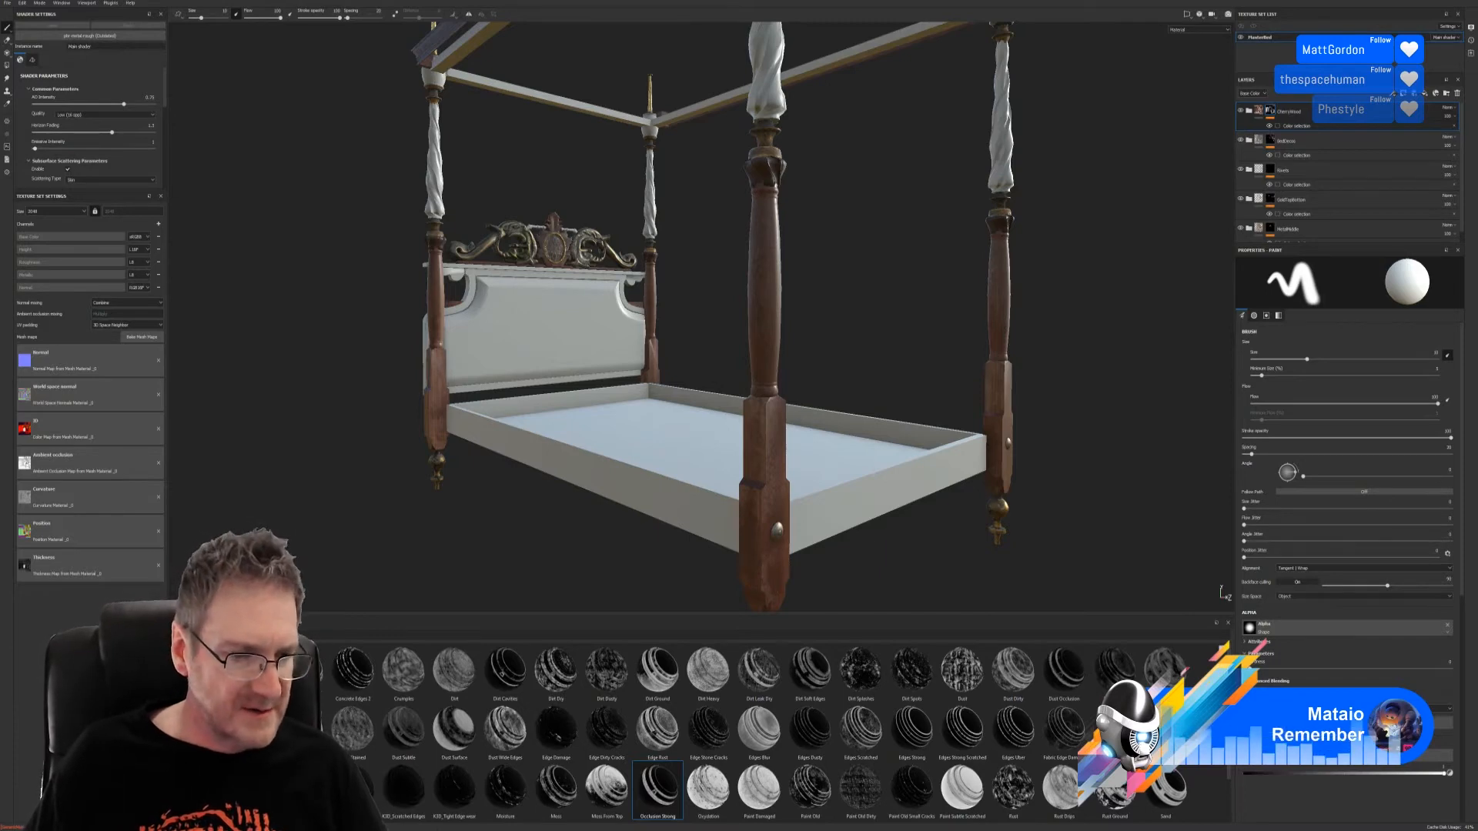
Step: Add the Wood Beech Honey material as a fill layer above the CherryWood folder, and turn off its height and ambient occlusion channels
left_click(199, 770)
scroll(775, 732, "down", 5)
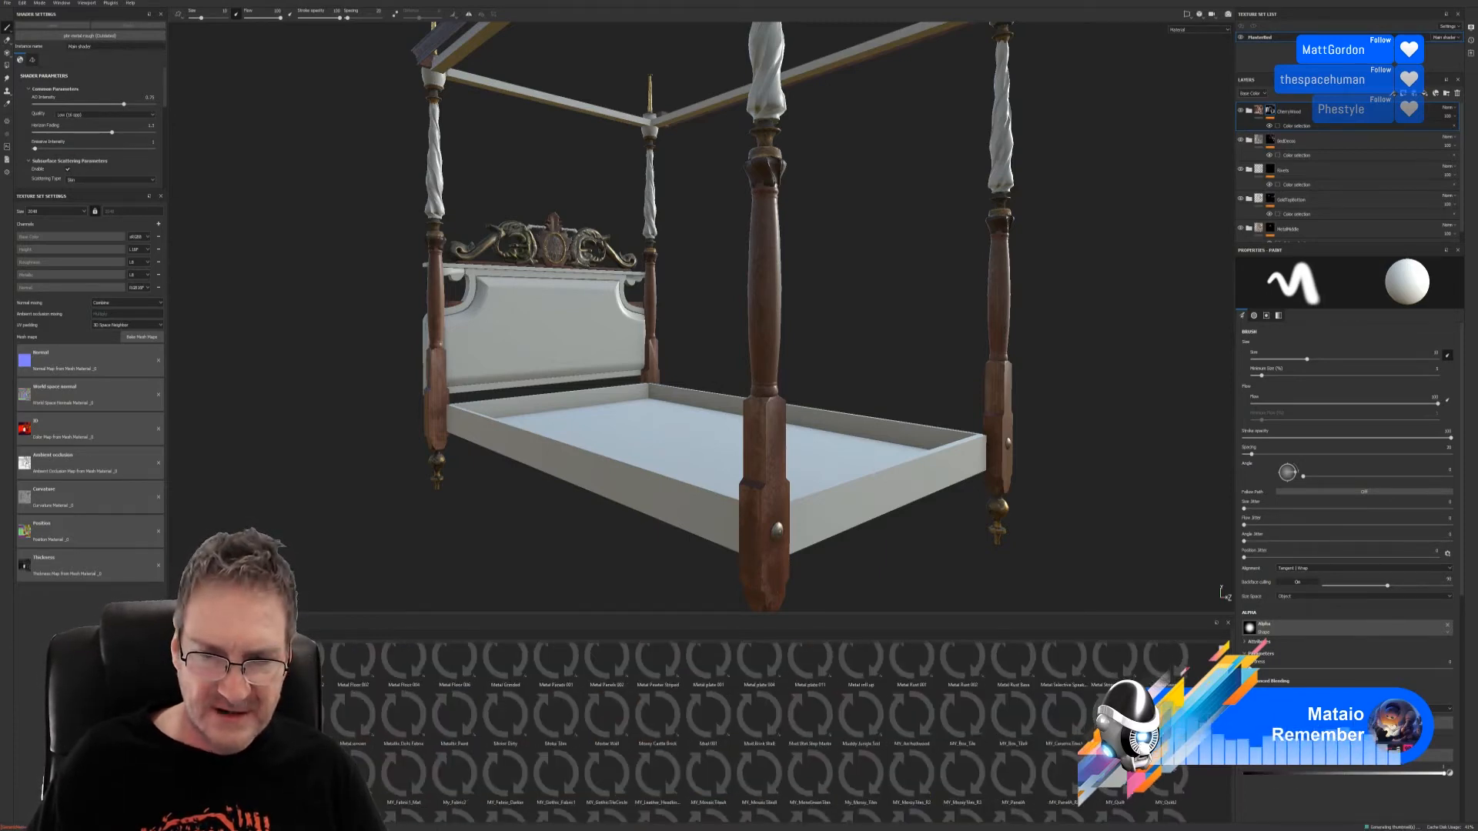
scroll(776, 733, "down", 5)
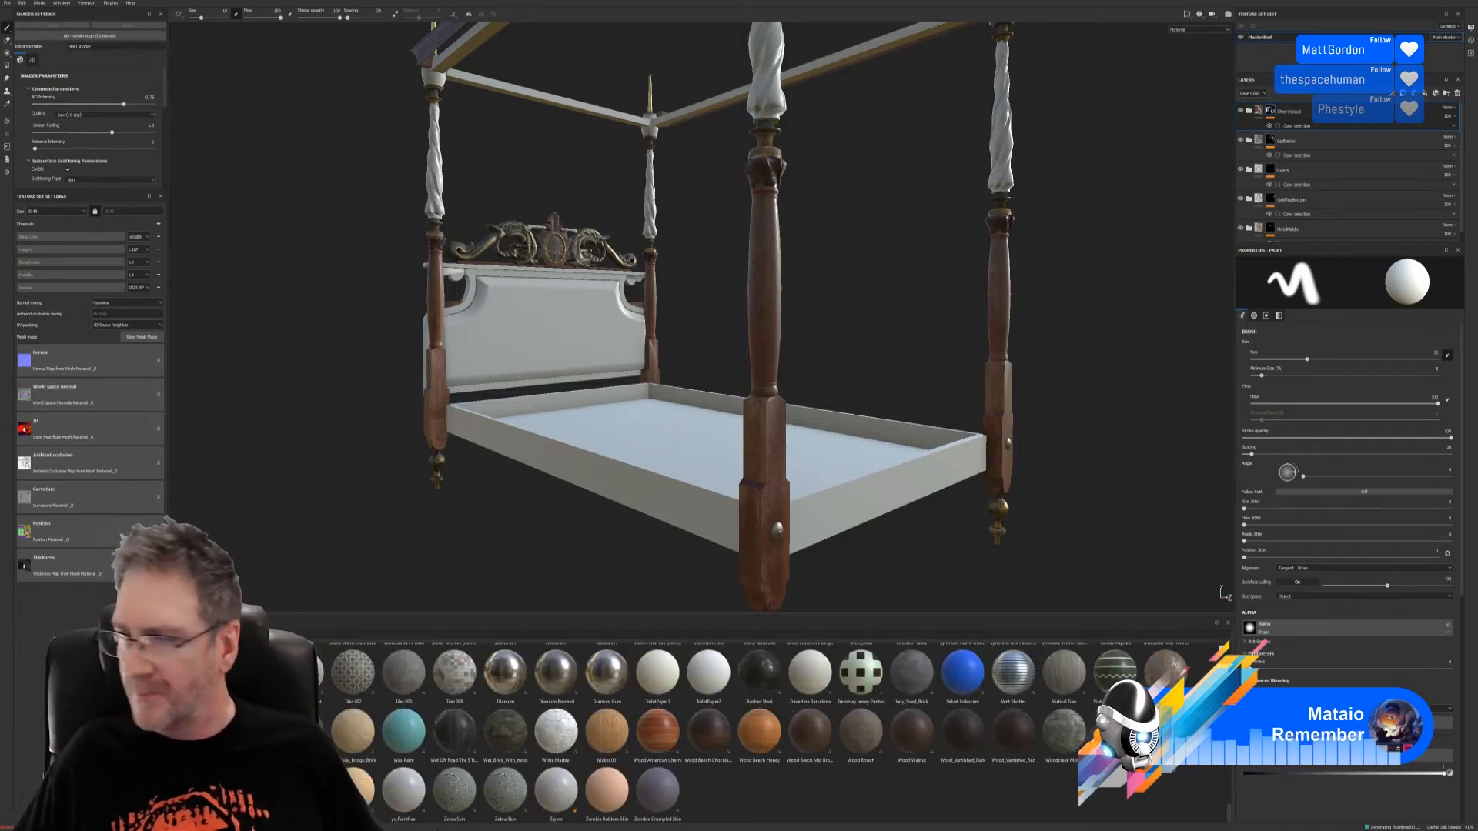
left_click_drag(759, 732, 725, 537)
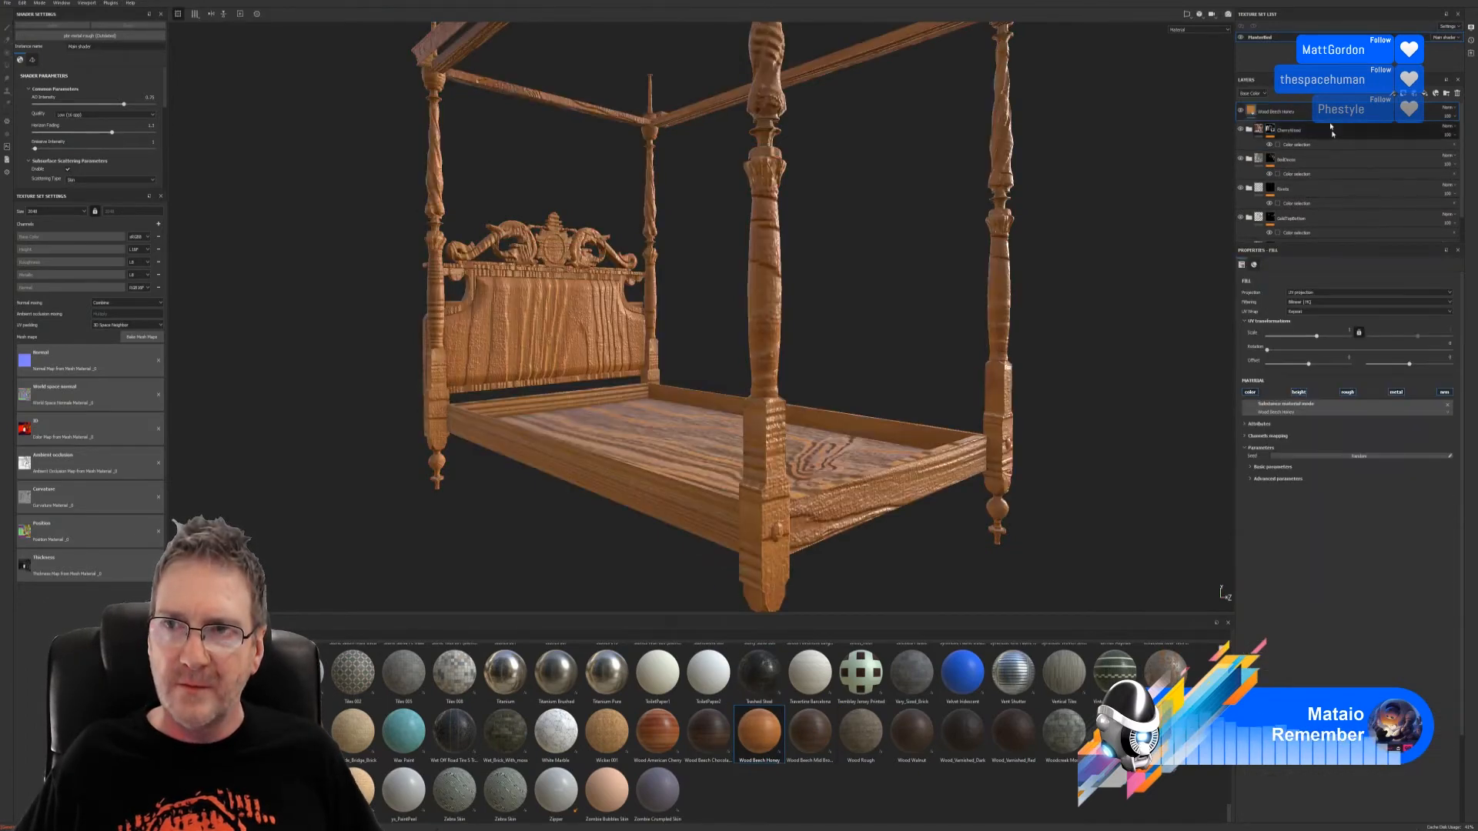
left_click(1298, 392)
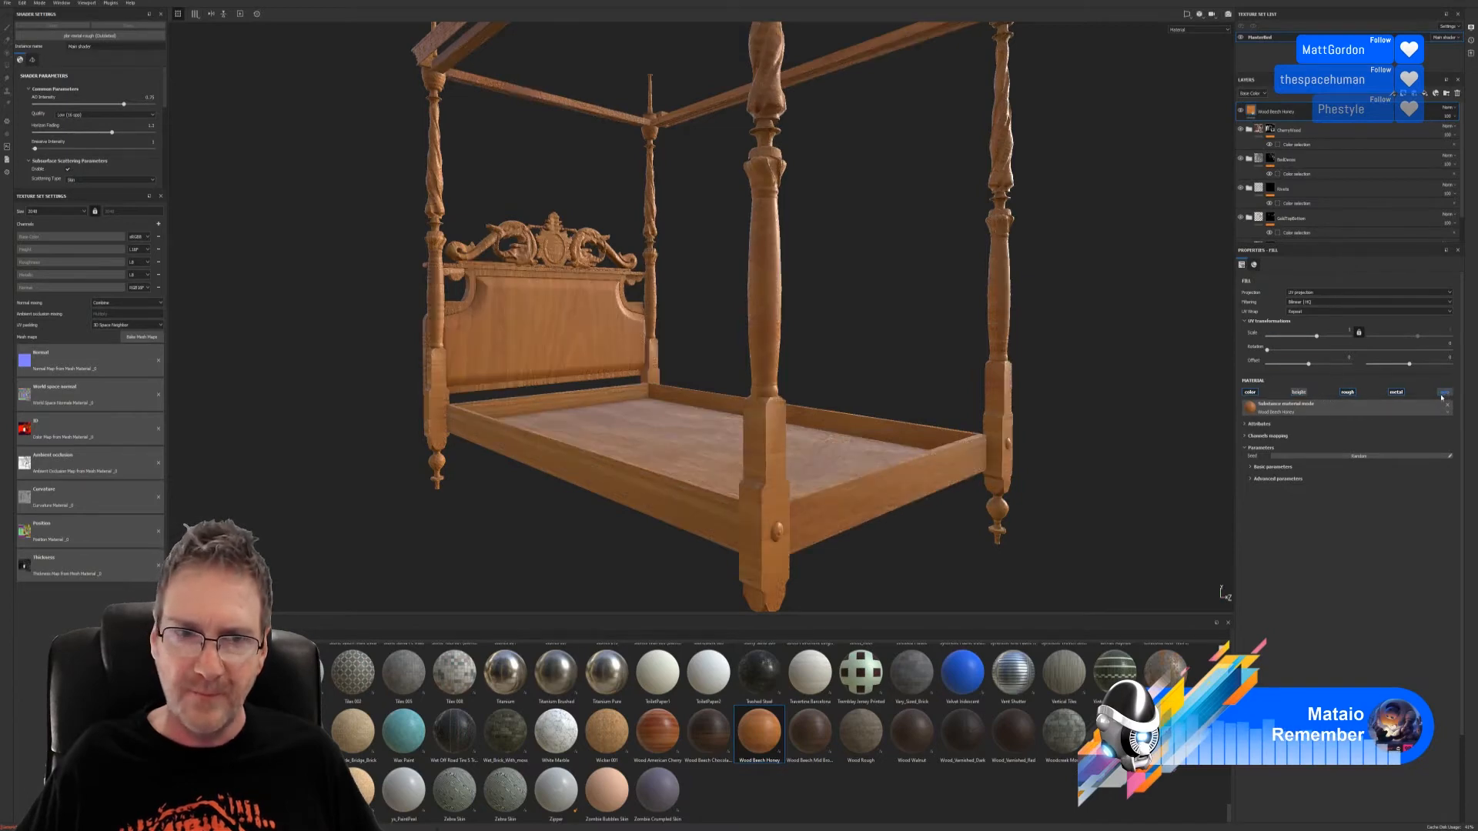
left_click(1442, 394)
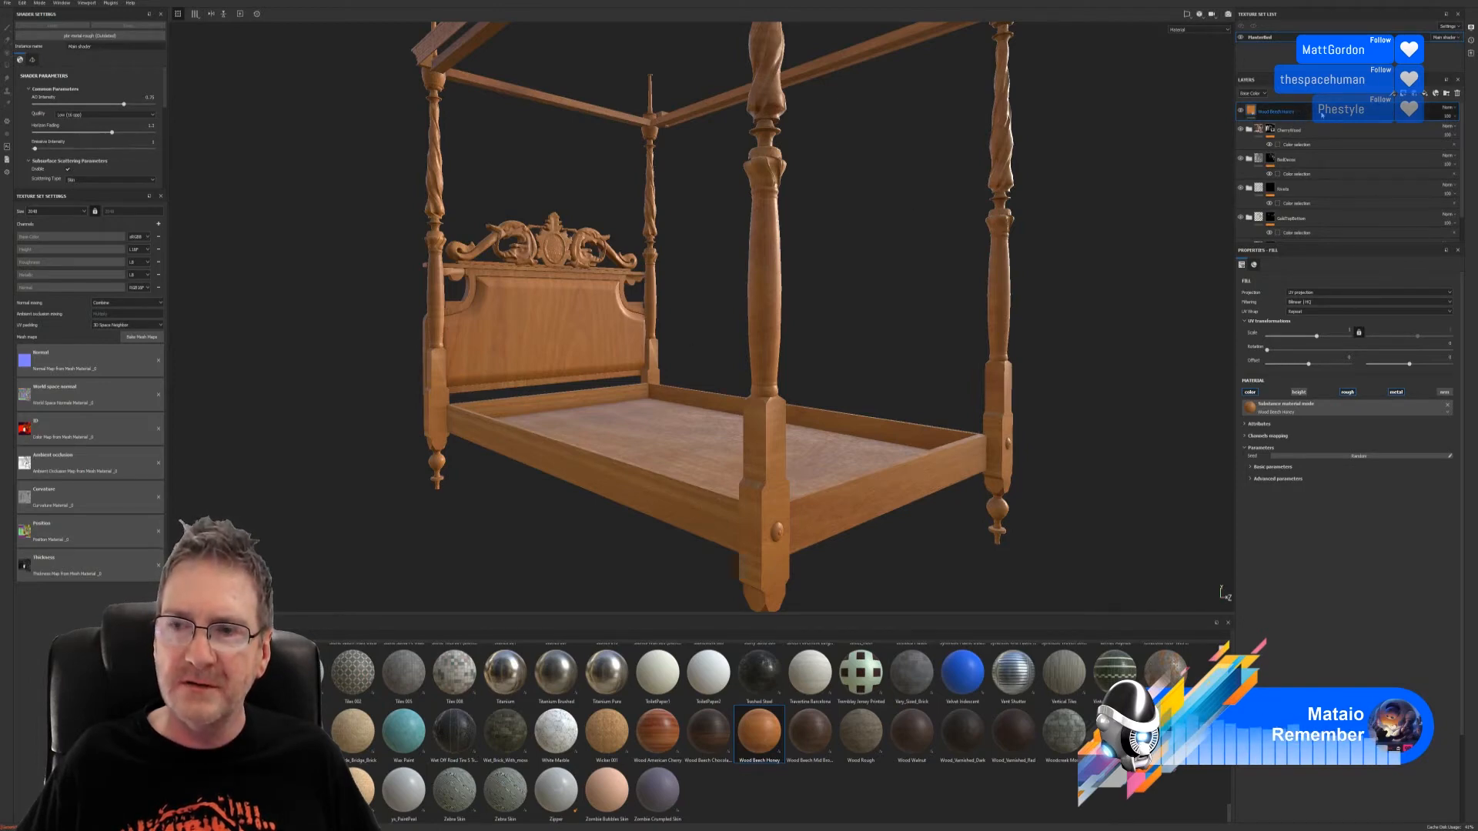
Step: Add a mask to the new Wood Beech Honey layer at the top of the layer stack
right_click(1322, 112)
left_click(1390, 141)
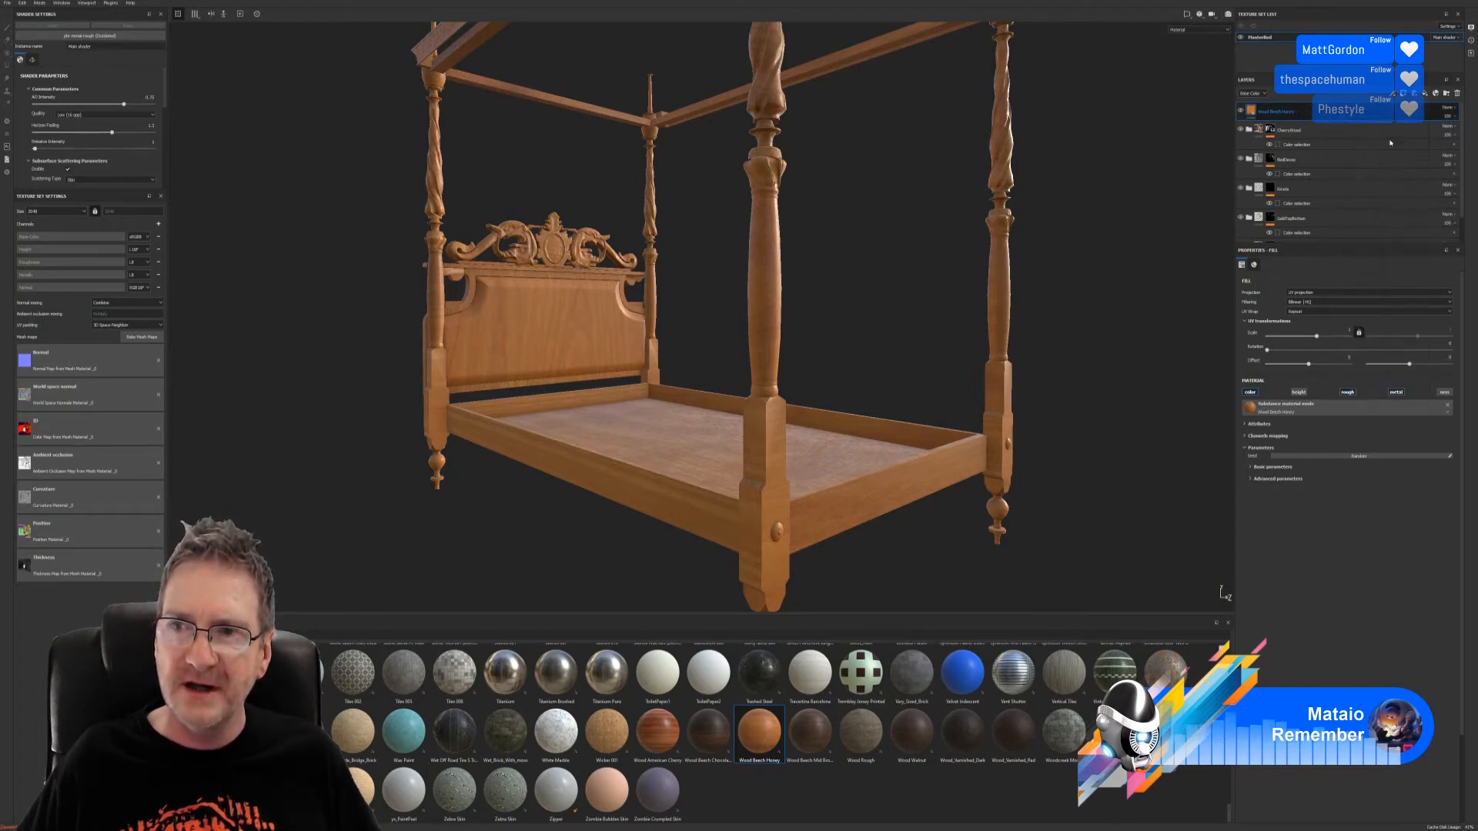
Step: Limit the Wood Beech Honey layer's mask to the dark purple ID colour of the bed frame
left_click(1455, 344)
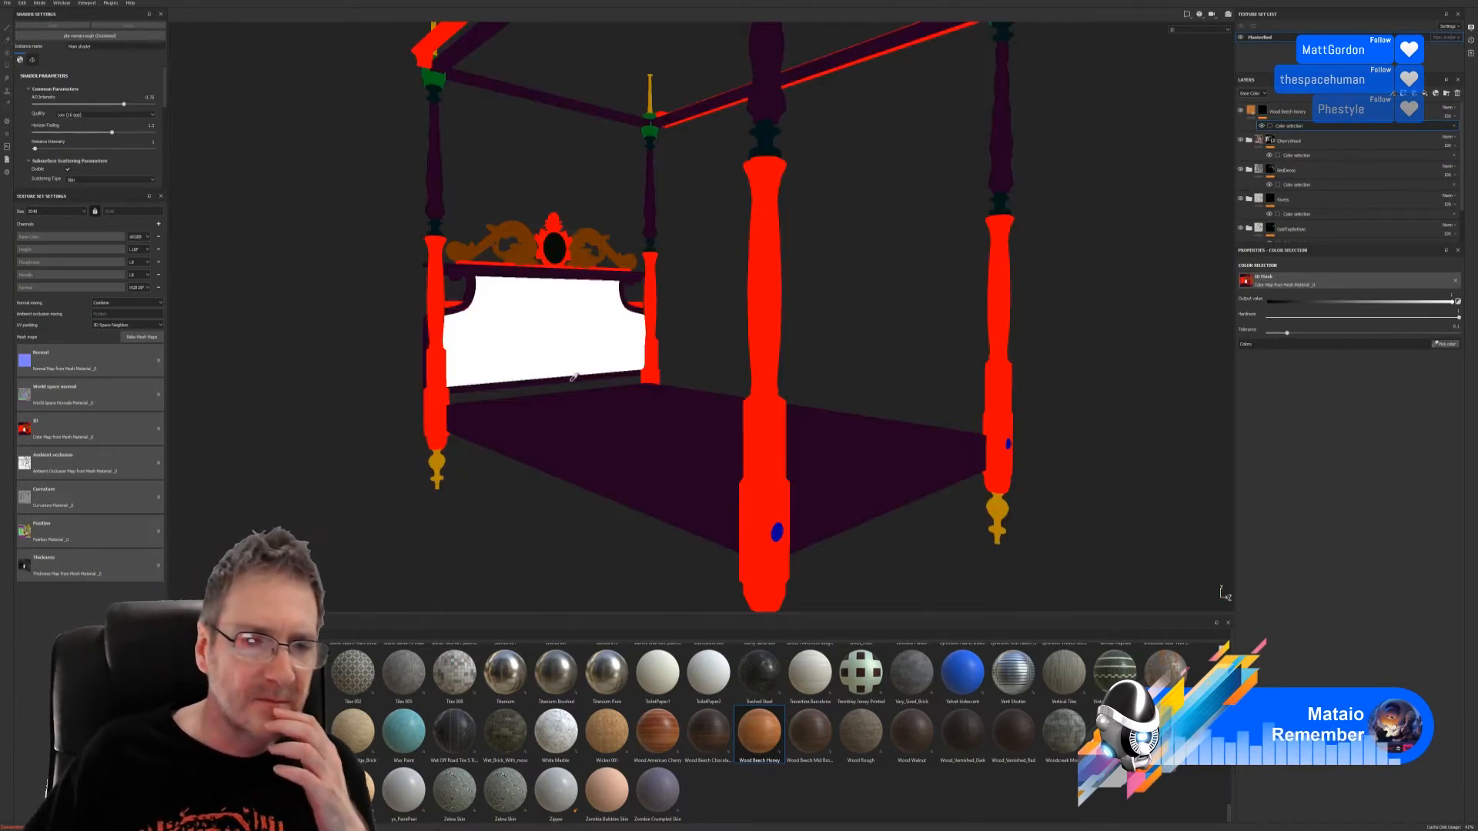
left_click(543, 447)
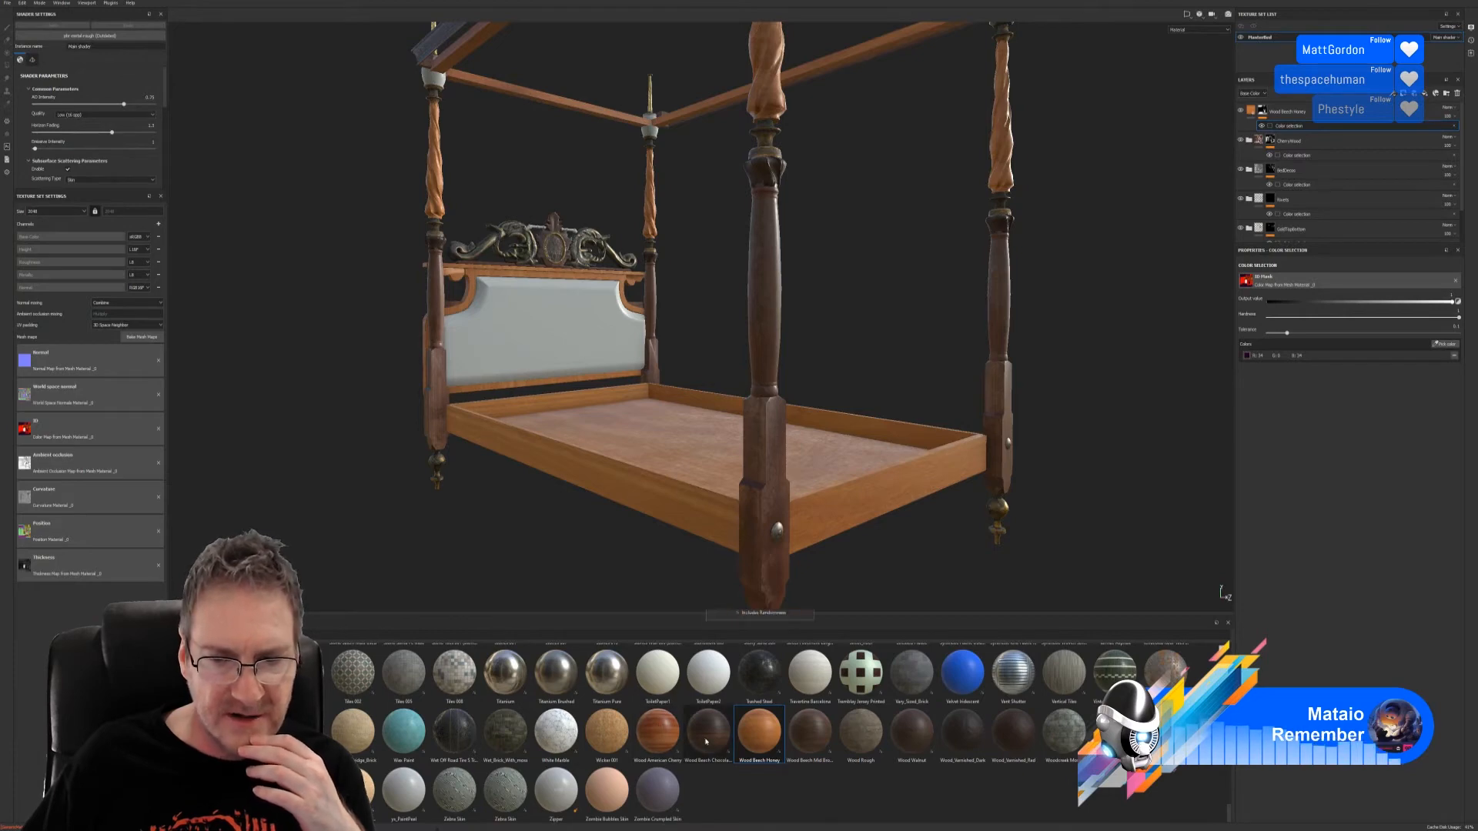
Step: Try the Wood Walnut material as a new fill layer over the bed
mouse_move(705, 741)
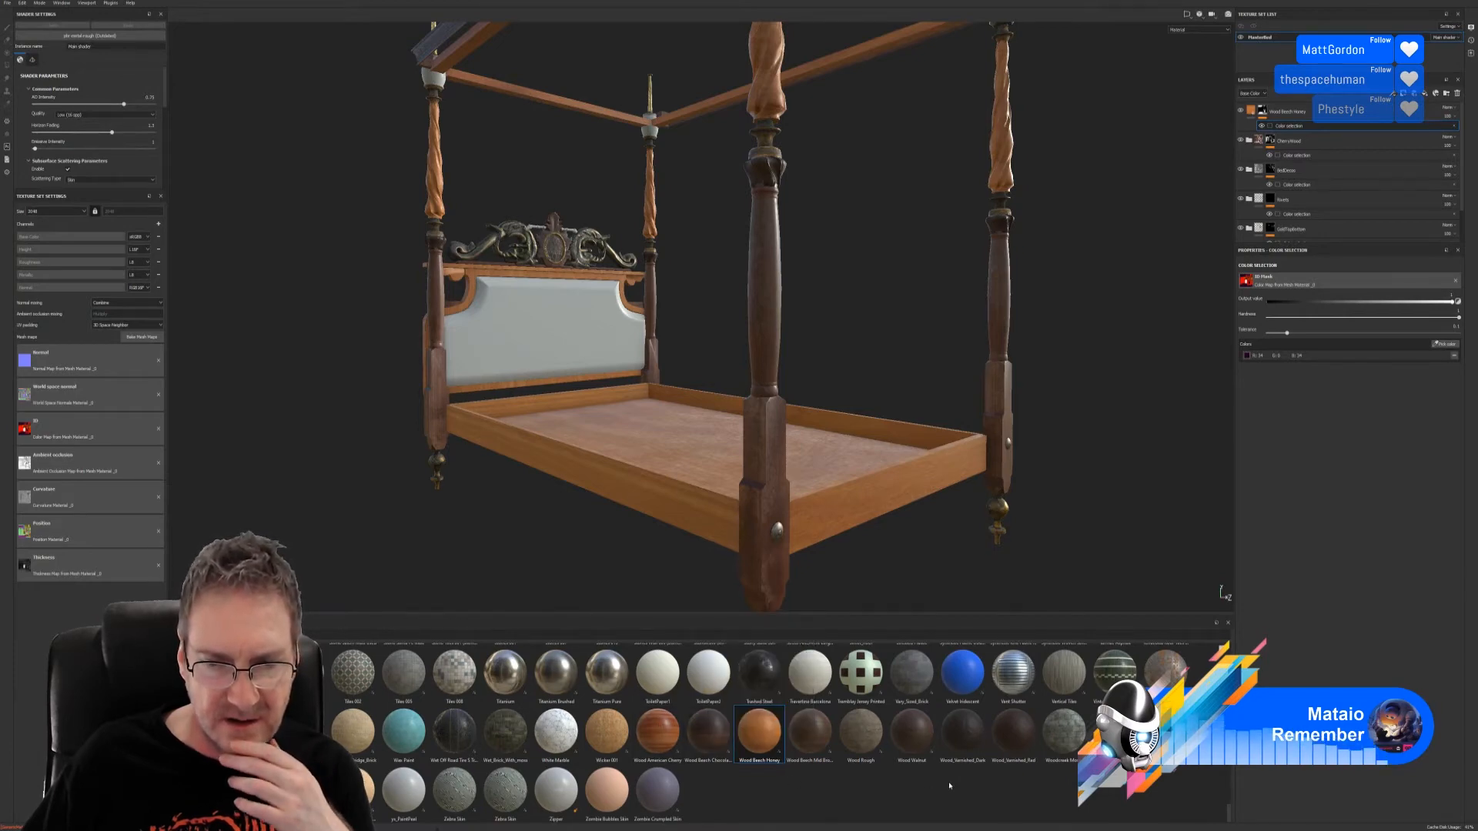
mouse_move(916, 743)
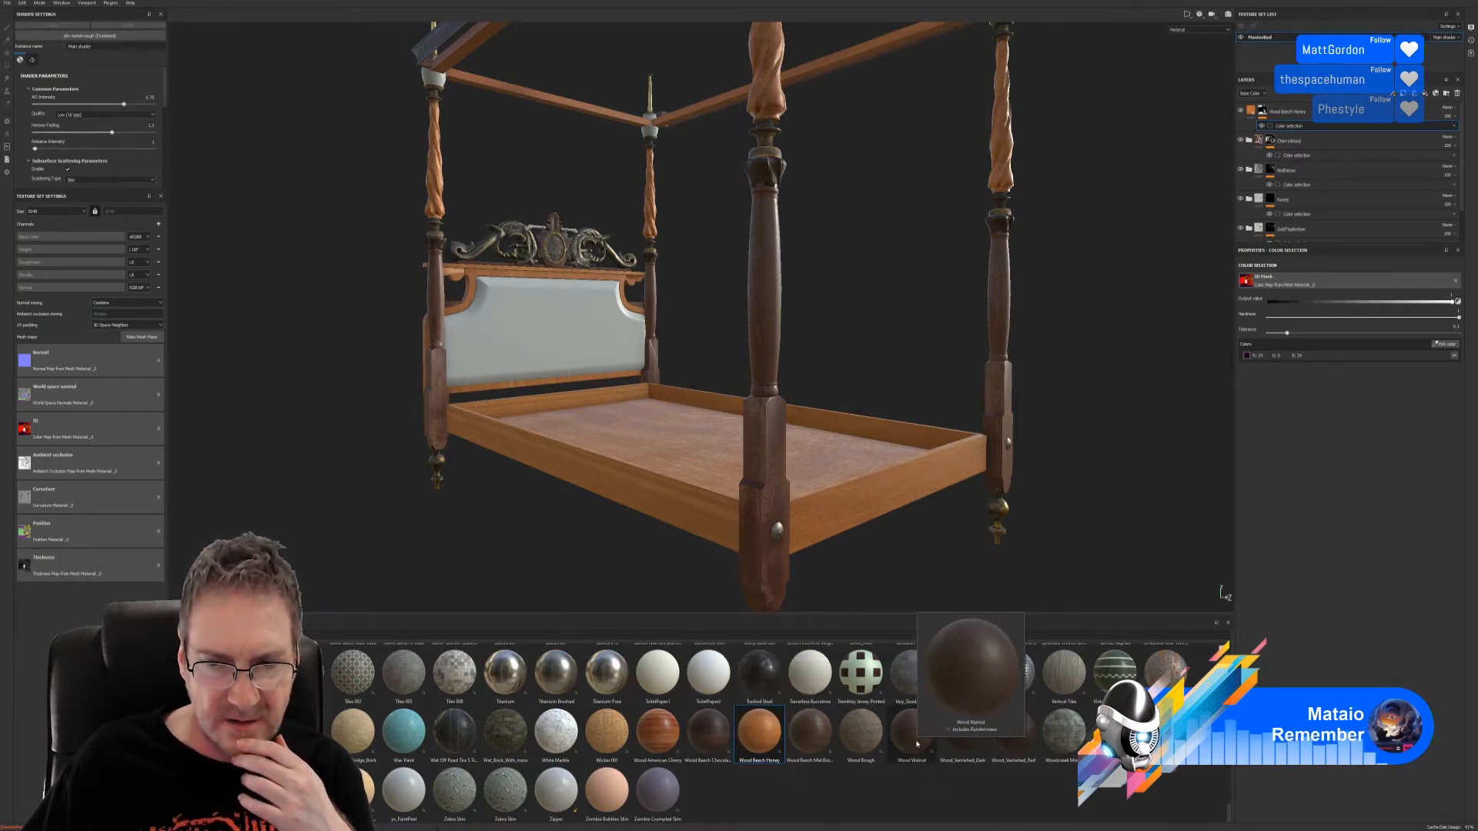
left_click_drag(917, 744, 886, 502)
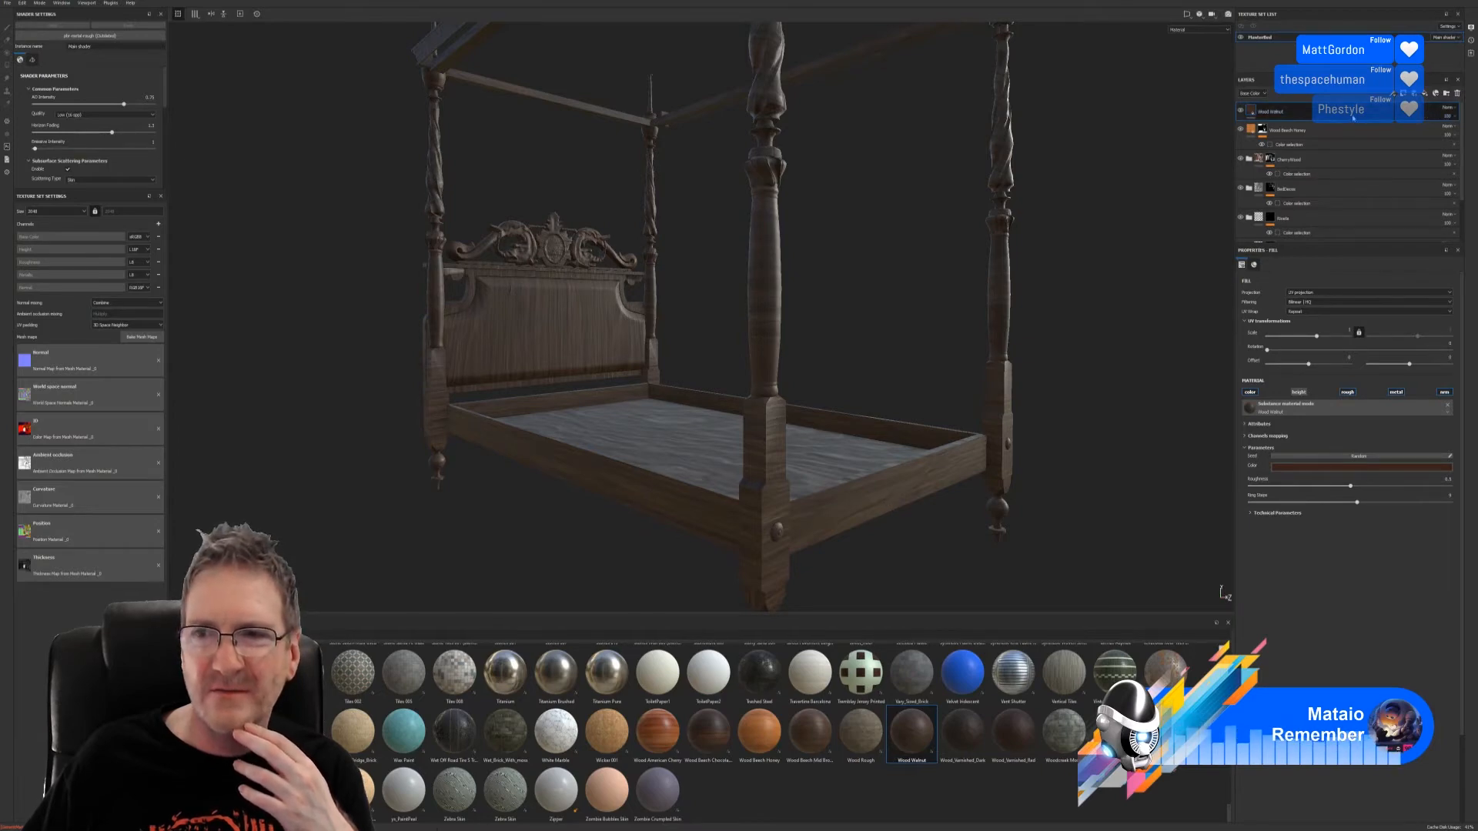
key("ctrl+z")
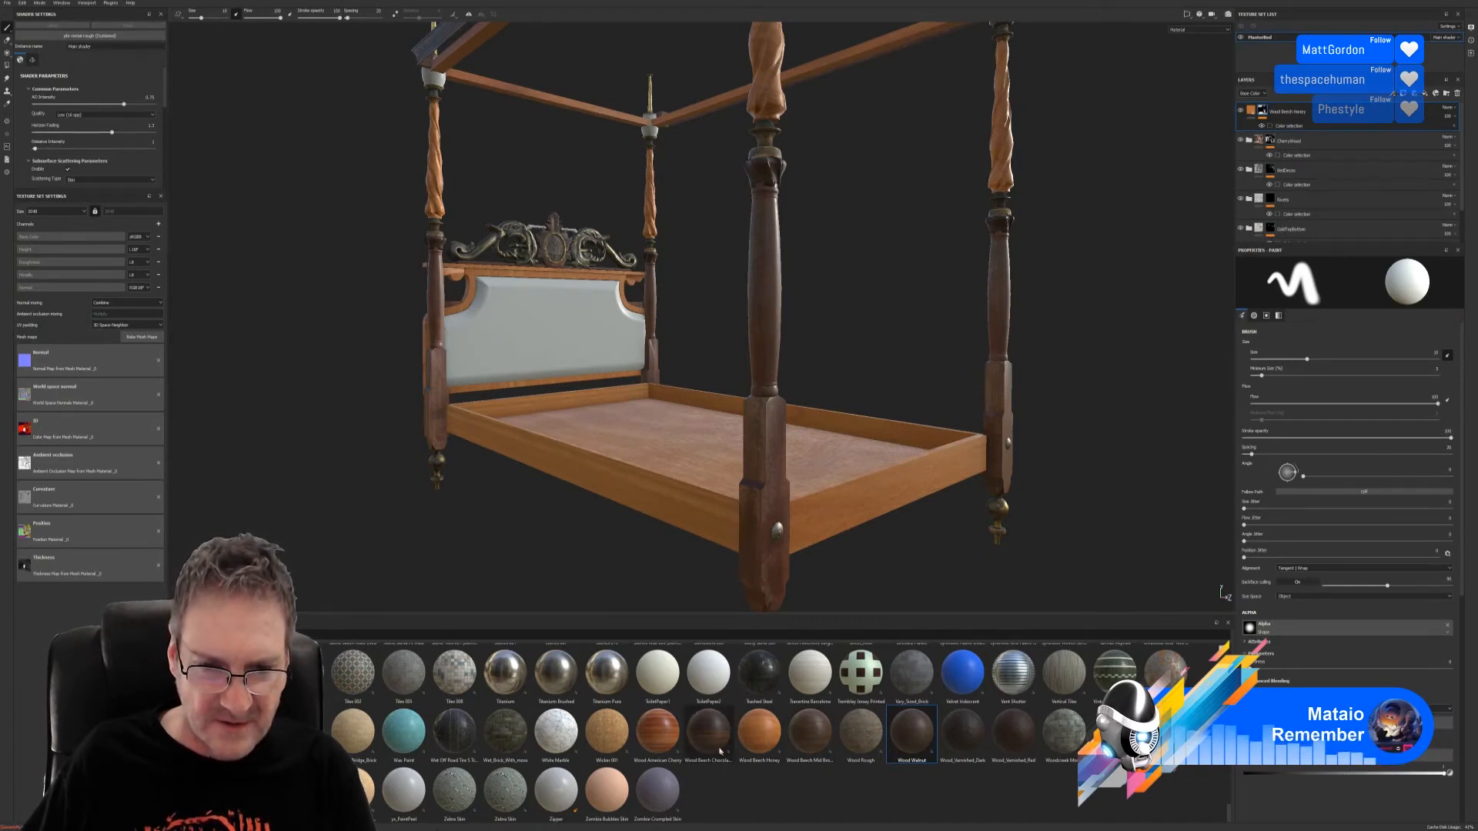
Step: Add Wood Beech Chocolate Brown as the topmost fill layer, with its height and normal channels turned off
left_click_drag(708, 732, 732, 528)
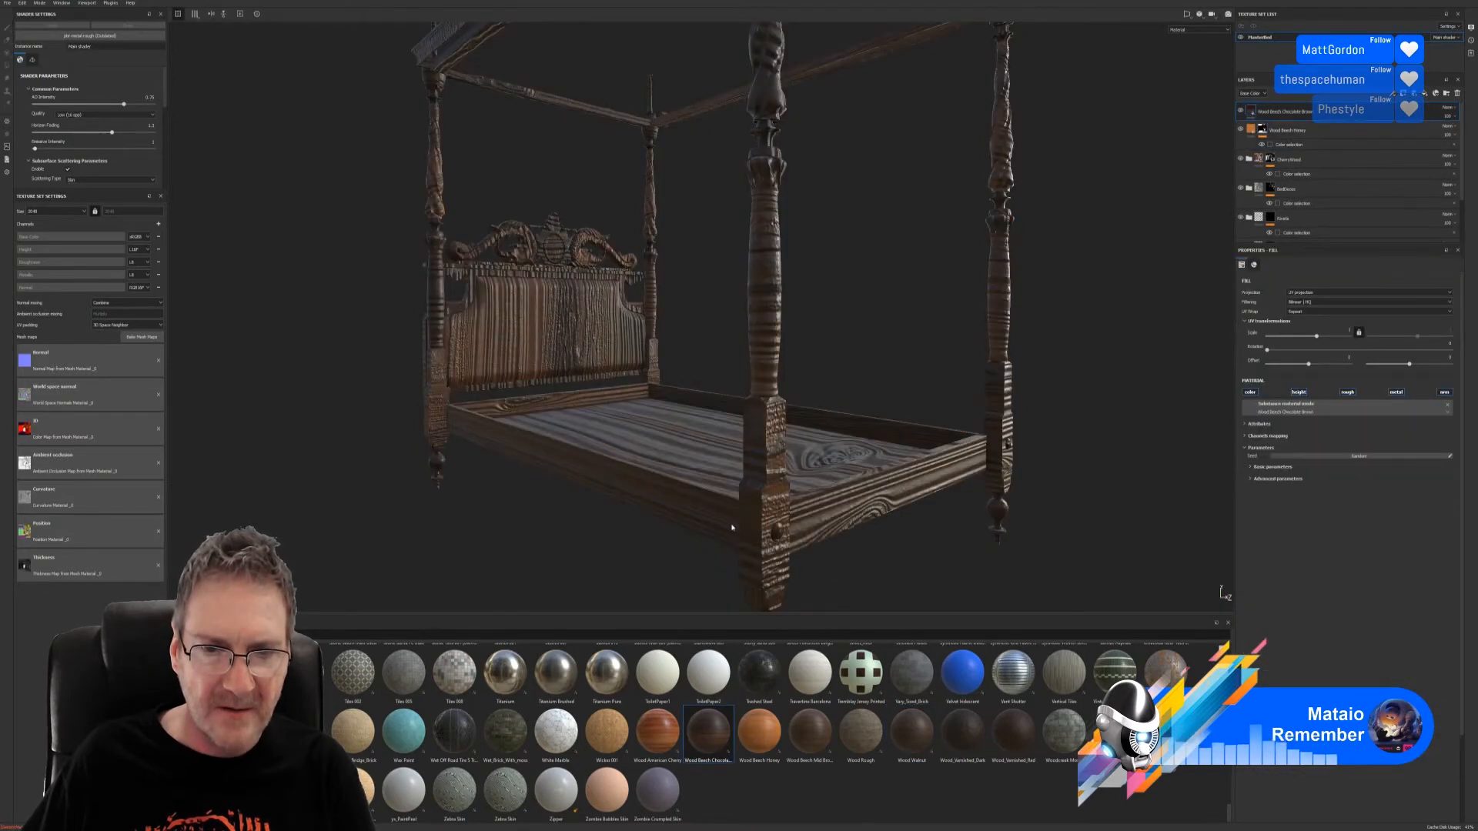
left_click(1301, 392)
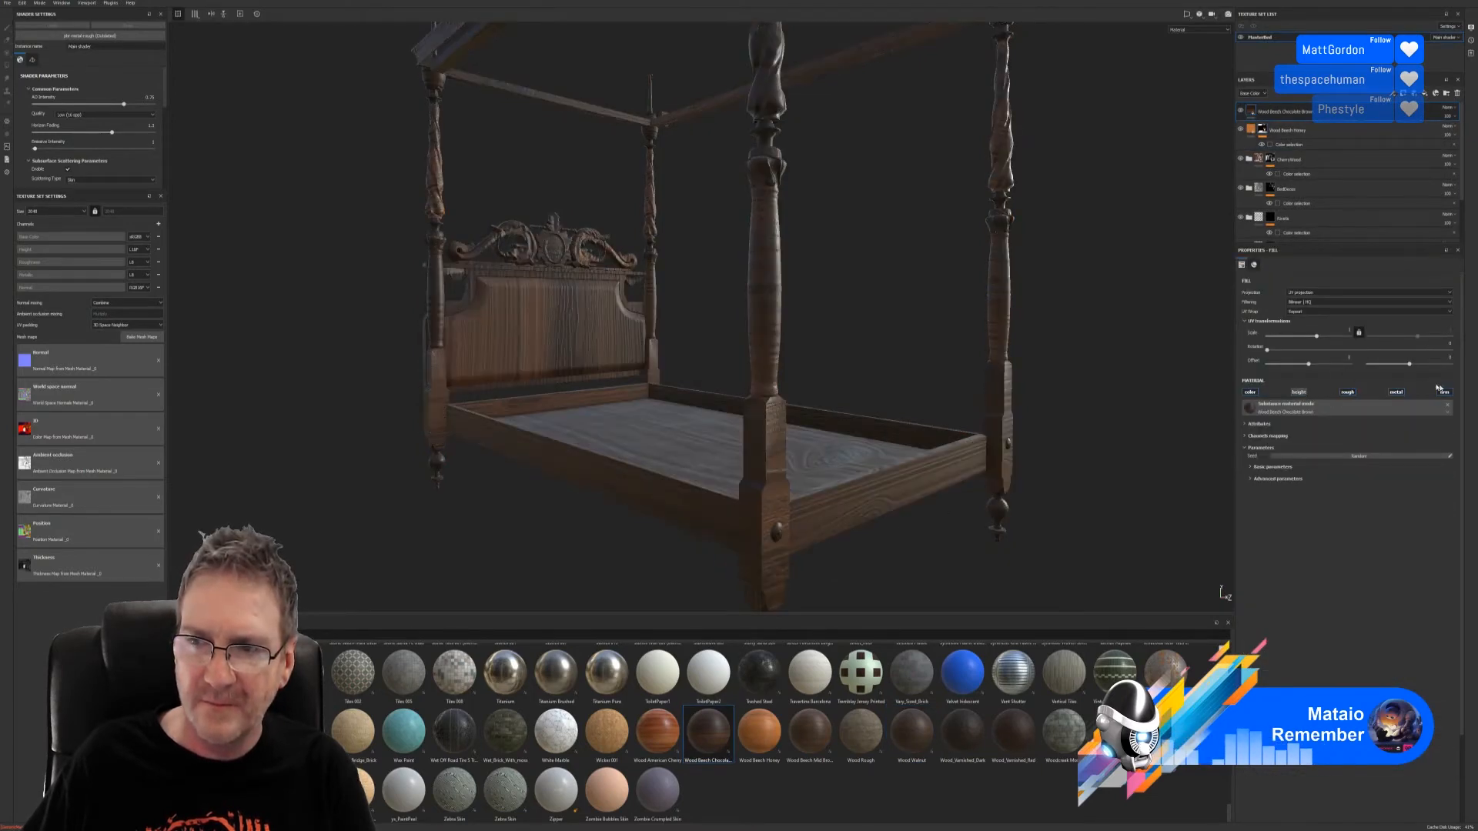
left_click(1446, 393)
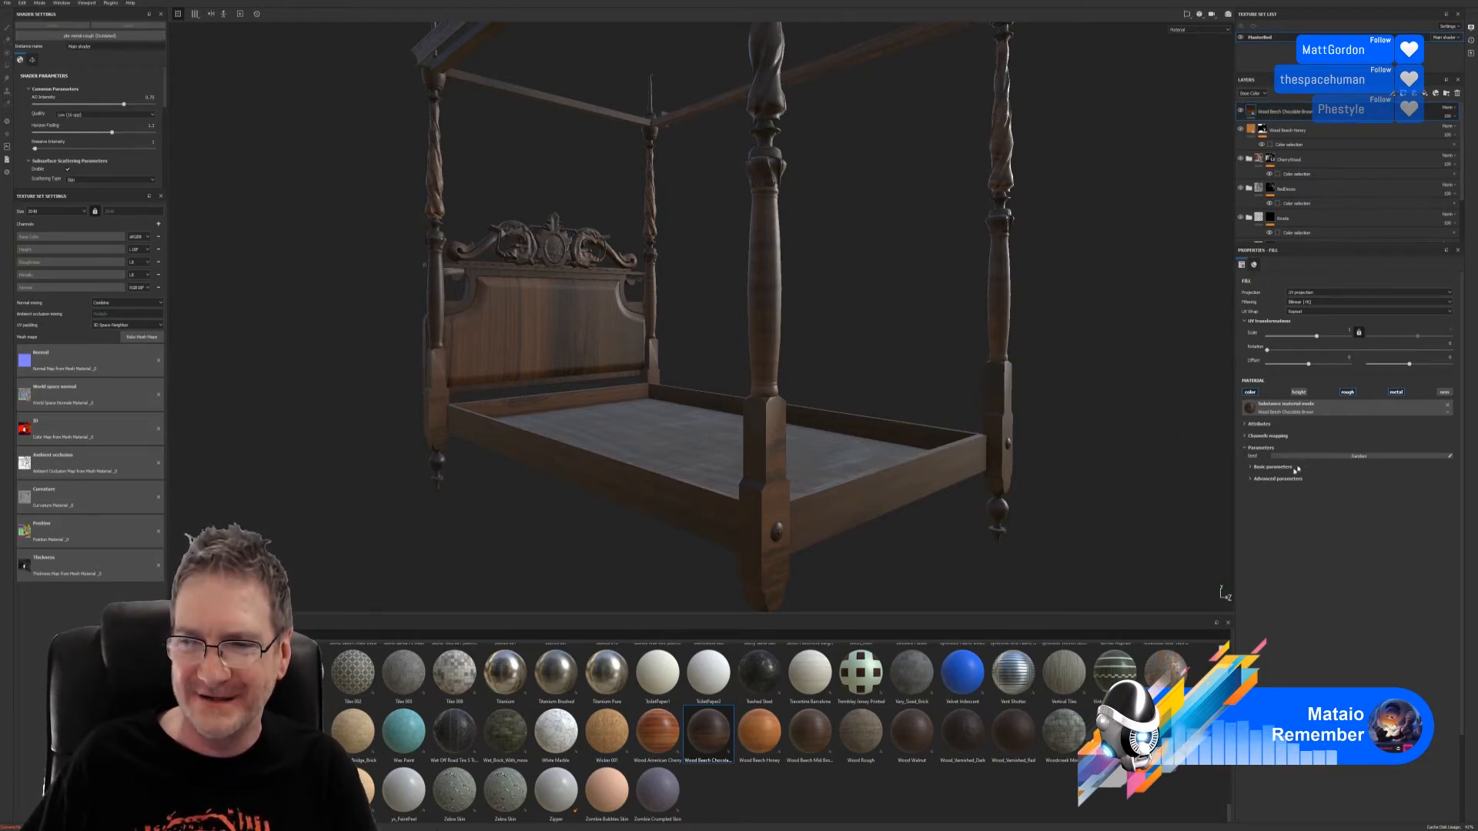
Step: Darken the chocolate brown layer's Wood Color to a near-black brown in its advanced parameters
left_click(1251, 478)
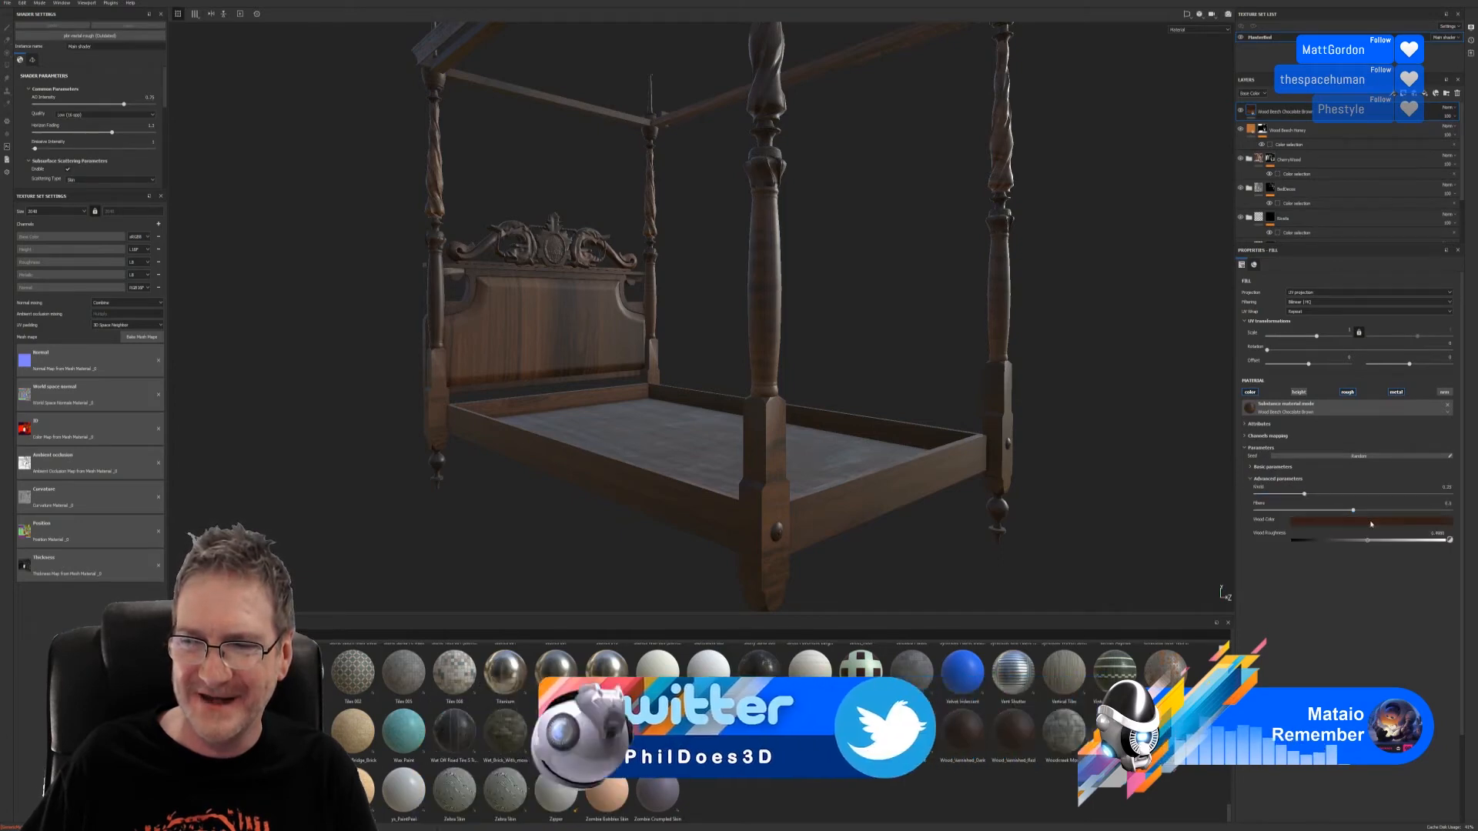
left_click(1409, 521)
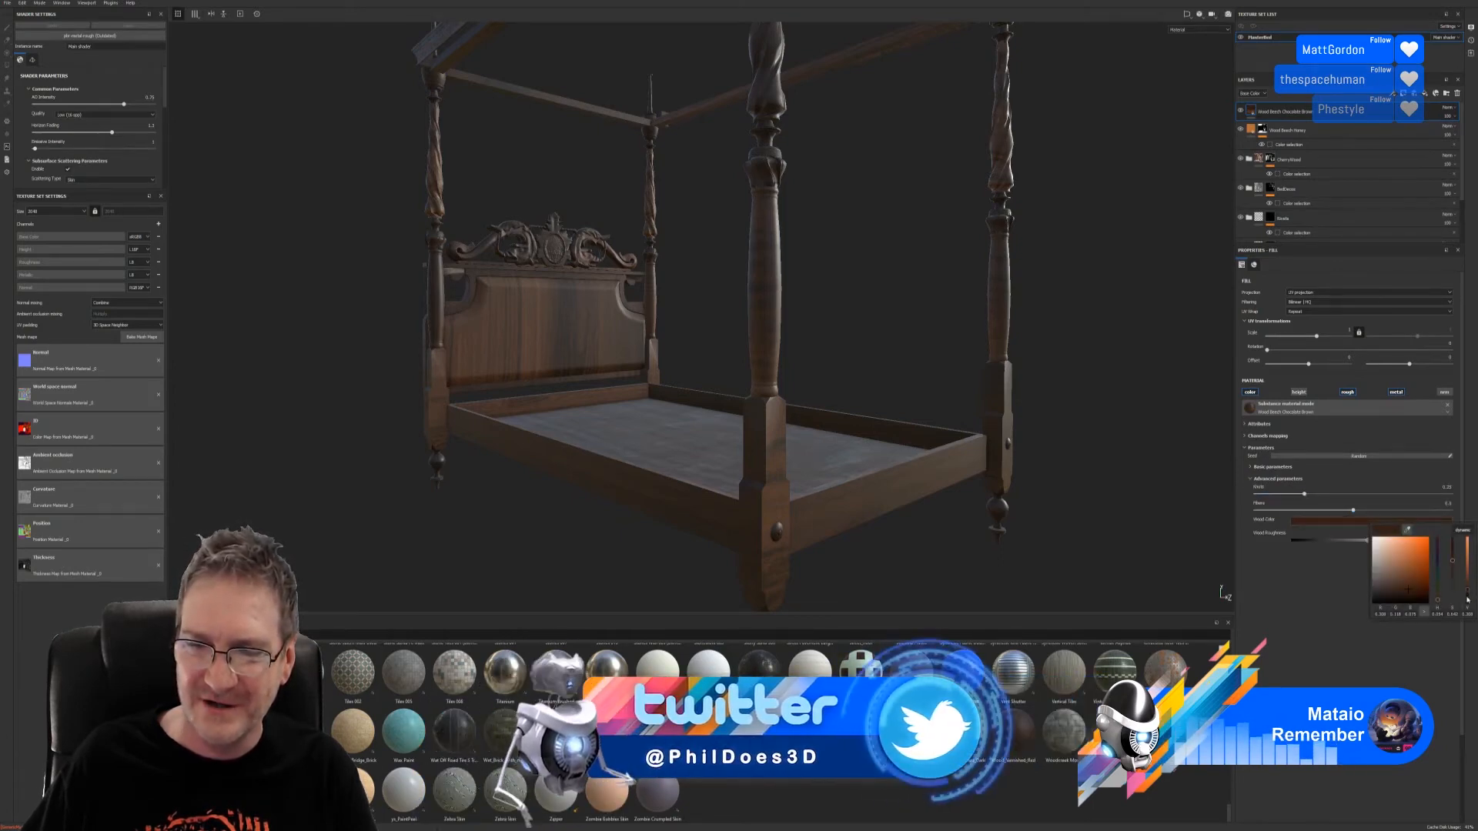
left_click_drag(1467, 590, 1467, 598)
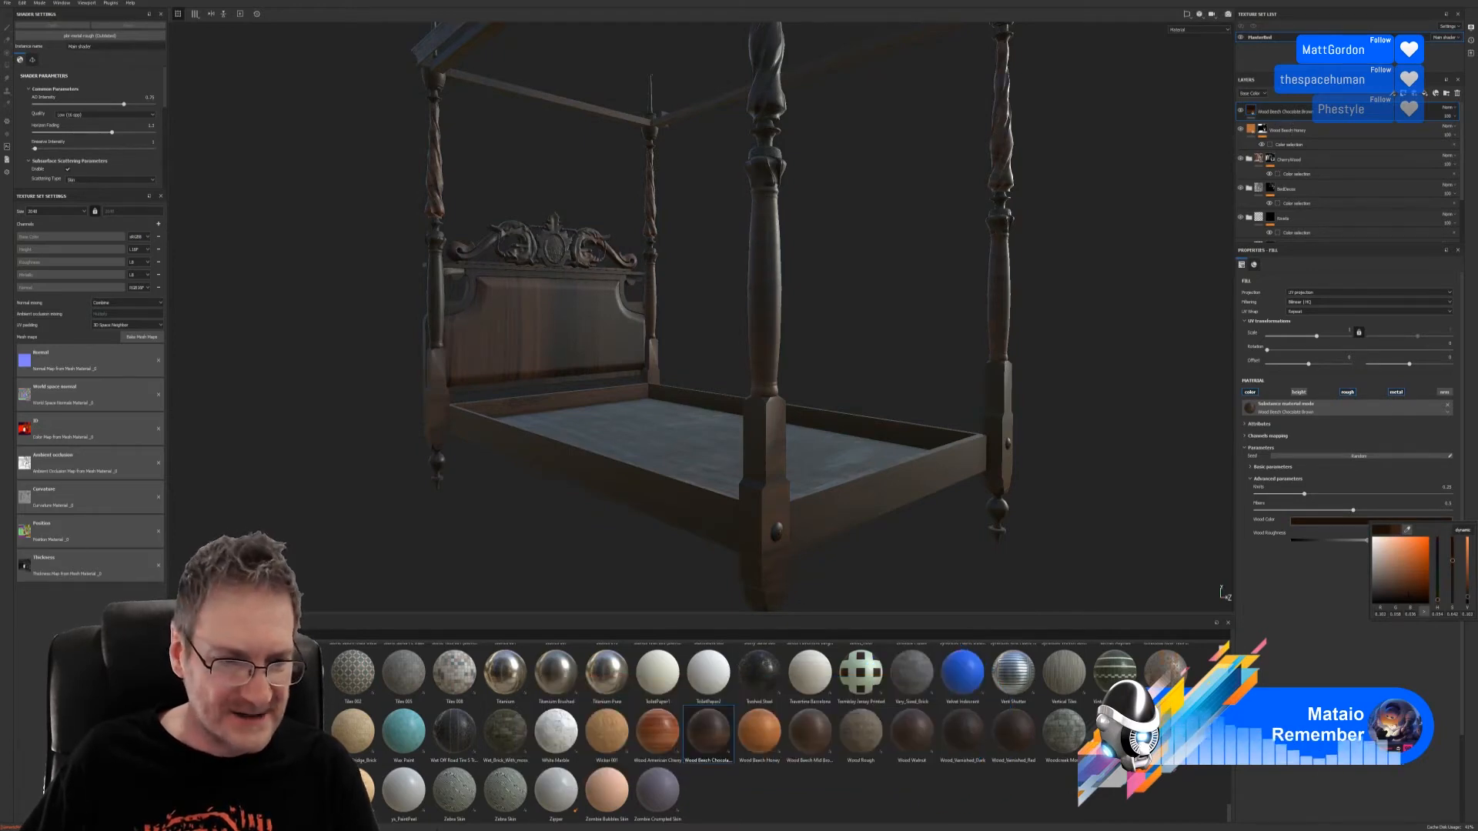
Step: Apply the Stains Scratches smart mask to the Wood Beech Chocolate Brown layer
left_click(202, 793)
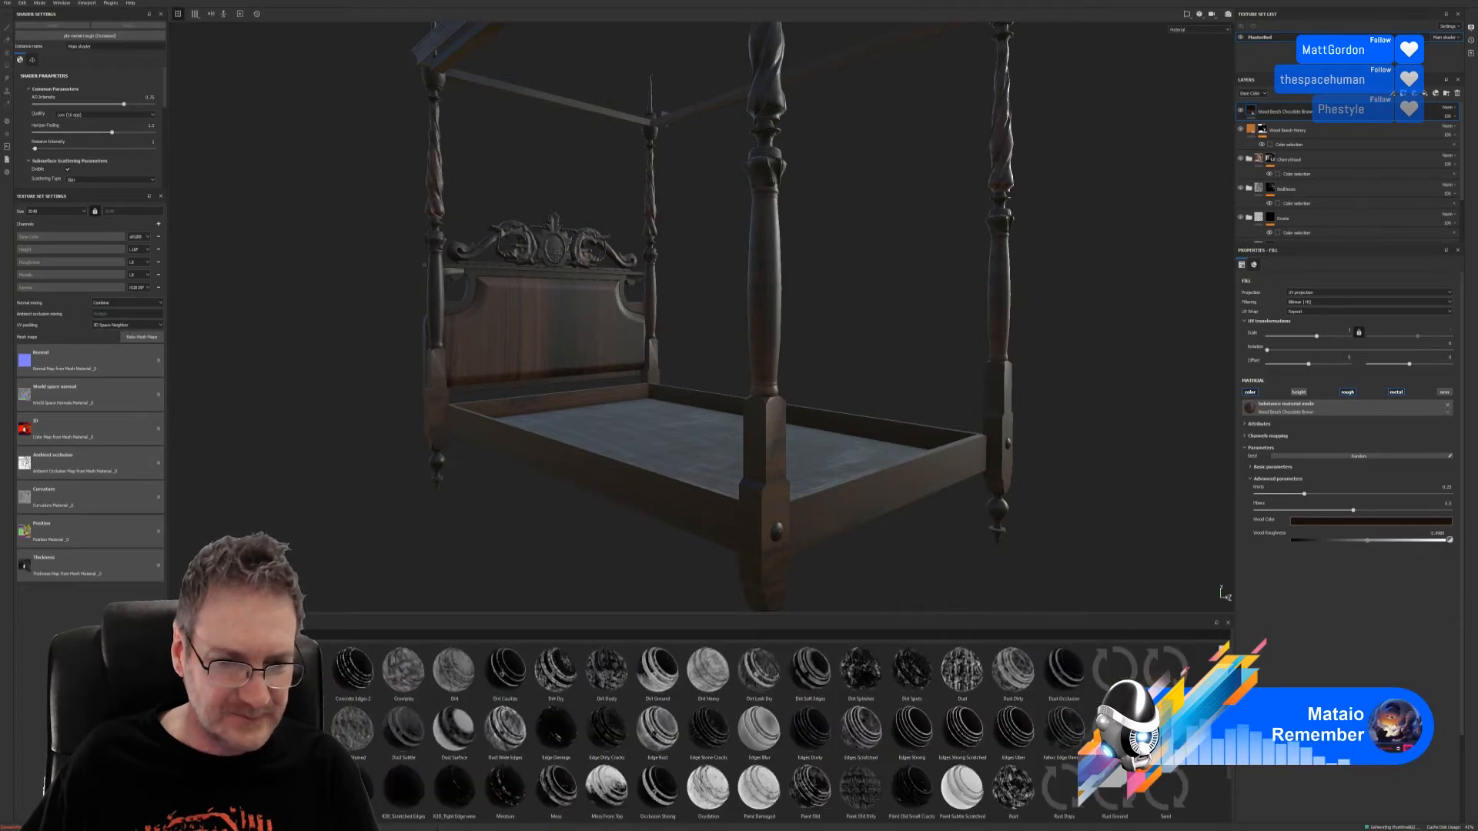
scroll(1237, 811, "down", 1)
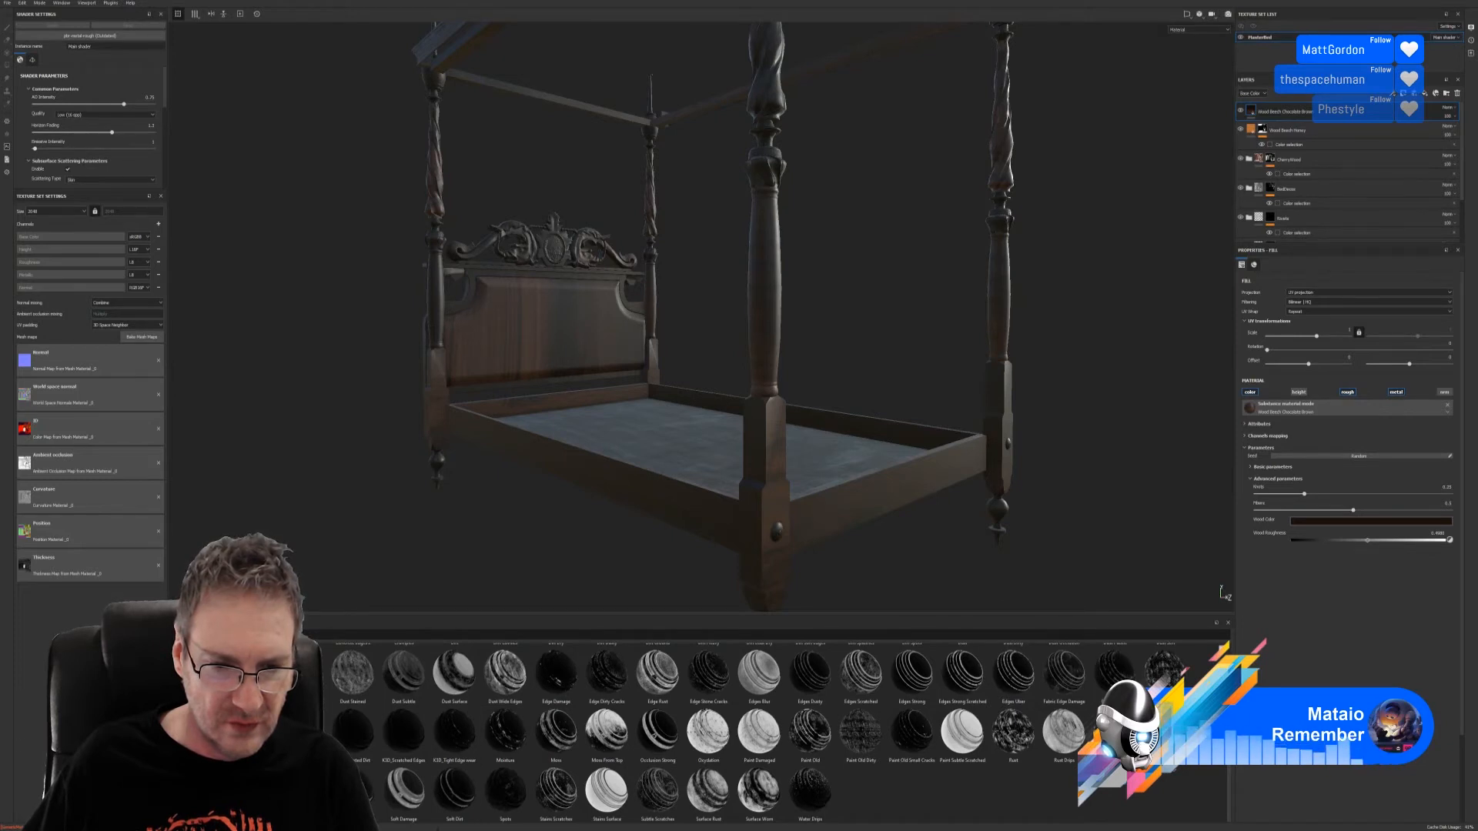
left_click_drag(556, 793, 1344, 106)
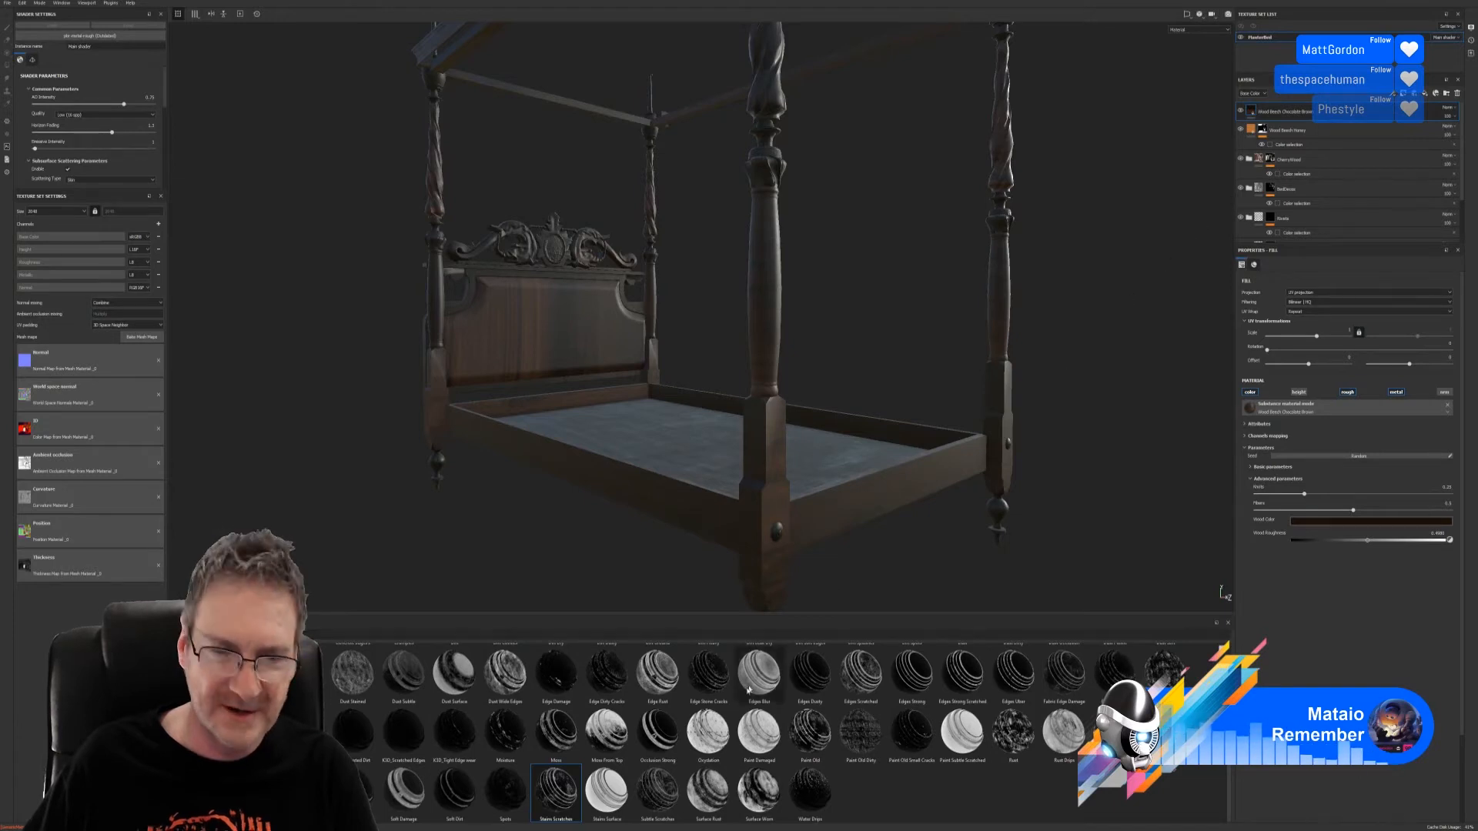
mouse_move(556, 789)
left_mouse_down()
mouse_move(1319, 215)
mouse_move(1339, 113)
left_mouse_up()
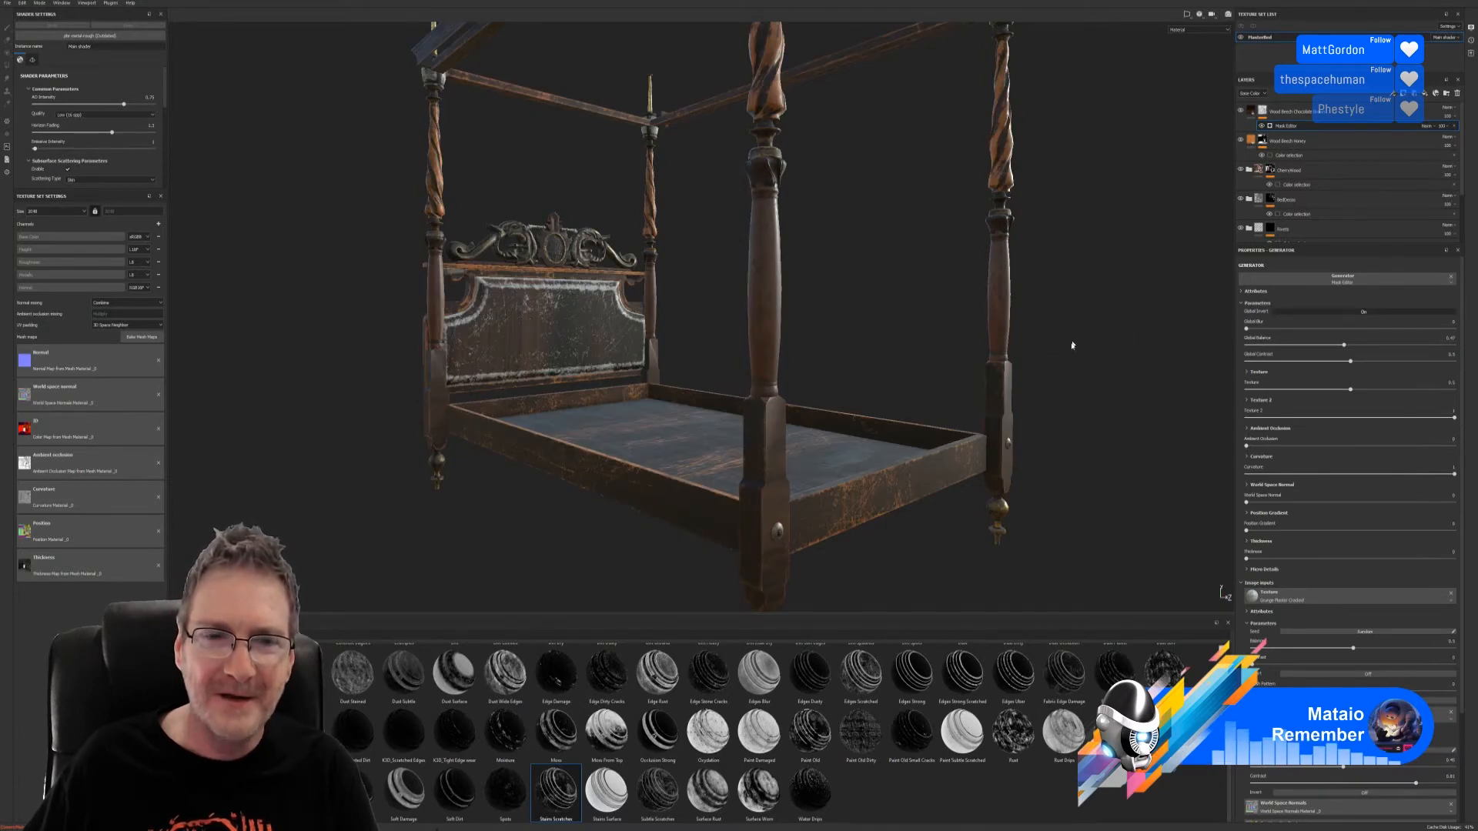
Step: Group the chocolate brown and honey wood layers into a folder named "Char Wood"
key("1")
left_click(1301, 142, "ctrl")
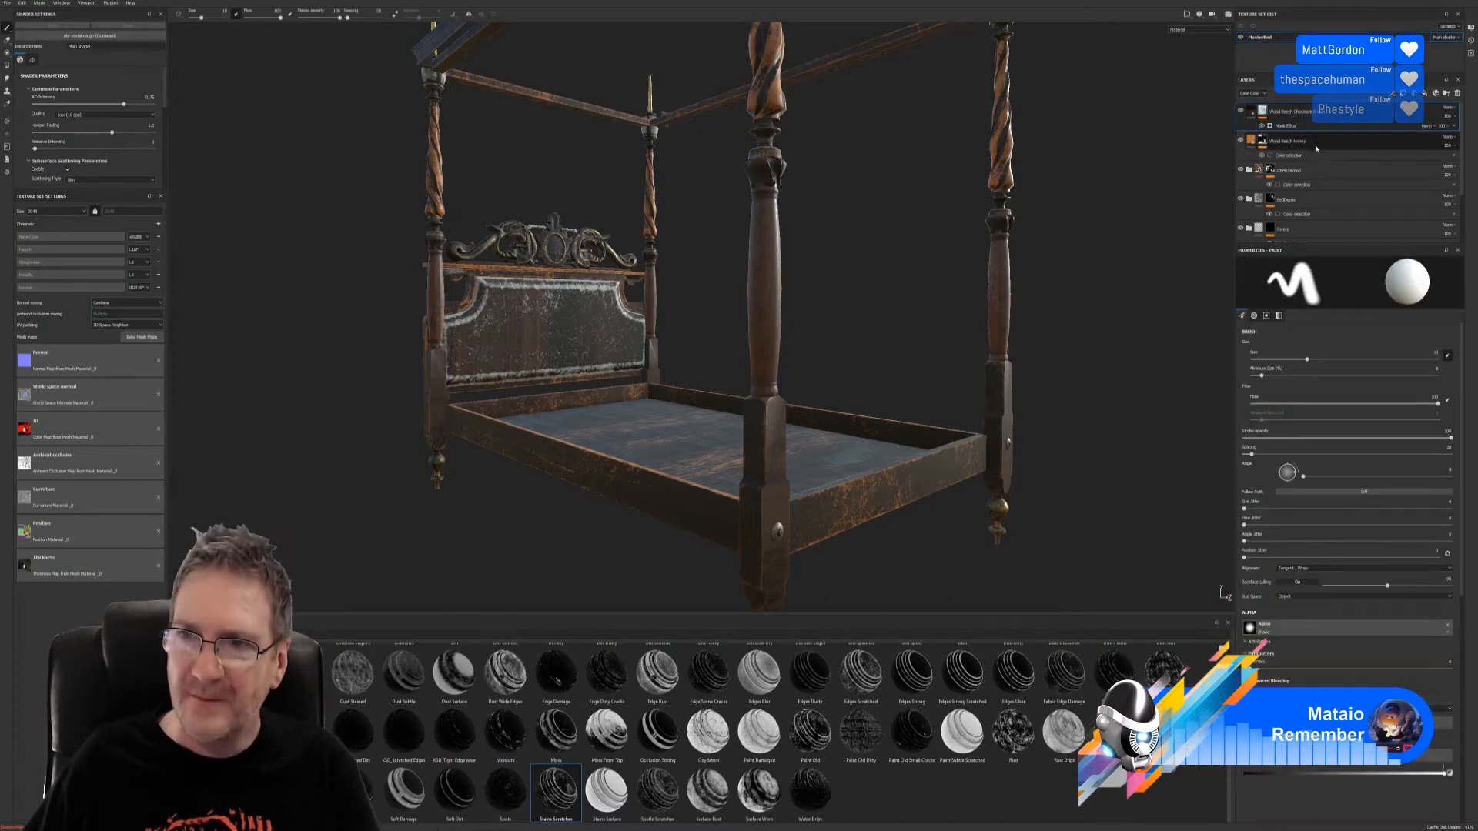
right_click(1315, 146)
left_click(1353, 208)
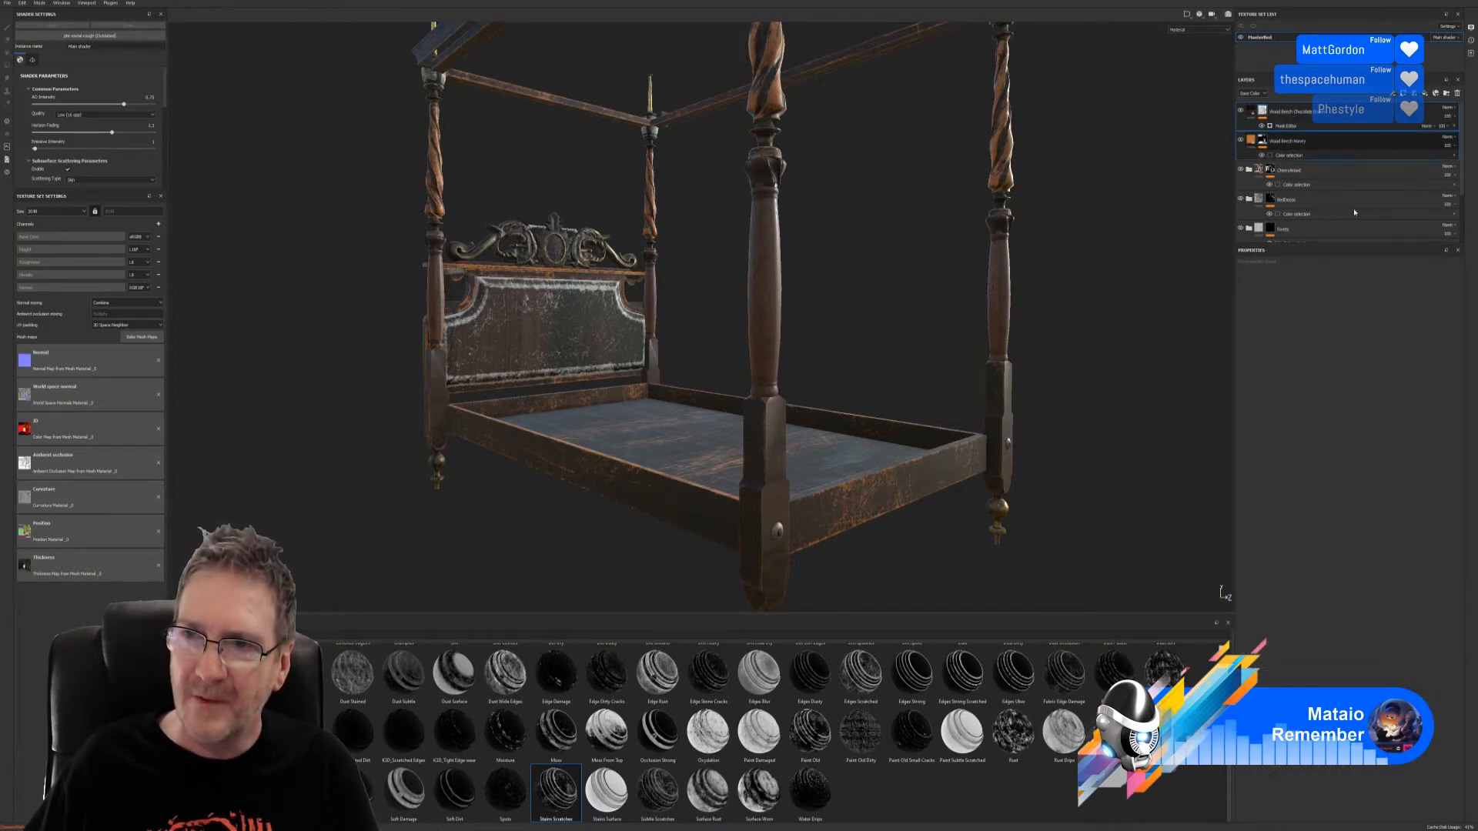
type("Chai")
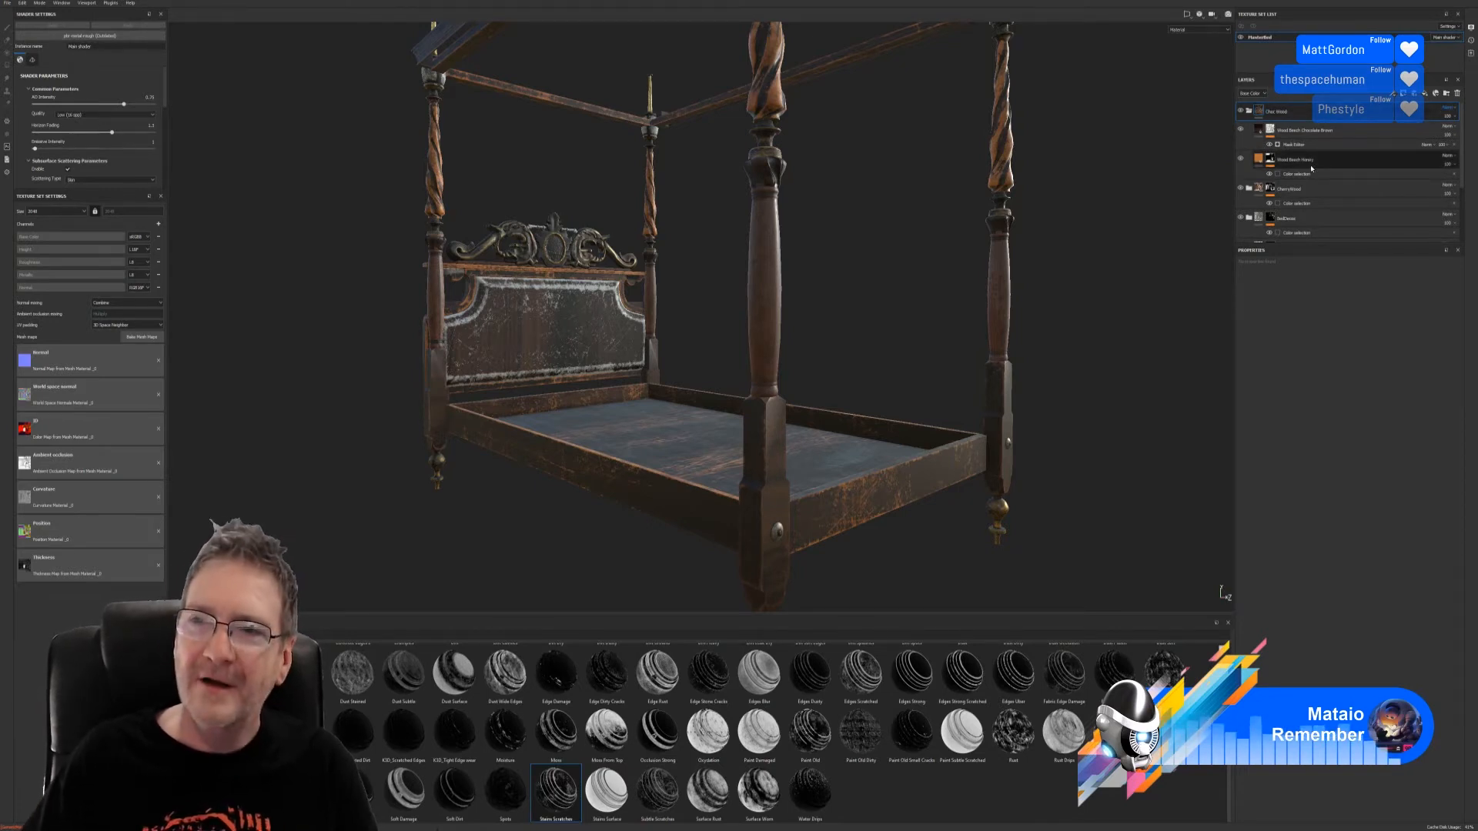
Step: Add a colour selection mask to the new wood folder, using the dark purple ID colour of the bed frame
left_click(1308, 113)
right_click(1308, 113)
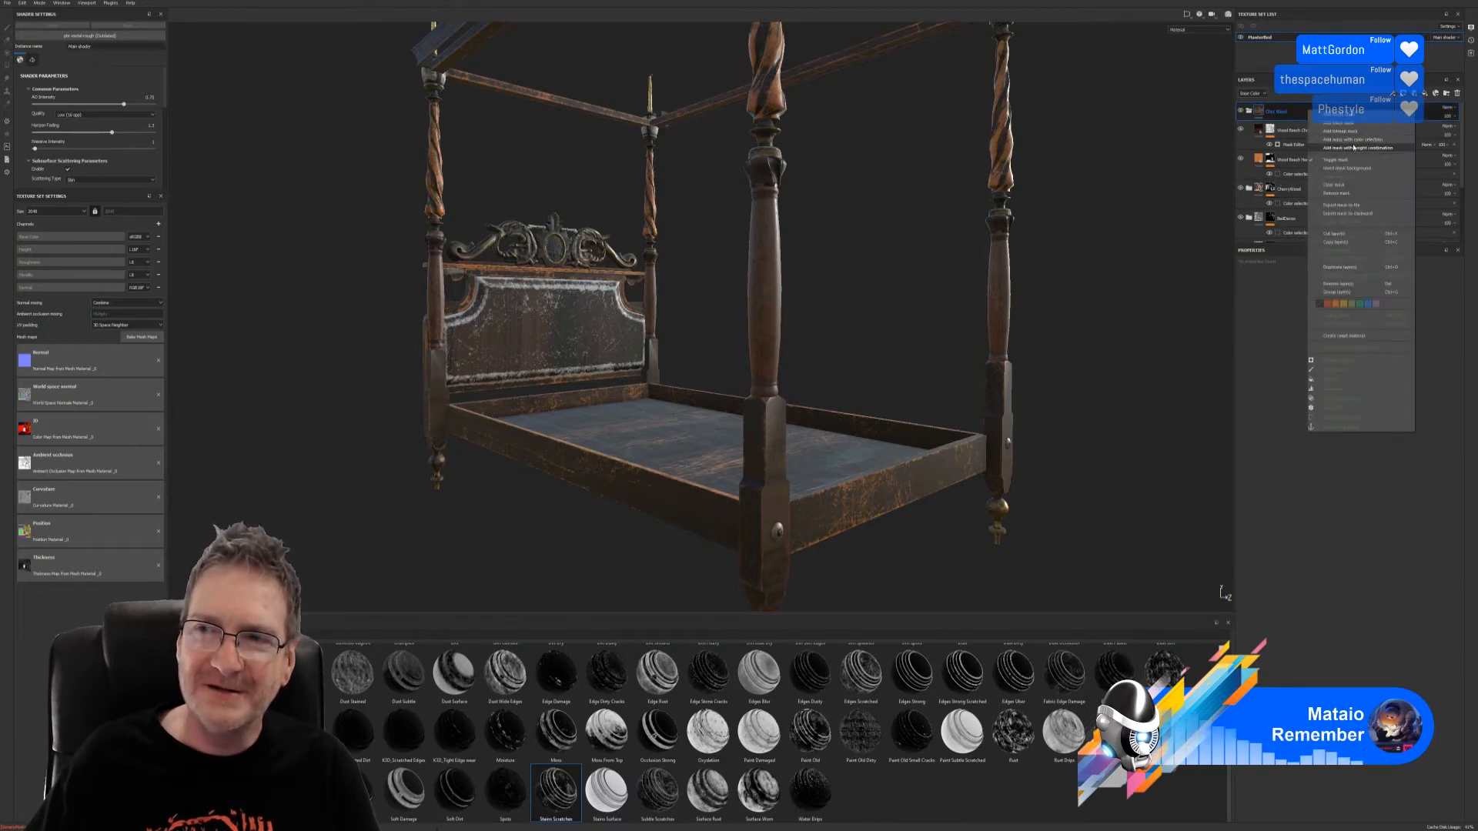
left_click(1359, 139)
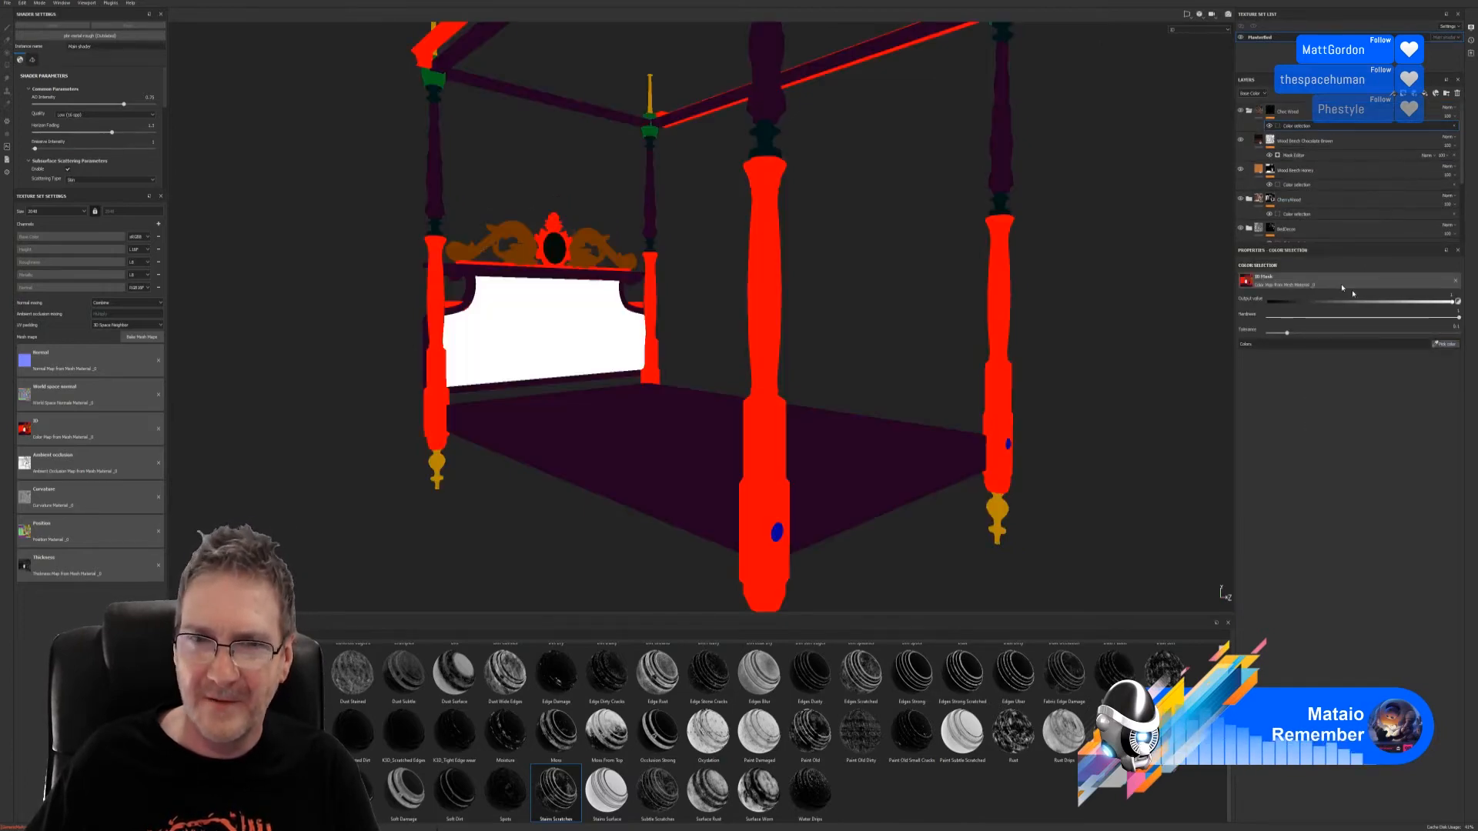
left_click(668, 421)
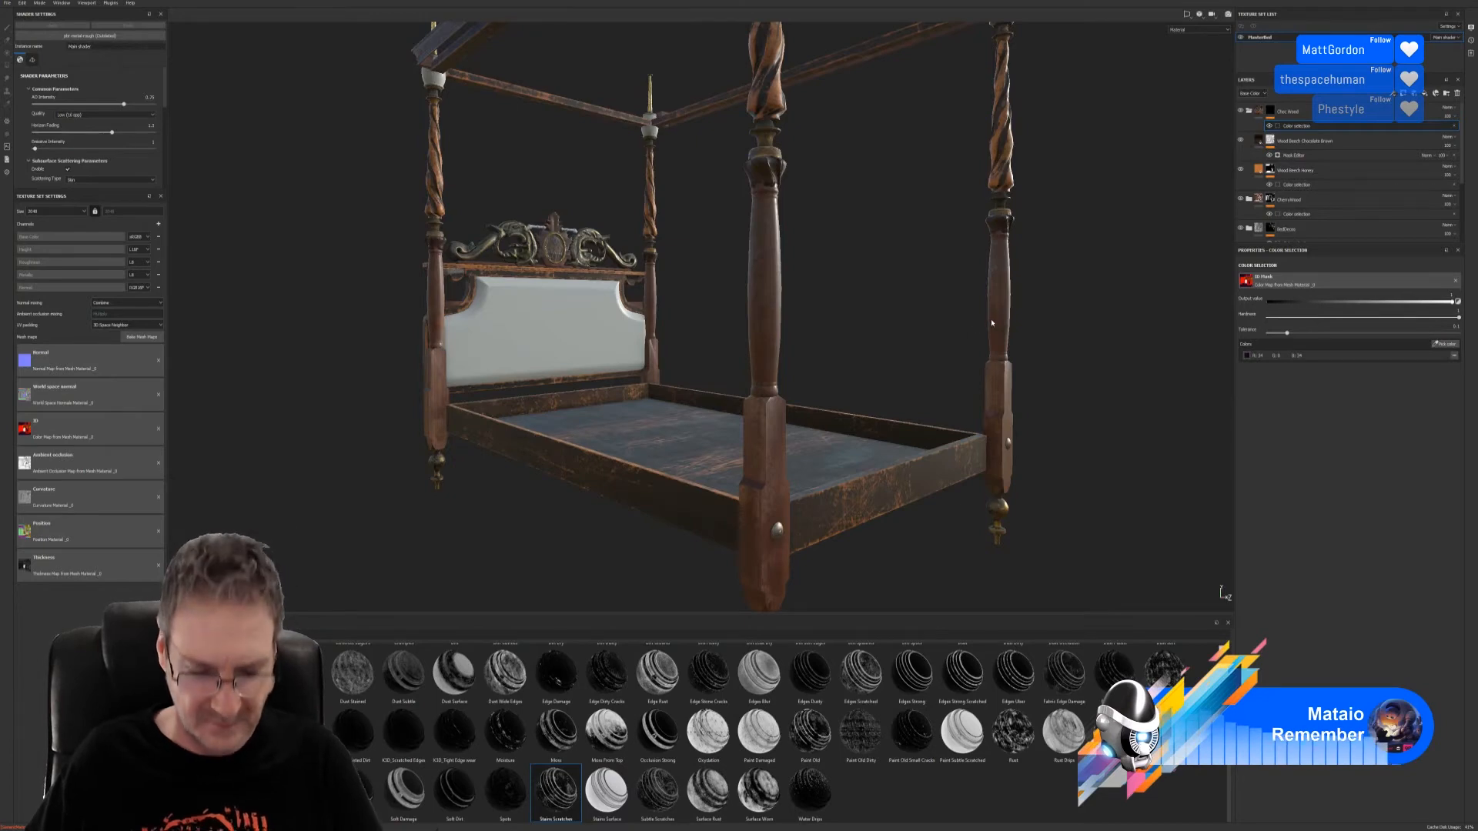
Step: In the chocolate brown layer's Mask Editor, lower Global Balance to about 0.39 and Global Contrast to about 0.38
left_click_drag(861, 287, 871, 347, "alt")
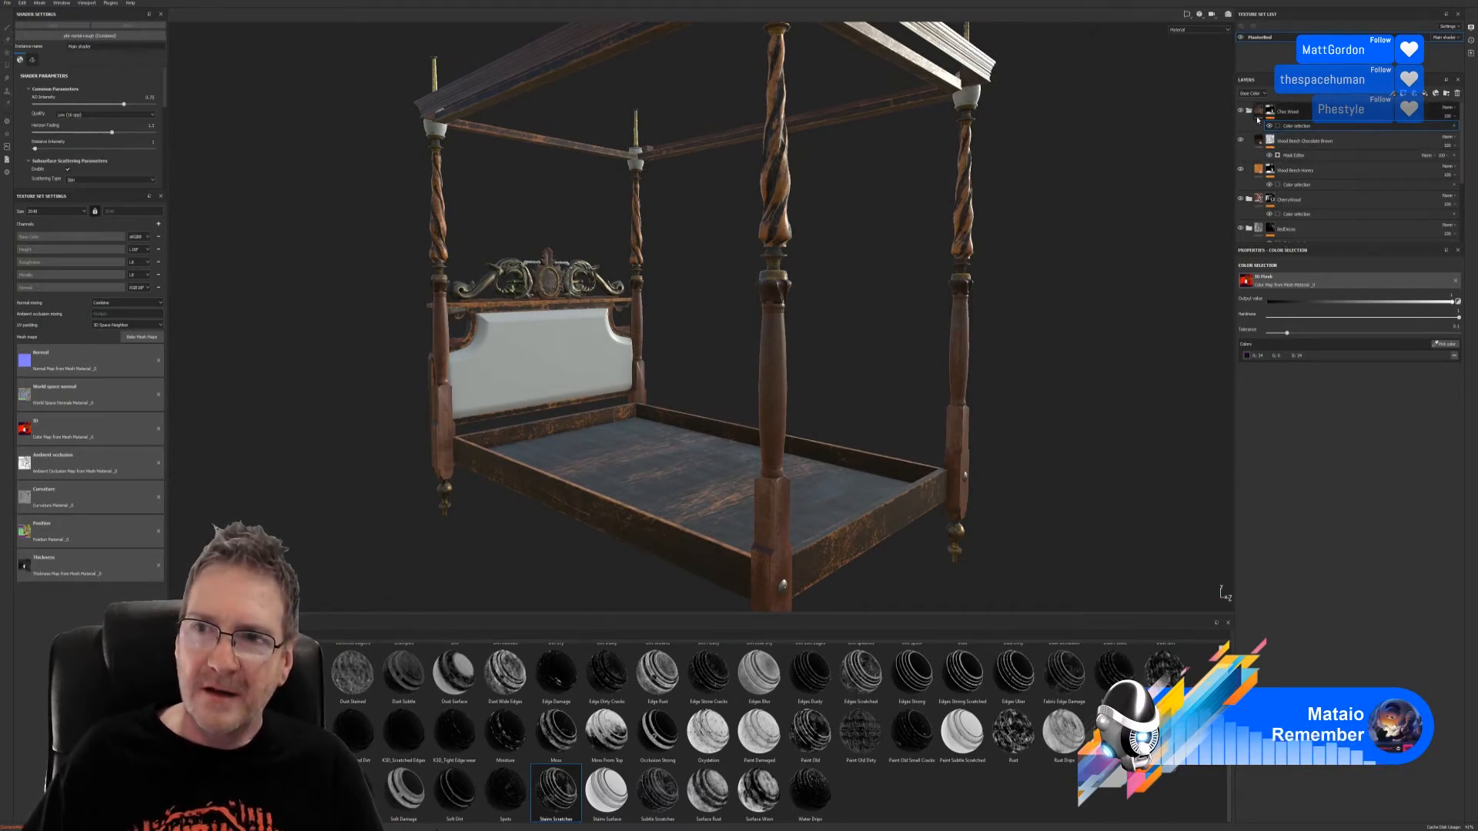
left_click(1297, 155)
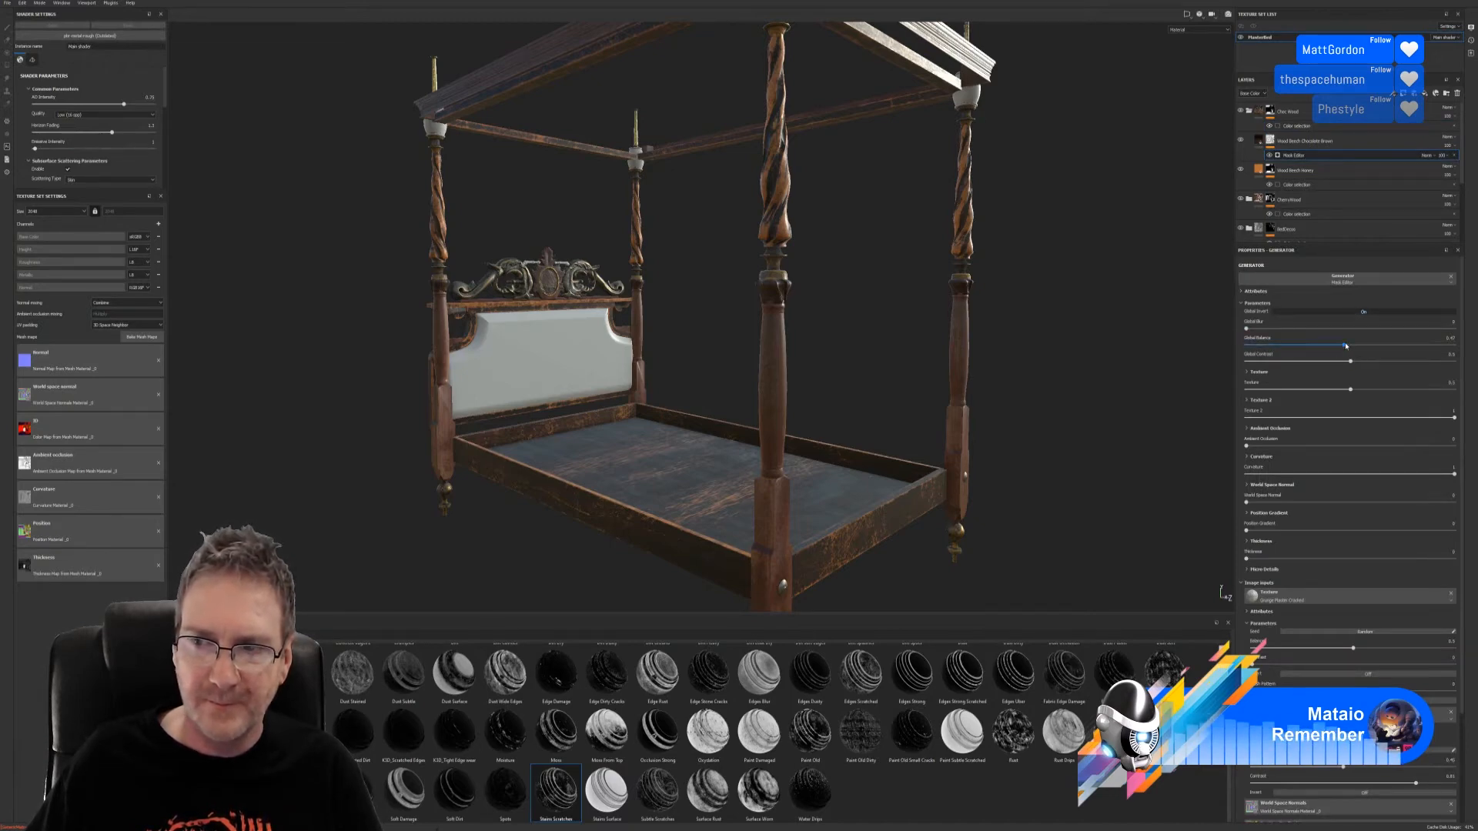
left_click_drag(1345, 346, 1297, 352)
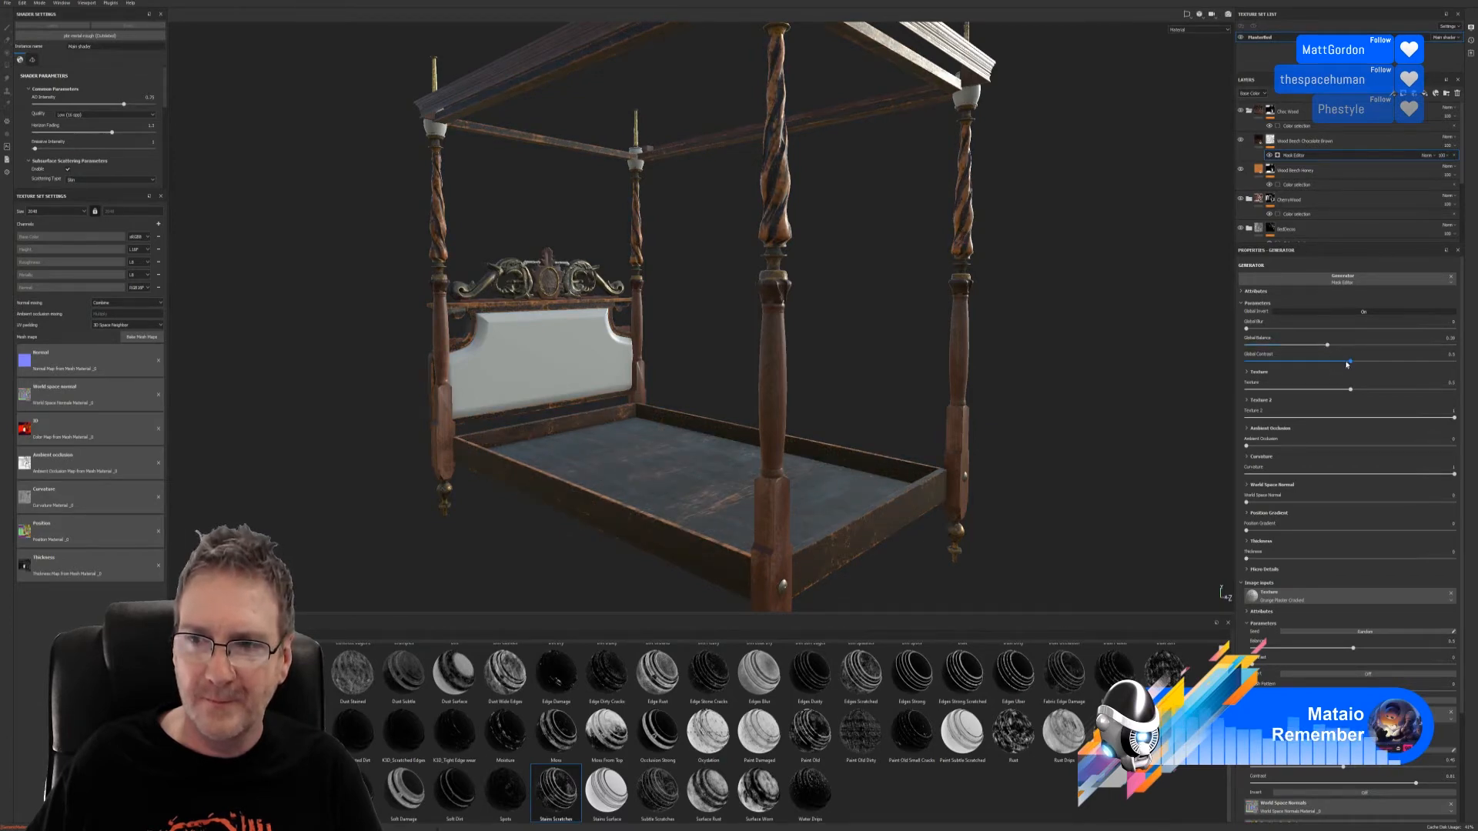
left_click_drag(1351, 364, 1305, 362)
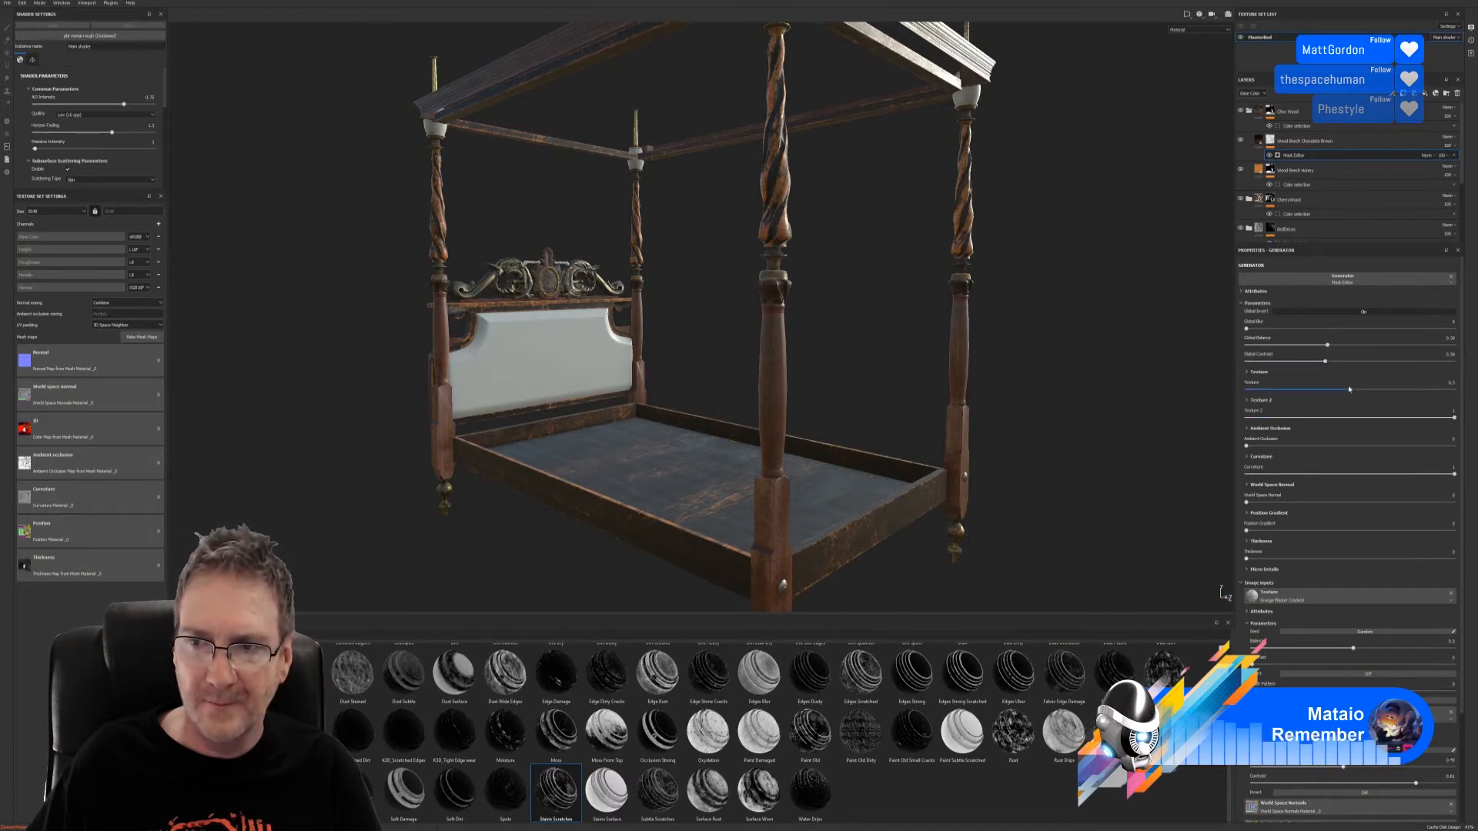
Step: Set the mask's Texture to about 0.49, Texture 2 to 0.85, Ambient Occlusion to 0.36, Curvature to 1 and World Space Normal to 0.25
mouse_move(1349, 389)
left_mouse_down()
mouse_move(1266, 397)
mouse_move(1333, 394)
left_mouse_up()
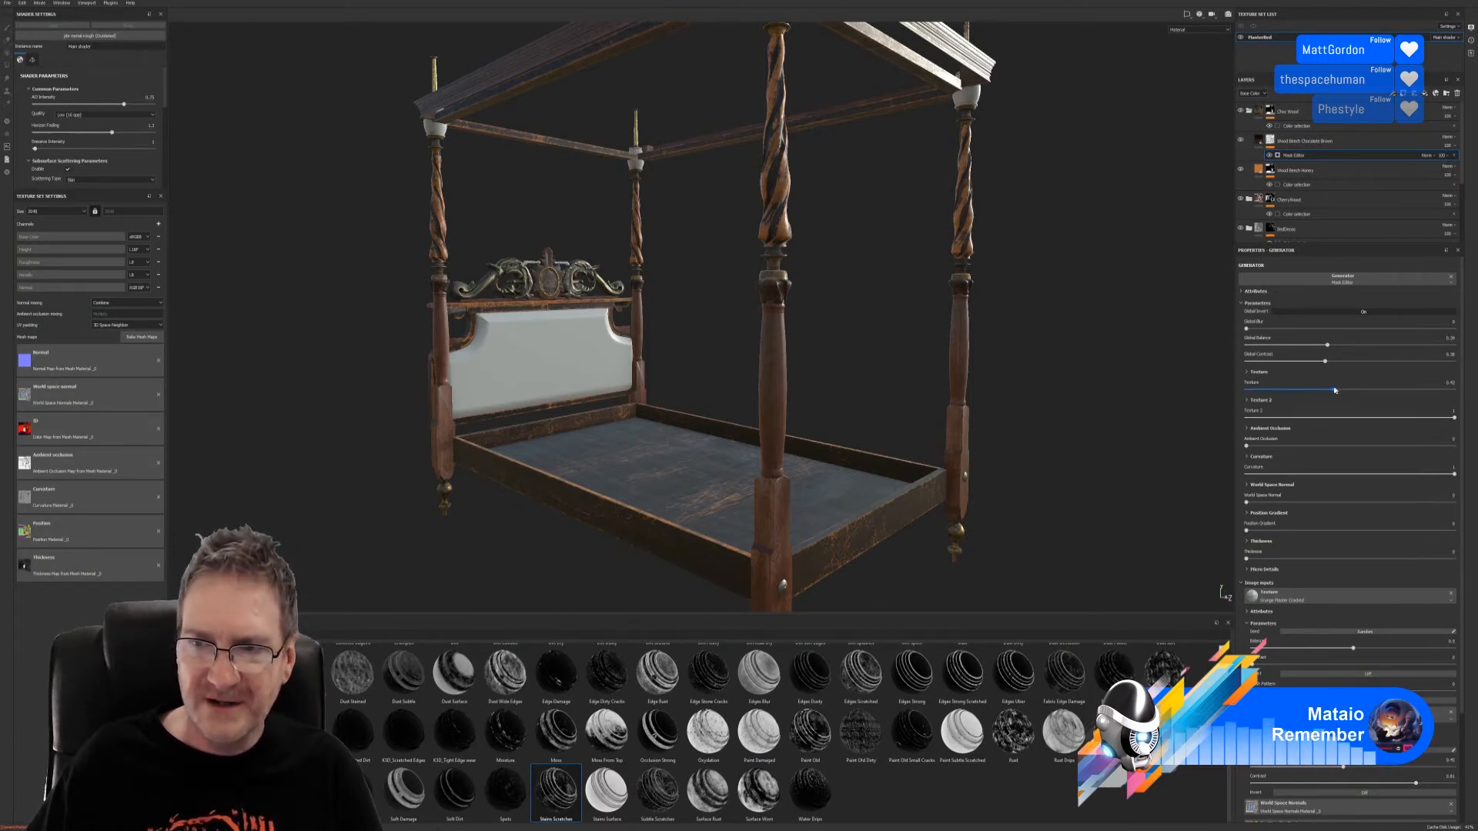
left_click_drag(1307, 387, 1423, 428)
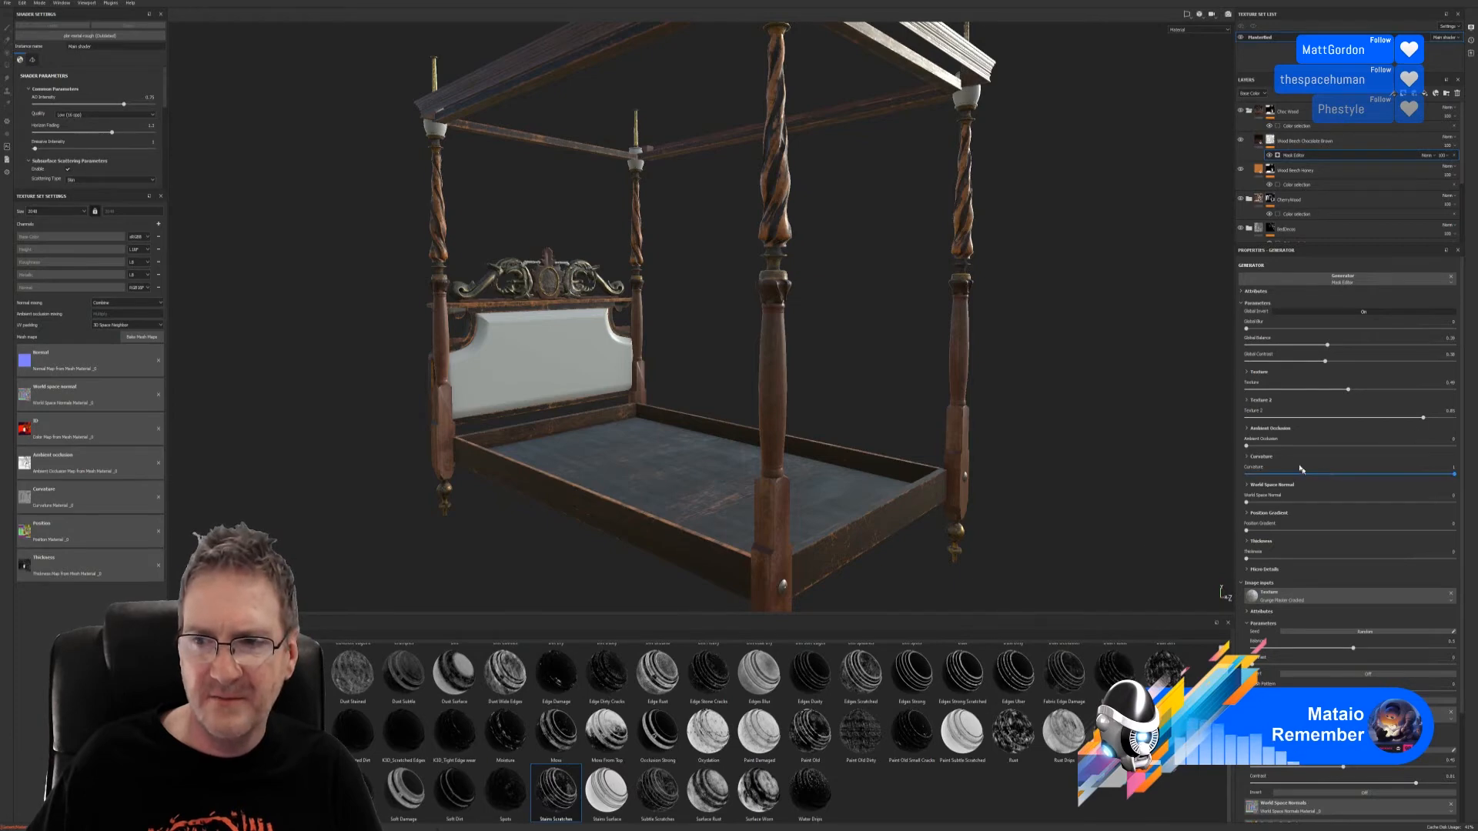
left_click_drag(1248, 450, 1322, 451)
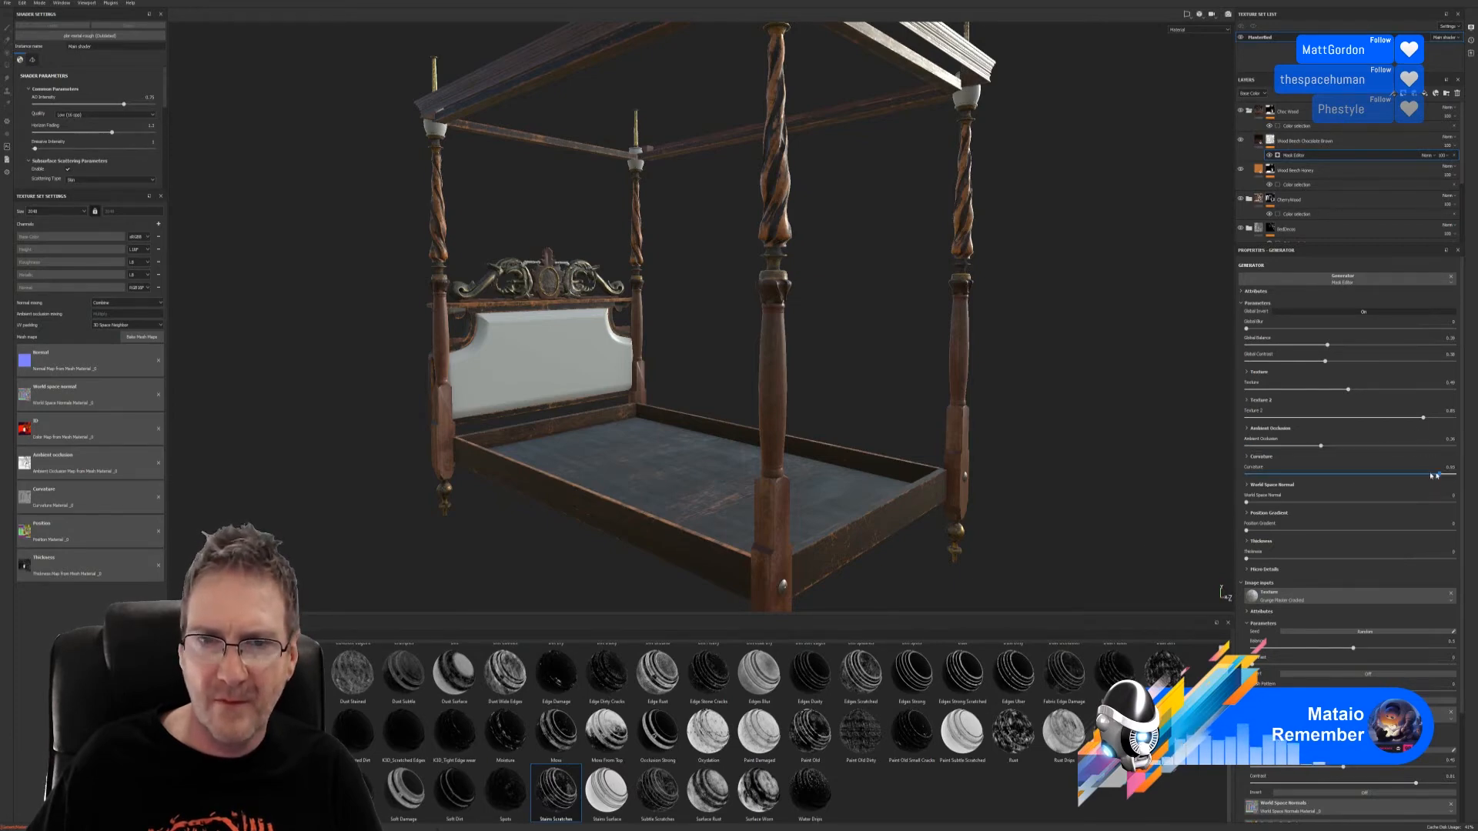
left_click_drag(1435, 475, 1466, 477)
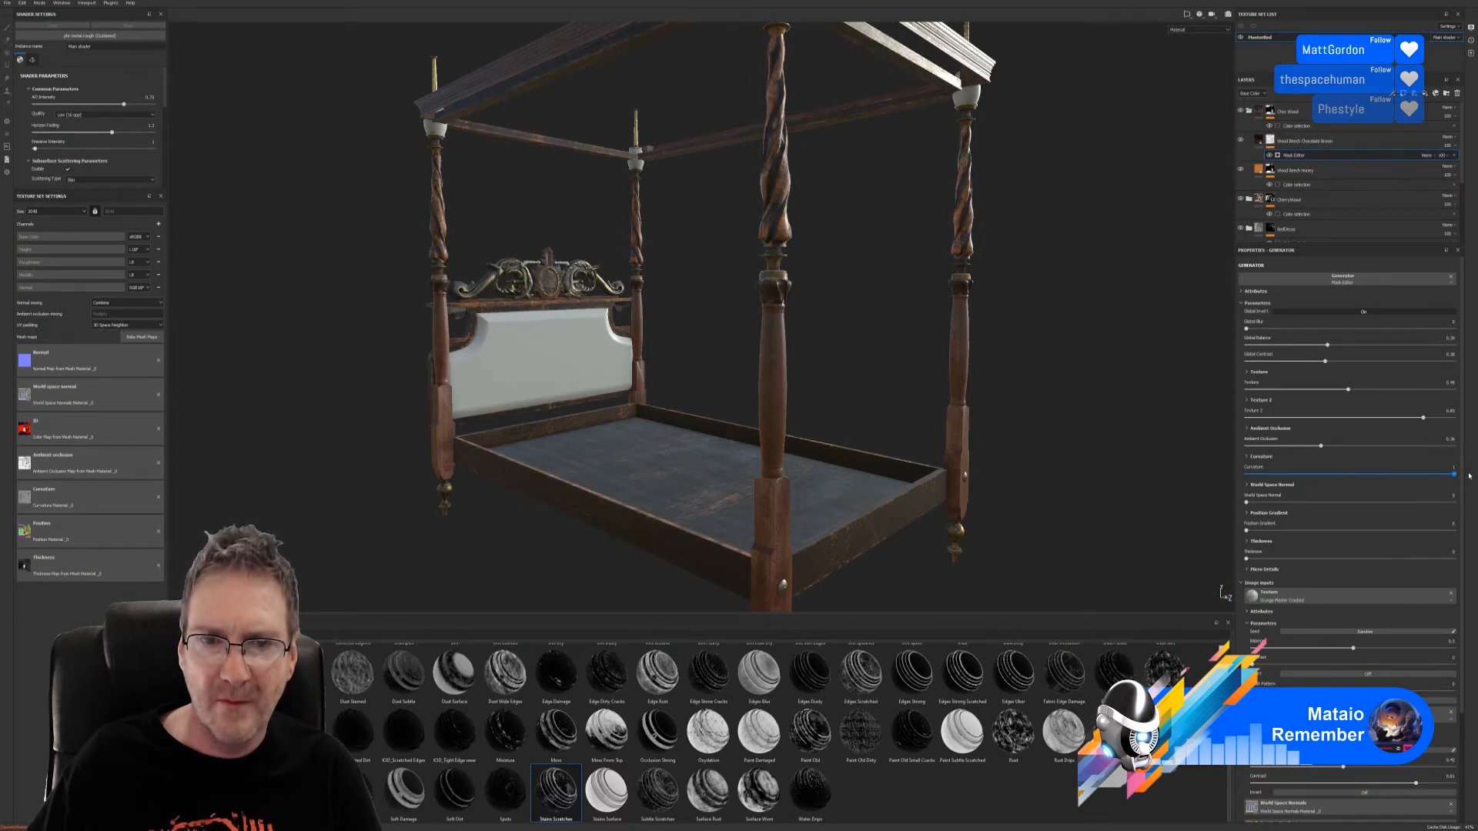
mouse_move(1247, 504)
left_mouse_down()
mouse_move(1356, 506)
mouse_move(1318, 506)
left_mouse_up()
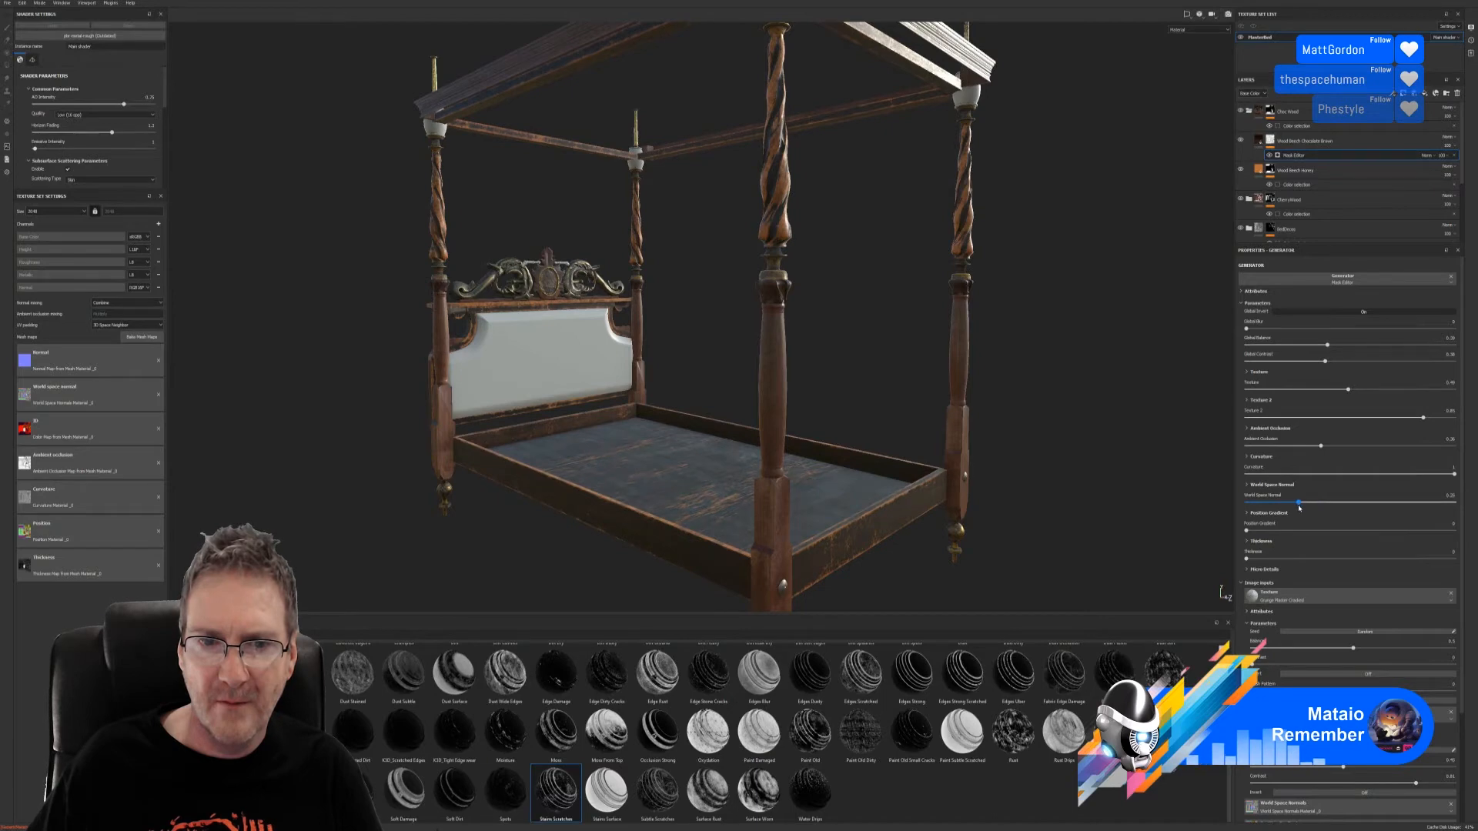
Step: Darken the Wood Color of the Wood Beech Honey layer to a deeper orange-brown in its advanced parameters
left_click_drag(763, 467, 736, 505, "alt")
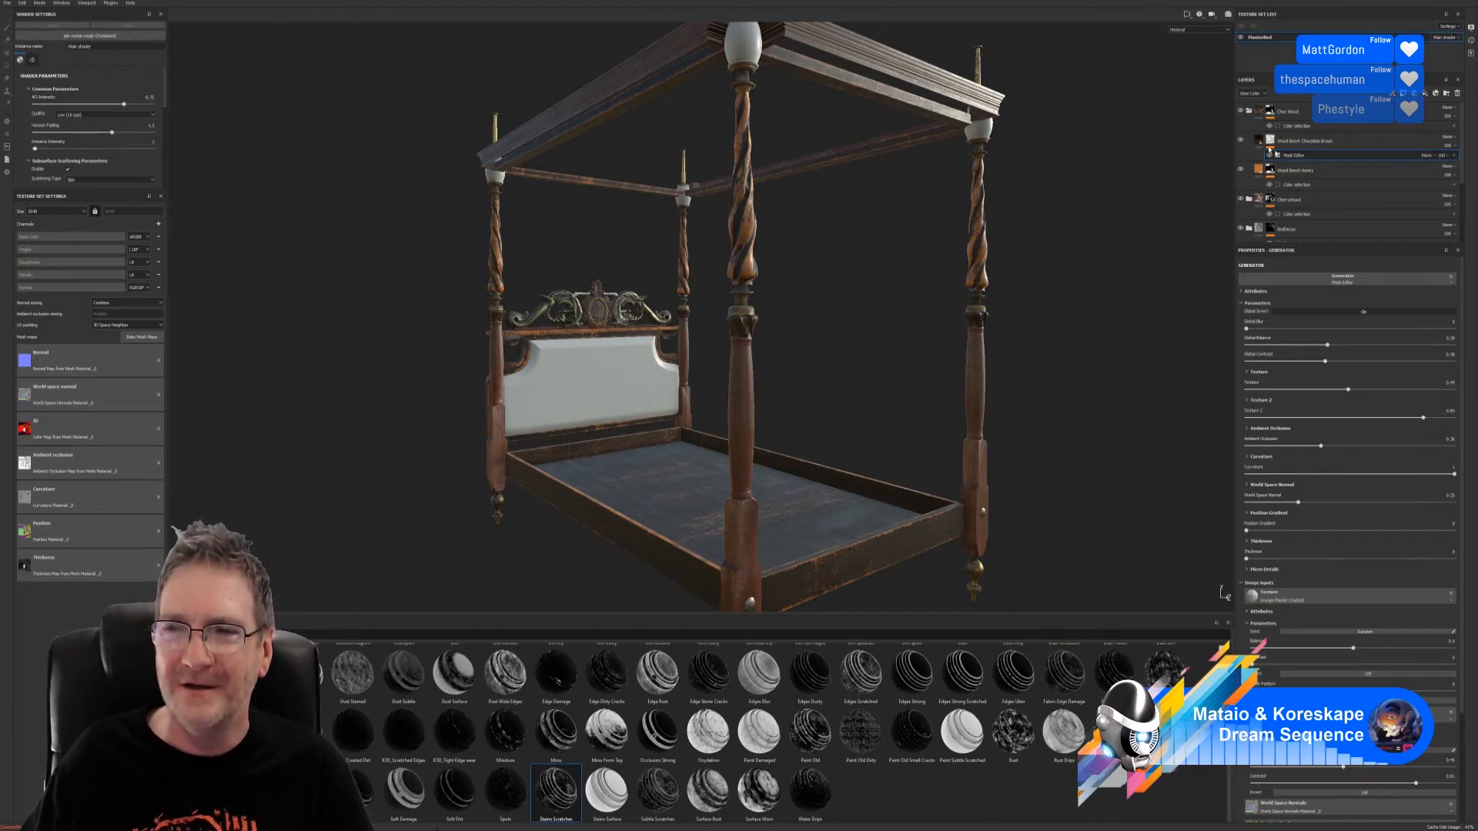
left_click_drag(1013, 380, 1076, 350, "alt")
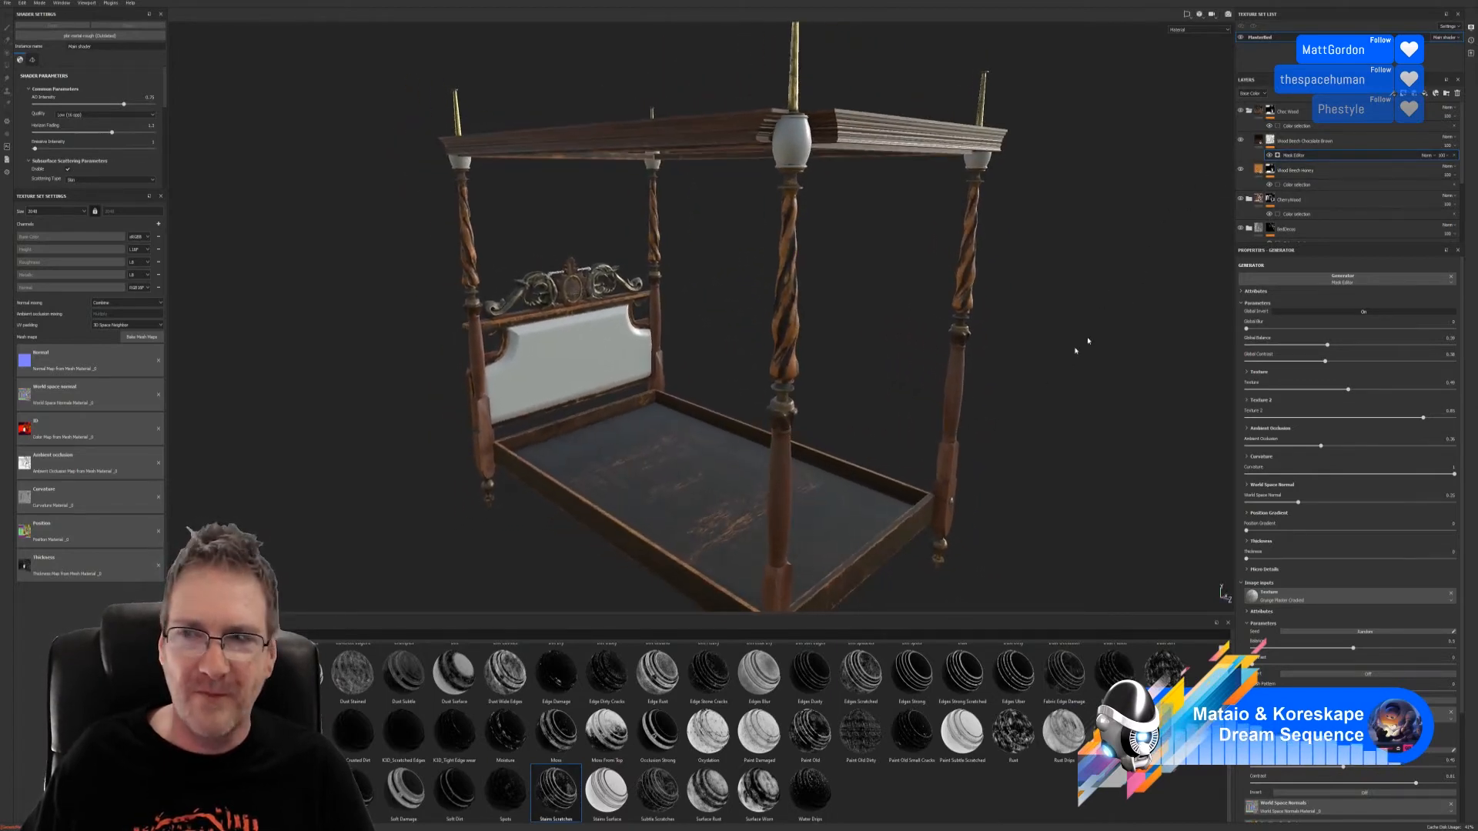
left_click(1261, 172)
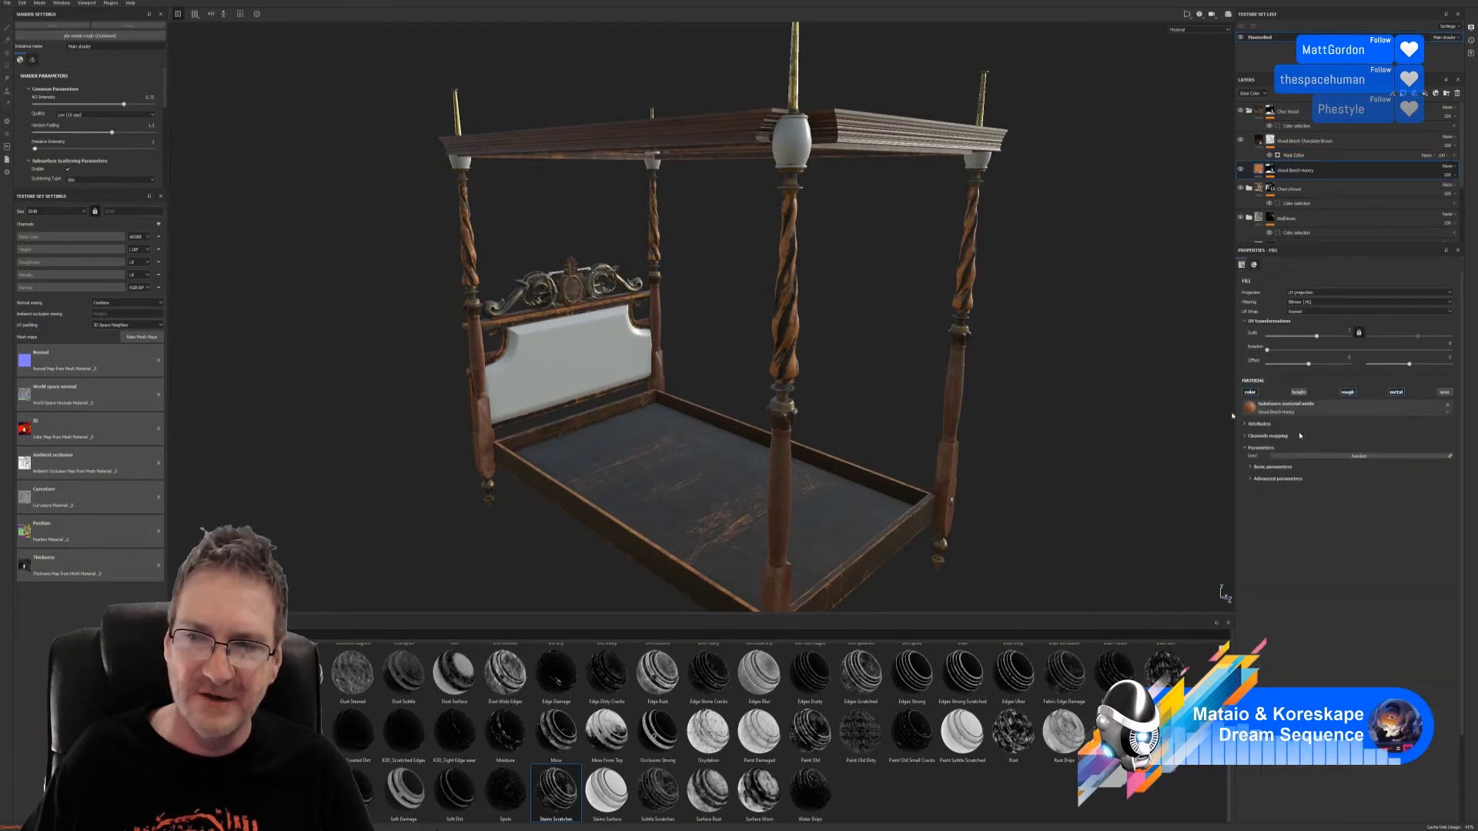
left_click(1251, 479)
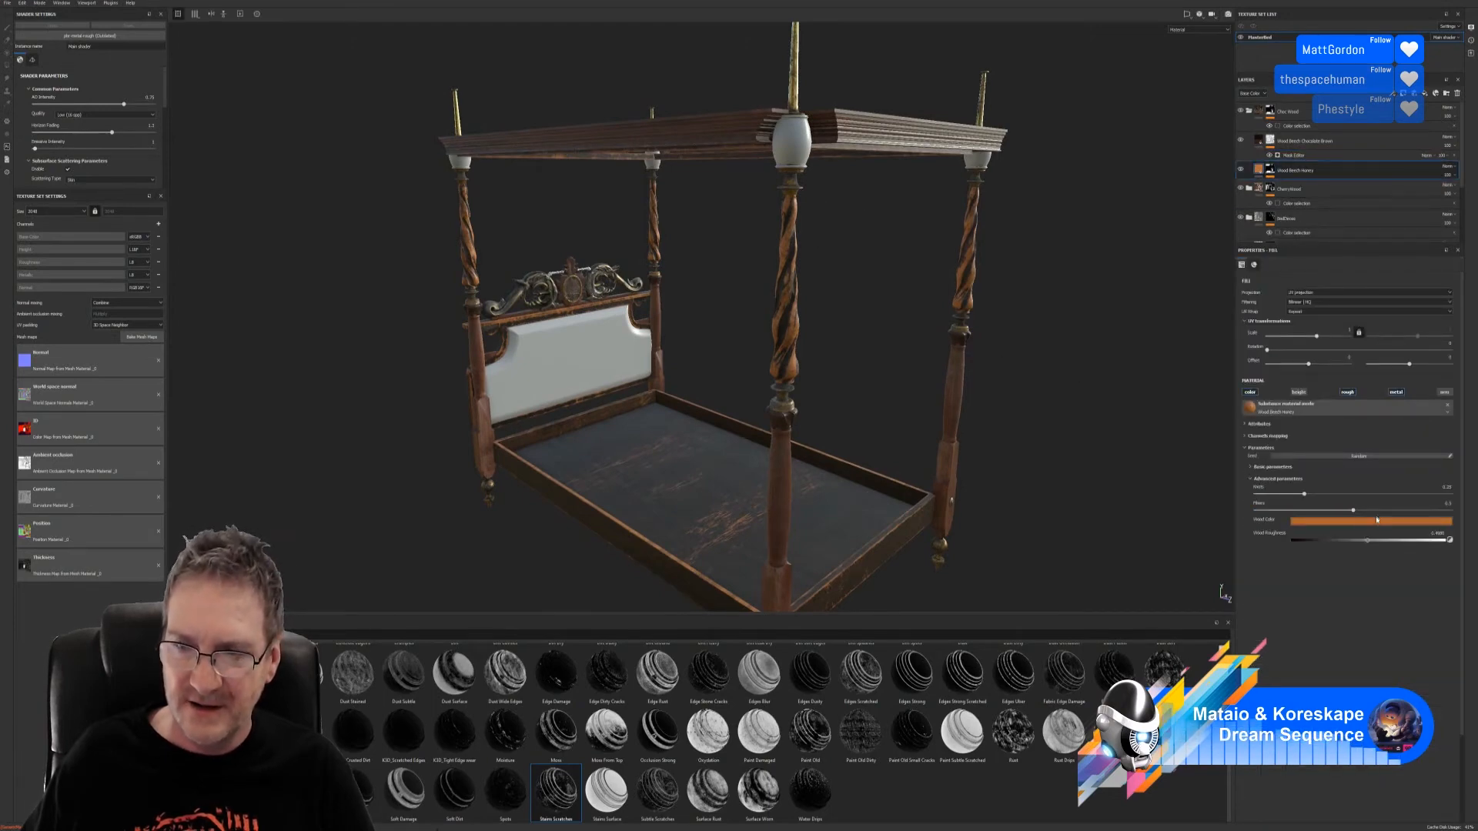
left_click(1416, 522)
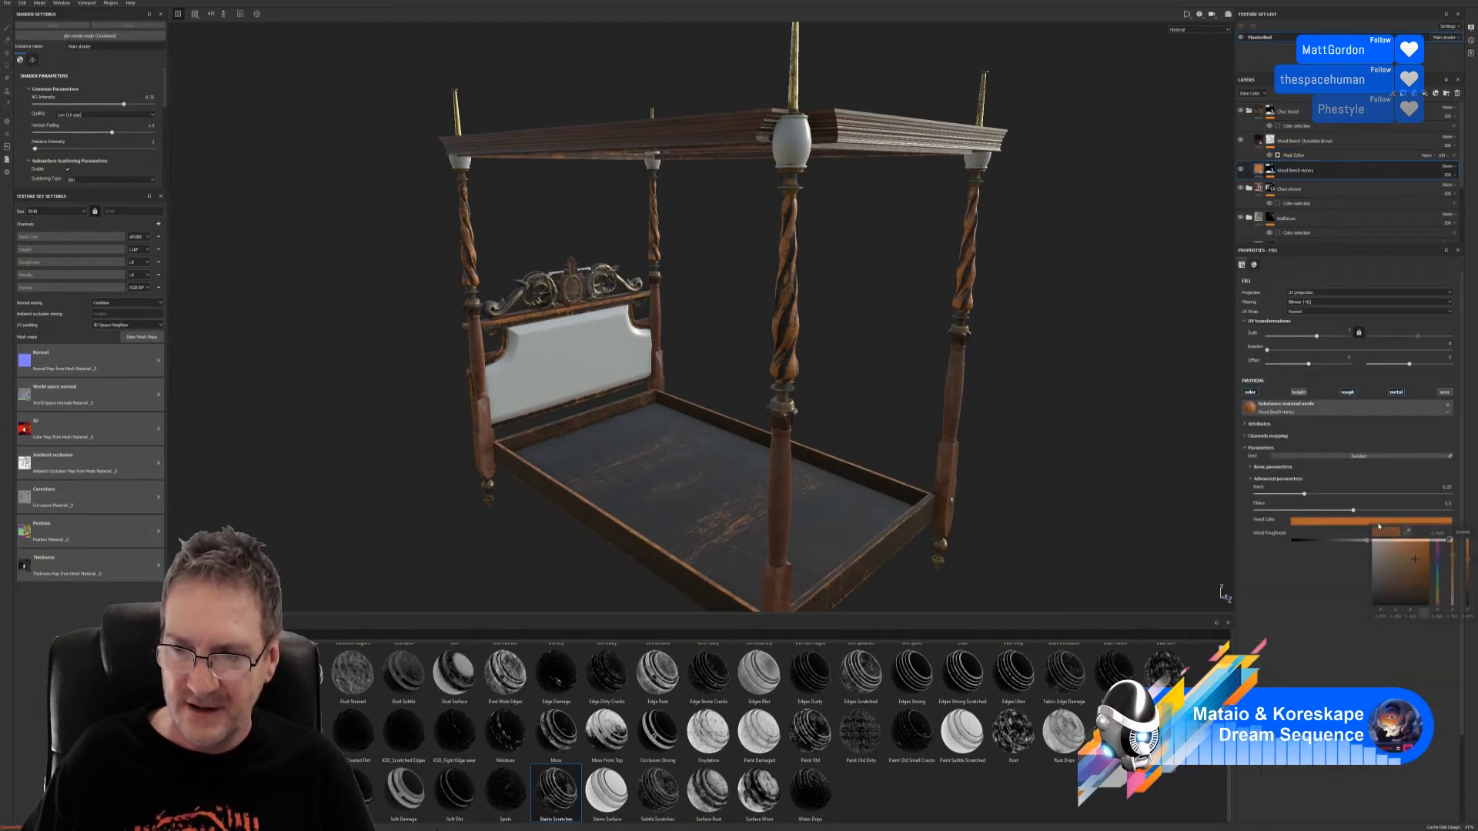
left_click(1469, 568)
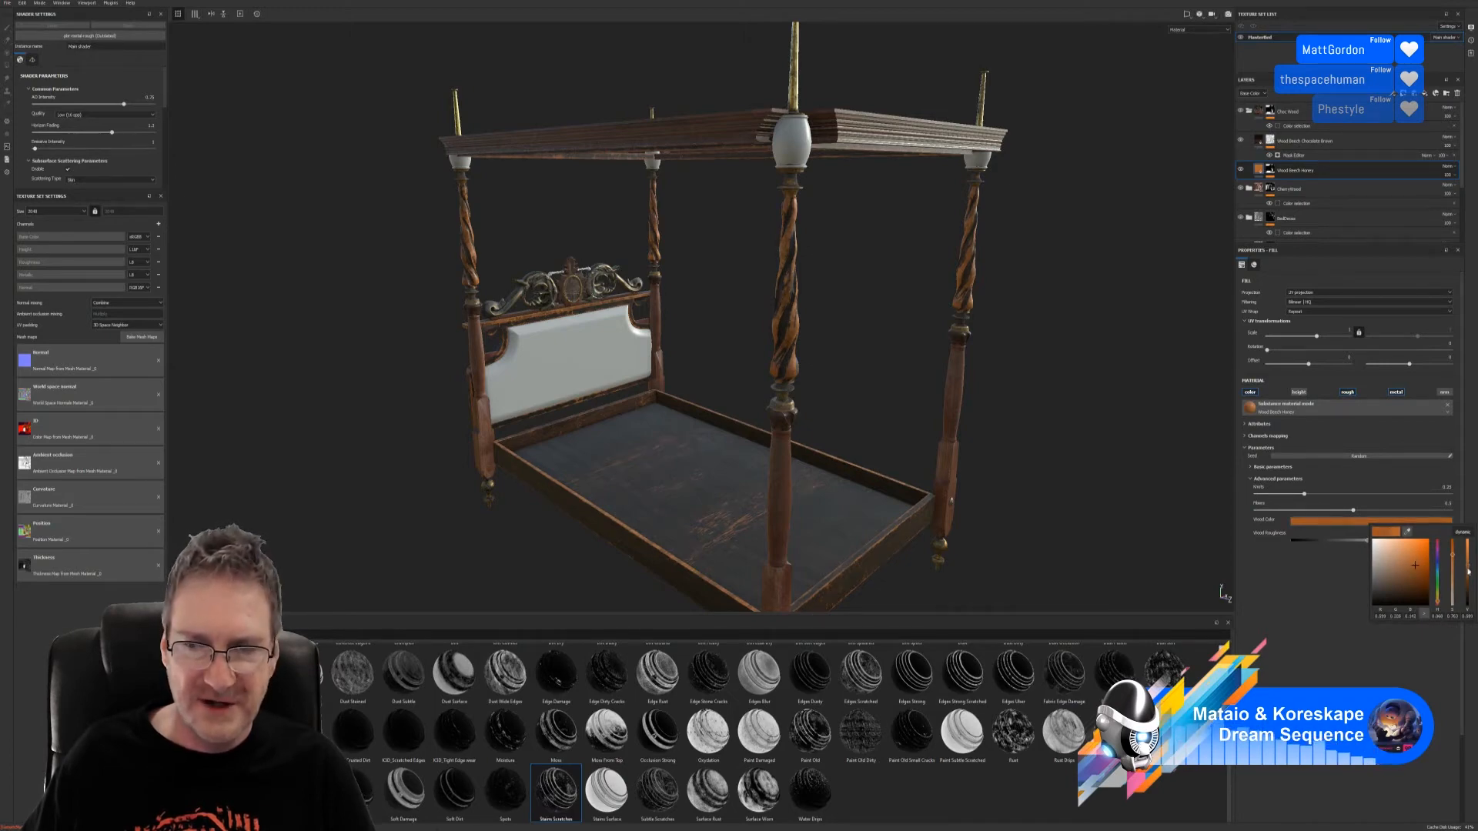
left_click(1468, 574)
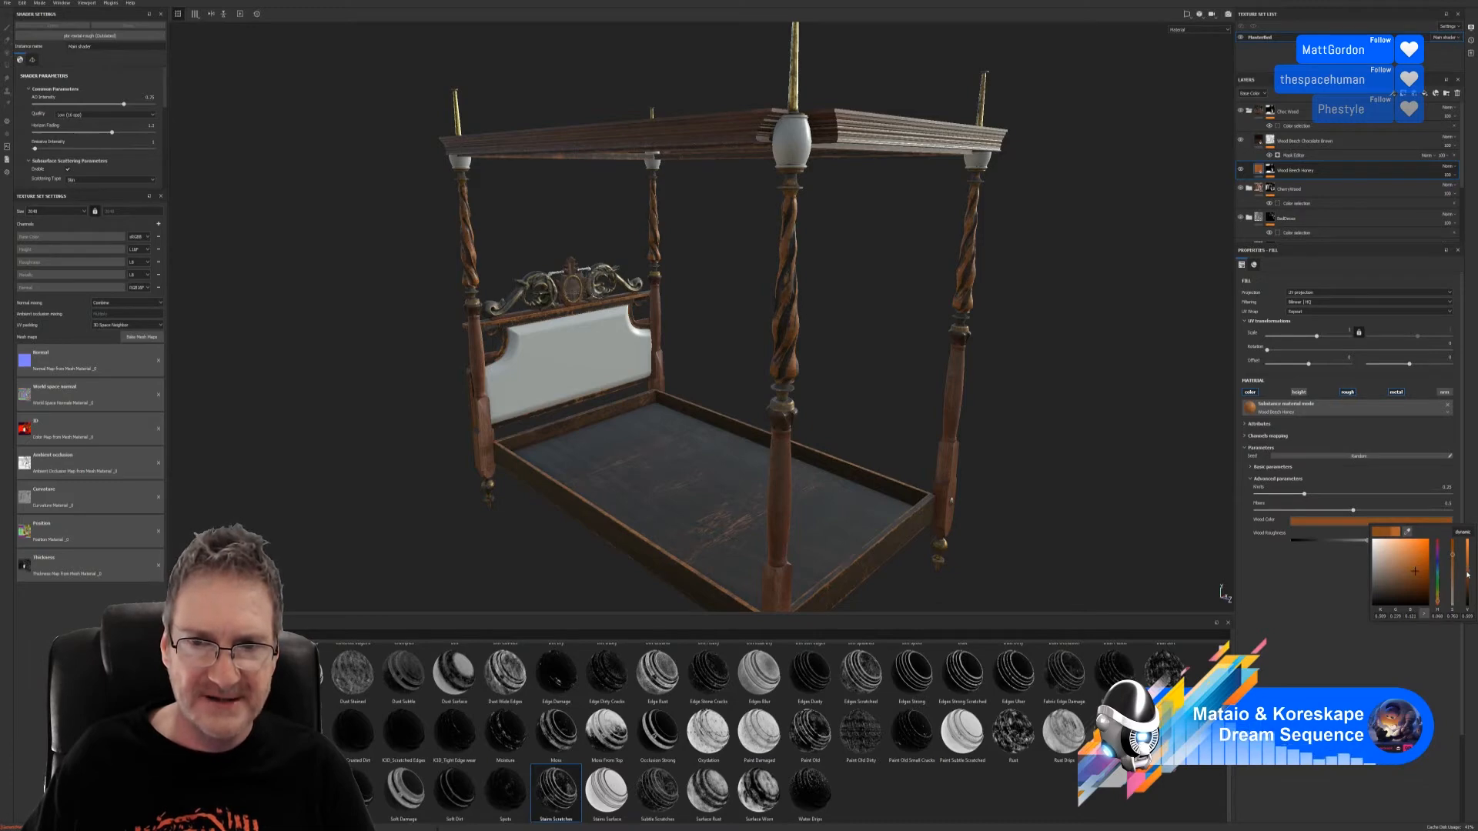
Step: Adjust the Wood Color of the Wood Beech Chocolate Brown layer to a very dark, near-black brown
mouse_move(907, 390)
left_mouse_down("alt")
mouse_move(874, 354)
mouse_move(895, 368)
left_mouse_up("alt")
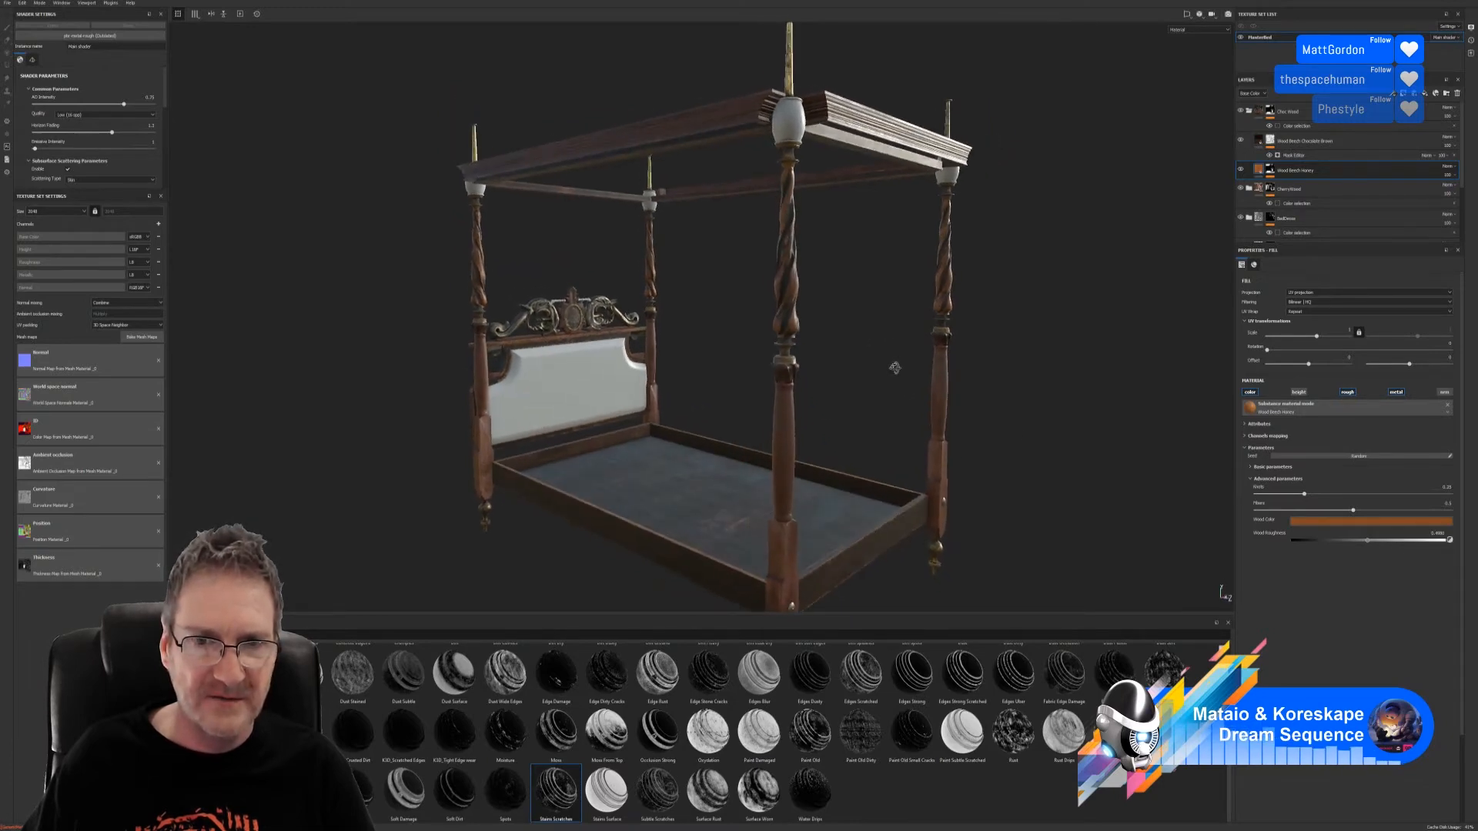
scroll(831, 293, "up", 2)
left_click_drag(897, 284, 782, 291, "alt")
right_click_drag(782, 291, 730, 294, "alt")
left_click_drag(730, 294, 740, 324, "alt")
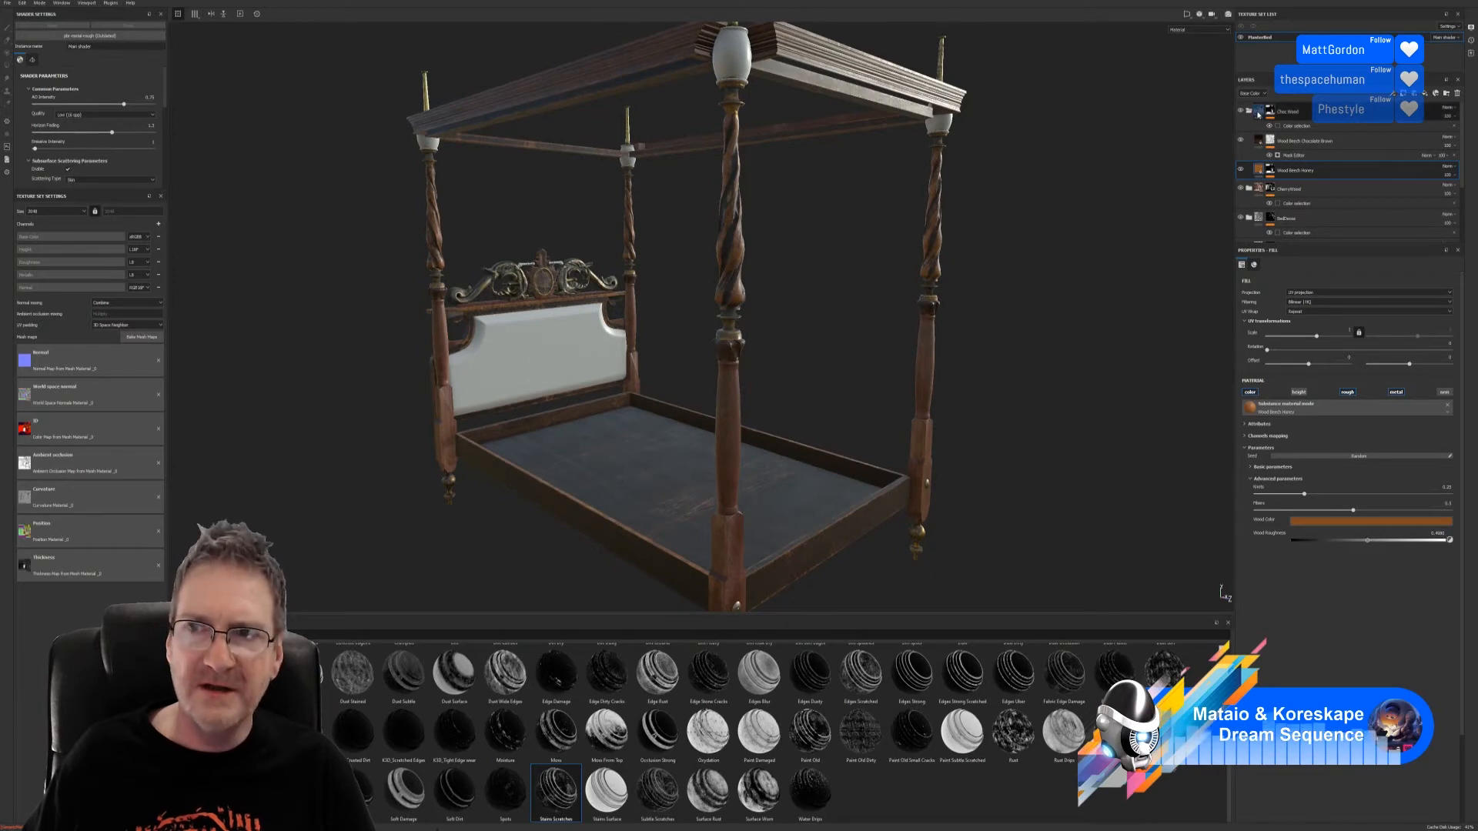
left_click(1278, 141)
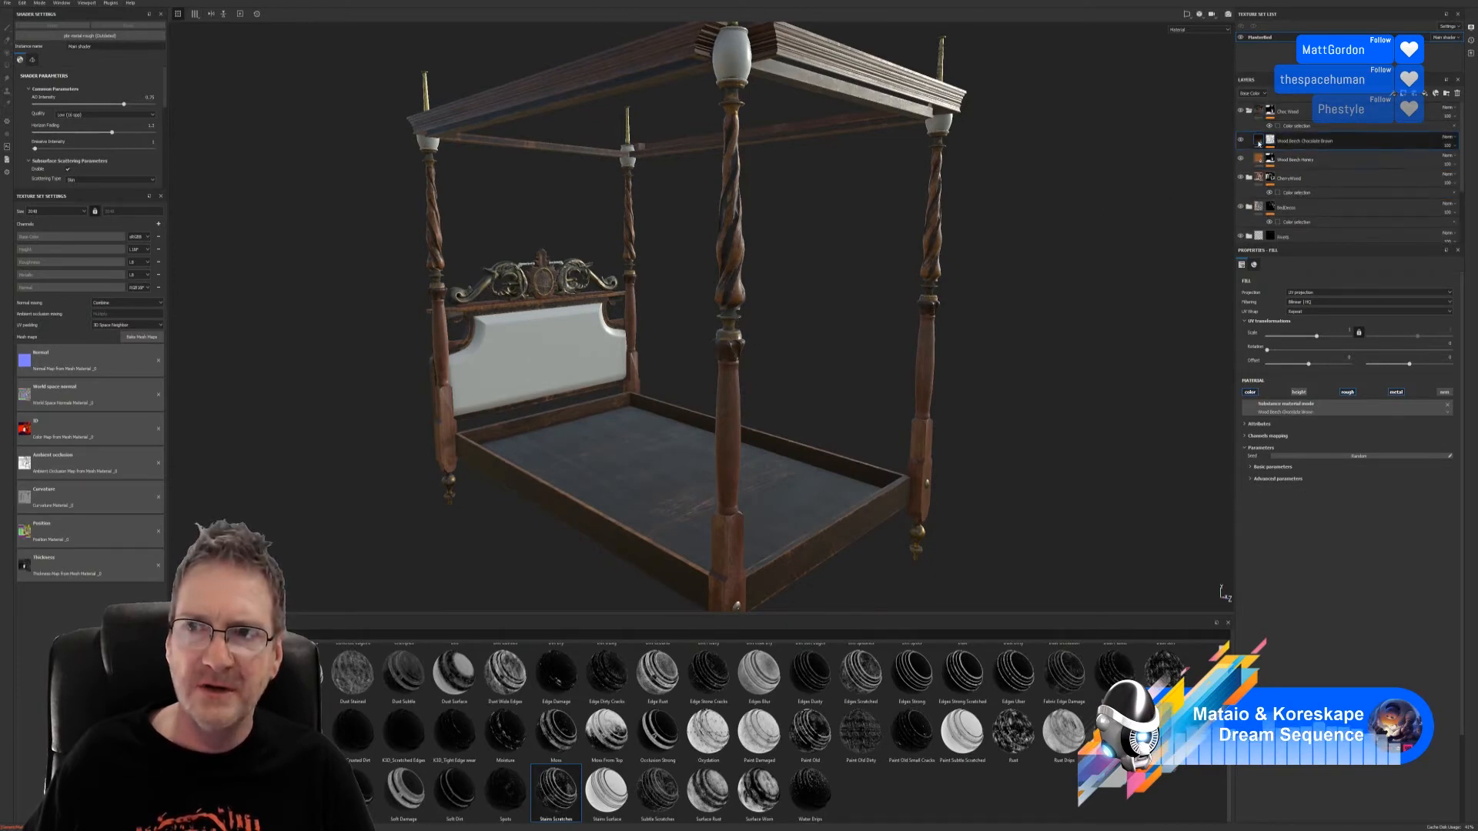
left_click(1251, 479)
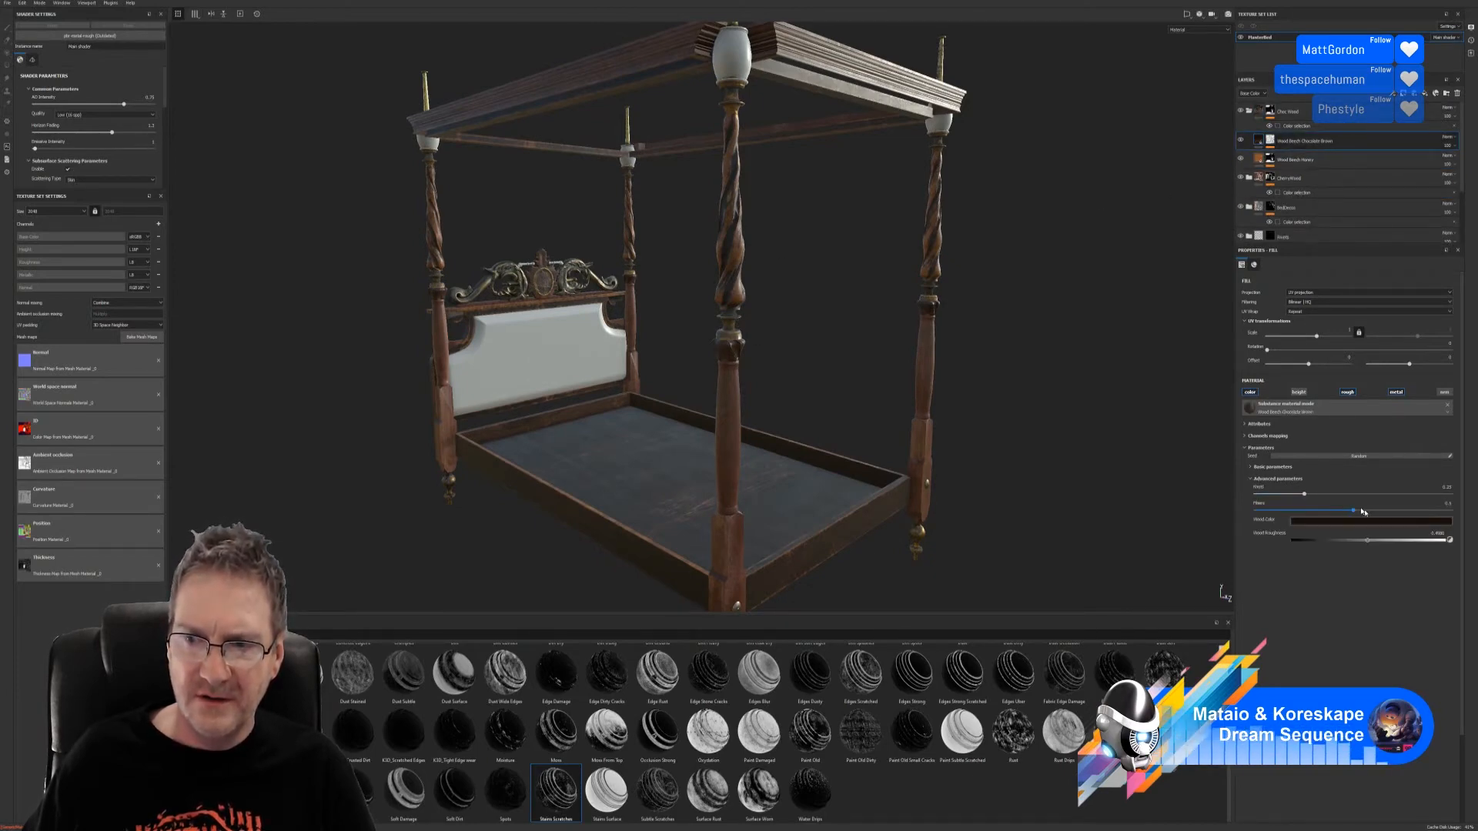
left_click(1359, 522)
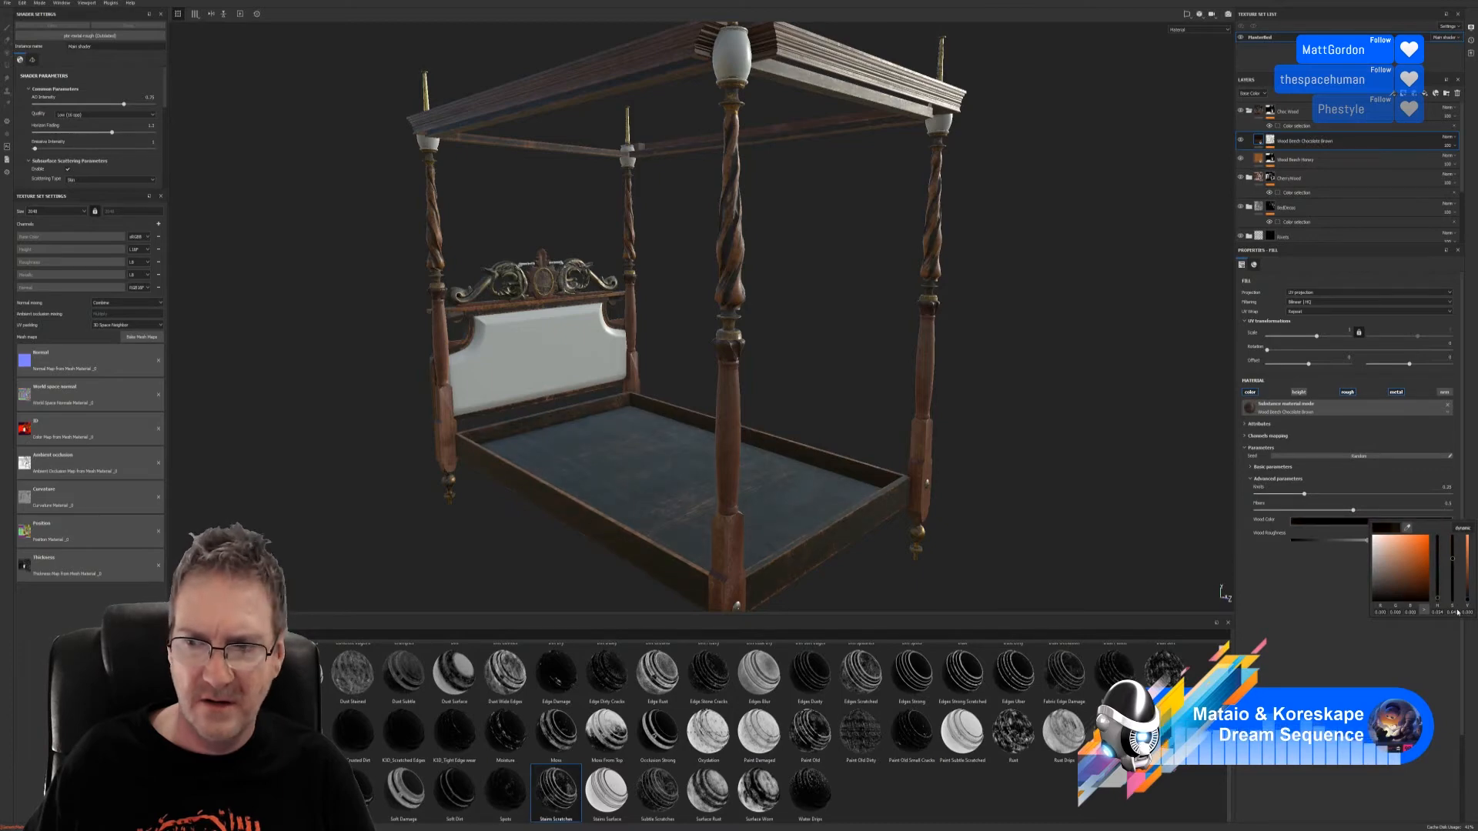
left_click_drag(1465, 609, 1463, 597)
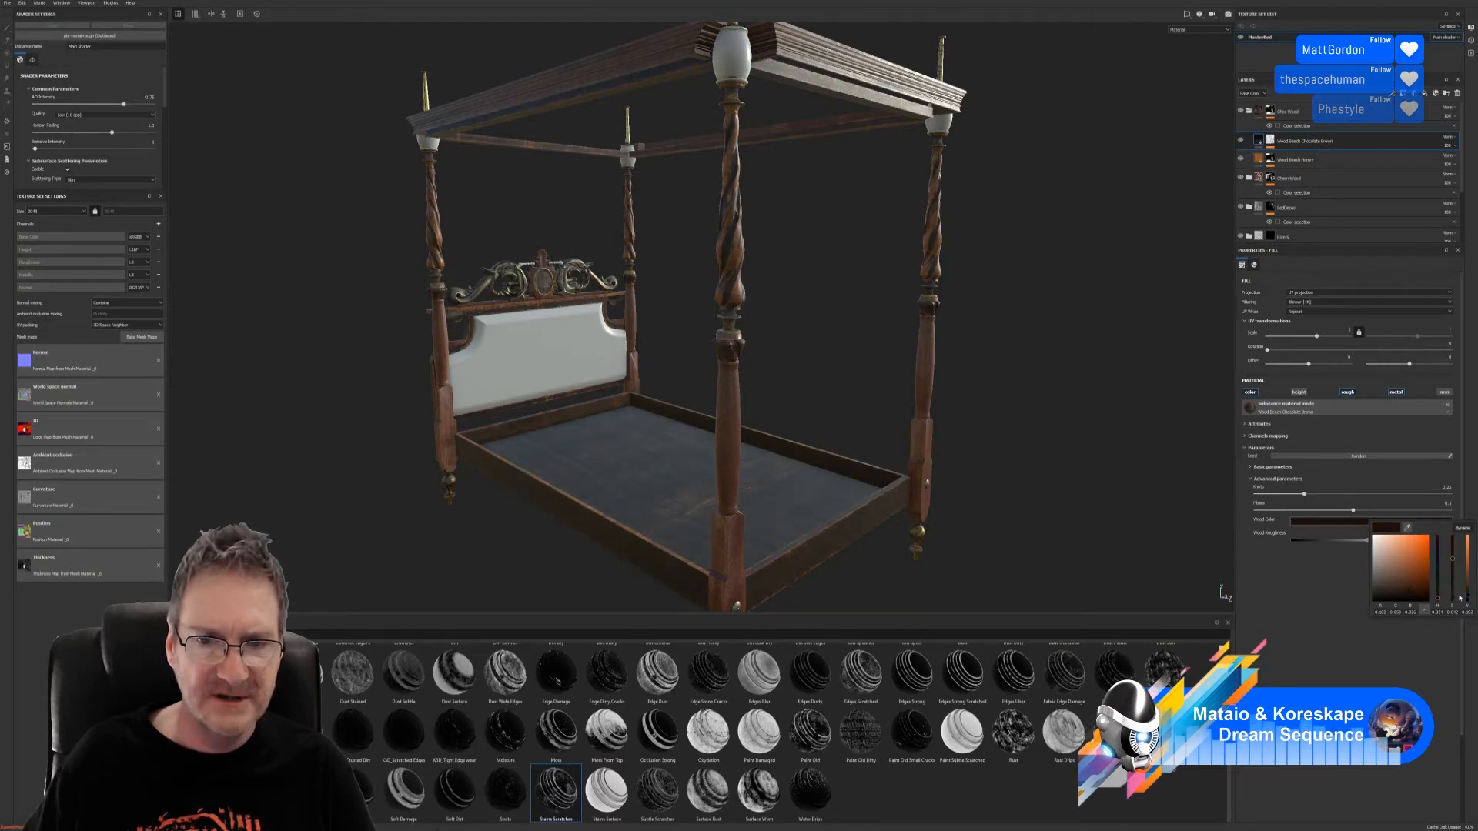
left_click_drag(1460, 597, 1459, 598)
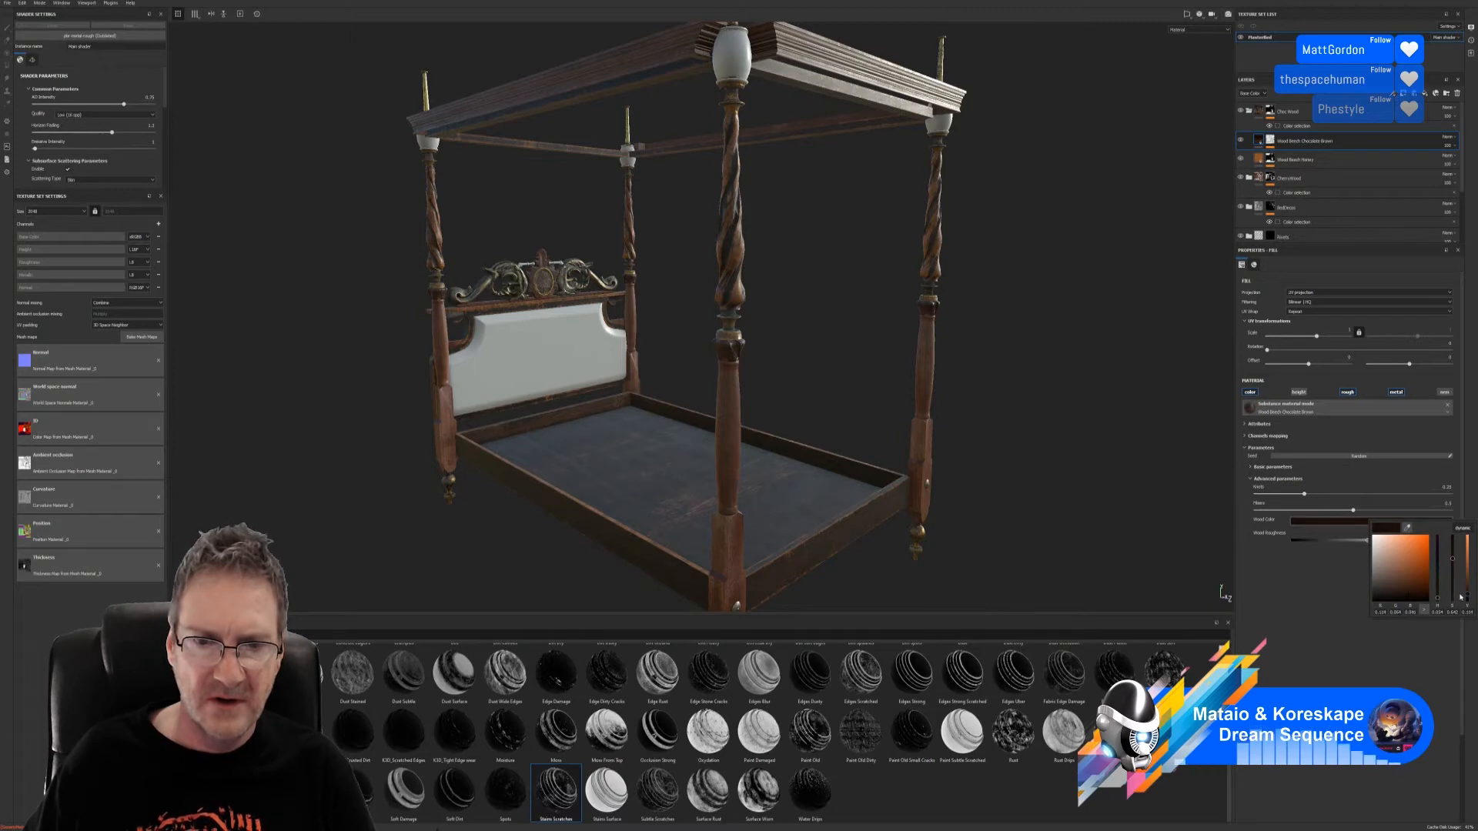
Step: Inspect the frame's wood from several angles and browse the material library for a leather suited to the headboard
mouse_move(806, 327)
left_mouse_down("alt")
mouse_move(769, 331)
mouse_move(862, 308)
mouse_move(792, 331)
left_mouse_up("alt")
right_click_drag(792, 330, 556, 359, "alt")
left_click_drag(556, 358, 921, 386, "alt")
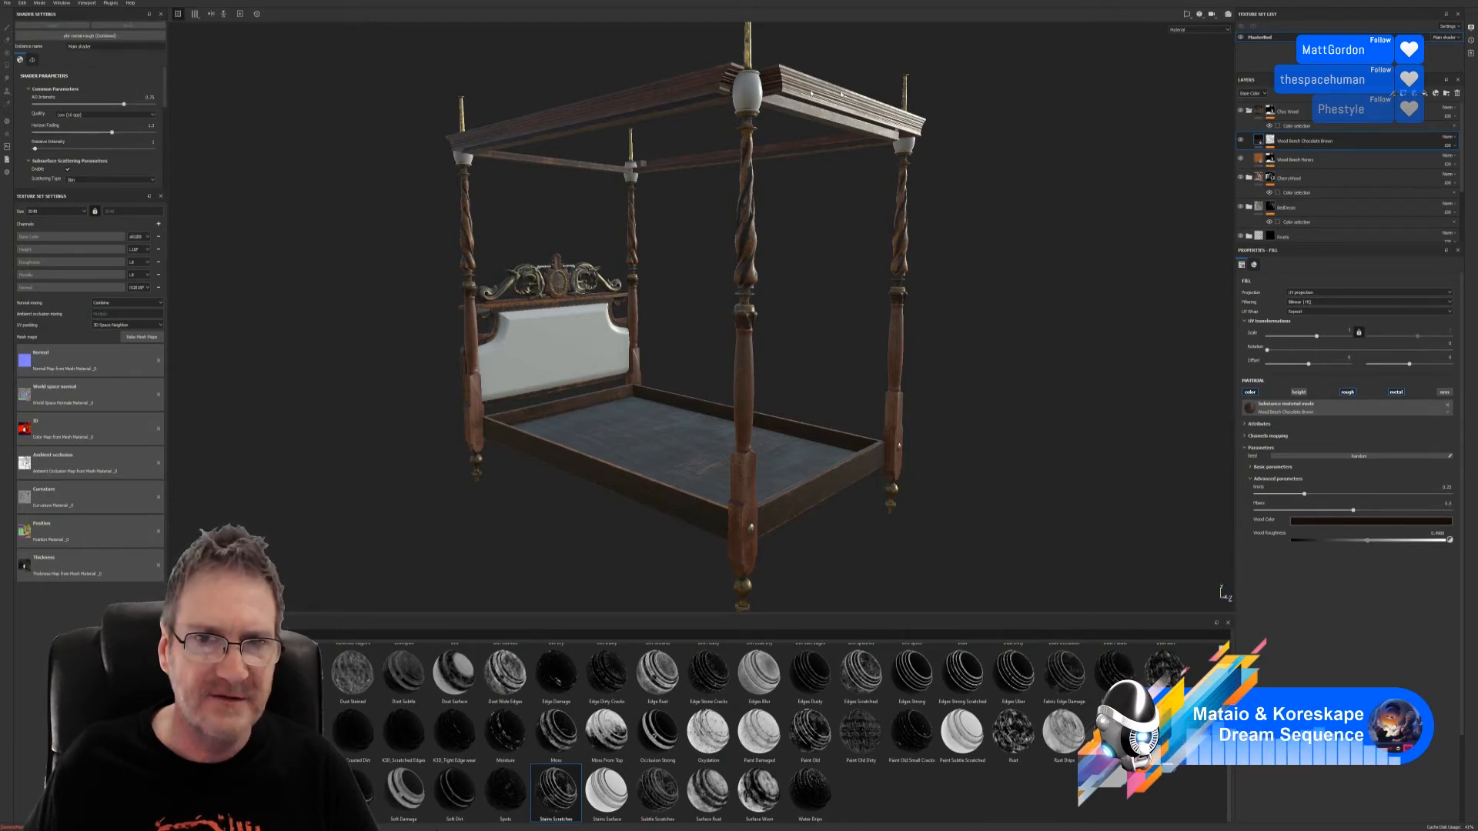
left_click_drag(946, 307, 830, 252, "alt")
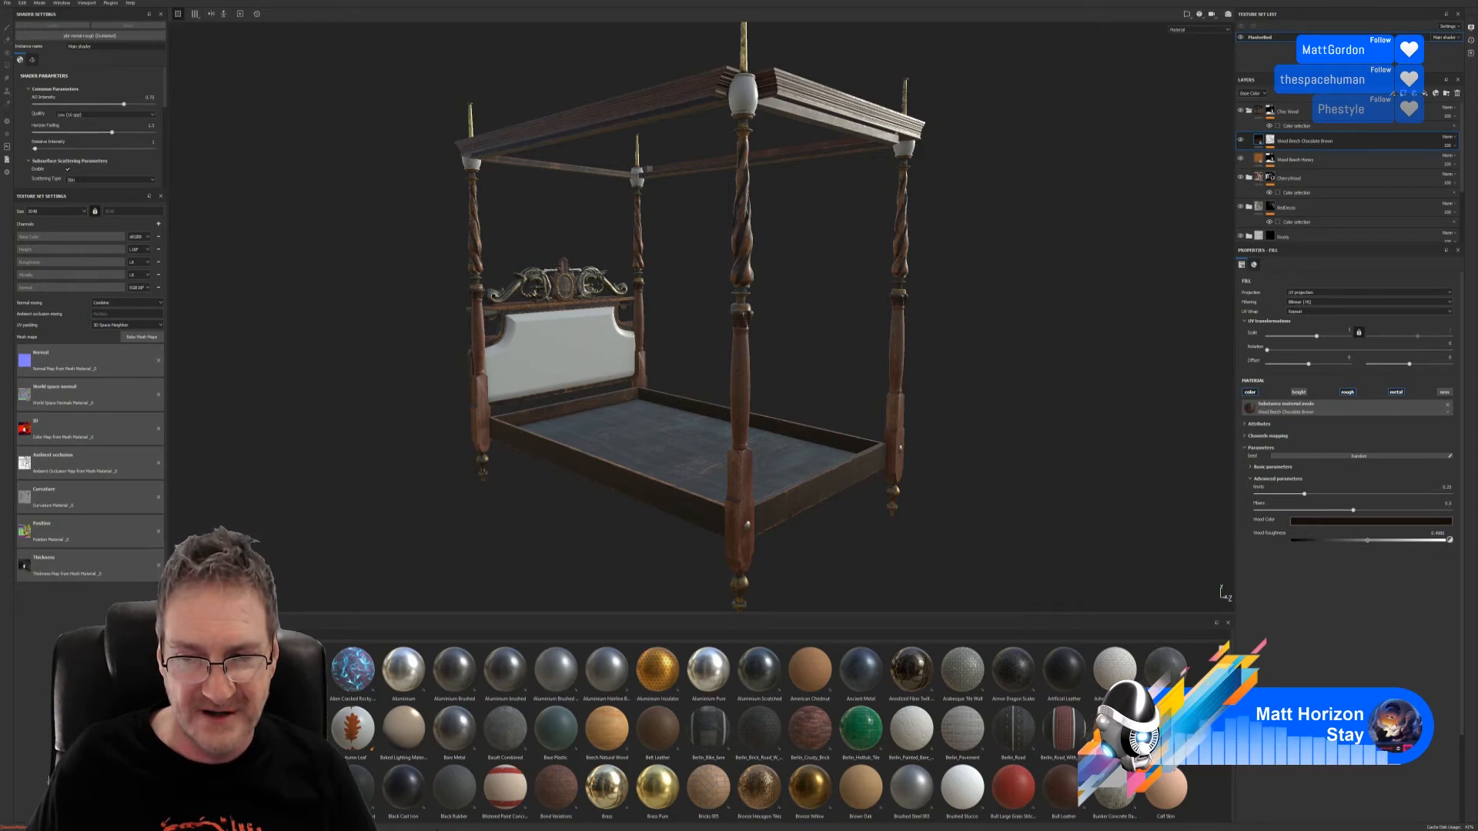
scroll(761, 731, "down", 5)
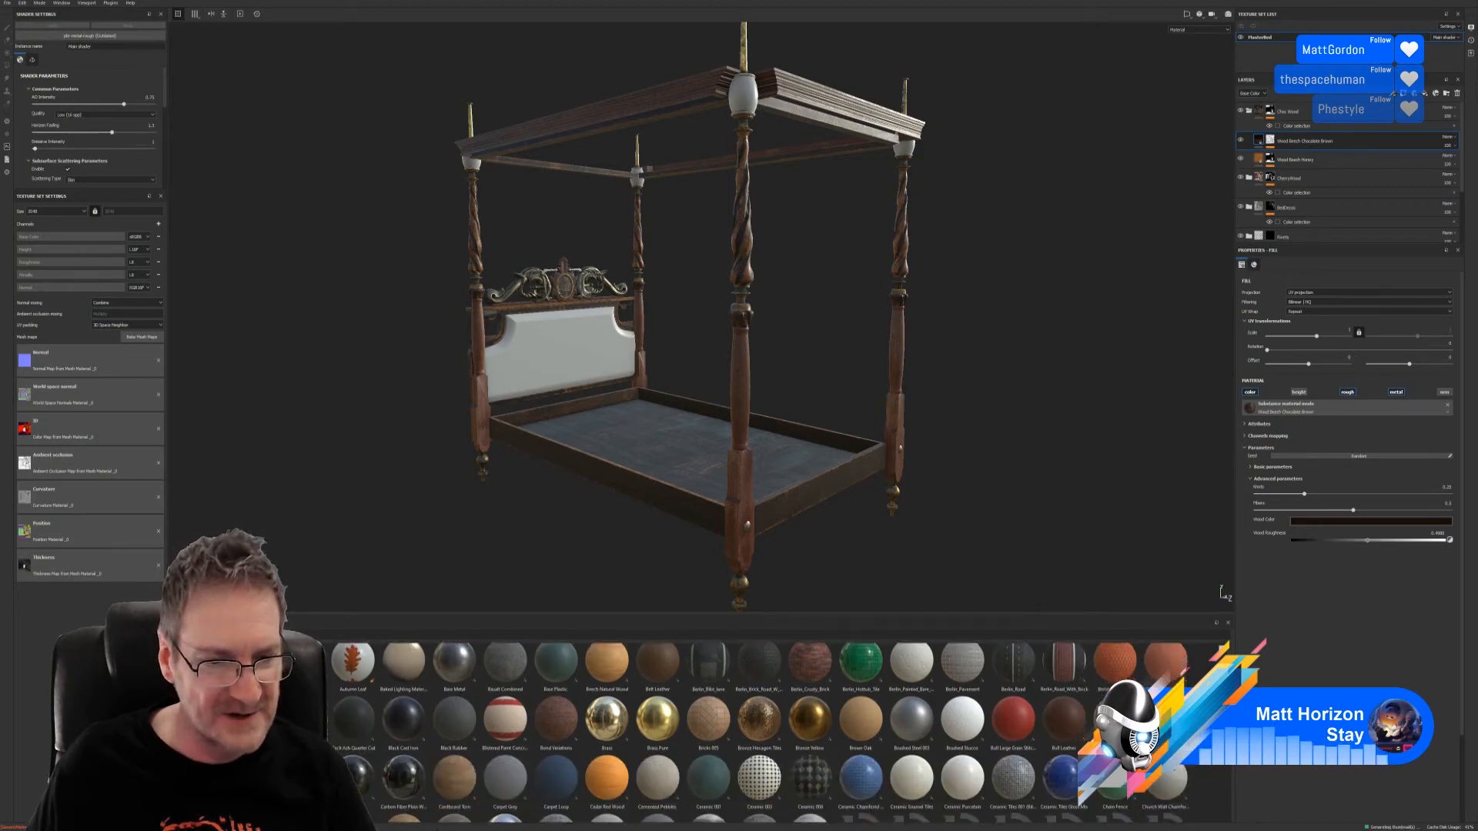
scroll(761, 731, "down", 4)
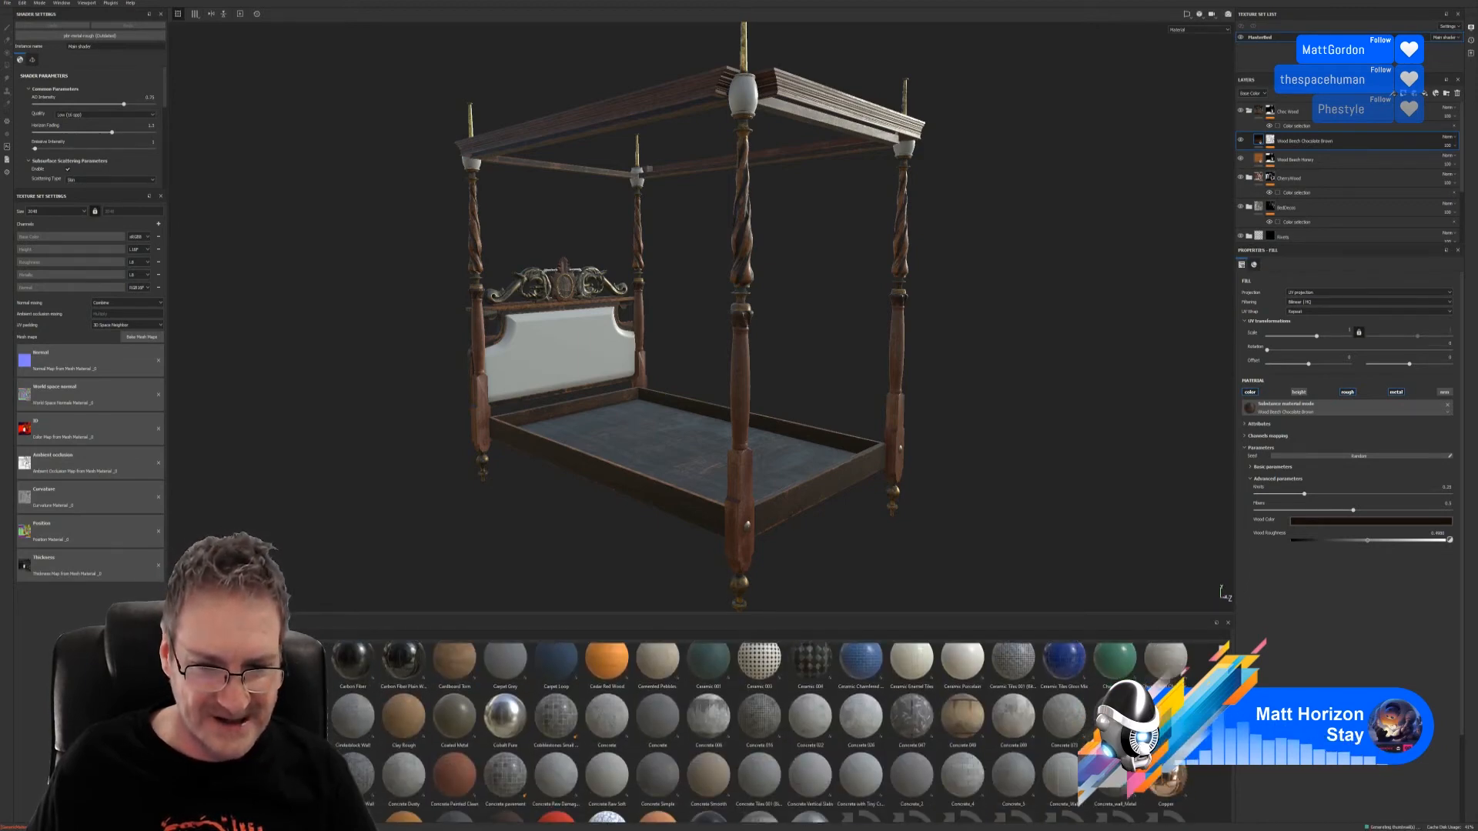
scroll(761, 731, "down", 4)
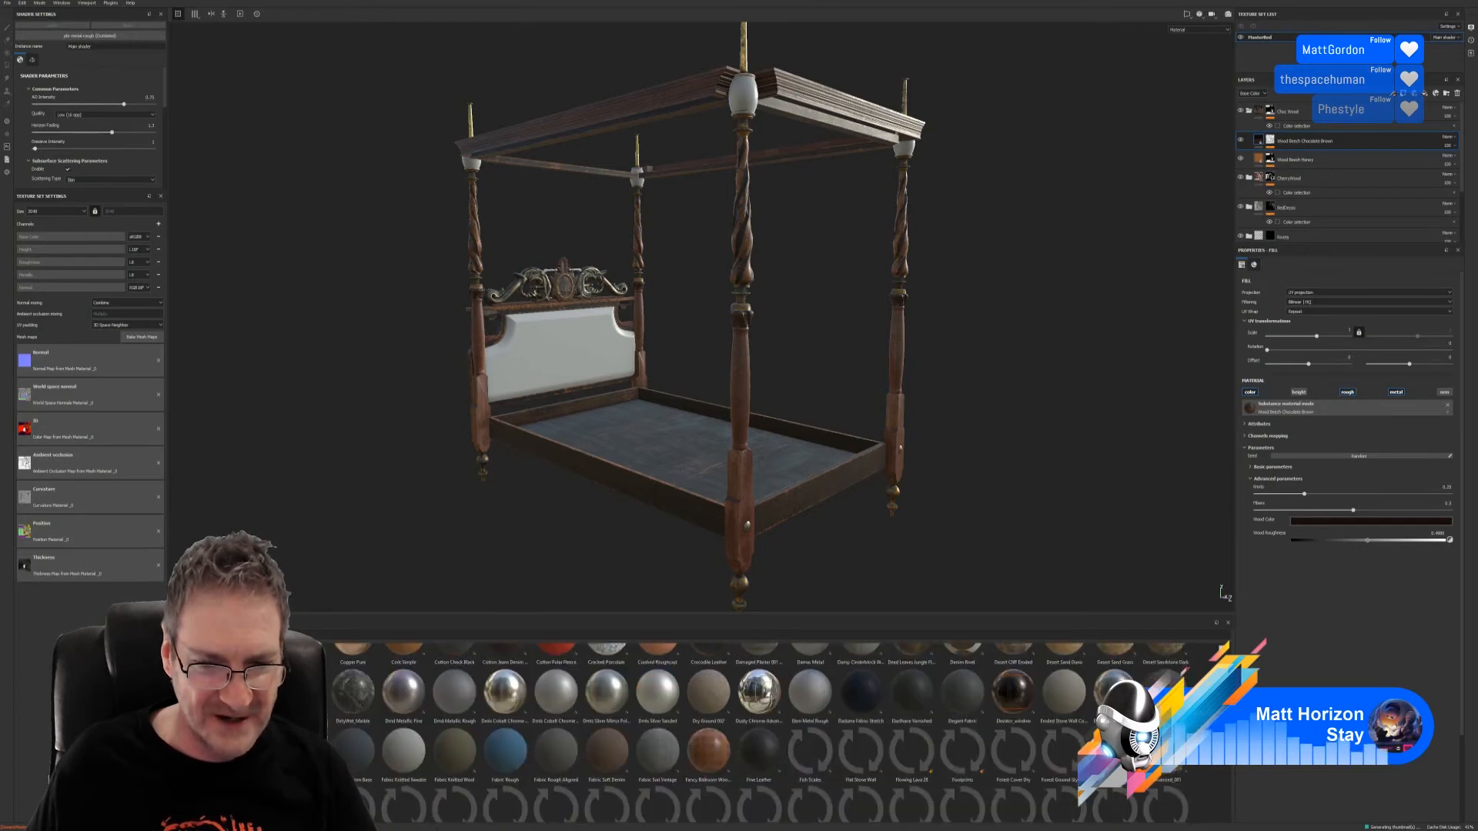
scroll(760, 731, "down", 2)
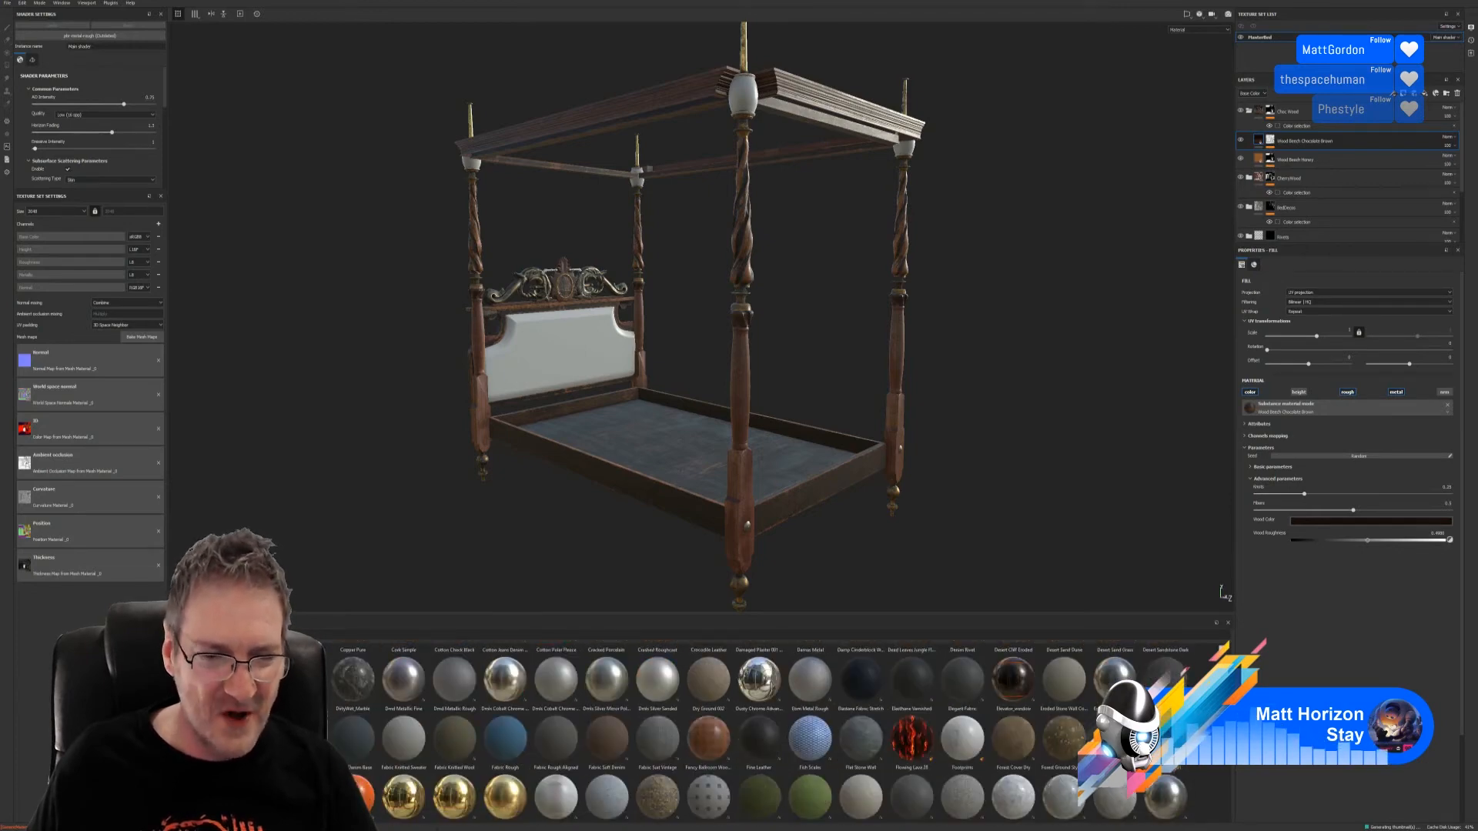
scroll(760, 732, "down", 6)
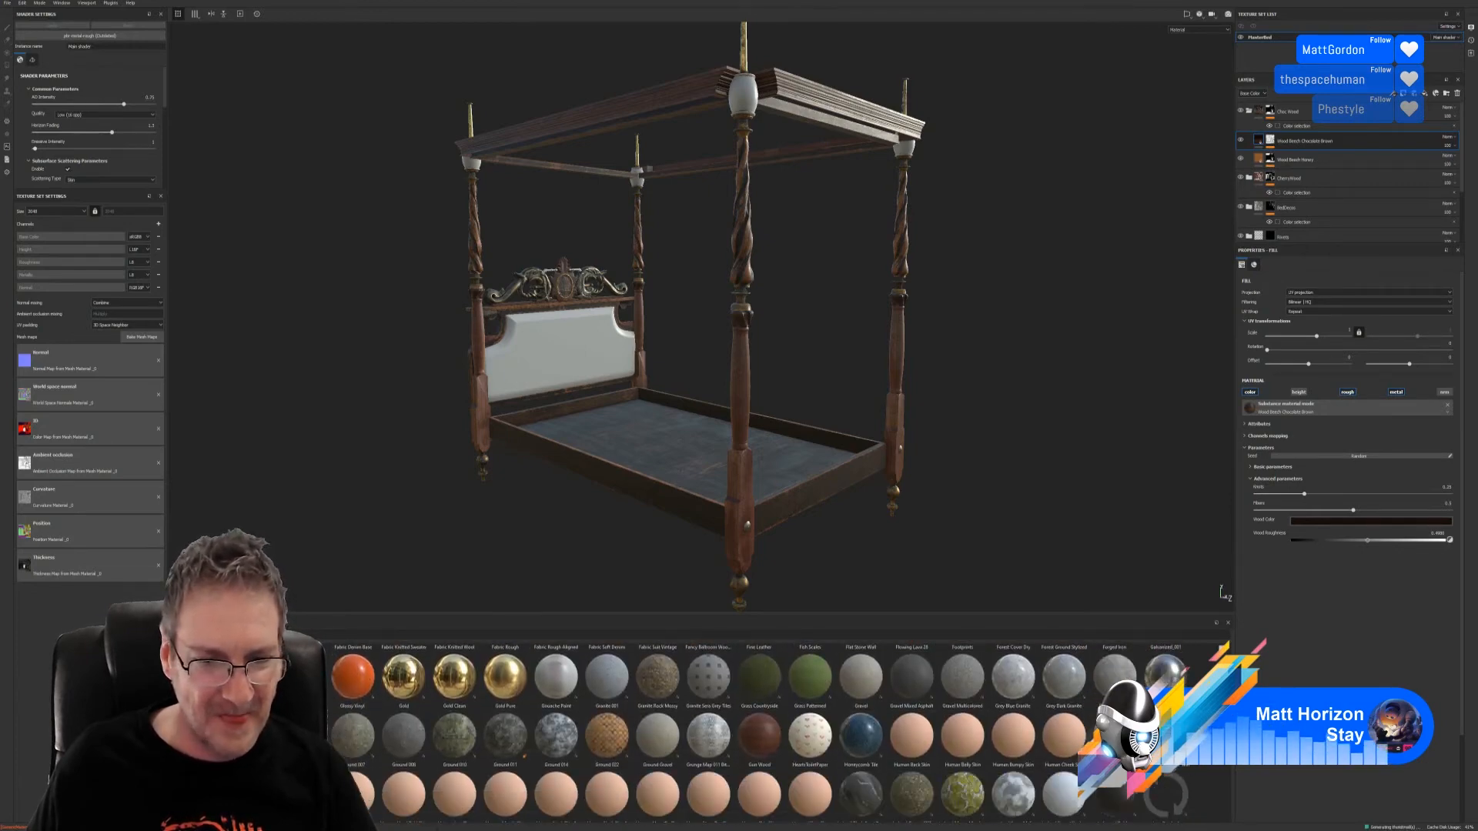
scroll(760, 731, "down", 4)
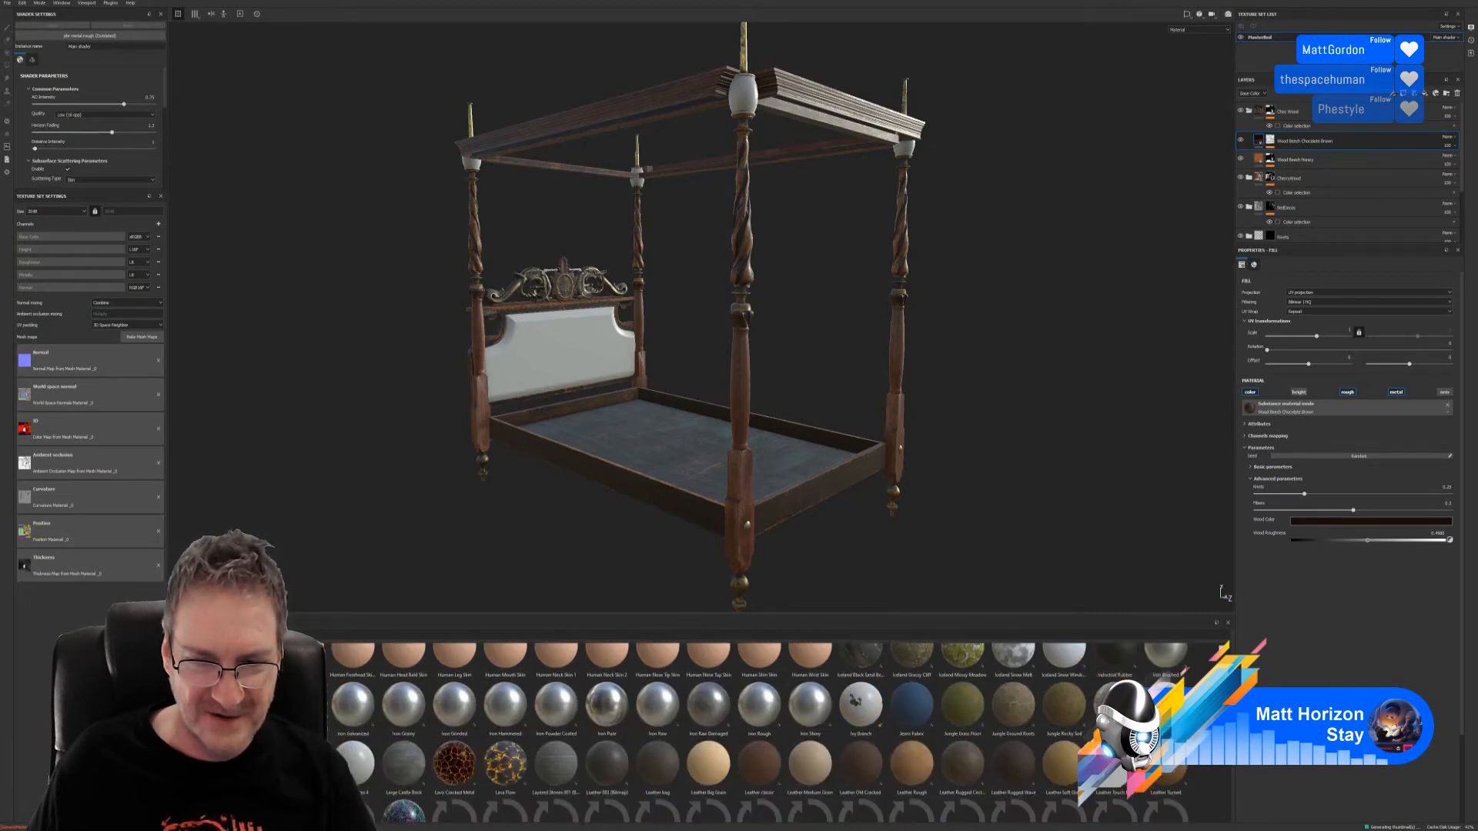
scroll(761, 731, "down", 4)
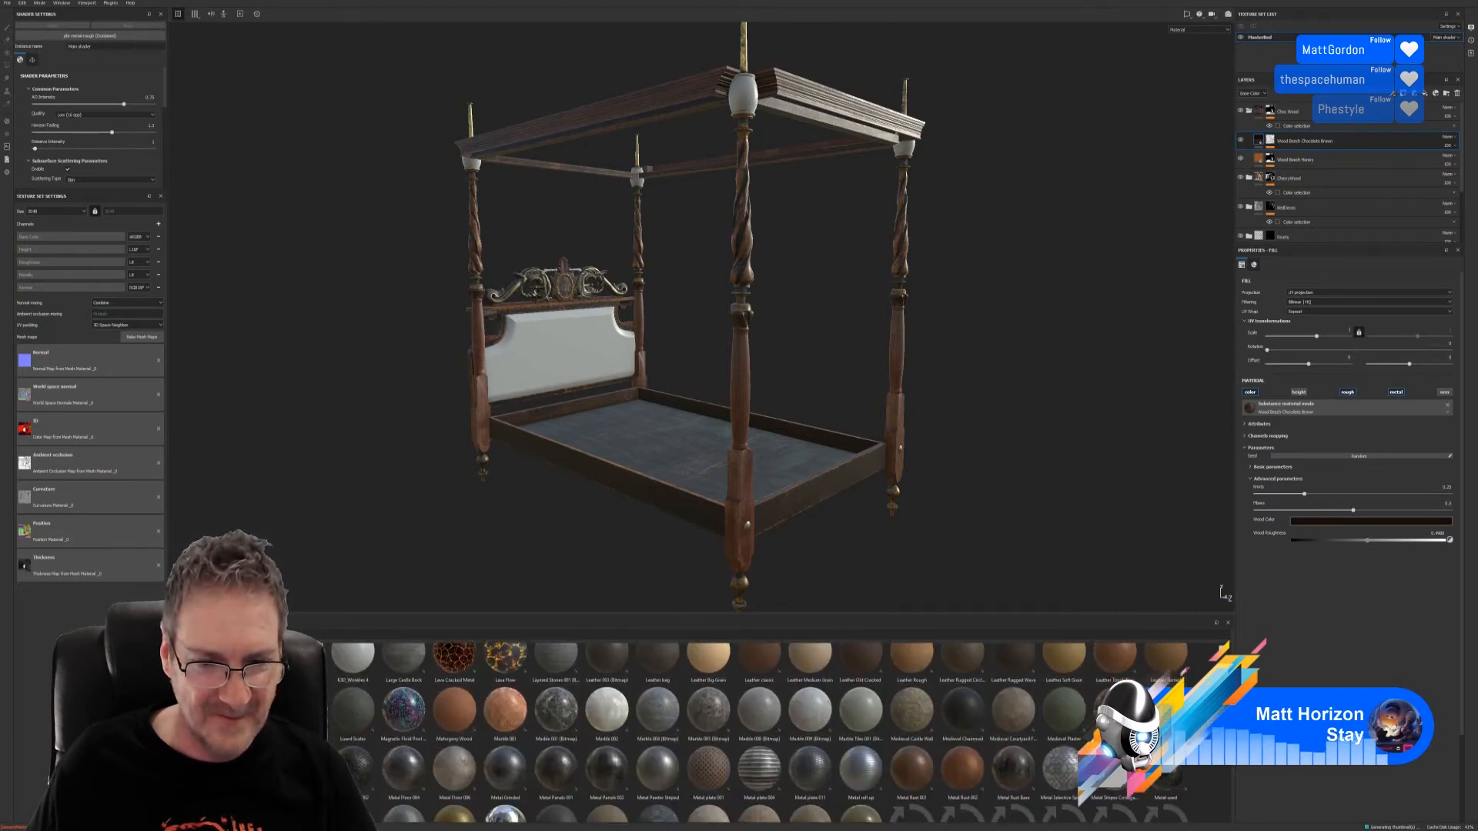
scroll(760, 731, "down", 4)
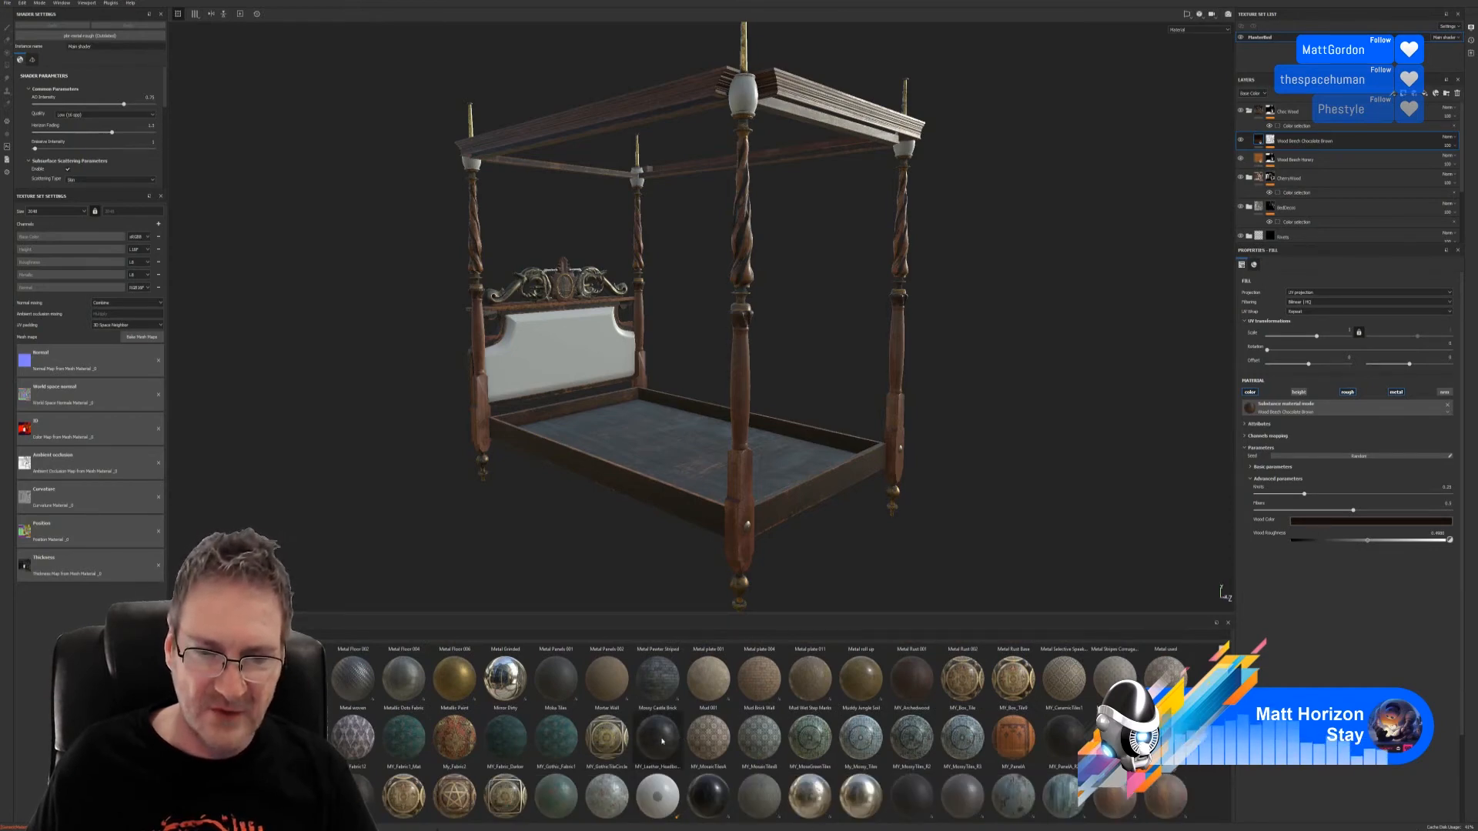
mouse_move(662, 741)
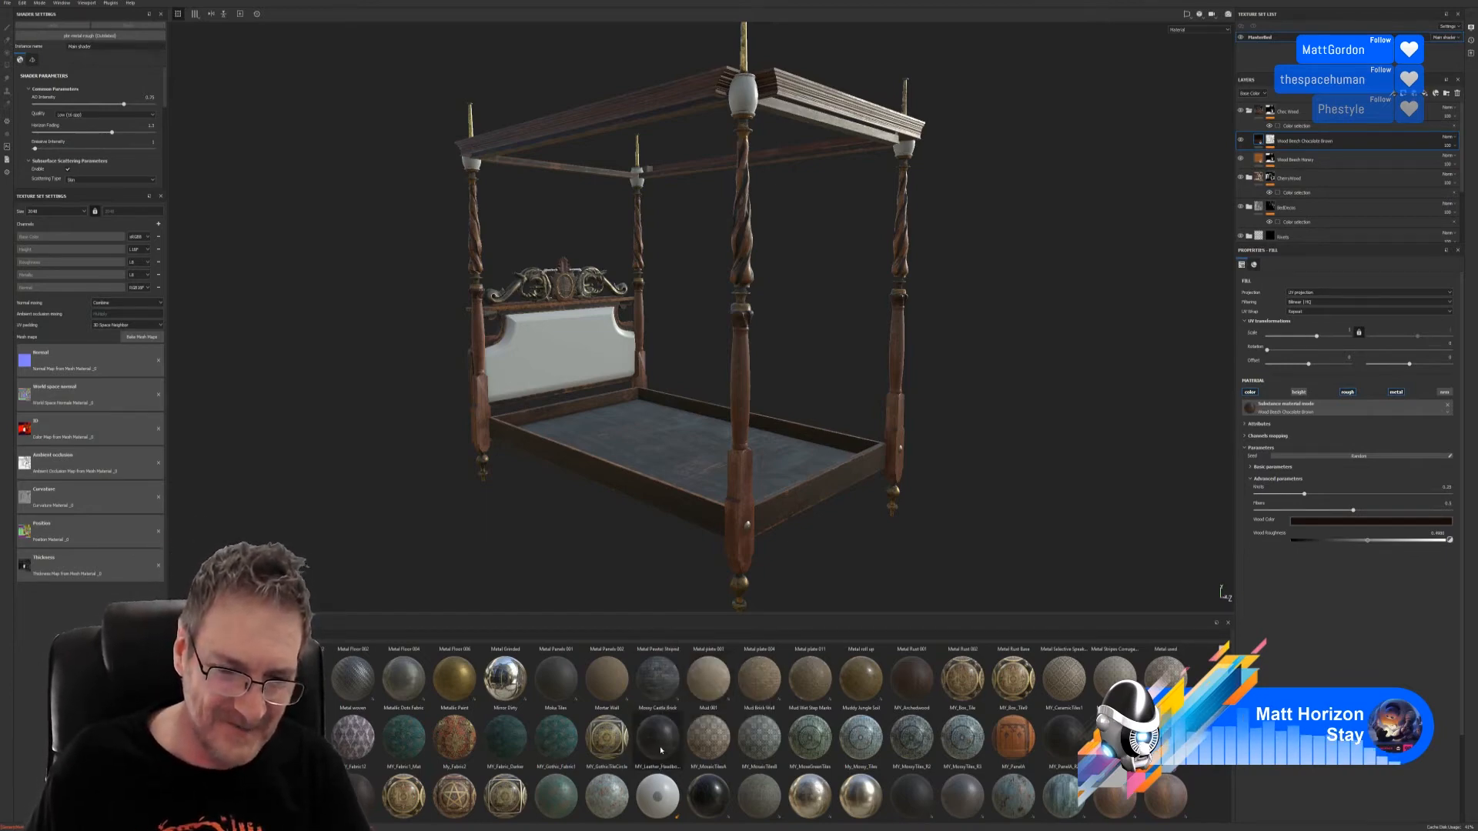
mouse_move(660, 750)
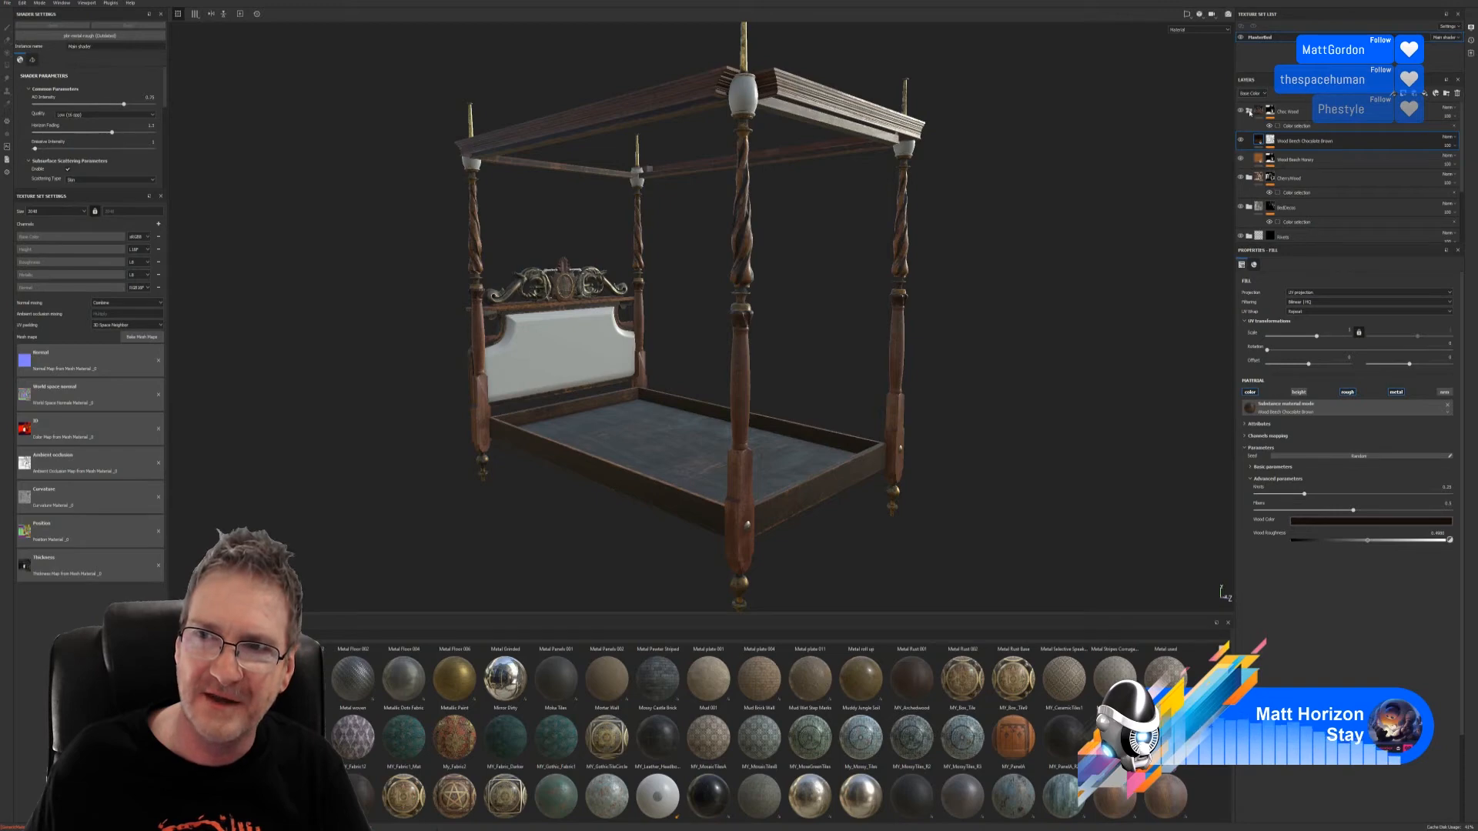
Step: Add the MY_Leather_Headboard material above the wood folders, masked by colour selection to the headboard panel's white ID colour
left_click(1249, 112)
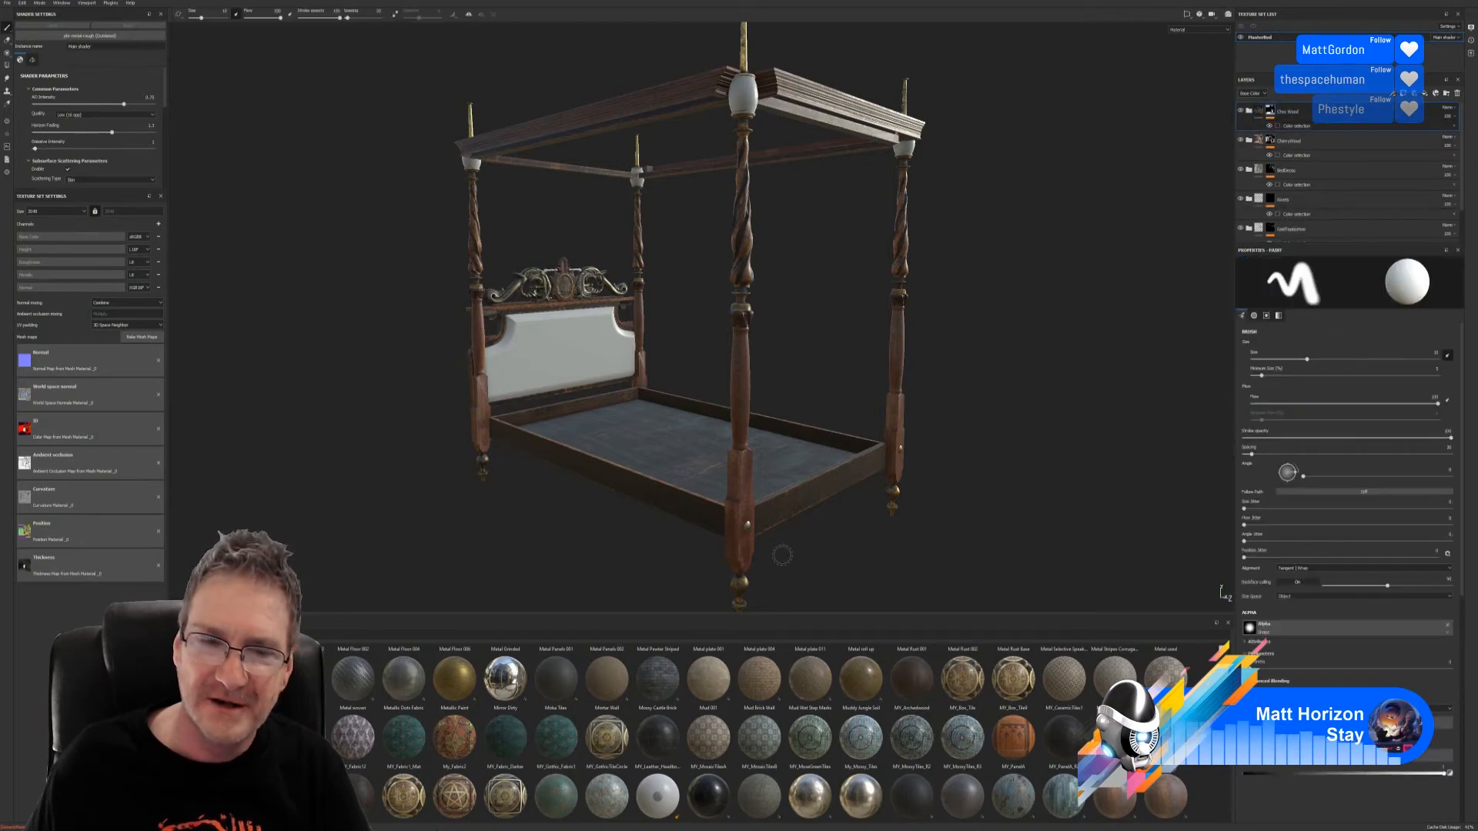
left_click_drag(658, 737, 596, 356)
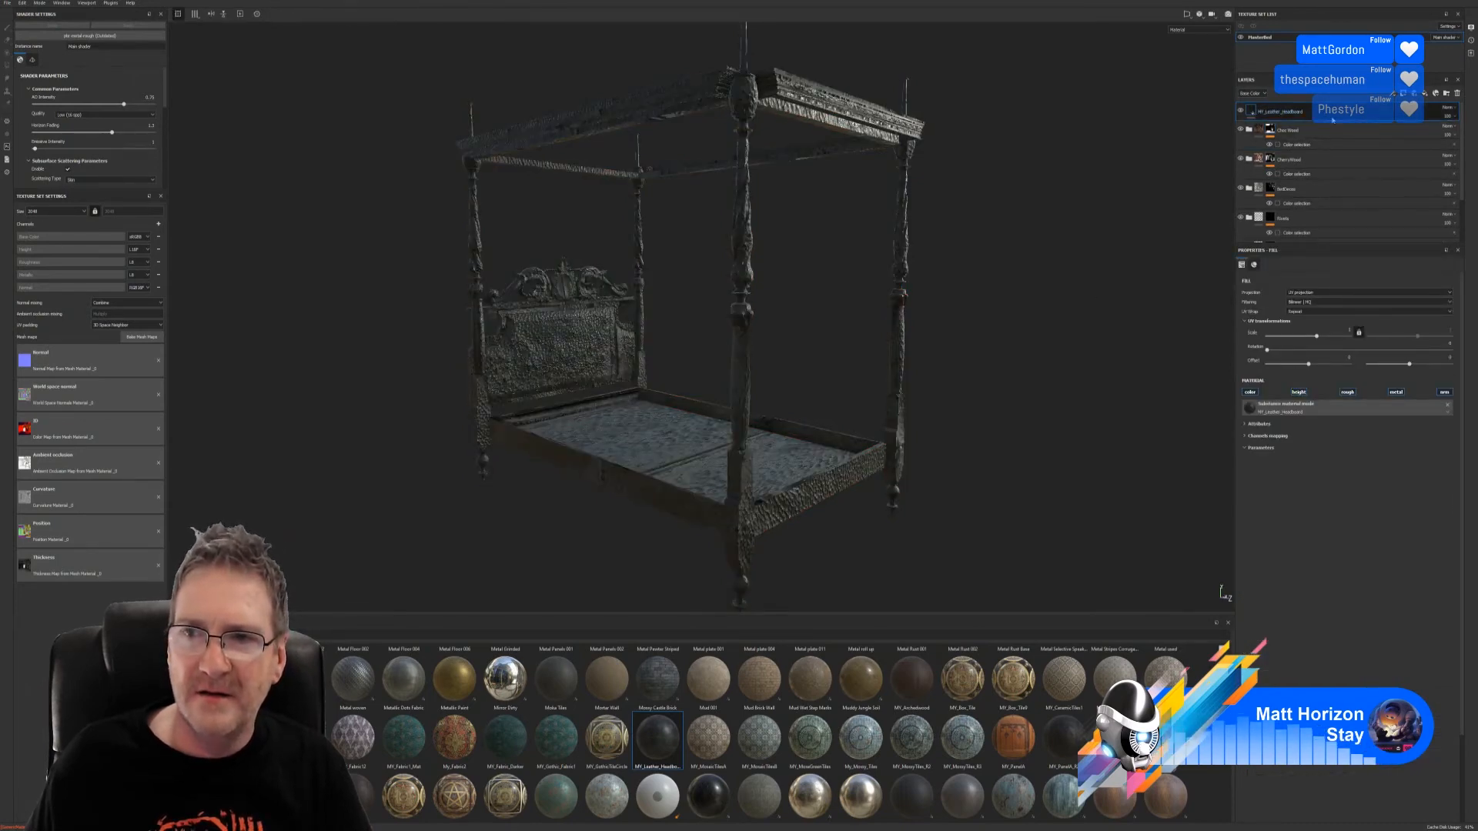
right_click(1333, 118)
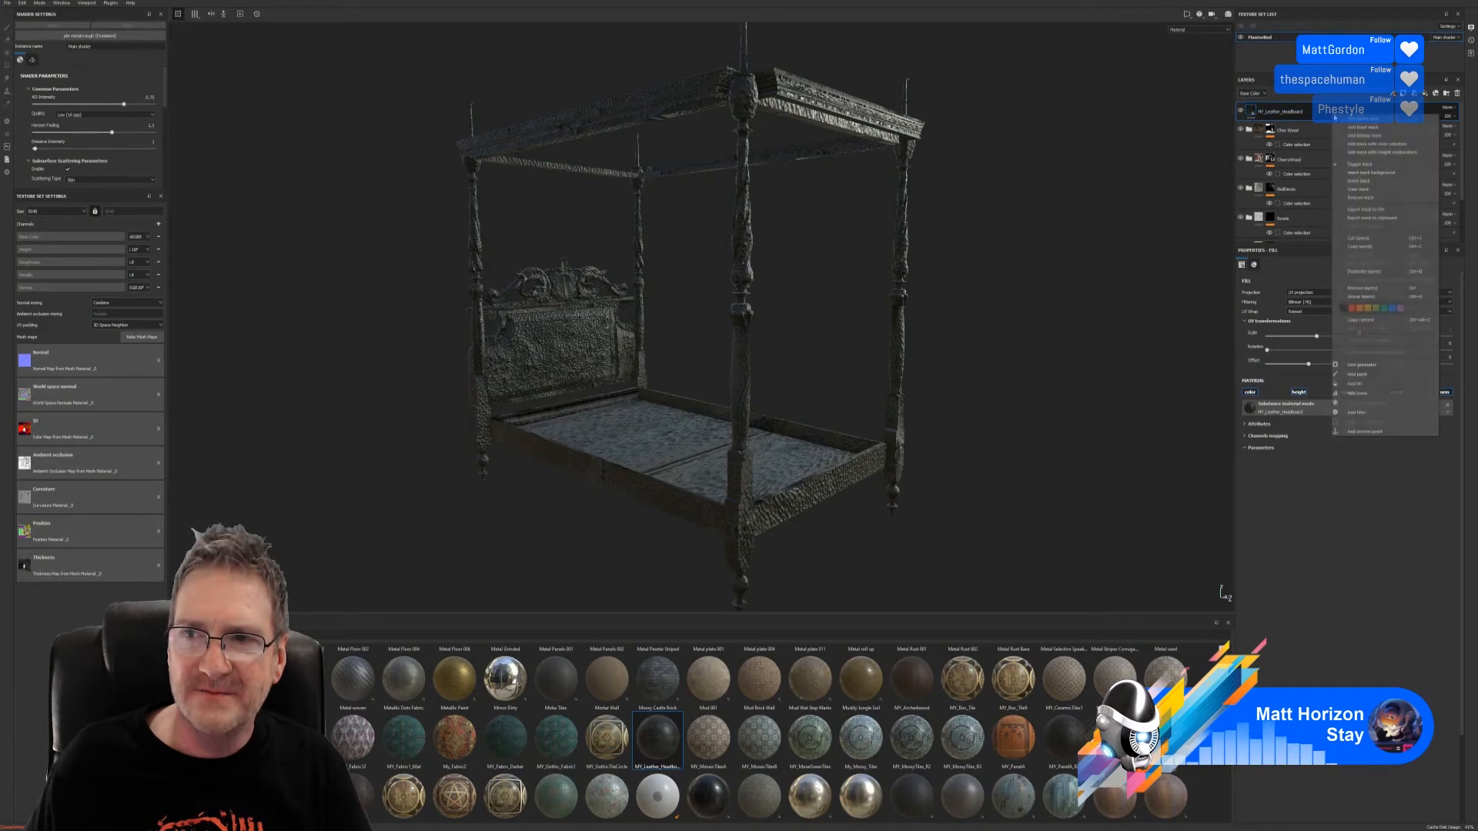
left_click(1378, 140)
left_click(1446, 344)
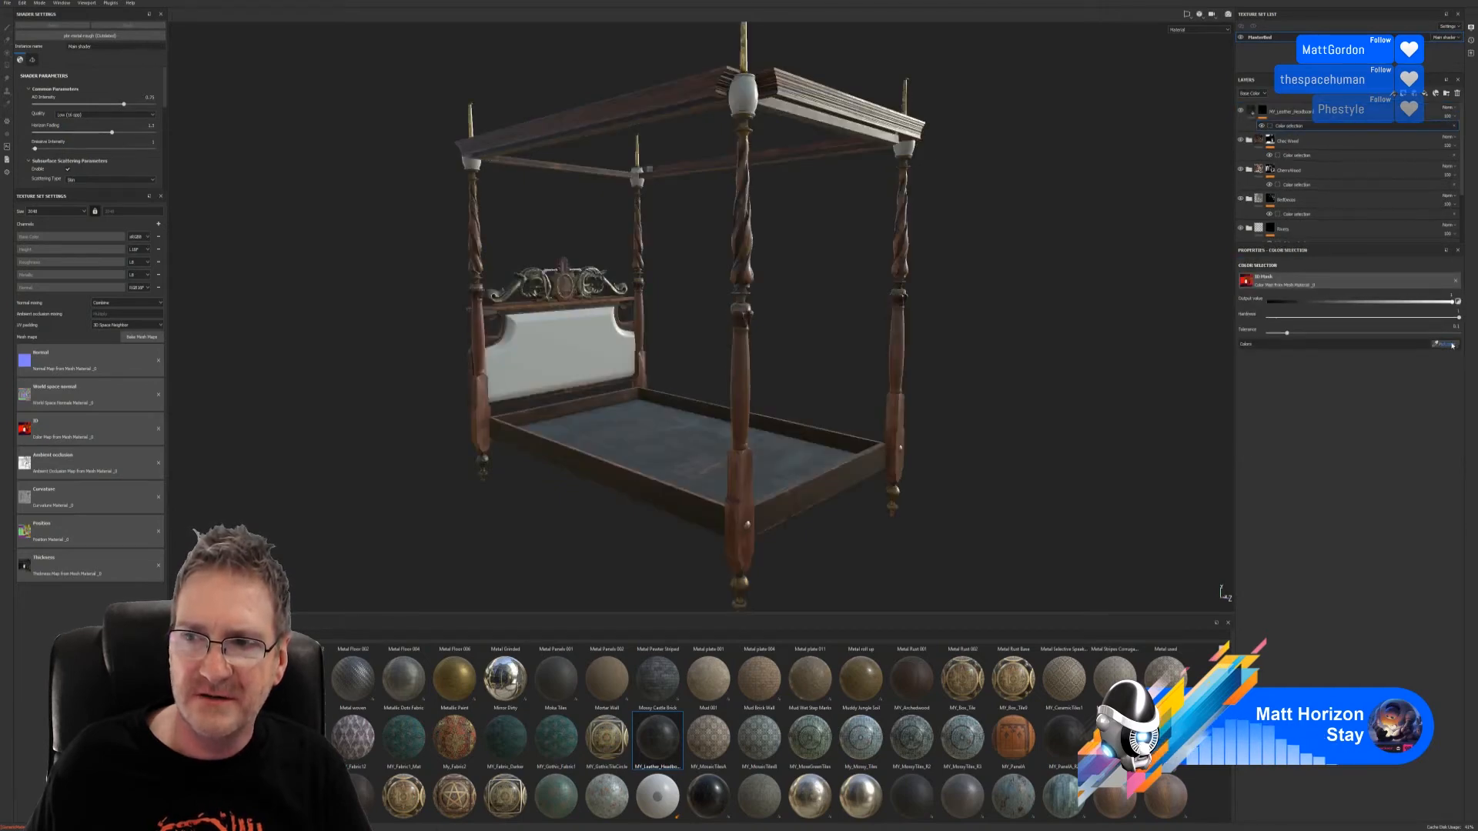
left_click(600, 341)
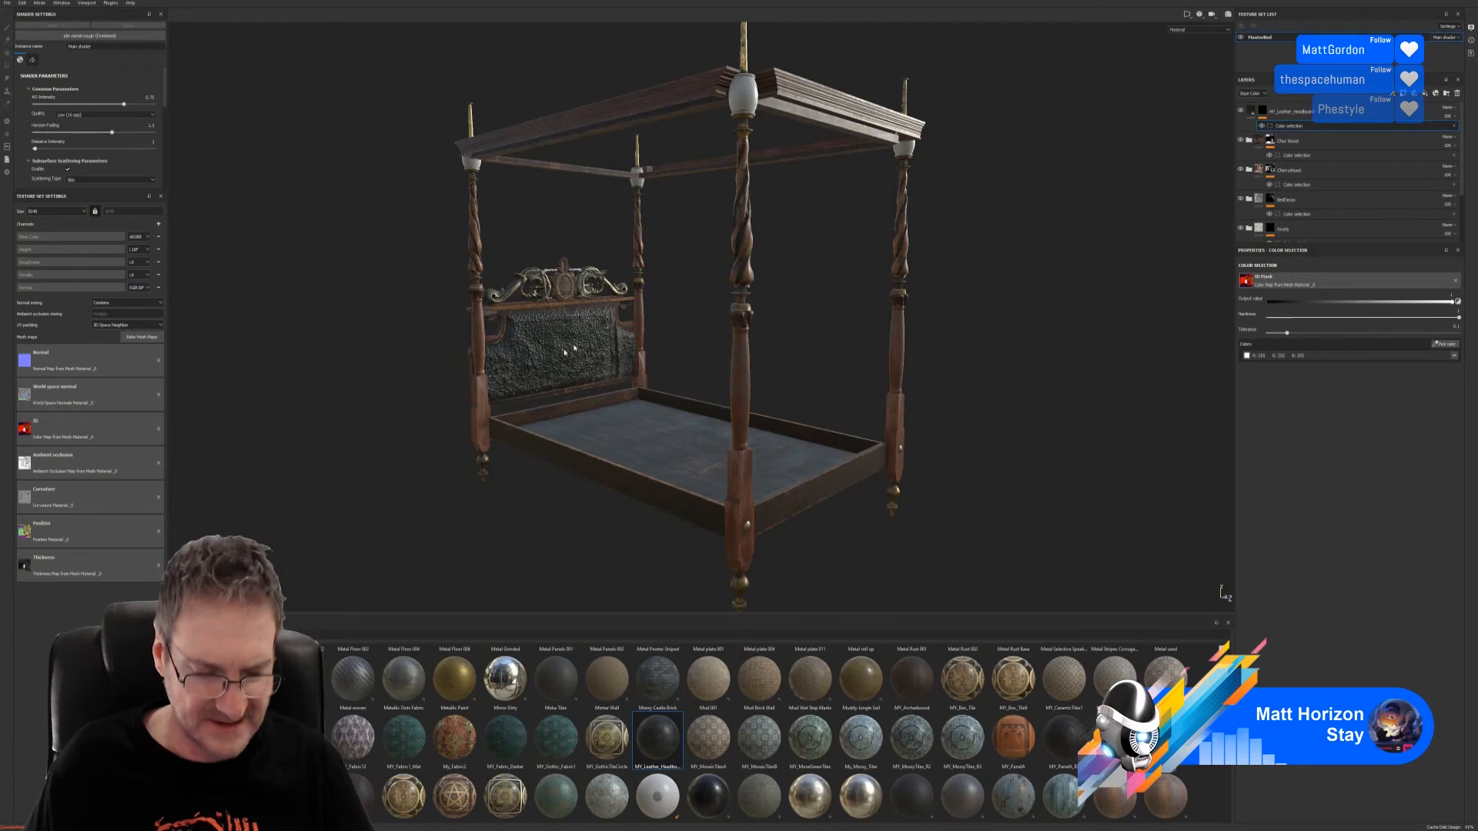
Step: Increase the leather layer's UV scale until its button-tufted pattern repeats in small tiles across the headboard panel
right_click_drag(565, 351, 993, 331, "alt")
left_click_drag(770, 346, 524, 370, "alt")
right_click_drag(526, 368, 995, 354, "alt")
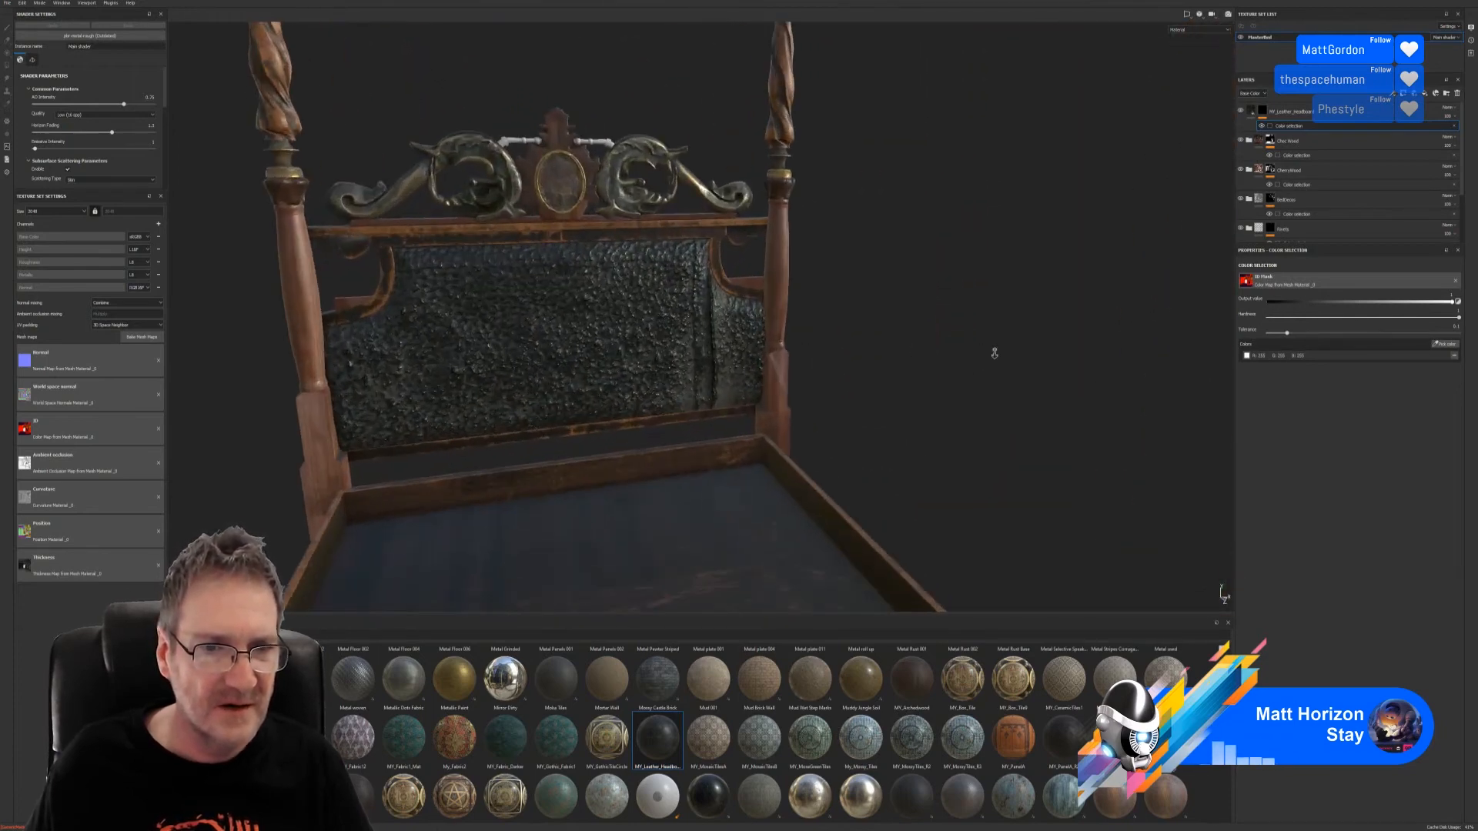
left_click_drag(995, 353, 1089, 288, "alt")
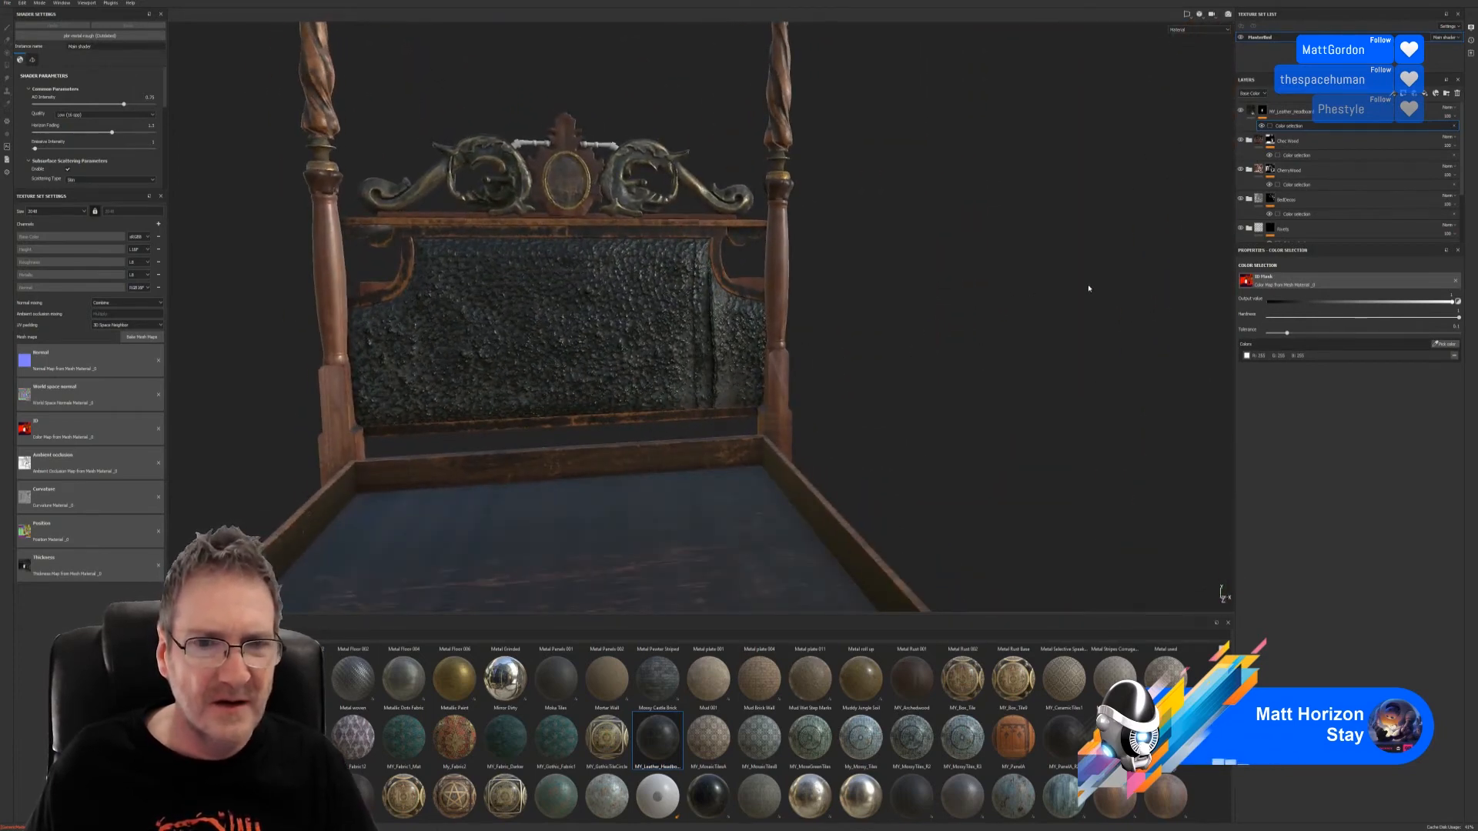
left_click(1293, 112)
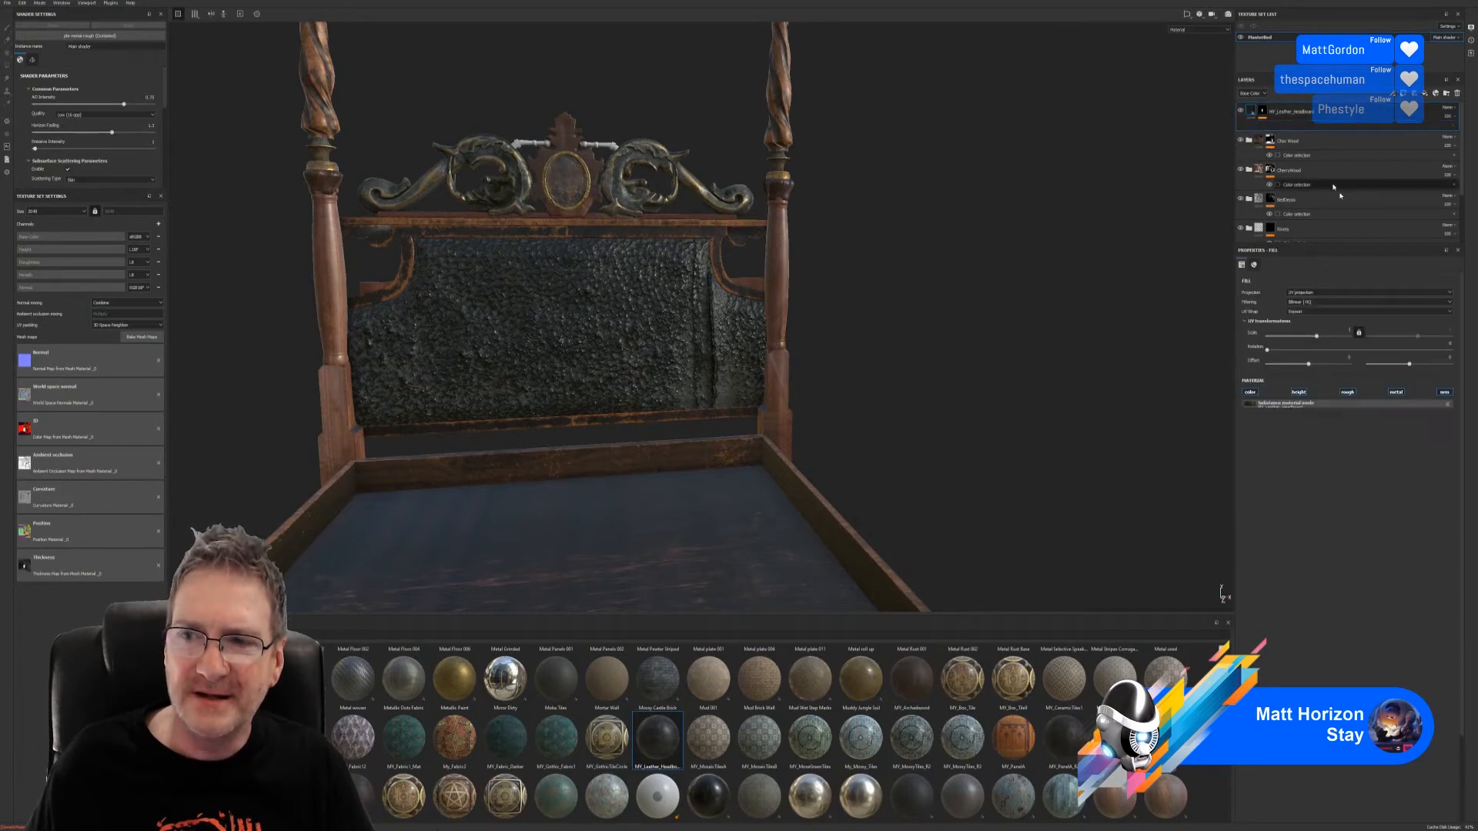
left_click_drag(1321, 338, 1334, 339)
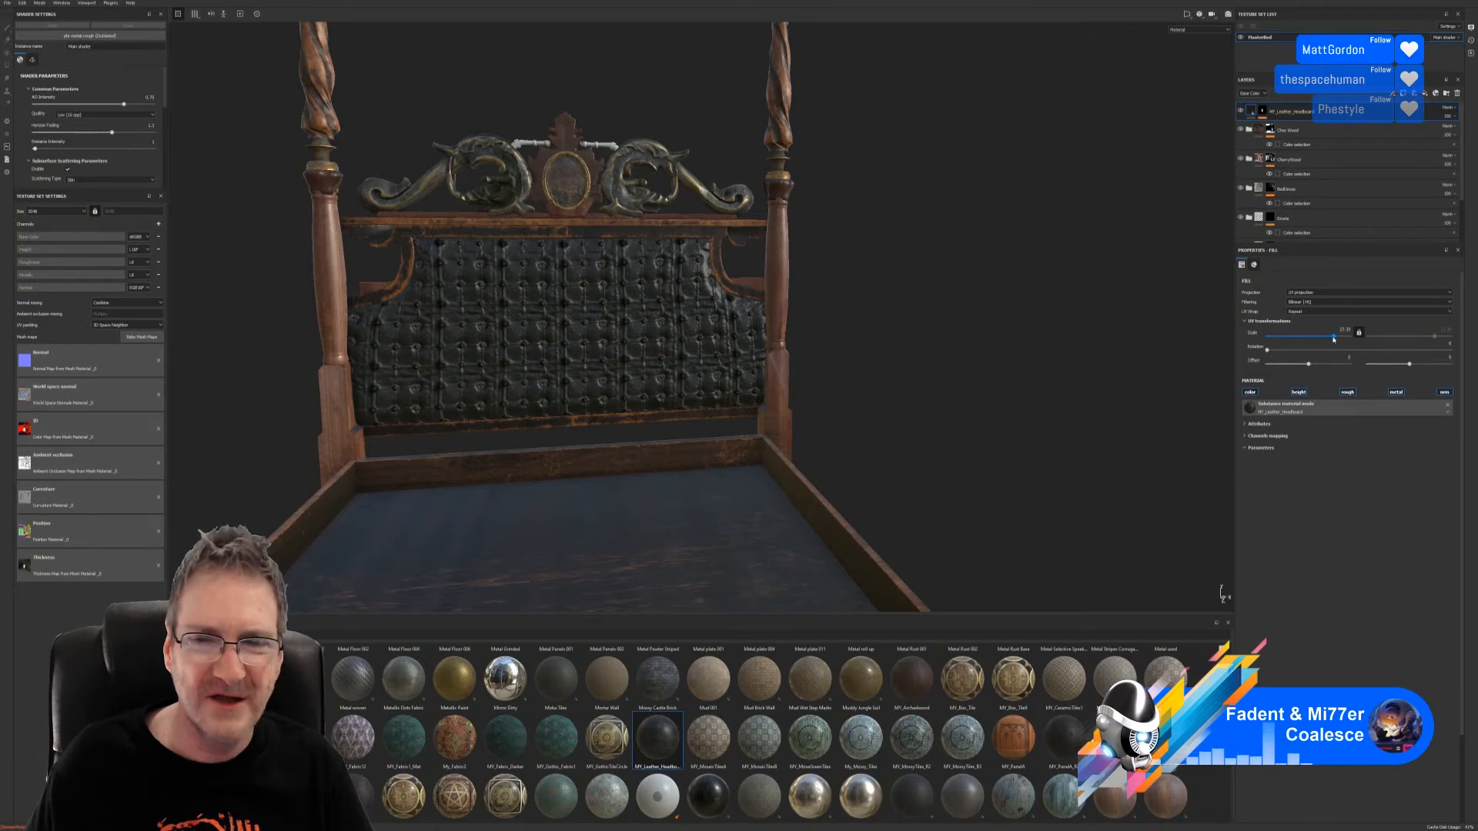
Step: Disable the leather layer's height channel, compare it with and without the normal channel, leave normal enabled, and slightly lower the UV scale
left_click(1300, 393)
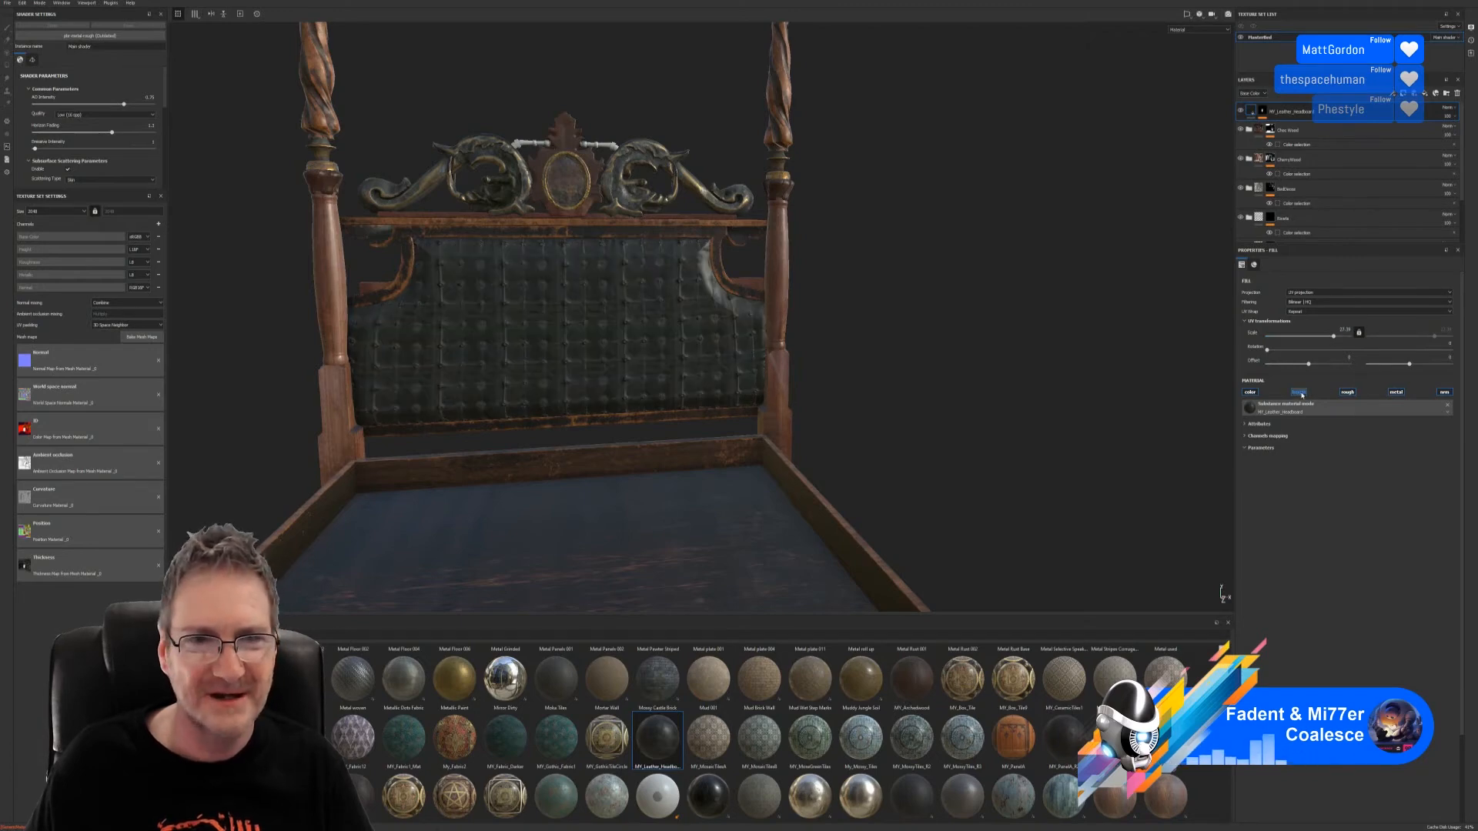
left_click(1444, 393)
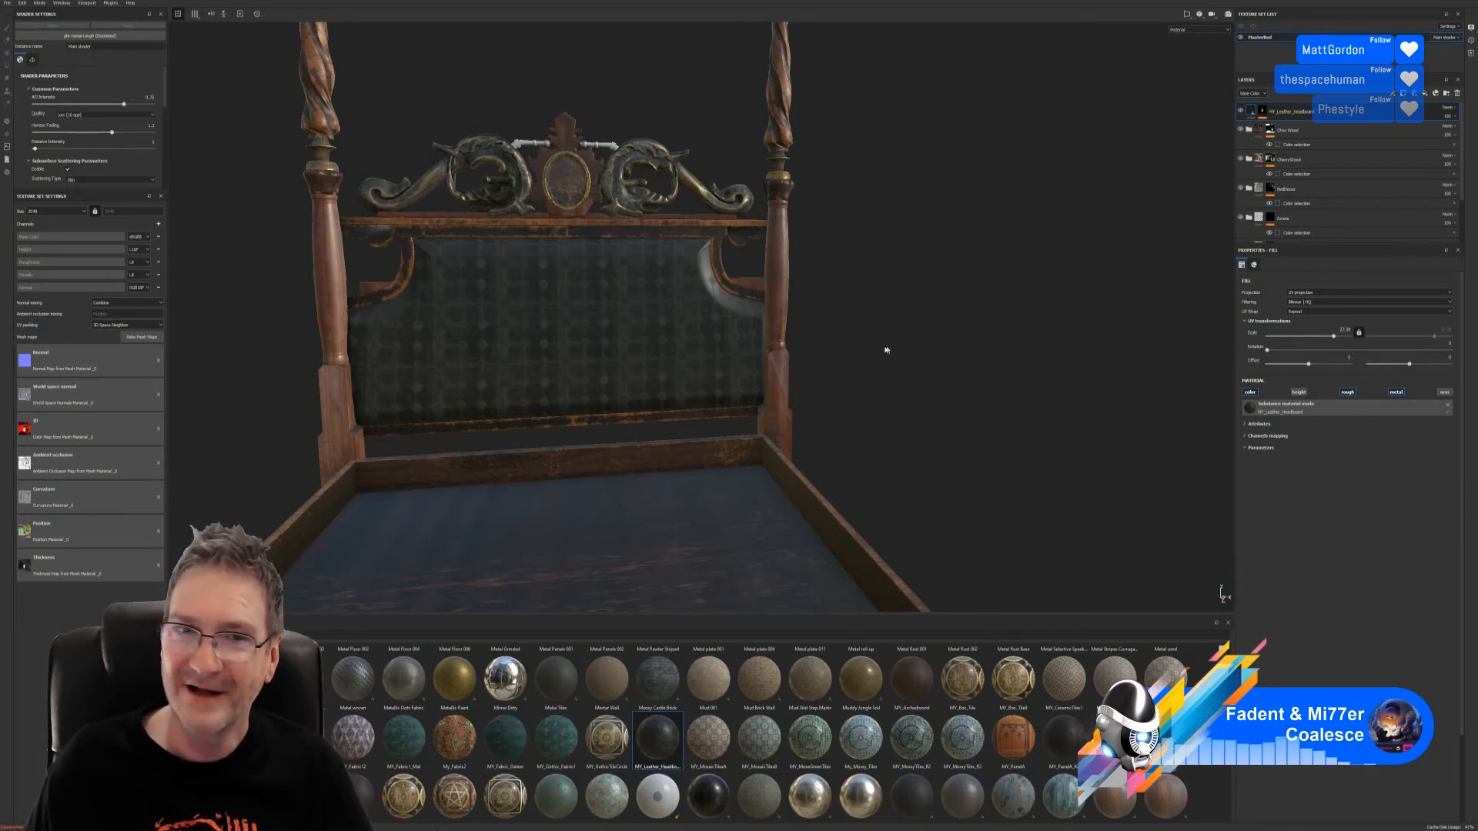
left_click_drag(885, 346, 777, 388, "alt")
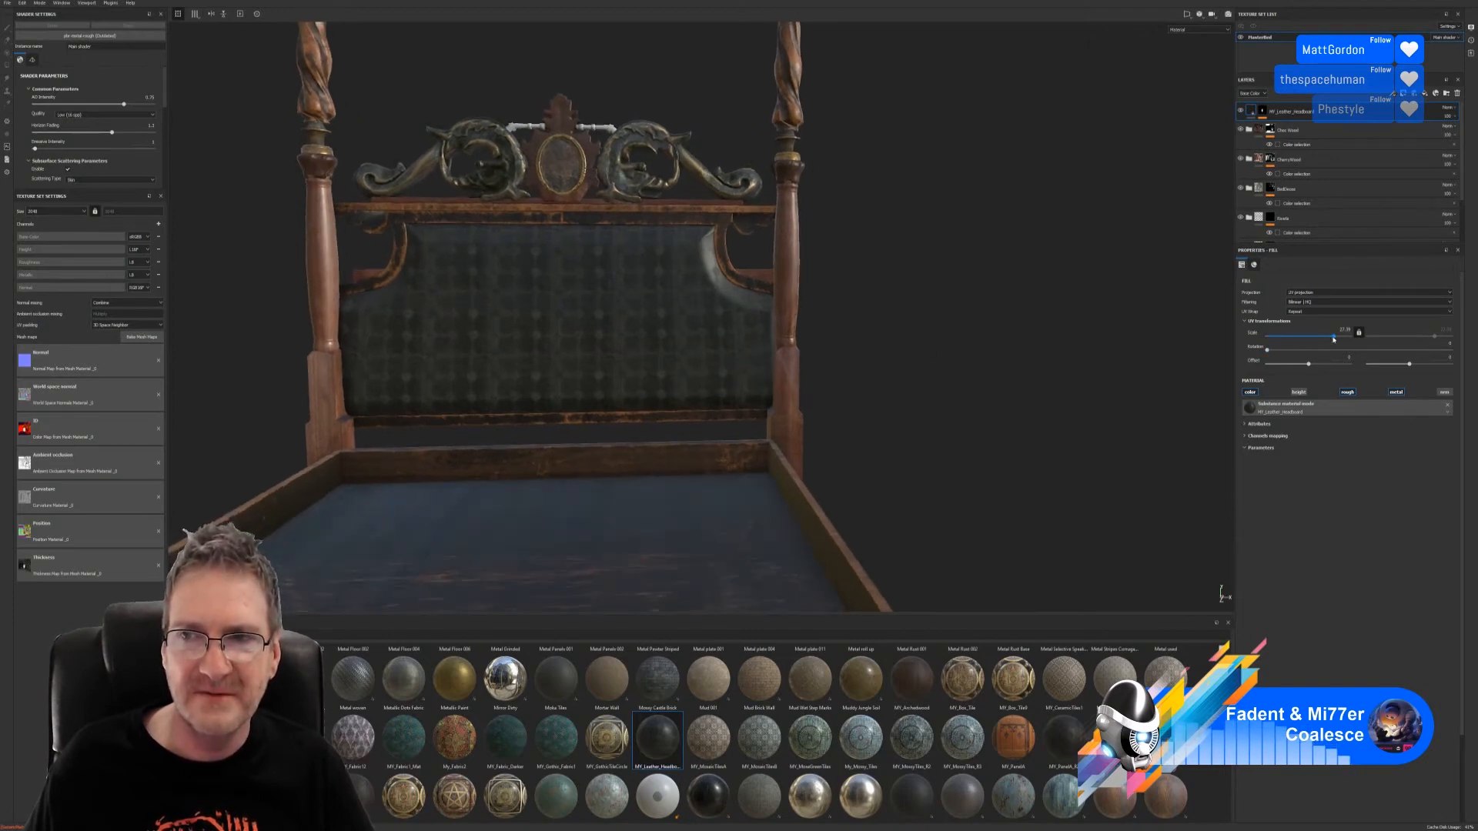
left_click_drag(1334, 338, 1329, 339)
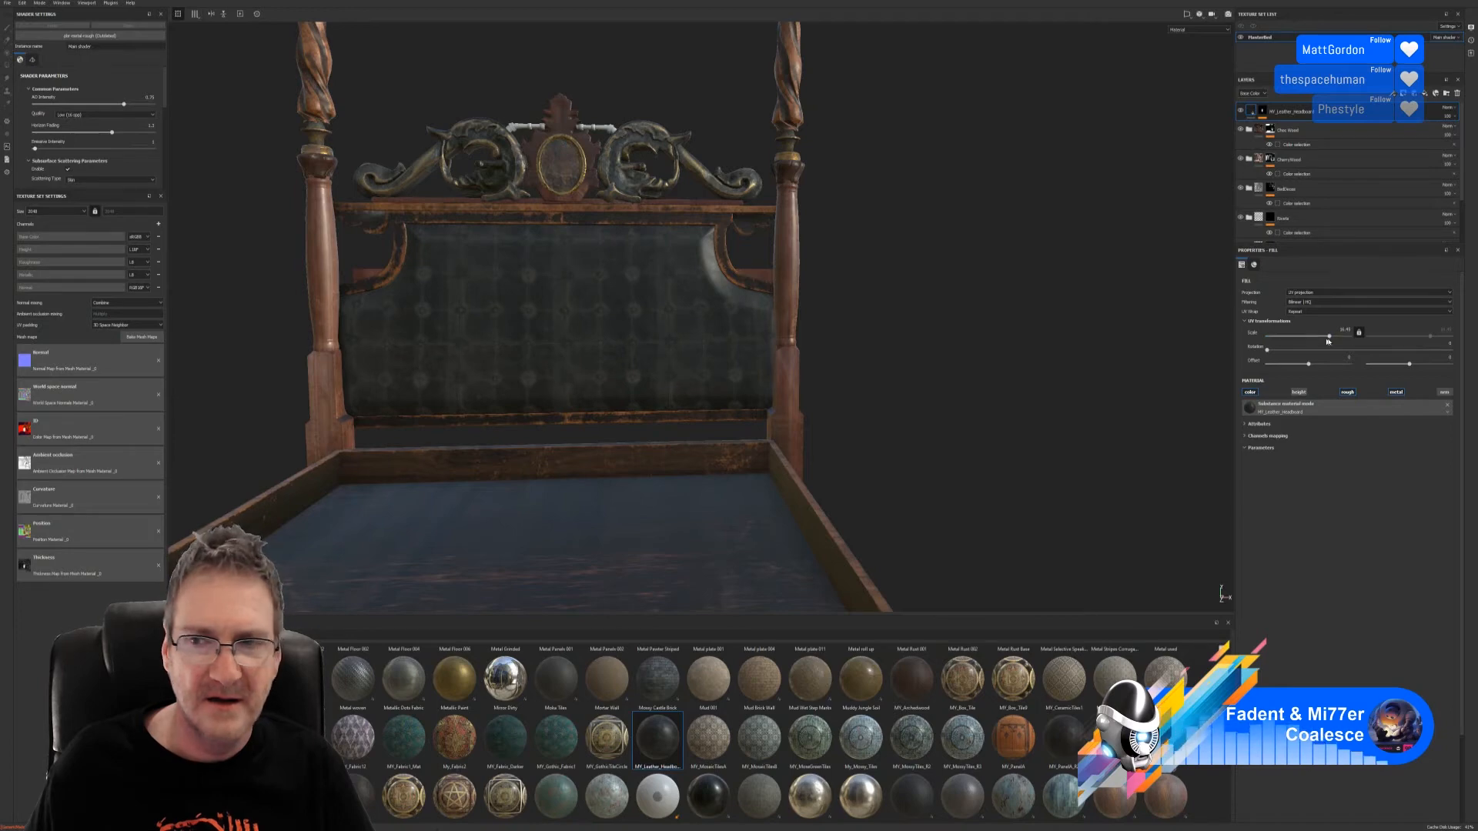
left_click(1445, 393)
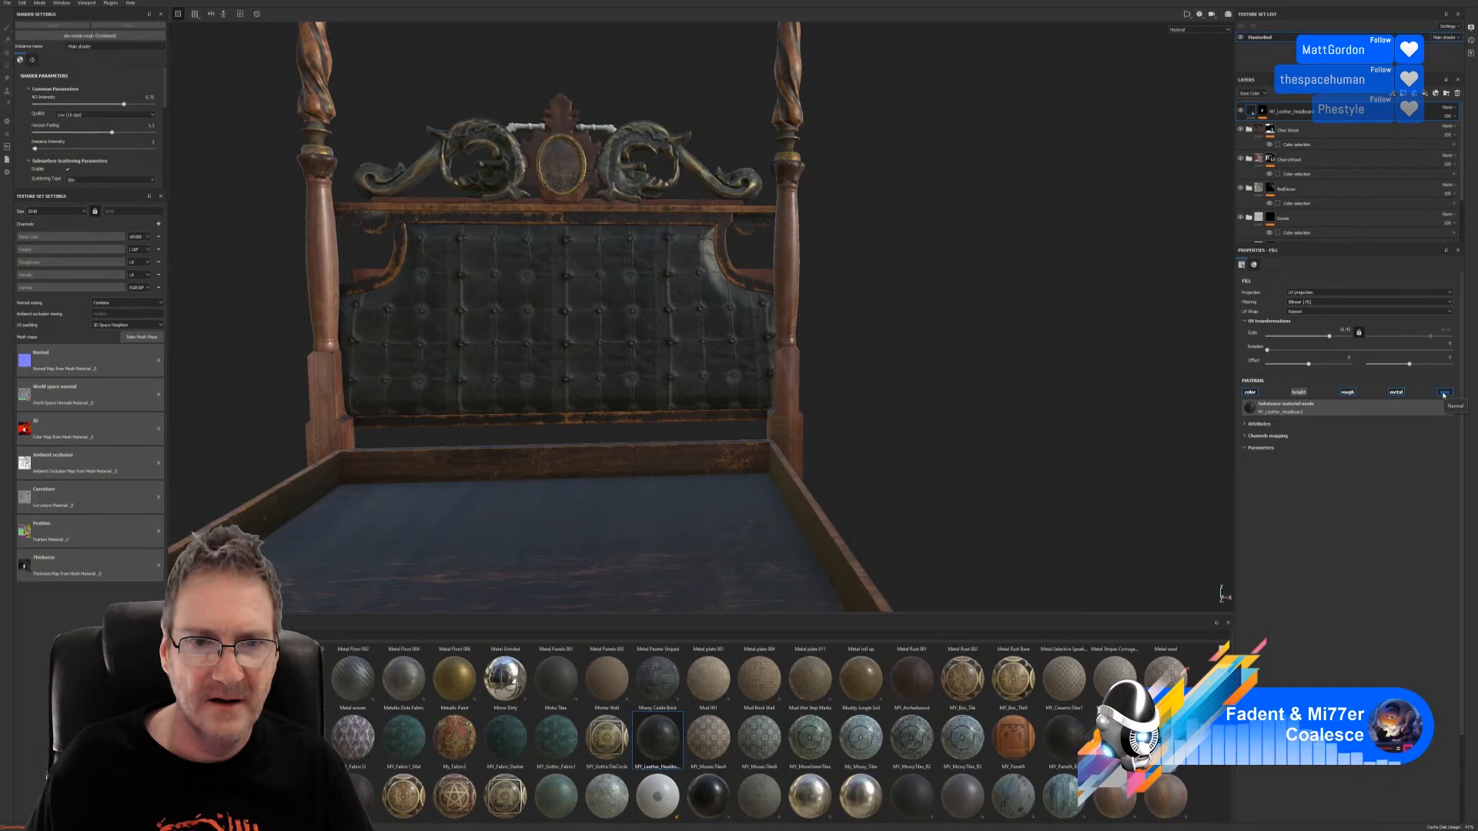
left_click(1443, 394)
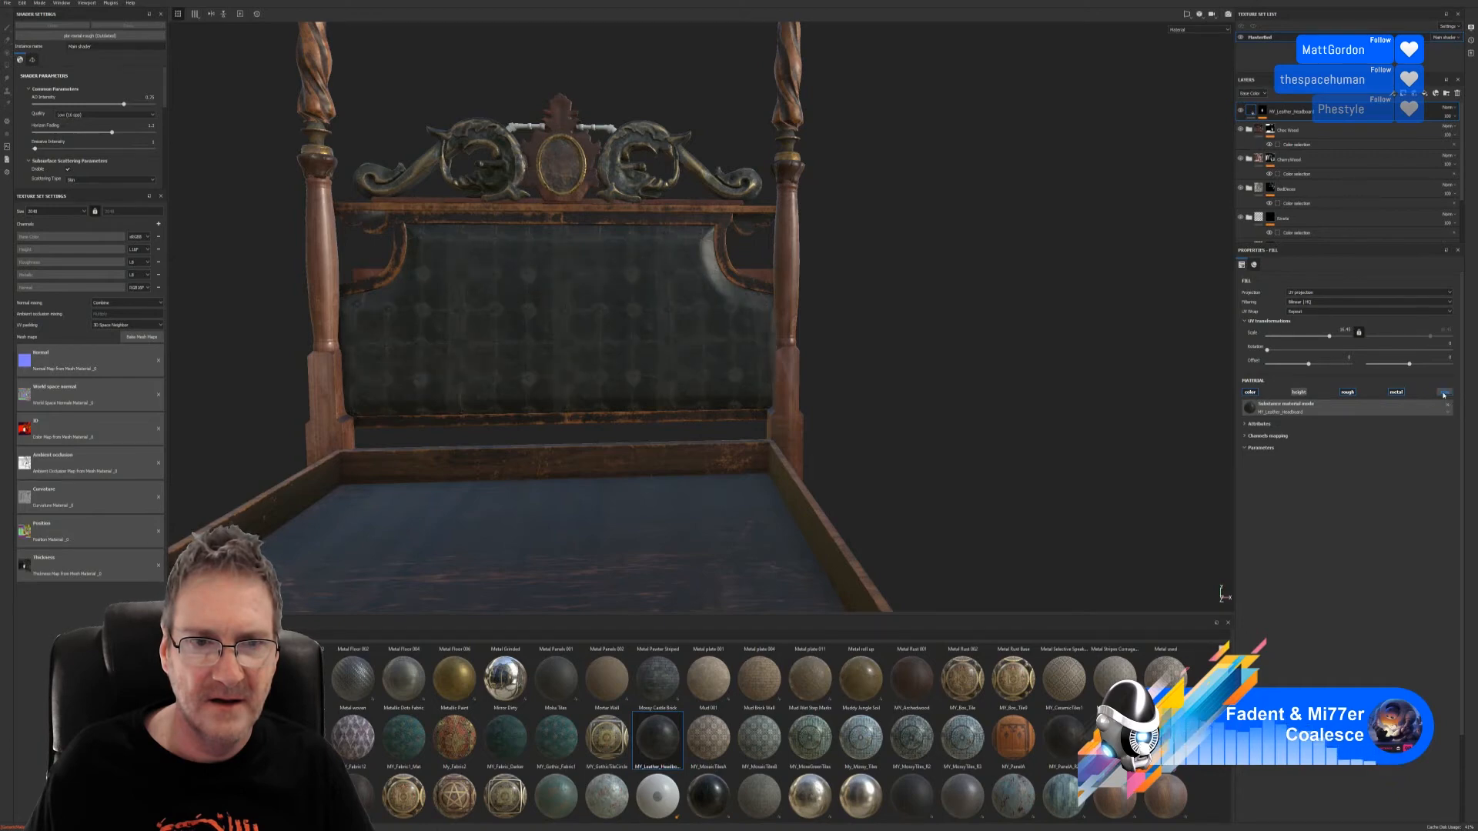
left_click(1444, 394)
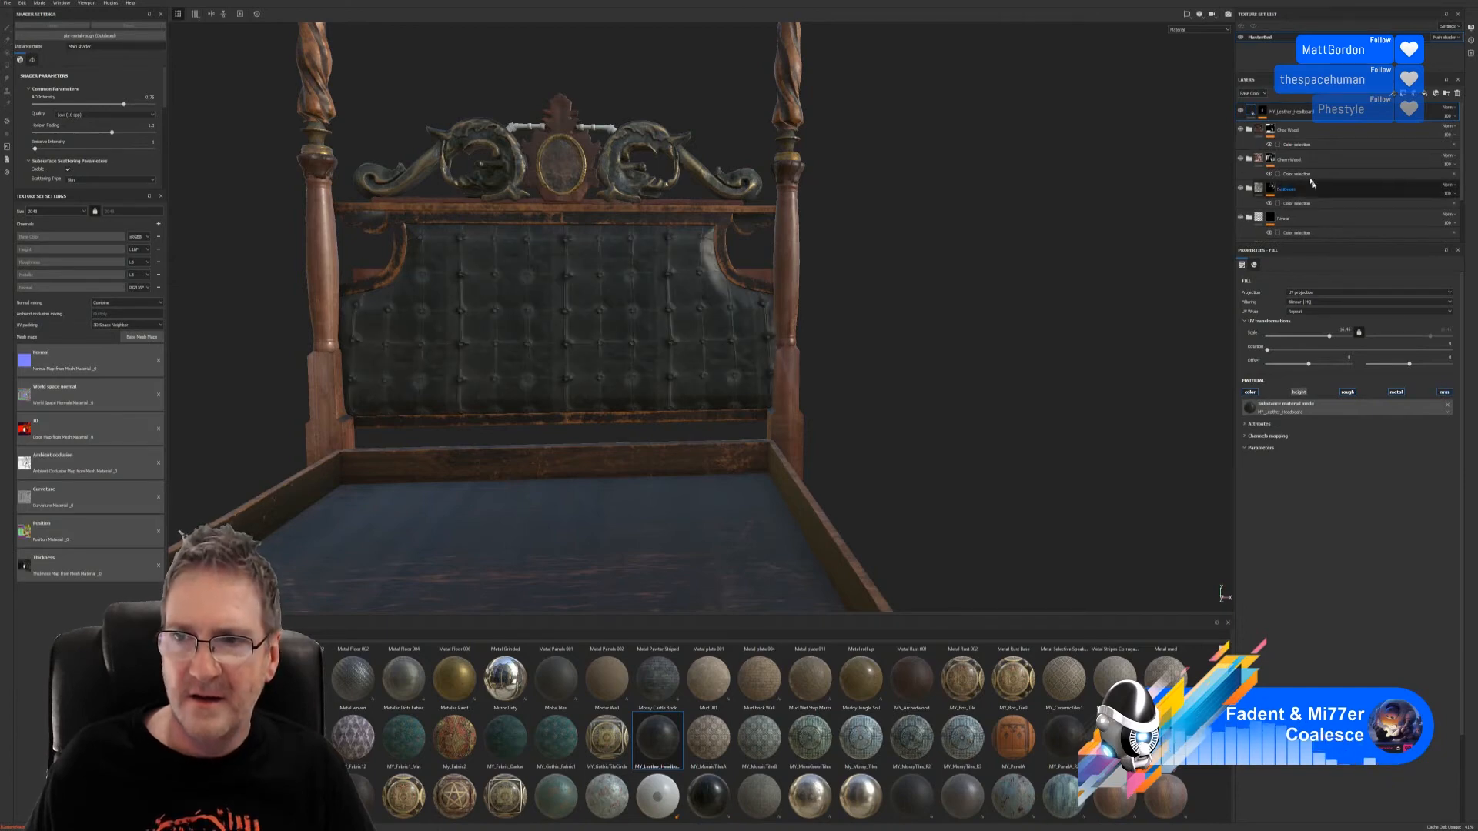
Step: Switch the layer stack to the Normal channel and reduce the MY_Leather_Headboard layer's normal opacity to roughly half
left_click(1254, 94)
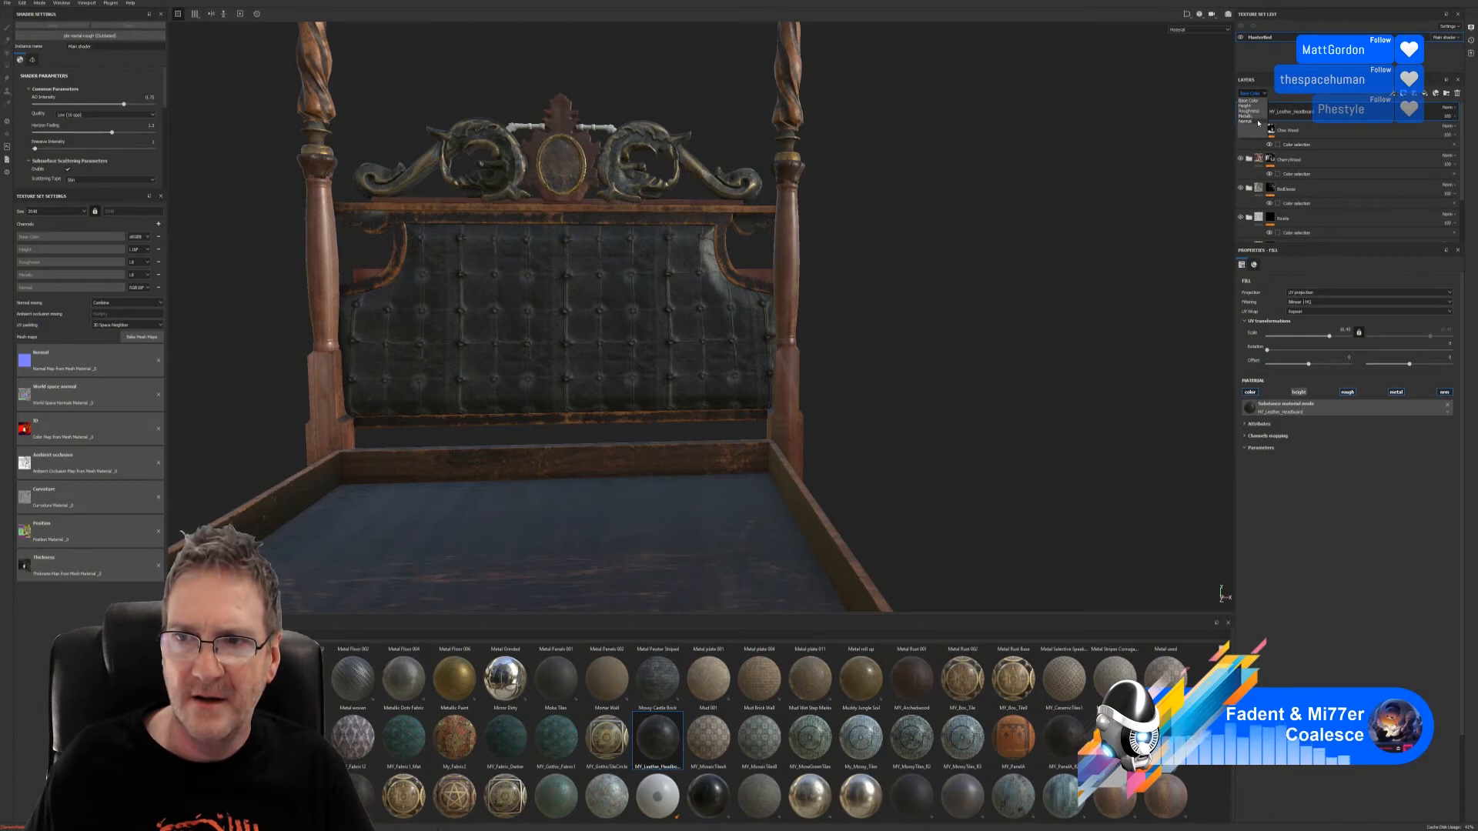
left_click(1250, 121)
left_click(1448, 116)
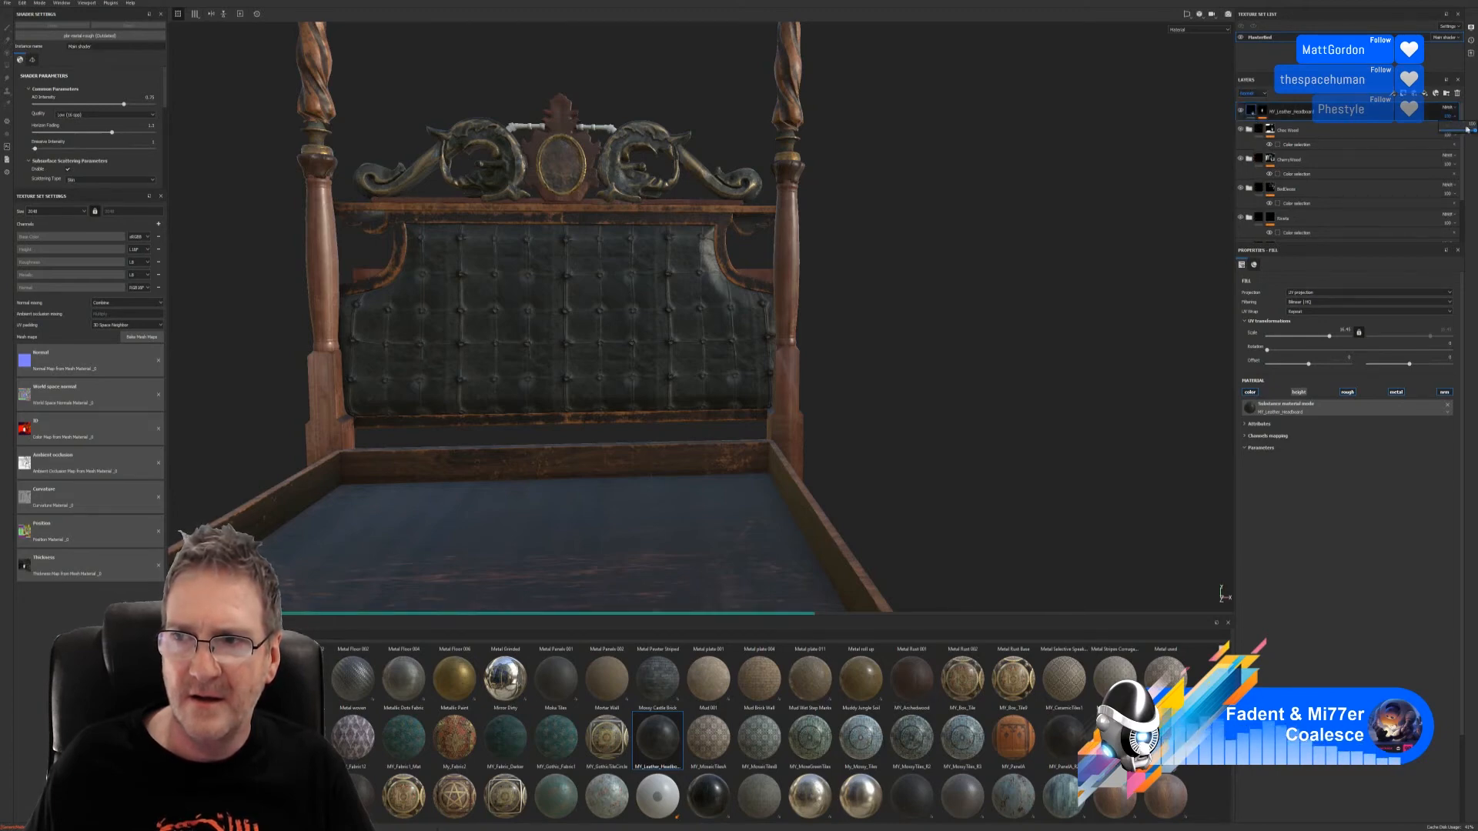
left_click_drag(1475, 132, 1432, 142)
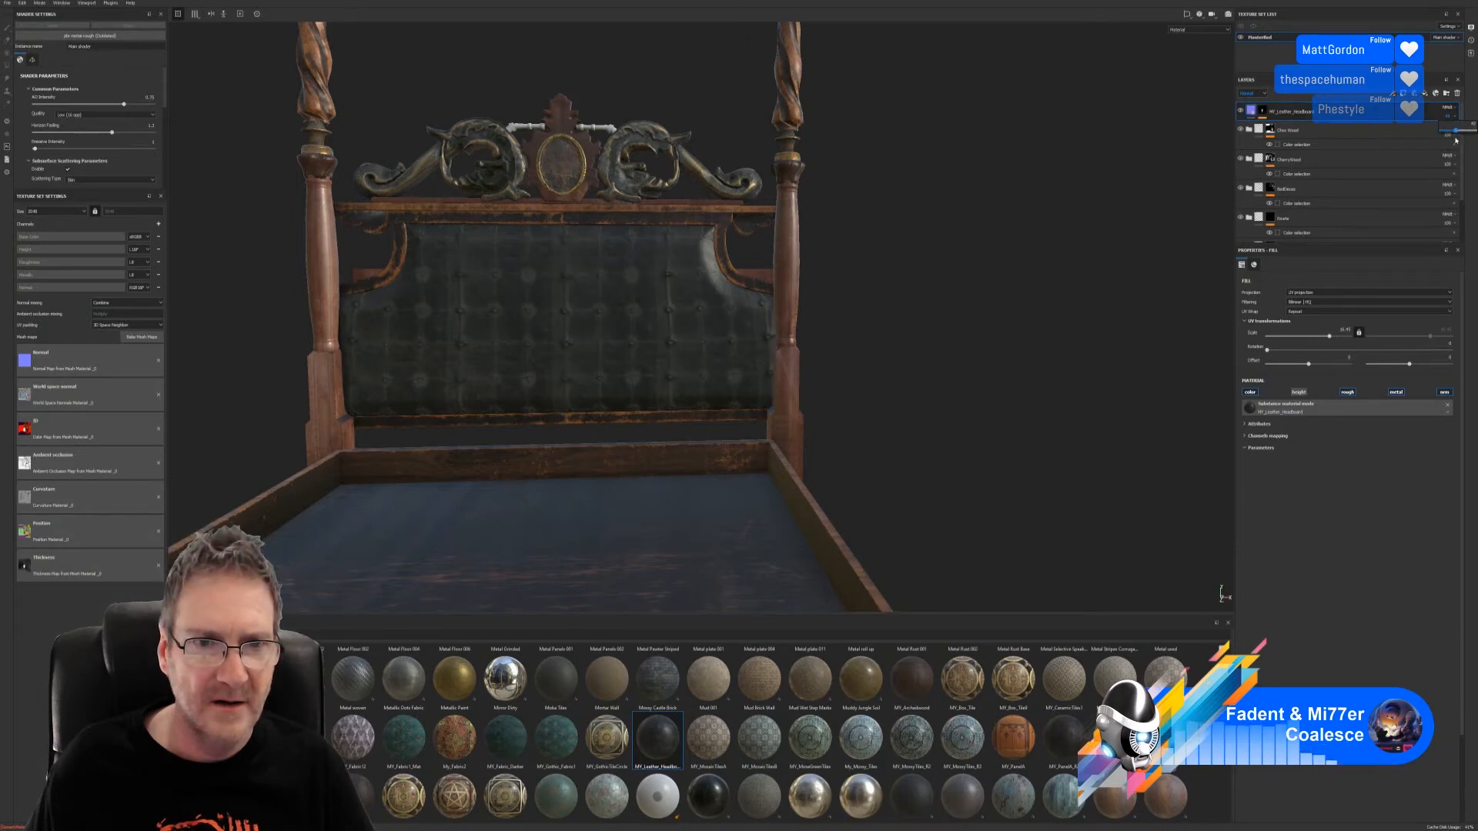
left_click_drag(1454, 142, 1455, 141)
Step: Inspect the softened tufting on the headboard and the whole bed frame from several angles and distances
left_click_drag(859, 334, 570, 399, "alt")
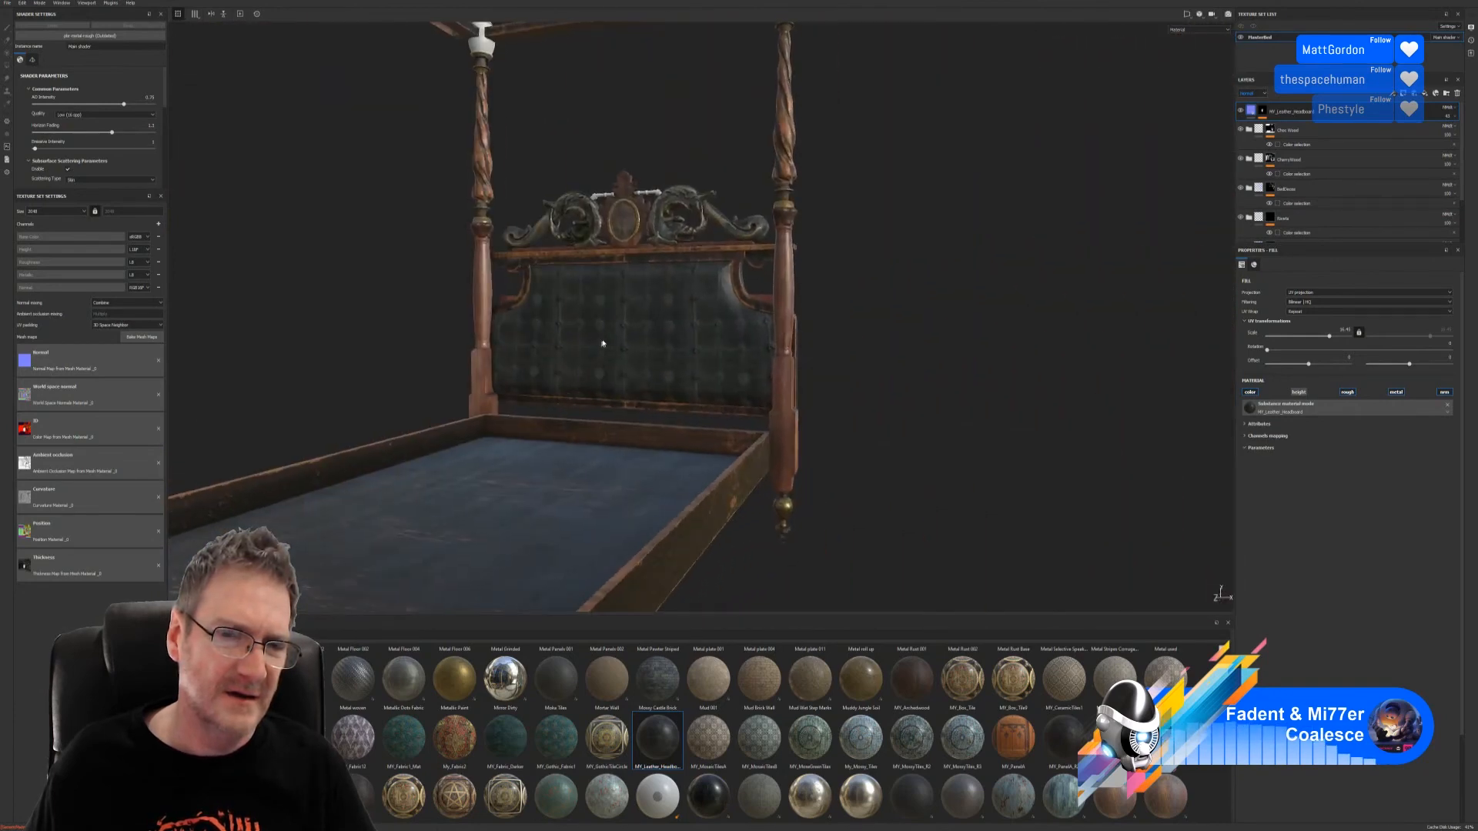
right_click_drag(600, 343, 1185, 347, "alt")
left_click_drag(729, 349, 828, 359, "alt")
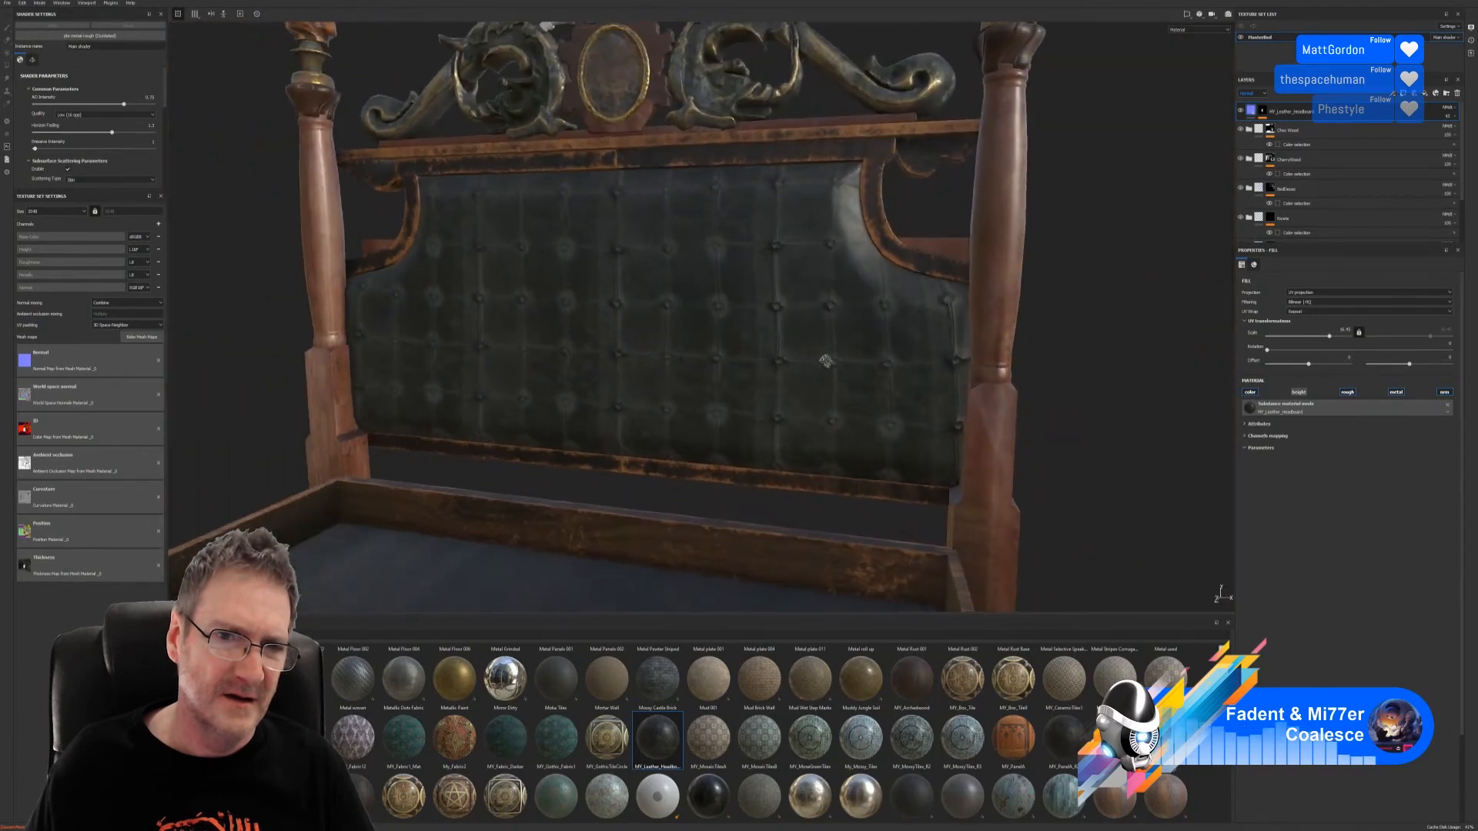
right_click_drag(828, 359, 619, 360, "alt")
left_click_drag(618, 360, 795, 321, "alt")
right_click_drag(602, 352, 517, 420, "alt")
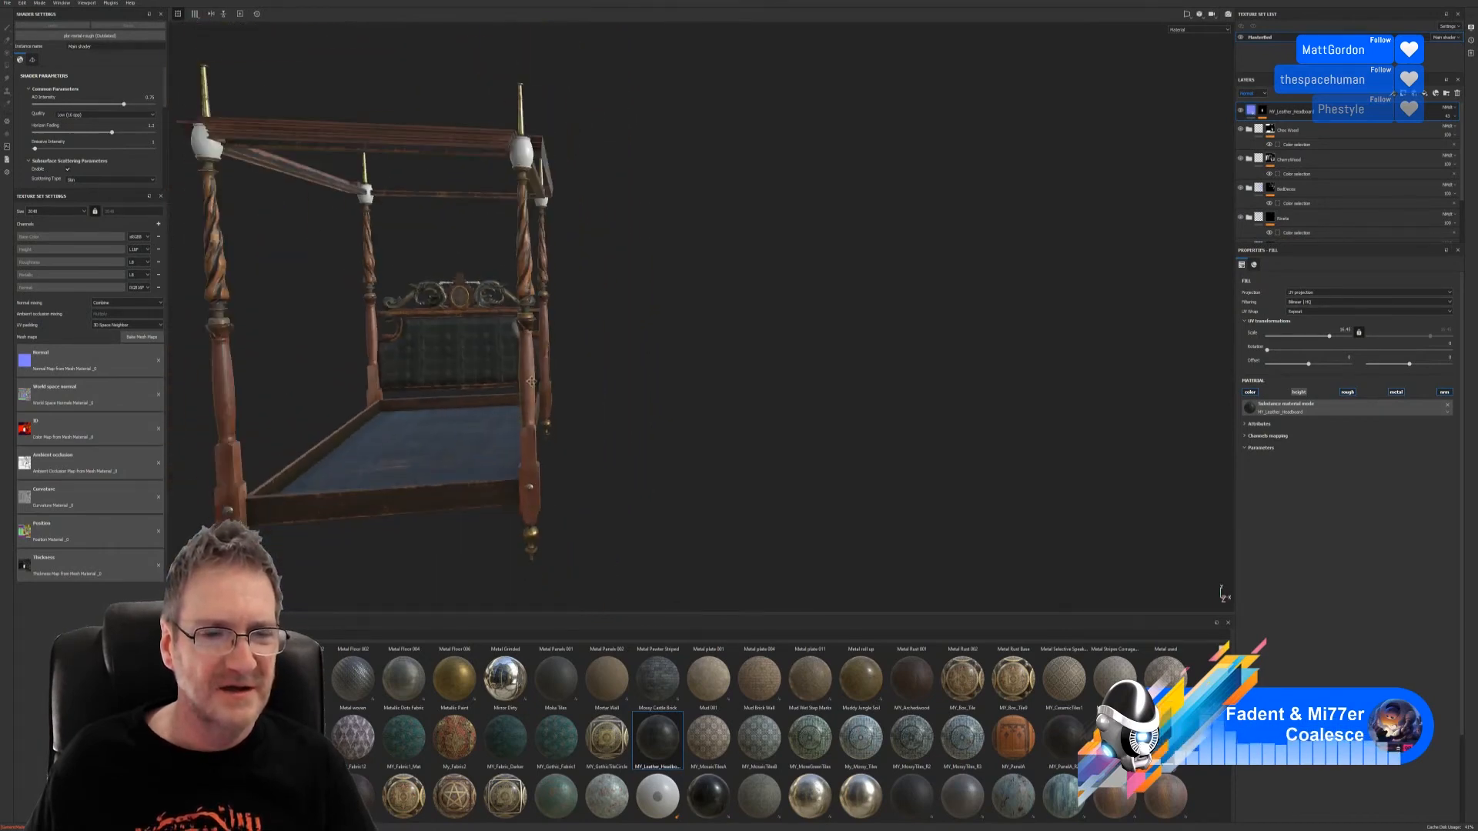
left_click_drag(531, 381, 750, 360, "alt")
right_click_drag(570, 353, 732, 362, "alt")
left_click_drag(732, 362, 982, 307, "alt")
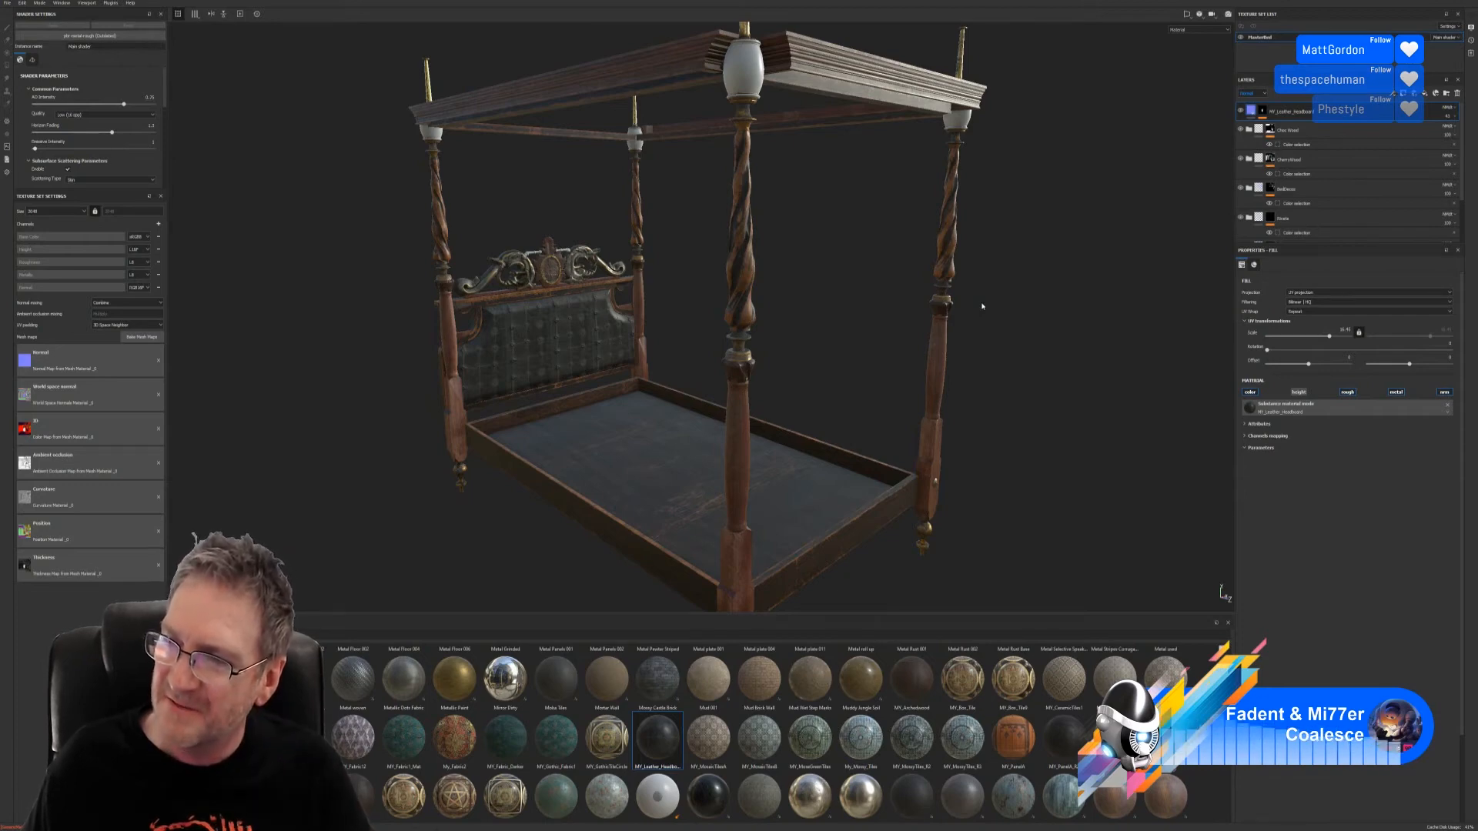
left_click_drag(651, 374, 699, 333, "alt")
left_click_drag(546, 340, 576, 375, "alt")
right_click_drag(607, 376, 695, 371, "alt")
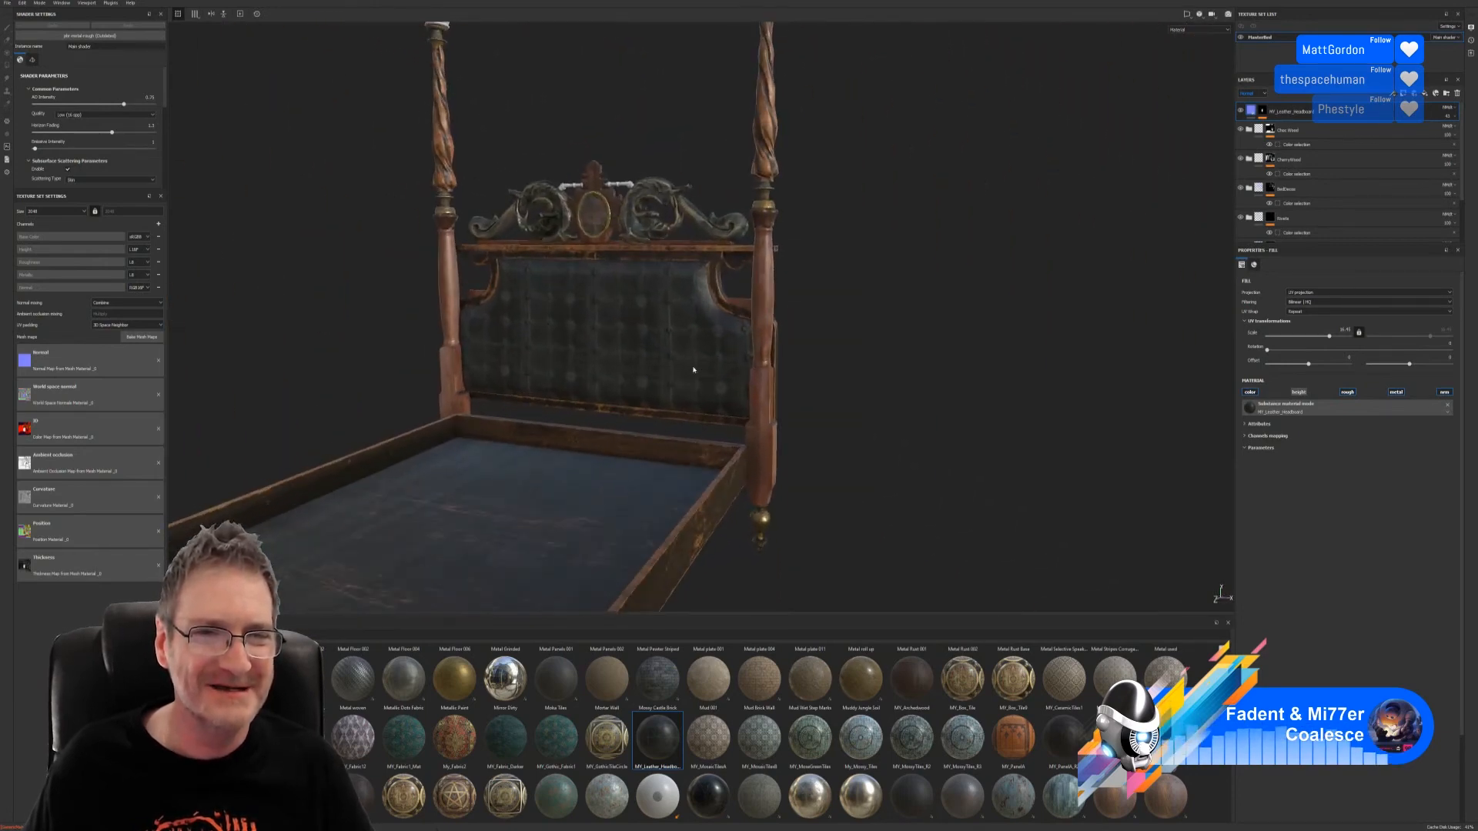
left_click_drag(695, 371, 723, 332, "alt")
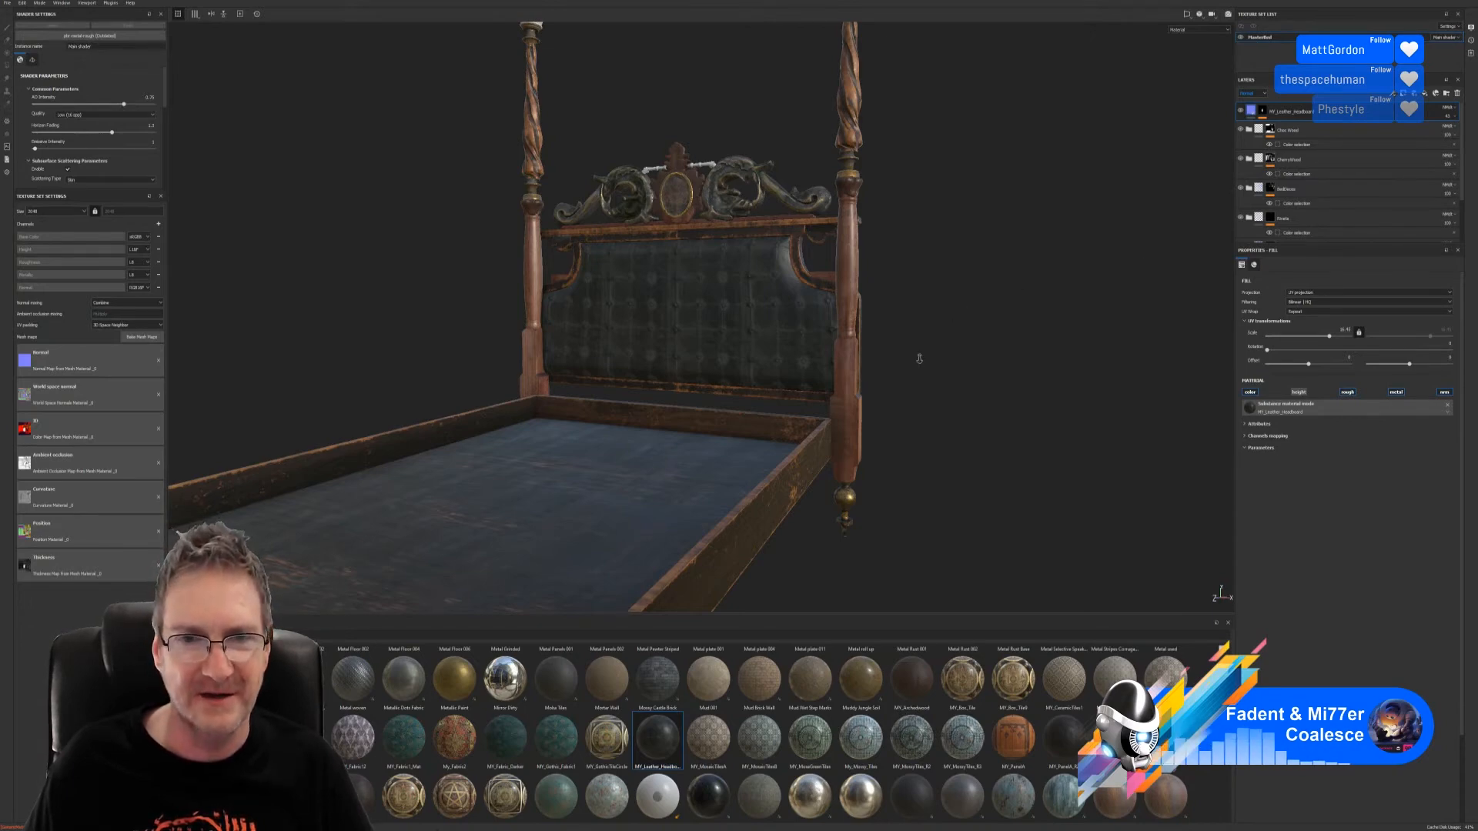
right_click_drag(919, 358, 784, 381, "alt")
left_click_drag(770, 378, 742, 391, "alt")
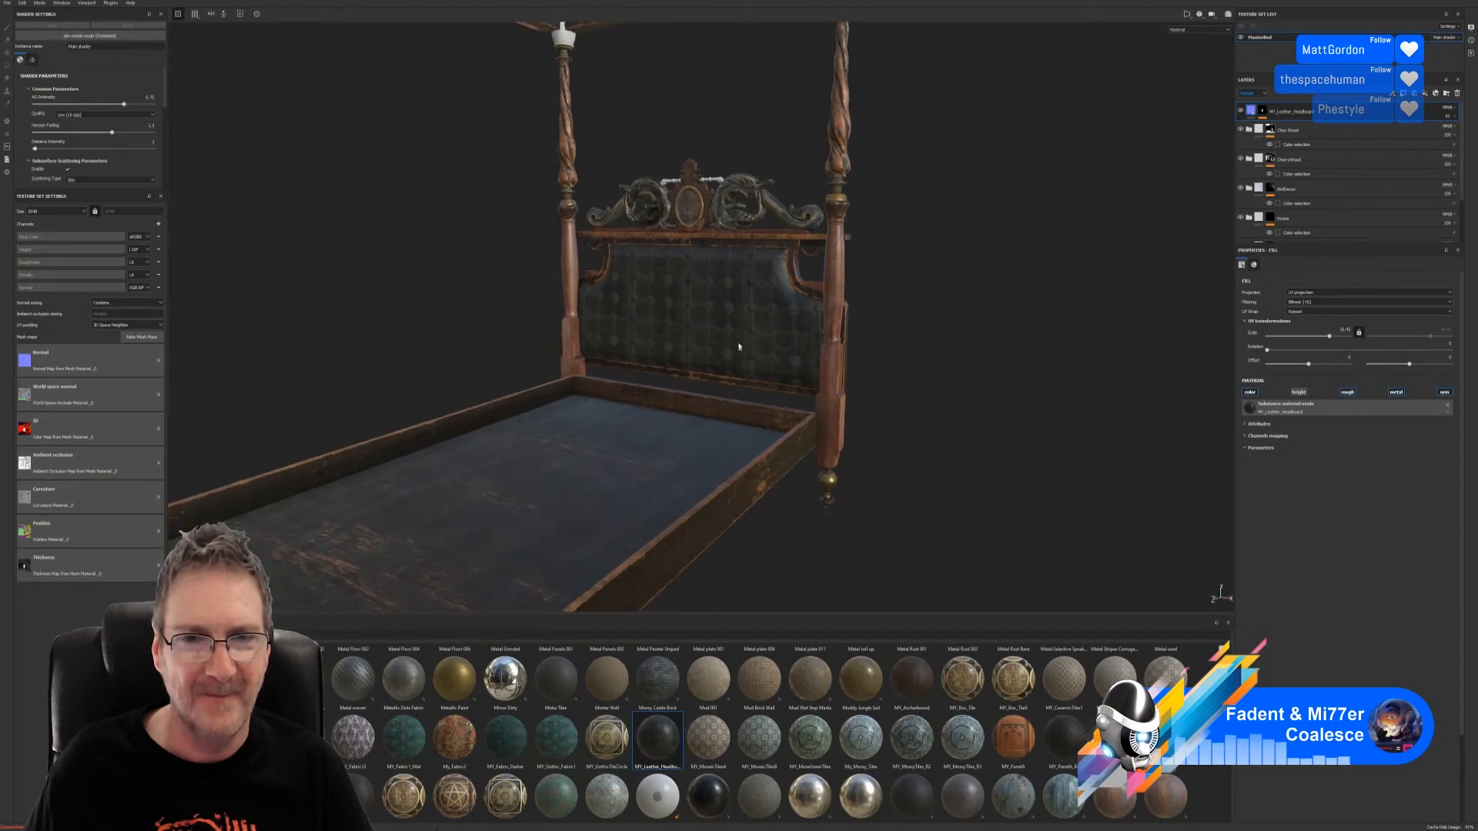
middle_click_drag(738, 347, 756, 358, "alt")
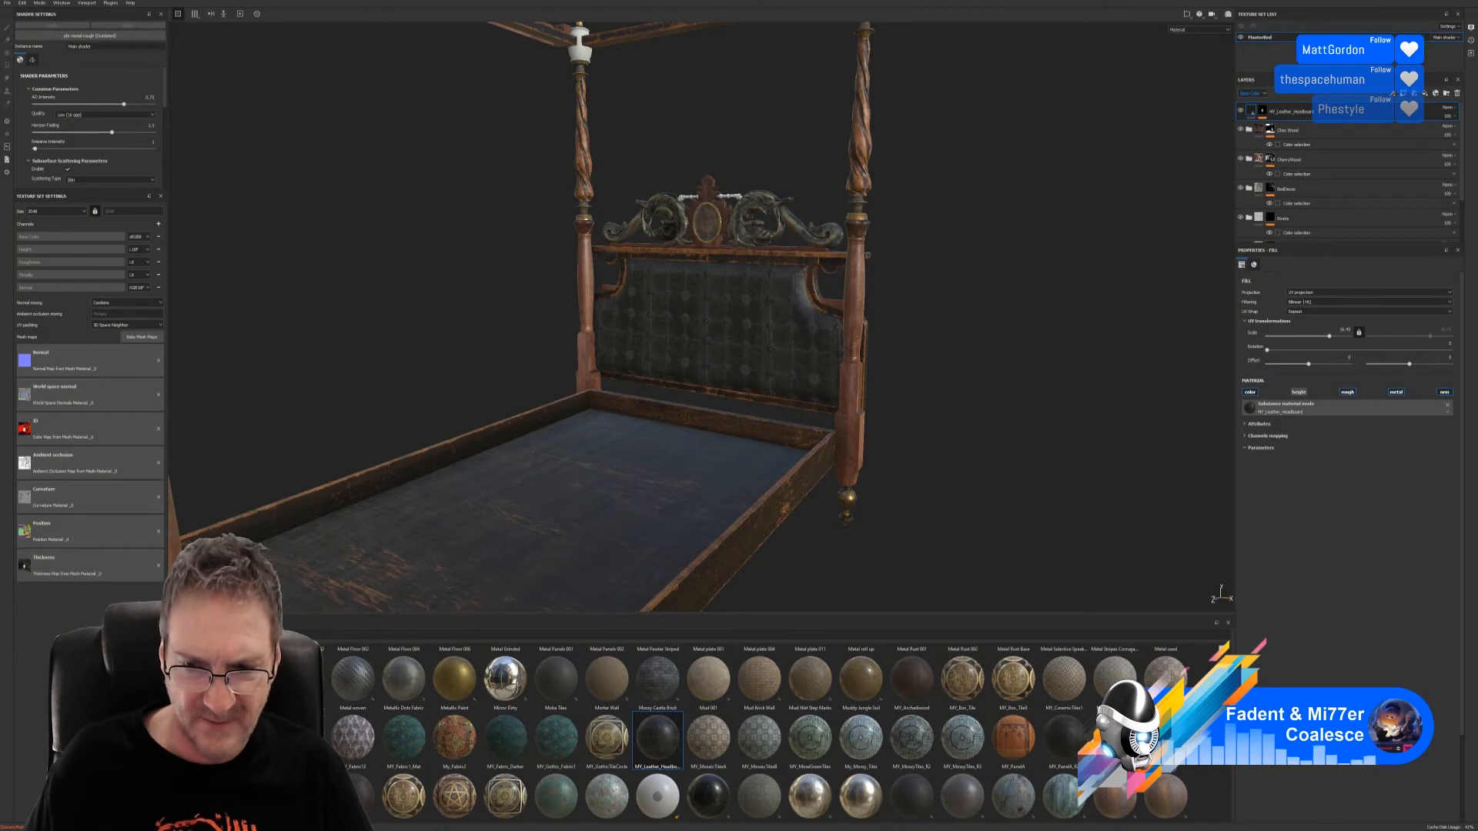
Step: Find the Plain Leather material in the library and add it to the bed as a new top layer
scroll(770, 731, "down", 1)
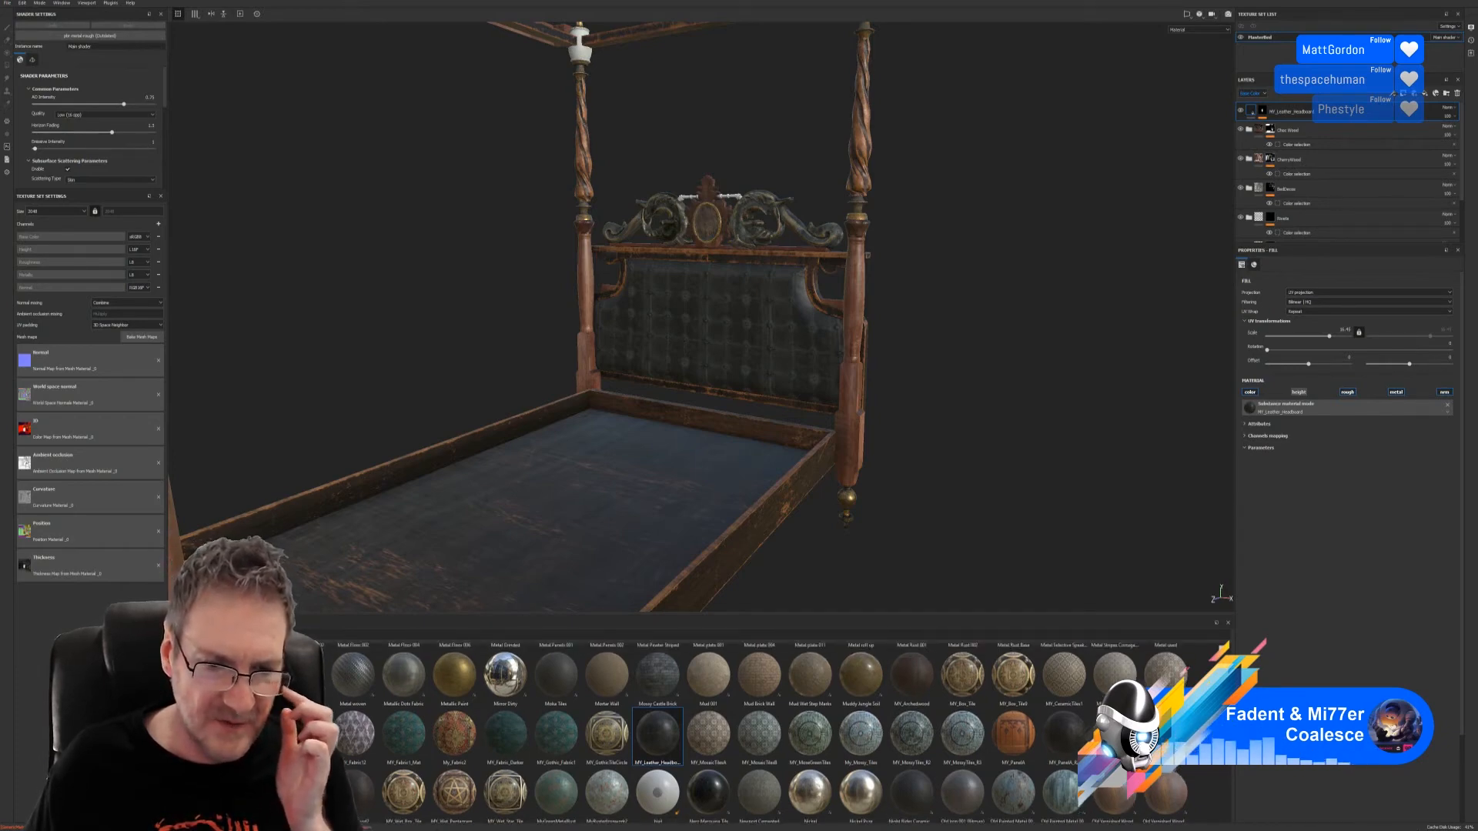
scroll(770, 731, "down", 1)
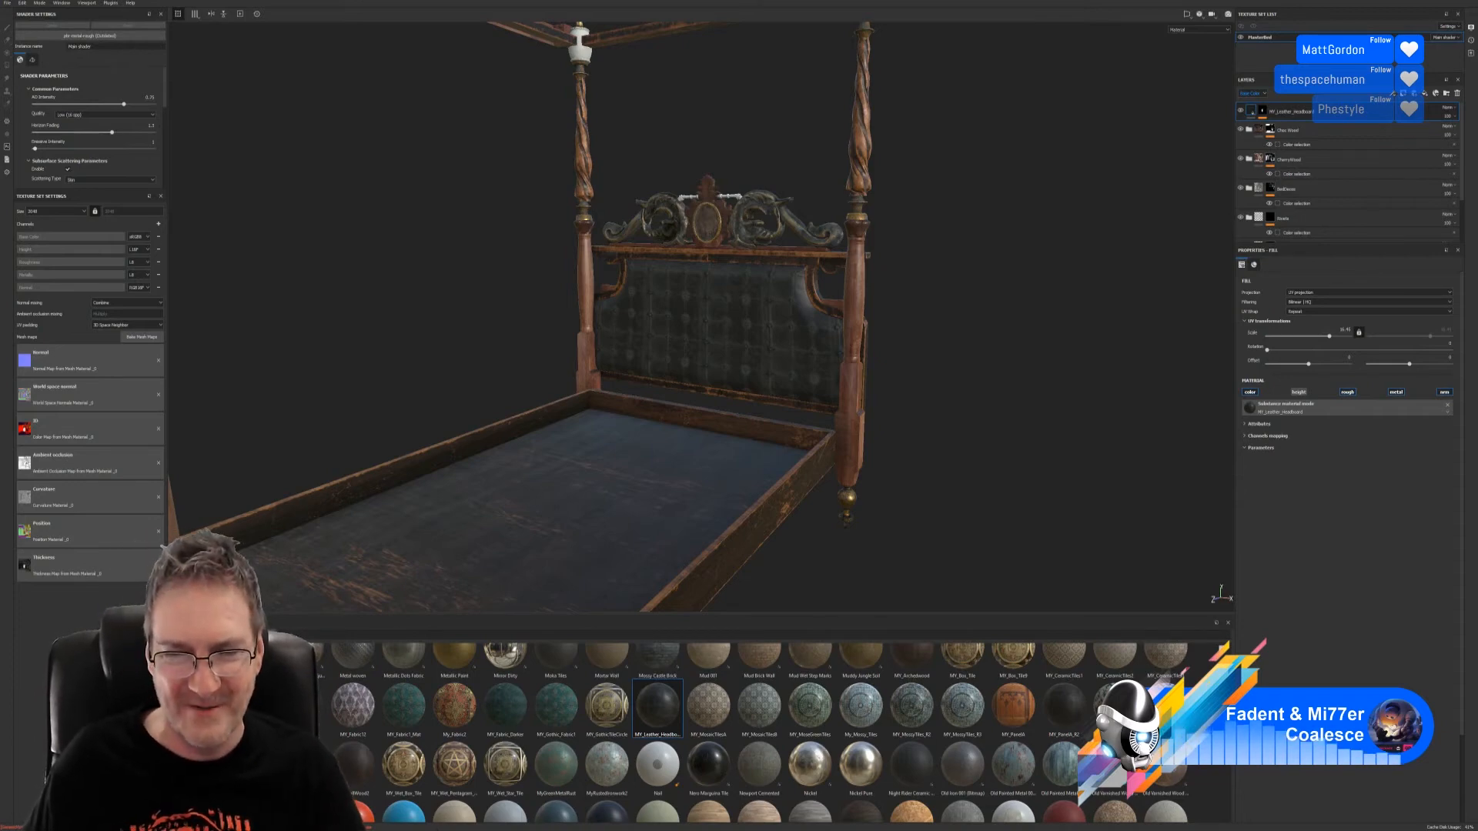
scroll(760, 731, "down", 1)
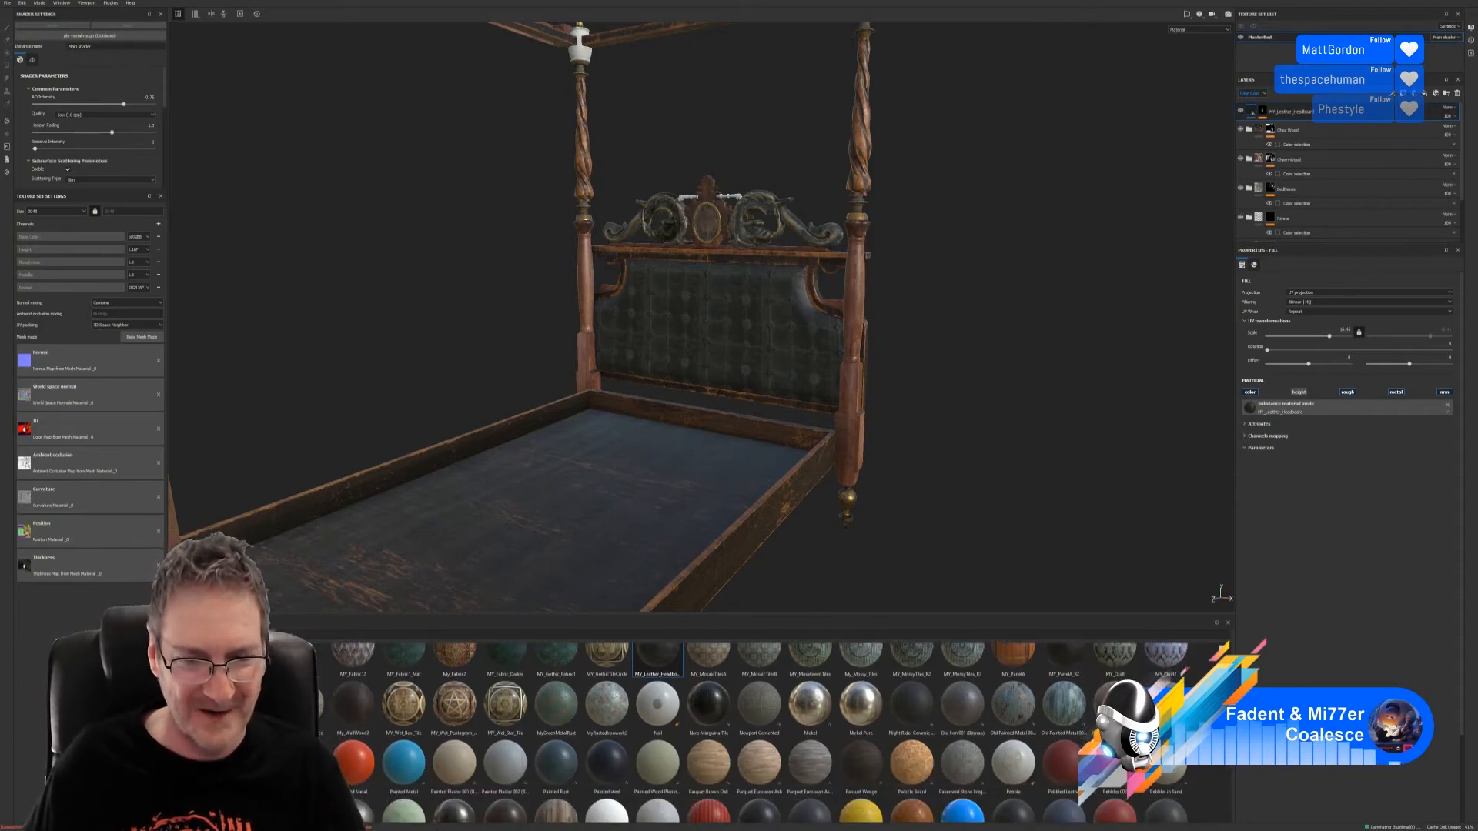
scroll(761, 731, "down", 1)
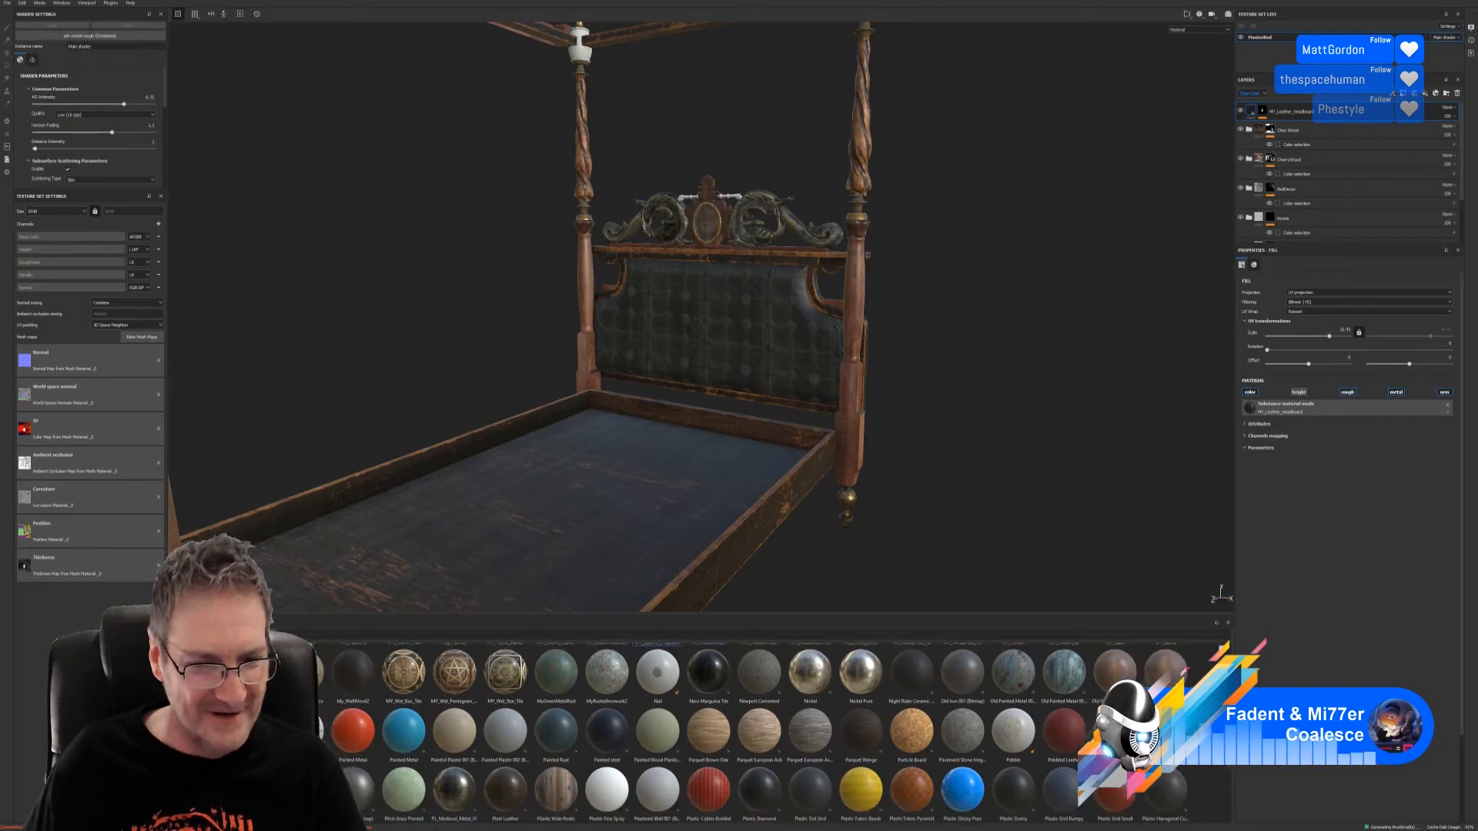
scroll(760, 731, "down", 1)
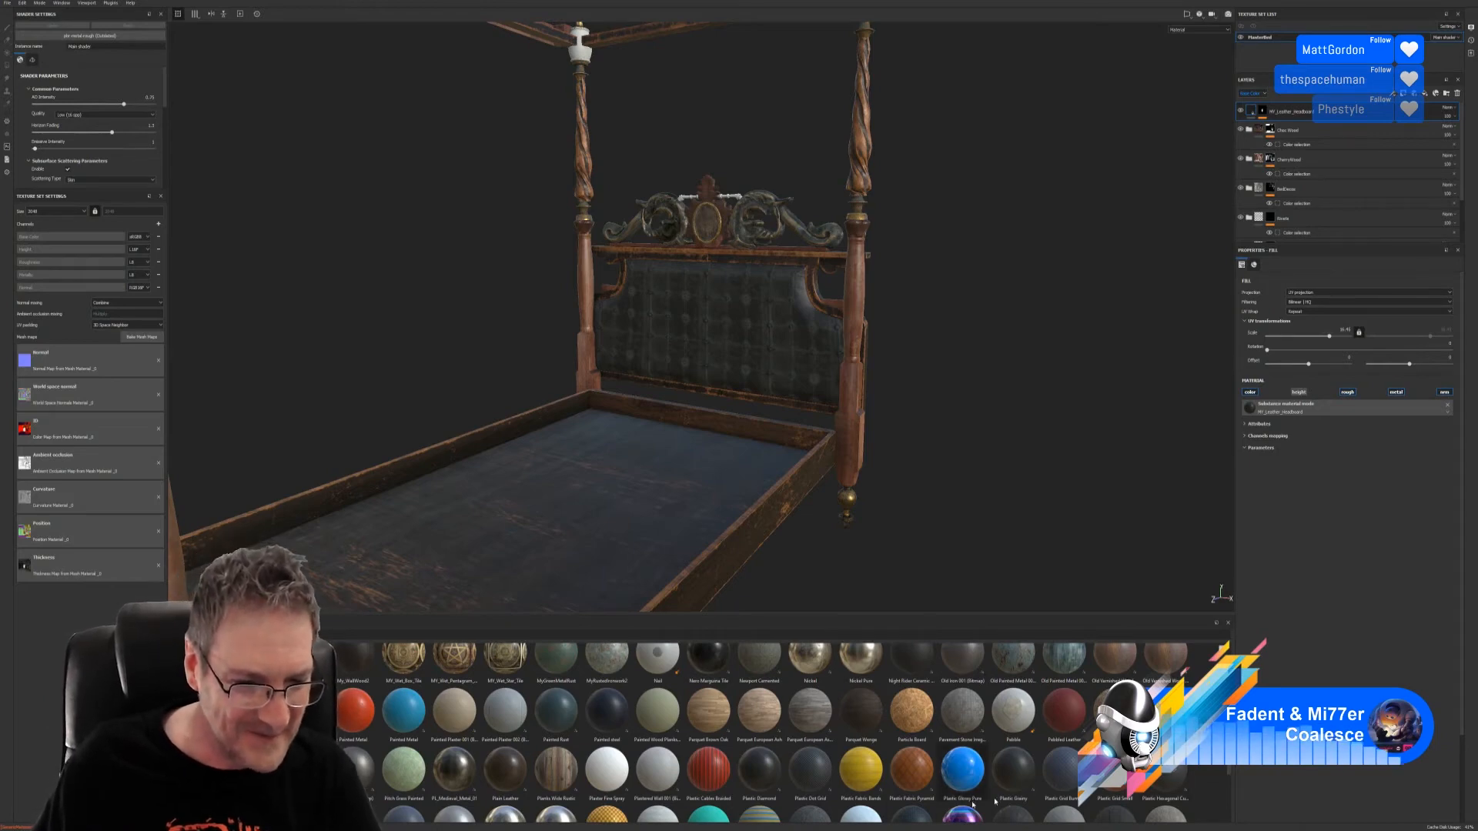
mouse_move(504, 780)
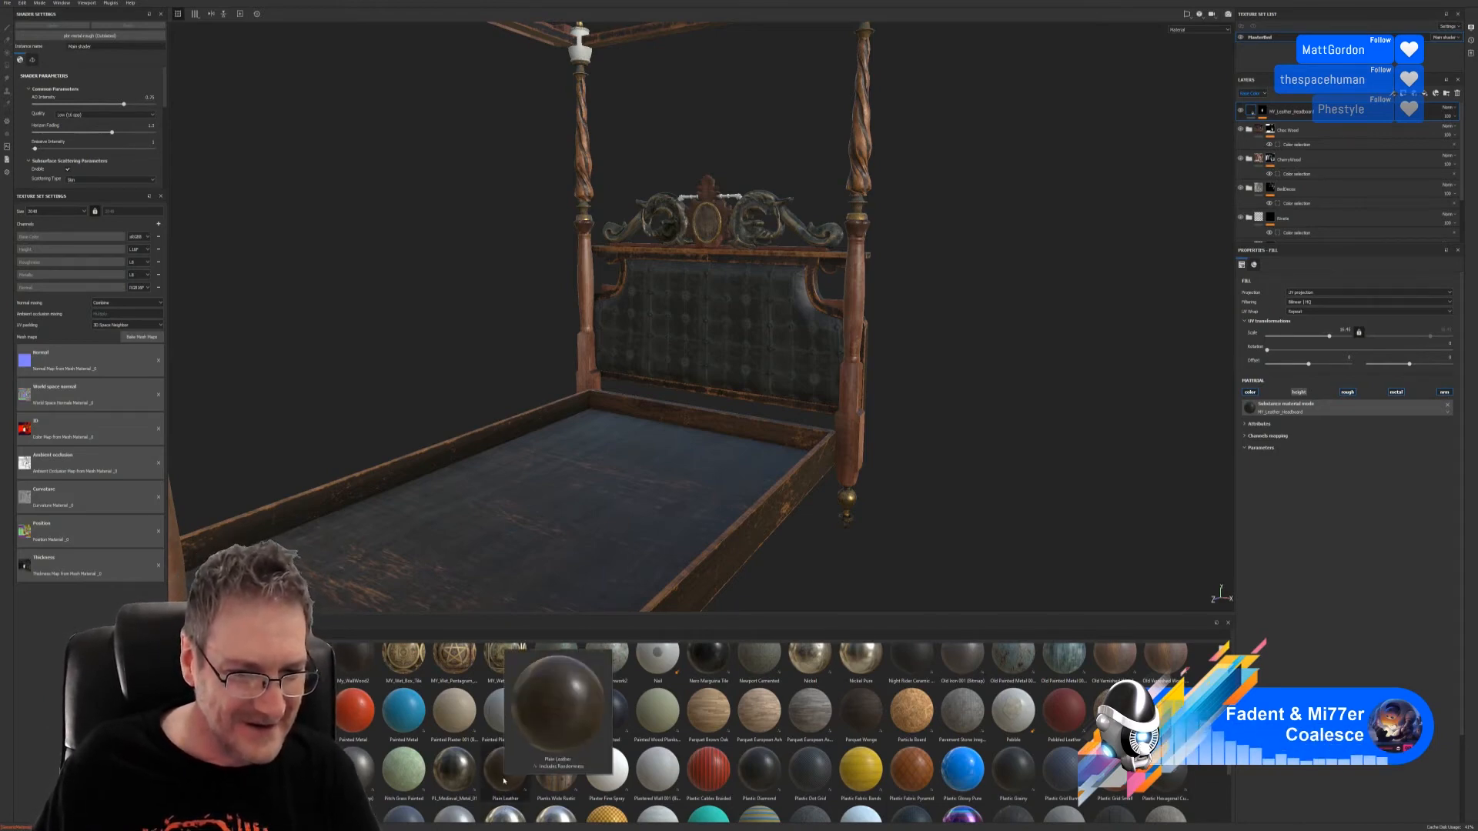
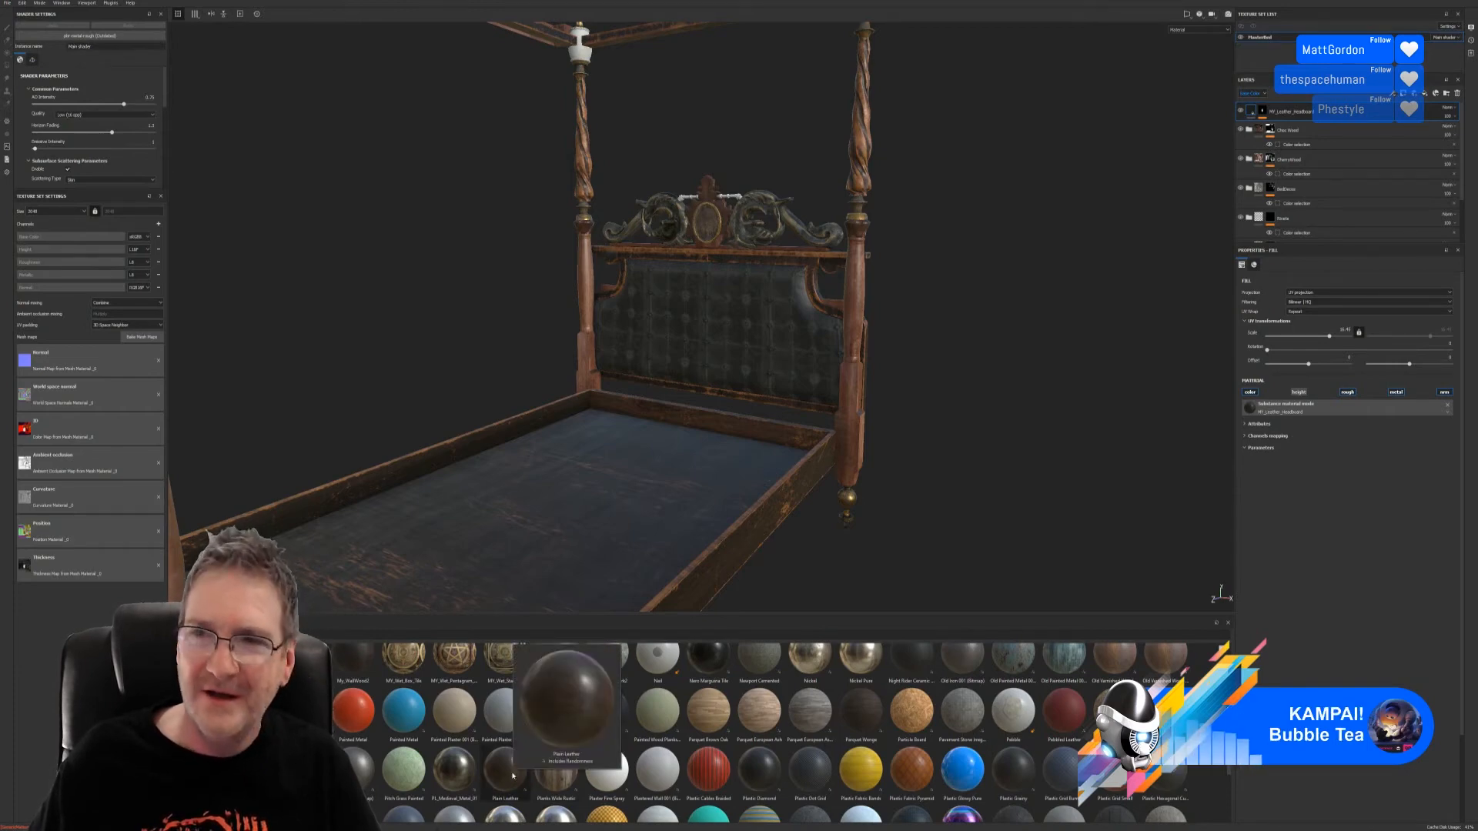
left_click_drag(512, 775, 746, 321)
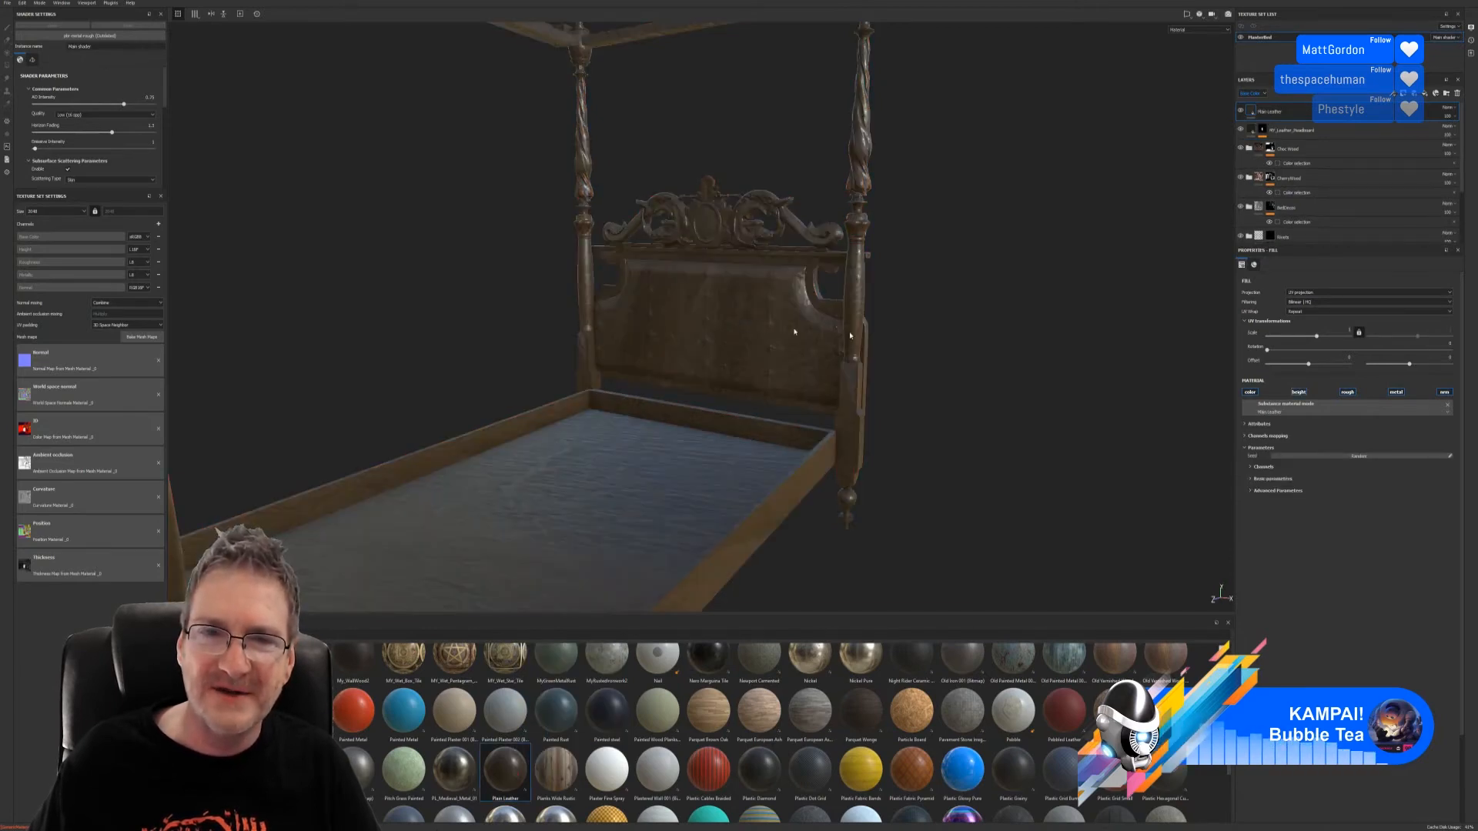
Step: Mask the Plain Leather layer by colour selection to the headboard panel's white ID colour
right_click(1312, 112)
left_click(1383, 141)
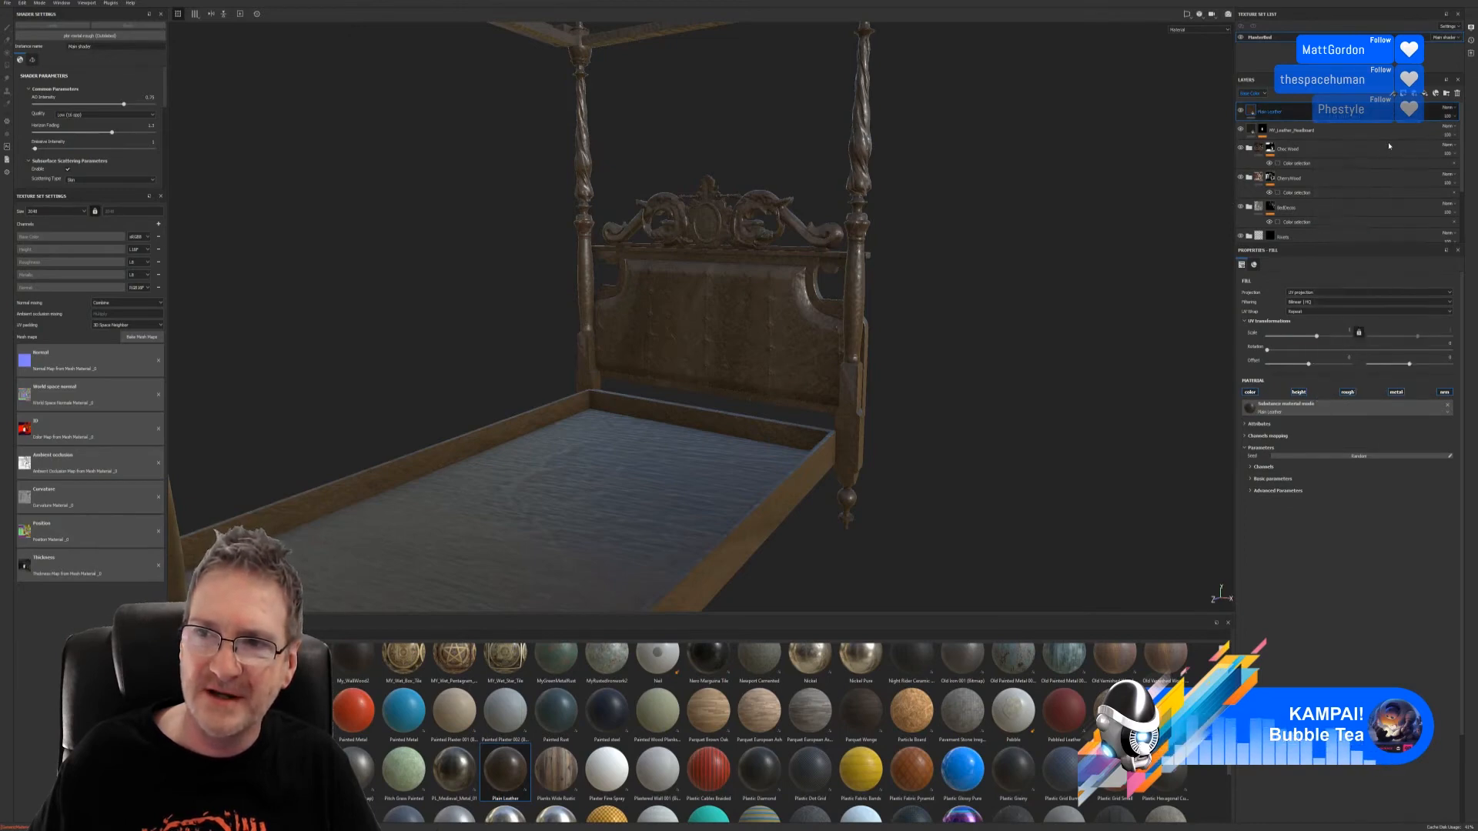
left_click(1445, 343)
left_click(796, 296)
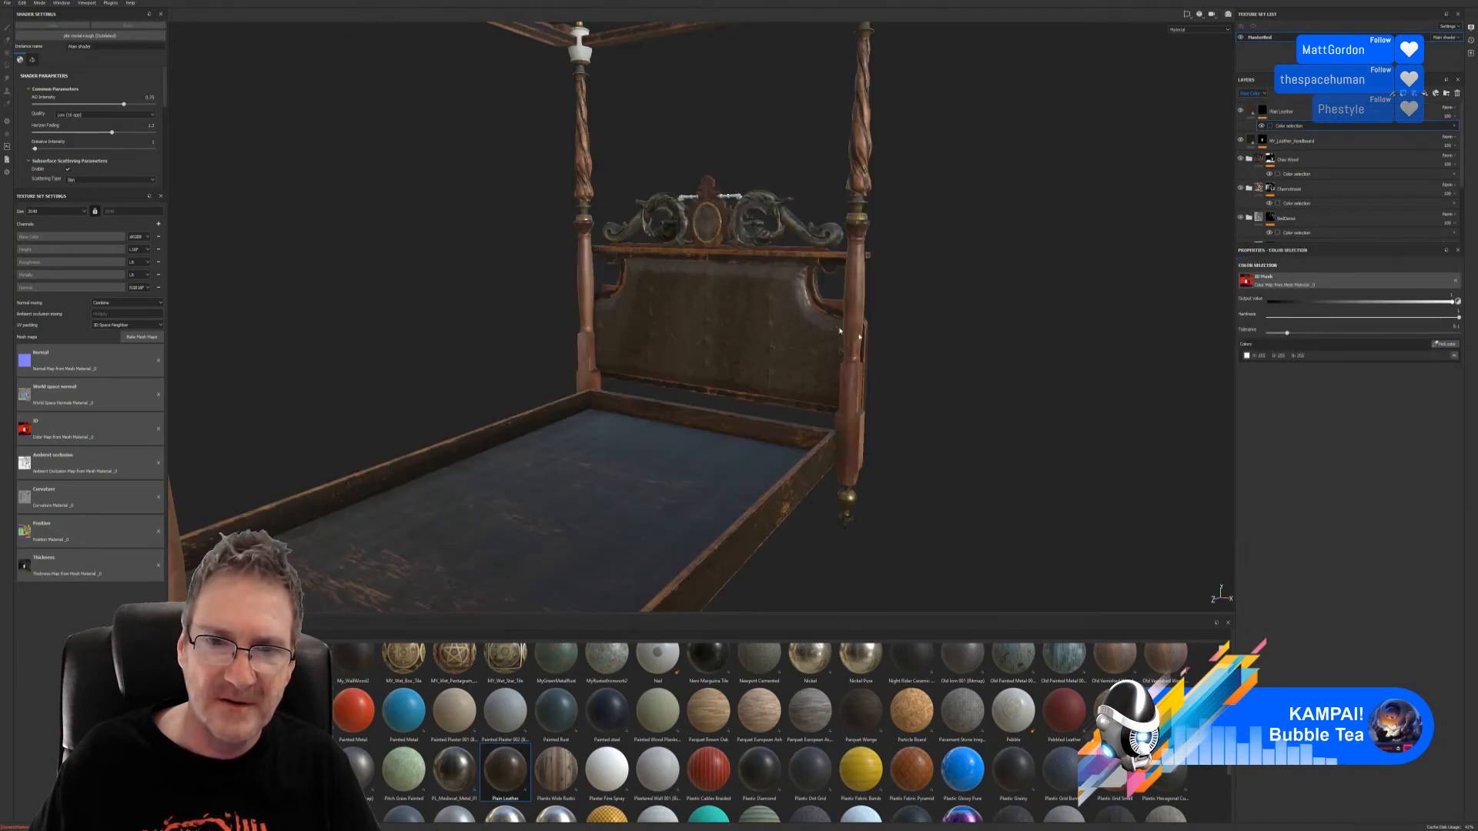
scroll(1004, 375, "up", 4)
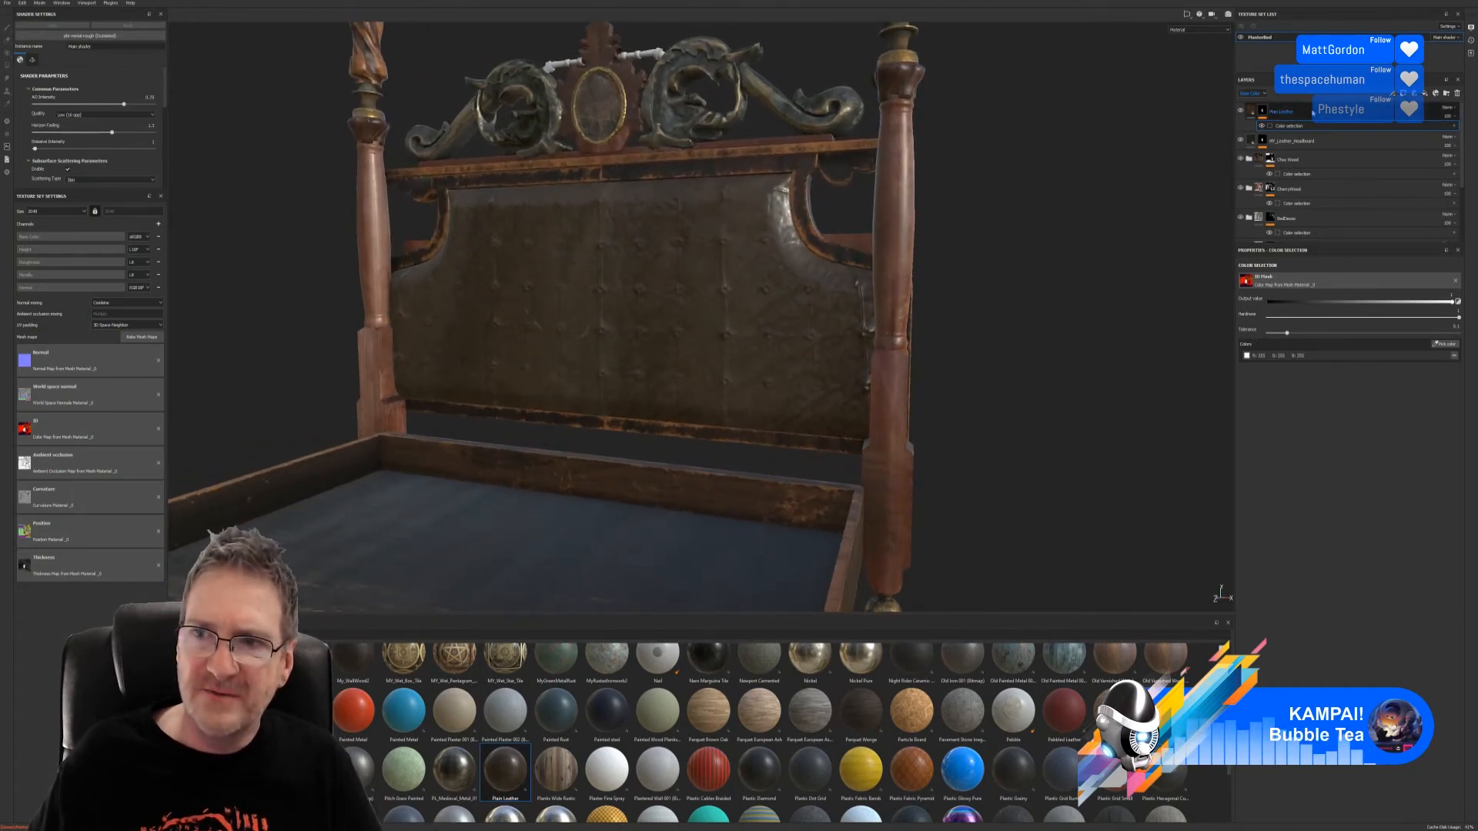
Step: Group the Plain Leather and MY_Leather_Headboard layers into a folder named Leather Headboard
left_click(1313, 113)
left_click(1306, 141, "shift")
right_click(1305, 140)
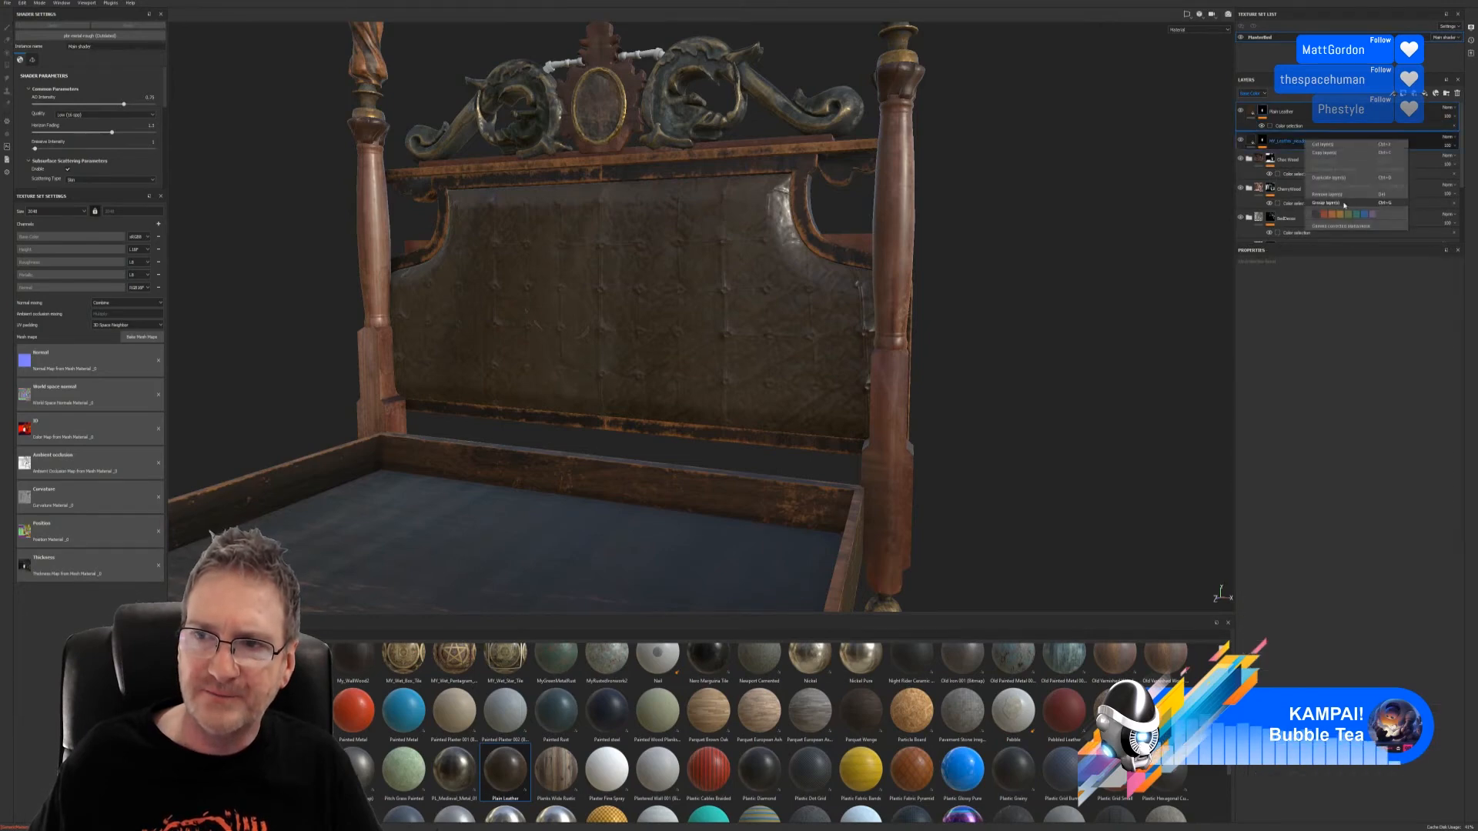
left_click(1344, 203)
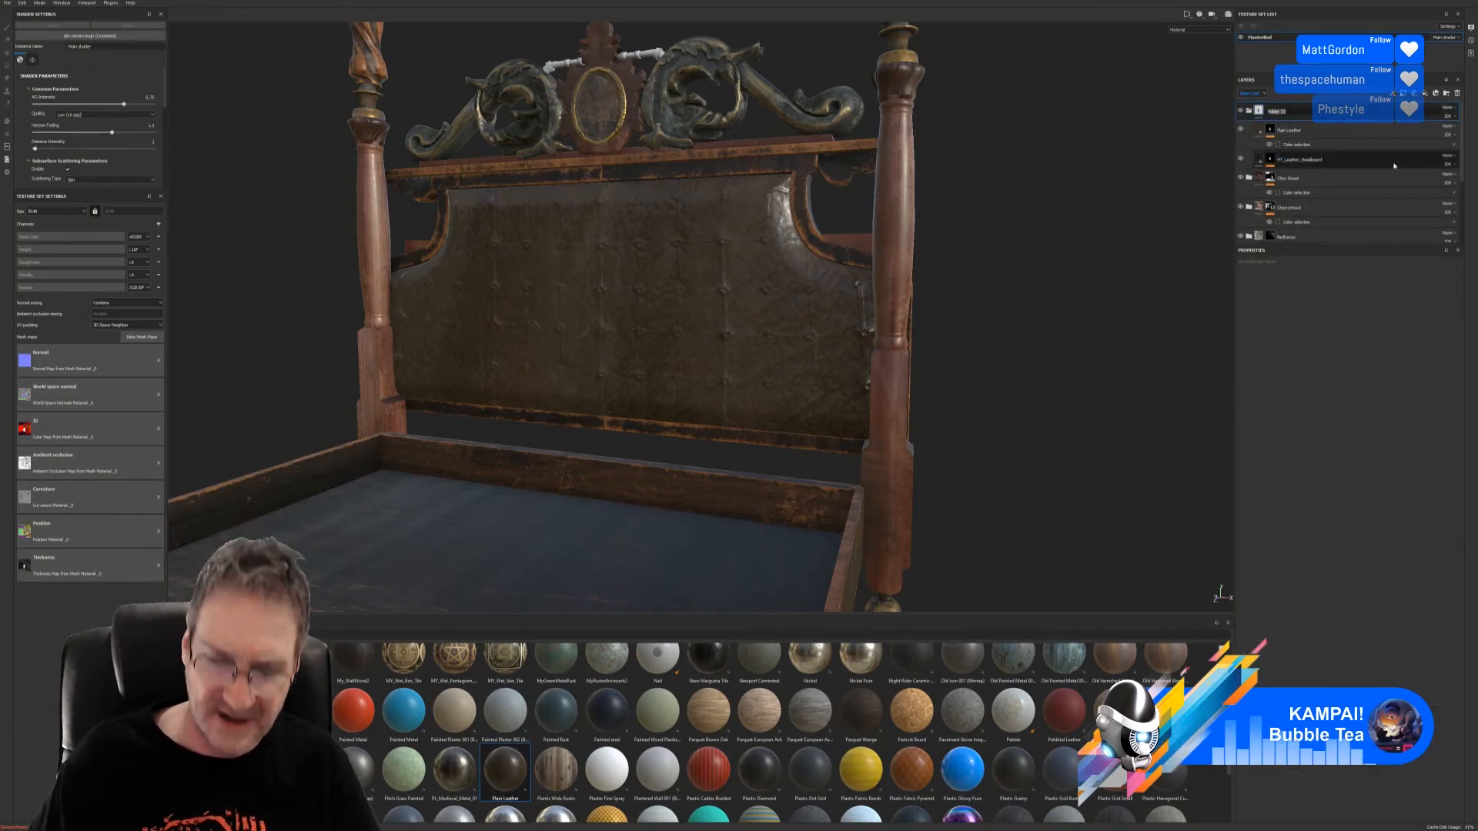
type("Leath")
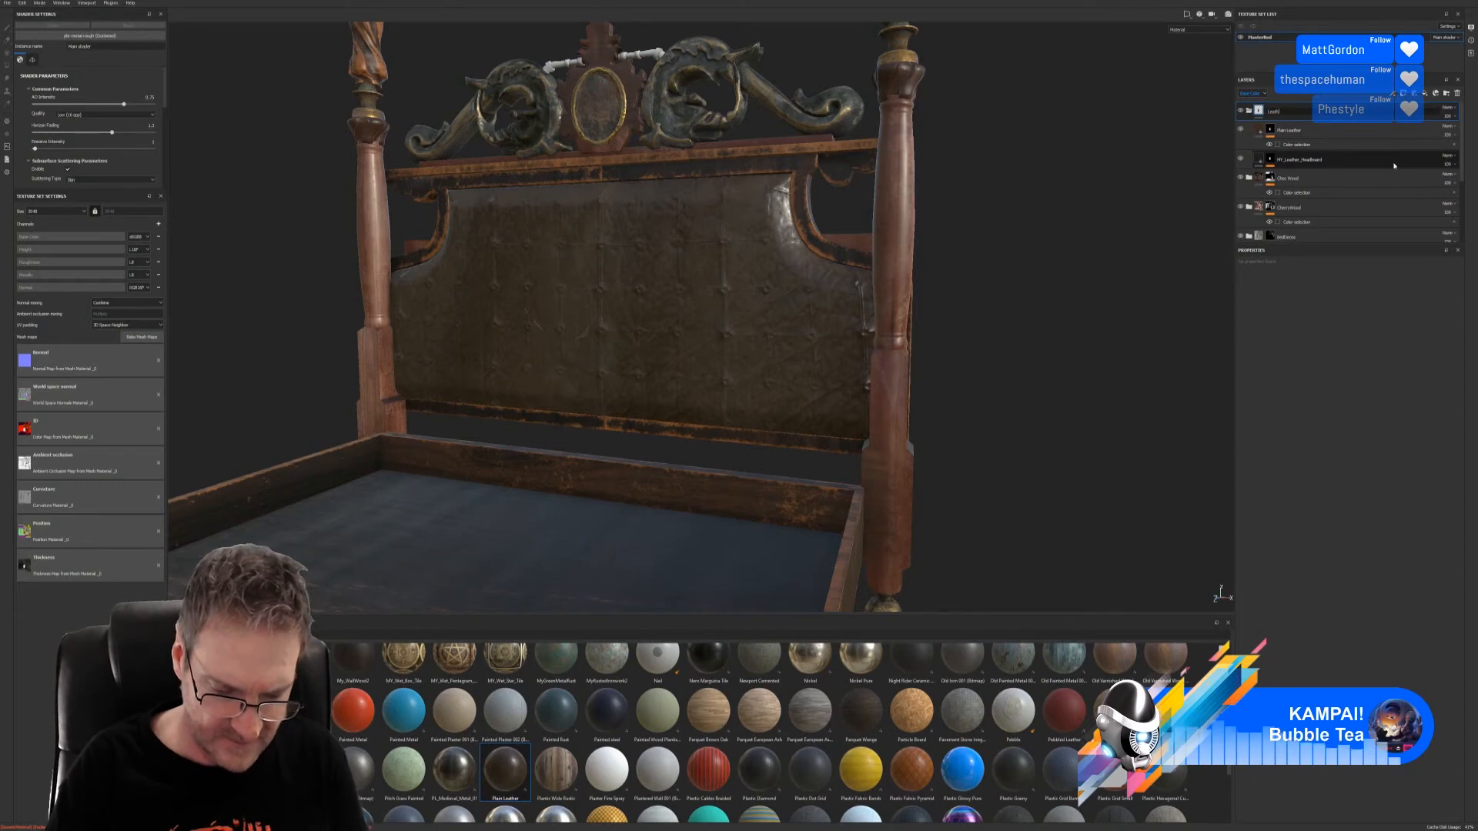
type("er Headb")
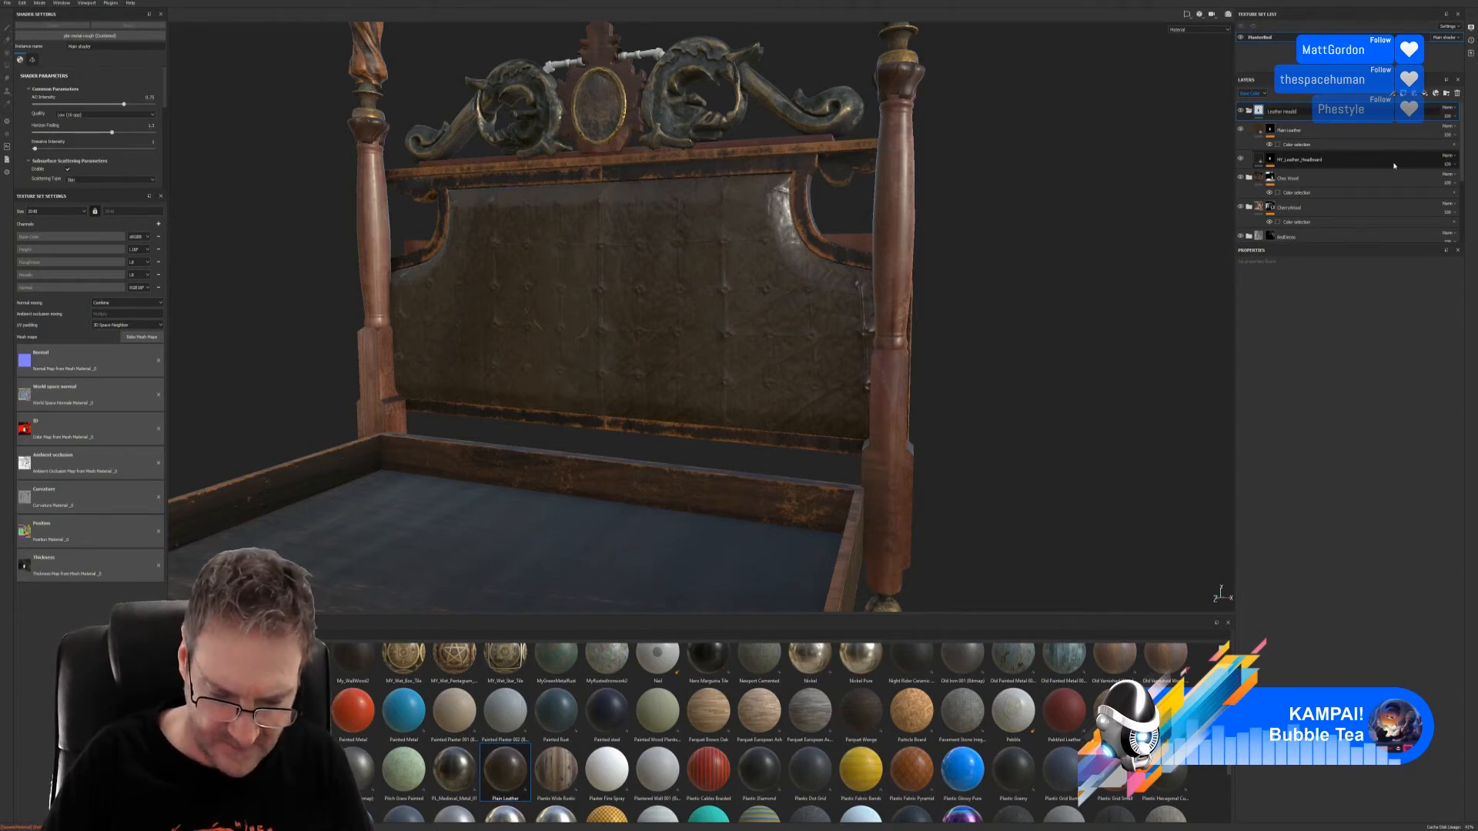
type("oard")
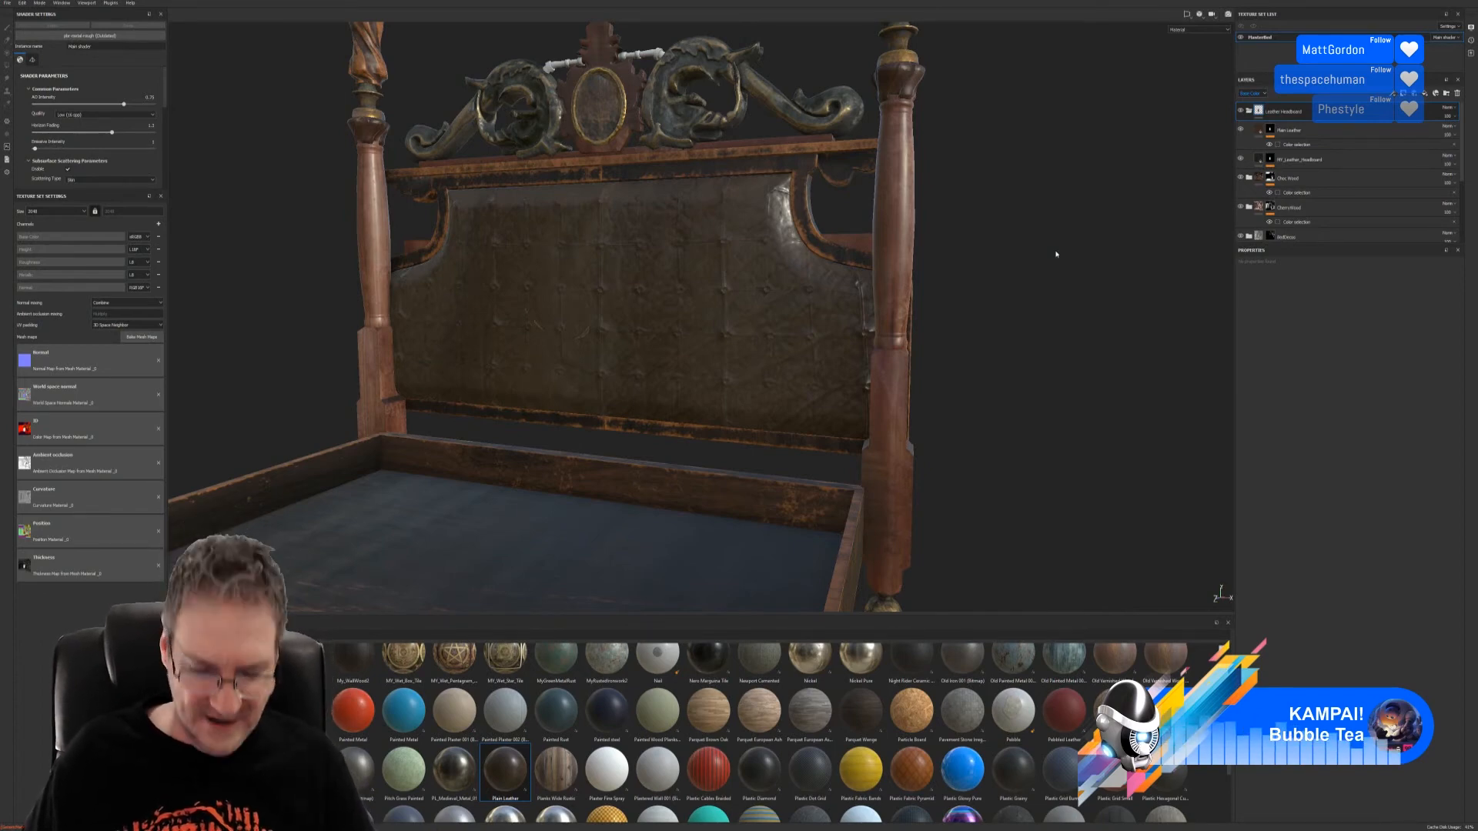
left_click_drag(1009, 323, 705, 399, "alt")
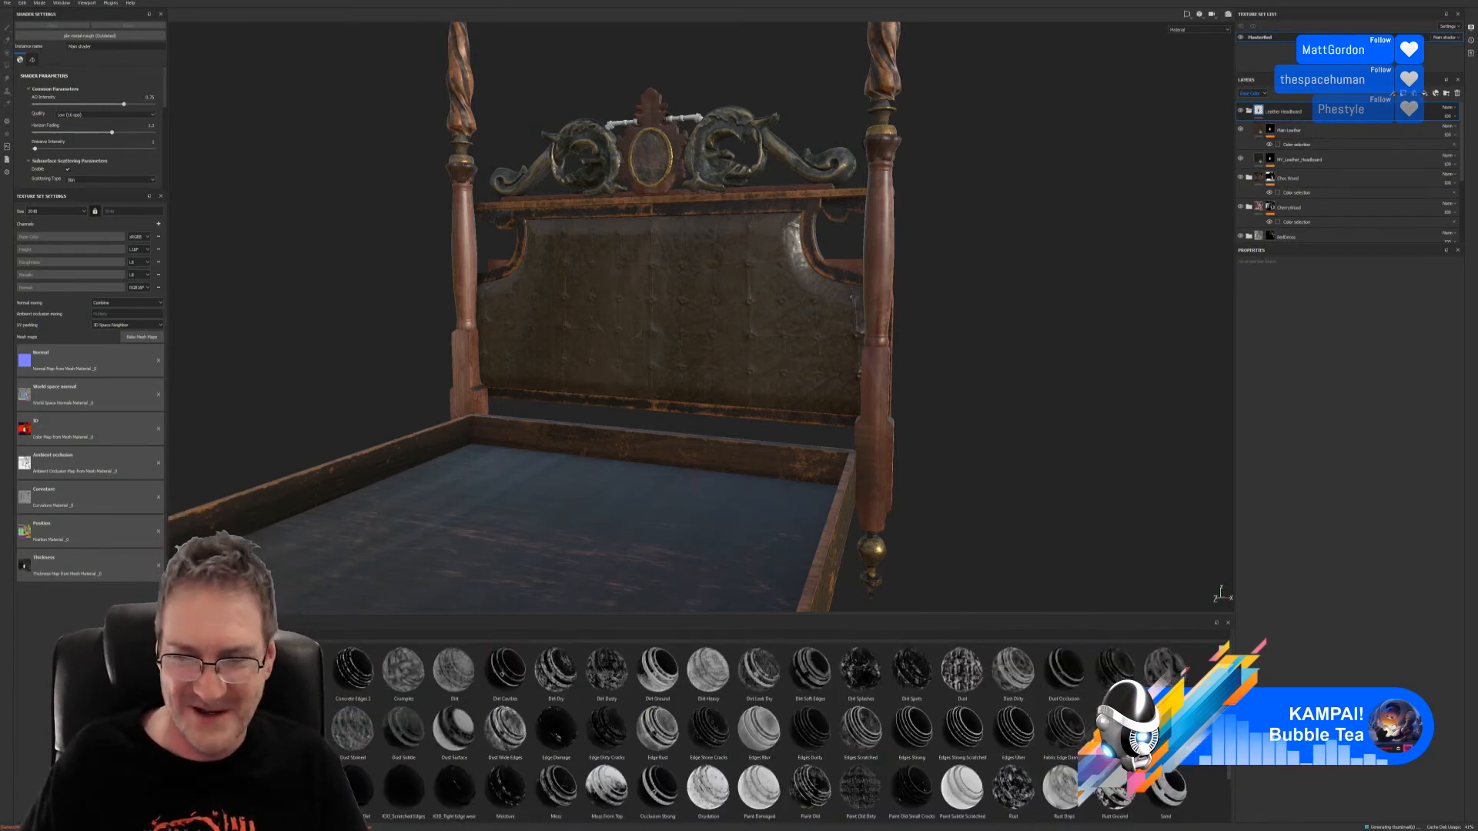
Step: Find the Surface Worn smart mask in the library and apply it to the Plain Leather layer
scroll(759, 770, "down", 1)
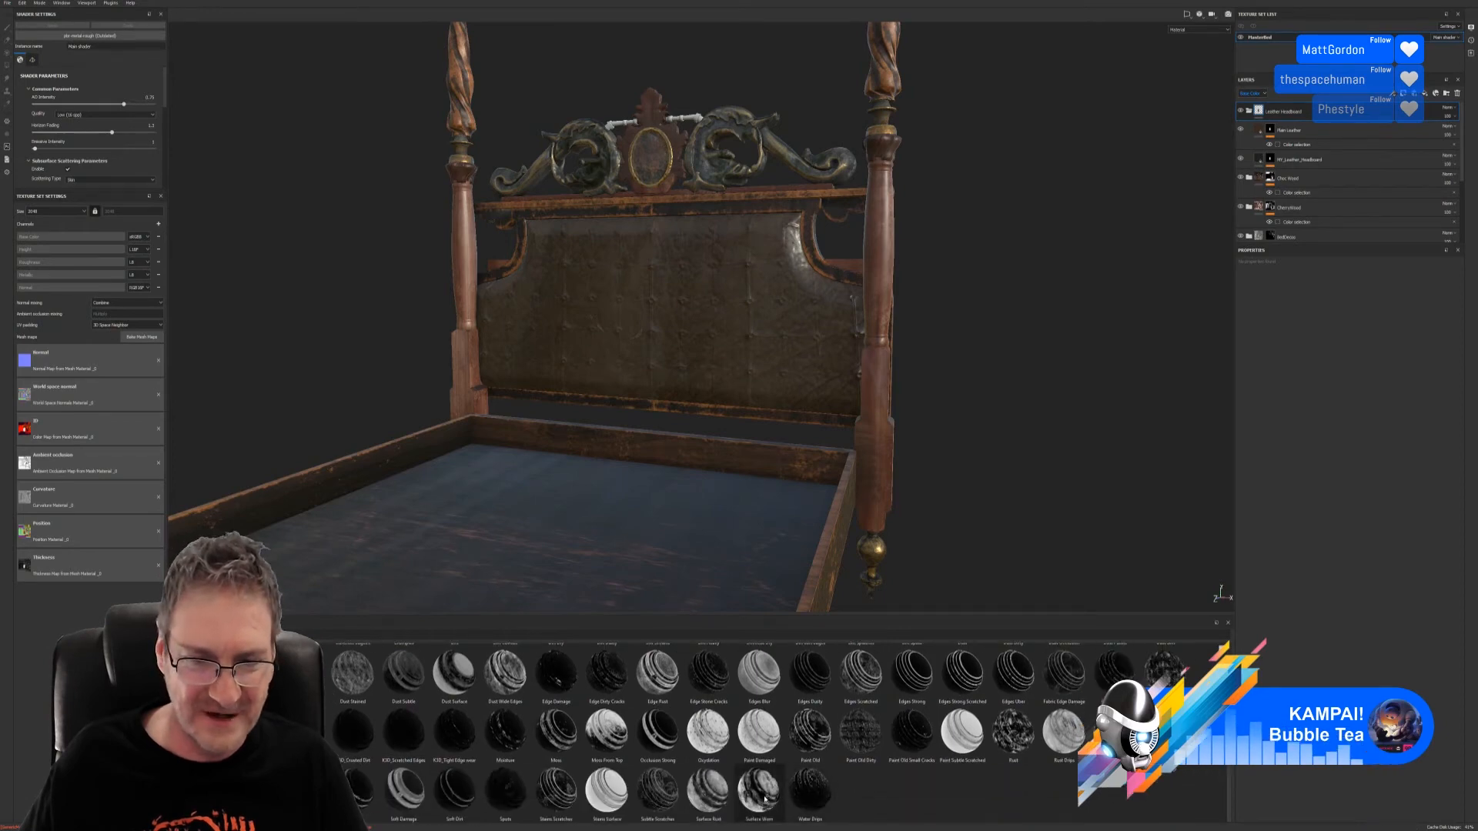
mouse_move(759, 789)
left_mouse_down()
mouse_move(1248, 451)
mouse_move(1341, 150)
mouse_move(1323, 129)
left_mouse_up()
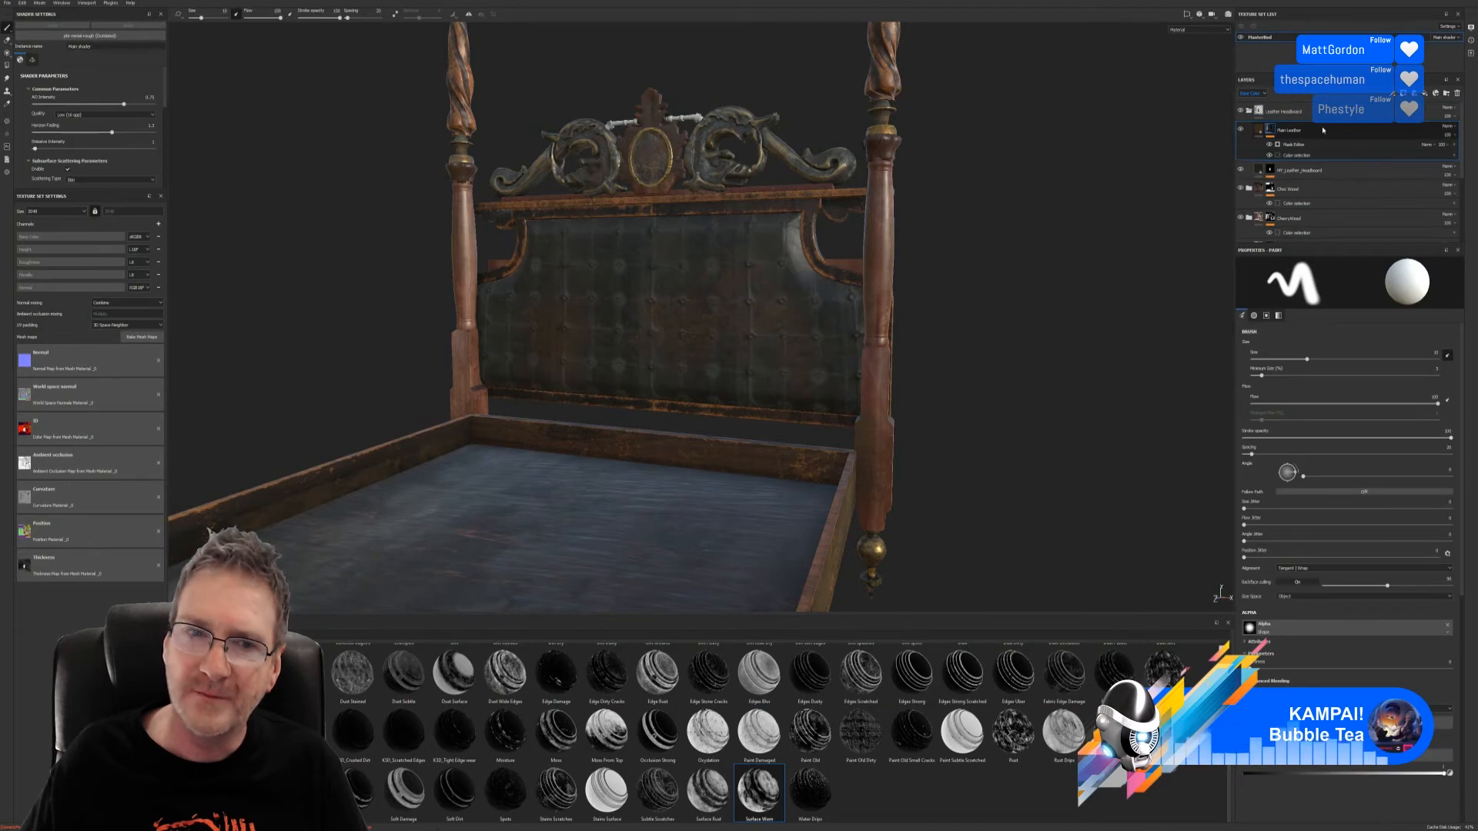
right_click_drag(897, 423, 929, 358, "alt")
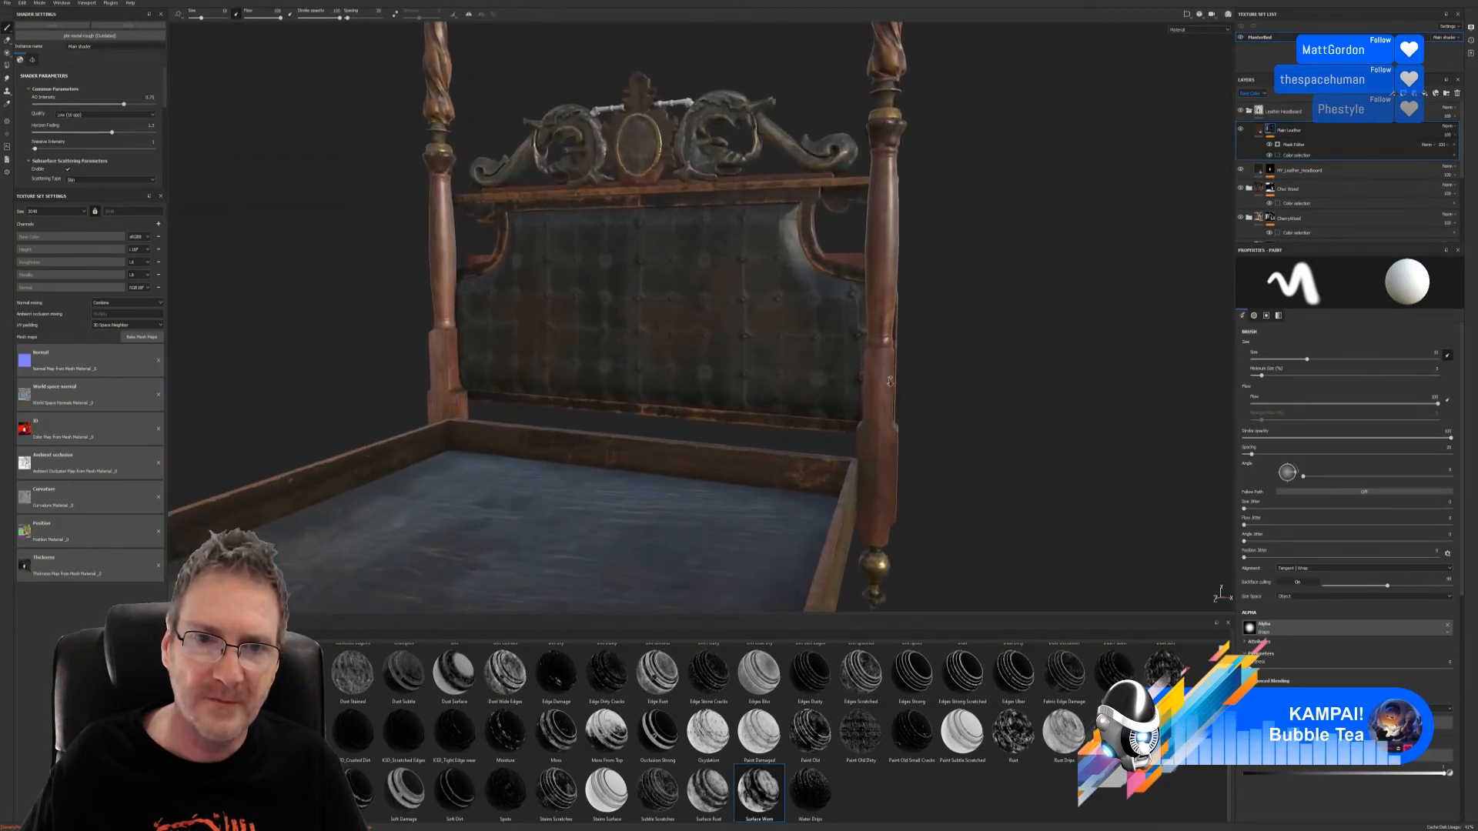
left_click_drag(792, 347, 855, 335, "alt")
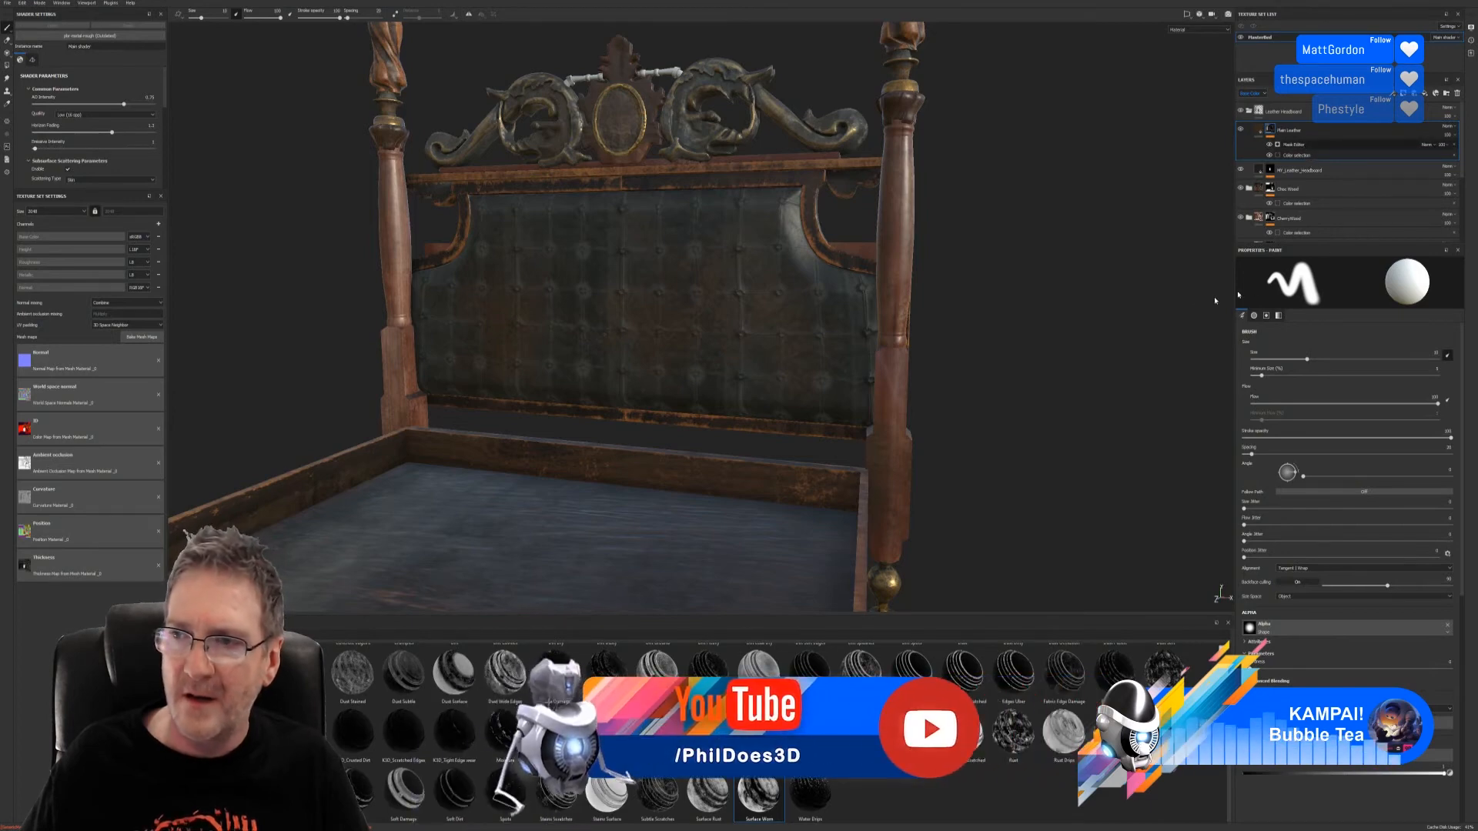
Step: Set the Global Balance of the Plain Leather layer's Mask Editor generator to about 0.54 and check the headboard
left_click(1309, 144)
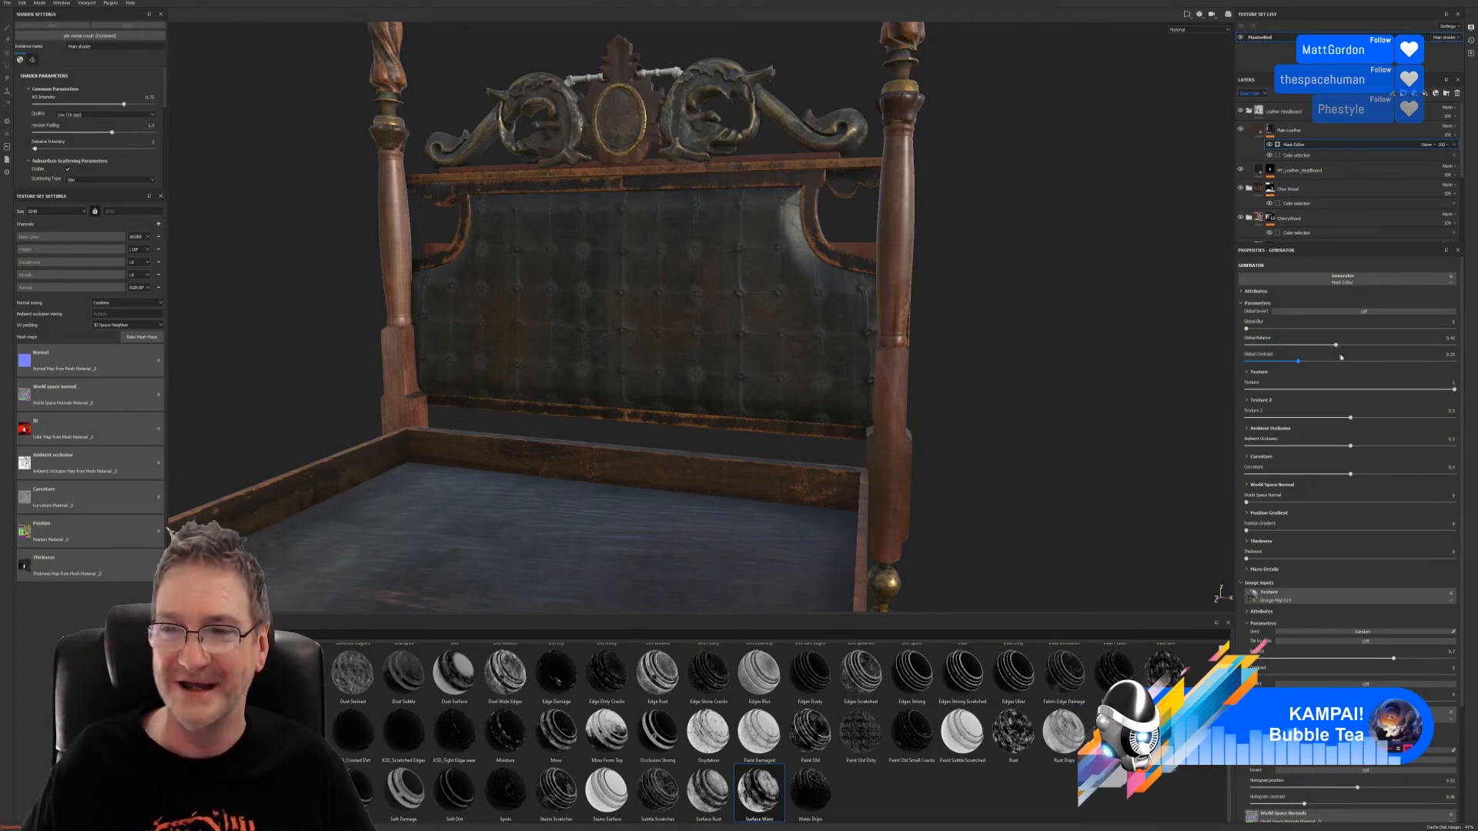
mouse_move(1337, 347)
left_mouse_down()
mouse_move(1370, 348)
mouse_move(1319, 349)
mouse_move(1358, 345)
left_mouse_up()
left_click_drag(1026, 460, 639, 458, "alt")
left_click_drag(589, 518, 111, 498, "alt")
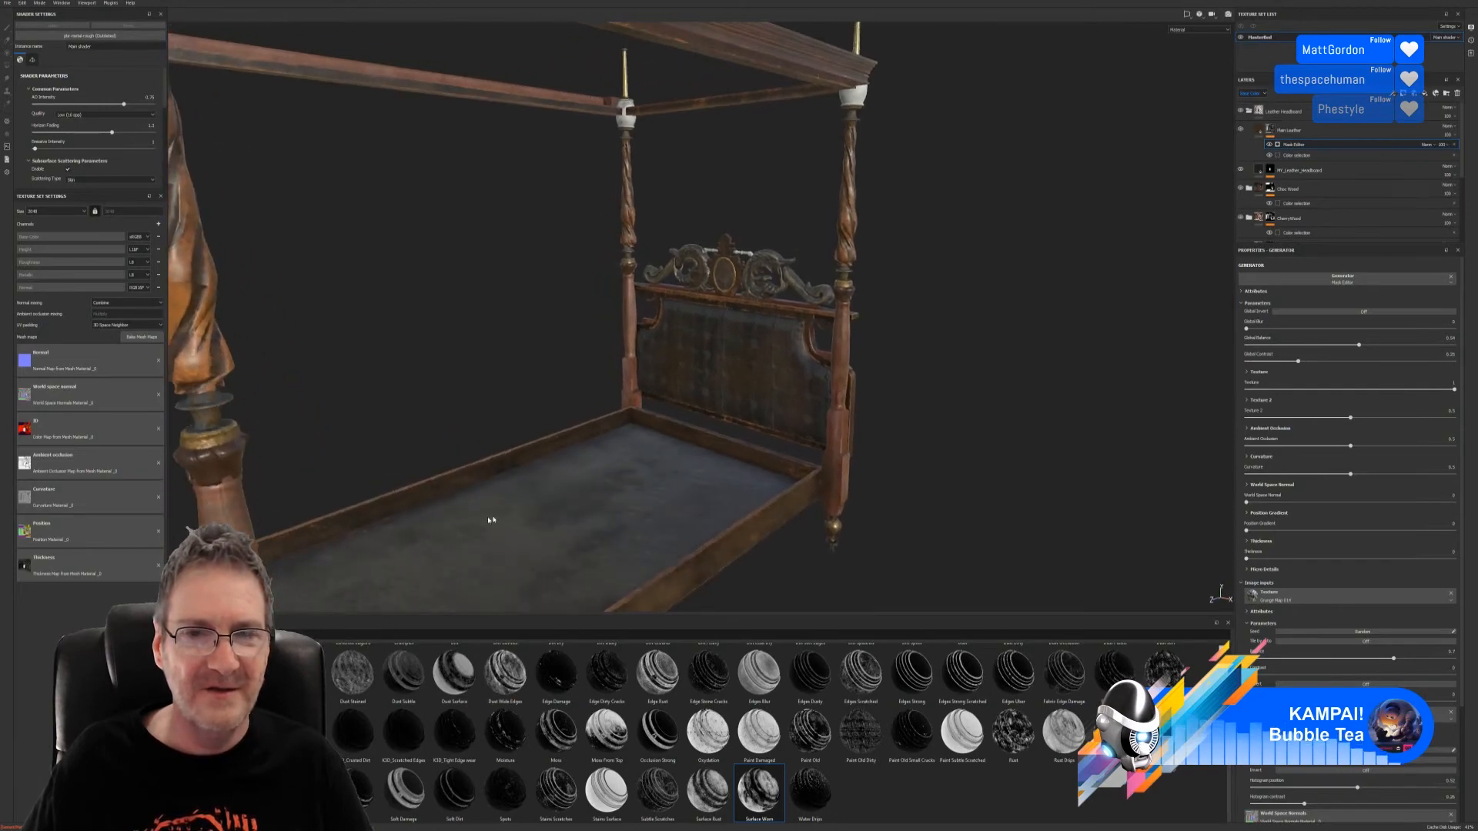
left_click_drag(490, 520, 755, 482, "alt")
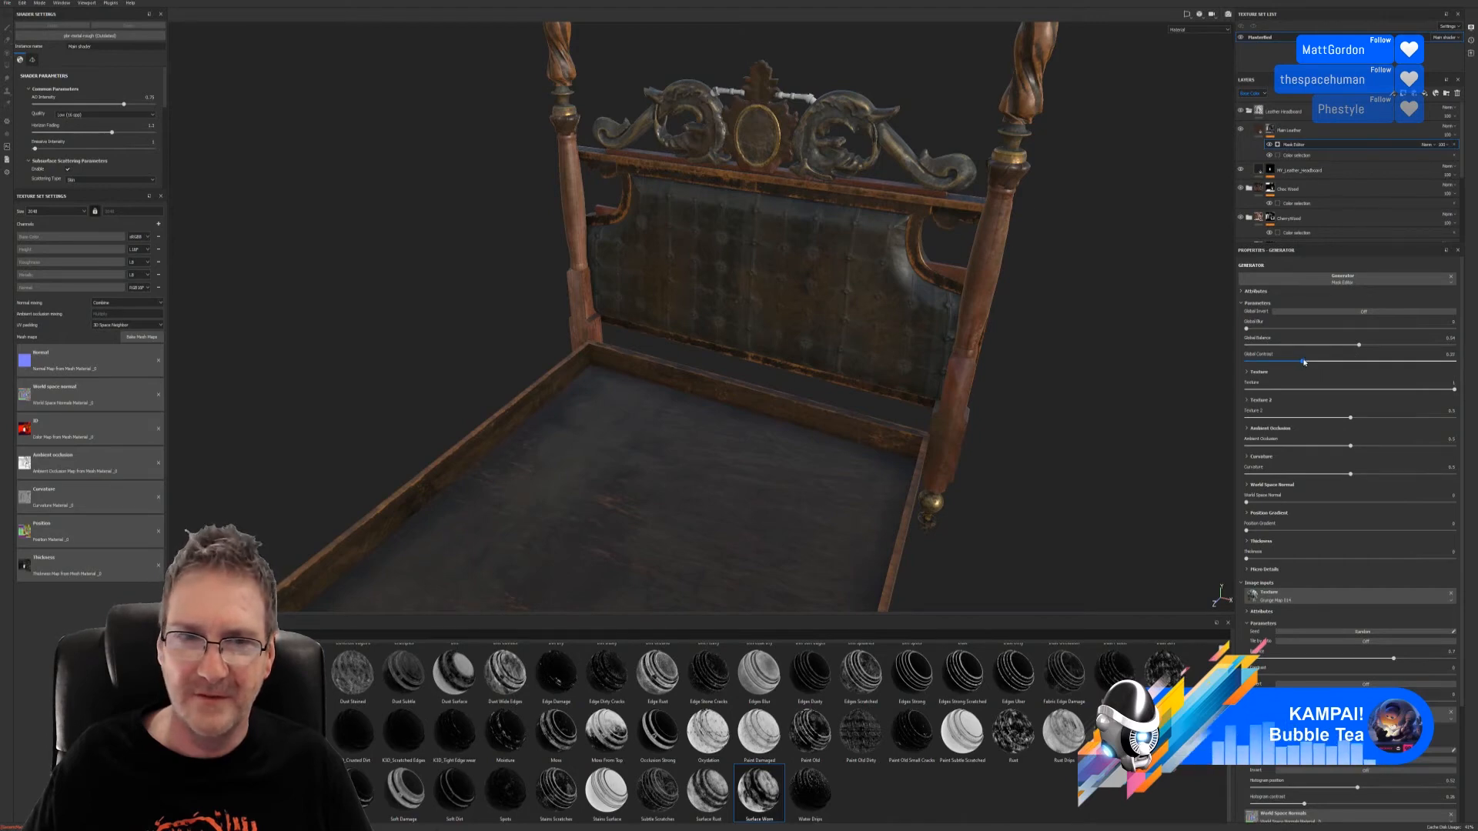
Step: Set the generator's Global Contrast to about 0.37 and reduce its Texture 2 and Ambient Occlusion influence slightly
left_click(1331, 361)
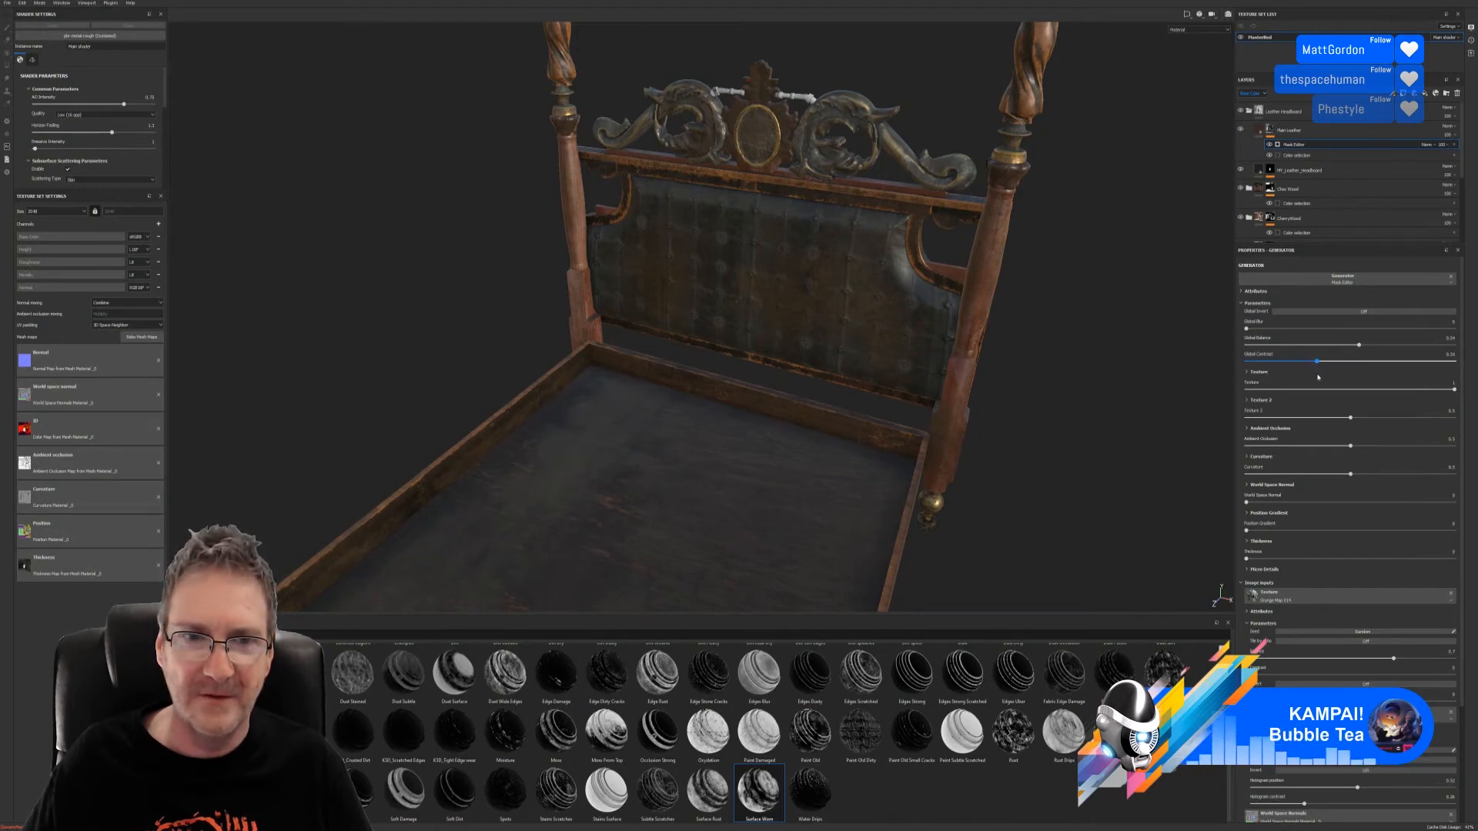
mouse_move(1325, 381)
left_mouse_down()
mouse_move(1354, 417)
mouse_move(1377, 420)
mouse_move(1323, 424)
mouse_move(1401, 446)
mouse_move(1307, 459)
mouse_move(1339, 455)
left_mouse_up()
left_click_drag(770, 331, 715, 280, "alt")
right_click_drag(714, 280, 943, 356, "alt")
left_click_drag(944, 357, 951, 308, "alt")
right_click_drag(951, 308, 904, 400, "alt")
left_click_drag(903, 399, 795, 389, "alt")
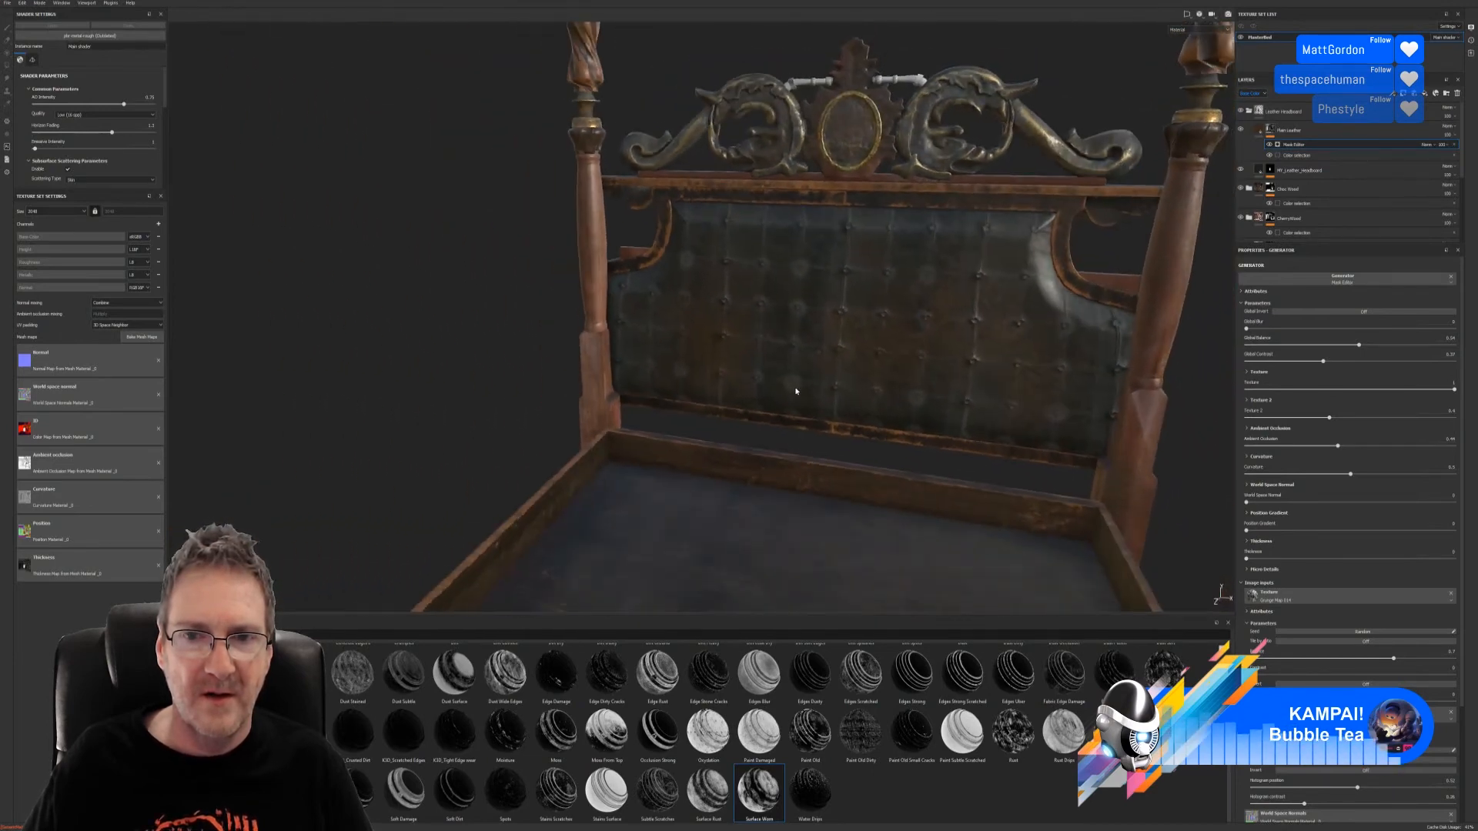
middle_click_drag(862, 370, 776, 346, "alt")
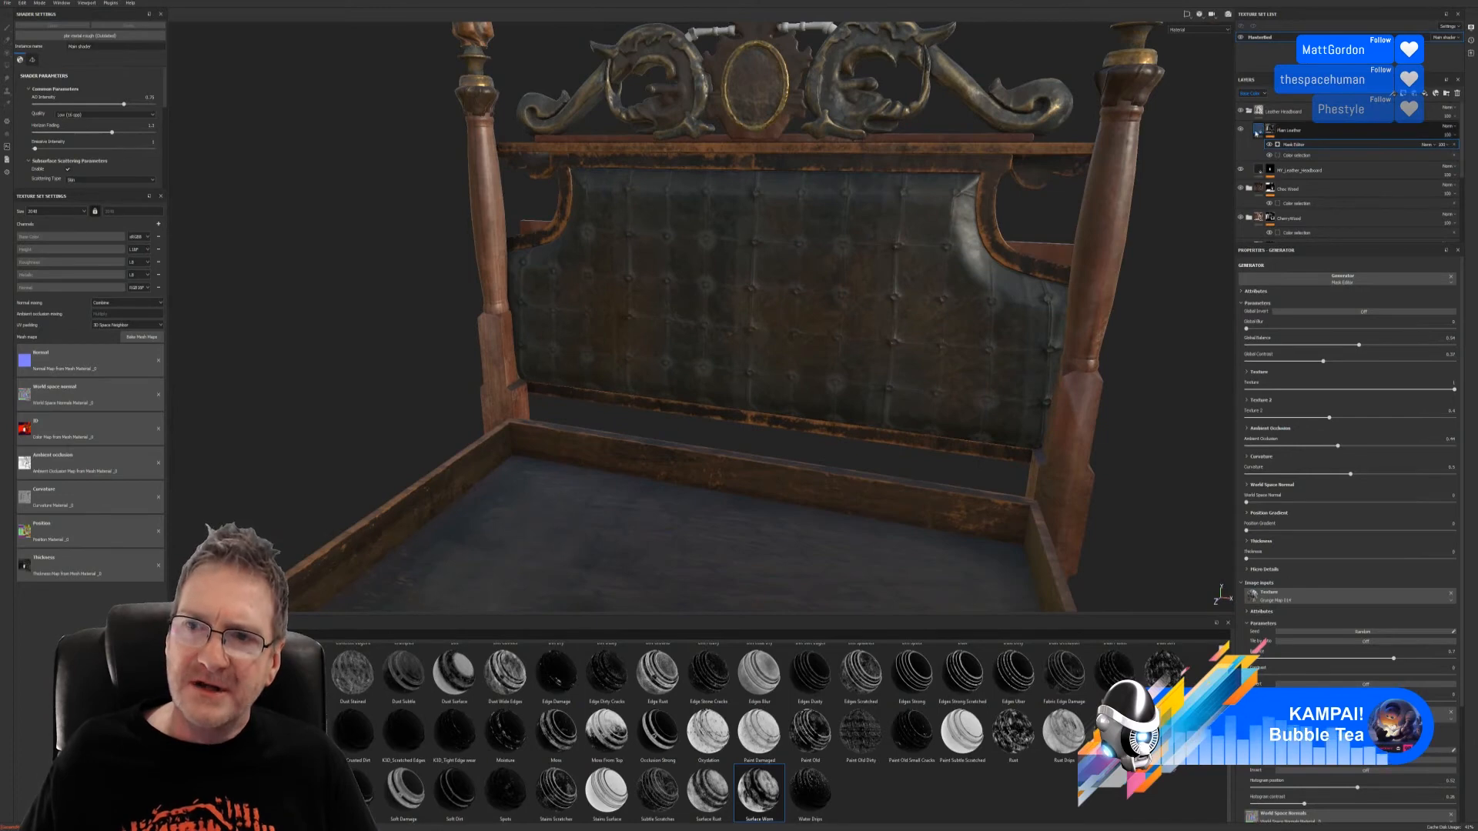
Step: Slightly increase the UV scale of the Plain Leather fill
left_click(1270, 130)
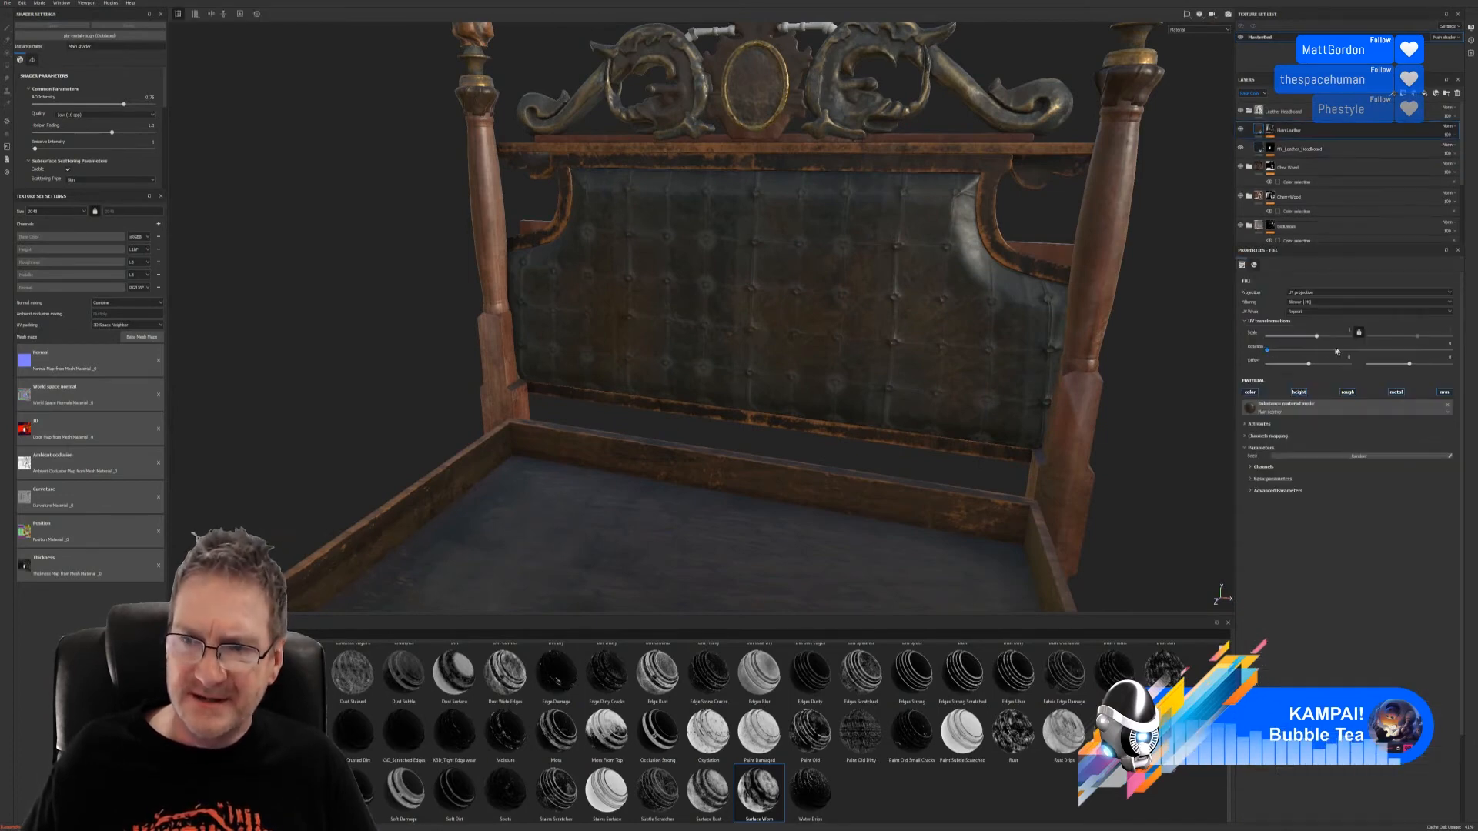
left_click_drag(1320, 337, 1329, 337)
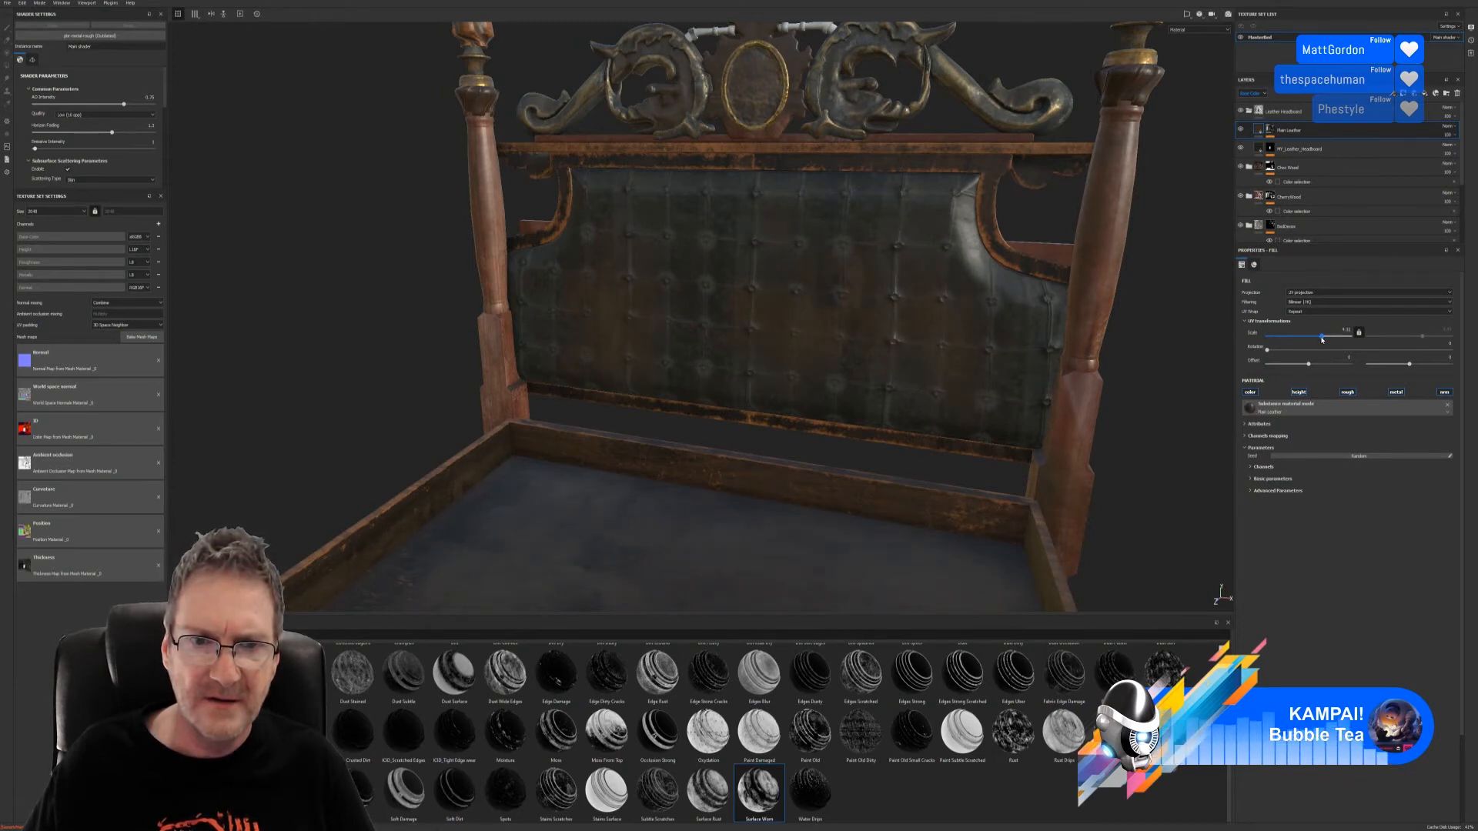
Step: Examine the rescaled leather on the headboard and the whole bed from different angles and distances
left_click_drag(1122, 423, 922, 400, "alt")
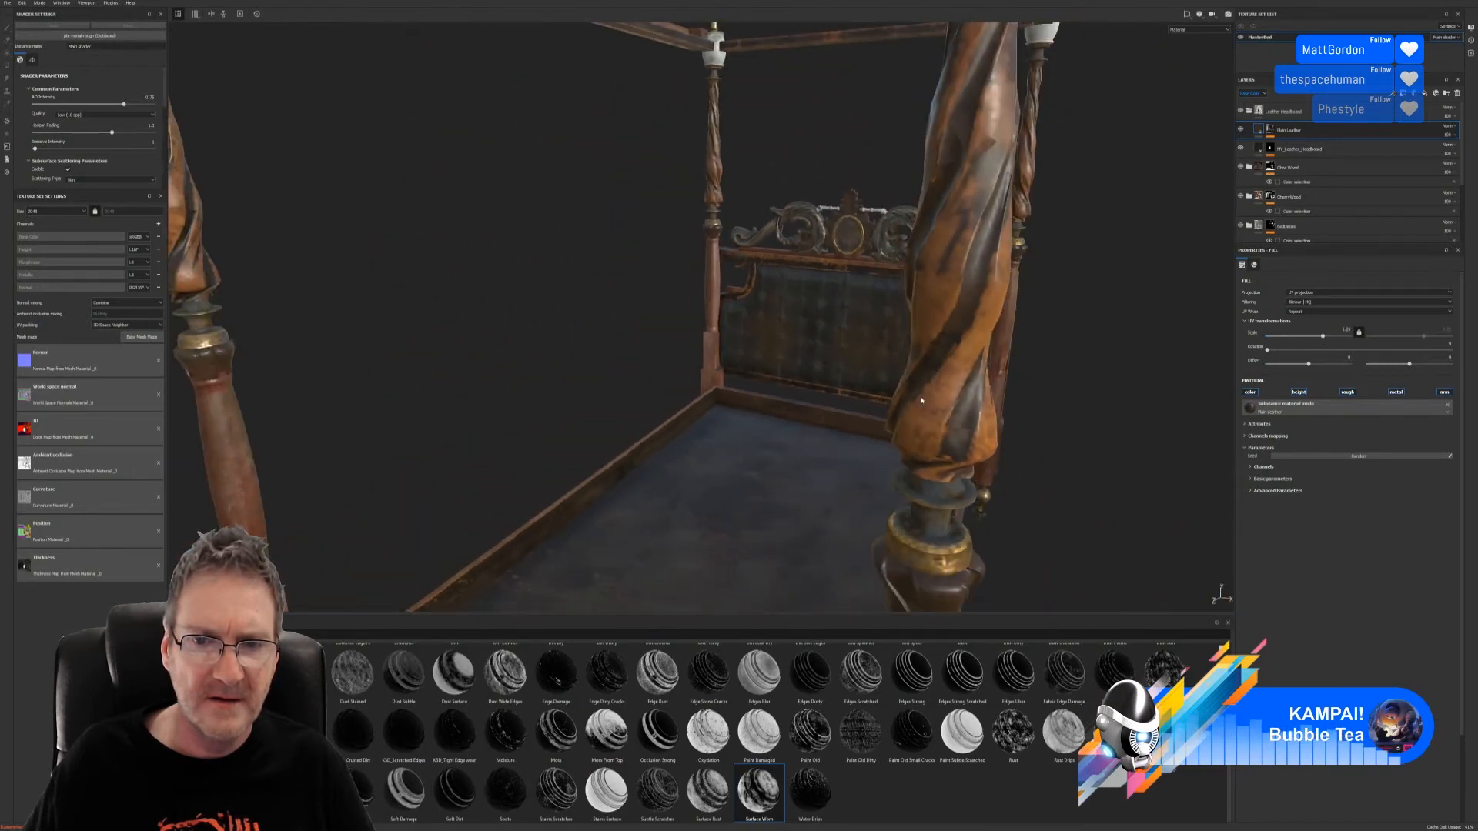
right_click_drag(922, 401, 539, 385, "alt")
left_click_drag(752, 372, 951, 332, "alt")
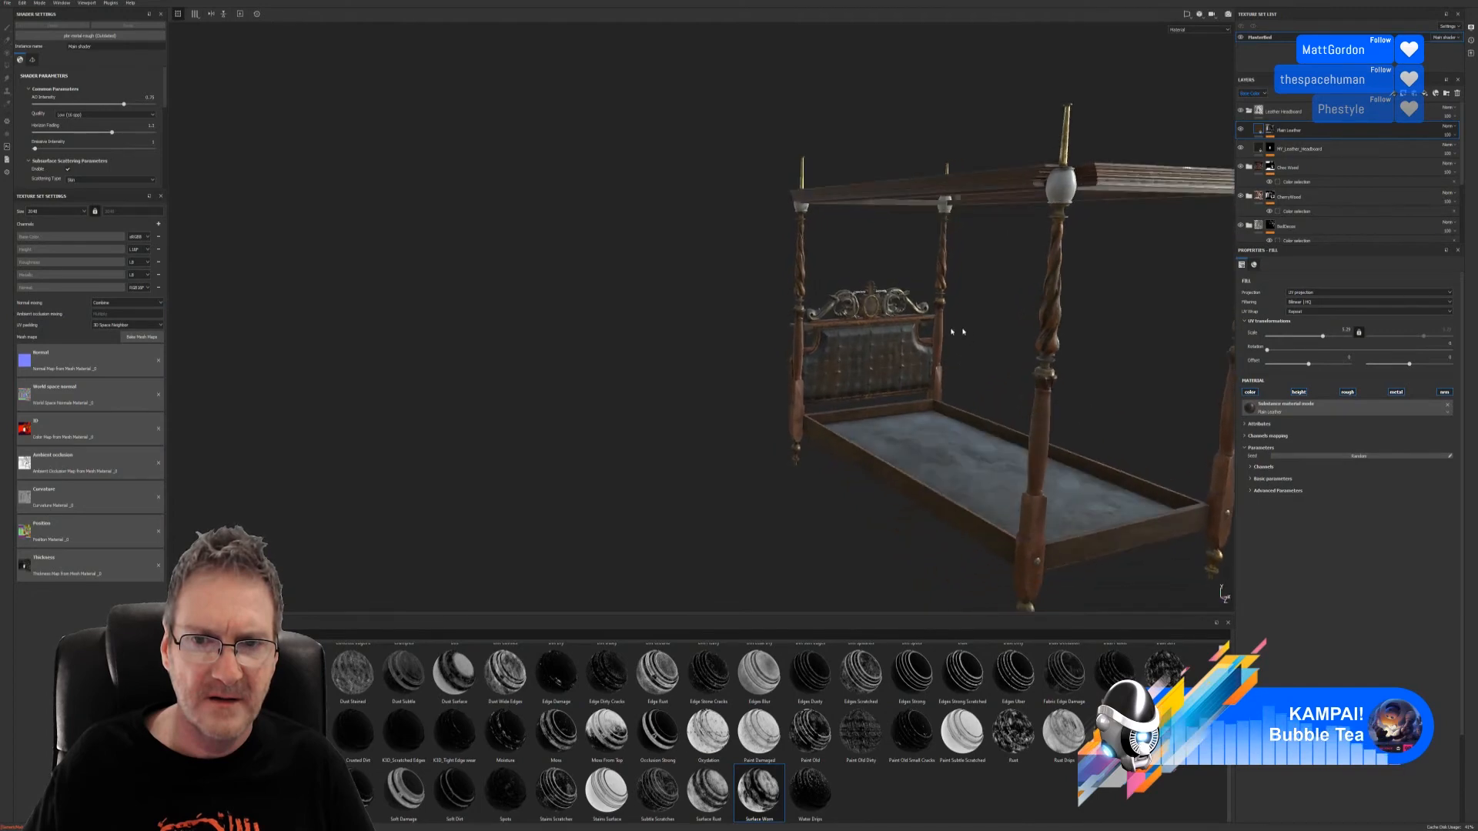
middle_click_drag(957, 332, 612, 305, "alt")
left_click_drag(613, 331, 524, 347, "alt")
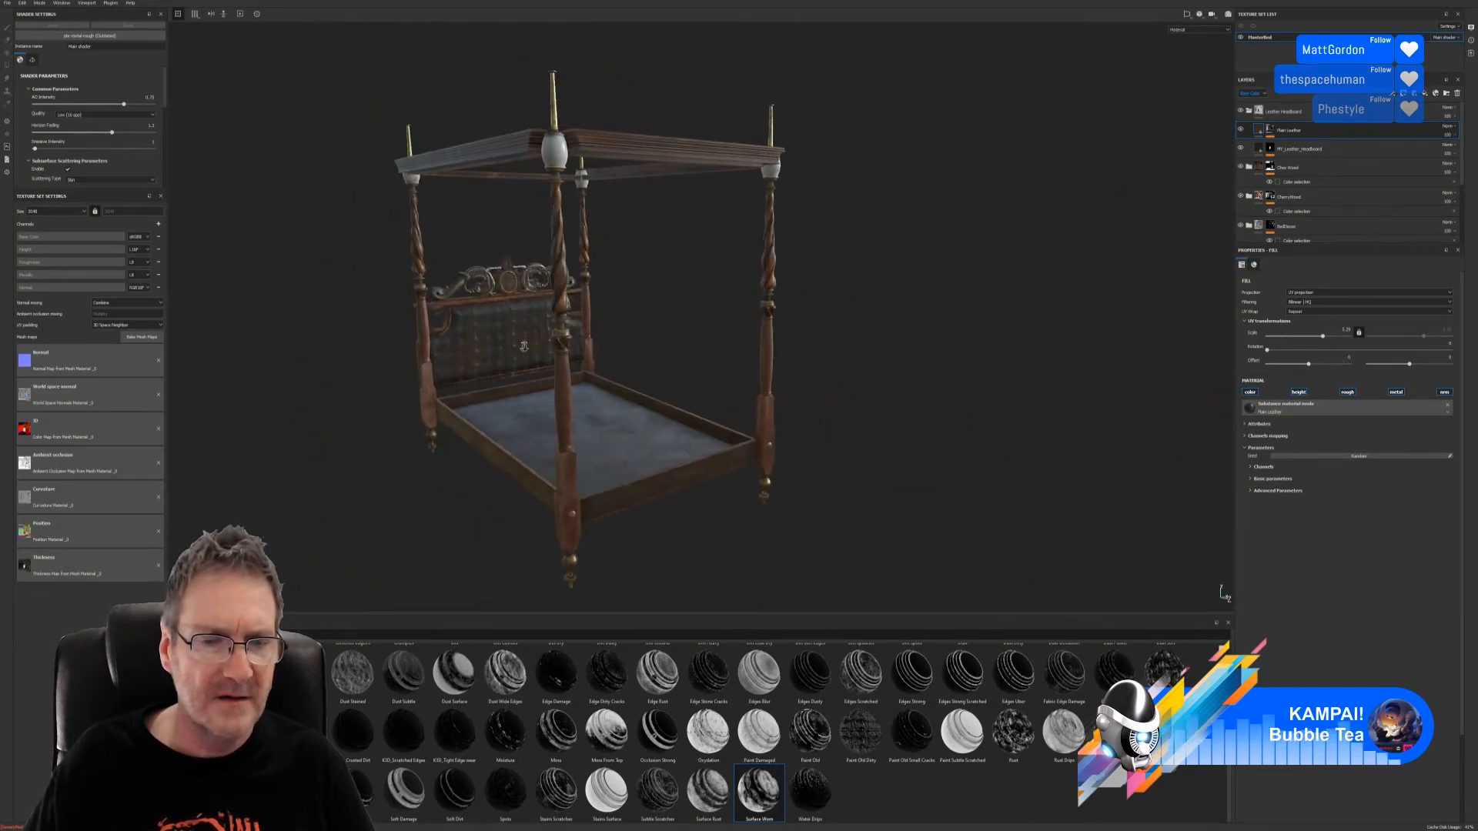
right_click_drag(524, 346, 604, 370, "alt")
middle_click_drag(604, 370, 722, 373, "alt")
right_click_drag(854, 346, 924, 341, "alt")
middle_click_drag(615, 362, 705, 336, "alt")
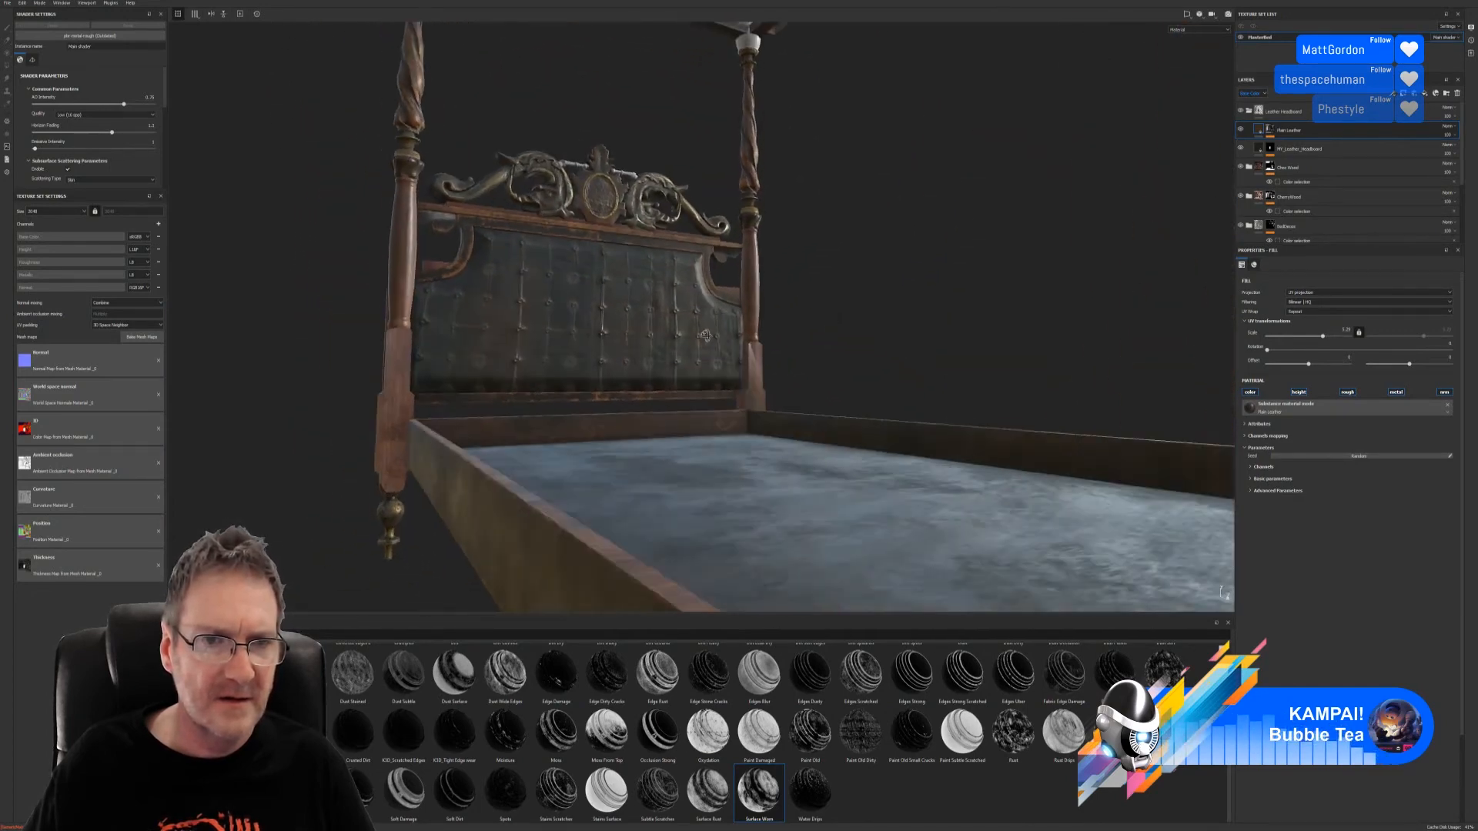
left_click_drag(705, 336, 565, 391, "alt")
right_click_drag(613, 343, 735, 307, "alt")
left_click_drag(749, 330, 680, 366, "alt")
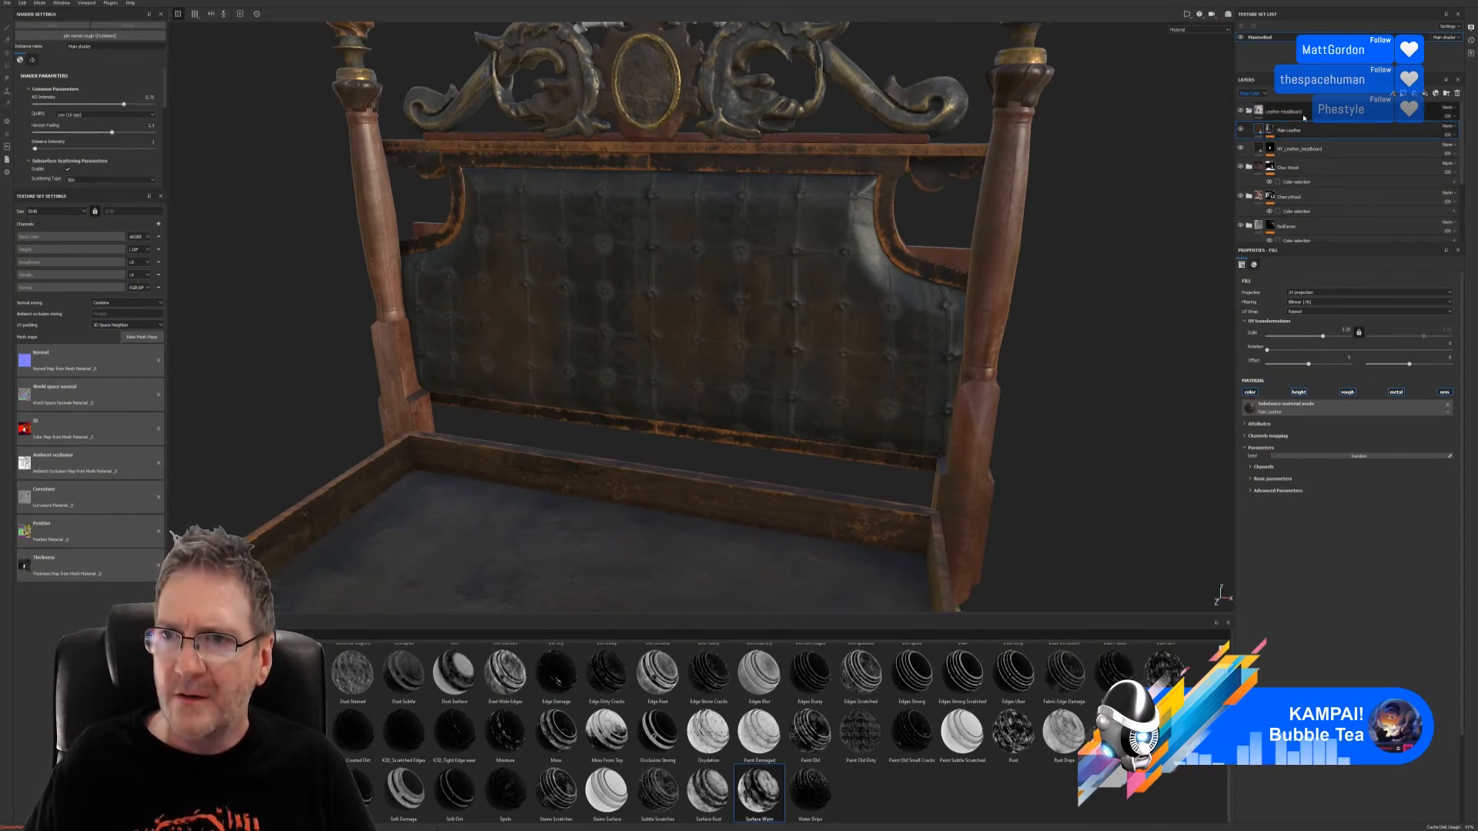
Step: Raise Texture 2 to about 0.67 and set Texture to 0.99 in the Plain Leather layer's Mask Editor generator
left_click(1271, 132)
left_click(1267, 130)
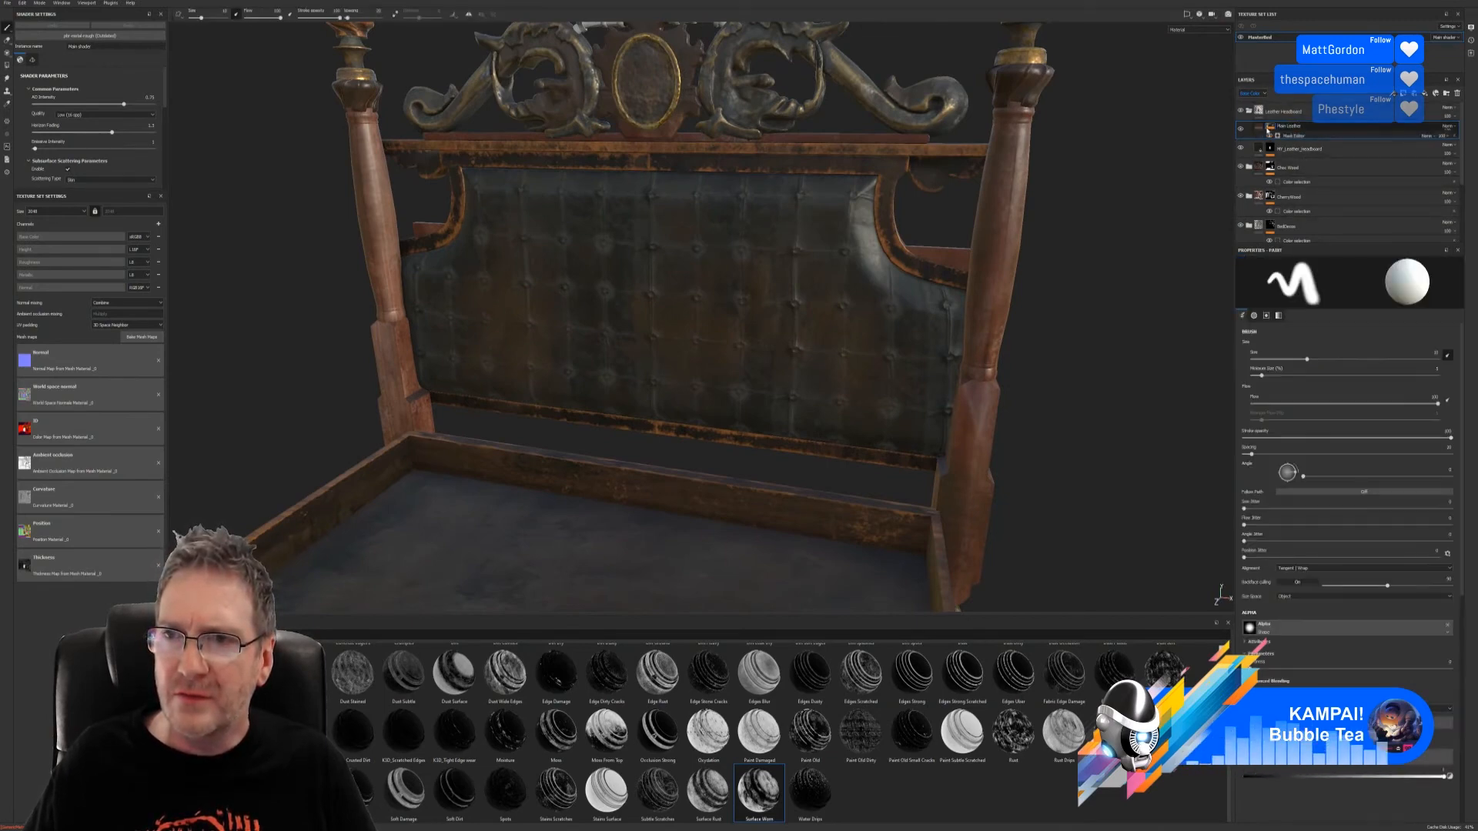
left_click(1295, 144)
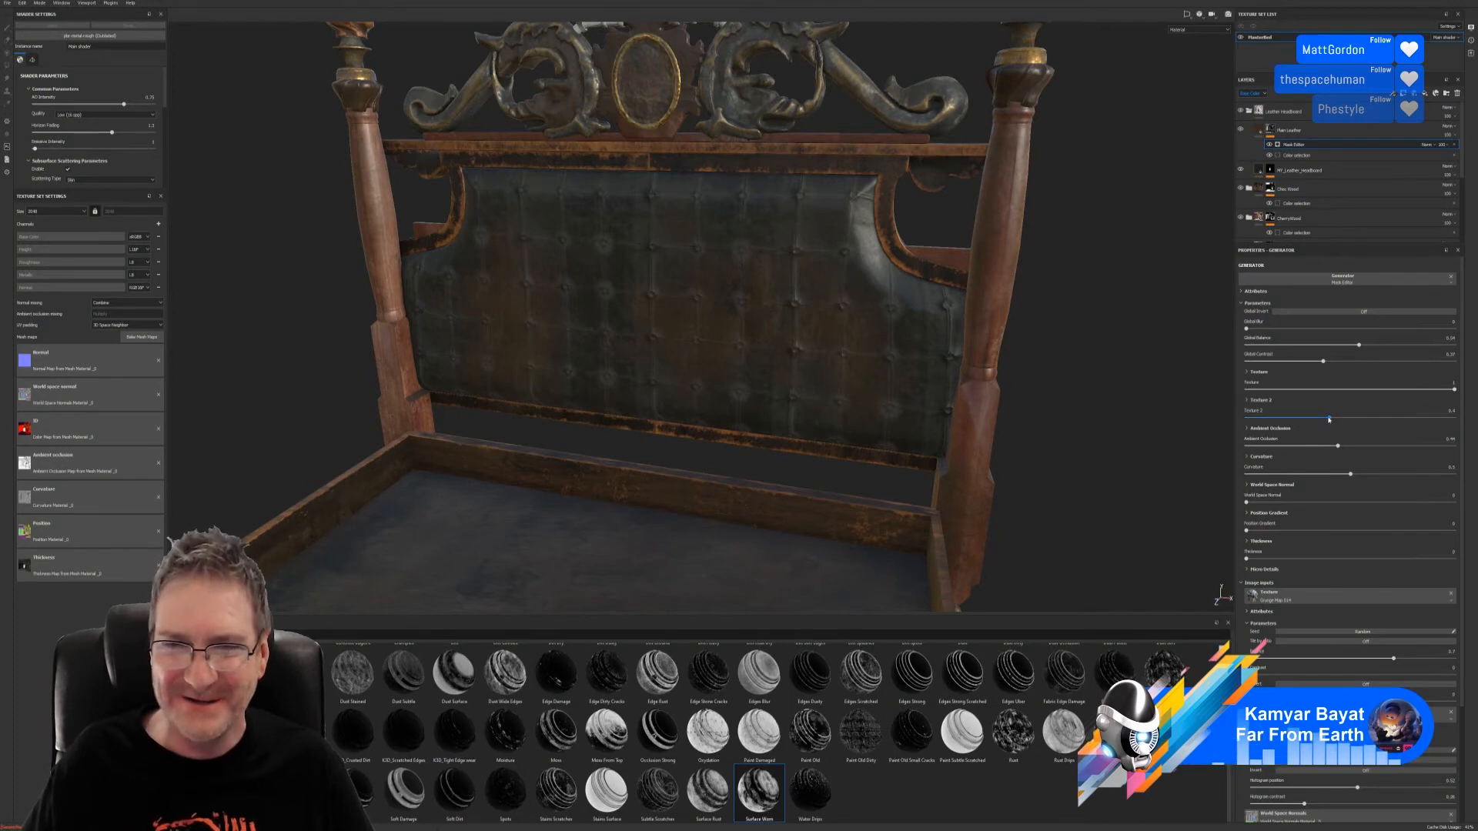
left_click_drag(1329, 419, 1416, 416)
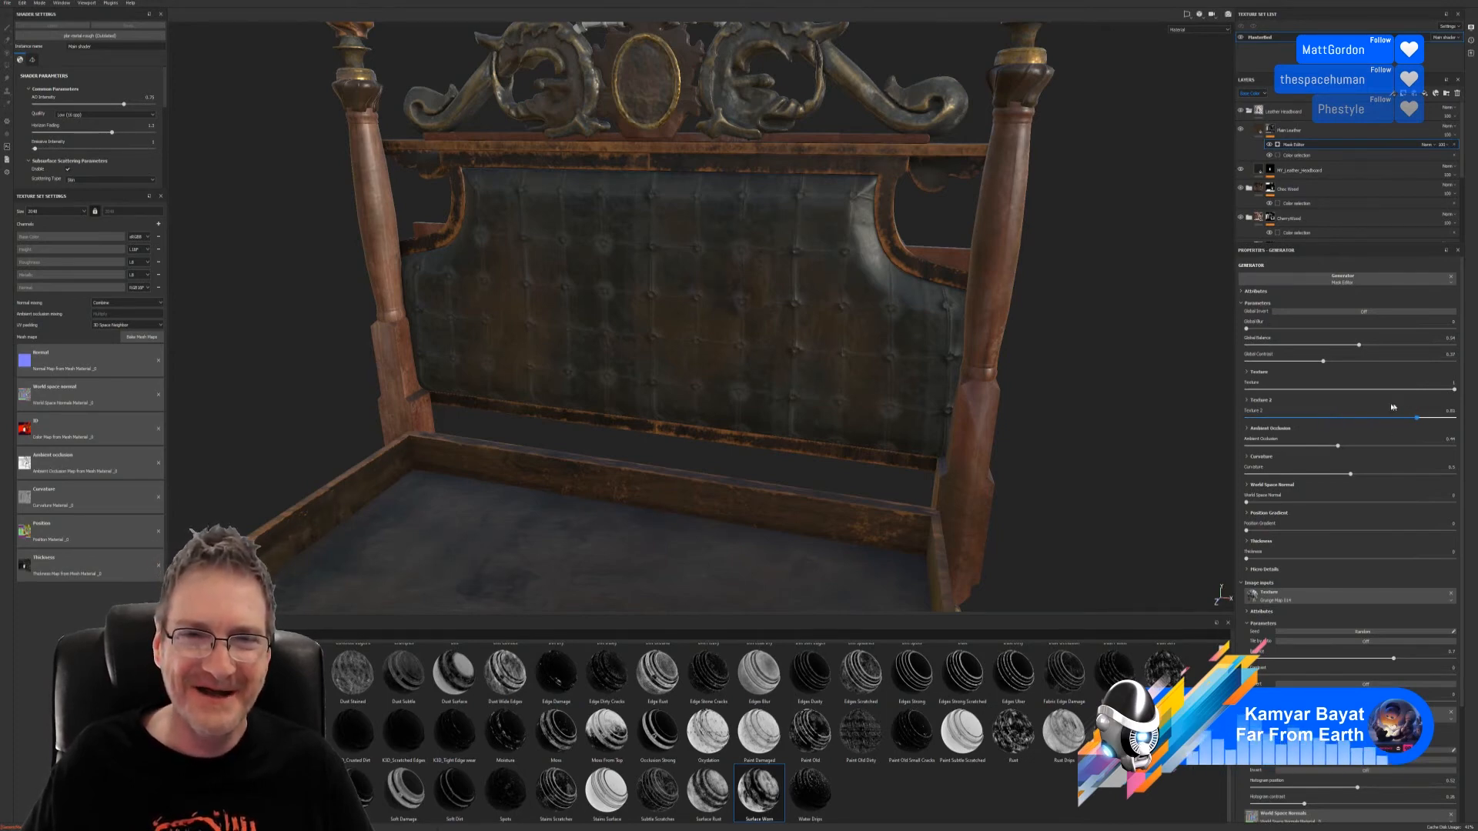
left_click_drag(1318, 396, 1381, 392)
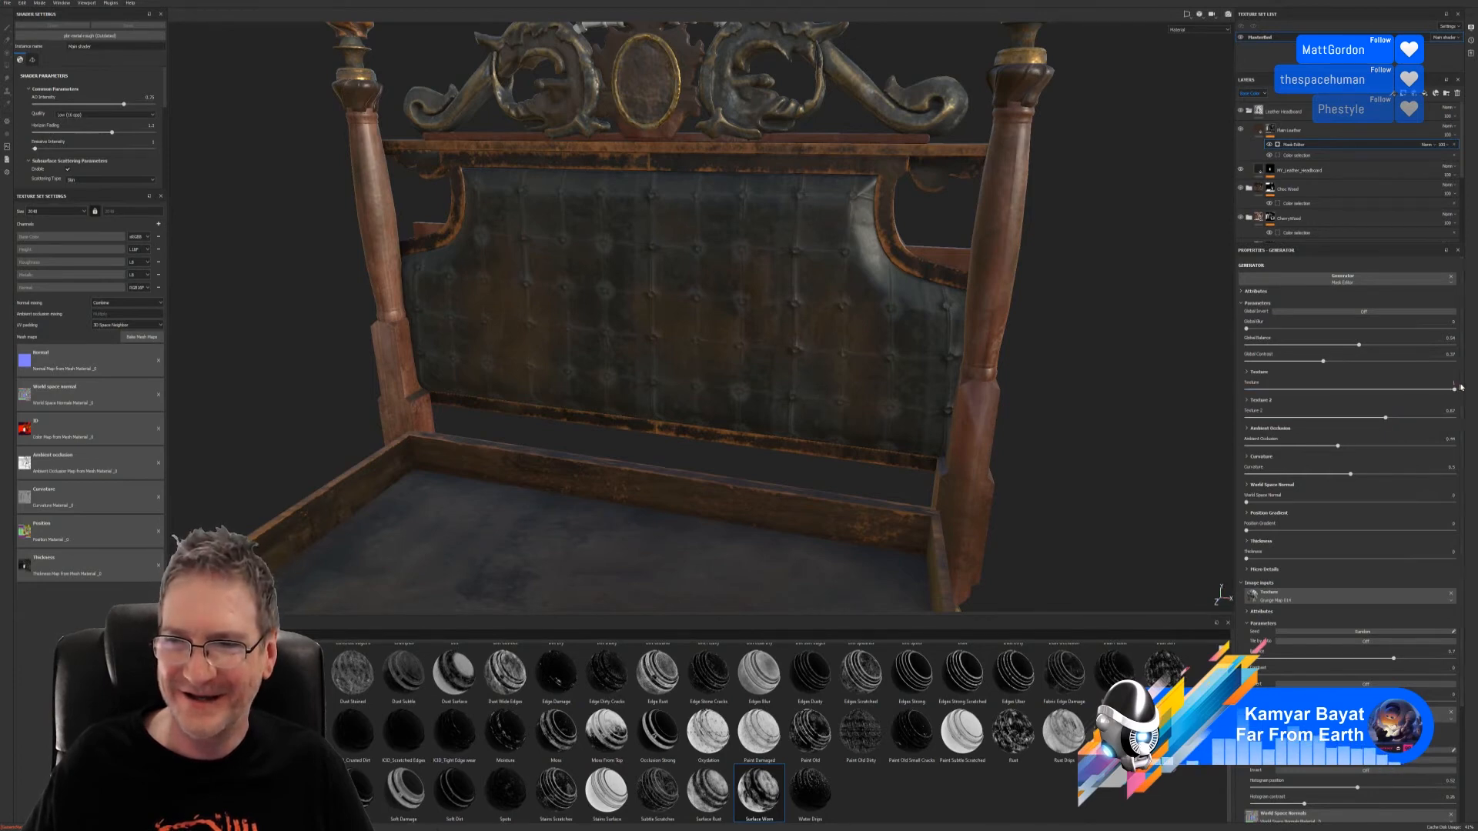
left_click_drag(1455, 388, 1428, 403)
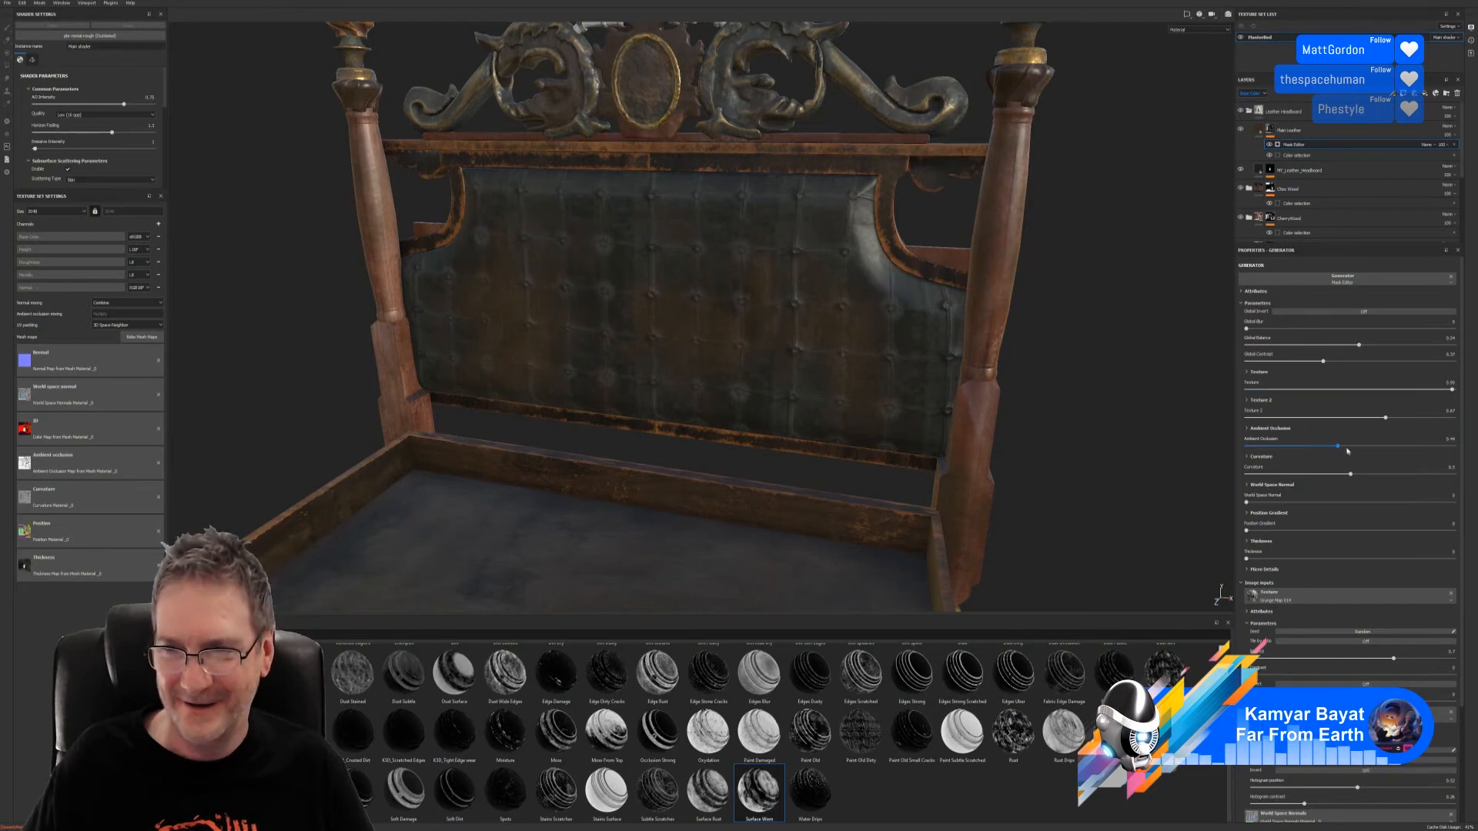
Step: Set the generator's Ambient Occlusion to about 0.57 and Curvature to about 0.36, keeping World Space Normal at 0
mouse_move(1340, 450)
left_mouse_down()
mouse_move(1409, 449)
mouse_move(1356, 448)
left_mouse_up()
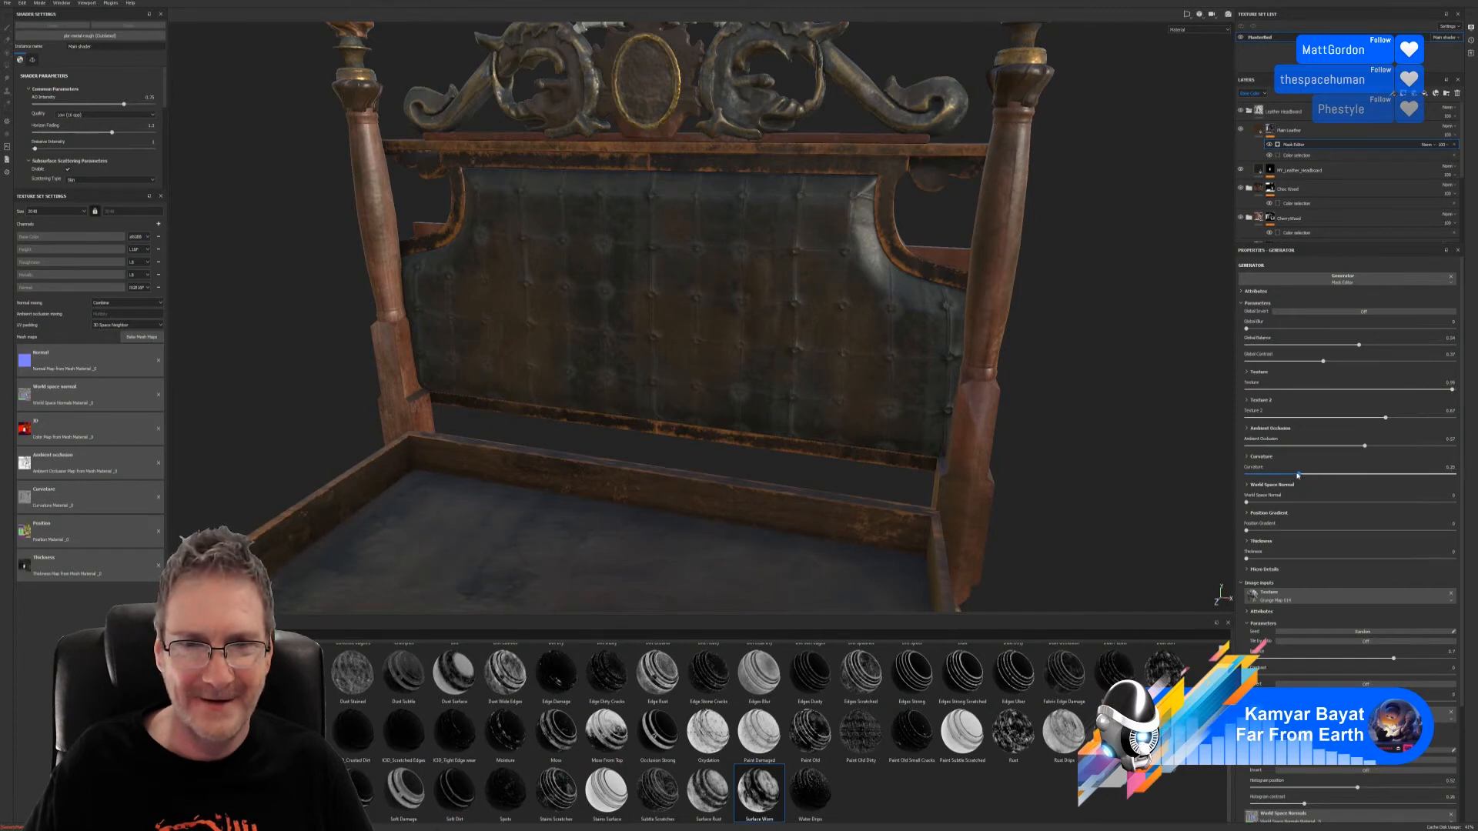
left_click_drag(1372, 468, 1401, 466)
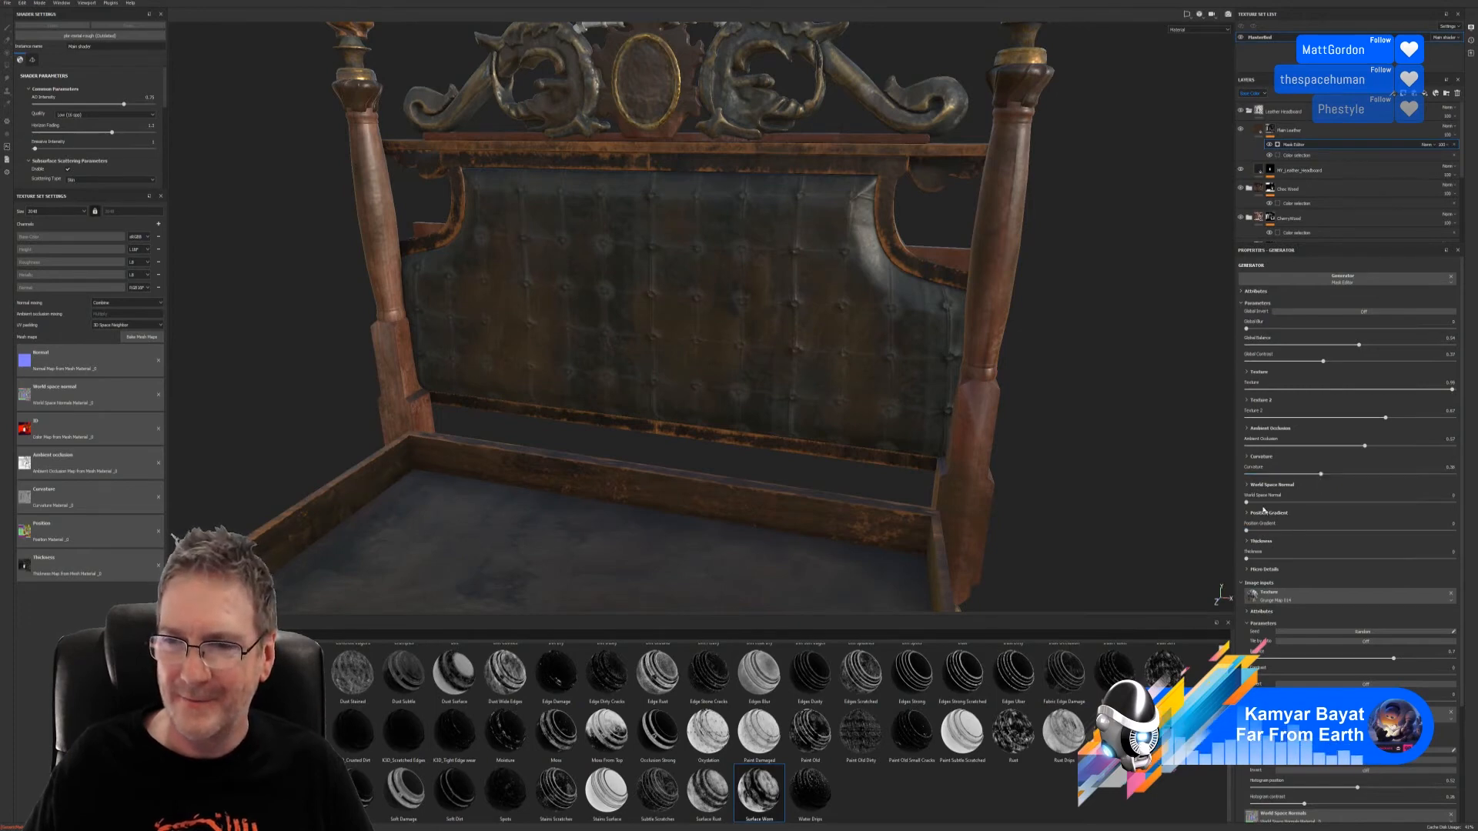
mouse_move(1248, 504)
left_mouse_down()
mouse_move(1341, 499)
mouse_move(1263, 505)
left_mouse_up()
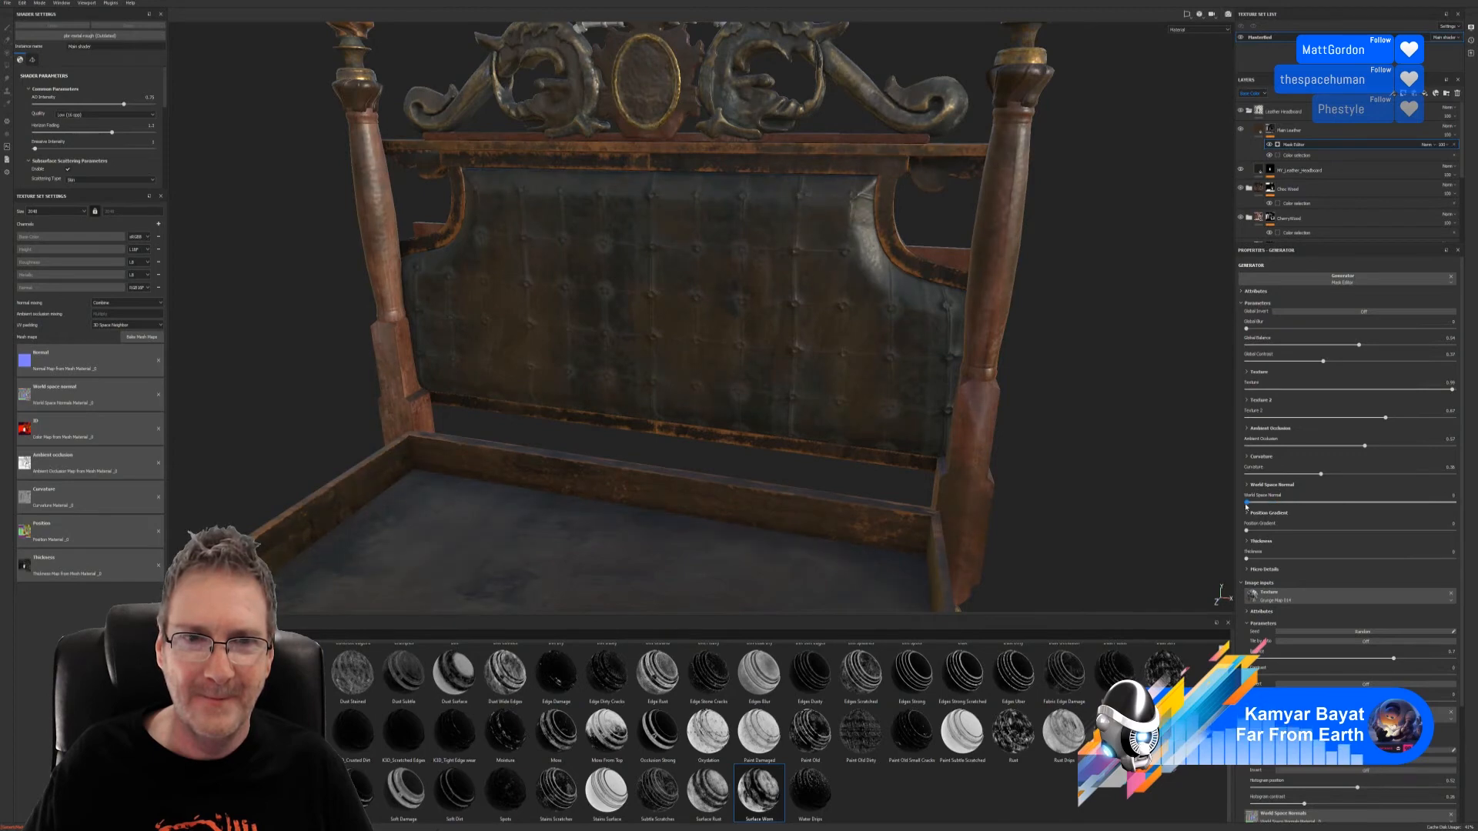
Step: Examine the worn leather headboard against the wooden frame, posts and canopy from several angles and distances
right_click_drag(762, 439, 442, 431, "alt")
left_click_drag(441, 432, 911, 455, "alt")
right_click_drag(910, 455, 809, 454, "alt")
left_click_drag(808, 454, 478, 452, "alt")
right_click_drag(581, 444, 879, 423, "alt")
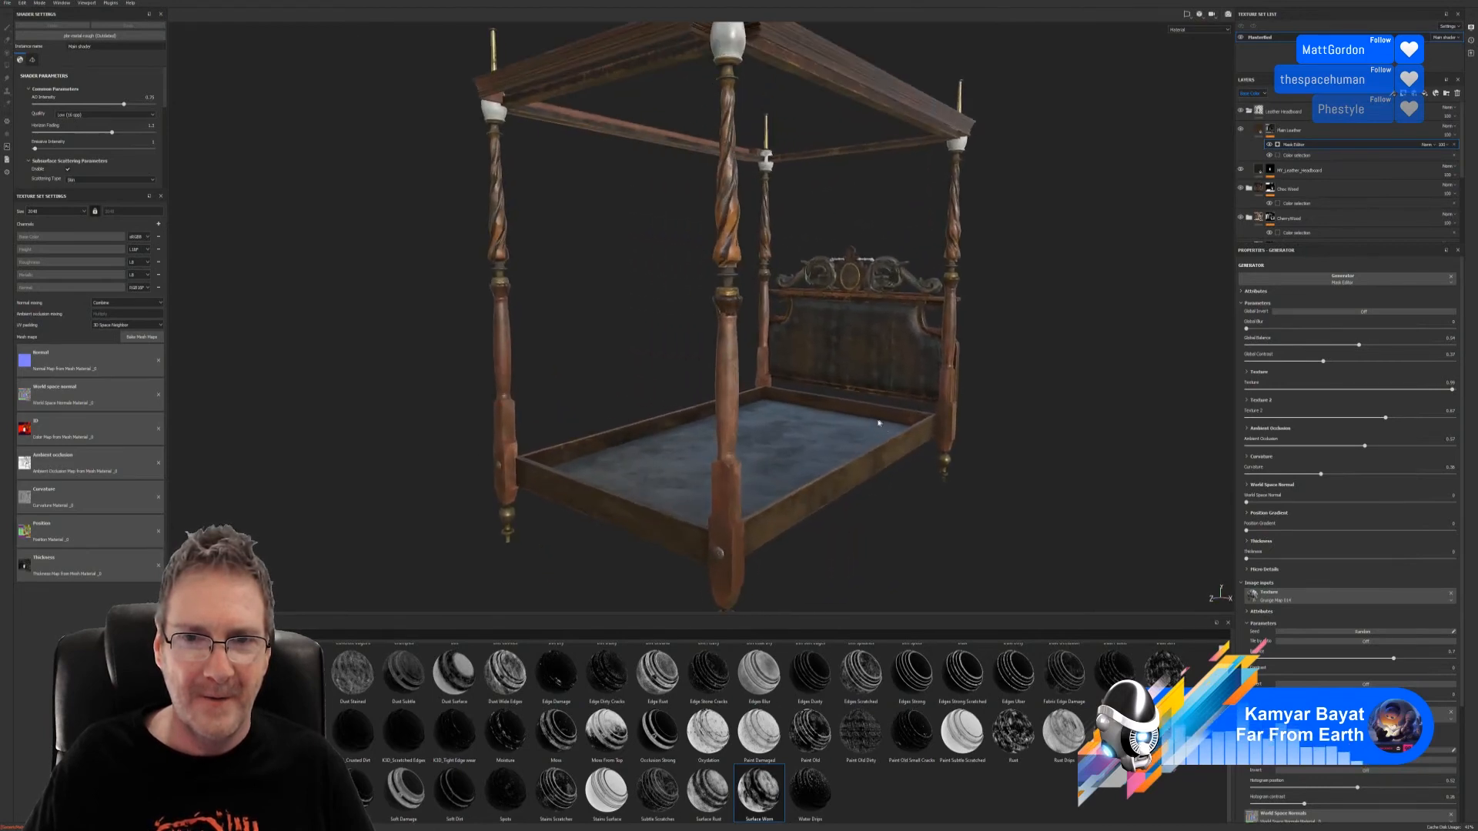
left_click_drag(879, 423, 879, 406, "alt")
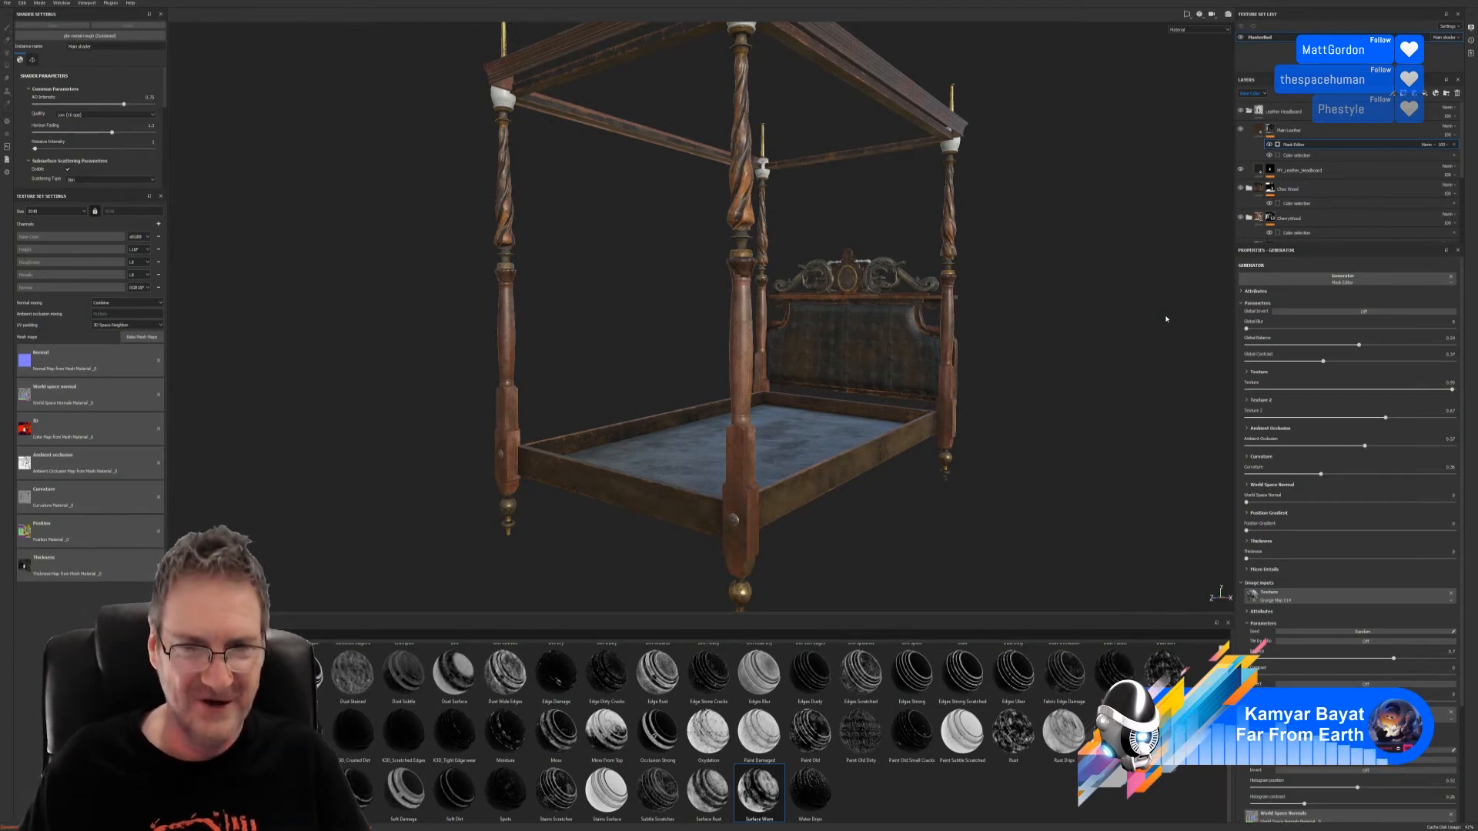
left_click_drag(702, 266, 652, 279, "alt")
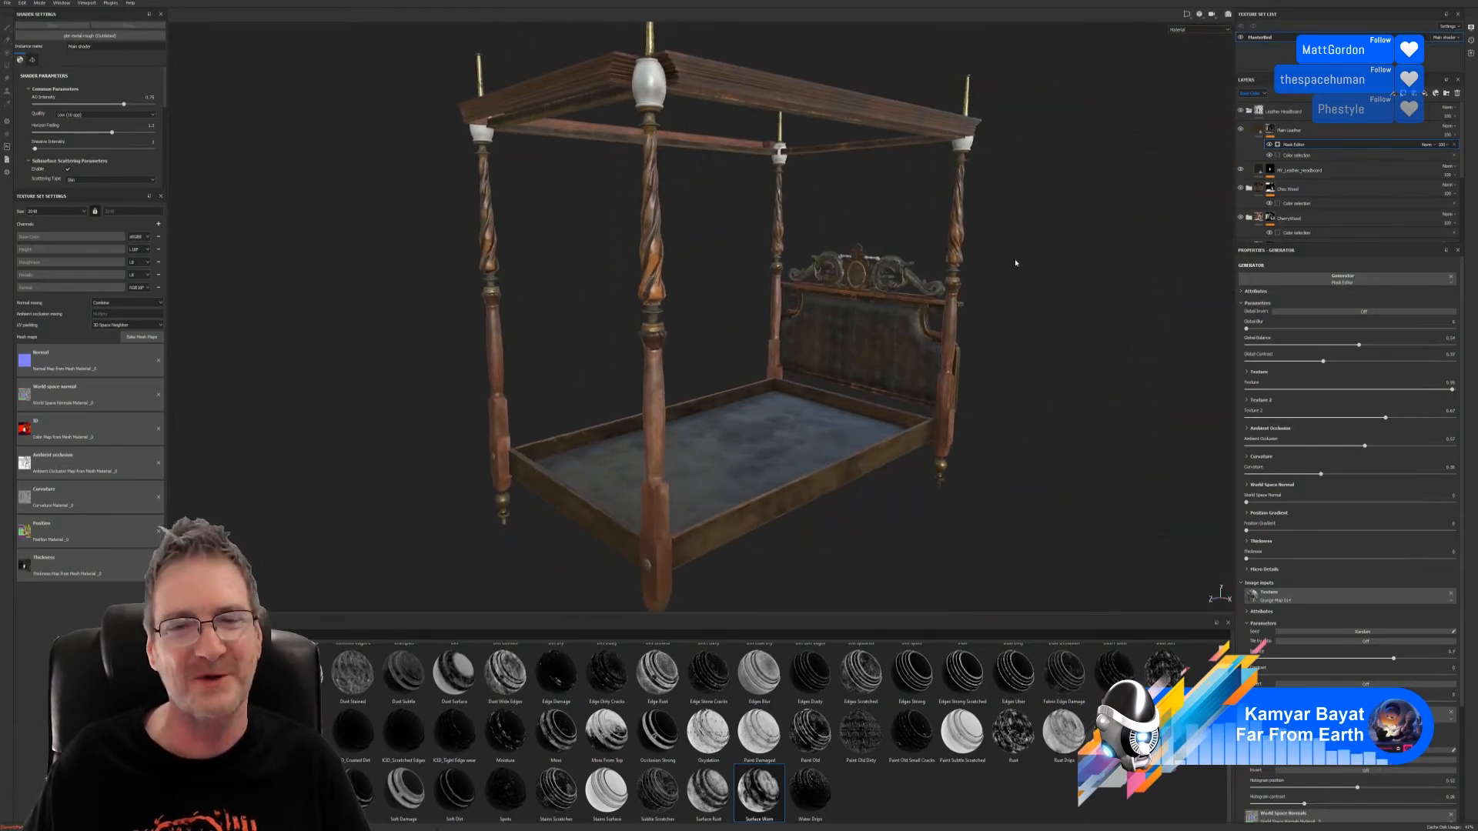
left_click_drag(730, 302, 742, 304, "alt")
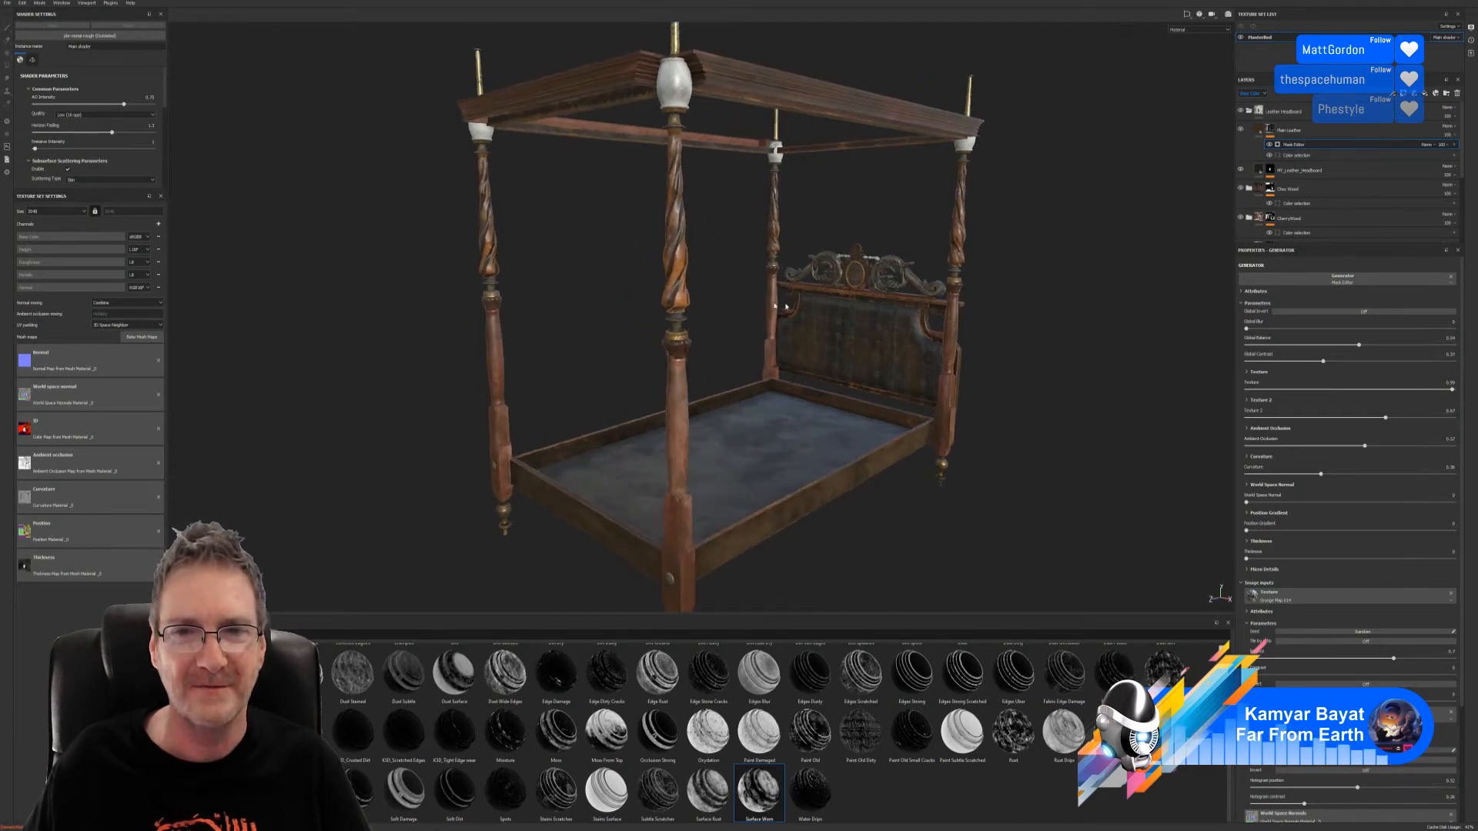
right_click_drag(782, 303, 926, 312, "alt")
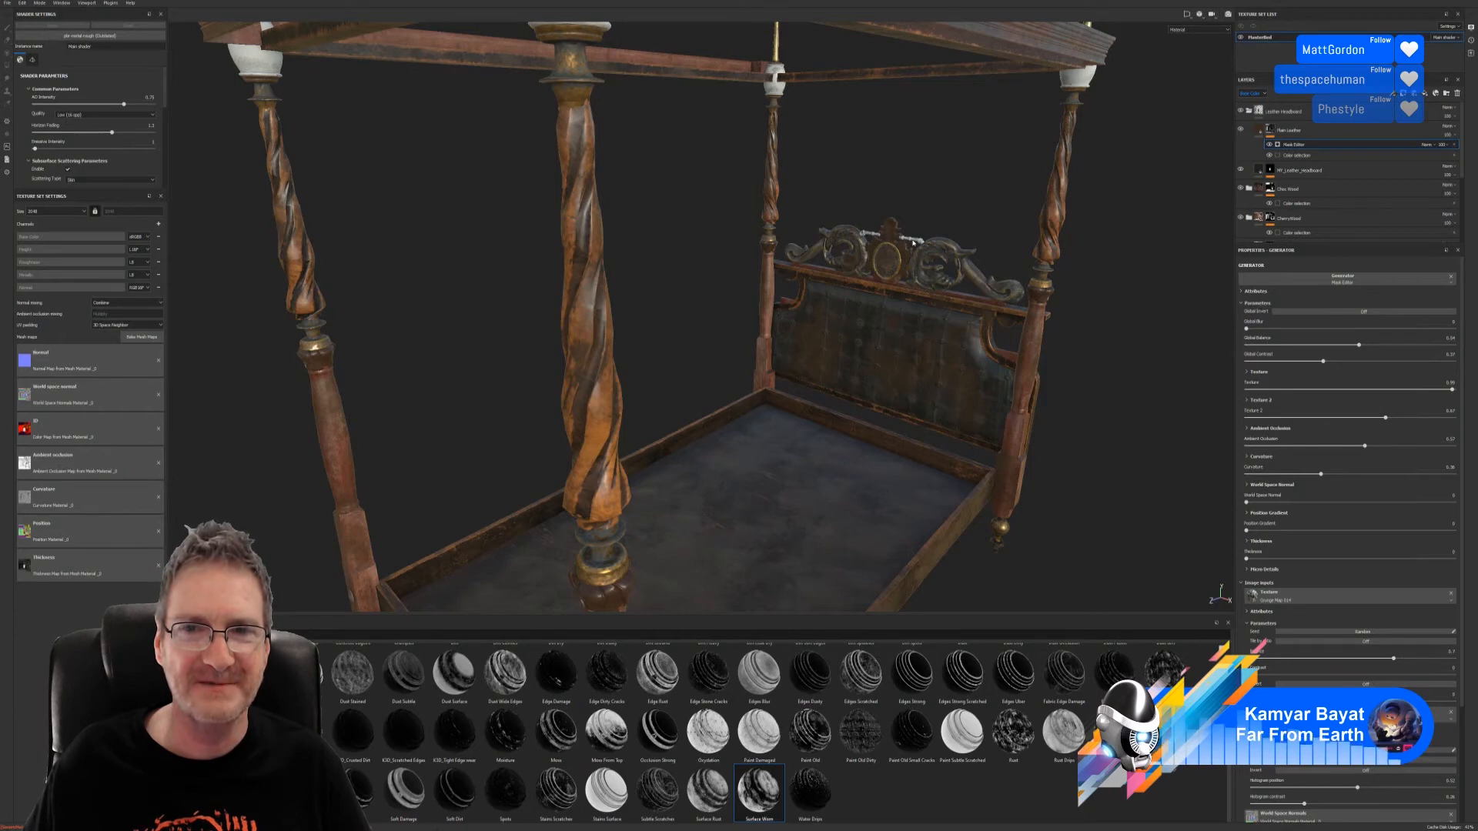
right_click_drag(774, 236, 594, 264, "alt")
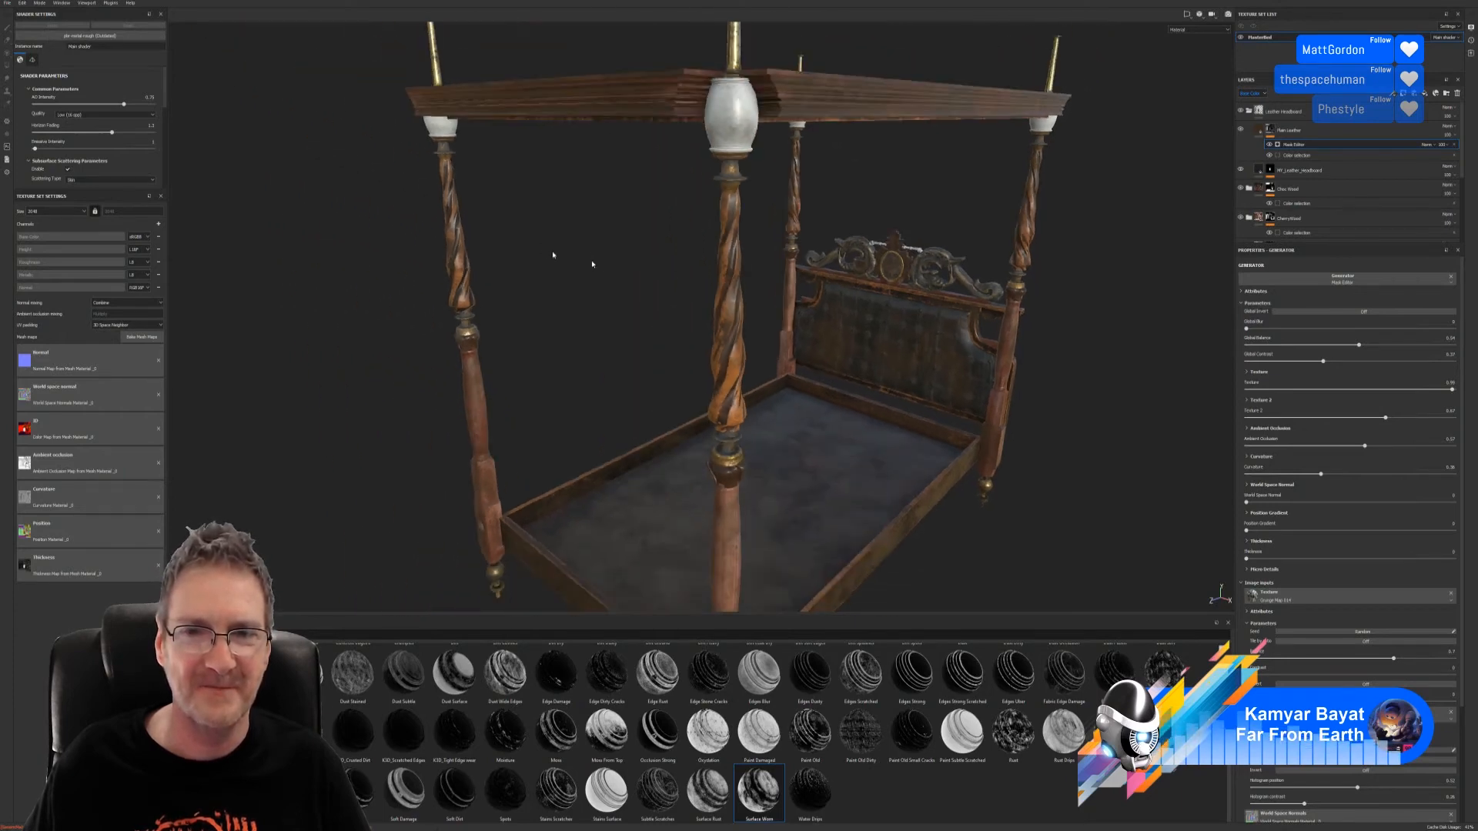
left_click_drag(787, 266, 757, 259, "alt")
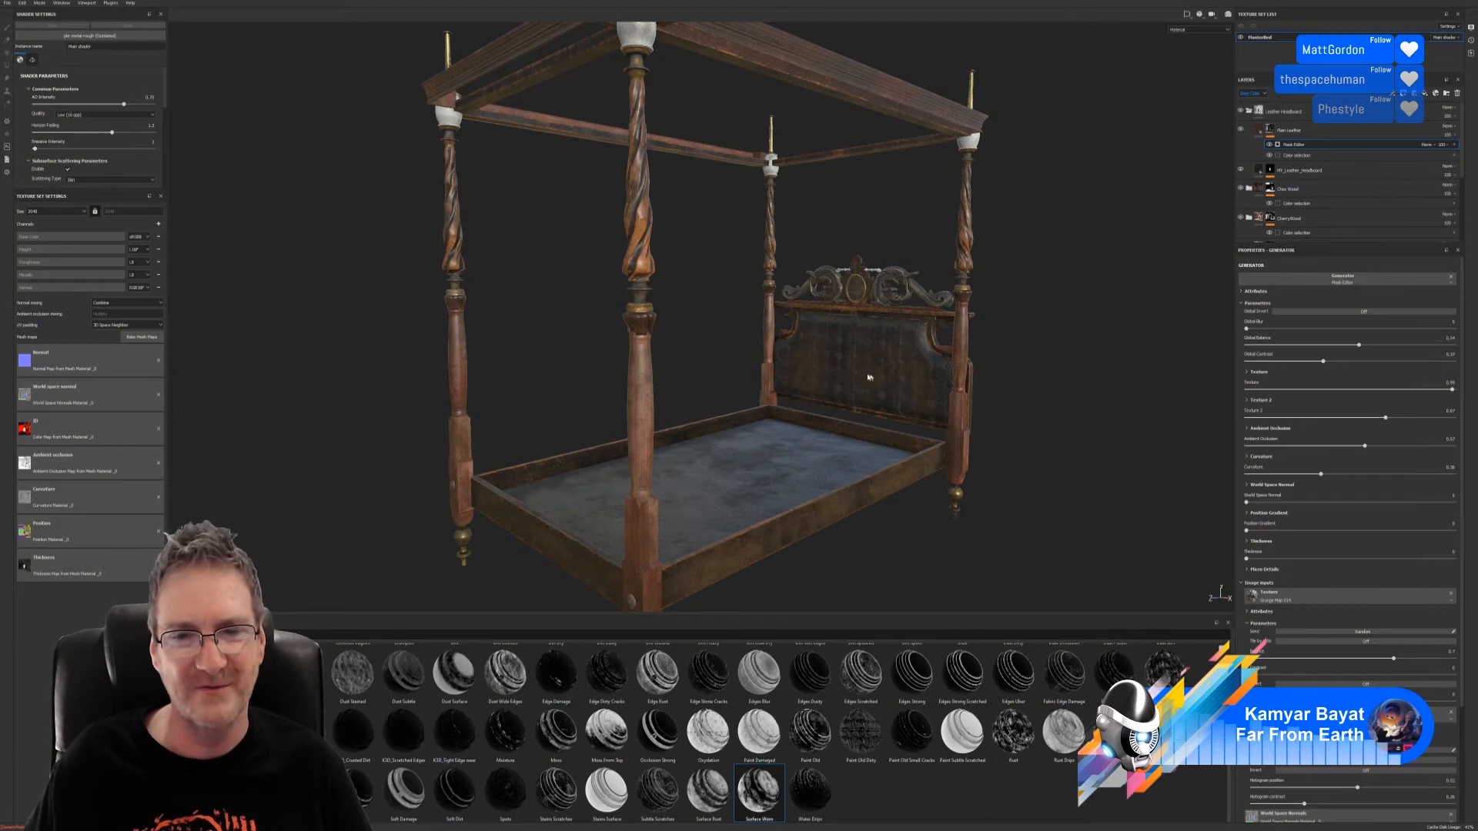
left_click_drag(869, 378, 737, 422, "alt")
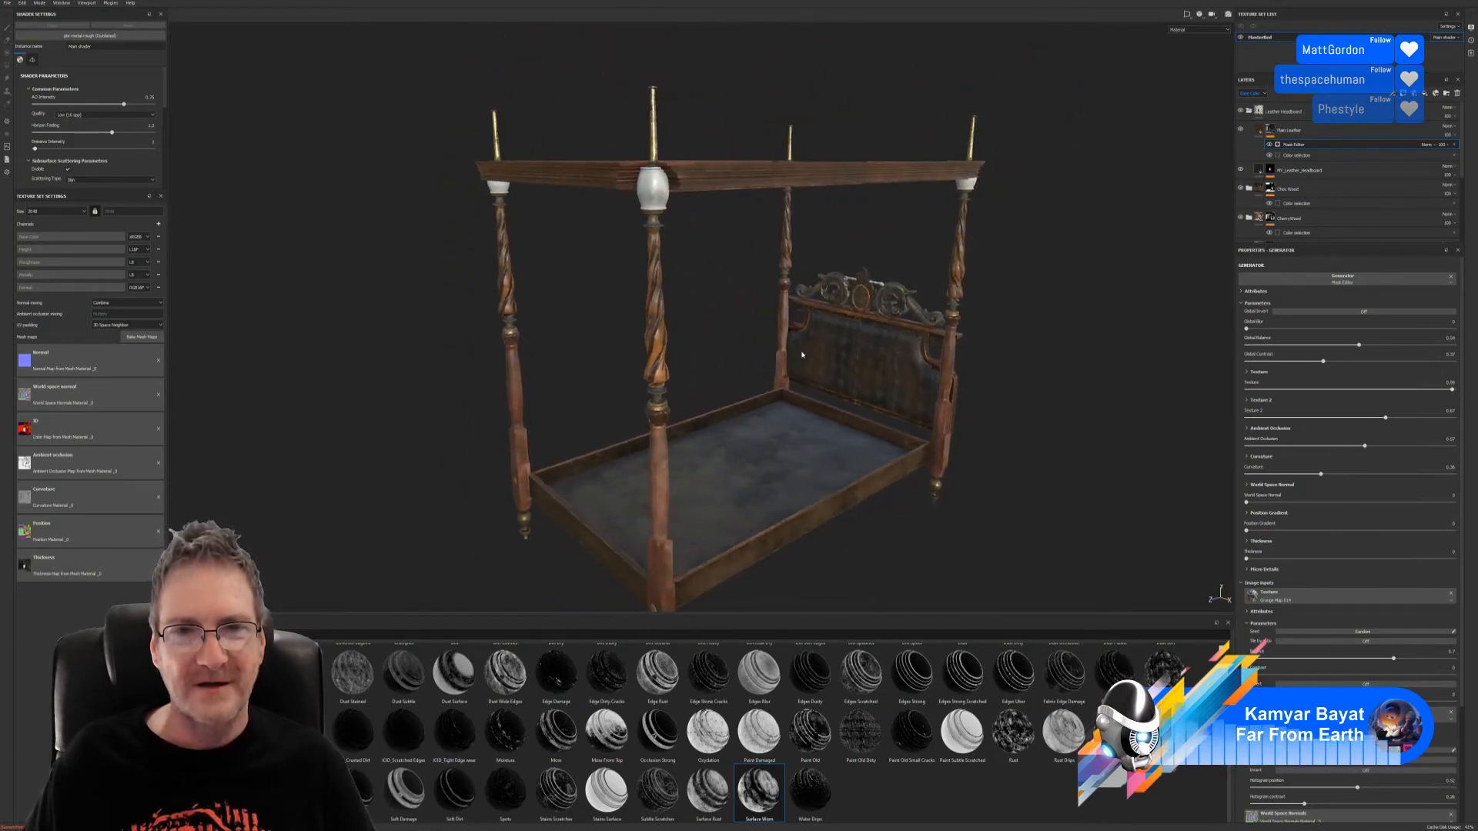
left_click_drag(801, 355, 693, 378, "alt")
right_click_drag(861, 289, 896, 324, "alt")
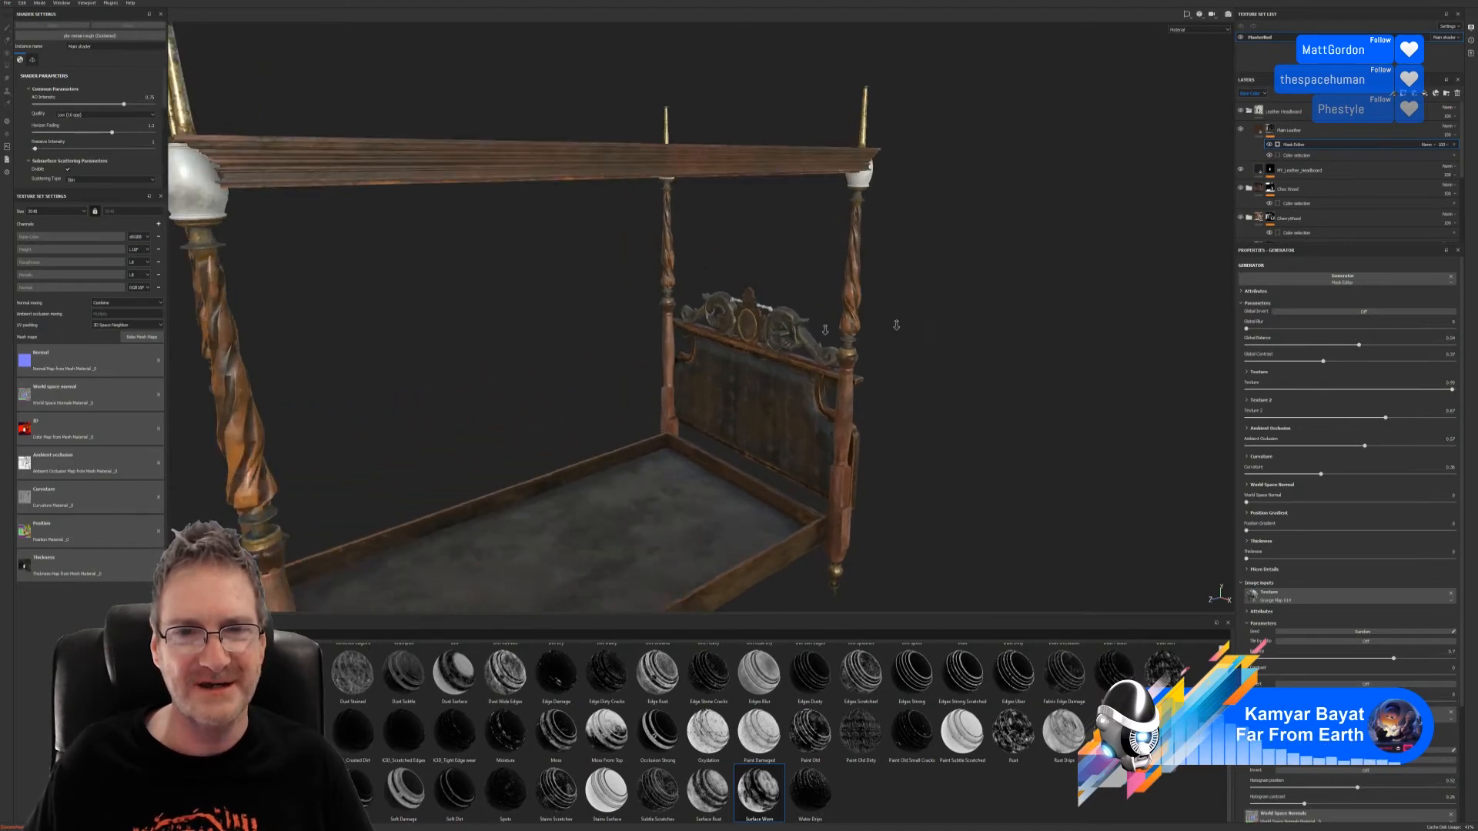
left_click_drag(896, 325, 832, 293, "alt")
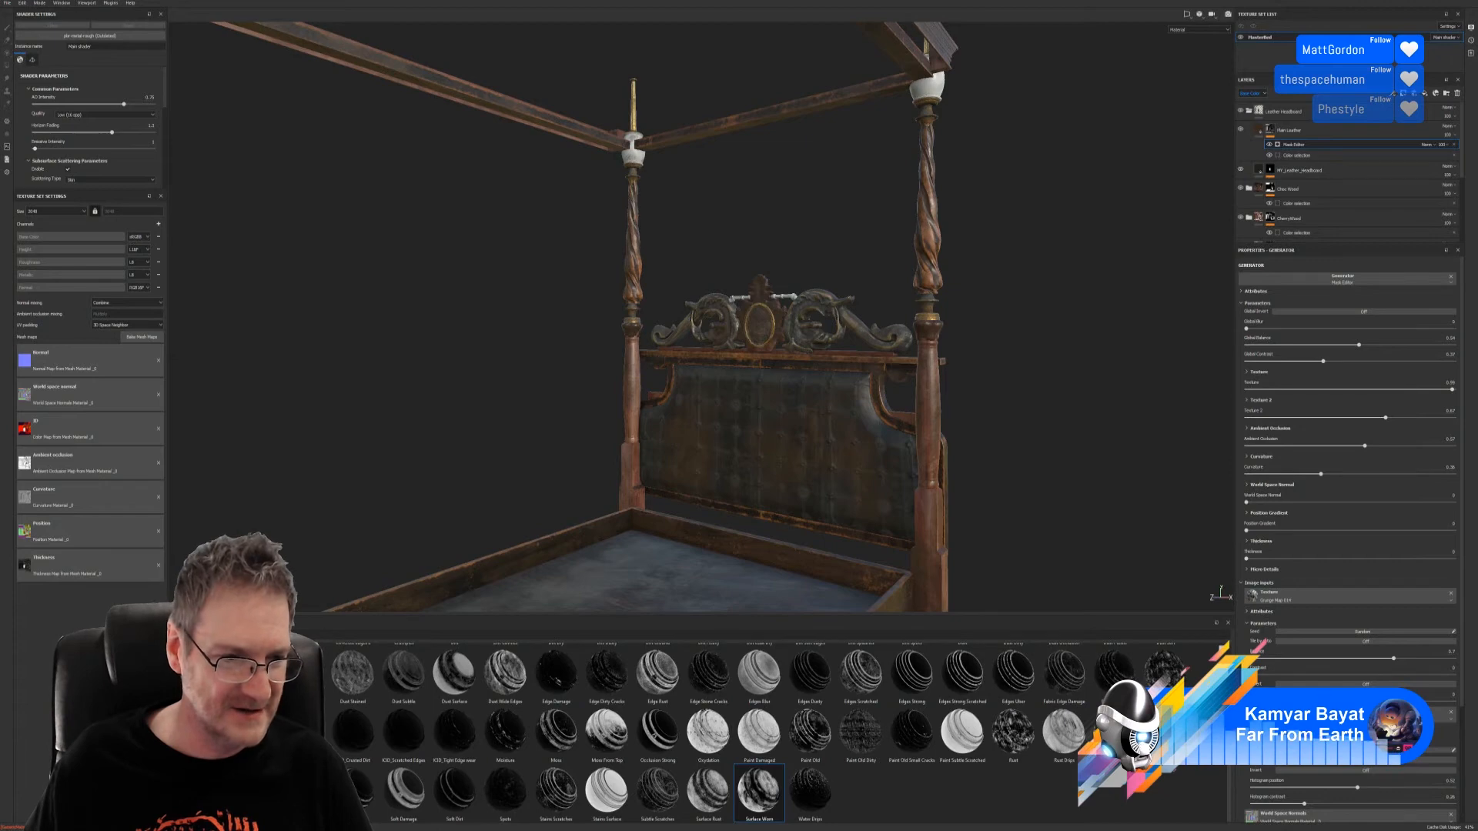
Step: Collapse the Leather Headboard folder and apply the JRO_Gold_05 smart material to the bed as the topmost layer
left_click(1270, 131)
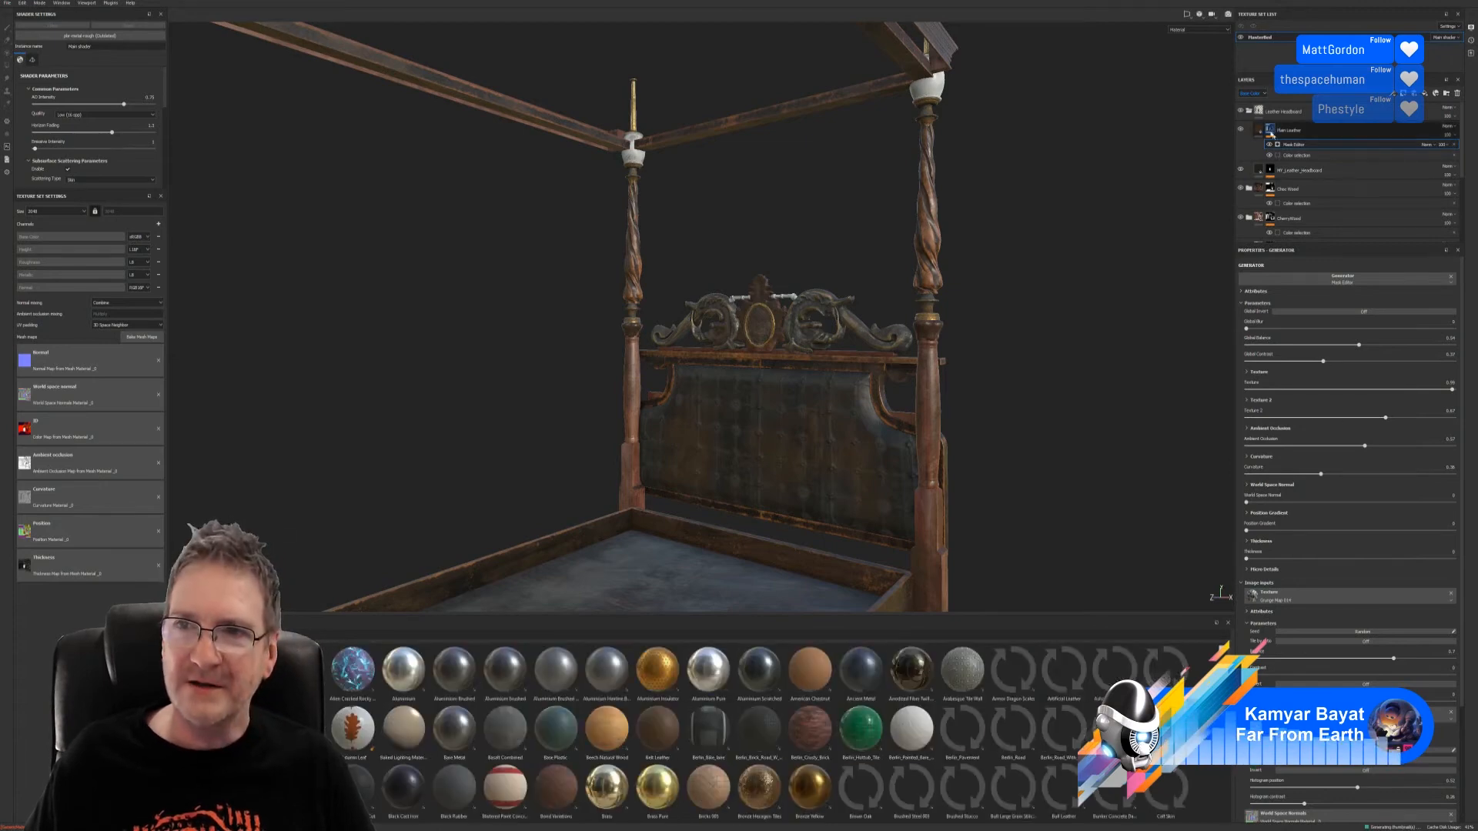
left_click(1248, 111)
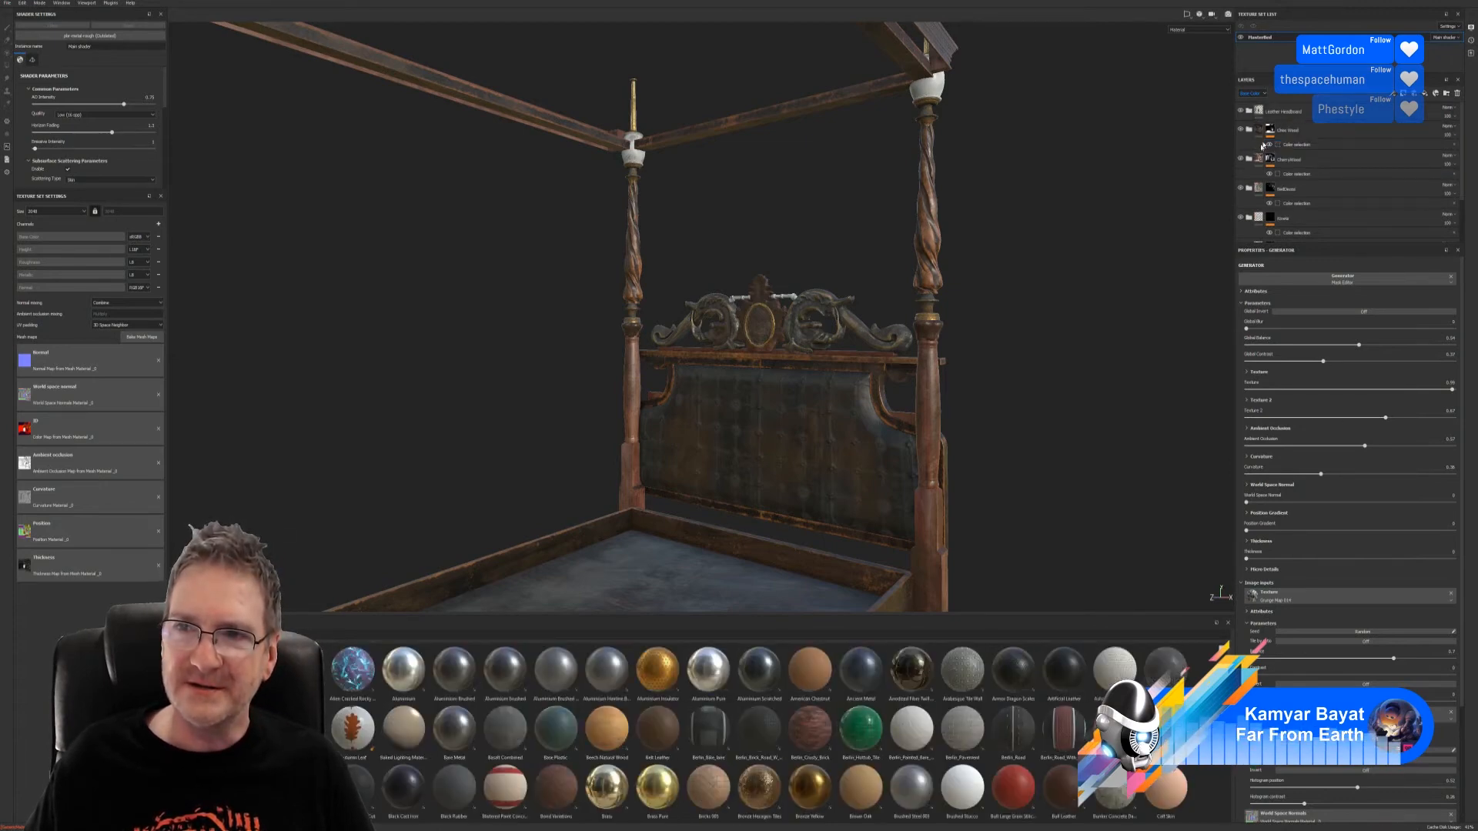
scroll(770, 731, "down", 5)
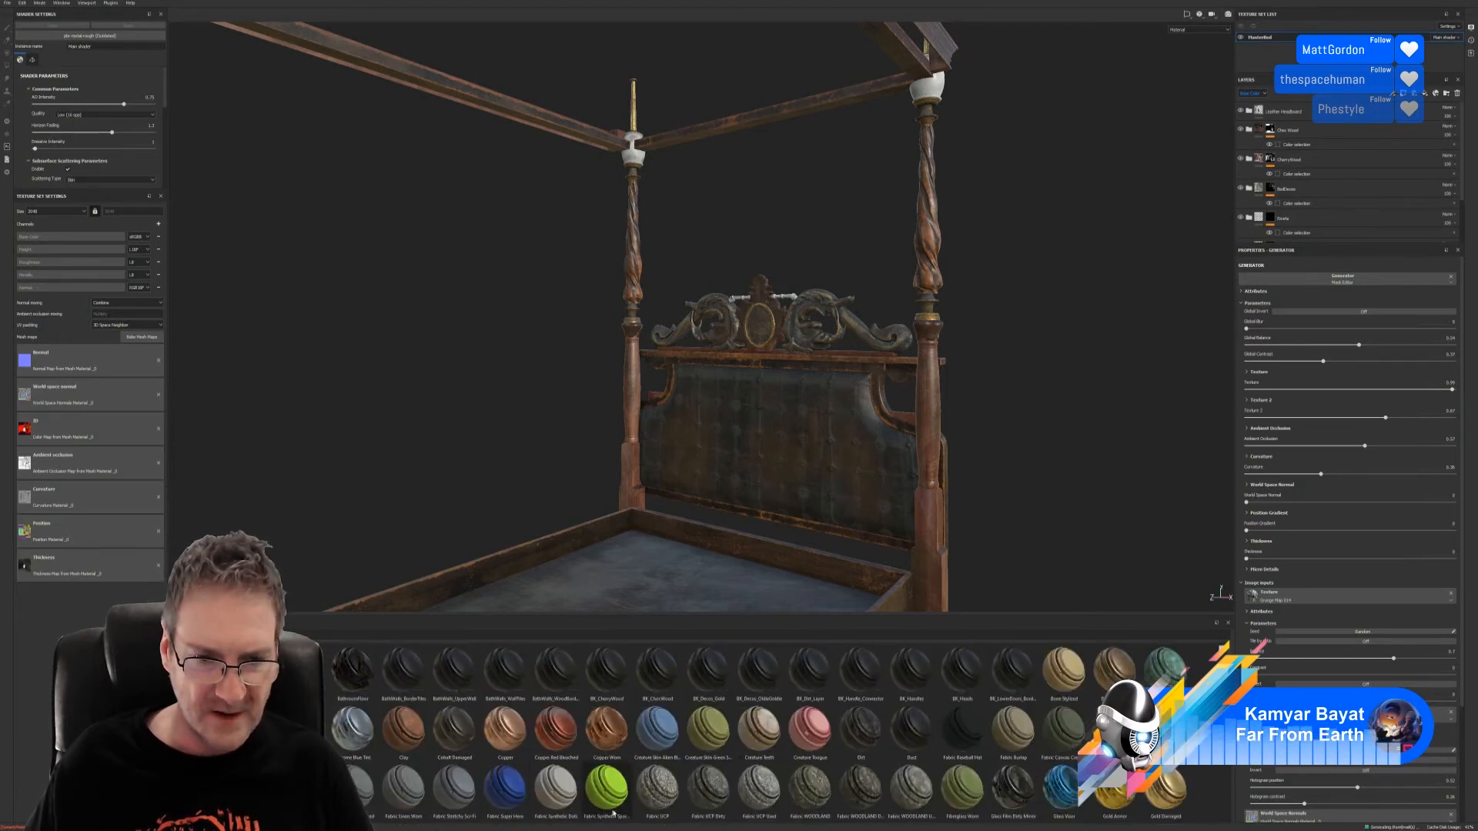
scroll(847, 762, "down", 10)
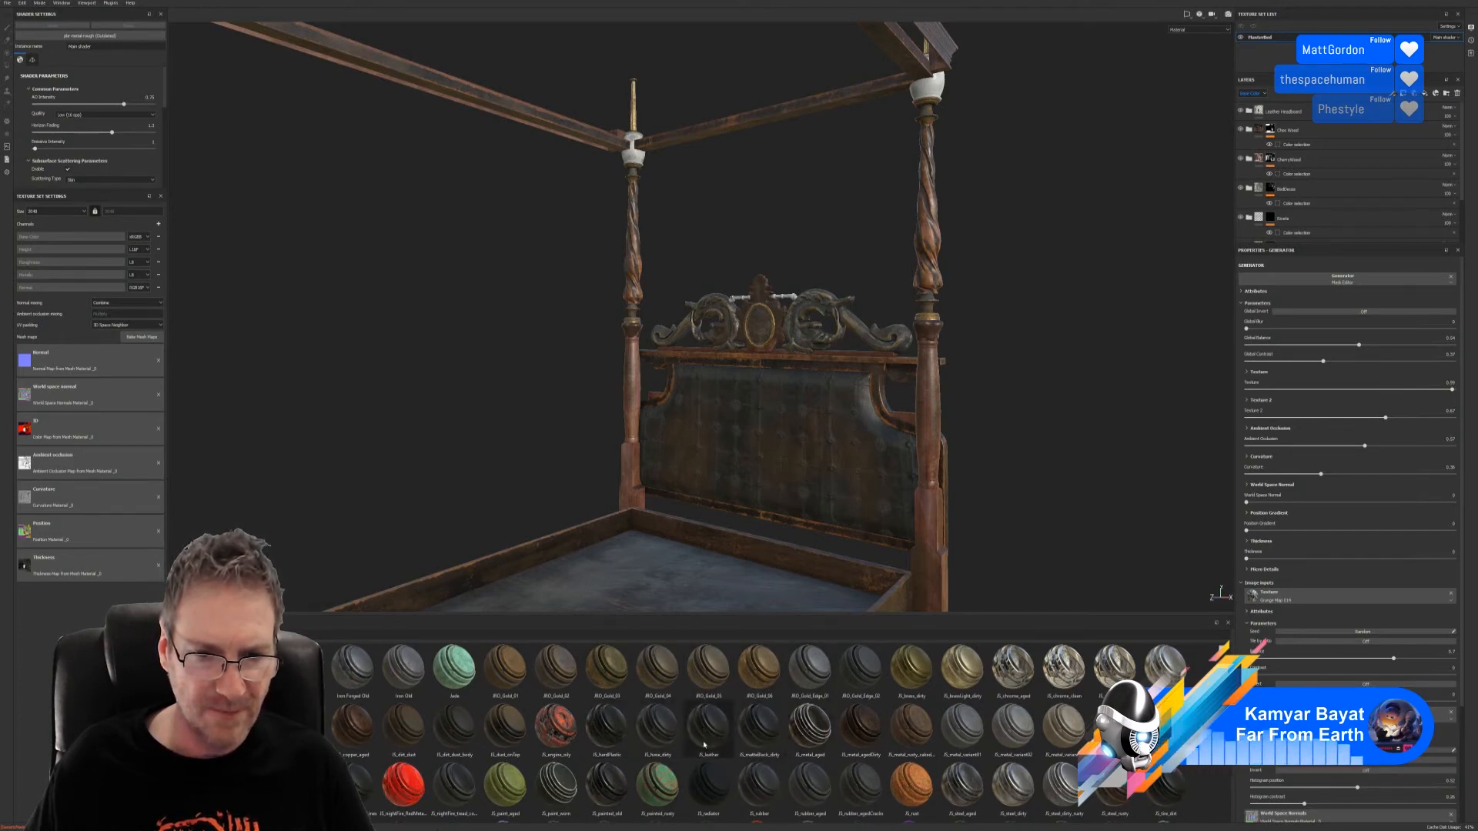
mouse_move(915, 695)
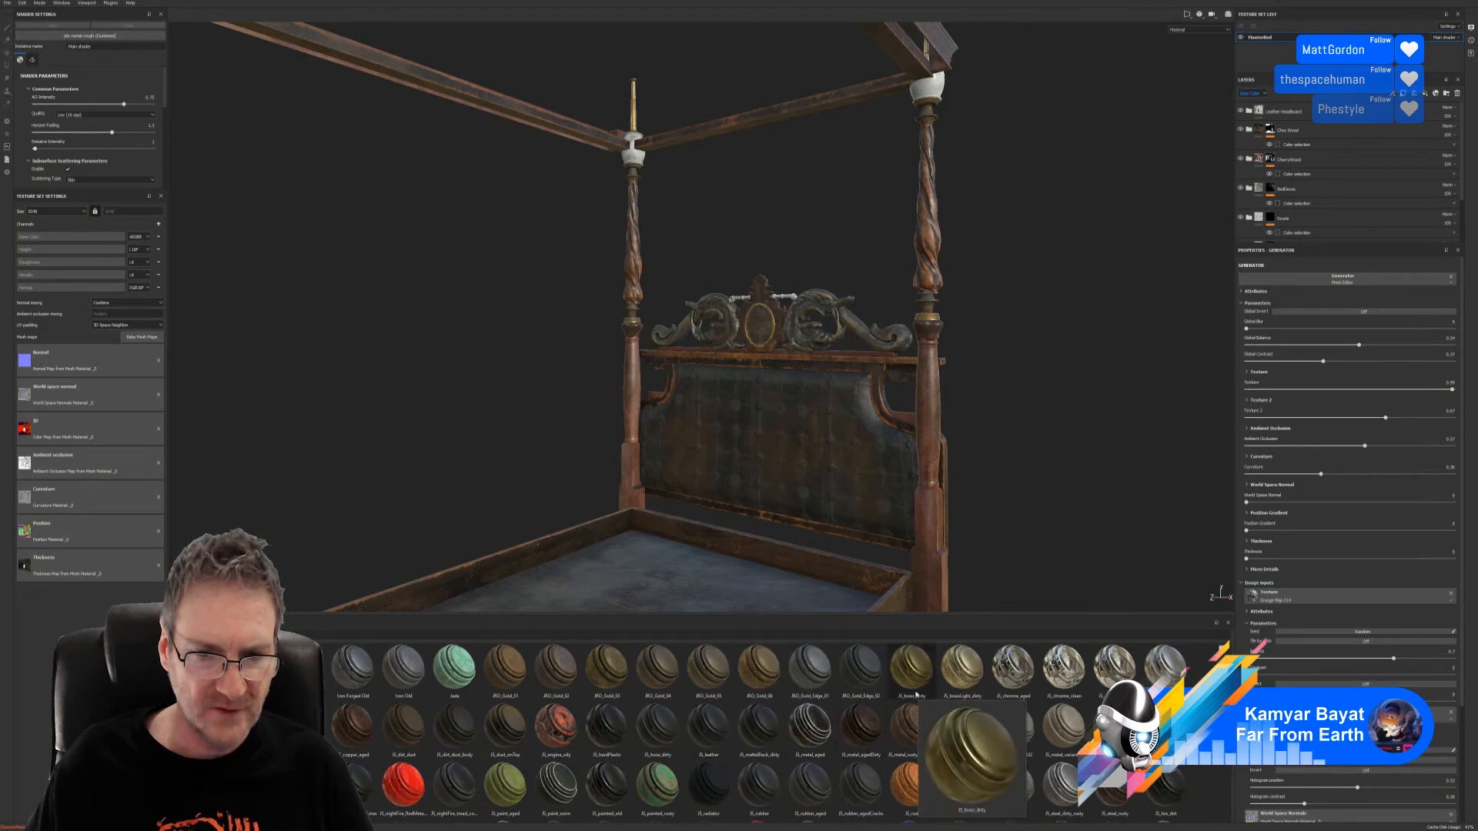
mouse_move(866, 678)
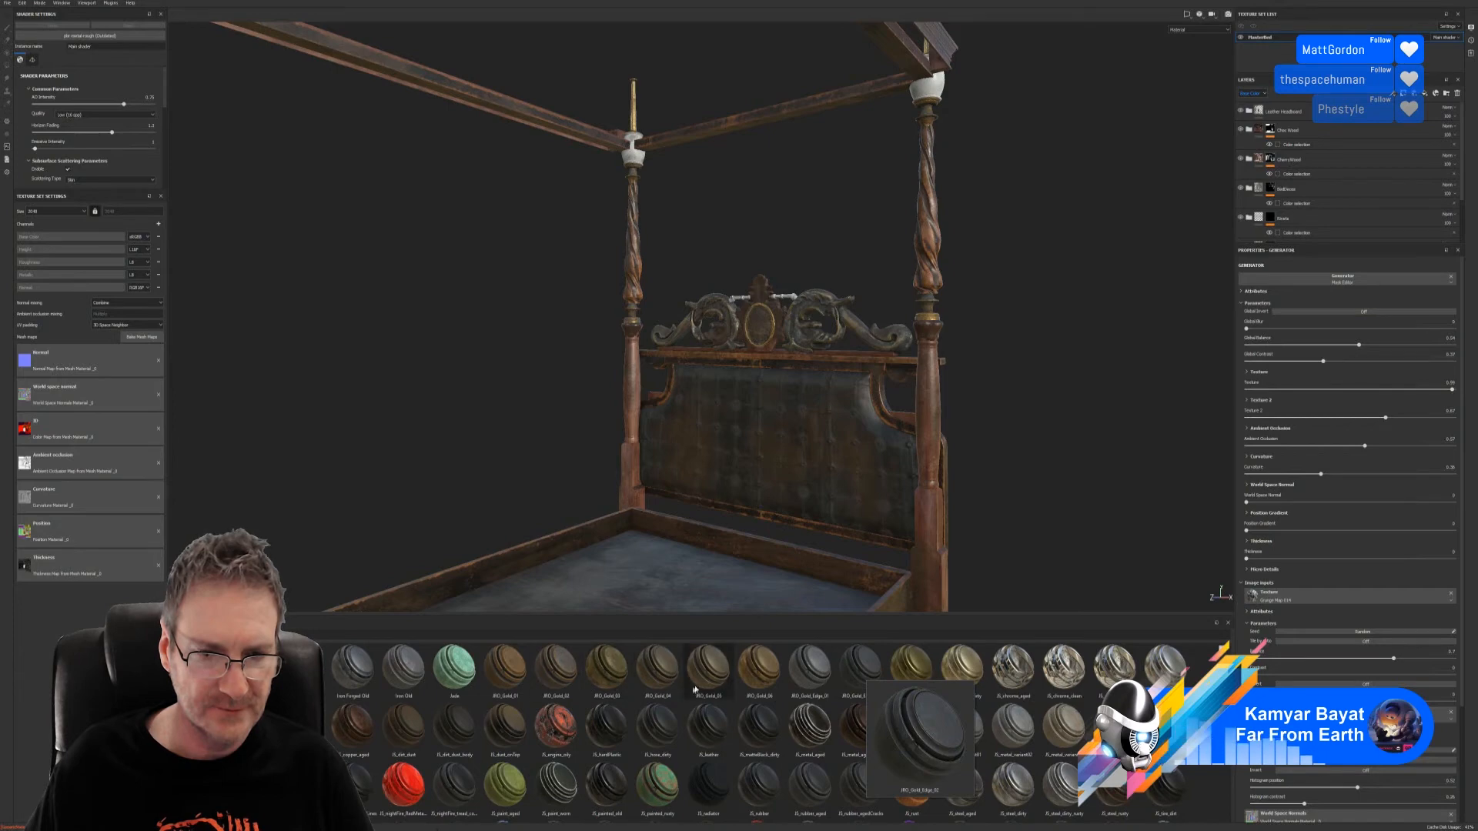
mouse_move(702, 682)
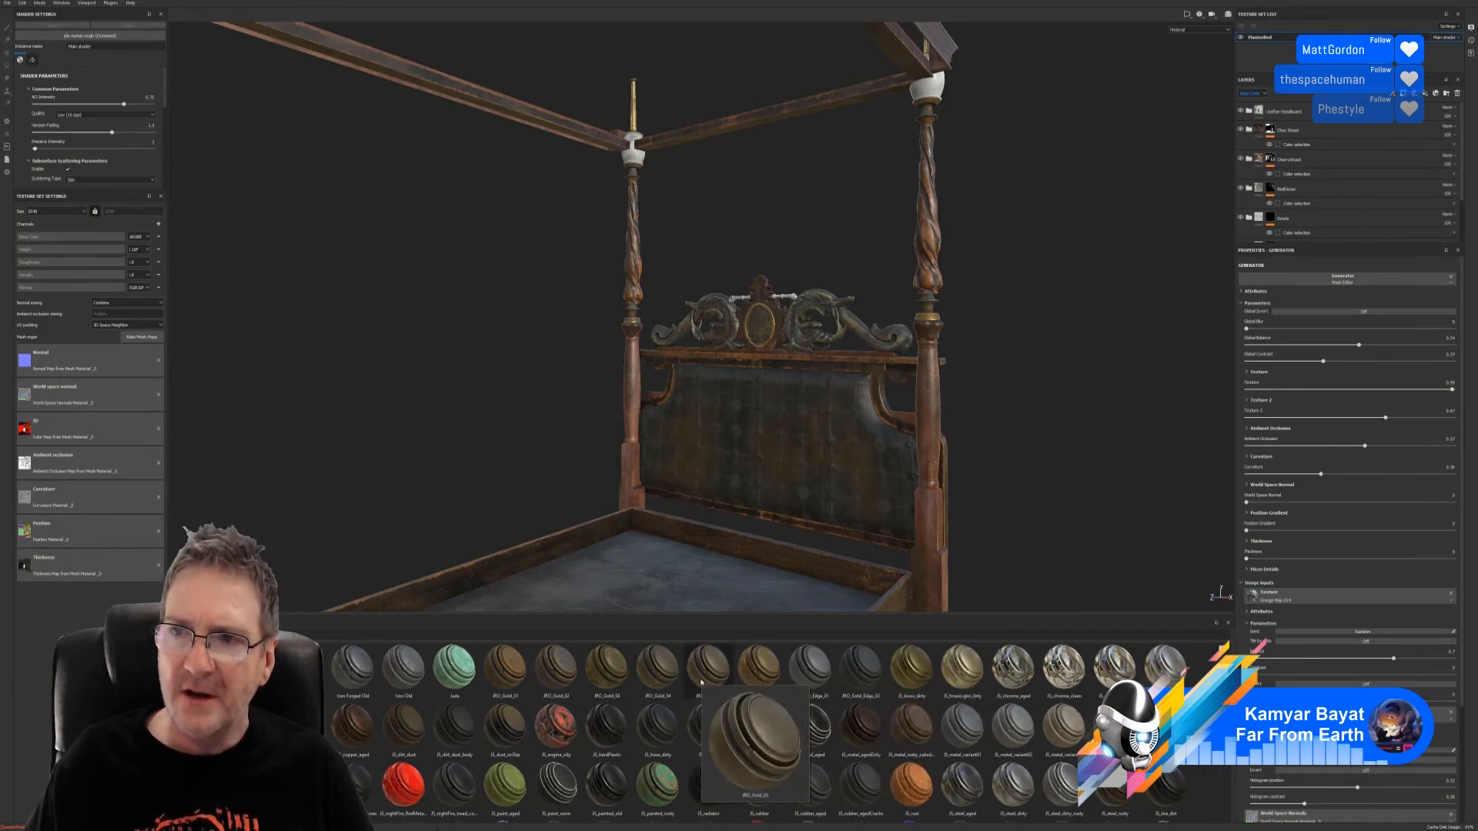
left_click(701, 682)
left_click_drag(701, 682, 777, 324)
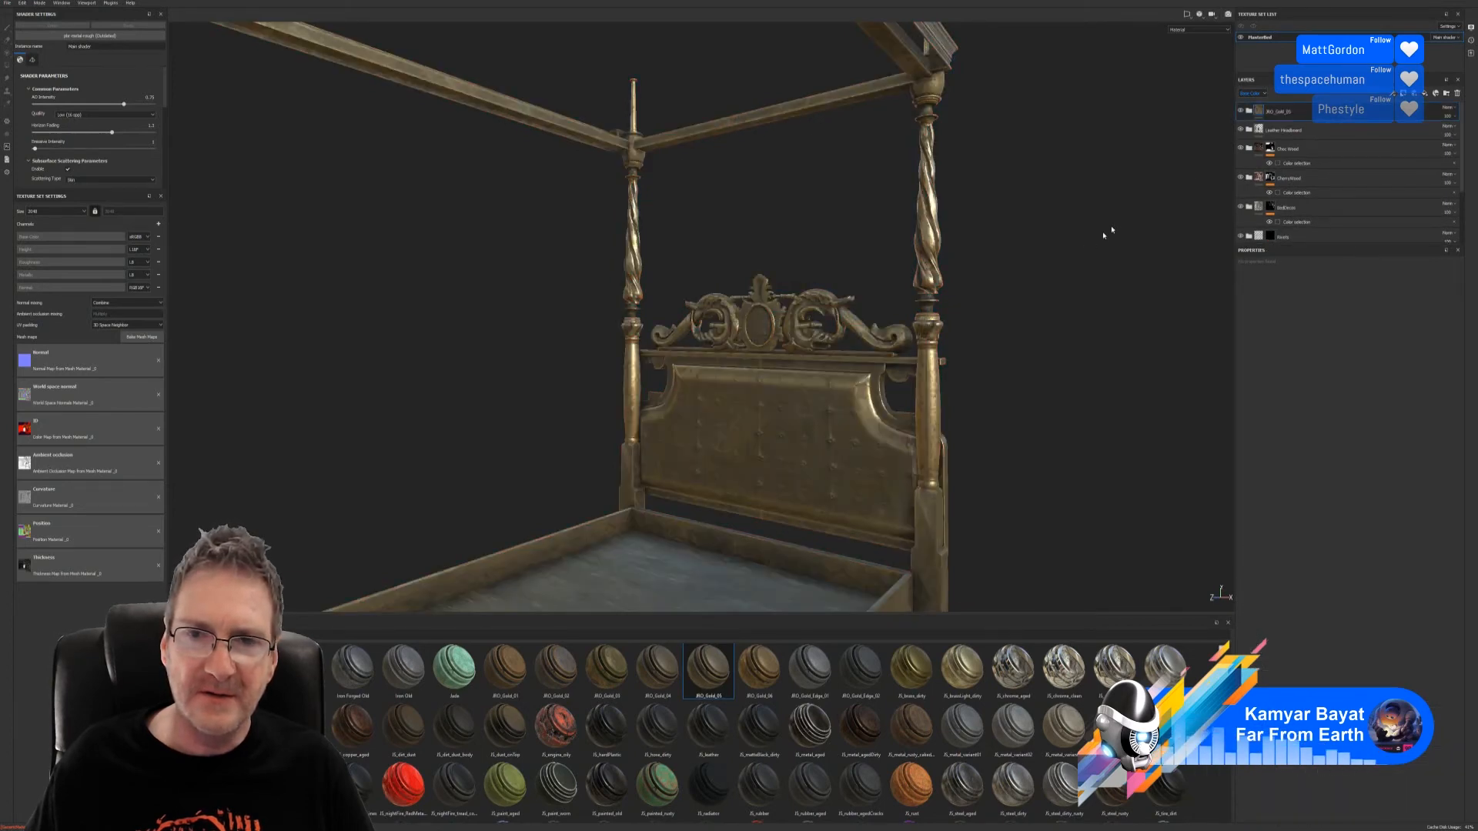
Step: Mask JRO_Gold_05 with a colour selection, picking the ID colour of the thin bars beside the headboard's central crest
right_click(1313, 112)
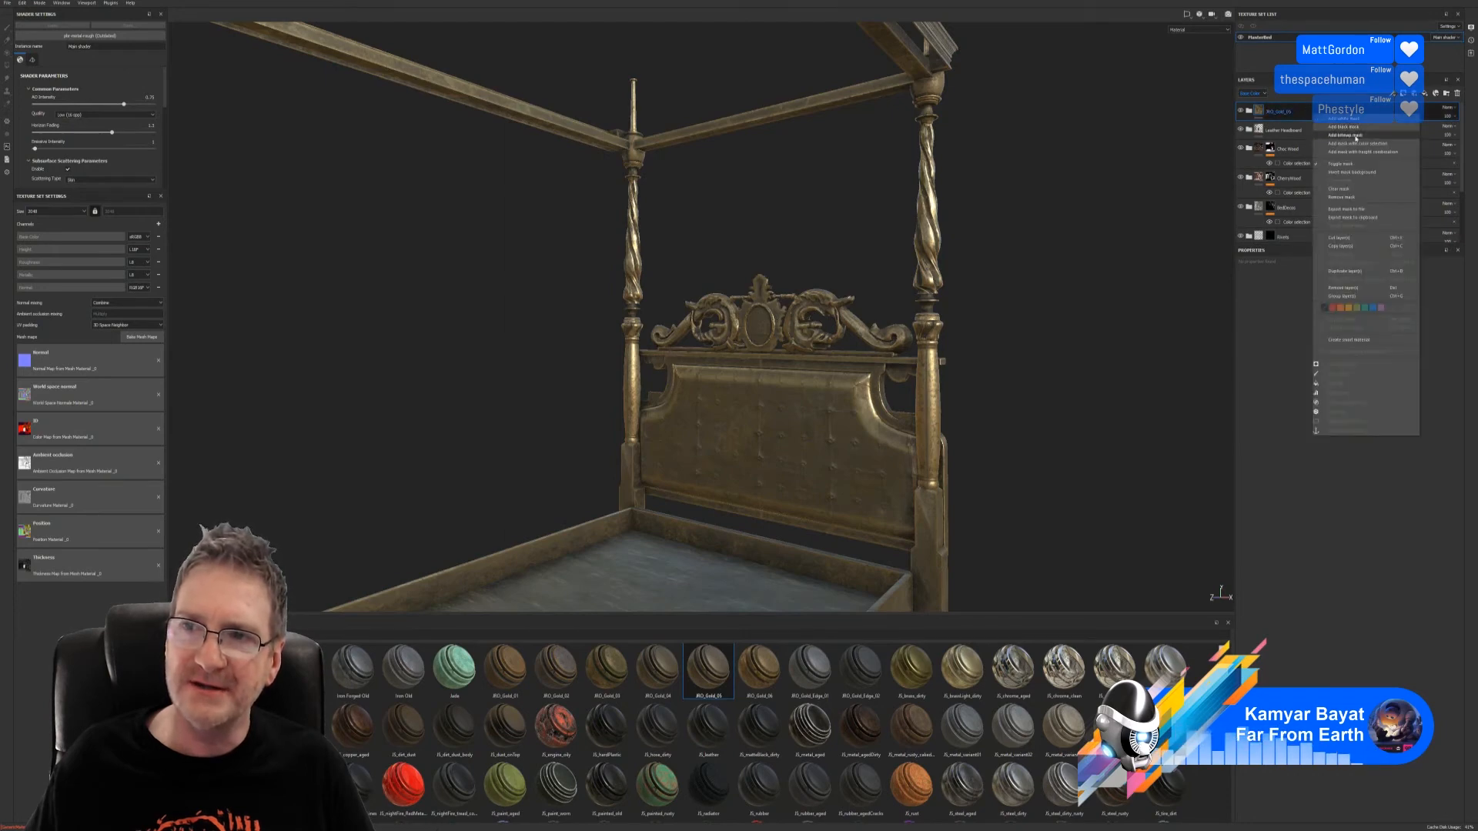
left_click(1365, 143)
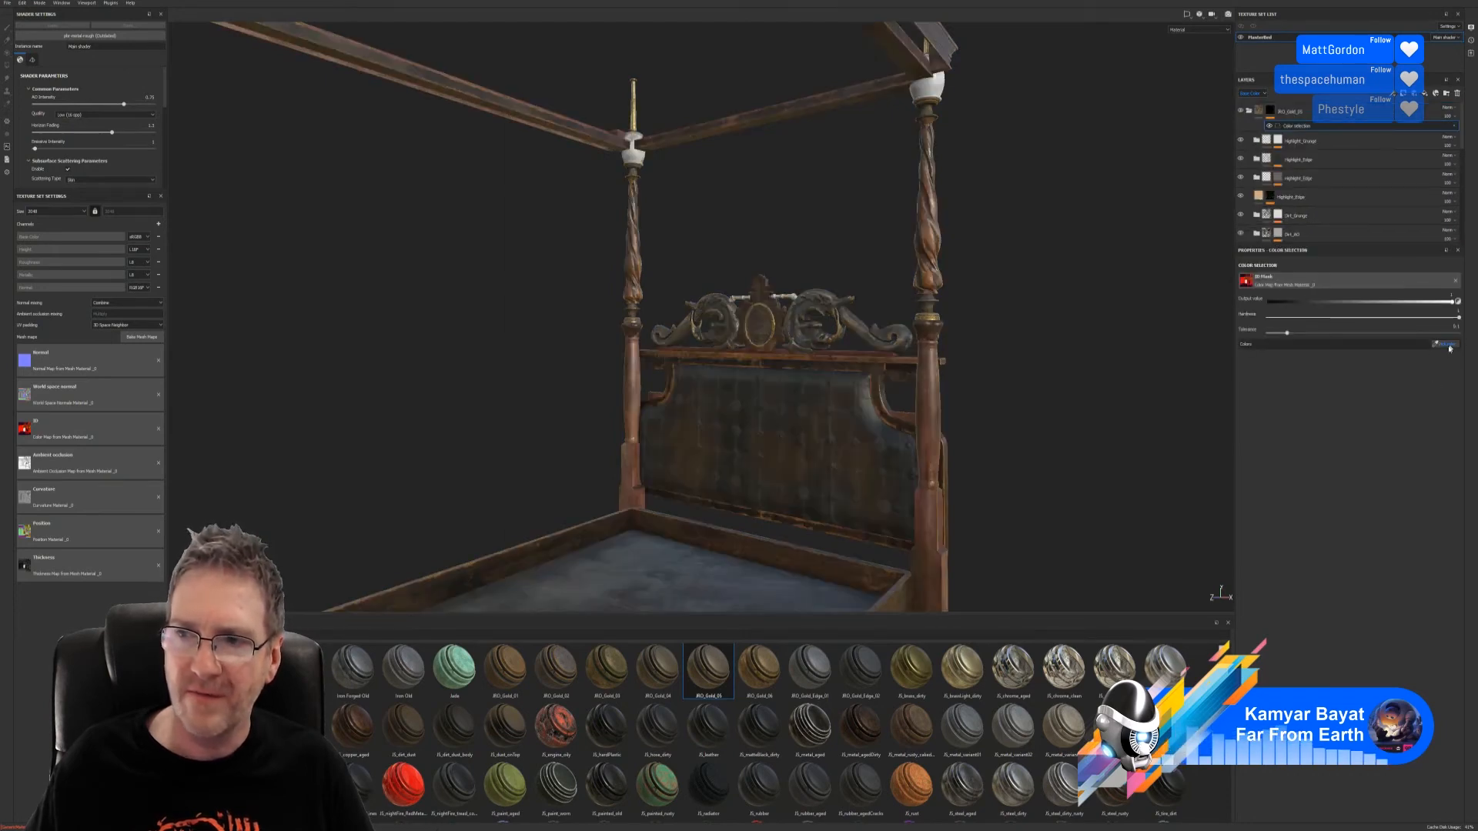
left_click(1447, 343)
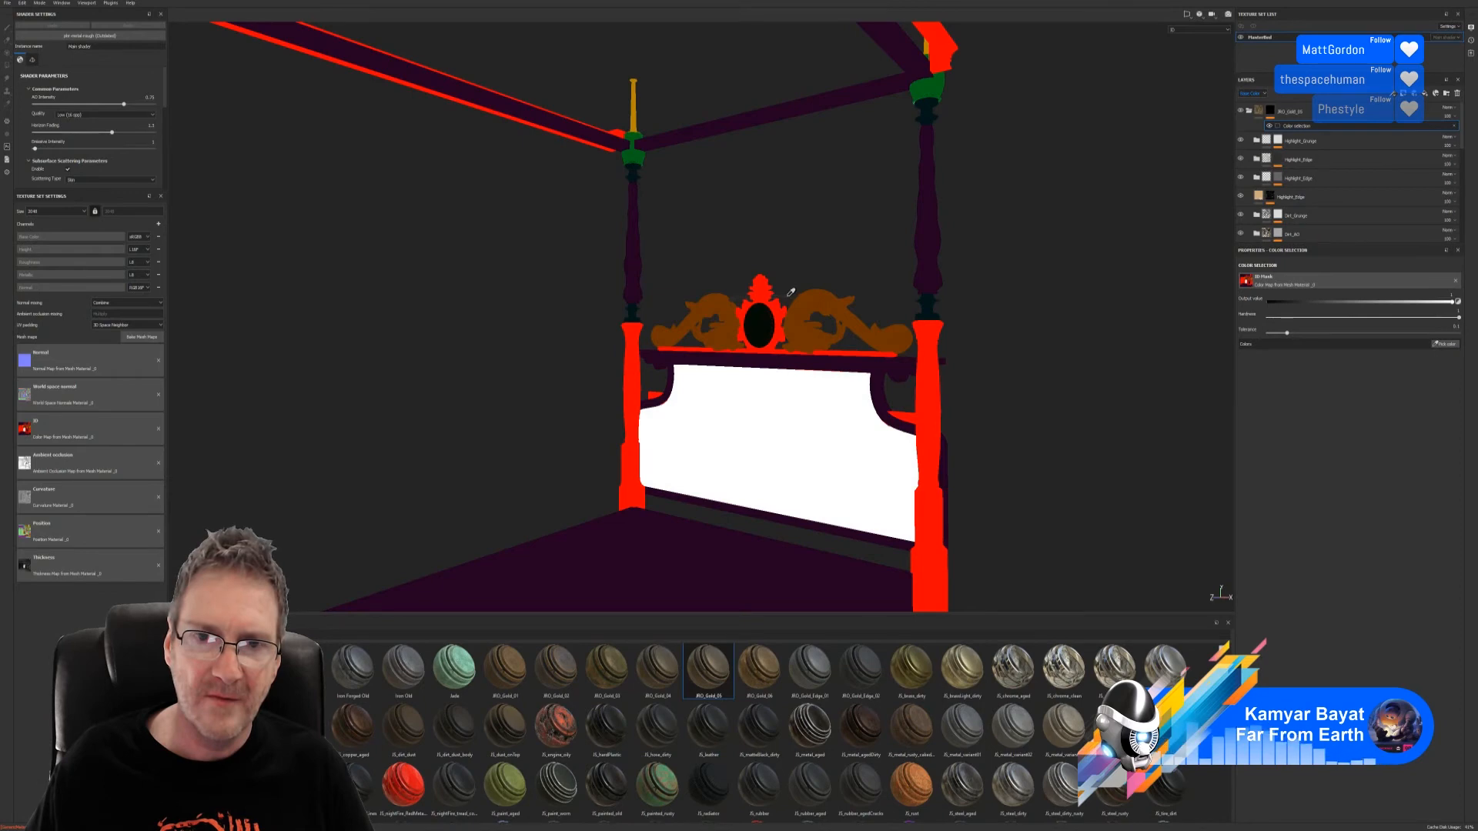
left_click(789, 296)
Step: Examine the gold bars on the headboard's carved crest up close, and the whole bed from several angles
scroll(875, 329, "up", 6)
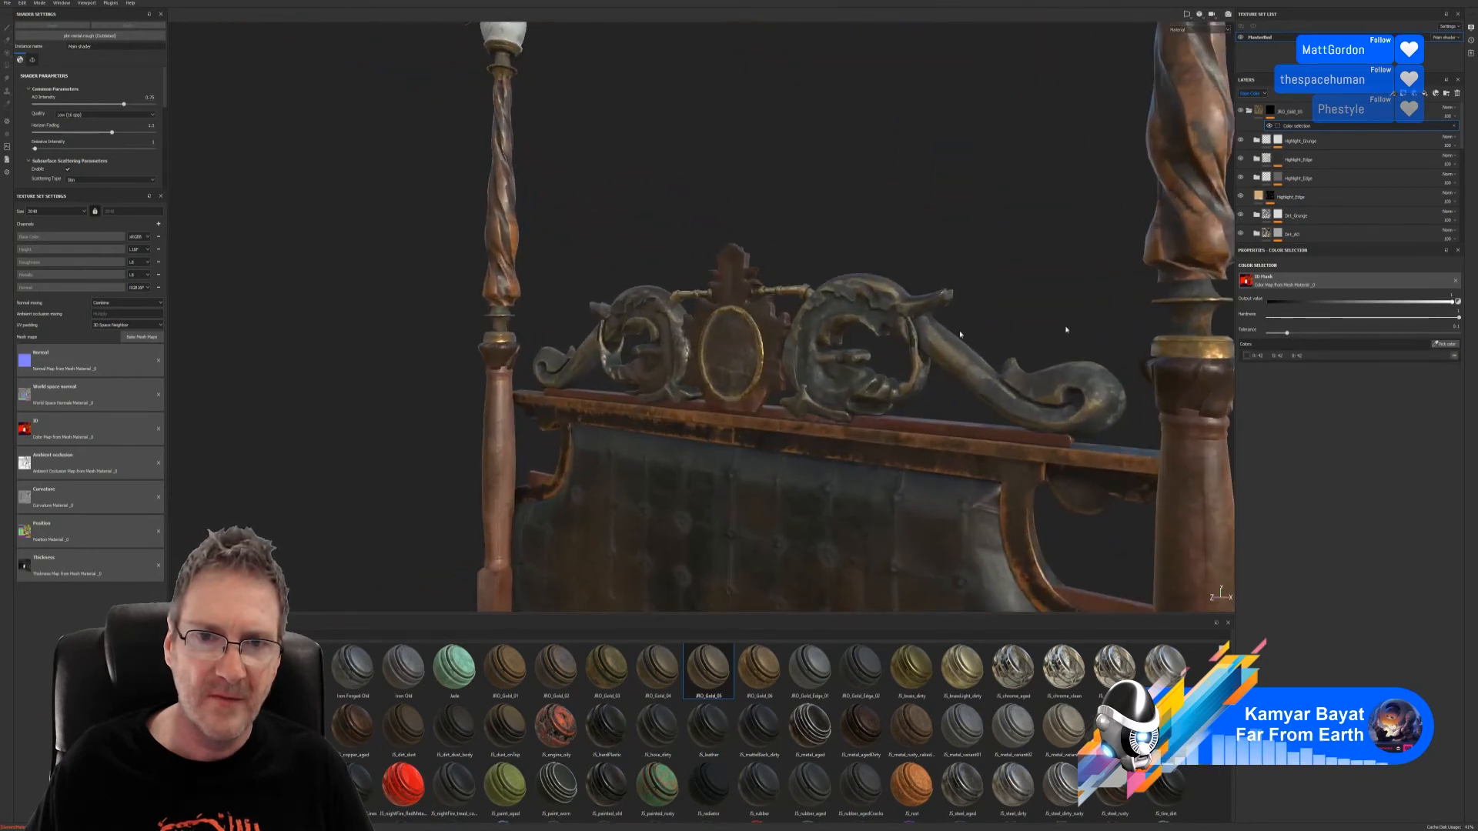
left_click_drag(877, 346, 950, 400, "alt")
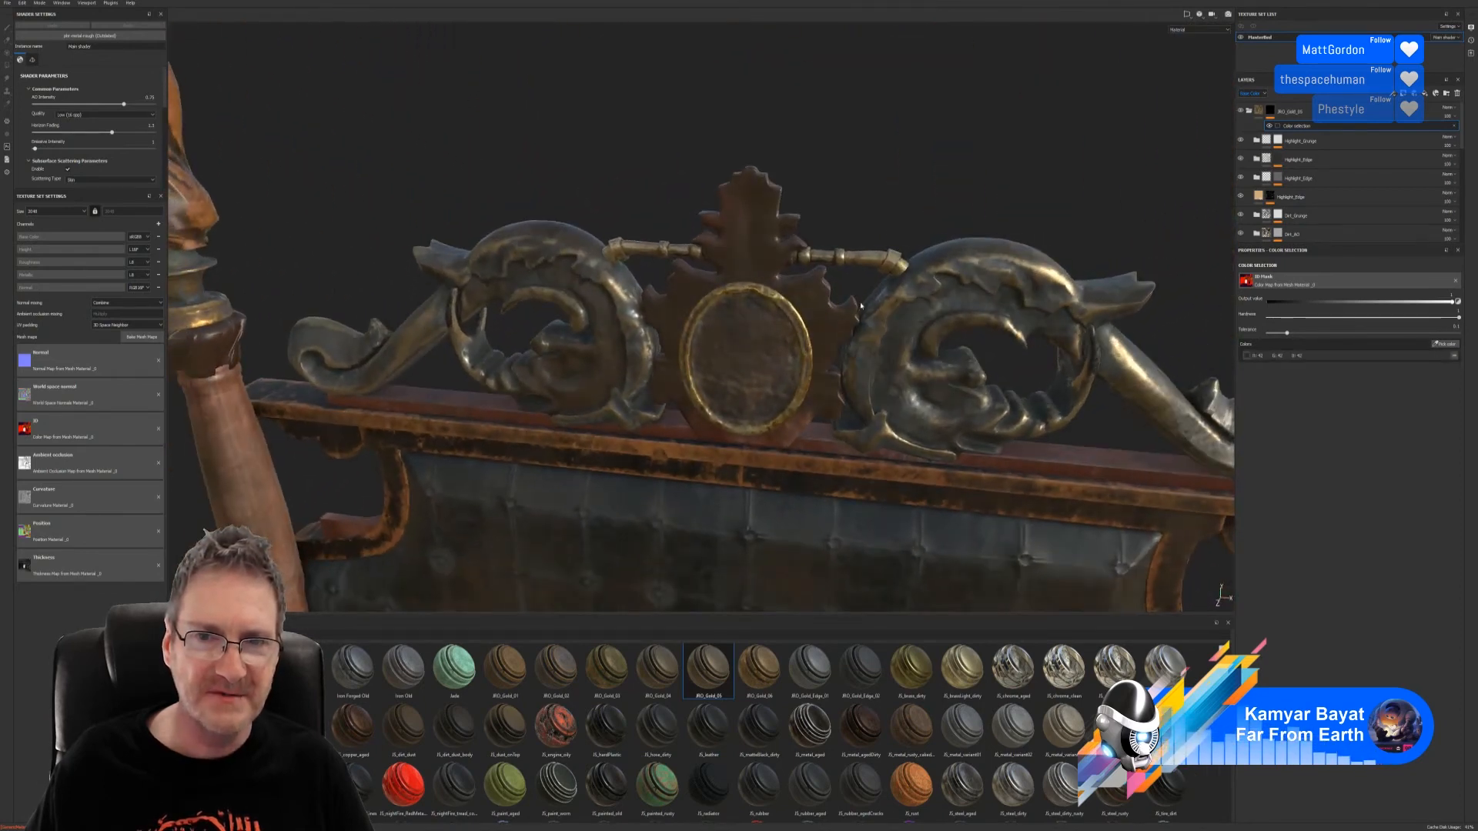
left_click_drag(861, 306, 1000, 408, "alt")
right_click_drag(1001, 408, 662, 416, "alt")
middle_click_drag(663, 415, 699, 408, "alt")
middle_click_drag(902, 410, 835, 388, "alt")
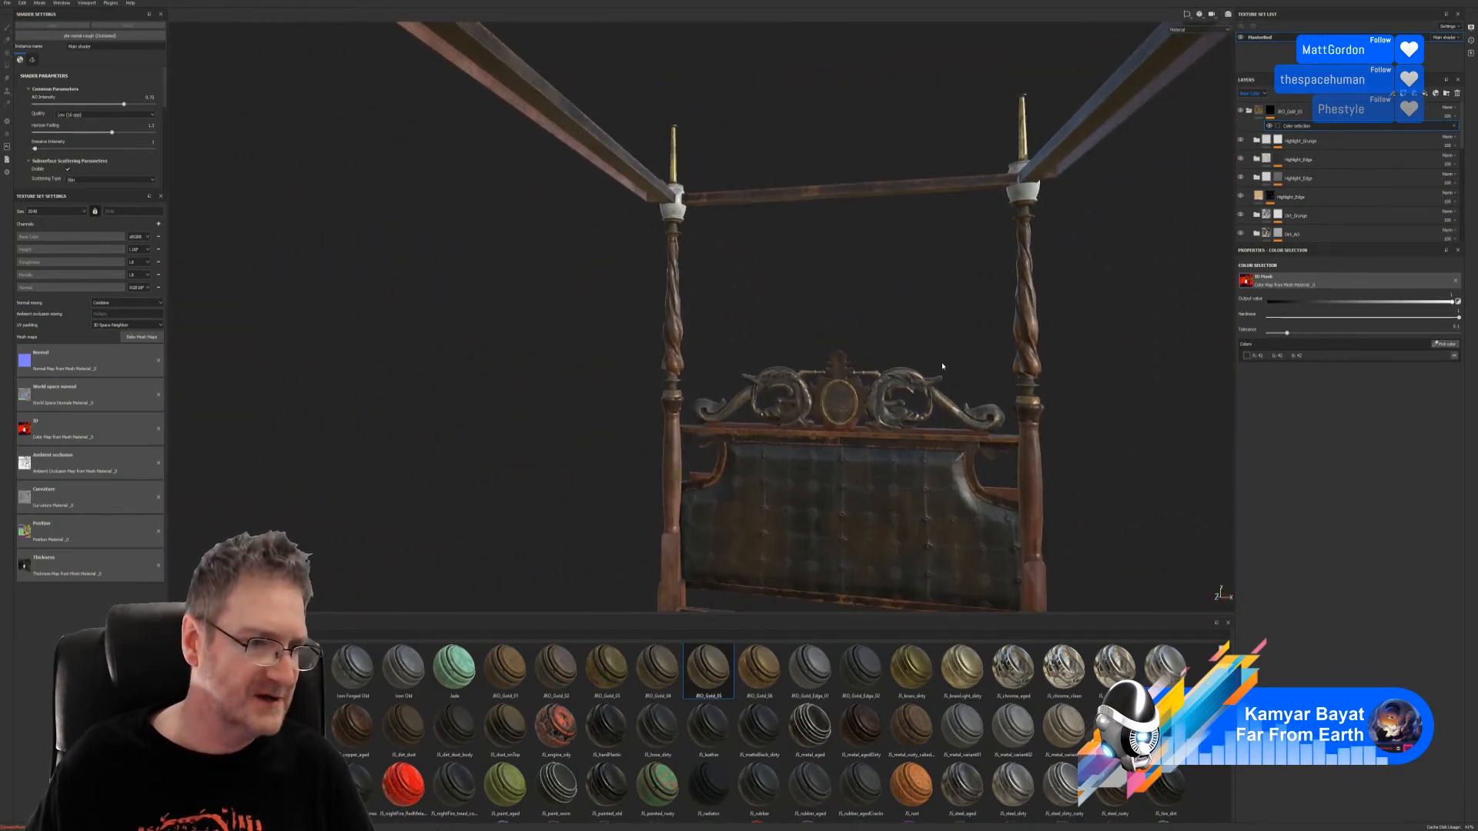
left_click_drag(934, 369, 796, 364, "alt")
right_click_drag(768, 366, 725, 393, "alt")
middle_click_drag(726, 393, 787, 353, "alt")
left_click_drag(787, 353, 790, 114, "alt")
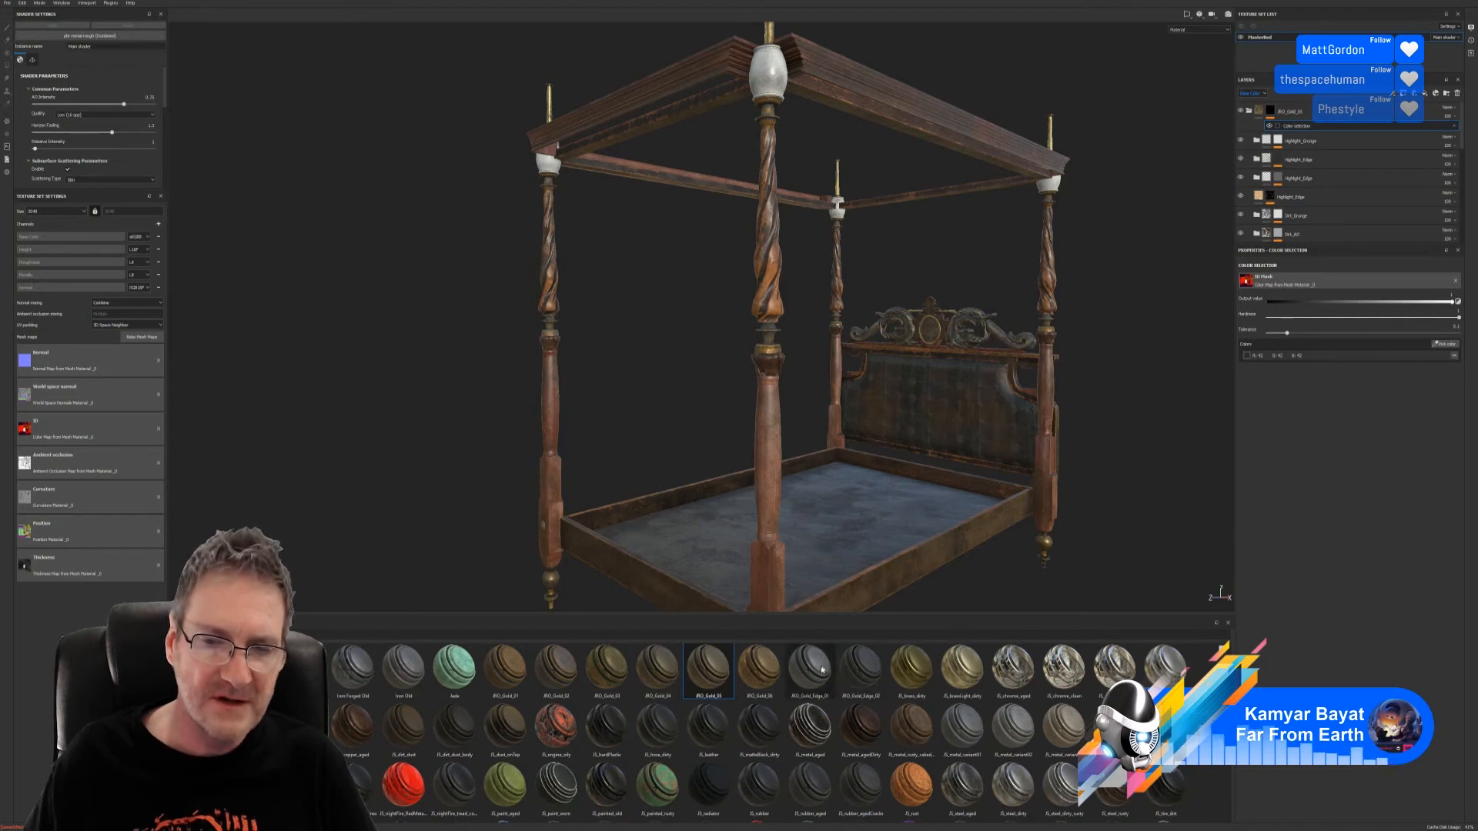
Step: Try the JRO_Gold_Edge_01 and JRO_Gold_Edge_02 smart materials on the bed, undoing each one
left_click_drag(810, 668, 789, 86)
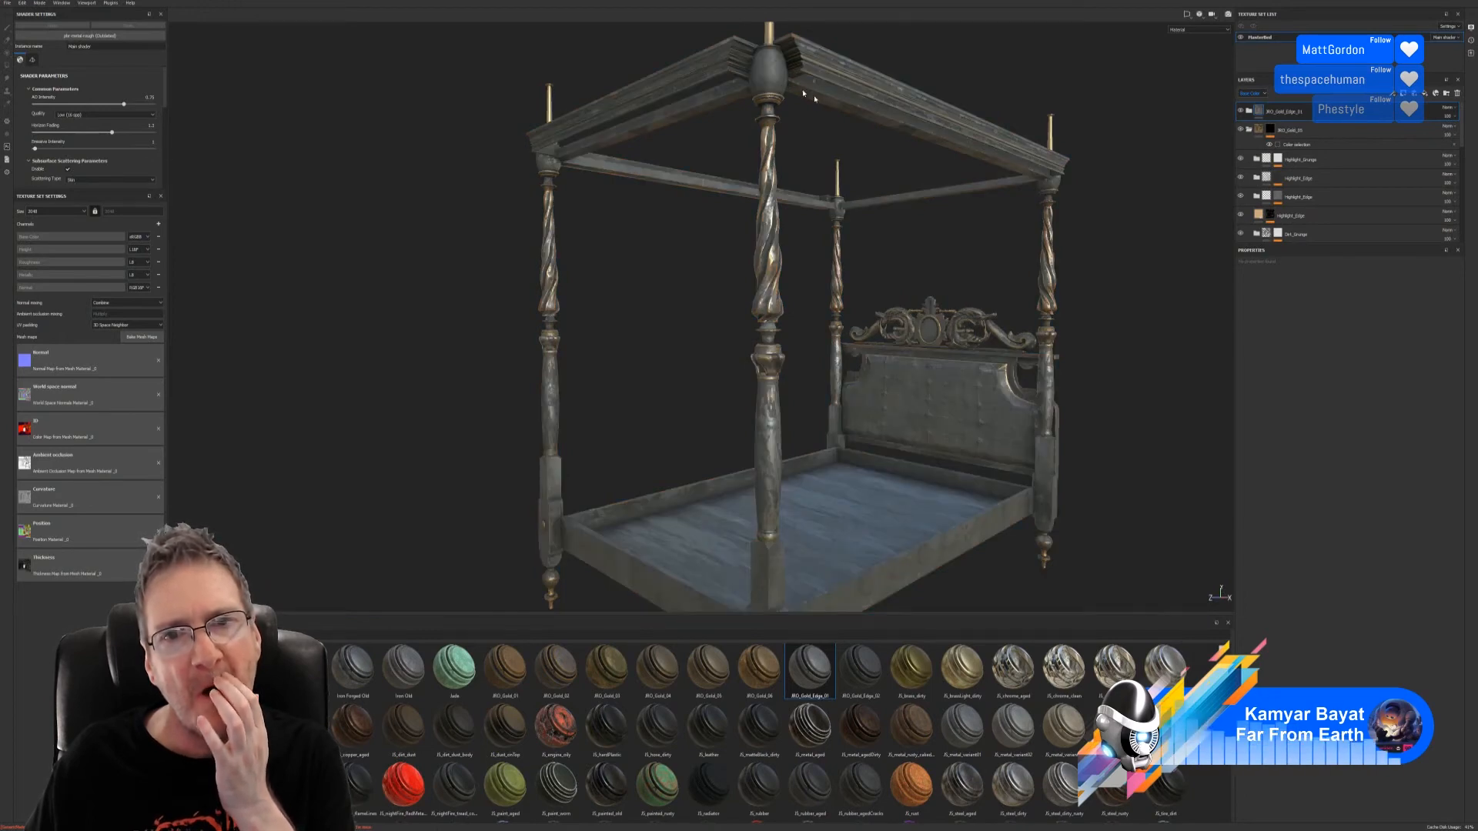
key("ctrl+z")
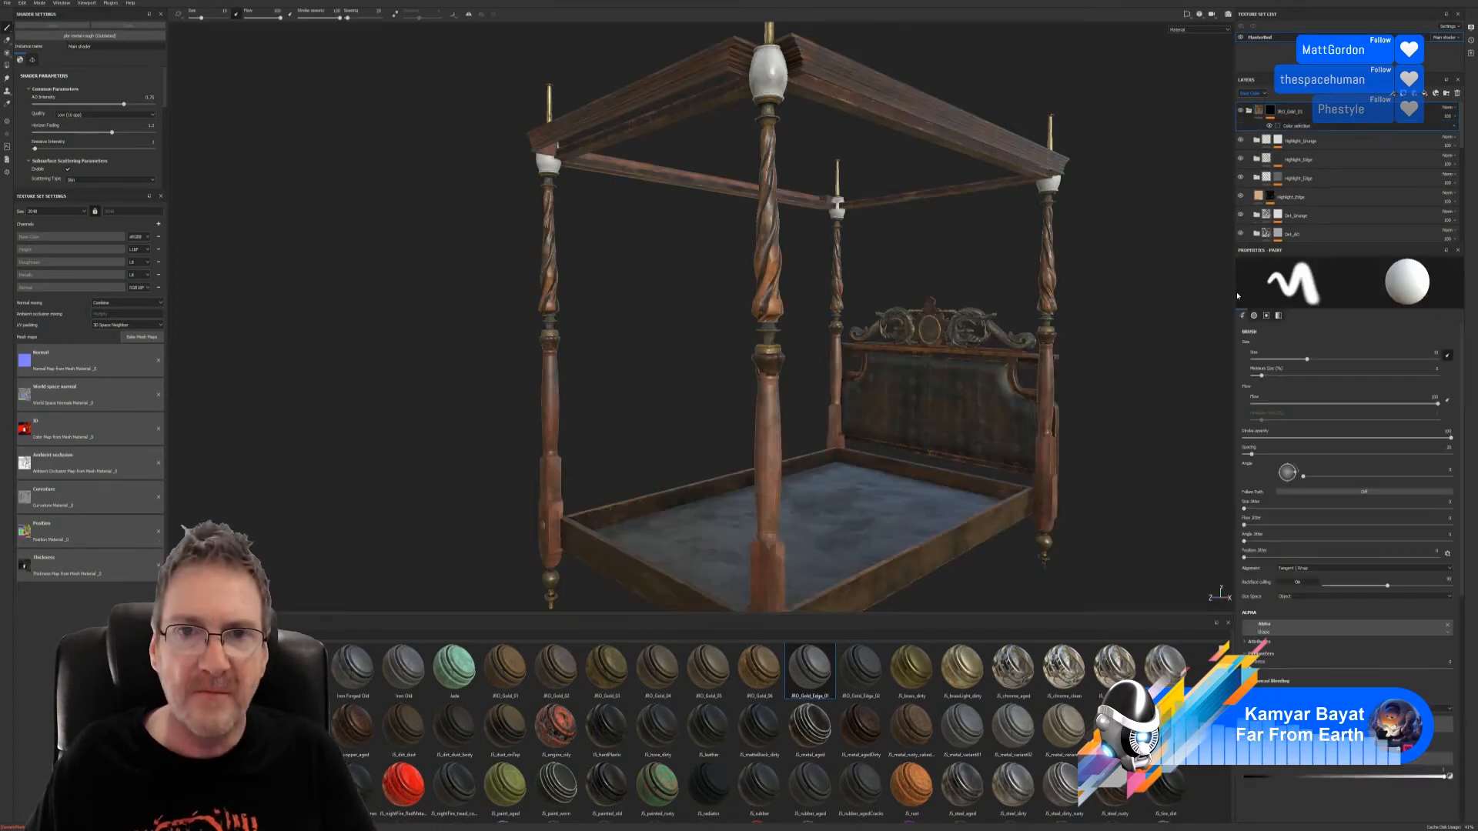
left_click_drag(861, 667, 782, 74)
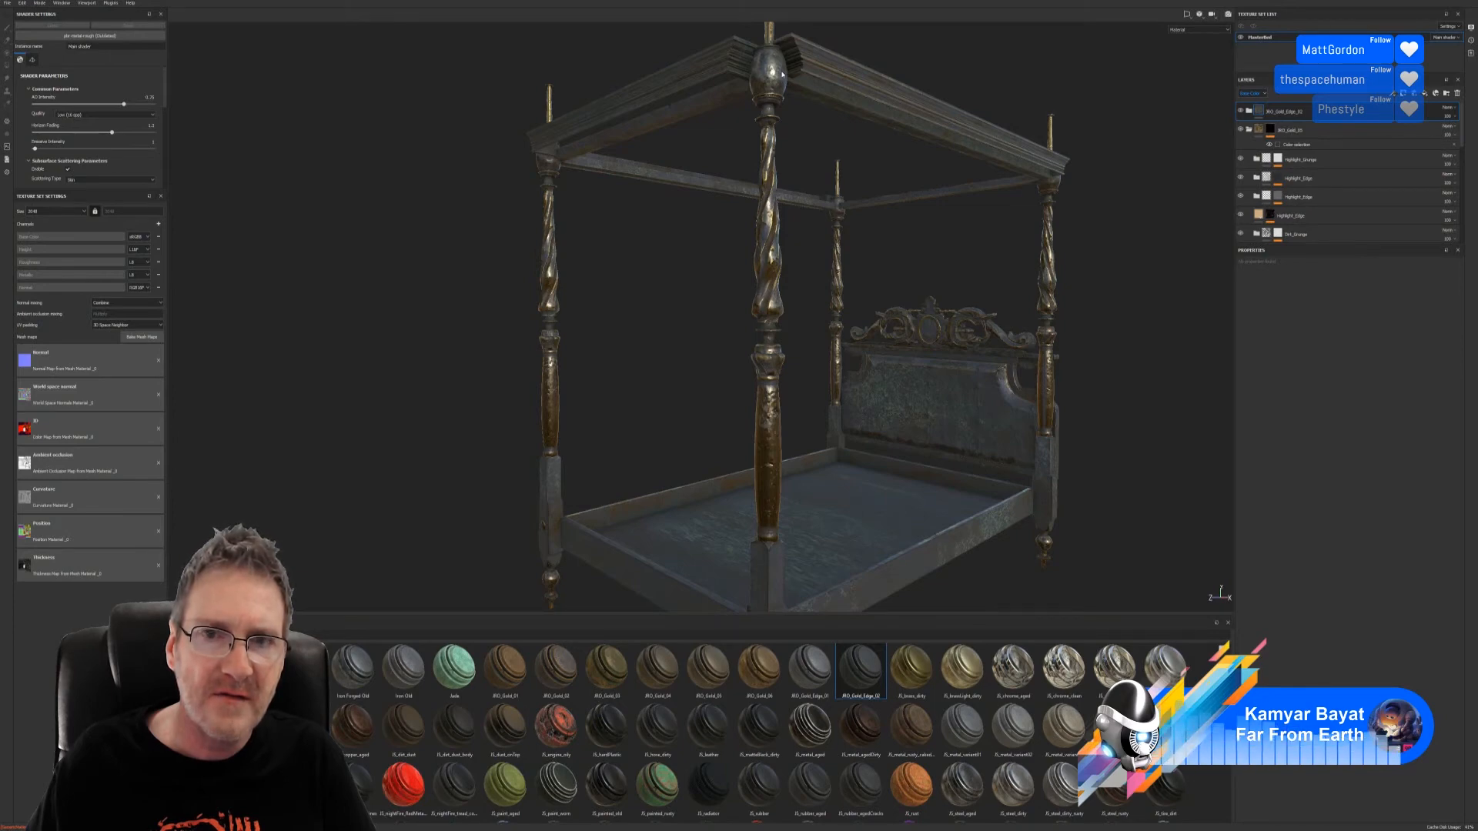
left_click_drag(782, 75, 805, 131, "alt")
key("ctrl")
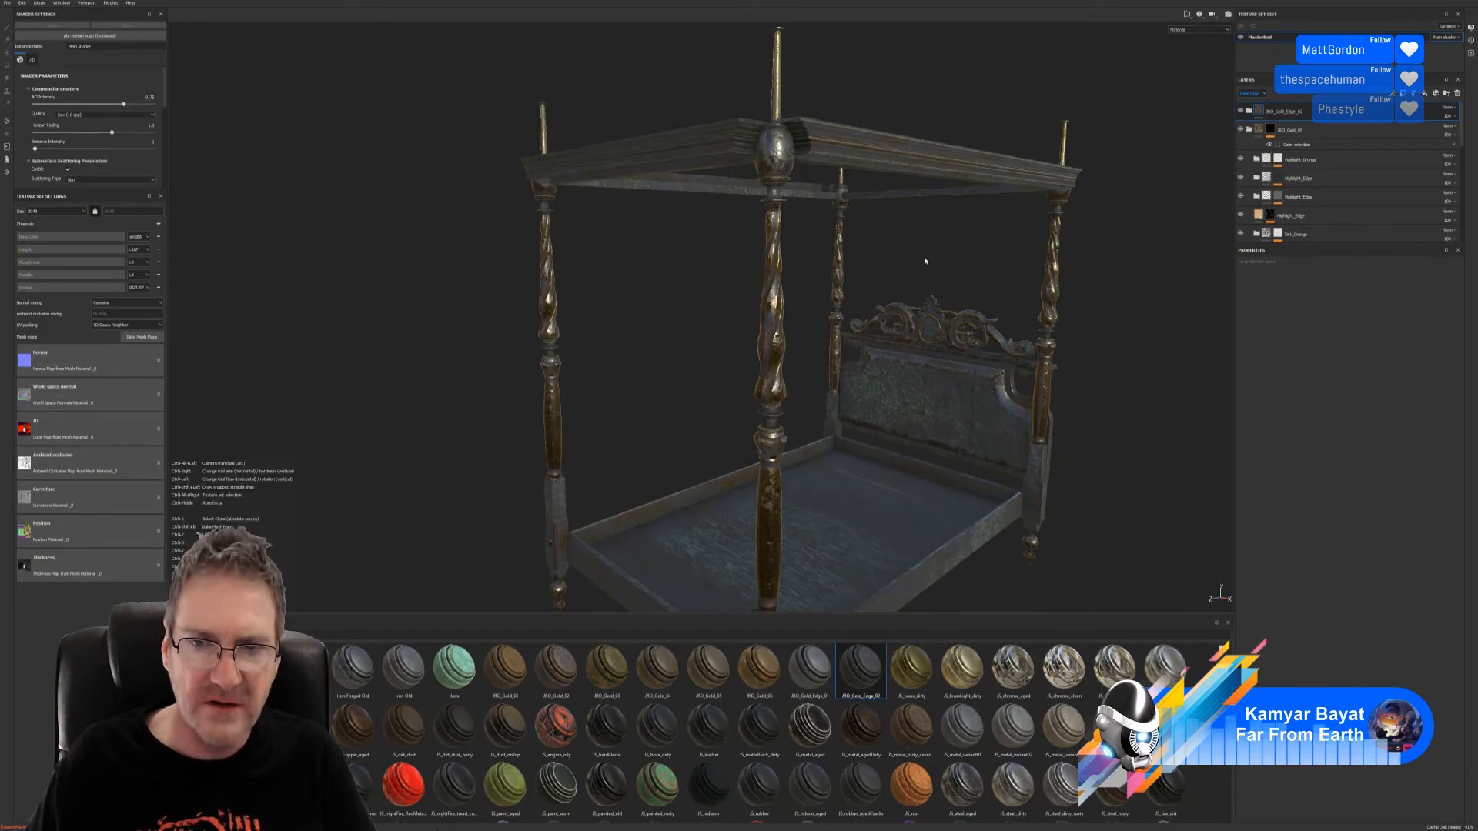
key("ctrl+z")
left_click_drag(943, 369, 933, 363, "alt")
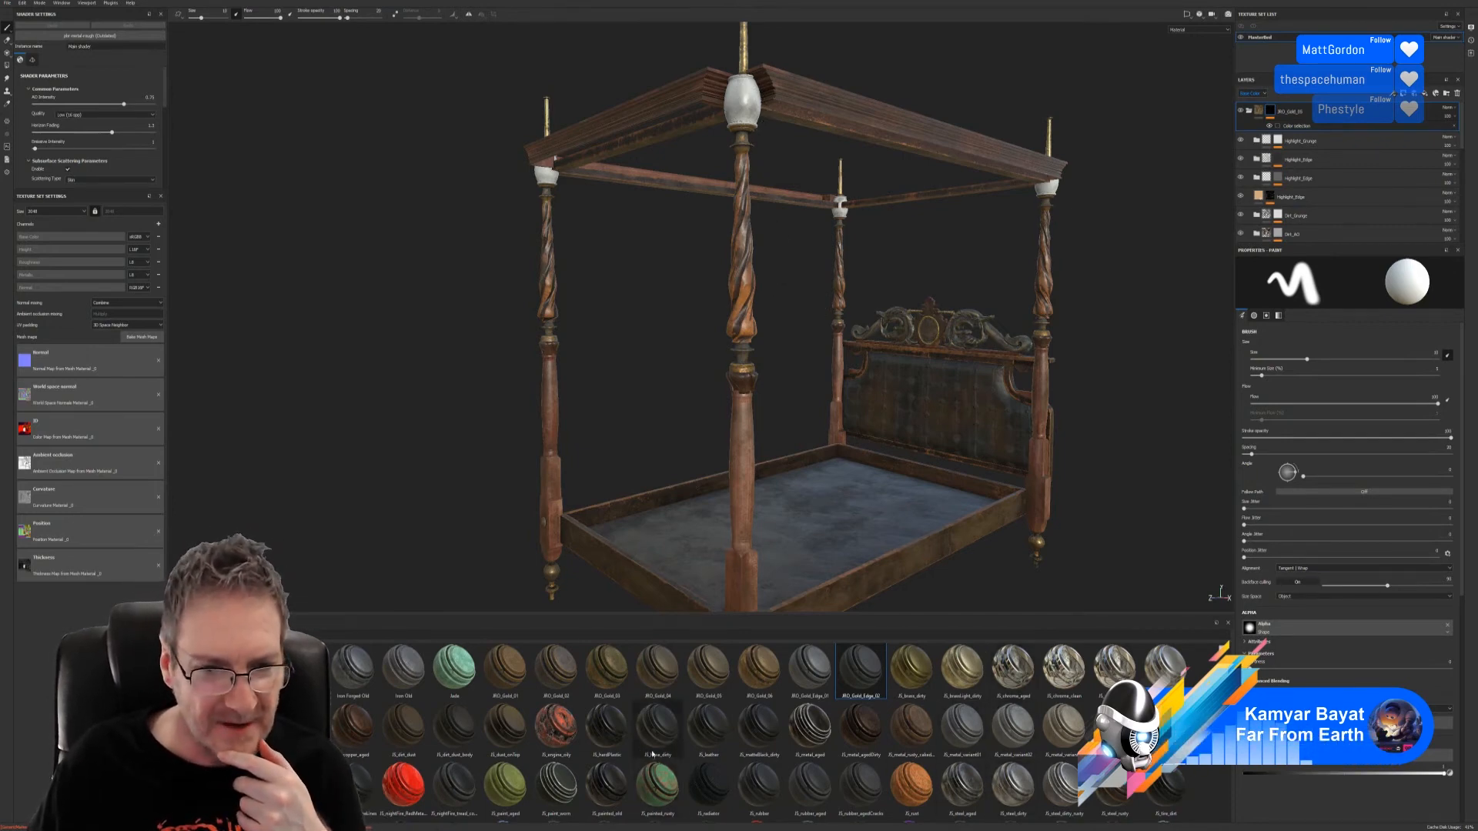
Step: Apply the JRO_Gold_03 smart material and confine it to the green ID colour of the post caps with a colour selection mask
left_click_drag(607, 668, 752, 124)
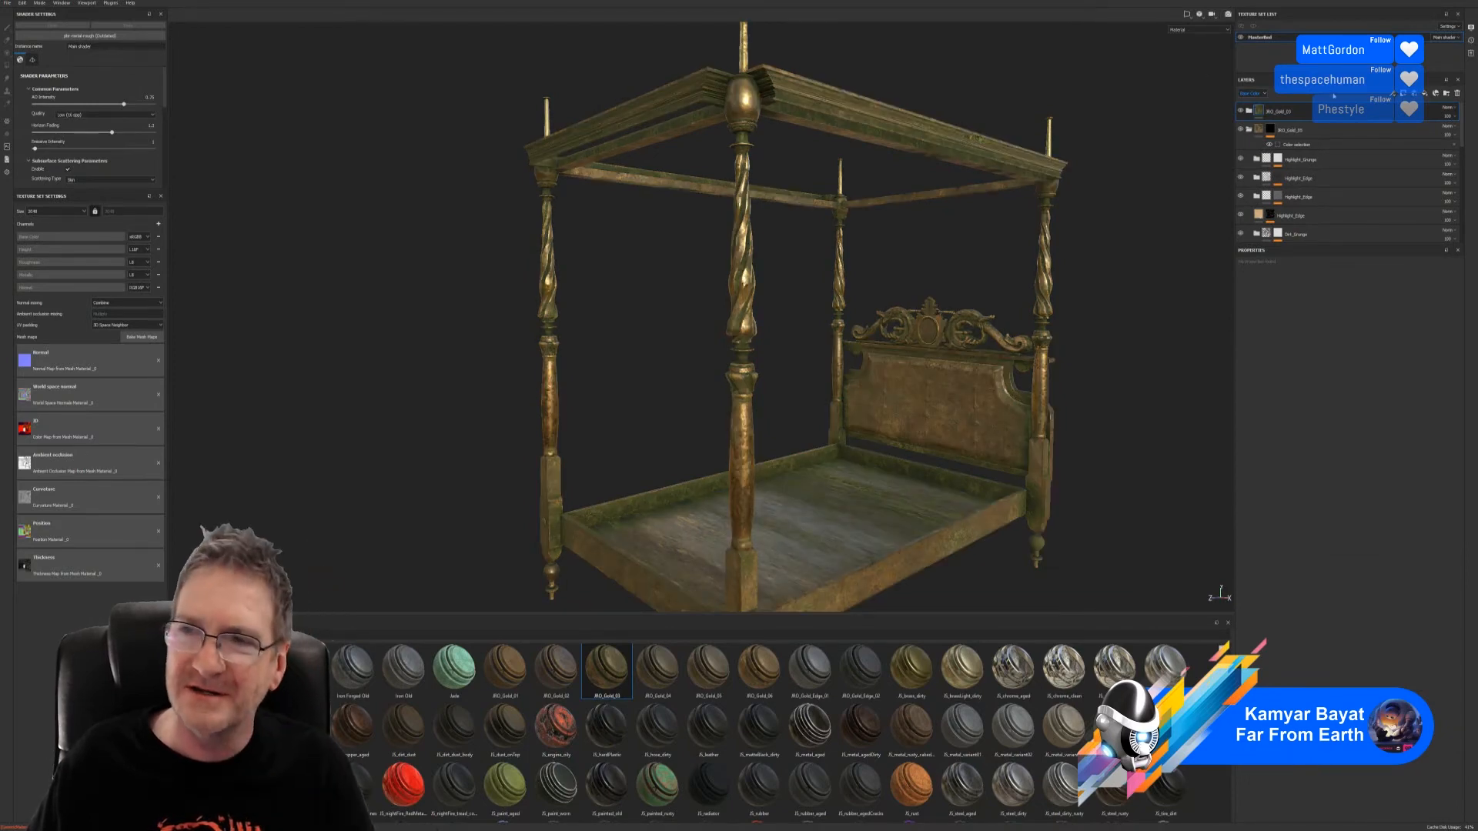
right_click(1334, 110)
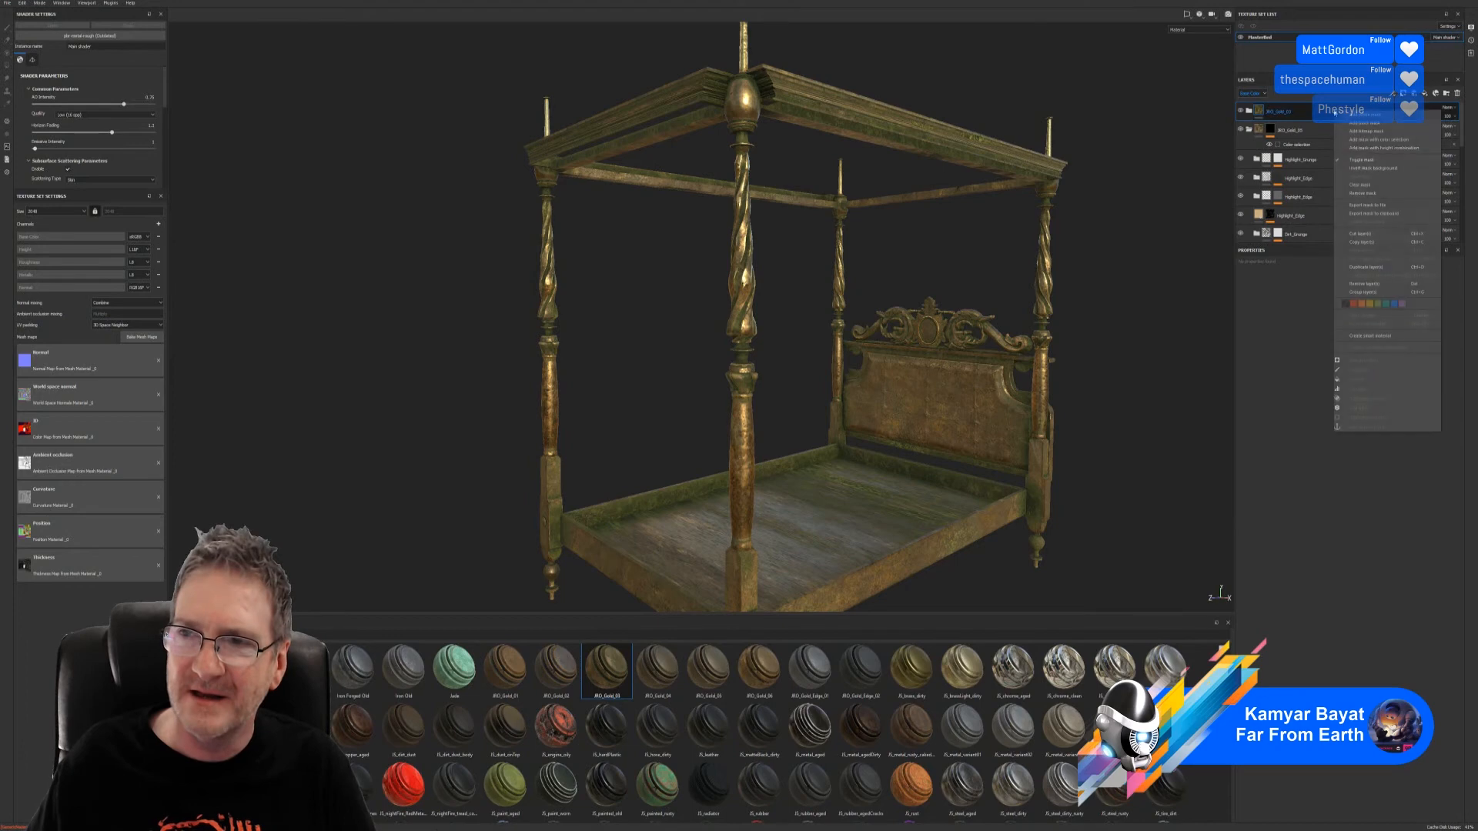
left_click(1374, 139)
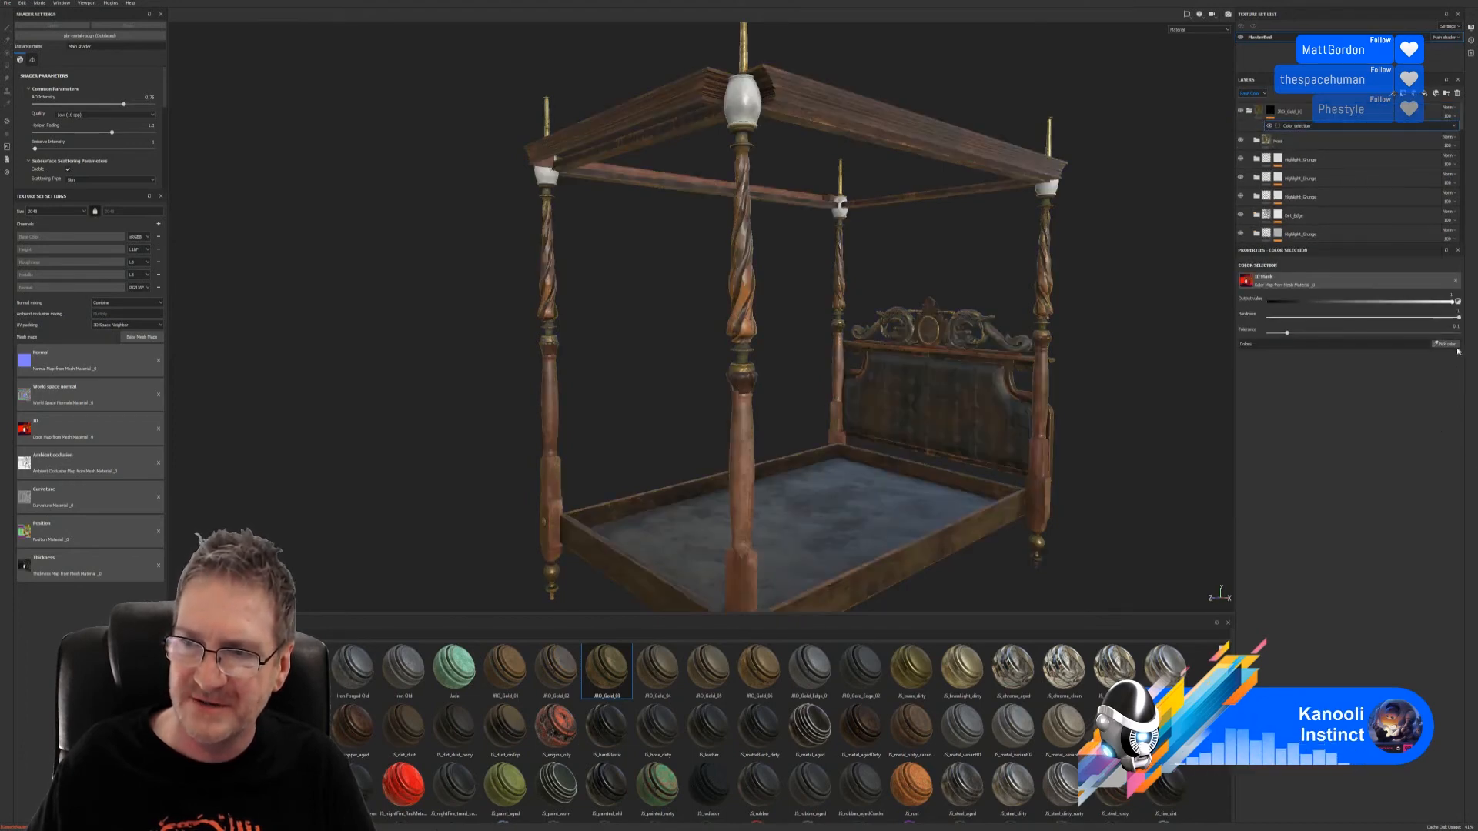
left_click(1457, 347)
left_click(740, 91)
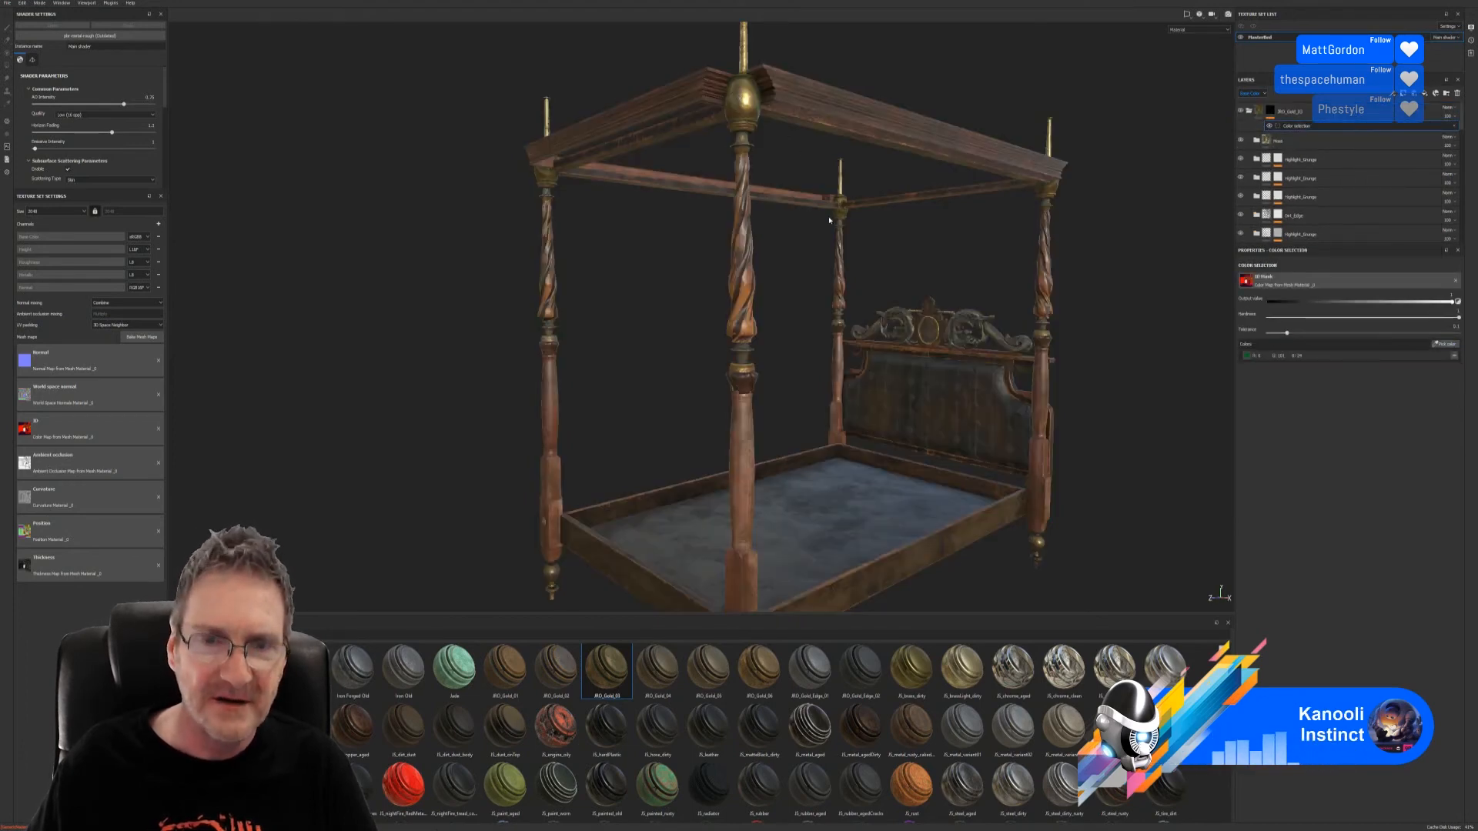
Step: Inspect the gold post caps on the bed, collapse the JRO_Gold_03 folder and review the layers beneath it
left_click_drag(762, 231, 768, 277, "alt")
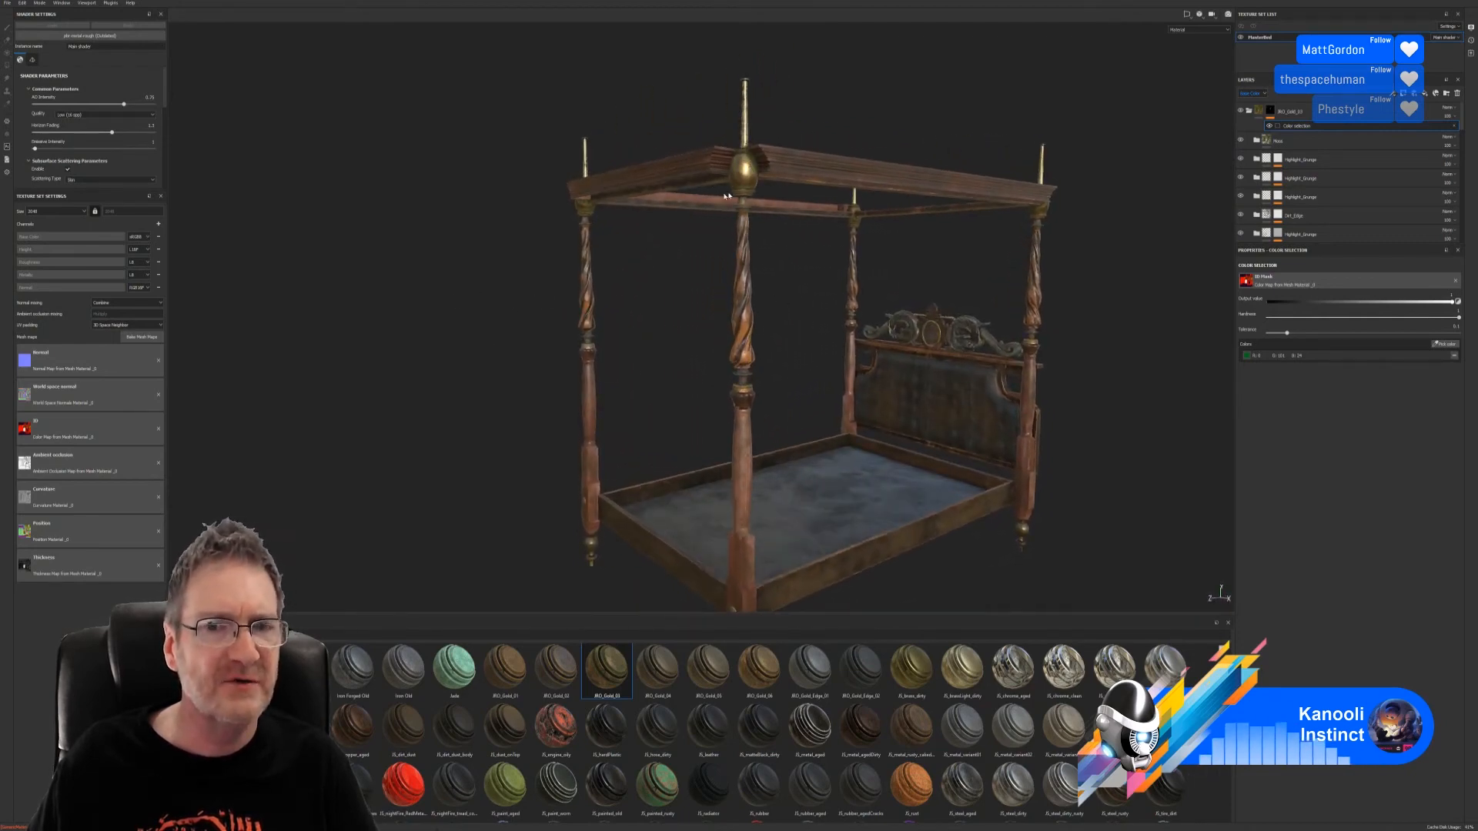
right_click_drag(737, 179, 972, 175, "alt")
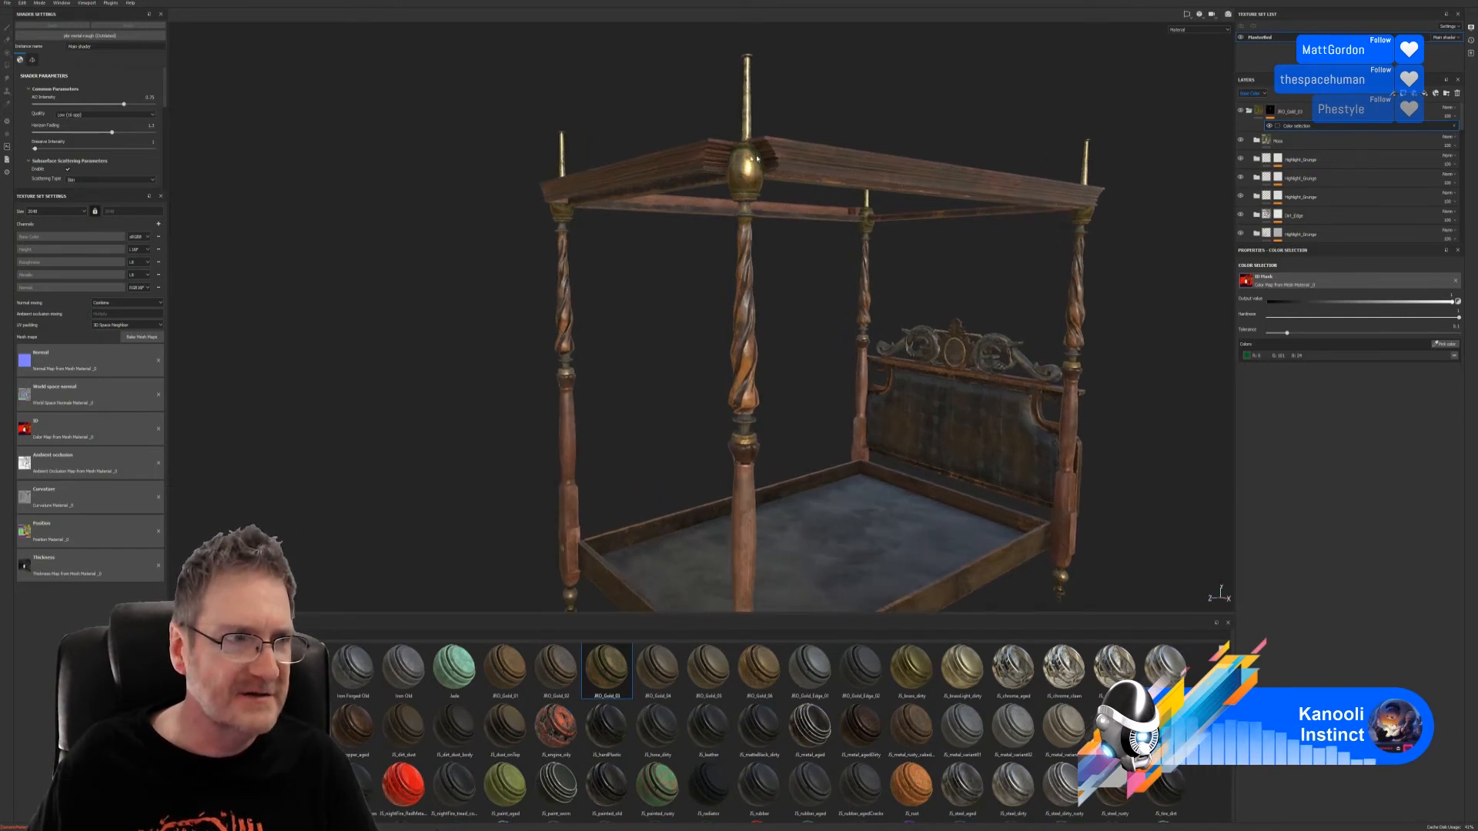
right_click_drag(870, 338, 795, 339, "alt")
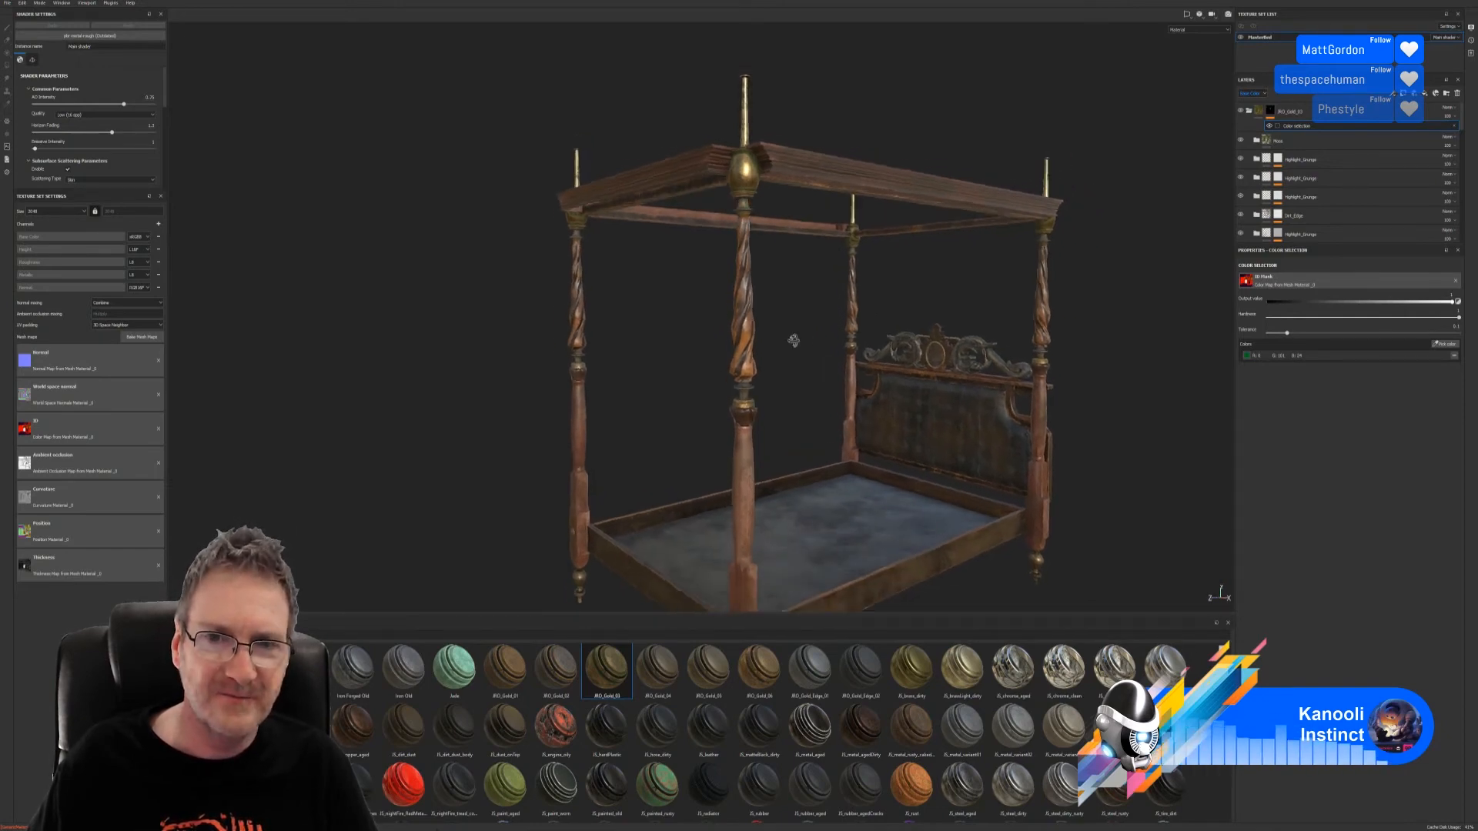
mouse_move(795, 340)
left_mouse_down("alt")
mouse_move(803, 357)
mouse_move(805, 315)
left_mouse_up("alt")
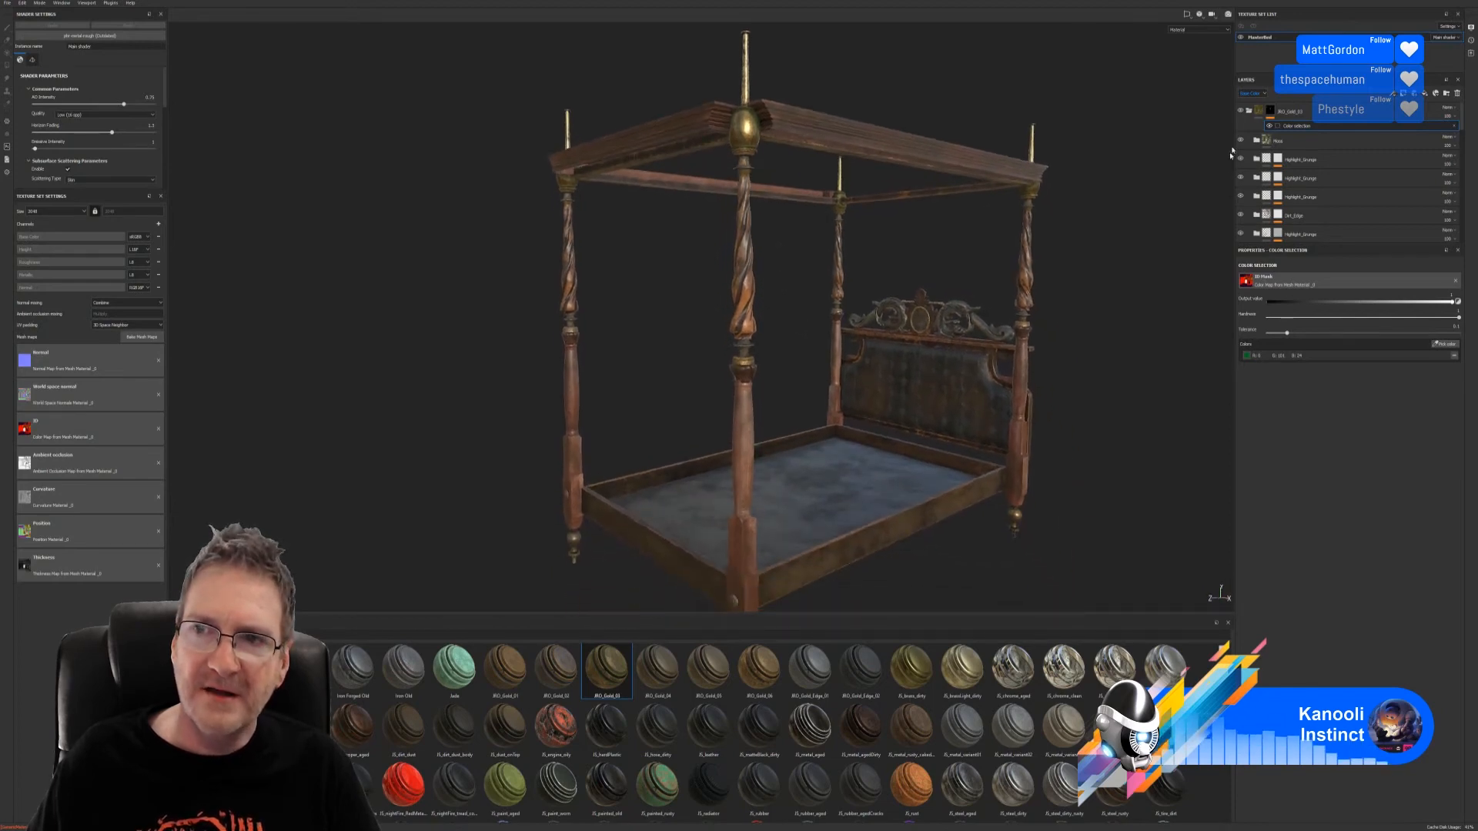
left_click(1247, 112)
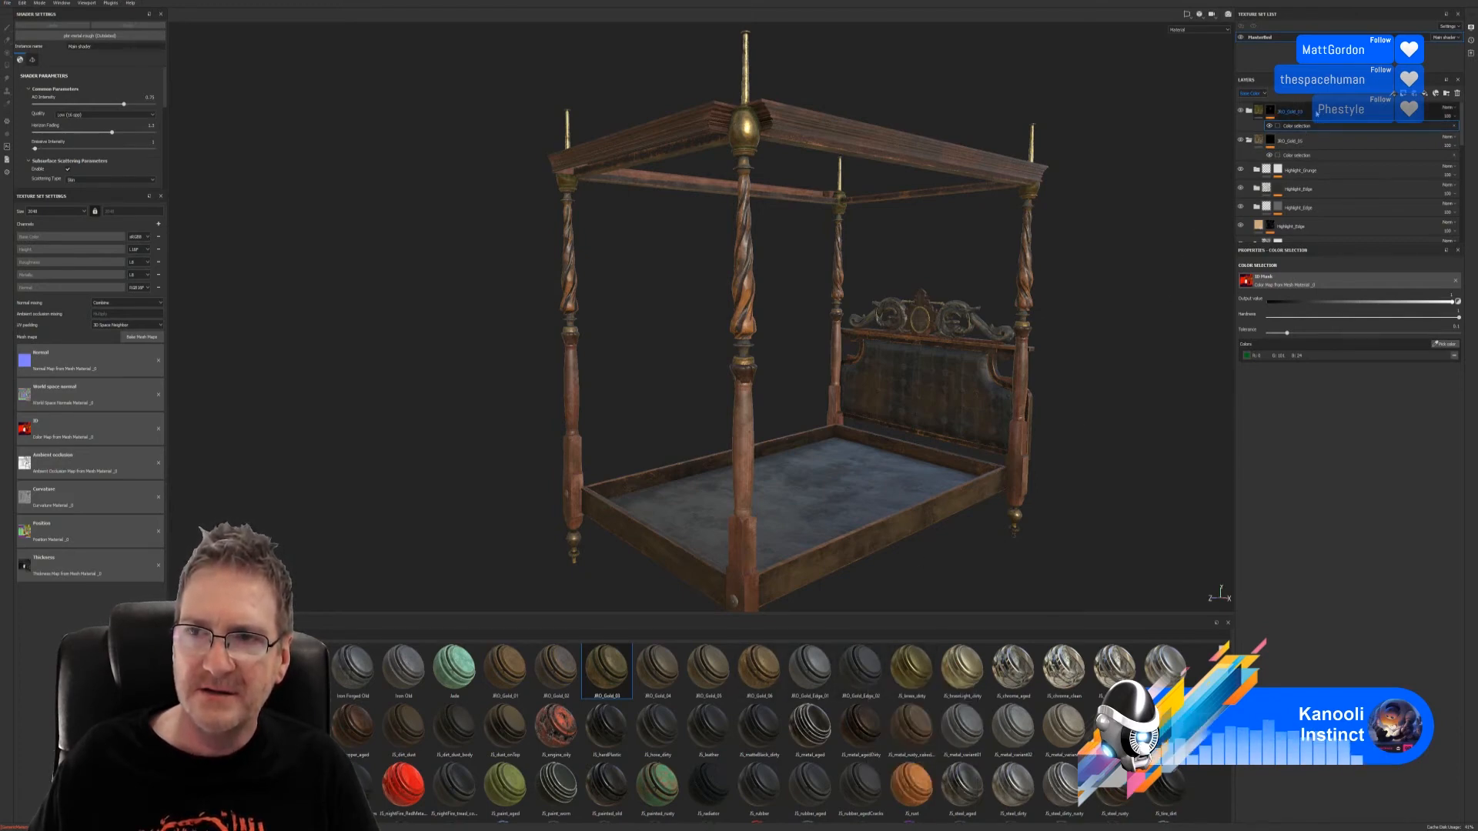
left_click(1317, 113)
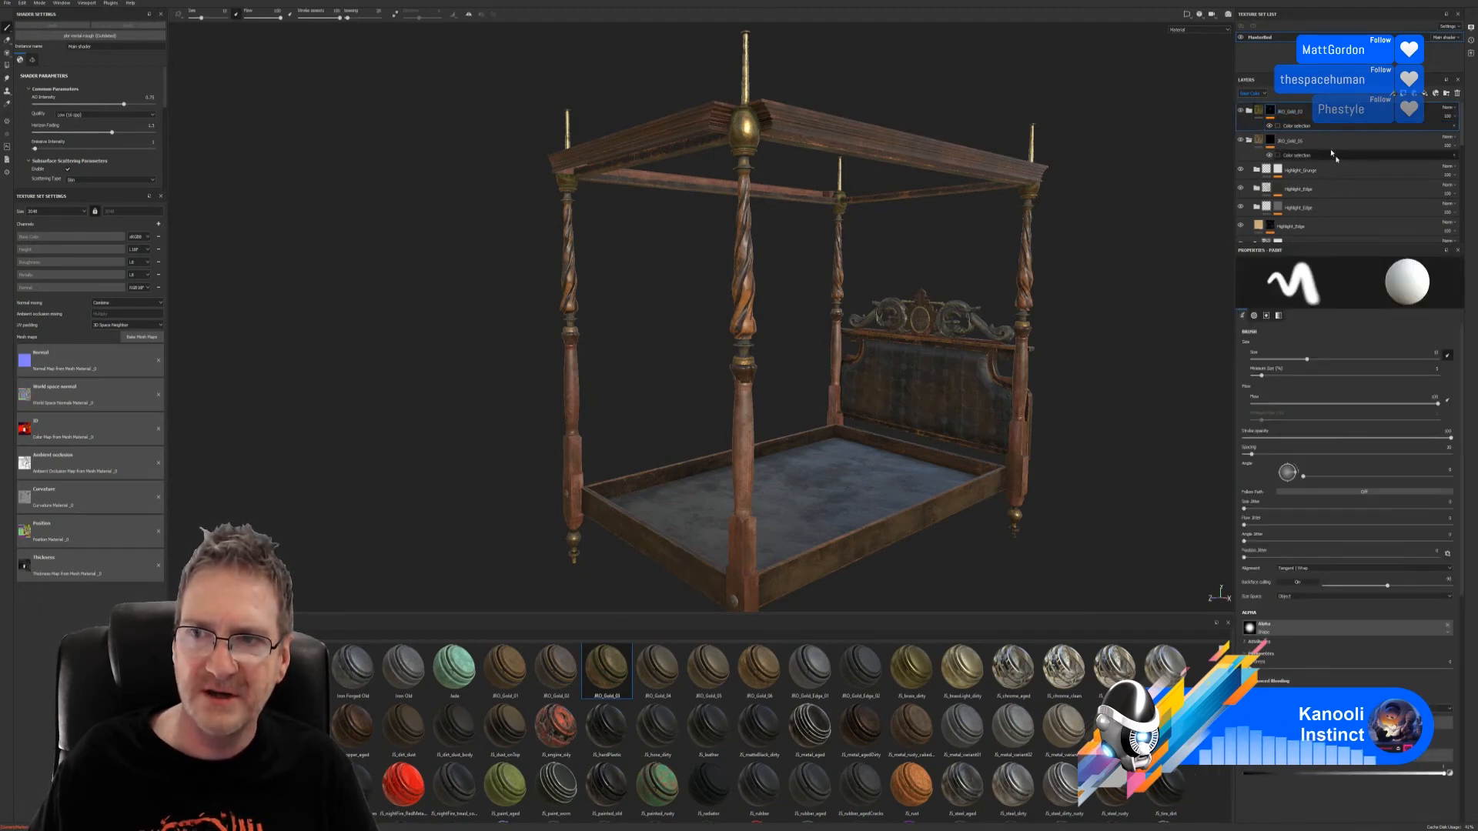
scroll(1344, 177, "down", 5)
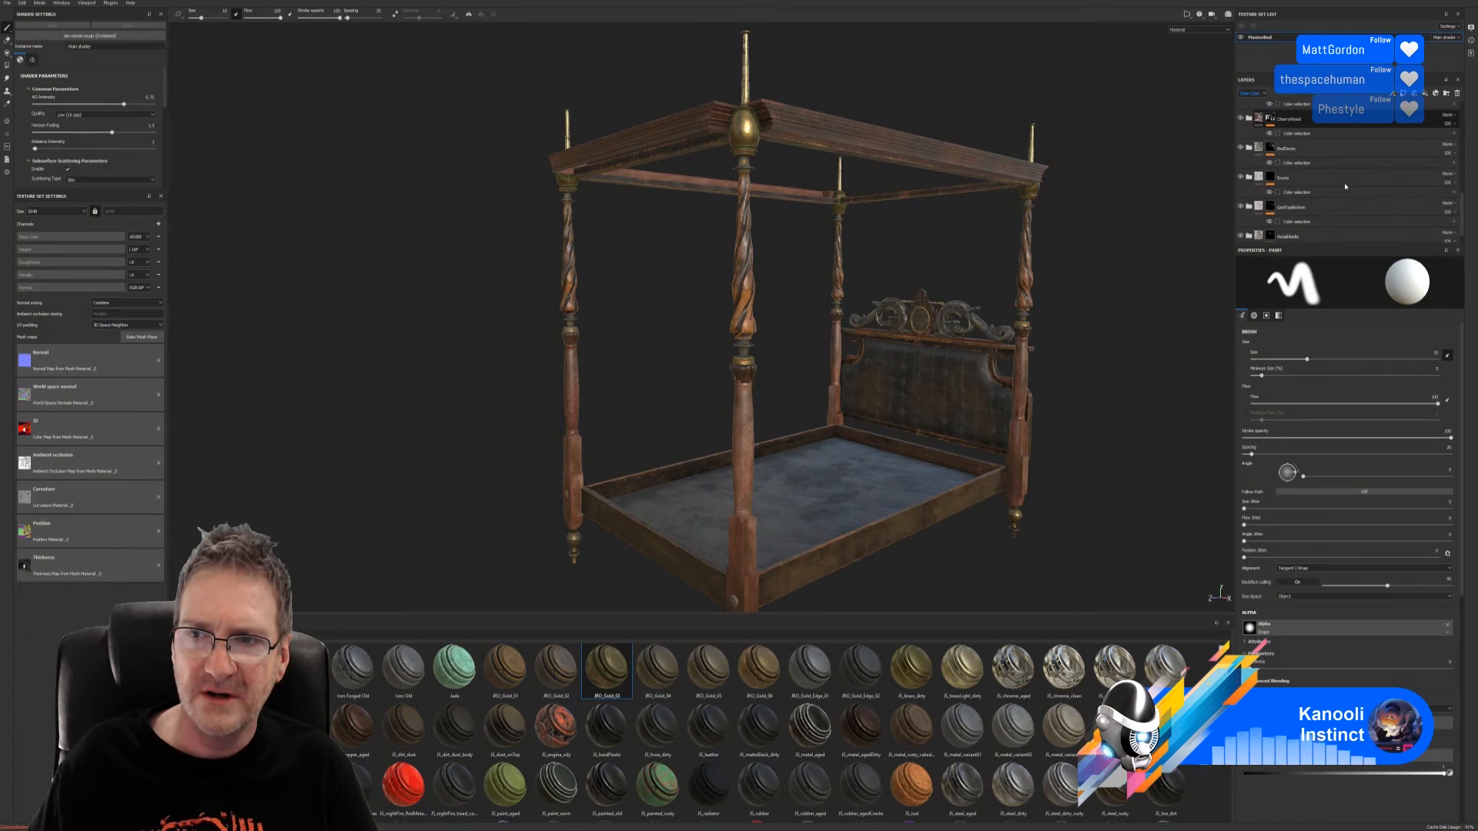
scroll(1344, 183, "up", 5)
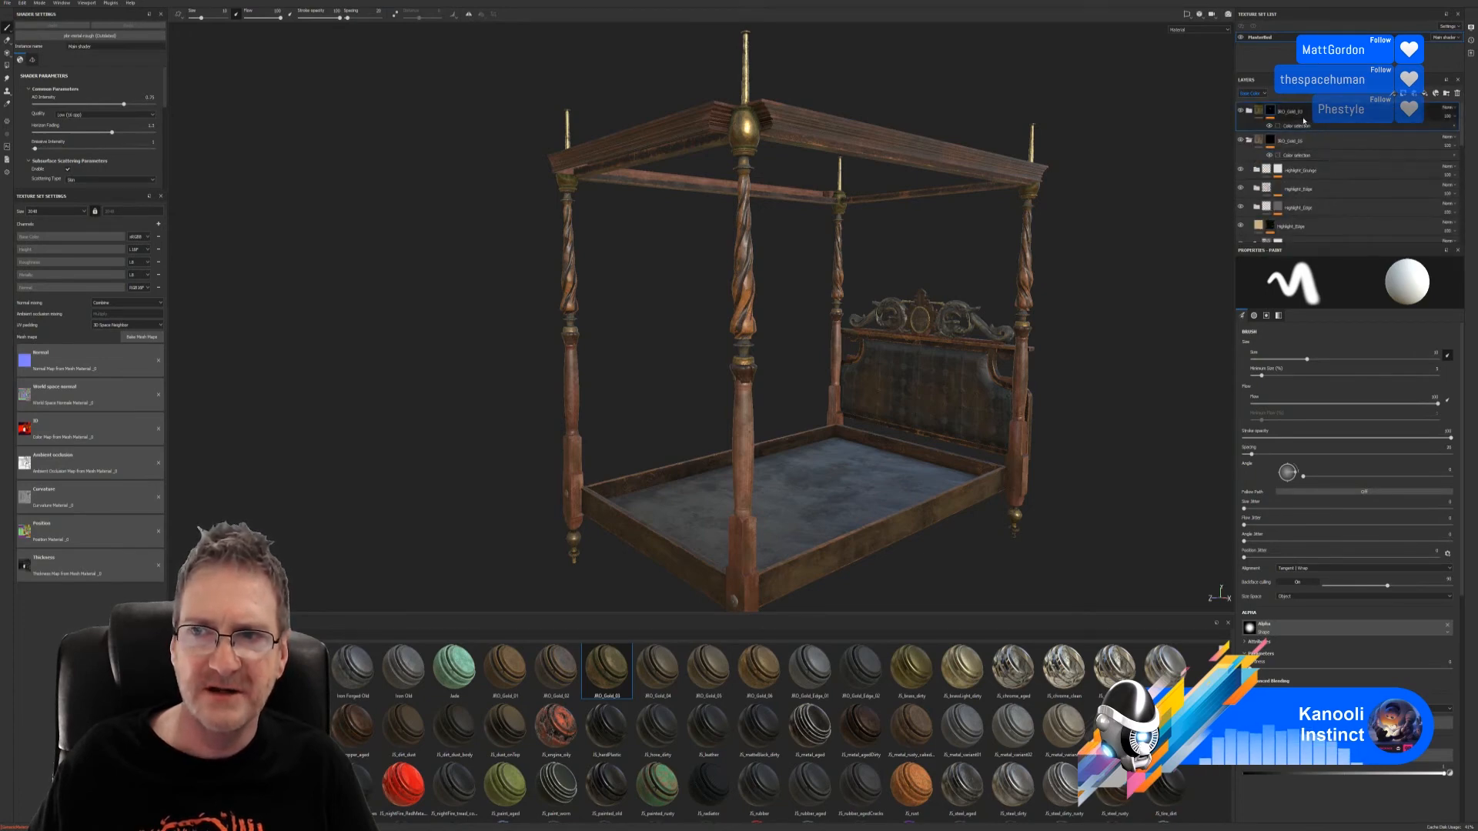
Step: Try JRO_Gold_Edge_02 over the whole bed again, inspect it from another angle and delete its layer
mouse_move(861, 670)
left_mouse_down()
mouse_move(767, 264)
mouse_move(744, 282)
left_mouse_up()
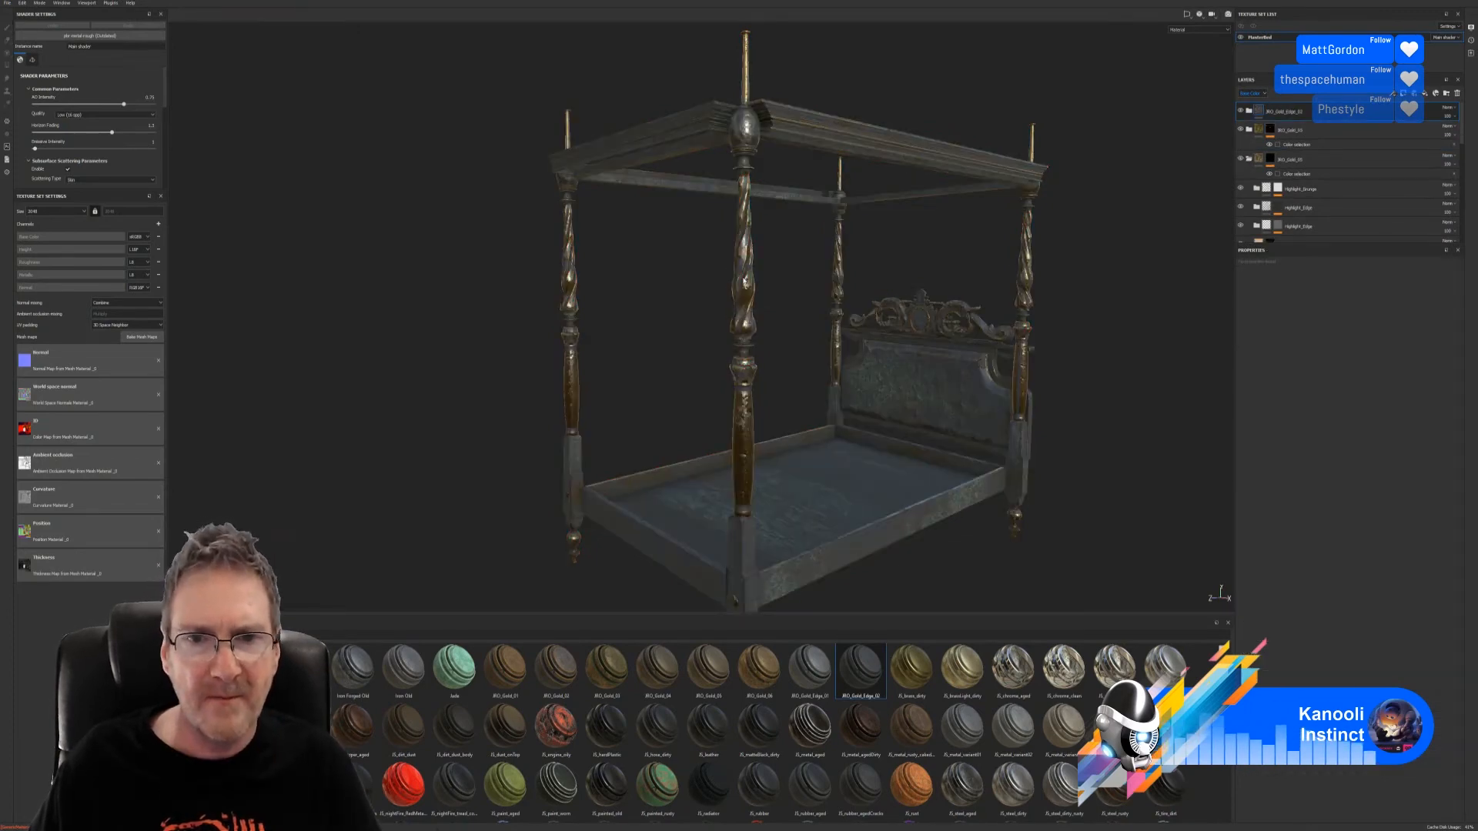
left_click_drag(768, 283, 883, 289, "alt")
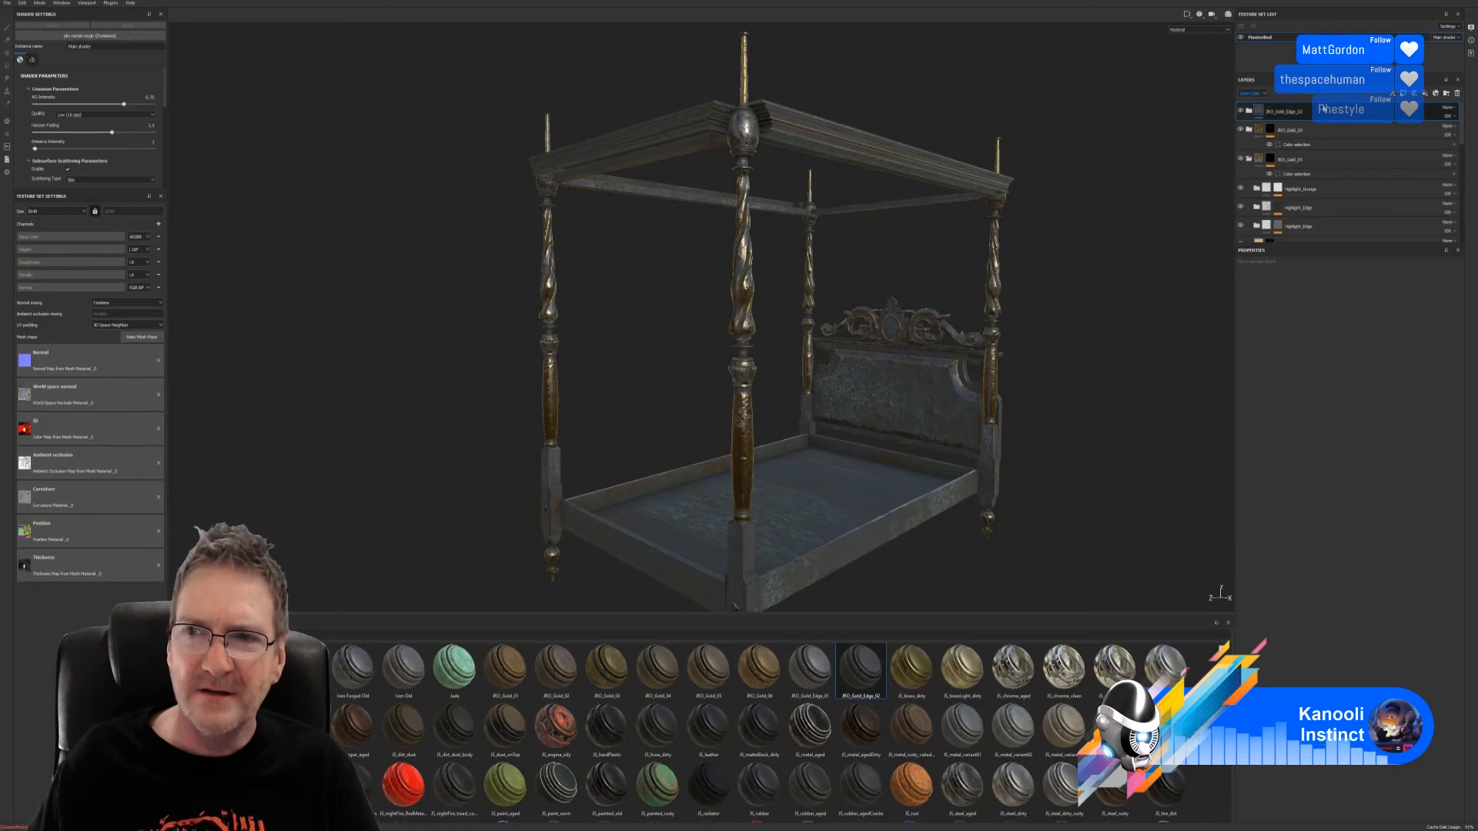
key("Delete")
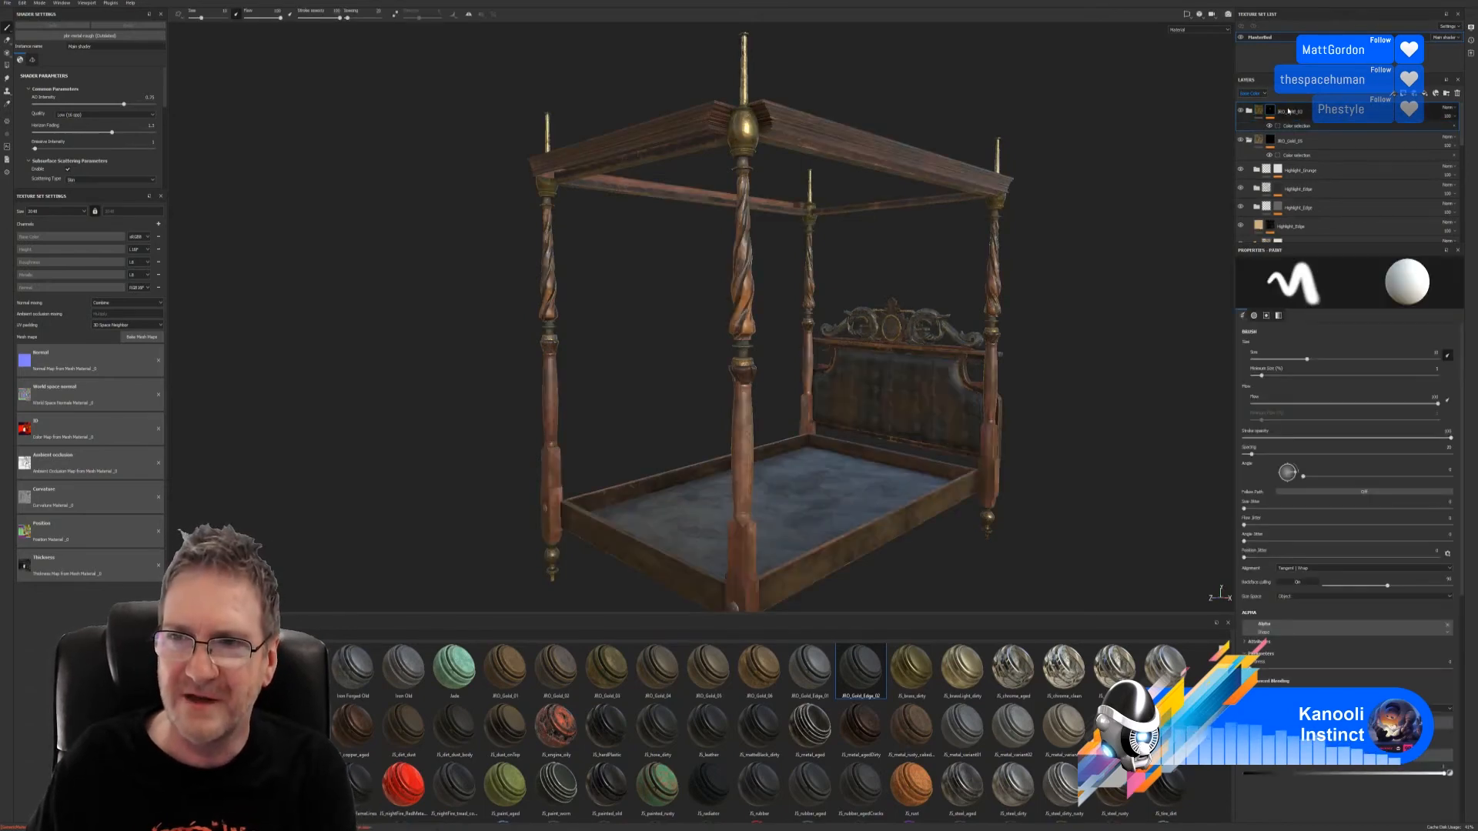
Step: Apply the JRO_Gold_Edge_01 smart material over the whole bed and confine it with the Dirt Cavities smart mask
left_click_drag(804, 675, 796, 151)
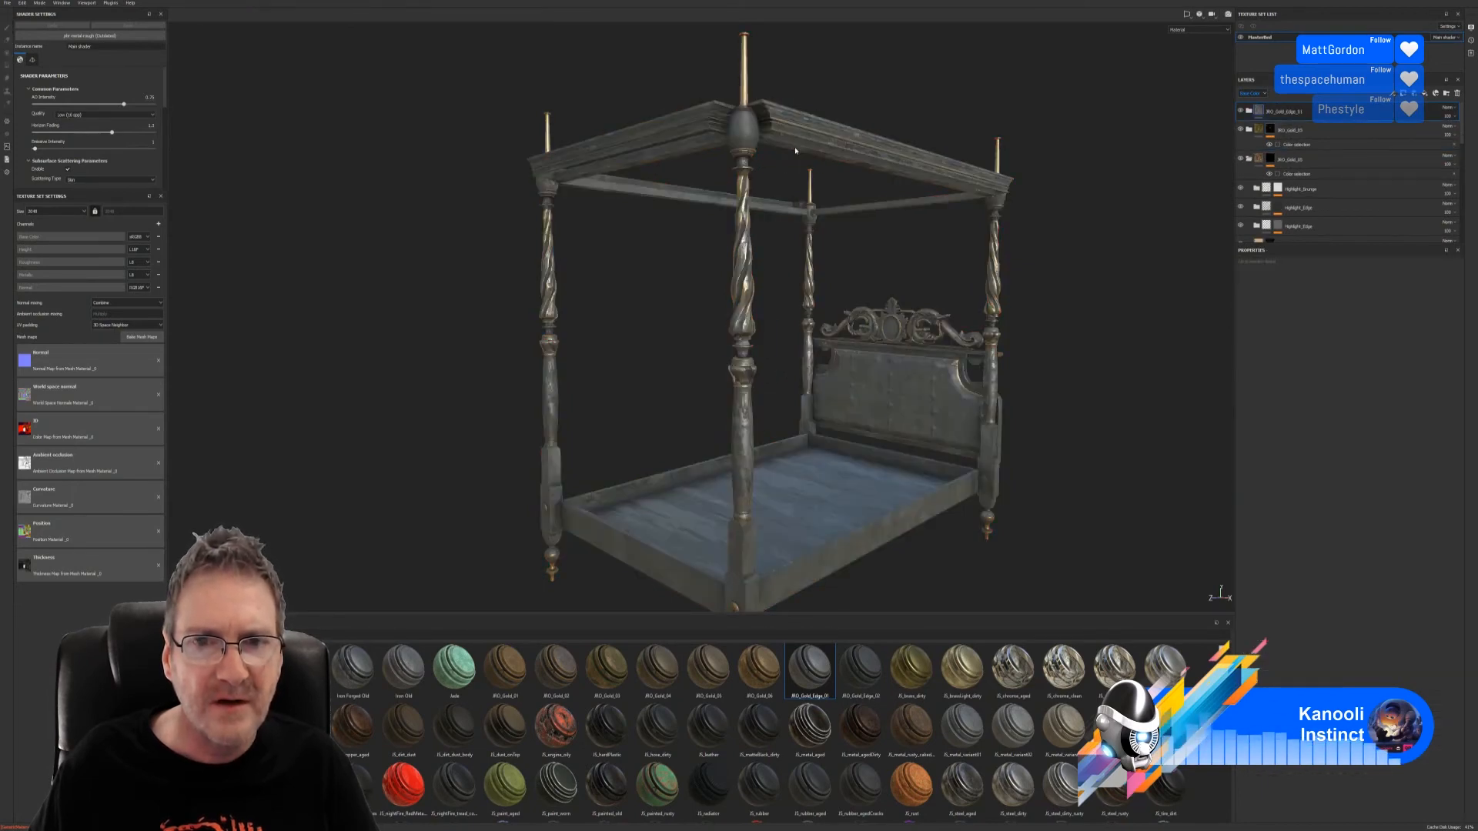
left_click_drag(821, 226, 770, 304, "alt")
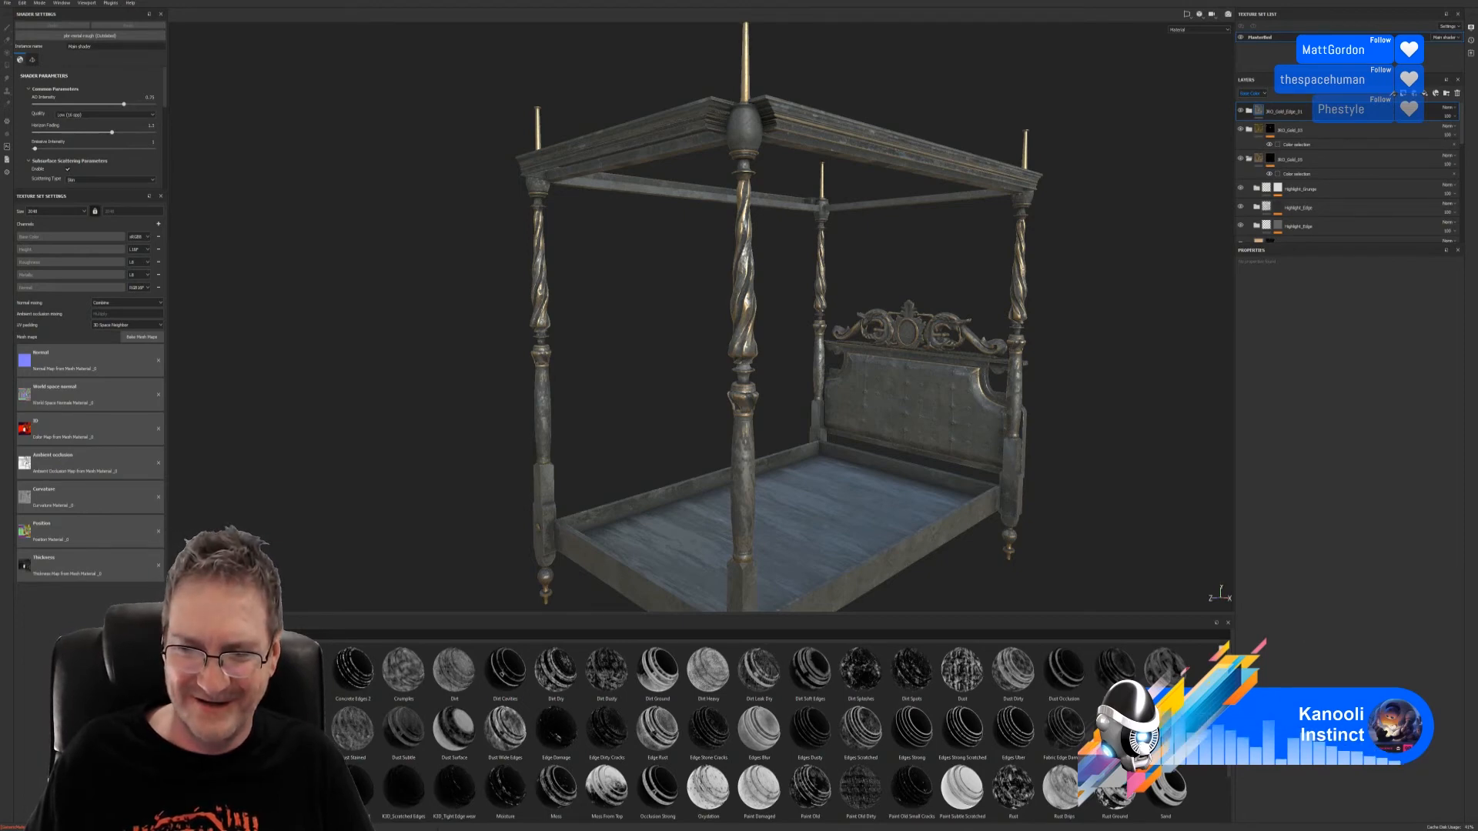
scroll(1224, 801, "down", 1)
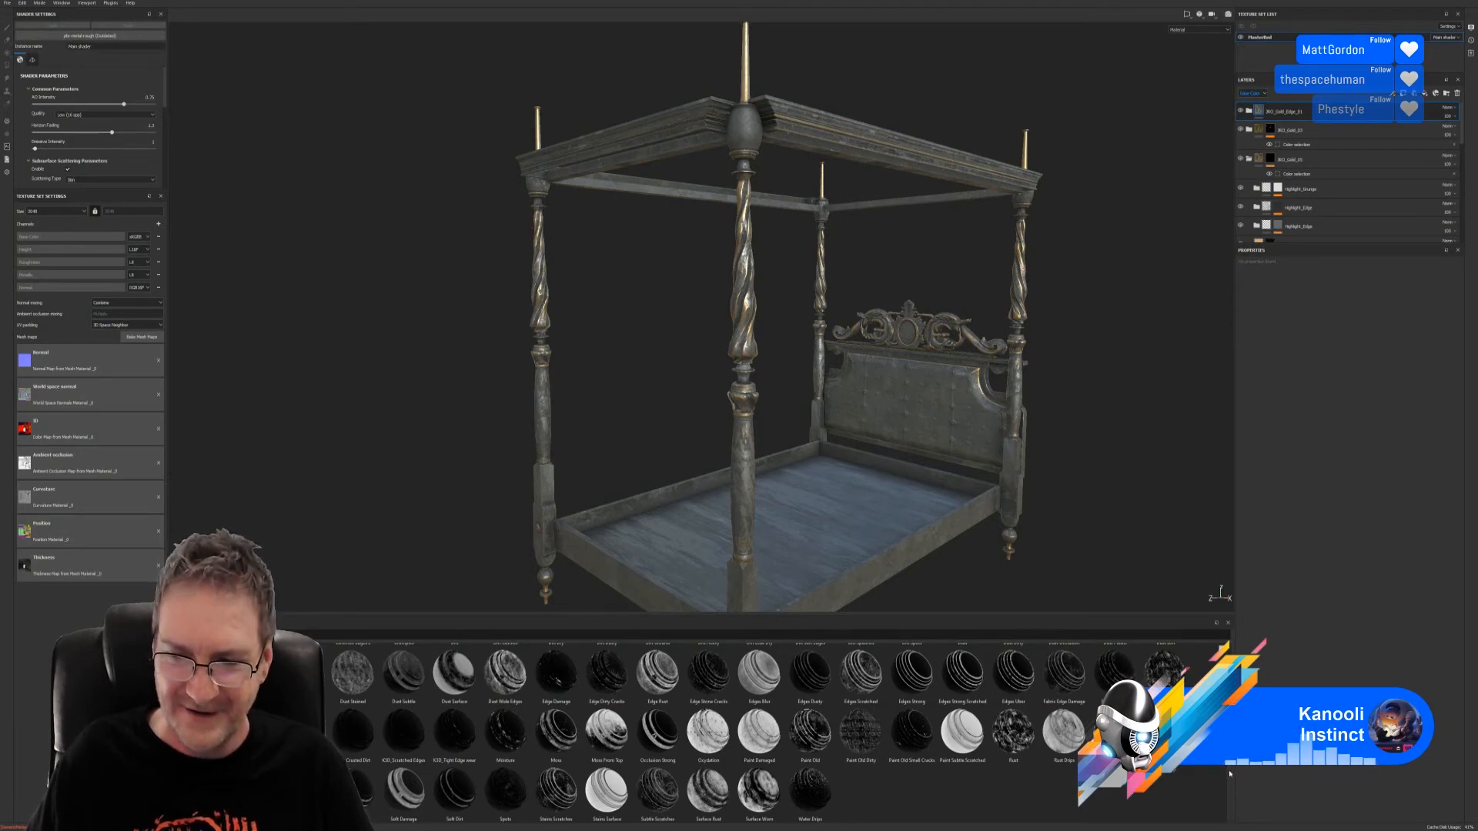
scroll(1229, 774, "up", 1)
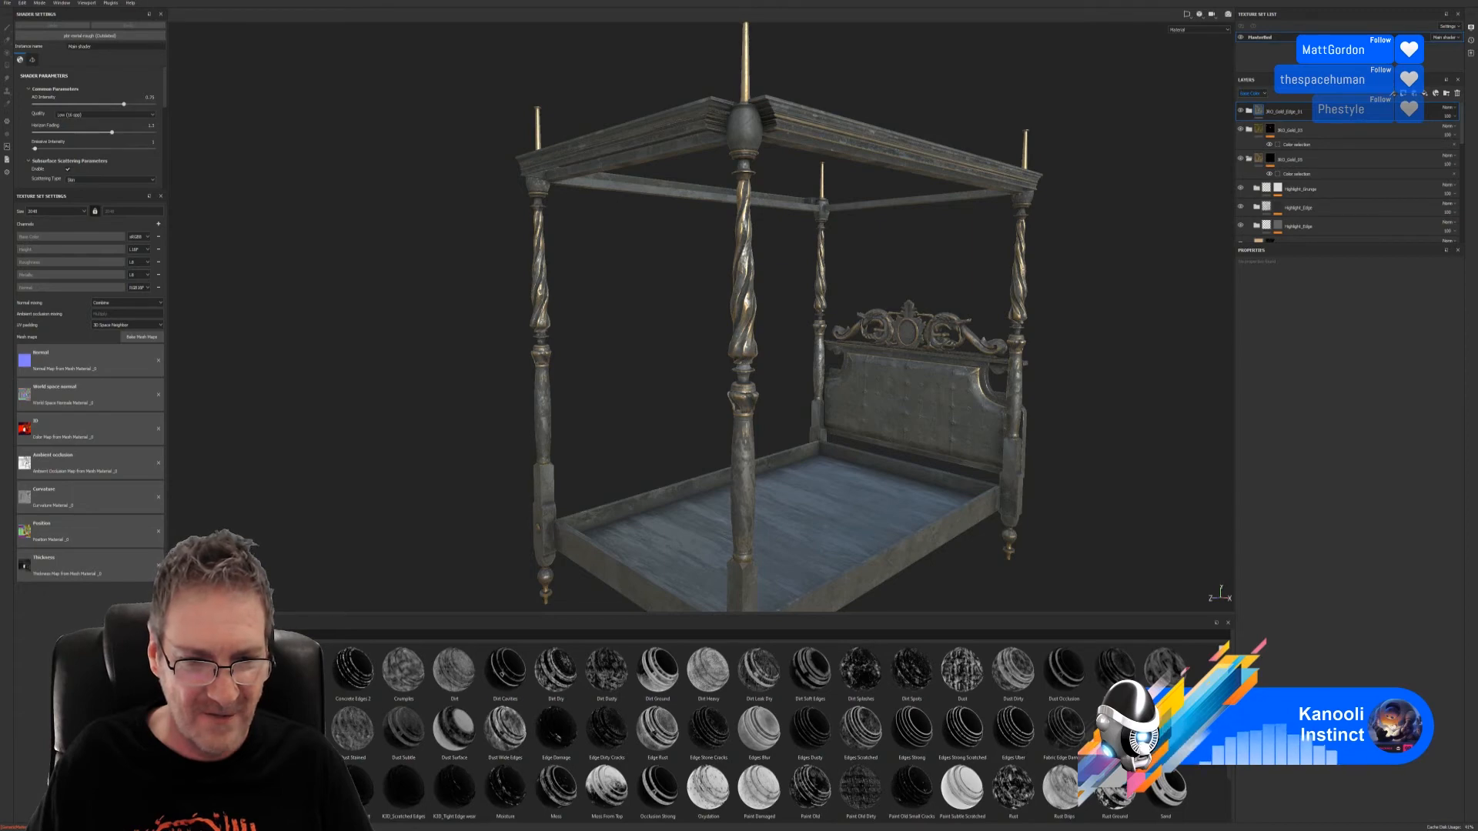
scroll(1227, 771, "down", 1)
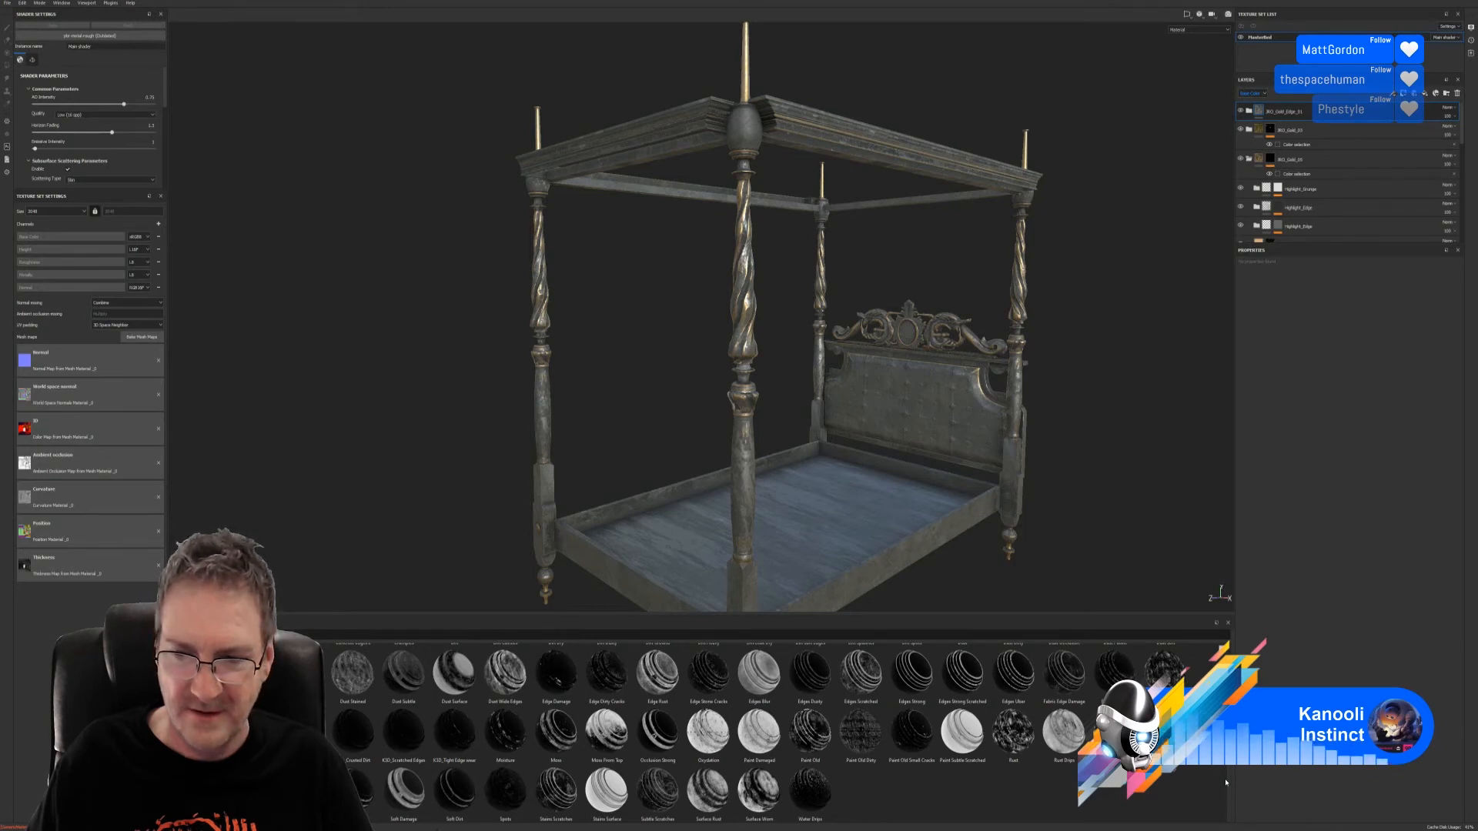
scroll(1225, 782, "up", 1)
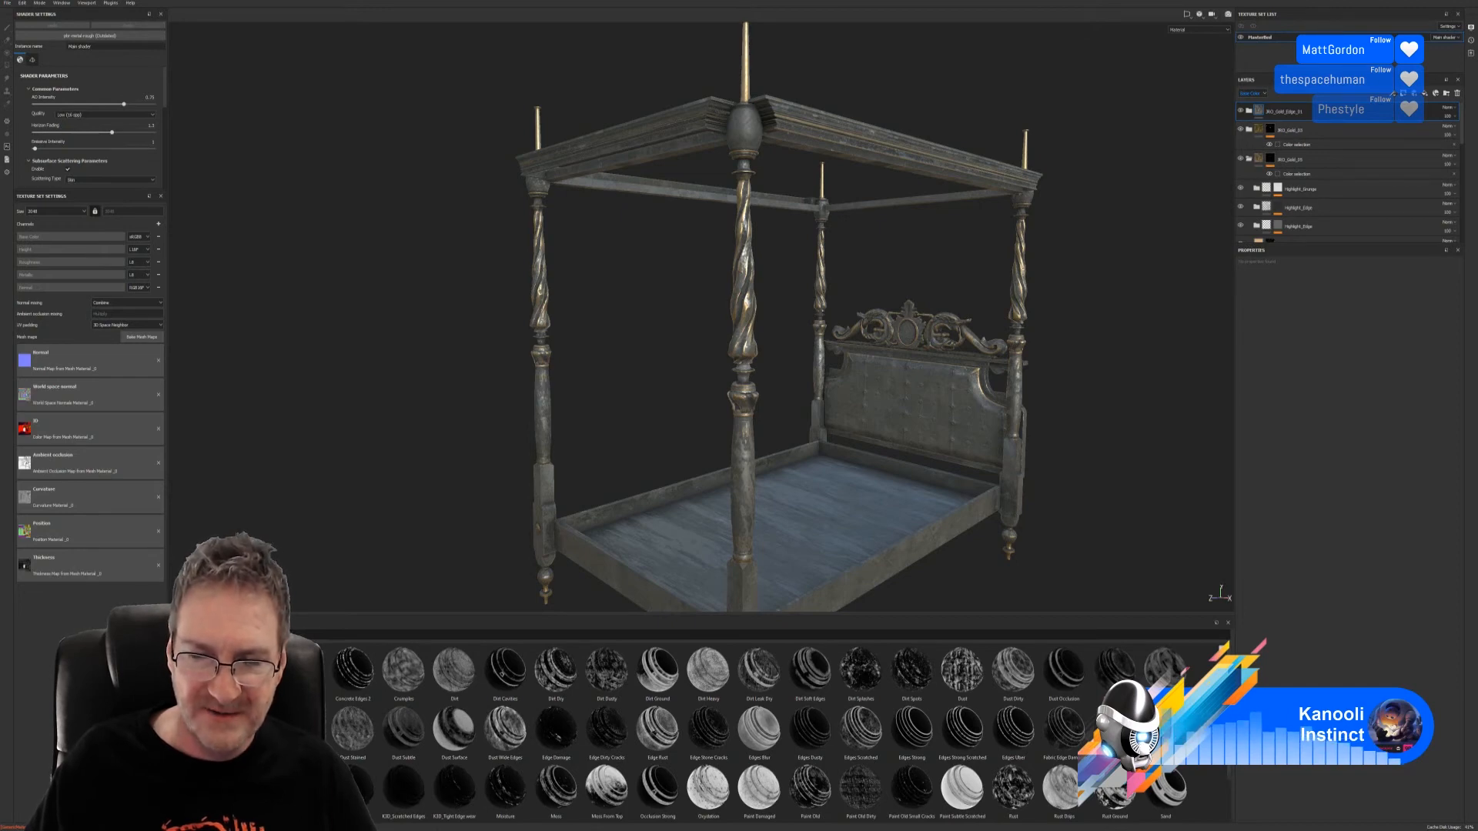
scroll(778, 732, "down", 1)
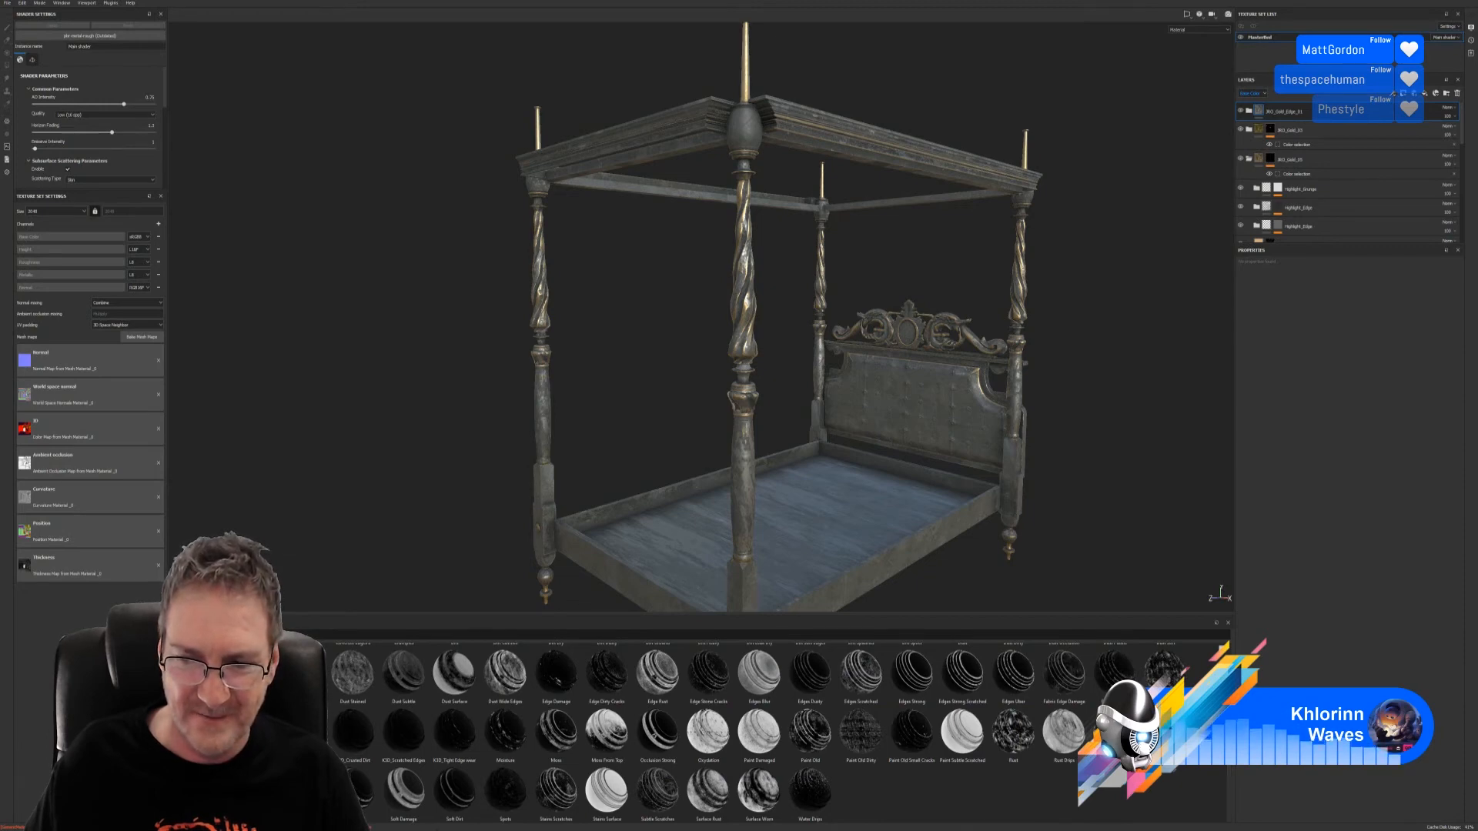
scroll(781, 732, "up", 1)
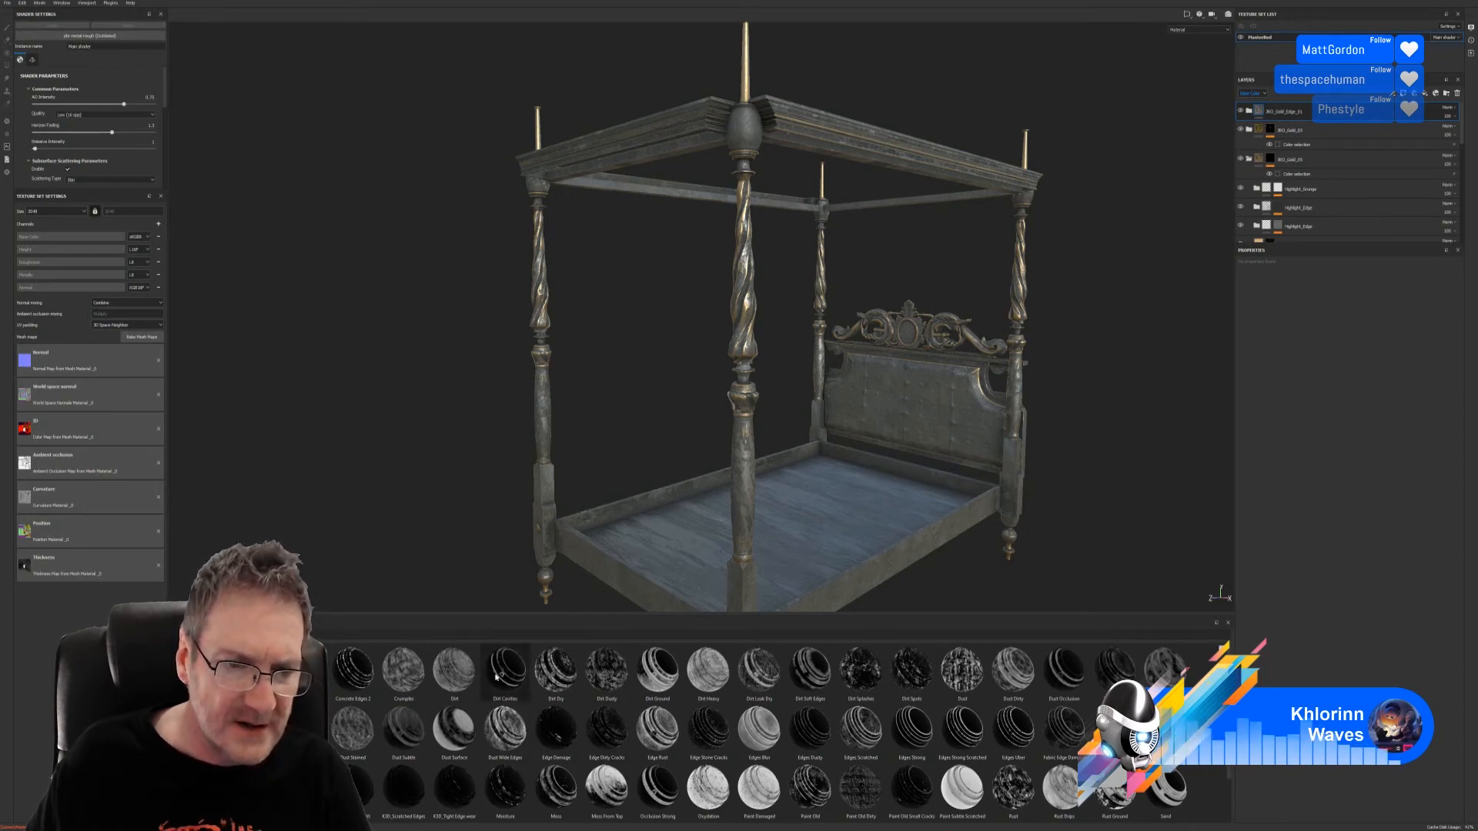
left_click_drag(505, 669, 1361, 107)
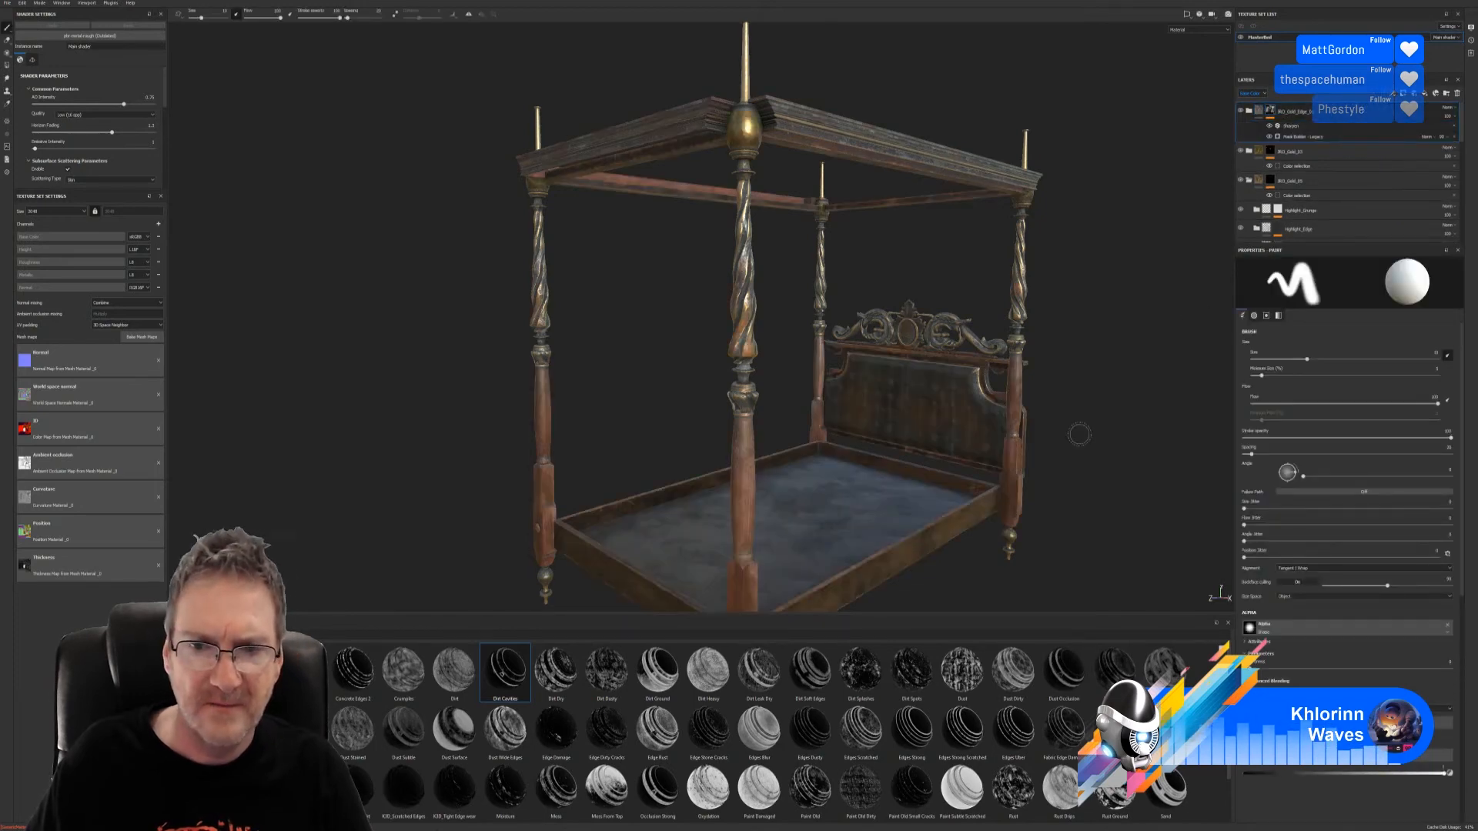
Step: Tune the gold edge mask generator to about level 0.36, contrast 0.52, triplanar blending contrast 0.57, grunge 0.41, AO 0.78 and curvature 0.86
left_click(1310, 138)
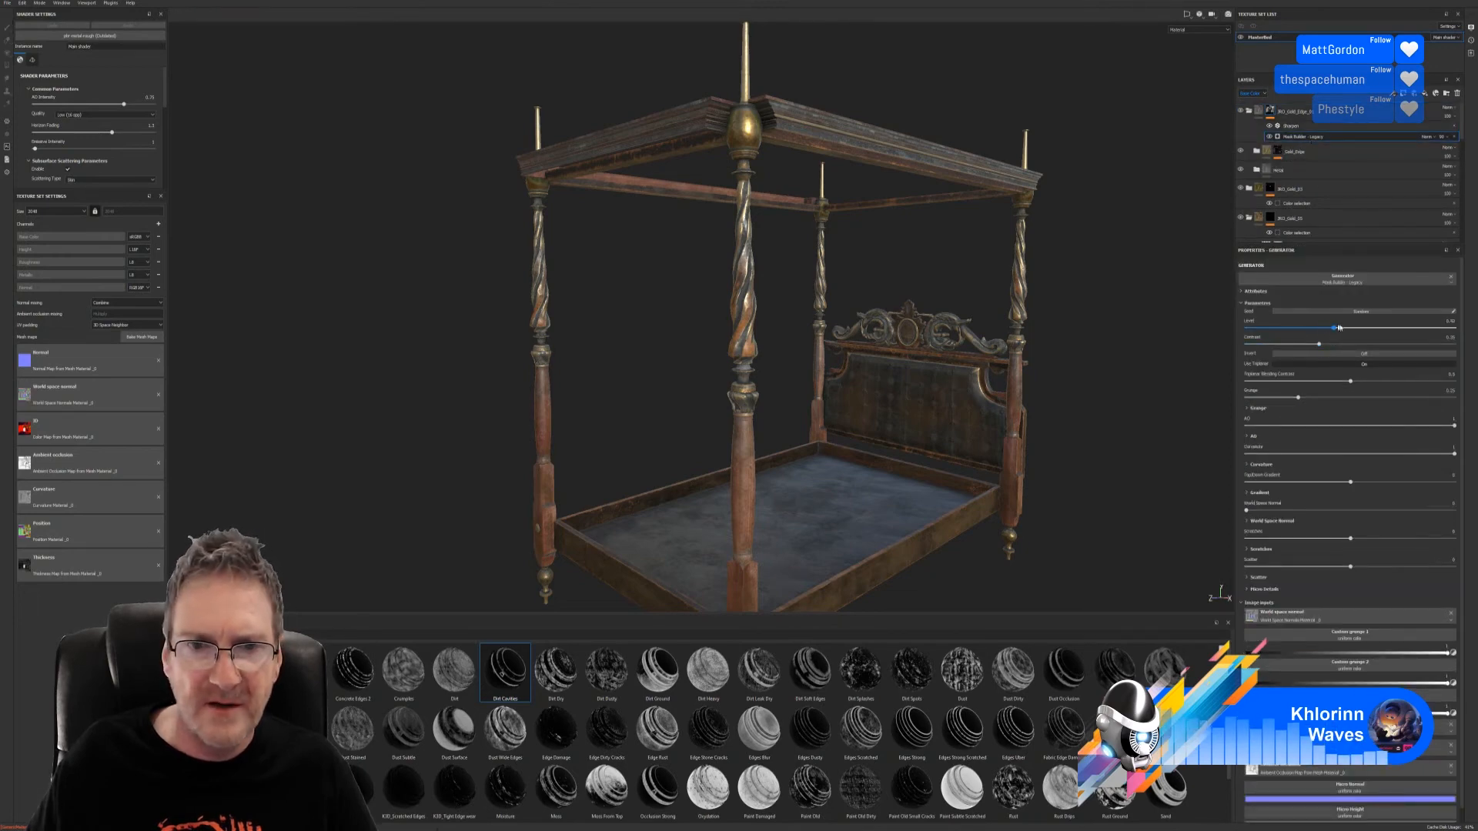
left_click_drag(1339, 328, 1248, 330)
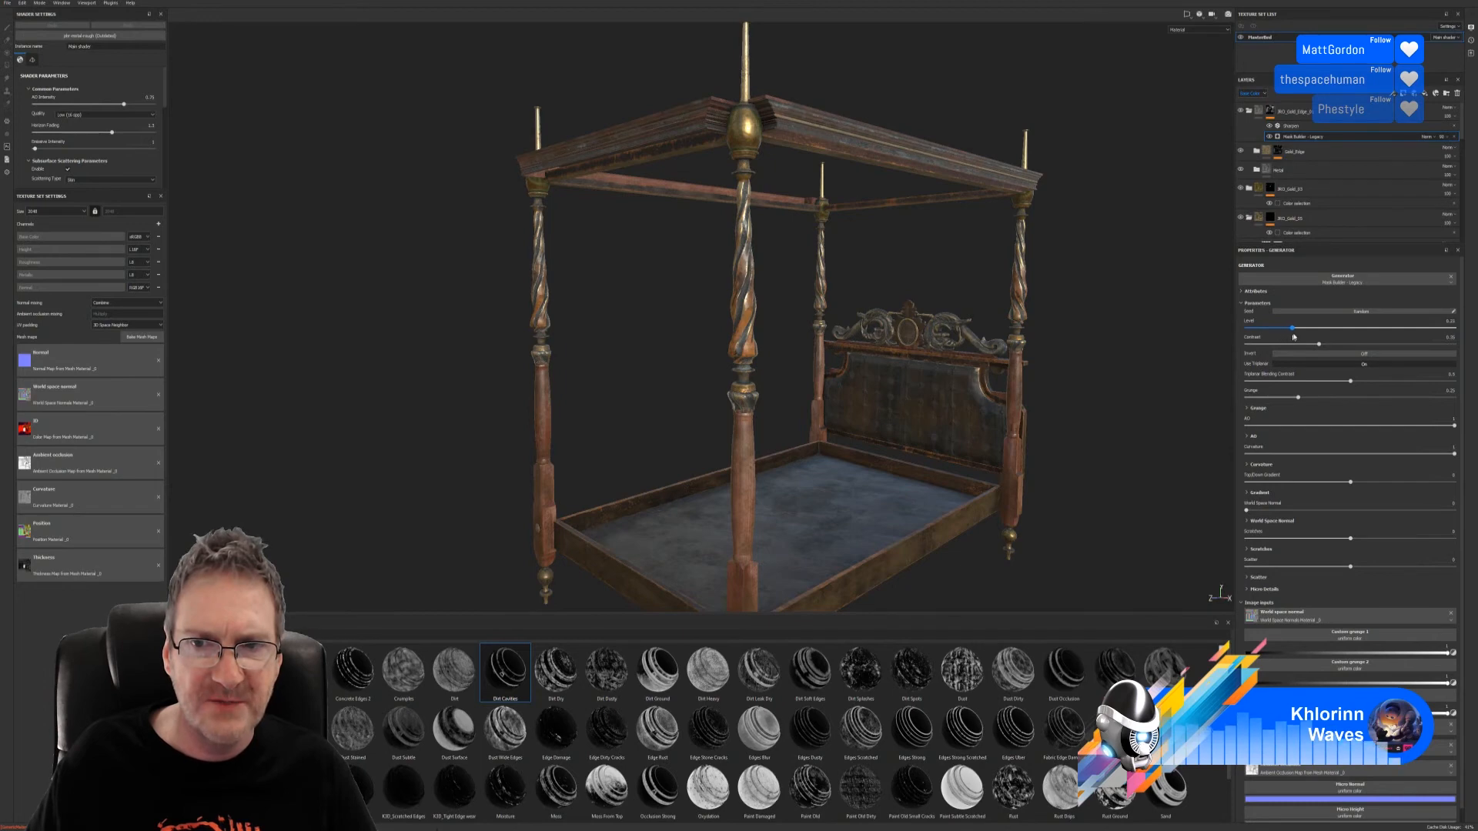
left_click_drag(1314, 334, 1303, 333)
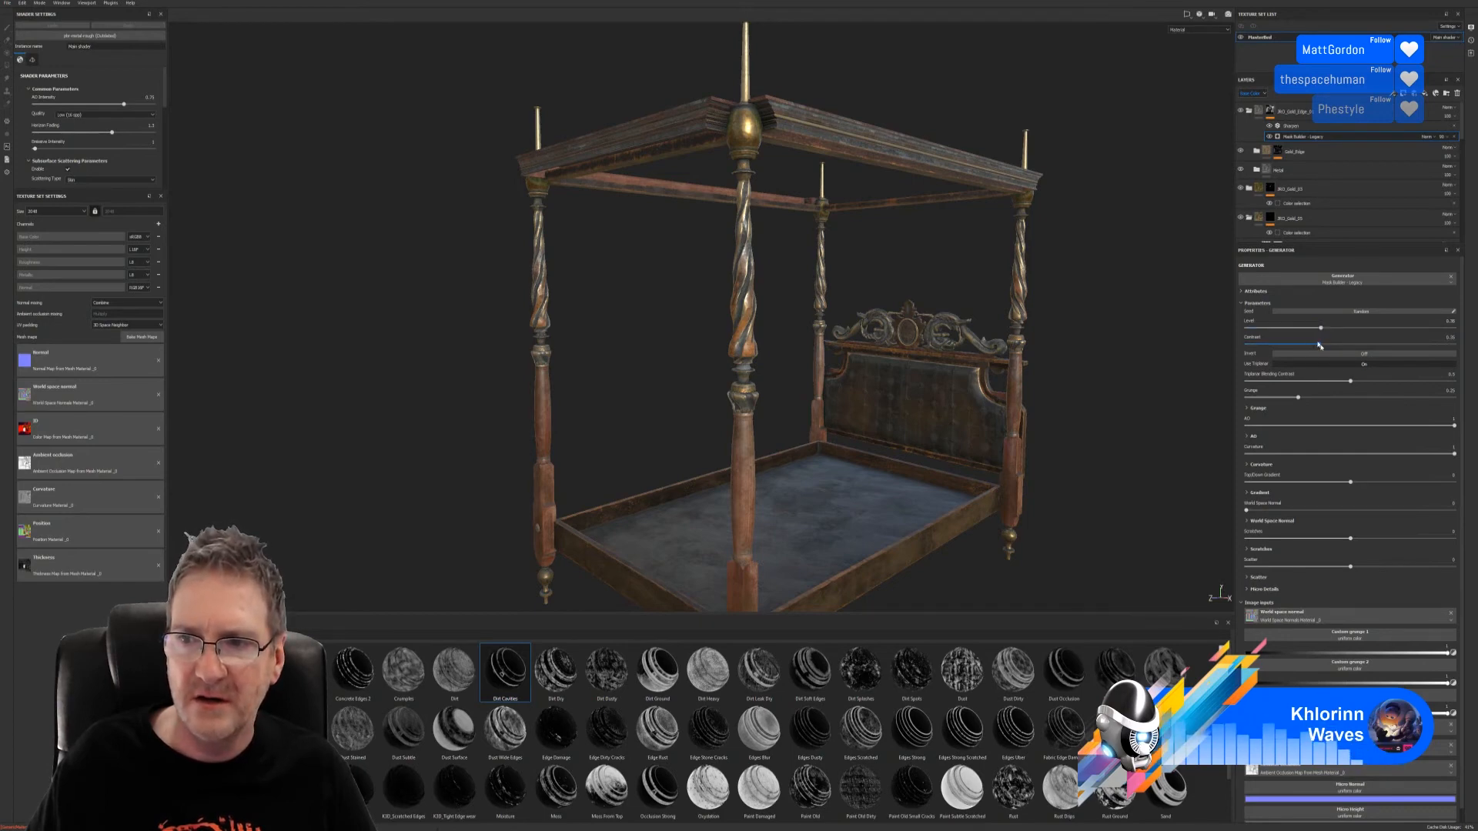
left_click_drag(1319, 344, 1360, 383)
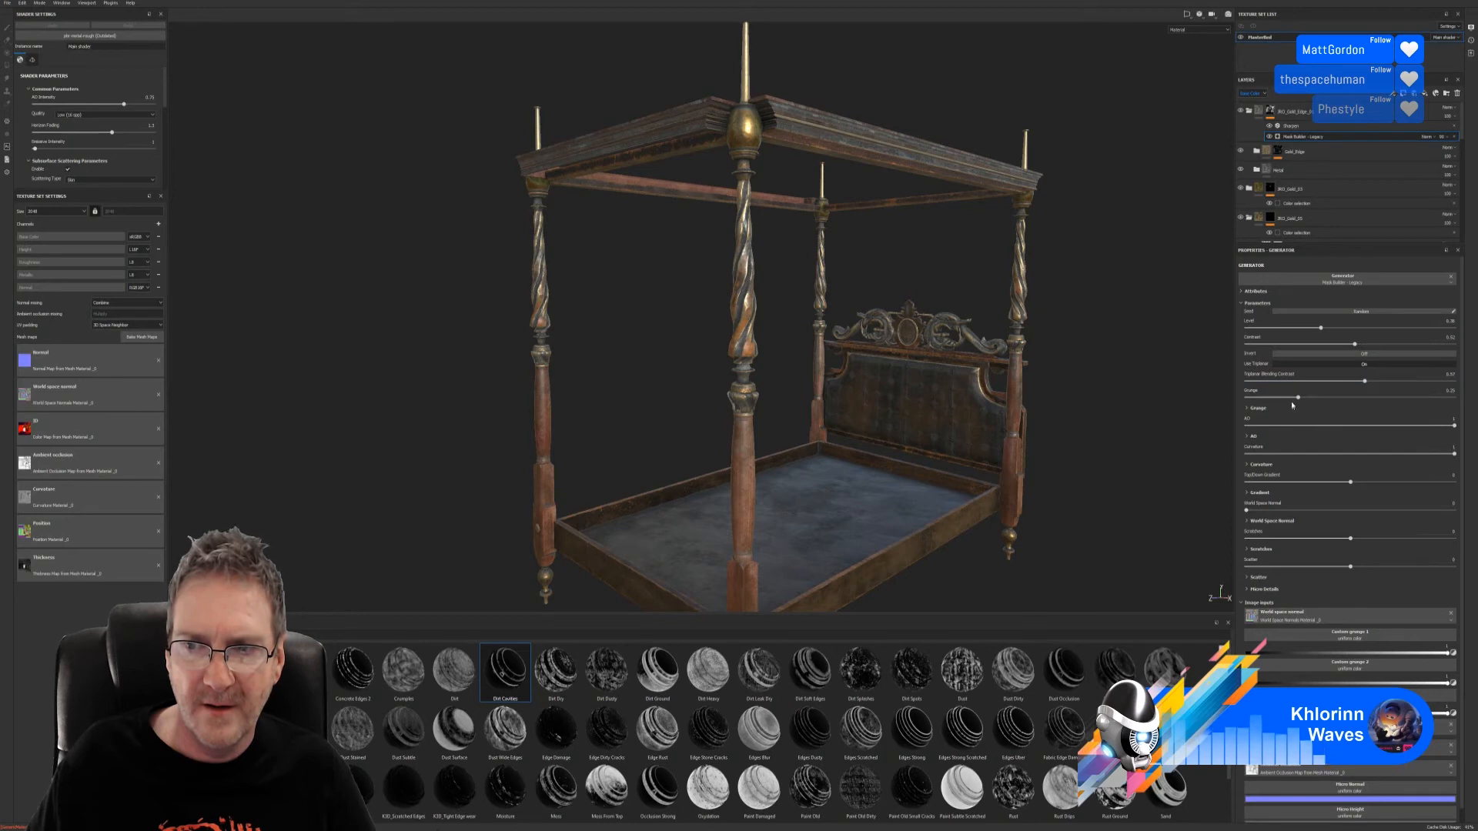
left_click_drag(1299, 396, 1331, 409)
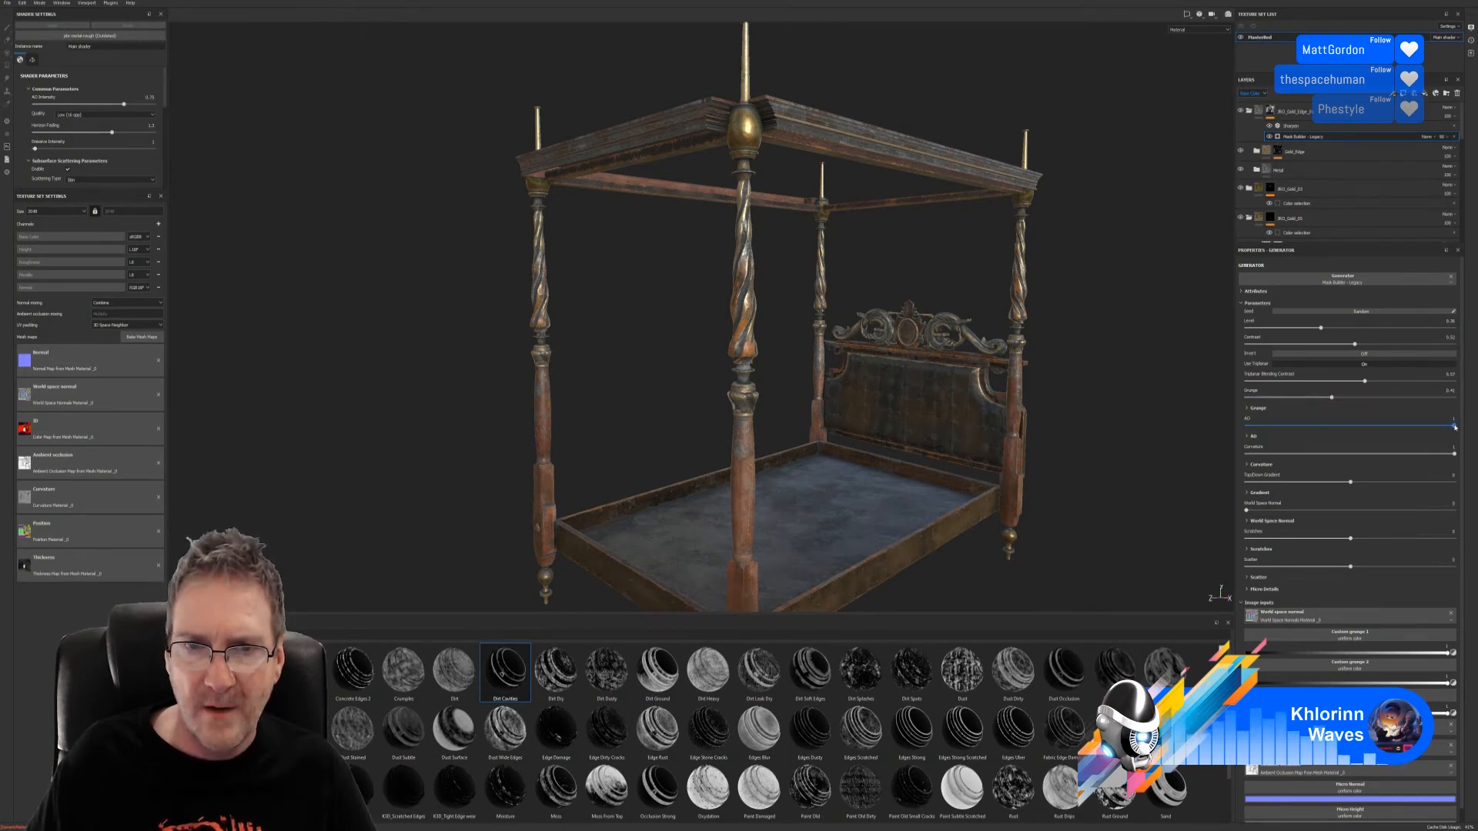
left_click_drag(1454, 428, 1426, 454)
left_click(1450, 456)
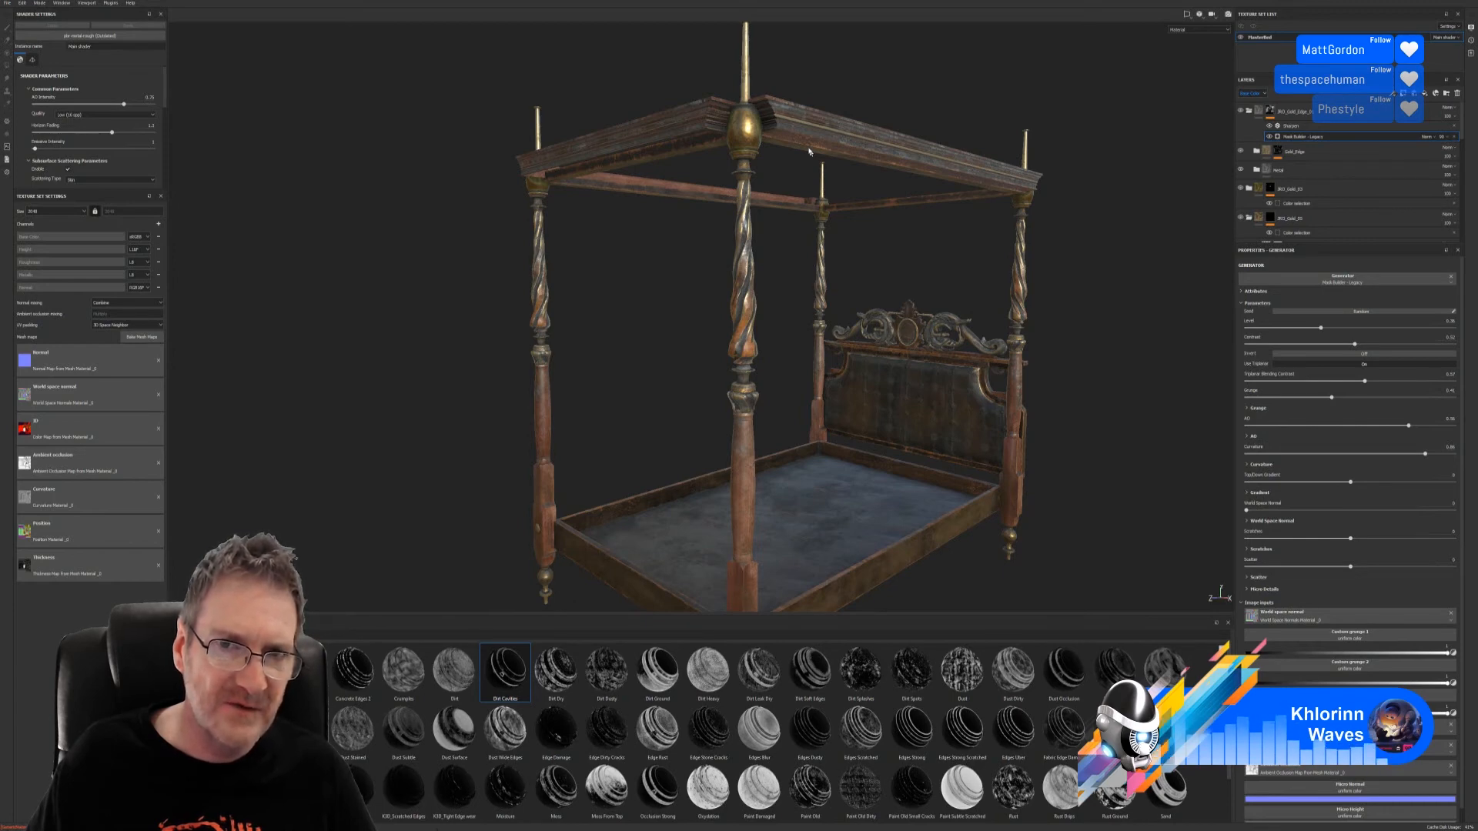
Step: Save the project as MainBed in the CanopyBed folder
left_click_drag(693, 310, 525, 340, "alt")
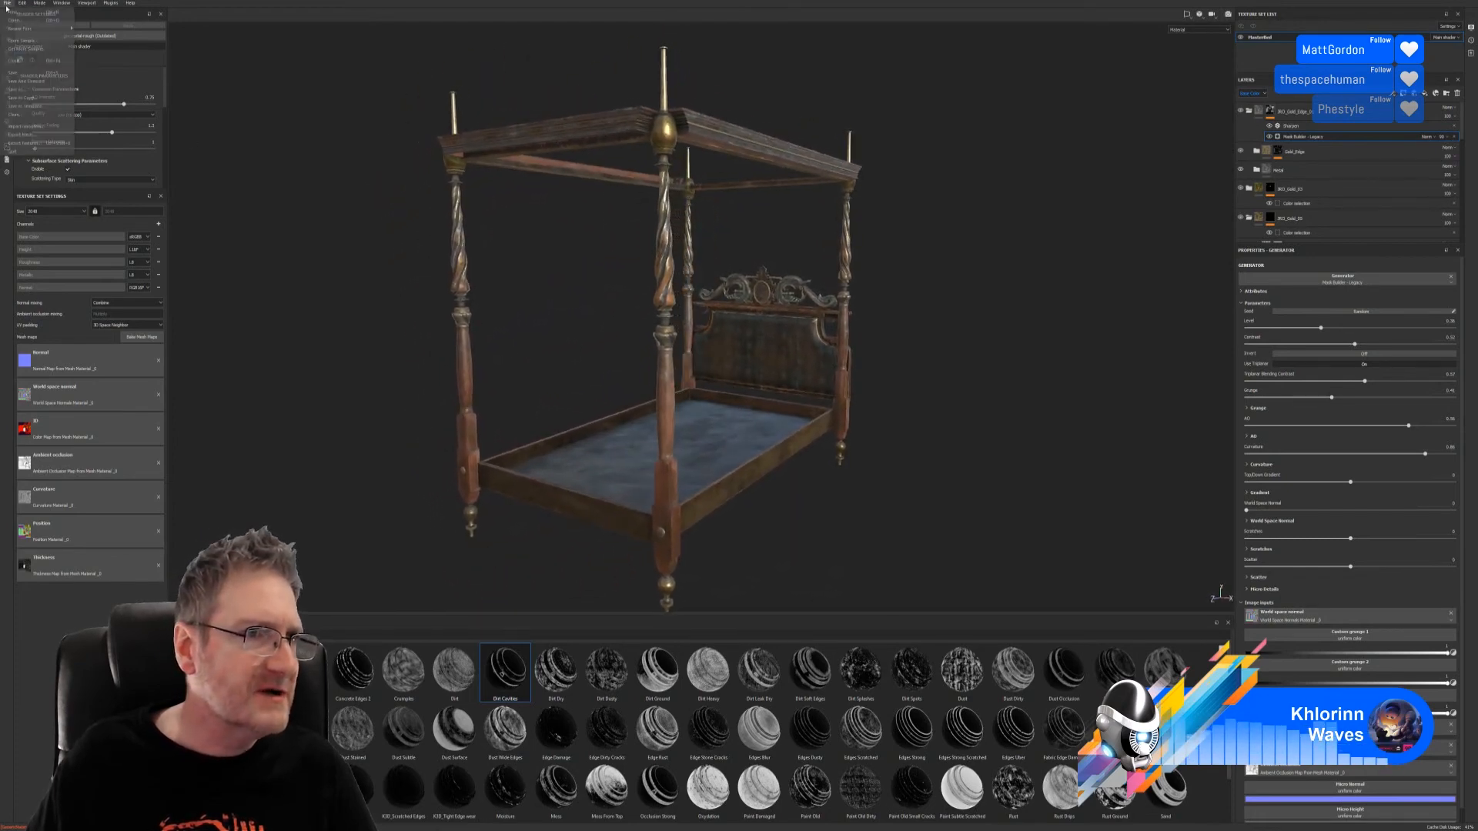
key("ctrl+s")
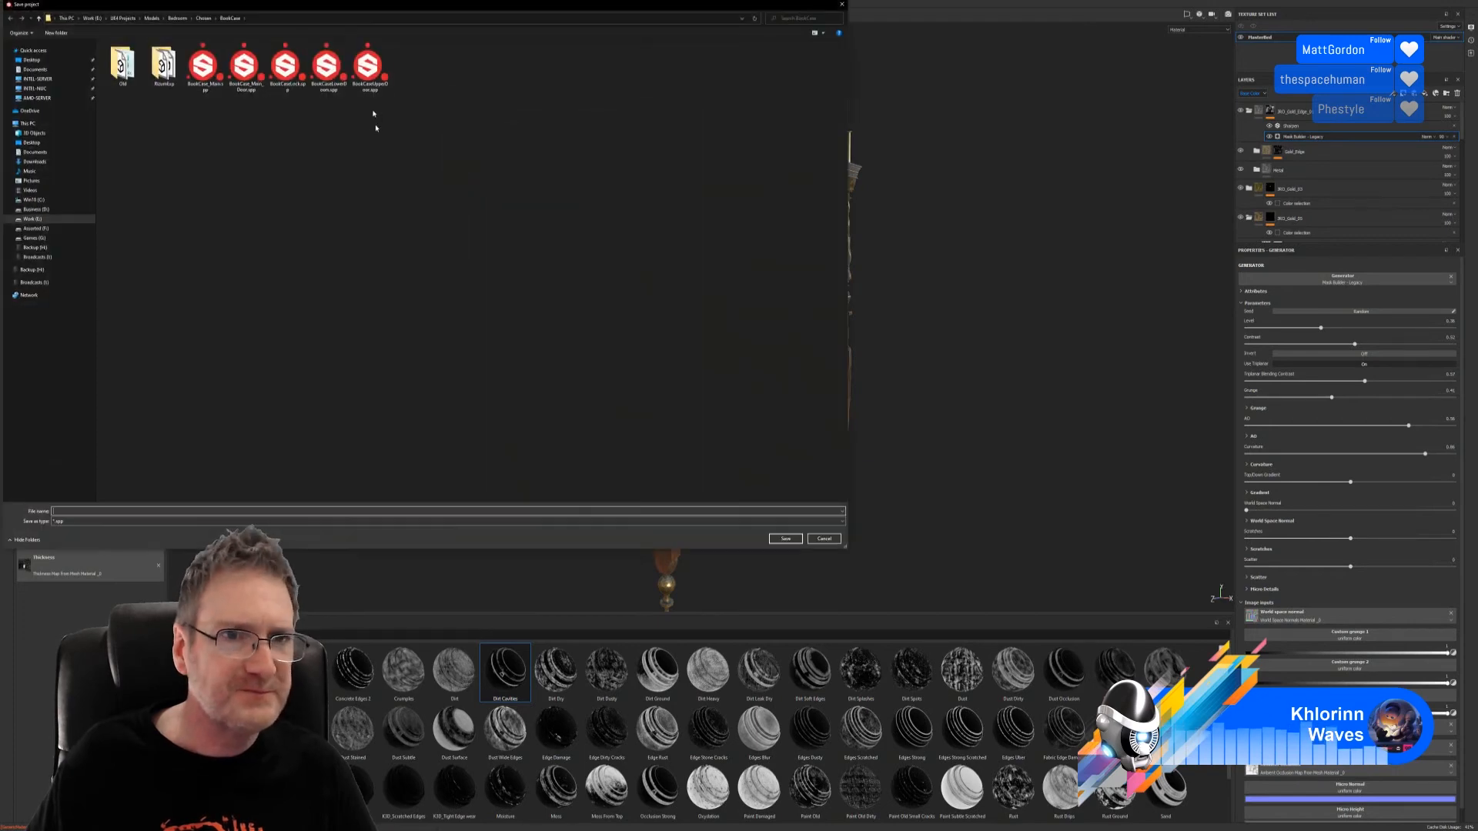
left_click_drag(376, 15, 637, 81)
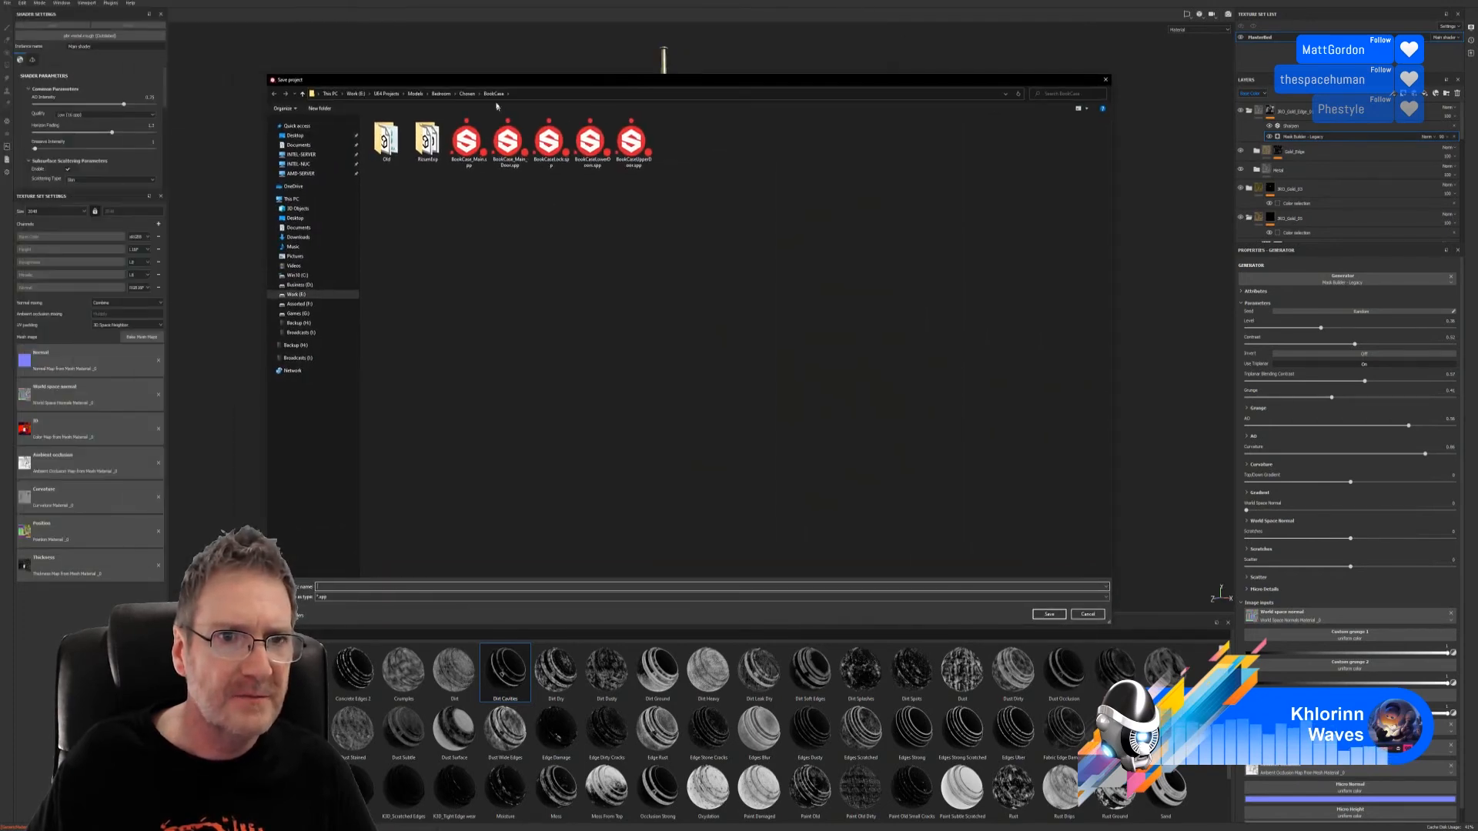
left_click(467, 93)
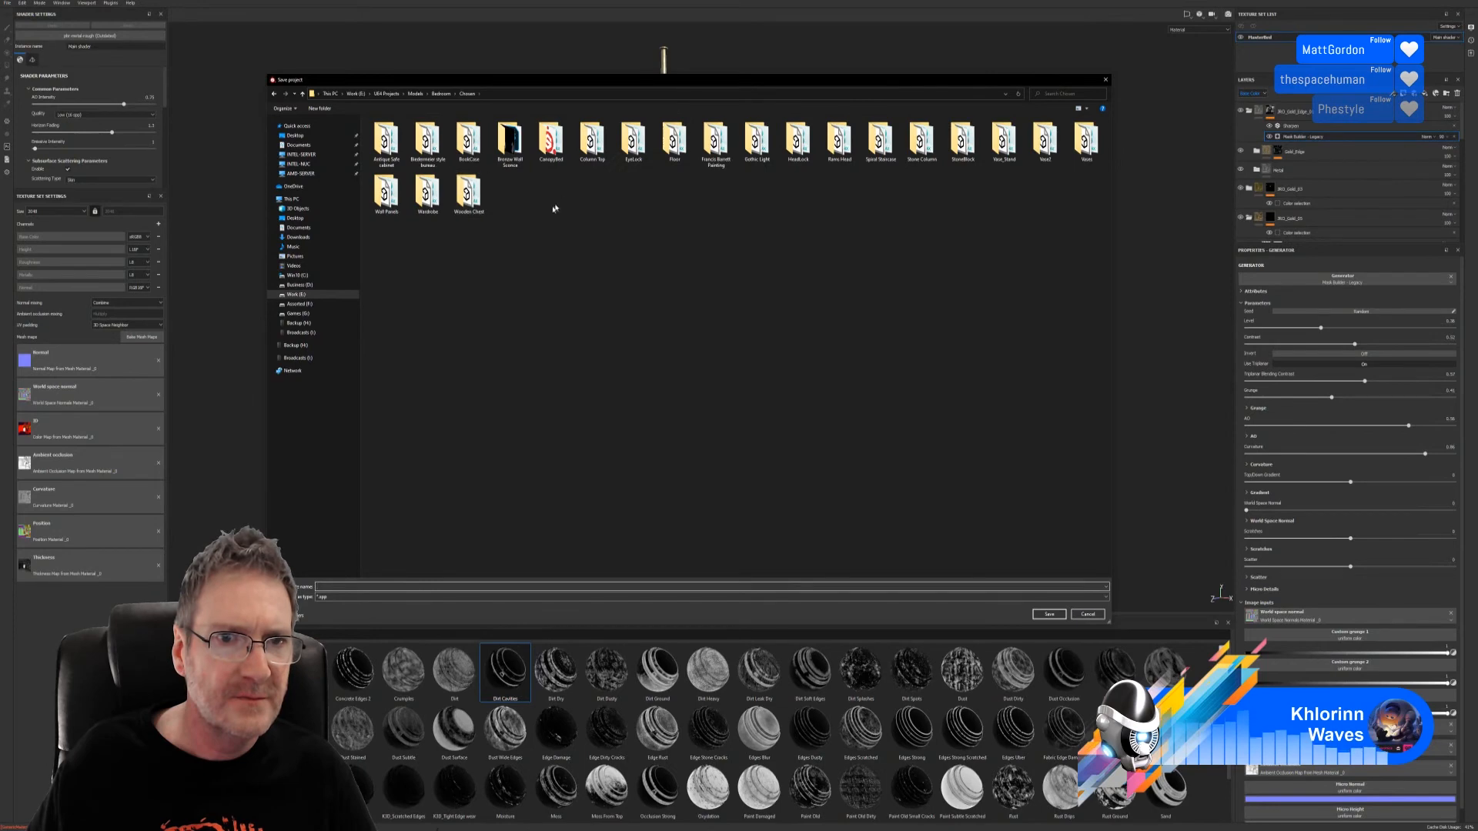
double_click(549, 141)
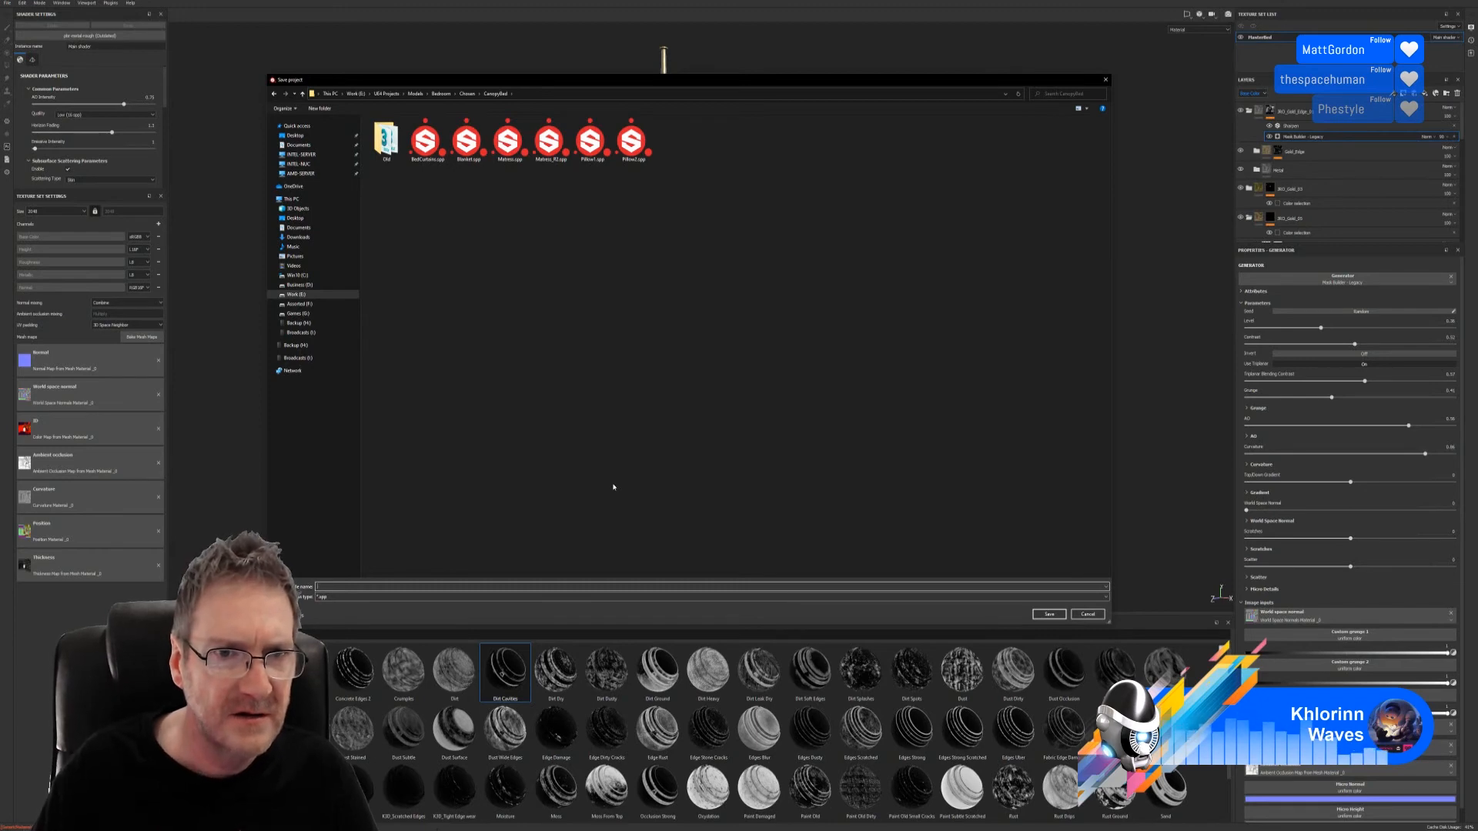
type("Ma")
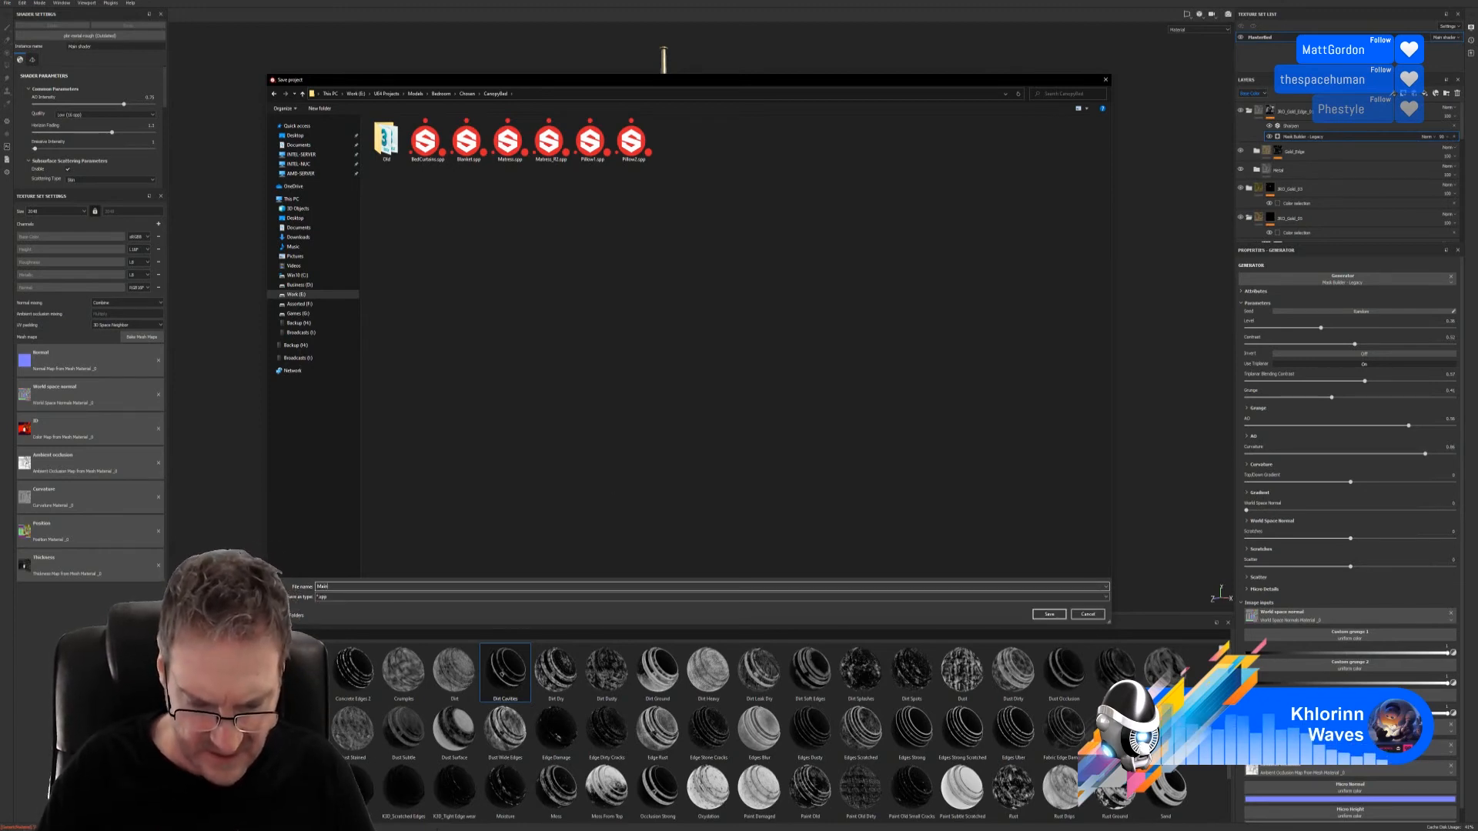
type("inBed")
key("Return")
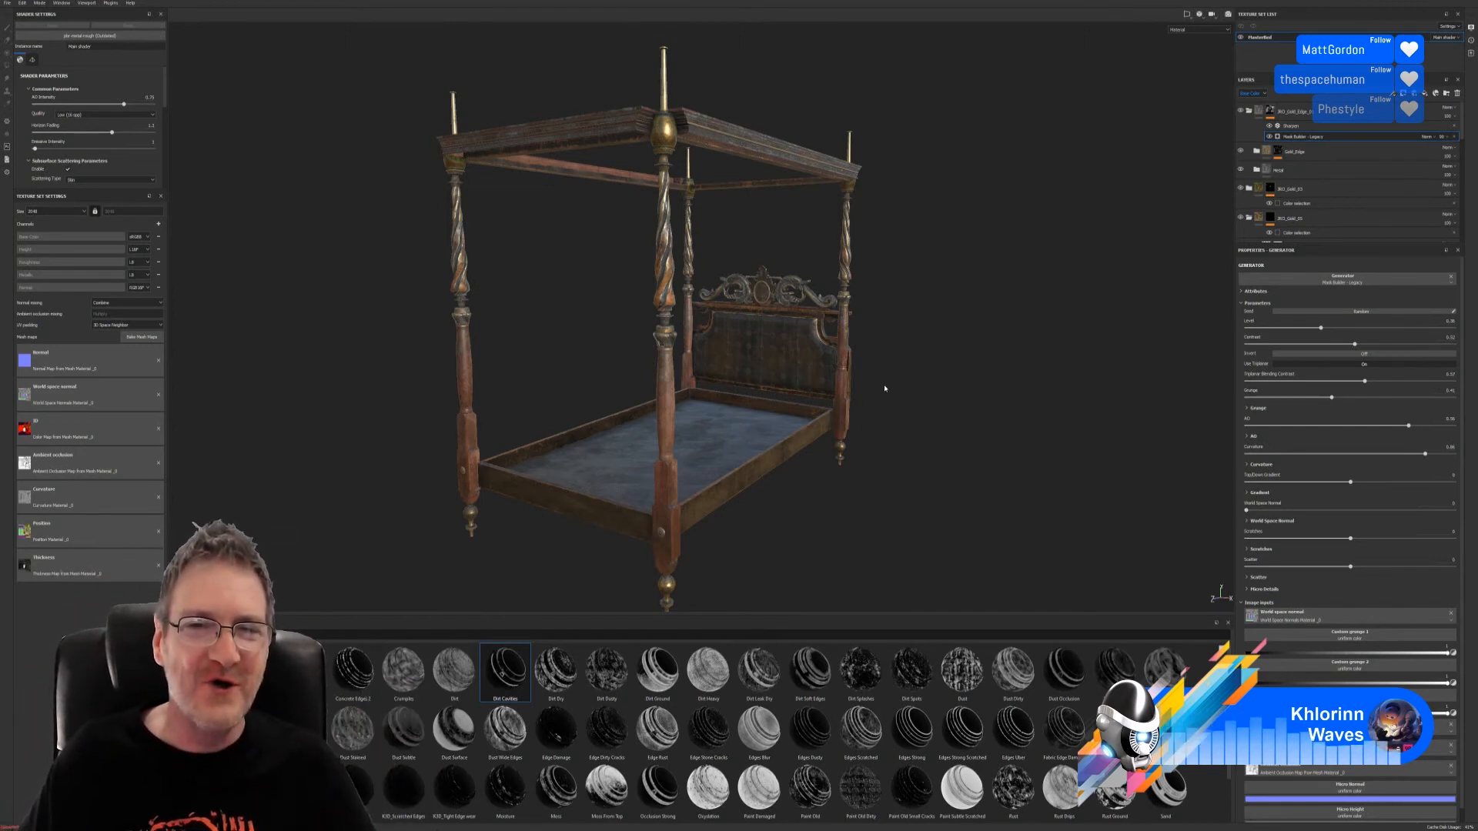
Step: Examine the gold edge wear on the twisted posts, canopy and post caps from several angles
left_click_drag(885, 389, 644, 373, "alt")
scroll(545, 229, "up", 4)
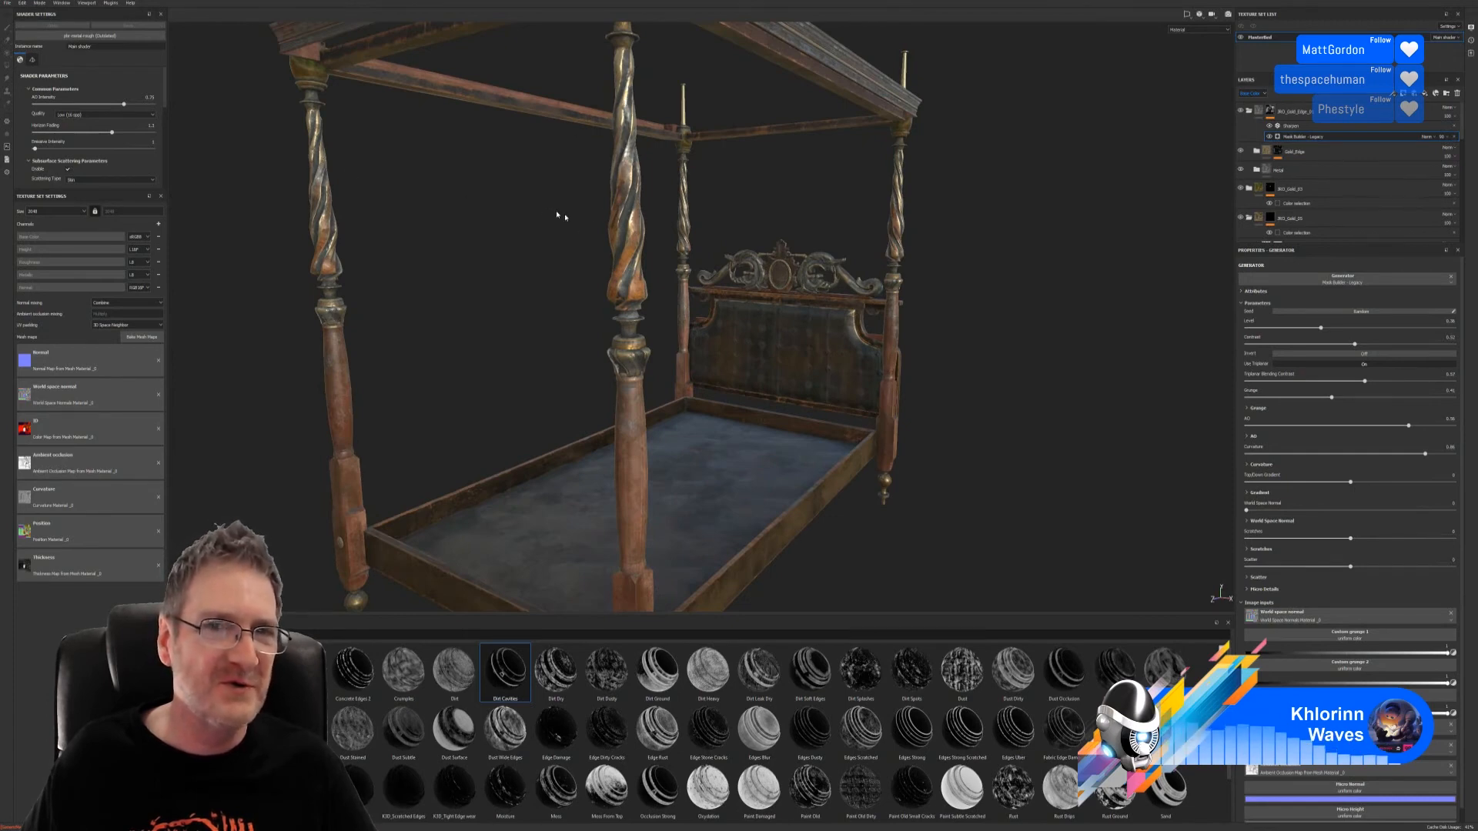
left_click_drag(627, 157, 400, 239, "alt")
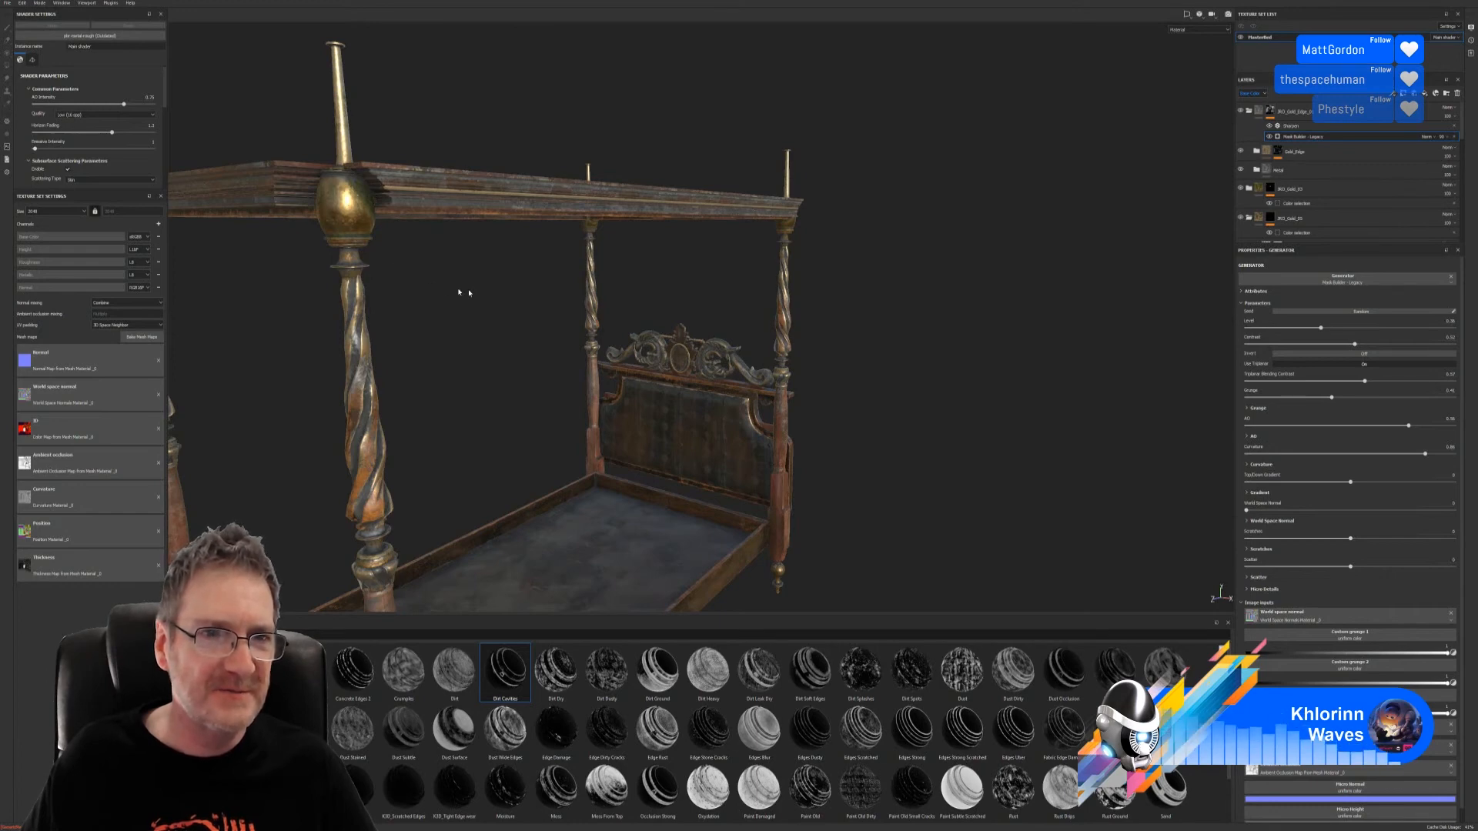
left_click_drag(459, 293, 765, 366, "alt")
middle_click_drag(765, 367, 778, 342, "alt")
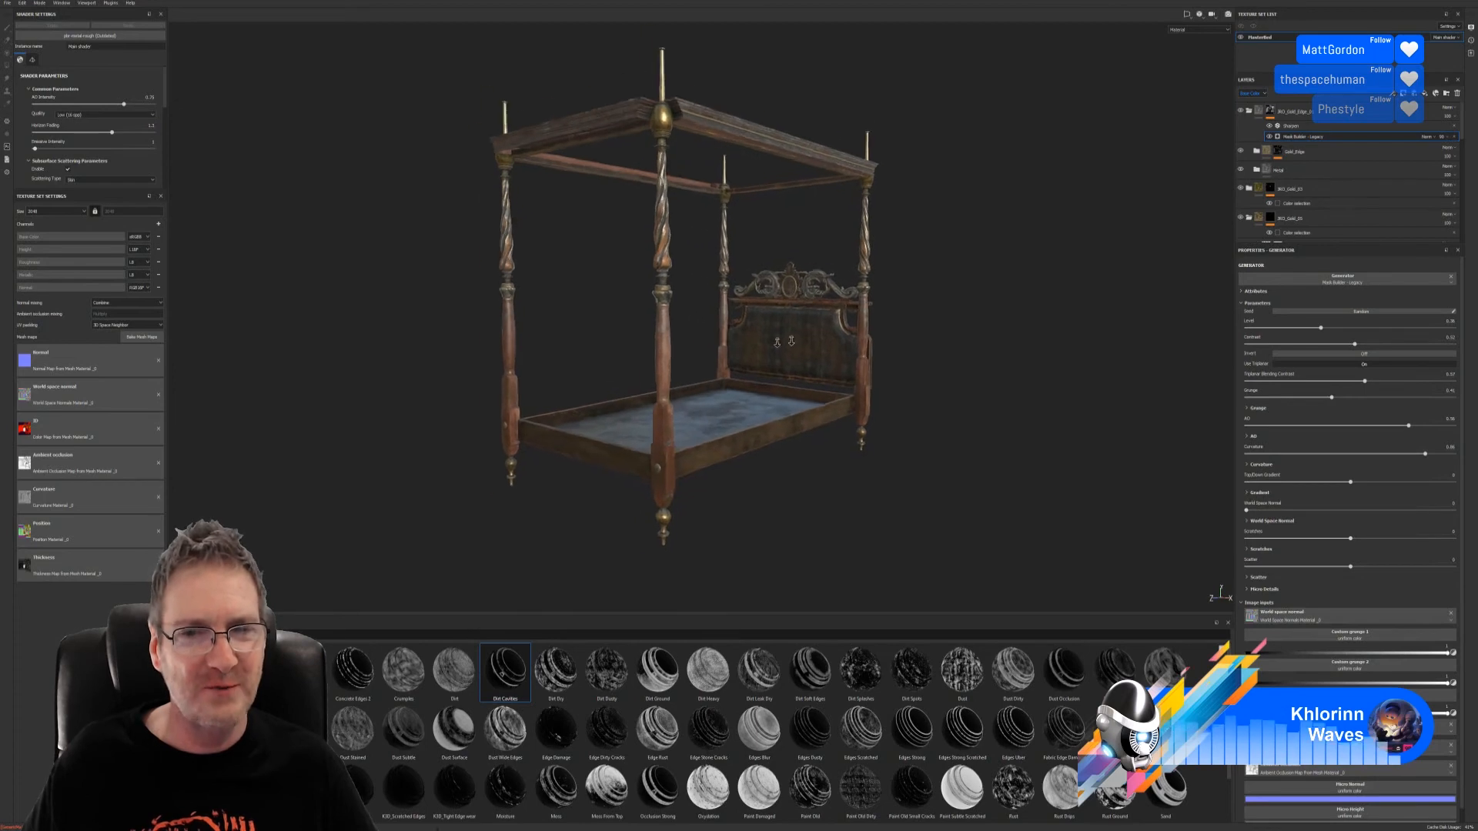
right_click_drag(784, 341, 970, 346, "alt")
left_click_drag(970, 347, 877, 404, "alt")
middle_click_drag(877, 404, 892, 389, "alt")
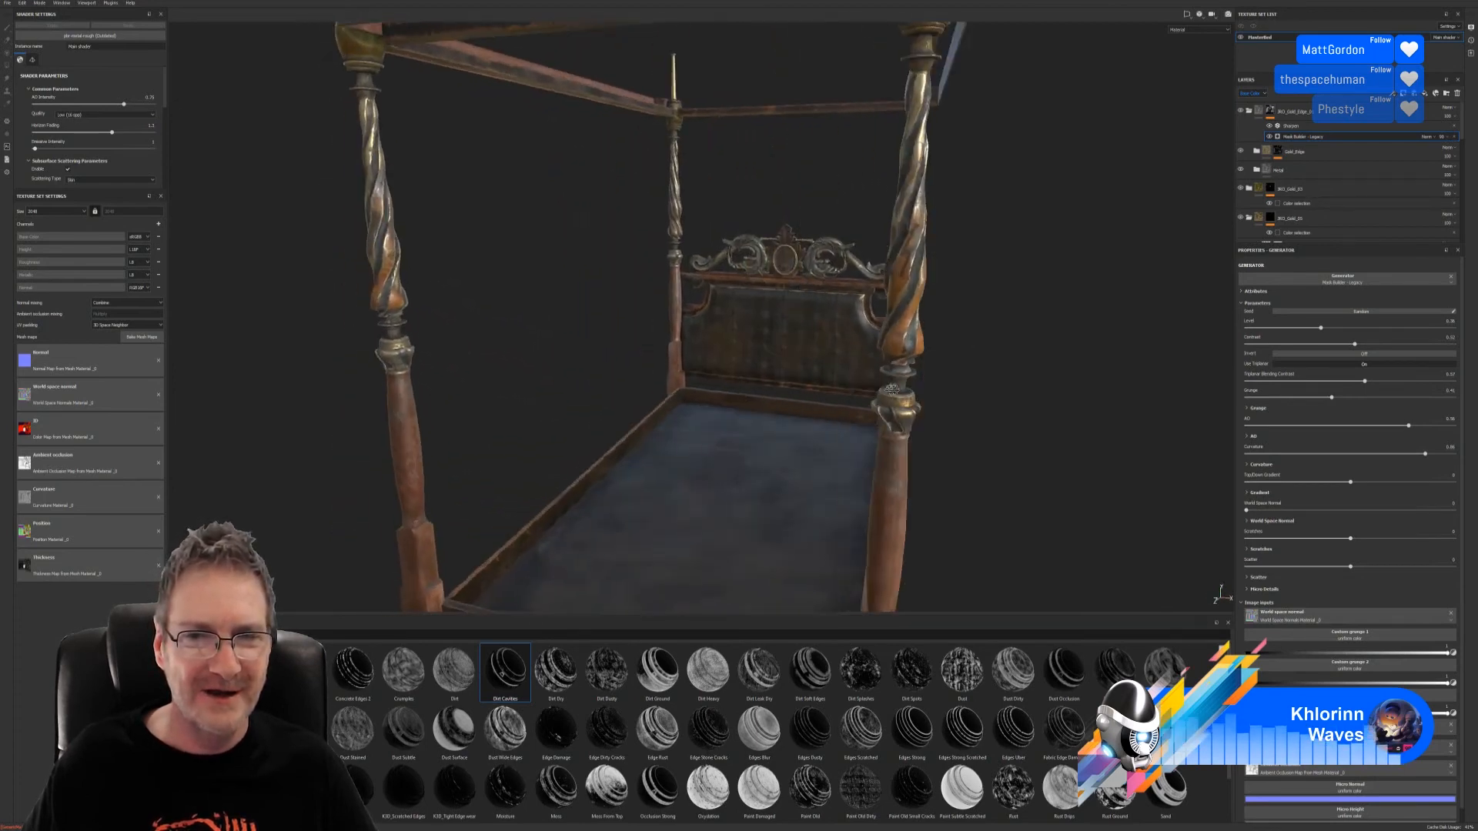
Step: Examine the tufted leather headboard, its carved crest and the nearest post up close
left_click_drag(892, 388, 817, 384, "alt")
mouse_move(817, 383)
right_mouse_down("alt")
mouse_move(948, 263)
mouse_move(1132, 250)
right_mouse_up("alt")
right_click_drag(962, 378, 1089, 372, "alt")
mouse_move(1088, 373)
left_mouse_down("alt")
mouse_move(909, 343)
mouse_move(1131, 330)
mouse_move(1214, 385)
mouse_move(900, 400)
left_mouse_up("alt")
right_click_drag(901, 400, 673, 398, "alt")
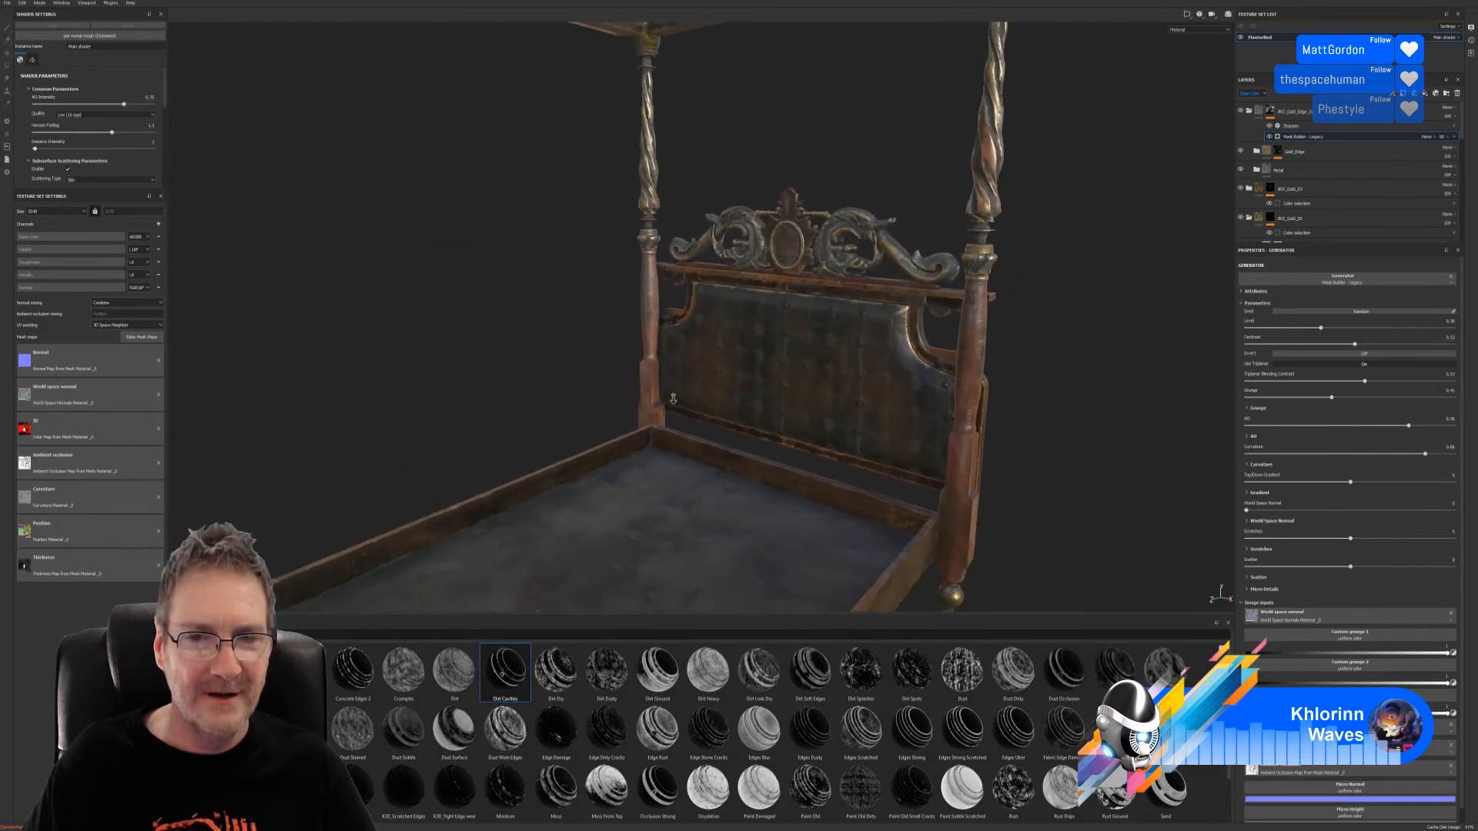
right_click_drag(805, 419, 1052, 412, "alt")
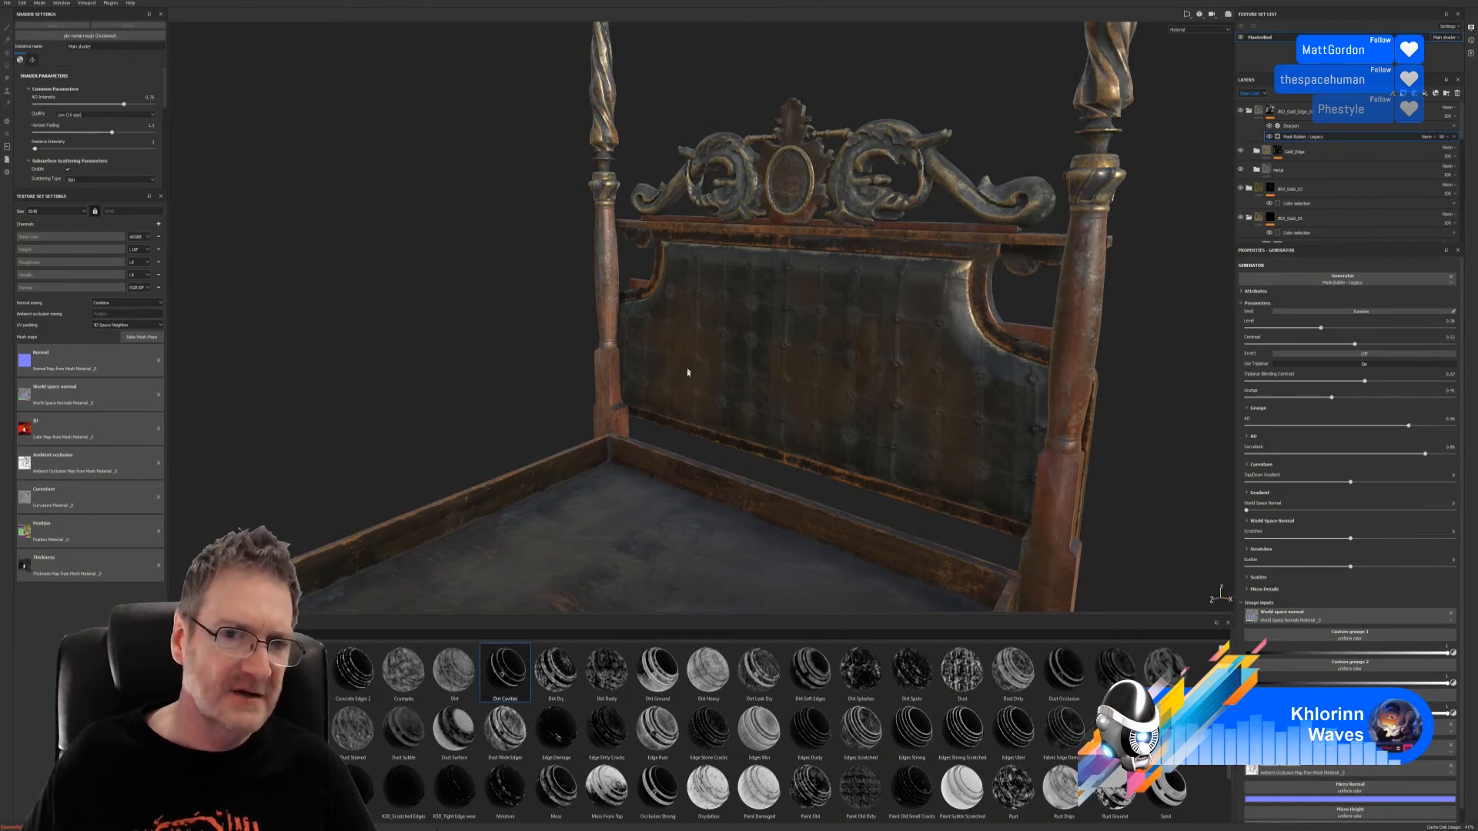
left_click_drag(892, 408, 1177, 427, "alt")
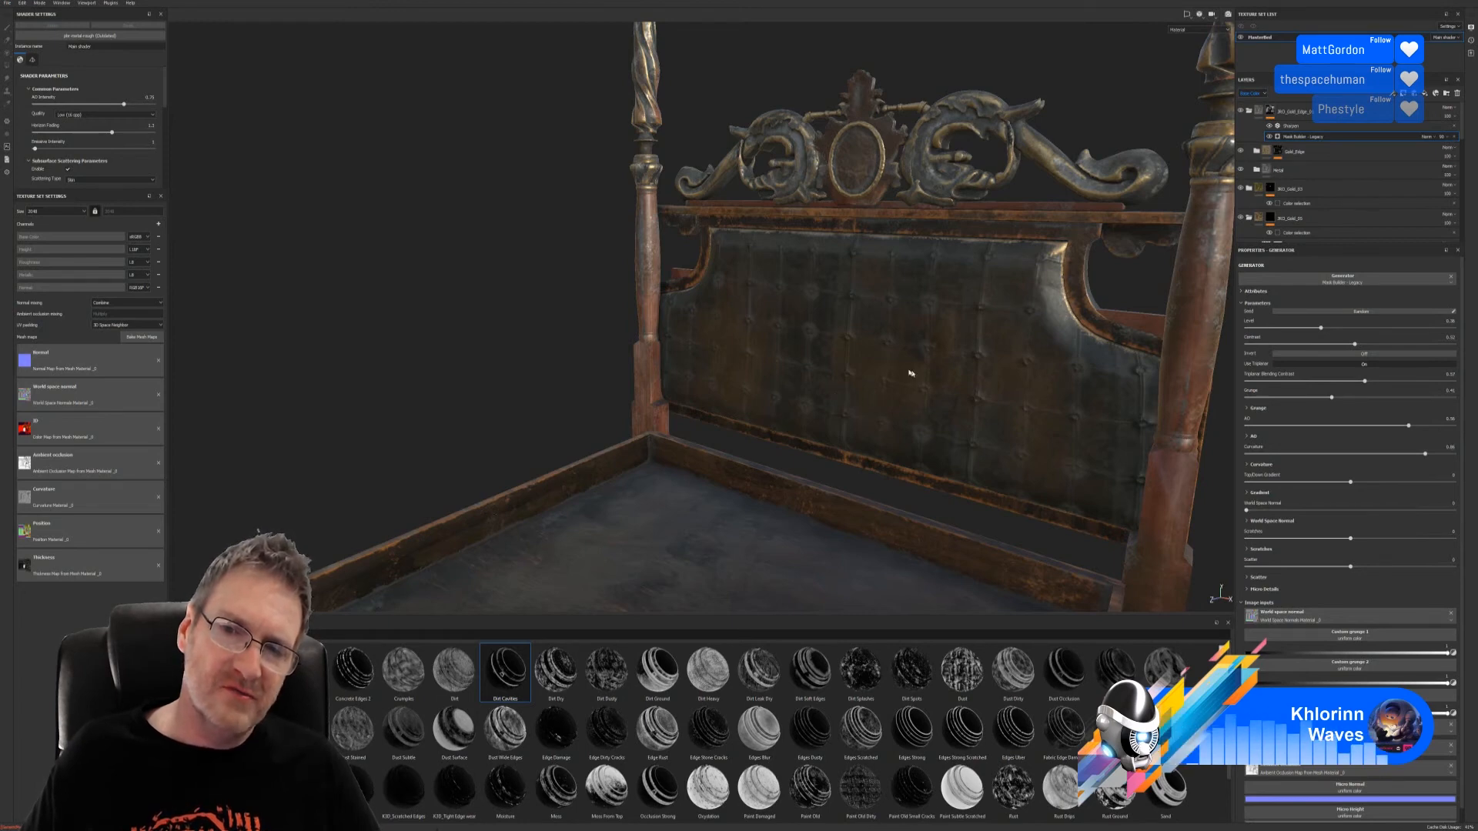
right_click_drag(911, 374, 413, 419, "alt")
left_click_drag(412, 418, 870, 442, "alt")
middle_click_drag(870, 442, 831, 405, "alt")
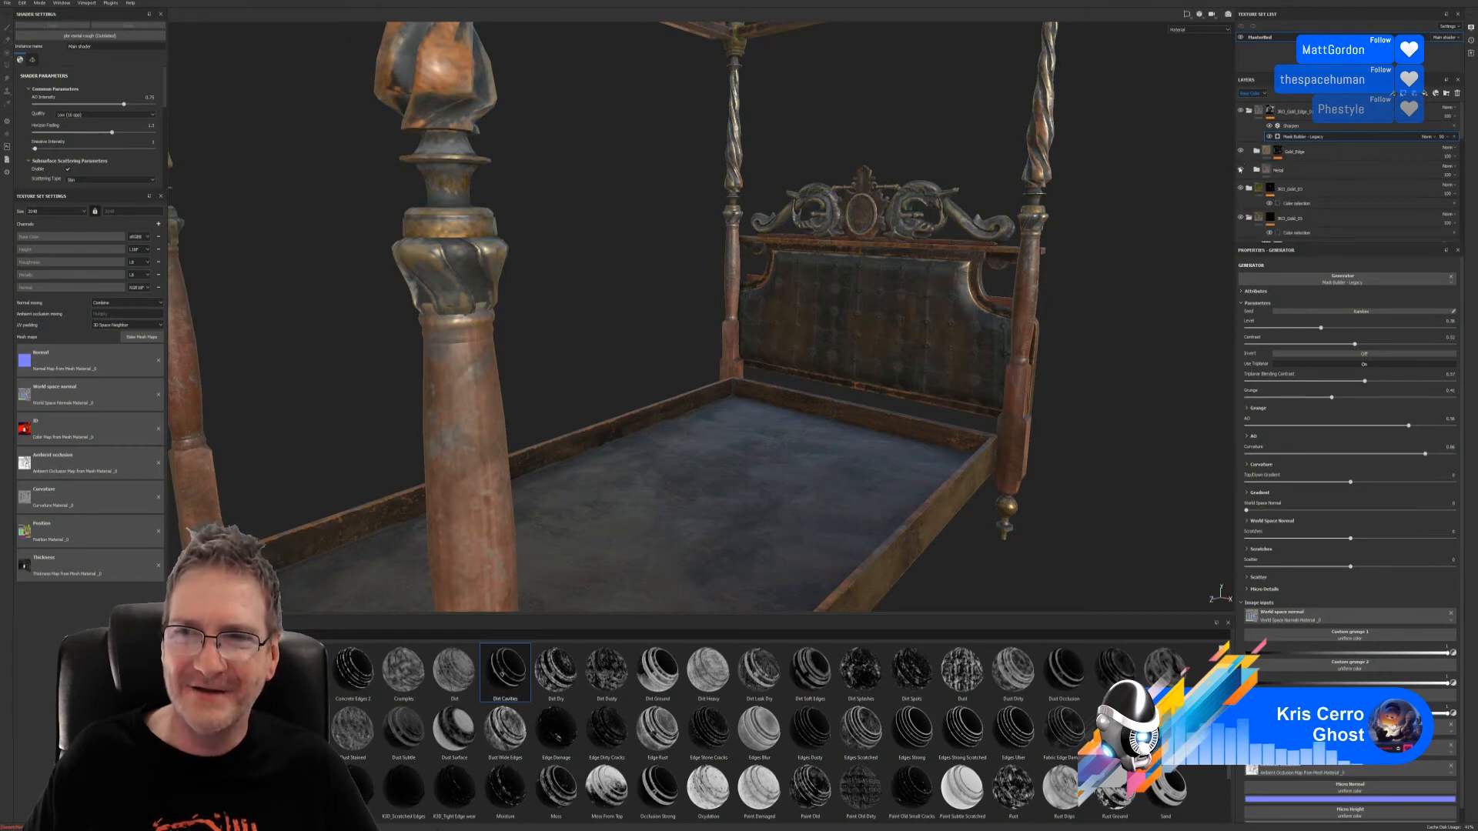
Step: Compare the bed with gold edge layers toggled, and collapse the lower JRO gold folder and the JRO_Gold_Edge_01 folder
left_click(1241, 111)
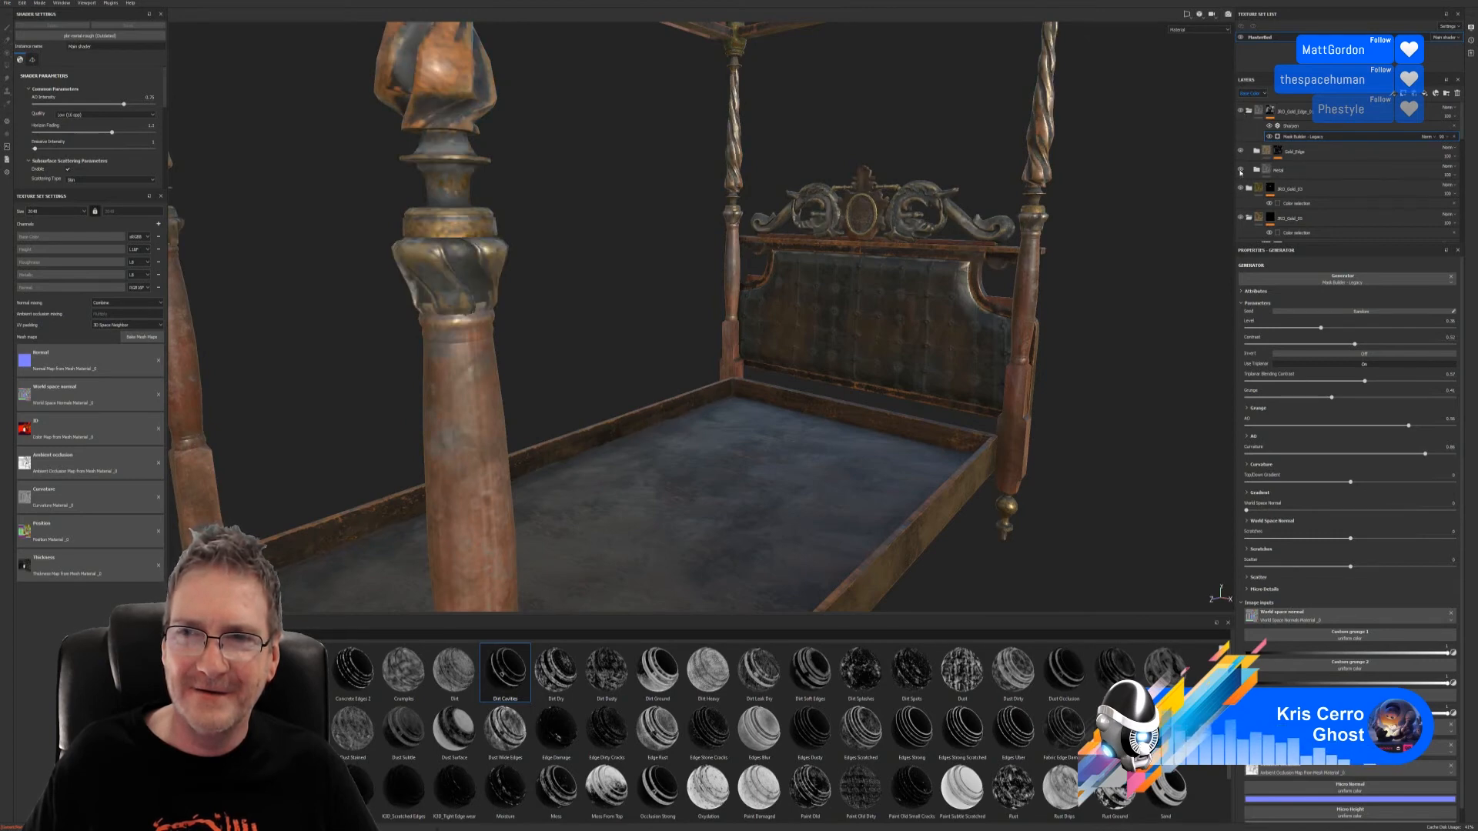
left_click(1240, 170)
left_click(1240, 170)
scroll(1254, 173, "down", 3)
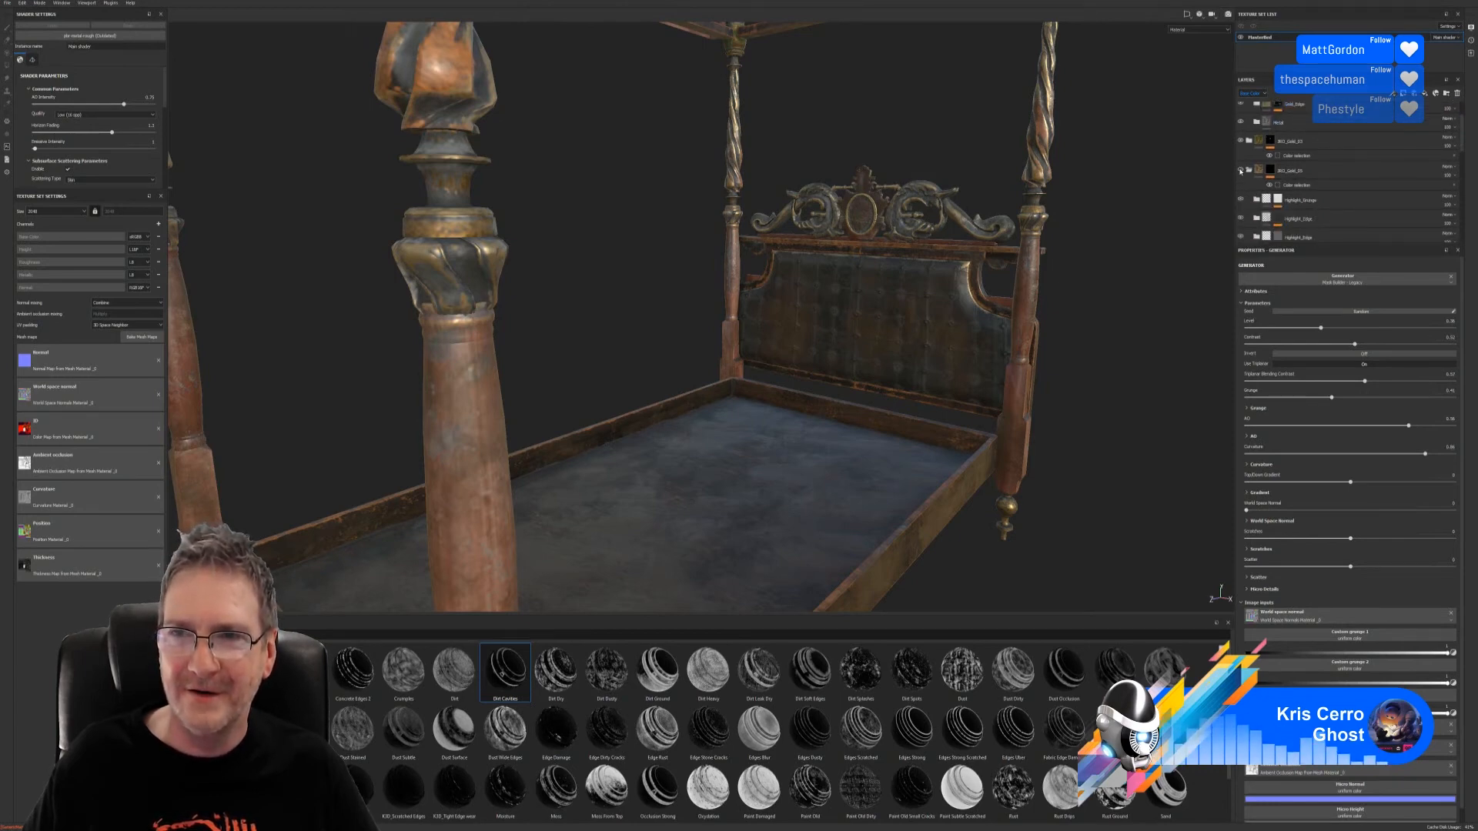
left_click(1250, 170)
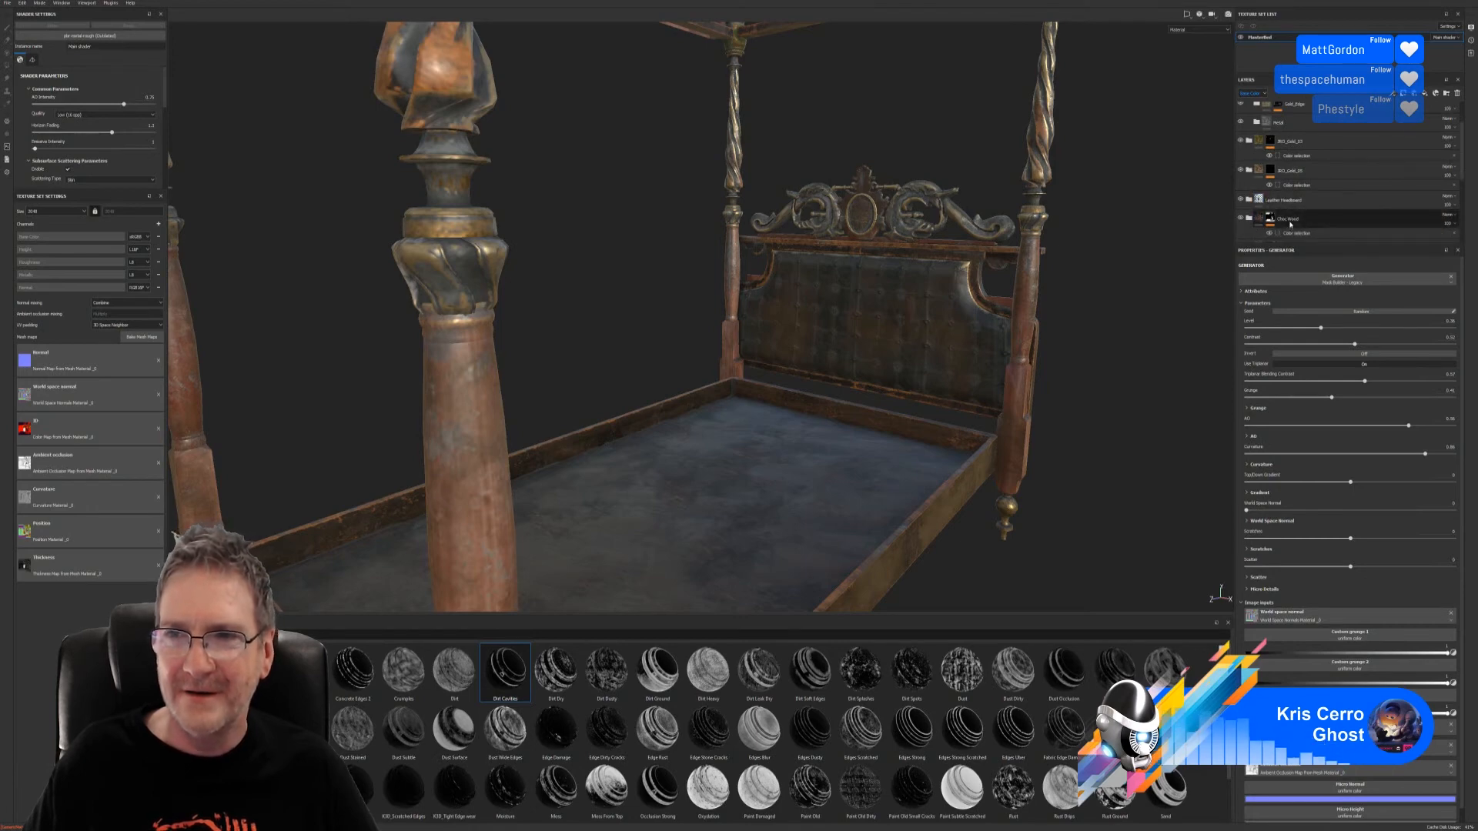
scroll(1304, 155, "up", 2)
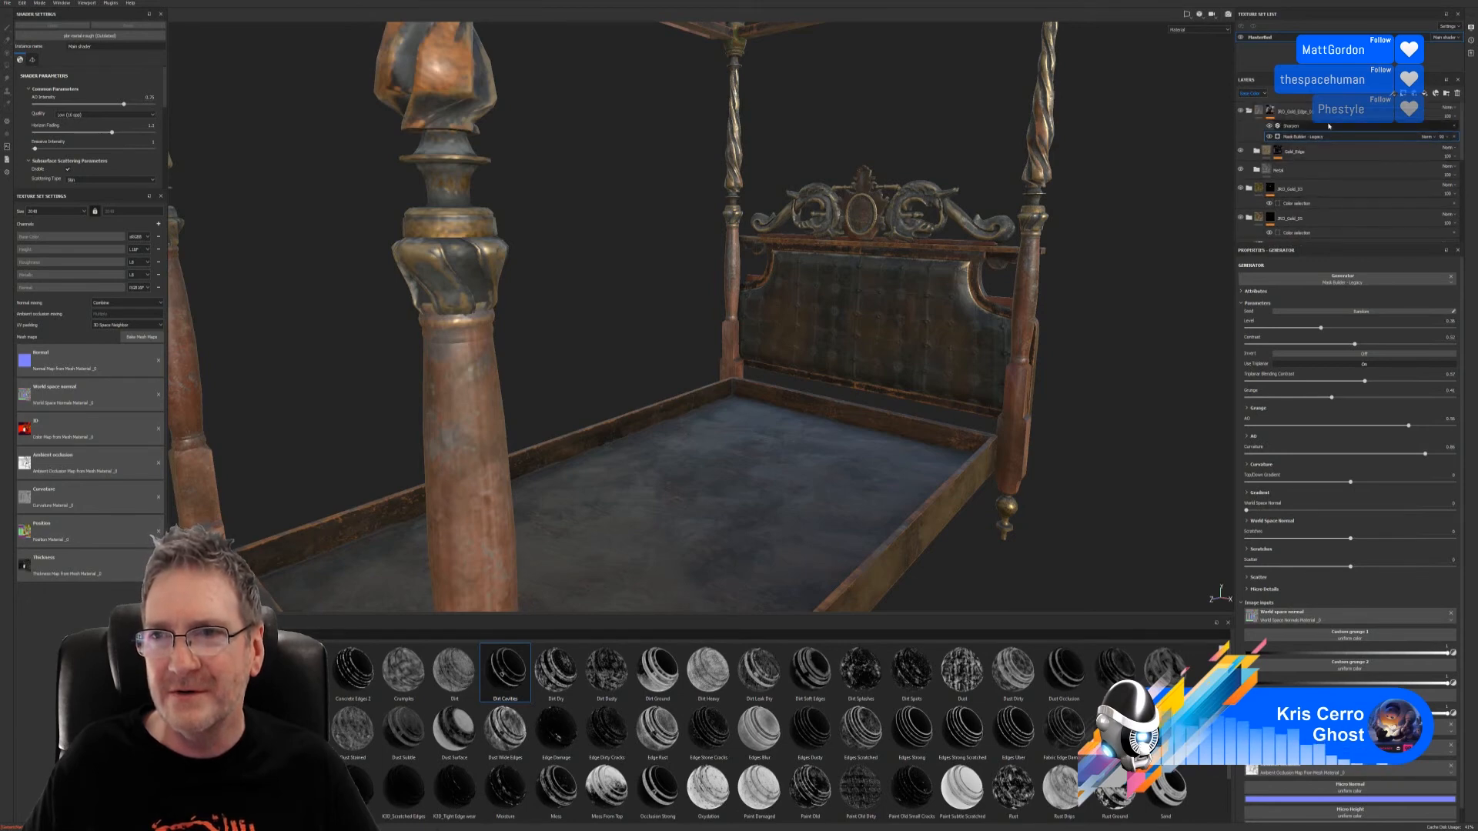
left_click(1251, 112)
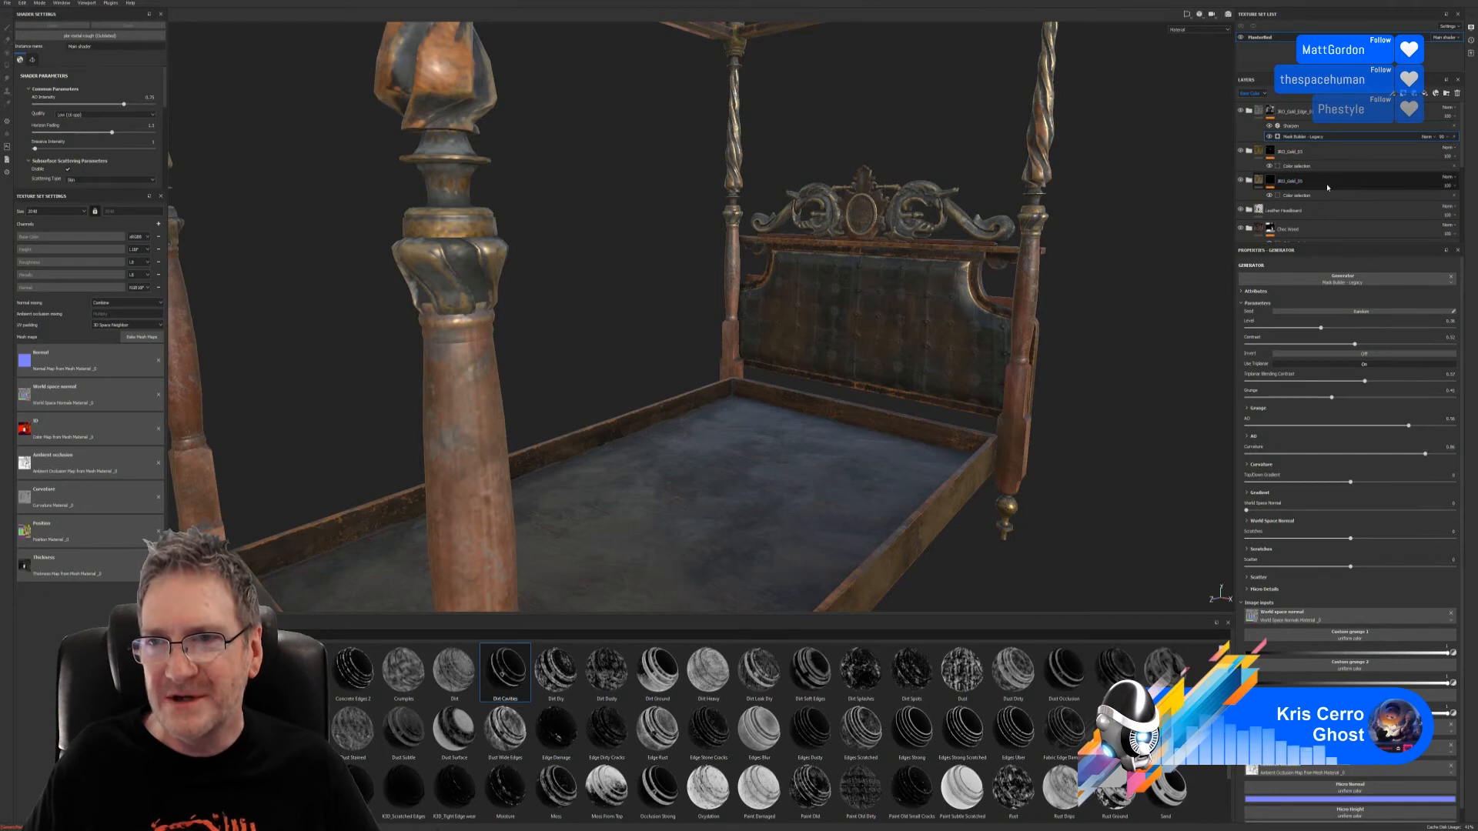
Step: Review the layer stack and compare the bed with the JRO gold edge folder and the upper JRO gold folder hidden and shown
scroll(1327, 187, "down", 1)
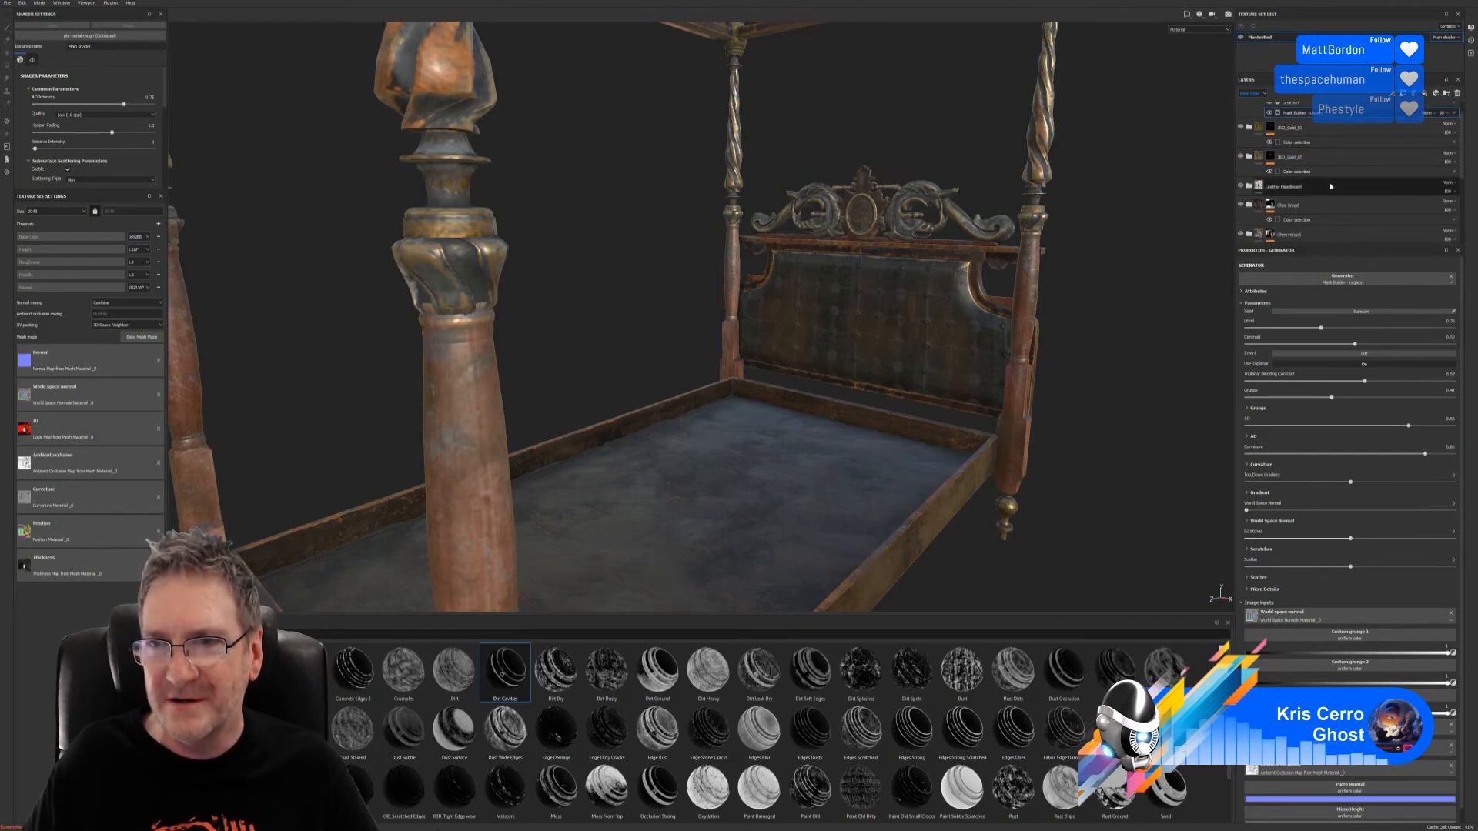
scroll(1331, 193, "down", 2)
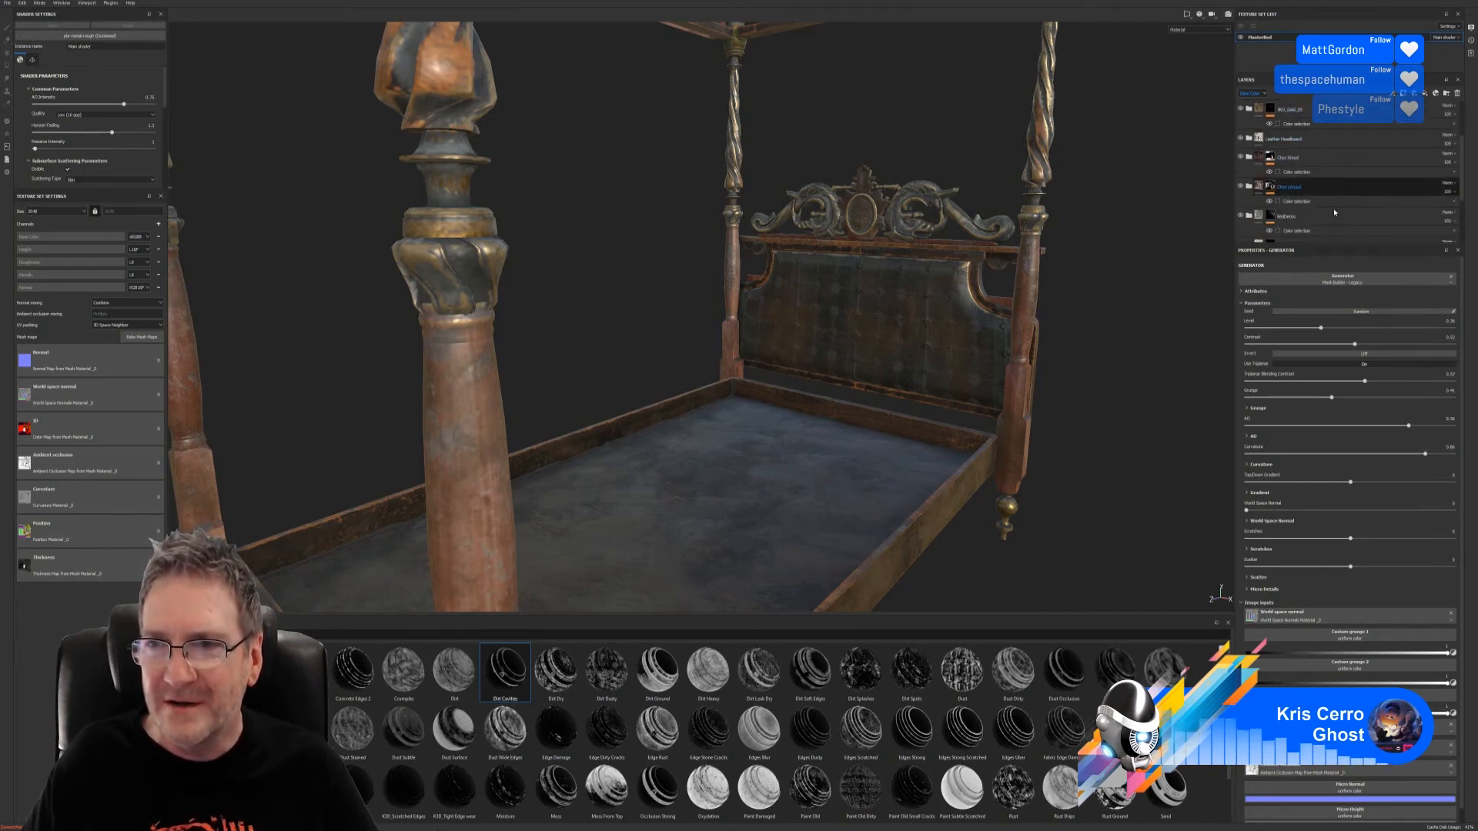
scroll(1334, 211, "down", 1)
scroll(1334, 215, "down", 1)
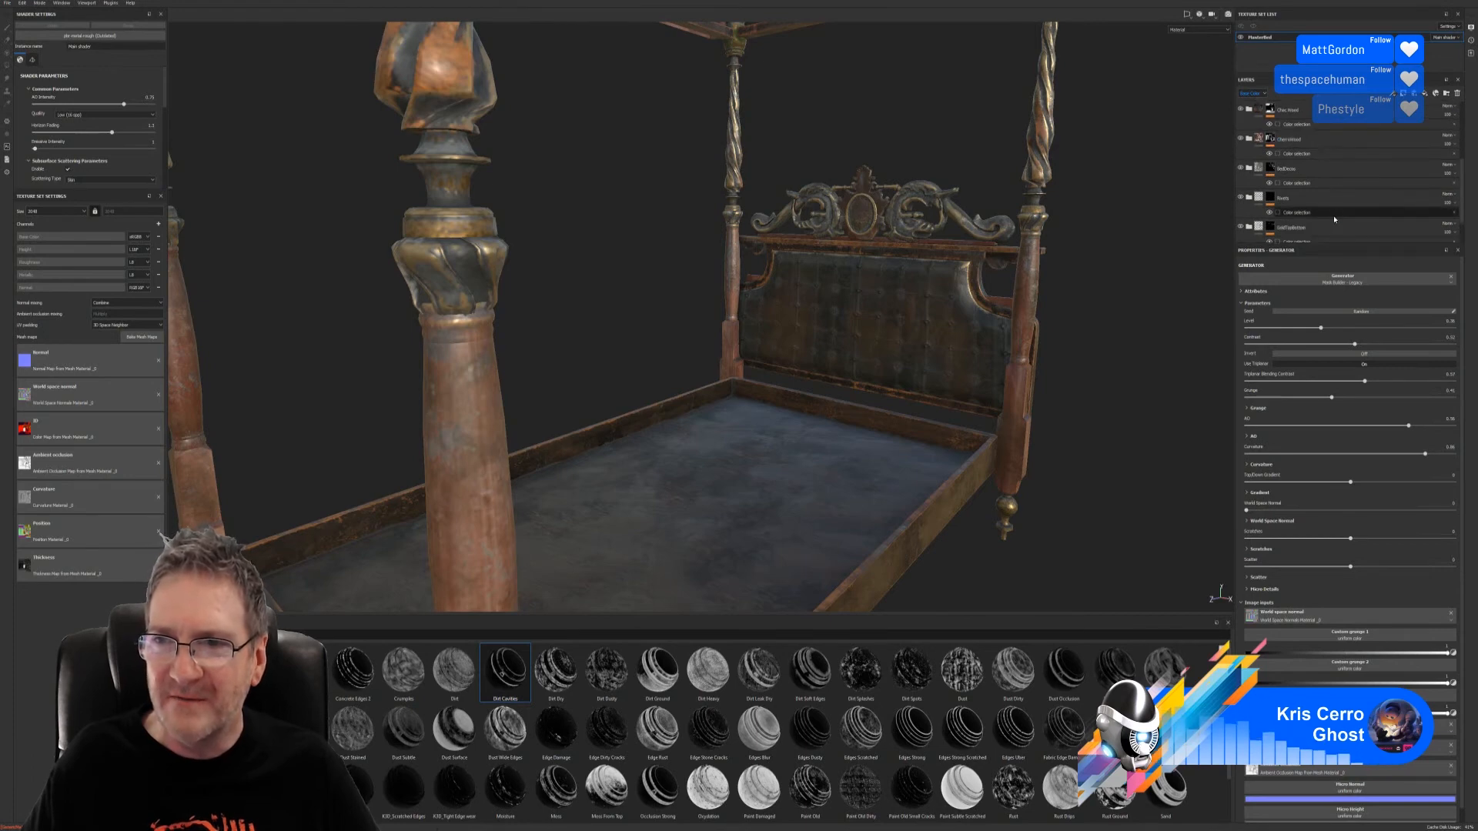
scroll(1333, 219, "down", 1)
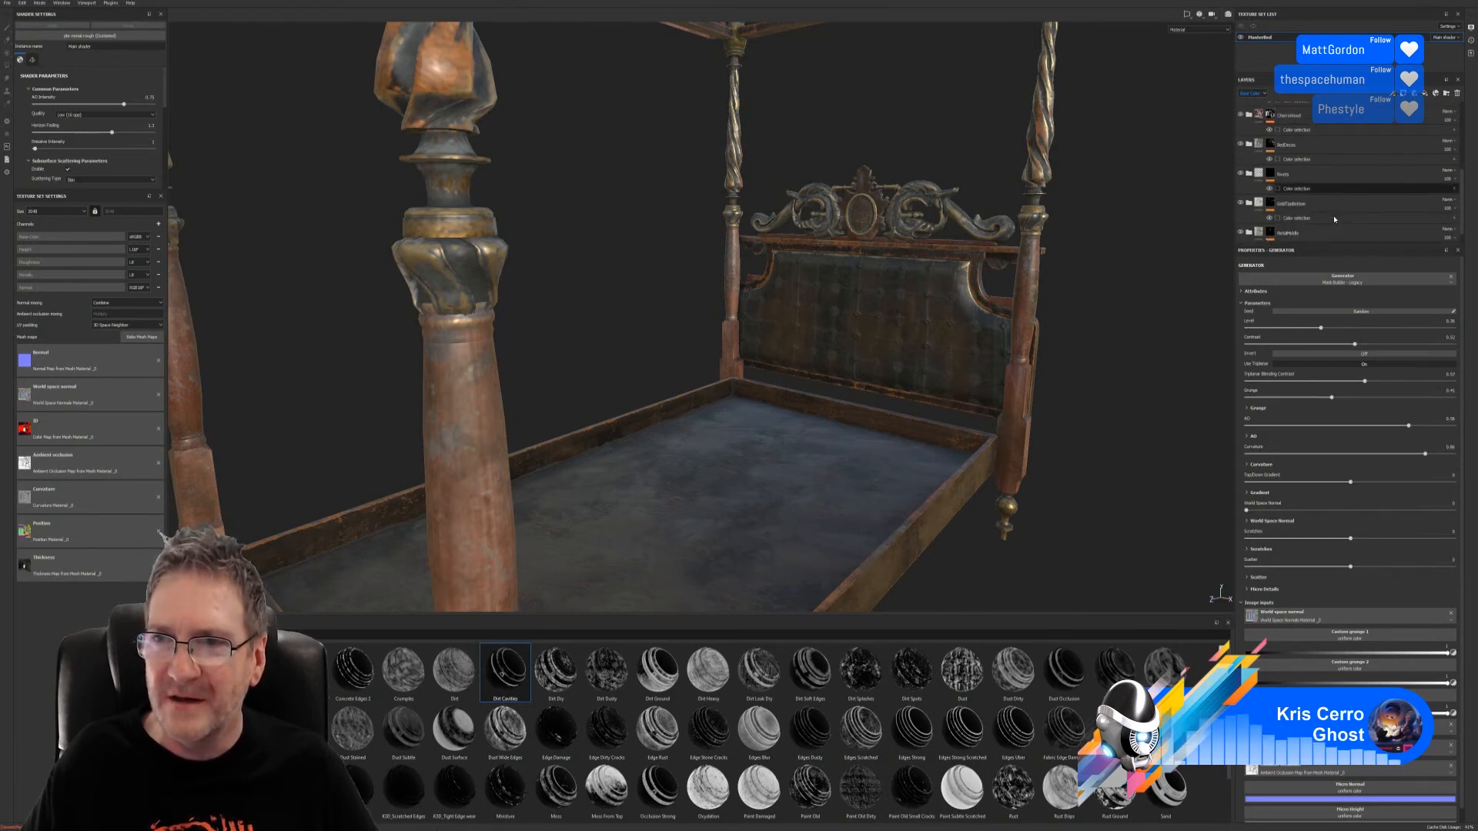
scroll(1333, 219, "up", 3)
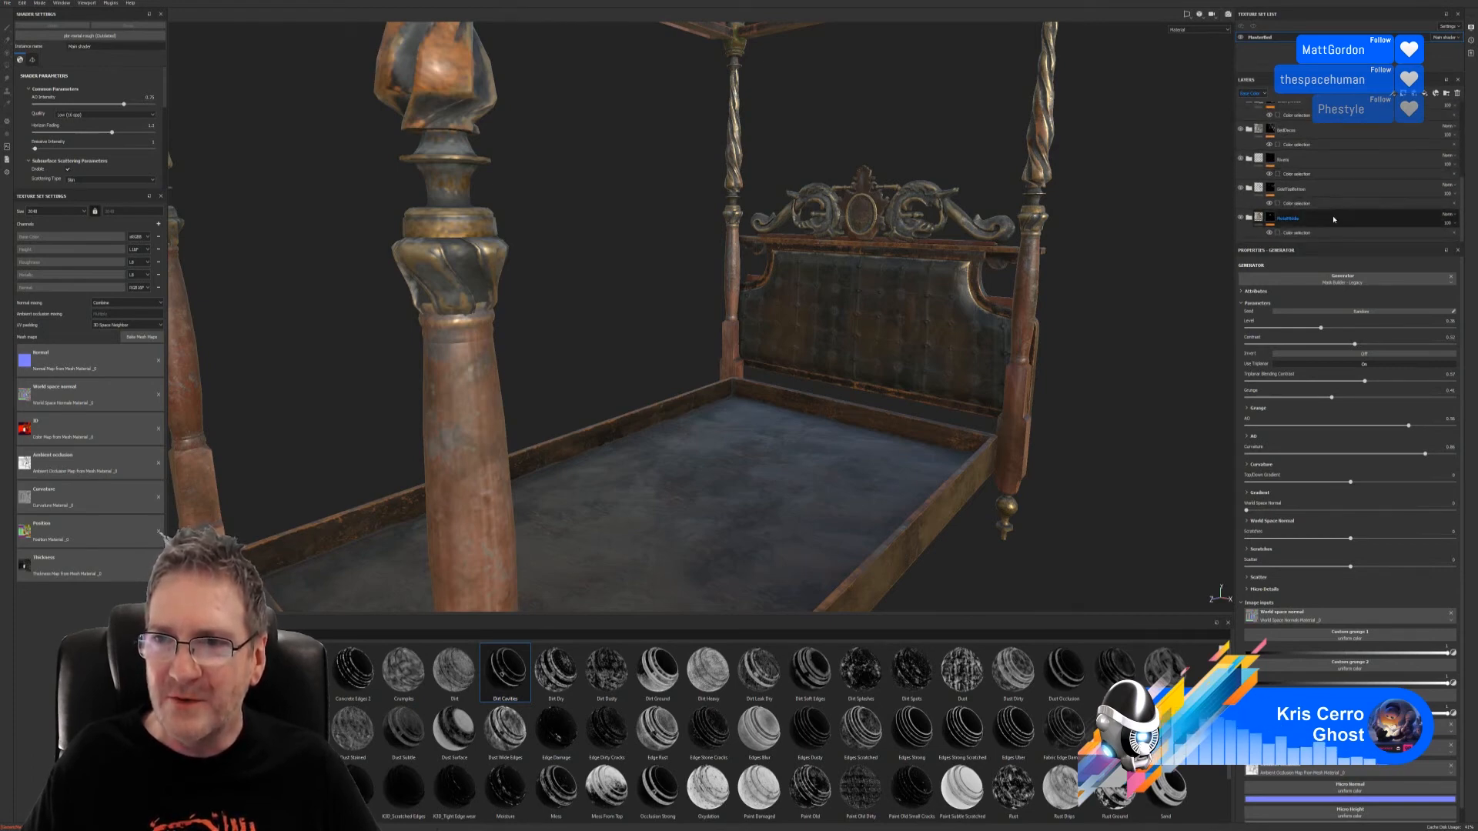
scroll(1334, 220, "up", 3)
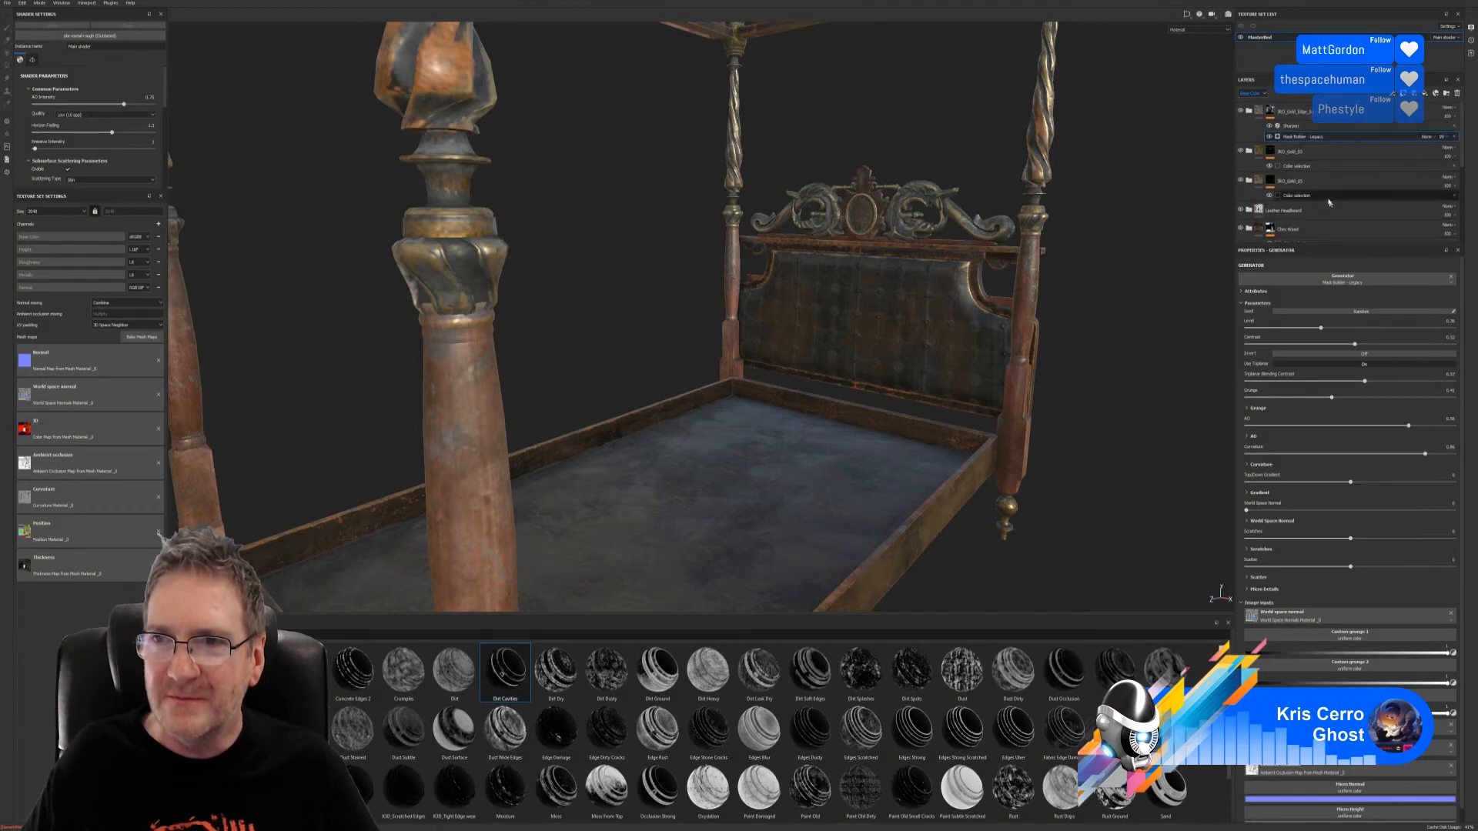
left_click(1241, 111)
left_click(1241, 112)
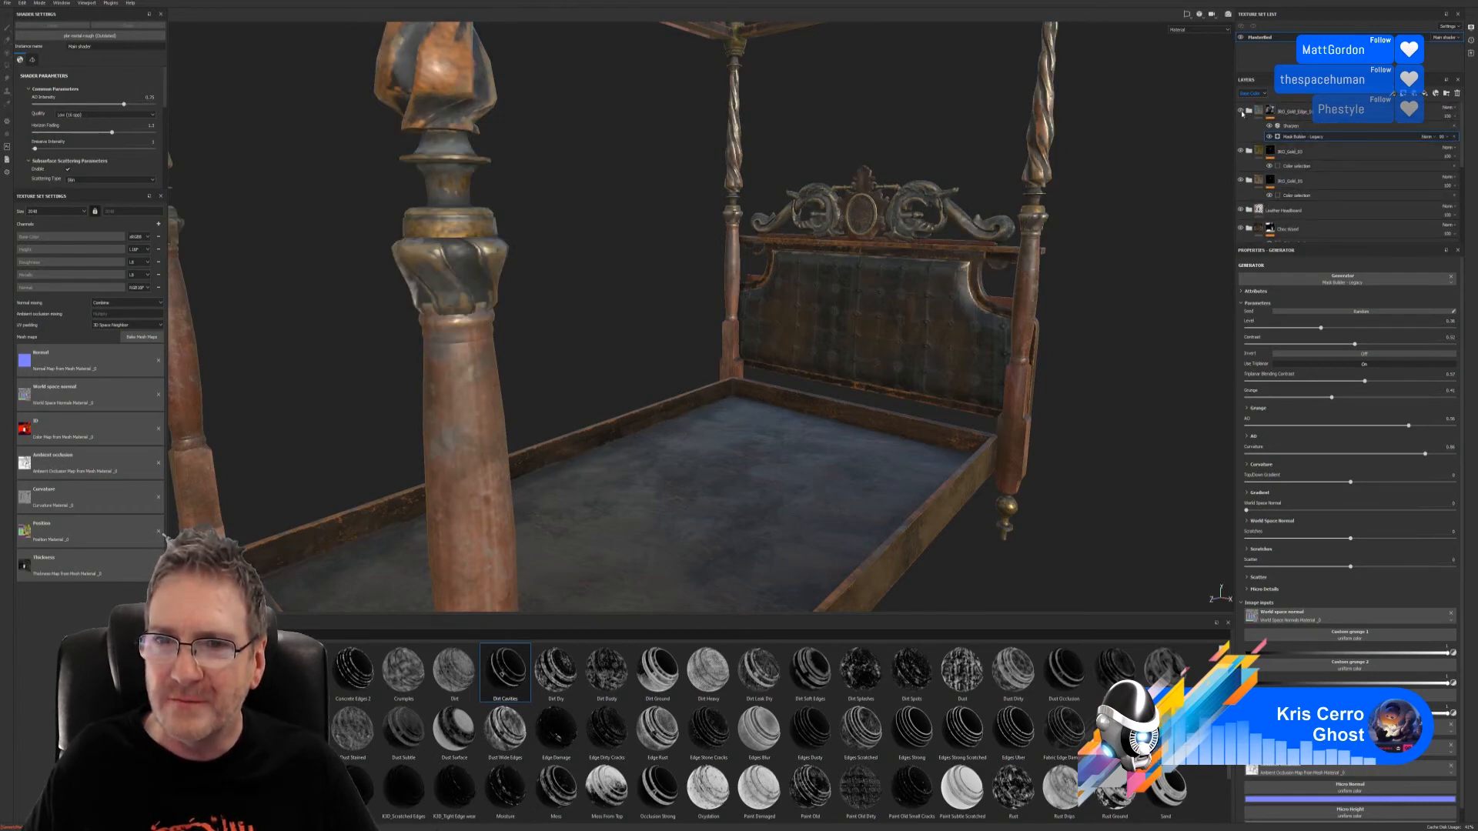
left_click(1239, 152)
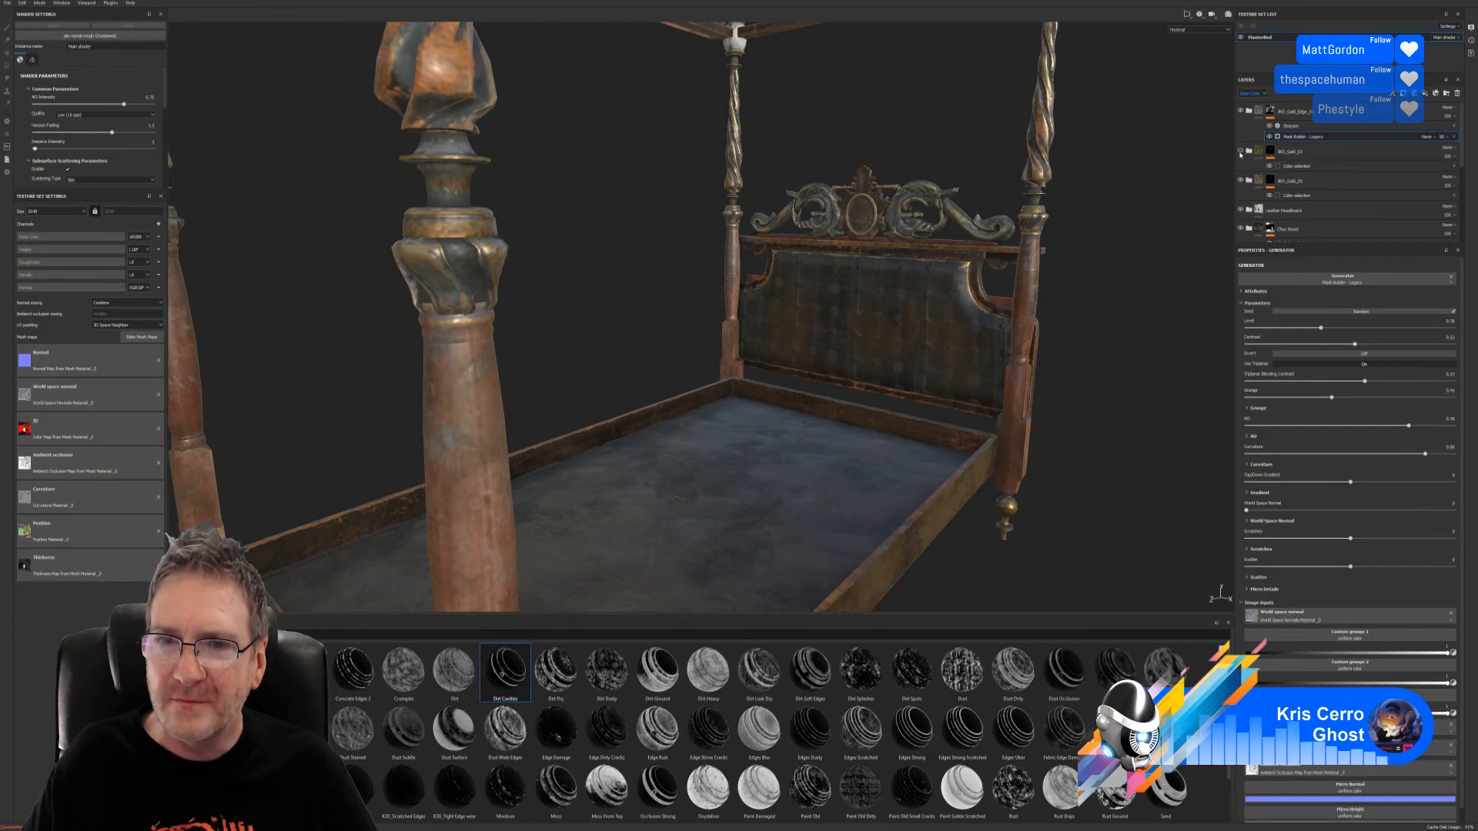
left_click(1240, 151)
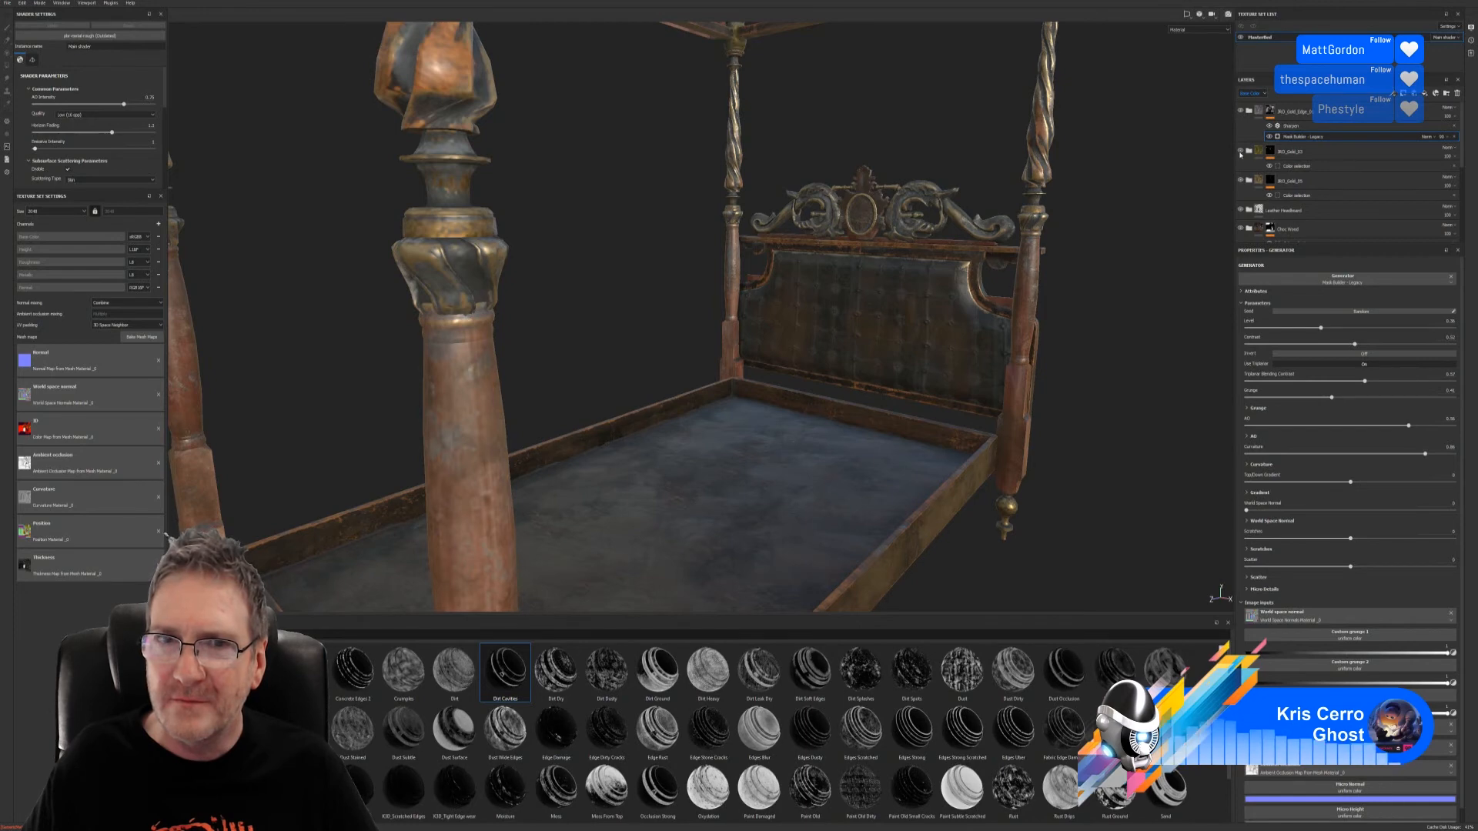
Step: Expand the Leather Headboard folder, check the Plain Leather layer's effect by toggling its visibility, and select its fill
left_click(1240, 209)
left_click(1249, 209)
left_click(1240, 209)
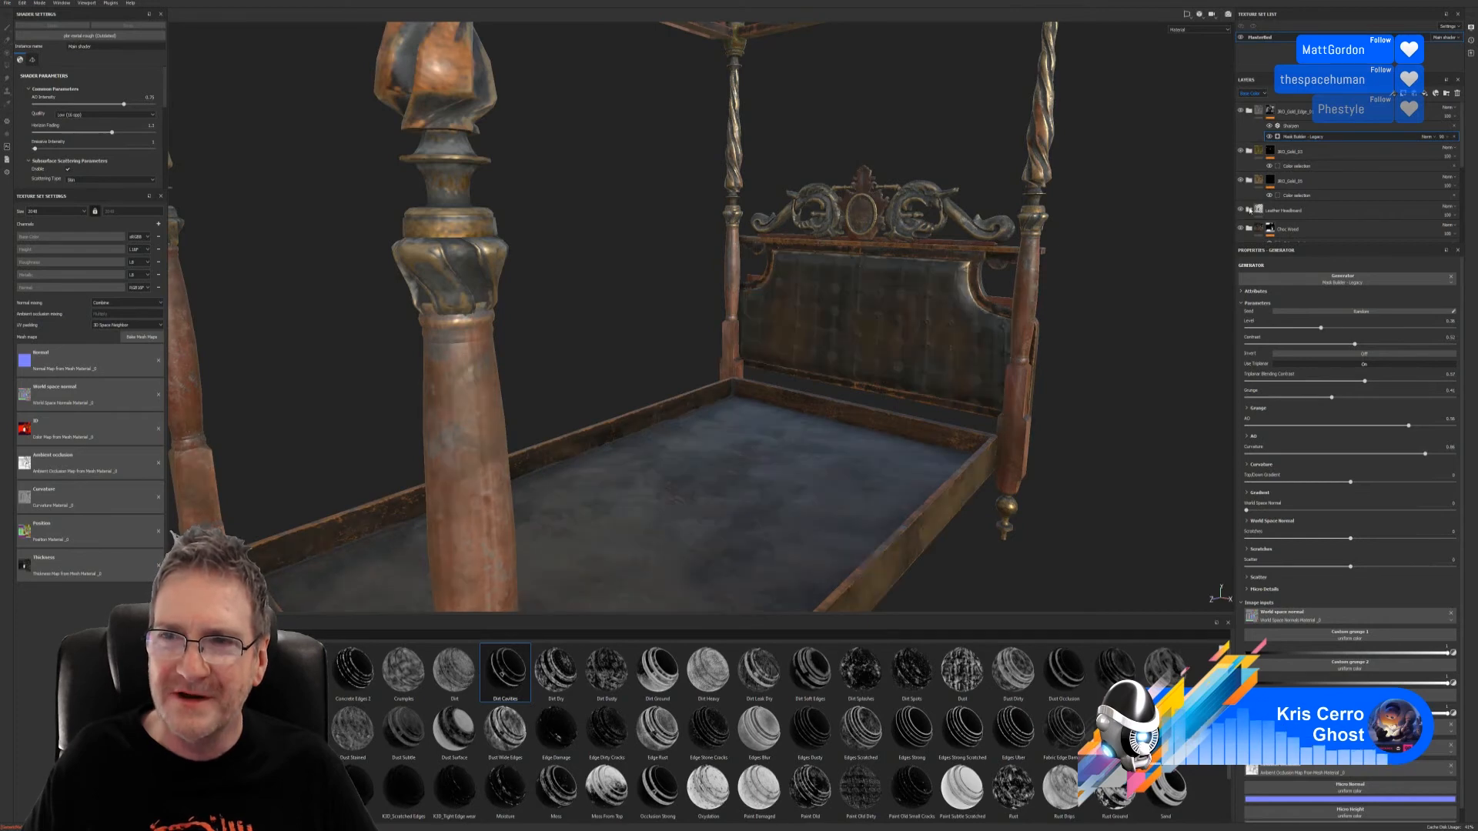
scroll(1285, 212, "down", 2)
left_click(1294, 182)
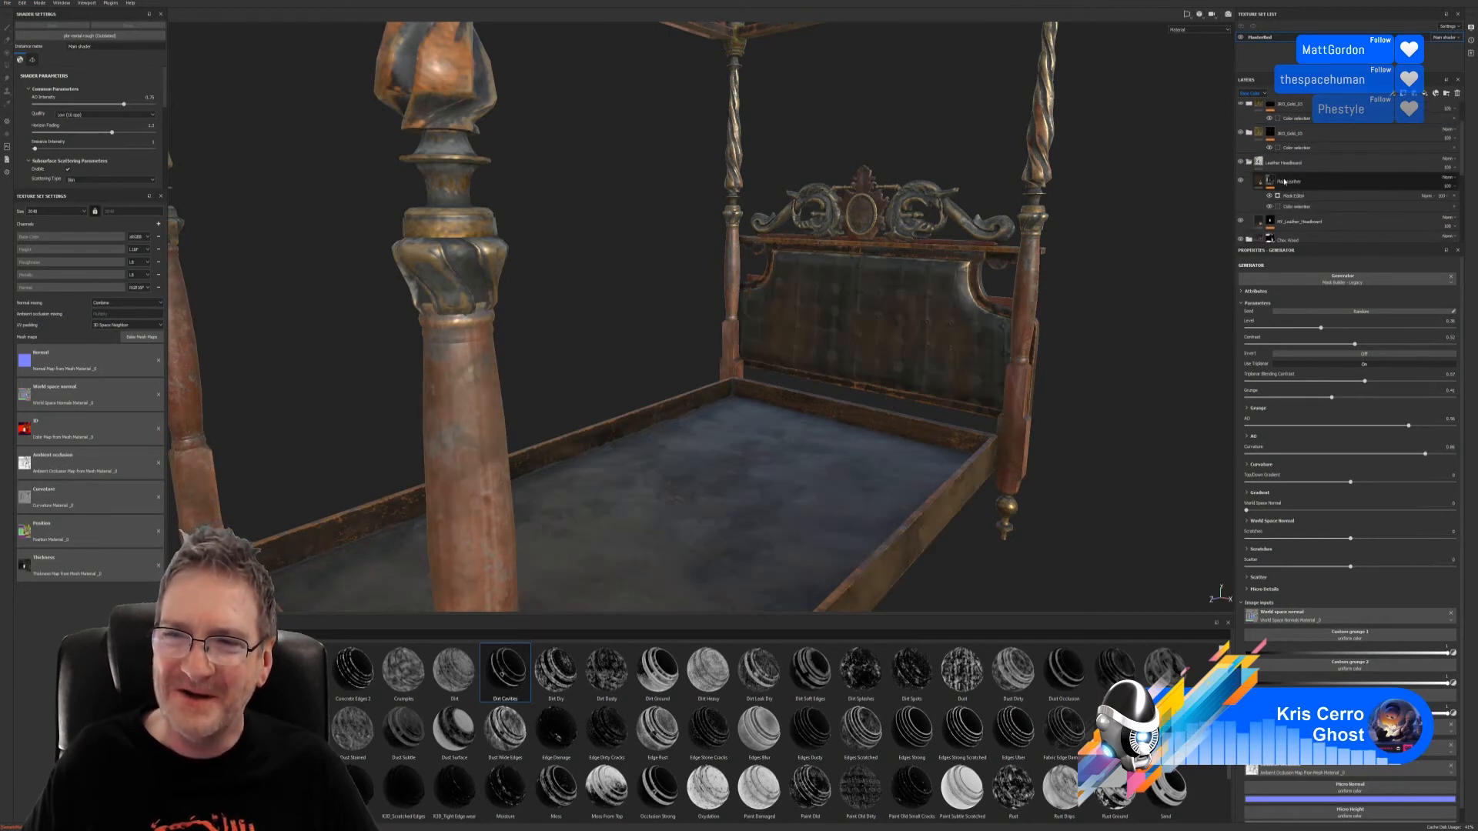
left_click(1240, 182)
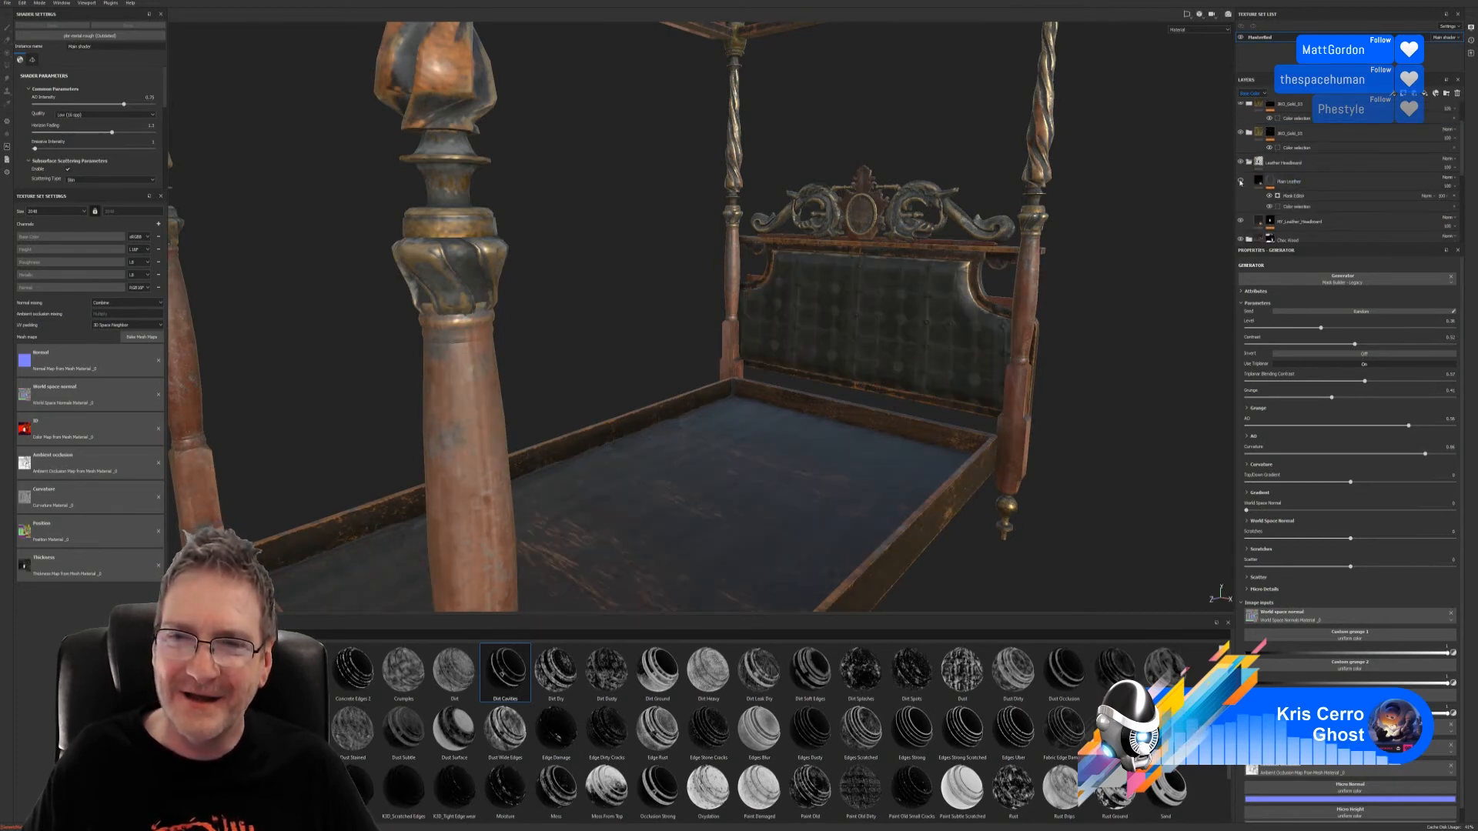
left_click(1263, 182)
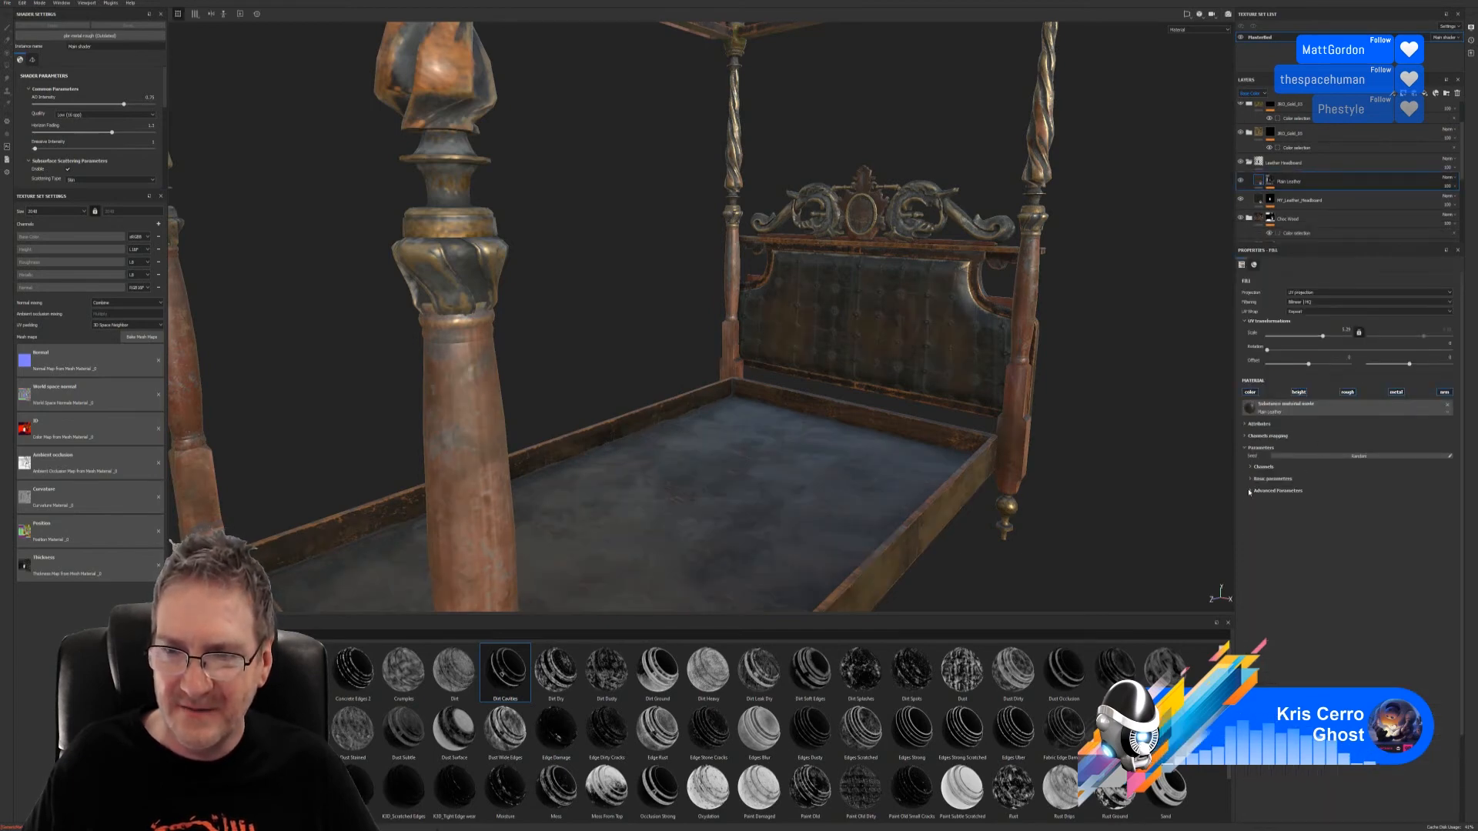
Step: Adjust the leather main color of the Plain Leather material to a very dark, muted brown in its advanced parameters
left_click(1253, 492)
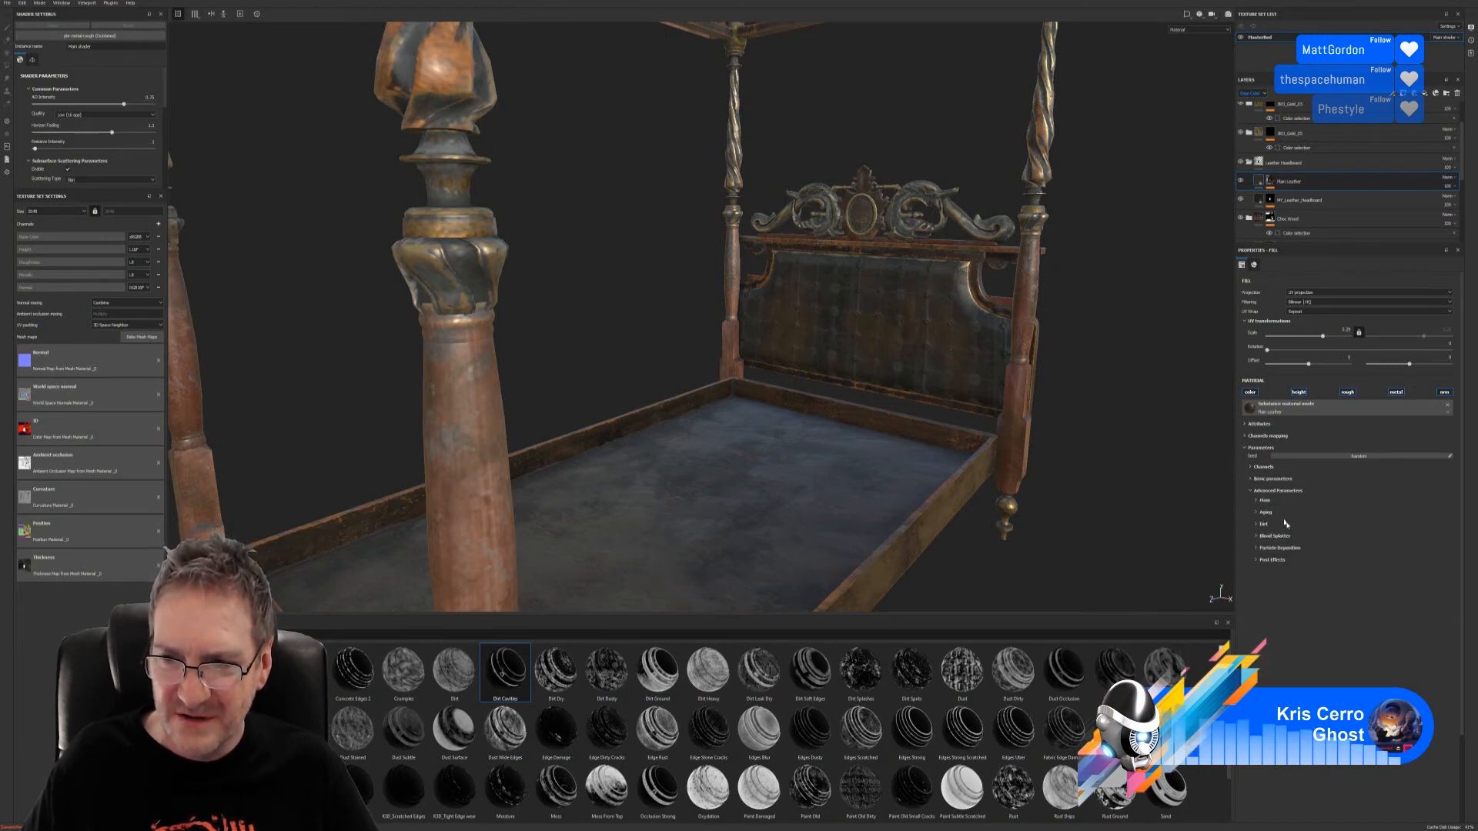
left_click(1258, 525)
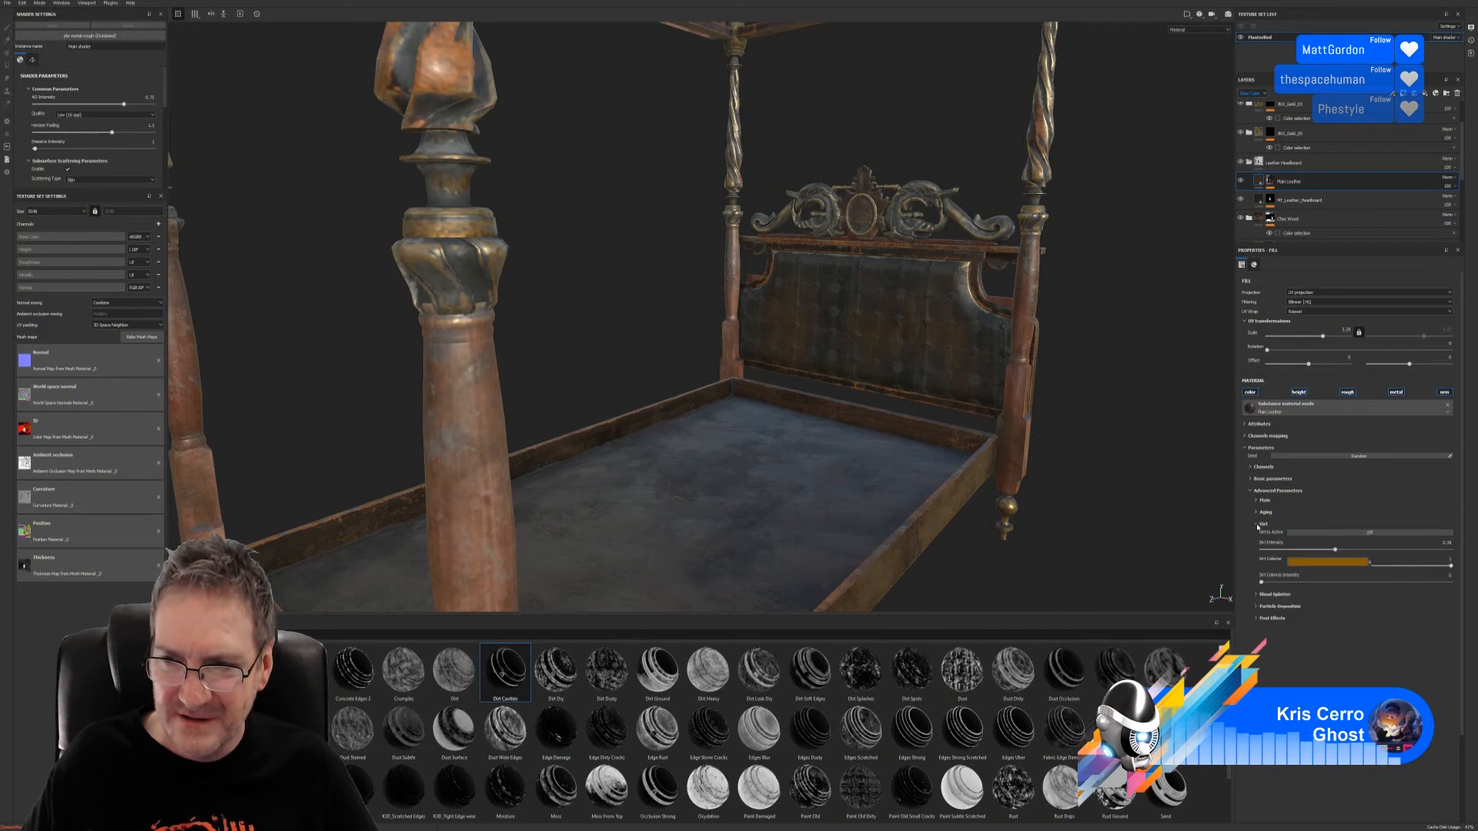
left_click(1256, 500)
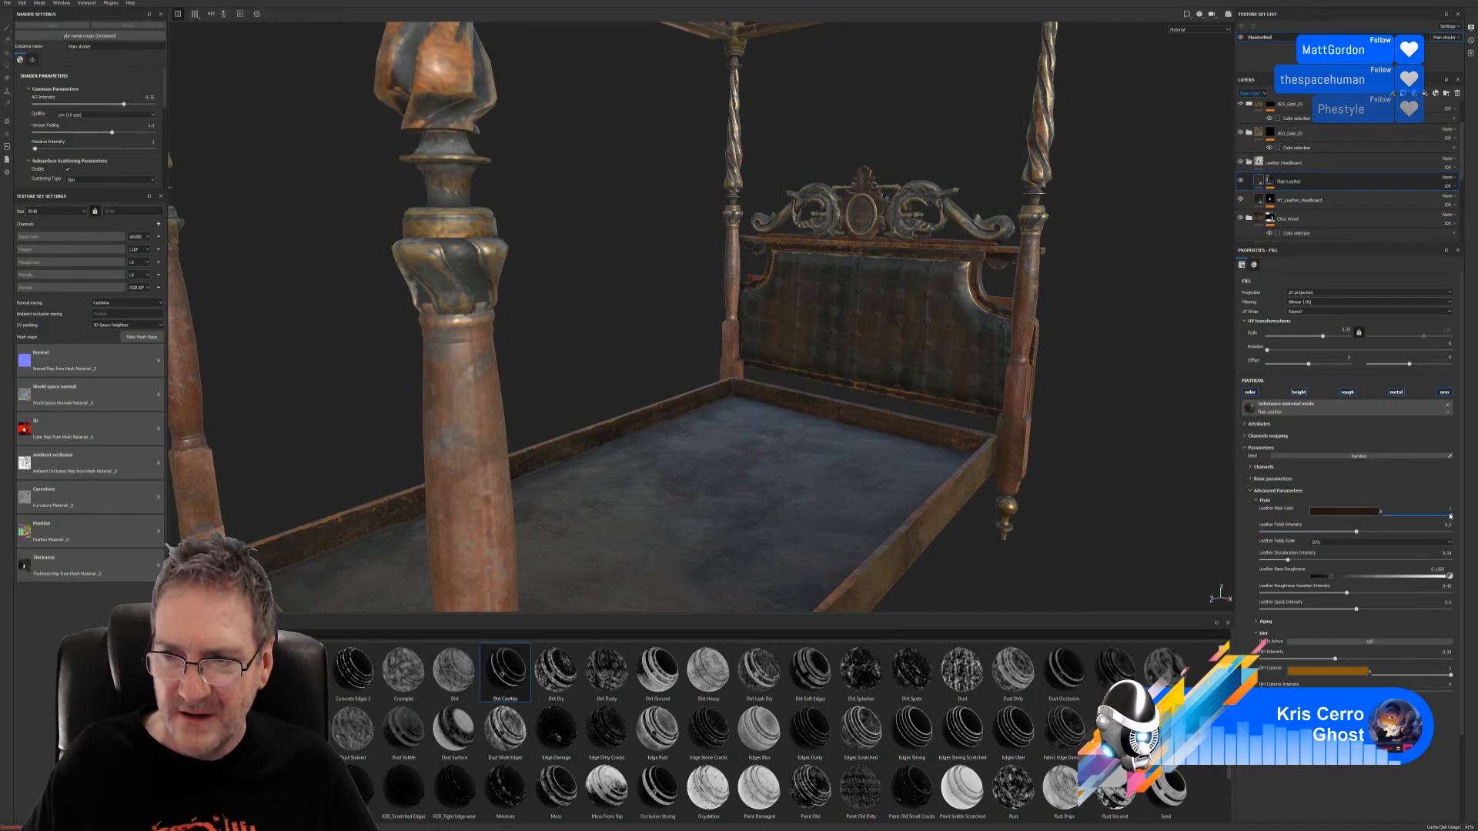
mouse_move(1450, 516)
left_mouse_down()
mouse_move(1413, 515)
mouse_move(1473, 510)
left_mouse_up()
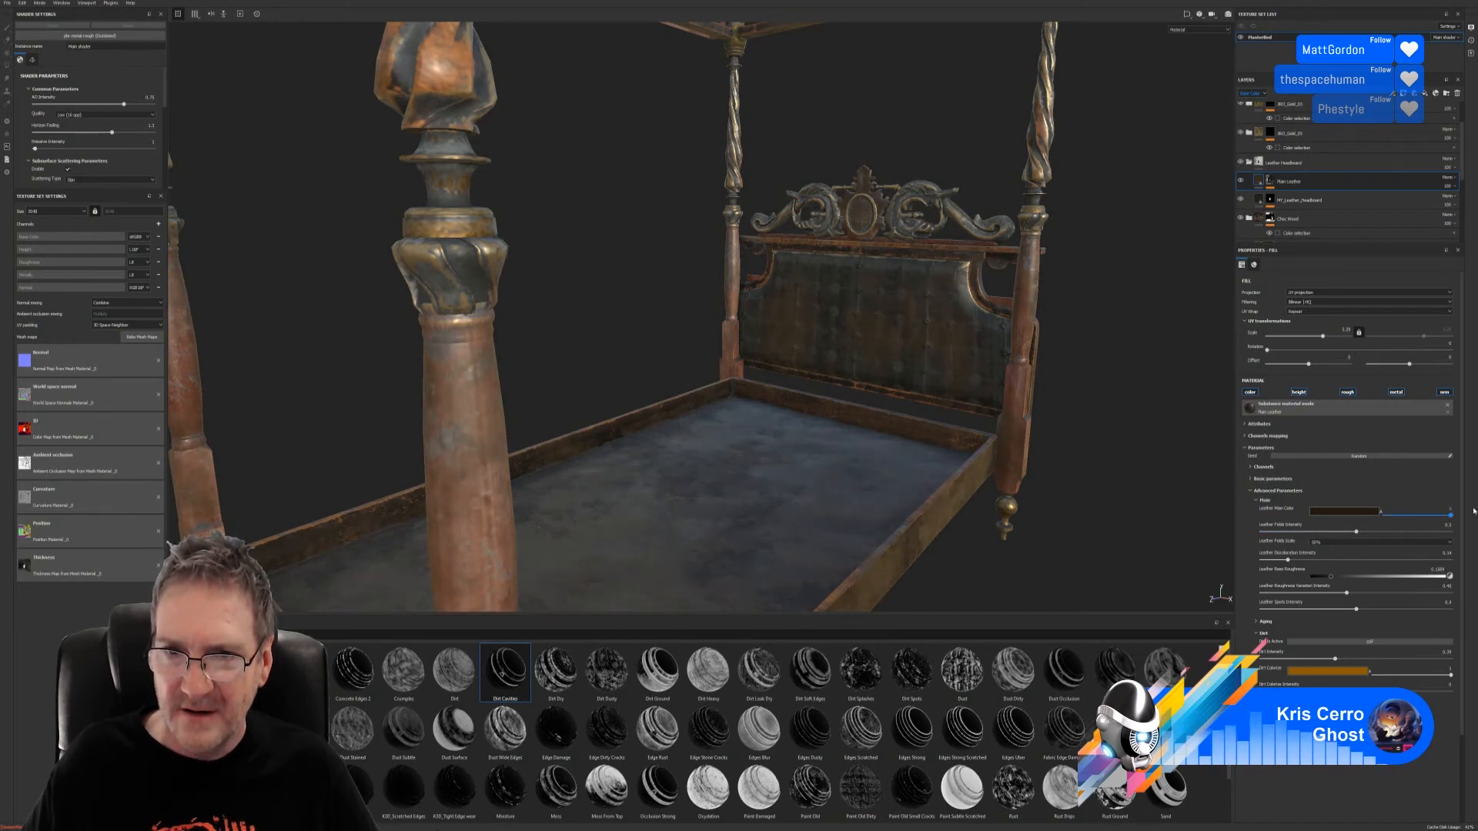
left_click(1373, 512)
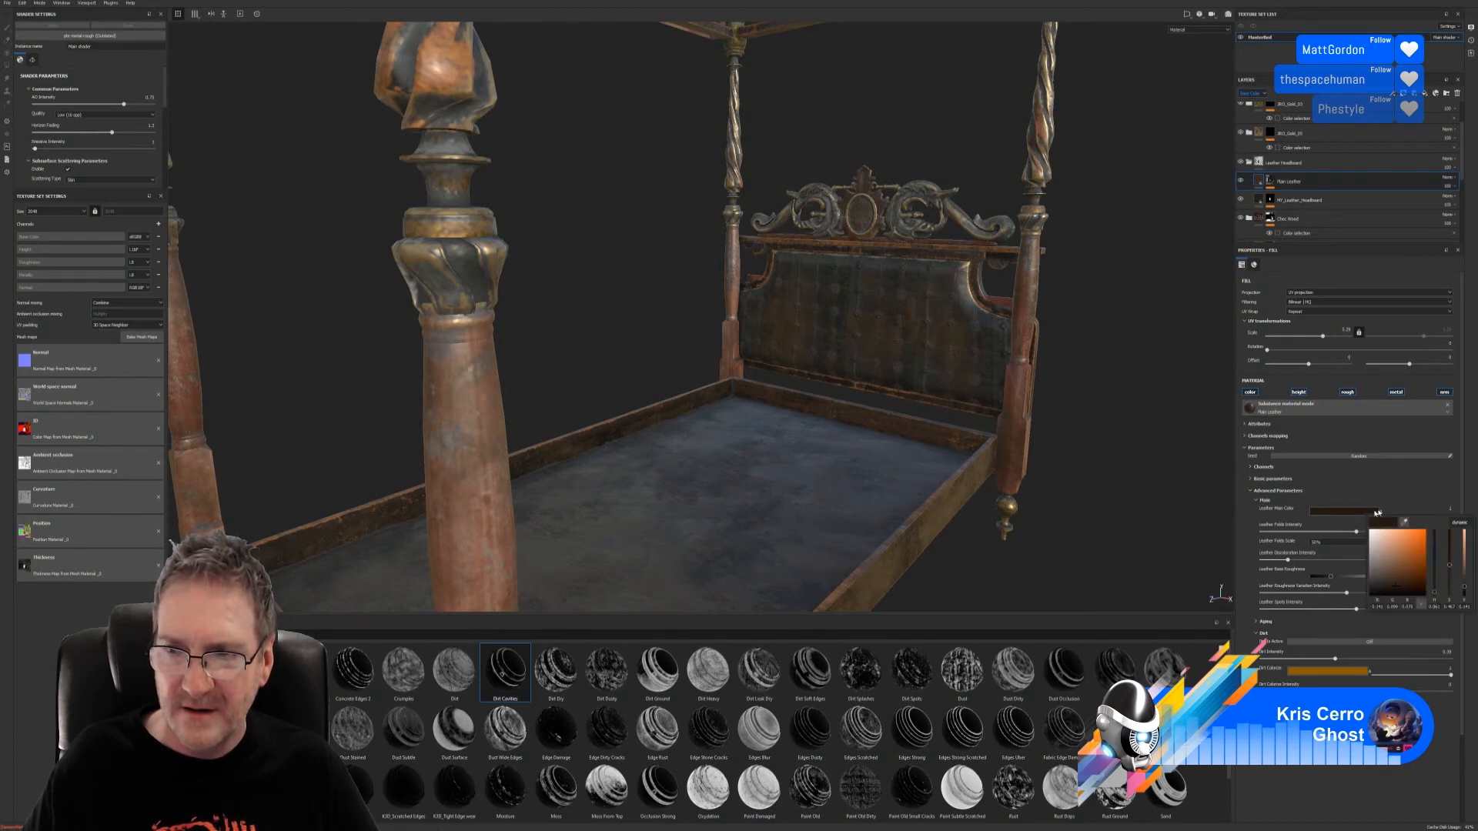
left_click(1449, 580)
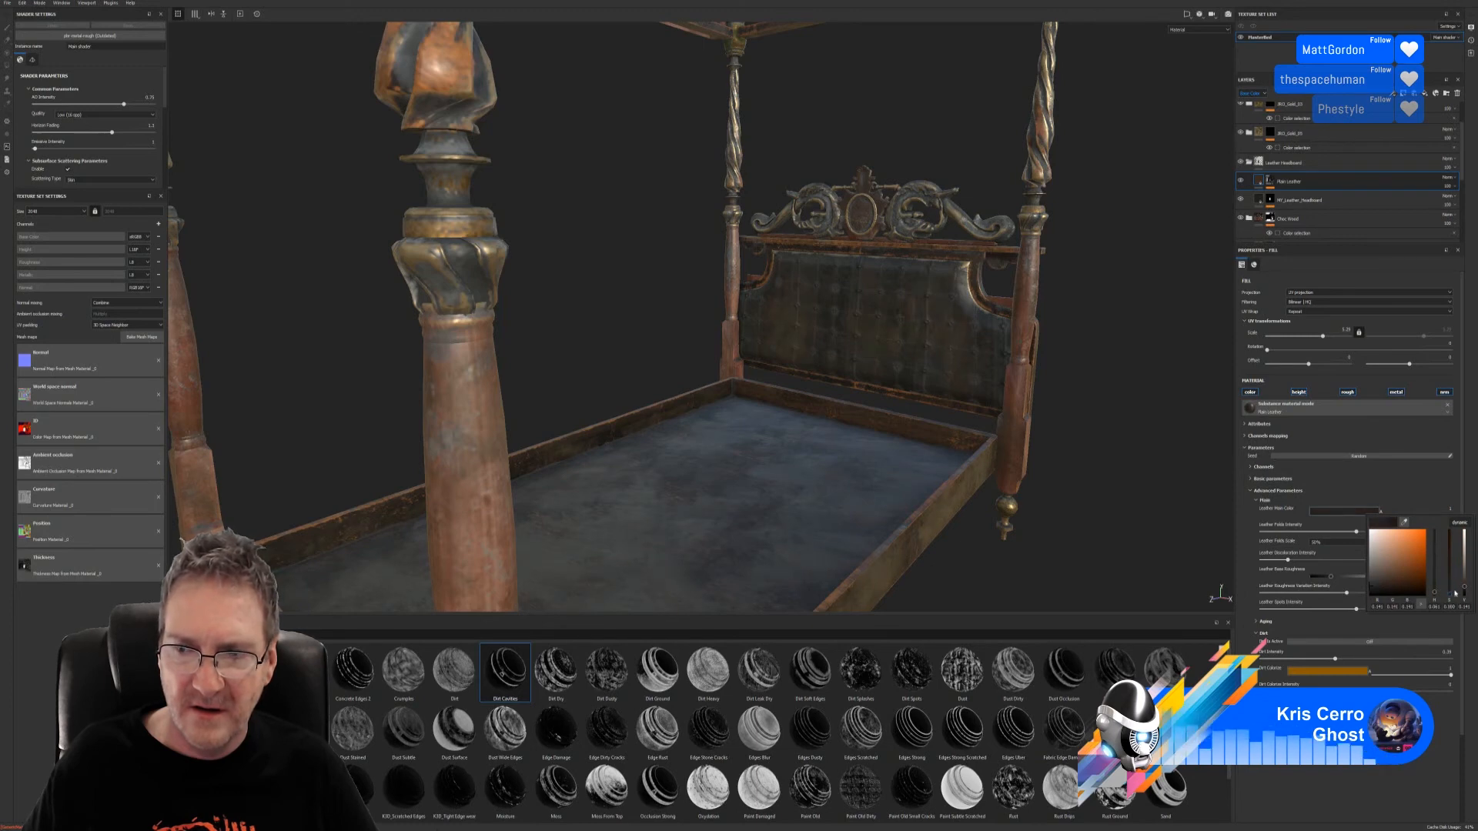
left_click_drag(1455, 593, 1450, 580)
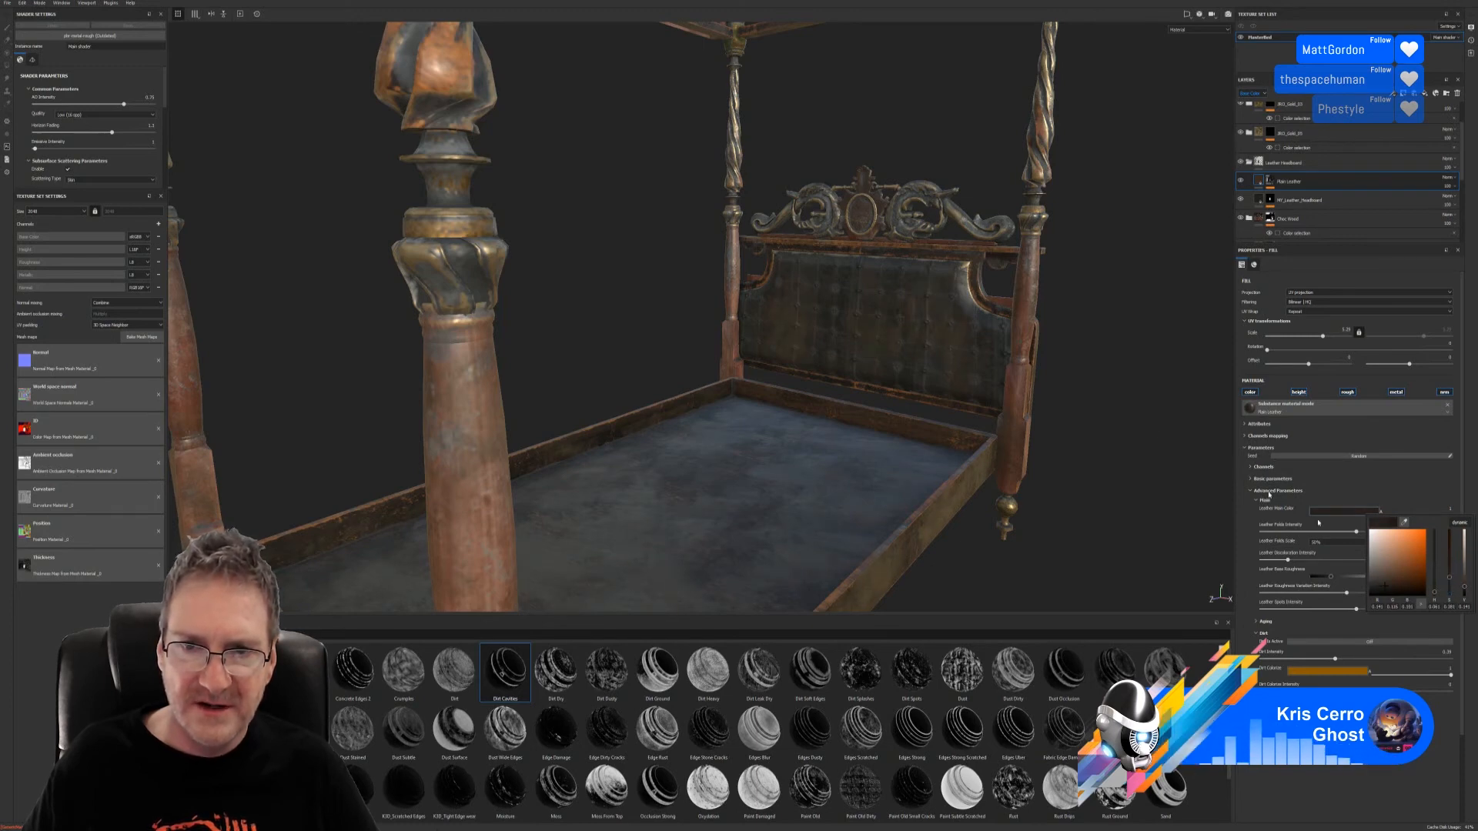
Step: Check the headboard leather, fine-tune its main color and slightly lower the dirt intensity of the Plain Leather material
right_click_drag(866, 334, 1198, 352, "alt")
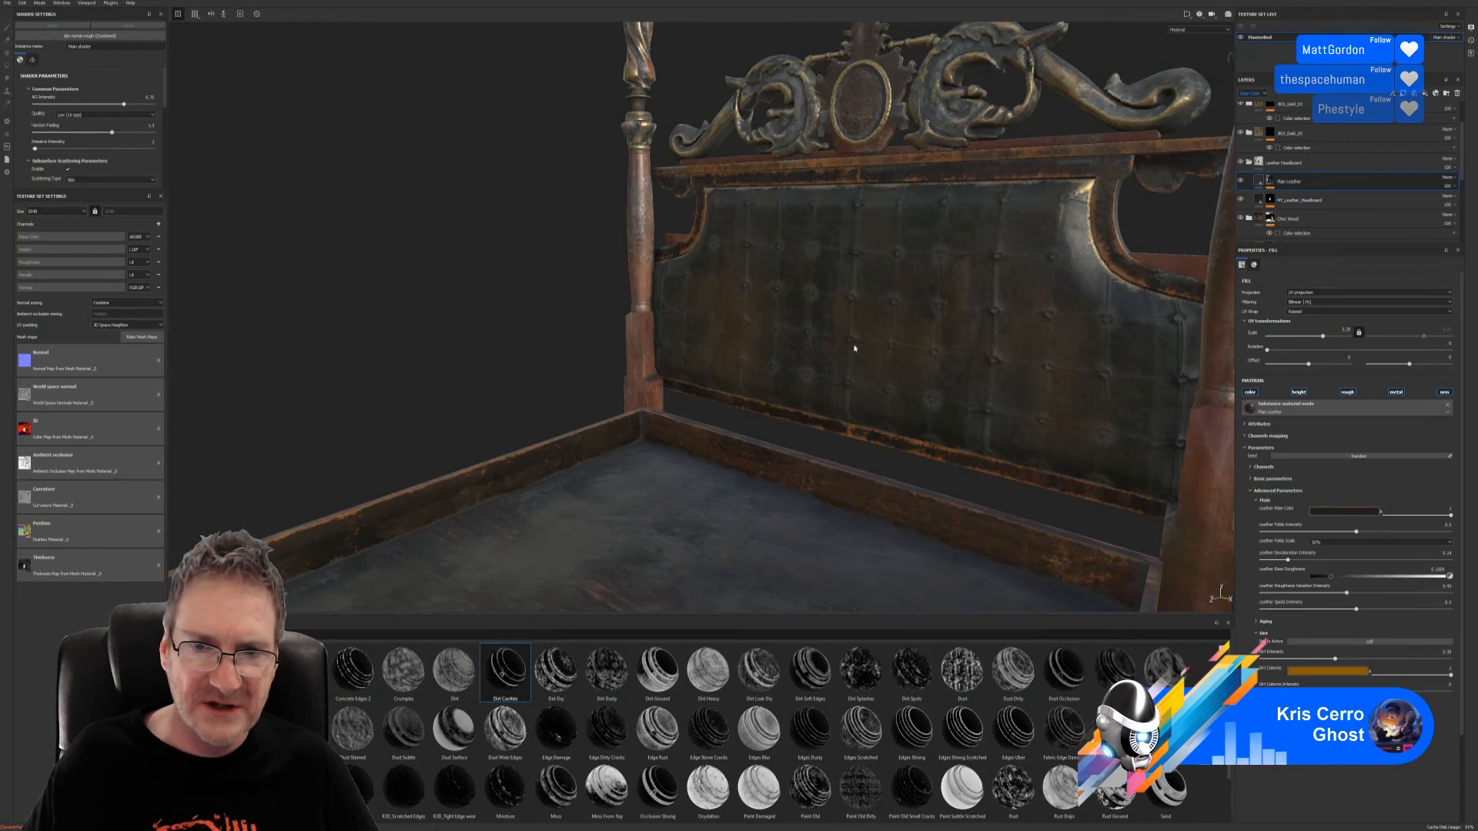
left_click_drag(855, 349, 722, 275, "alt")
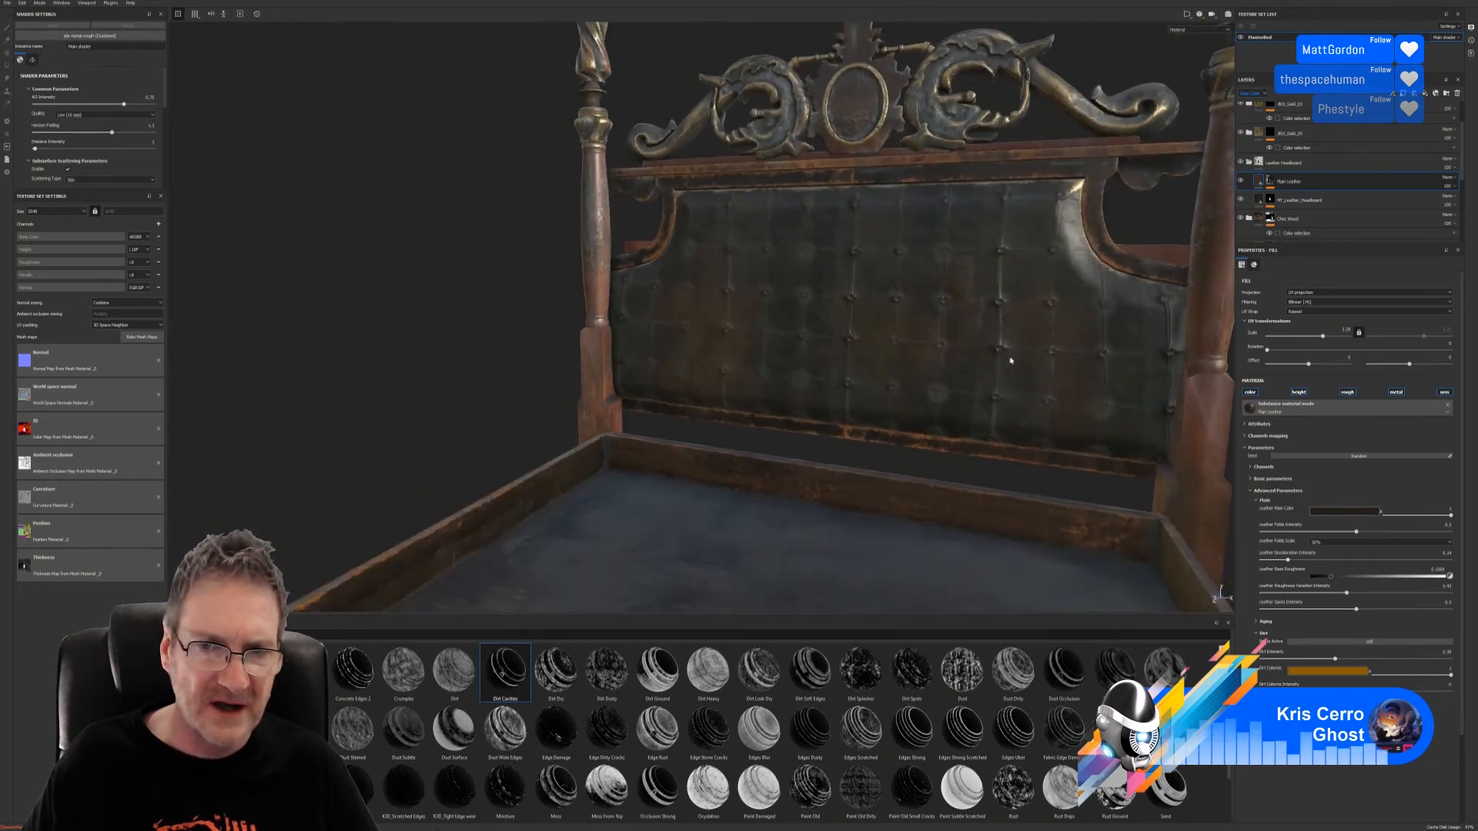
scroll(956, 369, "down", 4)
left_click_drag(960, 413, 1121, 518, "alt")
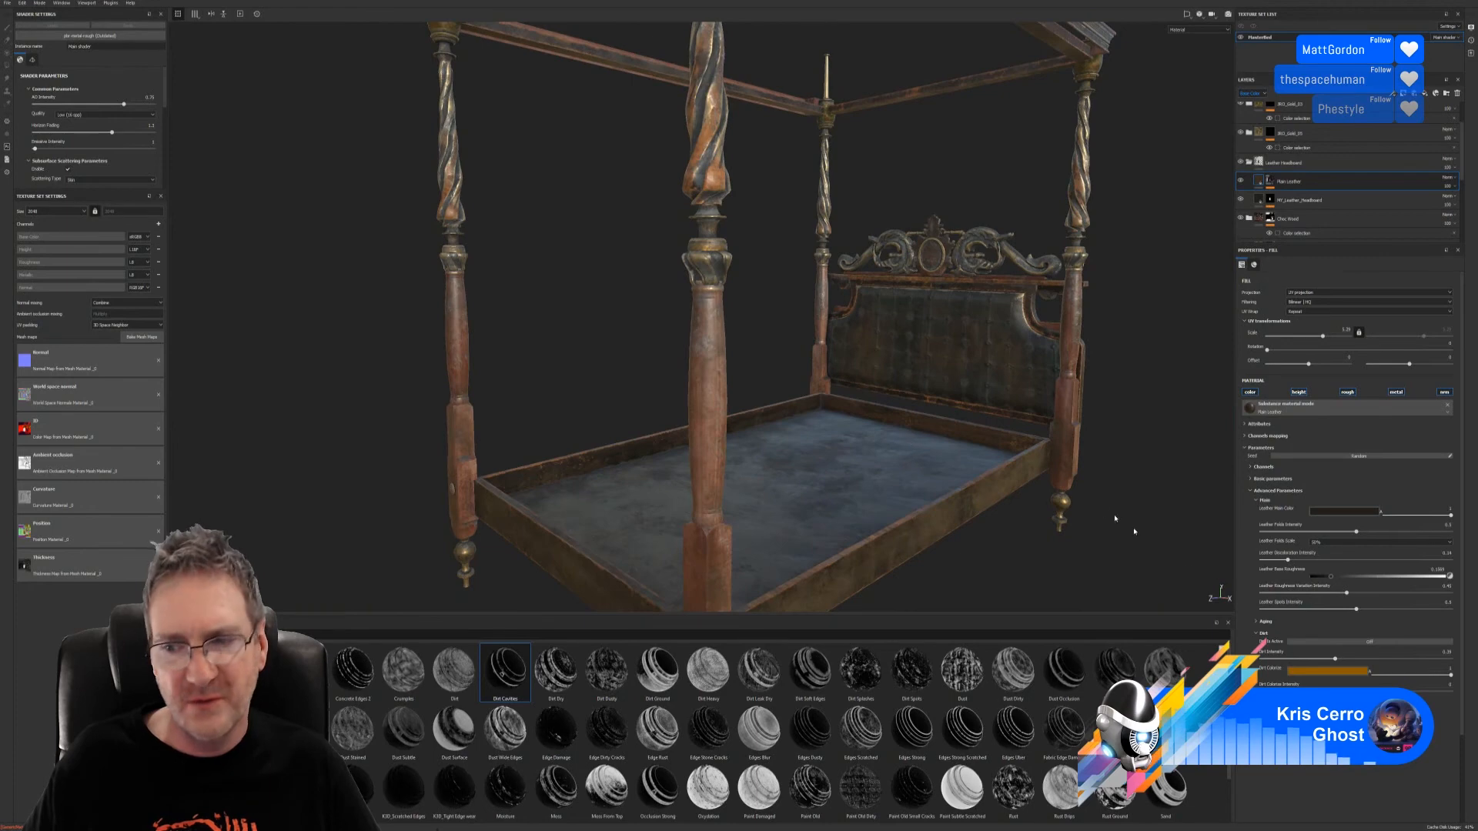
left_click(1359, 513)
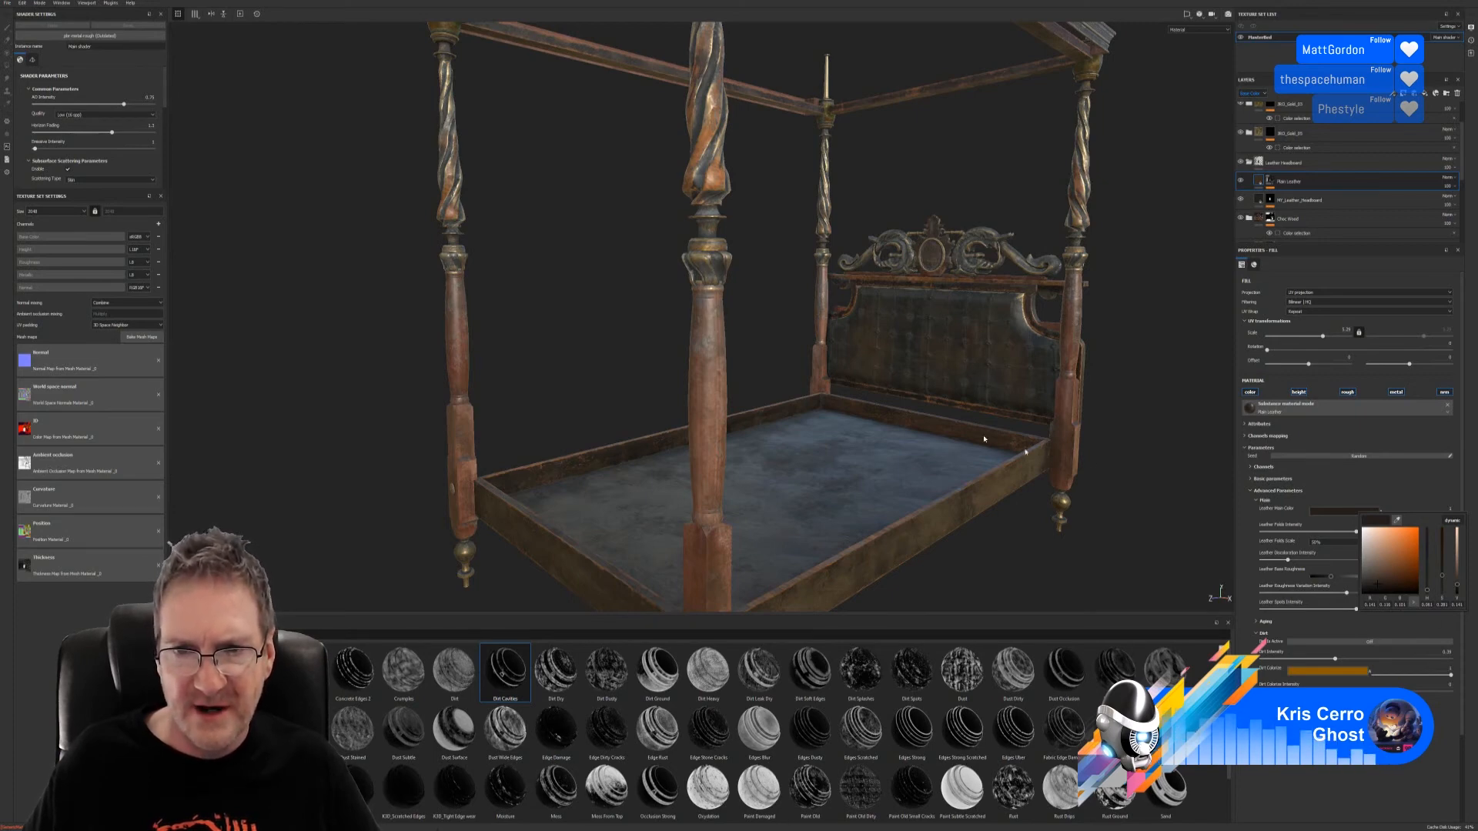
left_click(1115, 511)
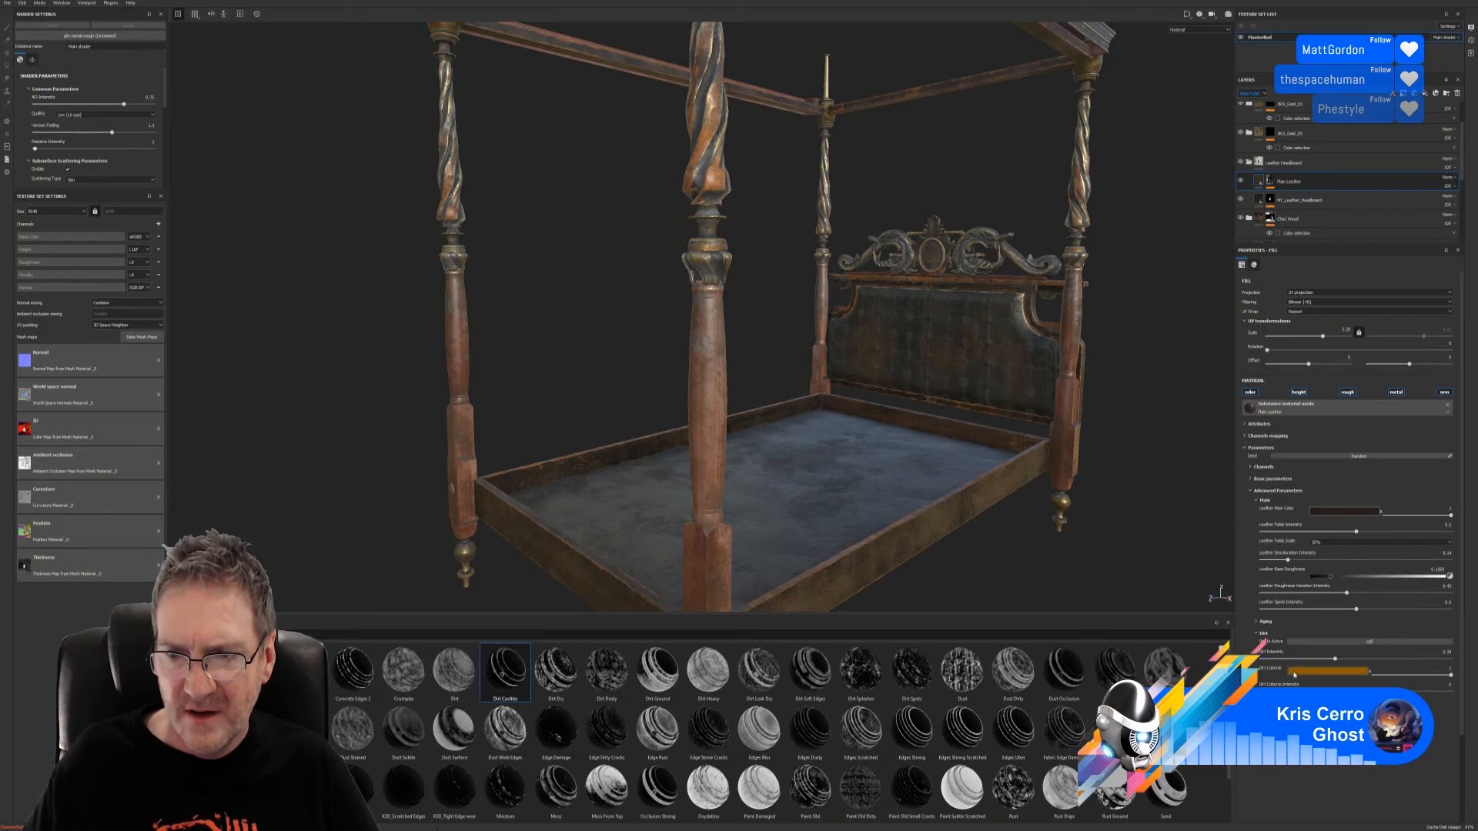
mouse_move(1335, 659)
left_mouse_down()
mouse_move(1444, 663)
mouse_move(1292, 663)
mouse_move(1359, 663)
mouse_move(1320, 663)
left_mouse_up()
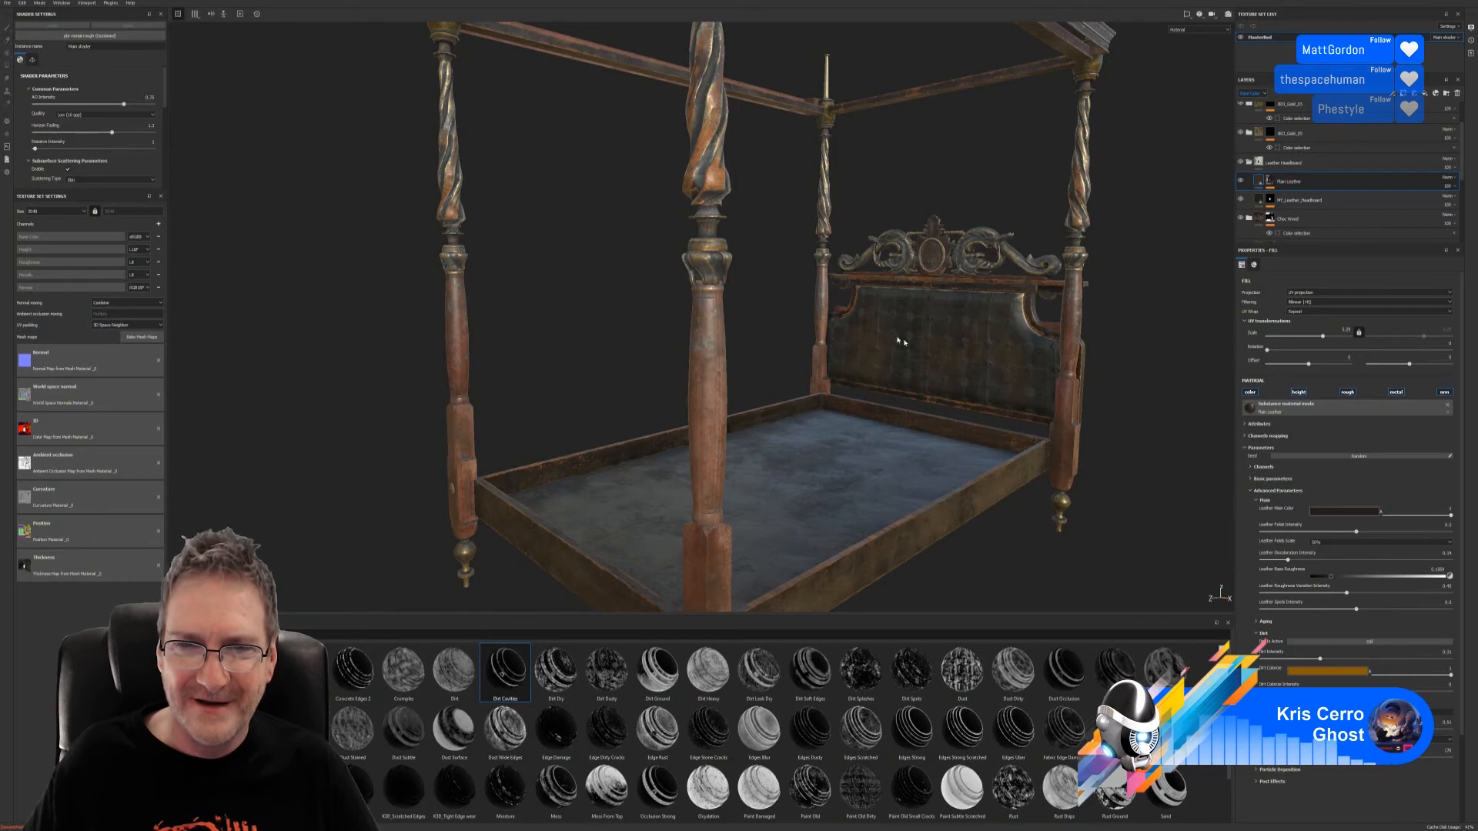
Step: Try stronger blood splatters on the Plain Leather material and vary their distribution, checking them on the headboard
right_click_drag(899, 340, 984, 356, "alt")
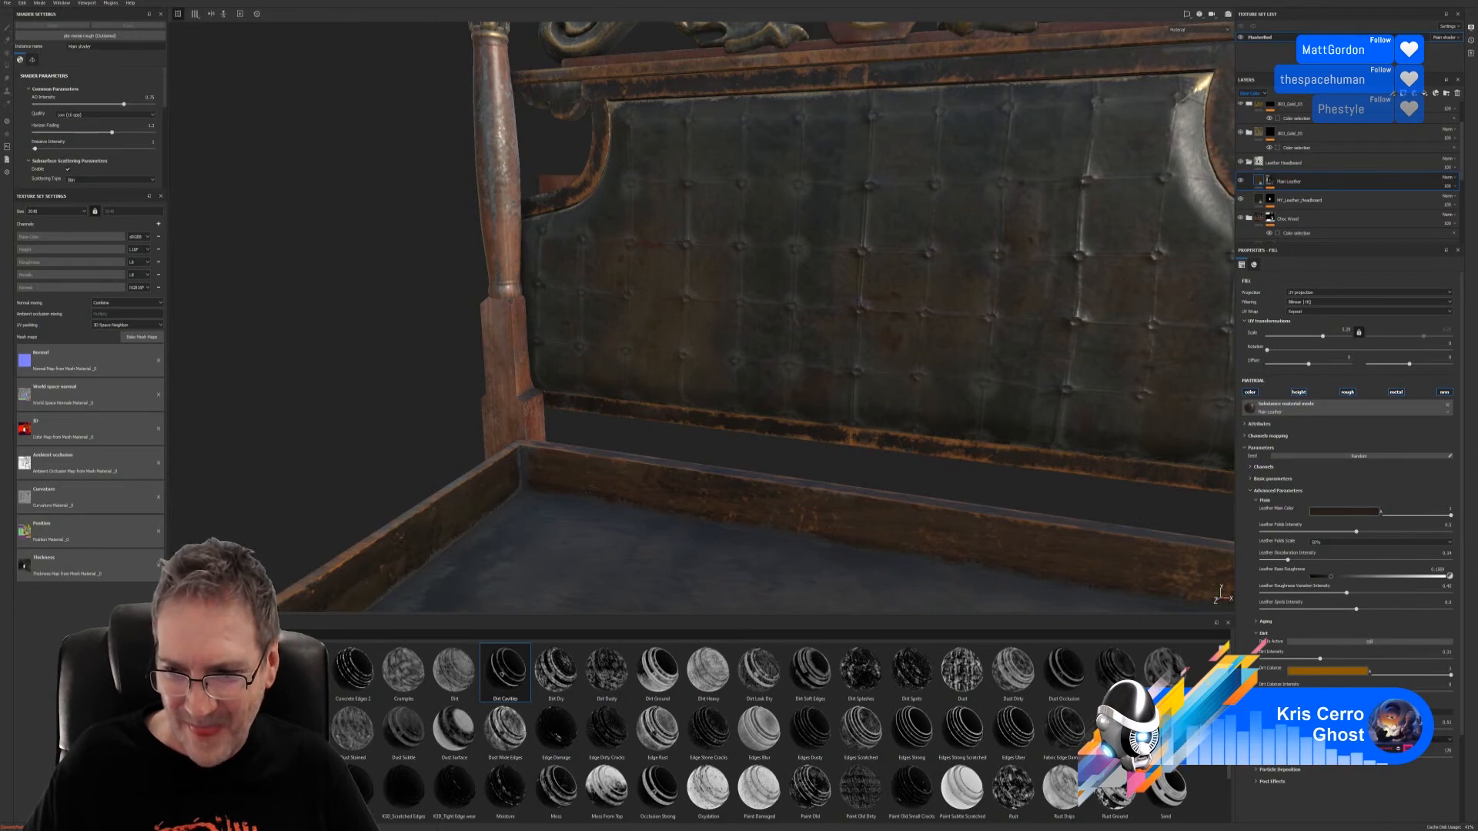
left_click_drag(1358, 729, 1422, 729)
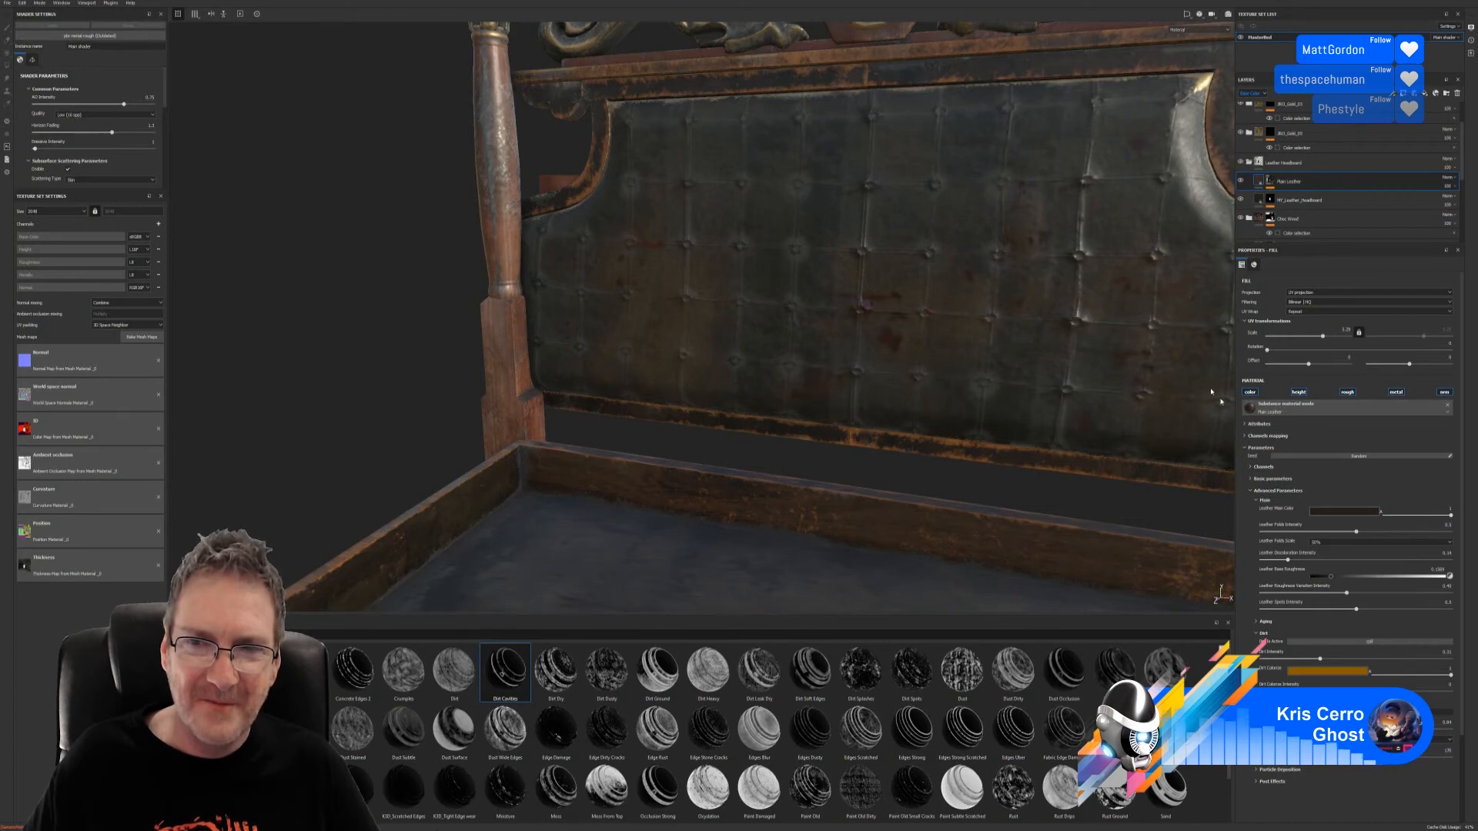
scroll(883, 346, "up", 2)
left_click_drag(885, 347, 924, 348, "alt")
right_click_drag(1042, 357, 650, 422, "alt")
left_click_drag(905, 416, 885, 445, "alt")
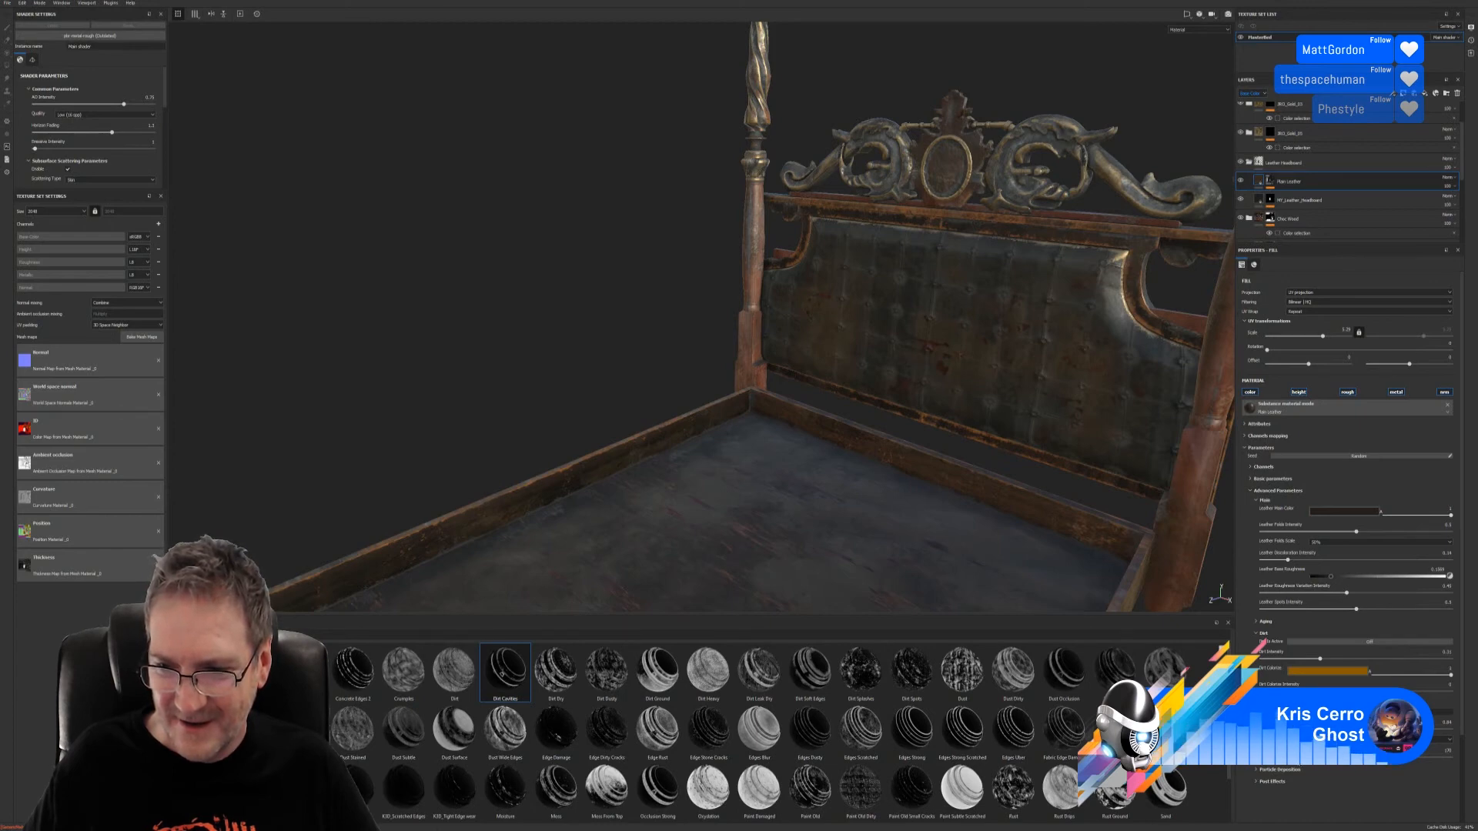
left_click(1299, 757)
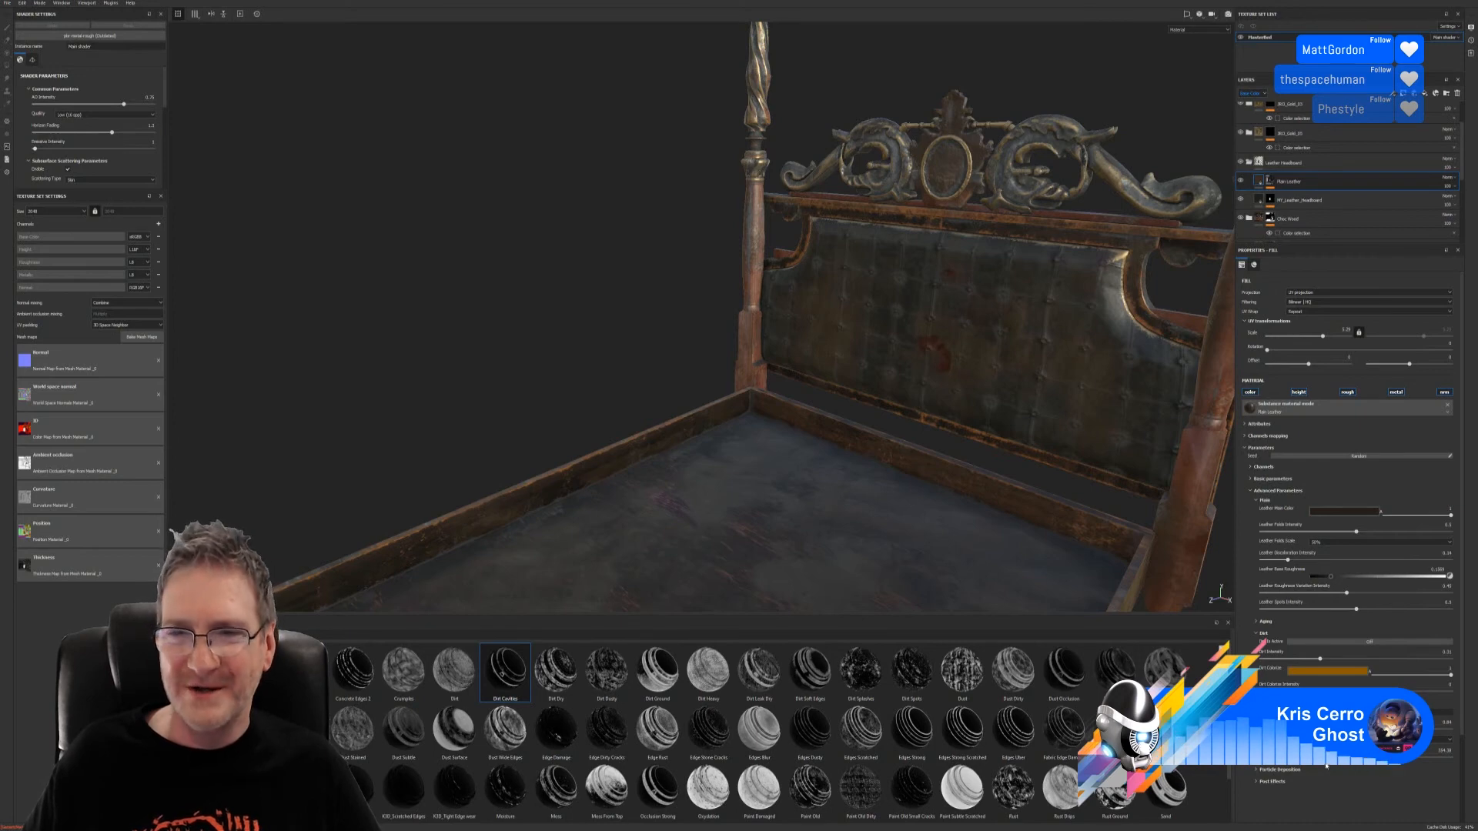
Step: Examine the headboard leather up close and against the posts and frame of the bed
left_click_drag(970, 397, 1032, 462, "alt")
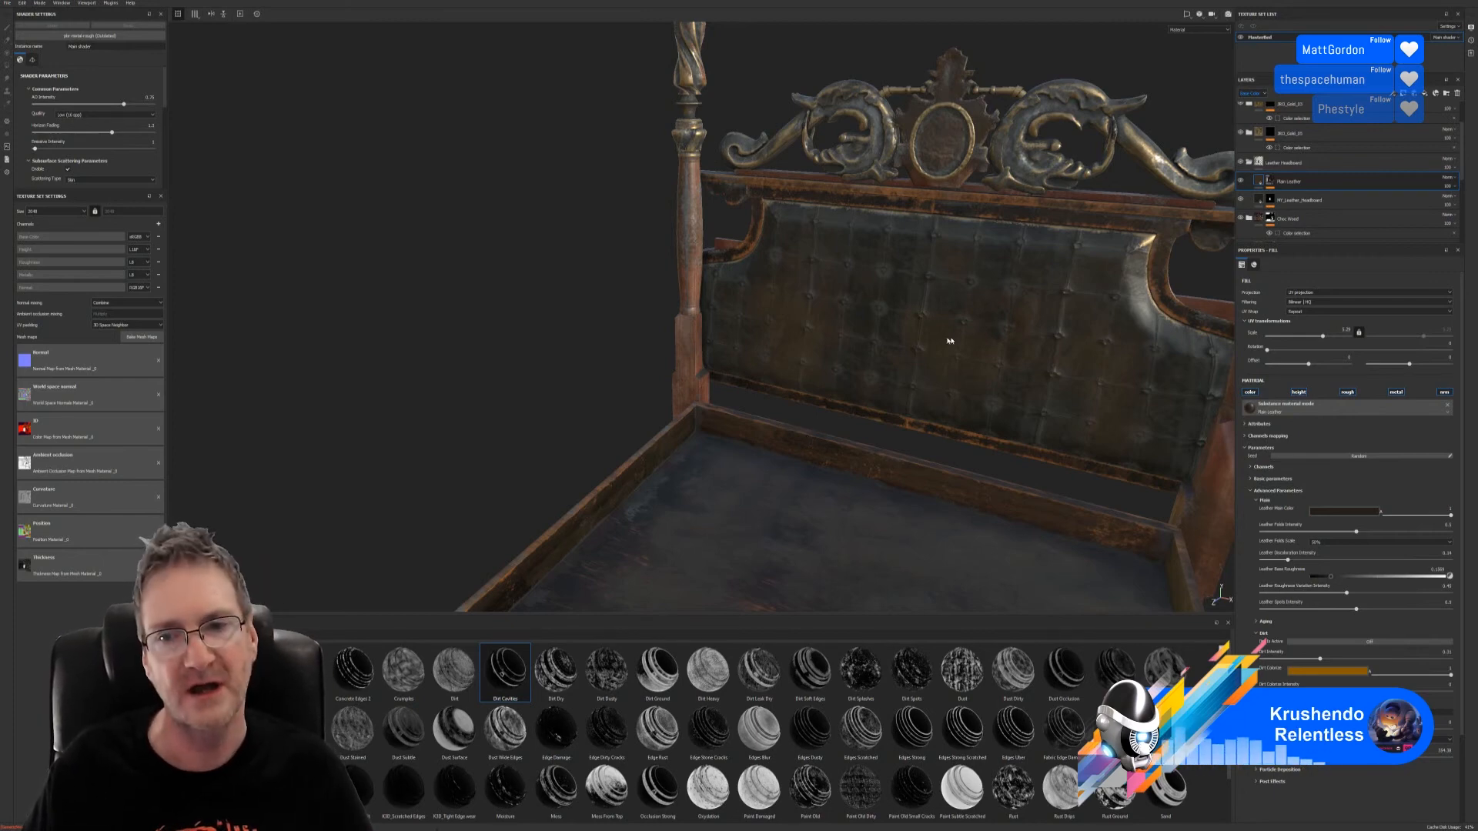
right_click_drag(950, 341, 528, 359, "alt")
left_click_drag(528, 359, 744, 374, "alt")
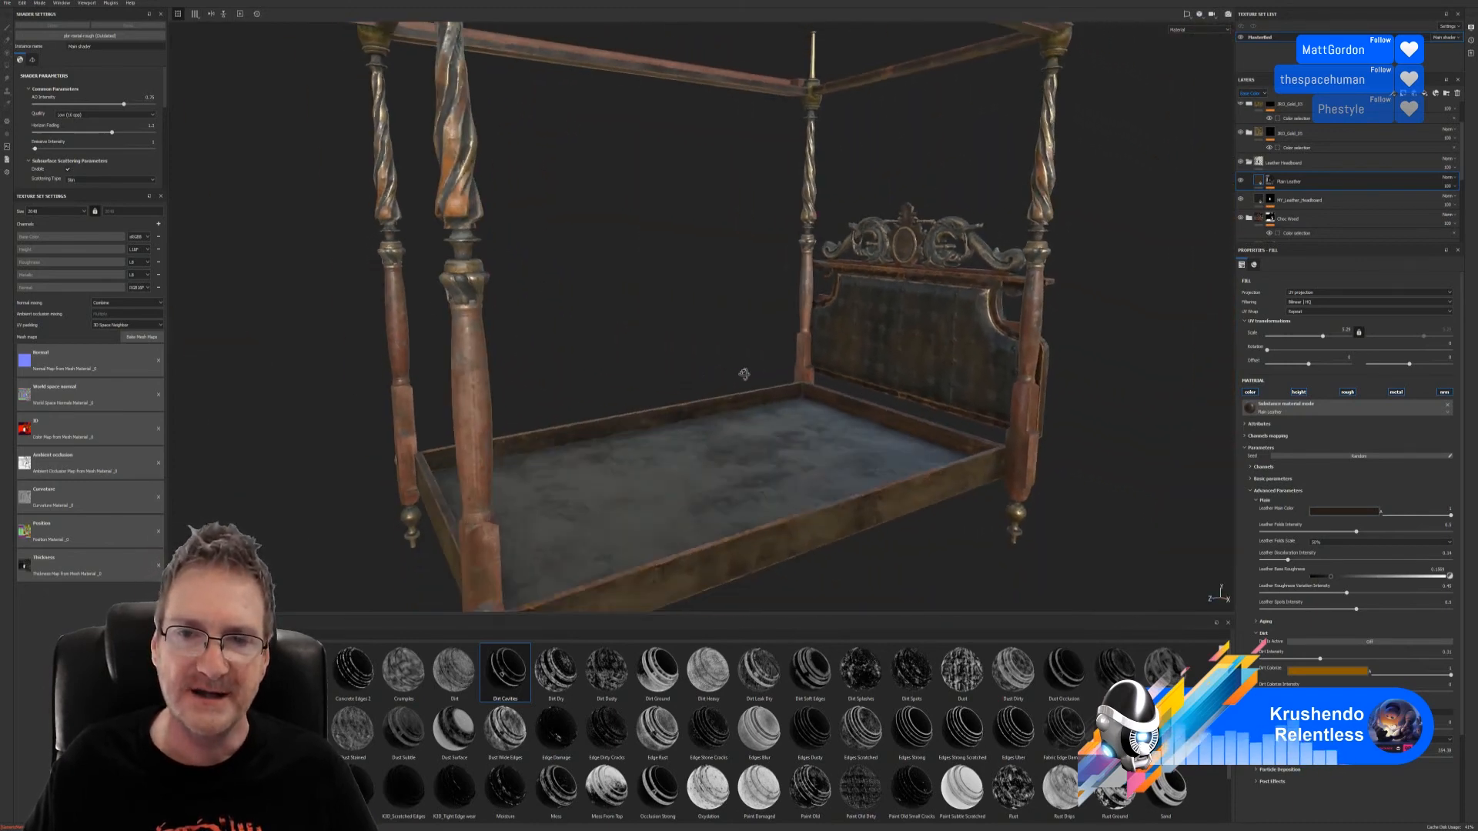
right_click_drag(802, 409, 729, 419, "alt")
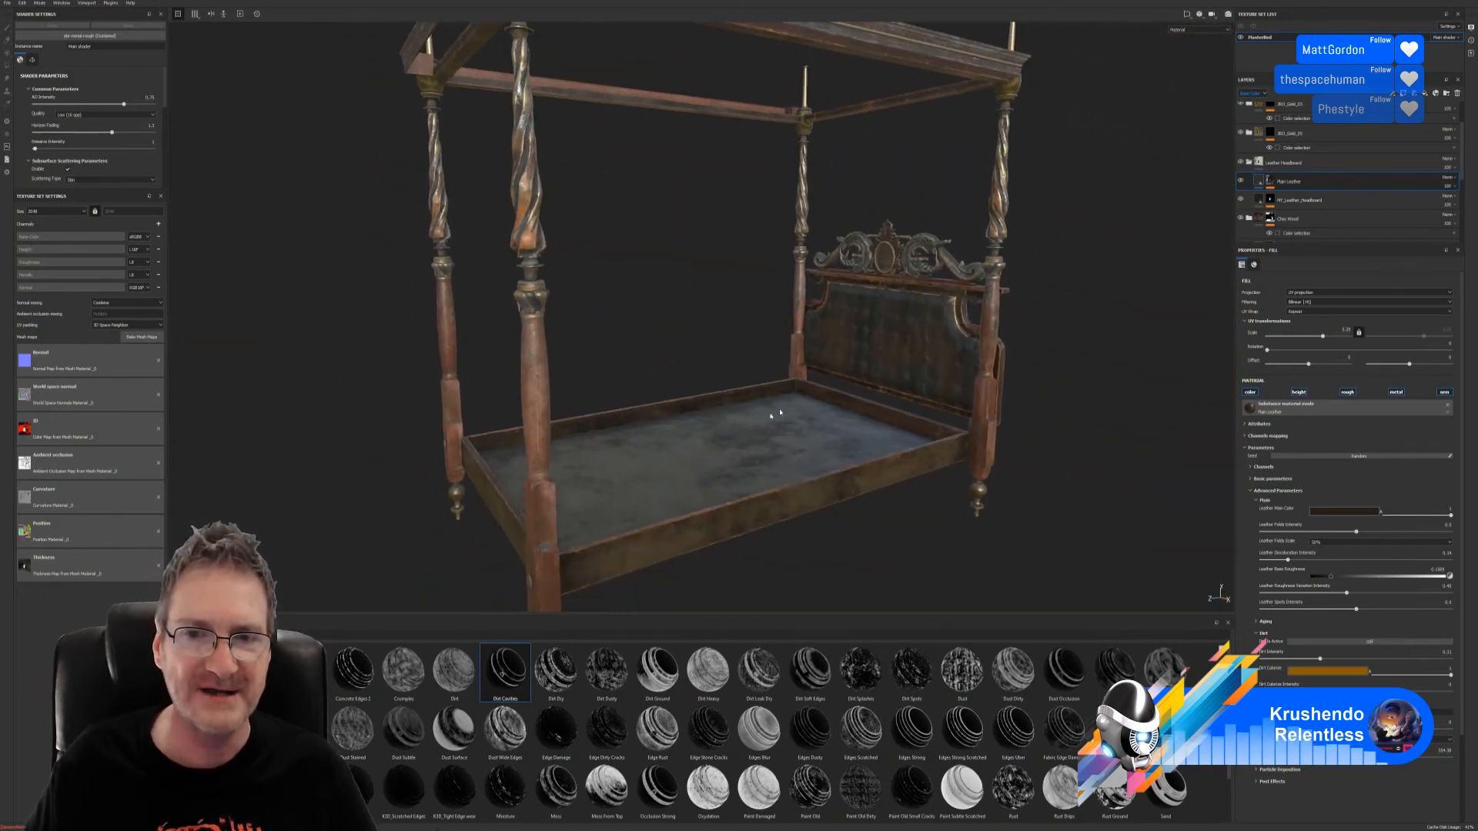
left_click_drag(779, 413, 873, 400, "alt")
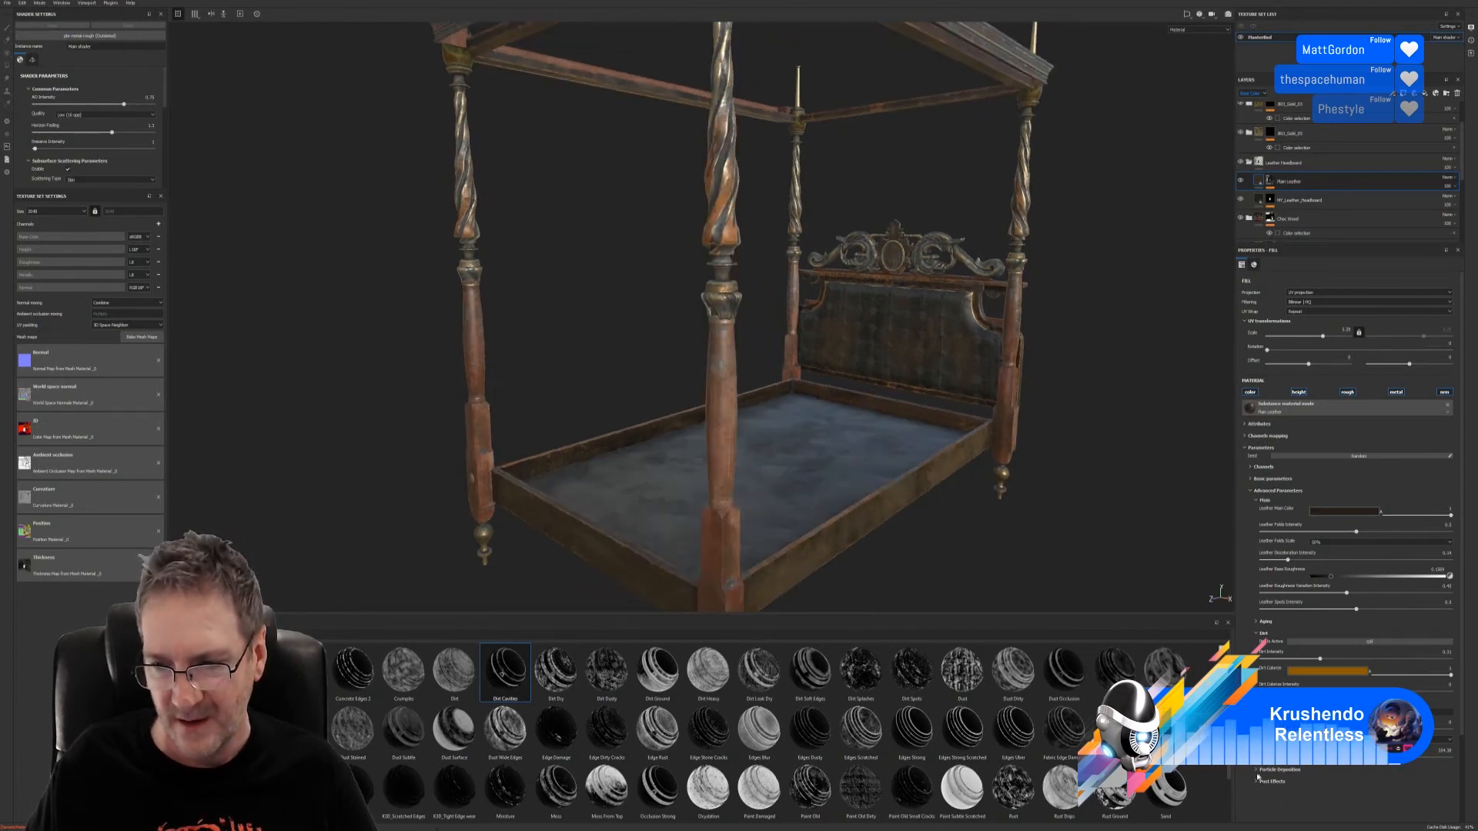
Step: Try a higher particle deposition intensity on the Plain Leather material and expand its post effects parameters
left_click(1267, 772)
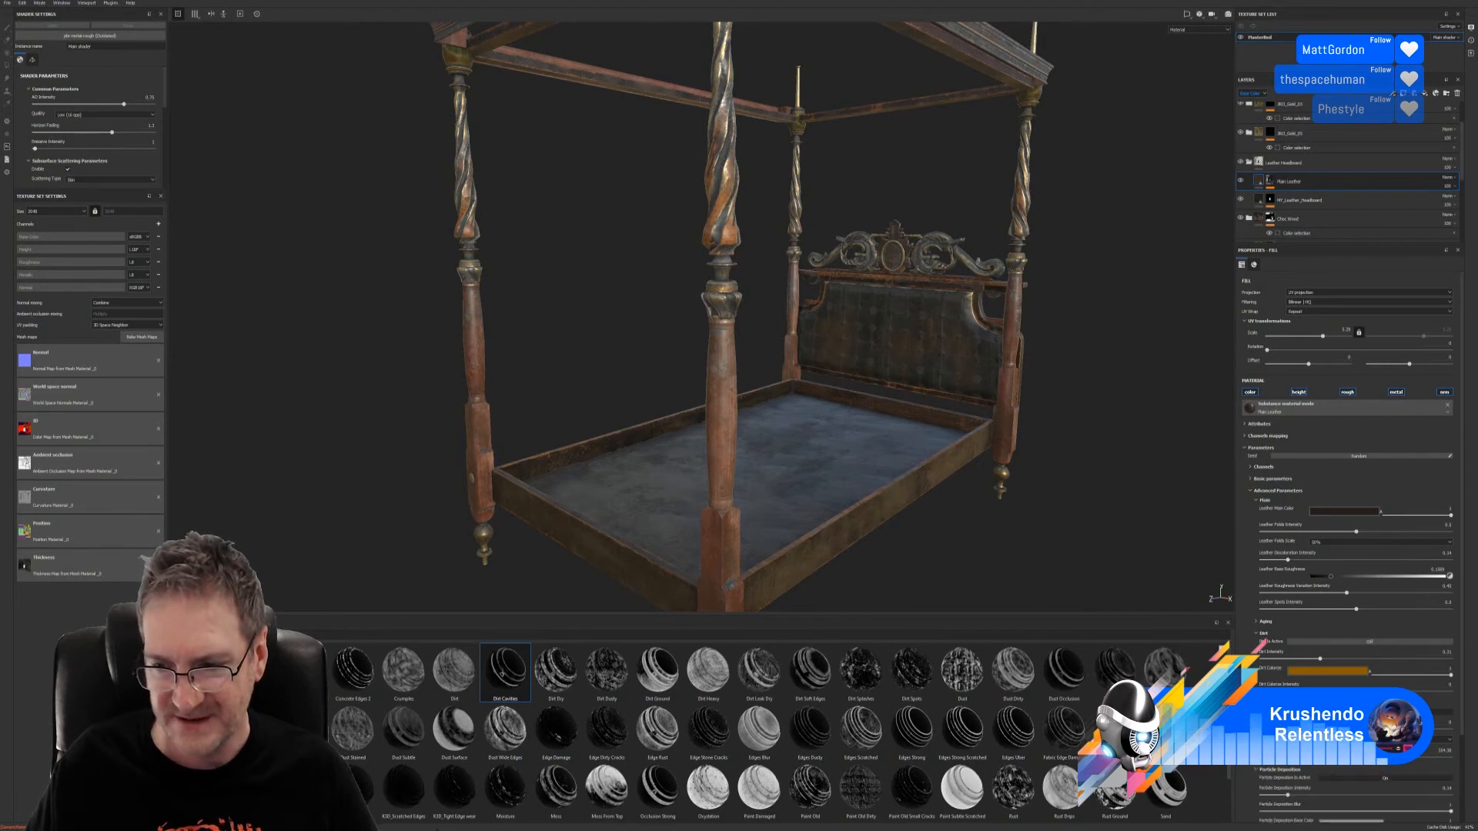
scroll(1270, 770, "down", 2)
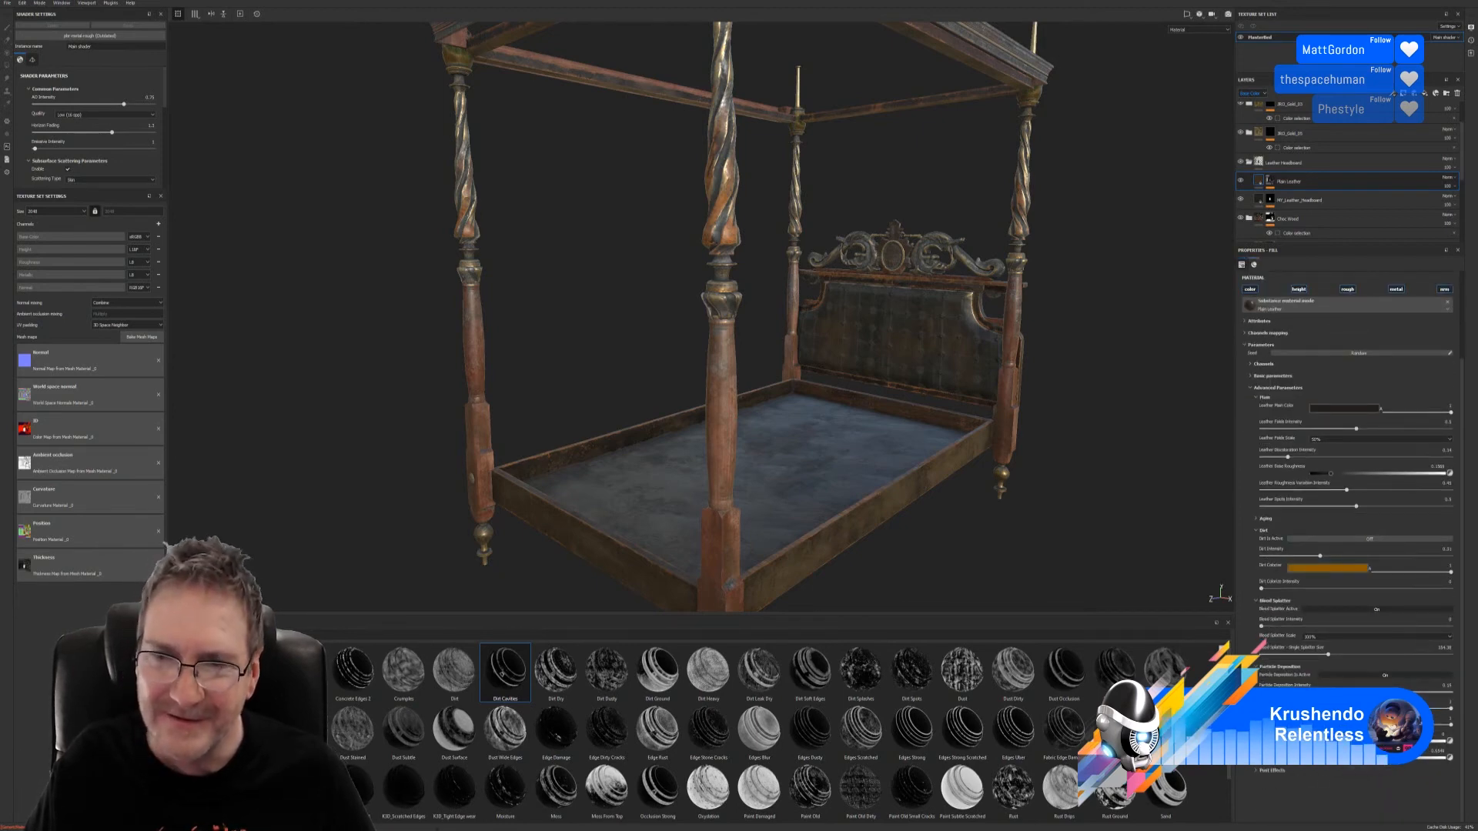
left_click_drag(1287, 691, 1373, 691)
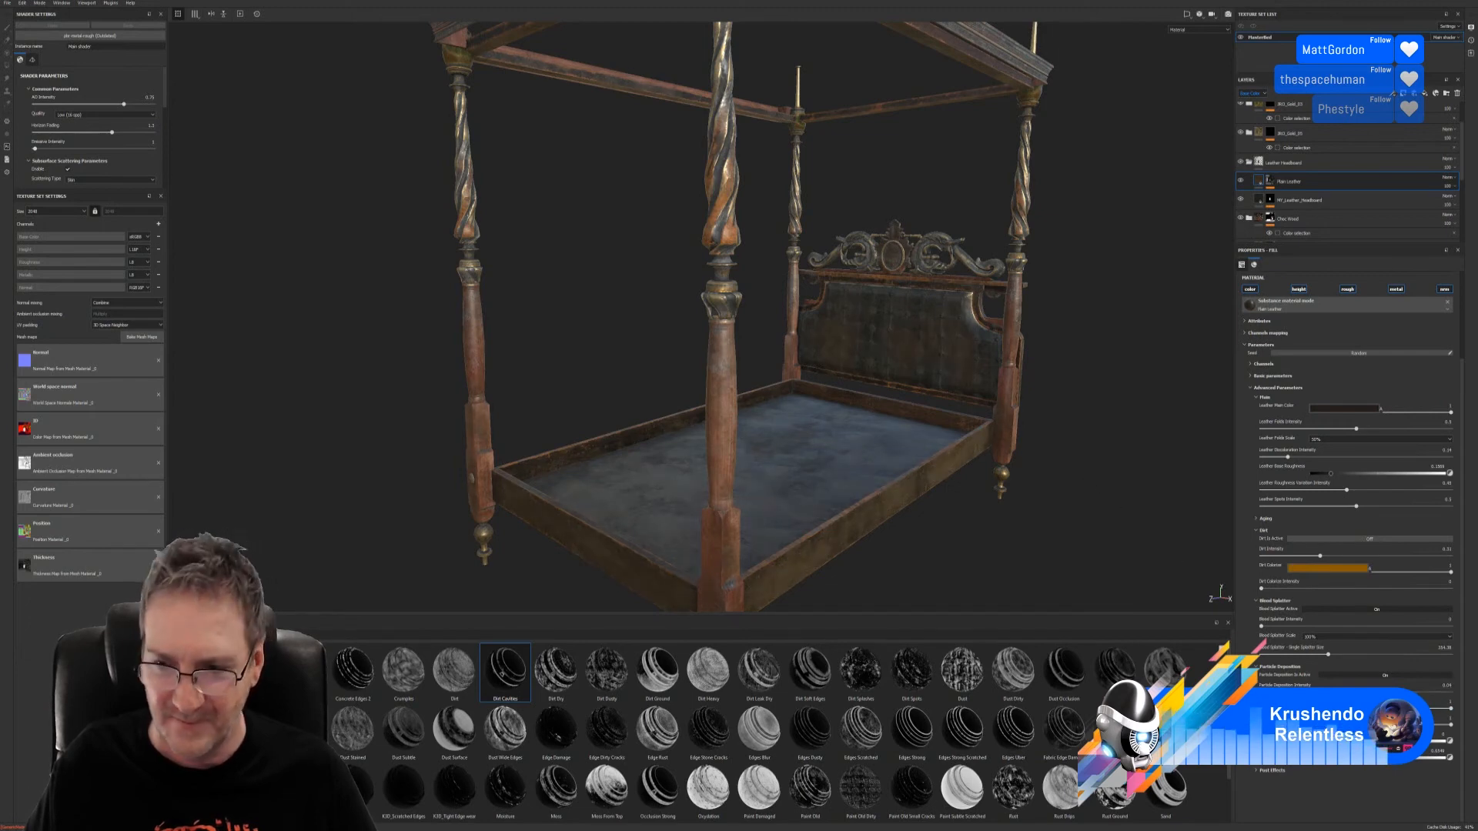
left_click(1263, 770)
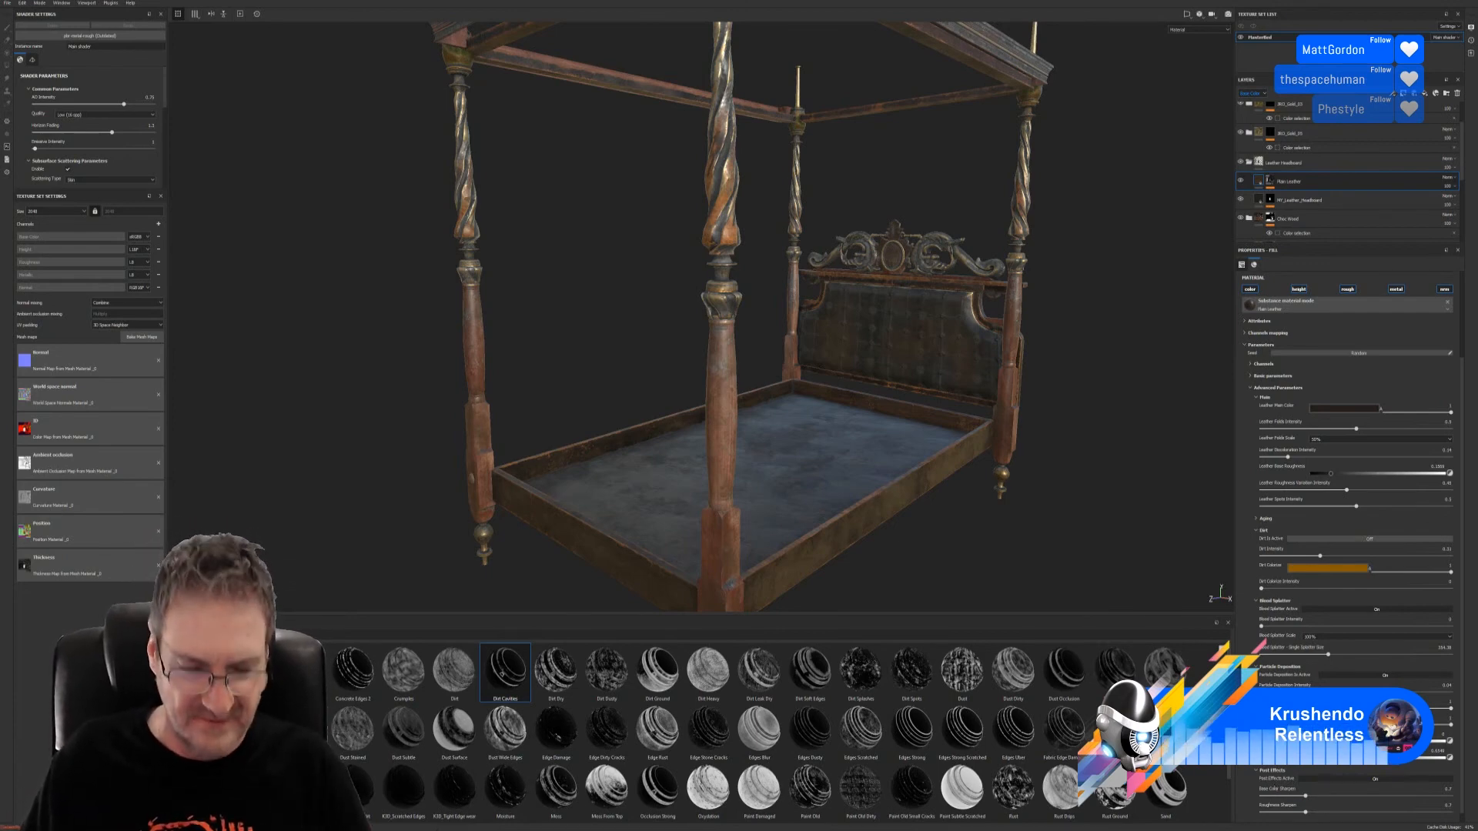
Step: Inspect the whole textured bed from several angles, comparing the headboard leather with the wood and gold parts
left_click_drag(956, 514, 775, 362, "alt")
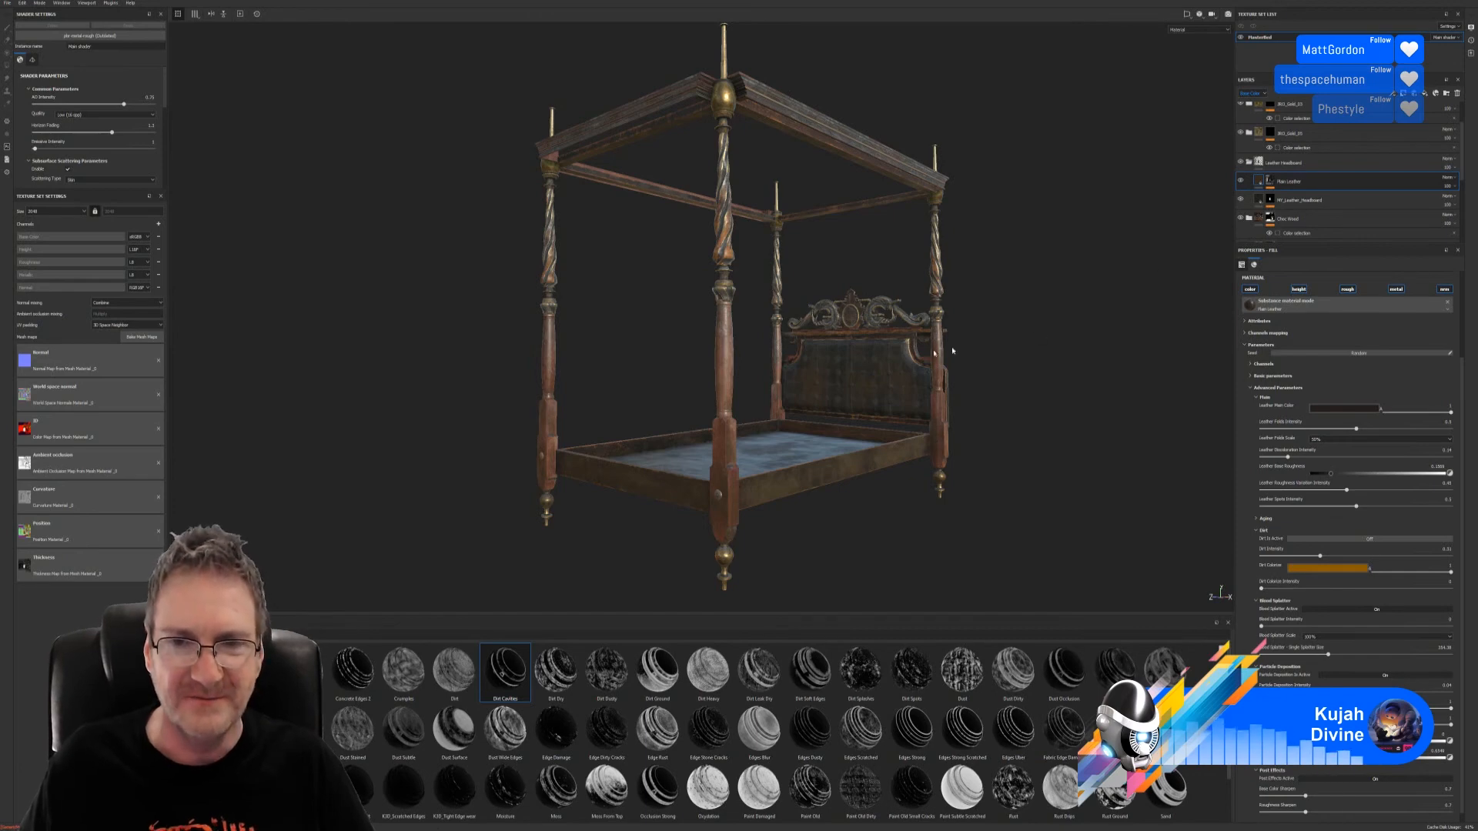
left_click_drag(978, 299, 947, 311, "alt")
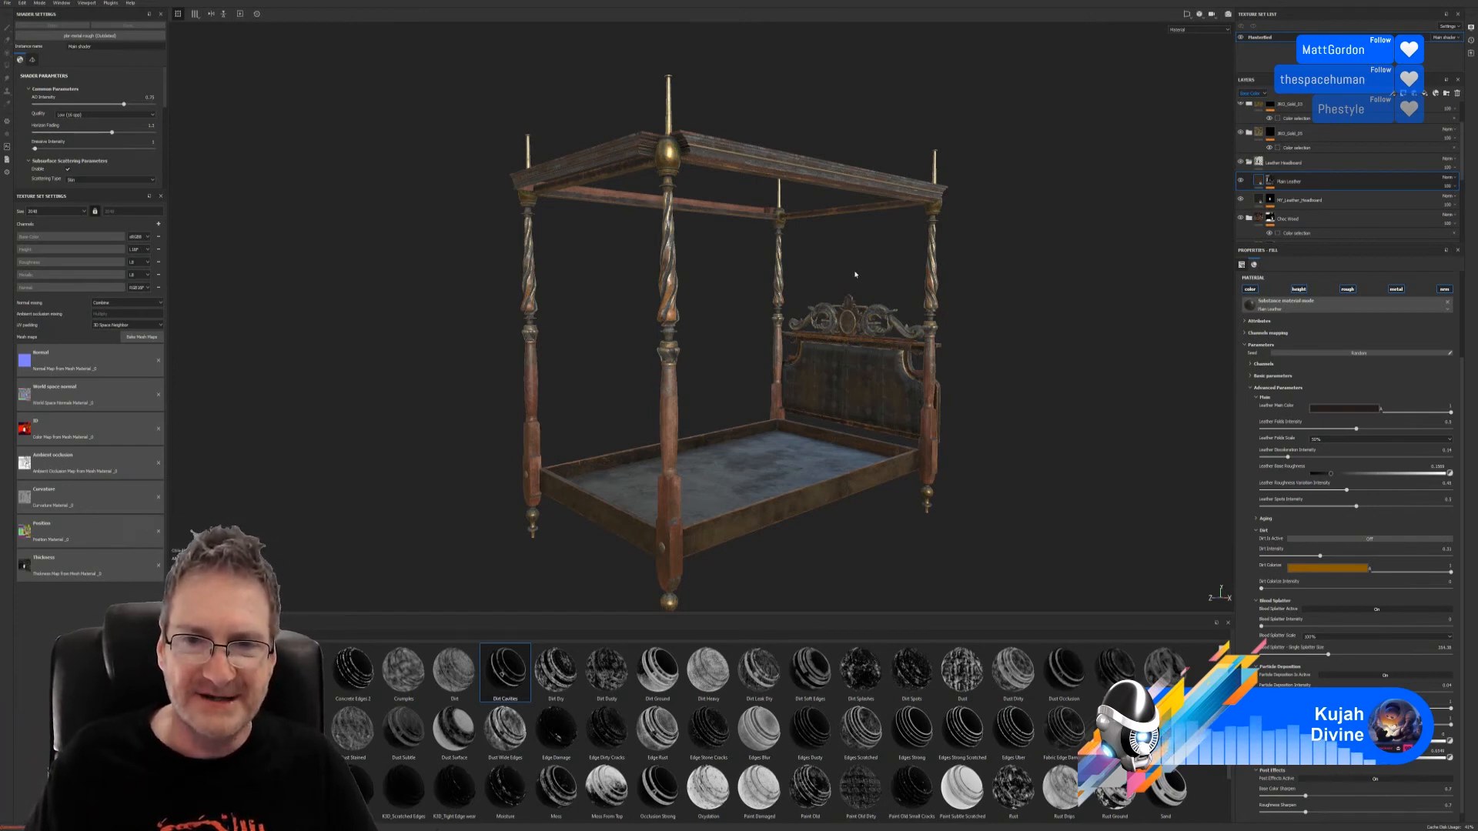
left_click_drag(854, 274, 984, 275, "alt")
left_click_drag(987, 265, 801, 266, "alt")
right_click_drag(801, 265, 1045, 395, "alt")
mouse_move(792, 393)
left_mouse_down("alt")
mouse_move(962, 382)
mouse_move(784, 405)
left_mouse_up("alt")
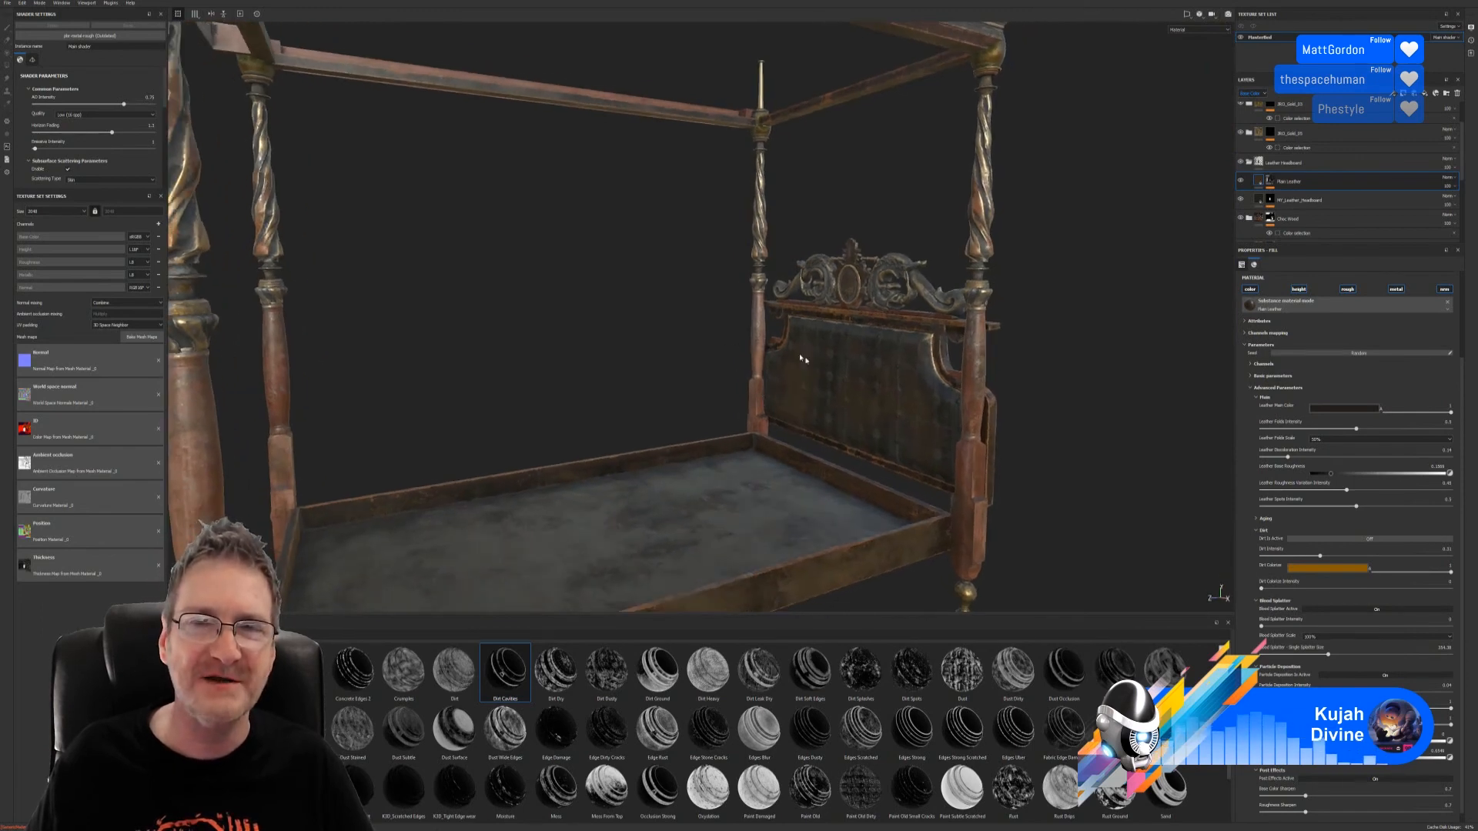
left_click_drag(801, 359, 855, 370, "alt")
scroll(847, 381, "down", 2)
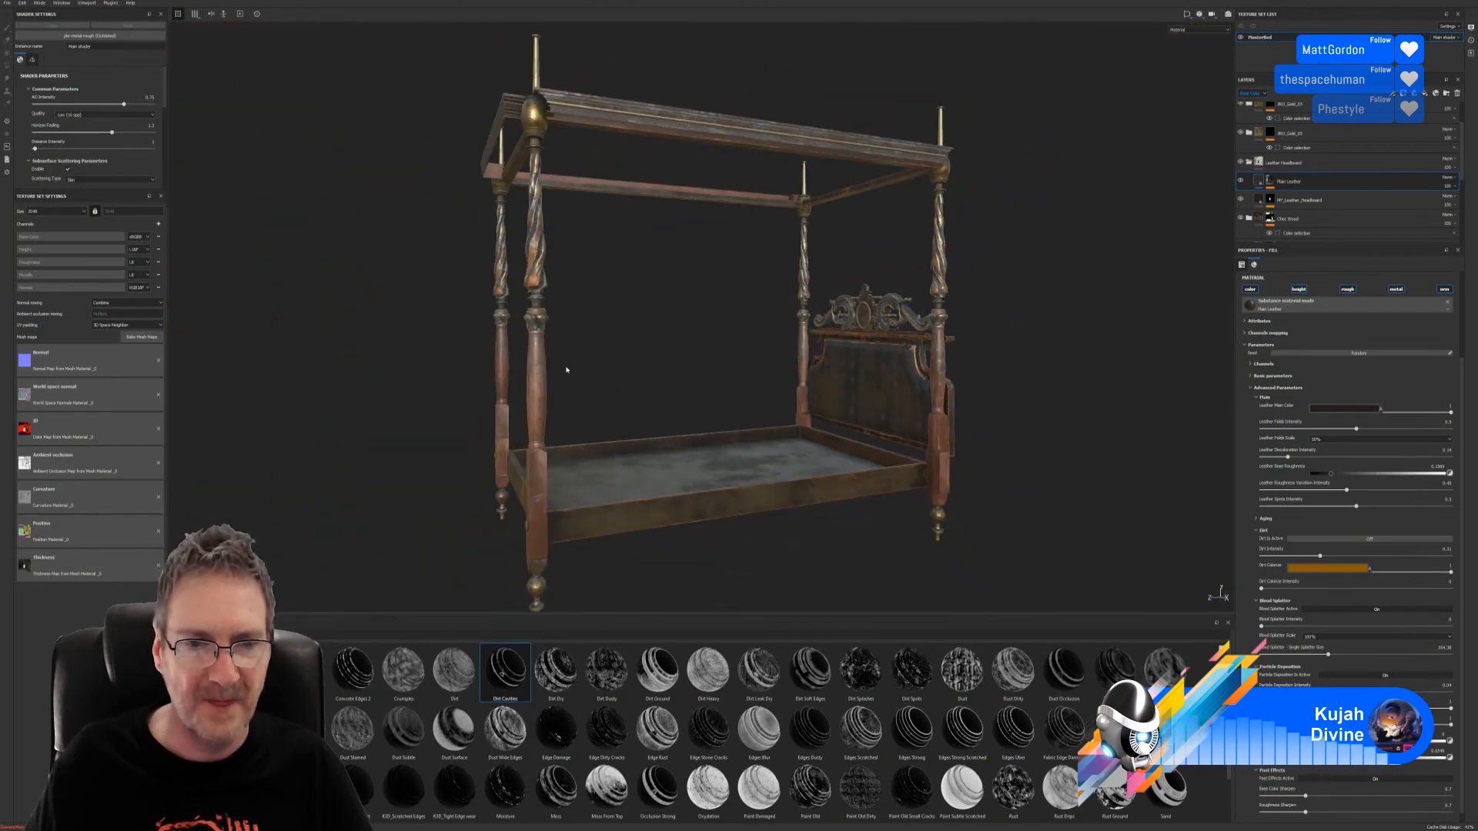
left_click_drag(567, 369, 938, 293, "alt")
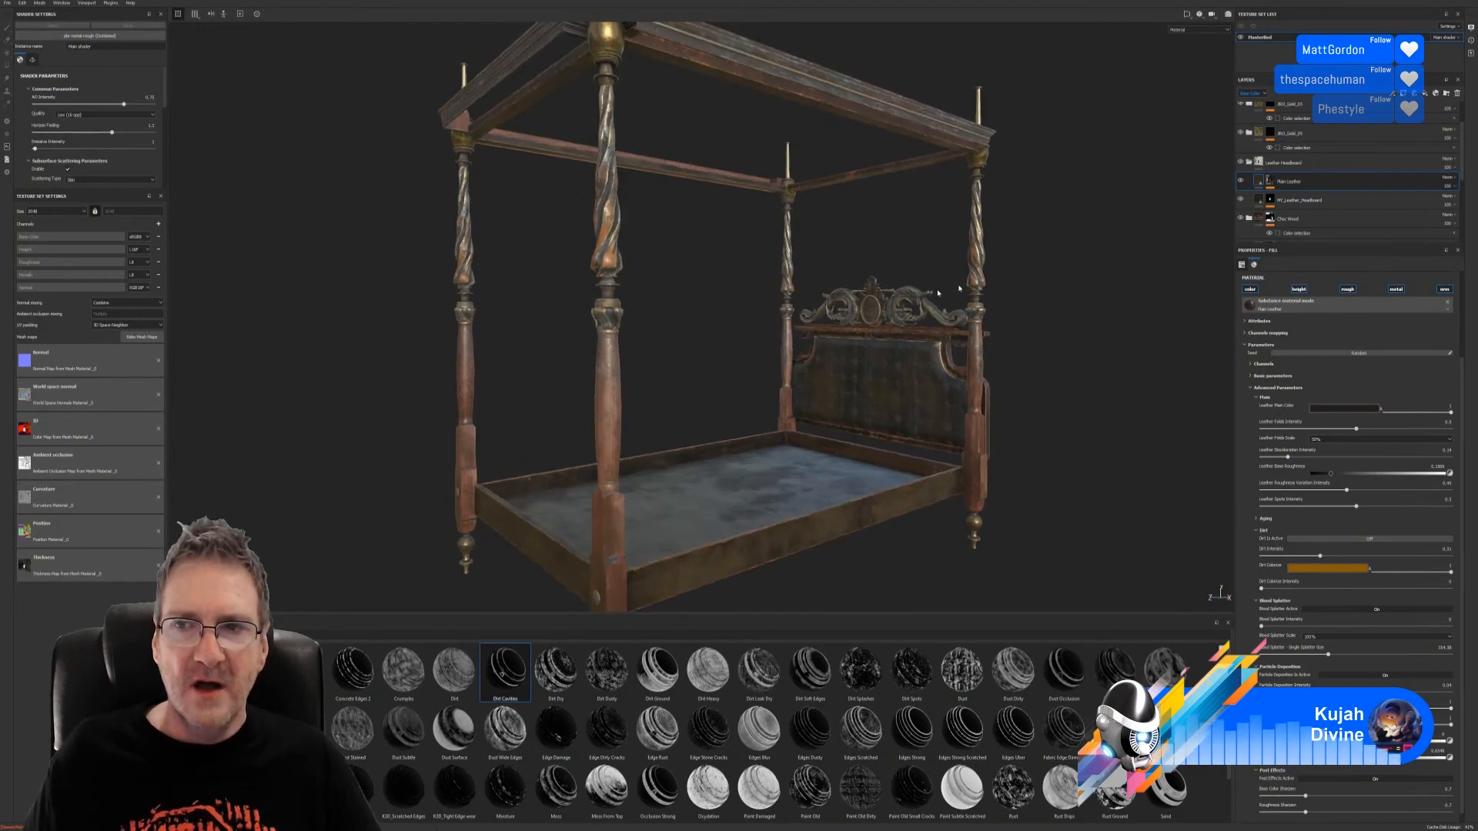
Step: Select the gold edge-wear folder near the top of the layer stack and browse the material library for a mud material
scroll(1262, 131, "up", 2)
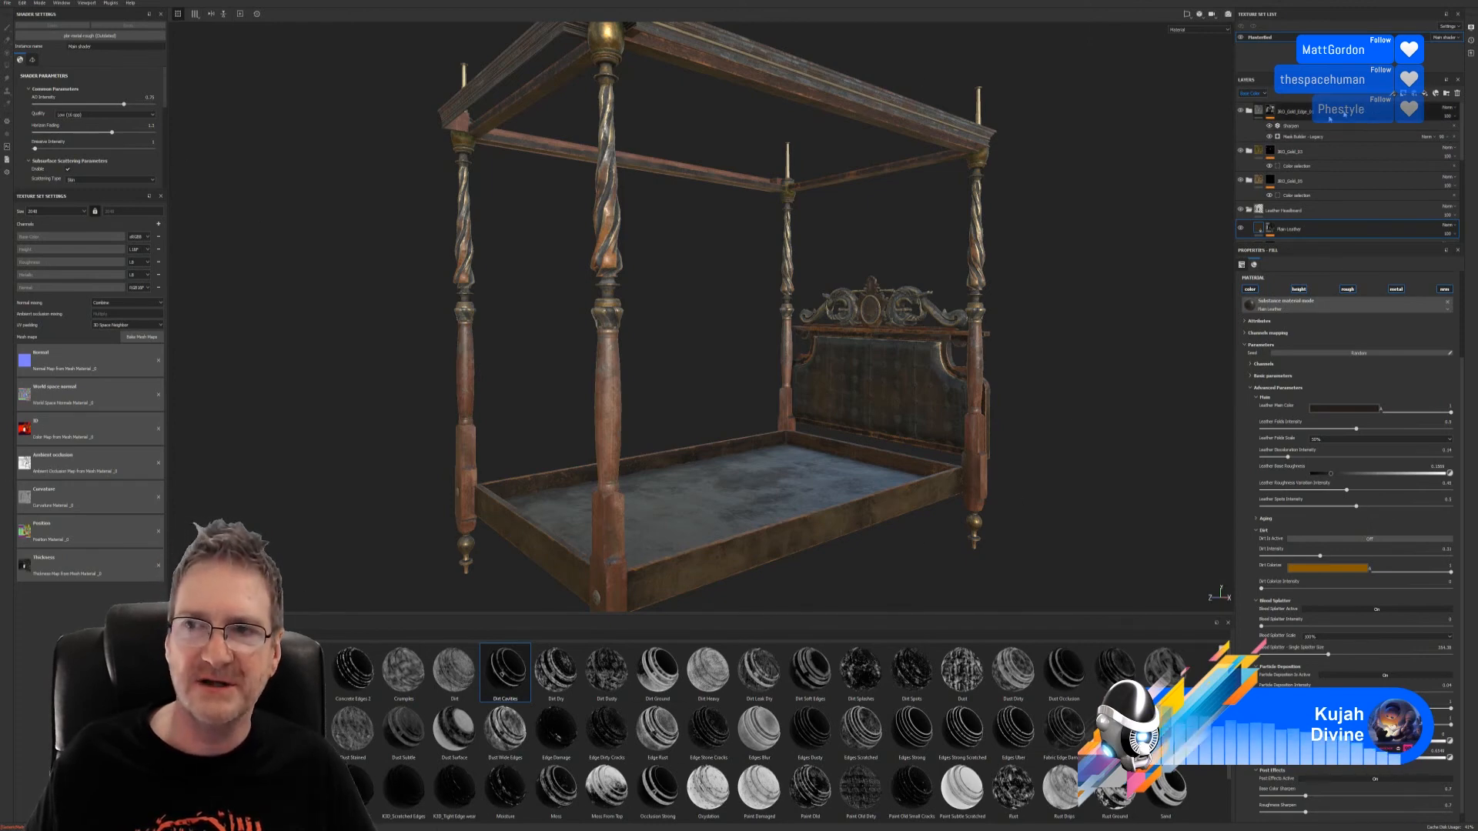
left_click(1329, 118)
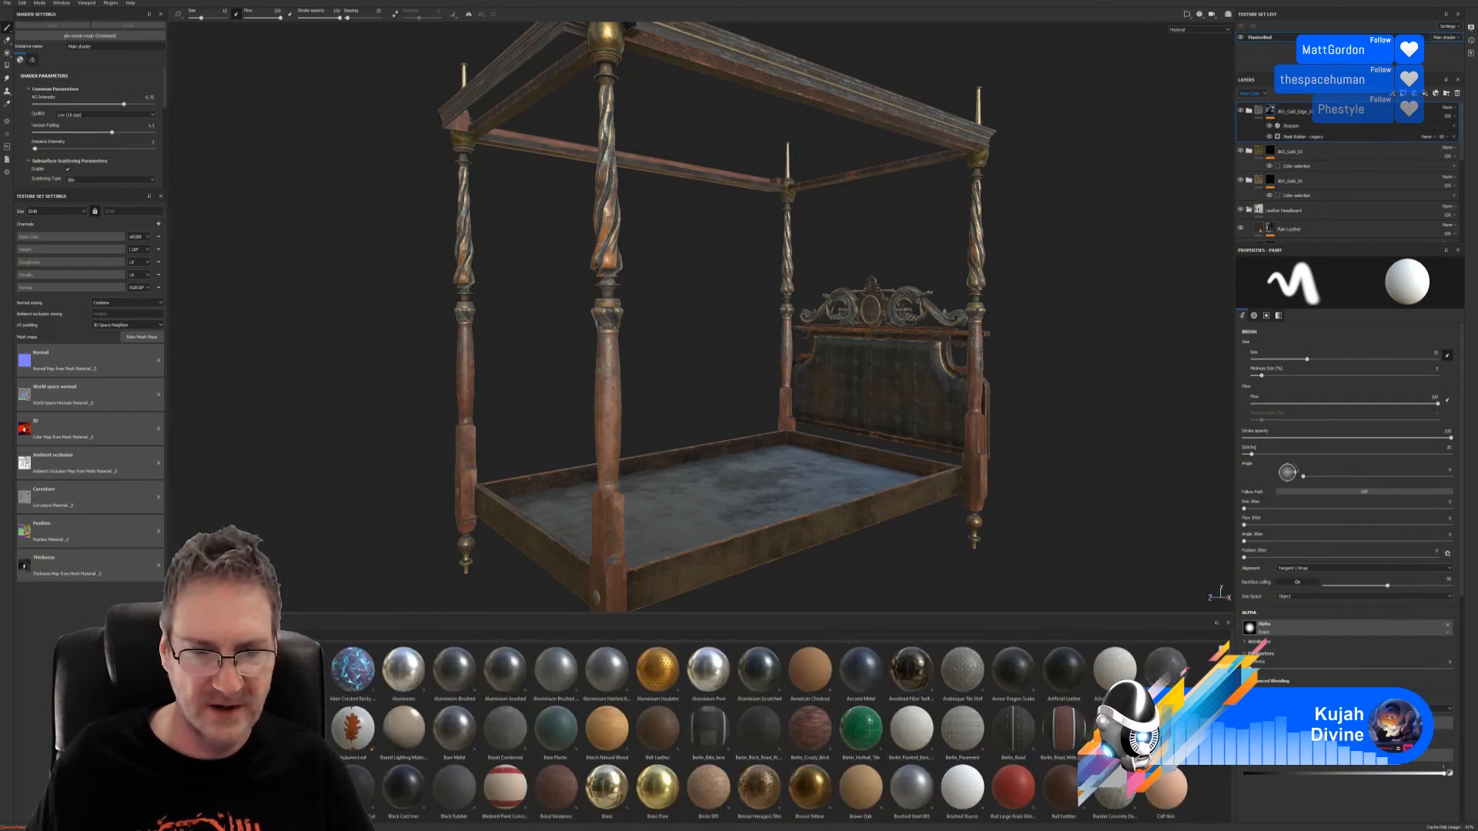
scroll(769, 731, "down", 3)
scroll(770, 731, "down", 3)
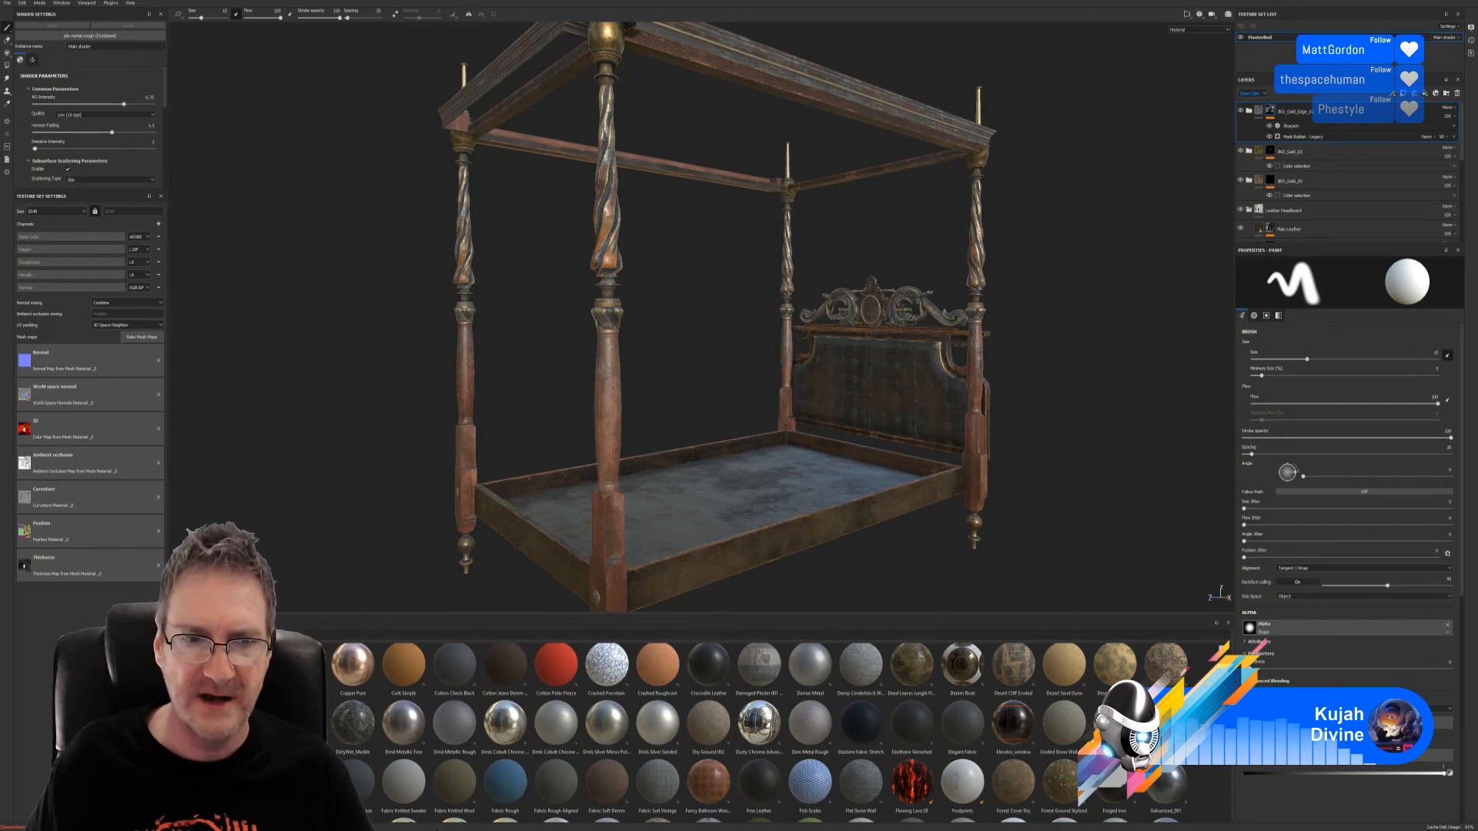
scroll(759, 733, "up", 1)
scroll(760, 733, "down", 1)
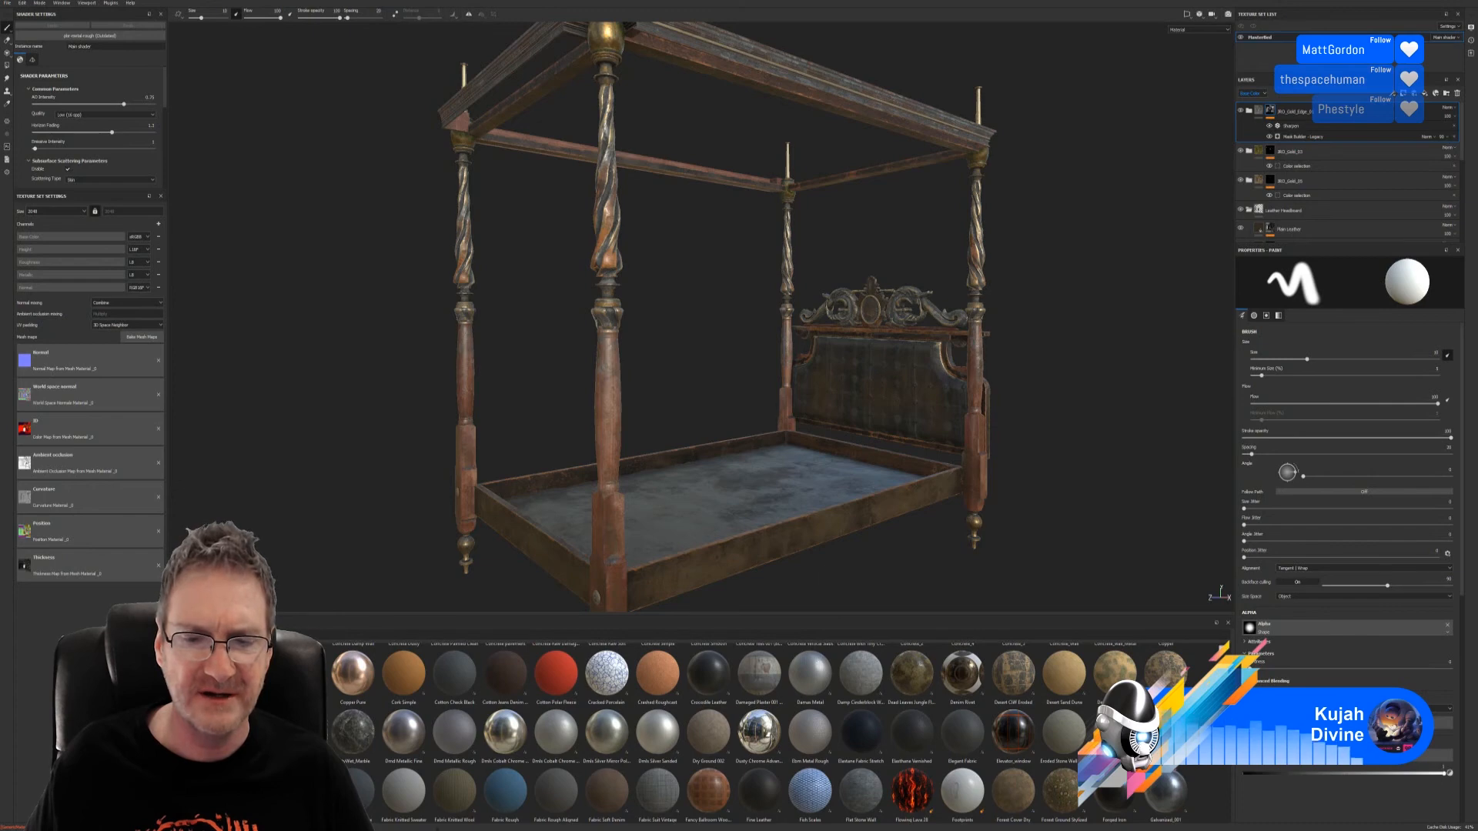
scroll(759, 732, "down", 5)
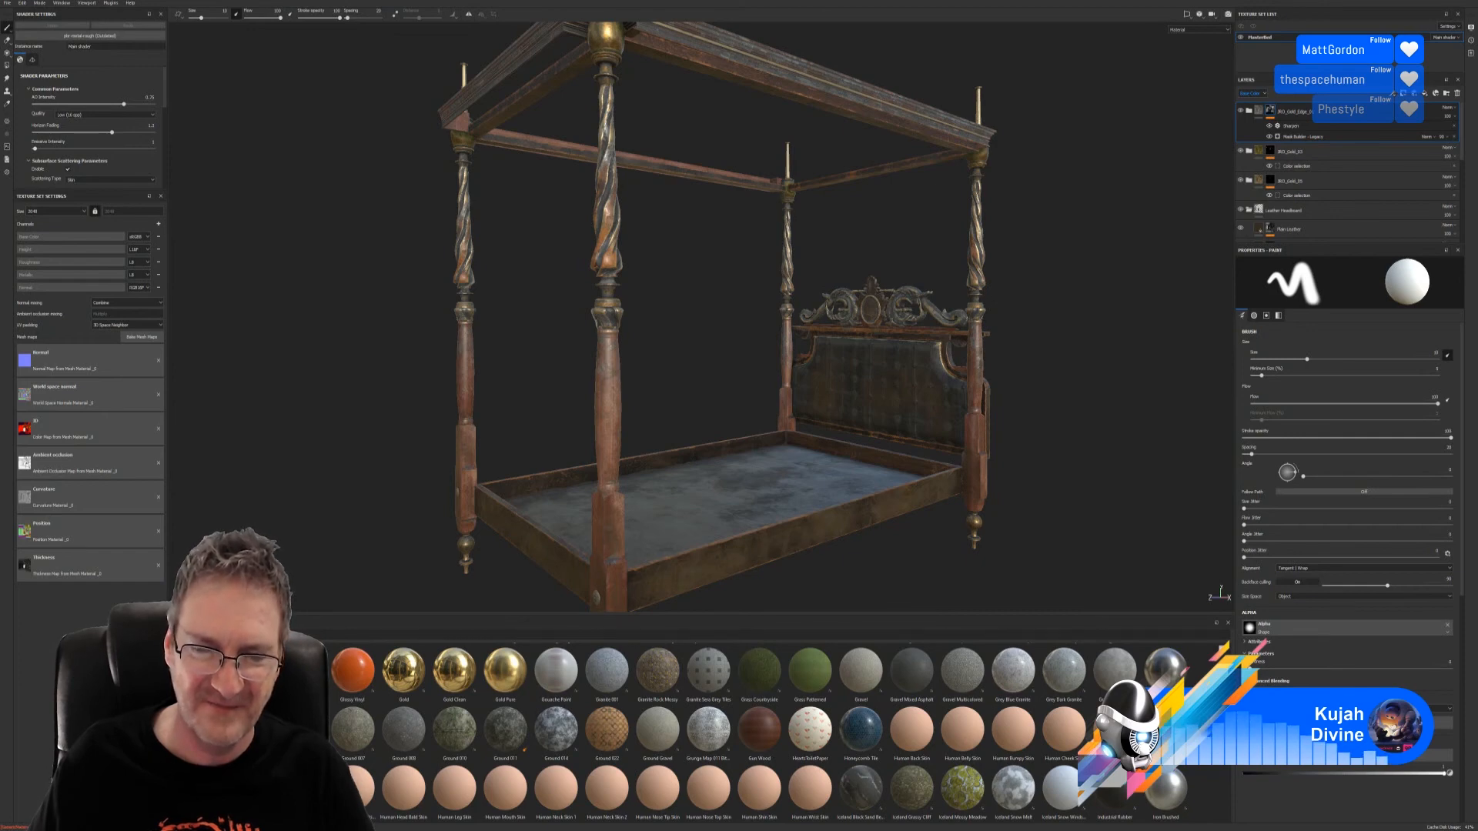
scroll(760, 732, "down", 4)
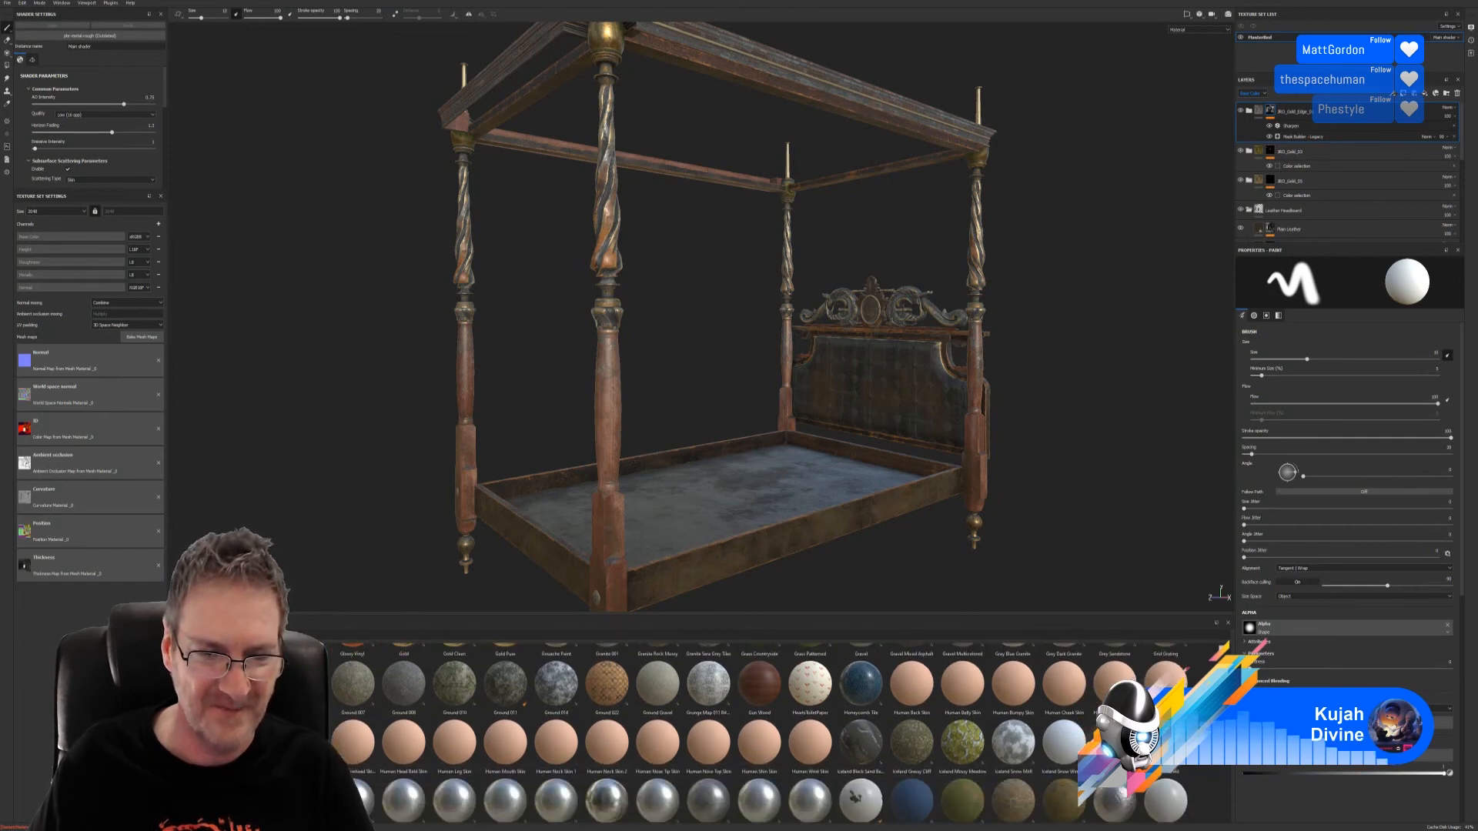
scroll(760, 731, "down", 4)
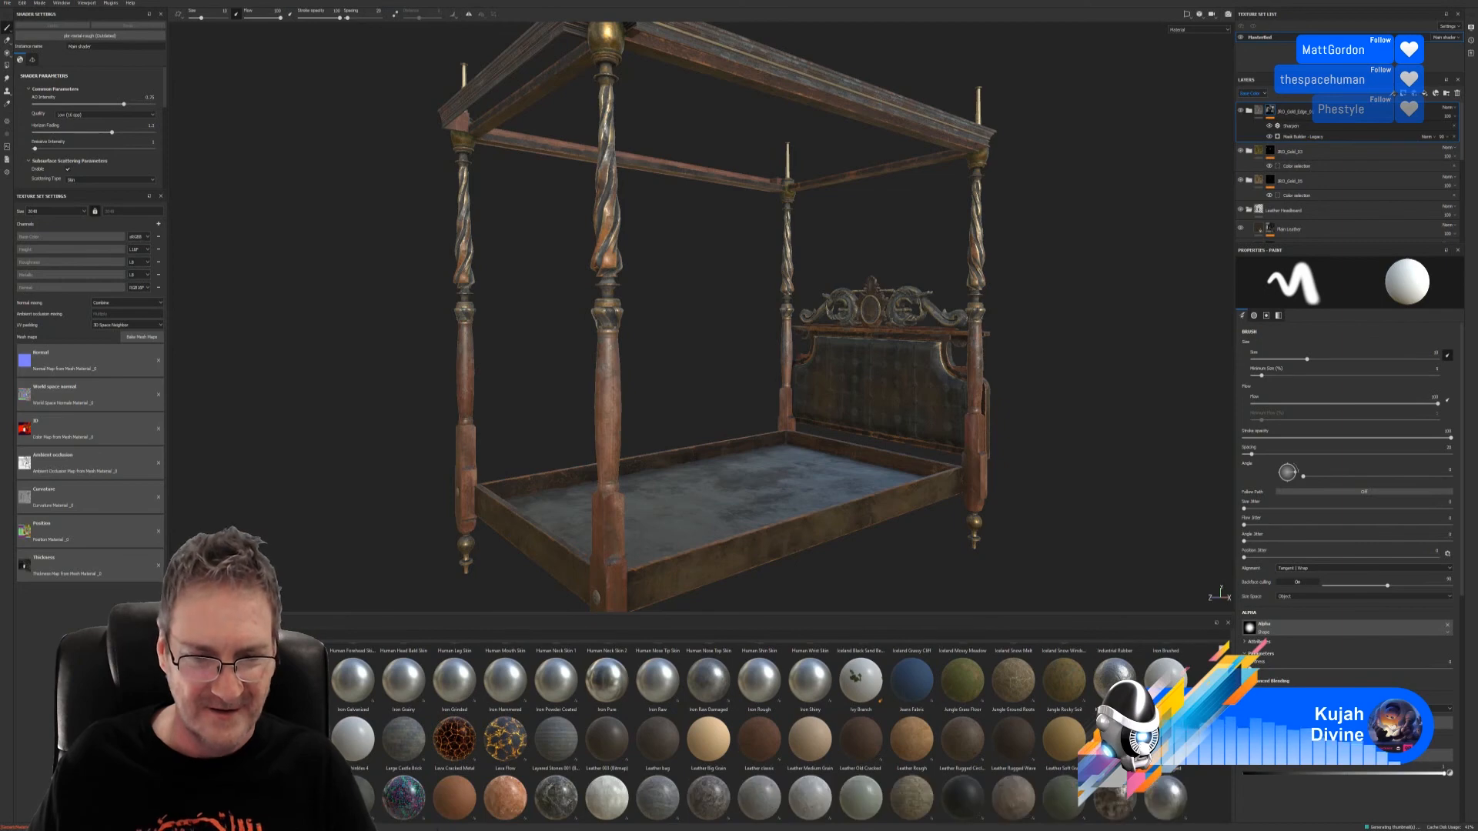
scroll(760, 731, "down", 2)
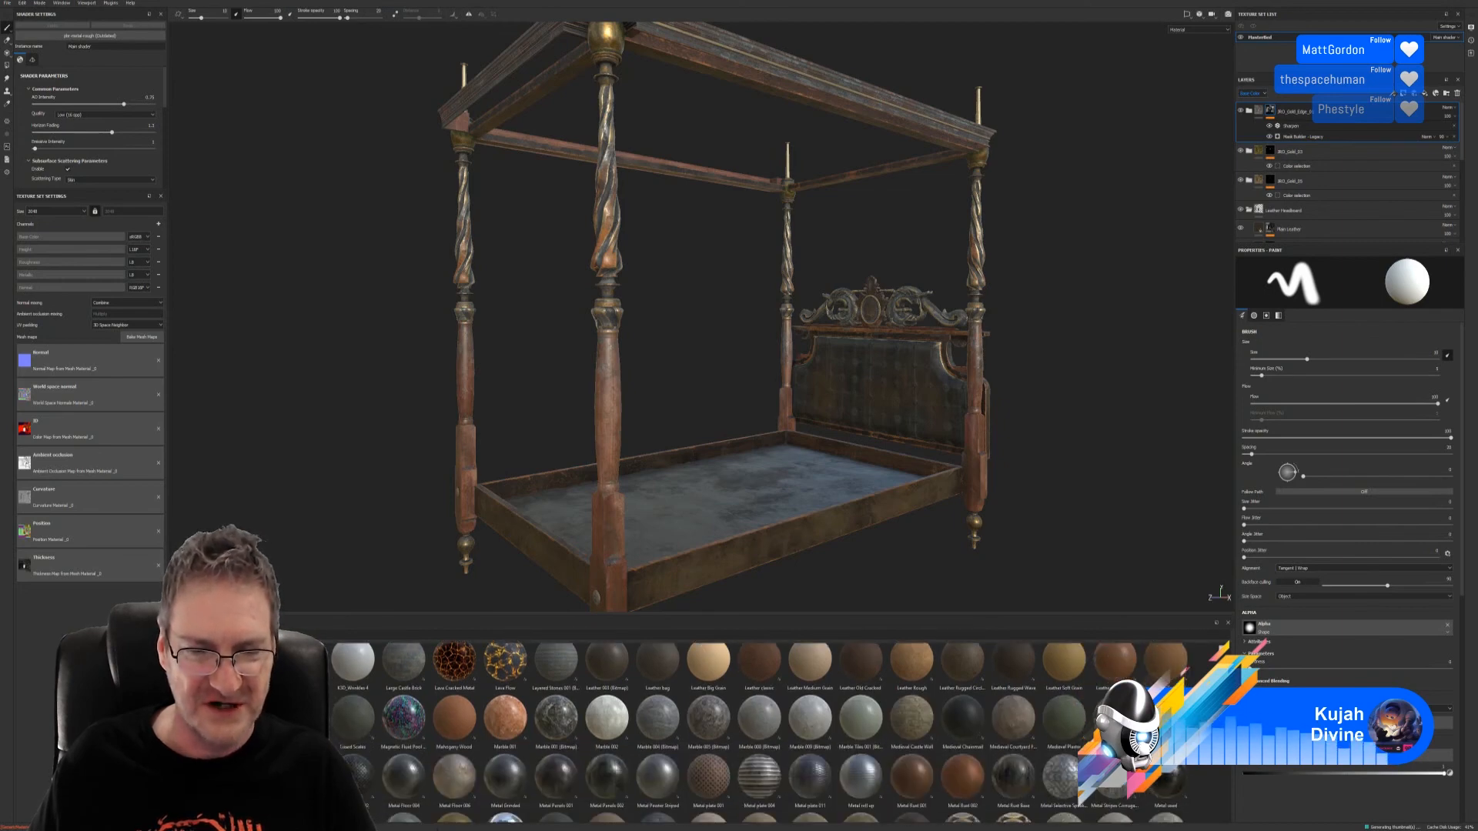
scroll(760, 731, "down", 2)
scroll(759, 732, "down", 2)
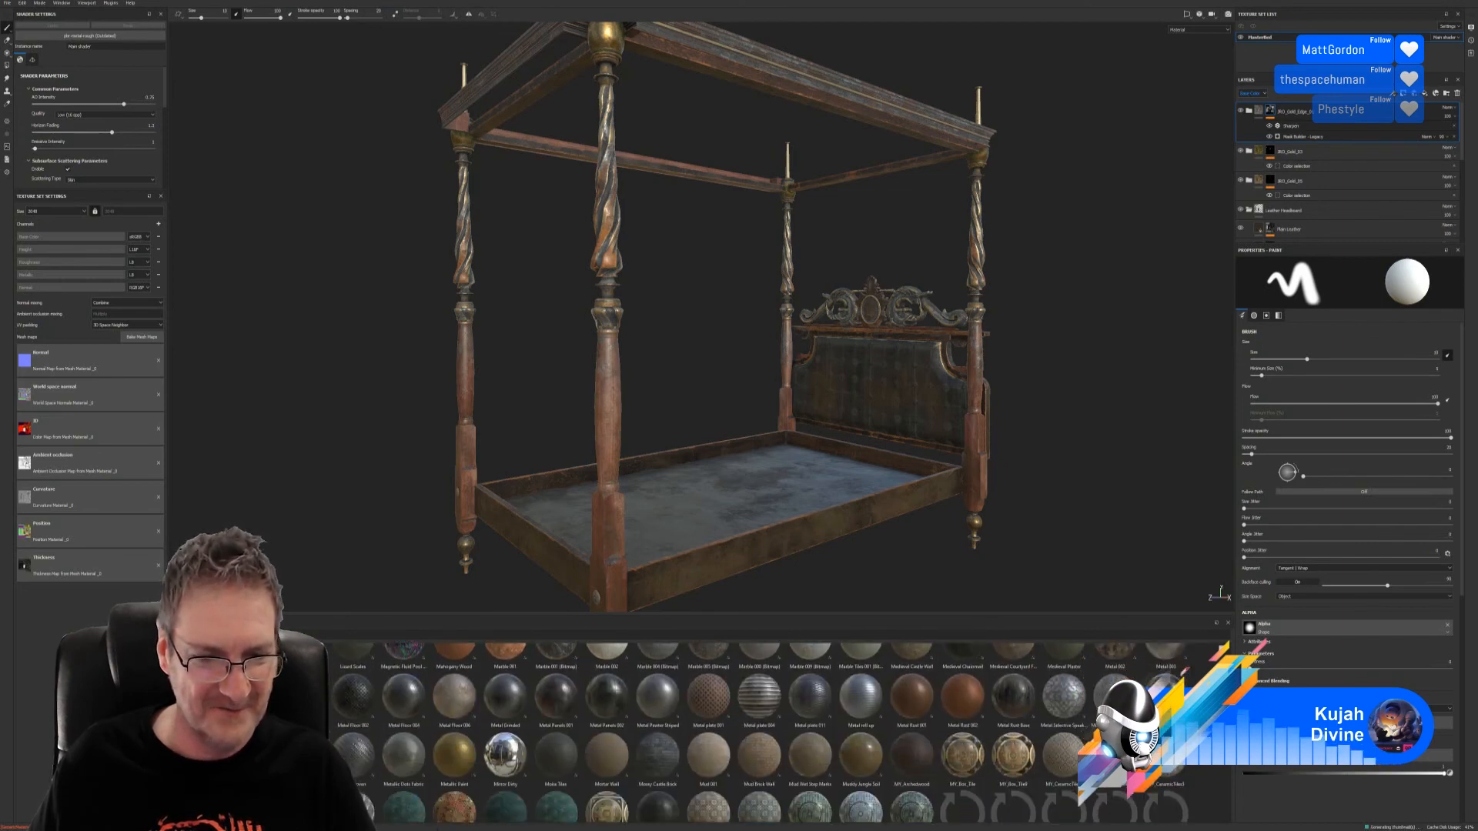
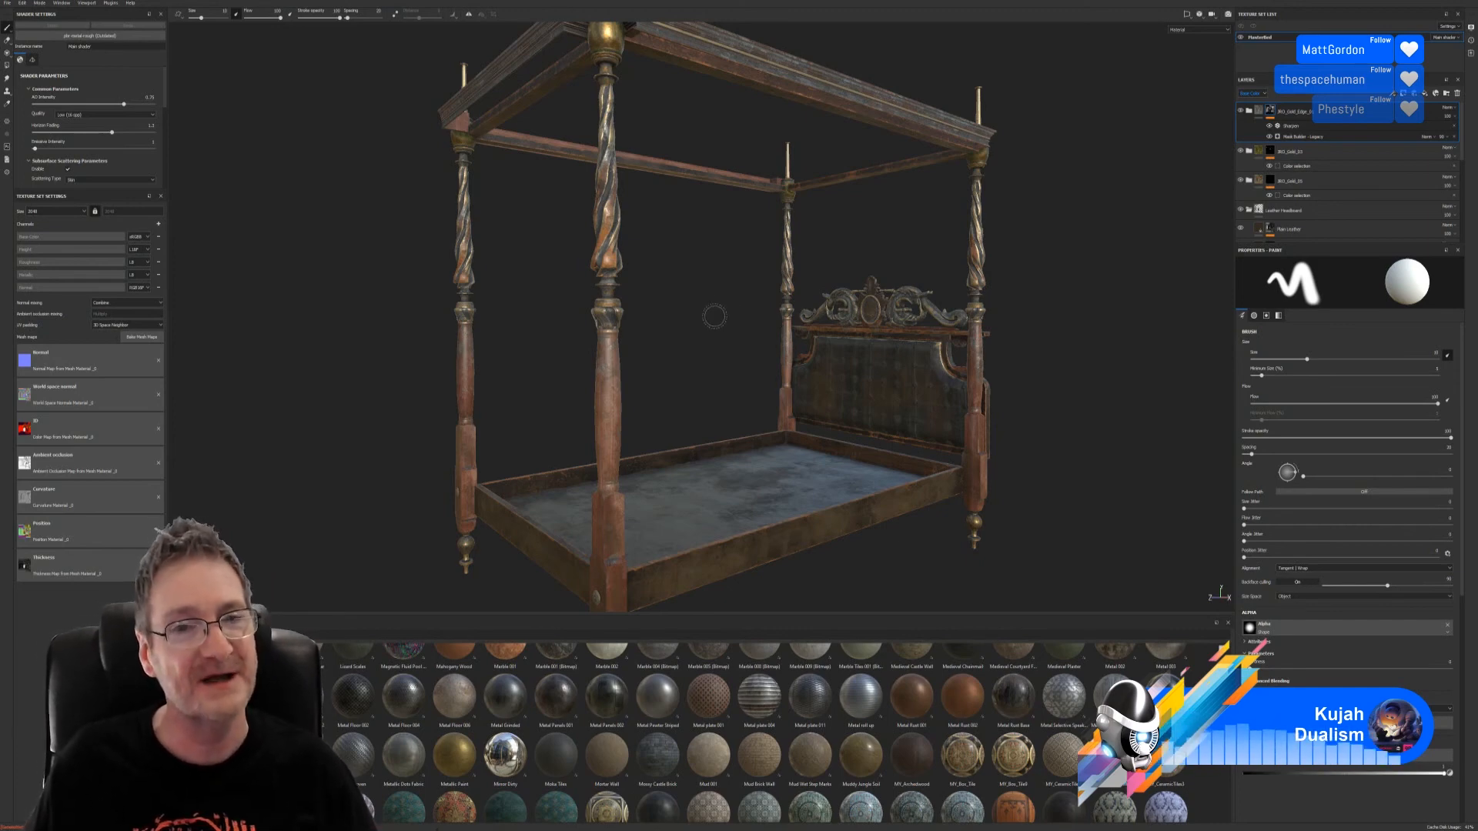
Step: Add the Mud 001 material as a fill layer above the gold edge-wear folder, with its height and ambient occlusion channels disabled
mouse_move(709, 317)
left_mouse_down("alt")
mouse_move(697, 334)
mouse_move(722, 334)
mouse_move(683, 320)
mouse_move(670, 293)
mouse_move(698, 330)
mouse_move(731, 332)
left_mouse_up("alt")
left_click_drag(1032, 329, 999, 327, "alt")
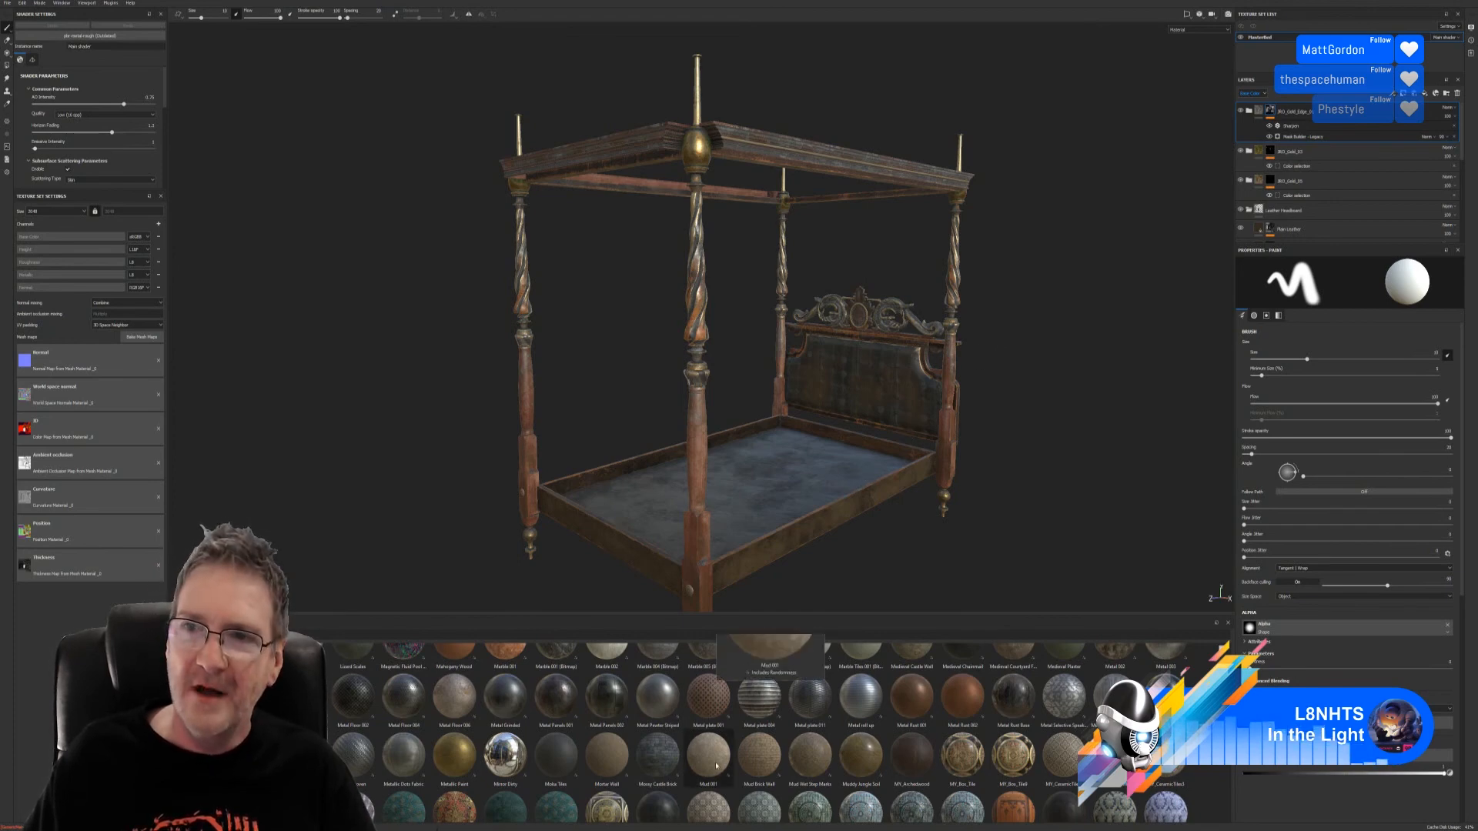
left_click_drag(716, 765, 705, 537)
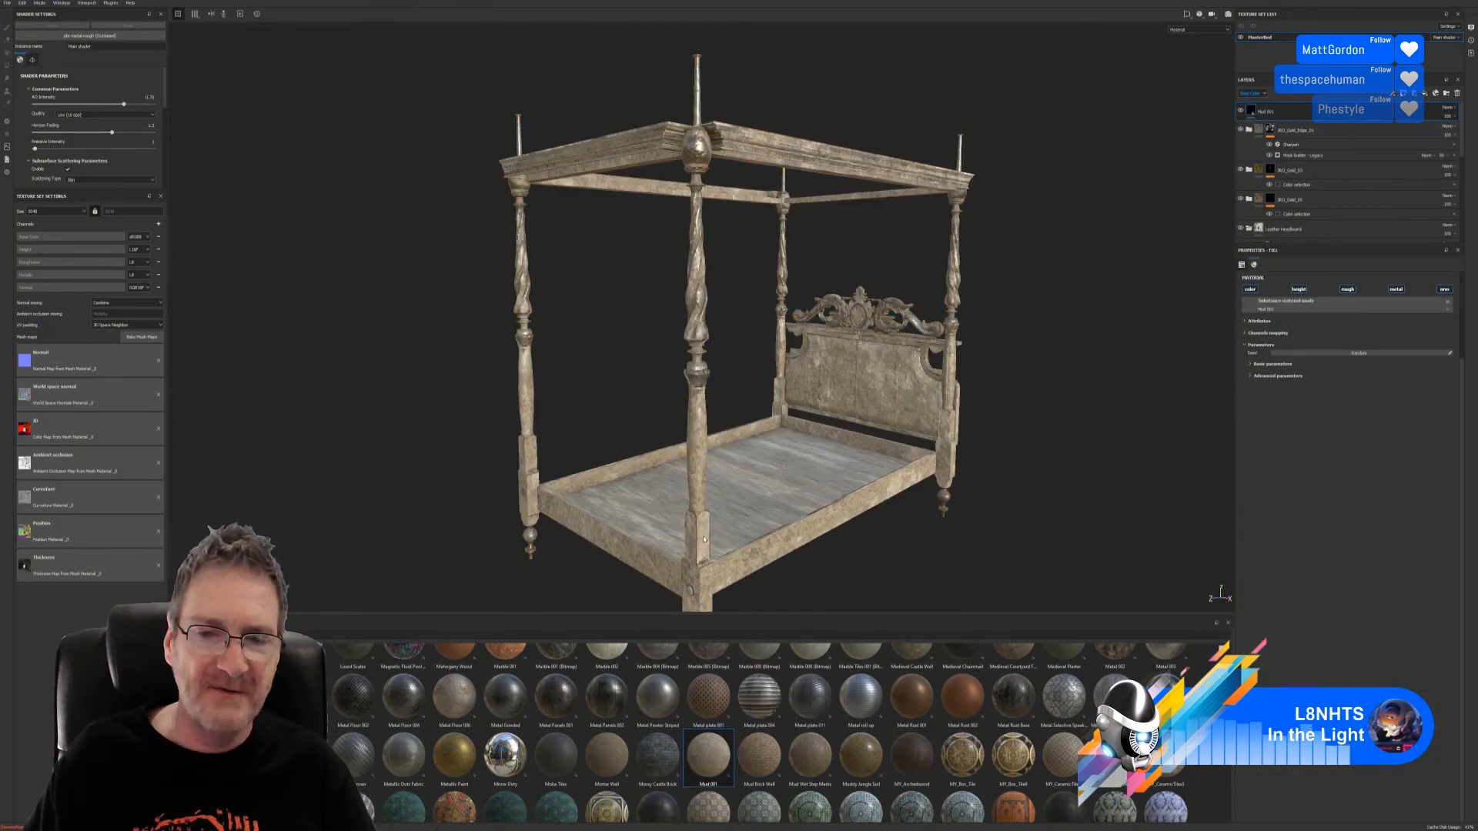
left_click(1298, 290)
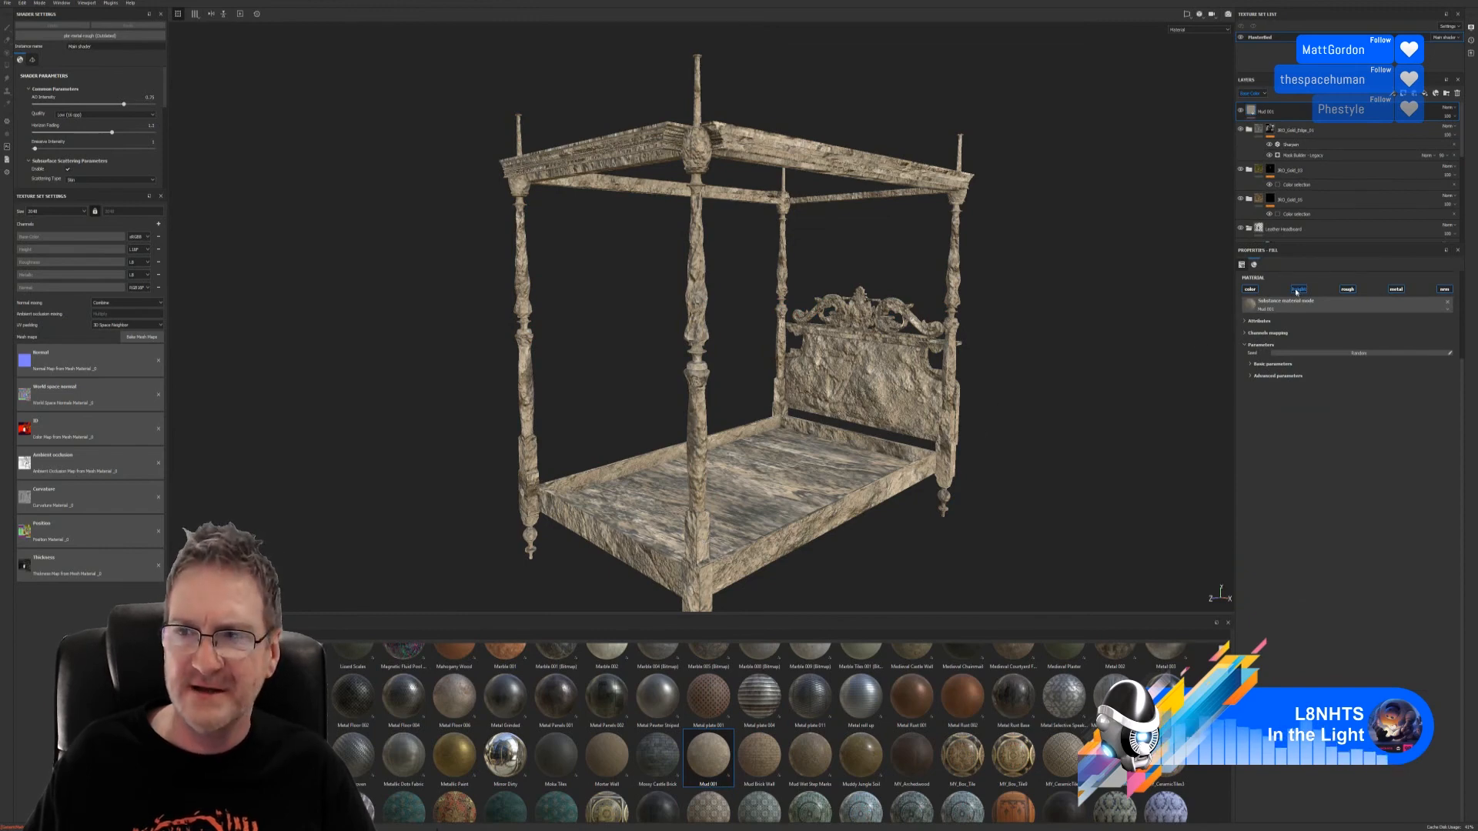
left_click(1444, 289)
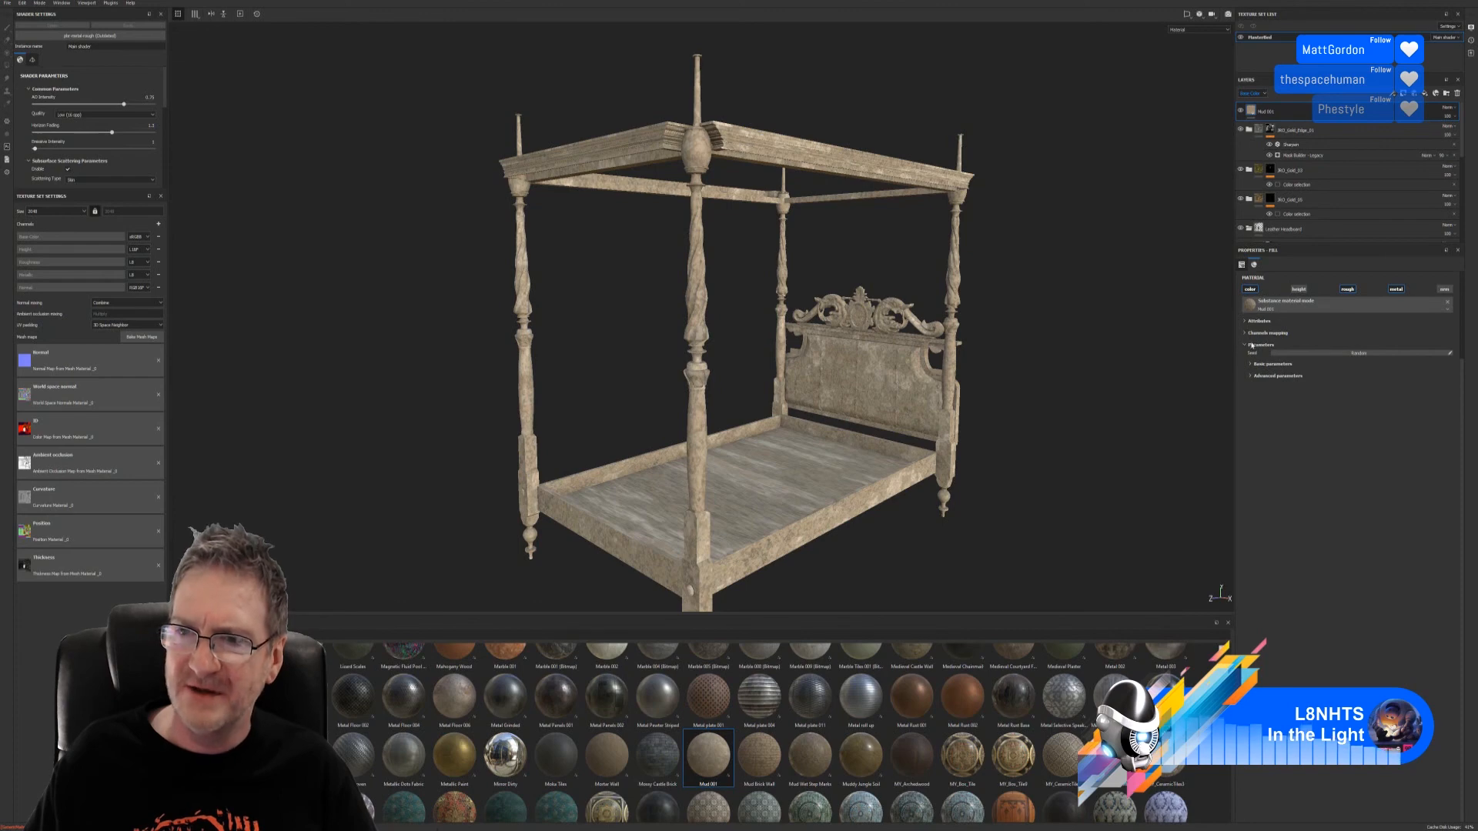
Step: Examine the Mud 001 material's attributes, channels mapping, and basic and advanced parameters
left_click(1251, 375)
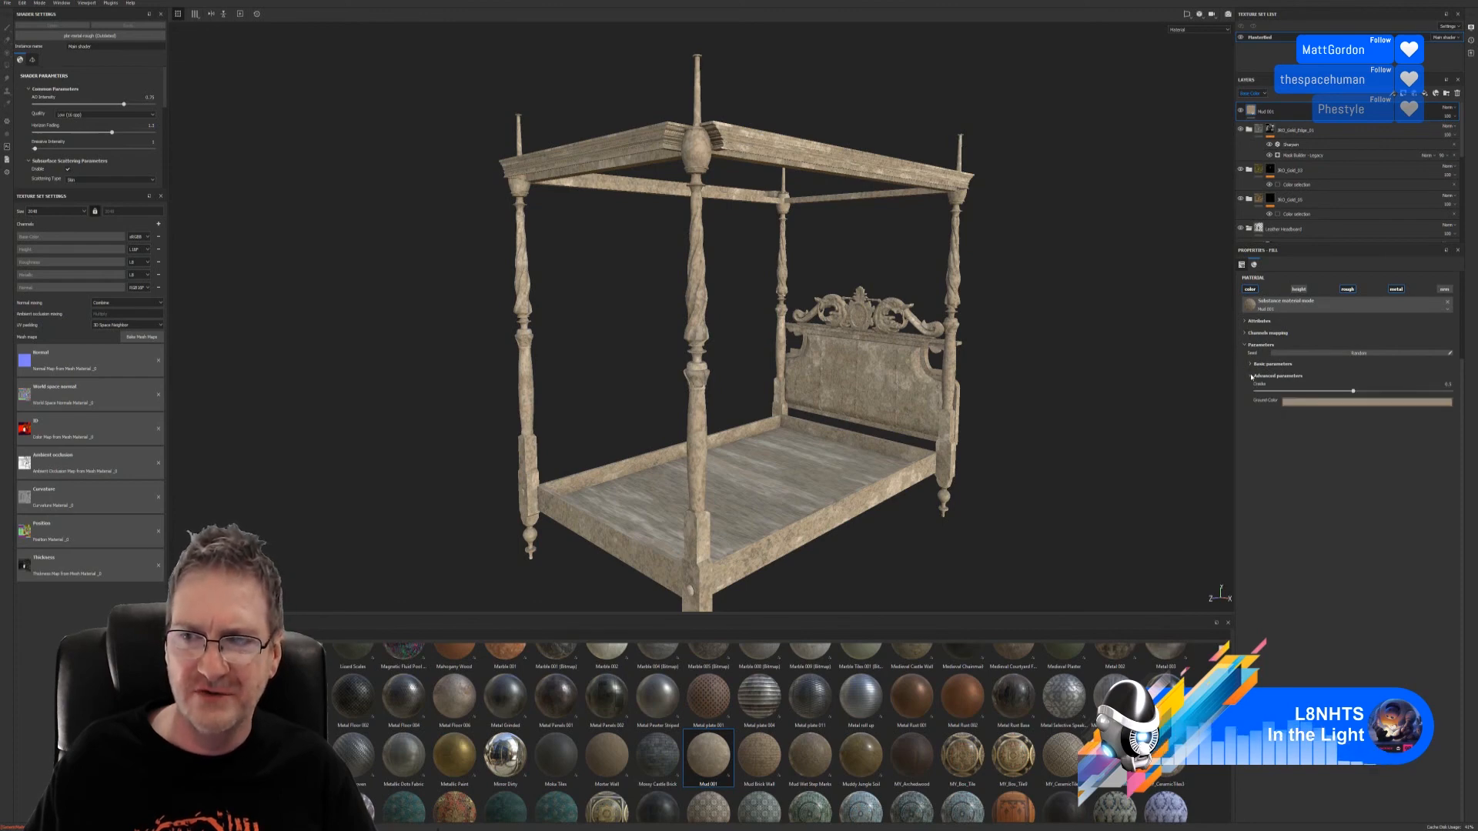
left_click(1244, 321)
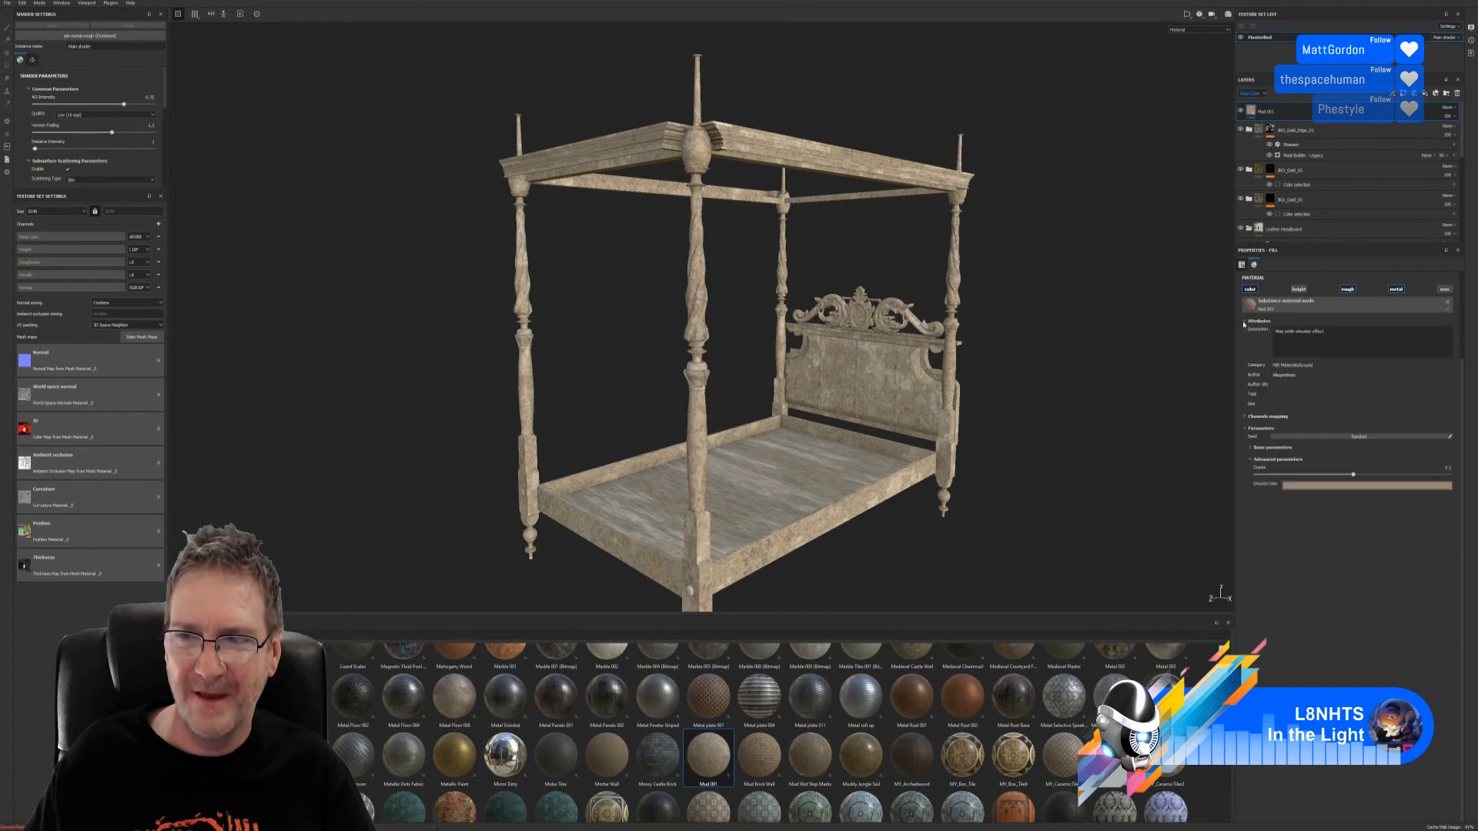
left_click(1243, 322)
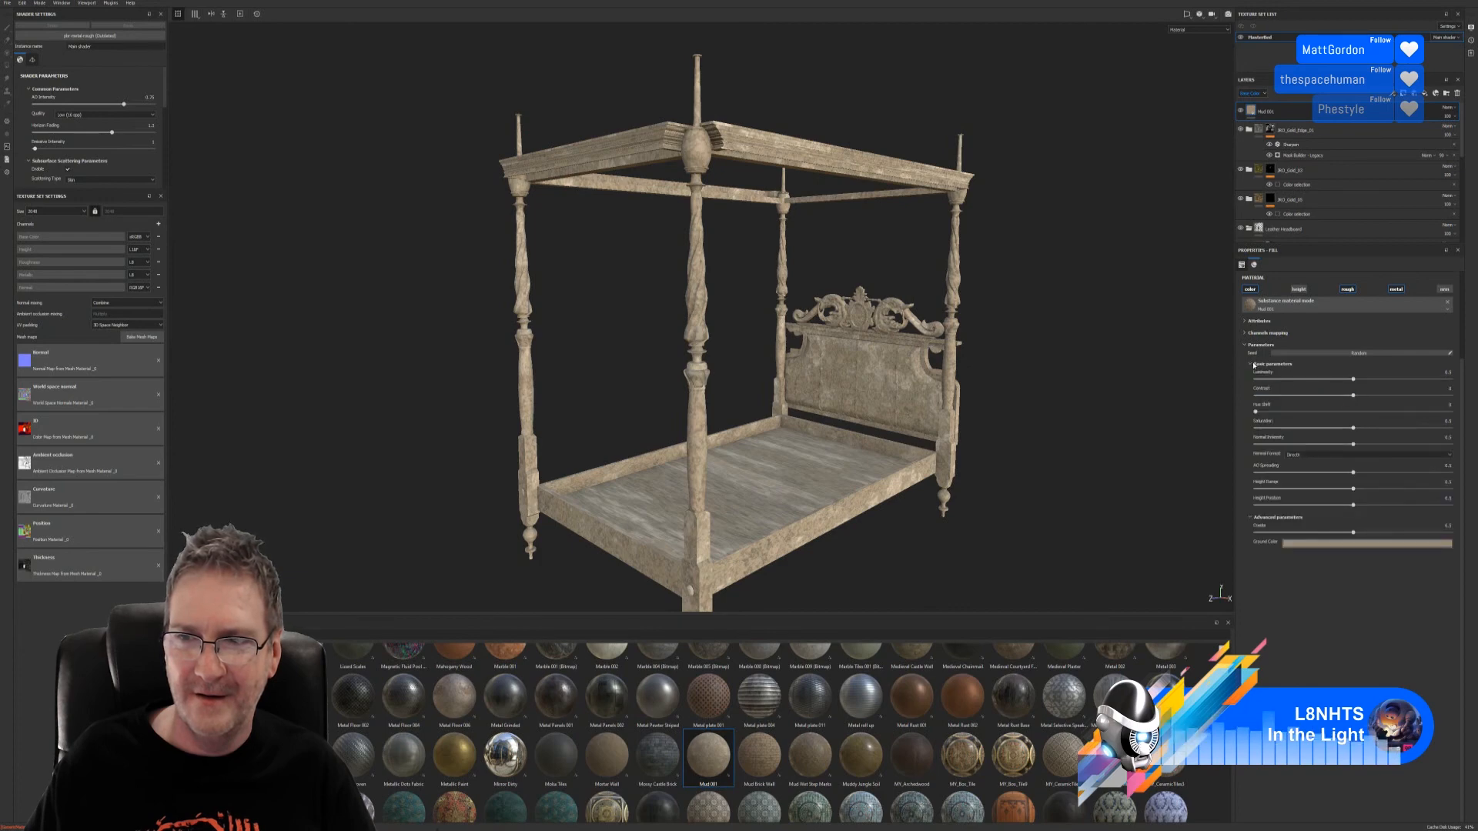
left_click(1244, 322)
left_click(1244, 322)
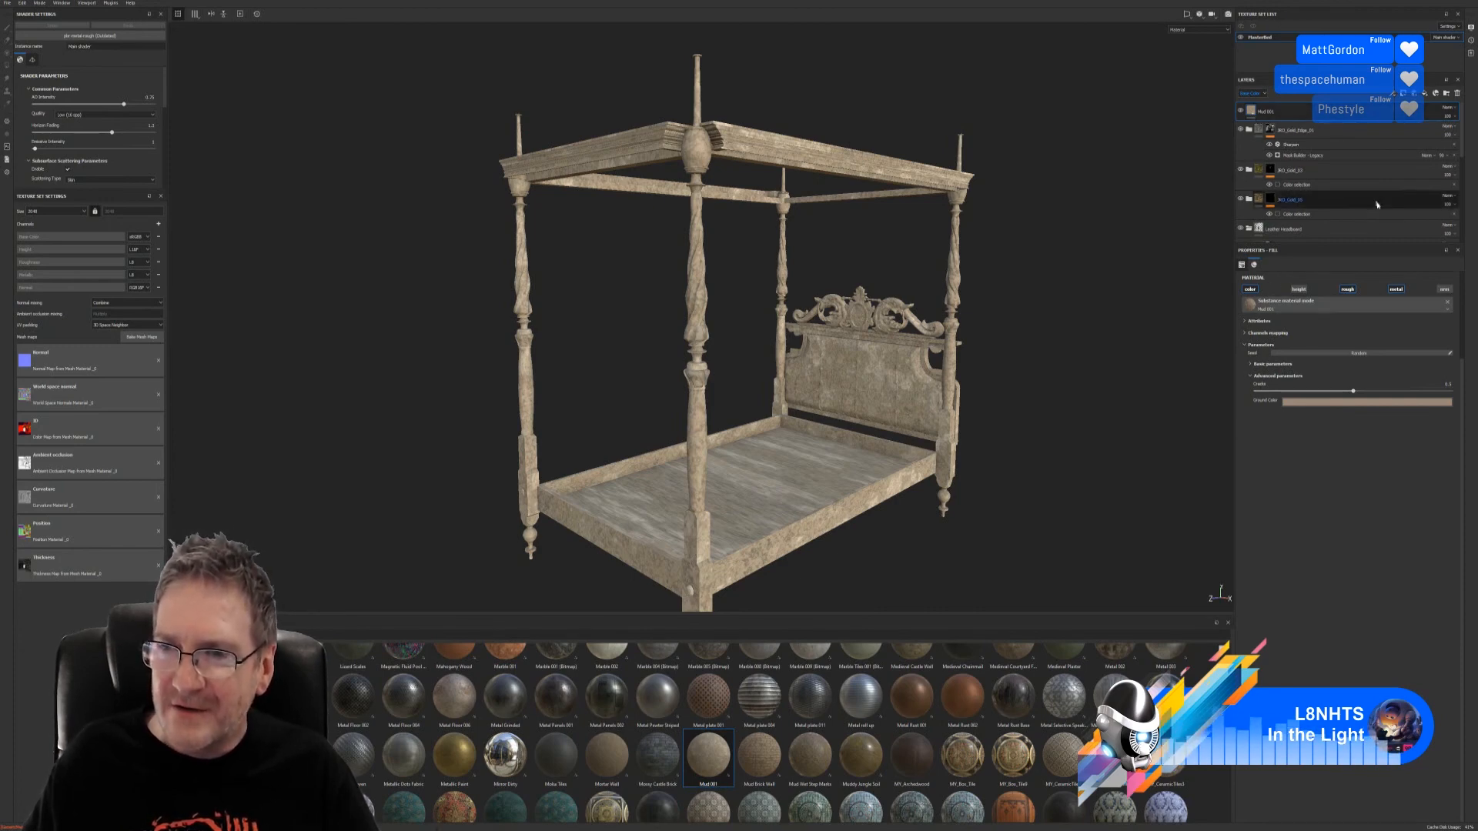
left_click(1244, 324)
left_click(1244, 323)
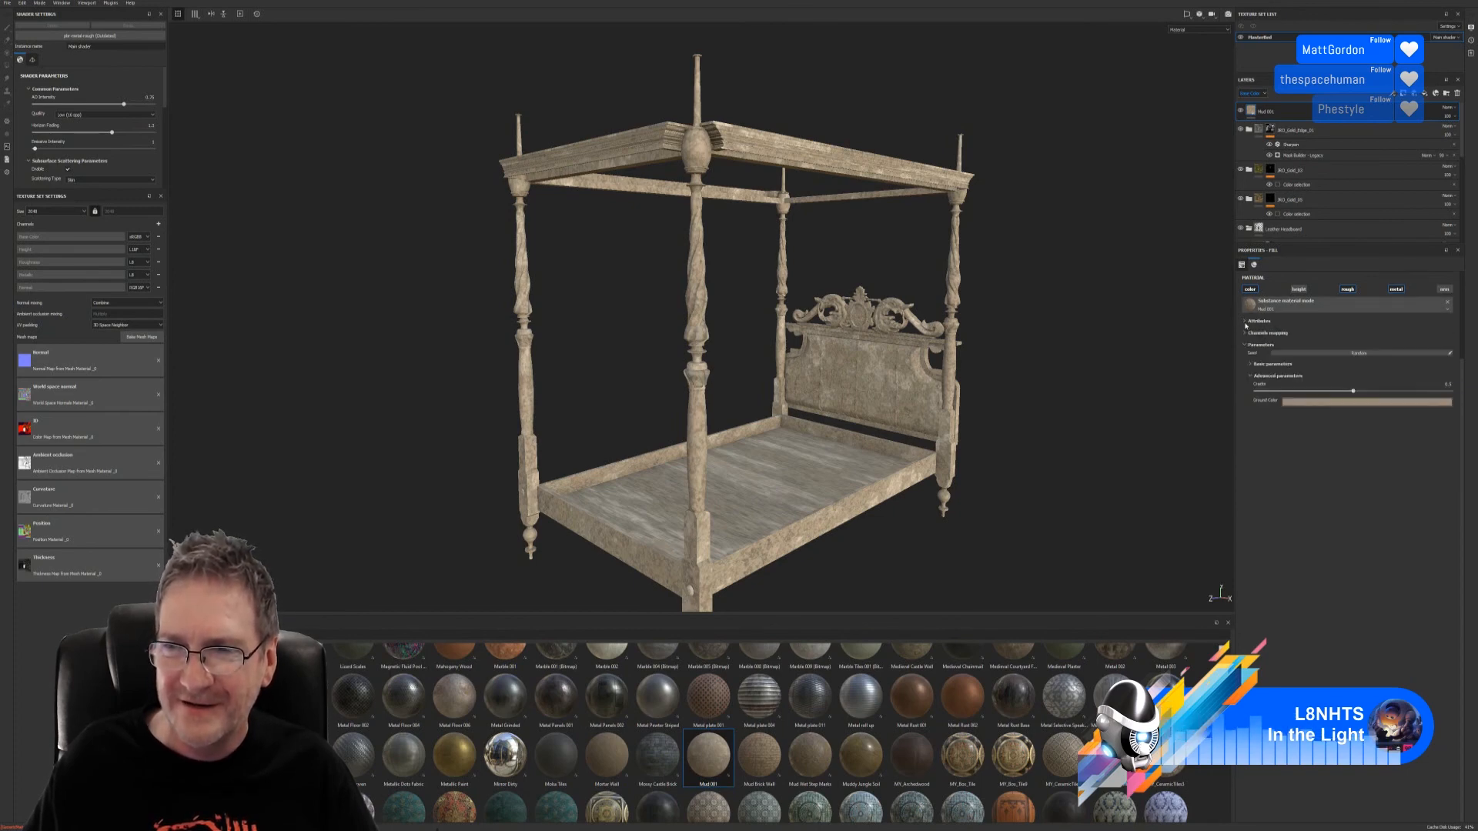
left_click(1243, 333)
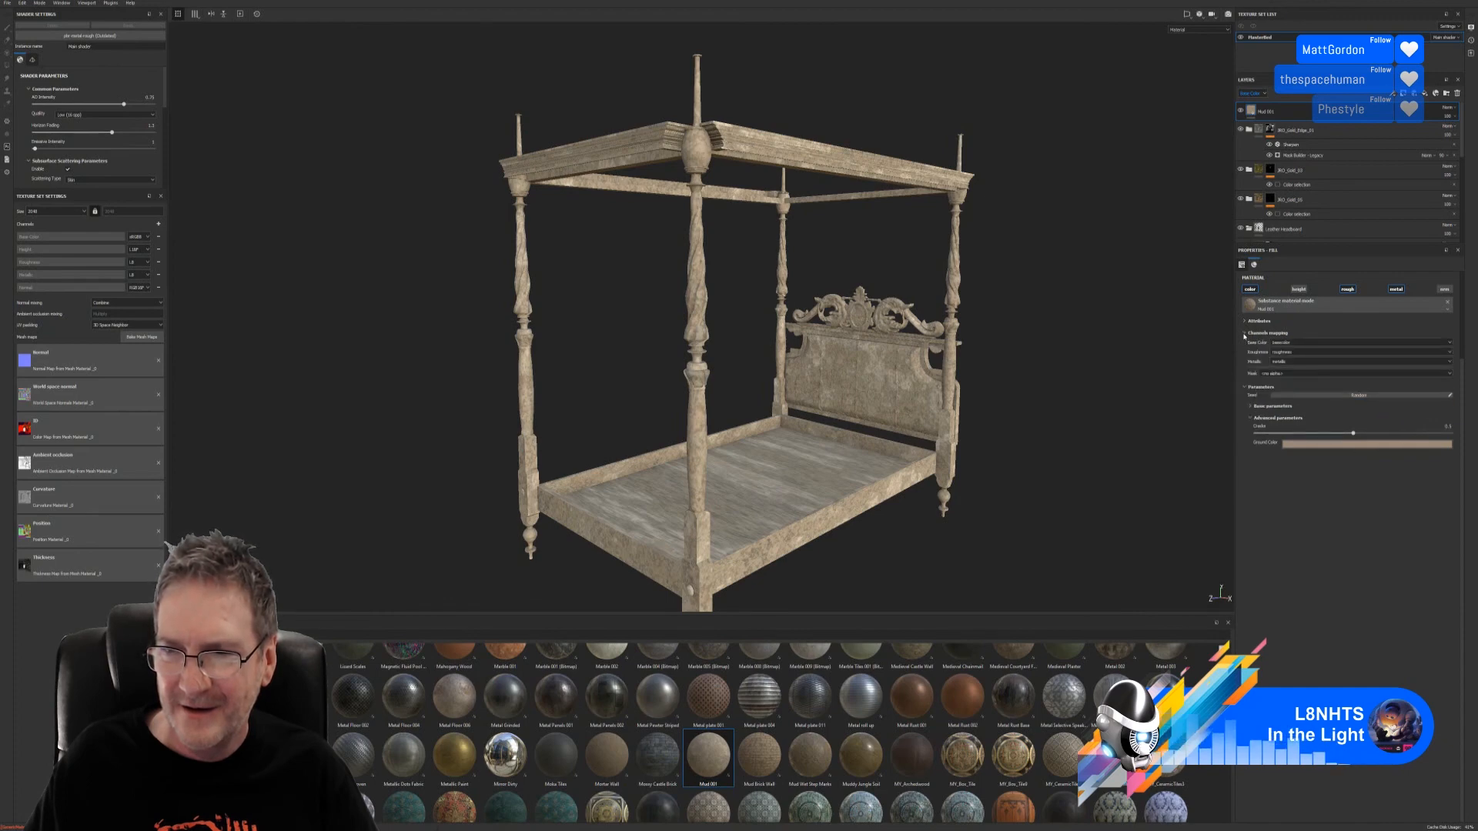
left_click(1250, 406)
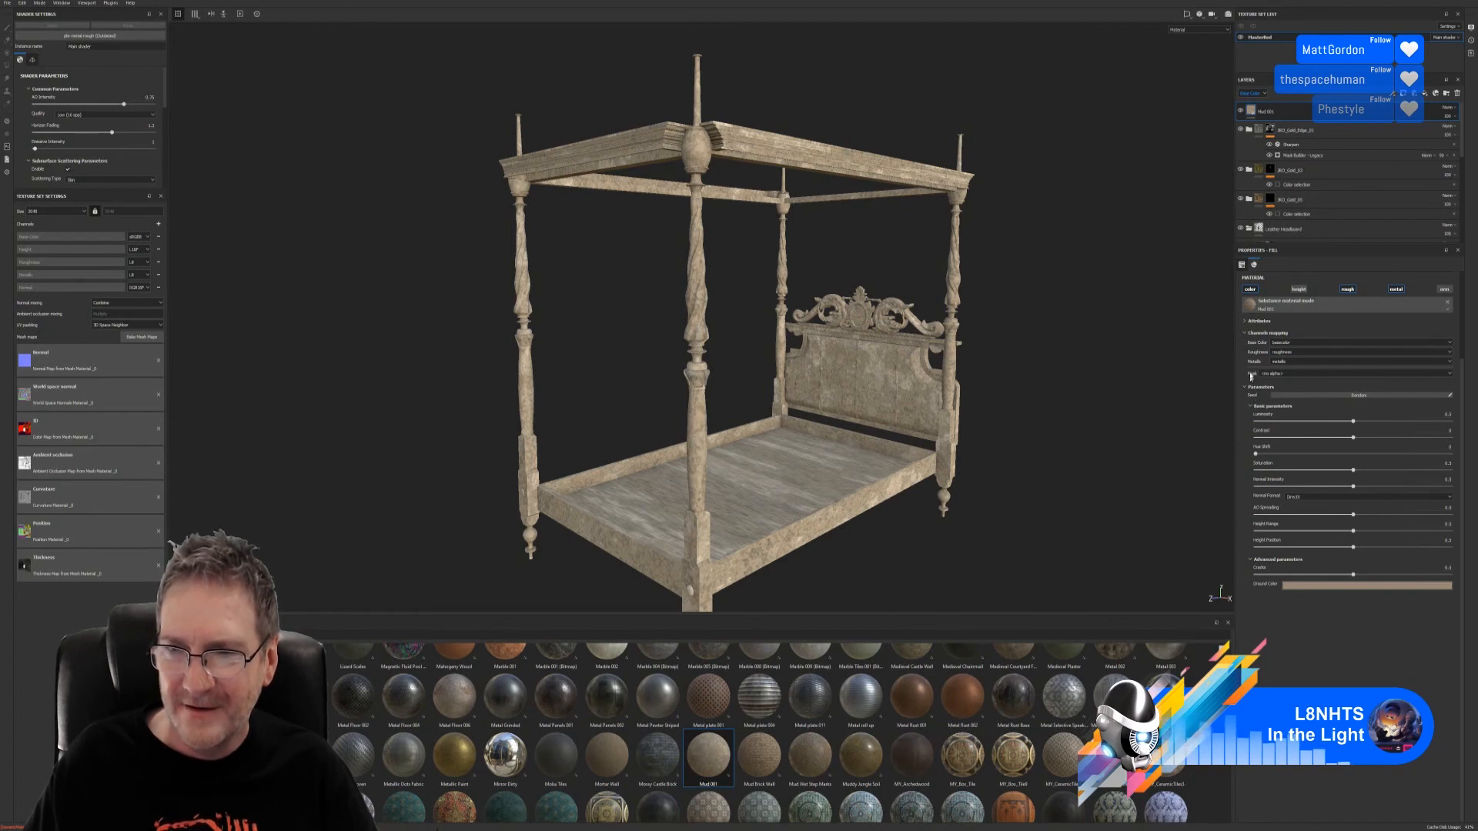
left_click(1248, 322)
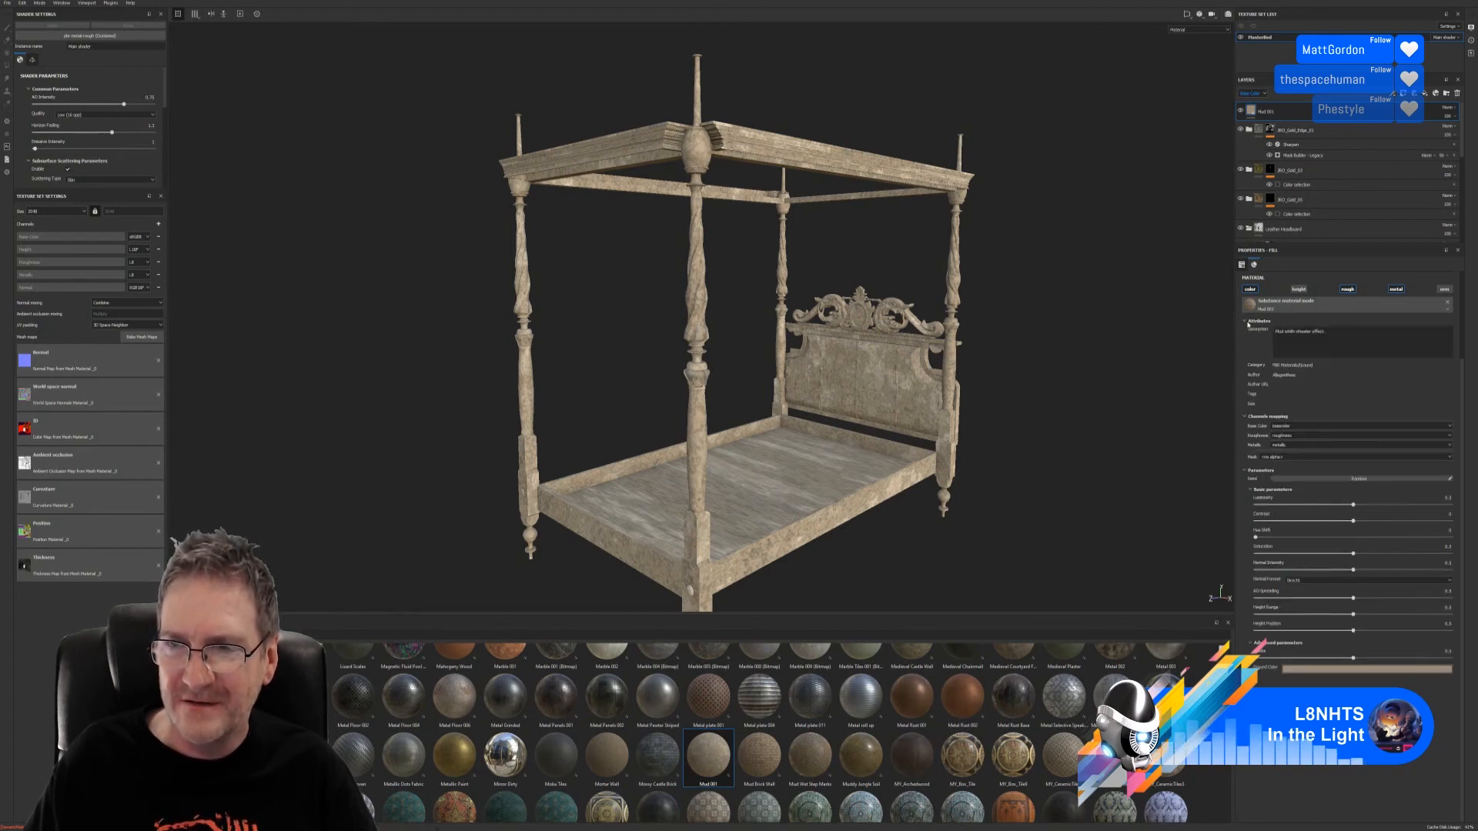
Step: Expand the gold edge-wear folder and its inner gold edge folder, and examine the Highlight_Edge fill's material properties
left_click(1247, 322)
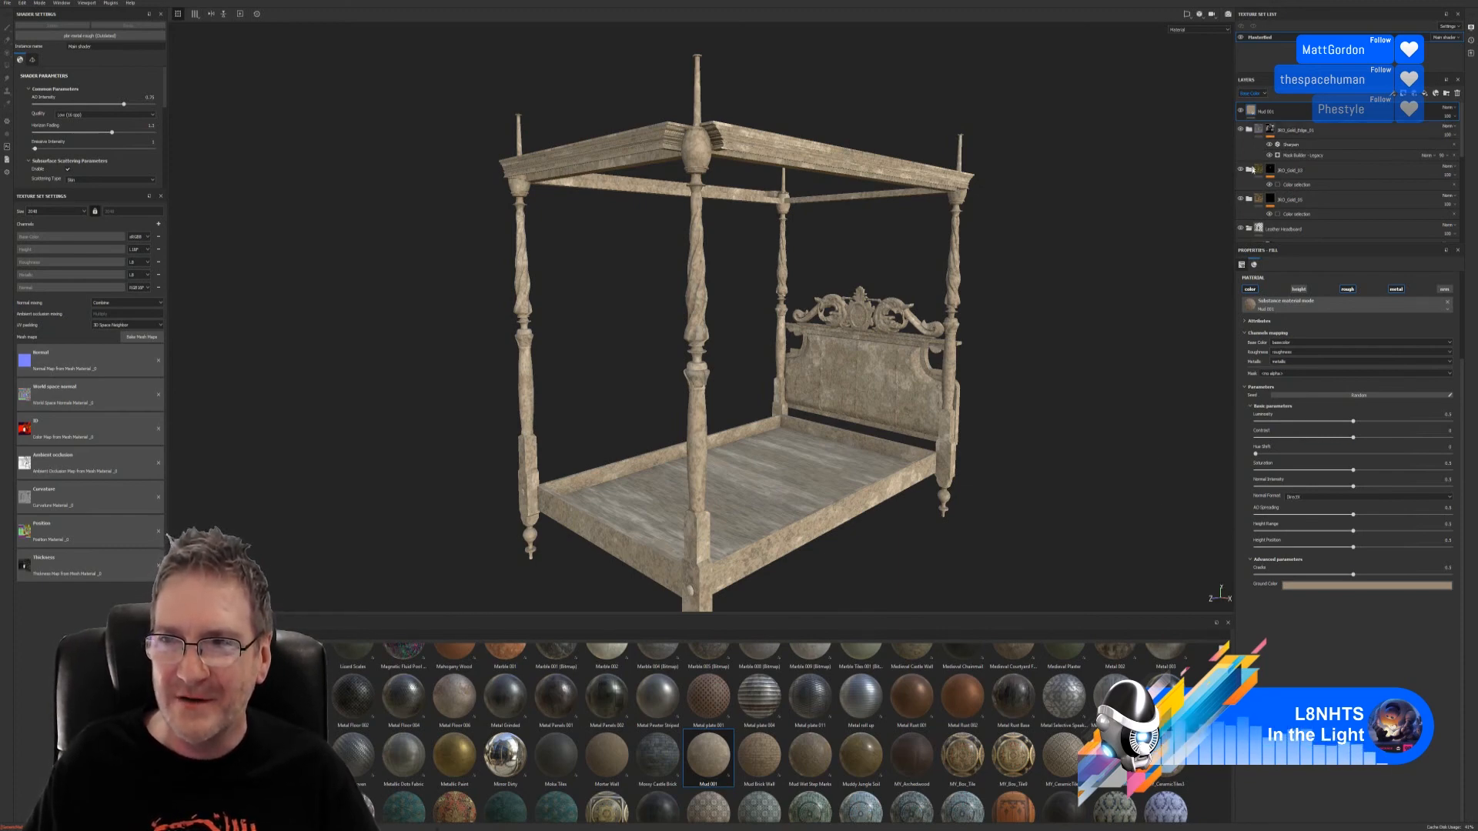
left_click(1255, 171)
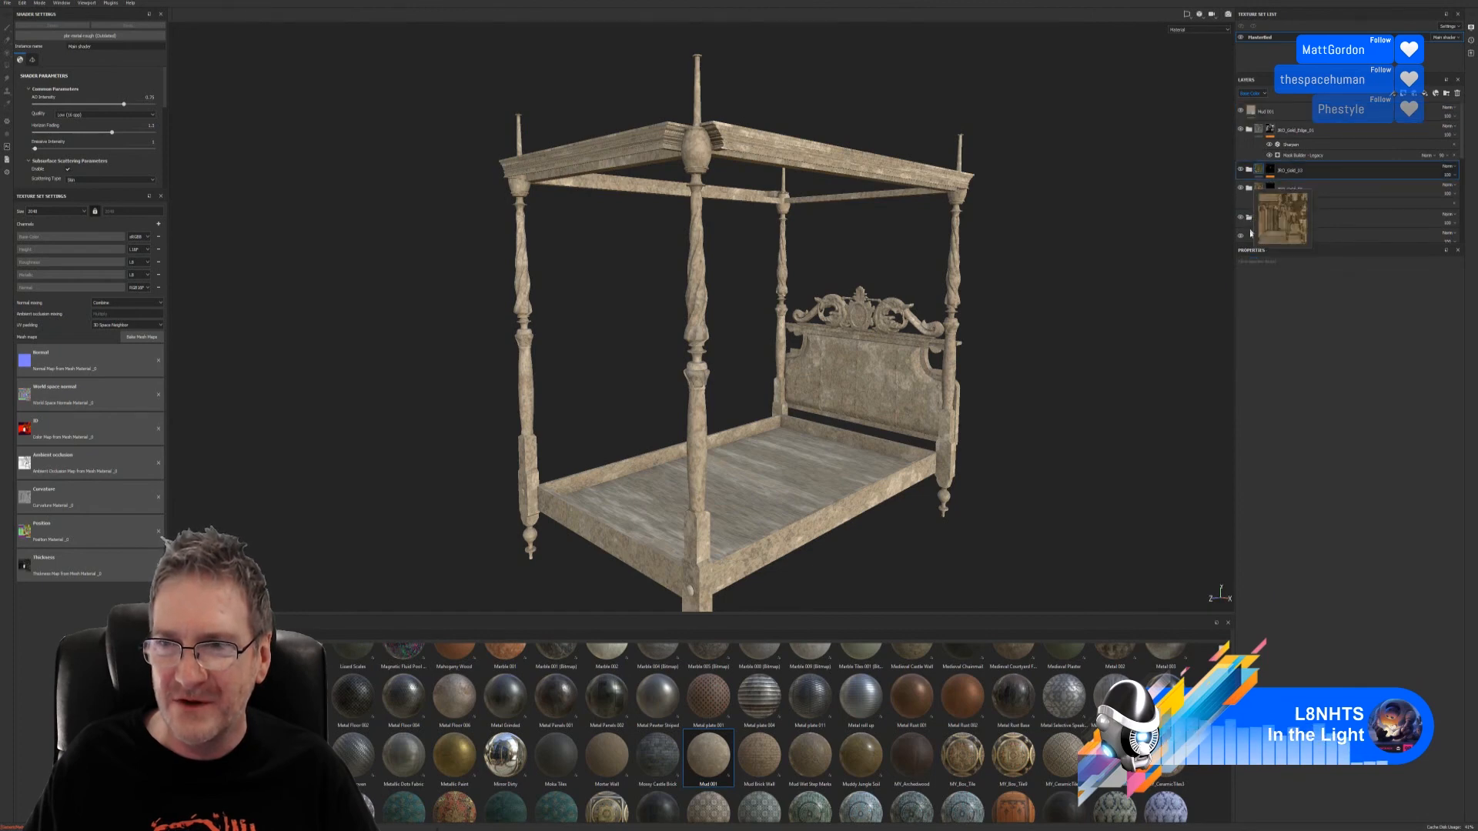
left_click(1249, 130)
left_click(1257, 170)
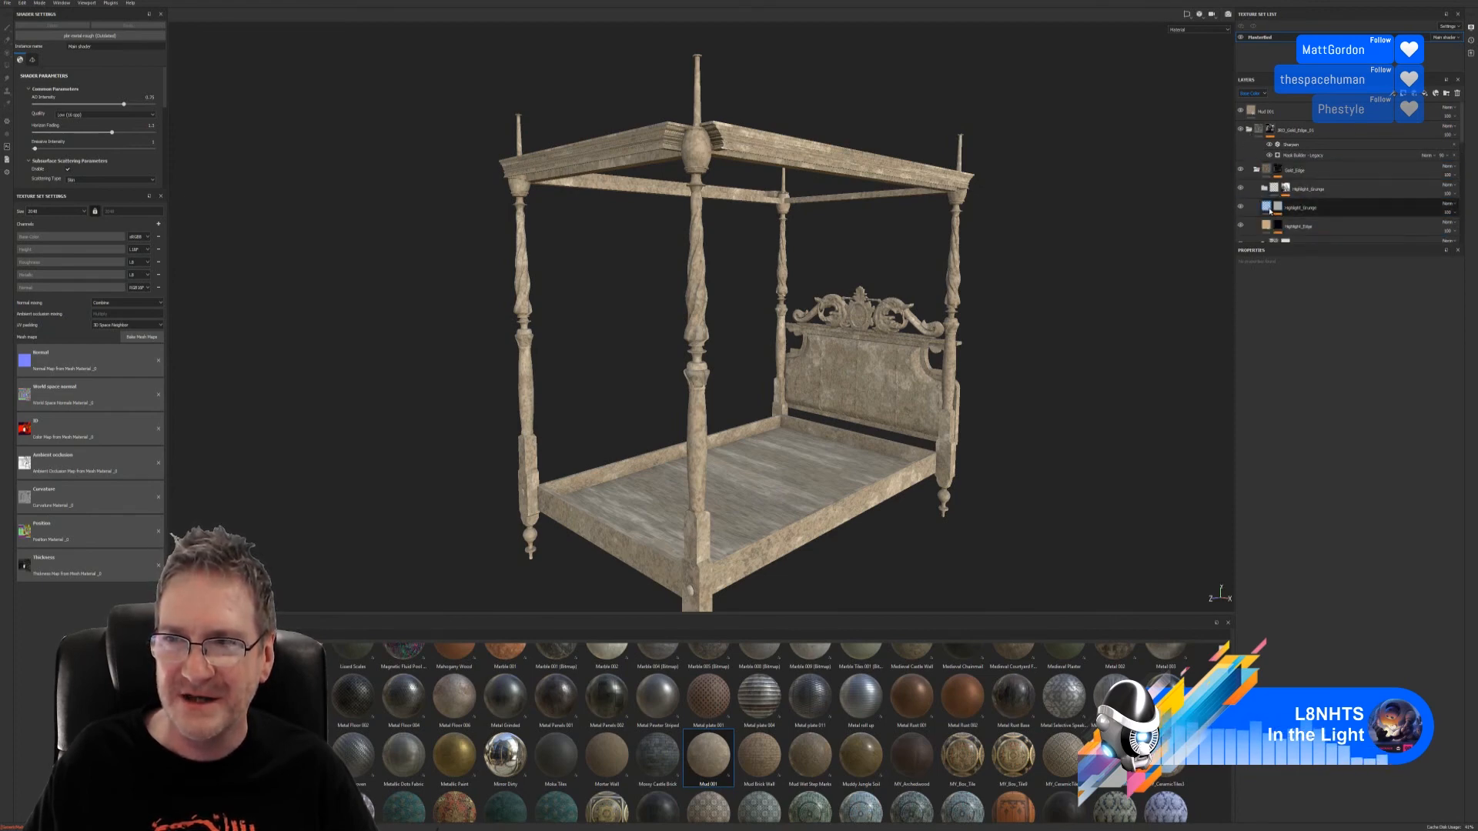
left_click(1268, 226)
left_click(1270, 228)
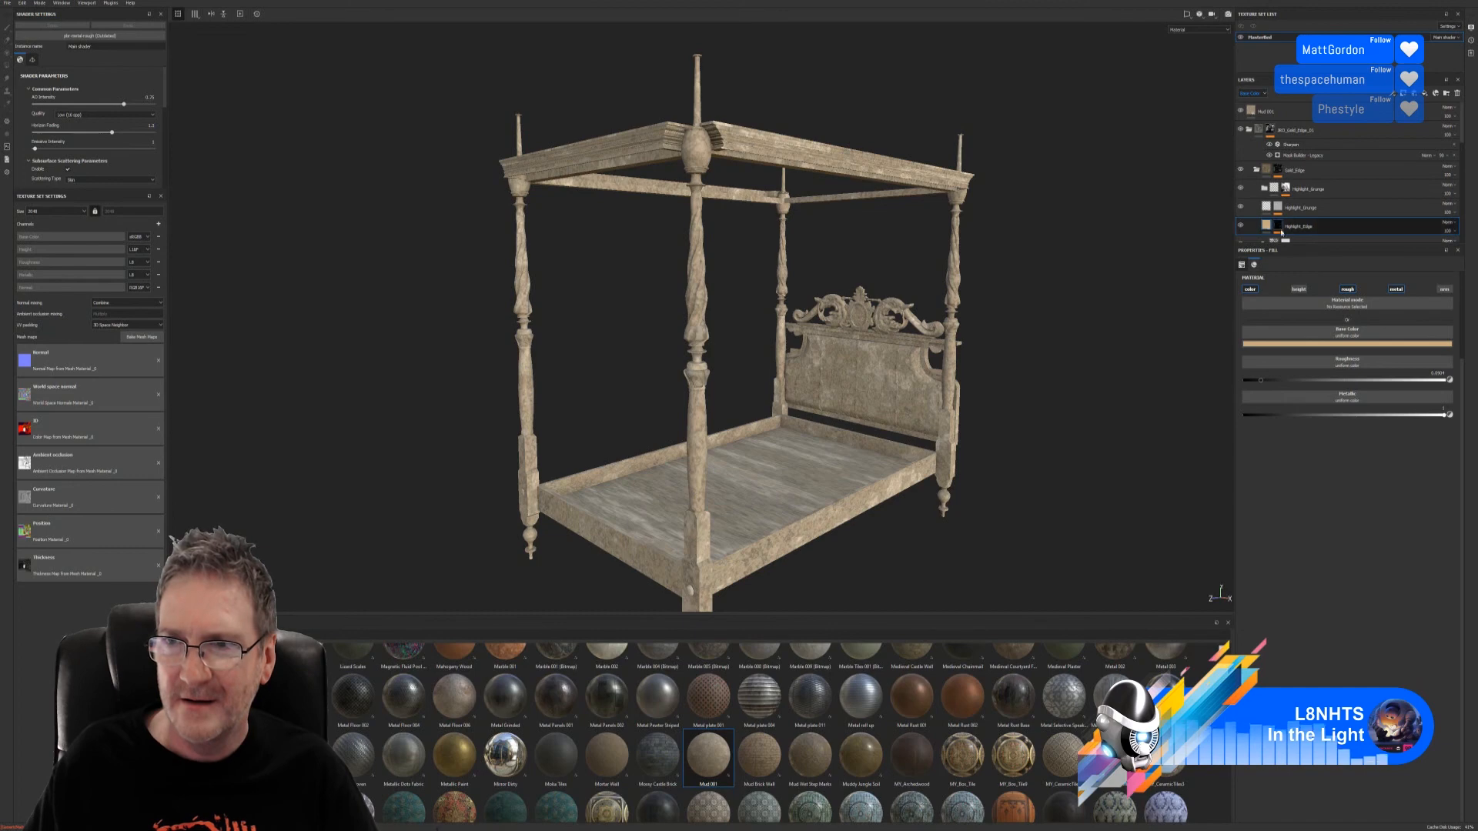
mouse_move(1269, 229)
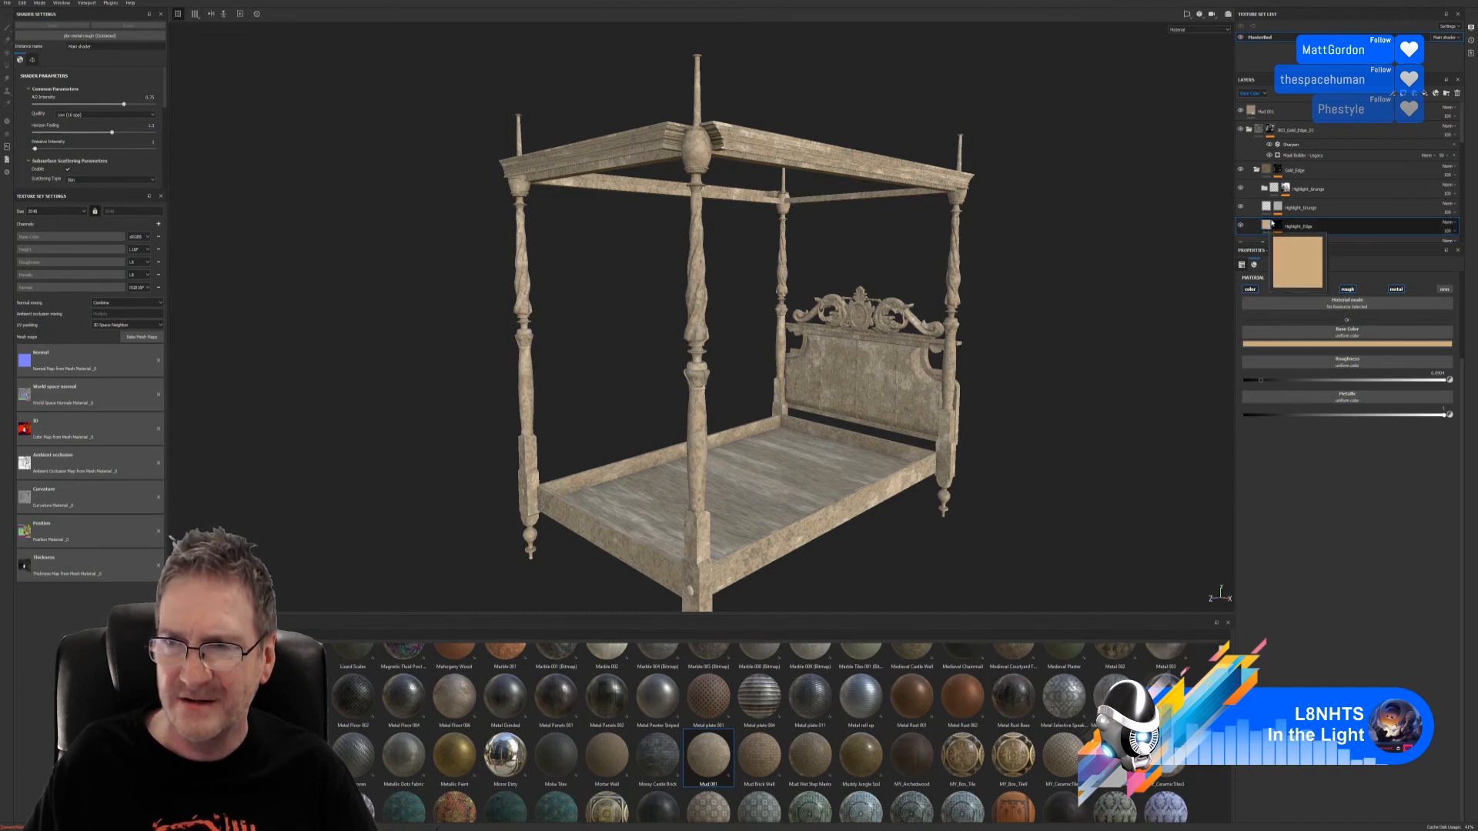
Step: Slightly increase the Mud 001 fill's UV scale and darken its ground color to a dark brown
left_click(1253, 114)
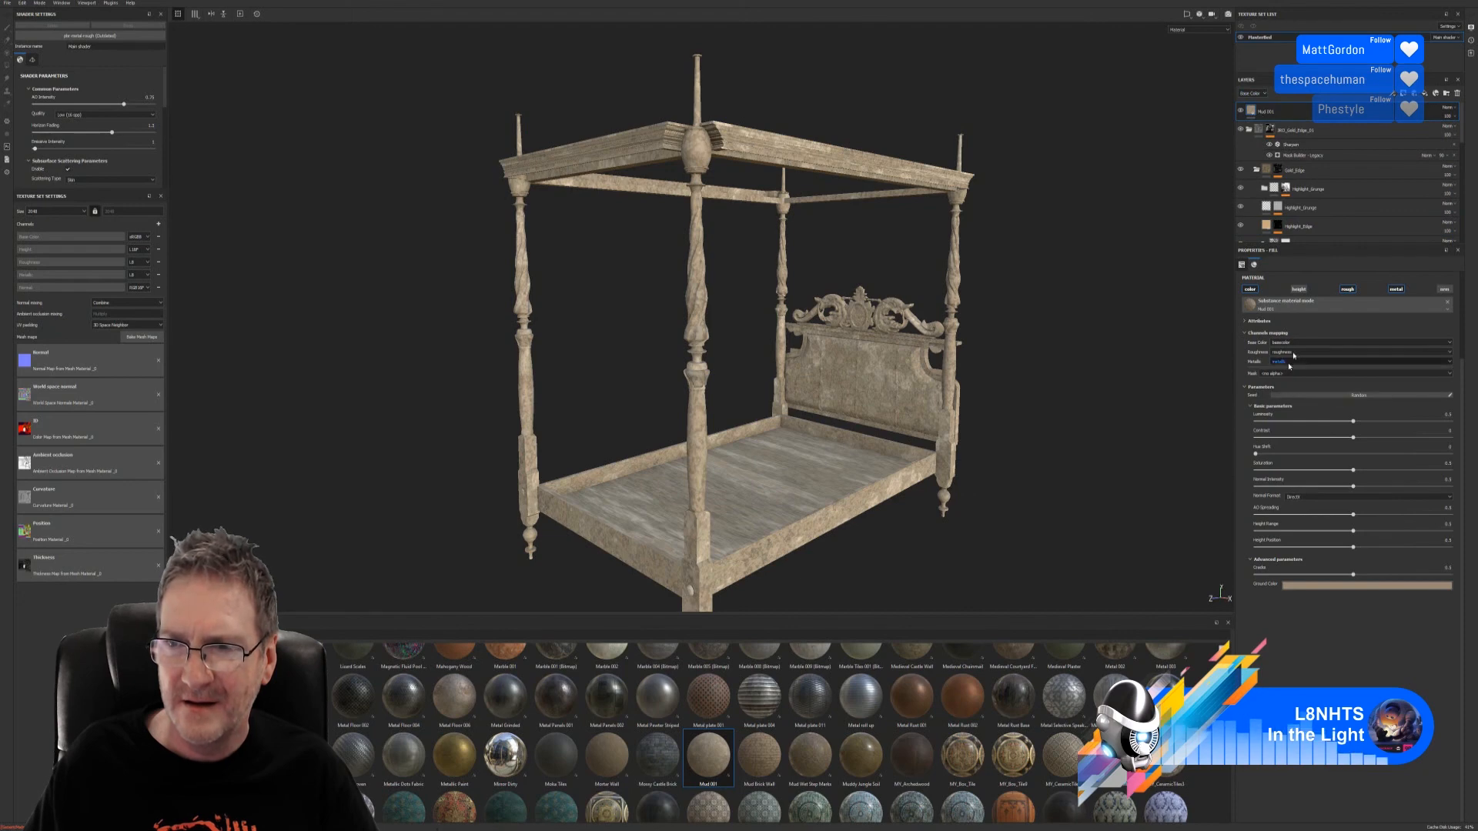
left_click(1241, 265)
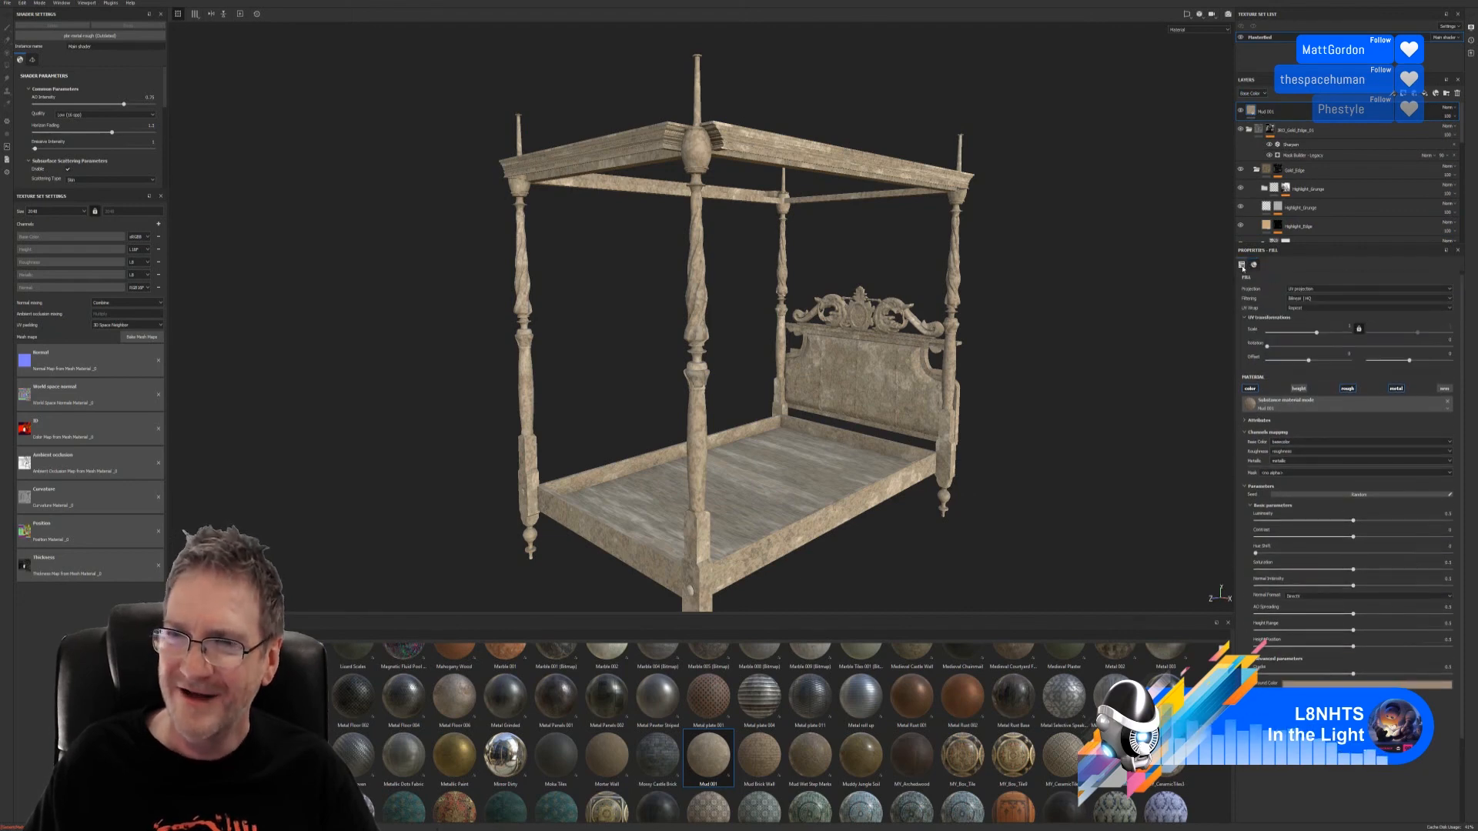
left_click(1254, 267)
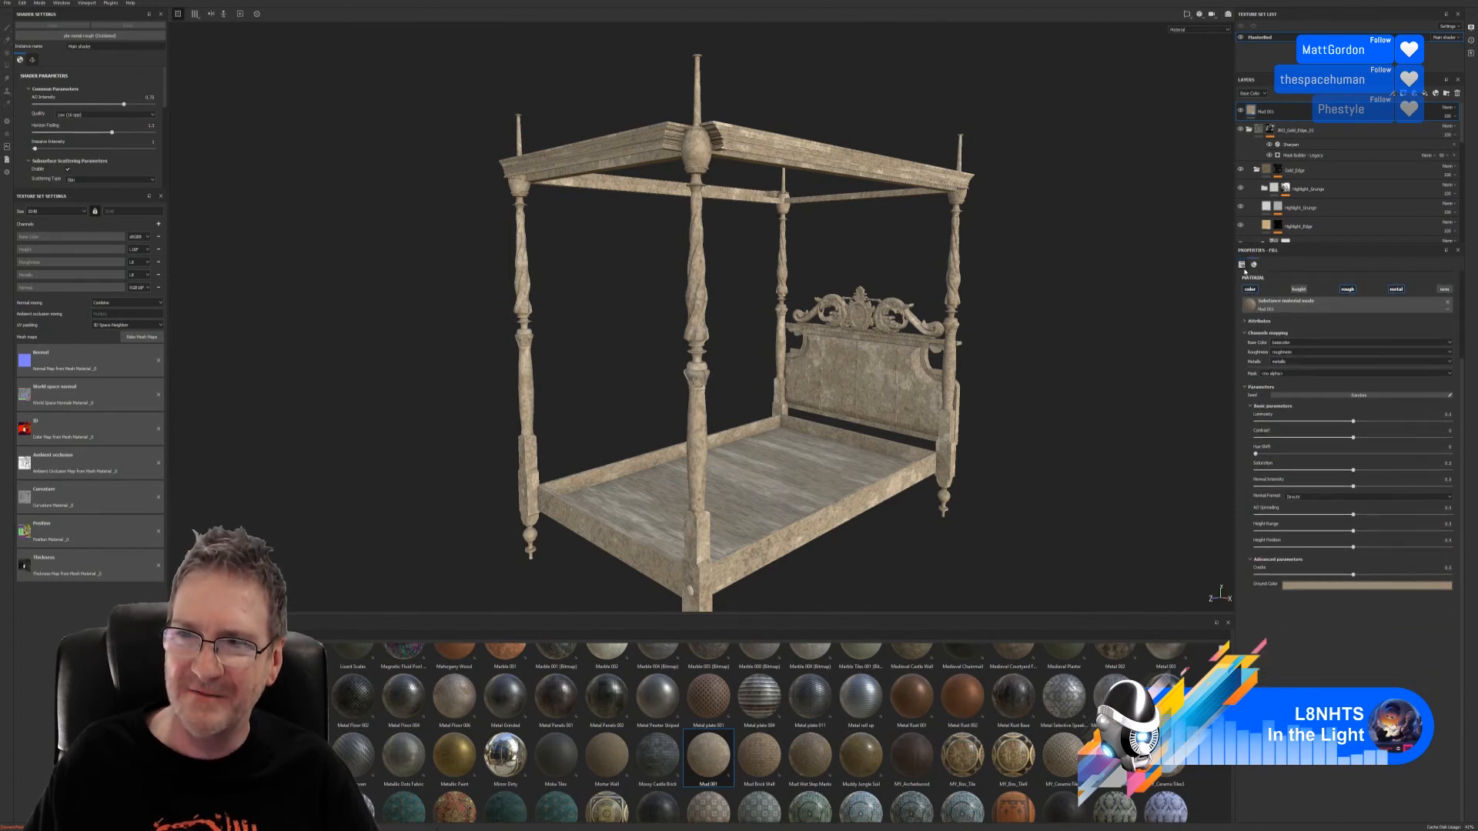
left_click(1243, 266)
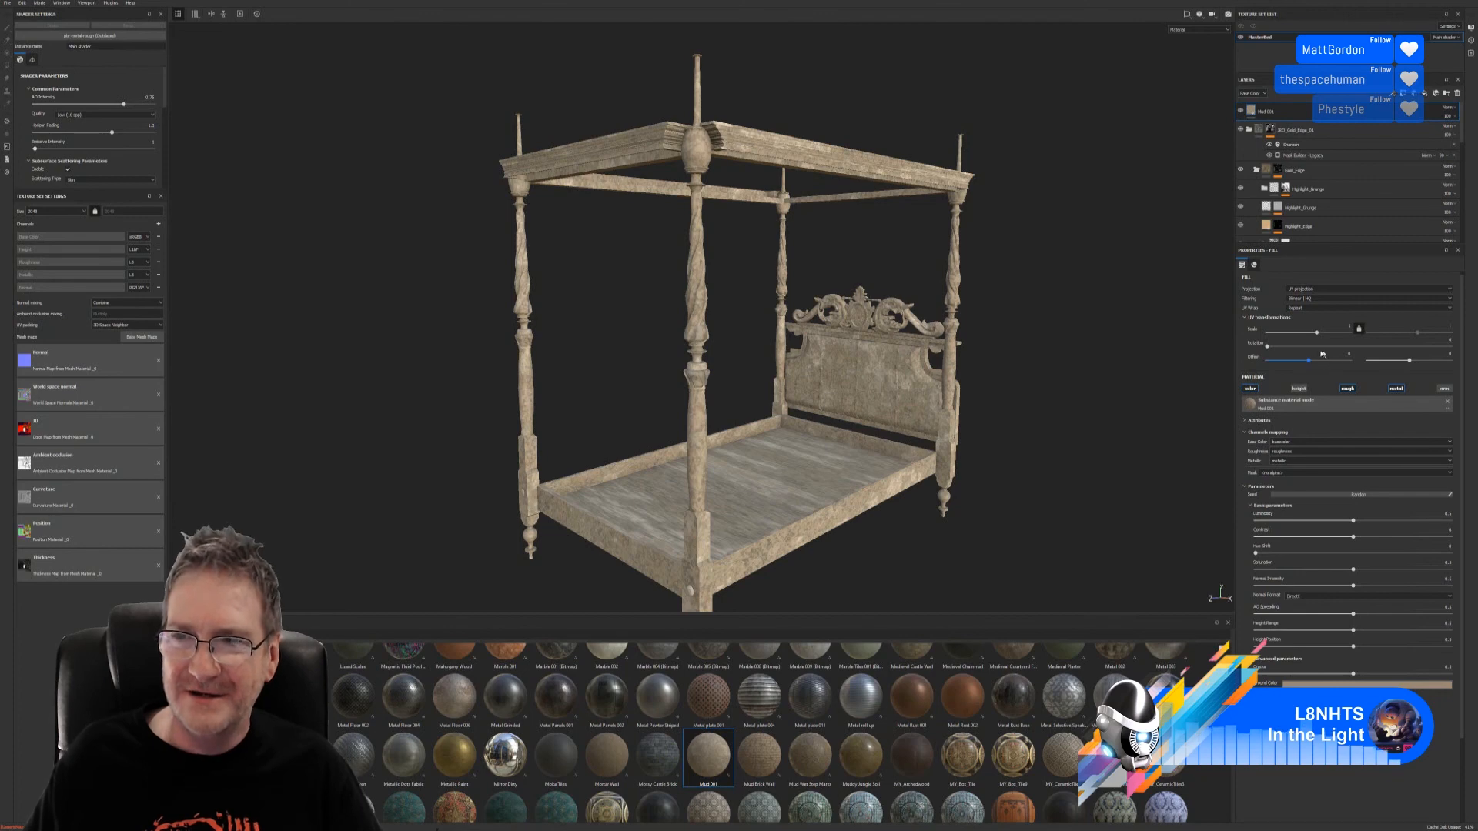
mouse_move(1316, 333)
left_mouse_down()
mouse_move(1345, 334)
mouse_move(1320, 333)
left_mouse_up()
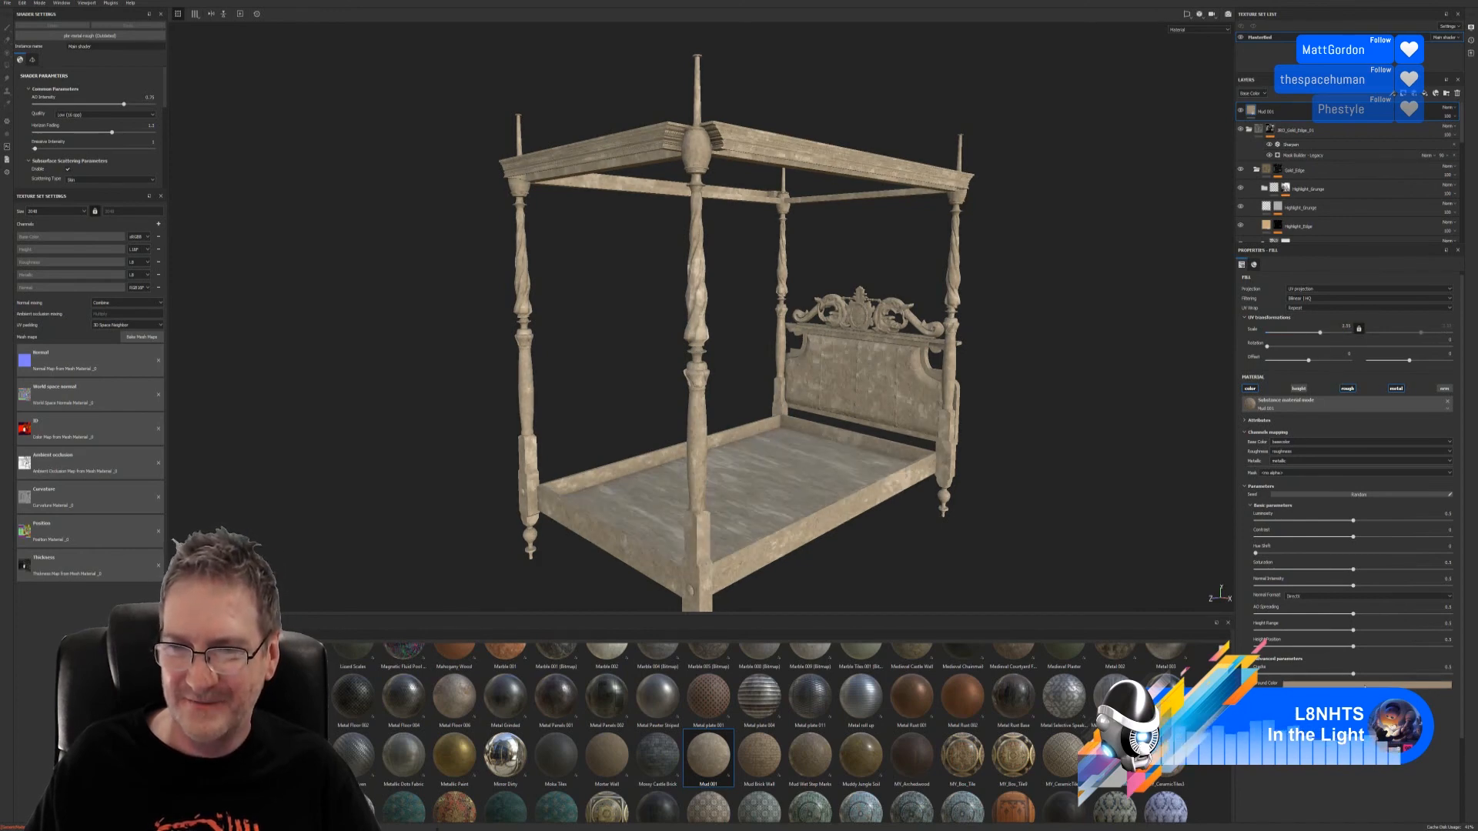
left_click(1364, 684)
left_click_drag(1473, 747, 1464, 745)
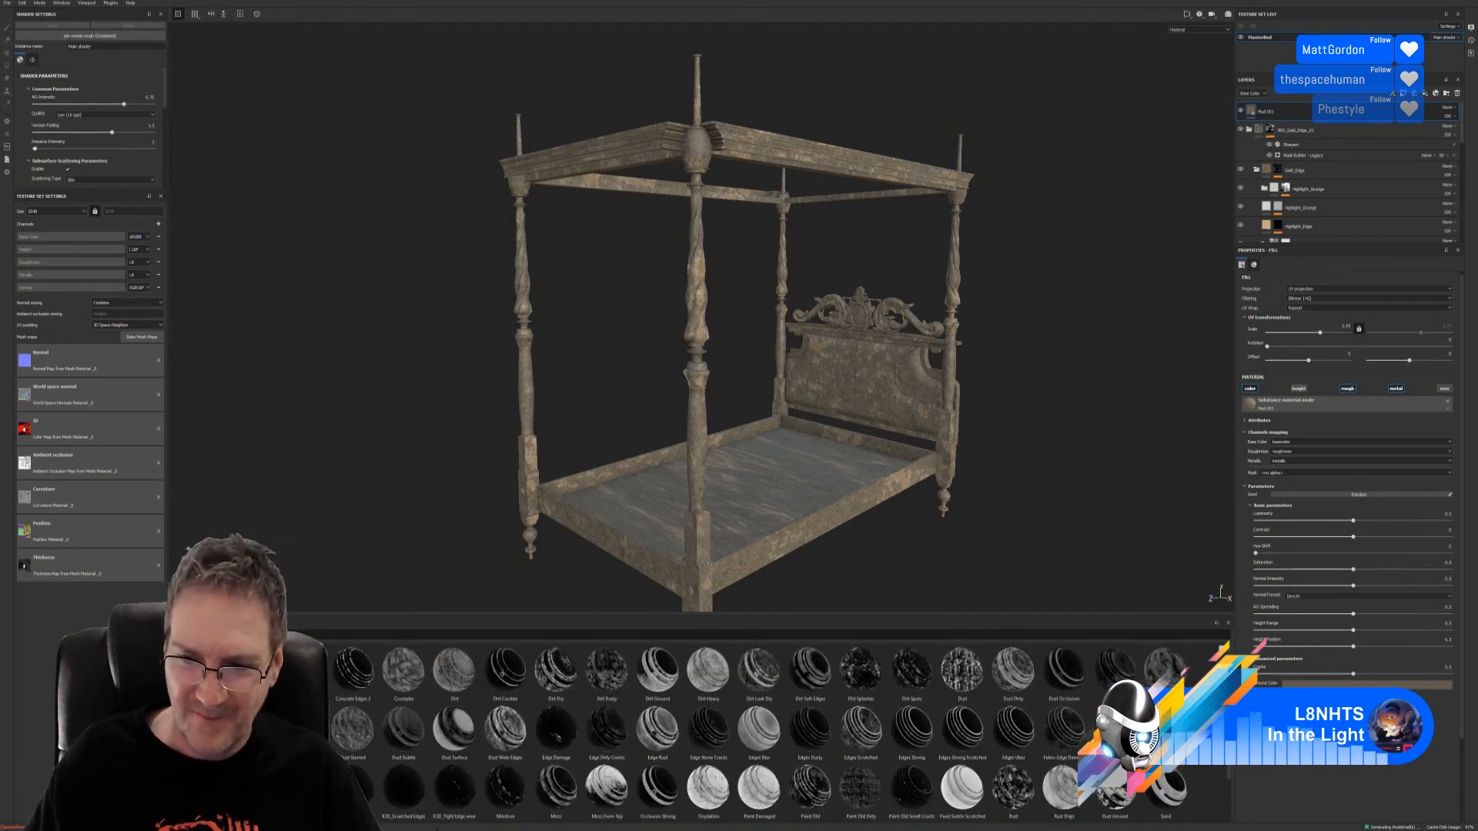
Step: Apply the Surface Worn smart mask to the Mud 001 layer and open its Mask Editor generator settings
scroll(770, 731, "down", 1)
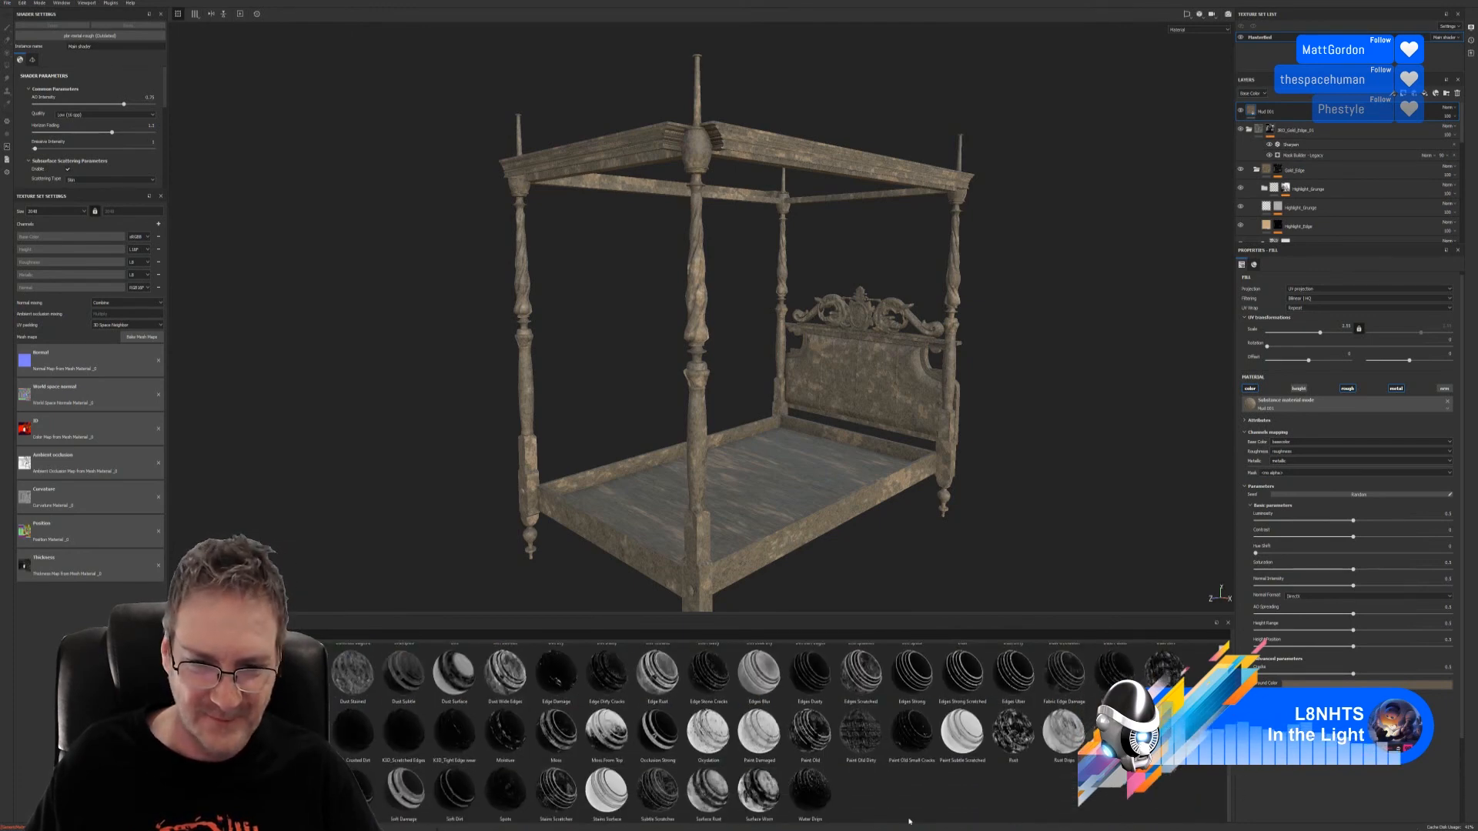
mouse_move(760, 793)
left_mouse_down()
mouse_move(1329, 331)
mouse_move(1341, 111)
left_mouse_up()
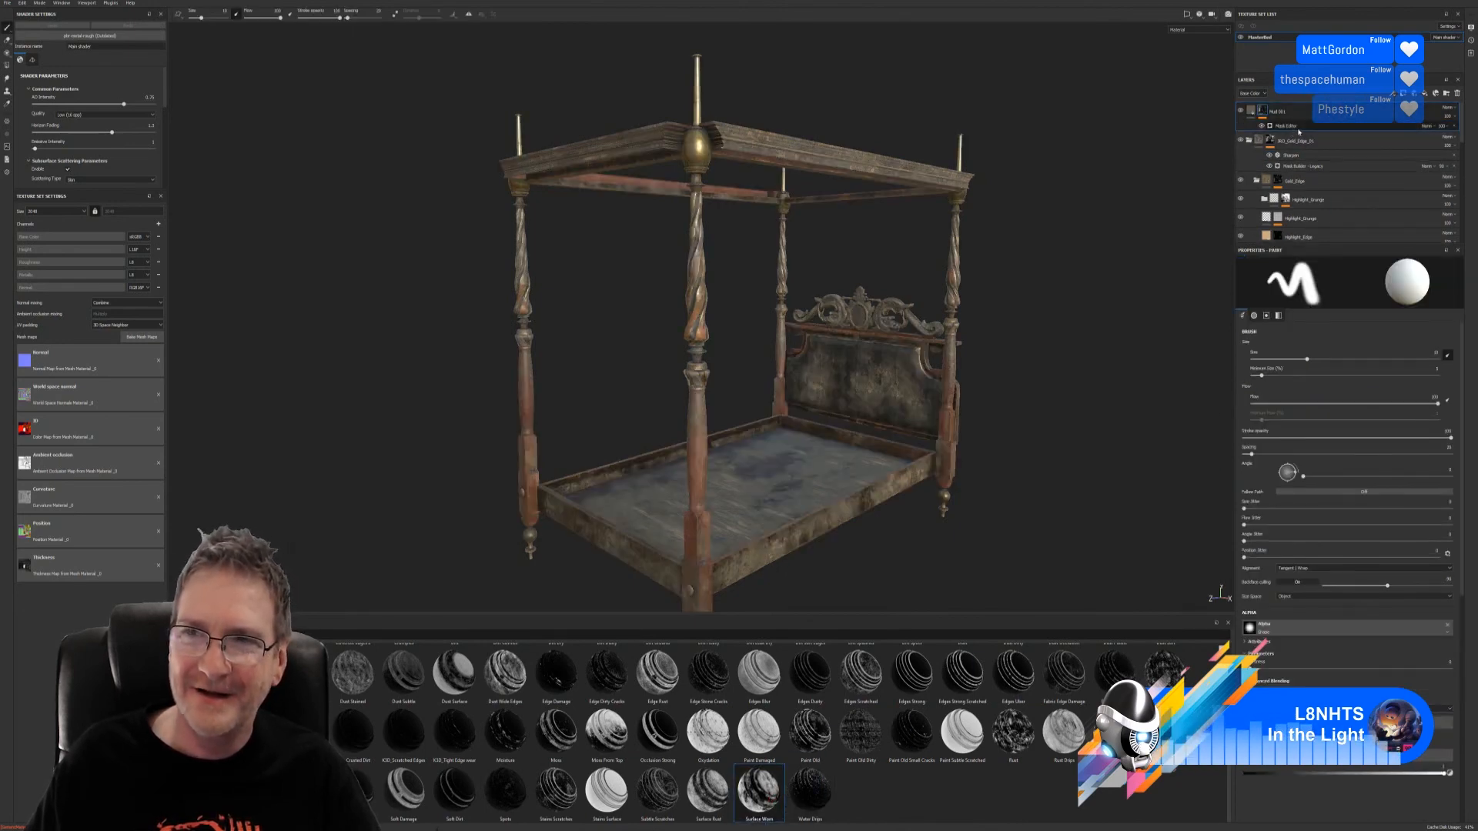
left_click(1298, 129)
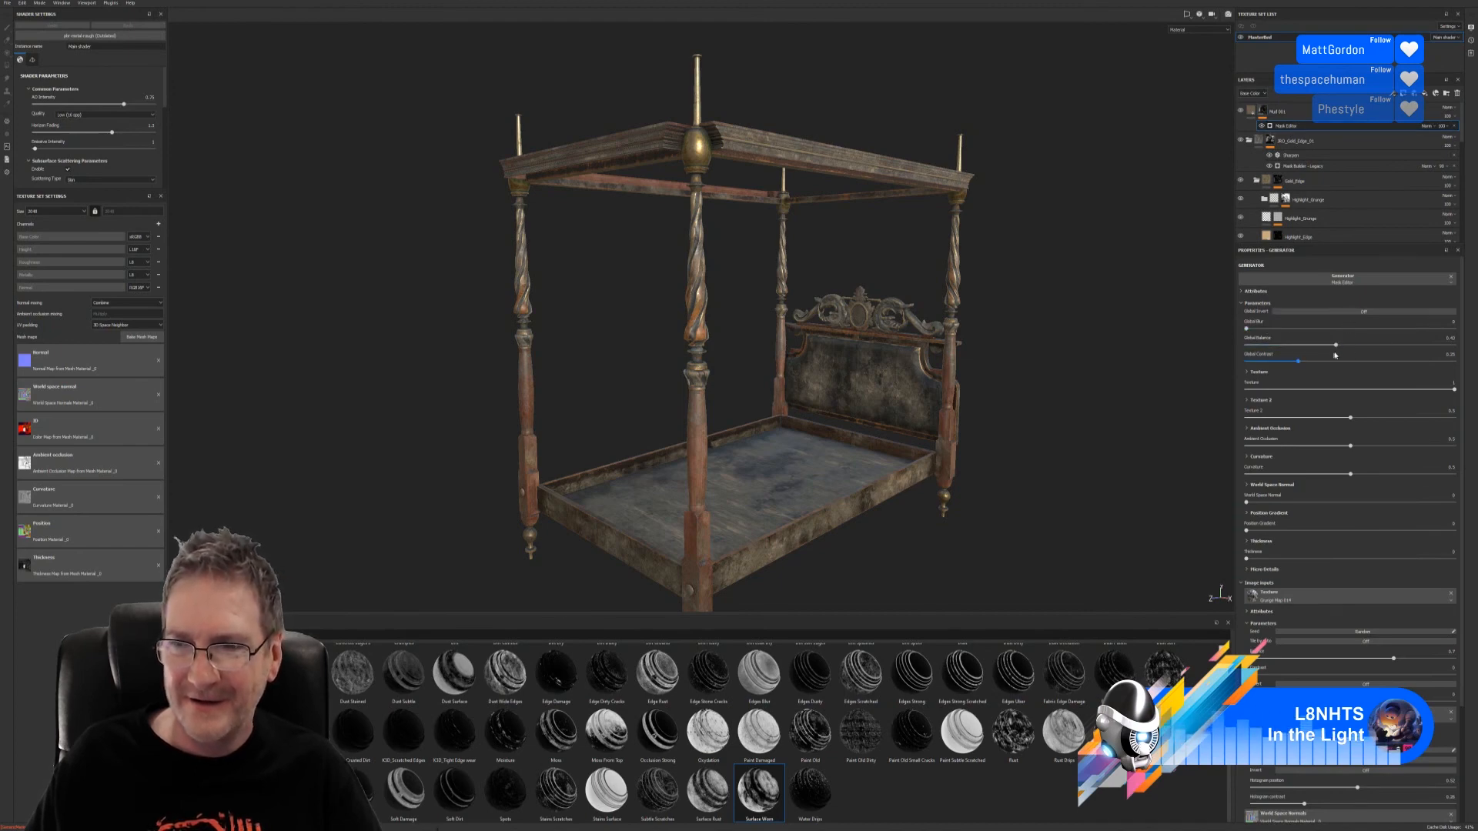
Step: Set the mud mask's global balance to about 0.35, contrast near zero, Texture 2, ambient occlusion and curvature to about 0.3, and world space normal to about 0.1
left_click_drag(1335, 344, 1250, 373)
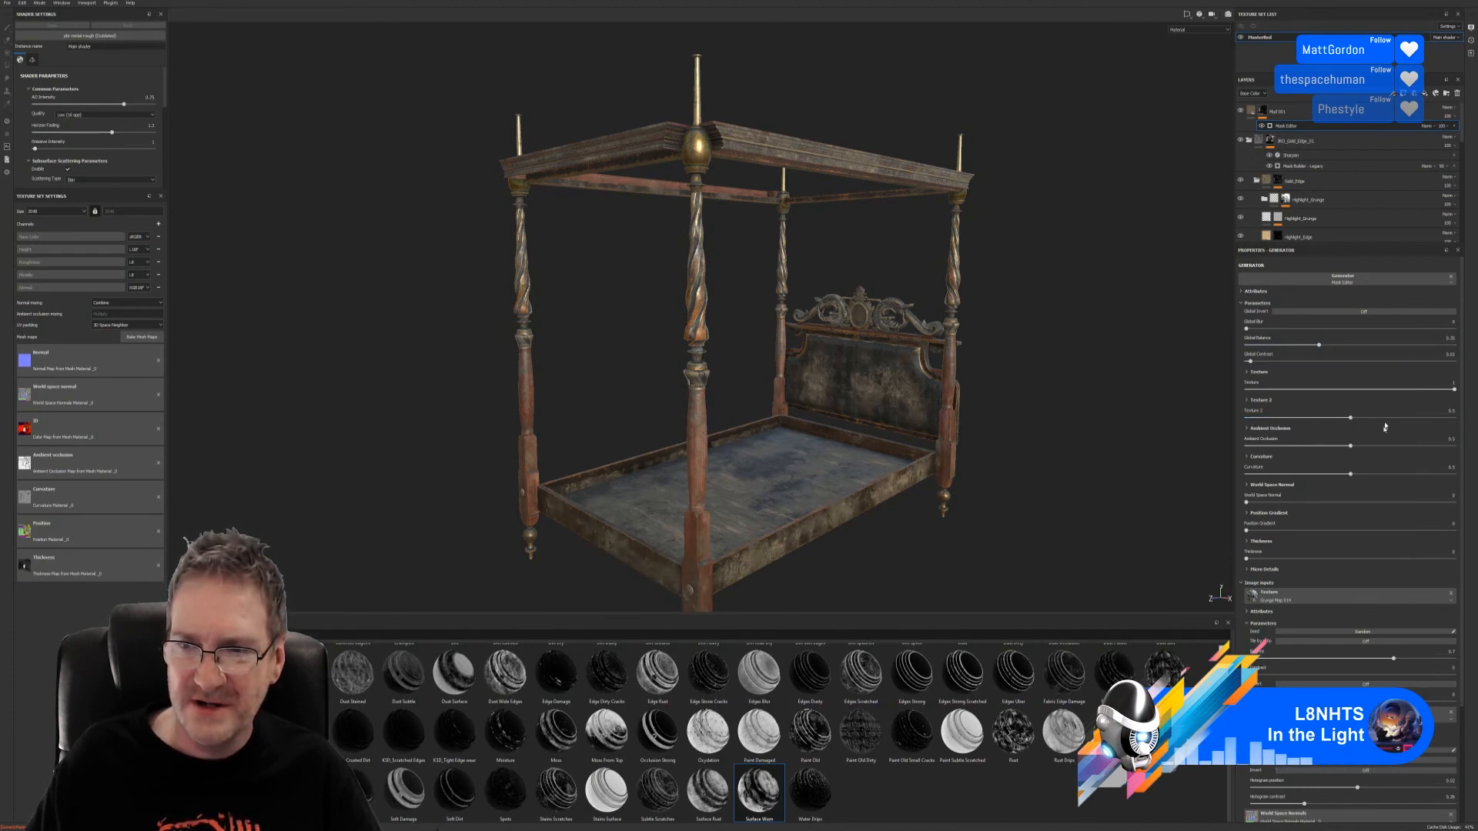
left_click_drag(1351, 418, 1314, 484)
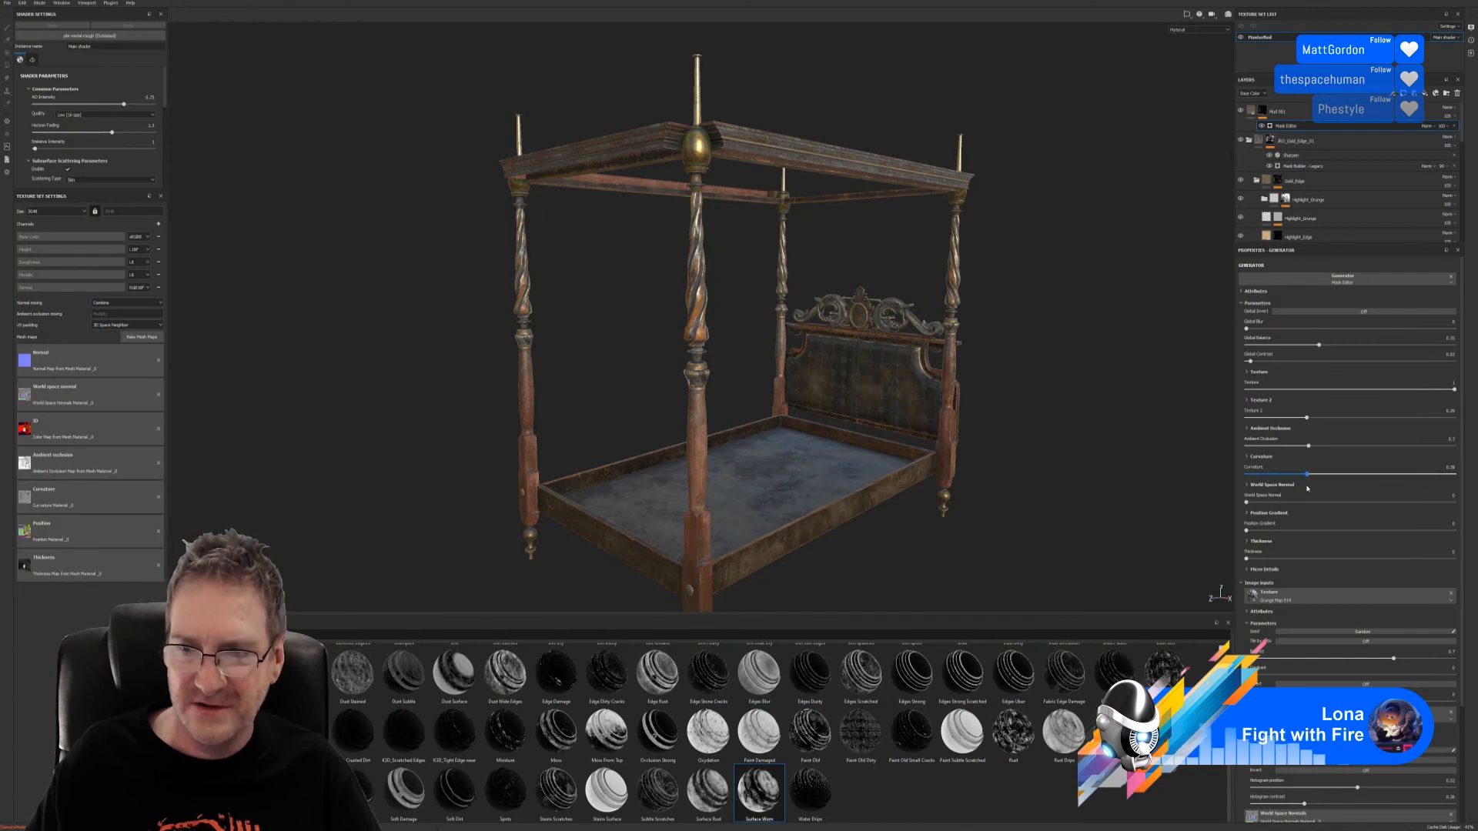
mouse_move(1250, 503)
left_mouse_down()
mouse_move(1374, 510)
mouse_move(1267, 516)
mouse_move(1349, 525)
mouse_move(1246, 516)
left_mouse_up()
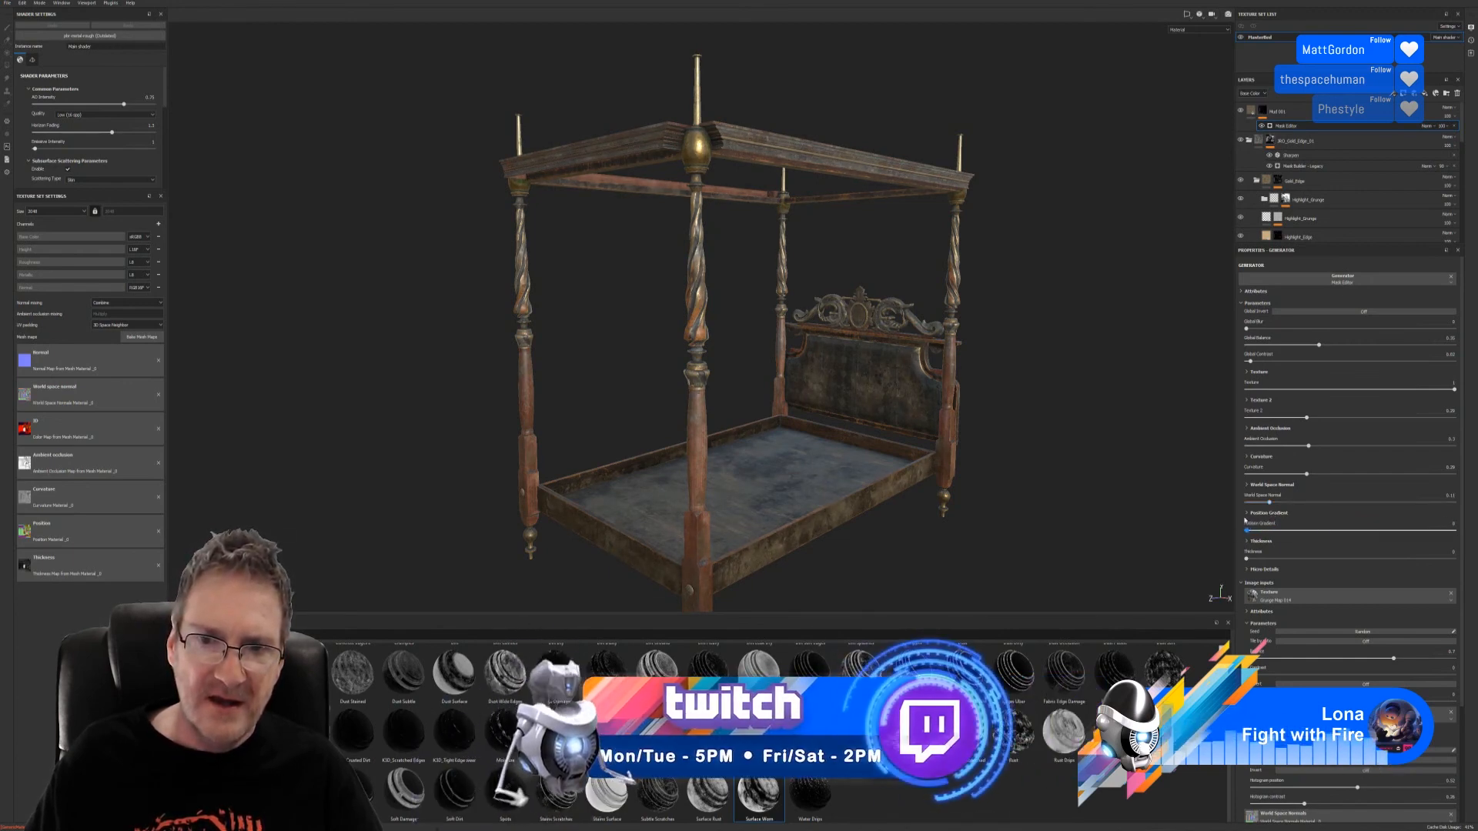
Step: Darken the Mud 001 fill's ground color further and lower the layer's opacity
left_click(1250, 110)
left_click(1366, 682)
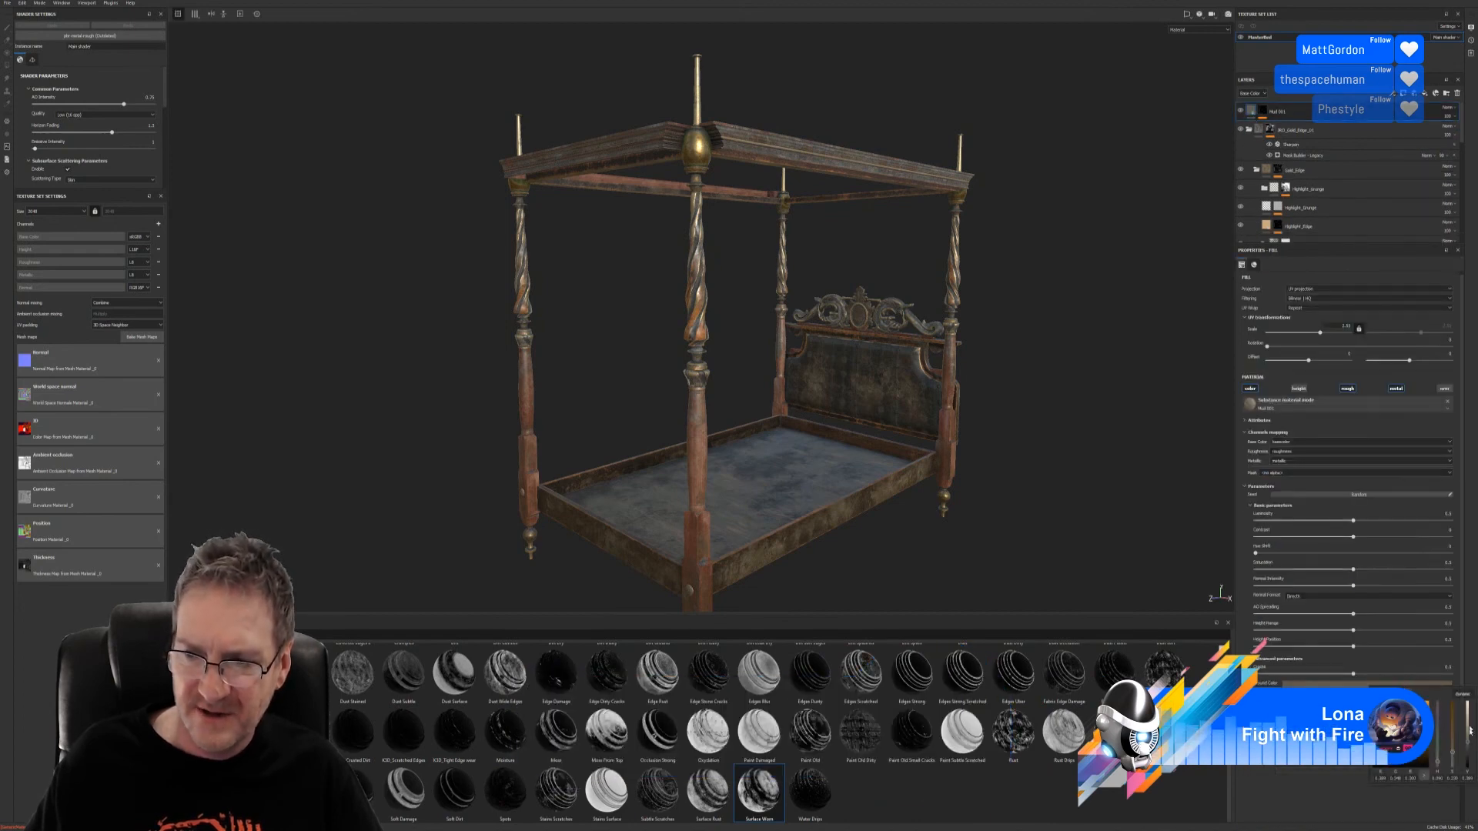
left_click(1468, 751)
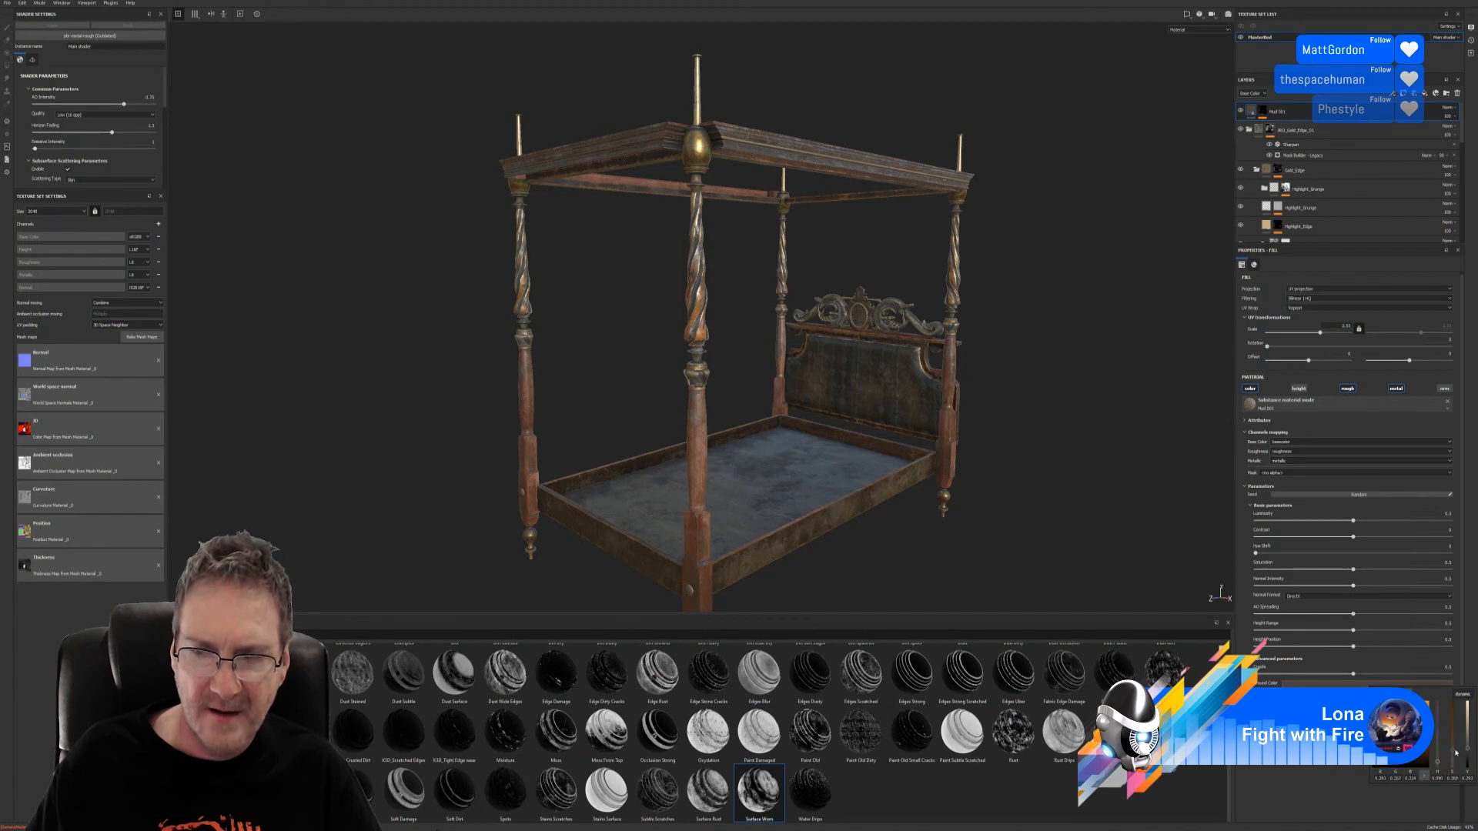
left_click(1466, 756)
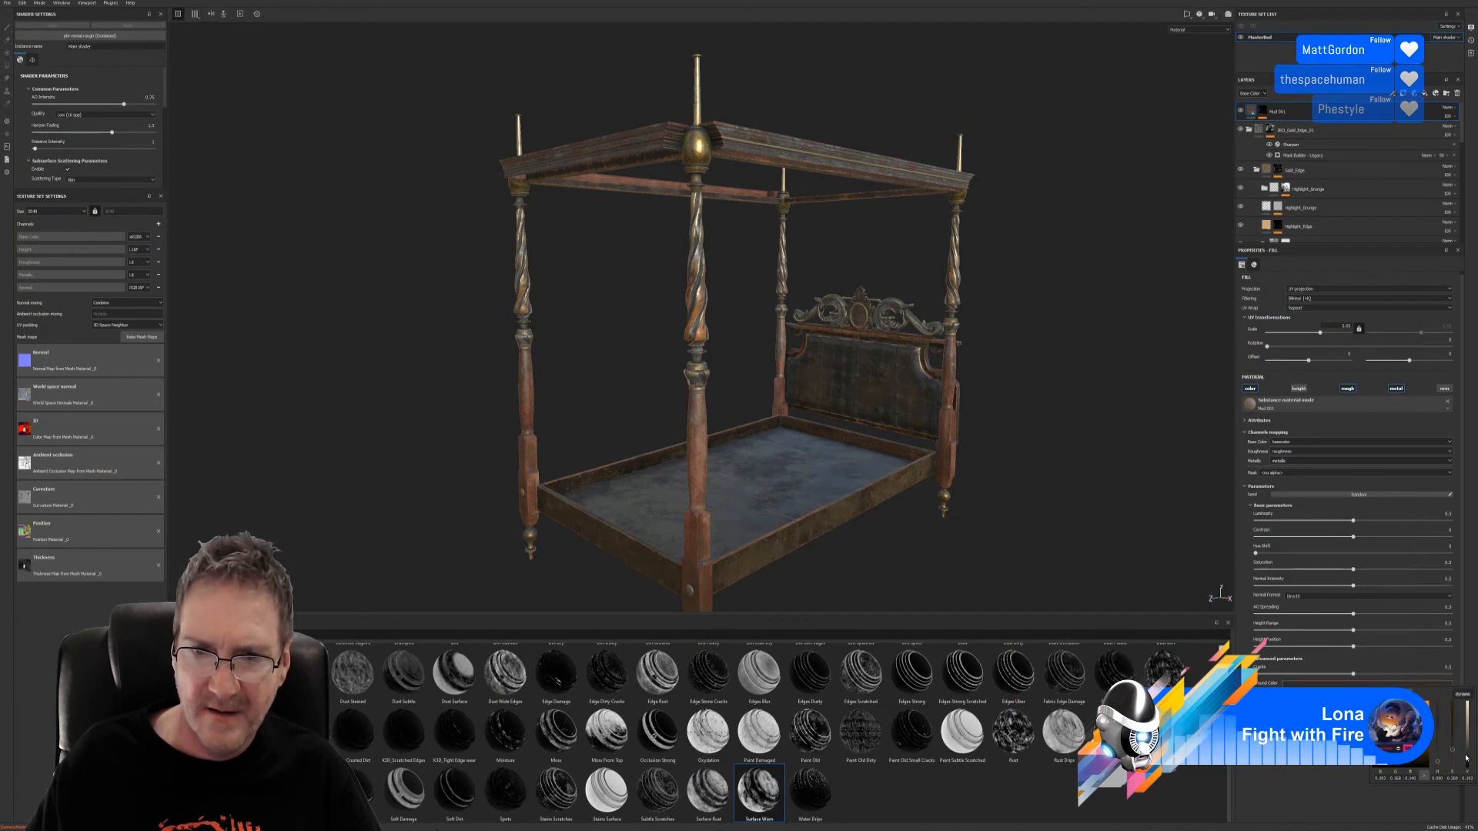
left_click(1466, 748)
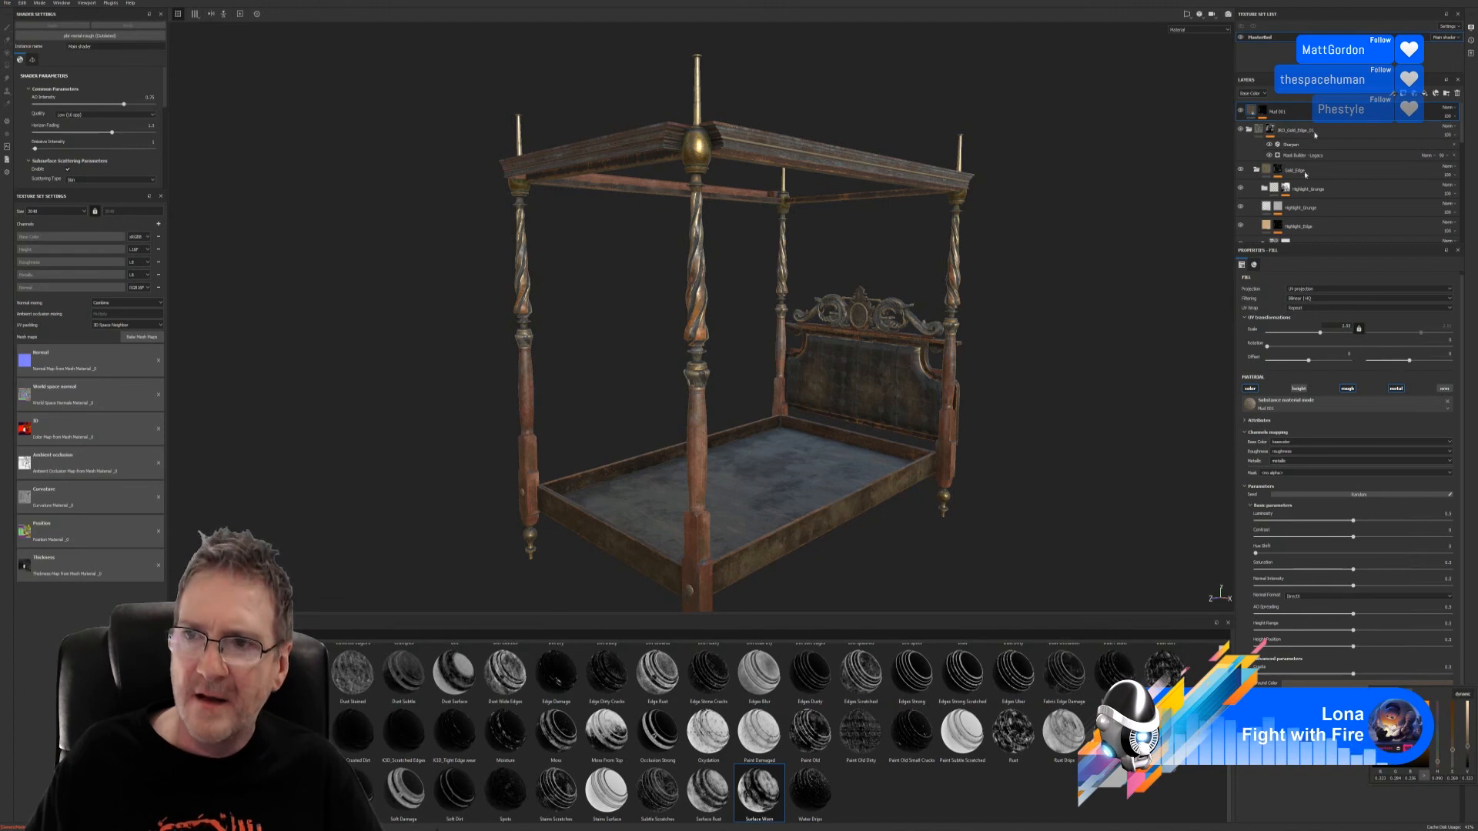
left_click(1450, 118)
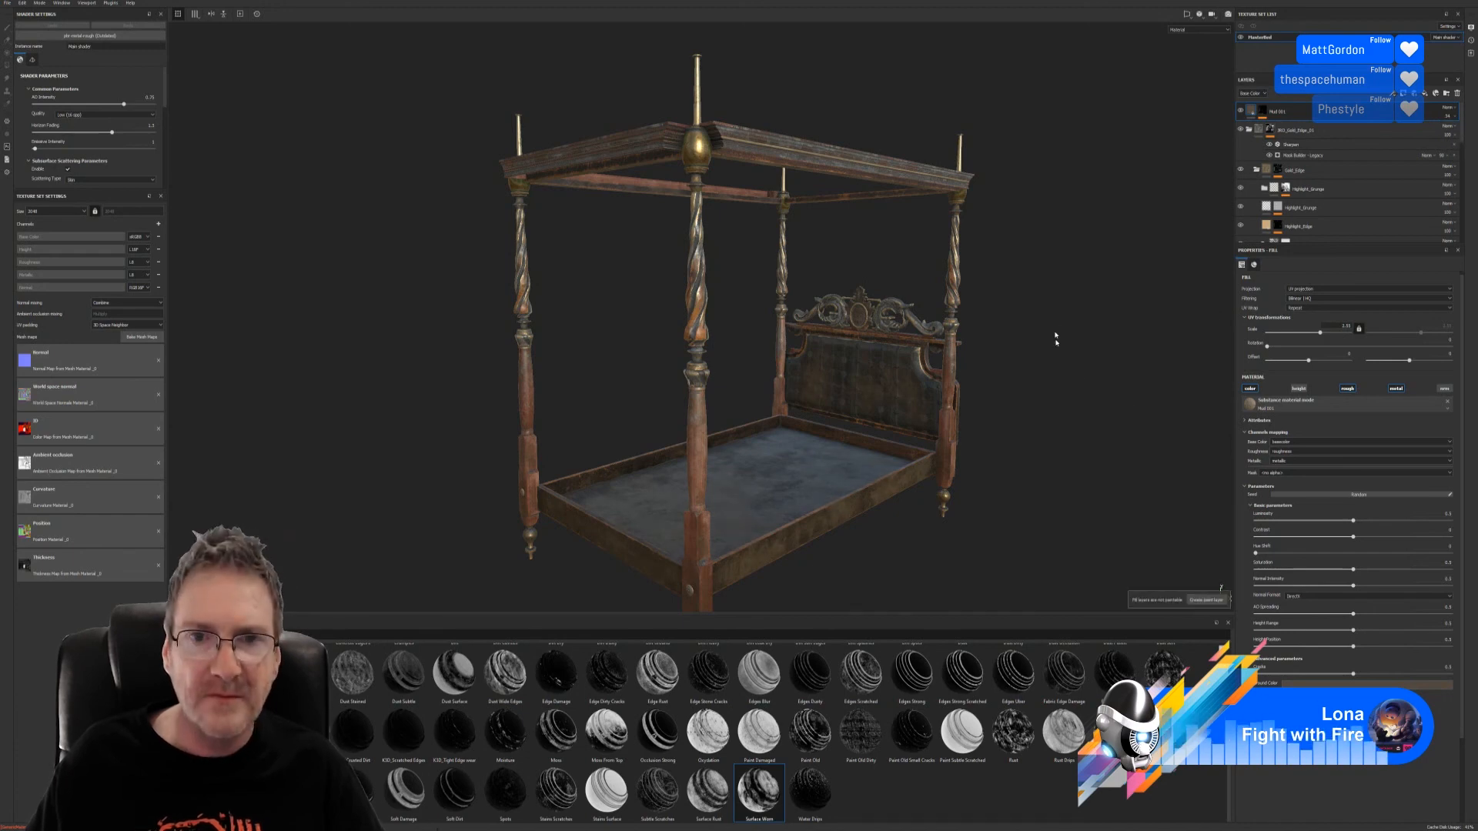
Step: Save the bed project with the masked mud layer
mouse_move(1056, 329)
left_mouse_down("alt")
mouse_move(971, 330)
mouse_move(1192, 307)
mouse_move(1085, 319)
mouse_move(1057, 304)
left_mouse_up("alt")
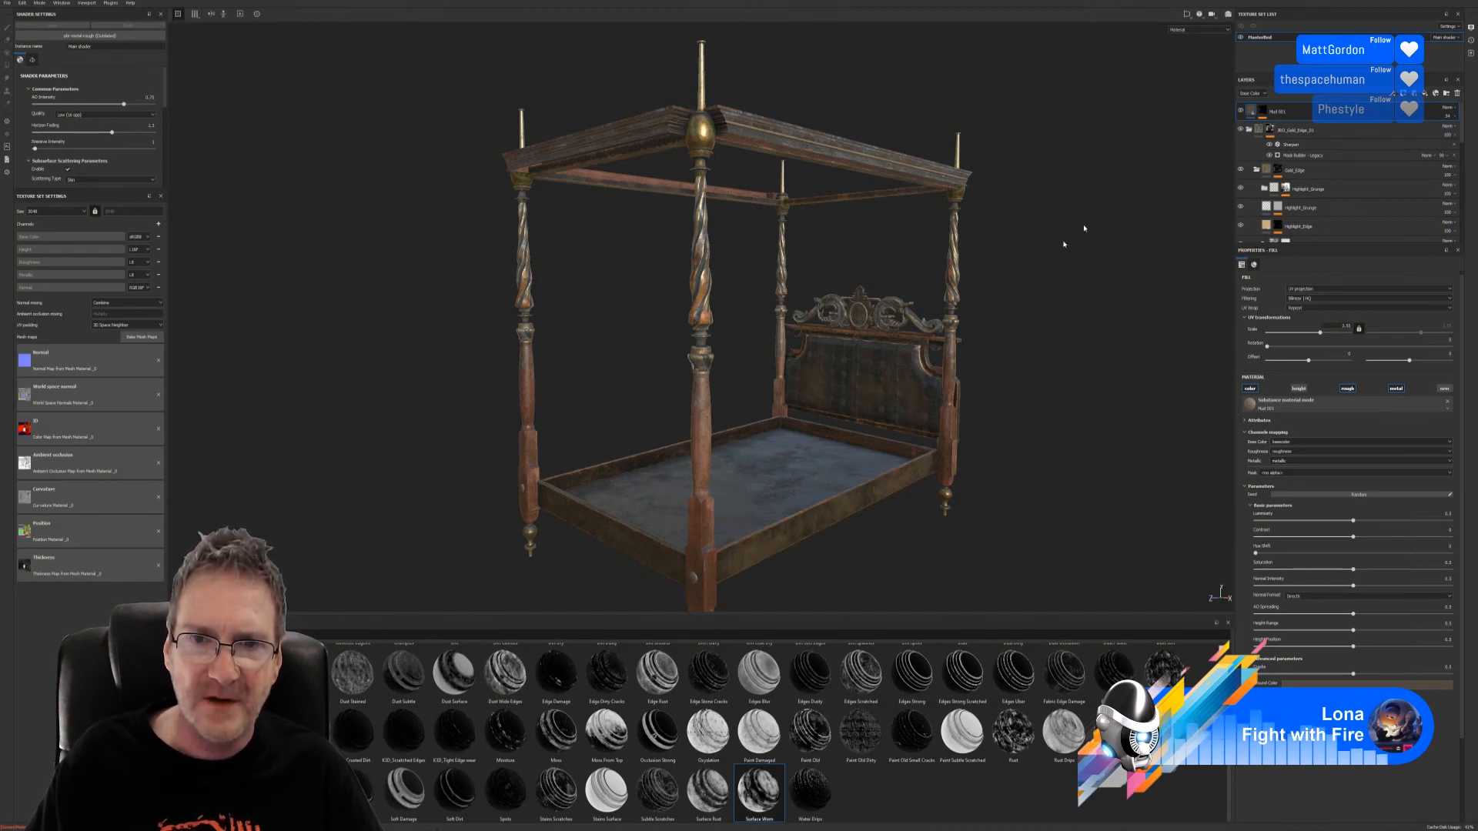
left_click_drag(1081, 231, 837, 305, "alt")
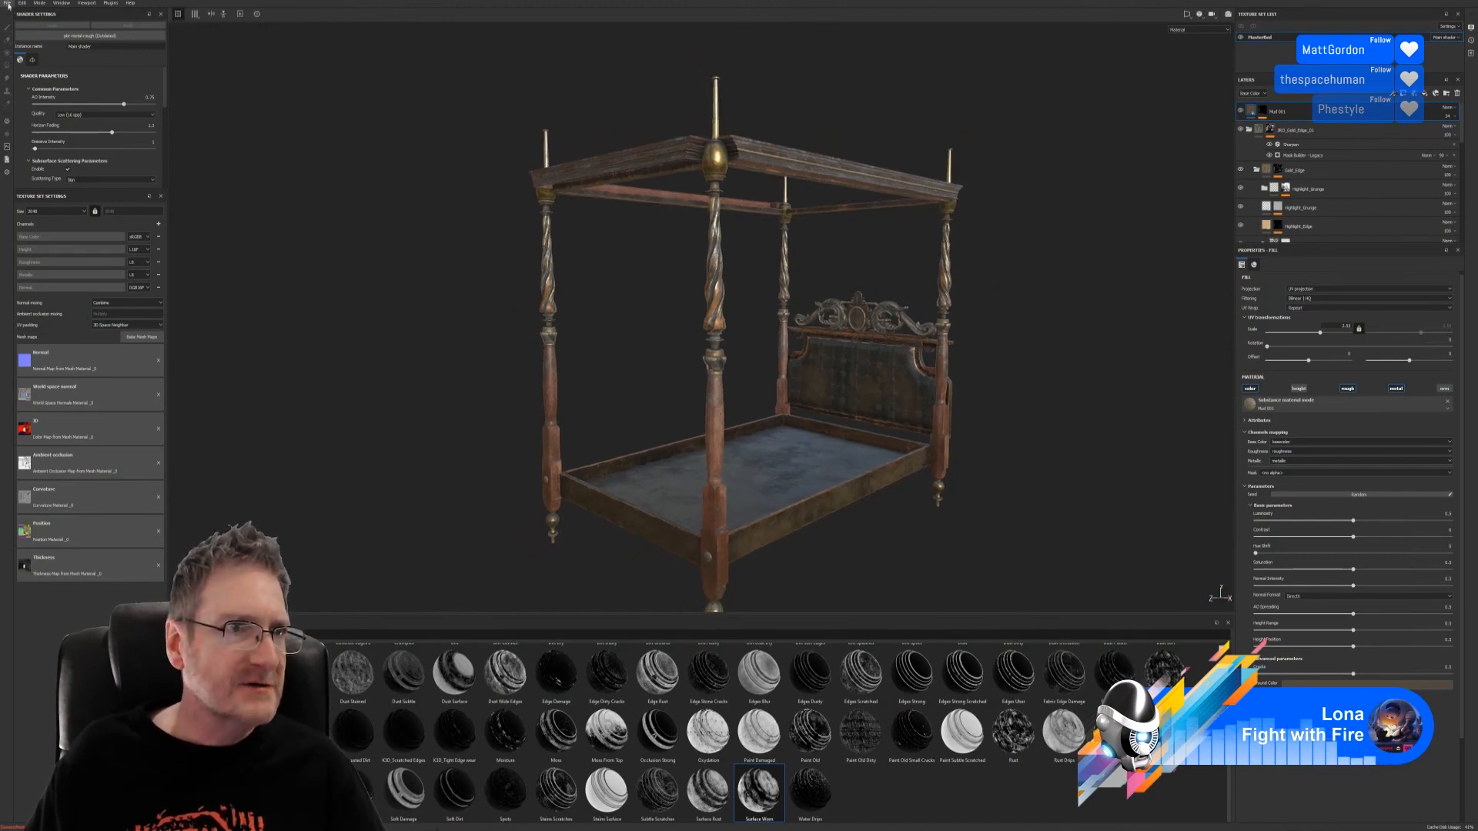
left_click(7, 3)
left_click(12, 72)
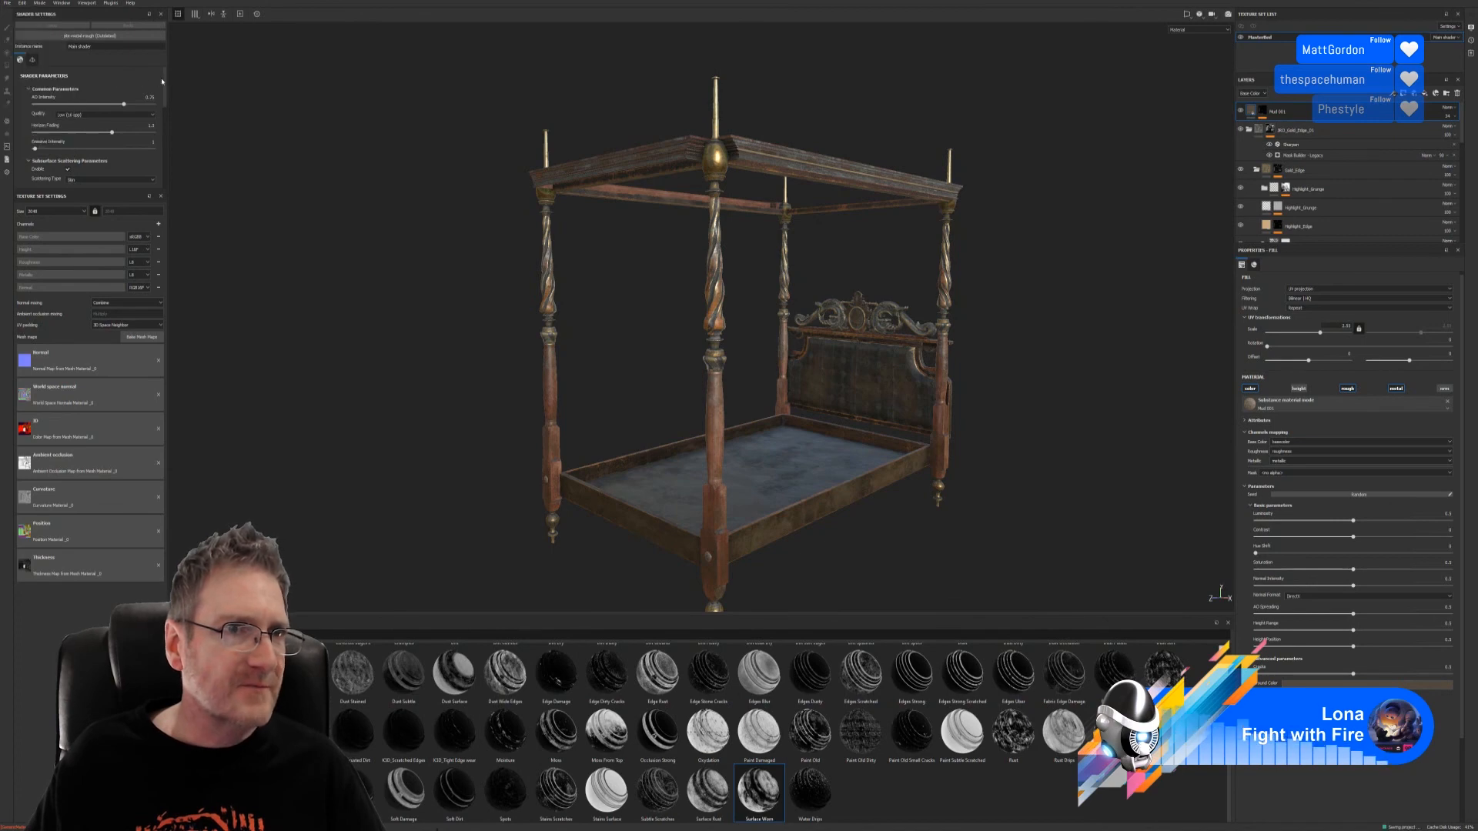
Step: Inspect the mud effect on the headboard leather, posts and frame up close and from several angles
left_click_drag(749, 364, 765, 390, "alt")
right_click_drag(765, 389, 1155, 428, "alt")
left_click_drag(949, 452, 967, 394, "alt")
right_click_drag(967, 394, 851, 429, "alt")
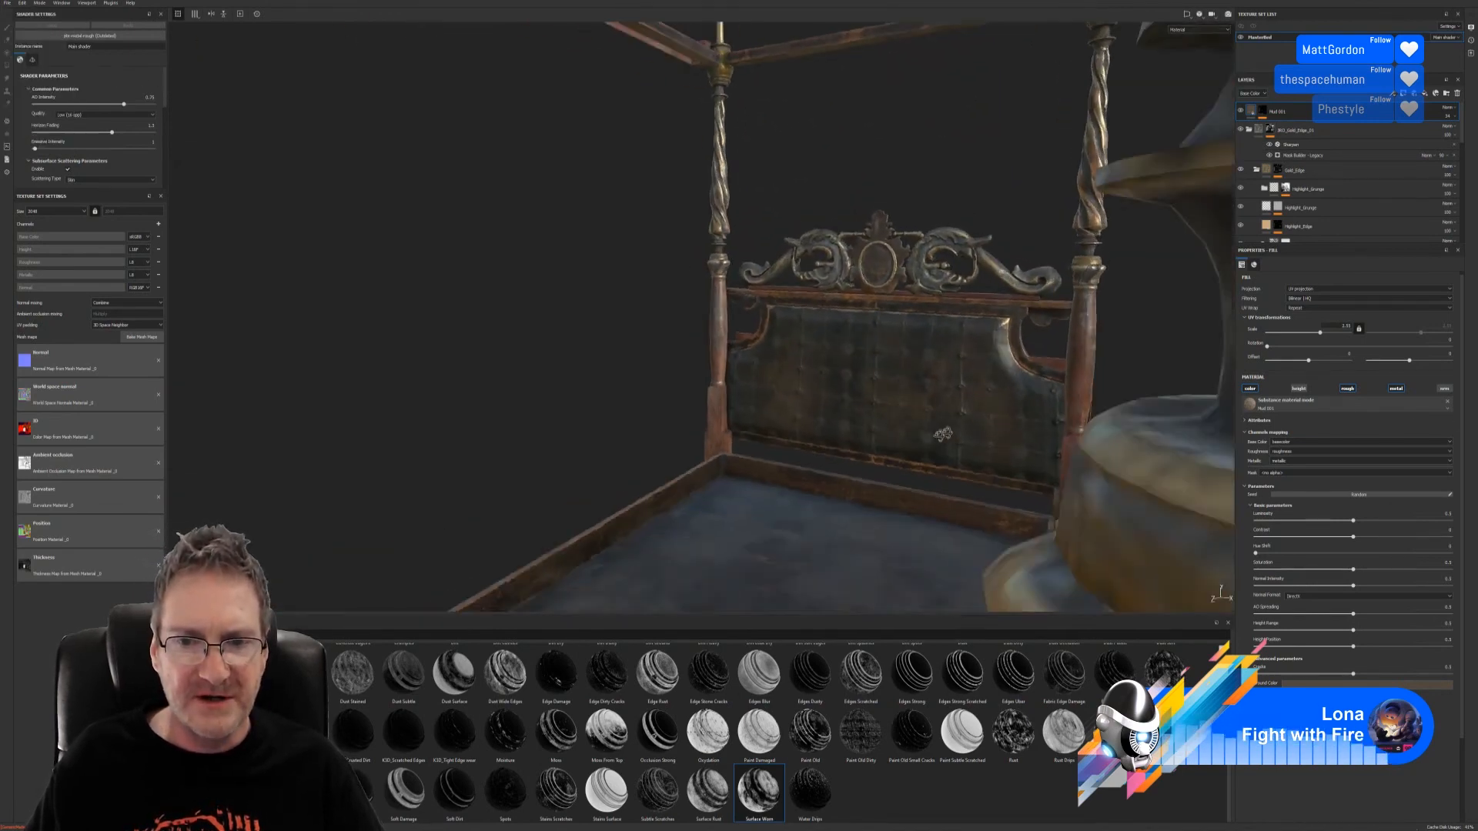
left_click_drag(850, 429, 844, 472, "alt")
right_click_drag(844, 471, 706, 472, "alt")
left_click_drag(705, 472, 781, 422, "alt")
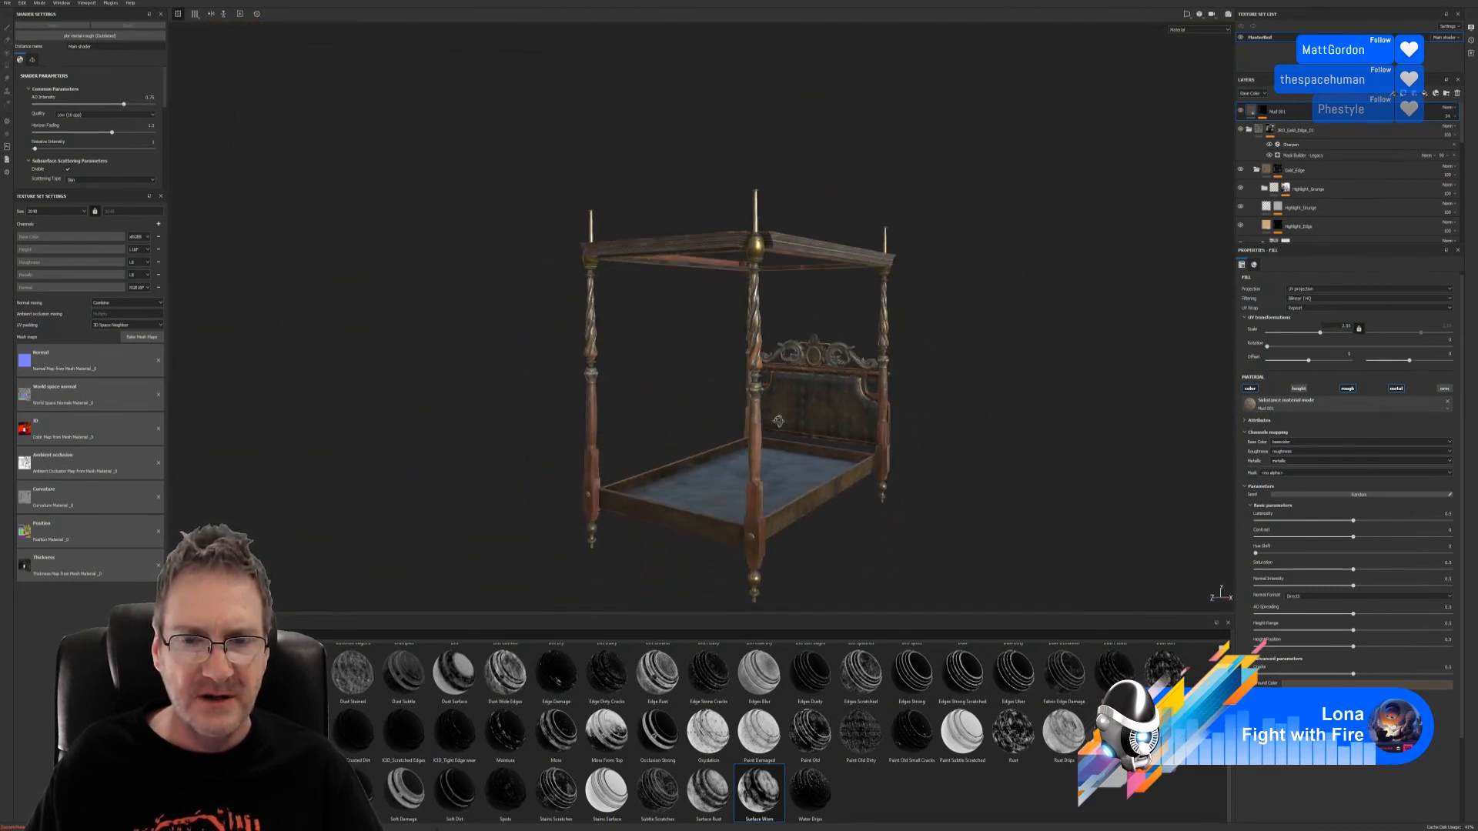
right_click_drag(800, 435, 1062, 408, "alt")
left_click_drag(816, 429, 962, 421, "alt")
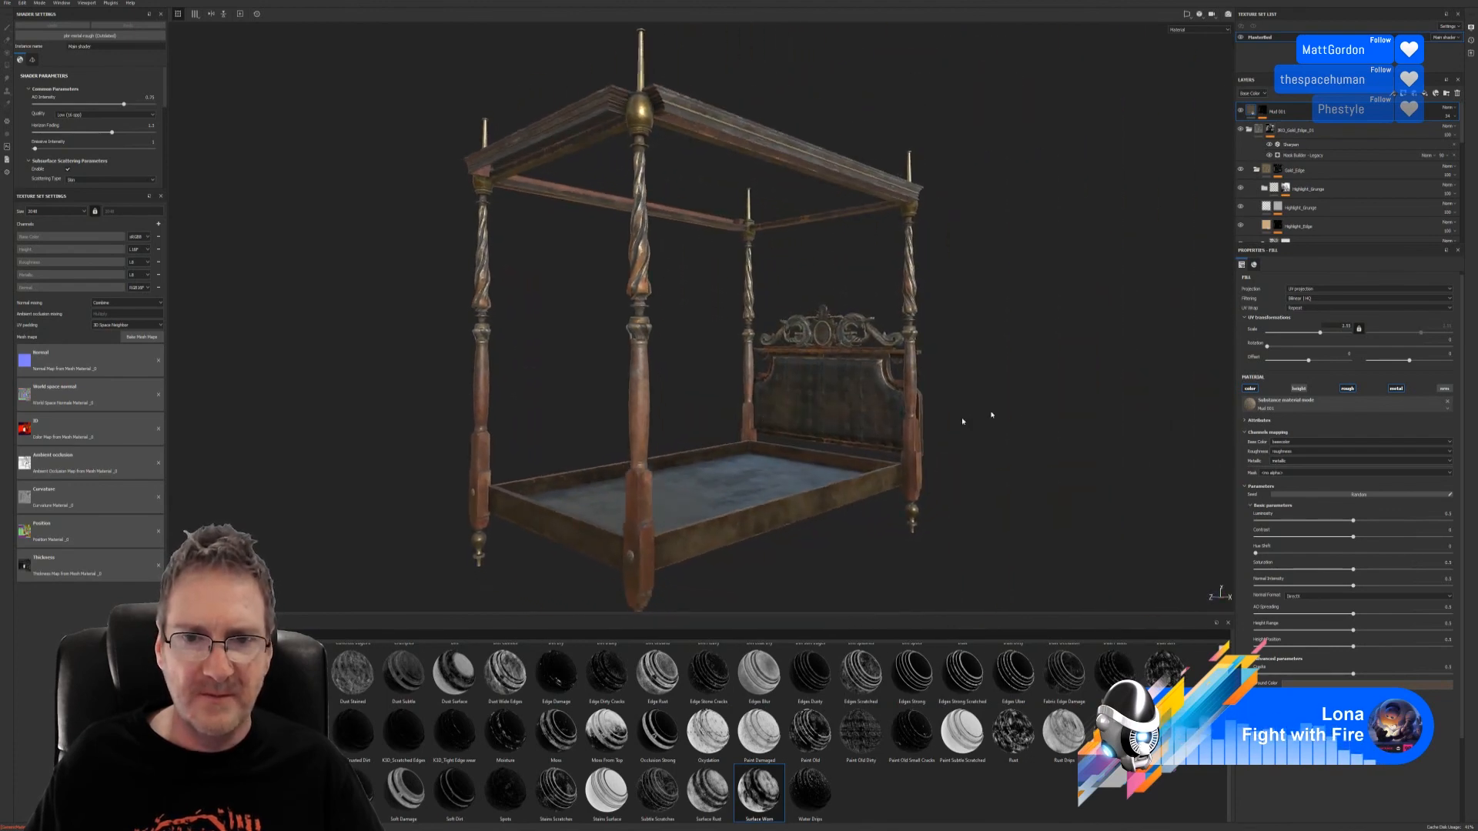
Step: Save the textured bed project again
left_click(7, 3)
mouse_move(22, 3)
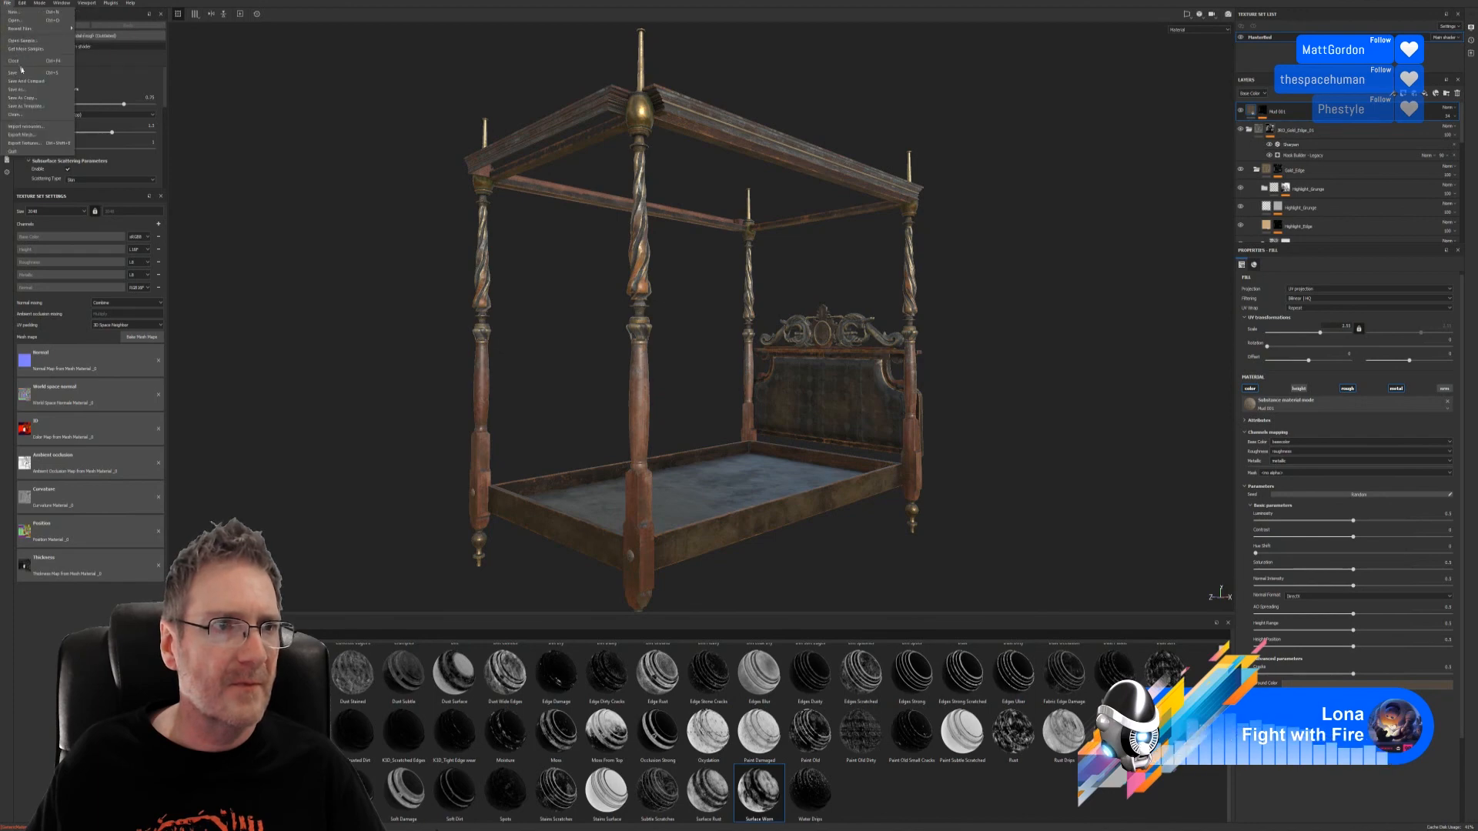
left_click(22, 71)
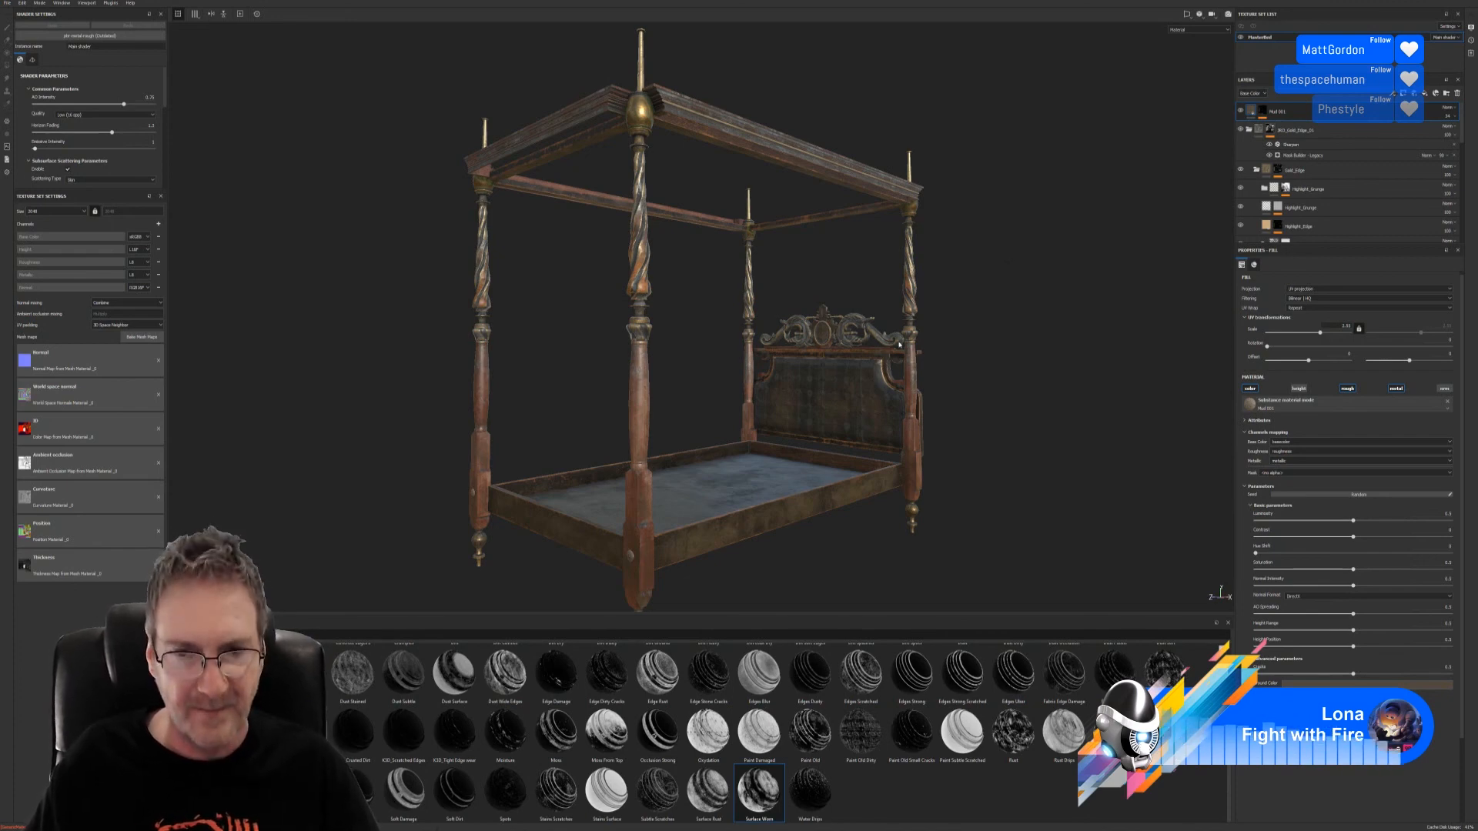
Step: Export the bed's textures into the CanopyBed folder under UE4 Projects, Models, Bedroom, Chosen on the Work drive
left_click_drag(899, 345, 811, 362, "alt")
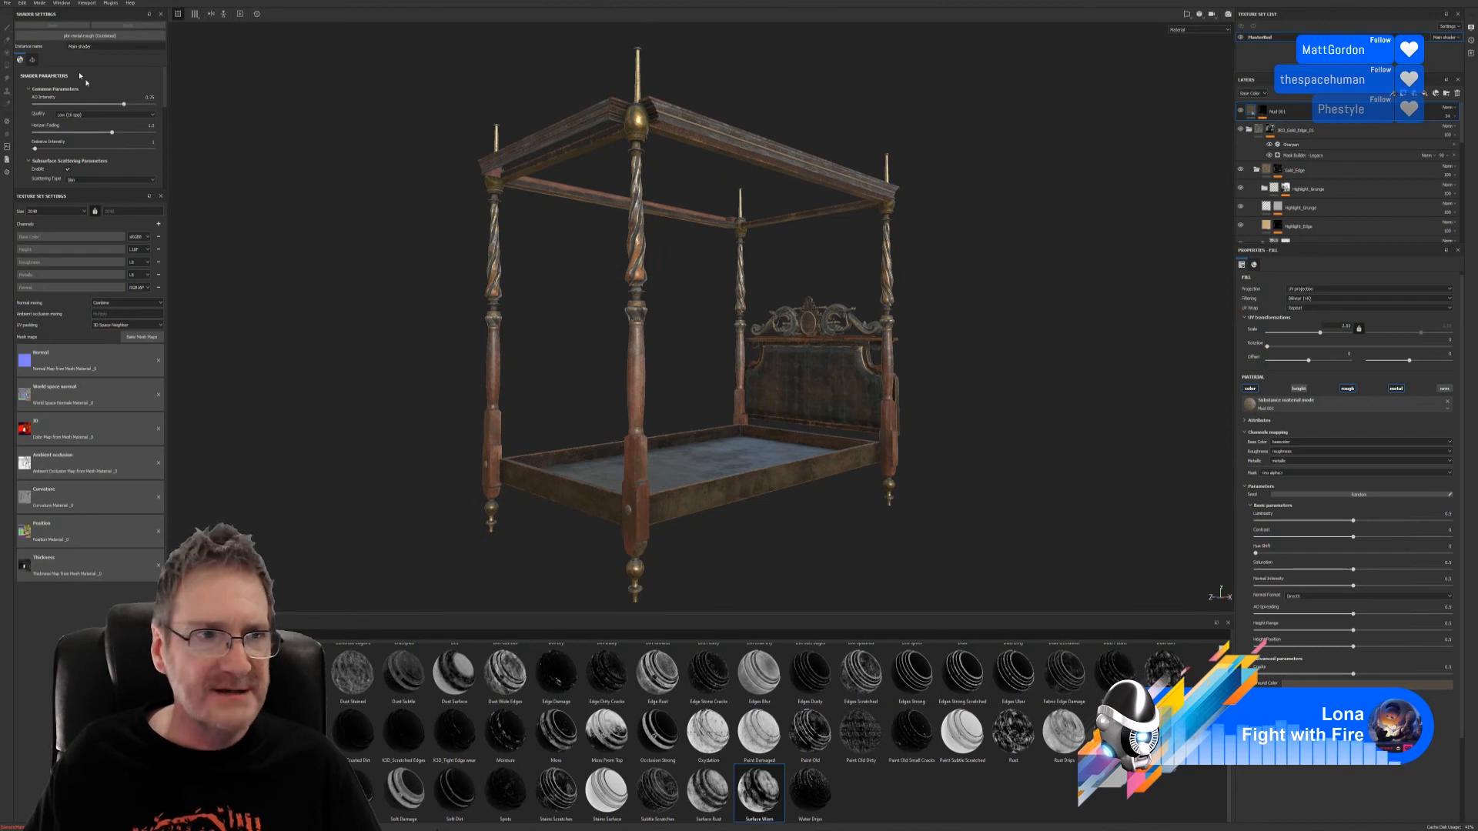
left_click(6, 3)
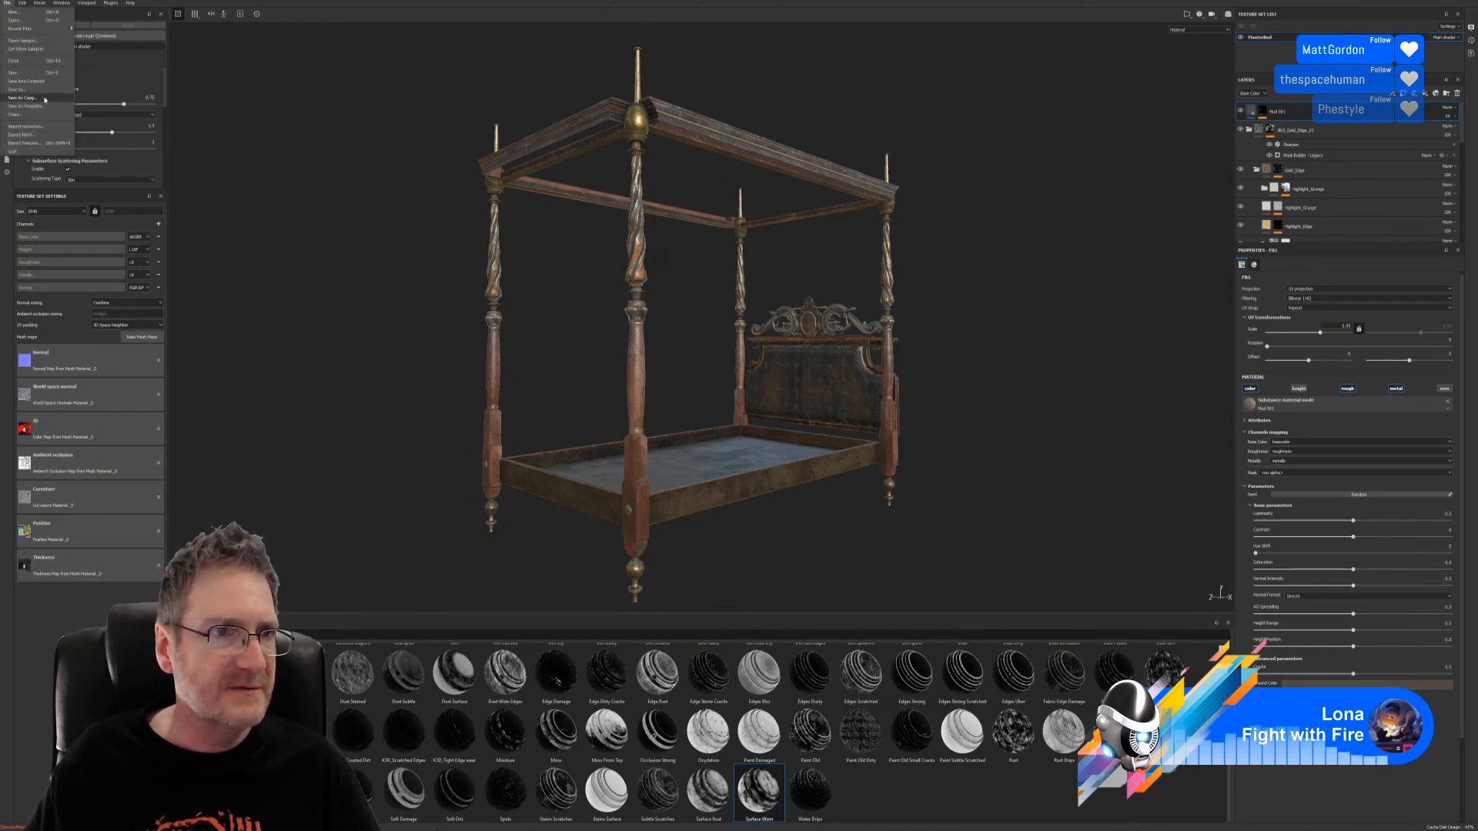
left_click(38, 143)
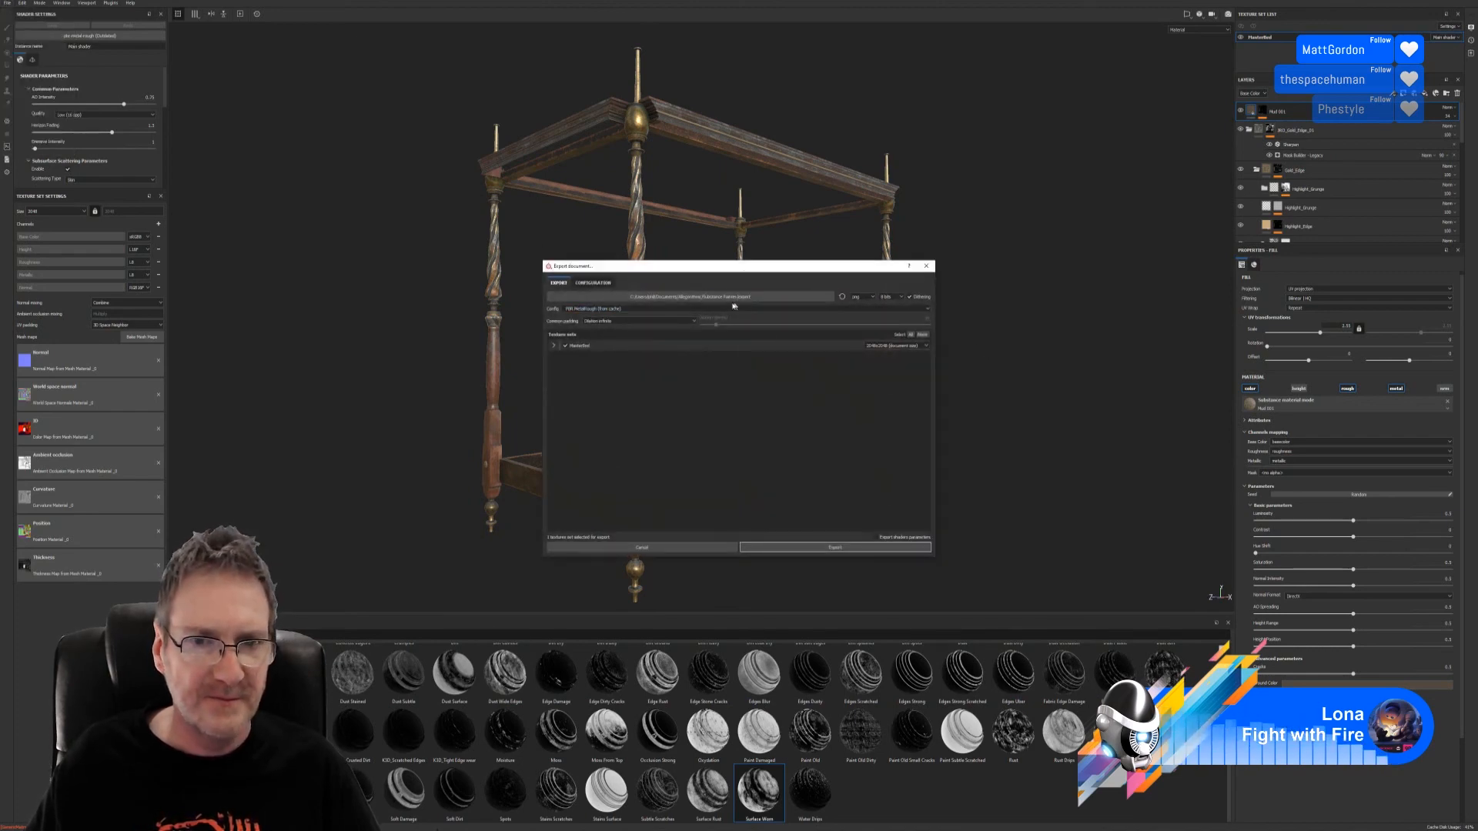
left_click(731, 297)
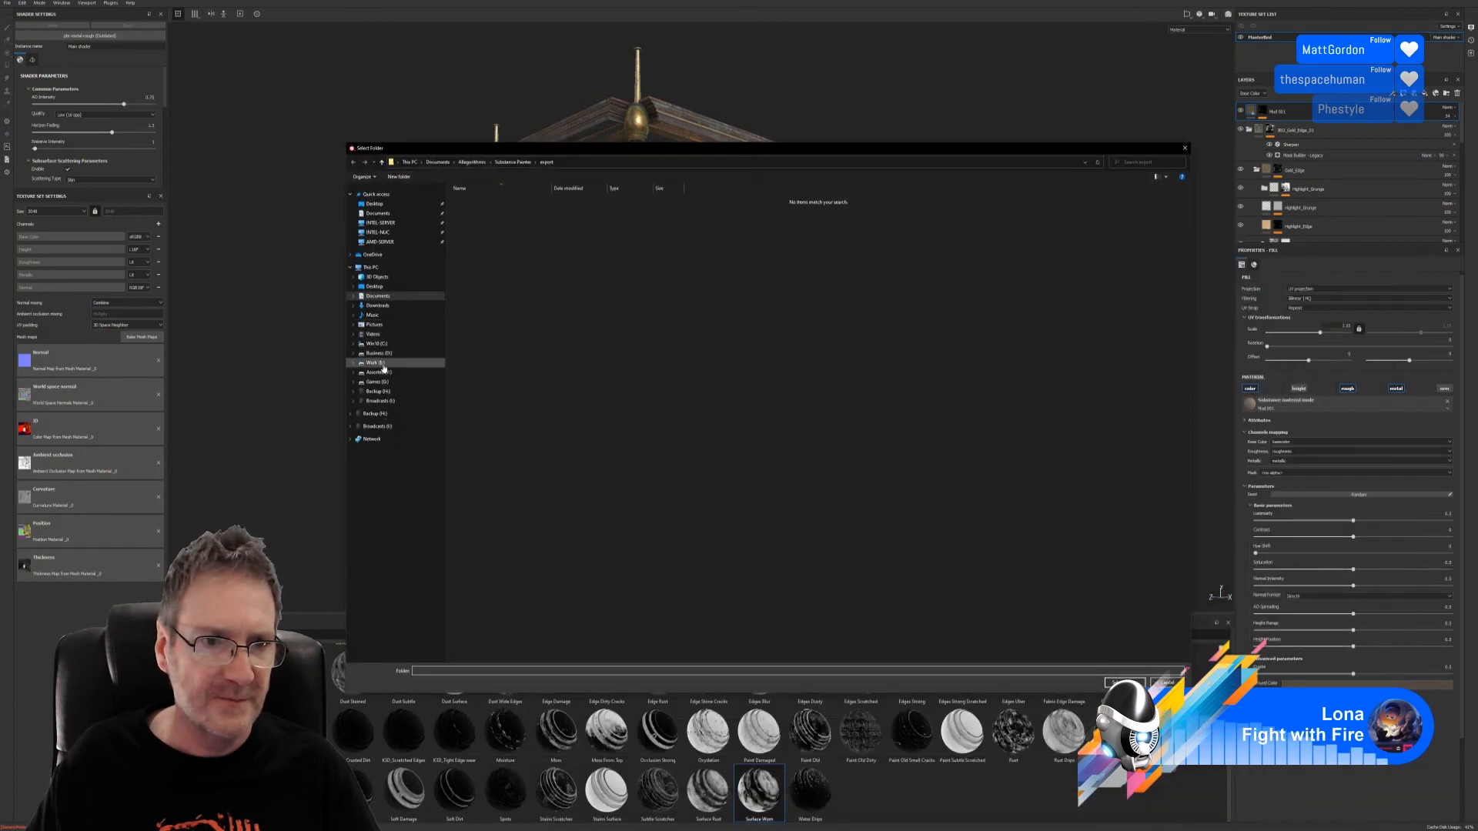
left_click(377, 362)
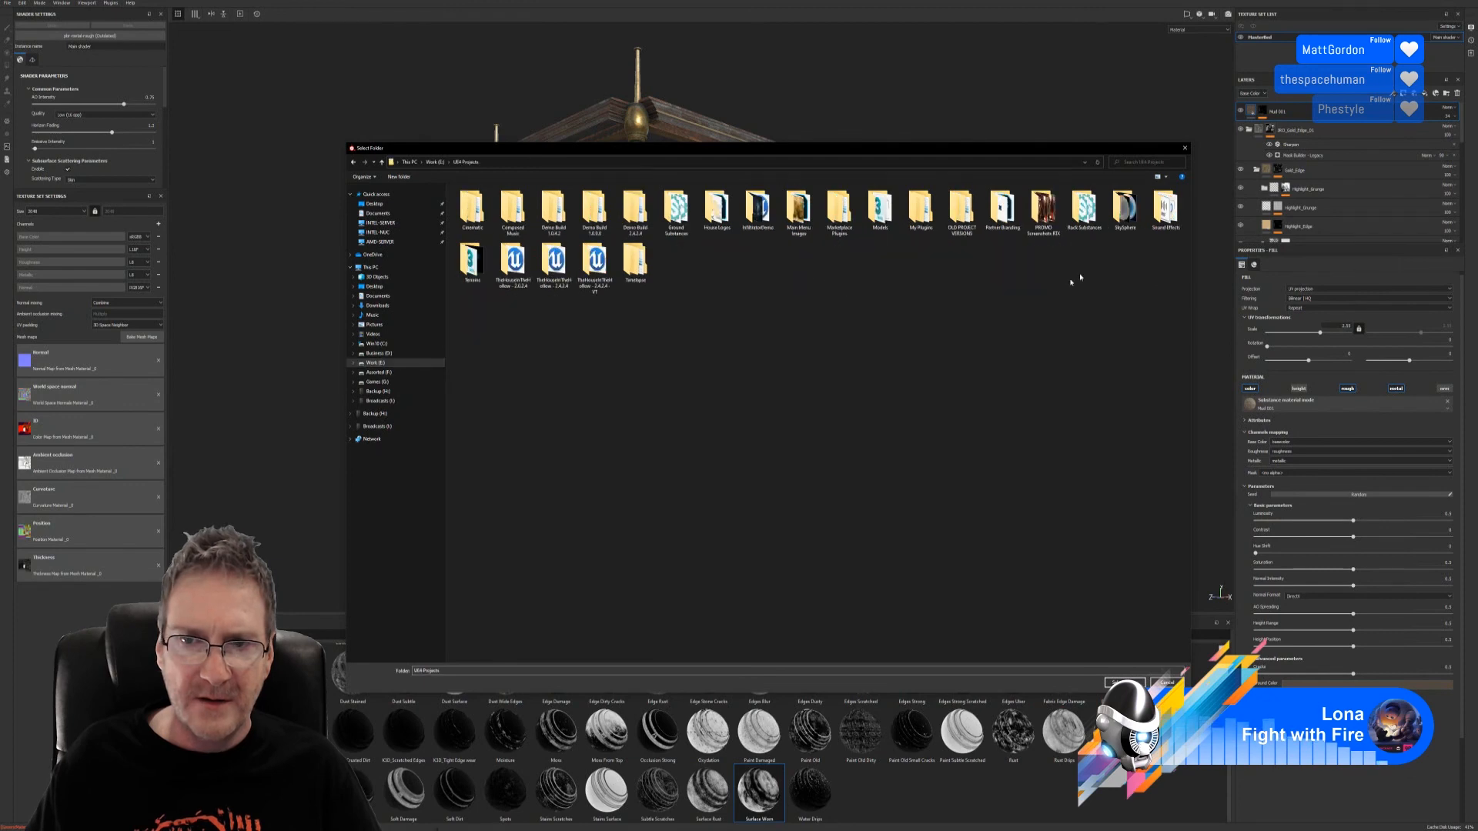
double_click(881, 215)
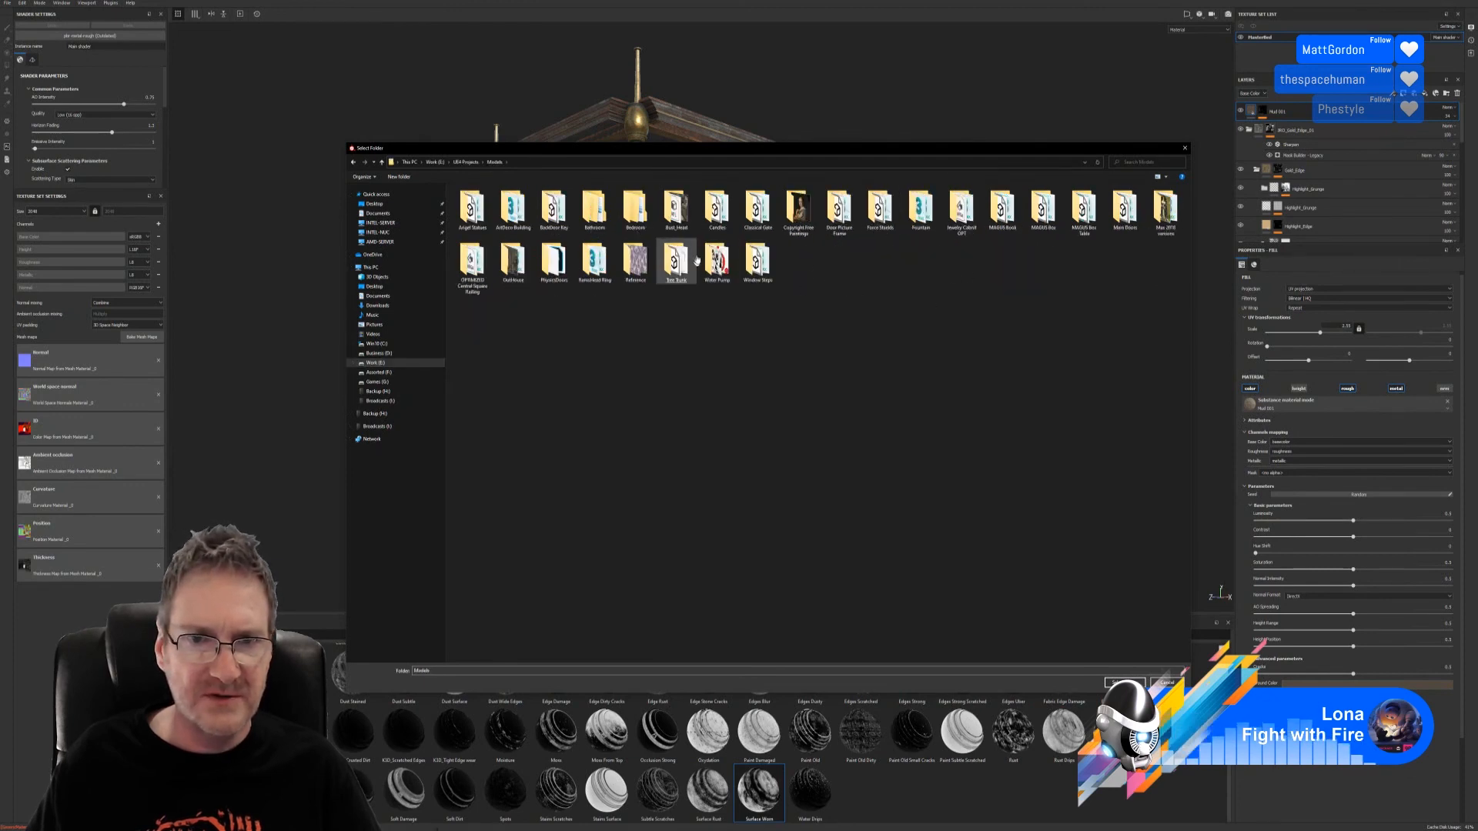
double_click(635, 208)
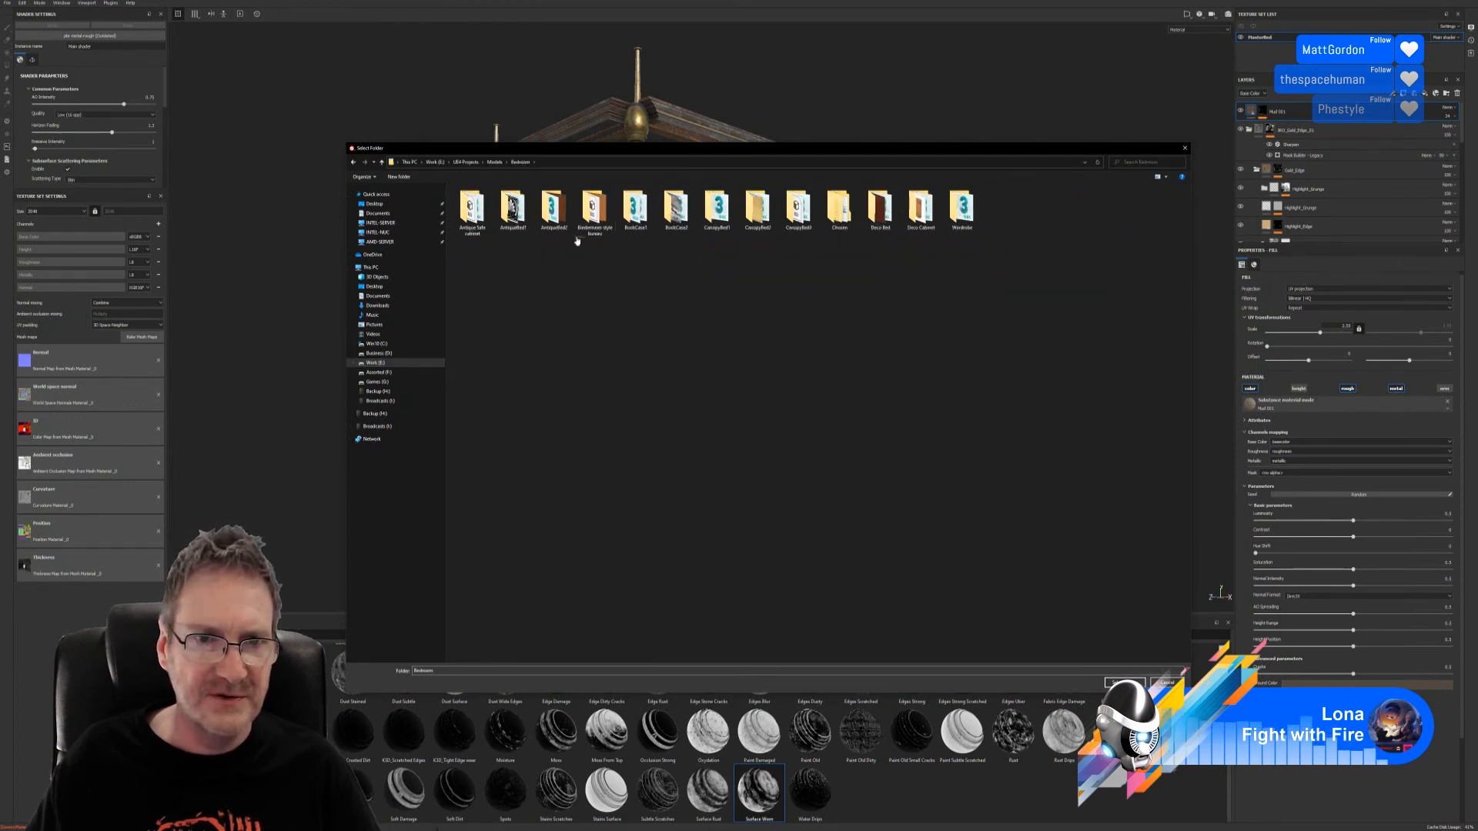
double_click(839, 208)
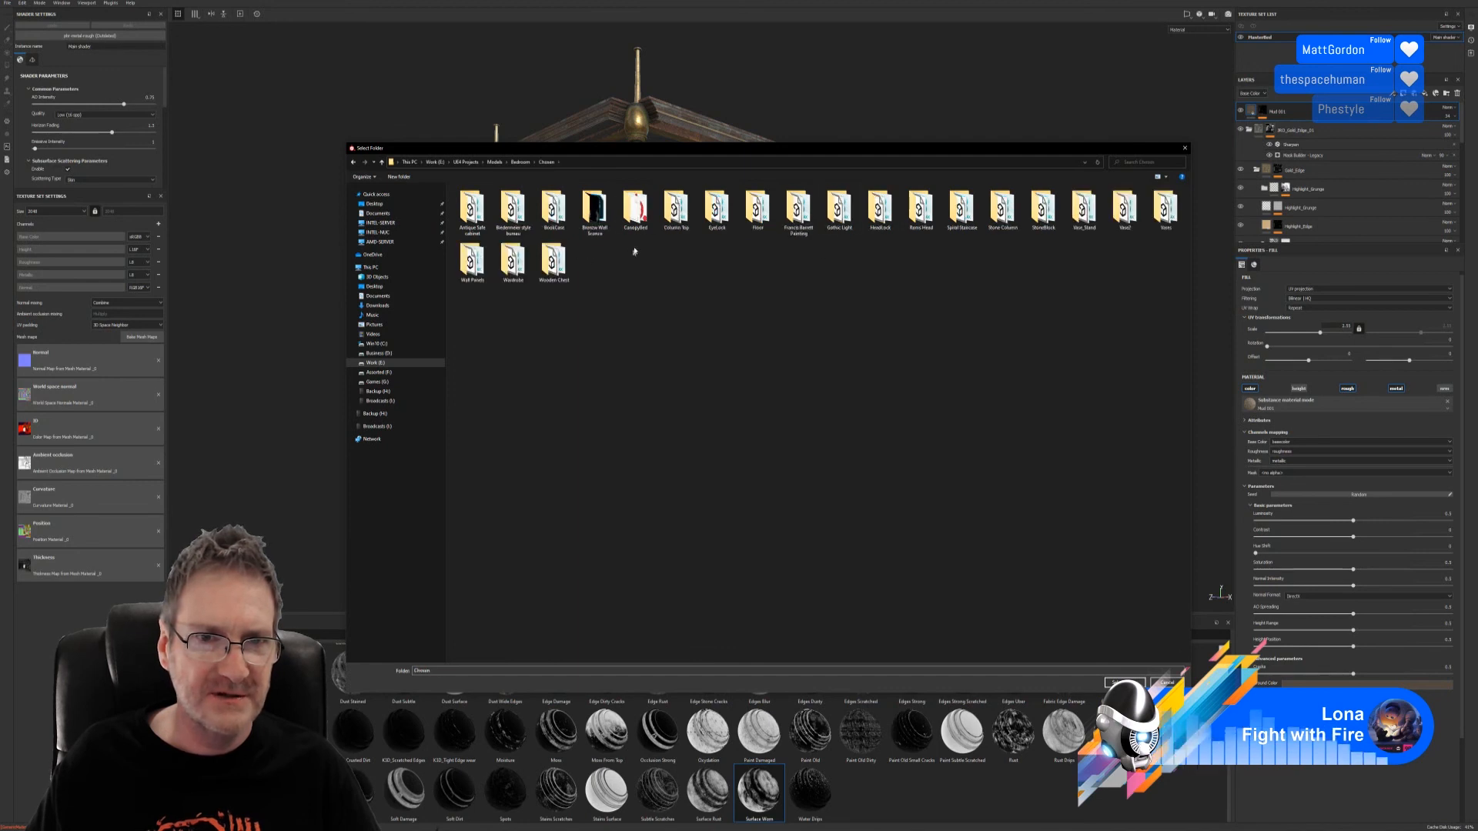
double_click(635, 208)
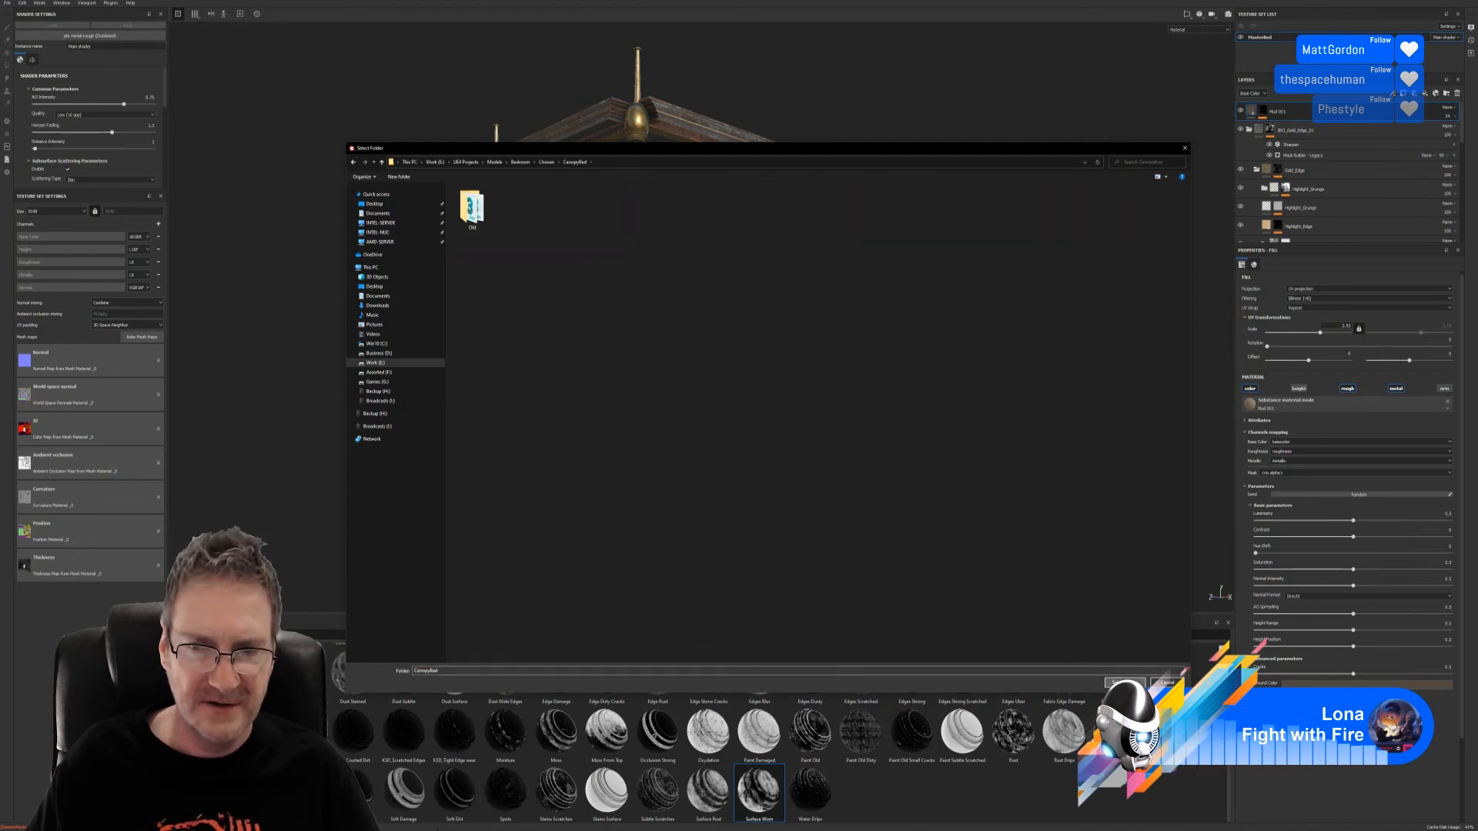
left_click(1123, 682)
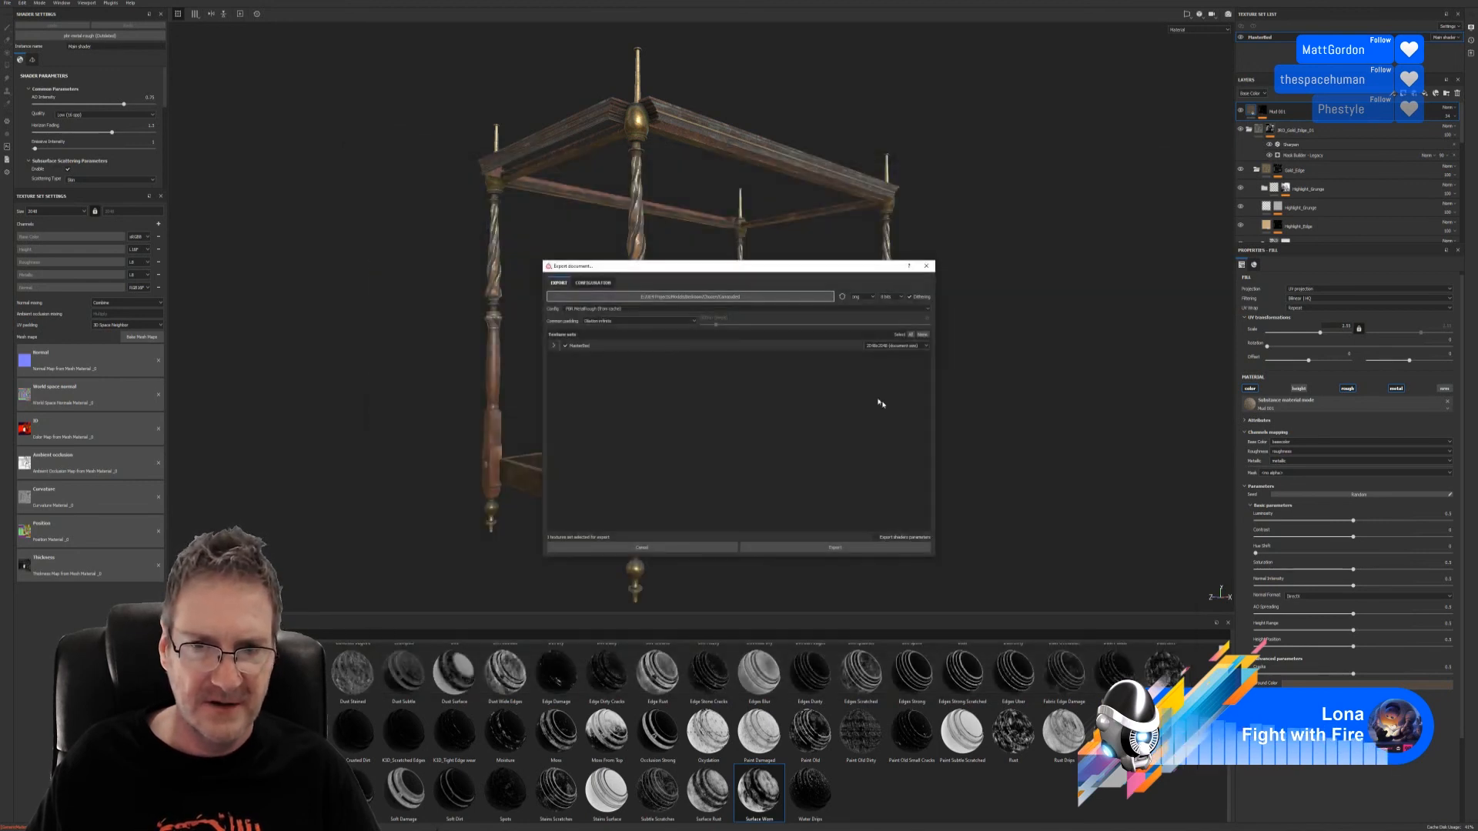
left_click(851, 548)
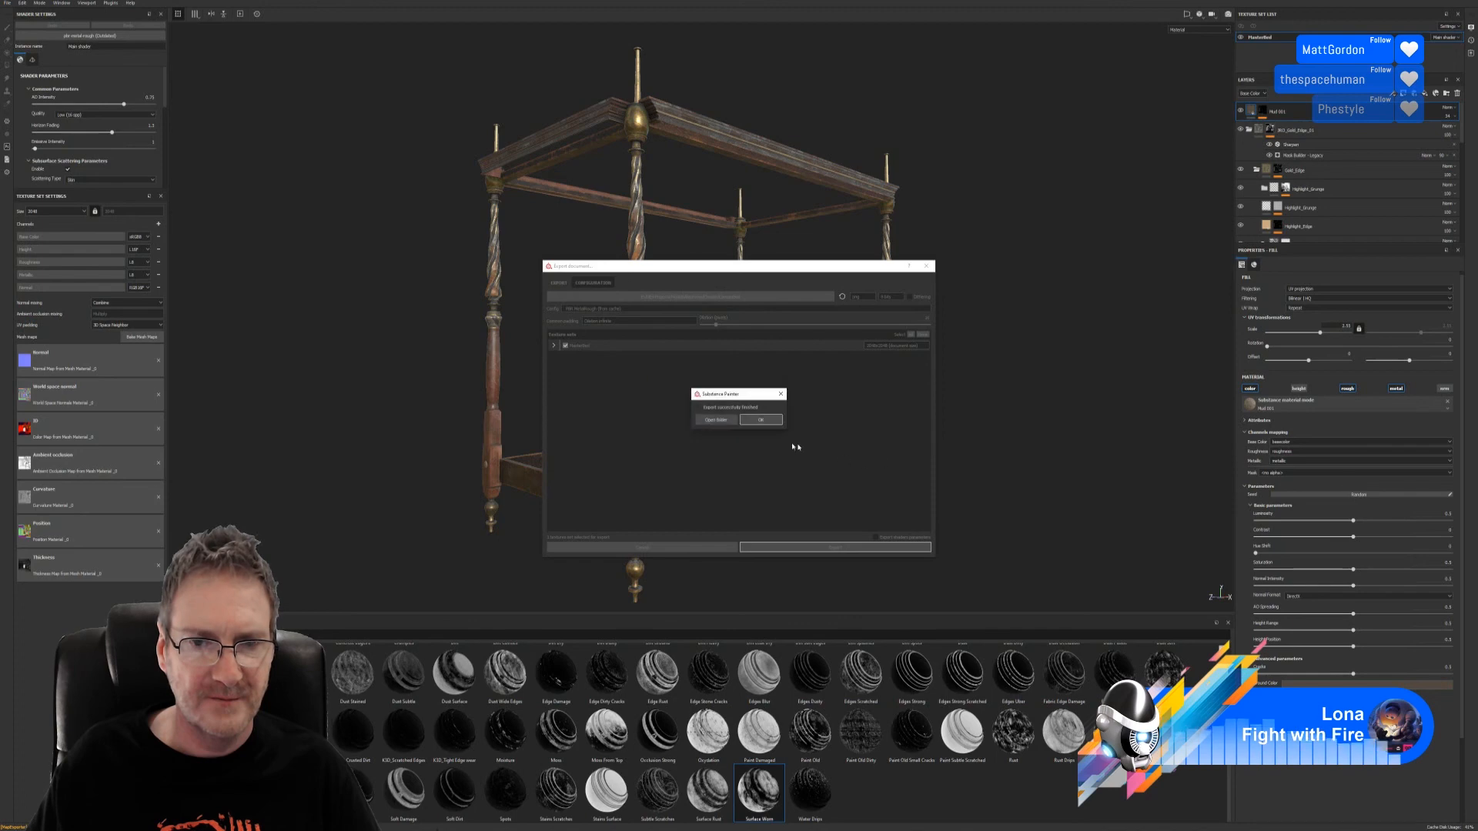
left_click(760, 420)
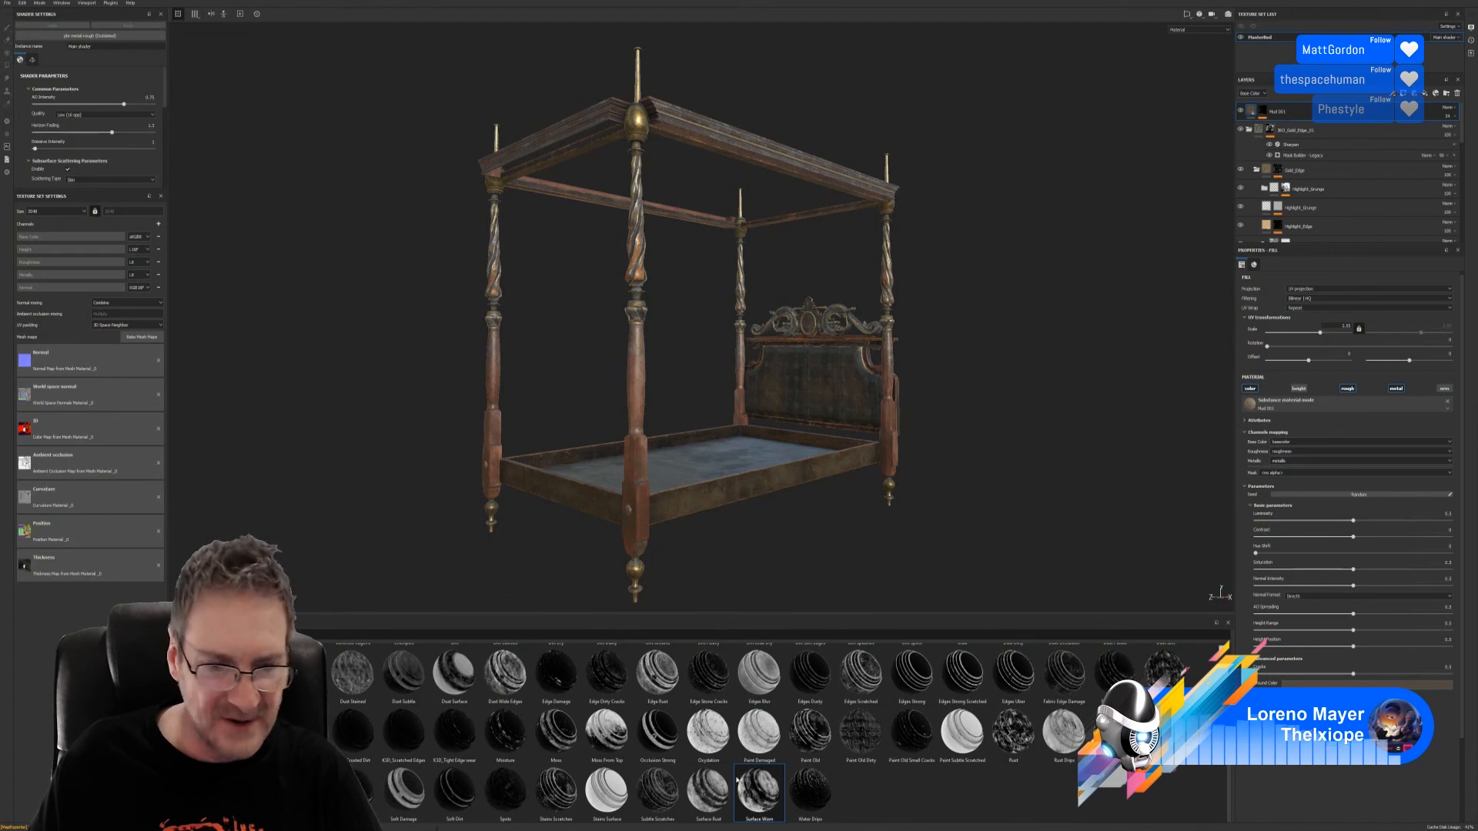
Step: Switch to the web browser and open the three copied Discord image links in separate tabs
key("alt+Tab")
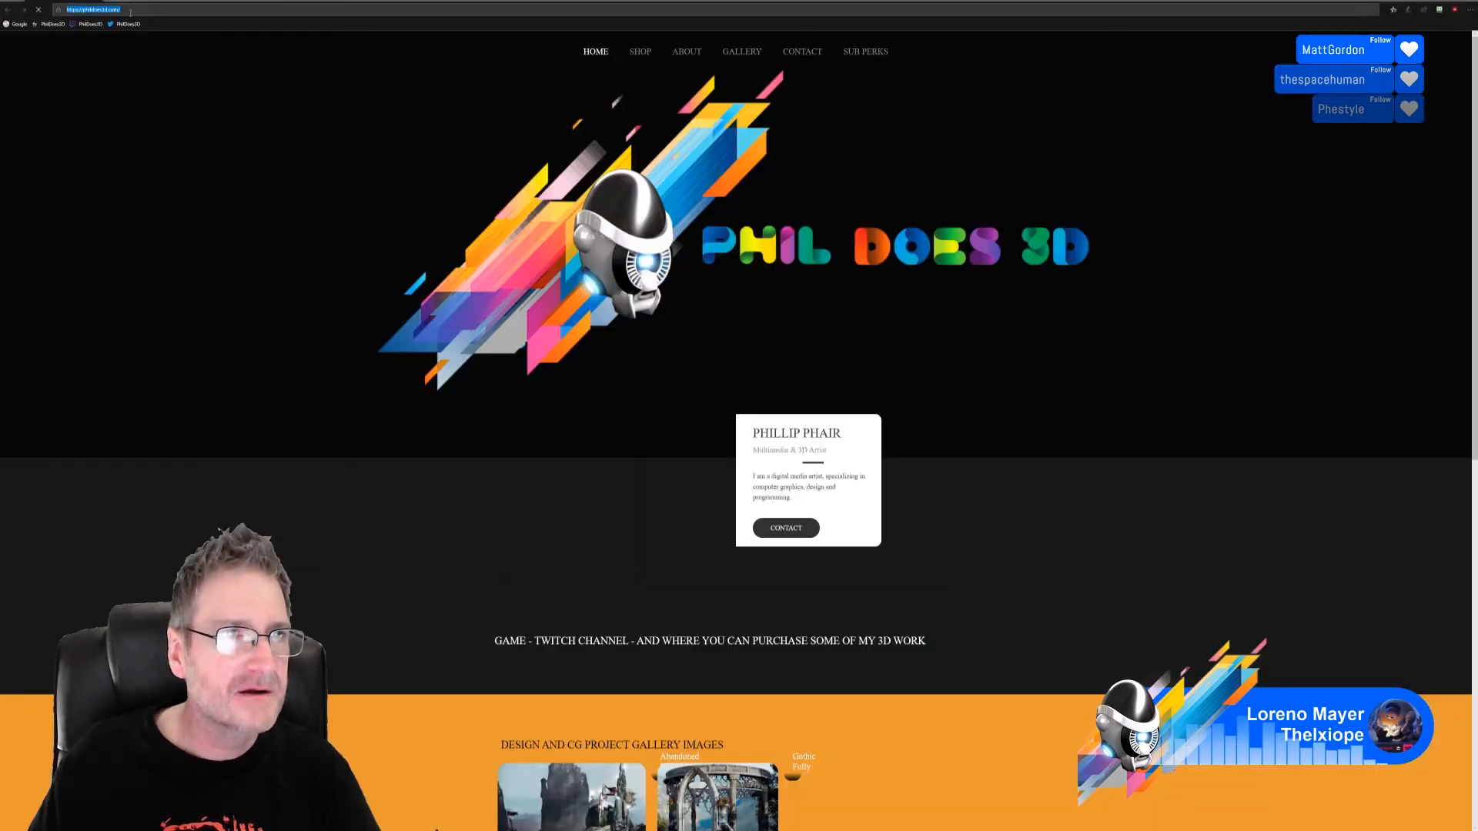
left_click(133, 14)
key("ctrl+v")
key("Return")
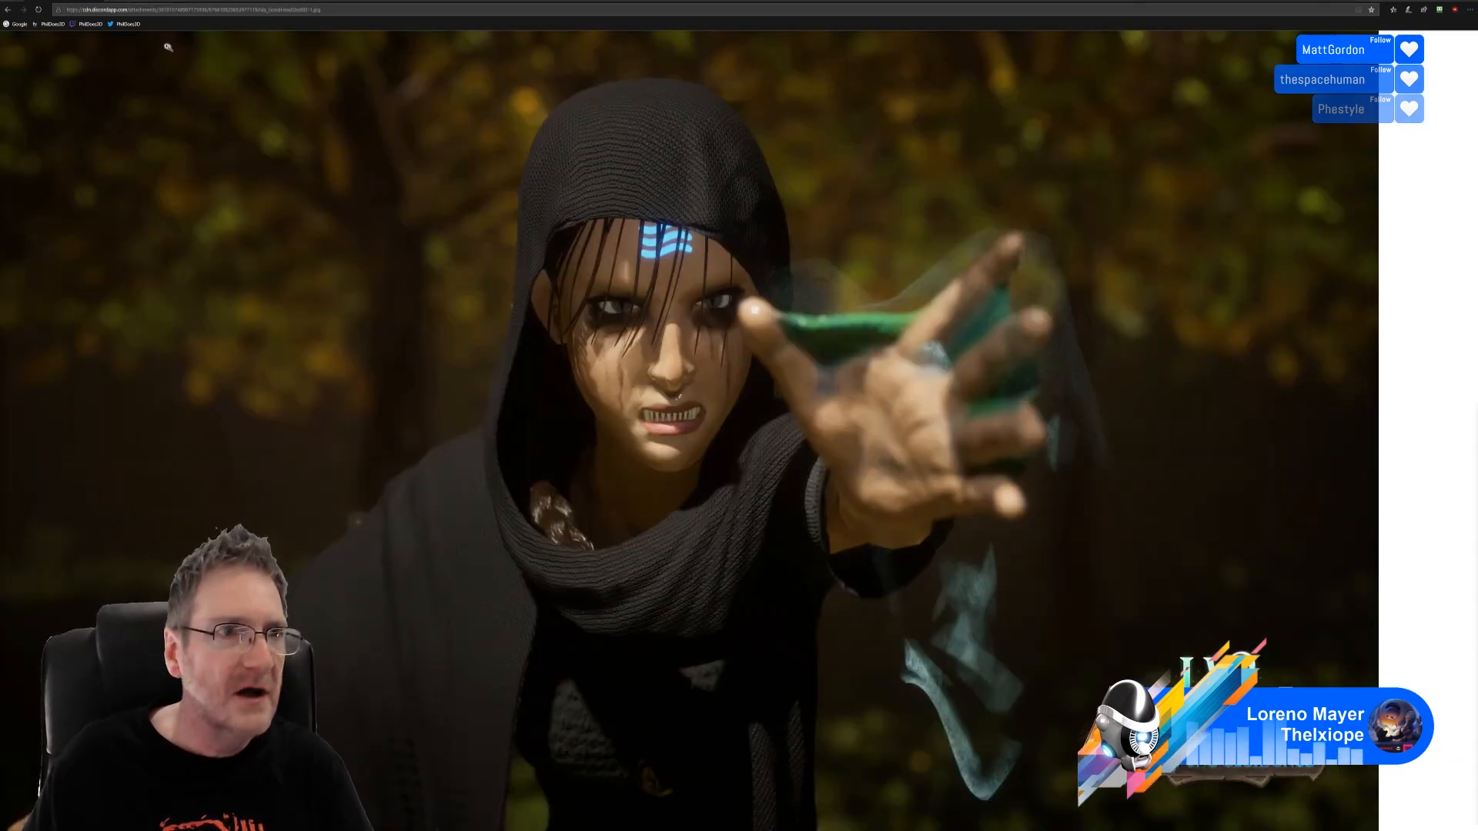
left_click(110, 2)
key("ctrl+v")
key("Return")
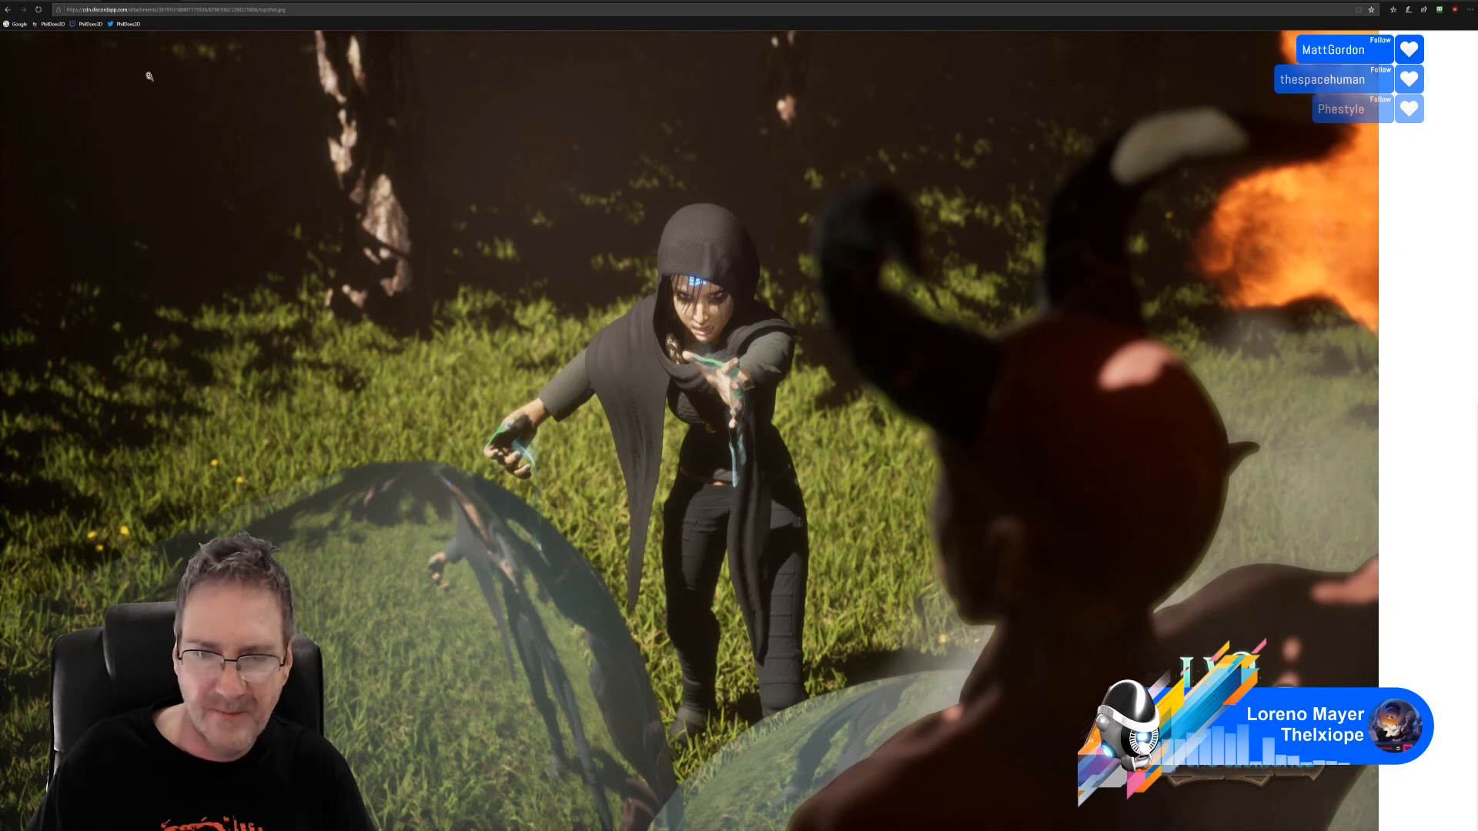
left_click(189, 3)
key("ctrl+v")
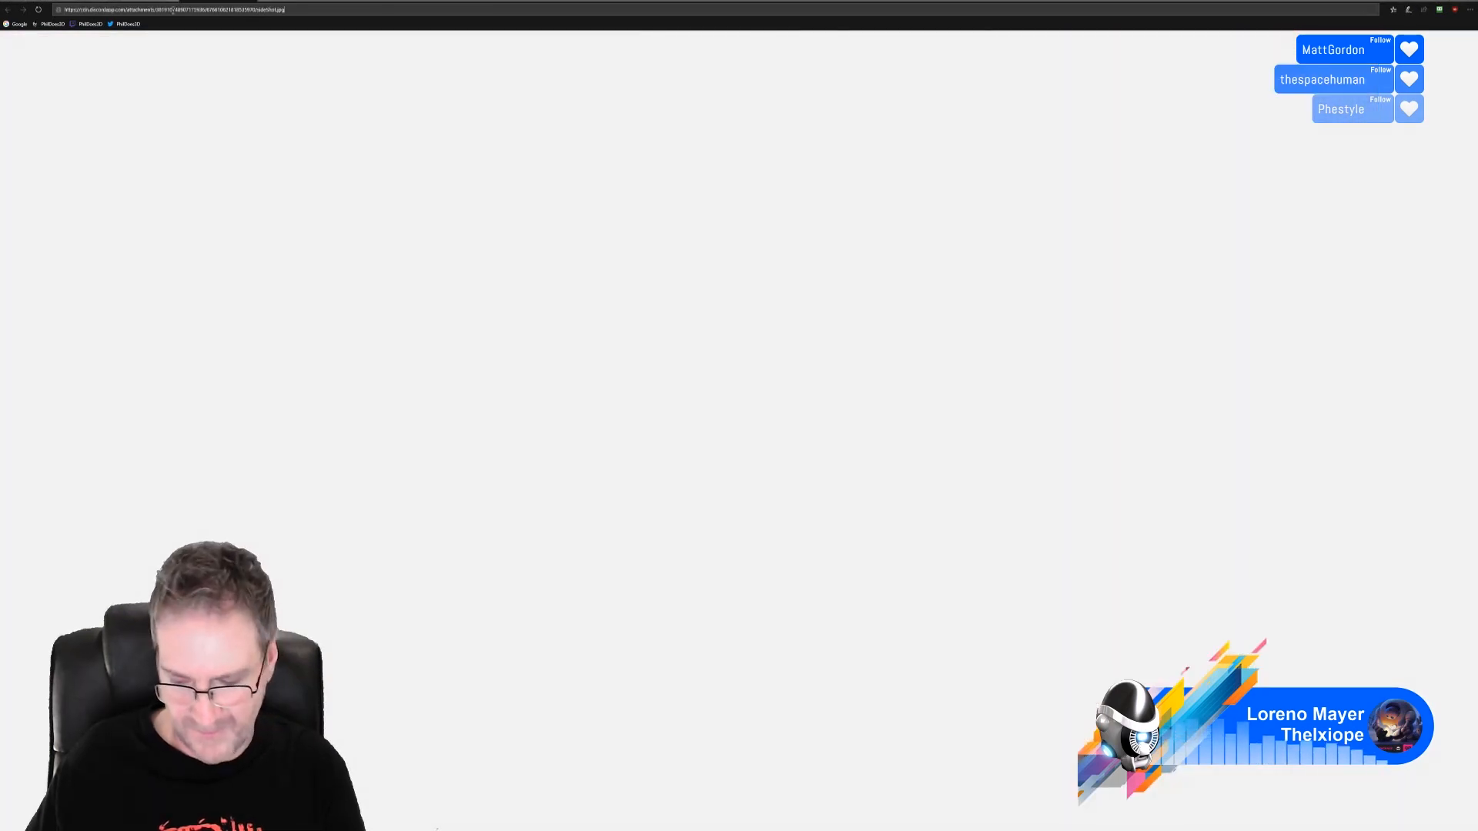
key("Return")
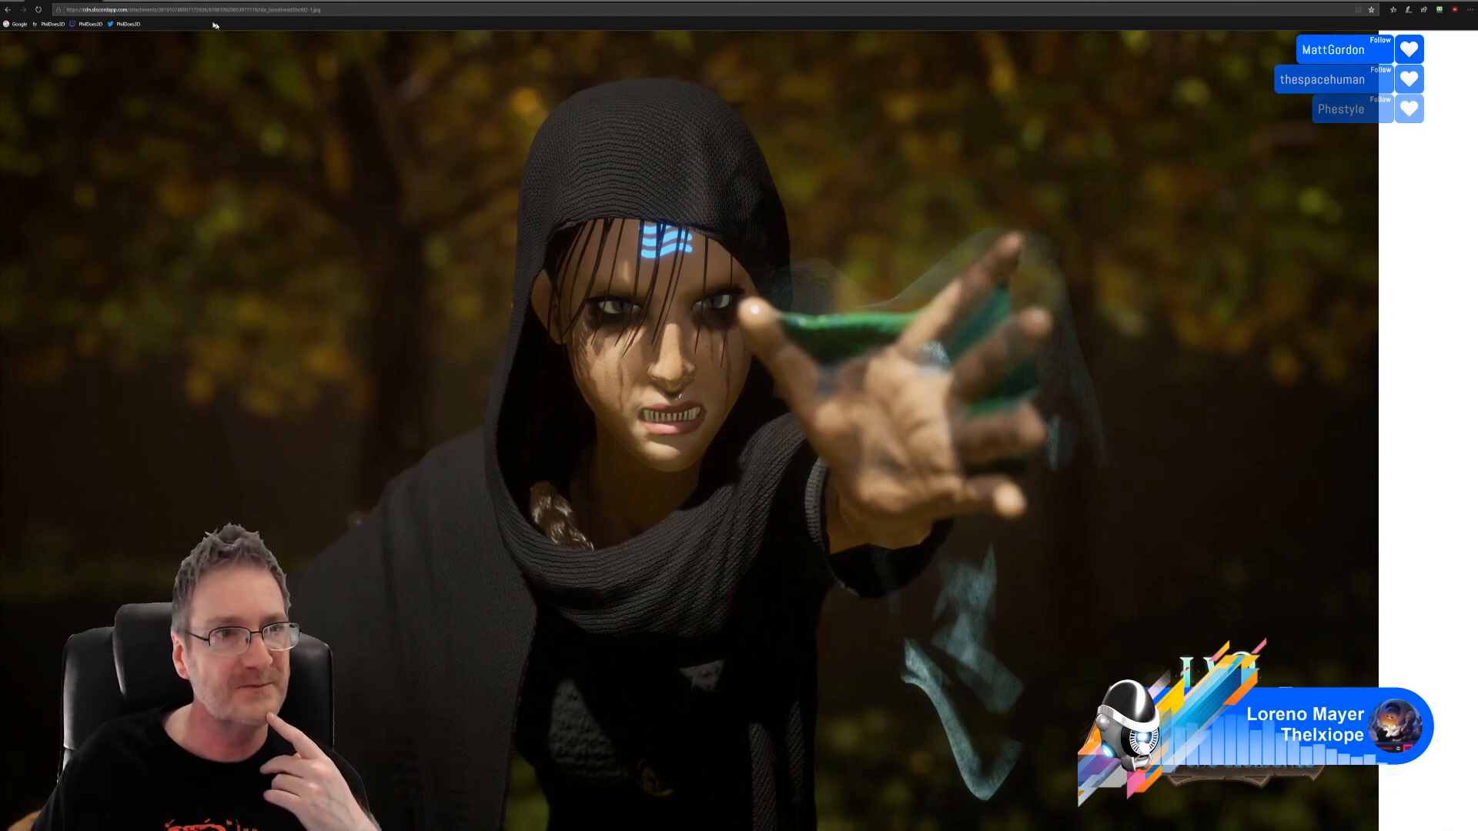
Step: View the three opened renders of the hooded sorceress and the horned centaur one after another
left_click(141, 2)
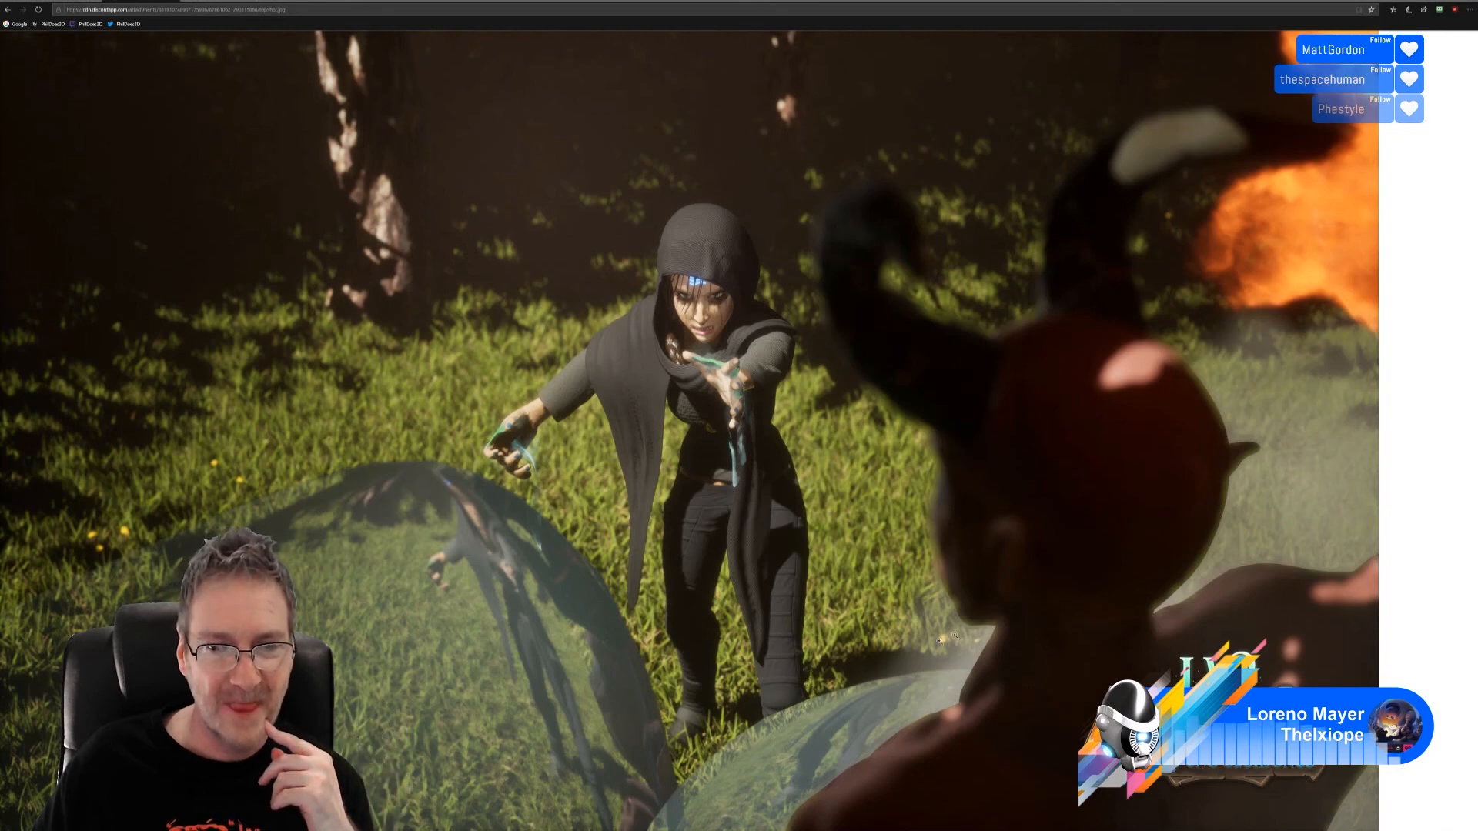
left_click(222, 0)
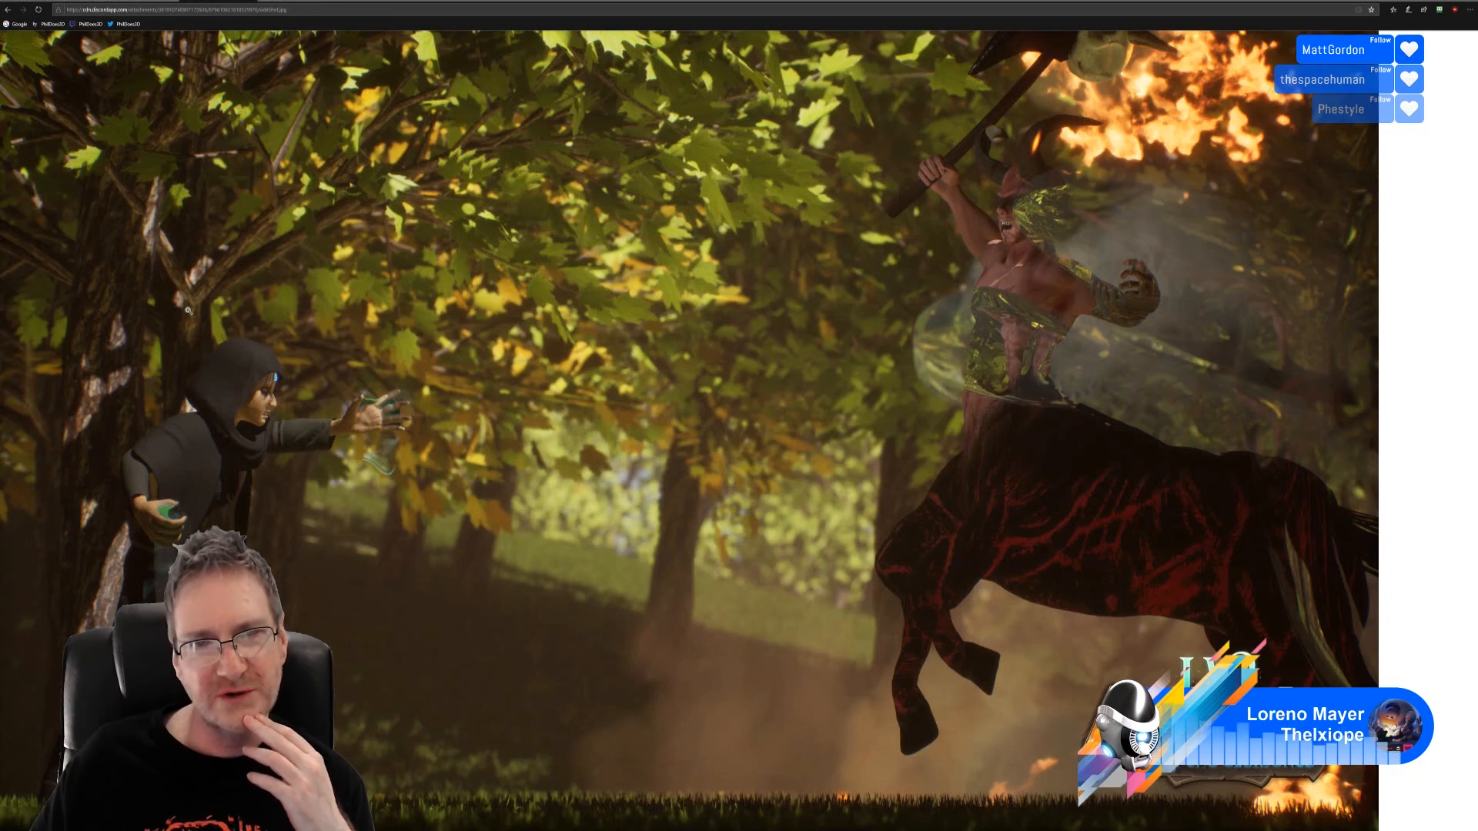
left_click(74, 4)
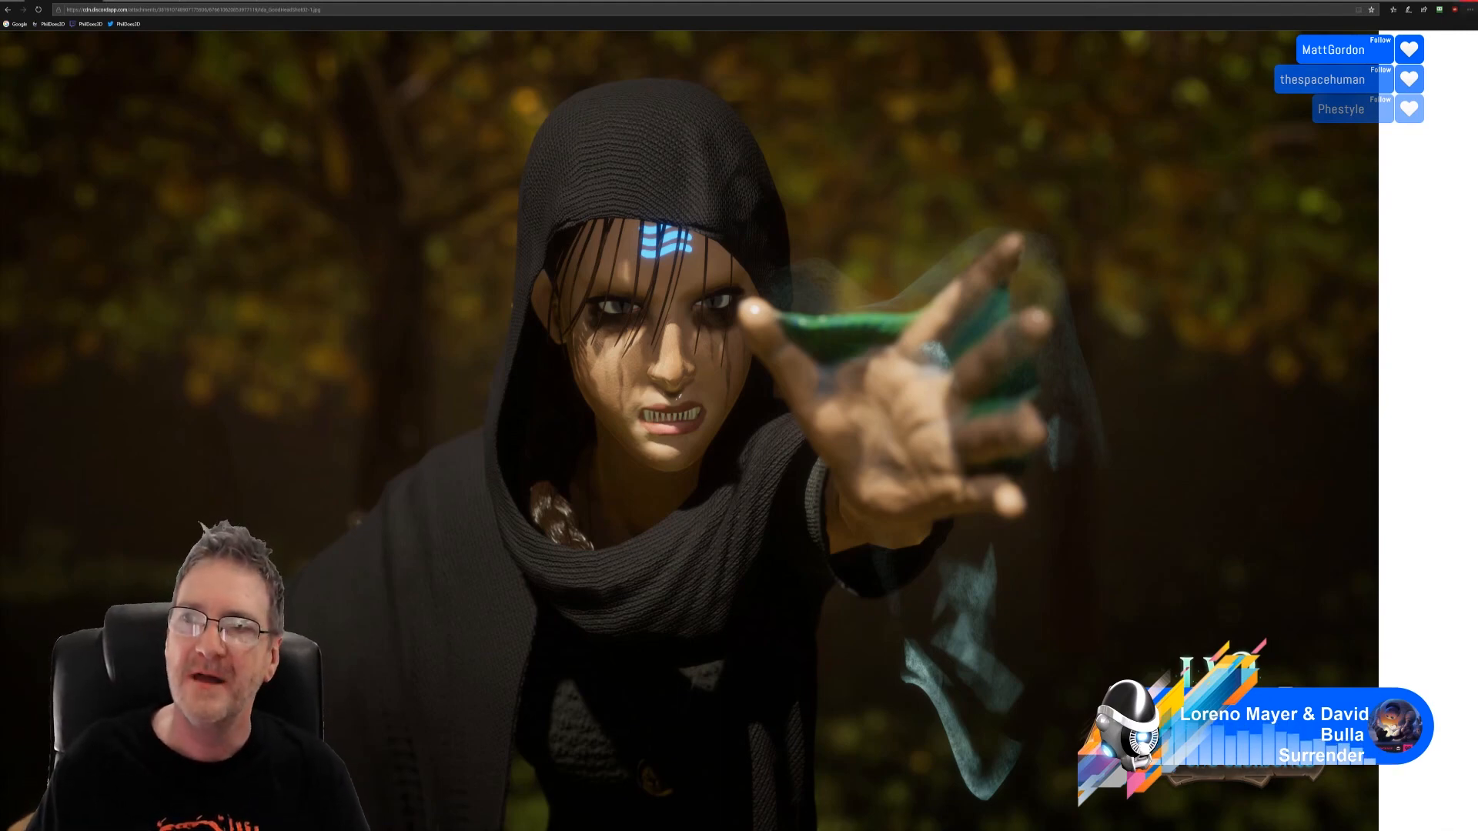
Step: Close the browser with all its tabs, choosing to always close all tabs, and return to Substance Painter
left_click(1468, 2)
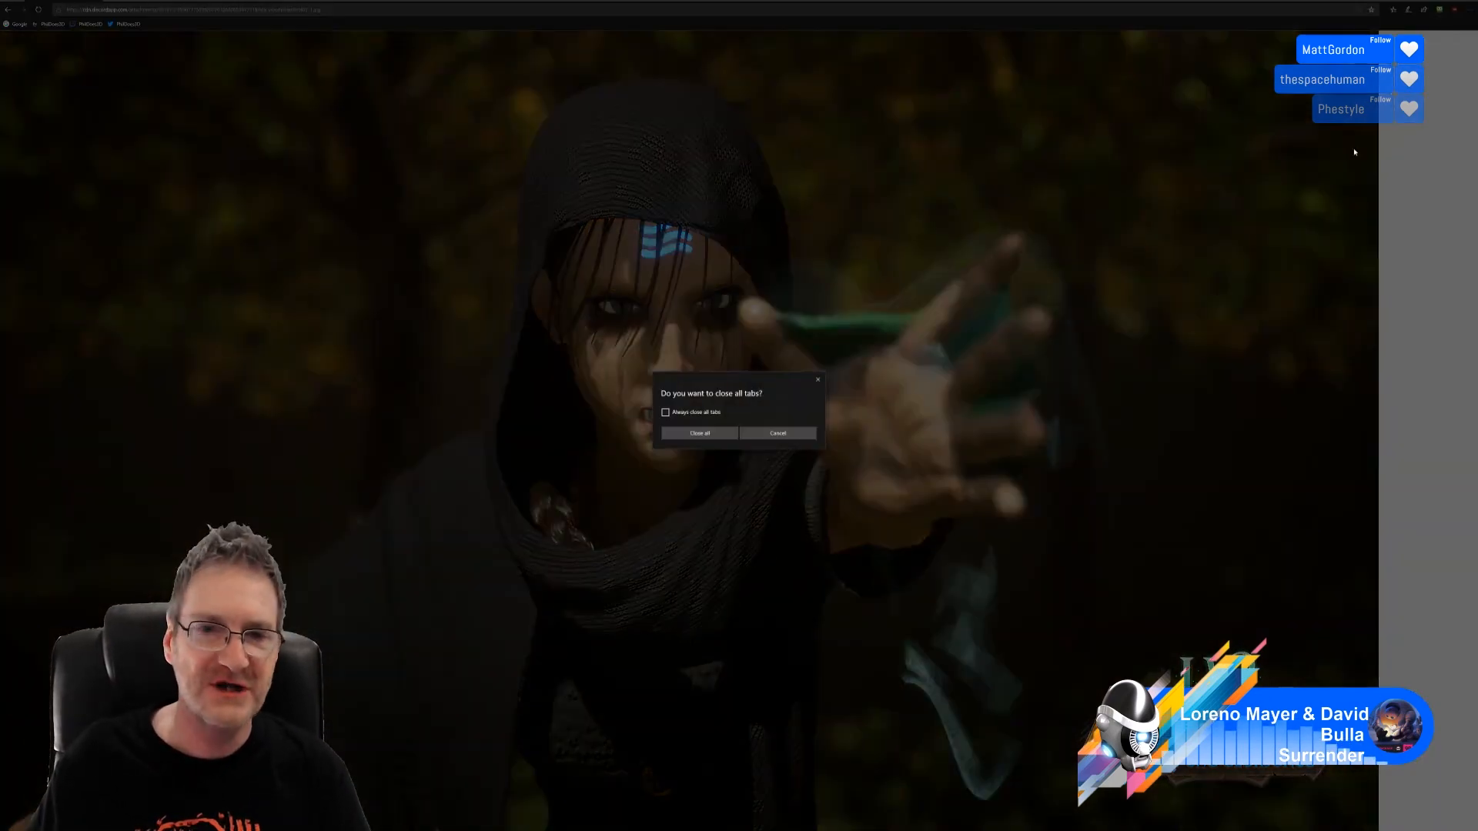
left_click(665, 412)
left_click(699, 433)
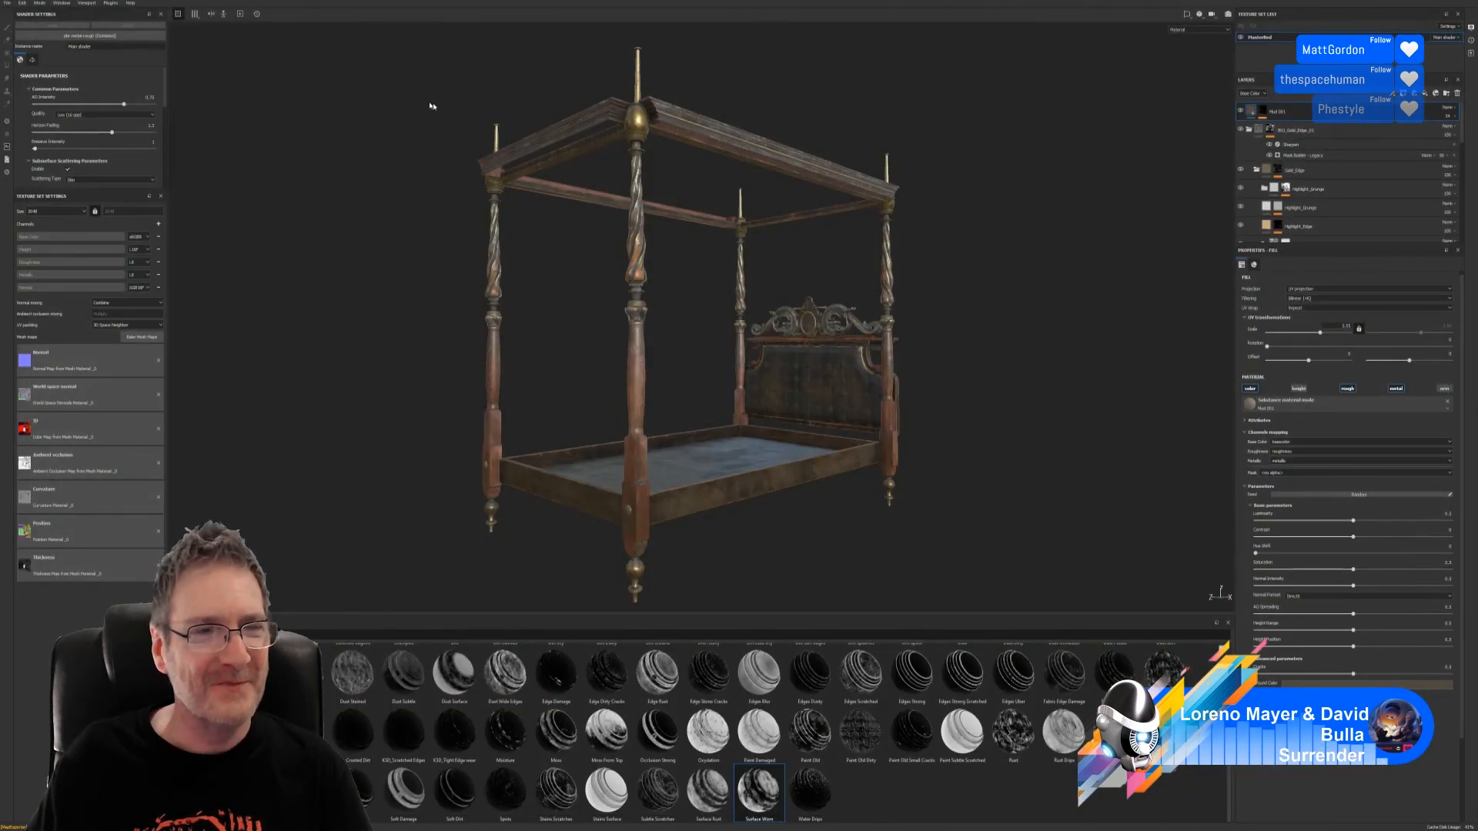
Step: Save the canopy bed project following the texture export
left_click(7, 3)
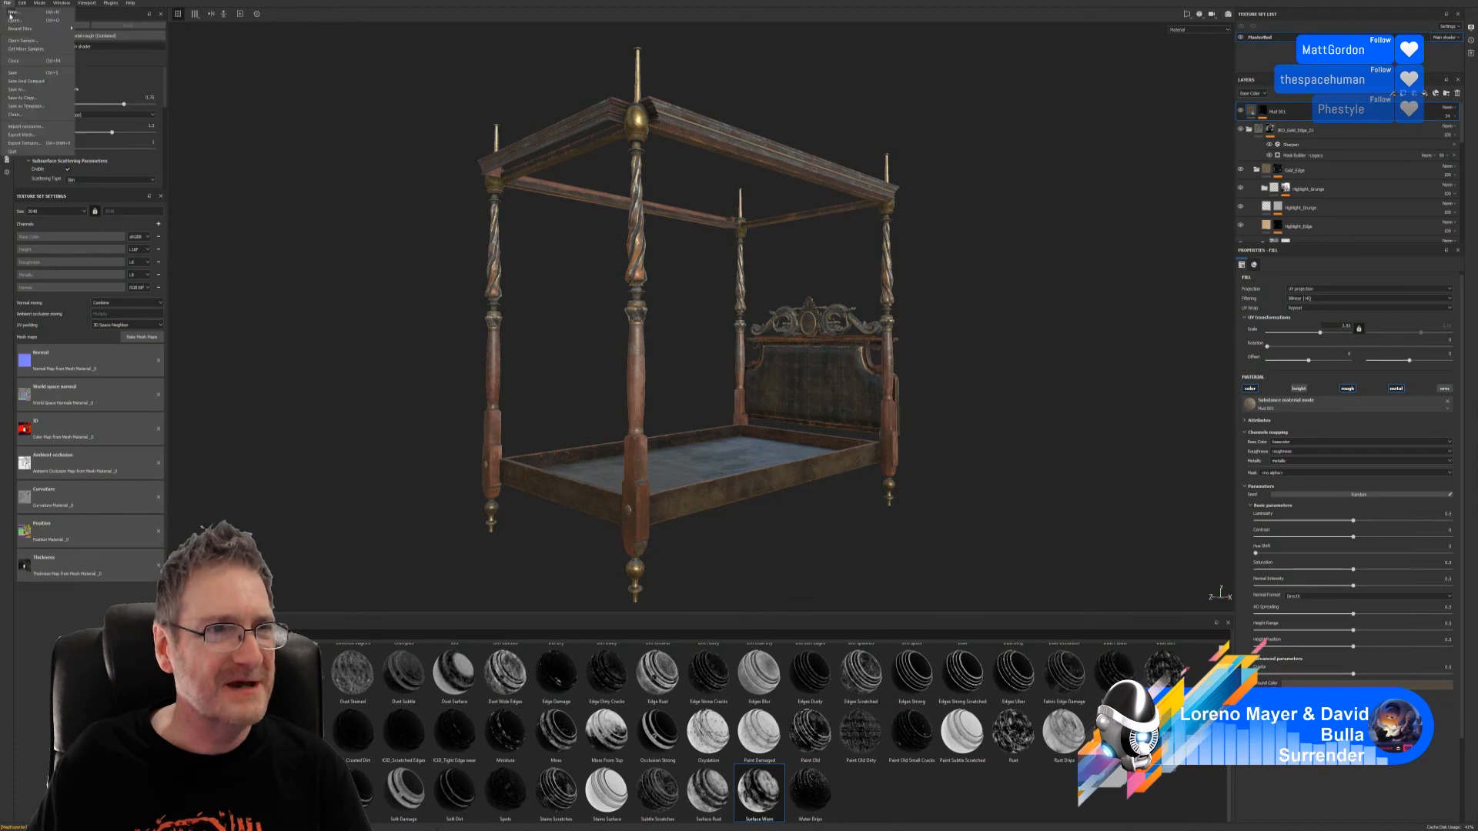
left_click(23, 73)
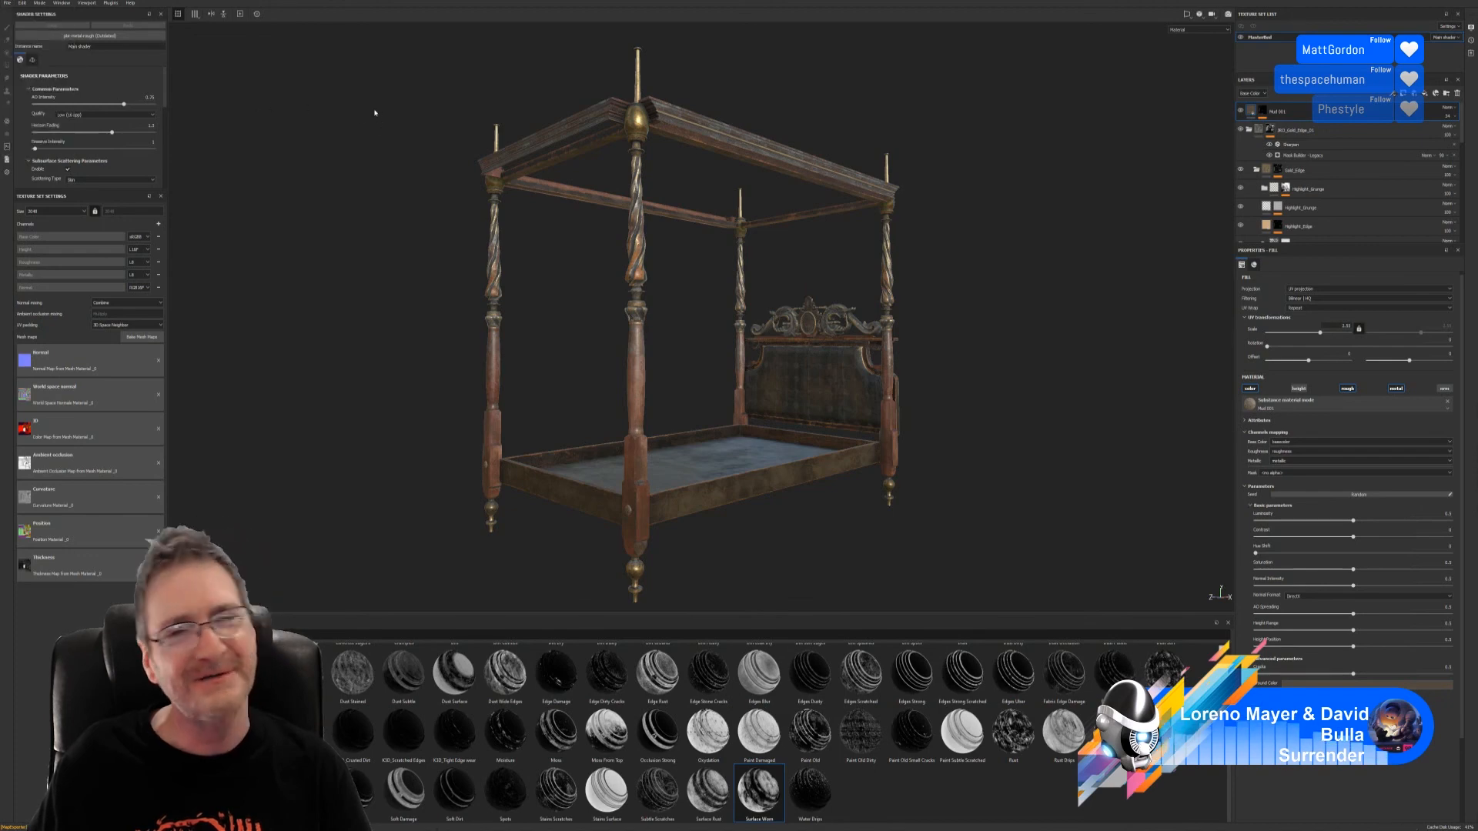